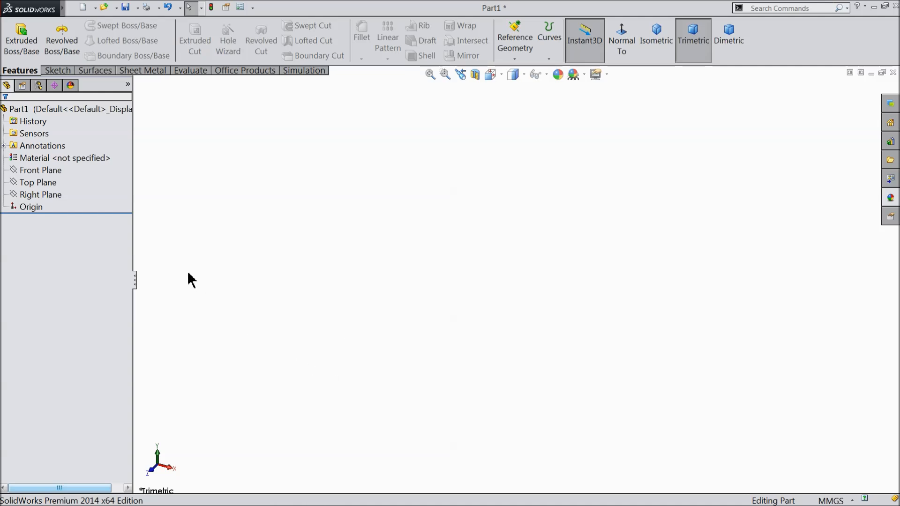
# Start a new sketch on the Right Plane.
pyautogui.click(28, 194)
pyautogui.click(24, 176)
pyautogui.click(59, 70)
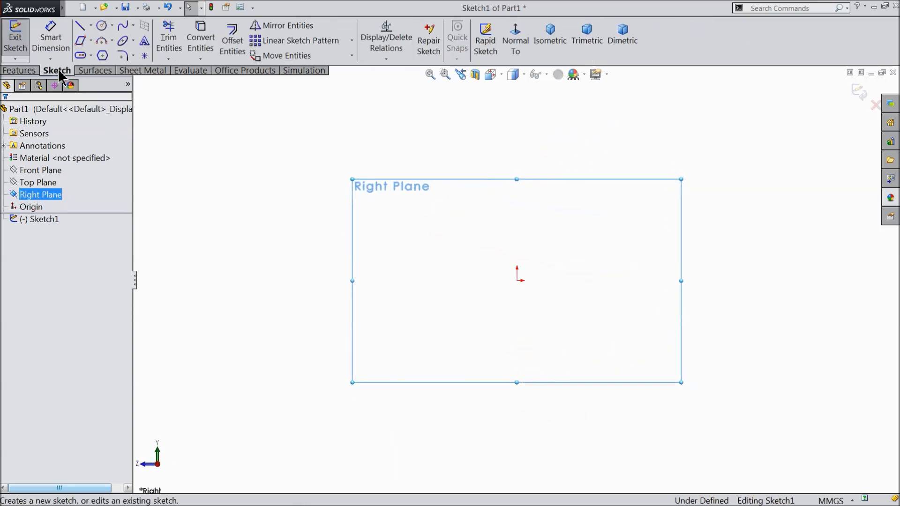
# Sketch a horizontal line about 82 mm long from the origin towards the right, followed by a long vertical line down from its end.
pyautogui.click(80, 26)
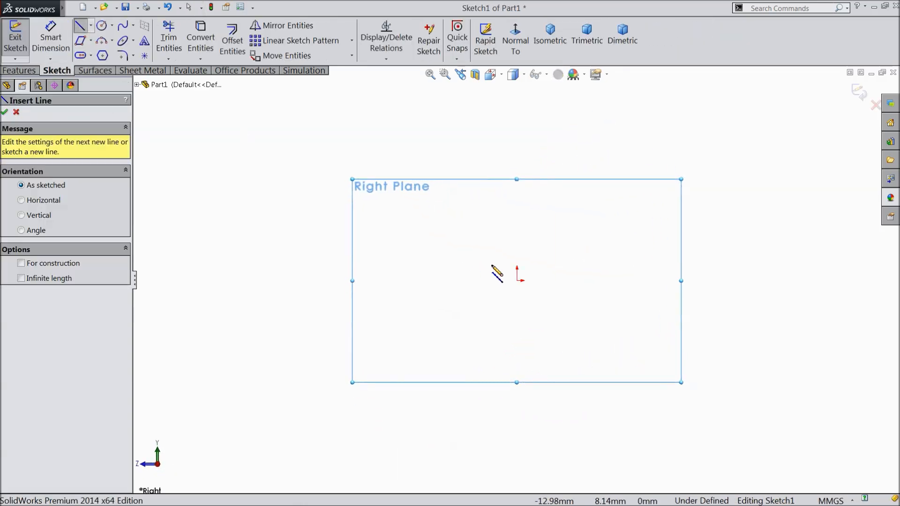
pyautogui.click(517, 280)
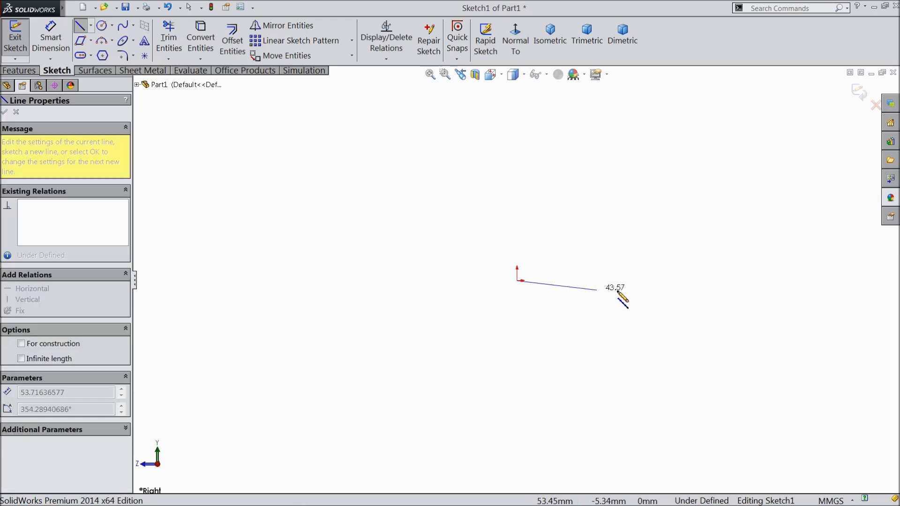
pyautogui.click(669, 280)
pyautogui.scroll(2, 673, 361)
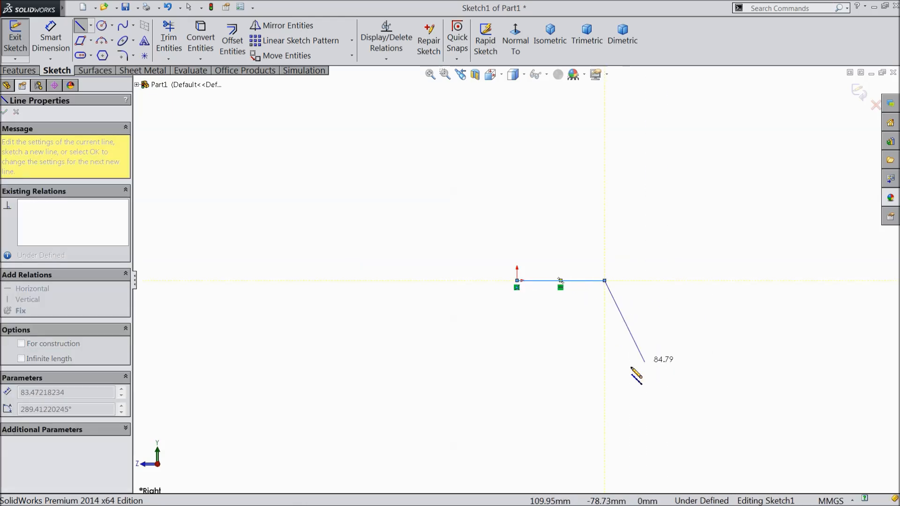
pyautogui.click(600, 422)
pyautogui.scroll(-2, 603, 422)
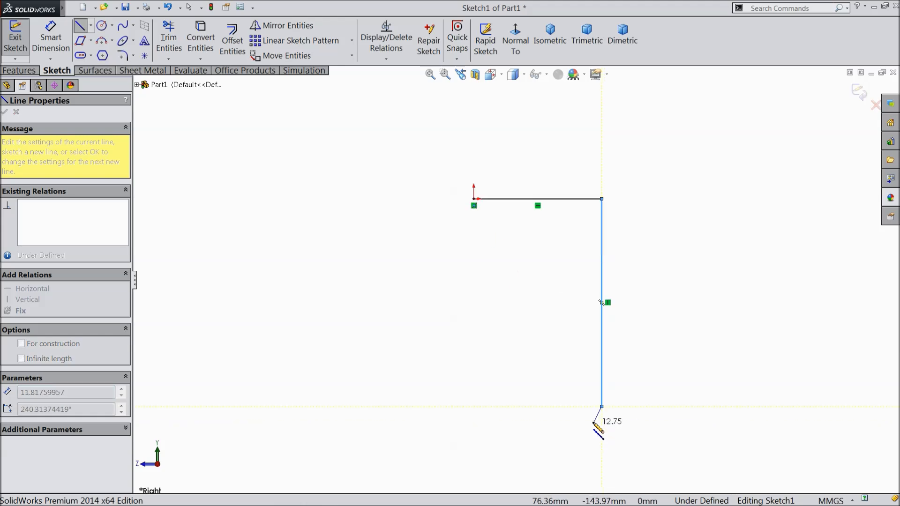
# Continue the line chain with a short horizontal foot, a short vertical, and an inward bump made of a slope, a vertical and a return slope.
pyautogui.click(584, 406)
pyautogui.click(584, 380)
pyautogui.click(561, 364)
pyautogui.click(561, 328)
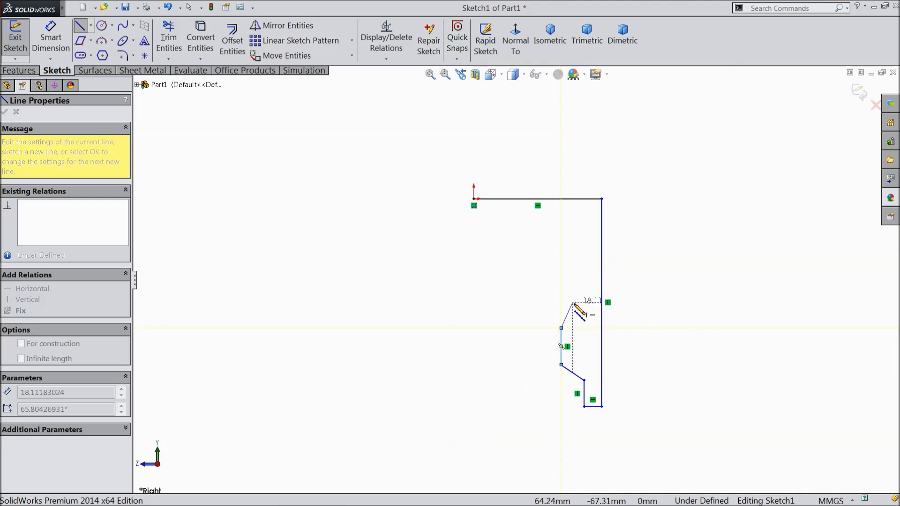
pyautogui.scroll(-3, 574, 307)
pyautogui.click(563, 305)
pyautogui.scroll(4, 567, 272)
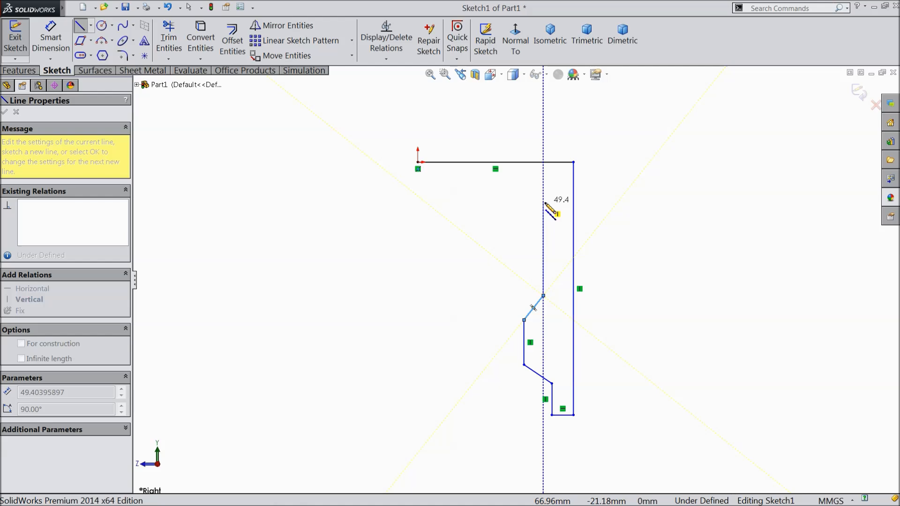
# Close the profile with a vertical inner wall, a horizontal line under the upper edge and a vertical line back to the origin.
pyautogui.click(418, 202)
pyautogui.click(417, 162)
pyautogui.rightClick(340, 155)
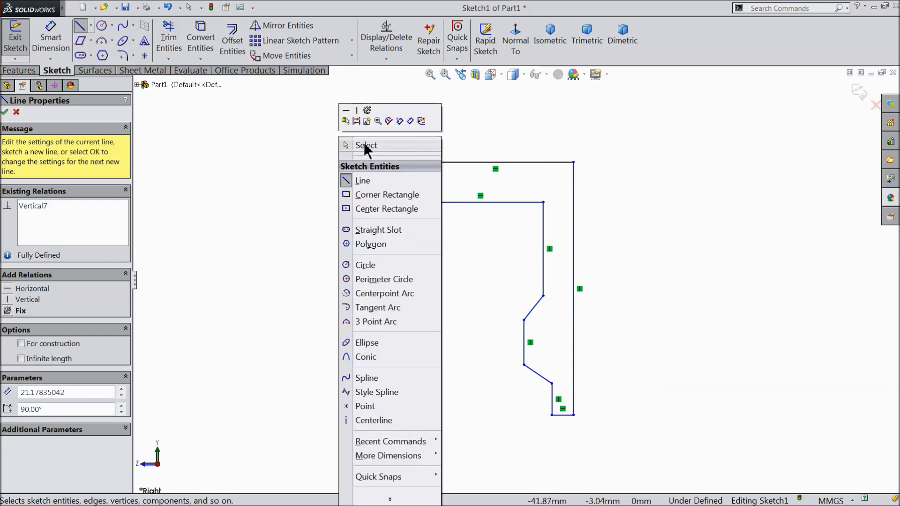
pyautogui.click(365, 146)
pyautogui.scroll(-3, 557, 276)
pyautogui.scroll(2, 555, 277)
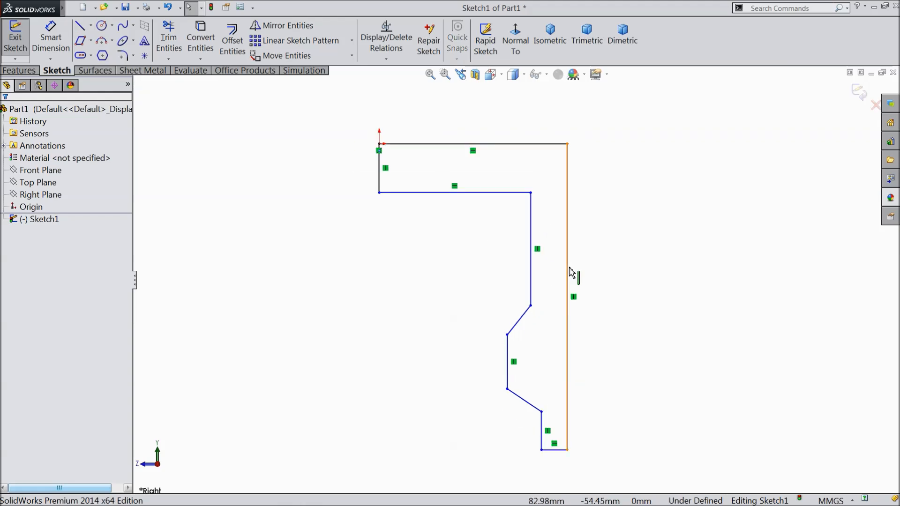
# Dimension the profile's upper horizontal edge as 30 mm and its long outer vertical edge as 60 mm.
pyautogui.click(48, 40)
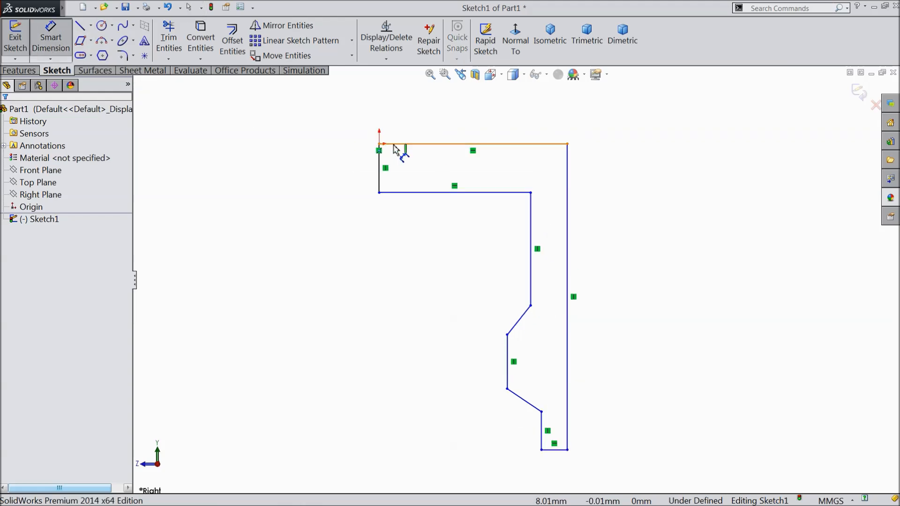
pyautogui.click(445, 150)
pyautogui.click(459, 125)
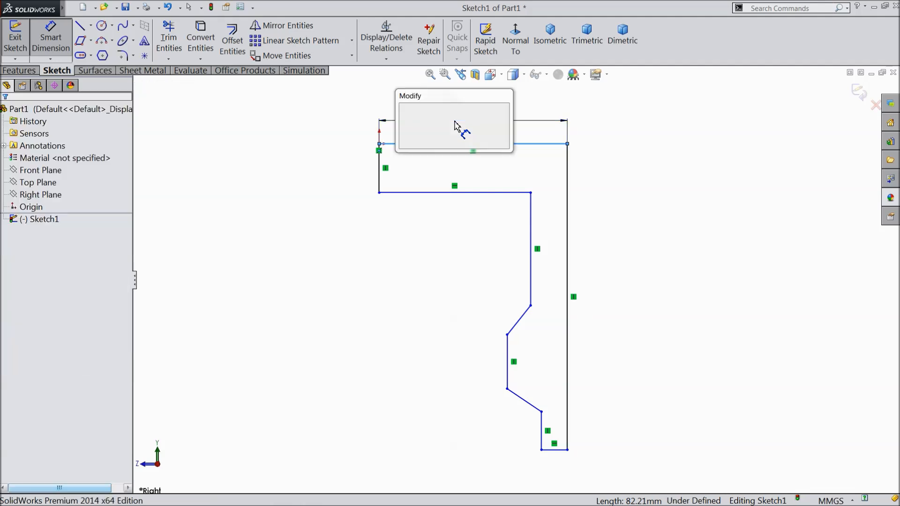
pyautogui.write('30')
pyautogui.click(405, 110)
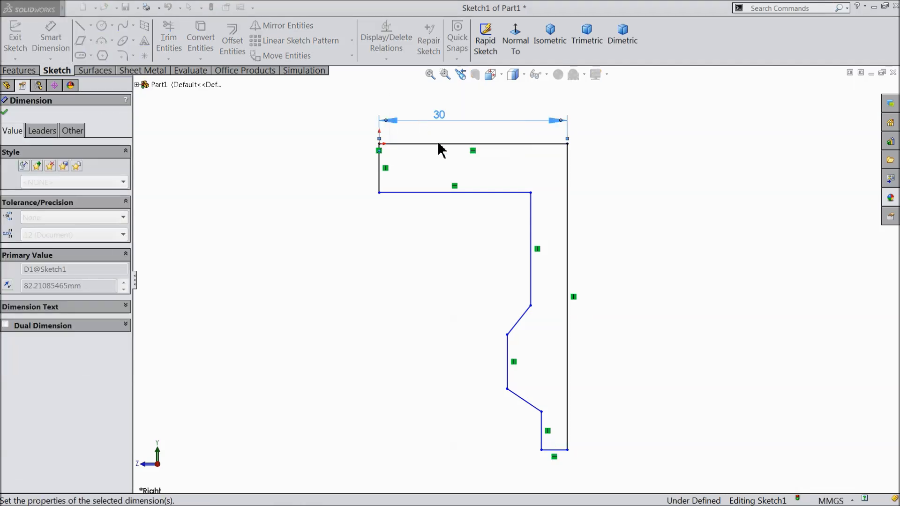
pyautogui.click(568, 247)
pyautogui.click(628, 256)
pyautogui.write('60')
pyautogui.click(577, 240)
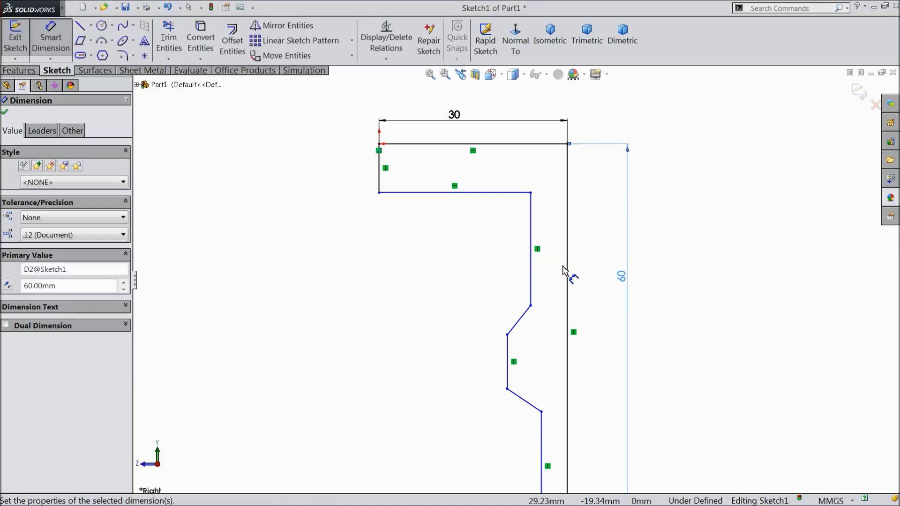
# Dimension the profile's lowest horizontal edge as 4 mm and the short inner vertical edge rising from it as 6 mm.
pyautogui.scroll(-2, 540, 346)
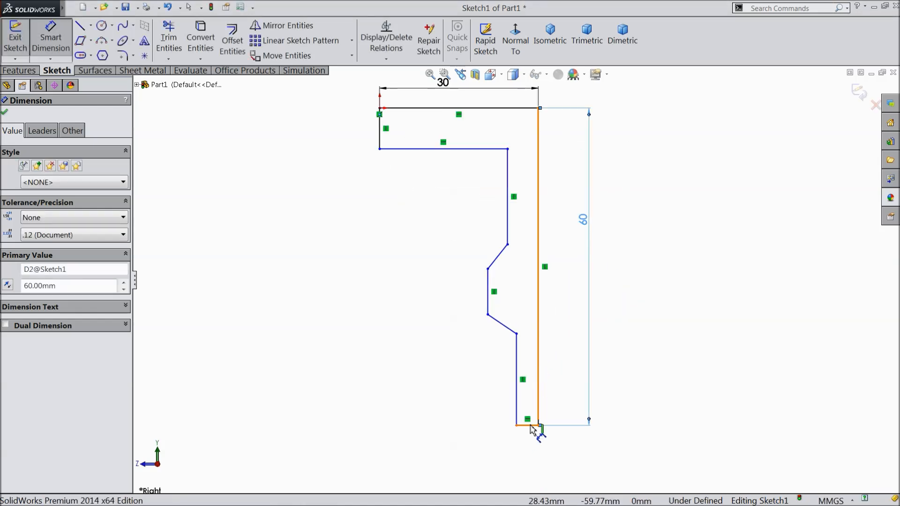
pyautogui.click(535, 424)
pyautogui.click(535, 448)
pyautogui.write('4')
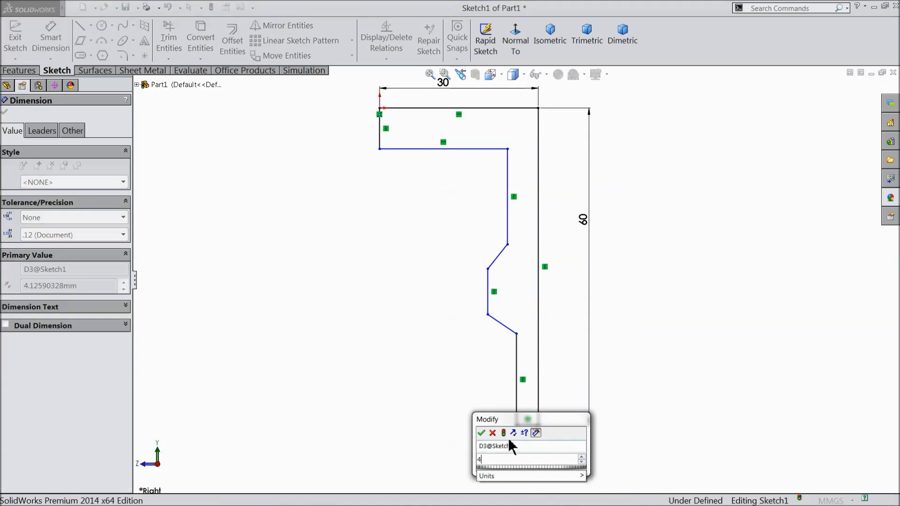
pyautogui.click(481, 433)
pyautogui.click(519, 389)
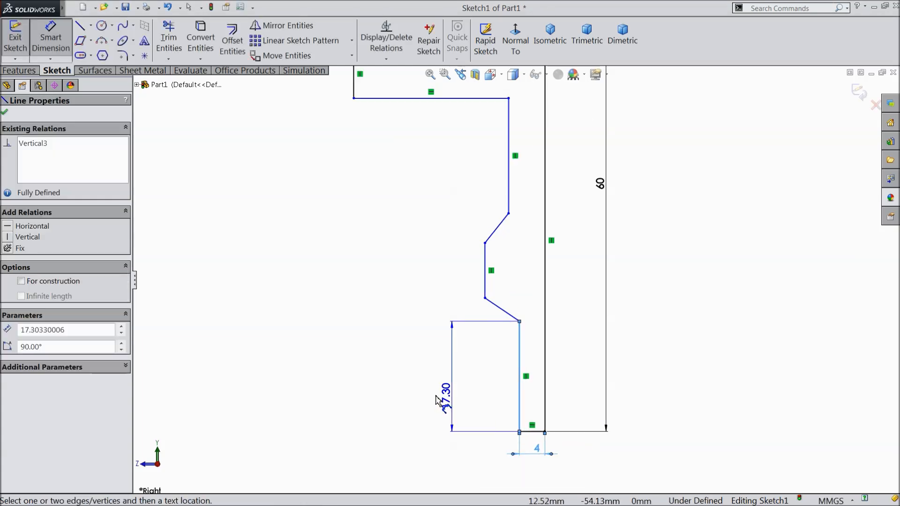
pyautogui.click(396, 375)
pyautogui.write('6')
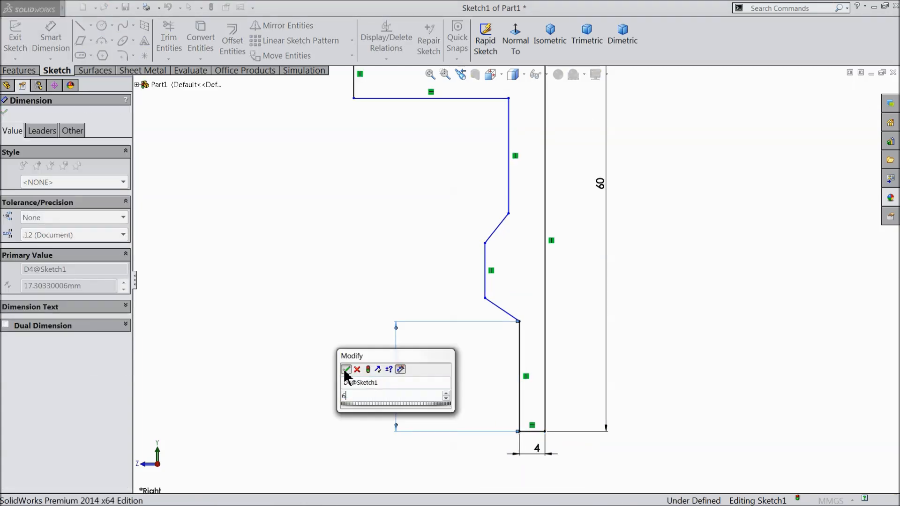
pyautogui.click(346, 369)
# Set the angle between the bump's lower sloped line and the short 6 mm vertical edge to 130 degrees.
pyautogui.scroll(-3, 511, 391)
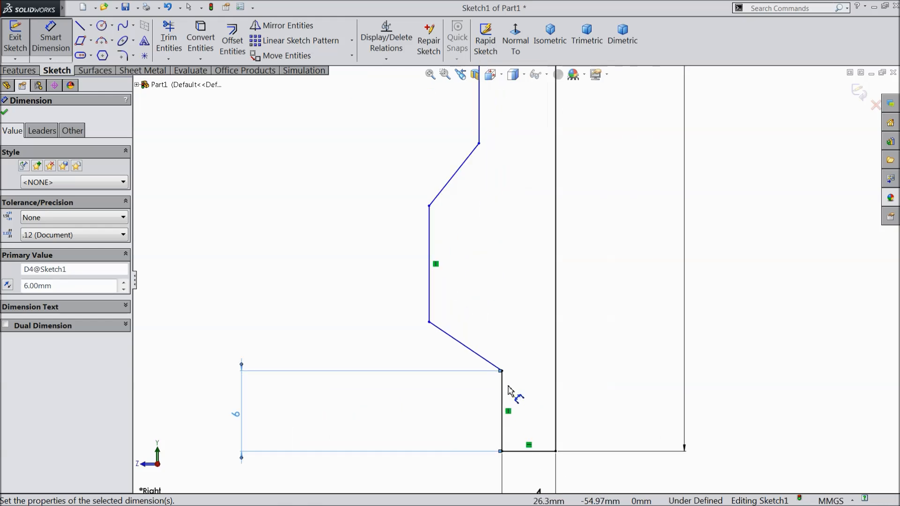
pyautogui.click(488, 364)
pyautogui.click(501, 389)
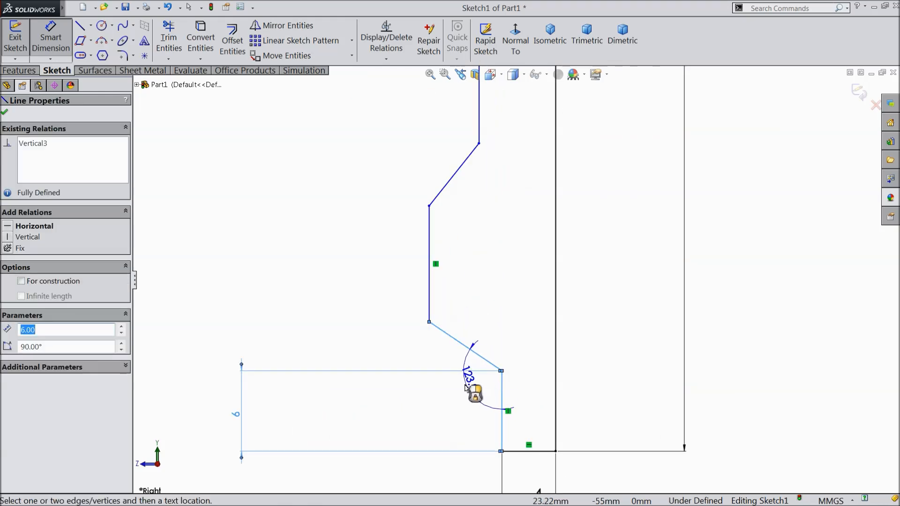
pyautogui.click(466, 387)
pyautogui.write('130')
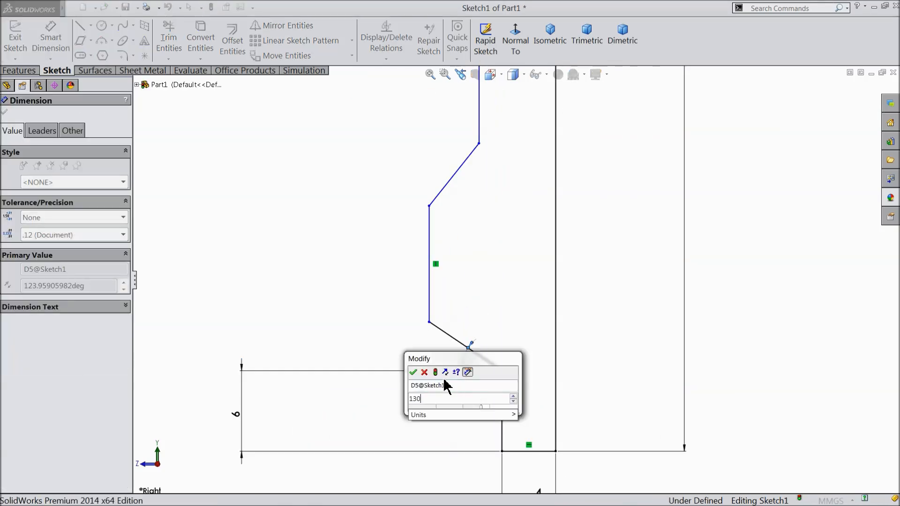
pyautogui.click(414, 373)
# Dimension the bump's vertical face as 10 mm and the vertical distance between the bump's two base corners as 15 mm.
pyautogui.click(436, 265)
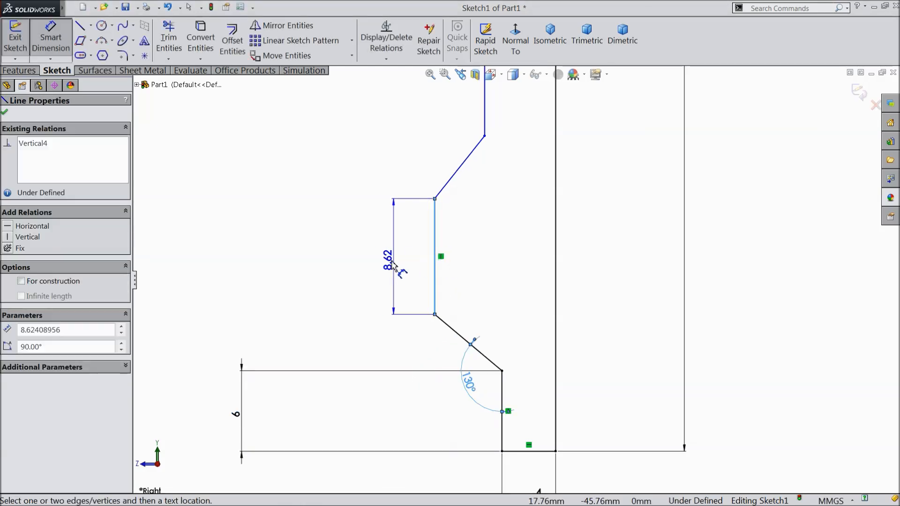
pyautogui.click(383, 261)
pyautogui.write('10')
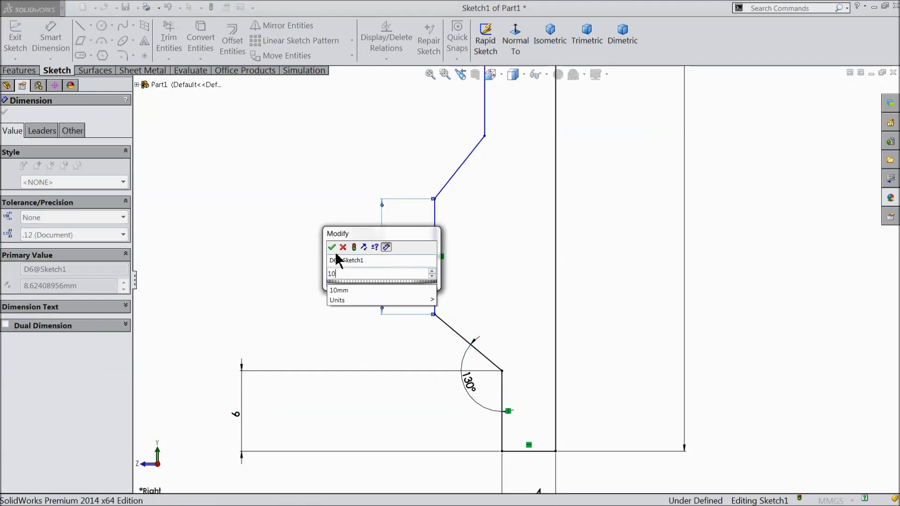
pyautogui.click(332, 247)
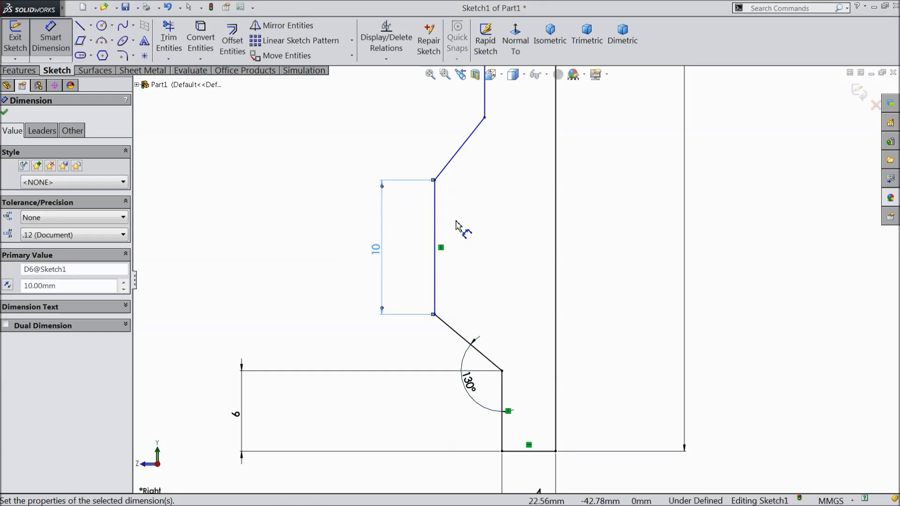
pyautogui.click(485, 119)
pyautogui.click(502, 371)
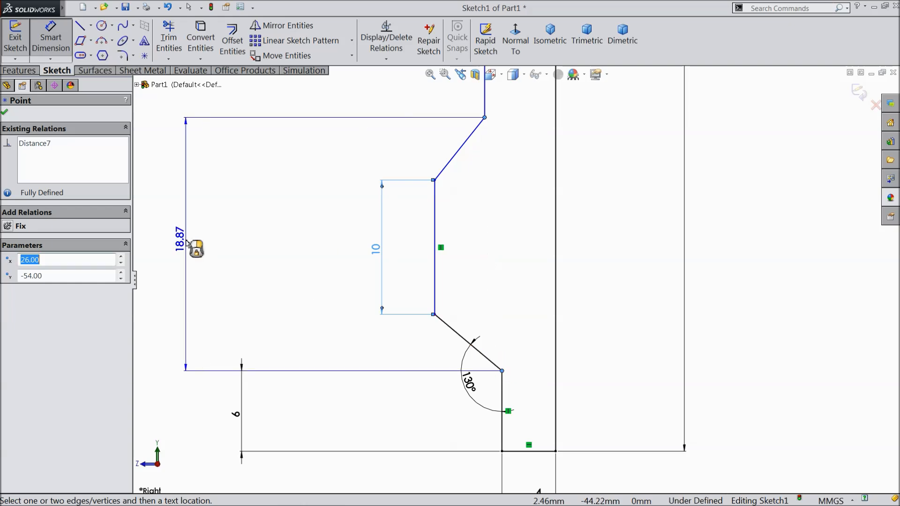
pyautogui.click(192, 244)
pyautogui.write('15')
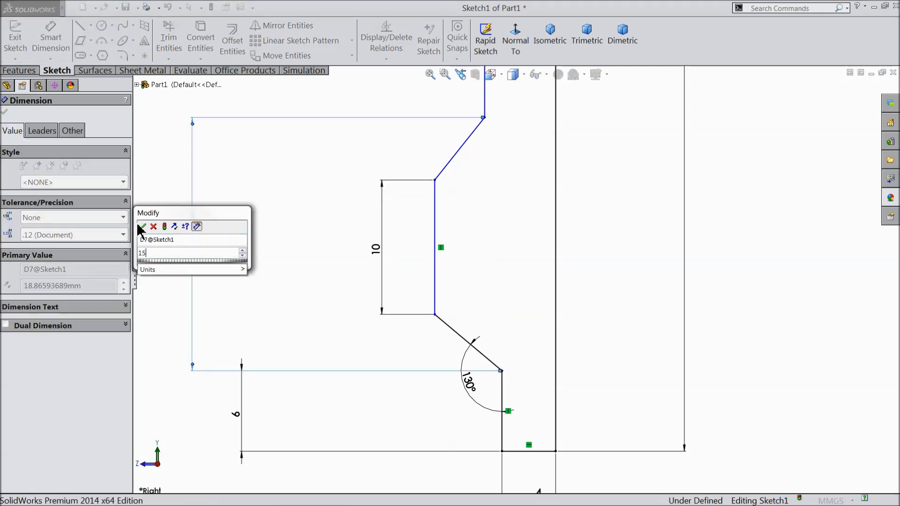
pyautogui.click(142, 226)
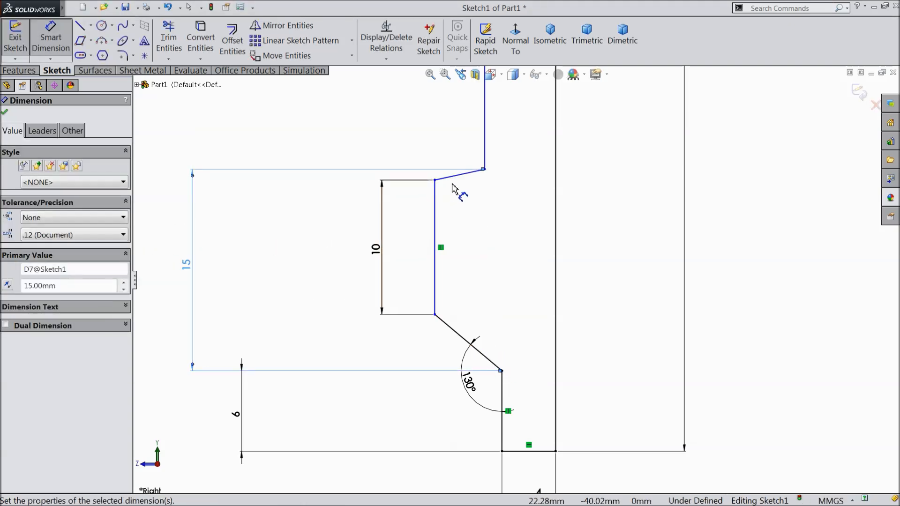
# Set the angle between the bump's upper sloped line and the inner vertical wall above it to 130 degrees.
pyautogui.click(457, 177)
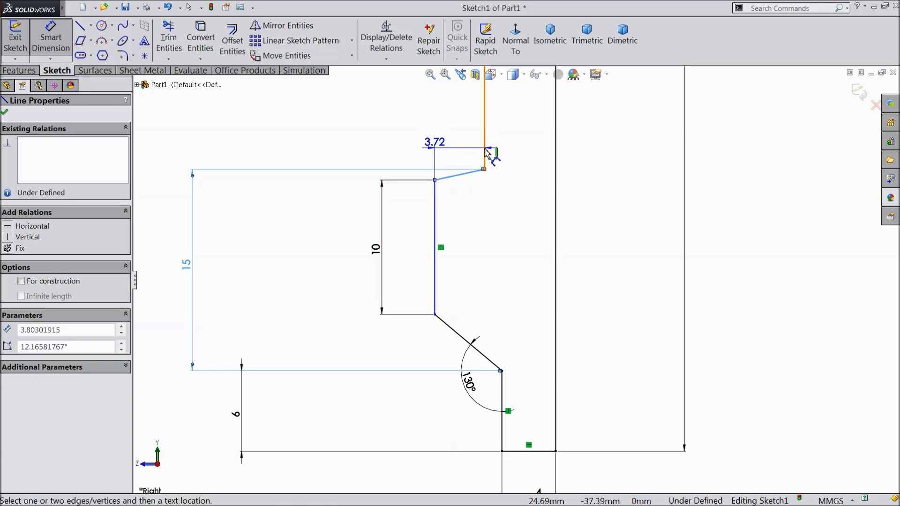
pyautogui.click(485, 153)
pyautogui.click(457, 137)
pyautogui.write('130')
pyautogui.click(398, 117)
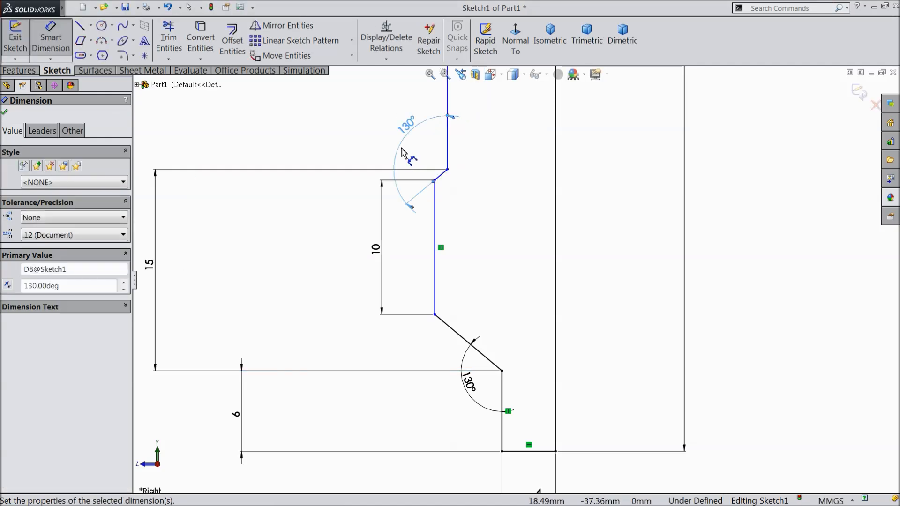
# Dimension the short vertical edge at the origin as 7.5 mm.
pyautogui.press('f')
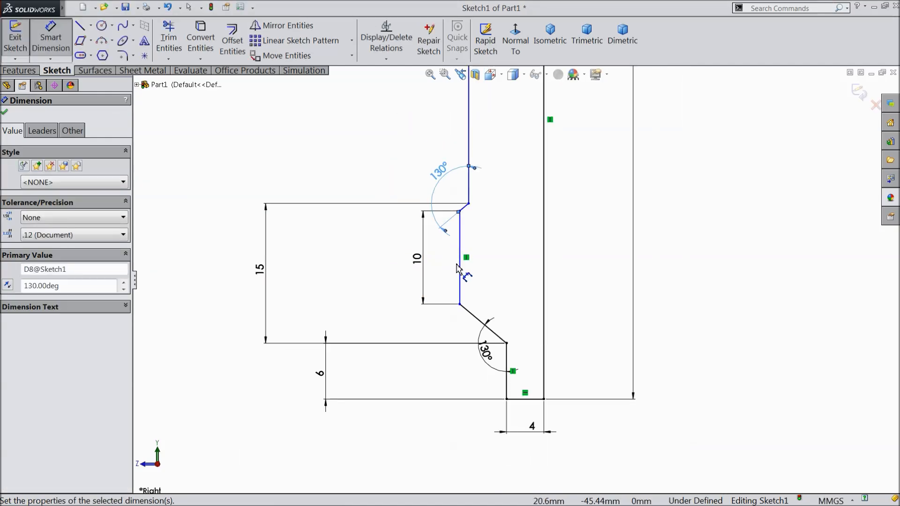
pyautogui.press('z')
pyautogui.press('z')
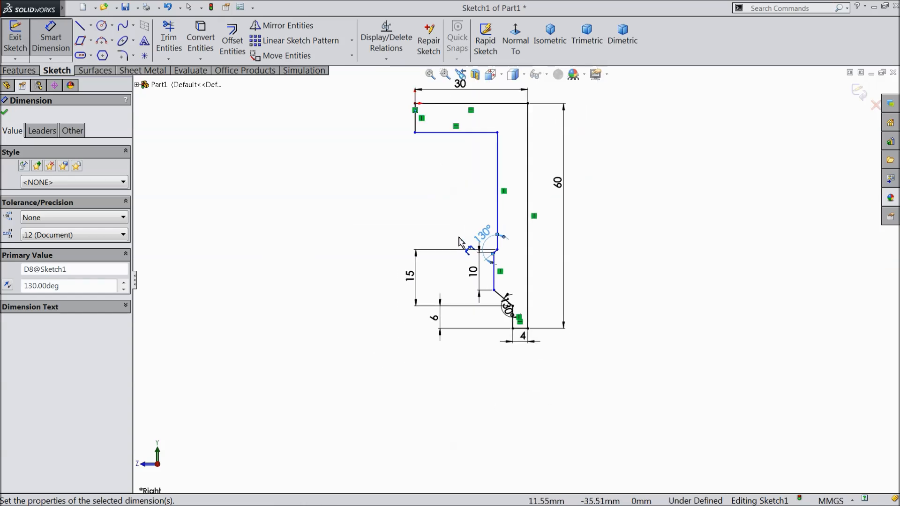
pyautogui.scroll(-5, 487, 124)
pyautogui.click(328, 173)
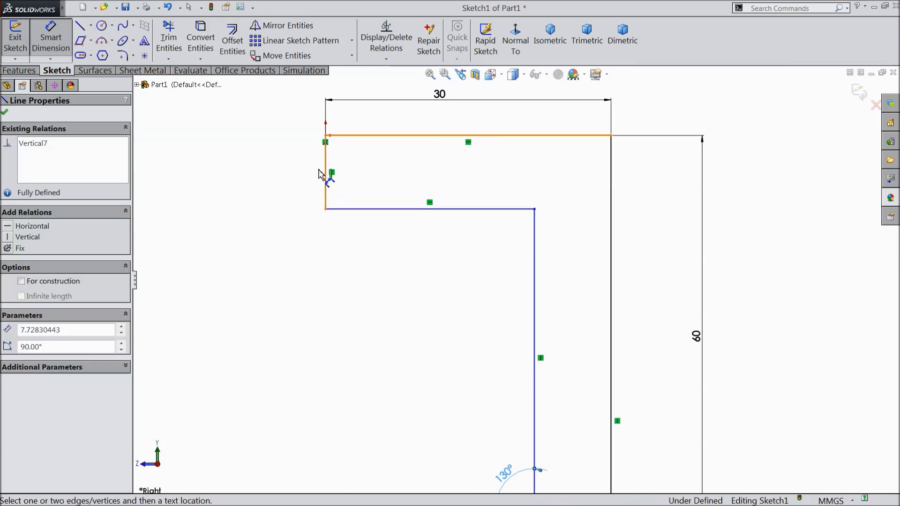
pyautogui.click(273, 173)
pyautogui.write('7')
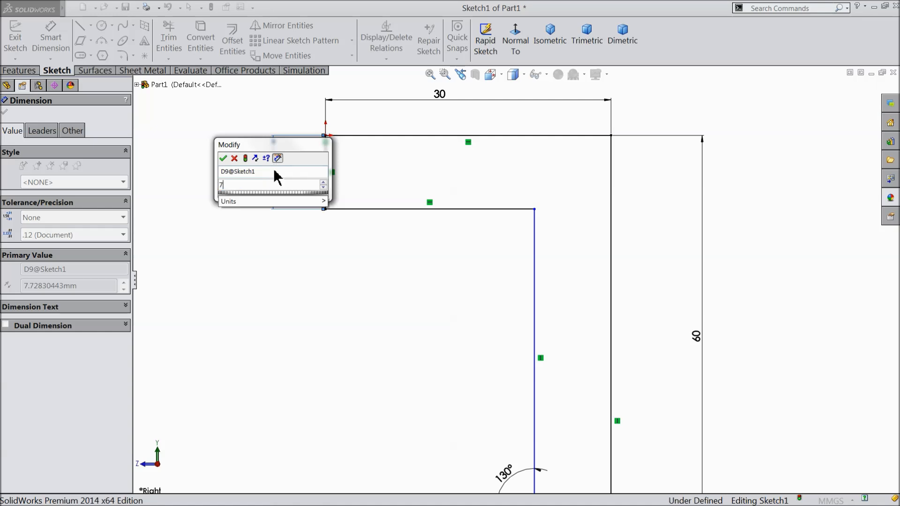
pyautogui.write('.5')
pyautogui.click(223, 159)
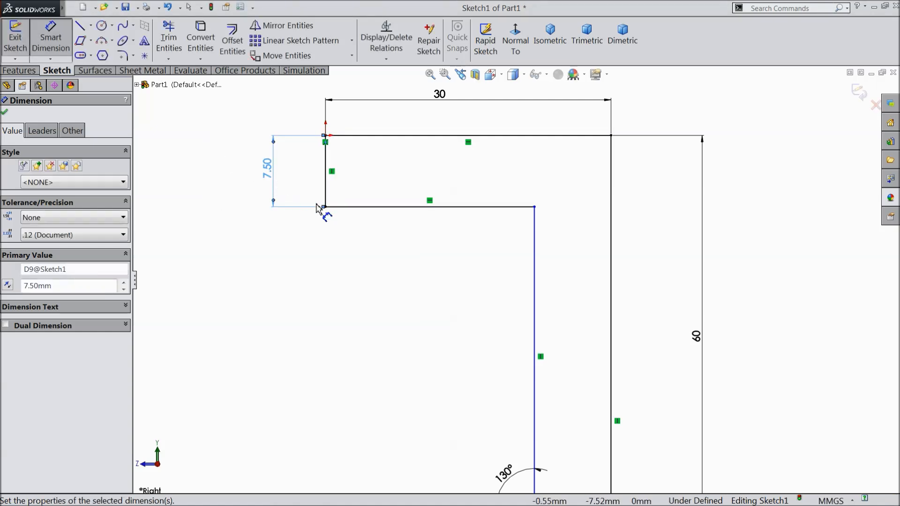
# Dimension the horizontal distance between the inner vertical wall line and the long outer vertical line as 6 mm.
pyautogui.scroll(5, 489, 311)
pyautogui.scroll(-3, 564, 396)
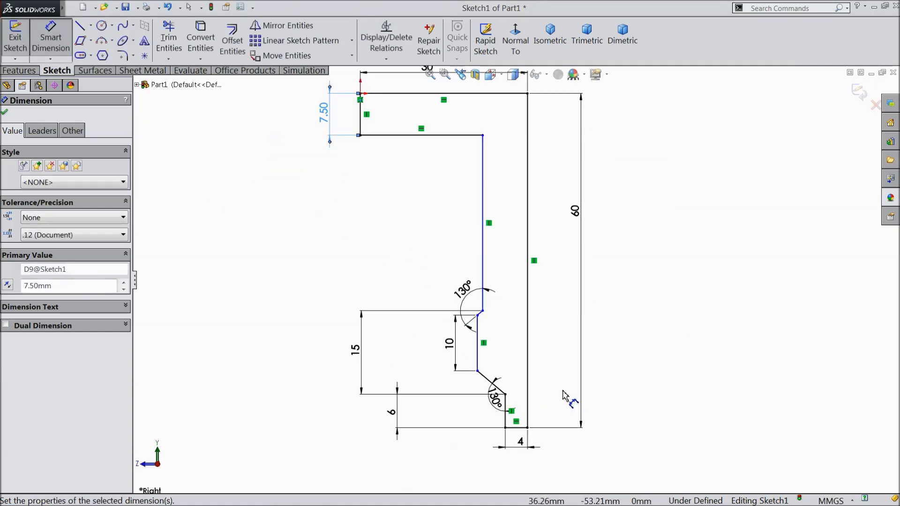
pyautogui.scroll(-1, 543, 385)
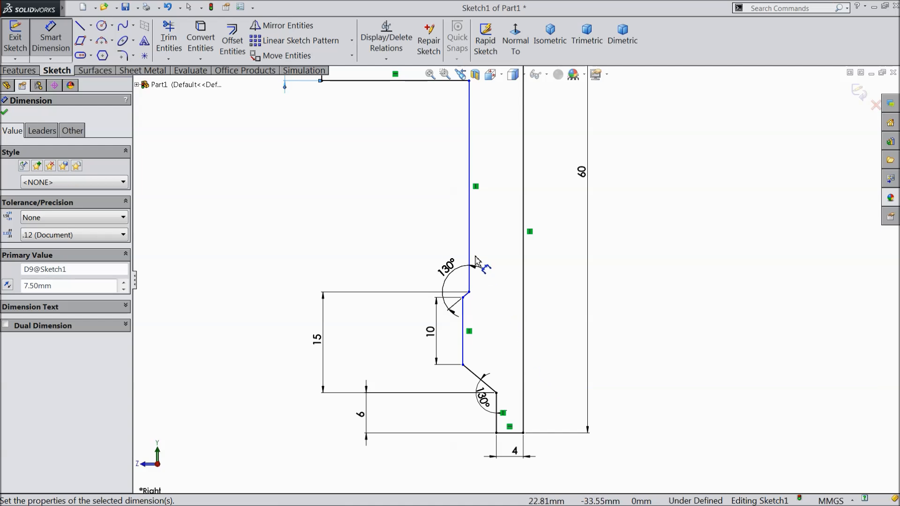
pyautogui.click(470, 228)
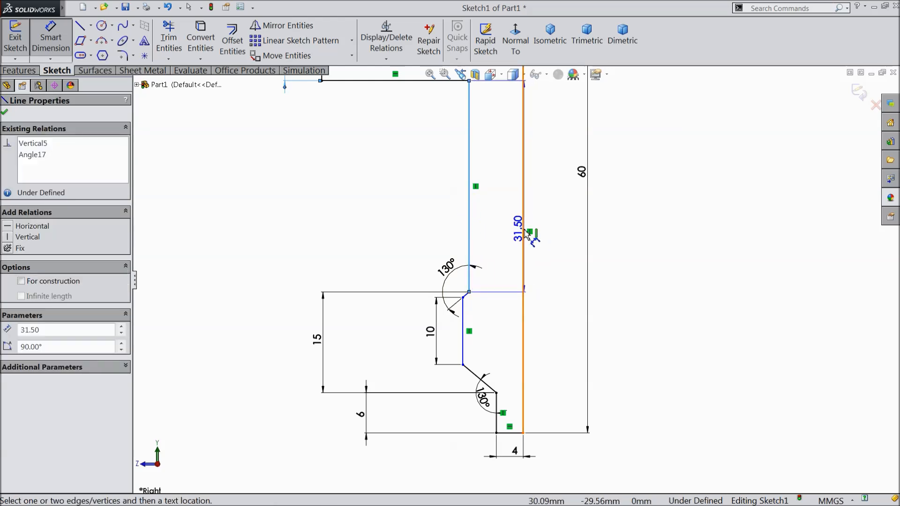
pyautogui.click(523, 226)
pyautogui.click(496, 224)
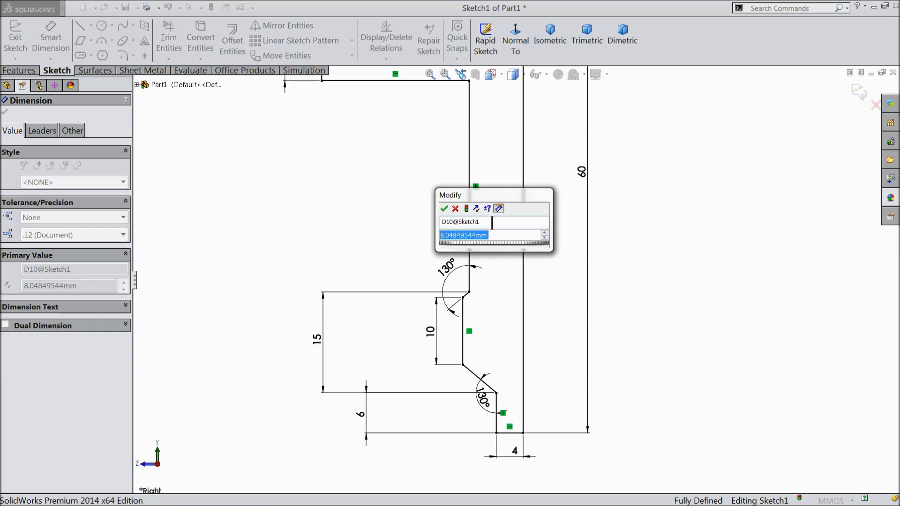
pyautogui.write('6')
pyautogui.click(444, 209)
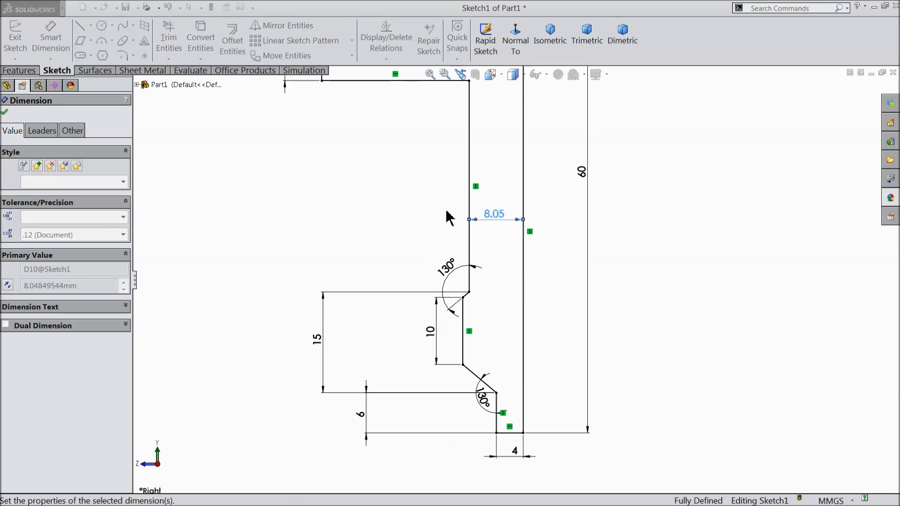
pyautogui.scroll(1, 449, 253)
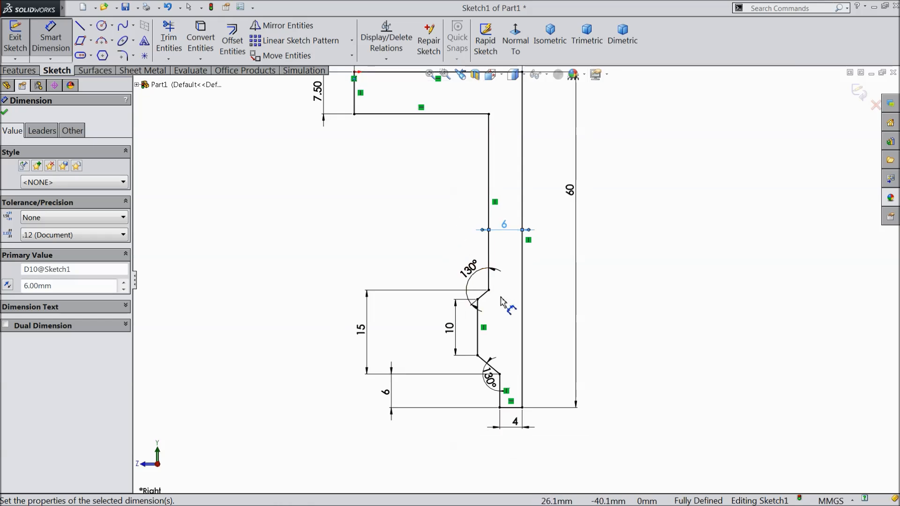
pyautogui.scroll(1, 503, 277)
pyautogui.click(49, 40)
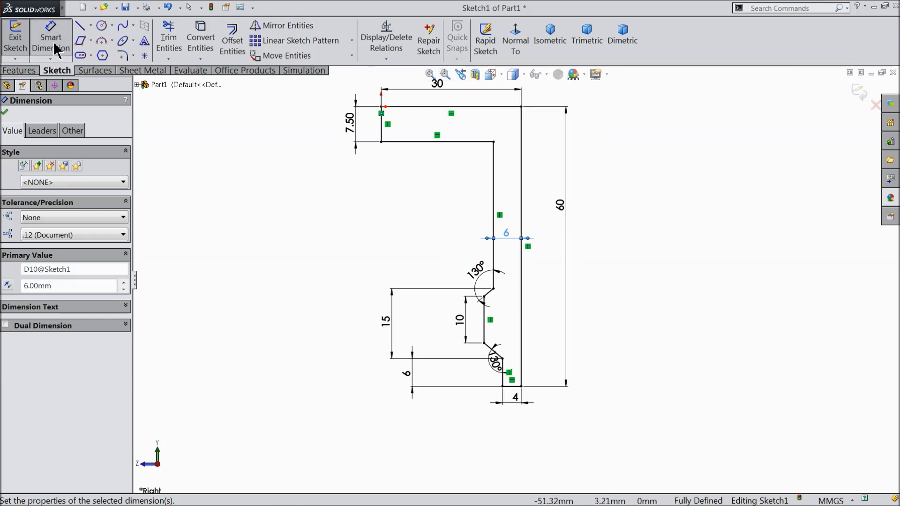
# Draw three stacked corner rectangles about 4.5 mm wide and 1.3, 0.9 and 1 mm high, inward from the outer vertical line's upper end.
pyautogui.click(91, 40)
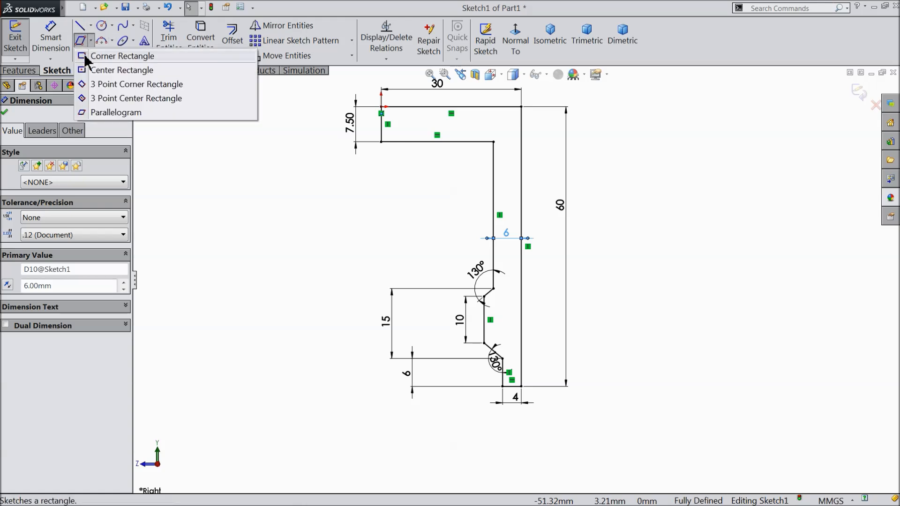
pyautogui.click(112, 55)
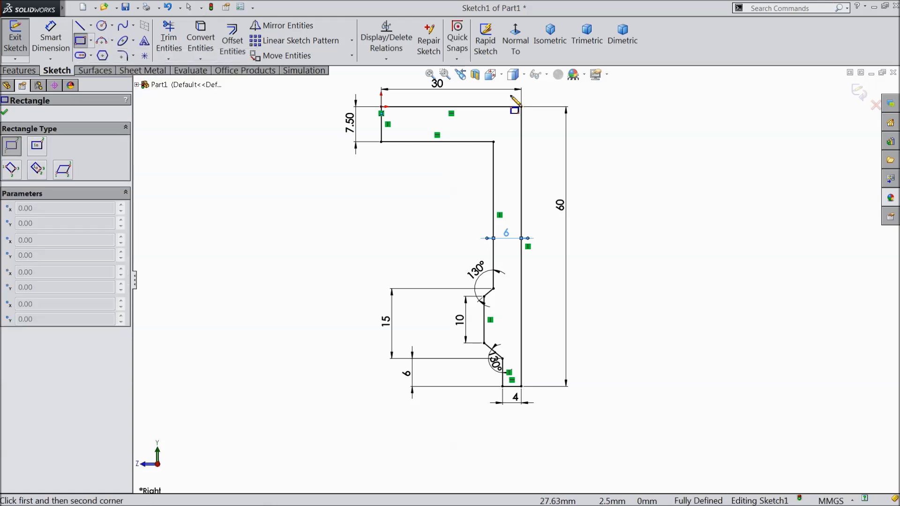
pyautogui.scroll(3, 534, 171)
pyautogui.click(537, 163)
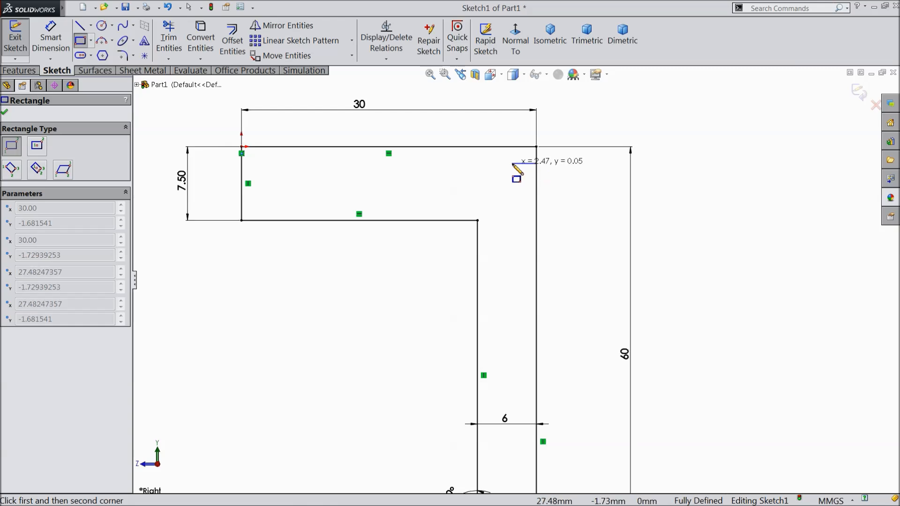
pyautogui.click(492, 176)
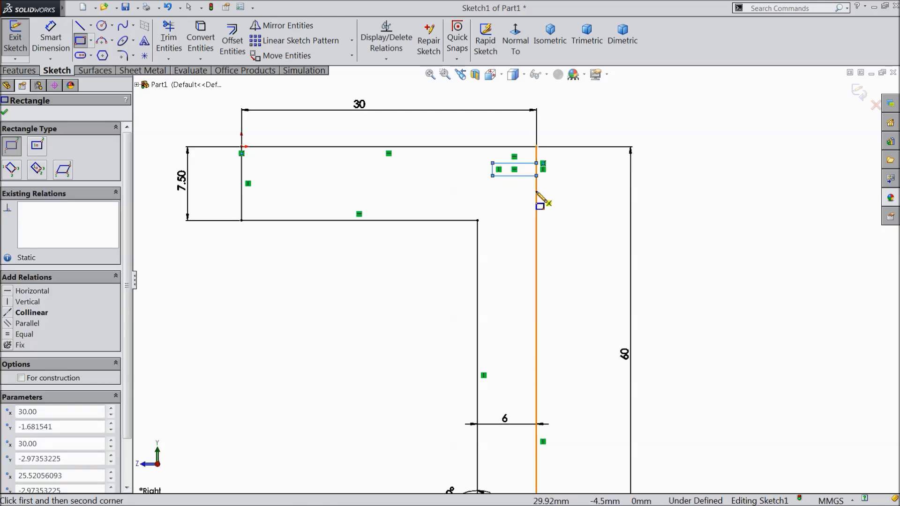
pyautogui.click(537, 190)
pyautogui.click(492, 199)
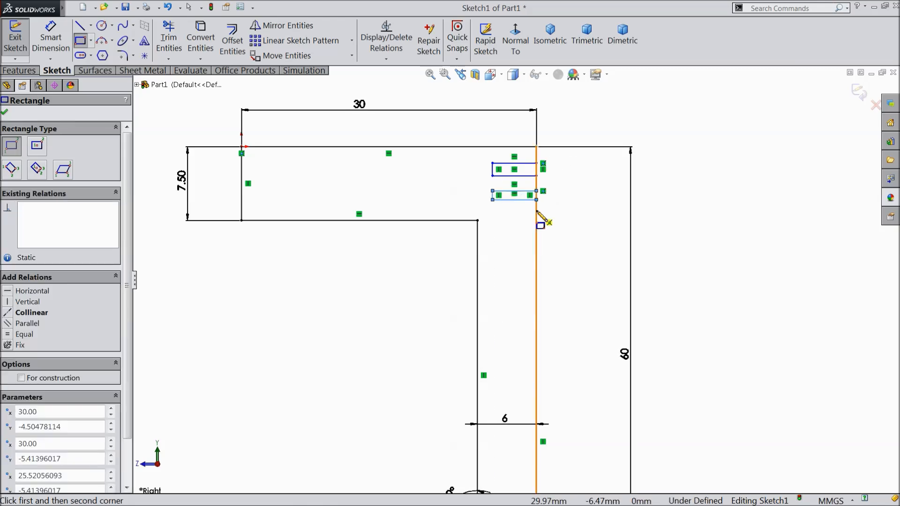
pyautogui.click(537, 210)
pyautogui.click(492, 220)
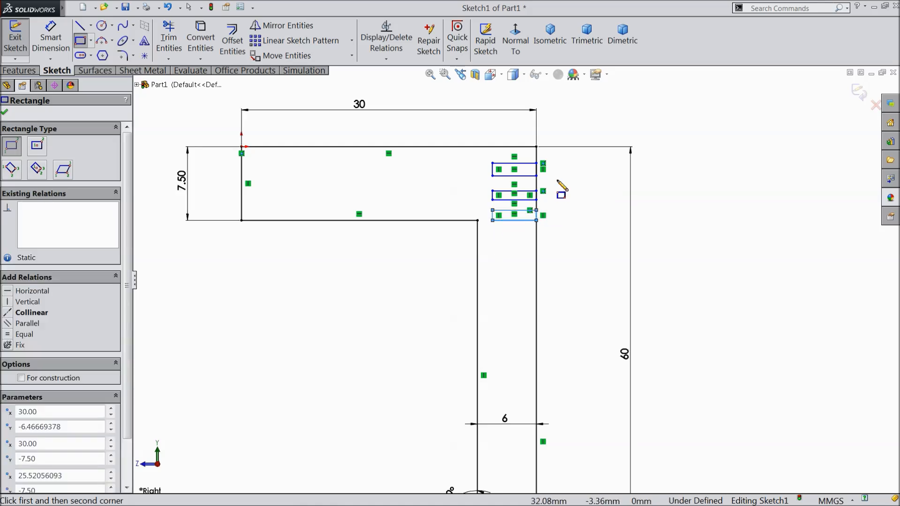
pyautogui.rightClick(562, 191)
pyautogui.click(585, 118)
# Try trimming the outer vertical line between the upper and middle rectangles with Trim to closest, and undo the trim.
pyautogui.scroll(-2, 569, 159)
pyautogui.scroll(-2, 543, 204)
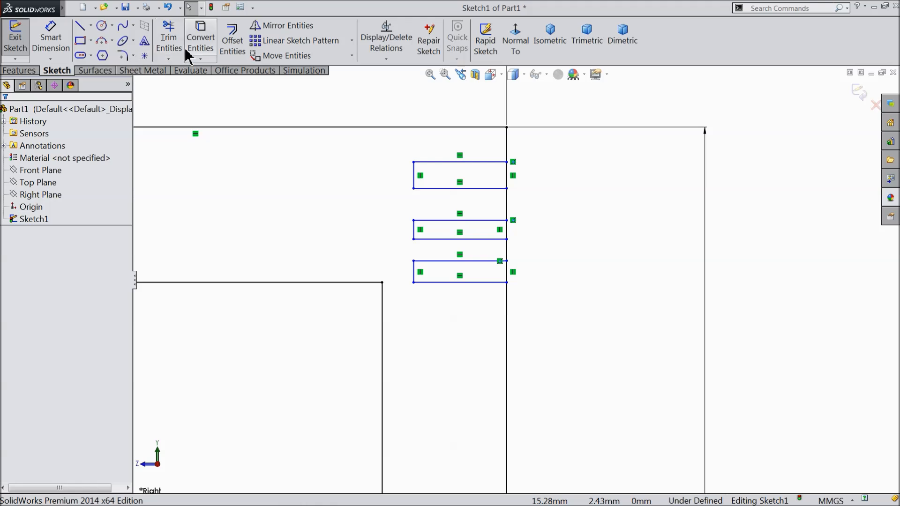
pyautogui.click(170, 42)
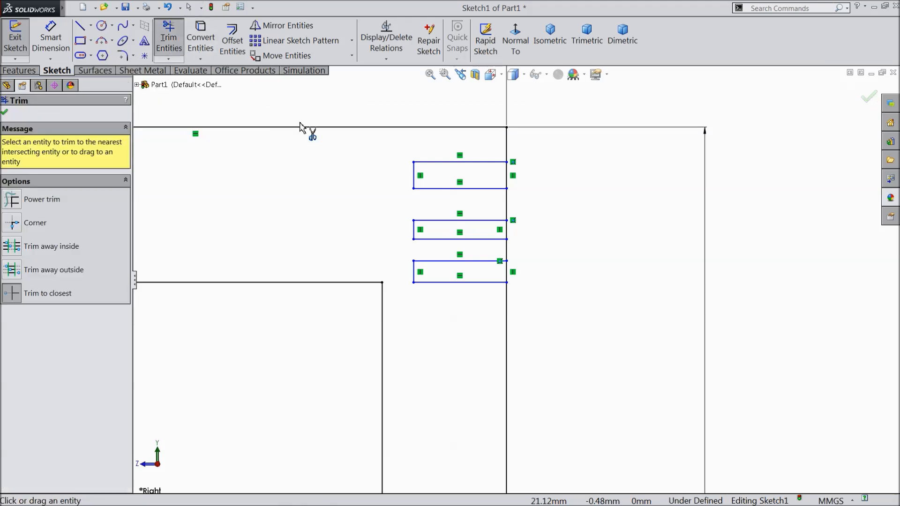
pyautogui.scroll(-1, 492, 221)
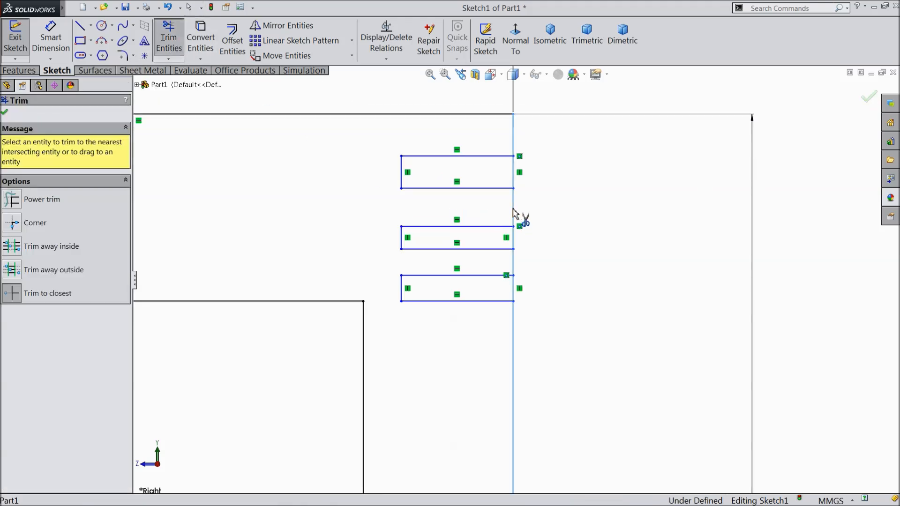
pyautogui.click(514, 213)
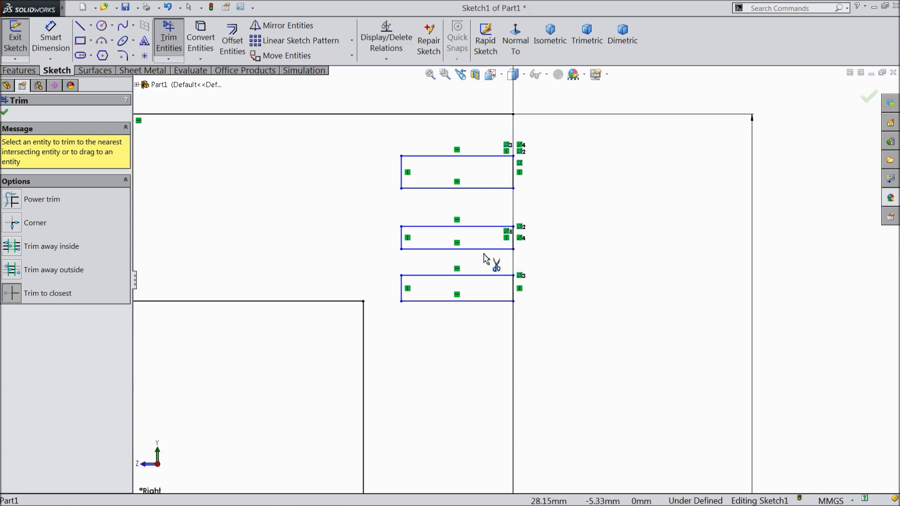
pyautogui.click(168, 7)
pyautogui.click(168, 7)
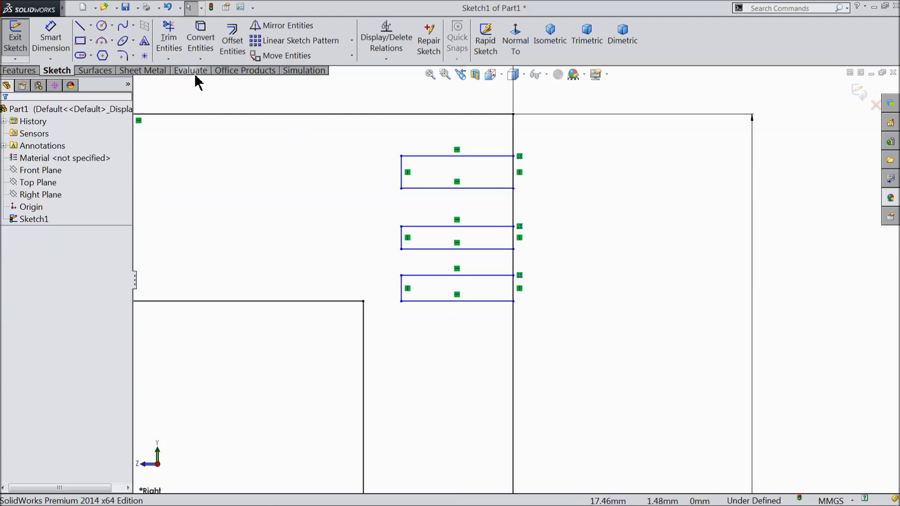
# Trim away the vertical segments closing the outer ends of the three rectangles so they form open grooves in the profile.
pyautogui.click(173, 38)
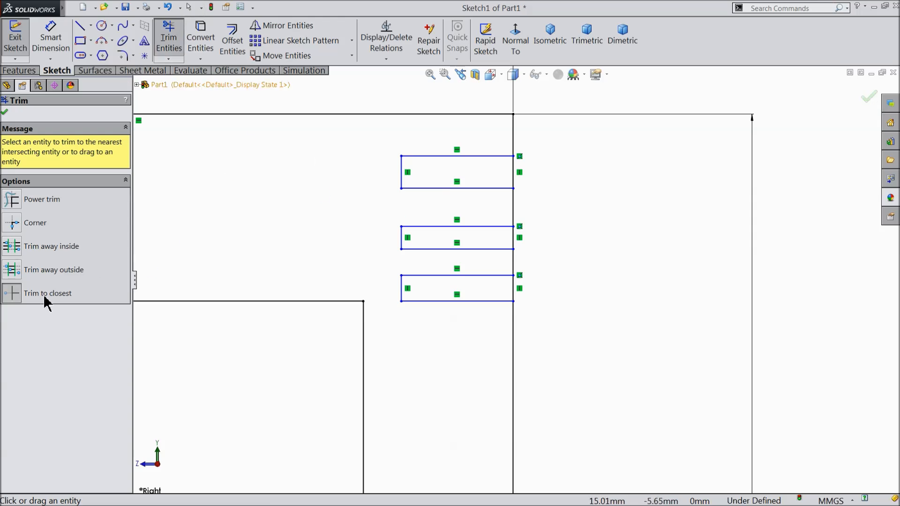
pyautogui.click(514, 179)
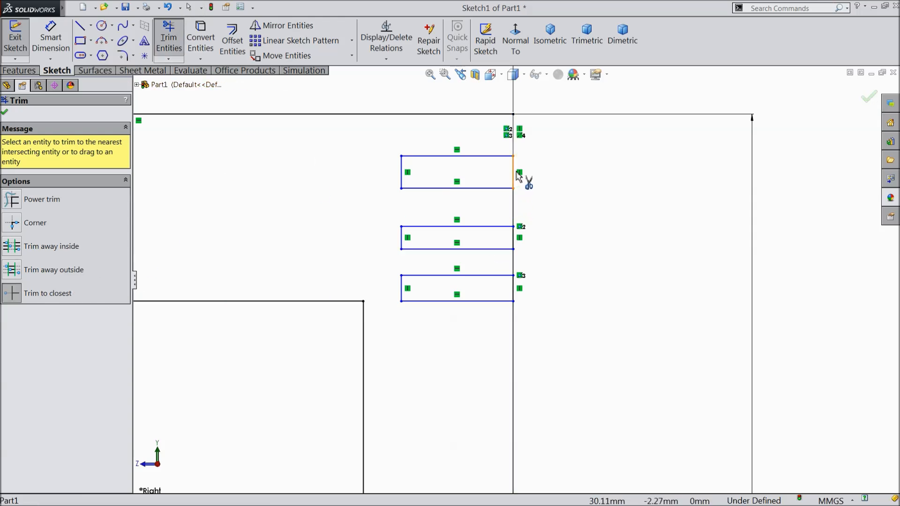
pyautogui.click(514, 240)
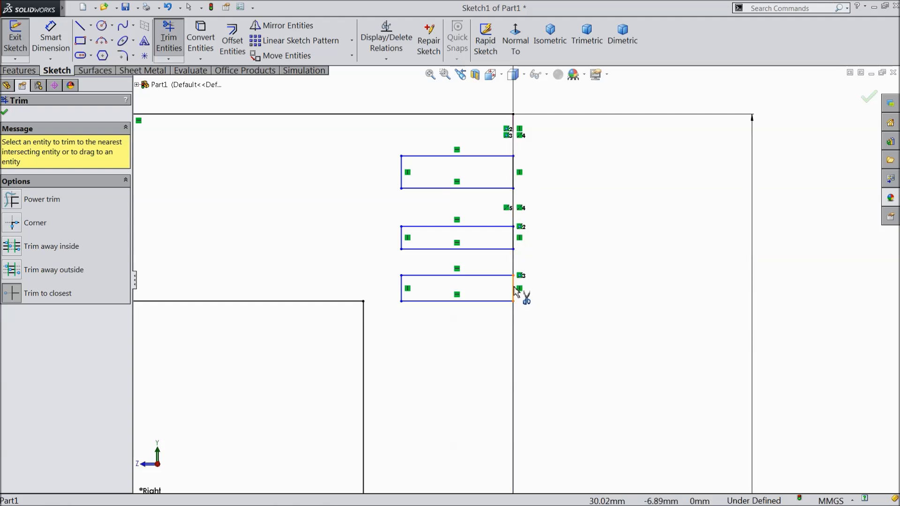
pyautogui.click(514, 264)
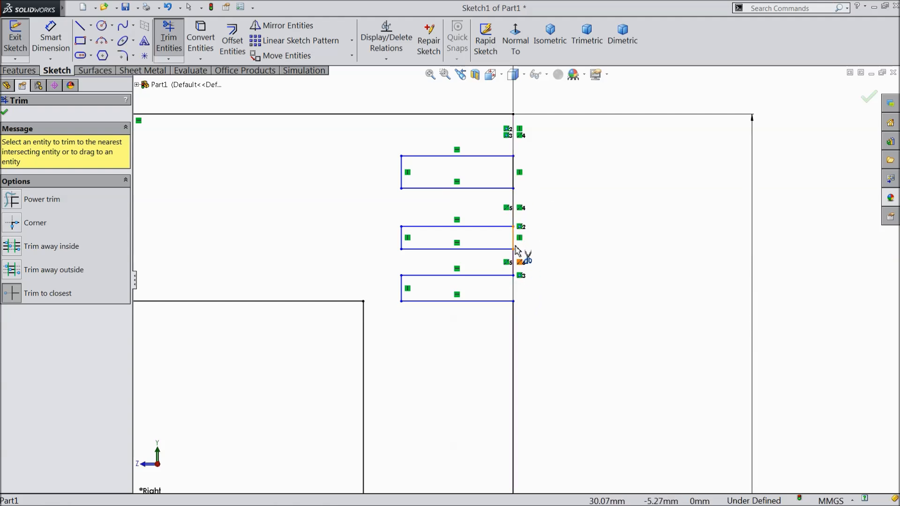
pyautogui.click(512, 177)
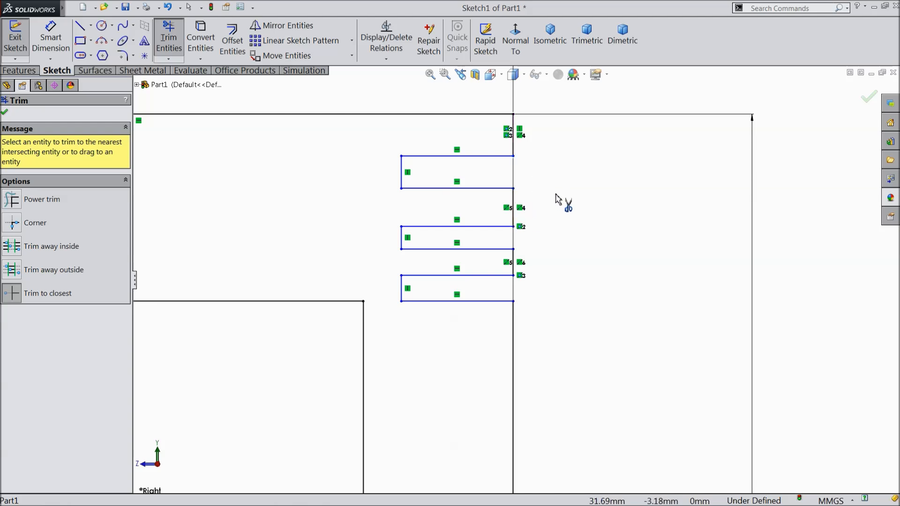
pyautogui.click(5, 113)
# Dimension the height of the uppermost groove's inner vertical edge as 2 mm.
pyautogui.scroll(-1, 516, 312)
pyautogui.scroll(1, 518, 311)
pyautogui.scroll(-3, 534, 276)
pyautogui.scroll(-1, 534, 276)
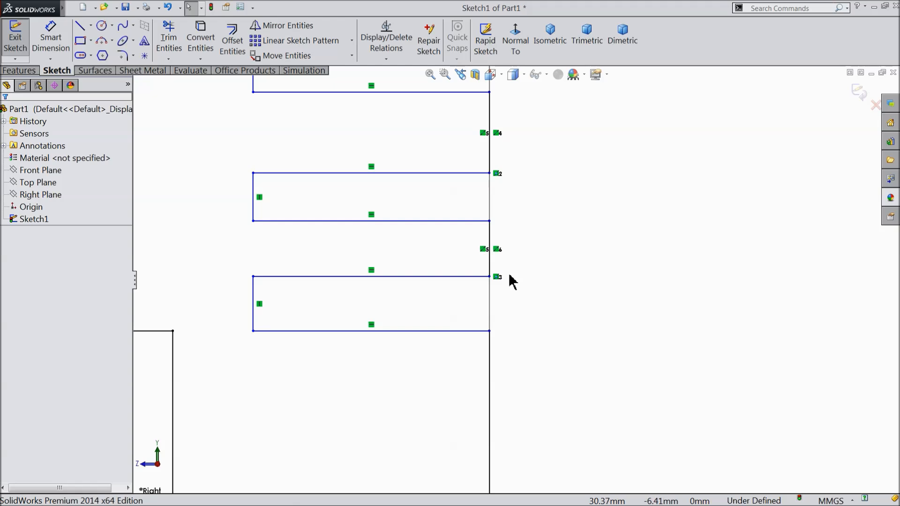
pyautogui.scroll(3, 513, 282)
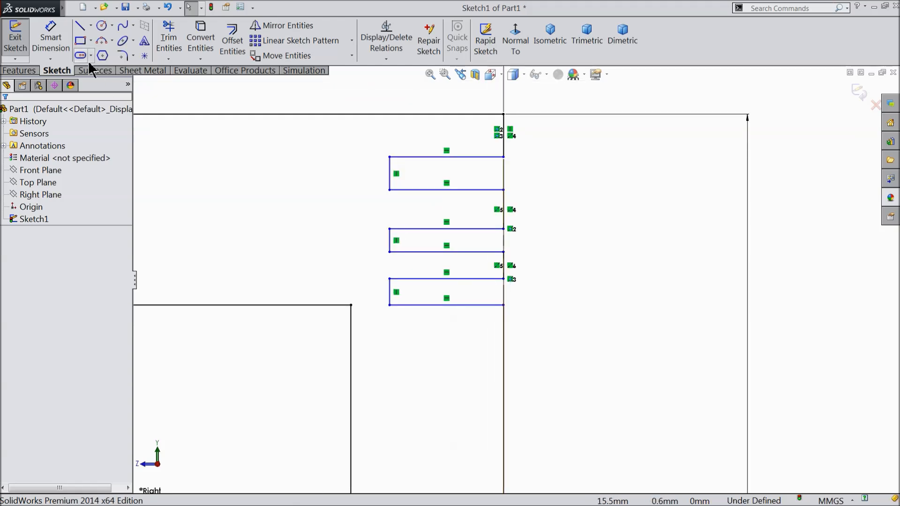
pyautogui.click(51, 37)
pyautogui.scroll(-1, 359, 238)
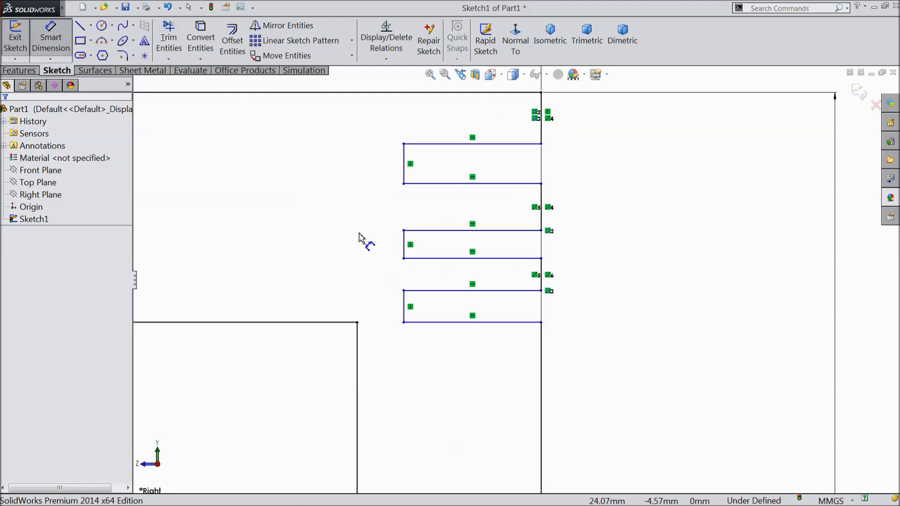
pyautogui.click(404, 165)
pyautogui.click(352, 162)
pyautogui.write('2')
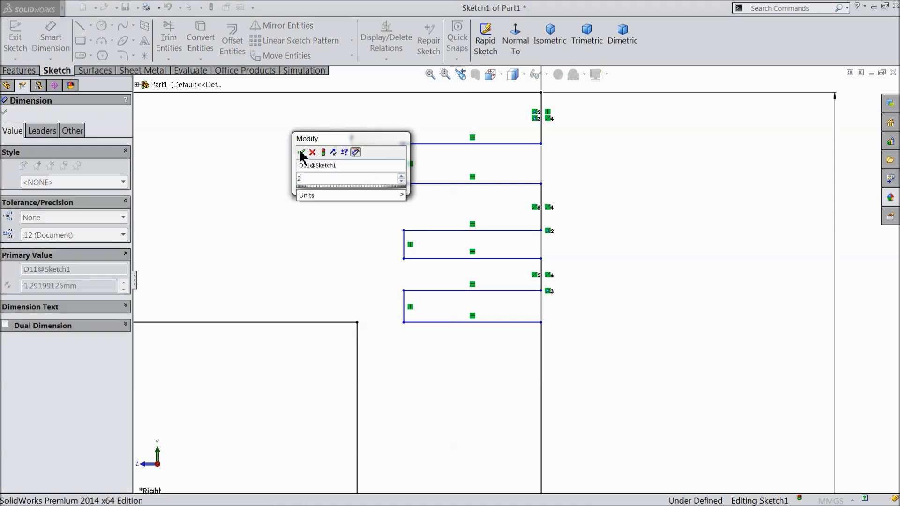
pyautogui.click(301, 152)
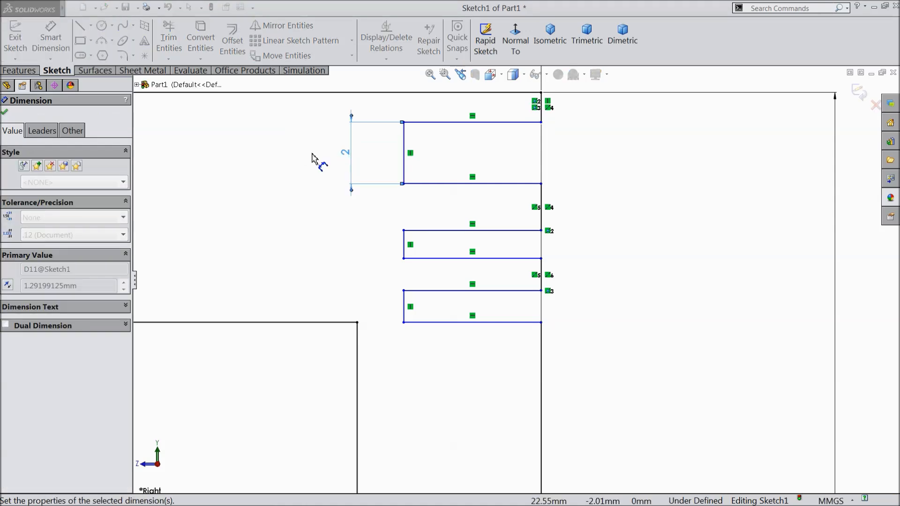
# Dimension the vertical gap between the uppermost and middle grooves as 1.5 mm.
pyautogui.click(501, 184)
pyautogui.click(589, 213)
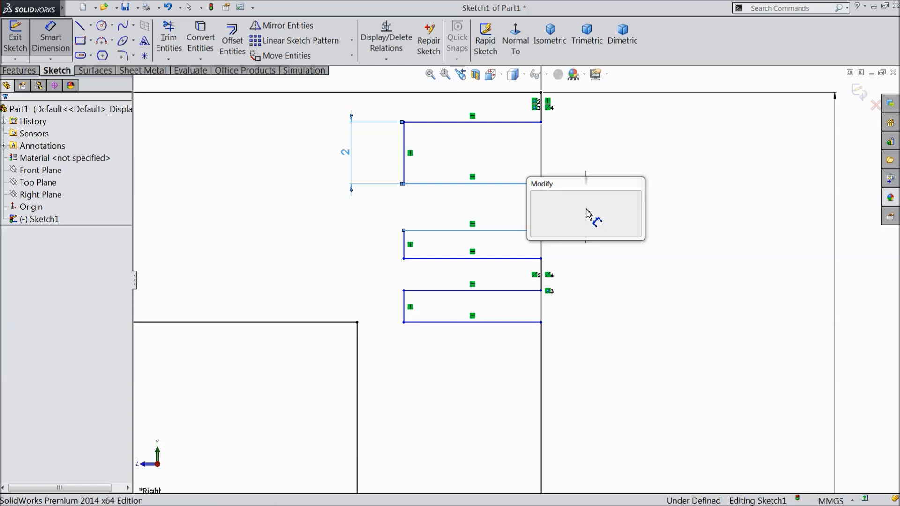
pyautogui.write('1.5')
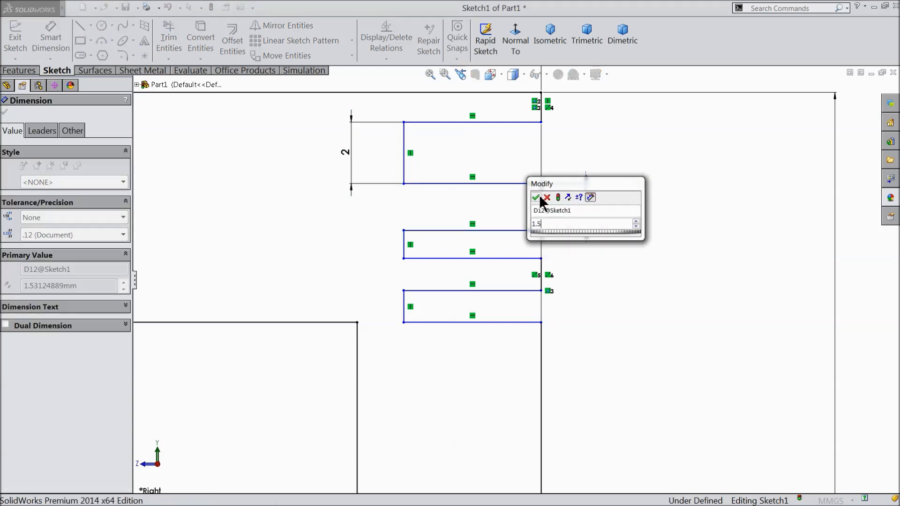
pyautogui.click(536, 197)
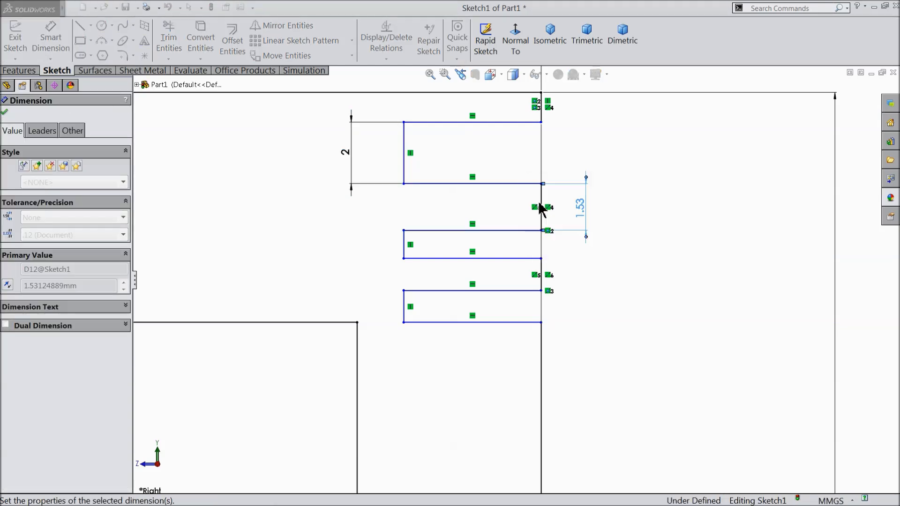
# Dimension the vertical gap between the middle and lowest grooves as 1.5 mm.
pyautogui.click(527, 258)
pyautogui.click(534, 291)
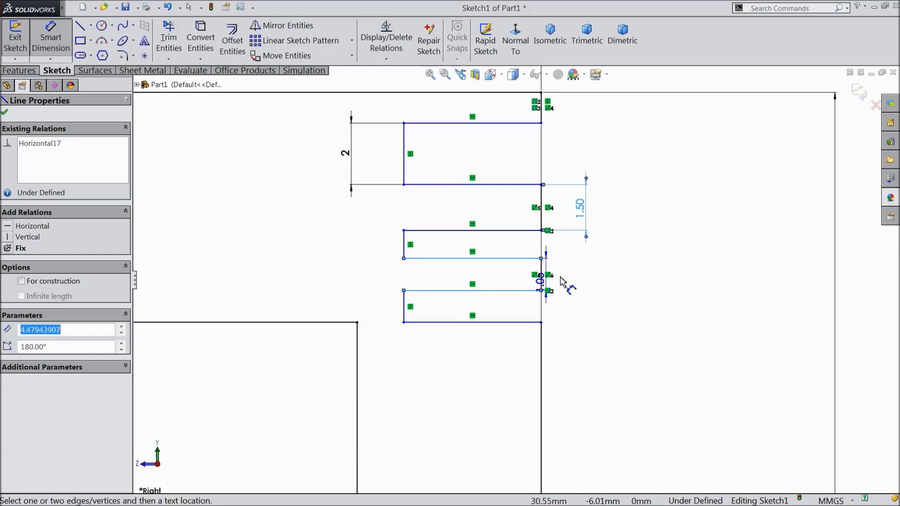
pyautogui.click(591, 281)
pyautogui.write('1.5')
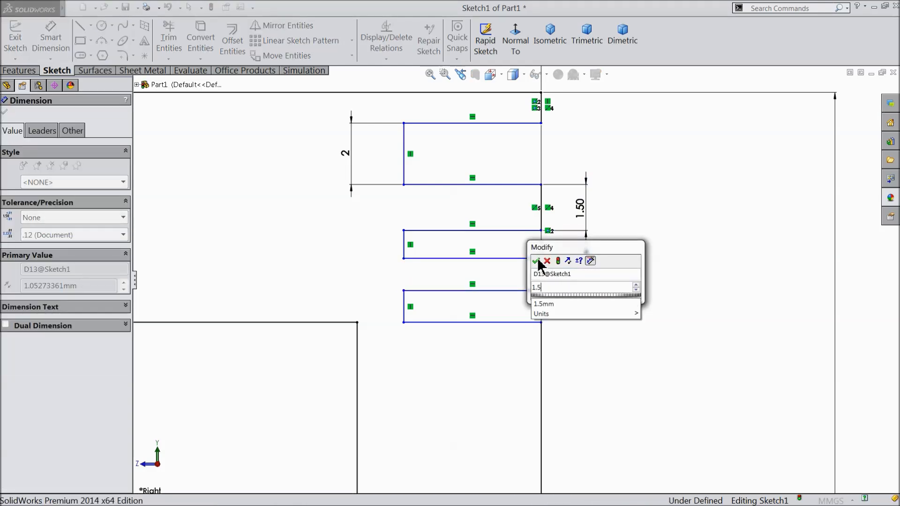
pyautogui.click(536, 260)
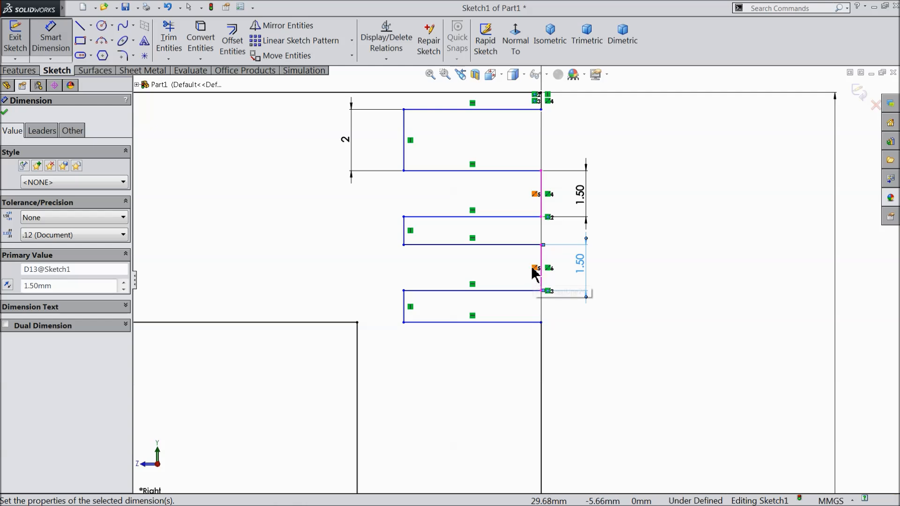
pyautogui.press('z')
pyautogui.scroll(-2, 555, 129)
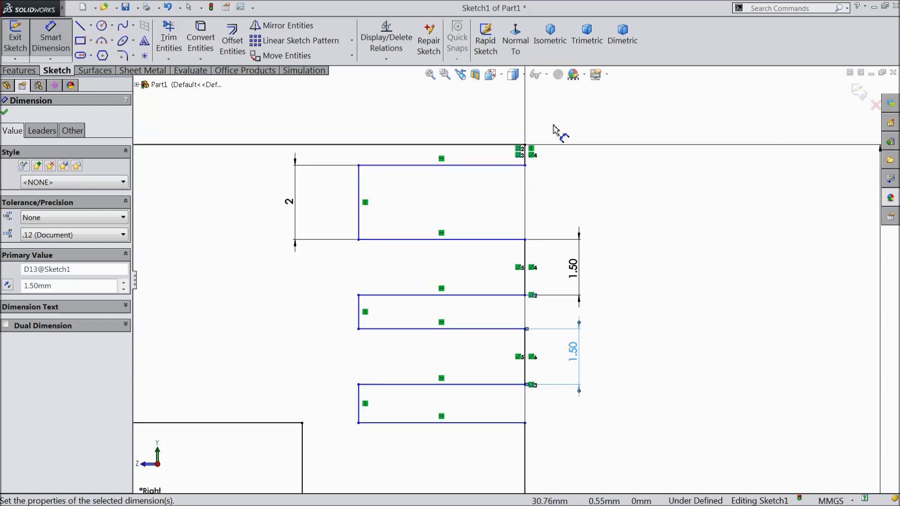
# Dimension the vertical distance from the profile's top edge to the uppermost groove as 2 mm.
pyautogui.click(530, 156)
pyautogui.click(597, 162)
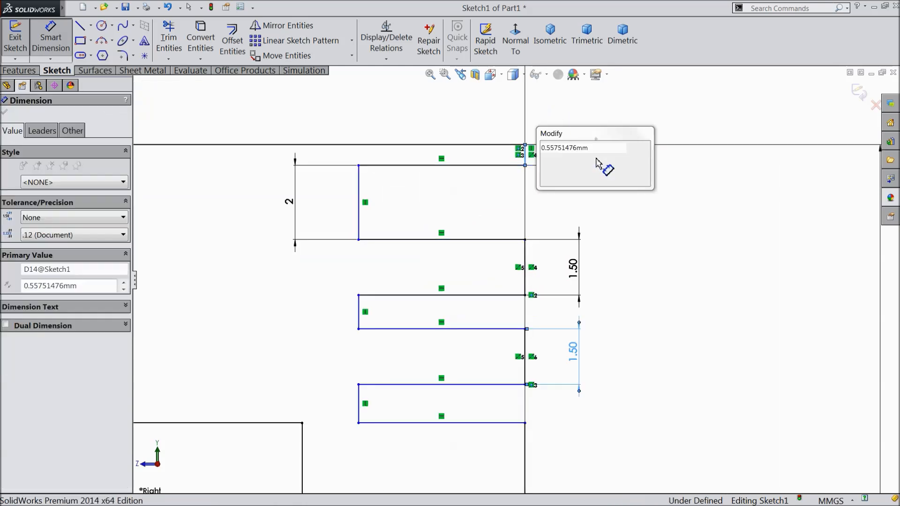
pyautogui.write('1')
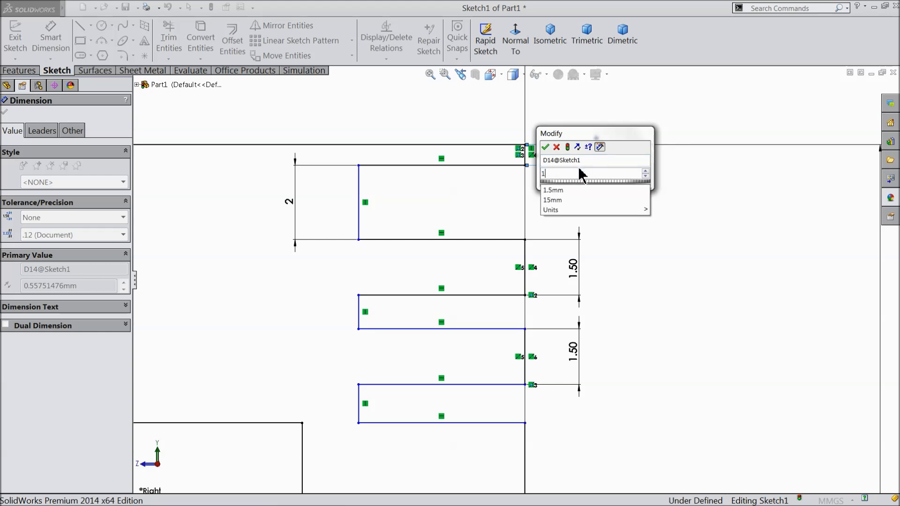
pyautogui.press('BackSpace')
pyautogui.write('2')
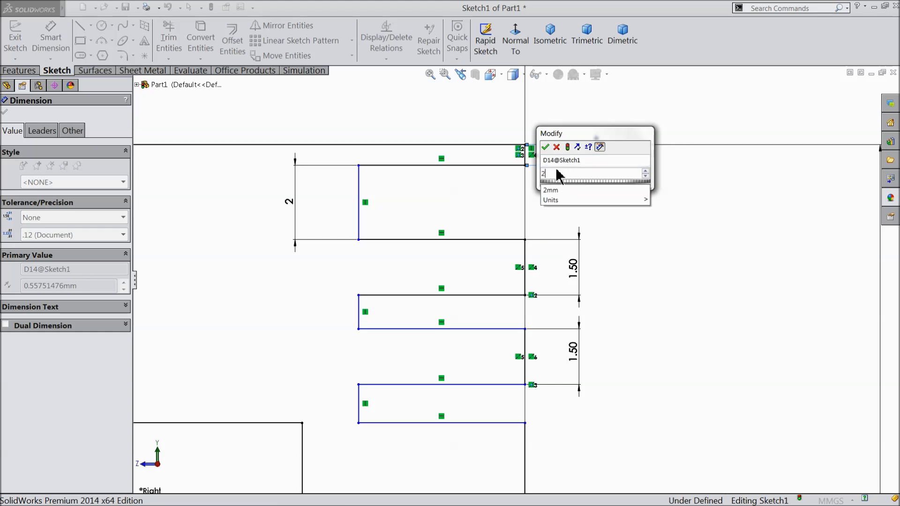
pyautogui.click(545, 146)
pyautogui.scroll(5, 539, 173)
pyautogui.scroll(-2, 539, 291)
pyautogui.scroll(-1, 517, 366)
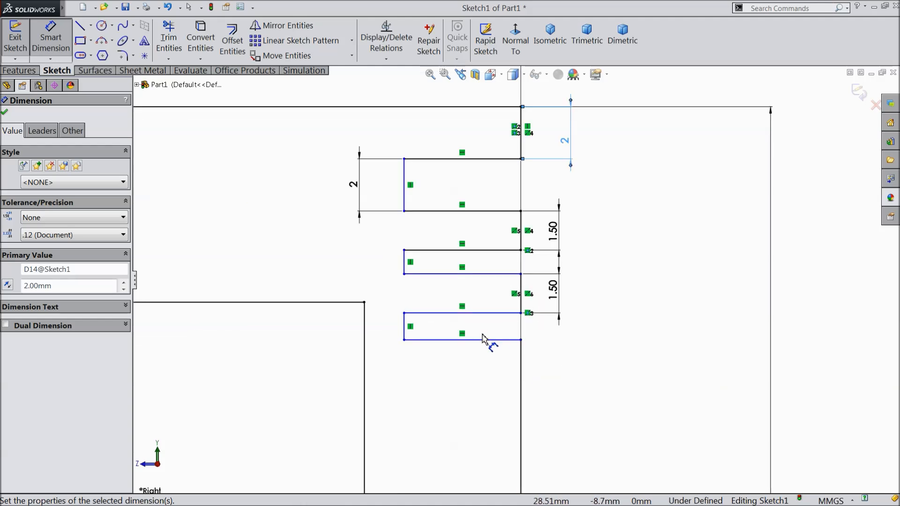
pyautogui.click(5, 112)
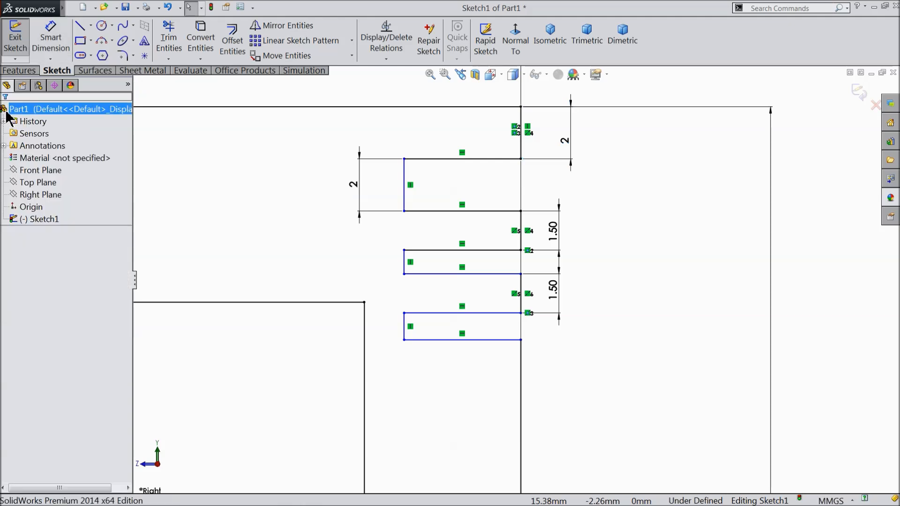
# Add an Equal relation between the inner vertical edges of the three grooves.
pyautogui.scroll(3, 417, 248)
pyautogui.scroll(-2, 432, 242)
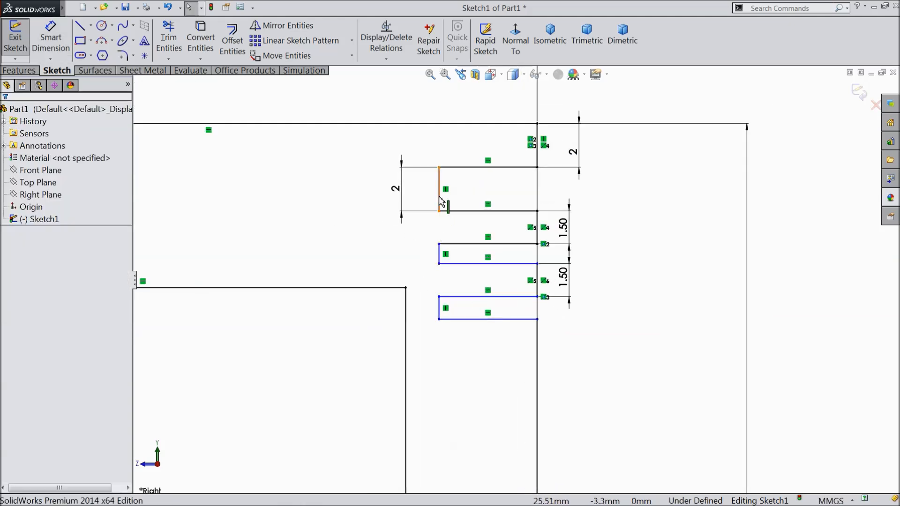
pyautogui.click(439, 201)
pyautogui.keyDown('ctrl'); pyautogui.click(439, 254); pyautogui.keyUp('ctrl')
pyautogui.keyDown('ctrl'); pyautogui.click(439, 307); pyautogui.keyUp('ctrl')
pyautogui.click(486, 268)
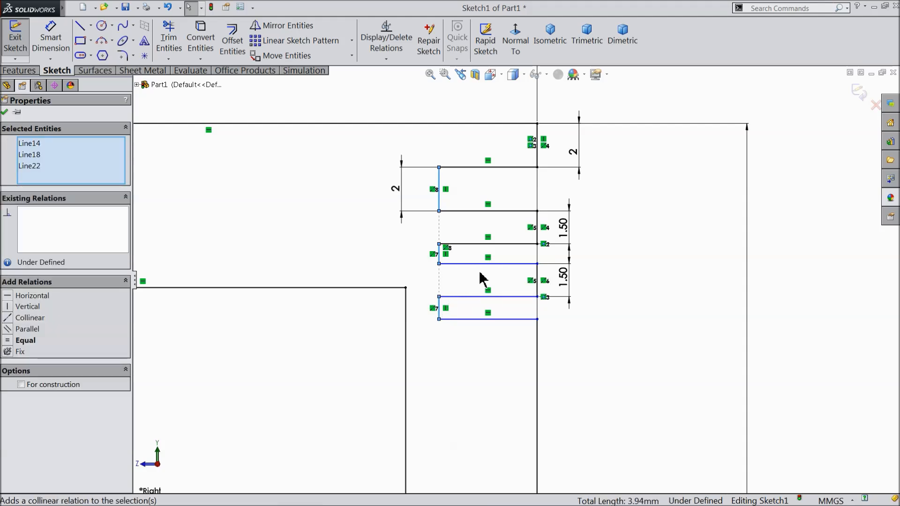
pyautogui.click(23, 341)
pyautogui.scroll(3, 602, 354)
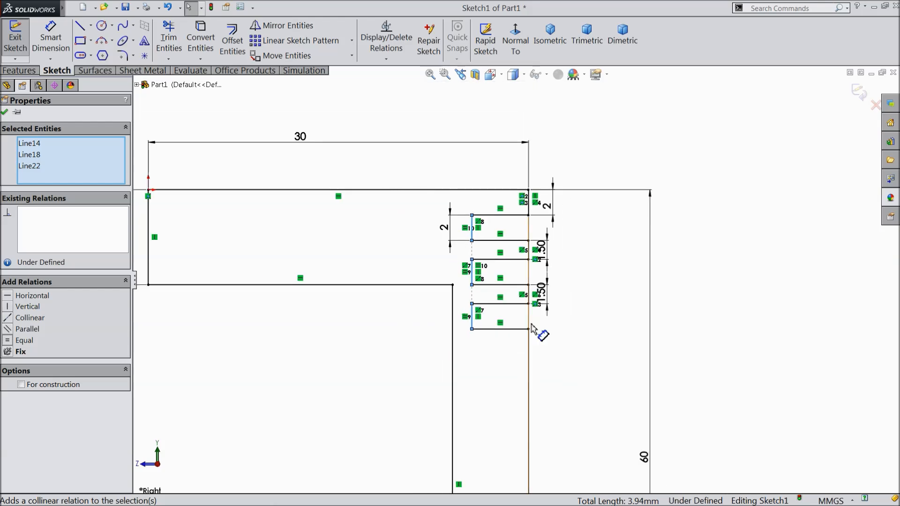
# Set the uppermost groove's height dimension to 1.5 mm.
pyautogui.scroll(-2, 502, 334)
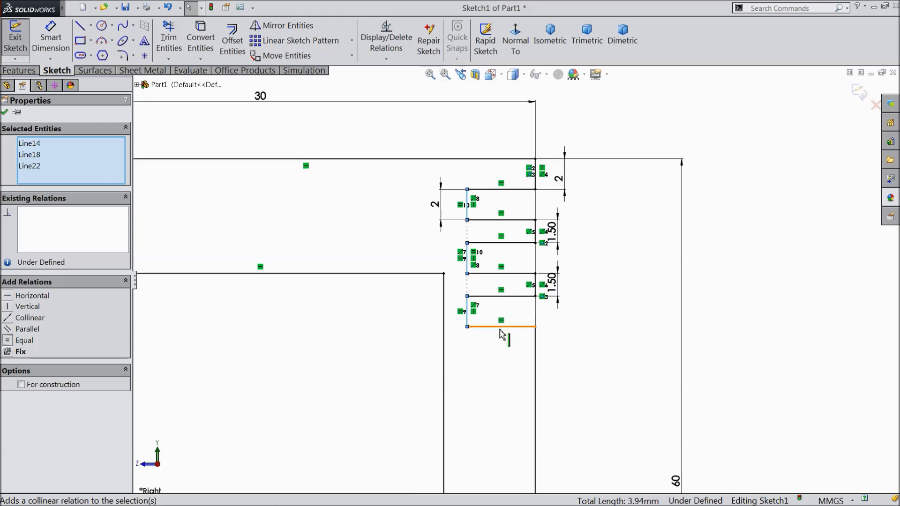
pyautogui.doubleClick(435, 204)
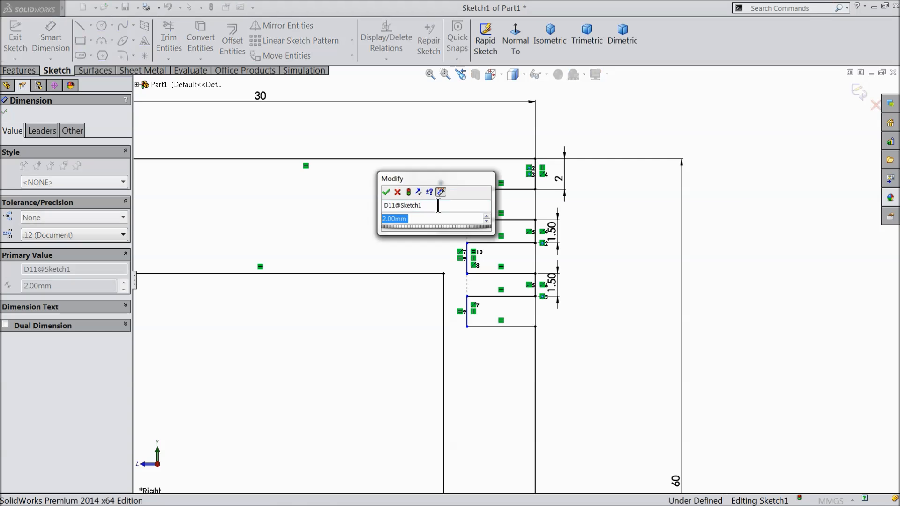
pyautogui.write('1.5')
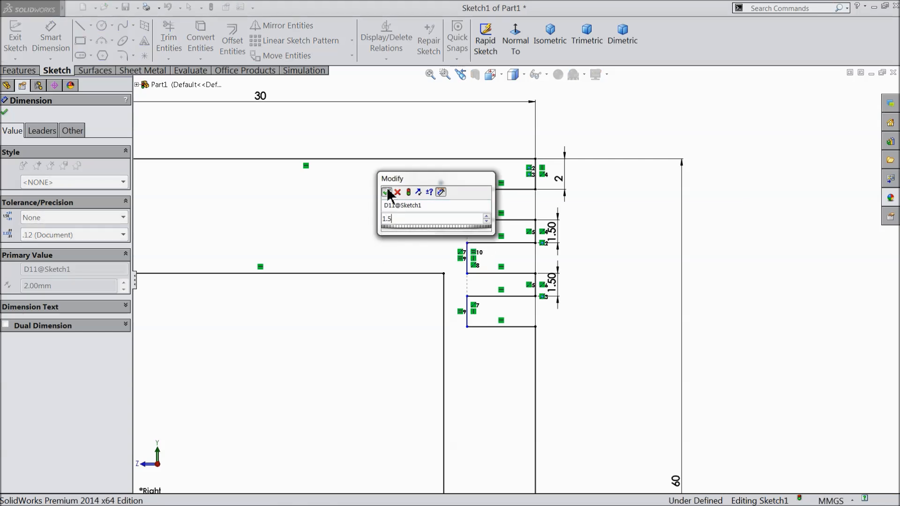
pyautogui.click(386, 192)
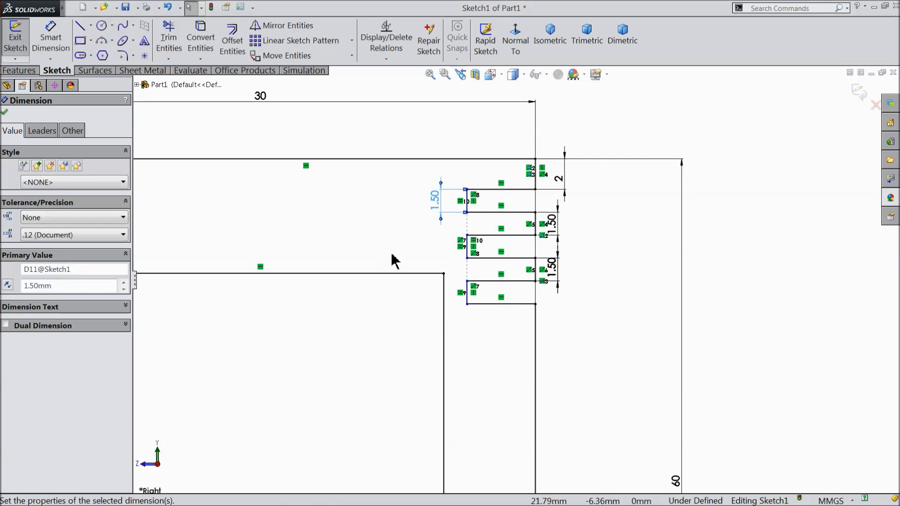
pyautogui.click(4, 112)
pyautogui.scroll(-1, 534, 274)
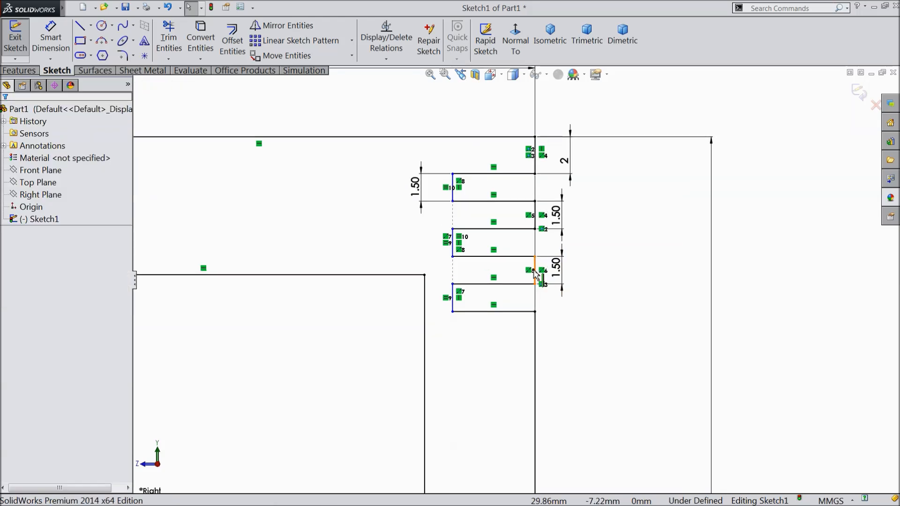
pyautogui.scroll(1, 518, 277)
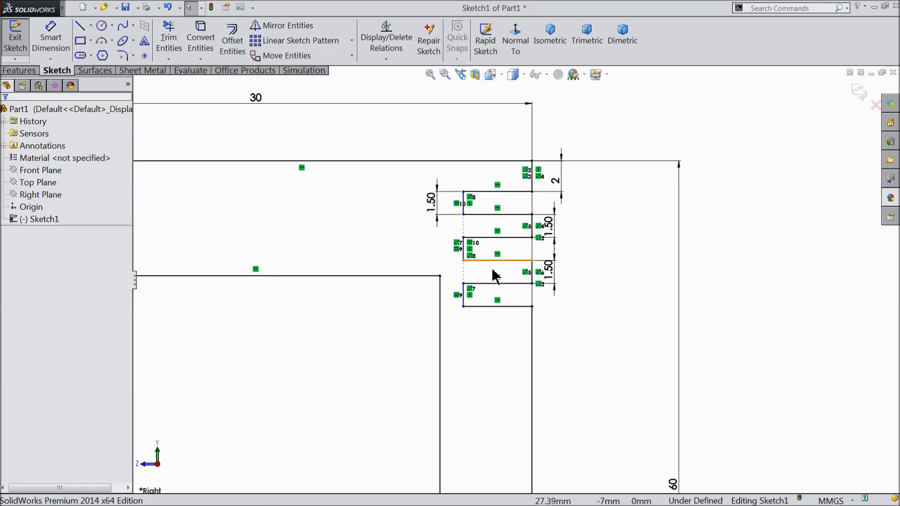
pyautogui.scroll(-1, 477, 297)
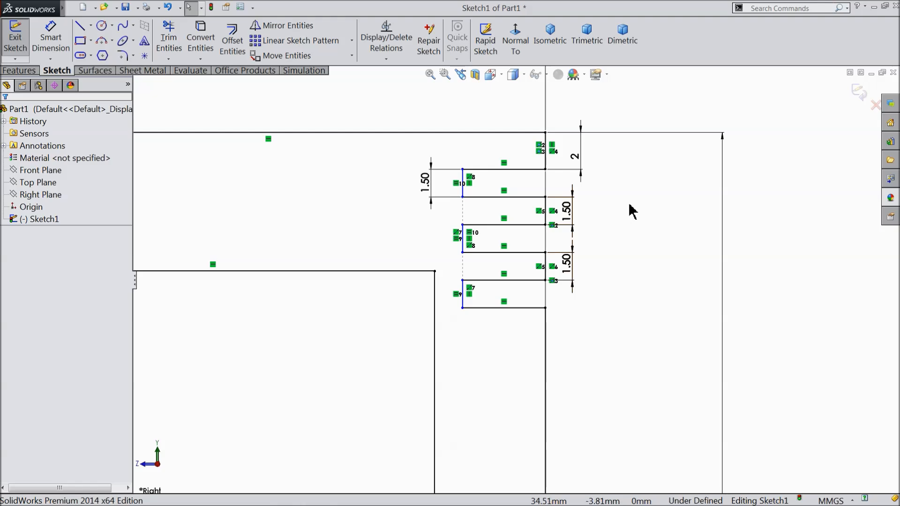
# Run Fully Define Sketch on all entities in the sketch and accept the calculated dimensions.
pyautogui.click(395, 55)
pyautogui.click(401, 100)
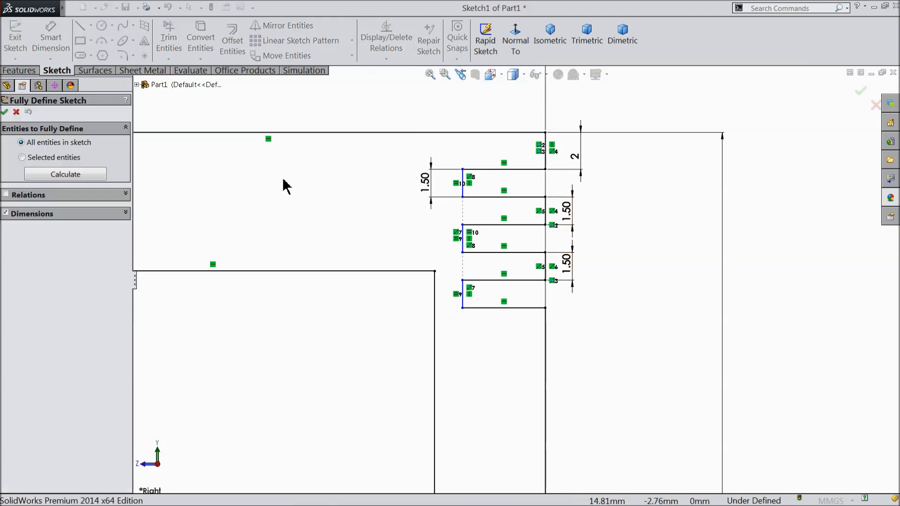
pyautogui.click(59, 177)
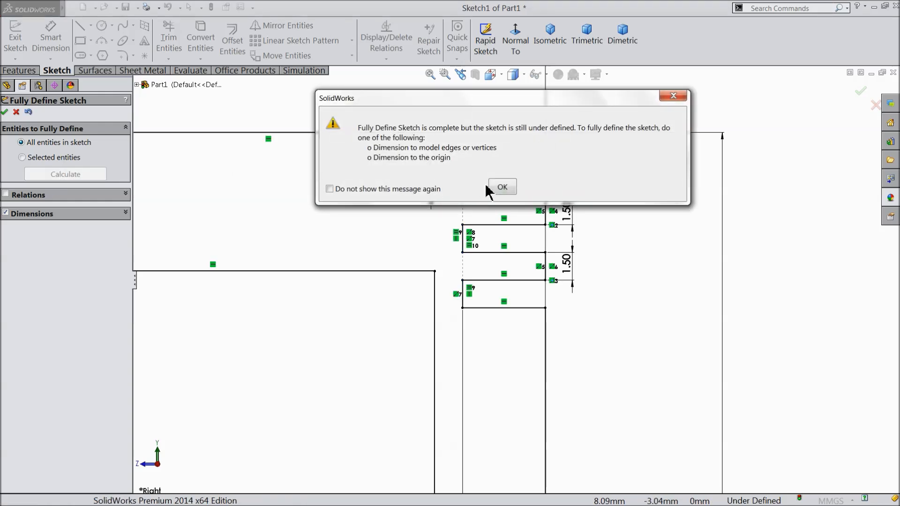
pyautogui.click(491, 183)
pyautogui.click(15, 112)
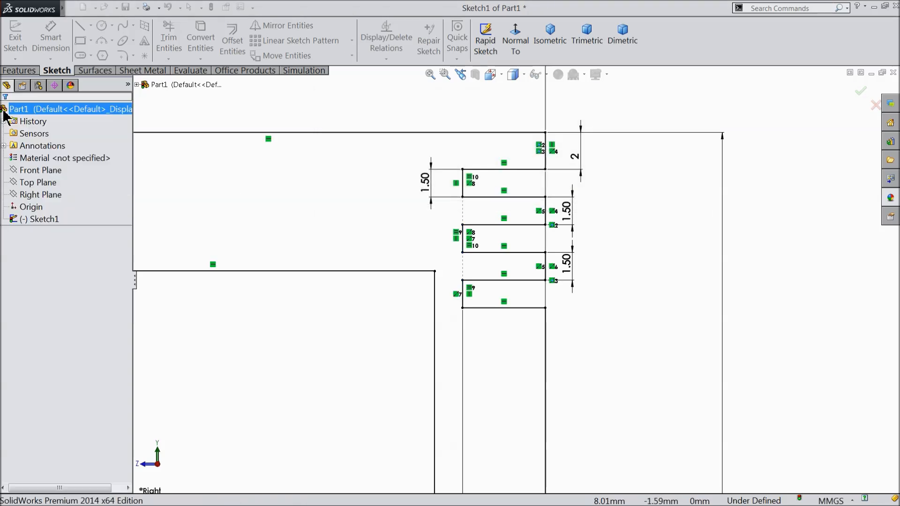
# Move the horizontal dimension locating the grooves' inner edges from below the profile to just beneath the top section.
pyautogui.scroll(10, 503, 272)
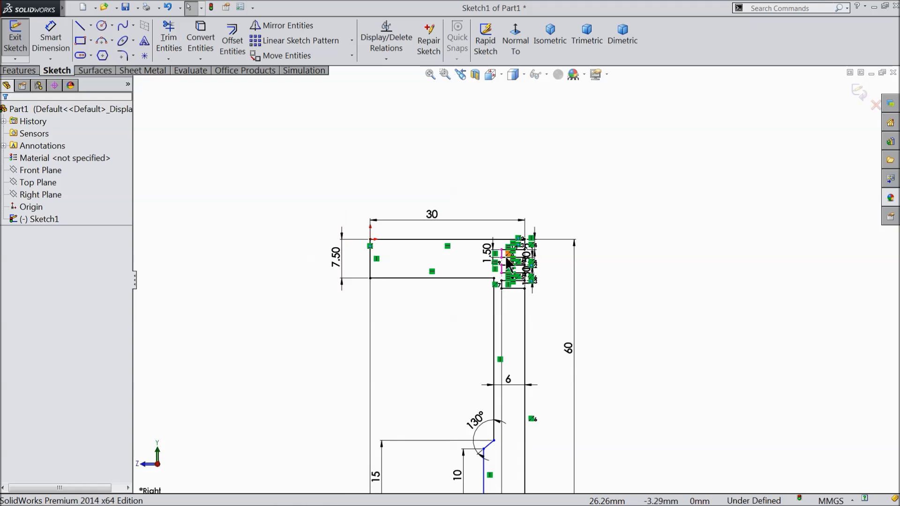
pyautogui.scroll(-5, 511, 364)
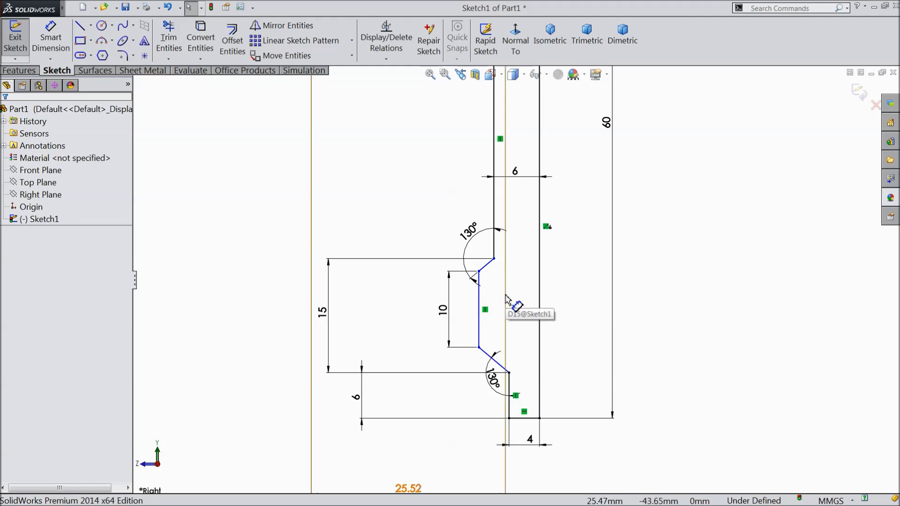
pyautogui.scroll(3, 547, 283)
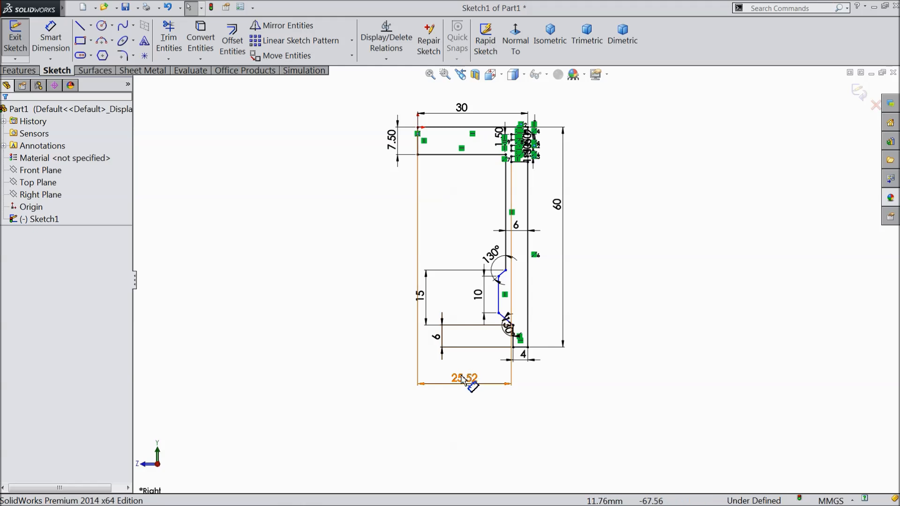
pyautogui.moveTo(460, 381); pyautogui.dragTo(466, 189)
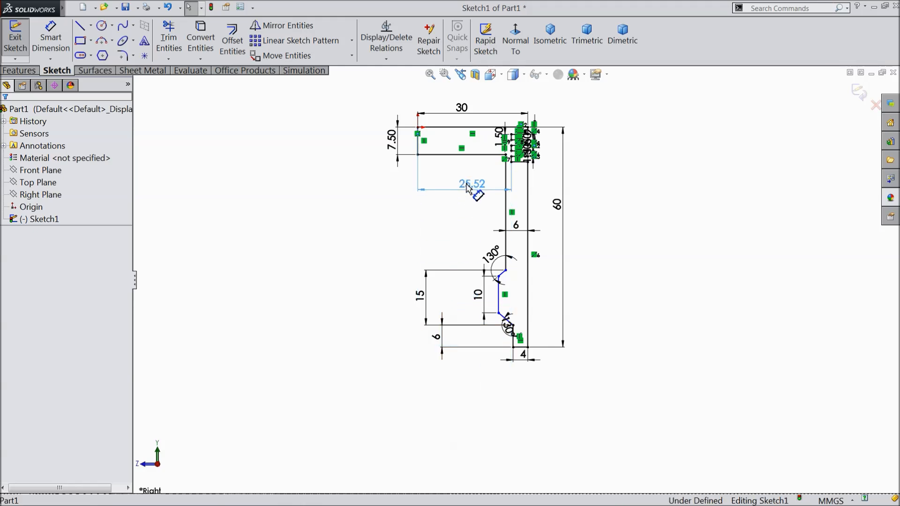
pyautogui.scroll(-2, 512, 244)
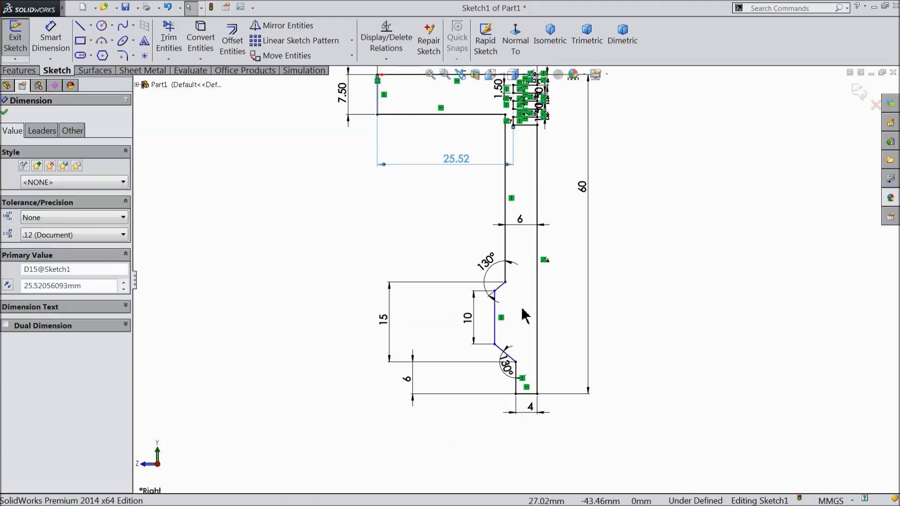
pyautogui.scroll(-1, 540, 386)
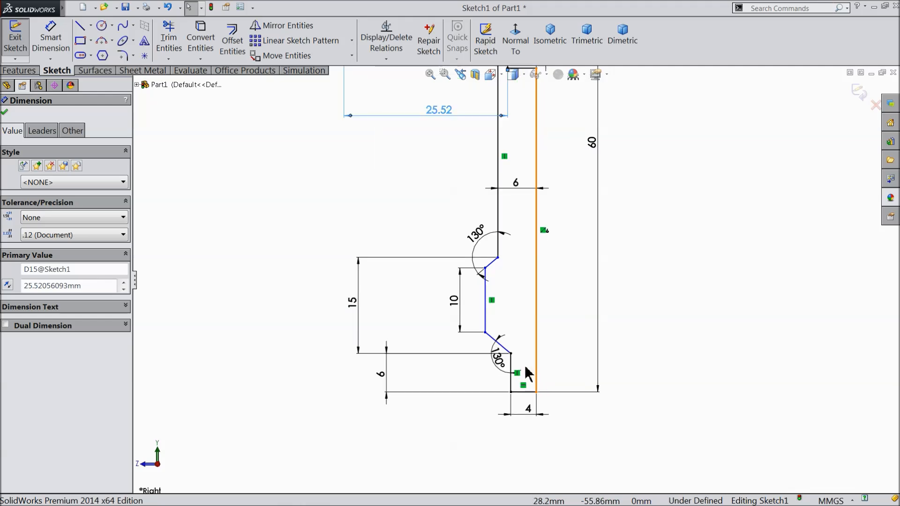
# Run Fully Define Sketch again on all sketch entities to try to constrain the remaining stepped lines of the inner wall.
pyautogui.click(387, 58)
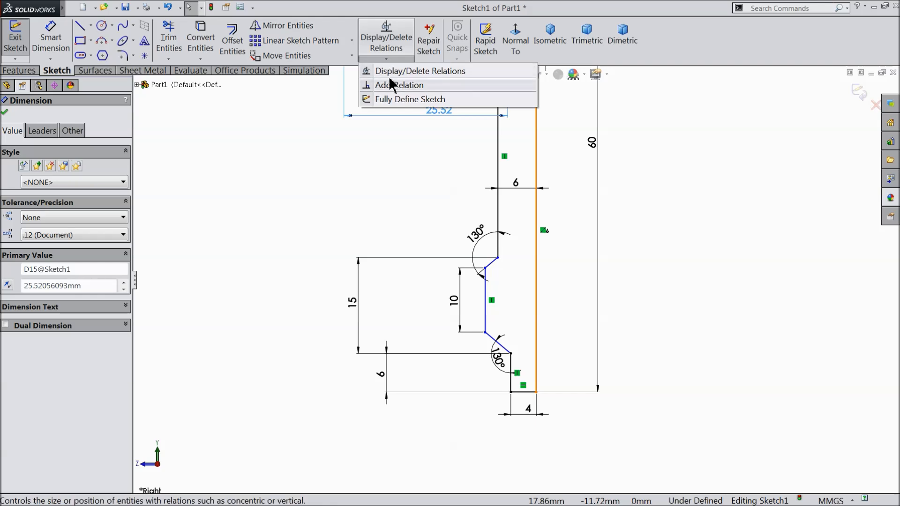
pyautogui.click(392, 99)
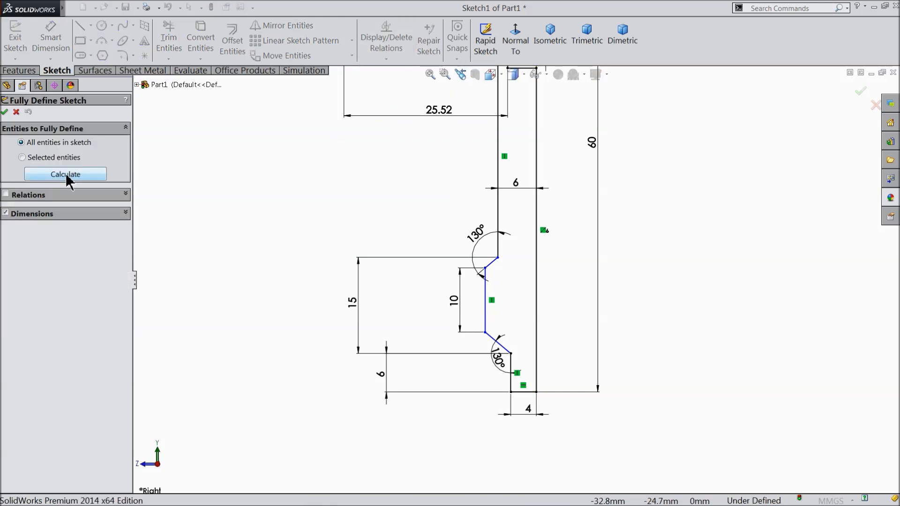
pyautogui.click(66, 176)
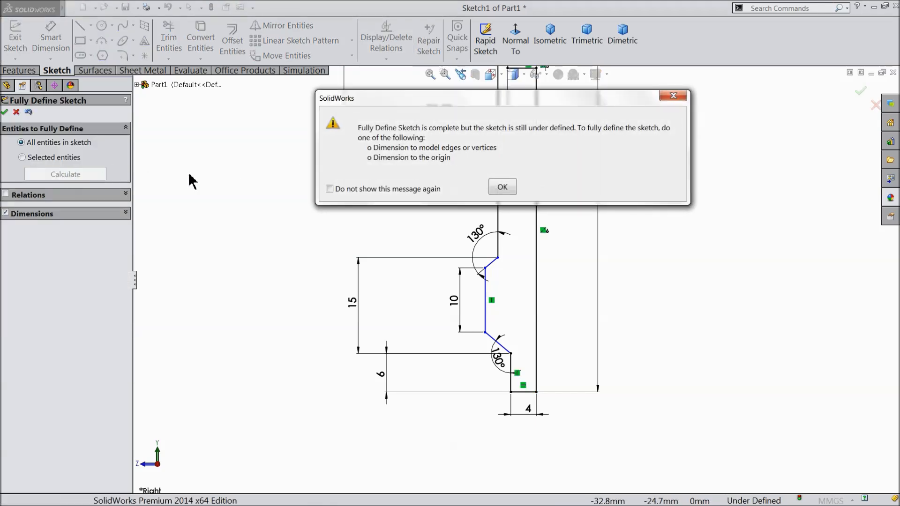
pyautogui.click(502, 187)
pyautogui.scroll(3, 374, 209)
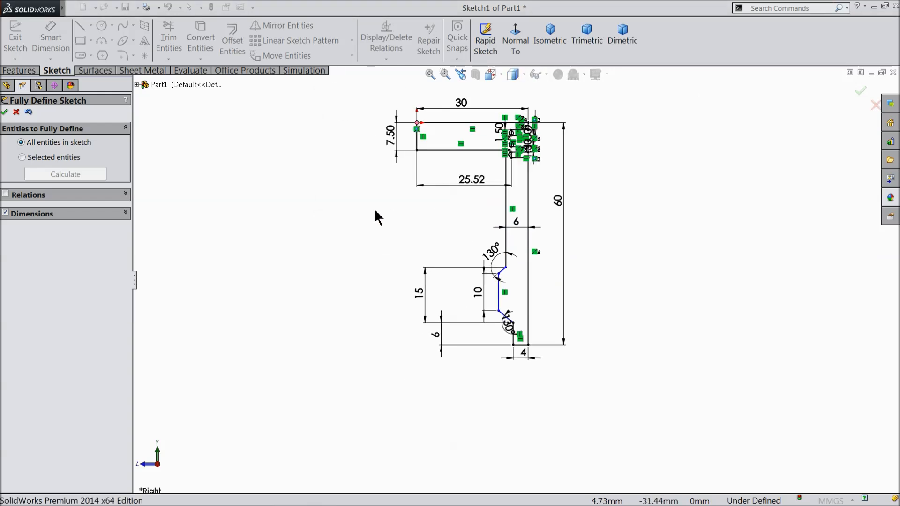
pyautogui.click(6, 111)
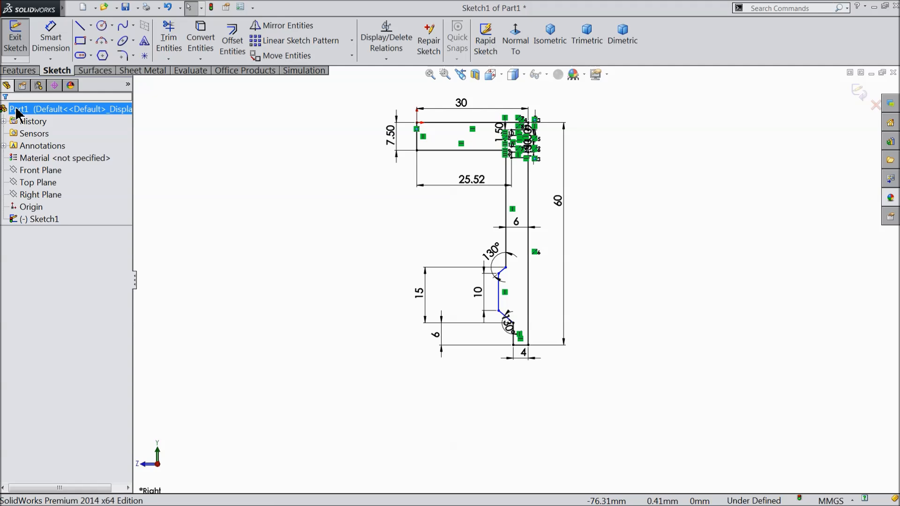
# Revolve the profile 360° about its short vertical edge at the origin to form the solid body.
pyautogui.click(33, 70)
pyautogui.click(65, 51)
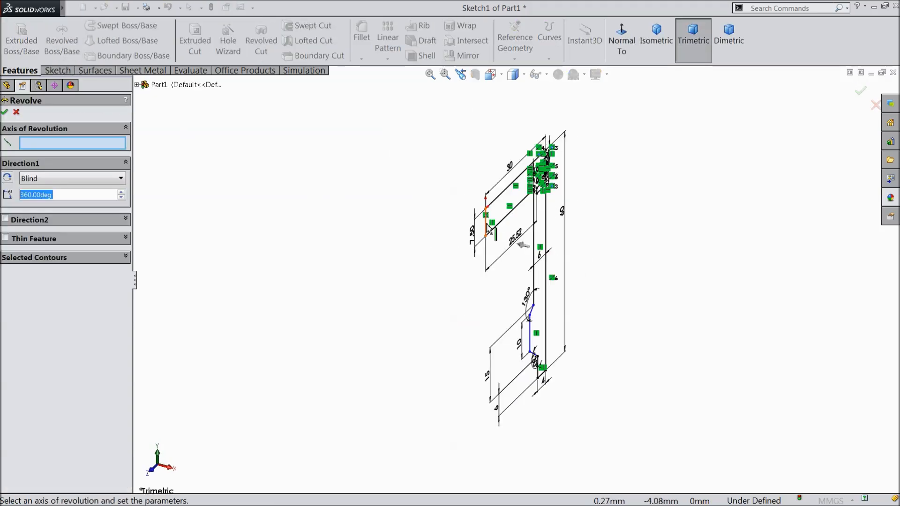
pyautogui.click(489, 229)
pyautogui.scroll(2, 516, 291)
pyautogui.scroll(-2, 529, 340)
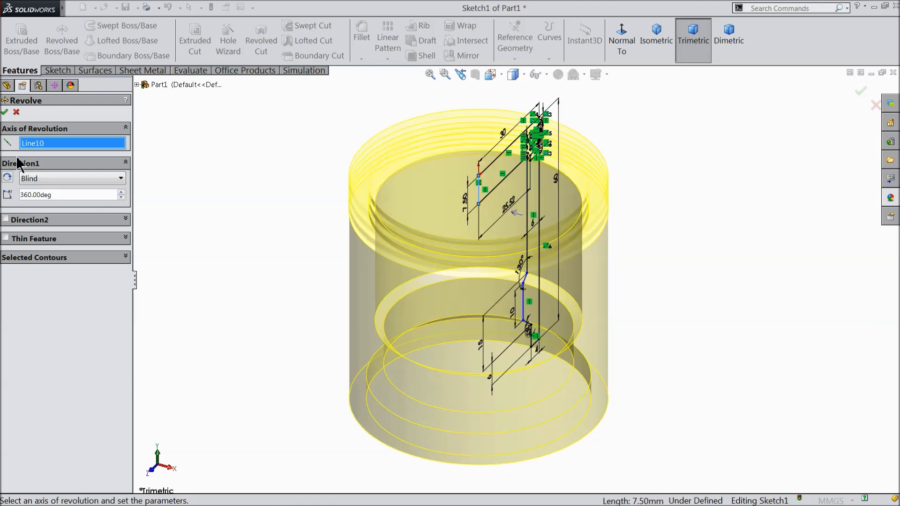
pyautogui.click(5, 113)
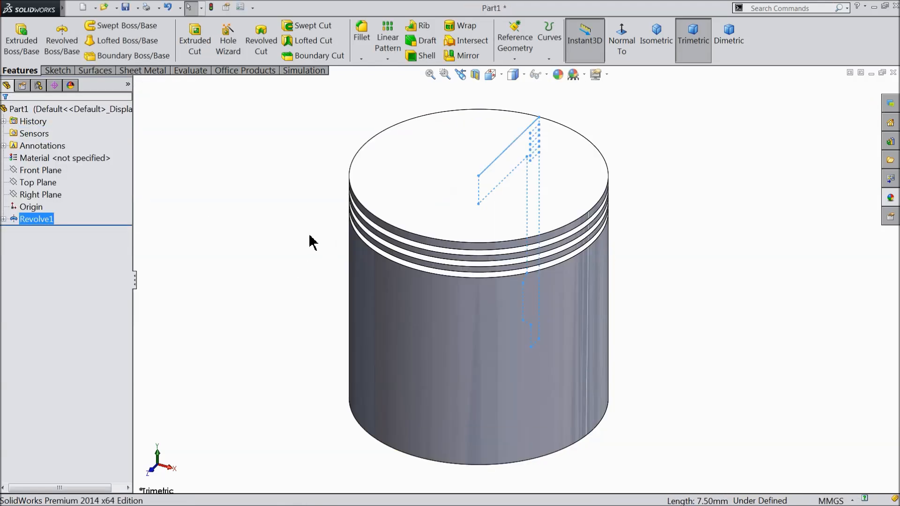
pyautogui.click(309, 242)
pyautogui.moveTo(305, 261)
pyautogui.mouseDown(button='middle')
pyautogui.moveTo(268, 4)
pyautogui.moveTo(263, 151)
pyautogui.moveTo(238, 253)
pyautogui.mouseUp(button='middle')
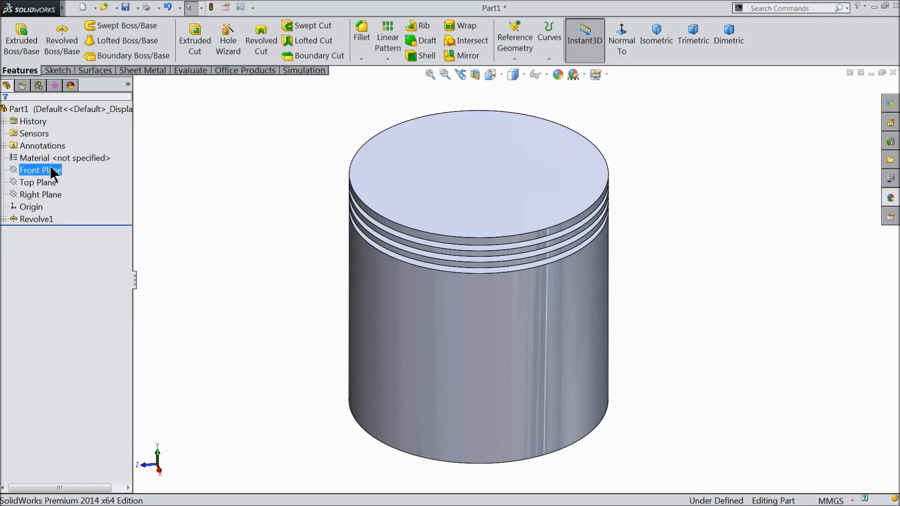
# Create a reference plane offset 10 mm from the Right Plane.
pyautogui.click(39, 195)
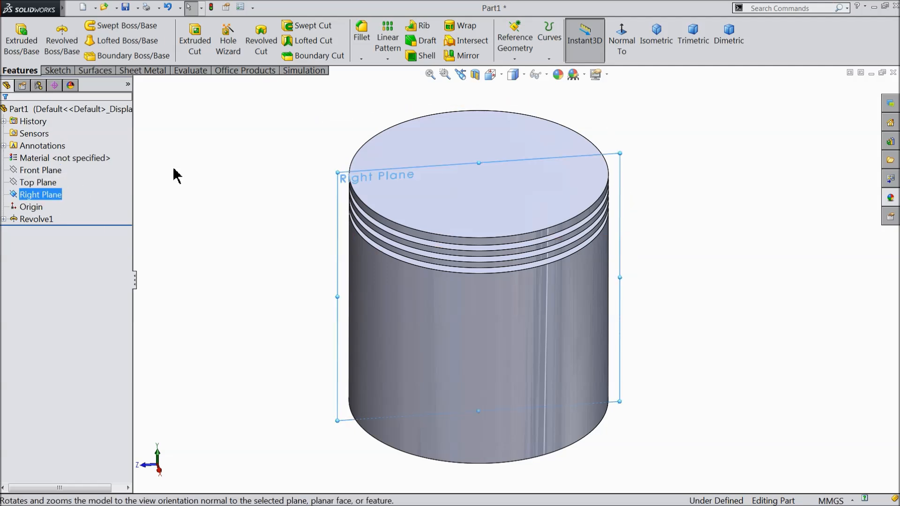
pyautogui.click(514, 61)
pyautogui.click(530, 74)
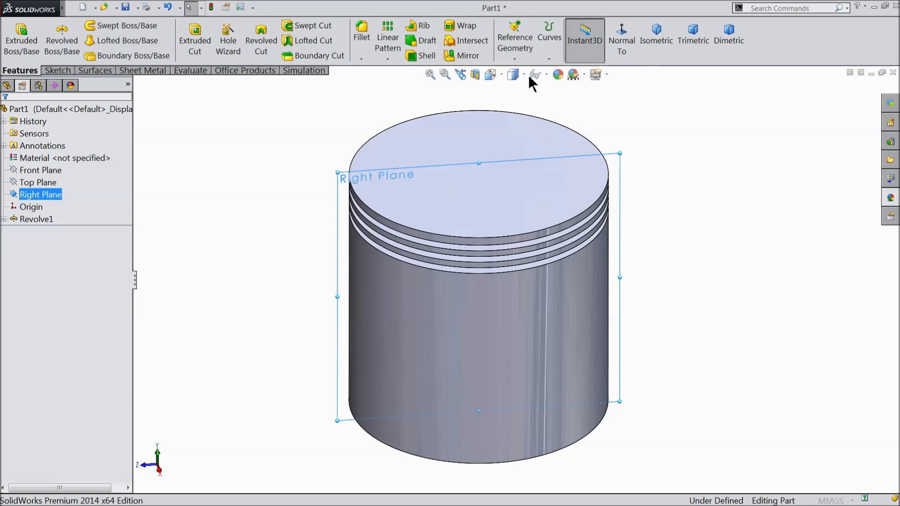
pyautogui.moveTo(264, 228); pyautogui.dragTo(237, 242, button='middle')
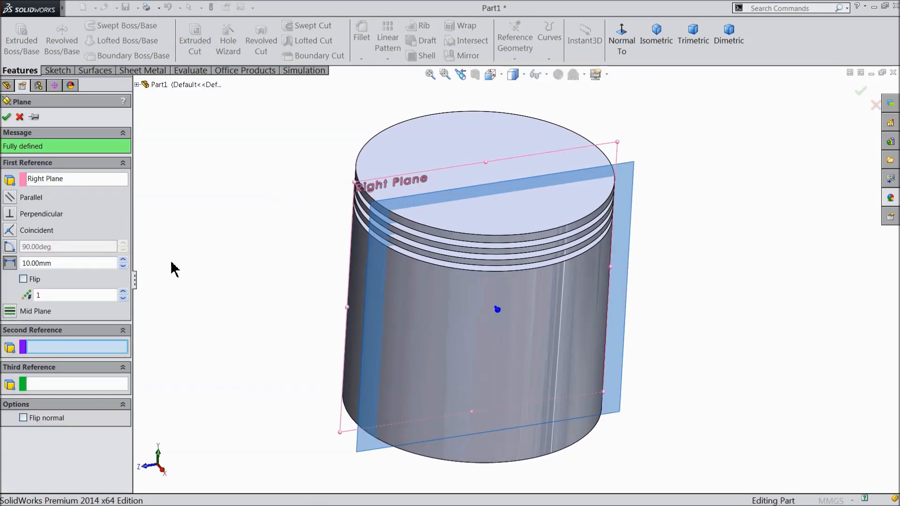
pyautogui.click(7, 117)
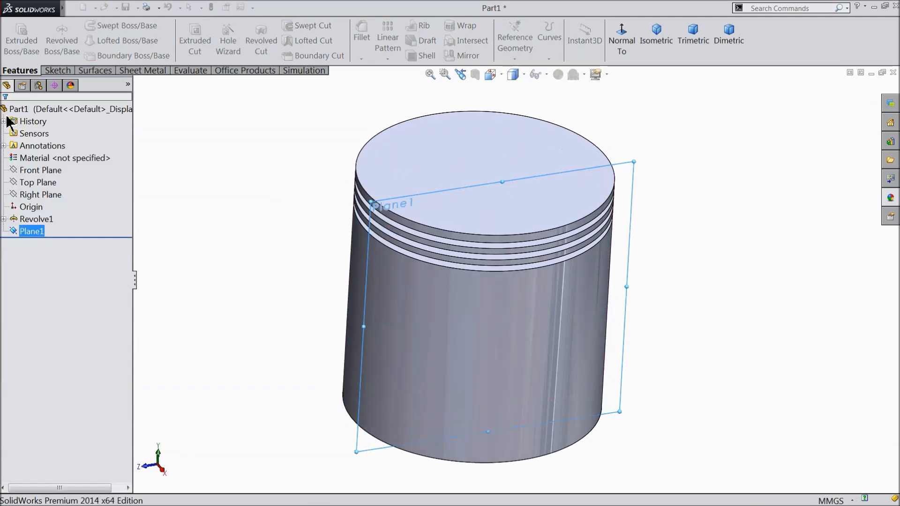
# Sketch a circle of about 13 mm radius on the new offset plane, centred about 35 mm directly below the origin.
pyautogui.click(57, 70)
pyautogui.click(16, 42)
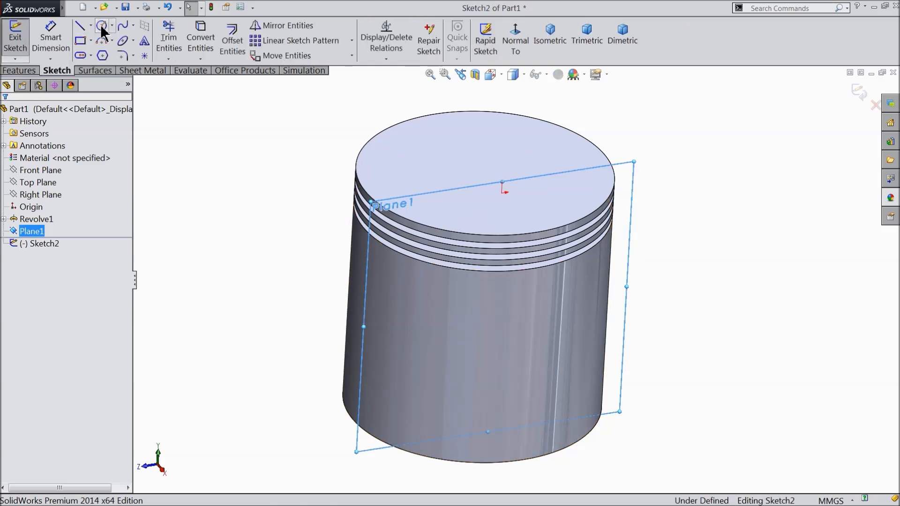
pyautogui.click(515, 39)
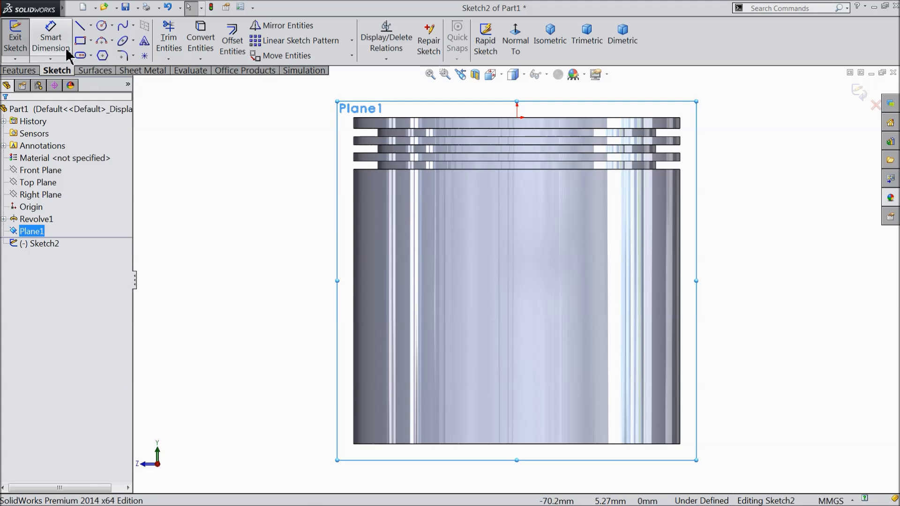
pyautogui.click(102, 26)
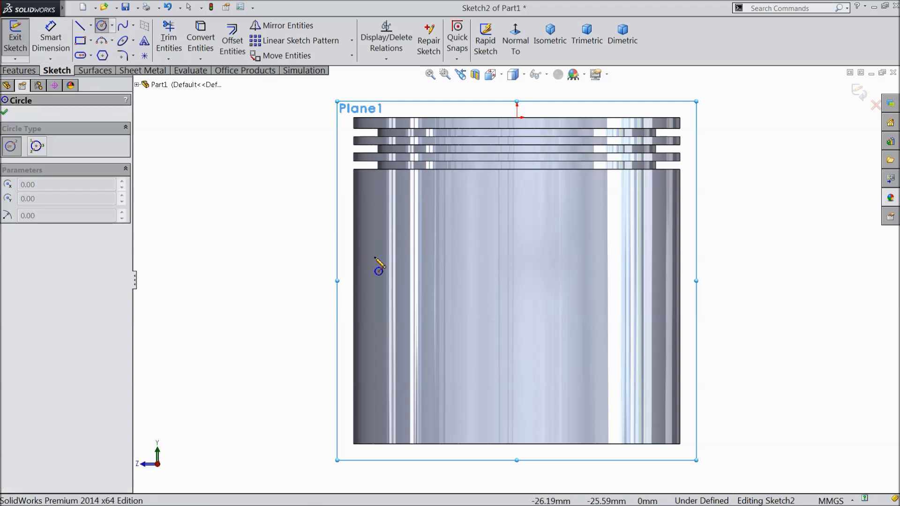
pyautogui.click(517, 309)
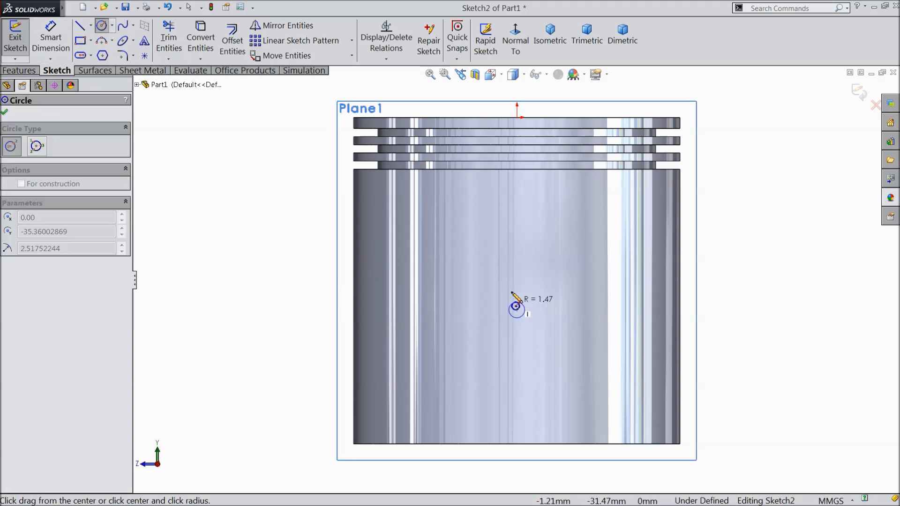
pyautogui.click(504, 237)
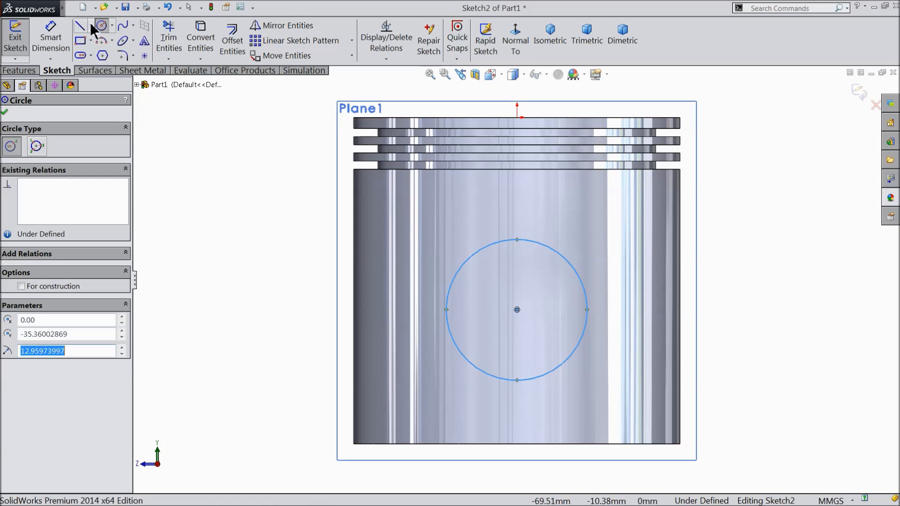
# Draw a vertical centerline from the origin to the circle's centre.
pyautogui.click(91, 26)
pyautogui.click(94, 54)
pyautogui.click(517, 118)
pyautogui.click(517, 310)
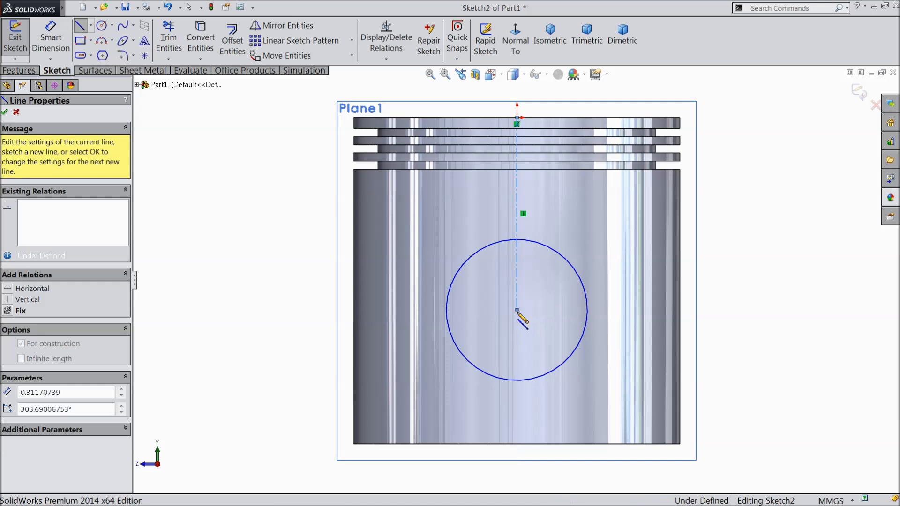
pyautogui.rightClick(778, 82)
pyautogui.click(802, 93)
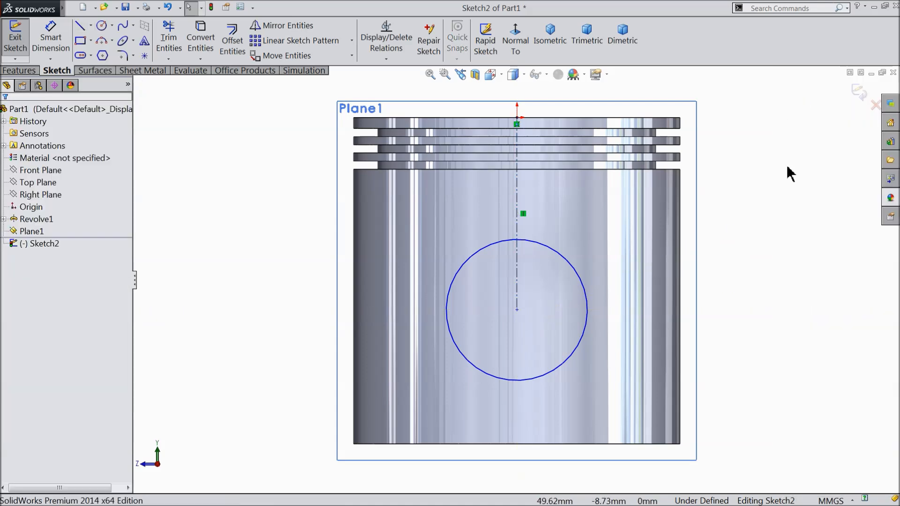
# Dimension the vertical centerline's length as 38 mm.
pyautogui.scroll(2, 783, 166)
pyautogui.scroll(-1, 589, 309)
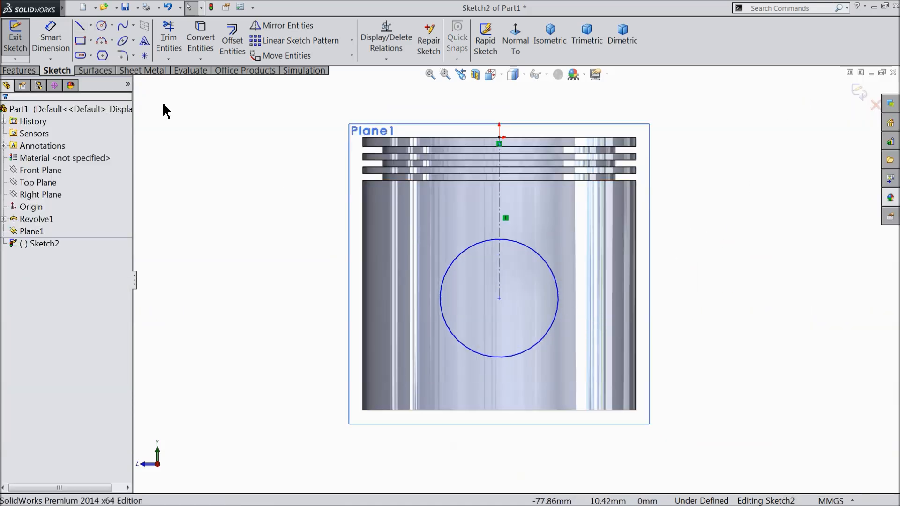
pyautogui.click(500, 202)
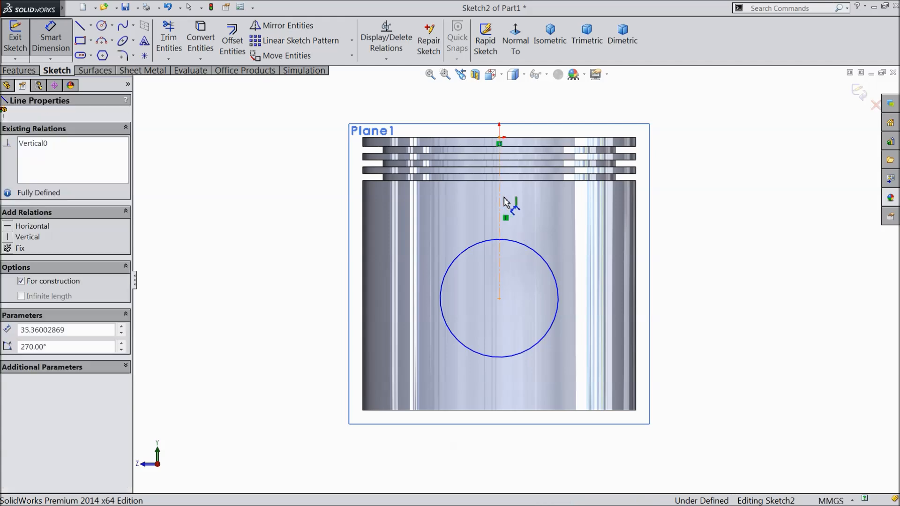
pyautogui.click(682, 214)
pyautogui.write('38')
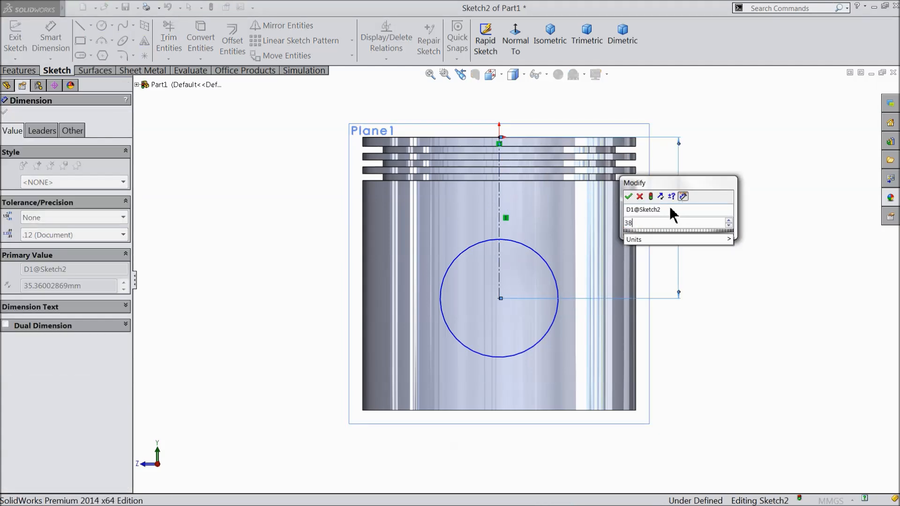
pyautogui.click(629, 197)
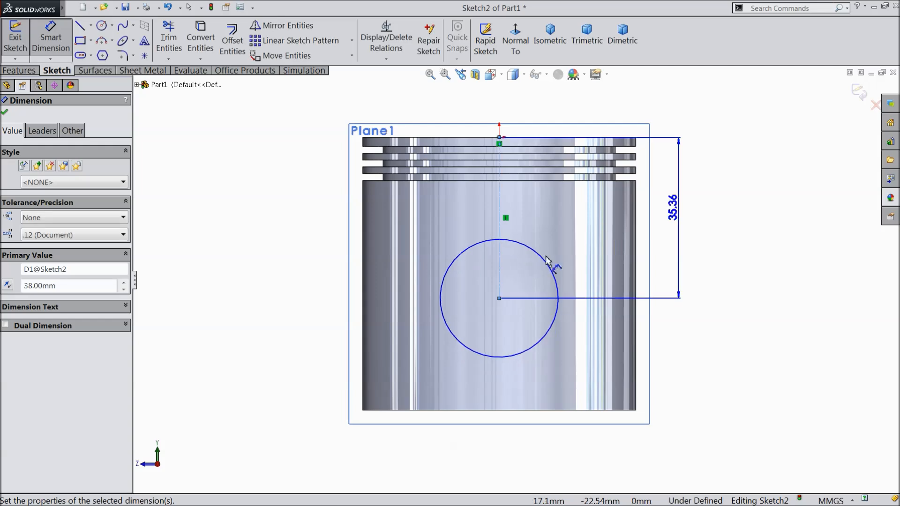
# Dimension the circle's diameter as 25 mm.
pyautogui.click(493, 254)
pyautogui.click(487, 238)
pyautogui.write('25')
pyautogui.click(434, 224)
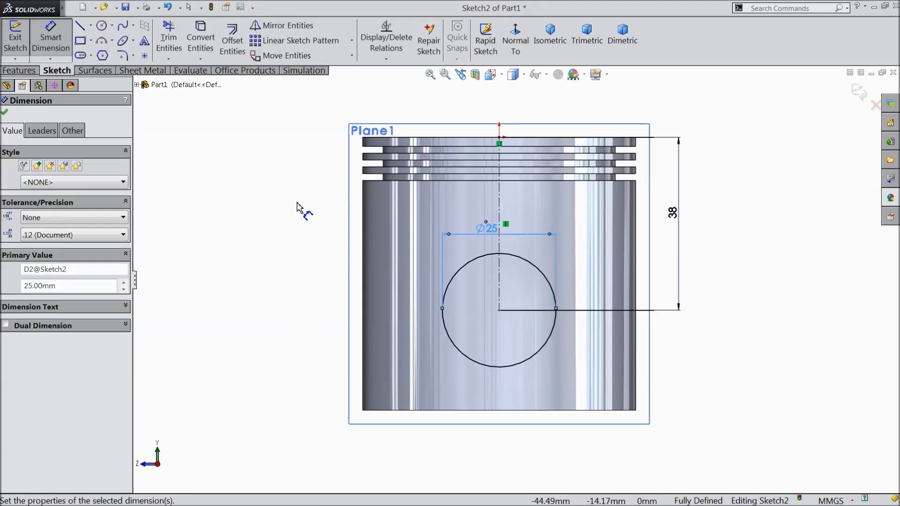
pyautogui.press('f')
pyautogui.click(5, 113)
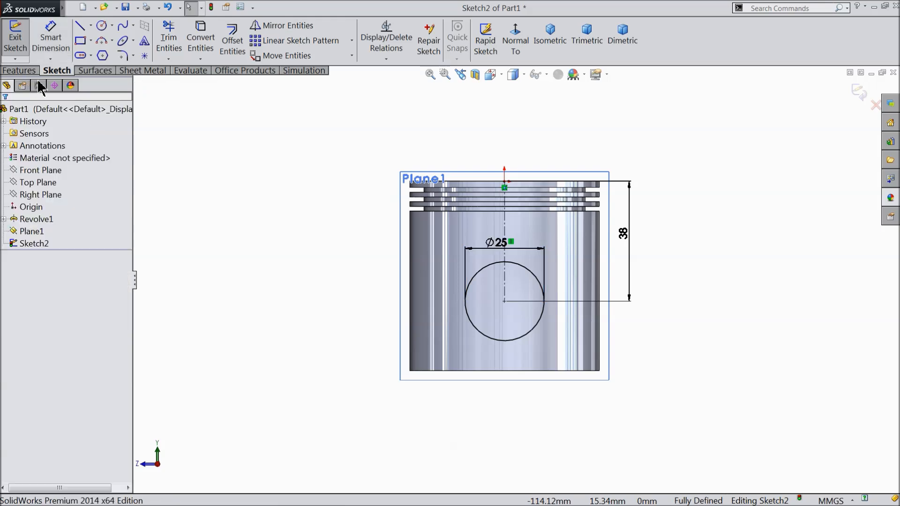
# Set up a boss extrusion of the circle with the Up To Body end condition, using the revolved body as the target.
pyautogui.scroll(3, 315, 213)
pyautogui.moveTo(316, 213); pyautogui.dragTo(392, 192, button='middle')
pyautogui.scroll(-5, 518, 291)
pyautogui.scroll(-2, 518, 287)
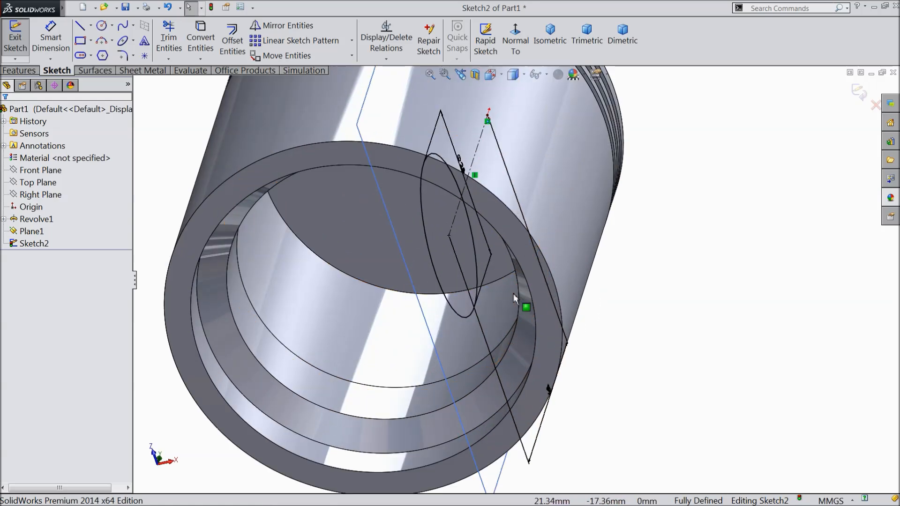
pyautogui.click(19, 71)
pyautogui.click(22, 49)
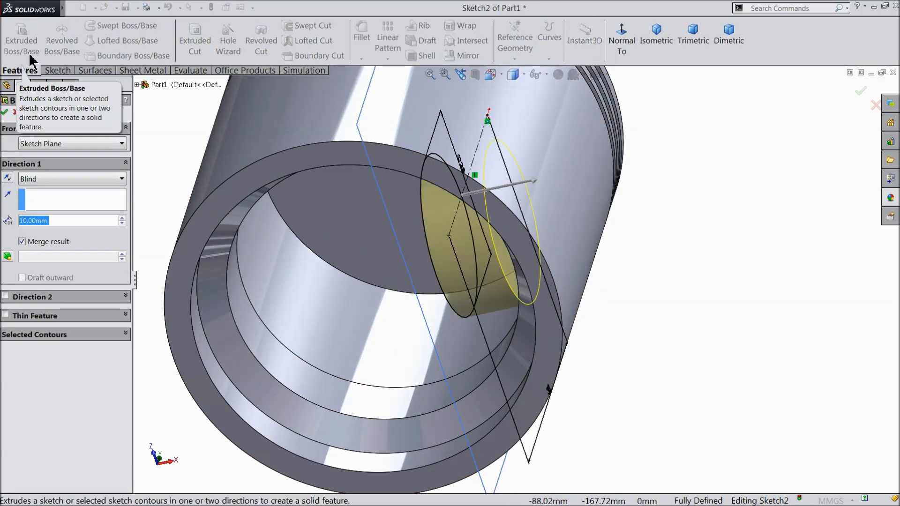
pyautogui.click(40, 179)
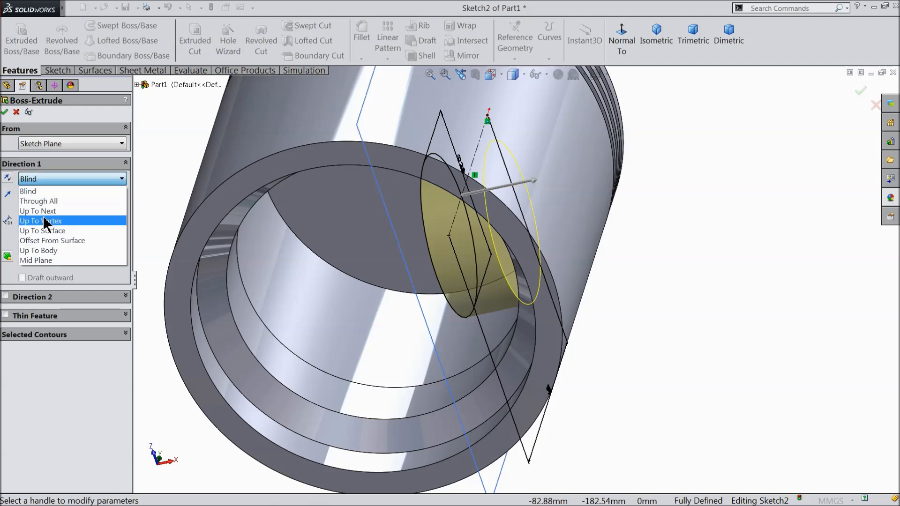
pyautogui.click(50, 251)
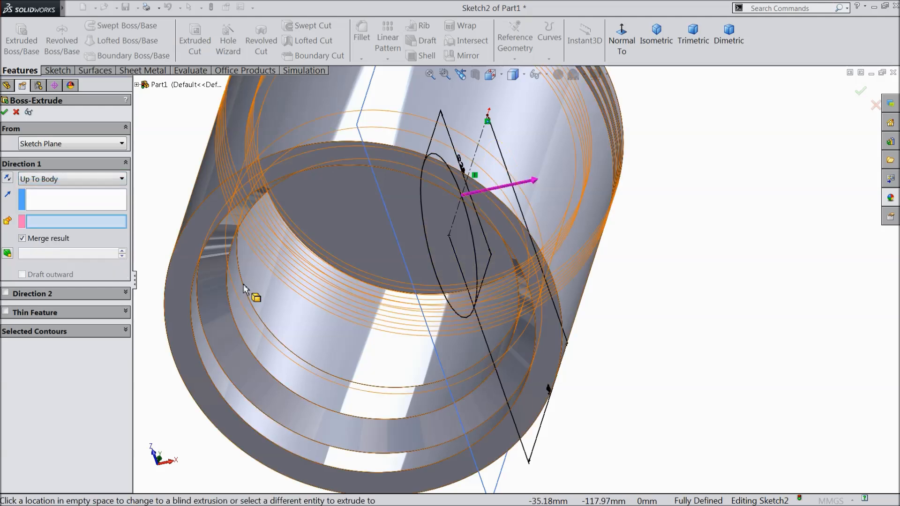
pyautogui.click(552, 210)
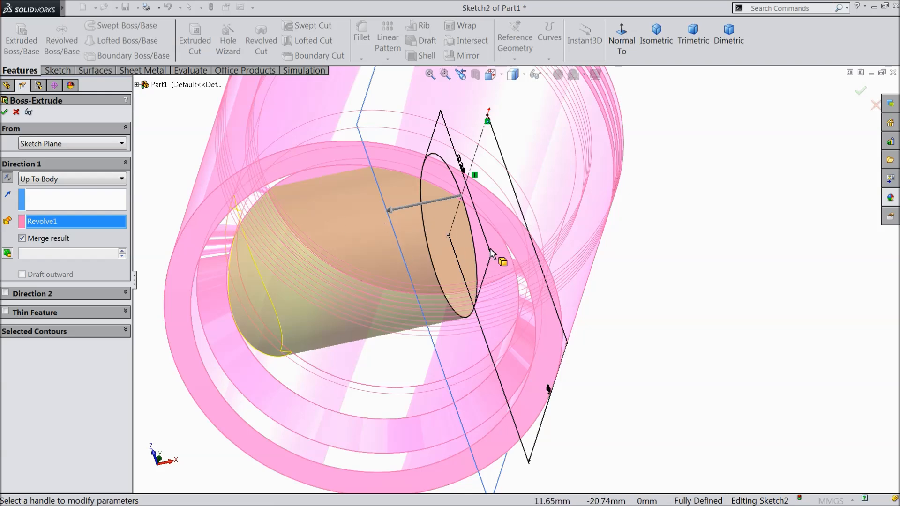
# Reverse the boss extrusion's direction so it runs outward from the offset plane to the nearer wall, and accept the feature.
pyautogui.scroll(4, 694, 272)
pyautogui.moveTo(646, 252); pyautogui.dragTo(655, 212, button='middle')
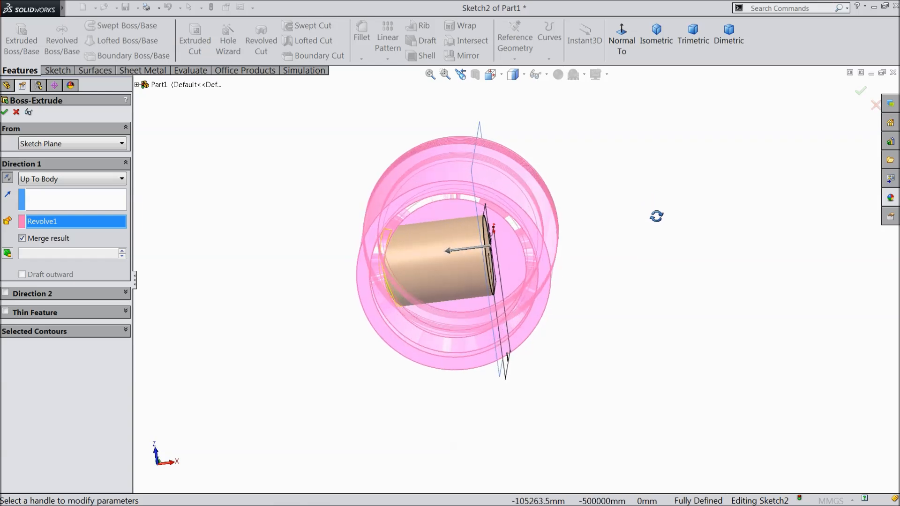
pyautogui.click(8, 179)
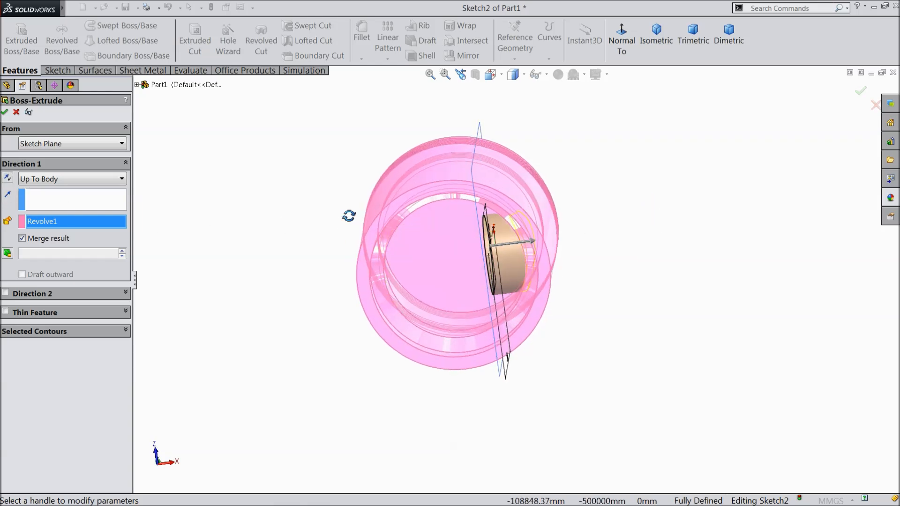
pyautogui.moveTo(348, 211); pyautogui.dragTo(357, 196, button='middle')
pyautogui.scroll(-3, 474, 246)
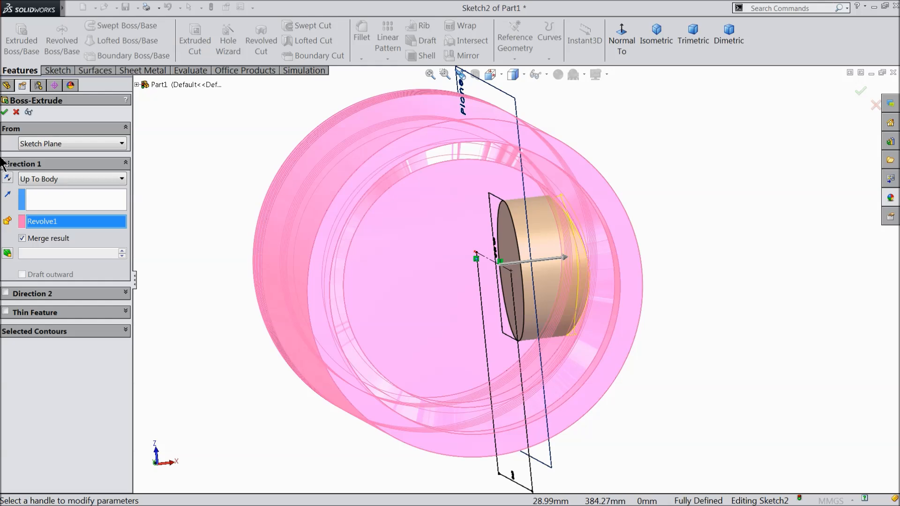
pyautogui.click(5, 113)
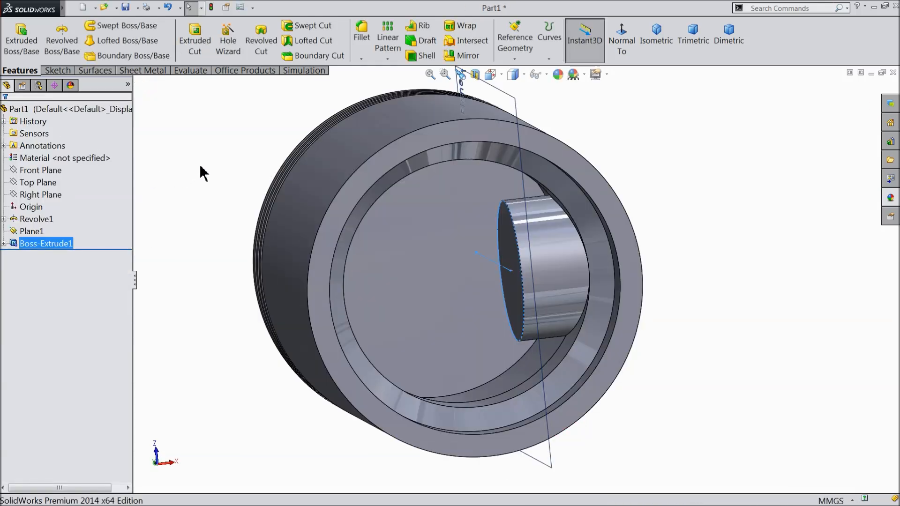
# Mirror the extruded cylindrical boss about the Right Plane onto the opposite inner wall.
pyautogui.moveTo(211, 170)
pyautogui.mouseDown(button='middle')
pyautogui.moveTo(231, 148)
pyautogui.moveTo(203, 150)
pyautogui.moveTo(206, 171)
pyautogui.moveTo(214, 168)
pyautogui.mouseUp(button='middle')
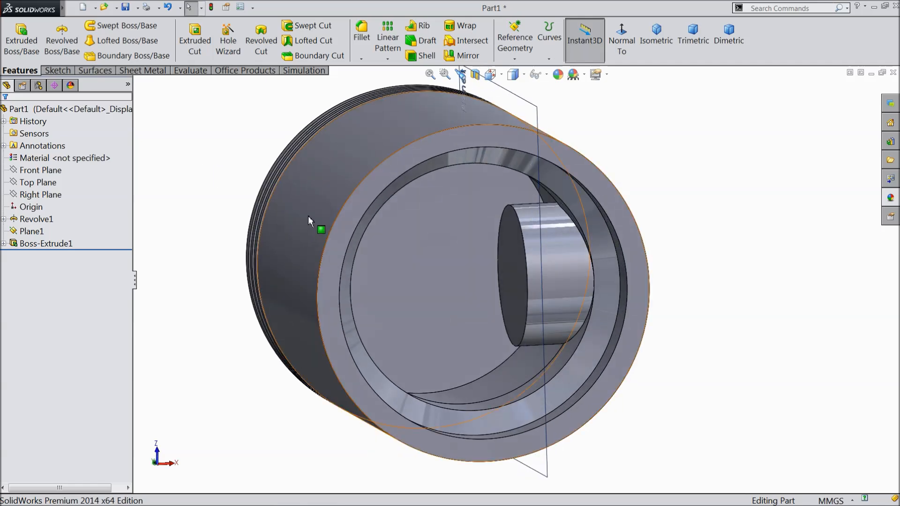
pyautogui.click(38, 195)
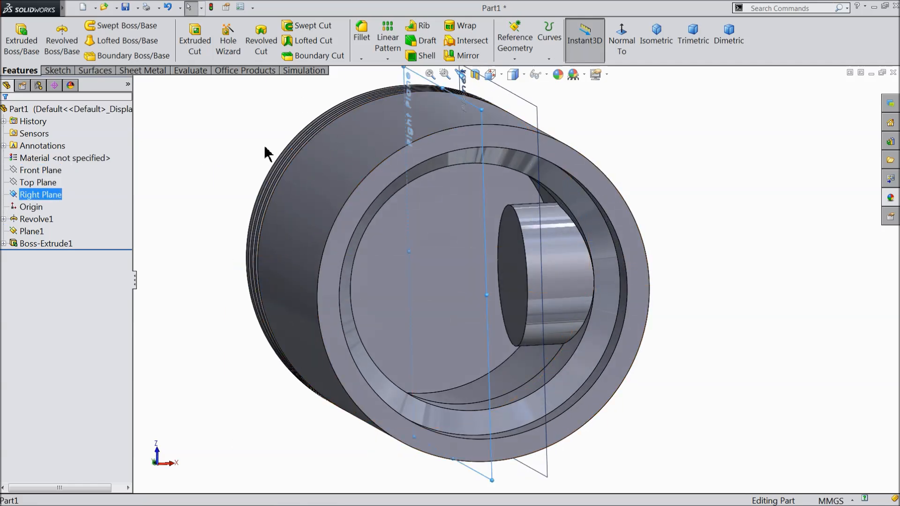
pyautogui.click(460, 55)
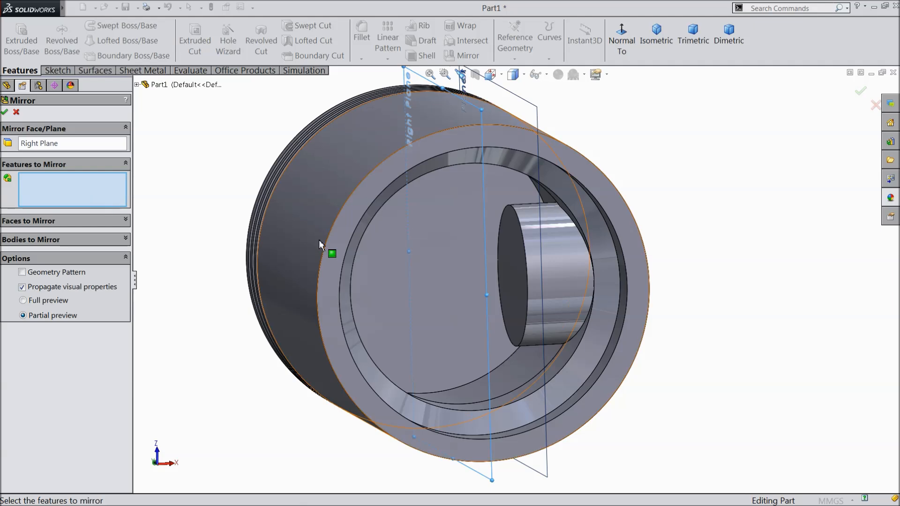
pyautogui.click(543, 268)
pyautogui.moveTo(190, 238); pyautogui.dragTo(179, 226, button='middle')
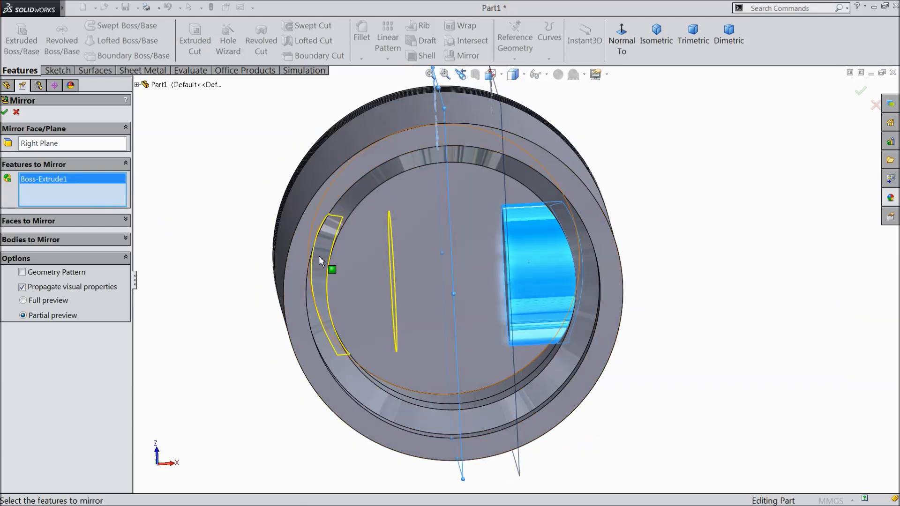
pyautogui.click(4, 112)
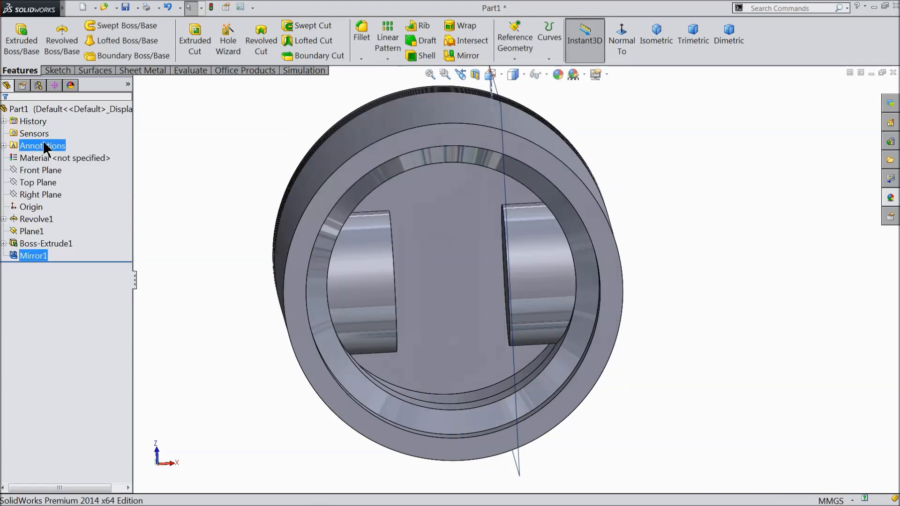
# Start a new sketch on the Right Plane.
pyautogui.moveTo(201, 199); pyautogui.dragTo(192, 240, button='middle')
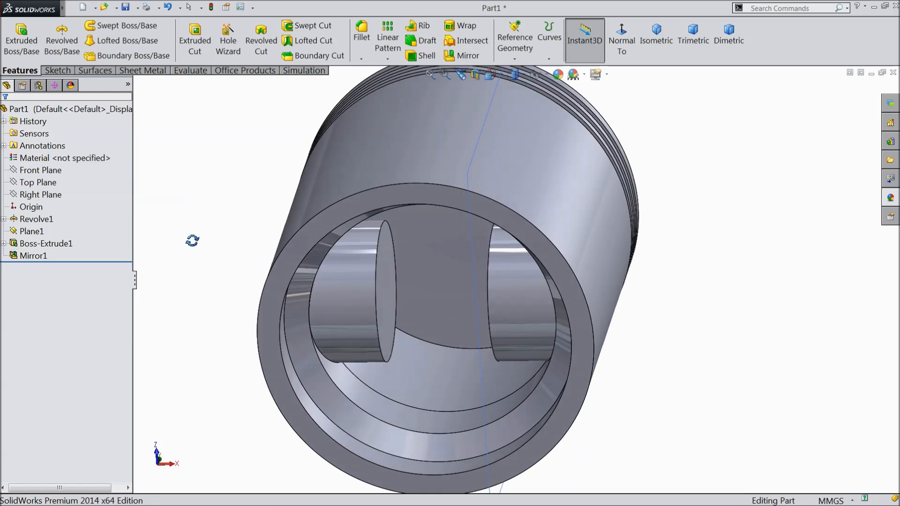
pyautogui.scroll(3, 197, 242)
pyautogui.scroll(-2, 502, 283)
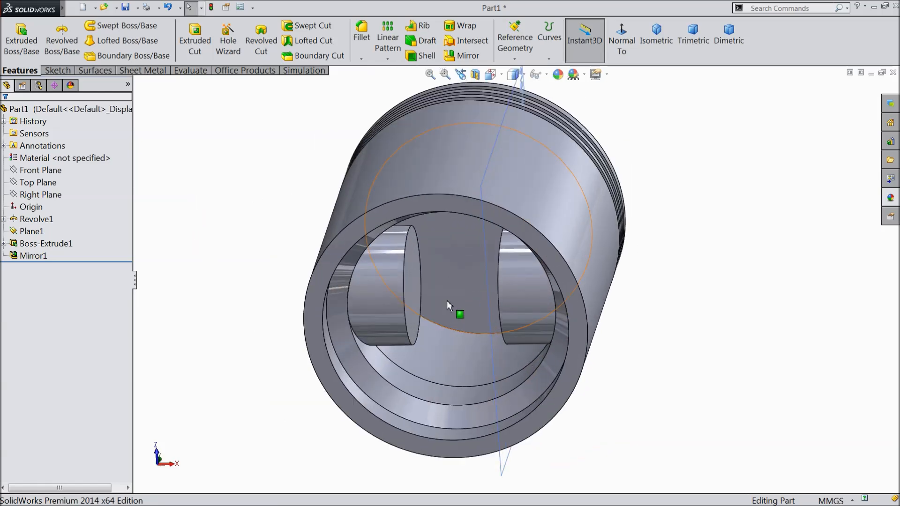
pyautogui.moveTo(305, 157); pyautogui.dragTo(301, 193, button='middle')
pyautogui.click(37, 194)
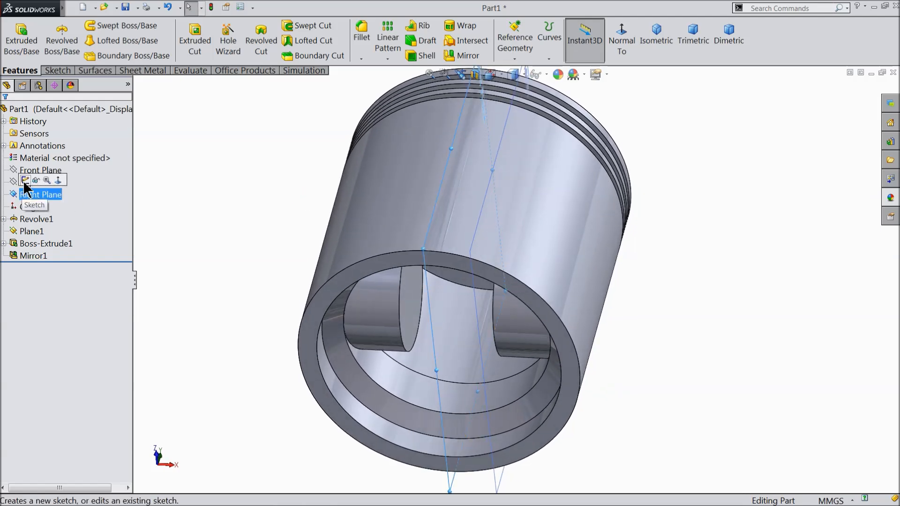
pyautogui.click(25, 181)
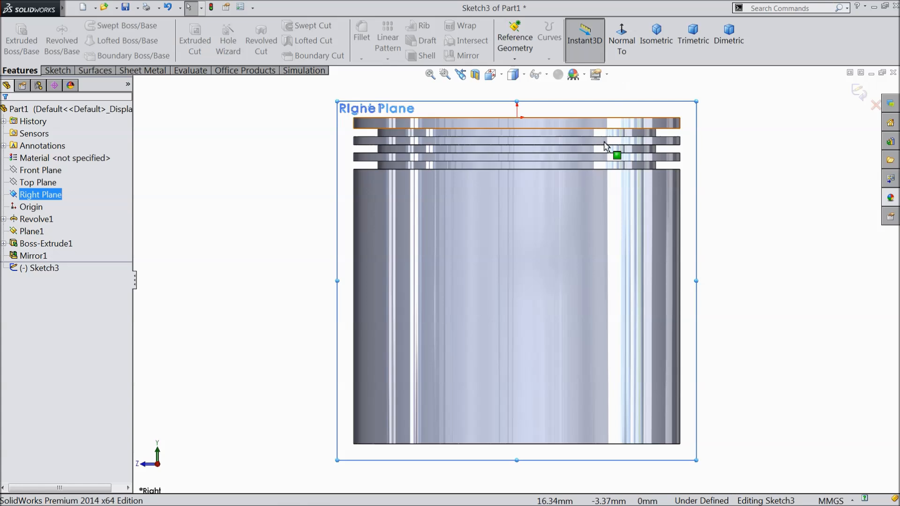
pyautogui.click(58, 70)
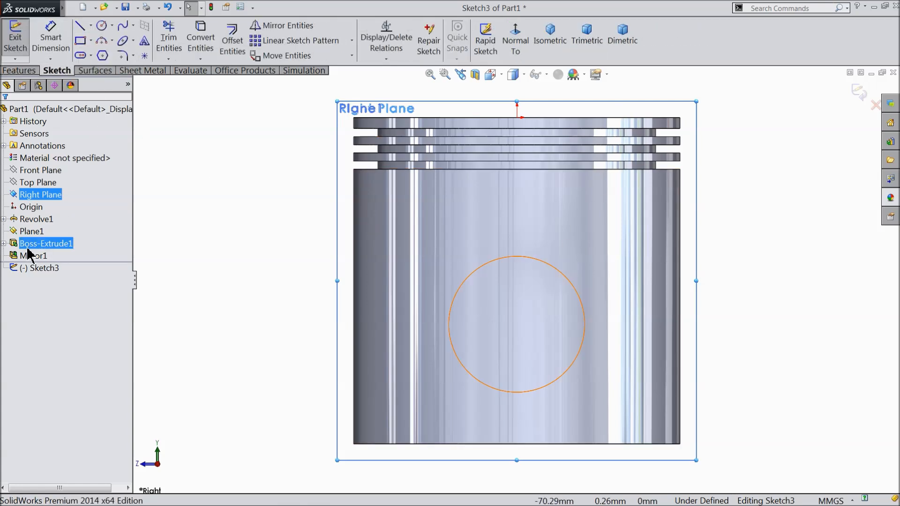
# Show the boss extrusion's sketch and draw a circle about 19 mm in diameter centred on the boss circle's centre.
pyautogui.click(4, 243)
pyautogui.click(44, 255)
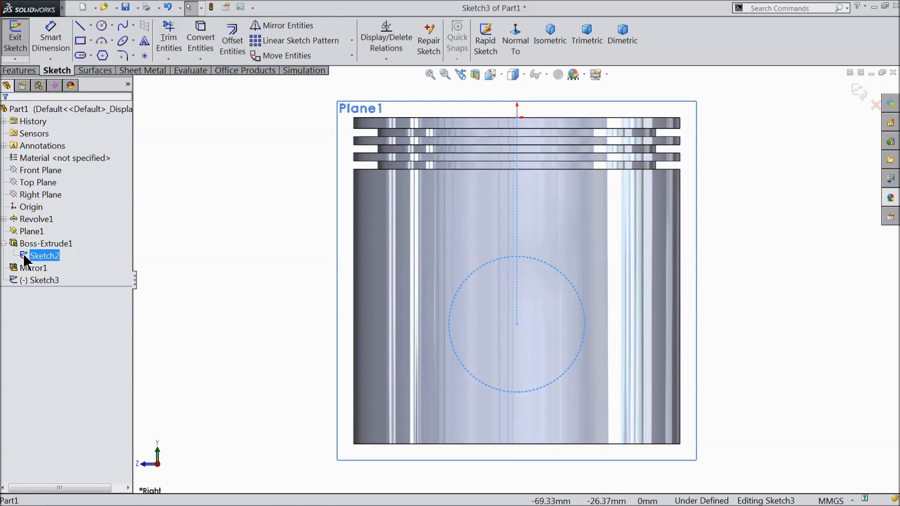
pyautogui.click(30, 242)
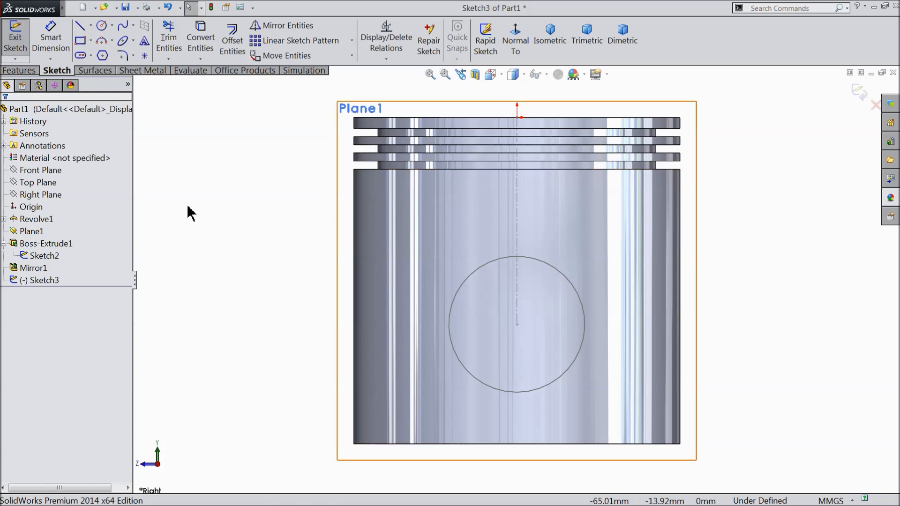
pyautogui.click(101, 28)
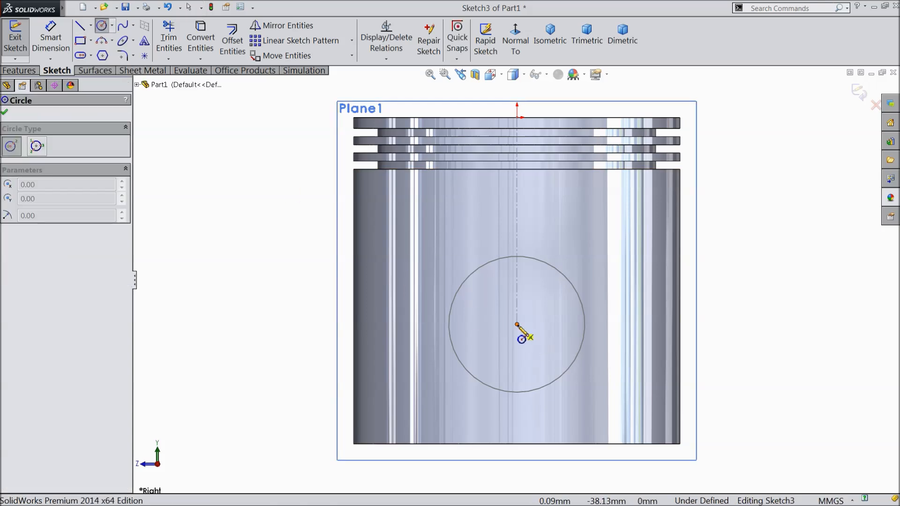
pyautogui.click(515, 324)
pyautogui.click(479, 289)
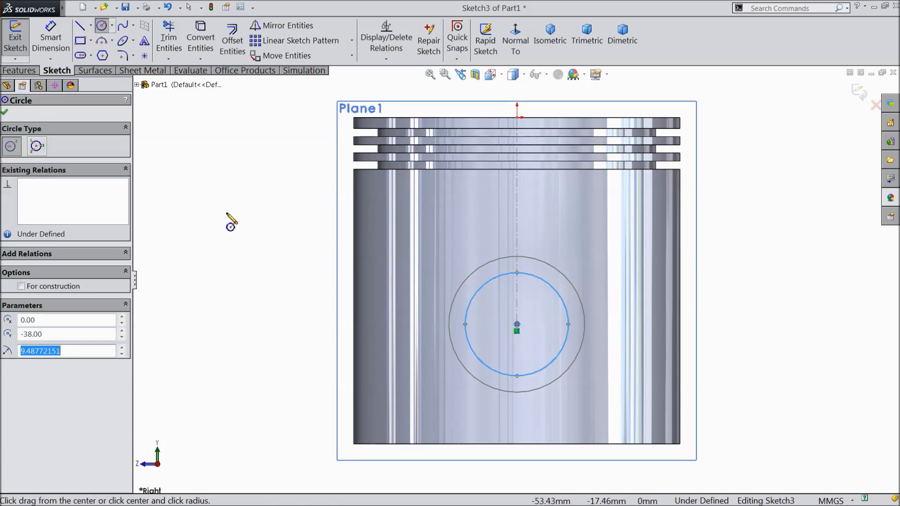
# Dimension the new circle's diameter as 18 mm.
pyautogui.click(49, 35)
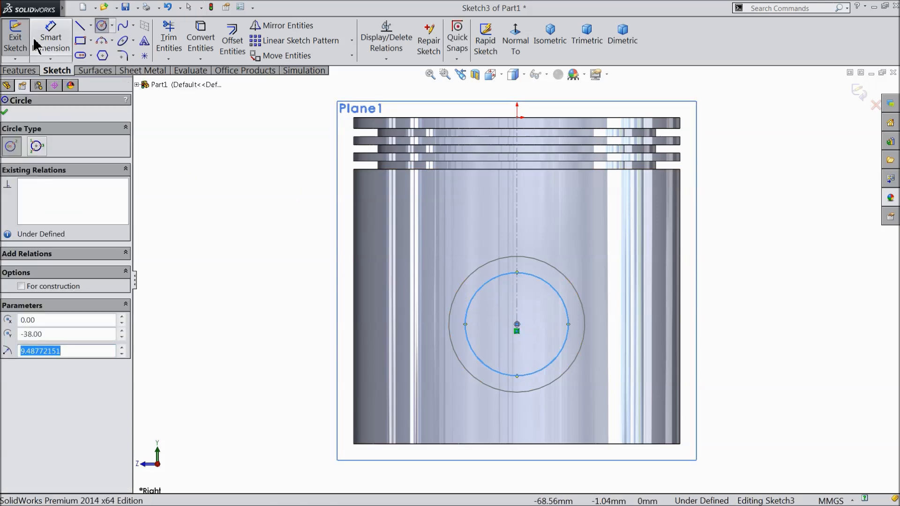
pyautogui.click(467, 320)
pyautogui.click(294, 324)
pyautogui.write('18')
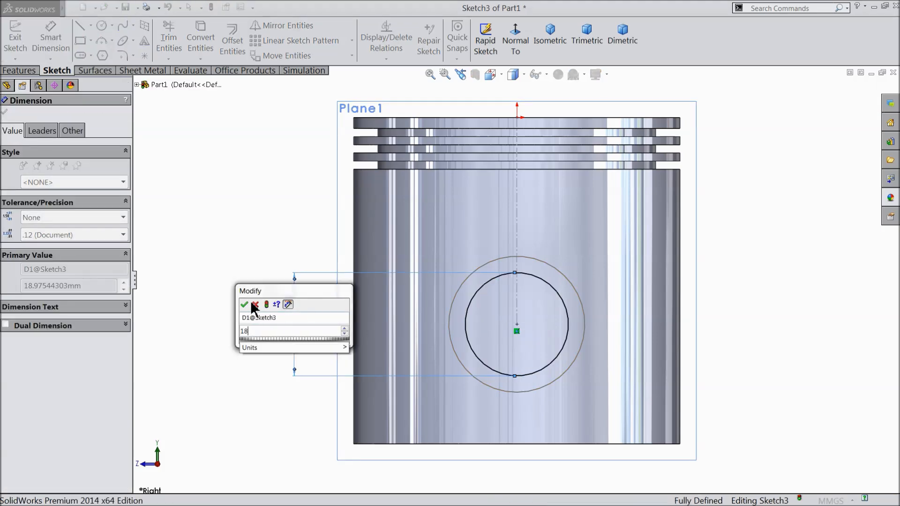
pyautogui.press('Return')
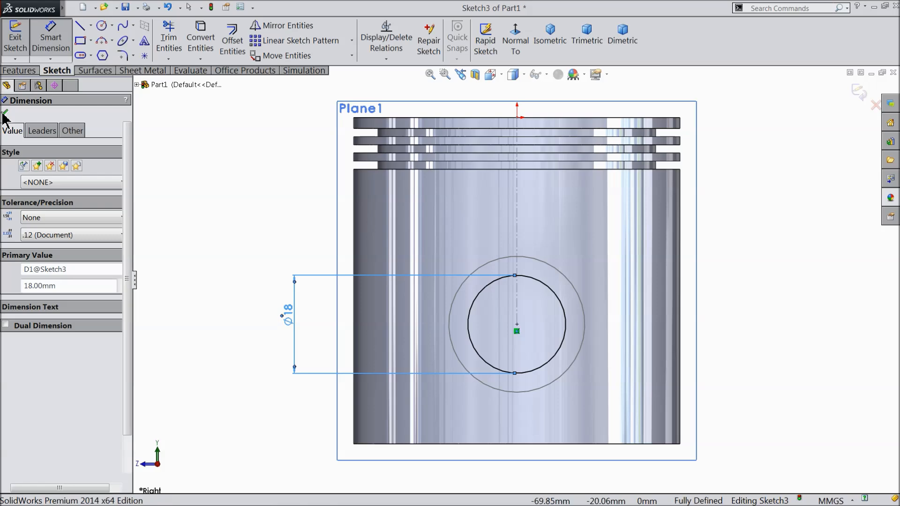
pyautogui.click(4, 112)
# Set up an extruded cut of the circle with the Mid Plane end condition.
pyautogui.click(19, 70)
pyautogui.click(199, 45)
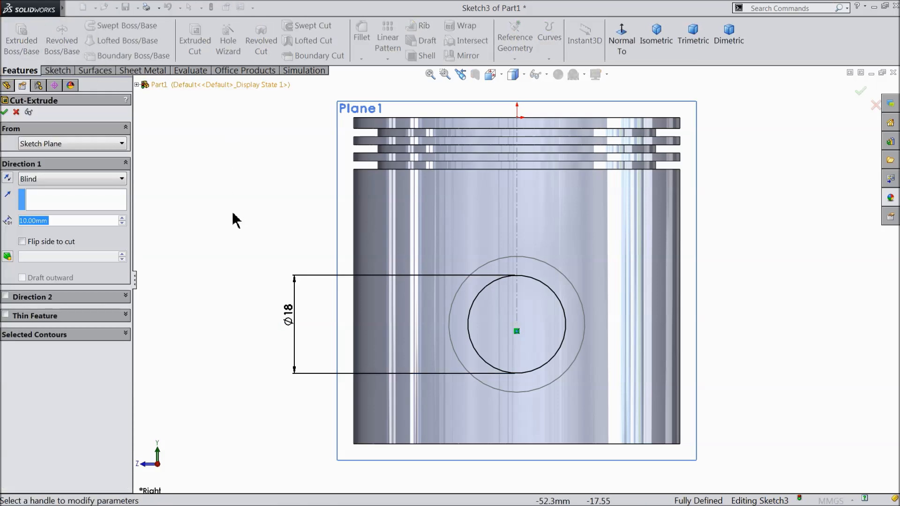
pyautogui.moveTo(390, 200); pyautogui.dragTo(383, 115, button='middle')
pyautogui.scroll(-5, 515, 305)
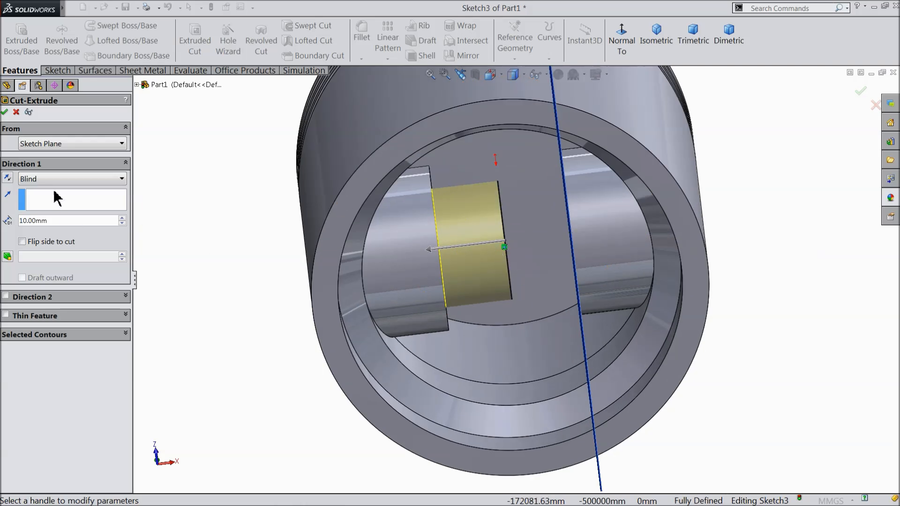
pyautogui.click(57, 179)
pyautogui.click(30, 275)
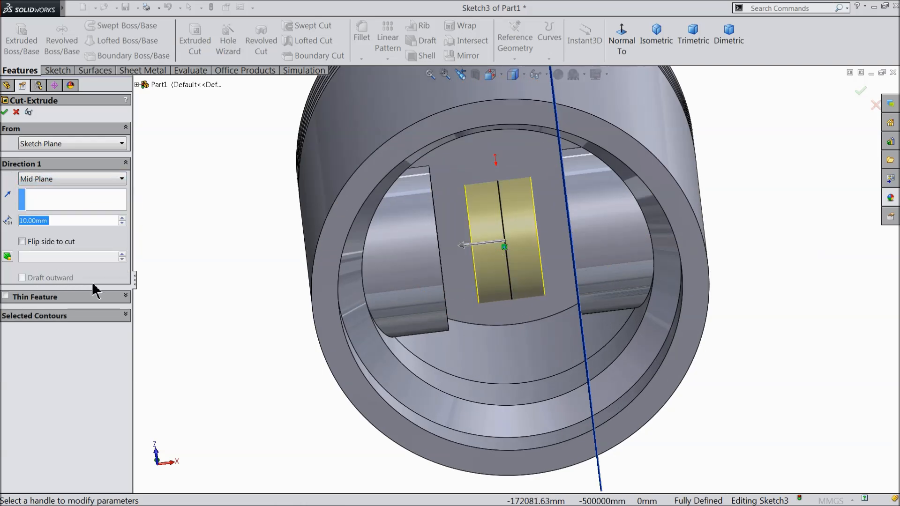
# Set the cut's depth to 70 mm so it passes through both bosses and outer walls, and accept the feature.
pyautogui.click(122, 218)
pyautogui.click(122, 217)
pyautogui.click(122, 217)
pyautogui.click(122, 218)
pyautogui.click(122, 217)
pyautogui.click(122, 218)
pyautogui.scroll(3, 200, 223)
pyautogui.moveTo(226, 197); pyautogui.dragTo(234, 258, button='middle')
pyautogui.scroll(-2, 543, 271)
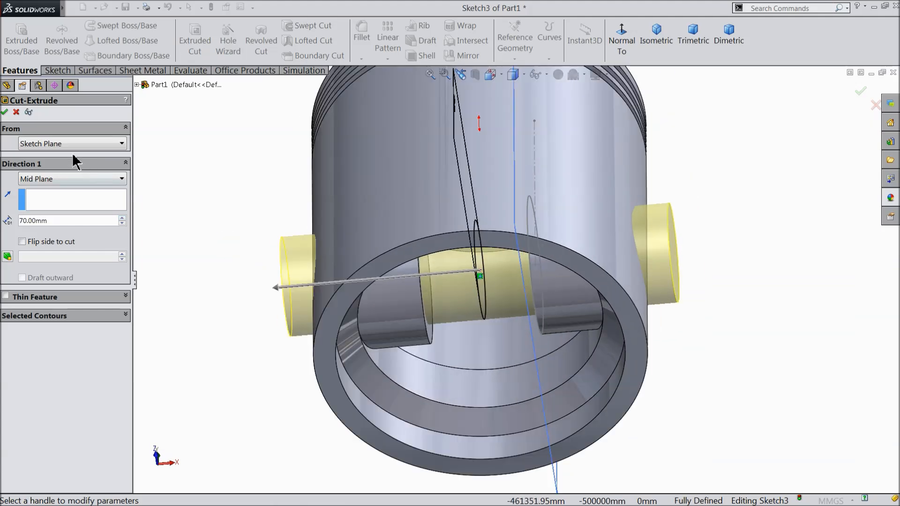
pyautogui.click(5, 113)
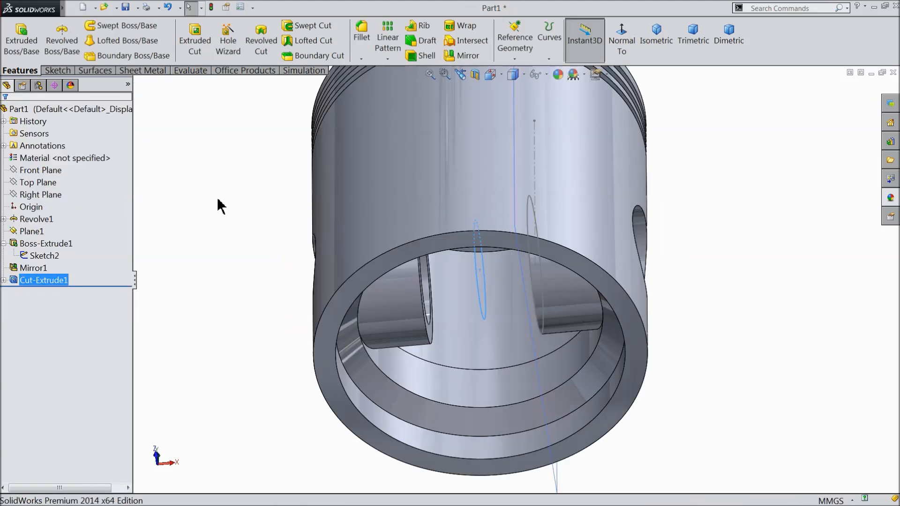
# Hide the offset plane that carries the boss sketch.
pyautogui.moveTo(230, 219); pyautogui.dragTo(266, 228, button='middle')
pyautogui.scroll(3, 468, 177)
pyautogui.scroll(-6, 562, 195)
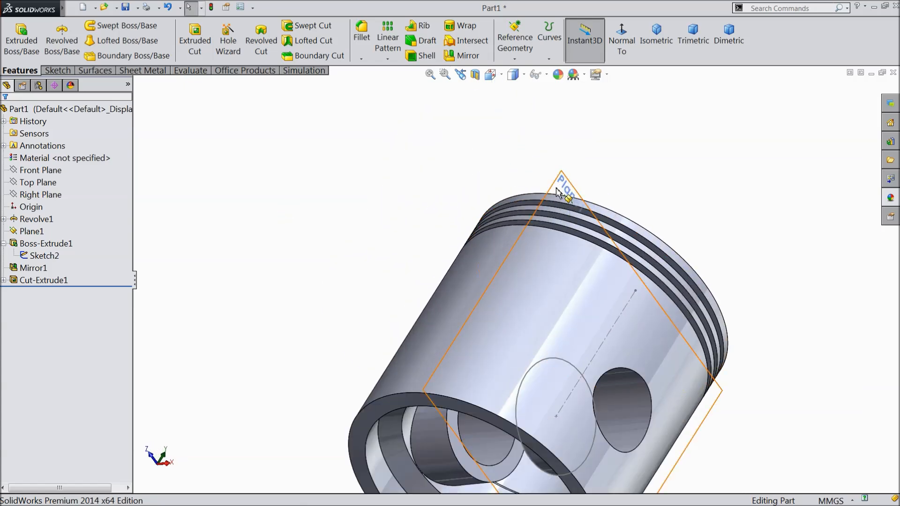
pyautogui.click(563, 186)
pyautogui.click(608, 154)
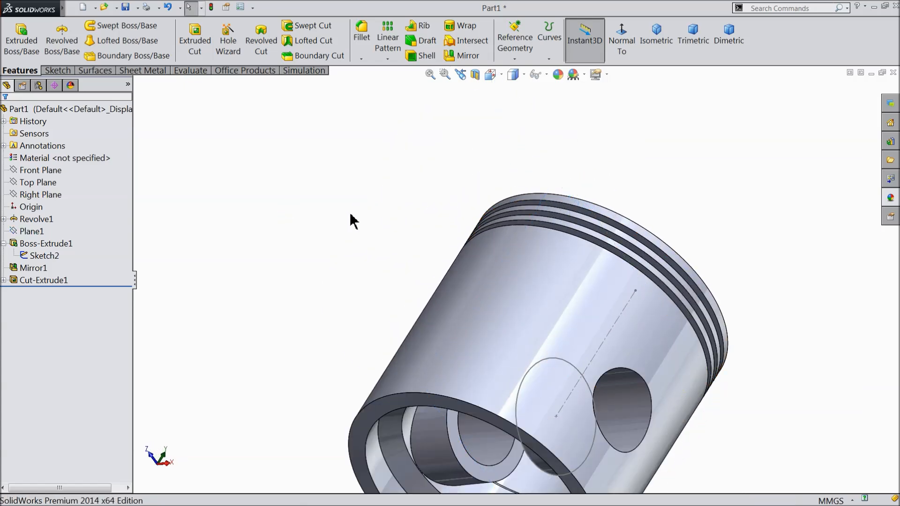
# Hide the boss extrusion's circle sketch.
pyautogui.scroll(3, 522, 314)
pyautogui.scroll(-4, 541, 372)
pyautogui.moveTo(563, 373); pyautogui.dragTo(544, 325, button='middle')
pyautogui.scroll(-4, 556, 342)
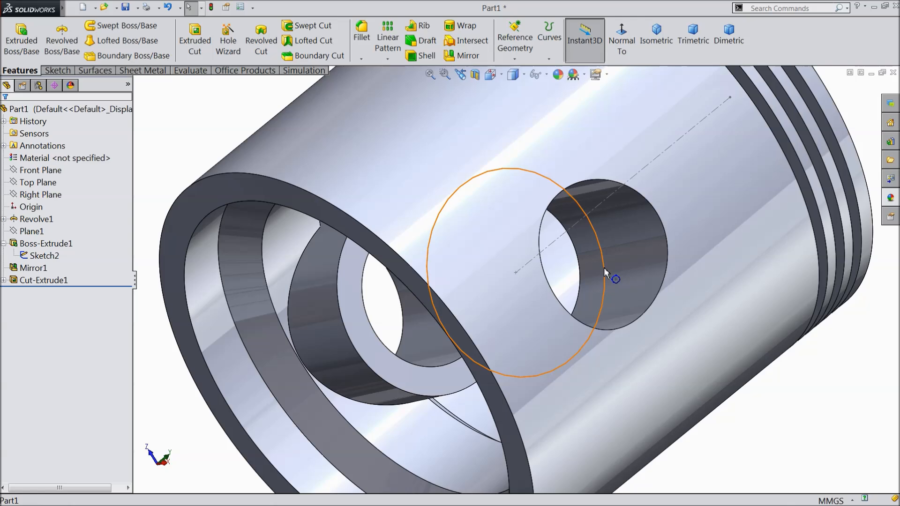
pyautogui.click(603, 269)
pyautogui.click(640, 242)
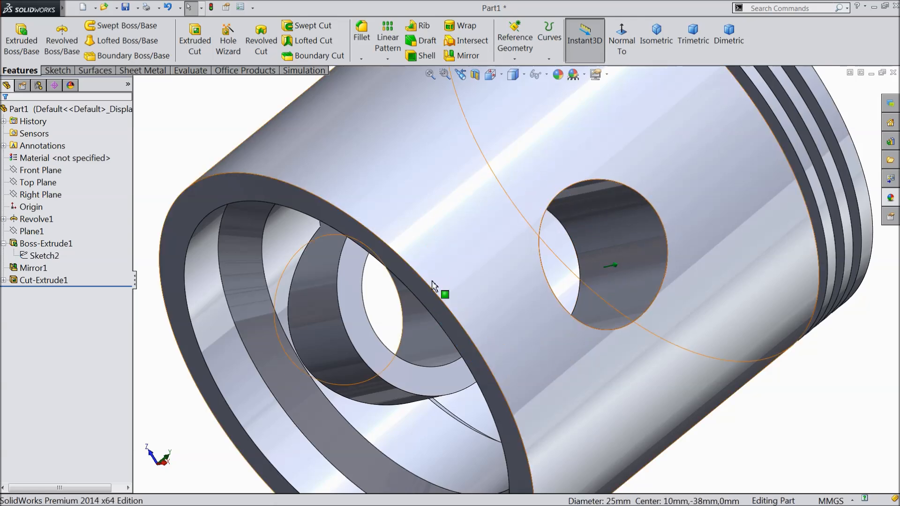
# Create a reference plane offset 30 mm from the Right Plane.
pyautogui.scroll(5, 431, 285)
pyautogui.moveTo(395, 285); pyautogui.dragTo(331, 358, button='middle')
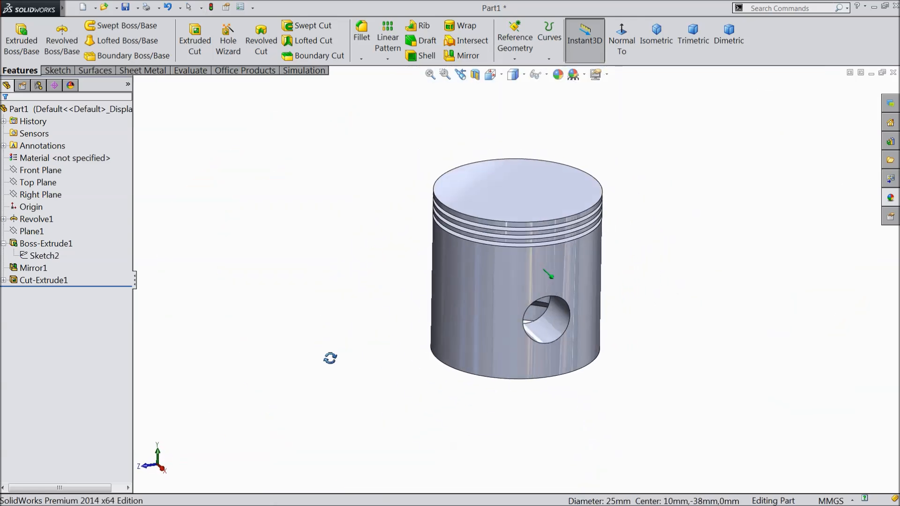
pyautogui.click(14, 198)
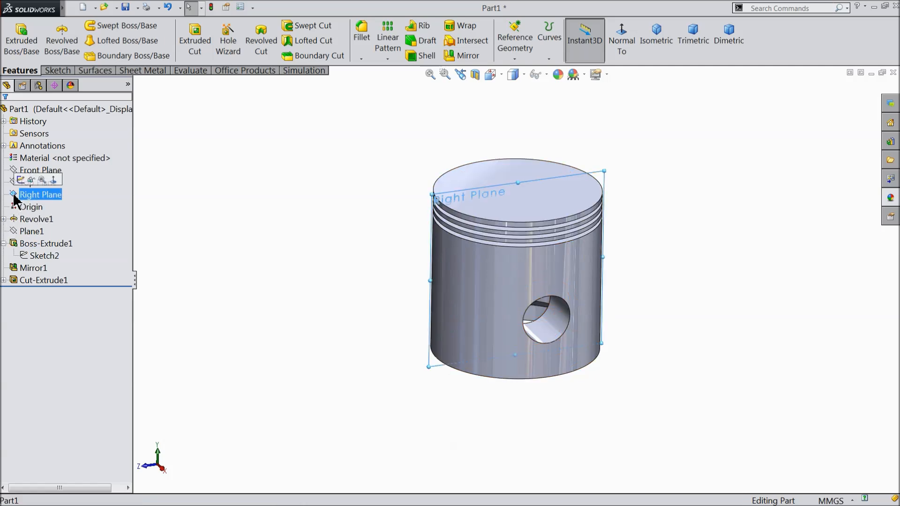
pyautogui.click(516, 59)
pyautogui.click(521, 73)
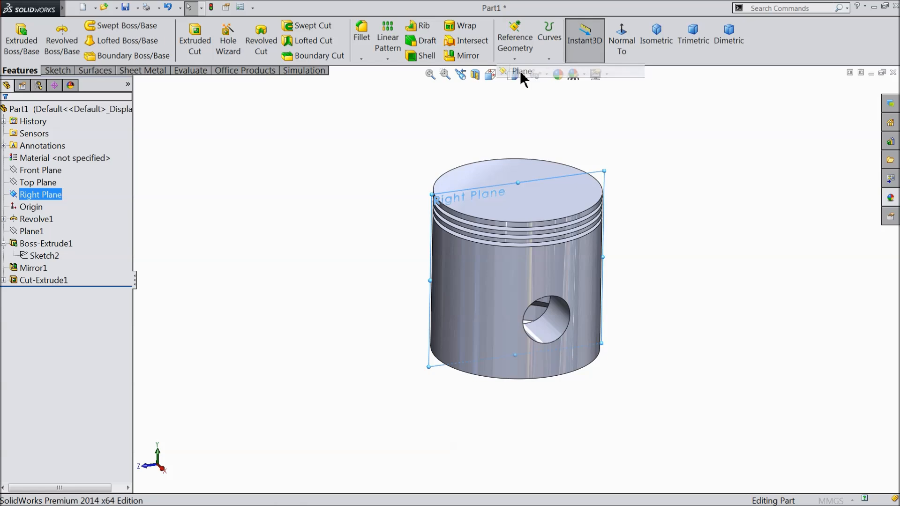
pyautogui.moveTo(342, 309); pyautogui.dragTo(341, 331, button='middle')
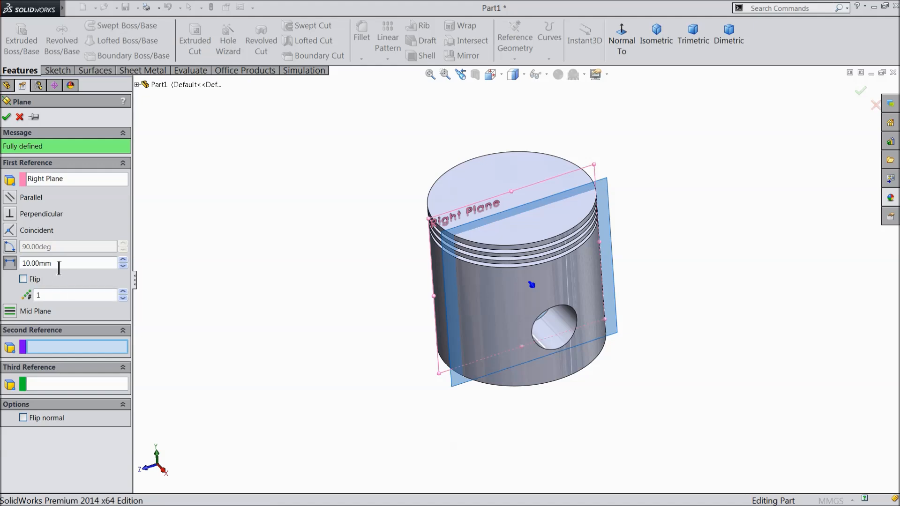
pyautogui.click(10, 265)
pyautogui.press('Return')
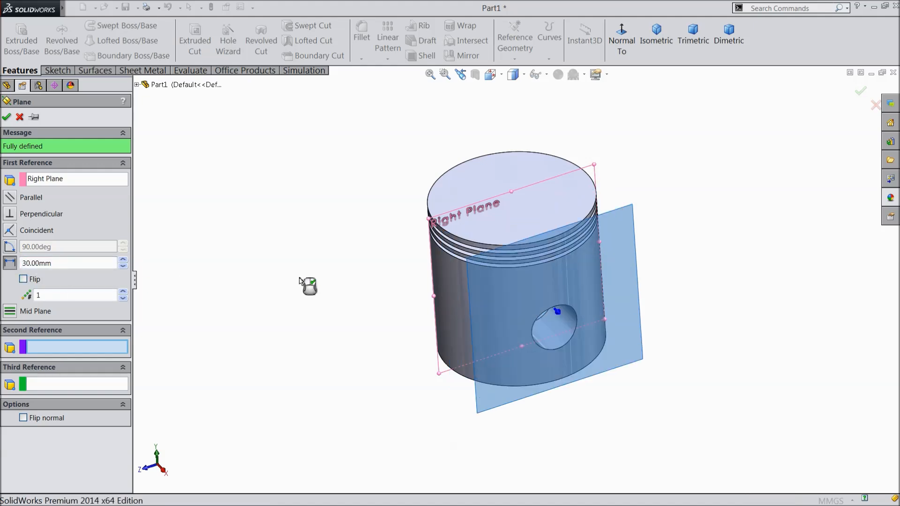
pyautogui.moveTo(308, 289); pyautogui.dragTo(326, 274, button='middle')
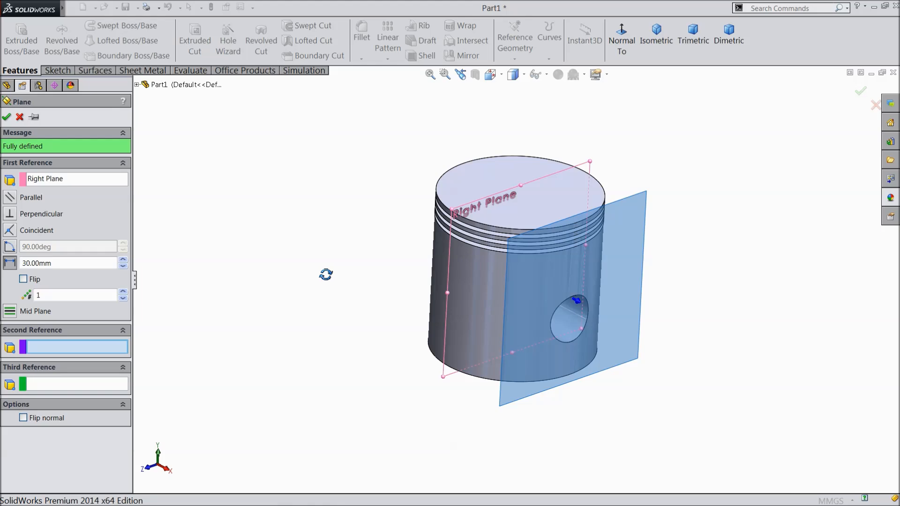
pyautogui.click(7, 117)
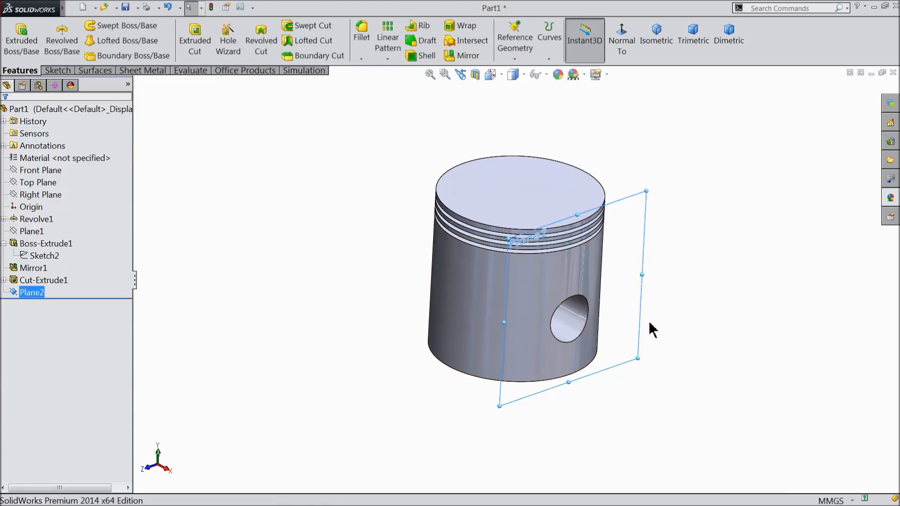
# Start a sketch on the new 30 mm offset plane and view it face-on.
pyautogui.scroll(-5, 568, 316)
pyautogui.click(58, 70)
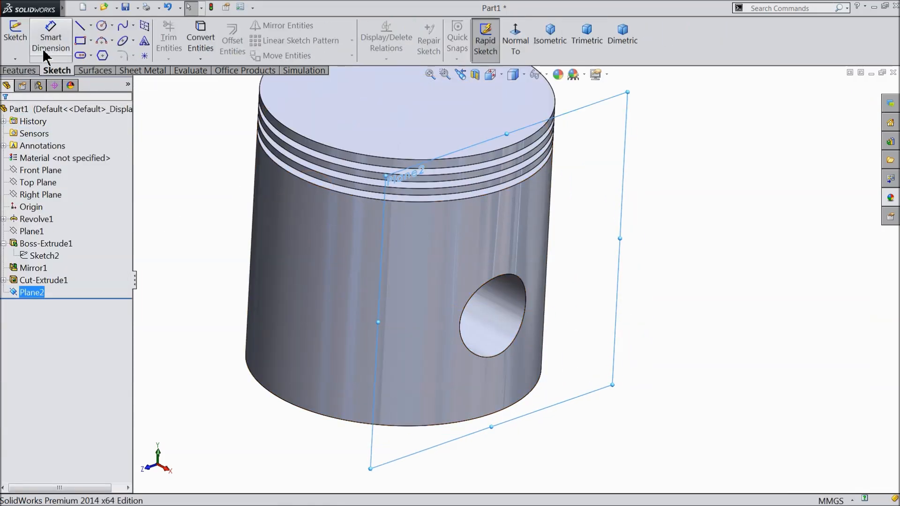
pyautogui.click(16, 37)
pyautogui.click(515, 53)
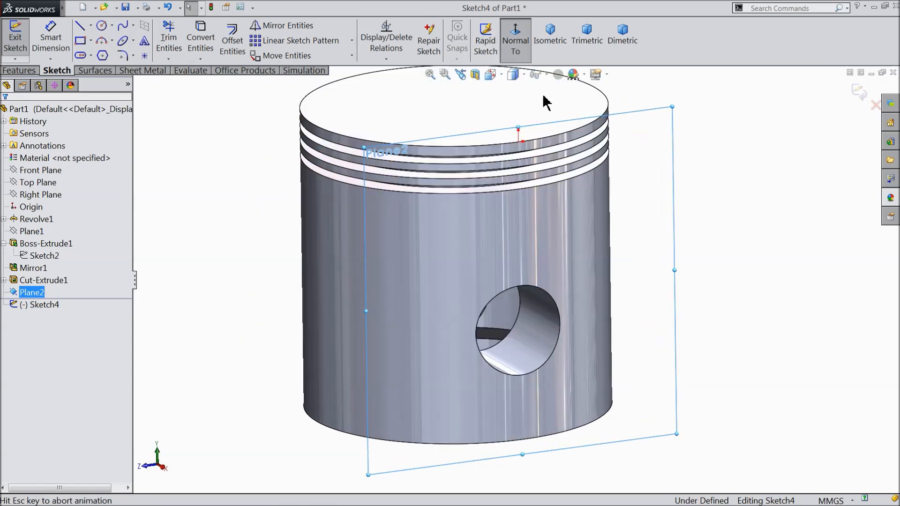
# Sketch a center rectangle about 34 mm wide, centred on the pin hole.
pyautogui.click(90, 40)
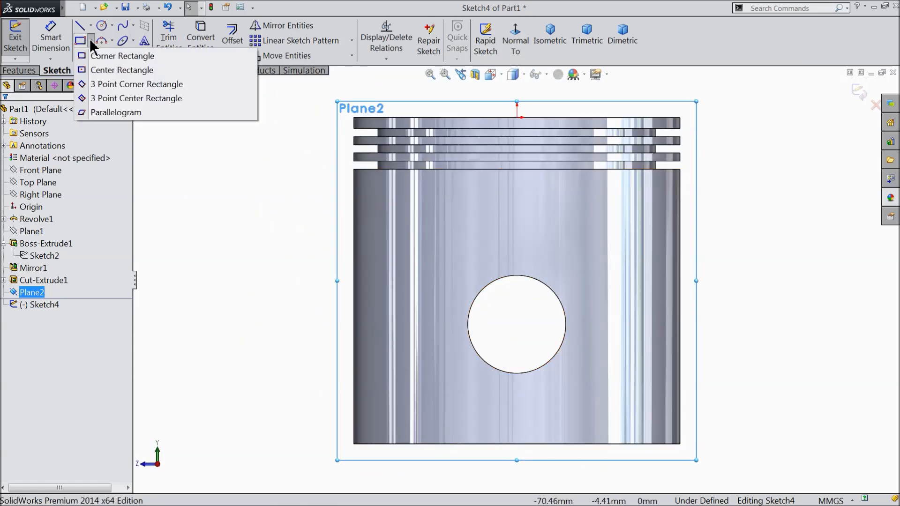
pyautogui.click(112, 69)
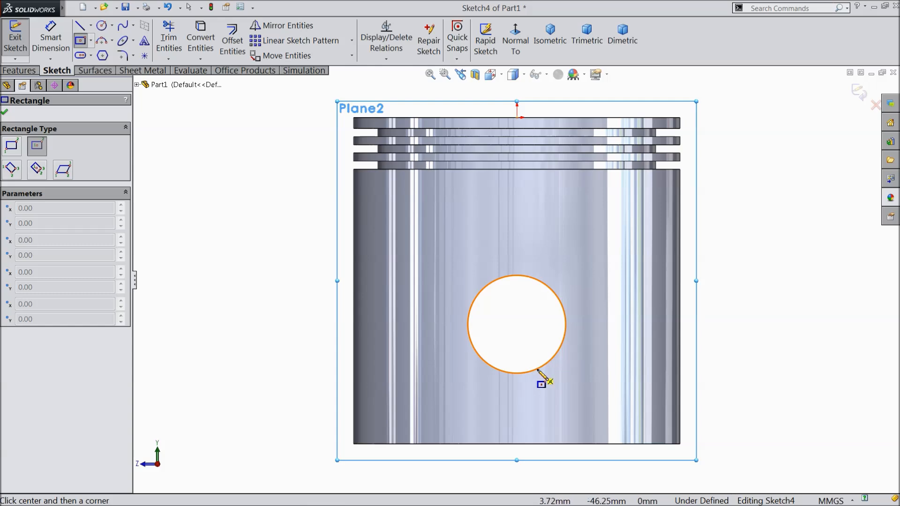
pyautogui.click(517, 325)
pyautogui.click(423, 230)
# Dimension the rectangle's width and height as 35 mm each.
pyautogui.click(51, 37)
pyautogui.click(522, 231)
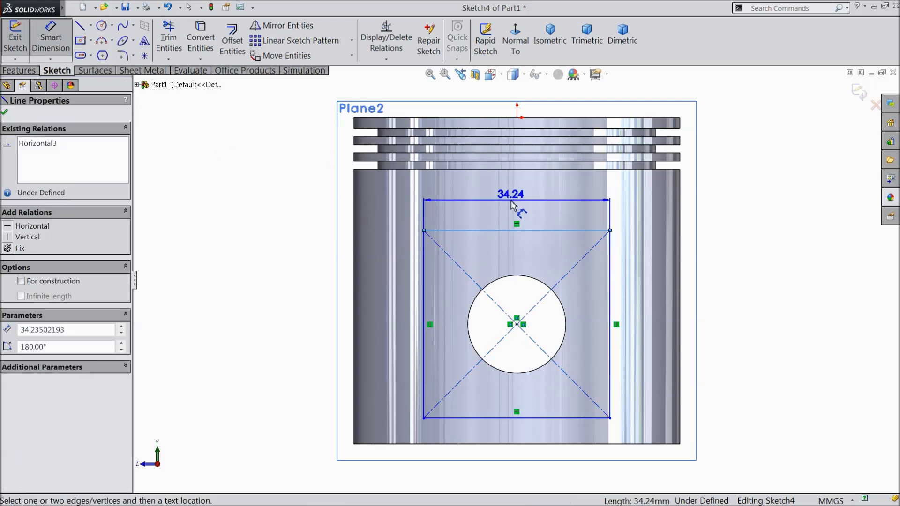
pyautogui.click(517, 201)
pyautogui.write('35')
pyautogui.click(461, 189)
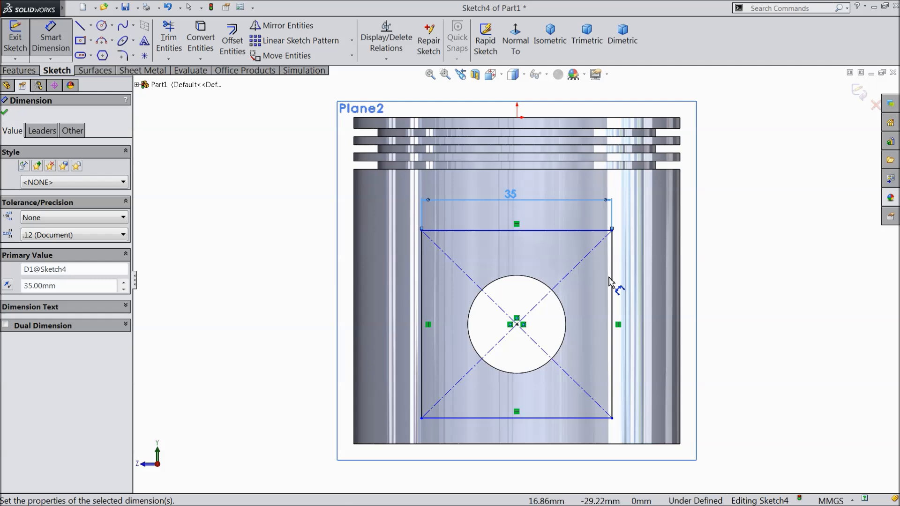
pyautogui.click(613, 283)
pyautogui.click(752, 306)
pyautogui.write('35')
pyautogui.click(705, 292)
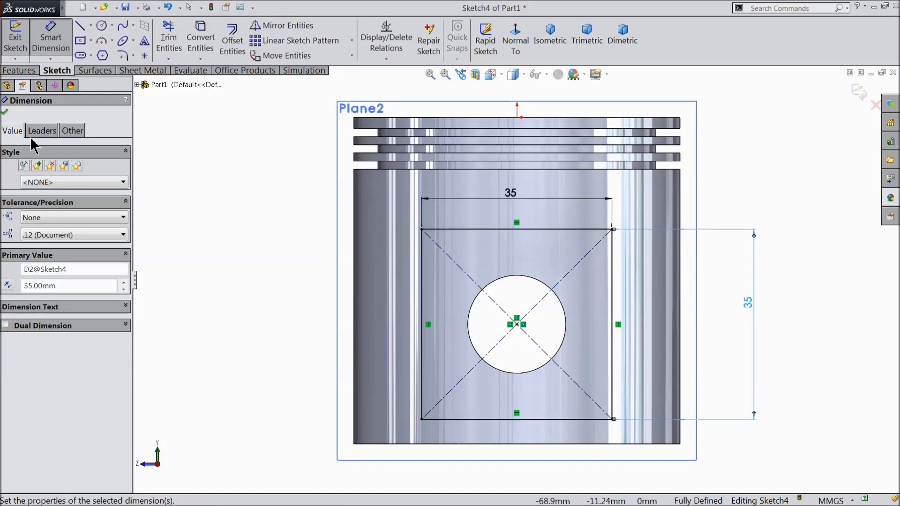
# Cut-extrude the 35 mm square sketch 3 mm deep with a 20° draft into the piston side around the pin hole.
pyautogui.click(5, 112)
pyautogui.click(20, 71)
pyautogui.click(207, 50)
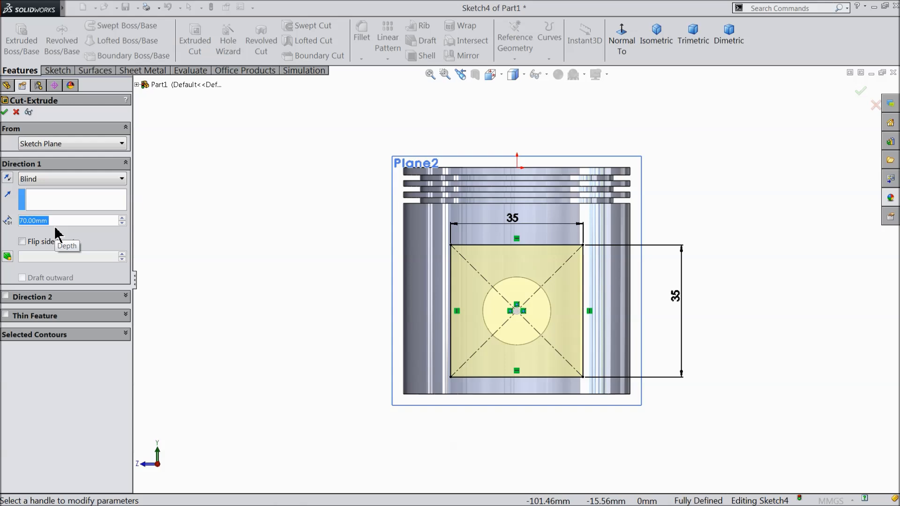
pyautogui.write('3')
pyautogui.press('Return')
pyautogui.click(7, 256)
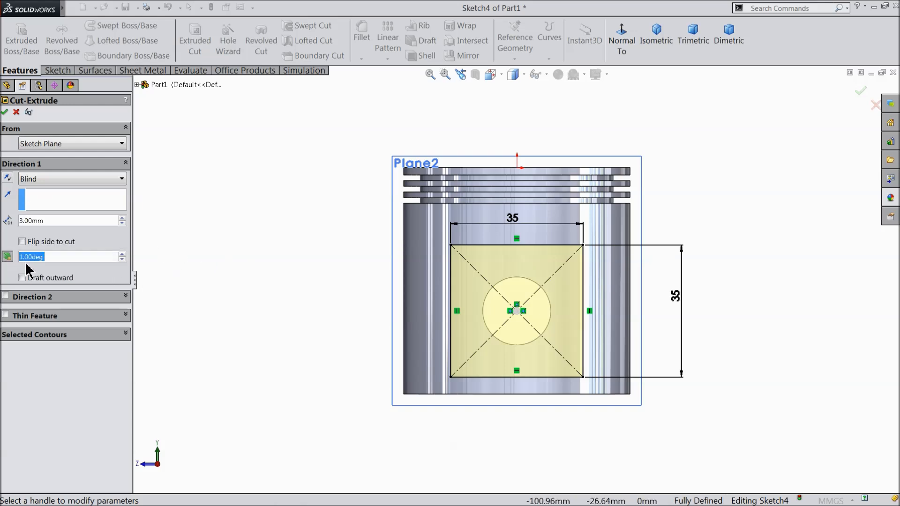
pyautogui.write('20')
pyautogui.press('Return')
pyautogui.moveTo(269, 245); pyautogui.dragTo(336, 307, button='middle')
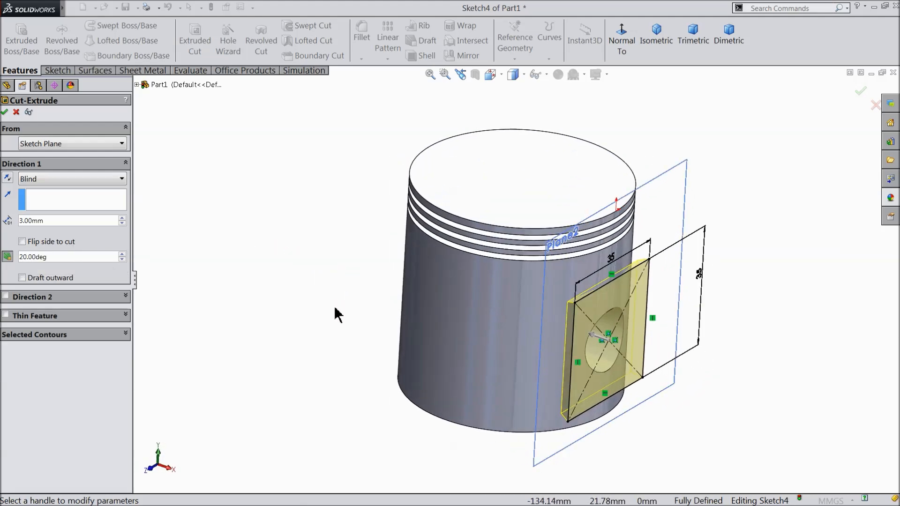
pyautogui.scroll(2, 349, 315)
pyautogui.scroll(-4, 586, 314)
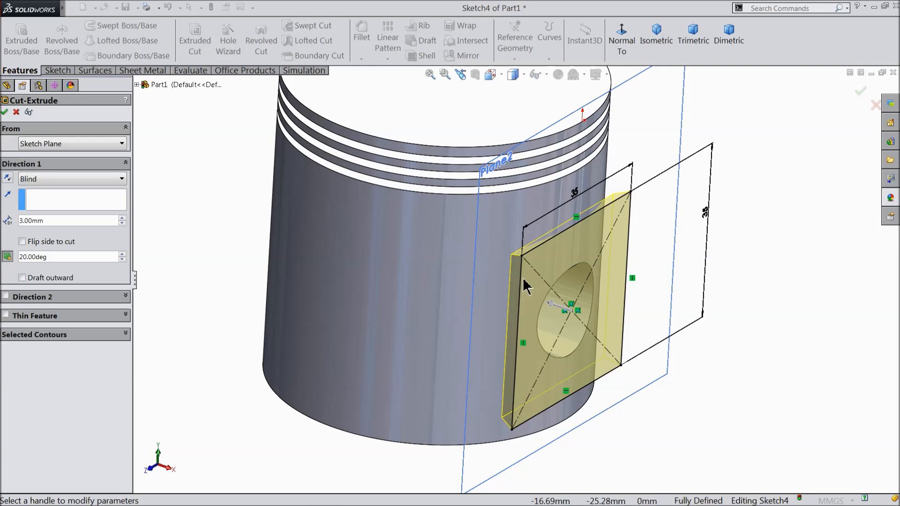
pyautogui.click(6, 112)
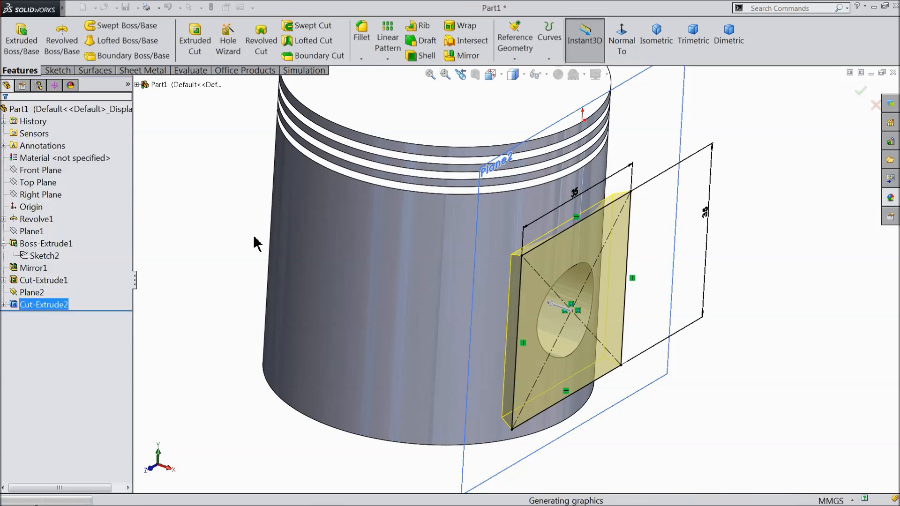
# Hide the offset reference plane beside the pin hole cut.
pyautogui.moveTo(231, 238); pyautogui.dragTo(316, 249, button='middle')
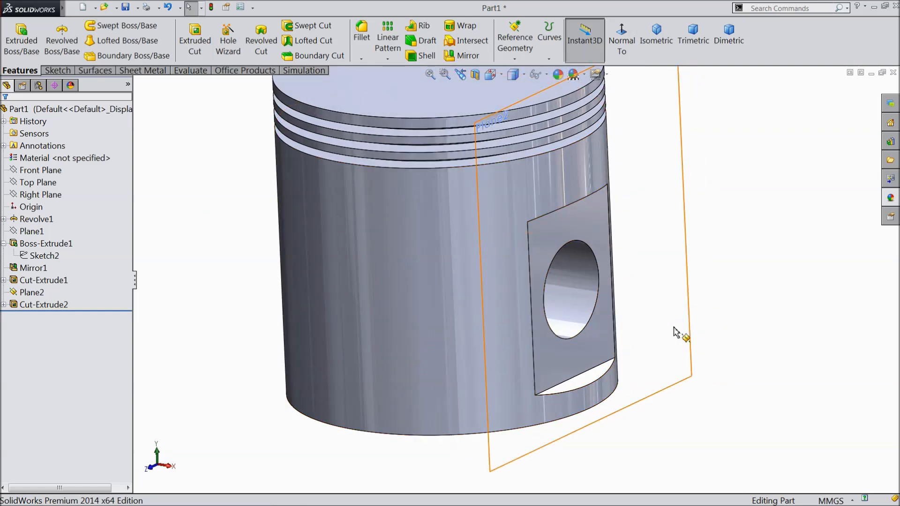
pyautogui.click(687, 323)
pyautogui.click(720, 298)
pyautogui.moveTo(701, 307); pyautogui.dragTo(663, 290, button='middle')
pyautogui.scroll(-1, 589, 171)
pyautogui.moveTo(415, 208); pyautogui.dragTo(417, 203, button='middle')
# Apply the brushed steel metal appearance to the whole piston part.
pyautogui.click(127, 111)
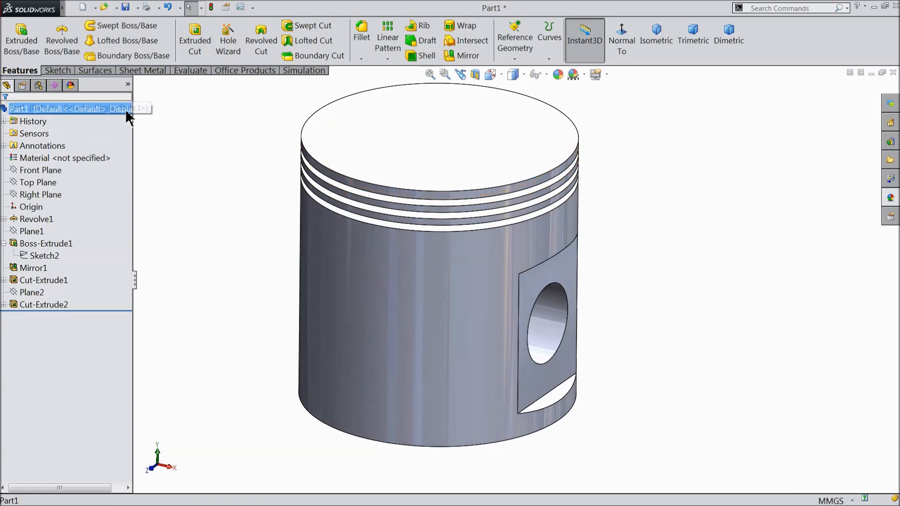
pyautogui.click(890, 199)
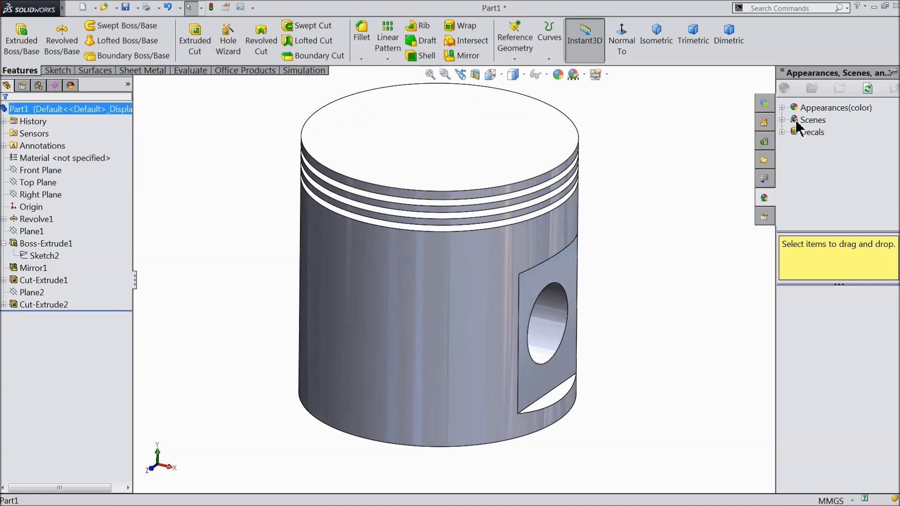
pyautogui.click(834, 108)
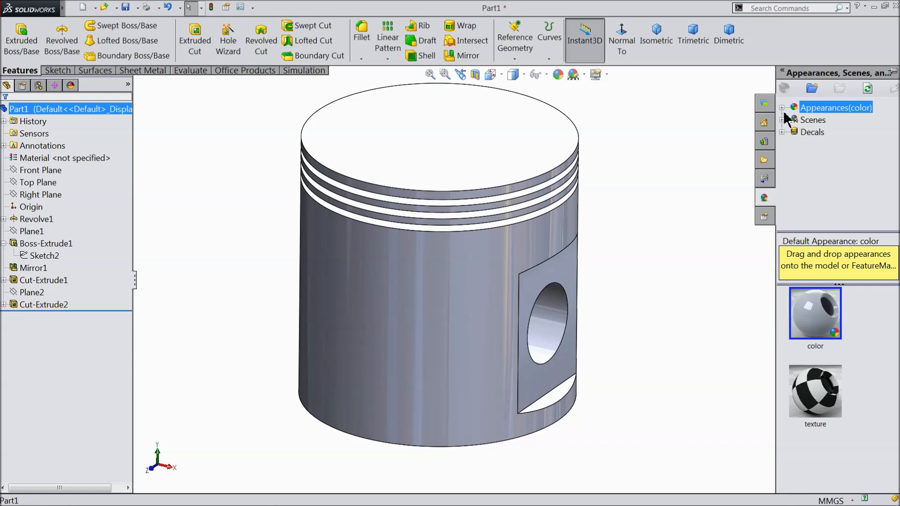
pyautogui.click(781, 108)
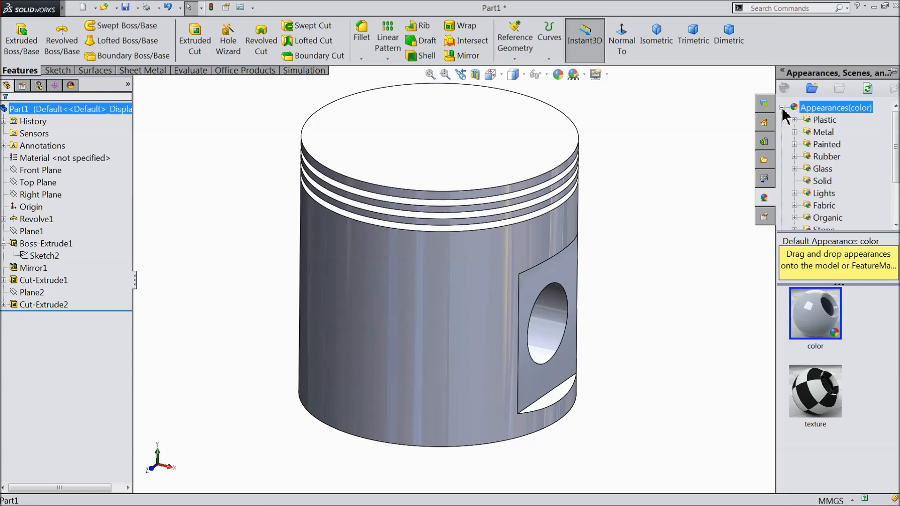
pyautogui.click(794, 133)
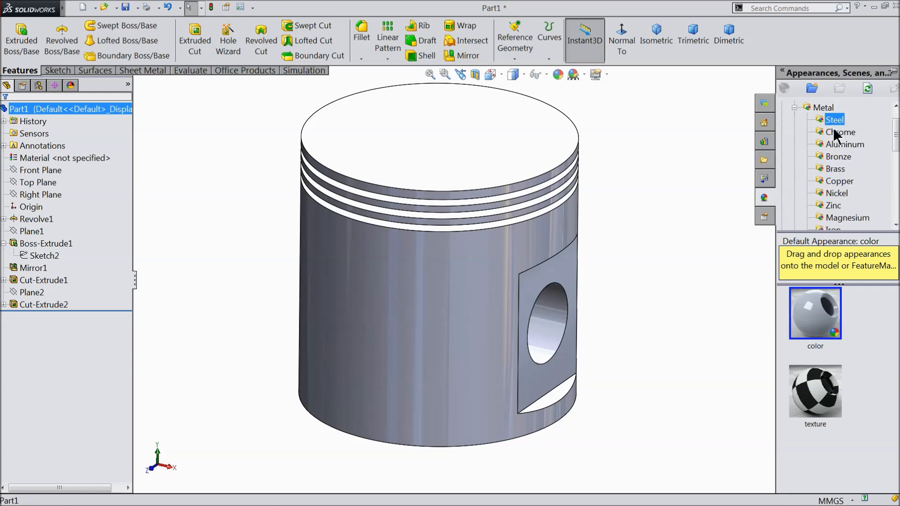
pyautogui.scroll(-3, 833, 345)
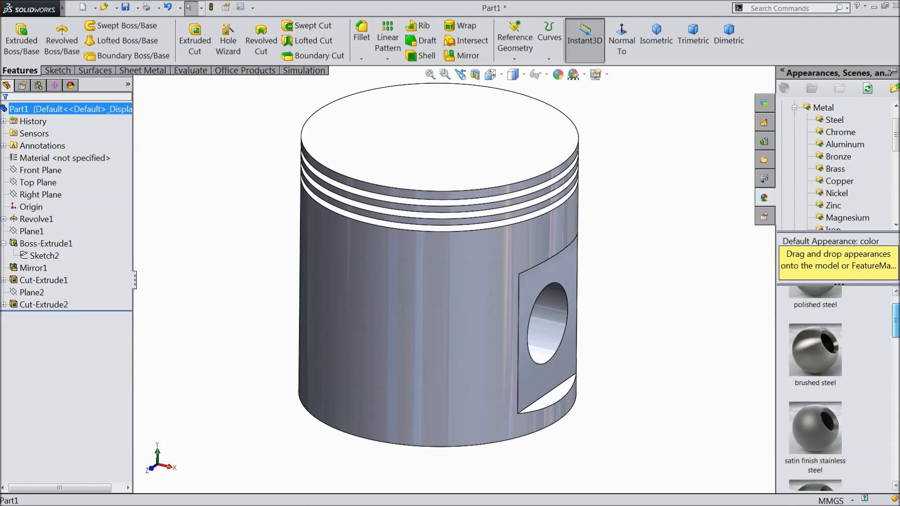
pyautogui.doubleClick(833, 344)
pyautogui.moveTo(688, 356); pyautogui.dragTo(671, 343, button='middle')
pyautogui.click(670, 336)
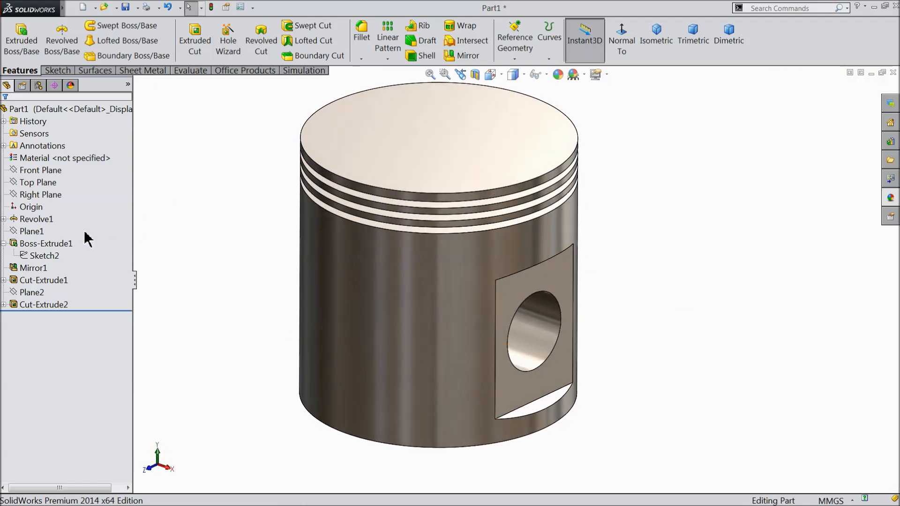
# Mirror the square cut around the pin hole about the Right Plane.
pyautogui.click(28, 195)
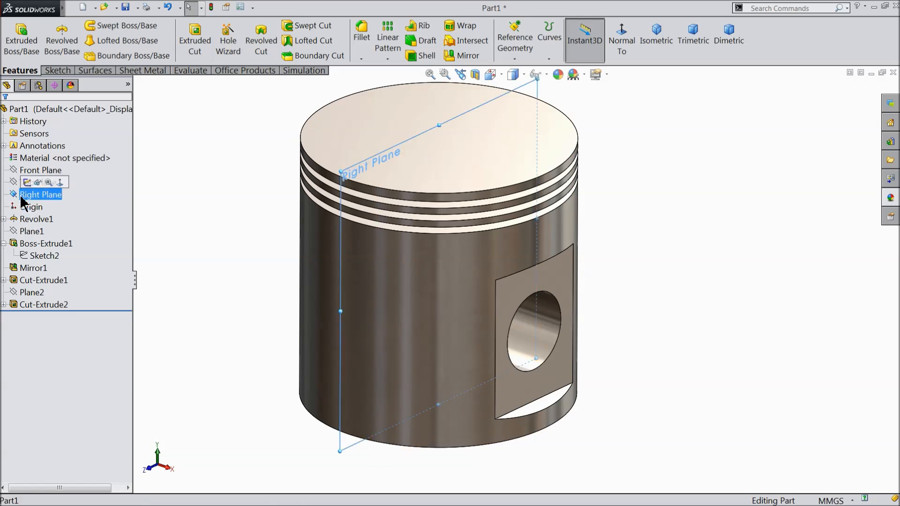
pyautogui.click(468, 56)
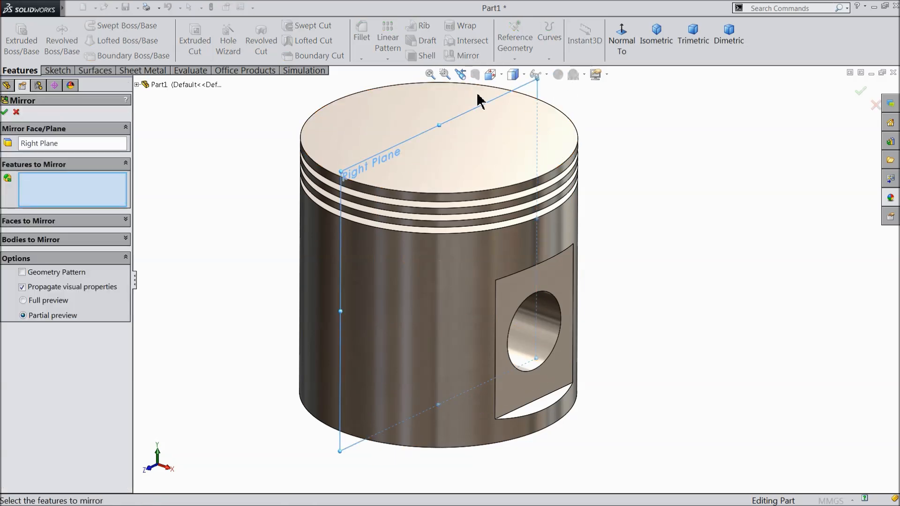
pyautogui.click(137, 84)
pyautogui.click(180, 267)
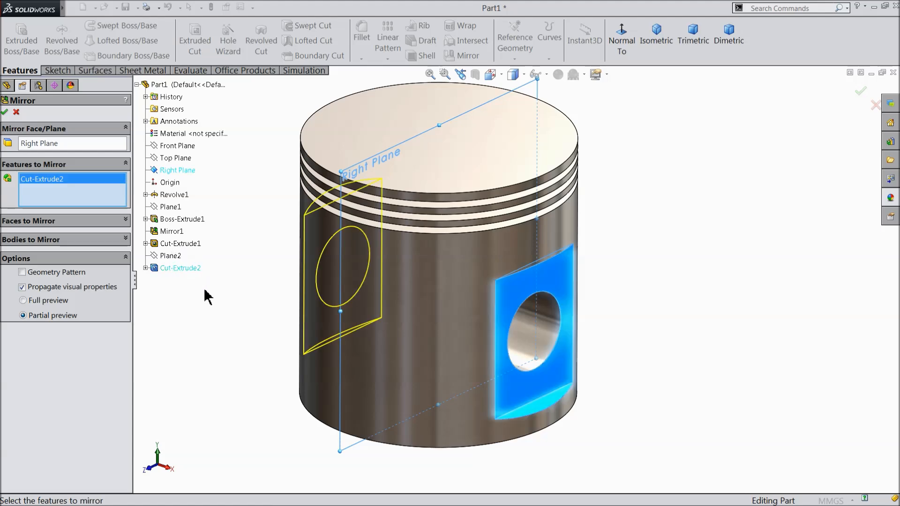
pyautogui.click(5, 112)
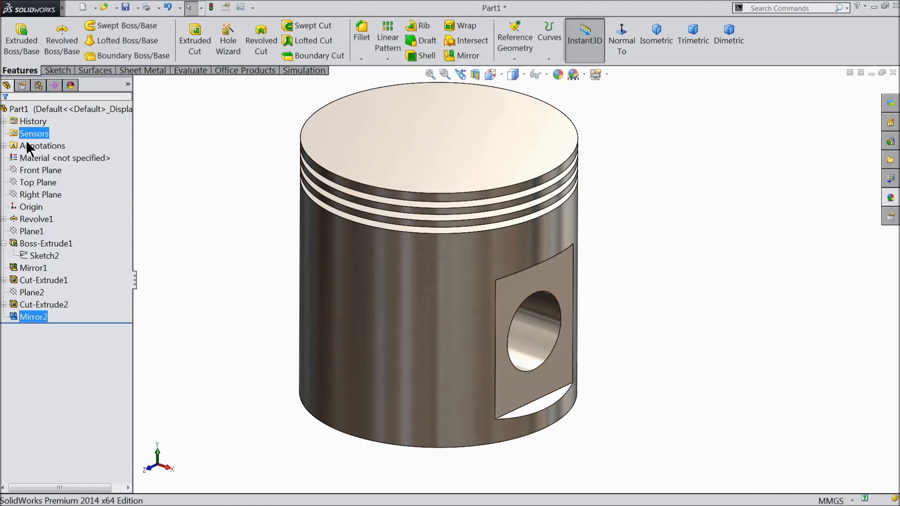
# Chamfer the outer pin hole edges on both sides of the piston by 1 mm at 45°.
pyautogui.moveTo(178, 249); pyautogui.dragTo(167, 223, button='middle')
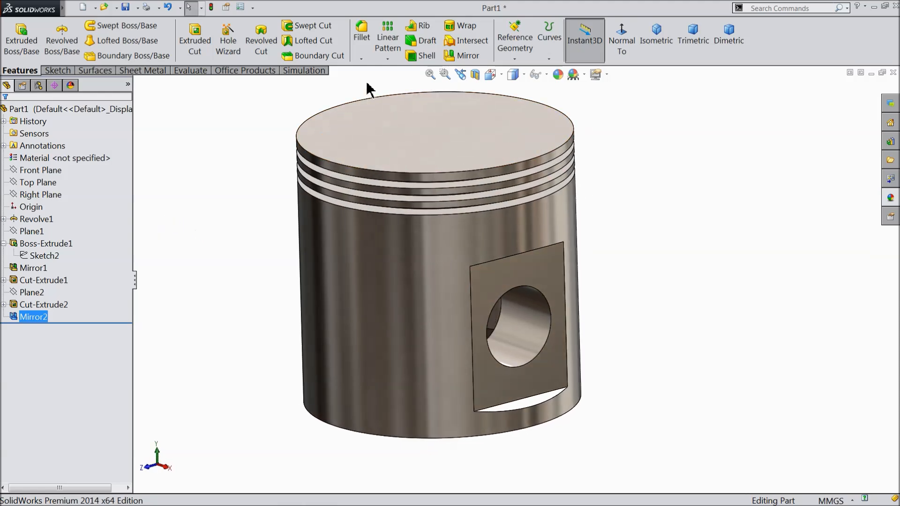
pyautogui.click(361, 59)
pyautogui.click(377, 86)
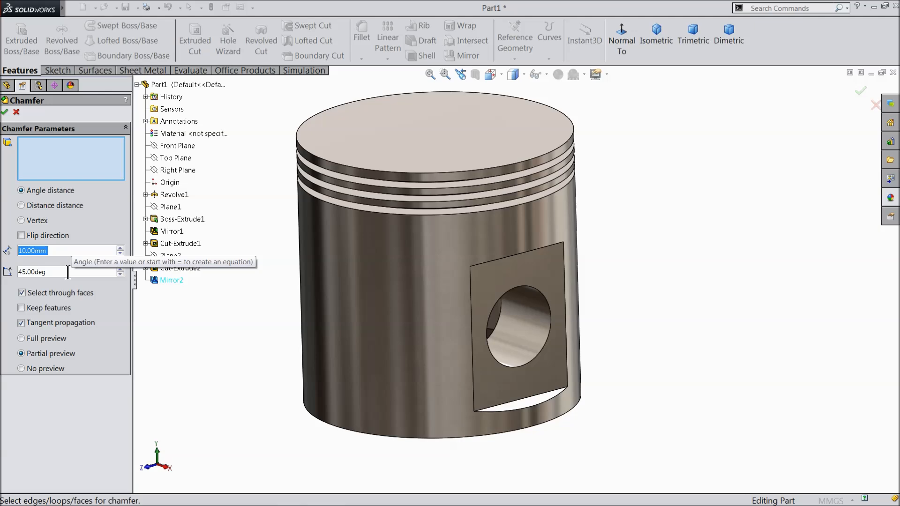
pyautogui.write('1')
pyautogui.press('Return')
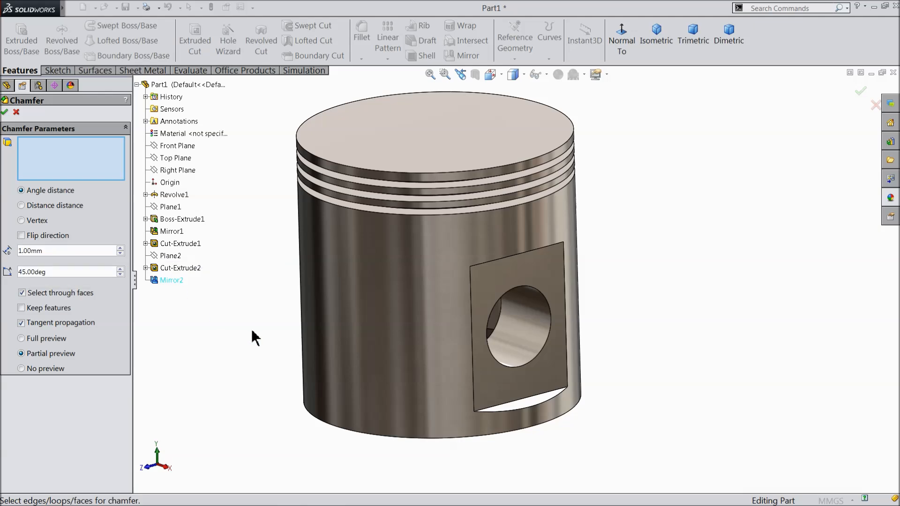
pyautogui.click(536, 355)
pyautogui.moveTo(438, 336); pyautogui.dragTo(404, 328, button='middle')
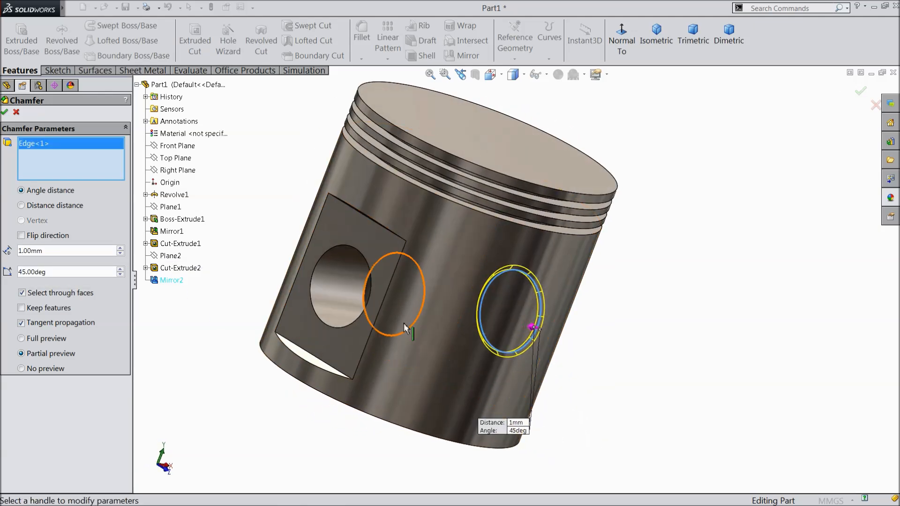
pyautogui.click(333, 328)
pyautogui.click(5, 113)
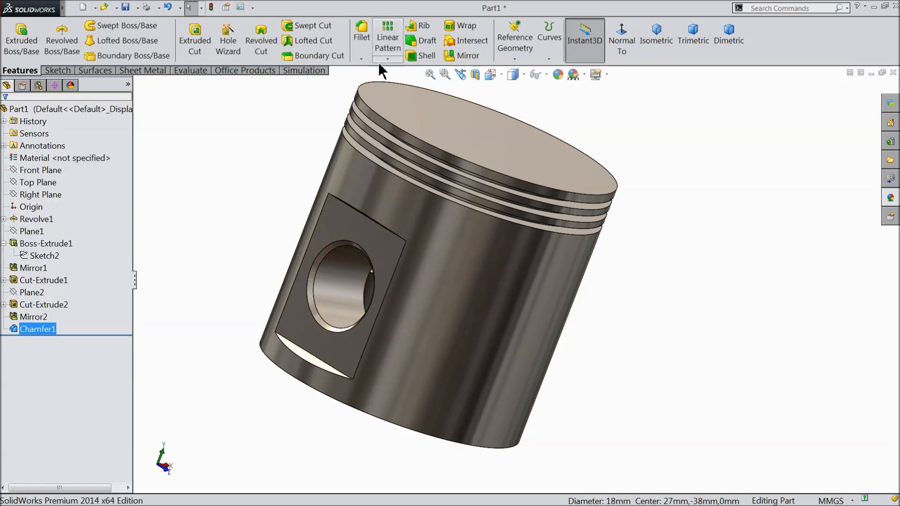
# Chamfer the piston crown's outer edge using distance-distance values of 1 mm and 1 mm.
pyautogui.click(360, 59)
pyautogui.click(373, 86)
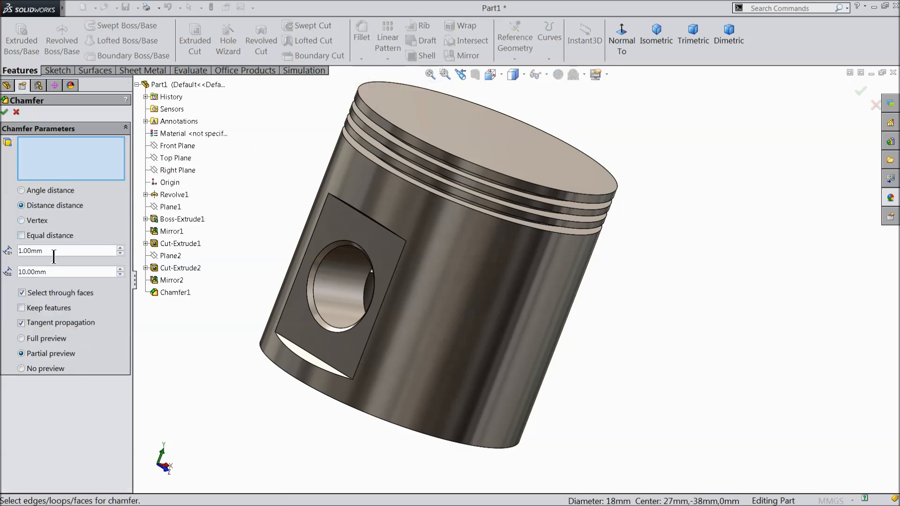
pyautogui.write('1')
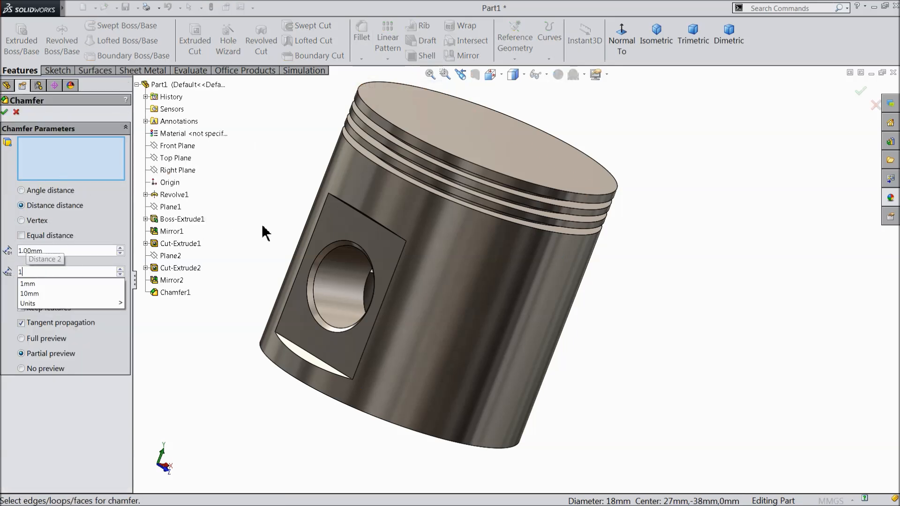
pyautogui.press('Return')
pyautogui.click(428, 149)
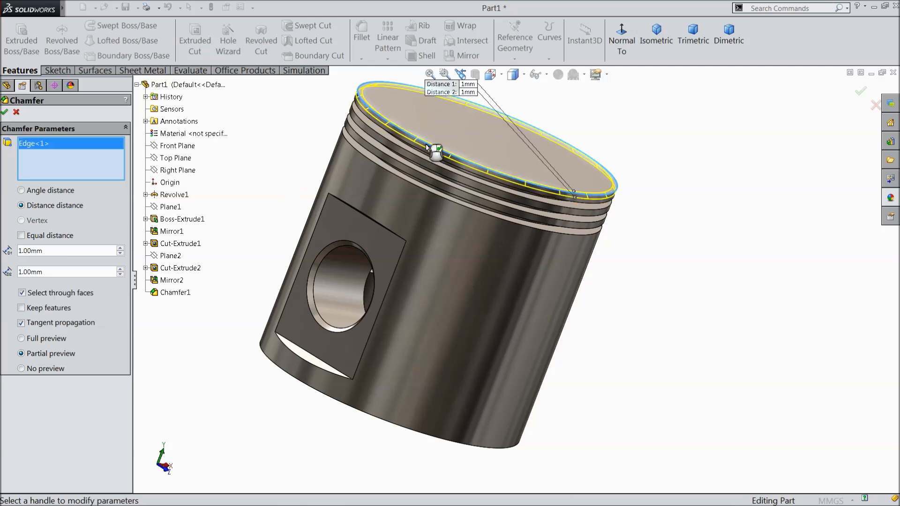
pyautogui.scroll(4, 445, 162)
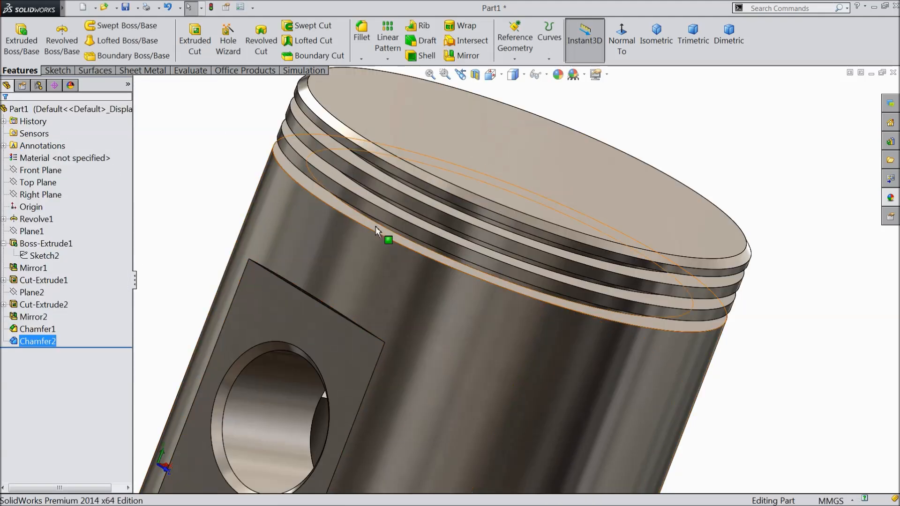
# Start a sketch on the Right Plane and view it face-on.
pyautogui.scroll(-6, 388, 241)
pyautogui.moveTo(458, 304); pyautogui.dragTo(501, 348, button='middle')
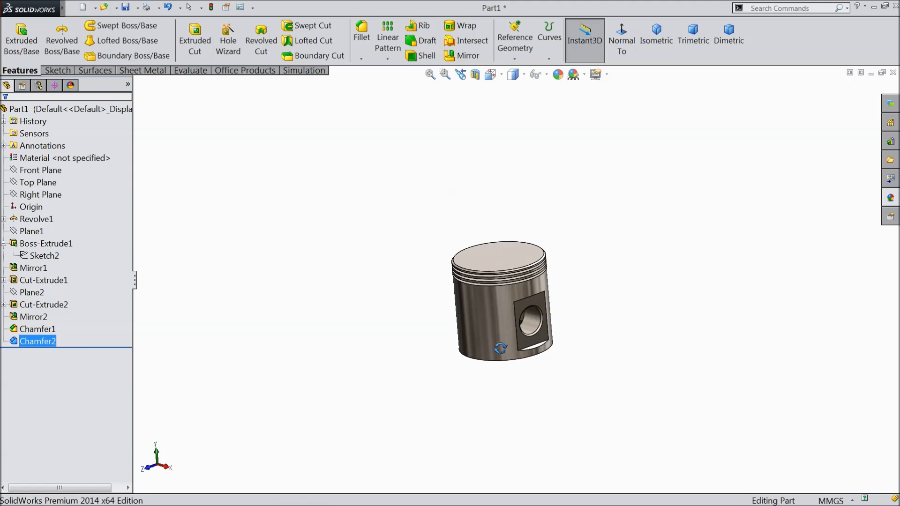
pyautogui.click(16, 200)
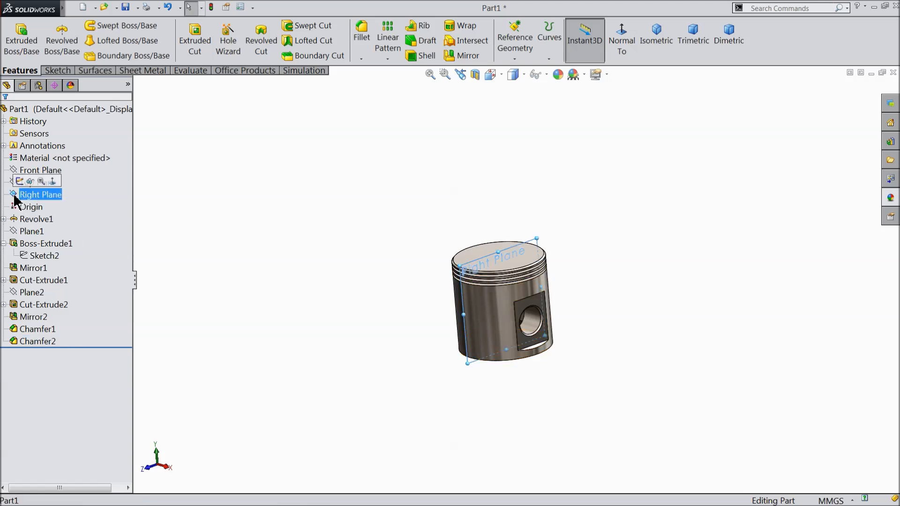
pyautogui.click(19, 181)
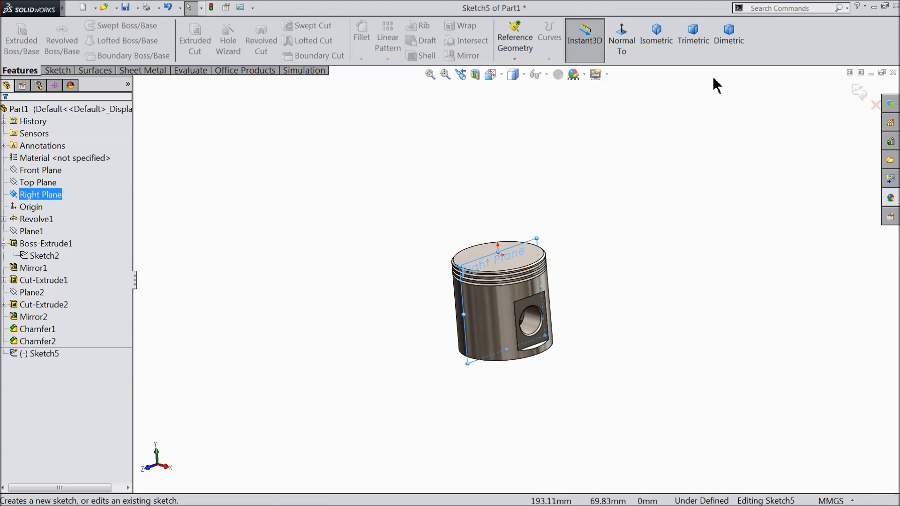
pyautogui.click(615, 38)
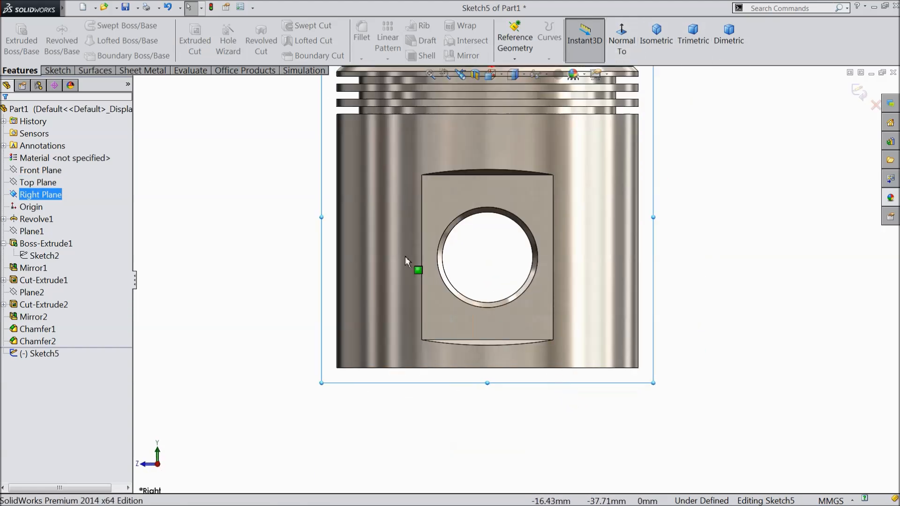
# Sketch a centerpoint arc below the pin hole, centred on the hole, with about 15.5 mm radius spanning about 100°.
pyautogui.click(73, 70)
pyautogui.click(111, 40)
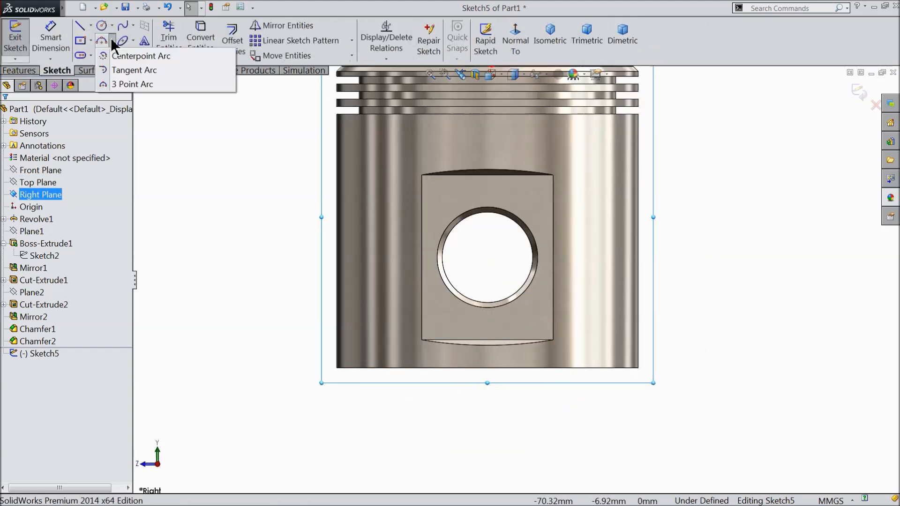
pyautogui.click(133, 51)
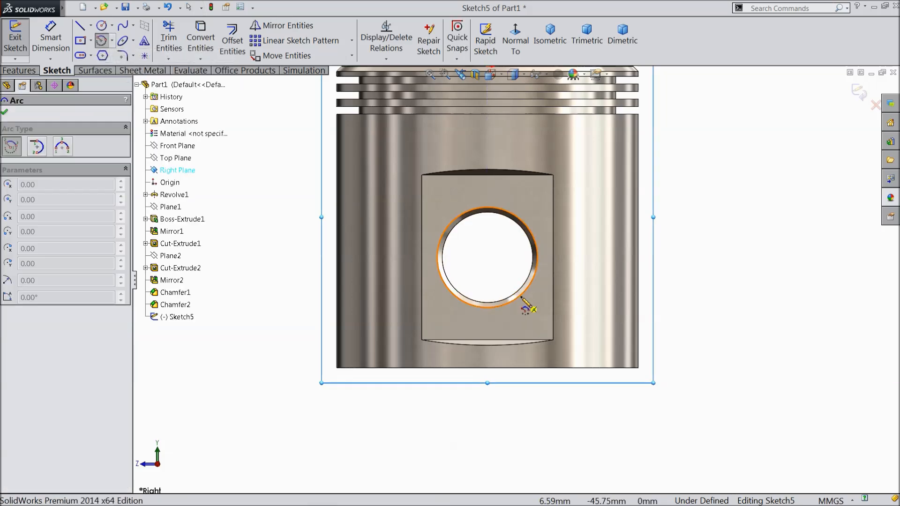
pyautogui.click(487, 258)
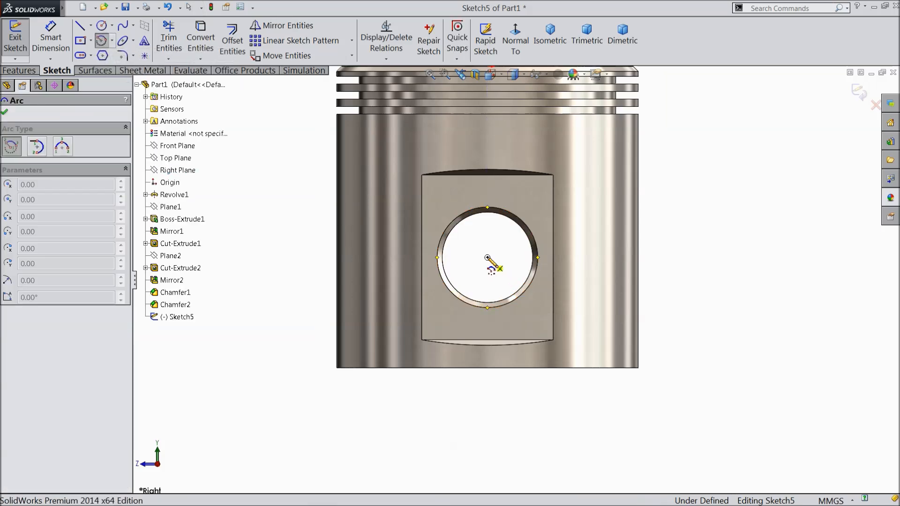
pyautogui.click(425, 303)
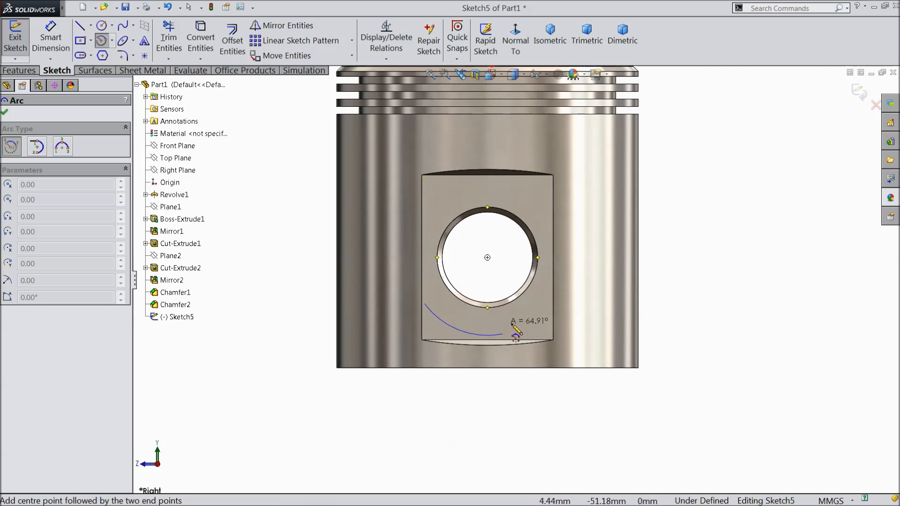
pyautogui.click(544, 311)
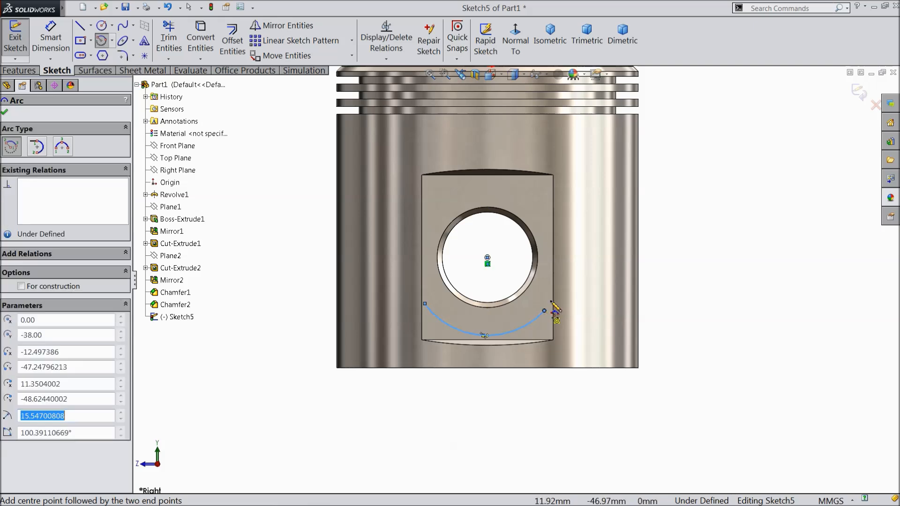
# Finish the arc and make its two endpoints horizontal to each other.
pyautogui.rightClick(692, 237)
pyautogui.click(712, 117)
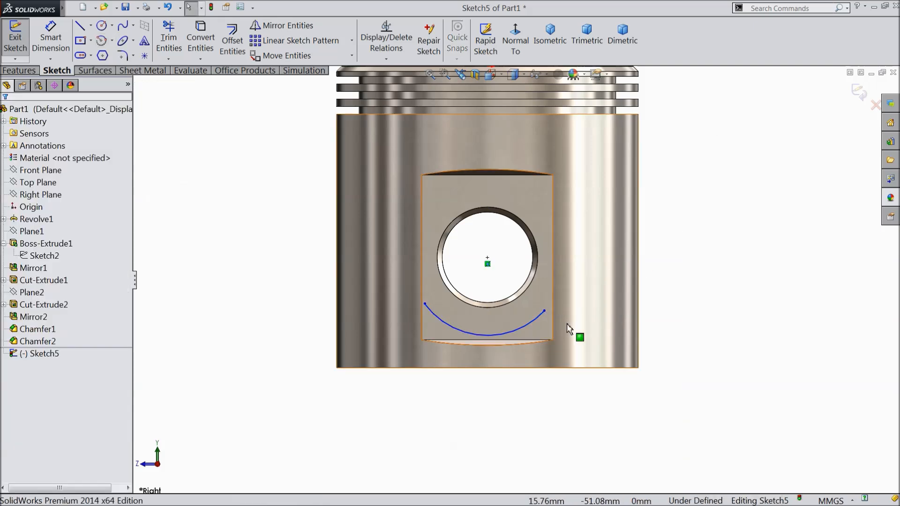
pyautogui.scroll(-3, 567, 323)
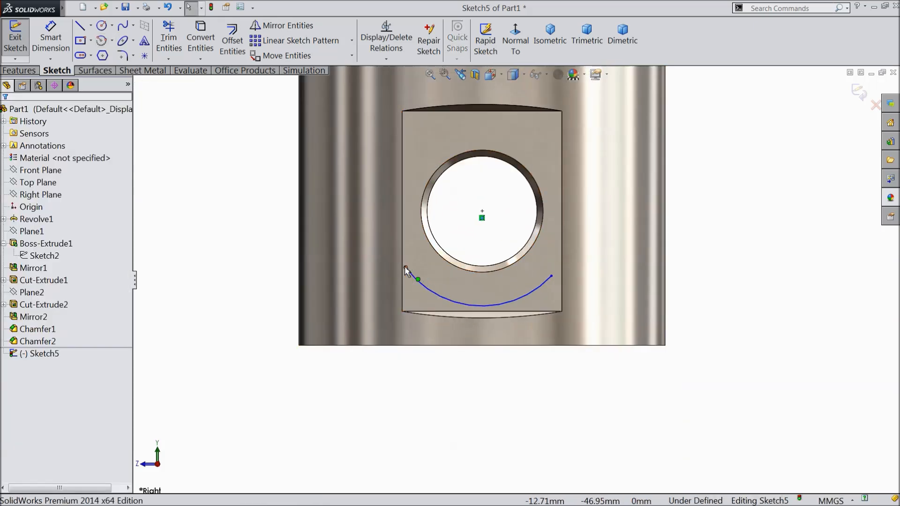
pyautogui.click(406, 268)
pyautogui.click(551, 276)
pyautogui.keyDown('ctrl'); pyautogui.click(551, 276); pyautogui.keyUp('ctrl')
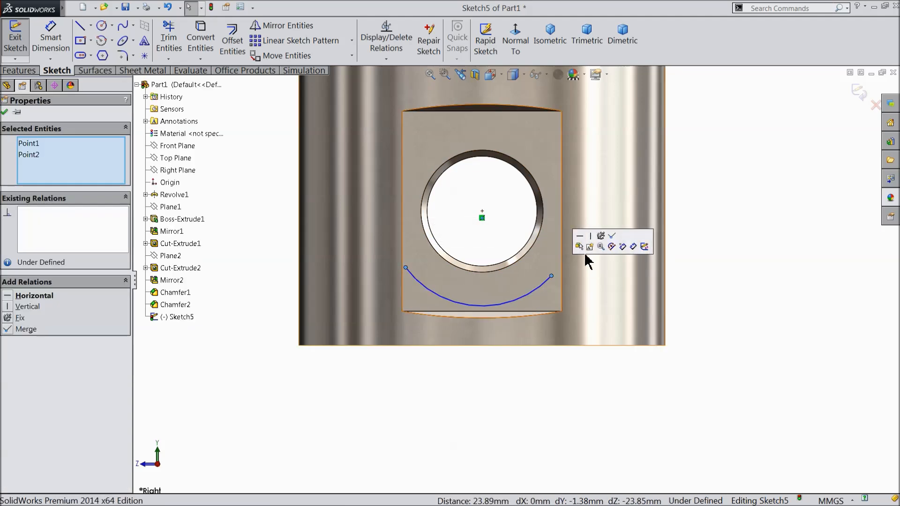
pyautogui.click(580, 236)
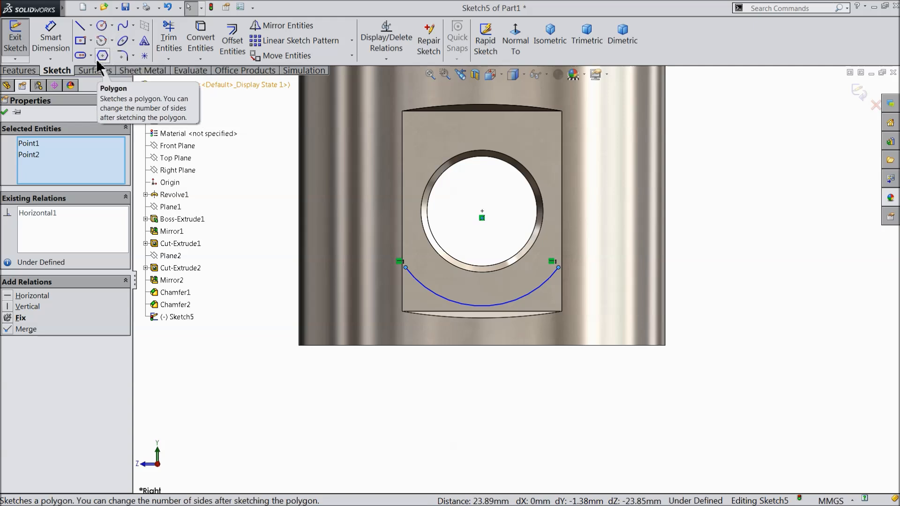
pyautogui.click(5, 112)
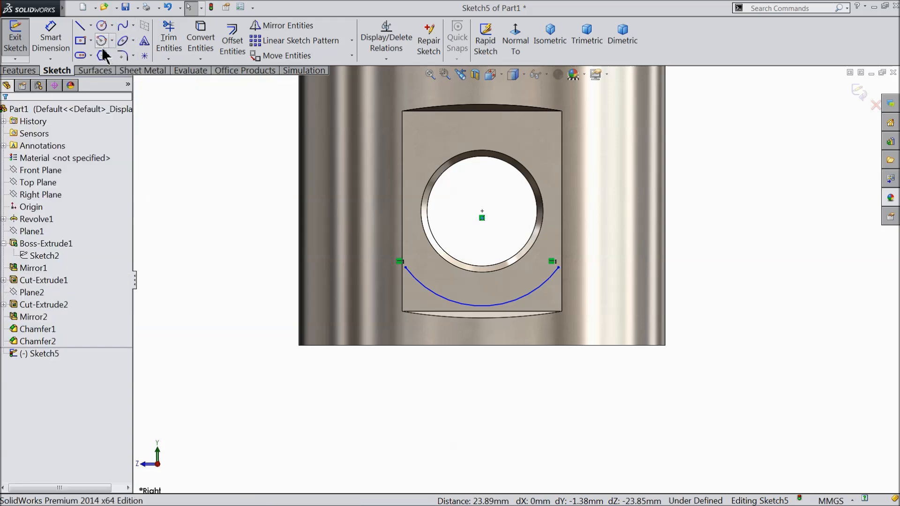
# Sketch a three-point spline from the arc's right endpoint, curving down to end on the piston's bottom edge.
pyautogui.click(123, 28)
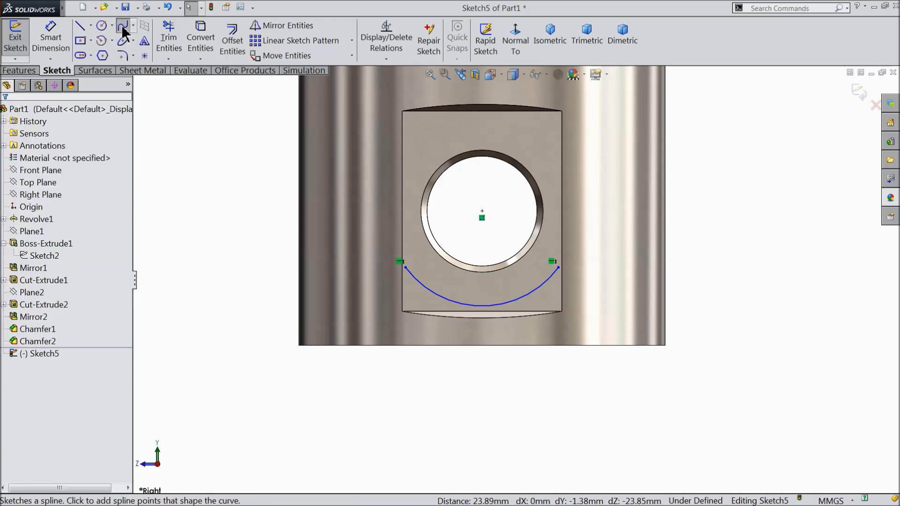
pyautogui.click(558, 267)
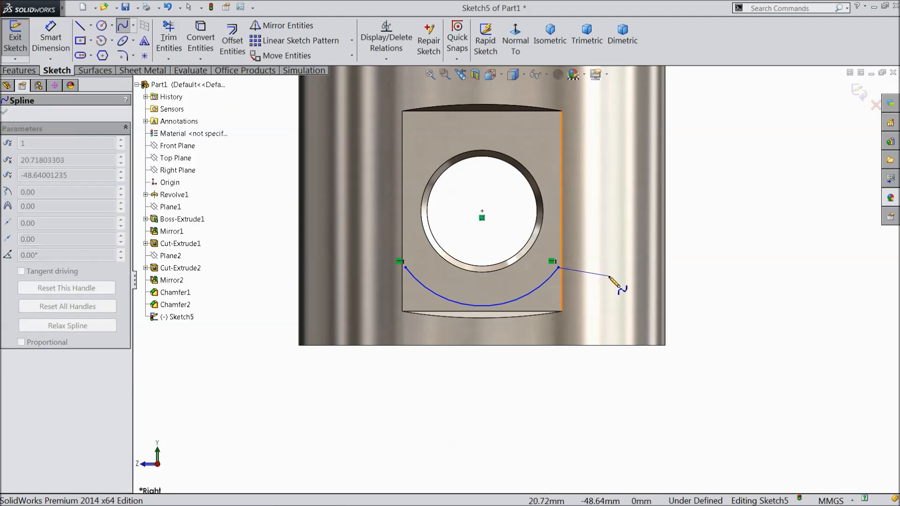
pyautogui.click(608, 276)
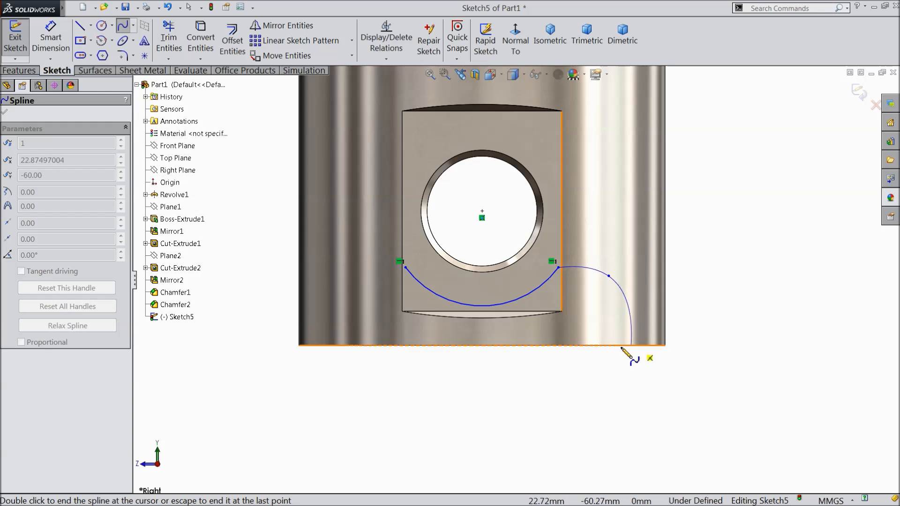
pyautogui.click(637, 346)
pyautogui.rightClick(690, 333)
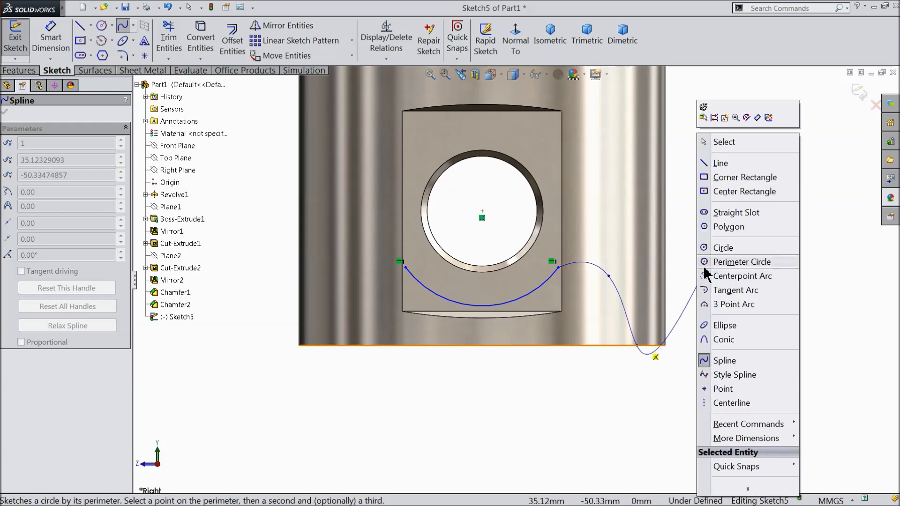
pyautogui.click(722, 140)
# Dimension the arc below the pin hole with a radius of 15 mm.
pyautogui.scroll(-3, 645, 318)
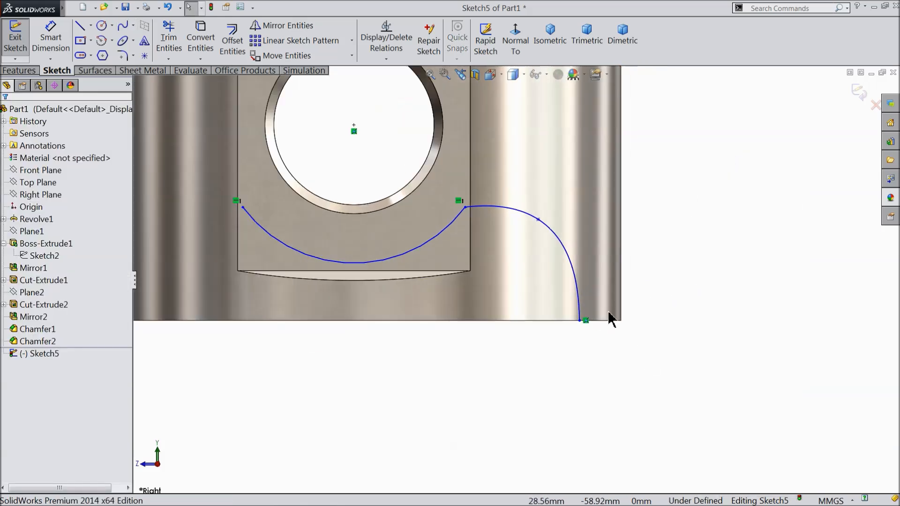
pyautogui.click(54, 47)
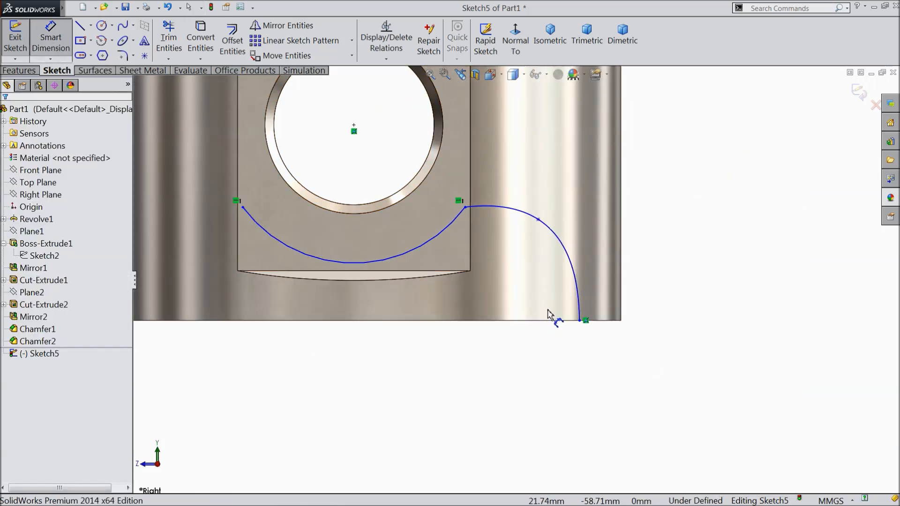
pyautogui.click(398, 262)
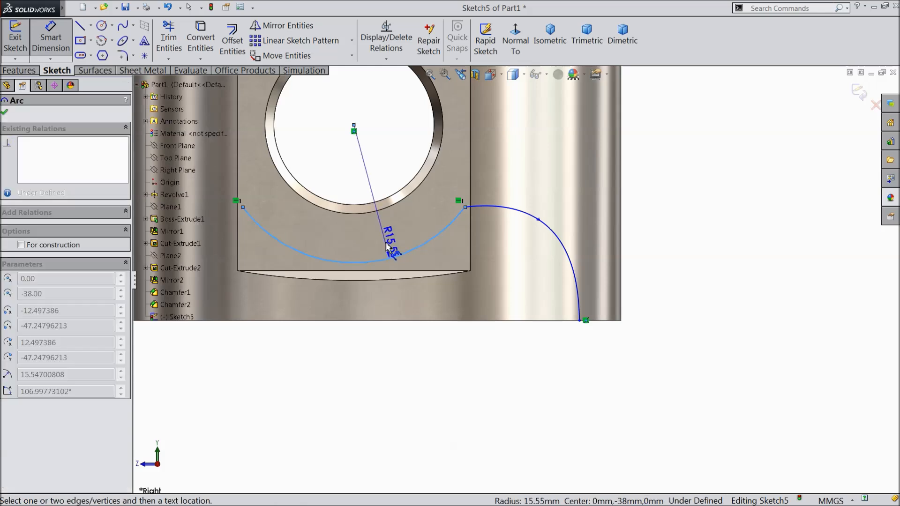
pyautogui.click(393, 241)
pyautogui.write('15')
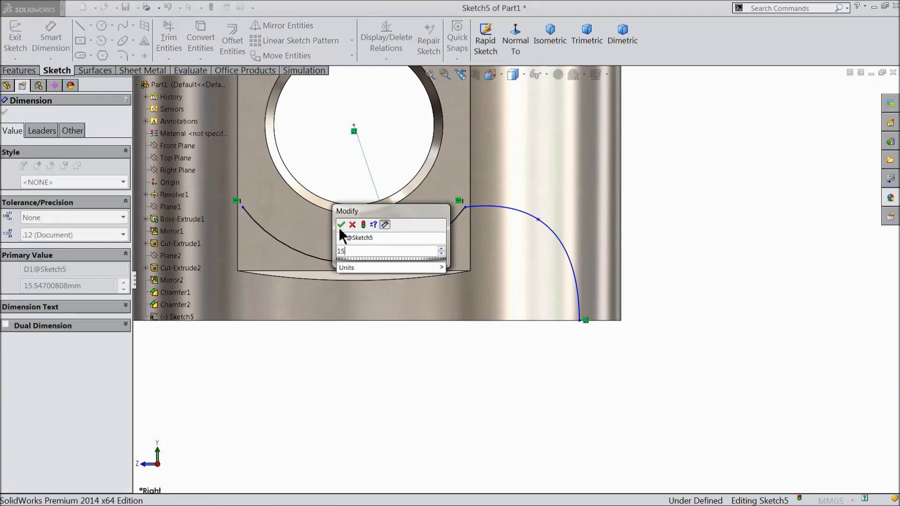
pyautogui.press('Return')
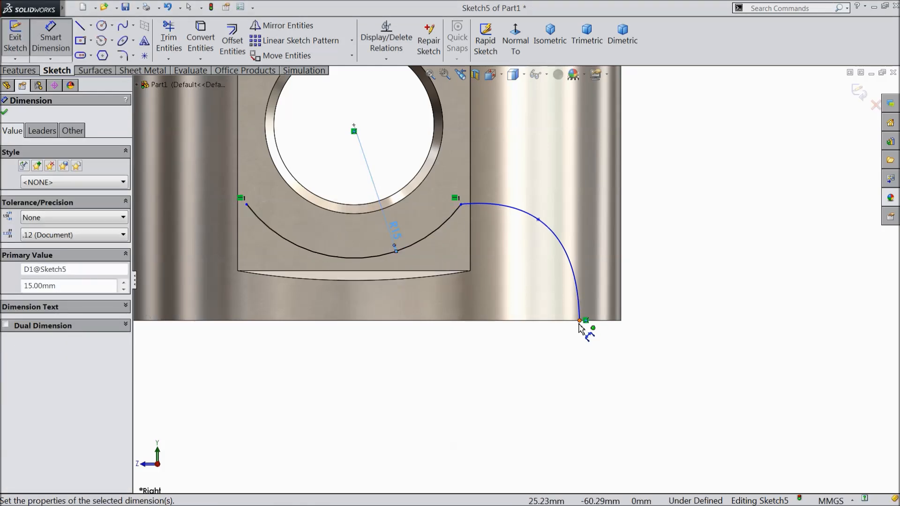
# Dimension the spline's lower endpoint 6 mm horizontally from the piston's bottom right corner.
pyautogui.click(579, 321)
pyautogui.click(621, 321)
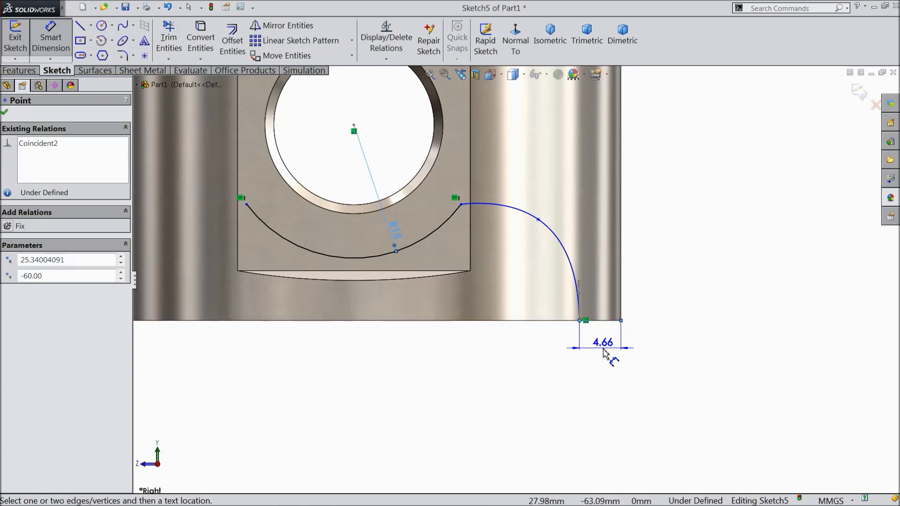
pyautogui.click(612, 359)
pyautogui.write('6')
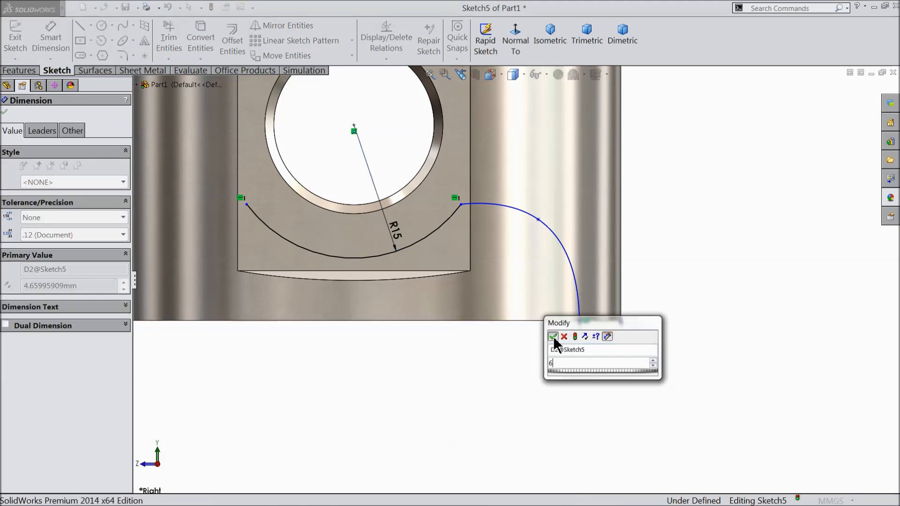
pyautogui.click(552, 336)
# Dimension the spline's middle point 12 mm above the piston's bottom edge.
pyautogui.click(542, 226)
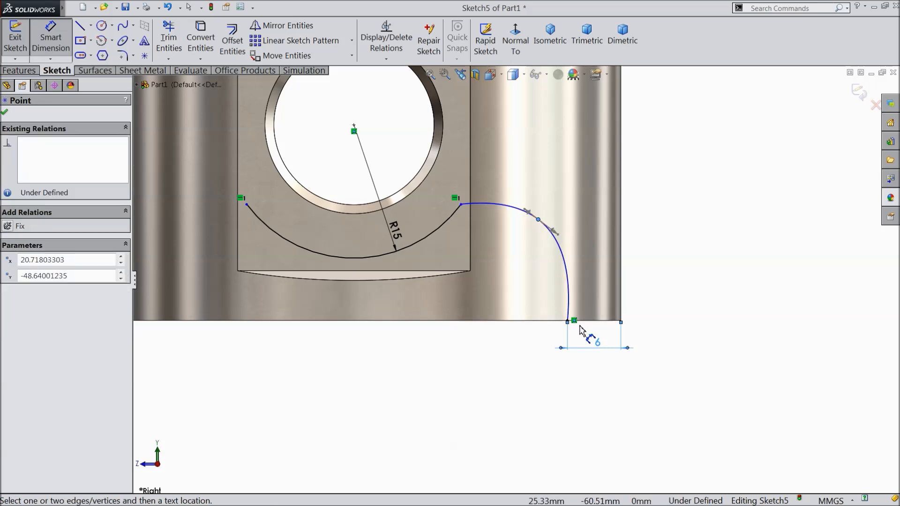
pyautogui.click(590, 322)
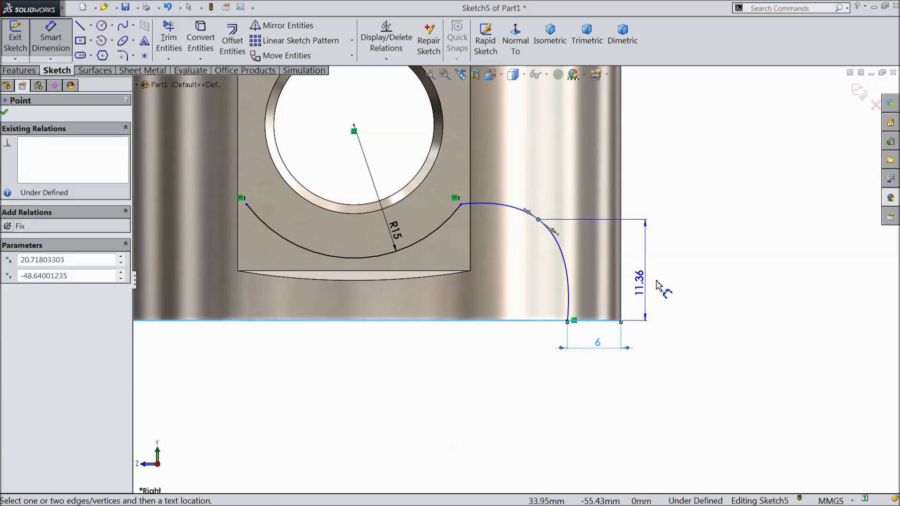
pyautogui.click(673, 282)
pyautogui.write('12')
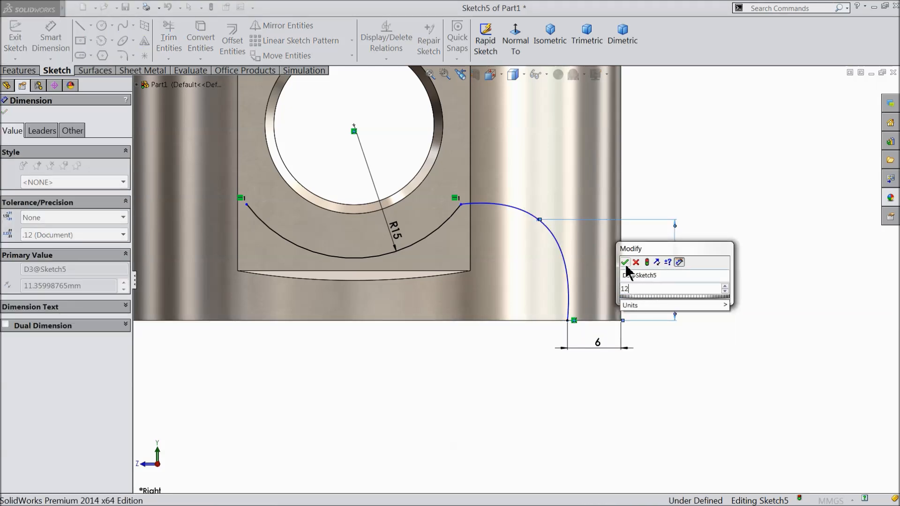
pyautogui.click(625, 262)
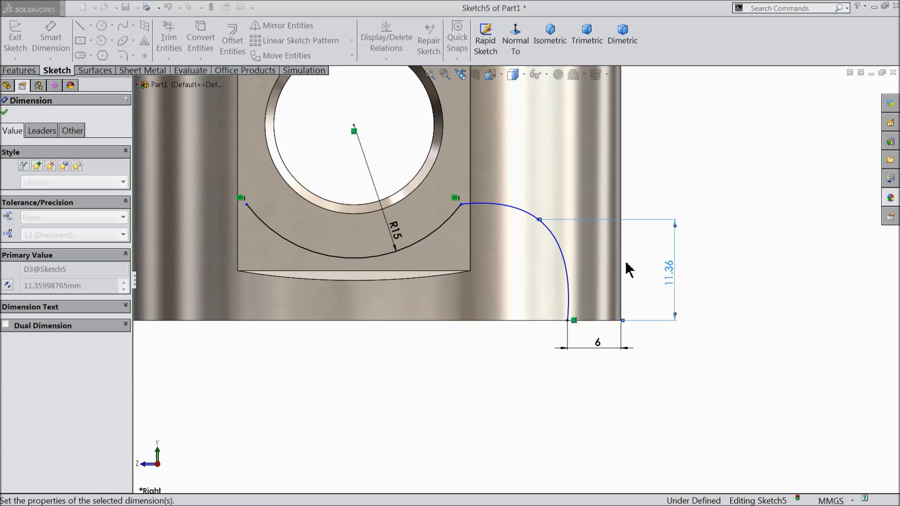
# Dimension the shared endpoint of the arc and spline 20 mm horizontally from the piston's outer right edge.
pyautogui.click(462, 206)
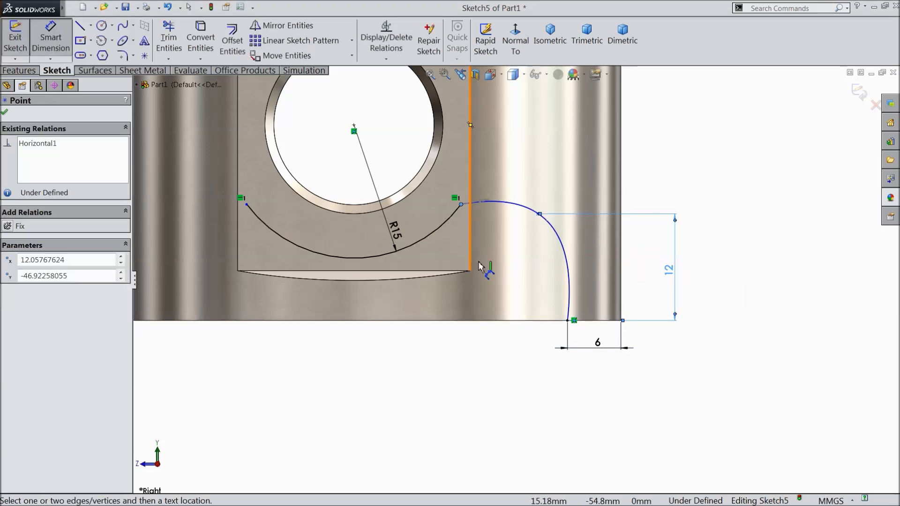
pyautogui.click(621, 313)
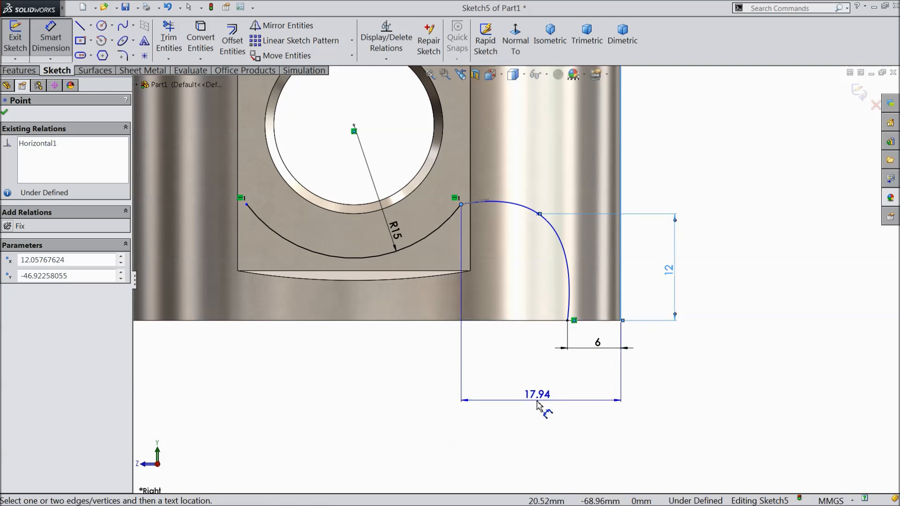
pyautogui.click(539, 402)
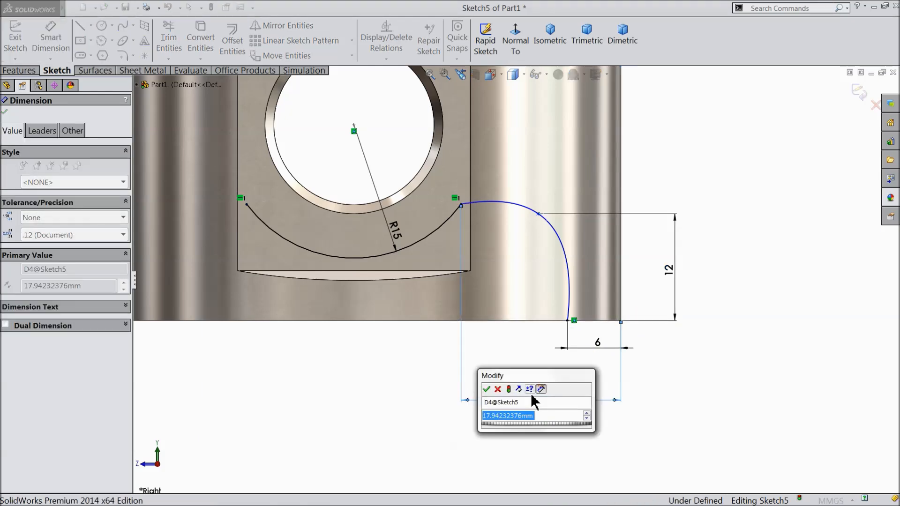
pyautogui.write('20')
pyautogui.click(486, 389)
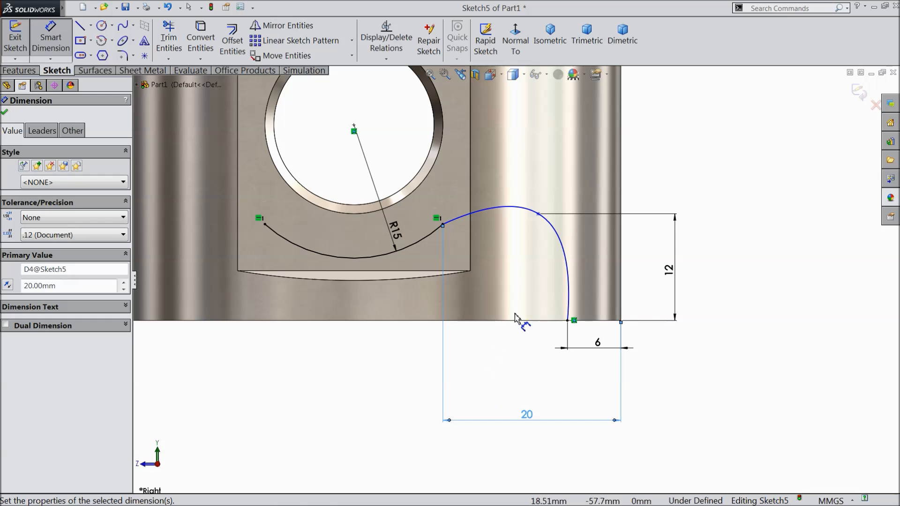
# Try to add another dimension locating the spline's middle point from the piston's outer side.
pyautogui.click(539, 215)
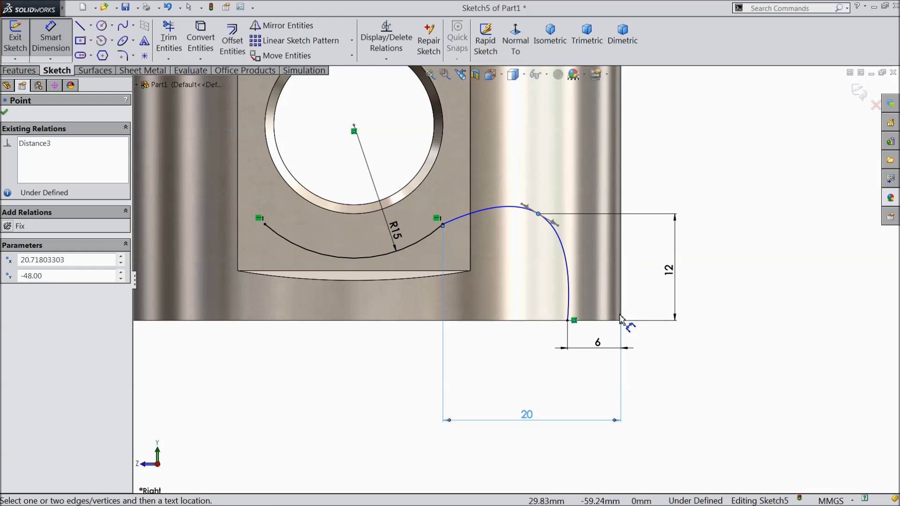
pyautogui.click(643, 213)
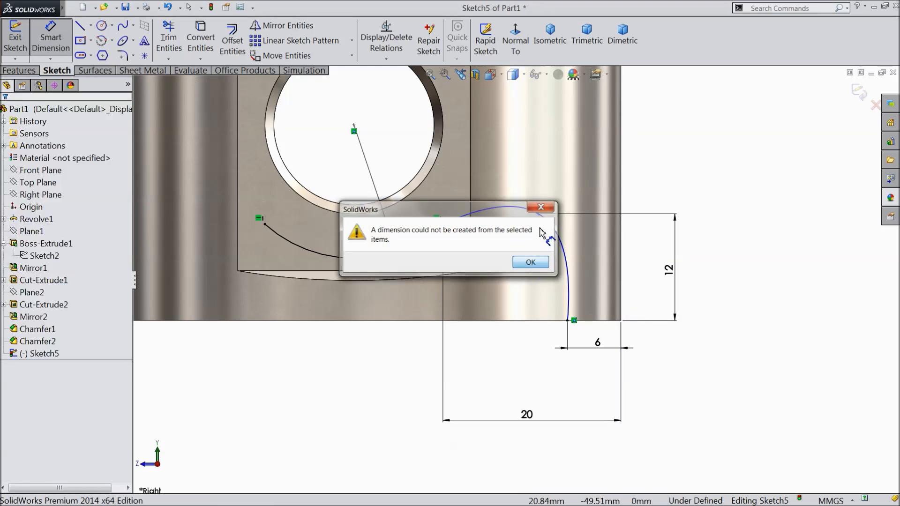
pyautogui.click(530, 262)
pyautogui.click(538, 216)
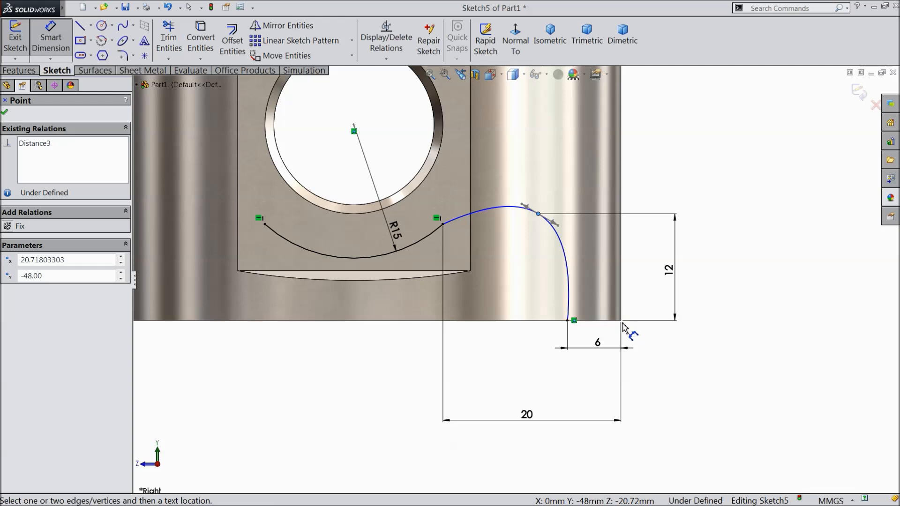
pyautogui.click(5, 112)
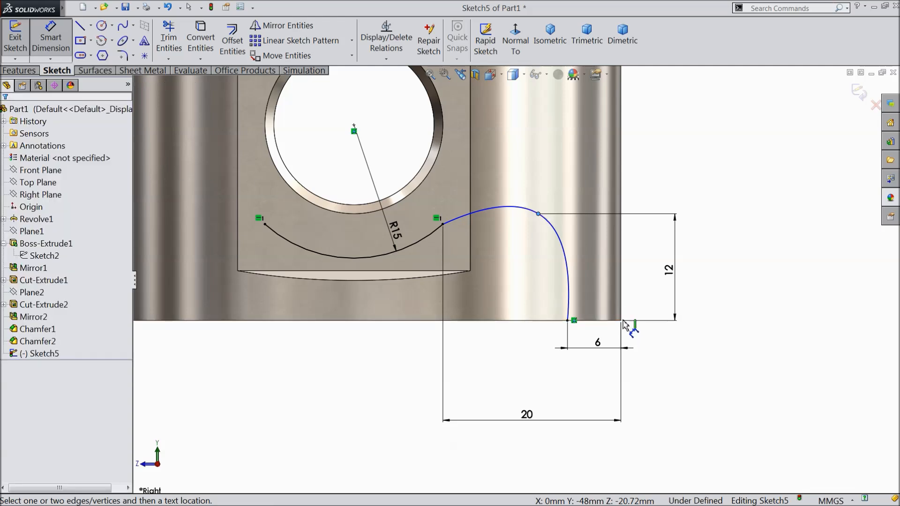
pyautogui.click(81, 26)
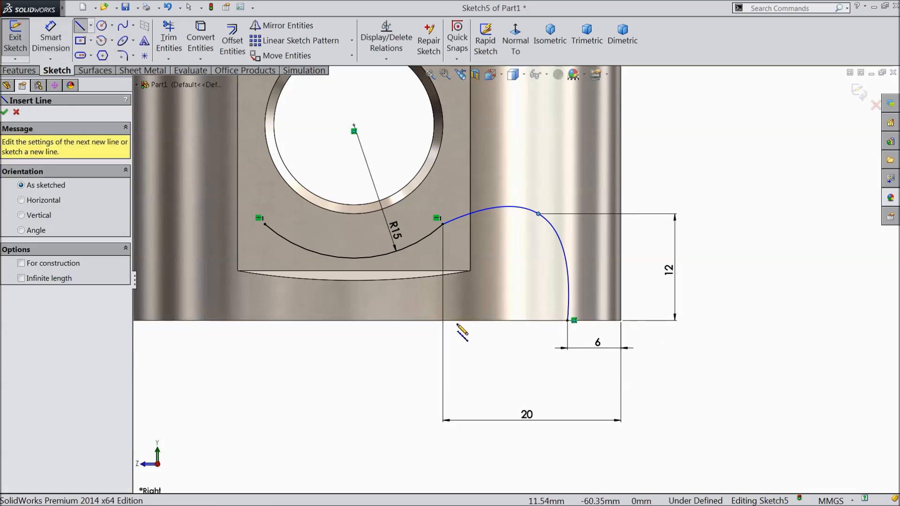
pyautogui.click(4, 111)
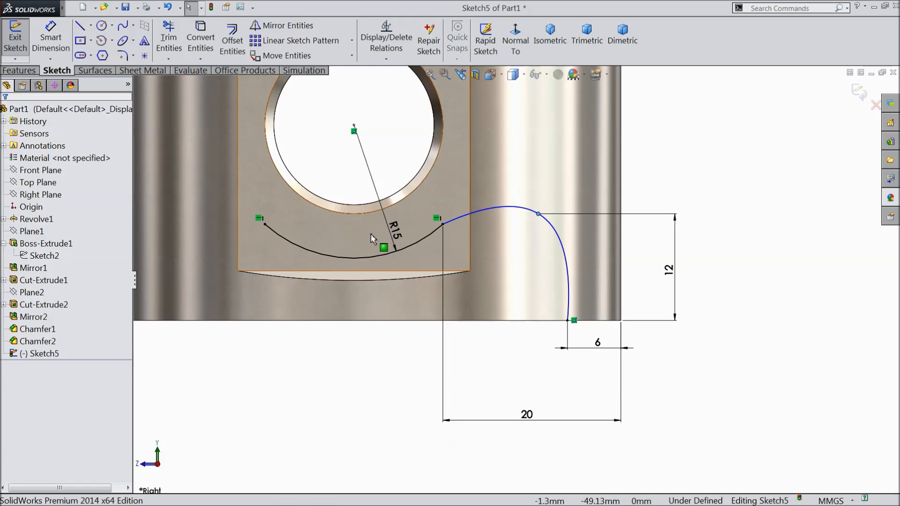
pyautogui.click(305, 26)
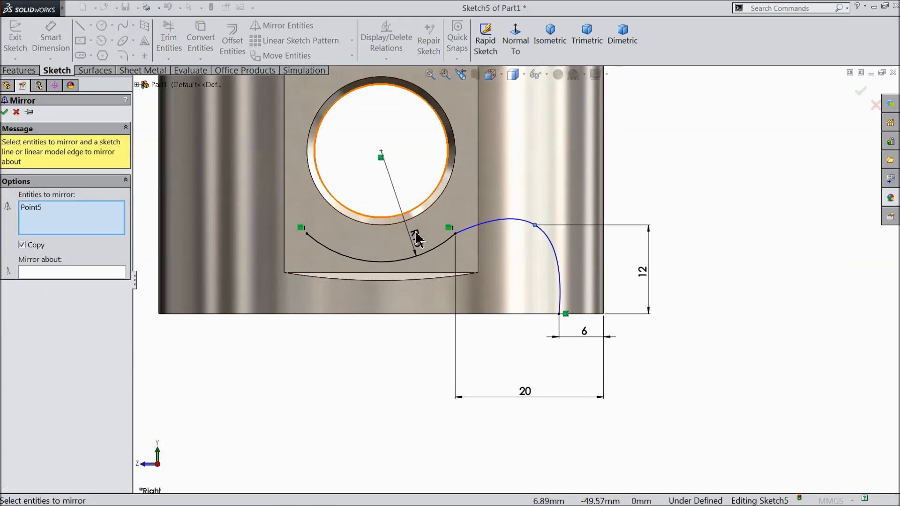
pyautogui.click(496, 220)
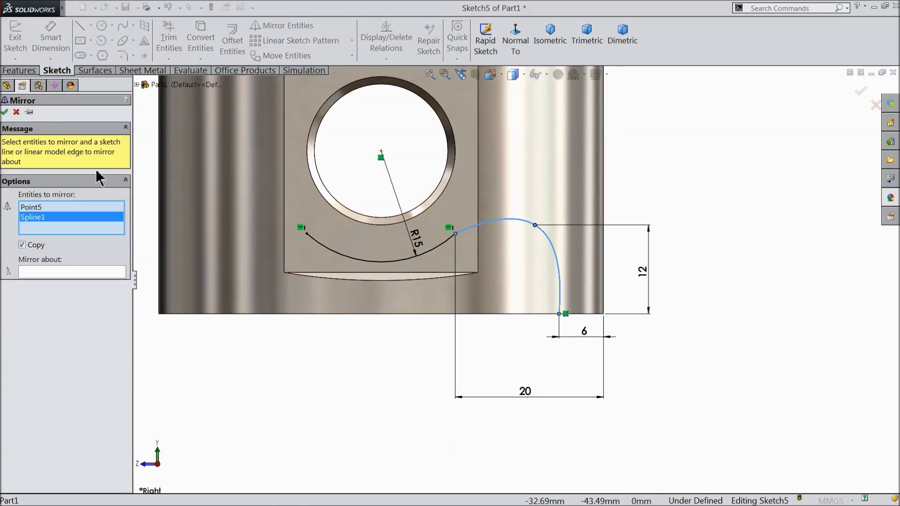
pyautogui.scroll(2, 345, 201)
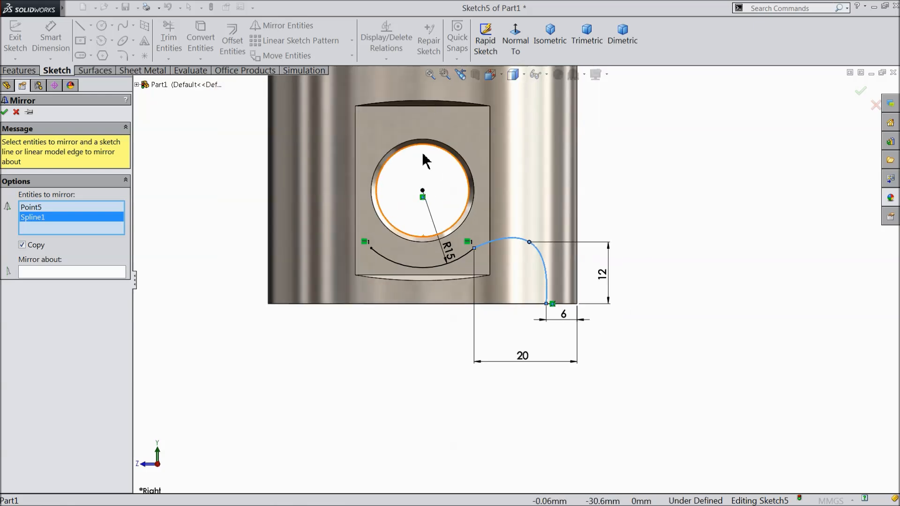
pyautogui.click(16, 112)
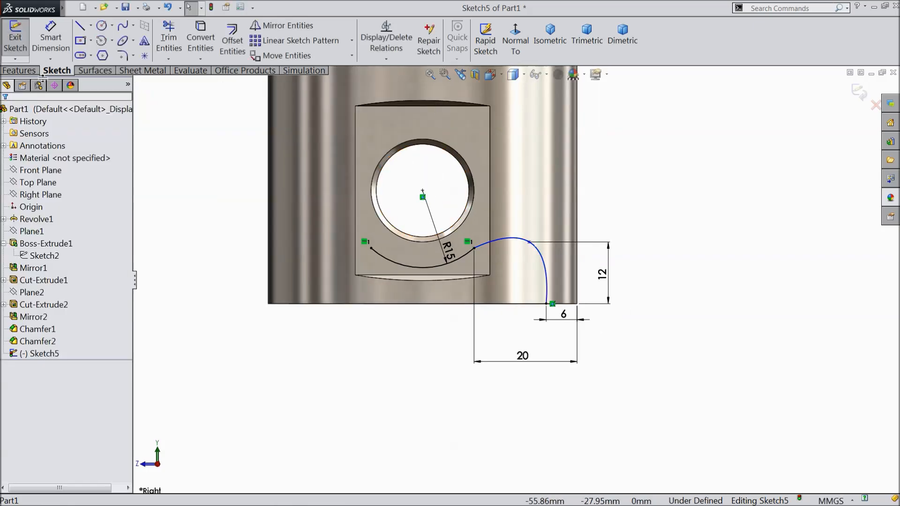
# Sketch a vertical centerline from the R15 arc's center down to the piston's bottom edge.
pyautogui.click(91, 26)
pyautogui.click(103, 55)
pyautogui.scroll(-2, 404, 221)
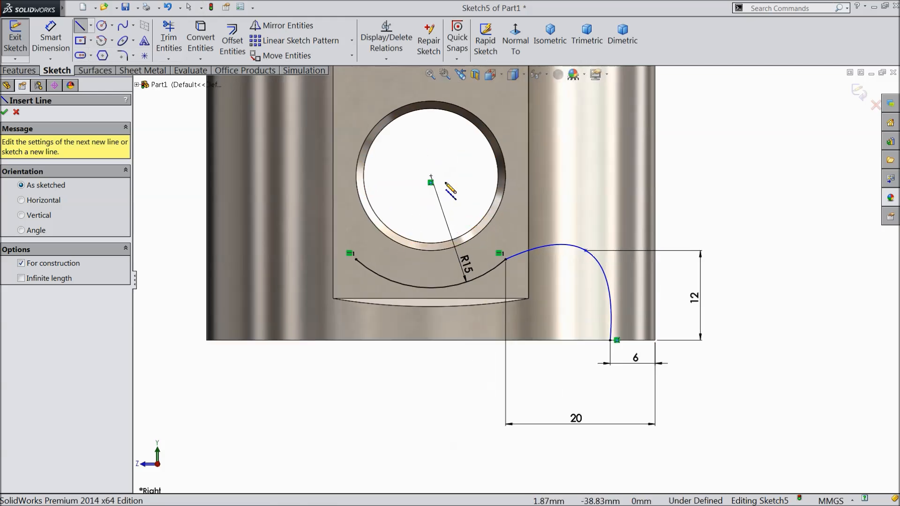
pyautogui.click(430, 177)
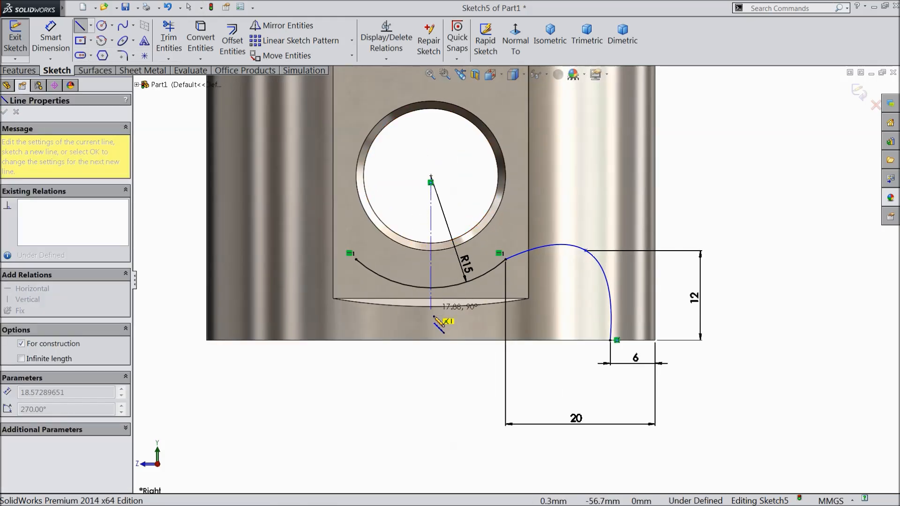
pyautogui.rightClick(432, 345)
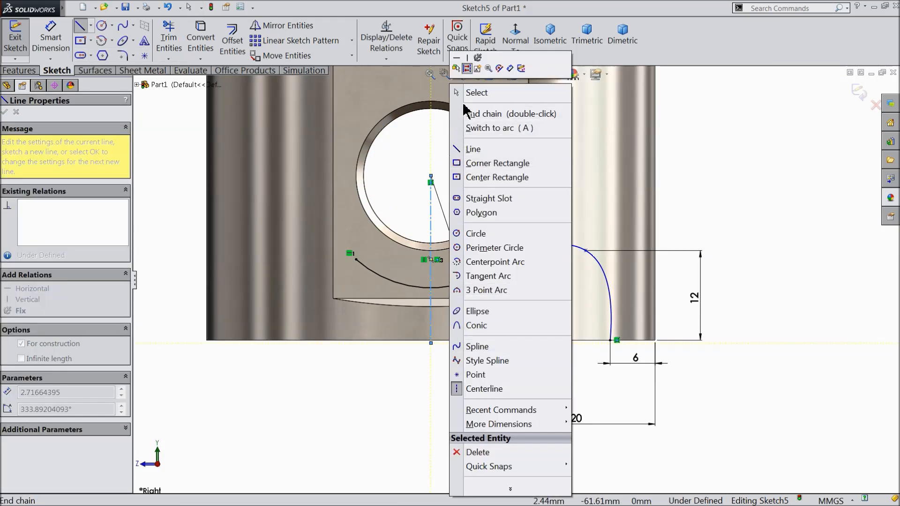
pyautogui.click(478, 92)
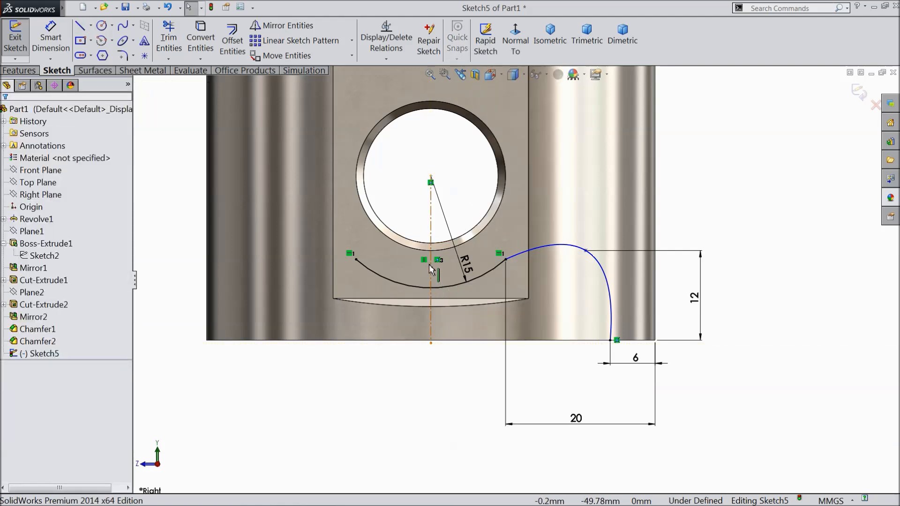
# Mirror the spline about the vertical centerline, keeping the original.
pyautogui.click(283, 25)
pyautogui.click(558, 246)
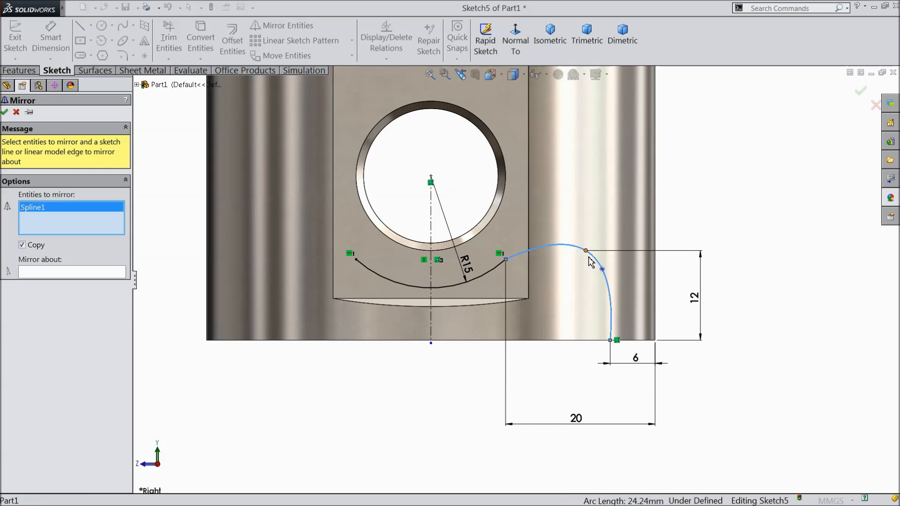
pyautogui.click(78, 271)
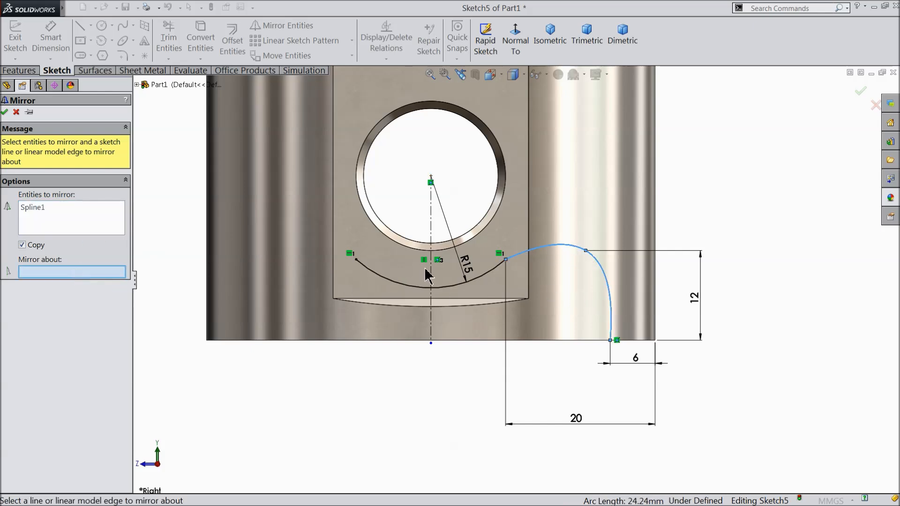
pyautogui.click(431, 274)
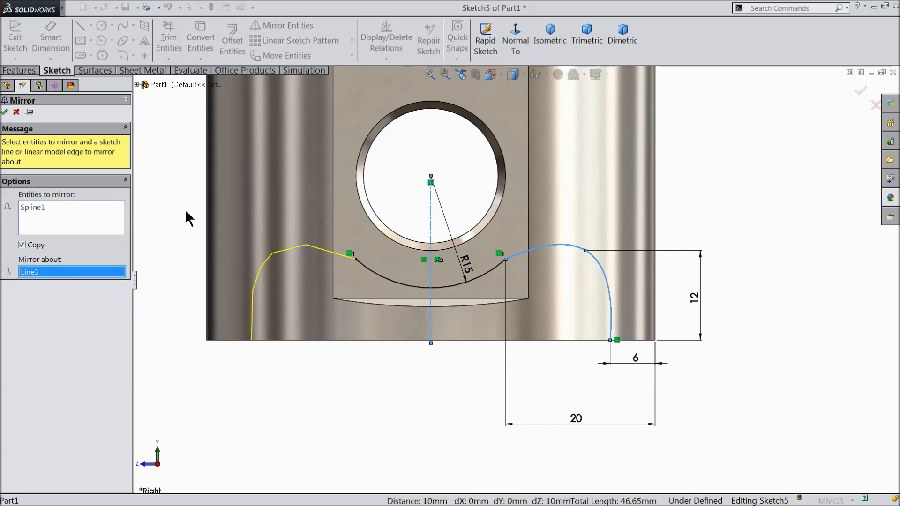
pyautogui.click(5, 112)
# Close the profile with a horizontal line joining the lower endpoints of the two splines along the bottom edge.
pyautogui.click(82, 29)
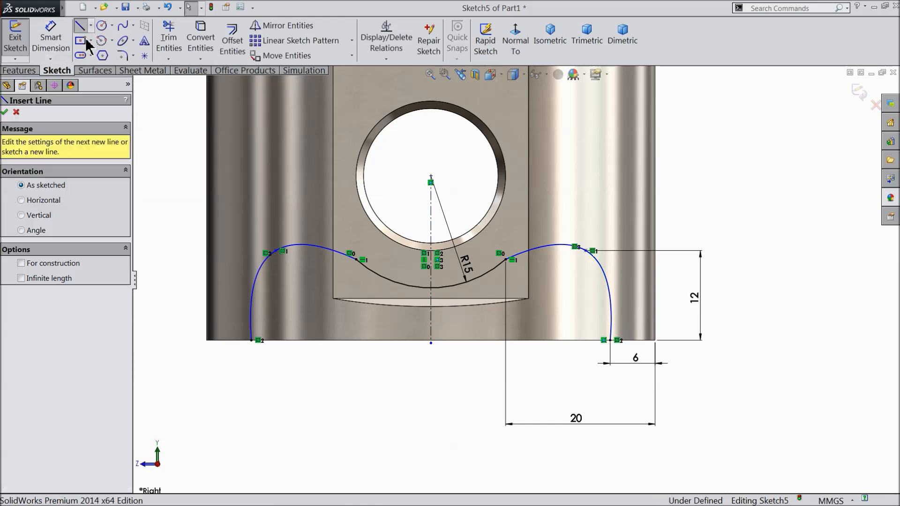
pyautogui.click(252, 341)
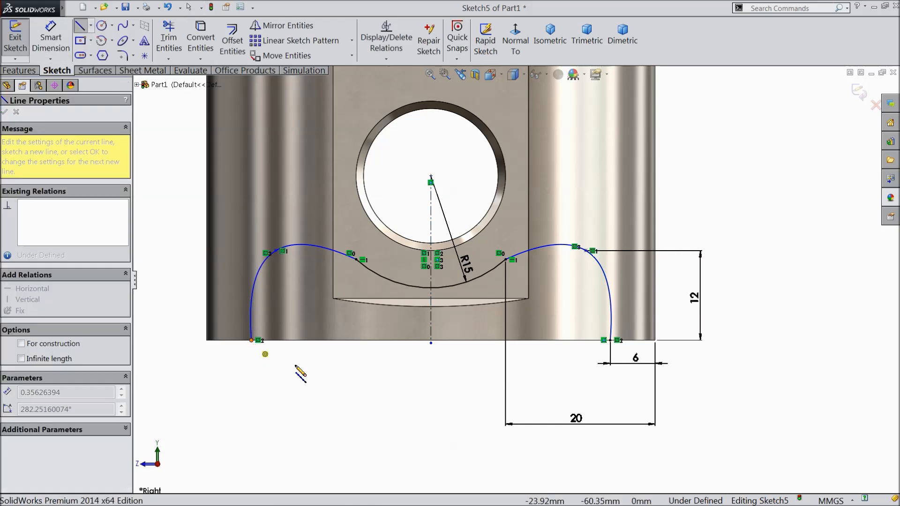
pyautogui.click(610, 340)
pyautogui.rightClick(417, 124)
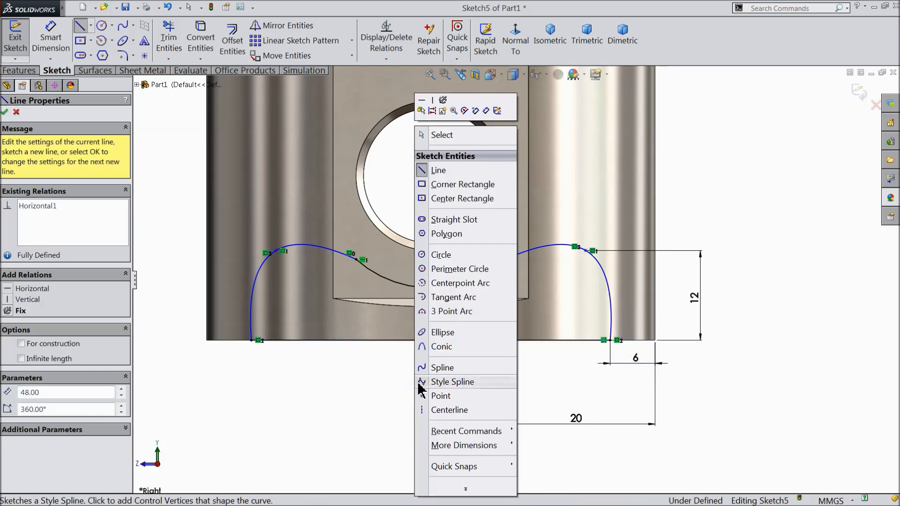
pyautogui.click(440, 135)
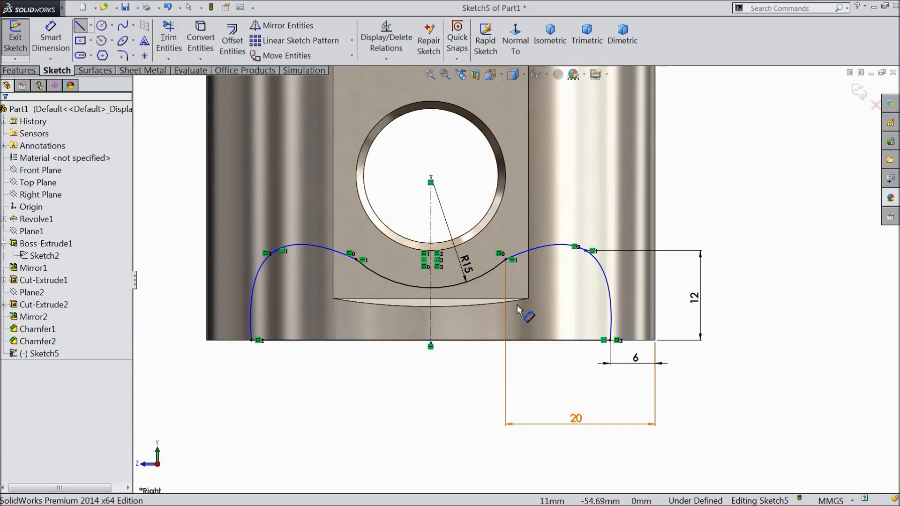
# Try to dimension the original spline's middle point from the piston's outer right edge.
pyautogui.click(69, 39)
pyautogui.scroll(-3, 649, 361)
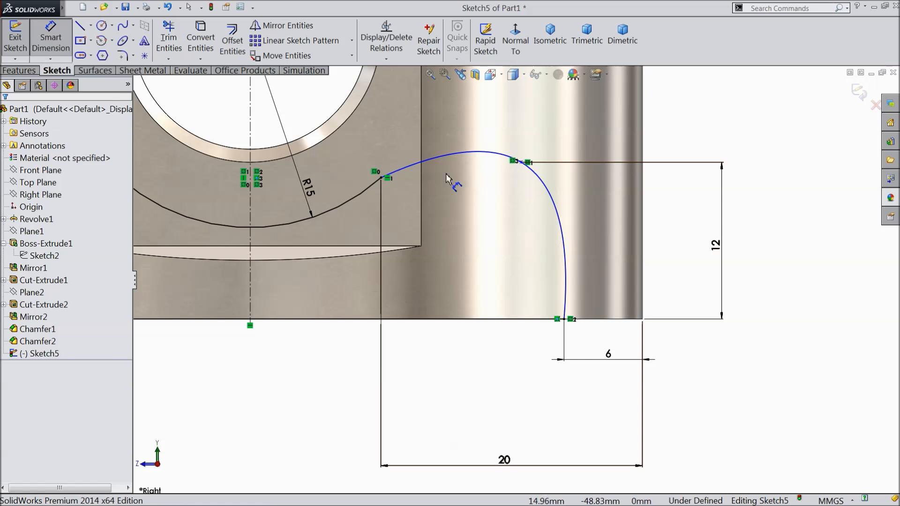
pyautogui.click(522, 162)
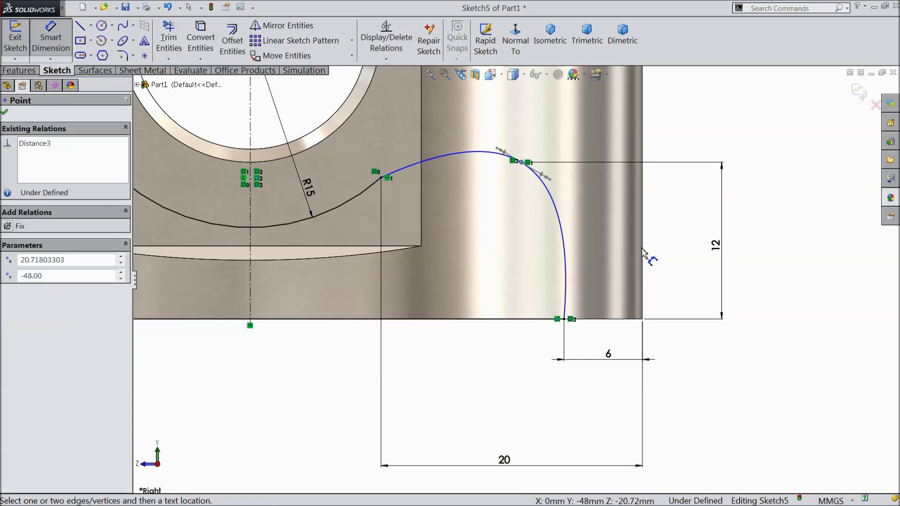
pyautogui.click(643, 277)
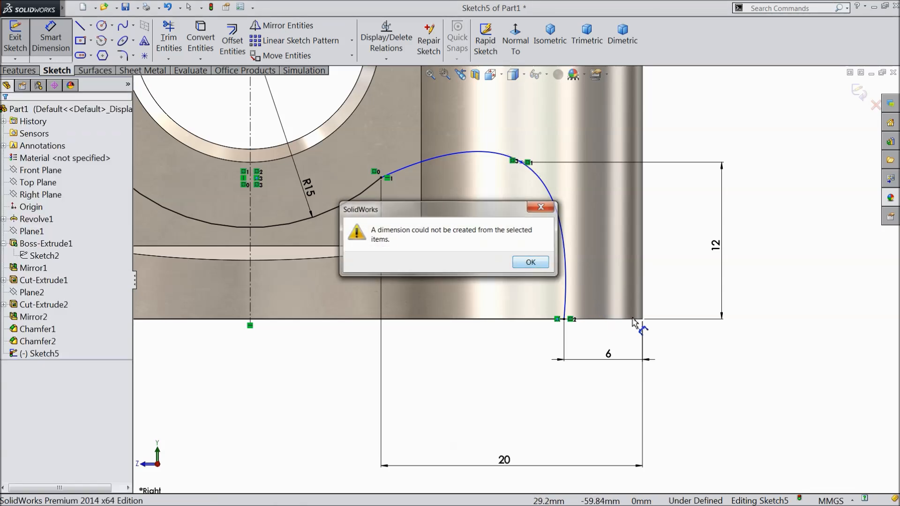
pyautogui.press('Return')
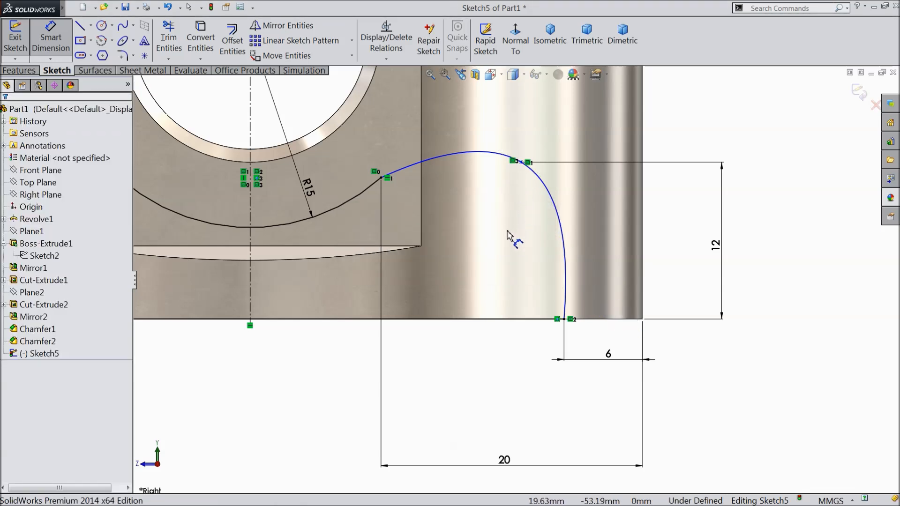
# Dimension the original spline's middle point horizontally from the vertical centerline, entering 30-11 for a 19 mm distance.
pyautogui.scroll(2, 507, 234)
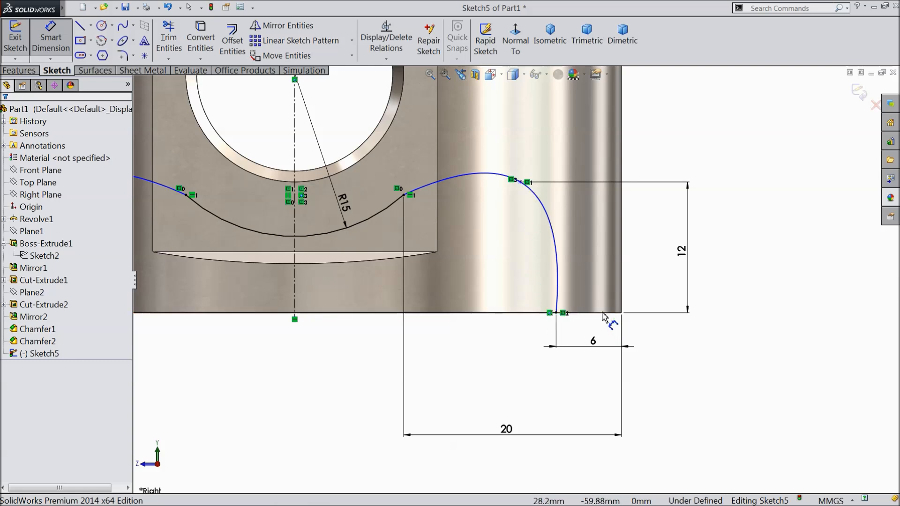
pyautogui.click(520, 182)
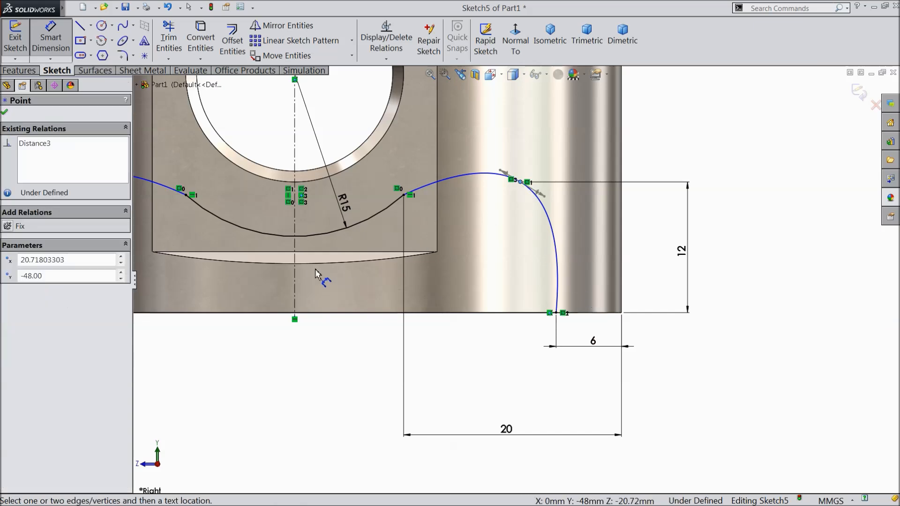
pyautogui.click(295, 270)
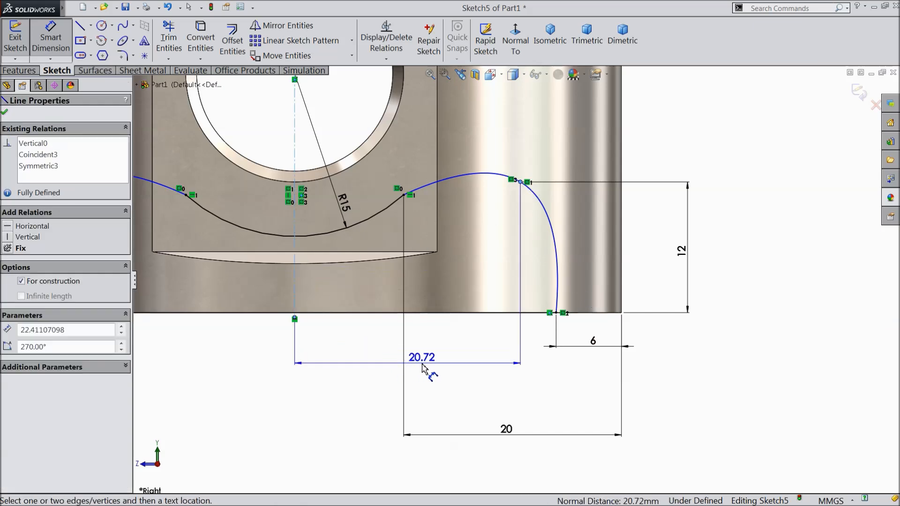
pyautogui.click(423, 368)
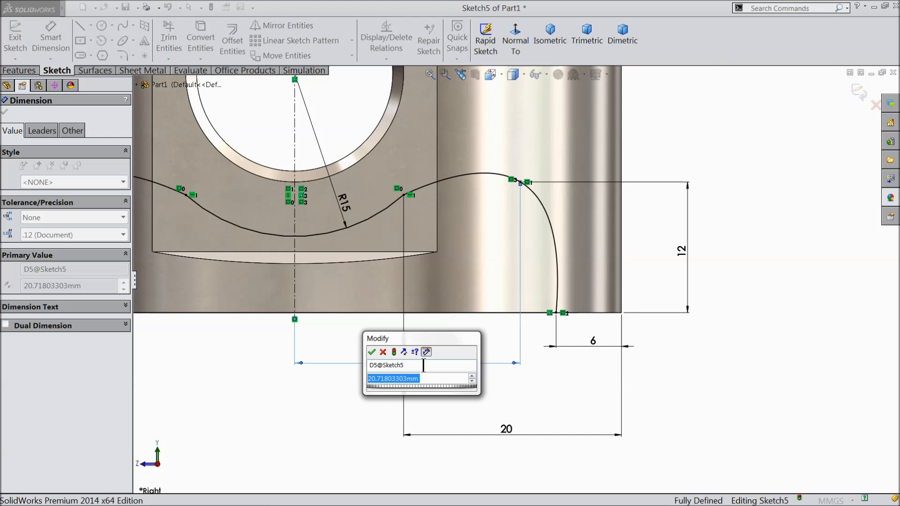
pyautogui.write('30-11')
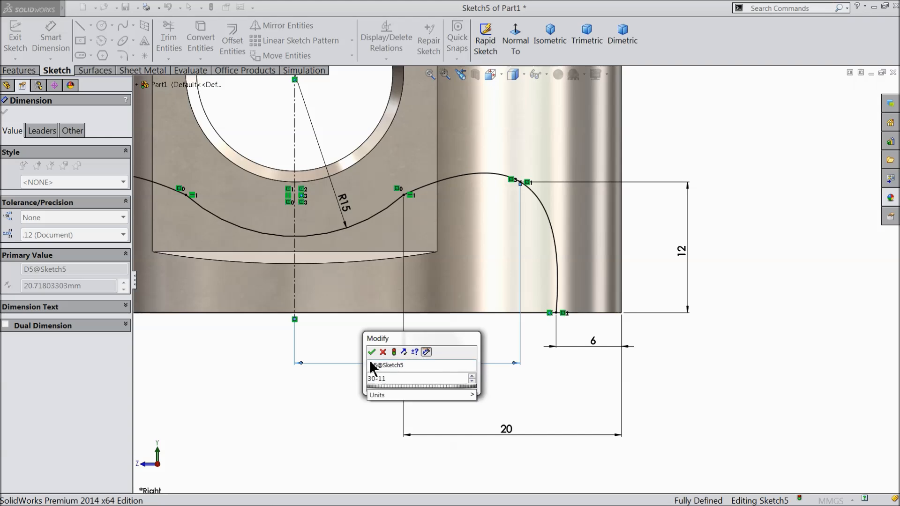
pyautogui.click(371, 352)
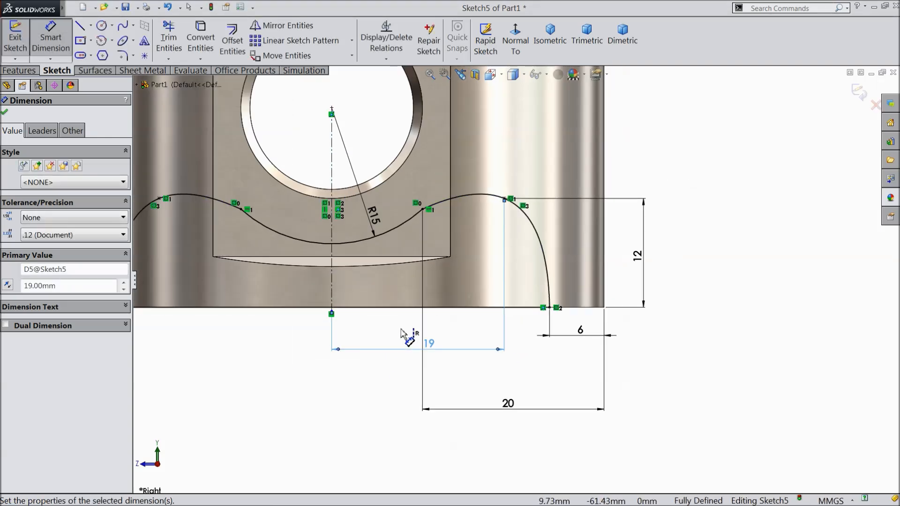
pyautogui.click(6, 113)
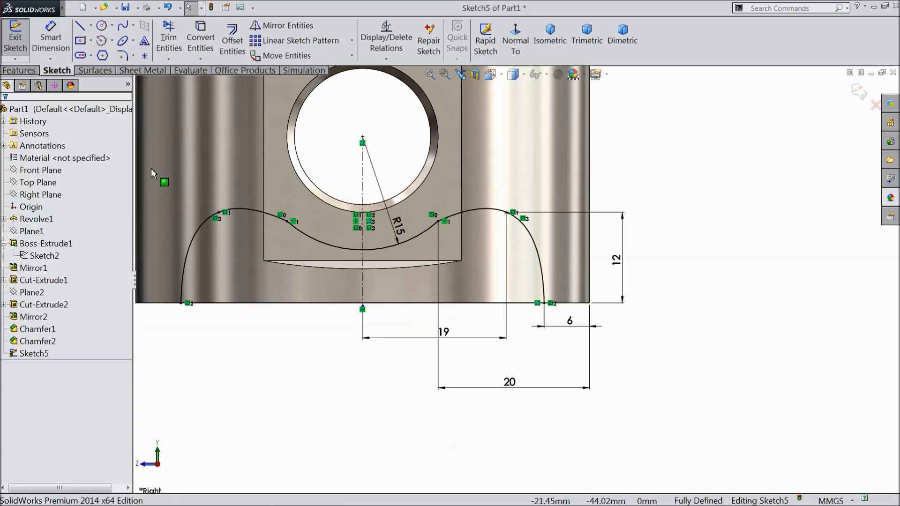
# Add a tangent relation between the R15 arc and the original spline.
pyautogui.scroll(-4, 464, 234)
pyautogui.click(473, 260)
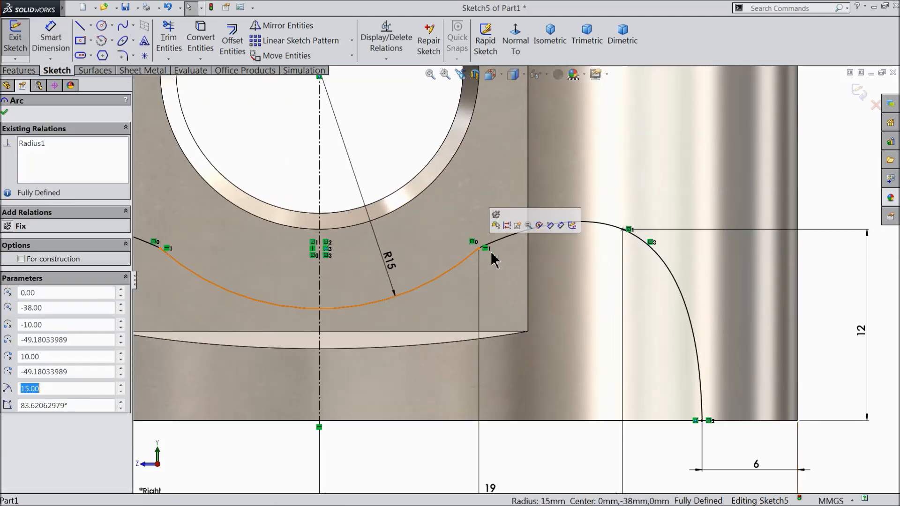
pyautogui.keyDown('ctrl'); pyautogui.click(496, 240); pyautogui.keyUp('ctrl')
pyautogui.click(523, 201)
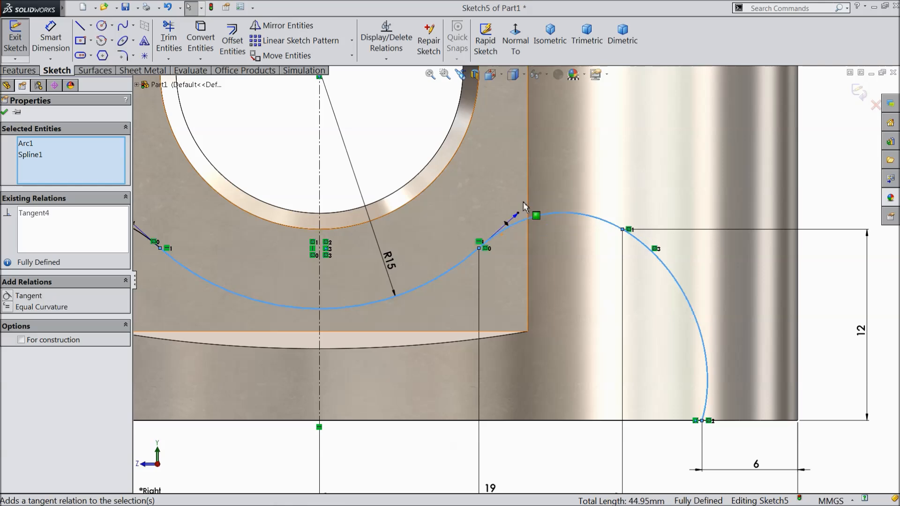
pyautogui.scroll(2, 508, 255)
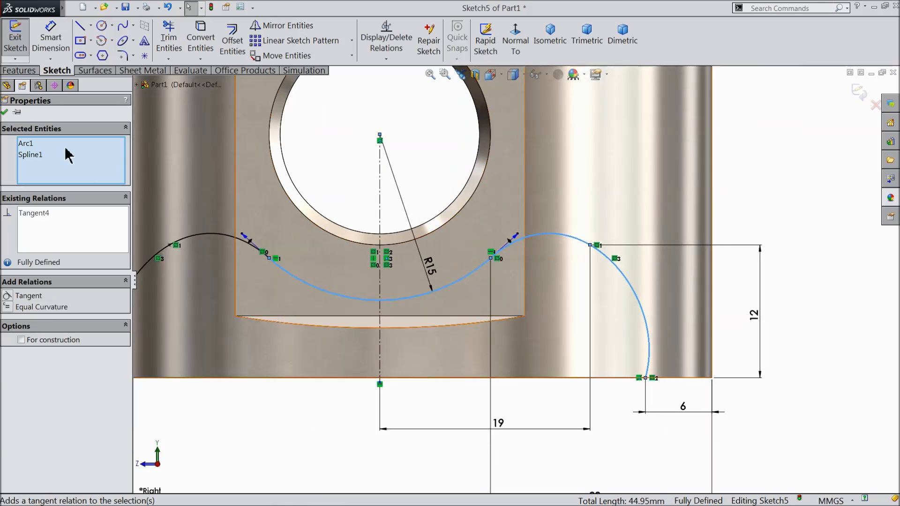
pyautogui.click(5, 112)
# Cut the closed profile through both sides of the piston skirt with a Mid Plane extruded cut 103 mm deep.
pyautogui.scroll(3, 500, 281)
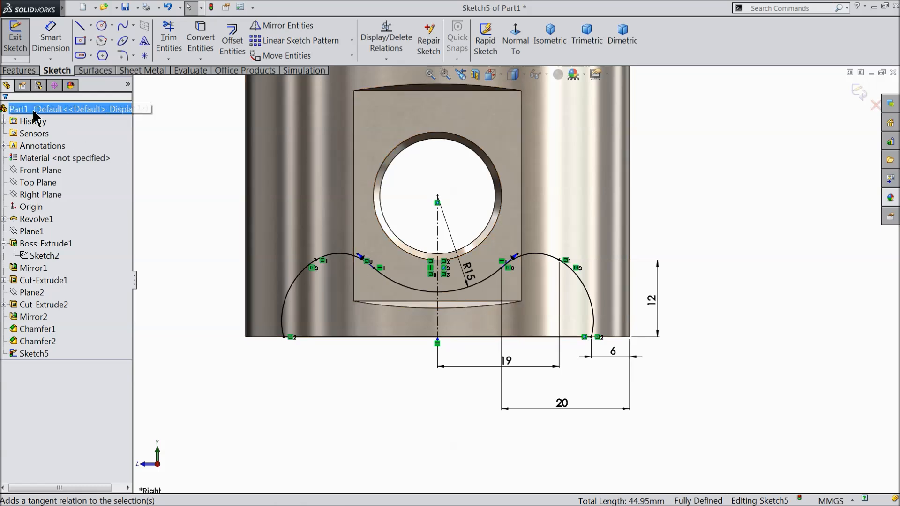
pyautogui.click(19, 70)
pyautogui.click(193, 42)
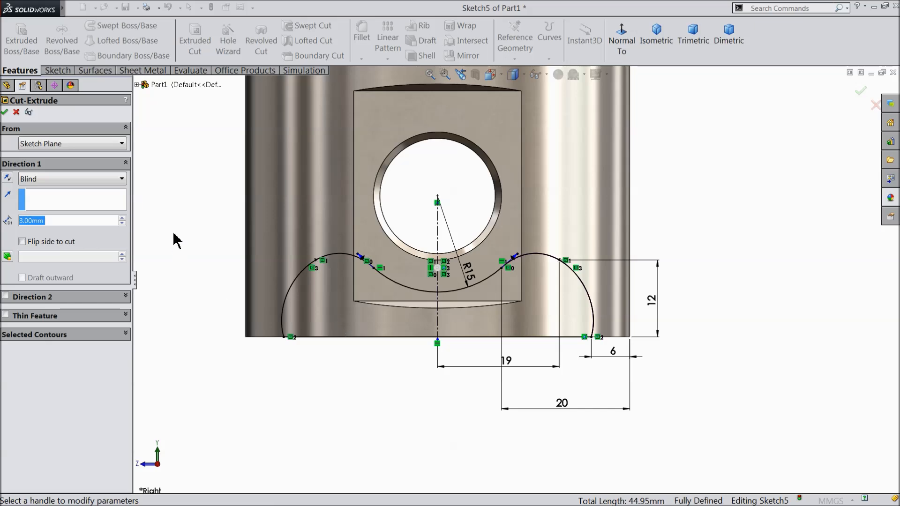
pyautogui.moveTo(374, 361); pyautogui.dragTo(422, 217, button='middle')
pyautogui.scroll(-3, 413, 213)
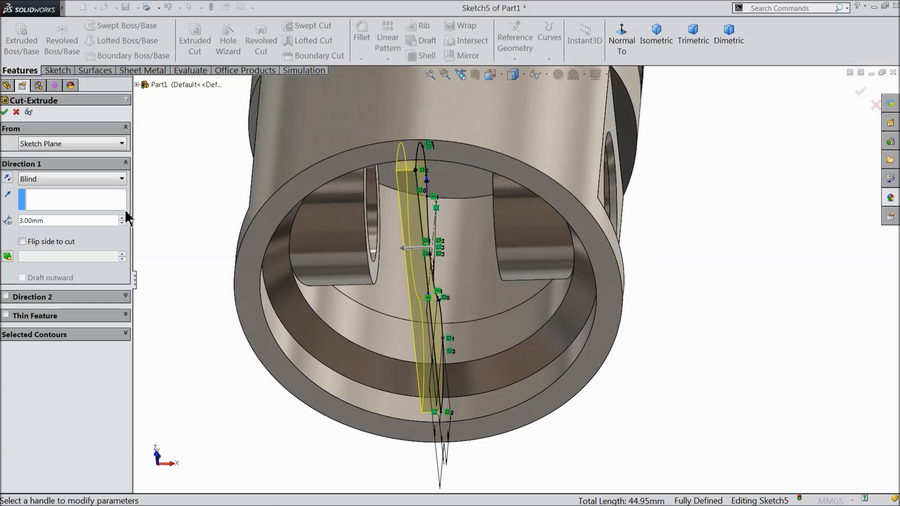
pyautogui.click(49, 182)
pyautogui.click(47, 275)
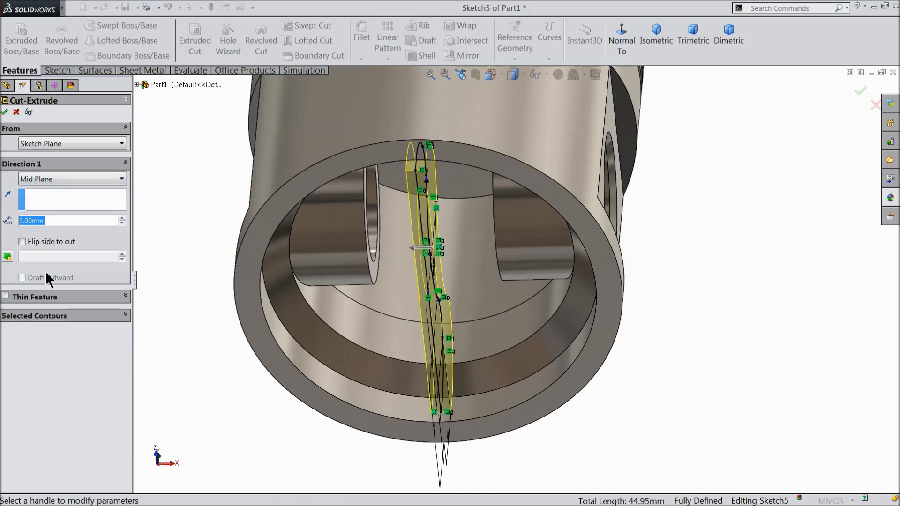
pyautogui.click(121, 219)
pyautogui.scroll(4, 290, 179)
pyautogui.moveTo(290, 168); pyautogui.dragTo(311, 263, button='middle')
pyautogui.scroll(-2, 312, 277)
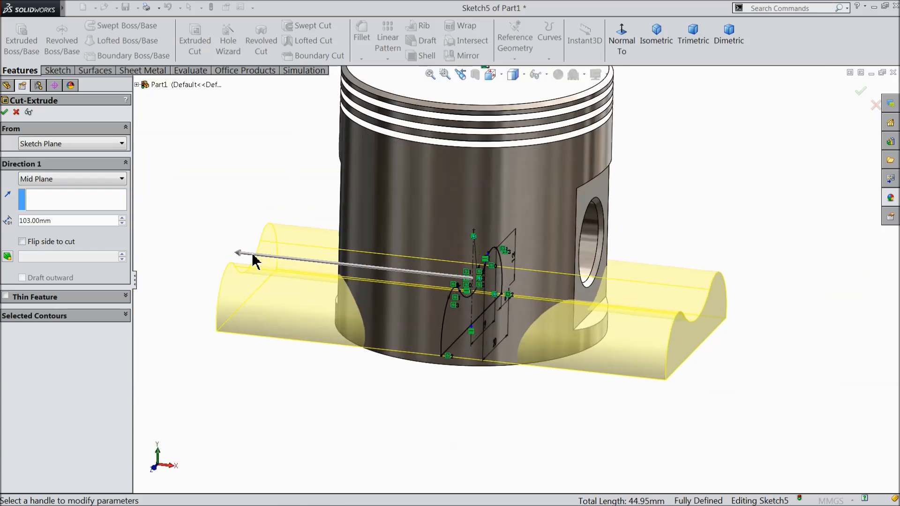
pyautogui.click(5, 113)
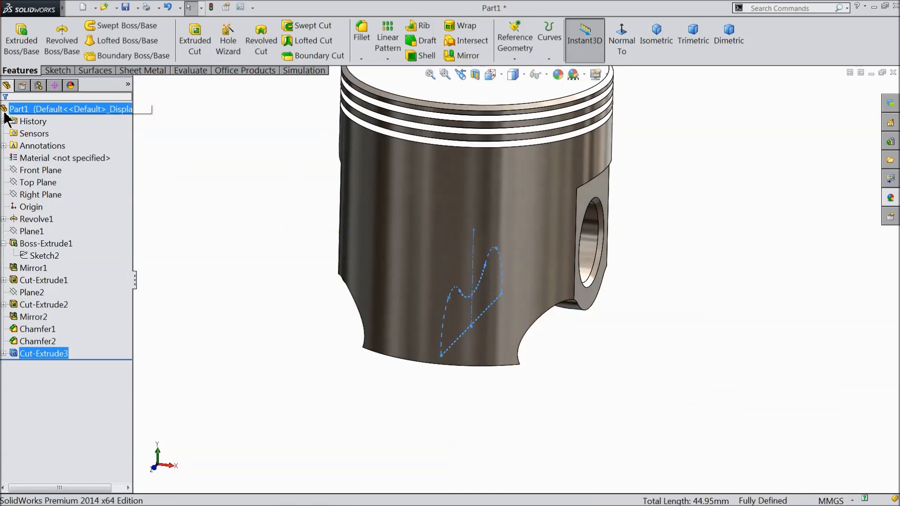
# Fillet the recess faces on both inner walls of the piston skirt with a constant 2 mm radius.
pyautogui.moveTo(198, 263); pyautogui.dragTo(271, 203, button='middle')
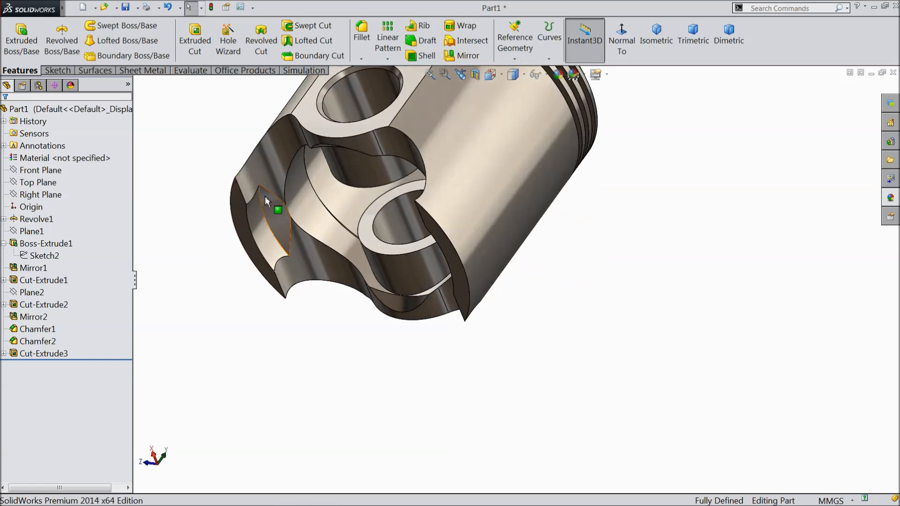
pyautogui.scroll(-5, 376, 106)
pyautogui.click(365, 50)
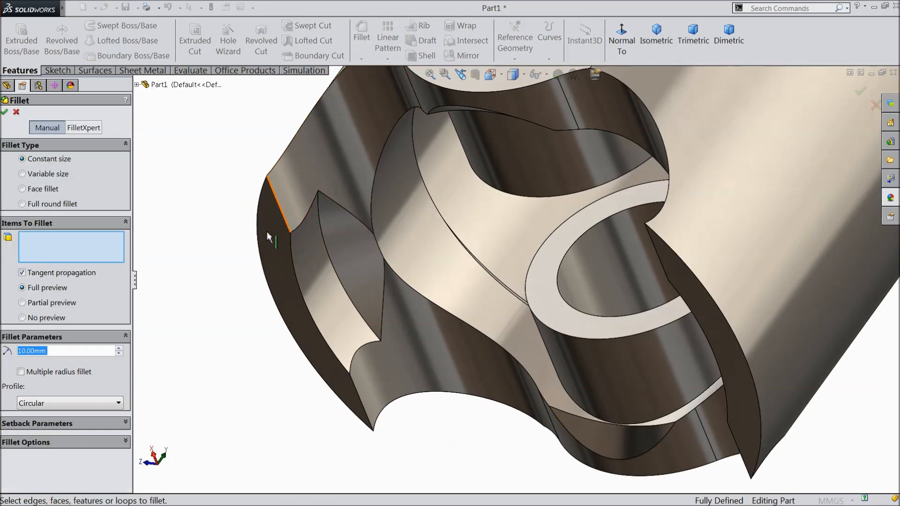
pyautogui.write('2')
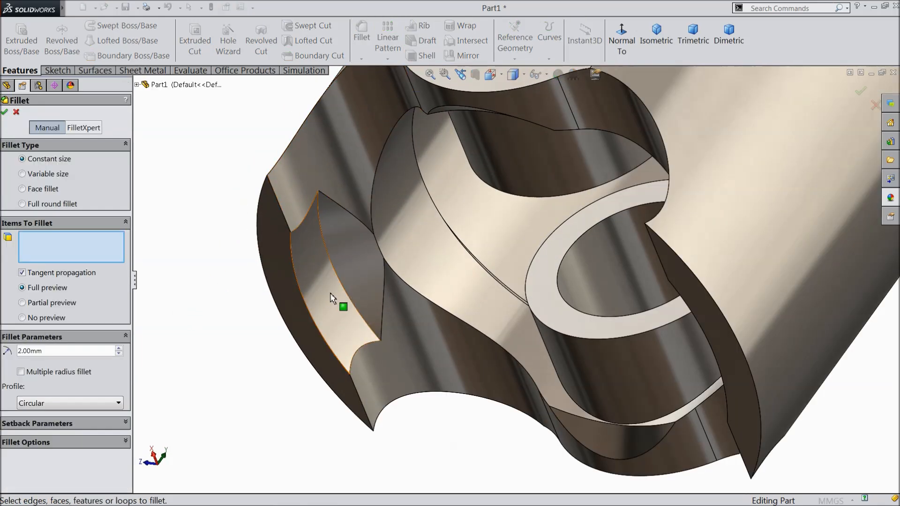
pyautogui.click(346, 298)
pyautogui.scroll(5, 498, 392)
pyautogui.moveTo(499, 392); pyautogui.dragTo(602, 401, button='middle')
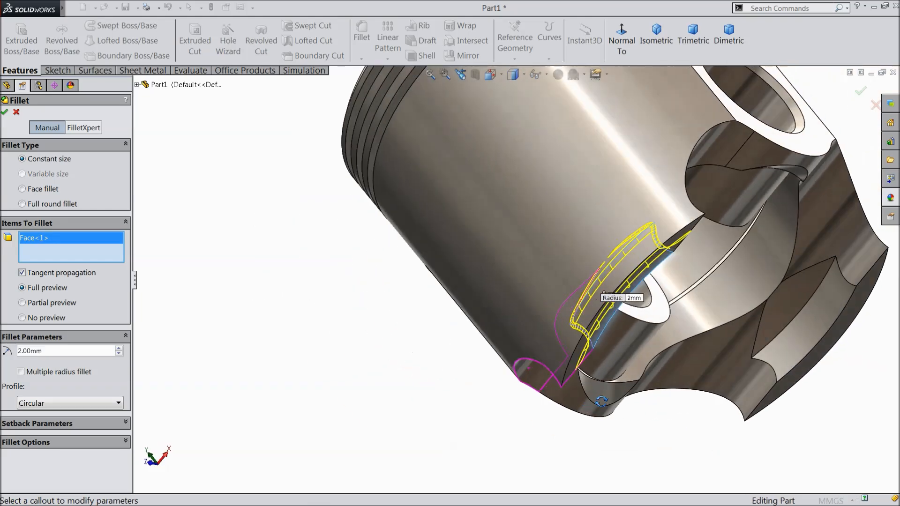
pyautogui.click(808, 323)
pyautogui.click(6, 112)
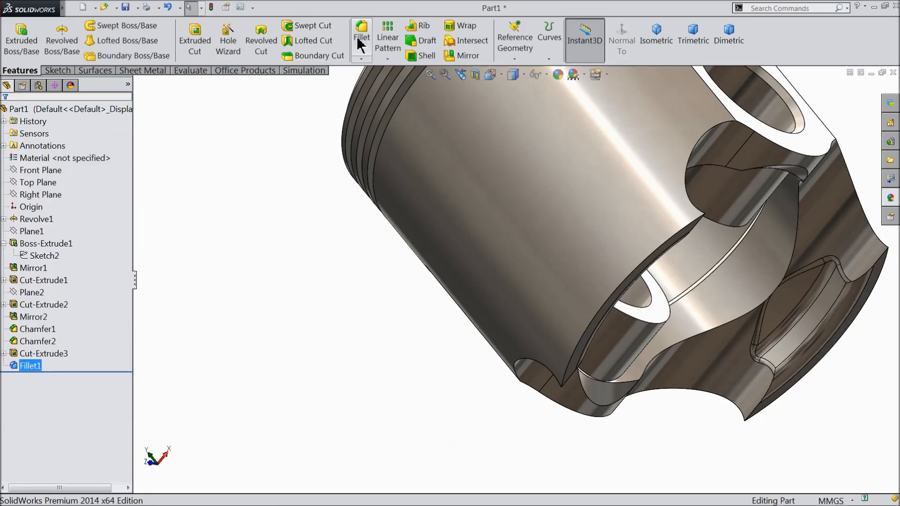
# Fillet the circular edge at the closed end of the piston cavity and the one near its open end with a 2 mm radius.
pyautogui.click(361, 42)
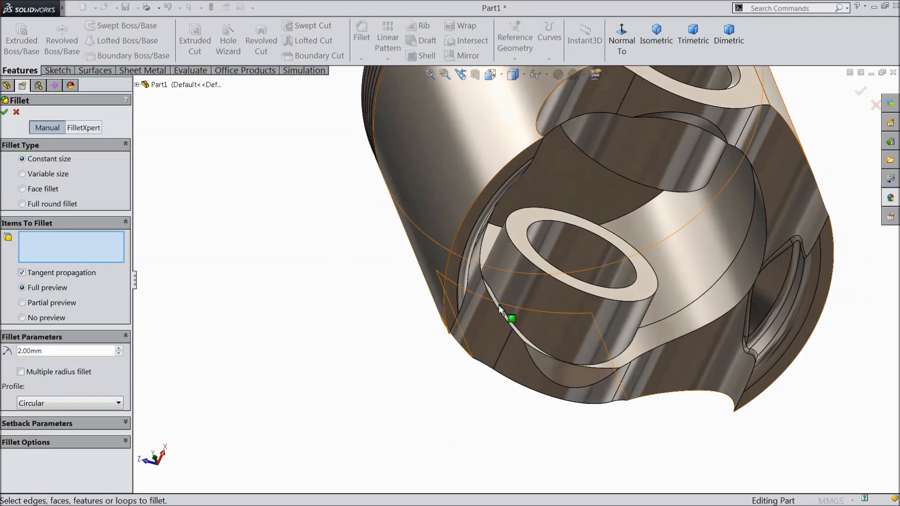
pyautogui.scroll(-3, 671, 296)
pyautogui.scroll(2, 698, 296)
pyautogui.moveTo(710, 275); pyautogui.dragTo(697, 227, button='middle')
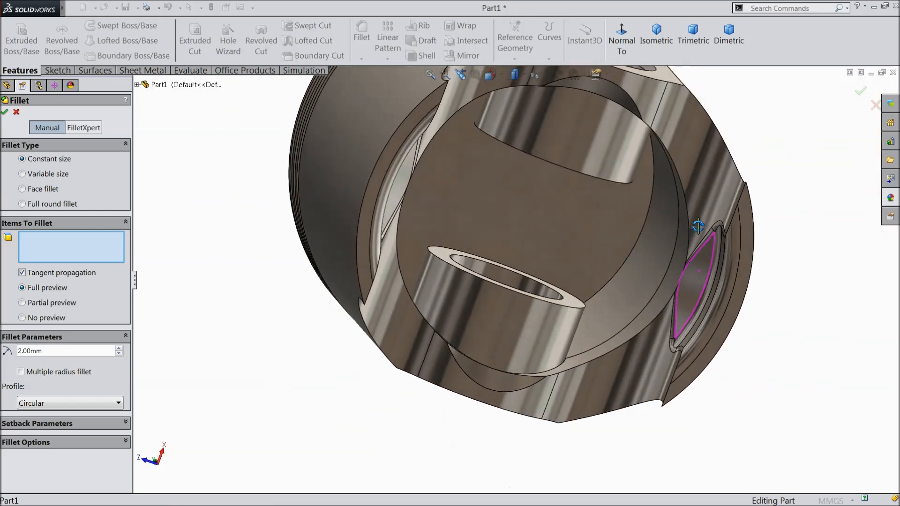
pyautogui.click(645, 239)
pyautogui.moveTo(644, 239); pyautogui.dragTo(758, 302, button='middle')
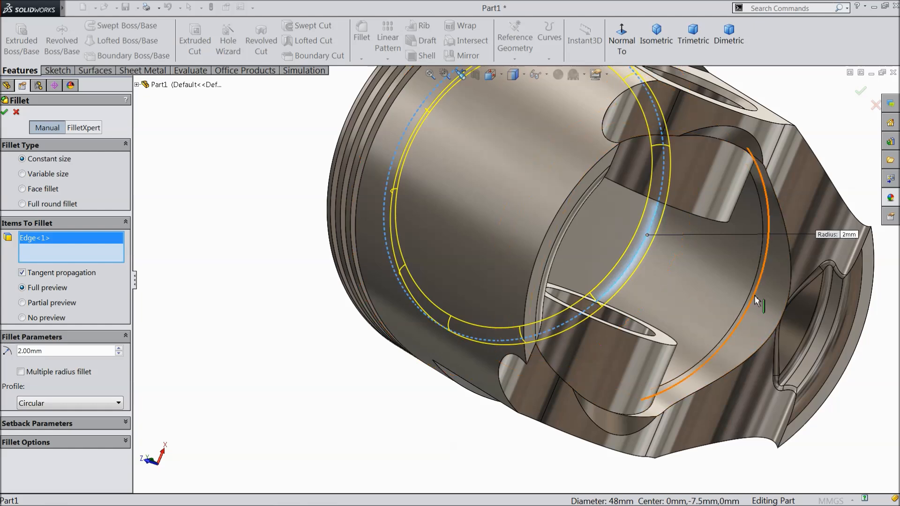
pyautogui.click(750, 296)
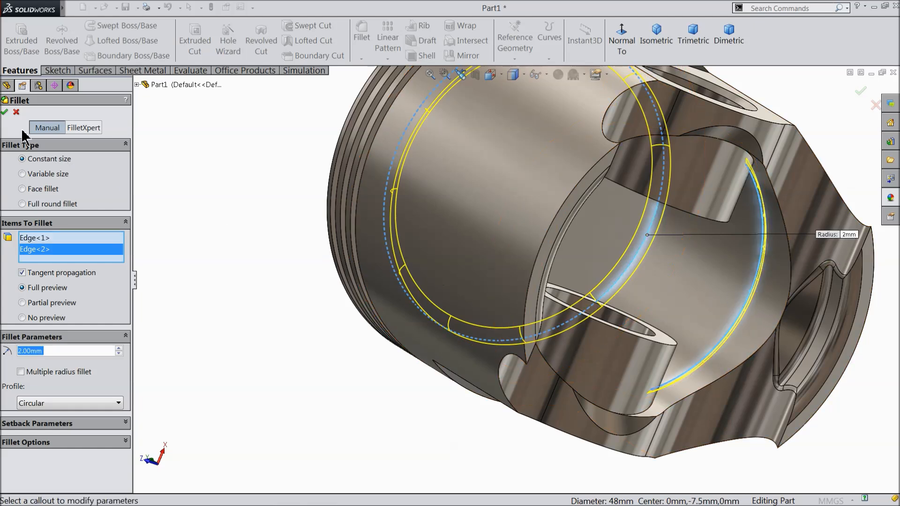
pyautogui.click(5, 112)
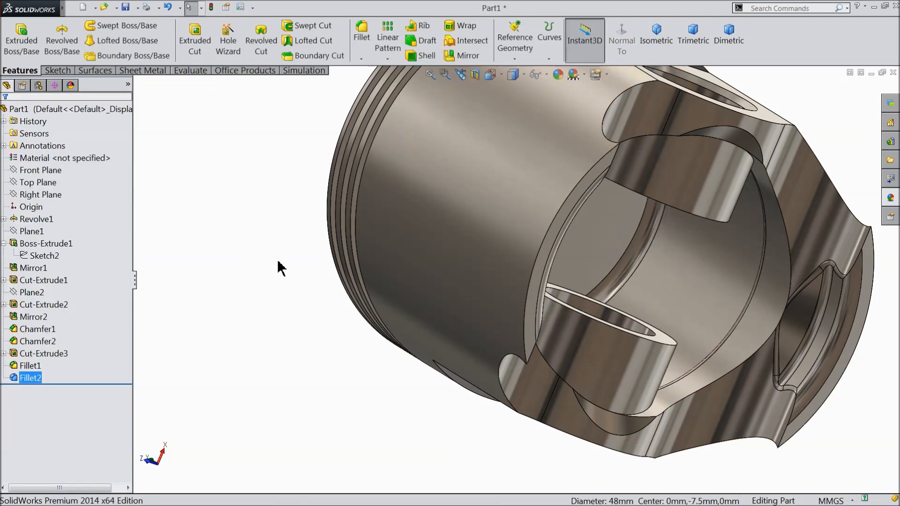
# Start a 2 mm constant-size fillet with the three outer edges of the wavy skirt cut on one pin-boss side.
pyautogui.press('f')
pyautogui.moveTo(356, 264); pyautogui.dragTo(284, 355, button='middle')
pyautogui.scroll(-2, 604, 270)
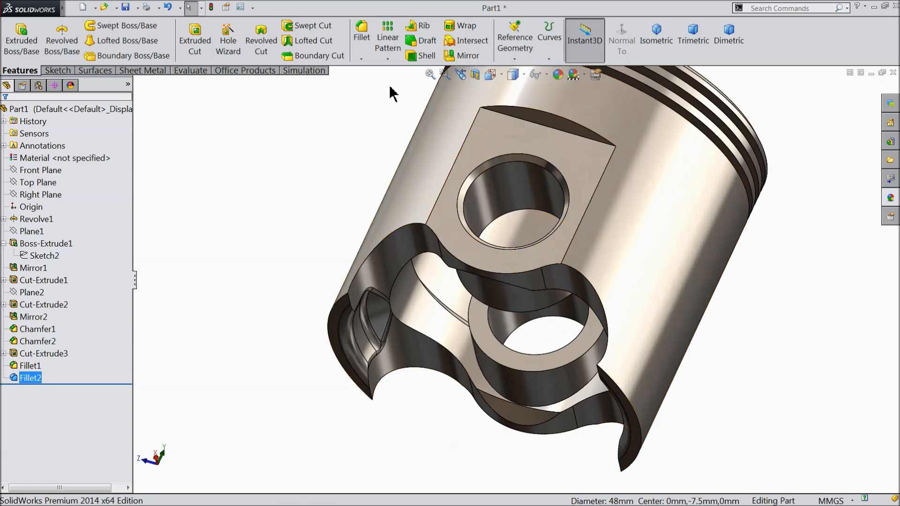
pyautogui.click(362, 29)
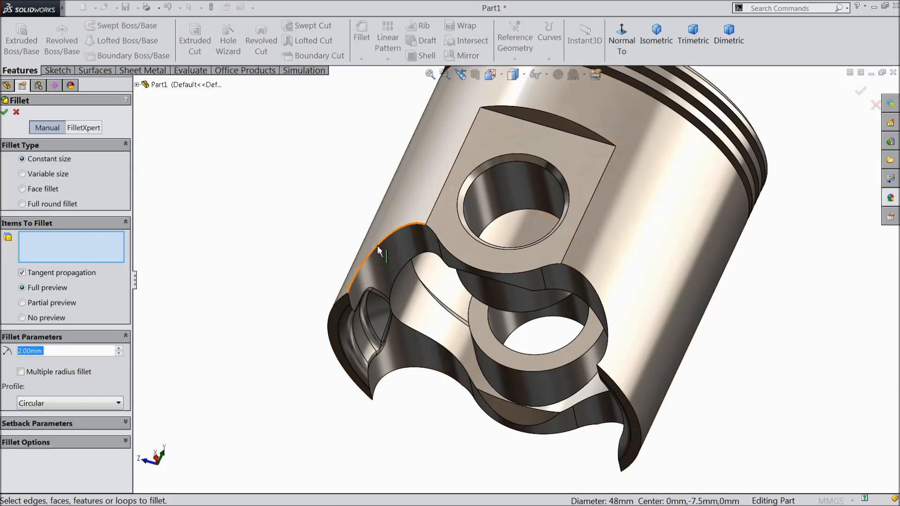
pyautogui.click(378, 247)
pyautogui.click(496, 276)
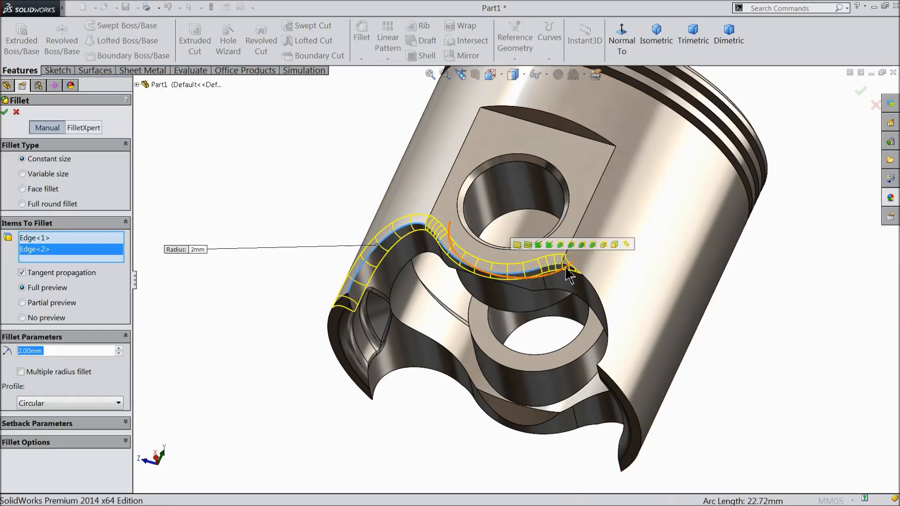
pyautogui.click(591, 289)
pyautogui.moveTo(593, 290); pyautogui.dragTo(561, 263, button='middle')
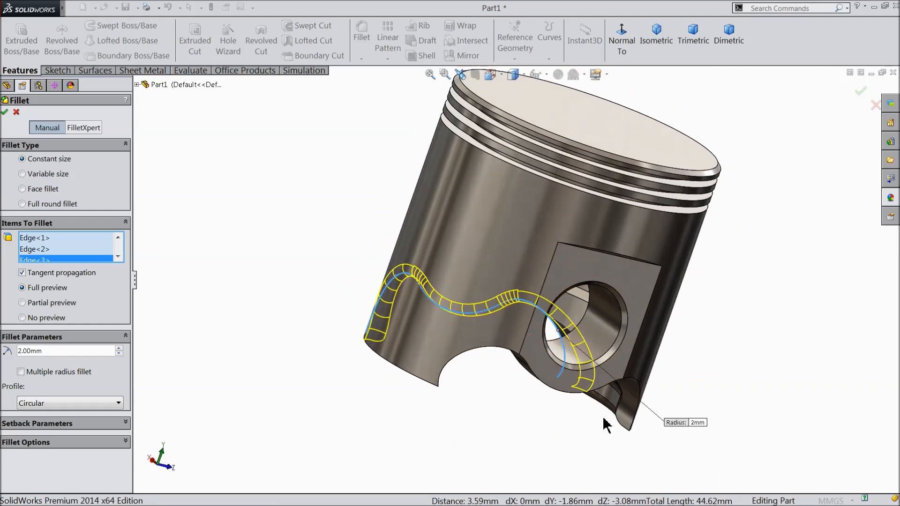
# Add the three outer skirt-cut edges on the opposite pin-boss side and apply the 2 mm fillet.
pyautogui.scroll(-3, 592, 416)
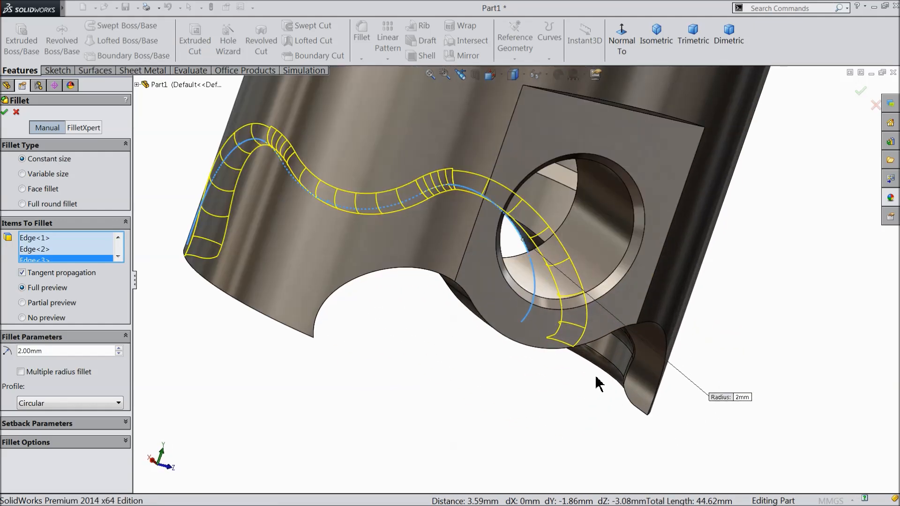
pyautogui.click(645, 334)
pyautogui.click(597, 347)
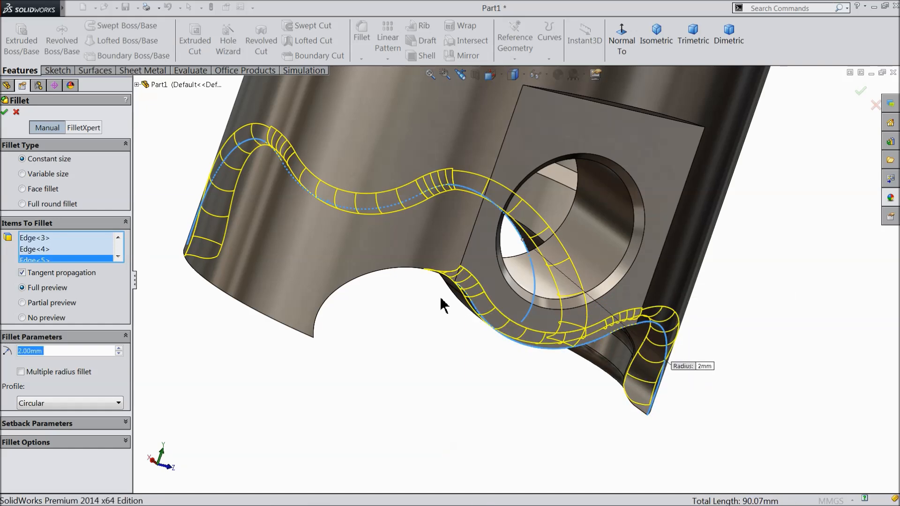
pyautogui.click(394, 270)
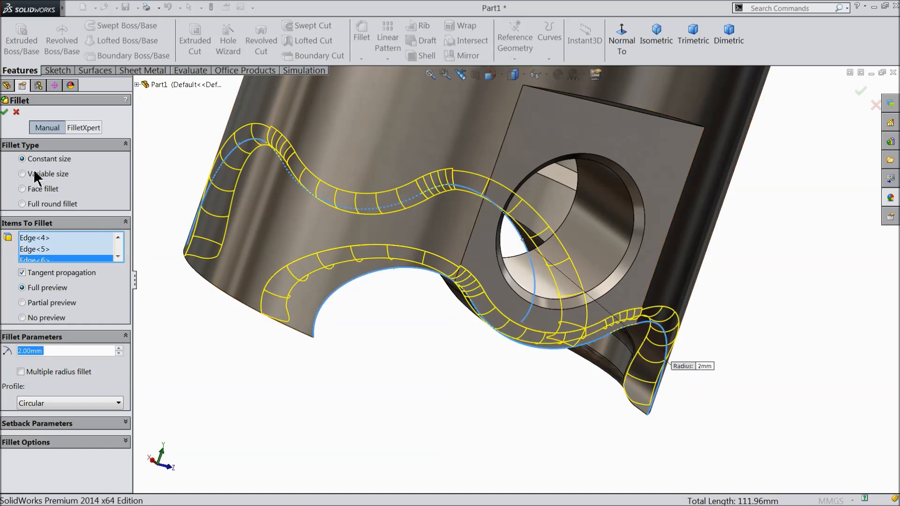
pyautogui.click(5, 112)
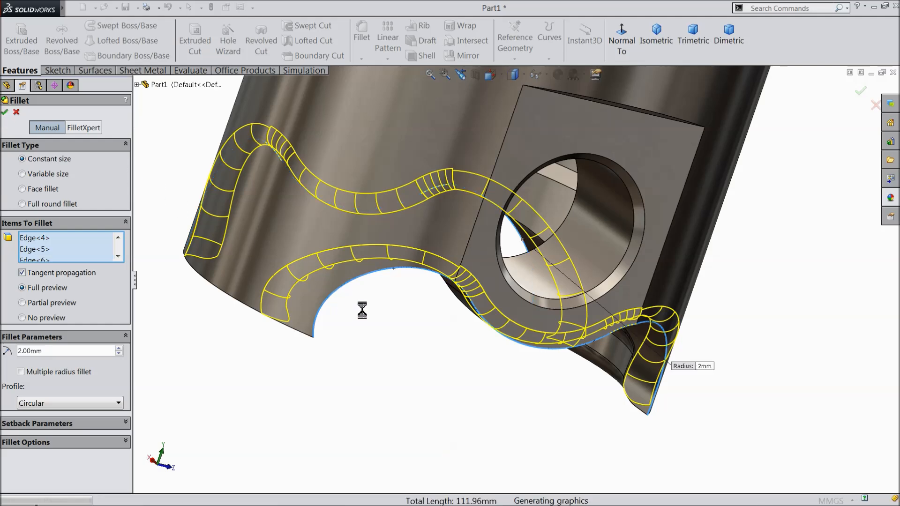
# Save the part as "1.Piston Head" in a new Desktop folder named "Engine".
pyautogui.scroll(4, 372, 311)
pyautogui.moveTo(384, 314); pyautogui.dragTo(522, 288, button='middle')
pyautogui.scroll(-2, 539, 235)
pyautogui.moveTo(553, 195); pyautogui.dragTo(583, 297, button='middle')
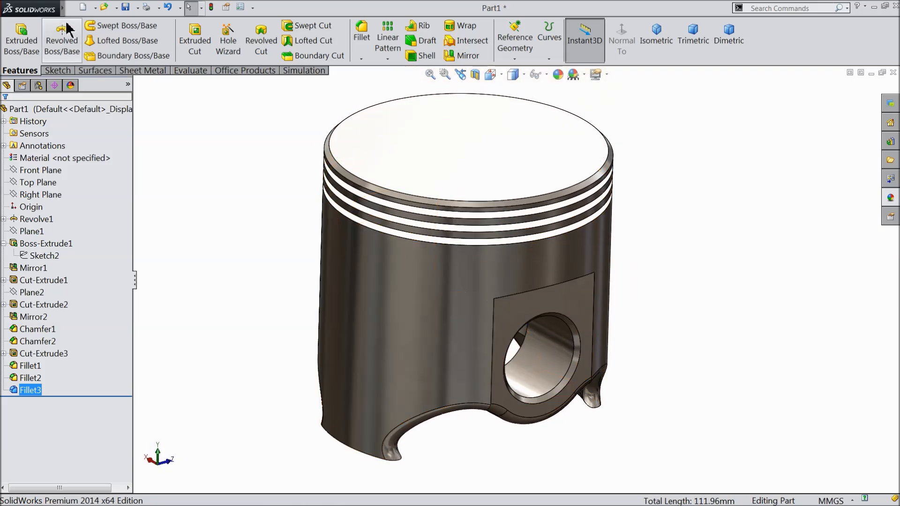
pyautogui.click(127, 7)
pyautogui.click(310, 154)
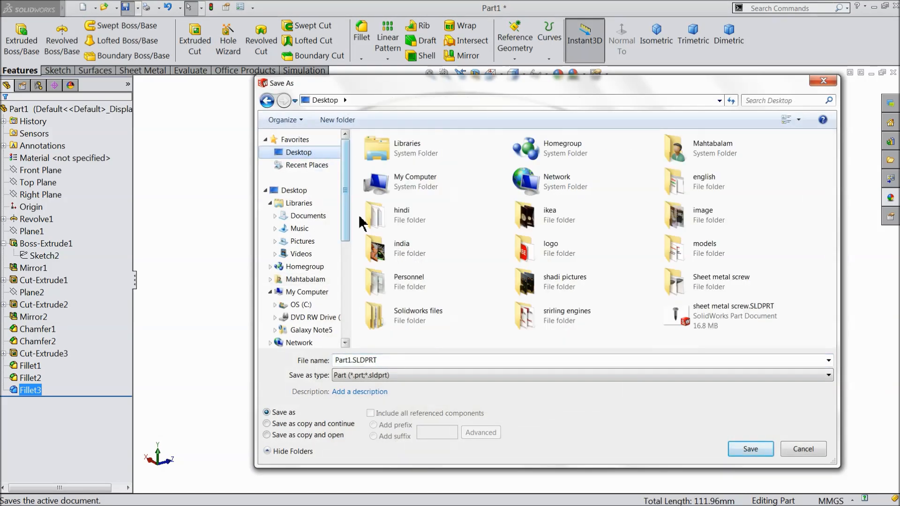
pyautogui.click(337, 120)
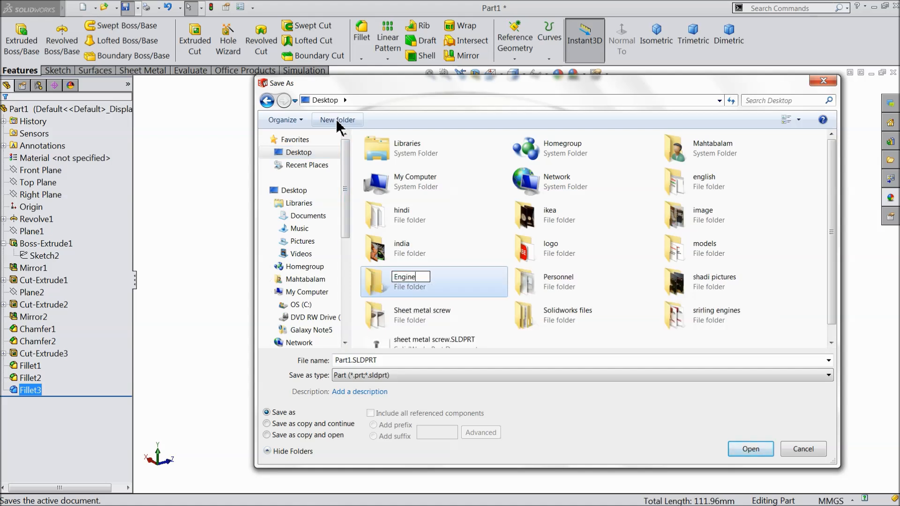
pyautogui.press('Return')
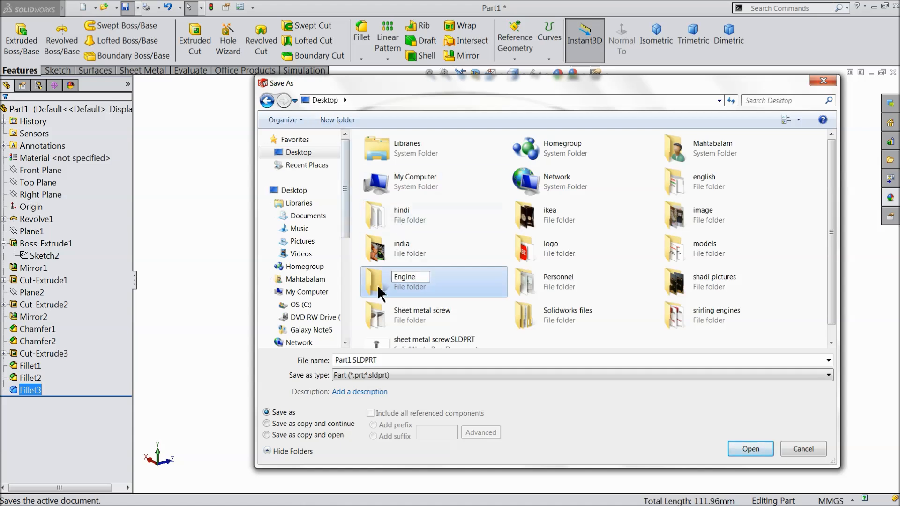
pyautogui.doubleClick(378, 285)
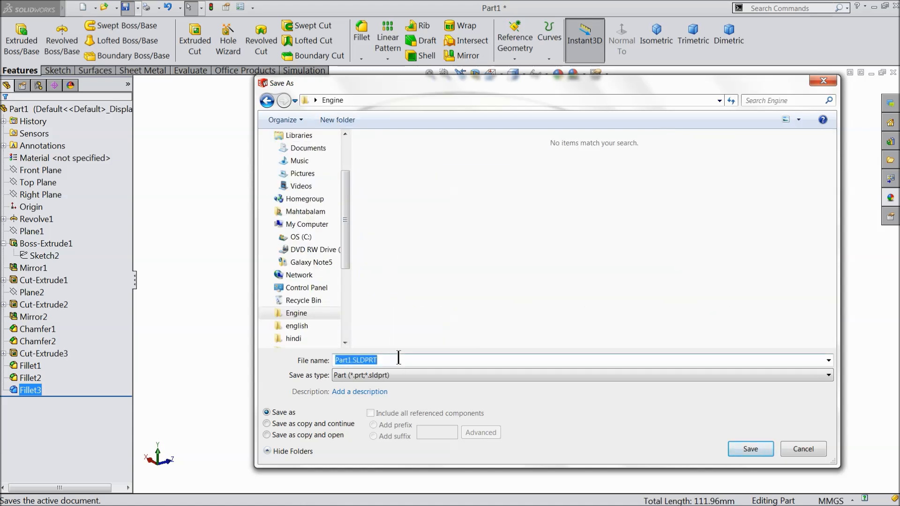
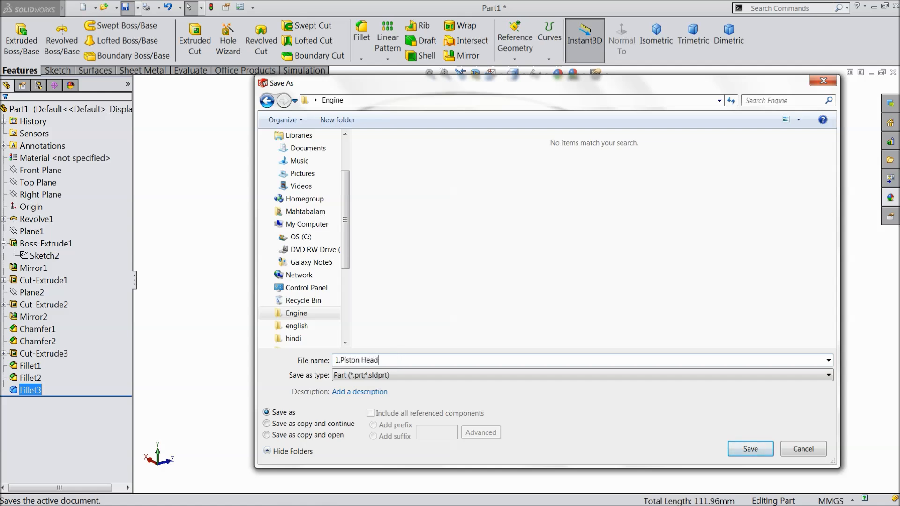
pyautogui.click(748, 449)
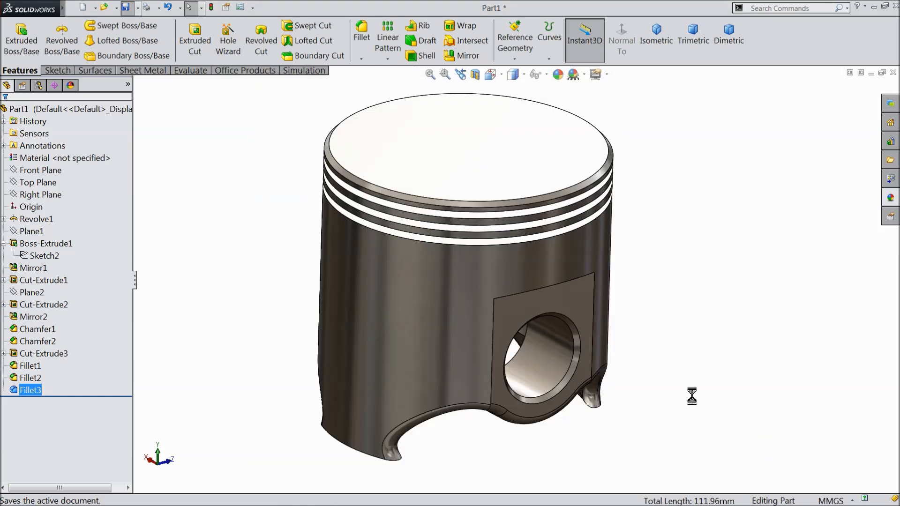
pyautogui.scroll(-1, 644, 286)
pyautogui.moveTo(647, 309)
pyautogui.mouseDown(button='middle')
pyautogui.moveTo(648, 294)
pyautogui.moveTo(647, 303)
pyautogui.mouseUp(button='middle')
pyautogui.scroll(2, 643, 307)
pyautogui.scroll(-2, 471, 291)
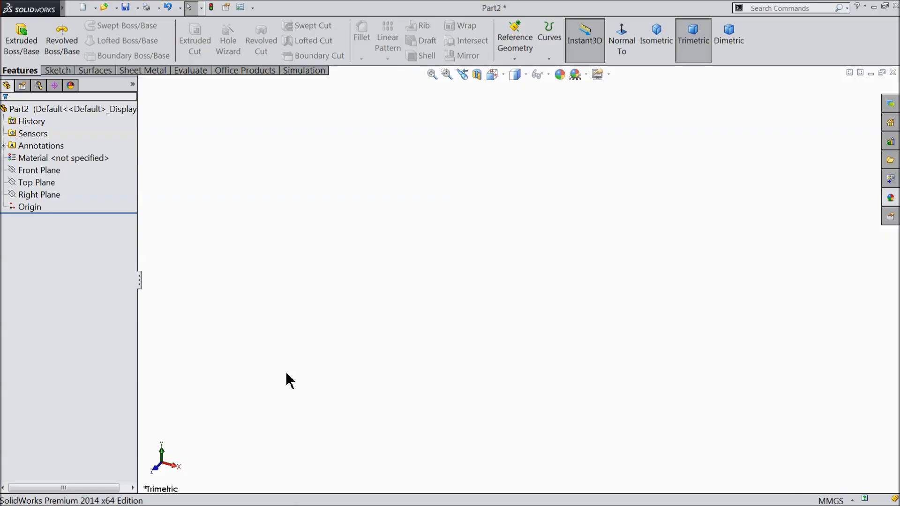
# Open a sketch on the Right Plane and draw two concentric circles at the origin, the inner with a radius of about 40 mm.
pyautogui.click(19, 194)
pyautogui.click(23, 180)
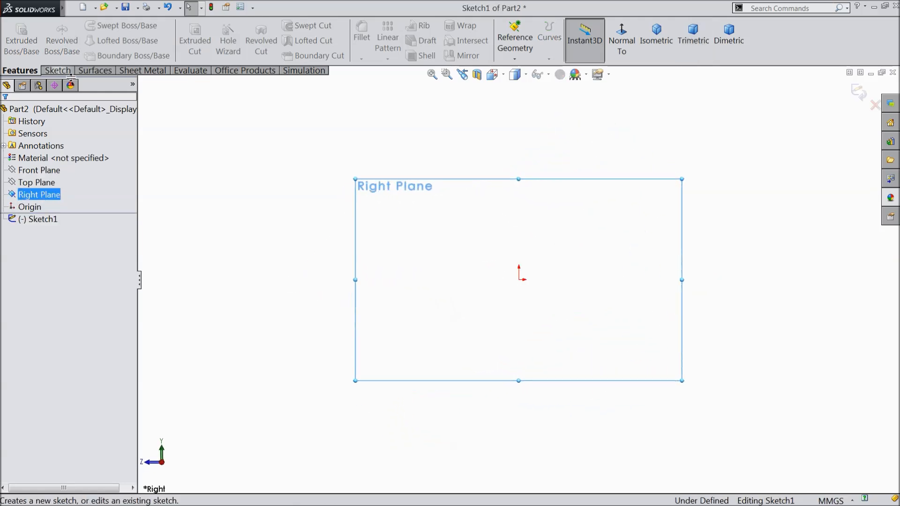
pyautogui.click(102, 27)
pyautogui.moveTo(519, 280); pyautogui.dragTo(476, 199)
pyautogui.moveTo(519, 279); pyautogui.dragTo(471, 226)
# Sketch a circle with a radius of about 144 mm, centered about 470 mm directly below the origin.
pyautogui.scroll(13, 539, 330)
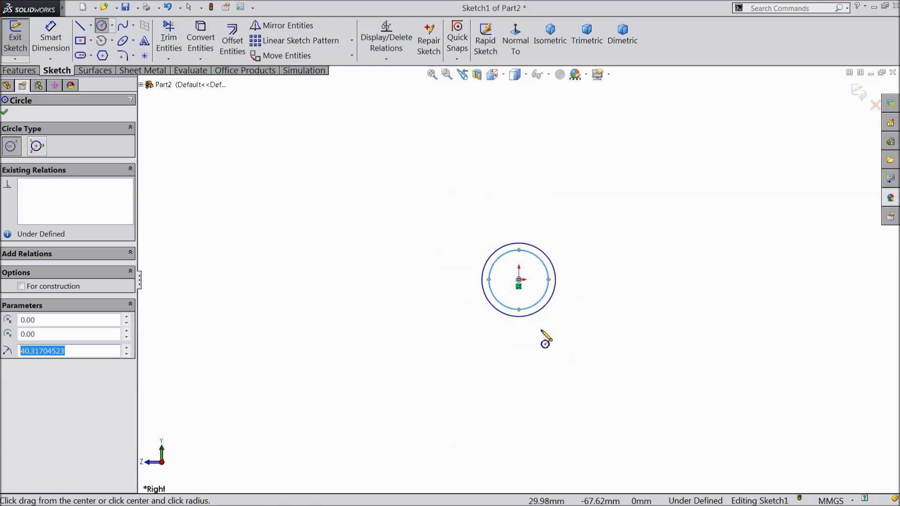
pyautogui.scroll(-4, 521, 369)
pyautogui.moveTo(516, 337)
pyautogui.mouseDown()
pyautogui.moveTo(493, 301)
pyautogui.moveTo(488, 311)
pyautogui.mouseUp()
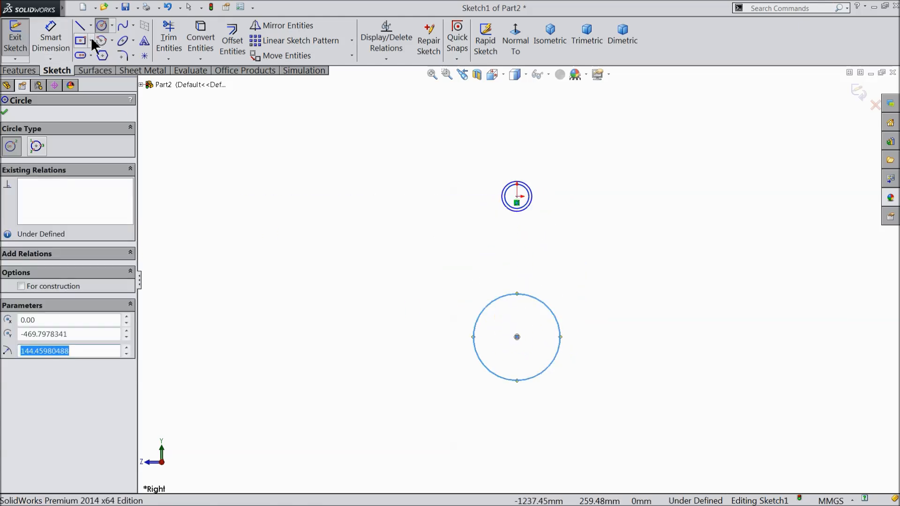
# Draw a vertical centerline from the origin to the center of the large lower circle.
pyautogui.click(112, 26)
pyautogui.click(91, 40)
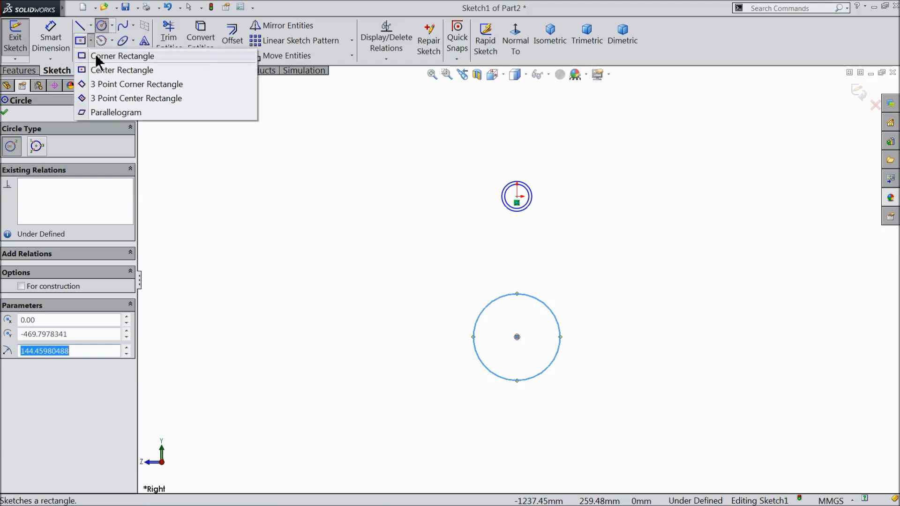
pyautogui.click(90, 26)
pyautogui.click(108, 54)
pyautogui.scroll(-3, 552, 331)
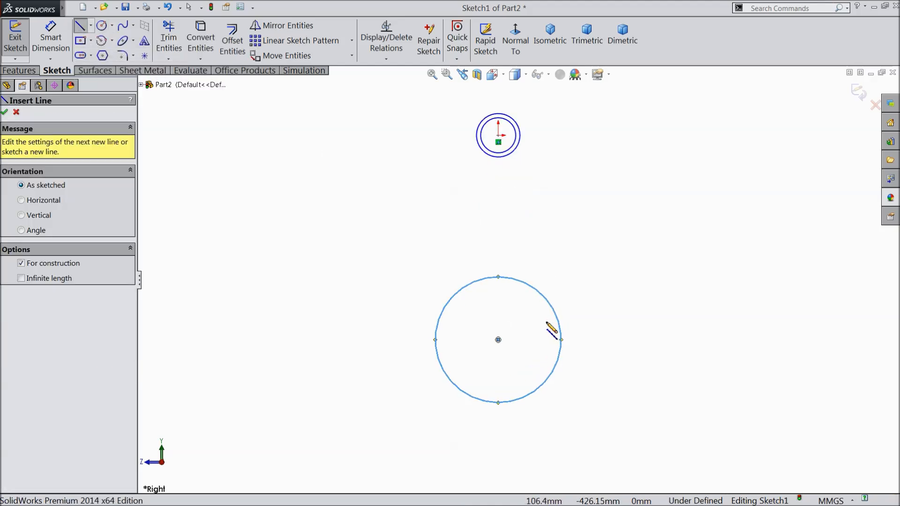
pyautogui.click(498, 140)
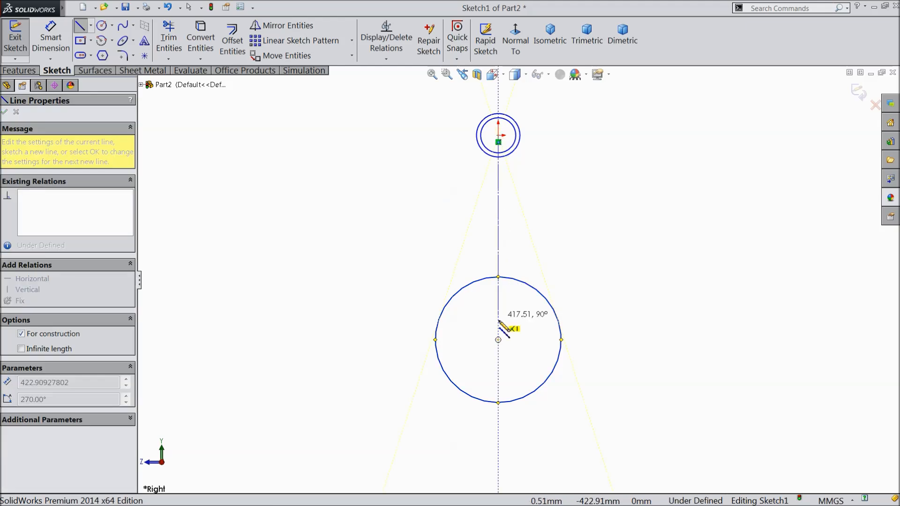
pyautogui.click(498, 340)
pyautogui.rightClick(567, 216)
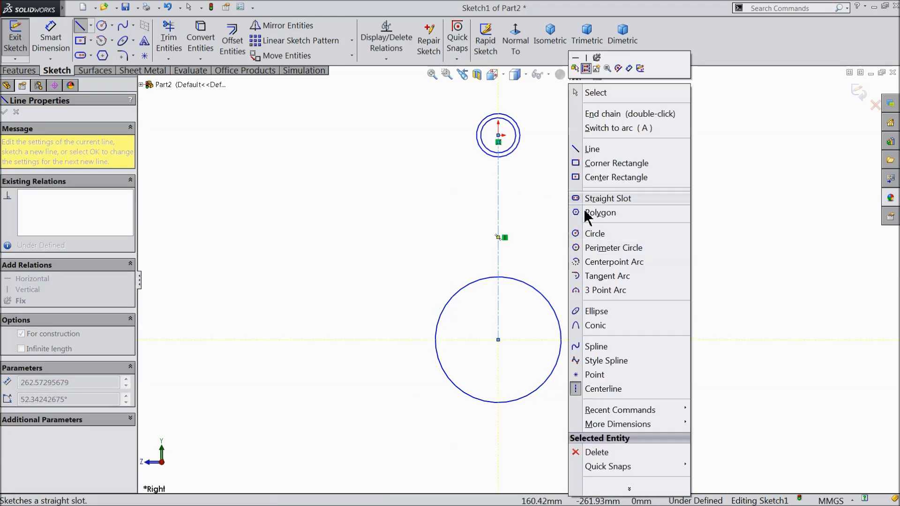
pyautogui.click(599, 95)
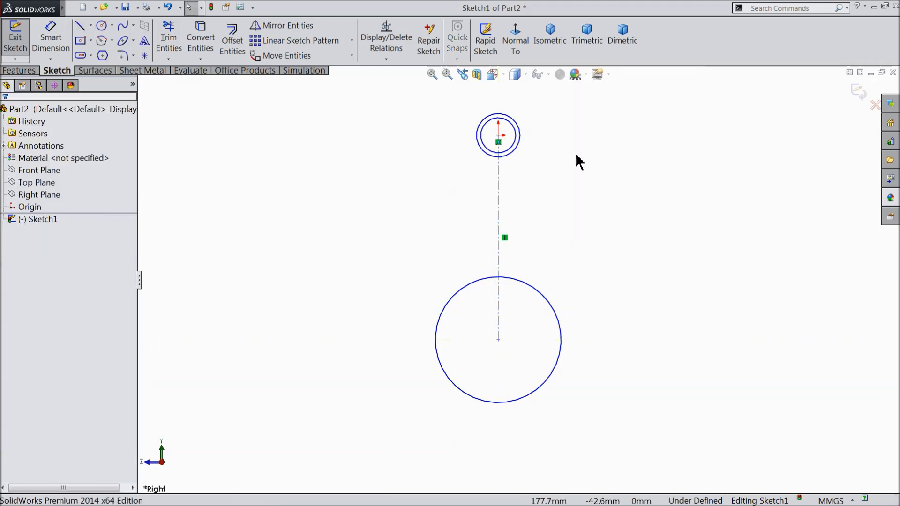
# Dimension the two concentric circles at the origin: 25 mm diameter for the outer and 18 mm for the inner.
pyautogui.click(51, 42)
pyautogui.scroll(-3, 504, 154)
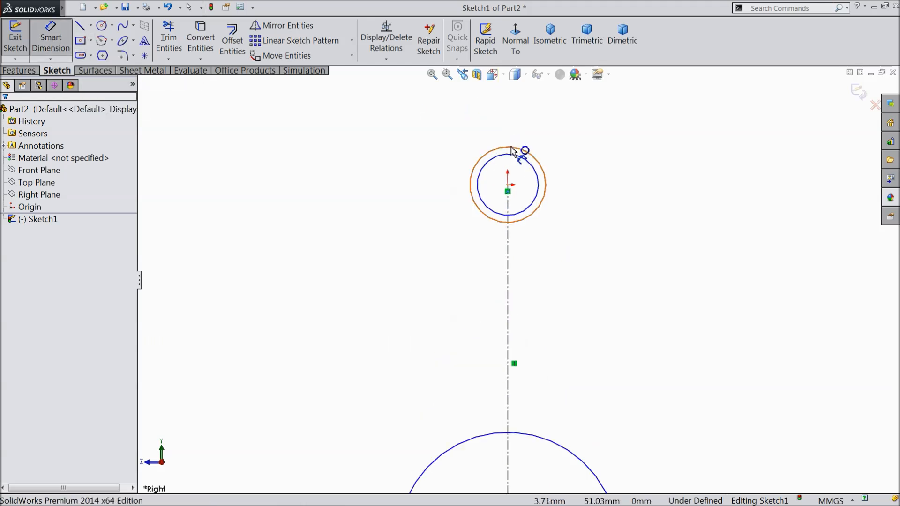
pyautogui.click(511, 148)
pyautogui.click(496, 115)
pyautogui.write('25')
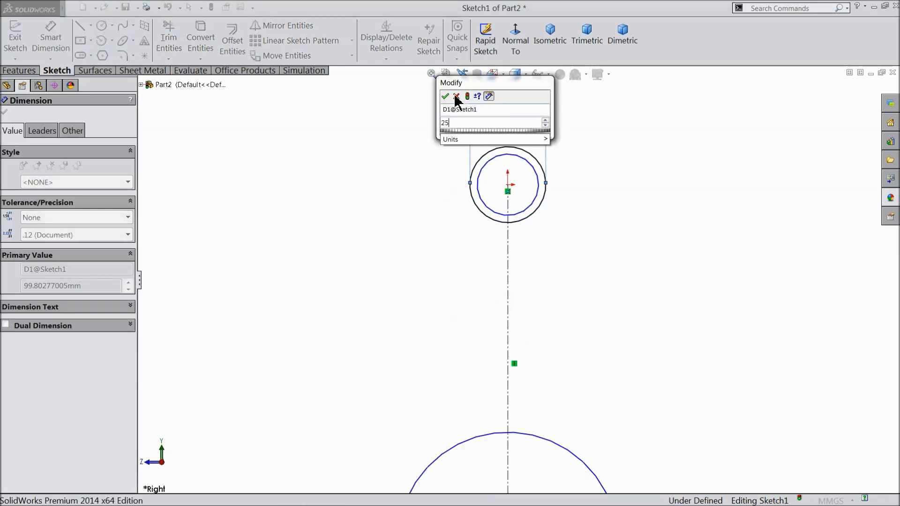
pyautogui.click(446, 97)
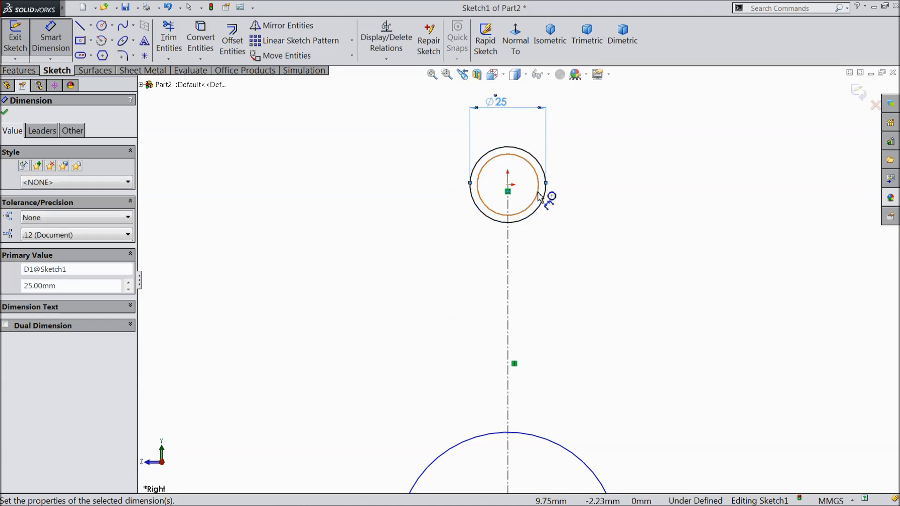
pyautogui.click(537, 193)
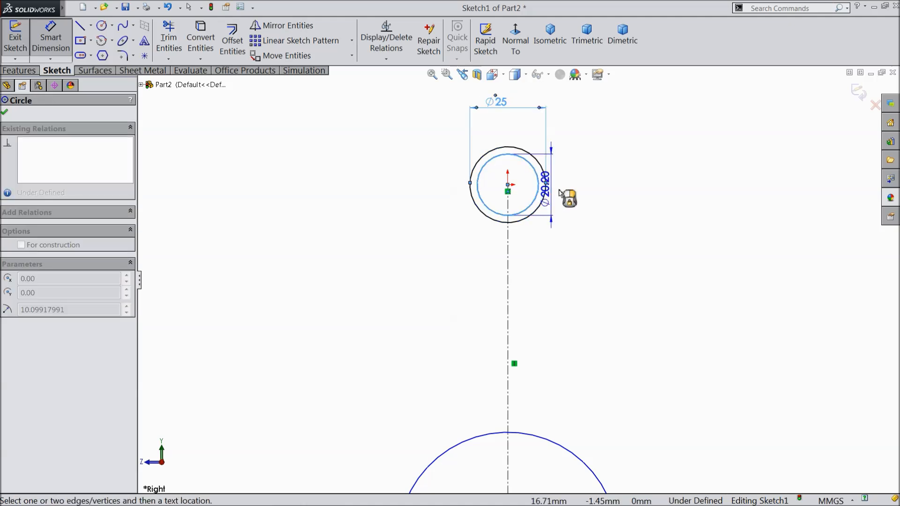
pyautogui.click(513, 129)
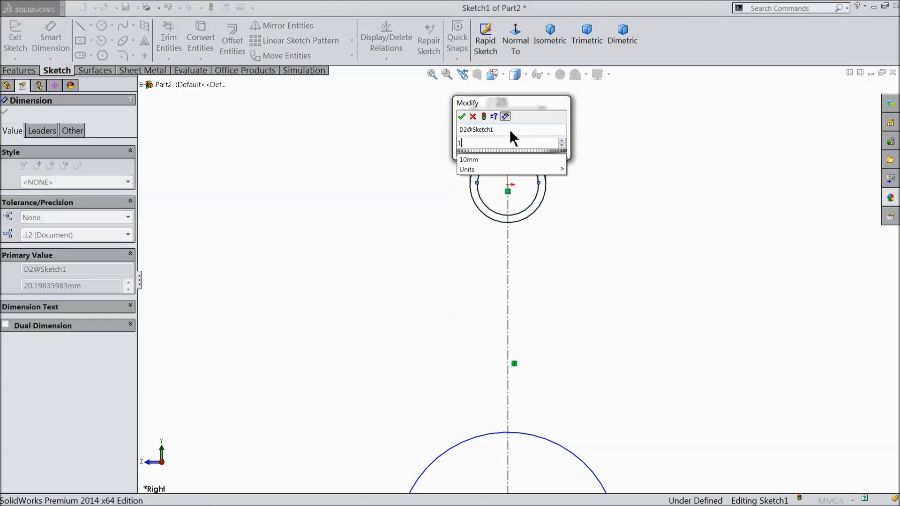
pyautogui.click(464, 117)
# Dimension the large lower circle with a diameter of 45 mm.
pyautogui.scroll(5, 516, 274)
pyautogui.scroll(-3, 541, 383)
pyautogui.click(569, 378)
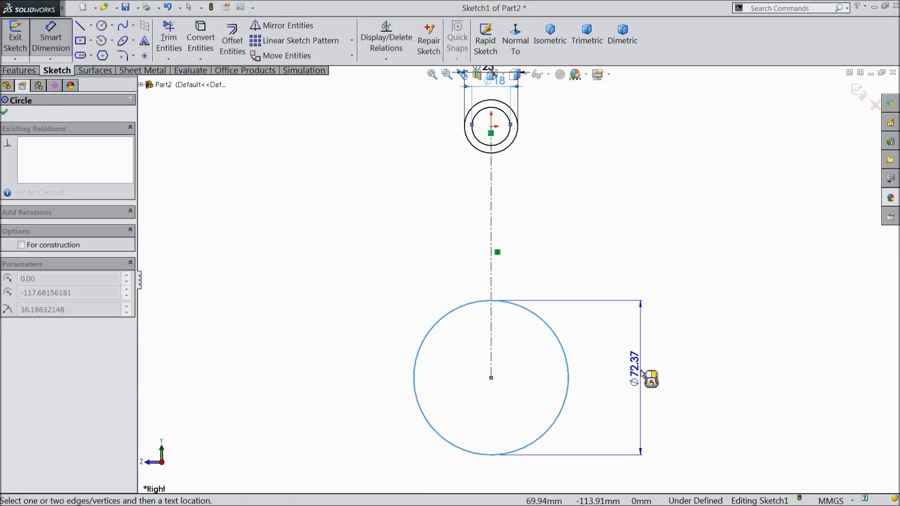
pyautogui.click(650, 375)
pyautogui.write('45')
pyautogui.click(592, 357)
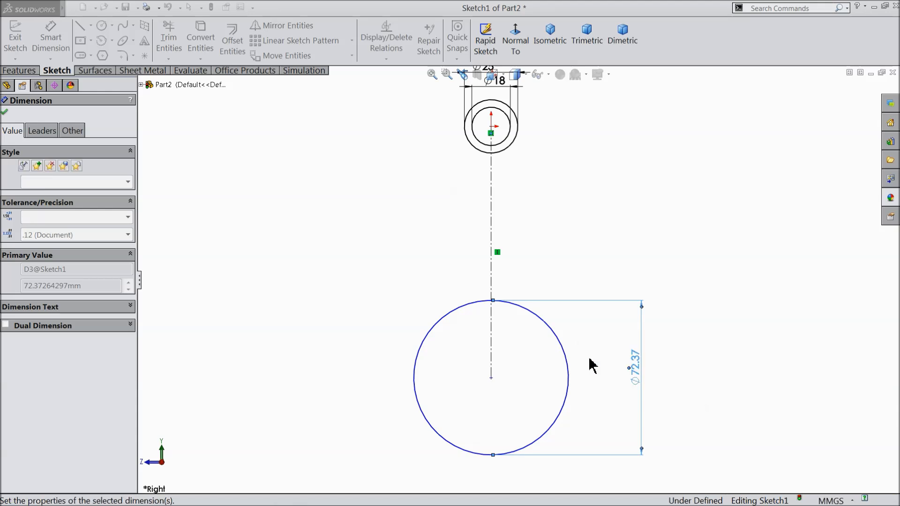
# Dimension the vertical centerline between the circle centers with a length of 120.4 mm.
pyautogui.click(492, 217)
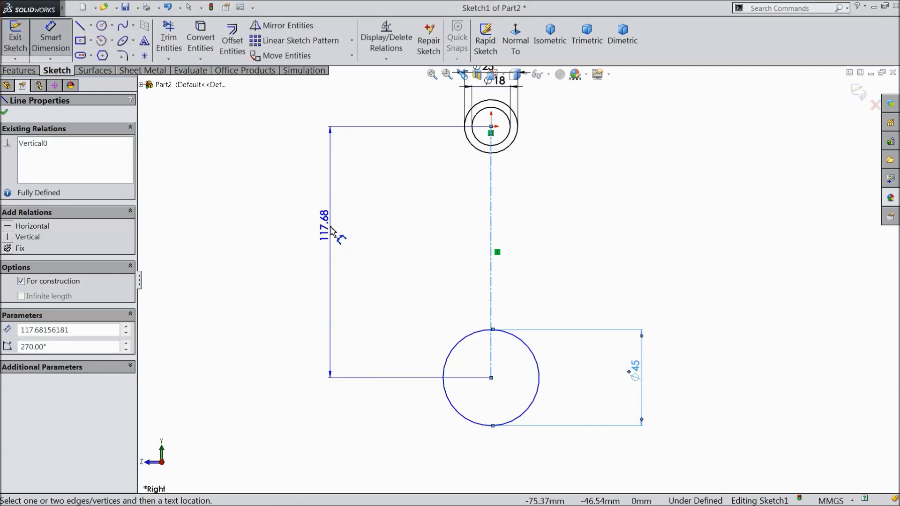
pyautogui.click(330, 228)
pyautogui.write('120.4')
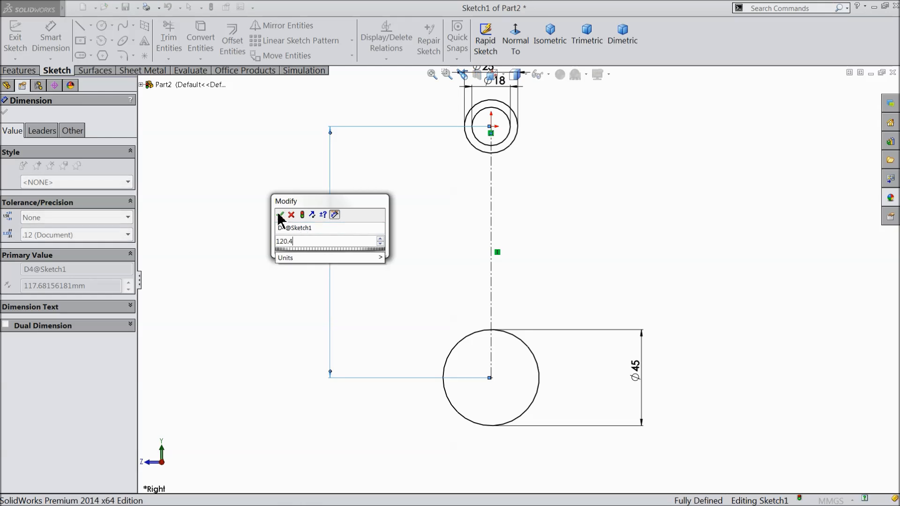
pyautogui.click(279, 215)
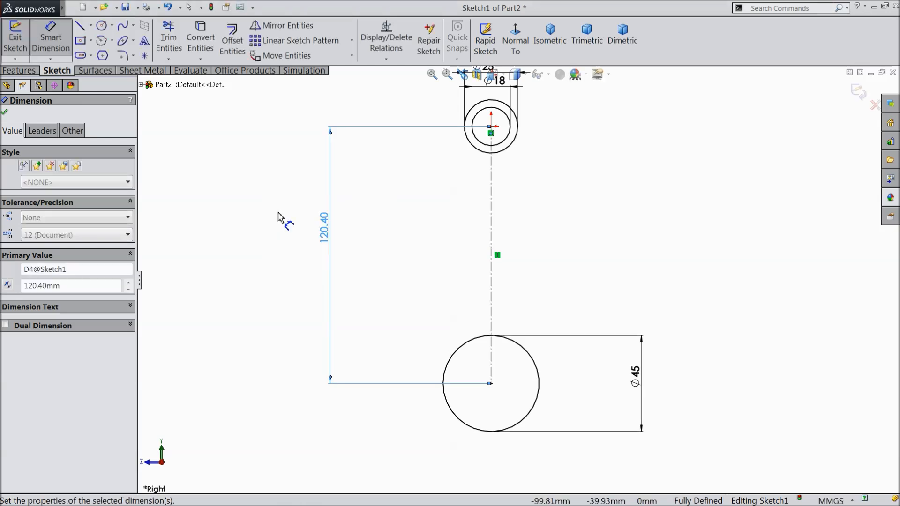
pyautogui.click(4, 113)
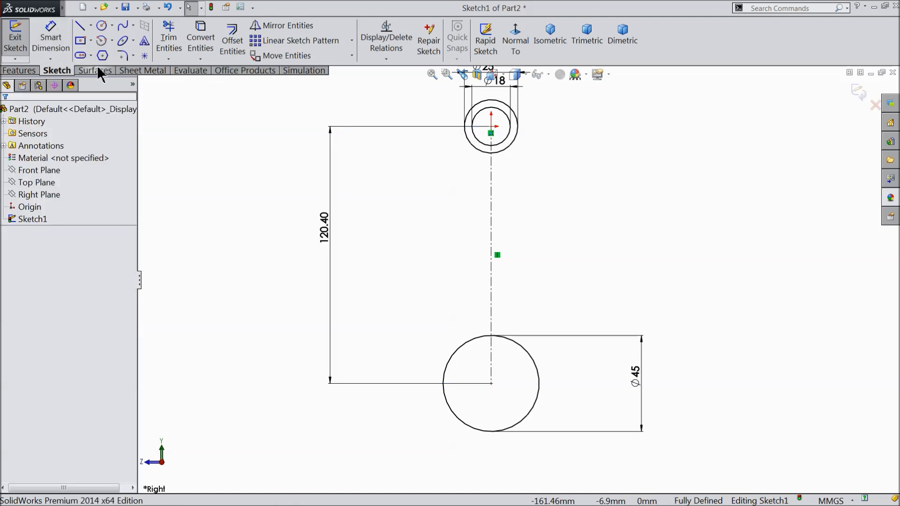
# Sketch a horizontal line about 13 mm long outward from the right quadrant point of the lower circle.
pyautogui.click(80, 27)
pyautogui.scroll(-4, 492, 361)
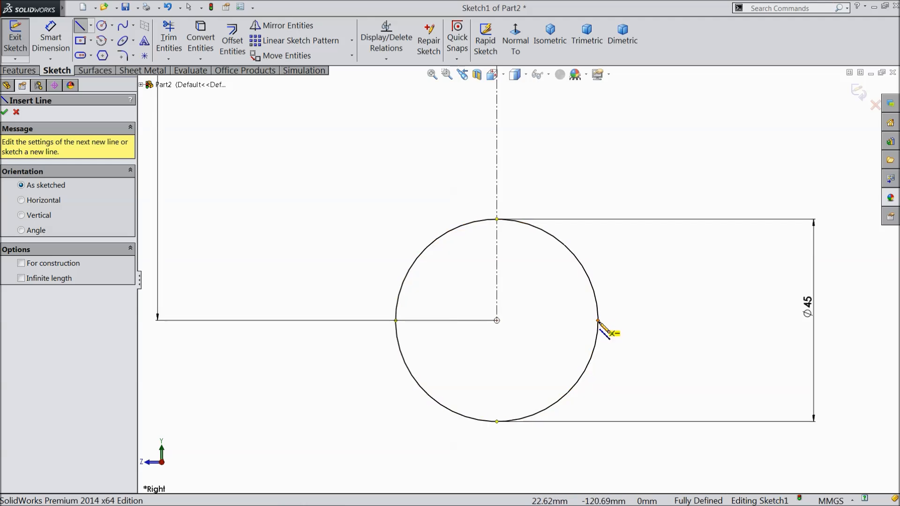
pyautogui.click(597, 321)
pyautogui.click(655, 320)
pyautogui.rightClick(660, 322)
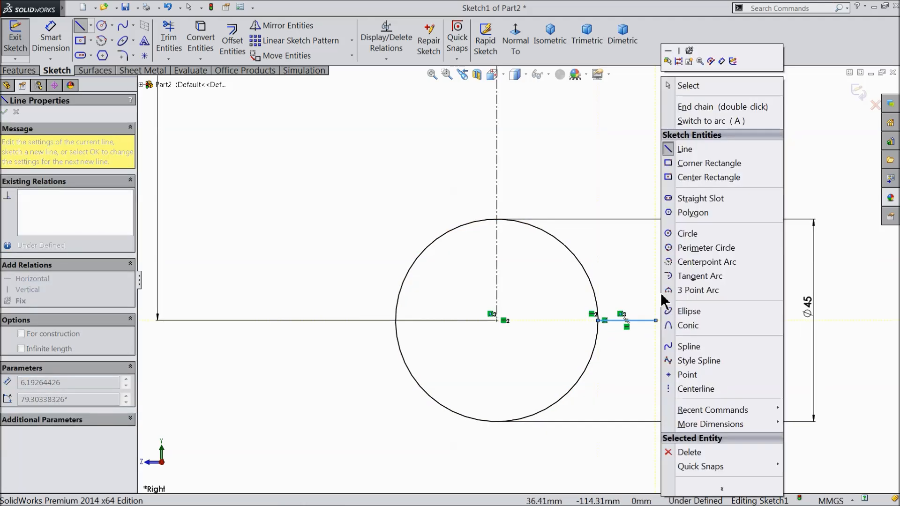
pyautogui.click(688, 88)
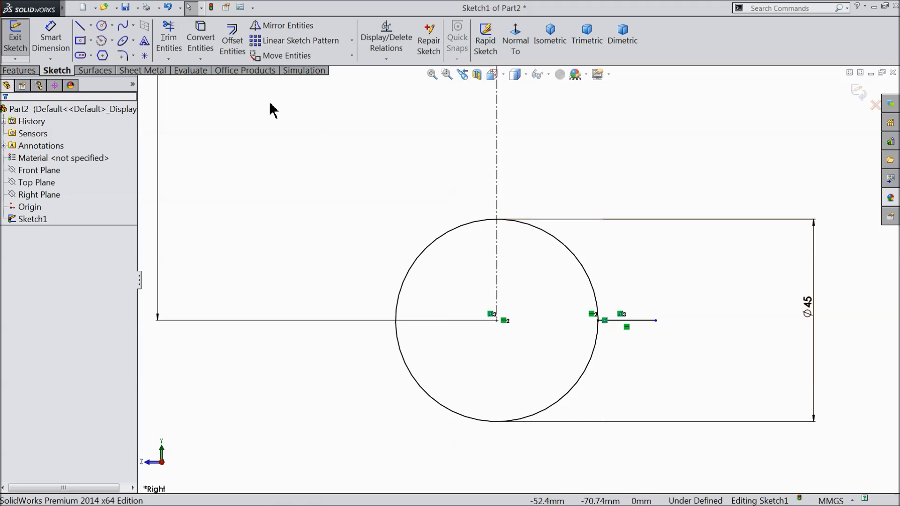
# Dimension the distance from the vertical centerline to the outer end of the short horizontal line as 35 mm.
pyautogui.click(51, 38)
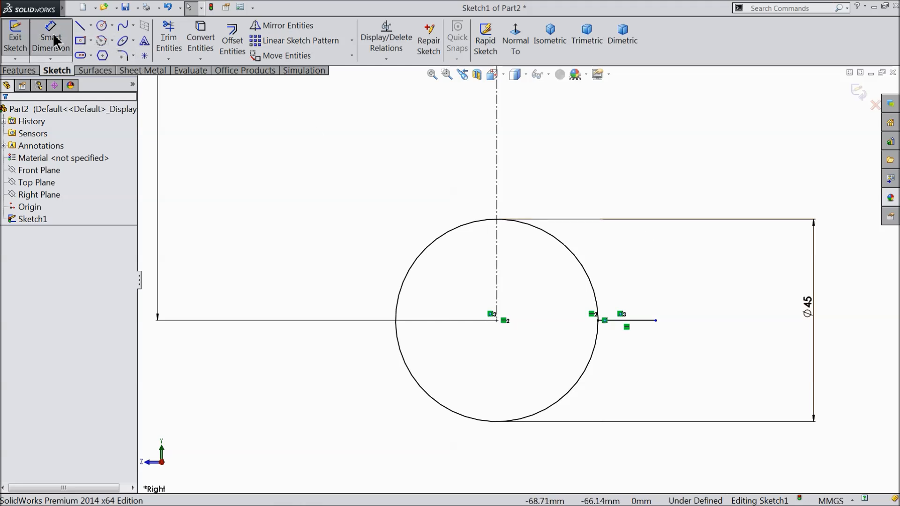
pyautogui.click(657, 321)
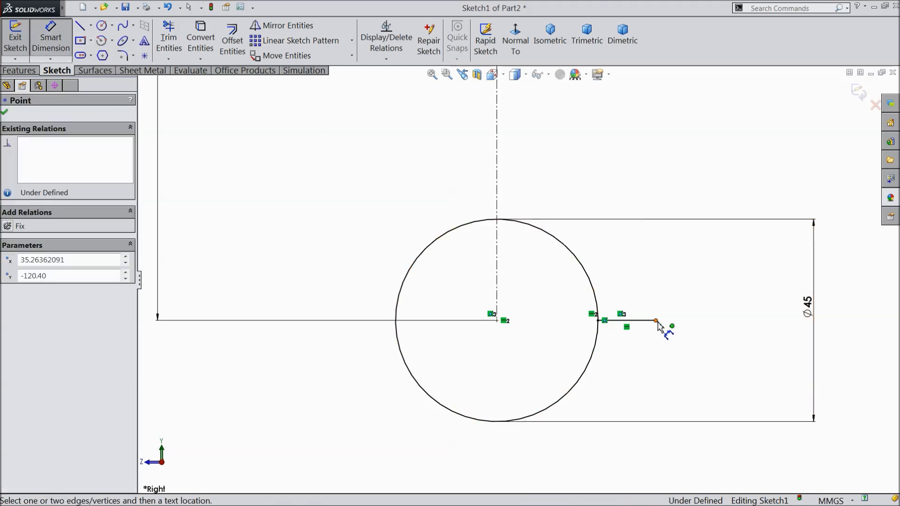
pyautogui.click(497, 204)
pyautogui.click(556, 140)
pyautogui.write('35')
pyautogui.click(505, 127)
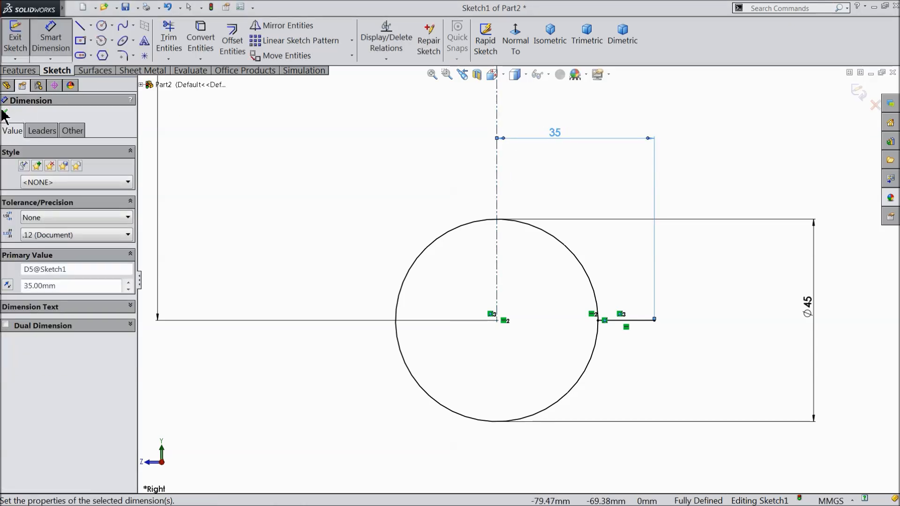
# Mirror the short horizontal line about the vertical centerline, keeping the original.
pyautogui.click(295, 25)
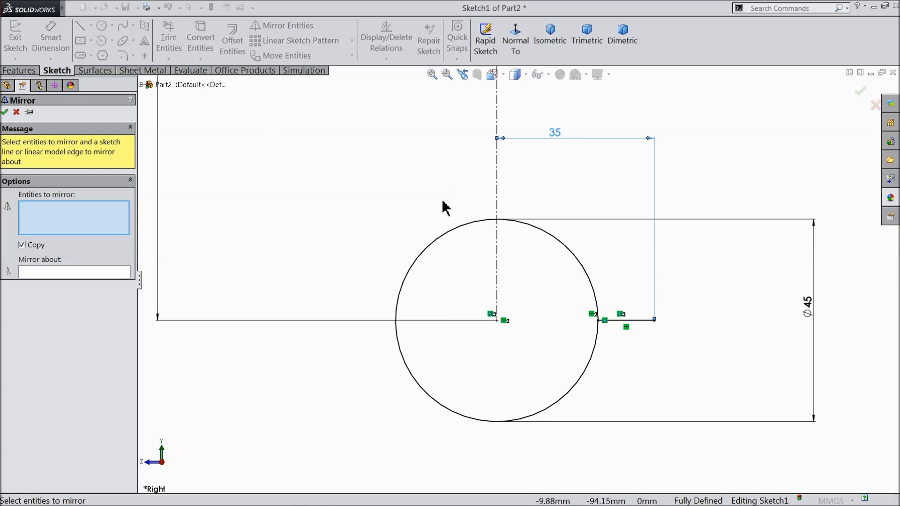
pyautogui.click(497, 179)
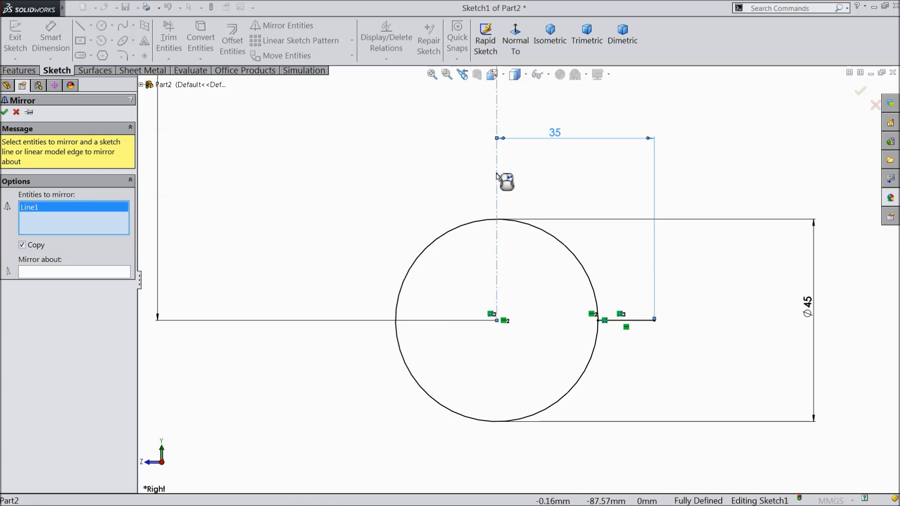
pyautogui.rightClick(60, 217)
pyautogui.click(100, 234)
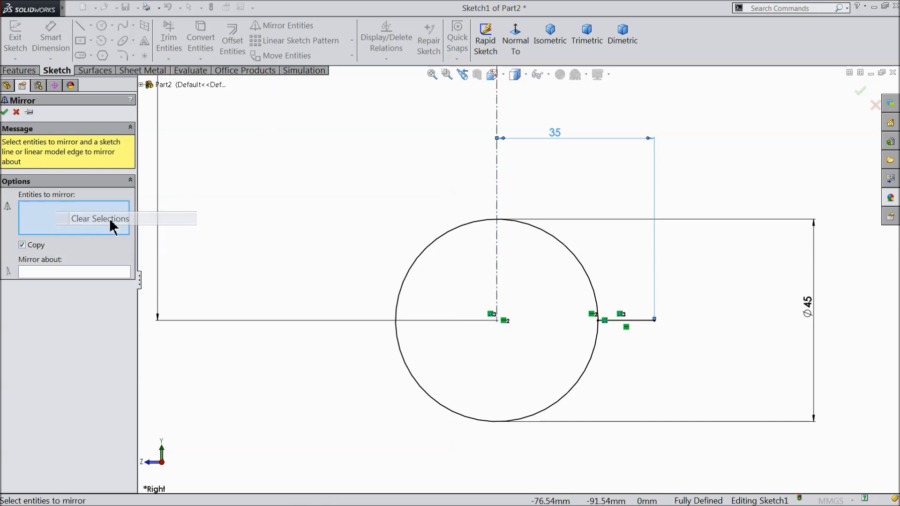
pyautogui.click(619, 321)
pyautogui.click(83, 272)
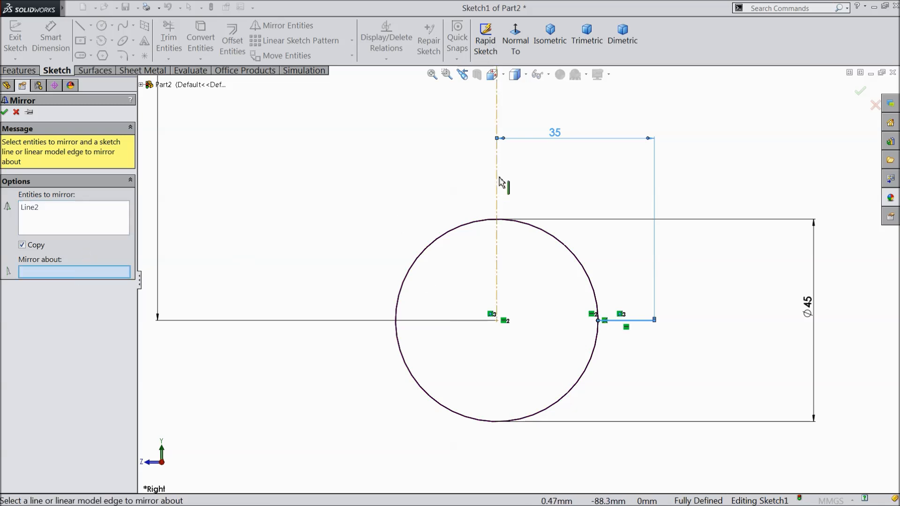
pyautogui.click(499, 178)
pyautogui.click(5, 113)
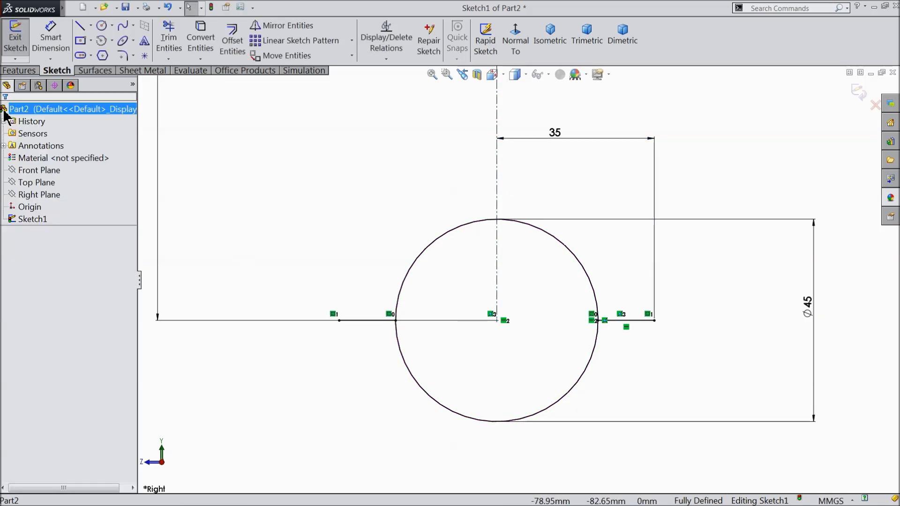
# Trim away the lower half of the 45 mm circle between the two short horizontal lines.
pyautogui.click(170, 40)
pyautogui.click(458, 415)
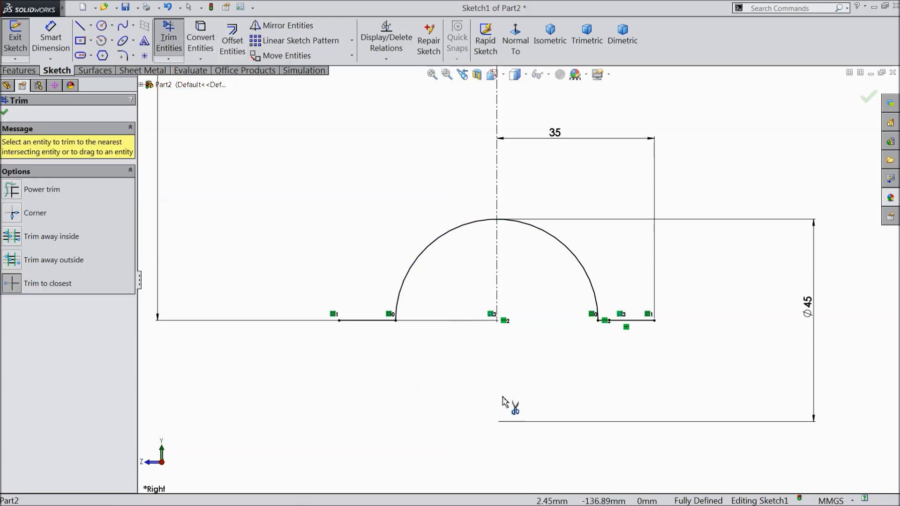
pyautogui.click(5, 113)
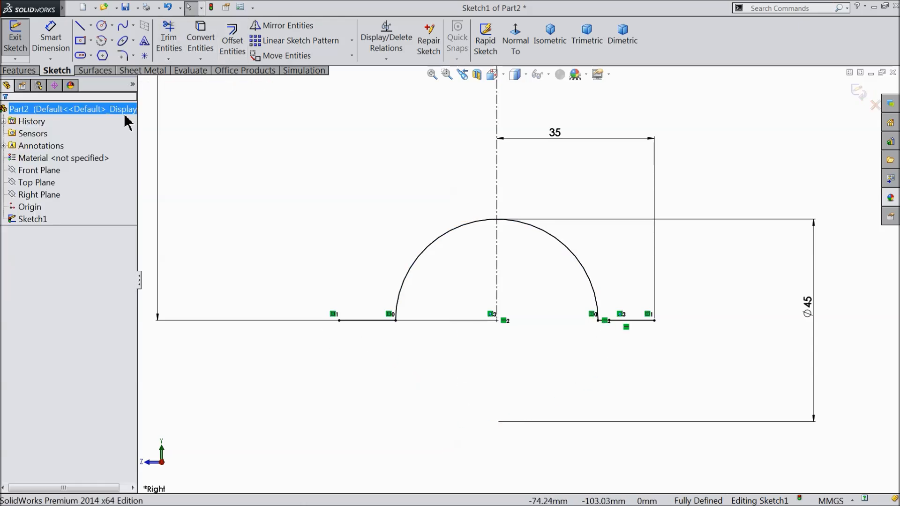
# Offset the chain of the upper semicircle and both short horizontal lines outward by 3 mm.
pyautogui.click(232, 41)
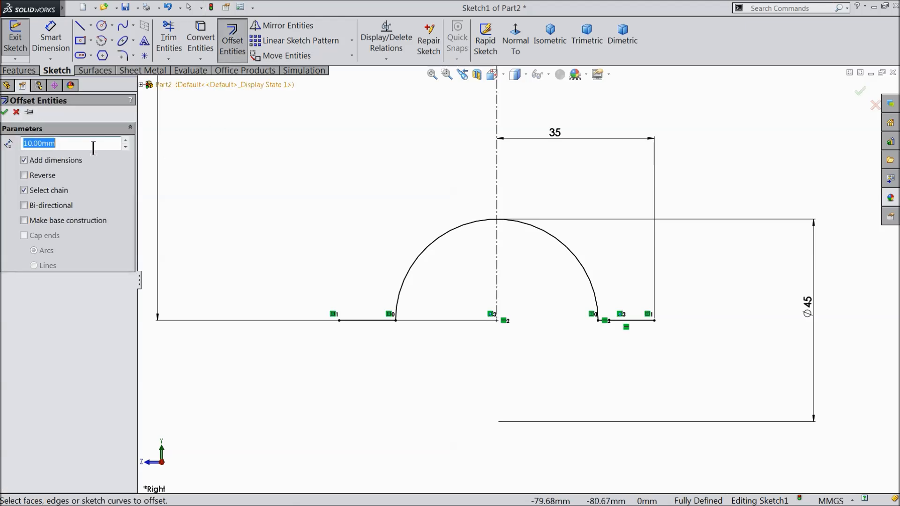
pyautogui.press('Return')
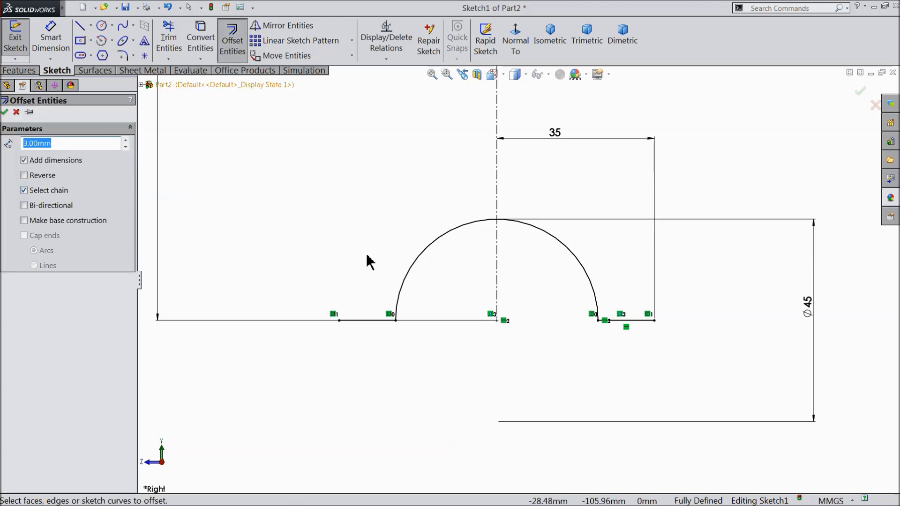
pyautogui.click(416, 264)
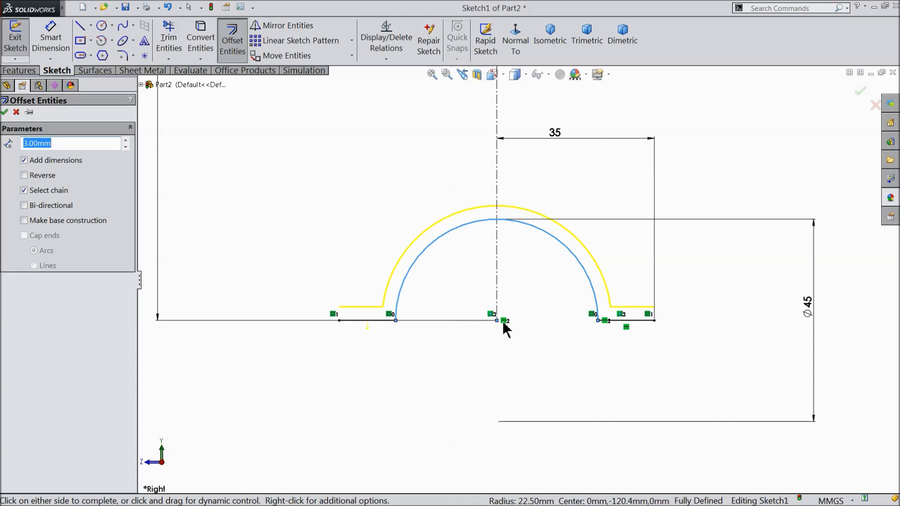
pyautogui.scroll(-3, 516, 279)
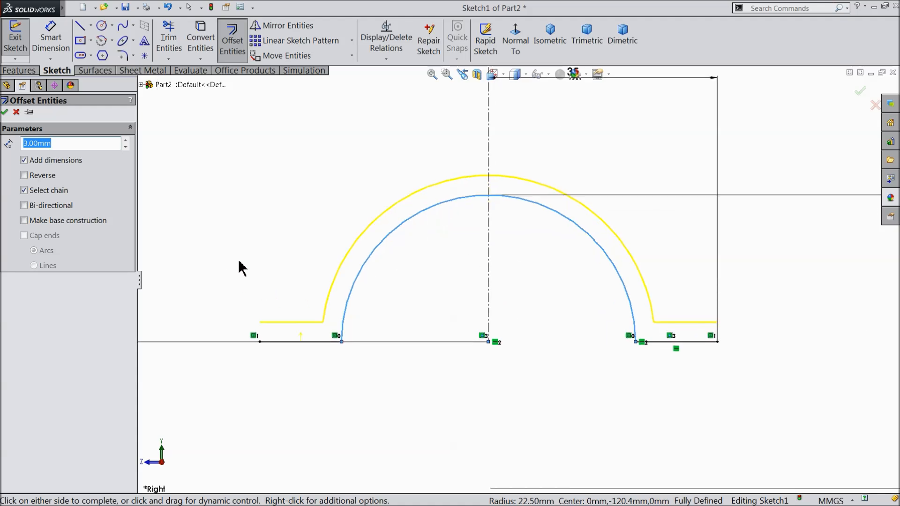
pyautogui.click(4, 112)
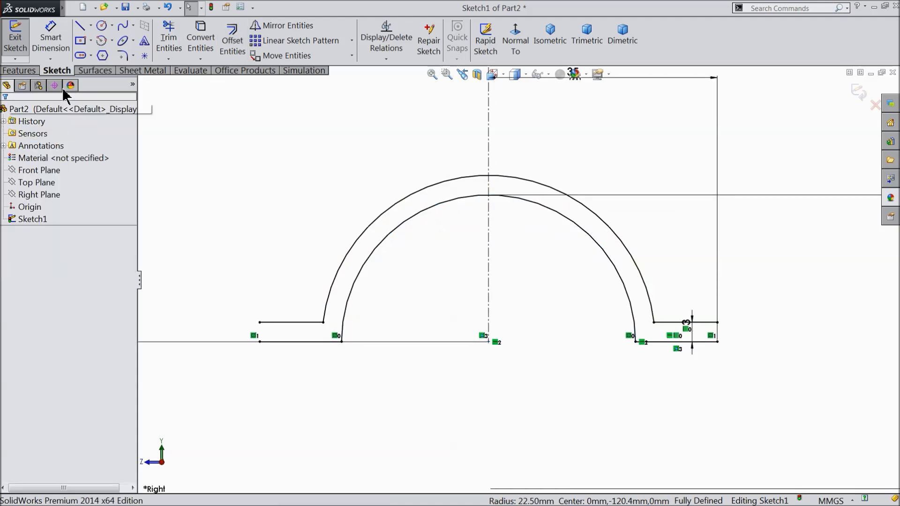
# Close both outer ends of the offset profile with short vertical lines joining the original and offset horizontal lines.
pyautogui.click(80, 27)
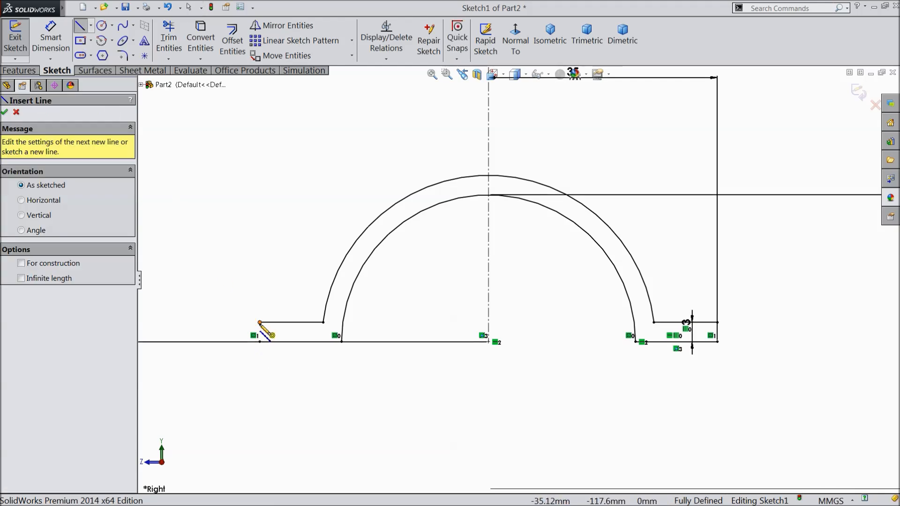
pyautogui.moveTo(260, 322); pyautogui.dragTo(259, 342)
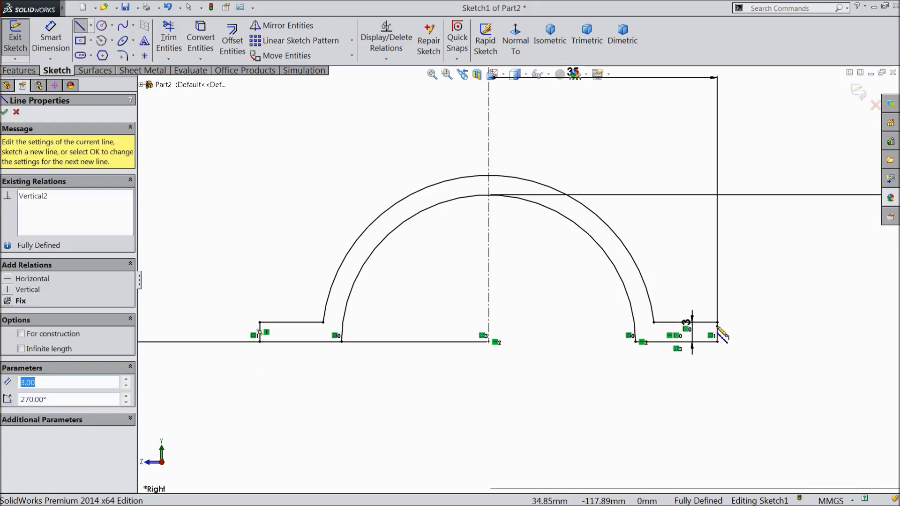
pyautogui.moveTo(718, 322); pyautogui.dragTo(717, 342)
pyautogui.scroll(8, 597, 345)
pyautogui.scroll(-4, 496, 244)
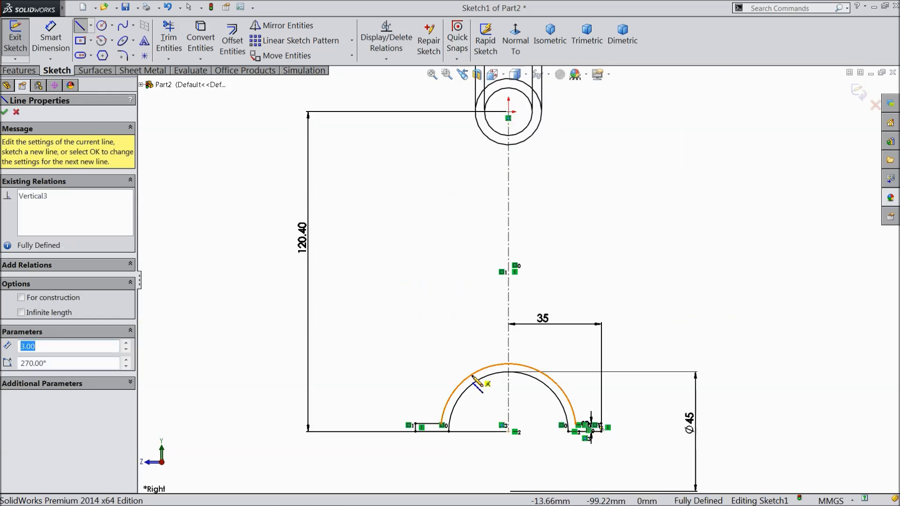
pyautogui.click(451, 400)
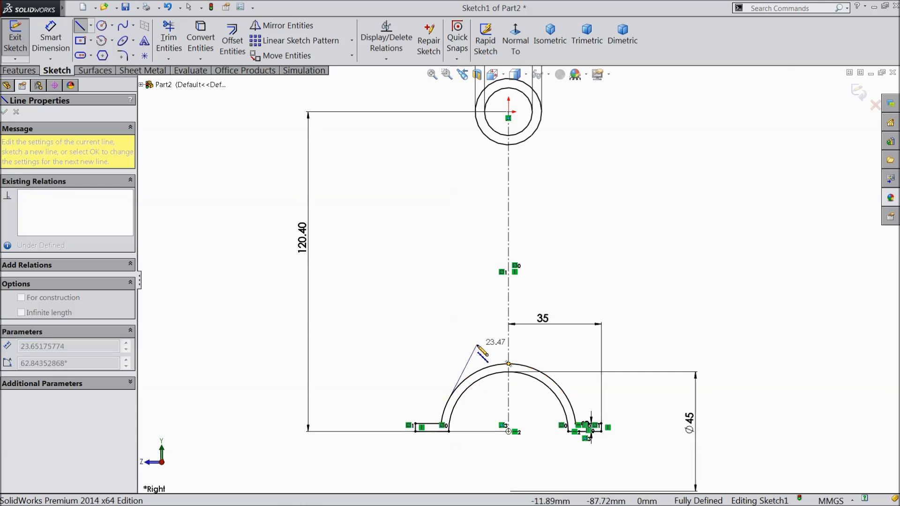
pyautogui.press('Escape')
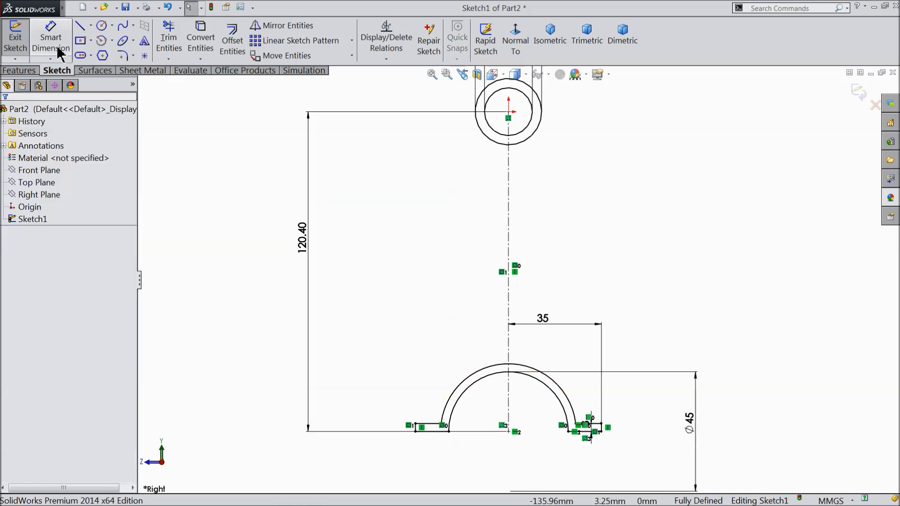
# Sketch a slanted line about 90 mm long, left of the centerline, from the 25 mm circle down to the outer semicircular arc.
pyautogui.click(80, 27)
pyautogui.scroll(-5, 520, 190)
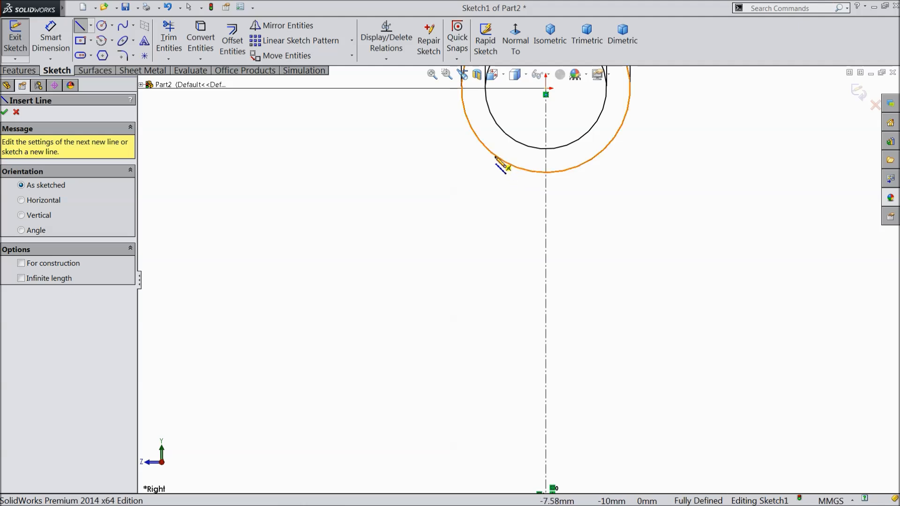
pyautogui.click(501, 163)
pyautogui.scroll(5, 497, 197)
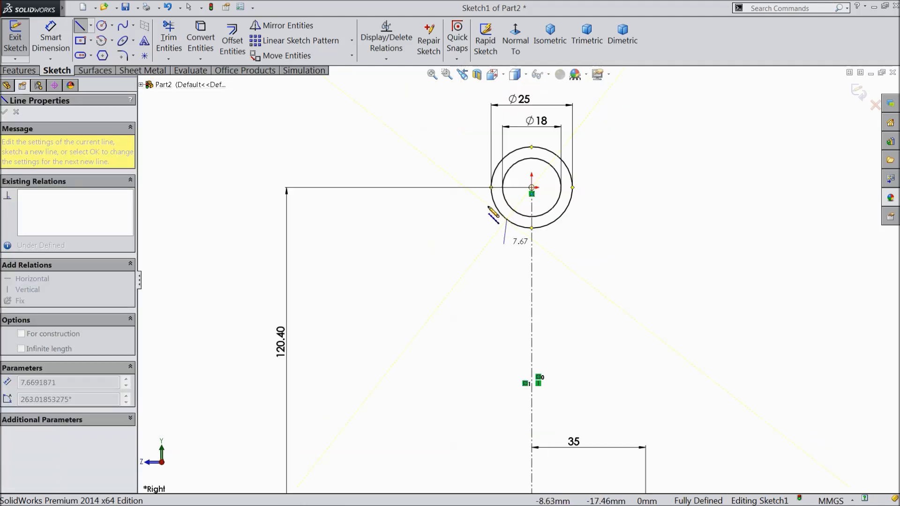
pyautogui.scroll(-4, 517, 398)
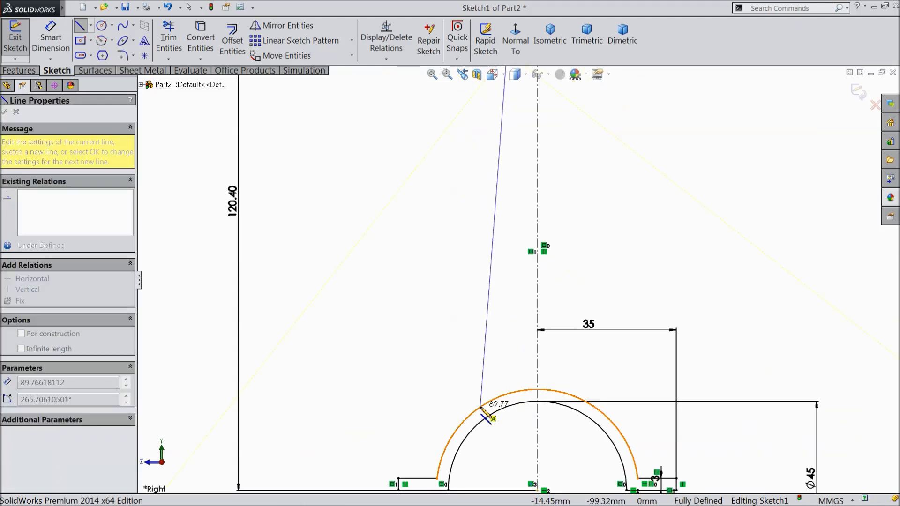
pyautogui.click(482, 412)
pyautogui.rightClick(394, 78)
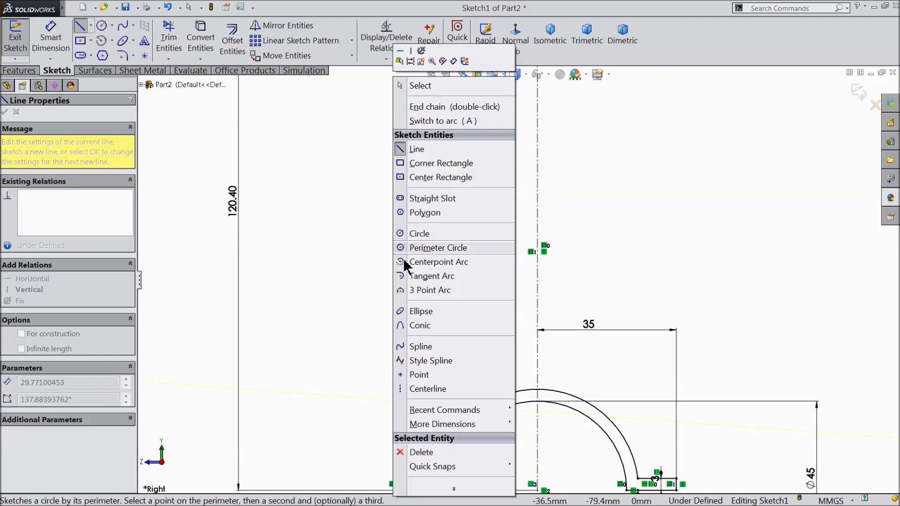
pyautogui.click(413, 85)
# Dimension the horizontal distance from the slanted line's upper endpoint to the vertical centerline as 8 mm.
pyautogui.scroll(3, 427, 143)
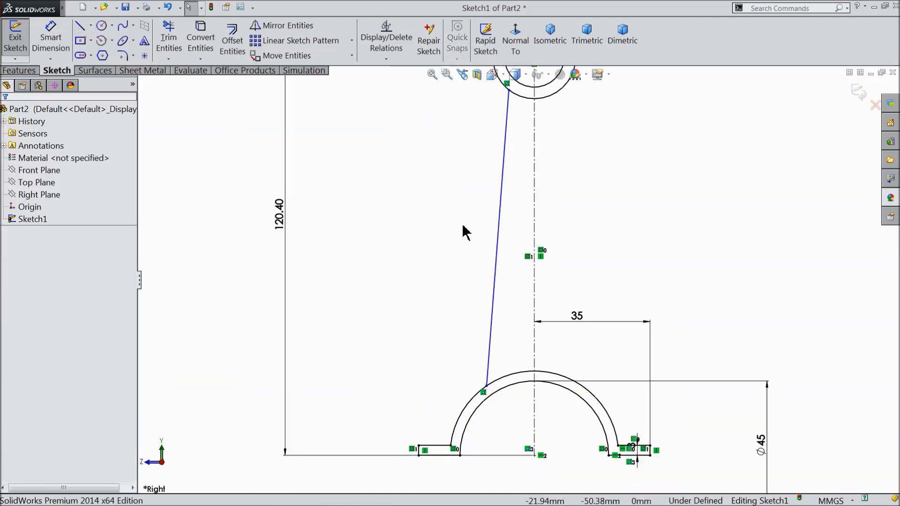
pyautogui.click(50, 38)
pyautogui.scroll(-5, 557, 113)
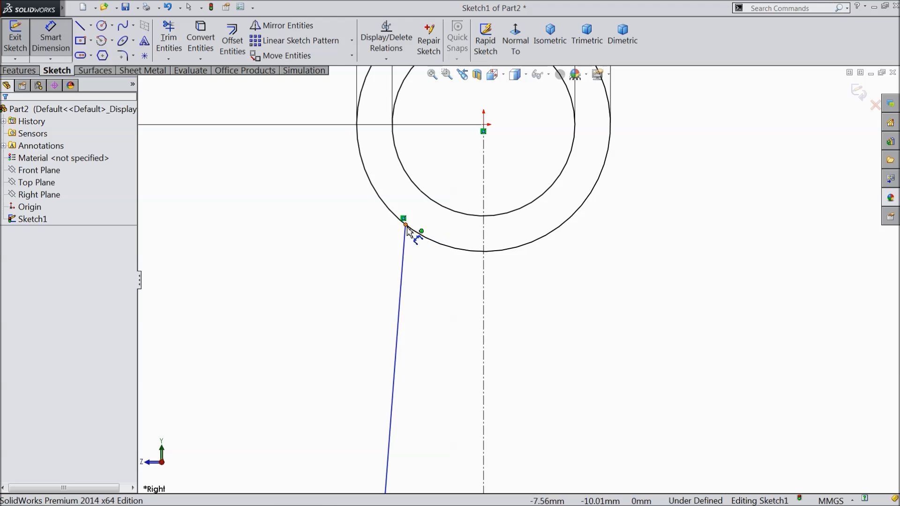
pyautogui.click(406, 226)
pyautogui.click(484, 276)
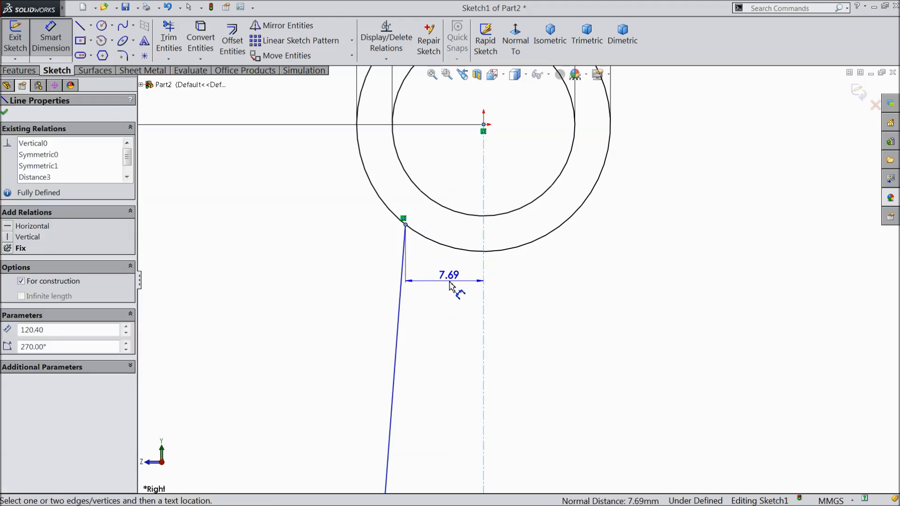
pyautogui.click(449, 284)
pyautogui.write('8')
pyautogui.click(399, 270)
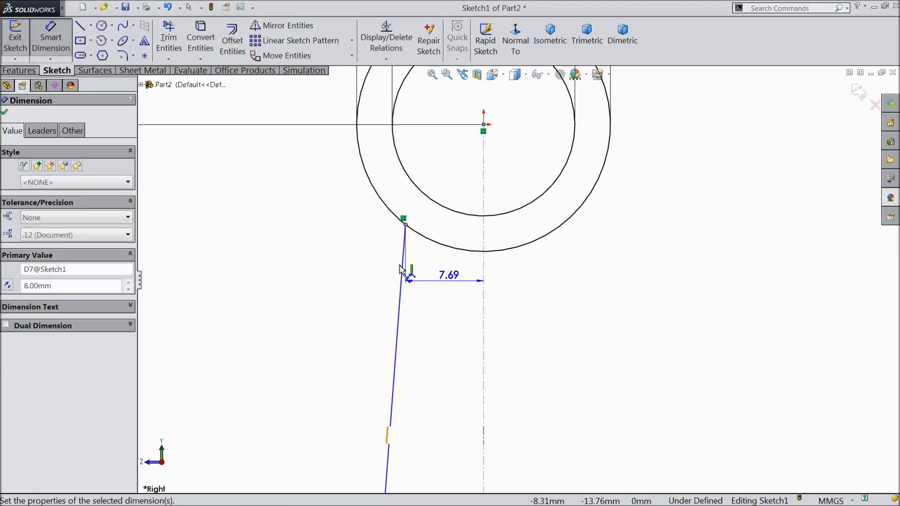
# Dimension the angle between the slanted side line and the vertical centerline and set it to 5°.
pyautogui.scroll(6, 466, 295)
pyautogui.scroll(-3, 519, 355)
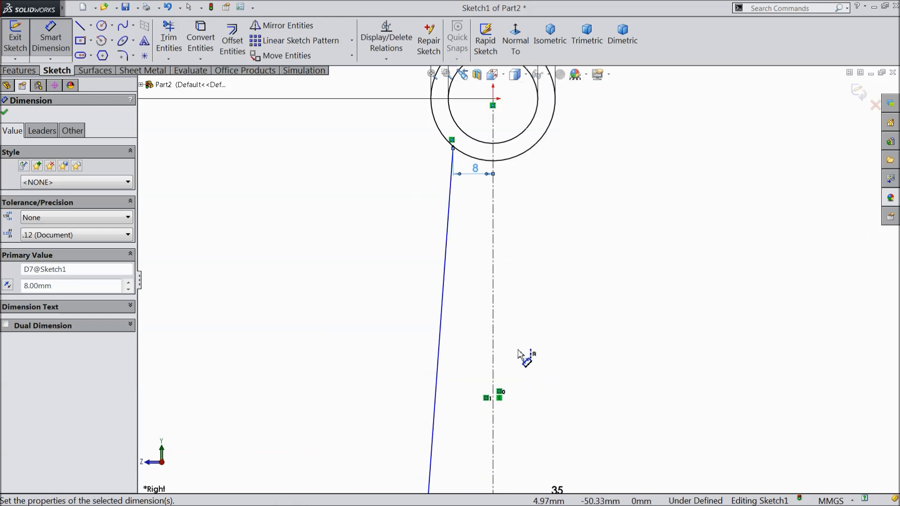
pyautogui.click(442, 303)
pyautogui.click(493, 309)
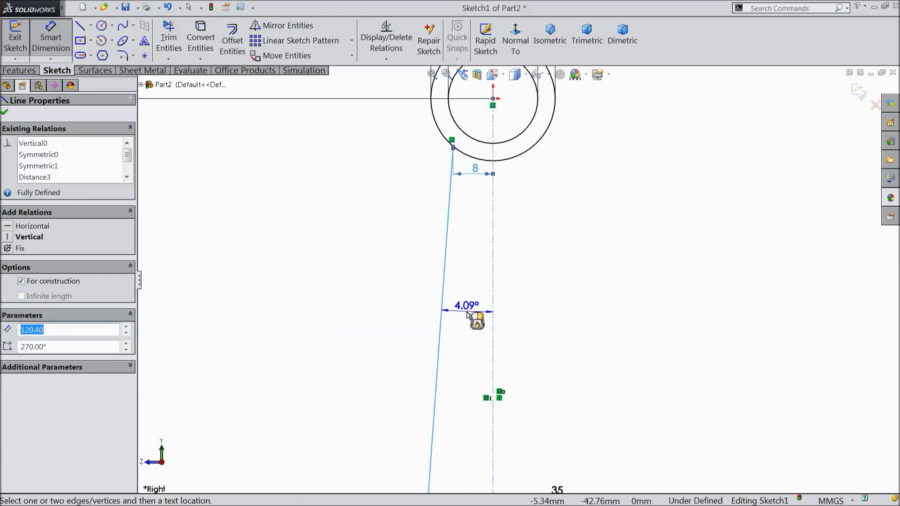
pyautogui.click(476, 318)
pyautogui.write('5')
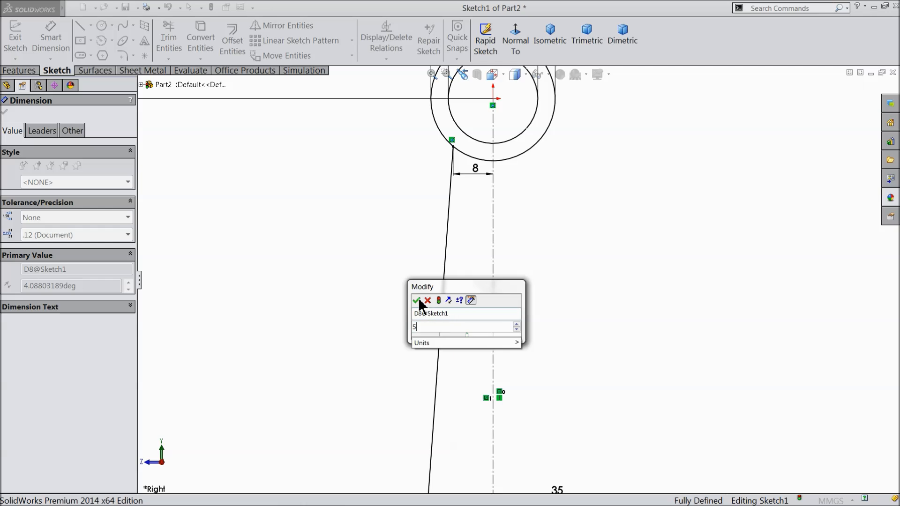
pyautogui.click(417, 300)
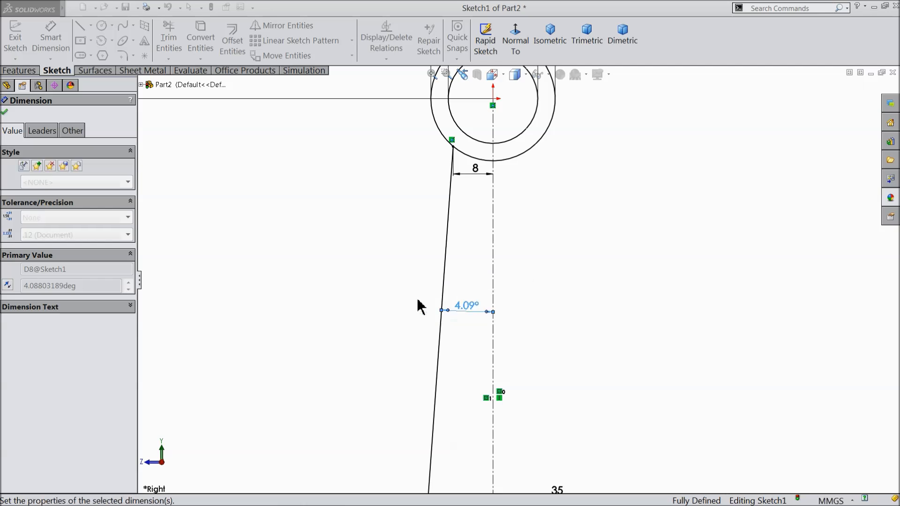
pyautogui.click(5, 113)
# Mirror the slanted side line about the vertical centerline, keeping the original as a copy.
pyautogui.click(281, 26)
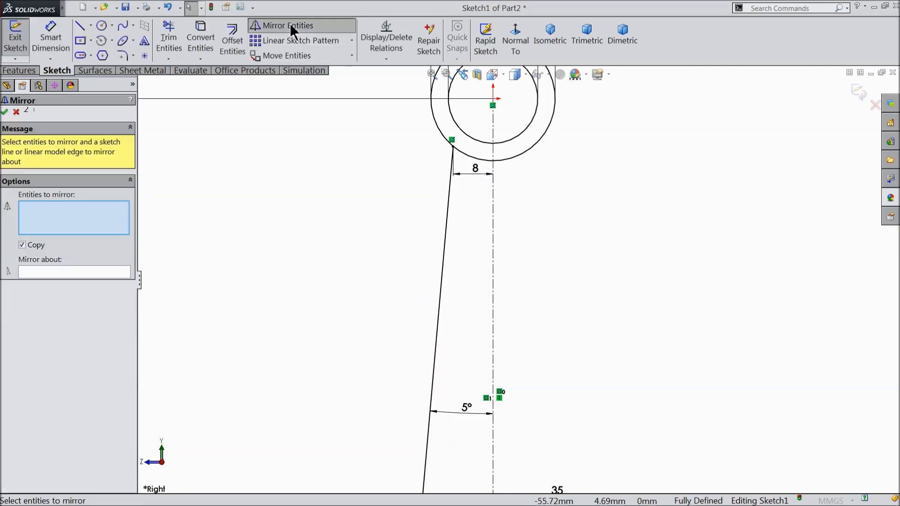
pyautogui.click(494, 255)
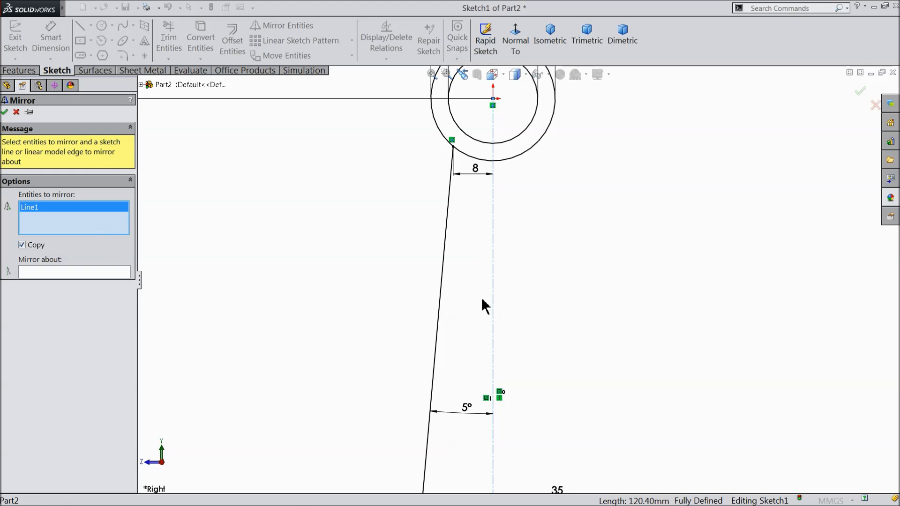
pyautogui.click(440, 296)
pyautogui.click(100, 273)
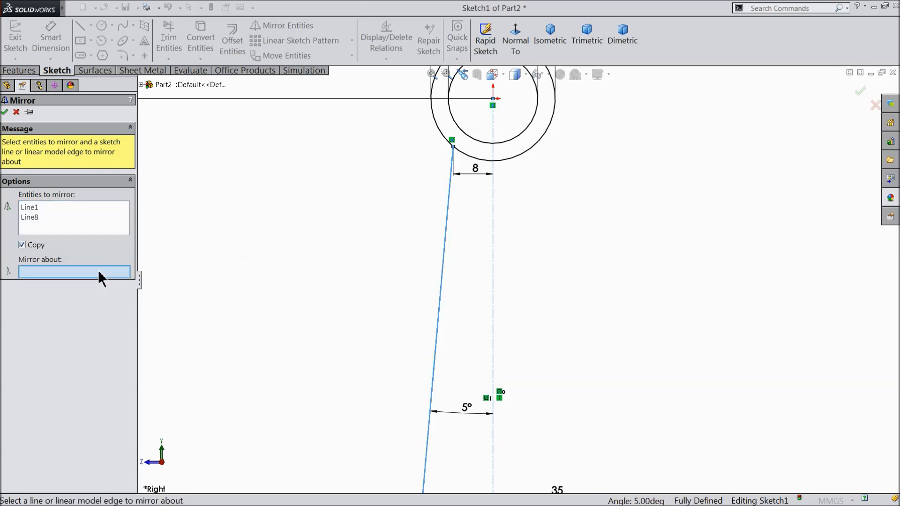
pyautogui.click(493, 277)
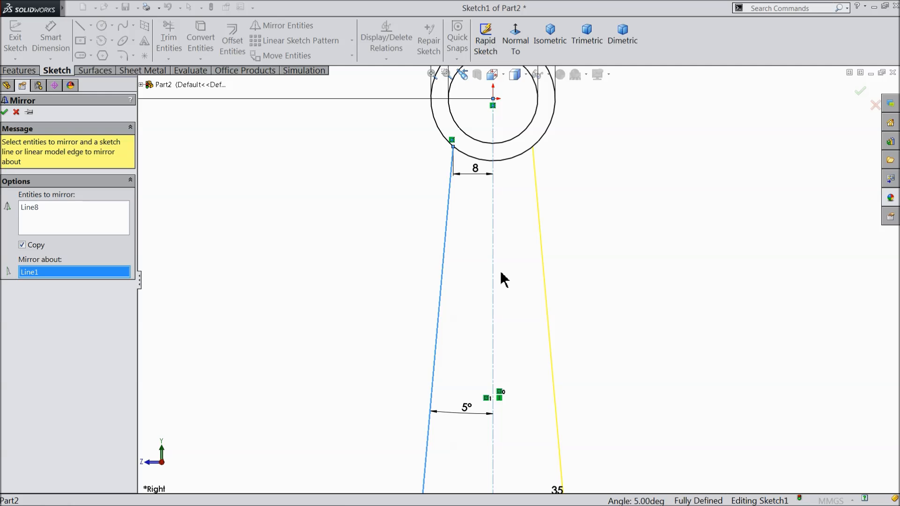
pyautogui.click(4, 112)
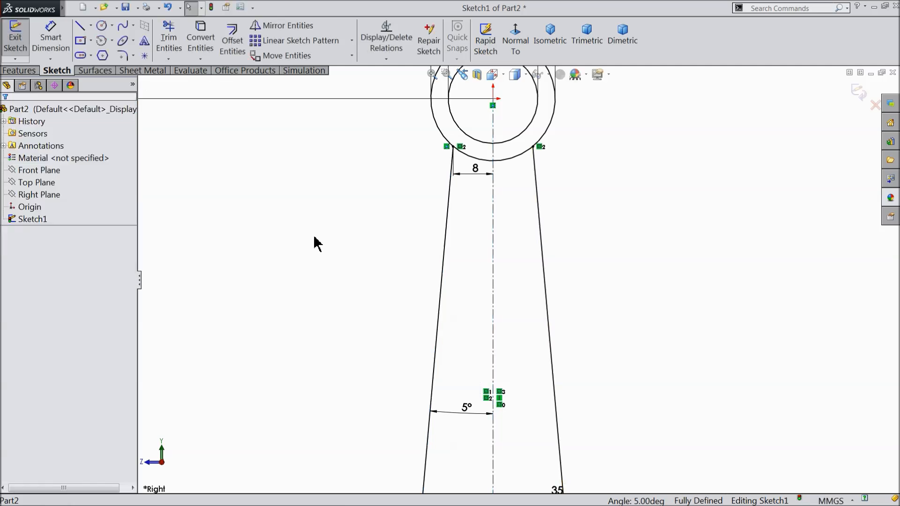
# Check the complete rod profile and exit the sketch.
pyautogui.scroll(4, 482, 317)
pyautogui.scroll(-2, 548, 401)
pyautogui.scroll(-2, 549, 396)
pyautogui.scroll(2, 530, 362)
pyautogui.scroll(-1, 500, 172)
pyautogui.scroll(2, 497, 177)
pyautogui.scroll(-2, 498, 179)
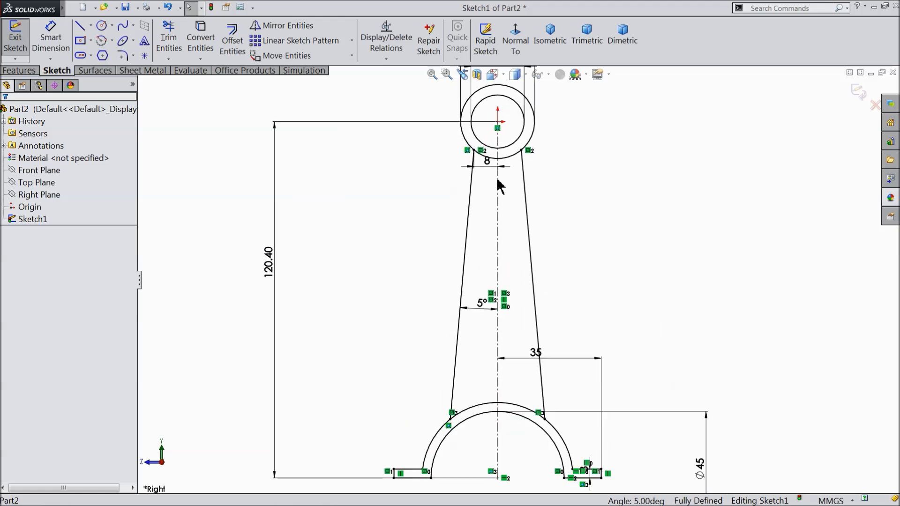
pyautogui.press('f')
pyautogui.click(857, 91)
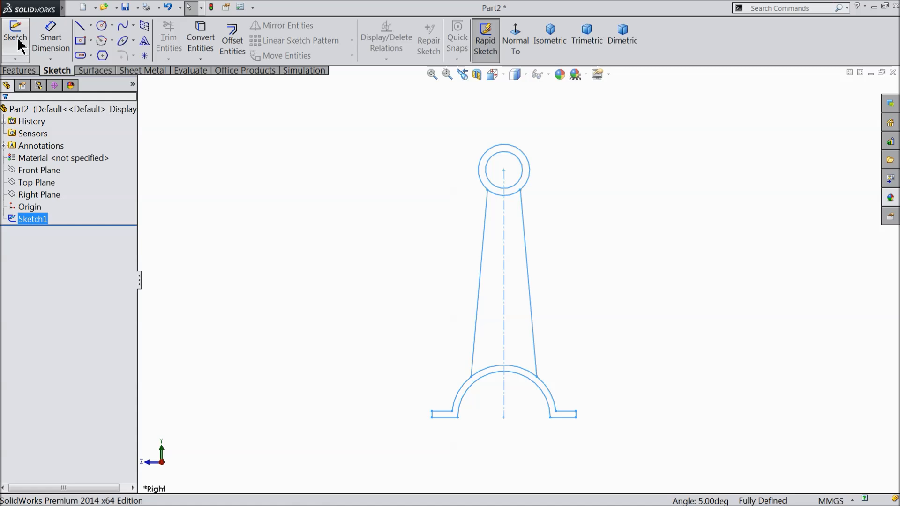
# Extrude the ring region between the two upper circles 20 mm using Mid Plane.
pyautogui.click(19, 70)
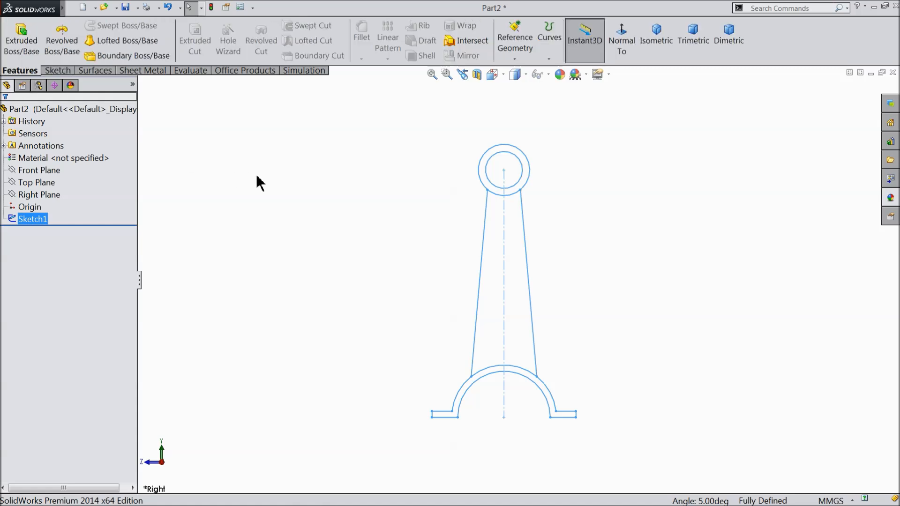
pyautogui.click(32, 49)
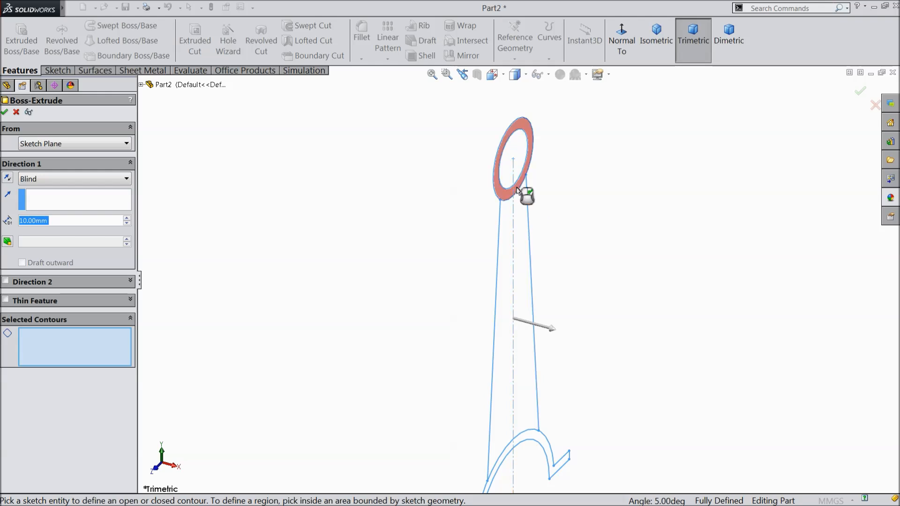
pyautogui.click(520, 195)
pyautogui.click(27, 181)
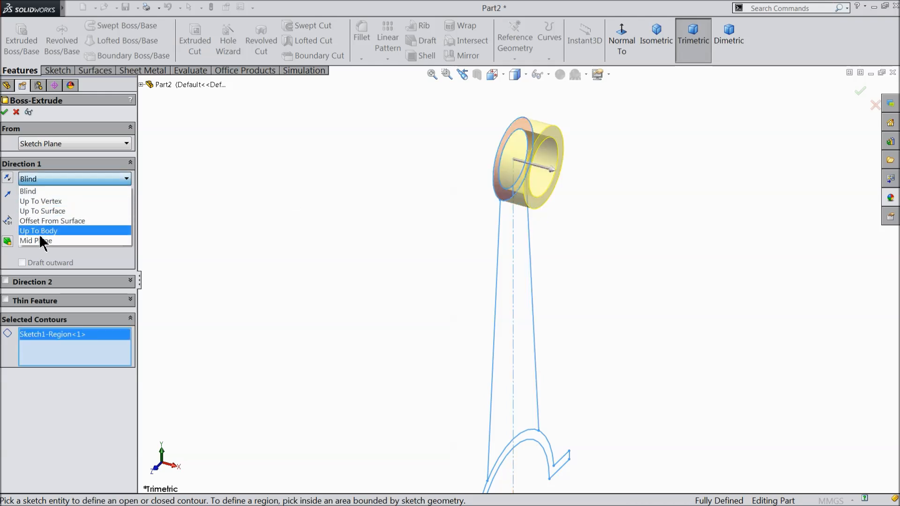
pyautogui.click(41, 236)
pyautogui.write('20.00mm')
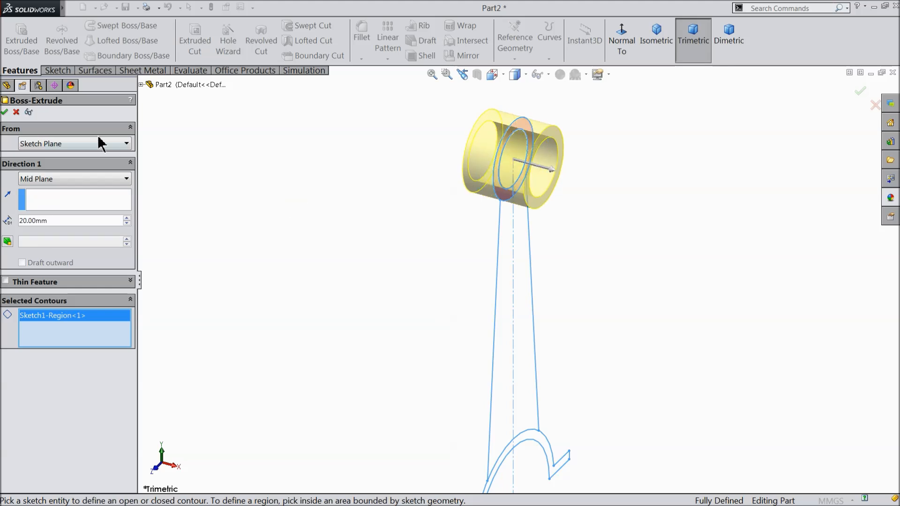
pyautogui.click(4, 113)
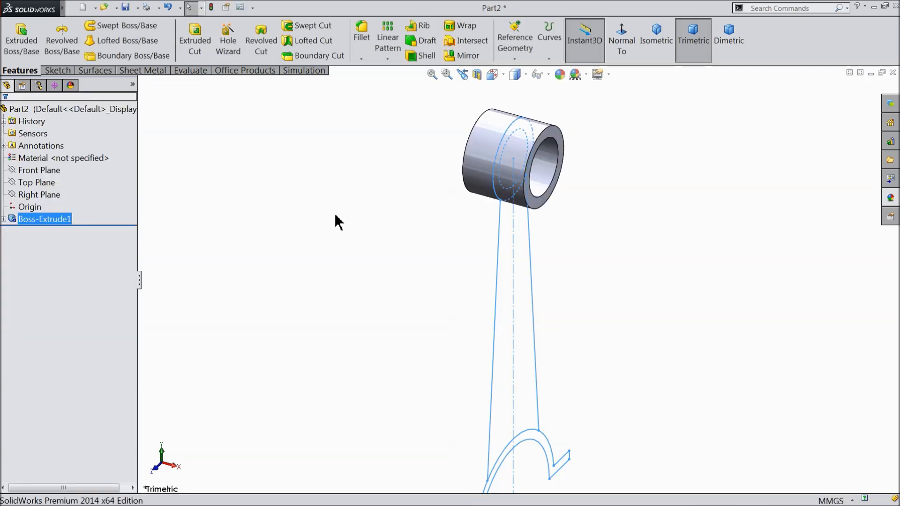
pyautogui.scroll(2, 579, 419)
pyautogui.scroll(-4, 578, 417)
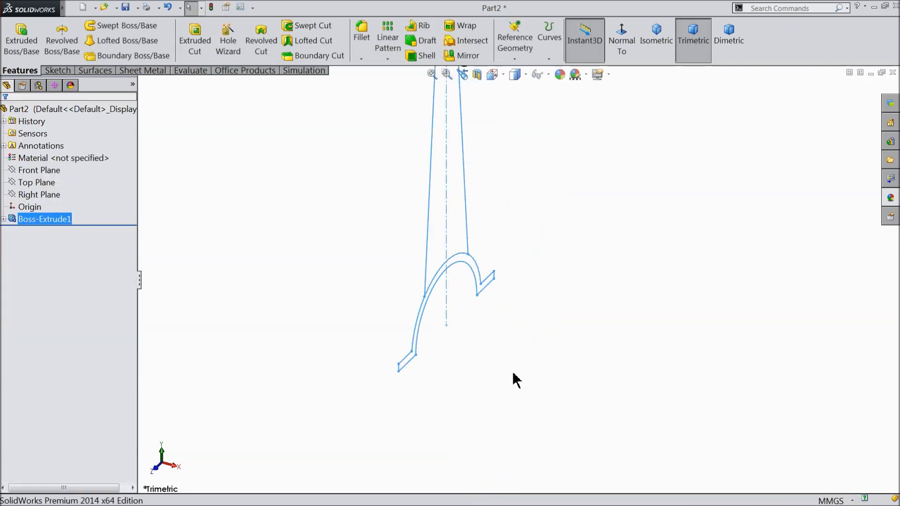
pyautogui.click(21, 43)
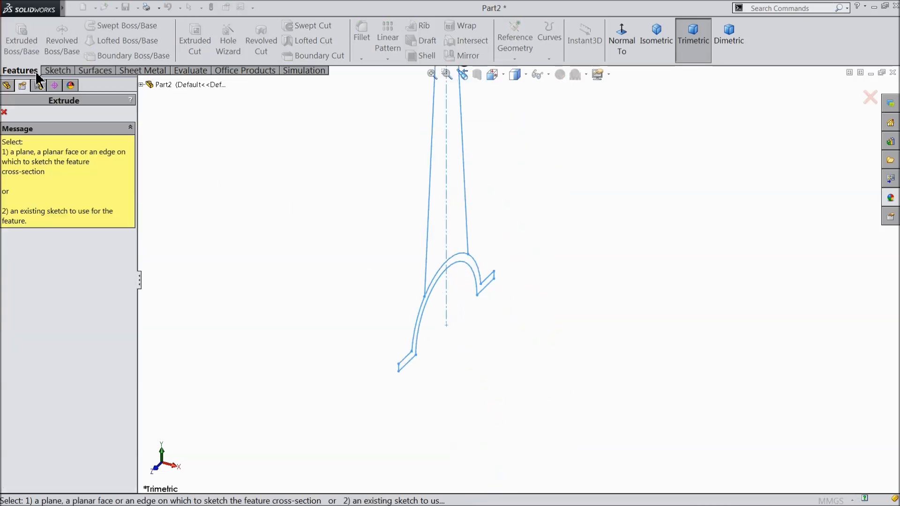
pyautogui.click(4, 112)
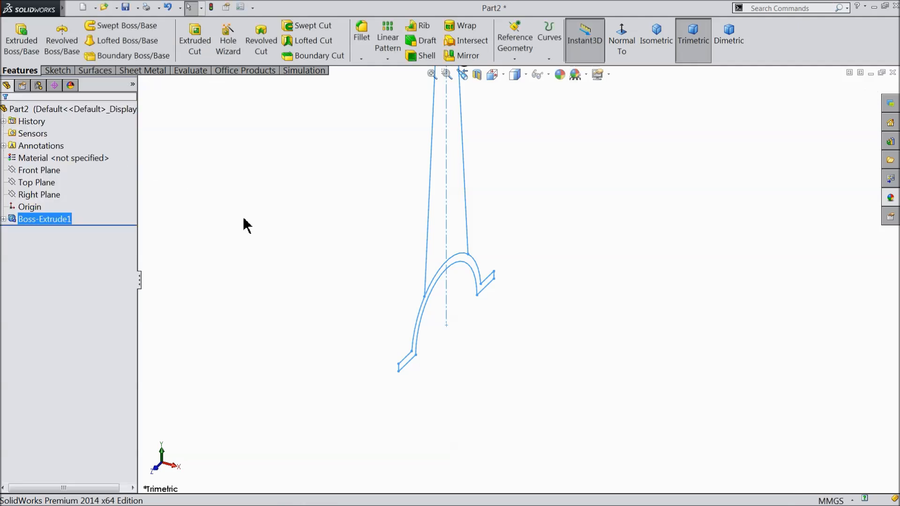
pyautogui.scroll(-3, 419, 328)
pyautogui.click(21, 40)
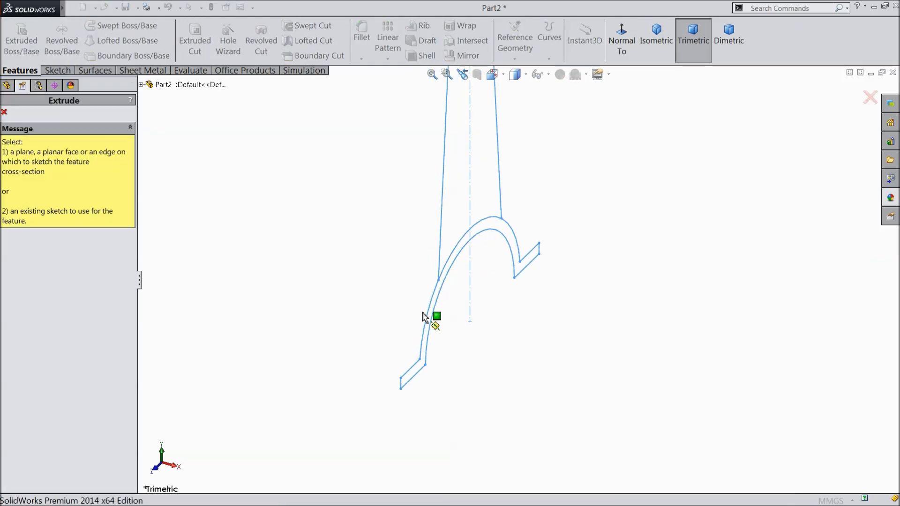
pyautogui.scroll(-4, 423, 316)
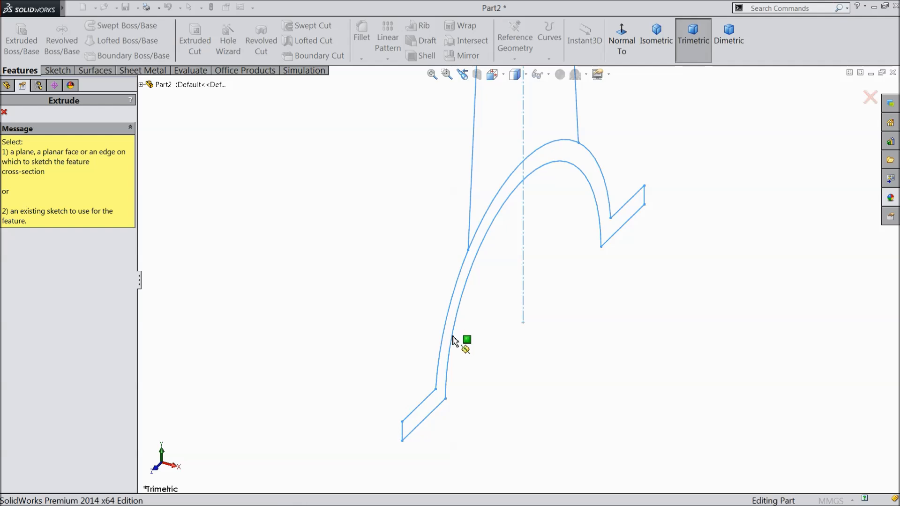
pyautogui.click(4, 112)
# Reuse Sketch1 to extrude both halves of the lower arch with its flanges 30 mm using Mid Plane, with Merge result on.
pyautogui.click(3, 218)
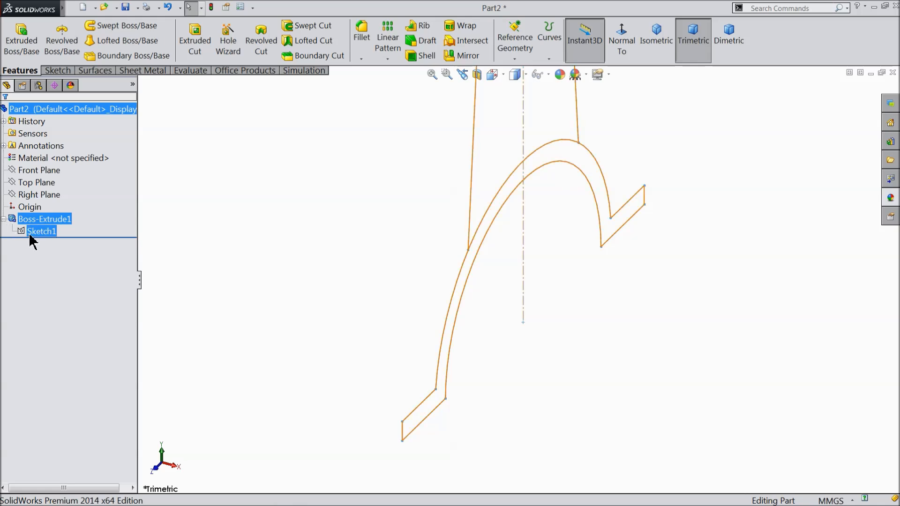
pyautogui.click(41, 232)
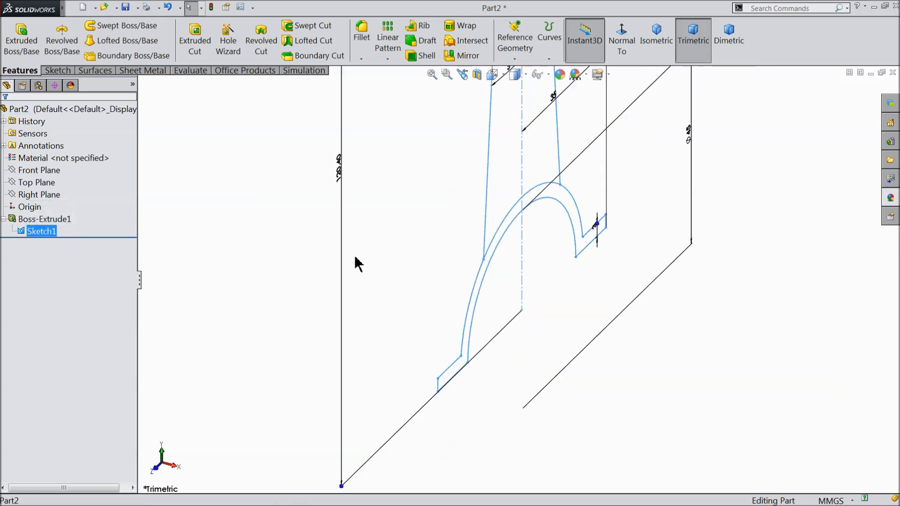
pyautogui.click(19, 42)
pyautogui.scroll(2, 497, 278)
pyautogui.scroll(-3, 539, 237)
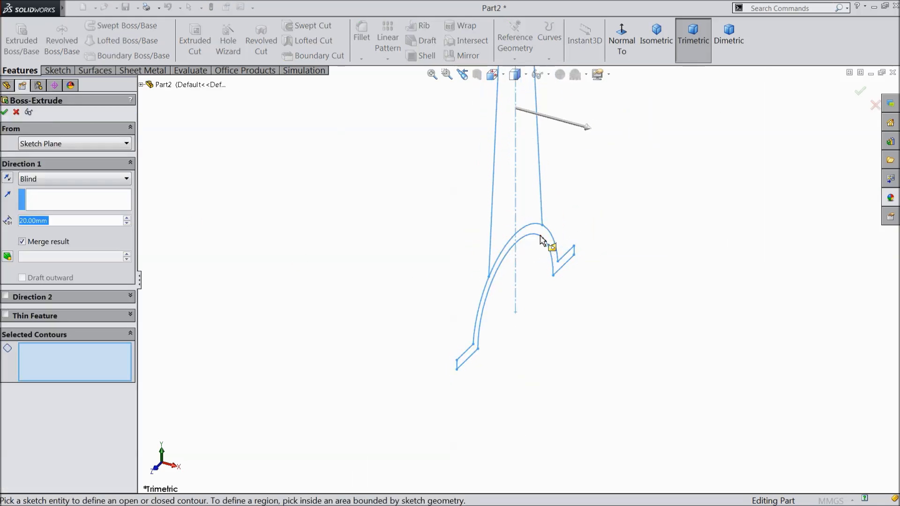
pyautogui.click(495, 257)
pyautogui.click(495, 258)
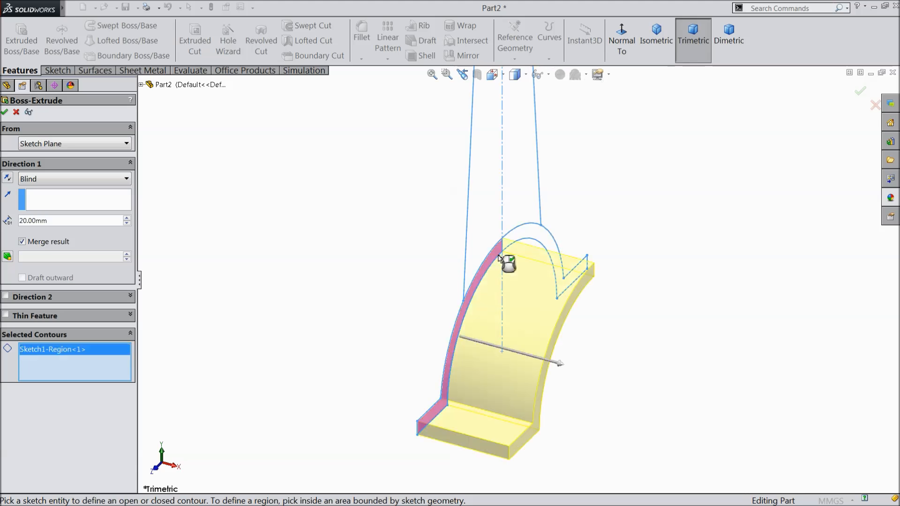
pyautogui.click(527, 235)
pyautogui.click(45, 179)
pyautogui.click(39, 254)
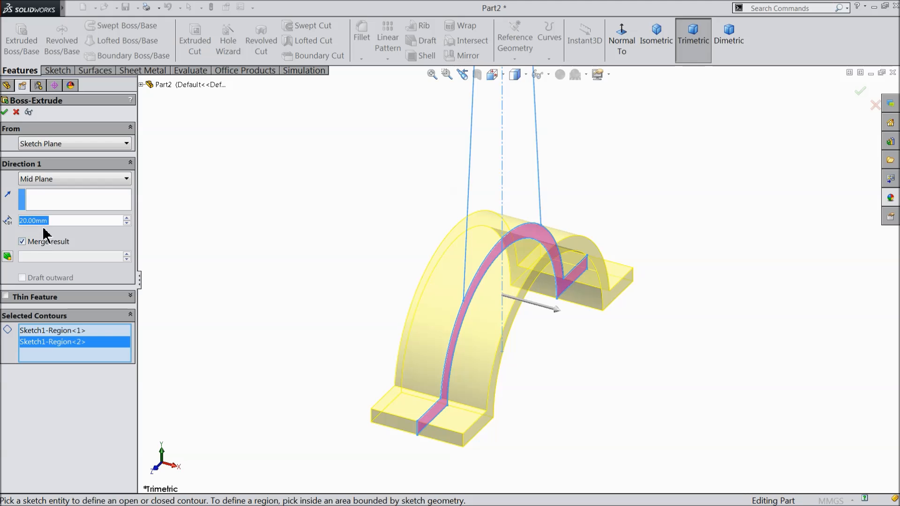
pyautogui.write('30')
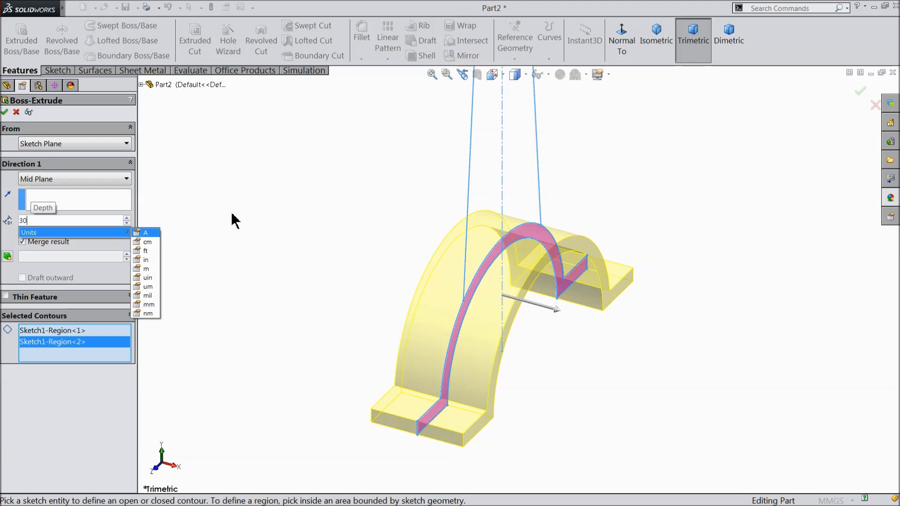
pyautogui.press('Return')
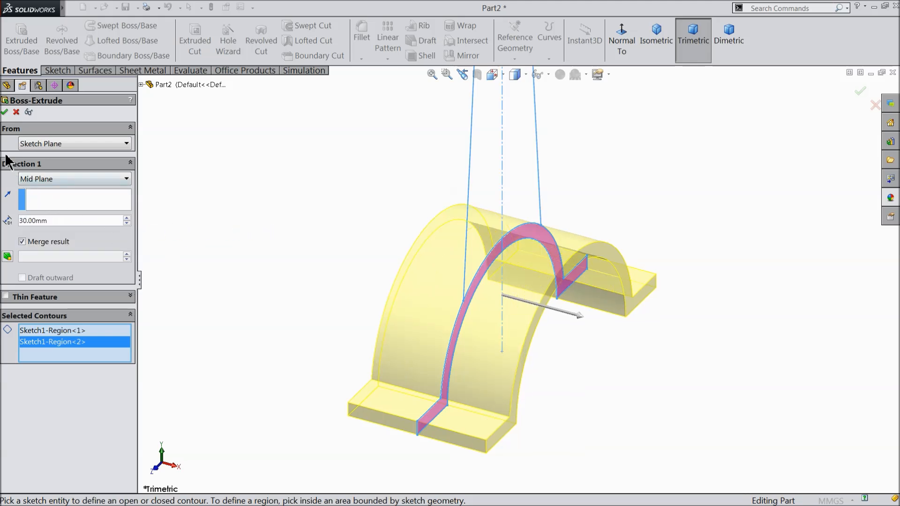
pyautogui.click(6, 113)
pyautogui.press('f')
pyautogui.click(365, 290)
# Reuse Sketch1 to extrude both halves of the tapered shank 15 mm using Mid Plane, with Merge result on.
pyautogui.moveTo(404, 275); pyautogui.dragTo(561, 246, button='middle')
pyautogui.scroll(-3, 557, 238)
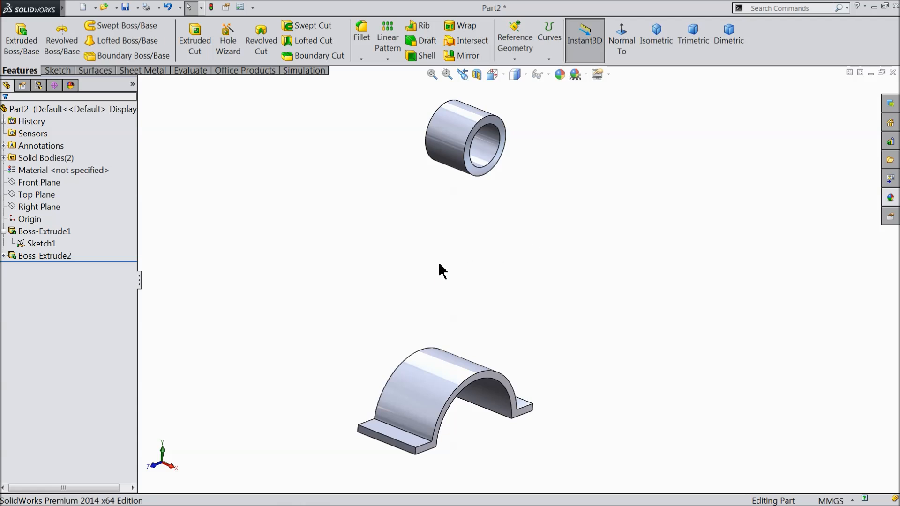
pyautogui.moveTo(486, 205); pyautogui.dragTo(478, 187, button='middle')
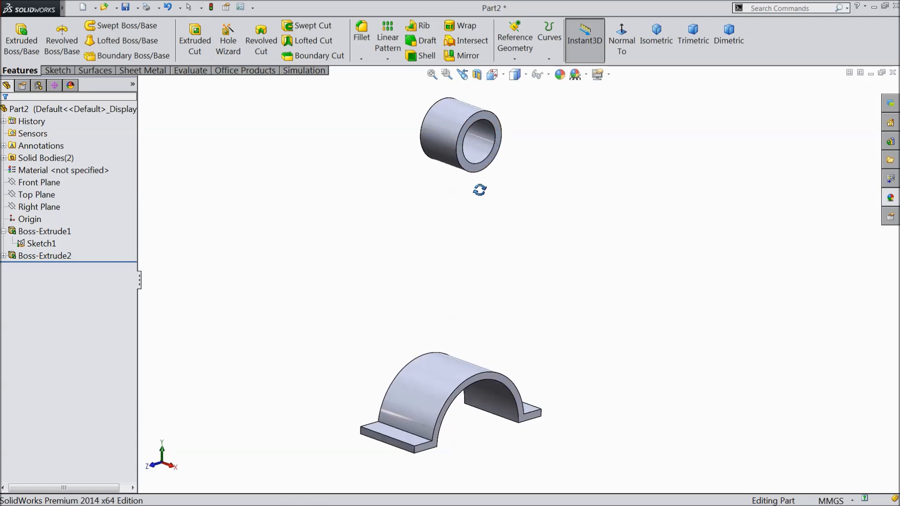
pyautogui.click(25, 246)
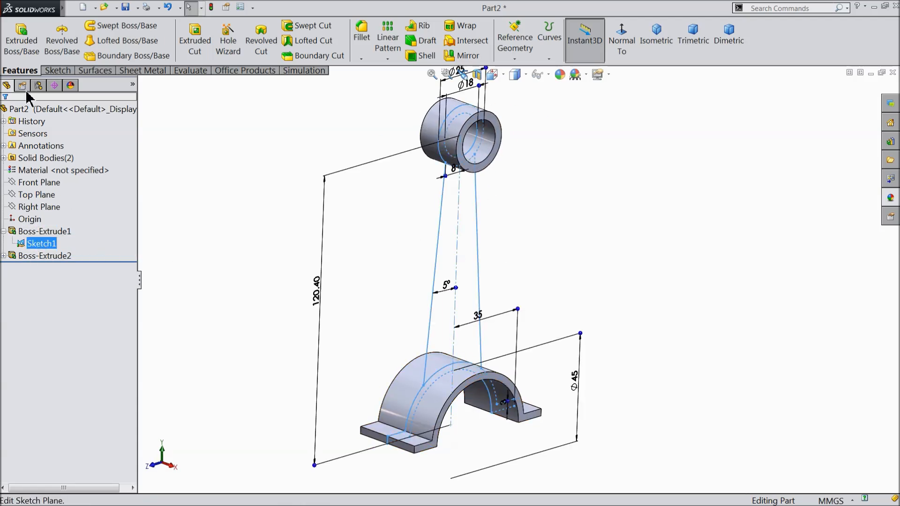
pyautogui.click(21, 39)
pyautogui.click(442, 284)
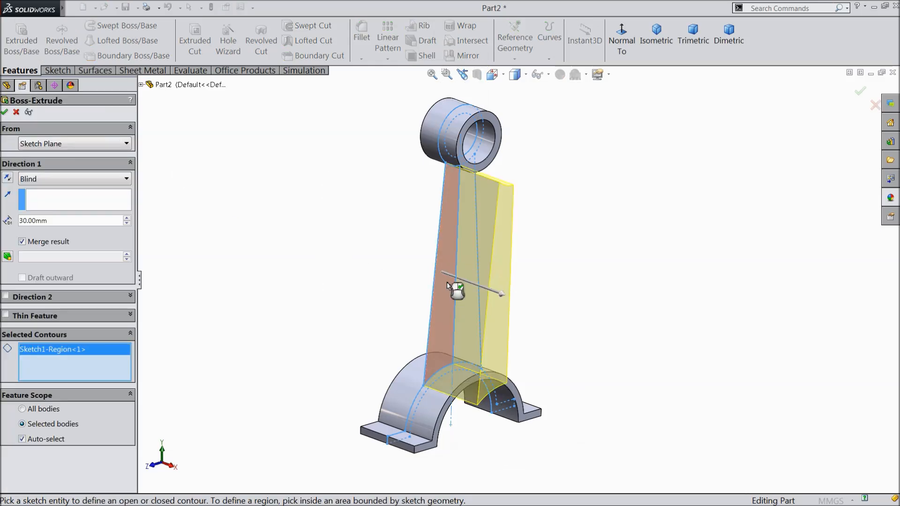
pyautogui.moveTo(615, 297)
pyautogui.mouseDown(button='middle')
pyautogui.moveTo(533, 283)
pyautogui.moveTo(594, 274)
pyautogui.mouseUp(button='middle')
pyautogui.click(482, 277)
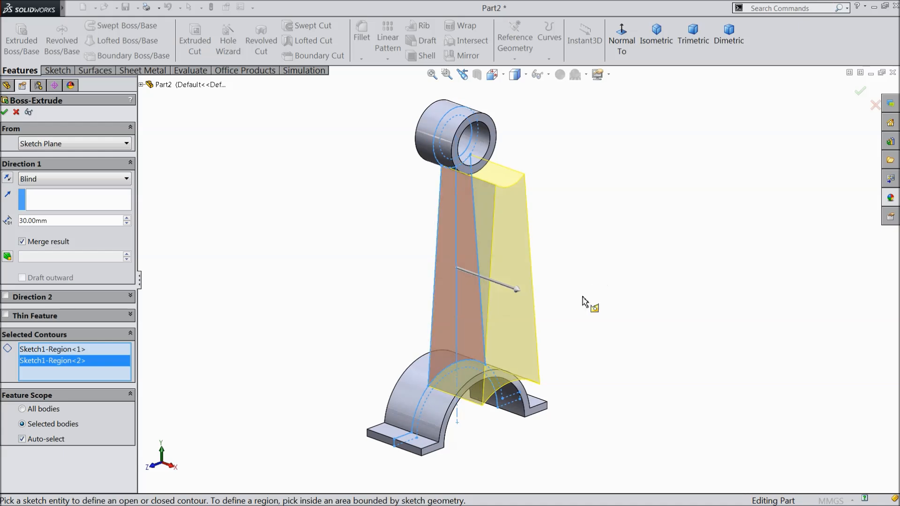
pyautogui.scroll(-3, 504, 317)
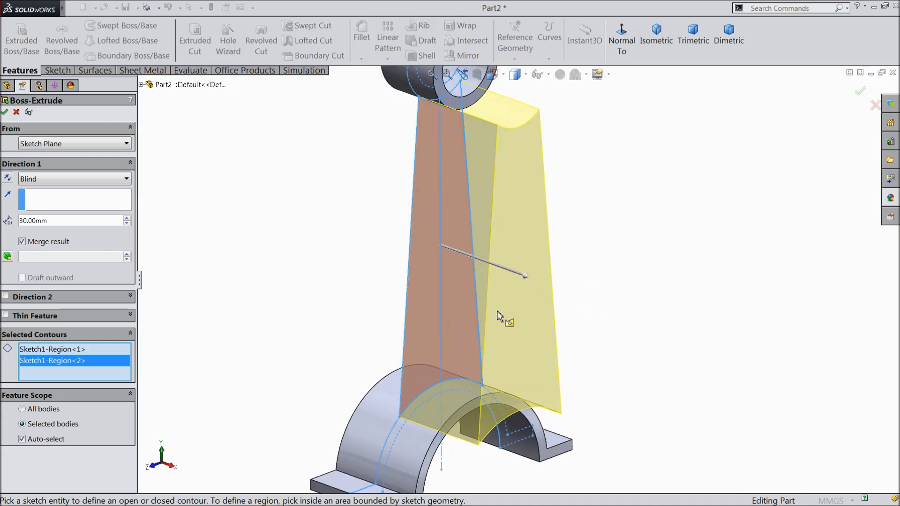
pyautogui.click(35, 178)
pyautogui.click(35, 248)
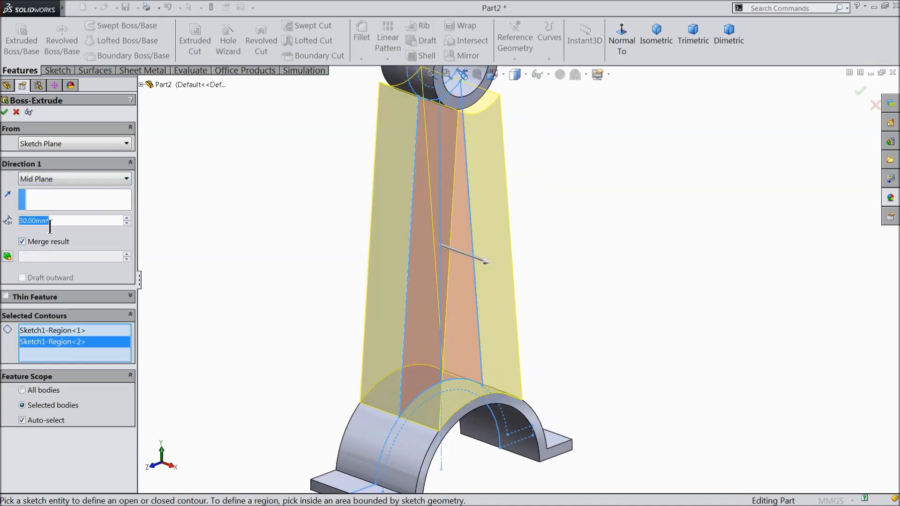
pyautogui.write('15')
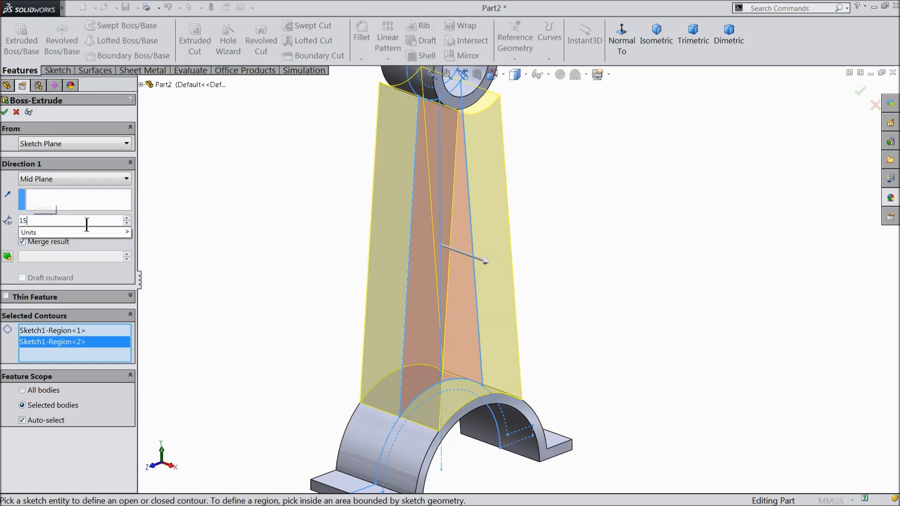
pyautogui.press('Return')
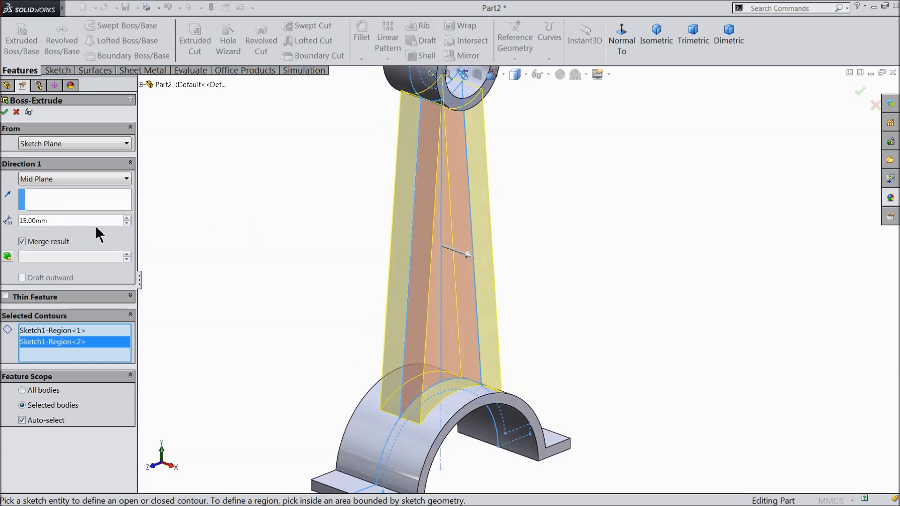
pyautogui.click(4, 112)
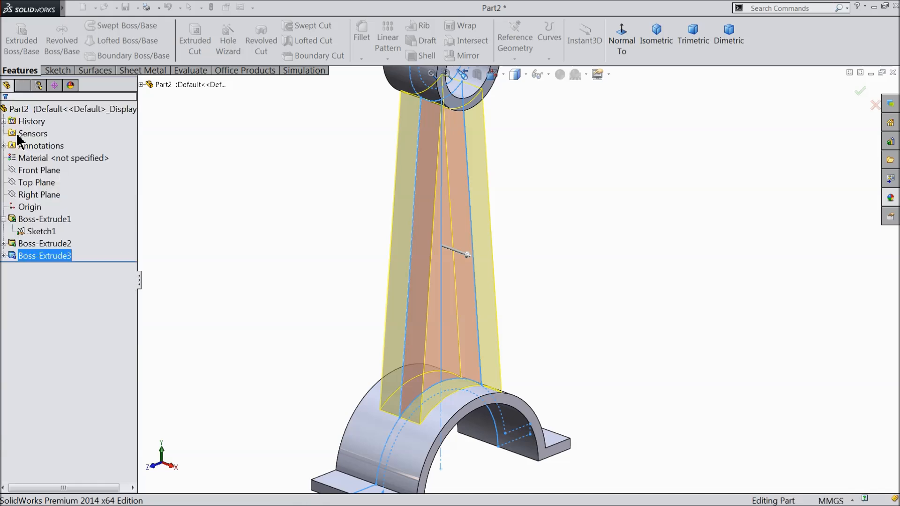
pyautogui.click(295, 258)
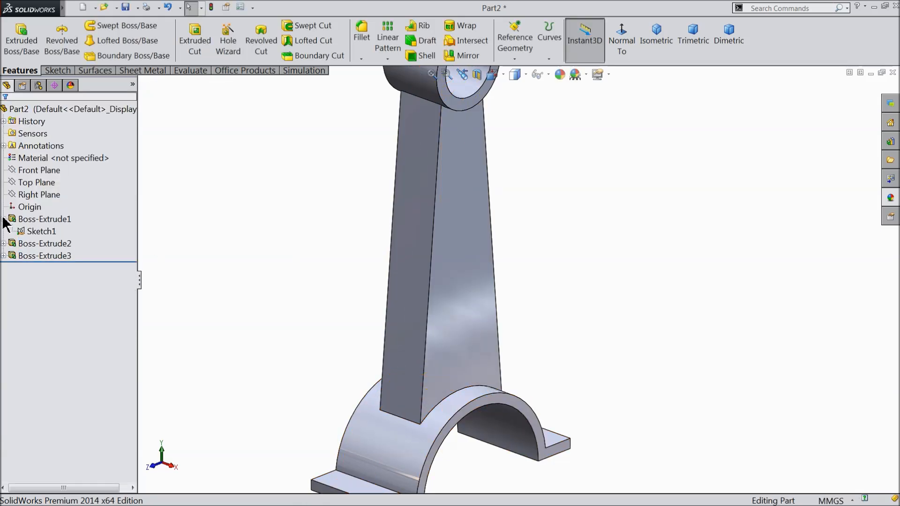
# Start a new sketch on the upper face of one of the lower arch's flanges and view it straight on.
pyautogui.click(4, 219)
pyautogui.scroll(3, 311, 292)
pyautogui.moveTo(312, 299)
pyautogui.mouseDown(button='middle')
pyautogui.moveTo(276, 263)
pyautogui.moveTo(251, 317)
pyautogui.moveTo(298, 290)
pyautogui.moveTo(317, 297)
pyautogui.mouseUp(button='middle')
pyautogui.scroll(-2, 531, 239)
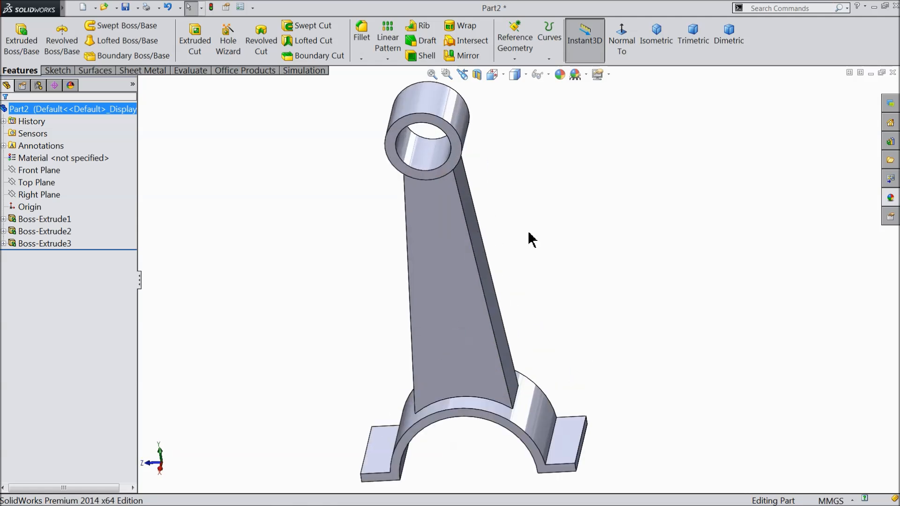
pyautogui.moveTo(545, 304); pyautogui.dragTo(521, 326, button='middle')
pyautogui.scroll(-2, 508, 319)
pyautogui.scroll(3, 525, 380)
pyautogui.scroll(-4, 538, 381)
pyautogui.click(562, 417)
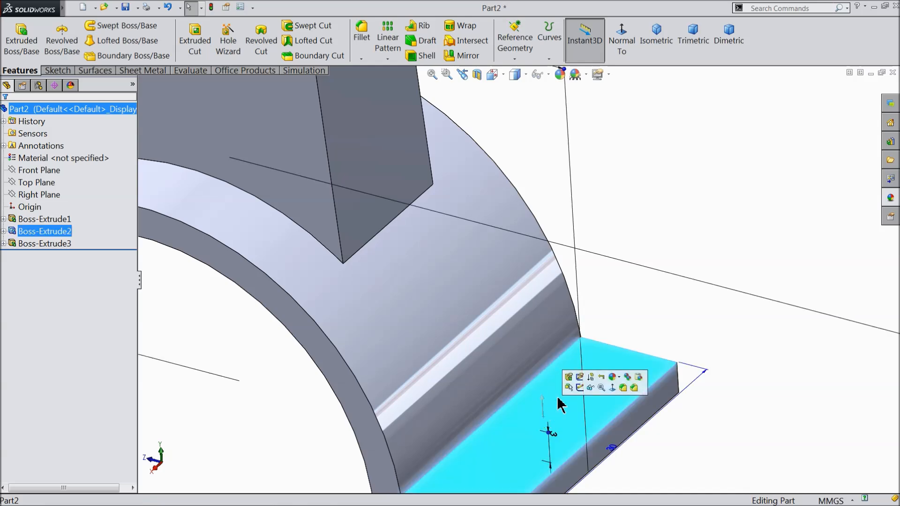
pyautogui.click(580, 387)
pyautogui.click(622, 45)
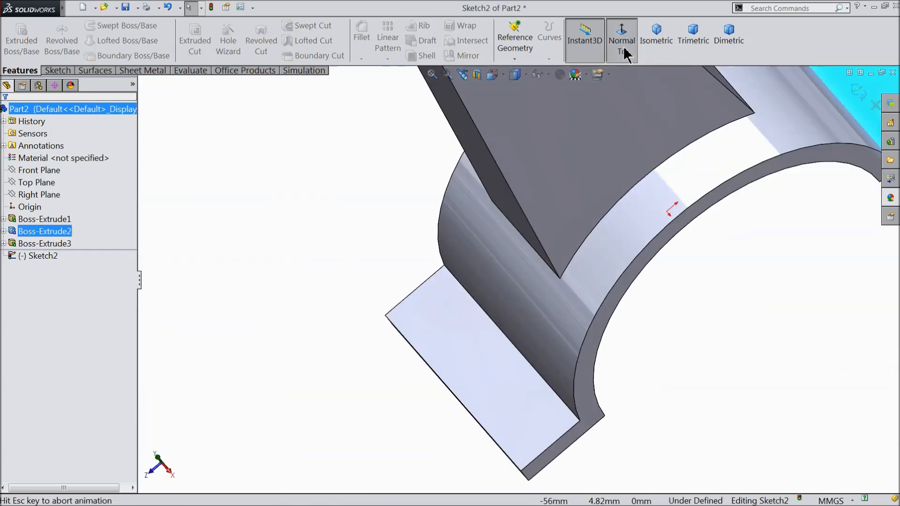
pyautogui.scroll(-3, 524, 94)
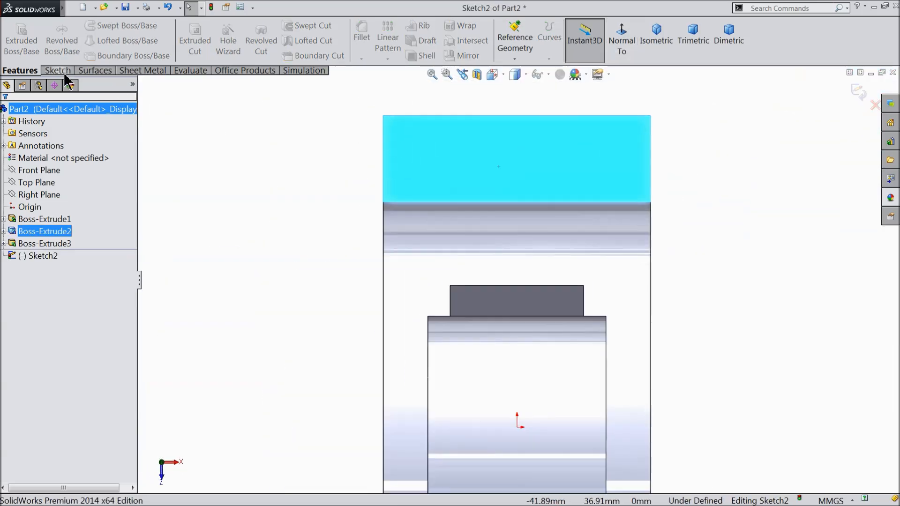
# Draw a vertical centerline from the midpoint of the flange's outer edge toward the arch, extending past the flange's inner edge.
pyautogui.click(58, 71)
pyautogui.click(90, 25)
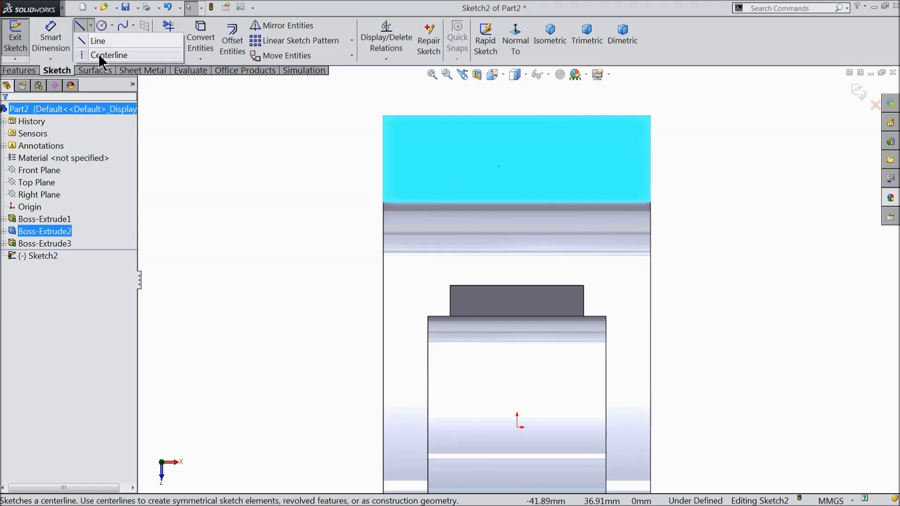
pyautogui.click(98, 53)
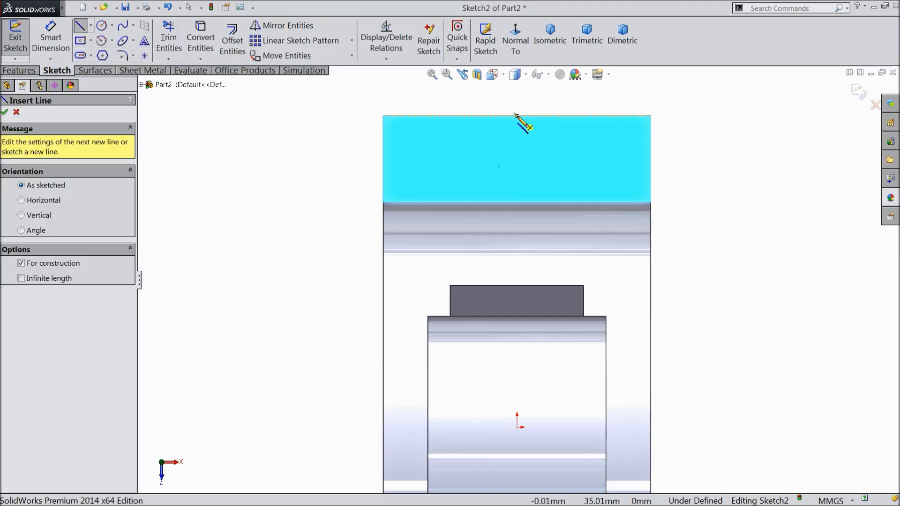
pyautogui.click(517, 115)
pyautogui.click(517, 258)
pyautogui.rightClick(517, 258)
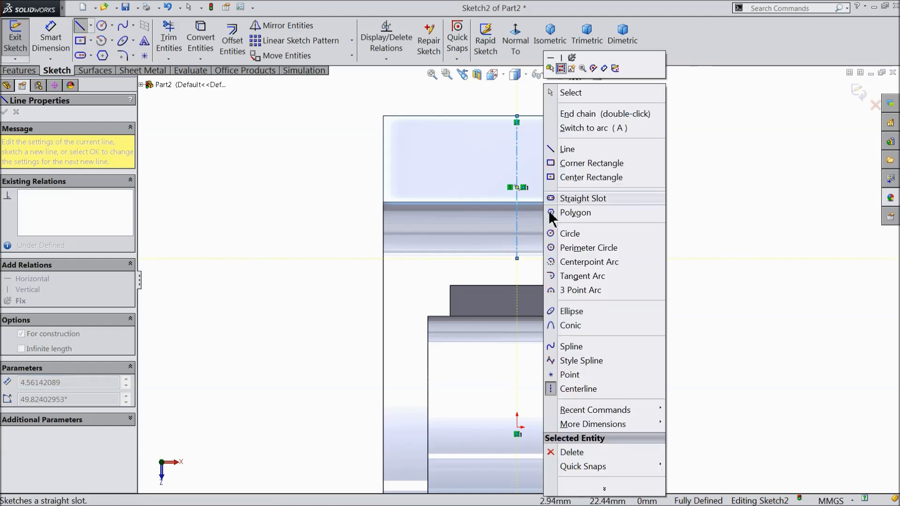
pyautogui.click(569, 90)
# Sketch a corner rectangle about 9.5 by 13.6 mm from the flange's outer edge inward, straddling the centerline.
pyautogui.click(89, 41)
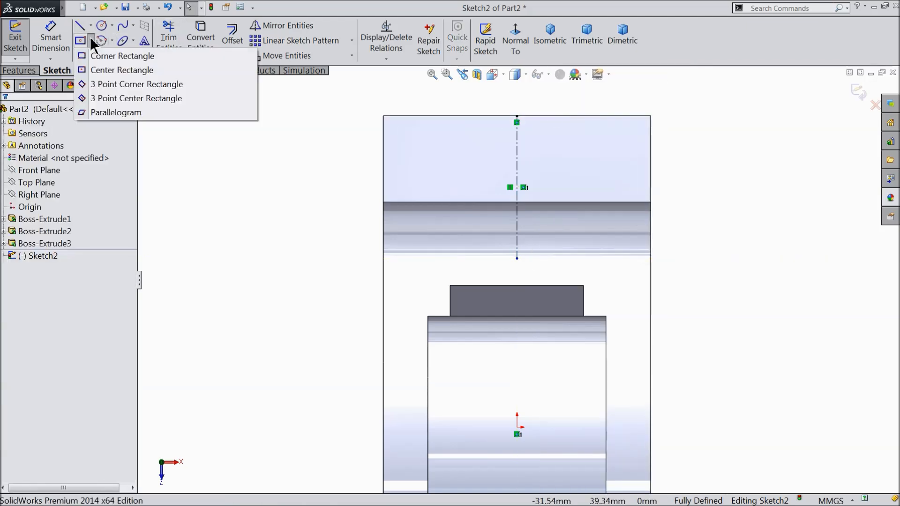
pyautogui.click(83, 58)
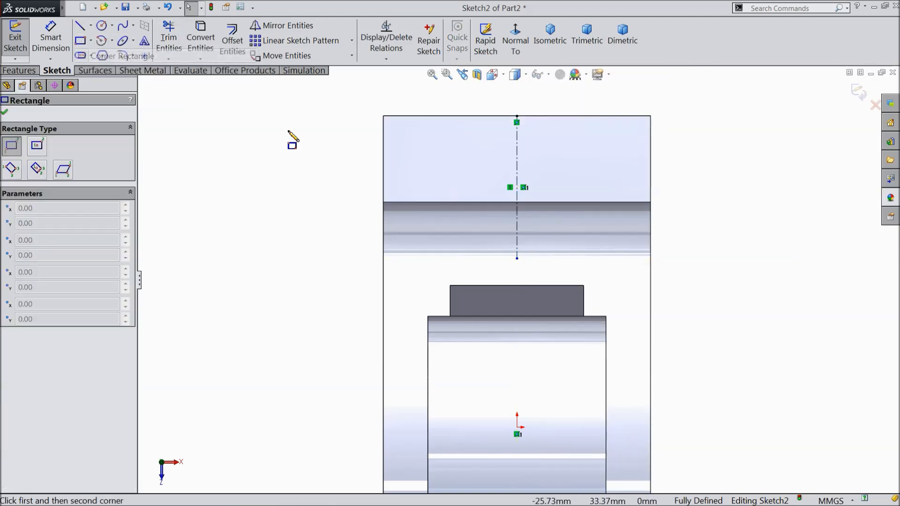
pyautogui.click(474, 116)
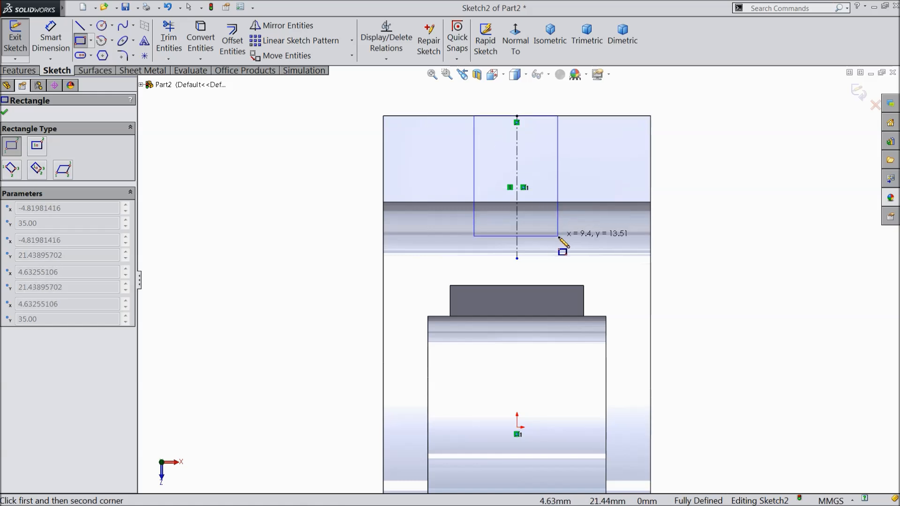
pyautogui.click(559, 236)
pyautogui.rightClick(669, 134)
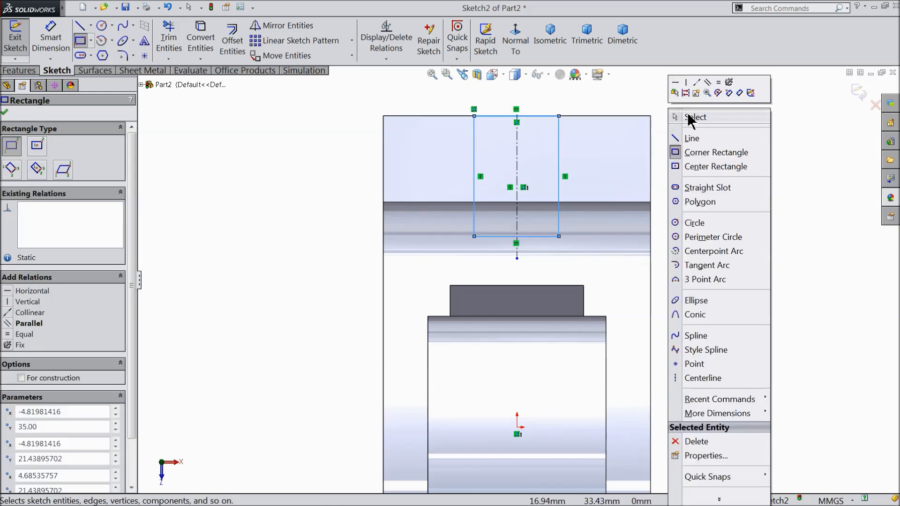
pyautogui.click(676, 121)
# Make the rectangle's two vertical sides symmetric about the centerline.
pyautogui.scroll(-3, 532, 159)
pyautogui.moveTo(631, 132); pyautogui.dragTo(368, 190)
pyautogui.click(451, 137)
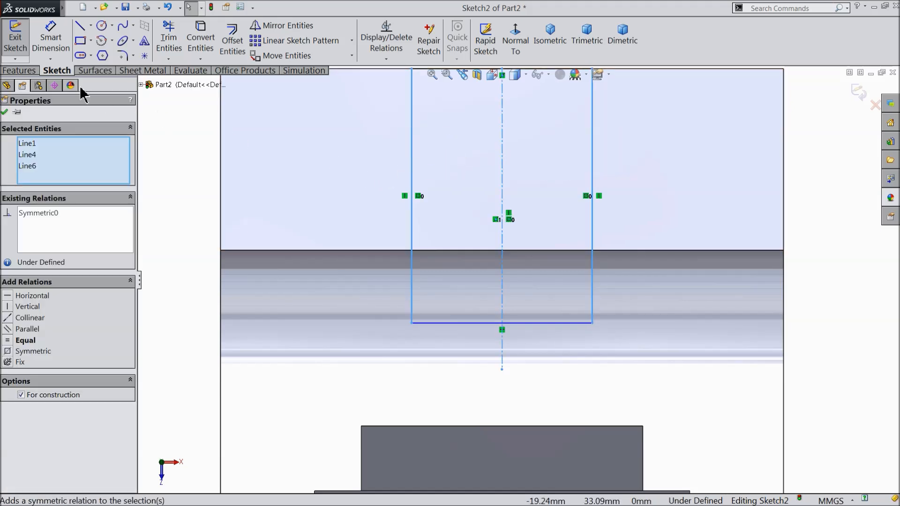
pyautogui.click(5, 112)
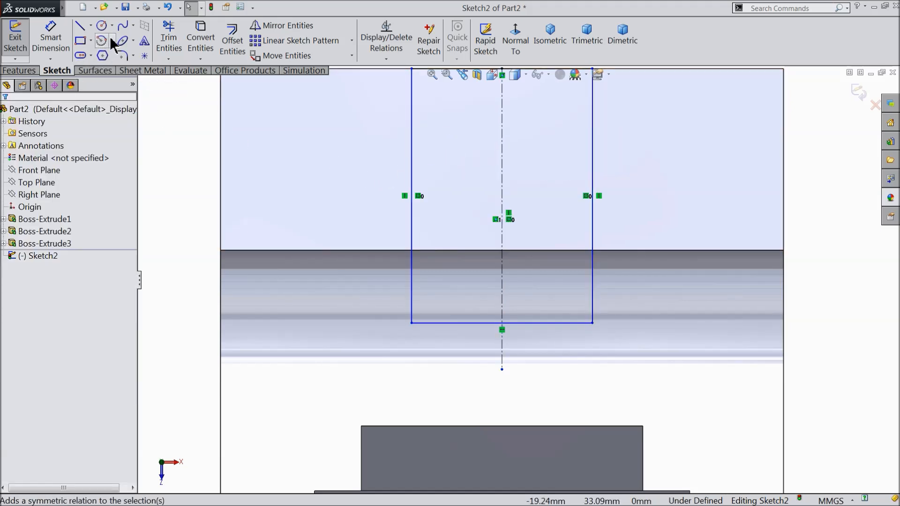
# Draw a circle of about 4.8 mm radius centred on the outer edge's midpoint and reaching the rectangle's corner.
pyautogui.click(111, 41)
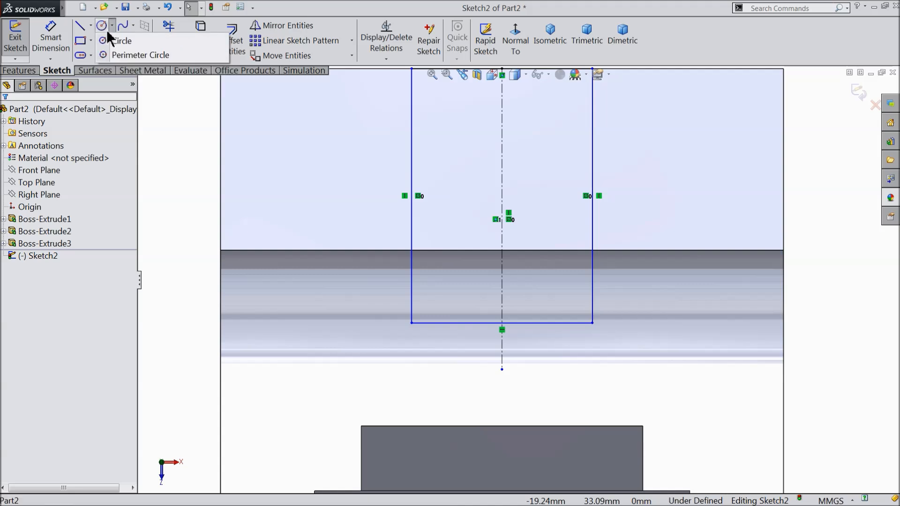
pyautogui.click(103, 26)
pyautogui.scroll(3, 518, 279)
pyautogui.scroll(-3, 519, 159)
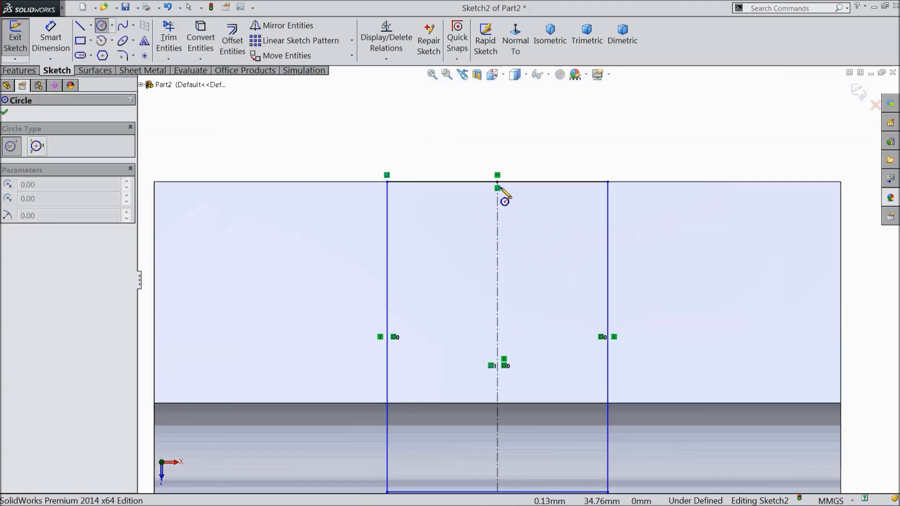
pyautogui.click(497, 182)
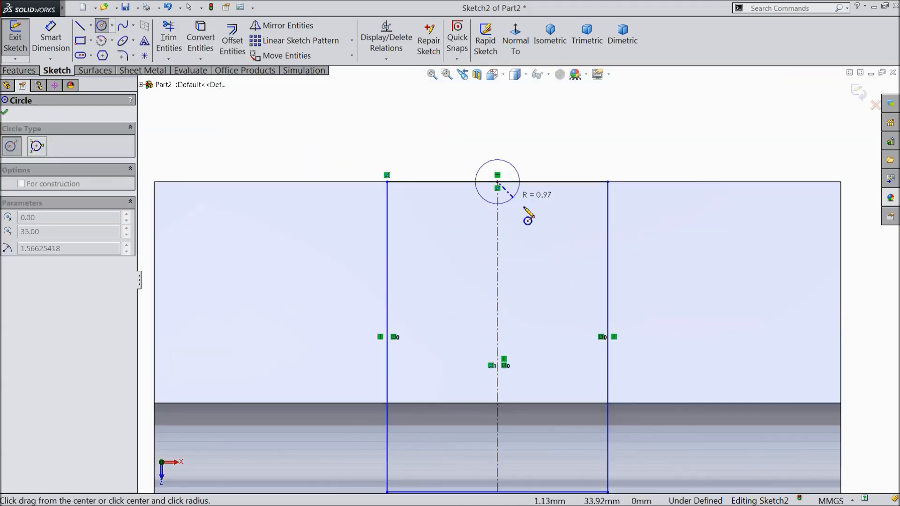
pyautogui.click(608, 182)
pyautogui.rightClick(643, 146)
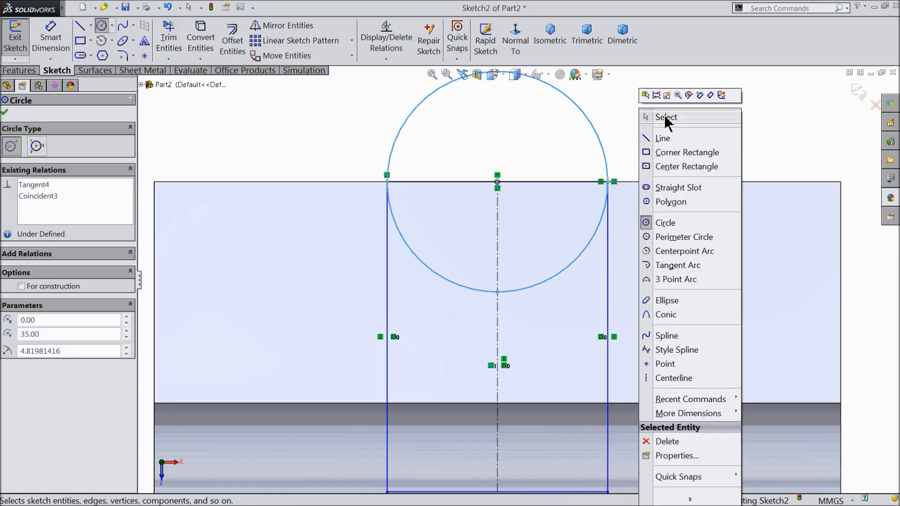
pyautogui.click(665, 118)
# Trim away the half of the circle that lies outside the flange using Trim to closest.
pyautogui.click(167, 38)
pyautogui.click(411, 126)
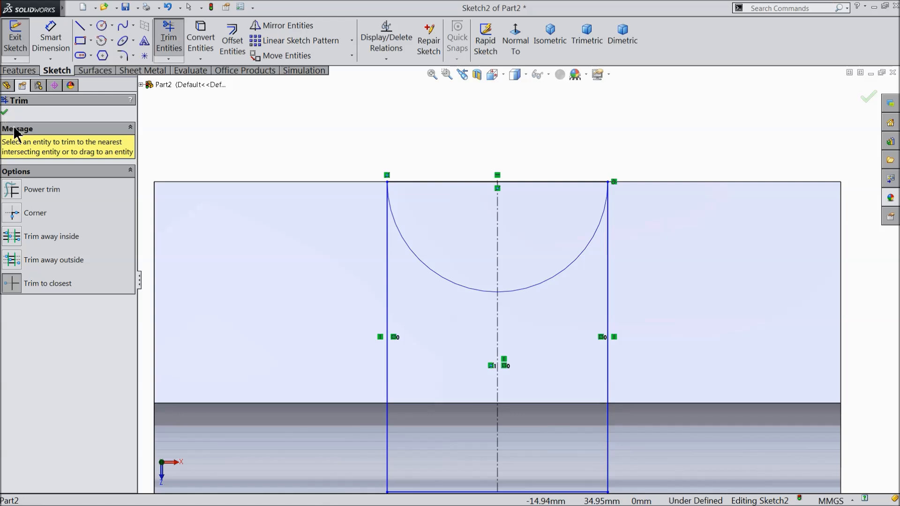
pyautogui.click(5, 111)
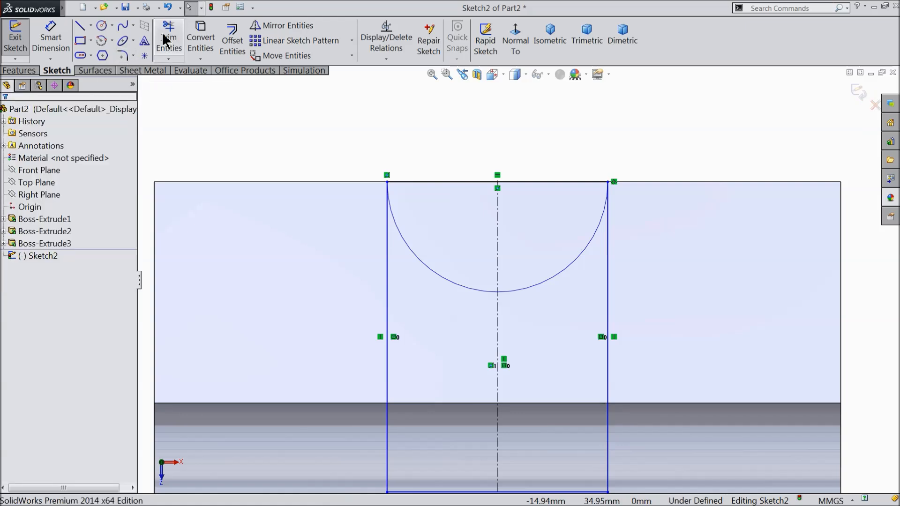
# Undo the circle trim and delete the whole circle from the flange sketch.
pyautogui.click(168, 7)
pyautogui.scroll(3, 515, 276)
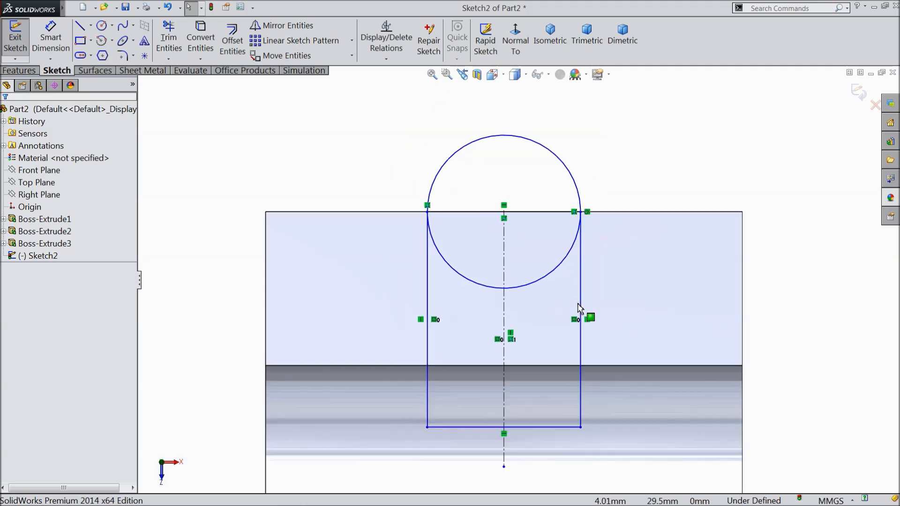
pyautogui.scroll(-3, 569, 309)
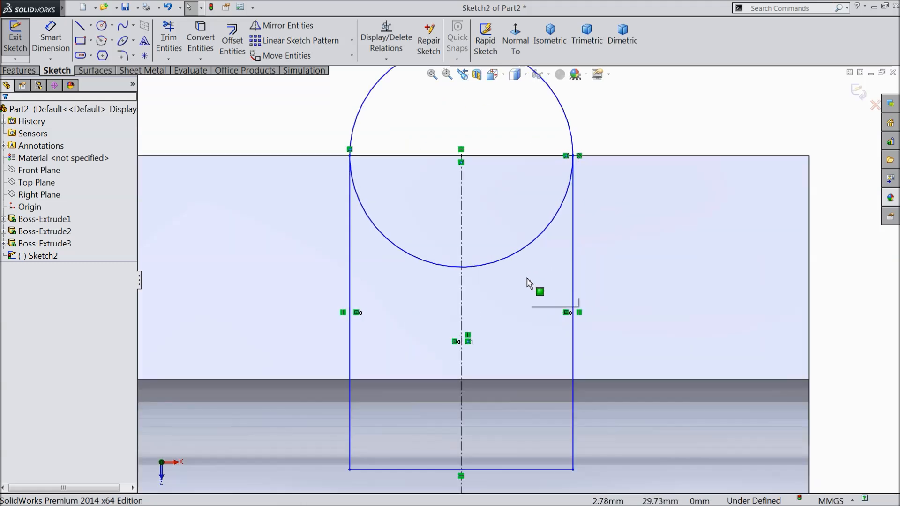
pyautogui.click(479, 267)
pyautogui.press('Delete')
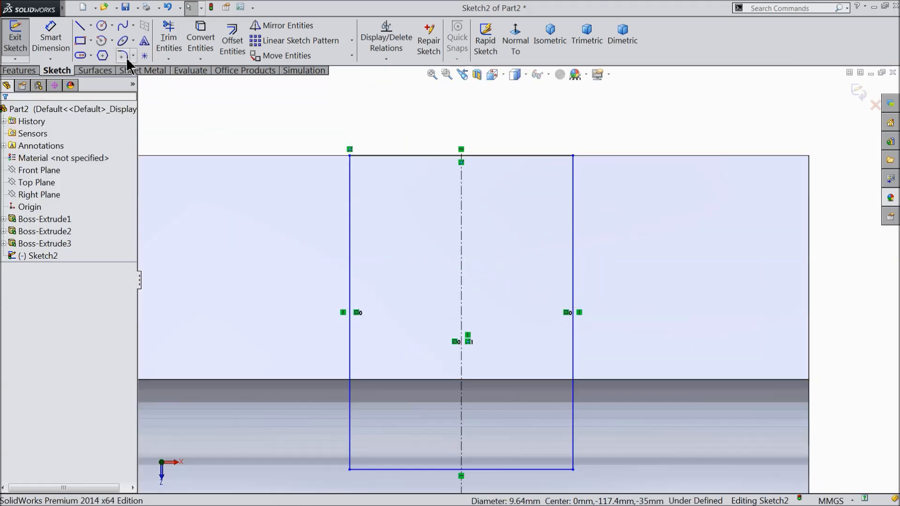
# Draw a circle of about 4.5 mm radius centred on the centerline and reaching the midpoint of the flange's outer edge.
pyautogui.click(102, 29)
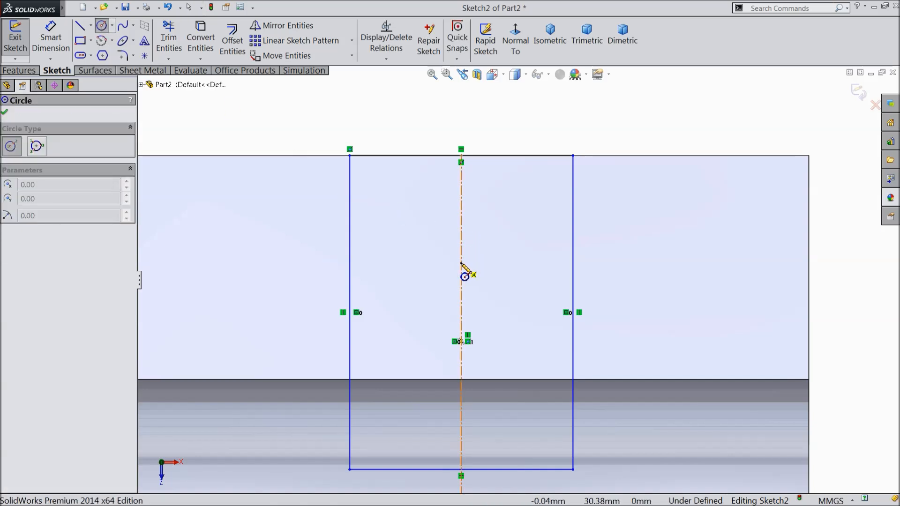
pyautogui.scroll(2, 459, 310)
pyautogui.scroll(-1, 499, 362)
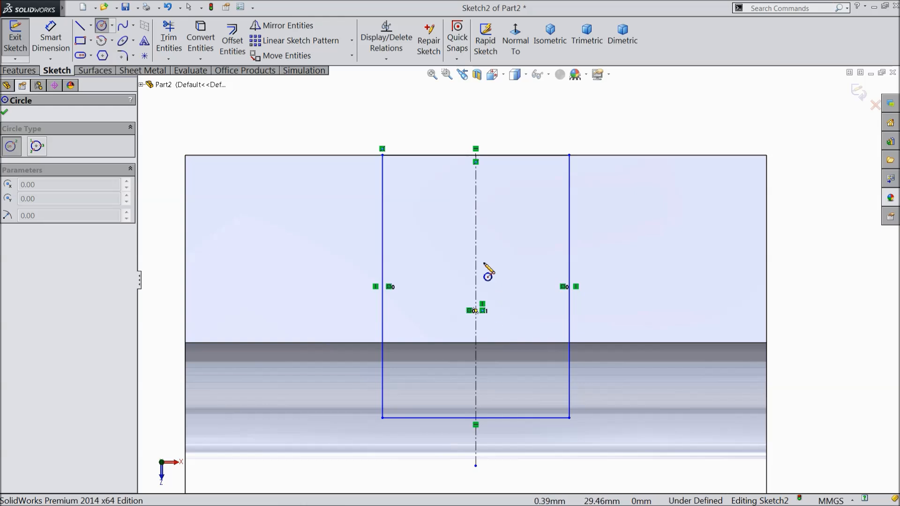
pyautogui.click(476, 243)
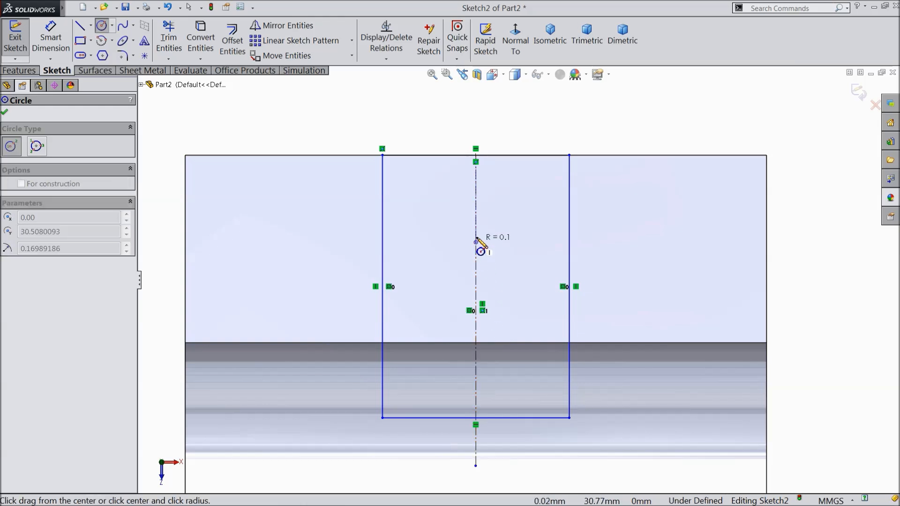
pyautogui.click(476, 156)
pyautogui.rightClick(434, 133)
pyautogui.click(457, 117)
# Make the circle tangent to one of the rectangle's vertical sides.
pyautogui.scroll(-3, 571, 263)
pyautogui.moveTo(574, 225); pyautogui.dragTo(540, 231)
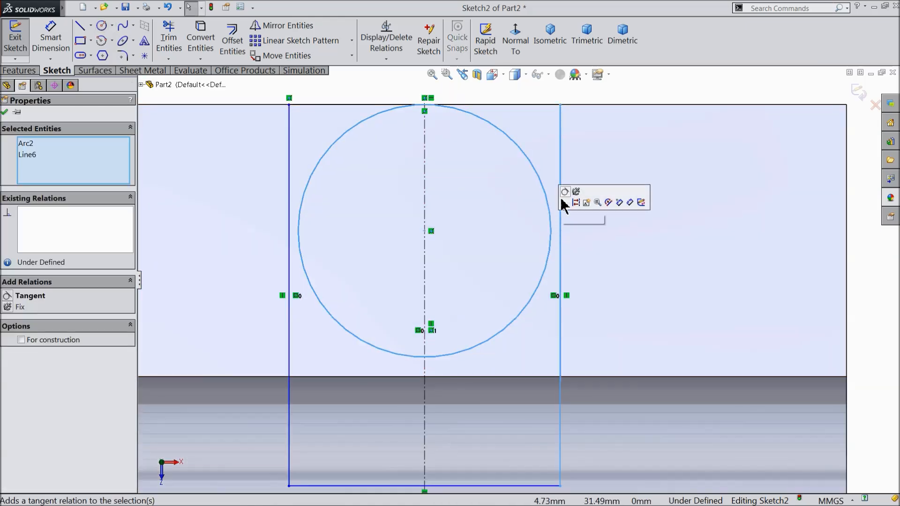
pyautogui.click(562, 202)
pyautogui.scroll(2, 558, 227)
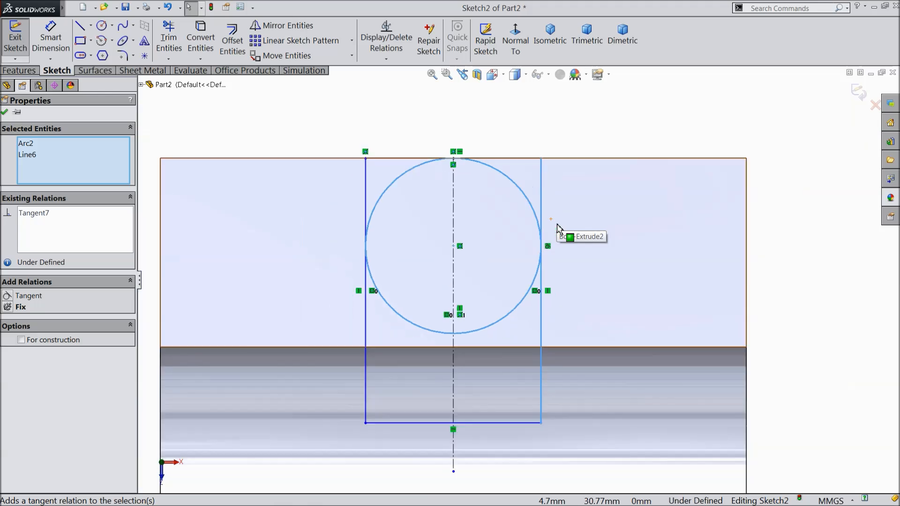
pyautogui.click(5, 113)
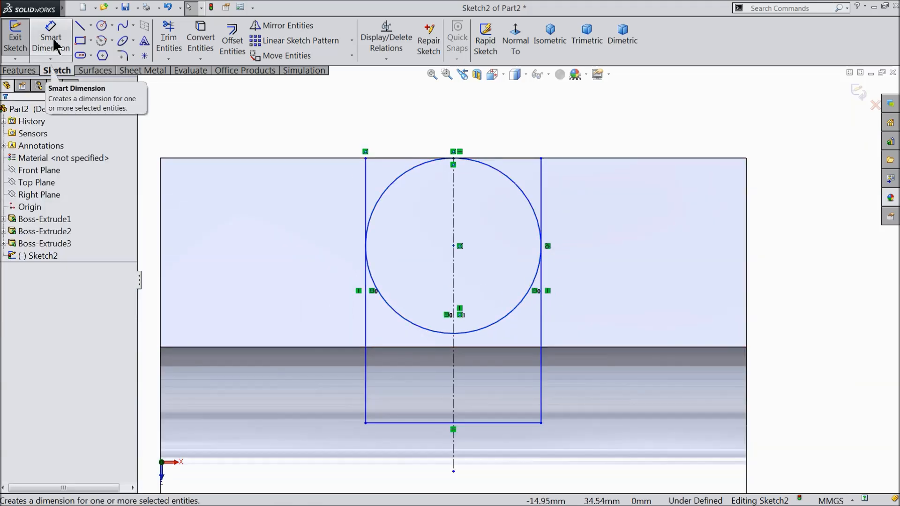
# Trim the rectangle's sides beyond the tangent points and the circle's inner half to leave a round-ended outline.
pyautogui.click(178, 42)
pyautogui.click(366, 189)
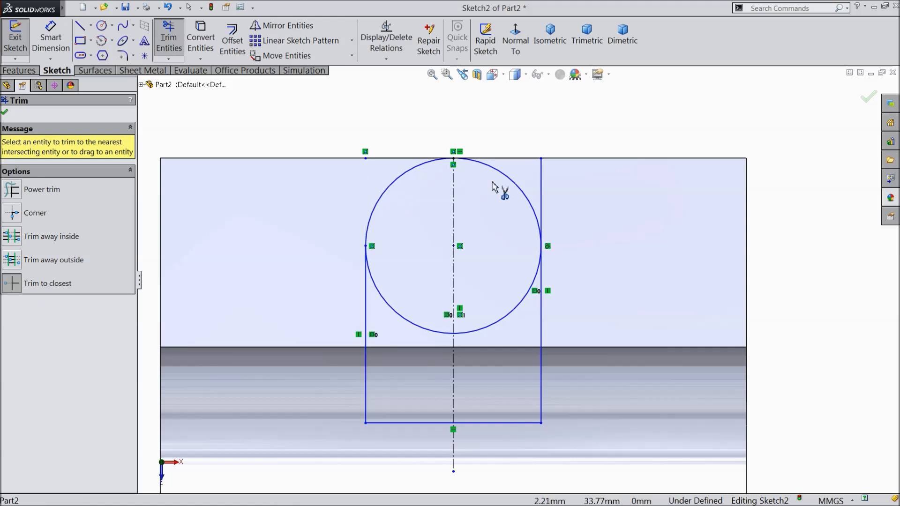
pyautogui.click(541, 192)
pyautogui.click(512, 318)
pyautogui.click(415, 310)
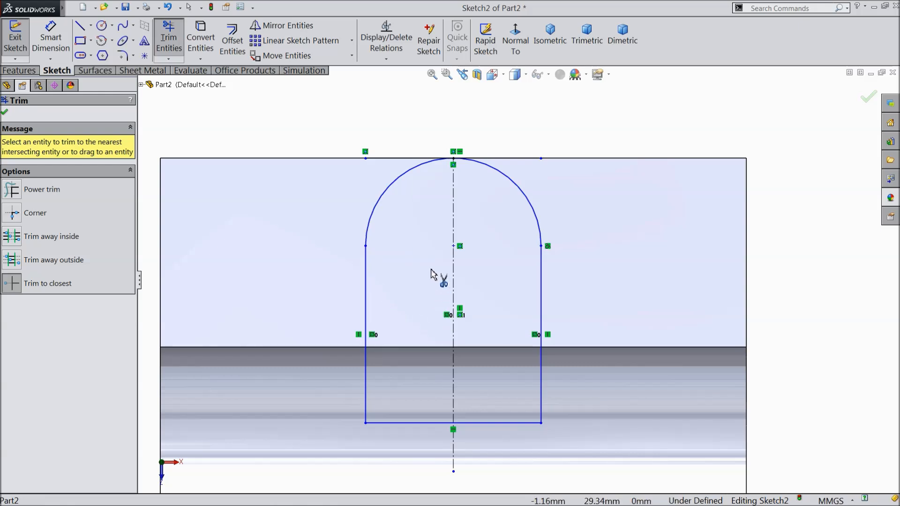
pyautogui.scroll(1, 431, 270)
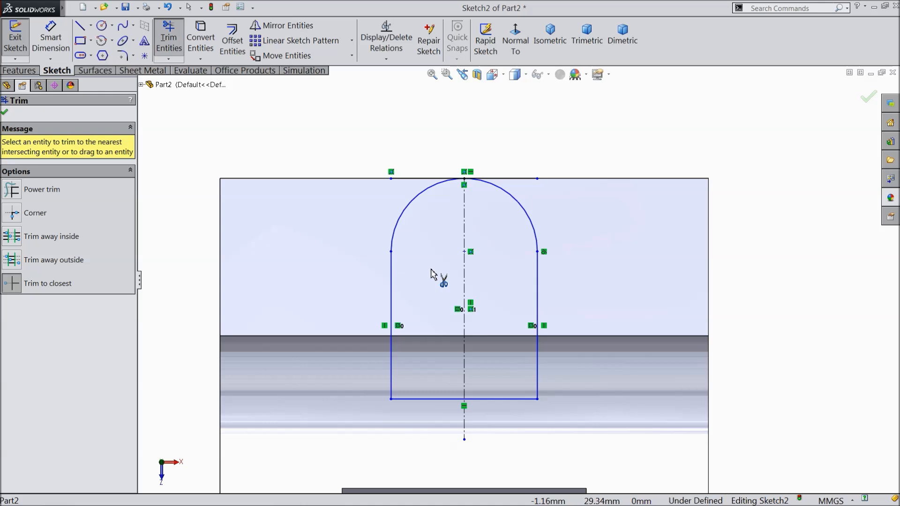
pyautogui.click(5, 112)
# Dimension the profile's arc with a radius of 6 mm.
pyautogui.click(51, 38)
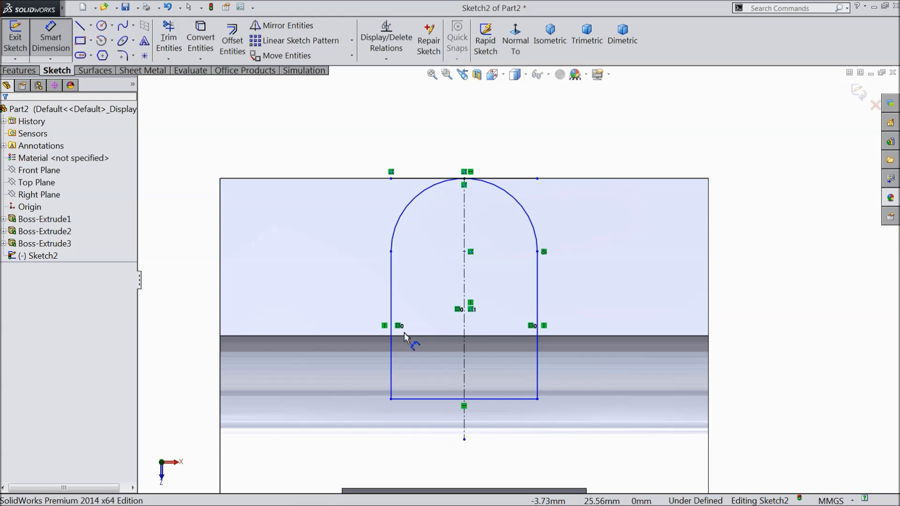
pyautogui.click(419, 195)
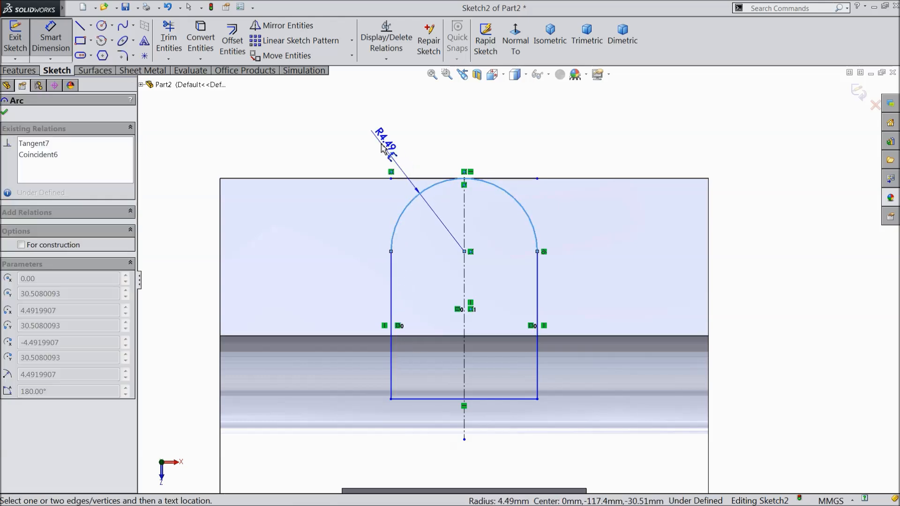
pyautogui.click(382, 149)
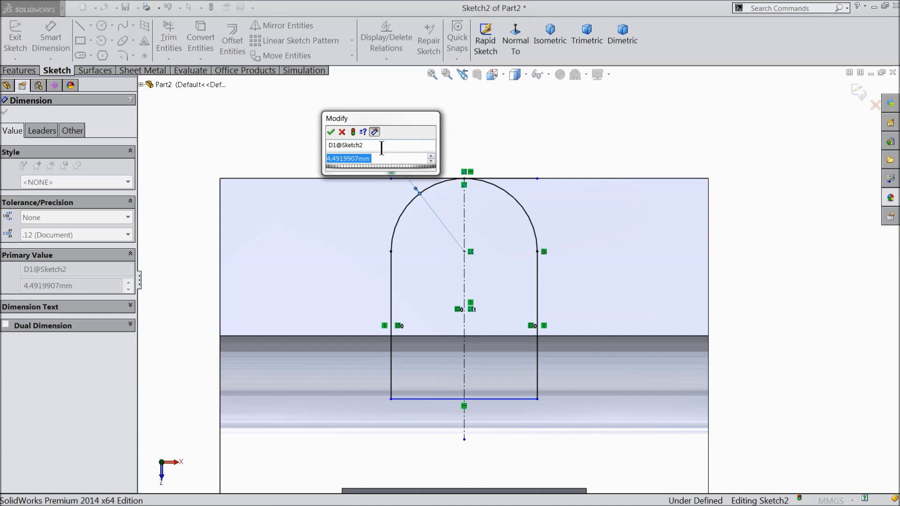
pyautogui.write('6')
pyautogui.press('Return')
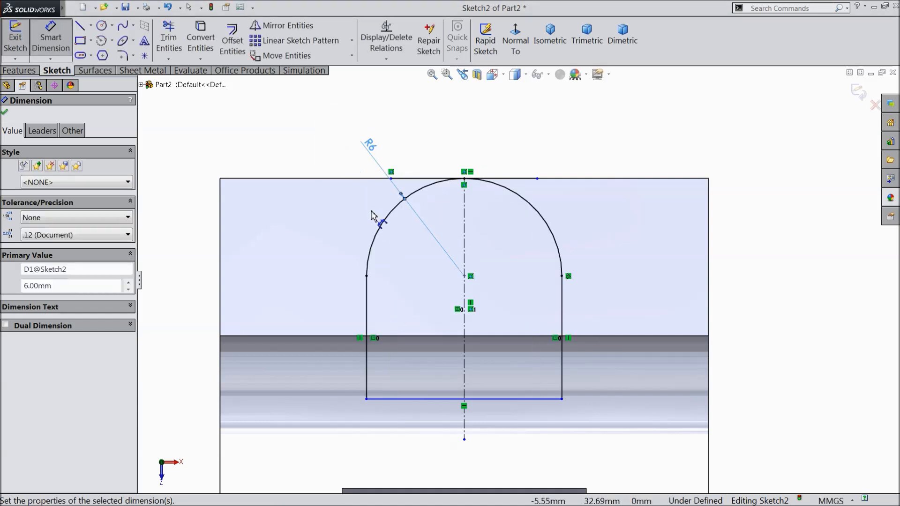
# Dimension the profile's straight vertical side to a length of 12 mm.
pyautogui.click(371, 315)
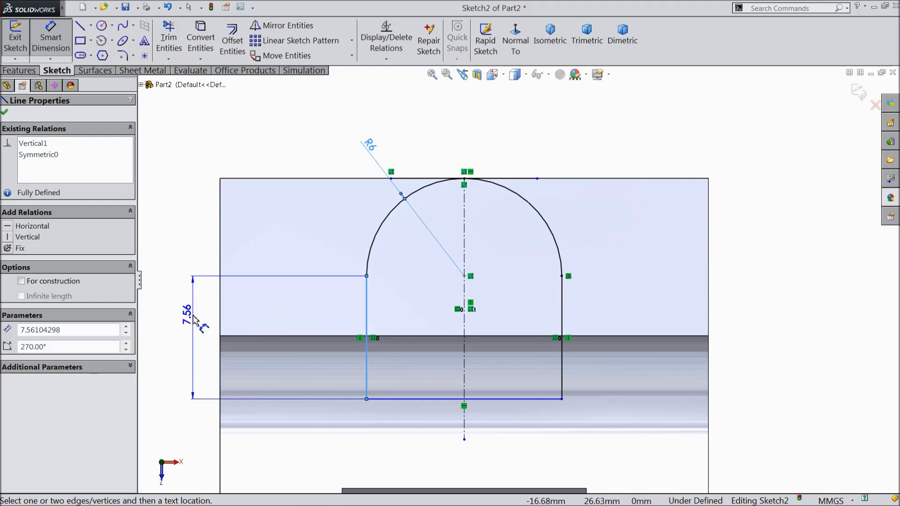
pyautogui.click(193, 320)
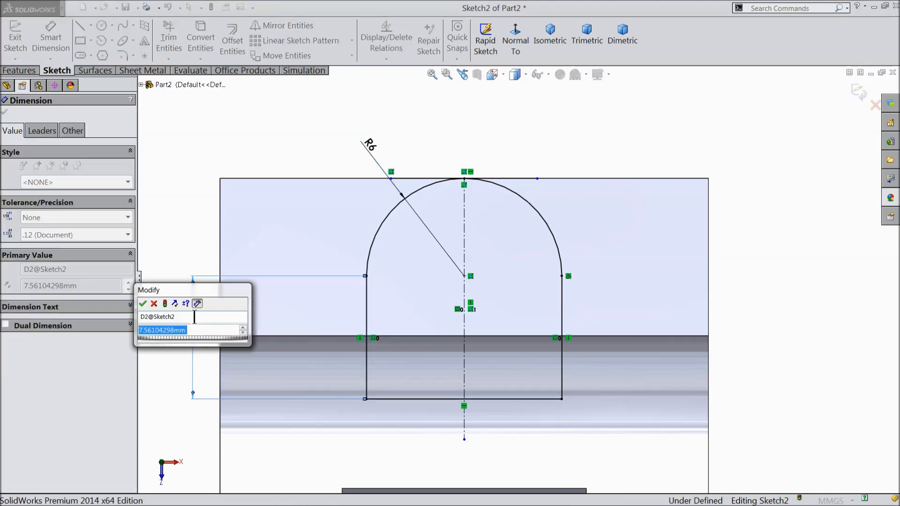
pyautogui.write('12')
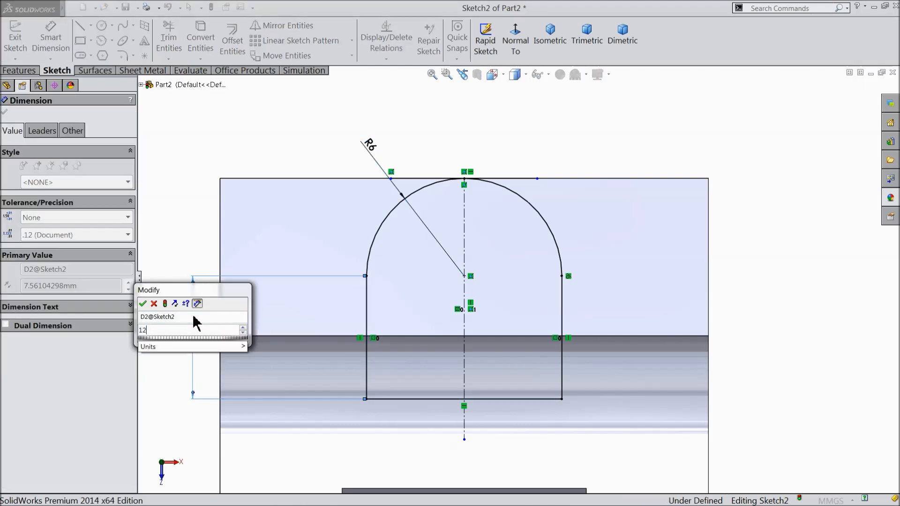
pyautogui.click(143, 304)
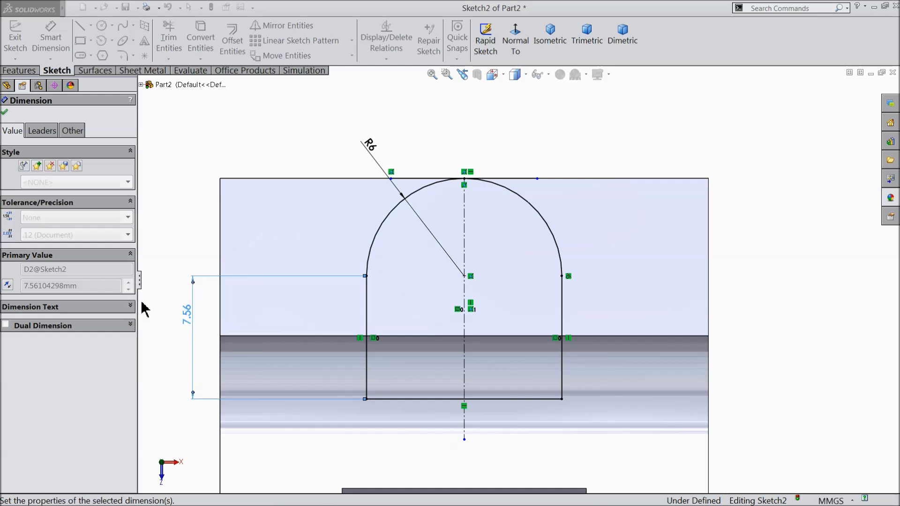
pyautogui.press('f')
pyautogui.scroll(-2, 540, 355)
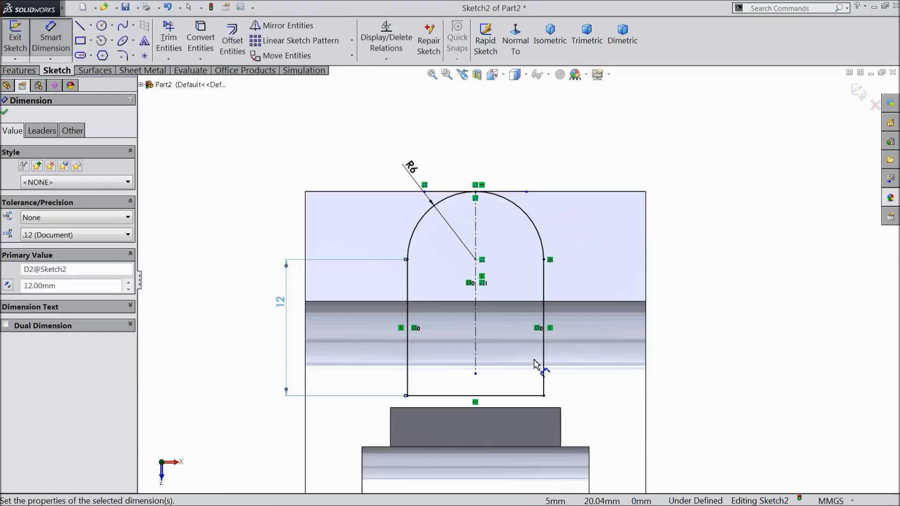
pyautogui.click(6, 113)
# Start an Extruded Boss from the flange sketch and select the half region and the full outline as its contours.
pyautogui.click(19, 70)
pyautogui.click(21, 37)
pyautogui.scroll(3, 255, 373)
pyautogui.moveTo(261, 372); pyautogui.dragTo(241, 313, button='middle')
pyautogui.scroll(5, 258, 339)
pyautogui.scroll(3, 258, 340)
pyautogui.moveTo(442, 386); pyautogui.dragTo(389, 446, button='middle')
pyautogui.scroll(-5, 590, 407)
pyautogui.moveTo(591, 406)
pyautogui.mouseDown(button='middle')
pyautogui.moveTo(558, 422)
pyautogui.moveTo(591, 409)
pyautogui.mouseUp(button='middle')
pyautogui.scroll(-5, 504, 393)
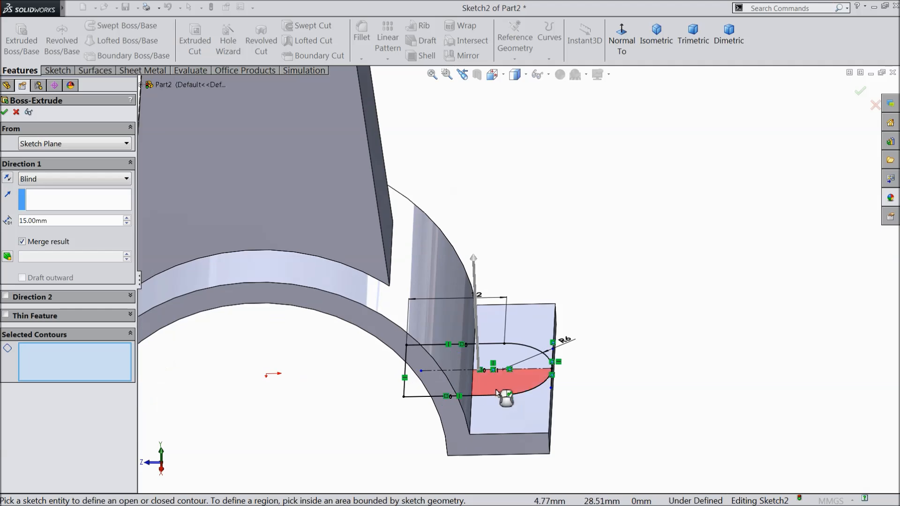
pyautogui.click(515, 370)
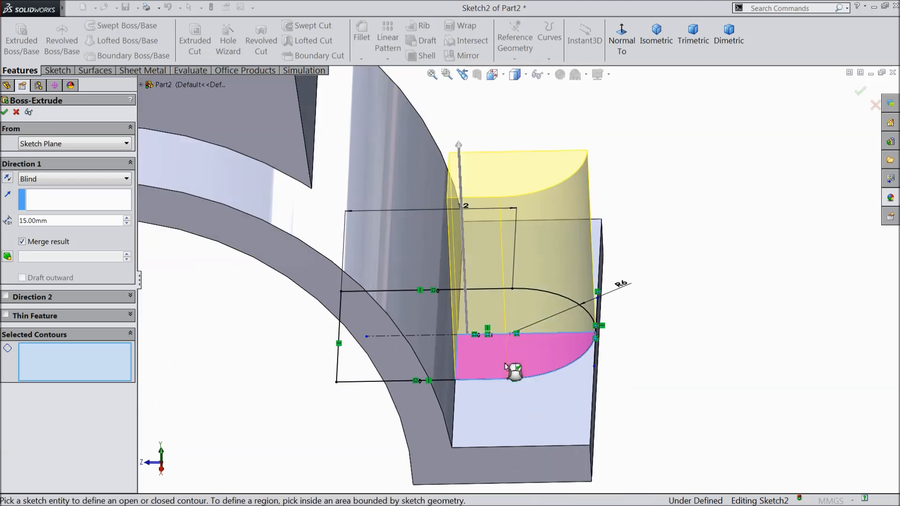
pyautogui.click(592, 321)
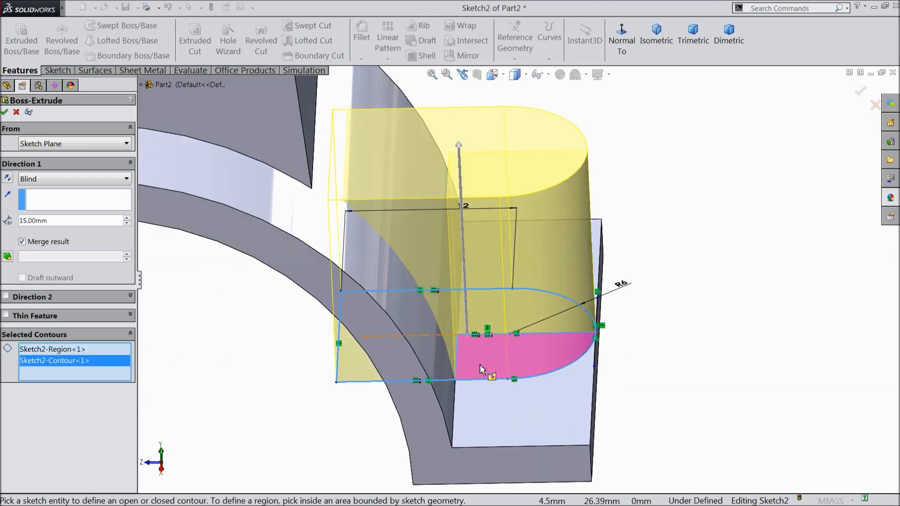
# Extrude the selected contours 15 mm blind with the result merged into the body.
pyautogui.moveTo(245, 364)
pyautogui.mouseDown(button='middle')
pyautogui.moveTo(253, 366)
pyautogui.moveTo(239, 365)
pyautogui.mouseUp(button='middle')
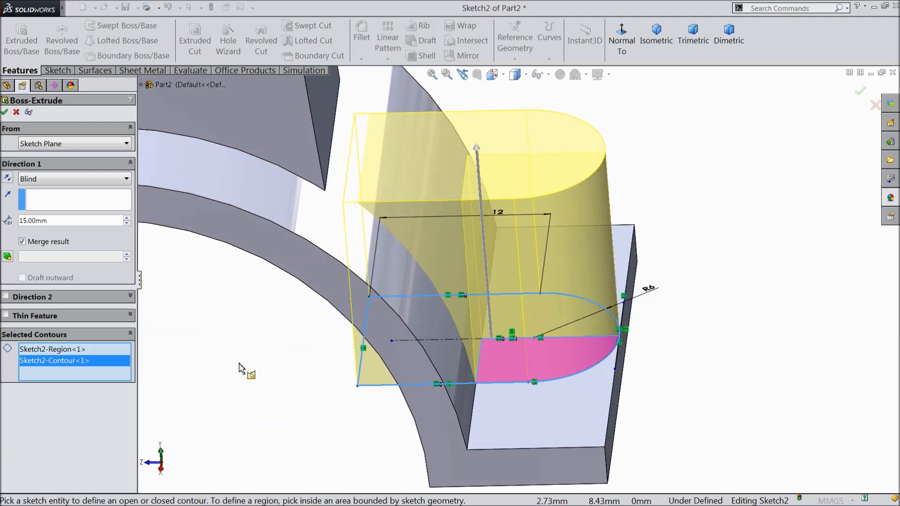
pyautogui.scroll(3, 239, 363)
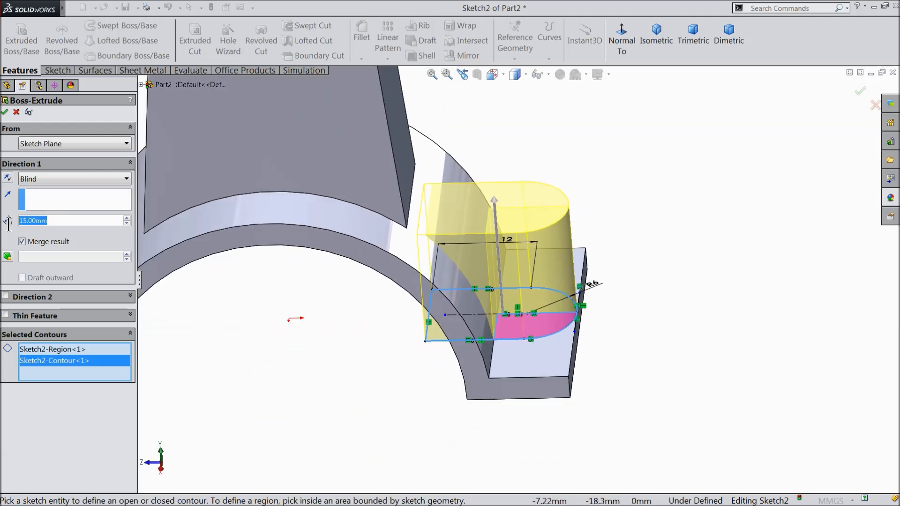
pyautogui.write('15')
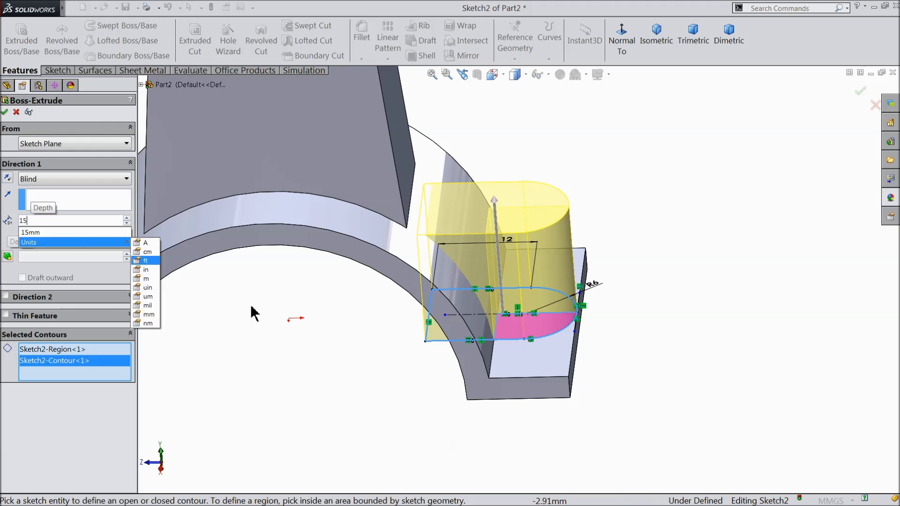
pyautogui.click(286, 317)
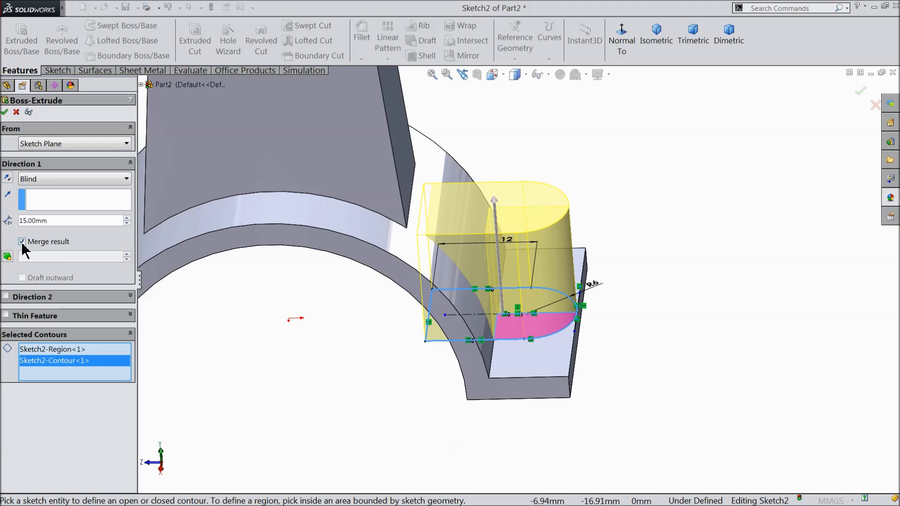
pyautogui.click(4, 111)
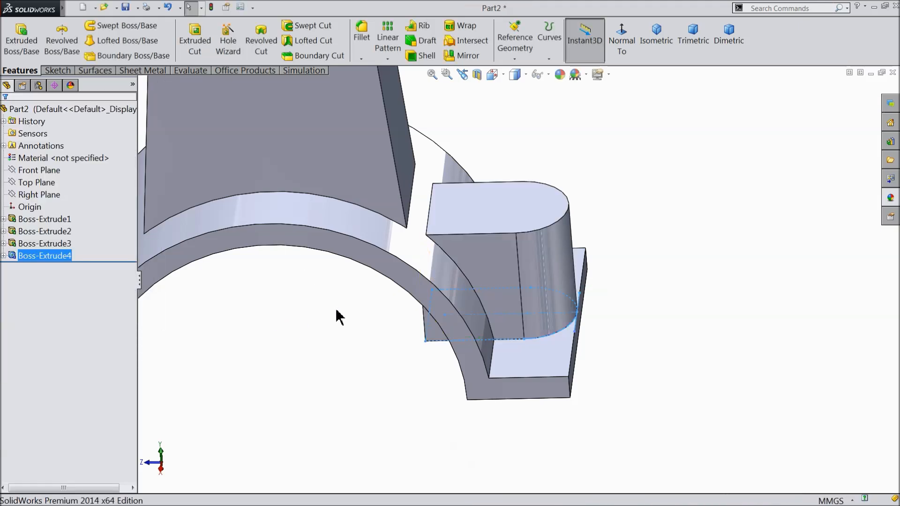
# Sketch a circle of about 3.6 mm radius on the new boss's end face, concentric with its rounded end.
pyautogui.moveTo(331, 316); pyautogui.dragTo(508, 195, button='middle')
pyautogui.scroll(-5, 516, 206)
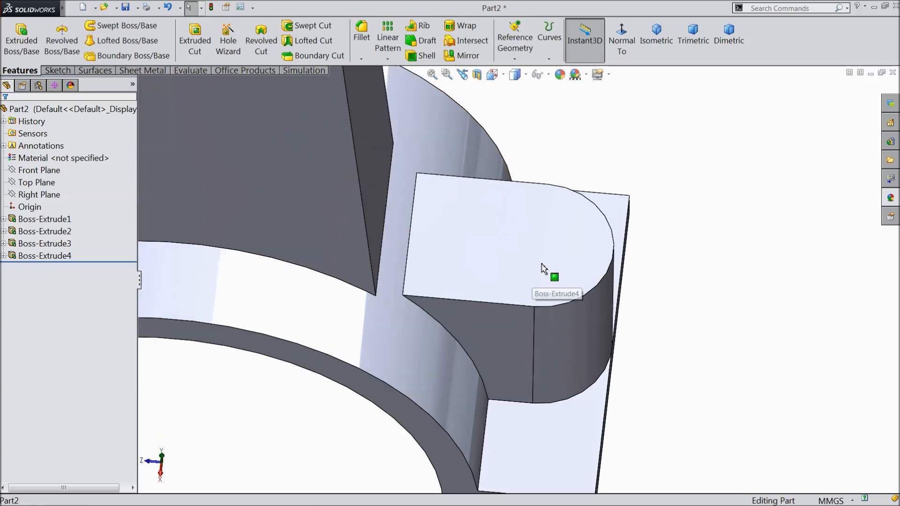
pyautogui.click(574, 253)
pyautogui.click(578, 234)
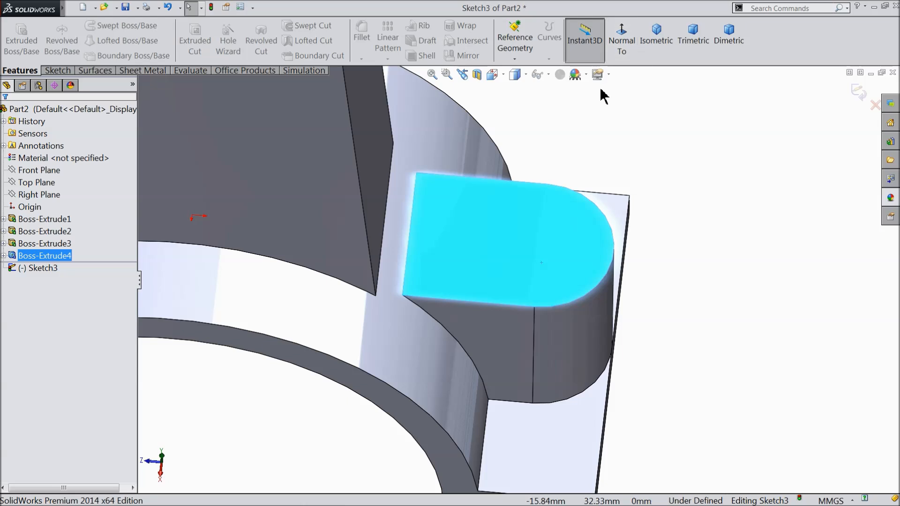
pyautogui.scroll(-2, 559, 73)
pyautogui.click(66, 72)
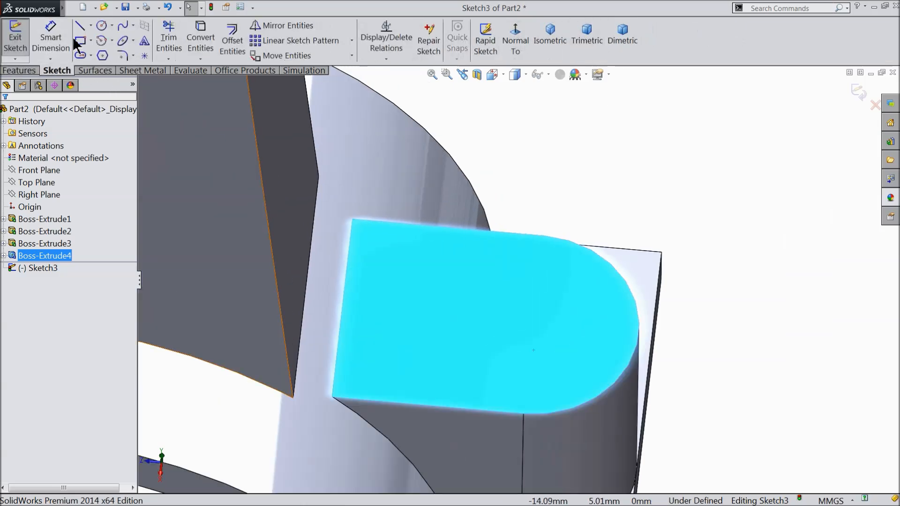
pyautogui.click(102, 24)
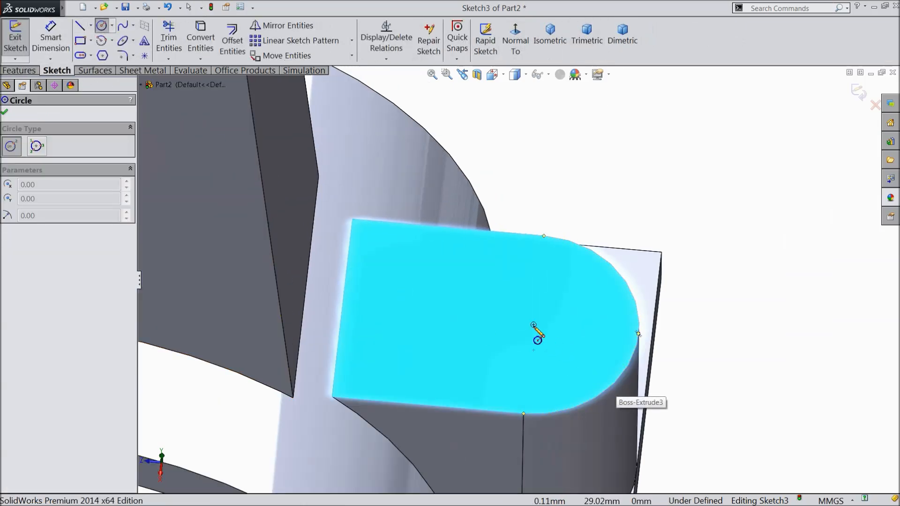
pyautogui.click(534, 325)
pyautogui.click(537, 273)
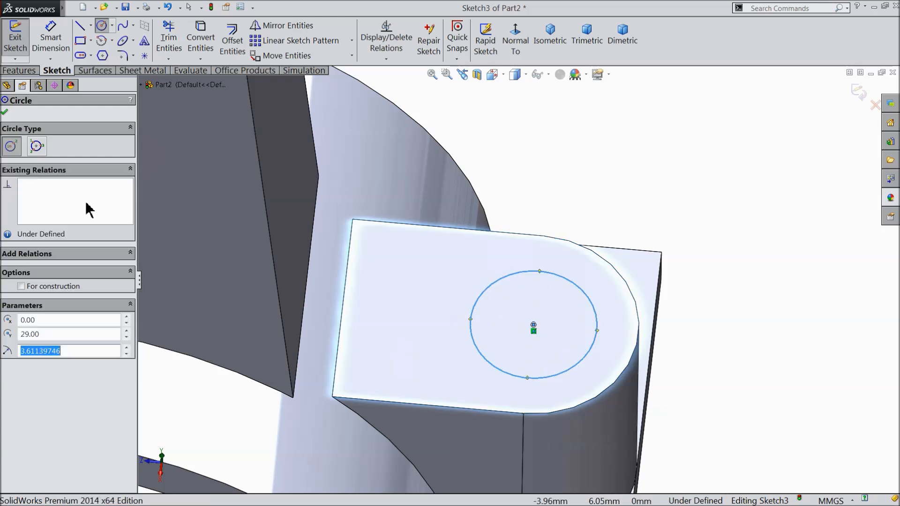
# Dimension the circle on the boss face to a diameter of 6.5 mm.
pyautogui.click(51, 36)
pyautogui.click(600, 315)
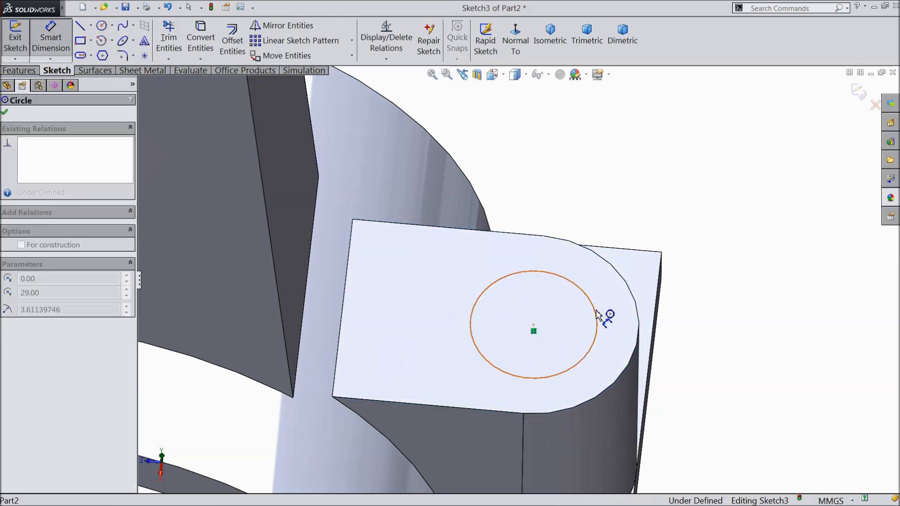
pyautogui.click(684, 290)
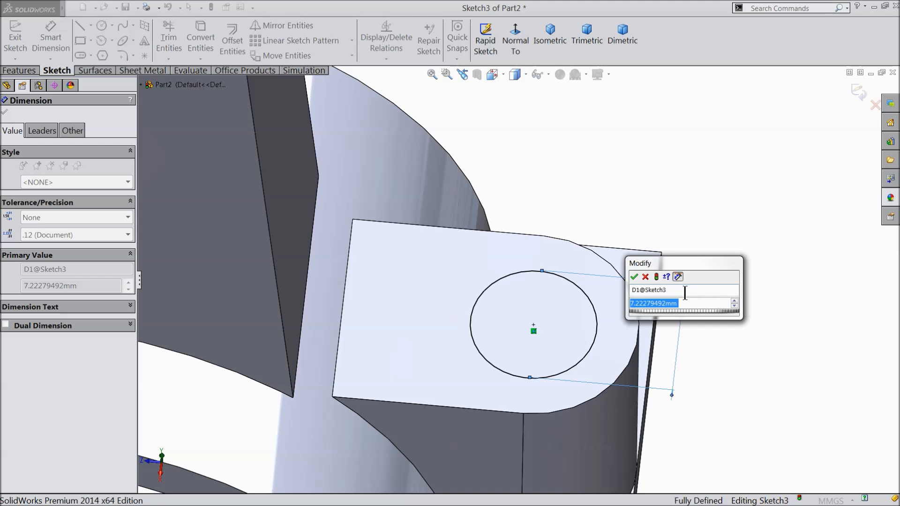
pyautogui.write('6.5')
pyautogui.click(634, 277)
pyautogui.moveTo(597, 223); pyautogui.dragTo(595, 252, button='middle')
pyautogui.scroll(4, 595, 252)
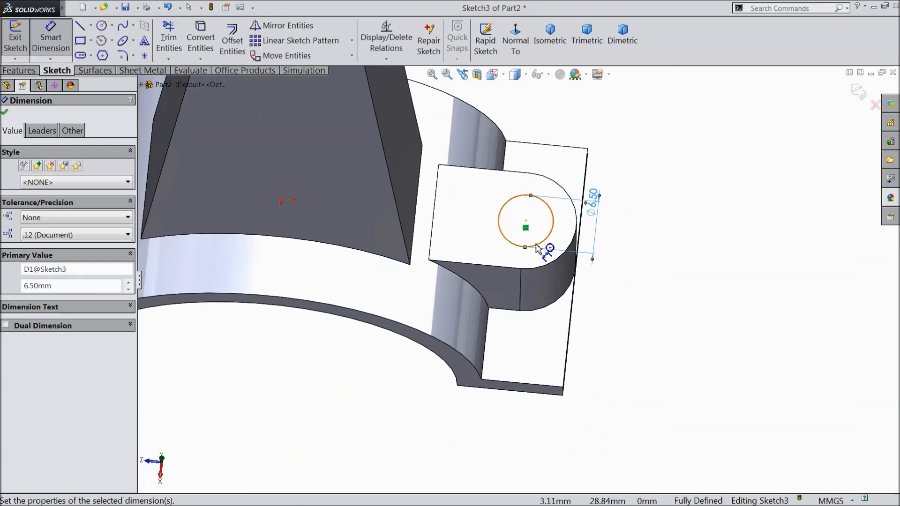
pyautogui.scroll(-3, 520, 150)
pyautogui.click(51, 38)
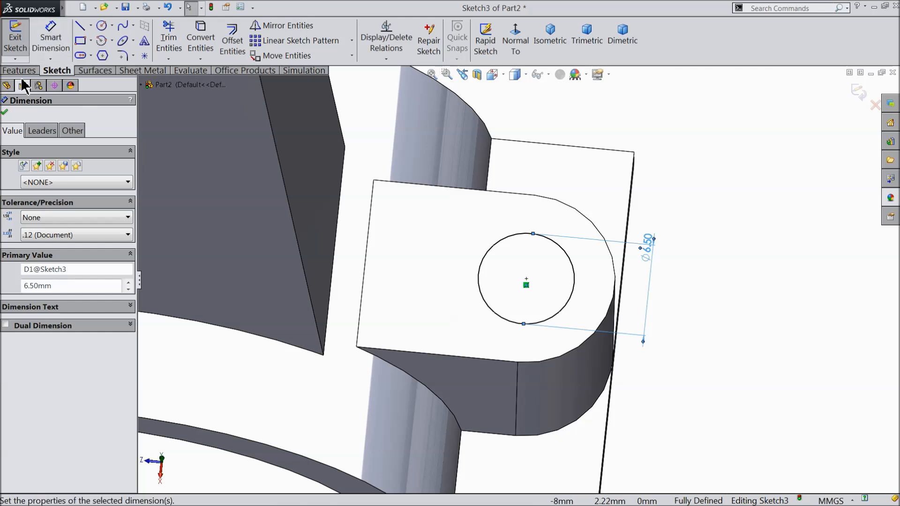
# Cut the 6.5 mm circle through all of the bolt boss and flange with an Extruded Cut.
pyautogui.click(20, 70)
pyautogui.click(193, 41)
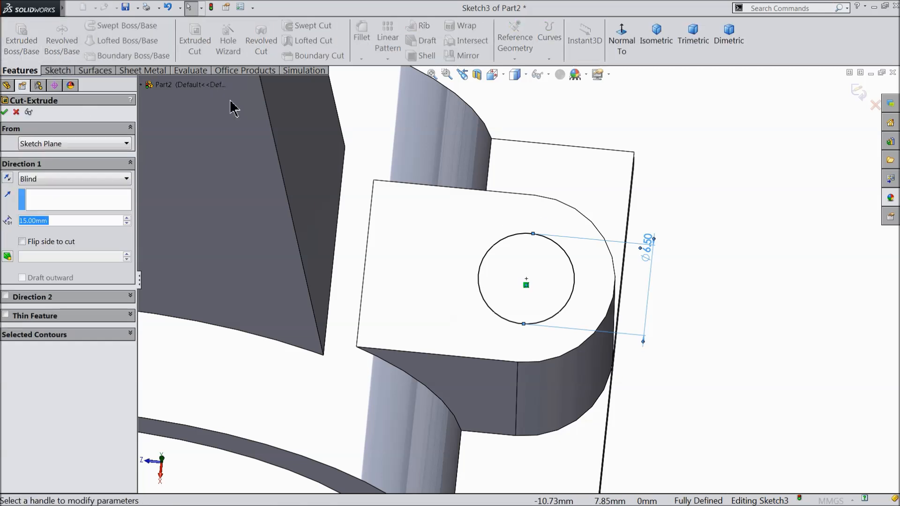
pyautogui.click(46, 180)
pyautogui.click(50, 203)
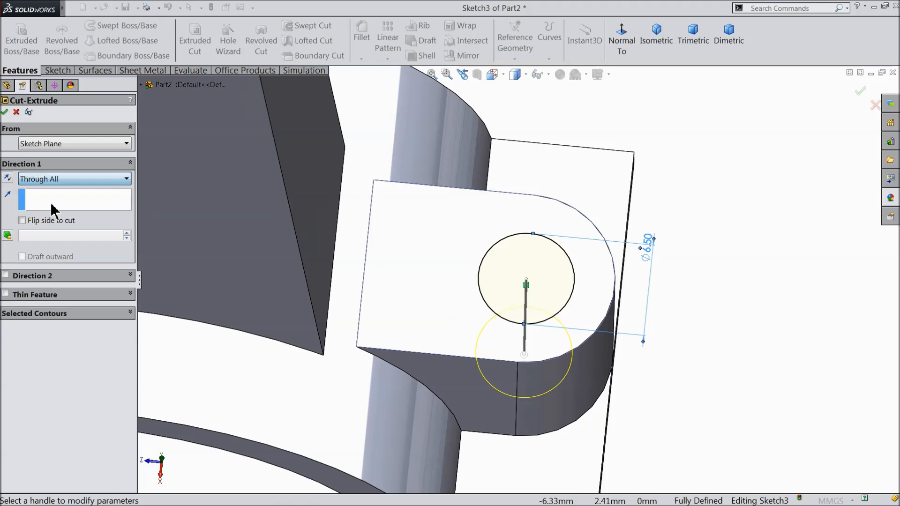
pyautogui.click(4, 112)
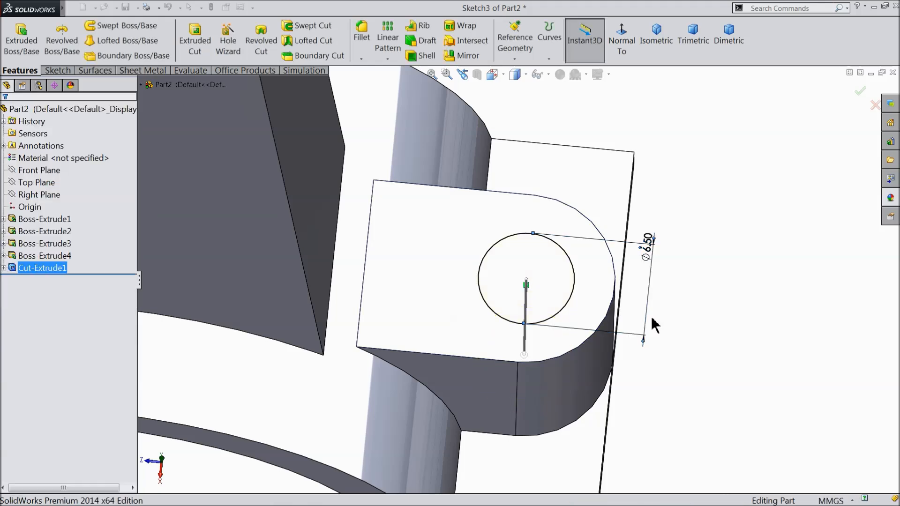
# Mirror the bolt boss and its hole cut about the Front Plane onto the opposite flange.
pyautogui.press('z')
pyautogui.moveTo(687, 343); pyautogui.dragTo(592, 294, button='middle')
pyautogui.scroll(4, 518, 278)
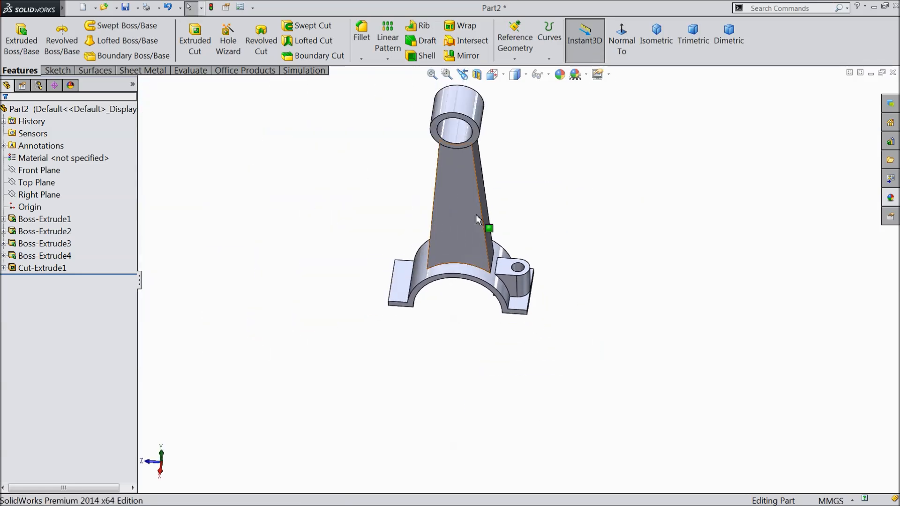
pyautogui.scroll(-2, 475, 195)
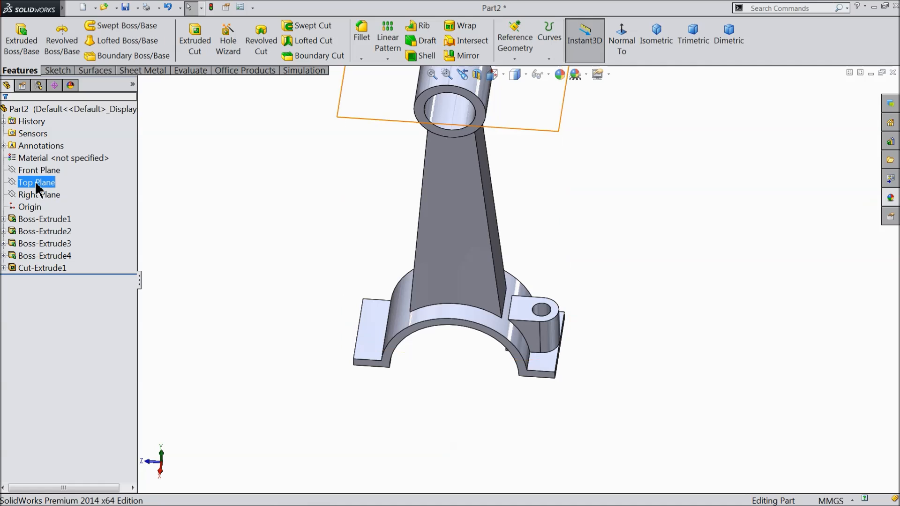
pyautogui.click(41, 170)
pyautogui.click(463, 55)
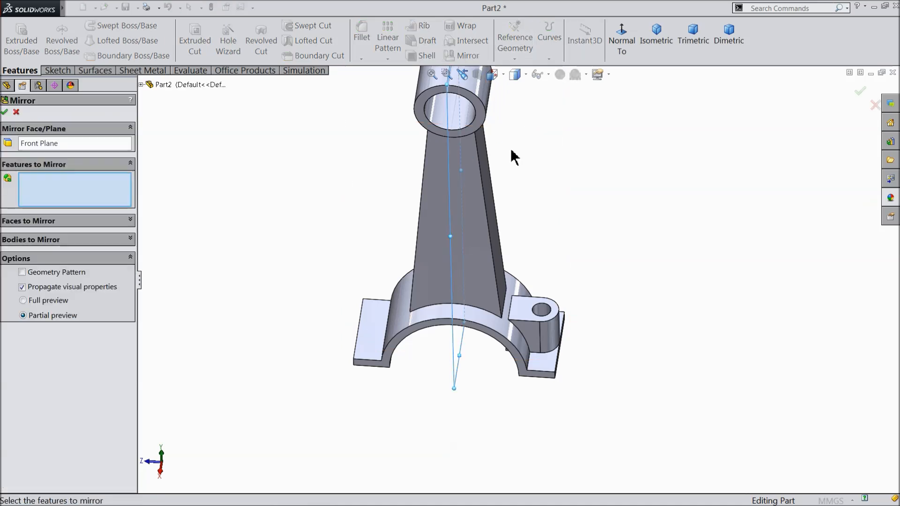
pyautogui.scroll(-4, 539, 323)
pyautogui.click(567, 357)
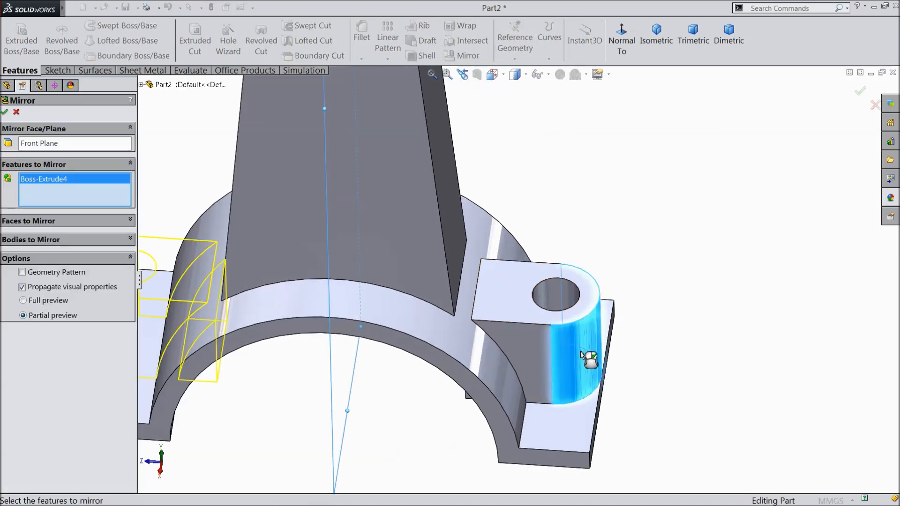
pyautogui.click(558, 307)
pyautogui.scroll(3, 469, 318)
pyautogui.scroll(-4, 250, 345)
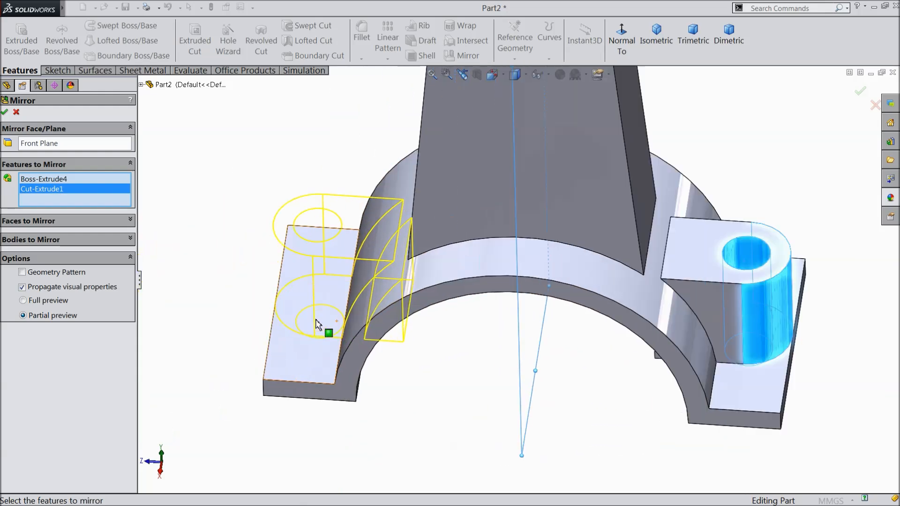
pyautogui.click(4, 112)
# Start a sketch on the lower arch's front face and convert the arch's inner edge into a sketch arc.
pyautogui.moveTo(536, 426); pyautogui.dragTo(532, 317, button='middle')
pyautogui.click(477, 285)
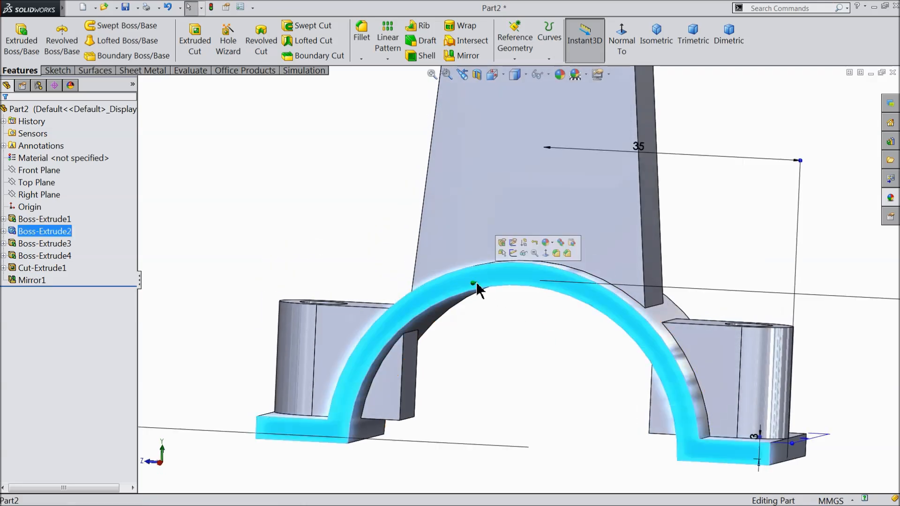
pyautogui.click(510, 250)
pyautogui.click(621, 45)
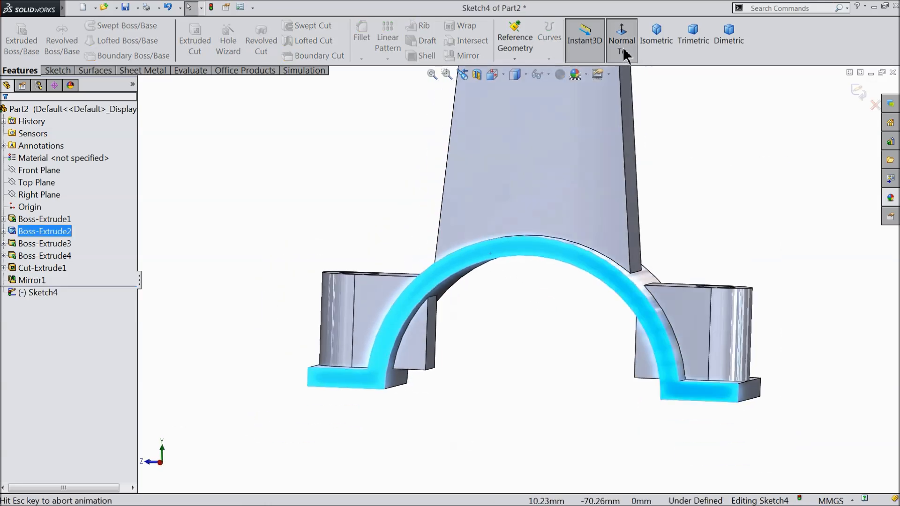
pyautogui.scroll(-3, 539, 434)
pyautogui.scroll(-2, 529, 435)
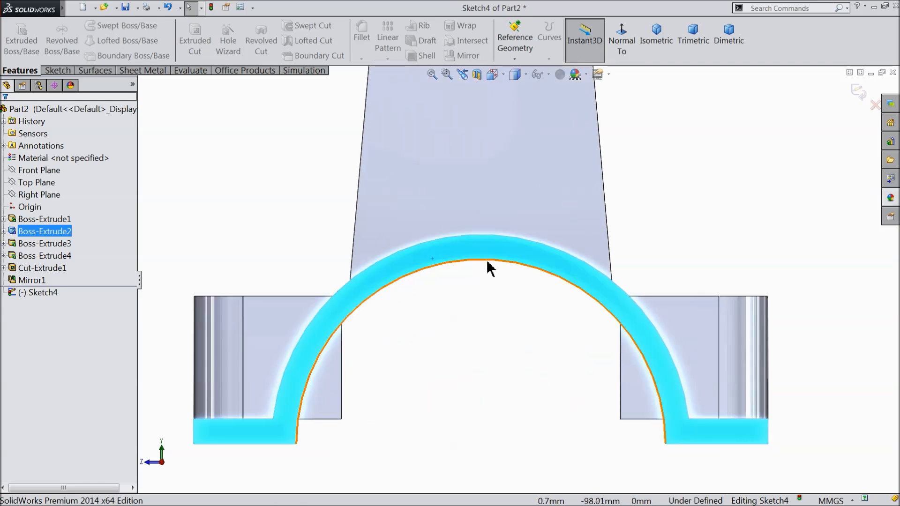
pyautogui.click(486, 260)
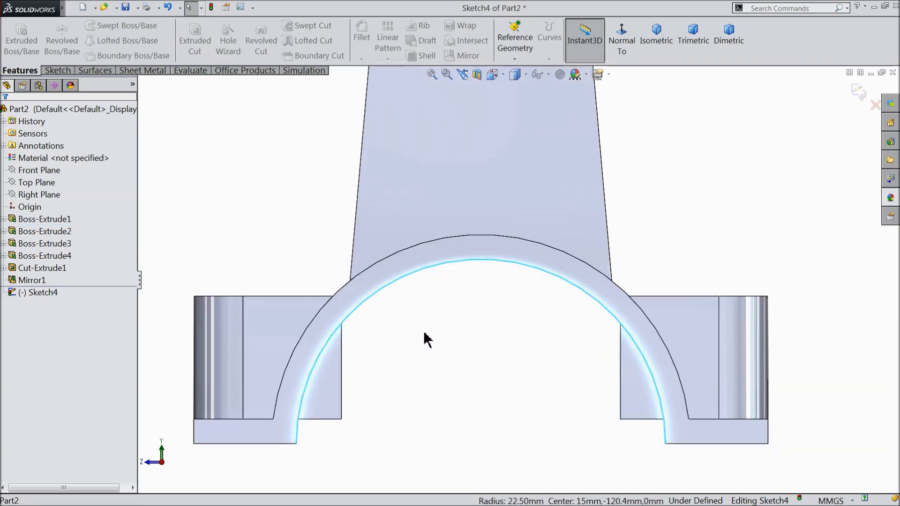
pyautogui.click(59, 71)
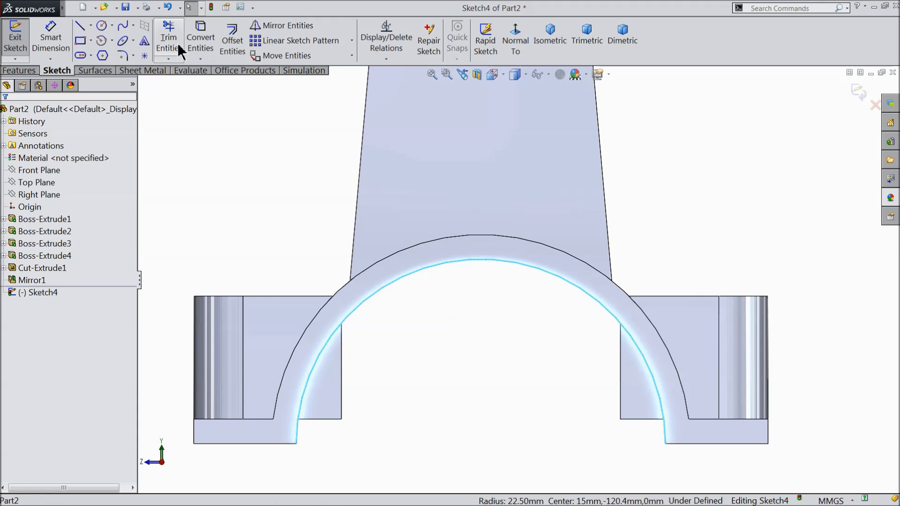
pyautogui.click(205, 43)
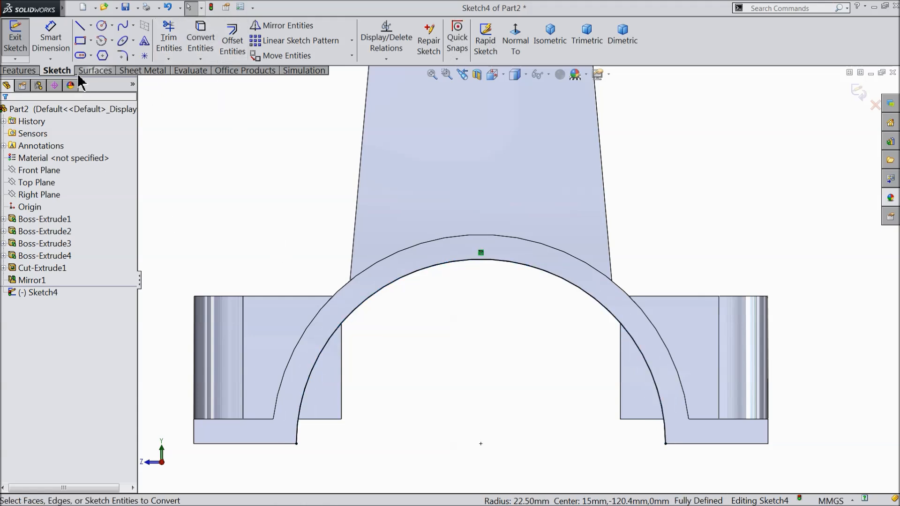
# Close the converted arc with a horizontal line between its two endpoints.
pyautogui.click(80, 28)
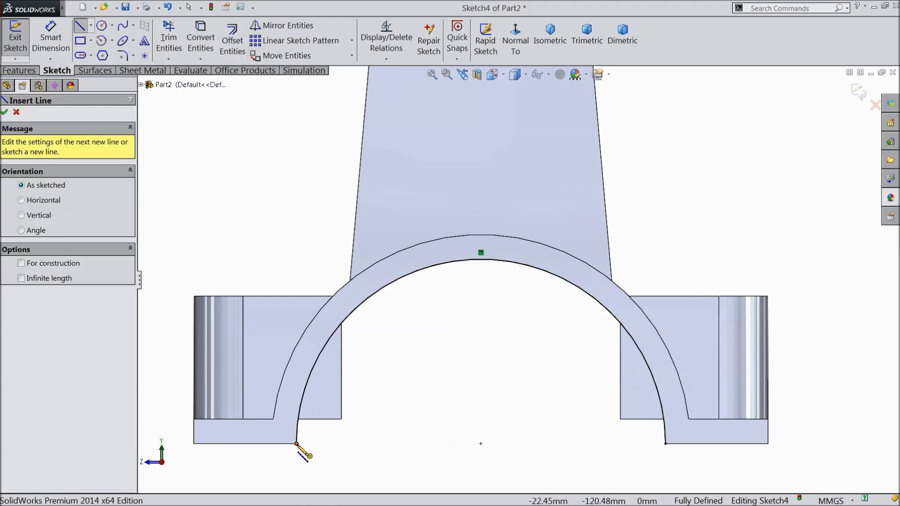
pyautogui.click(296, 444)
pyautogui.click(666, 444)
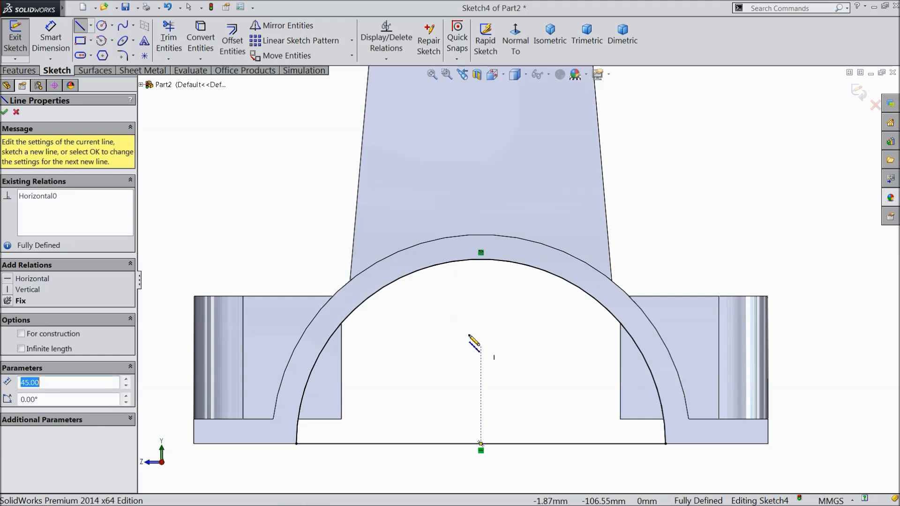
pyautogui.rightClick(466, 335)
pyautogui.click(474, 135)
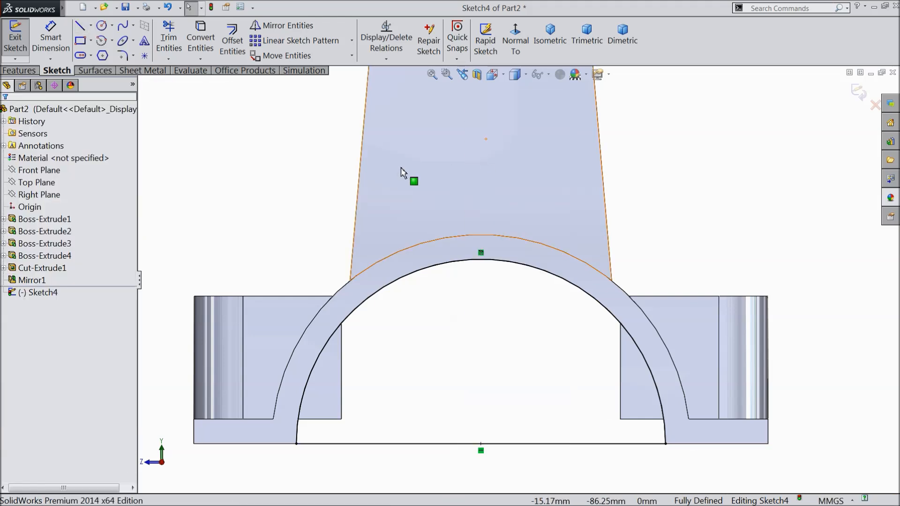
# Cut the closed half-circle profile through all to clear the inside of the arch.
pyautogui.click(19, 70)
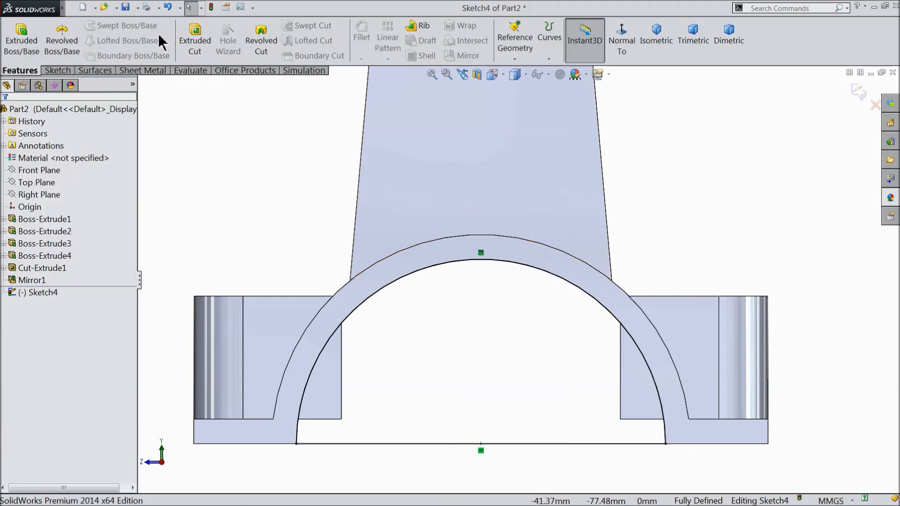
pyautogui.click(195, 40)
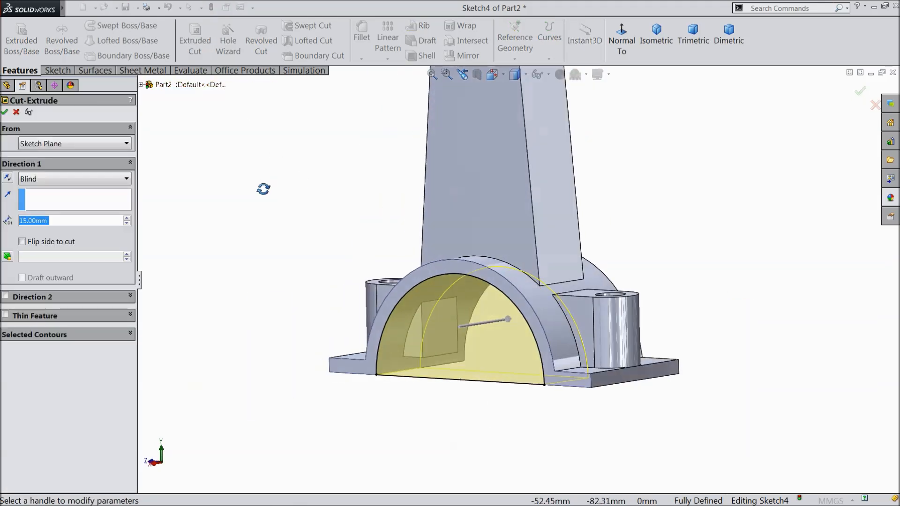
pyautogui.scroll(-3, 498, 338)
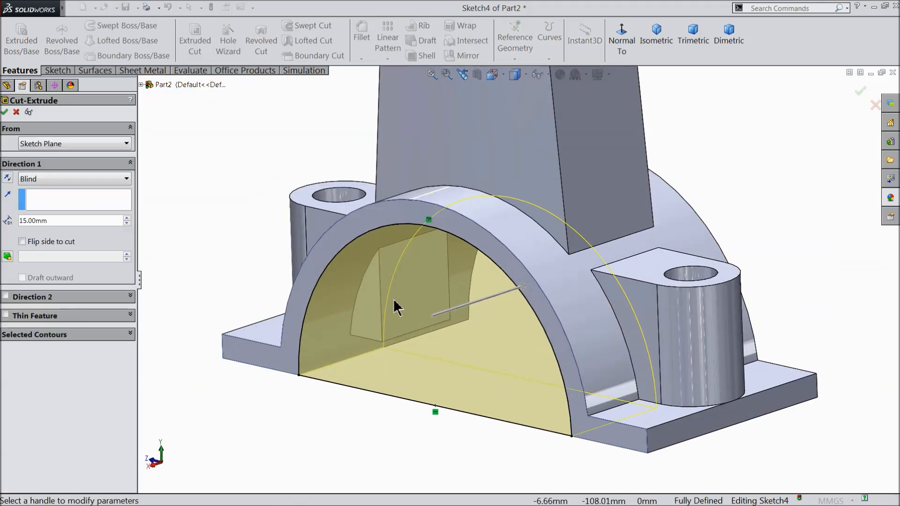
pyautogui.click(50, 180)
pyautogui.click(45, 206)
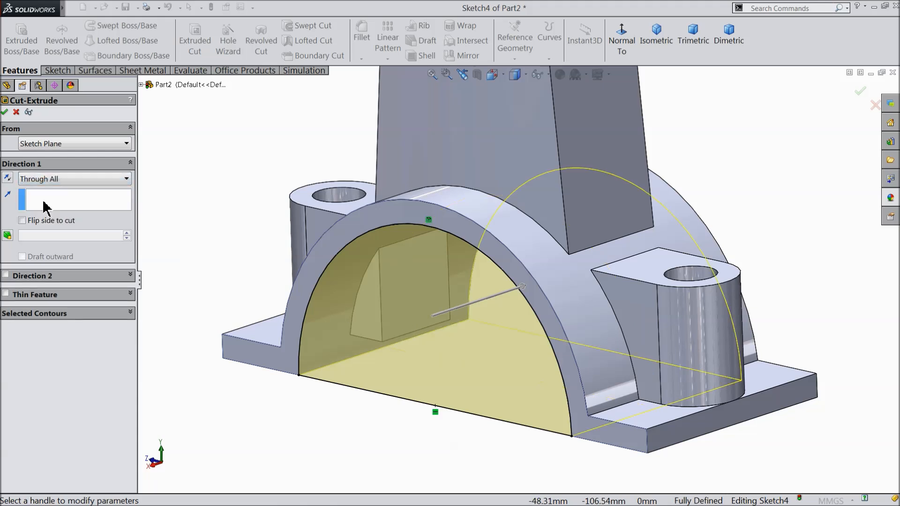
pyautogui.click(5, 112)
# Start a sketch on the tapered shank's front face and convert the face's outline into sketch entities.
pyautogui.moveTo(218, 196); pyautogui.dragTo(262, 234, button='middle')
pyautogui.scroll(-5, 263, 234)
pyautogui.scroll(4, 491, 239)
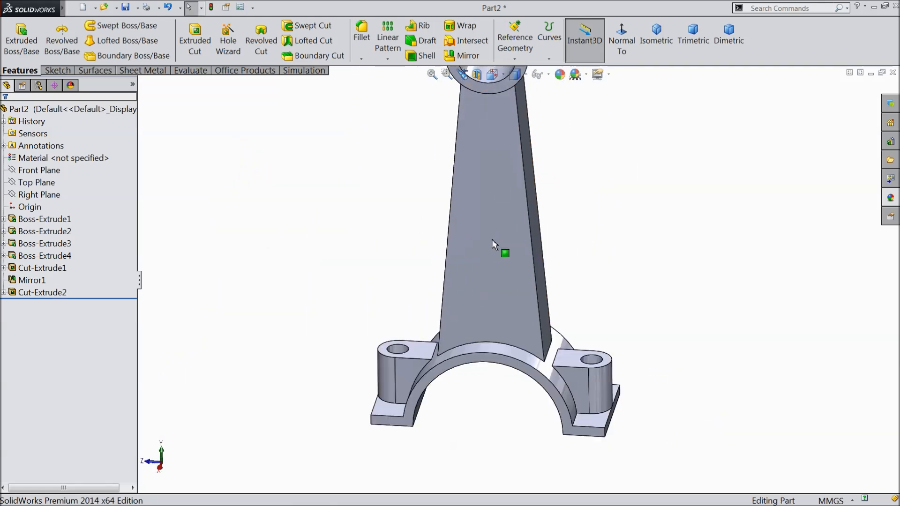
pyautogui.click(485, 248)
pyautogui.click(522, 212)
pyautogui.click(621, 41)
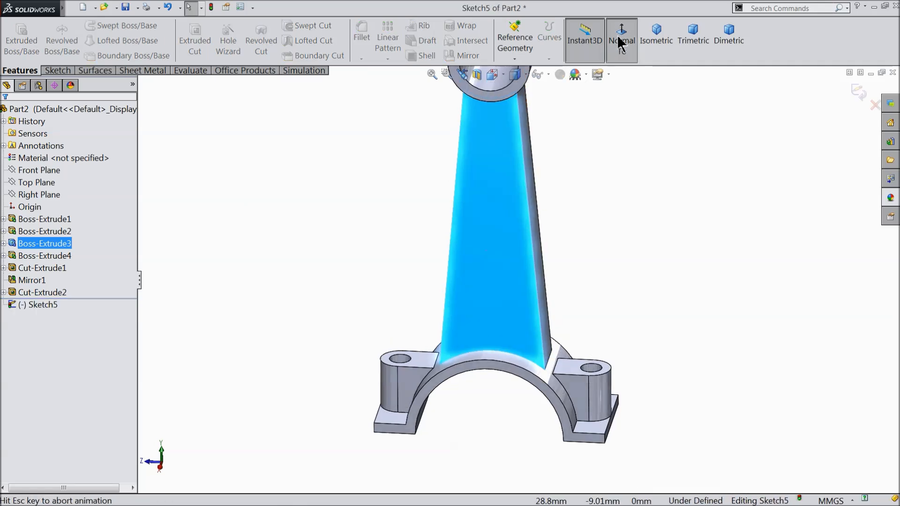
pyautogui.scroll(2, 560, 298)
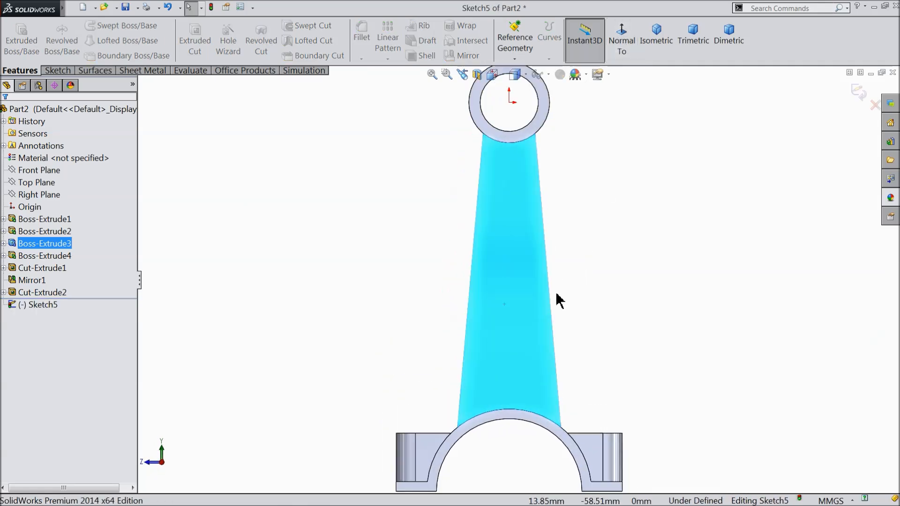
pyautogui.click(57, 70)
pyautogui.click(201, 42)
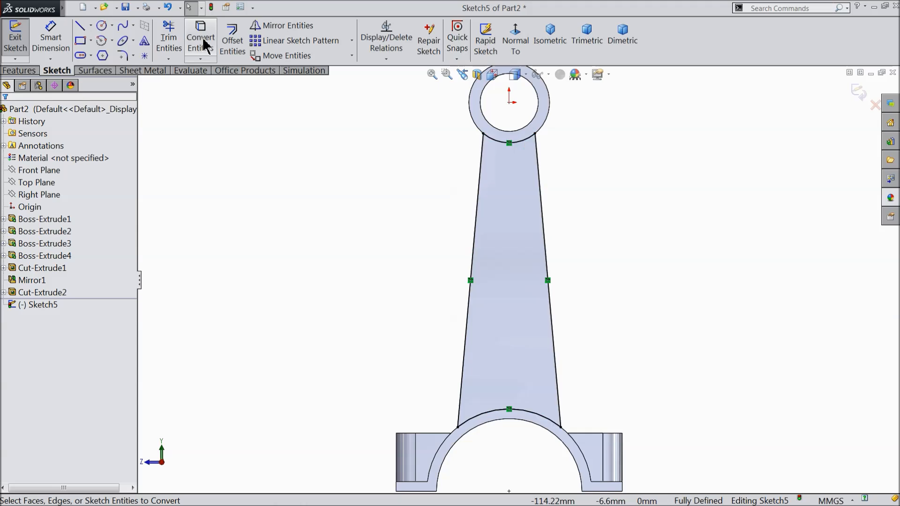
pyautogui.scroll(2, 549, 332)
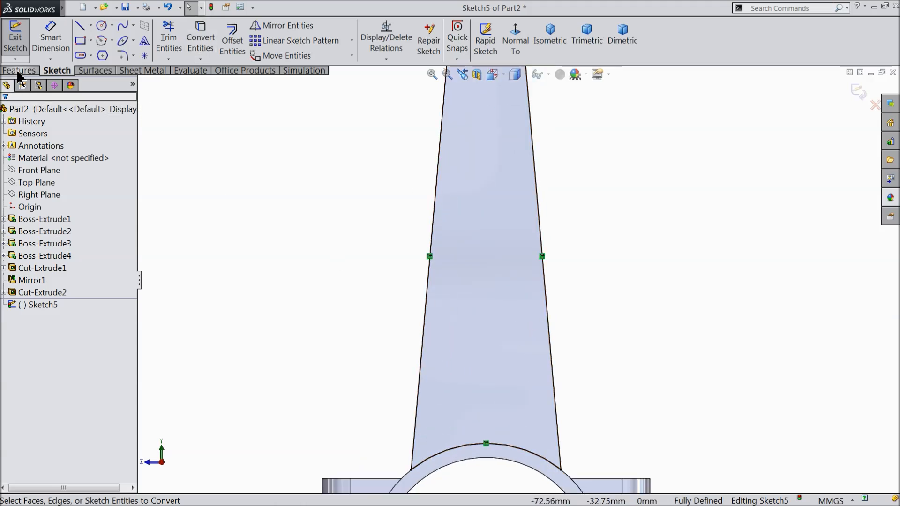
# Offset the whole shank outline 3 mm inward, with the offset direction reversed.
pyautogui.click(232, 43)
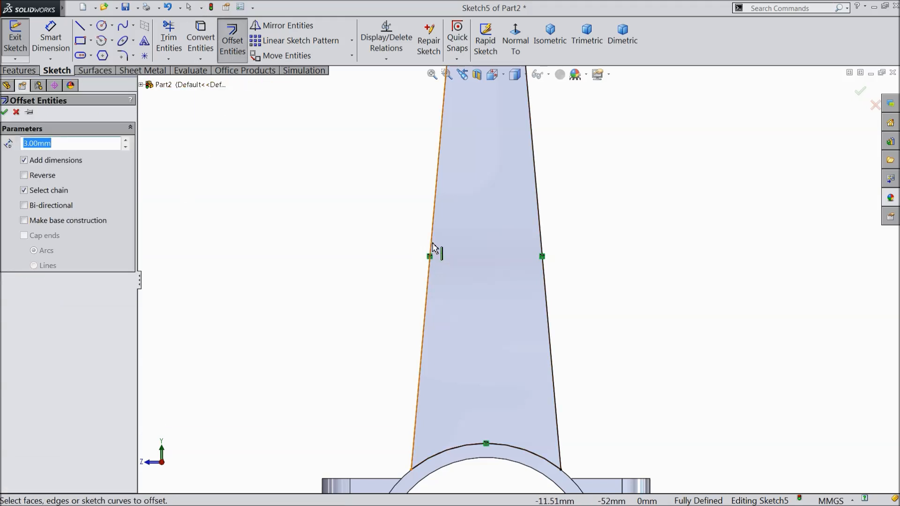
pyautogui.click(431, 242)
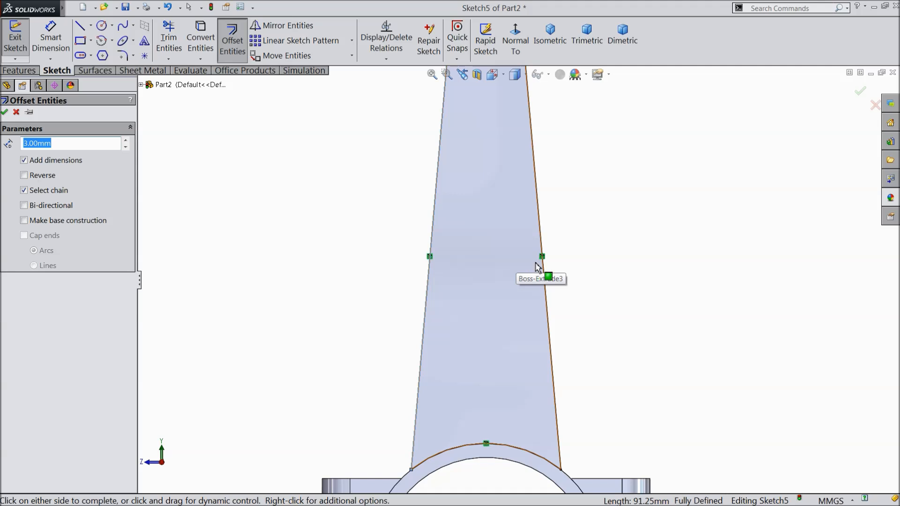
pyautogui.scroll(2, 554, 264)
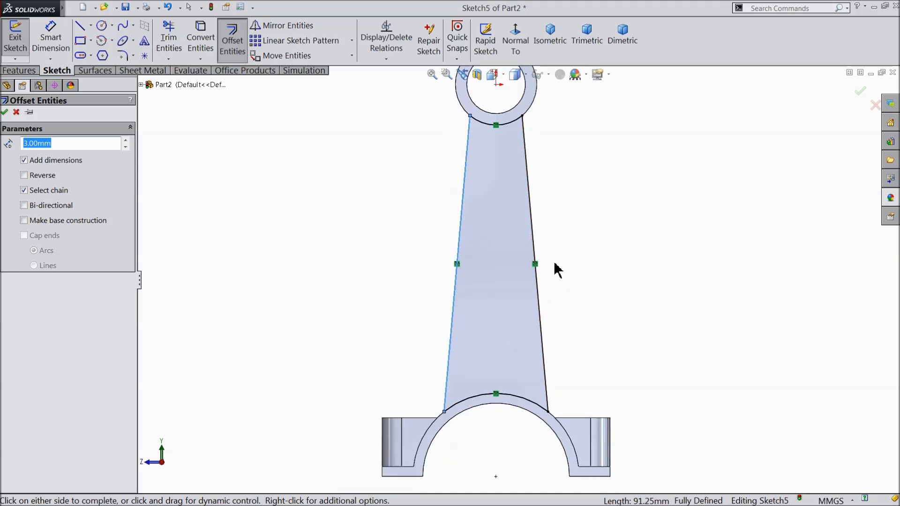
pyautogui.scroll(-1, 537, 218)
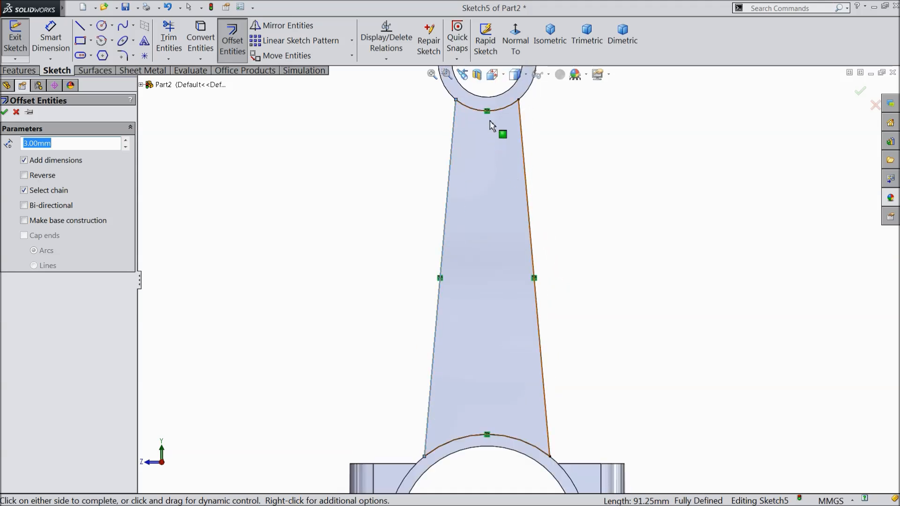
pyautogui.click(24, 175)
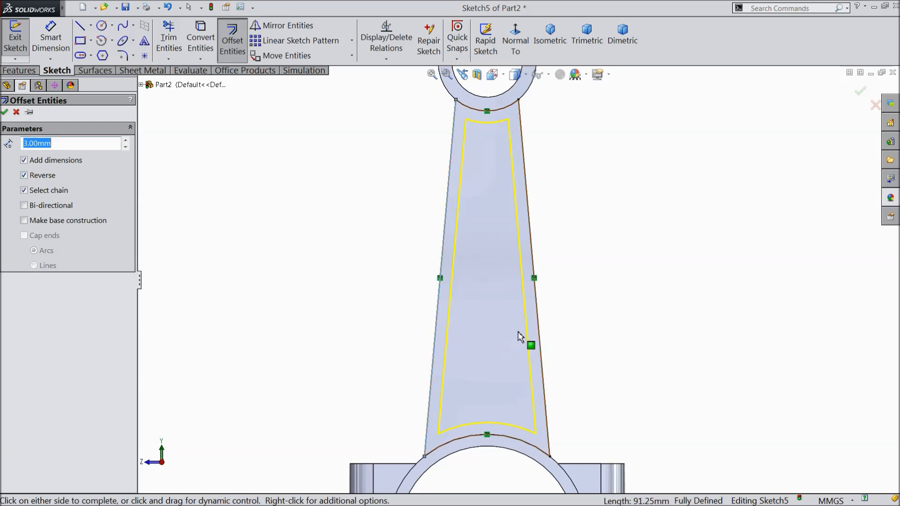
pyautogui.click(5, 112)
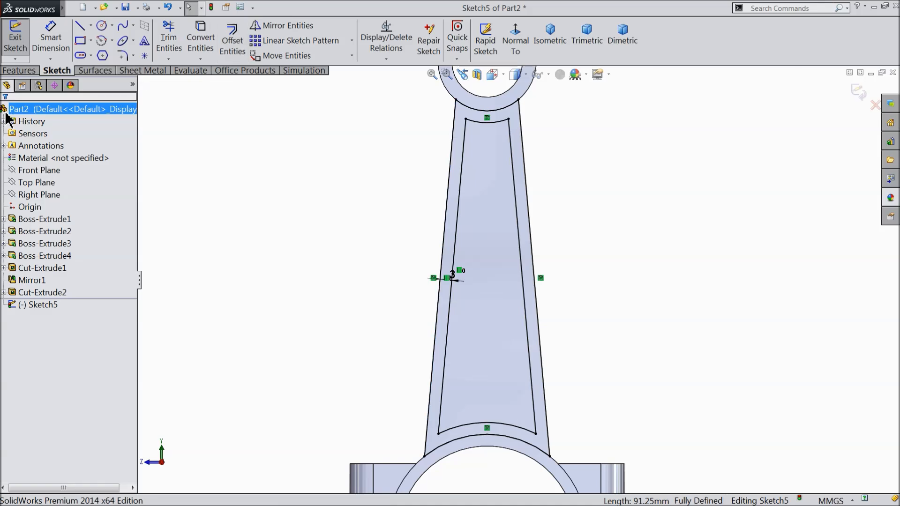
# Cut the inner region of the offset shank profile 5 mm deep as a blind cut to form the recess.
pyautogui.click(19, 71)
pyautogui.click(195, 41)
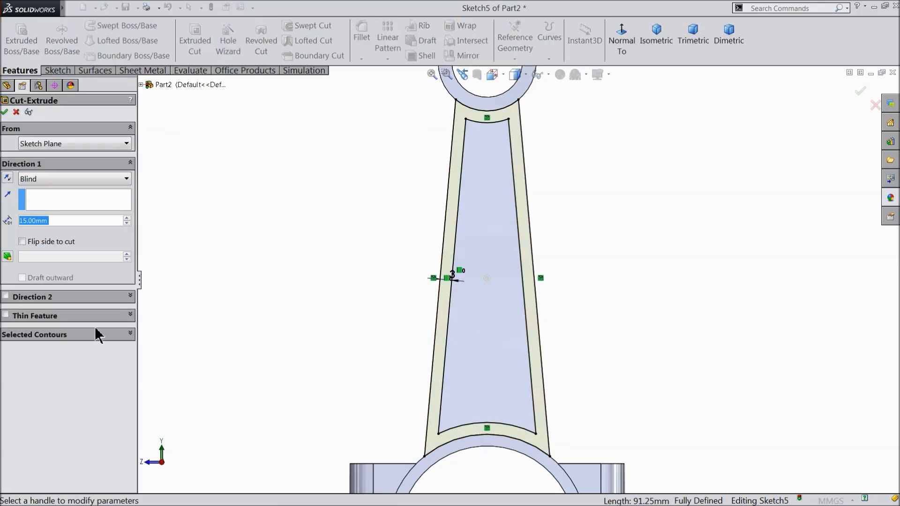
pyautogui.click(70, 334)
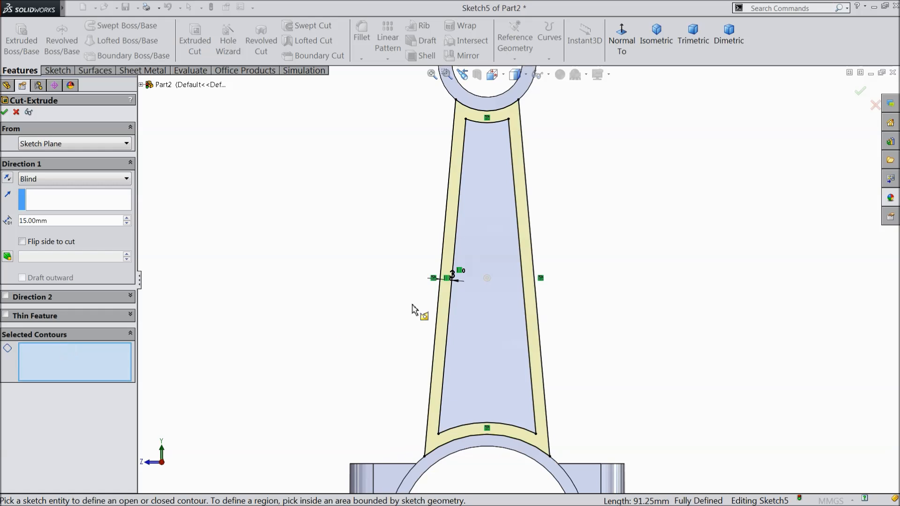
pyautogui.click(492, 306)
pyautogui.scroll(4, 376, 291)
pyautogui.moveTo(375, 291)
pyautogui.mouseDown(button='middle')
pyautogui.moveTo(392, 281)
pyautogui.moveTo(389, 316)
pyautogui.mouseUp(button='middle')
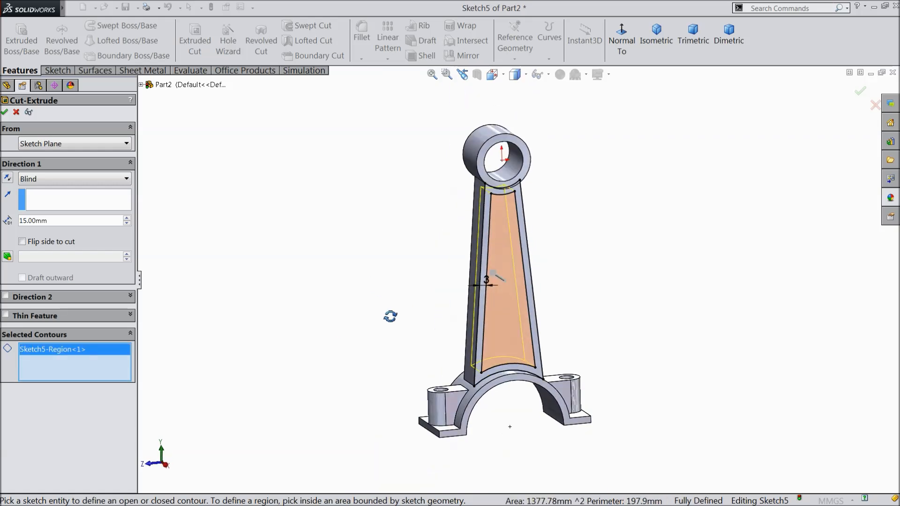
pyautogui.scroll(-3, 515, 326)
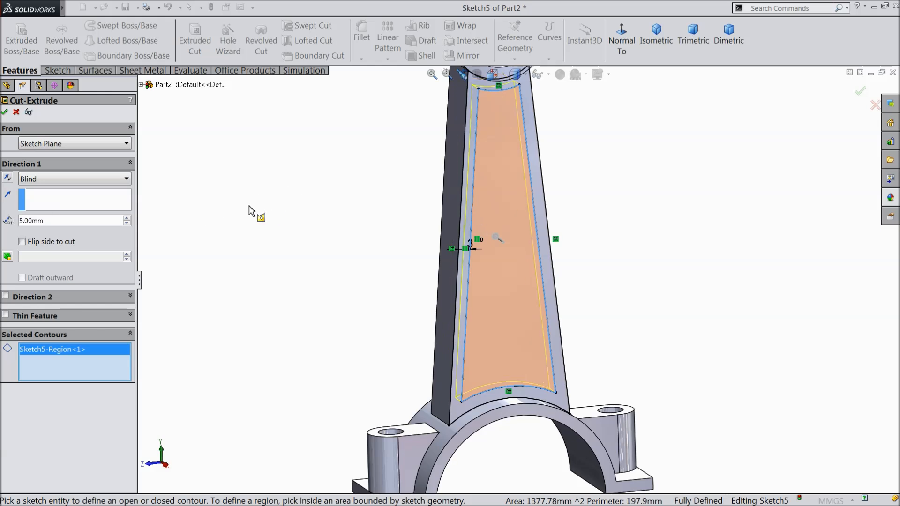
pyautogui.click(5, 112)
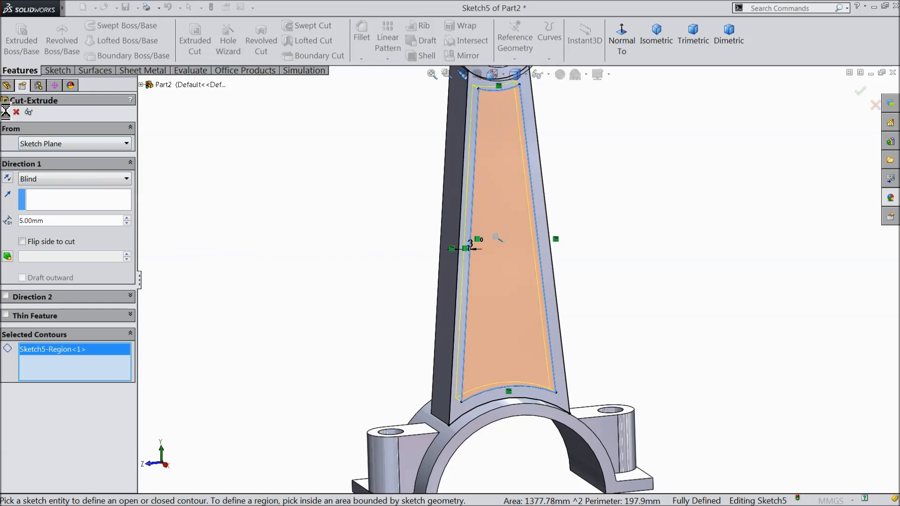
# Mirror the shank recess cut about the Right Plane onto the opposite face.
pyautogui.moveTo(354, 271); pyautogui.dragTo(390, 278, button='middle')
pyautogui.scroll(3, 377, 284)
pyautogui.scroll(-1, 618, 188)
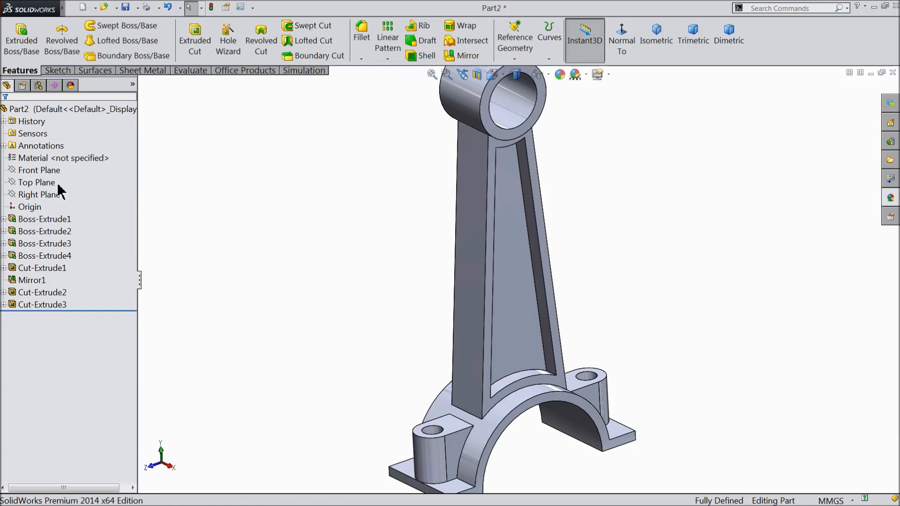
pyautogui.click(41, 193)
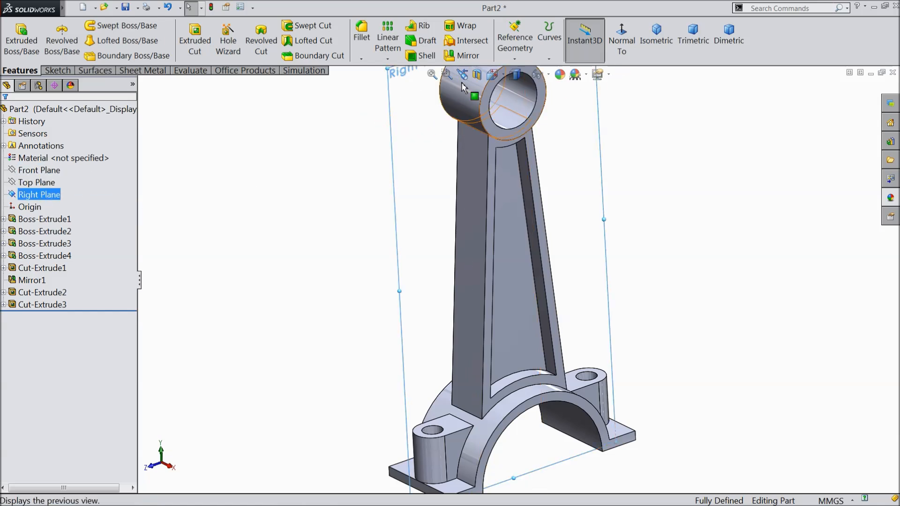
pyautogui.click(463, 56)
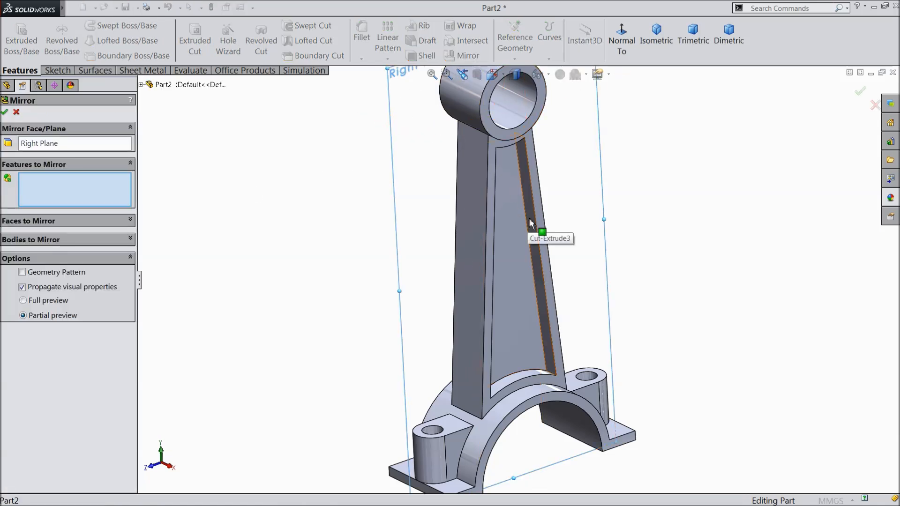
pyautogui.click(531, 224)
pyautogui.moveTo(524, 233); pyautogui.dragTo(353, 254, button='middle')
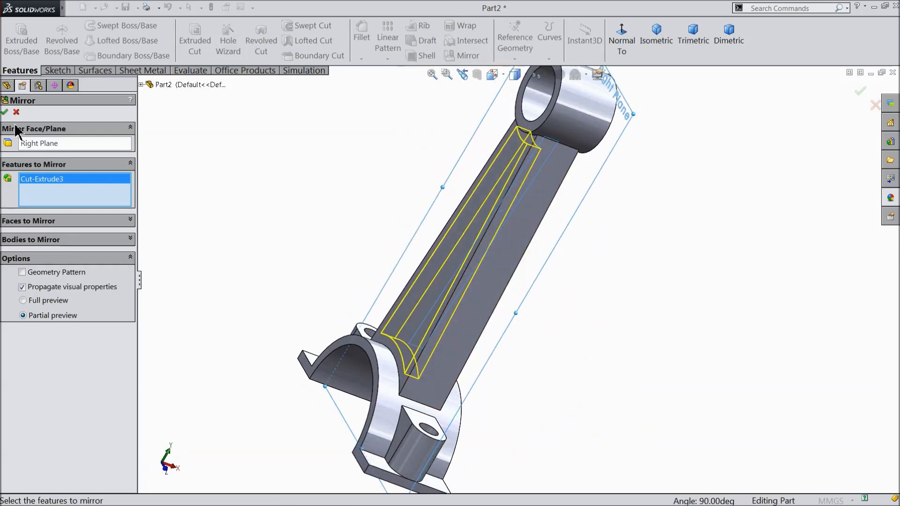
pyautogui.click(5, 112)
# Start a constant-size 1 mm fillet and select the ring's outer and inner cylindrical faces.
pyautogui.moveTo(382, 238); pyautogui.dragTo(302, 234, button='middle')
pyautogui.scroll(2, 299, 203)
pyautogui.scroll(-2, 474, 198)
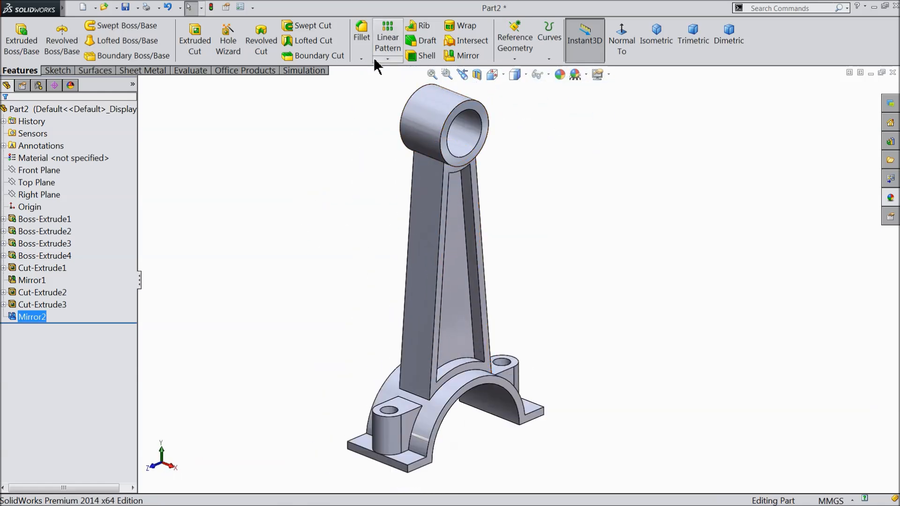
pyautogui.click(358, 44)
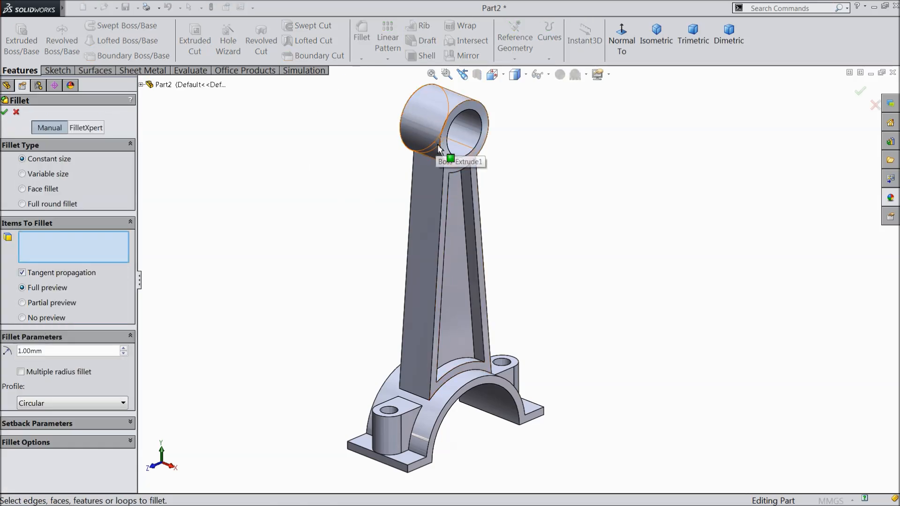
pyautogui.click(457, 102)
pyautogui.click(469, 136)
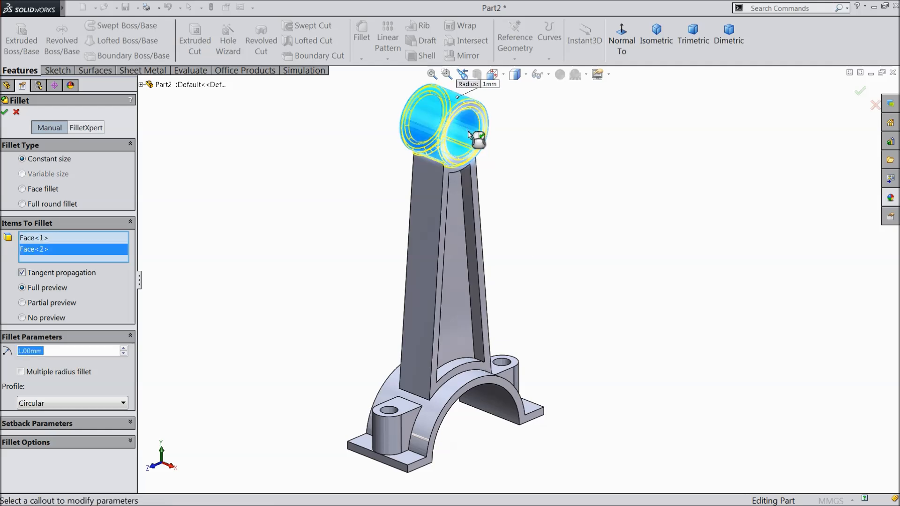
# Add the recess floor faces on both sides of the shank to the fillet selection.
pyautogui.click(457, 326)
pyautogui.moveTo(430, 334); pyautogui.dragTo(479, 360, button='middle')
pyautogui.click(424, 300)
pyautogui.moveTo(424, 299); pyautogui.dragTo(383, 293, button='middle')
# Add the arch's front and back end faces, a bolt boss's top face and the underside of one flange to the fillet.
pyautogui.scroll(-5, 414, 387)
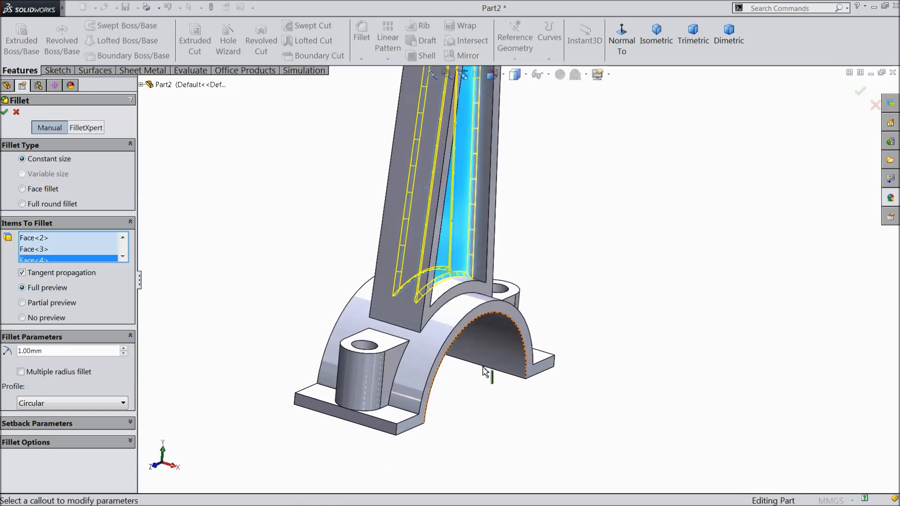
pyautogui.click(507, 288)
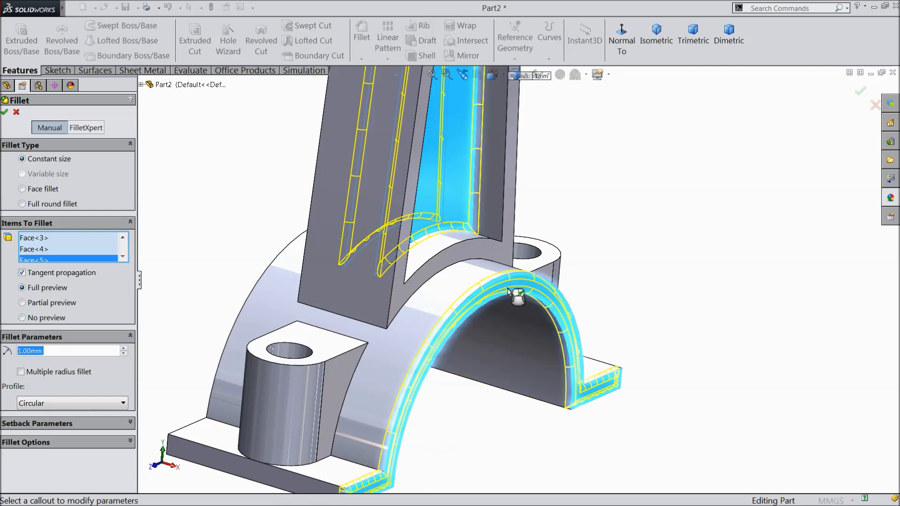
pyautogui.moveTo(482, 356); pyautogui.dragTo(449, 338, button='middle')
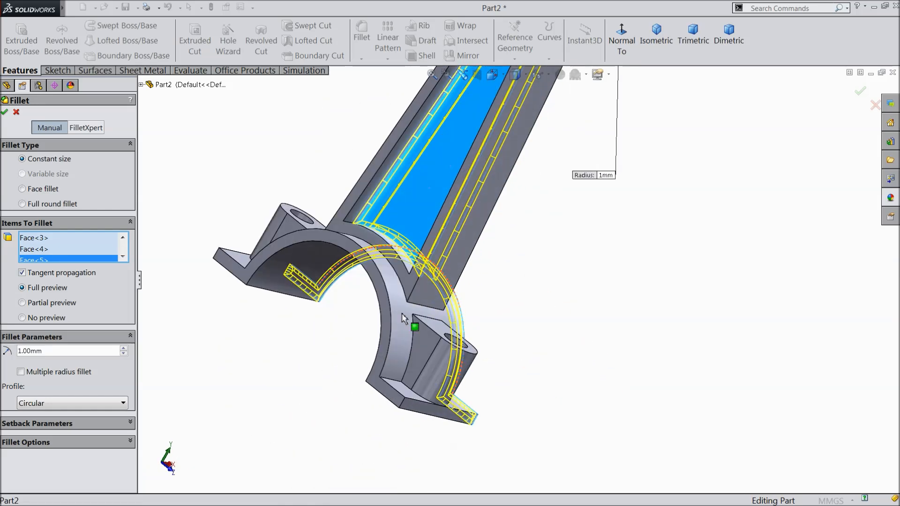
pyautogui.click(379, 287)
pyautogui.moveTo(378, 287); pyautogui.dragTo(470, 364, button='middle')
pyautogui.click(436, 341)
pyautogui.moveTo(516, 392); pyautogui.dragTo(537, 169, button='middle')
pyautogui.click(424, 364)
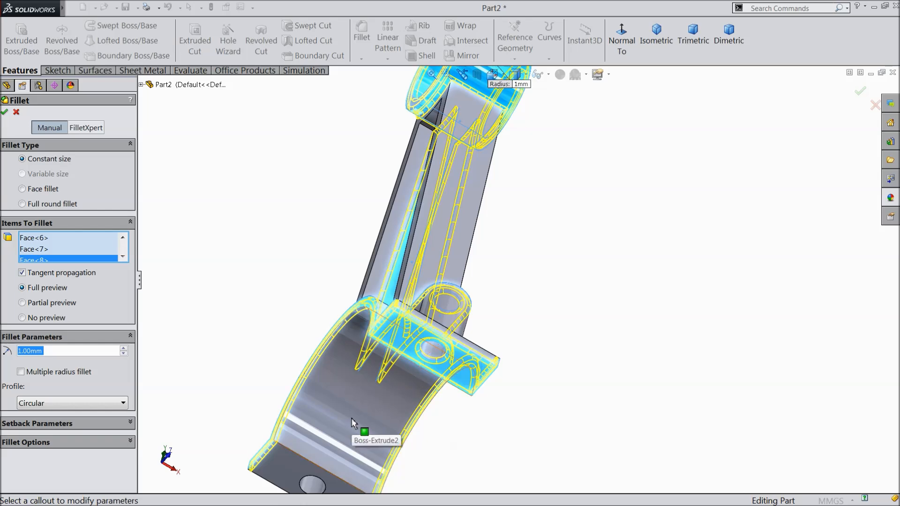
# Add the other flange's underside, the remaining boss top and the arch's outer face, and apply the 1 mm fillet.
pyautogui.scroll(2, 351, 418)
pyautogui.scroll(-3, 364, 412)
pyautogui.click(397, 358)
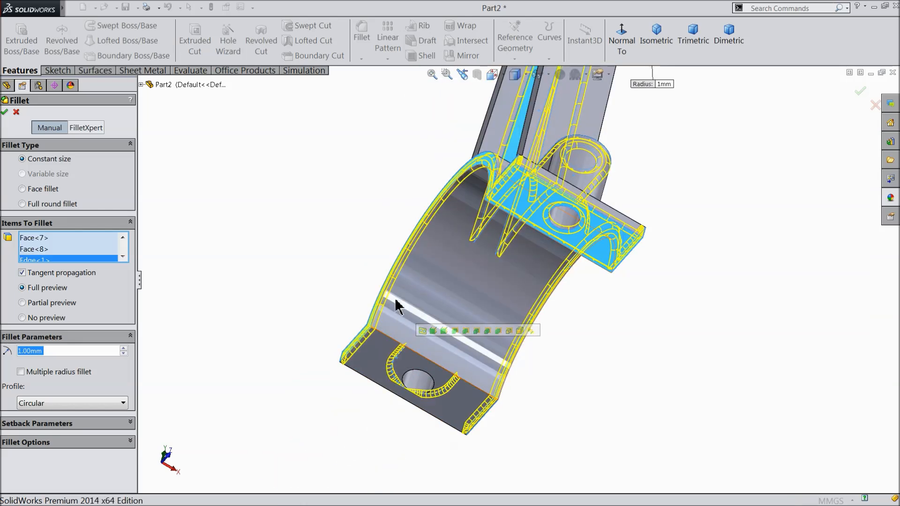
pyautogui.click(376, 358)
pyautogui.moveTo(352, 257); pyautogui.dragTo(446, 388, button='middle')
pyautogui.click(426, 287)
pyautogui.click(482, 286)
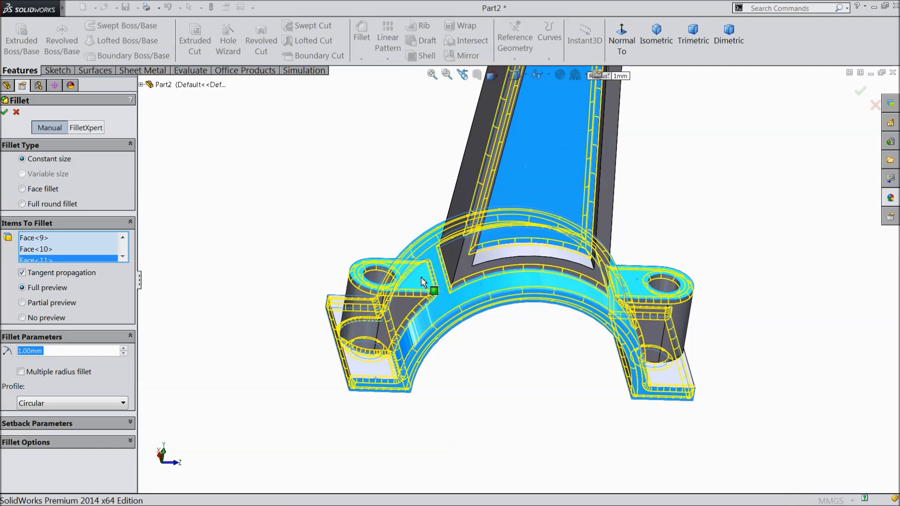
pyautogui.scroll(6, 423, 280)
pyautogui.scroll(-3, 565, 157)
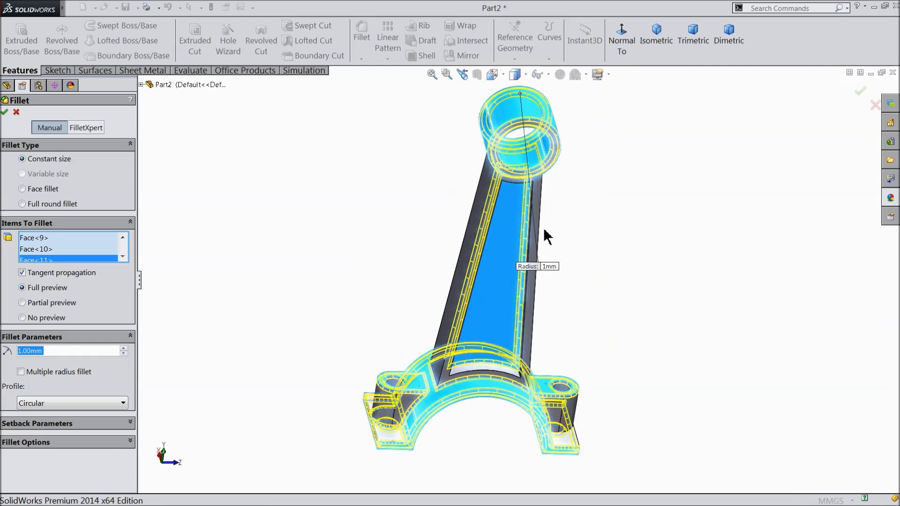
pyautogui.click(4, 112)
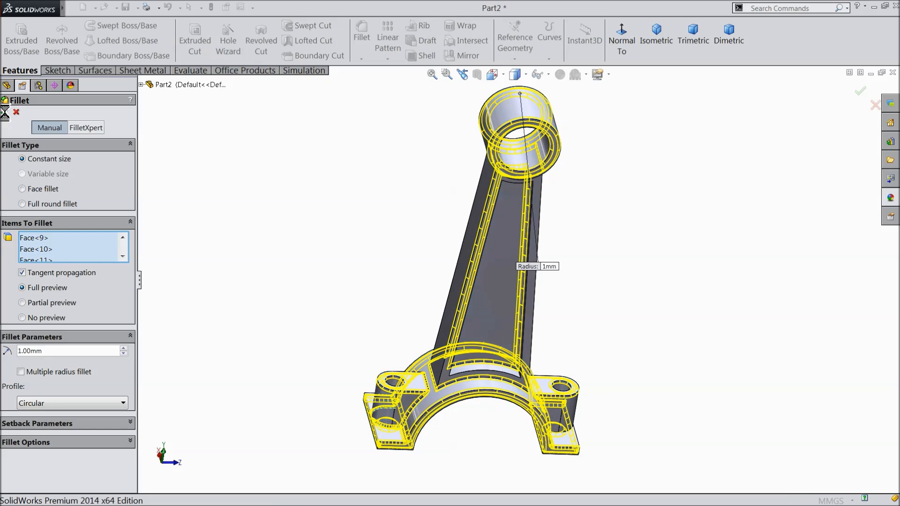
# Apply the chromium plate appearance from the Chrome metals to the whole part.
pyautogui.moveTo(333, 284); pyautogui.dragTo(412, 291, button='middle')
pyautogui.click(111, 110)
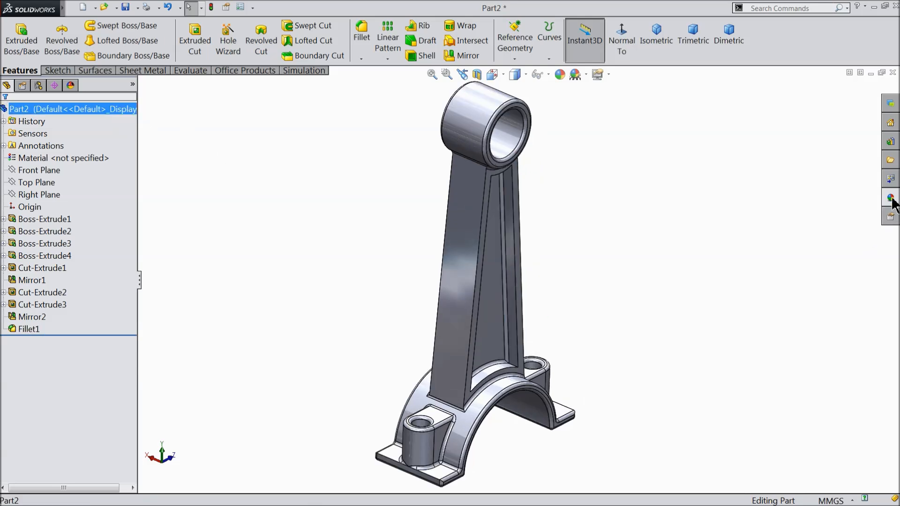
pyautogui.click(891, 198)
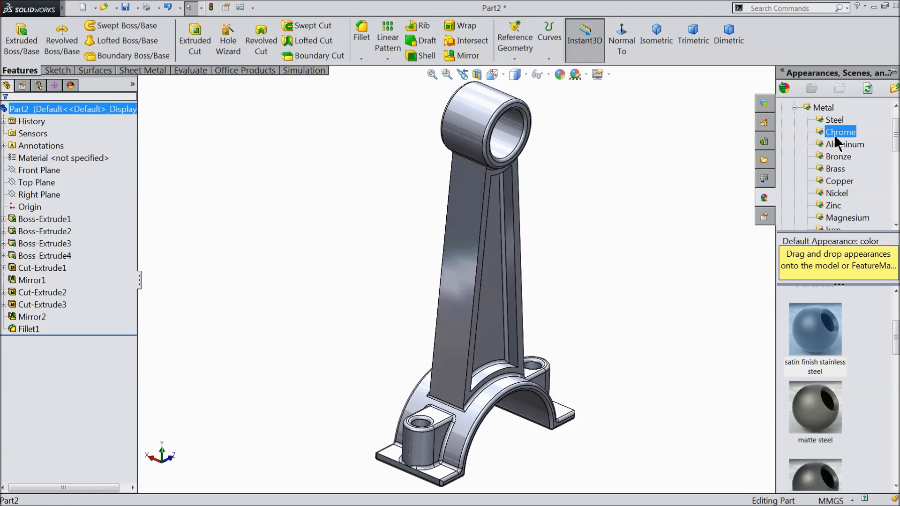
pyautogui.doubleClick(825, 333)
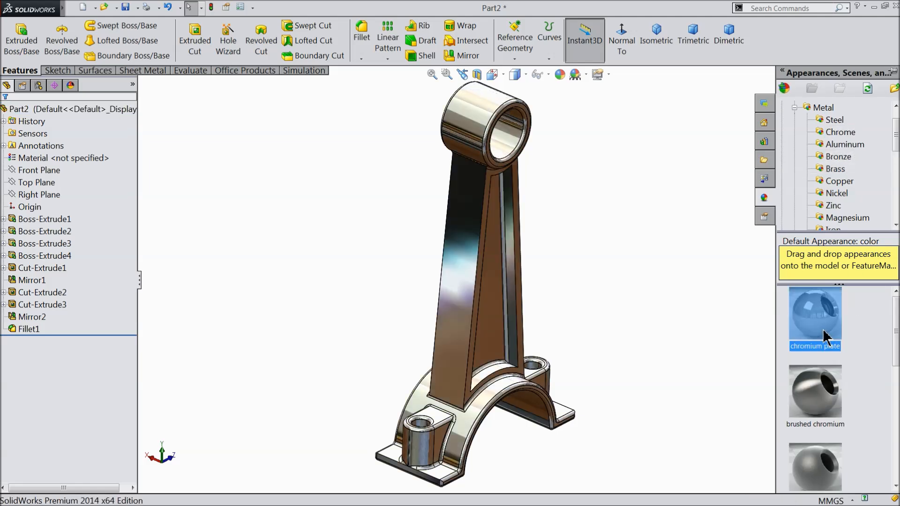
# Examine the finished chrome-plated connecting rod from several sides and at different zoom levels.
pyautogui.moveTo(603, 285); pyautogui.dragTo(582, 264, button='middle')
pyautogui.click(585, 254)
pyautogui.moveTo(589, 232); pyautogui.dragTo(495, 375, button='middle')
pyautogui.scroll(-4, 497, 347)
pyautogui.scroll(4, 497, 380)
pyautogui.scroll(2, 533, 261)
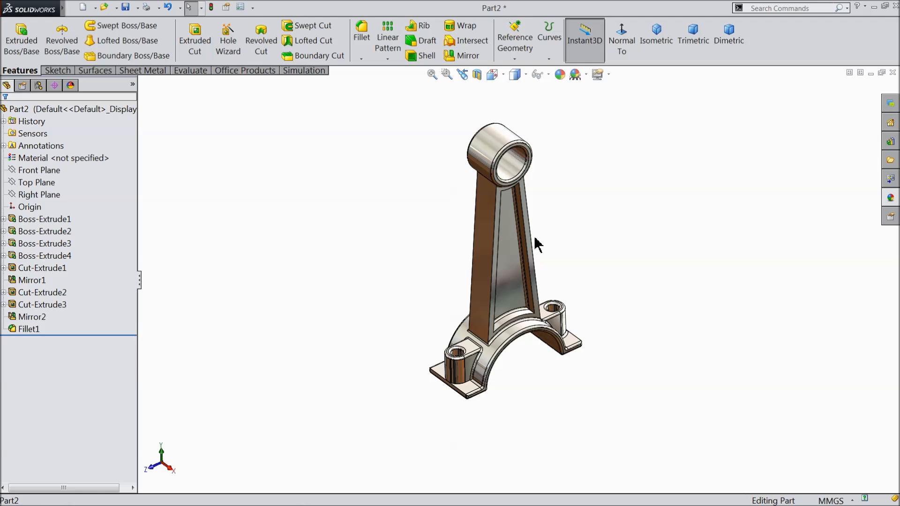
pyautogui.scroll(-2, 536, 260)
pyautogui.moveTo(536, 257); pyautogui.dragTo(545, 254, button='middle')
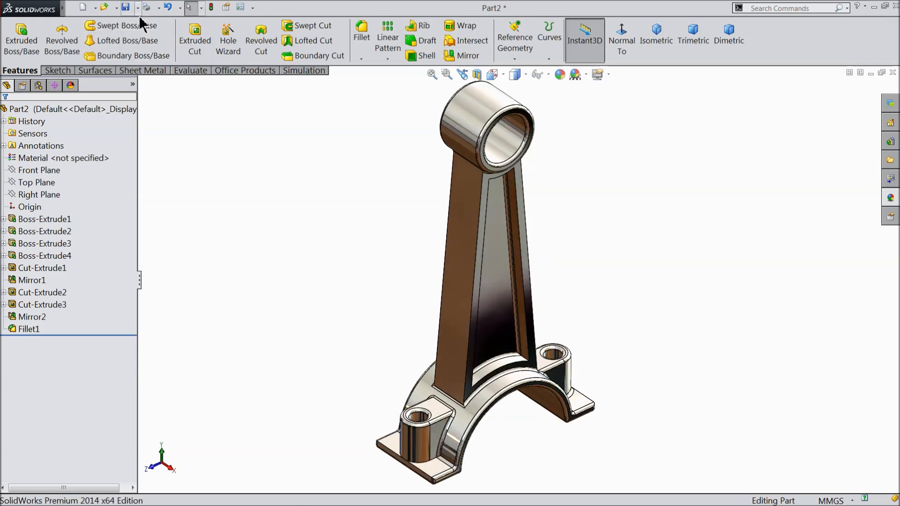
# Save the part in the Engine folder as 2.Connecting Rod.
pyautogui.click(126, 8)
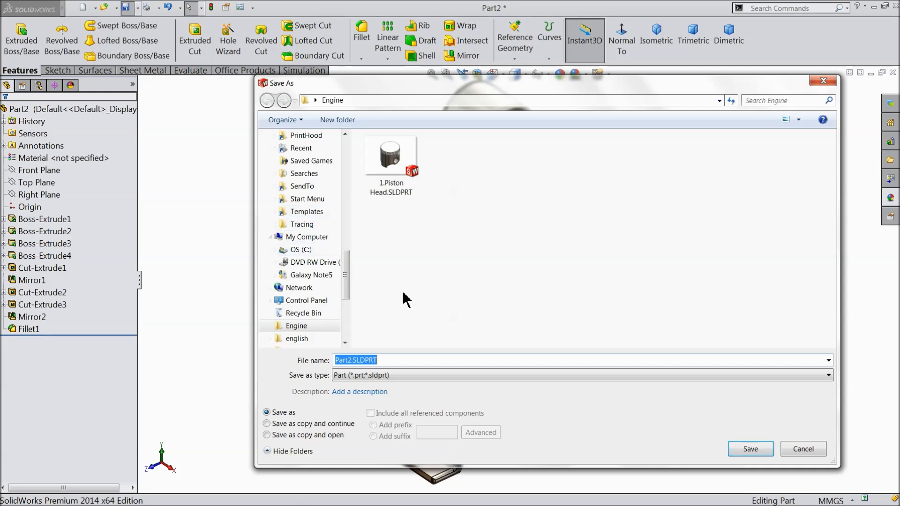
pyautogui.write('2.Co')
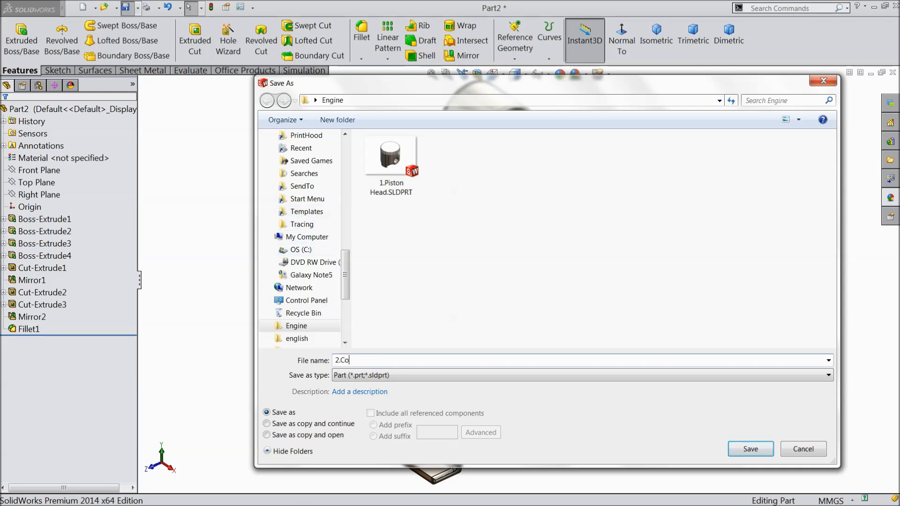
pyautogui.write('nnectinr Rod')
pyautogui.click(769, 455)
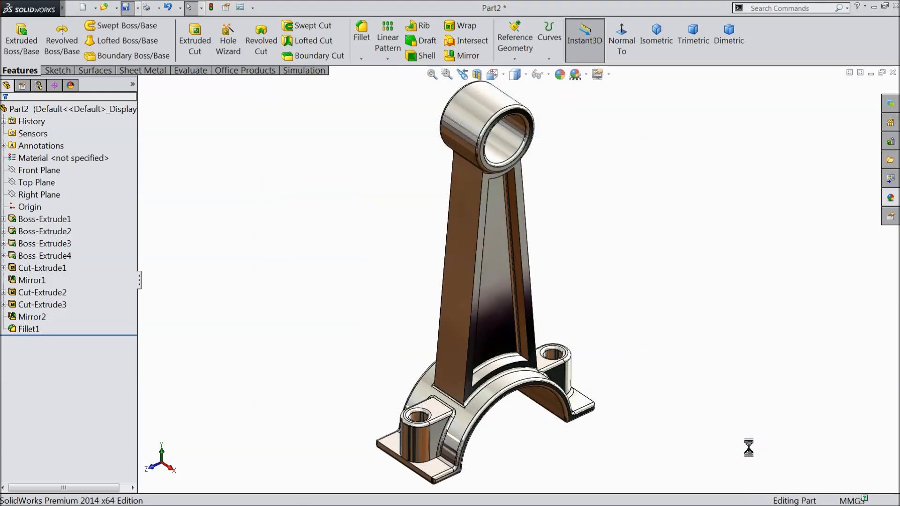
pyautogui.moveTo(609, 341)
pyautogui.mouseDown(button='middle')
pyautogui.moveTo(581, 339)
pyautogui.moveTo(594, 331)
pyautogui.moveTo(568, 410)
pyautogui.moveTo(494, 406)
pyautogui.moveTo(478, 298)
pyautogui.moveTo(486, 366)
pyautogui.moveTo(524, 397)
pyautogui.mouseUp(button='middle')
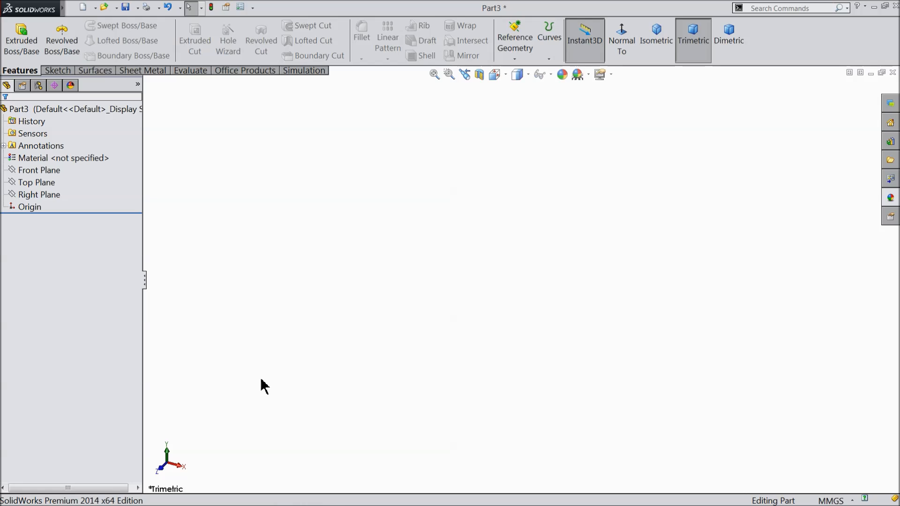
# Start a sketch on the new part's Right Plane and draw a circle centred on the origin with a radius of about 82 mm.
pyautogui.click(14, 194)
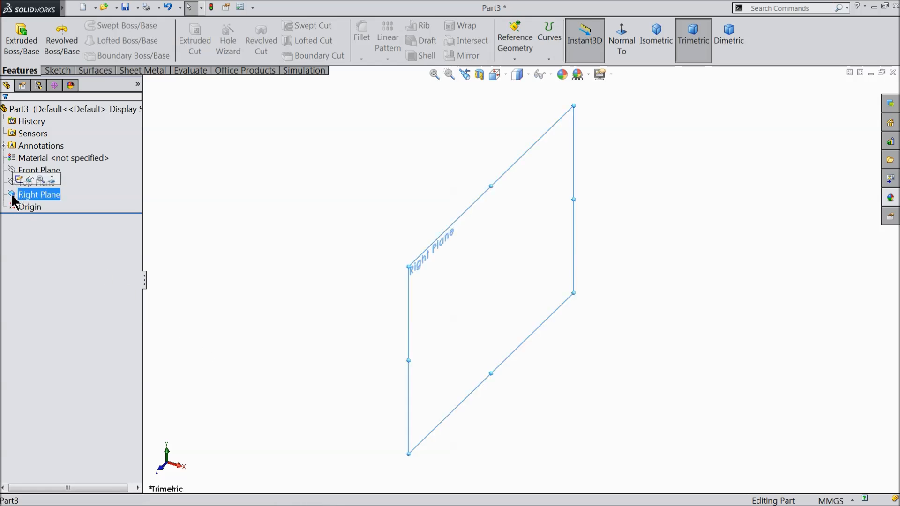
pyautogui.click(19, 179)
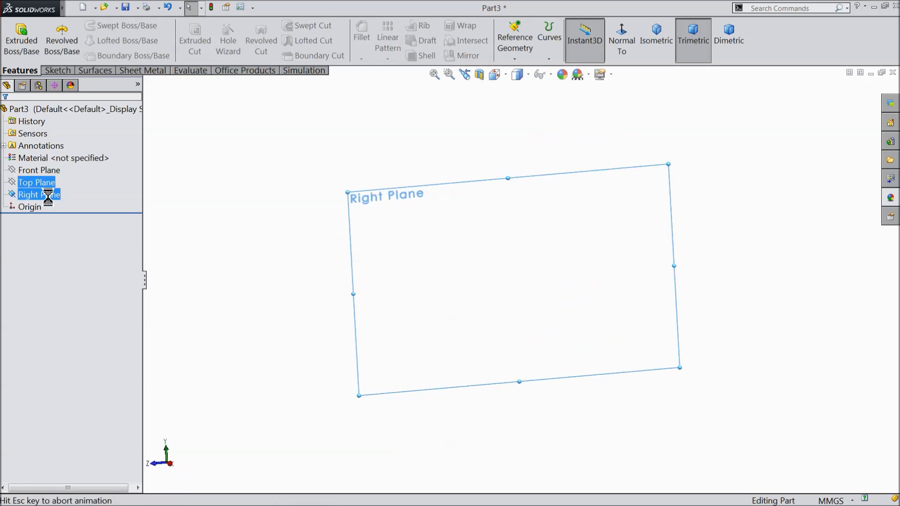
pyautogui.click(58, 70)
pyautogui.click(101, 27)
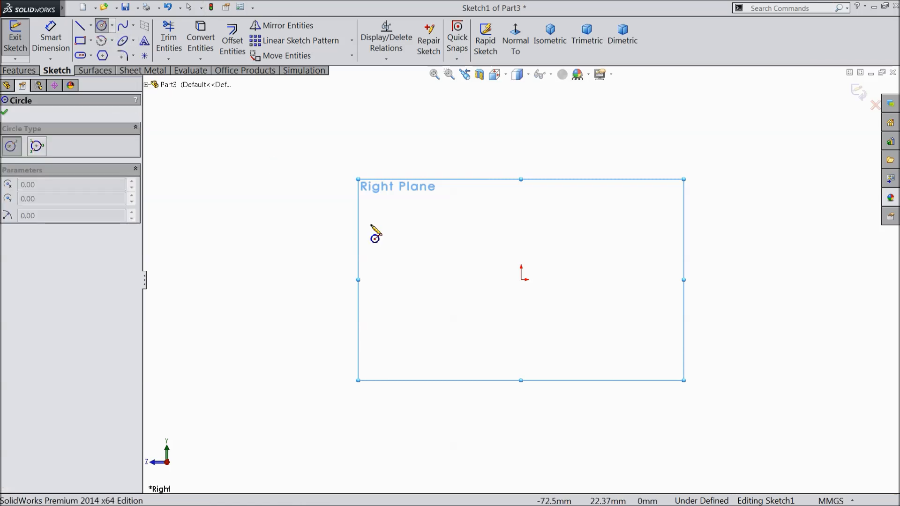
pyautogui.click(521, 279)
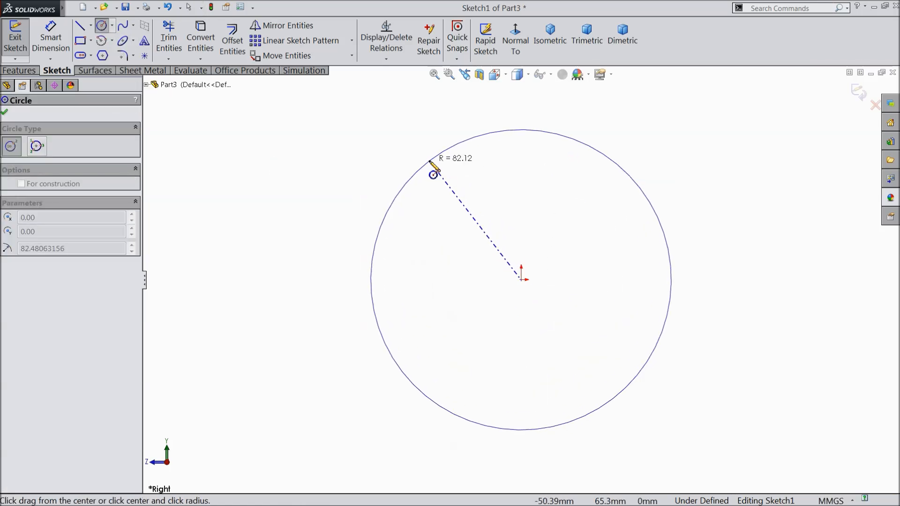
pyautogui.click(427, 168)
# Sketch a horizontal line running outward from the circle's left quadrant point.
pyautogui.click(91, 25)
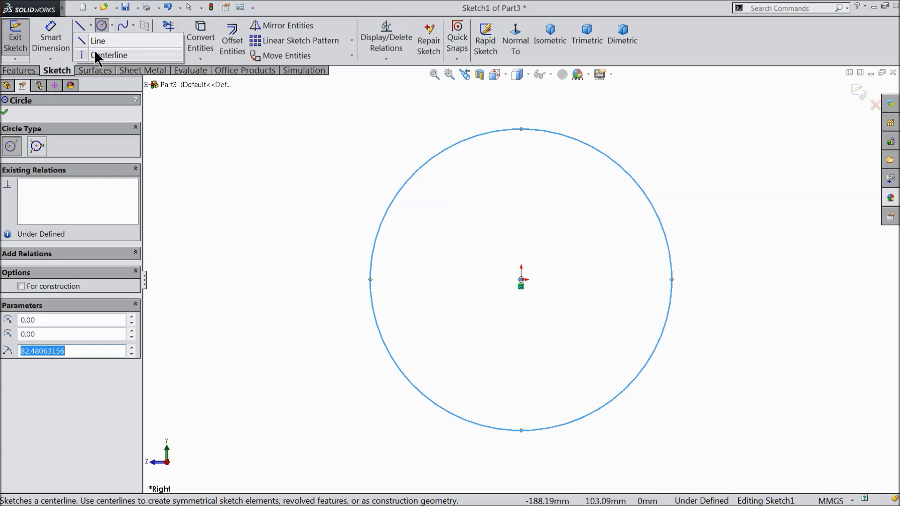
pyautogui.click(97, 39)
pyautogui.moveTo(370, 280); pyautogui.dragTo(290, 279)
pyautogui.rightClick(288, 280)
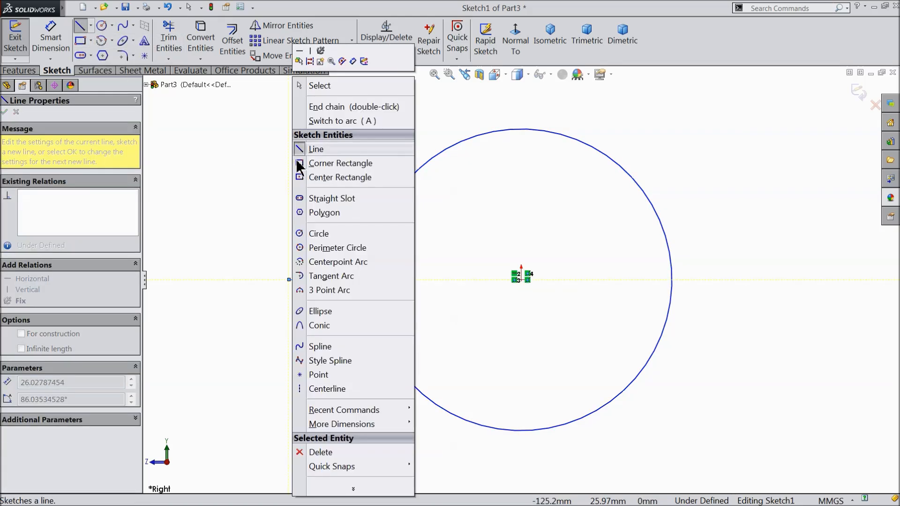
pyautogui.click(302, 85)
pyautogui.scroll(3, 379, 251)
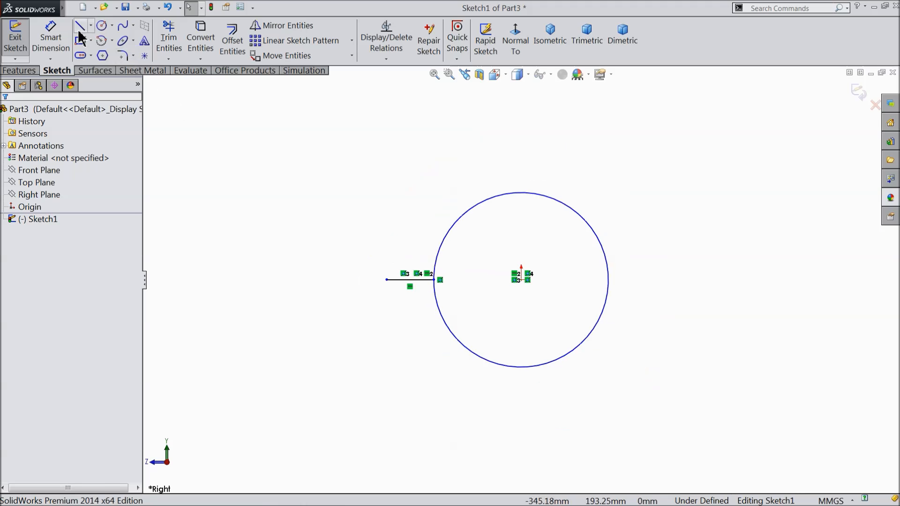
# Draw a vertical centerline about 142 mm long from the origin up past the top of the circle.
pyautogui.click(91, 26)
pyautogui.click(105, 55)
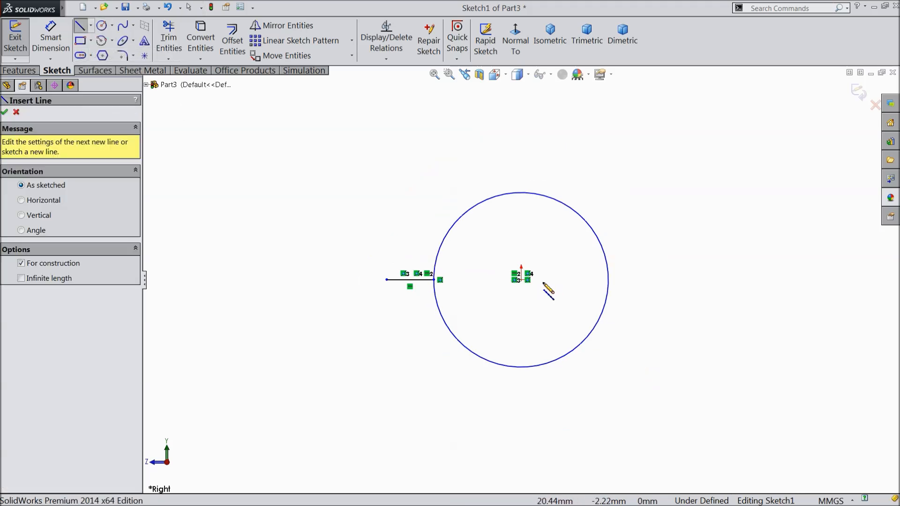
pyautogui.click(521, 280)
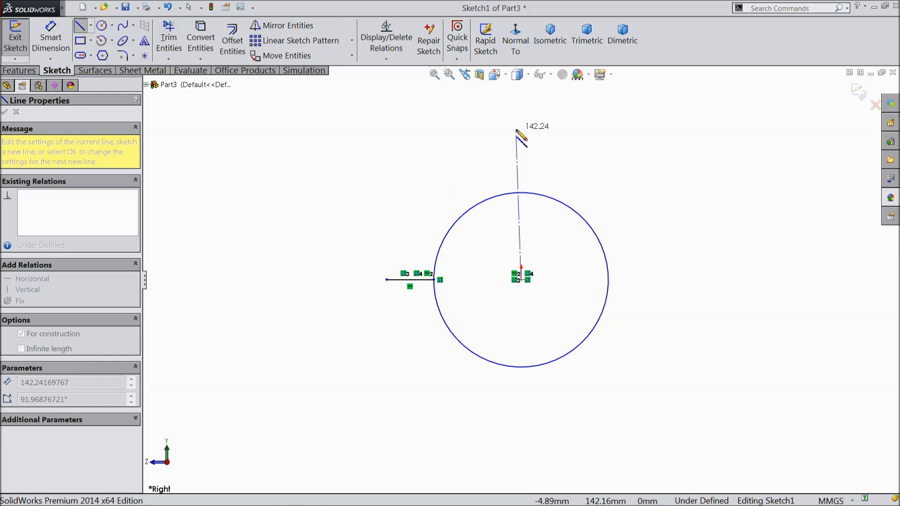
pyautogui.rightClick(521, 130)
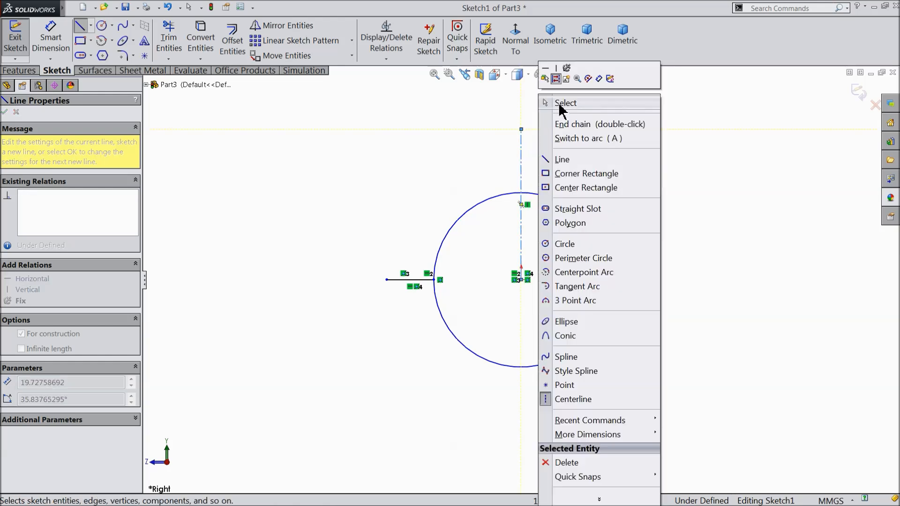
pyautogui.click(546, 102)
# Dimension the circle's diameter as 45 mm.
pyautogui.scroll(-1, 558, 287)
pyautogui.click(51, 37)
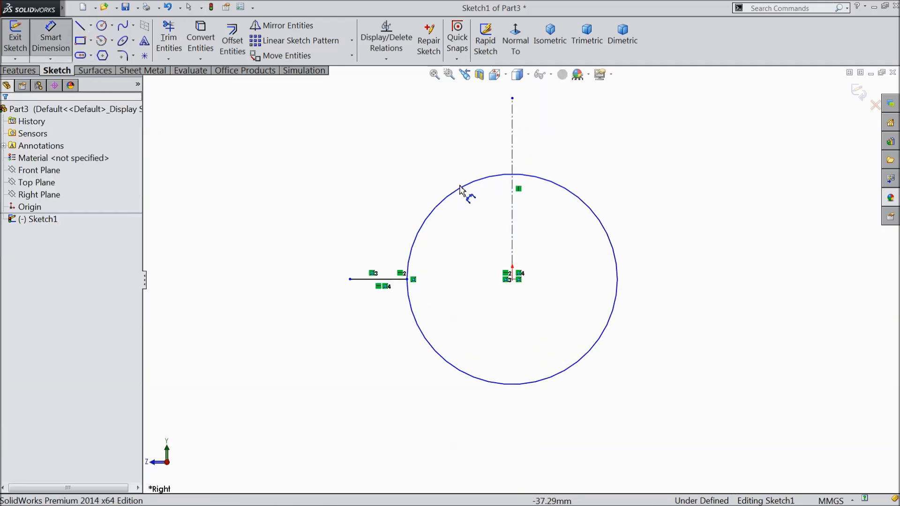
pyautogui.click(612, 225)
pyautogui.click(701, 263)
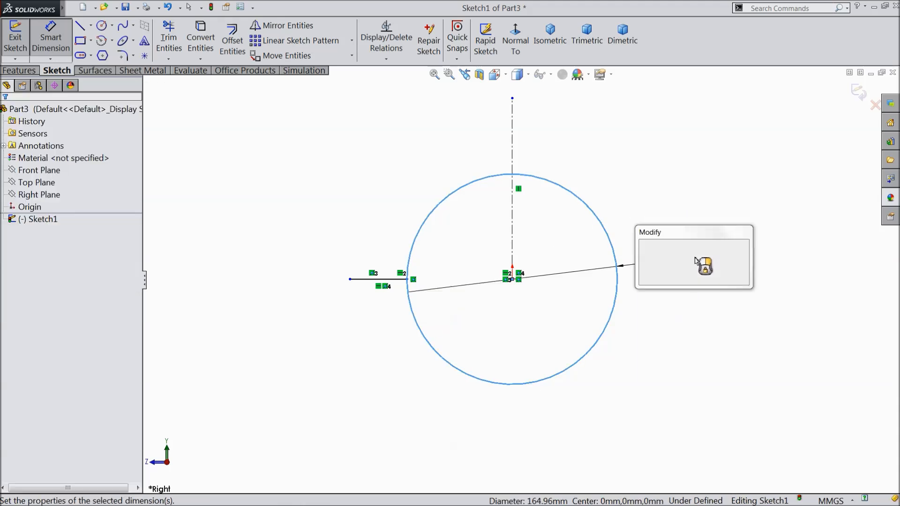
pyautogui.write('45')
pyautogui.click(647, 246)
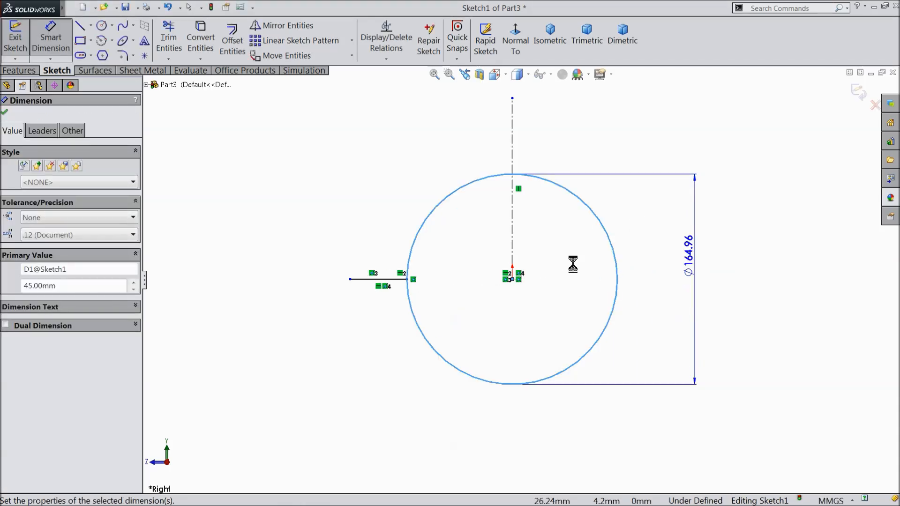
# Dimension the distance from the horizontal line's outer end to the vertical centerline as 35 mm.
pyautogui.click(349, 280)
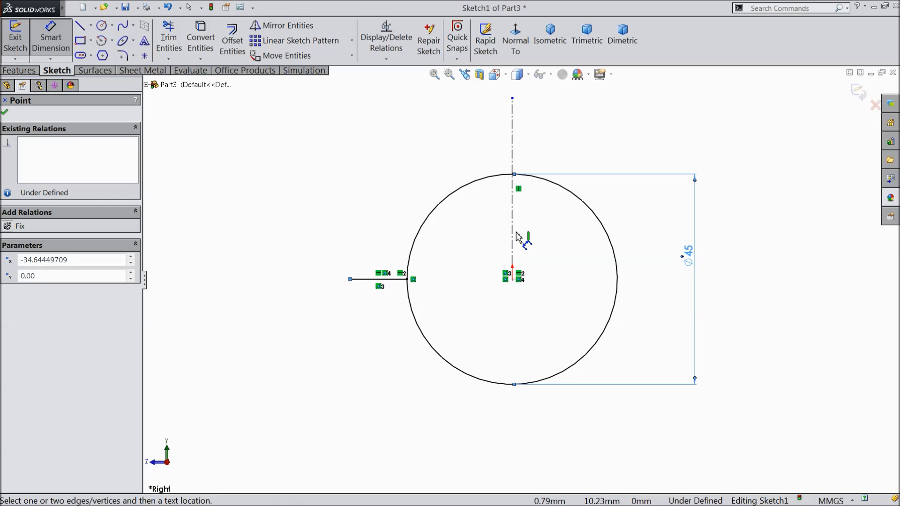
pyautogui.click(516, 237)
pyautogui.click(431, 424)
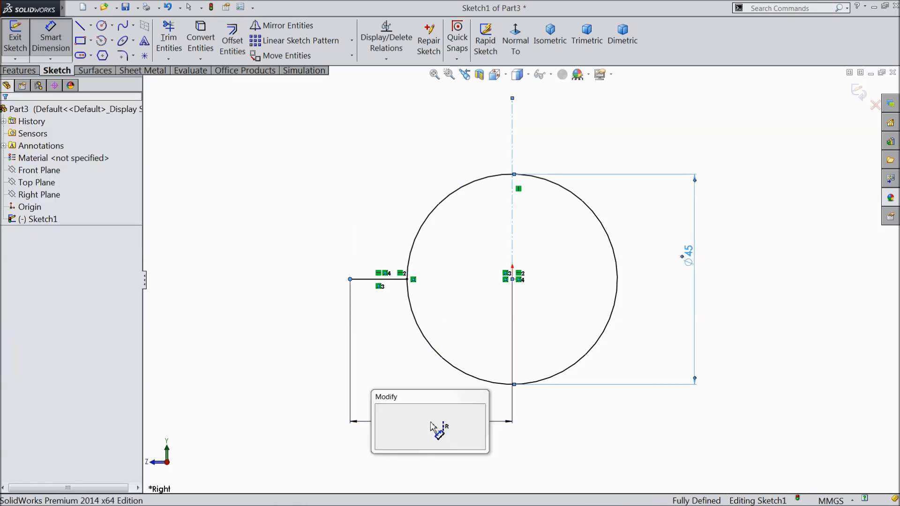
pyautogui.write('35')
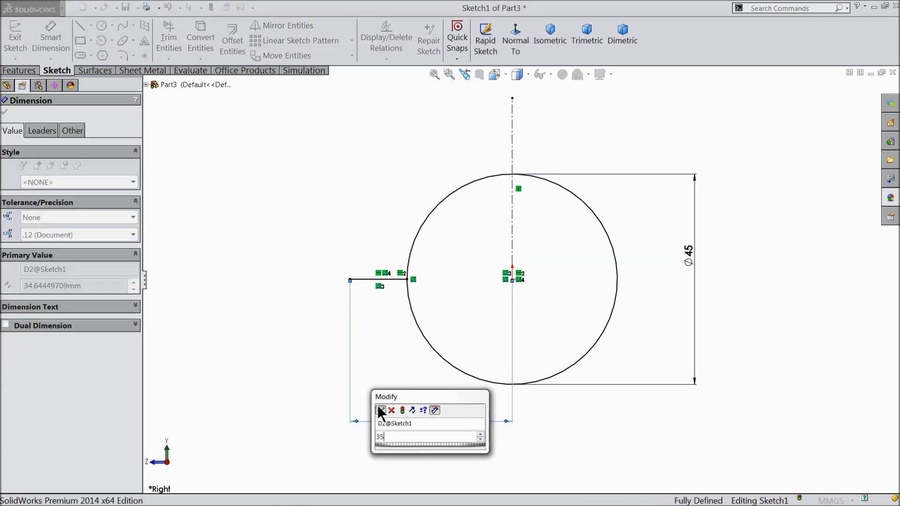
pyautogui.click(380, 410)
pyautogui.click(5, 112)
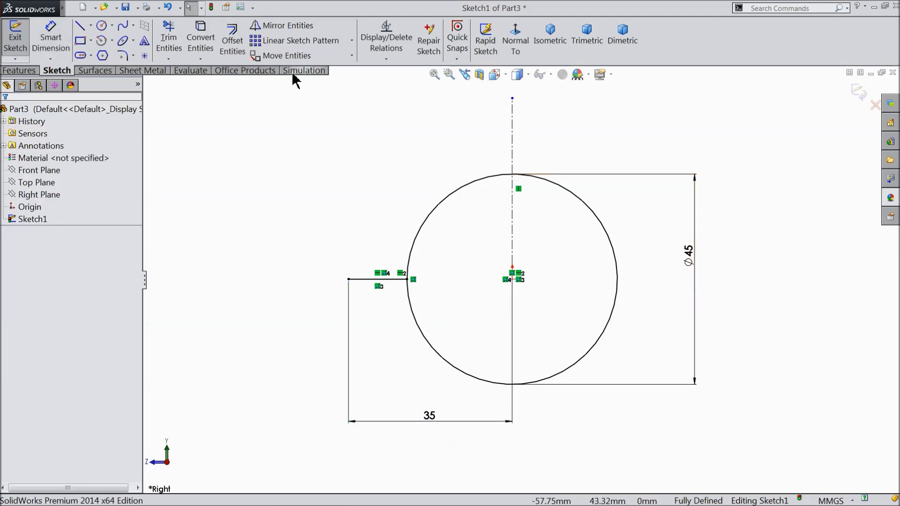
# Mirror the short horizontal line about the vertical centerline to the other side of the circle.
pyautogui.click(287, 25)
pyautogui.click(390, 279)
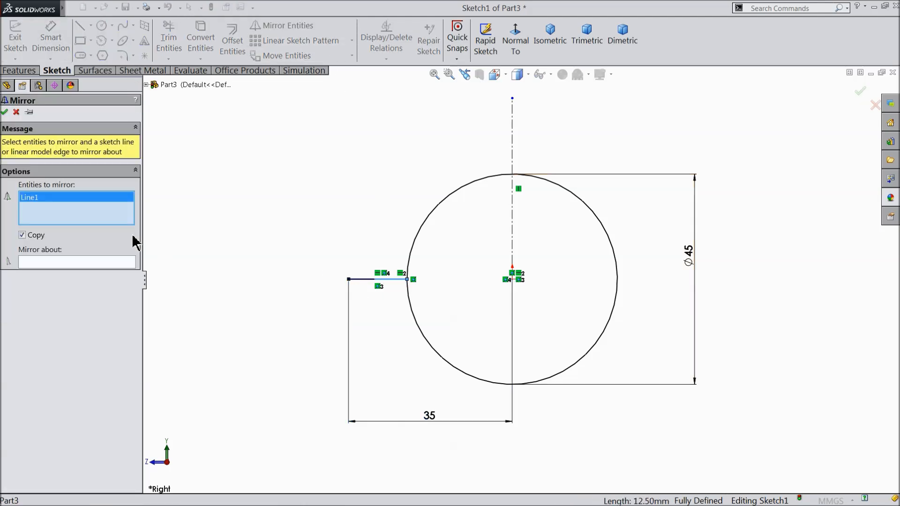
pyautogui.click(102, 263)
pyautogui.click(512, 143)
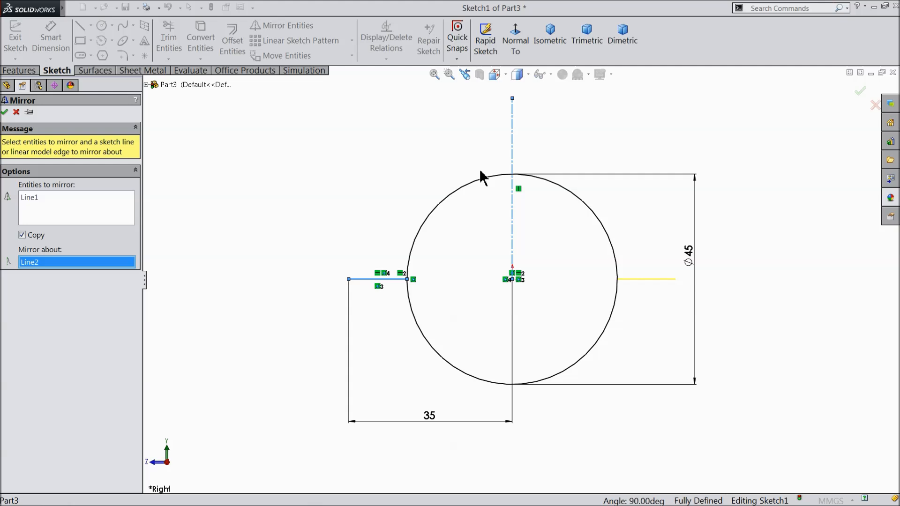
pyautogui.click(5, 113)
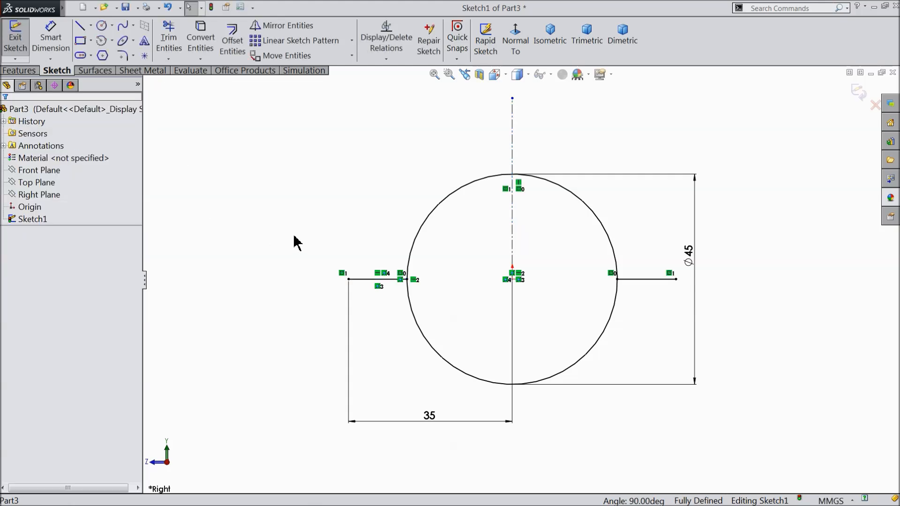
# Trim away the lower half of the circle between the two horizontal lines.
pyautogui.click(169, 38)
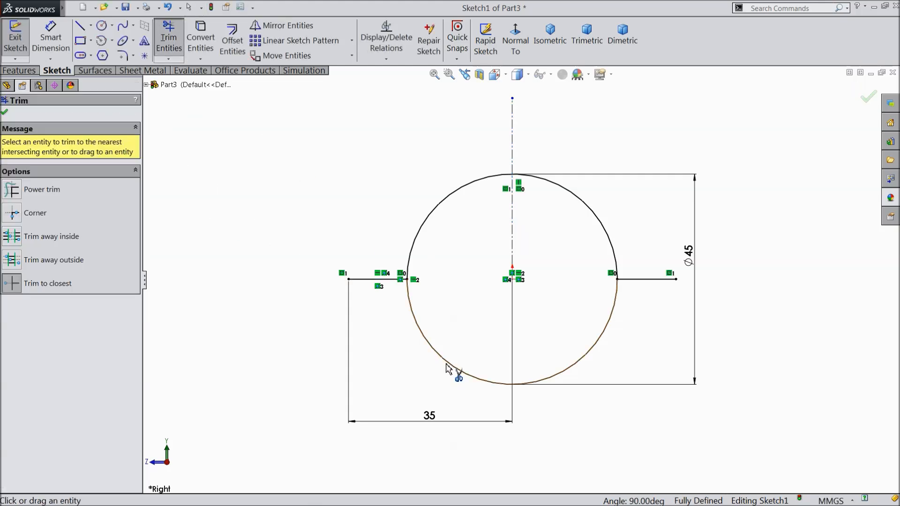
pyautogui.click(448, 367)
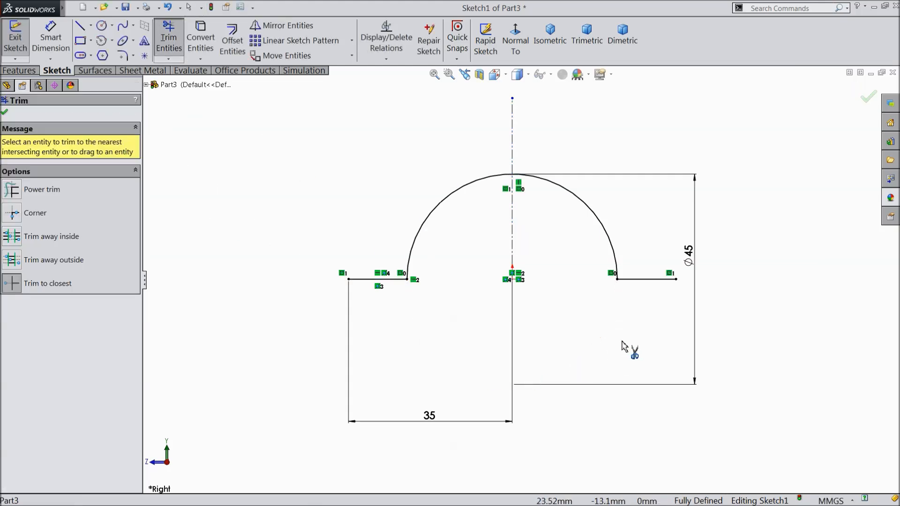
pyautogui.click(5, 112)
# Offset the connected chain of the arc and both horizontal lines outward by 3 mm.
pyautogui.click(231, 43)
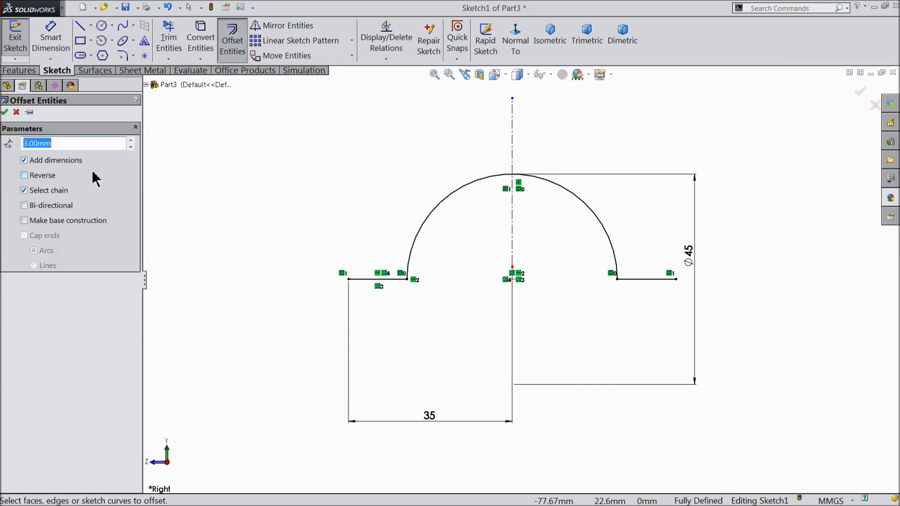
pyautogui.click(422, 240)
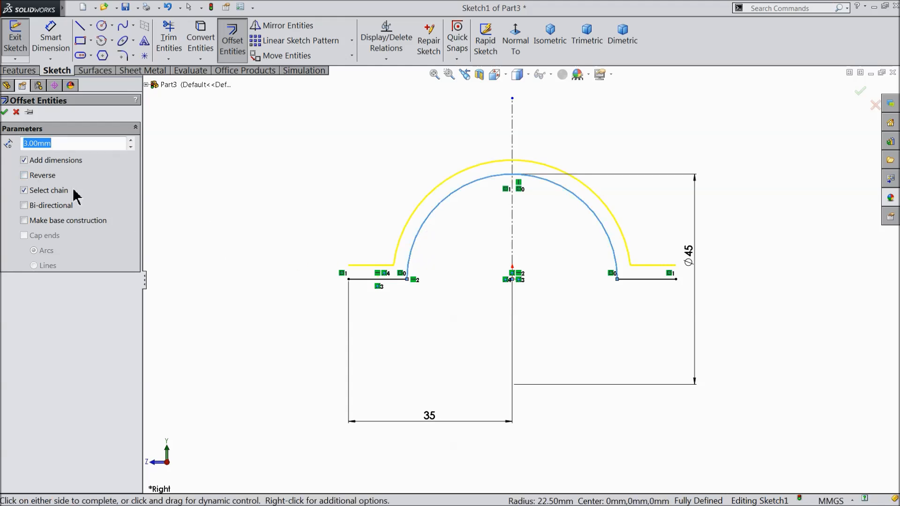
pyautogui.click(5, 113)
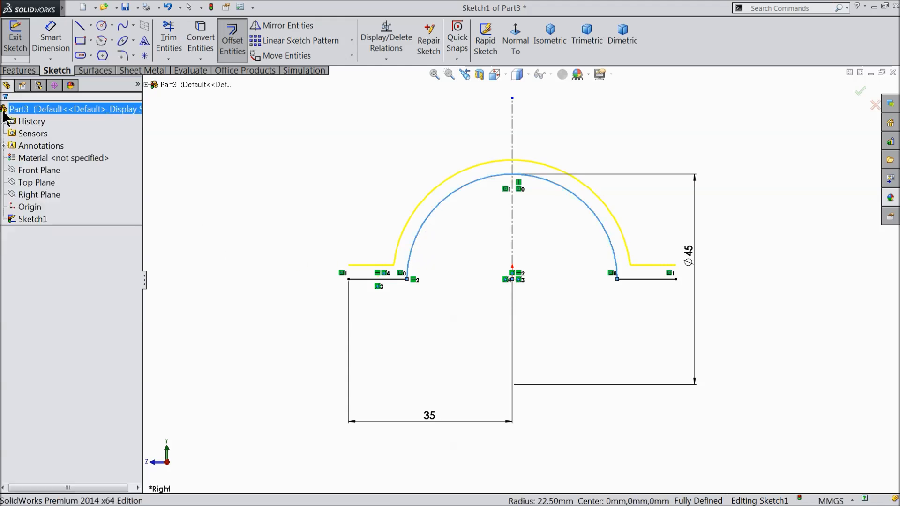
# Close the profile with a short vertical line at each outer end between the original and offset lines.
pyautogui.click(80, 32)
pyautogui.scroll(-3, 550, 224)
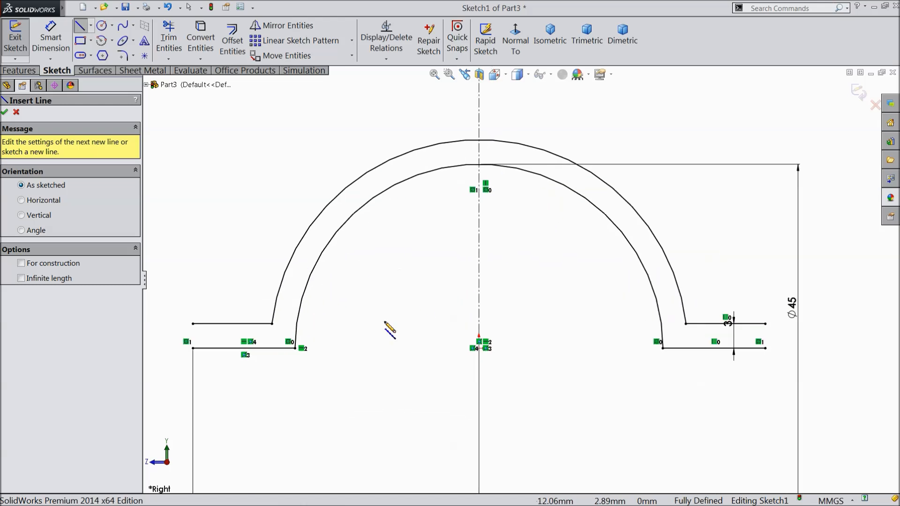
pyautogui.moveTo(192, 323); pyautogui.dragTo(192, 348)
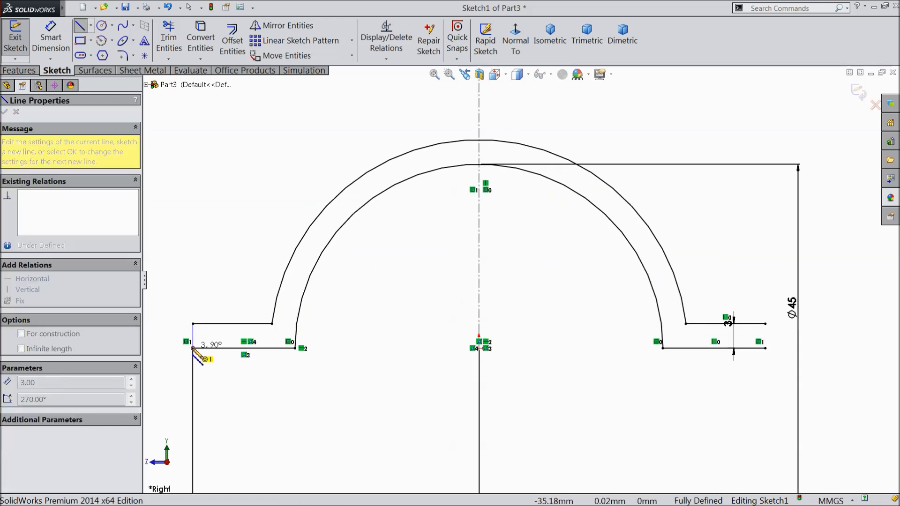
pyautogui.click(192, 348)
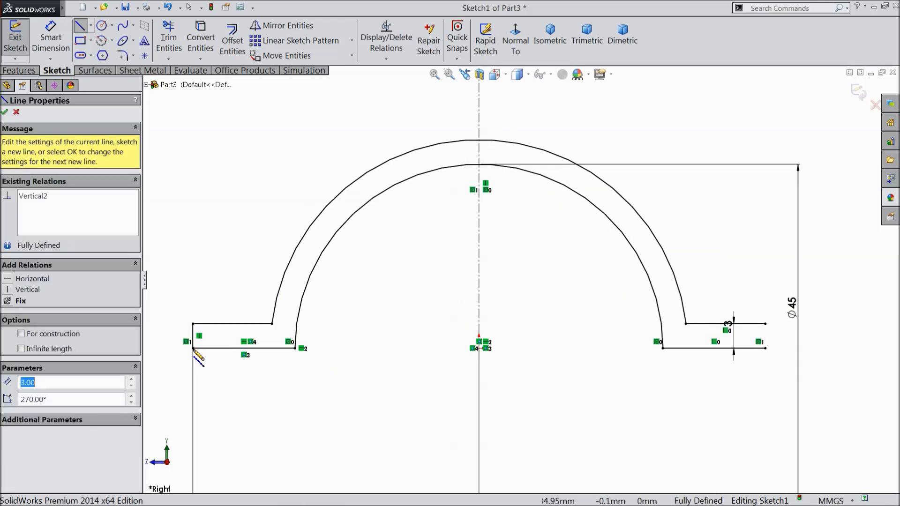
pyautogui.click(766, 323)
pyautogui.click(765, 348)
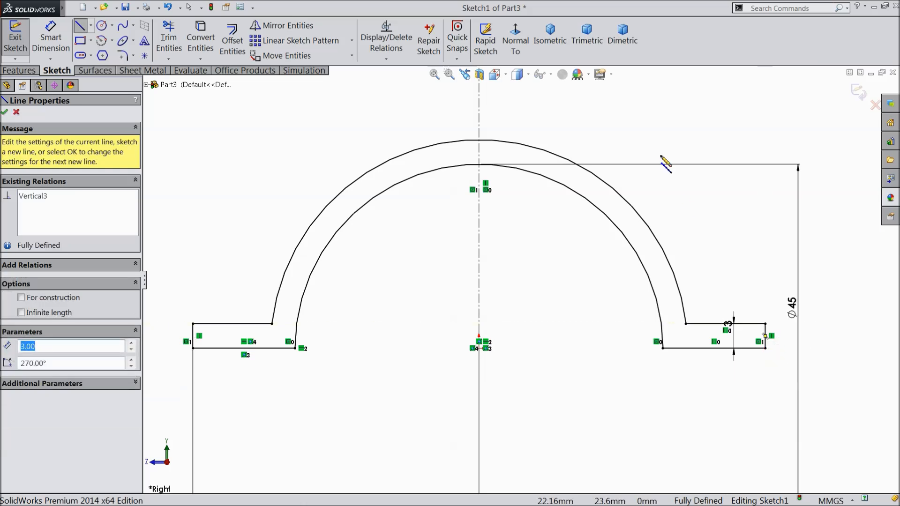
pyautogui.rightClick(672, 126)
pyautogui.click(675, 136)
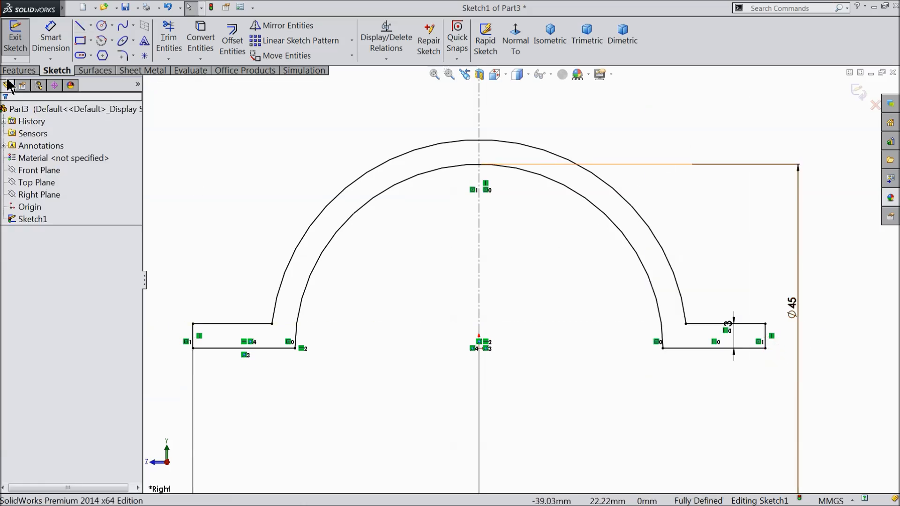
# Extrude the closed arch profile as a boss with the Mid Plane end condition and a depth of 30 mm.
pyautogui.click(19, 70)
pyautogui.click(22, 42)
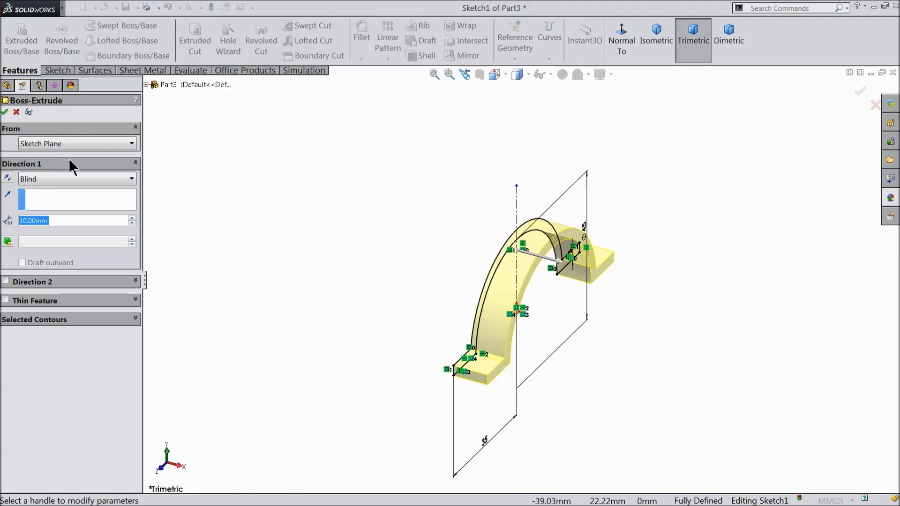
pyautogui.click(56, 179)
pyautogui.click(42, 245)
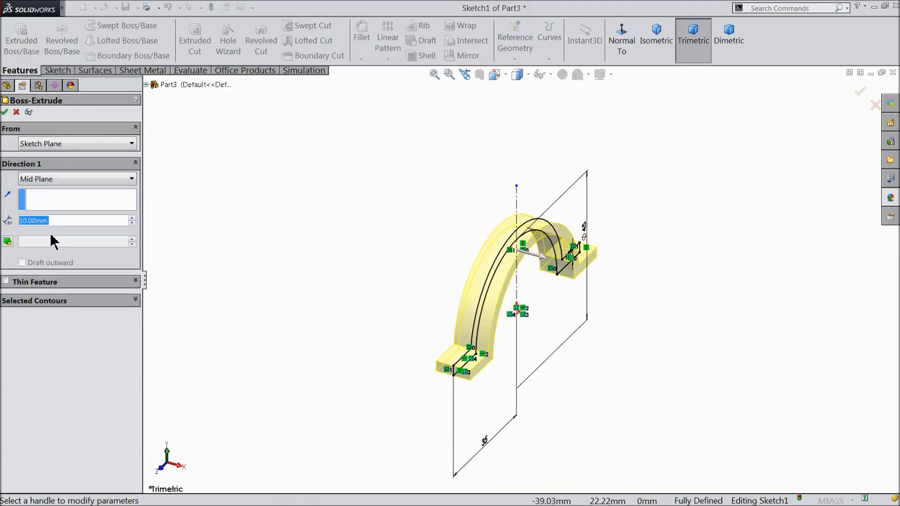
pyautogui.write('30')
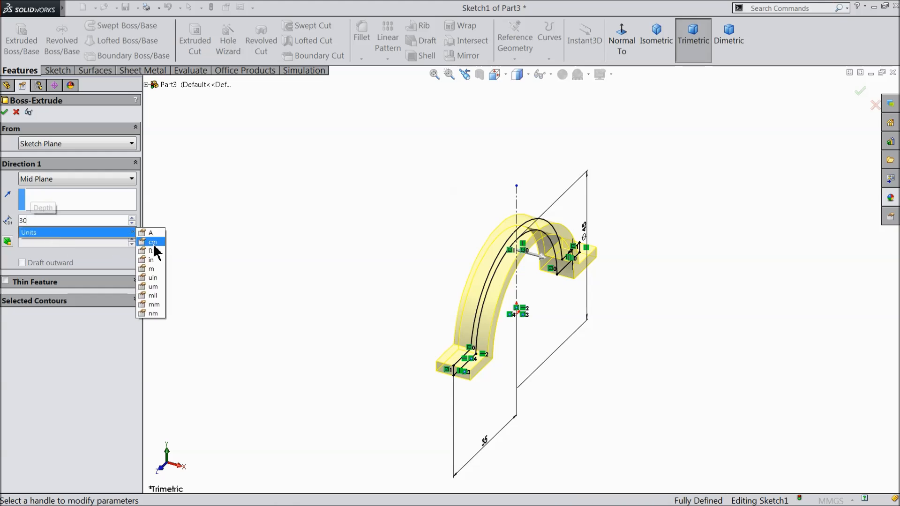
pyautogui.press('Return')
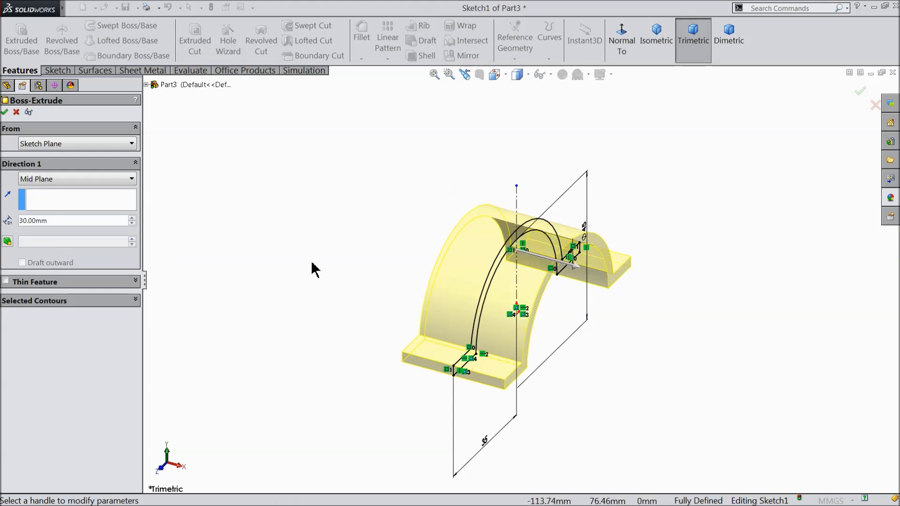
pyautogui.click(6, 112)
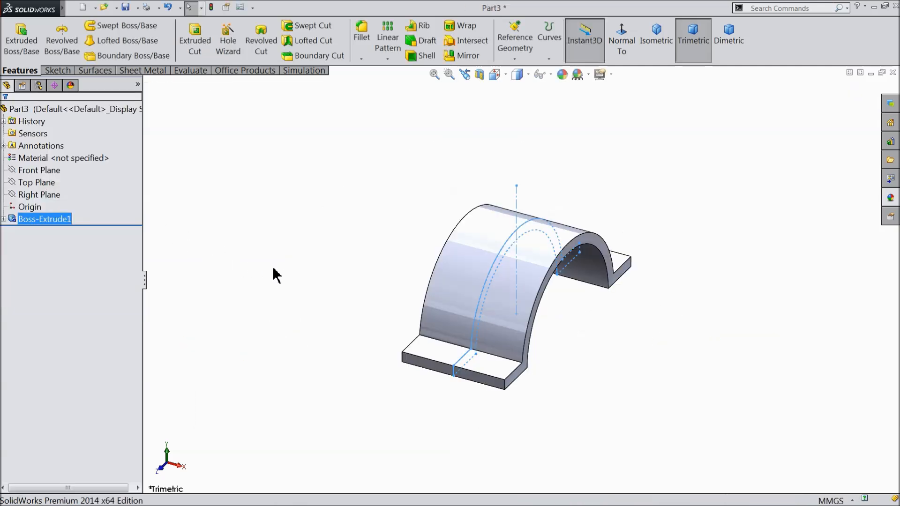
# Create a reference plane offset 12 mm above the top face of the front-left flange.
pyautogui.moveTo(304, 255); pyautogui.dragTo(348, 274, button='middle')
pyautogui.scroll(-2, 525, 232)
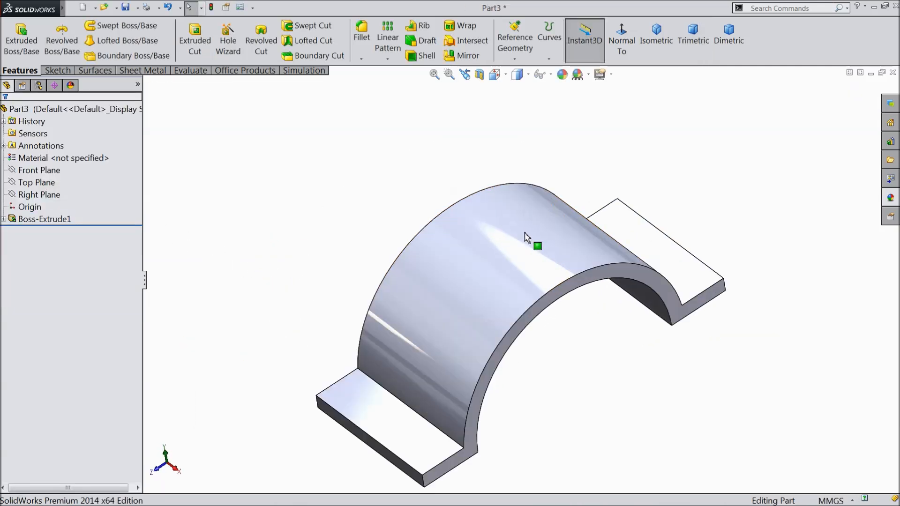
pyautogui.click(399, 424)
pyautogui.click(522, 61)
pyautogui.click(530, 72)
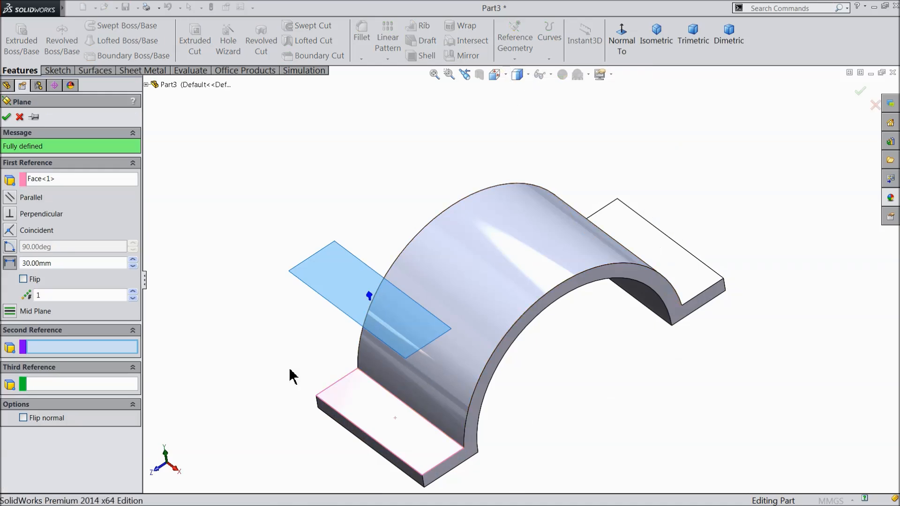
pyautogui.moveTo(57, 264); pyautogui.dragTo(3, 258)
pyautogui.moveTo(216, 239); pyautogui.dragTo(234, 195, button='middle')
pyautogui.scroll(-4, 442, 406)
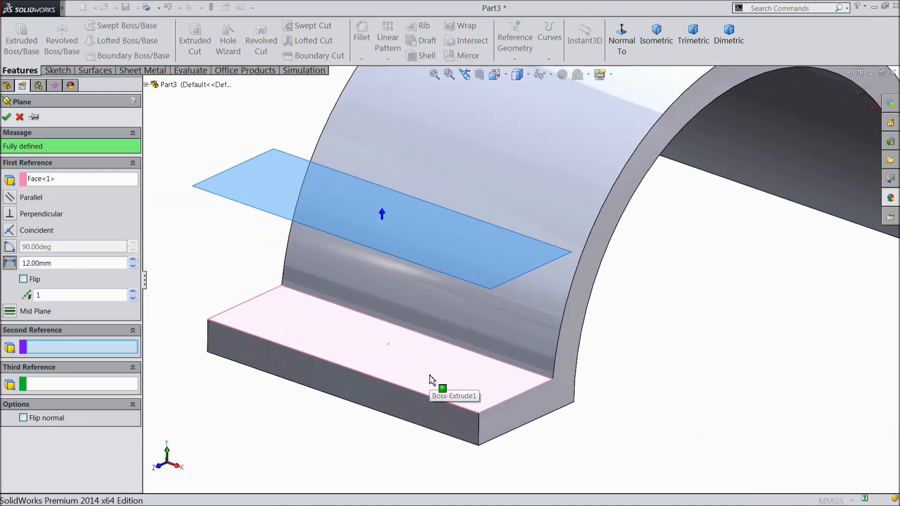
pyautogui.click(7, 117)
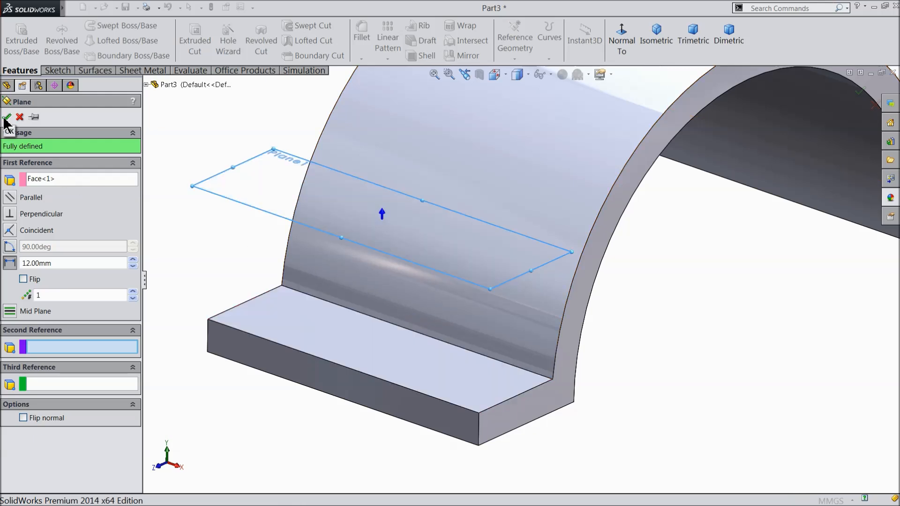
# Open a new sketch on the reference plane above the flange and view it face-on.
pyautogui.scroll(3, 220, 236)
pyautogui.moveTo(247, 234); pyautogui.dragTo(260, 262, button='middle')
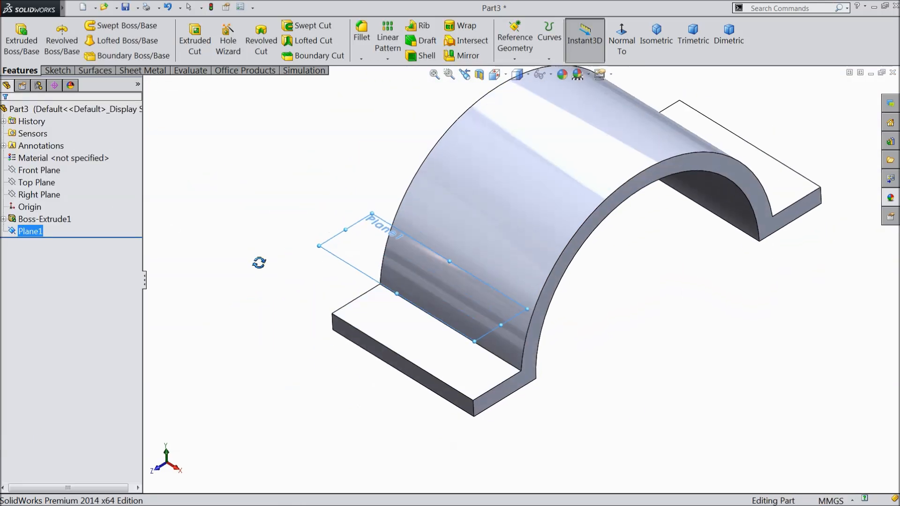
pyautogui.click(381, 246)
pyautogui.click(55, 71)
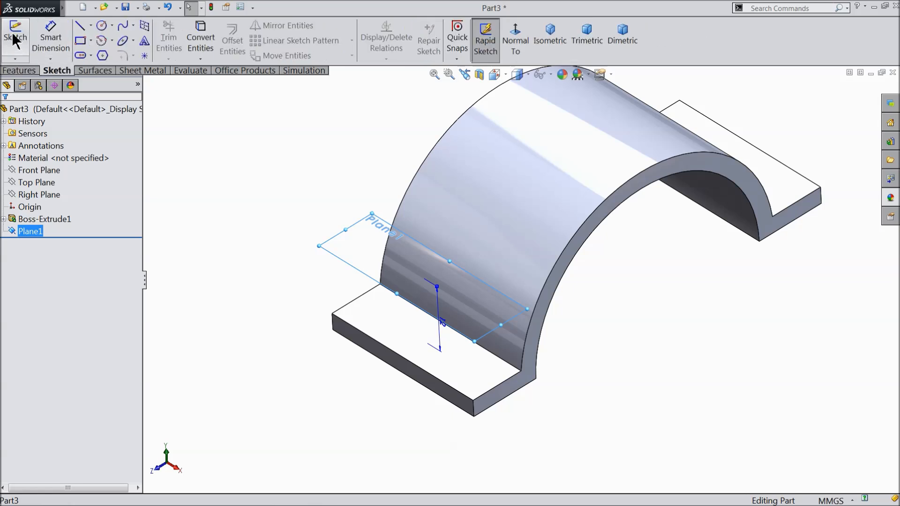
pyautogui.click(15, 38)
pyautogui.click(515, 40)
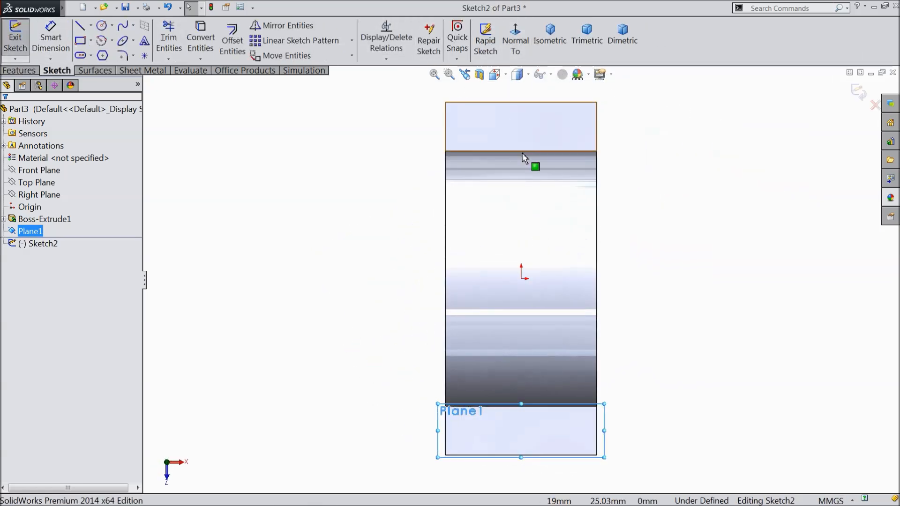
# Draw a vertical construction centerline from the origin to the midpoint of the flange's outer edge.
pyautogui.click(90, 26)
pyautogui.click(107, 55)
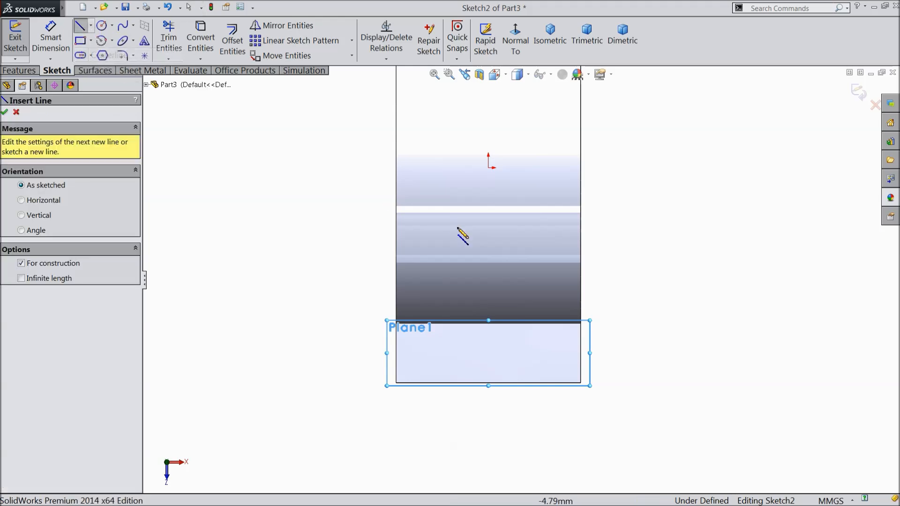
pyautogui.click(488, 168)
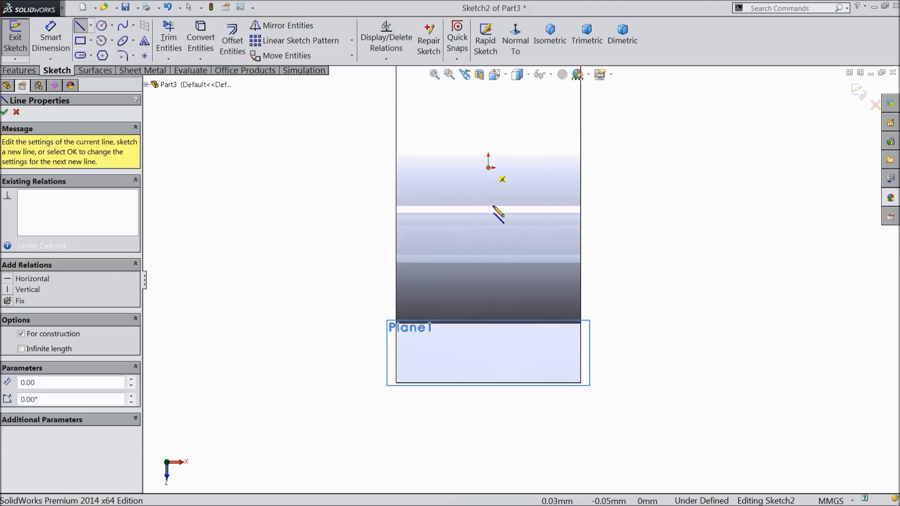
pyautogui.click(488, 383)
pyautogui.rightClick(660, 83)
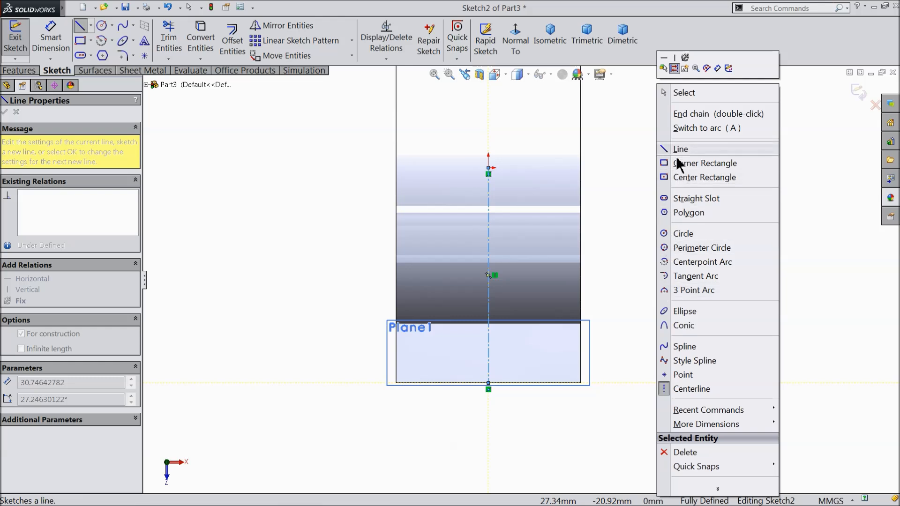
pyautogui.click(683, 92)
# Sketch a corner rectangle about 10 mm wide and 15 mm tall across the centerline, with its base on the flange's outer edge.
pyautogui.scroll(-3, 538, 371)
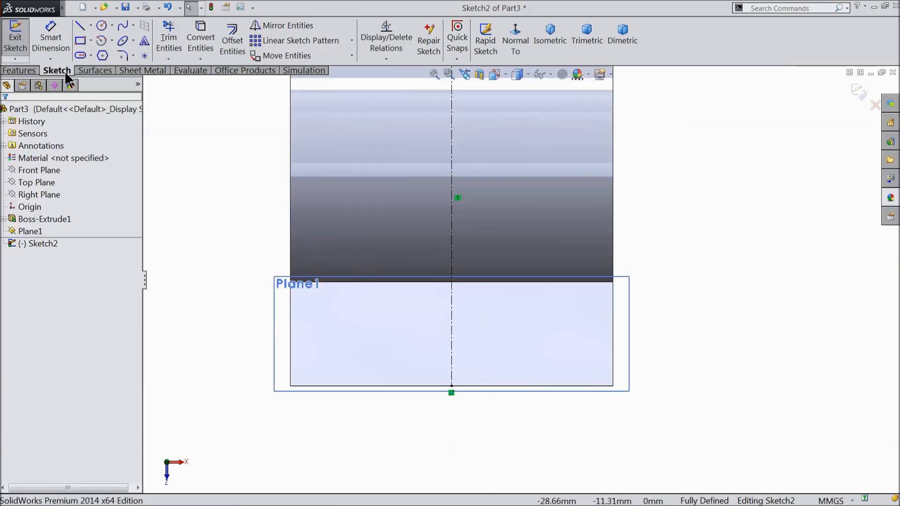
pyautogui.click(81, 41)
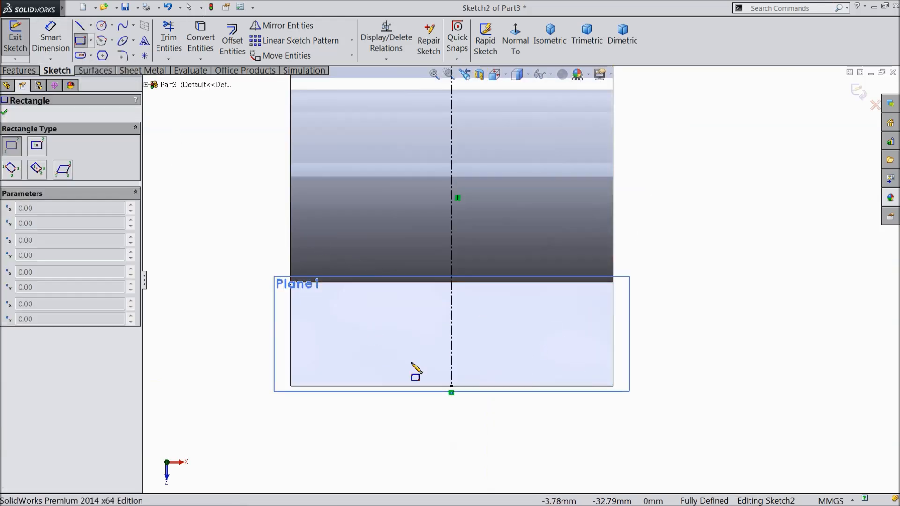
pyautogui.click(511, 386)
pyautogui.click(403, 224)
pyautogui.rightClick(234, 164)
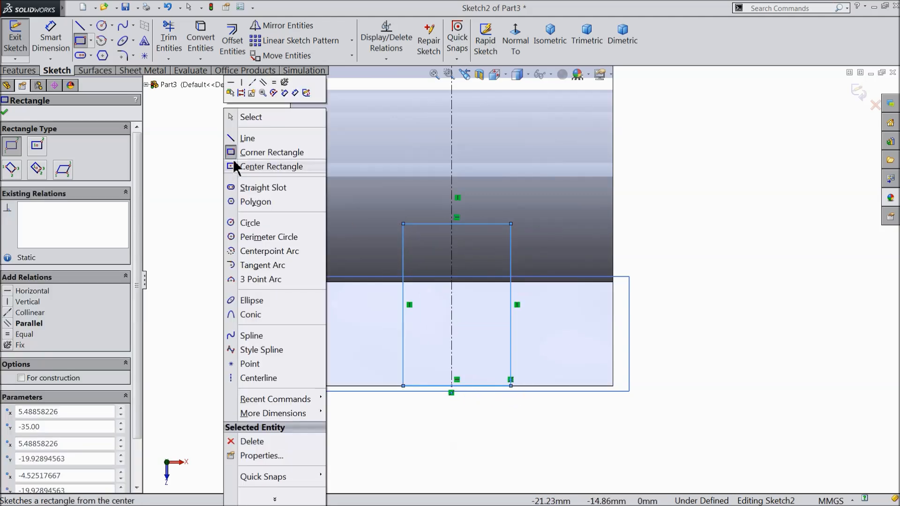
pyautogui.click(241, 117)
# Make the rectangle's two vertical sides symmetric about the centerline.
pyautogui.scroll(-2, 476, 365)
pyautogui.moveTo(586, 288); pyautogui.dragTo(318, 336)
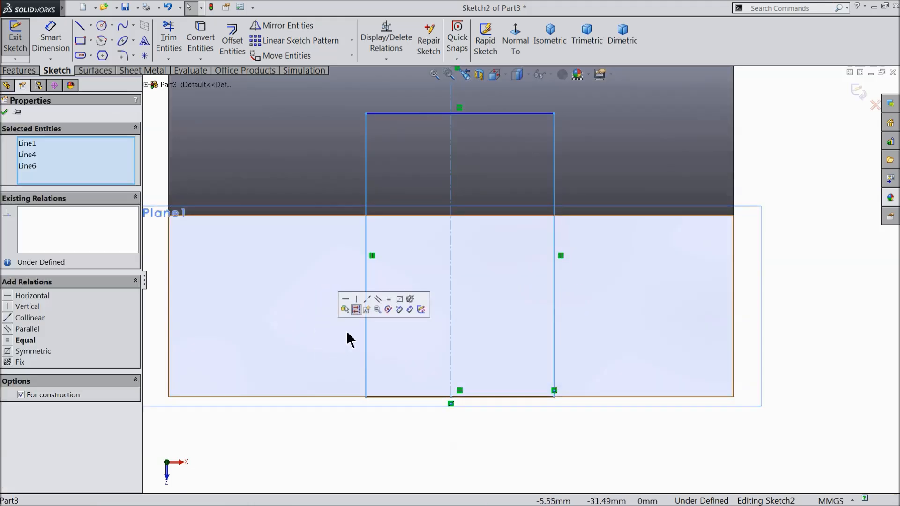
pyautogui.click(399, 300)
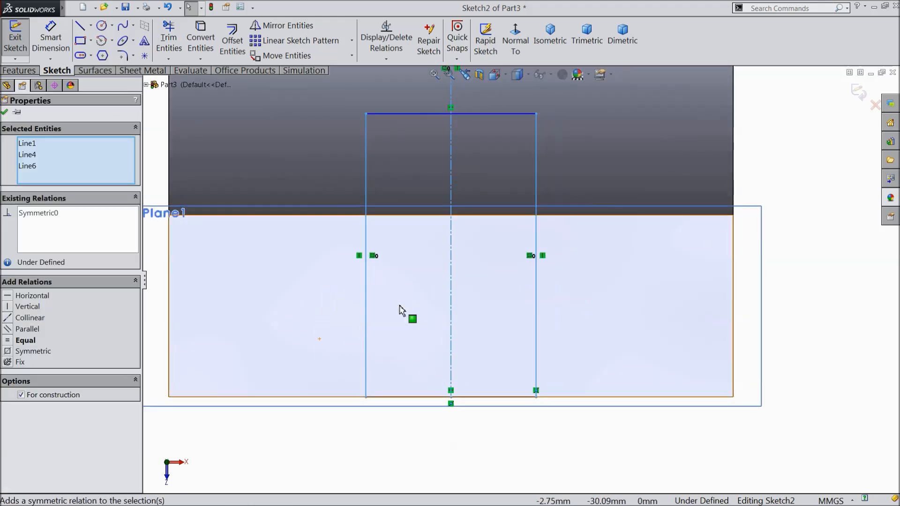
# Draw a circle about 10.7 mm in diameter centered on the centerline and reaching the flange's outer edge.
pyautogui.click(102, 27)
pyautogui.click(450, 297)
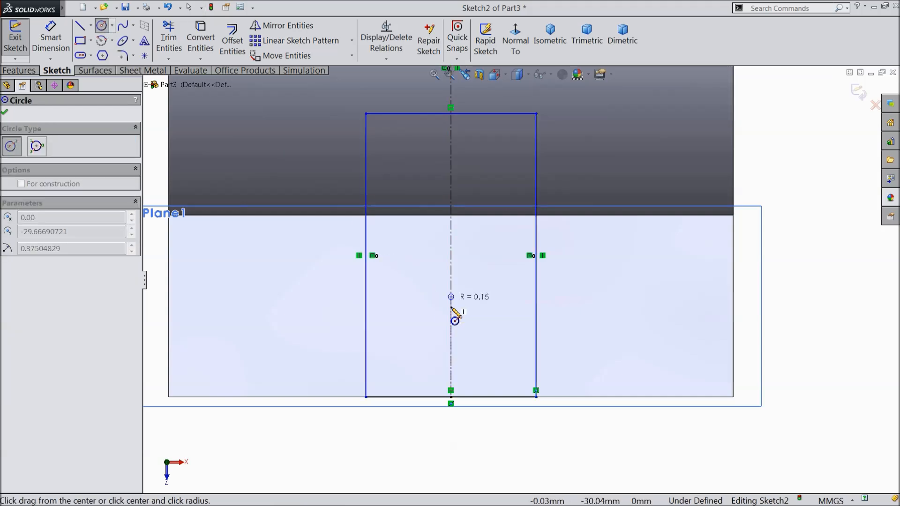
pyautogui.click(451, 398)
pyautogui.rightClick(810, 190)
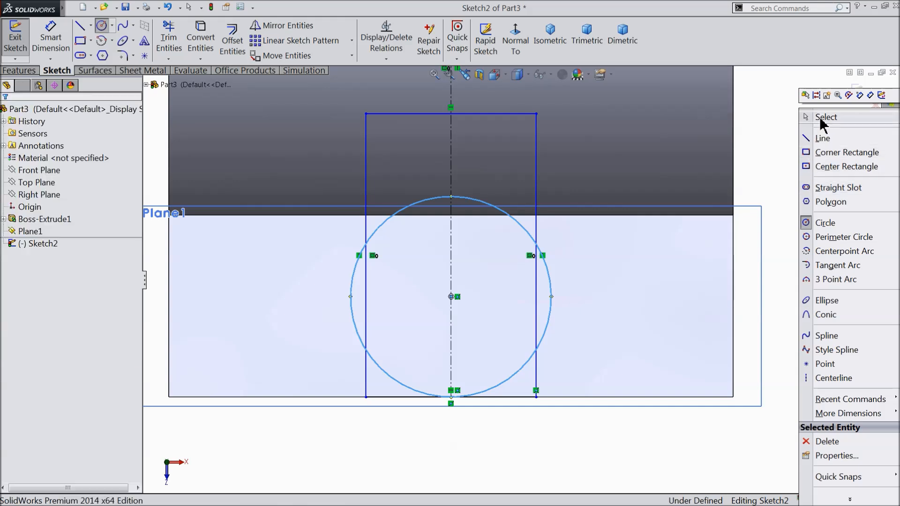
pyautogui.click(825, 117)
# Add a tangent relation between the circle and one vertical side of the rectangle.
pyautogui.scroll(-2, 588, 309)
pyautogui.moveTo(533, 265); pyautogui.dragTo(491, 311)
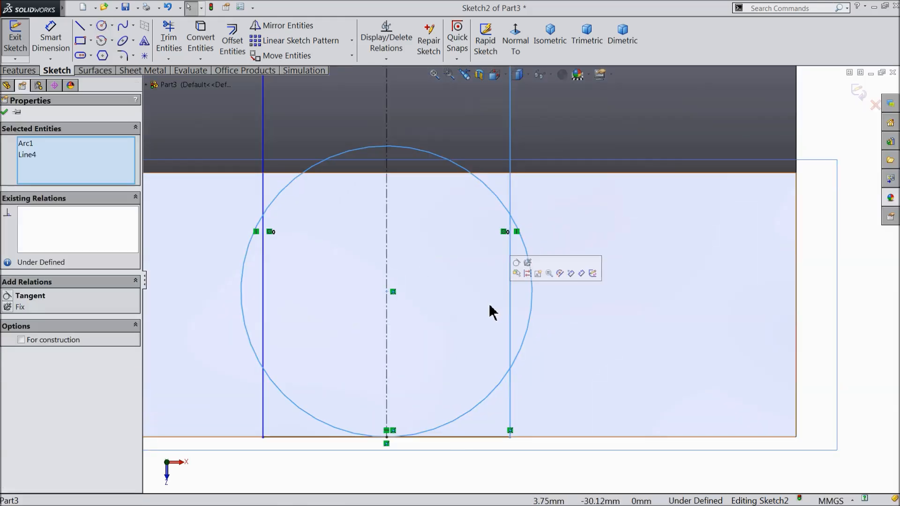
pyautogui.click(517, 263)
pyautogui.scroll(2, 506, 281)
pyautogui.scroll(2, 506, 278)
pyautogui.click(4, 112)
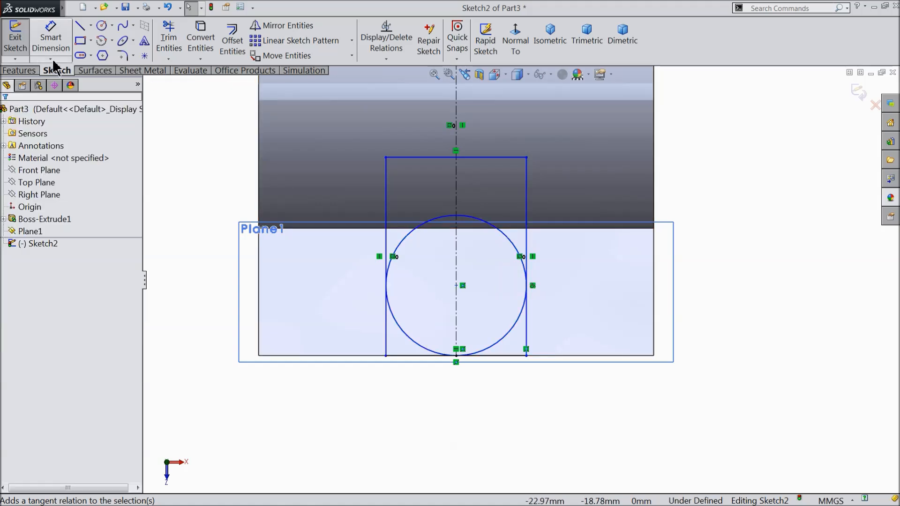
# Dimension the circle's diameter as 12 mm.
pyautogui.click(51, 37)
pyautogui.click(521, 317)
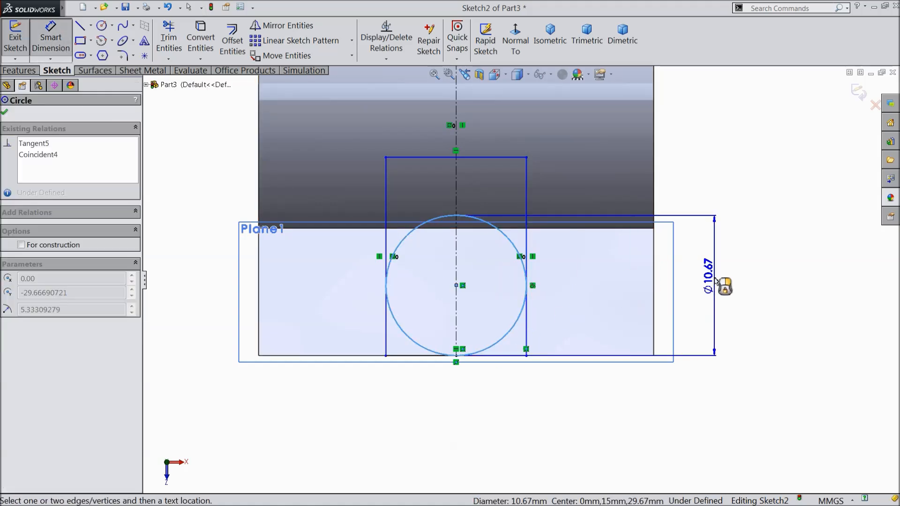
pyautogui.click(726, 284)
pyautogui.write('12')
pyautogui.click(664, 266)
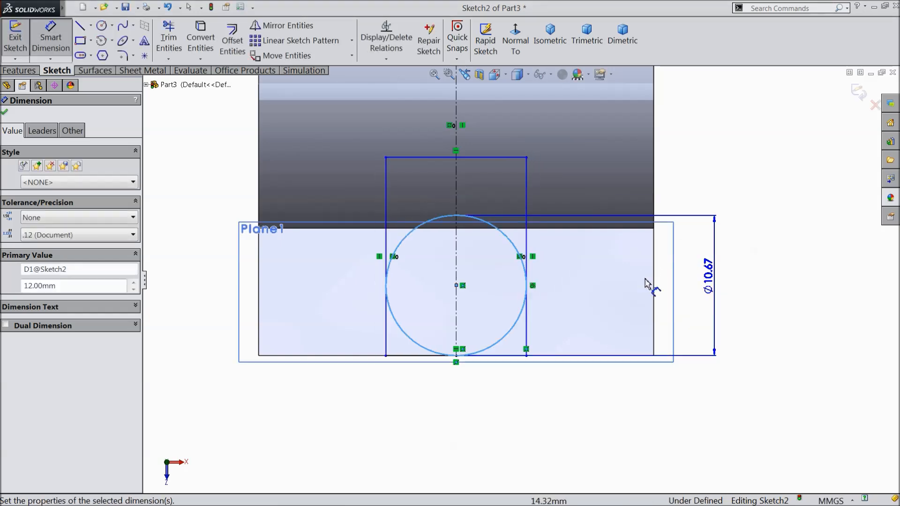
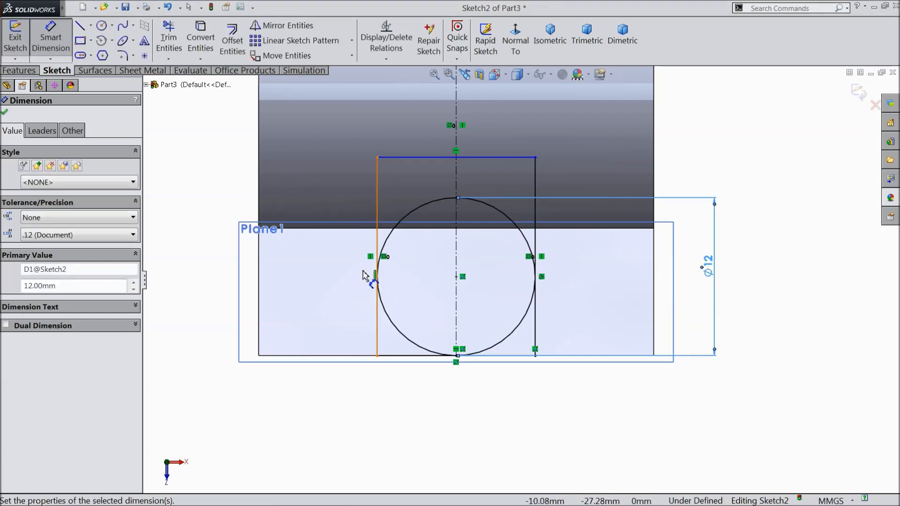
pyautogui.click(50, 41)
# Trim the circle's upper arc and the rectangle's lower corners, leaving a U-shaped profile closed by a straight top line.
pyautogui.click(168, 42)
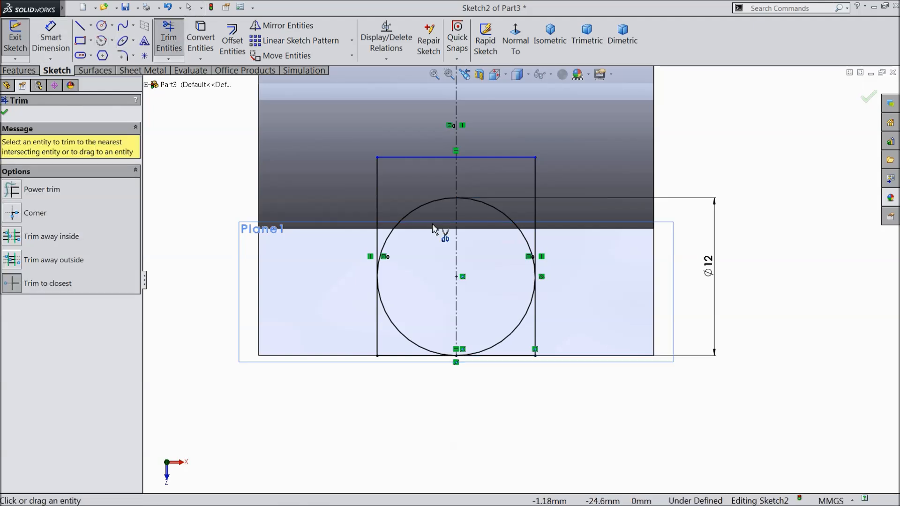
pyautogui.scroll(-3, 463, 202)
pyautogui.click(400, 226)
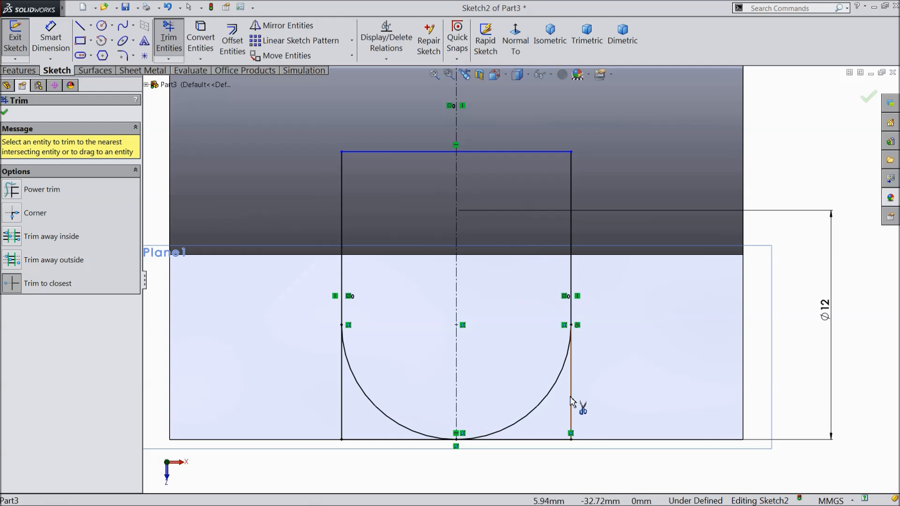
pyautogui.click(543, 443)
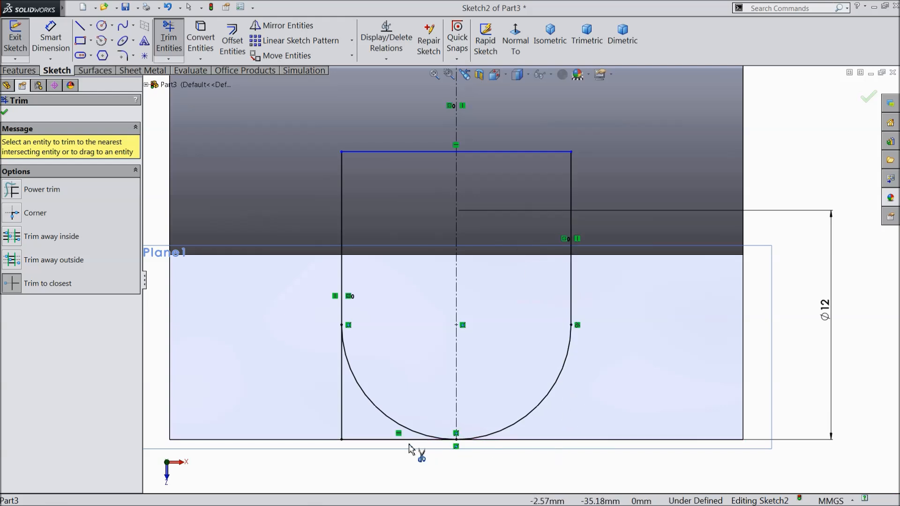
pyautogui.click(355, 443)
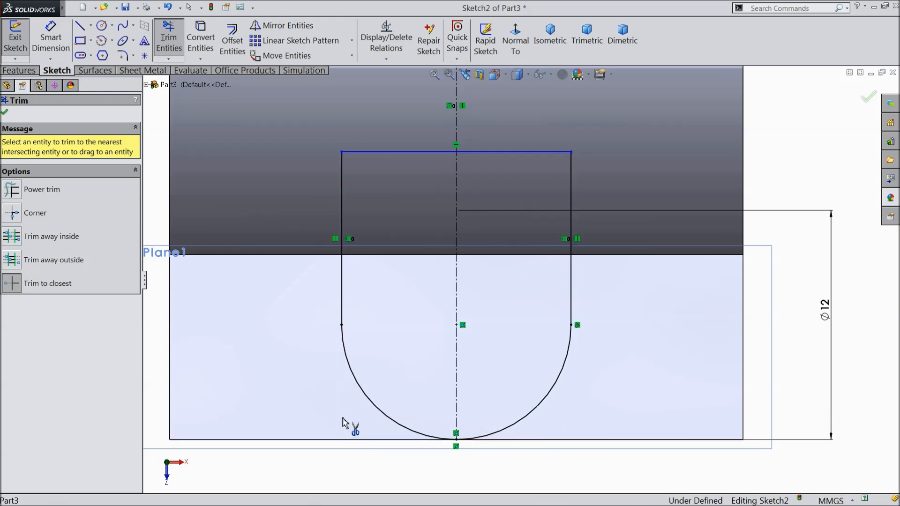
pyautogui.click(5, 112)
# Dimension the straight vertical side of the U-shaped profile as 10 mm.
pyautogui.click(51, 39)
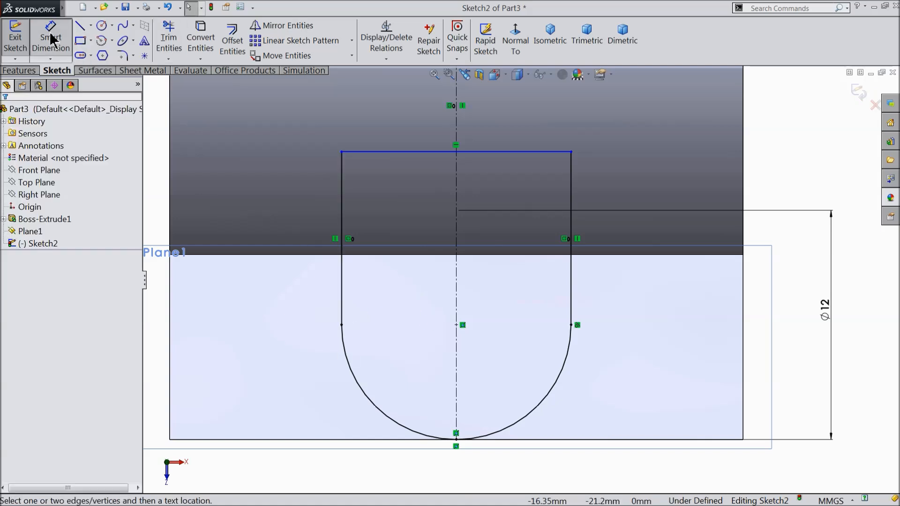
pyautogui.click(341, 260)
pyautogui.click(220, 253)
pyautogui.write('10')
pyautogui.click(168, 236)
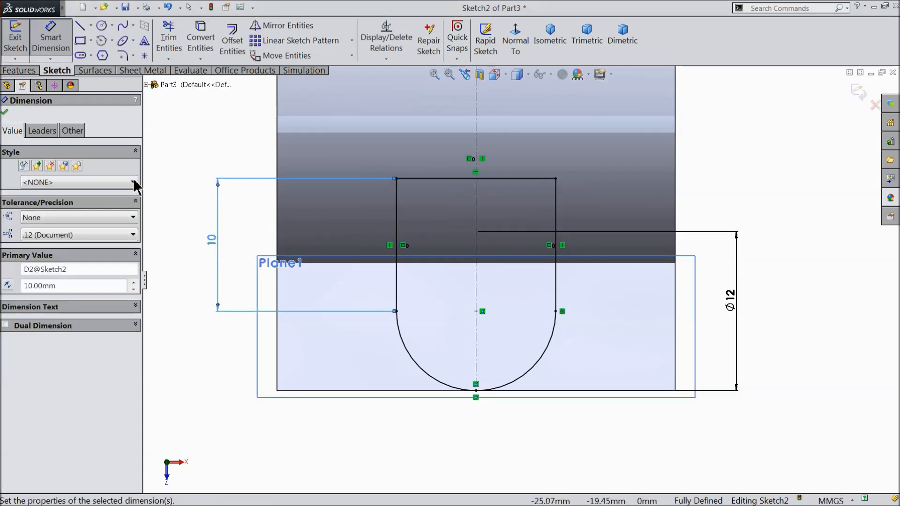
pyautogui.click(4, 112)
# Extrude the U-shaped profile as a merged boss in the reversed direction, using the Up To Body end condition with the arch body.
pyautogui.click(18, 72)
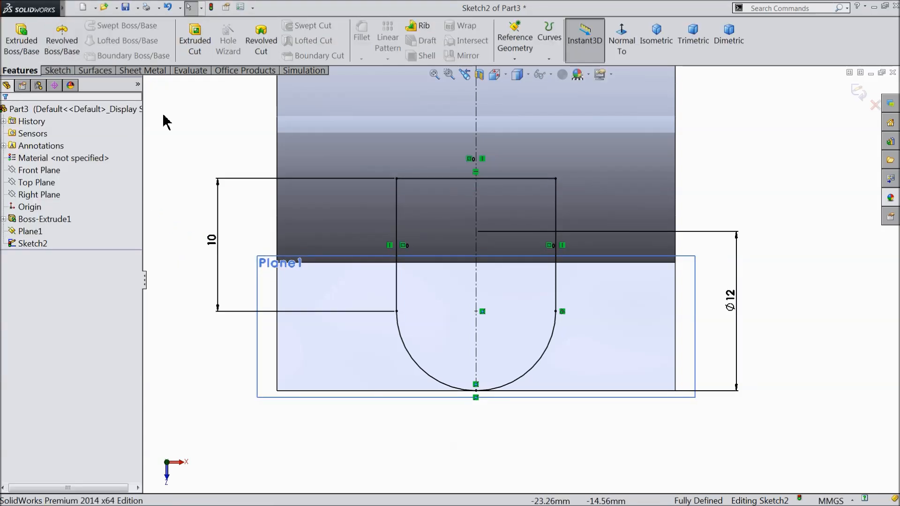
pyautogui.scroll(4, 213, 218)
pyautogui.moveTo(289, 333); pyautogui.dragTo(389, 231, button='middle')
pyautogui.scroll(-2, 563, 262)
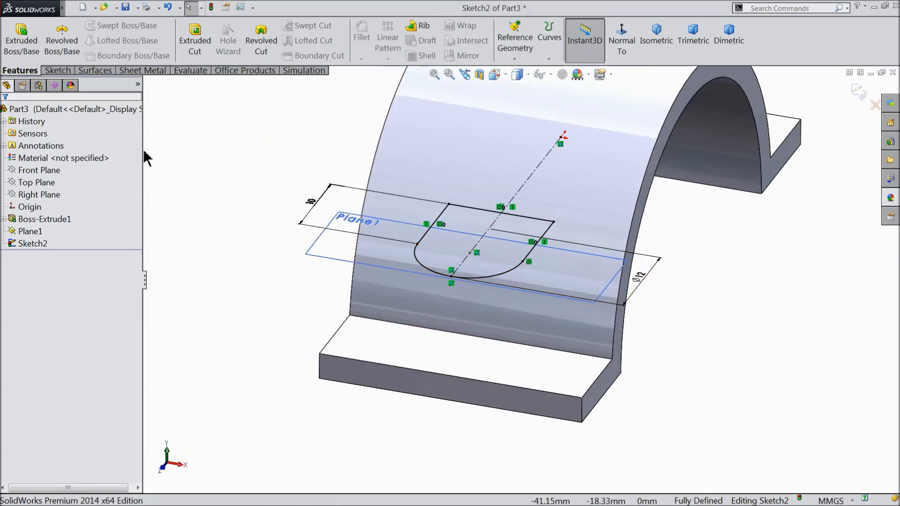
pyautogui.click(21, 41)
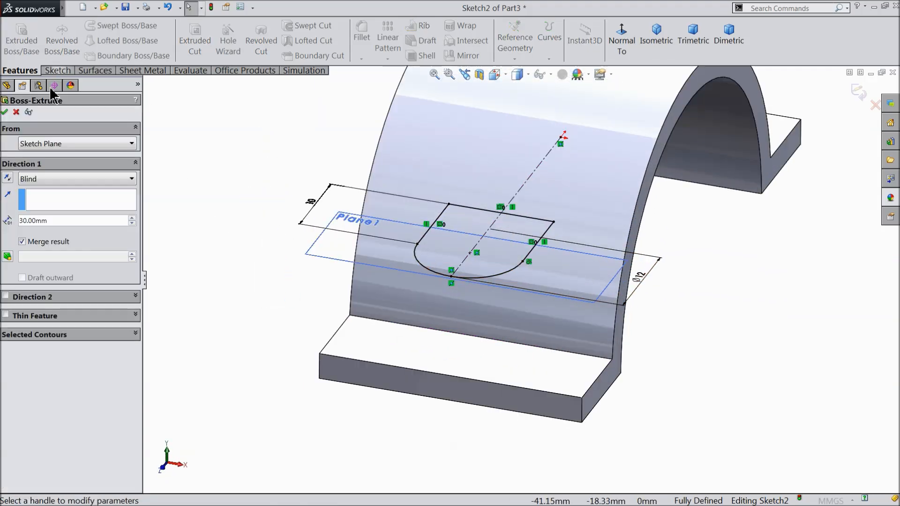
pyautogui.click(8, 178)
pyautogui.click(45, 179)
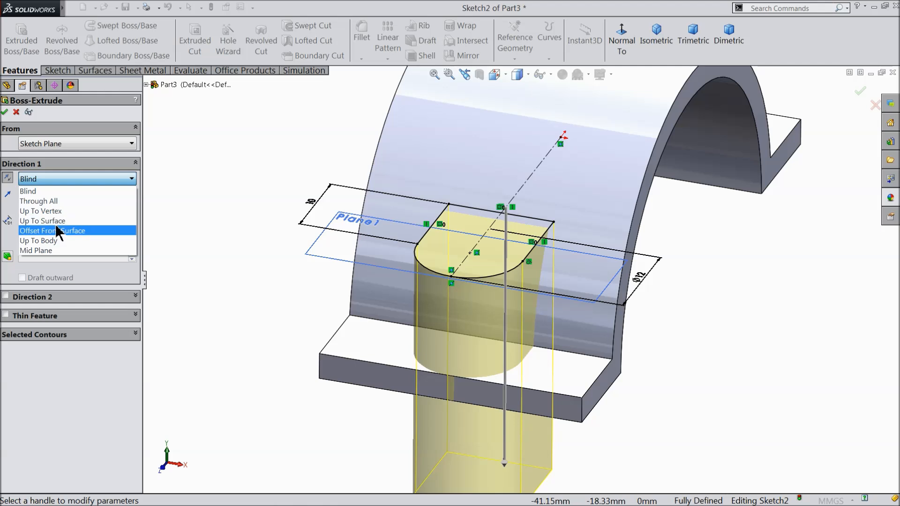
pyautogui.click(54, 240)
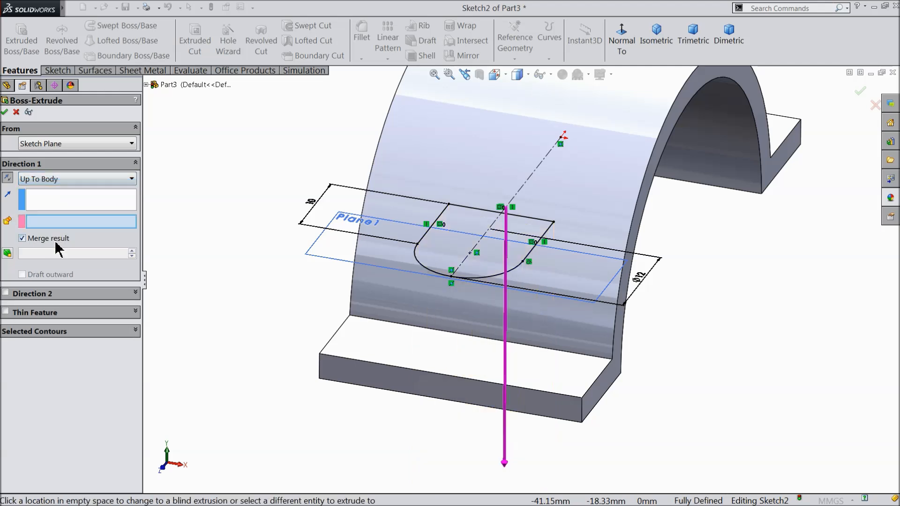
pyautogui.click(438, 340)
pyautogui.moveTo(368, 341)
pyautogui.mouseDown(button='middle')
pyautogui.moveTo(317, 317)
pyautogui.moveTo(281, 313)
pyautogui.moveTo(349, 352)
pyautogui.mouseUp(button='middle')
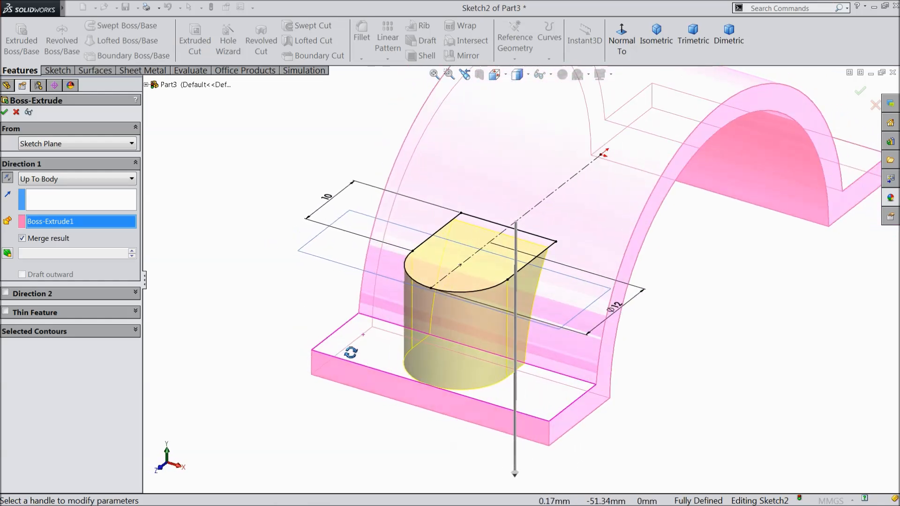
pyautogui.scroll(-2, 600, 339)
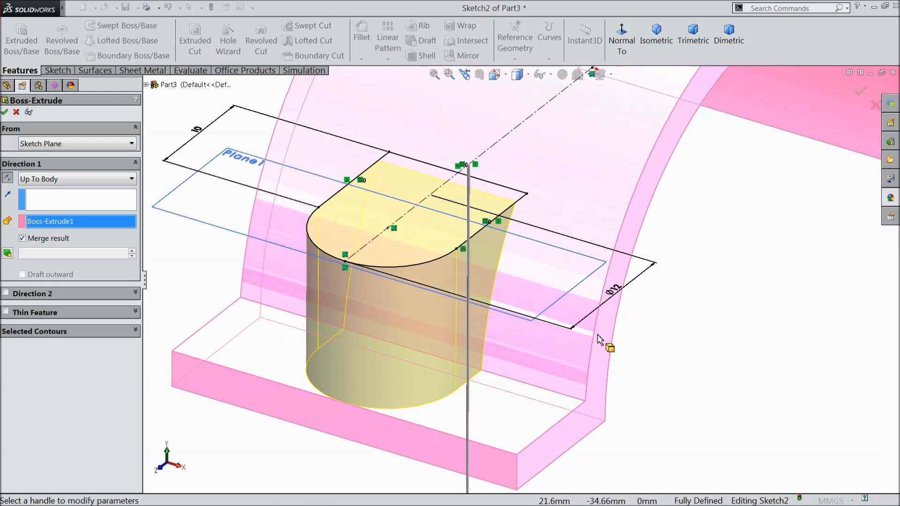
pyautogui.click(4, 112)
# Hide the reference plane Plane1 at the top of the extruded boss.
pyautogui.press('z')
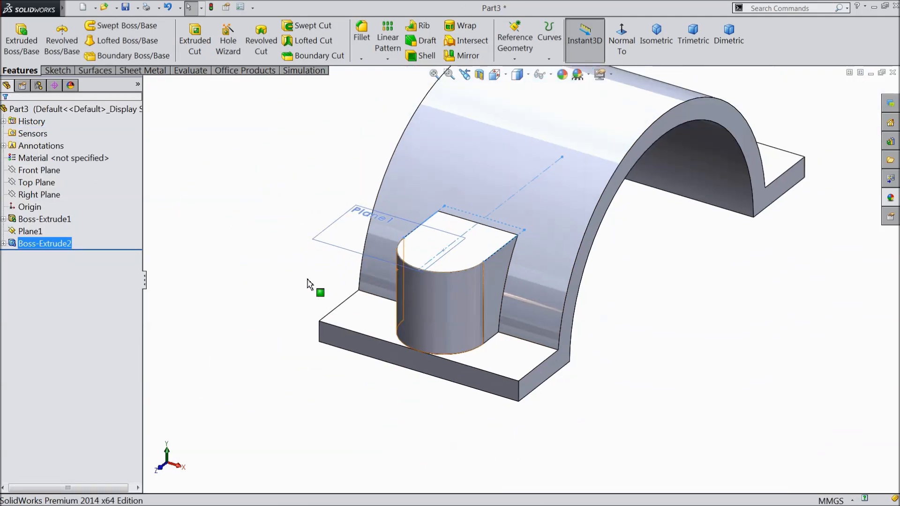
pyautogui.click(355, 226)
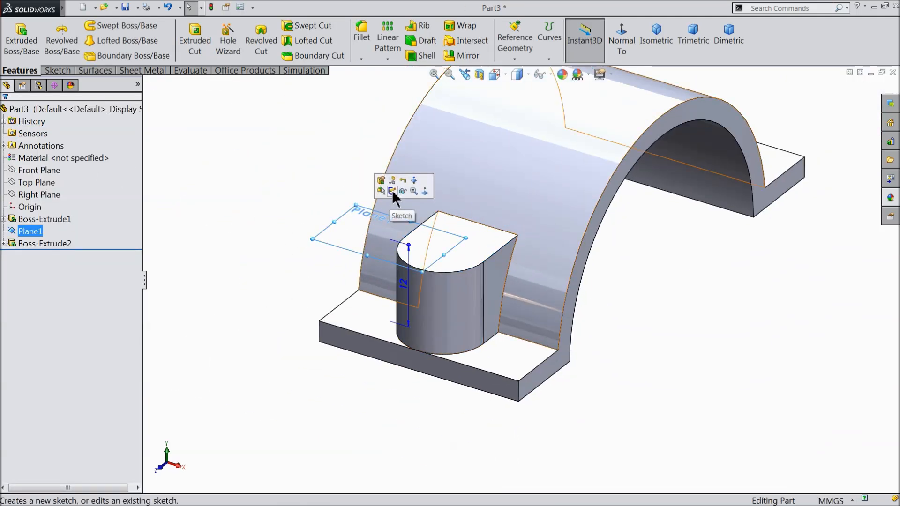
pyautogui.click(391, 191)
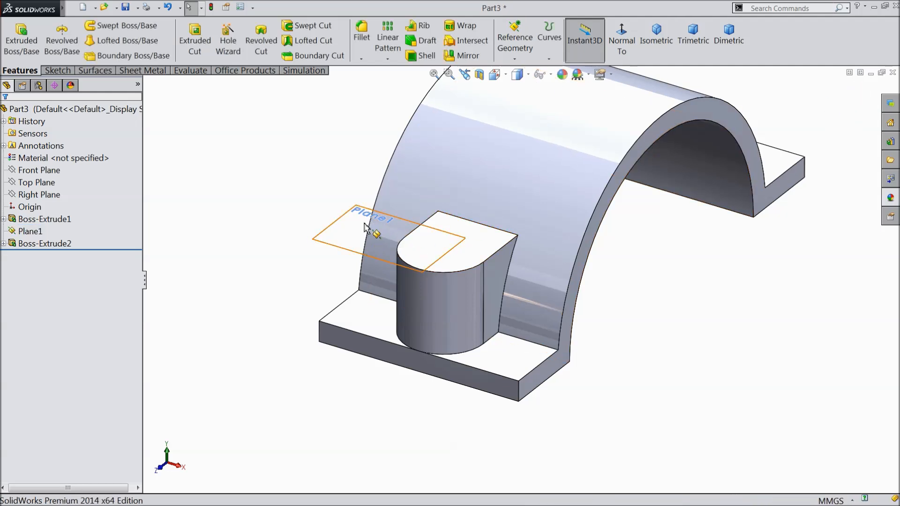
pyautogui.click(364, 223)
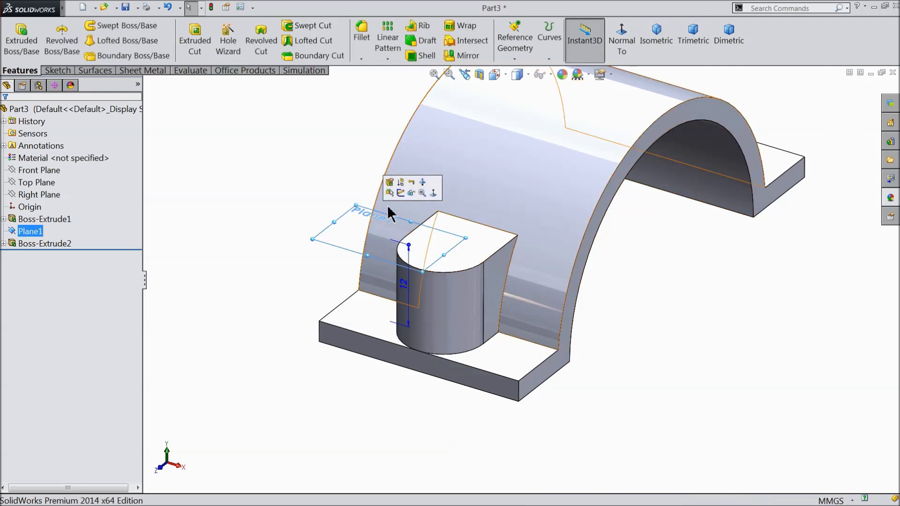
pyautogui.click(412, 194)
# Start a sketch on the boss's top face and draw a circle about 7.8 mm in diameter, concentric with the rounded end.
pyautogui.moveTo(303, 223); pyautogui.dragTo(309, 310, button='middle')
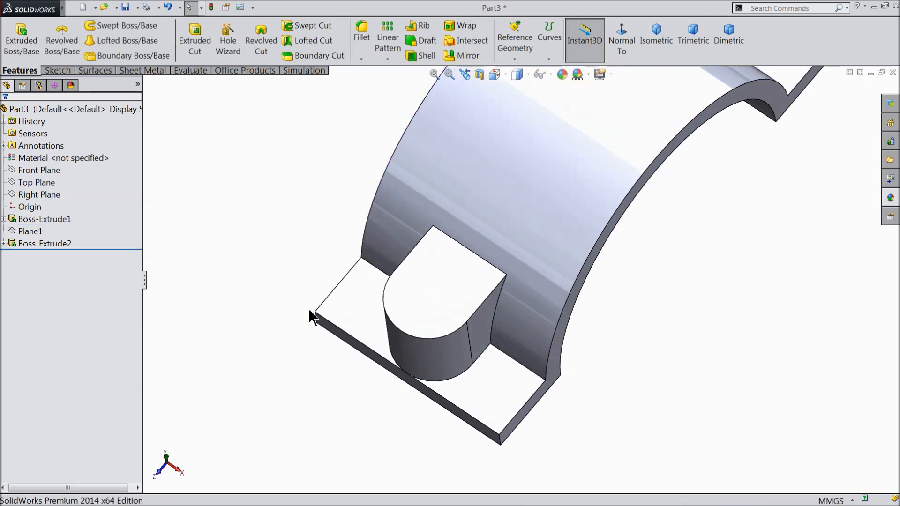
pyautogui.scroll(-4, 366, 309)
pyautogui.click(483, 317)
pyautogui.click(524, 285)
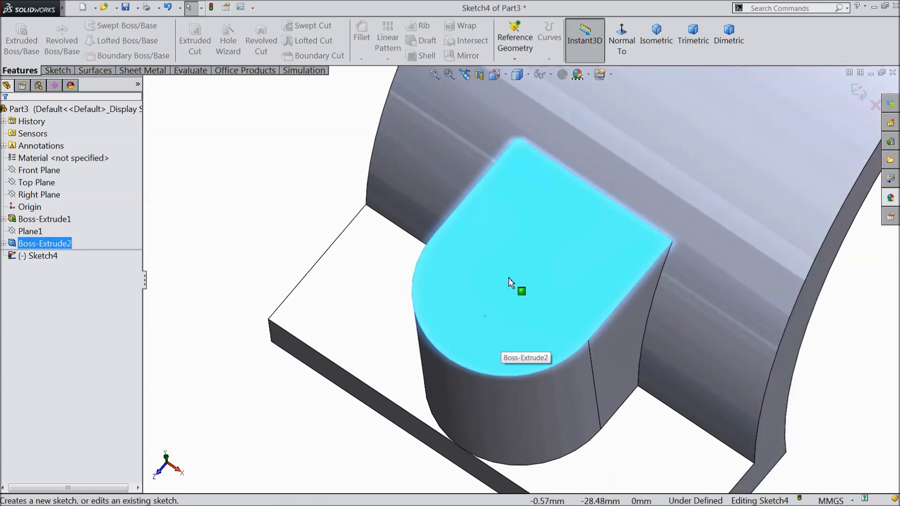
pyautogui.click(56, 71)
pyautogui.click(103, 26)
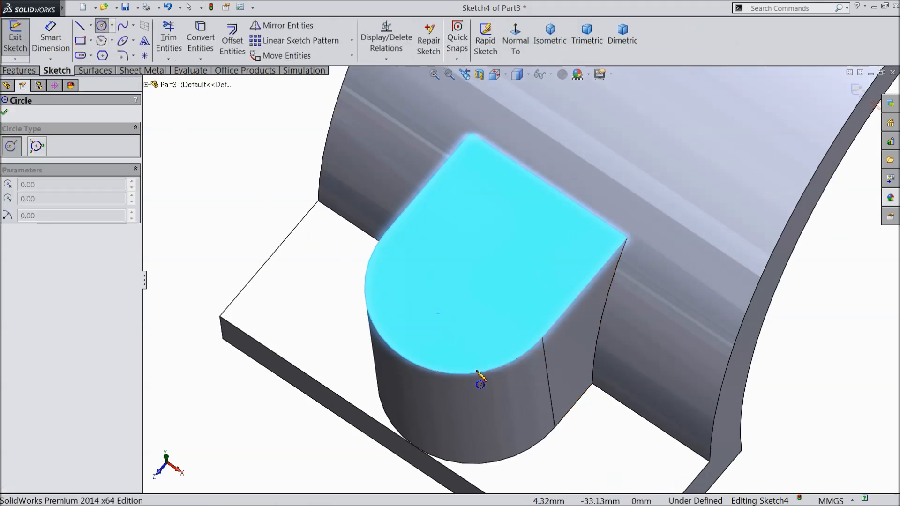
pyautogui.click(464, 285)
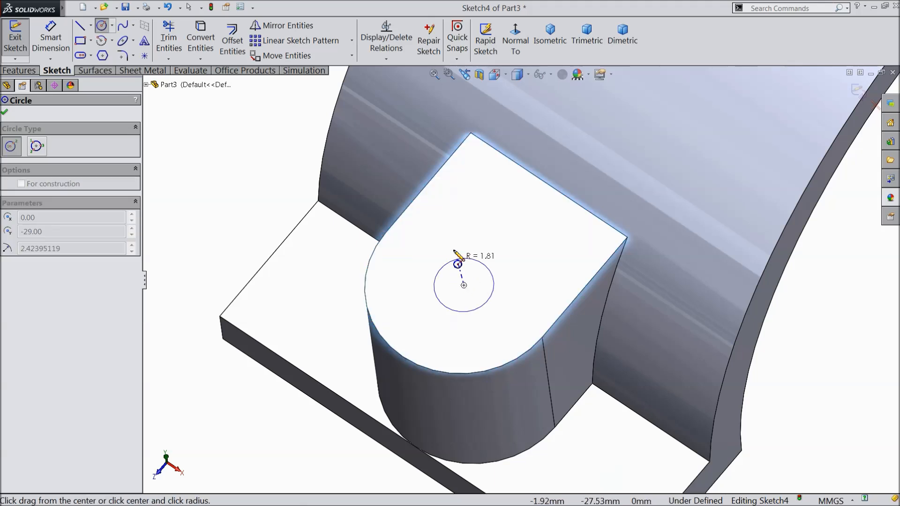
pyautogui.click(441, 231)
# Dimension the circle's diameter as 6.5 mm.
pyautogui.click(51, 42)
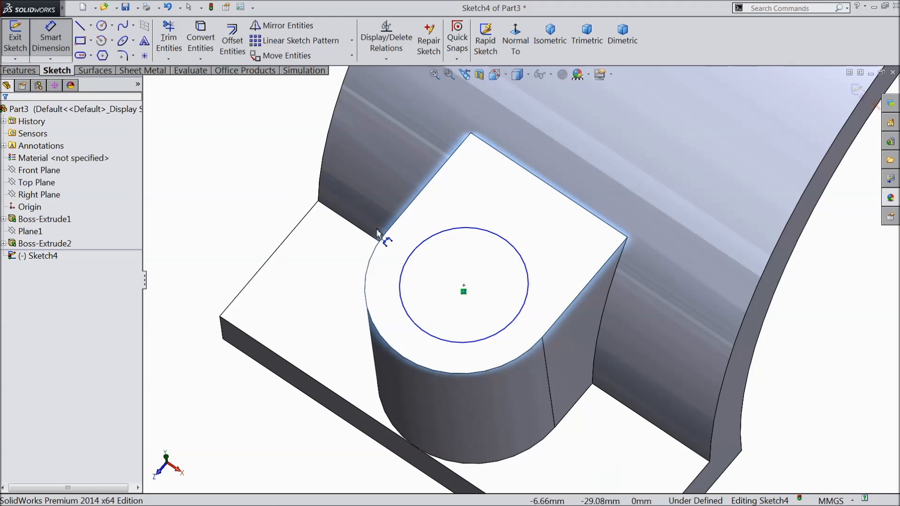
pyautogui.click(413, 258)
pyautogui.click(402, 251)
pyautogui.write('6.')
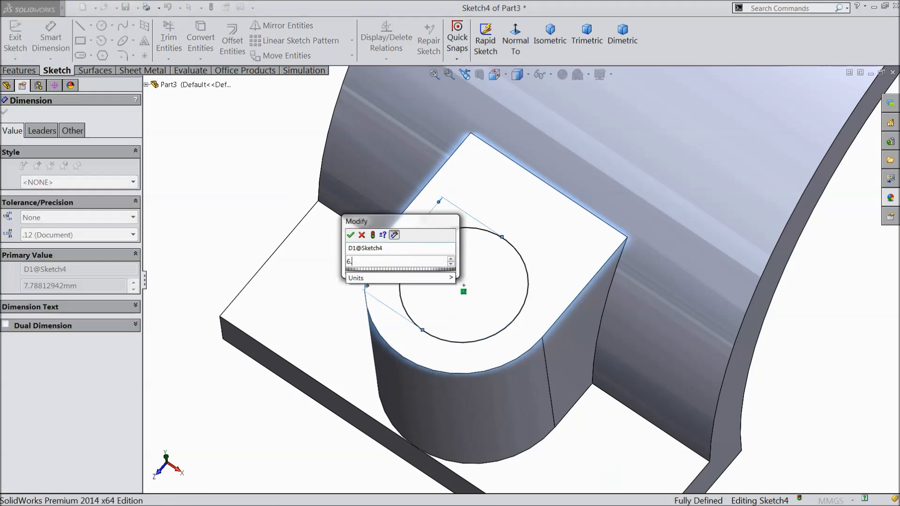
pyautogui.write('5')
pyautogui.click(350, 235)
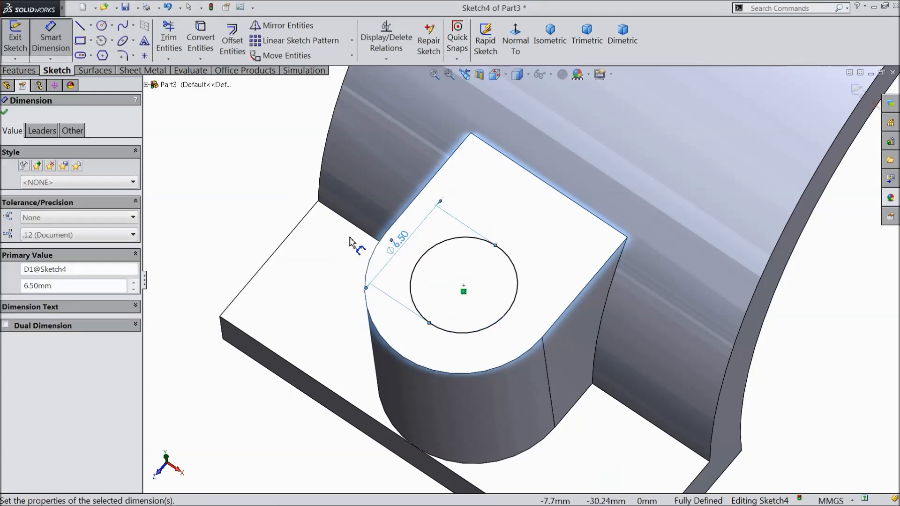
pyautogui.click(5, 112)
# Cut the circle through the boss and flange with the Through All end condition.
pyautogui.click(18, 71)
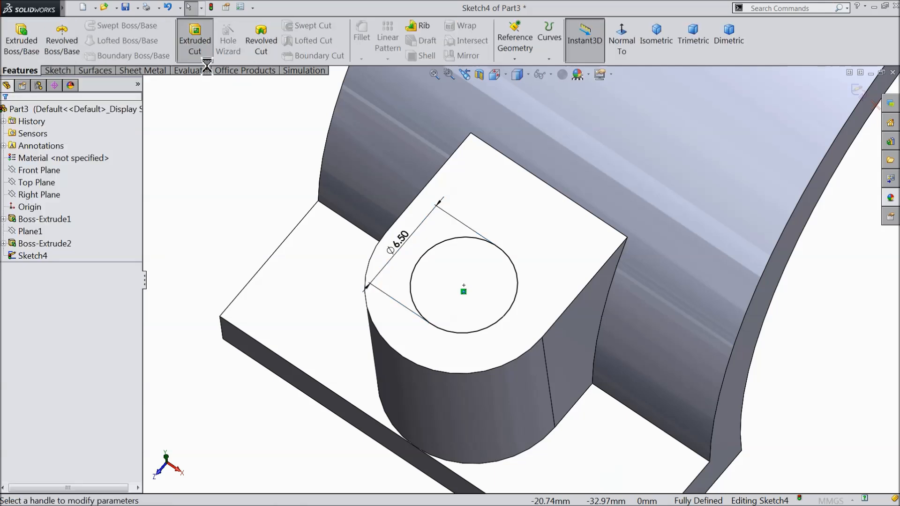
pyautogui.click(60, 181)
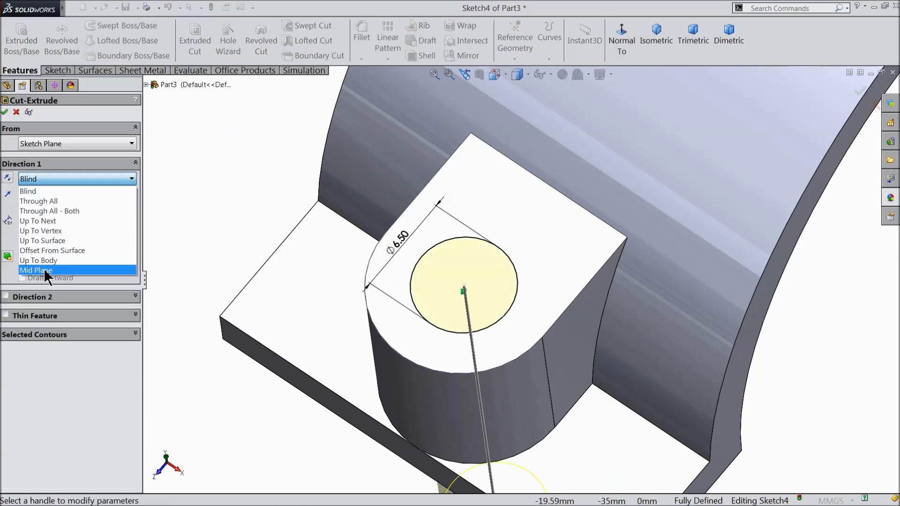
pyautogui.click(47, 201)
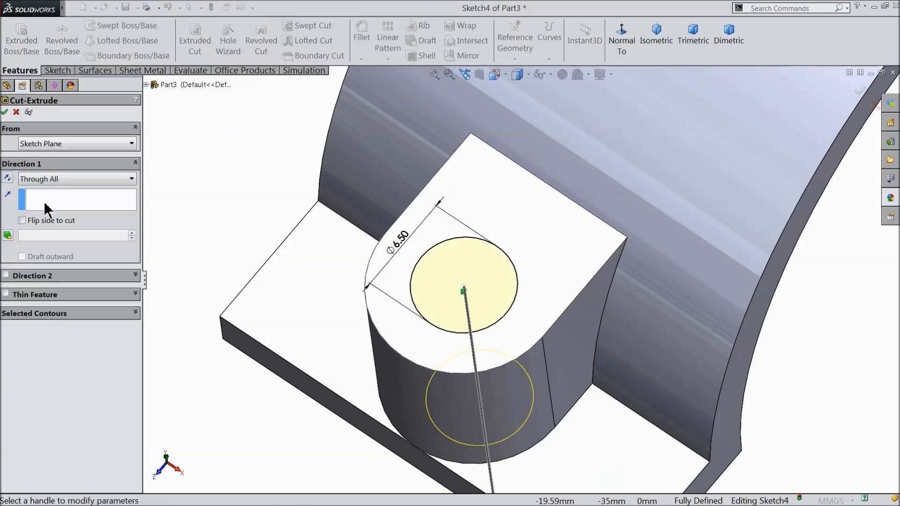
pyautogui.click(5, 112)
# Mirror the boss and its bolt hole about the Front Plane onto the opposite flange.
pyautogui.moveTo(203, 186); pyautogui.dragTo(552, 284, button='middle')
pyautogui.press('f')
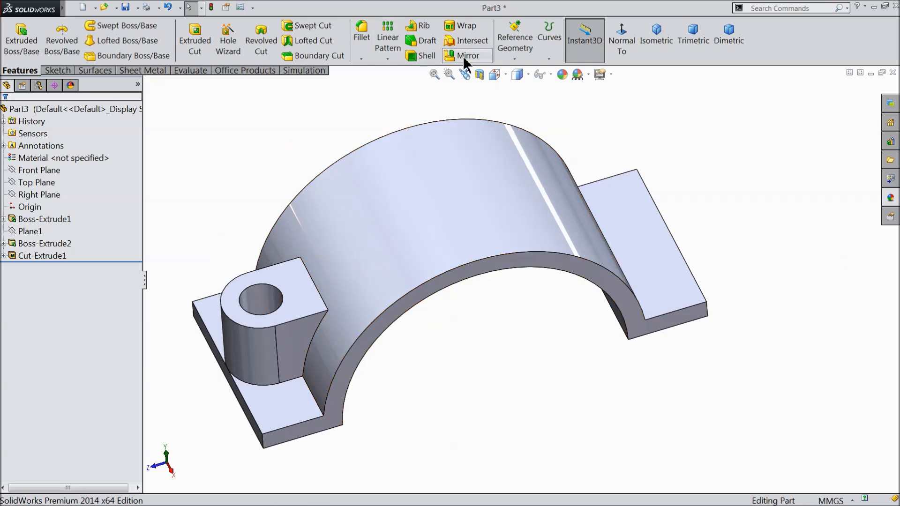
pyautogui.click(47, 173)
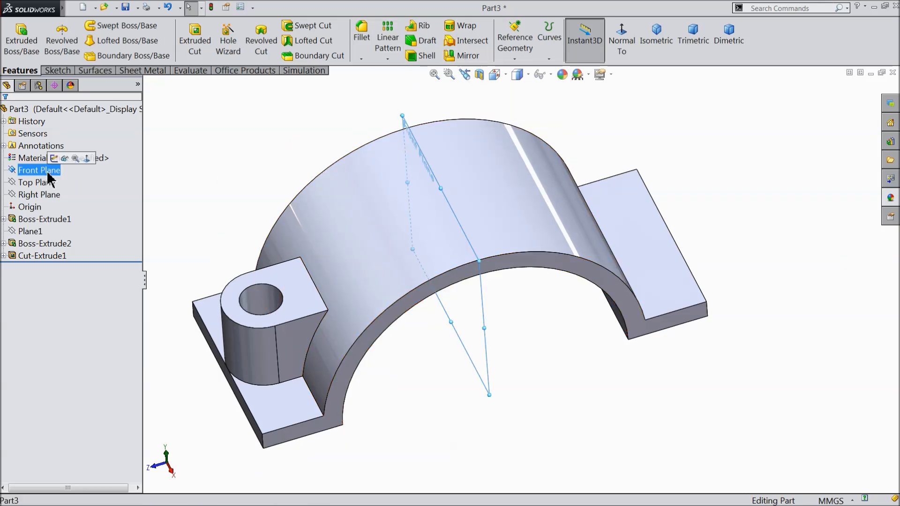
pyautogui.click(463, 56)
pyautogui.click(296, 340)
pyautogui.click(261, 303)
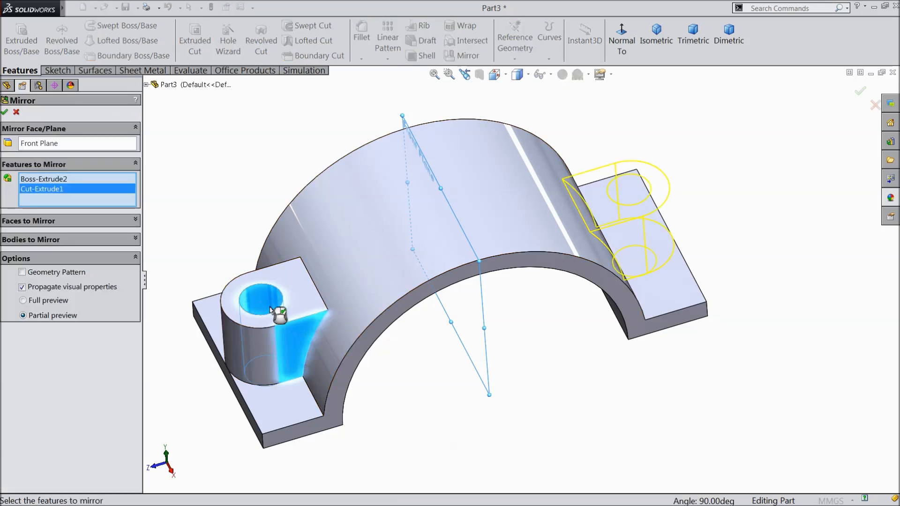
pyautogui.click(4, 111)
# Set up a 1 mm constant-size fillet on the top faces of both bosses.
pyautogui.moveTo(216, 207); pyautogui.dragTo(243, 195, button='middle')
pyautogui.scroll(3, 272, 235)
pyautogui.moveTo(359, 276); pyautogui.dragTo(359, 278, button='middle')
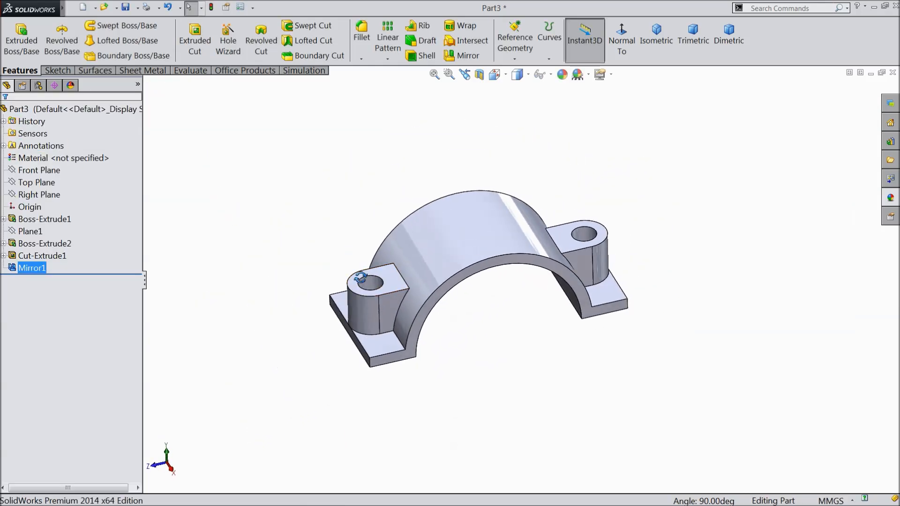
pyautogui.scroll(-4, 464, 281)
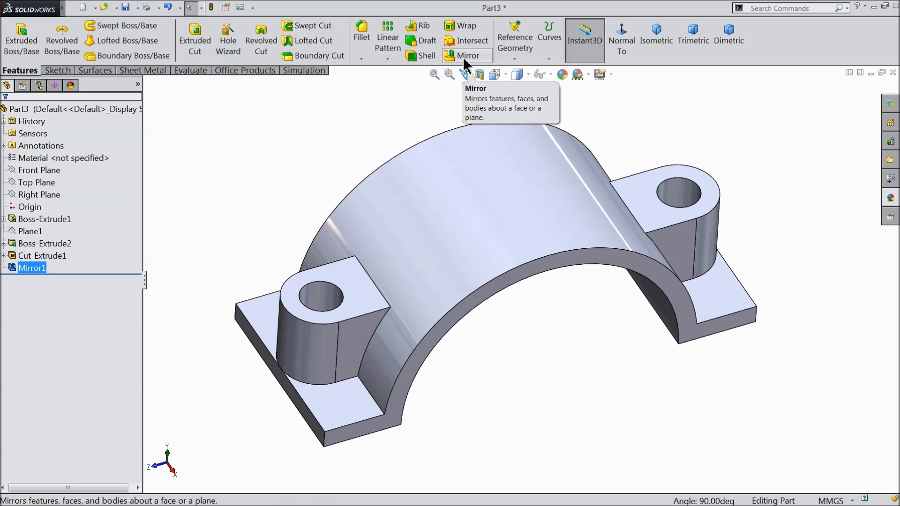
pyautogui.click(359, 48)
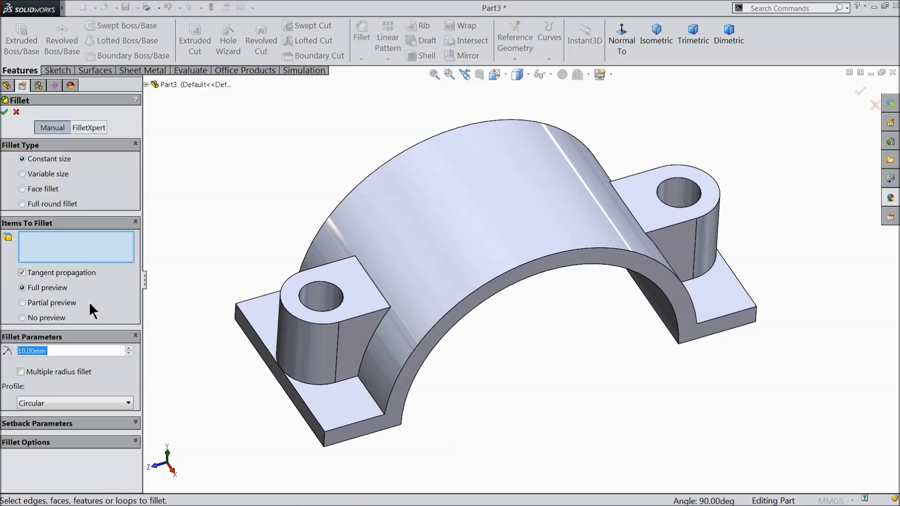
pyautogui.write('1')
pyautogui.press('Return')
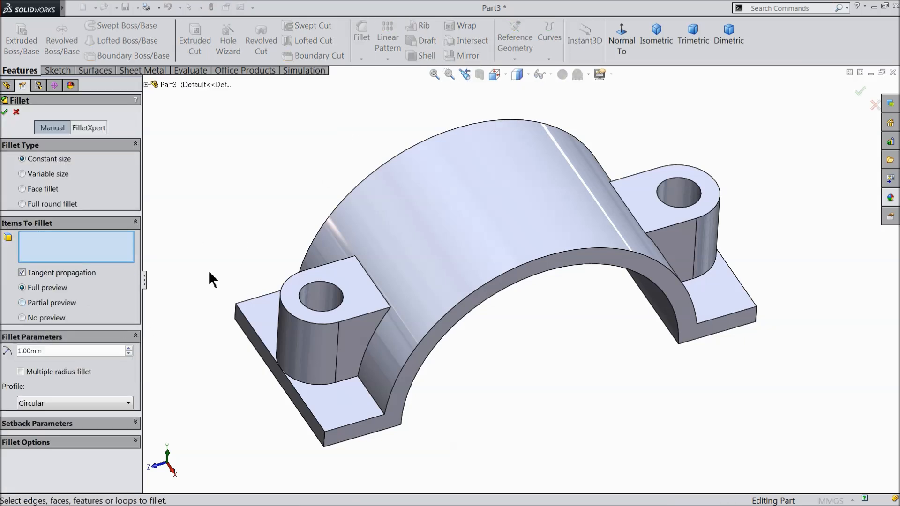
pyautogui.click(367, 302)
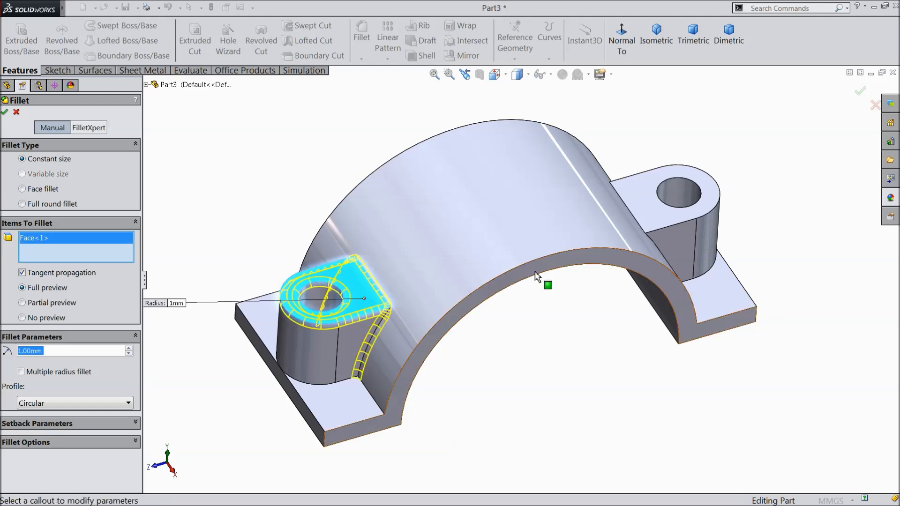
pyautogui.click(662, 219)
# Add the arch's inner surface and the undersides of both flanges to the fillet selection.
pyautogui.moveTo(575, 431); pyautogui.dragTo(538, 215, button='middle')
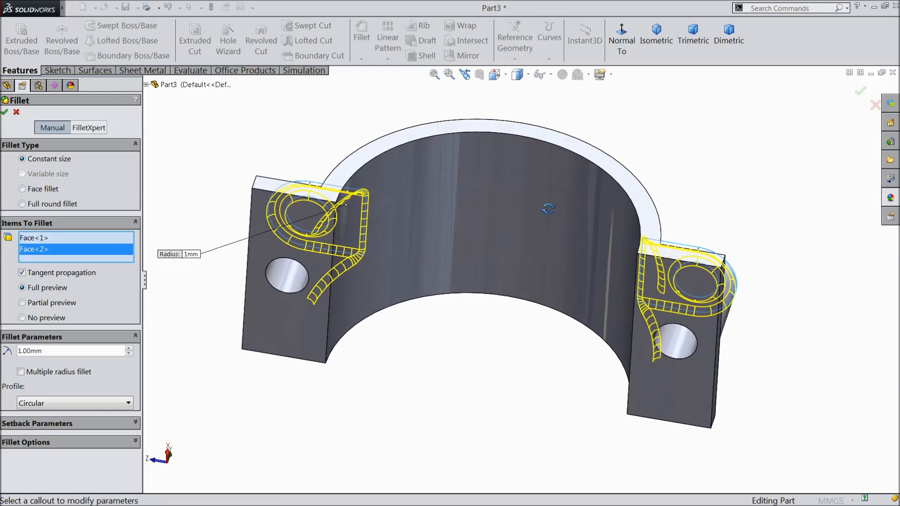
pyautogui.click(341, 353)
pyautogui.click(300, 329)
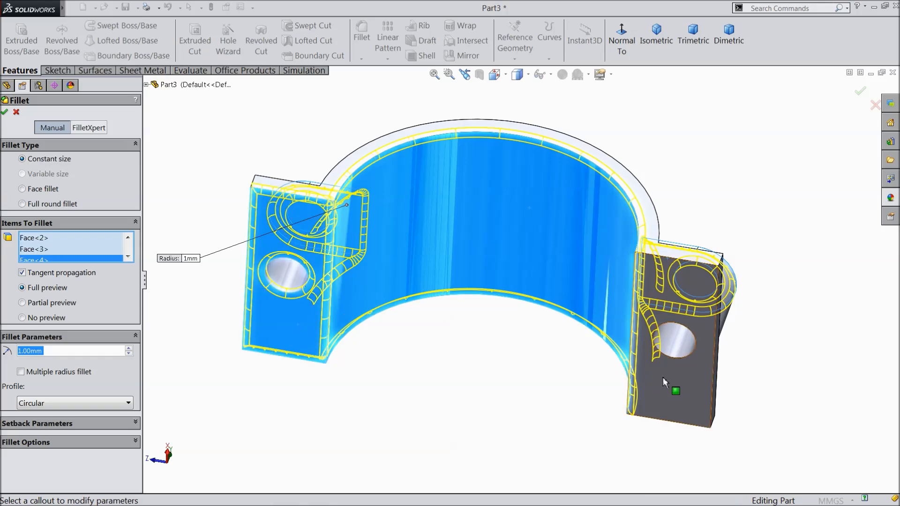
pyautogui.click(661, 385)
# Add the front upper edges of both flanges and both outer edges of the arch to the fillet selection.
pyautogui.moveTo(535, 200); pyautogui.dragTo(553, 418, button='middle')
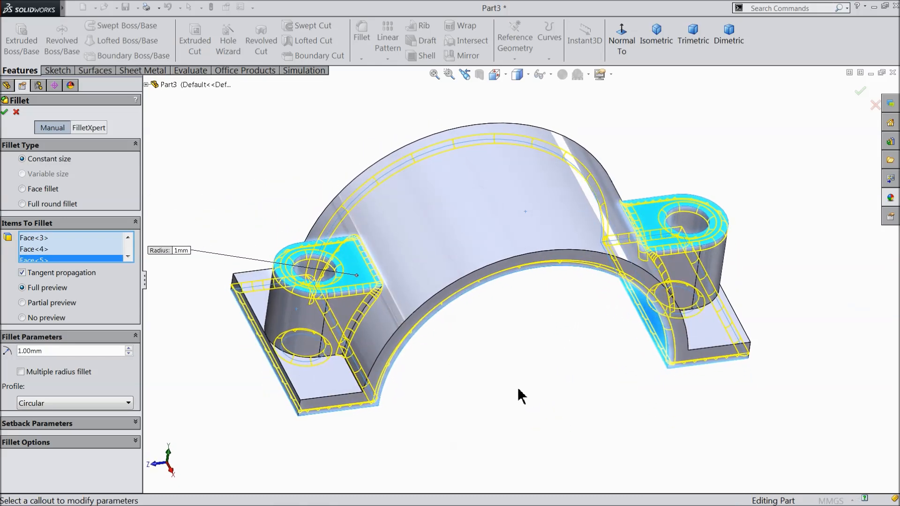
pyautogui.click(346, 399)
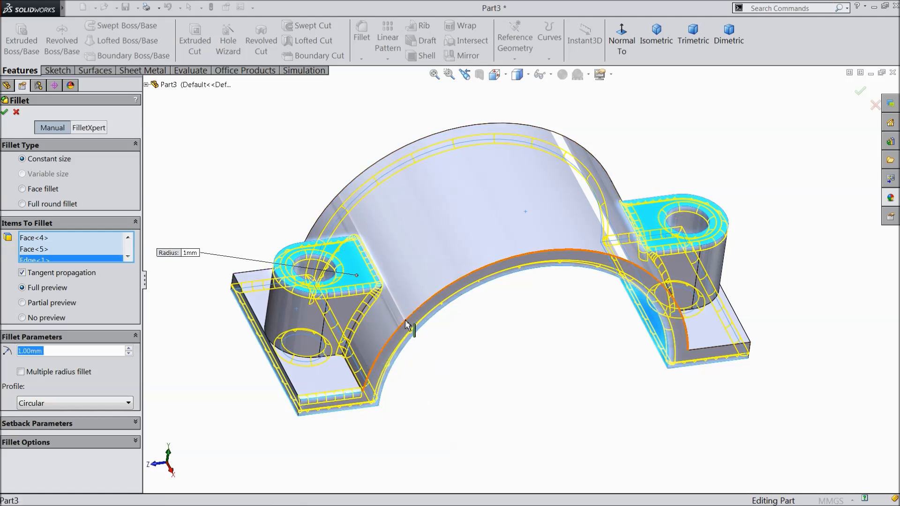
pyautogui.click(406, 322)
pyautogui.click(720, 351)
pyautogui.click(457, 137)
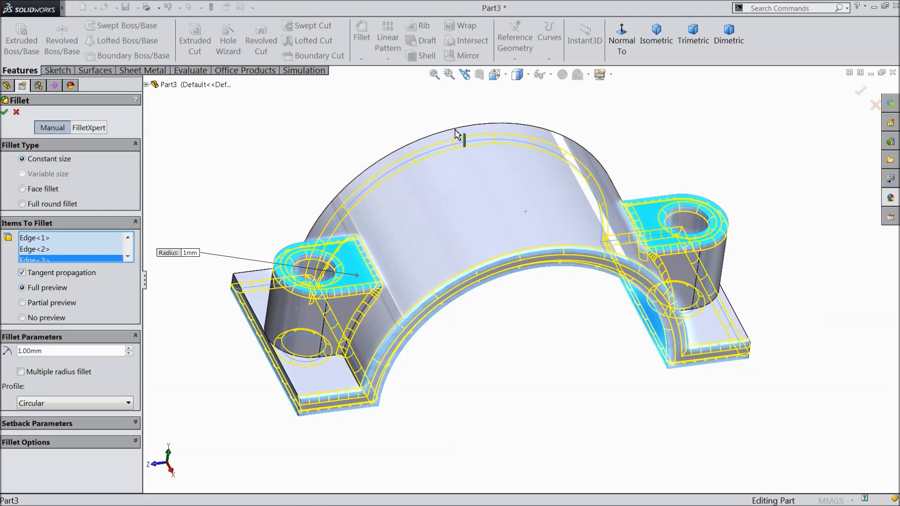
# Add the rear upper edges of both flanges to the selection and apply the 1 mm fillet.
pyautogui.moveTo(265, 260); pyautogui.dragTo(279, 274, button='middle')
pyautogui.scroll(-3, 280, 275)
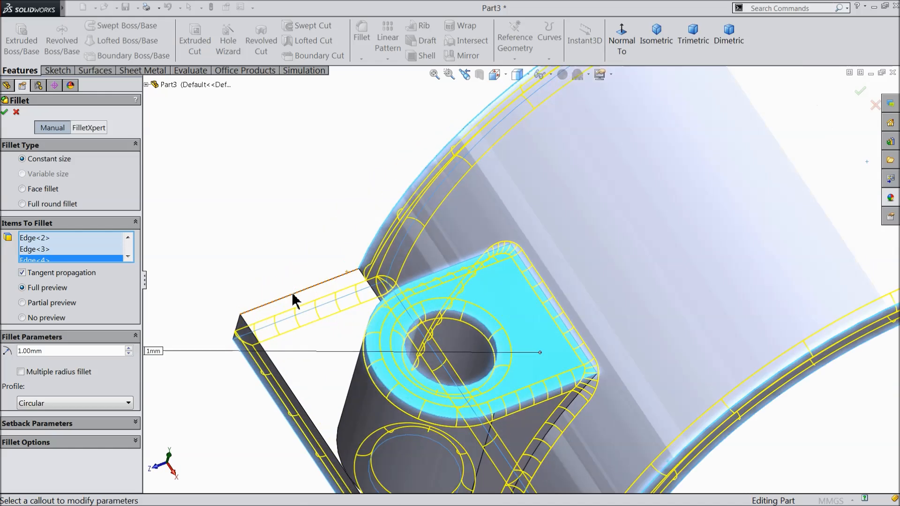
pyautogui.click(293, 296)
pyautogui.scroll(3, 291, 290)
pyautogui.scroll(2, 293, 295)
pyautogui.scroll(-3, 648, 245)
pyautogui.click(648, 244)
pyautogui.moveTo(628, 257); pyautogui.dragTo(701, 319, button='middle')
pyautogui.scroll(4, 553, 317)
pyautogui.scroll(-2, 540, 386)
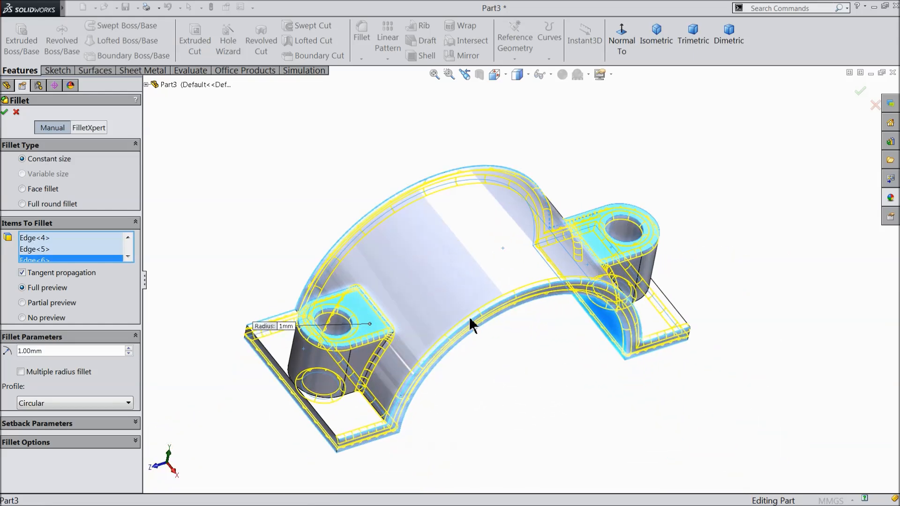
pyautogui.click(6, 112)
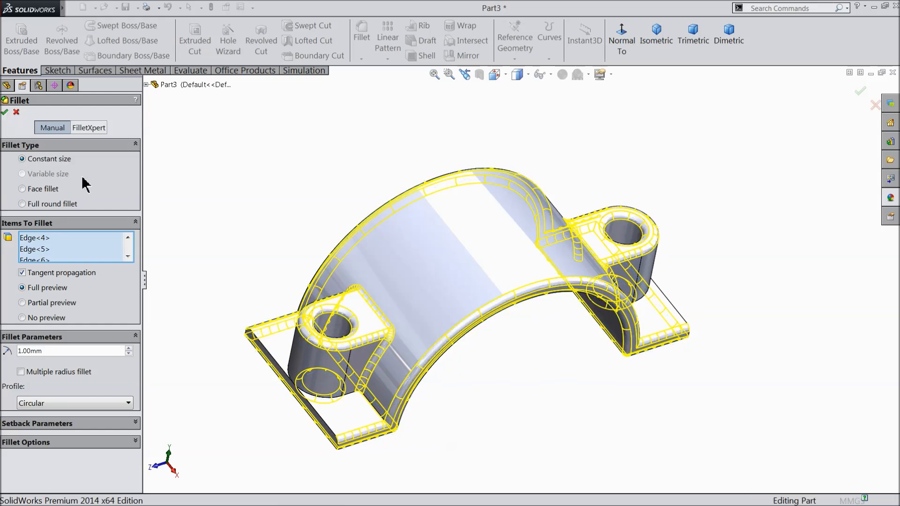
# Apply the chromium plate appearance to the whole part.
pyautogui.moveTo(320, 313); pyautogui.dragTo(296, 281, button='middle')
pyautogui.click(45, 110)
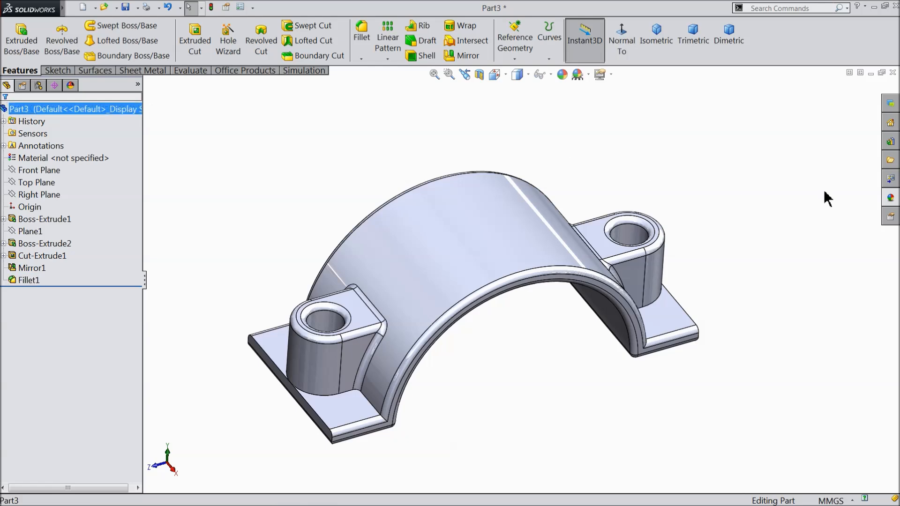
pyautogui.click(889, 199)
pyautogui.doubleClick(824, 322)
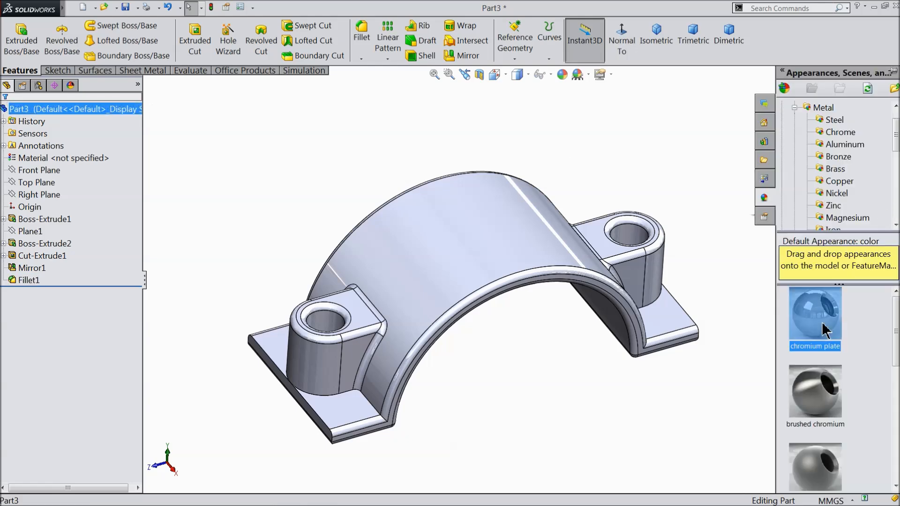
pyautogui.click(586, 197)
pyautogui.scroll(-1, 601, 279)
pyautogui.moveTo(546, 351); pyautogui.dragTo(476, 274, button='middle')
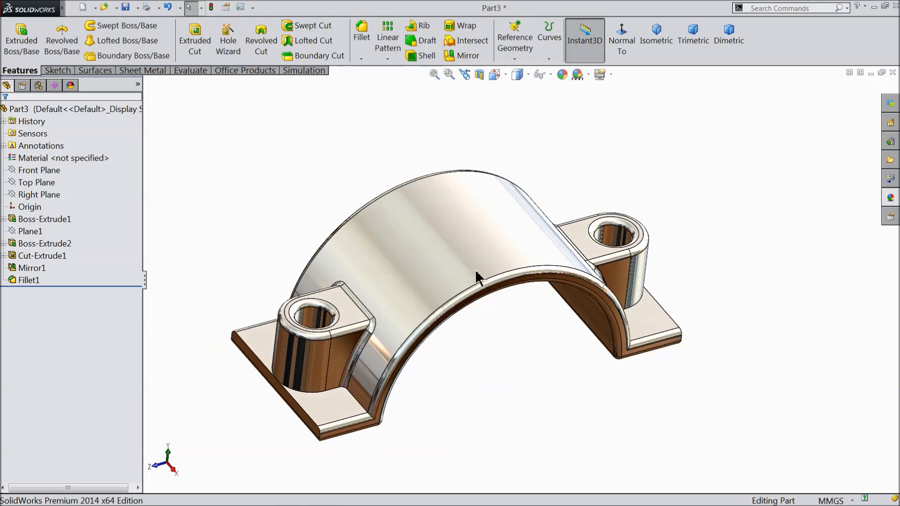
pyautogui.click(362, 37)
pyautogui.write('2.00mm')
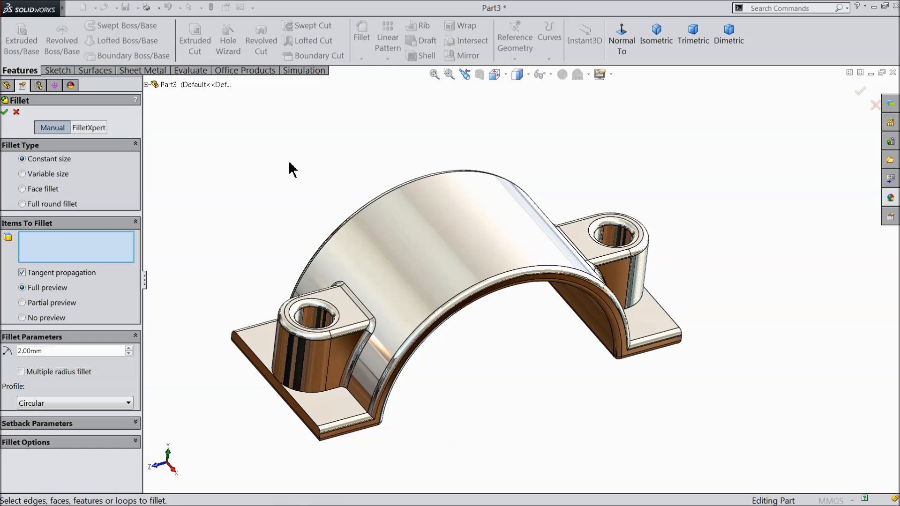
pyautogui.click(319, 439)
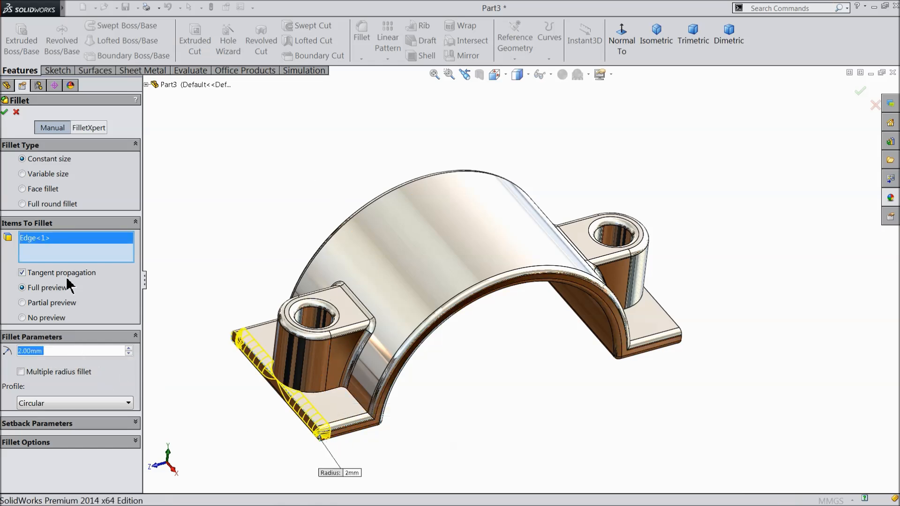
pyautogui.rightClick(60, 243)
pyautogui.click(143, 249)
pyautogui.scroll(-5, 347, 431)
pyautogui.scroll(-3, 422, 352)
pyautogui.click(432, 324)
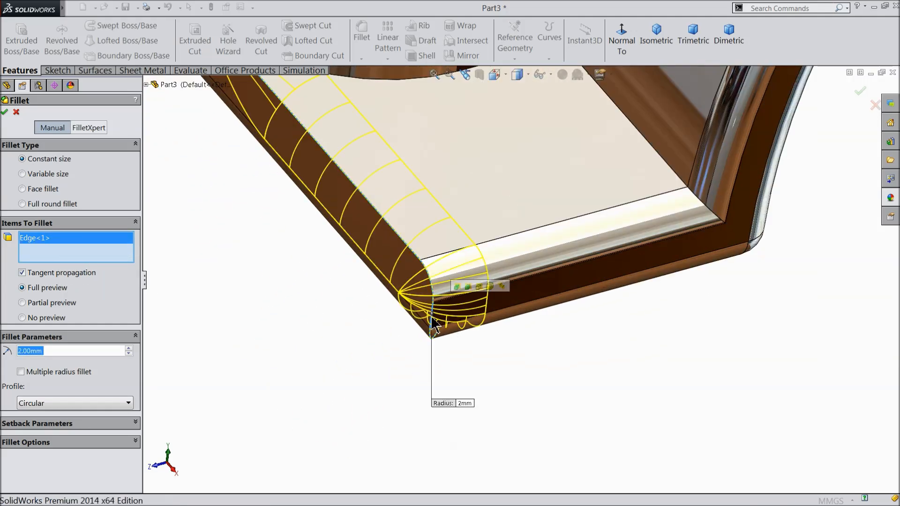
pyautogui.scroll(3, 309, 347)
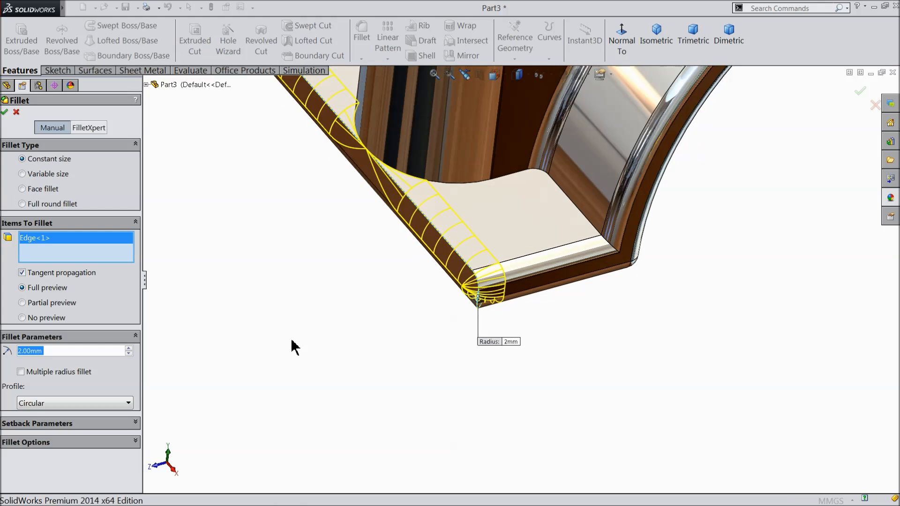
pyautogui.rightClick(39, 253)
pyautogui.click(93, 252)
pyautogui.click(16, 112)
# Save the part in the Engine folder as 3.Connecting rod cover.
pyautogui.scroll(5, 378, 272)
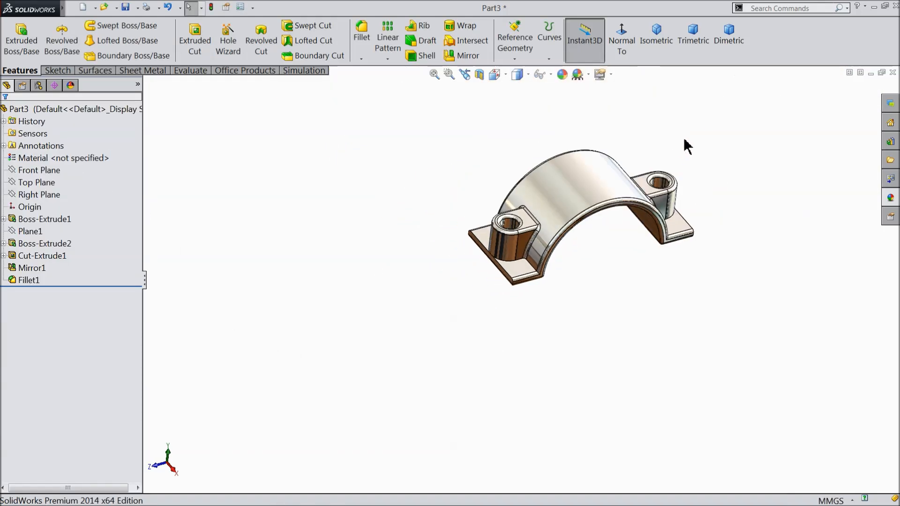
pyautogui.press('f')
pyautogui.moveTo(526, 297)
pyautogui.mouseDown(button='middle')
pyautogui.moveTo(483, 237)
pyautogui.moveTo(528, 219)
pyautogui.moveTo(532, 297)
pyautogui.mouseUp(button='middle')
pyautogui.scroll(-3, 485, 316)
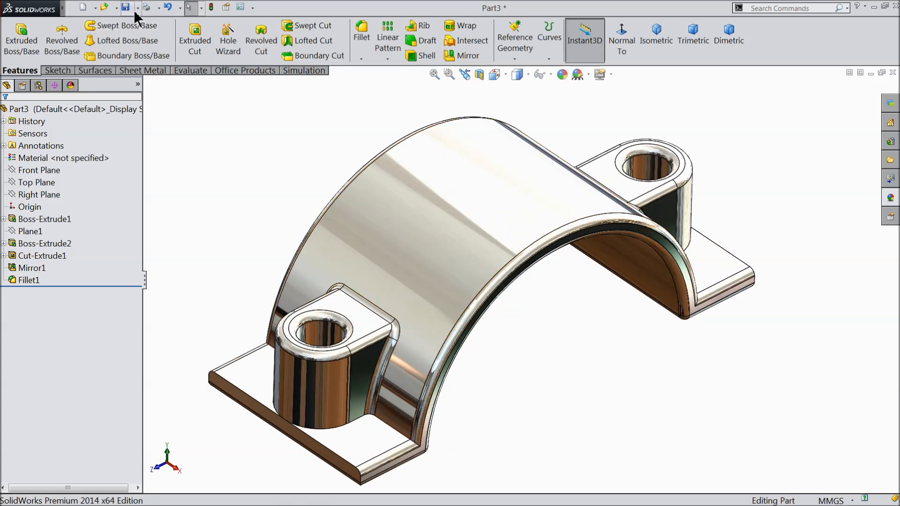
pyautogui.hotkey('ctrl', 's')
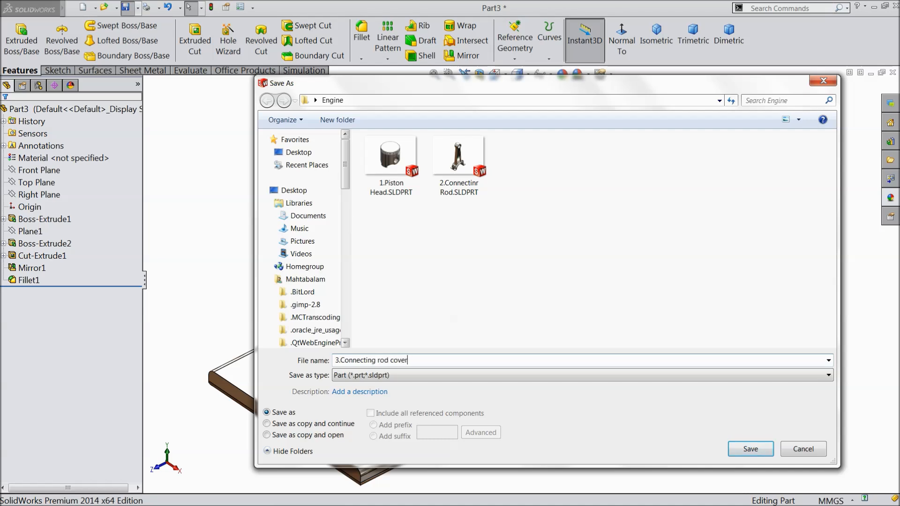
pyautogui.click(749, 449)
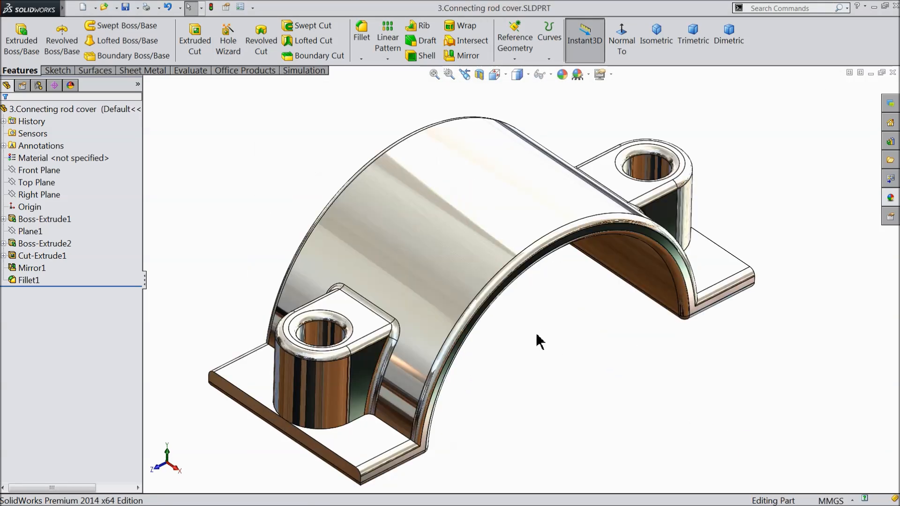
pyautogui.moveTo(551, 405); pyautogui.dragTo(569, 336, button='middle')
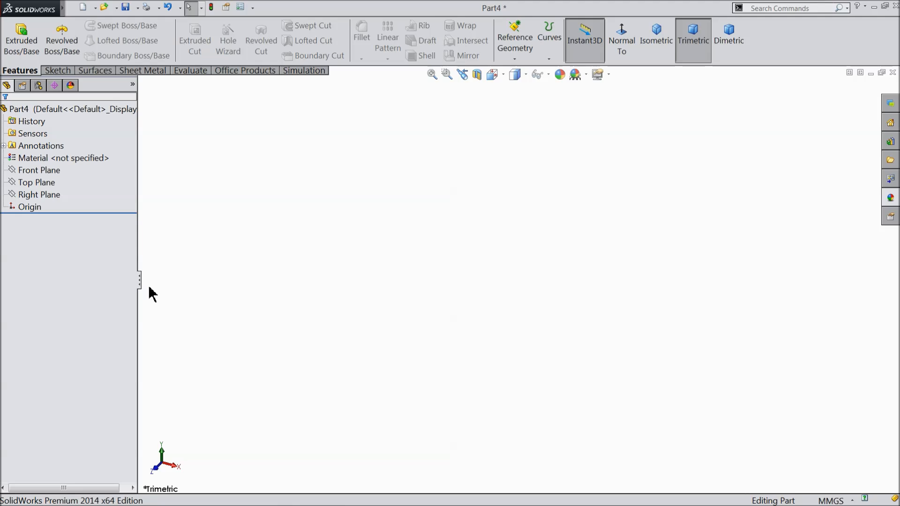
# In the new part, sketch a circle about 151 mm in diameter centred on the origin of the Right Plane.
pyautogui.click(19, 194)
pyautogui.click(27, 182)
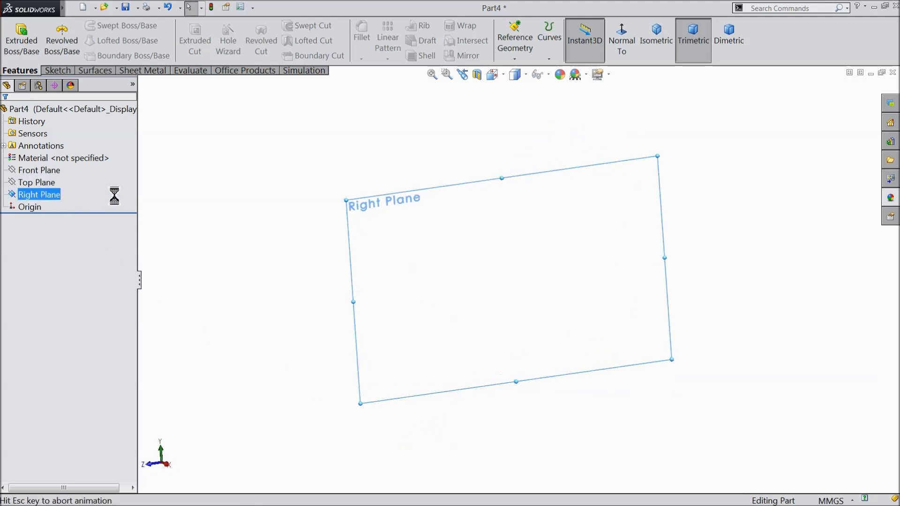
pyautogui.click(58, 71)
pyautogui.click(101, 25)
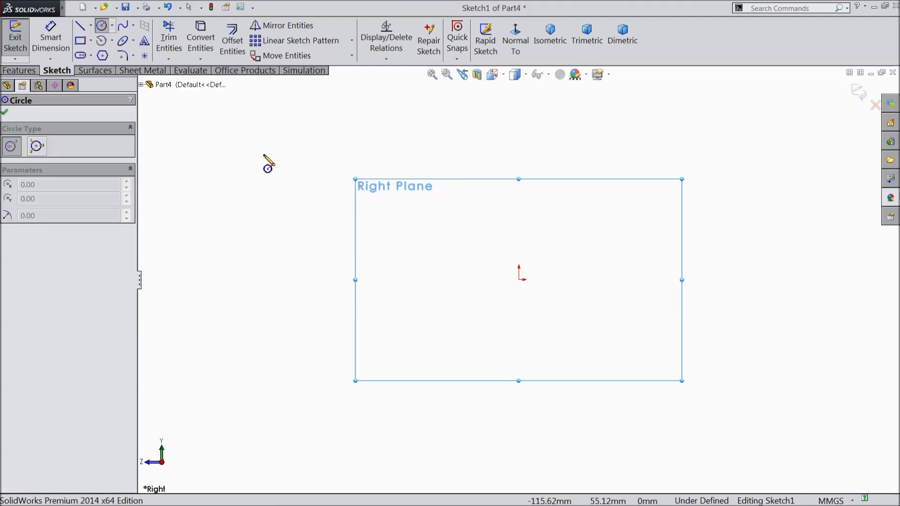
pyautogui.moveTo(519, 280); pyautogui.dragTo(422, 181)
# Dimension the circle's diameter to 45 mm.
pyautogui.click(50, 37)
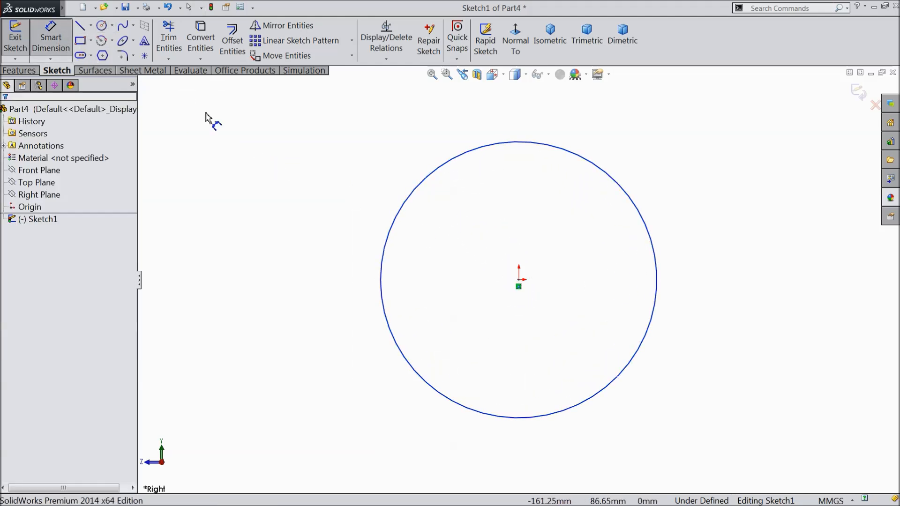
pyautogui.click(389, 251)
pyautogui.click(314, 255)
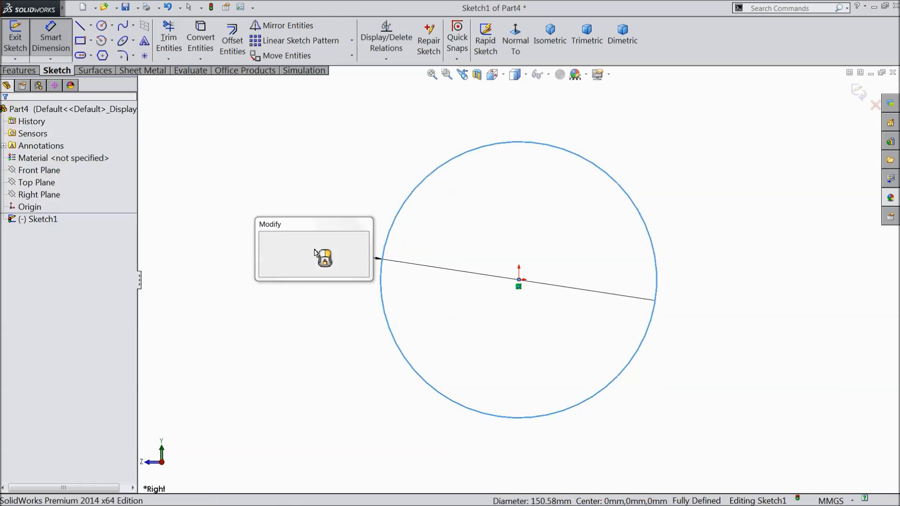
pyautogui.write('4')
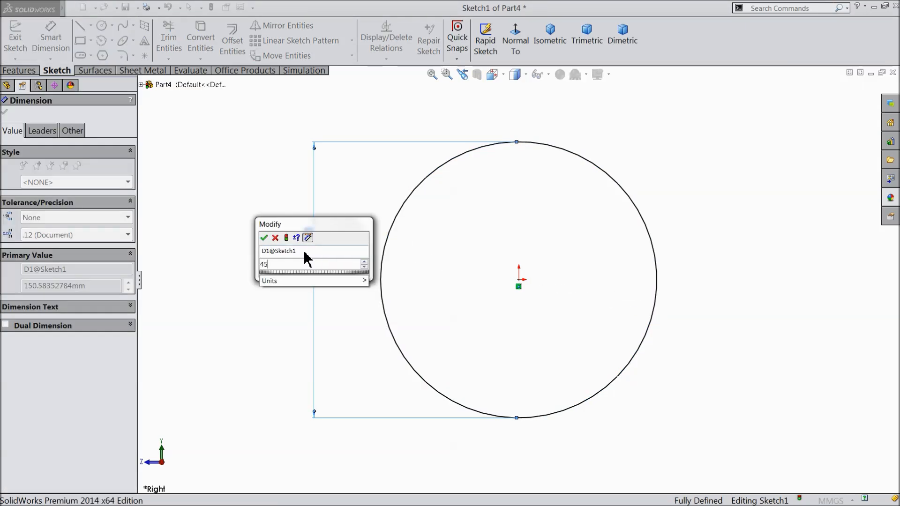
pyautogui.write('5')
pyautogui.click(265, 238)
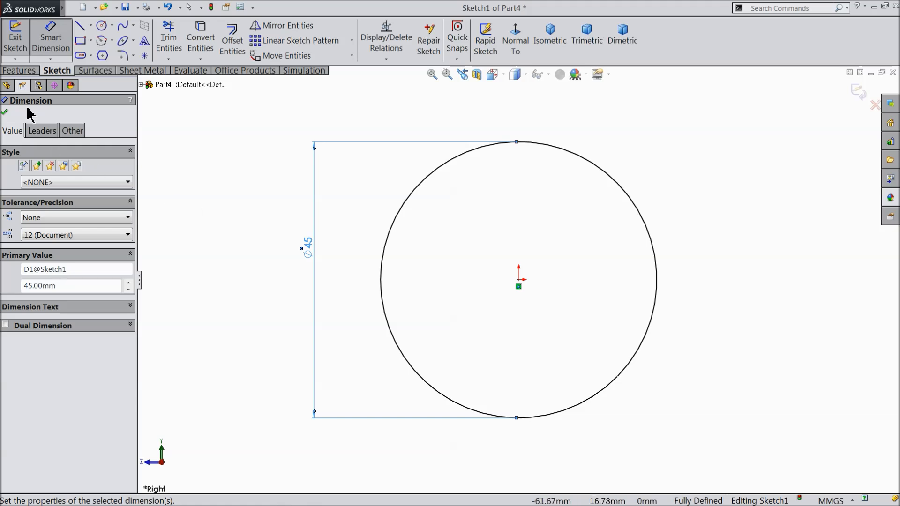
# Extrude the circle 30 mm in total with the Mid Plane end condition.
pyautogui.click(19, 71)
pyautogui.click(23, 43)
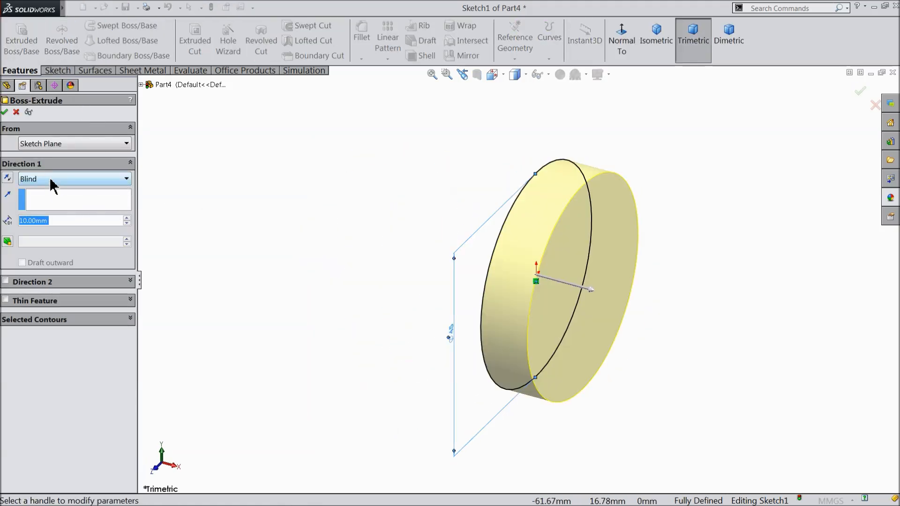
pyautogui.click(52, 180)
pyautogui.click(41, 240)
pyautogui.write('30')
pyautogui.press('Return')
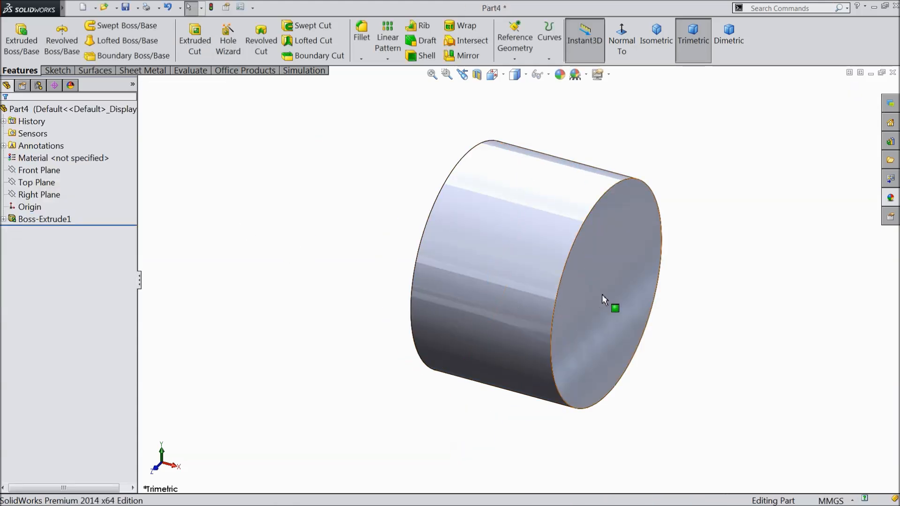
# Start a sketch on the cylinder's positive-X end face and offset its circular edge 3 mm outward.
pyautogui.click(602, 294)
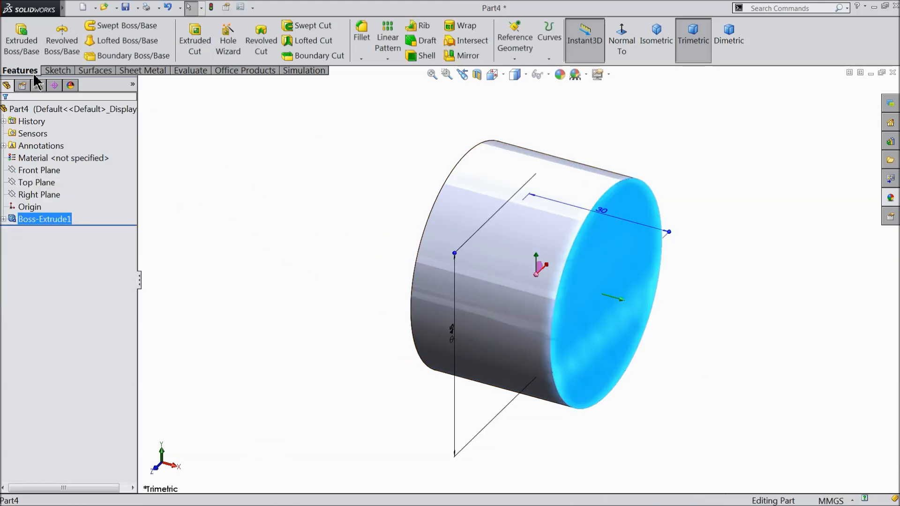
pyautogui.click(53, 71)
pyautogui.click(14, 35)
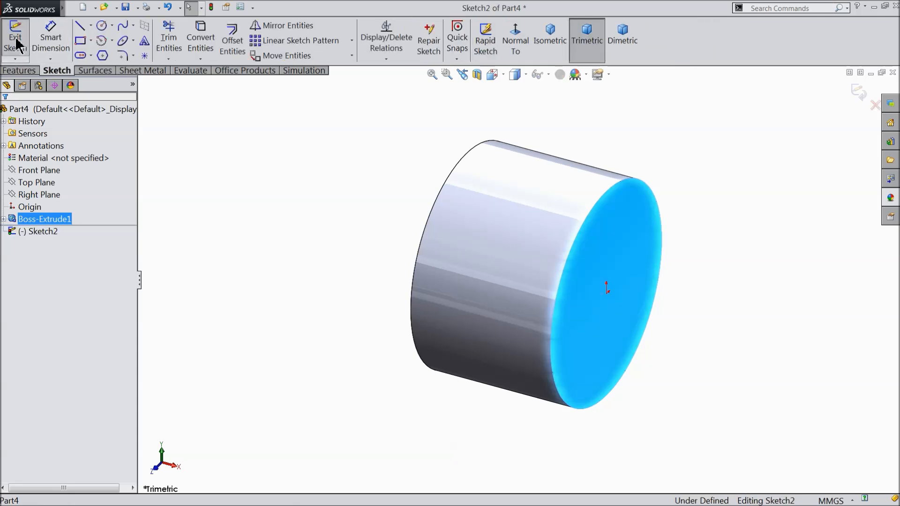
pyautogui.click(233, 56)
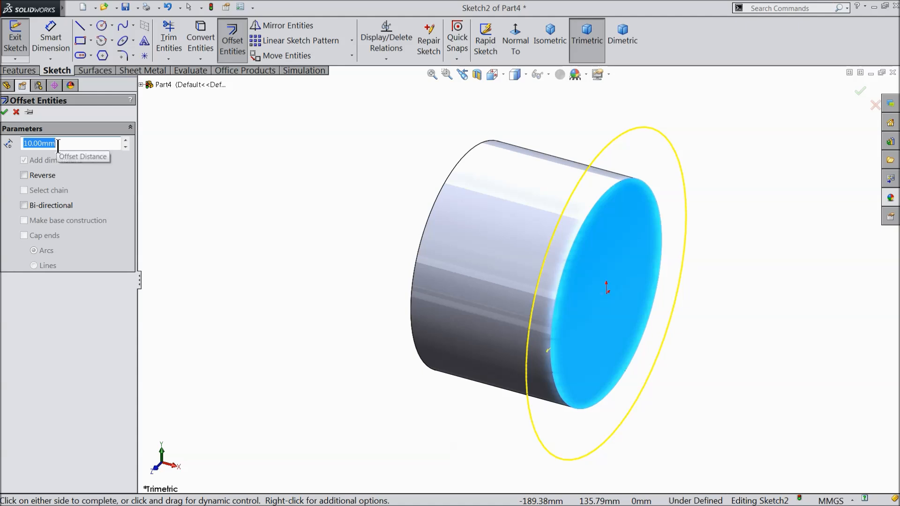
pyautogui.write('3')
pyautogui.press('Return')
pyautogui.scroll(-3, 609, 342)
pyautogui.moveTo(620, 325); pyautogui.dragTo(570, 309, button='middle')
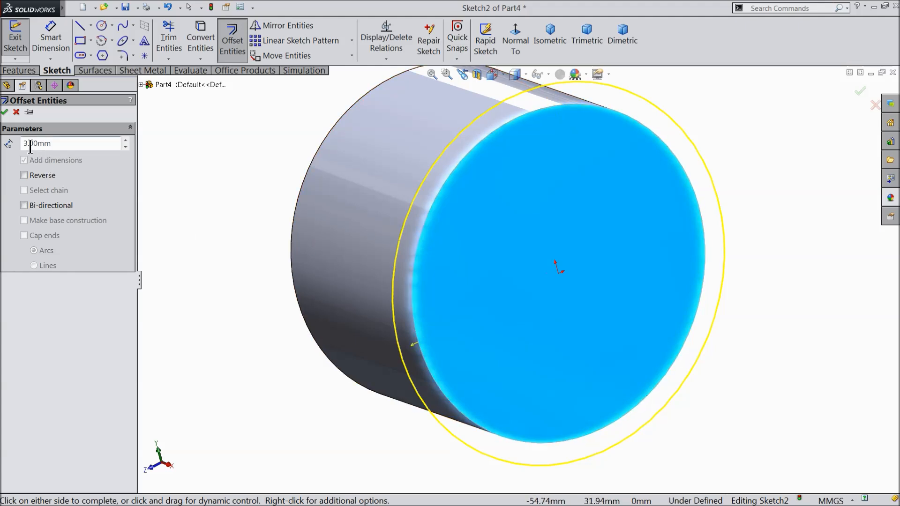
pyautogui.click(4, 112)
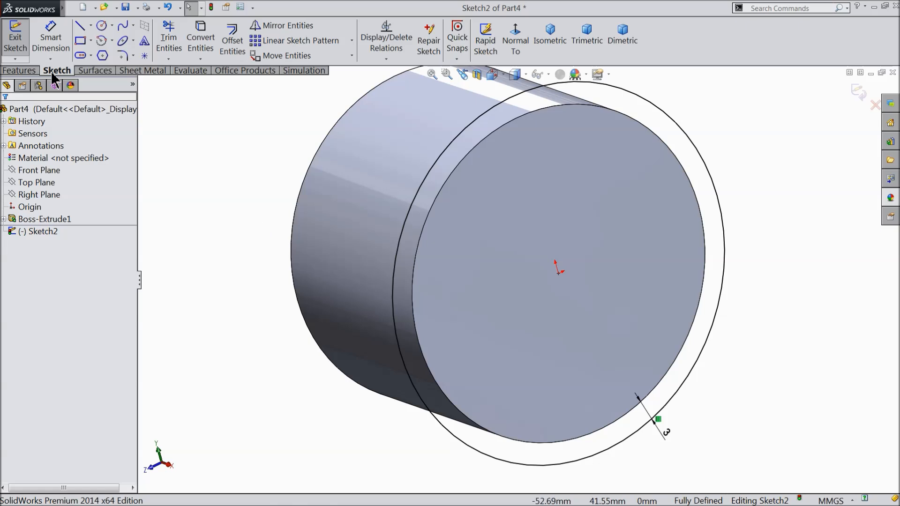
# Extrude the offset circle 2 mm outward as a merged blind boss to form a collar.
pyautogui.click(19, 71)
pyautogui.click(20, 40)
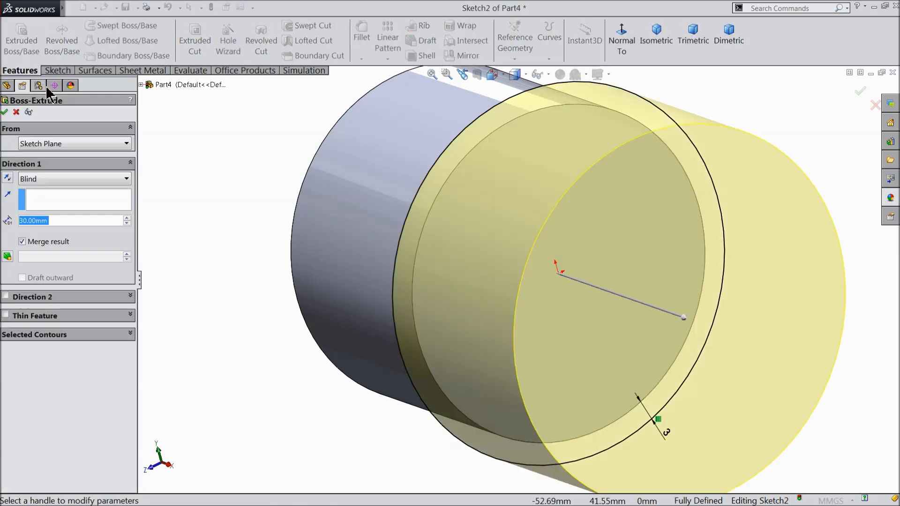
pyautogui.write('2')
pyautogui.press('Return')
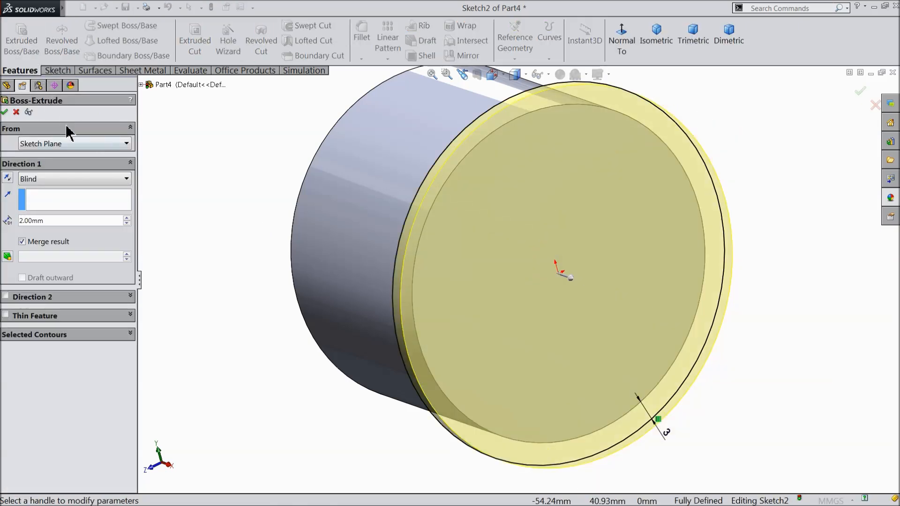
pyautogui.click(4, 112)
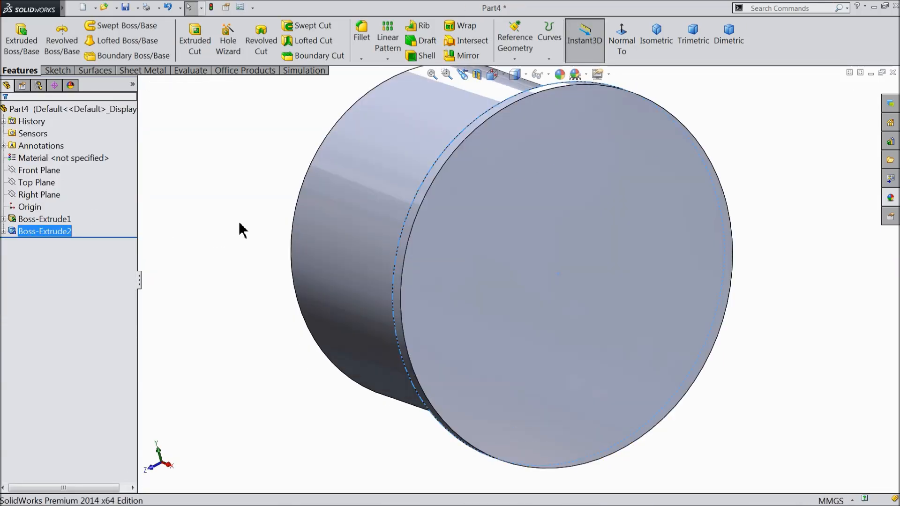
# Start a sketch on the collar's outer face and offset its circular edge 5 mm outward.
pyautogui.moveTo(246, 220)
pyautogui.mouseDown(button='middle')
pyautogui.moveTo(315, 249)
pyautogui.moveTo(262, 227)
pyautogui.mouseUp(button='middle')
pyautogui.press('f')
pyautogui.click(573, 288)
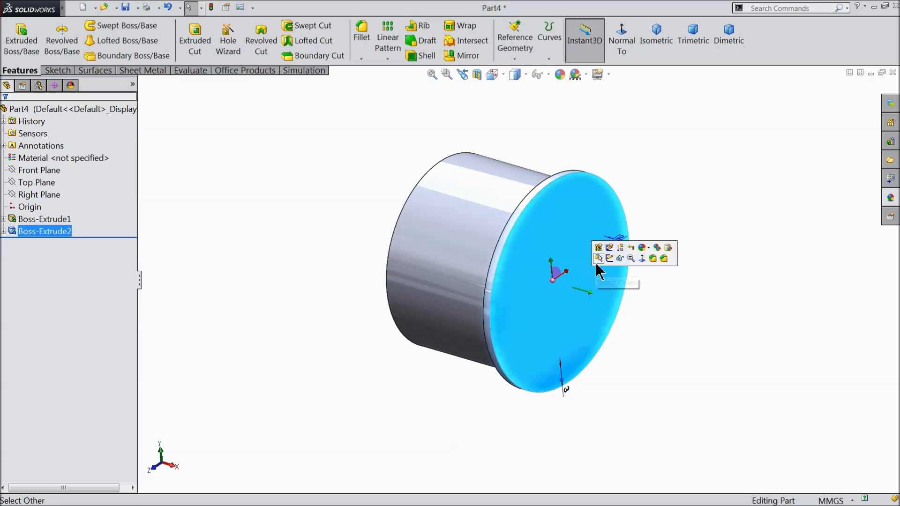
pyautogui.click(609, 258)
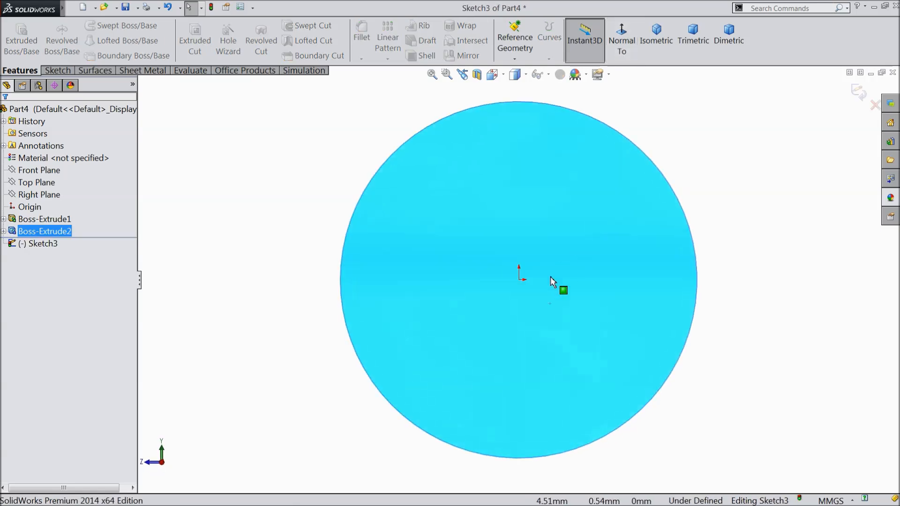
pyautogui.click(59, 71)
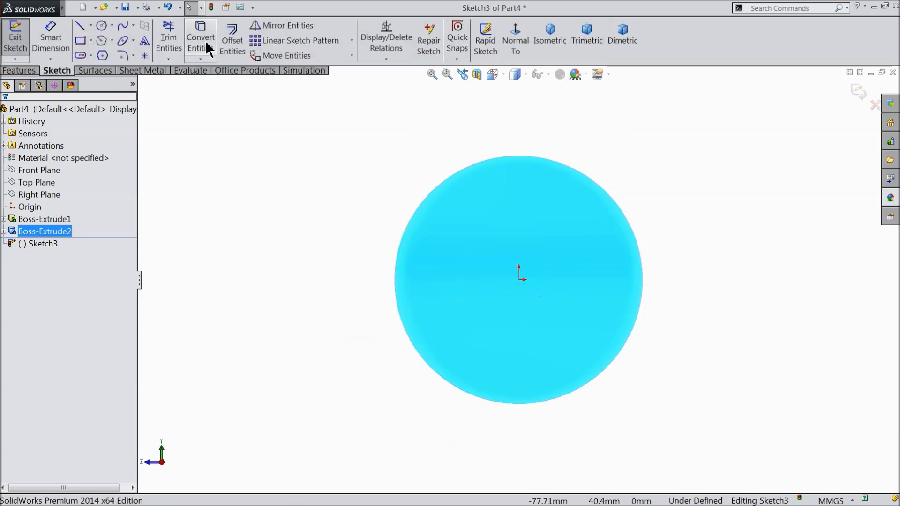
pyautogui.click(232, 41)
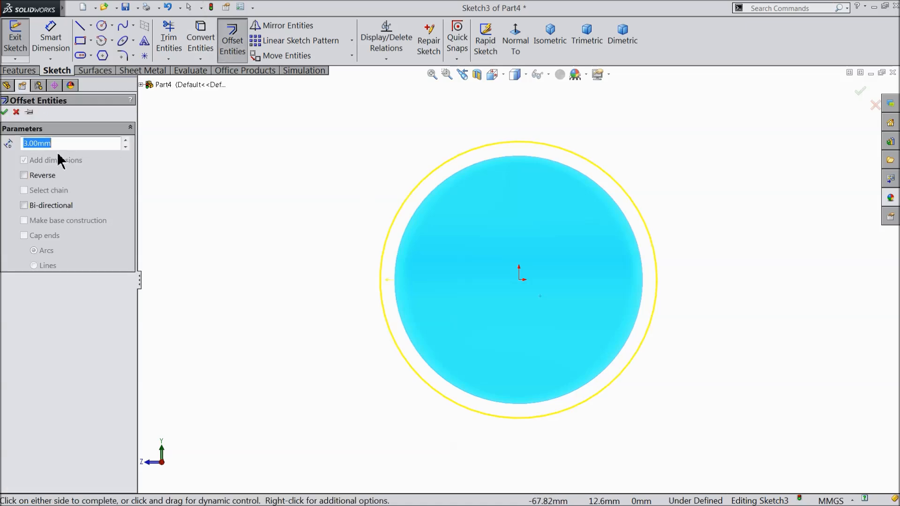
pyautogui.write('5')
pyautogui.press('Return')
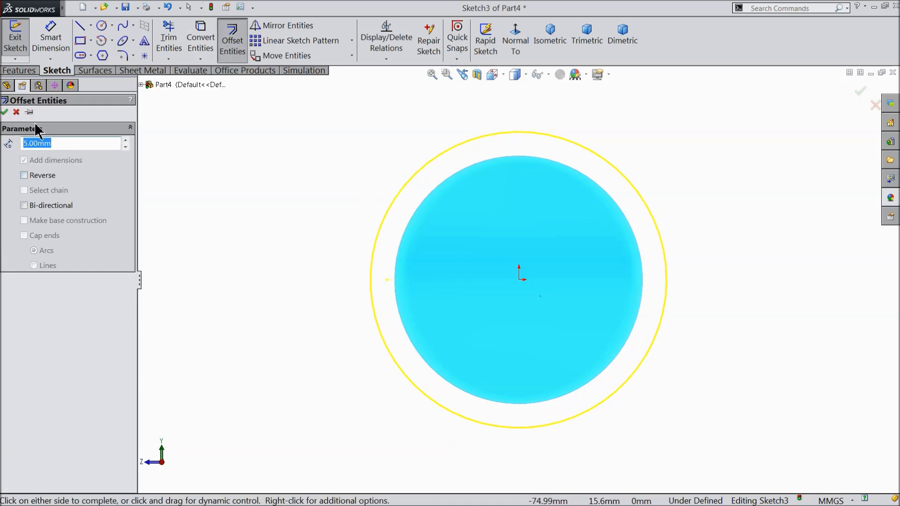
pyautogui.click(5, 111)
# Draw a vertical centerline about 39.6 mm long from the origin down past the outer offset circle.
pyautogui.scroll(3, 263, 195)
pyautogui.scroll(-3, 511, 321)
pyautogui.scroll(-1, 511, 321)
pyautogui.click(91, 26)
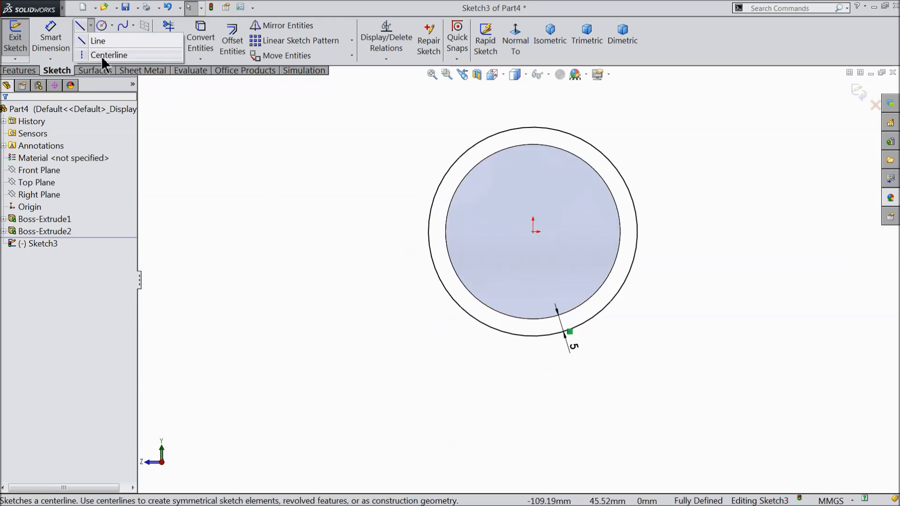
pyautogui.click(106, 55)
pyautogui.click(534, 231)
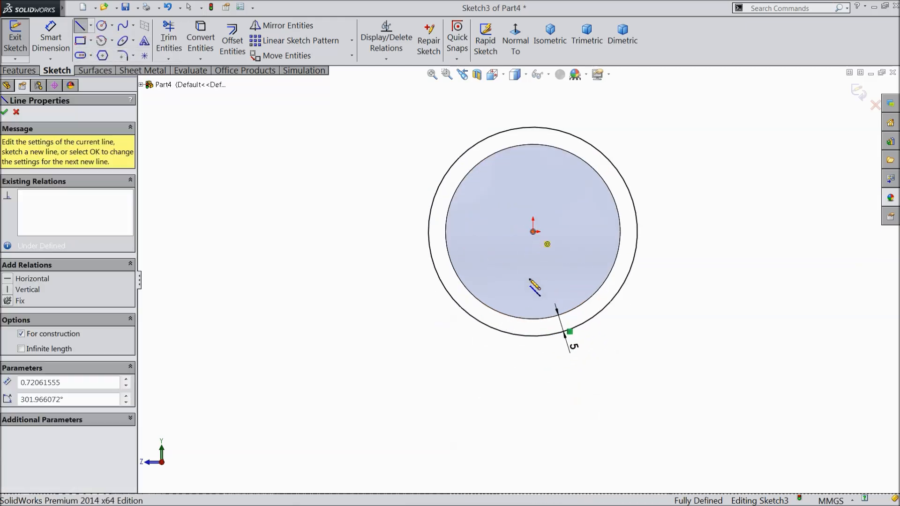
pyautogui.click(532, 366)
pyautogui.rightClick(554, 358)
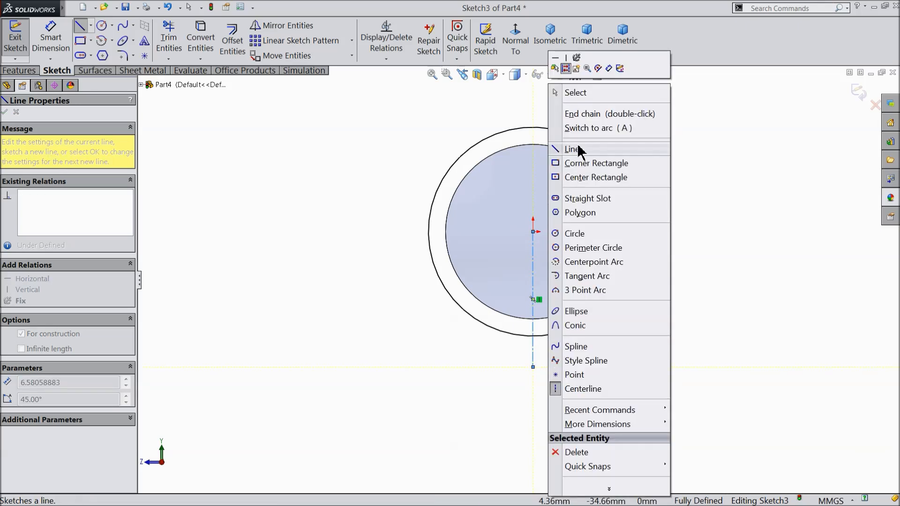
pyautogui.click(574, 91)
pyautogui.scroll(-2, 605, 360)
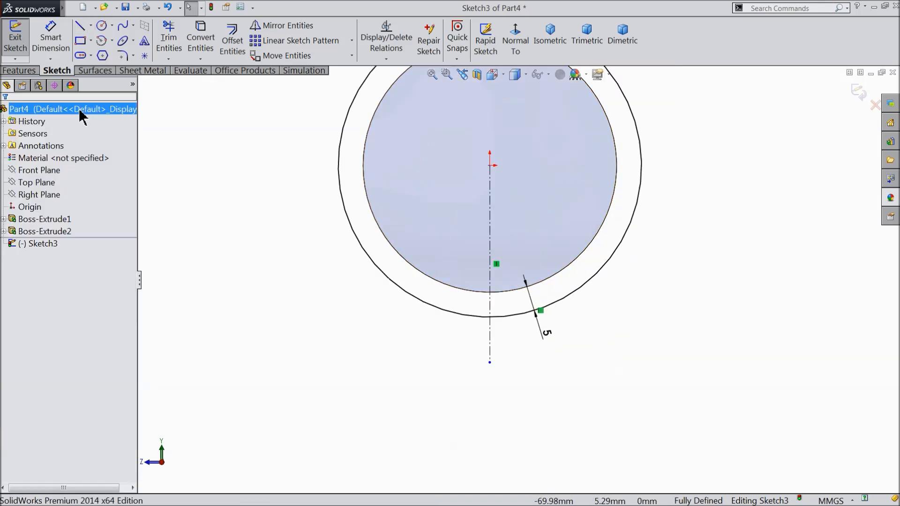
# Dimension the vertical centerline's length and set it to 40 mm.
pyautogui.click(50, 35)
pyautogui.click(490, 241)
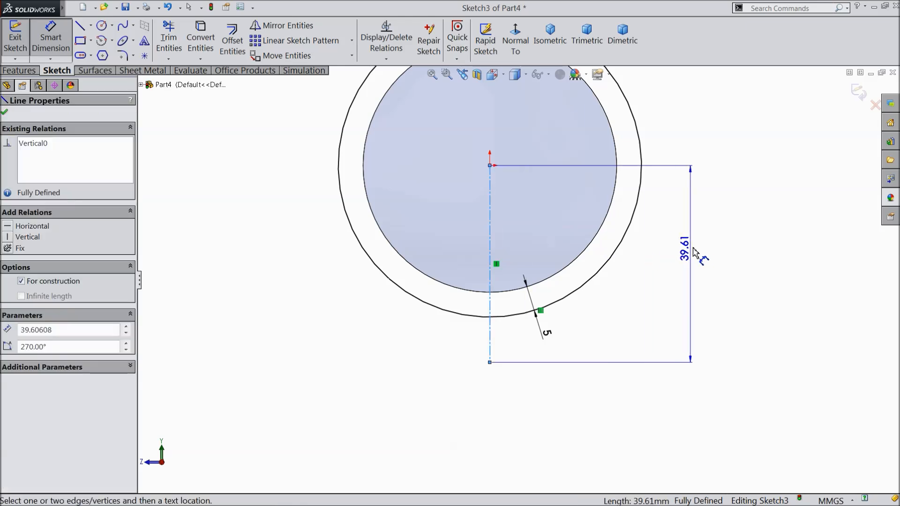
pyautogui.click(699, 253)
pyautogui.write('40')
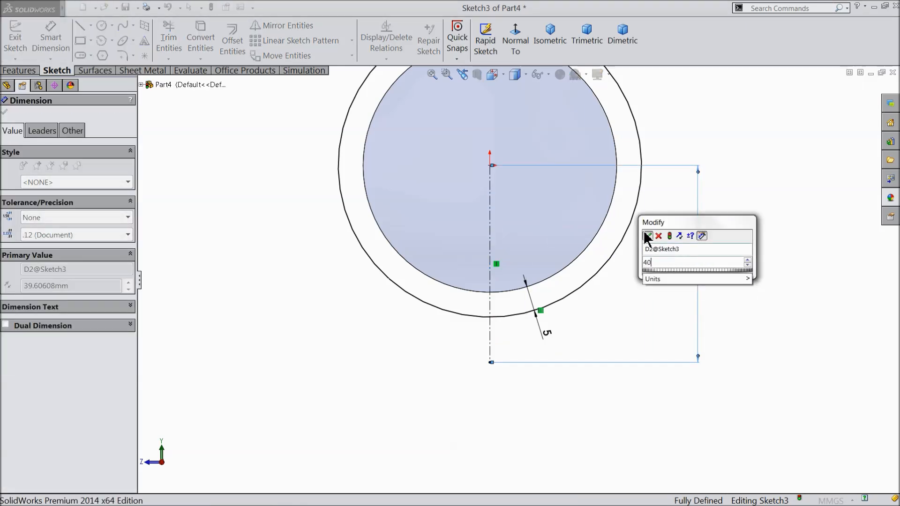
pyautogui.click(647, 235)
pyautogui.click(5, 112)
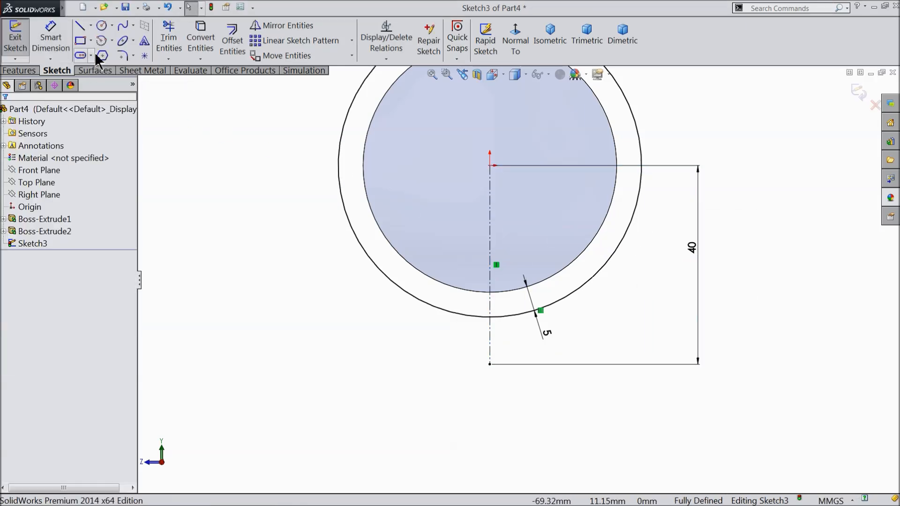
# Draw a circle about 109 mm in diameter centered on the centerline's lower endpoint.
pyautogui.click(102, 27)
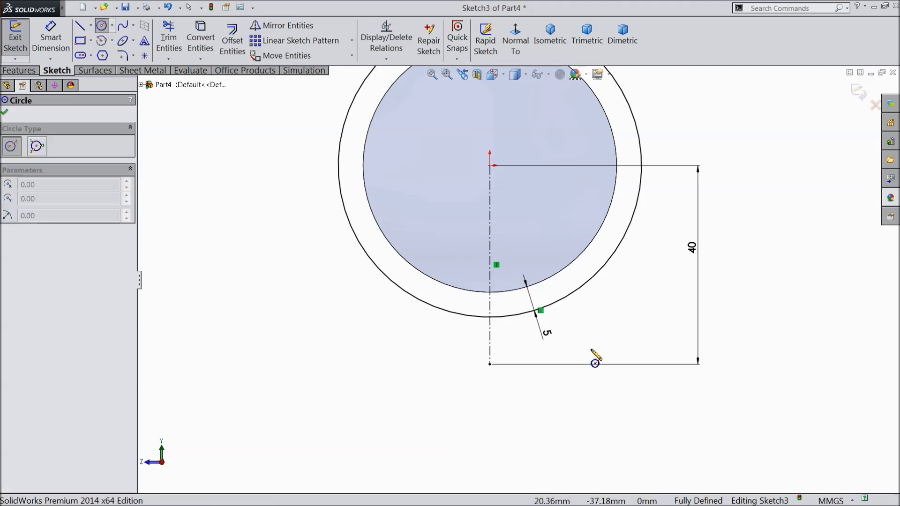
pyautogui.click(490, 363)
pyautogui.click(327, 168)
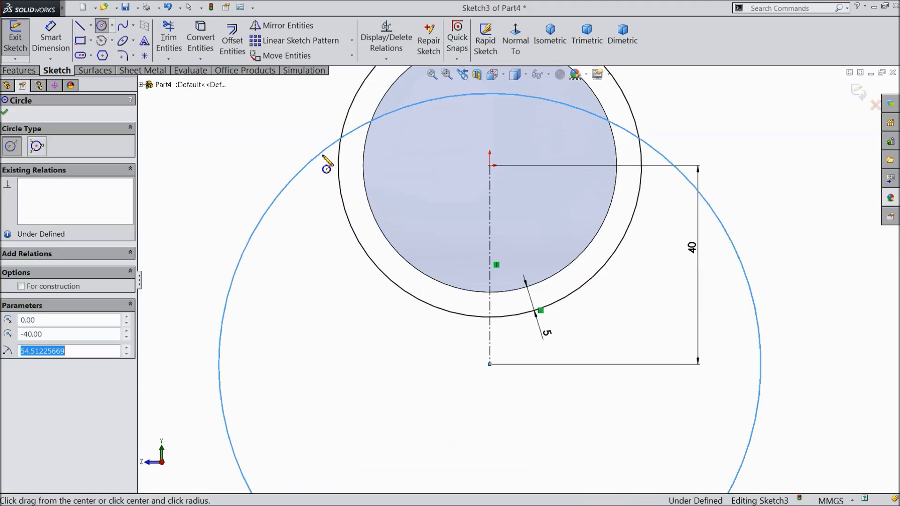
pyautogui.press('f')
# Dimension the large circle's diameter and set it to 120 mm.
pyautogui.click(50, 40)
pyautogui.click(423, 208)
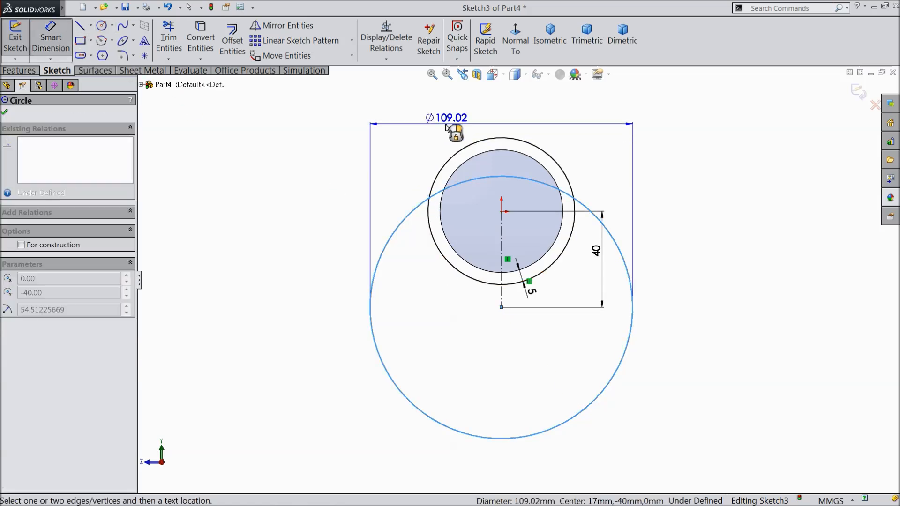
pyautogui.click(476, 123)
pyautogui.write('120')
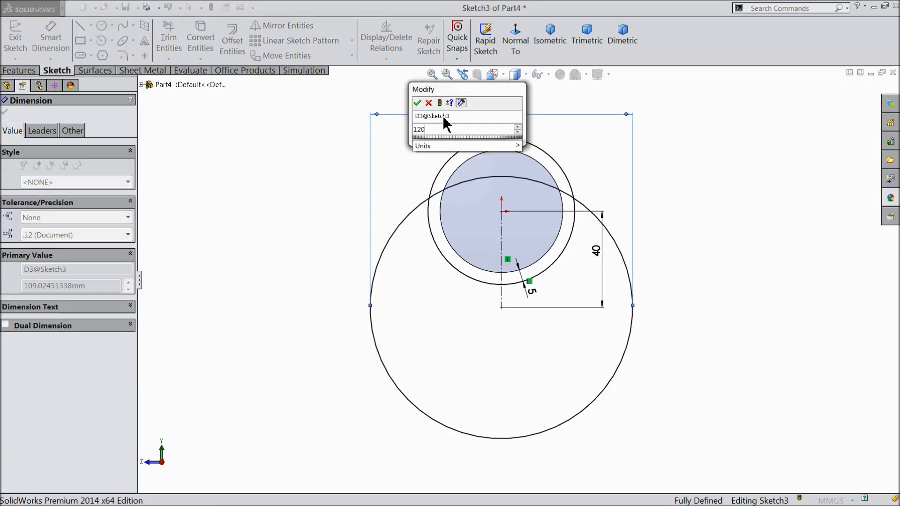
pyautogui.click(416, 103)
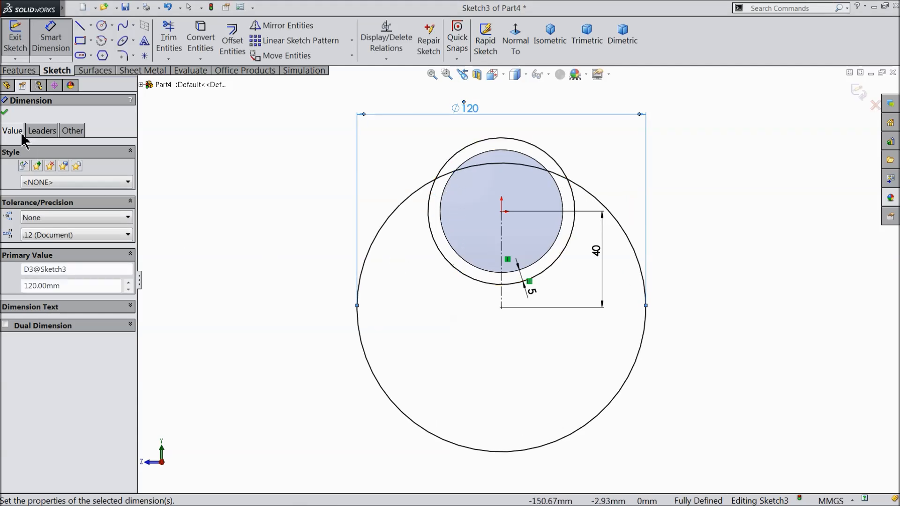
pyautogui.click(5, 112)
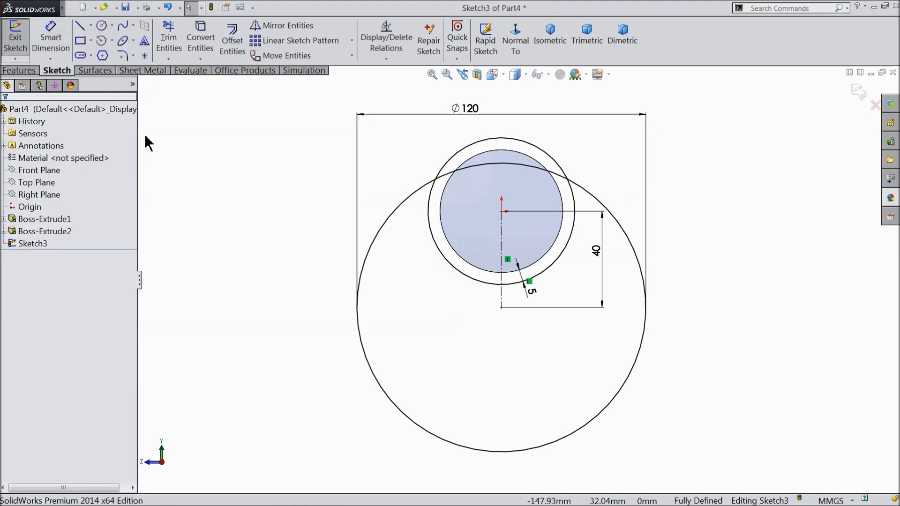
# Draw a vertical line about 23.9 mm down from the offset circle's positive-Z quadrant, continued by a slanted line to the large circle's positive-Z quadrant.
pyautogui.click(81, 31)
pyautogui.scroll(-2, 502, 358)
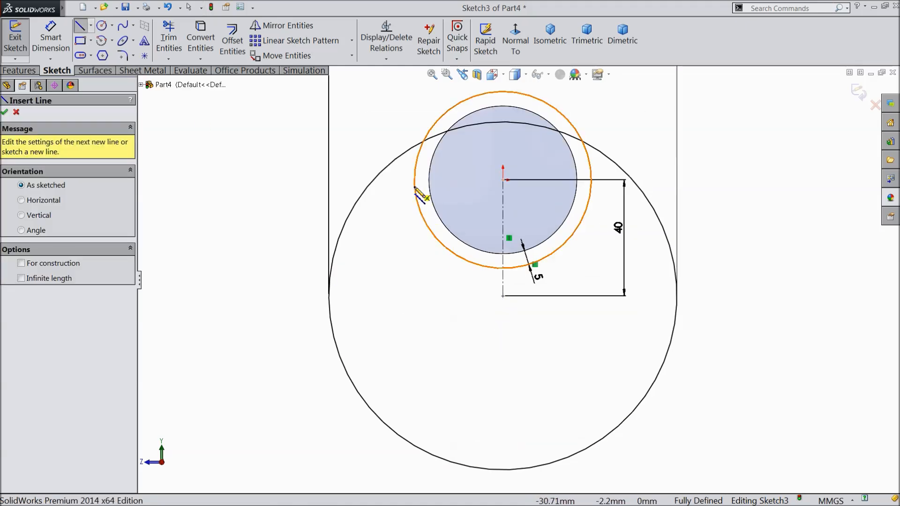
pyautogui.click(415, 180)
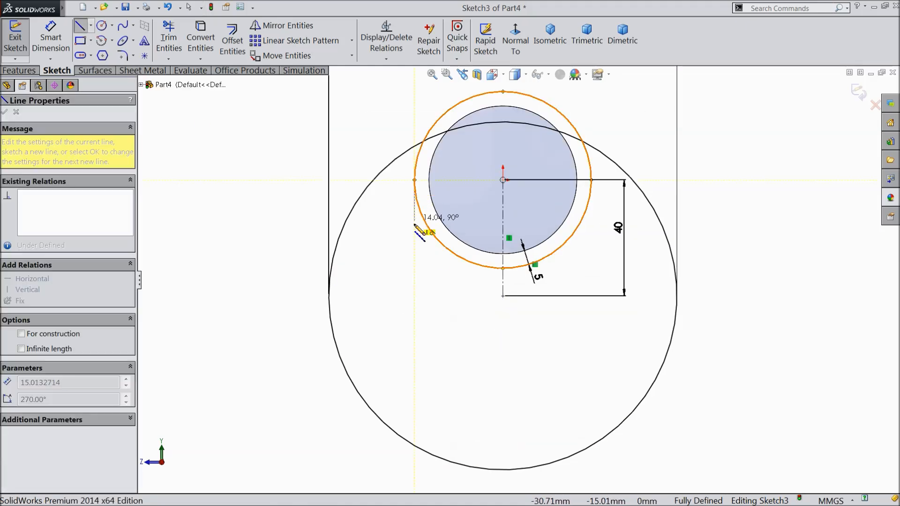
pyautogui.click(414, 249)
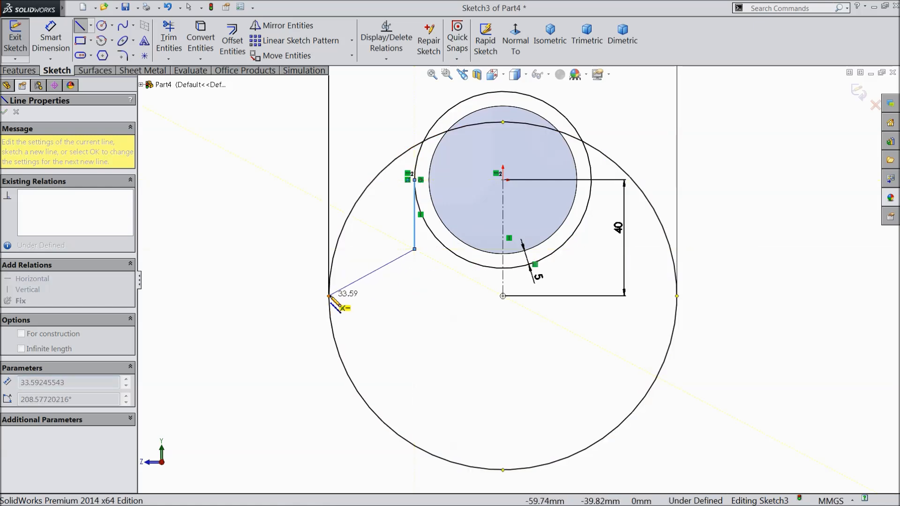
pyautogui.rightClick(270, 249)
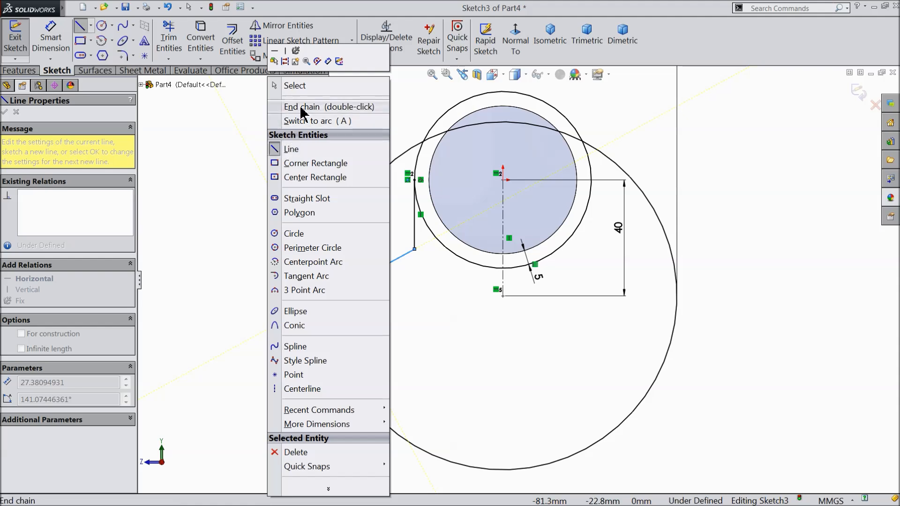
pyautogui.click(294, 86)
# Dimension the short vertical line beside the offset circle and set its length to 20 mm.
pyautogui.click(50, 40)
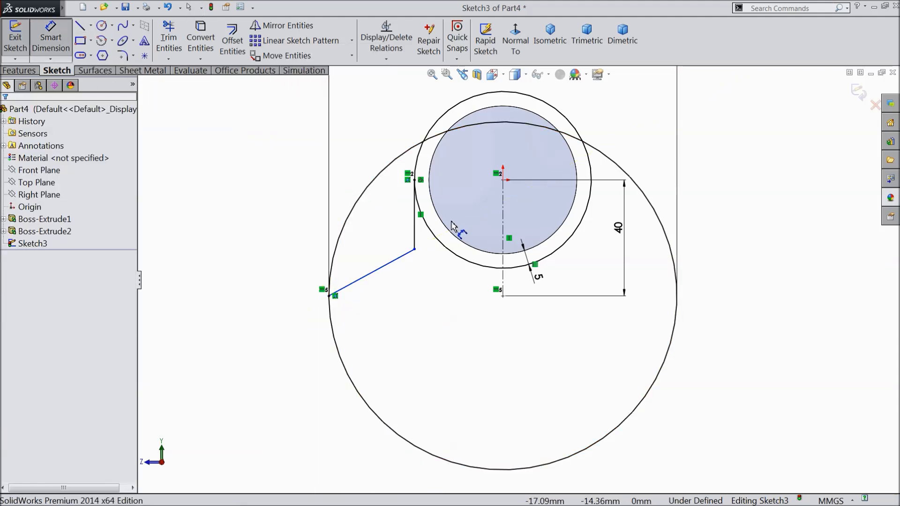
pyautogui.scroll(-3, 424, 217)
pyautogui.click(395, 220)
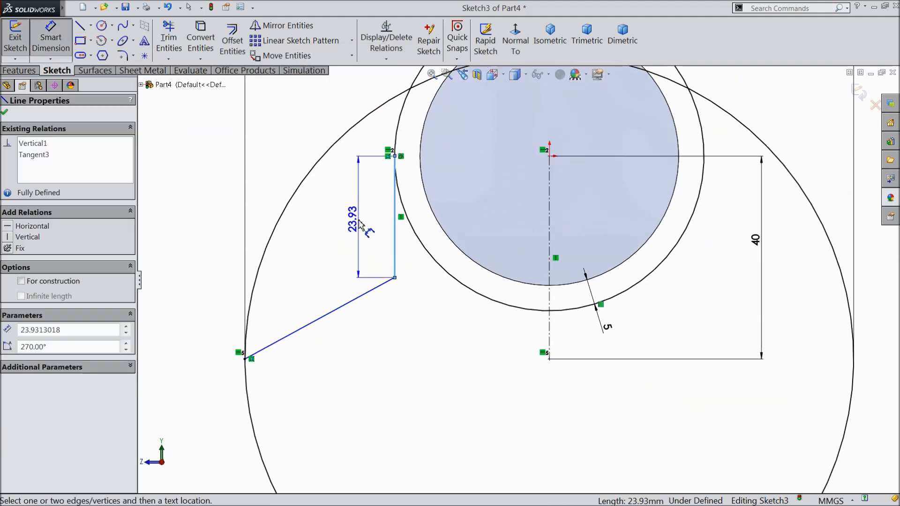
pyautogui.click(360, 222)
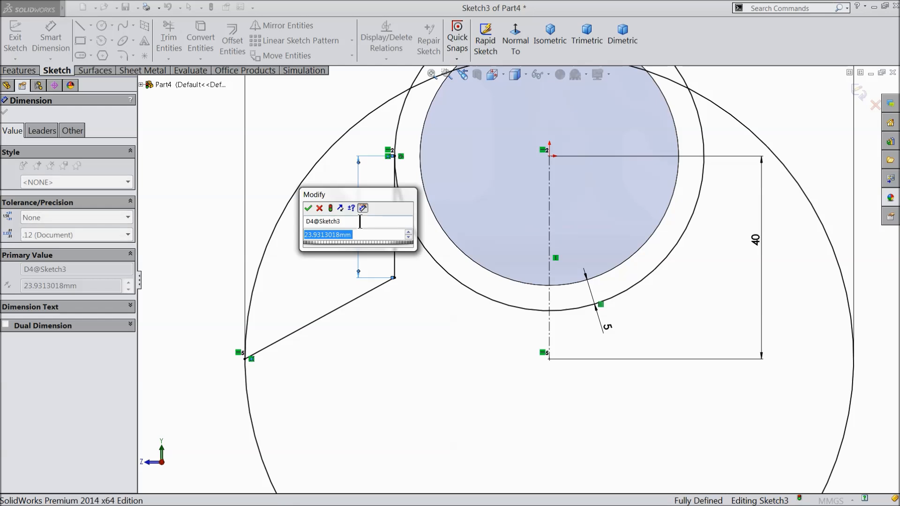
pyautogui.write('20')
pyautogui.click(308, 208)
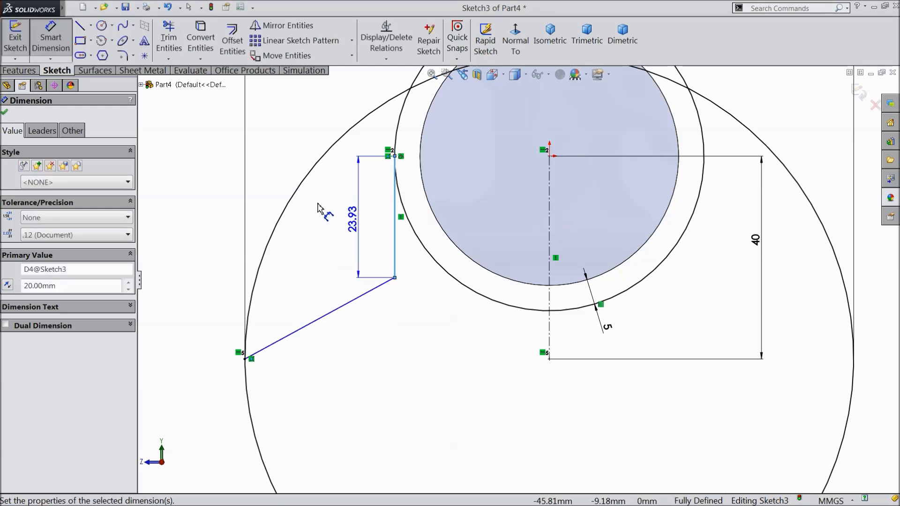
pyautogui.click(5, 114)
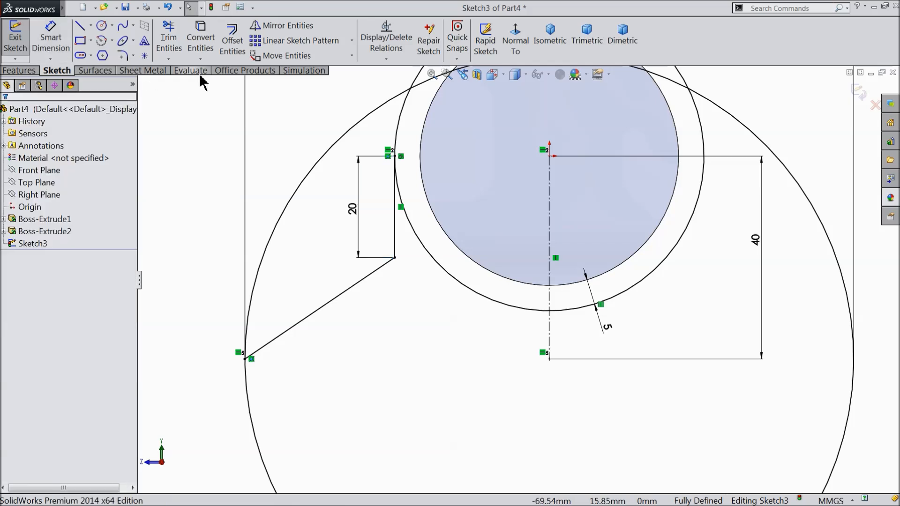
# Mirror the vertical line and the slanted line about the vertical centerline, keeping the originals.
pyautogui.click(281, 26)
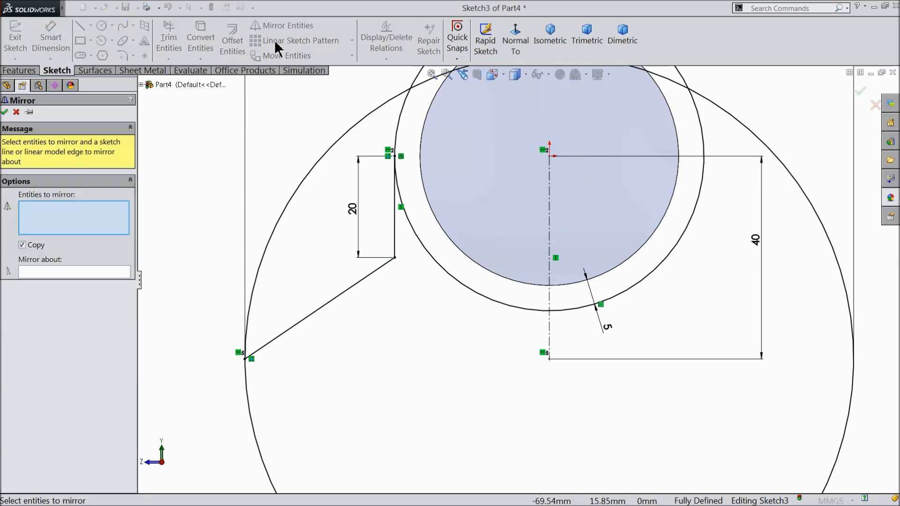
pyautogui.click(398, 231)
pyautogui.click(378, 271)
pyautogui.click(115, 275)
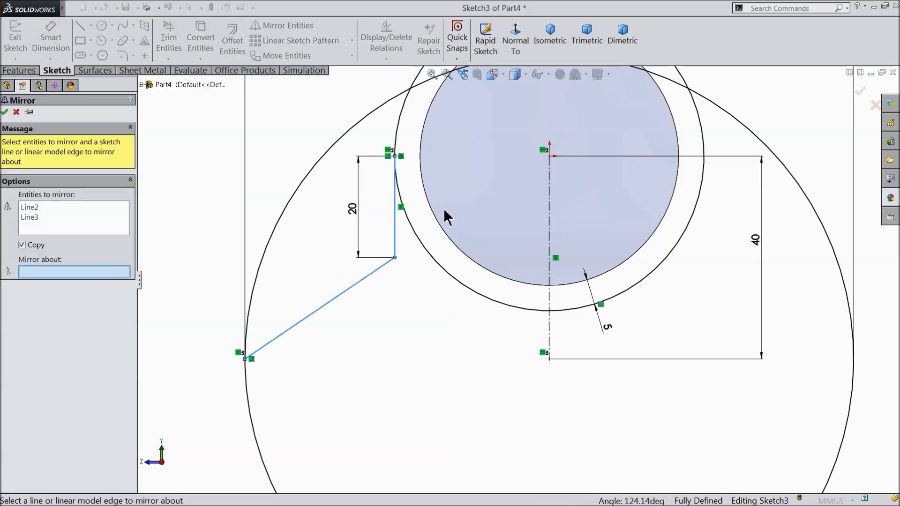
pyautogui.click(549, 199)
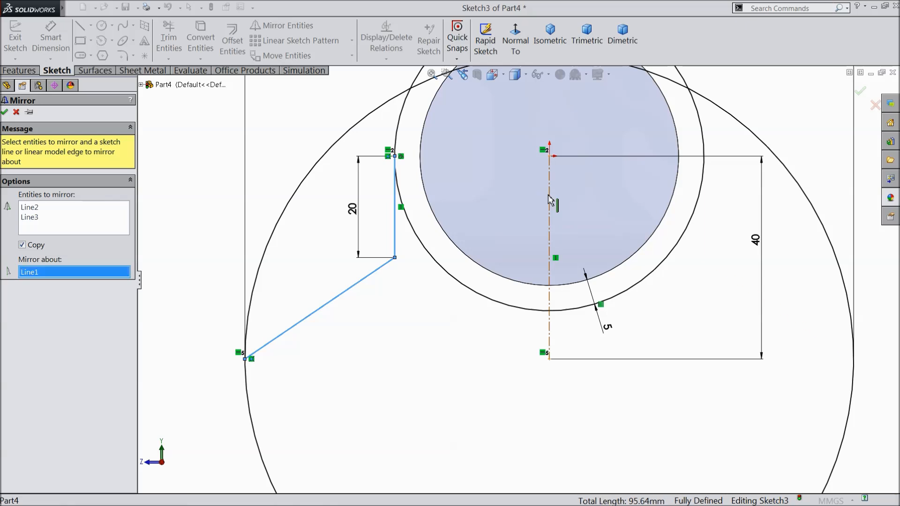
pyautogui.click(6, 112)
# Trim the large circle's upper arcs and the offset circle's lower arcs to leave one closed counterweight outline.
pyautogui.scroll(5, 311, 191)
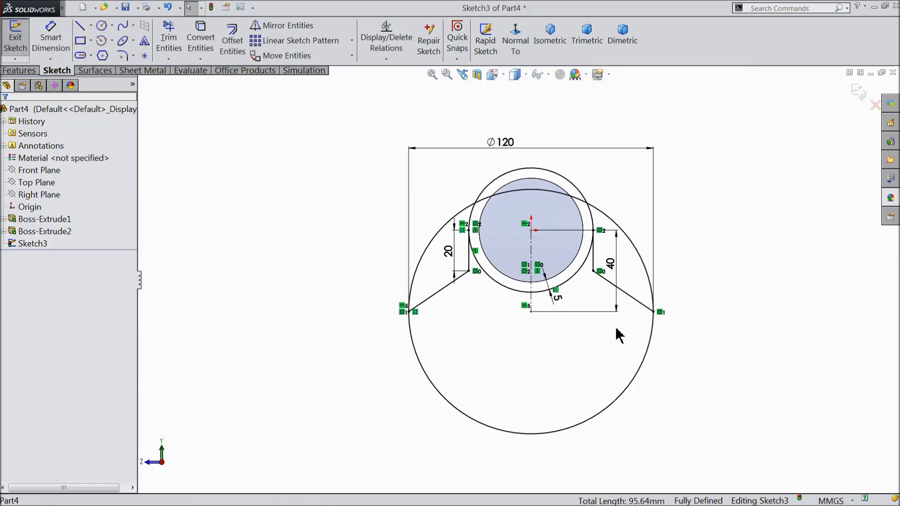
pyautogui.scroll(-3, 609, 331)
pyautogui.click(168, 42)
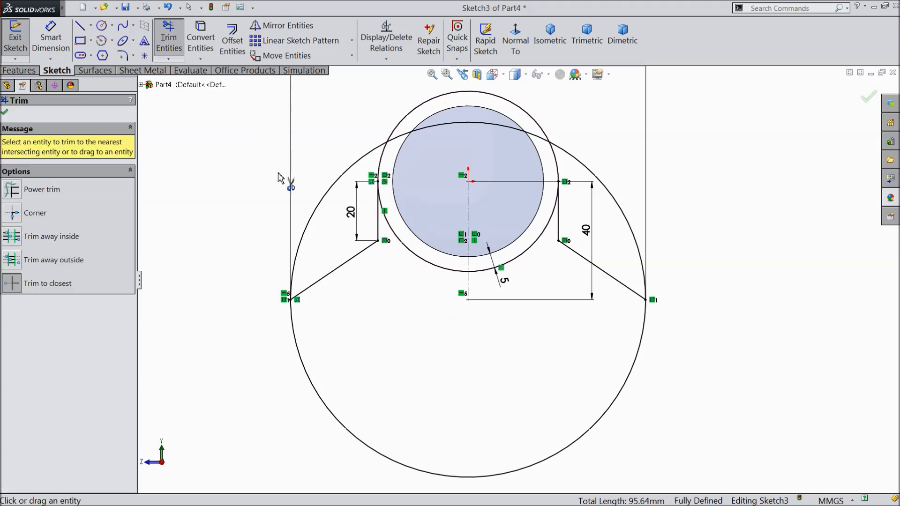
pyautogui.click(319, 210)
pyautogui.click(418, 133)
pyautogui.click(565, 154)
pyautogui.scroll(2, 511, 276)
pyautogui.click(514, 270)
pyautogui.click(461, 275)
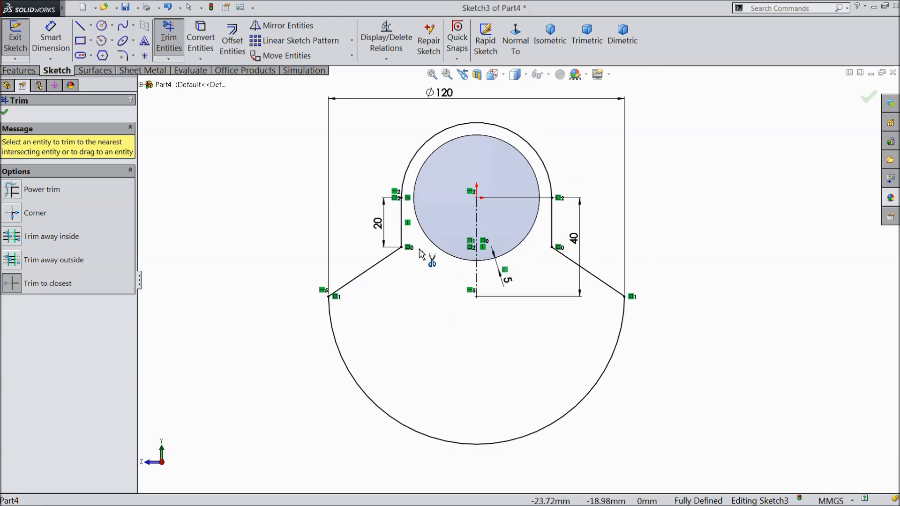
pyautogui.click(5, 113)
# Extrude the counterweight profile 20 mm outward from the collar as a blind boss with merged result.
pyautogui.click(18, 70)
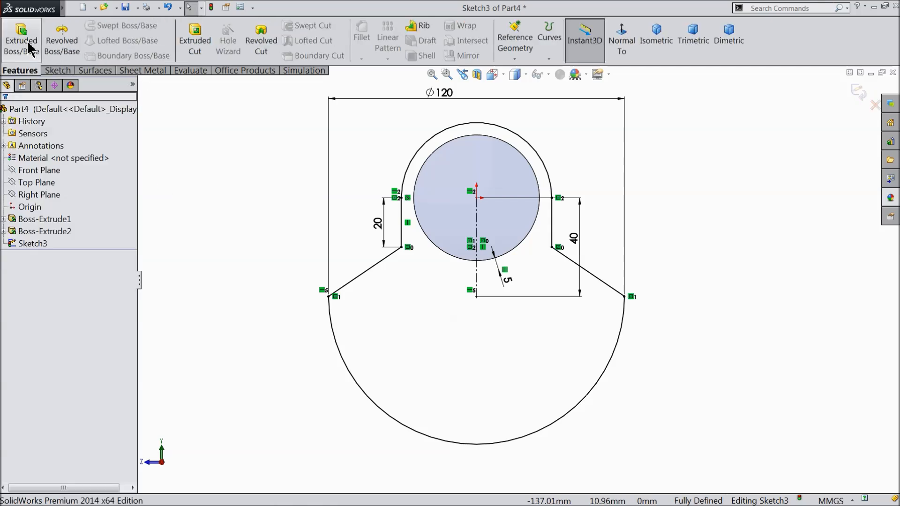
pyautogui.click(22, 47)
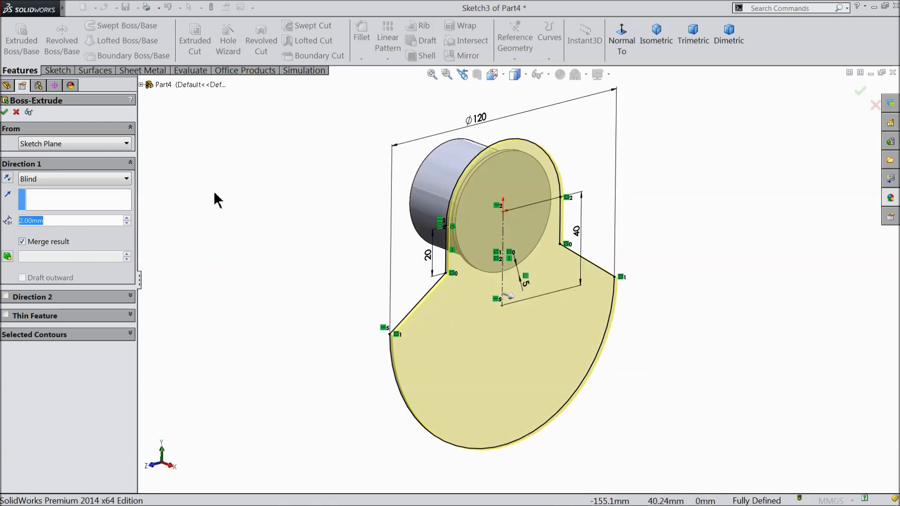
pyautogui.write('20')
pyautogui.press('Return')
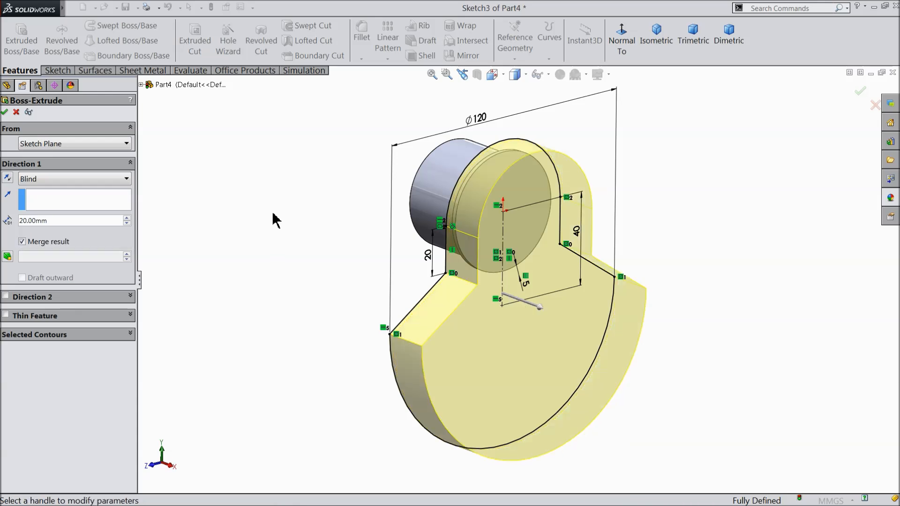
pyautogui.moveTo(276, 242); pyautogui.dragTo(279, 247, button='middle')
pyautogui.scroll(2, 283, 256)
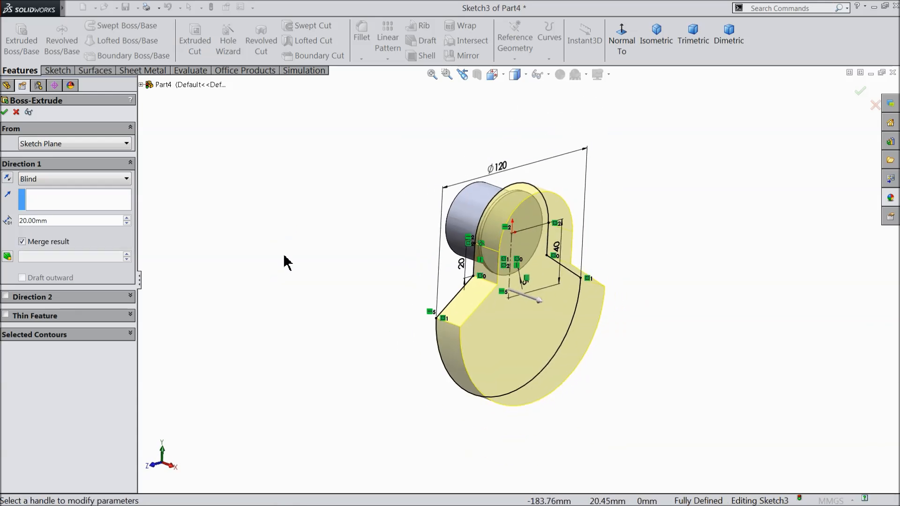
pyautogui.scroll(-2, 608, 318)
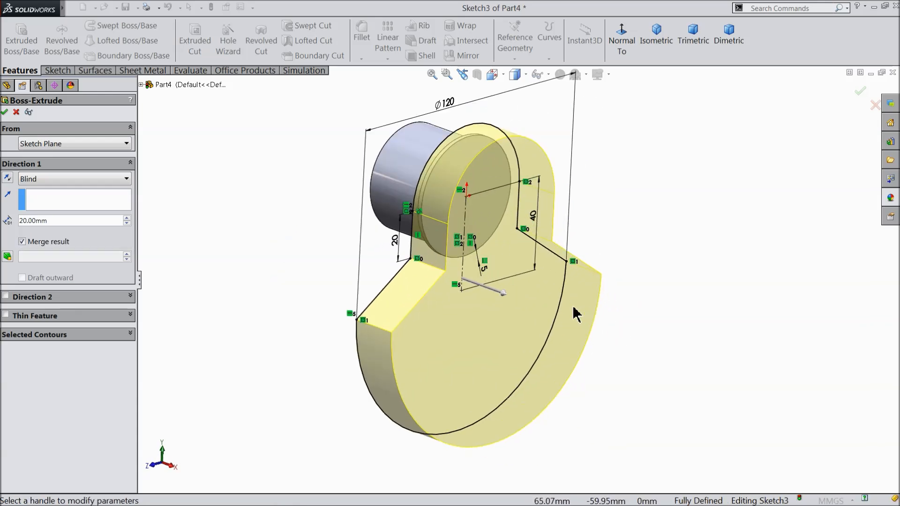
pyautogui.click(6, 113)
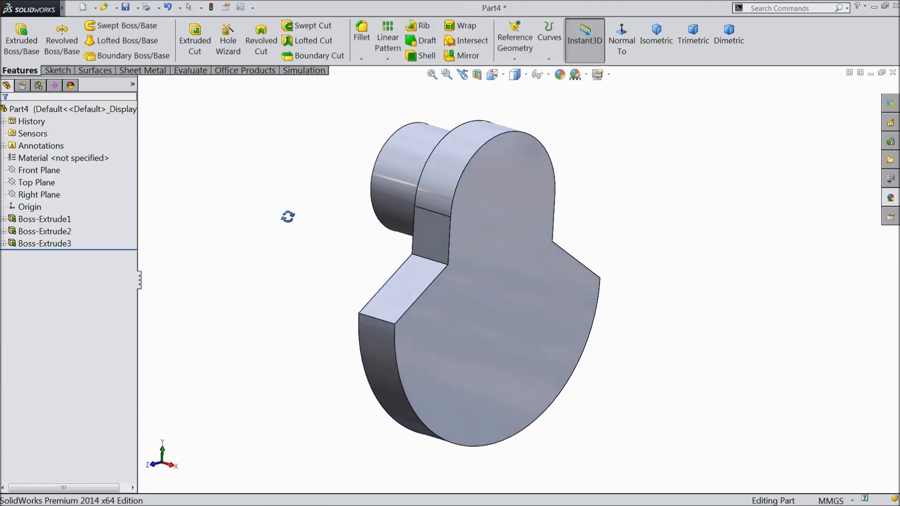
# Start a new sketch on the Front Plane and orient the view normal to it.
pyautogui.moveTo(288, 216)
pyautogui.mouseDown(button='middle')
pyautogui.moveTo(253, 165)
pyautogui.moveTo(287, 227)
pyautogui.moveTo(274, 223)
pyautogui.mouseUp(button='middle')
pyautogui.click(46, 173)
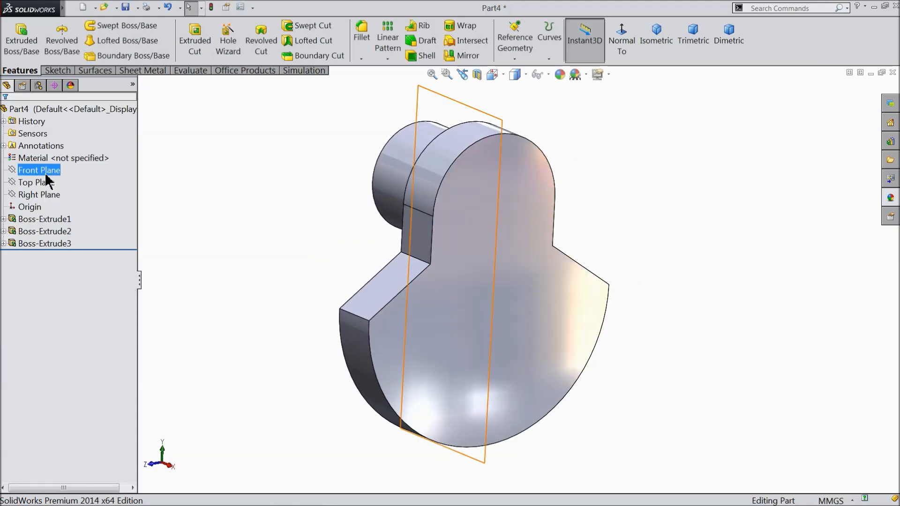
pyautogui.click(33, 150)
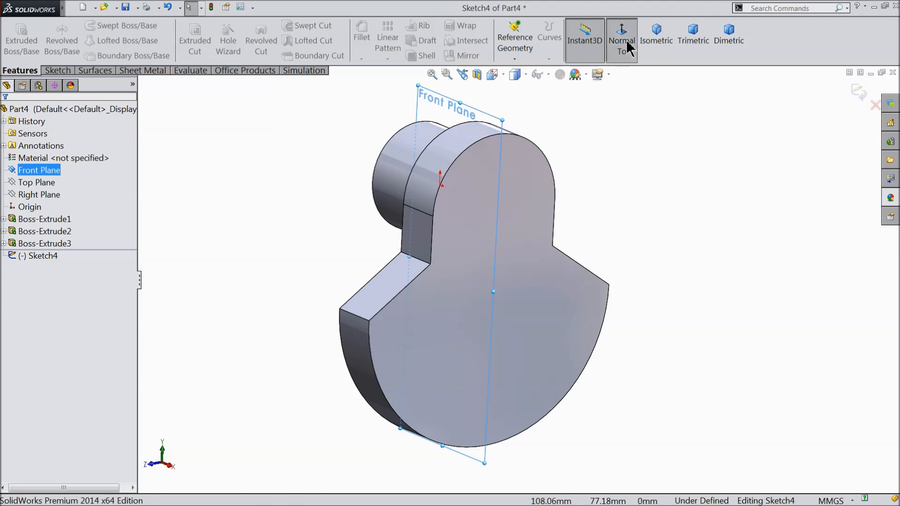
pyautogui.click(625, 40)
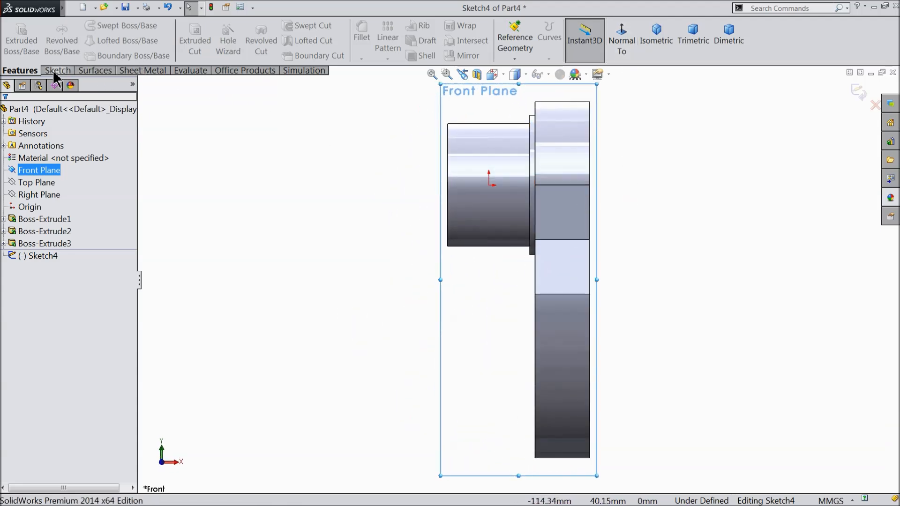
# Sketch a horizontal line about 13 mm long on the web's top edge to its outer corner, and a vertical line about 76 mm down the outer face.
pyautogui.click(57, 70)
pyautogui.click(79, 29)
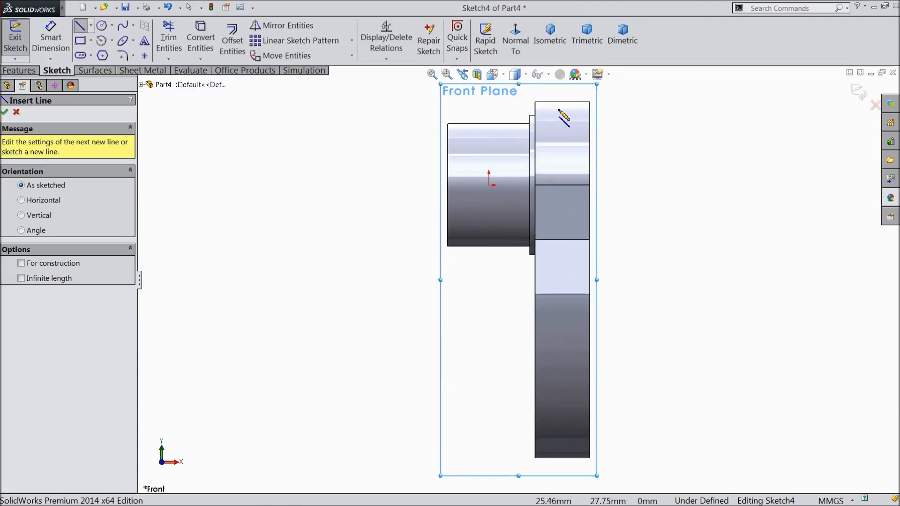
pyautogui.scroll(-3, 560, 103)
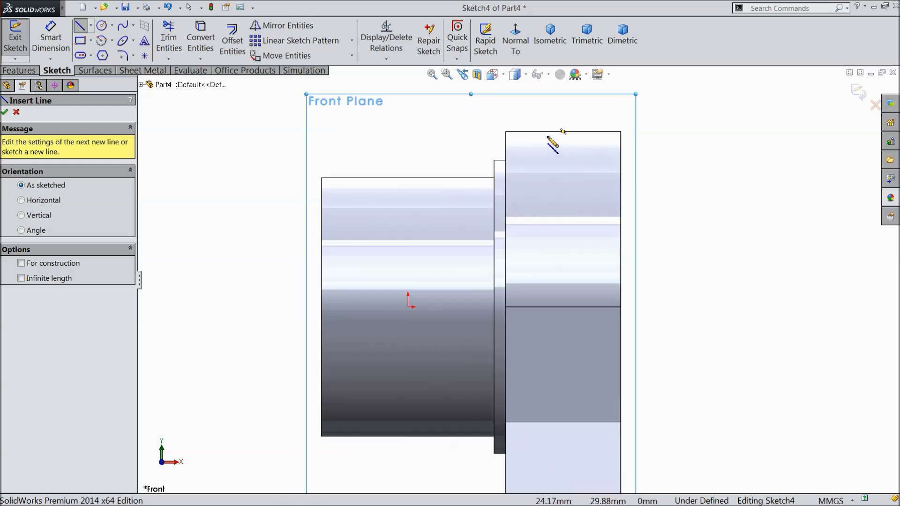
pyautogui.click(545, 131)
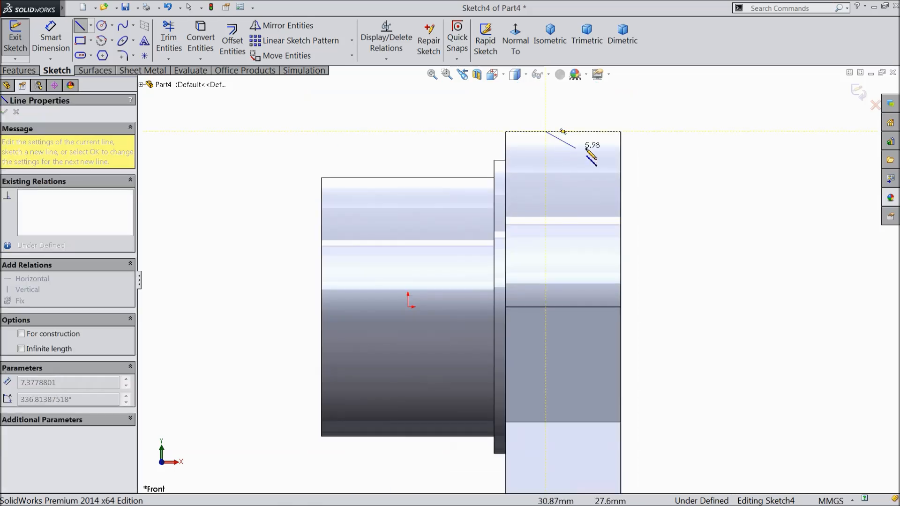
pyautogui.click(620, 131)
pyautogui.scroll(3, 657, 207)
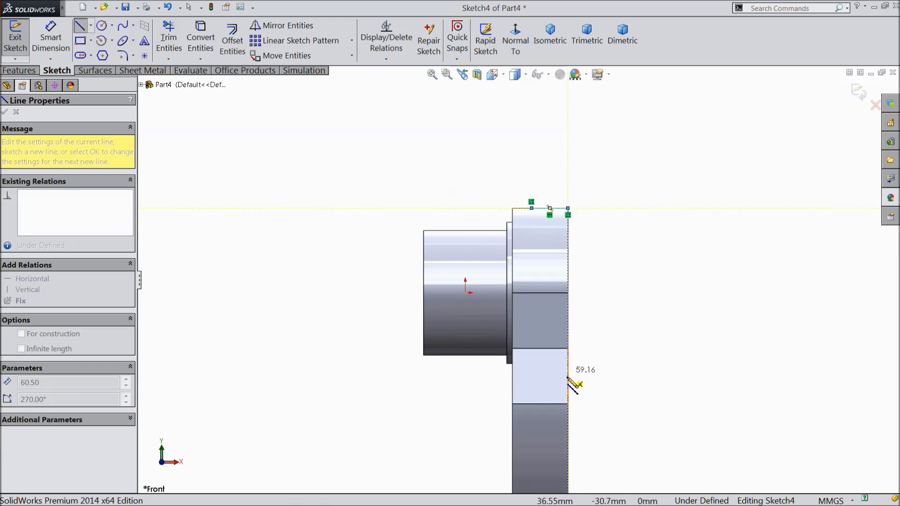
pyautogui.click(569, 418)
pyautogui.rightClick(614, 43)
pyautogui.click(639, 85)
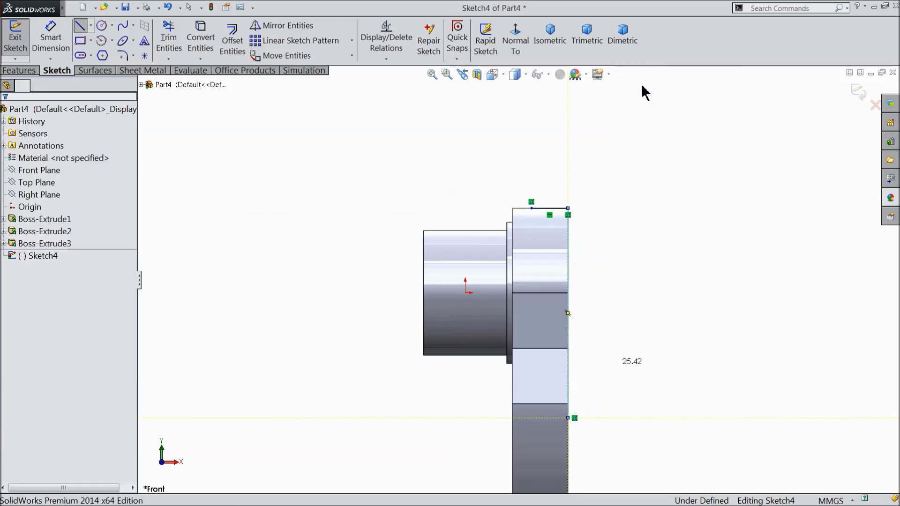
pyautogui.scroll(-2, 574, 337)
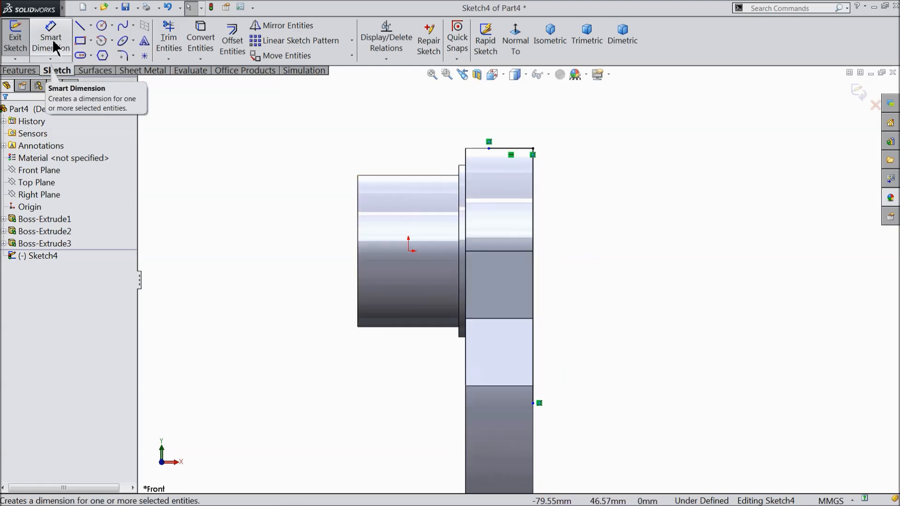
pyautogui.click(123, 25)
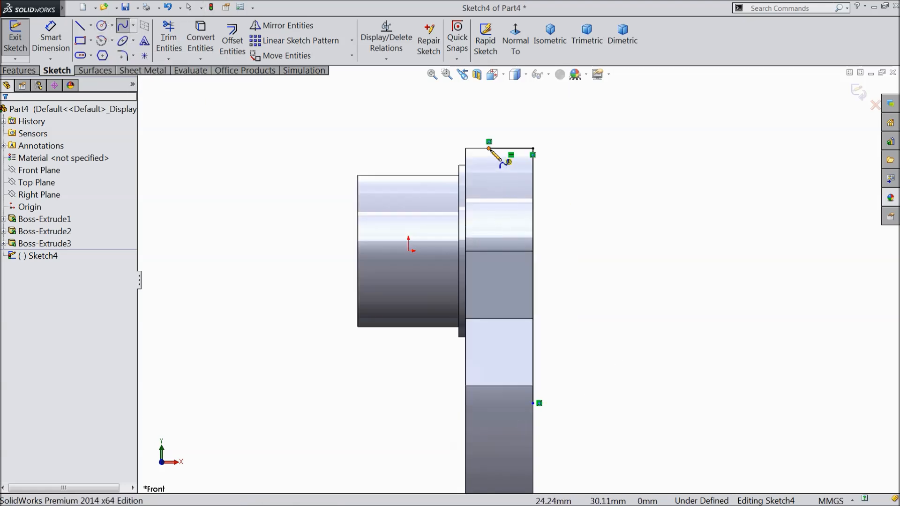
pyautogui.rightClick(427, 135)
pyautogui.click(452, 141)
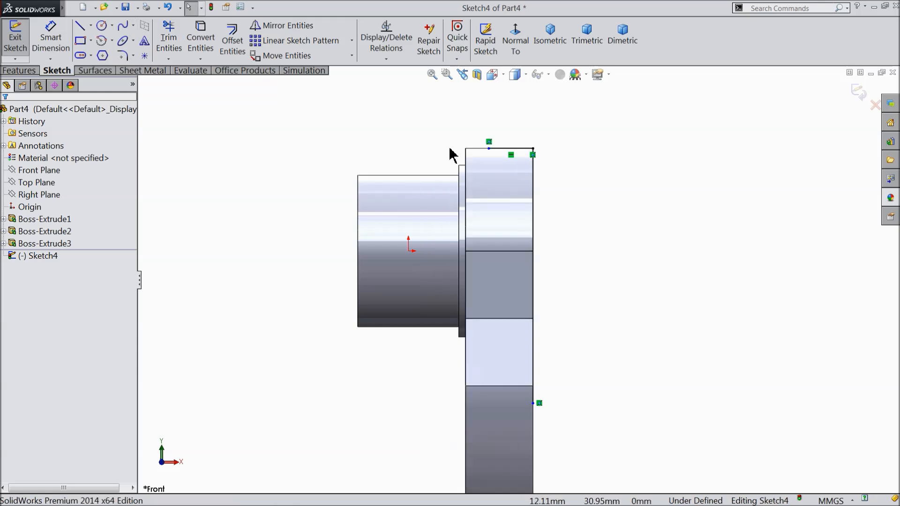
# Close the profile with a shallow 3 Point Arc of about 1034 mm radius between the free ends of the horizontal and vertical lines.
pyautogui.click(111, 39)
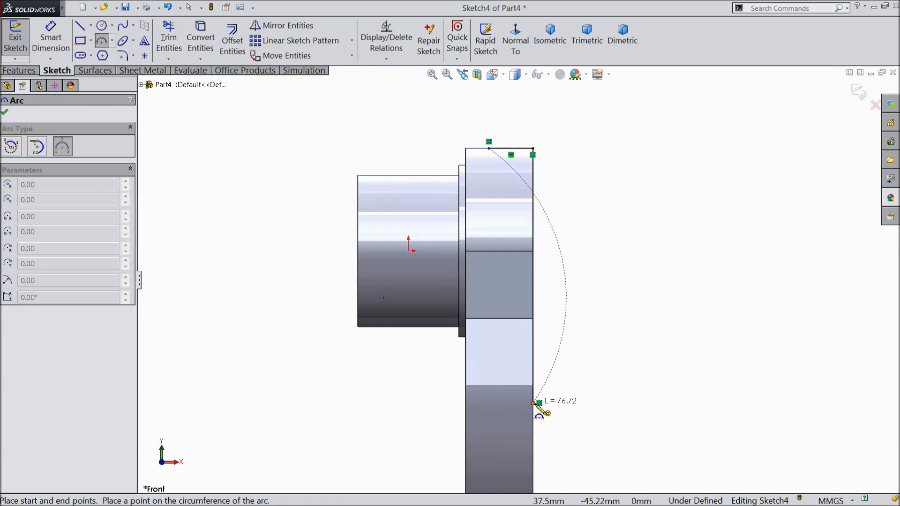
pyautogui.click(534, 403)
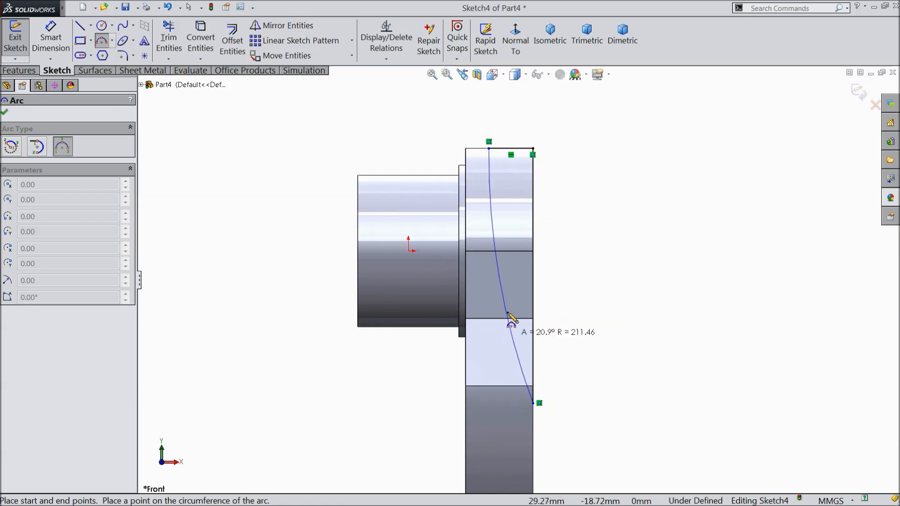
pyautogui.click(517, 279)
pyautogui.rightClick(584, 287)
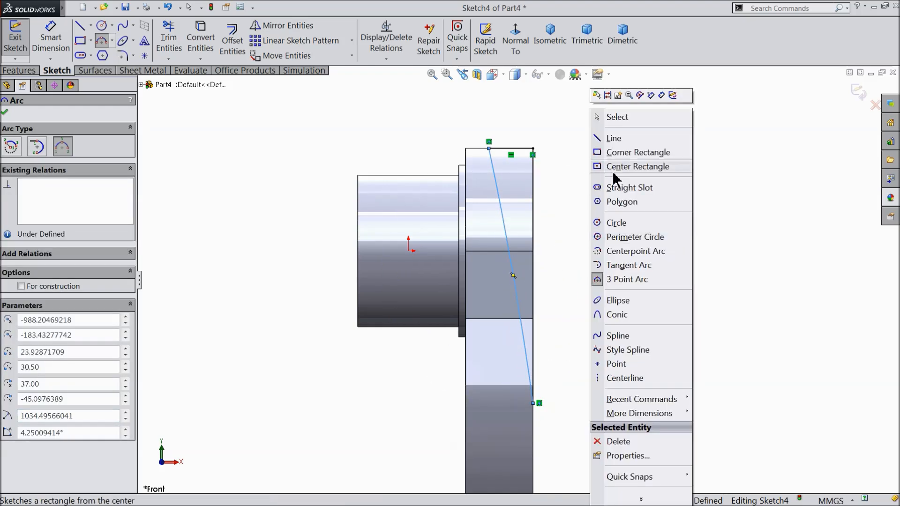
pyautogui.click(610, 116)
# Dimension the horizontal line on the web's top edge and set its length to 10 mm.
pyautogui.scroll(1, 569, 268)
pyautogui.scroll(-2, 529, 355)
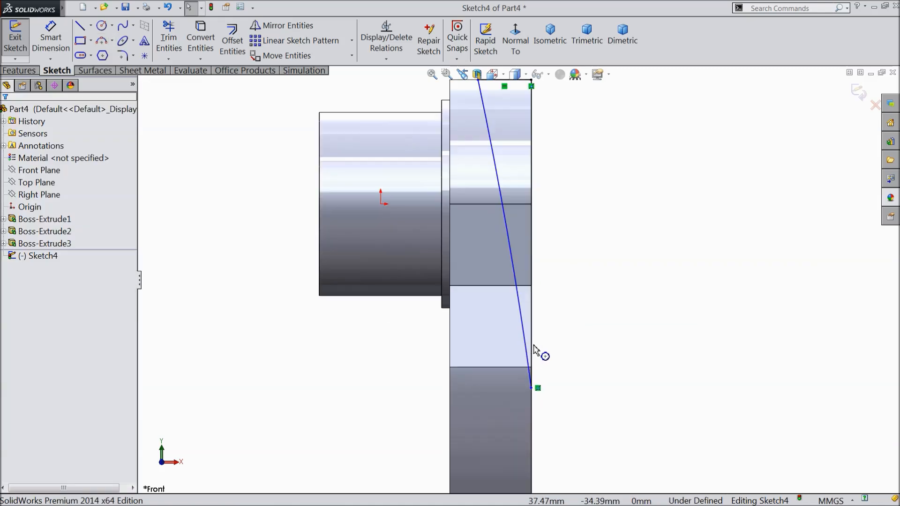
pyautogui.scroll(1, 521, 271)
pyautogui.click(51, 39)
pyautogui.scroll(-1, 476, 117)
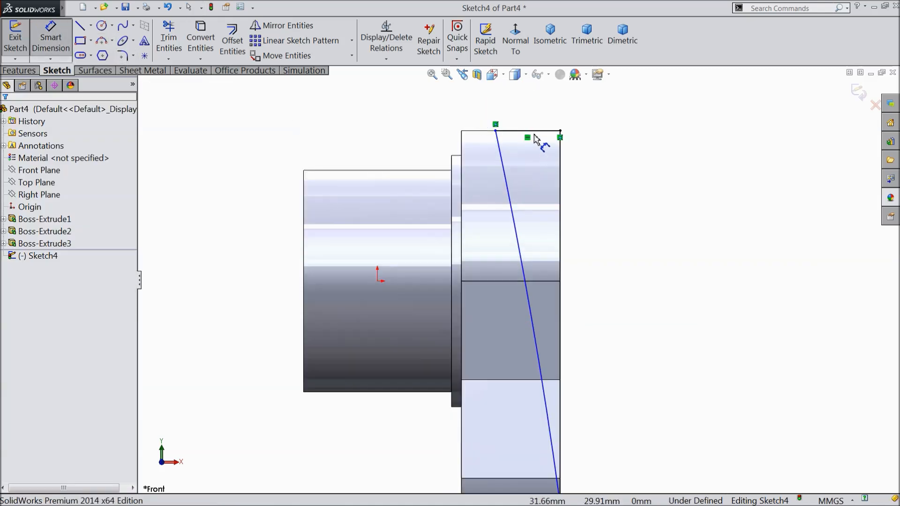
pyautogui.click(533, 137)
pyautogui.click(537, 106)
pyautogui.write('10')
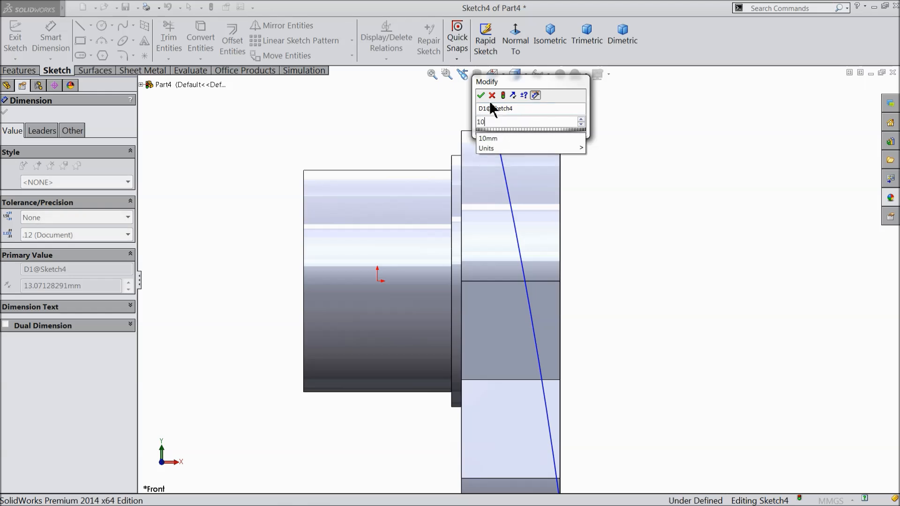
pyautogui.click(481, 95)
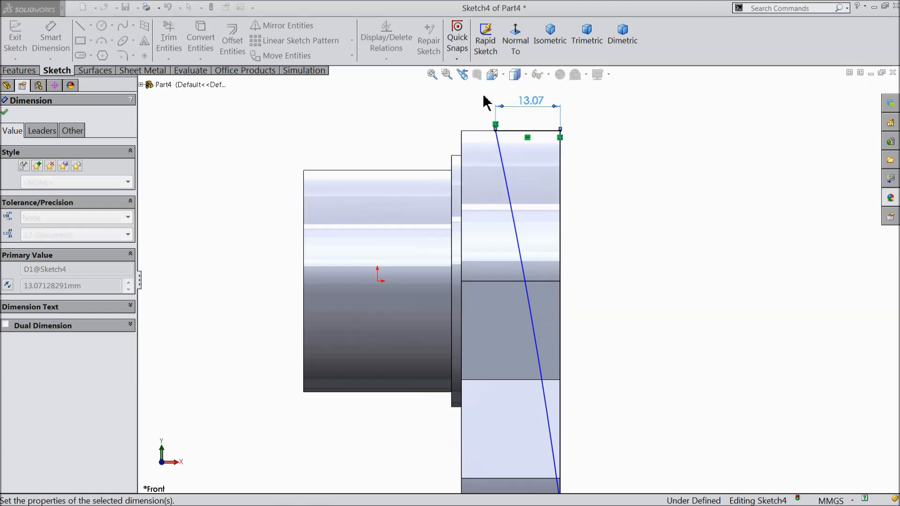
# Dimension the vertical line along the web's outer face and set its length to 89 mm.
pyautogui.click(561, 265)
pyautogui.scroll(2, 617, 287)
pyautogui.click(609, 291)
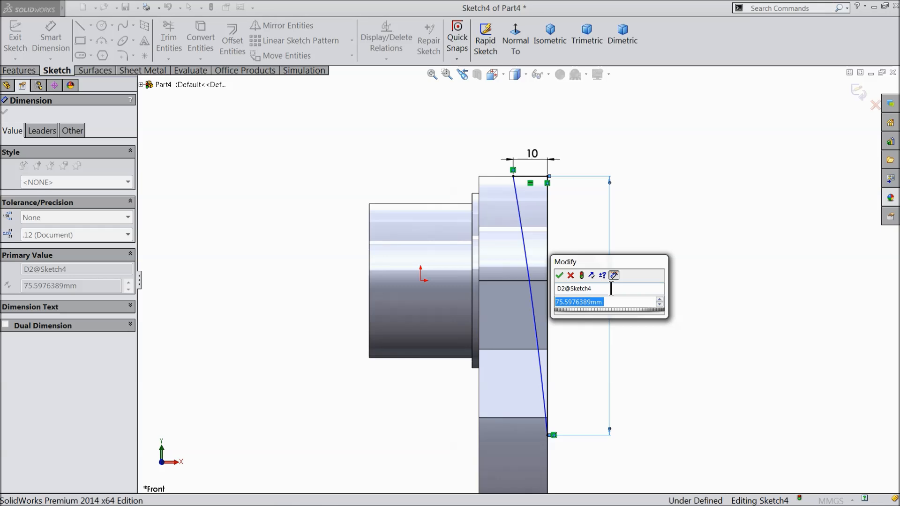
pyautogui.write('89')
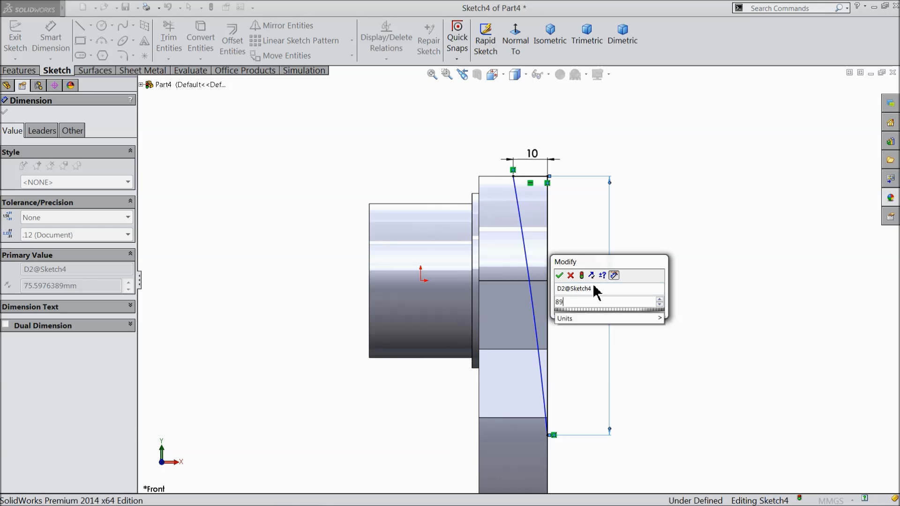
# Set the cut profile's vertical dimension to 89 mm and add a radius dimension to its slanted arc.
pyautogui.click(559, 276)
pyautogui.scroll(2, 546, 330)
pyautogui.scroll(-3, 538, 335)
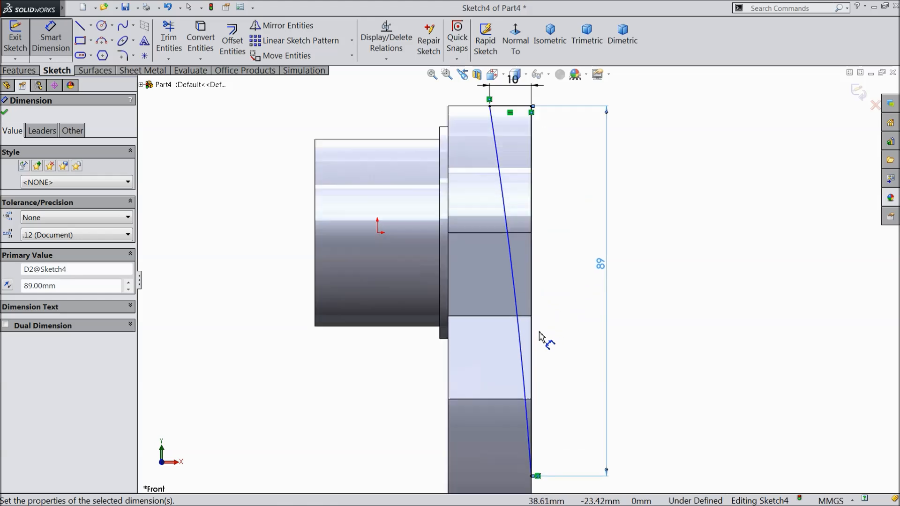
pyautogui.click(514, 285)
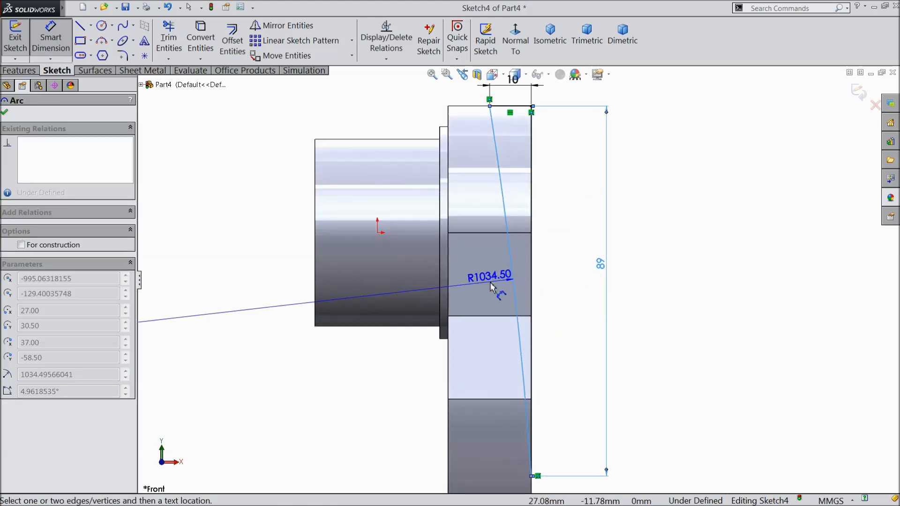
pyautogui.click(491, 287)
pyautogui.click(441, 270)
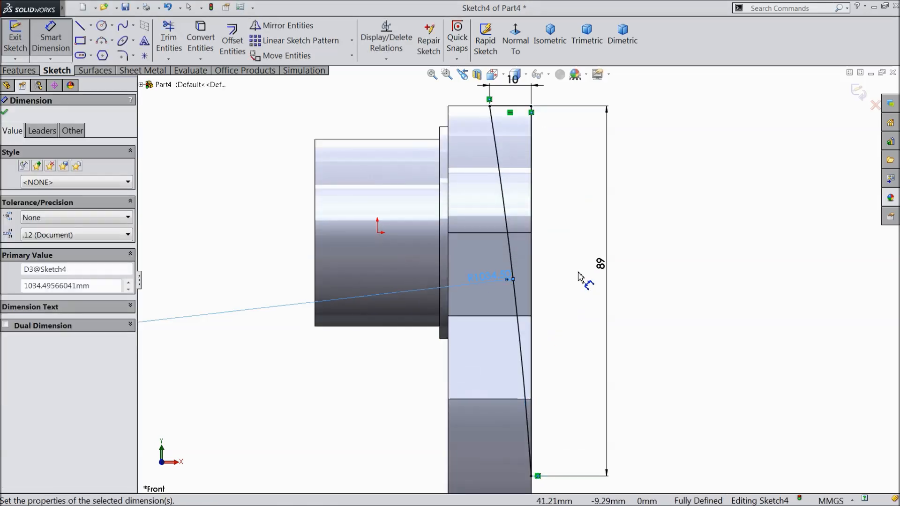
pyautogui.scroll(1, 567, 273)
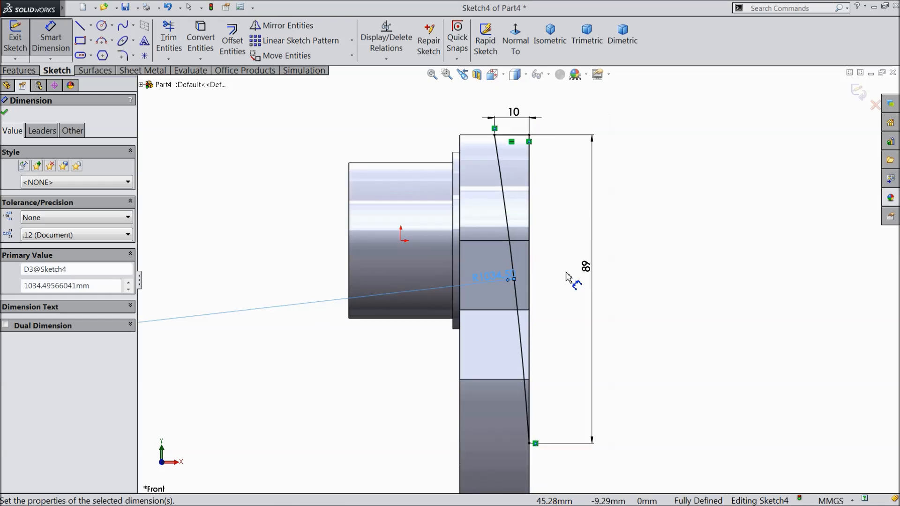
pyautogui.click(5, 113)
# Cut-extrude the closed arc profile through the crank web with a Mid Plane depth of 170 mm.
pyautogui.click(18, 72)
pyautogui.click(192, 47)
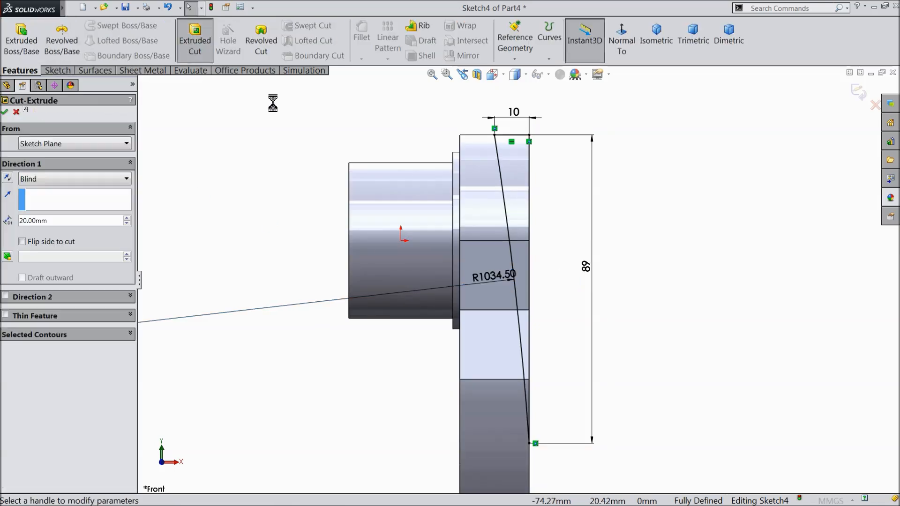
pyautogui.moveTo(341, 151); pyautogui.dragTo(296, 198, button='middle')
pyautogui.moveTo(359, 268); pyautogui.dragTo(369, 240, button='middle')
pyautogui.scroll(-4, 518, 377)
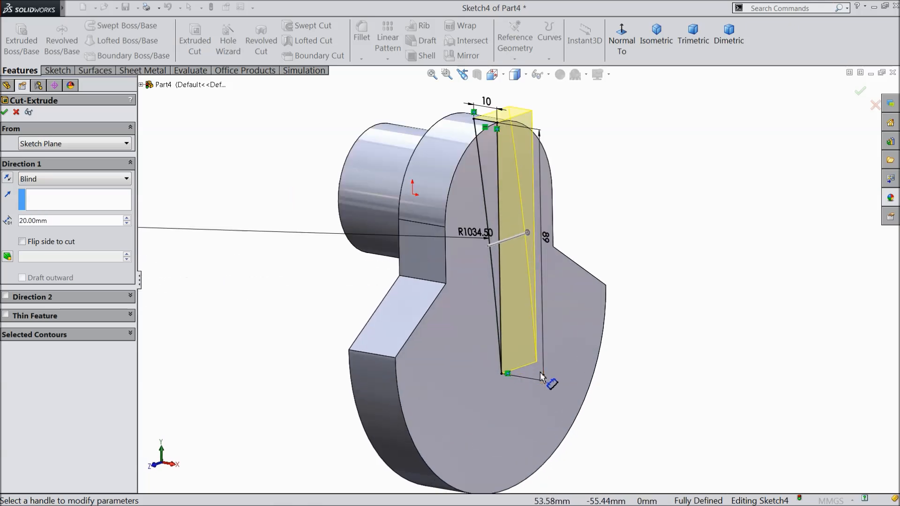
pyautogui.click(42, 181)
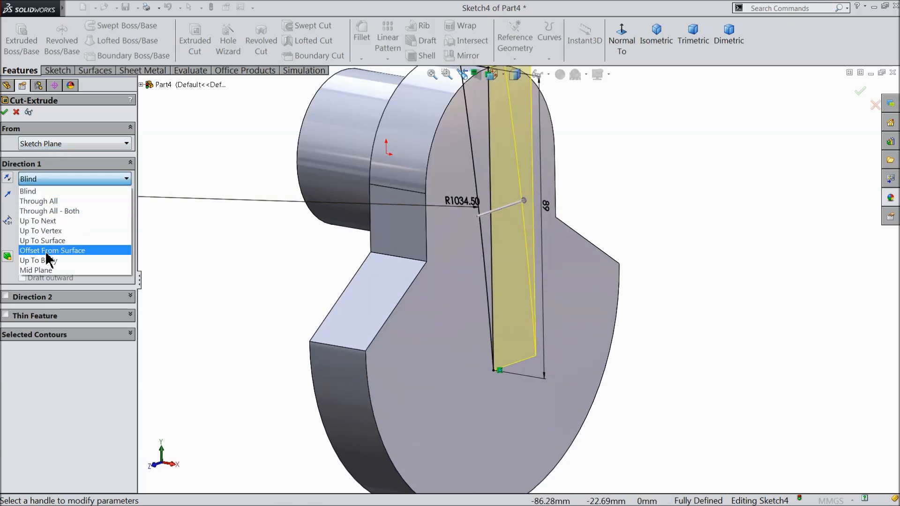
pyautogui.click(43, 268)
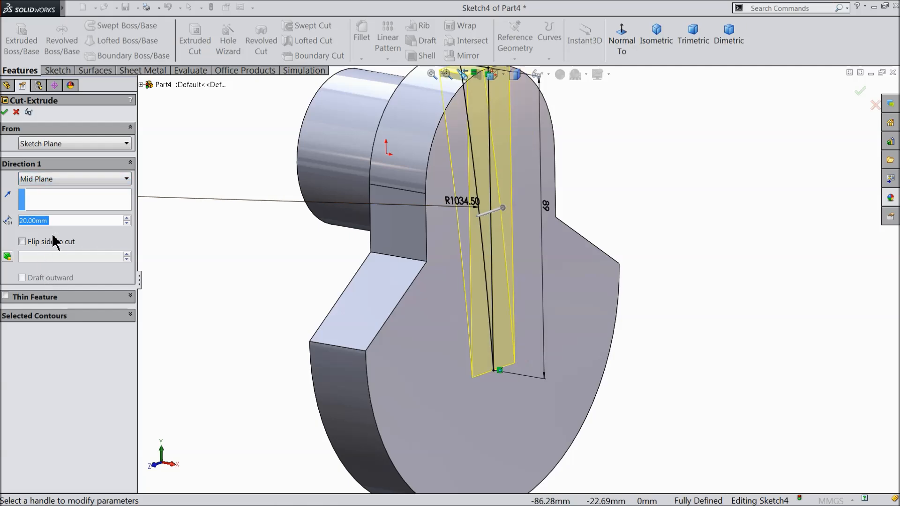
pyautogui.click(127, 218)
pyautogui.moveTo(284, 257)
pyautogui.mouseDown(button='middle')
pyautogui.moveTo(237, 260)
pyautogui.moveTo(272, 262)
pyautogui.mouseUp(button='middle')
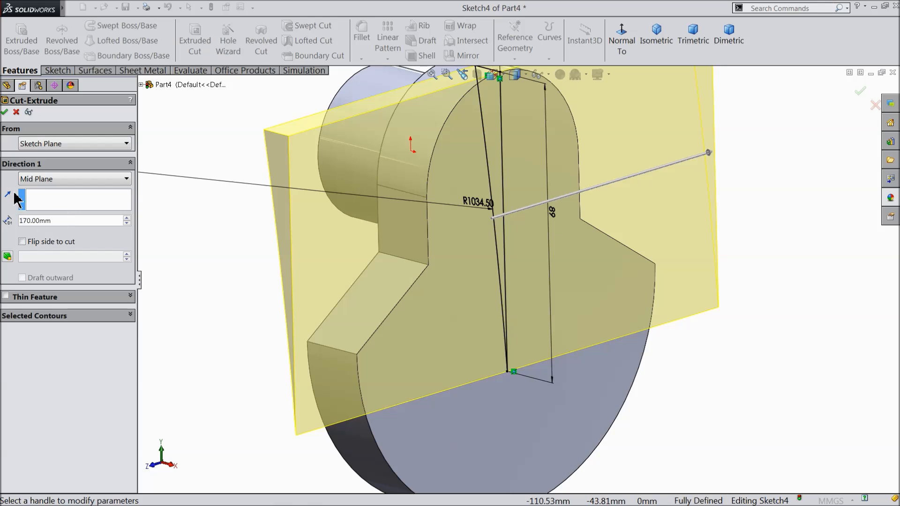
pyautogui.click(5, 112)
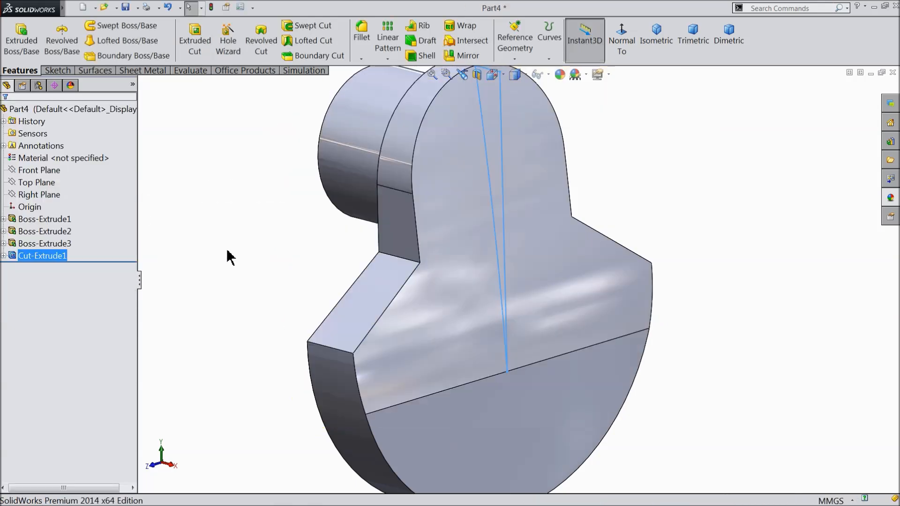
# Fillet the straight edge between the curved cut and the flat lower face of the web with a 100 mm radius.
pyautogui.moveTo(249, 257); pyautogui.dragTo(290, 246, button='middle')
pyautogui.scroll(3, 286, 256)
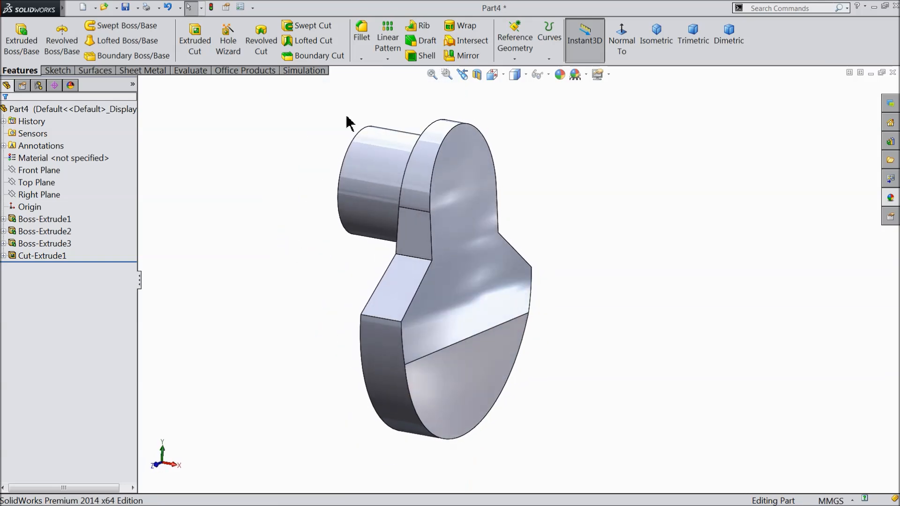
pyautogui.click(363, 44)
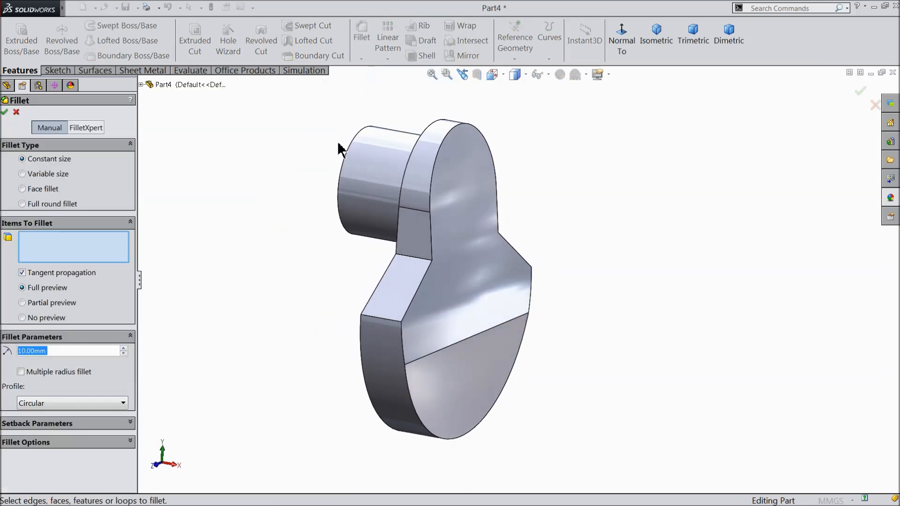
pyautogui.click(455, 341)
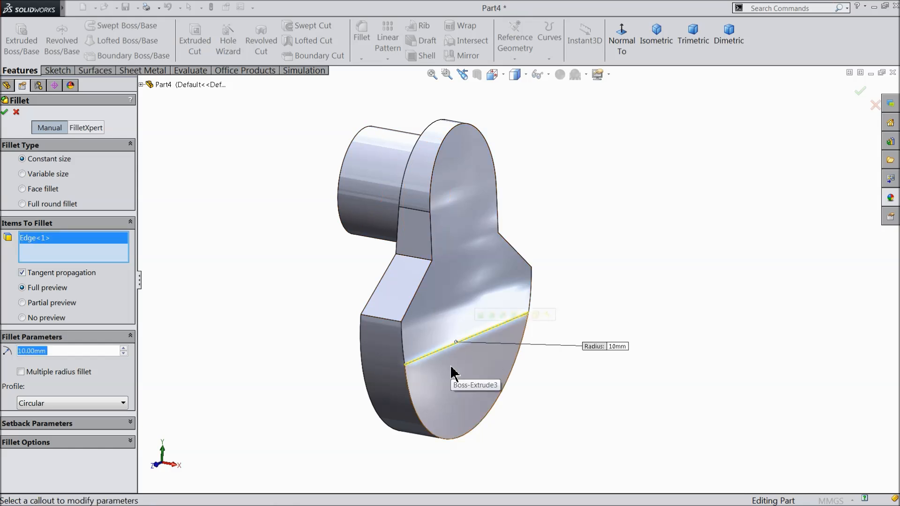
pyautogui.scroll(-5, 451, 365)
pyautogui.scroll(-1, 395, 347)
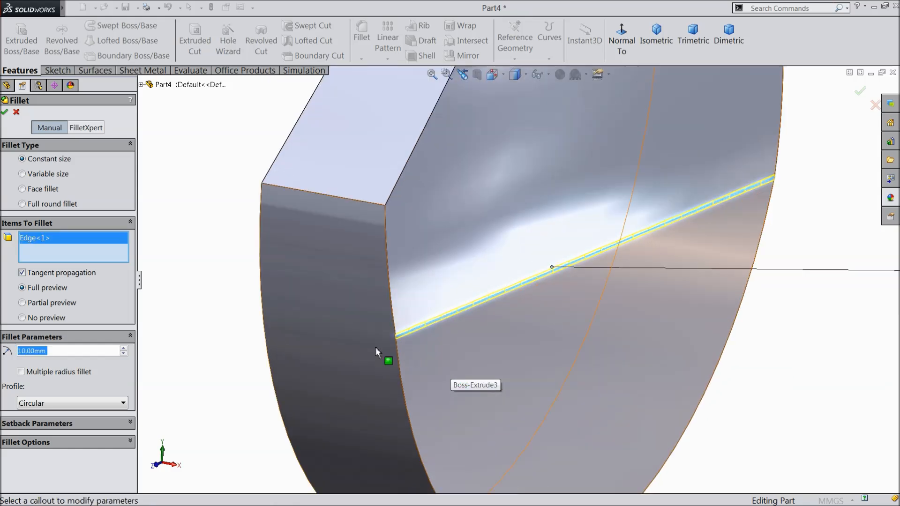
pyautogui.write('100')
pyautogui.press('Return')
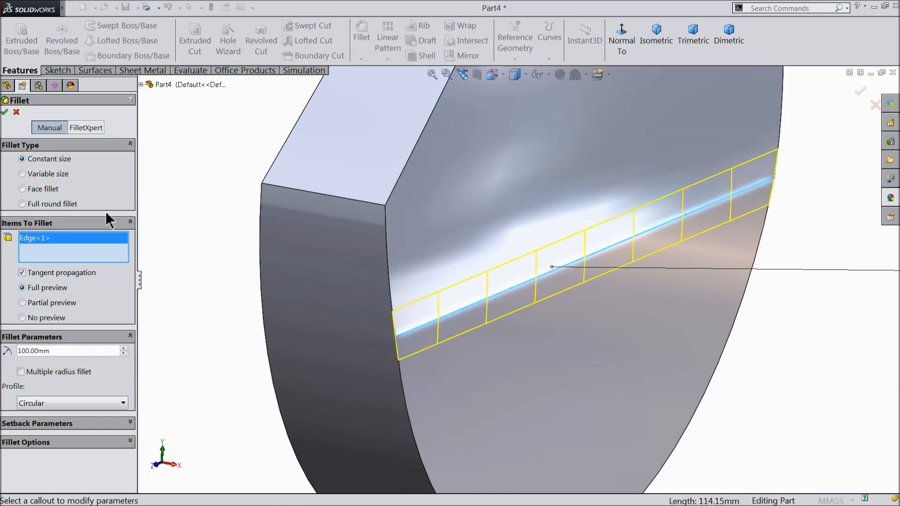
pyautogui.click(4, 112)
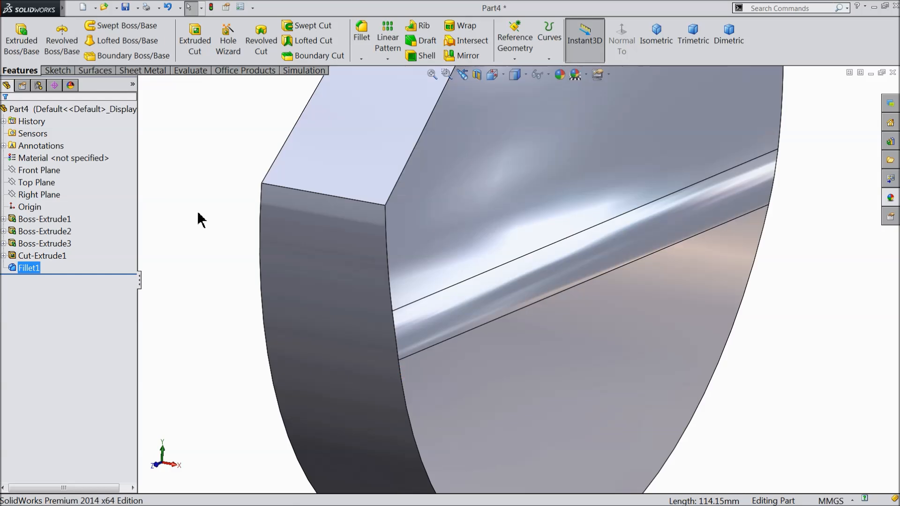
# Fillet the web's front upper arch edge and the two sloping shoulder edges with a 10 mm radius.
pyautogui.scroll(5, 216, 228)
pyautogui.moveTo(279, 227); pyautogui.dragTo(370, 236, button='middle')
pyautogui.scroll(-3, 549, 180)
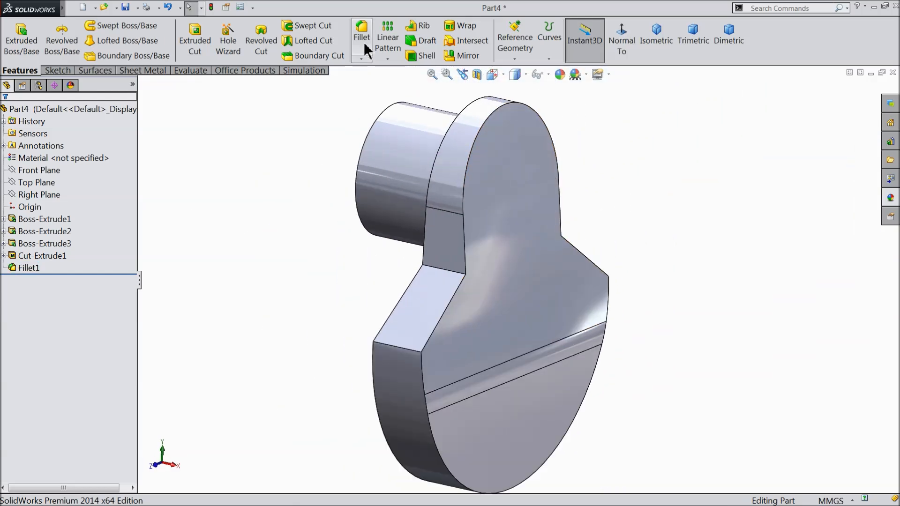
pyautogui.click(364, 41)
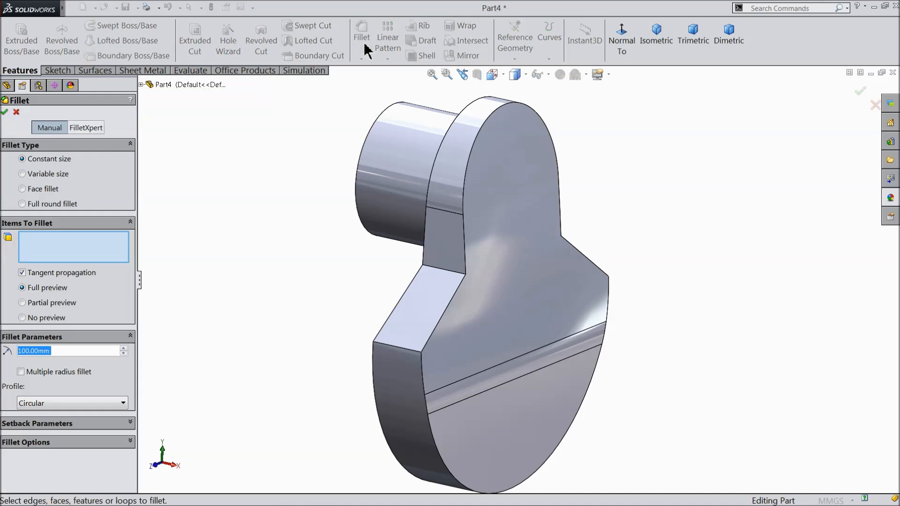
pyautogui.write('10')
pyautogui.press('Return')
pyautogui.click(465, 196)
pyautogui.click(459, 293)
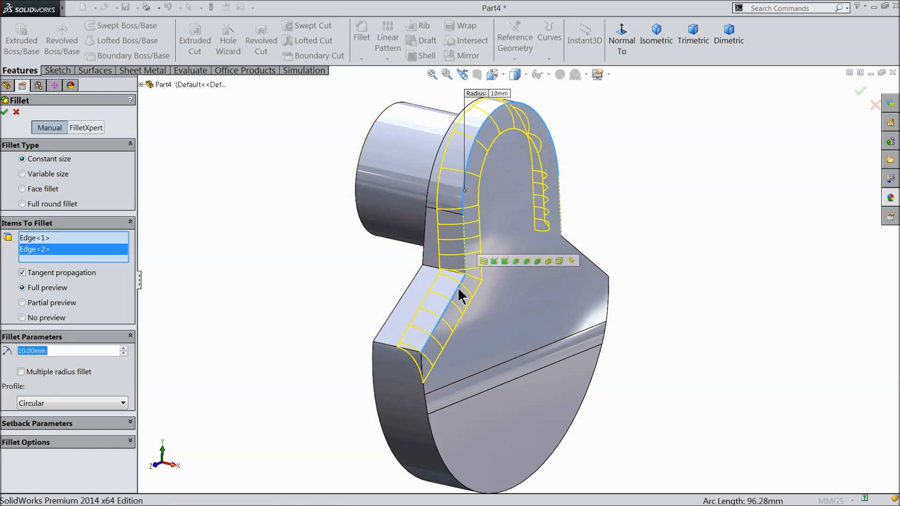
pyautogui.click(578, 255)
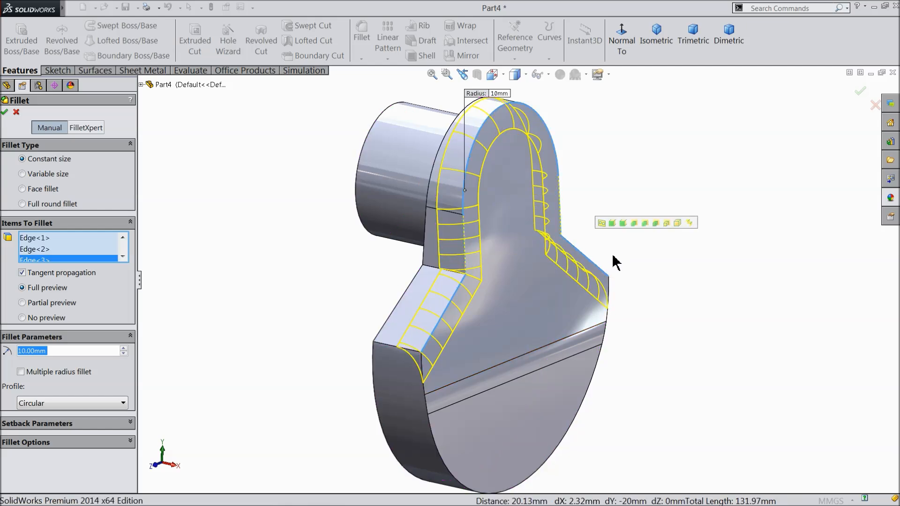
pyautogui.moveTo(657, 295); pyautogui.dragTo(667, 285, button='middle')
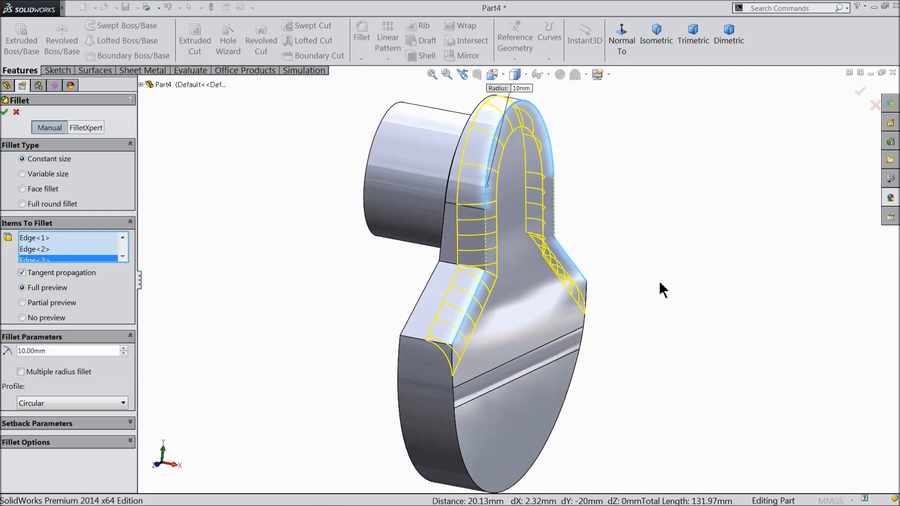
pyautogui.click(5, 112)
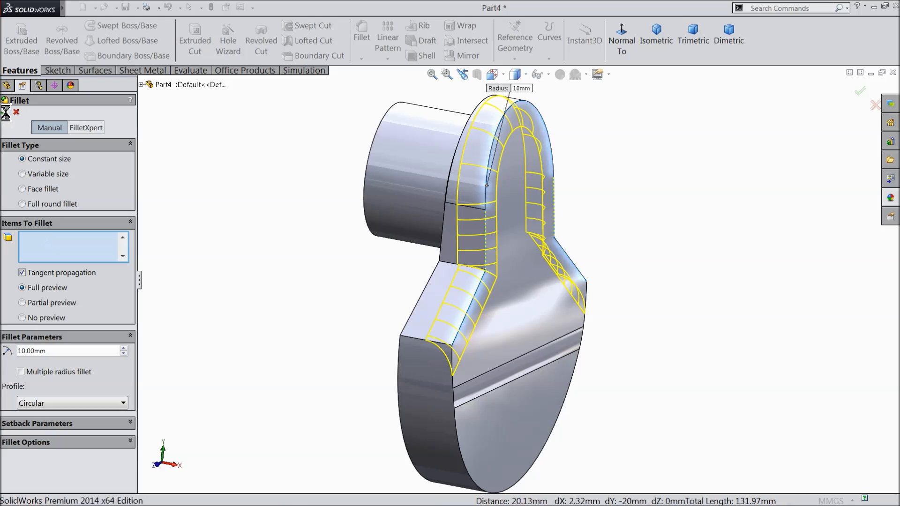
# Chamfer the web's face on the shaft side and the front lower curved edge by 2 mm at 45 degrees.
pyautogui.moveTo(268, 266); pyautogui.dragTo(276, 250, button='middle')
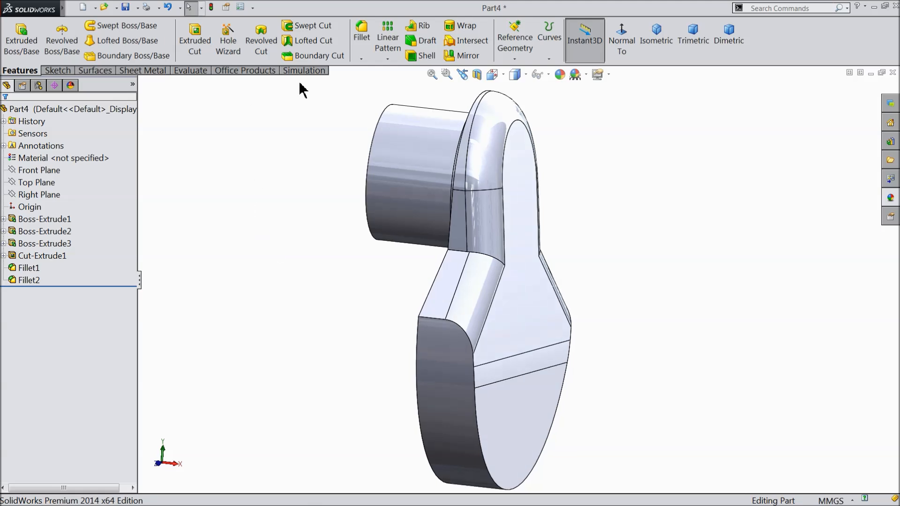
pyautogui.click(361, 60)
pyautogui.click(378, 85)
pyautogui.moveTo(275, 308)
pyautogui.mouseDown(button='middle')
pyautogui.moveTo(284, 297)
pyautogui.moveTo(260, 309)
pyautogui.mouseUp(button='middle')
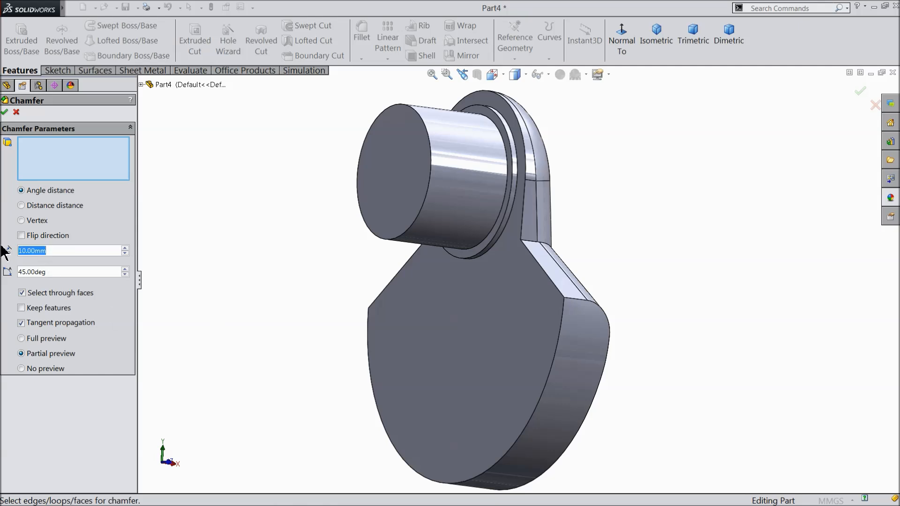
pyautogui.write('2')
pyautogui.press('Return')
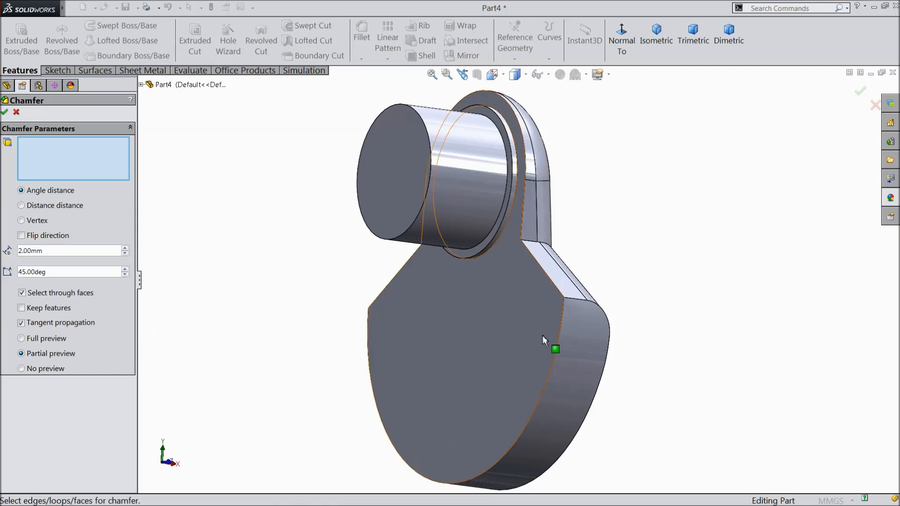
pyautogui.click(551, 359)
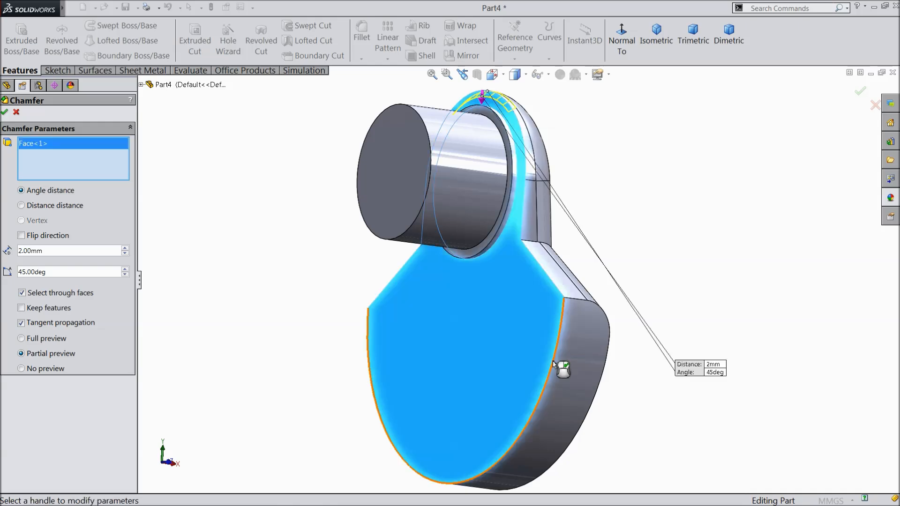
pyautogui.moveTo(658, 265); pyautogui.dragTo(582, 277, button='middle')
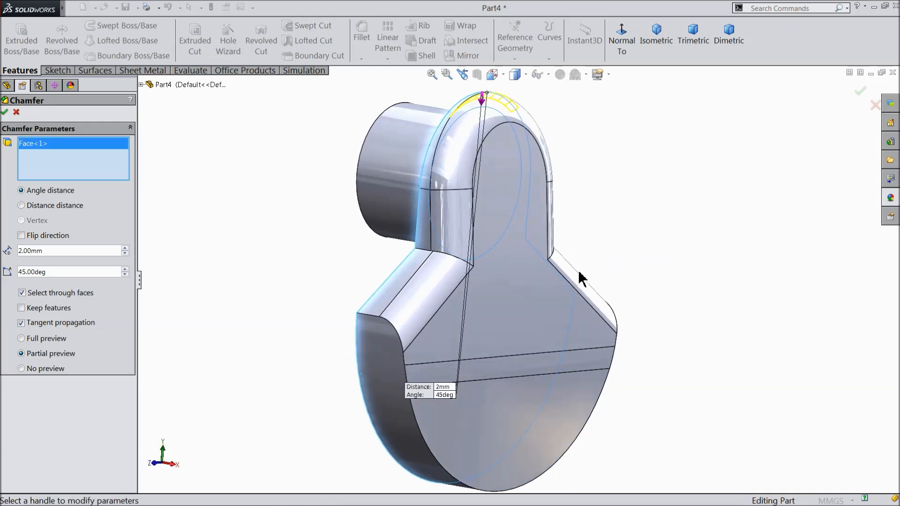
pyautogui.click(598, 402)
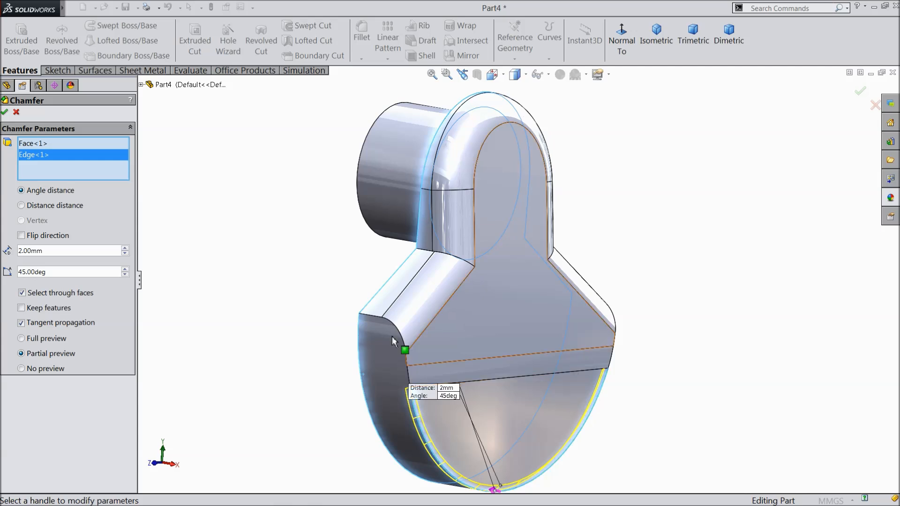
pyautogui.click(6, 112)
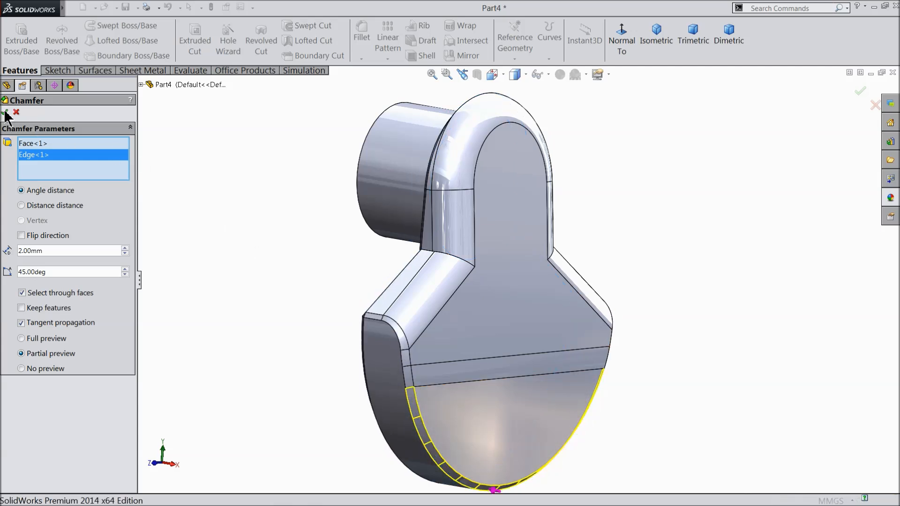
# Create a reference plane offset 60 mm from the Right Plane, in front of the web.
pyautogui.scroll(3, 206, 229)
pyautogui.moveTo(221, 235); pyautogui.dragTo(253, 257, button='middle')
pyautogui.scroll(-3, 516, 328)
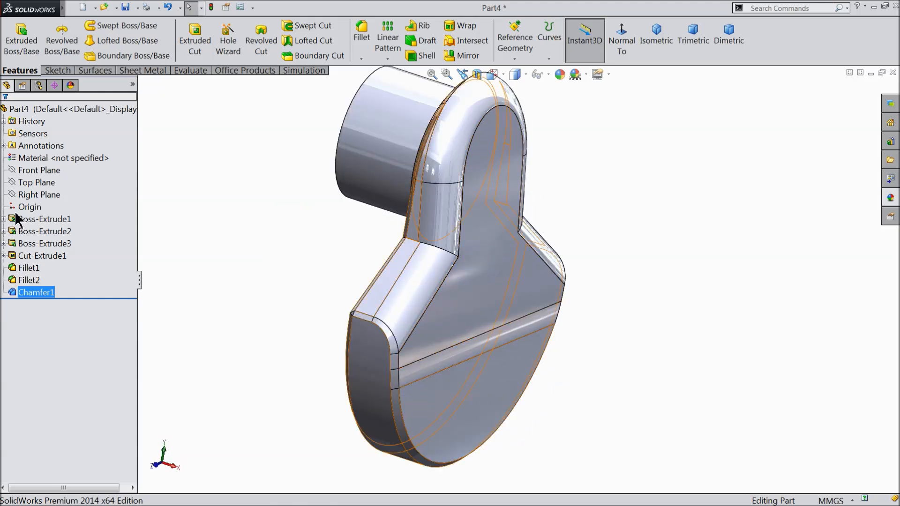
pyautogui.click(28, 195)
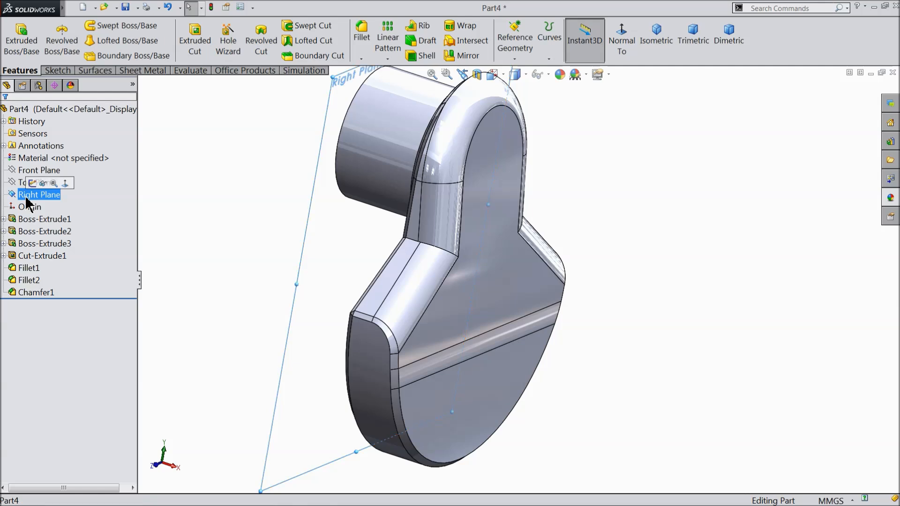
pyautogui.click(514, 46)
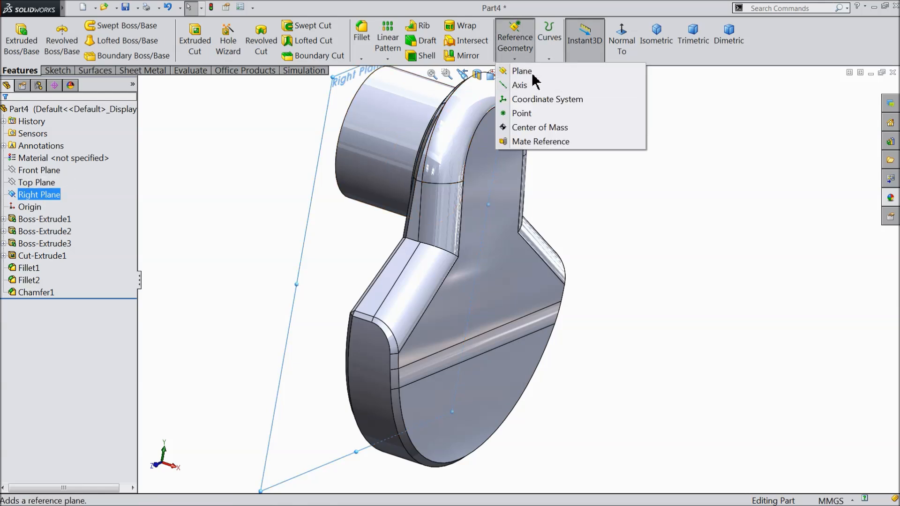
pyautogui.click(529, 72)
pyautogui.click(13, 262)
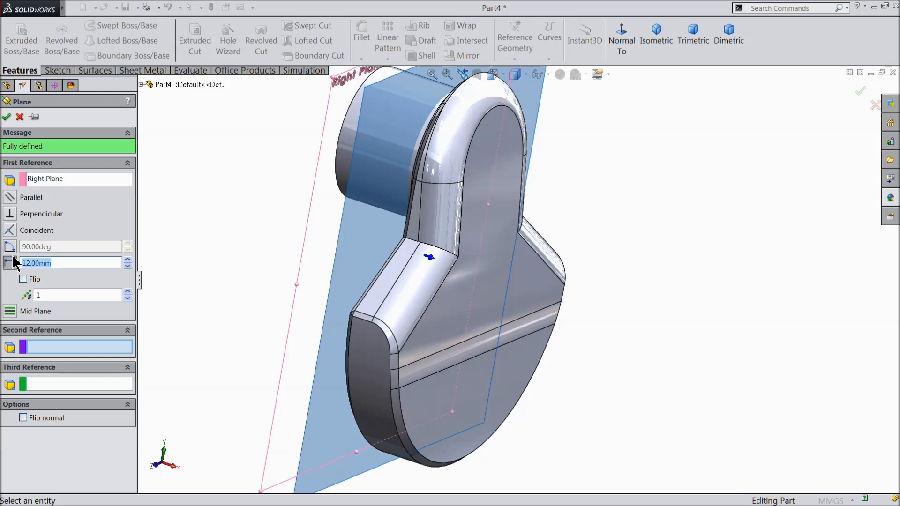
pyautogui.press('Return')
pyautogui.moveTo(217, 235); pyautogui.dragTo(259, 243, button='middle')
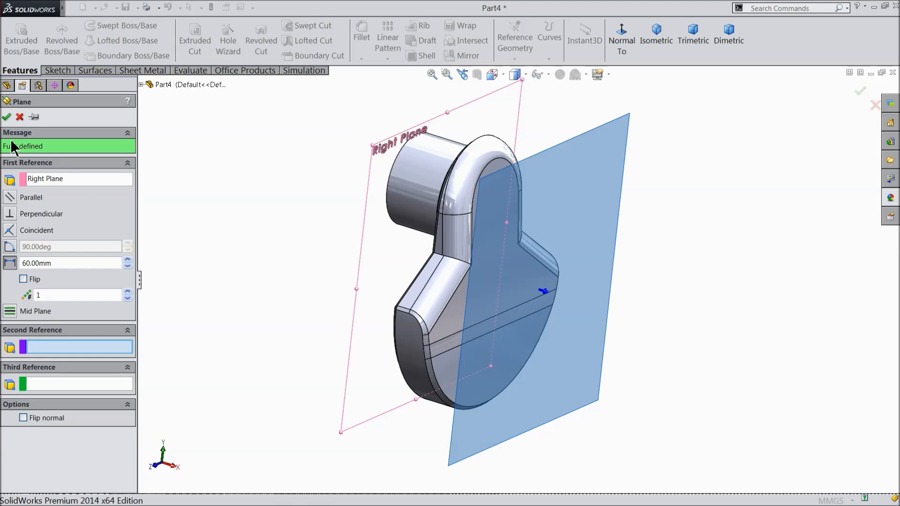
pyautogui.click(3, 118)
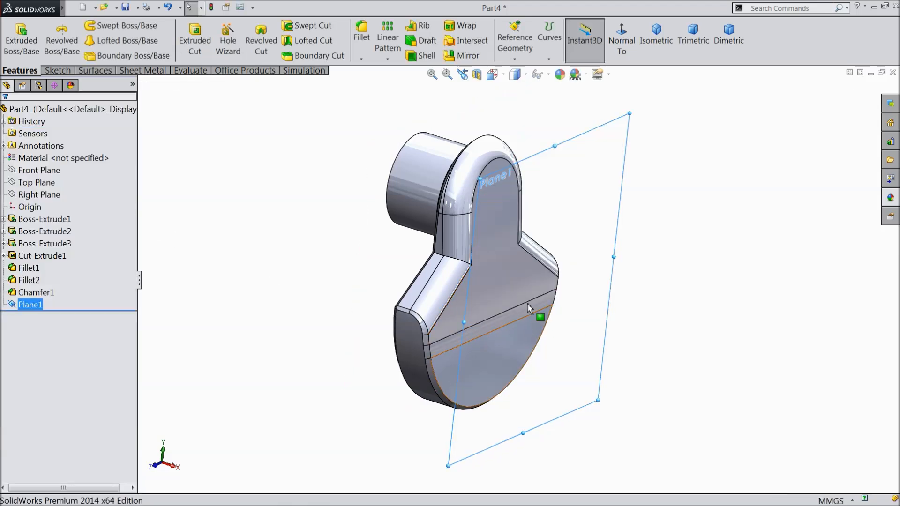
# On the offset plane, sketch a circle about 52 mm in diameter, centred about 53 mm below the origin.
pyautogui.click(57, 70)
pyautogui.click(15, 36)
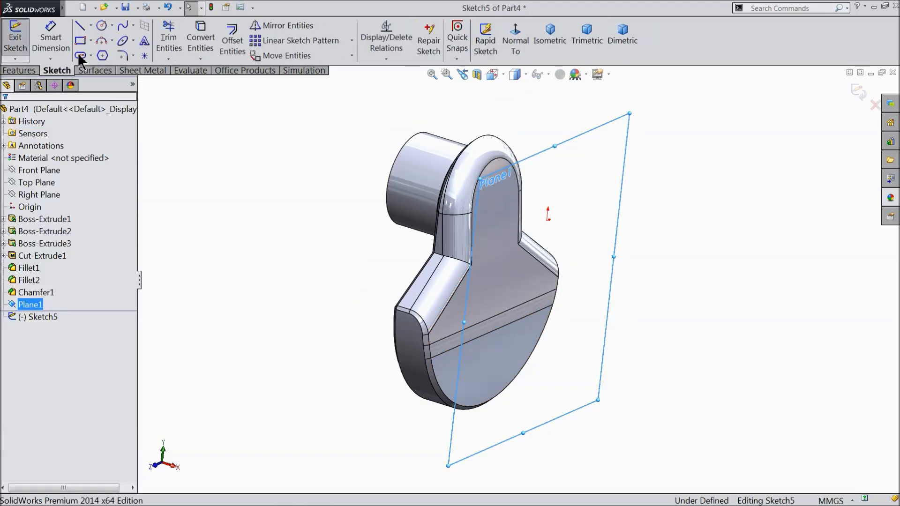
pyautogui.click(515, 45)
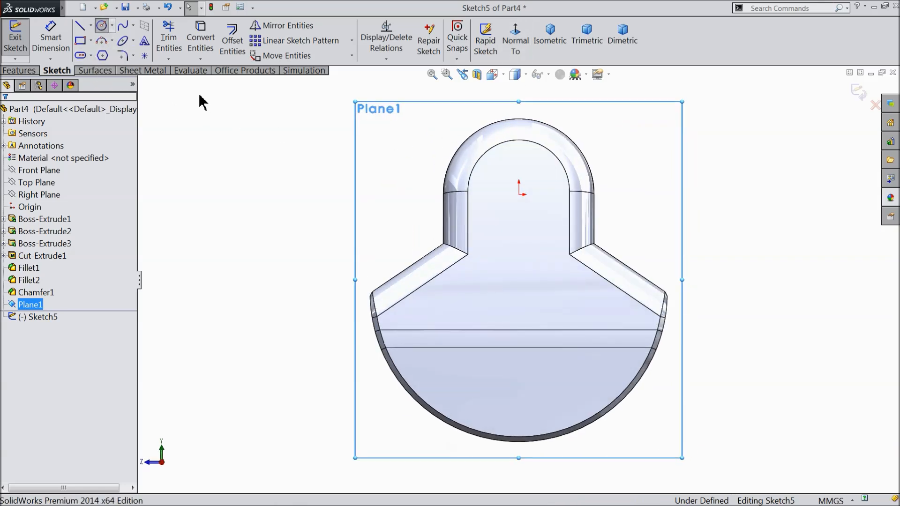
pyautogui.click(518, 324)
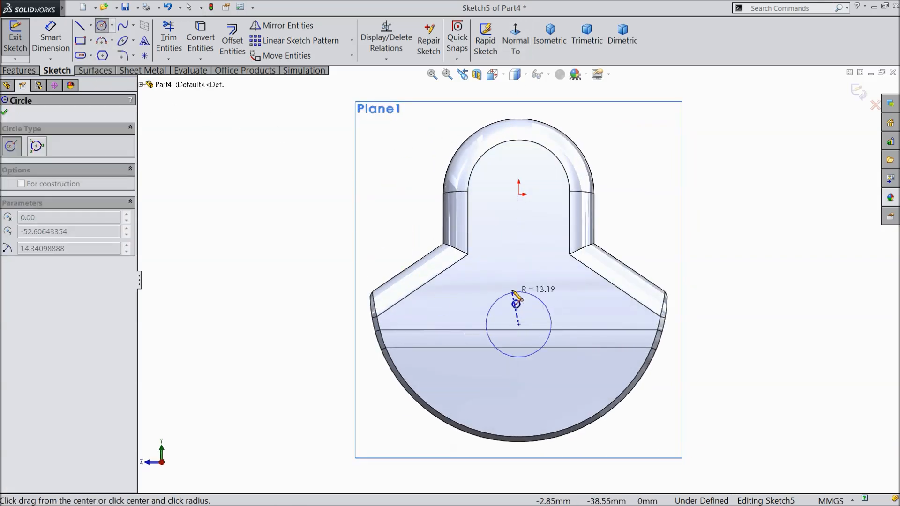
pyautogui.click(519, 261)
# Dimension the vertical distance between the origin and the circle's centre and set it to 40 mm.
pyautogui.click(49, 37)
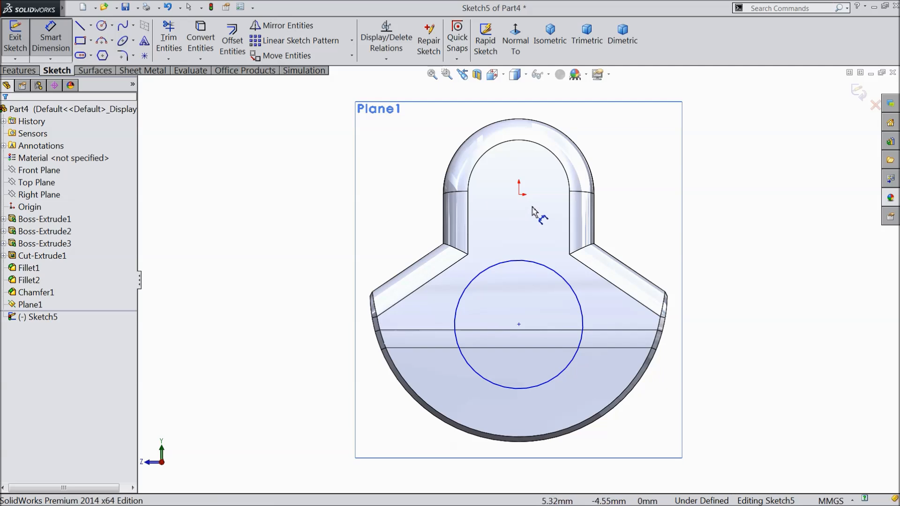
pyautogui.click(520, 195)
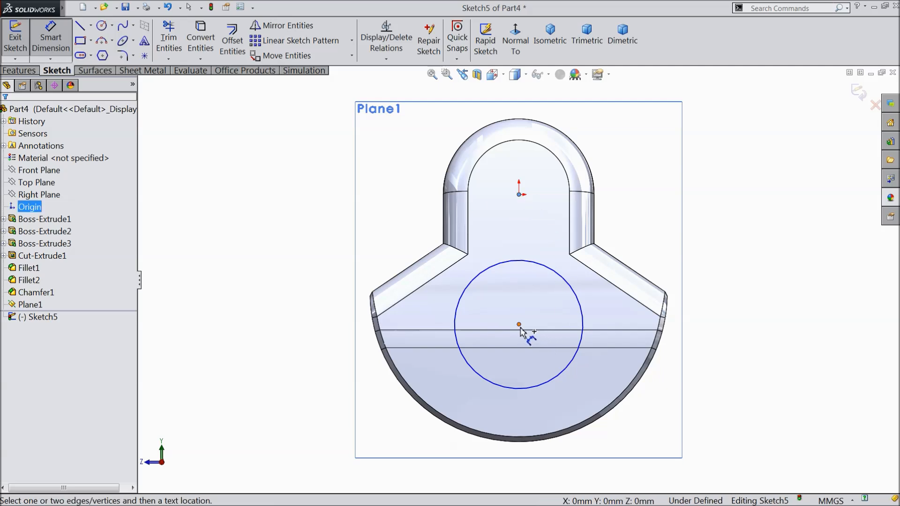
pyautogui.click(518, 325)
pyautogui.click(717, 260)
pyautogui.write('40')
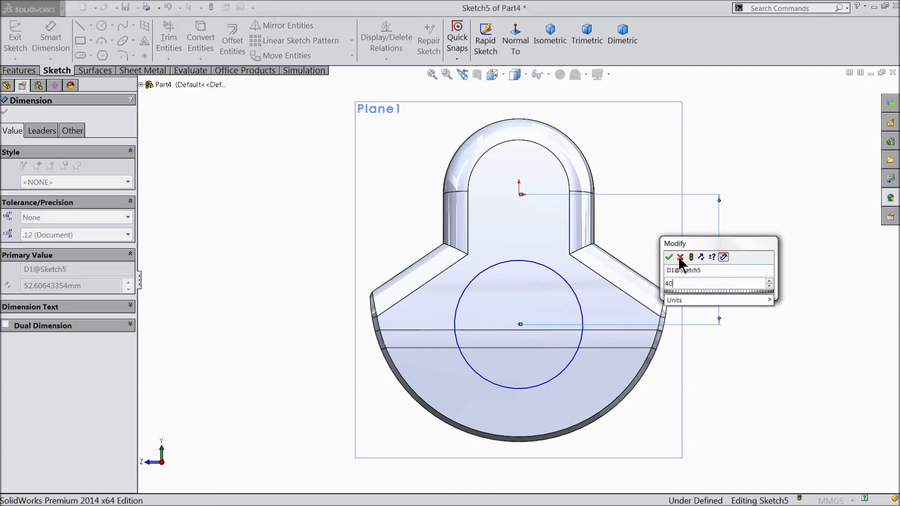
pyautogui.press('Return')
# Dimension the circle's diameter and set it to 45 mm.
pyautogui.click(579, 330)
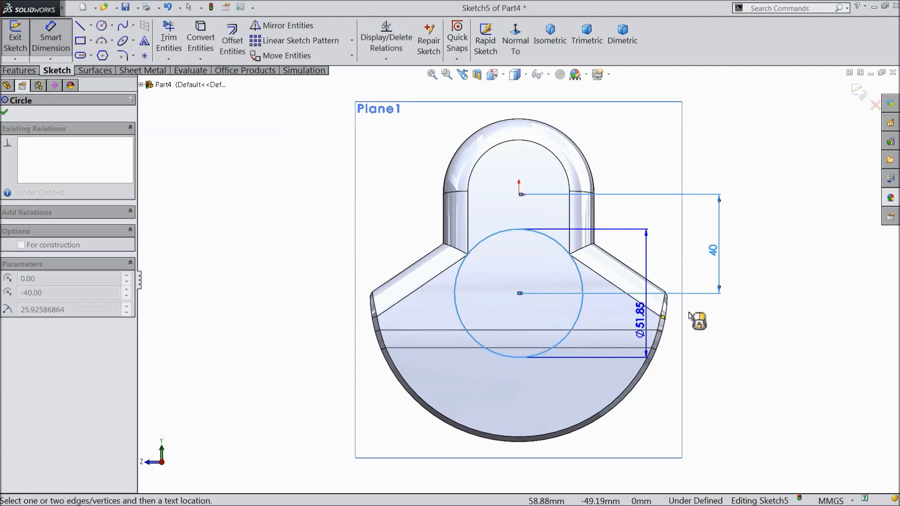
pyautogui.click(754, 305)
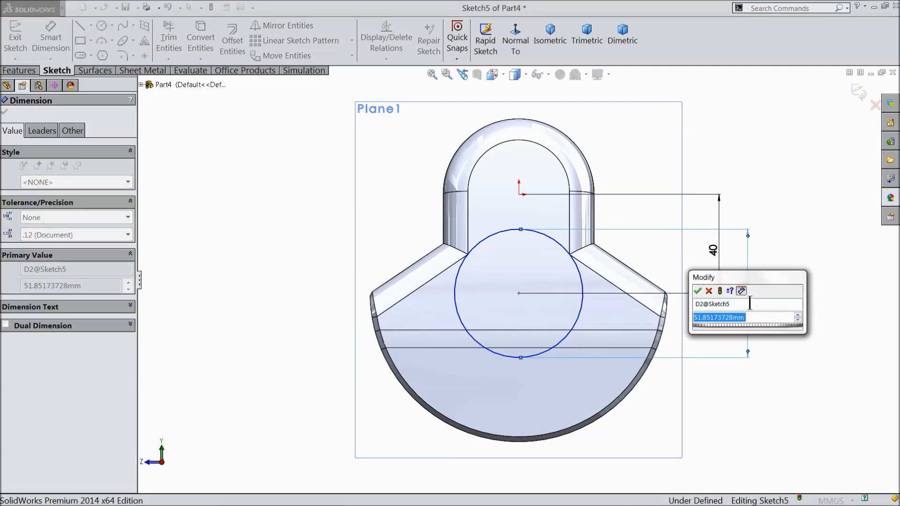
pyautogui.press('BackSpace')
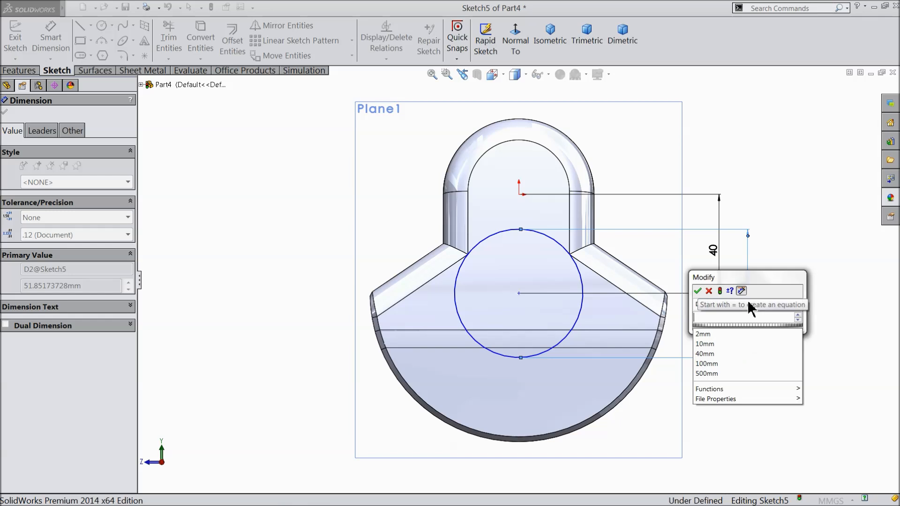
pyautogui.write('45')
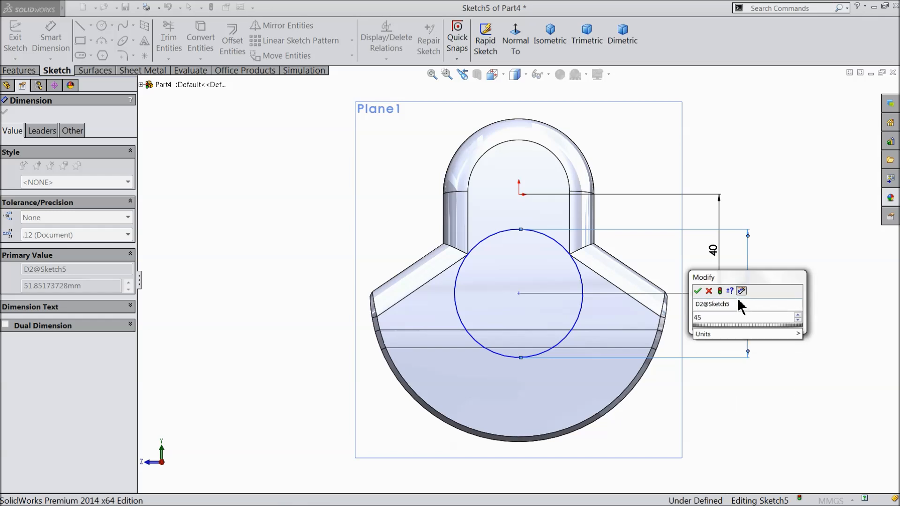
pyautogui.click(697, 291)
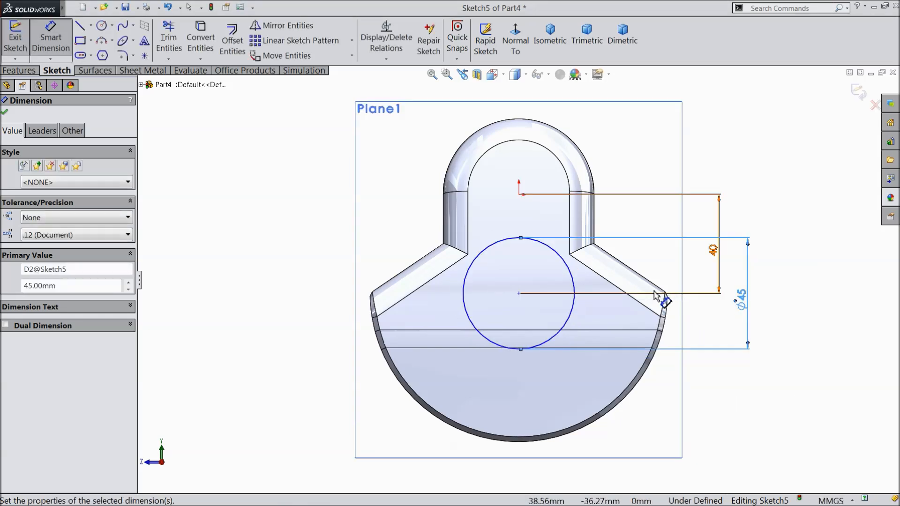
# Add a vertical relation between the origin and the circle's centre point.
pyautogui.click(519, 195)
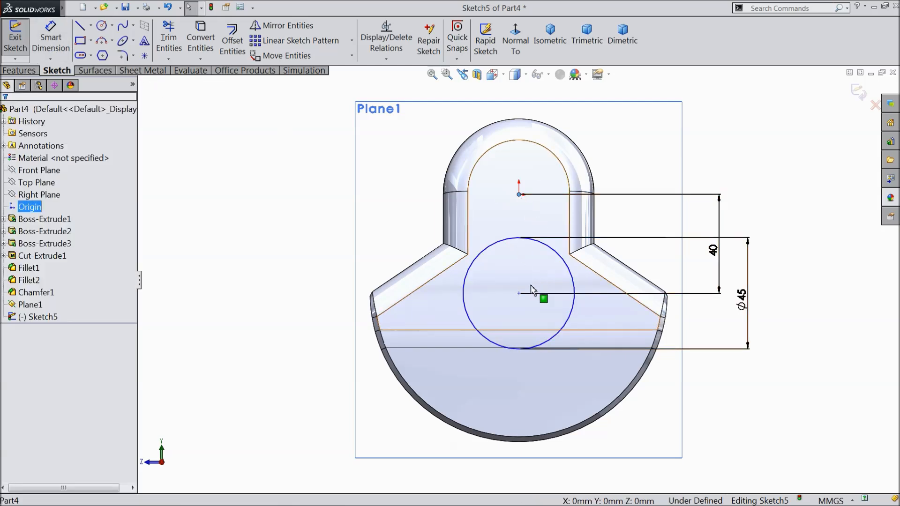
pyautogui.keyDown('ctrl'); pyautogui.click(519, 295); pyautogui.keyUp('ctrl')
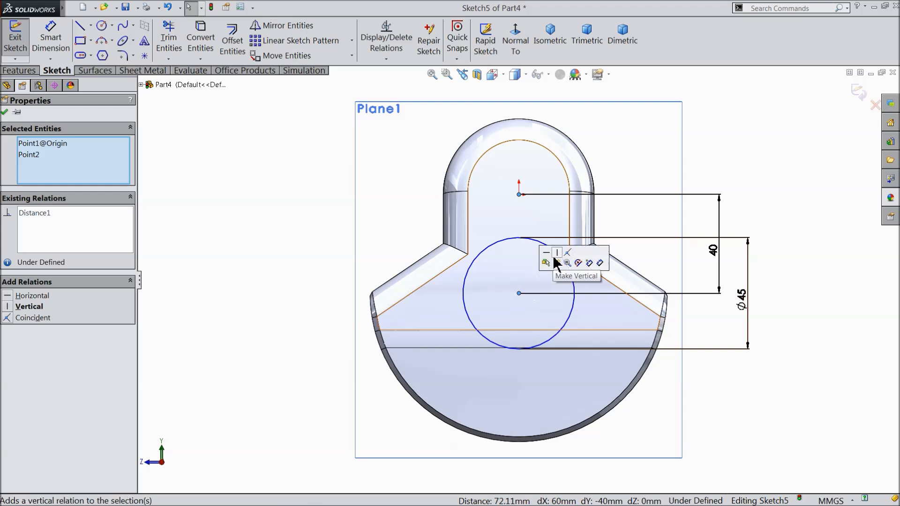
pyautogui.click(558, 253)
pyautogui.click(316, 214)
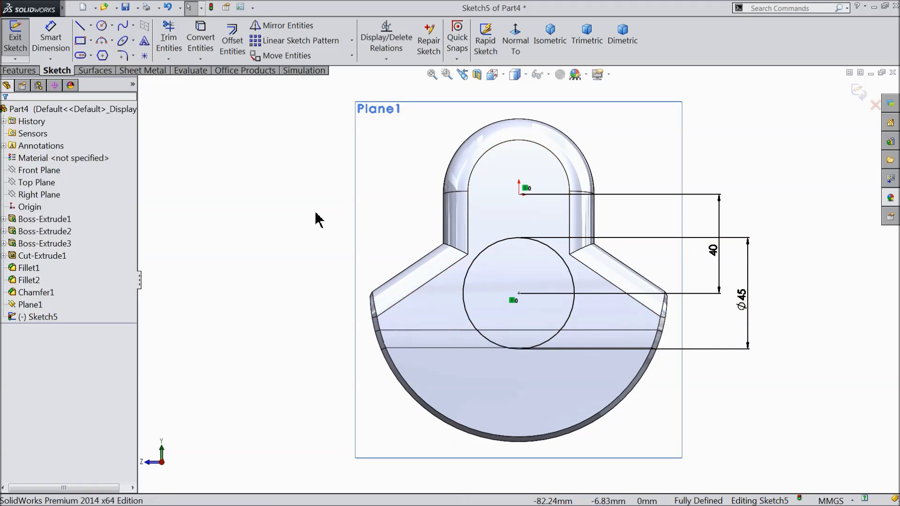
# Extrude the 45 mm circle in the reversed direction with the Up To Body end condition, ending at the web and merging the result.
pyautogui.click(19, 70)
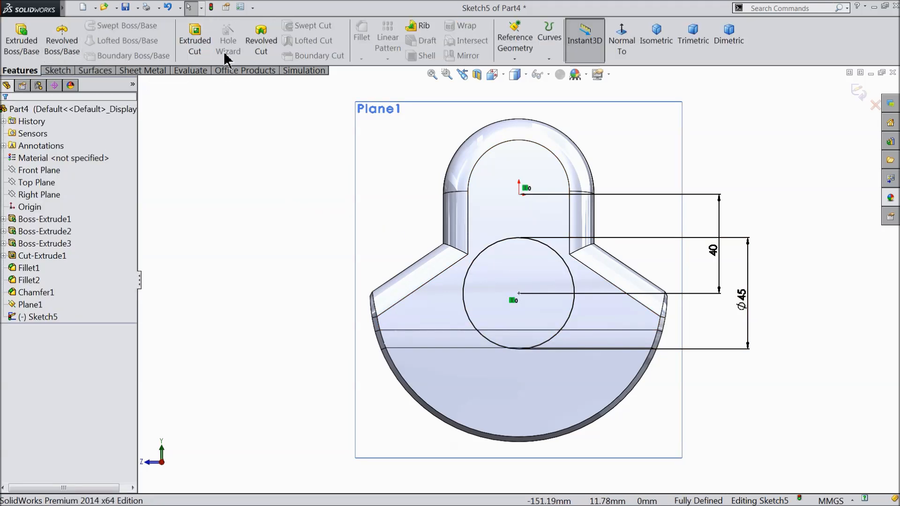
pyautogui.click(20, 42)
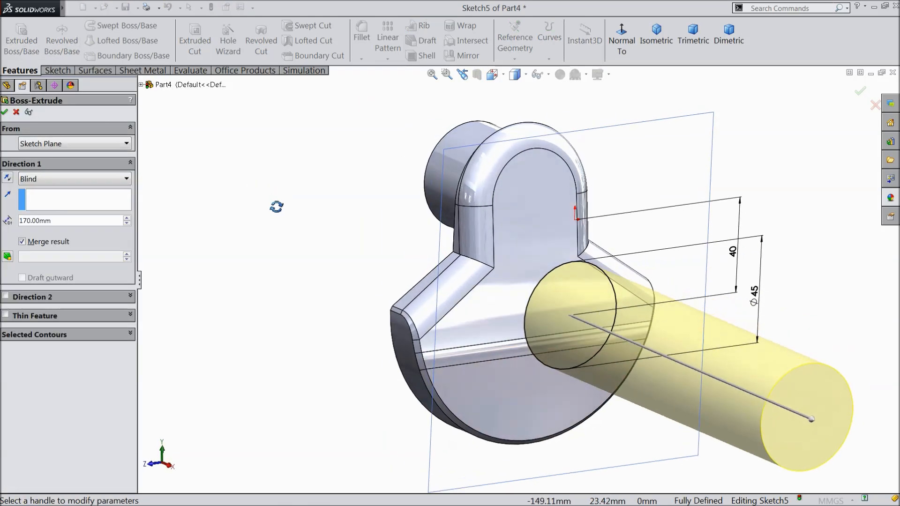
pyautogui.click(8, 178)
pyautogui.click(33, 179)
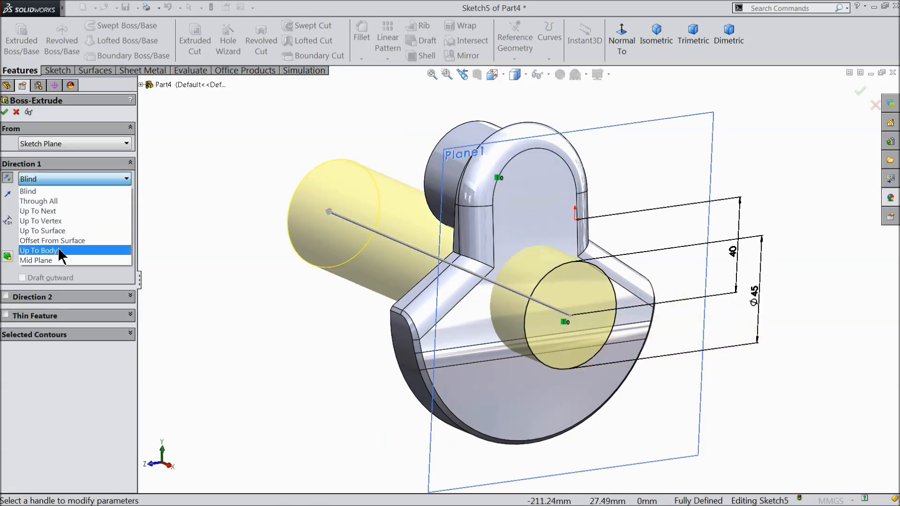
pyautogui.click(58, 252)
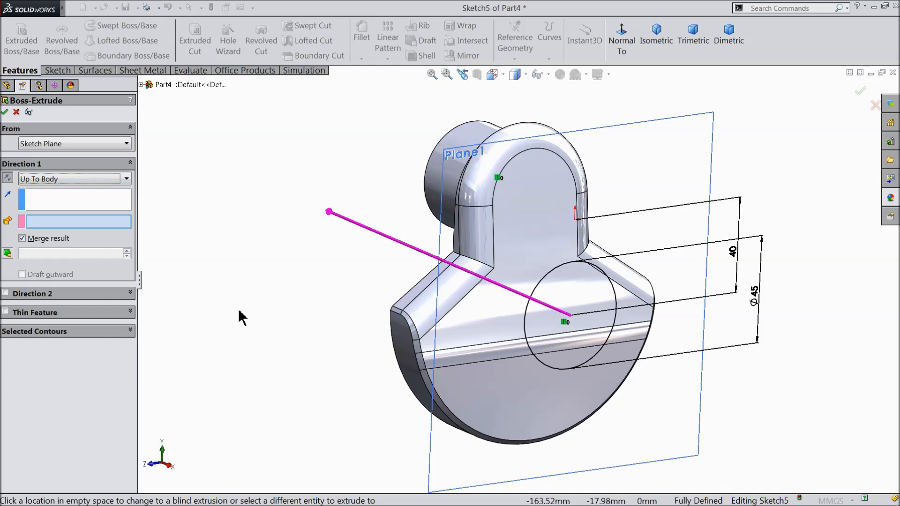
pyautogui.moveTo(238, 310); pyautogui.dragTo(255, 337, button='middle')
pyautogui.click(513, 393)
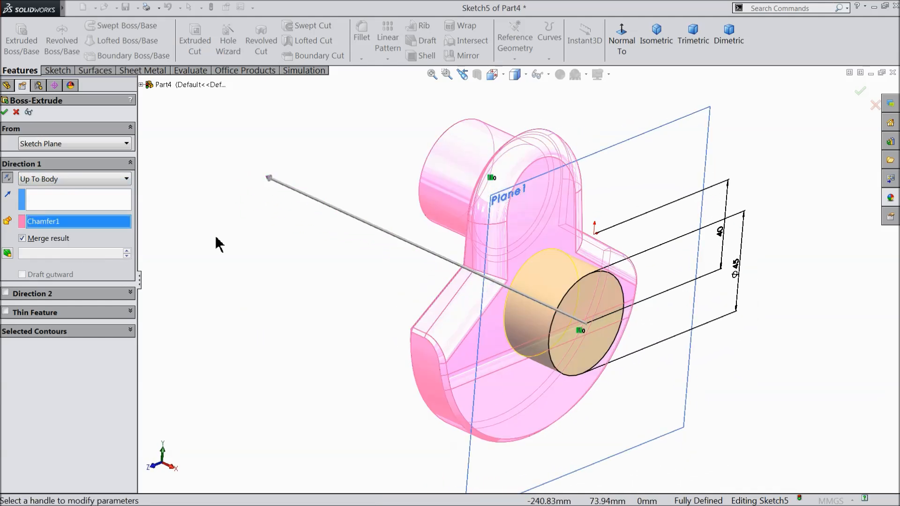
pyautogui.click(5, 113)
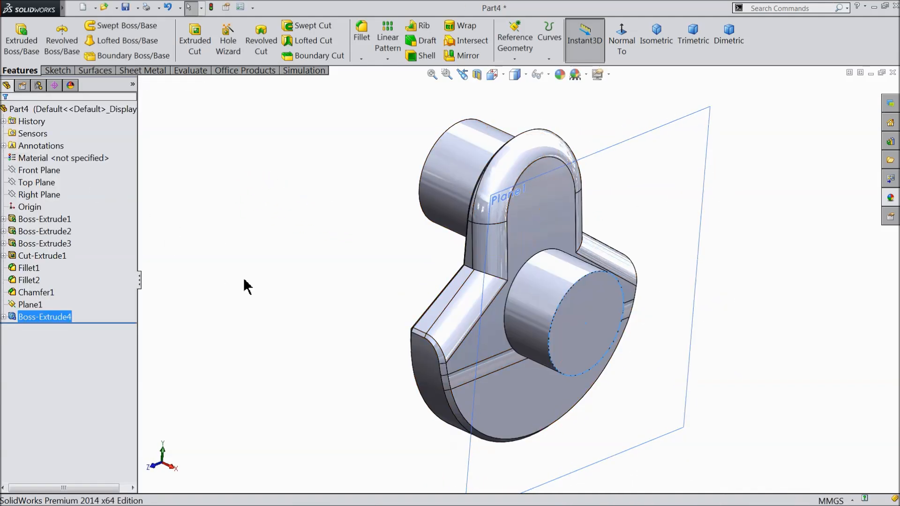
# Hide the offset reference plane in front of the web.
pyautogui.moveTo(288, 295)
pyautogui.mouseDown(button='middle')
pyautogui.moveTo(330, 276)
pyautogui.moveTo(341, 255)
pyautogui.moveTo(354, 261)
pyautogui.moveTo(303, 276)
pyautogui.moveTo(289, 270)
pyautogui.mouseUp(button='middle')
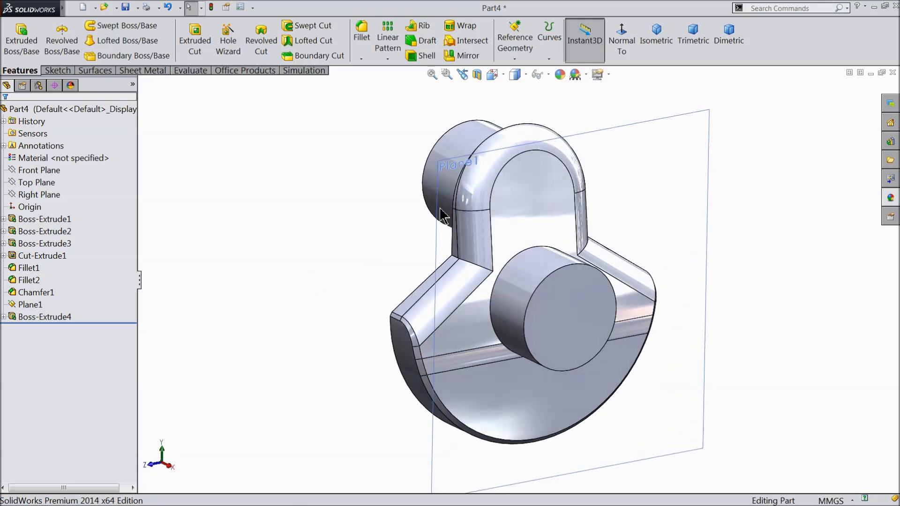
pyautogui.click(700, 111)
pyautogui.click(715, 114)
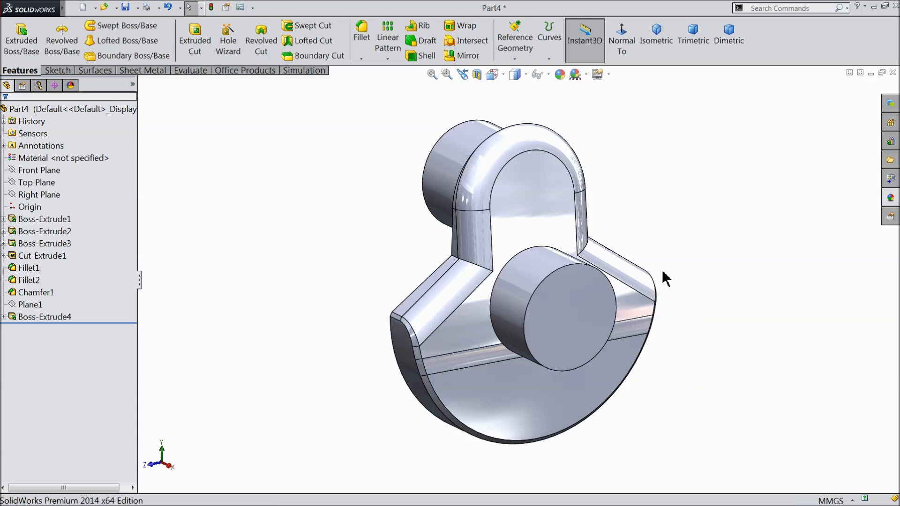
# Start a sketch on the new journal's end face and draw a concentric circle about 25 mm in diameter.
pyautogui.scroll(-4, 582, 341)
pyautogui.click(473, 303)
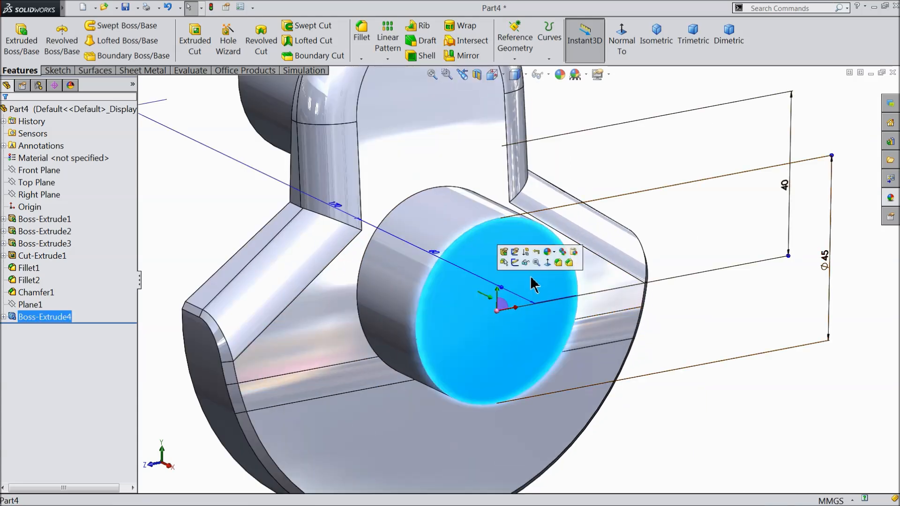
pyautogui.click(516, 259)
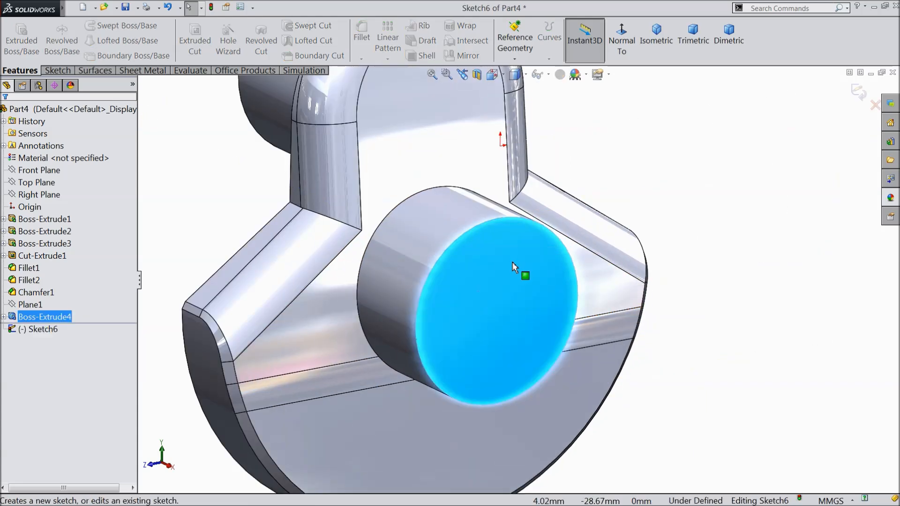
pyautogui.click(58, 71)
pyautogui.click(102, 26)
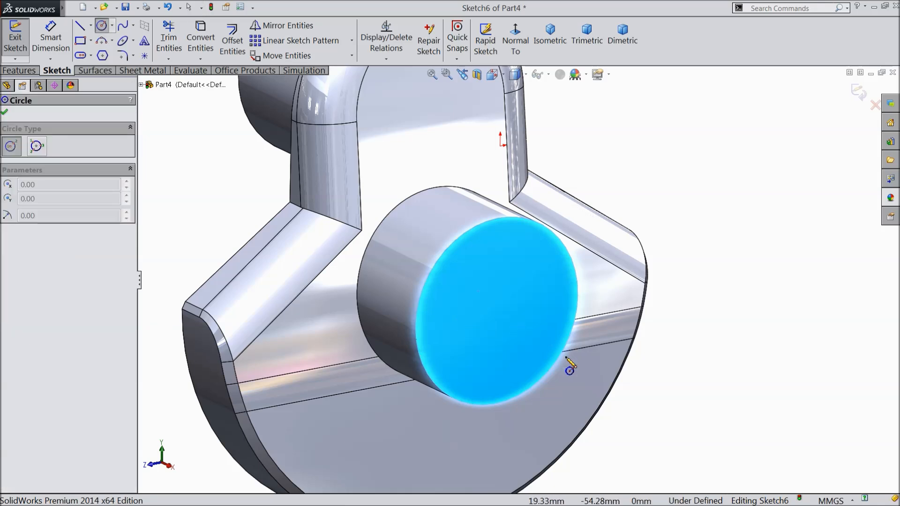
pyautogui.click(496, 311)
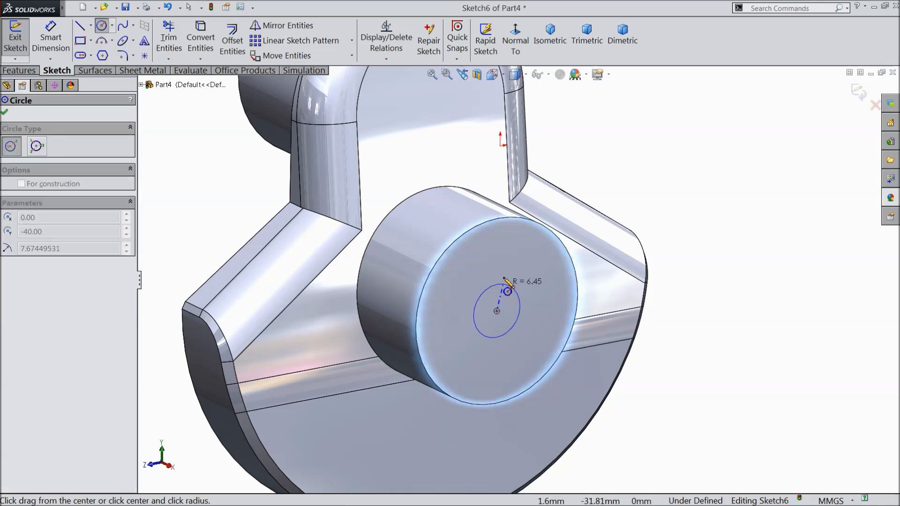
pyautogui.click(475, 262)
# Dimension the concentric circle and set its diameter to 30 mm.
pyautogui.click(54, 48)
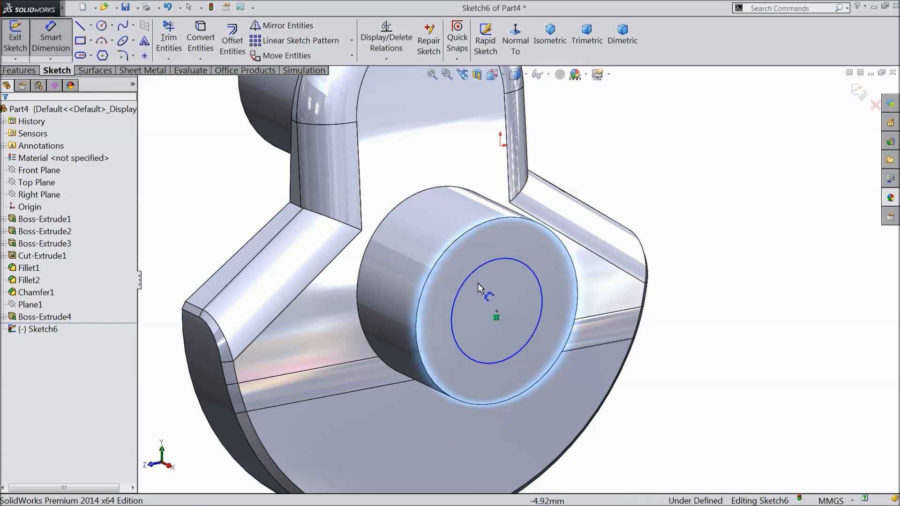
pyautogui.click(544, 304)
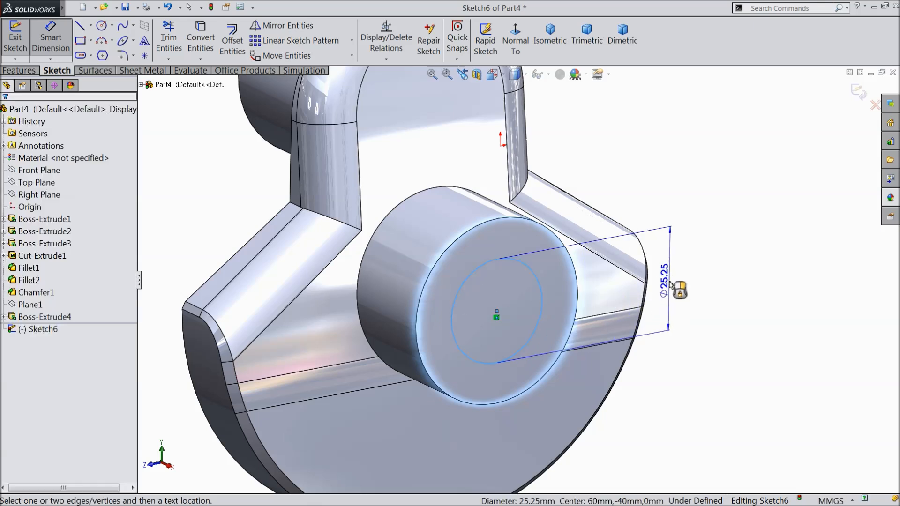
pyautogui.click(678, 288)
pyautogui.write('30')
pyautogui.click(619, 270)
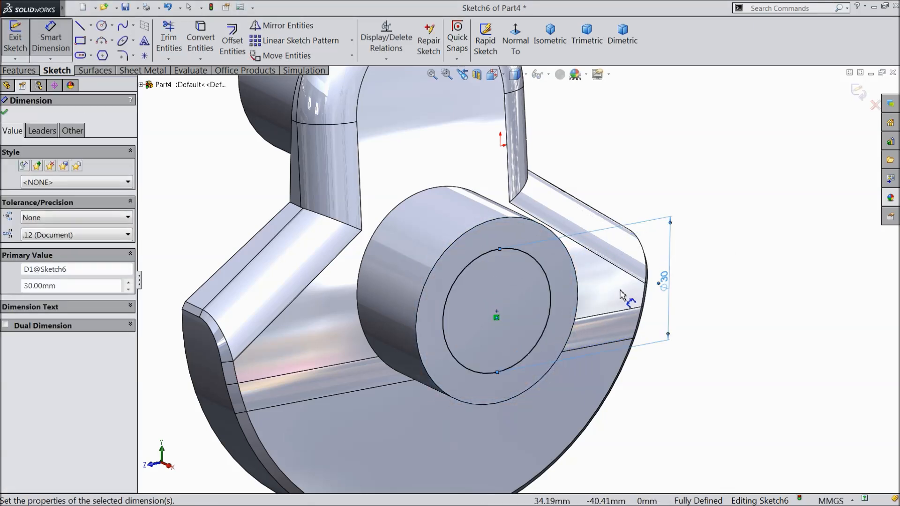
# Extrude the 30 mm circle outward from the journal's end face to a blind depth of 15 mm, merging the result.
pyautogui.click(18, 70)
pyautogui.click(21, 45)
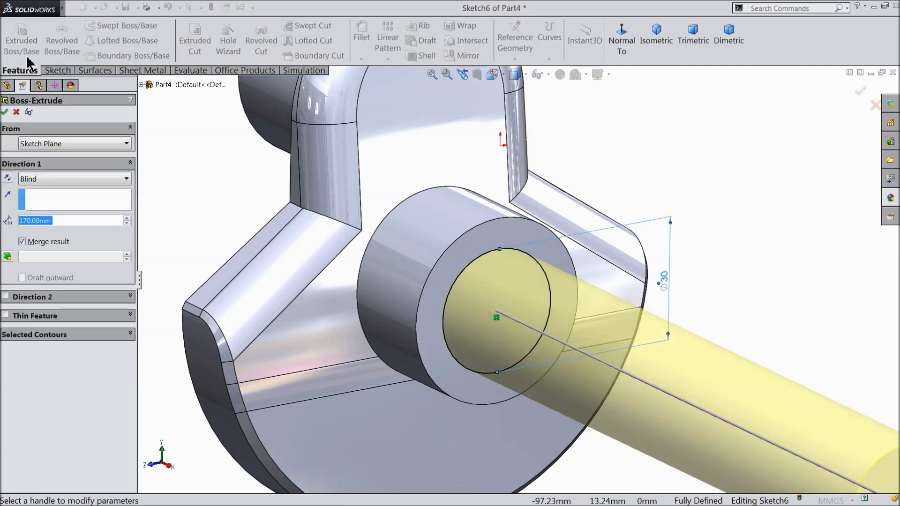
pyautogui.write('15')
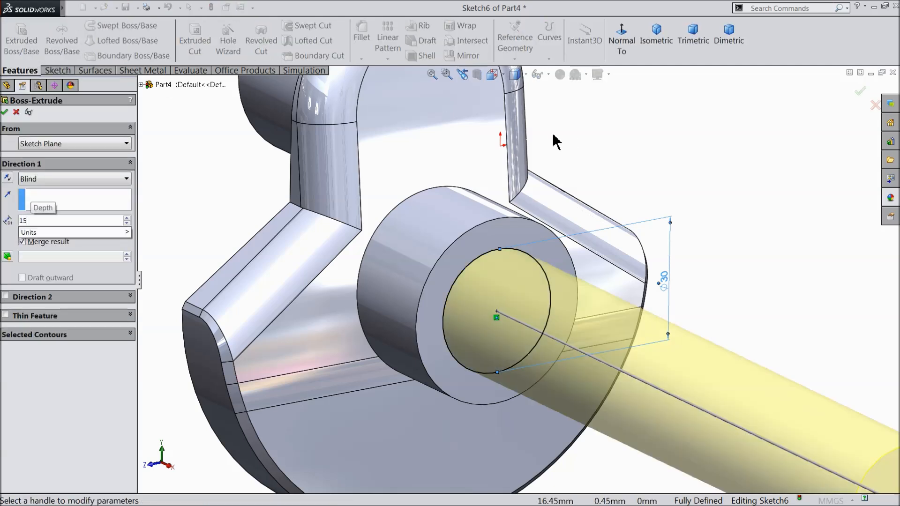
pyautogui.press('Return')
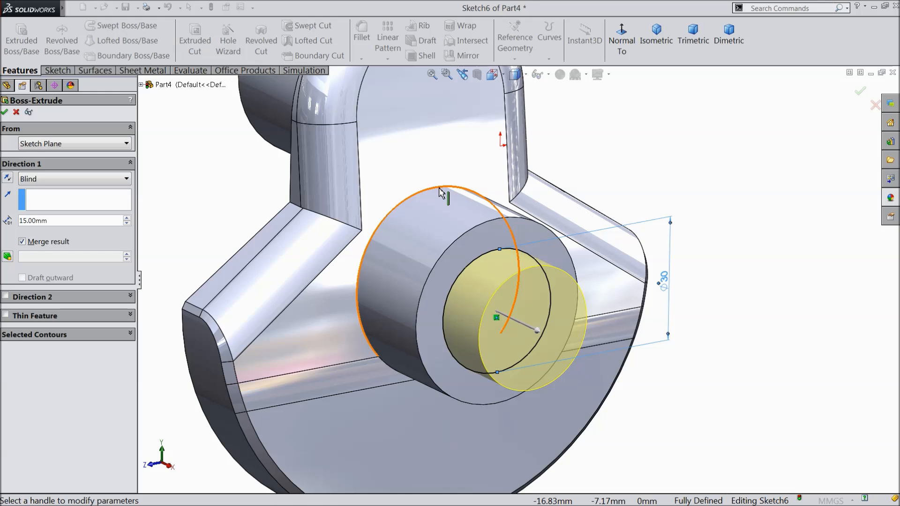
pyautogui.click(4, 112)
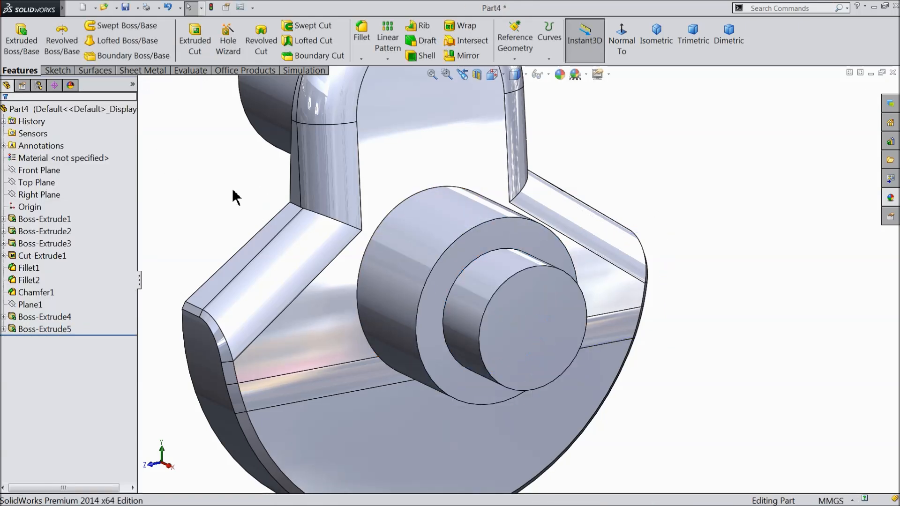
# Start a sketch on the end face of the 30 mm step and draw a concentric circle about 21.5 mm in diameter.
pyautogui.scroll(4, 233, 195)
pyautogui.moveTo(235, 201); pyautogui.dragTo(265, 214, button='middle')
pyautogui.moveTo(272, 209); pyautogui.dragTo(268, 208, button='middle')
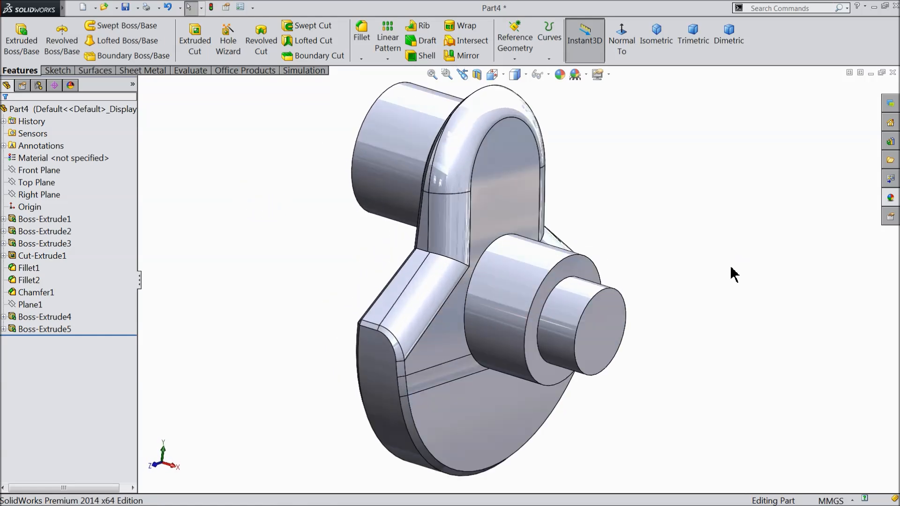
pyautogui.scroll(-3, 711, 340)
pyautogui.click(553, 319)
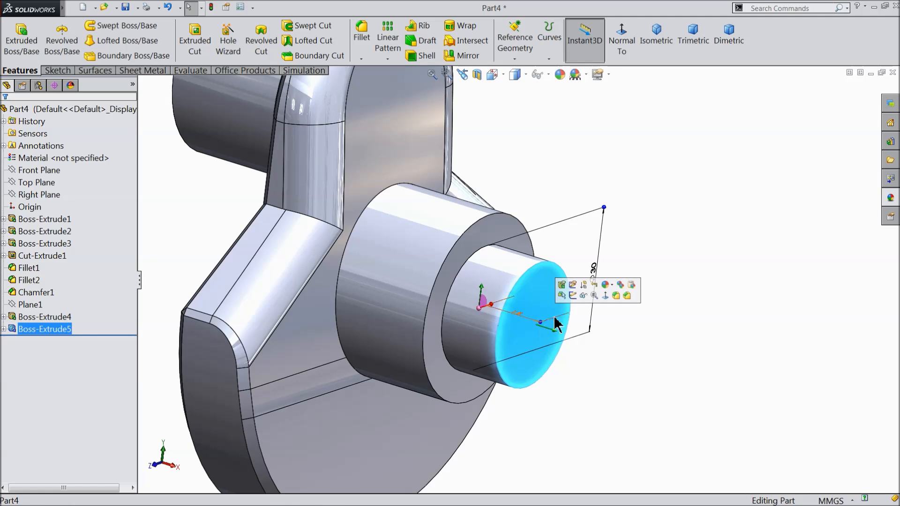
pyautogui.click(572, 297)
pyautogui.click(57, 70)
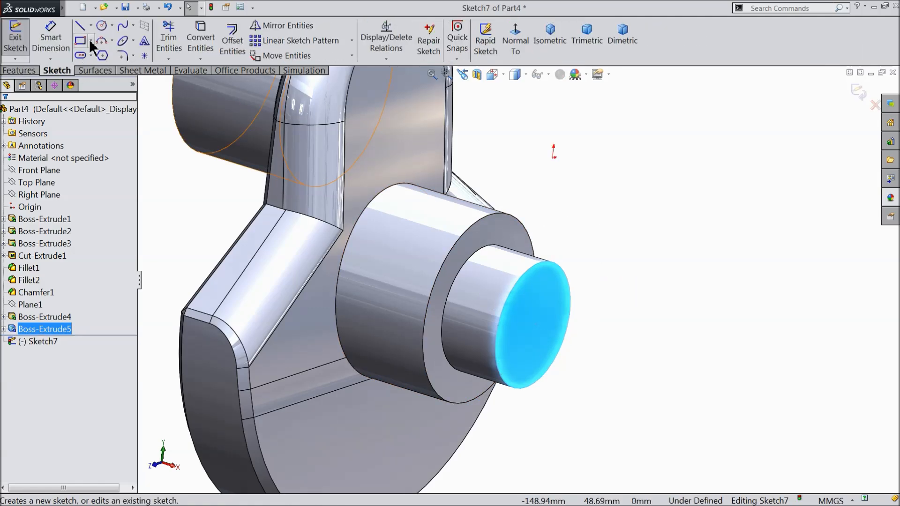
pyautogui.click(102, 25)
pyautogui.moveTo(610, 371); pyautogui.dragTo(577, 355, button='middle')
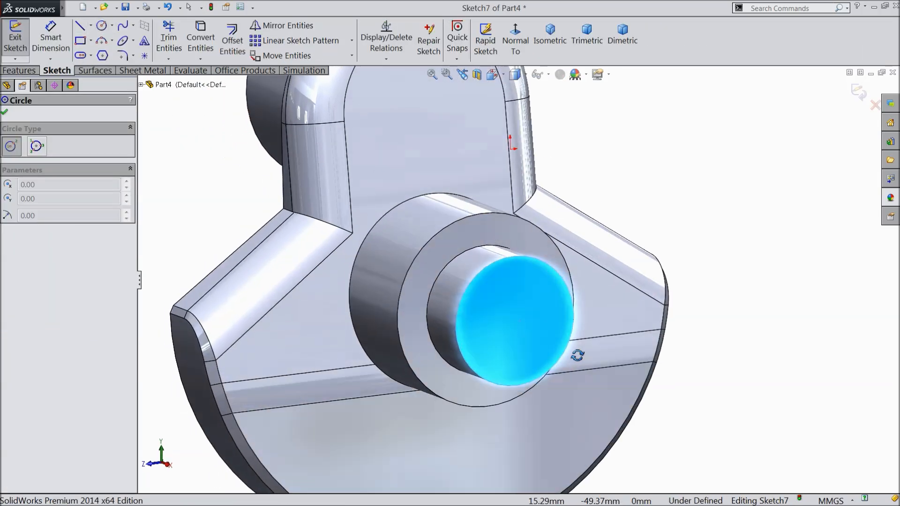
pyautogui.click(514, 322)
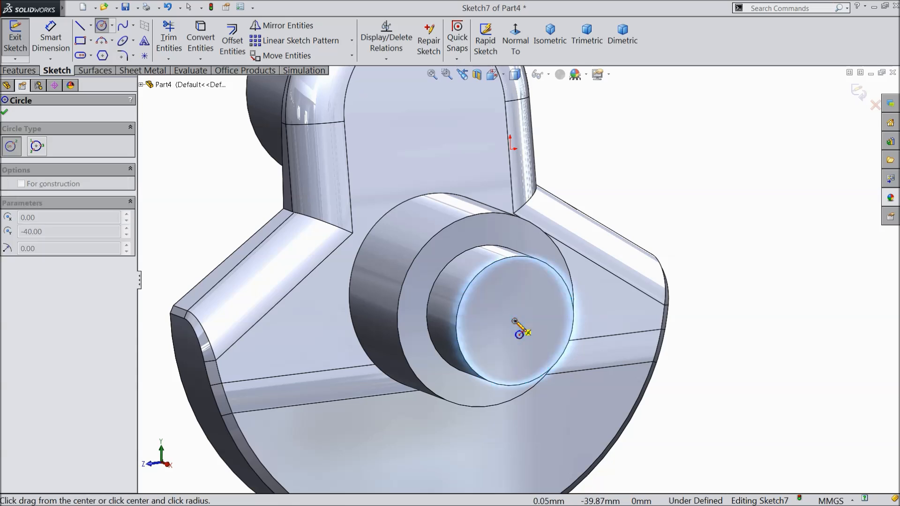
pyautogui.click(527, 284)
# Dimension the new concentric circle and set its diameter to 25 mm.
pyautogui.click(51, 37)
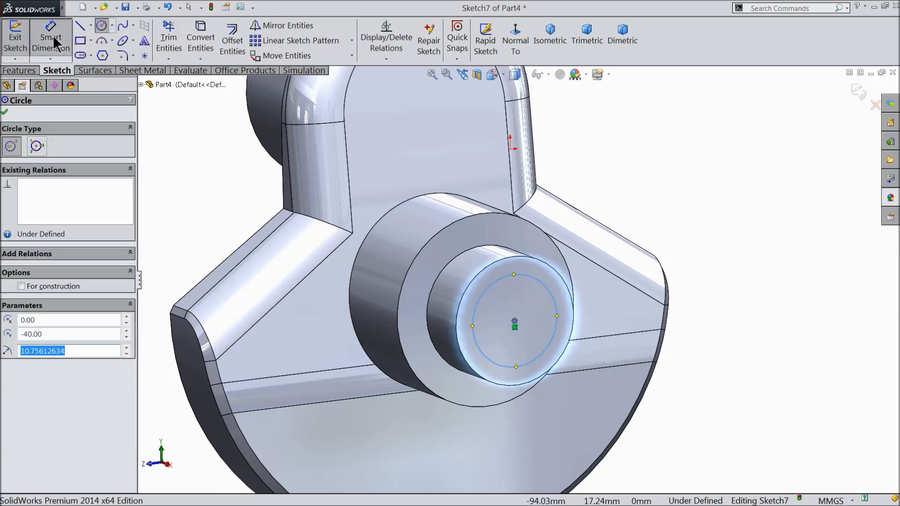
pyautogui.click(539, 285)
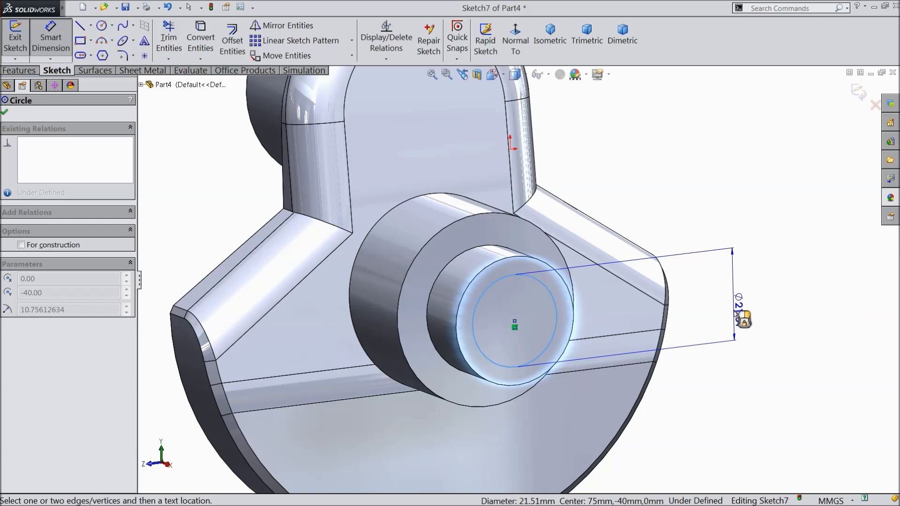
pyautogui.click(740, 311)
pyautogui.click(688, 298)
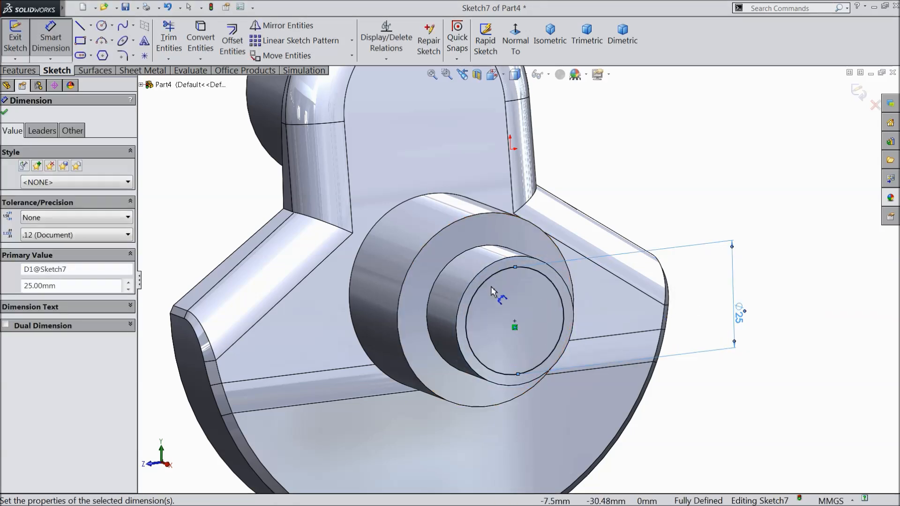
# Extrude the 25 mm circle outward from the stepped journal's end to a blind depth of 50 mm, merging the result.
pyautogui.click(20, 71)
pyautogui.click(21, 39)
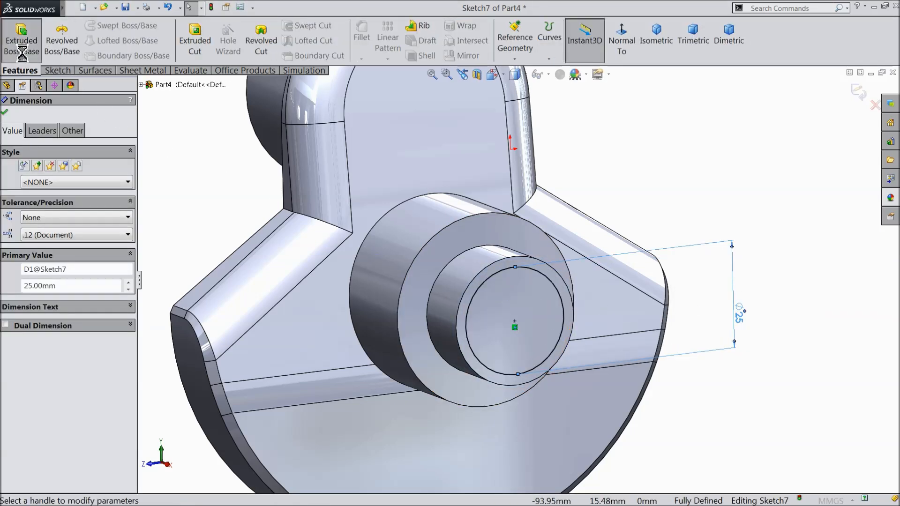
pyautogui.write('50')
pyautogui.press('Return')
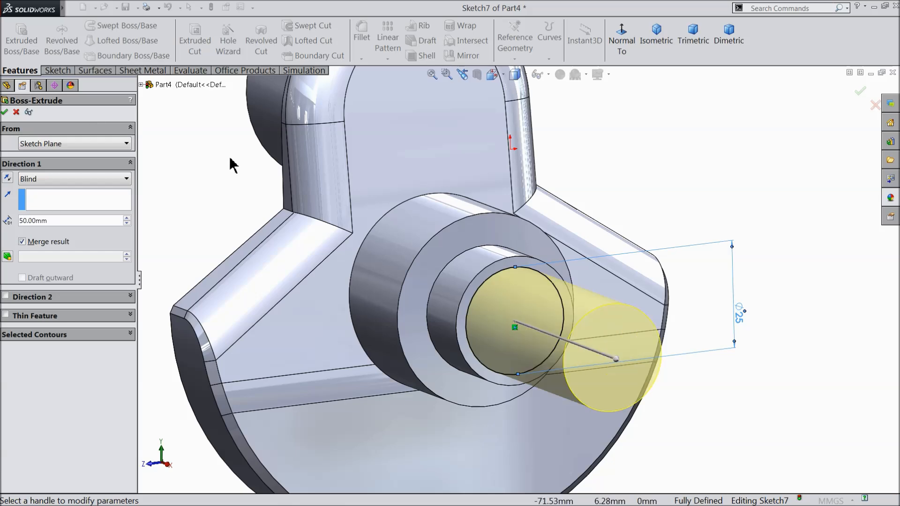
pyautogui.moveTo(190, 176); pyautogui.dragTo(215, 190, button='middle')
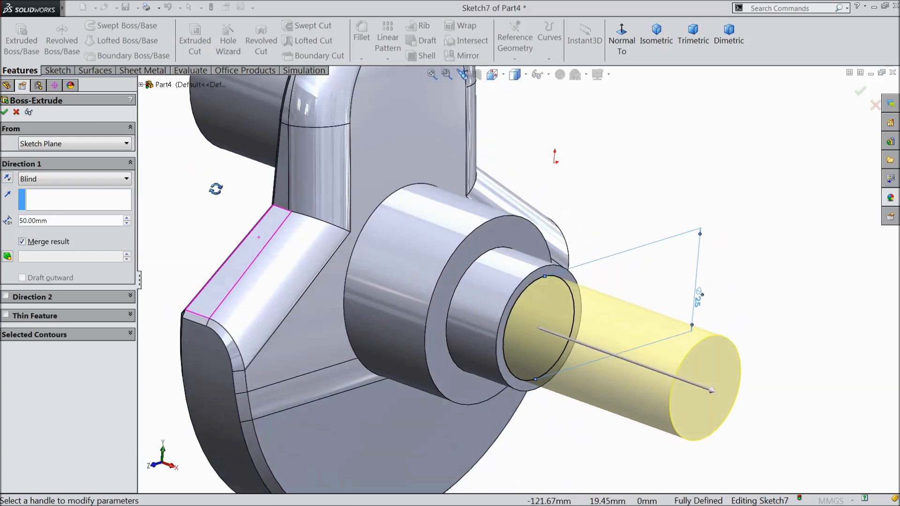
pyautogui.click(5, 112)
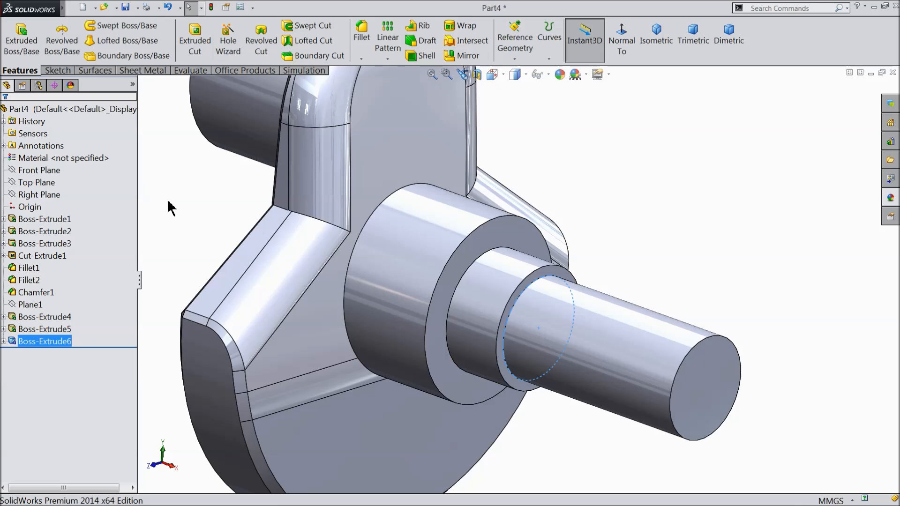
pyautogui.press('f')
pyautogui.click(190, 236)
# Create a reference plane offset 27.5 mm above the Top Plane.
pyautogui.scroll(-2, 571, 246)
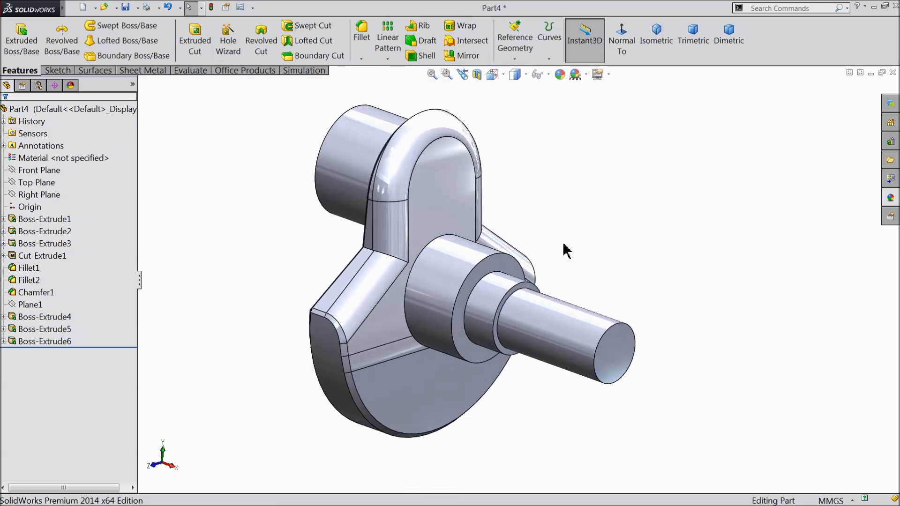
pyautogui.scroll(-2, 572, 268)
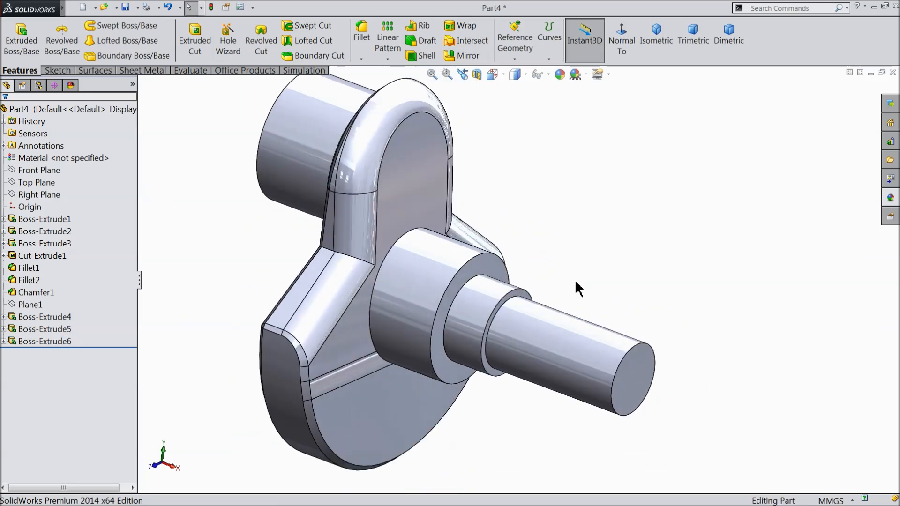
pyautogui.moveTo(580, 288); pyautogui.dragTo(578, 275, button='middle')
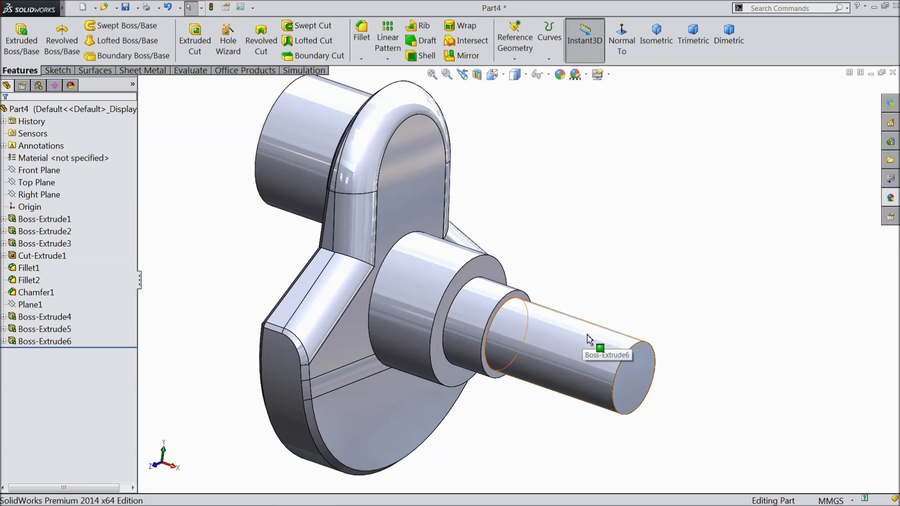
pyautogui.scroll(1, 590, 338)
pyautogui.click(28, 182)
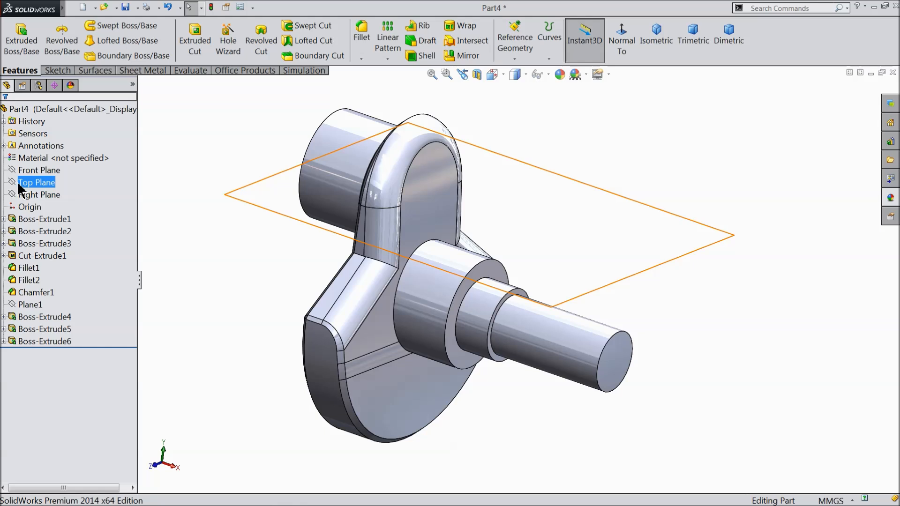
pyautogui.click(514, 47)
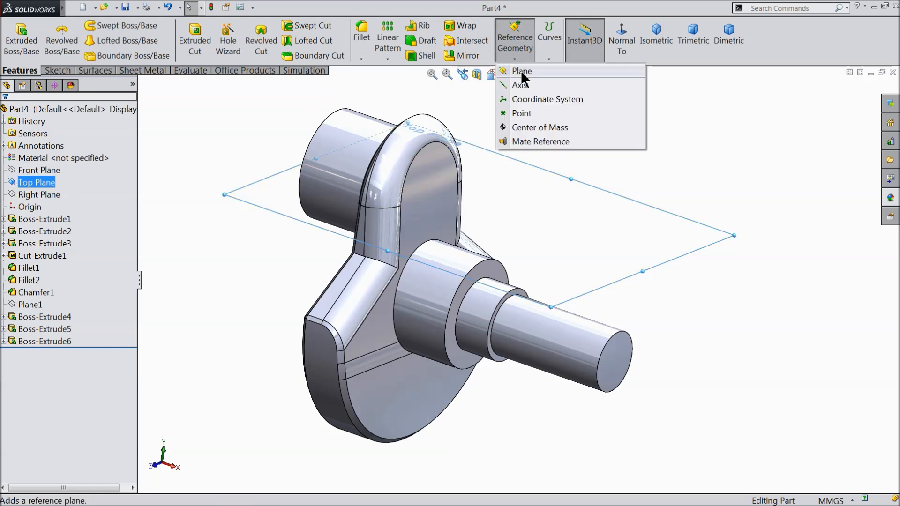
pyautogui.click(521, 72)
pyautogui.moveTo(58, 262); pyautogui.dragTo(22, 263)
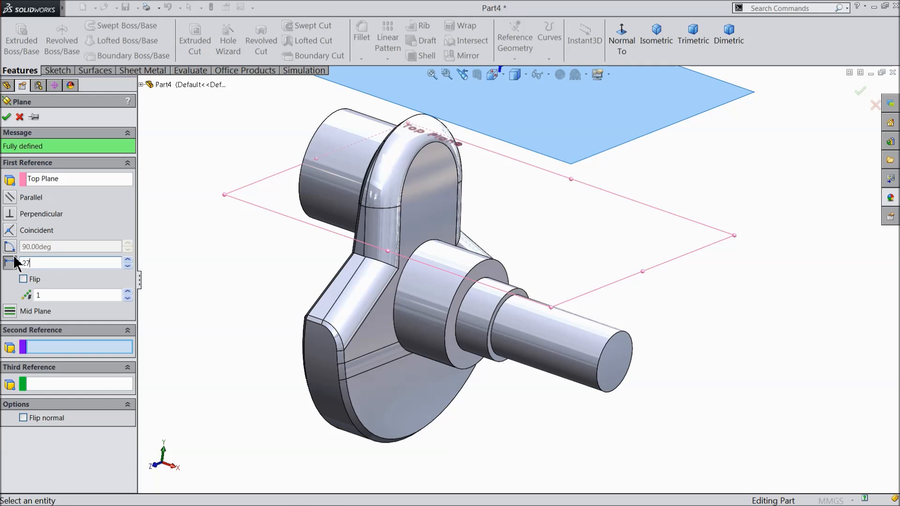
pyautogui.press('Return')
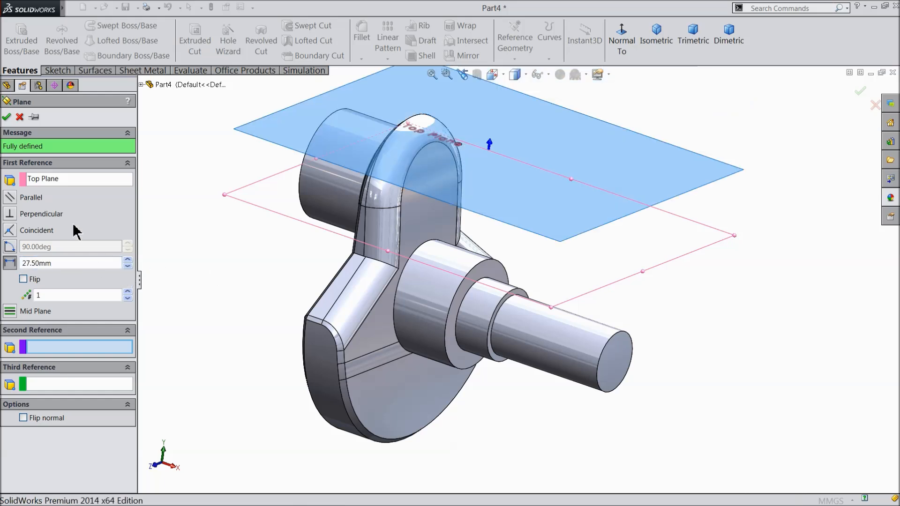
pyautogui.click(7, 116)
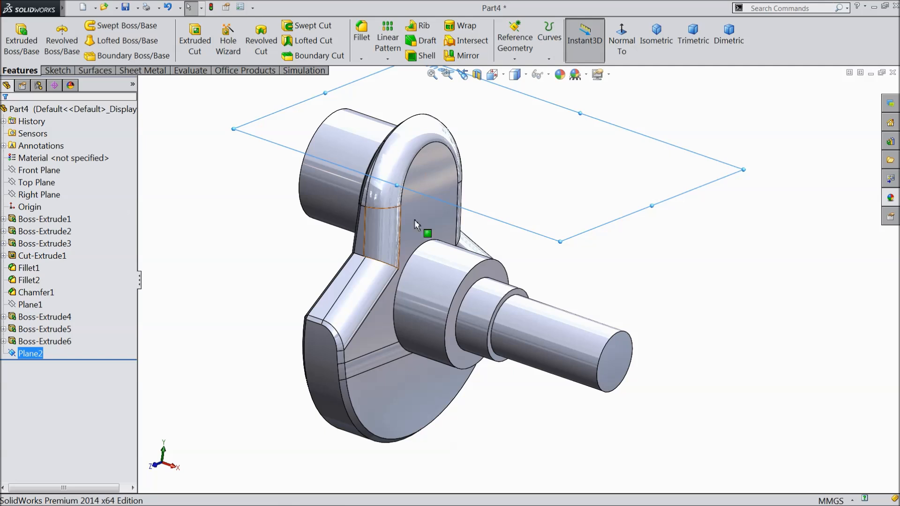
# Create a second reference plane at 180 degrees to the offset plane and tangent to the 25 mm shaft's cylindrical face.
pyautogui.click(515, 59)
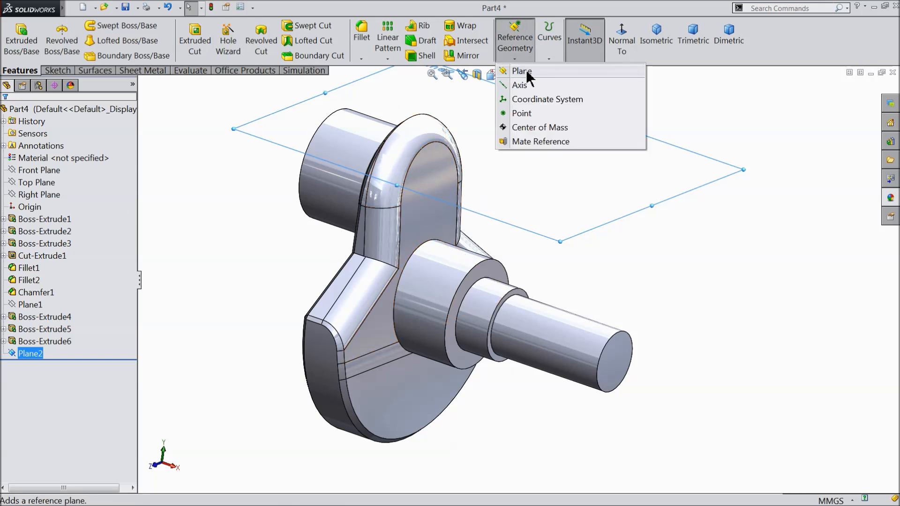
pyautogui.click(521, 72)
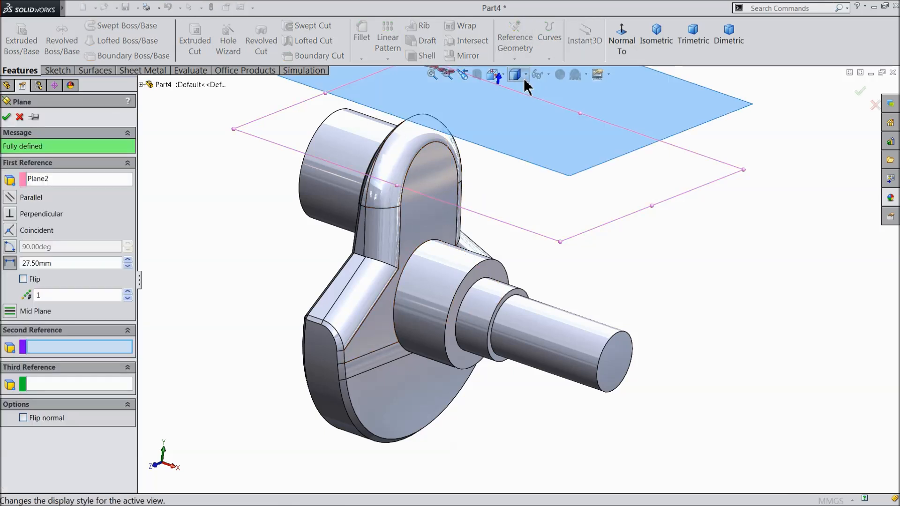
pyautogui.click(557, 337)
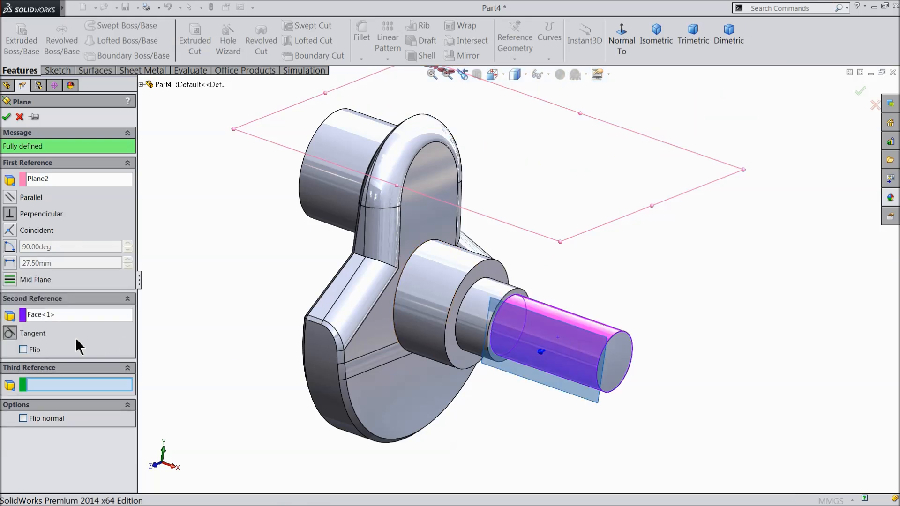
pyautogui.click(9, 248)
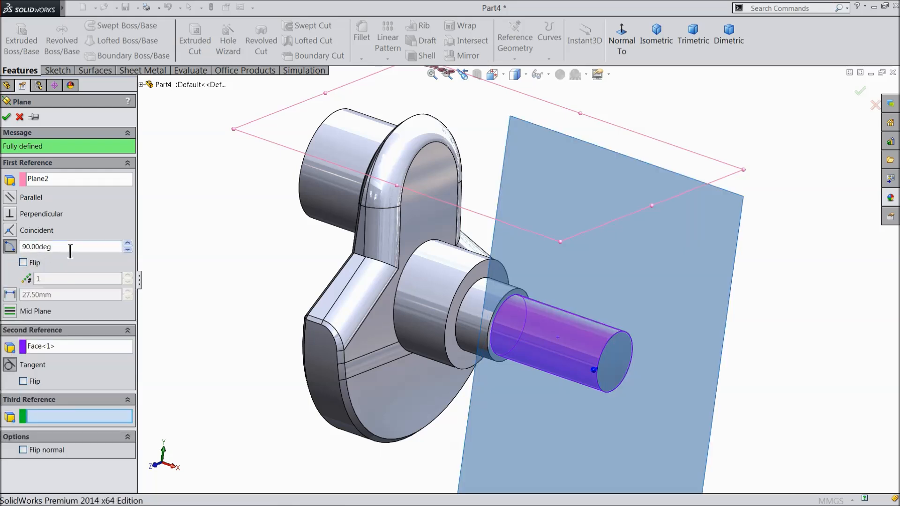
pyautogui.write('180')
pyautogui.press('Return')
pyautogui.moveTo(248, 294)
pyautogui.mouseDown(button='middle')
pyautogui.moveTo(237, 227)
pyautogui.moveTo(243, 292)
pyautogui.mouseUp(button='middle')
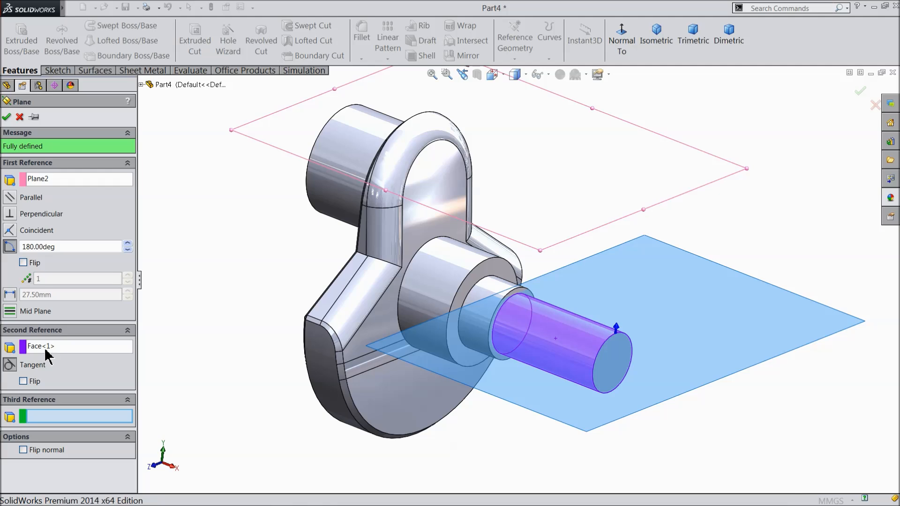
pyautogui.click(8, 117)
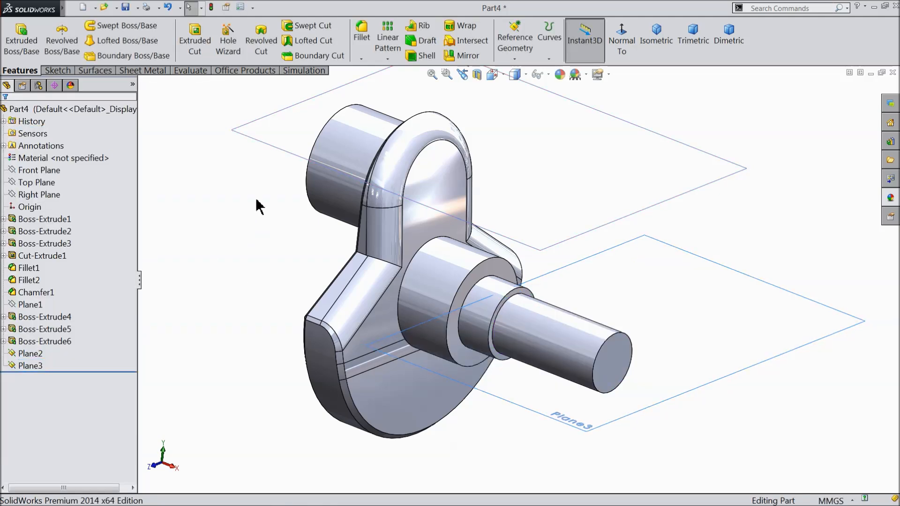
# Hide the upper offset plane and start a sketch on the tangent plane, viewed normal to it.
pyautogui.click(263, 142)
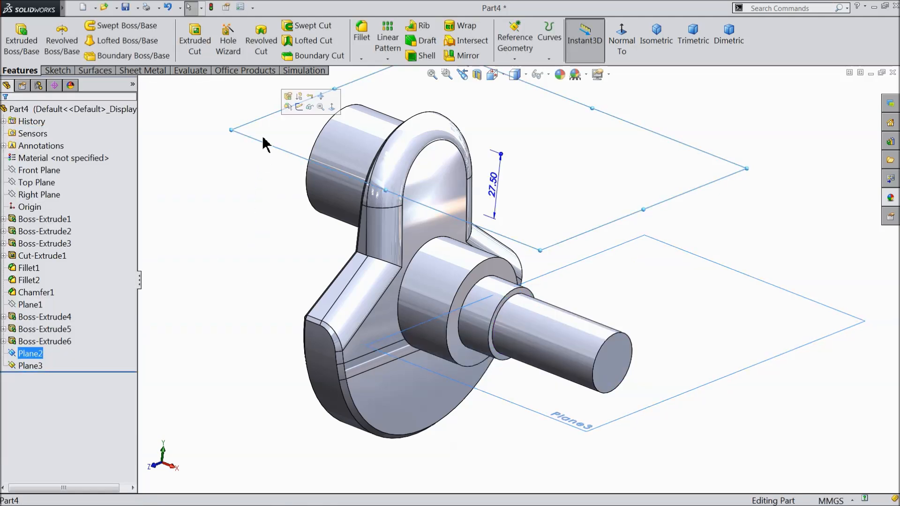
pyautogui.click(309, 107)
pyautogui.click(554, 412)
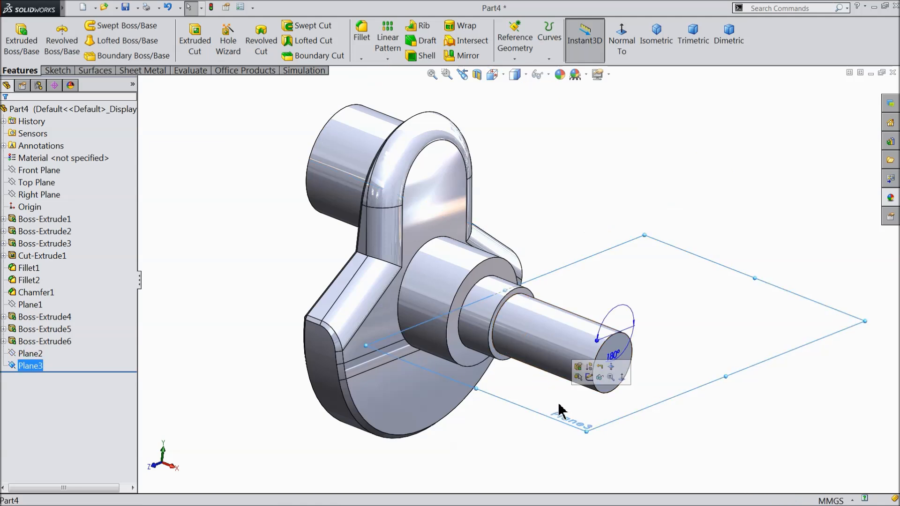
pyautogui.click(588, 380)
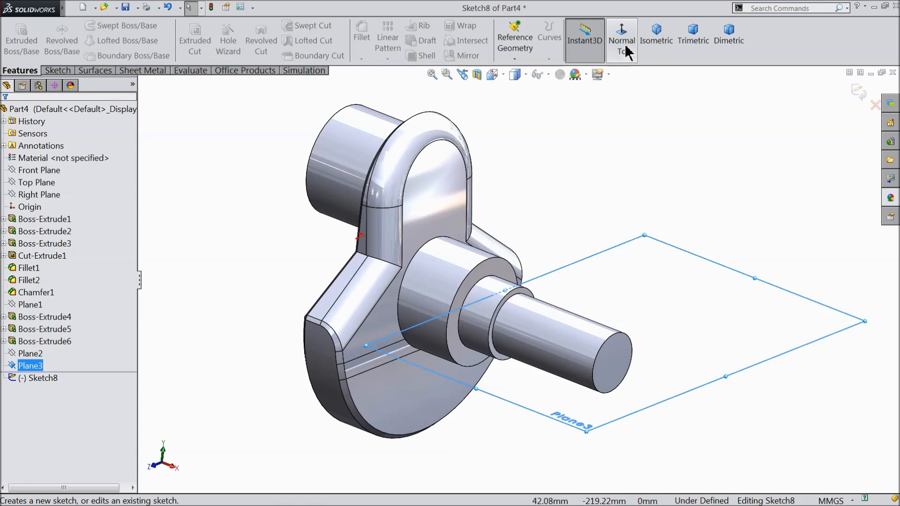
pyautogui.click(622, 42)
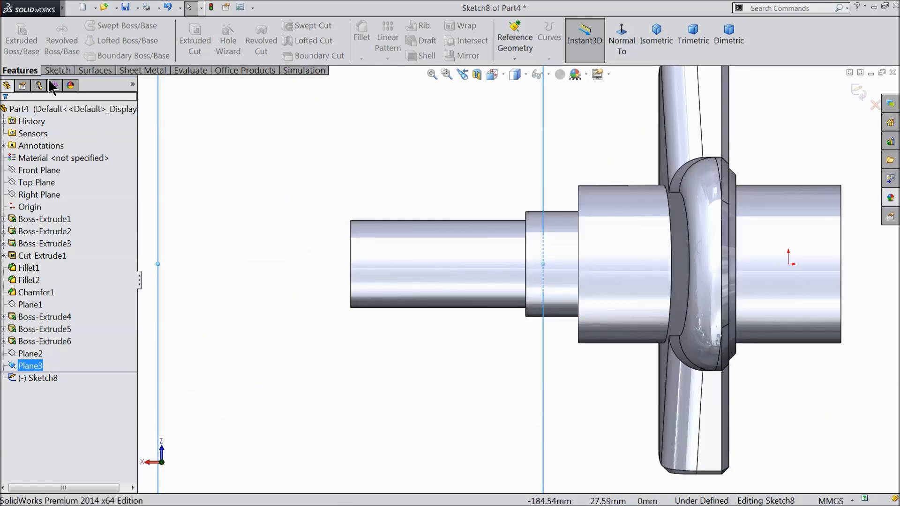
# Draw a horizontal construction centerline along the 25 mm shaft's axis from the midpoint of its end edge, stopping short of the 30 mm step.
pyautogui.click(59, 70)
pyautogui.click(90, 25)
pyautogui.click(90, 51)
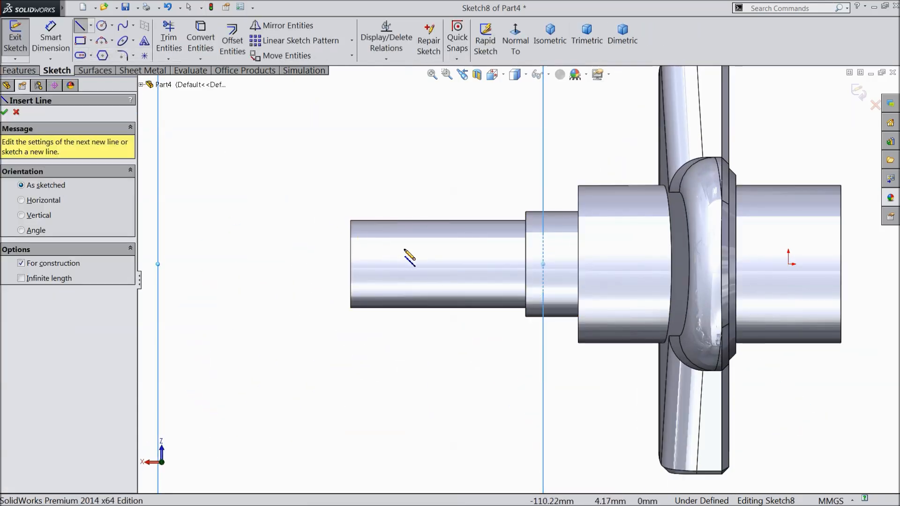
pyautogui.scroll(-3, 374, 286)
pyautogui.click(336, 272)
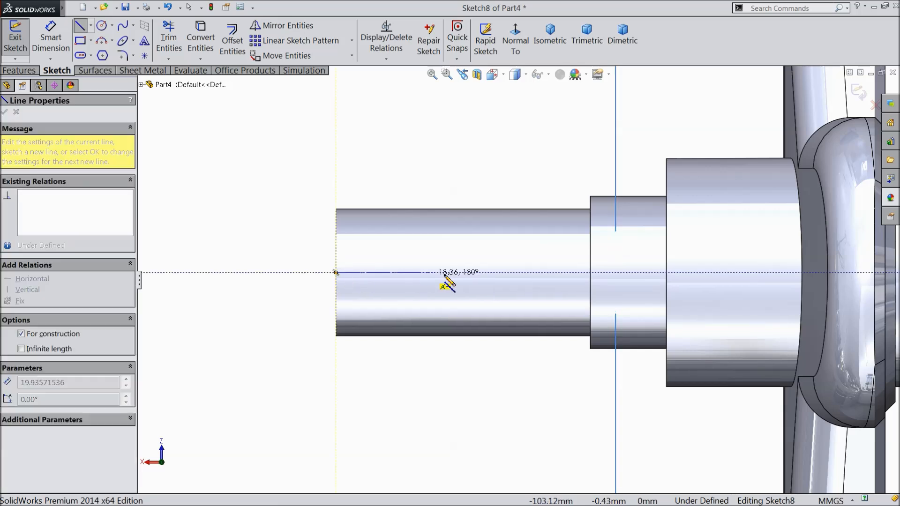
pyautogui.click(514, 272)
pyautogui.rightClick(525, 171)
pyautogui.click(538, 90)
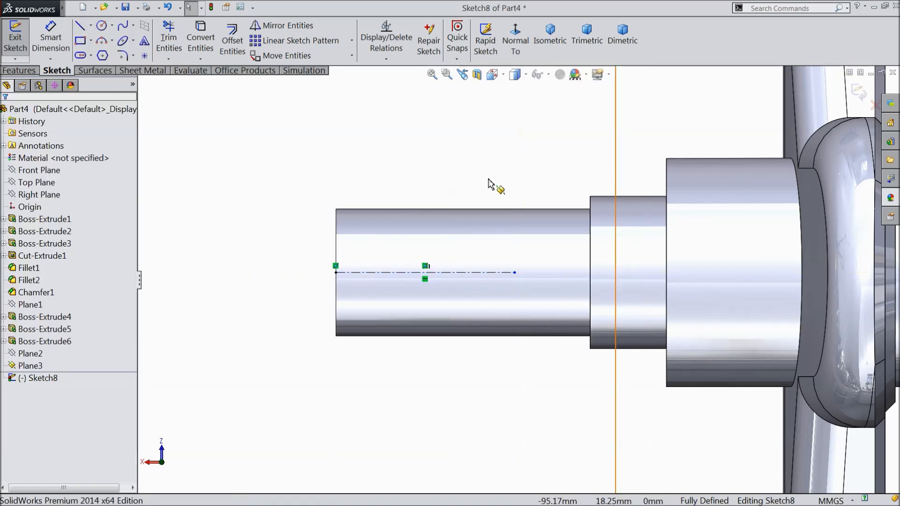
# Draw a centerpoint straight slot on the construction centerline near the shaft's free end, about 12 mm between arc centers and 5 mm wide.
pyautogui.scroll(-3, 471, 262)
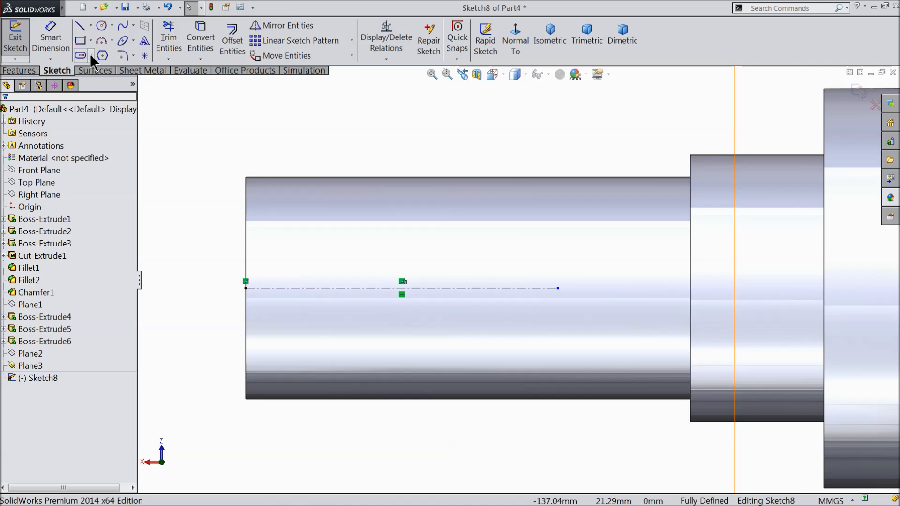
pyautogui.click(91, 55)
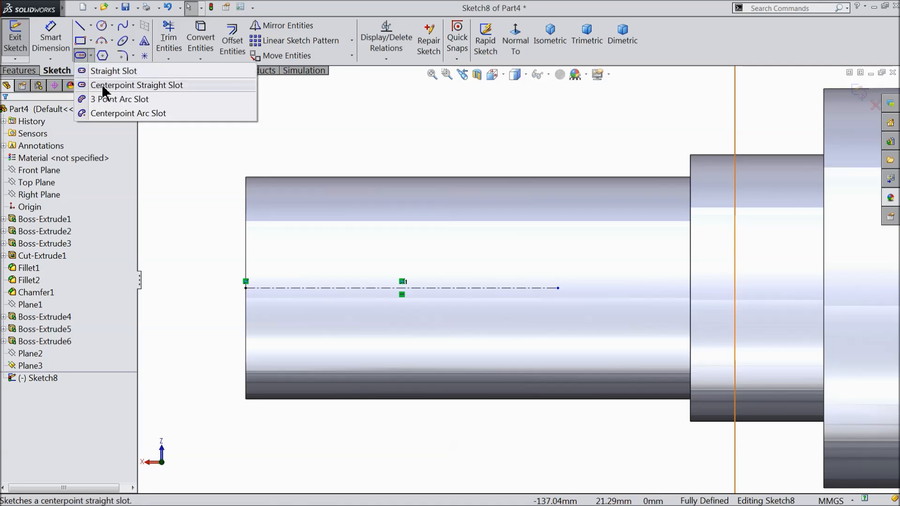
pyautogui.click(104, 85)
pyautogui.click(349, 289)
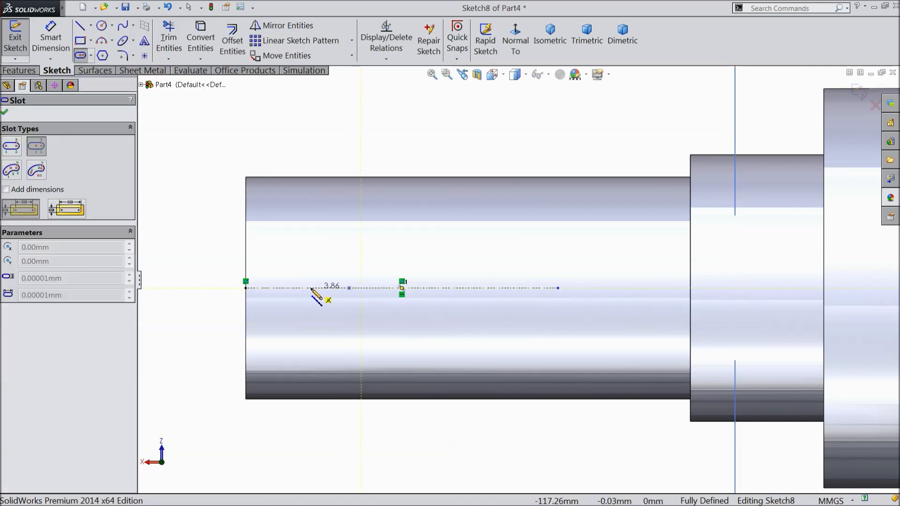
pyautogui.click(297, 288)
pyautogui.click(303, 311)
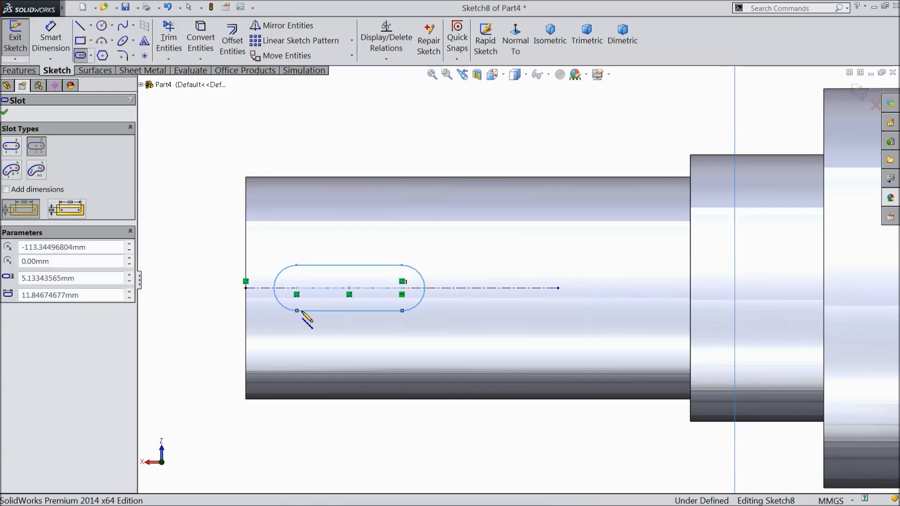
# Dimension the distance between the slot's two arc centers as 20 mm.
pyautogui.click(49, 33)
pyautogui.scroll(-2, 328, 365)
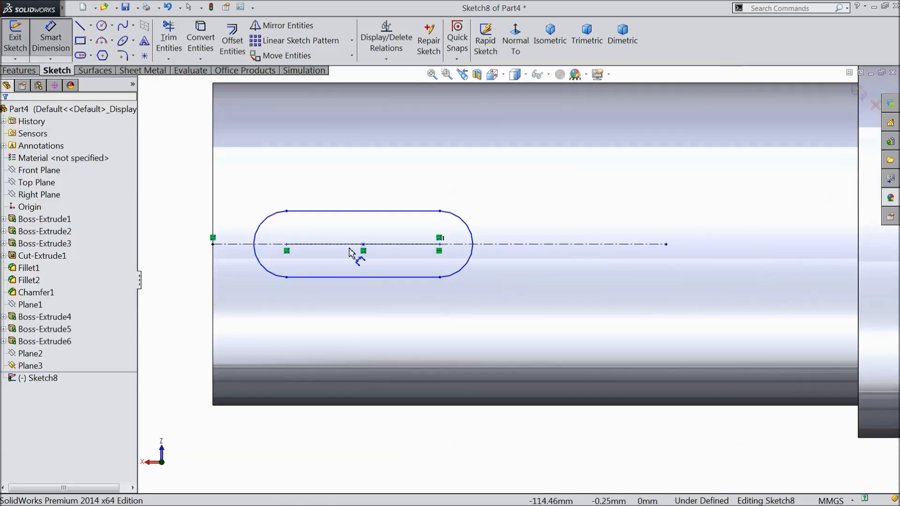
pyautogui.click(353, 248)
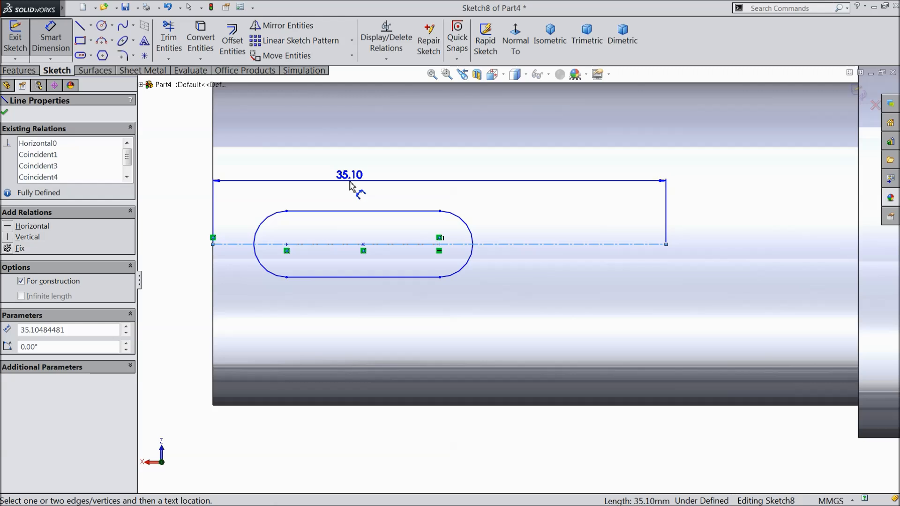
pyautogui.press('Escape')
pyautogui.click(287, 248)
pyautogui.click(440, 244)
pyautogui.click(378, 182)
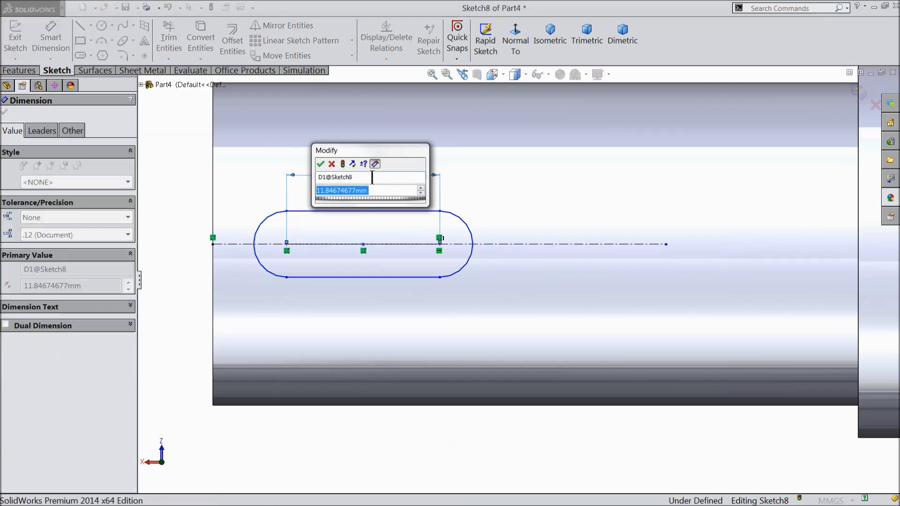
pyautogui.write('20')
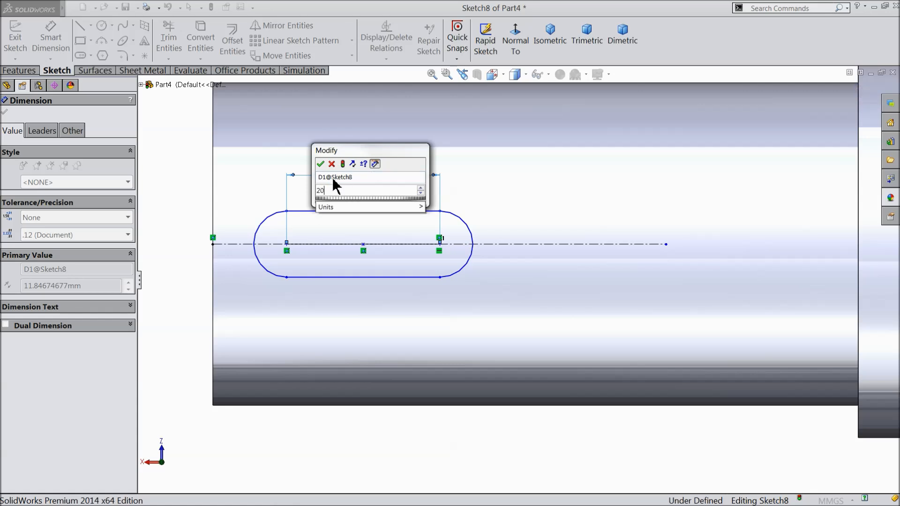
pyautogui.click(321, 163)
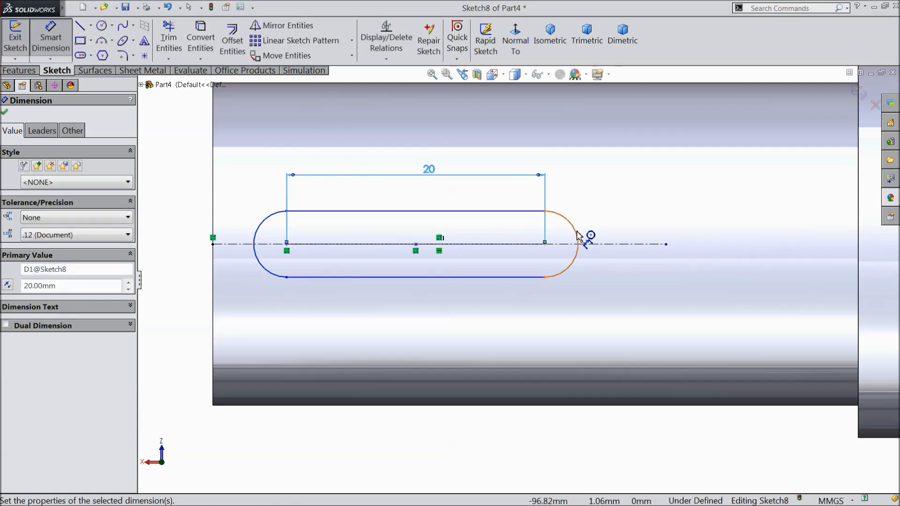
# Dimension the slot's end arc with a radius of 4 mm.
pyautogui.click(577, 237)
pyautogui.click(581, 232)
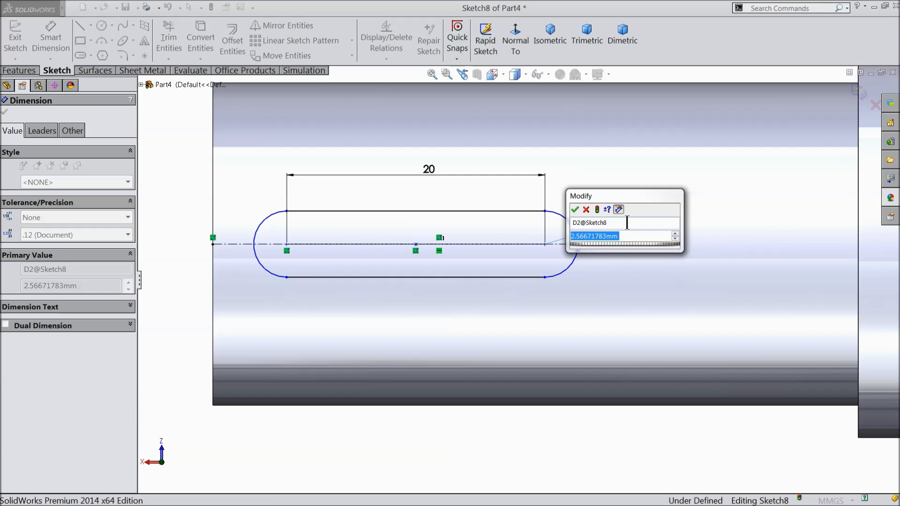
pyautogui.write('4')
pyautogui.click(575, 210)
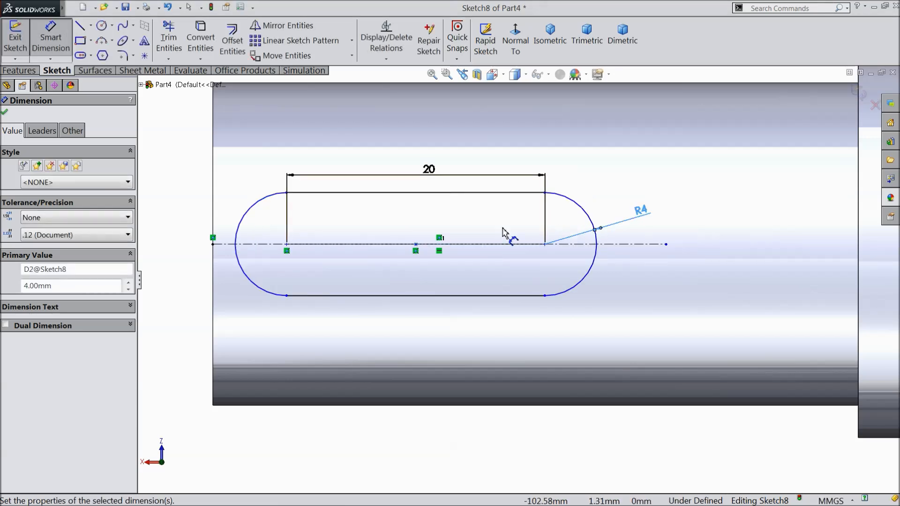
# Dimension the distance from the shaft's end edge to the nearer slot arc center as 8 mm.
pyautogui.click(286, 245)
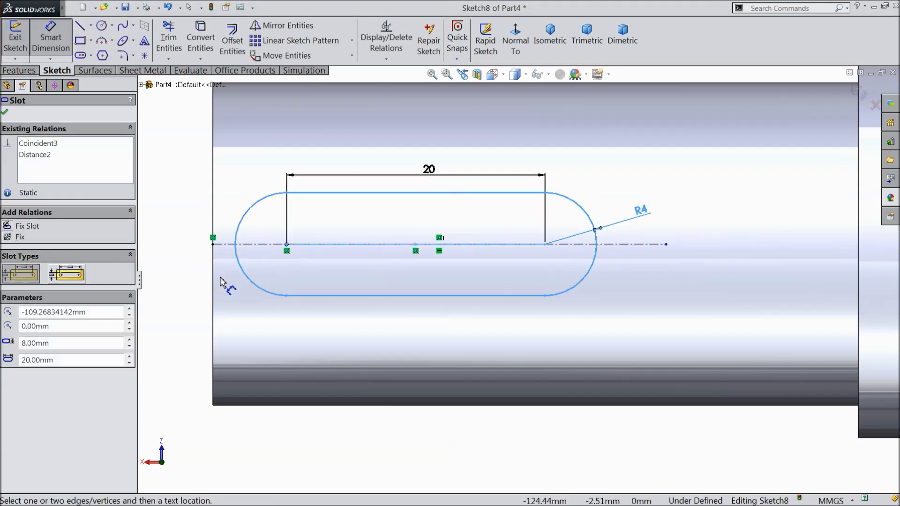
pyautogui.click(213, 283)
pyautogui.click(257, 430)
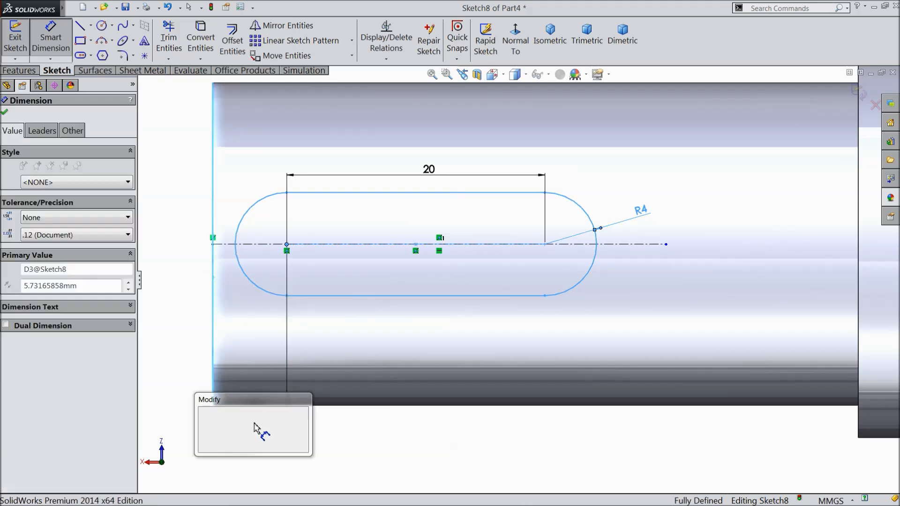
pyautogui.write('8')
pyautogui.click(204, 413)
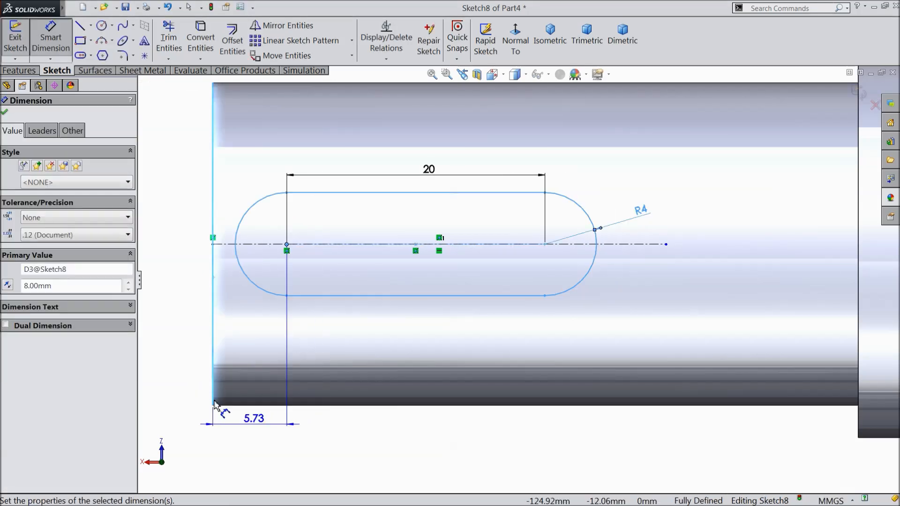
pyautogui.click(4, 113)
# Cut the slot profile into the 25 mm shaft with a blind Extruded Cut 4 mm deep.
pyautogui.click(19, 70)
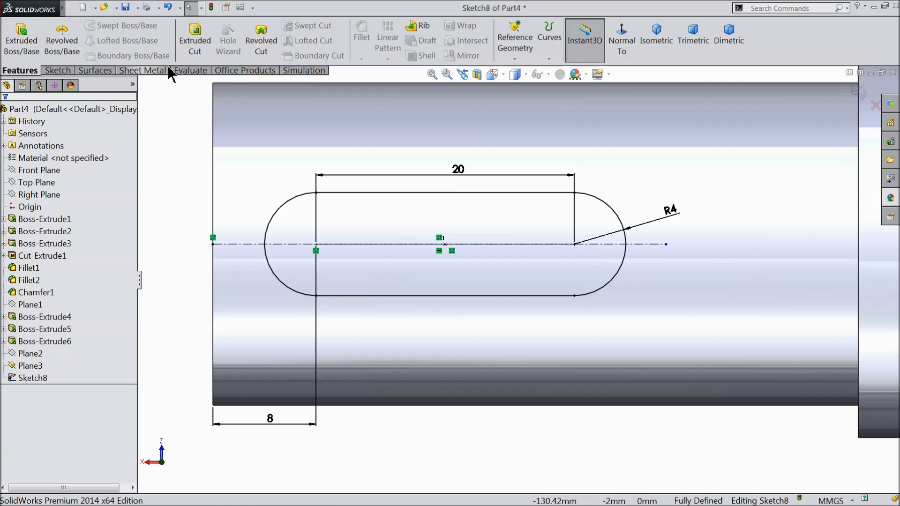
pyautogui.click(195, 42)
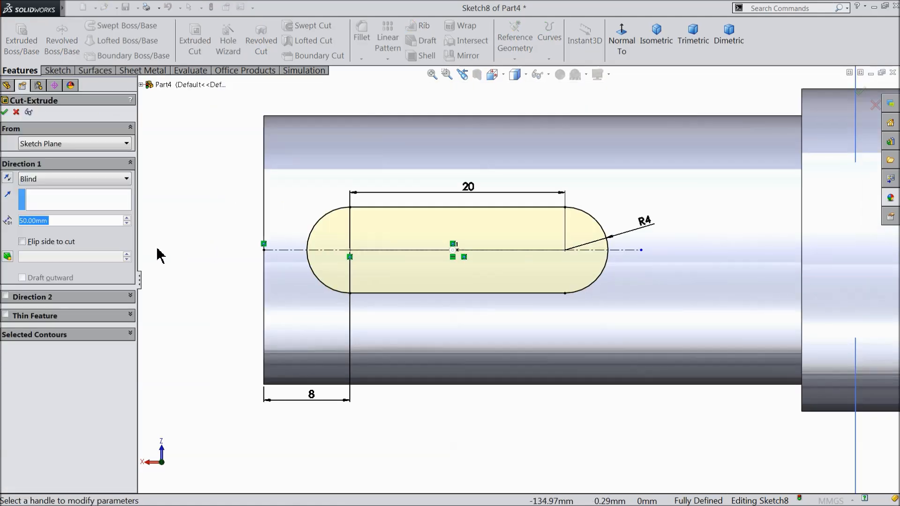
pyautogui.write('4')
pyautogui.press('Return')
pyautogui.moveTo(234, 305)
pyautogui.mouseDown(button='middle')
pyautogui.moveTo(234, 192)
pyautogui.moveTo(331, 323)
pyautogui.mouseUp(button='middle')
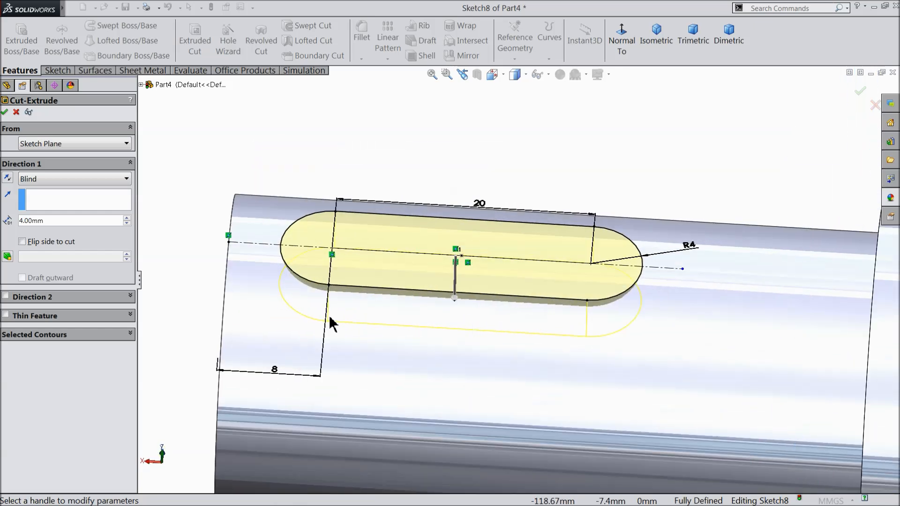
pyautogui.click(5, 113)
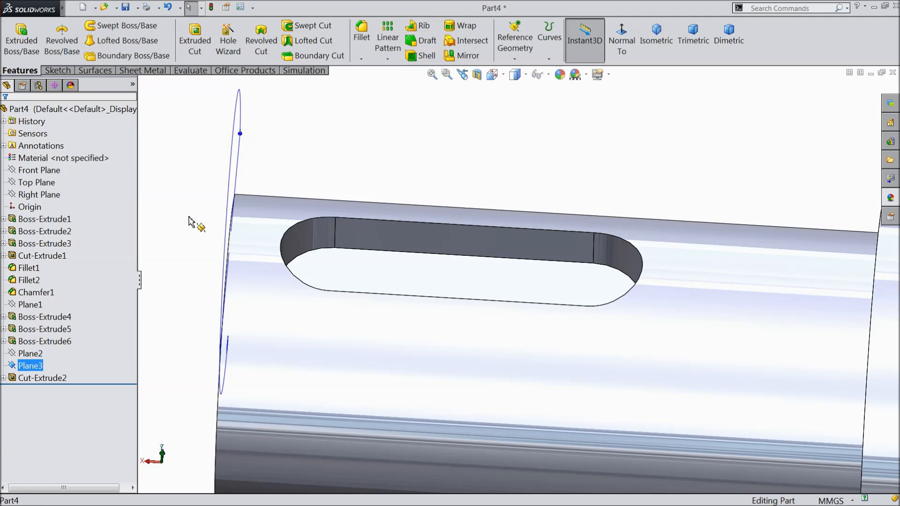
# Hide the tangent reference plane used for the slot sketch.
pyautogui.scroll(3, 190, 223)
pyautogui.moveTo(240, 217); pyautogui.dragTo(255, 251, button='middle')
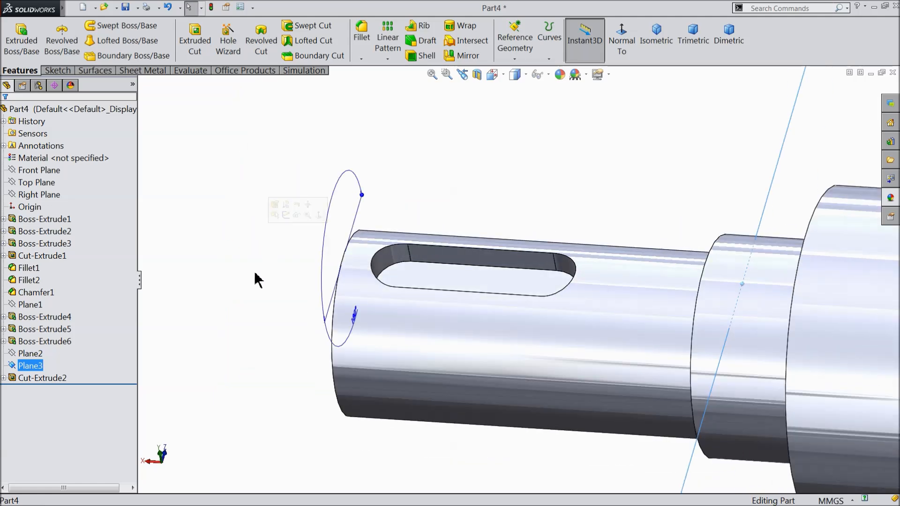
pyautogui.scroll(5, 283, 280)
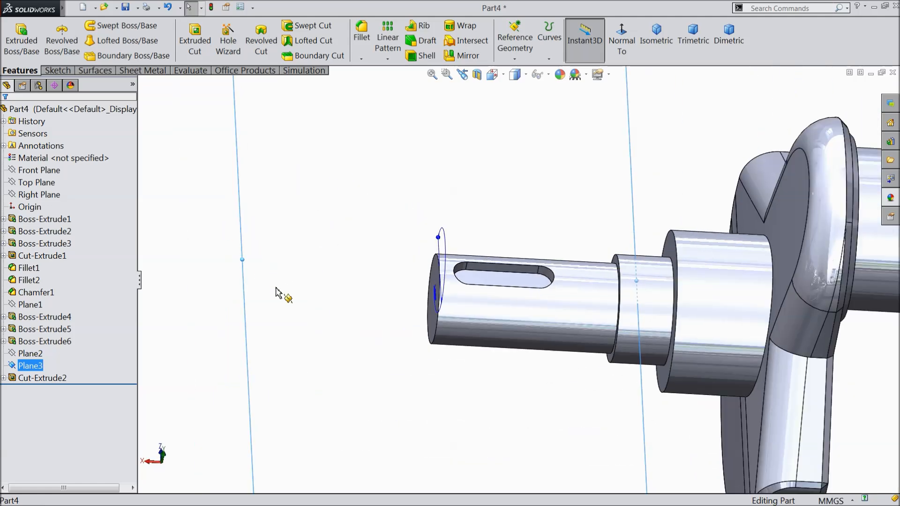
pyautogui.scroll(3, 277, 293)
pyautogui.click(331, 261)
pyautogui.moveTo(332, 261)
pyautogui.mouseDown(button='middle')
pyautogui.moveTo(351, 261)
pyautogui.moveTo(326, 265)
pyautogui.mouseUp(button='middle')
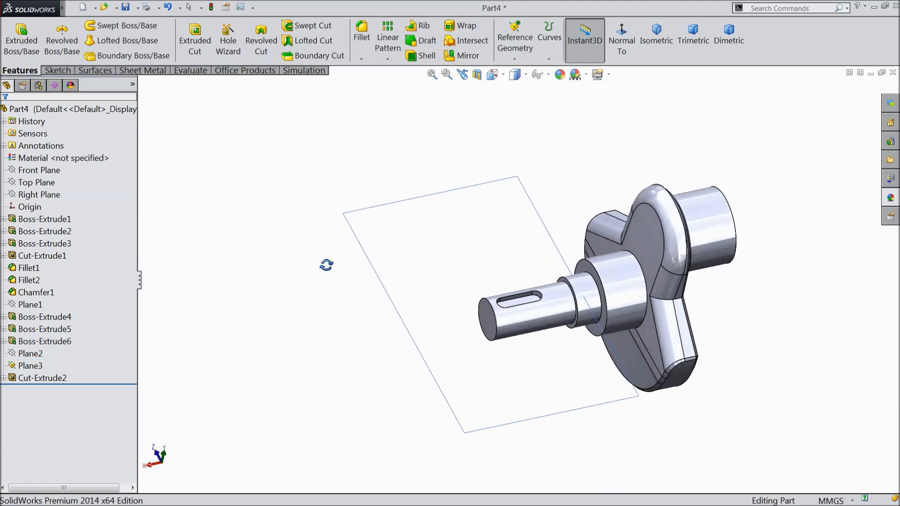
pyautogui.scroll(-4, 357, 210)
pyautogui.click(358, 207)
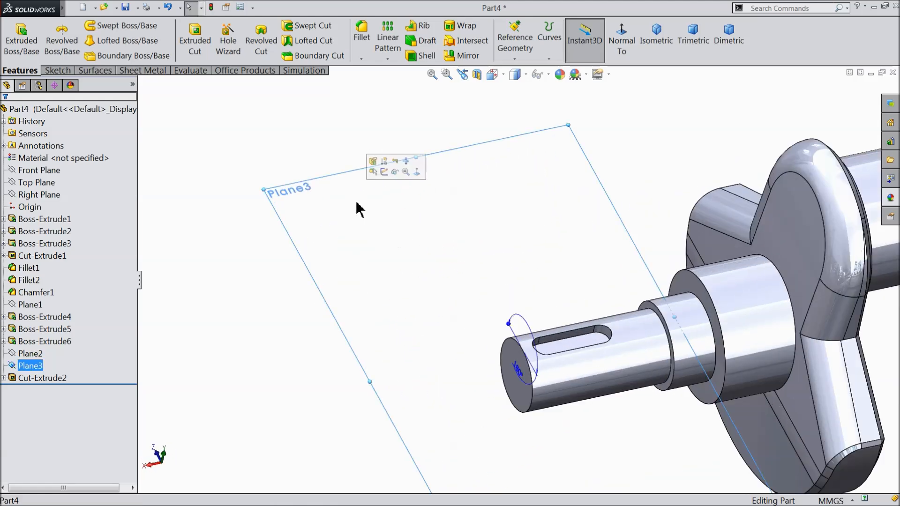
pyautogui.click(394, 171)
# Start a feature Mirror about the Right Plane and select the chamfer and the three stepped shaft extrusions.
pyautogui.scroll(3, 341, 247)
pyautogui.moveTo(342, 247); pyautogui.dragTo(575, 354, button='middle')
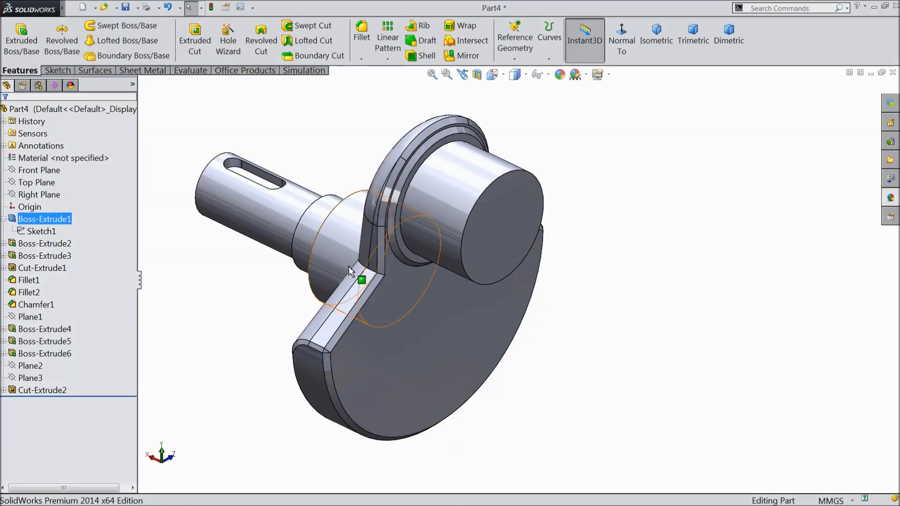
pyautogui.scroll(-2, 384, 287)
pyautogui.scroll(1, 384, 284)
pyautogui.moveTo(508, 291); pyautogui.dragTo(495, 293, button='middle')
pyautogui.click(39, 194)
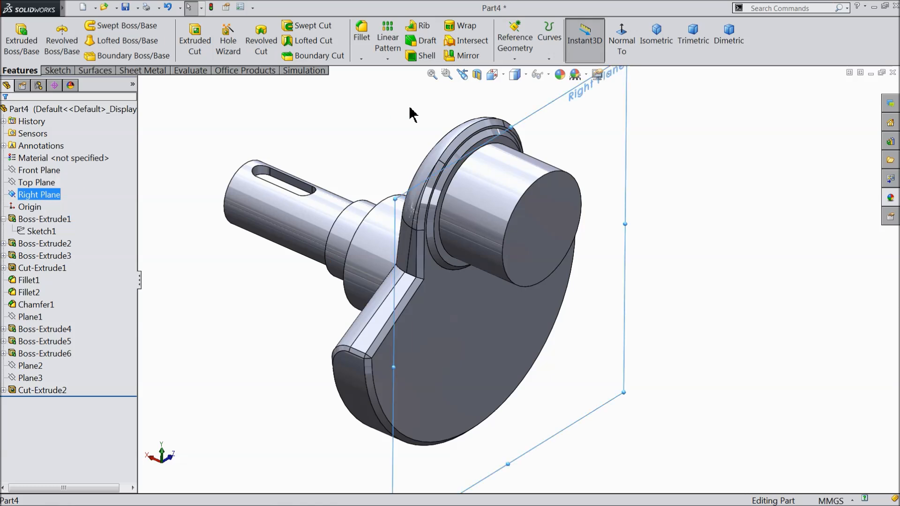
pyautogui.click(466, 55)
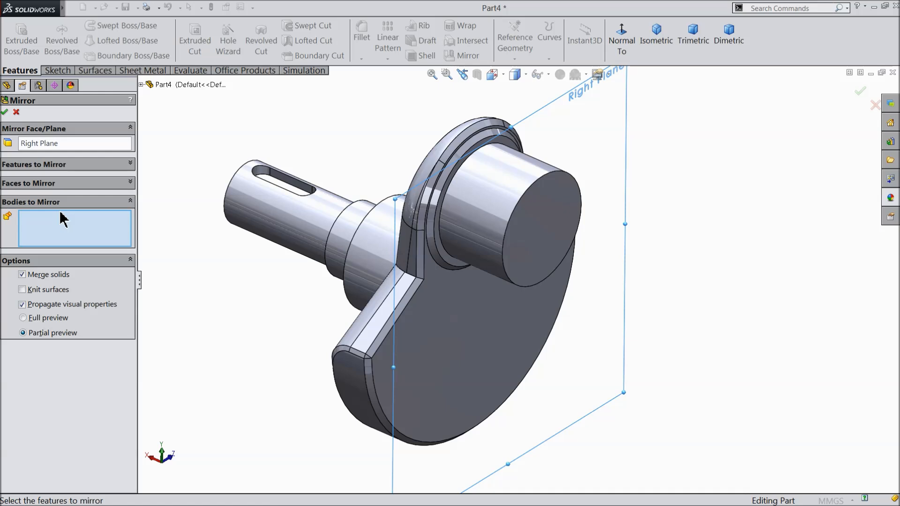
pyautogui.click(40, 164)
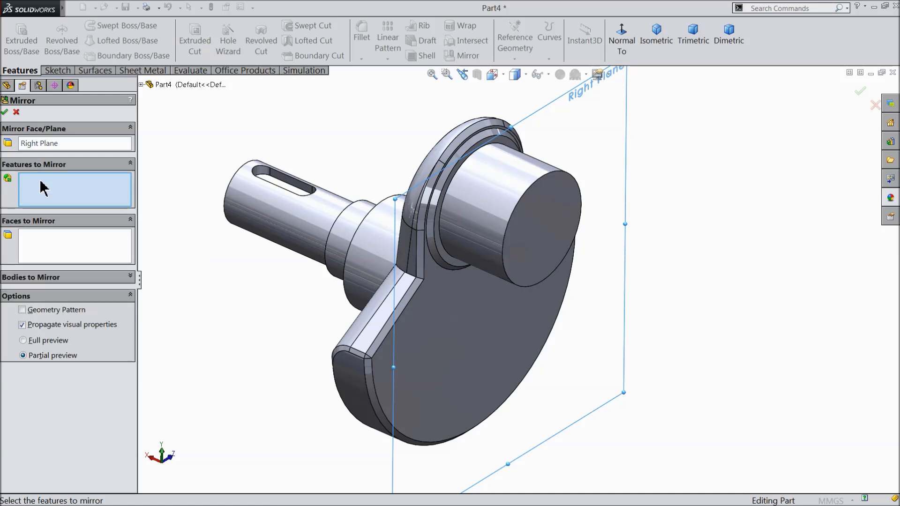
pyautogui.click(434, 206)
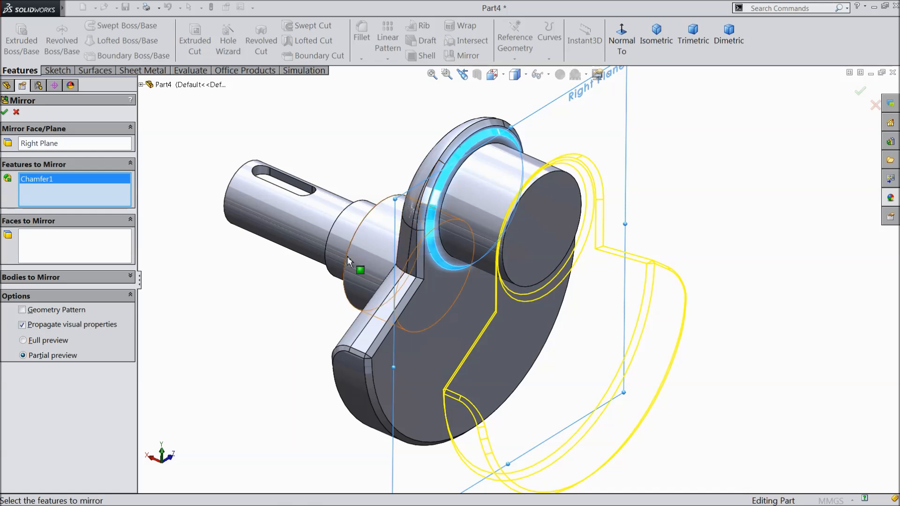
pyautogui.click(364, 244)
pyautogui.click(339, 233)
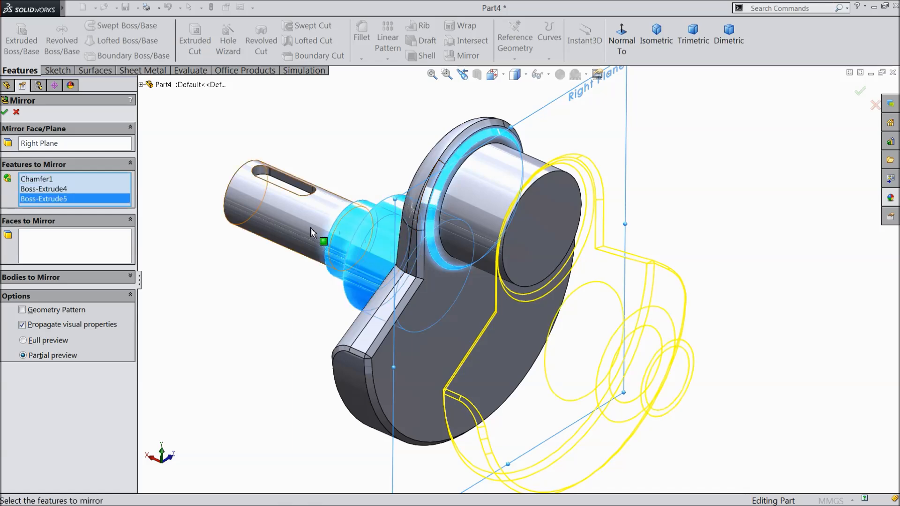
pyautogui.click(294, 220)
# Add the slot cut on the 25 mm shaft to the features to mirror.
pyautogui.moveTo(267, 269); pyautogui.dragTo(277, 277, button='middle')
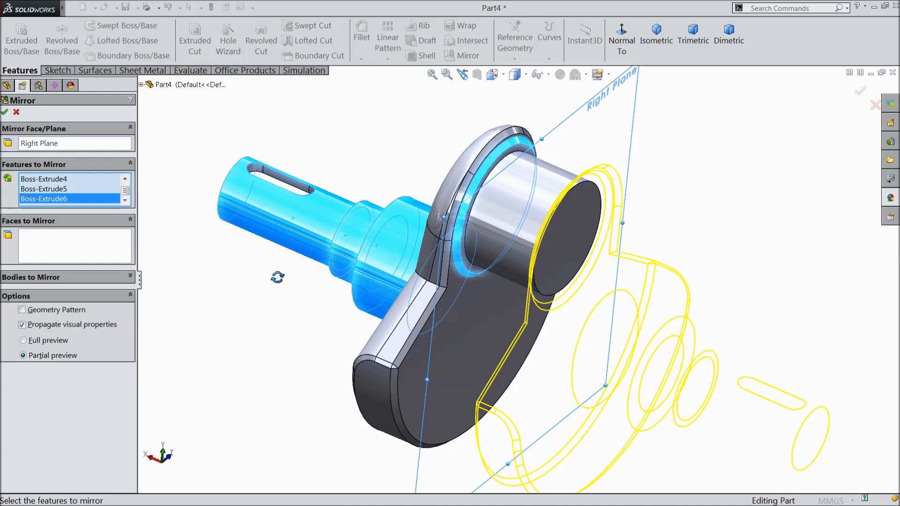
pyautogui.scroll(3, 285, 285)
pyautogui.moveTo(319, 301); pyautogui.dragTo(322, 324, button='middle')
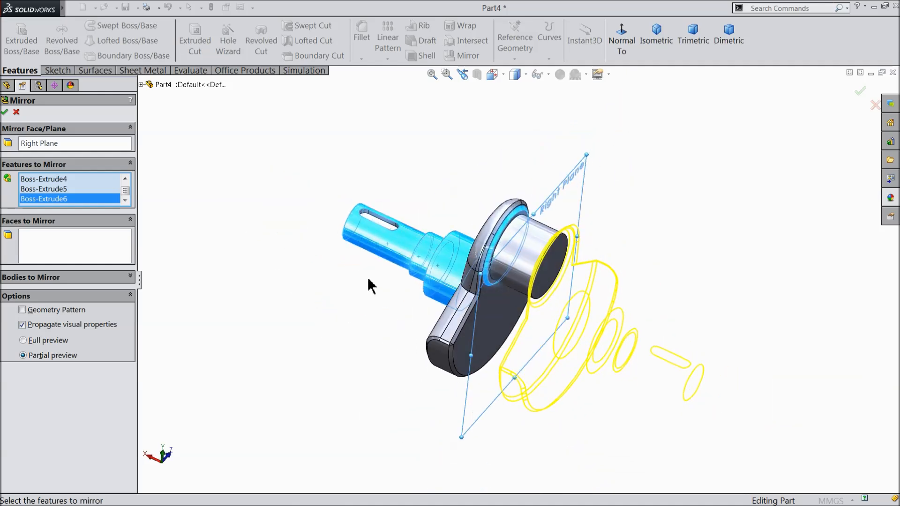
pyautogui.scroll(-2, 328, 273)
pyautogui.click(141, 85)
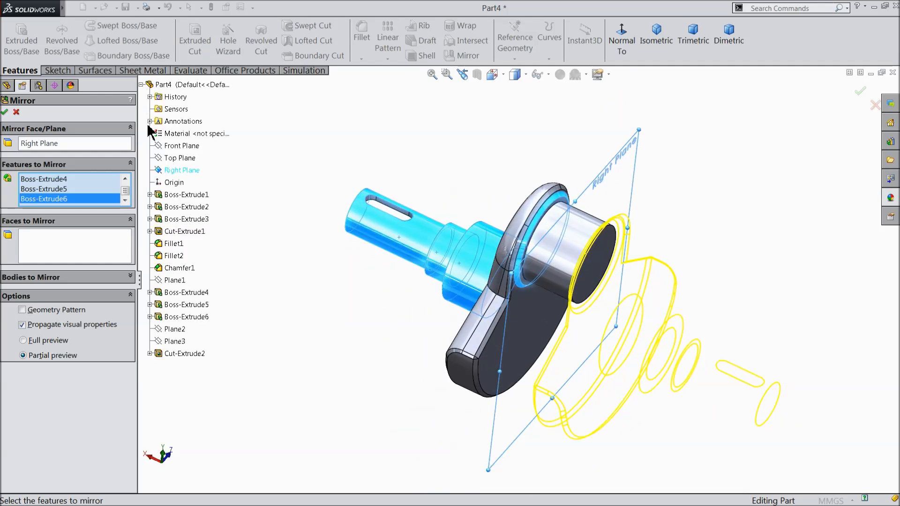
pyautogui.scroll(-3, 415, 235)
pyautogui.click(417, 217)
pyautogui.scroll(2, 320, 298)
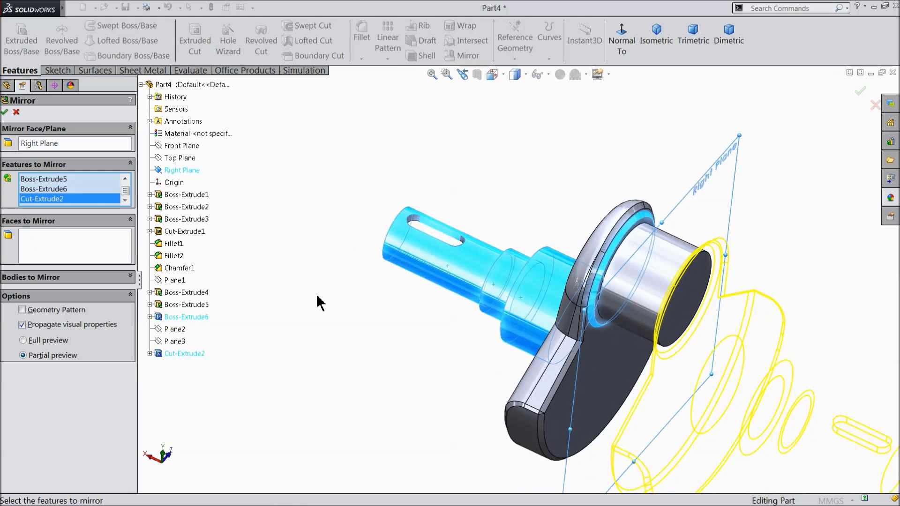
# Try to mirror the features about the Right Plane with the web cut and both fillets added to the selection.
pyautogui.moveTo(434, 347)
pyautogui.mouseDown(button='middle')
pyautogui.moveTo(465, 371)
pyautogui.moveTo(416, 333)
pyautogui.moveTo(430, 322)
pyautogui.moveTo(433, 331)
pyautogui.mouseUp(button='middle')
pyautogui.click(192, 304)
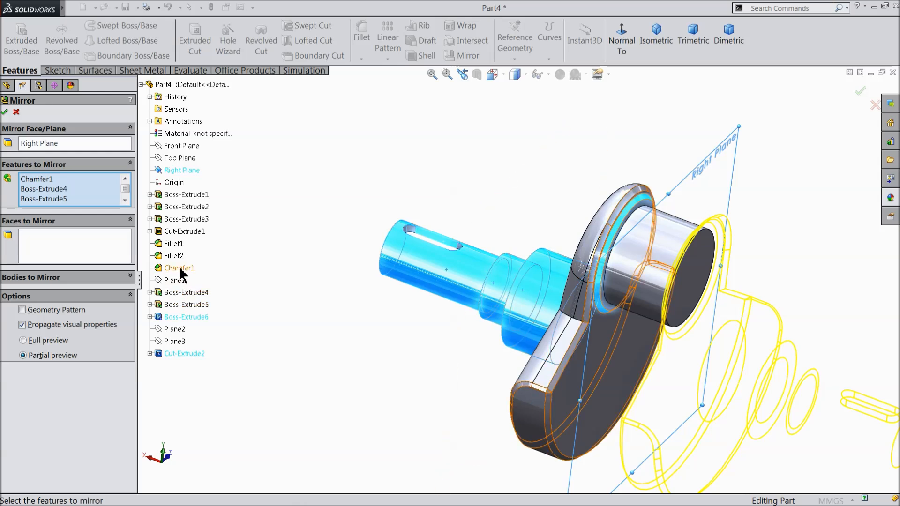
pyautogui.click(184, 231)
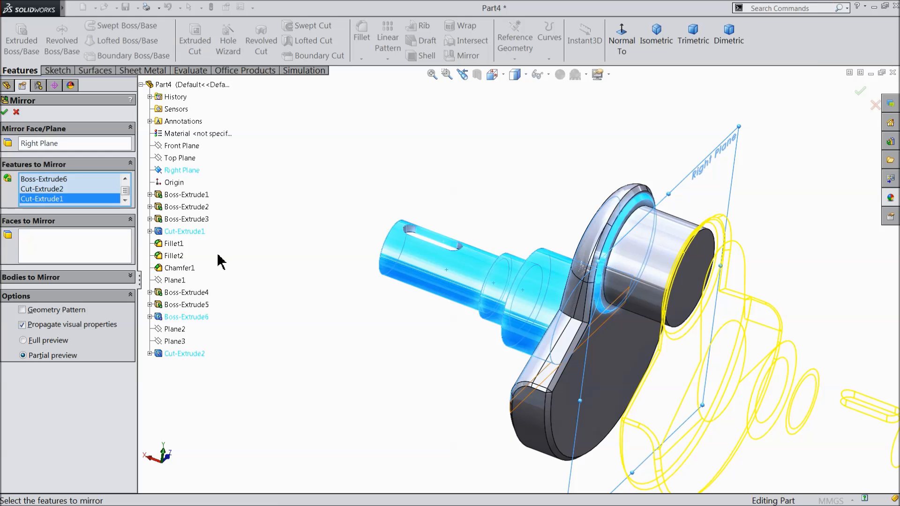
pyautogui.scroll(3, 257, 288)
pyautogui.click(174, 243)
pyautogui.click(174, 256)
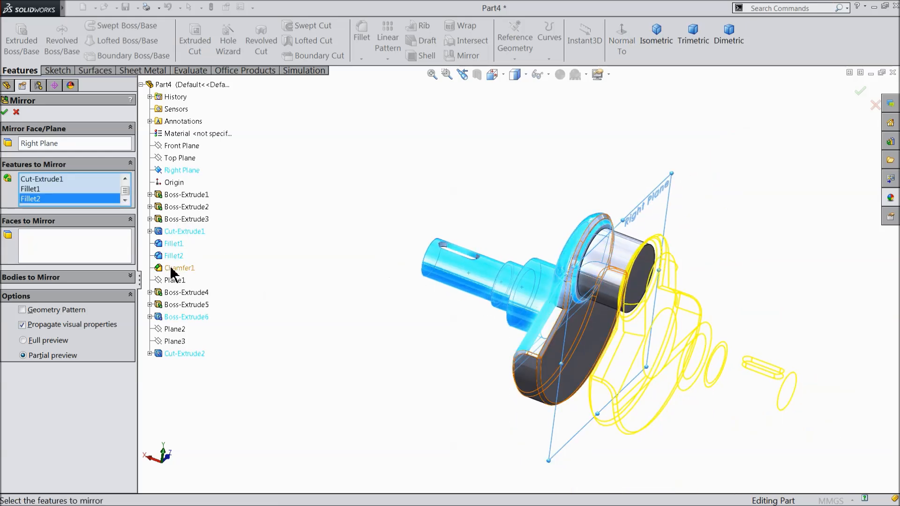
pyautogui.moveTo(418, 361); pyautogui.dragTo(401, 344, button='middle')
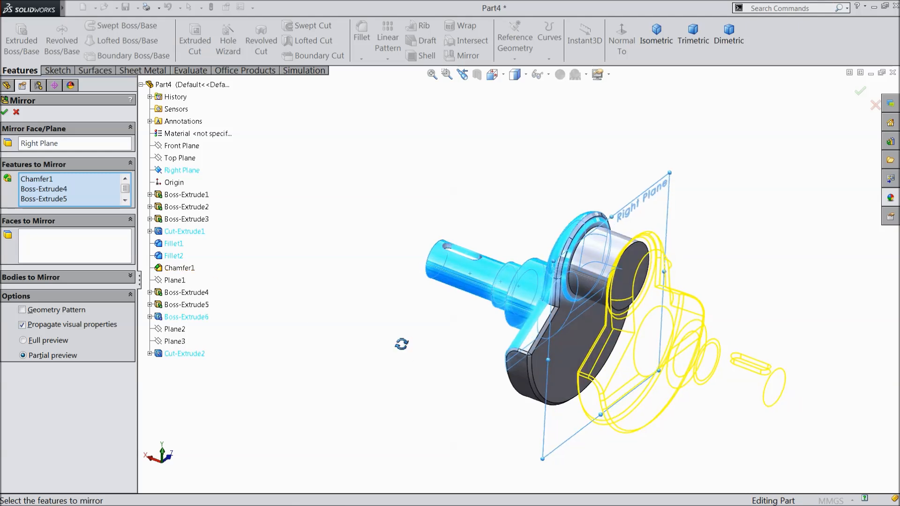
pyautogui.click(5, 113)
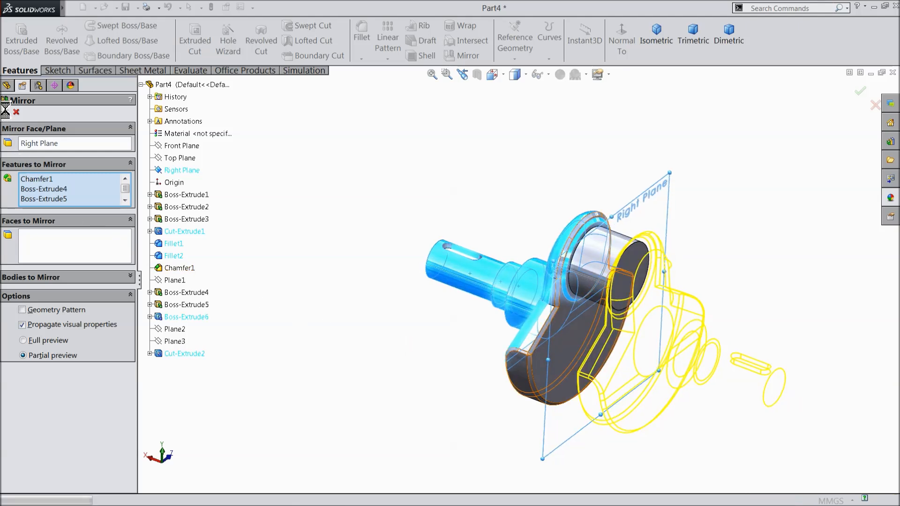
# Mirror the whole solid body about the Right Plane with Merge solids enabled instead of mirroring individual features.
pyautogui.click(56, 277)
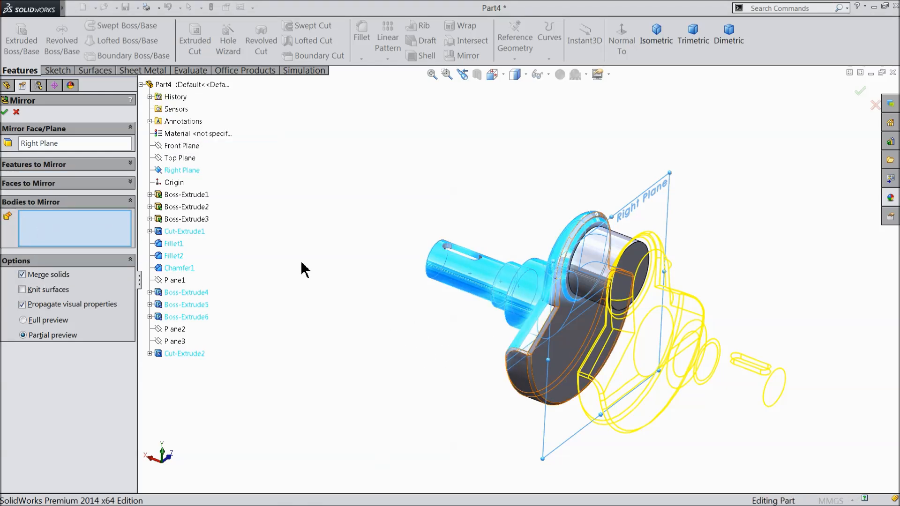
pyautogui.click(525, 384)
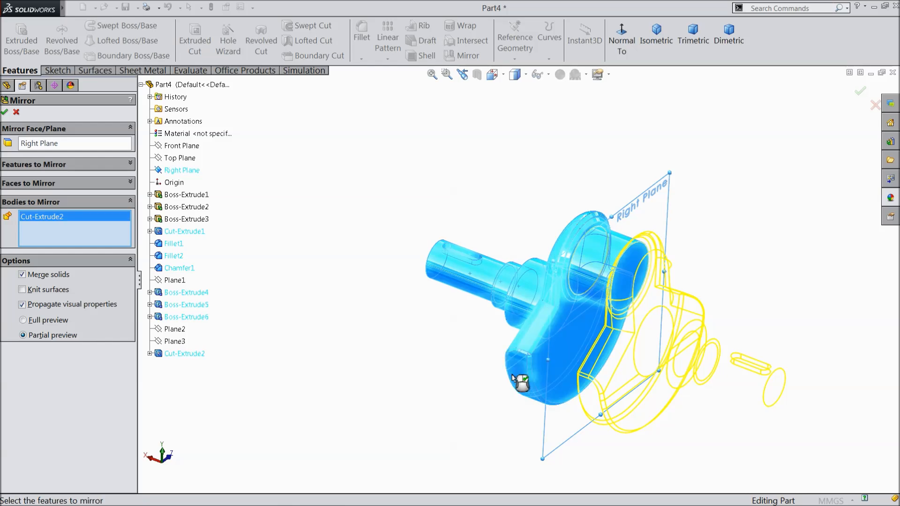
pyautogui.moveTo(553, 372); pyautogui.dragTo(616, 349, button='middle')
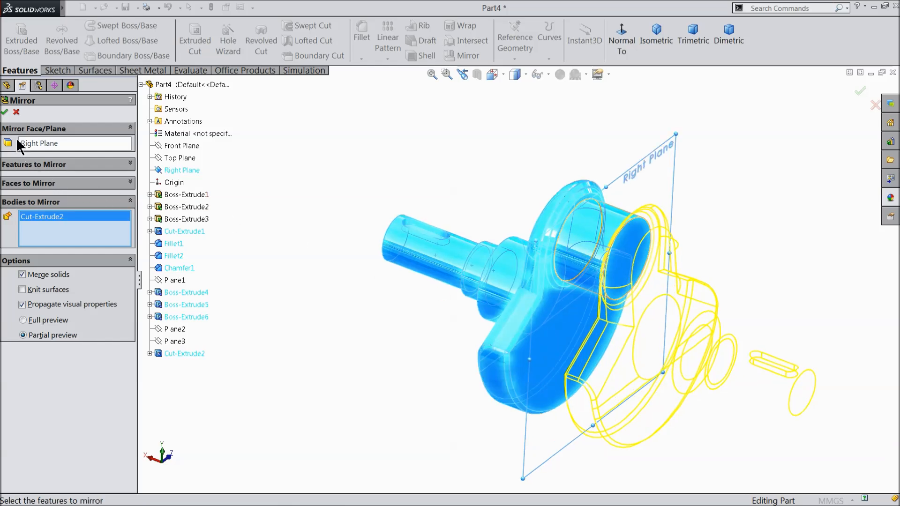
pyautogui.click(4, 112)
pyautogui.click(334, 338)
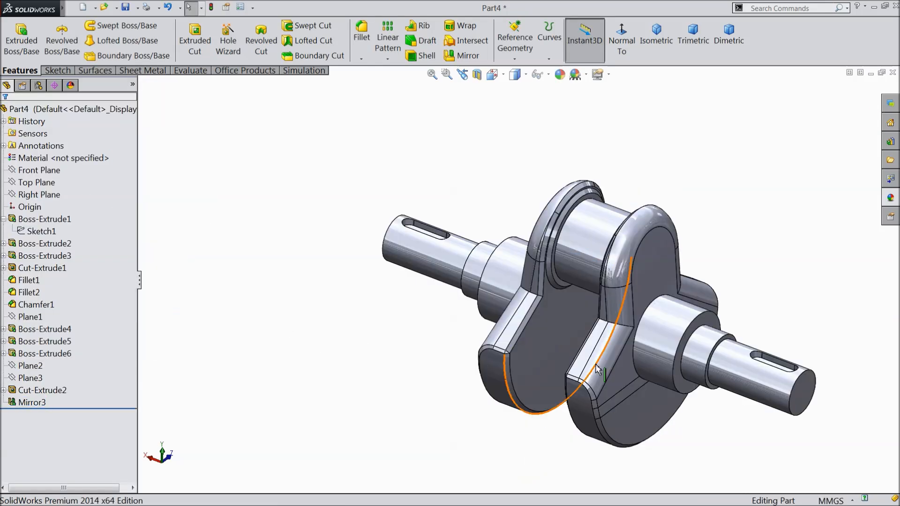
pyautogui.scroll(-2, 771, 347)
pyautogui.moveTo(711, 337)
pyautogui.mouseDown(button='middle')
pyautogui.moveTo(749, 336)
pyautogui.moveTo(705, 335)
pyautogui.mouseUp(button='middle')
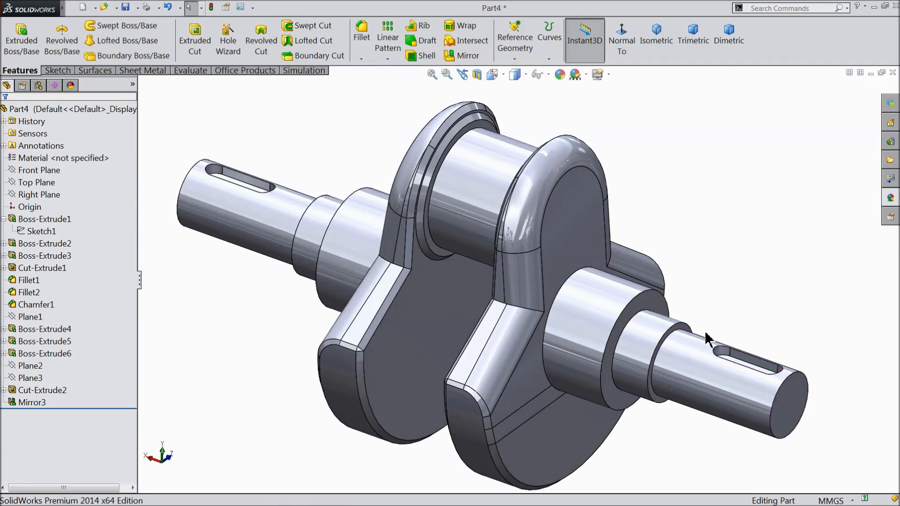
pyautogui.moveTo(624, 309); pyautogui.dragTo(596, 331, button='middle')
pyautogui.scroll(3, 594, 323)
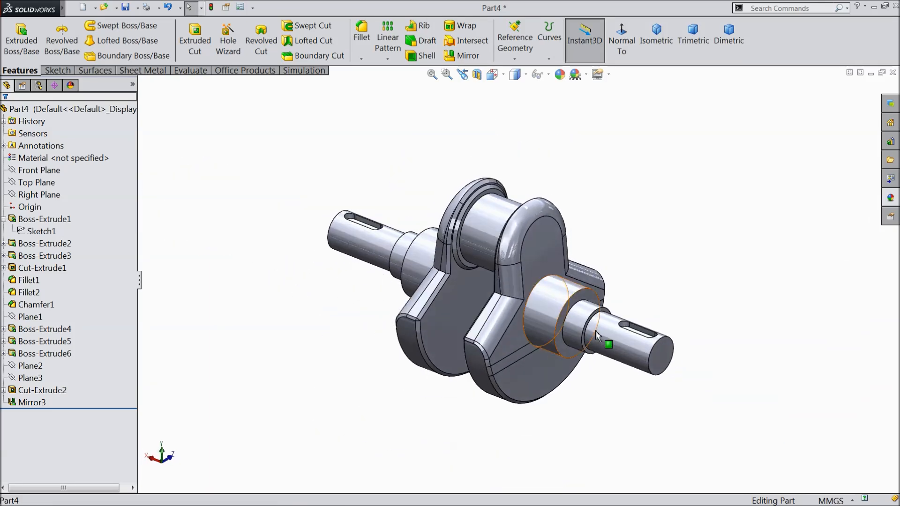
# Start a sketch on the narrow shoulder face behind the mirrored slotted shaft and convert its 30 mm outer edge into a sketch circle.
pyautogui.click(655, 44)
pyautogui.moveTo(587, 320); pyautogui.dragTo(703, 365, button='middle')
pyautogui.scroll(-5, 499, 279)
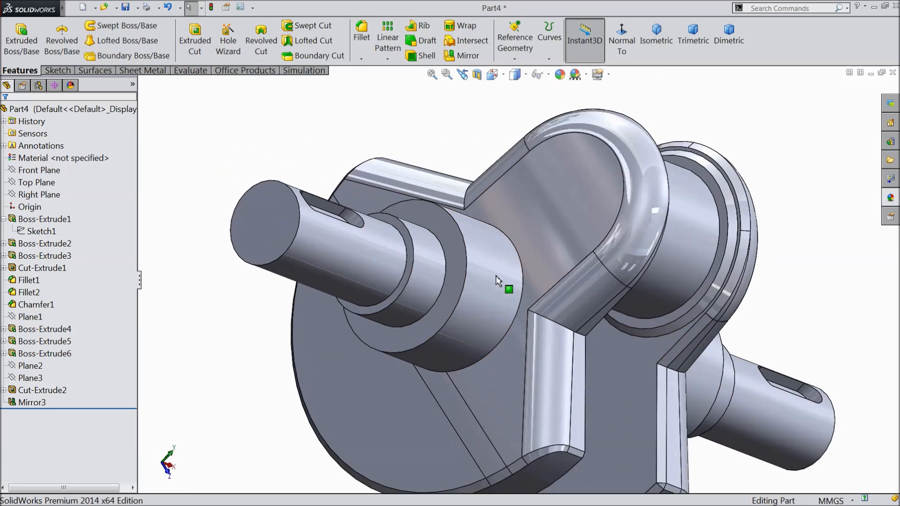
pyautogui.scroll(-3, 413, 265)
pyautogui.click(401, 242)
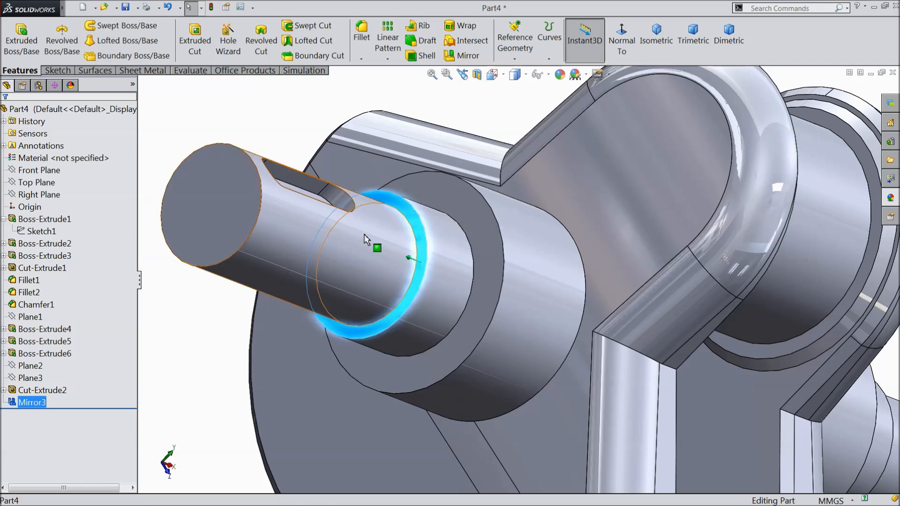
pyautogui.click(50, 70)
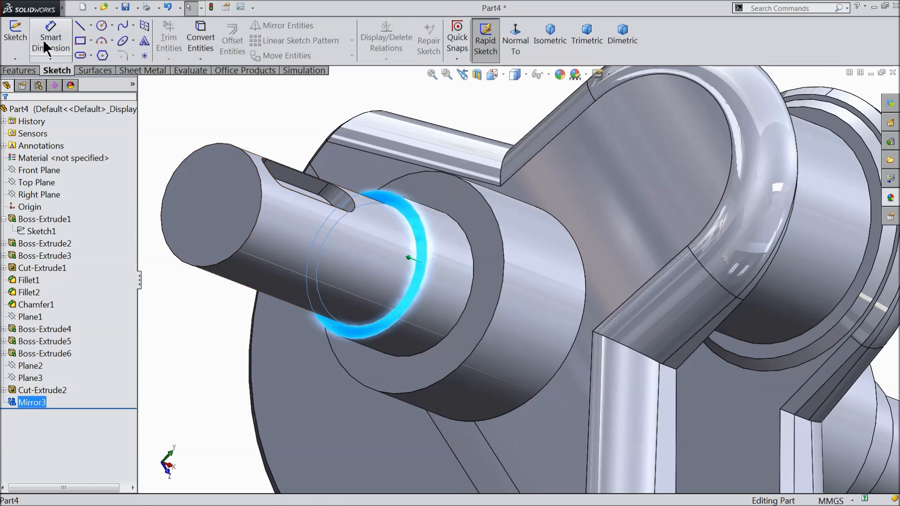
pyautogui.click(18, 41)
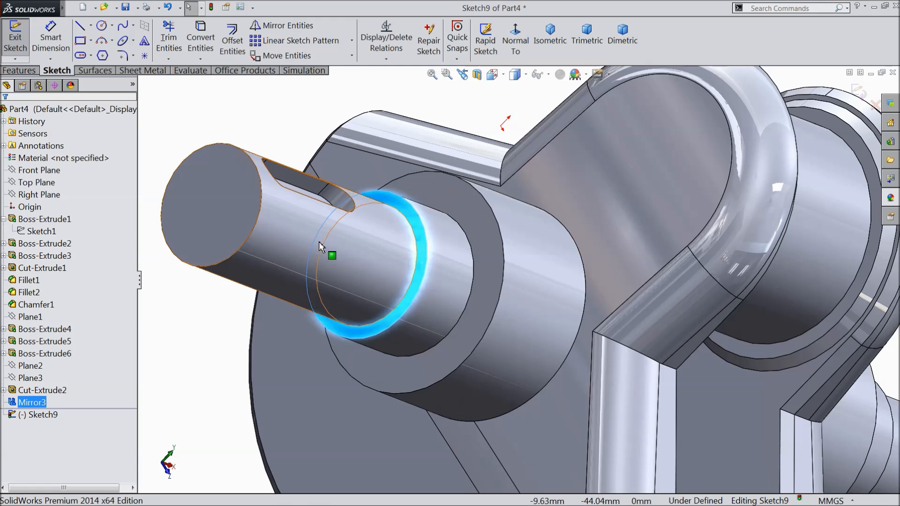
pyautogui.click(425, 266)
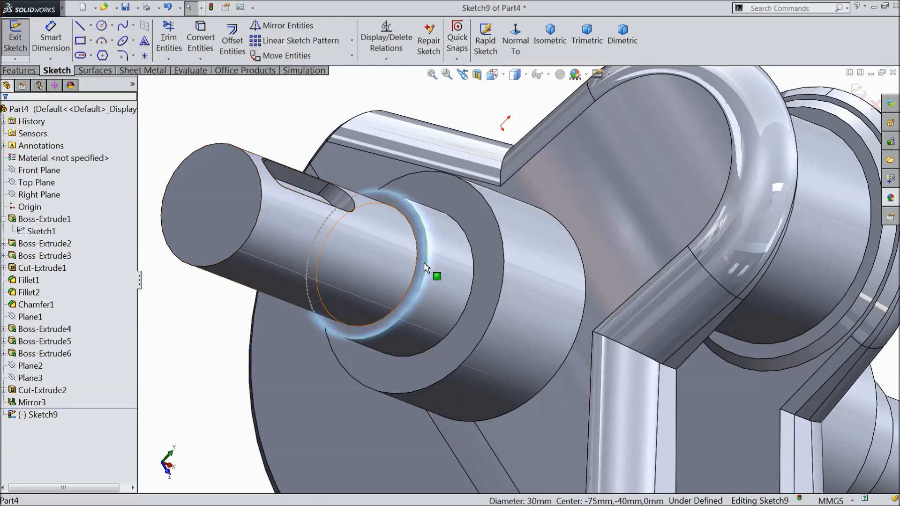
pyautogui.click(198, 42)
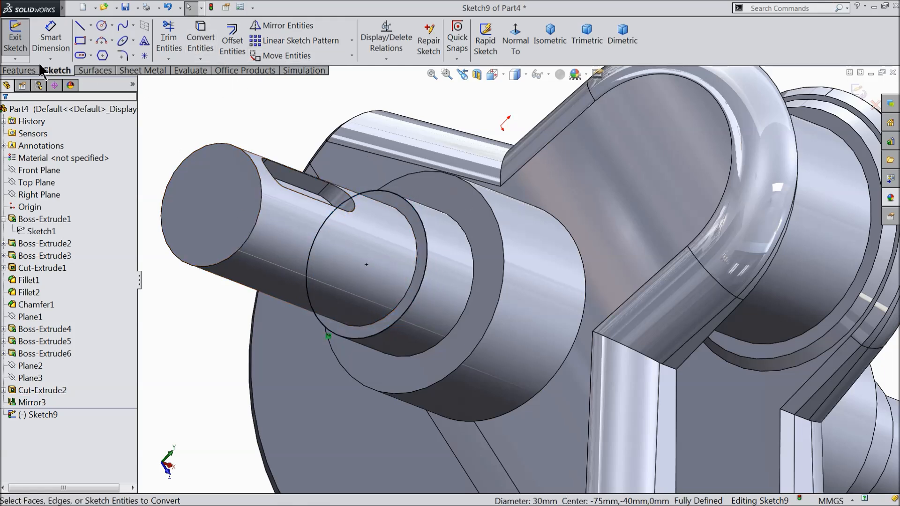
# Remove the mirrored slotted shaft end with a blind Extruded Cut 84 mm deep, reversed to run outward from the shoulder.
pyautogui.click(19, 71)
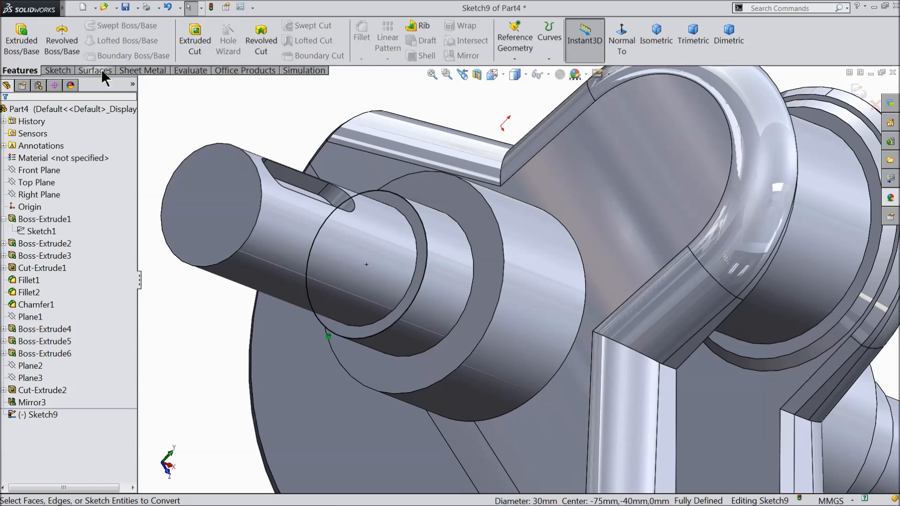
pyautogui.click(194, 44)
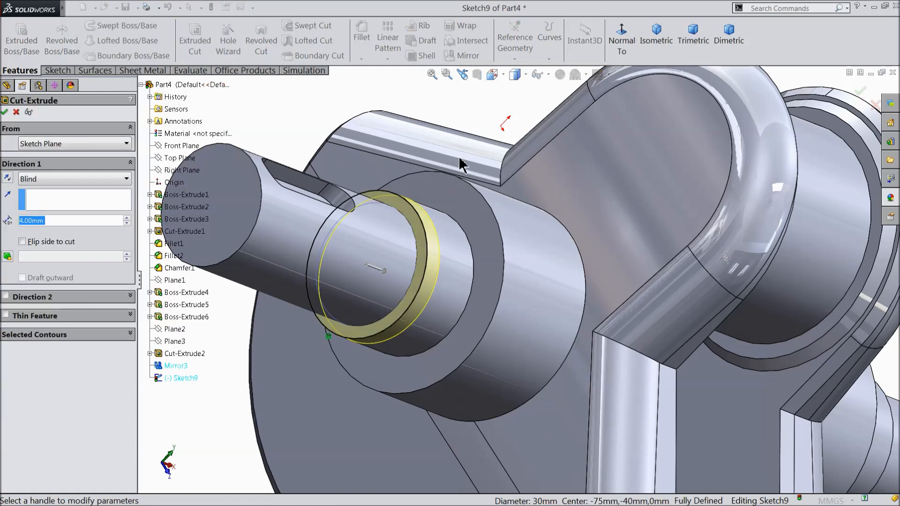
pyautogui.click(463, 76)
pyautogui.moveTo(407, 150); pyautogui.dragTo(376, 148, button='middle')
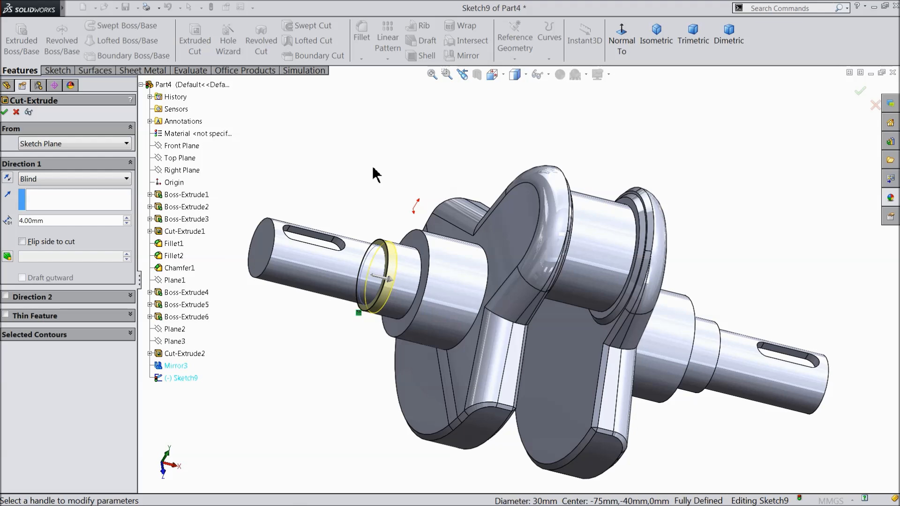
pyautogui.scroll(-5, 356, 196)
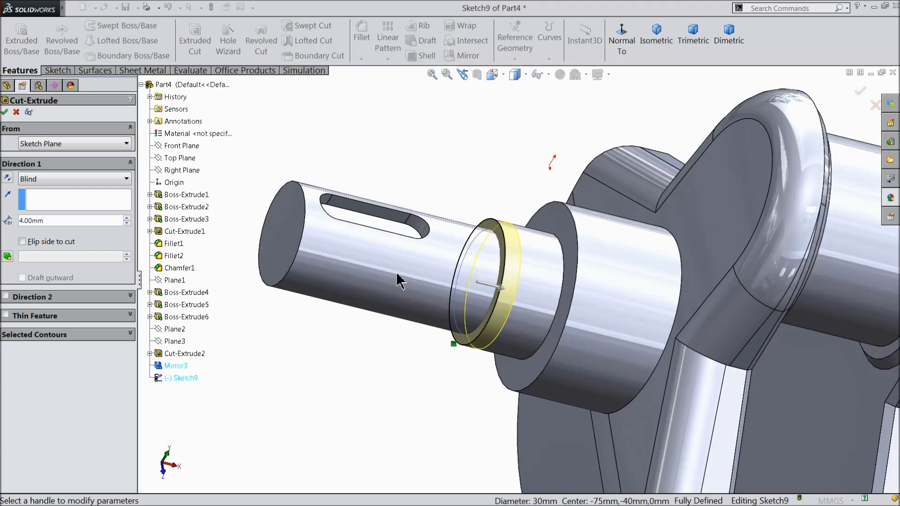
pyautogui.click(7, 179)
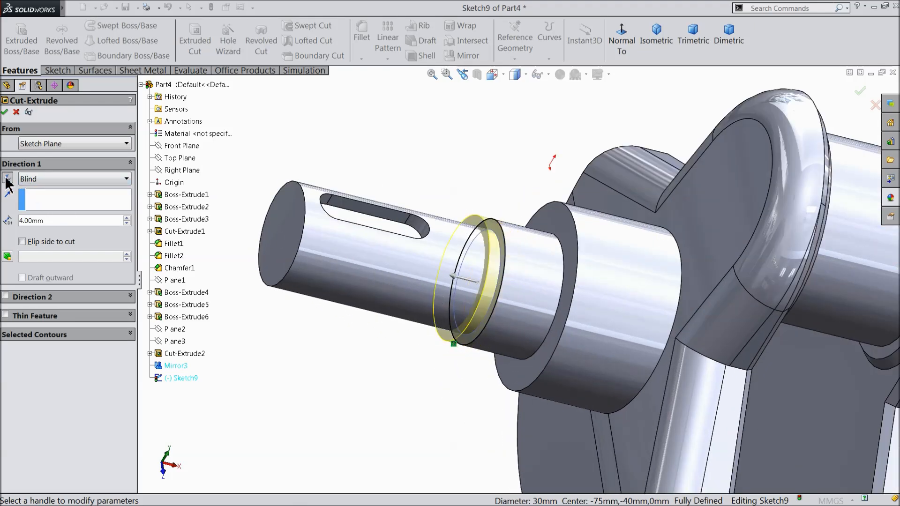
pyautogui.click(127, 219)
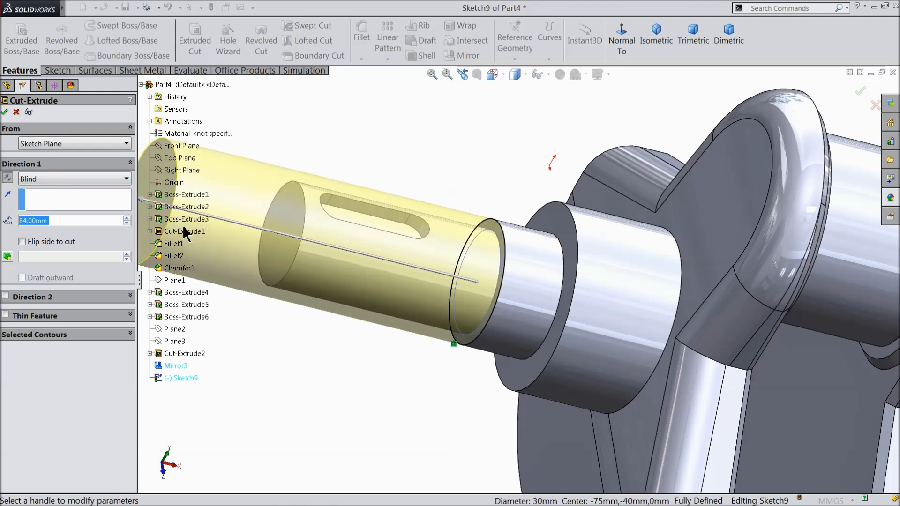
pyautogui.scroll(2, 448, 275)
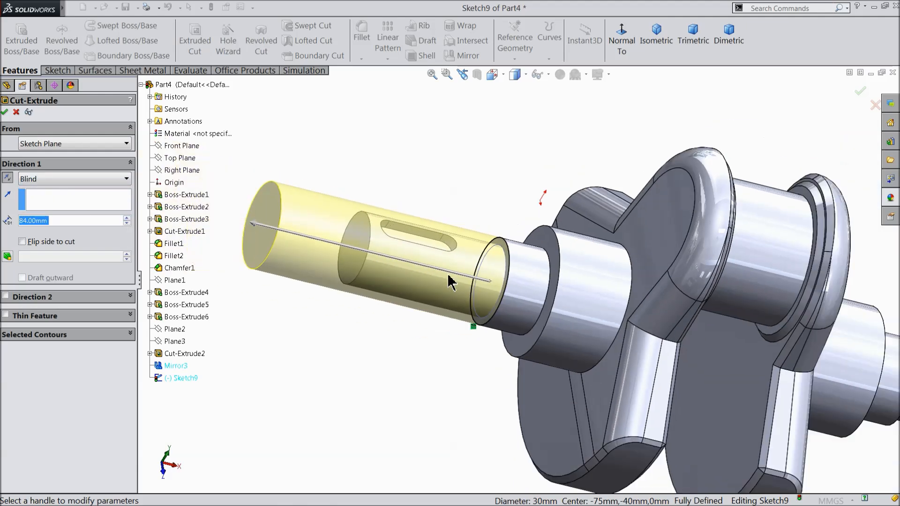
pyautogui.click(5, 113)
# Examine the crankshaft's shortened end, both webs and the remaining slotted shaft.
pyautogui.moveTo(291, 155); pyautogui.dragTo(380, 194, button='middle')
pyautogui.scroll(2, 390, 256)
pyautogui.moveTo(389, 255); pyautogui.dragTo(360, 240, button='middle')
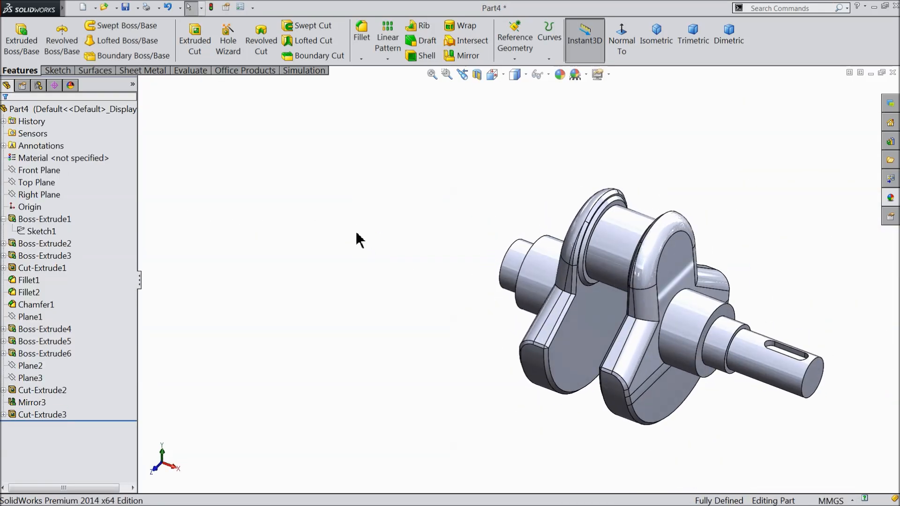
pyautogui.scroll(-2, 750, 346)
pyautogui.scroll(-2, 661, 373)
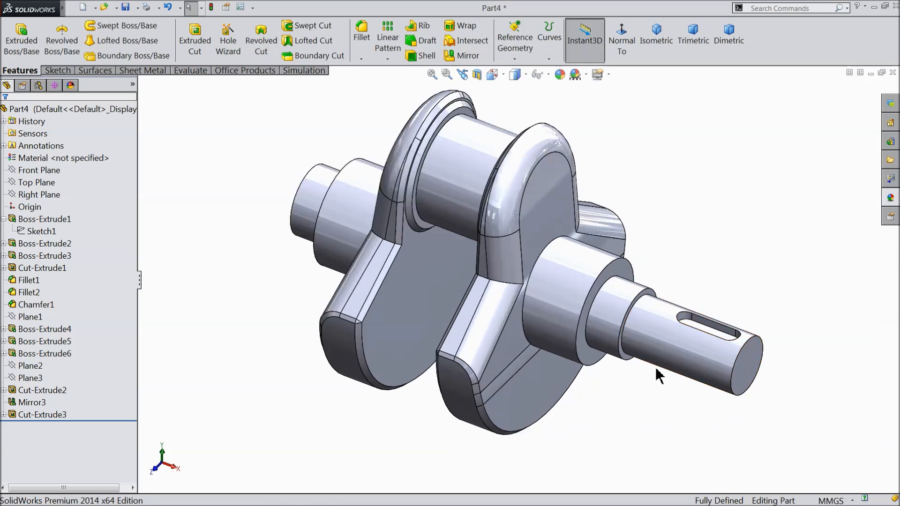
pyautogui.moveTo(573, 311); pyautogui.dragTo(561, 272, button='middle')
pyautogui.scroll(-1, 562, 268)
pyautogui.scroll(1, 581, 238)
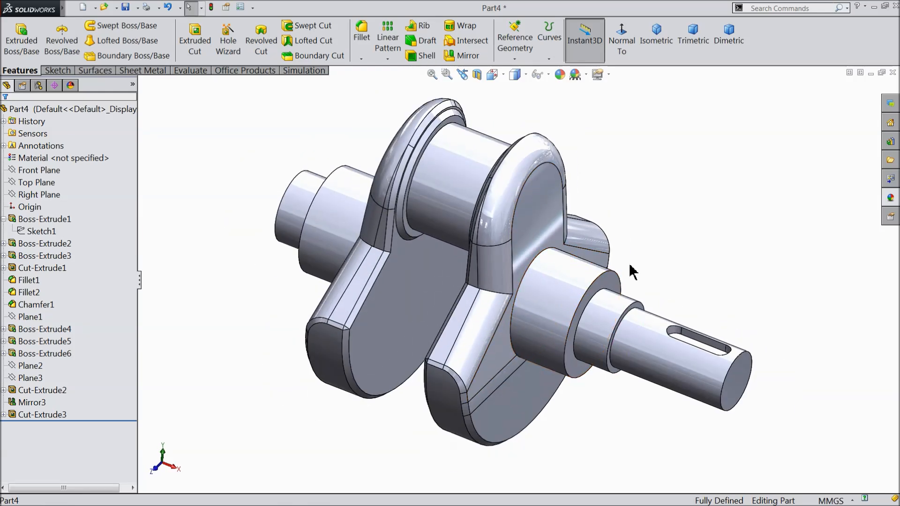
# Apply the brushed chromium appearance from the metal library to the whole part.
pyautogui.click(35, 109)
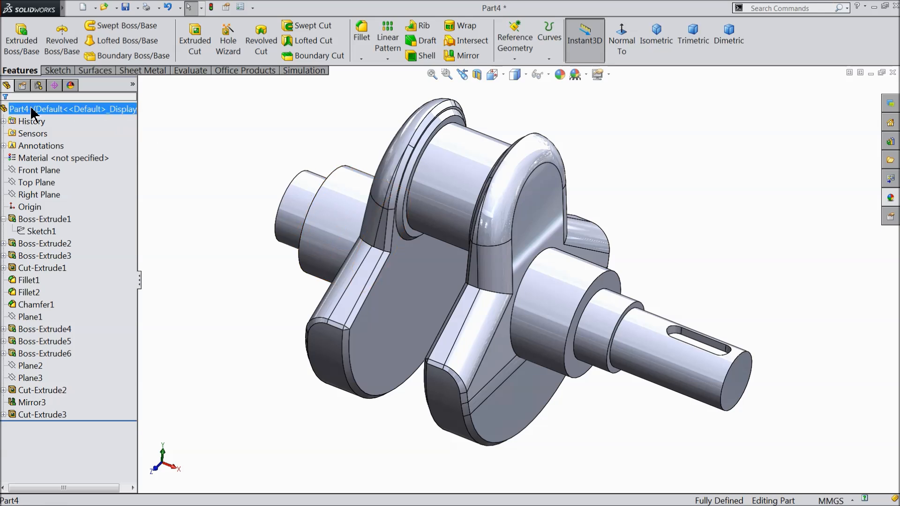
pyautogui.click(895, 201)
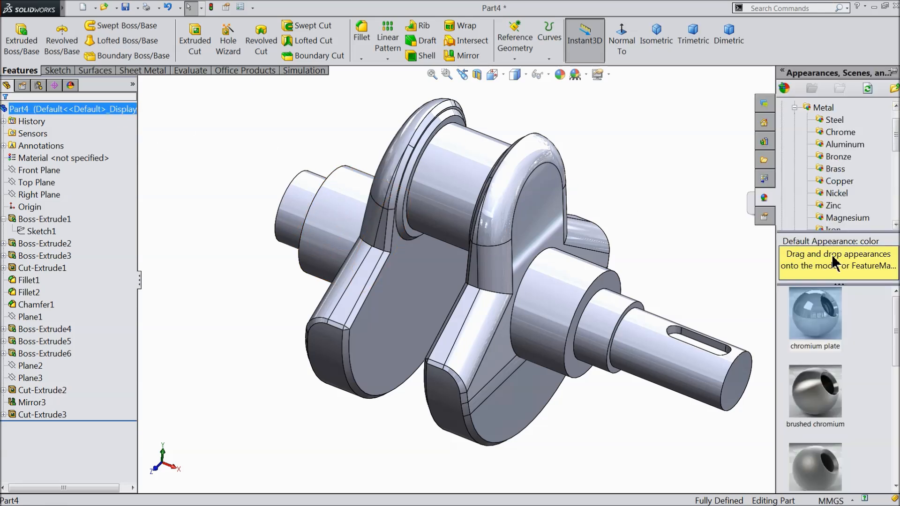
pyautogui.scroll(-3, 815, 375)
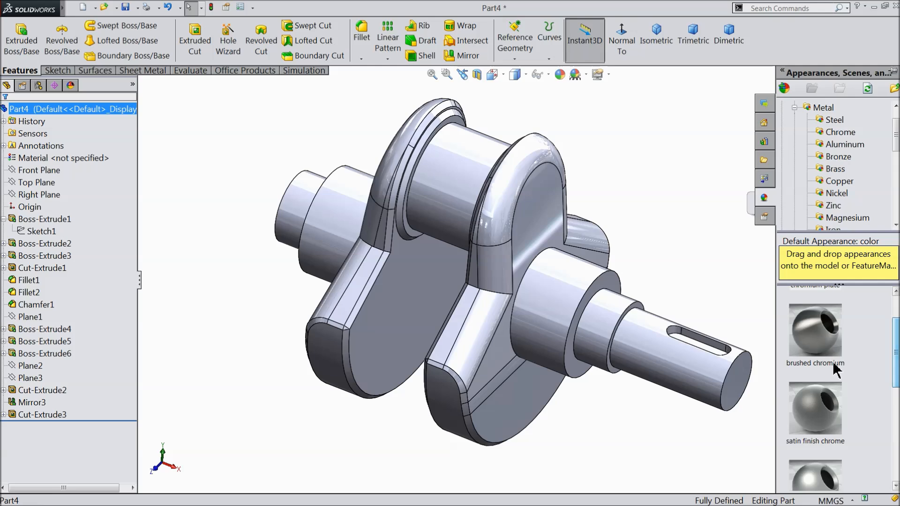
pyautogui.doubleClick(815, 347)
pyautogui.scroll(-2, 689, 369)
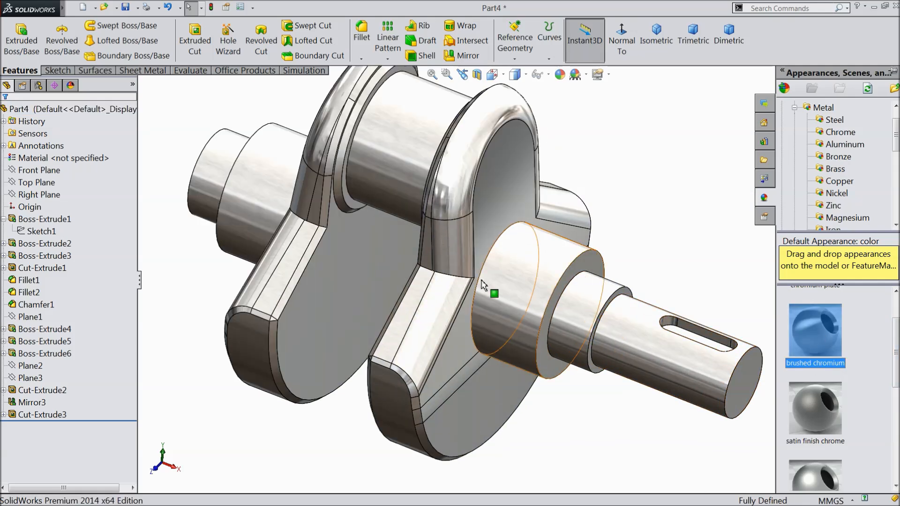
# Replace the part's appearance with satin finish chrome and check it on the model.
pyautogui.doubleClick(824, 418)
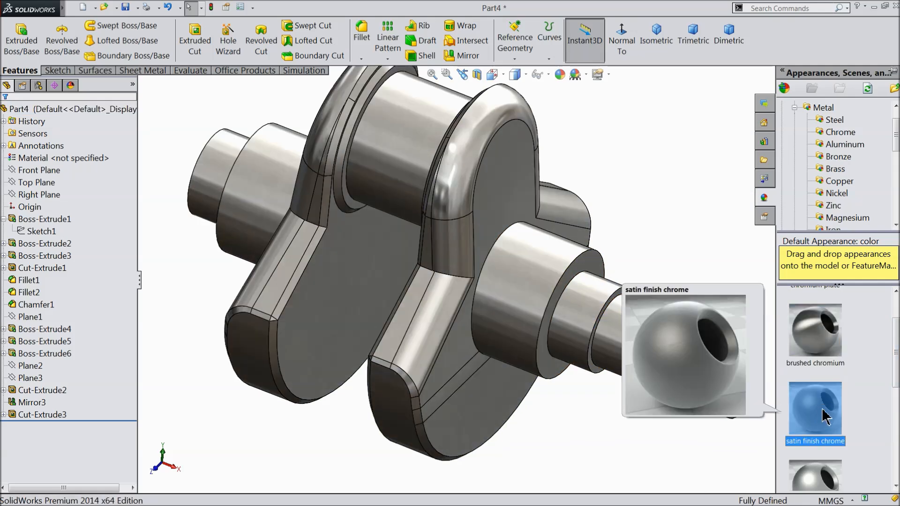
pyautogui.scroll(2, 615, 260)
pyautogui.moveTo(615, 261)
pyautogui.mouseDown(button='middle')
pyautogui.moveTo(645, 247)
pyautogui.moveTo(625, 246)
pyautogui.mouseUp(button='middle')
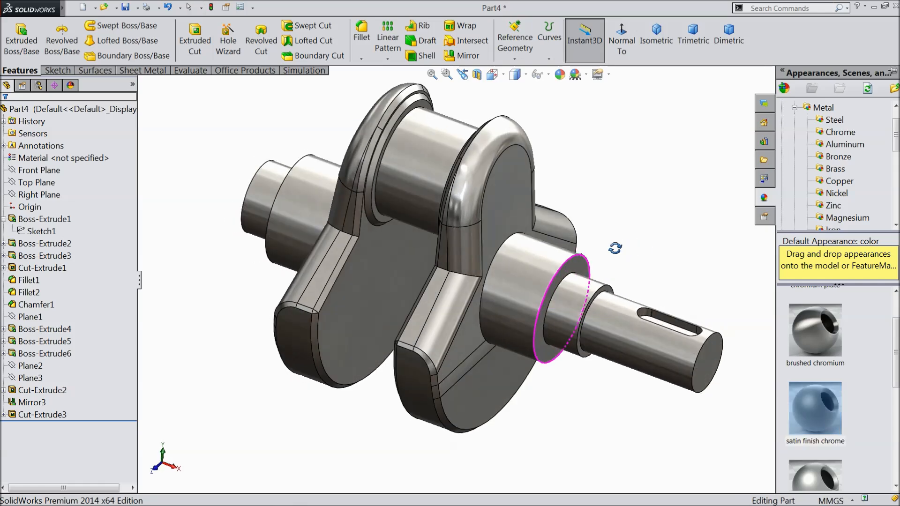
pyautogui.moveTo(829, 445)
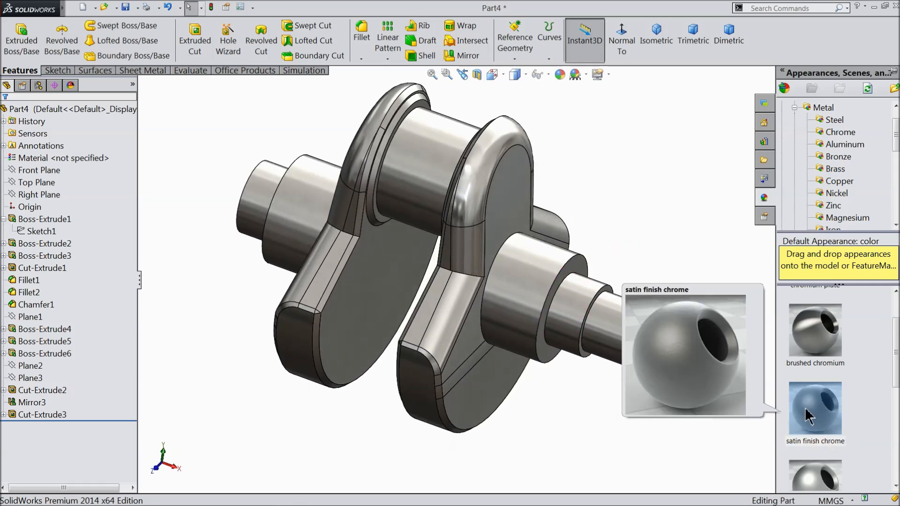
pyautogui.moveTo(593, 239); pyautogui.dragTo(493, 227, button='middle')
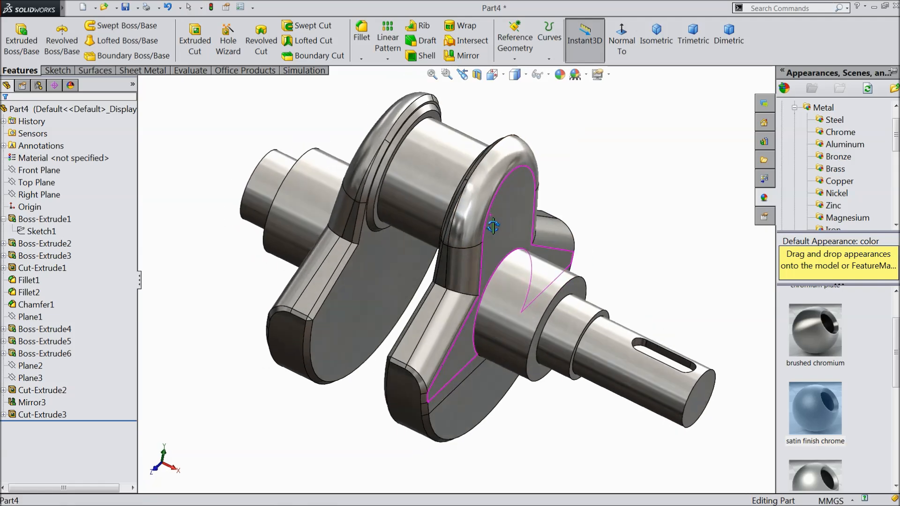
# Save the finished crankshaft part in the Engine folder as 4.Crank Shaft.
pyautogui.click(125, 7)
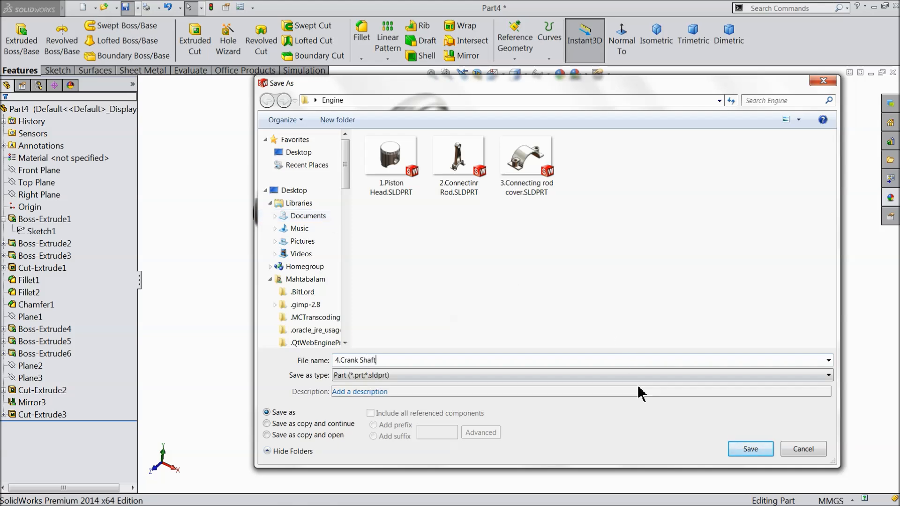
pyautogui.click(742, 454)
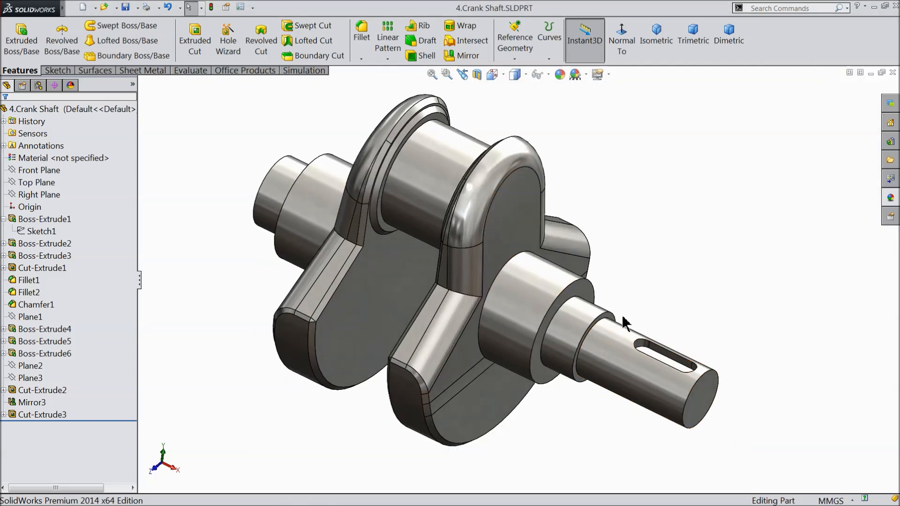
pyautogui.scroll(-2, 511, 254)
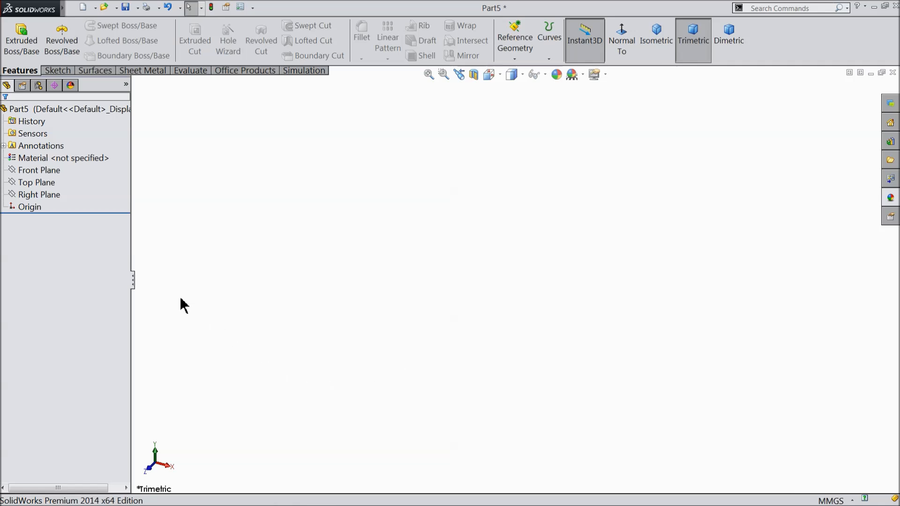
# In the new part, start a sketch on the Right Plane and draw a circle about 106 mm in radius centred on the origin.
pyautogui.click(20, 194)
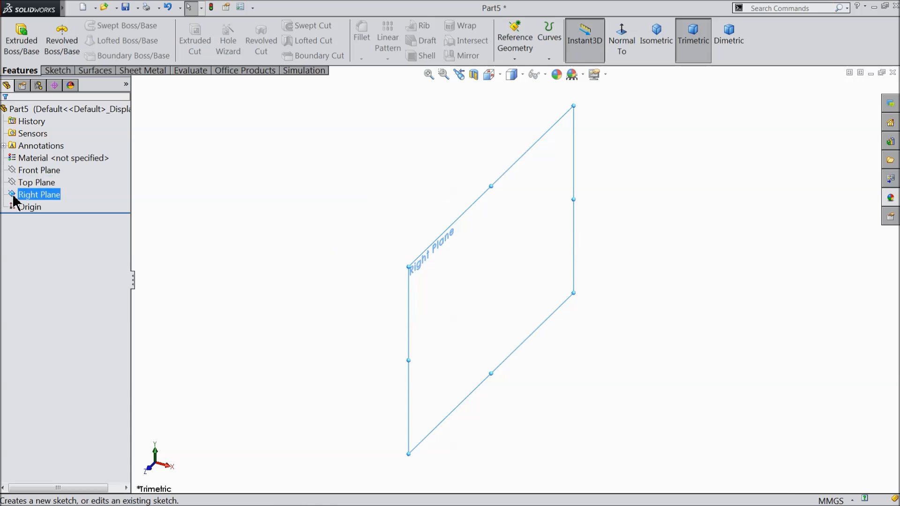
pyautogui.click(24, 177)
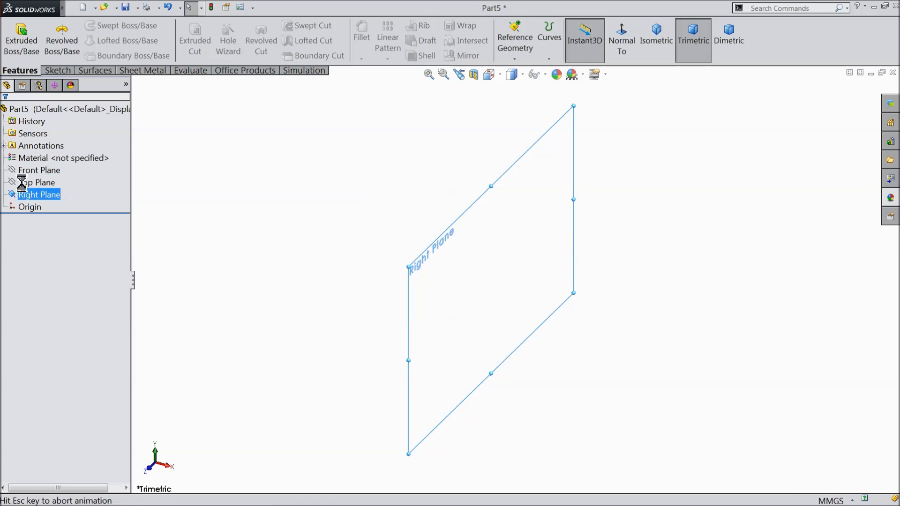
pyautogui.click(58, 71)
pyautogui.click(103, 26)
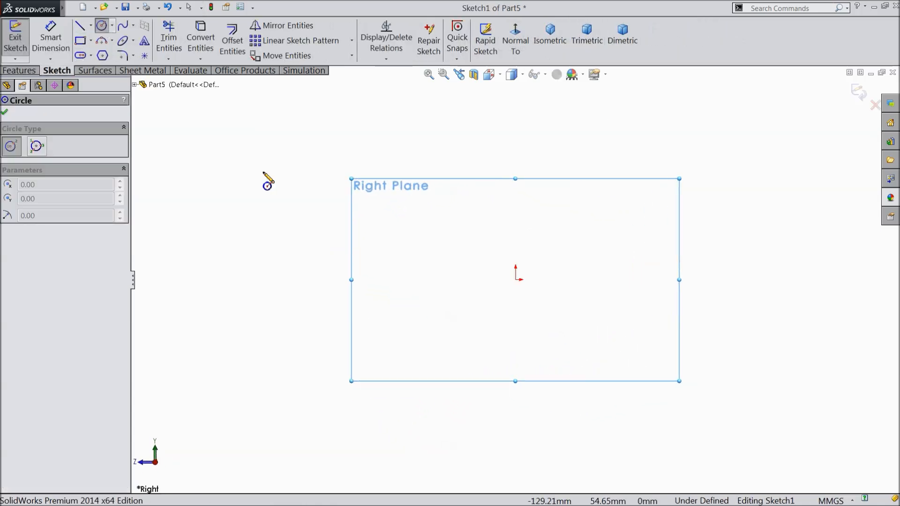
pyautogui.click(516, 279)
pyautogui.click(341, 193)
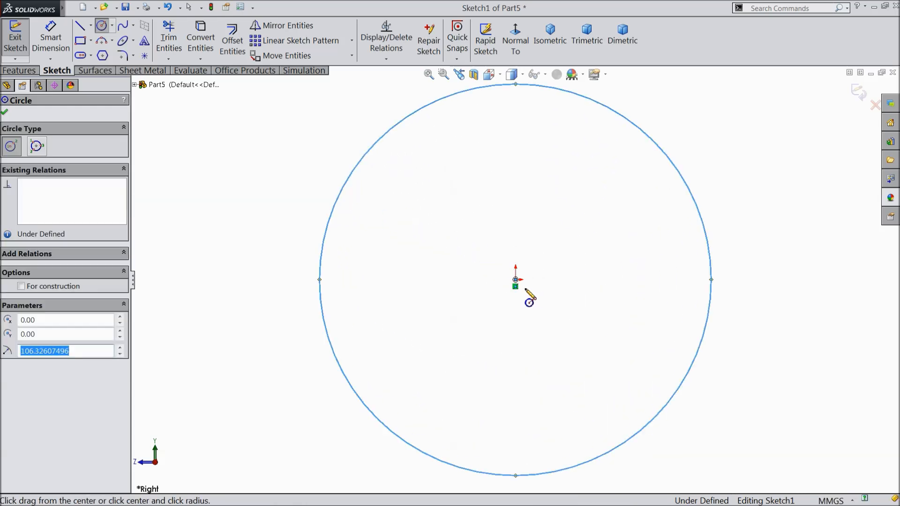
# Dimension the circle's diameter at 60 mm.
pyautogui.click(62, 49)
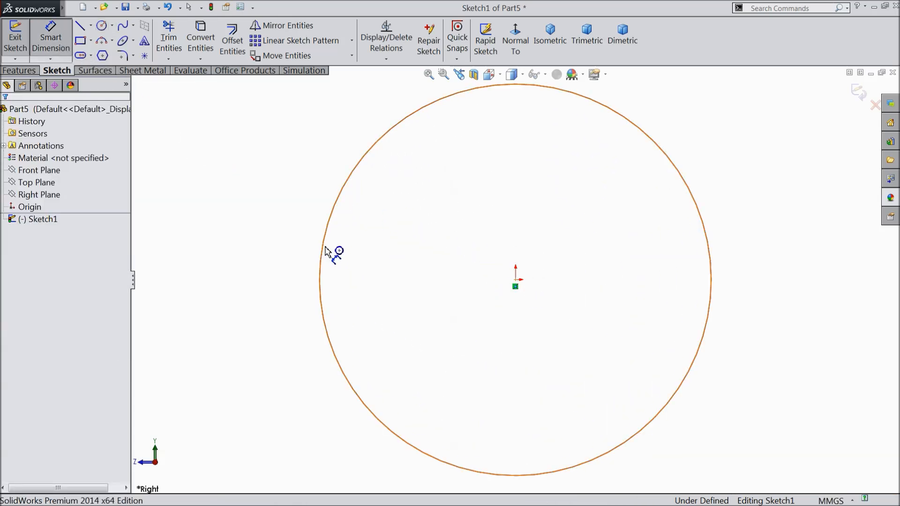
pyautogui.click(323, 253)
pyautogui.click(253, 271)
pyautogui.write('60')
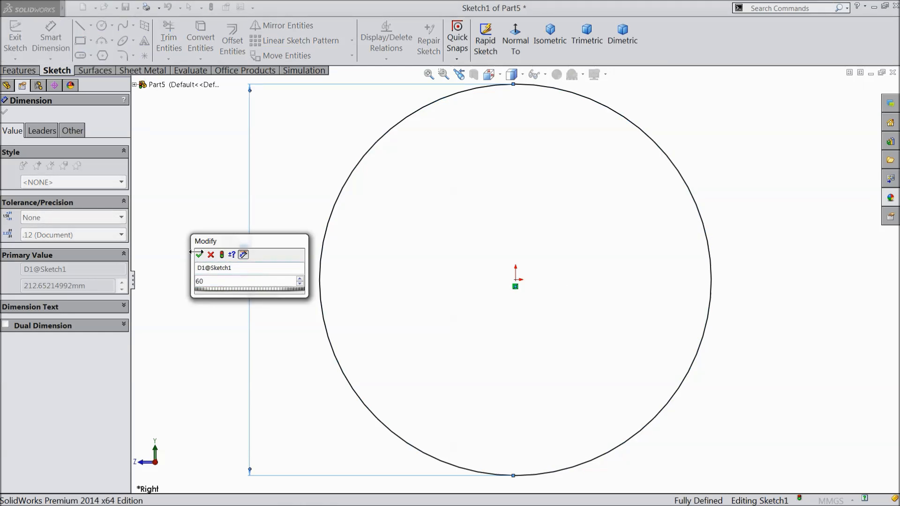
pyautogui.click(199, 254)
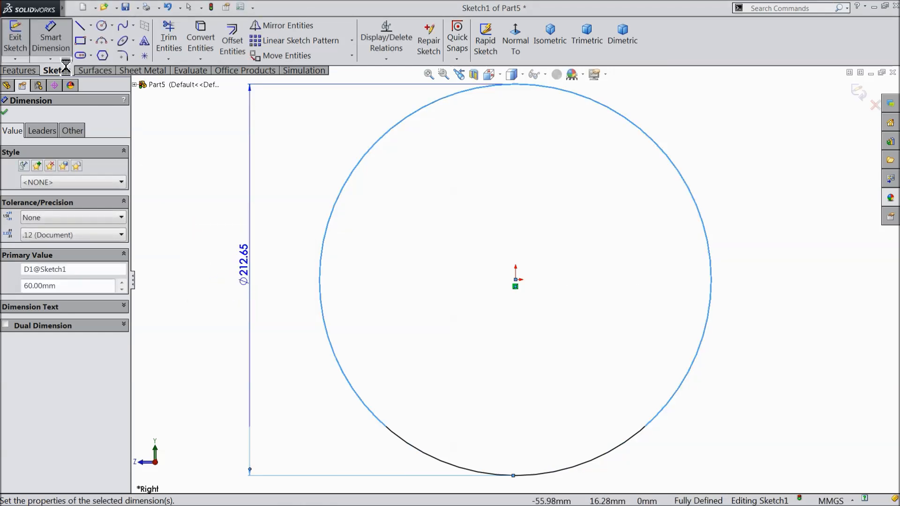
# Extrude the circle 15 mm as a boss with the Mid Plane end condition.
pyautogui.click(19, 71)
pyautogui.click(21, 40)
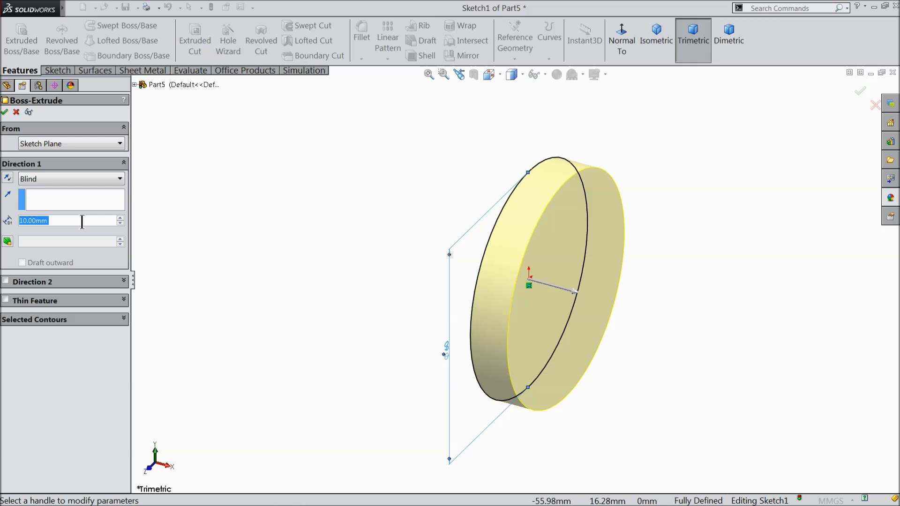
pyautogui.write('15')
pyautogui.press('Return')
pyautogui.click(65, 180)
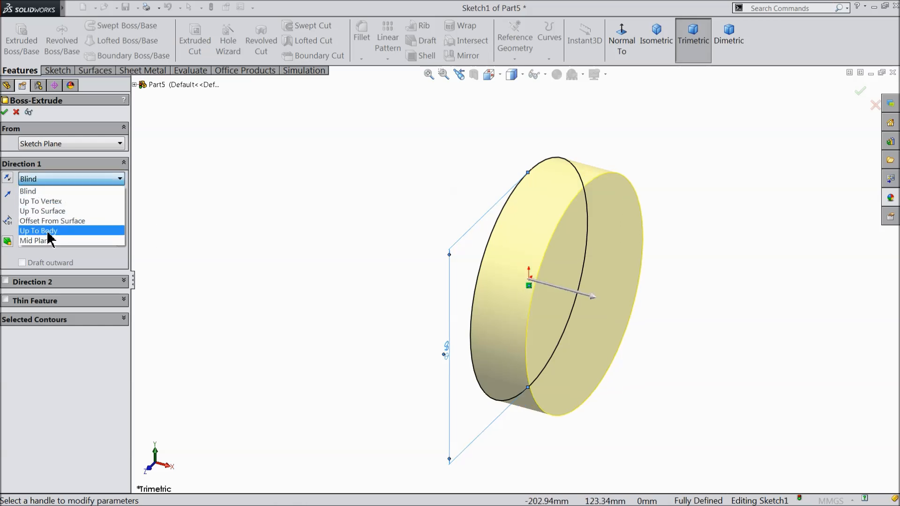
pyautogui.click(44, 245)
pyautogui.scroll(-3, 527, 296)
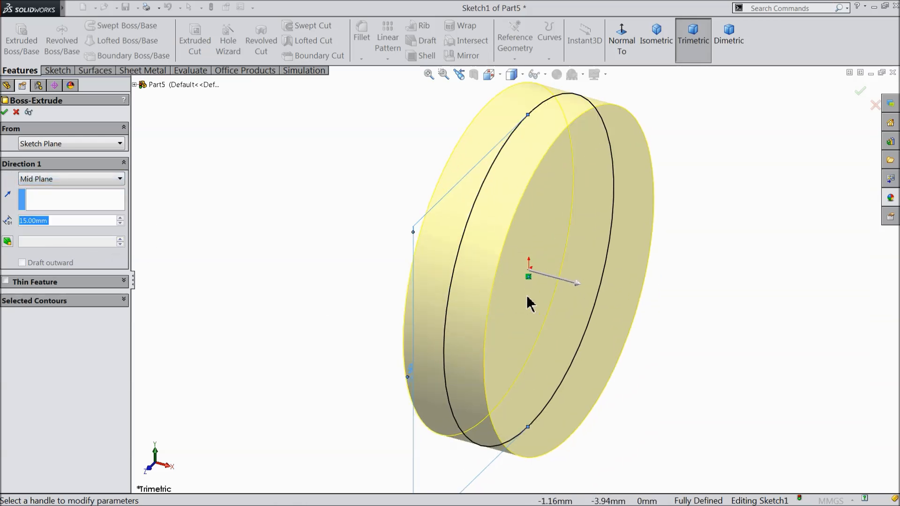
pyautogui.click(5, 112)
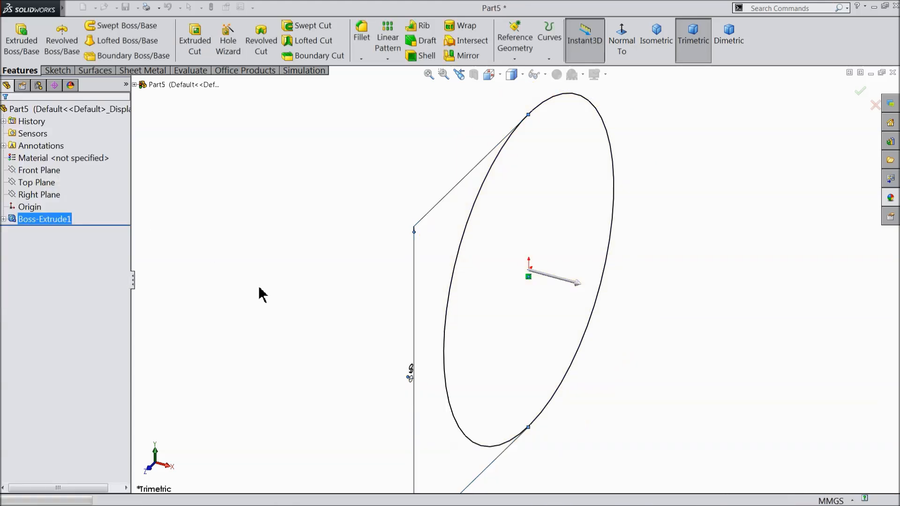
# Start a new sketch on the disc's flat face and view it normal to the screen.
pyautogui.moveTo(261, 289); pyautogui.dragTo(245, 273, button='middle')
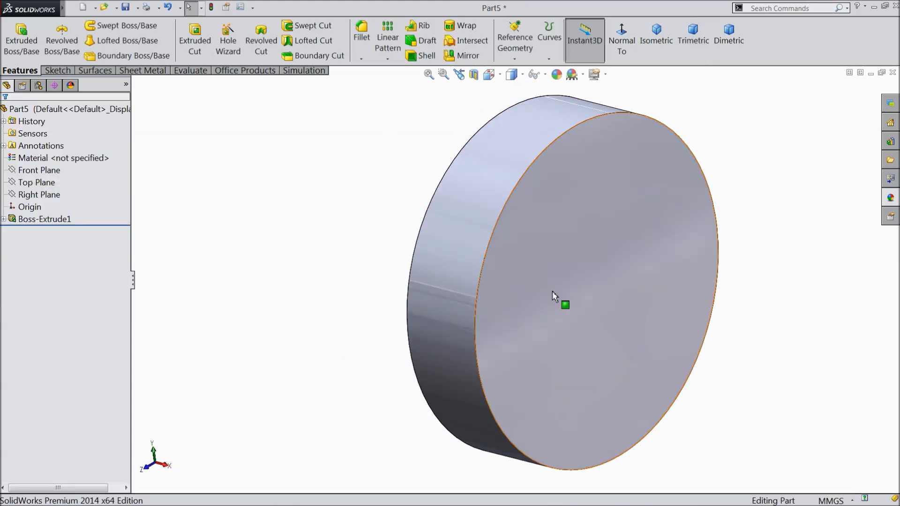
pyautogui.click(558, 299)
pyautogui.click(589, 261)
pyautogui.click(624, 39)
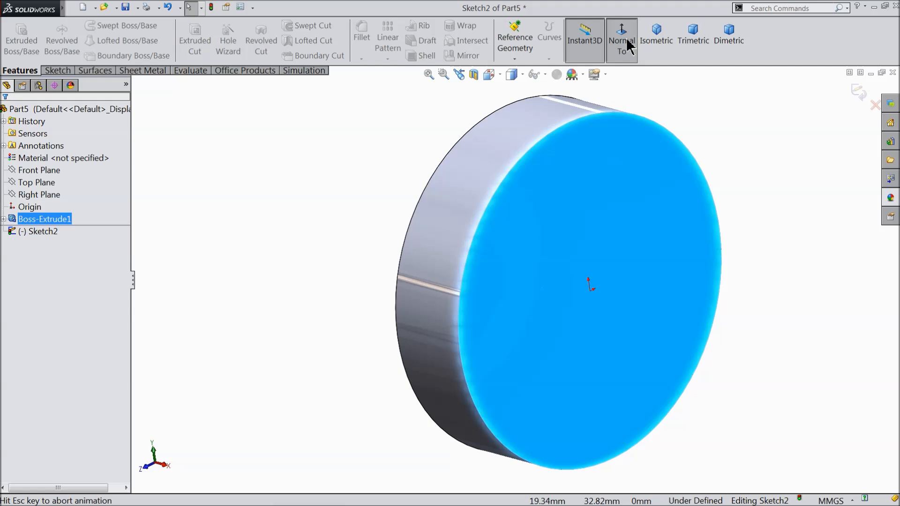
pyautogui.scroll(-2, 553, 123)
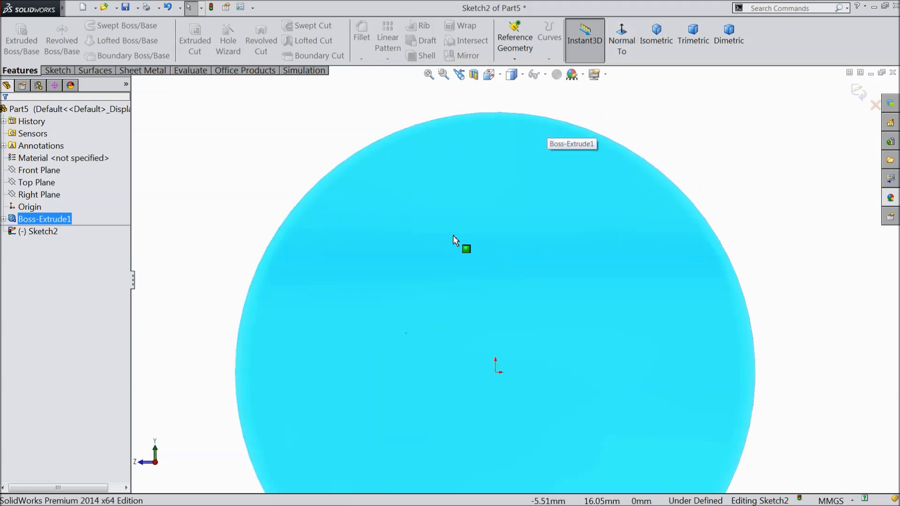
# Sketch a construction centerline about 33 mm long from the origin up past the disc's rim.
pyautogui.click(58, 71)
pyautogui.click(91, 27)
pyautogui.click(101, 52)
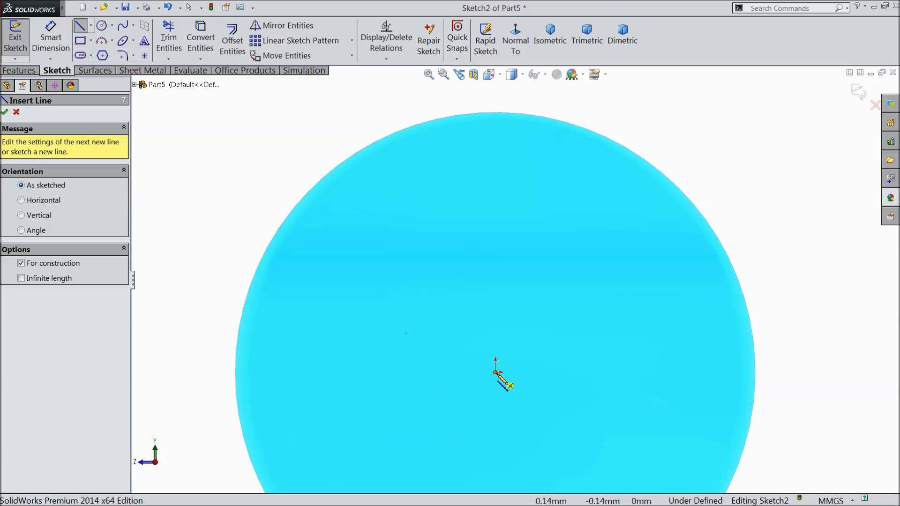
pyautogui.click(496, 373)
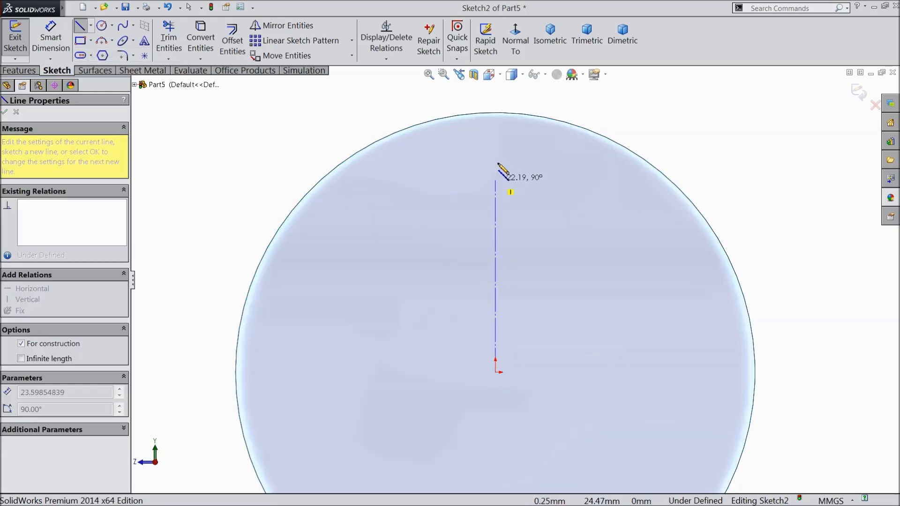
pyautogui.click(499, 88)
pyautogui.rightClick(501, 91)
pyautogui.click(546, 101)
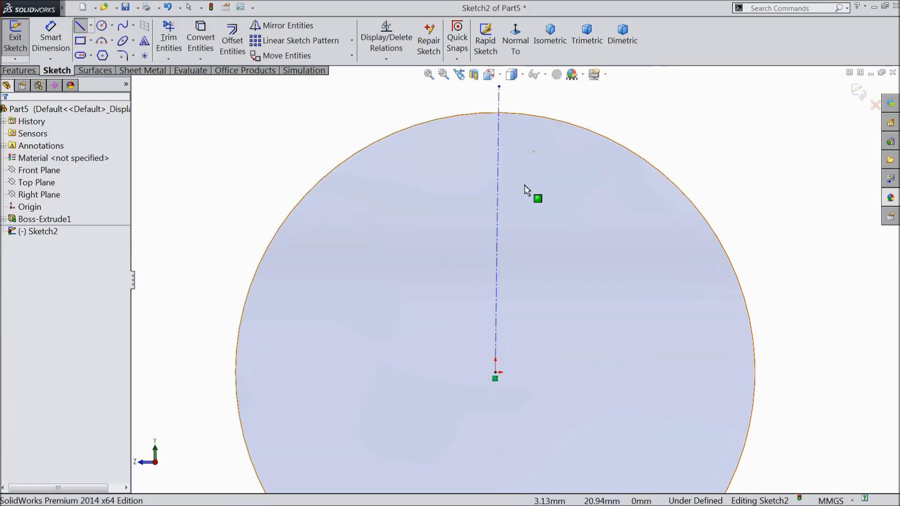
# Add a vertical relation to the centerline.
pyautogui.click(499, 192)
pyautogui.click(539, 152)
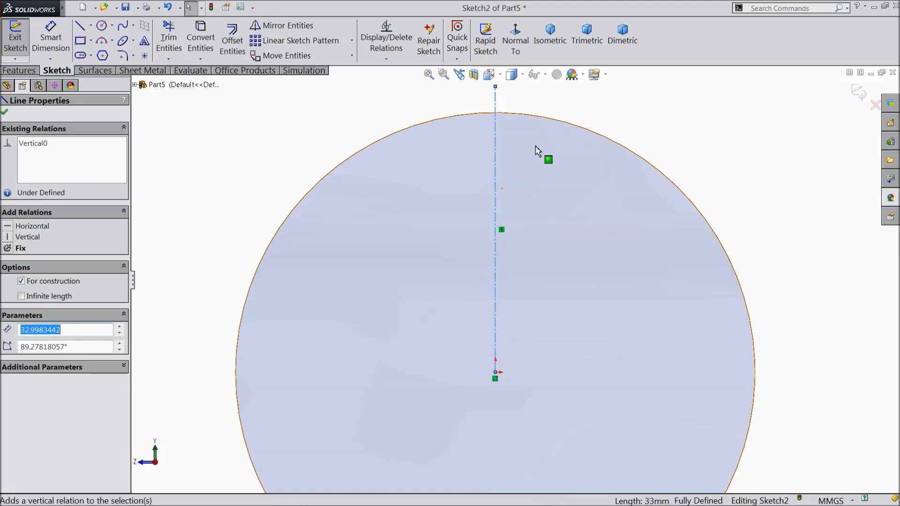
pyautogui.scroll(2, 524, 188)
pyautogui.scroll(-4, 524, 188)
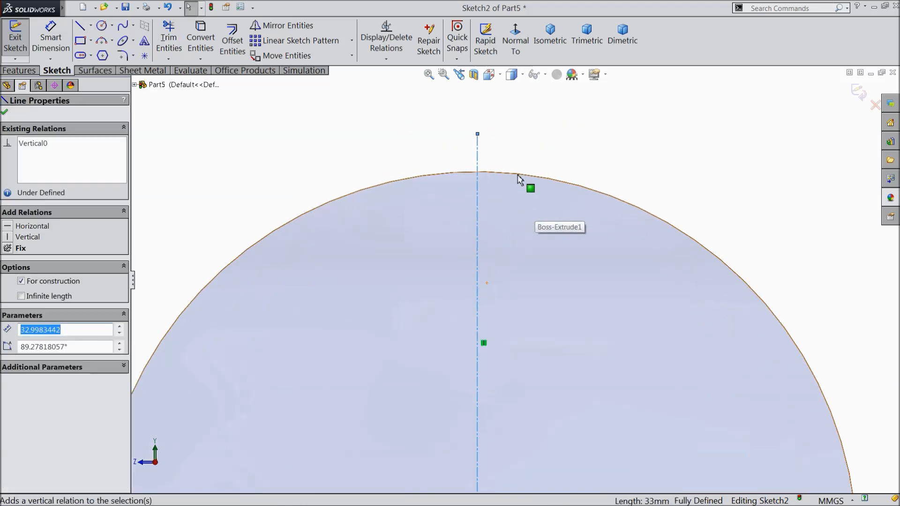
pyautogui.scroll(3, 450, 232)
pyautogui.scroll(2, 450, 236)
pyautogui.click(406, 181)
pyautogui.scroll(-3, 539, 363)
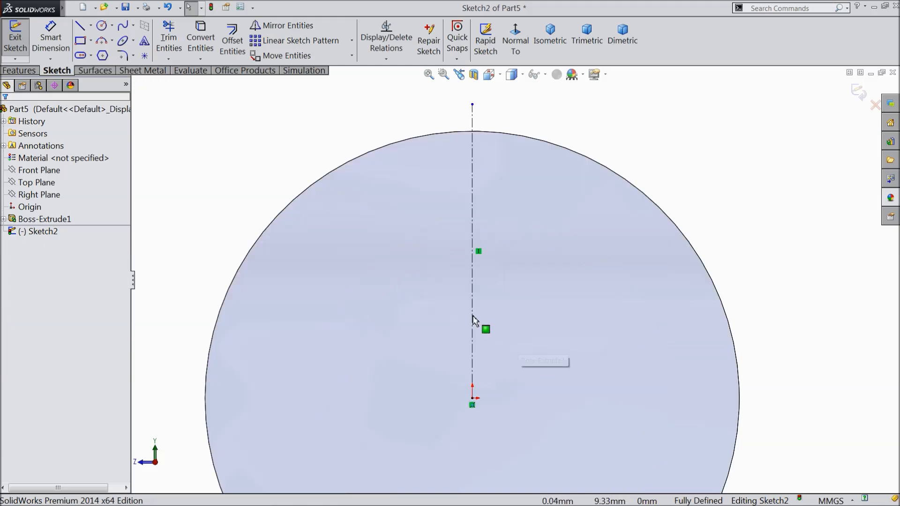
# Draw a Centerpoint Arc centred on the origin along the disc's upper rim, spanning about 15° across the centerline.
pyautogui.click(112, 41)
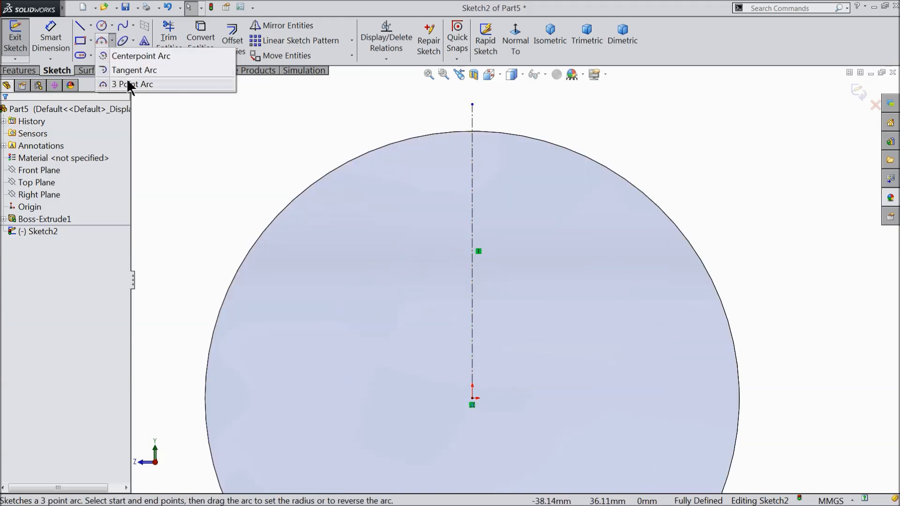
pyautogui.click(137, 57)
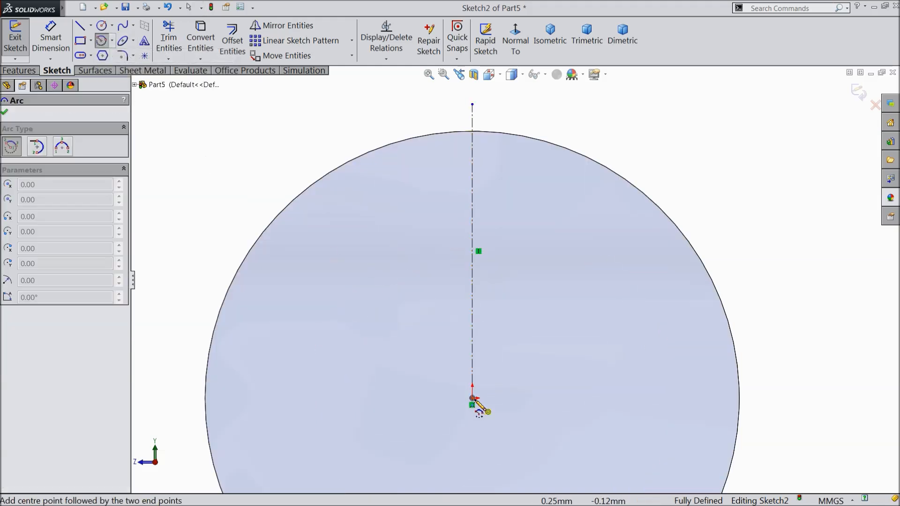
pyautogui.click(471, 398)
pyautogui.scroll(-4, 458, 201)
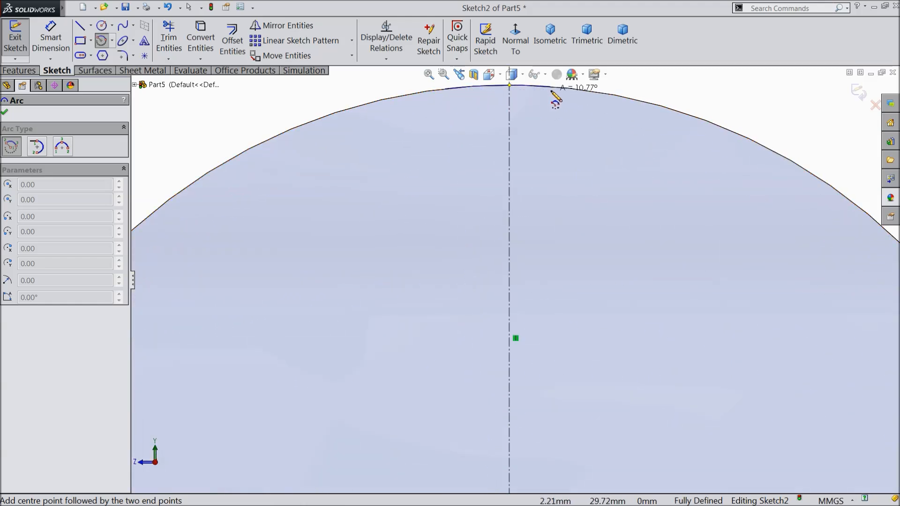
pyautogui.click(593, 93)
pyautogui.rightClick(594, 132)
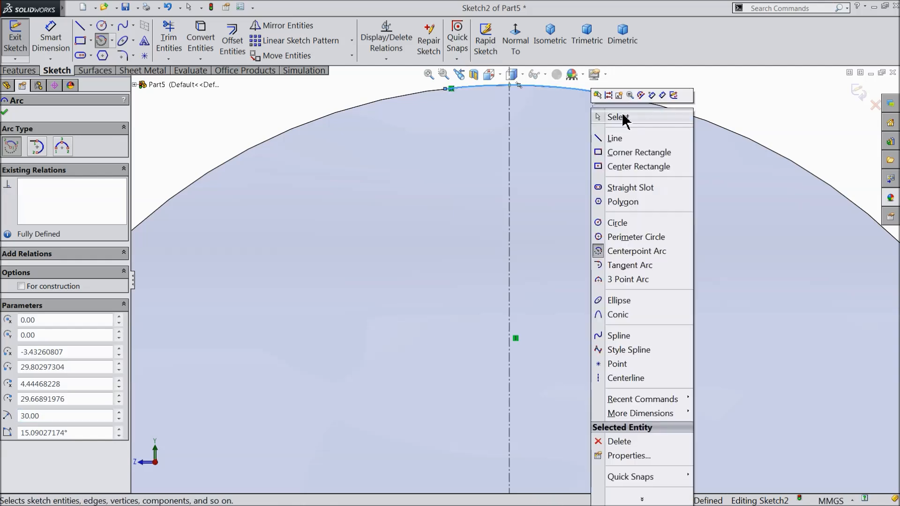
pyautogui.click(605, 114)
# Align the arc's two endpoints with a horizontal relation.
pyautogui.scroll(2, 525, 181)
pyautogui.scroll(-3, 526, 181)
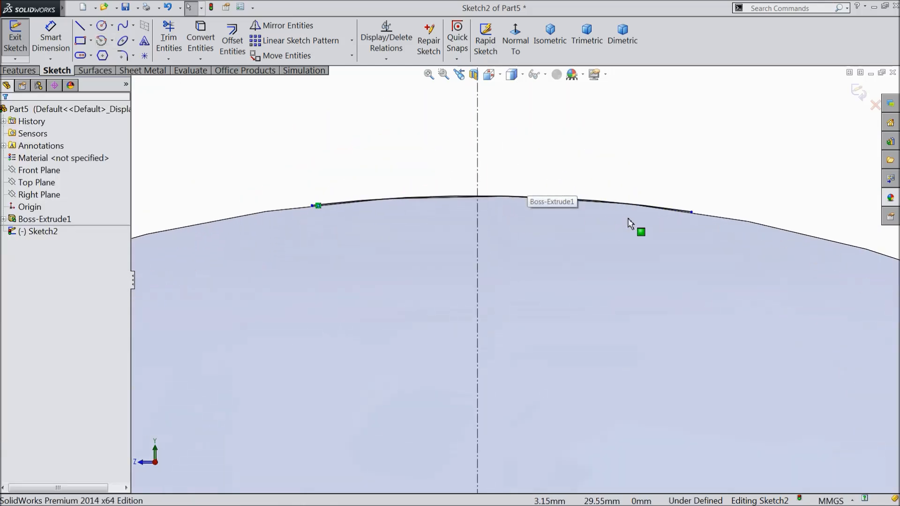
pyautogui.click(692, 211)
pyautogui.keyDown('ctrl'); pyautogui.click(313, 206); pyautogui.keyUp('ctrl')
pyautogui.click(337, 164)
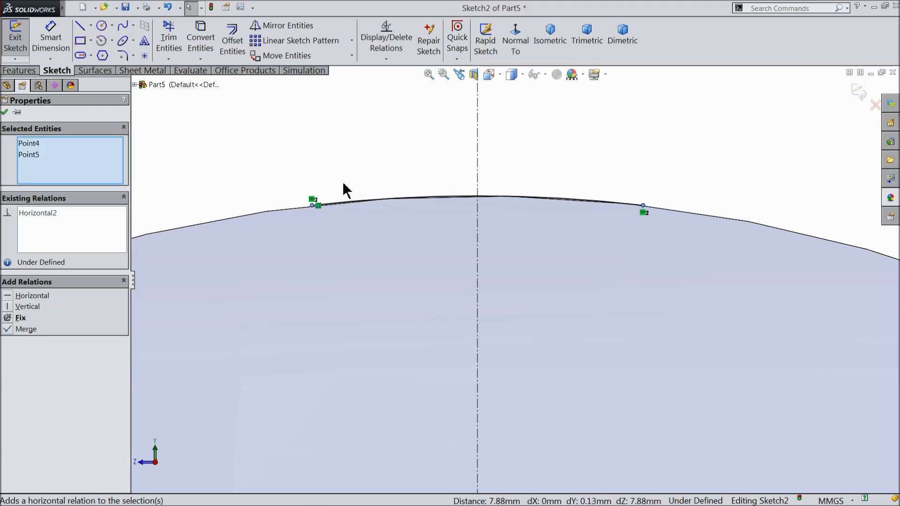
pyautogui.click(4, 111)
# Sketch a horizontal line about 3.6 mm long above the rim, passing through the centerline's upper end.
pyautogui.click(80, 26)
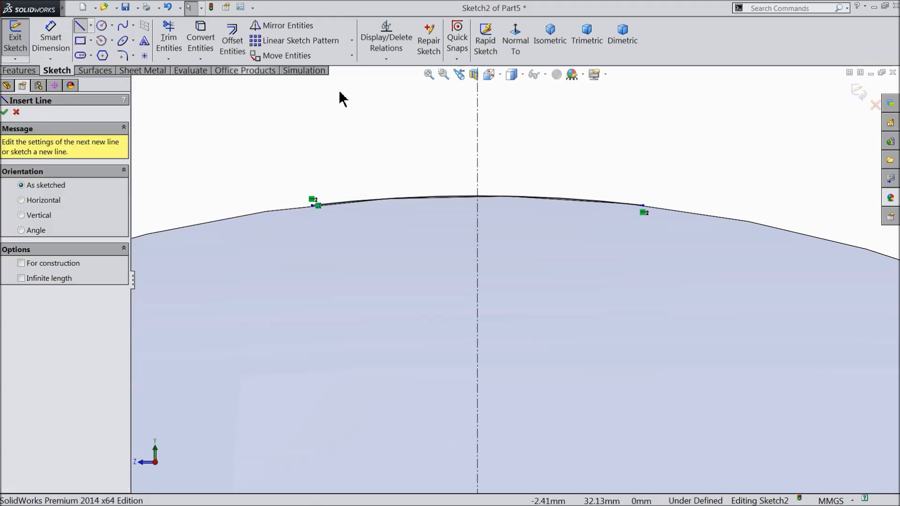
pyautogui.scroll(2, 495, 140)
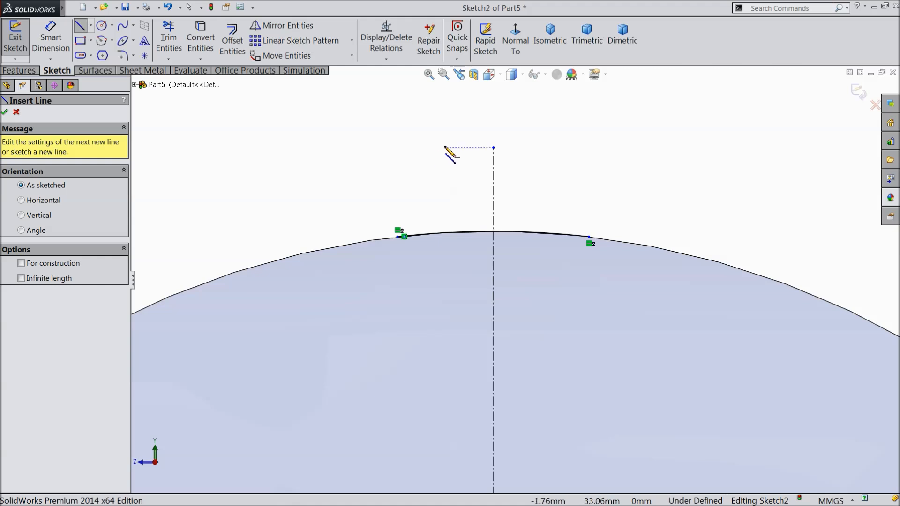
pyautogui.click(444, 147)
pyautogui.click(546, 147)
pyautogui.rightClick(549, 87)
pyautogui.click(595, 95)
# Make the short horizontal line's endpoints symmetric about the centerline.
pyautogui.scroll(-2, 569, 168)
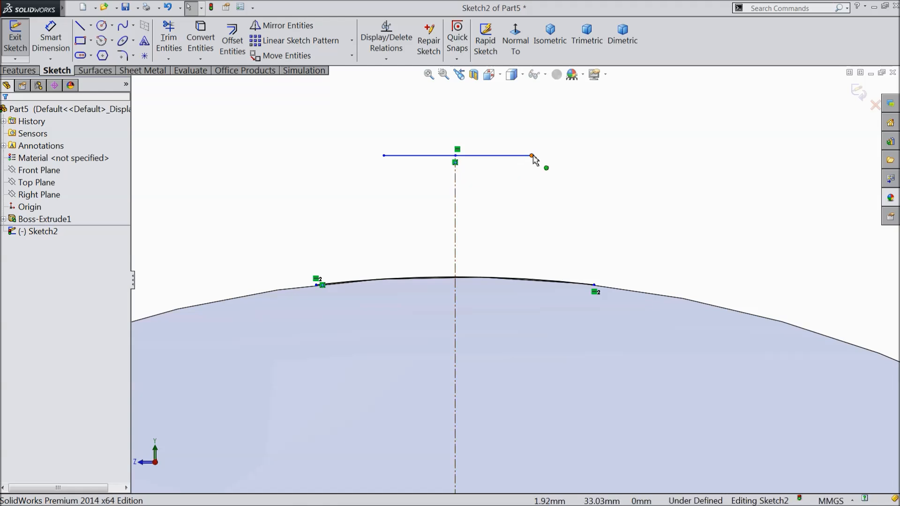
pyautogui.click(532, 156)
pyautogui.keyDown('ctrl'); pyautogui.click(384, 155); pyautogui.keyUp('ctrl')
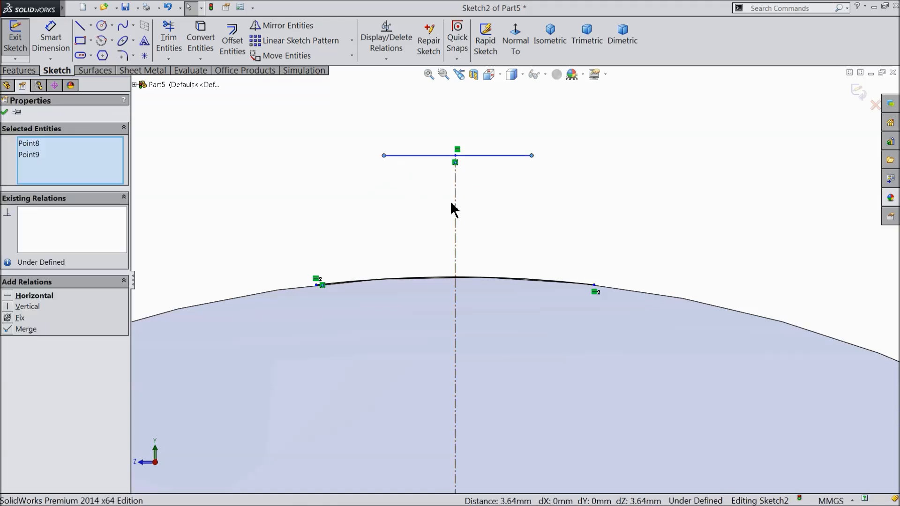
pyautogui.keyDown('ctrl'); pyautogui.click(456, 206); pyautogui.keyUp('ctrl')
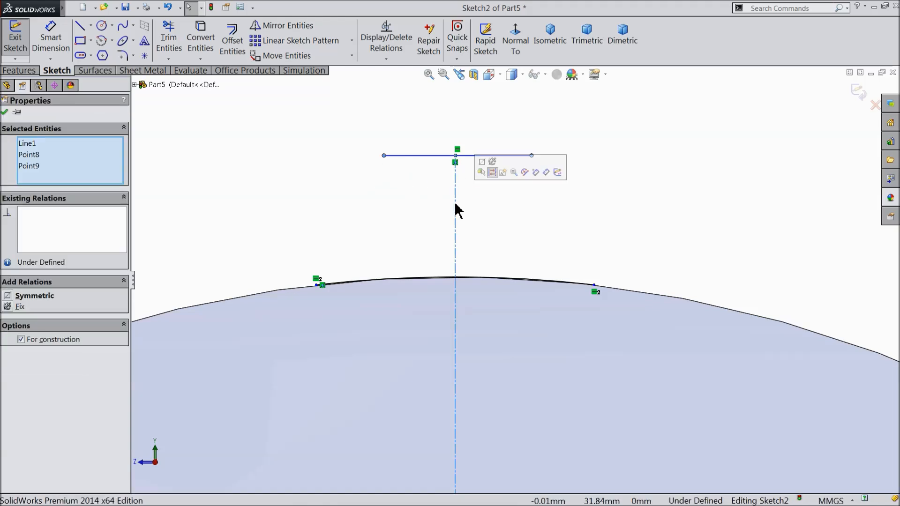
pyautogui.click(484, 169)
pyautogui.click(5, 112)
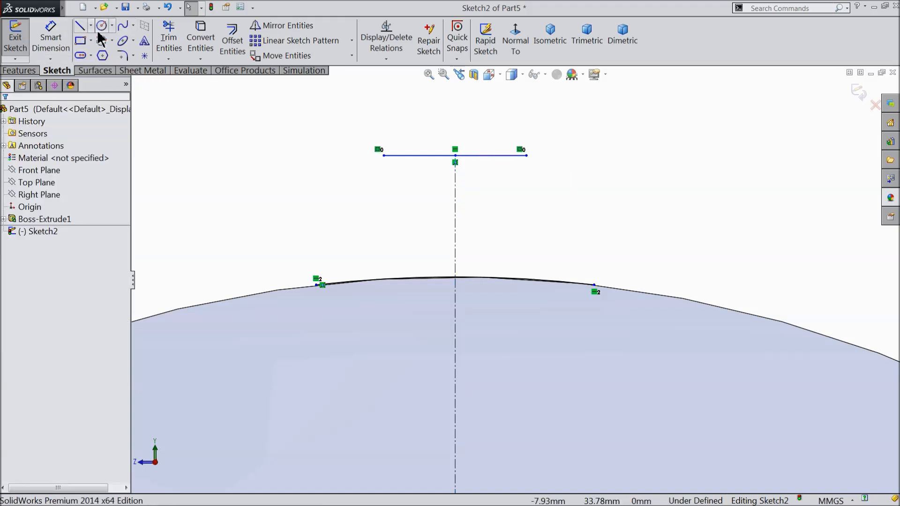
# Dimension the short horizontal line's right endpoint 1.5 mm from the vertical centerline.
pyautogui.click(50, 38)
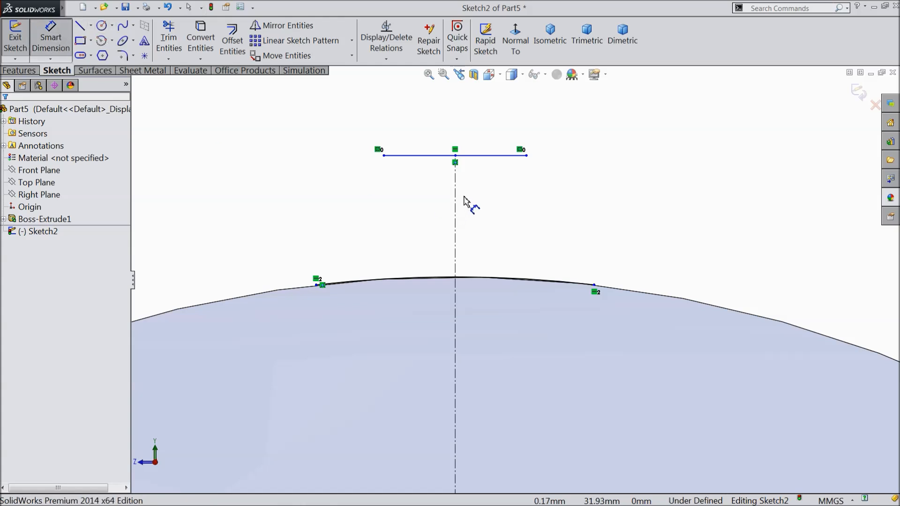
pyautogui.click(527, 156)
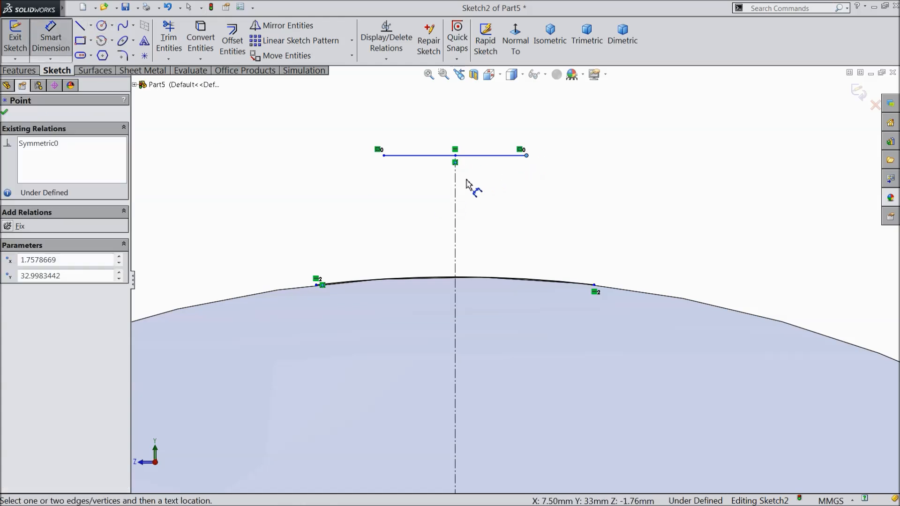
pyautogui.click(455, 184)
pyautogui.click(483, 140)
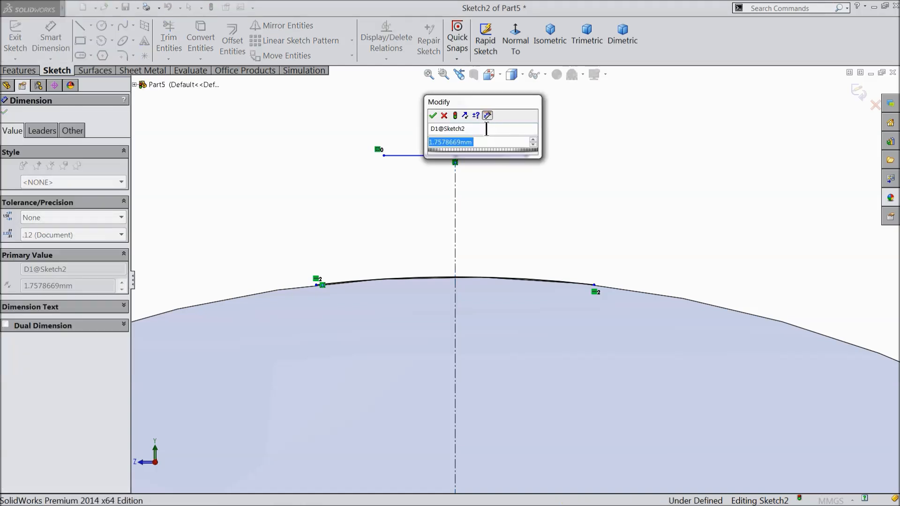
pyautogui.write('1.5')
pyautogui.click(432, 115)
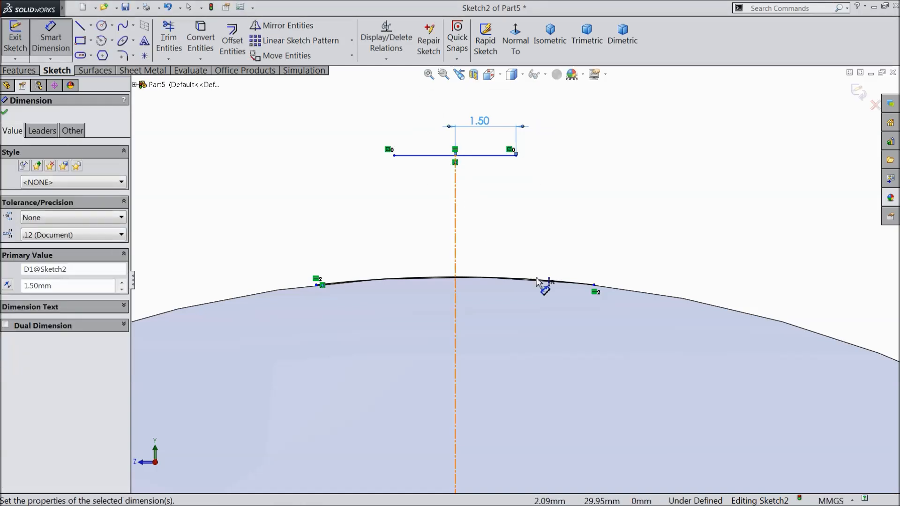
# Dimension the rim arc's right endpoint 4 mm from the vertical centerline.
pyautogui.click(593, 286)
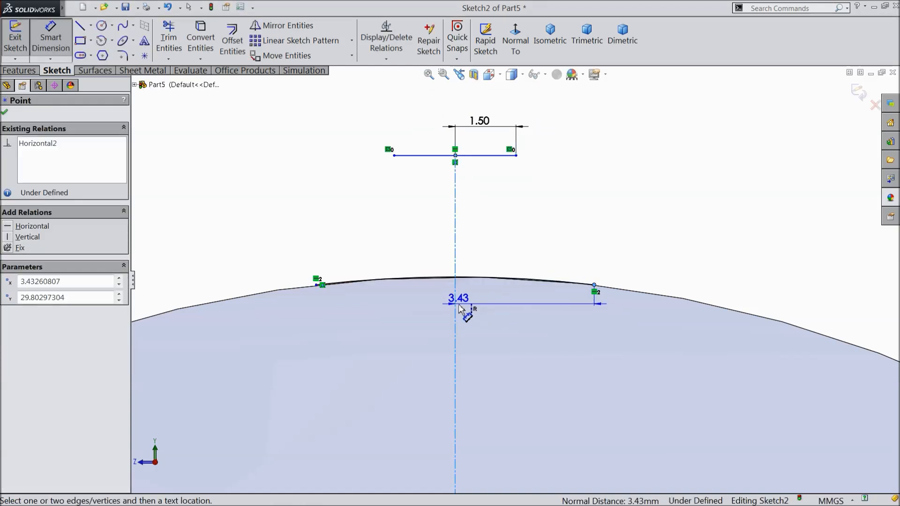
pyautogui.click(533, 253)
pyautogui.write('4')
pyautogui.click(482, 238)
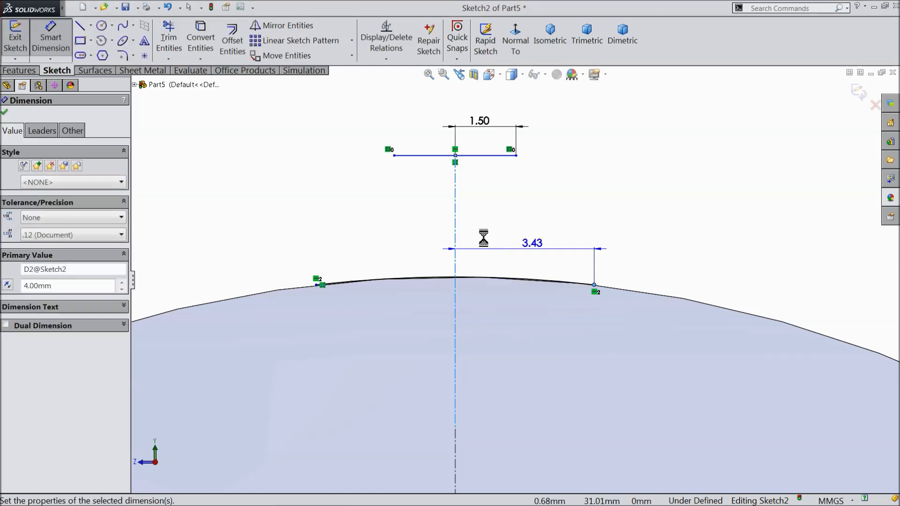
pyautogui.click(473, 157)
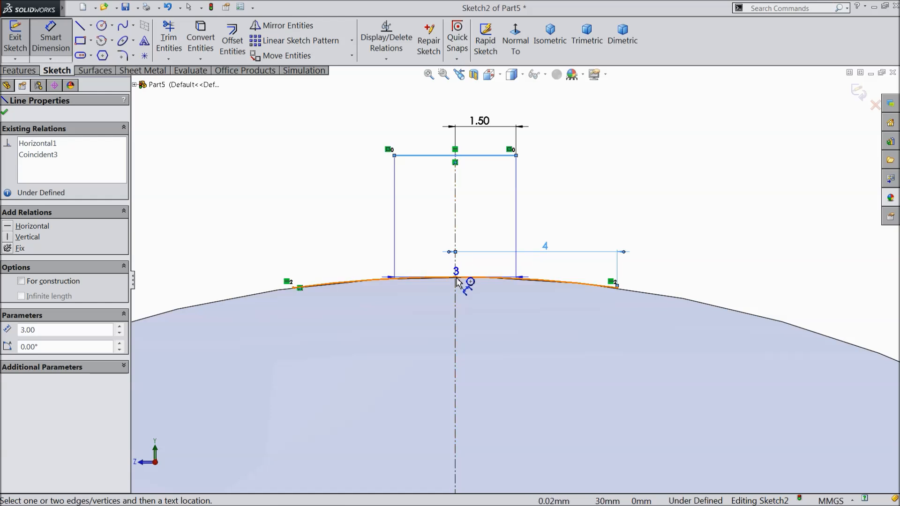
pyautogui.click(457, 278)
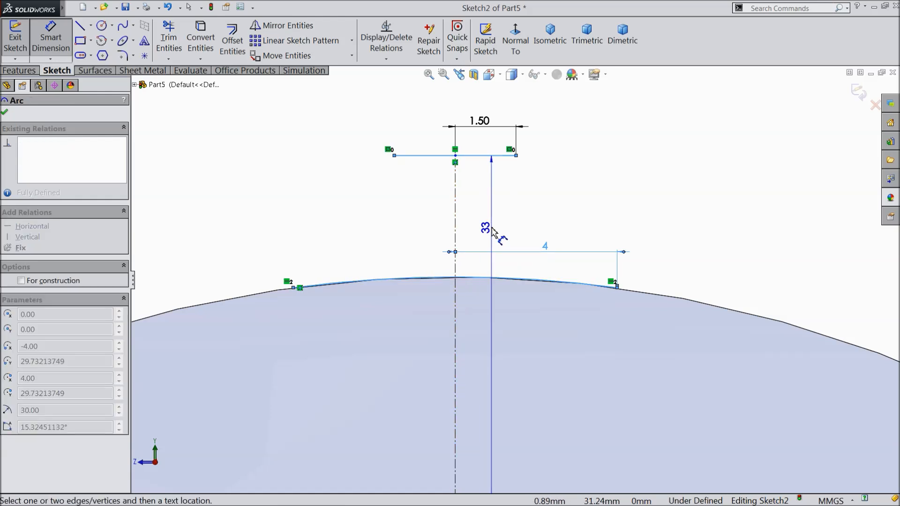
pyautogui.press('Escape')
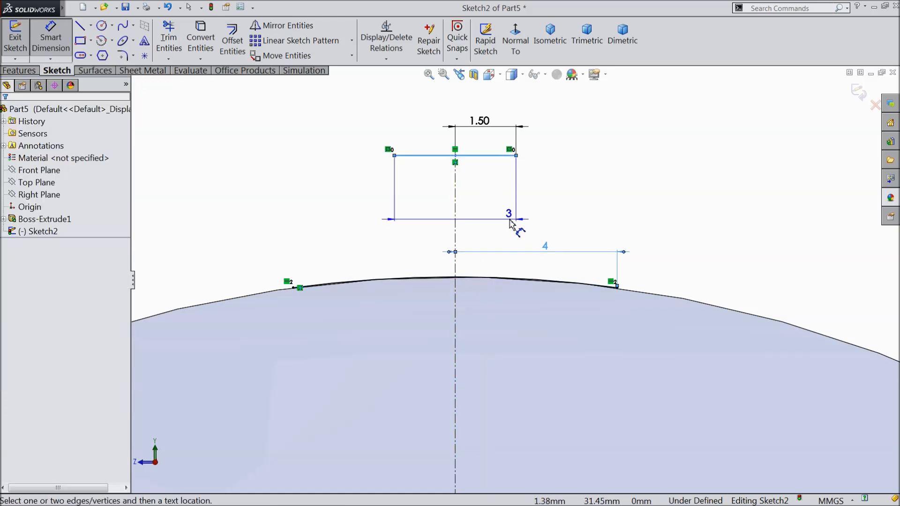
pyautogui.press('Escape')
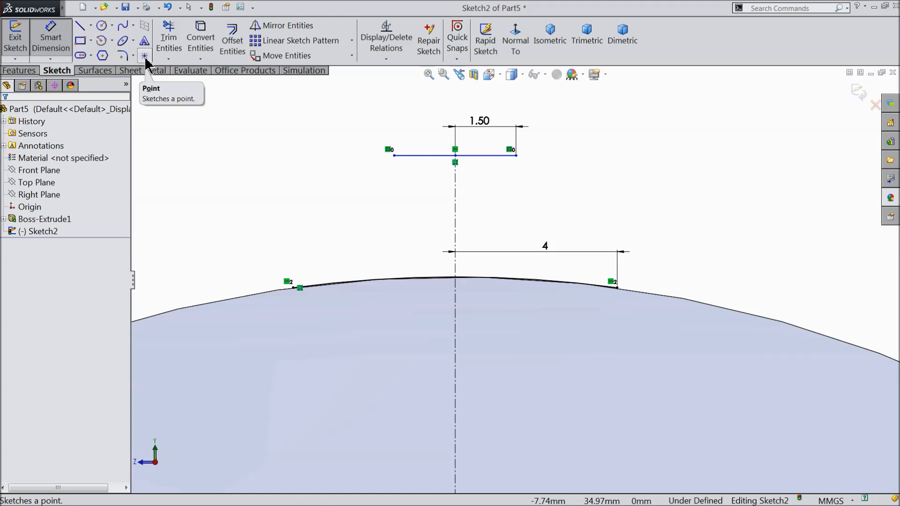
# Try a spline from the short line's left endpoint to the rim arc's left endpoint, and delete it.
pyautogui.click(123, 26)
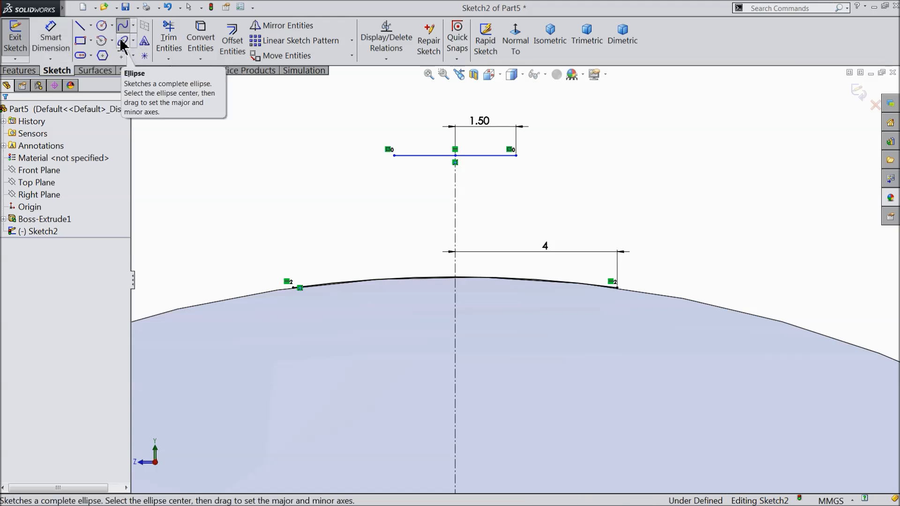
pyautogui.click(394, 156)
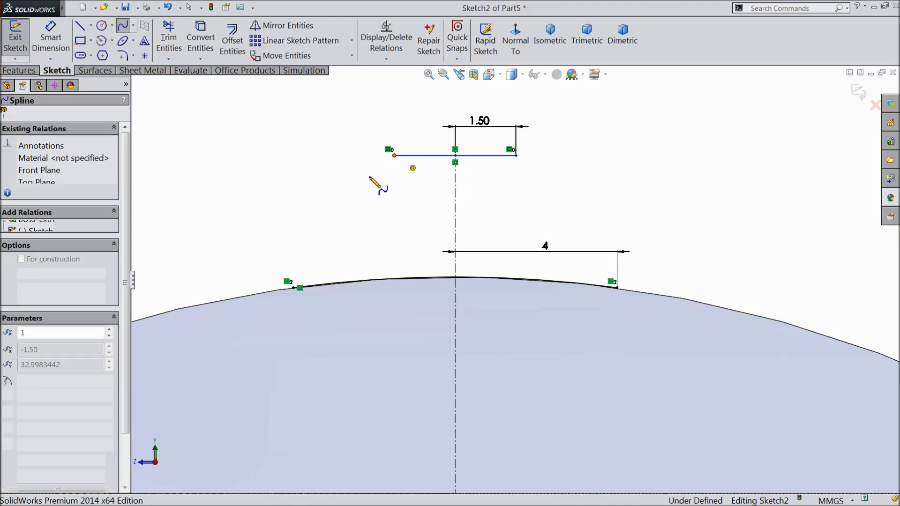
pyautogui.click(299, 288)
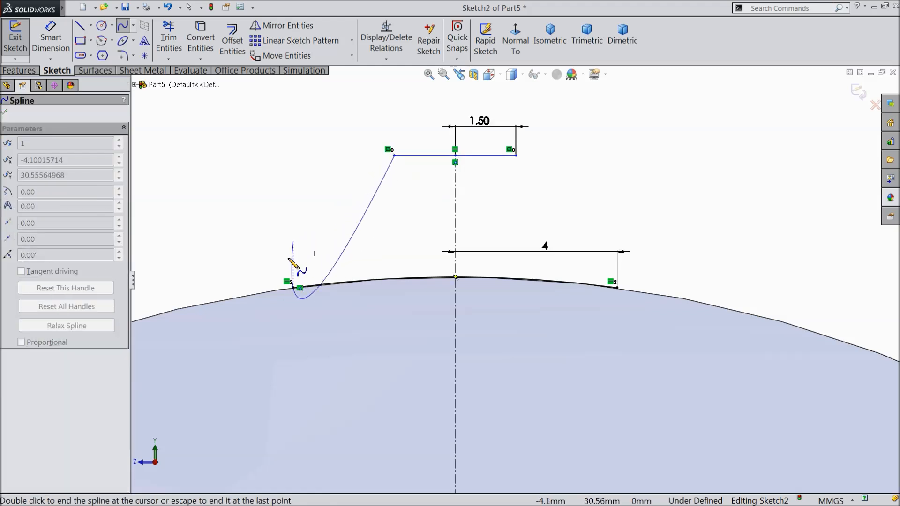
pyautogui.rightClick(280, 215)
pyautogui.click(299, 143)
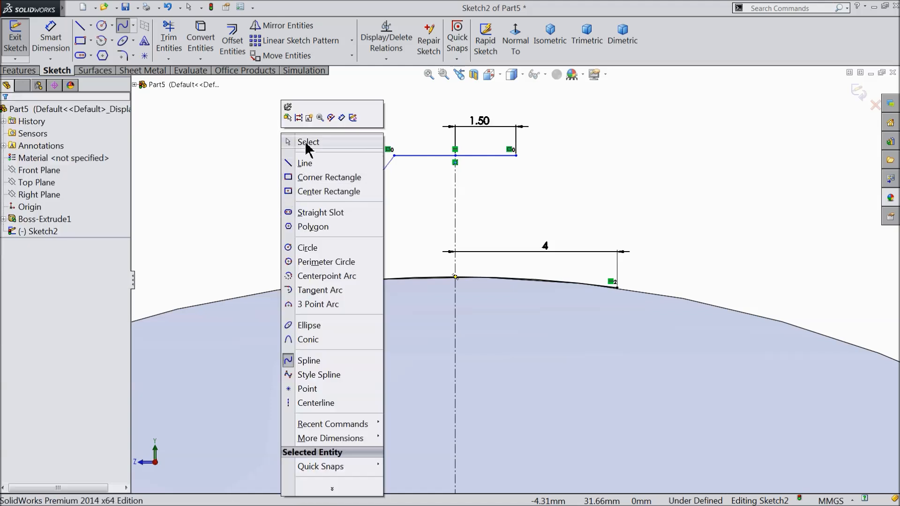
pyautogui.press('Delete')
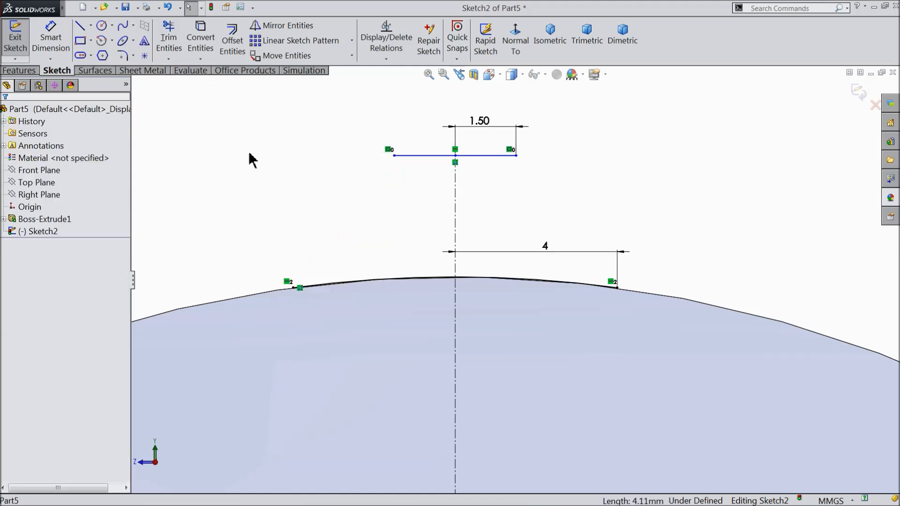
# Draw an outward-bulging 3 Point Arc, radius about 11 mm, from the short line's left endpoint to the rim arc's left endpoint.
pyautogui.click(111, 41)
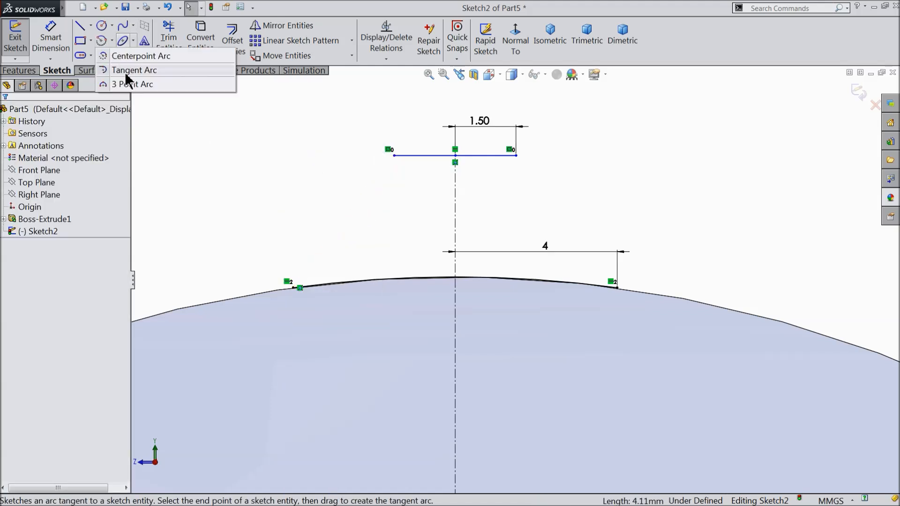
pyautogui.click(89, 83)
pyautogui.click(394, 155)
pyautogui.click(294, 287)
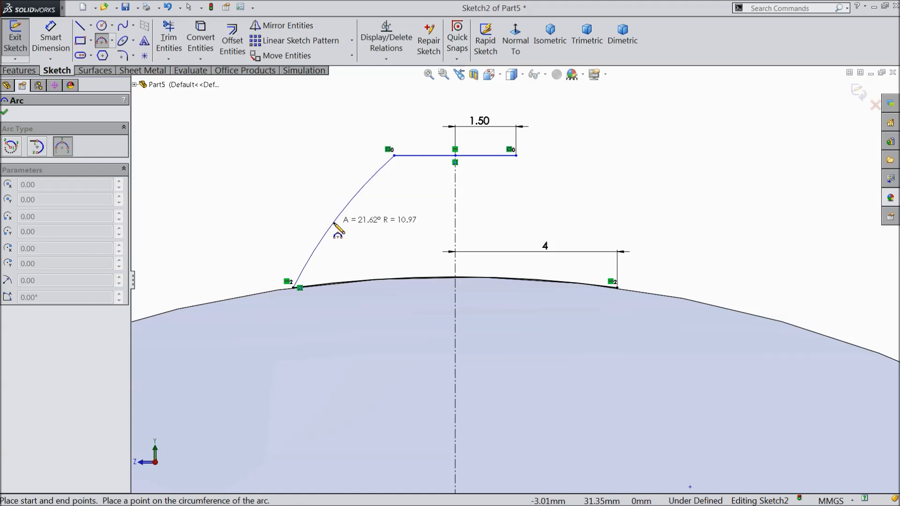
pyautogui.click(334, 223)
pyautogui.rightClick(287, 108)
pyautogui.click(311, 116)
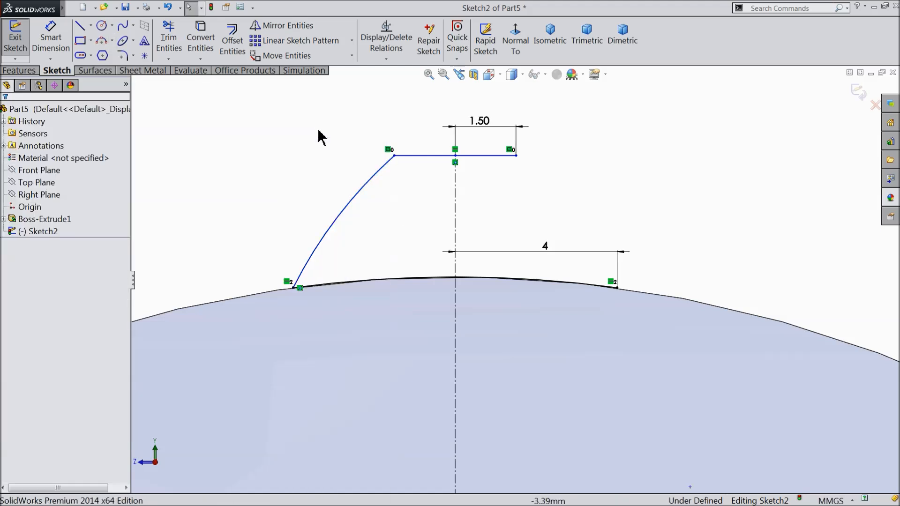
# Dimension the height from the rim arc's left endpoint to the short horizontal line as 6 mm.
pyautogui.click(51, 38)
pyautogui.click(421, 156)
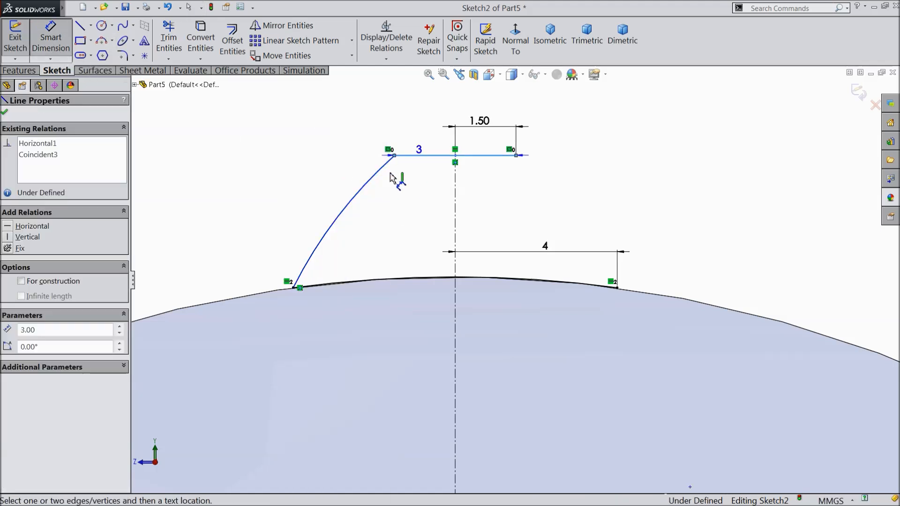
pyautogui.click(293, 288)
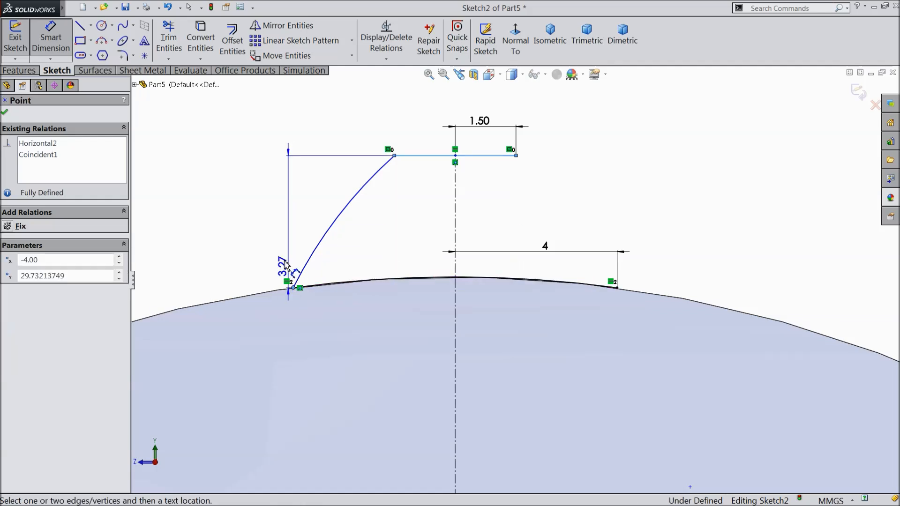
pyautogui.click(249, 239)
pyautogui.write('6')
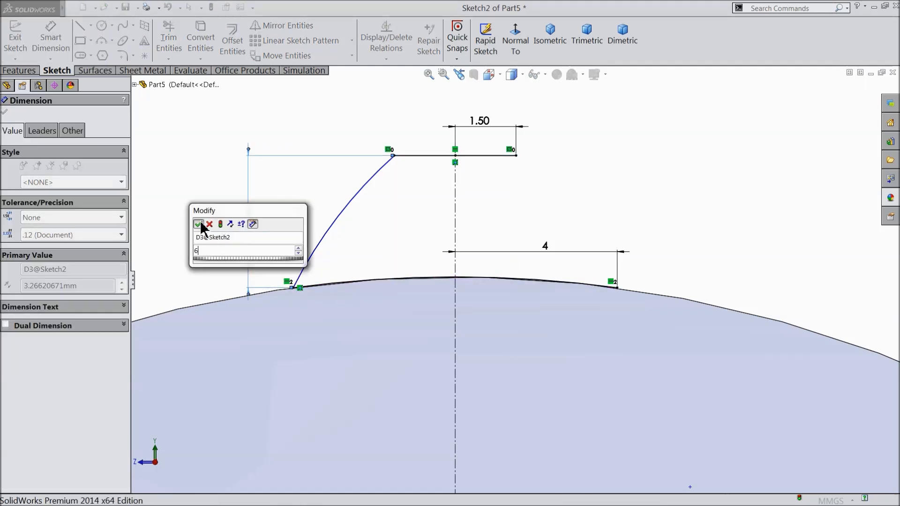
pyautogui.click(198, 224)
pyautogui.scroll(3, 521, 223)
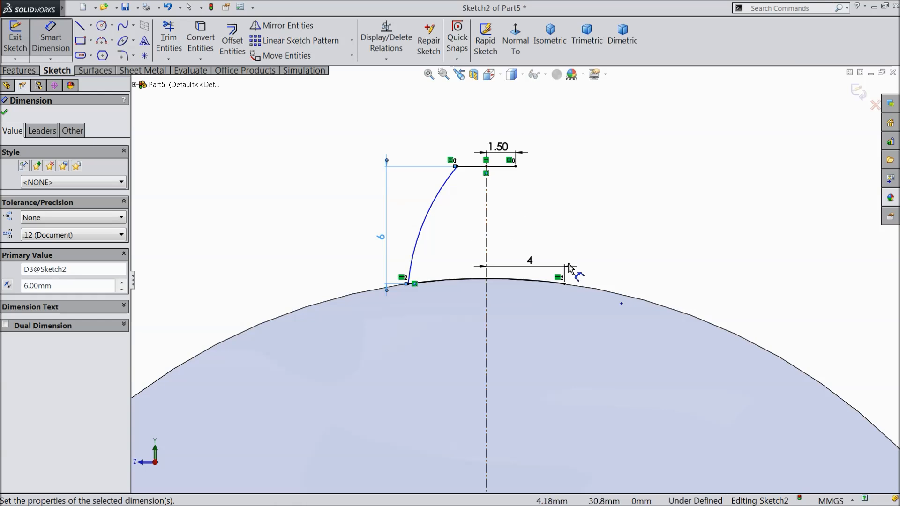
pyautogui.scroll(-2, 591, 240)
pyautogui.click(5, 113)
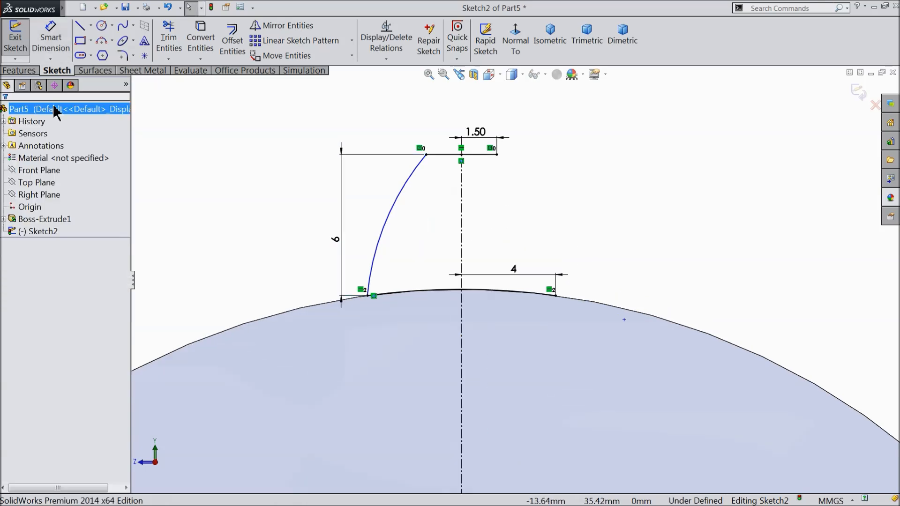
# Mirror the curved left flank about the vertical centerline to close the profile on the right side.
pyautogui.click(298, 29)
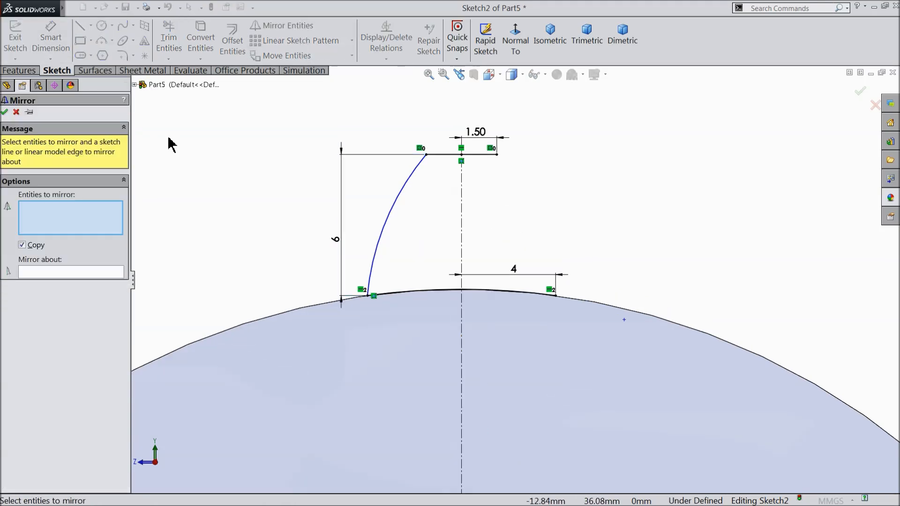
pyautogui.click(388, 227)
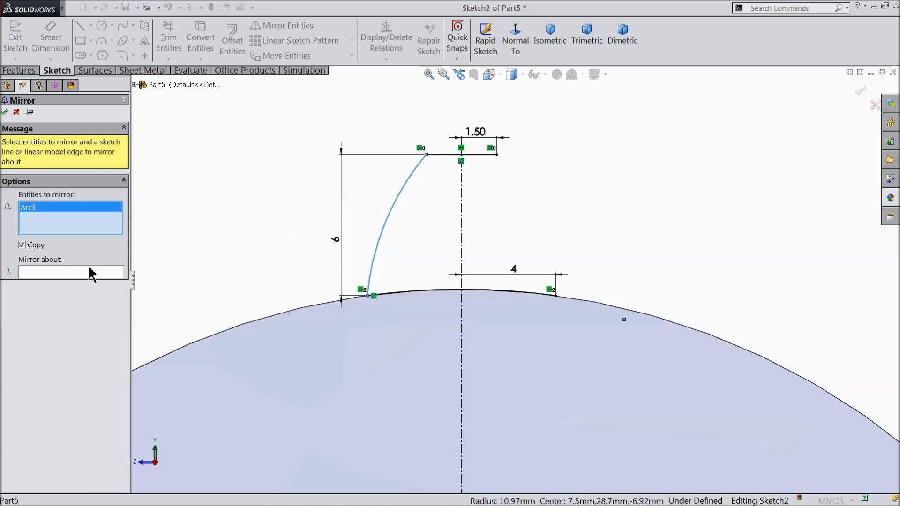
pyautogui.click(461, 202)
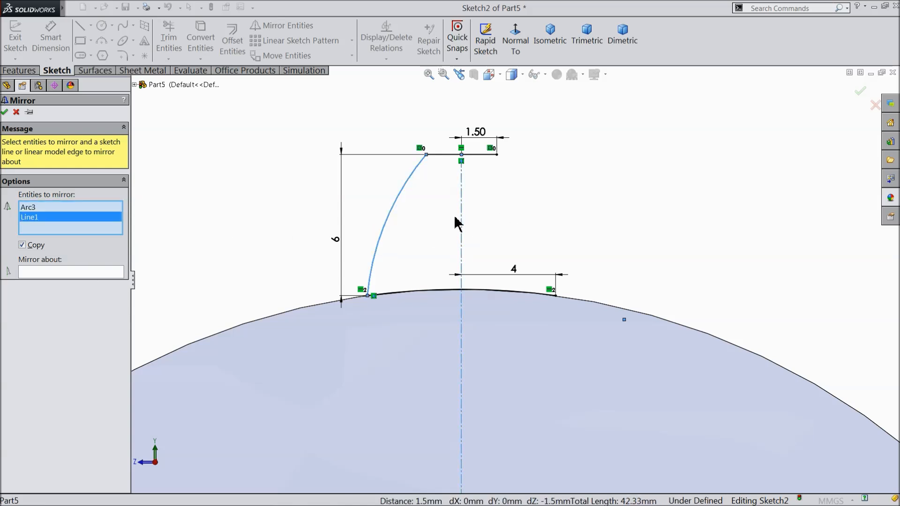
pyautogui.click(94, 273)
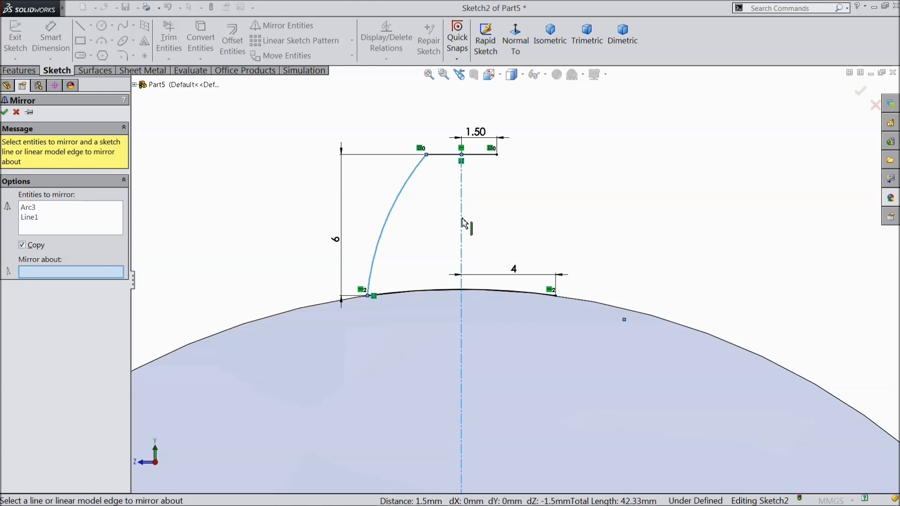
pyautogui.click(462, 222)
pyautogui.click(5, 112)
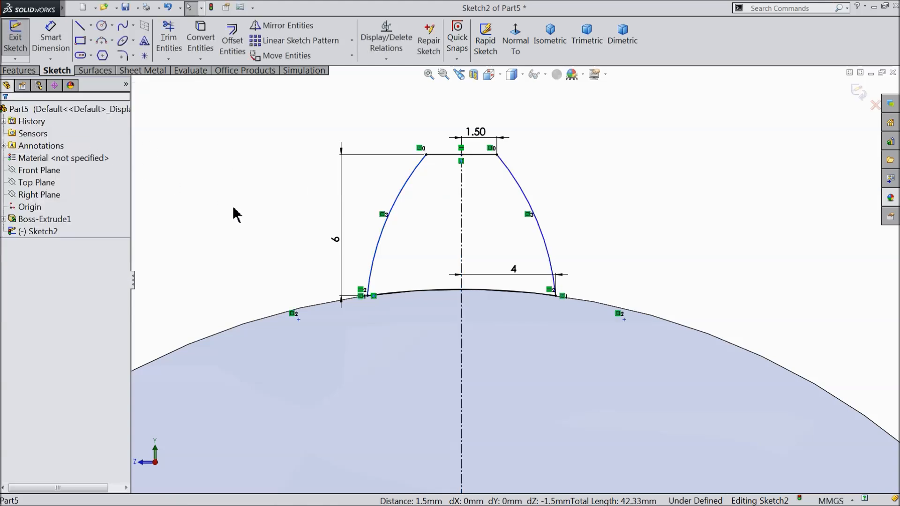
# Dimension the left flank arc with a radius of 11 mm.
pyautogui.click(51, 37)
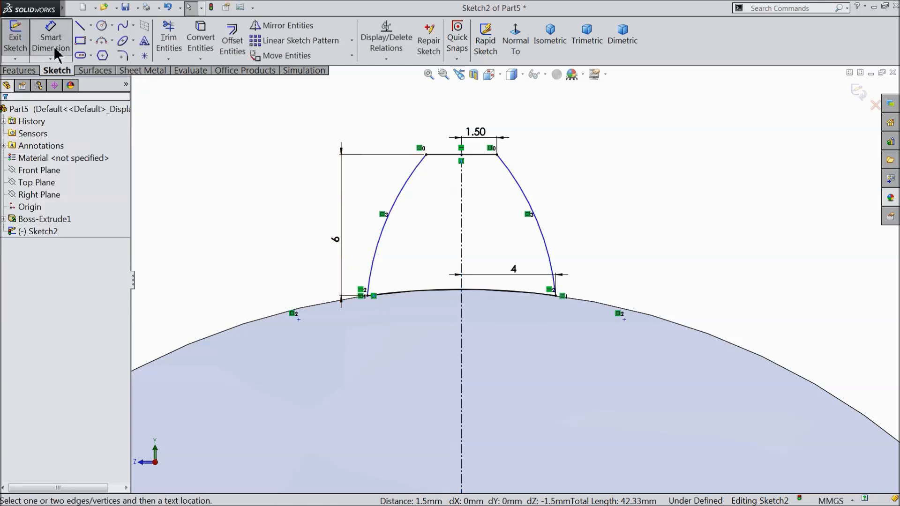
pyautogui.click(387, 229)
pyautogui.click(404, 240)
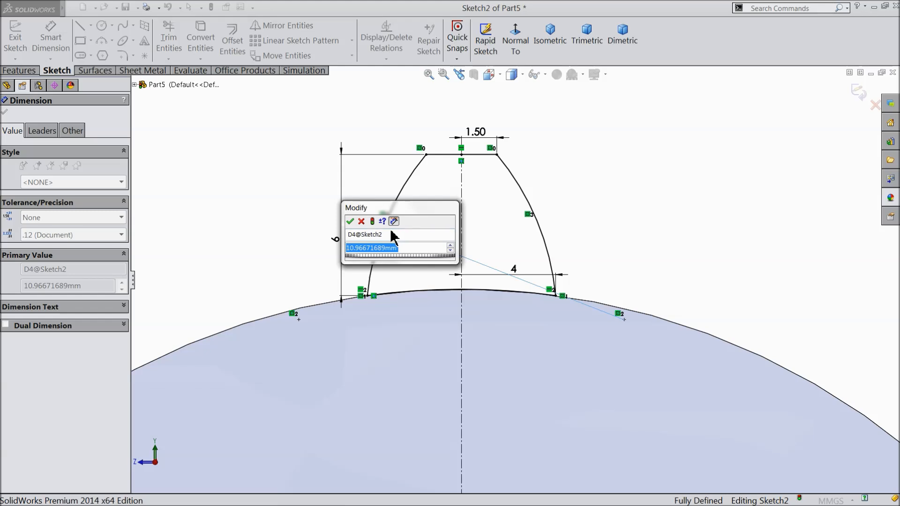
pyautogui.write('11')
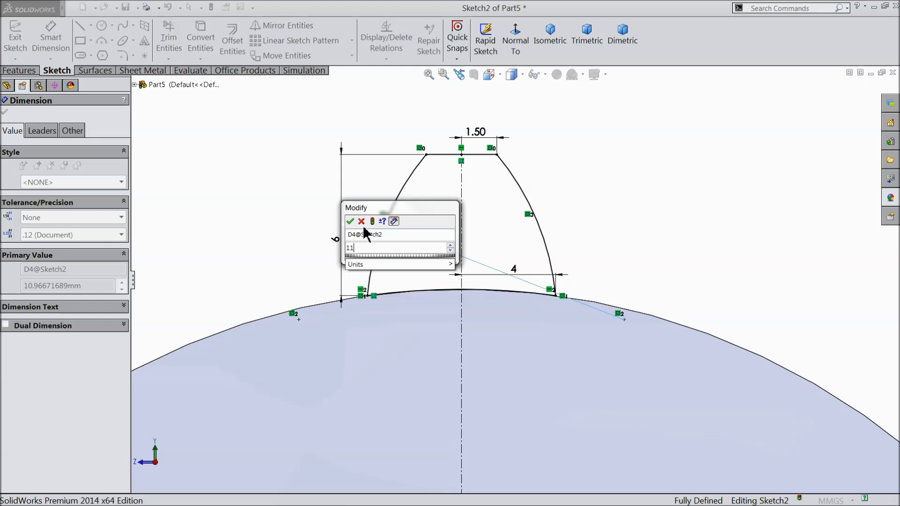
pyautogui.click(350, 221)
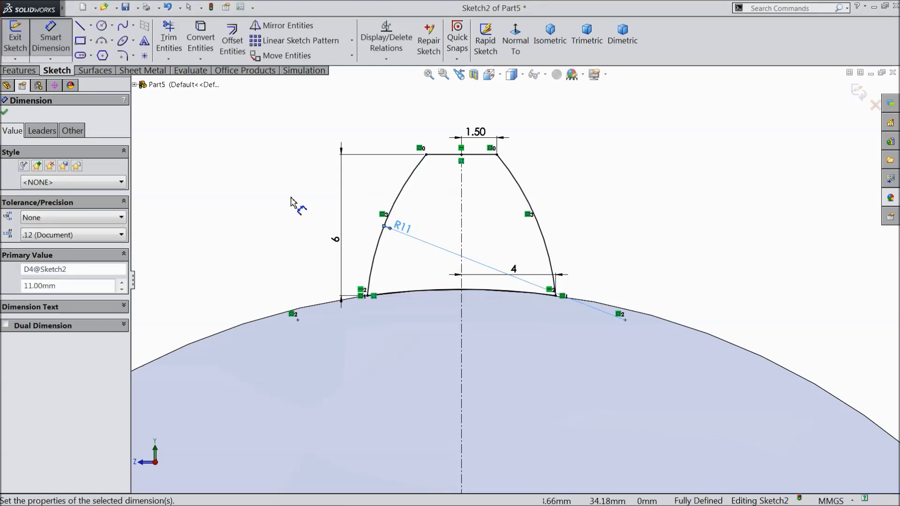
pyautogui.click(5, 113)
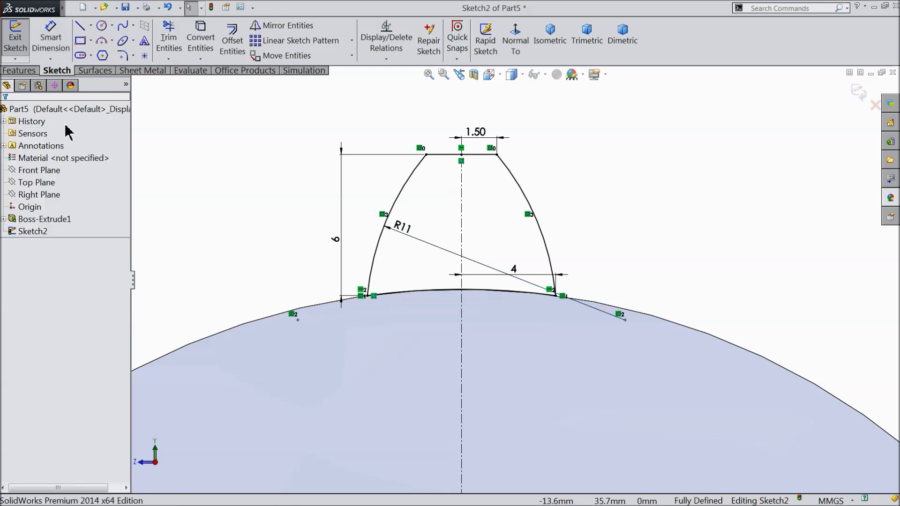
# Extrude the tooth profile using Up To Surface, ending at the disc's opposite flat face and merged with the disc.
pyautogui.click(19, 71)
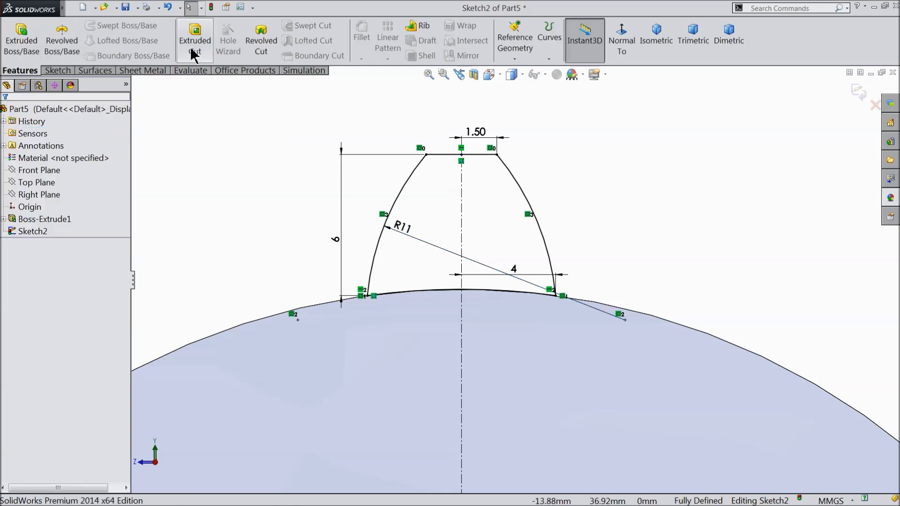
pyautogui.click(21, 40)
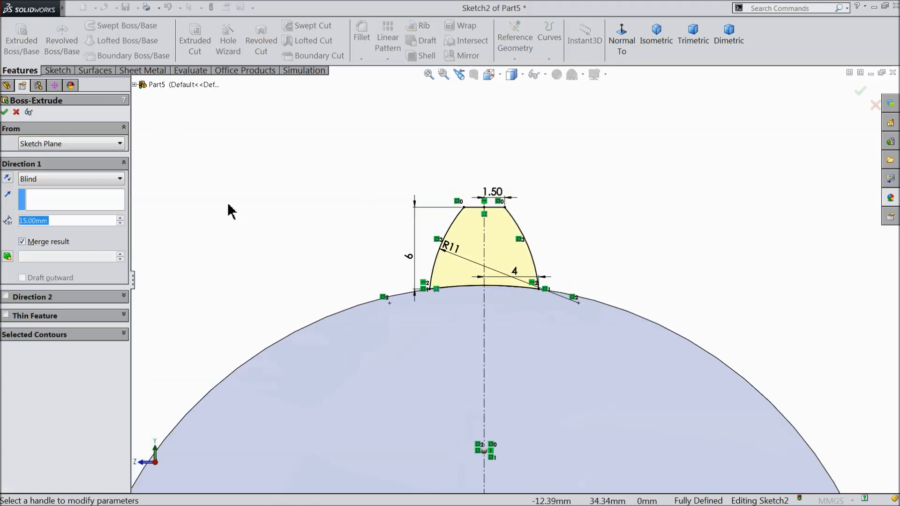
pyautogui.moveTo(239, 210); pyautogui.dragTo(443, 271, button='middle')
pyautogui.click(52, 179)
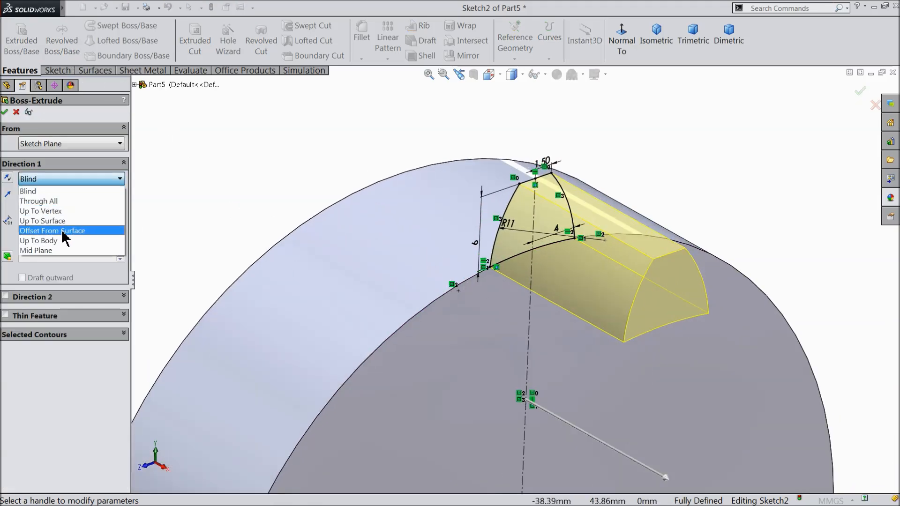
pyautogui.click(55, 221)
pyautogui.moveTo(229, 225); pyautogui.dragTo(327, 219, button='middle')
pyautogui.click(327, 219)
pyautogui.moveTo(354, 277); pyautogui.dragTo(289, 239, button='middle')
pyautogui.scroll(-4, 401, 220)
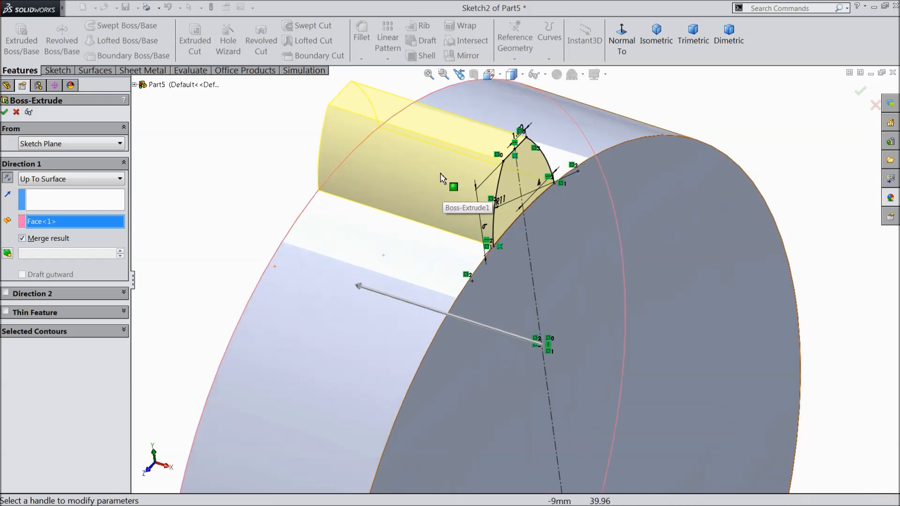
pyautogui.click(5, 112)
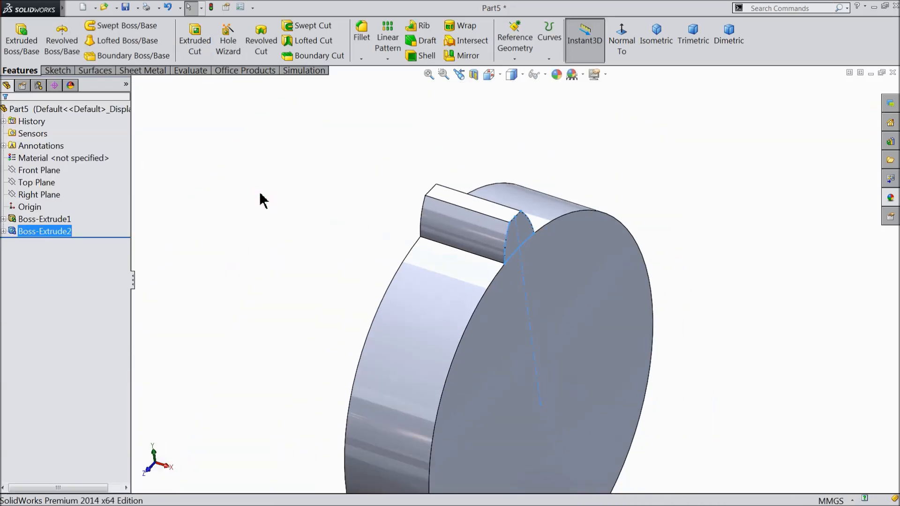
pyautogui.click(262, 201)
# Show the temporary axes of the disc and tooth.
pyautogui.scroll(3, 295, 234)
pyautogui.moveTo(303, 243); pyautogui.dragTo(294, 205, button='middle')
pyautogui.scroll(-4, 584, 376)
pyautogui.moveTo(584, 376); pyautogui.dragTo(553, 189, button='middle')
pyautogui.click(544, 74)
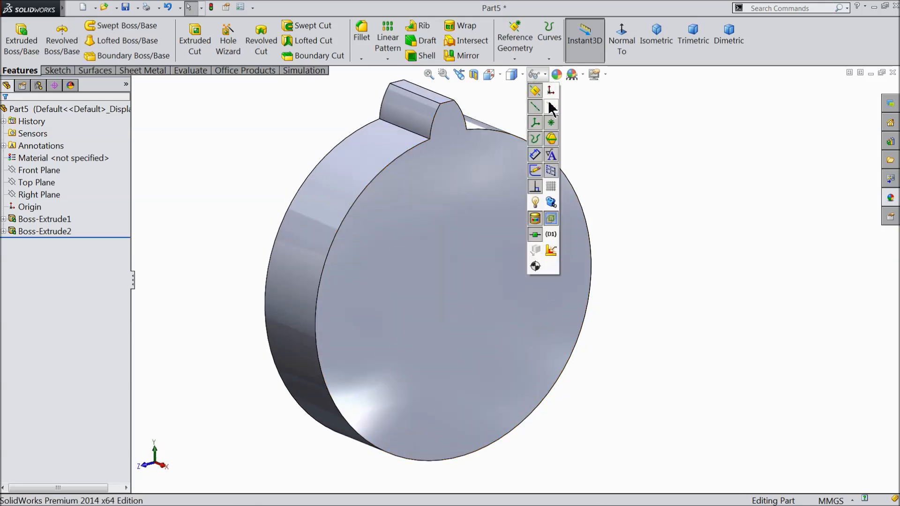
pyautogui.click(551, 107)
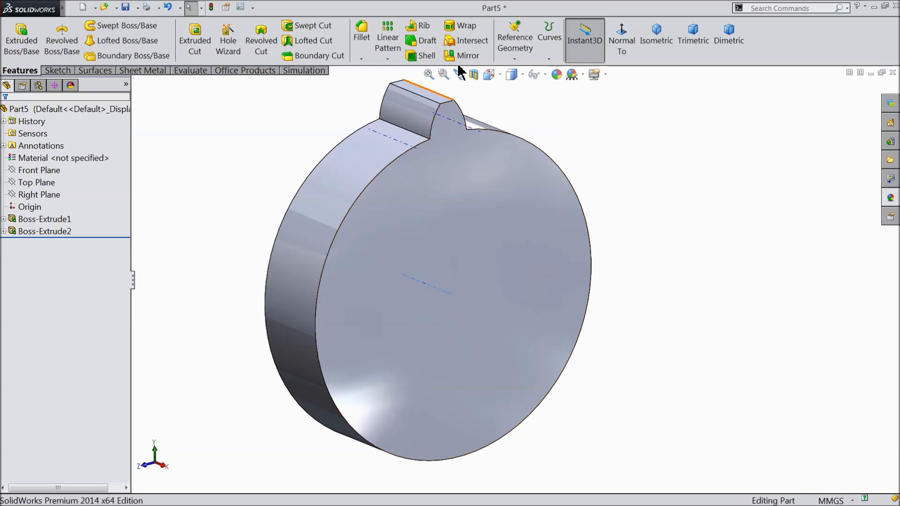
# Circular-pattern the tooth about the disc's central axis with 16 equally spaced instances over 360 degrees, and hide the temporary axes.
pyautogui.click(387, 58)
pyautogui.click(398, 85)
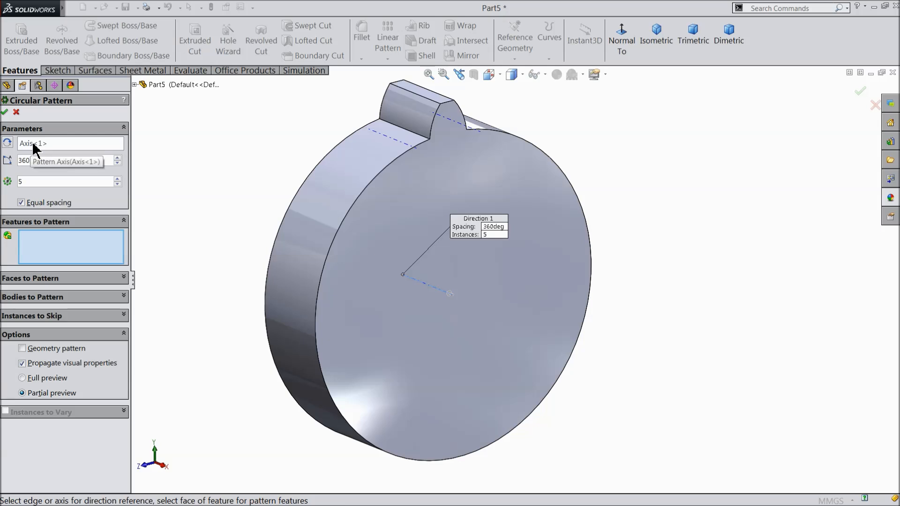
pyautogui.click(418, 112)
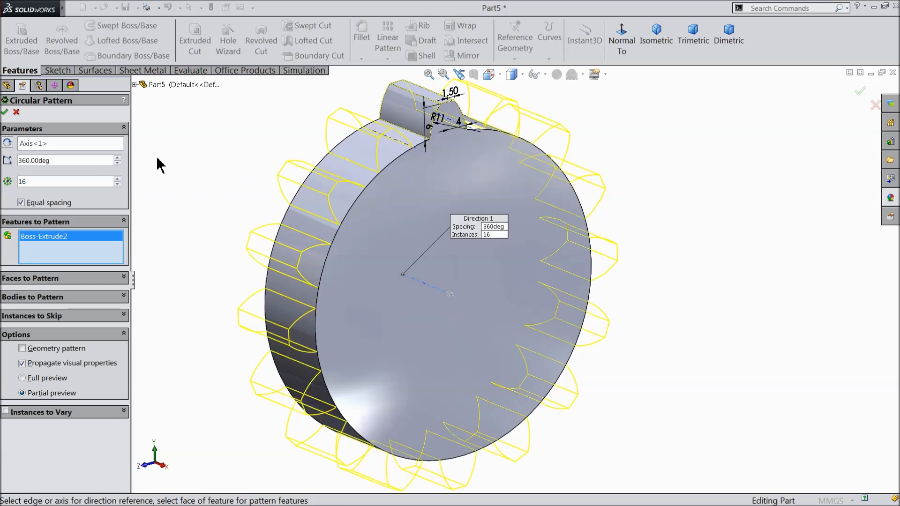
pyautogui.click(5, 112)
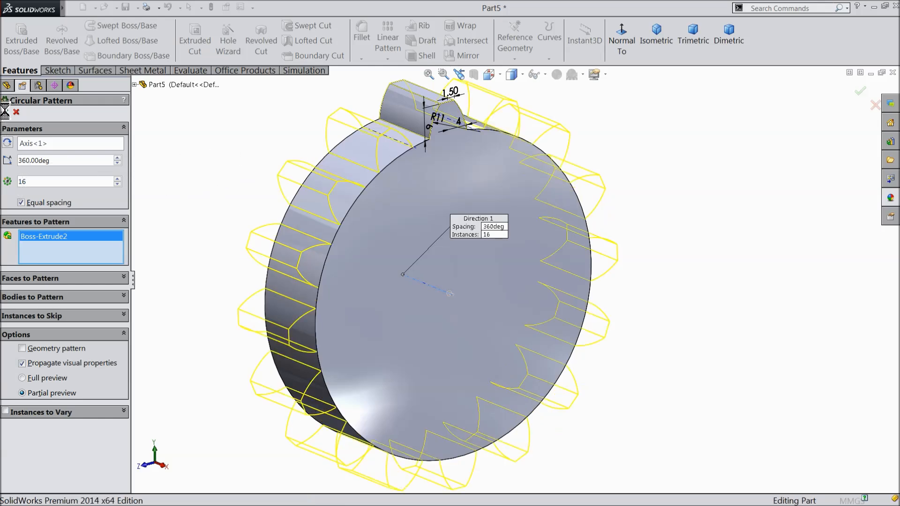
pyautogui.click(545, 74)
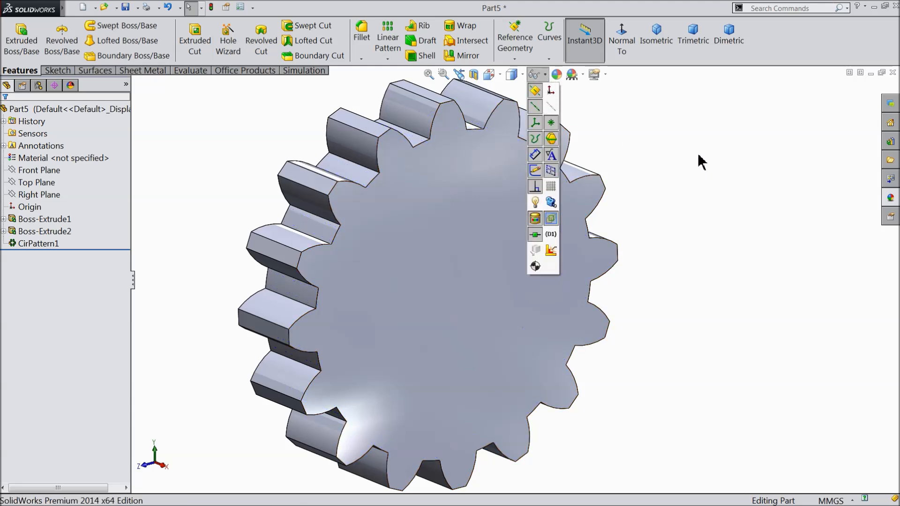
pyautogui.moveTo(654, 203); pyautogui.dragTo(634, 209, button='middle')
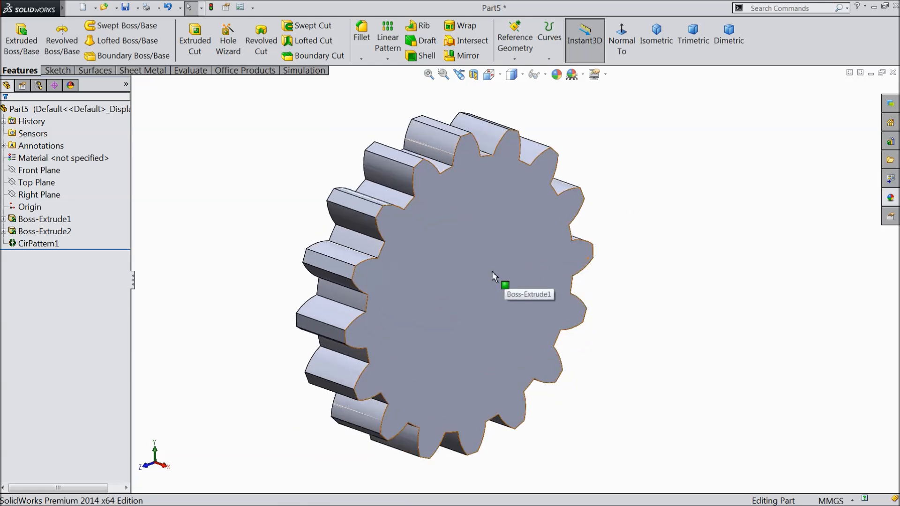
# Start a sketch on the Right Plane and draw a circle centered on the origin with a radius of about 19 mm.
pyautogui.click(39, 194)
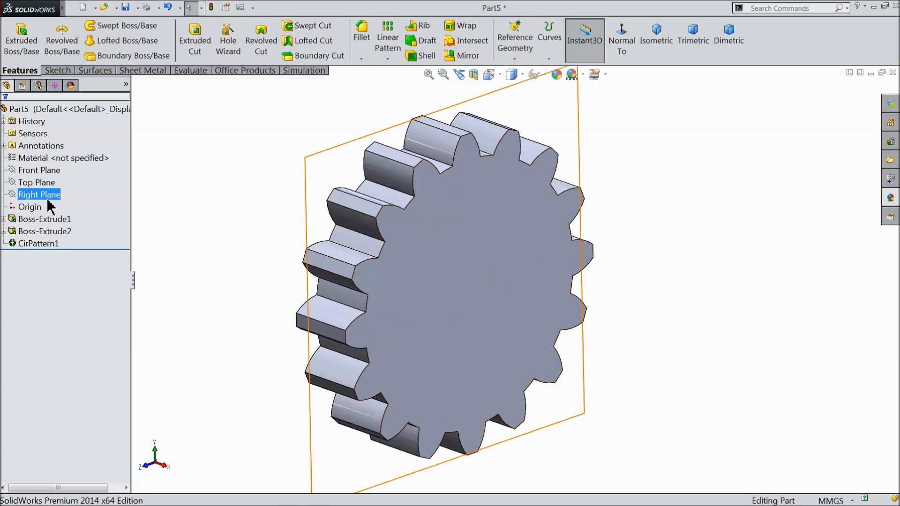
pyautogui.click(45, 184)
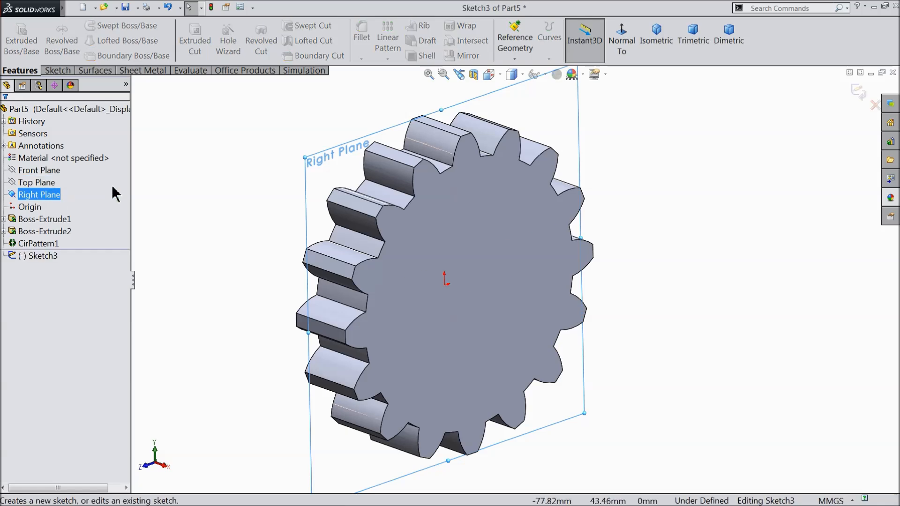
pyautogui.click(621, 46)
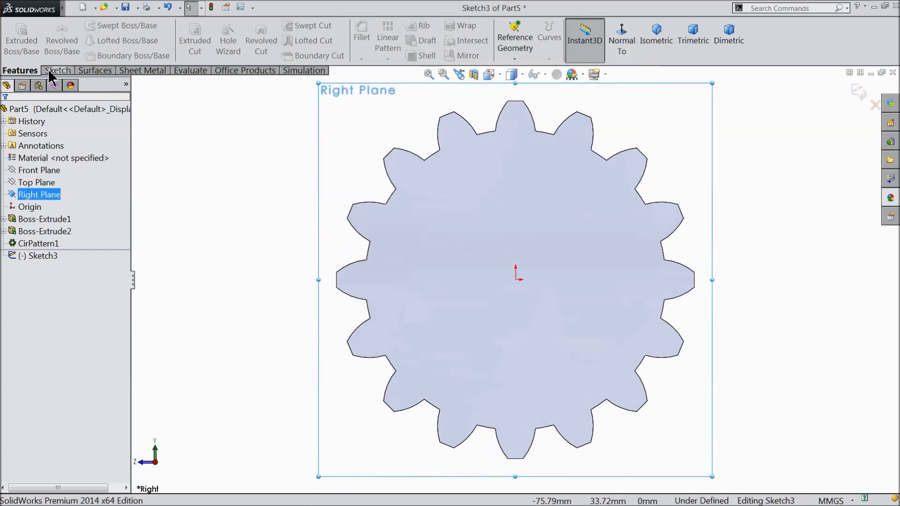
pyautogui.click(51, 72)
pyautogui.click(101, 25)
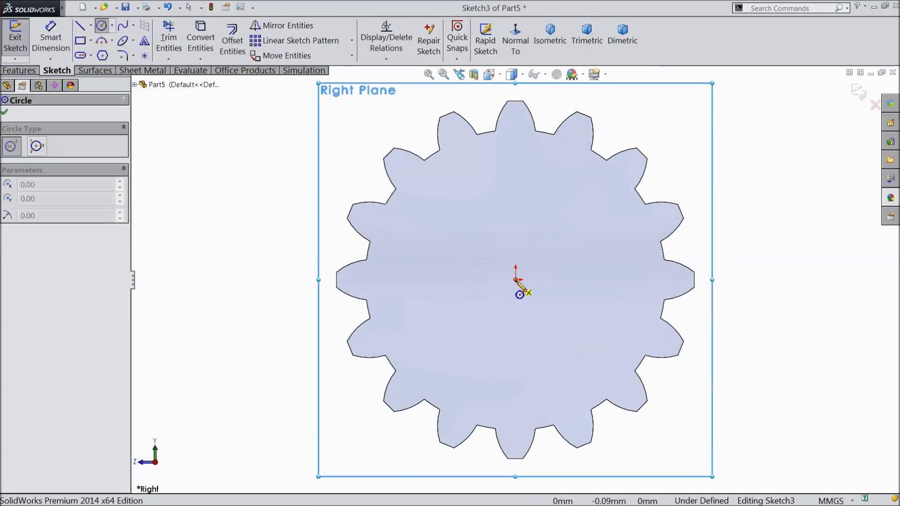
pyautogui.click(515, 280)
pyautogui.click(459, 210)
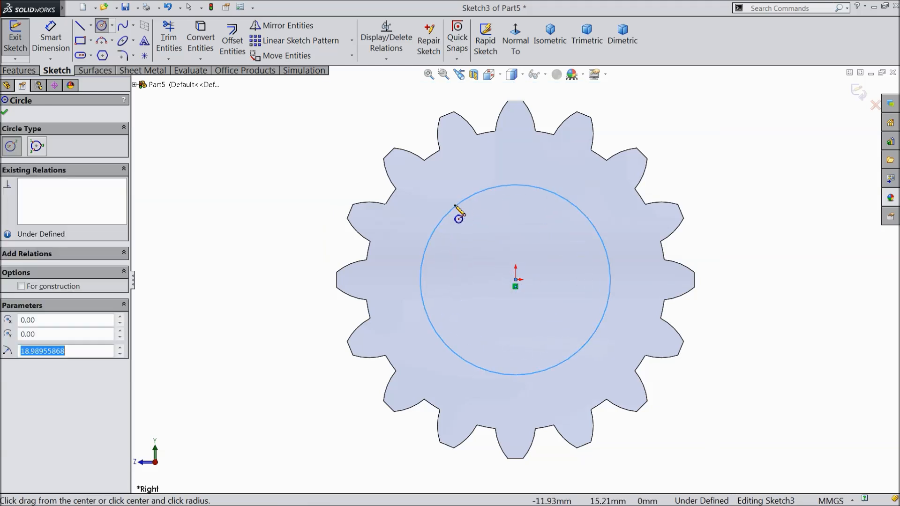
# Dimension the circle's diameter as 40 mm.
pyautogui.click(51, 48)
pyautogui.click(421, 277)
pyautogui.click(305, 267)
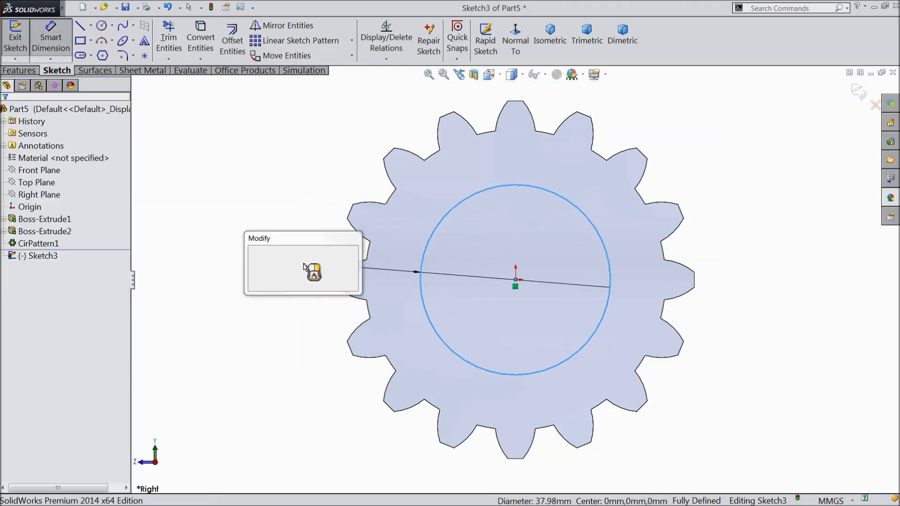
pyautogui.write('4')
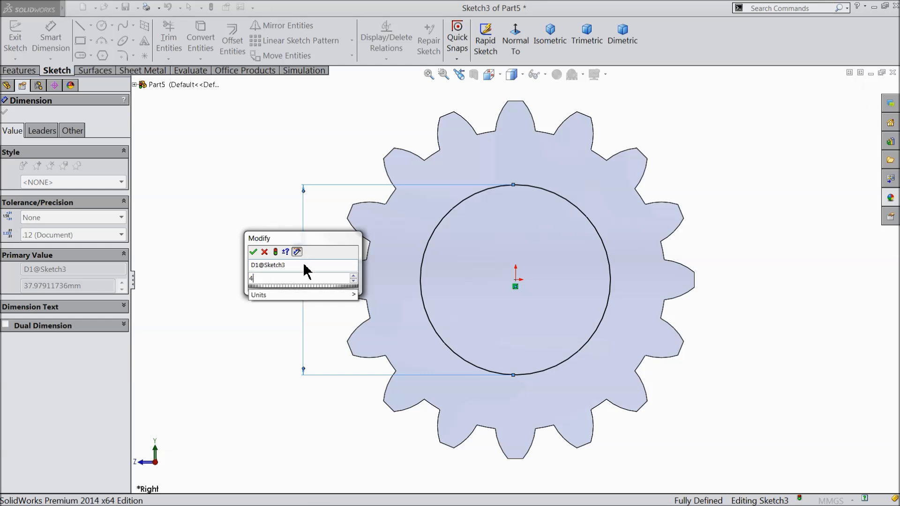
pyautogui.write('0')
pyautogui.click(253, 251)
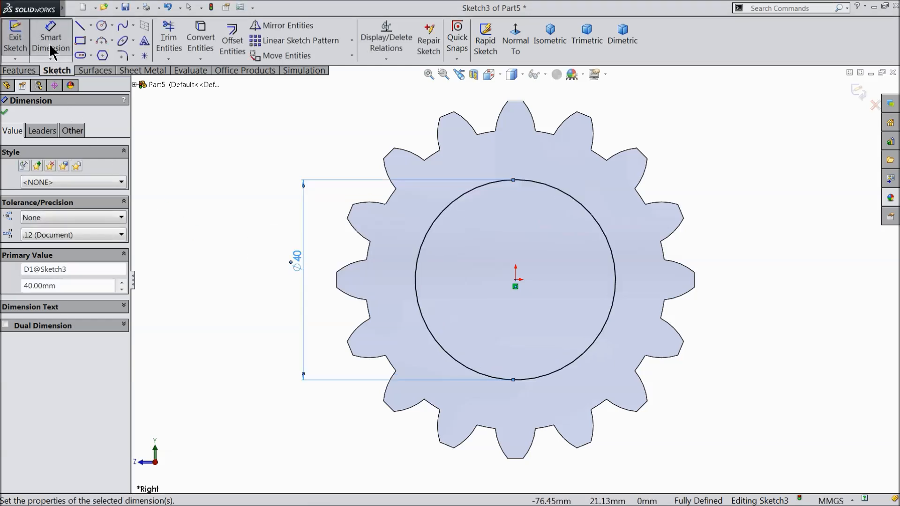
# Extrude the 40 mm circle as a merged Mid Plane boss with a total depth of 36 mm.
pyautogui.click(29, 71)
pyautogui.click(25, 52)
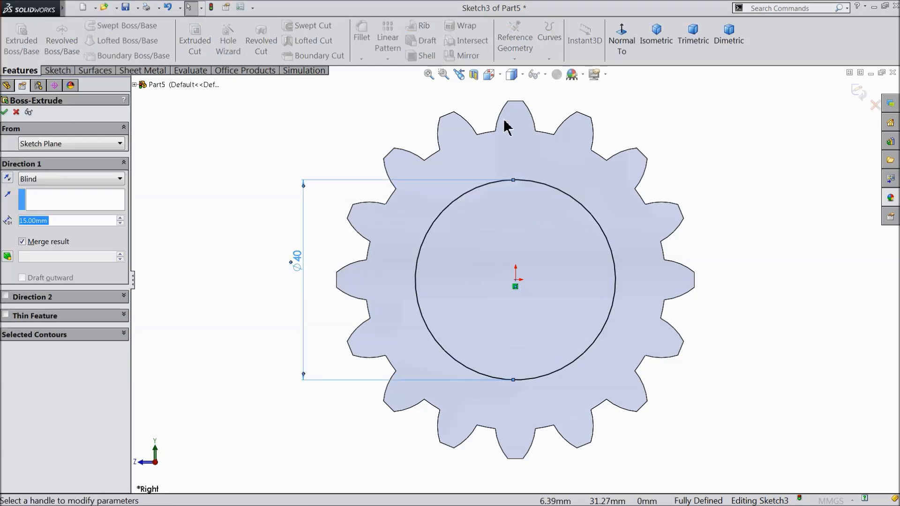
pyautogui.click(661, 39)
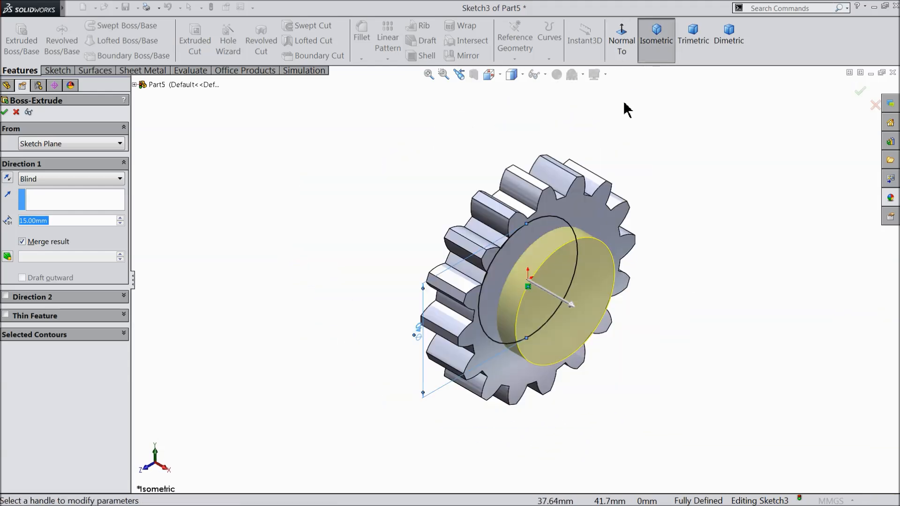
pyautogui.click(42, 179)
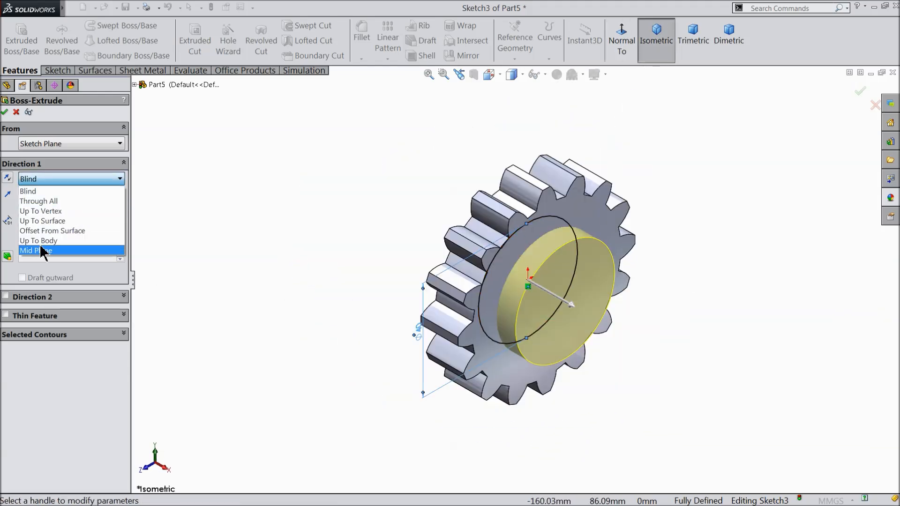
pyautogui.click(40, 241)
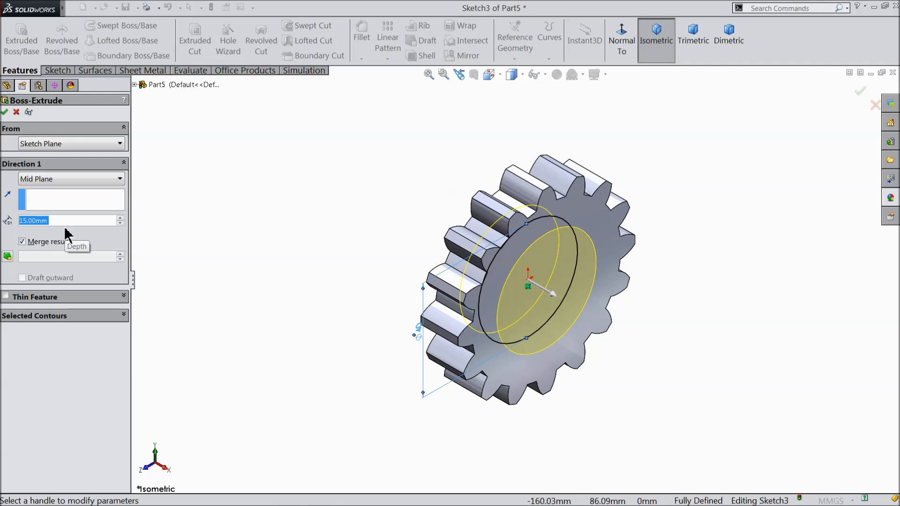
pyautogui.write('36')
pyautogui.press('Return')
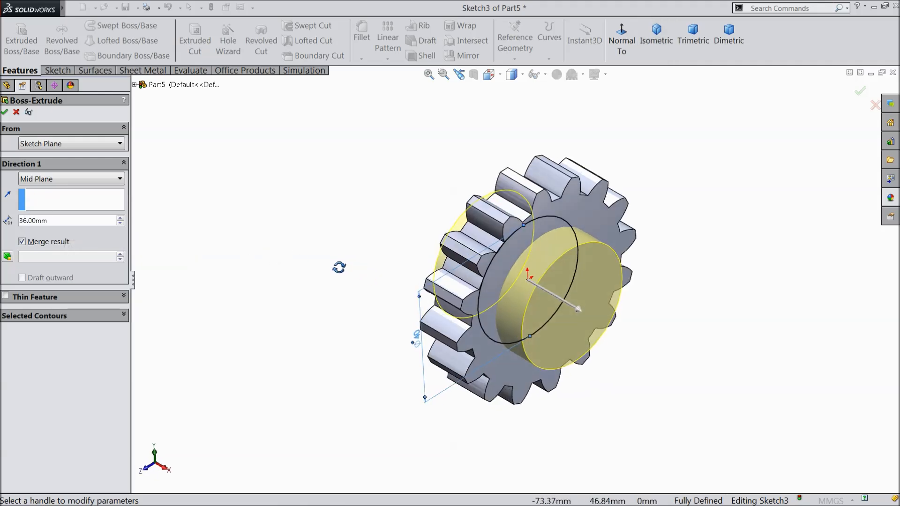
pyautogui.scroll(-3, 546, 302)
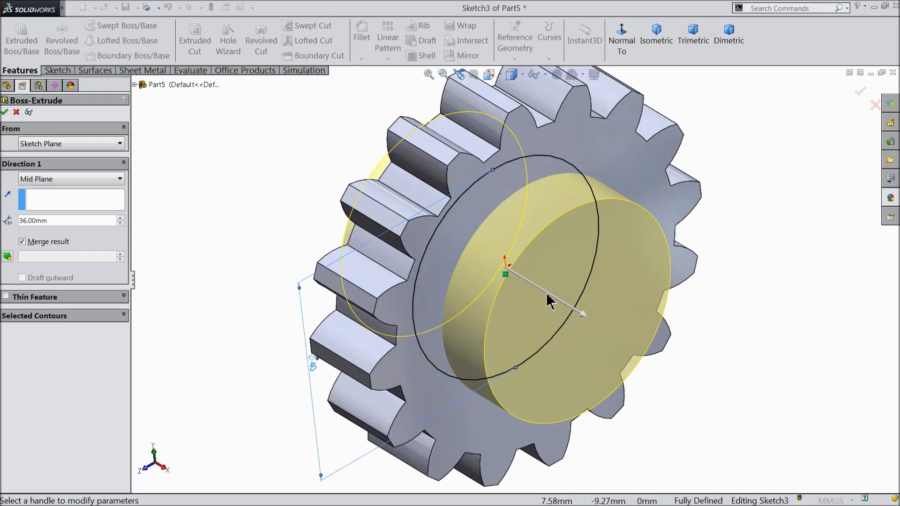
pyautogui.click(5, 113)
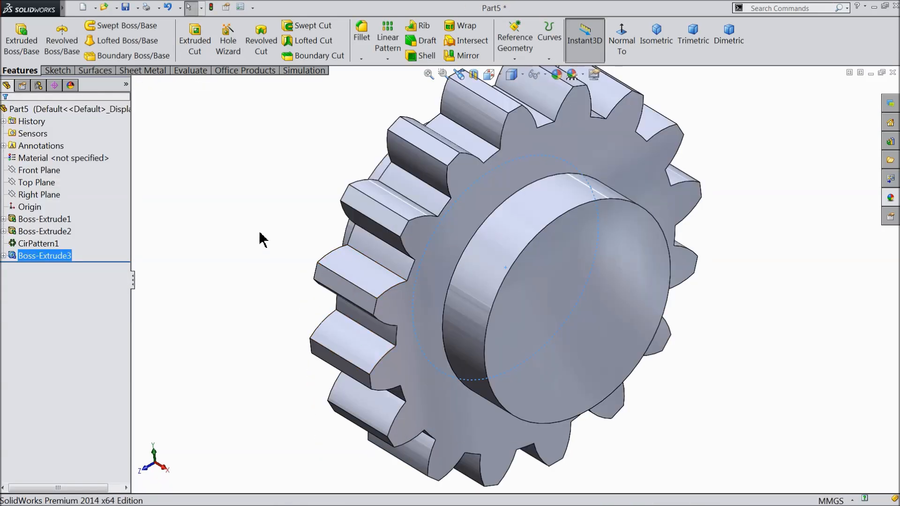
pyautogui.click(261, 237)
# Start a sketch on the hub's front end face and draw an origin-centered circle with a radius of about 10.7 mm.
pyautogui.moveTo(263, 237)
pyautogui.mouseDown(button='middle')
pyautogui.moveTo(311, 252)
pyautogui.moveTo(275, 239)
pyautogui.moveTo(274, 247)
pyautogui.mouseUp(button='middle')
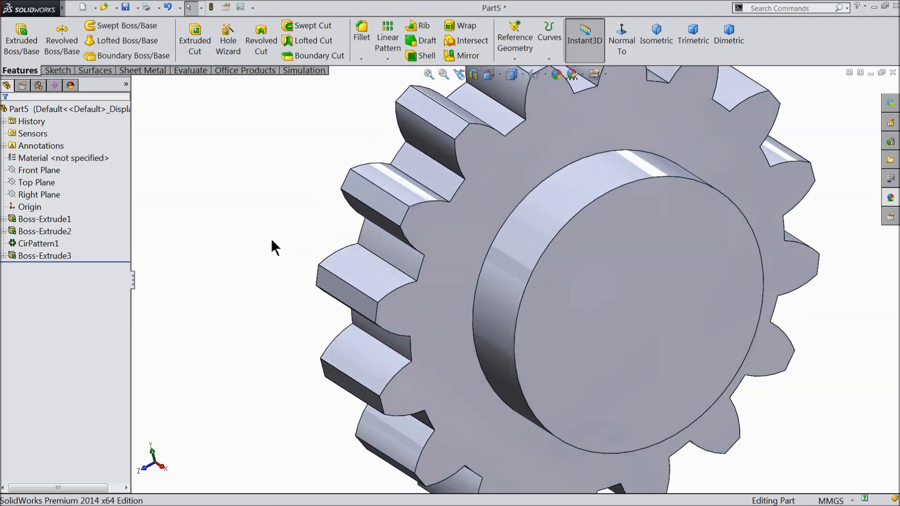
pyautogui.click(611, 323)
pyautogui.click(649, 292)
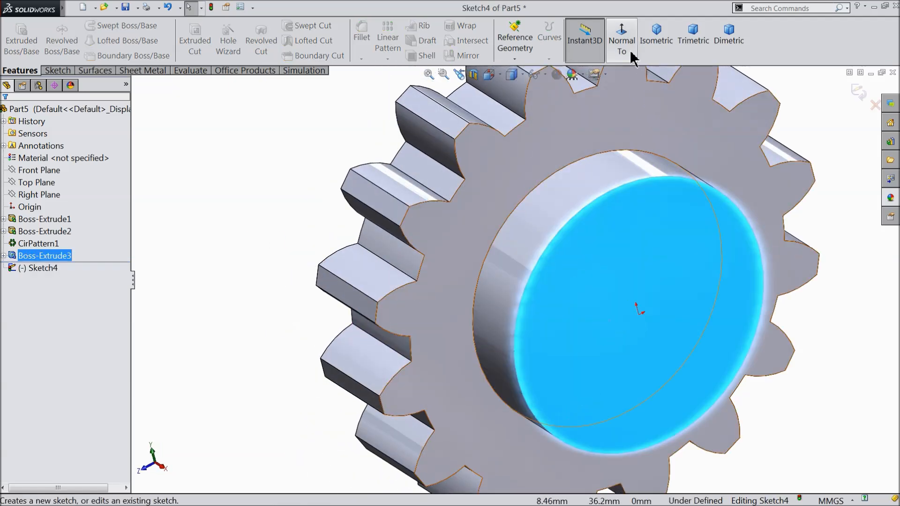
pyautogui.click(631, 54)
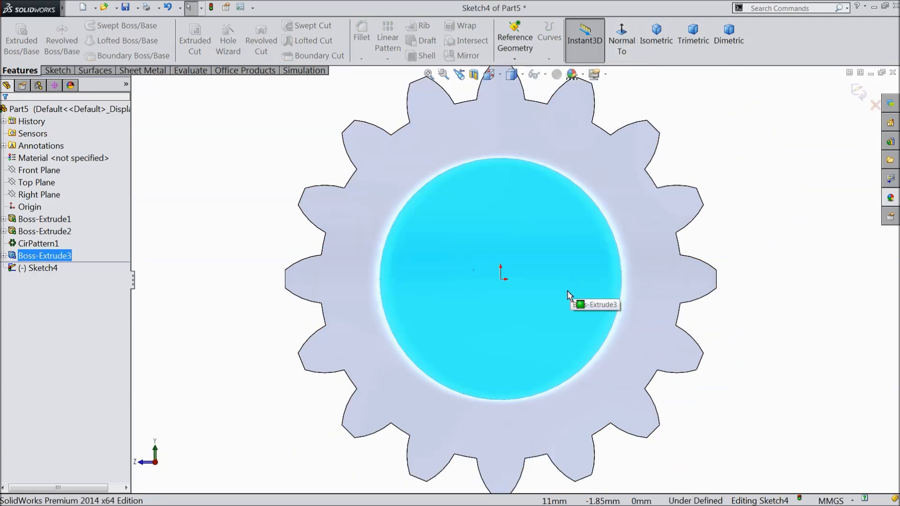
pyautogui.scroll(-3, 567, 293)
pyautogui.click(57, 71)
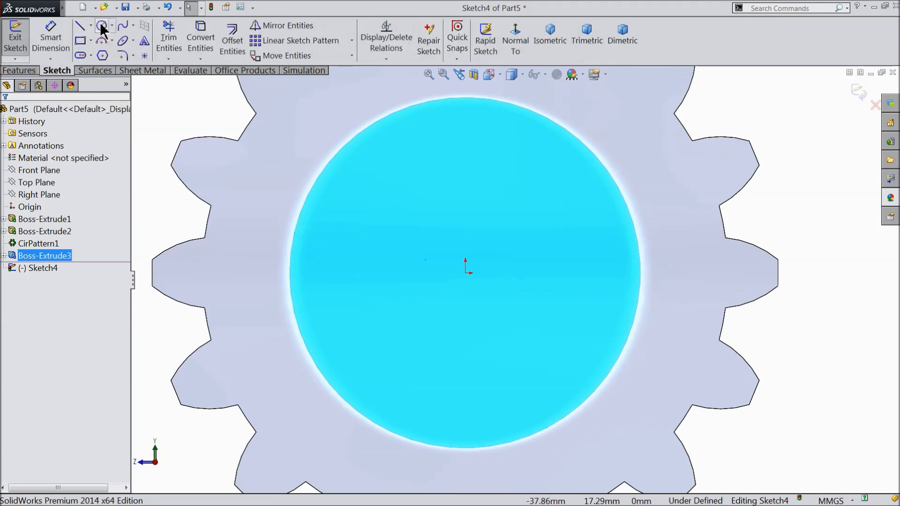
pyautogui.click(101, 26)
pyautogui.click(465, 273)
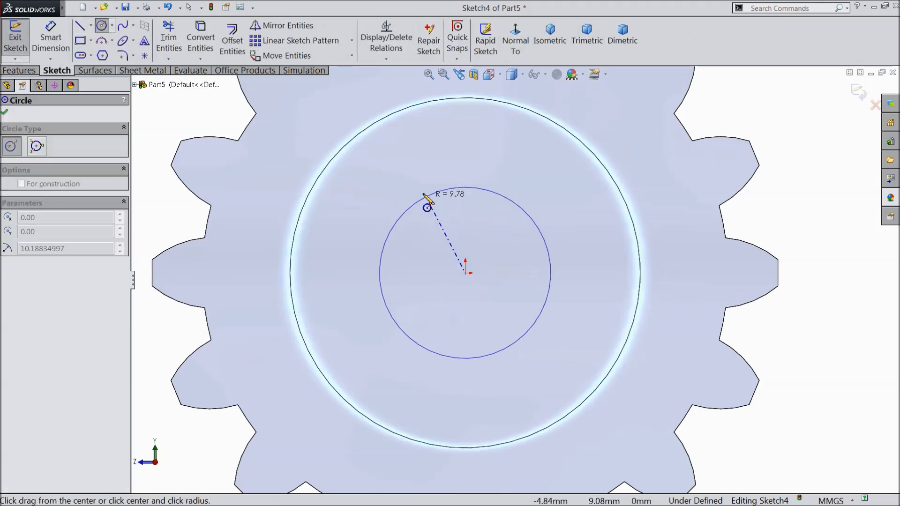
pyautogui.click(417, 192)
# Draw a vertical centerline about 14.6 mm long from the origin up past the top of the bore circle.
pyautogui.click(91, 26)
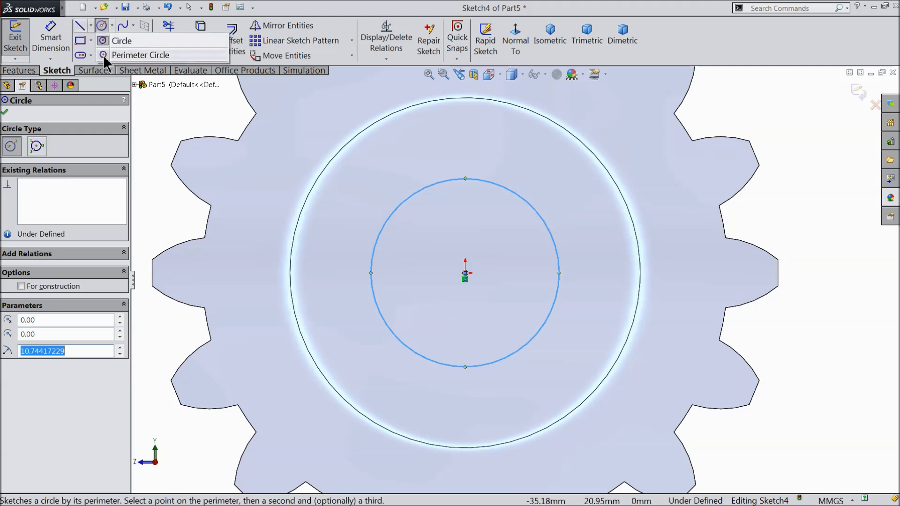
pyautogui.moveTo(91, 28)
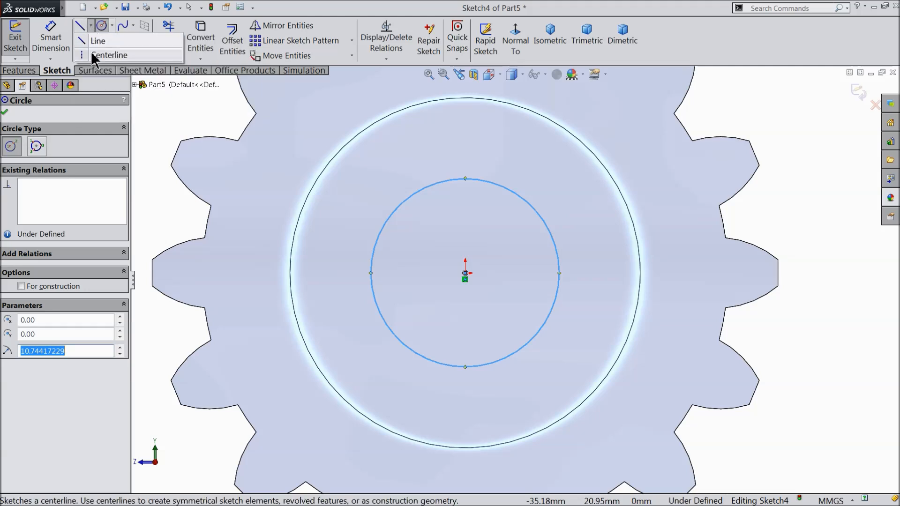
pyautogui.click(91, 52)
pyautogui.click(465, 273)
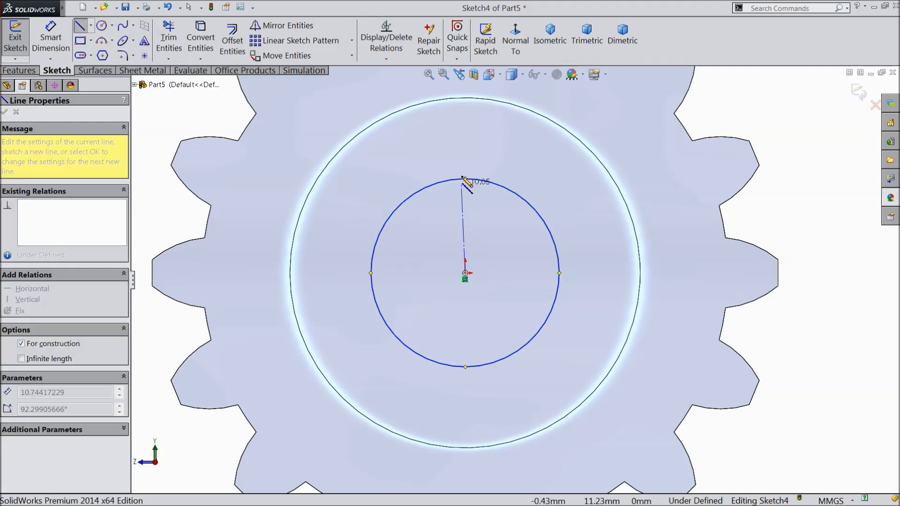
pyautogui.click(465, 145)
pyautogui.rightClick(488, 140)
pyautogui.click(512, 124)
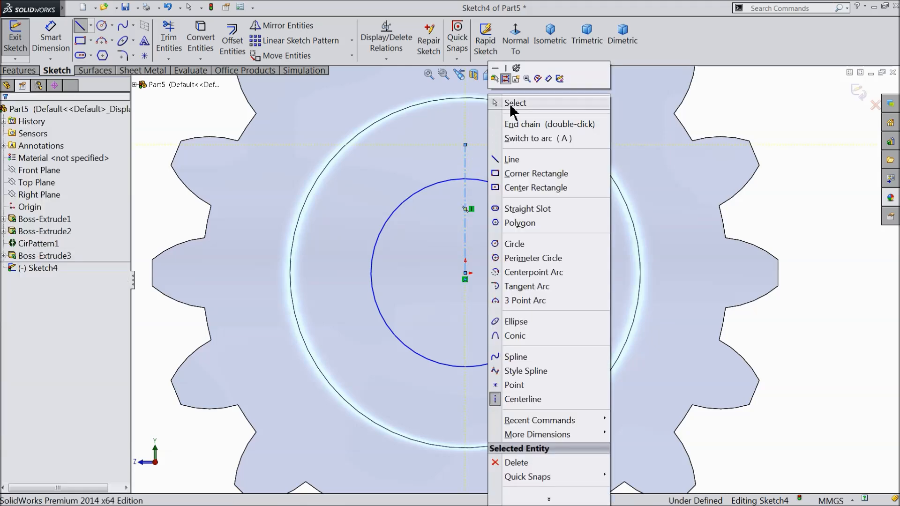
# Dimension the bore circle's diameter as 25 mm.
pyautogui.click(50, 38)
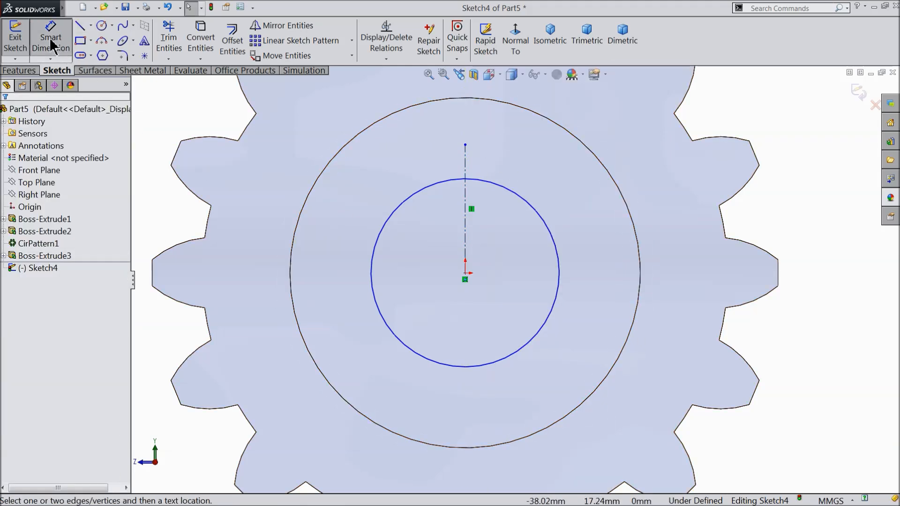
pyautogui.click(559, 273)
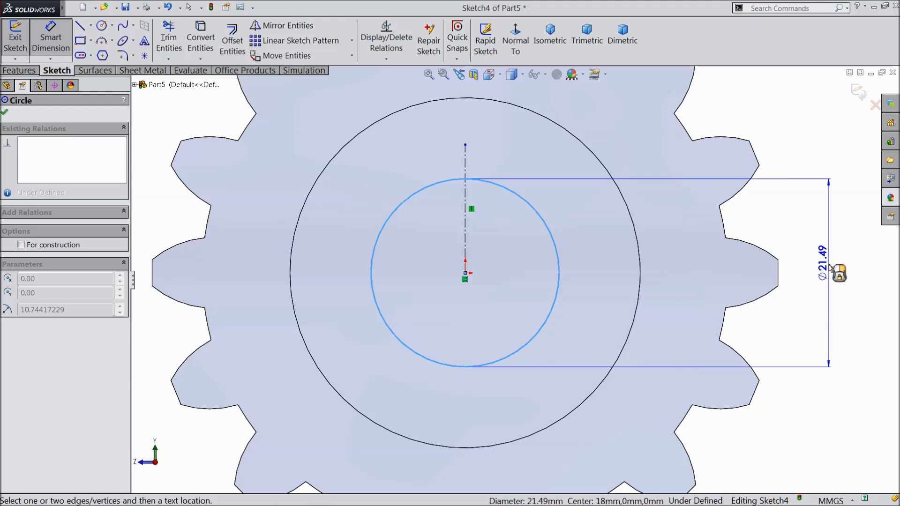
pyautogui.click(839, 268)
pyautogui.write('25')
pyautogui.click(779, 254)
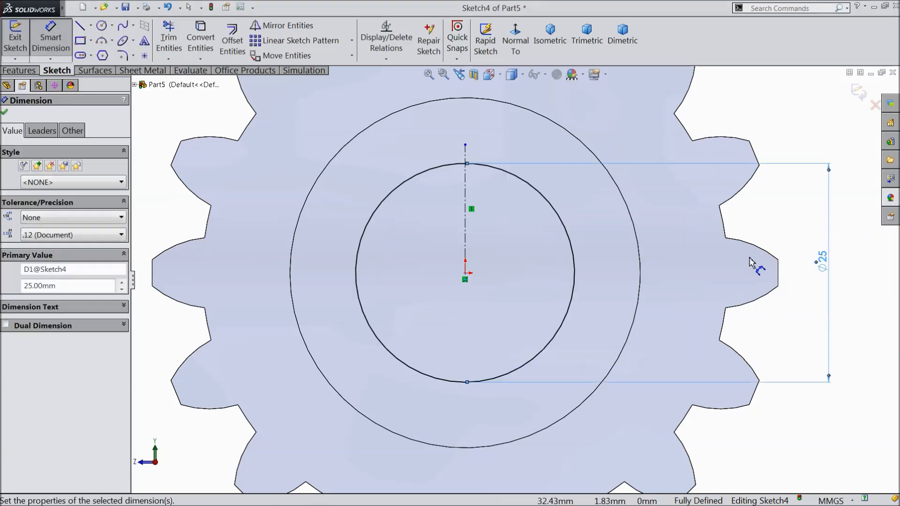
pyautogui.click(5, 112)
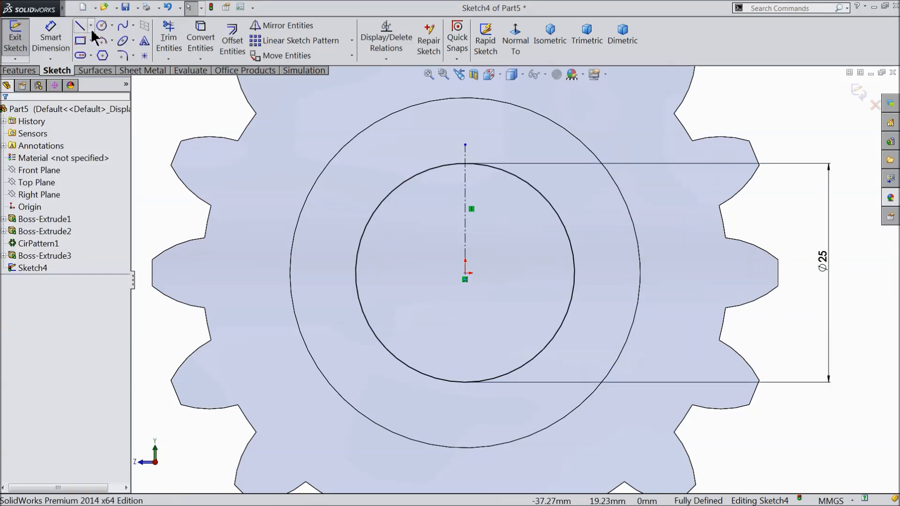
# Draw a horizontal line about 6.2 mm long above the bore circle, passing through the centerline's upper endpoint.
pyautogui.click(80, 31)
pyautogui.scroll(3, 465, 136)
pyautogui.click(420, 191)
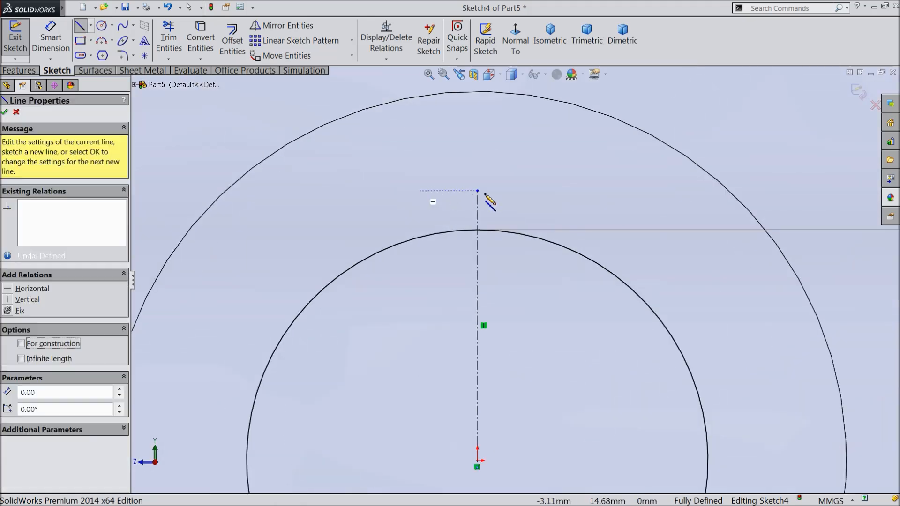
pyautogui.click(535, 190)
pyautogui.rightClick(536, 77)
pyautogui.click(557, 84)
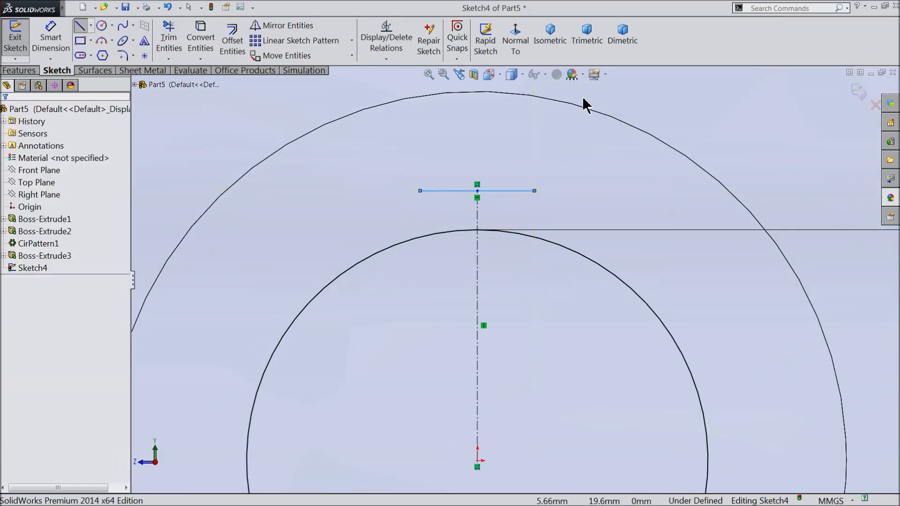
# Add a Symmetric relation between the horizontal line's two endpoints and the vertical centerline.
pyautogui.scroll(1, 498, 207)
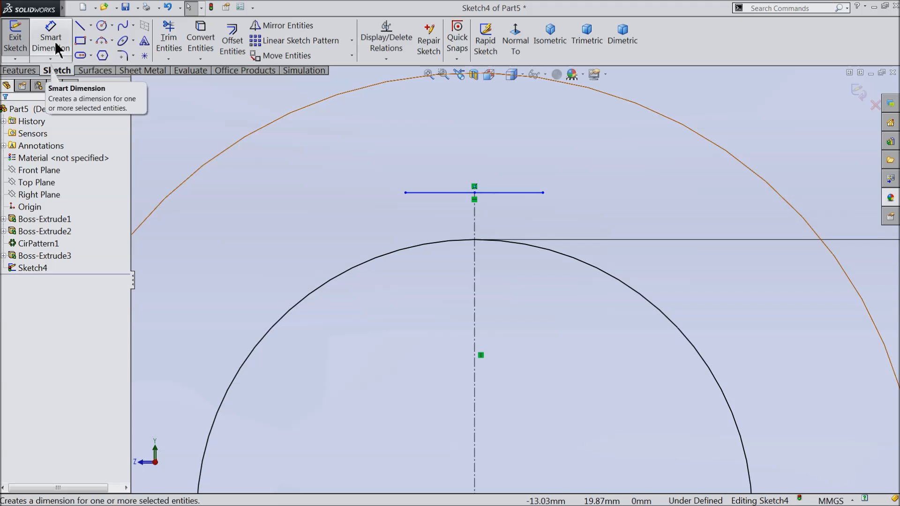
pyautogui.click(542, 193)
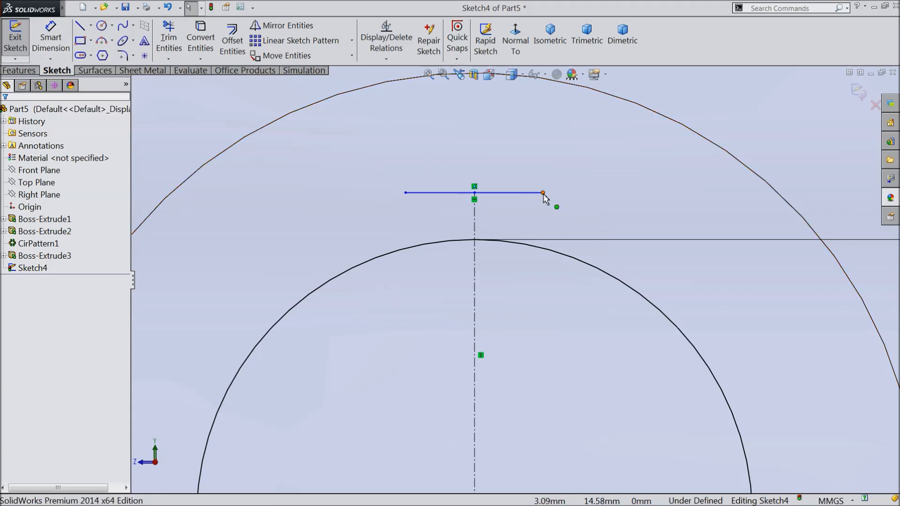
pyautogui.keyDown('ctrl'); pyautogui.click(405, 193); pyautogui.keyUp('ctrl')
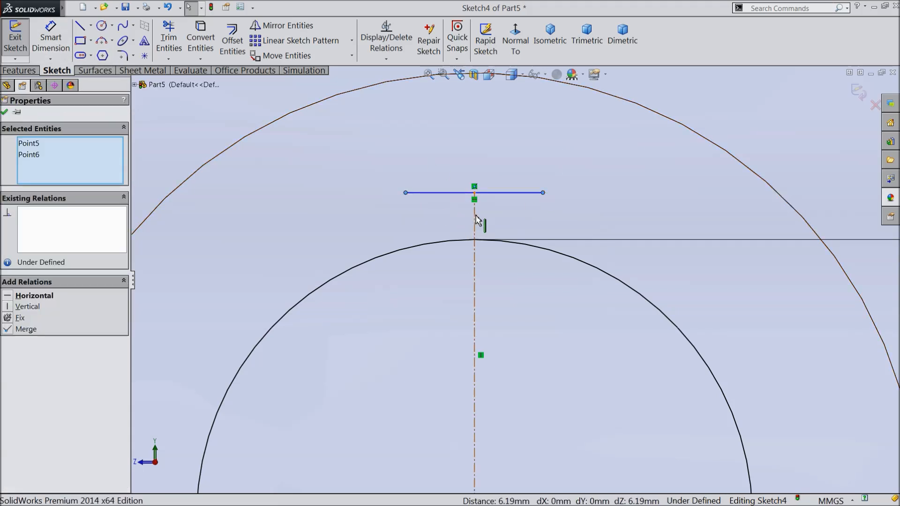
pyautogui.keyDown('ctrl'); pyautogui.click(475, 220); pyautogui.keyUp('ctrl')
pyautogui.click(502, 175)
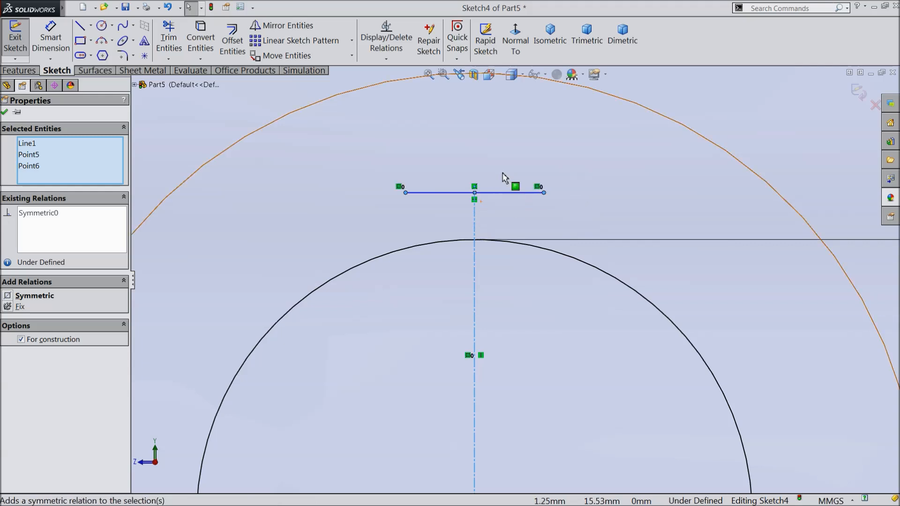
# Dimension the horizontal keyway line's length as 8 mm.
pyautogui.click(51, 39)
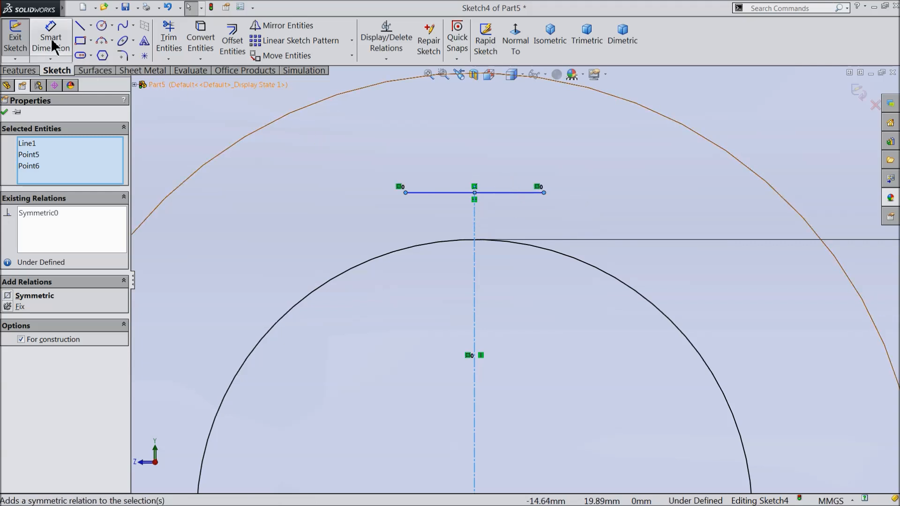
pyautogui.click(441, 192)
pyautogui.click(468, 118)
pyautogui.write('8')
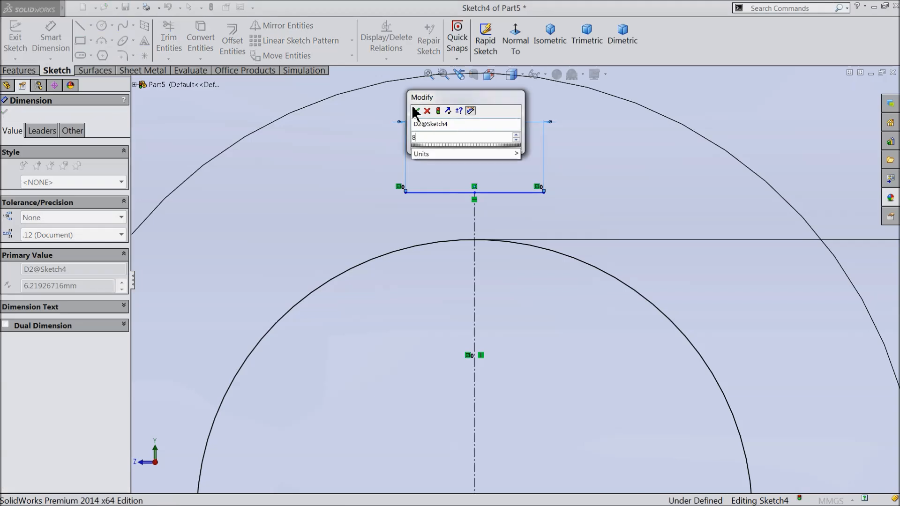
pyautogui.click(416, 111)
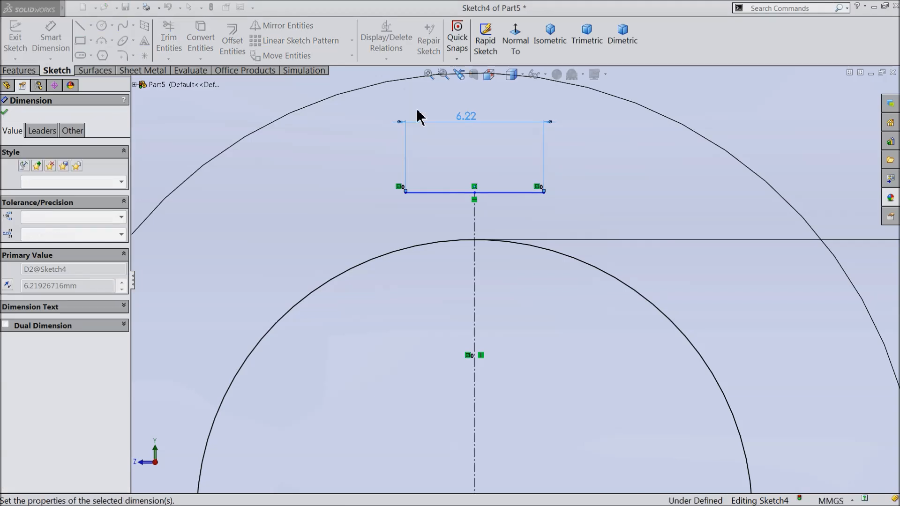
pyautogui.click(6, 113)
# Draw a vertical line about 2.8 mm long from each end of the 8 mm line down to the bore circle.
pyautogui.click(80, 27)
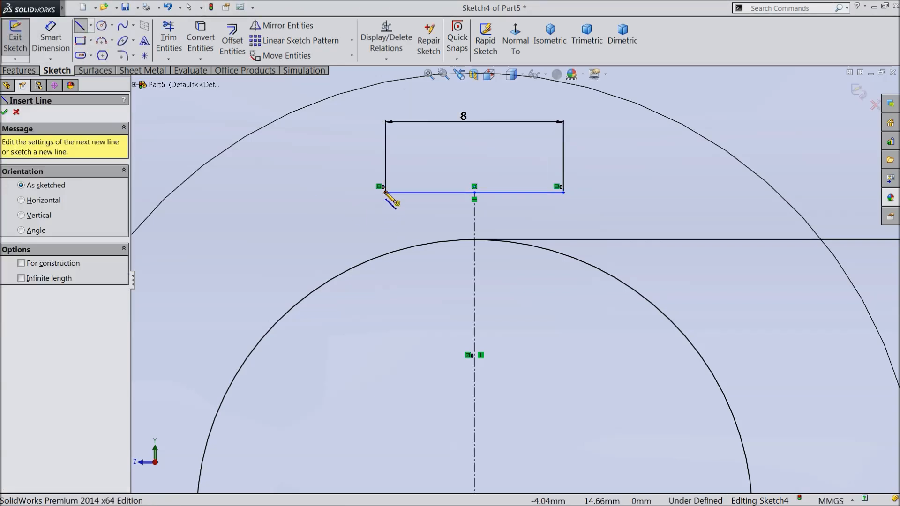
pyautogui.click(385, 192)
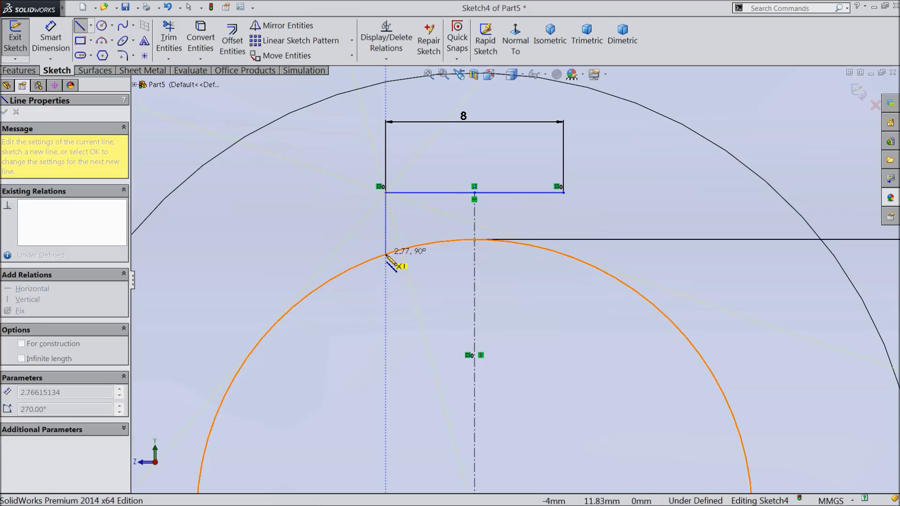
pyautogui.click(387, 255)
pyautogui.rightClick(388, 256)
pyautogui.click(422, 88)
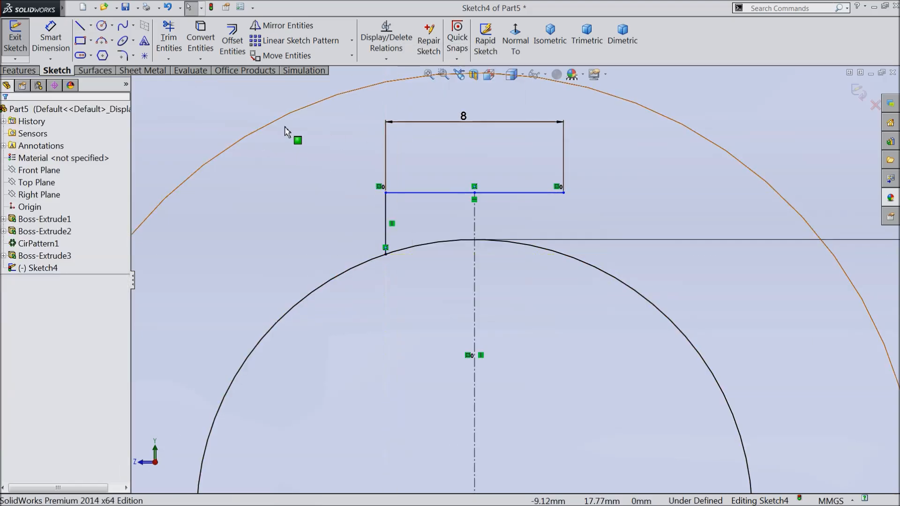
pyautogui.click(80, 26)
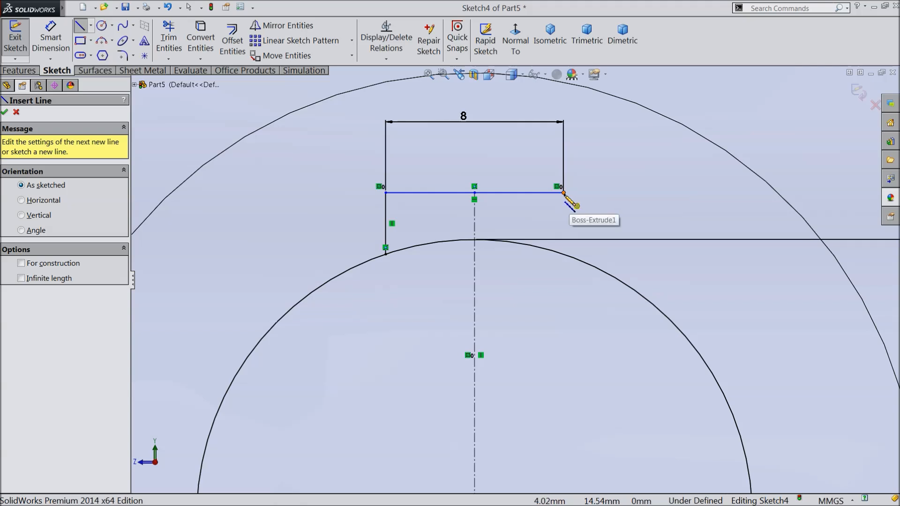
pyautogui.click(564, 193)
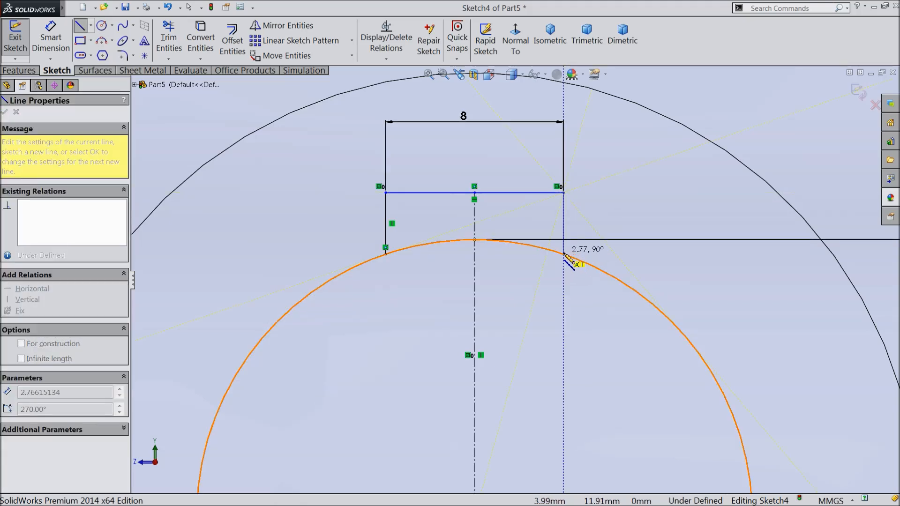
pyautogui.click(564, 255)
pyautogui.rightClick(589, 248)
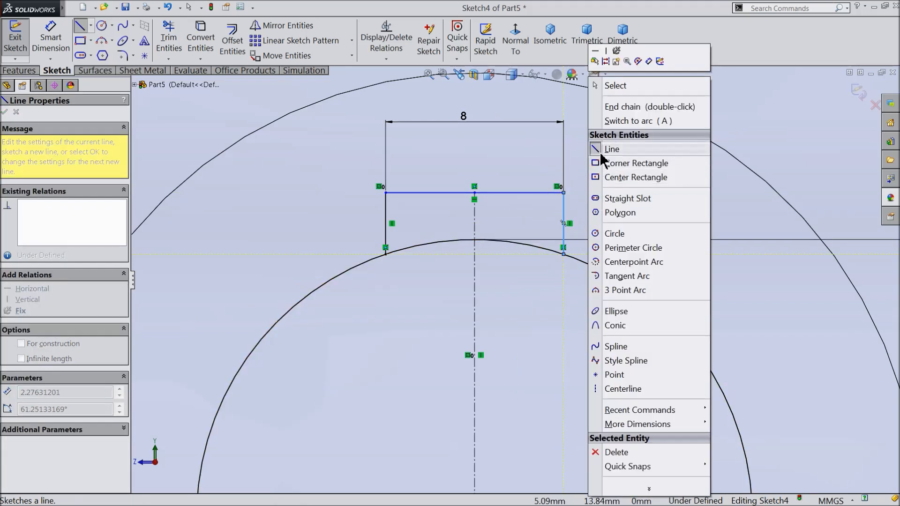
pyautogui.click(614, 83)
# Dimension the vertical distance from the origin to the keyway's top line as 15 mm.
pyautogui.click(51, 38)
pyautogui.scroll(4, 511, 389)
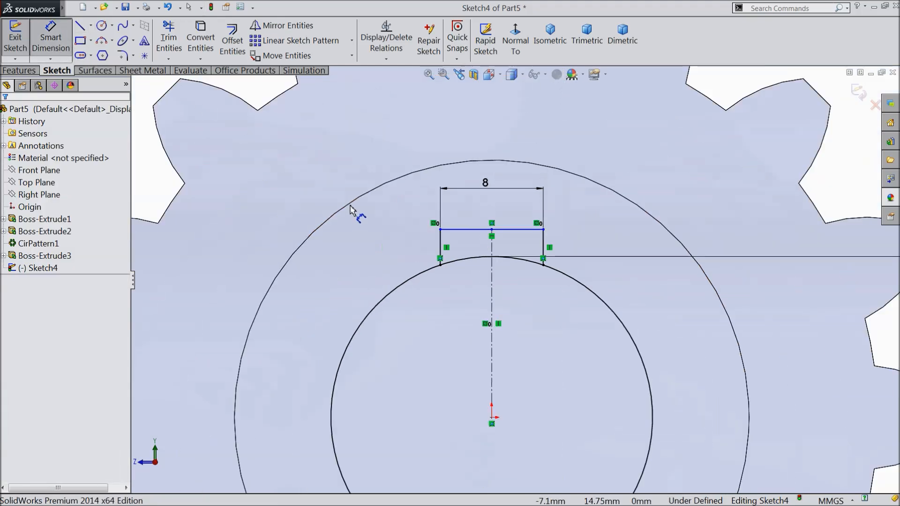
pyautogui.scroll(-2, 512, 387)
pyautogui.click(487, 390)
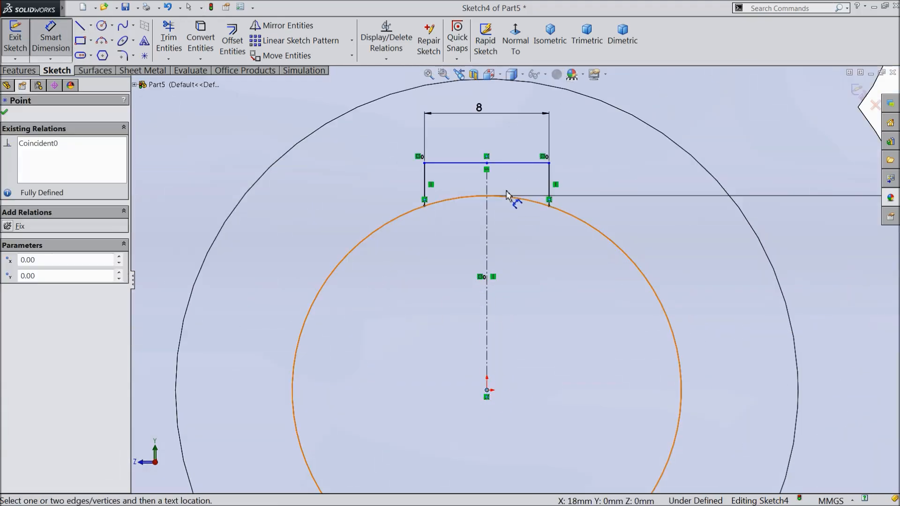
pyautogui.click(507, 170)
pyautogui.click(230, 271)
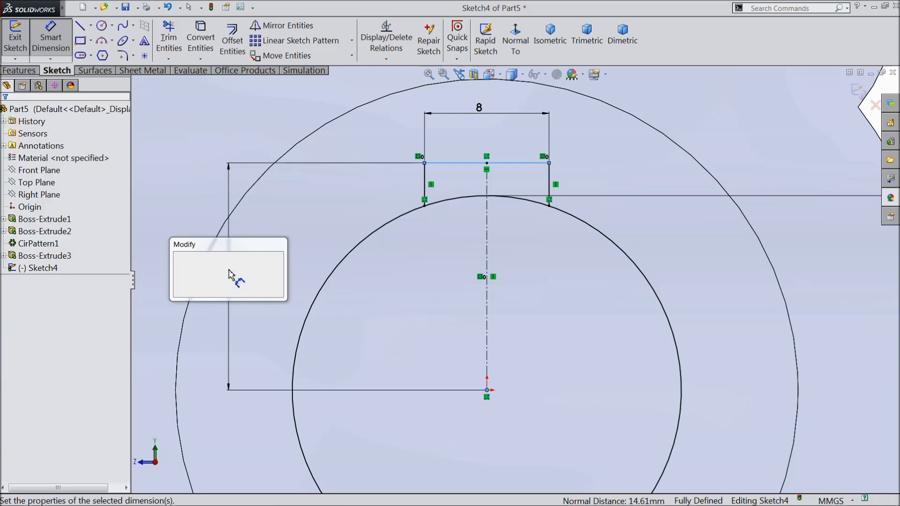
pyautogui.write('15')
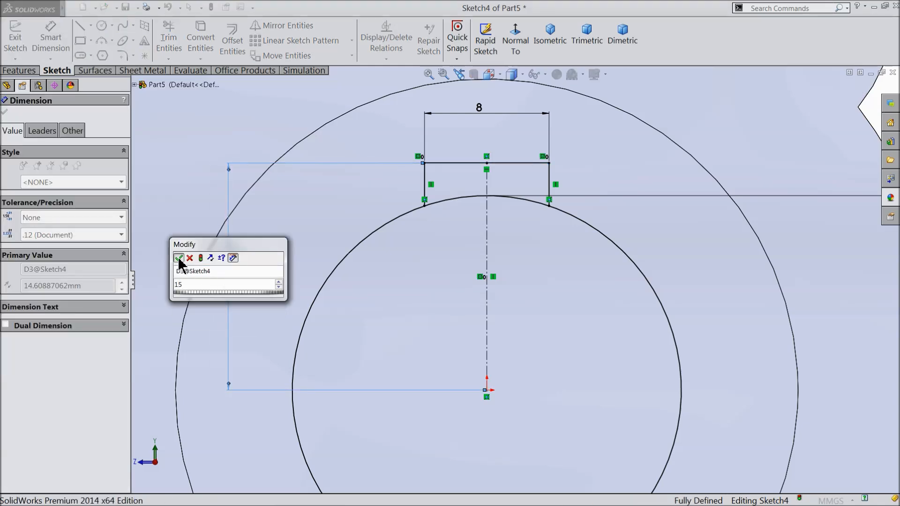
pyautogui.click(178, 258)
pyautogui.click(4, 112)
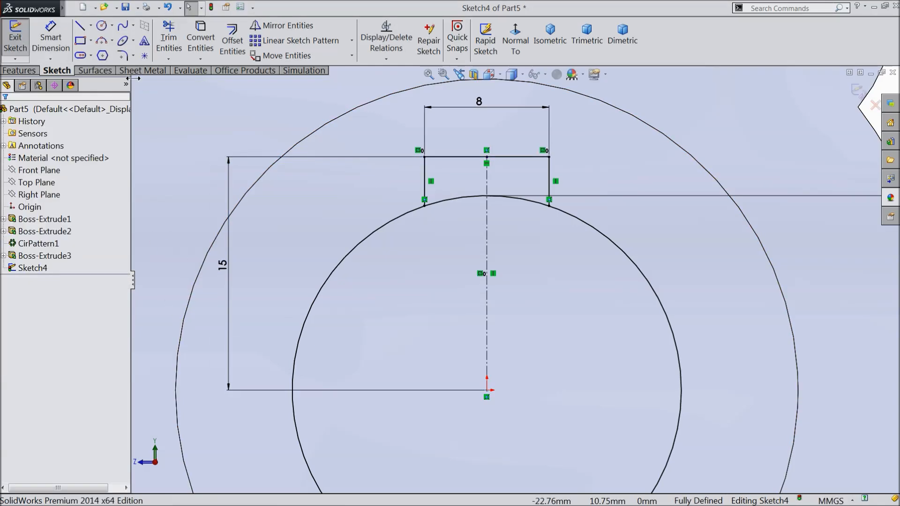
# Trim away the bore circle's arc between the two keyway side lines using Trim to closest.
pyautogui.click(168, 42)
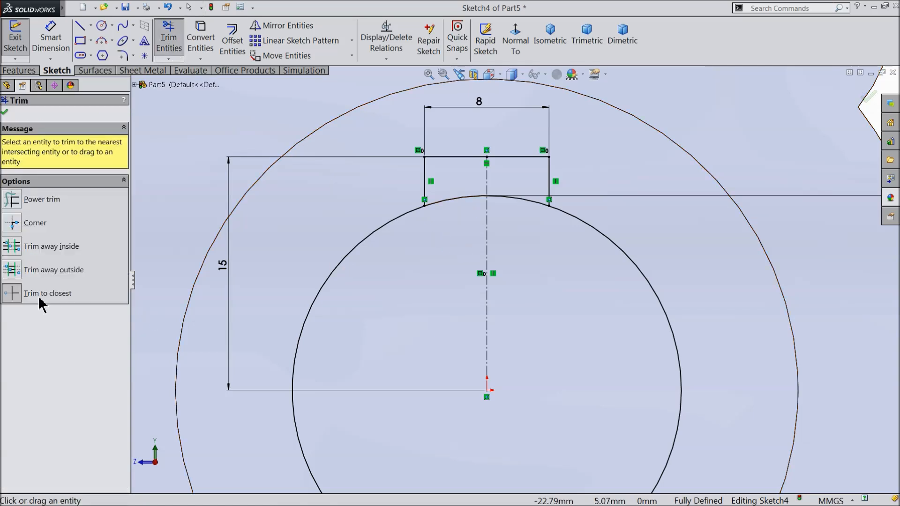
pyautogui.click(448, 202)
pyautogui.click(512, 202)
pyautogui.scroll(5, 506, 224)
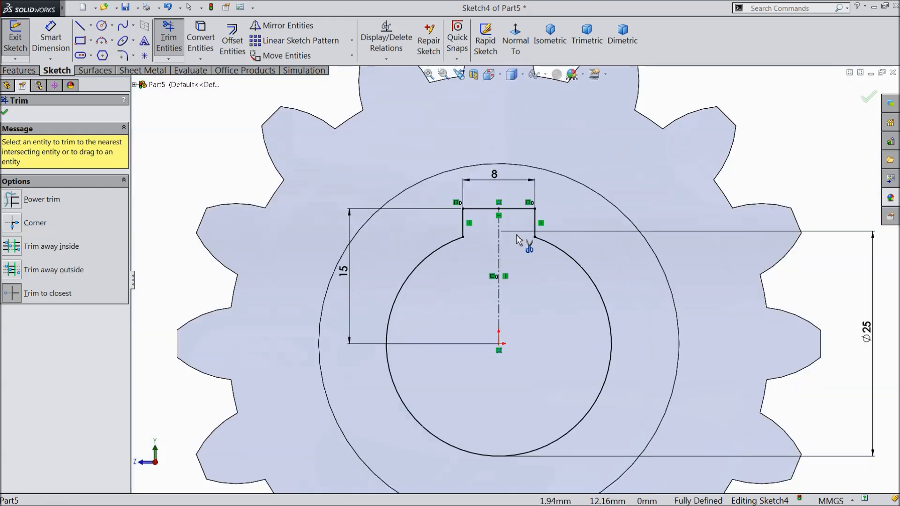
pyautogui.click(5, 113)
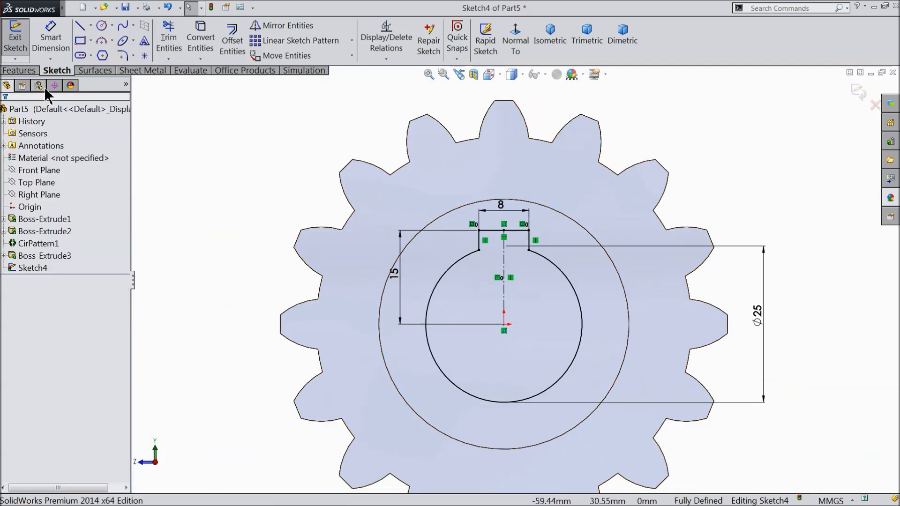
# Cut the keyed bore profile through the whole gear with an Extruded Cut set to Through All.
pyautogui.click(32, 70)
pyautogui.click(195, 44)
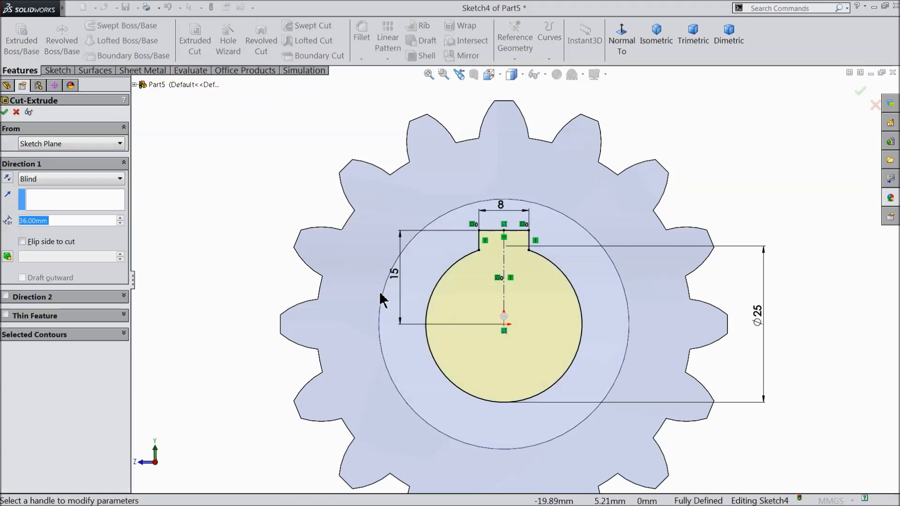
pyautogui.click(55, 183)
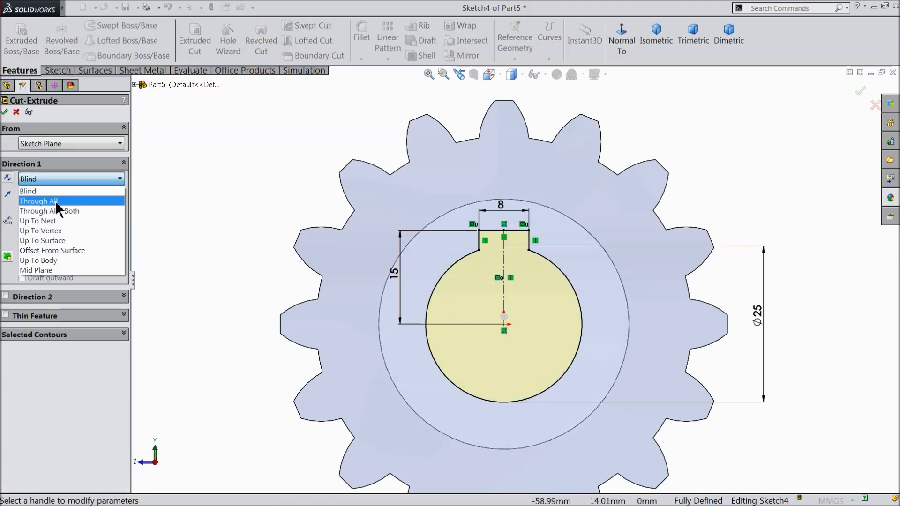
pyautogui.click(55, 201)
pyautogui.moveTo(255, 225)
pyautogui.mouseDown(button='middle')
pyautogui.moveTo(280, 215)
pyautogui.moveTo(314, 281)
pyautogui.moveTo(294, 268)
pyautogui.mouseUp(button='middle')
pyautogui.click(4, 112)
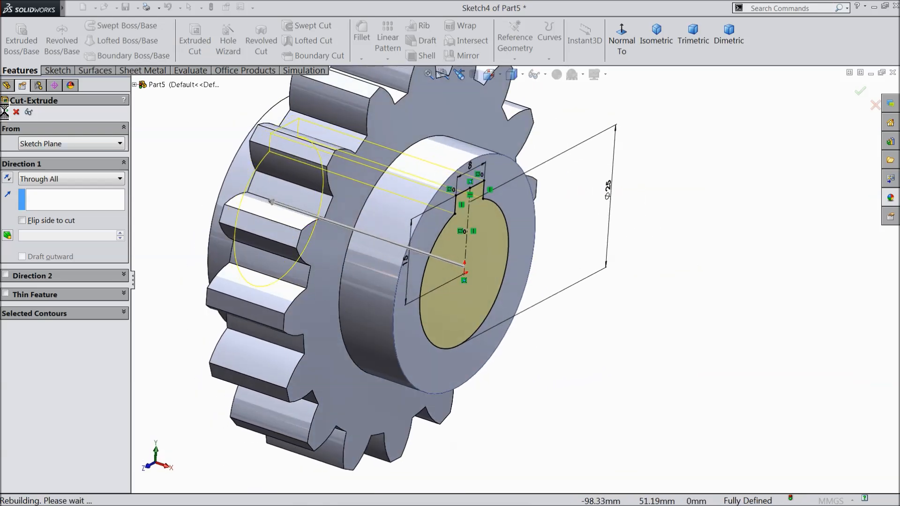
pyautogui.click(187, 196)
pyautogui.moveTo(185, 195); pyautogui.dragTo(207, 205, button='middle')
pyautogui.scroll(-2, 386, 181)
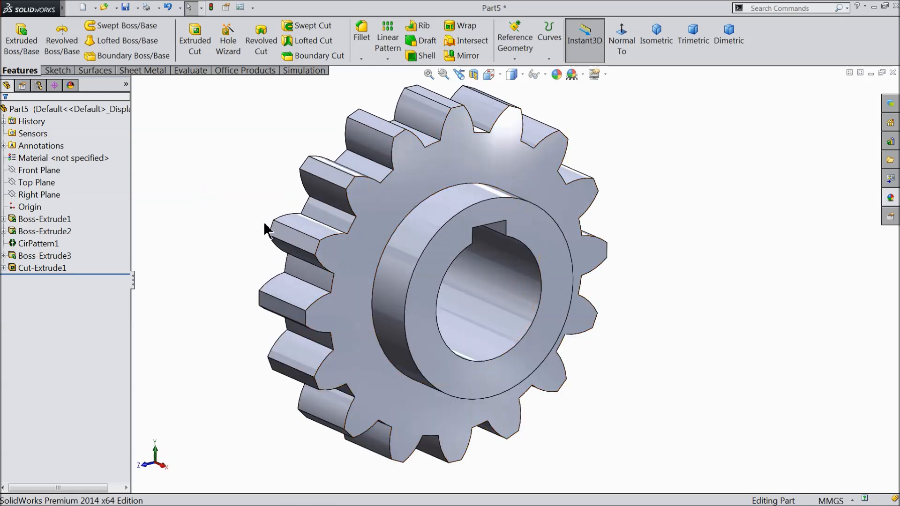
# Apply an orange colour (RGB 232, 113, 8) to the whole gear part.
pyautogui.click(889, 199)
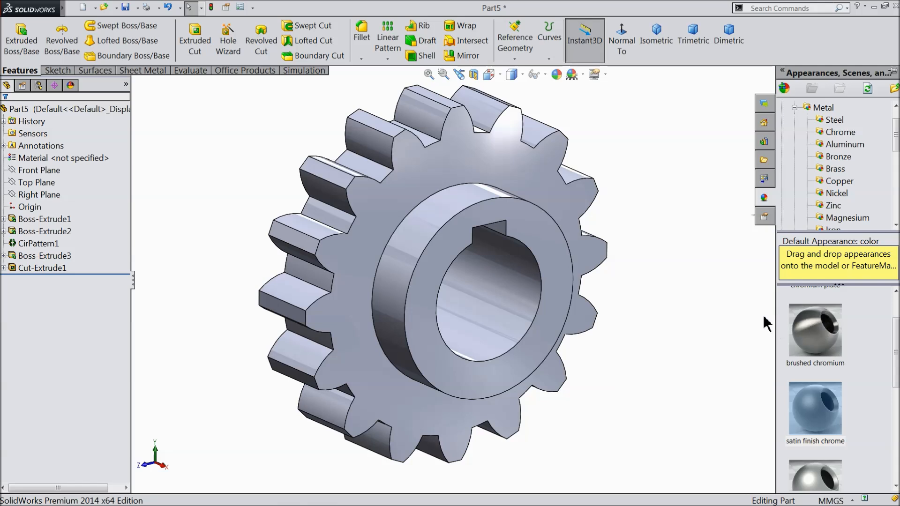
pyautogui.click(557, 75)
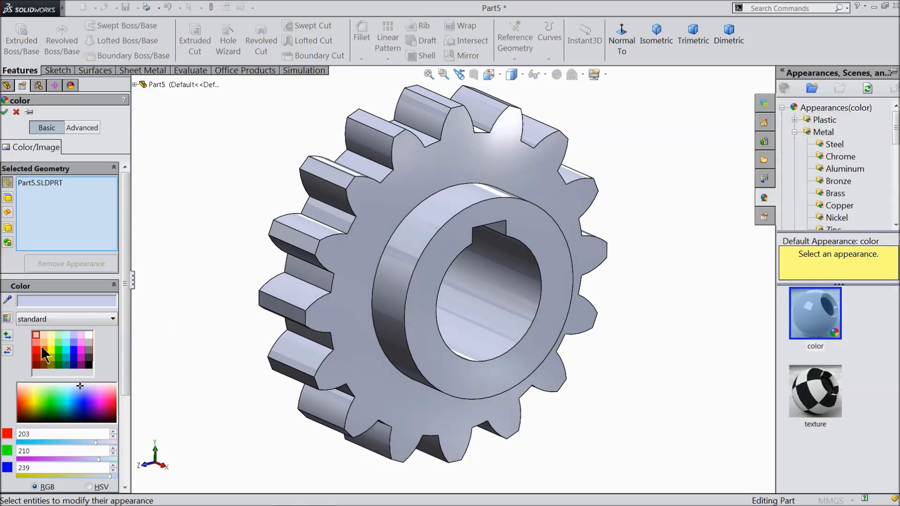
pyautogui.click(43, 349)
pyautogui.moveTo(205, 258); pyautogui.dragTo(238, 283, button='middle')
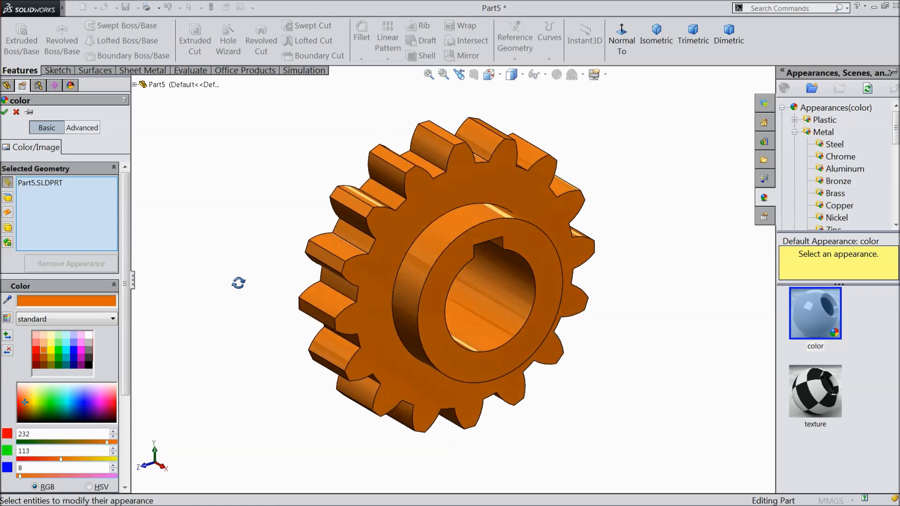
pyautogui.click(4, 112)
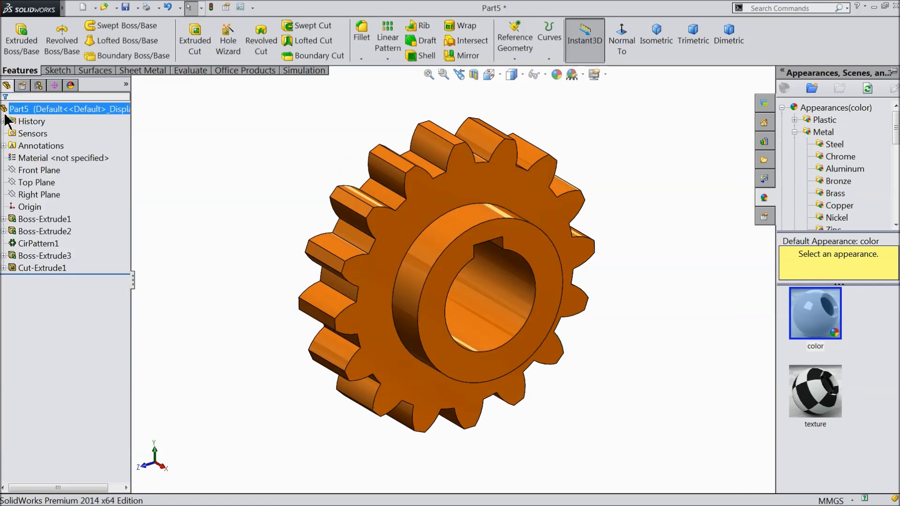
# Save the gear part in the Engine folder as 5.Gear1.
pyautogui.scroll(-2, 457, 232)
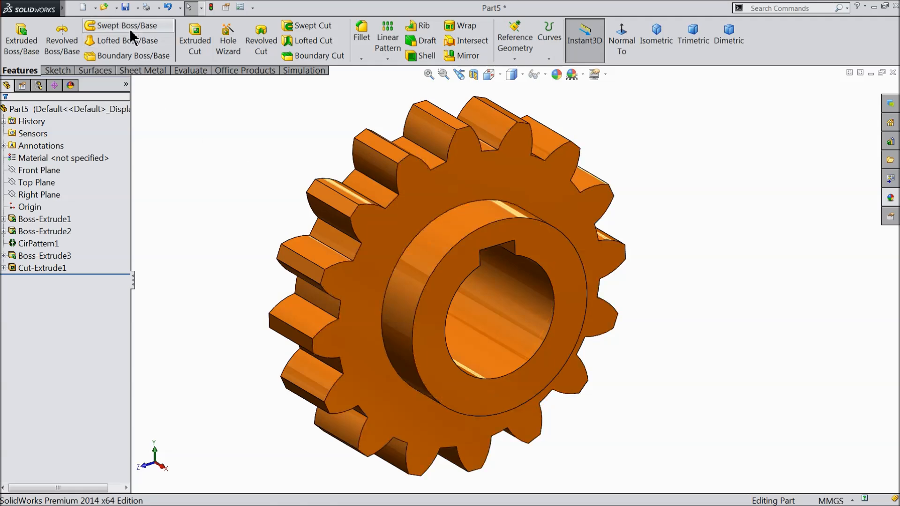
pyautogui.click(125, 7)
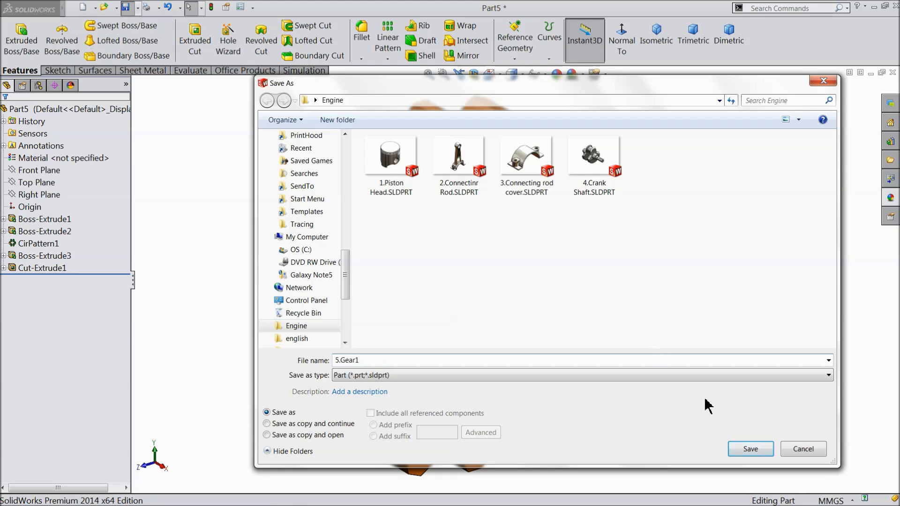
pyautogui.click(750, 450)
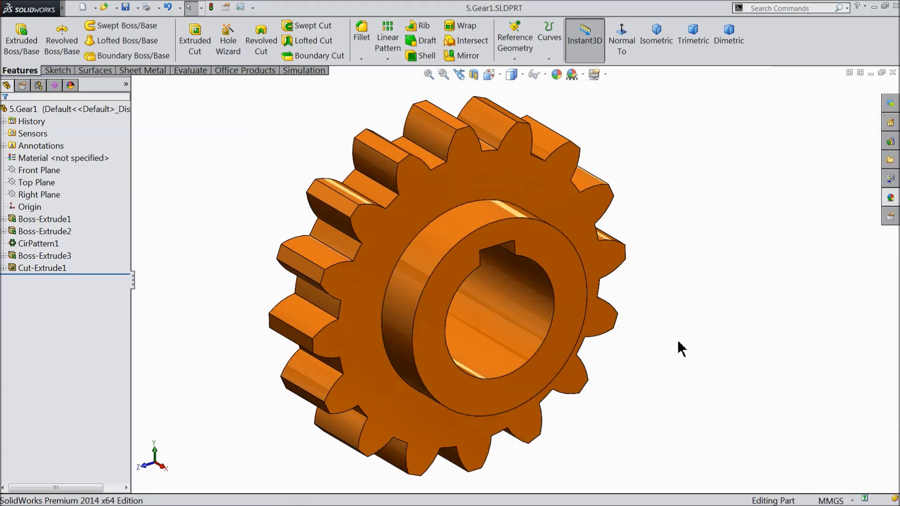
pyautogui.moveTo(663, 328); pyautogui.dragTo(676, 315, button='middle')
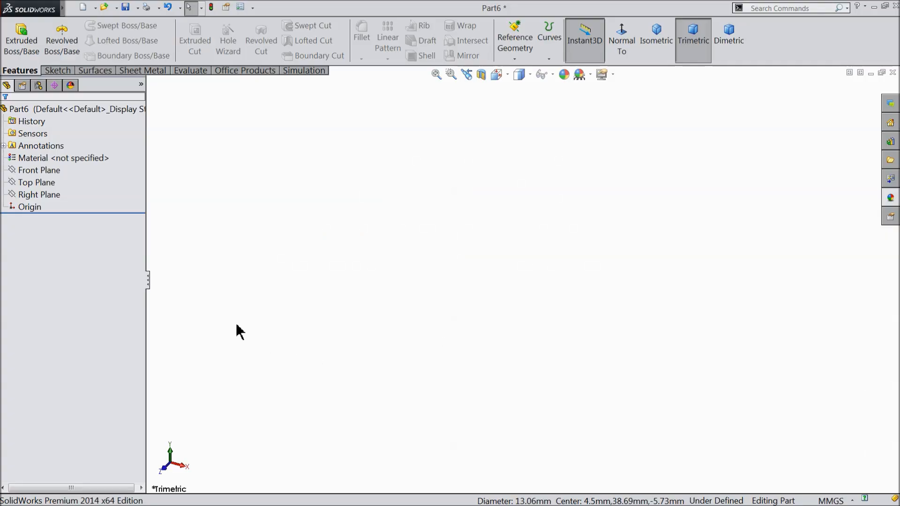
# Start a sketch on the Right Plane of the new part and draw a circle of about 100 mm radius centred on the origin.
pyautogui.click(29, 195)
pyautogui.click(18, 184)
pyautogui.click(57, 71)
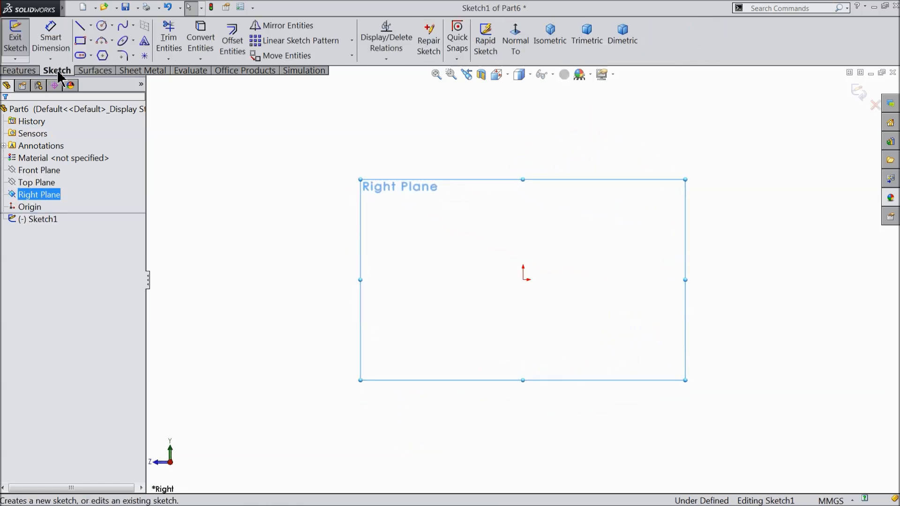
pyautogui.click(101, 25)
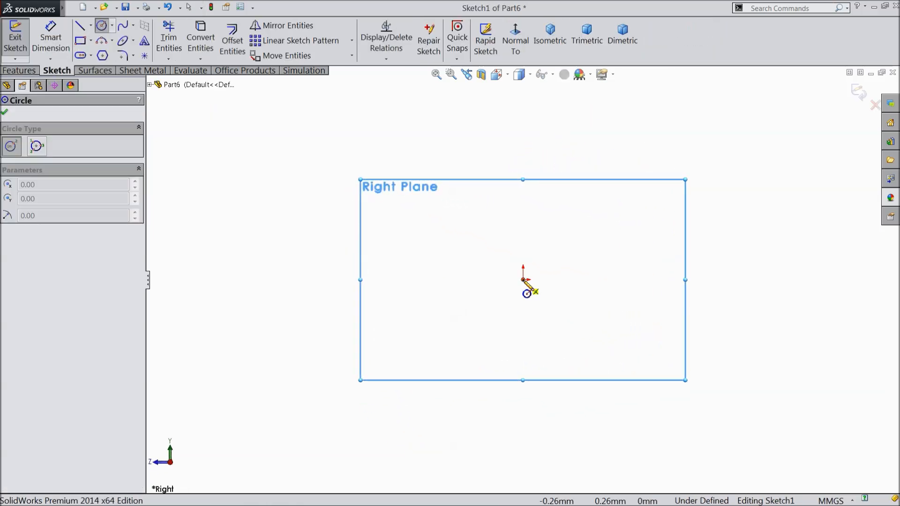
pyautogui.click(522, 280)
pyautogui.click(363, 196)
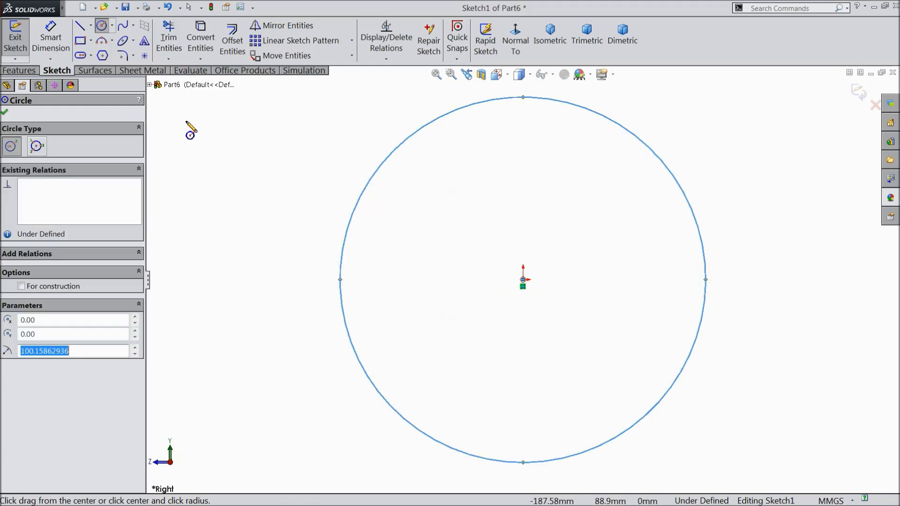
# Dimension the circle's diameter as 120 mm.
pyautogui.click(54, 44)
pyautogui.click(341, 266)
pyautogui.click(279, 263)
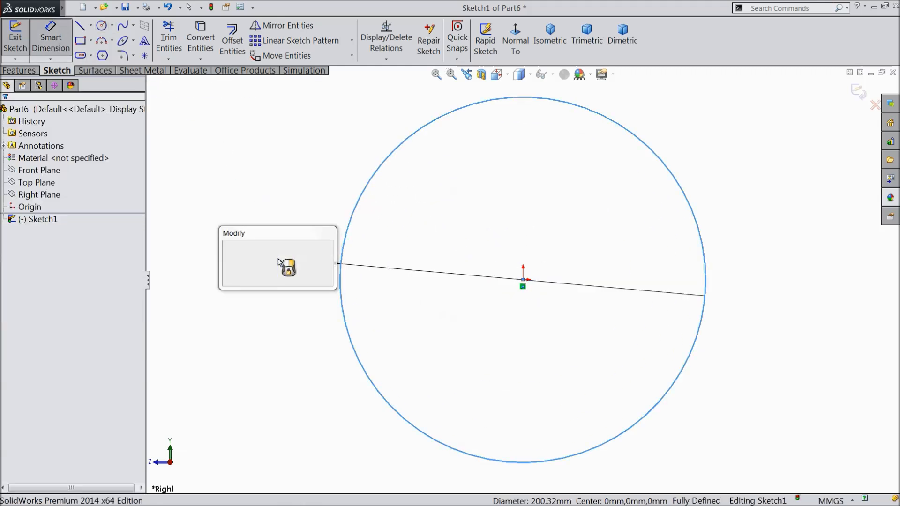
pyautogui.write('120')
pyautogui.click(228, 247)
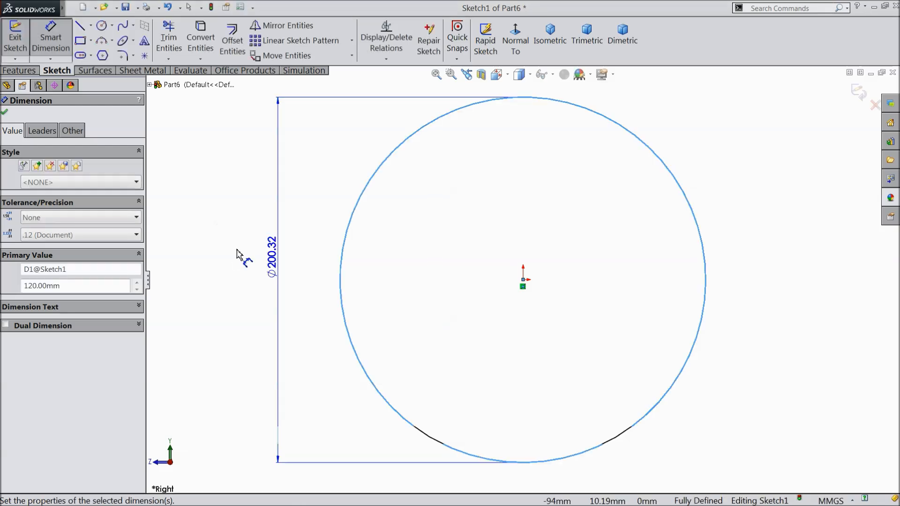
# Extrude the circle 15 mm with the Mid Plane end condition.
pyautogui.click(29, 72)
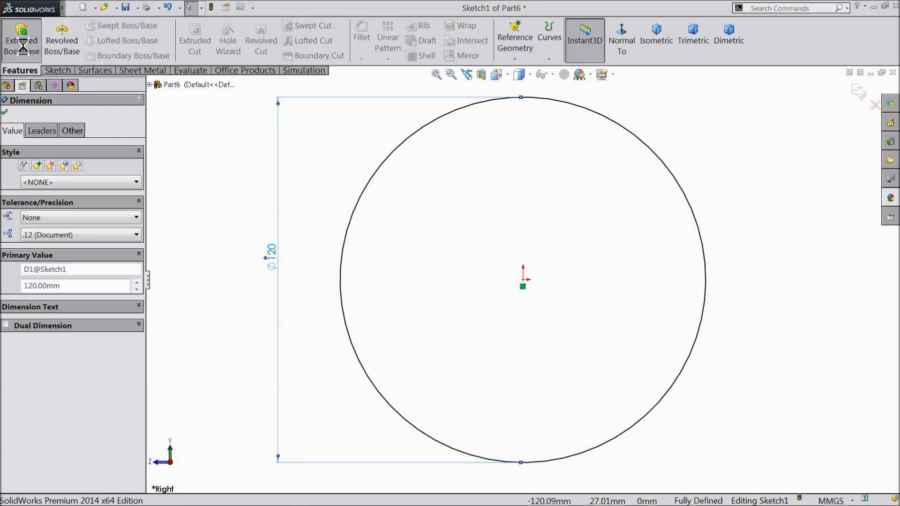
pyautogui.click(20, 42)
pyautogui.write('15.00mm')
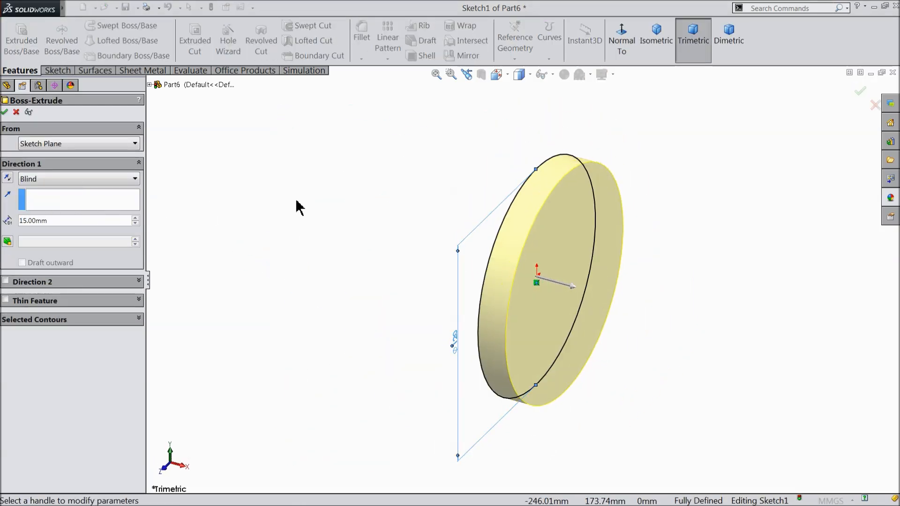
pyautogui.scroll(-2, 474, 264)
pyautogui.click(47, 180)
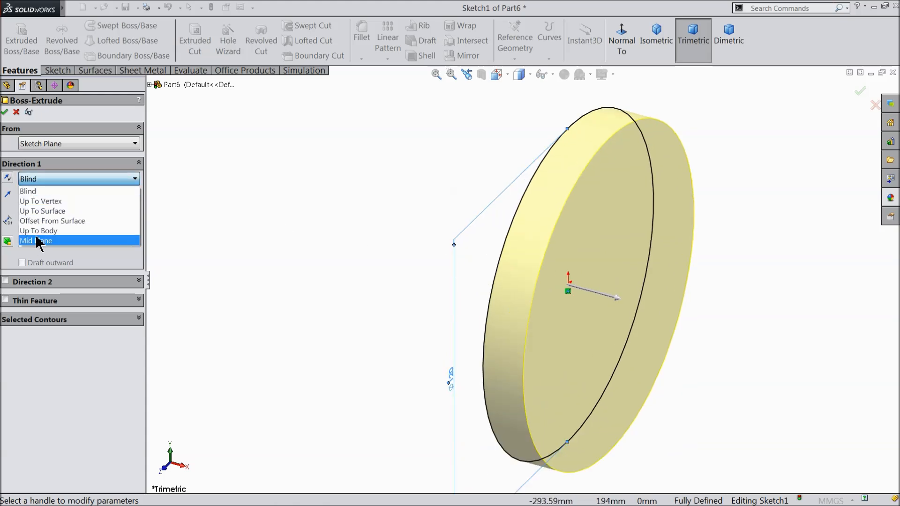
pyautogui.click(35, 239)
pyautogui.click(6, 113)
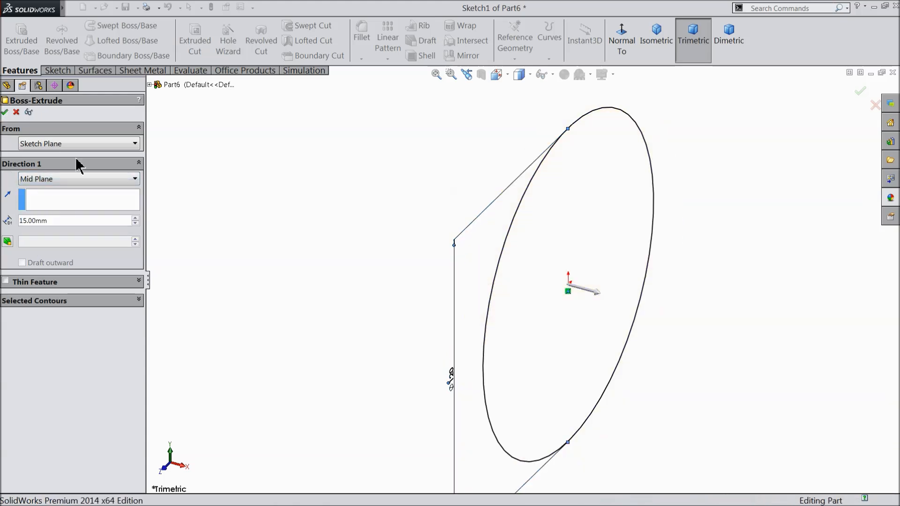
pyautogui.moveTo(267, 269); pyautogui.dragTo(238, 253, button='middle')
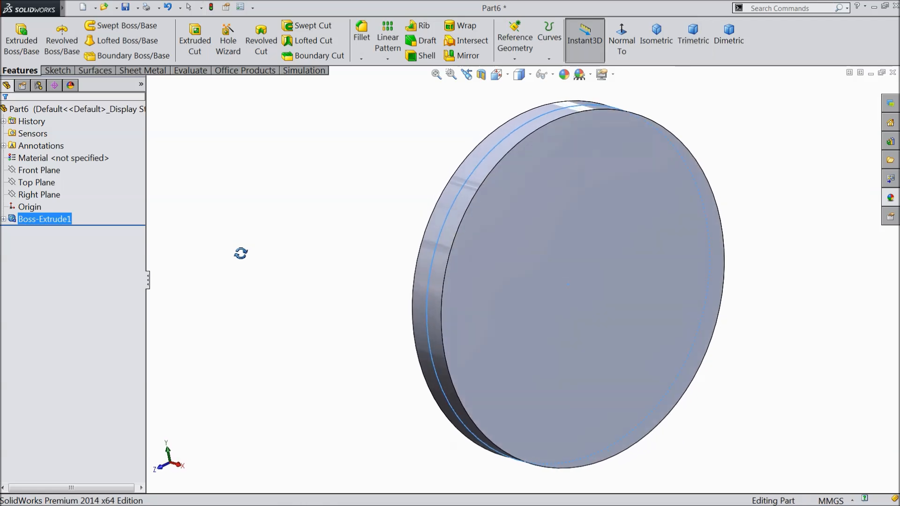
# Start a sketch on the disc's flat face and draw a vertical centerline about 65 mm long upward from the origin.
pyautogui.click(544, 246)
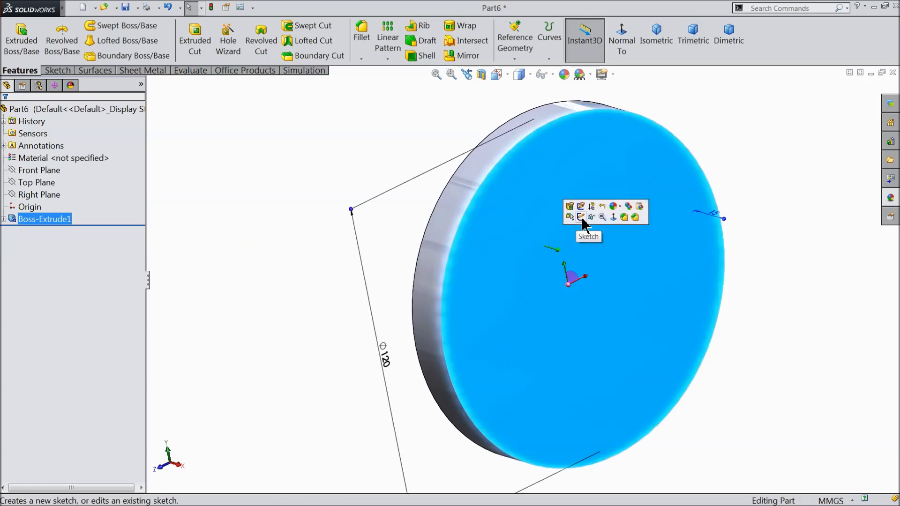
pyautogui.click(580, 217)
pyautogui.click(619, 41)
pyautogui.scroll(-5, 563, 108)
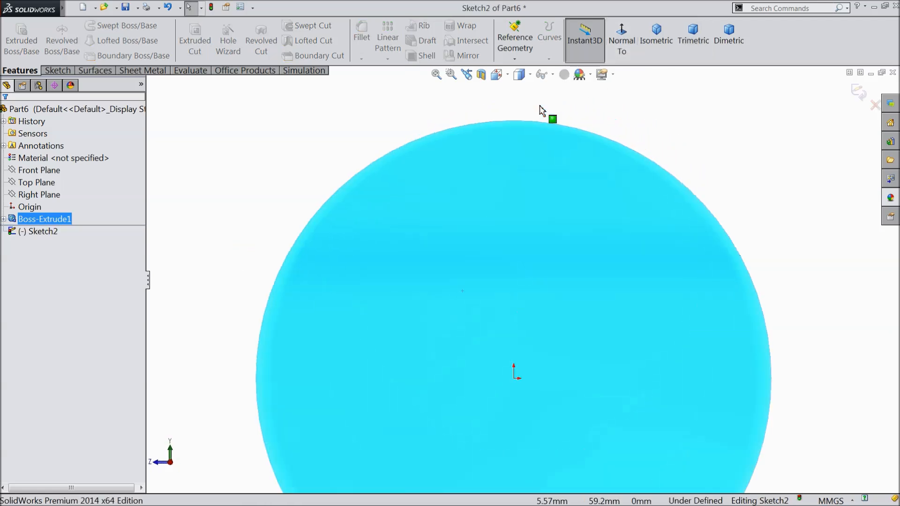
pyautogui.click(67, 71)
pyautogui.click(91, 26)
pyautogui.click(104, 55)
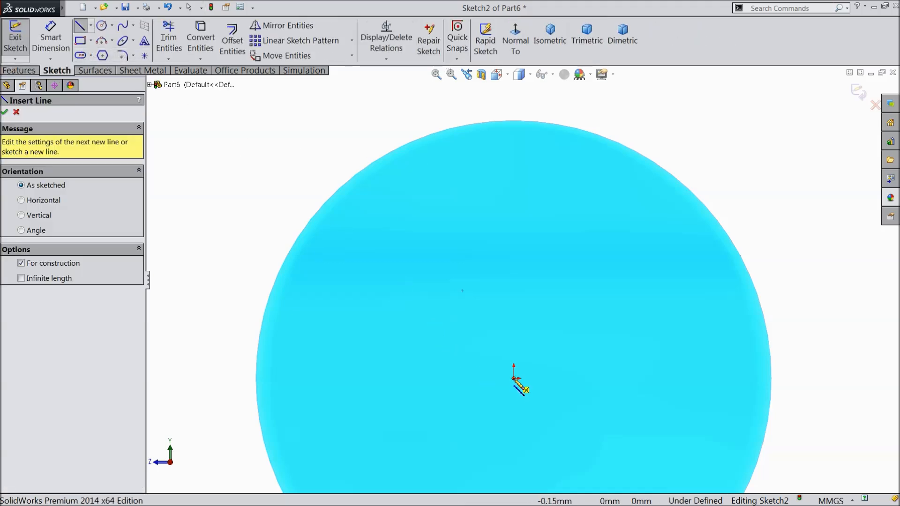
pyautogui.click(514, 378)
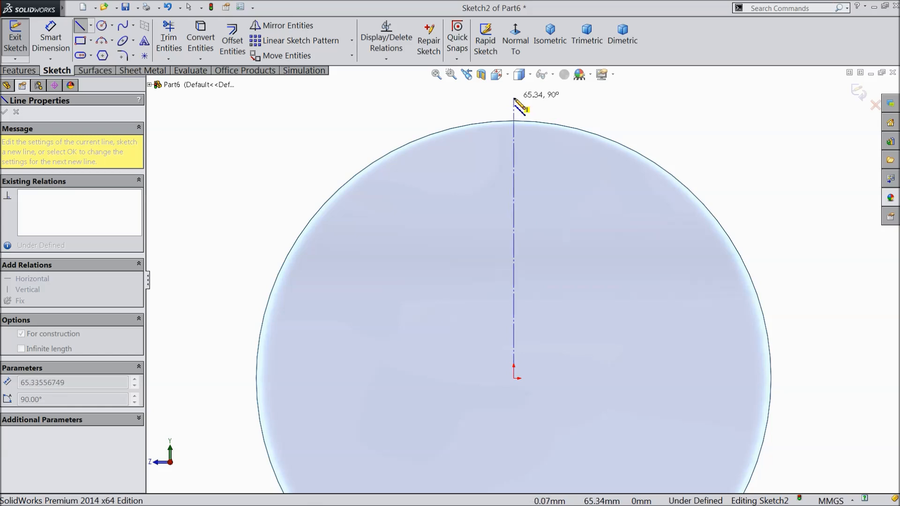
pyautogui.click(515, 98)
pyautogui.rightClick(515, 98)
pyautogui.click(545, 96)
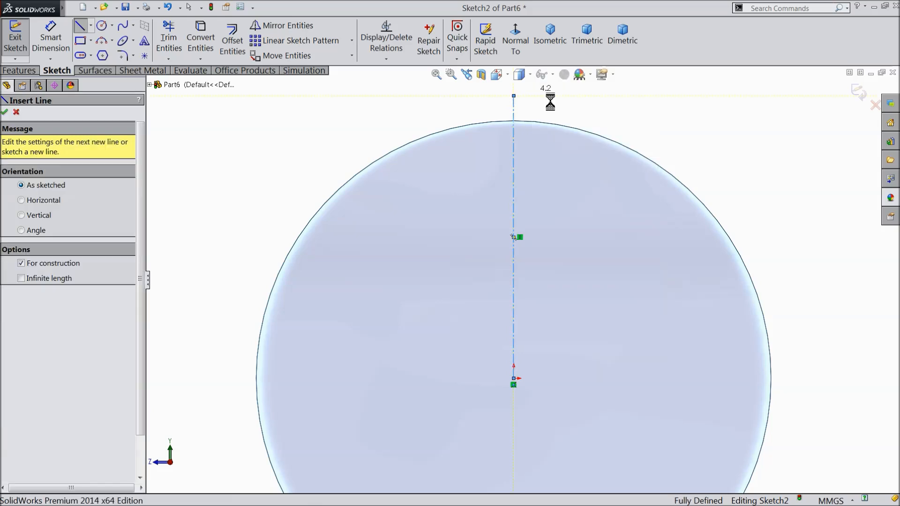
pyautogui.click(517, 202)
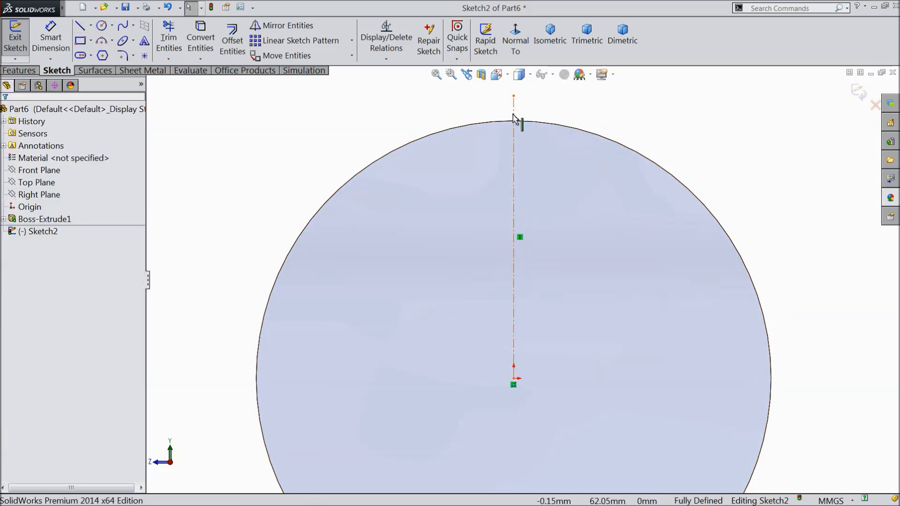
# Draw a centerpoint arc about the origin along the disc's edge, radius 60 mm, spanning about 12.7° across the centerline.
pyautogui.scroll(-7, 526, 132)
pyautogui.scroll(11, 526, 170)
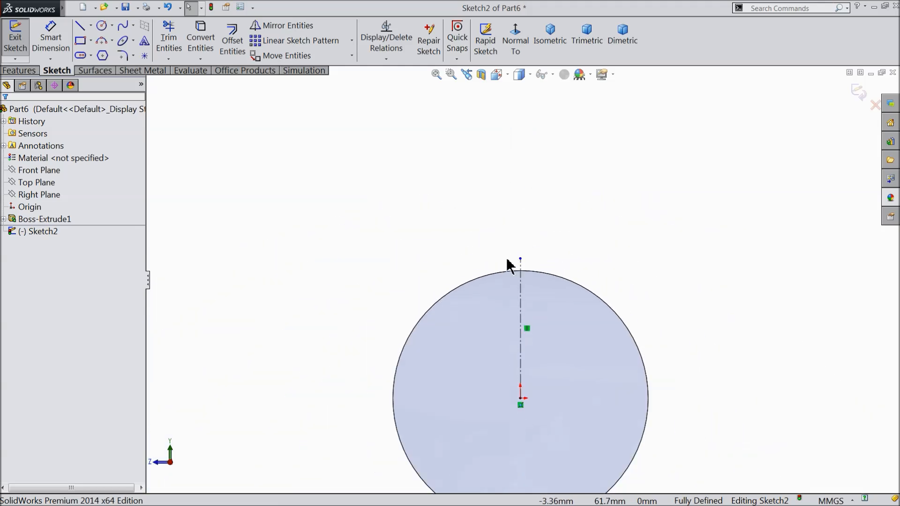
pyautogui.scroll(-5, 541, 373)
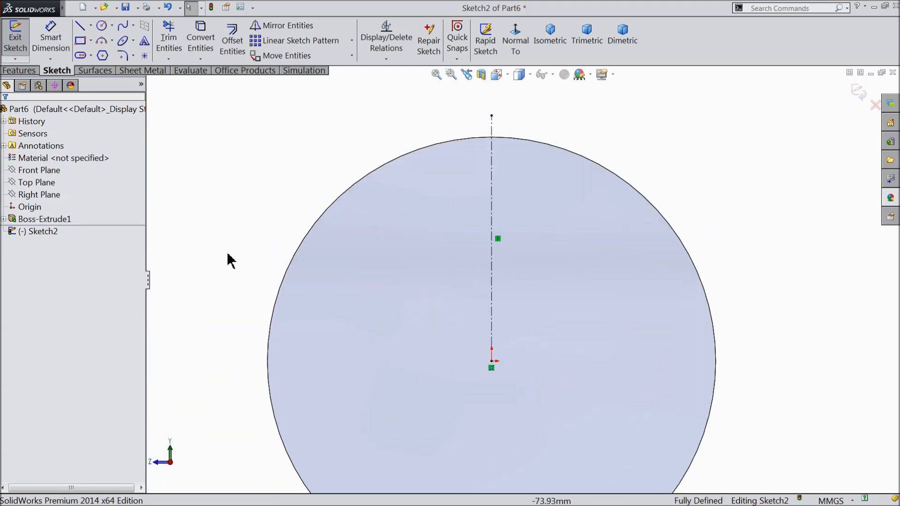
pyautogui.click(113, 40)
pyautogui.click(121, 54)
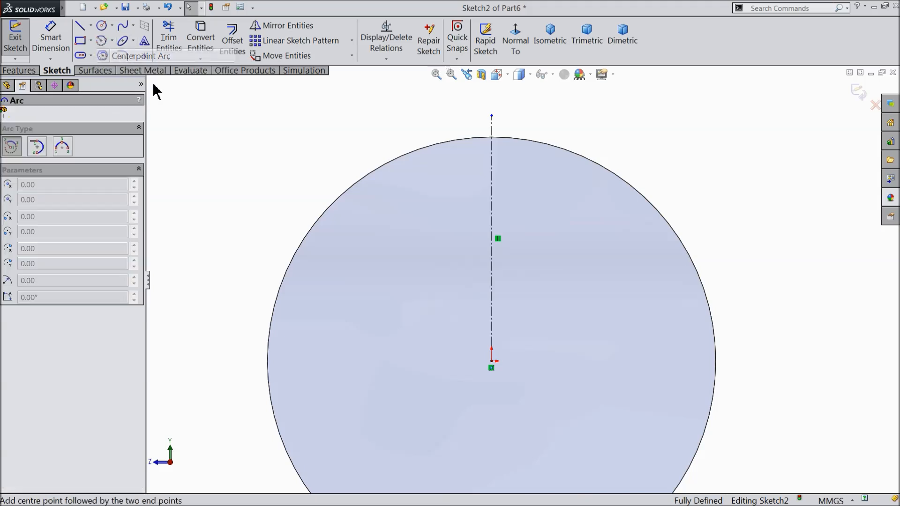
pyautogui.click(491, 361)
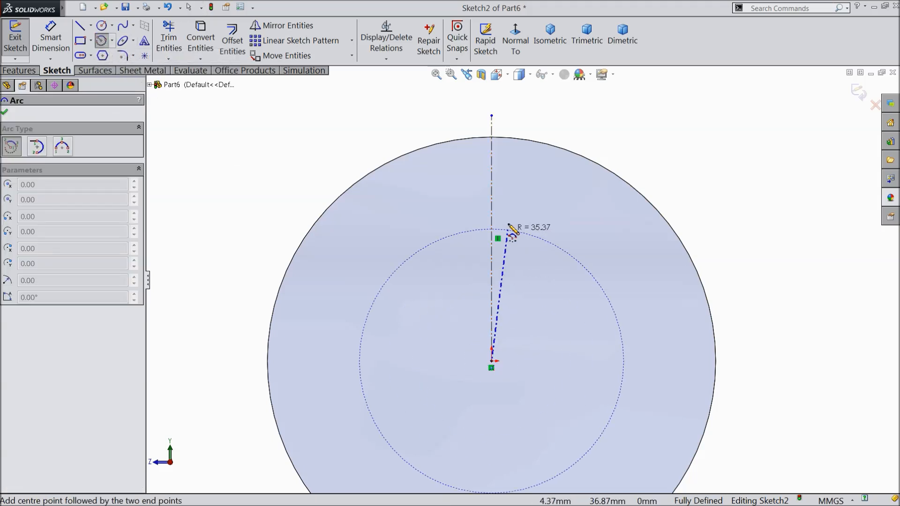
pyautogui.scroll(-3, 515, 225)
pyautogui.scroll(3, 514, 231)
pyautogui.scroll(-5, 465, 185)
pyautogui.scroll(-3, 514, 238)
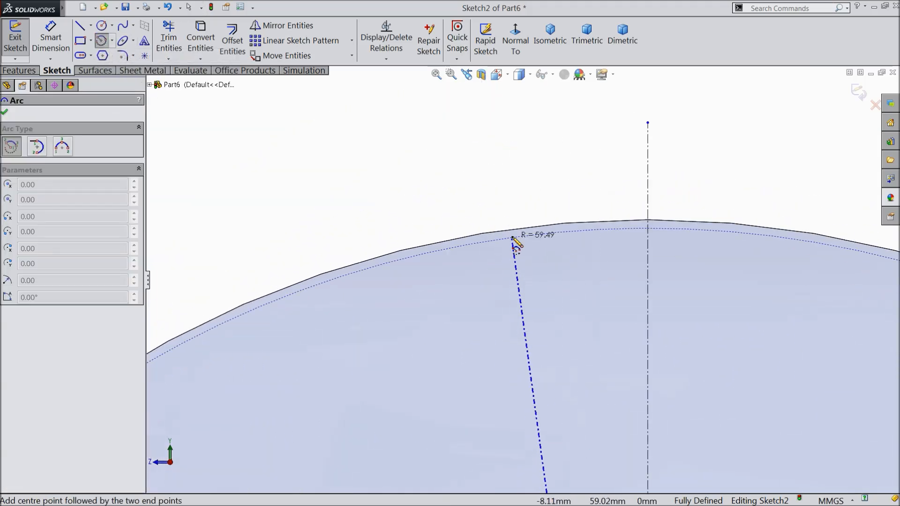
pyautogui.click(519, 228)
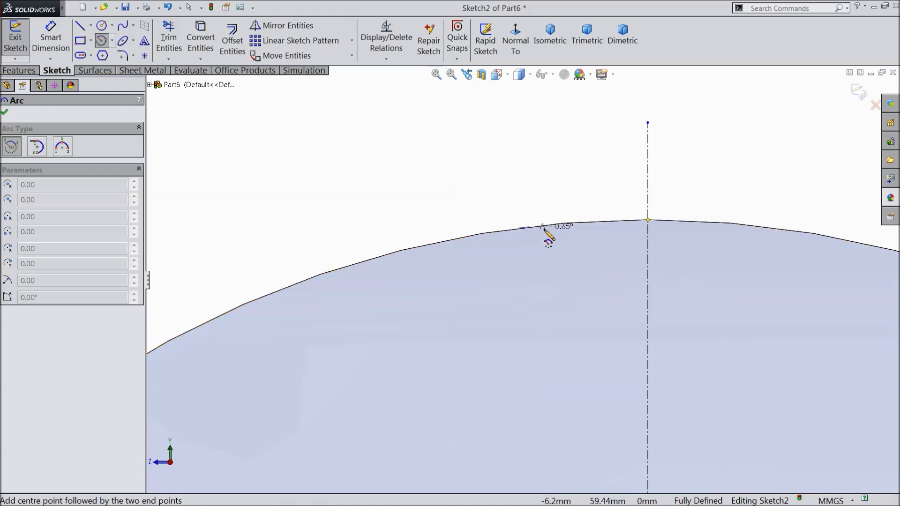
pyautogui.click(742, 224)
pyautogui.rightClick(747, 200)
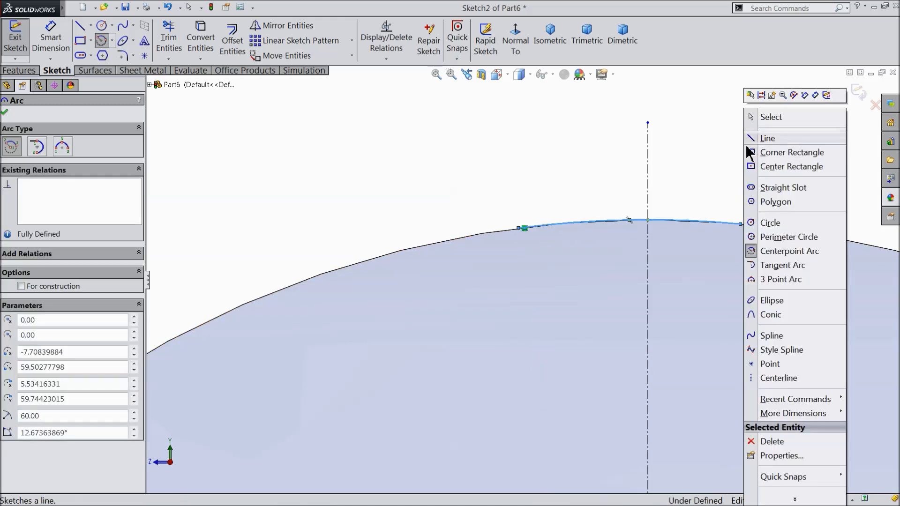
pyautogui.click(769, 117)
# Add a Horizontal relation between the arc's two endpoints.
pyautogui.scroll(-3, 732, 269)
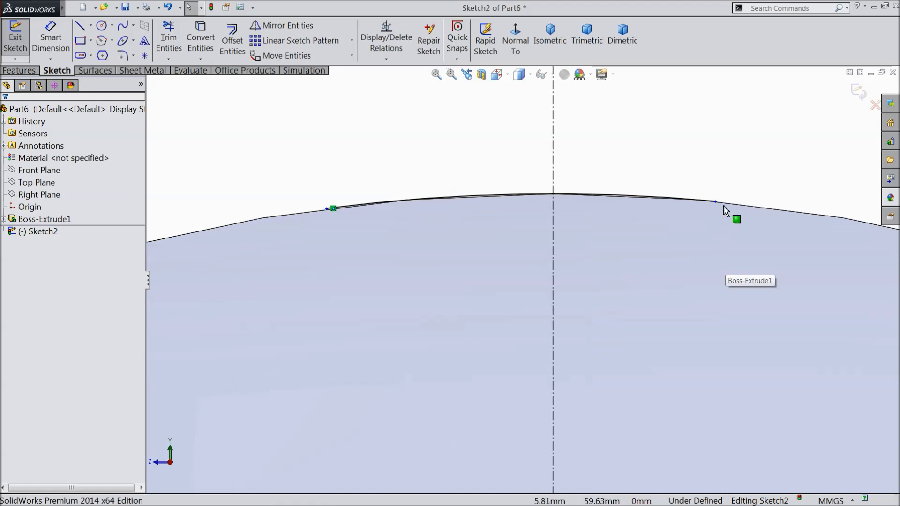
pyautogui.click(716, 202)
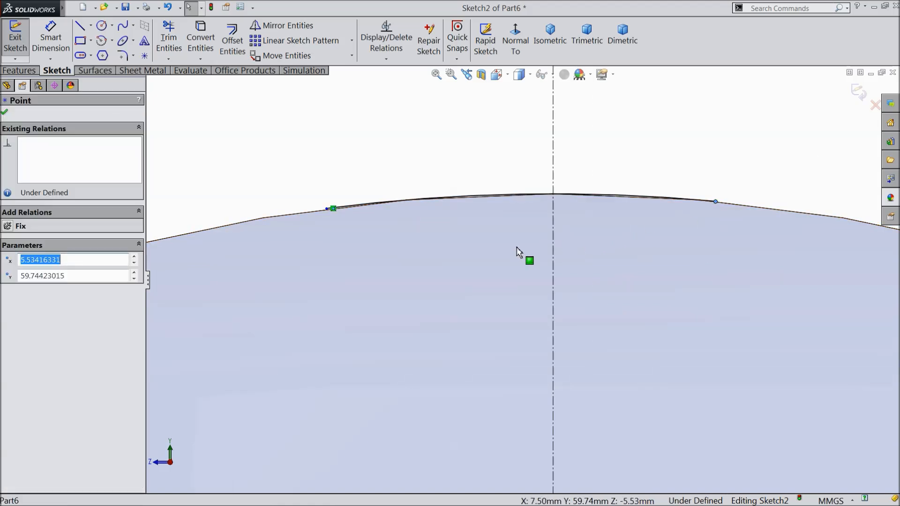
pyautogui.keyDown('ctrl'); pyautogui.click(327, 208); pyautogui.keyUp('ctrl')
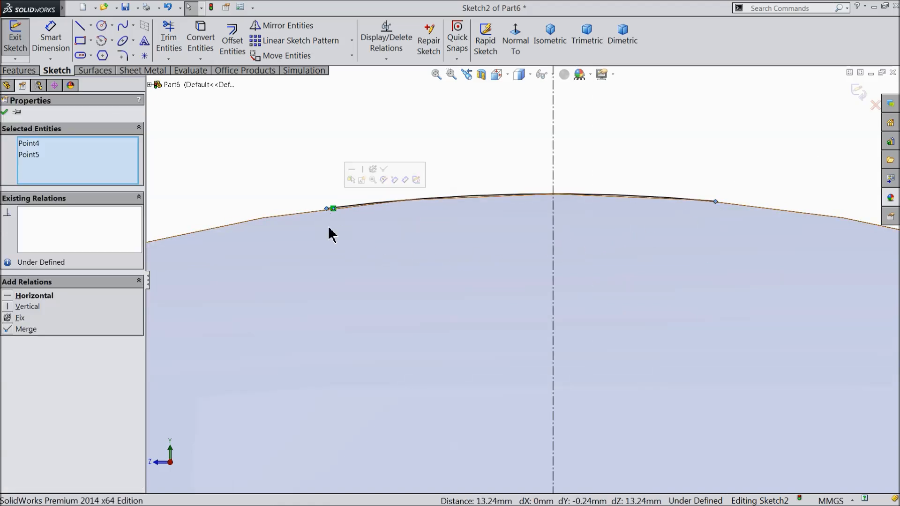
pyautogui.click(352, 171)
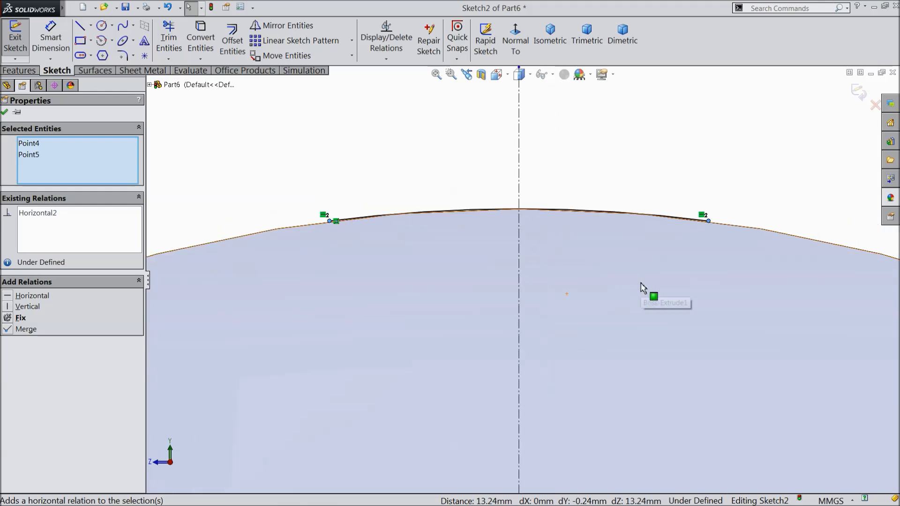
pyautogui.scroll(2, 642, 288)
pyautogui.click(4, 112)
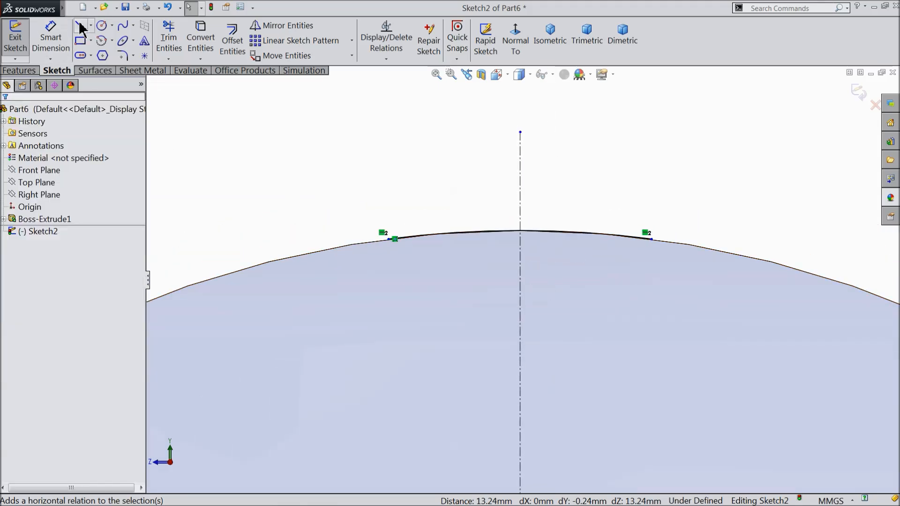
# Draw a horizontal line about 8.9 mm long just above the centerline's upper end, crossing over it.
pyautogui.click(80, 25)
pyautogui.click(435, 110)
pyautogui.click(586, 110)
pyautogui.rightClick(591, 110)
pyautogui.click(622, 96)
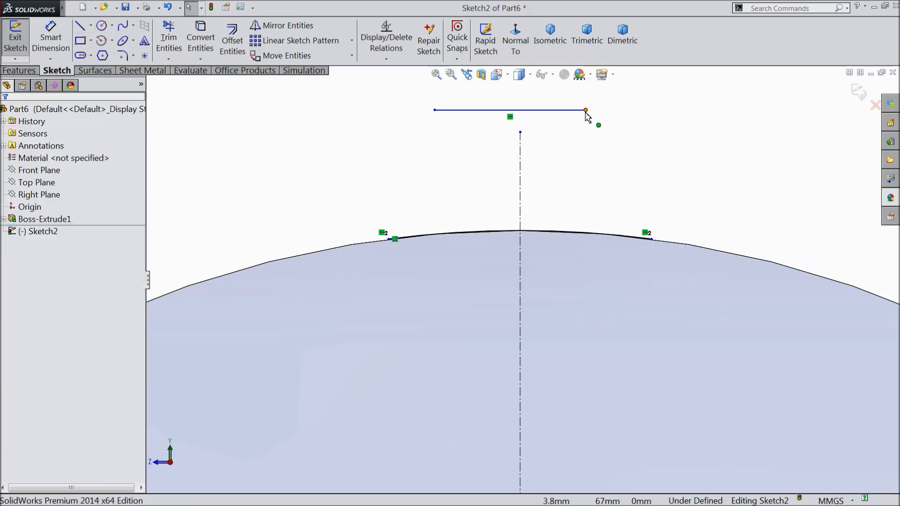
# Make the horizontal line's endpoints Symmetric about the vertical centerline.
pyautogui.click(586, 109)
pyautogui.keyDown('ctrl'); pyautogui.click(435, 110); pyautogui.keyUp('ctrl')
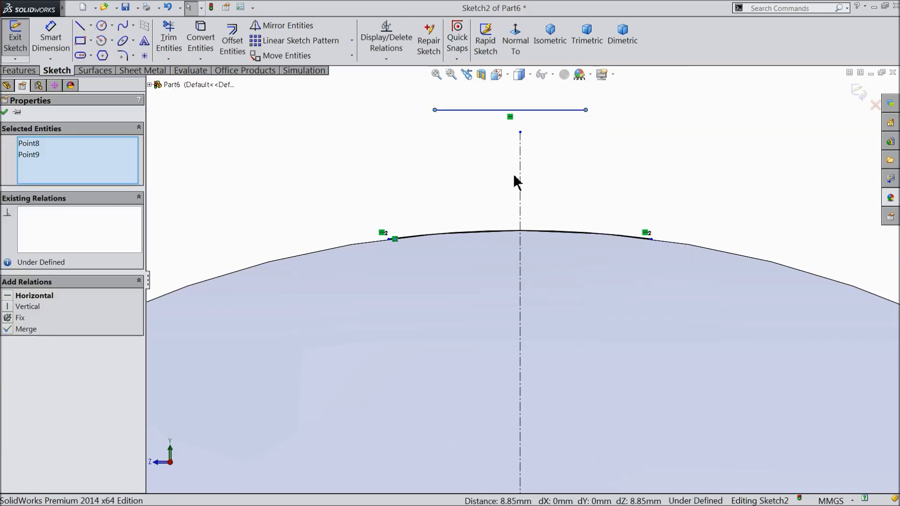
pyautogui.keyDown('ctrl'); pyautogui.click(520, 176); pyautogui.keyUp('ctrl')
pyautogui.click(550, 135)
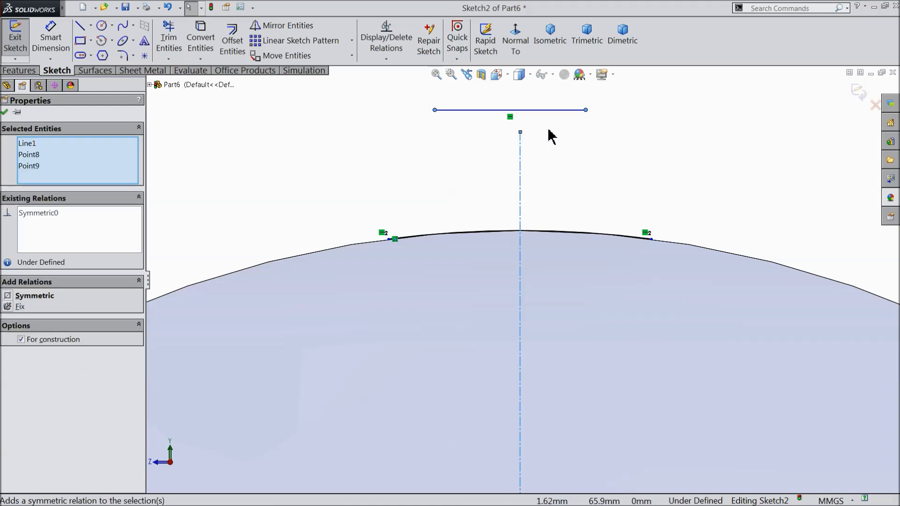
pyautogui.click(4, 113)
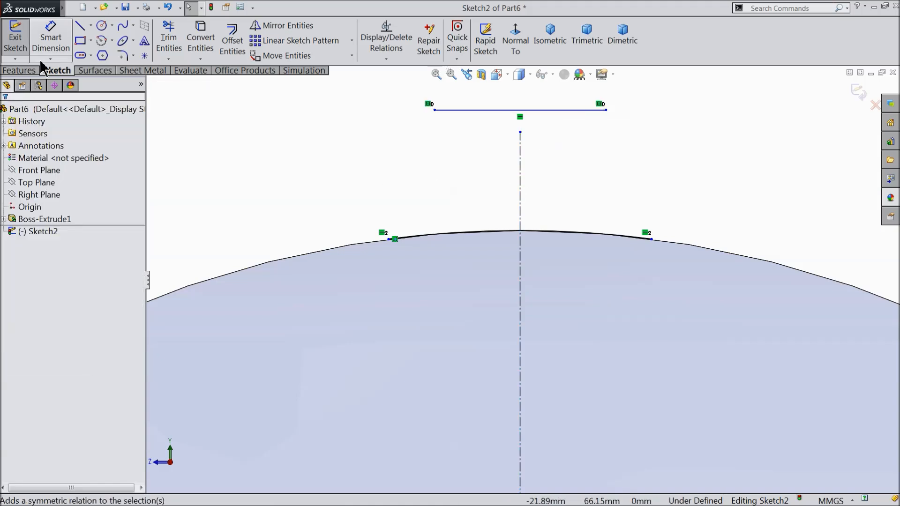
# Dimension the horizontal distance from the vertical centerline to the upper line's right endpoint as 1.5 mm.
pyautogui.click(49, 38)
pyautogui.scroll(2, 573, 241)
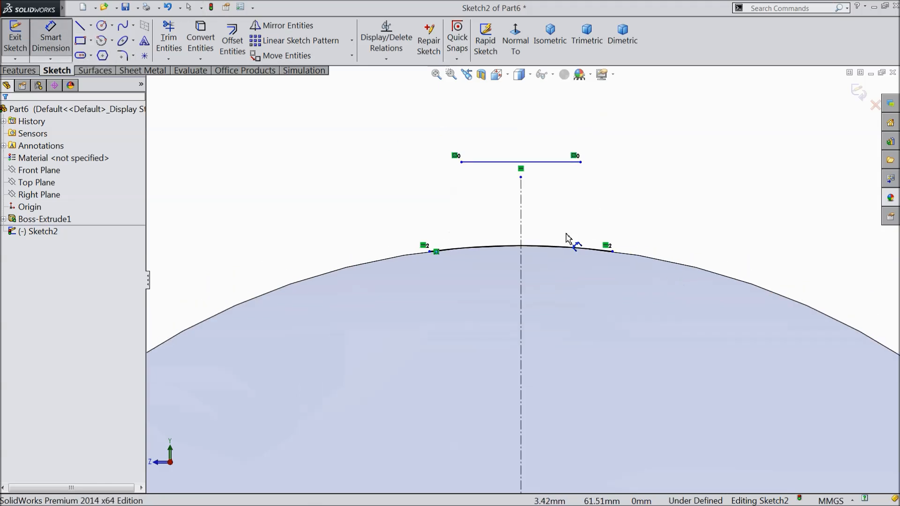
pyautogui.click(512, 175)
pyautogui.click(584, 155)
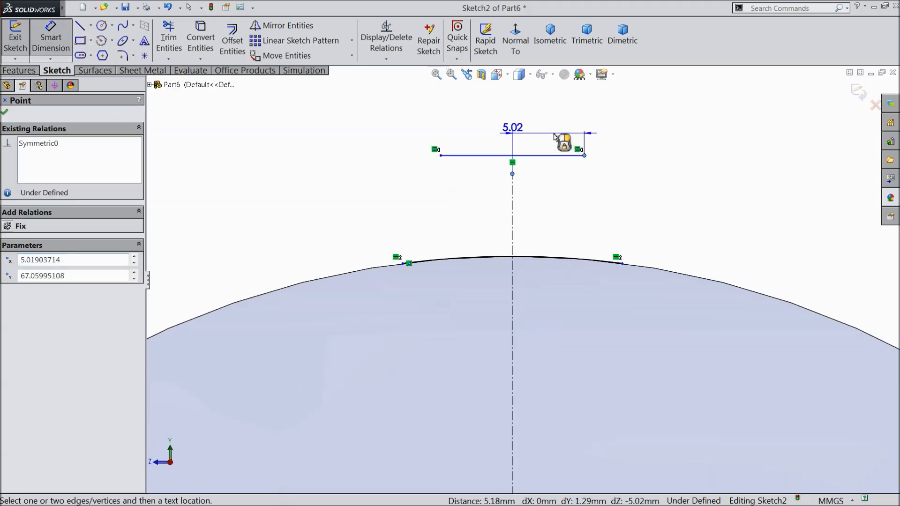
pyautogui.click(558, 147)
pyautogui.write('1.5')
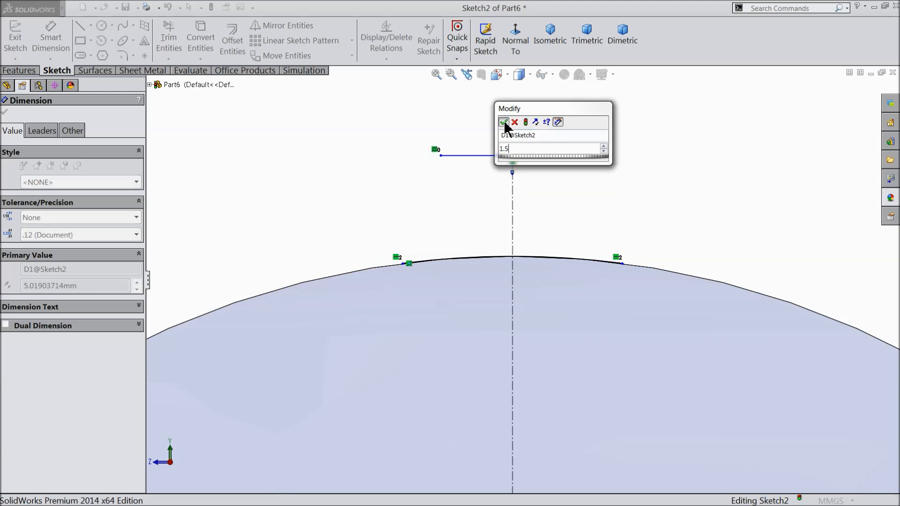
pyautogui.click(503, 121)
# Dimension the vertical distance between the upper line's left endpoint and the base arc's left endpoint as 6.267 mm.
pyautogui.scroll(-1, 505, 207)
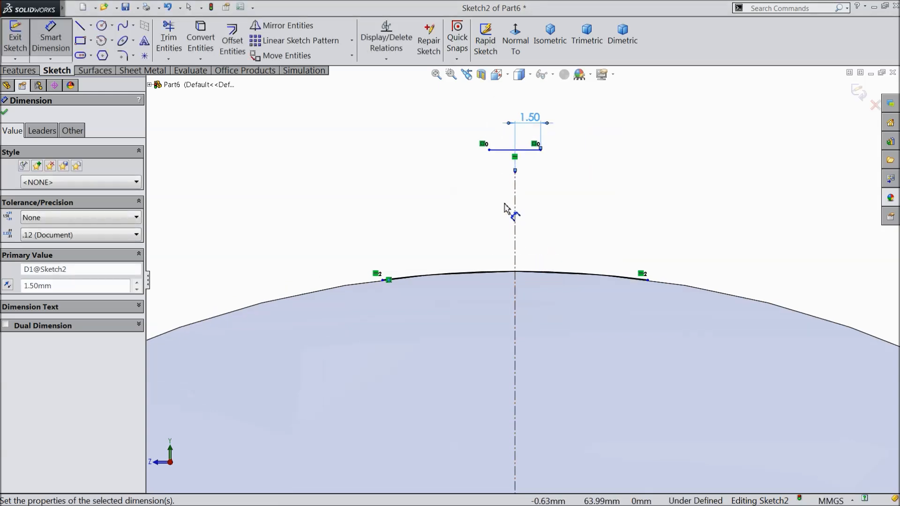
pyautogui.click(490, 151)
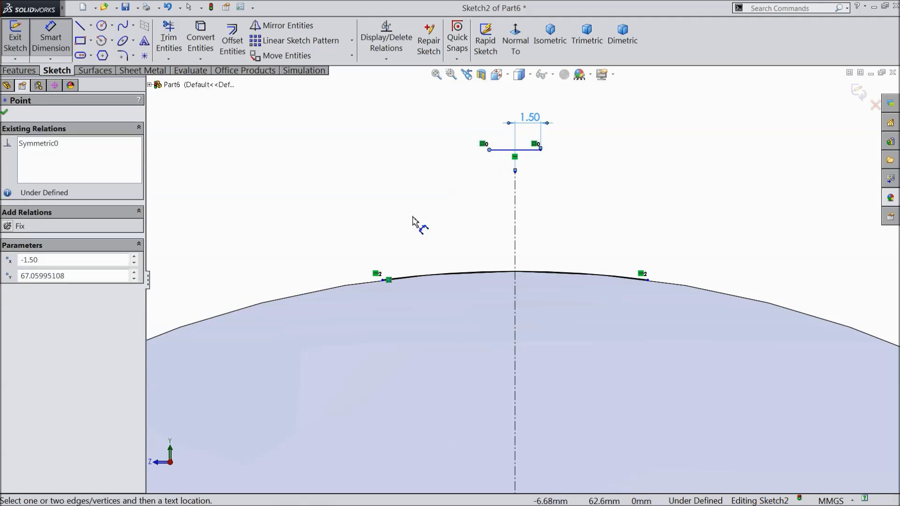
pyautogui.click(383, 280)
pyautogui.click(317, 229)
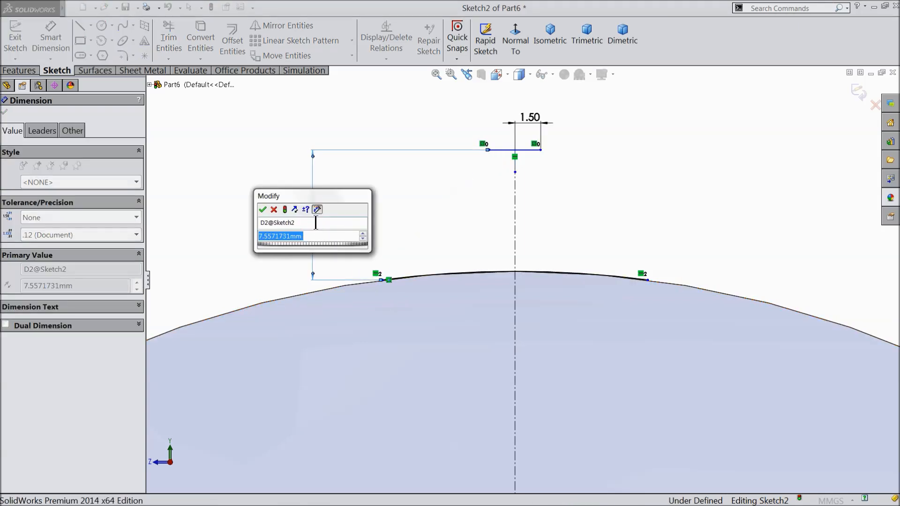
pyautogui.write('6.267')
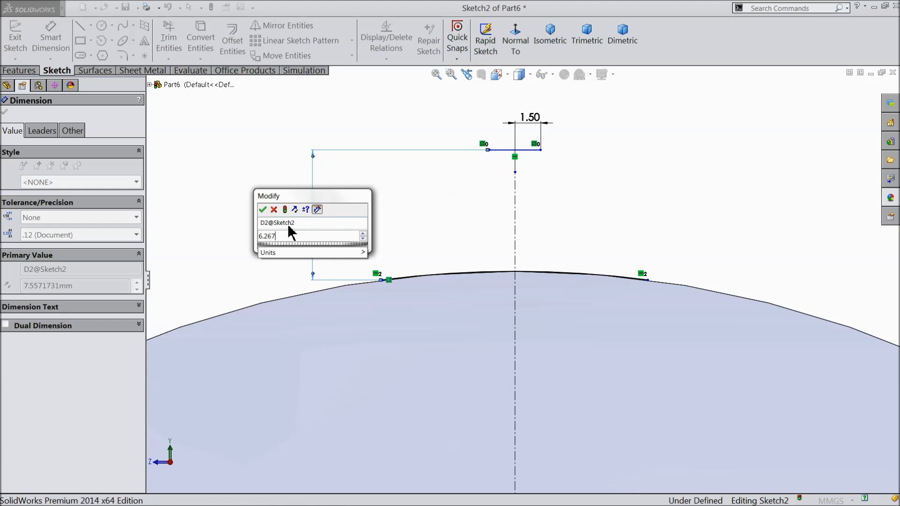
pyautogui.click(263, 210)
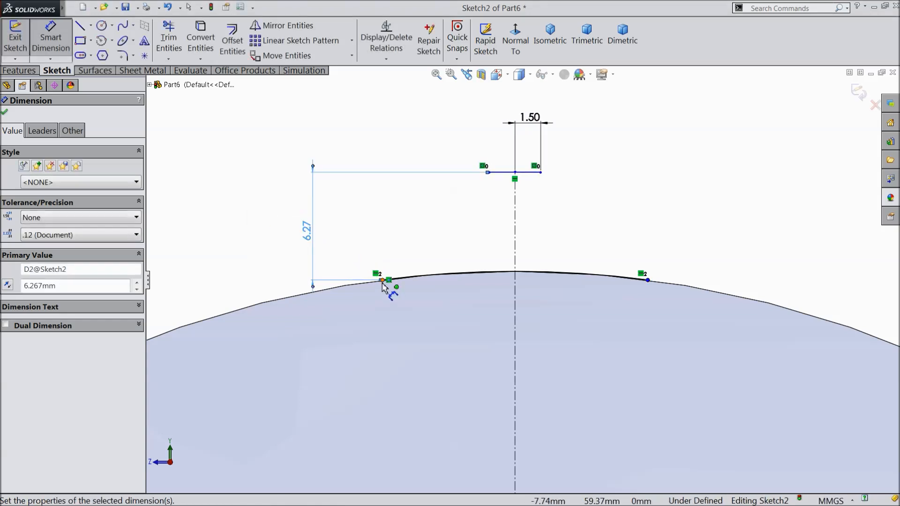
# Dimension the base arc's right endpoint 4 mm from the vertical centerline.
pyautogui.click(647, 281)
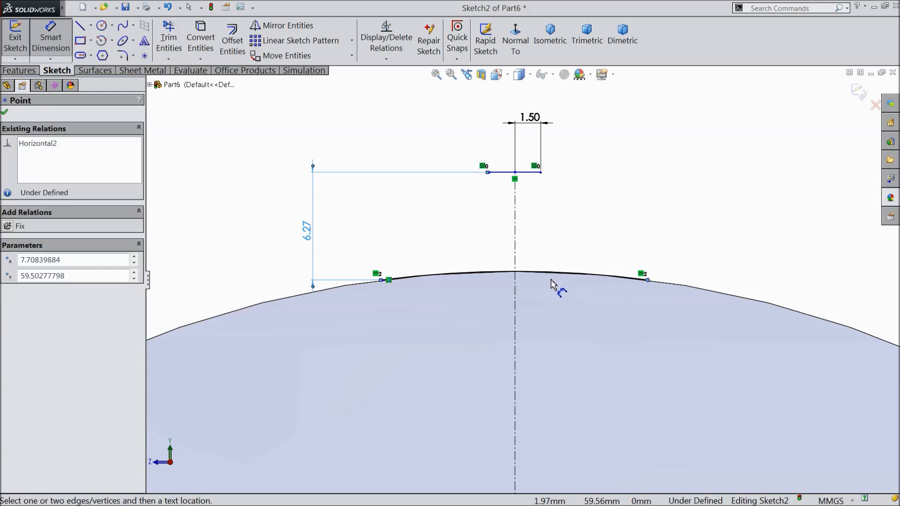
pyautogui.click(514, 295)
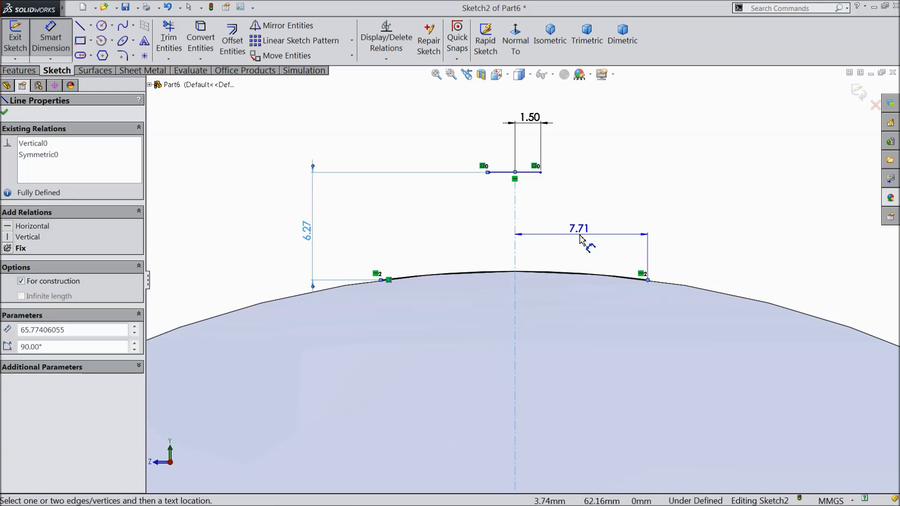
pyautogui.click(527, 233)
pyautogui.write('4')
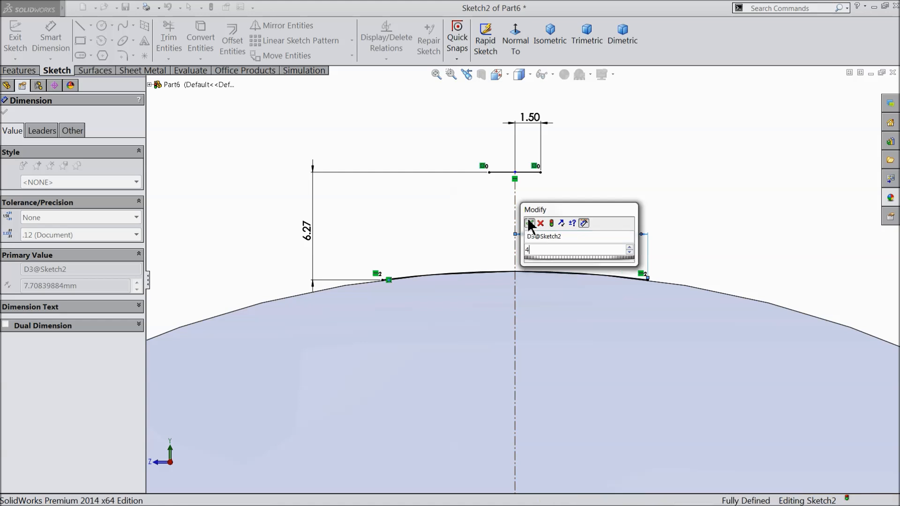
pyautogui.press('Return')
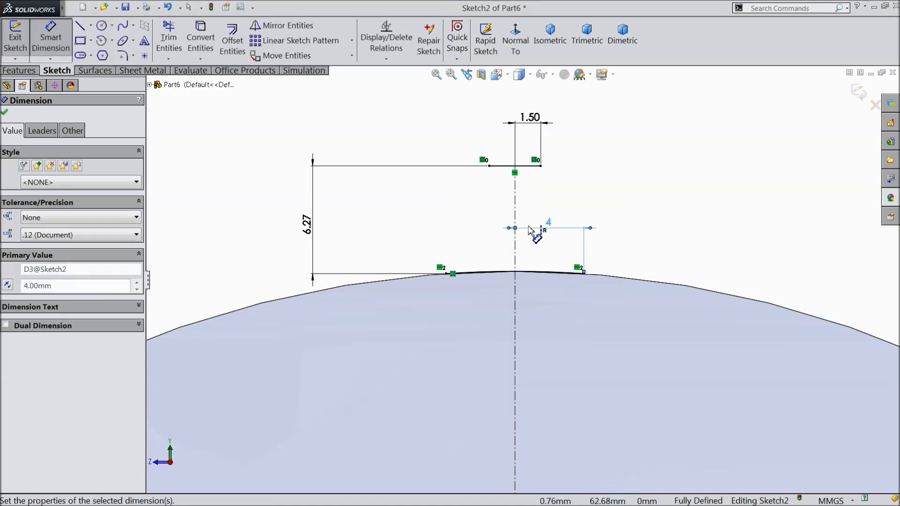
pyautogui.click(3, 114)
# Draw a 3 Point Arc of about 17.03 mm radius joining the left endpoints of the upper line and base arc, bulging outward.
pyautogui.click(112, 42)
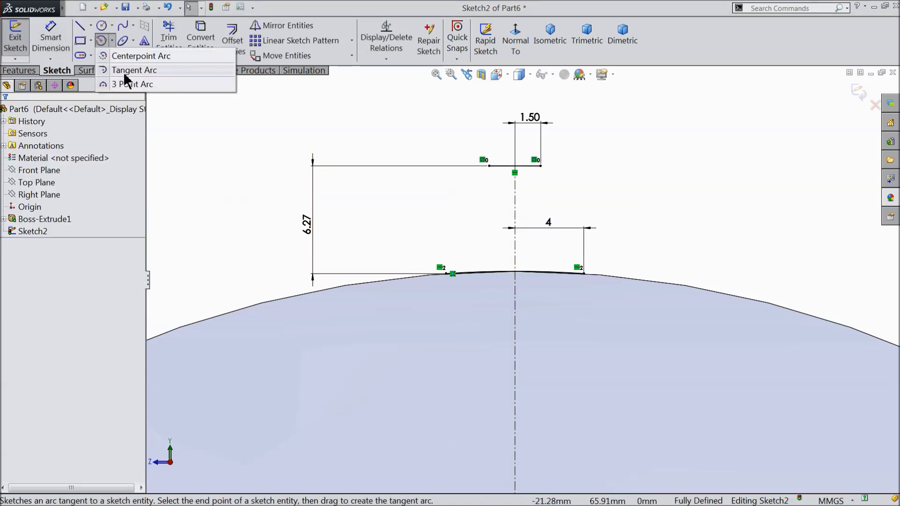
pyautogui.click(126, 84)
pyautogui.scroll(-3, 517, 241)
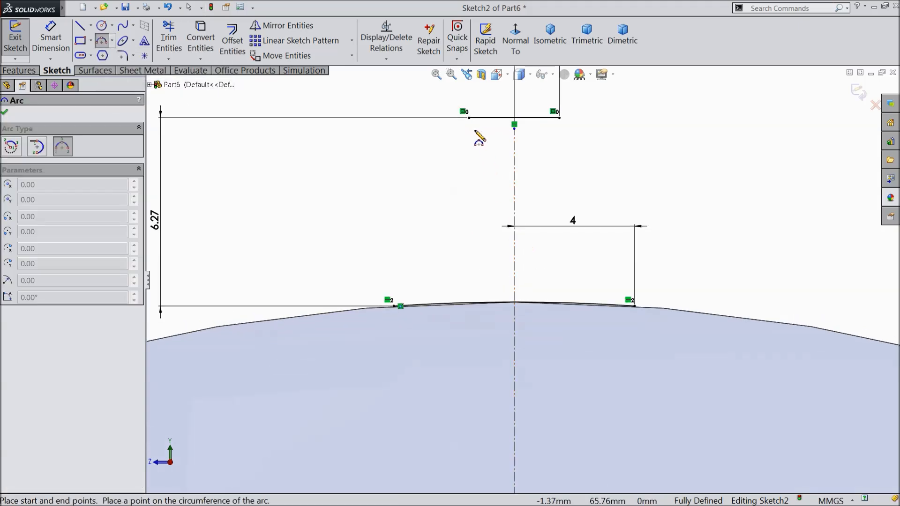
pyautogui.click(469, 118)
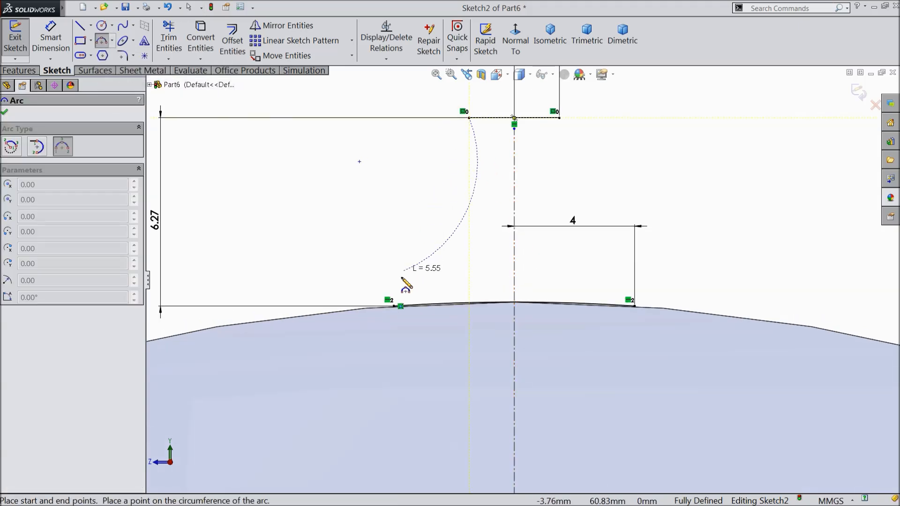
pyautogui.click(395, 306)
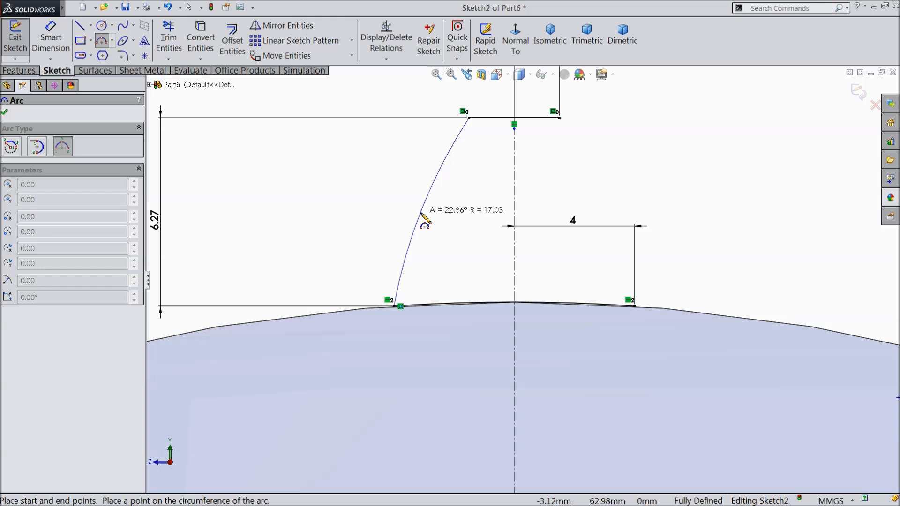
pyautogui.click(421, 213)
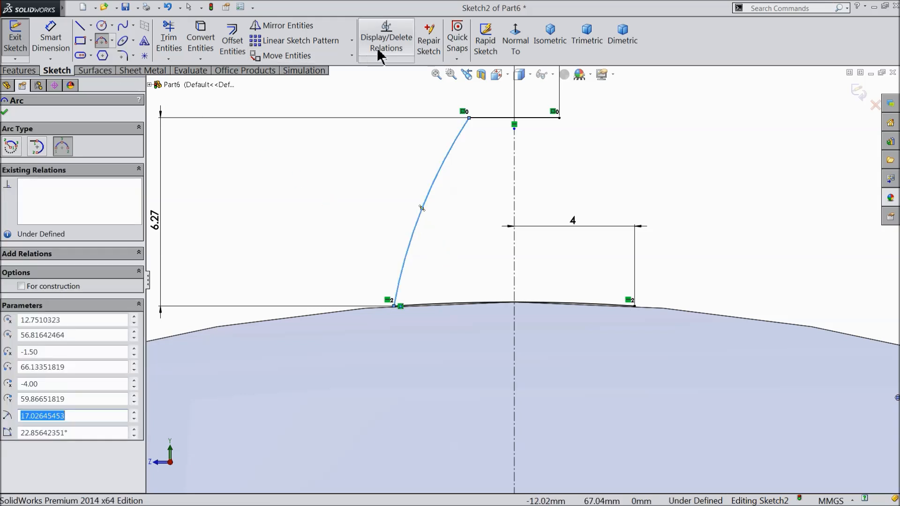
# Mirror the left flank arc about the vertical centerline, keeping the original.
pyautogui.click(291, 26)
pyautogui.click(66, 263)
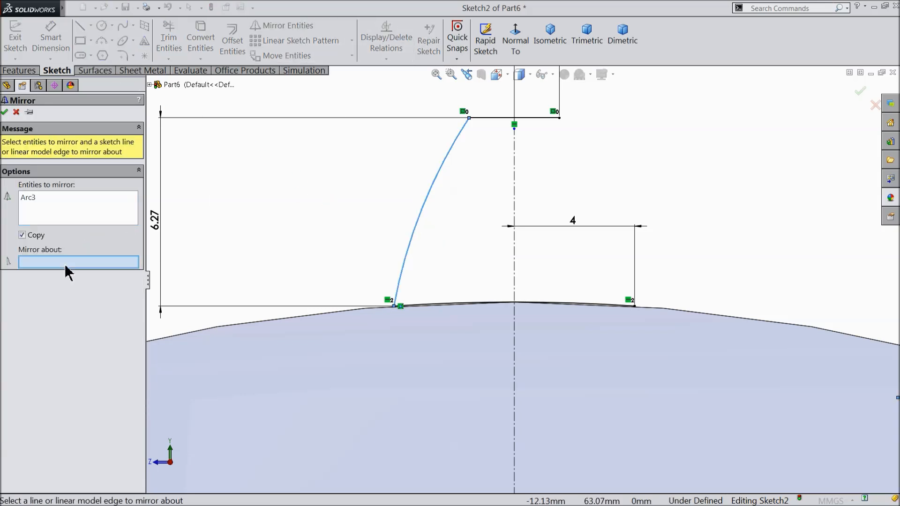
pyautogui.click(515, 213)
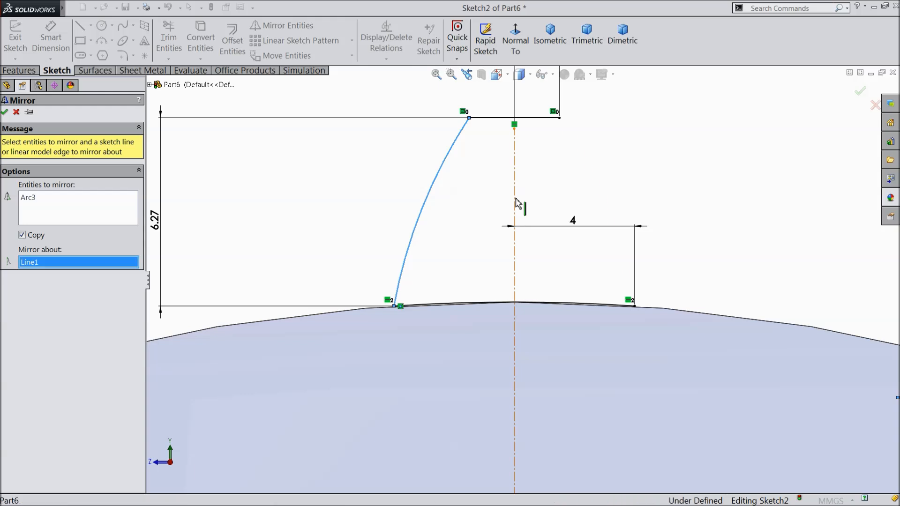
pyautogui.click(4, 112)
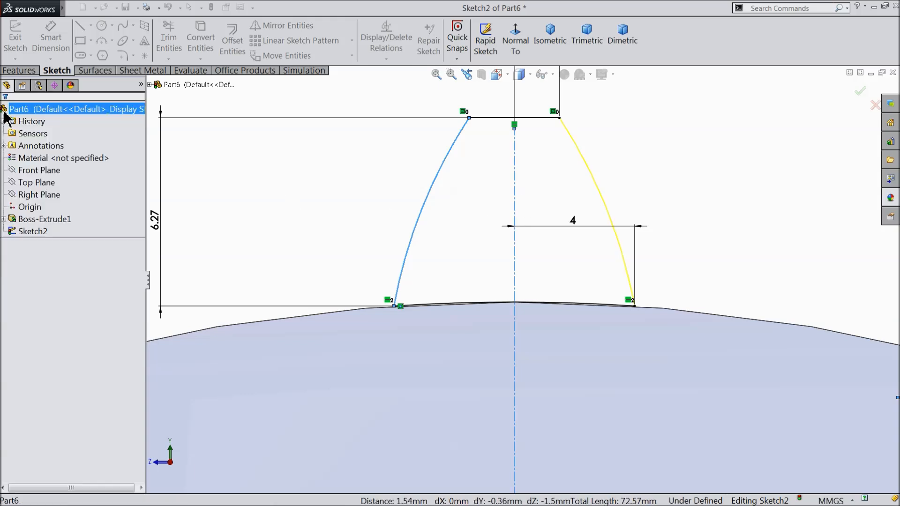
# Dimension the left flank arc's radius as 17 mm.
pyautogui.click(425, 214)
pyautogui.click(458, 226)
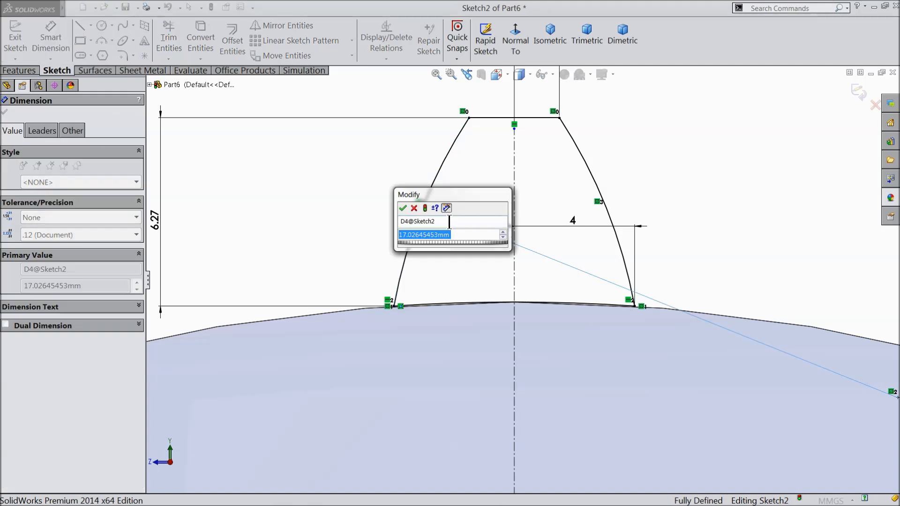
pyautogui.write('17')
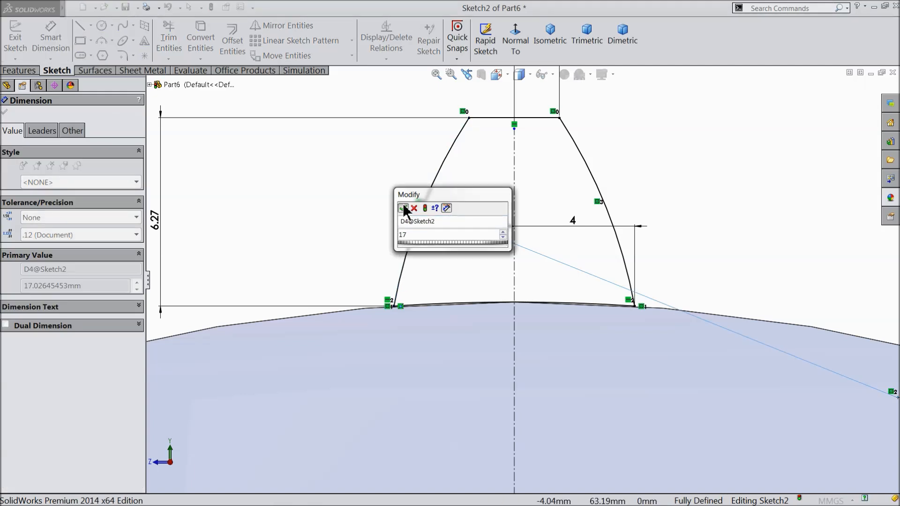
pyautogui.click(403, 208)
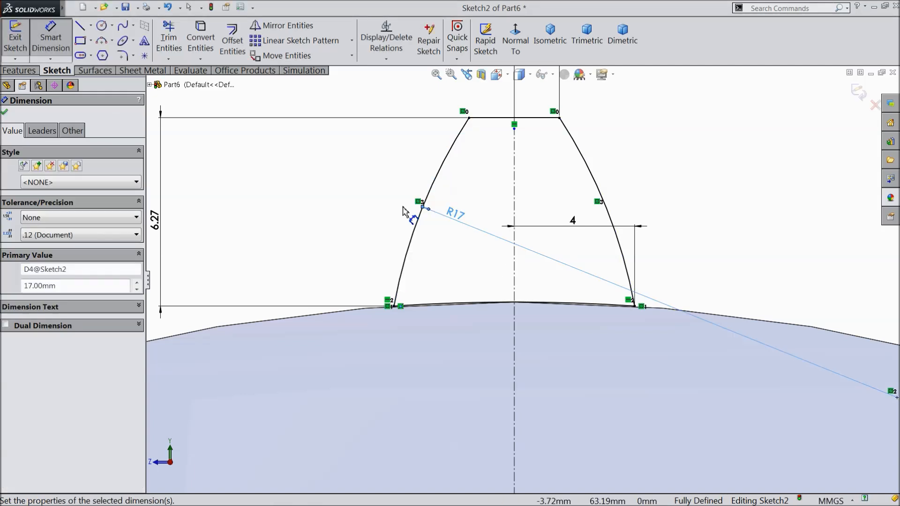
pyautogui.click(6, 114)
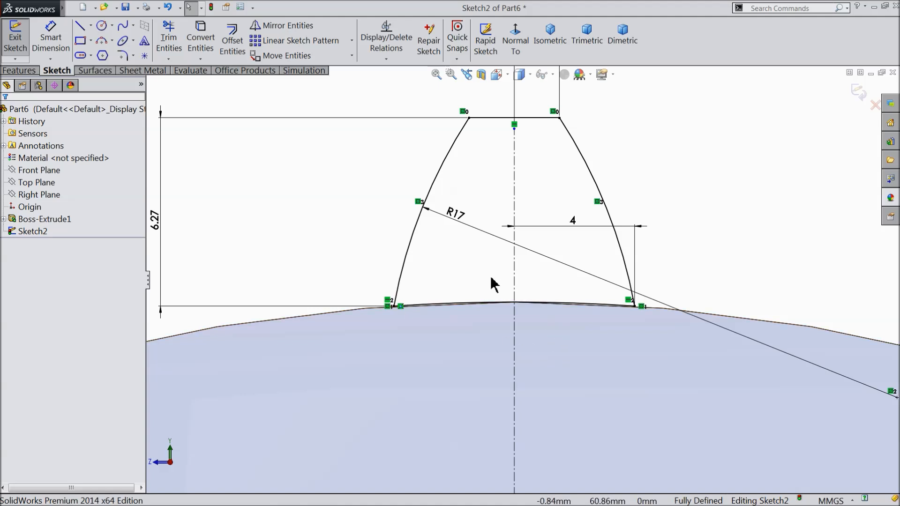
# Extrude the closed tooth profile with the Up To Surface end condition, ending at the disc's opposite flat face.
pyautogui.click(19, 70)
pyautogui.click(31, 47)
pyautogui.click(65, 183)
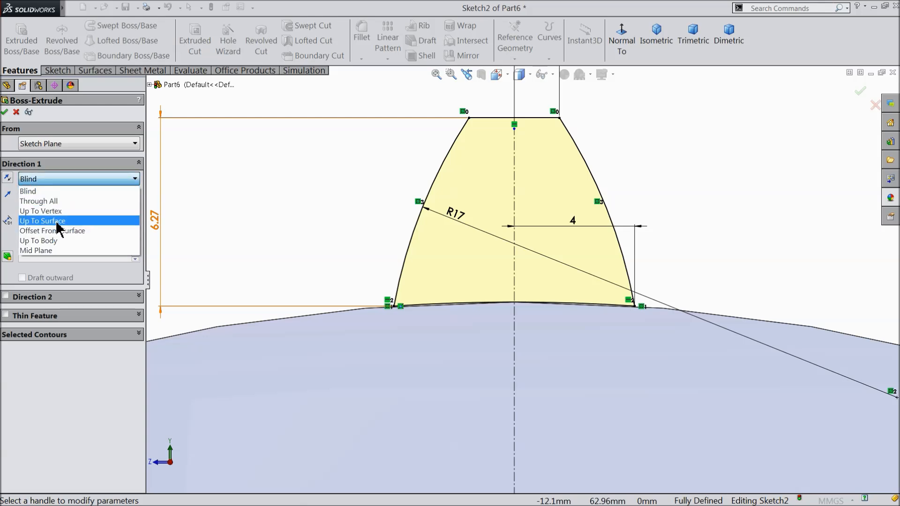
pyautogui.click(57, 224)
pyautogui.scroll(4, 301, 217)
pyautogui.moveTo(302, 217); pyautogui.dragTo(370, 286, button='middle')
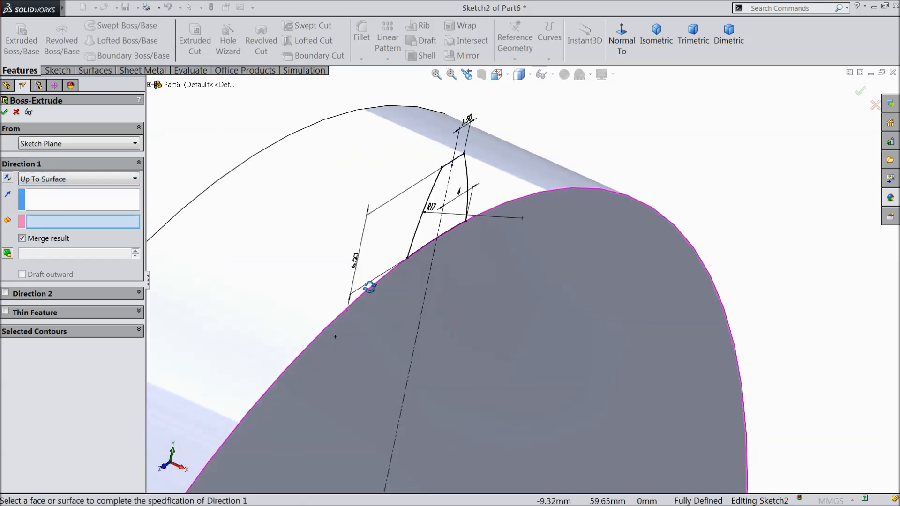
pyautogui.scroll(4, 313, 211)
pyautogui.moveTo(312, 205); pyautogui.dragTo(365, 279, button='middle')
pyautogui.click(315, 229)
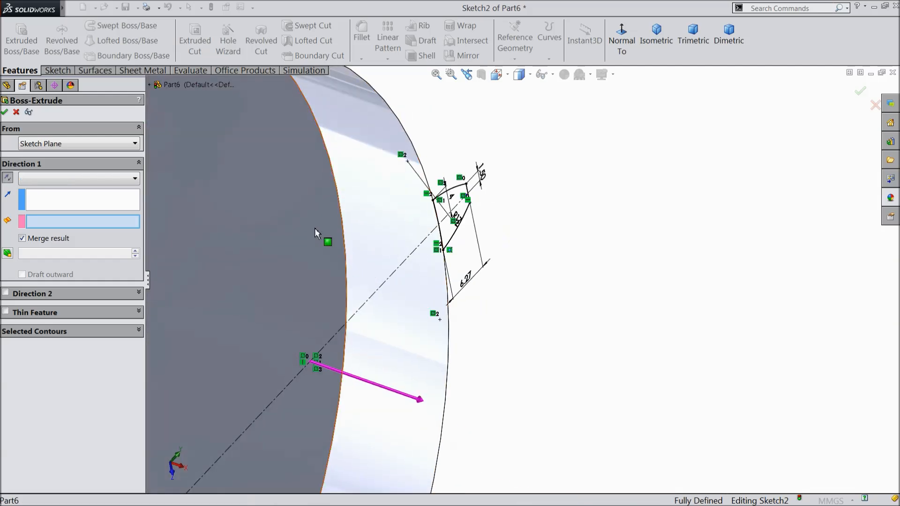
pyautogui.scroll(-3, 375, 234)
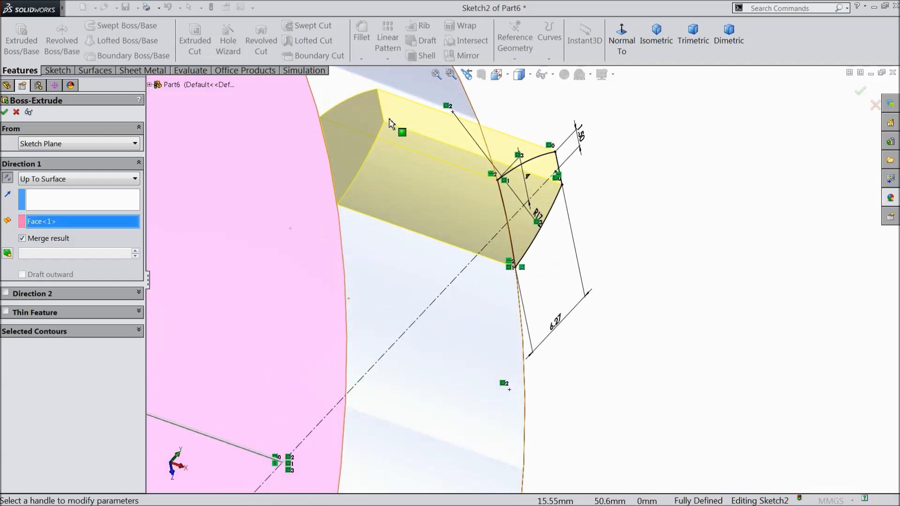
pyautogui.click(5, 112)
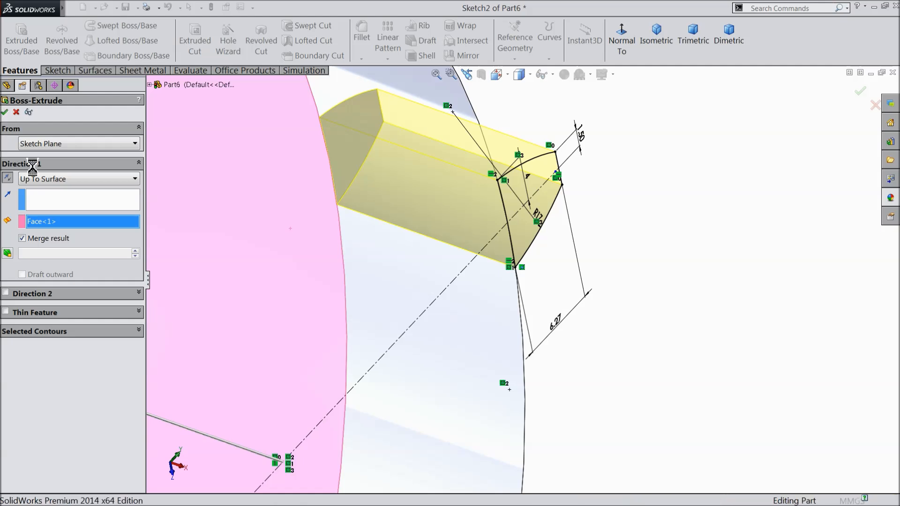
pyautogui.click(591, 270)
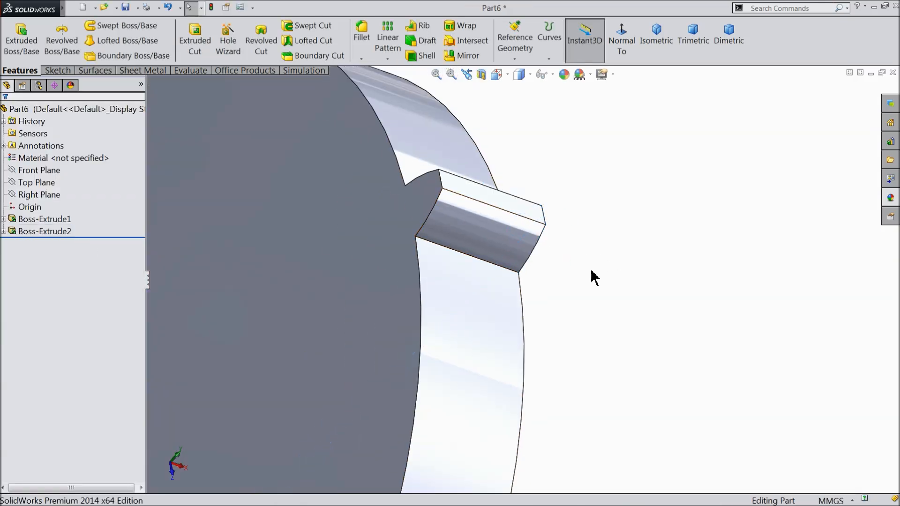
# Show the temporary axes of the toothed disc.
pyautogui.scroll(5, 566, 310)
pyautogui.moveTo(550, 314); pyautogui.dragTo(550, 379, button='middle')
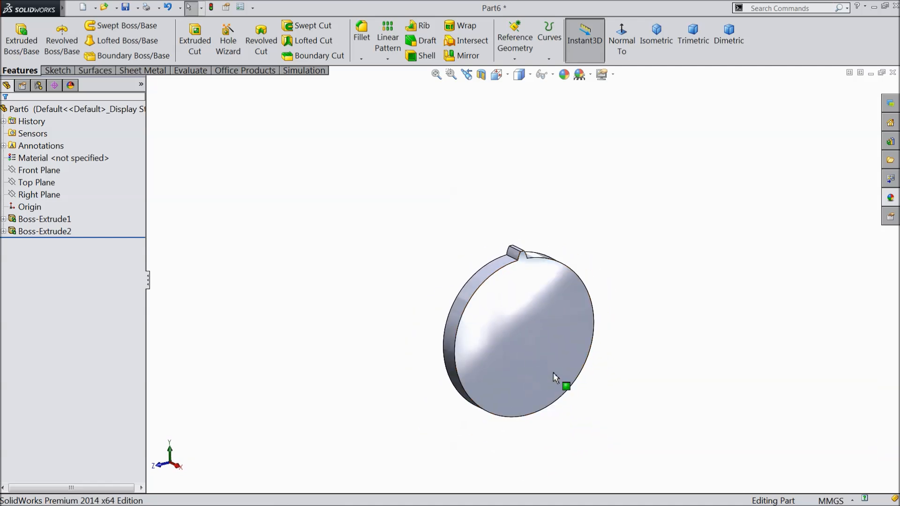
pyautogui.scroll(-4, 551, 383)
pyautogui.click(552, 74)
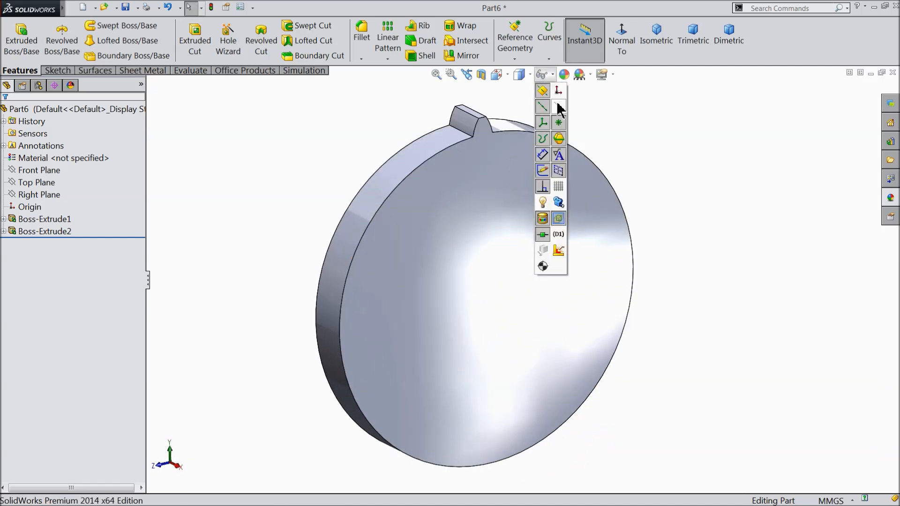
pyautogui.click(560, 108)
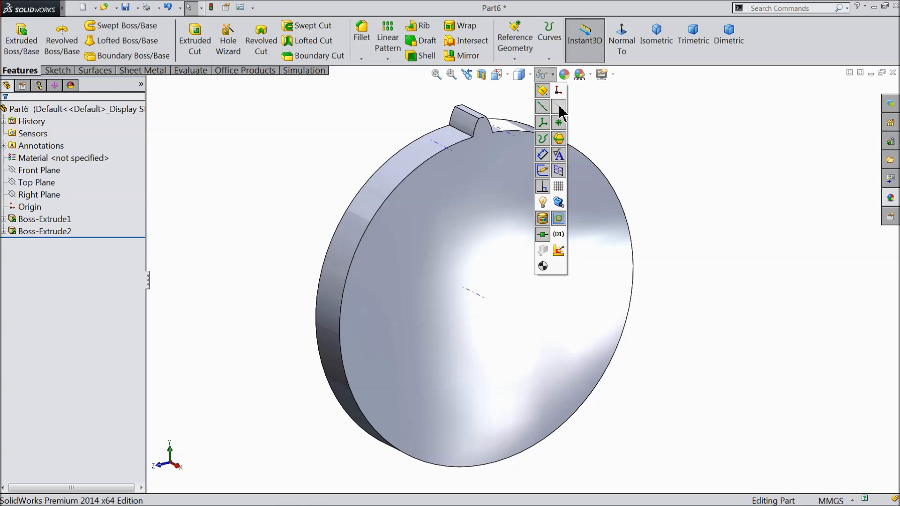
# Circular-pattern the tooth about the disc's central axis with equal spacing over 360 degrees.
pyautogui.scroll(-3, 476, 299)
pyautogui.click(482, 293)
pyautogui.click(393, 55)
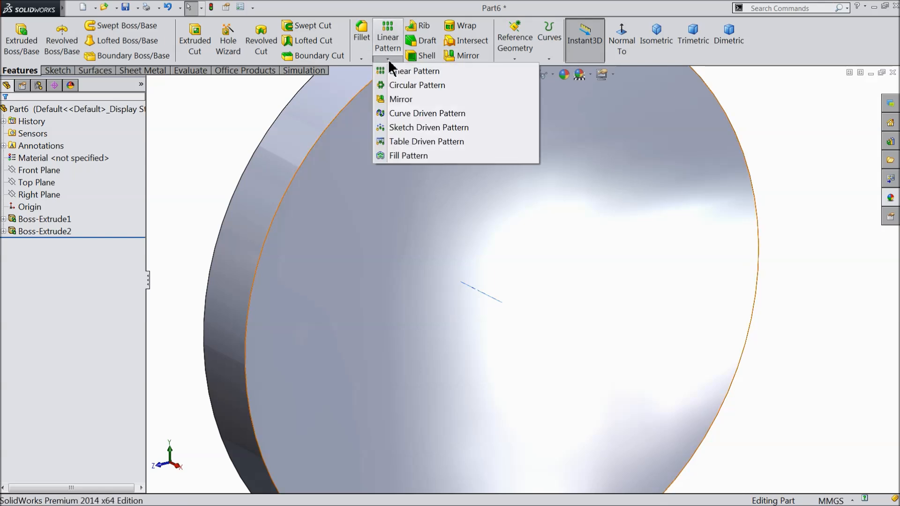
pyautogui.click(403, 85)
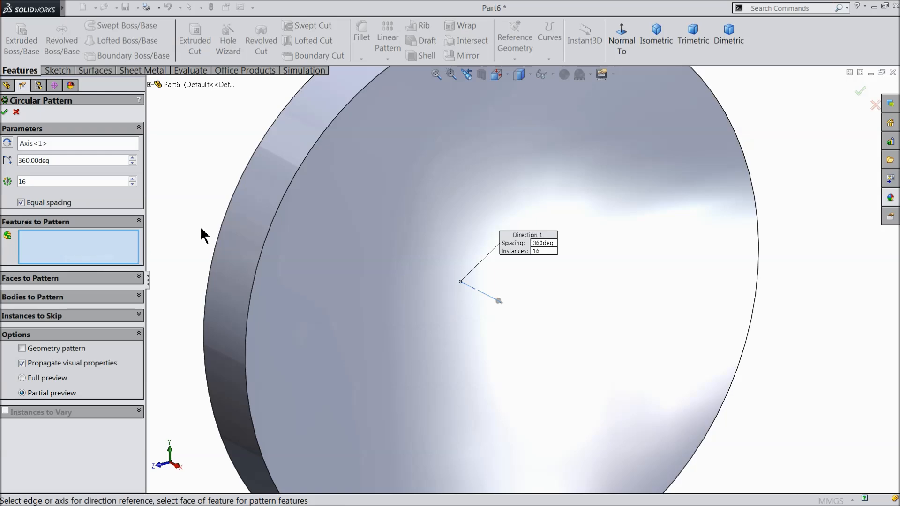
pyautogui.press('f')
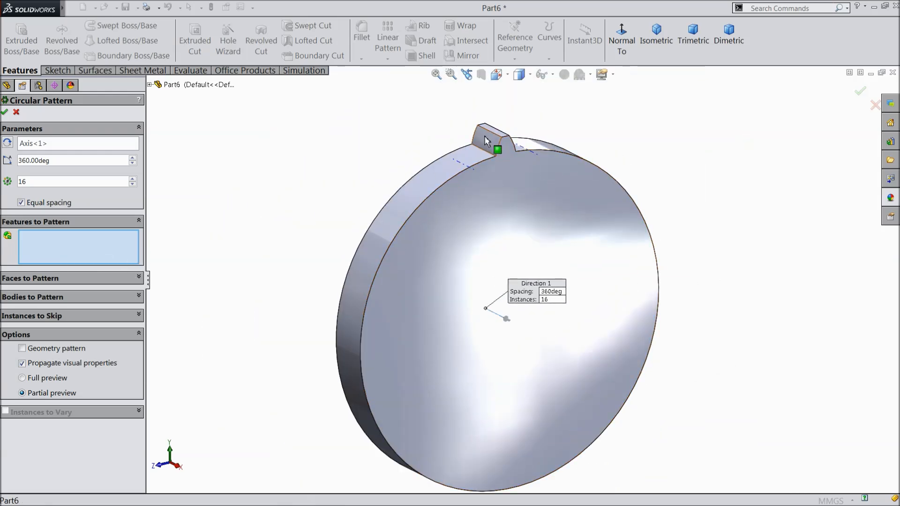
pyautogui.click(485, 136)
pyautogui.scroll(-3, 524, 319)
pyautogui.scroll(3, 524, 318)
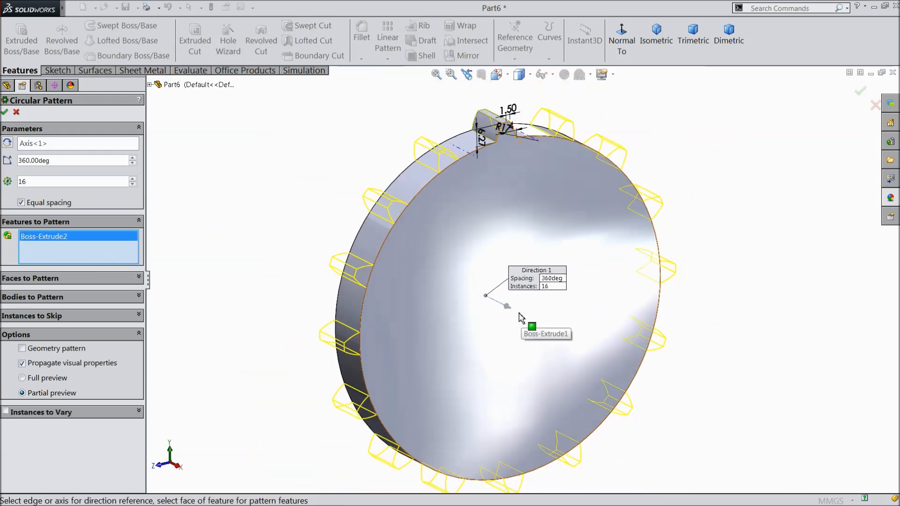
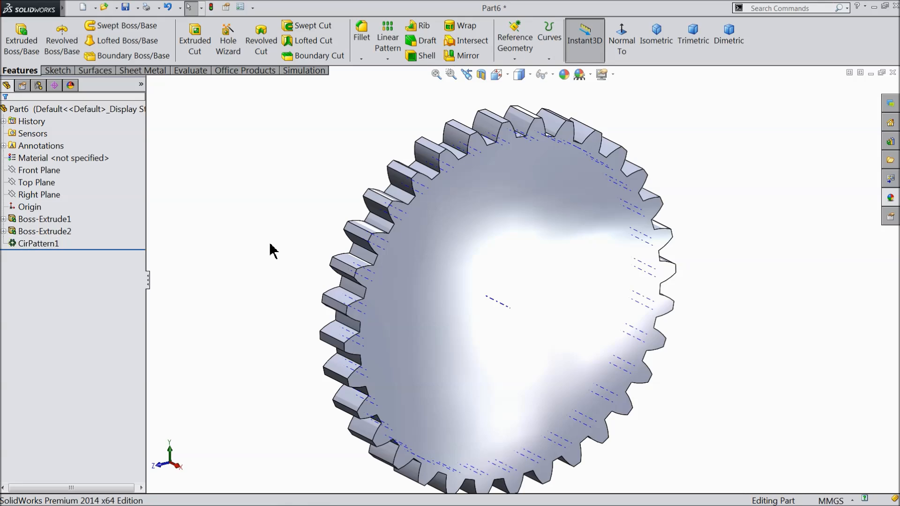
# Hide the temporary axes of the patterned gear.
pyautogui.click(553, 74)
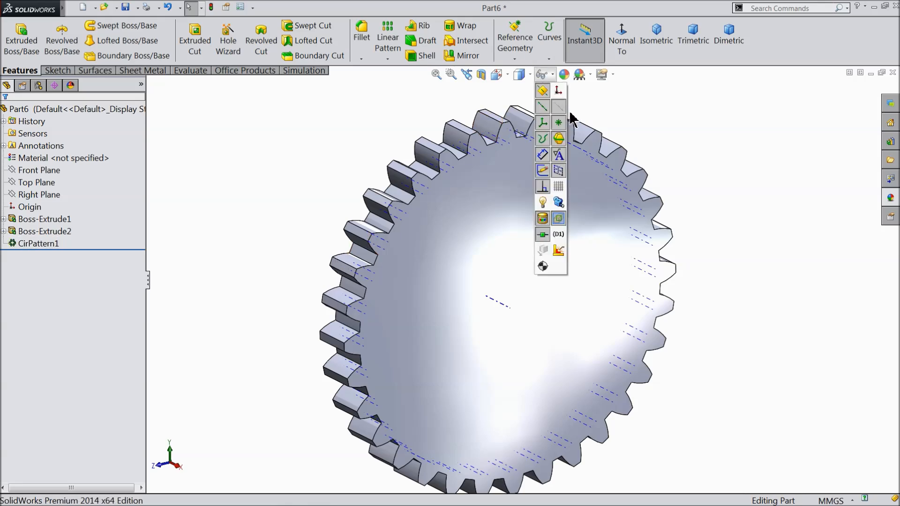
pyautogui.moveTo(693, 253); pyautogui.dragTo(698, 229, button='middle')
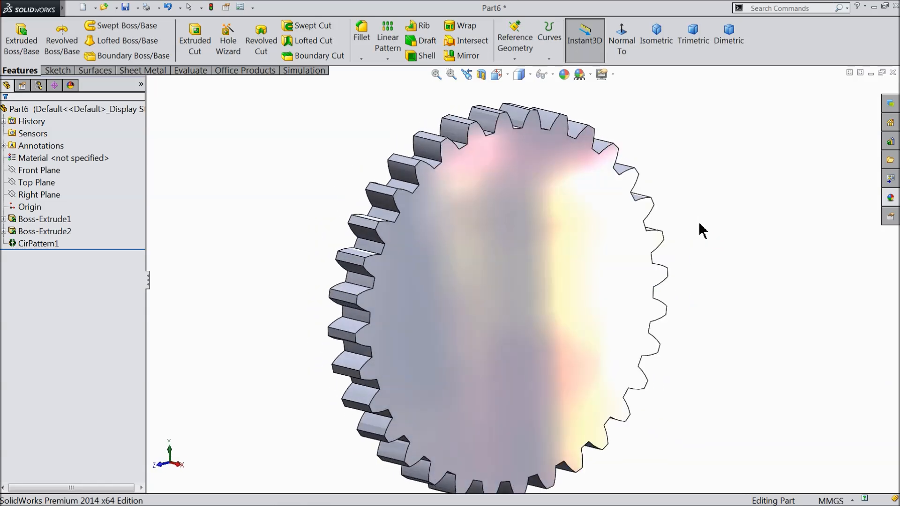
# Start a sketch on the Right Plane and draw a circle of about 37 mm radius centered on the origin.
pyautogui.click(522, 288)
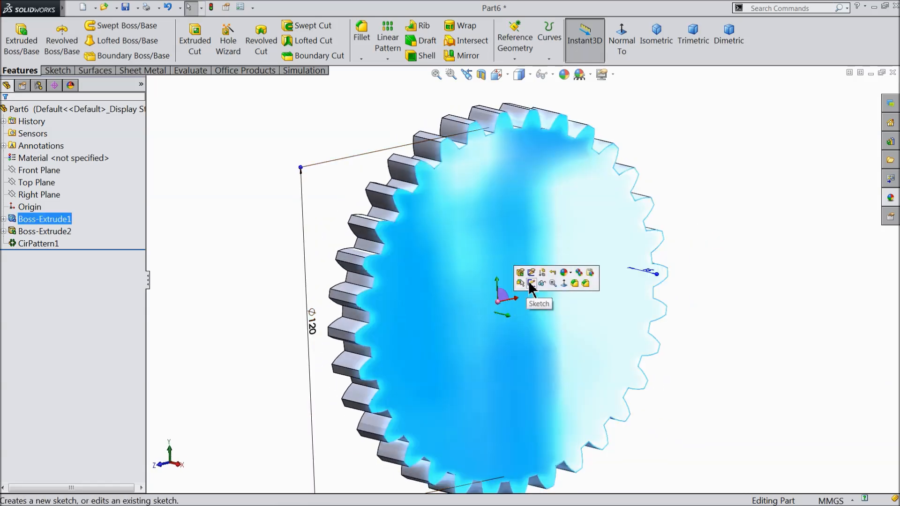
pyautogui.click(26, 196)
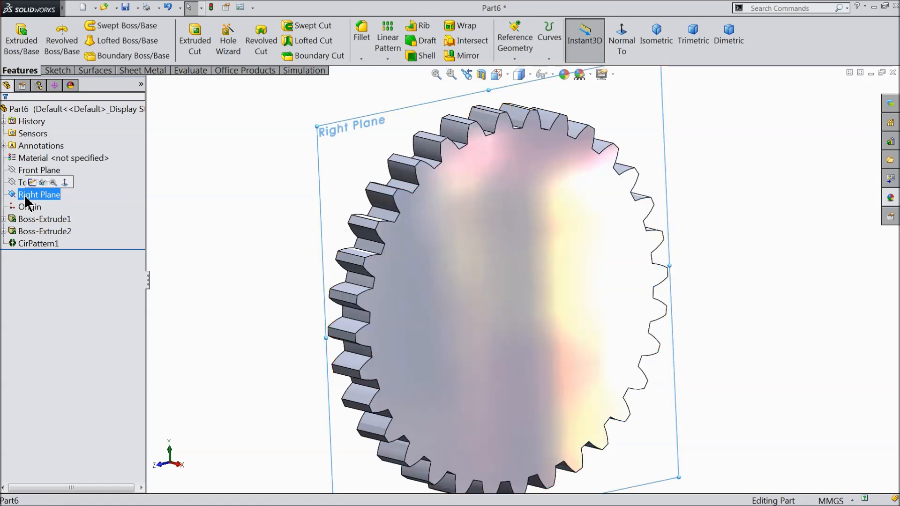
pyautogui.click(44, 194)
pyautogui.click(628, 45)
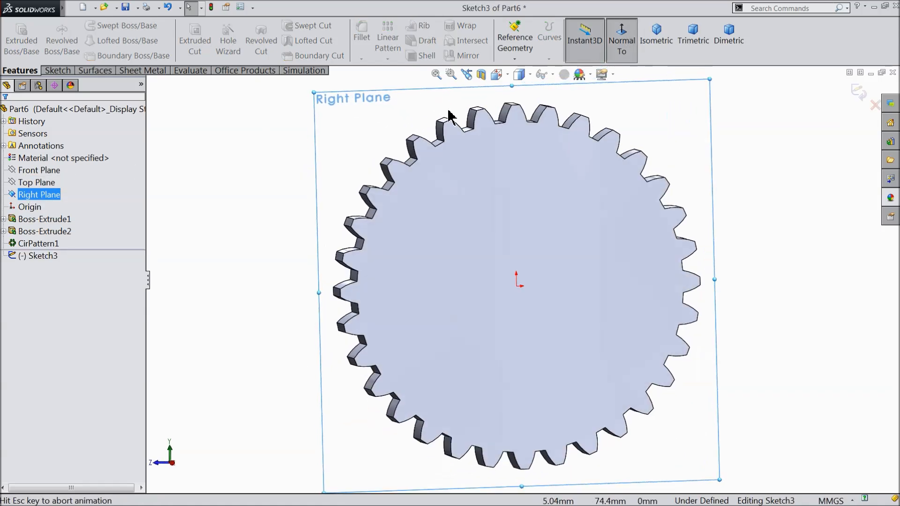
pyautogui.click(56, 70)
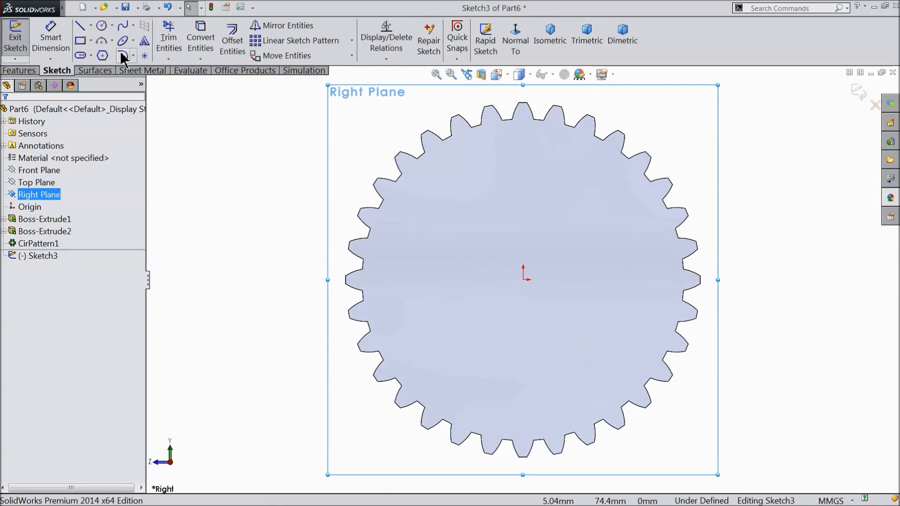
pyautogui.click(101, 27)
pyautogui.click(524, 280)
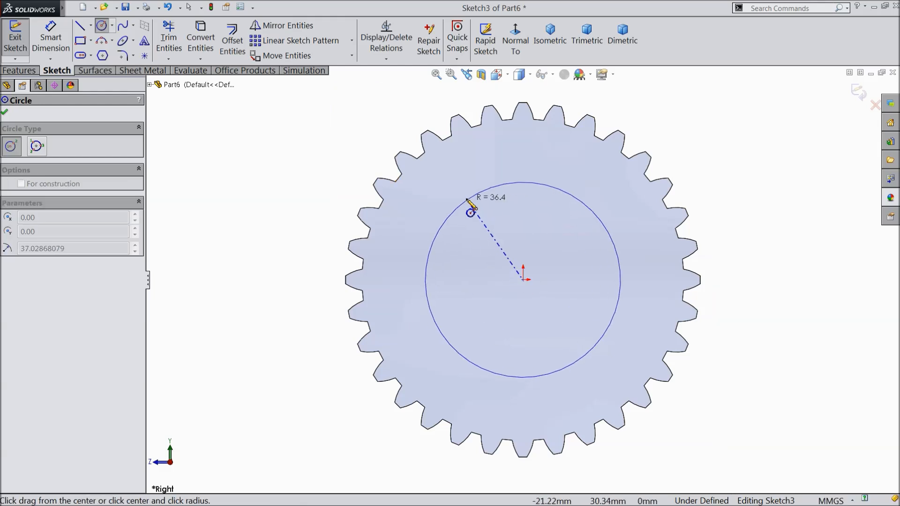
pyautogui.click(466, 199)
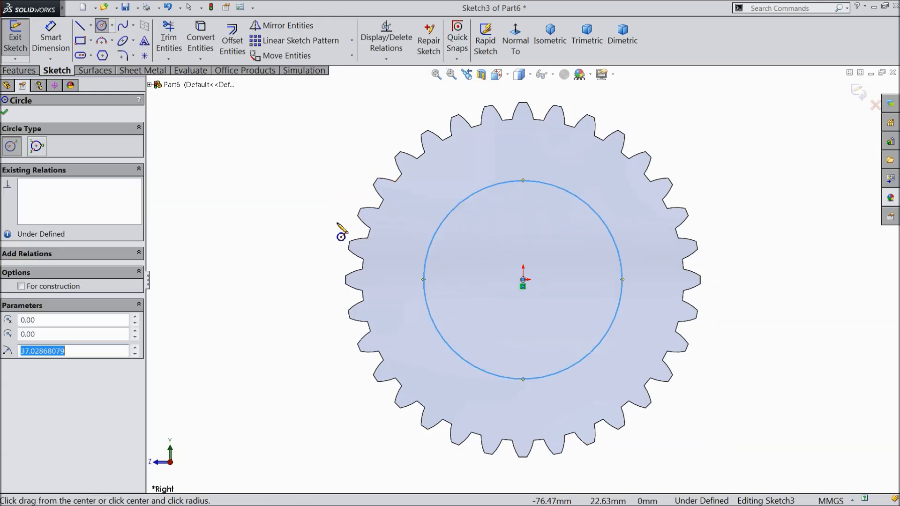
# Dimension the hub circle's diameter as 40 mm.
pyautogui.click(61, 41)
pyautogui.click(424, 260)
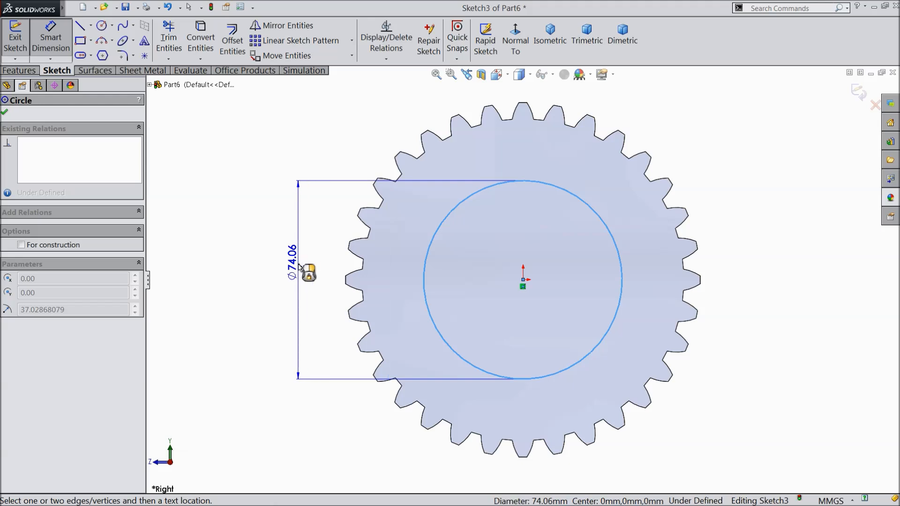
pyautogui.click(298, 266)
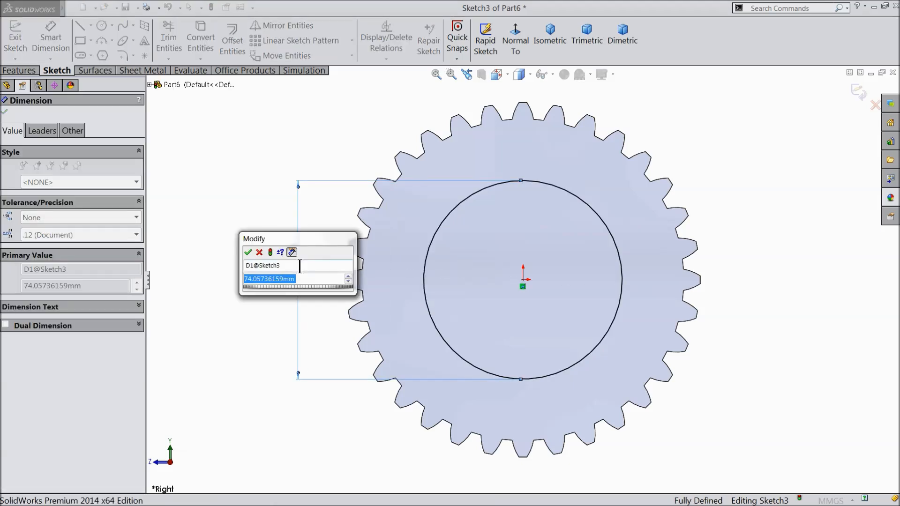
pyautogui.write('40')
pyautogui.click(248, 253)
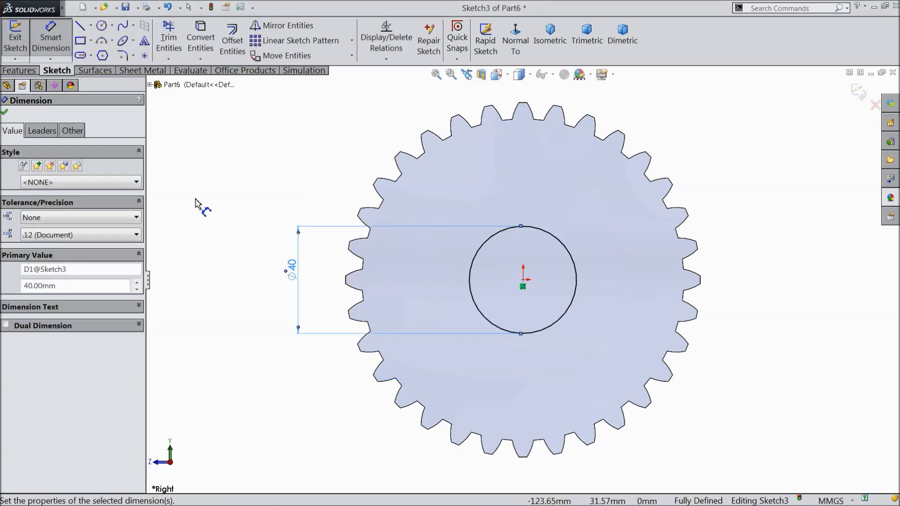
# Extrude the hub circle 36 mm with the Mid Plane end condition, merged with the gear body.
pyautogui.click(19, 70)
pyautogui.click(21, 45)
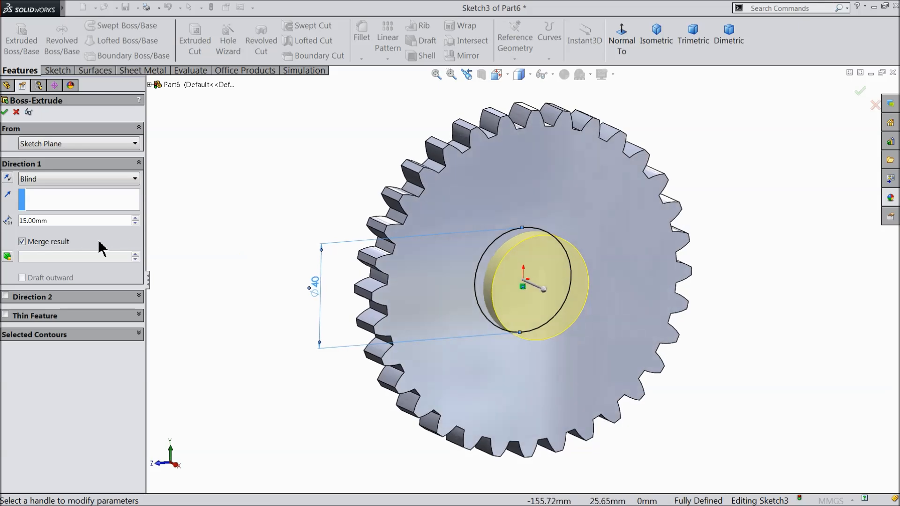
pyautogui.write('36')
pyautogui.press('Return')
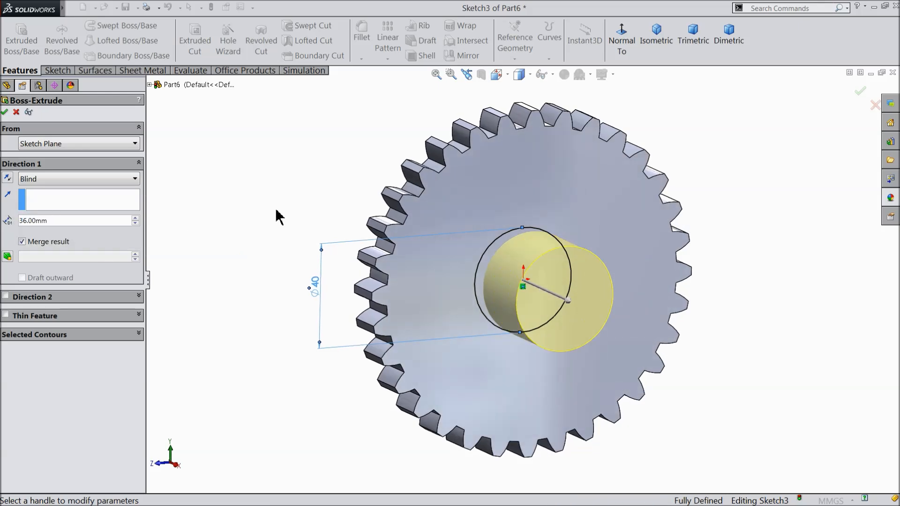
pyautogui.click(49, 179)
pyautogui.click(47, 252)
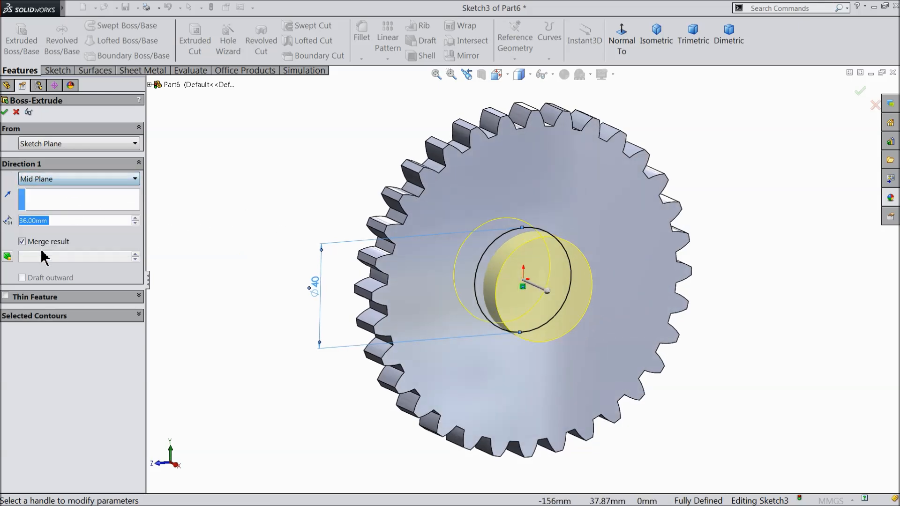
pyautogui.click(6, 112)
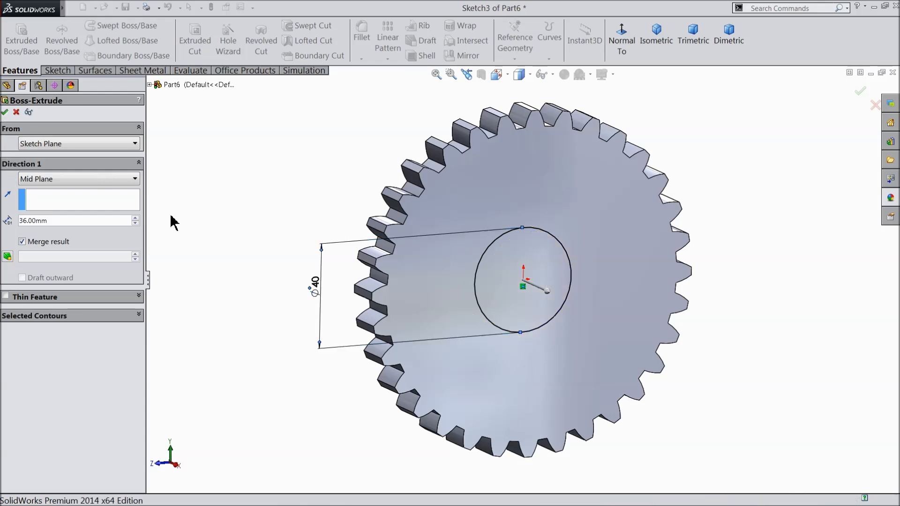
# Start a sketch on the hub's flat end face and draw a circle of about 9.3 mm radius centered on the origin.
pyautogui.scroll(-5, 548, 302)
pyautogui.click(488, 286)
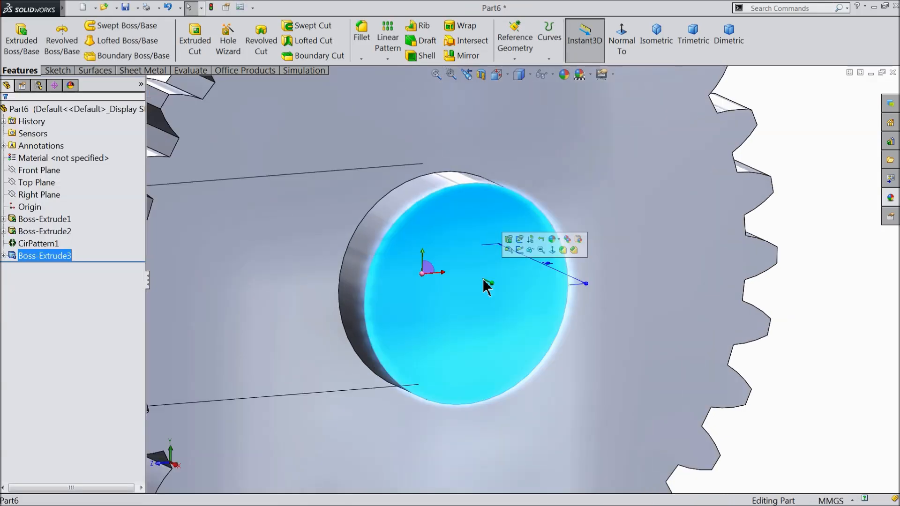
pyautogui.click(527, 254)
pyautogui.click(621, 45)
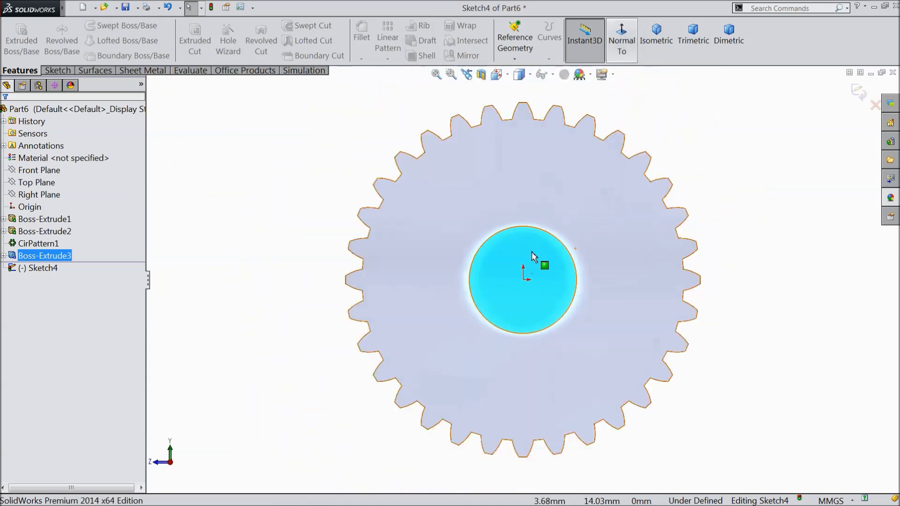
pyautogui.scroll(-6, 533, 288)
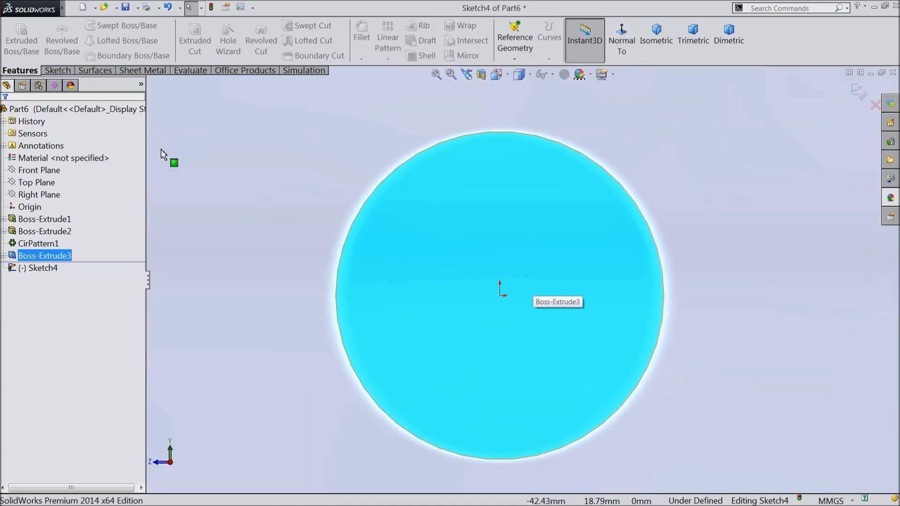
pyautogui.click(57, 70)
pyautogui.click(101, 27)
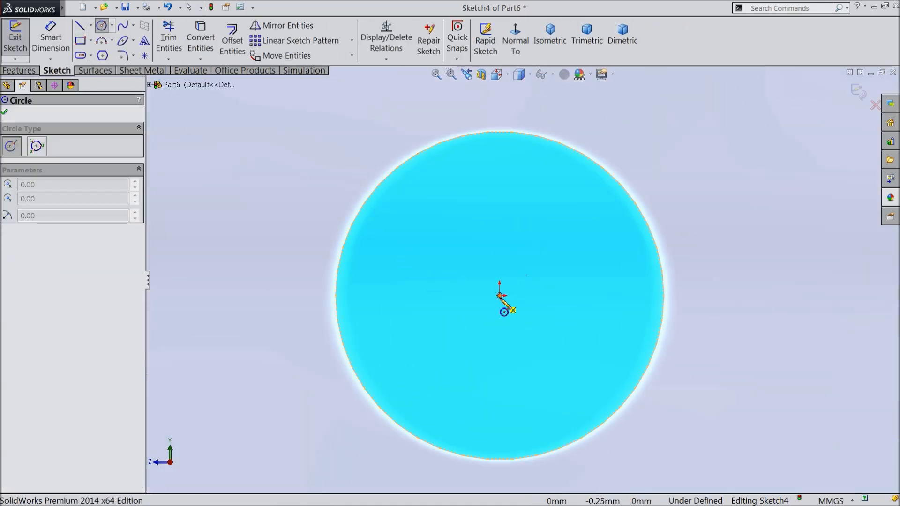
pyautogui.click(500, 298)
pyautogui.click(461, 231)
# Dimension the bore circle's diameter as 20 mm.
pyautogui.click(51, 41)
pyautogui.click(463, 231)
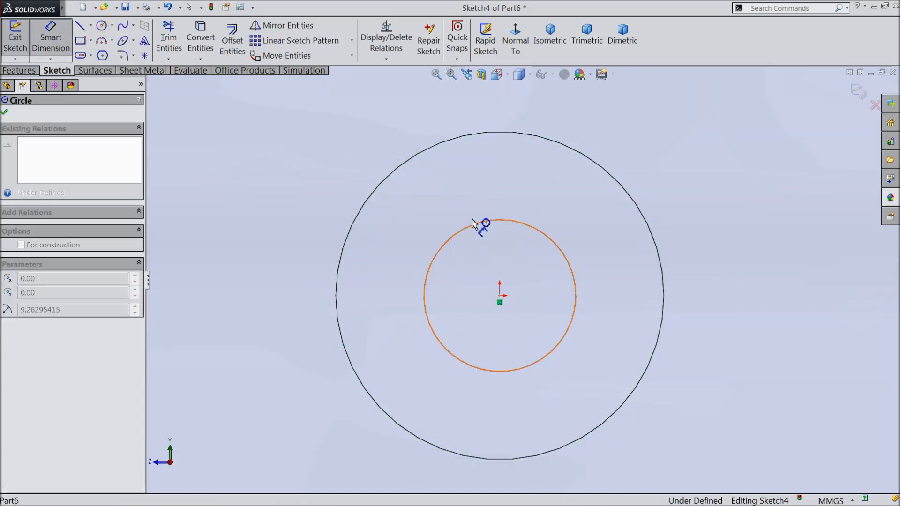
pyautogui.click(485, 181)
pyautogui.write('20')
pyautogui.click(431, 169)
# Draw a vertical centerline about 12.9 mm long from the origin up past the bore circle.
pyautogui.click(90, 26)
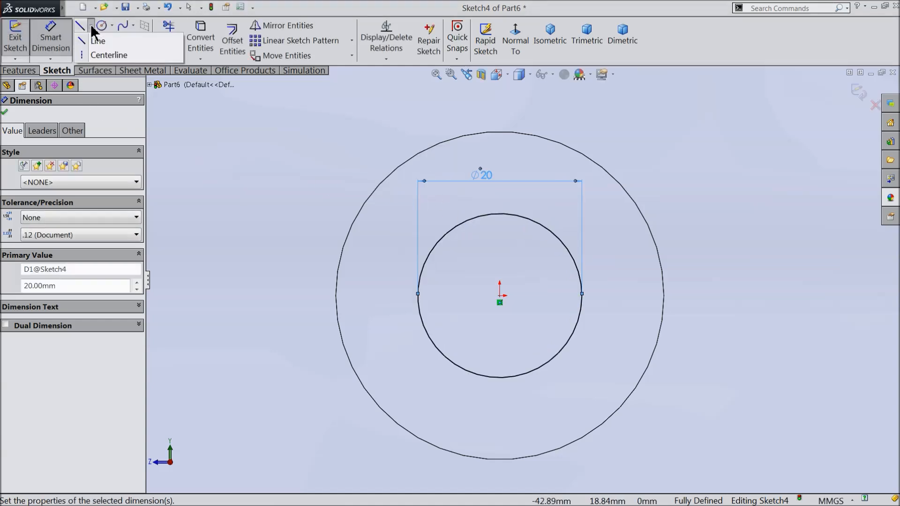
pyautogui.click(108, 55)
pyautogui.click(500, 296)
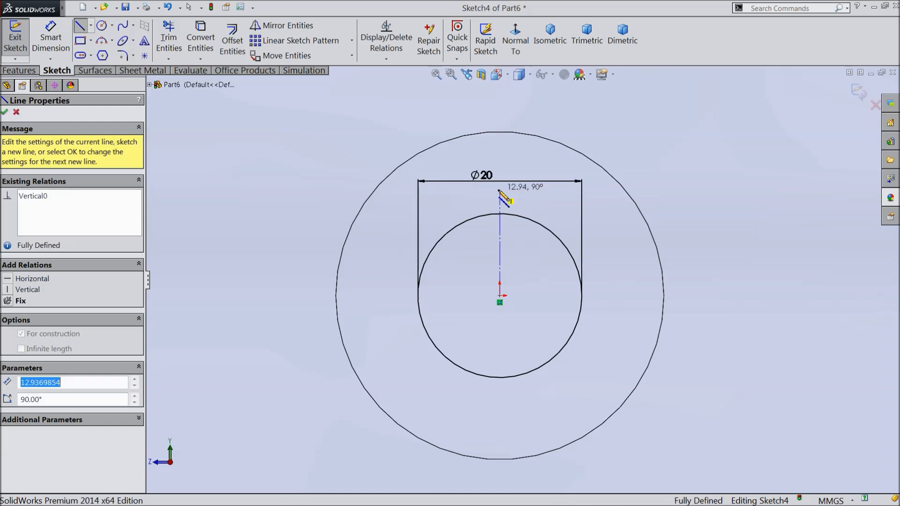
pyautogui.click(499, 191)
pyautogui.rightClick(499, 192)
pyautogui.click(533, 100)
# Draw a horizontal line about 5.7 mm long across the centerline's upper endpoint.
pyautogui.scroll(-3, 533, 224)
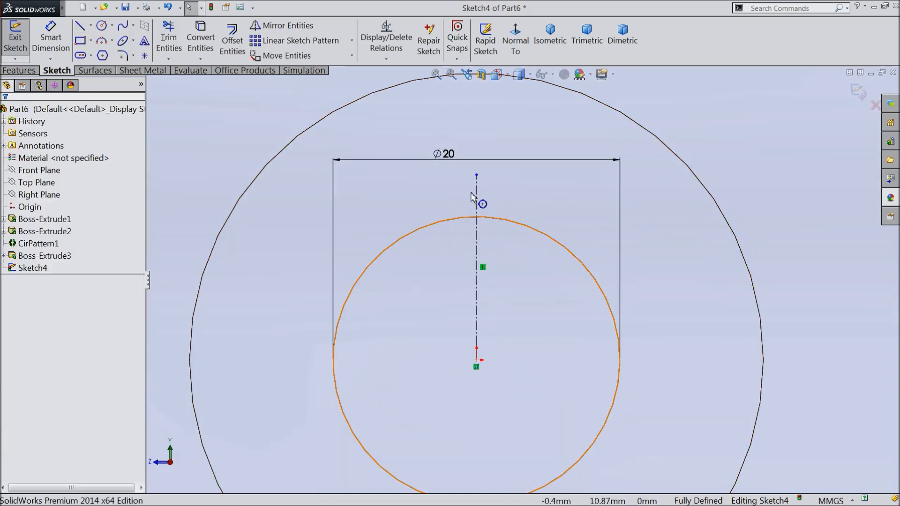
pyautogui.click(80, 29)
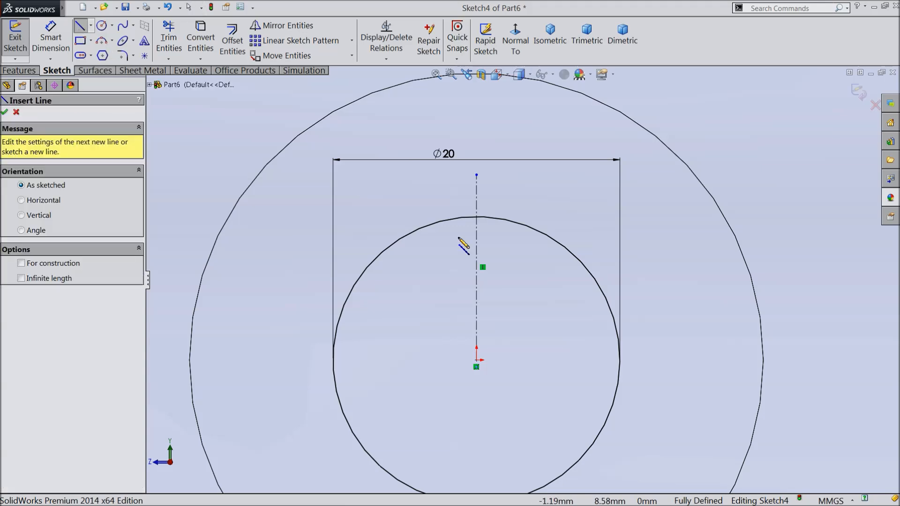
pyautogui.click(437, 175)
pyautogui.click(518, 175)
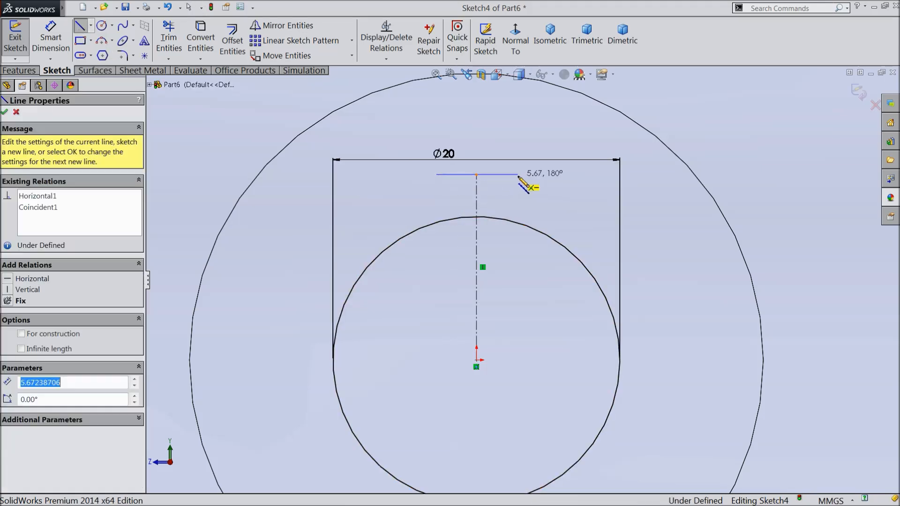
pyautogui.rightClick(517, 175)
pyautogui.click(584, 85)
# Make the short horizontal line's two endpoints symmetric about the vertical centerline.
pyautogui.scroll(-3, 528, 255)
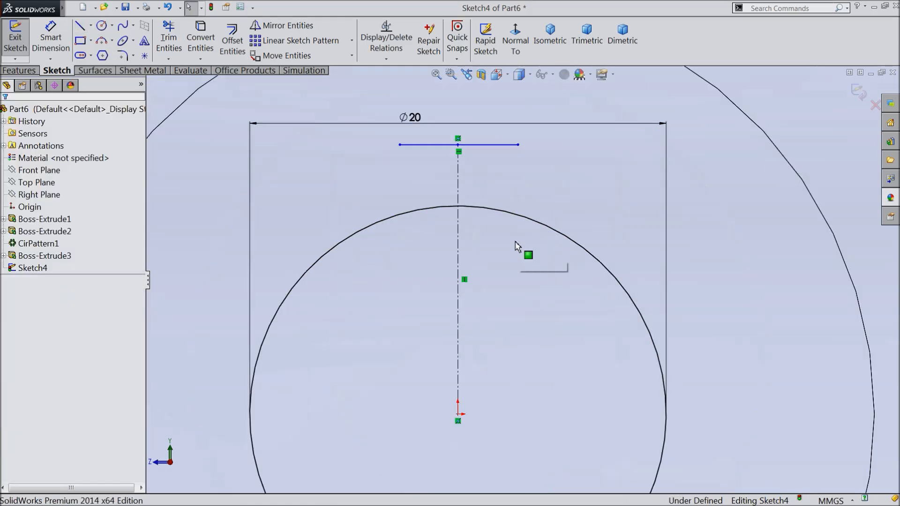
pyautogui.click(519, 125)
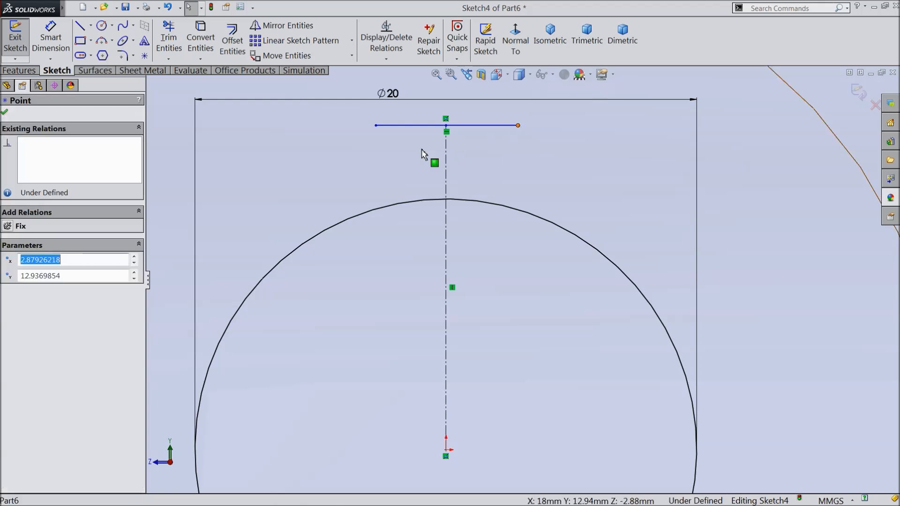
pyautogui.keyDown('ctrl'); pyautogui.click(376, 126); pyautogui.keyUp('ctrl')
pyautogui.keyDown('ctrl'); pyautogui.click(446, 173); pyautogui.keyUp('ctrl')
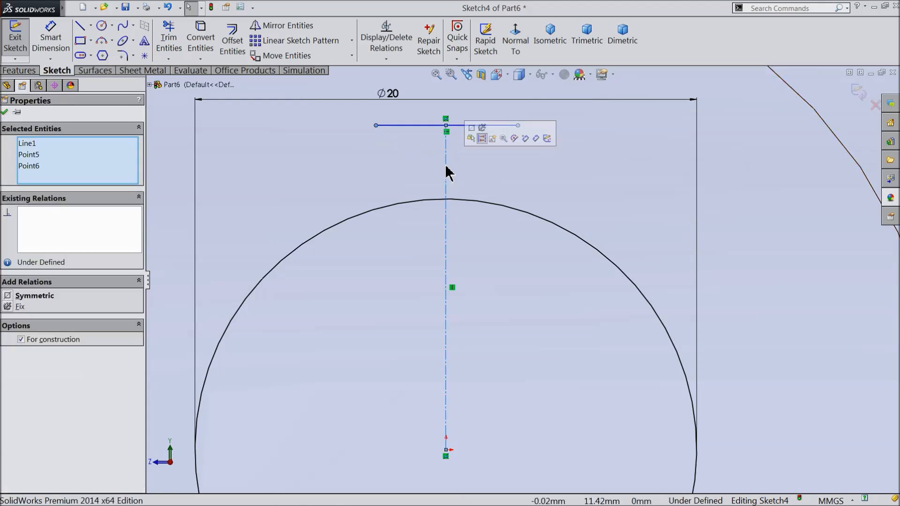
pyautogui.click(481, 138)
pyautogui.click(5, 112)
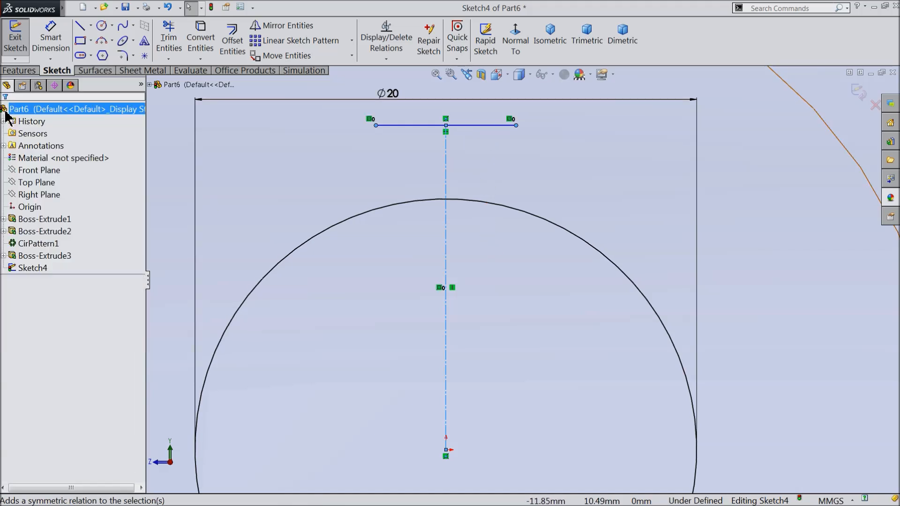
# Draw two vertical lines from the short horizontal line's endpoints down to the bore circle to form the keyway sides.
pyautogui.click(80, 26)
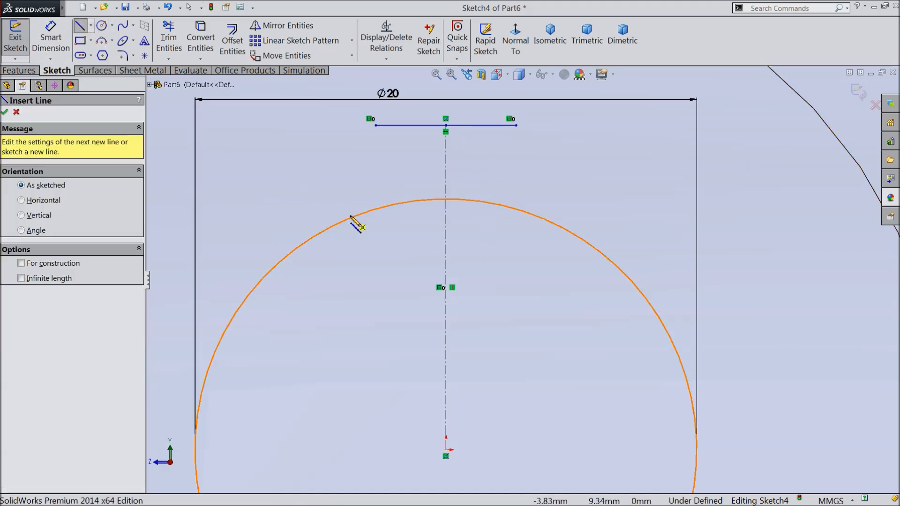
pyautogui.click(376, 125)
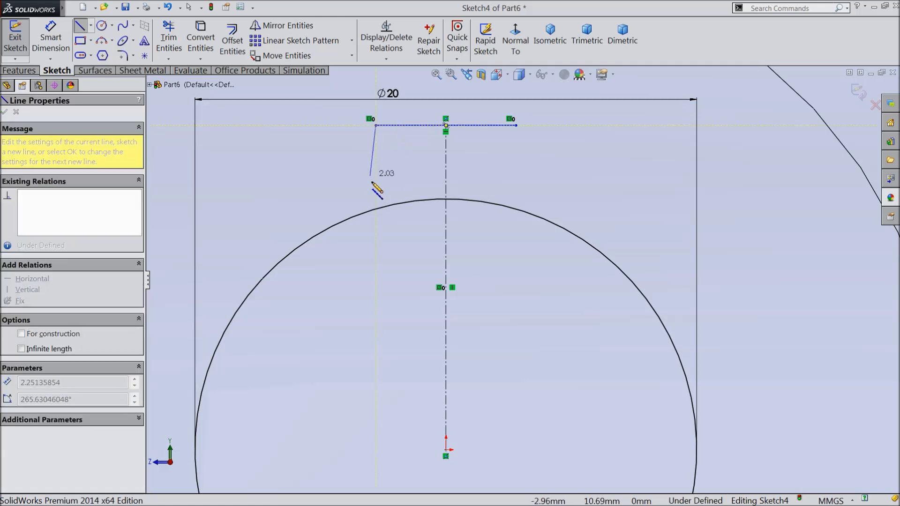
pyautogui.click(376, 209)
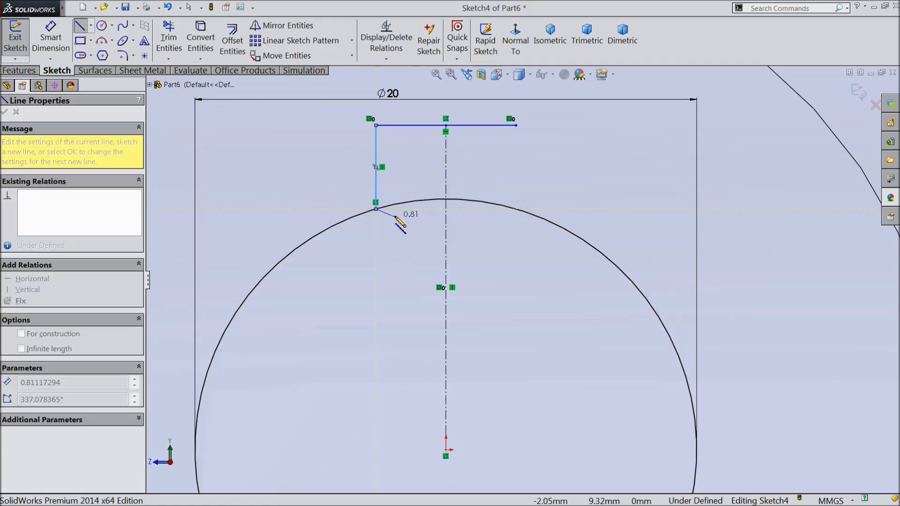
pyautogui.press('Escape')
pyautogui.click(79, 27)
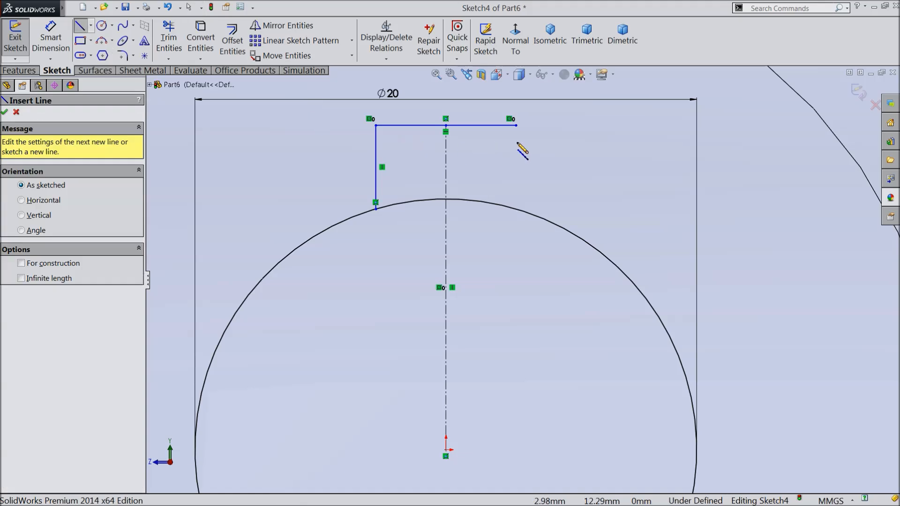
pyautogui.click(516, 125)
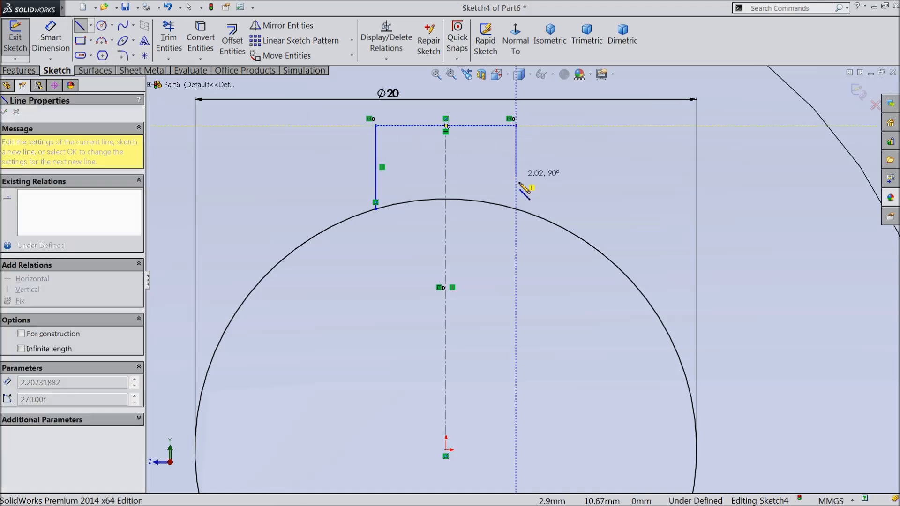
pyautogui.click(517, 210)
pyautogui.rightClick(576, 86)
pyautogui.click(574, 88)
# Dimension the keyway's top line at 12 mm above the origin.
pyautogui.scroll(2, 581, 143)
pyautogui.scroll(3, 576, 187)
pyautogui.scroll(-1, 583, 347)
pyautogui.click(58, 44)
pyautogui.click(471, 189)
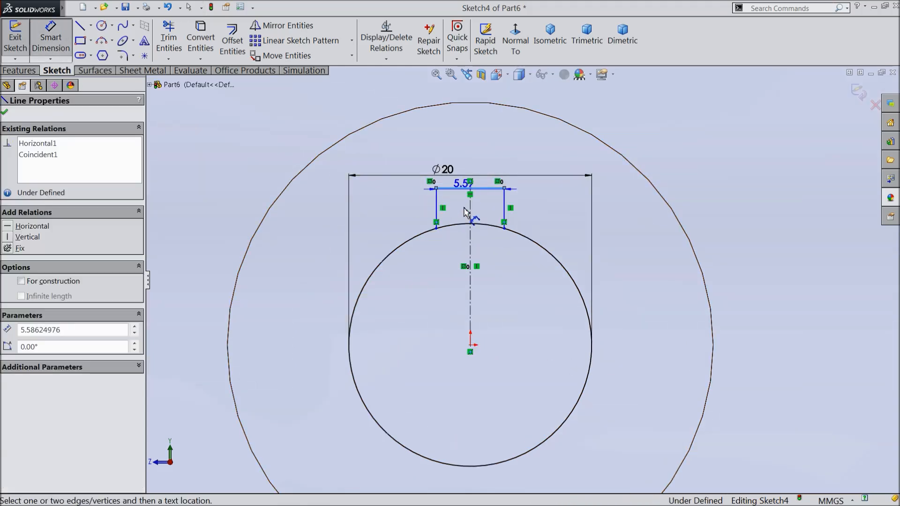
pyautogui.click(471, 346)
pyautogui.click(646, 263)
pyautogui.write('12')
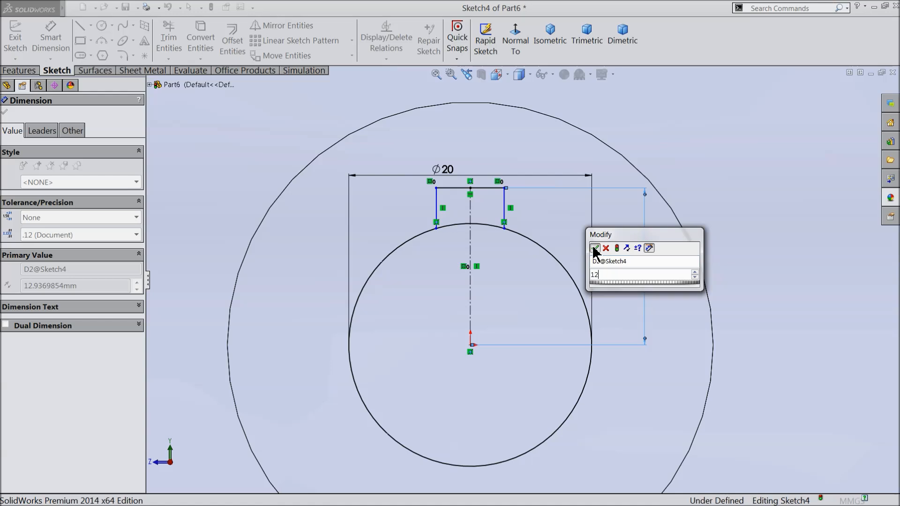
pyautogui.click(594, 249)
# Dimension the keyway's top line to a width of 8 mm.
pyautogui.click(473, 200)
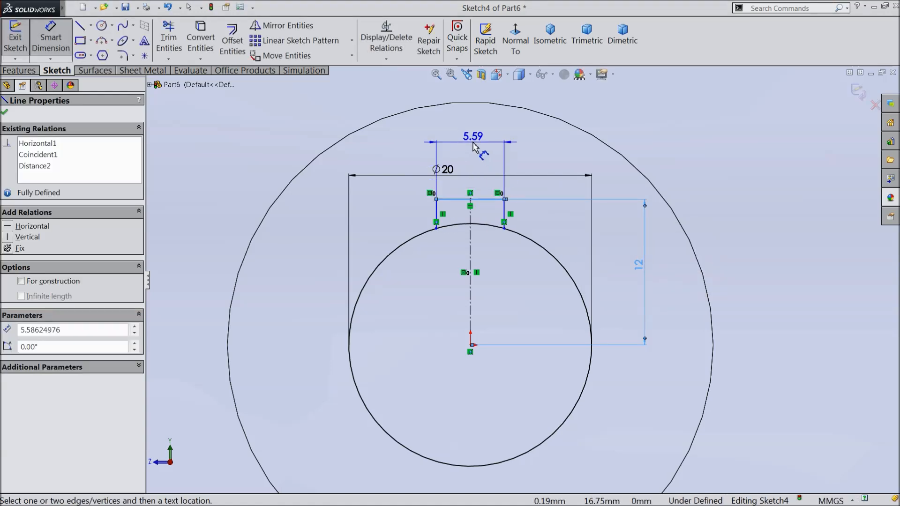
pyautogui.click(474, 147)
pyautogui.write('8')
pyautogui.click(418, 127)
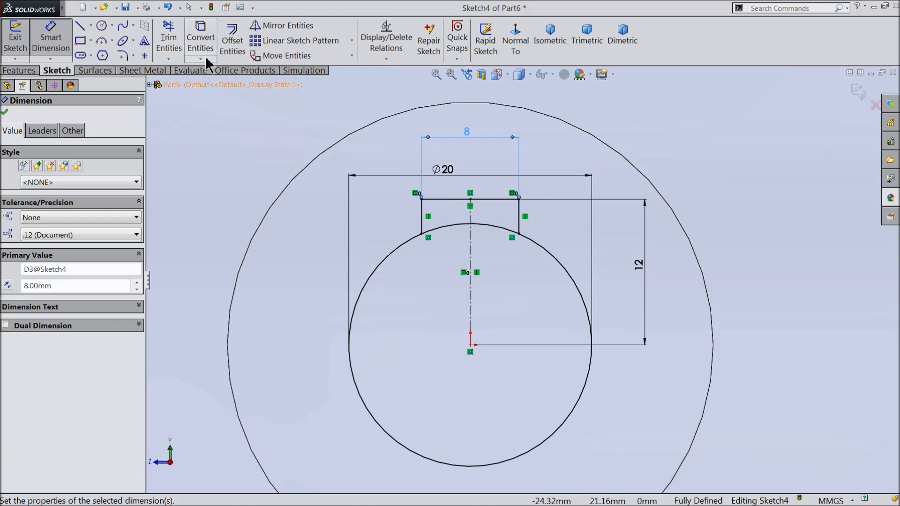
# Trim away both arc segments of the bore circle between the keyway's vertical sides.
pyautogui.click(169, 47)
pyautogui.click(450, 227)
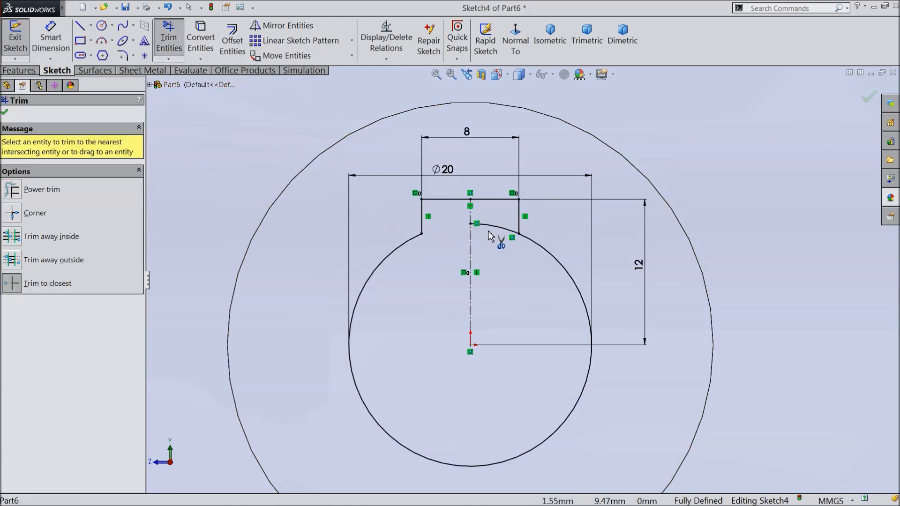
pyautogui.click(498, 231)
pyautogui.click(5, 112)
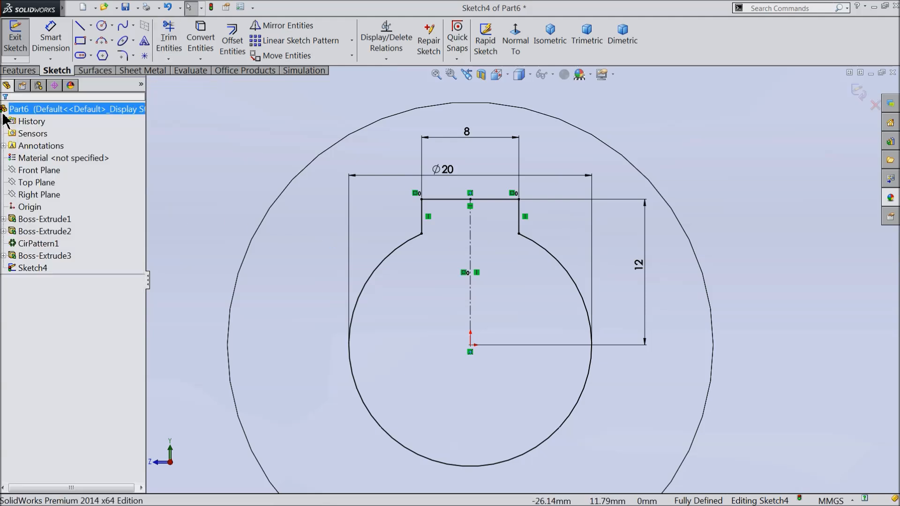
# Cut the bore and keyway profile through the gear with an Extruded Cut set to Through All.
pyautogui.click(19, 70)
pyautogui.click(195, 50)
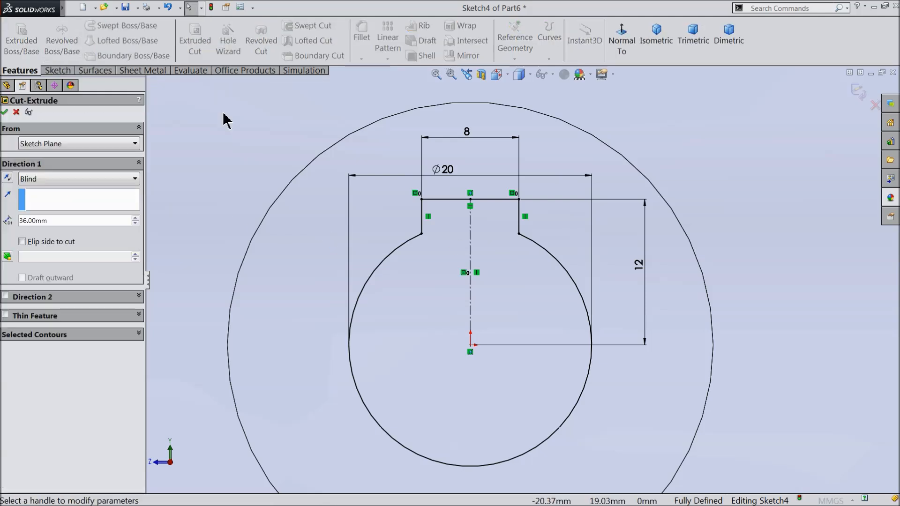
pyautogui.click(33, 183)
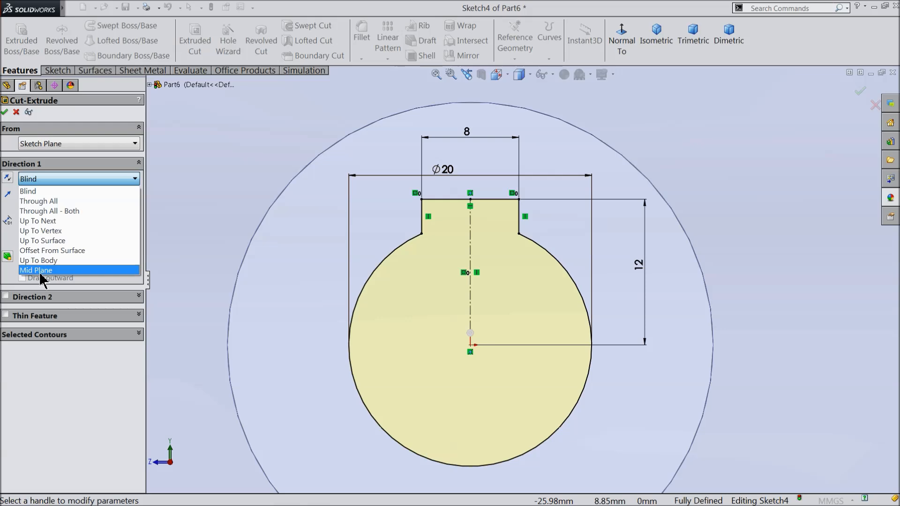
pyautogui.click(45, 201)
pyautogui.click(694, 42)
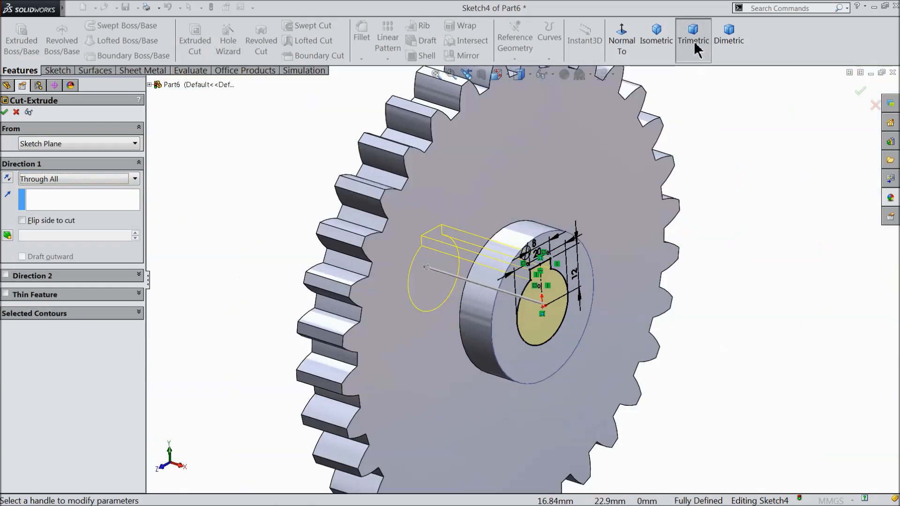
pyautogui.moveTo(679, 156)
pyautogui.mouseDown(button='middle')
pyautogui.moveTo(648, 261)
pyautogui.moveTo(613, 232)
pyautogui.moveTo(595, 237)
pyautogui.mouseUp(button='middle')
pyautogui.click(6, 112)
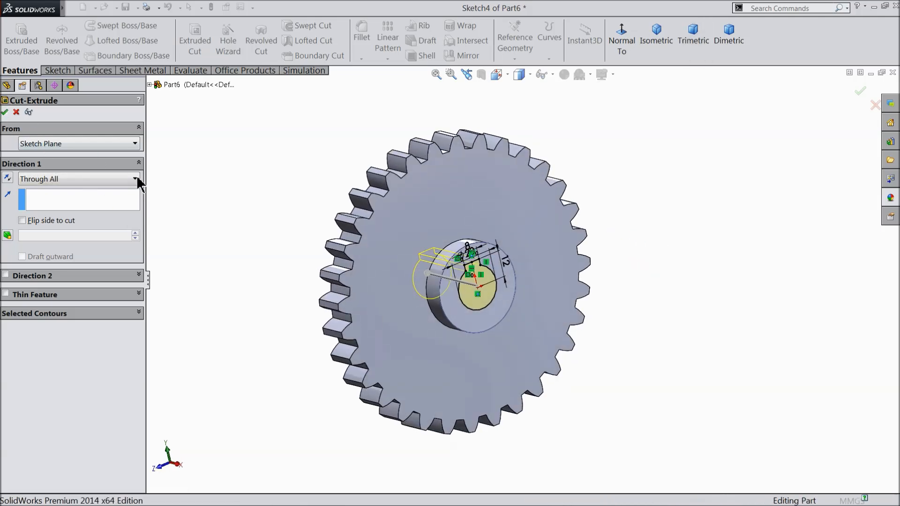
# Start a sketch on the gear's flat side face around the hub and view it face-on.
pyautogui.moveTo(651, 303)
pyautogui.mouseDown(button='middle')
pyautogui.moveTo(622, 243)
pyautogui.moveTo(648, 310)
pyautogui.mouseUp(button='middle')
pyautogui.scroll(-2, 531, 297)
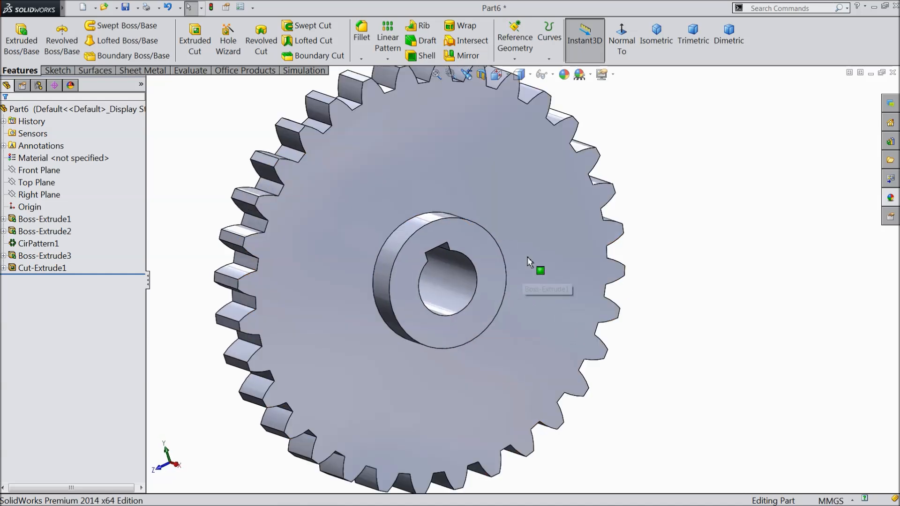
pyautogui.click(525, 264)
pyautogui.click(565, 224)
pyautogui.click(624, 47)
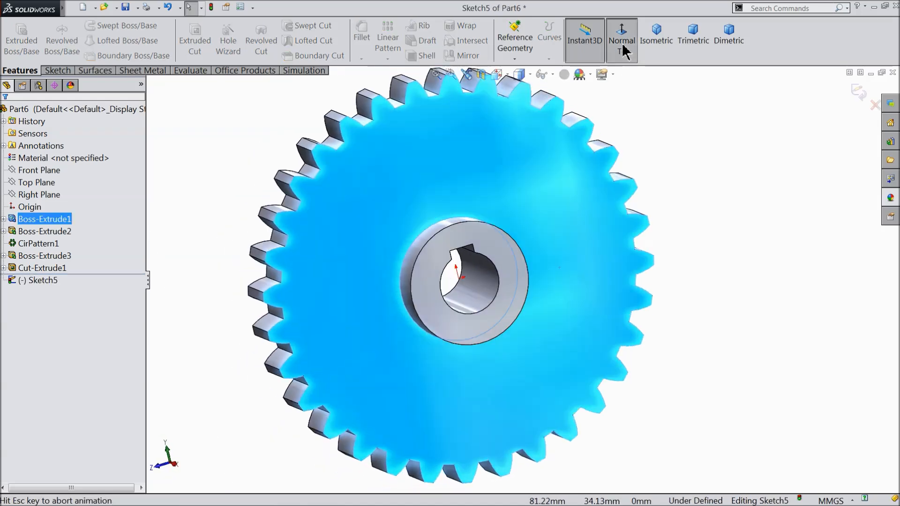
pyautogui.scroll(-2, 572, 239)
pyautogui.scroll(2, 569, 308)
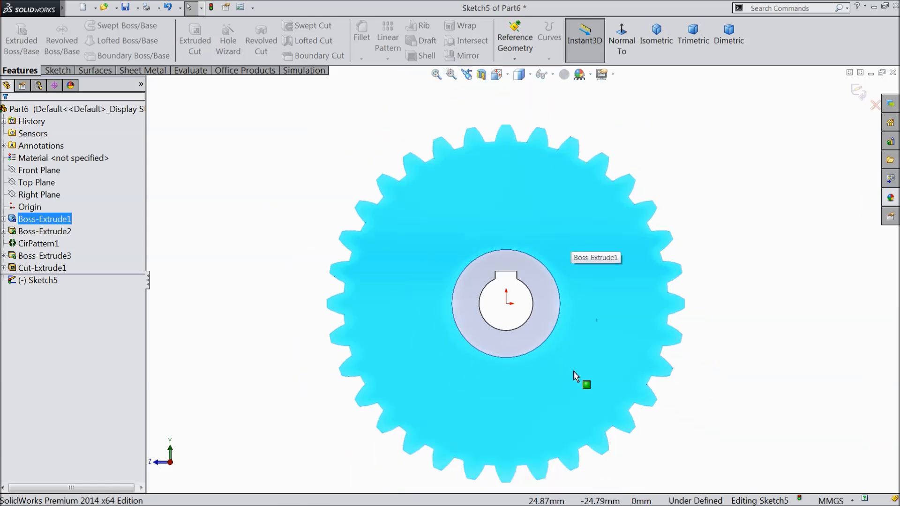
pyautogui.scroll(-2, 576, 375)
# Draw two circles centred on the origin with radii of about 23.8 mm and about 53.8 mm.
pyautogui.click(57, 71)
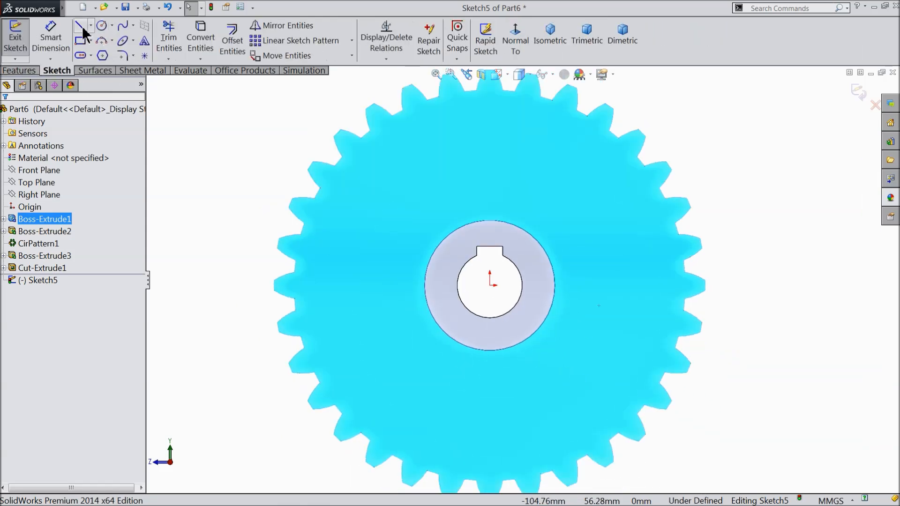
pyautogui.click(101, 25)
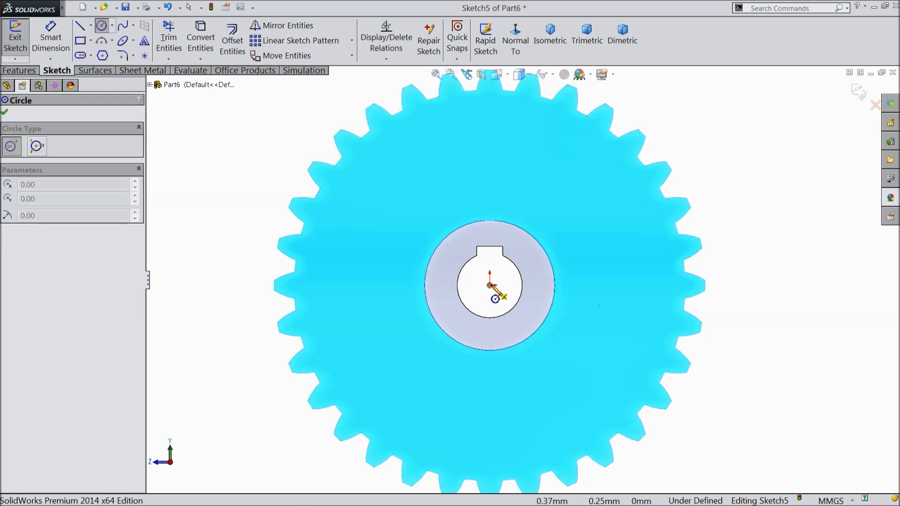
pyautogui.click(490, 286)
pyautogui.click(424, 248)
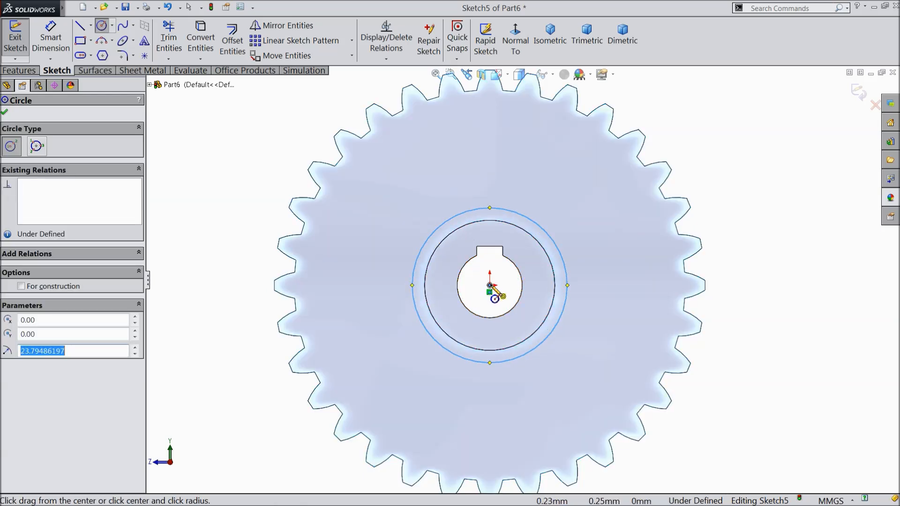
pyautogui.click(489, 285)
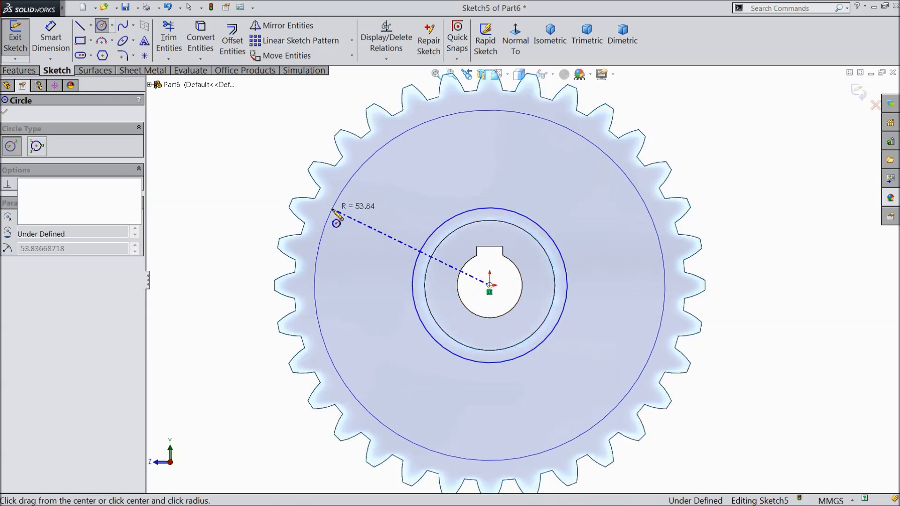
pyautogui.click(333, 210)
# Dimension the larger circle's diameter as 78 mm.
pyautogui.click(52, 44)
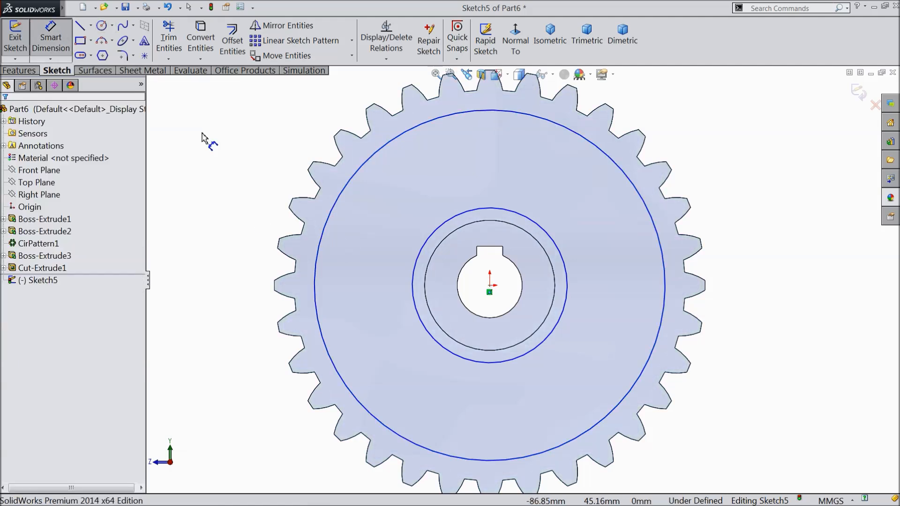
pyautogui.click(318, 247)
pyautogui.click(248, 249)
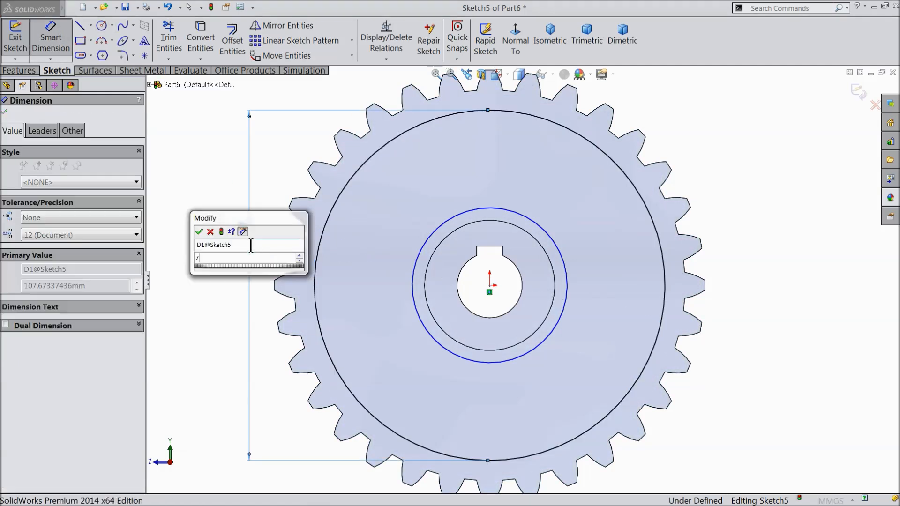
pyautogui.write('78')
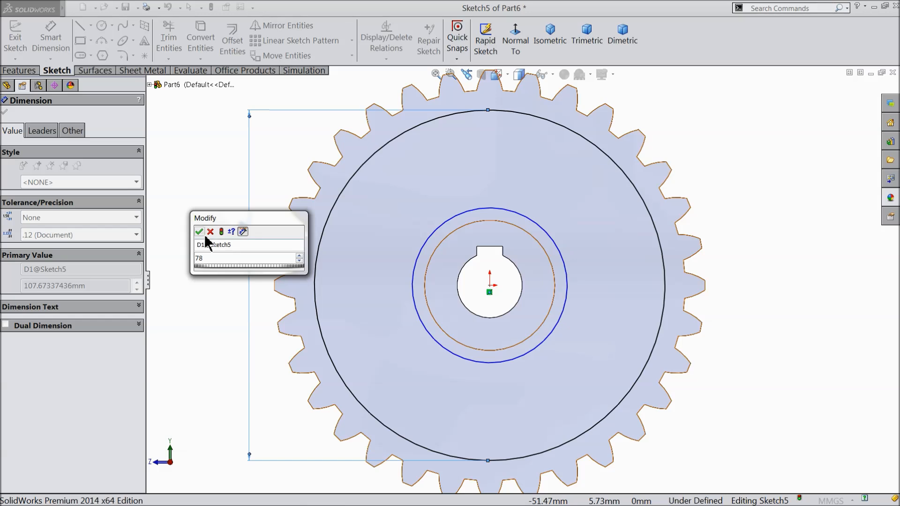
pyautogui.click(199, 232)
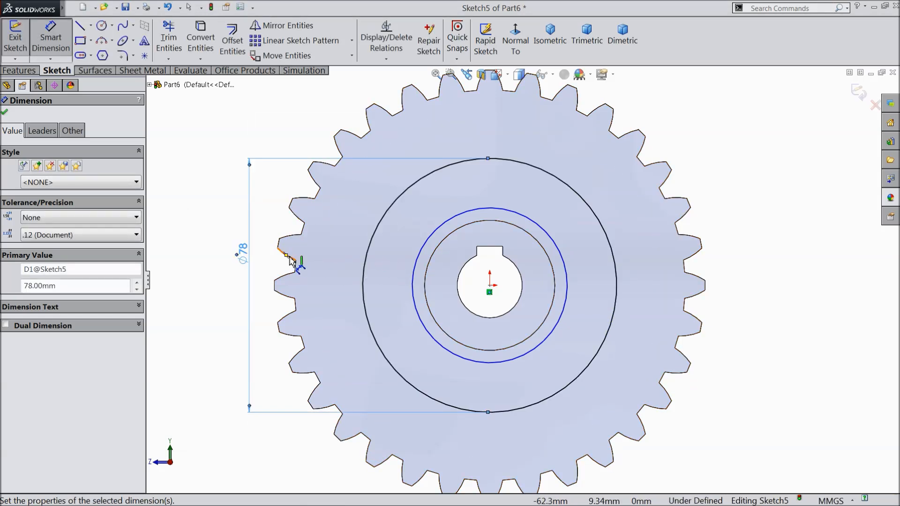
# Set the larger circle's diameter to 100 mm.
pyautogui.click(245, 256)
pyautogui.write('100')
pyautogui.click(195, 239)
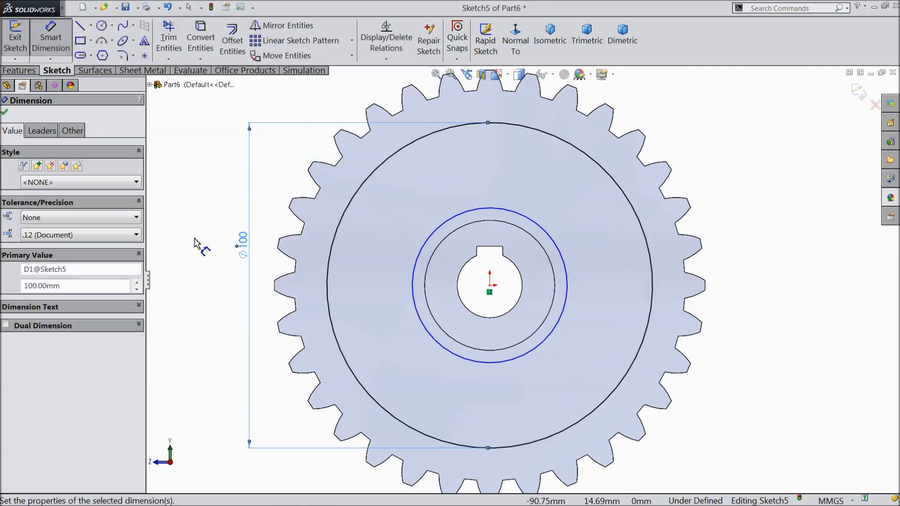
# Set the larger circle's diameter to 110 mm.
pyautogui.doubleClick(243, 240)
pyautogui.write('110')
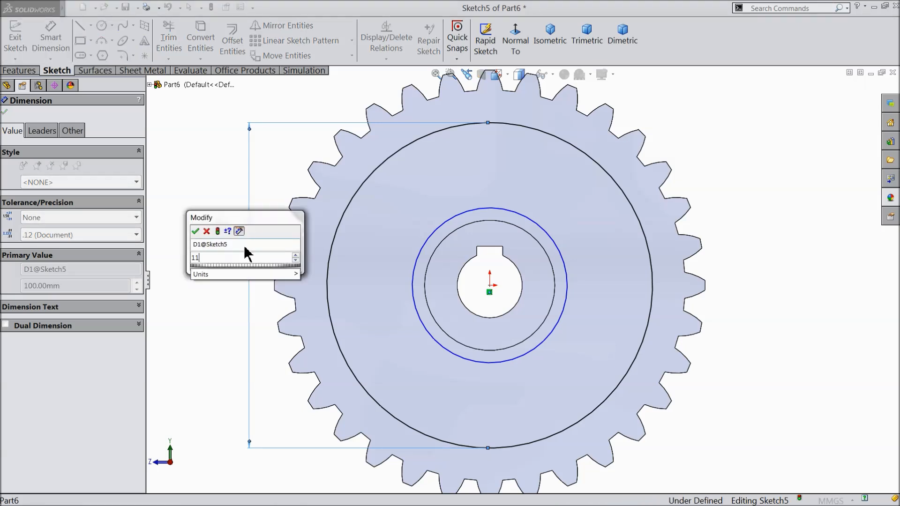
pyautogui.click(195, 231)
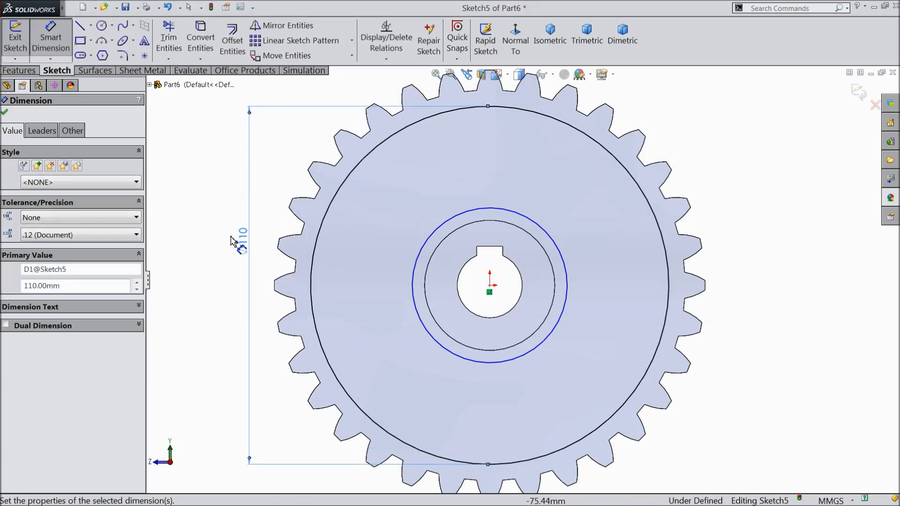
# Dimension the smaller circle around the hub with a 48 mm diameter.
pyautogui.click(49, 38)
pyautogui.click(51, 37)
pyautogui.click(413, 274)
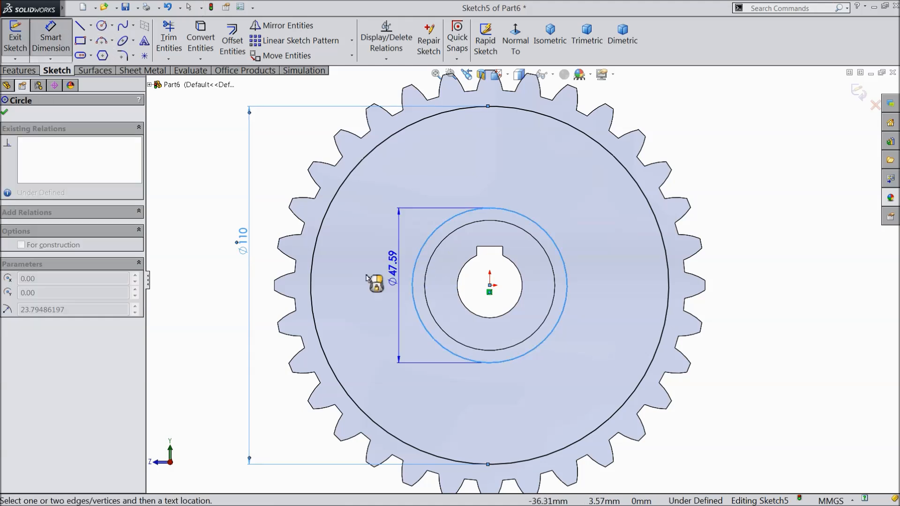
pyautogui.click(265, 282)
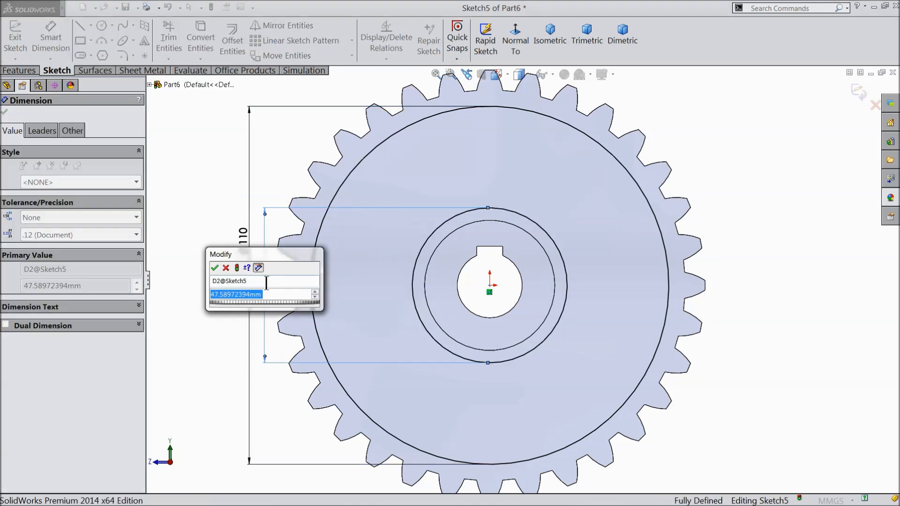
pyautogui.write('48')
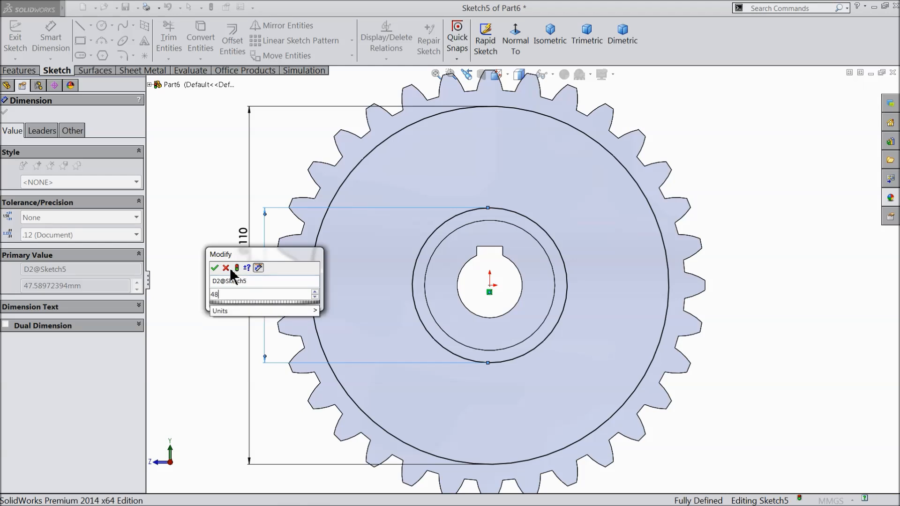
pyautogui.click(213, 268)
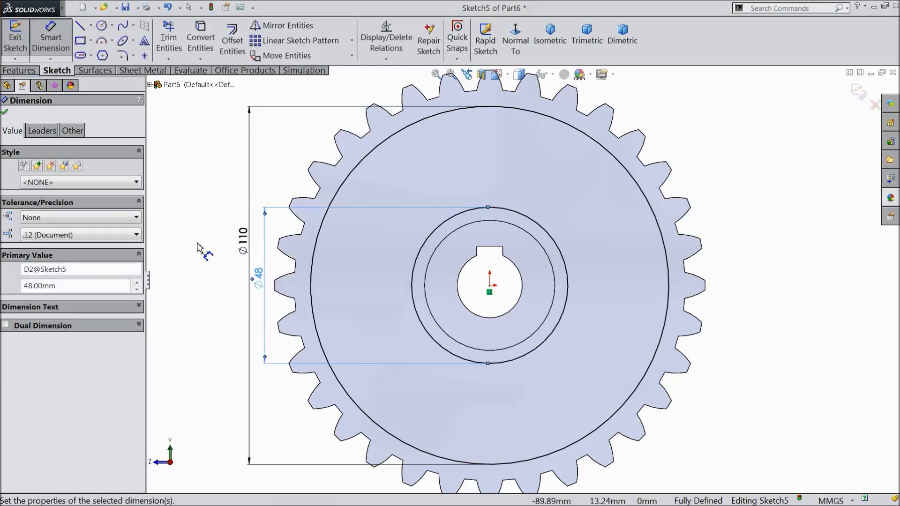
pyautogui.click(5, 112)
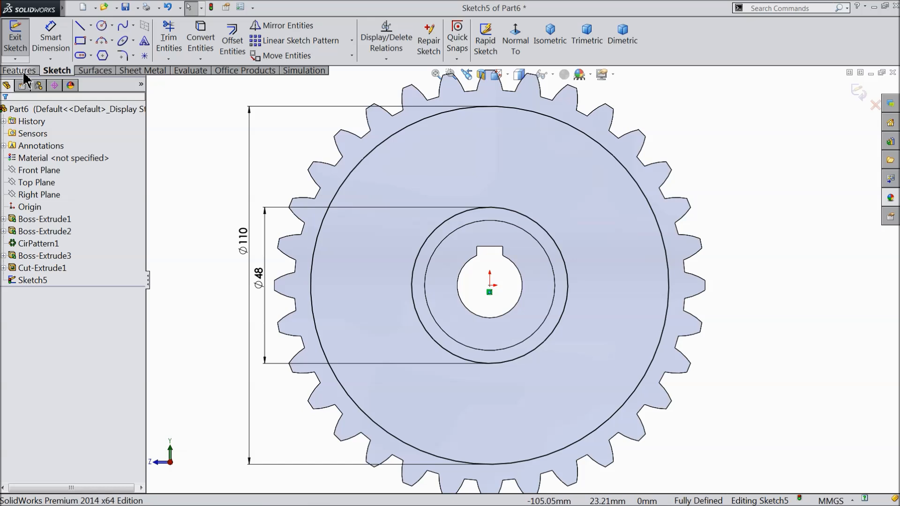
# Cut the ring between the 48 mm and 110 mm circles 3 mm deep into the gear's side face.
pyautogui.click(28, 70)
pyautogui.click(195, 40)
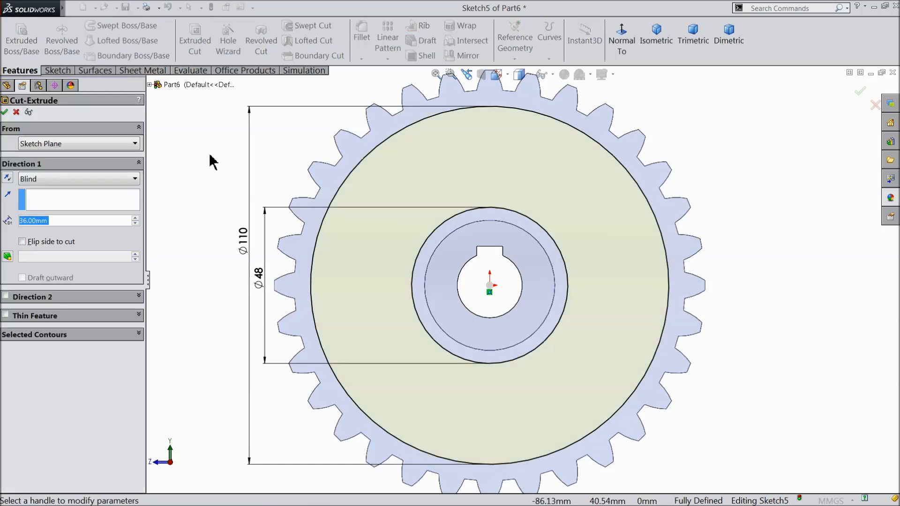
pyautogui.write('3')
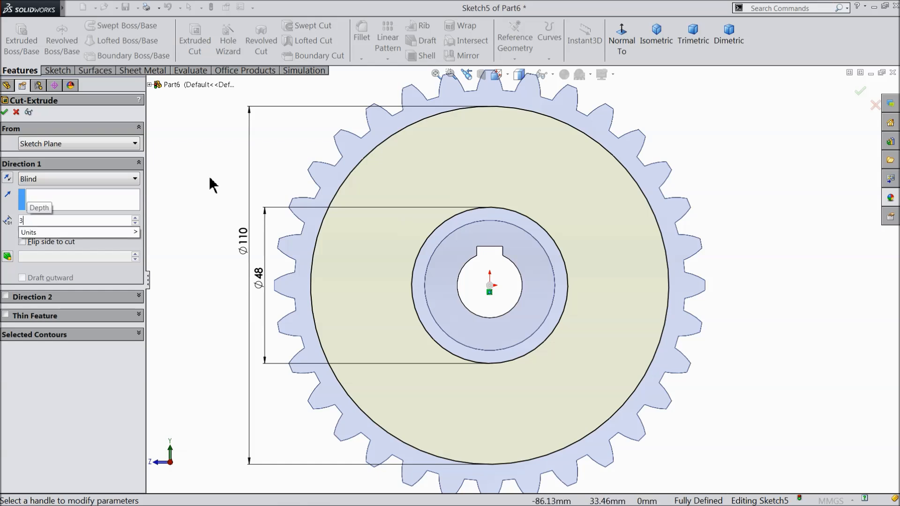
pyautogui.press('Return')
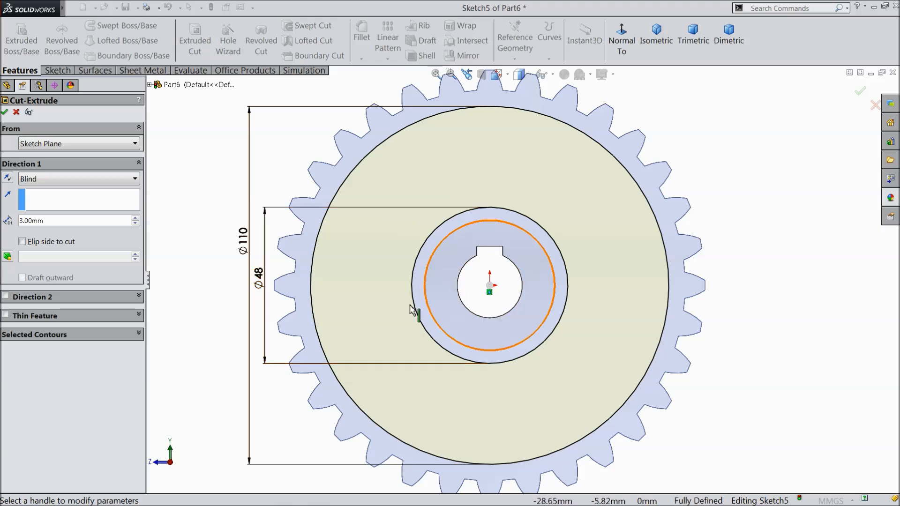
pyautogui.click(4, 112)
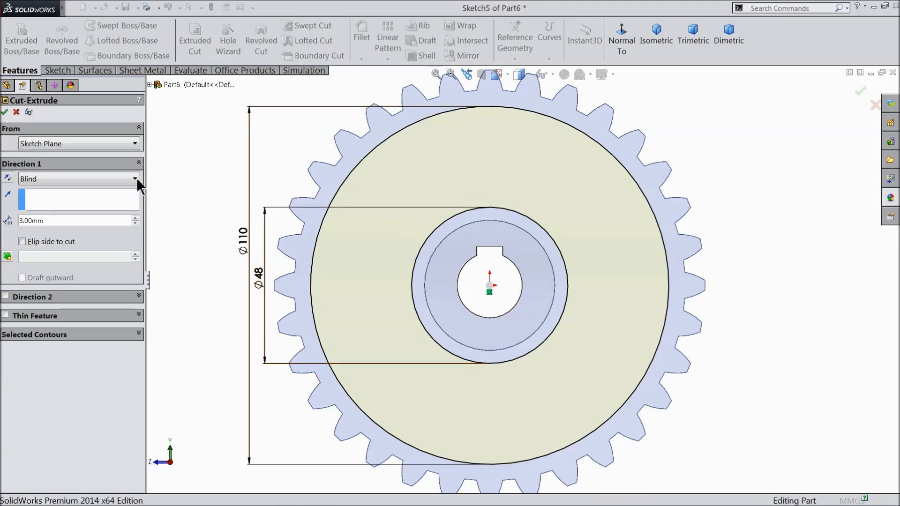
# Start a sketch on the recess floor and draw an origin-centred construction circle with a radius of about 39.8 mm.
pyautogui.moveTo(227, 188); pyautogui.dragTo(218, 206, button='middle')
pyautogui.click(481, 170)
pyautogui.click(478, 157)
pyautogui.click(622, 43)
pyautogui.scroll(-2, 563, 306)
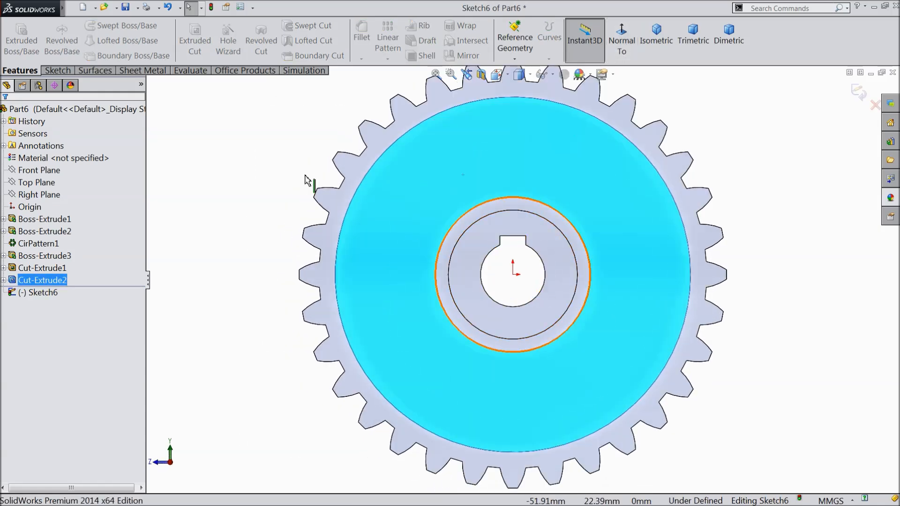
pyautogui.click(57, 70)
pyautogui.click(101, 25)
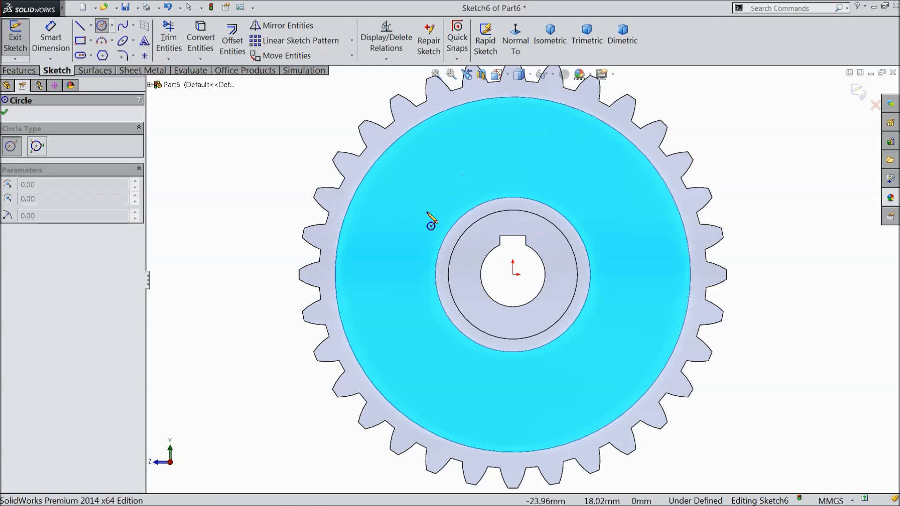
pyautogui.click(513, 274)
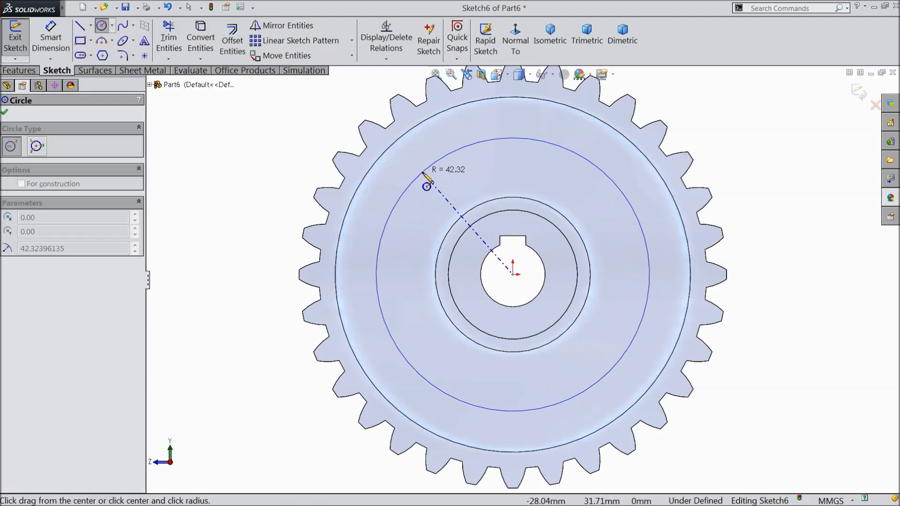
pyautogui.click(435, 190)
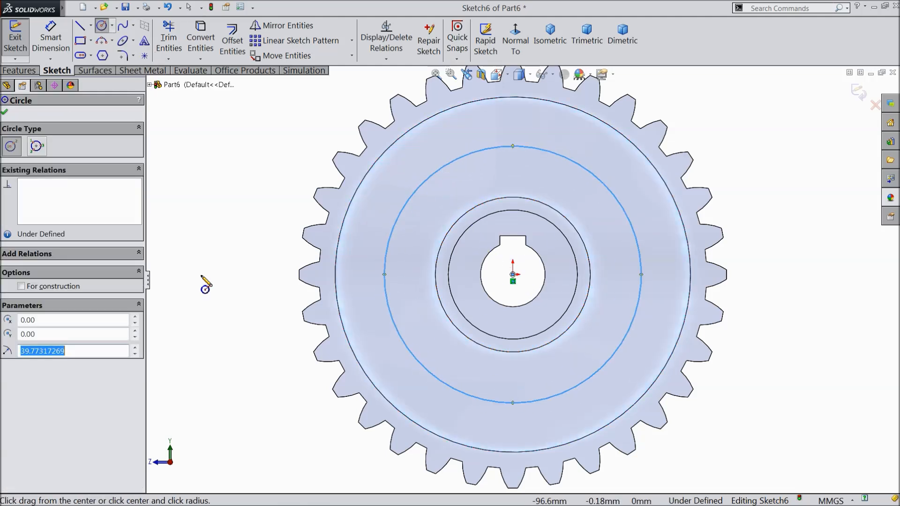
pyautogui.click(36, 286)
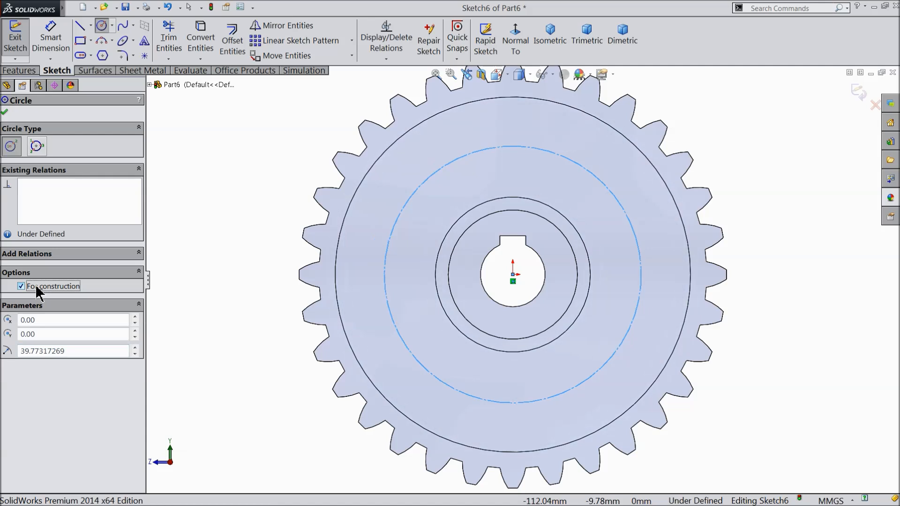
pyautogui.click(6, 113)
# Dimension the construction circle's diameter as 78.5 mm.
pyautogui.click(51, 38)
pyautogui.click(391, 233)
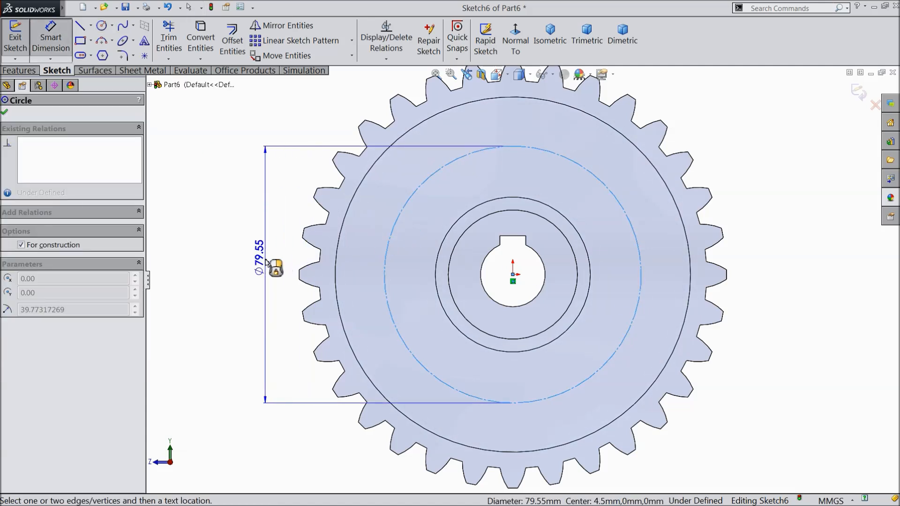
pyautogui.click(267, 264)
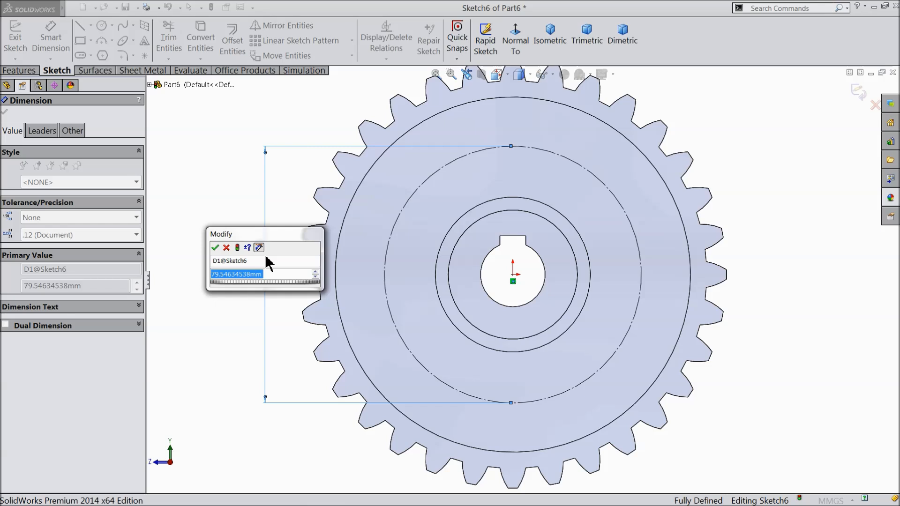
pyautogui.write('78.5')
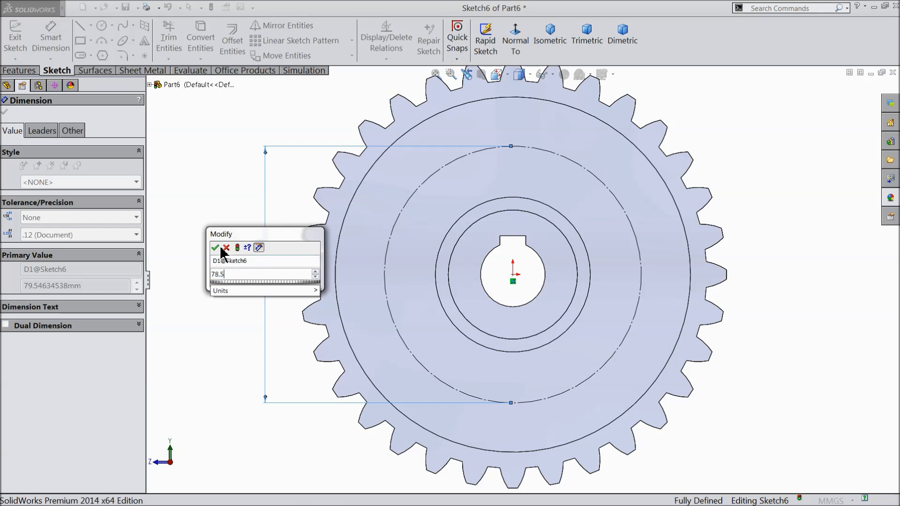
pyautogui.click(216, 247)
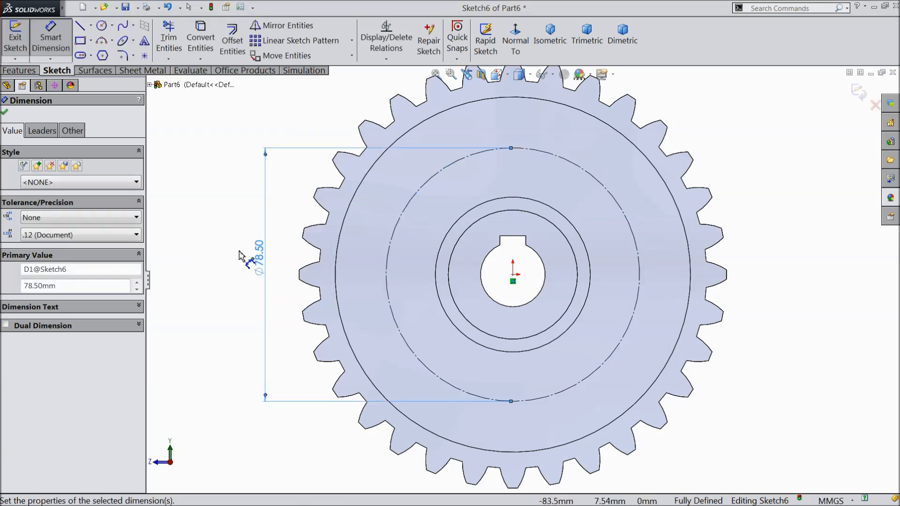
pyautogui.click(5, 111)
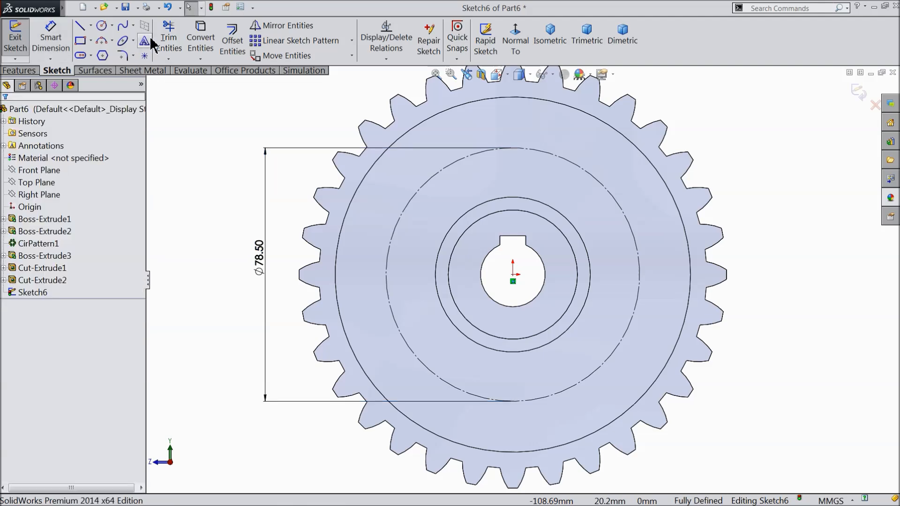
# Sketch a circle about 13.5 mm in diameter centred on the top point of the construction circle.
pyautogui.click(102, 25)
pyautogui.scroll(-3, 515, 166)
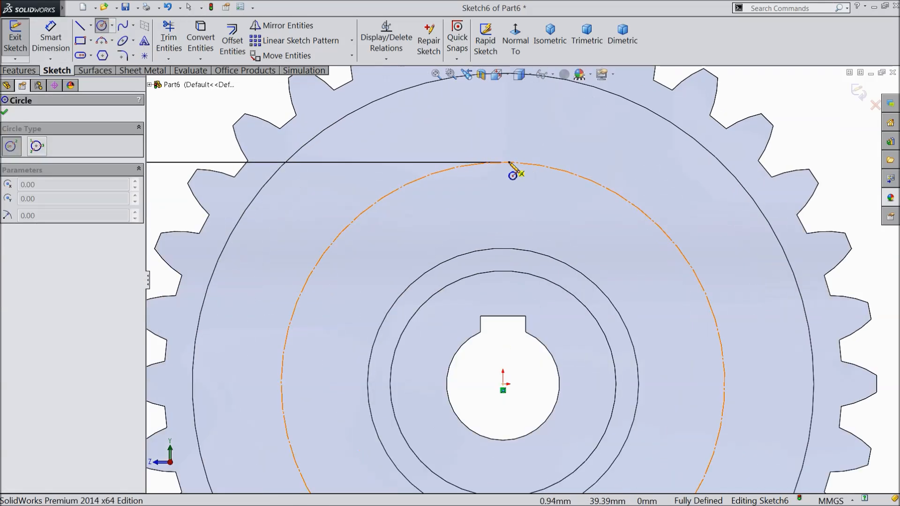
pyautogui.click(503, 162)
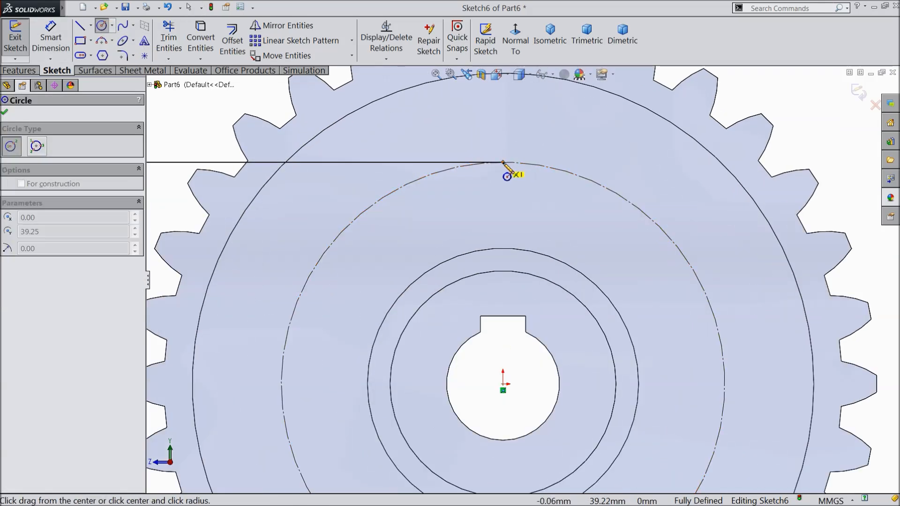
pyautogui.click(518, 126)
# Dimension the small circle's diameter as 13 mm.
pyautogui.click(53, 45)
pyautogui.click(490, 133)
pyautogui.click(493, 111)
pyautogui.write('13')
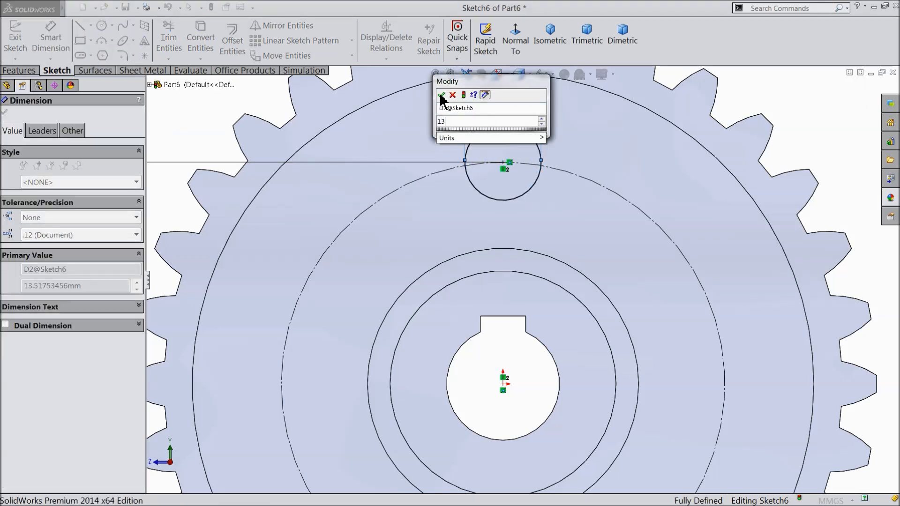
pyautogui.press('Return')
pyautogui.click(5, 112)
# Create a circular sketch pattern of the 13 mm circle with 7 equally spaced instances over 360 degrees around the origin.
pyautogui.scroll(3, 414, 225)
pyautogui.scroll(-4, 546, 369)
pyautogui.click(451, 314)
pyautogui.scroll(4, 468, 290)
pyautogui.scroll(-3, 496, 225)
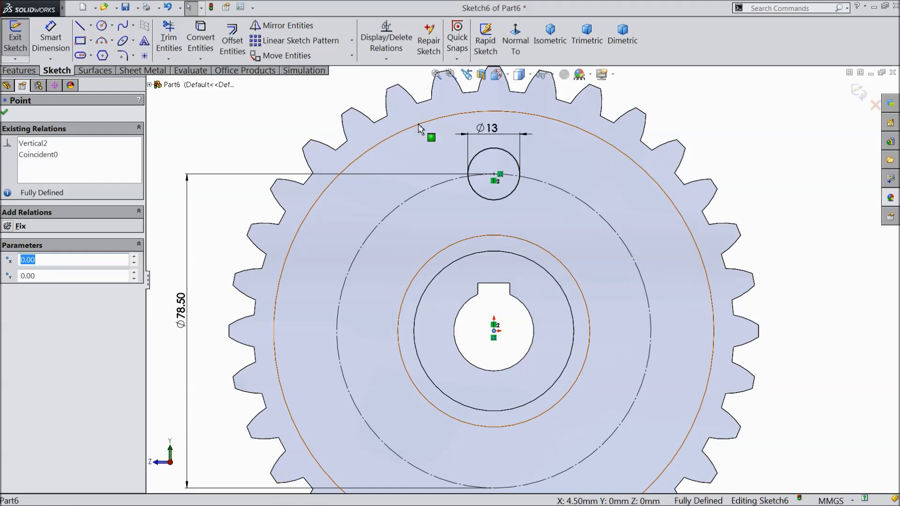
pyautogui.click(352, 41)
pyautogui.click(341, 71)
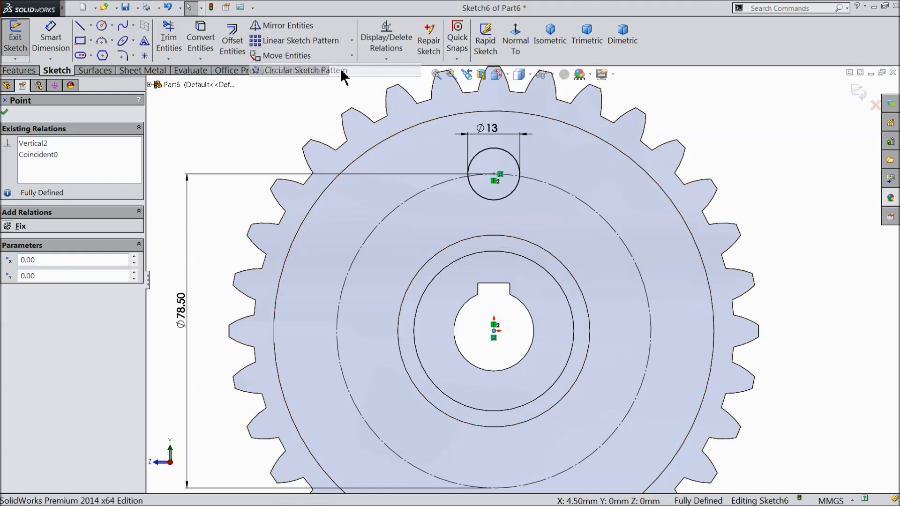
pyautogui.click(86, 361)
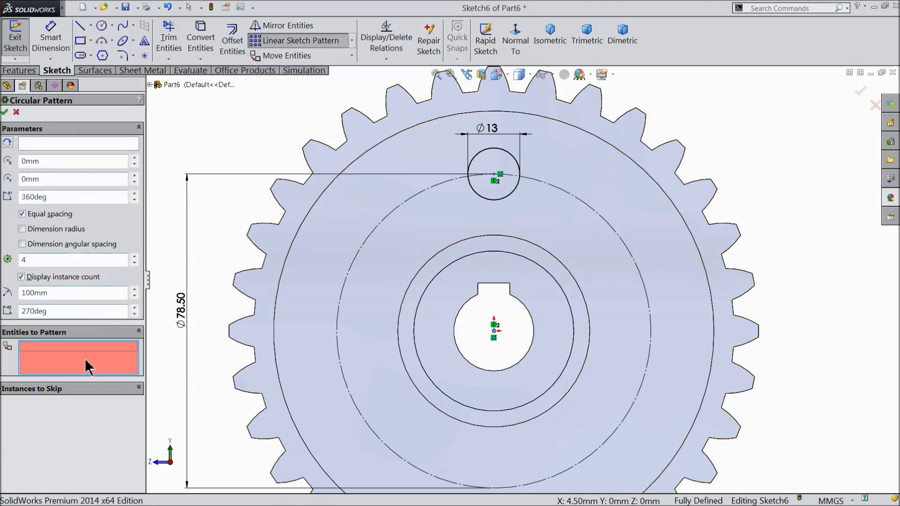
pyautogui.click(507, 200)
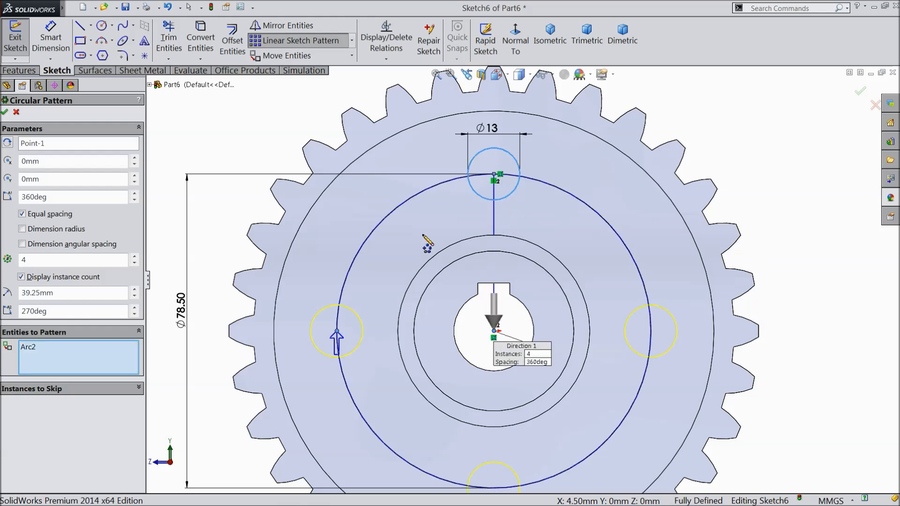
pyautogui.click(134, 256)
pyautogui.click(134, 256)
pyautogui.click(134, 256)
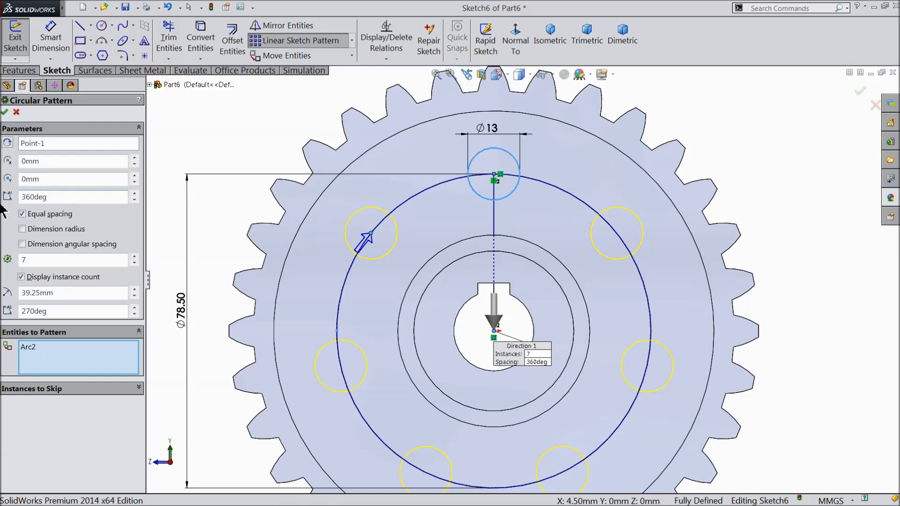
pyautogui.click(5, 111)
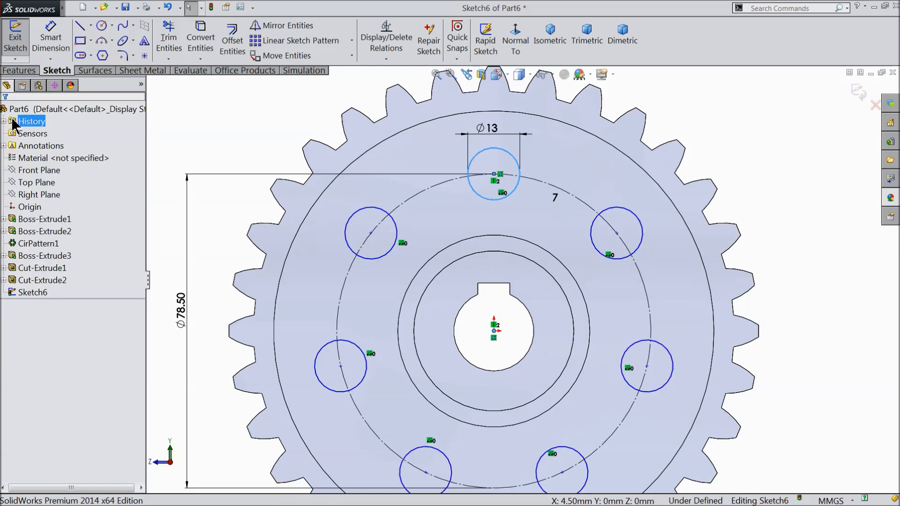
# Cut the seven patterned circles through the gear using the Through All end condition.
pyautogui.click(19, 71)
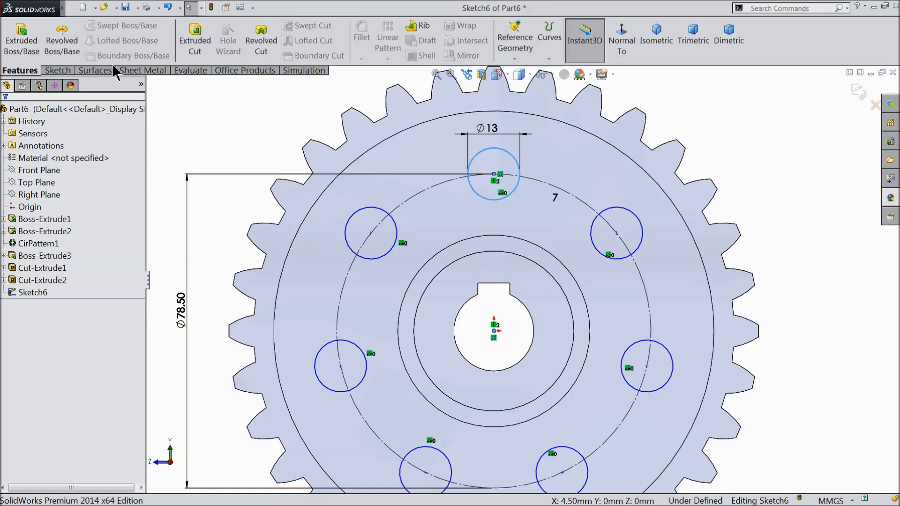
pyautogui.click(194, 42)
pyautogui.scroll(-3, 560, 394)
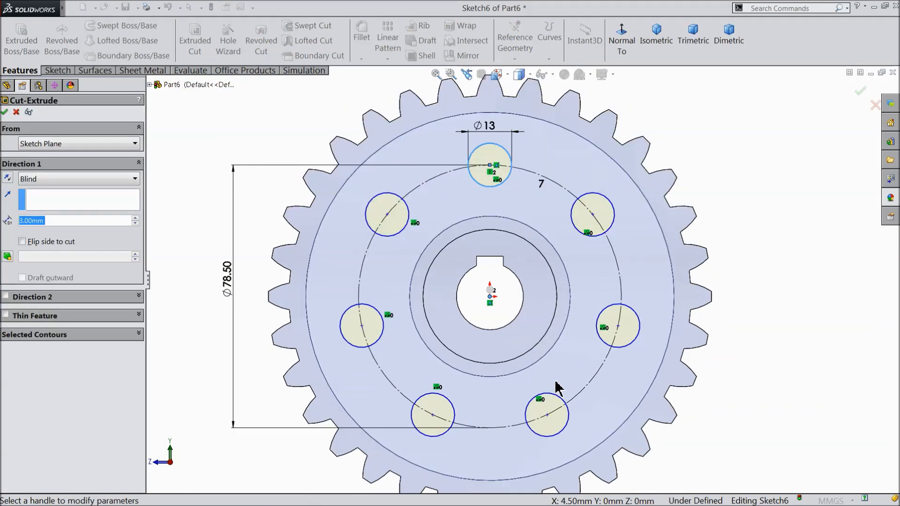
pyautogui.click(40, 180)
pyautogui.click(45, 202)
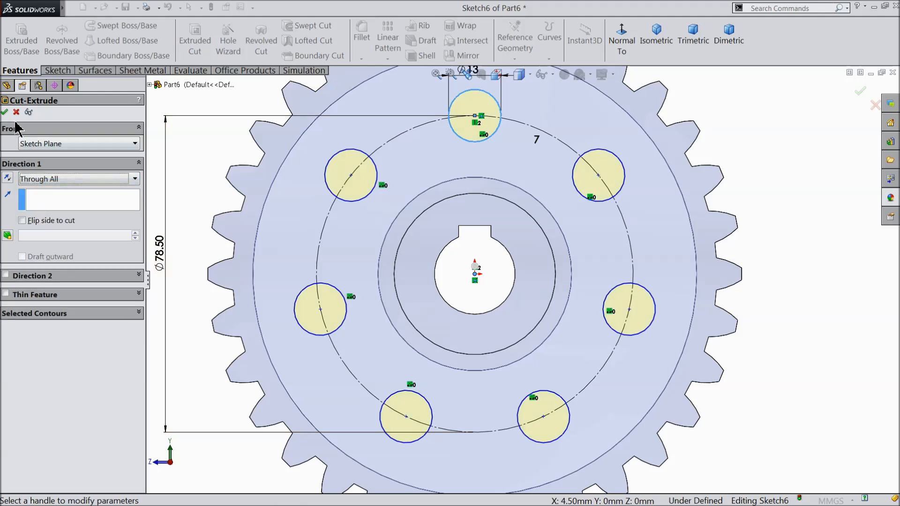
pyautogui.click(4, 112)
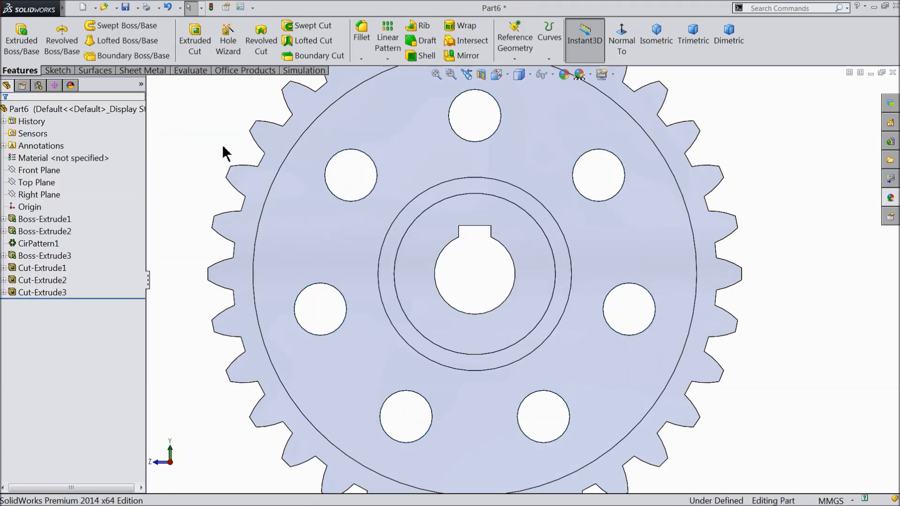
# Try the brushed brass and satin finish brass appearances on the gear.
pyautogui.moveTo(251, 195); pyautogui.dragTo(305, 272, button='middle')
pyautogui.scroll(2, 541, 269)
pyautogui.click(890, 197)
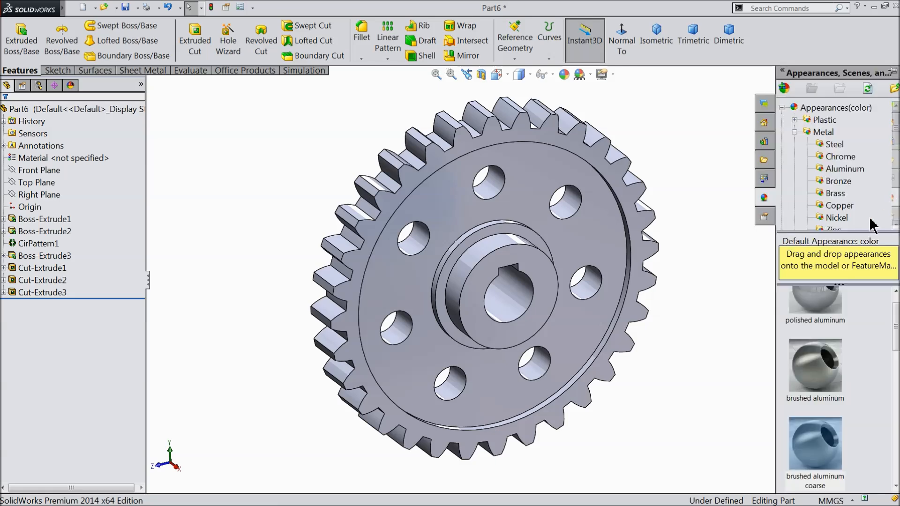
pyautogui.click(836, 194)
pyautogui.doubleClick(823, 409)
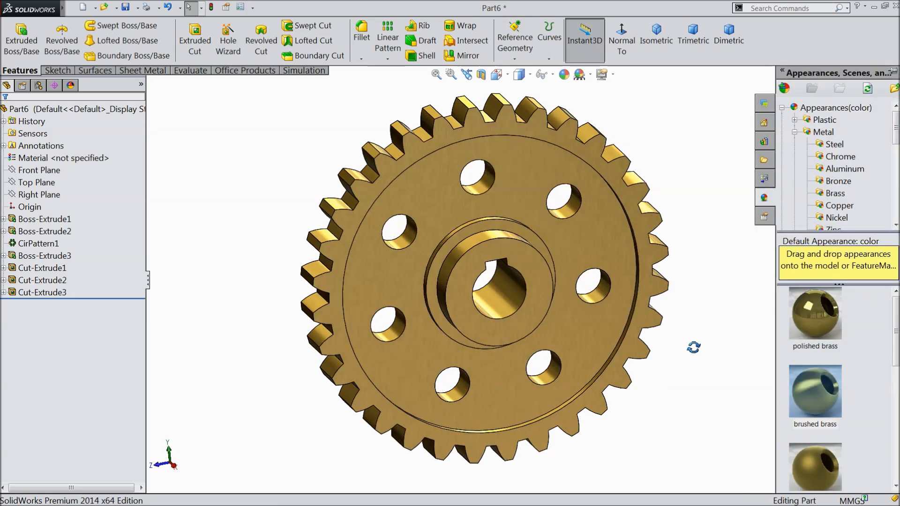
pyautogui.scroll(-2, 840, 436)
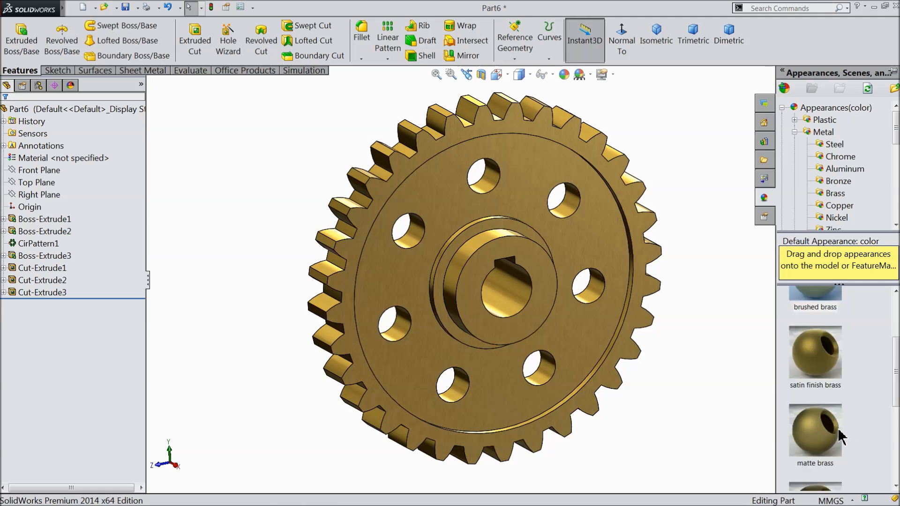
pyautogui.doubleClick(823, 374)
pyautogui.moveTo(730, 364)
pyautogui.mouseDown(button='middle')
pyautogui.moveTo(695, 321)
pyautogui.moveTo(743, 345)
pyautogui.moveTo(737, 360)
pyautogui.mouseUp(button='middle')
pyautogui.doubleClick(815, 305)
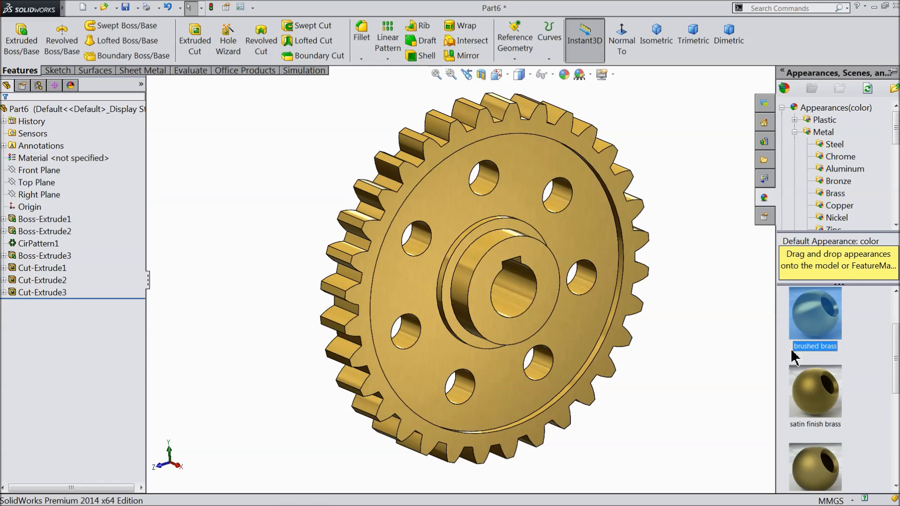
pyautogui.moveTo(709, 390)
pyautogui.mouseDown(button='middle')
pyautogui.moveTo(675, 355)
pyautogui.moveTo(556, 394)
pyautogui.moveTo(604, 400)
pyautogui.moveTo(759, 381)
pyautogui.moveTo(627, 418)
pyautogui.moveTo(635, 428)
pyautogui.mouseUp(button='middle')
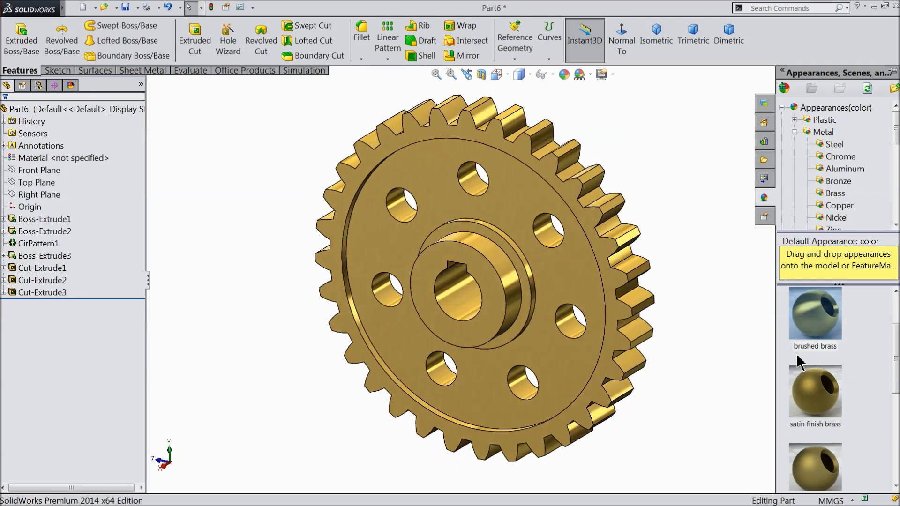
# Apply the polished brass appearance to the gear.
pyautogui.scroll(2, 808, 349)
pyautogui.doubleClick(809, 348)
pyautogui.moveTo(713, 331); pyautogui.dragTo(693, 365, button='middle')
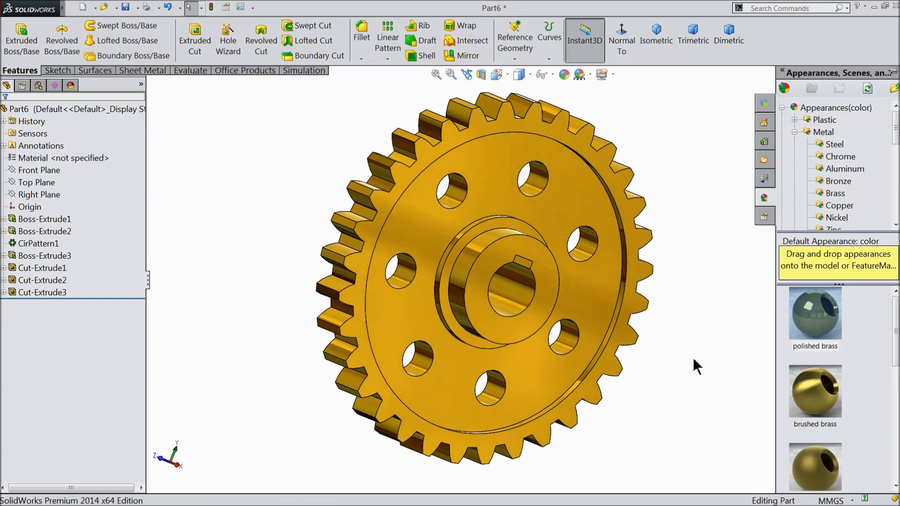
# Save the finished gear part in the Engine folder under the name 6.gear2.
pyautogui.click(126, 7)
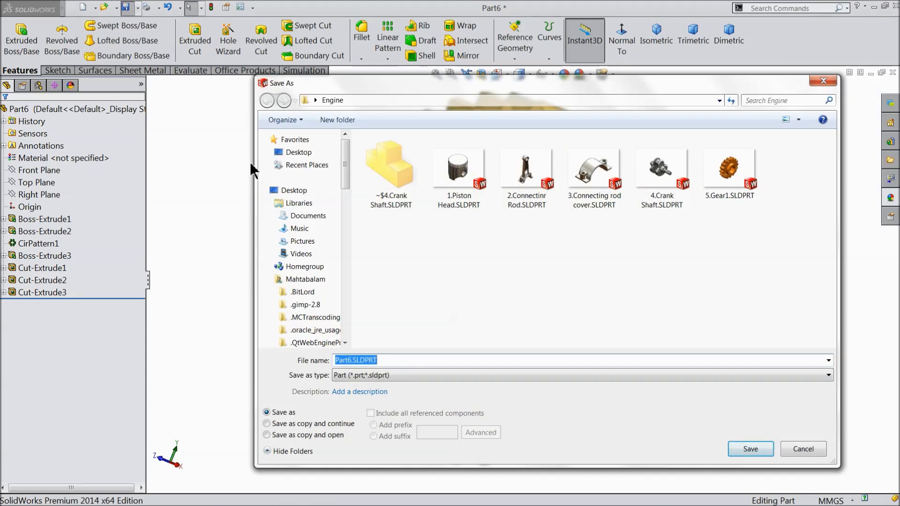
pyautogui.write('6.gear2')
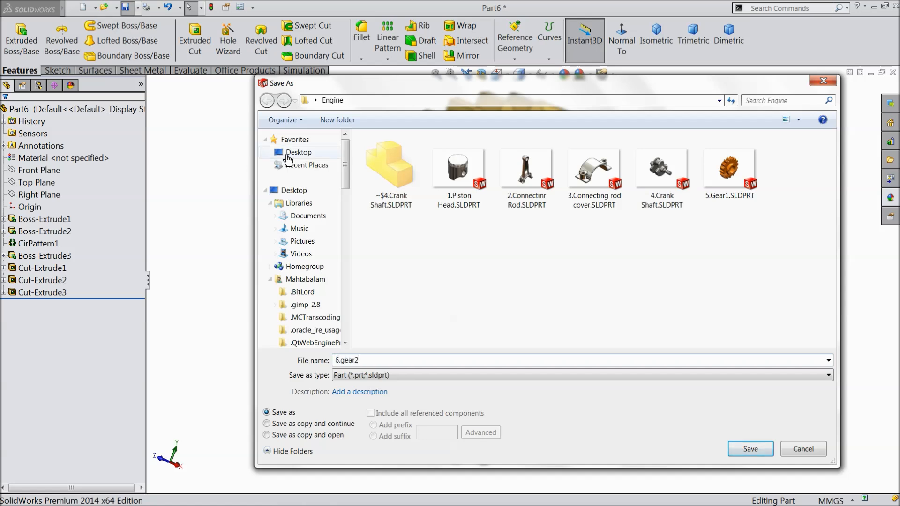
pyautogui.click(751, 450)
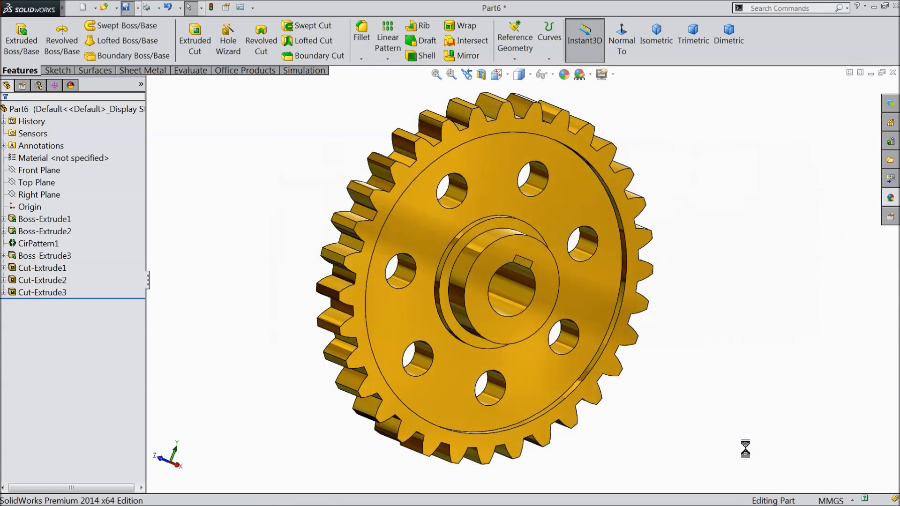
pyautogui.moveTo(661, 309)
pyautogui.mouseDown(button='middle')
pyautogui.moveTo(652, 313)
pyautogui.moveTo(748, 307)
pyautogui.moveTo(640, 304)
pyautogui.moveTo(687, 315)
pyautogui.moveTo(660, 322)
pyautogui.mouseUp(button='middle')
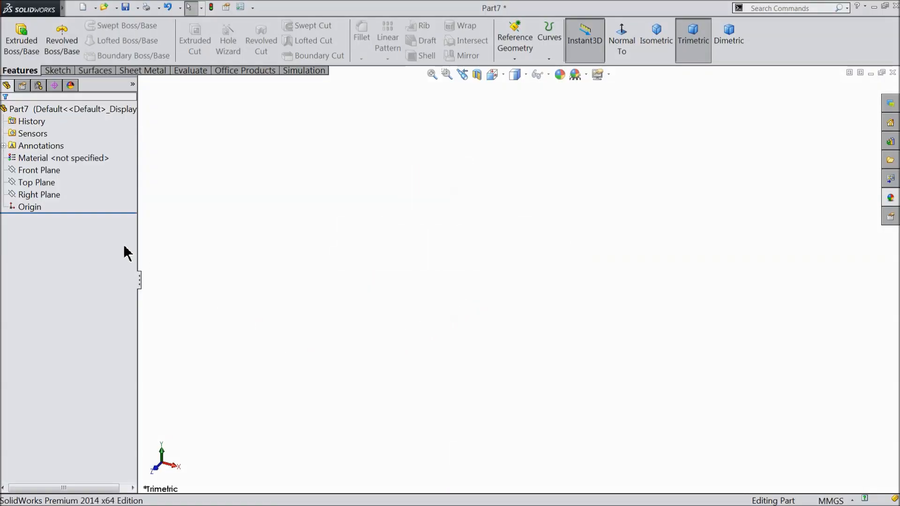
# Start a sketch on the Right Plane of the new part and draw two concentric circles at the origin, about 171 mm and 143 mm in diameter.
pyautogui.click(16, 194)
pyautogui.click(23, 181)
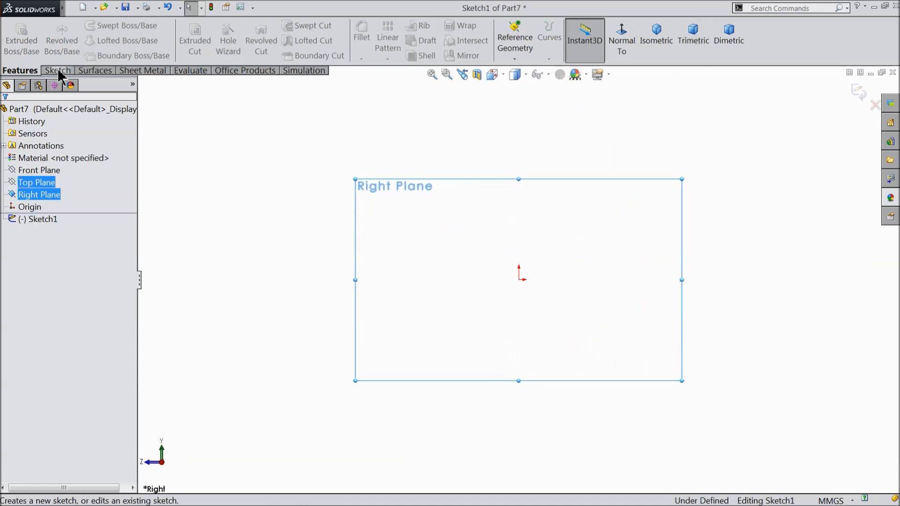
pyautogui.click(101, 25)
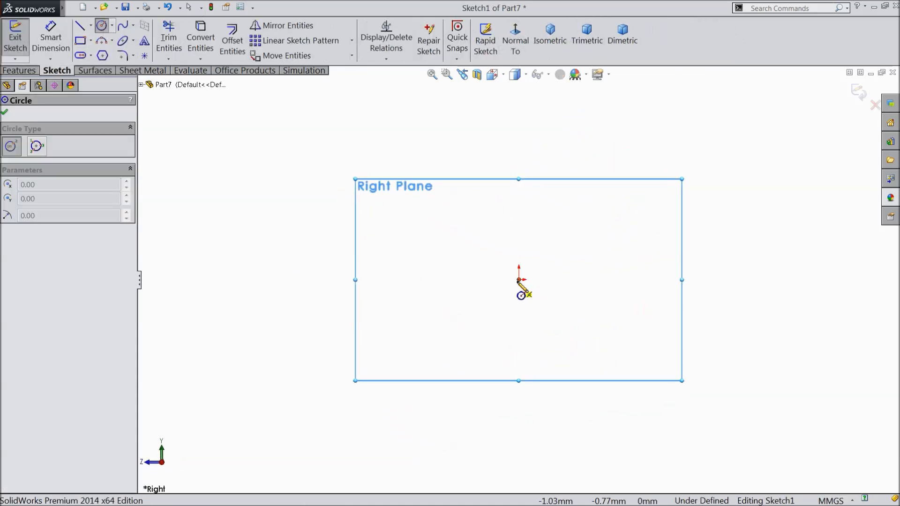
pyautogui.click(518, 280)
pyautogui.click(385, 199)
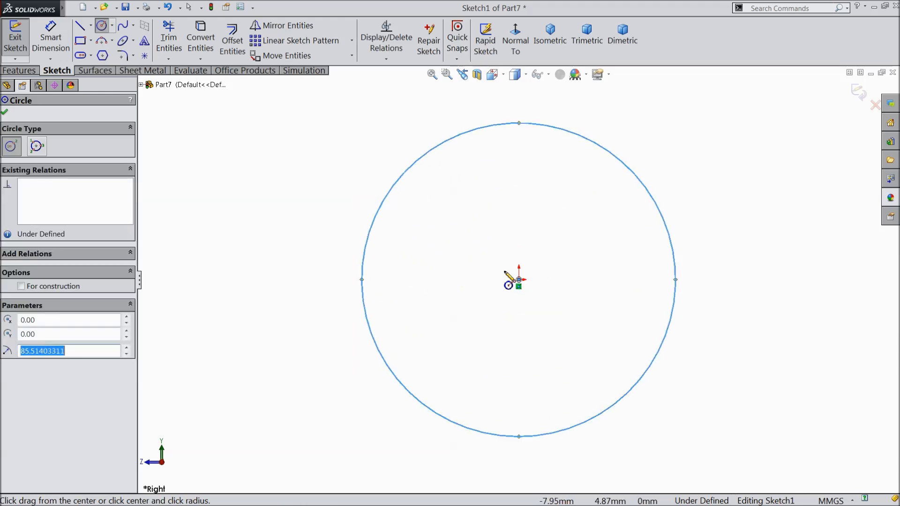
pyautogui.click(518, 280)
pyautogui.click(394, 235)
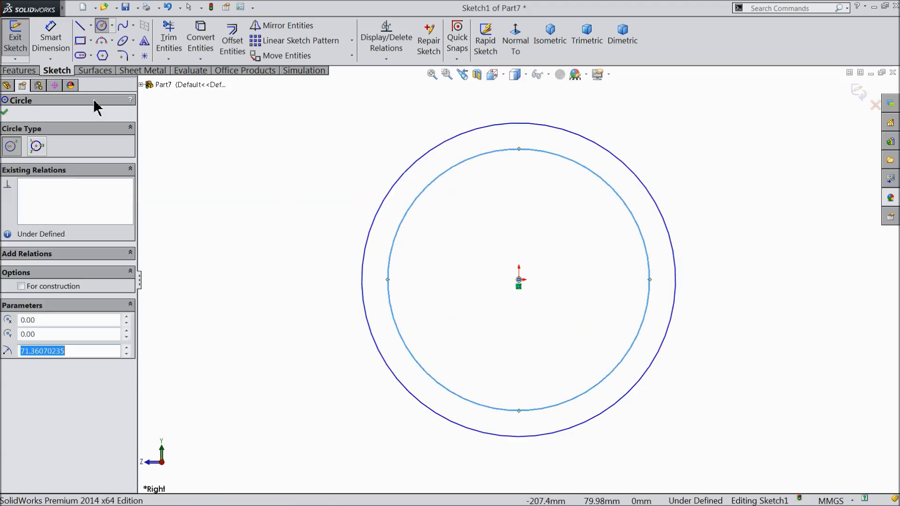
# Dimension the outer circle's diameter to 18 mm and the inner circle's diameter to 14 mm.
pyautogui.click(46, 44)
pyautogui.click(365, 255)
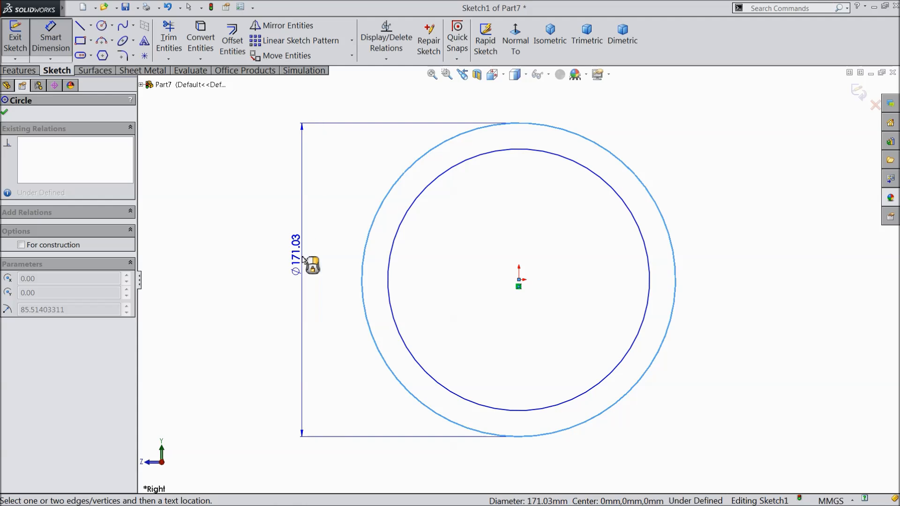
pyautogui.click(302, 260)
pyautogui.write('18')
pyautogui.click(252, 245)
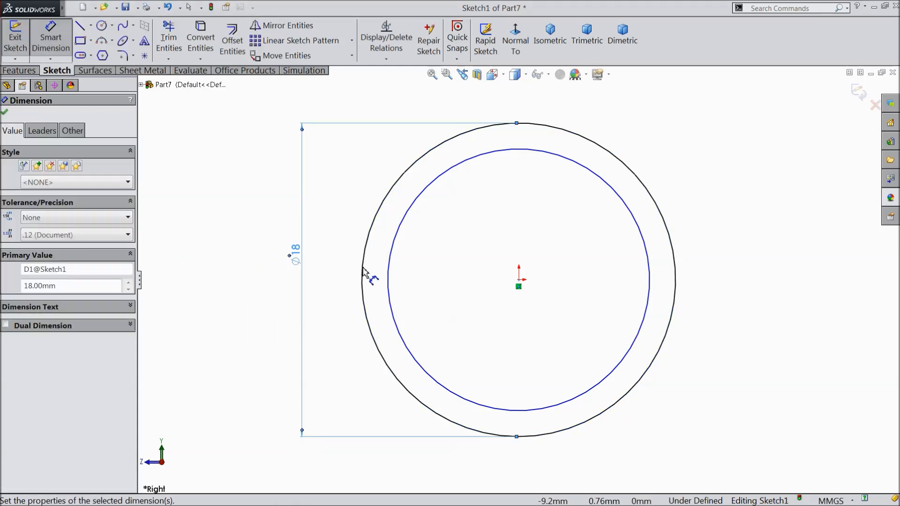
pyautogui.click(389, 279)
pyautogui.click(345, 274)
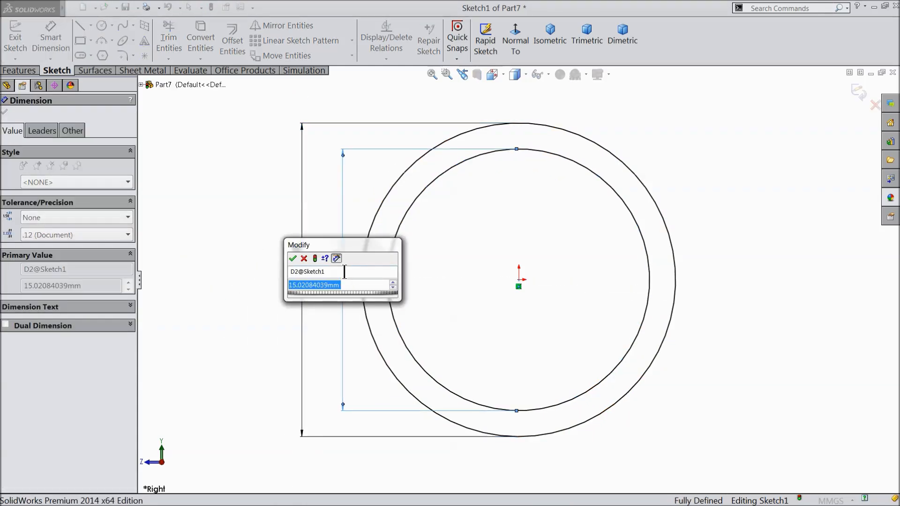
pyautogui.write('14')
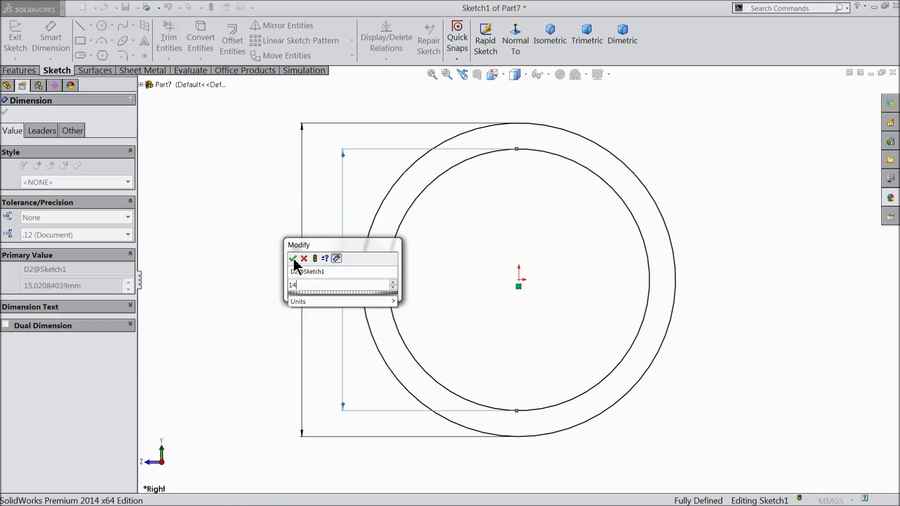
pyautogui.press('Return')
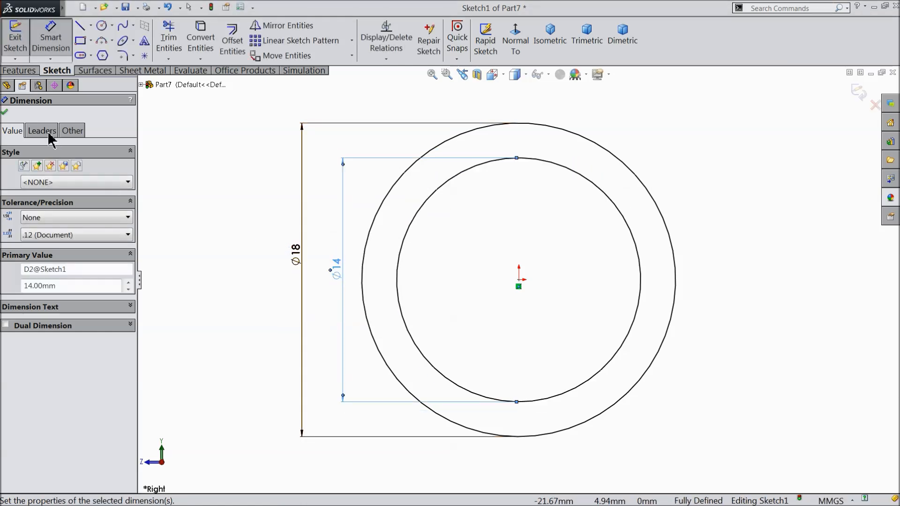
pyautogui.click(5, 113)
# Extrude the ring profile 48 mm with the Mid Plane end condition.
pyautogui.click(15, 71)
pyautogui.click(19, 39)
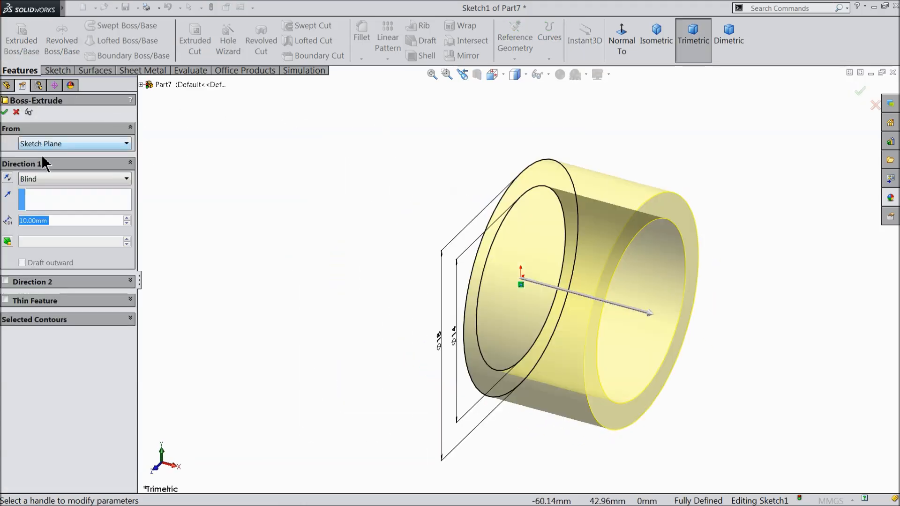
pyautogui.click(30, 181)
pyautogui.click(37, 242)
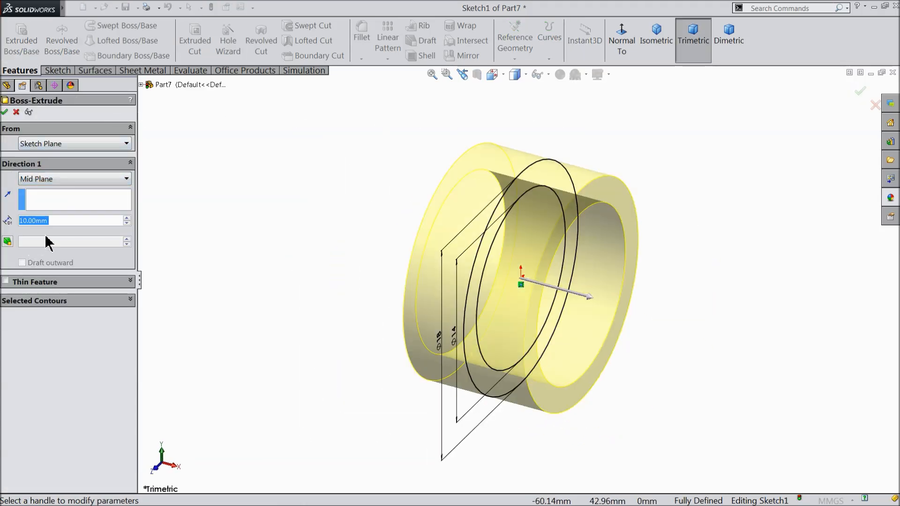
pyautogui.write('48')
pyautogui.press('Return')
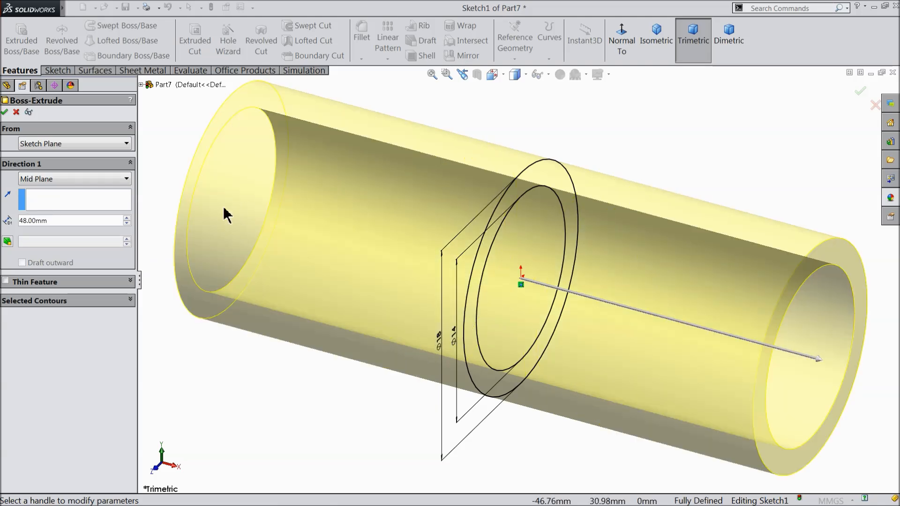
pyautogui.click(5, 112)
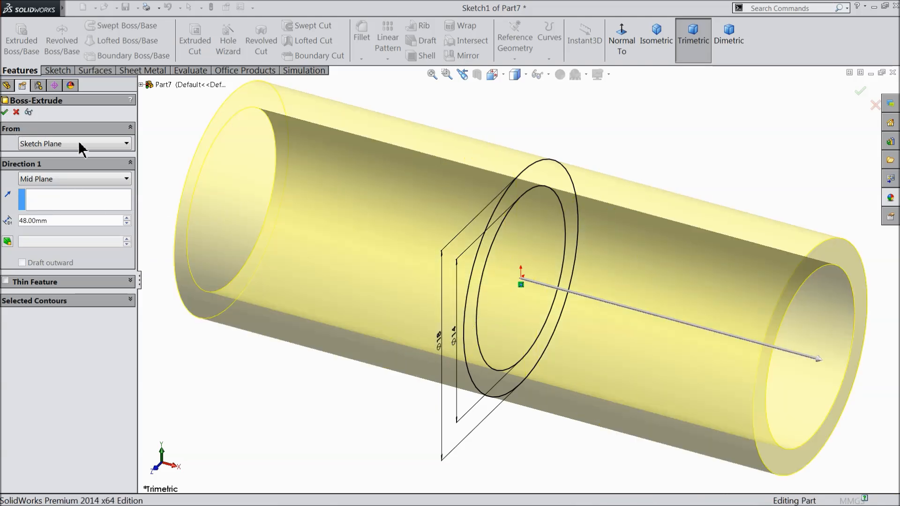
# Apply the polished steel appearance from the metal library to the tube.
pyautogui.click(893, 200)
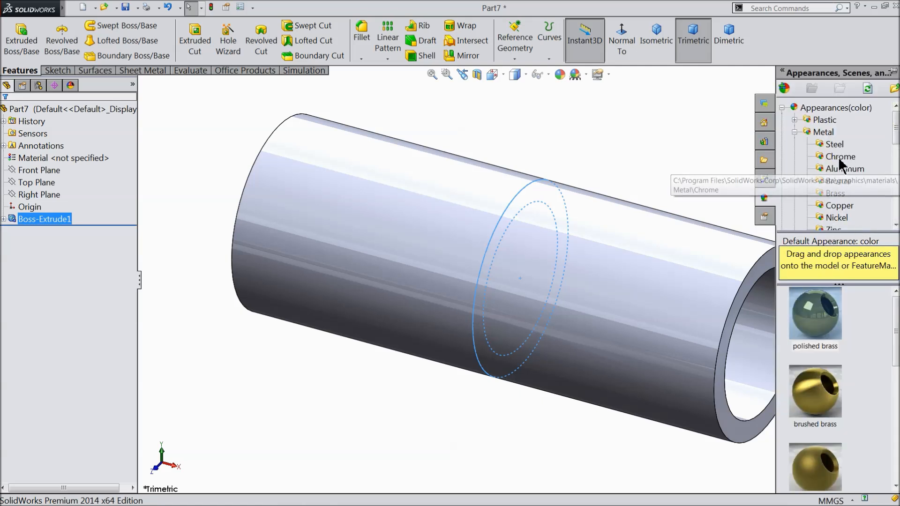
pyautogui.click(835, 145)
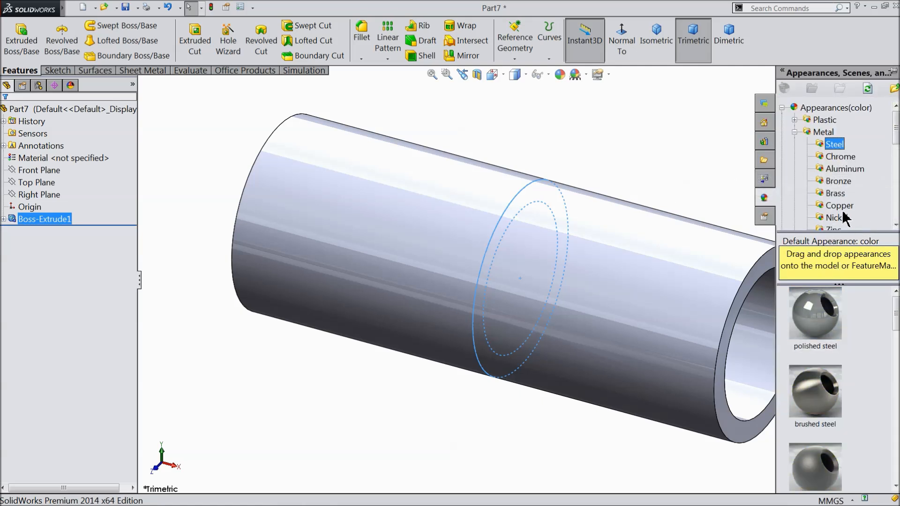
pyautogui.moveTo(821, 331)
pyautogui.doubleClick(821, 332)
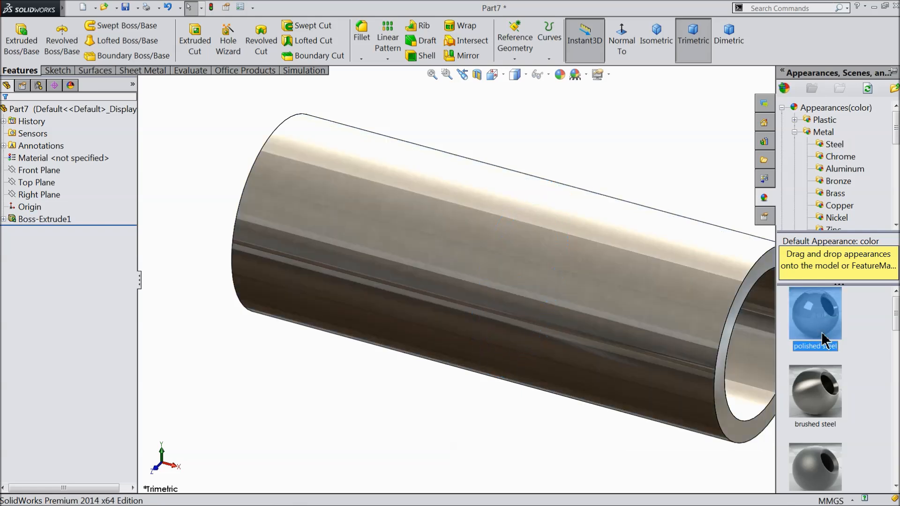
pyautogui.click(637, 237)
pyautogui.moveTo(636, 237); pyautogui.dragTo(682, 299, button='middle')
pyautogui.press('Escape')
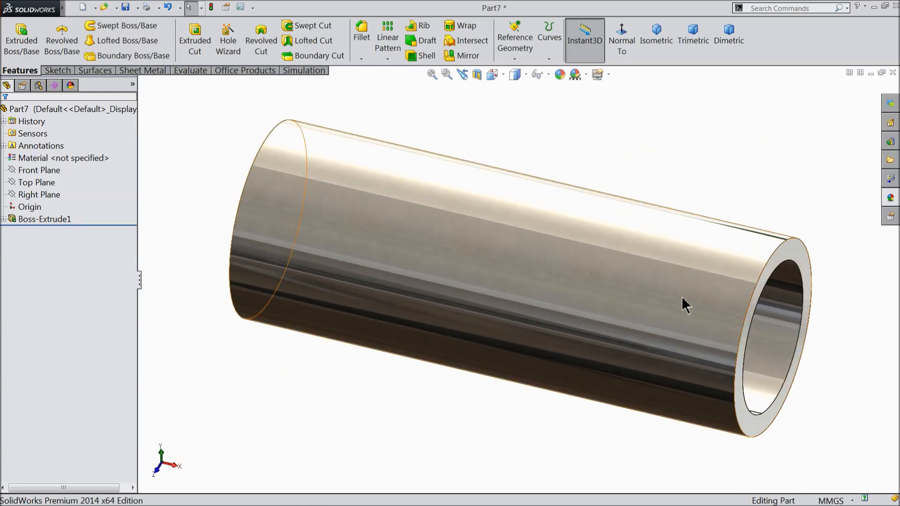
# Save the tube part in the Engine folder under the name 7.Piston pin.
pyautogui.hotkey('ctrl', 's')
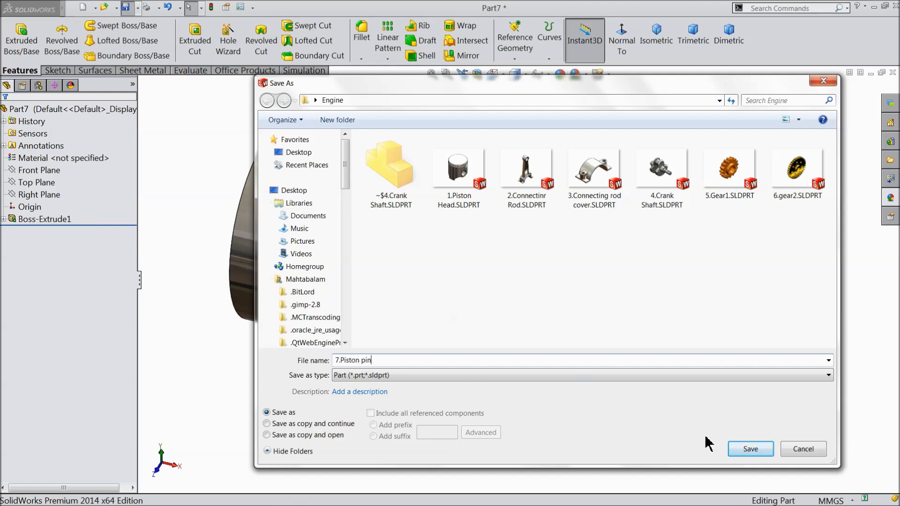
pyautogui.click(749, 449)
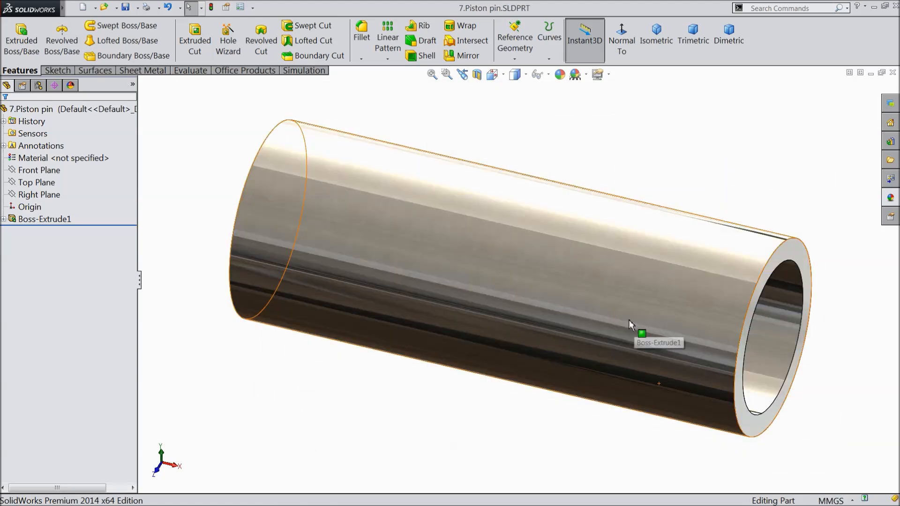
pyautogui.moveTo(361, 396)
pyautogui.mouseDown(button='middle')
pyautogui.moveTo(432, 391)
pyautogui.moveTo(365, 396)
pyautogui.mouseUp(button='middle')
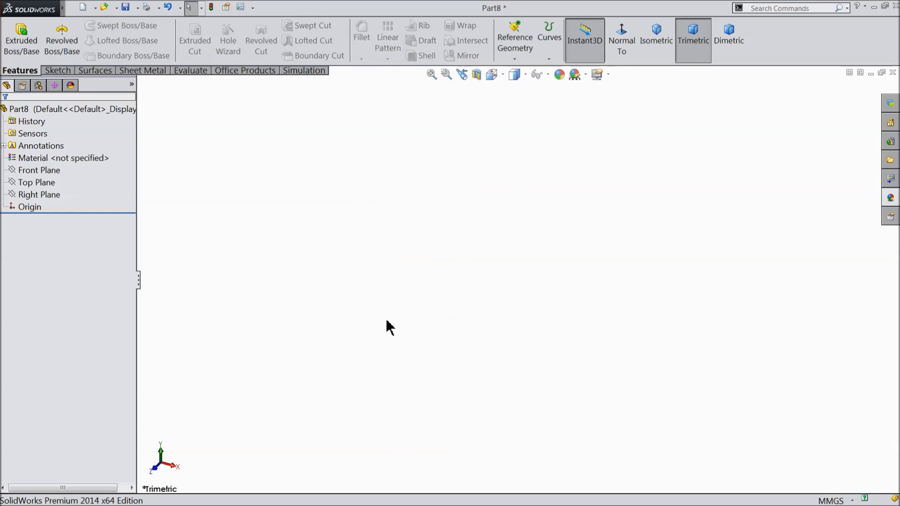
# Start a sketch on the Top Plane of the new part and draw a circle about 155 mm in diameter centred on the origin.
pyautogui.click(39, 194)
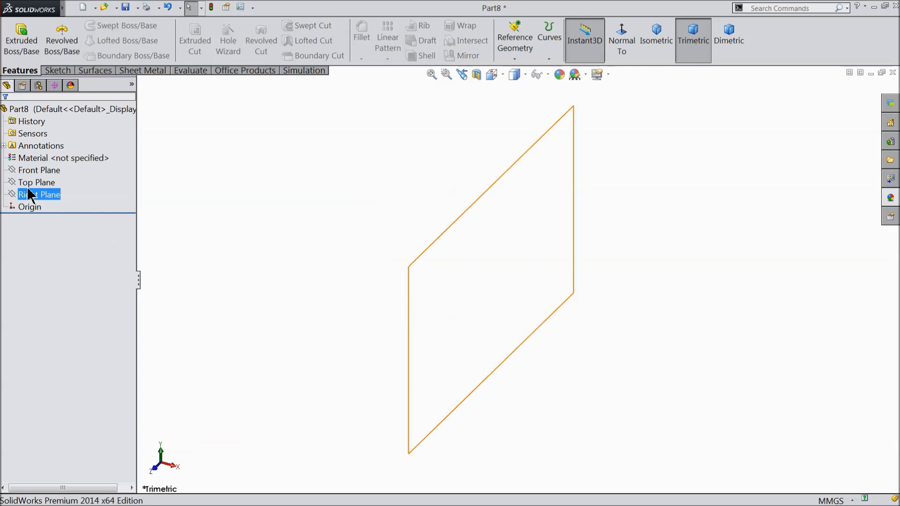
pyautogui.click(37, 182)
pyautogui.click(44, 170)
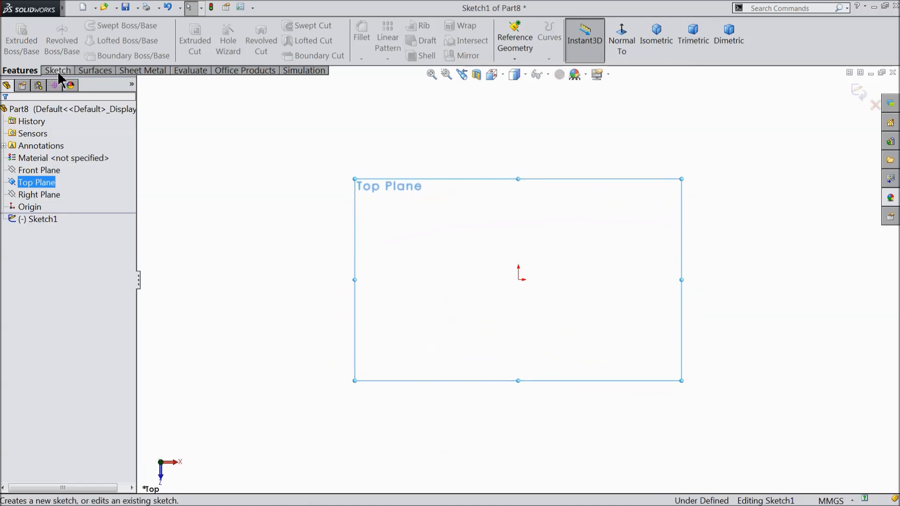
pyautogui.click(58, 73)
pyautogui.click(102, 25)
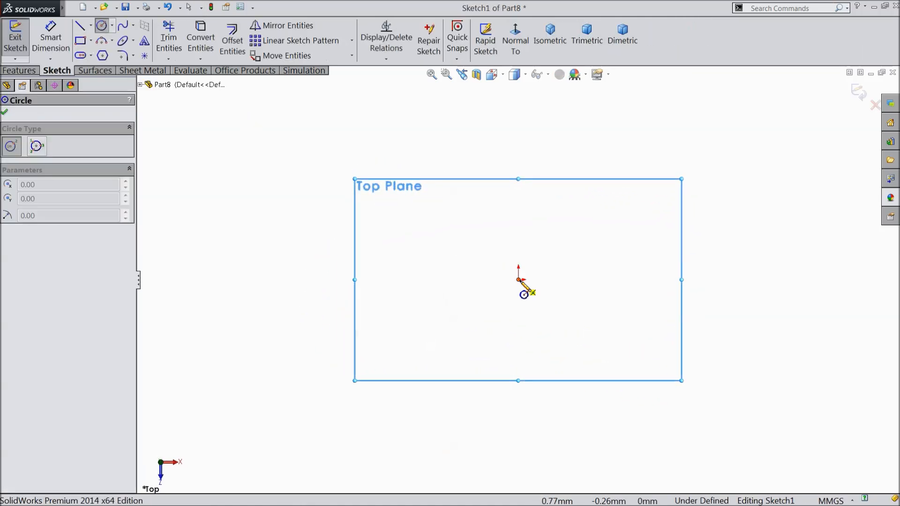
pyautogui.click(518, 279)
pyautogui.click(383, 237)
# Dimension the circle's diameter to 20 mm.
pyautogui.click(59, 46)
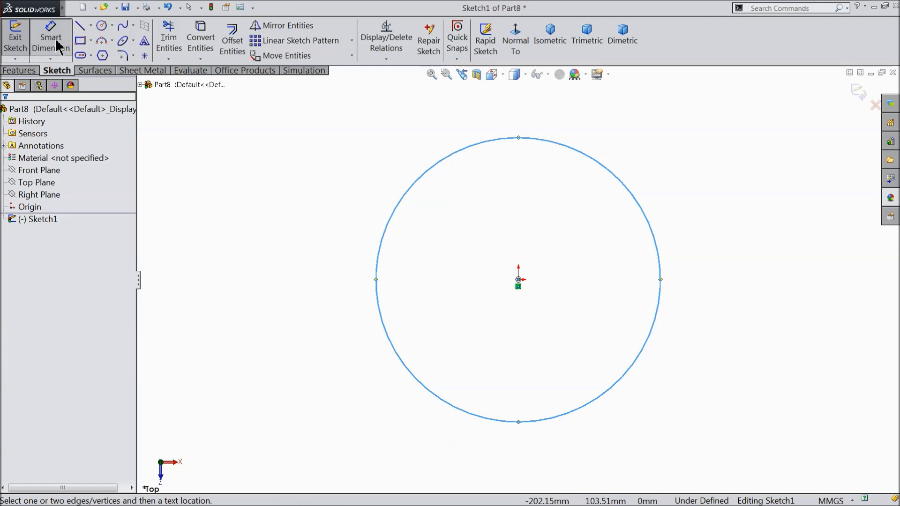
pyautogui.click(379, 246)
pyautogui.click(282, 244)
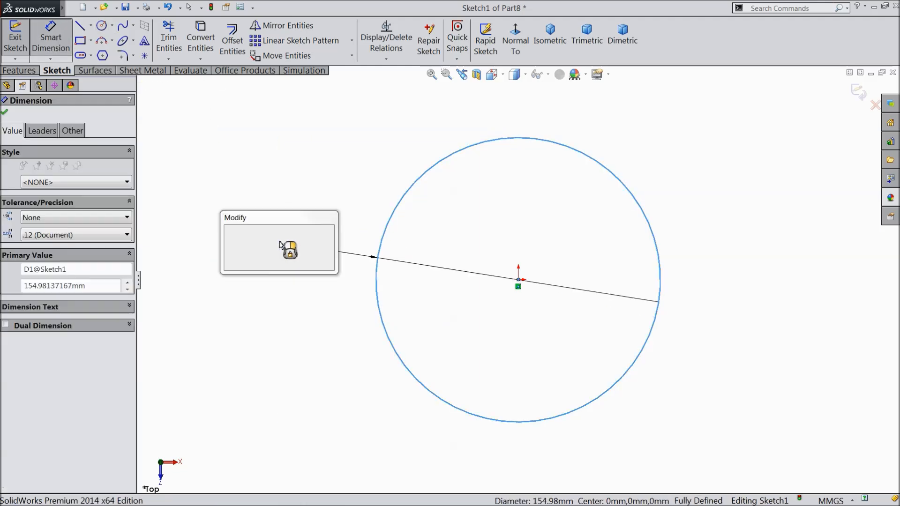
pyautogui.write('20')
pyautogui.click(233, 232)
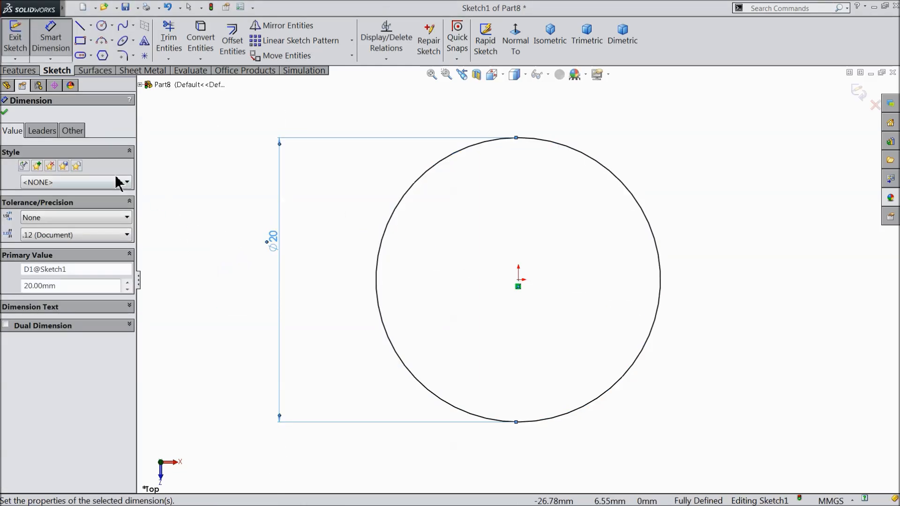
# Extrude the circle into a solid cylinder with a Blind depth of 45 mm.
pyautogui.click(19, 70)
pyautogui.click(21, 43)
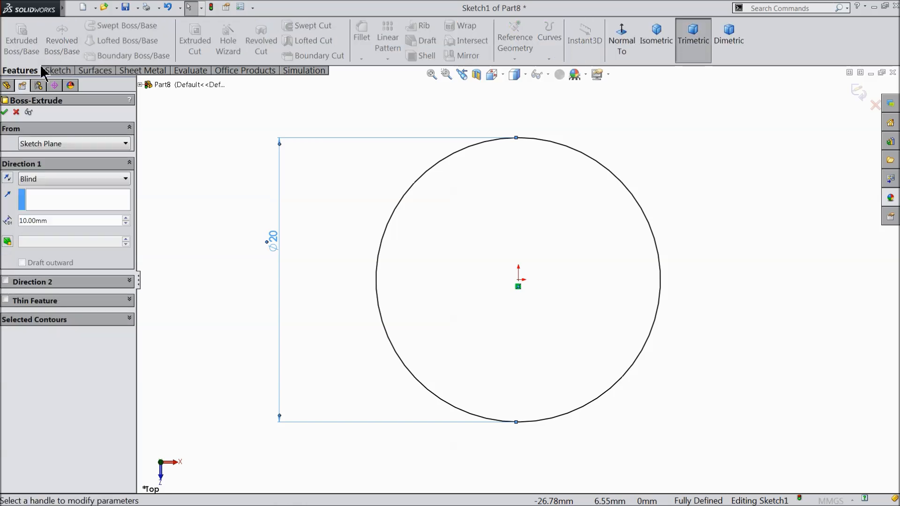
pyautogui.write('45')
pyautogui.press('Return')
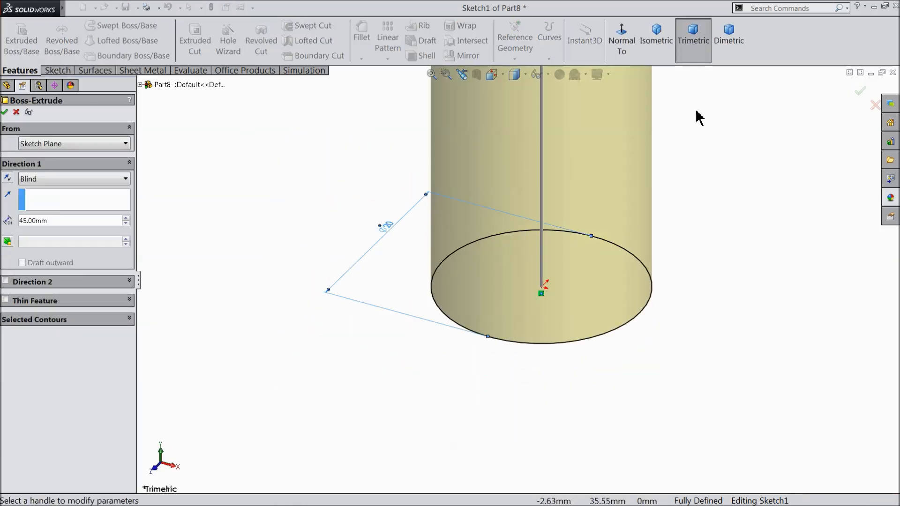
pyautogui.click(662, 46)
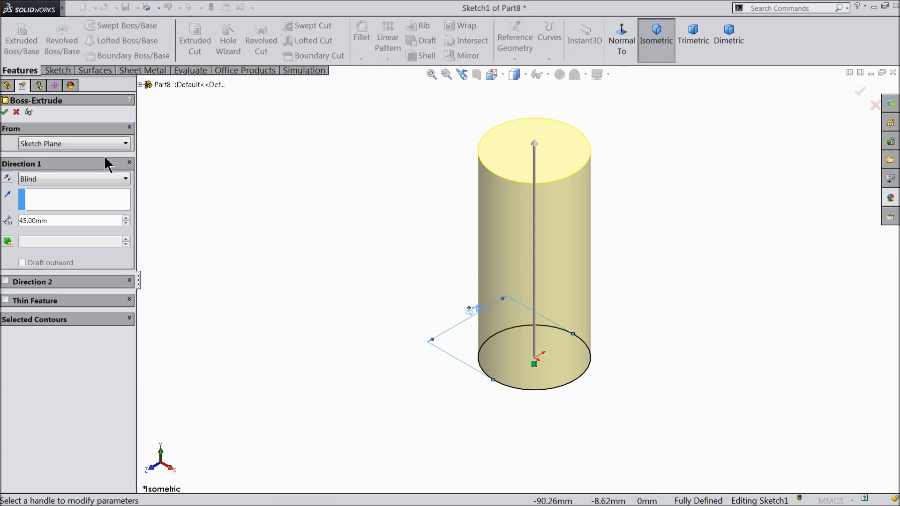
pyautogui.click(4, 112)
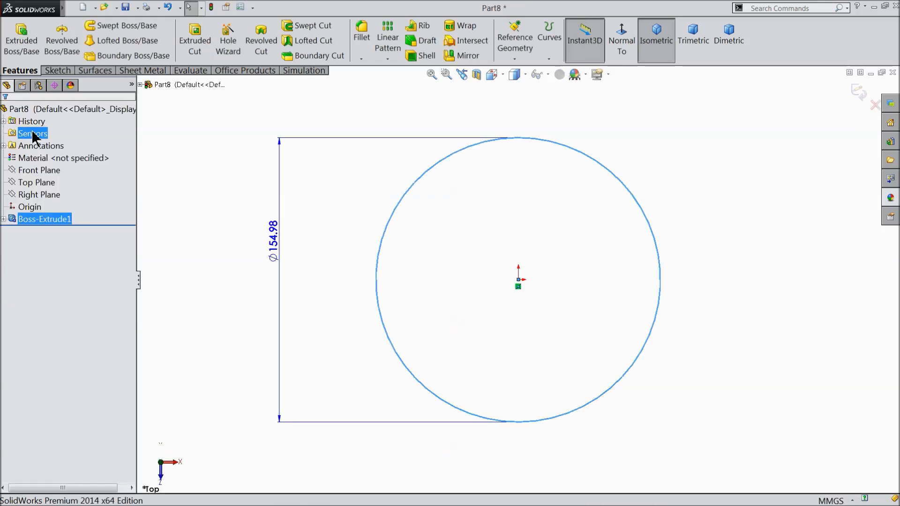
# Fillet the bottom circular edge of the cylinder with a 5 mm constant-size radius.
pyautogui.click(363, 46)
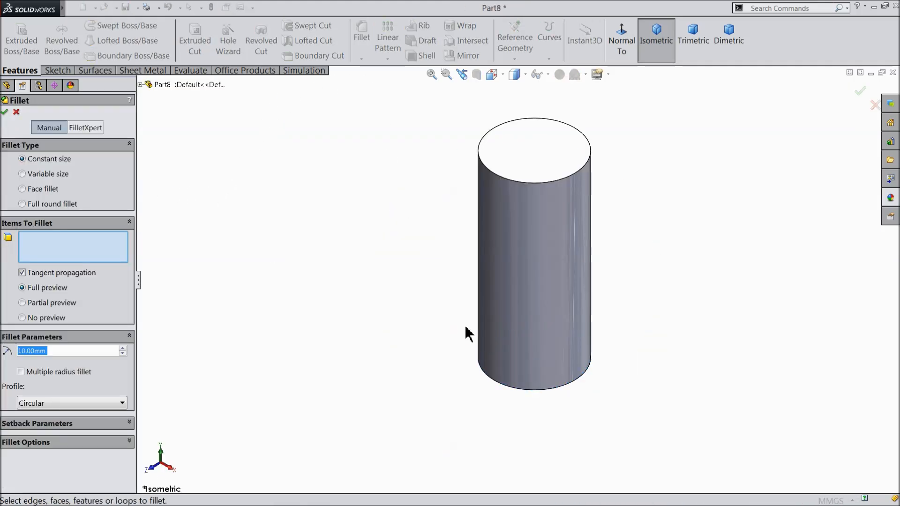
pyautogui.write('5')
pyautogui.press('Return')
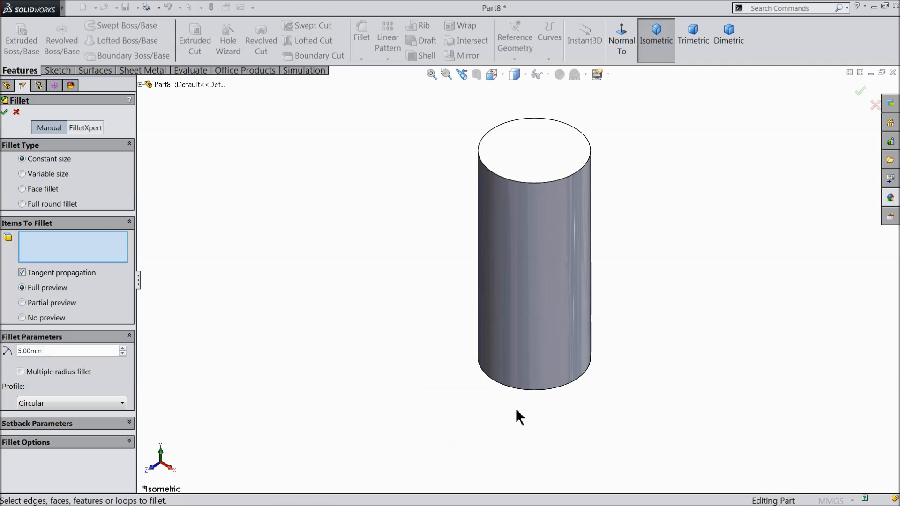
pyautogui.click(543, 391)
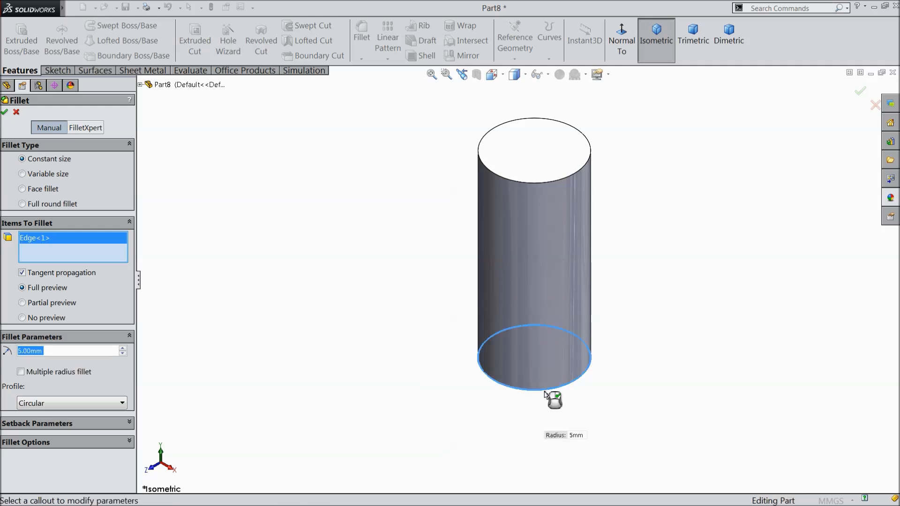
pyautogui.click(5, 112)
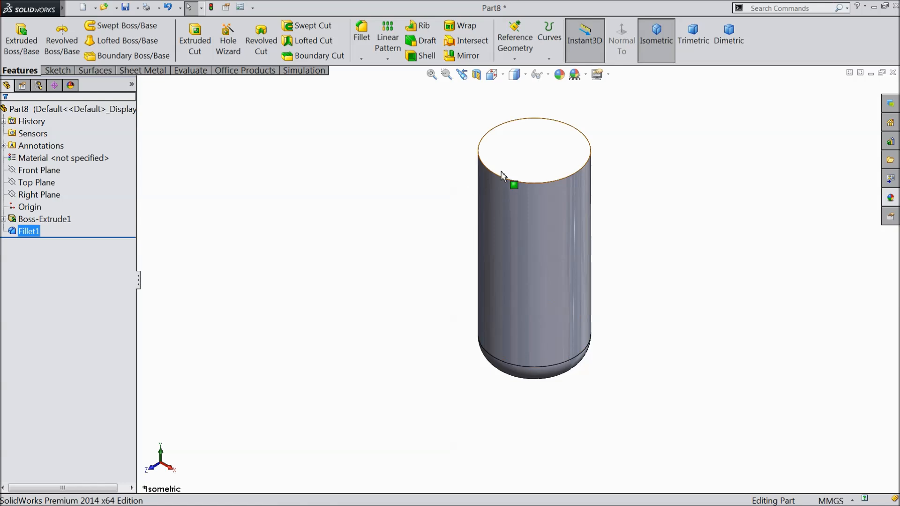
# Start a sketch on the cylinder's top face and draw a circle about 12 mm in diameter centred on the origin.
pyautogui.click(545, 167)
pyautogui.click(582, 134)
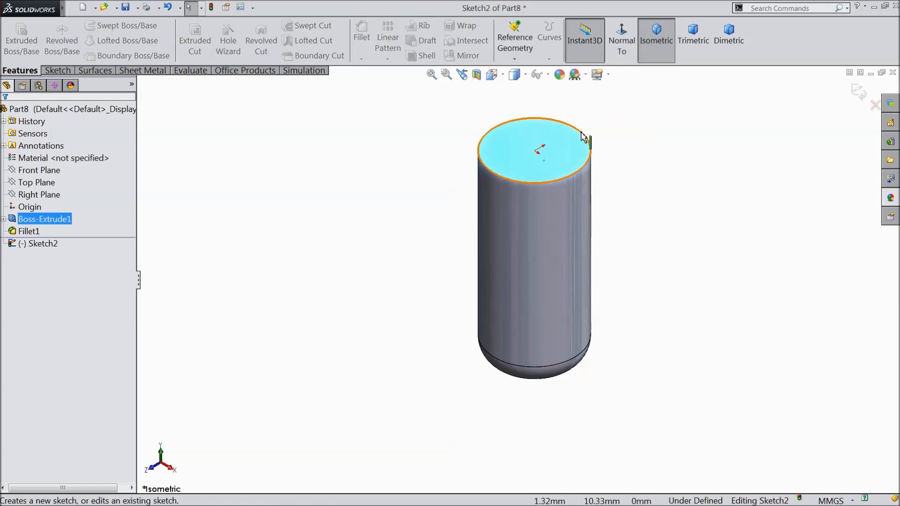
pyautogui.scroll(-3, 580, 114)
pyautogui.click(57, 70)
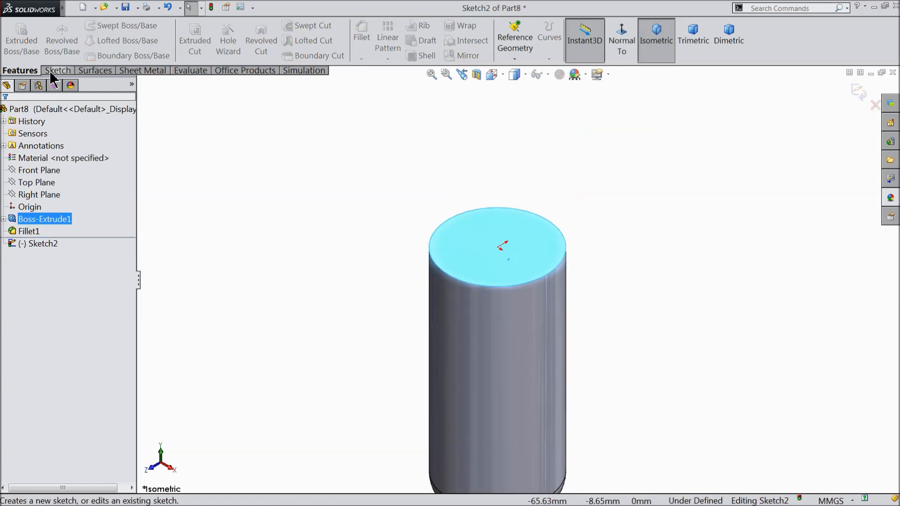
pyautogui.click(102, 26)
pyautogui.scroll(-2, 518, 263)
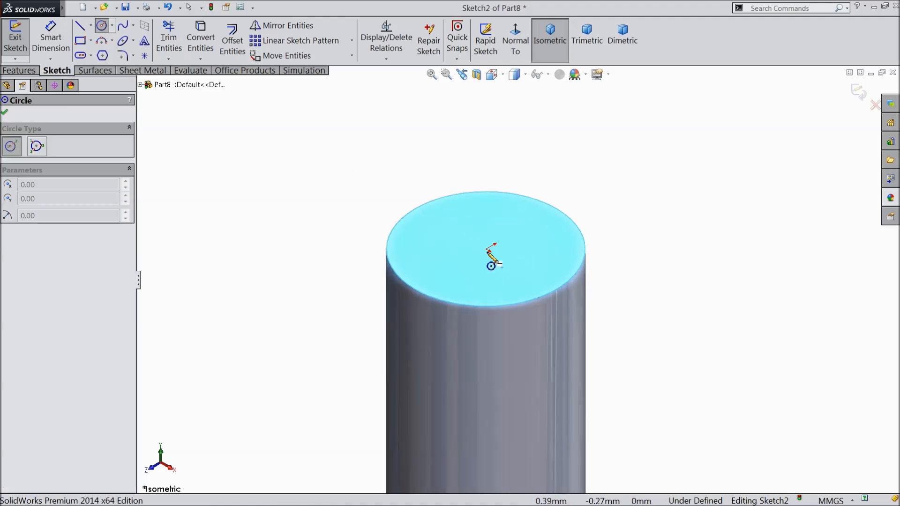
pyautogui.click(486, 249)
pyautogui.click(475, 222)
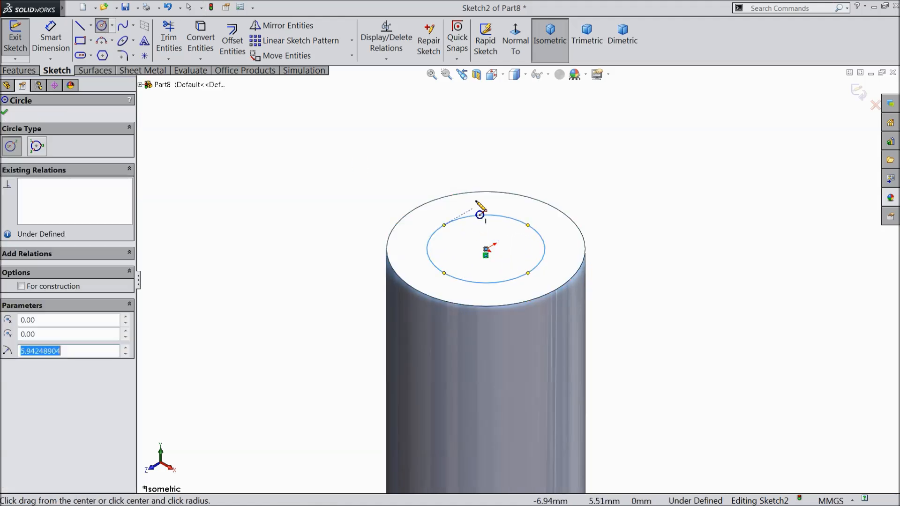
# Dimension the diameter of the circle on the top face to 8 mm.
pyautogui.scroll(-2, 473, 219)
pyautogui.click(48, 50)
pyautogui.scroll(-2, 492, 235)
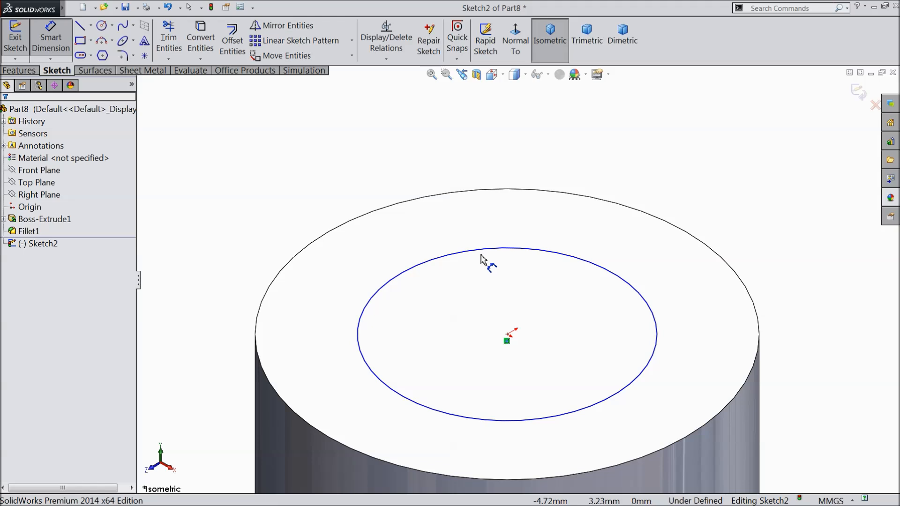
pyautogui.click(480, 251)
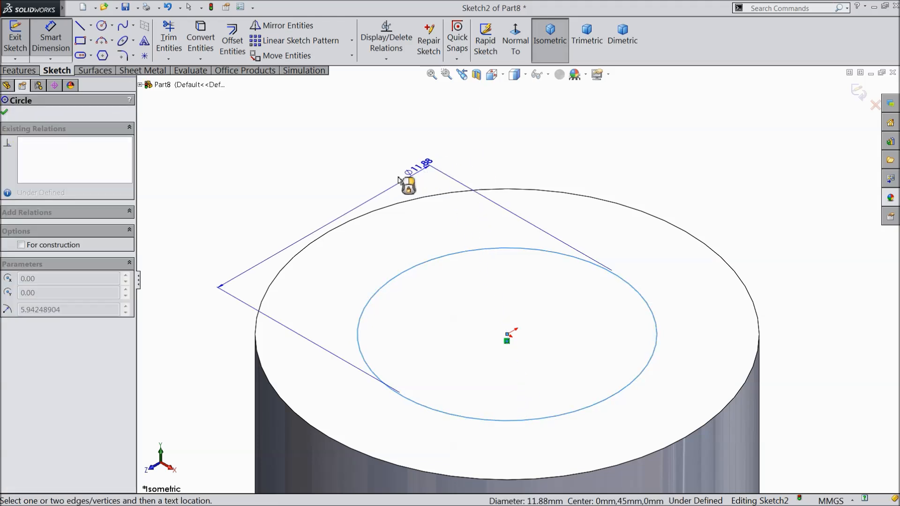
pyautogui.click(328, 202)
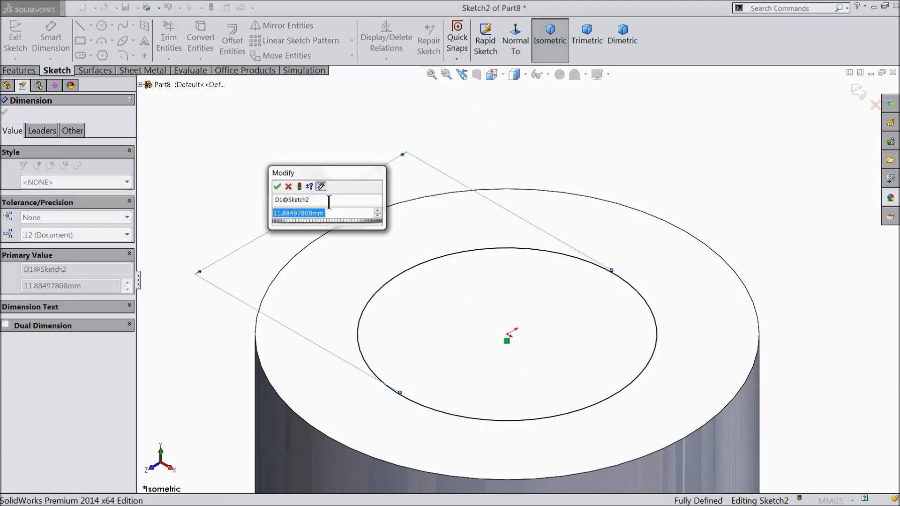
pyautogui.write('8')
pyautogui.click(277, 187)
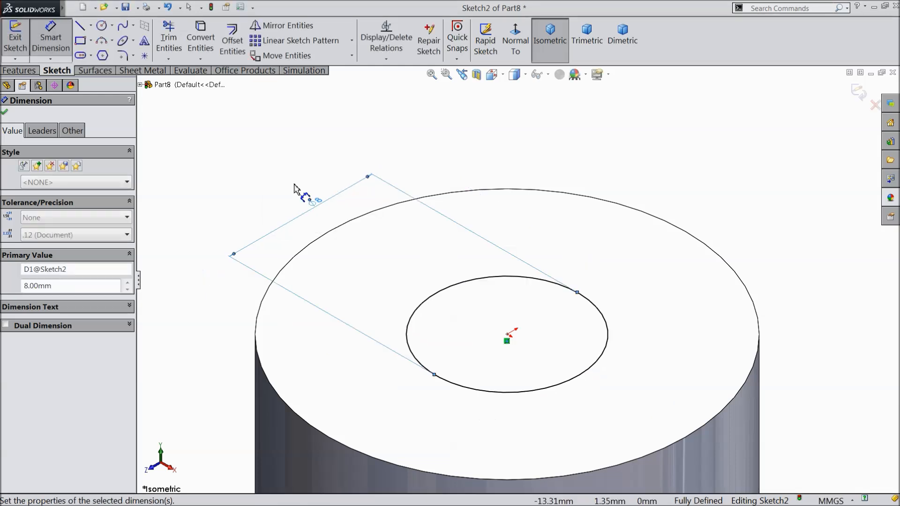
# Extrude the 8 mm circle upward into a rod with a Blind depth of 162 mm, merged with the cylinder.
pyautogui.click(20, 70)
pyautogui.click(21, 39)
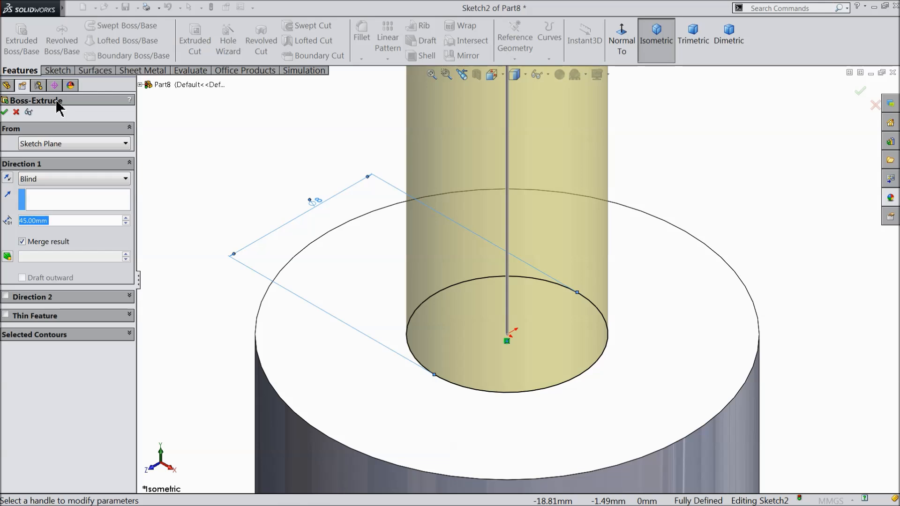
pyautogui.write('162')
pyautogui.press('Return')
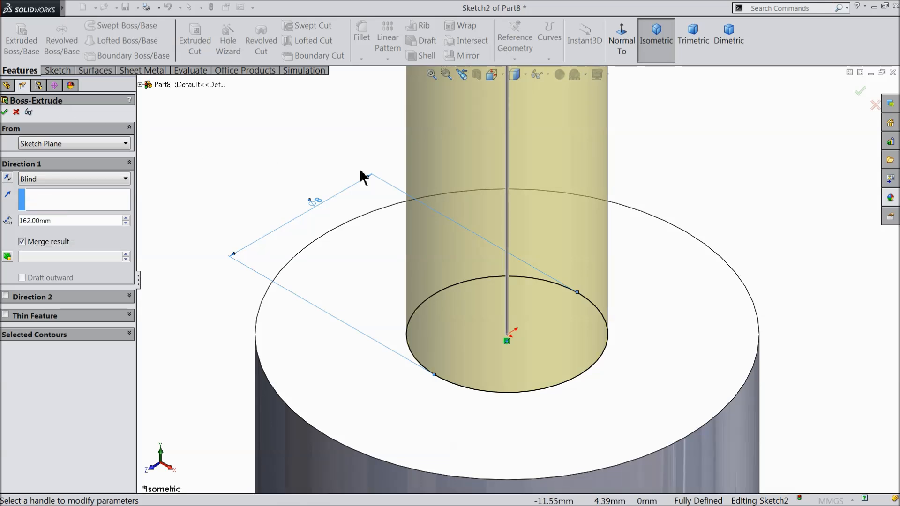
pyautogui.click(662, 41)
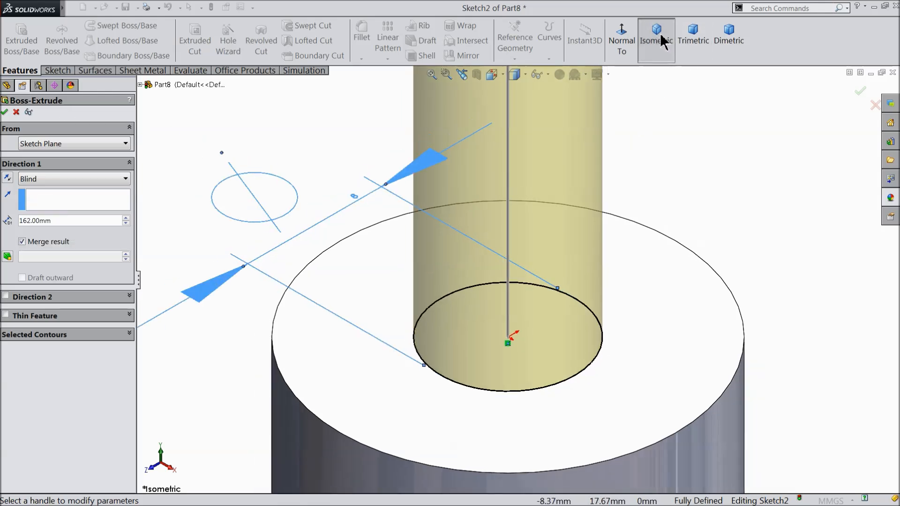
pyautogui.click(4, 112)
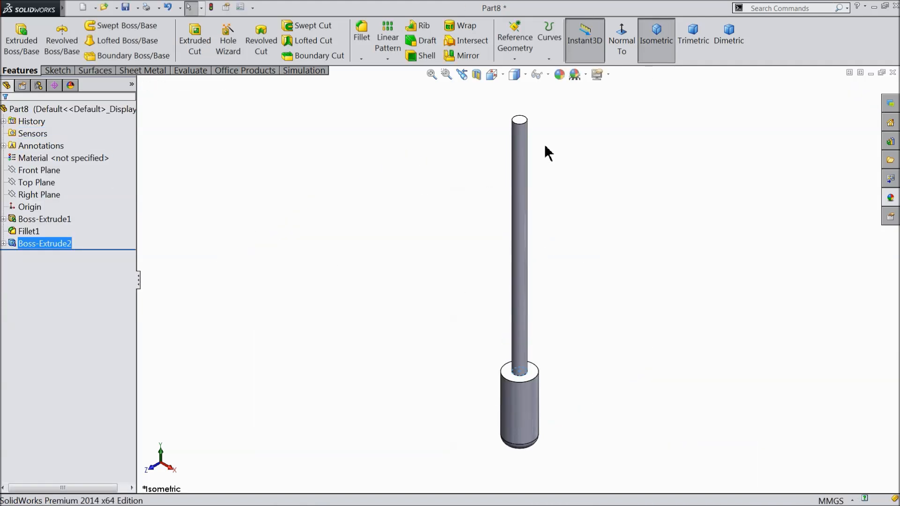
# Start a sketch on the rod's top end face and offset its circular edge outward by 2 mm.
pyautogui.scroll(-10, 488, 147)
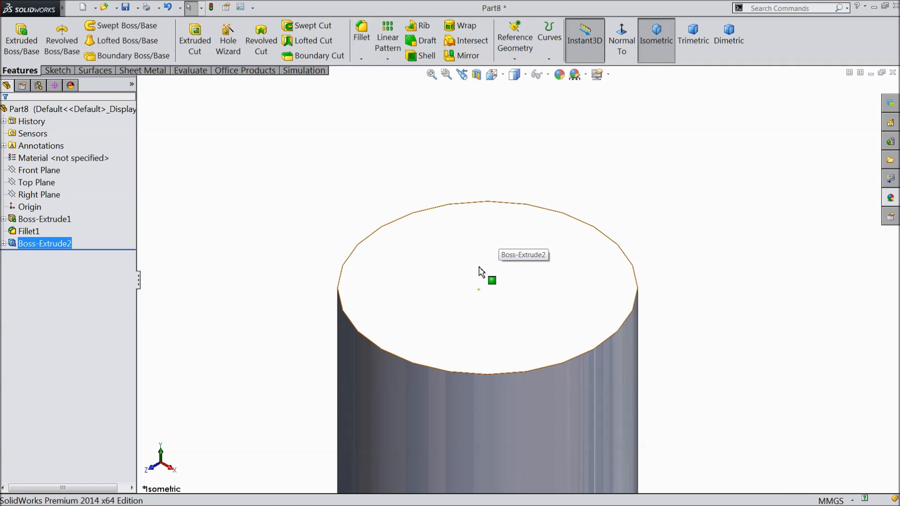
pyautogui.click(481, 271)
pyautogui.click(516, 240)
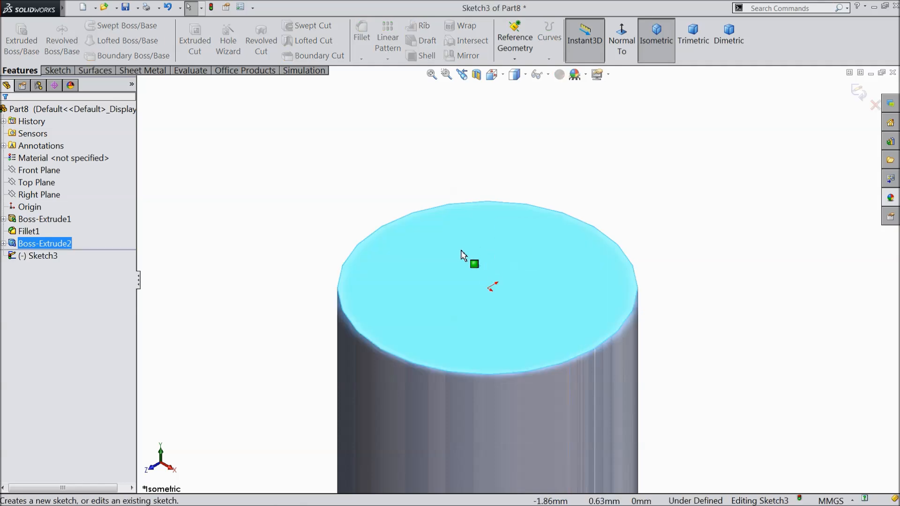
pyautogui.click(57, 70)
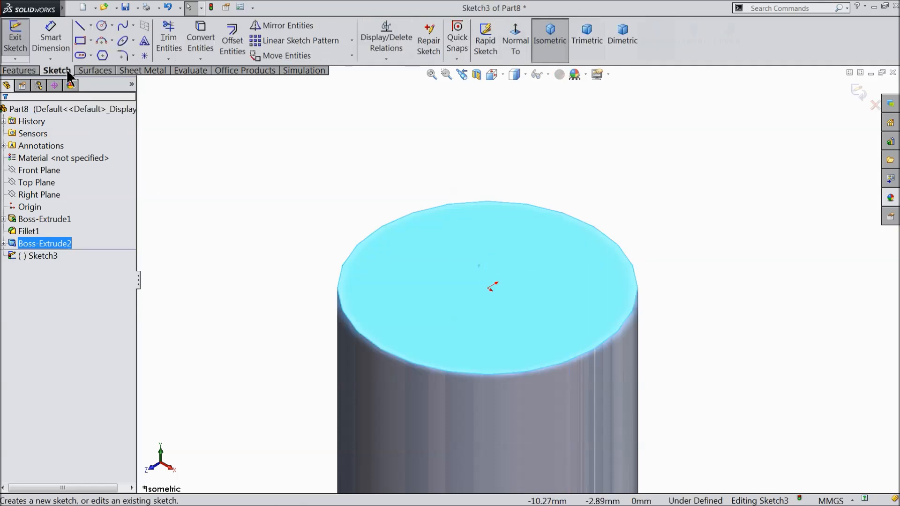
pyautogui.click(228, 38)
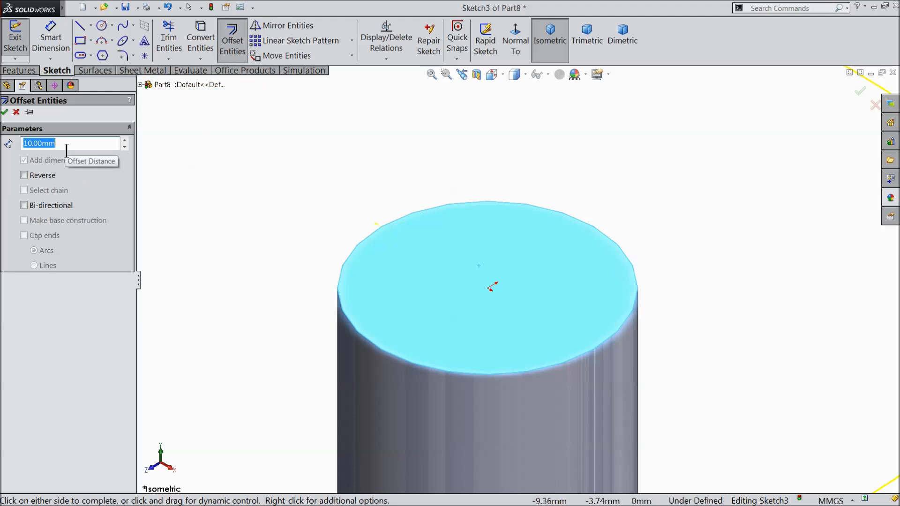
pyautogui.write('2')
pyautogui.press('Return')
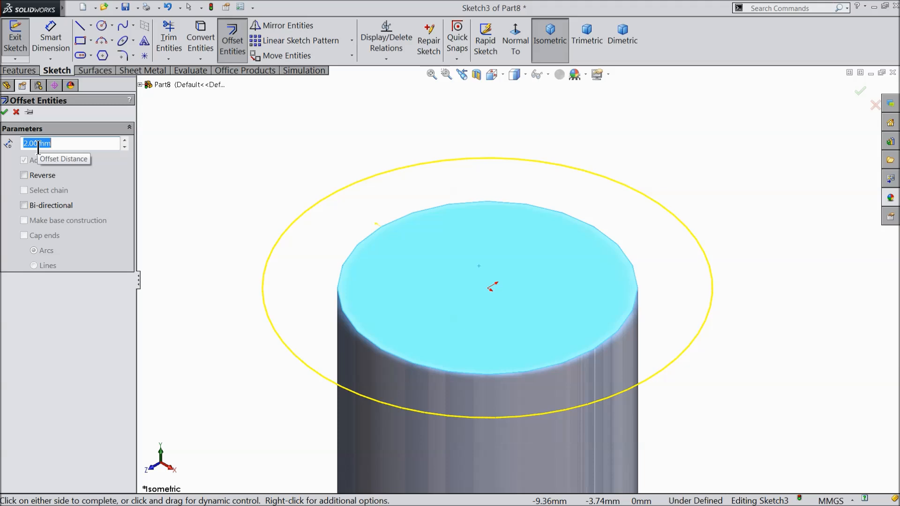
pyautogui.click(6, 113)
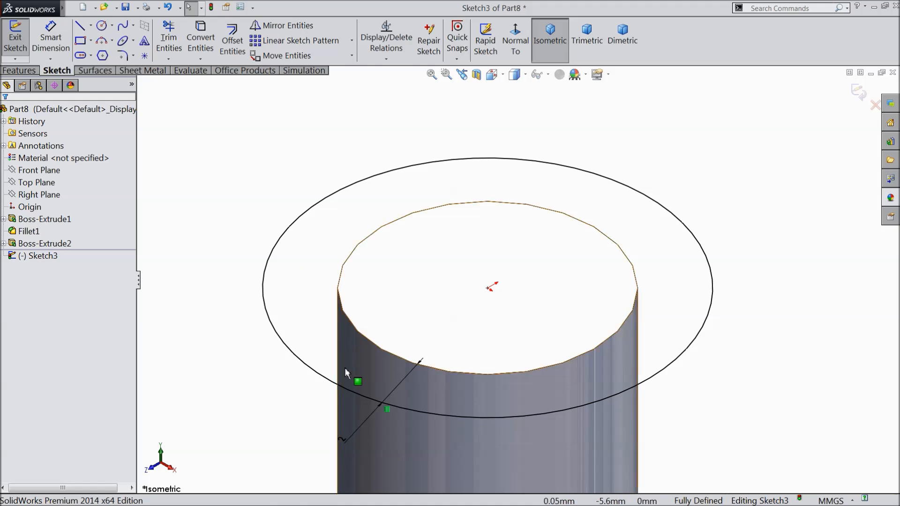
# Move the 2 mm offset dimension clear of the rod and add a driven diameter dimension to the offset circle.
pyautogui.moveTo(343, 442); pyautogui.dragTo(221, 276)
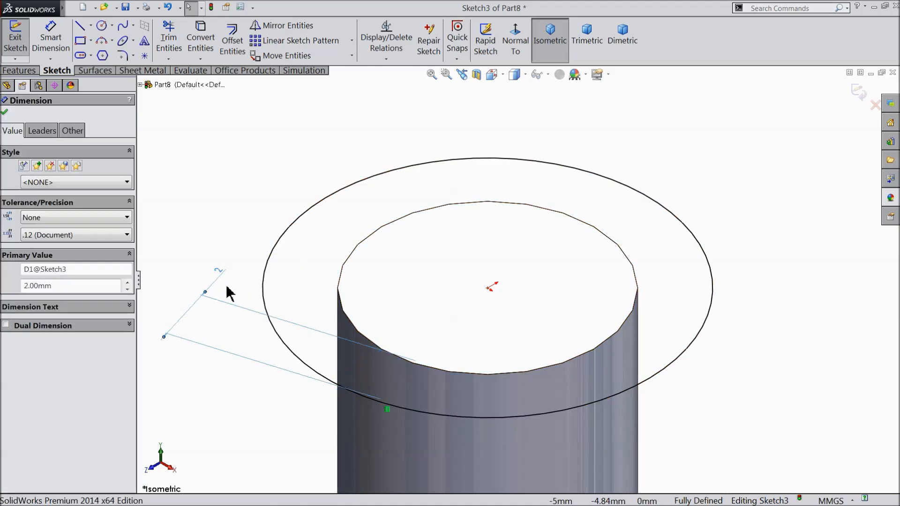
pyautogui.click(51, 38)
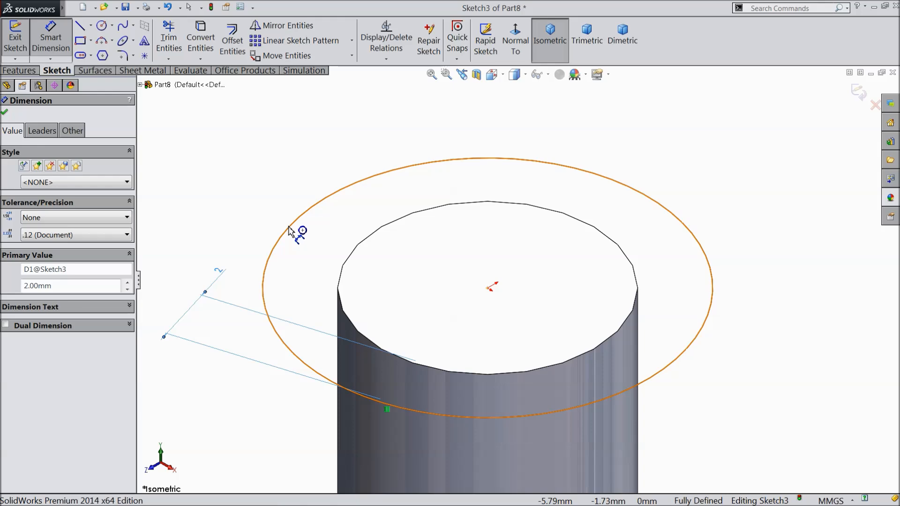
pyautogui.click(300, 231)
pyautogui.click(261, 193)
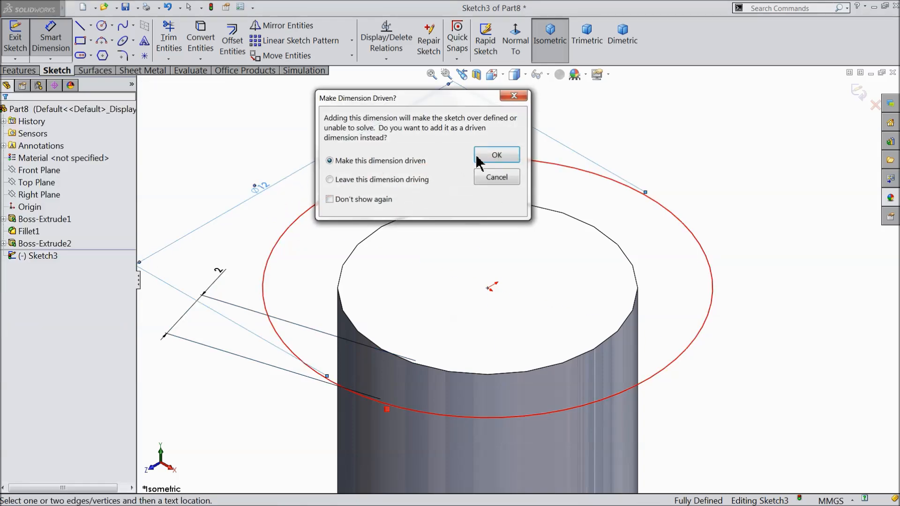
pyautogui.click(496, 156)
pyautogui.click(496, 156)
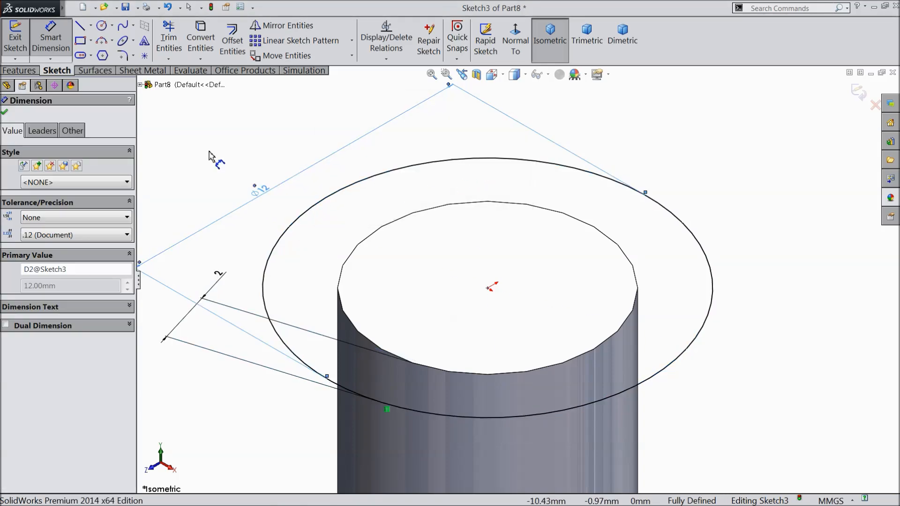
# Extrude the offset circle into a flange at the rod's end with a Blind depth of 2 mm.
pyautogui.click(27, 71)
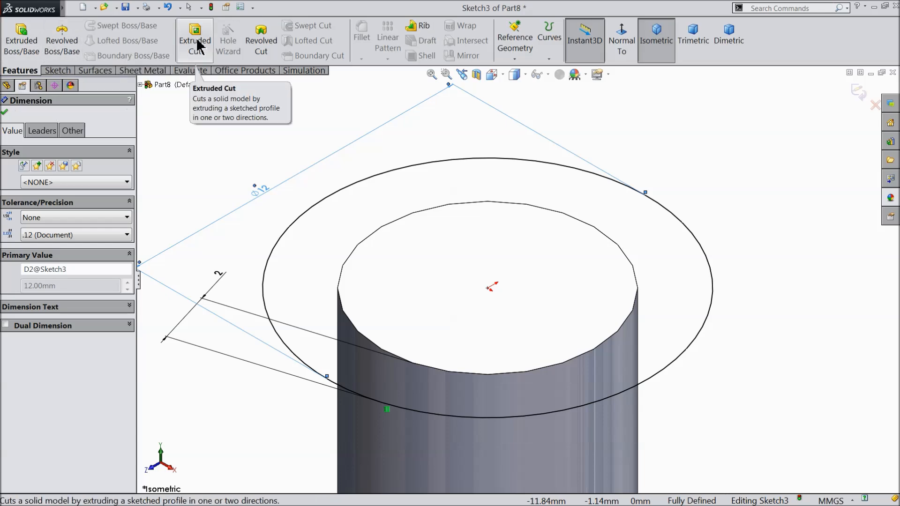
pyautogui.click(20, 43)
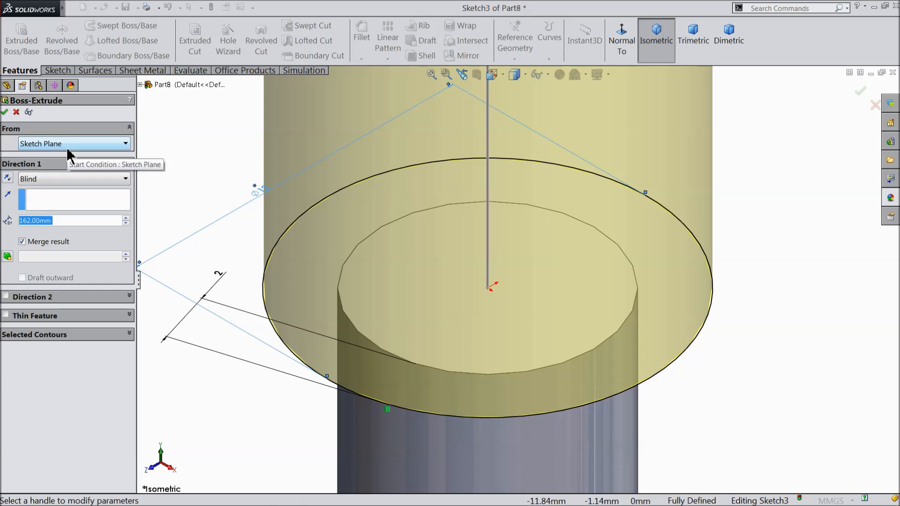
pyautogui.write('2')
pyautogui.press('Return')
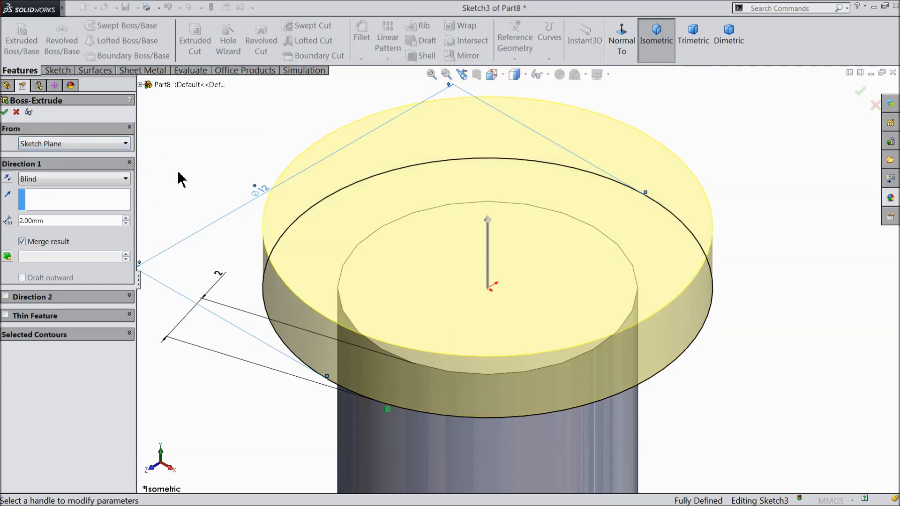
pyautogui.click(4, 112)
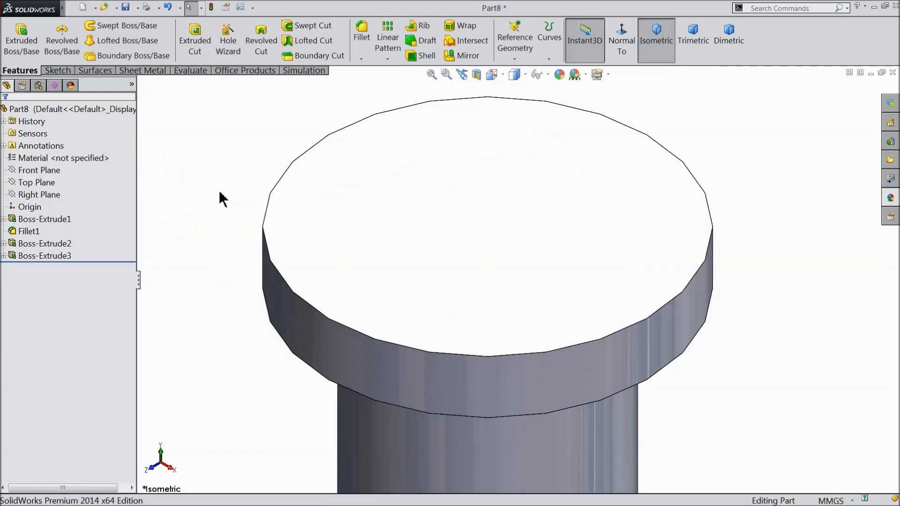
# Start a sketch on the Right Plane, viewed normal to it, and convert the flange's top edge into a sketch line.
pyautogui.click(39, 194)
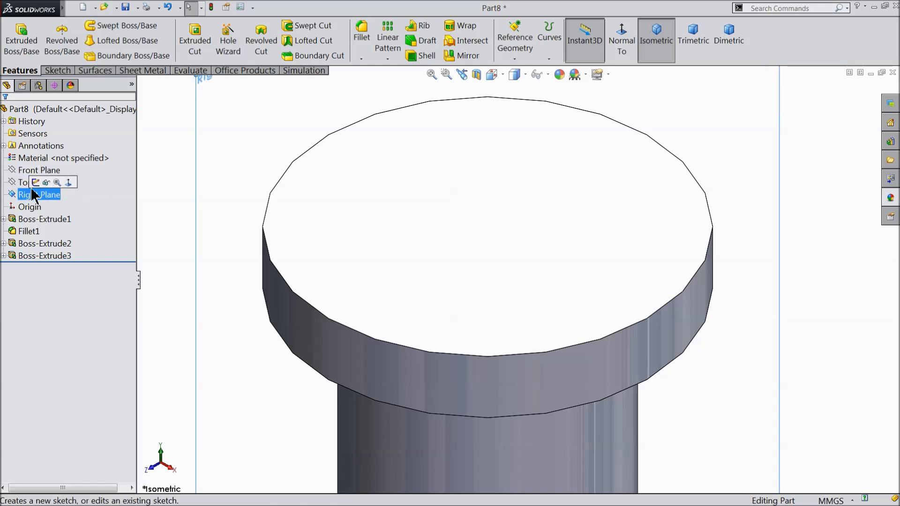
pyautogui.click(57, 184)
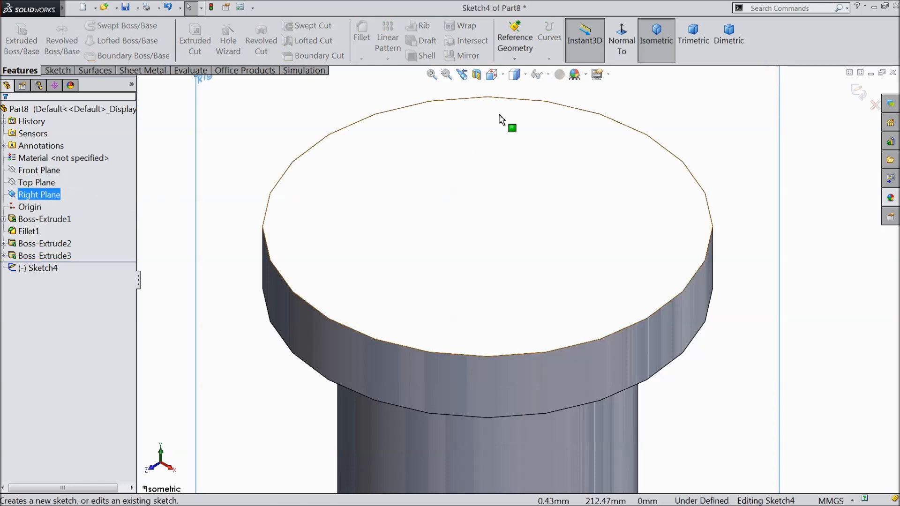
pyautogui.click(622, 42)
pyautogui.scroll(-5, 493, 197)
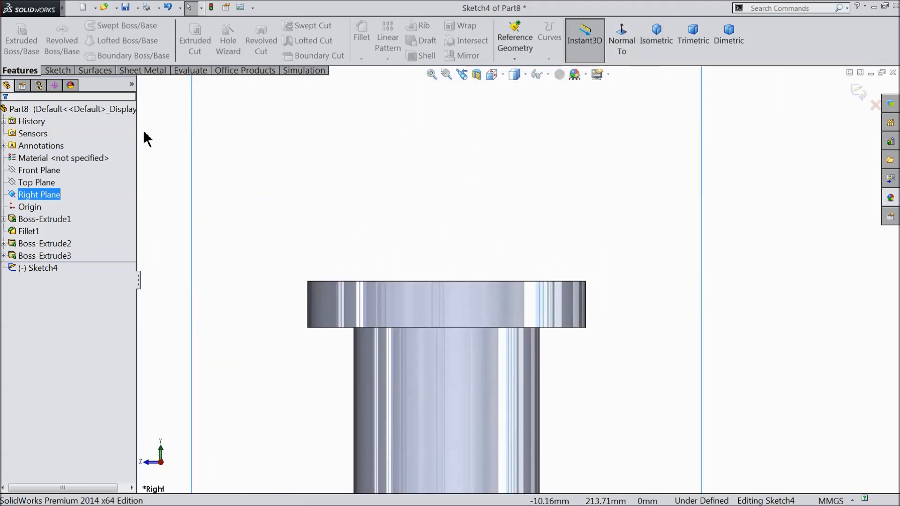
pyautogui.click(394, 282)
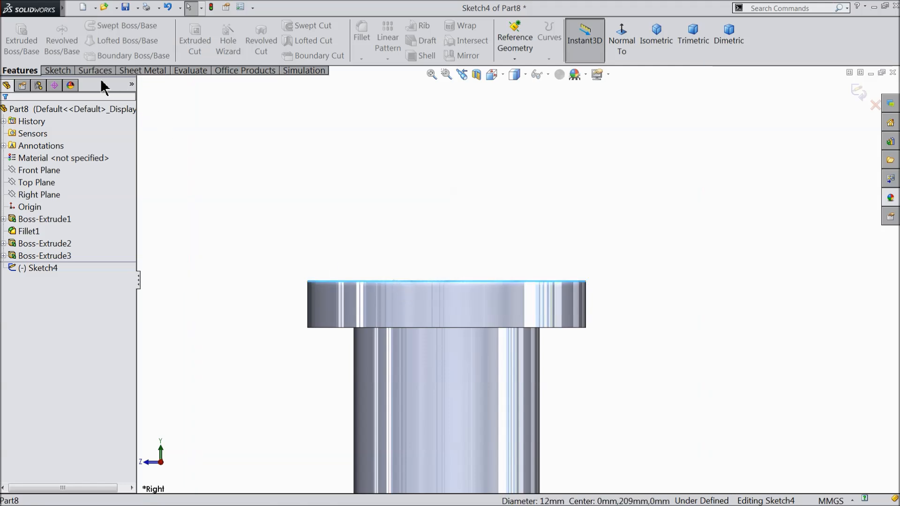
pyautogui.click(63, 74)
pyautogui.click(201, 40)
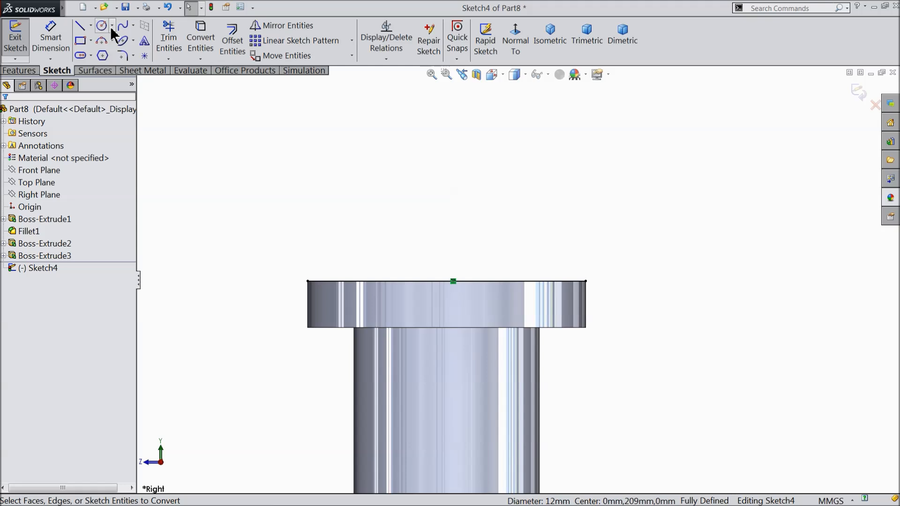
# Draw a vertical construction centerline about 4.14 mm long, upward from the midpoint of the flange's top edge.
pyautogui.click(91, 26)
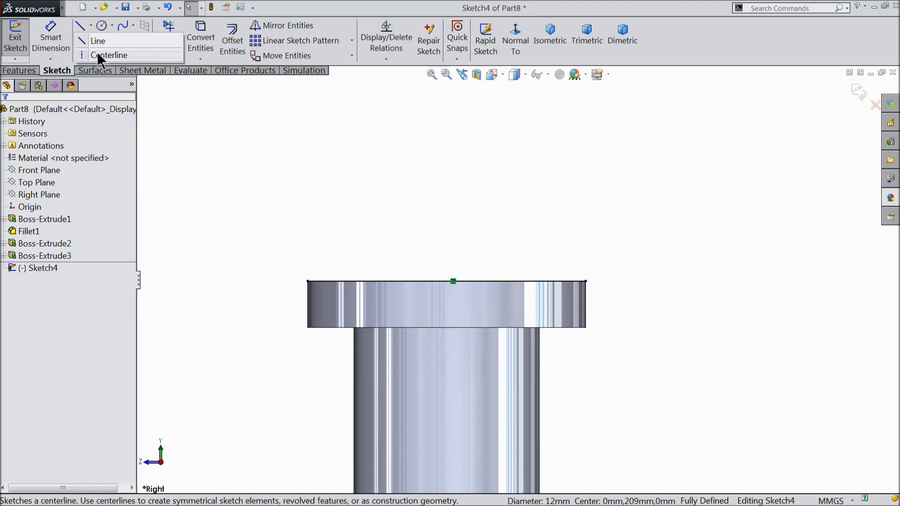
pyautogui.click(101, 54)
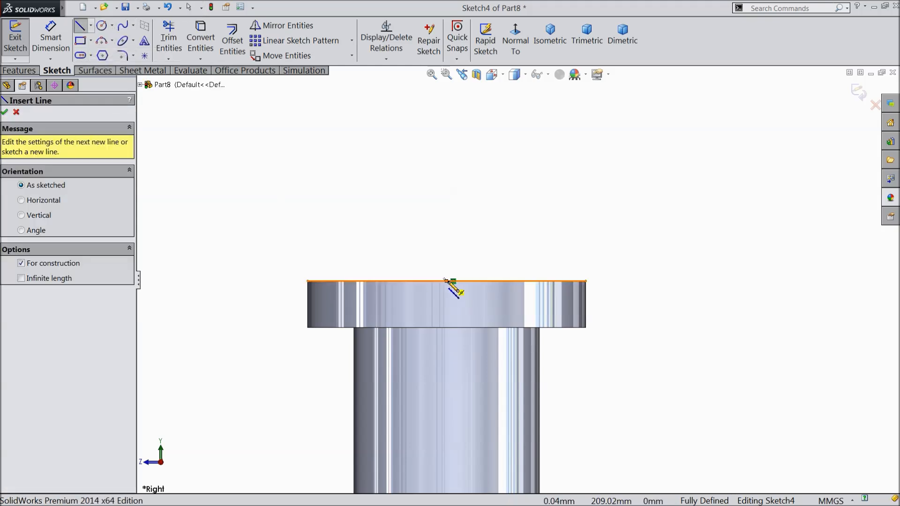
pyautogui.click(446, 282)
pyautogui.click(446, 186)
pyautogui.rightClick(480, 162)
pyautogui.click(513, 101)
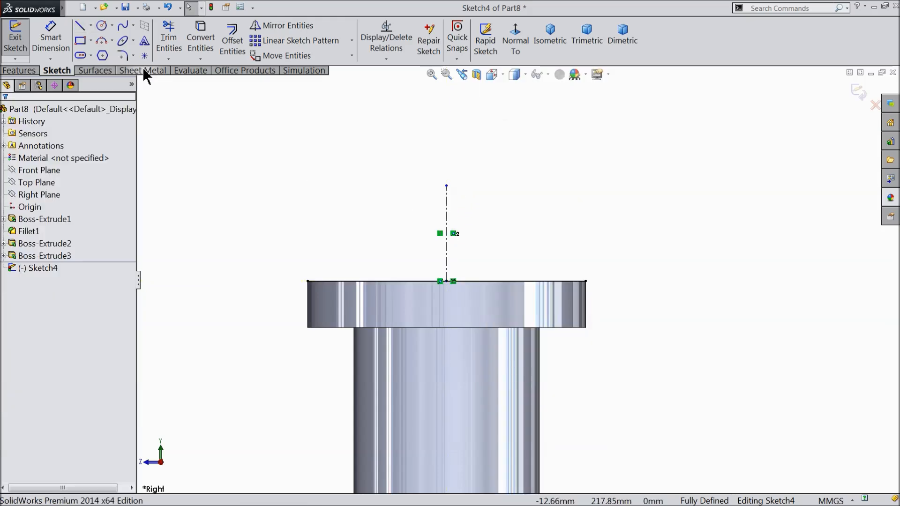
# Dimension the vertical centerline's length and set it to 3 mm.
pyautogui.click(60, 49)
pyautogui.click(448, 230)
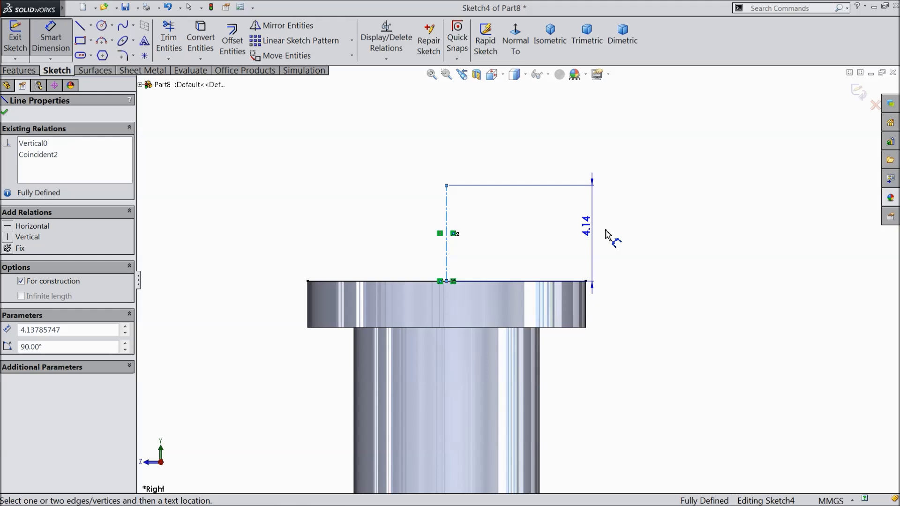
pyautogui.click(617, 239)
pyautogui.write('3')
pyautogui.click(567, 219)
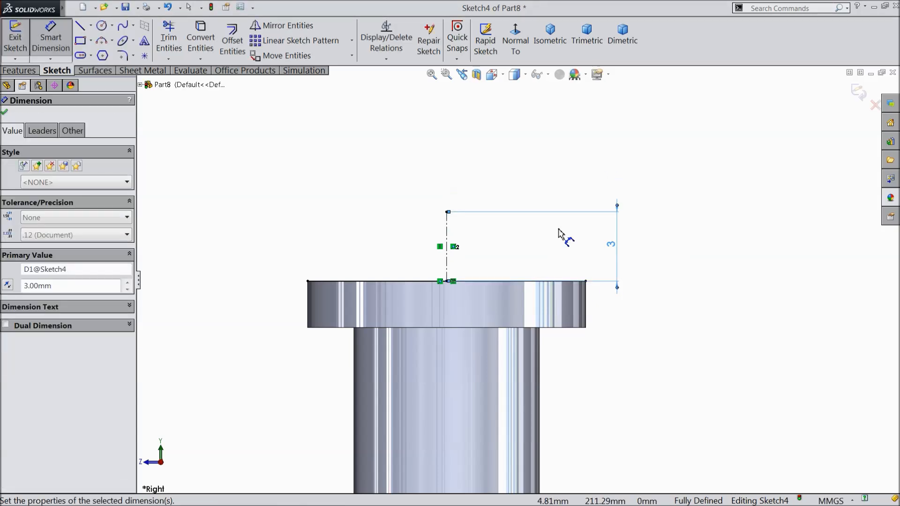
pyautogui.scroll(-2, 495, 246)
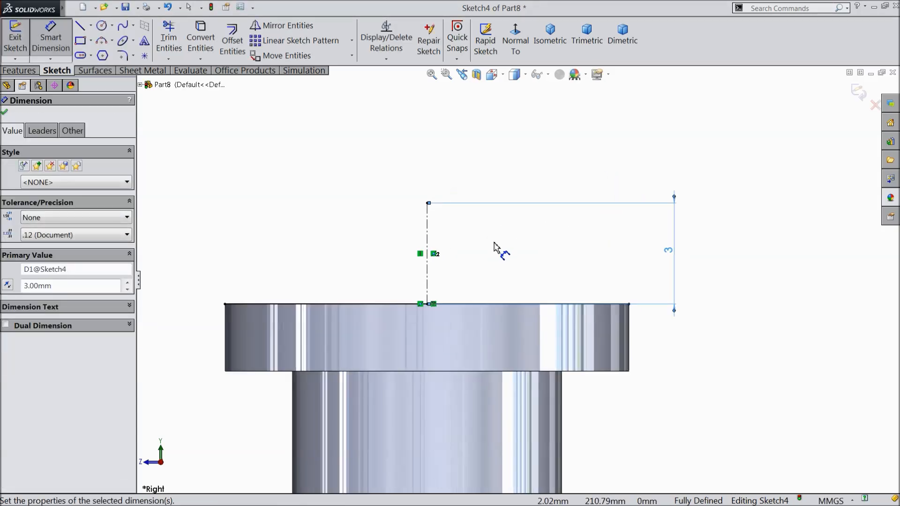
pyautogui.click(5, 113)
# Sketch a spline arching from one end of the flange's top edge through the centerline's upper endpoint to the other end.
pyautogui.click(123, 26)
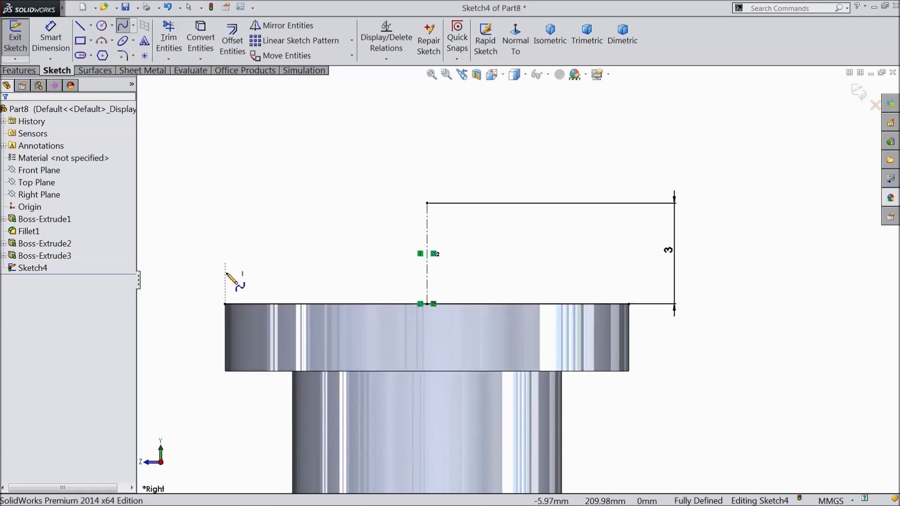
pyautogui.click(224, 304)
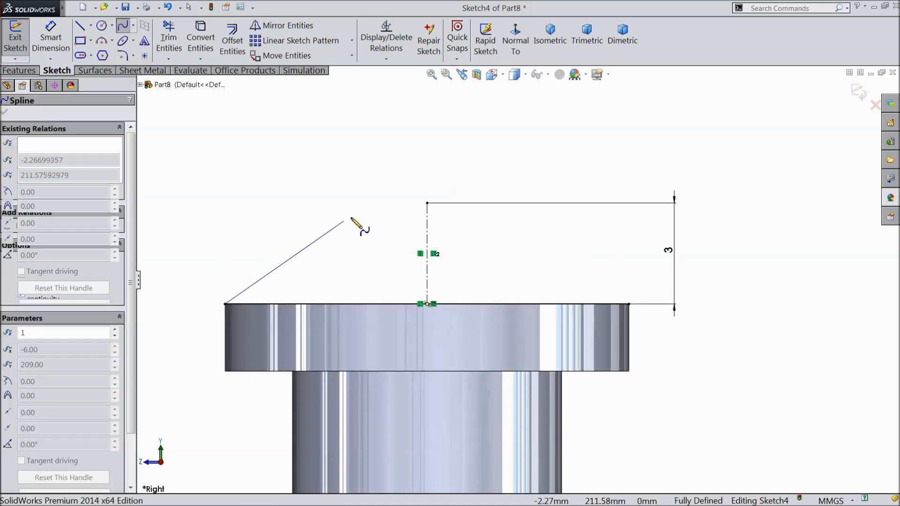
pyautogui.click(427, 203)
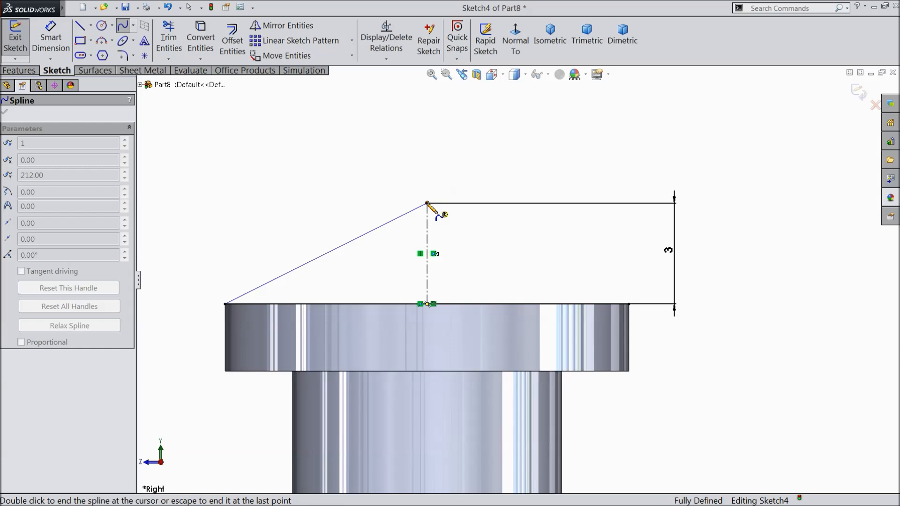
pyautogui.rightClick(629, 304)
pyautogui.click(632, 141)
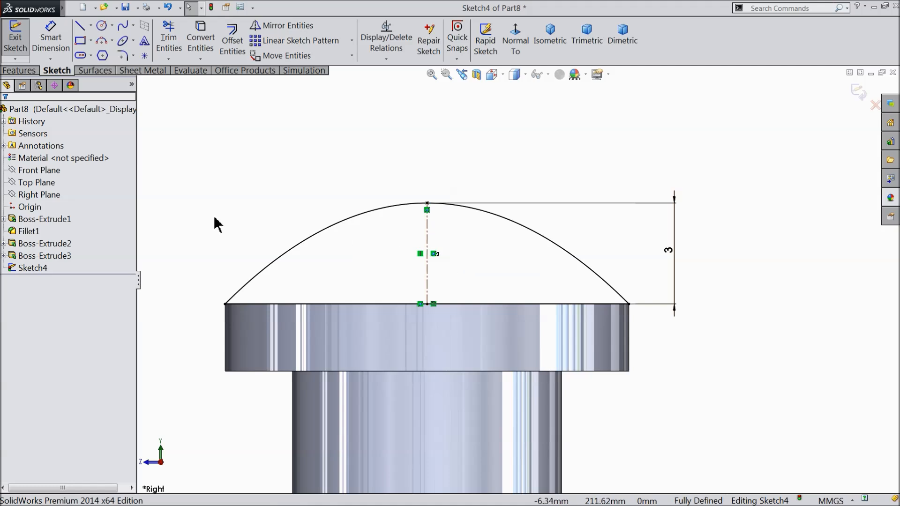
# Extrude the closed spline profile with the Mid Plane end condition and a depth of 5 mm.
pyautogui.press('z')
pyautogui.click(19, 70)
pyautogui.click(22, 42)
pyautogui.moveTo(243, 249); pyautogui.dragTo(229, 248, button='middle')
pyautogui.scroll(3, 223, 256)
pyautogui.moveTo(360, 285)
pyautogui.mouseDown(button='middle')
pyautogui.moveTo(373, 285)
pyautogui.moveTo(360, 288)
pyautogui.mouseUp(button='middle')
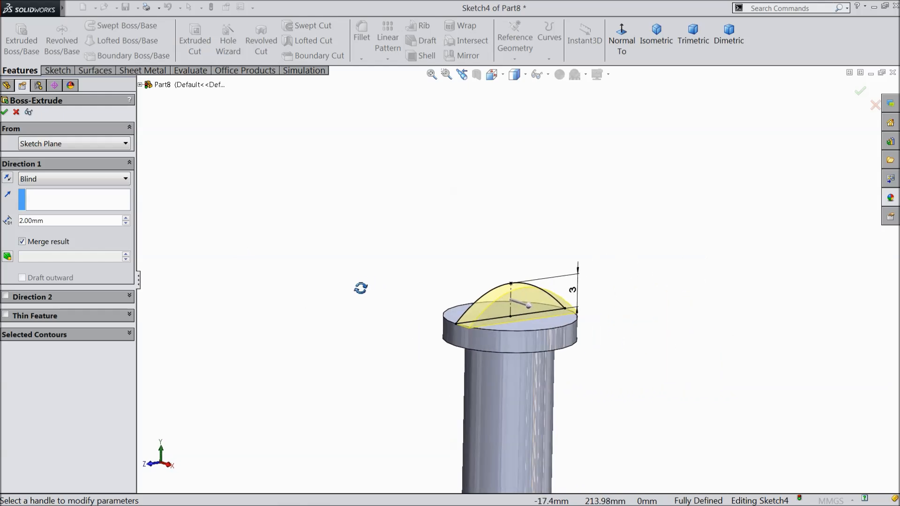
pyautogui.scroll(-5, 537, 327)
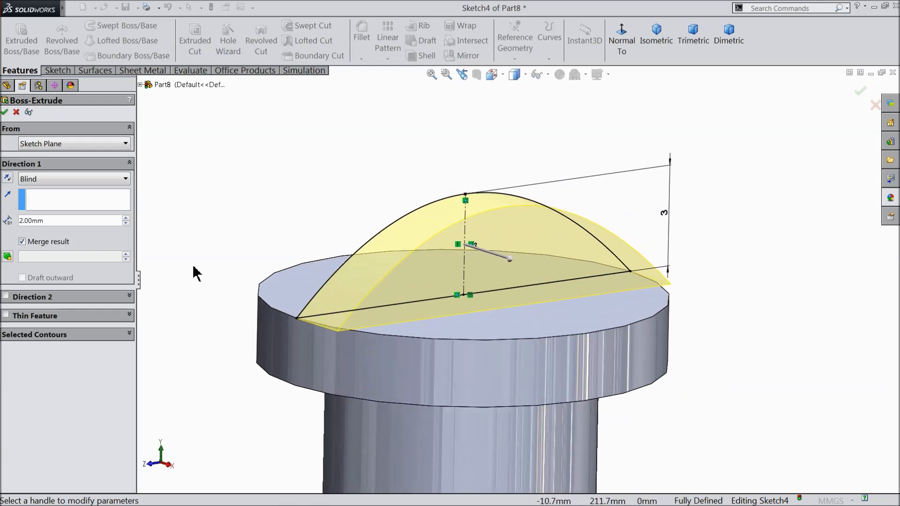
pyautogui.click(49, 181)
pyautogui.click(36, 239)
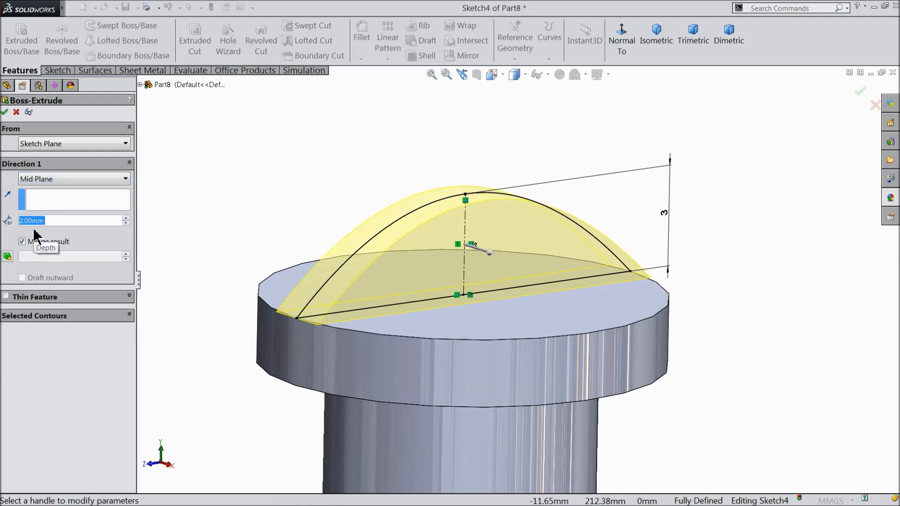
pyautogui.write('5')
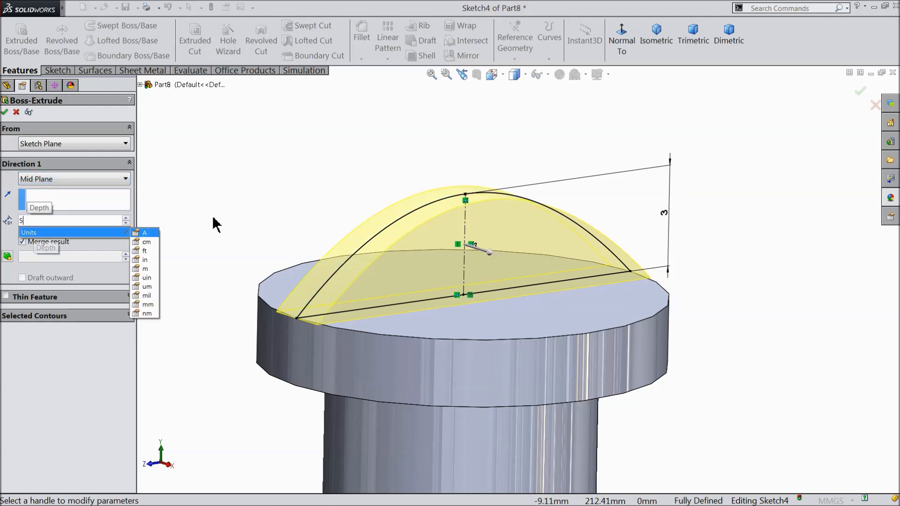
pyautogui.press('Return')
pyautogui.click(4, 111)
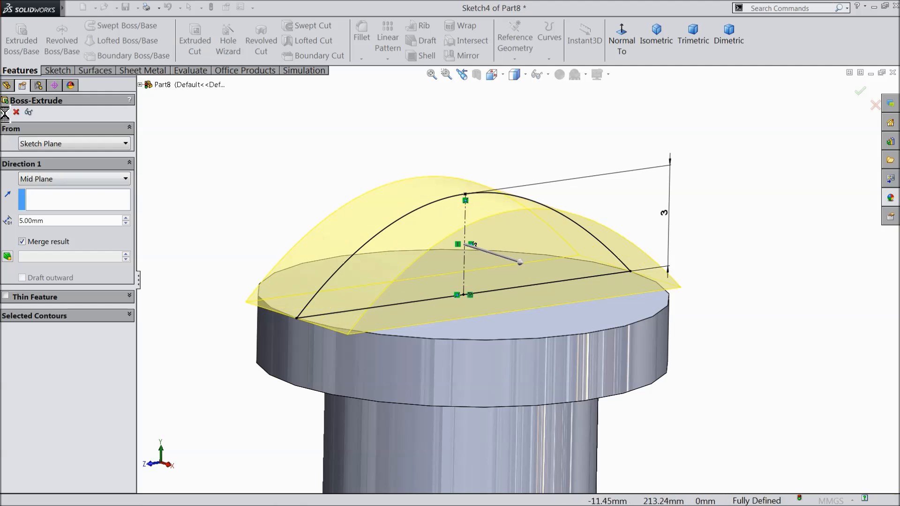
# Start a sketch on the flange's top face and draw two origin-centred circles, one on the flange's edge and one about 16 mm in diameter.
pyautogui.scroll(6, 232, 197)
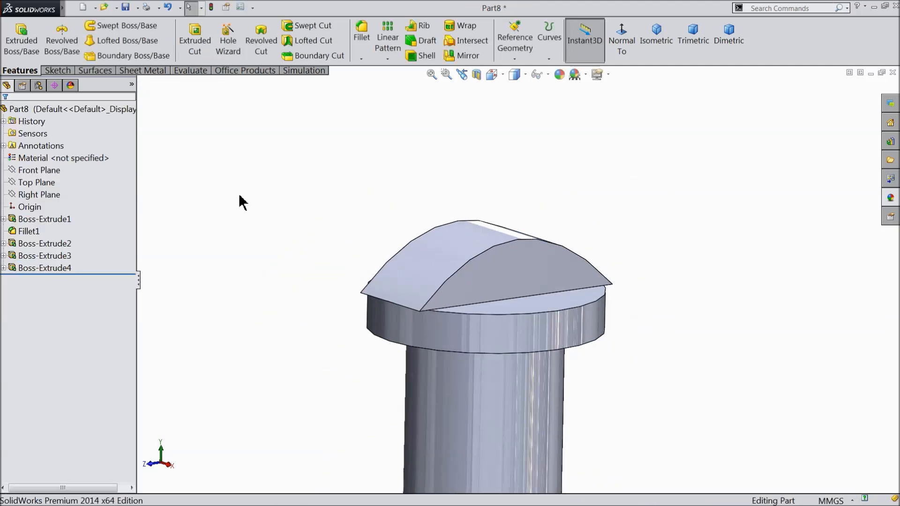
pyautogui.moveTo(355, 239); pyautogui.dragTo(361, 344, button='middle')
pyautogui.scroll(-5, 522, 309)
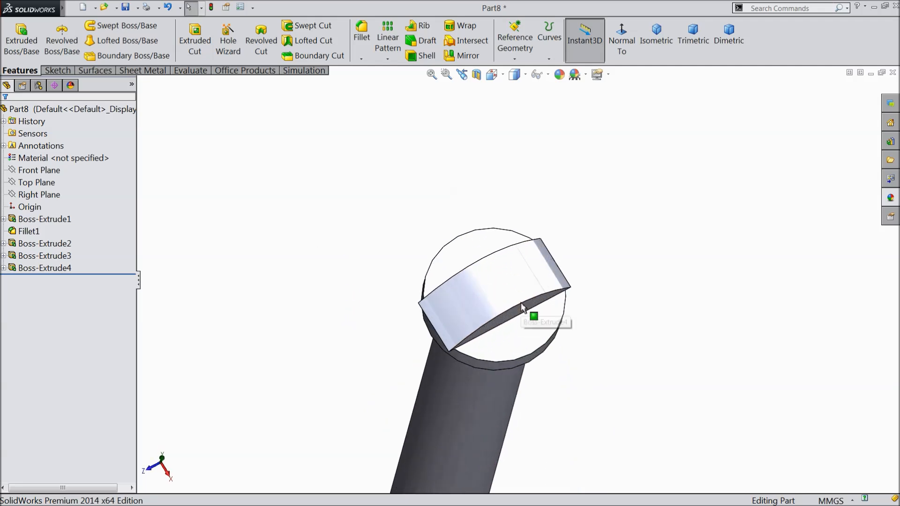
pyautogui.click(497, 378)
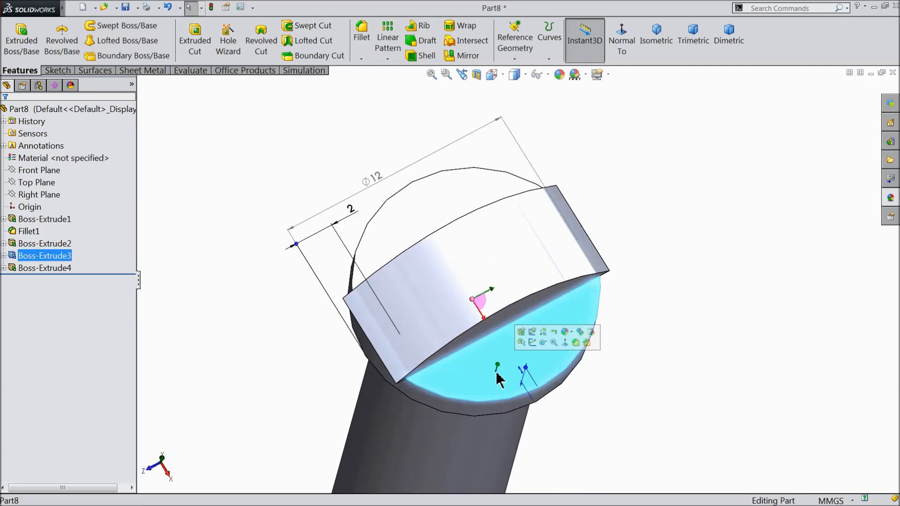
pyautogui.click(532, 342)
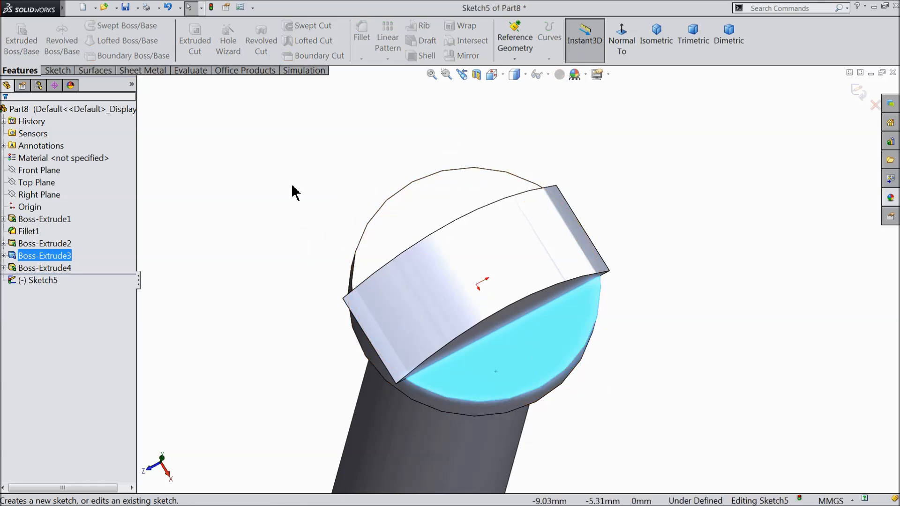
pyautogui.click(62, 71)
pyautogui.click(101, 25)
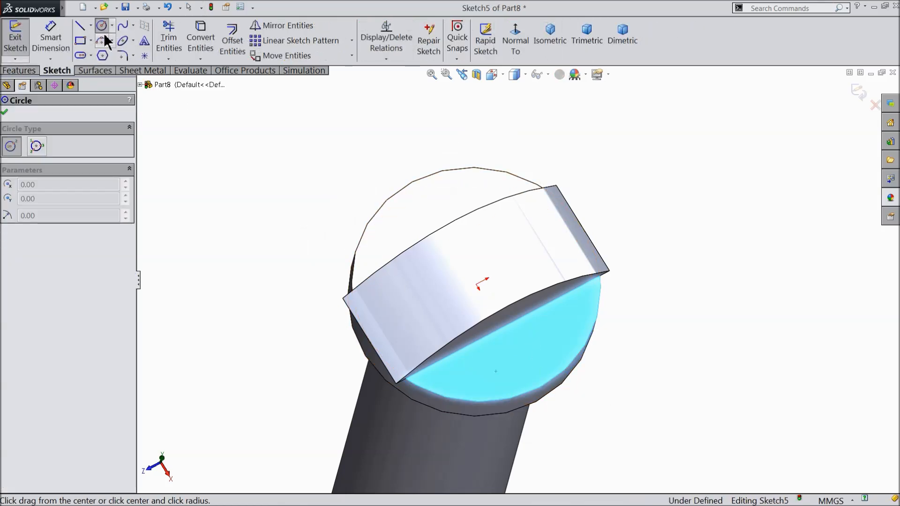
pyautogui.moveTo(475, 284); pyautogui.dragTo(375, 216)
pyautogui.moveTo(476, 284); pyautogui.dragTo(327, 214)
# Dimension the outer circle and set its diameter to 16 mm.
pyautogui.click(50, 38)
pyautogui.click(328, 216)
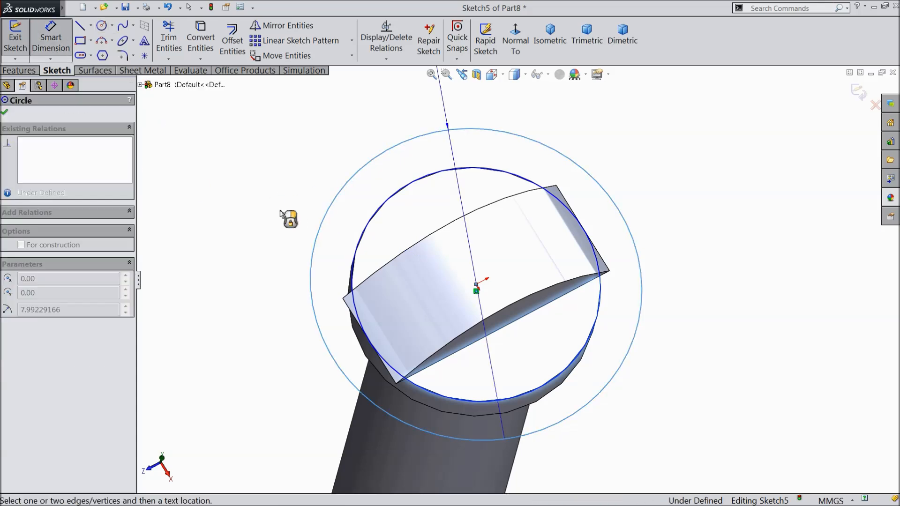
pyautogui.click(295, 183)
pyautogui.write('16')
pyautogui.click(239, 146)
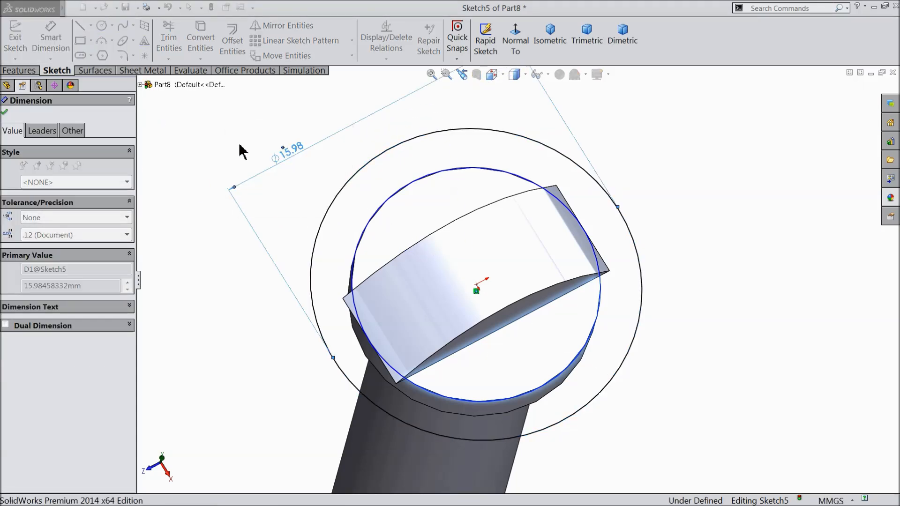
pyautogui.click(6, 113)
# Cut-extrude the ring between the two circles upward, with reversed direction and a Blind depth of 5 mm, to trim the arched boss's overhanging corners.
pyautogui.click(20, 70)
pyautogui.click(192, 45)
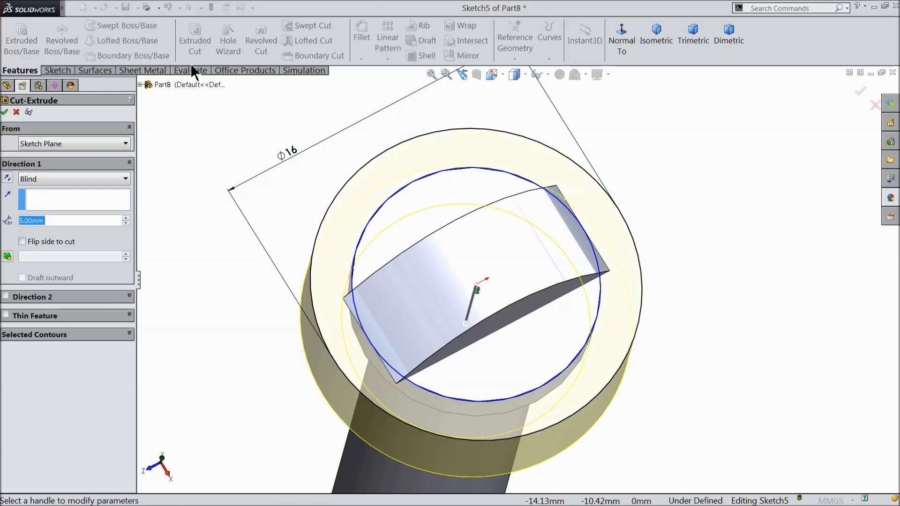
pyautogui.click(6, 180)
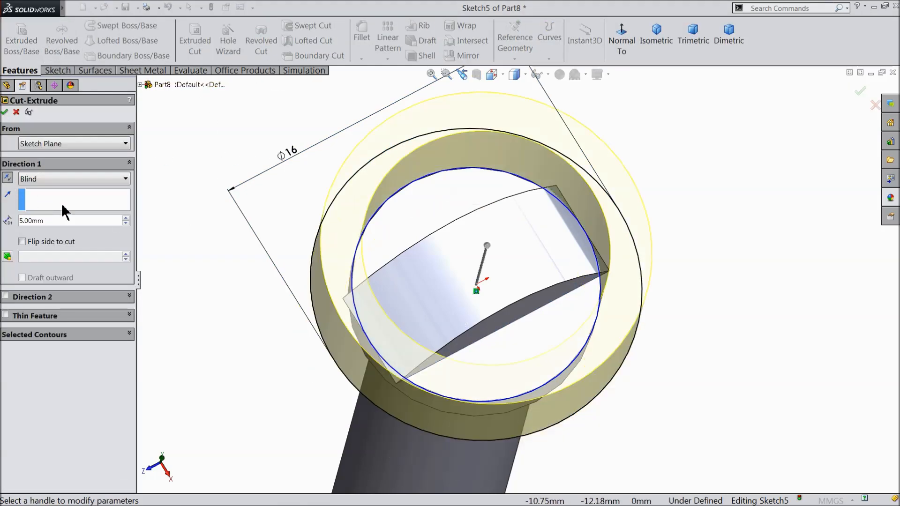
pyautogui.scroll(2, 171, 245)
pyautogui.moveTo(286, 282); pyautogui.dragTo(283, 229, button='middle')
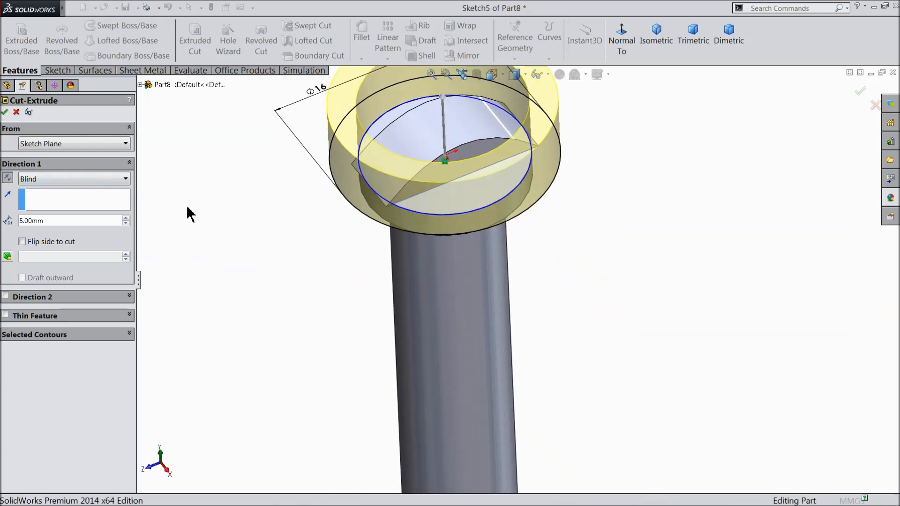
# Fillet the edges of the boss's arched top face with a 1 mm radius.
pyautogui.scroll(-5, 413, 203)
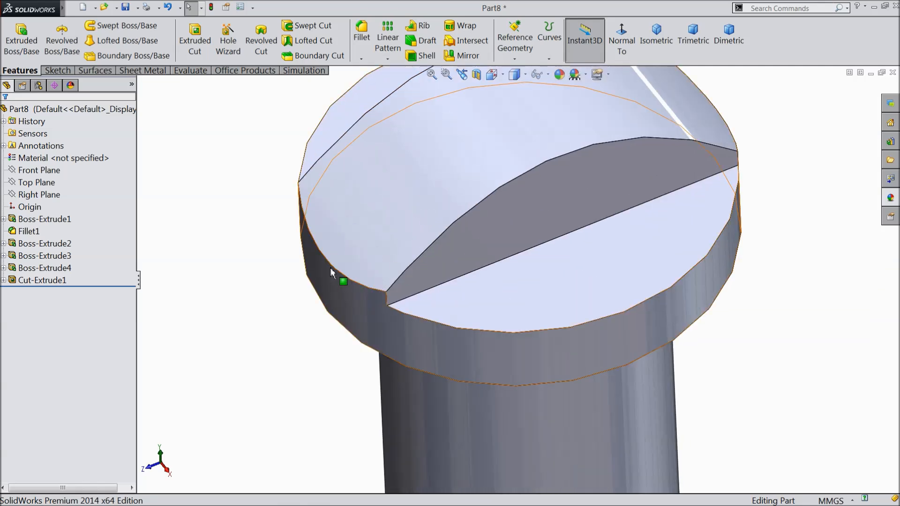
pyautogui.scroll(4, 381, 314)
pyautogui.scroll(3, 384, 316)
pyautogui.moveTo(383, 316)
pyautogui.mouseDown(button='middle')
pyautogui.moveTo(413, 317)
pyautogui.moveTo(395, 311)
pyautogui.mouseUp(button='middle')
pyautogui.scroll(-6, 517, 285)
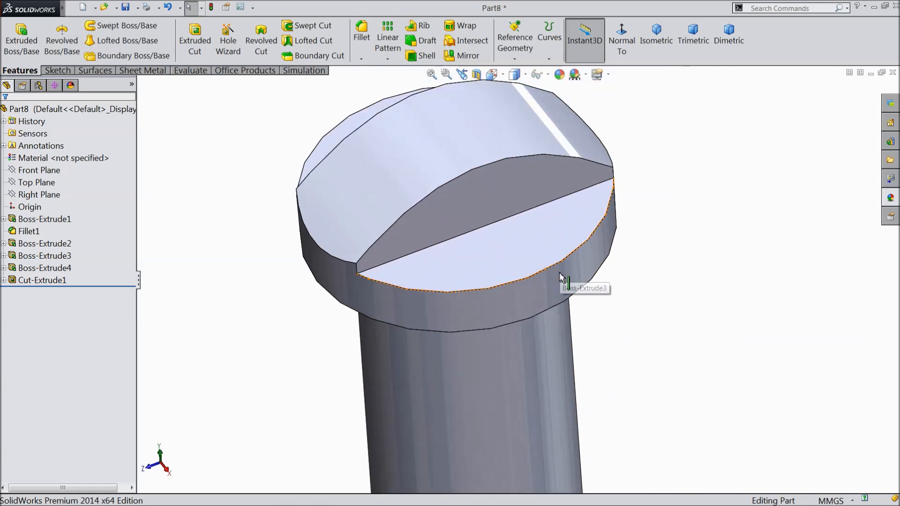
pyautogui.moveTo(560, 277)
pyautogui.mouseDown(button='middle')
pyautogui.moveTo(571, 280)
pyautogui.moveTo(544, 276)
pyautogui.mouseUp(button='middle')
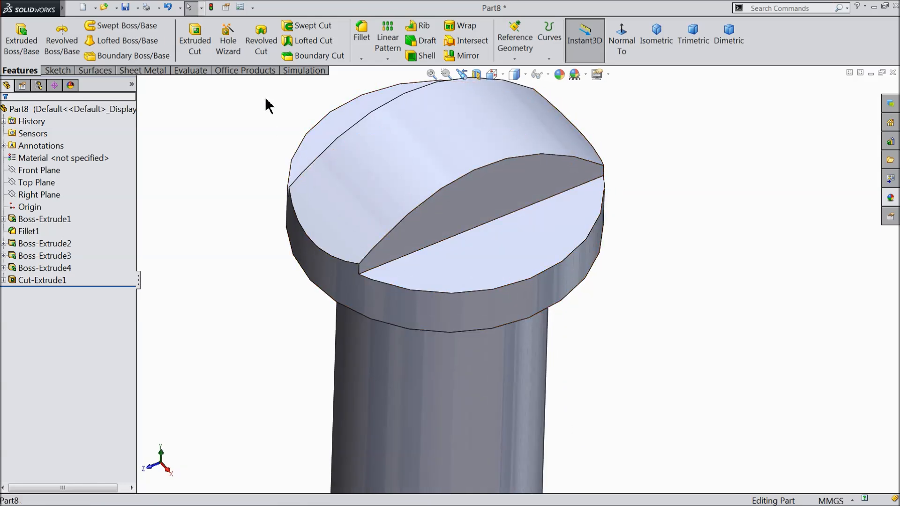
pyautogui.click(364, 38)
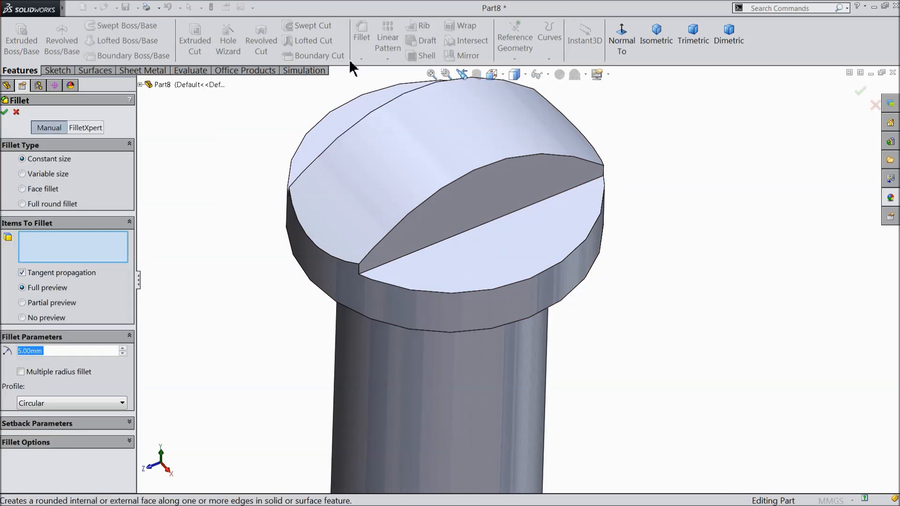
pyautogui.write('1')
pyautogui.press('Return')
pyautogui.click(408, 169)
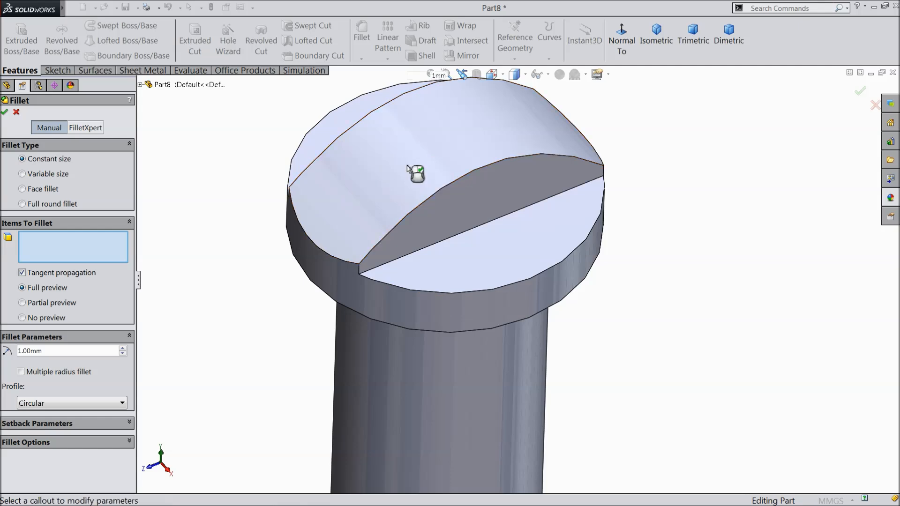
pyautogui.click(5, 113)
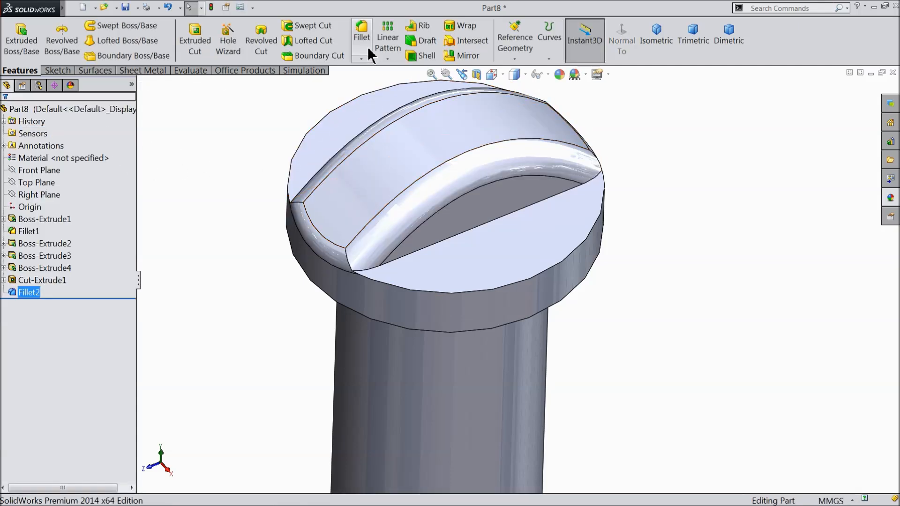
# Add a 10 mm fillet to the circular edge where the thin rod meets the larger cylinder's end face.
pyautogui.click(368, 49)
pyautogui.write('10')
pyautogui.press('Return')
pyautogui.scroll(10, 263, 267)
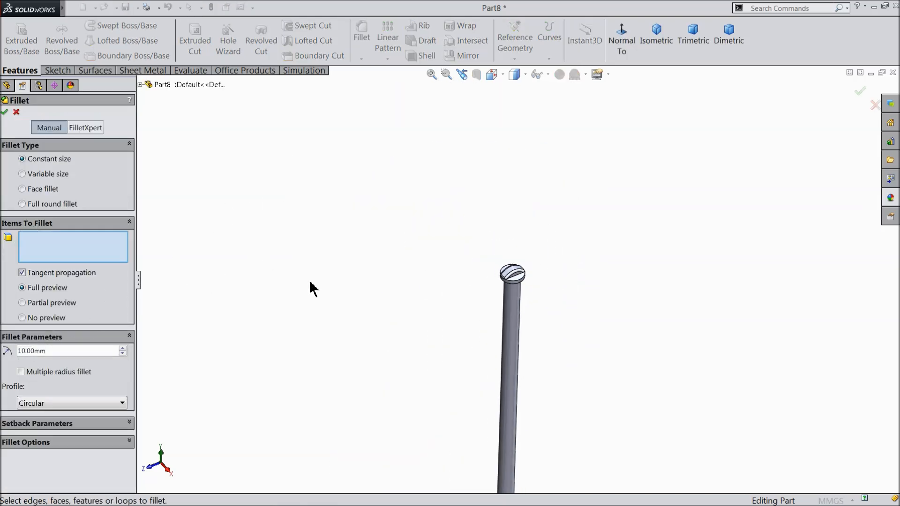
pyautogui.scroll(-10, 500, 357)
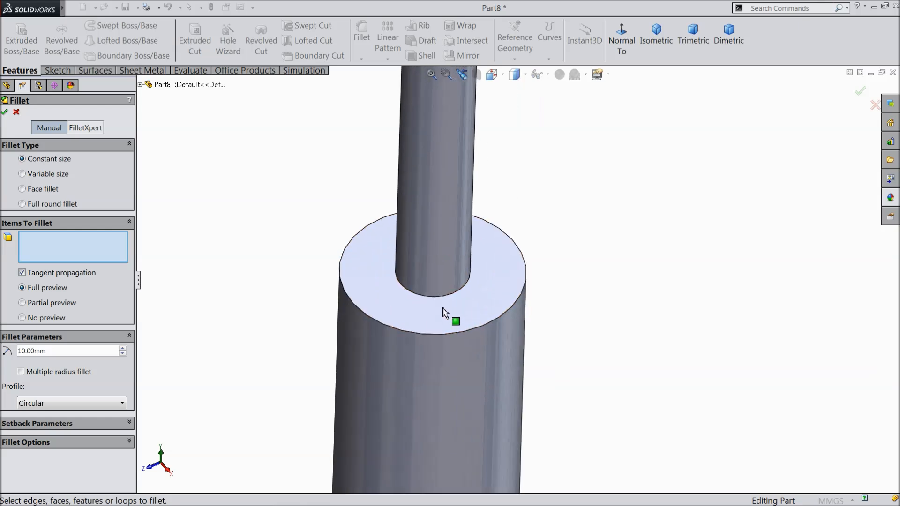
pyautogui.click(444, 297)
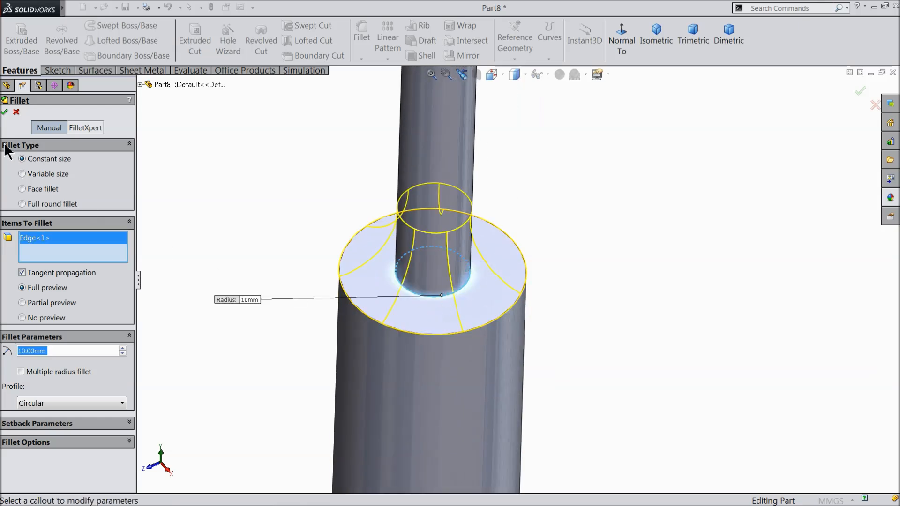
pyautogui.click(4, 112)
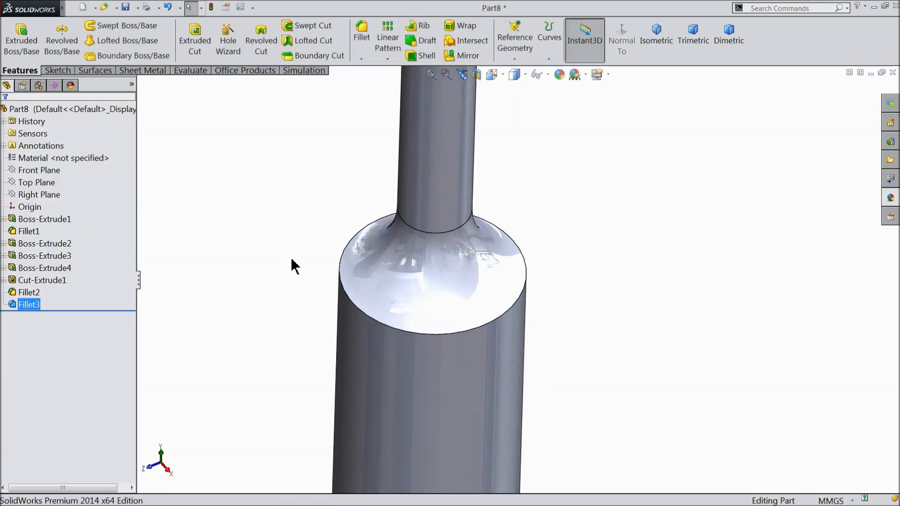
pyautogui.click(653, 39)
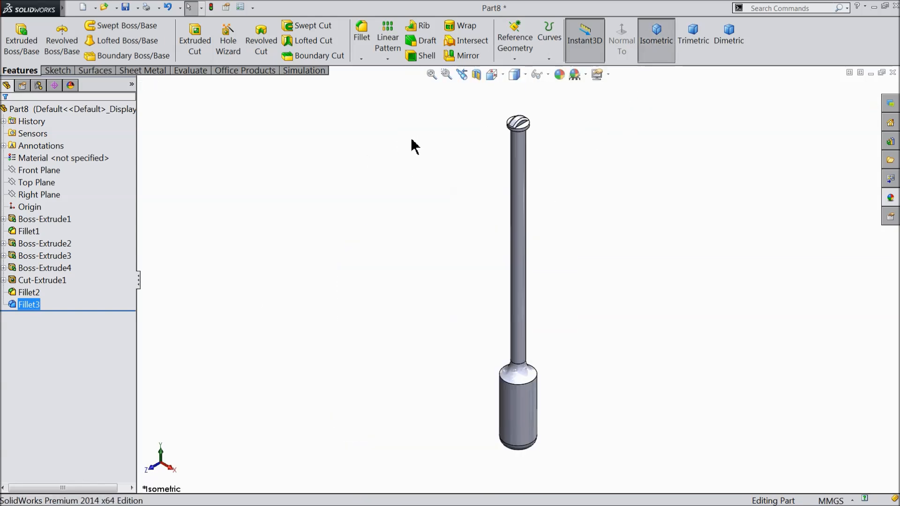
pyautogui.click(559, 74)
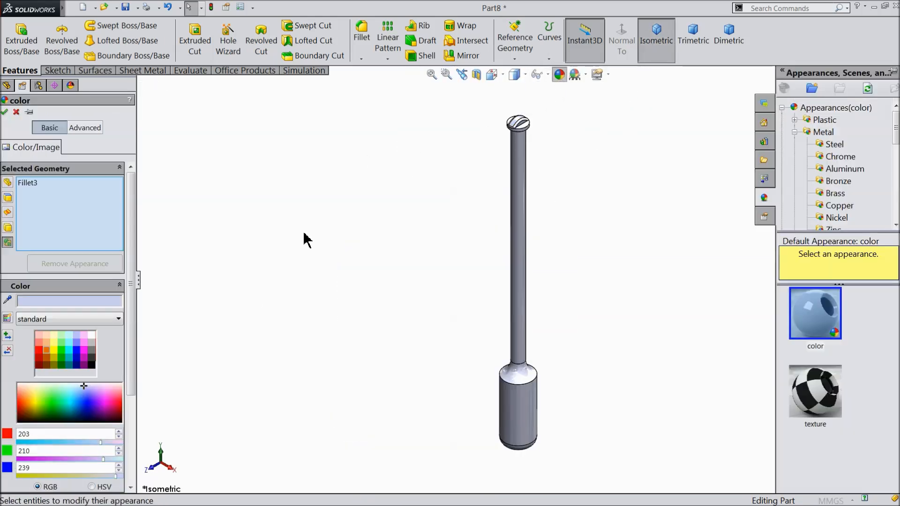
pyautogui.click(39, 352)
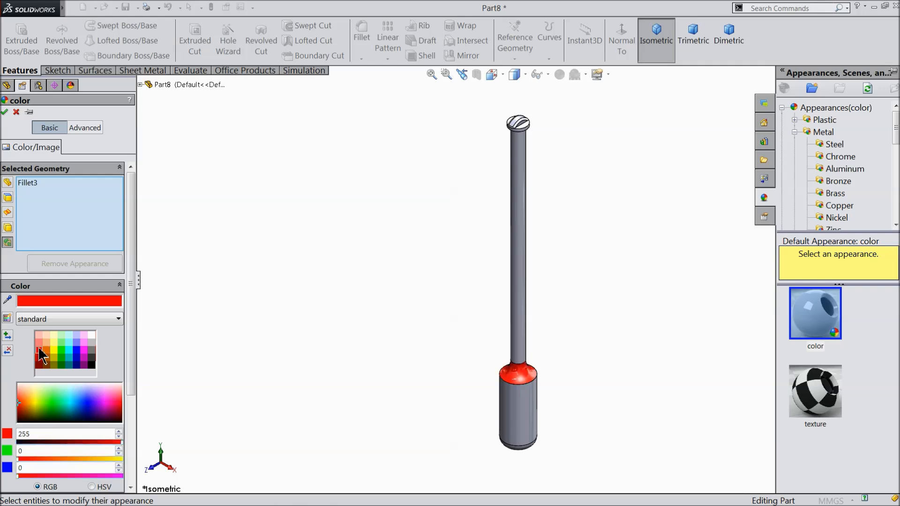
pyautogui.click(532, 415)
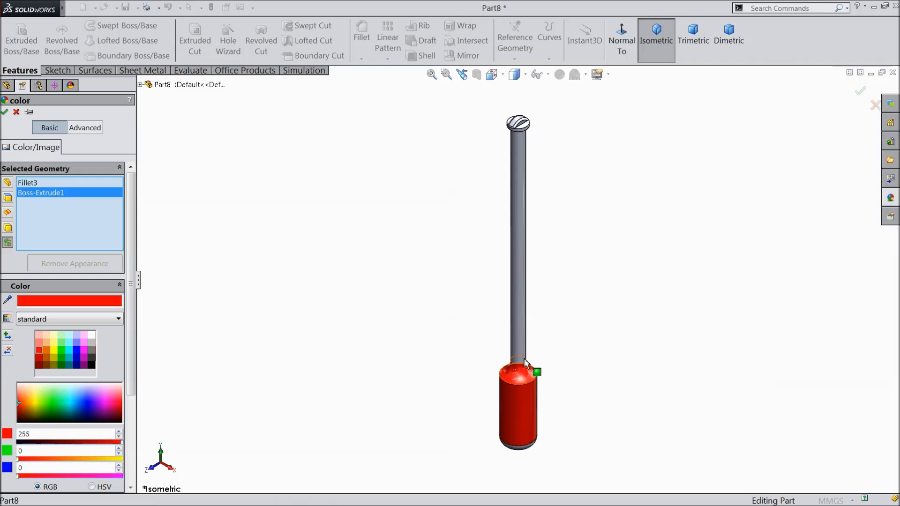
pyautogui.click(526, 305)
pyautogui.scroll(-6, 528, 137)
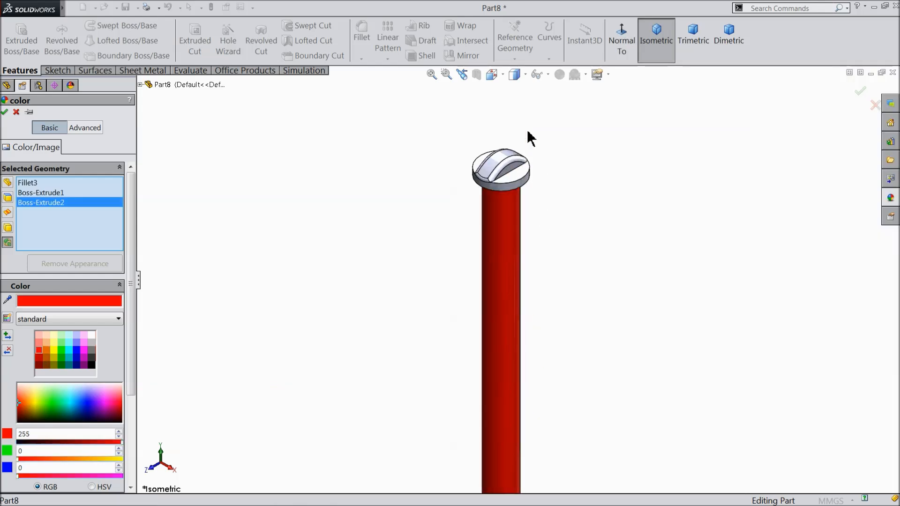
pyautogui.click(485, 244)
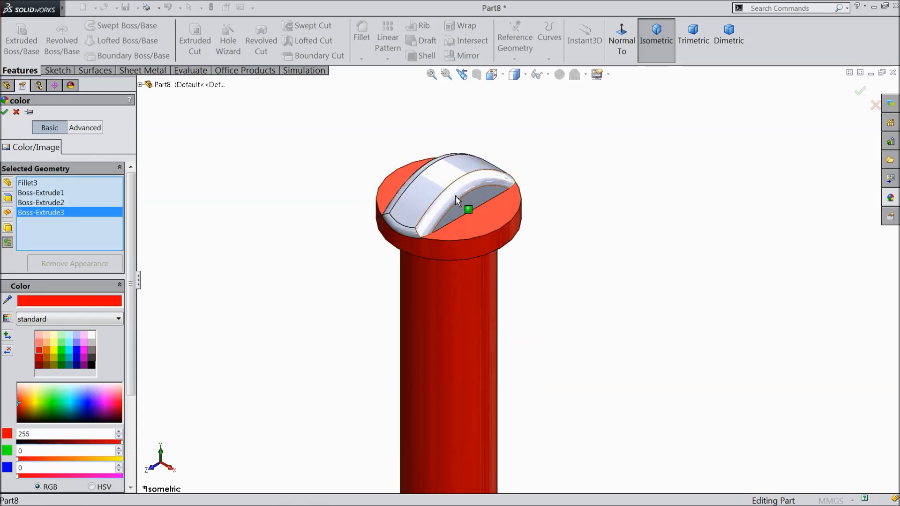
pyautogui.click(459, 211)
pyautogui.click(450, 201)
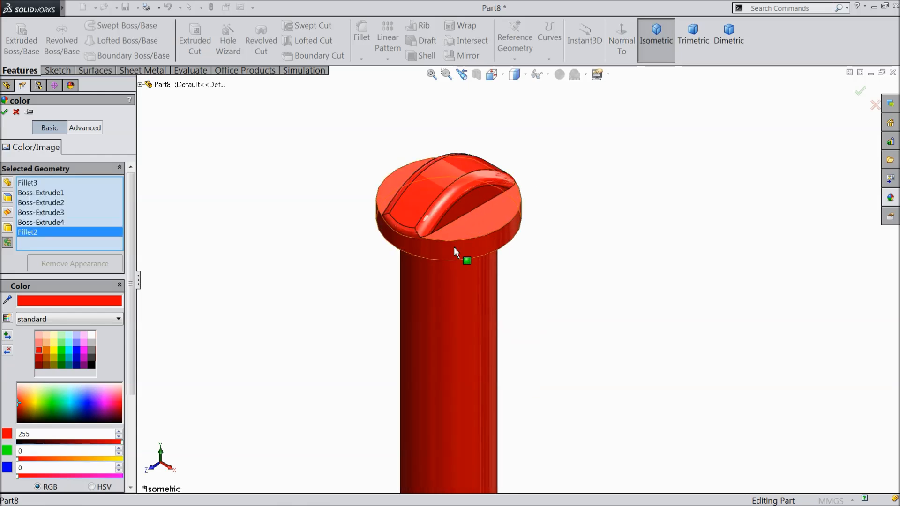
pyautogui.scroll(8, 461, 263)
pyautogui.scroll(-8, 513, 415)
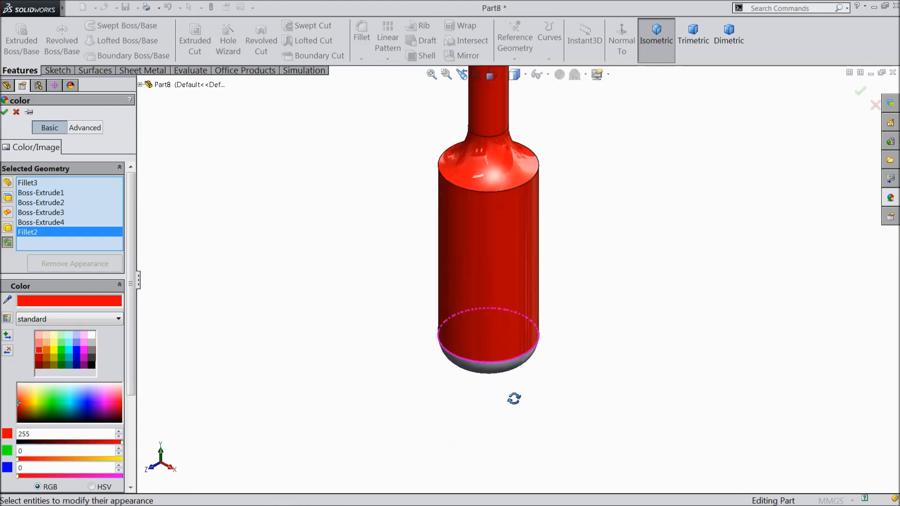
pyautogui.click(493, 384)
pyautogui.scroll(8, 393, 313)
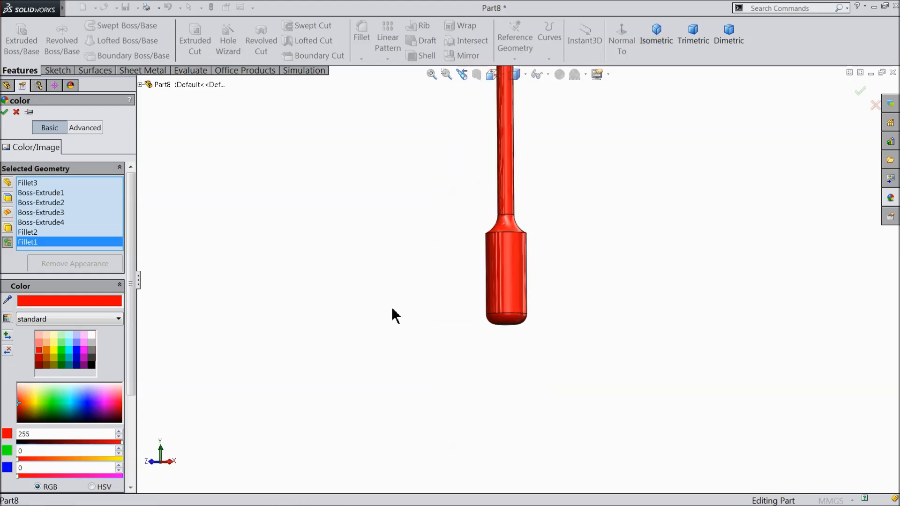
pyautogui.moveTo(392, 295); pyautogui.dragTo(436, 283, button='middle')
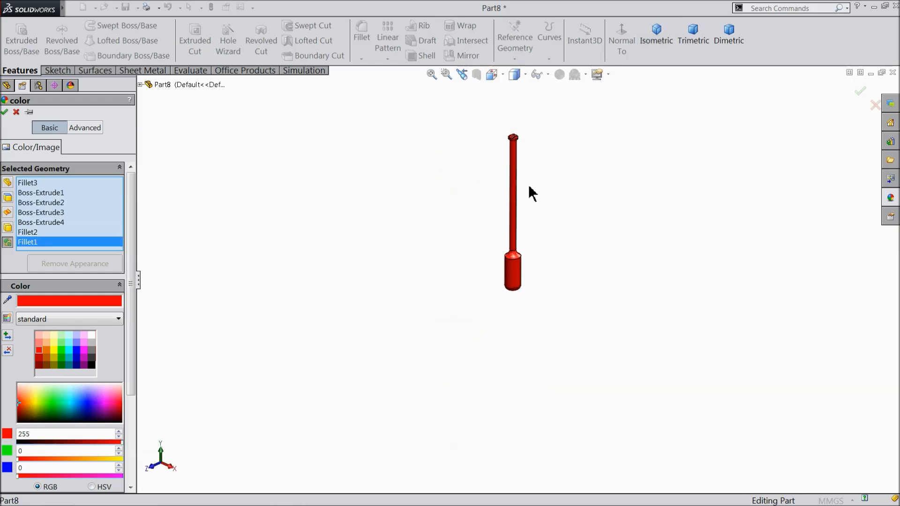
pyautogui.scroll(-3, 529, 186)
pyautogui.scroll(-2, 527, 172)
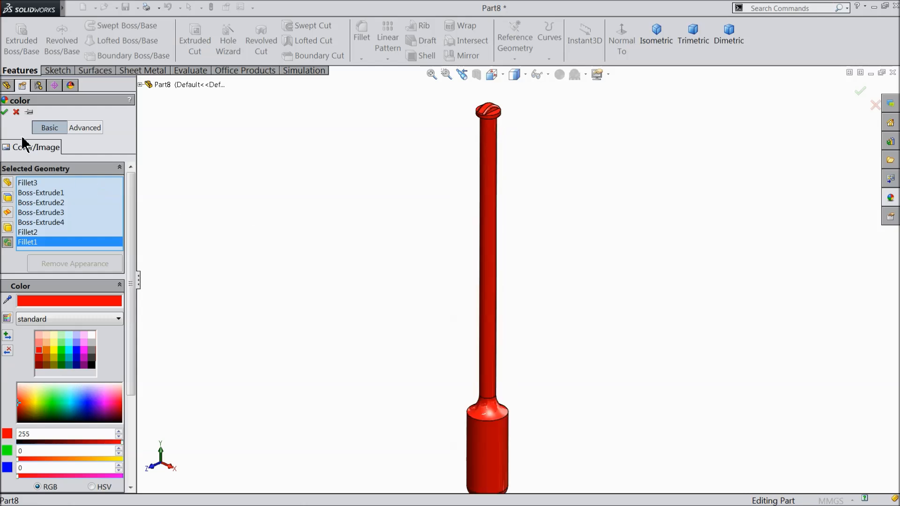
pyautogui.click(16, 112)
# Apply the Red appearance from the Solid category to the whole part.
pyautogui.click(75, 109)
pyautogui.click(890, 198)
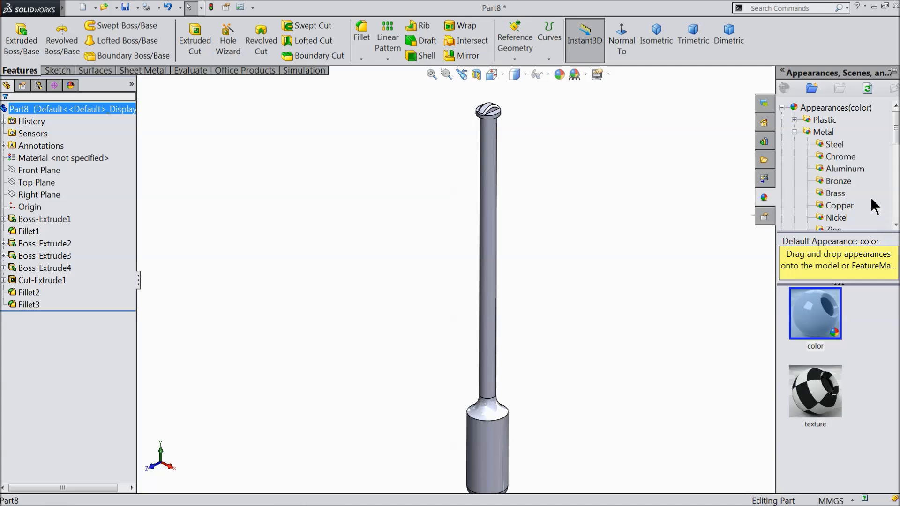
pyautogui.click(795, 132)
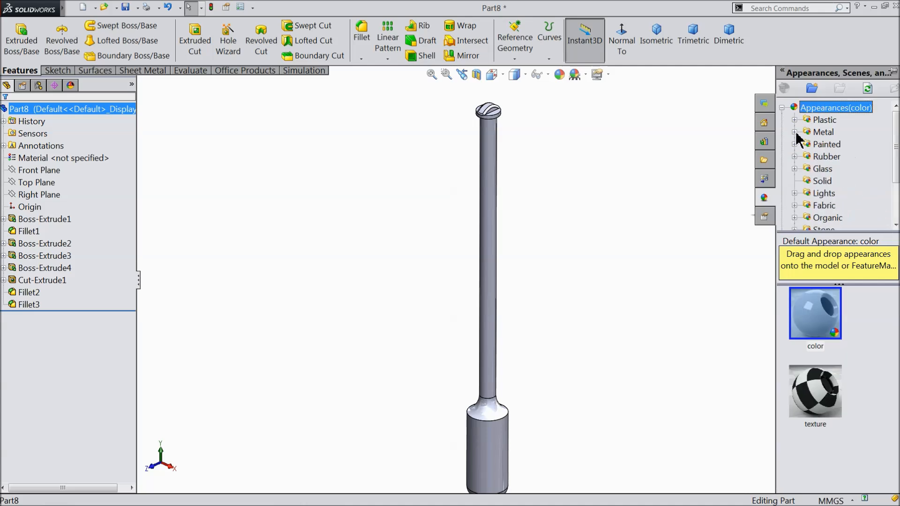
pyautogui.click(822, 181)
pyautogui.doubleClick(826, 403)
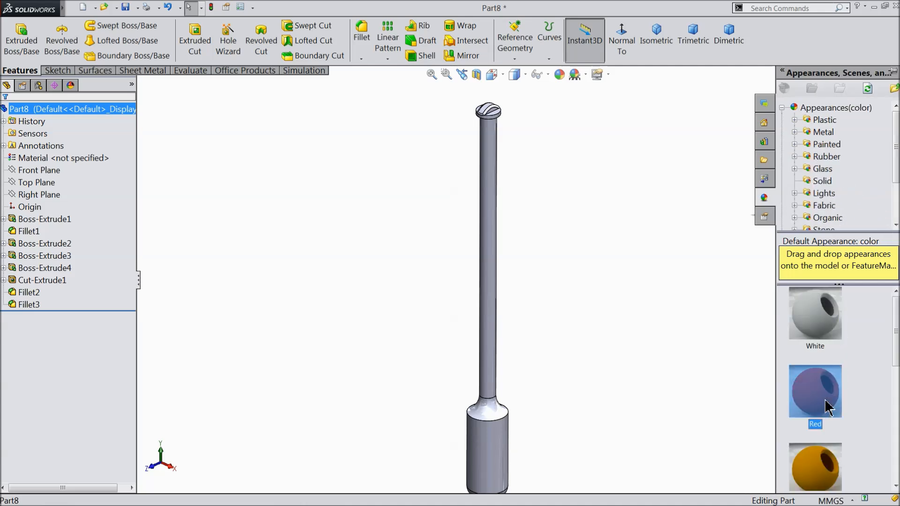
pyautogui.moveTo(648, 370); pyautogui.dragTo(596, 364, button='middle')
pyautogui.scroll(2, 543, 400)
pyautogui.scroll(-4, 525, 384)
pyautogui.moveTo(516, 361)
pyautogui.mouseDown(button='middle')
pyautogui.moveTo(538, 251)
pyautogui.moveTo(513, 356)
pyautogui.mouseUp(button='middle')
pyautogui.scroll(6, 504, 352)
pyautogui.scroll(-5, 518, 173)
pyautogui.moveTo(542, 237); pyautogui.dragTo(530, 201, button='middle')
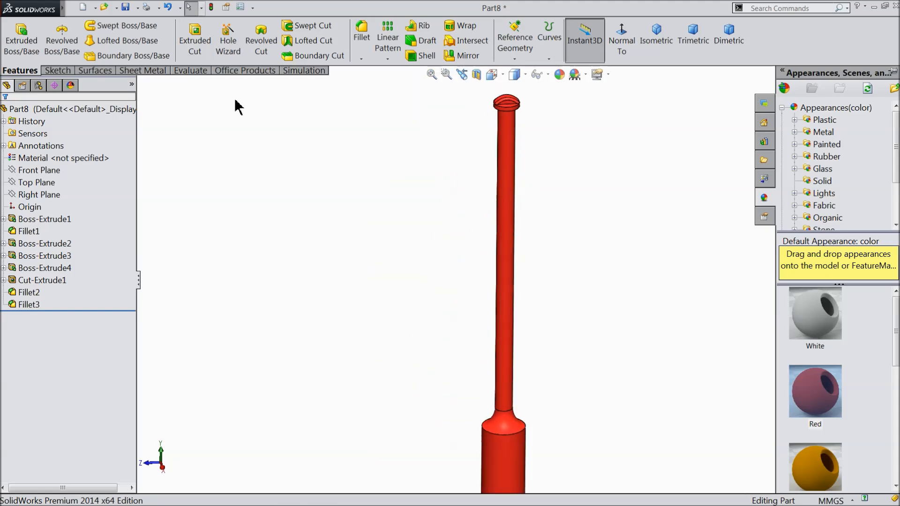
# Save the part in the Engine folder as 8.Rod.
pyautogui.click(125, 8)
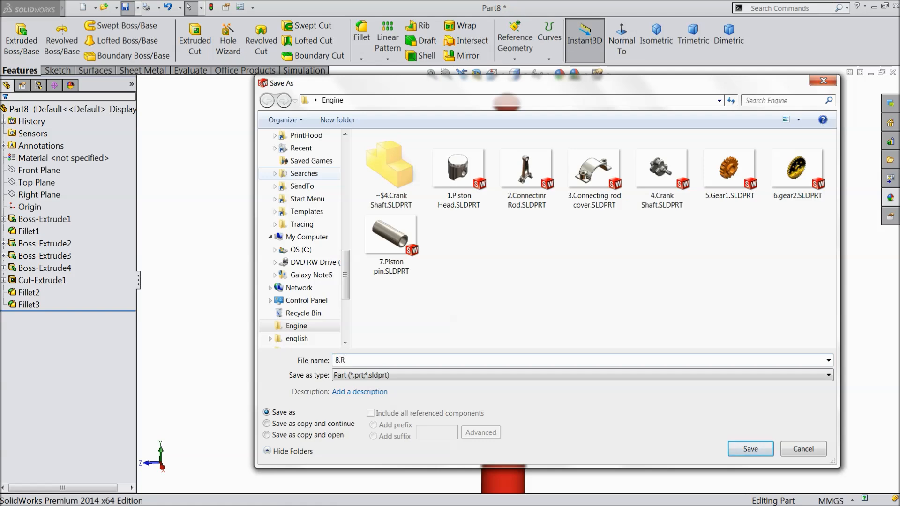
pyautogui.click(750, 448)
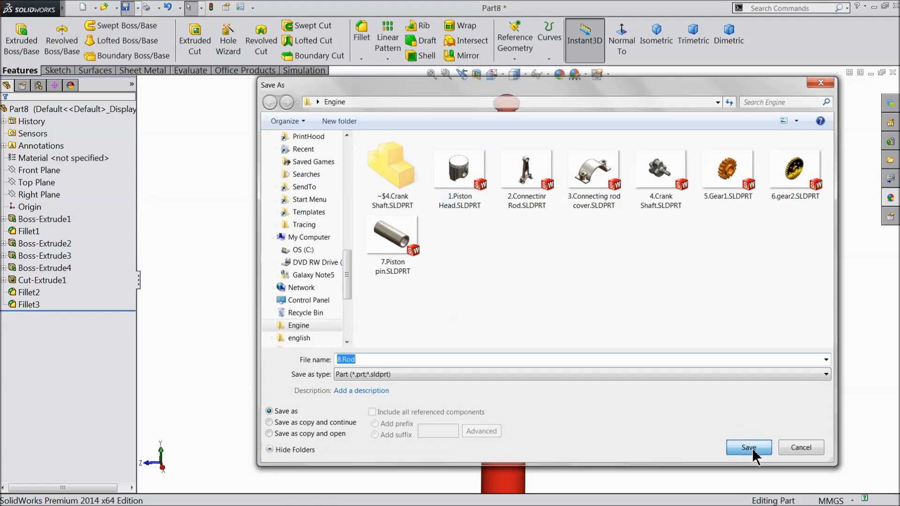
pyautogui.scroll(-3, 562, 336)
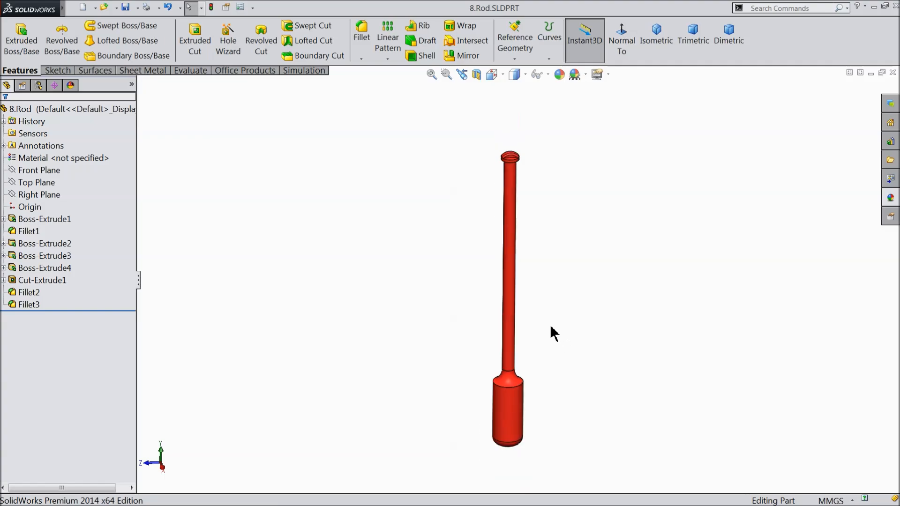
pyautogui.scroll(1, 551, 330)
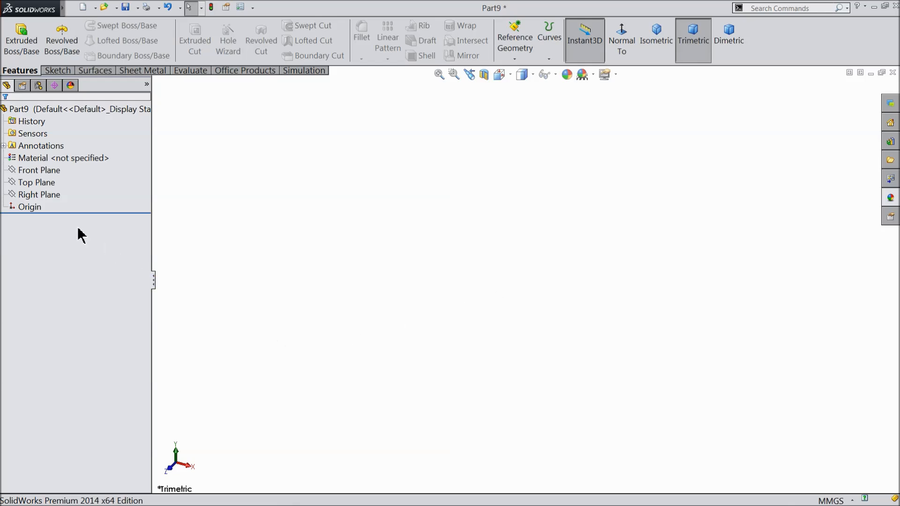
# In the new part, sketch a circle about 169 mm in diameter on the Right Plane, centred on the origin.
pyautogui.click(18, 195)
pyautogui.click(21, 179)
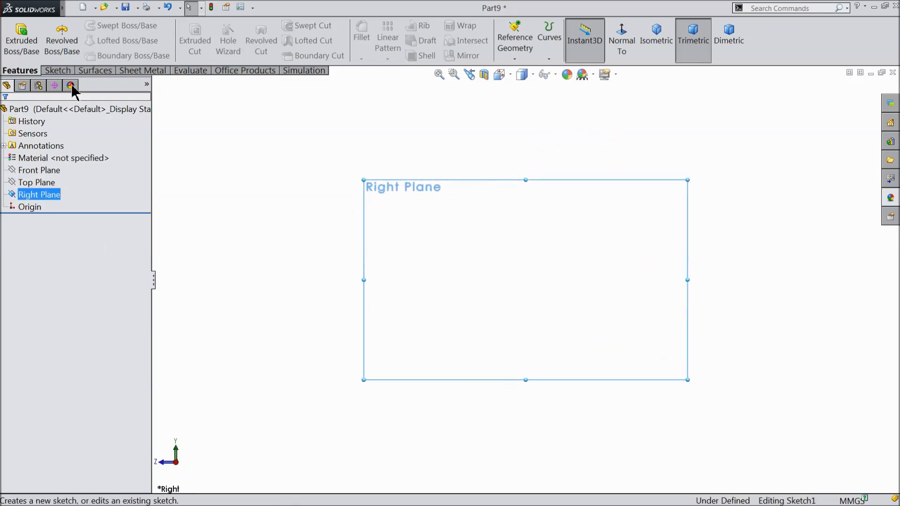
pyautogui.click(102, 25)
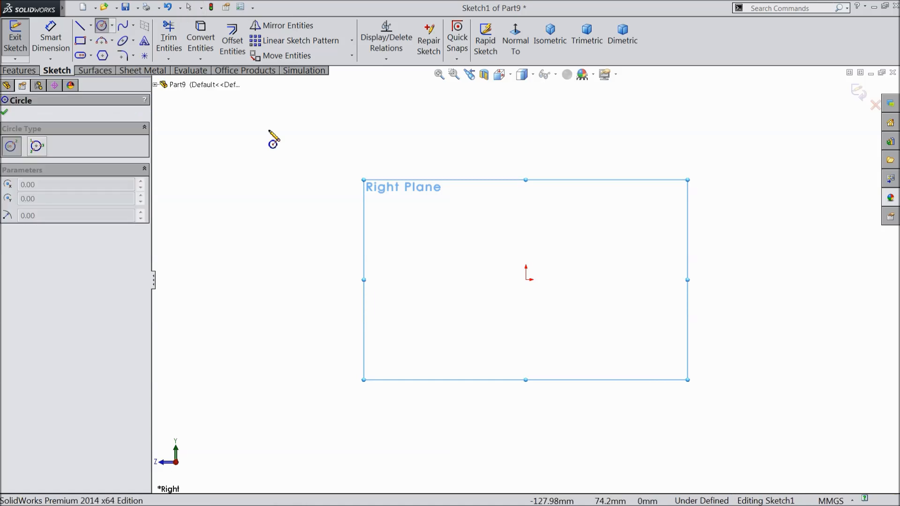
pyautogui.click(526, 279)
pyautogui.click(400, 203)
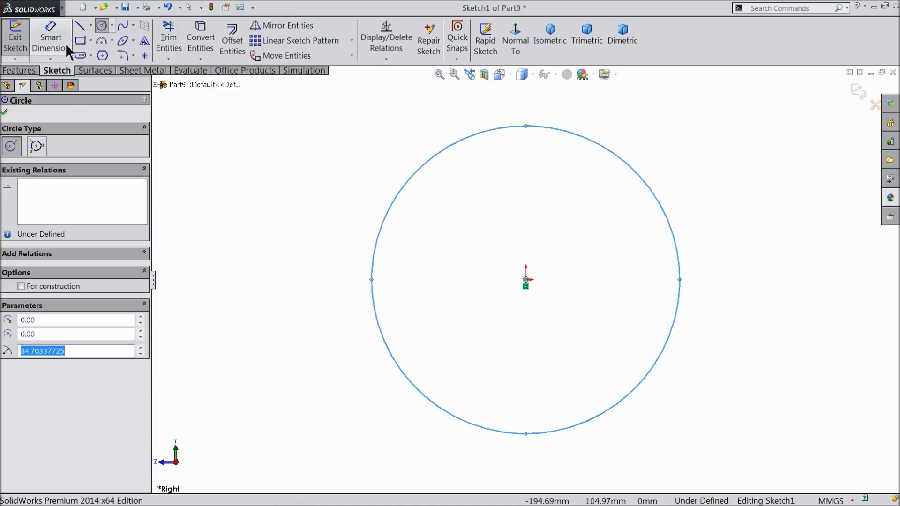
# Dimension the circle and set its diameter to 10 mm.
pyautogui.click(51, 40)
pyautogui.click(373, 261)
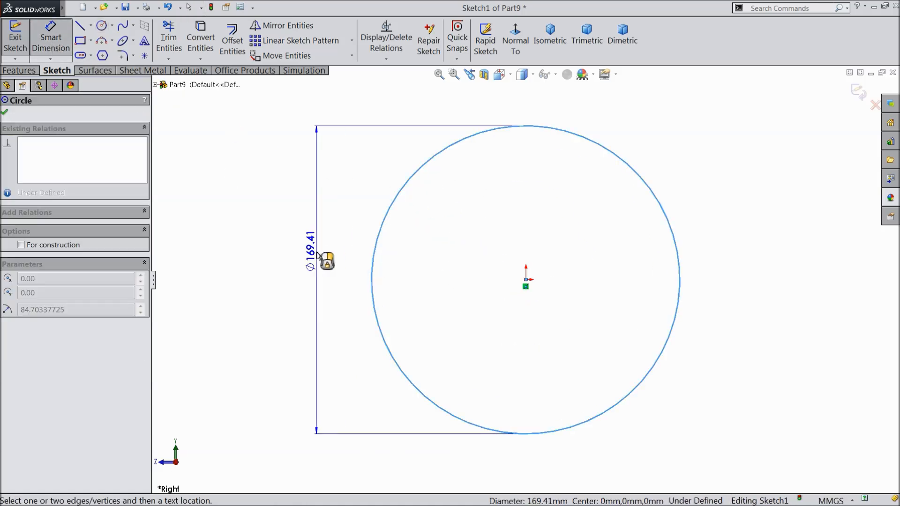
pyautogui.click(318, 260)
pyautogui.write('10')
pyautogui.click(265, 241)
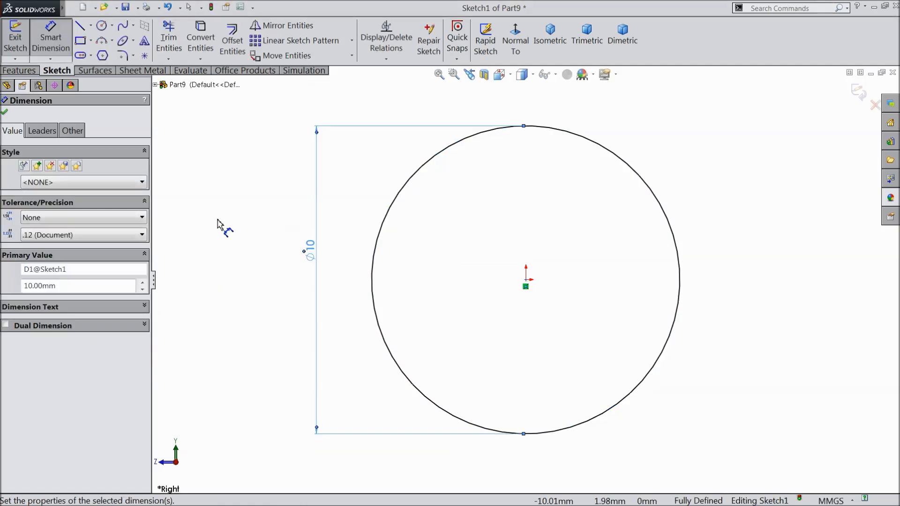
pyautogui.press('Escape')
# Extrude the circle into a solid rod with a Blind depth of 200 mm.
pyautogui.click(18, 71)
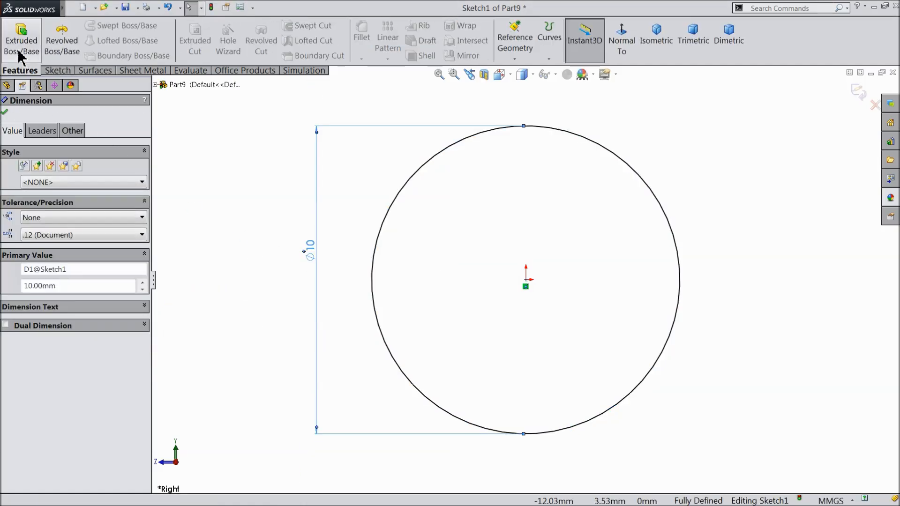
pyautogui.click(21, 42)
pyautogui.write('200')
pyautogui.press('Tab')
pyautogui.click(656, 40)
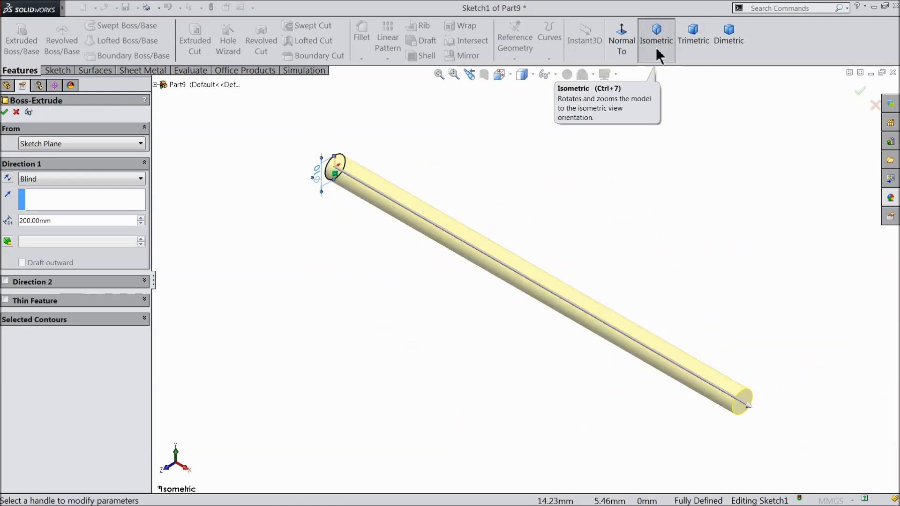
pyautogui.scroll(-1, 492, 248)
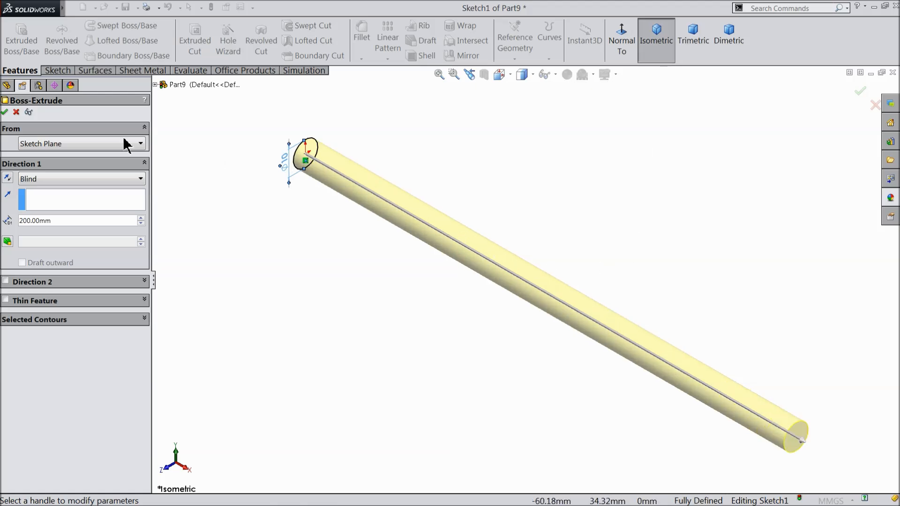
pyautogui.click(5, 112)
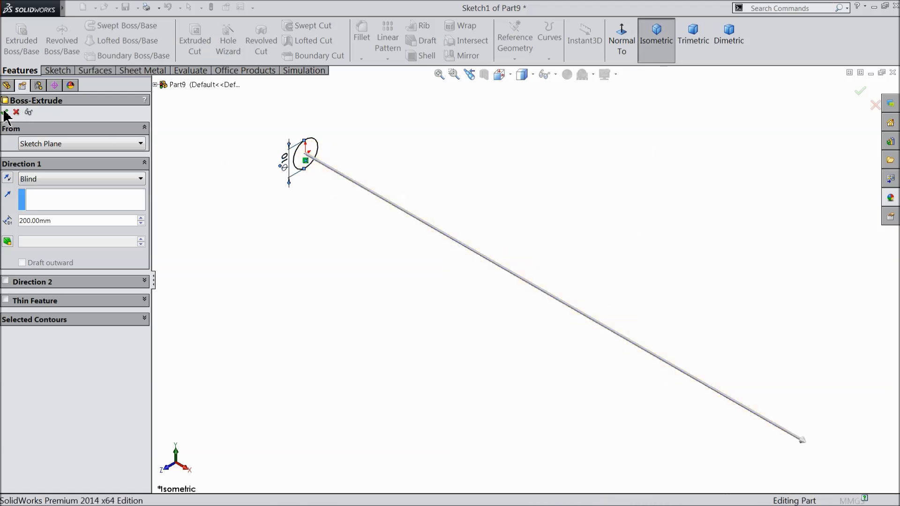
# Chamfer both ends of the rod with a 1 mm distance and a 45-degree angle.
pyautogui.click(361, 59)
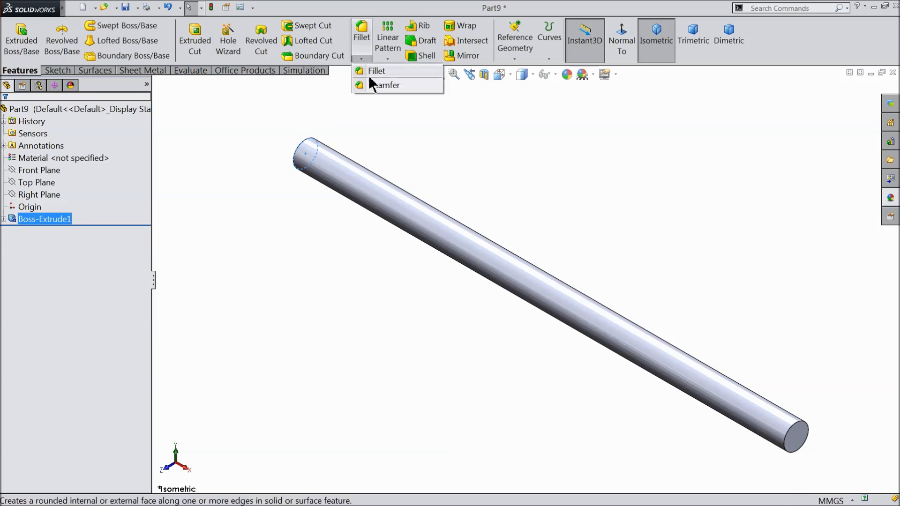
pyautogui.click(373, 83)
pyautogui.write('1.00mm')
pyautogui.press('Return')
pyautogui.click(796, 437)
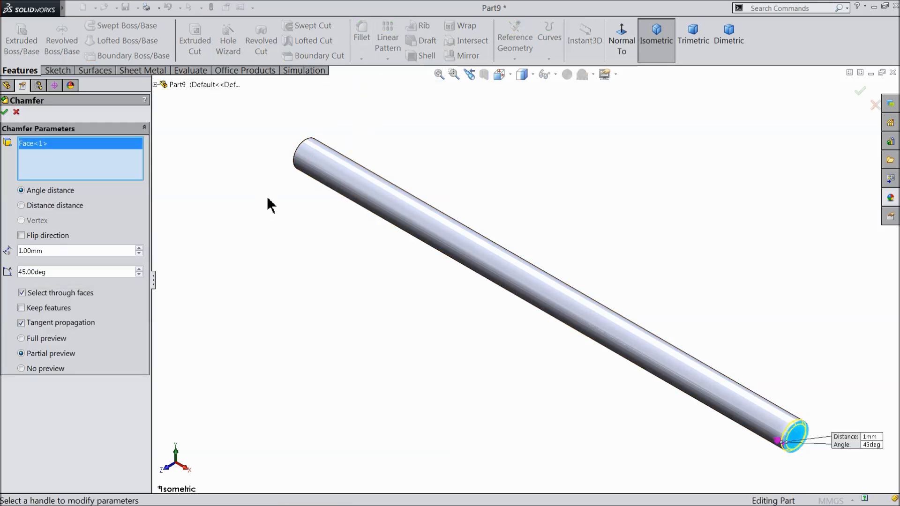
pyautogui.click(298, 153)
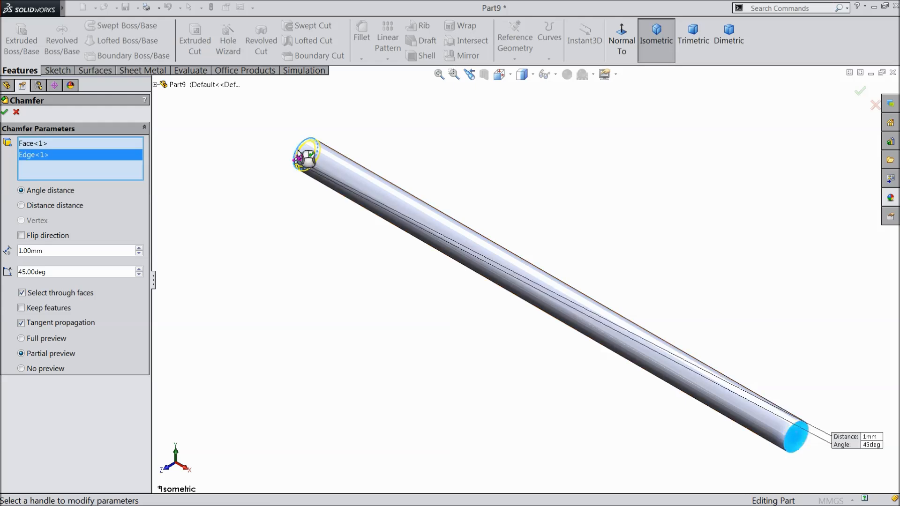
pyautogui.click(4, 113)
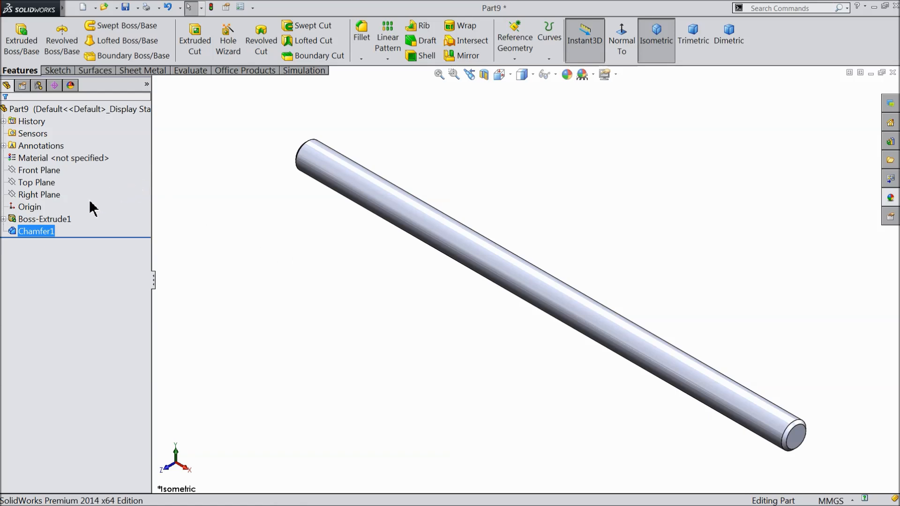
# Sketch a circle about 20.5 mm in diameter on the Right Plane, centred on the origin at the rod's end.
pyautogui.click(24, 195)
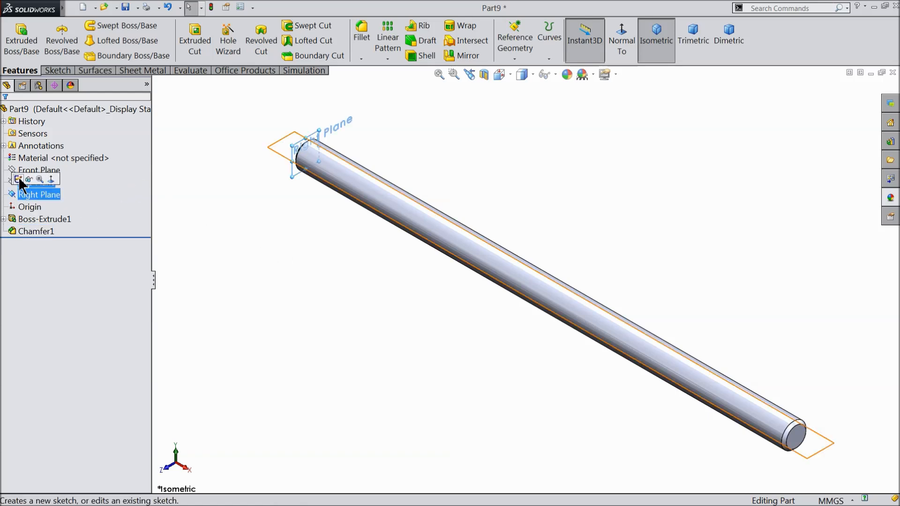
pyautogui.click(18, 179)
pyautogui.scroll(-8, 353, 154)
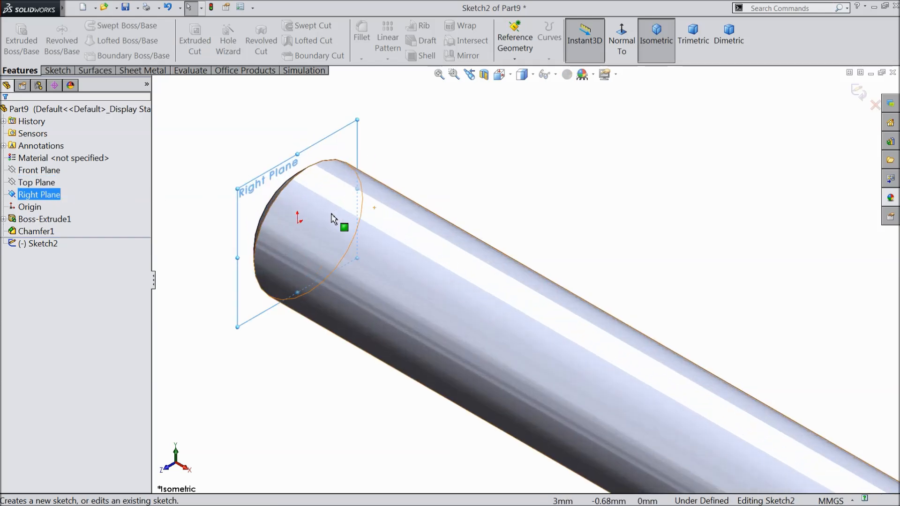
pyautogui.click(57, 70)
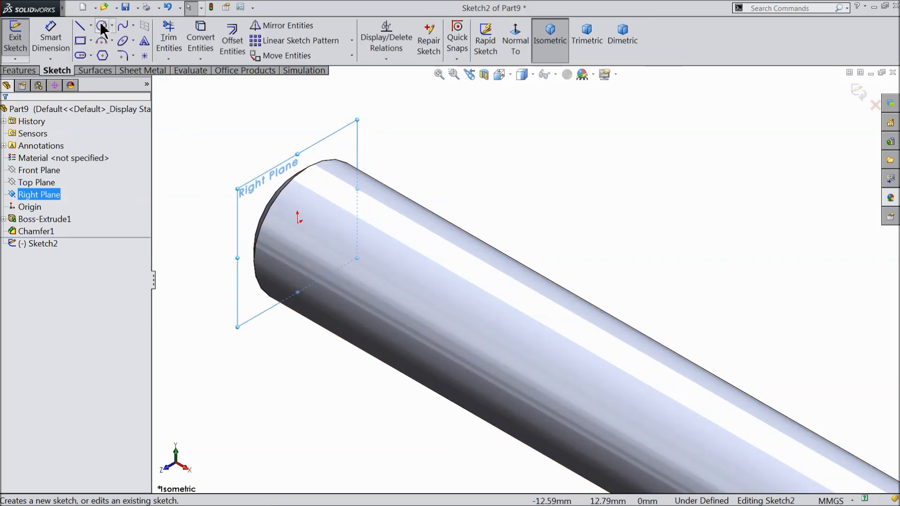
pyautogui.click(102, 29)
pyautogui.click(297, 223)
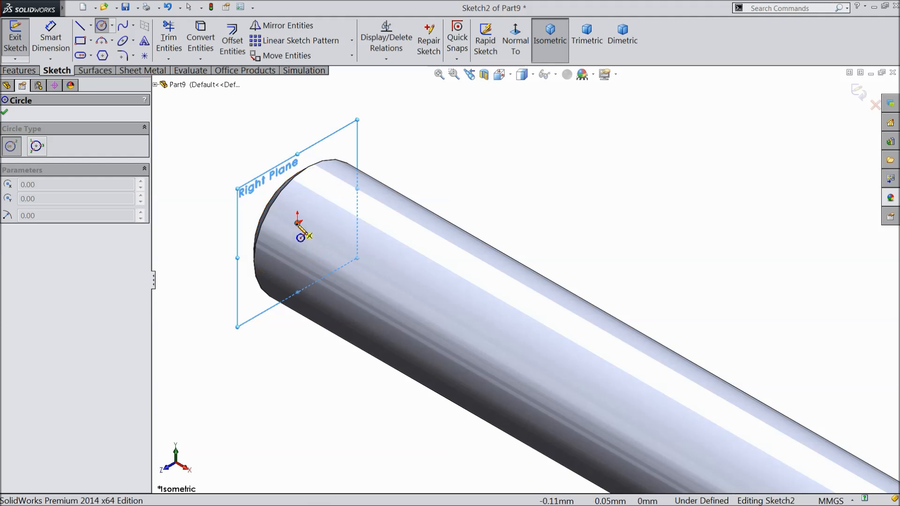
pyautogui.click(227, 177)
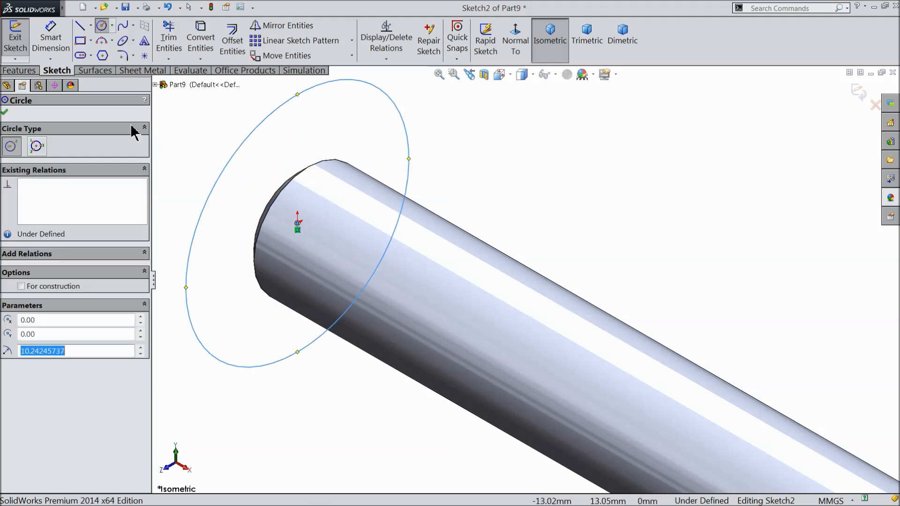
# Dimension the new circle around the rod and set its diameter to 14 mm.
pyautogui.click(51, 46)
pyautogui.scroll(-3, 250, 207)
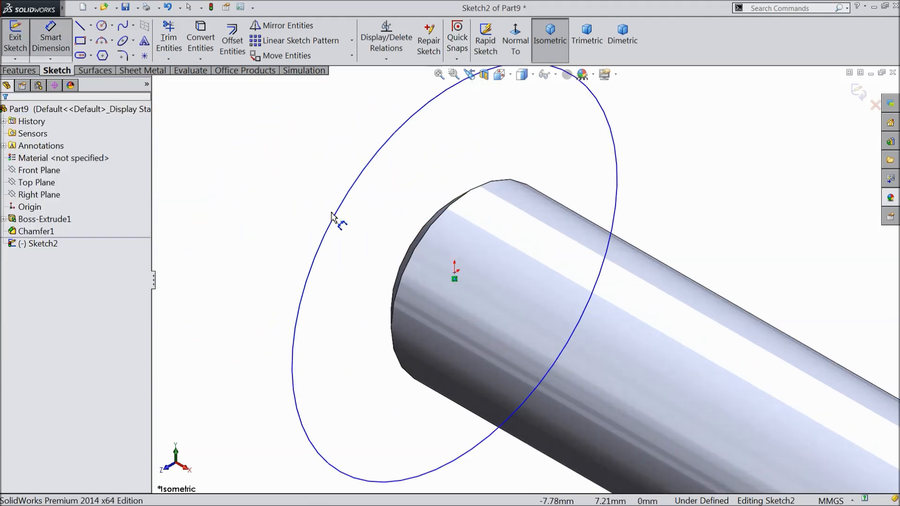
pyautogui.click(334, 217)
pyautogui.click(290, 181)
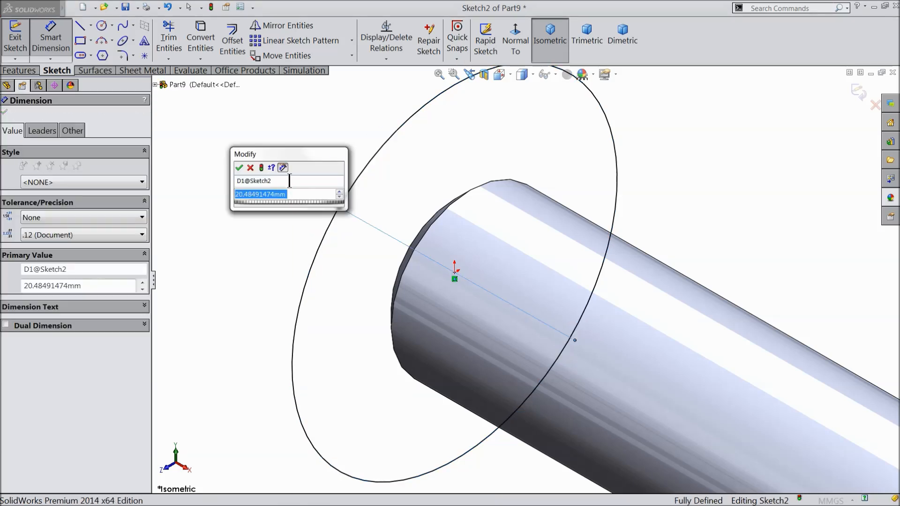
pyautogui.click(239, 168)
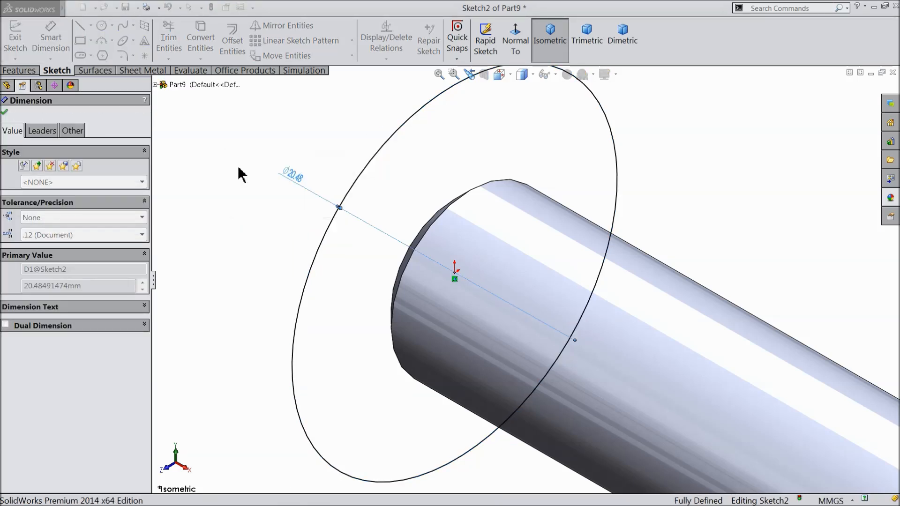
pyautogui.click(5, 113)
# Start a boss extrusion of the 14 mm circle with a Blind depth of 10 mm.
pyautogui.click(28, 71)
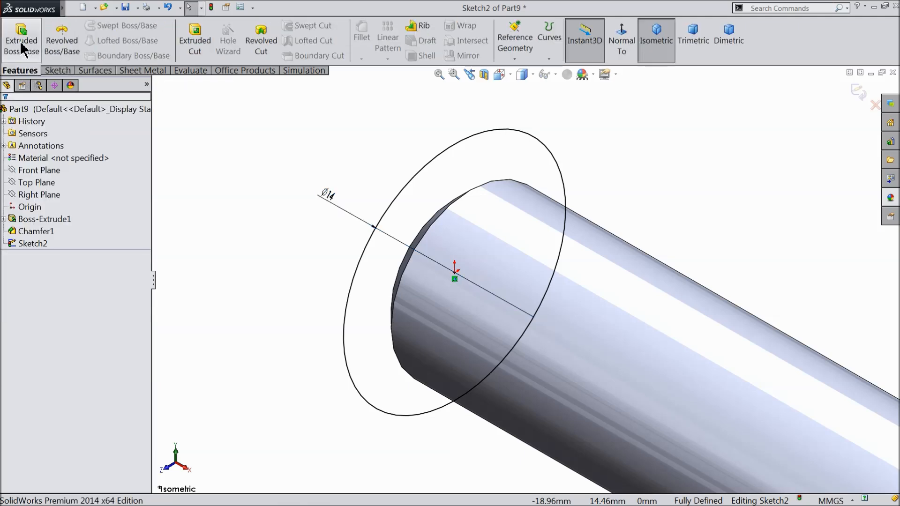
pyautogui.click(20, 43)
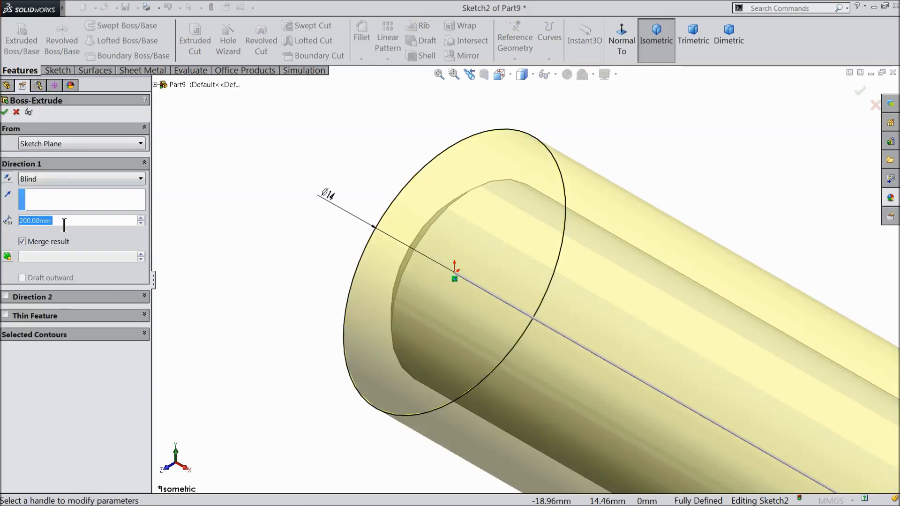
pyautogui.write('10')
pyautogui.press('Return')
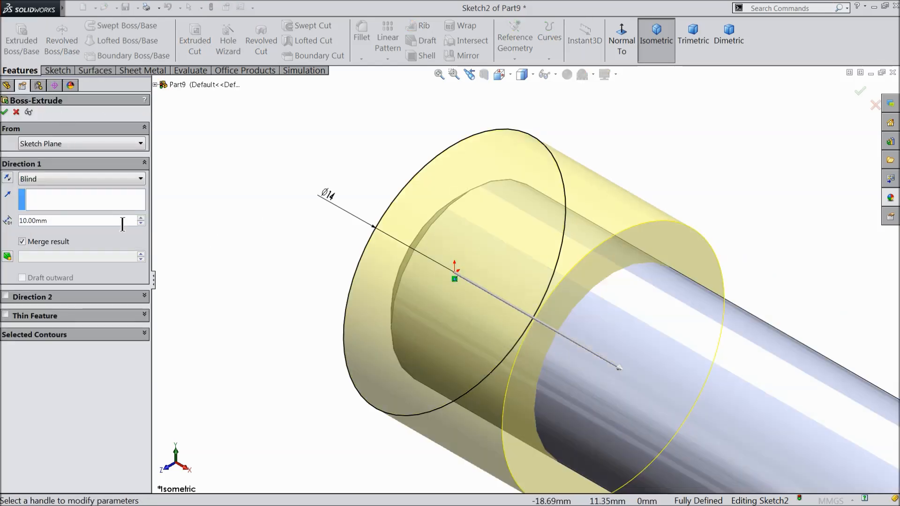
# Start the extrusion at a 70 mm offset from the sketch plane and finish it as a merged collar on the rod.
pyautogui.click(38, 187)
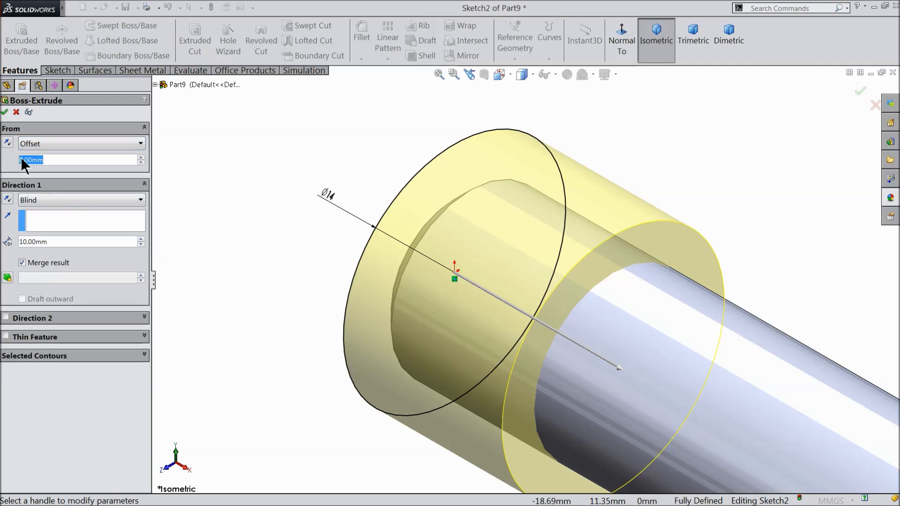
pyautogui.write('70')
pyautogui.press('Return')
pyautogui.scroll(11, 246, 220)
pyautogui.scroll(-3, 787, 394)
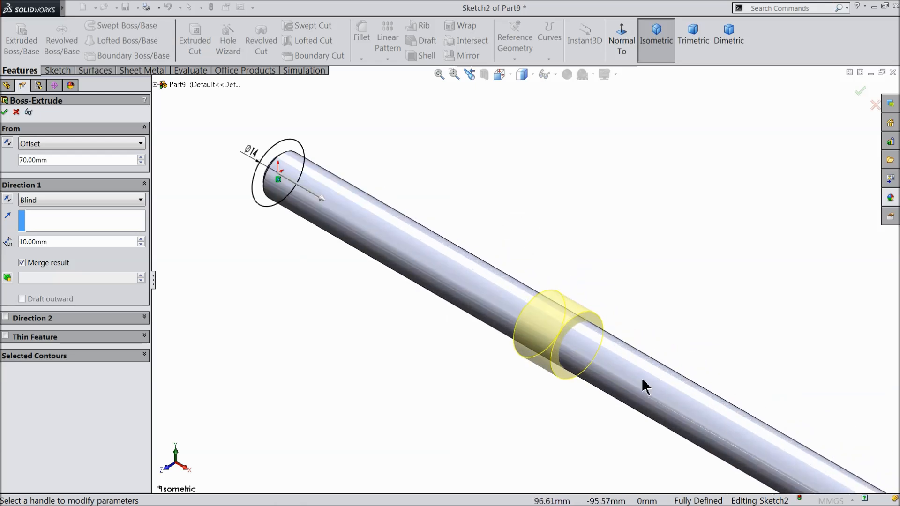
pyautogui.scroll(-2, 595, 364)
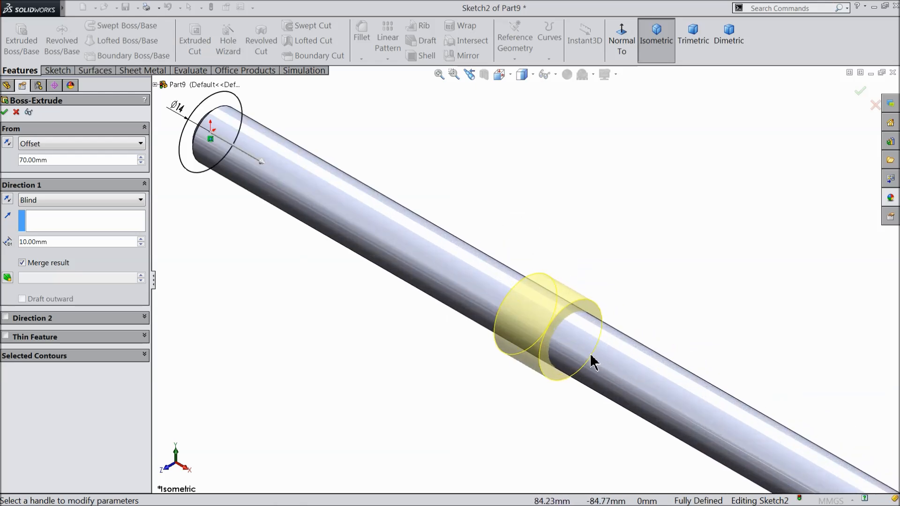
pyautogui.click(8, 201)
pyautogui.click(8, 200)
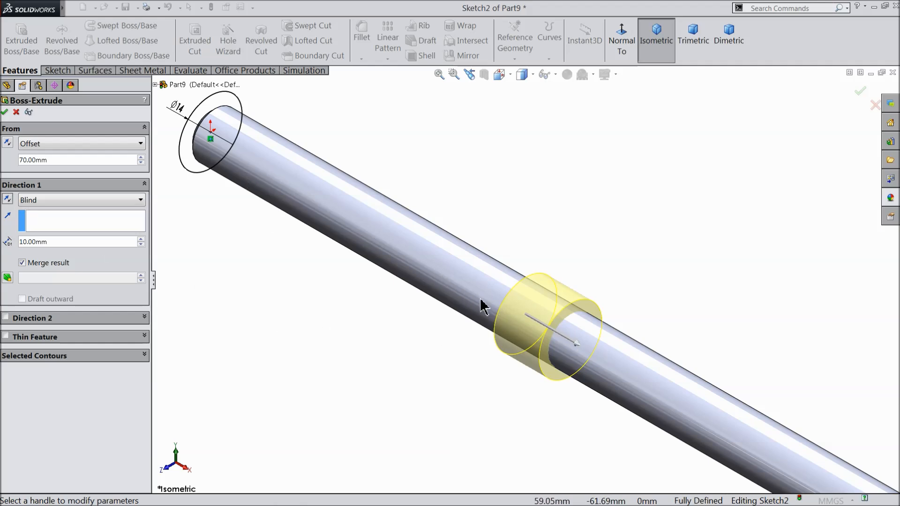
pyautogui.click(4, 112)
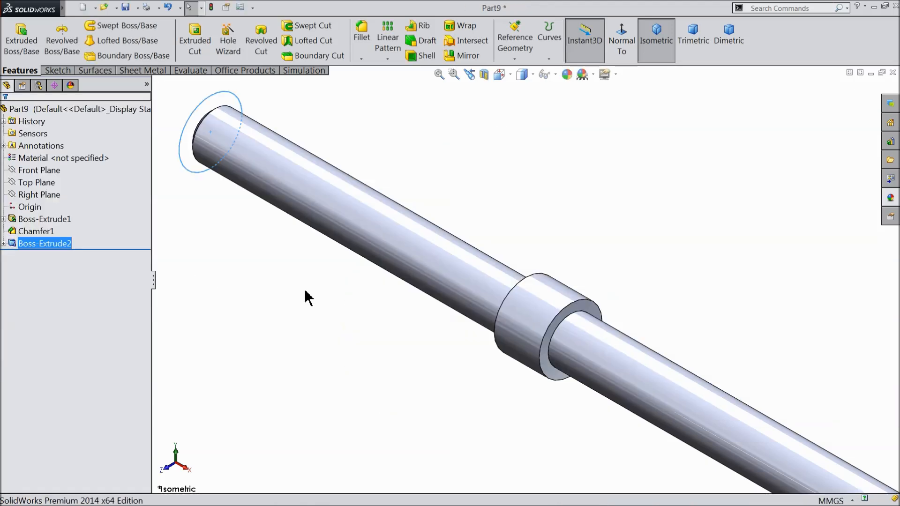
pyautogui.click(306, 298)
# Apply the polished copper metal appearance to the whole shaft.
pyautogui.moveTo(307, 297)
pyautogui.mouseDown(button='middle')
pyautogui.moveTo(375, 325)
pyautogui.moveTo(306, 294)
pyautogui.mouseUp(button='middle')
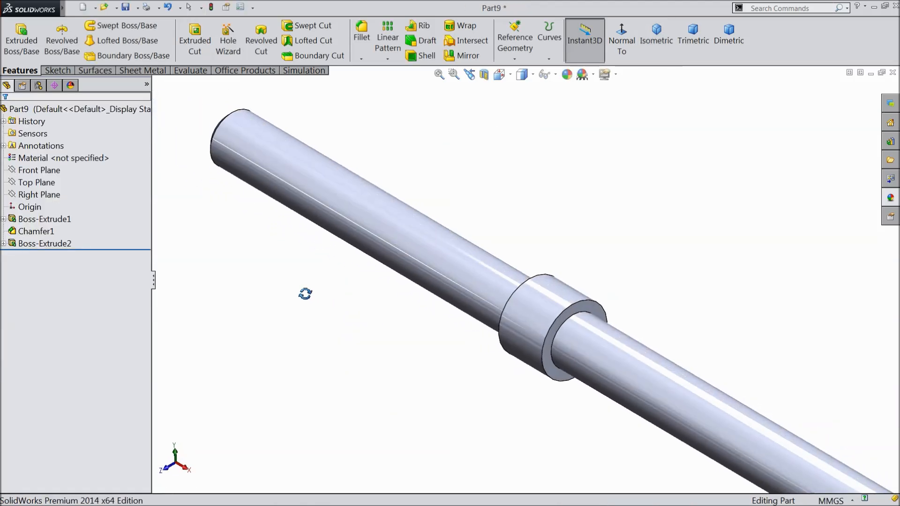
pyautogui.scroll(4, 316, 299)
pyautogui.scroll(1, 700, 379)
pyautogui.scroll(-1, 699, 379)
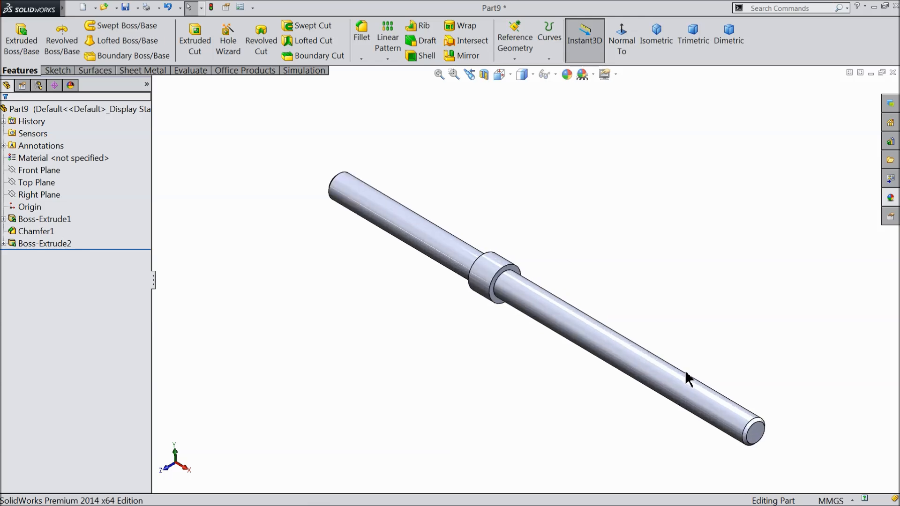
pyautogui.scroll(-3, 684, 374)
pyautogui.click(891, 201)
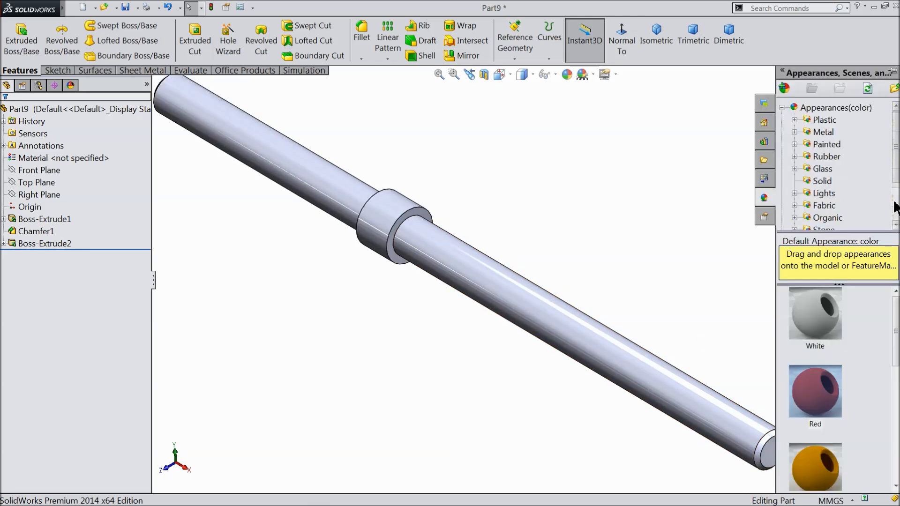
pyautogui.click(821, 180)
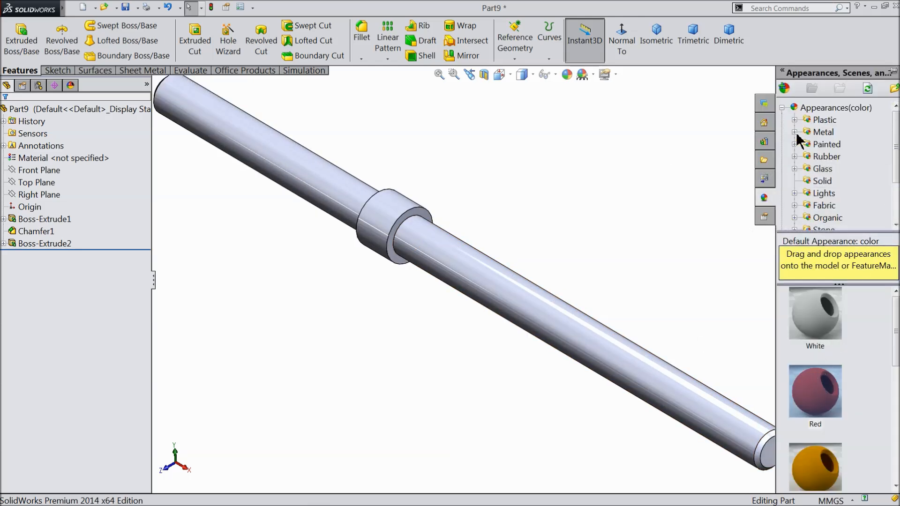
pyautogui.click(794, 132)
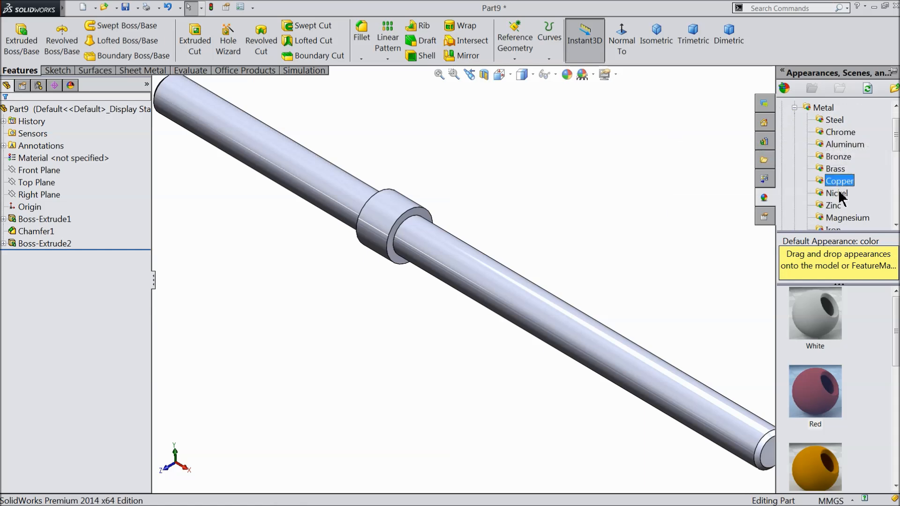
pyautogui.doubleClick(820, 320)
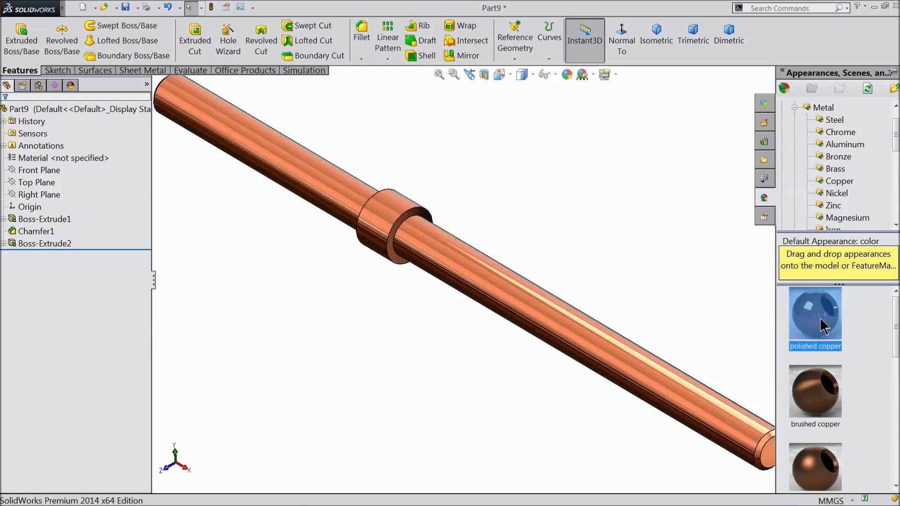
pyautogui.moveTo(668, 274)
pyautogui.mouseDown(button='middle')
pyautogui.moveTo(703, 273)
pyautogui.moveTo(667, 271)
pyautogui.mouseUp(button='middle')
pyautogui.scroll(2, 668, 274)
pyautogui.scroll(-2, 415, 235)
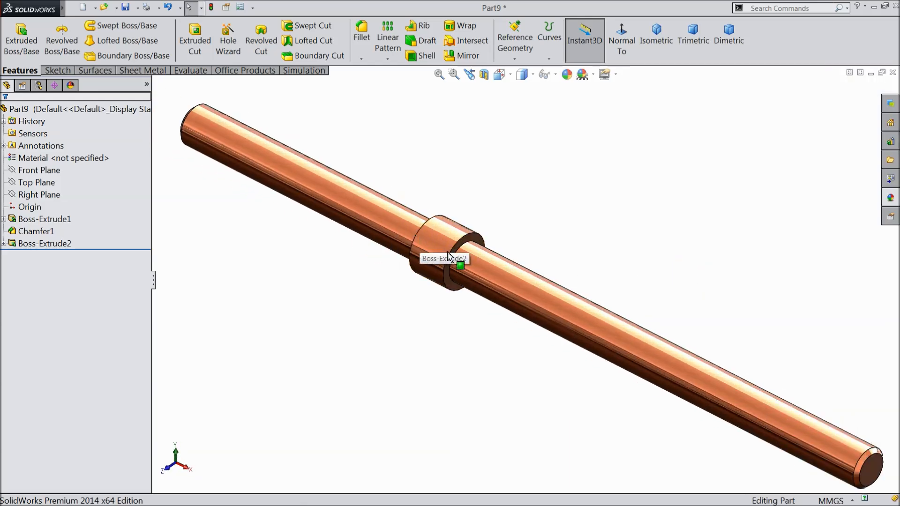
# Save the part in the Engine folder as 9.Shaft.
pyautogui.click(125, 7)
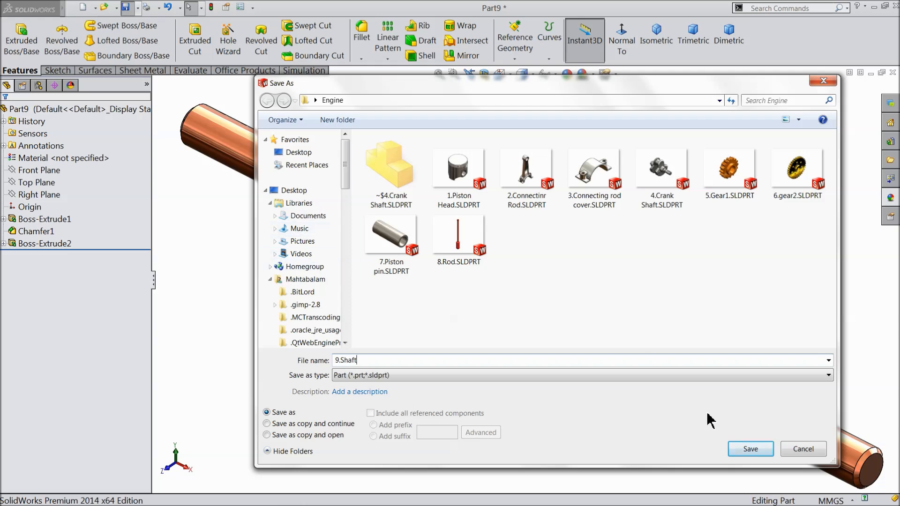
pyautogui.click(750, 448)
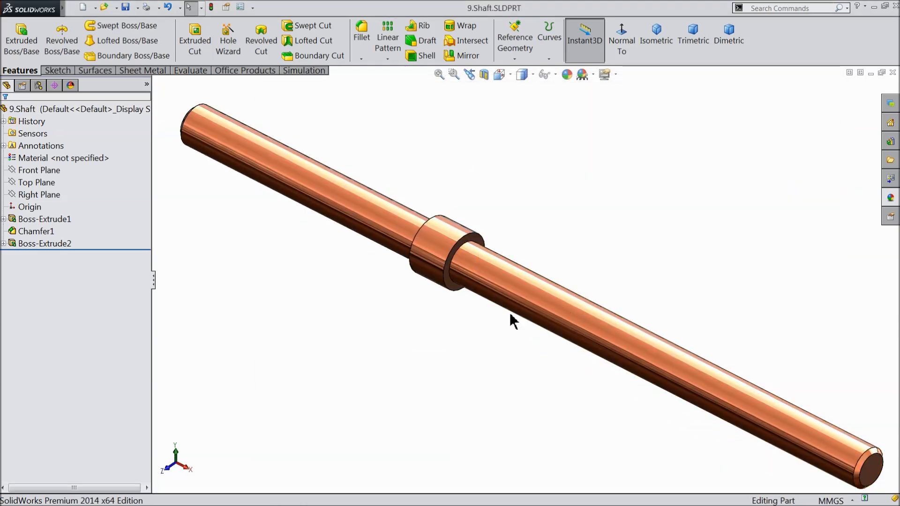
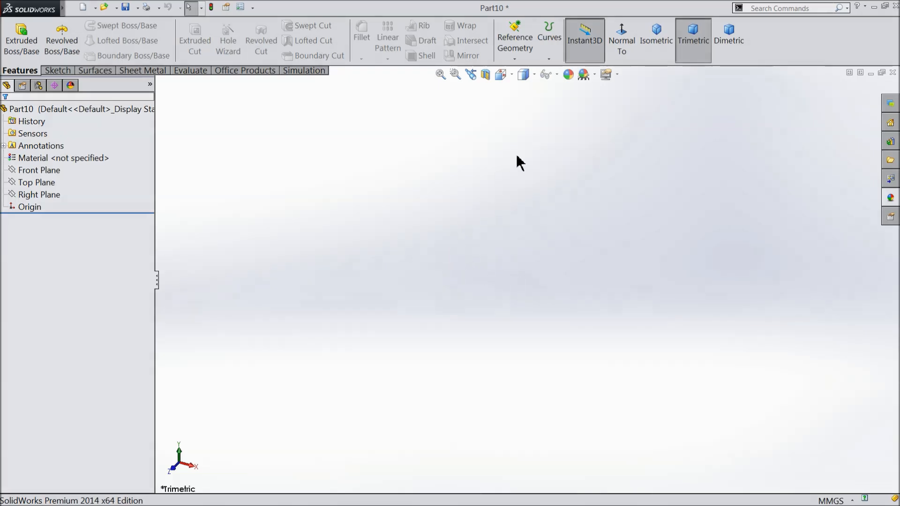
# In the new part, switch the scene to a plain white background and open a sketch on the Right Plane.
pyautogui.click(594, 74)
pyautogui.click(604, 36)
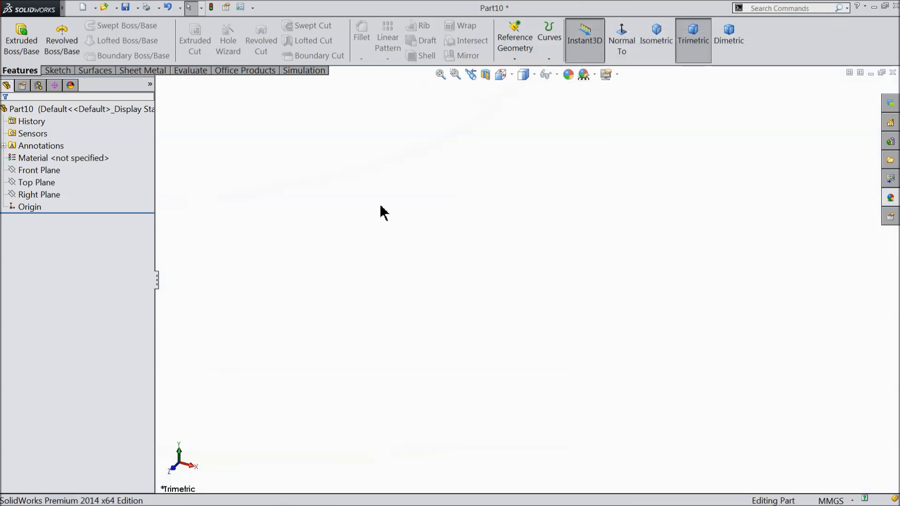
pyautogui.click(21, 195)
pyautogui.click(27, 184)
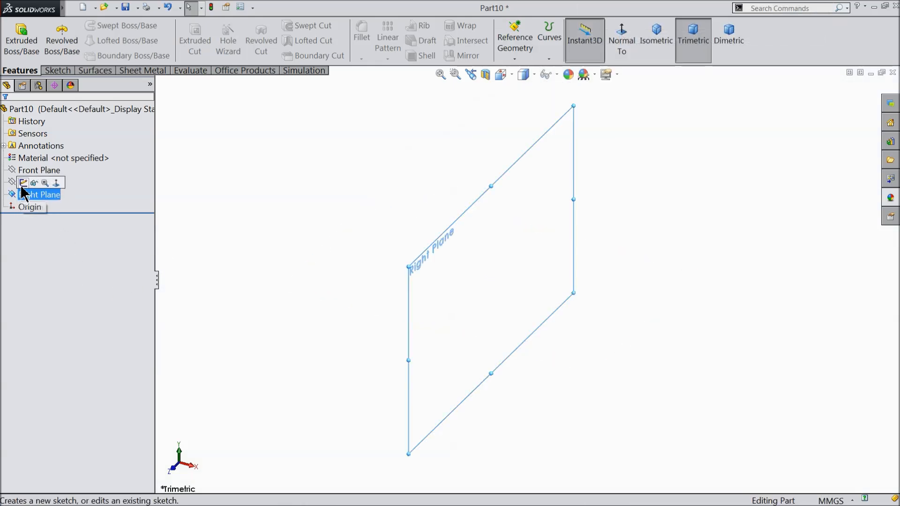
pyautogui.click(56, 70)
# Draw connected lines from the origin: a vertical line about 102 mm down, a base about 29 mm wide, its short edge, and a line back inward.
pyautogui.click(80, 26)
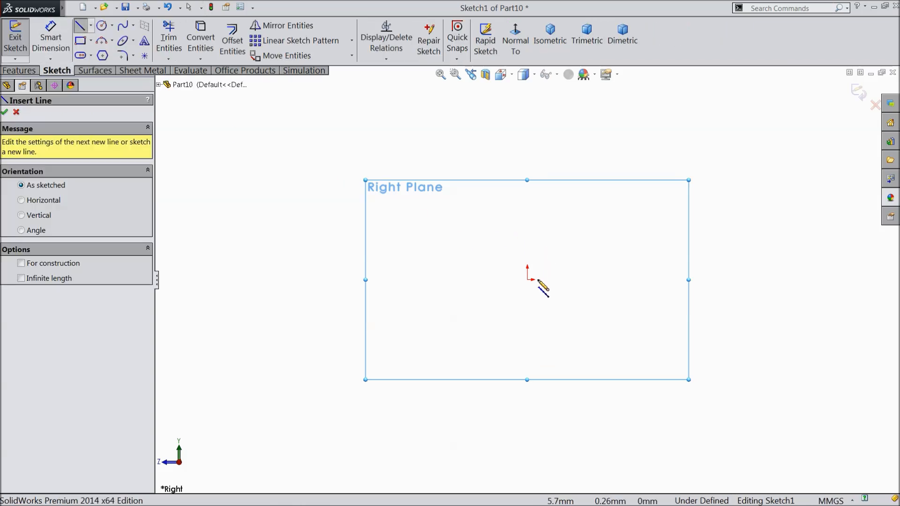
pyautogui.scroll(2, 551, 305)
pyautogui.scroll(-4, 580, 376)
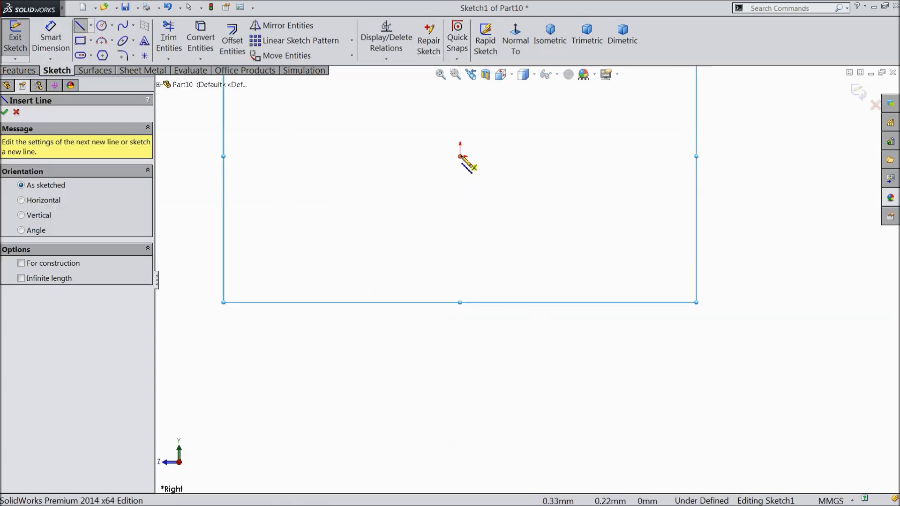
pyautogui.click(461, 156)
pyautogui.click(460, 428)
pyautogui.click(536, 428)
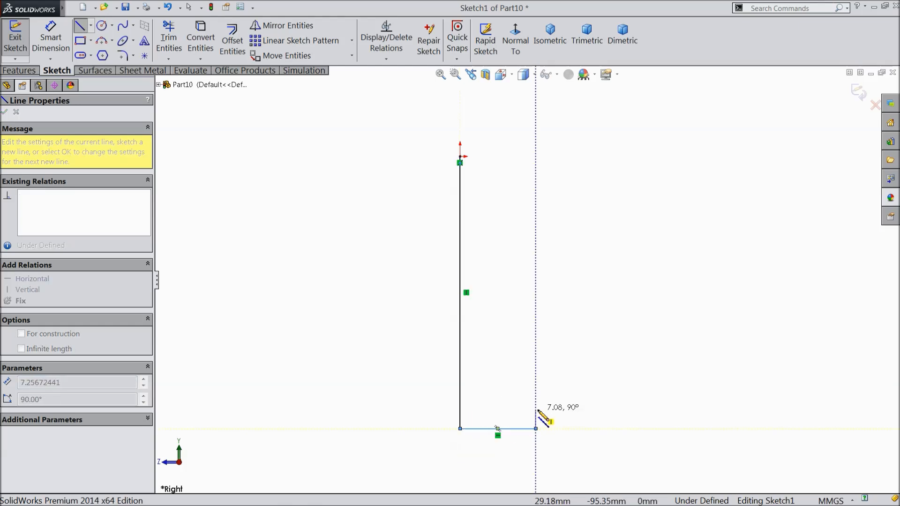
pyautogui.click(536, 408)
pyautogui.click(479, 407)
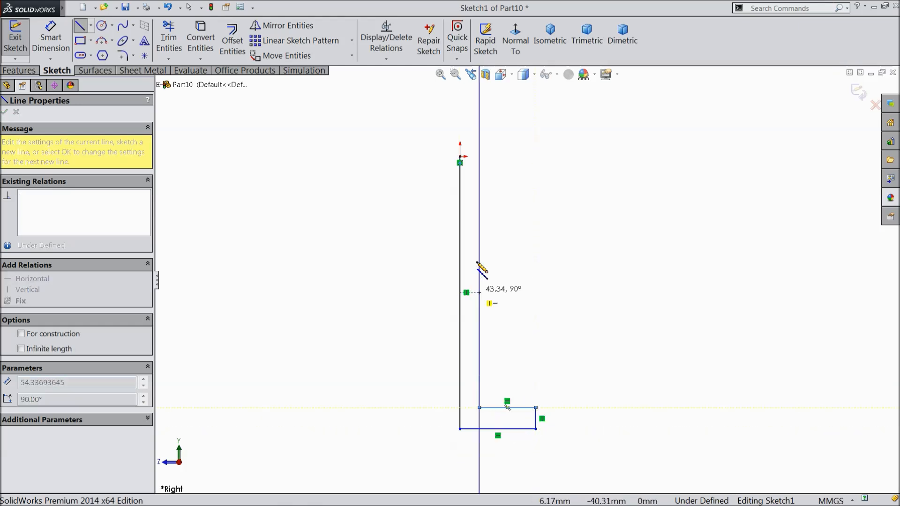
# Continue the profile up the stem, add a small inward notch near its upper end, and close it at the origin.
pyautogui.click(479, 206)
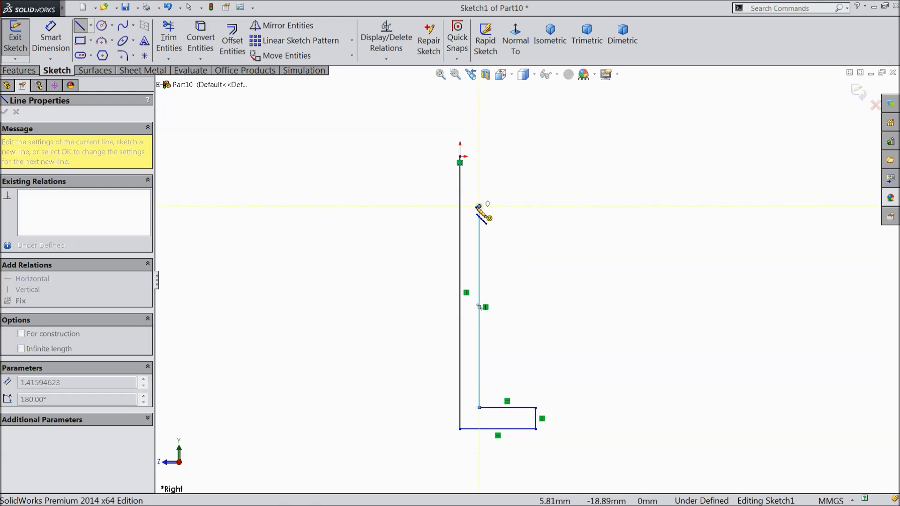
pyautogui.click(472, 207)
pyautogui.click(472, 179)
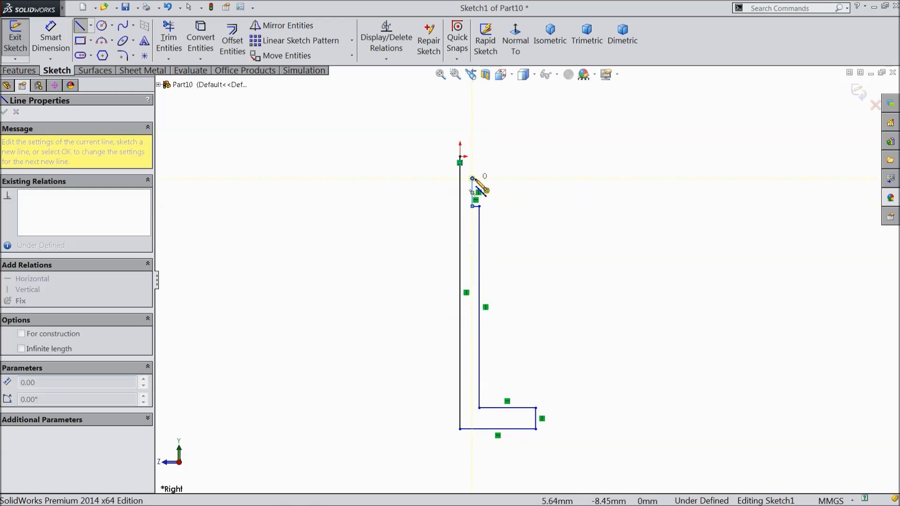
pyautogui.click(479, 178)
pyautogui.click(479, 156)
pyautogui.click(461, 156)
pyautogui.rightClick(381, 170)
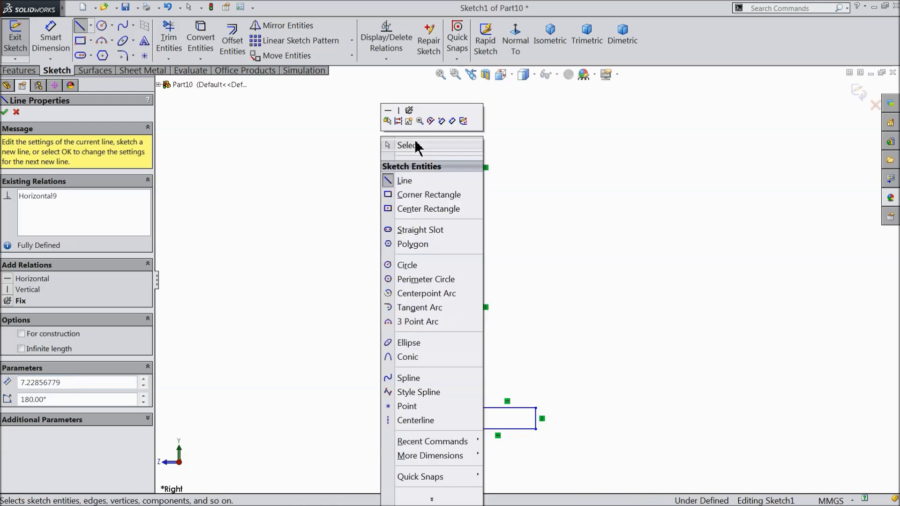
# Dimension the profile's long vertical line from the origin to 80 mm and its base line to 11 mm.
pyautogui.click(412, 146)
pyautogui.click(50, 37)
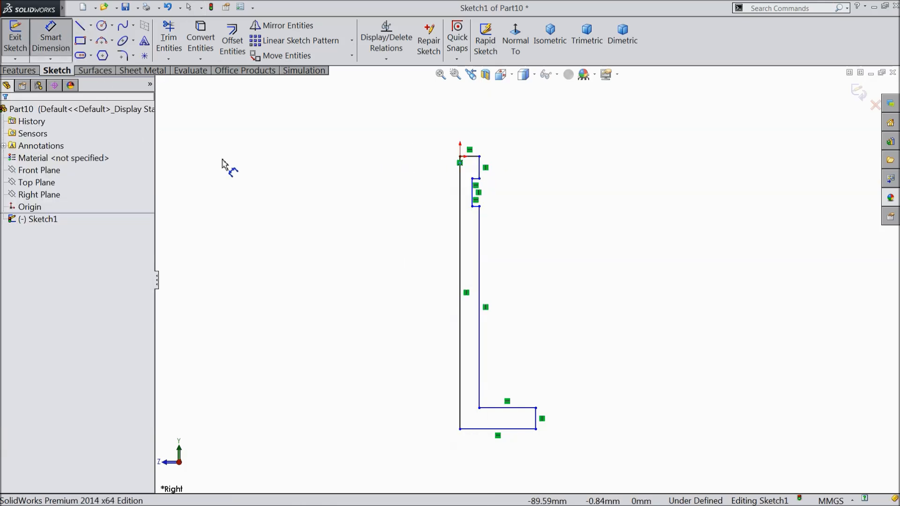
pyautogui.click(460, 303)
pyautogui.click(375, 300)
pyautogui.write('80')
pyautogui.click(328, 271)
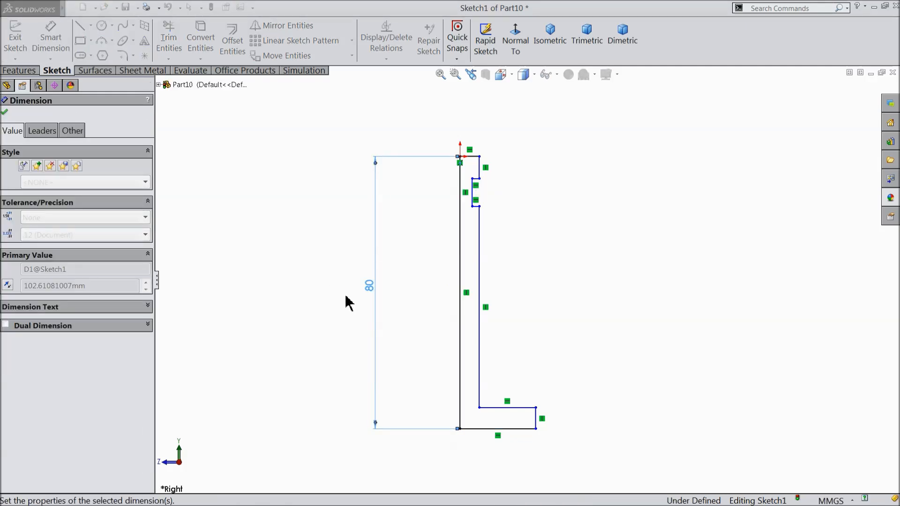
pyautogui.click(501, 436)
pyautogui.click(498, 448)
pyautogui.write('11')
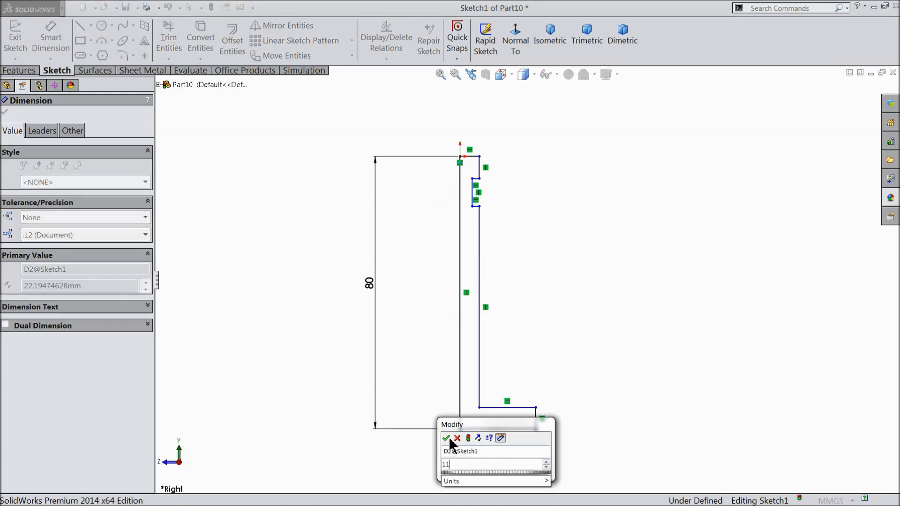
pyautogui.click(446, 439)
# Dimension the flange's short outer edge to 3 mm and the stem's width from the long vertical line to 2.5 mm.
pyautogui.scroll(-2, 525, 426)
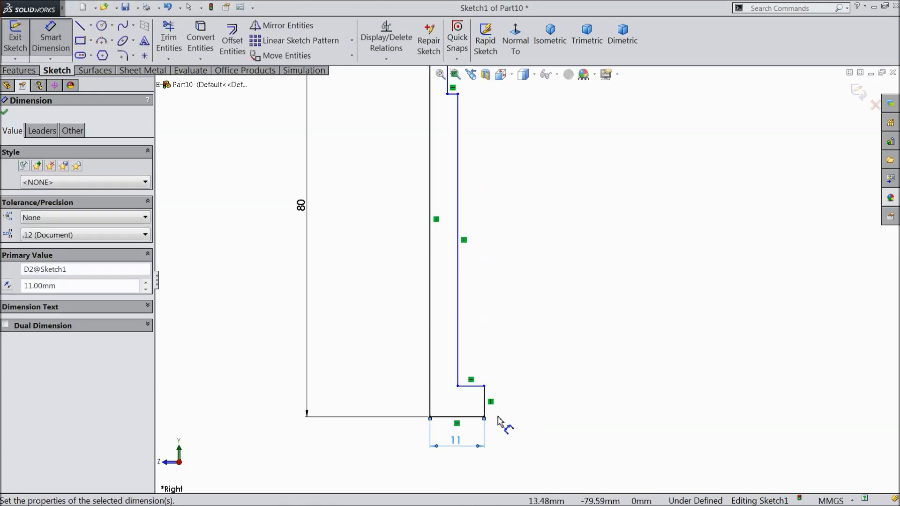
pyautogui.click(484, 401)
pyautogui.click(525, 402)
pyautogui.write('3')
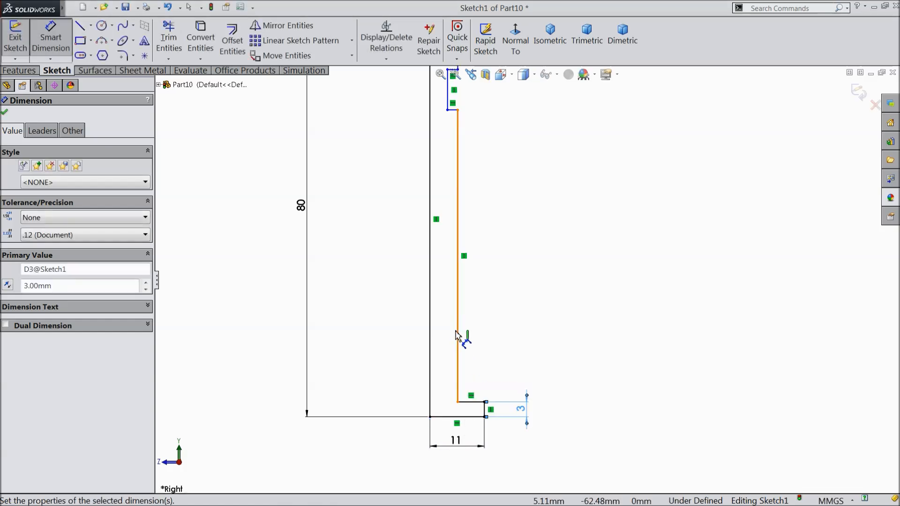
pyautogui.click(457, 334)
pyautogui.click(429, 329)
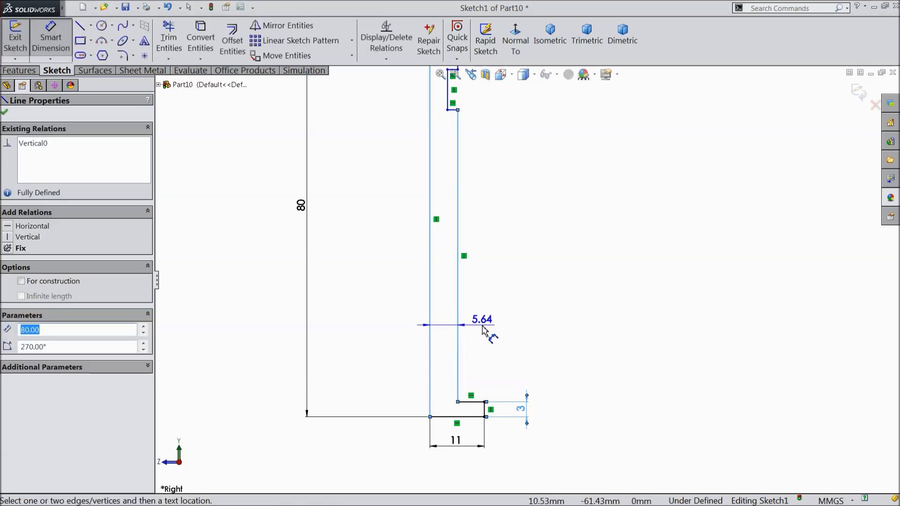
pyautogui.click(484, 330)
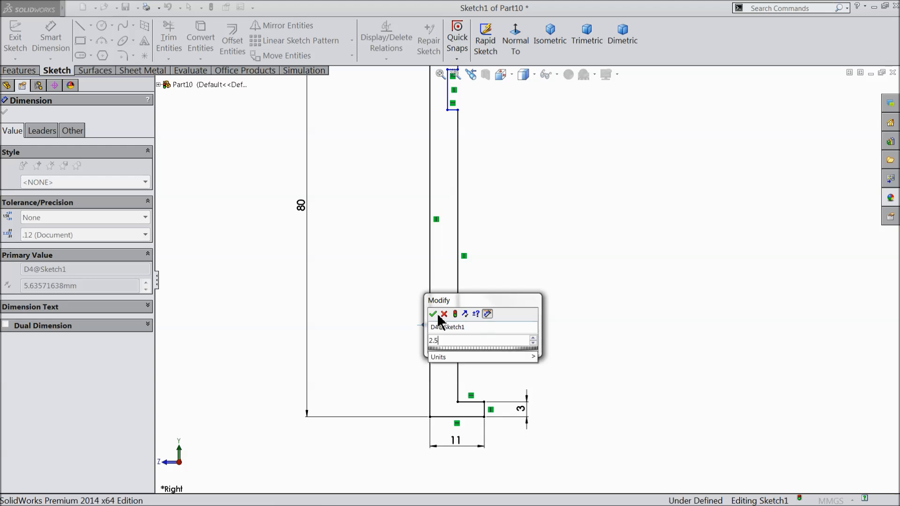
pyautogui.click(435, 312)
# Set the vertical edge above the notch to 3 mm and the notch's height to 5 mm.
pyautogui.scroll(2, 455, 206)
pyautogui.scroll(-4, 471, 148)
pyautogui.scroll(-3, 505, 237)
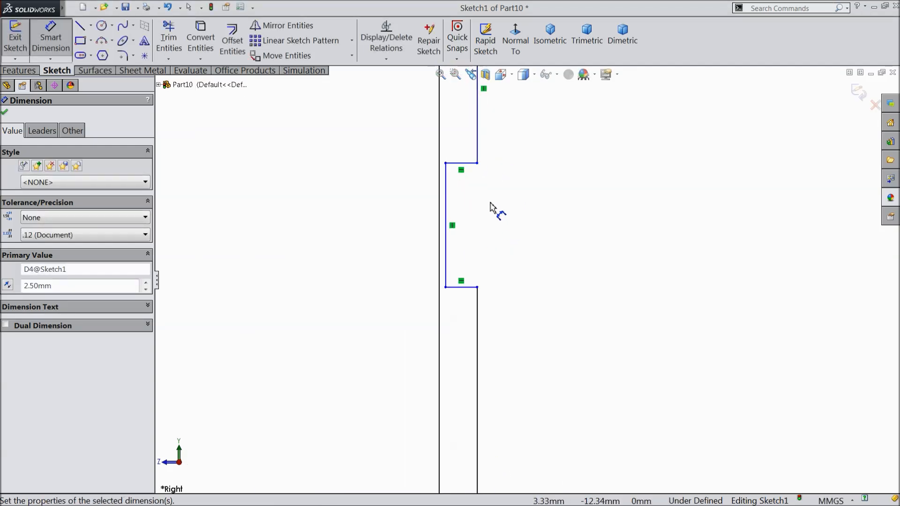
pyautogui.scroll(2, 502, 188)
pyautogui.scroll(-2, 509, 183)
pyautogui.click(496, 183)
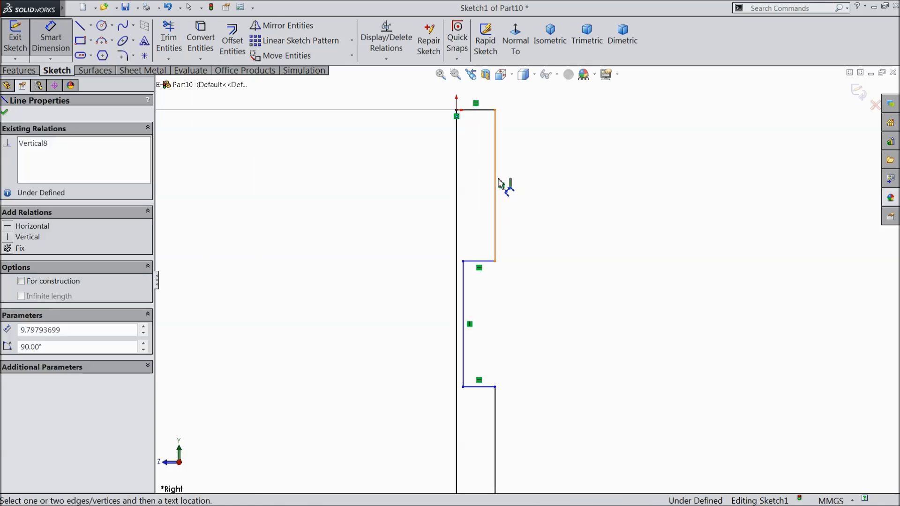
pyautogui.click(546, 176)
pyautogui.click(503, 161)
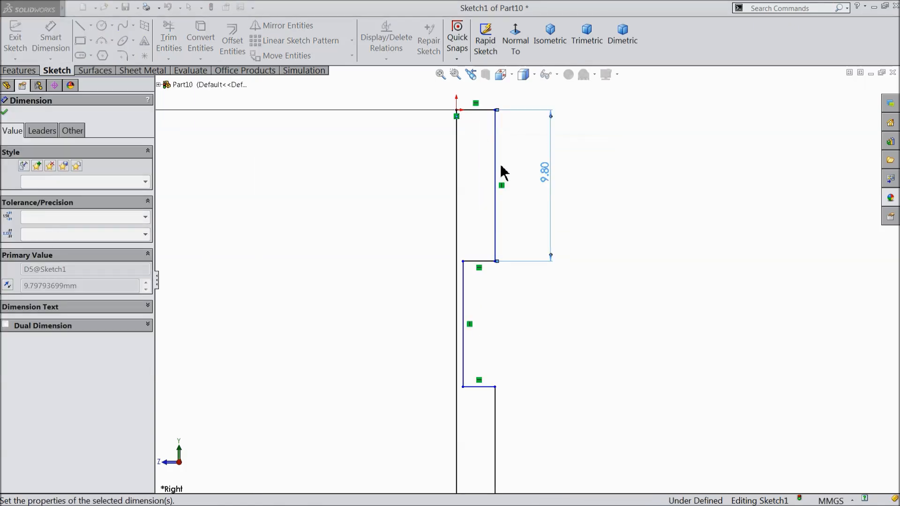
pyautogui.click(466, 235)
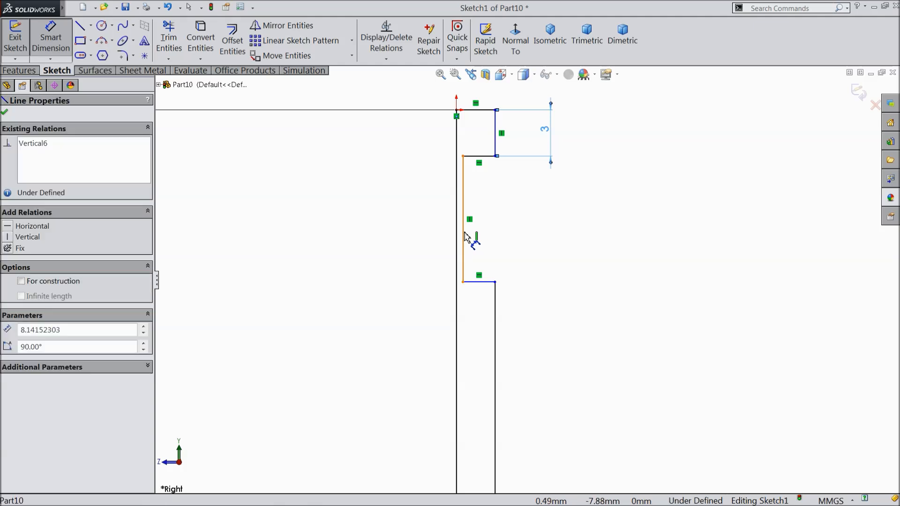
pyautogui.click(574, 237)
pyautogui.write('5')
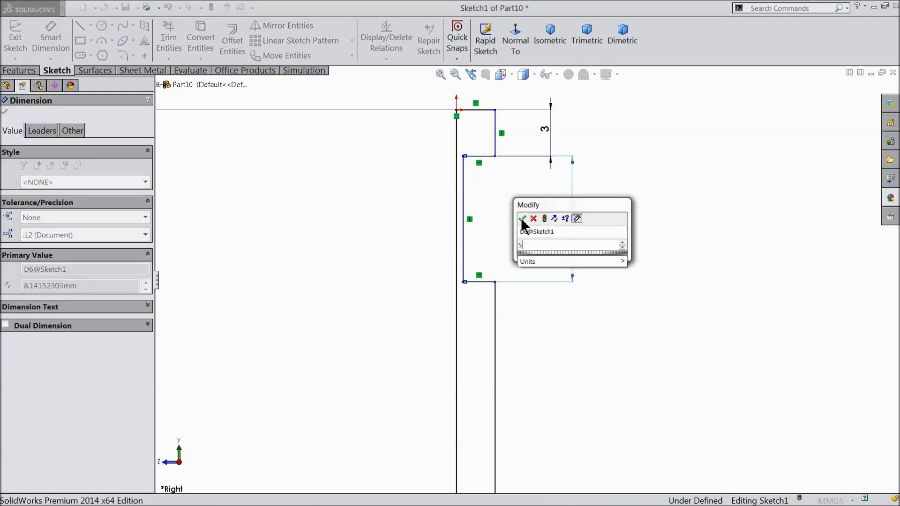
pyautogui.click(521, 218)
# Set the notch's depth to 1 mm and the head's width above the notch to 2.5 mm from the long vertical line.
pyautogui.click(479, 157)
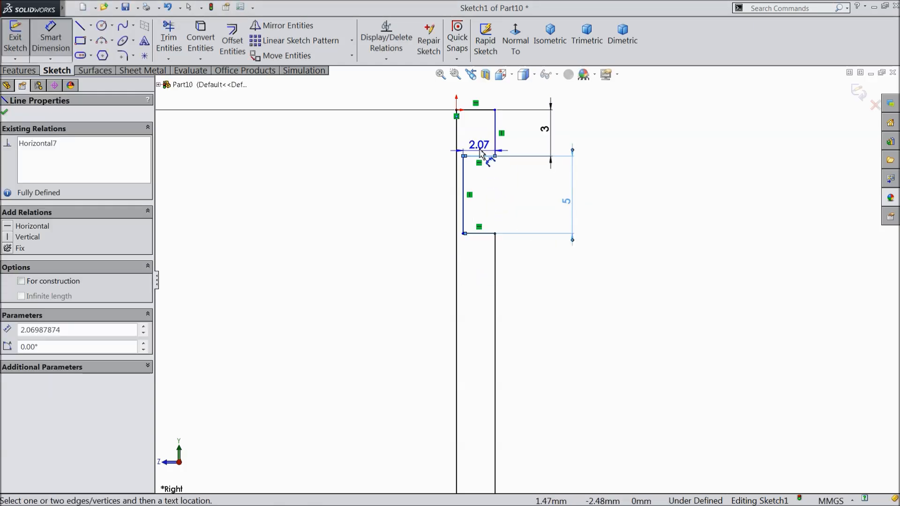
pyautogui.click(479, 96)
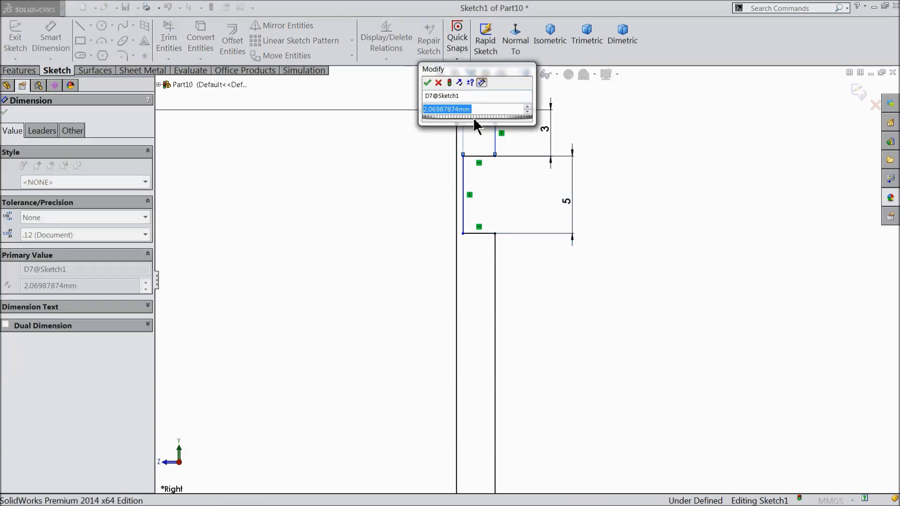
pyautogui.write('1')
pyautogui.click(426, 83)
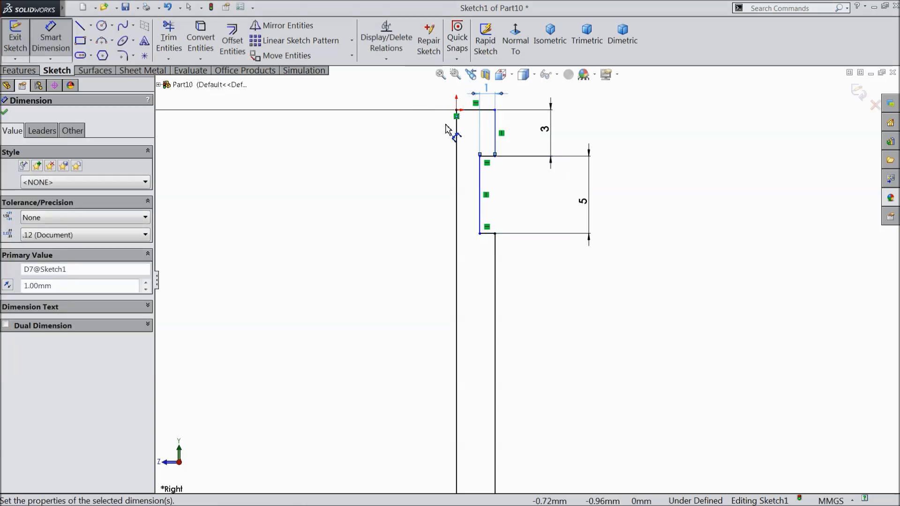
pyautogui.click(420, 193)
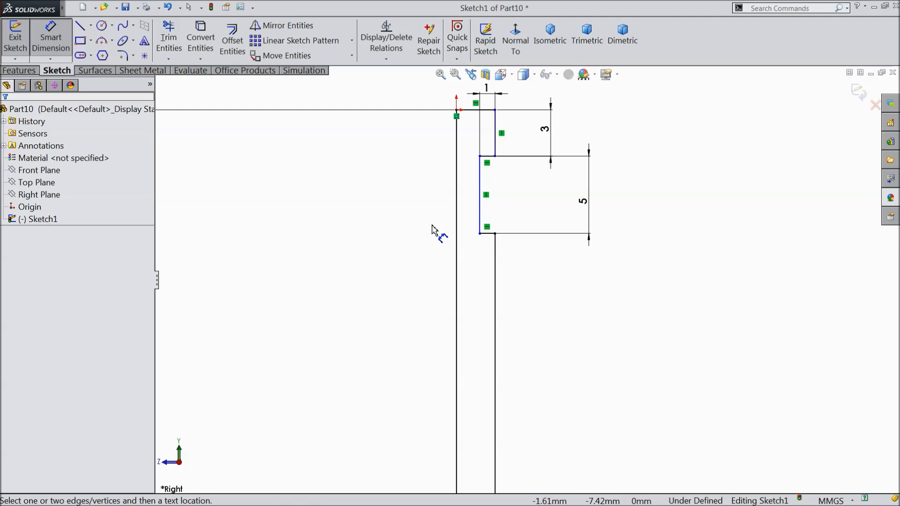
pyautogui.click(496, 125)
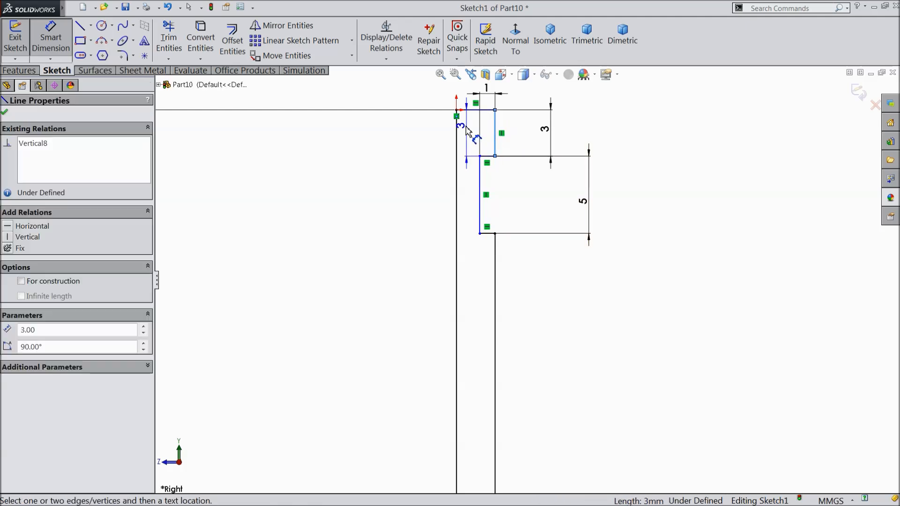
pyautogui.click(456, 132)
pyautogui.scroll(2, 481, 118)
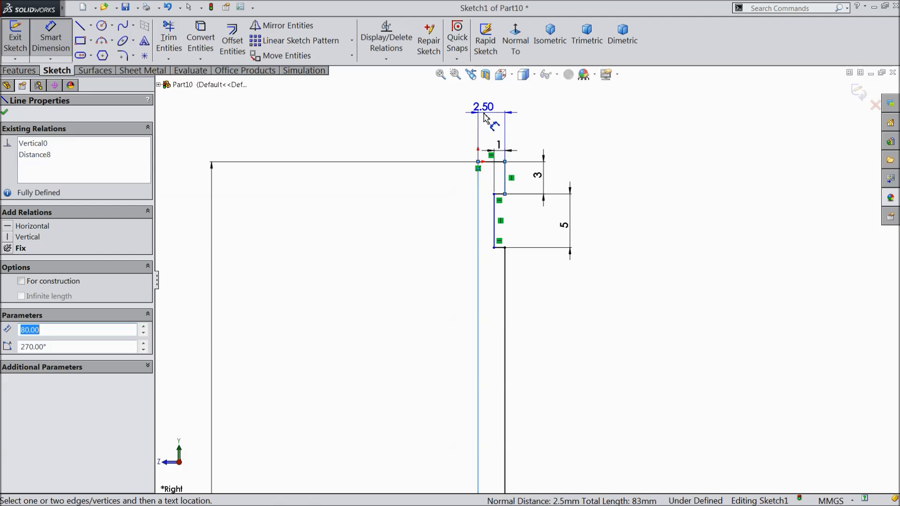
pyautogui.click(483, 108)
pyautogui.click(433, 101)
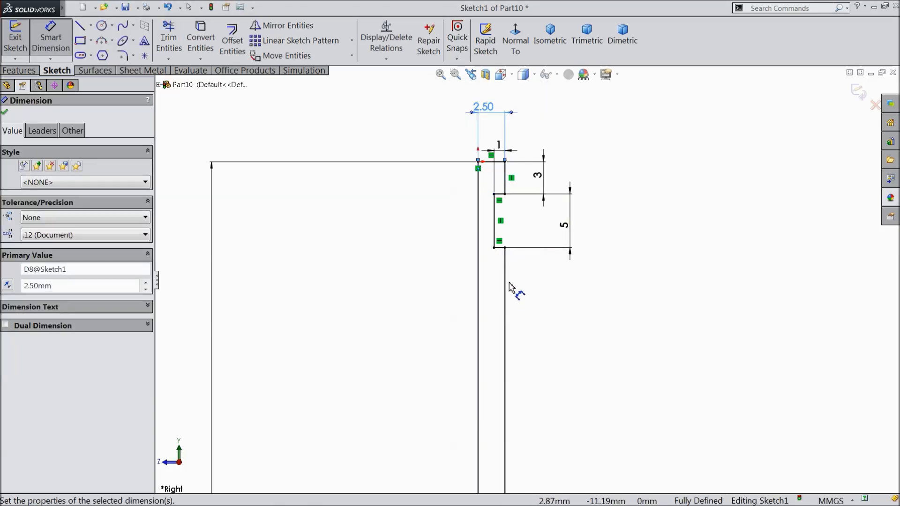
# Revolve the profile 360 degrees about its 80 mm vertical line.
pyautogui.scroll(5, 511, 287)
pyautogui.scroll(-2, 543, 335)
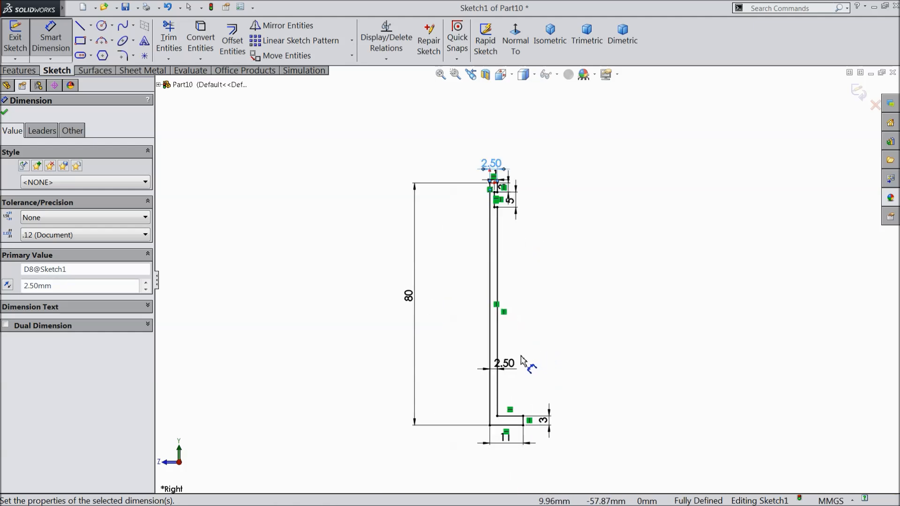
pyautogui.scroll(2, 523, 359)
pyautogui.click(21, 70)
pyautogui.click(49, 49)
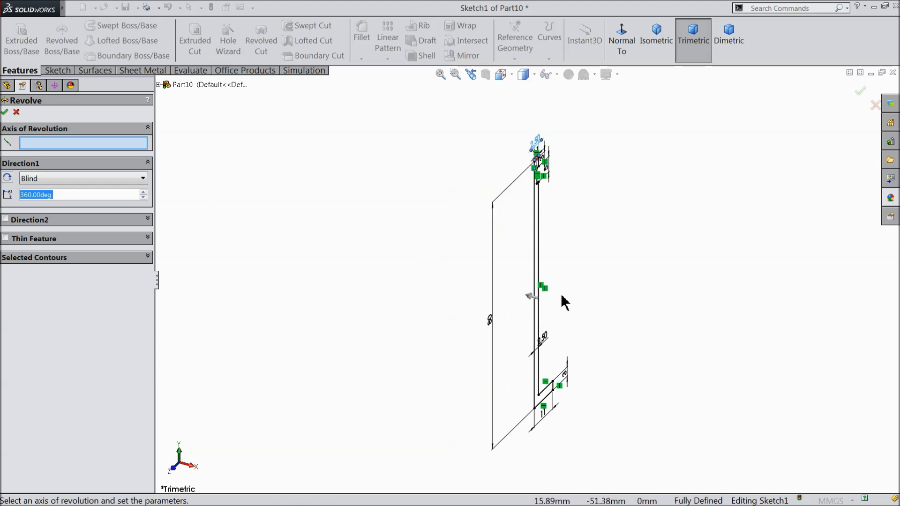
pyautogui.moveTo(575, 291)
pyautogui.mouseDown(button='middle')
pyautogui.moveTo(554, 176)
pyautogui.moveTo(561, 289)
pyautogui.mouseUp(button='middle')
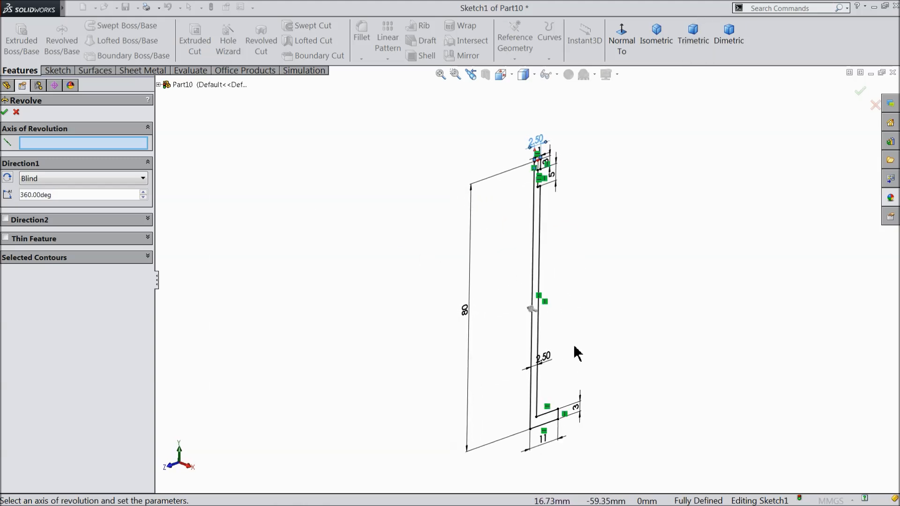
pyautogui.scroll(2, 576, 351)
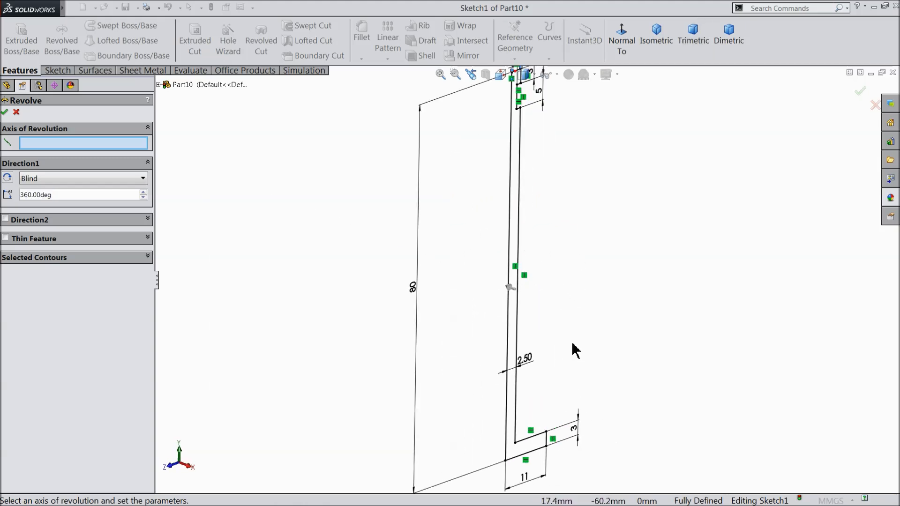
pyautogui.click(509, 270)
pyautogui.scroll(-2, 506, 263)
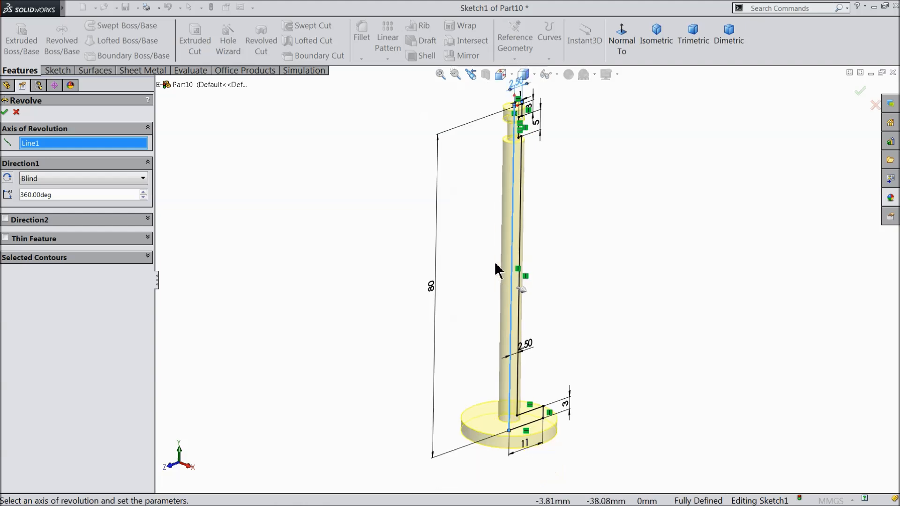
pyautogui.click(4, 113)
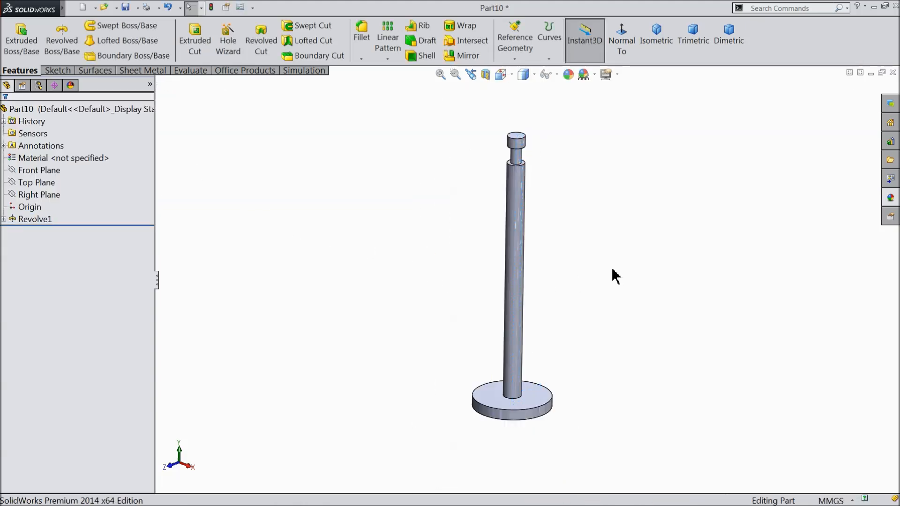
# Apply a 6 mm constant-size fillet to the edge where the stem meets the flange.
pyautogui.scroll(2, 592, 281)
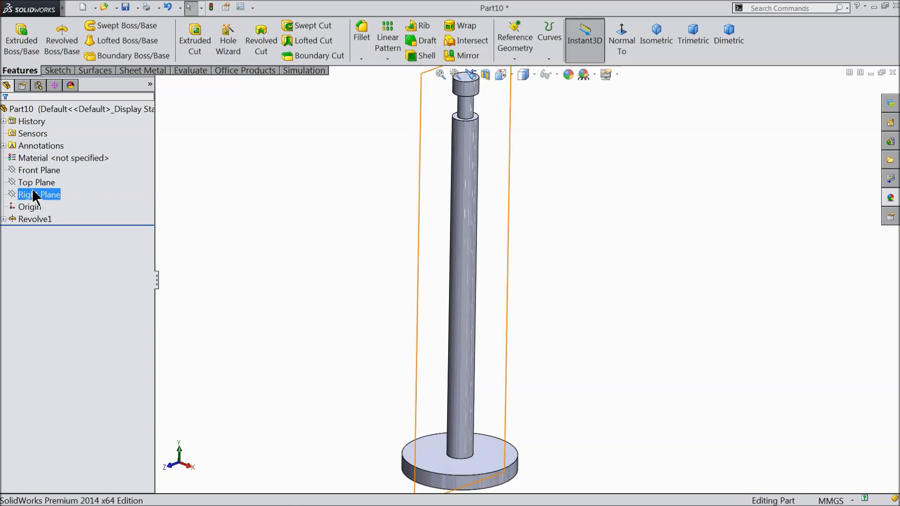
pyautogui.click(361, 47)
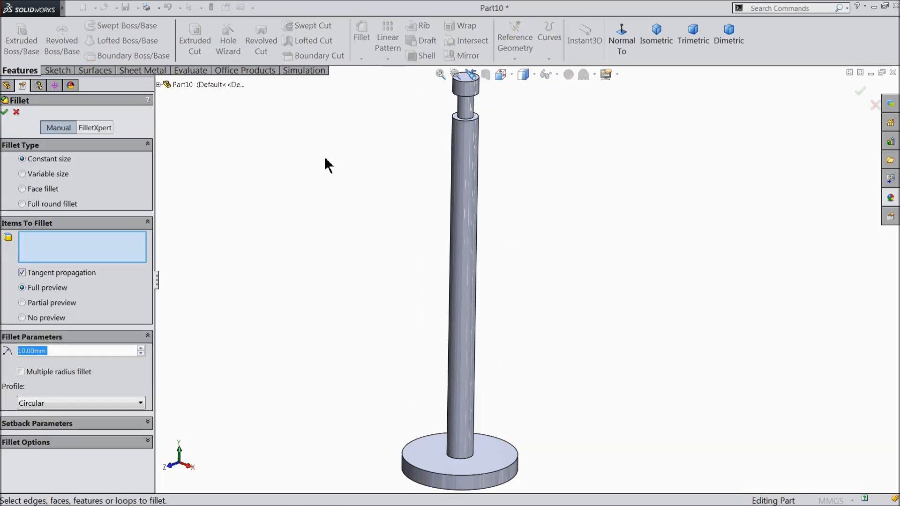
pyautogui.write('6')
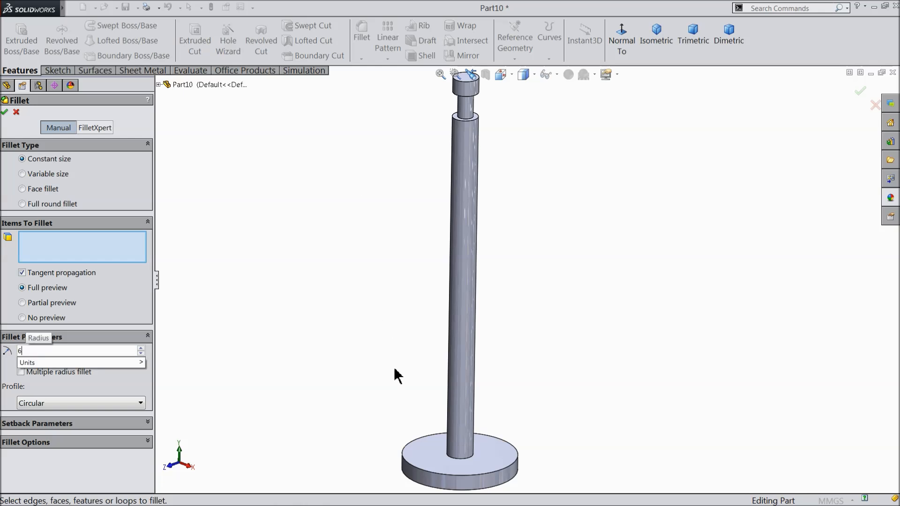
pyautogui.click(463, 465)
pyautogui.scroll(-2, 498, 428)
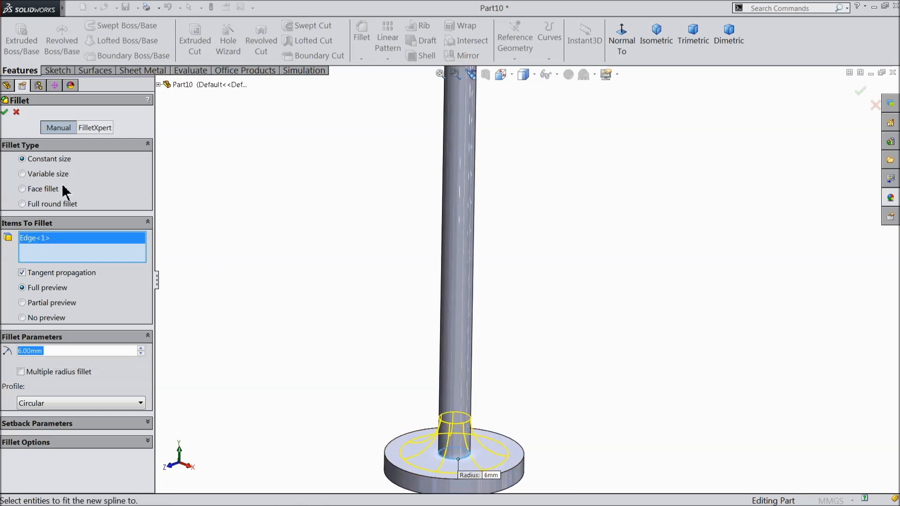
pyautogui.click(6, 112)
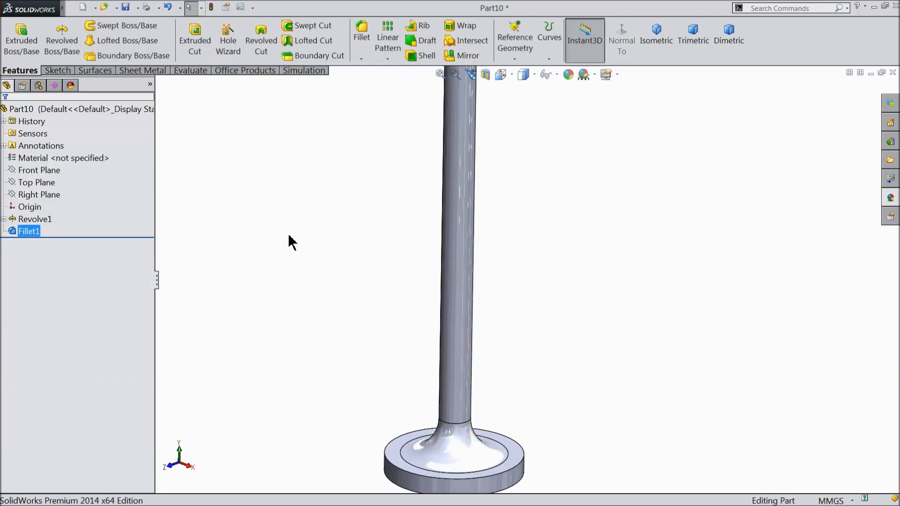
# Chamfer the flange's upper outer edge with the Distance distance option, using distances of 1 mm and 2 mm.
pyautogui.scroll(2, 402, 337)
pyautogui.scroll(-4, 501, 368)
pyautogui.scroll(-2, 503, 369)
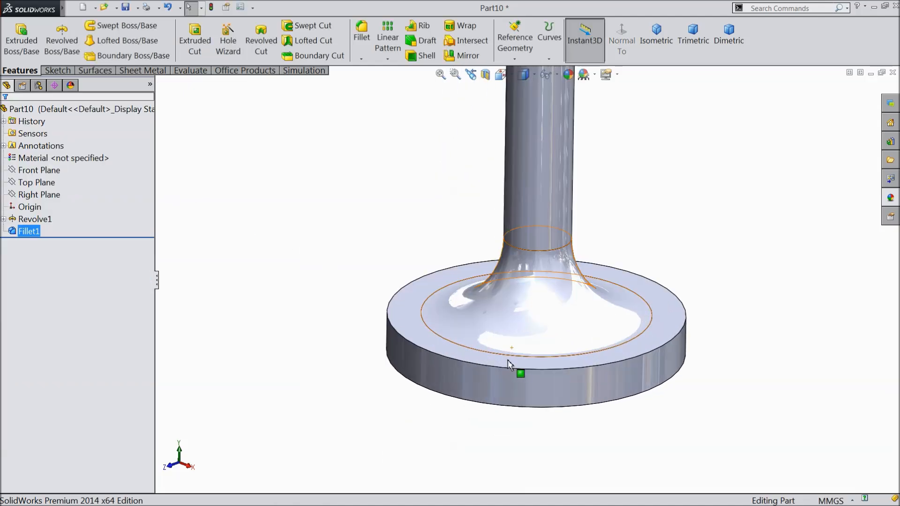
pyautogui.click(361, 59)
pyautogui.click(375, 83)
pyautogui.click(46, 207)
pyautogui.write('1')
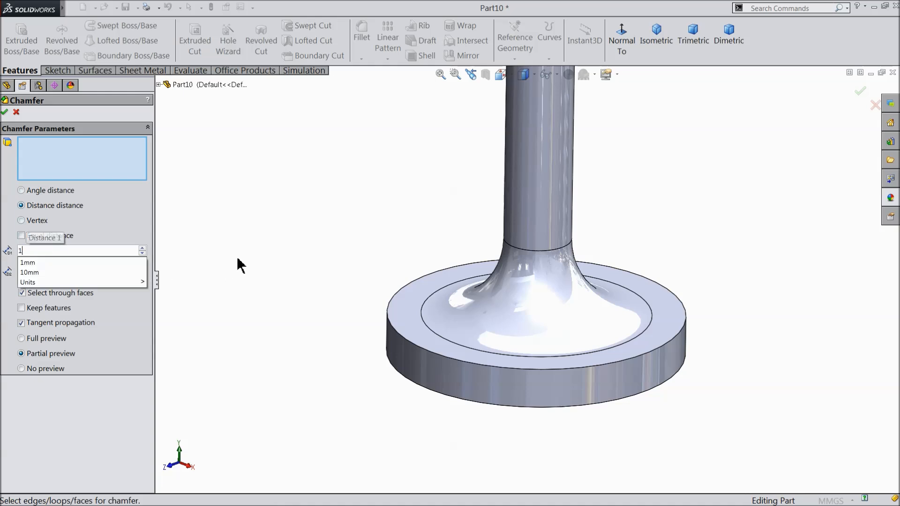
pyautogui.click(238, 259)
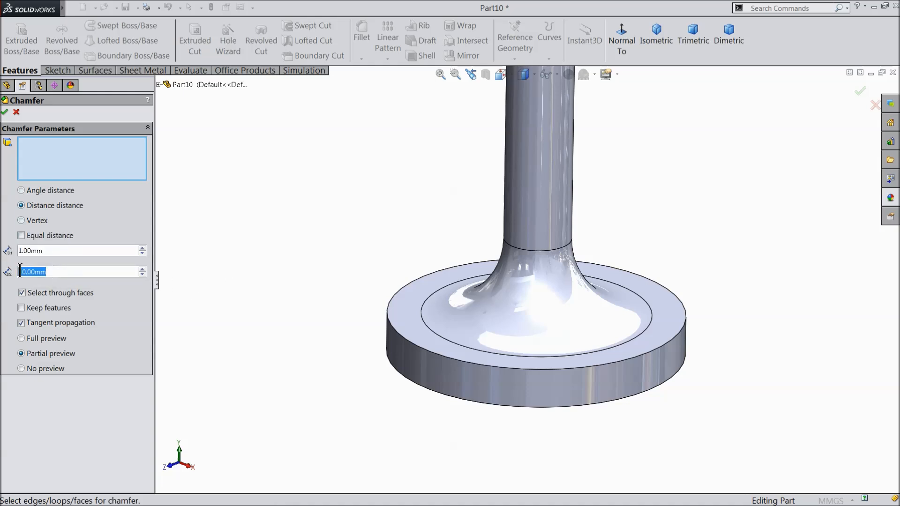
pyautogui.write('2')
pyautogui.click(305, 237)
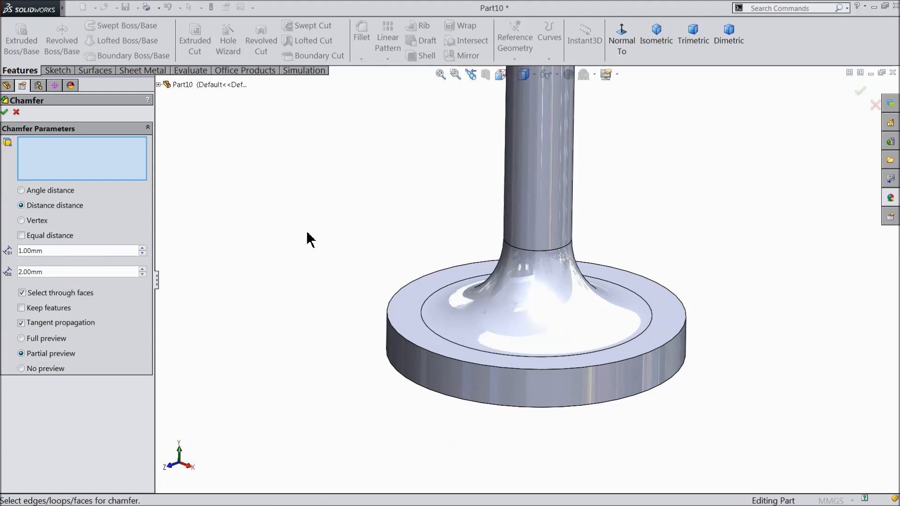
pyautogui.click(454, 366)
pyautogui.rightClick(47, 161)
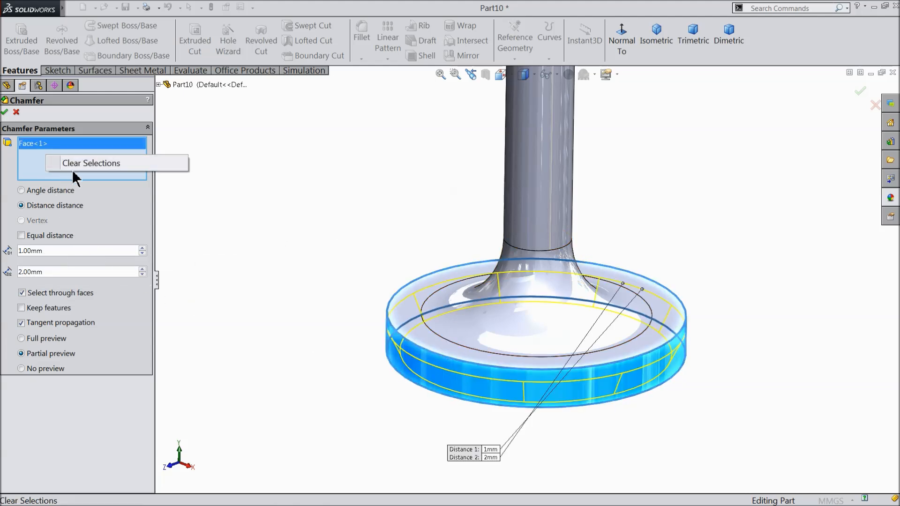
pyautogui.click(115, 163)
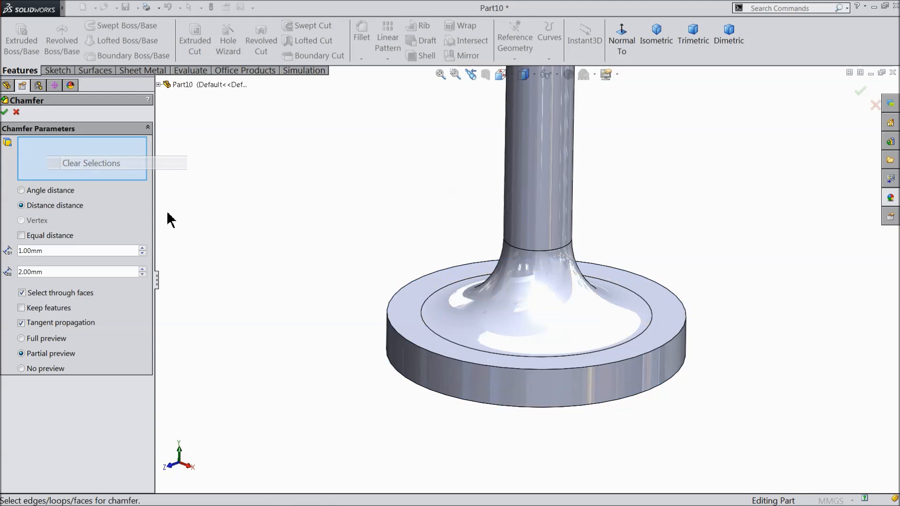
pyautogui.click(411, 347)
pyautogui.click(4, 112)
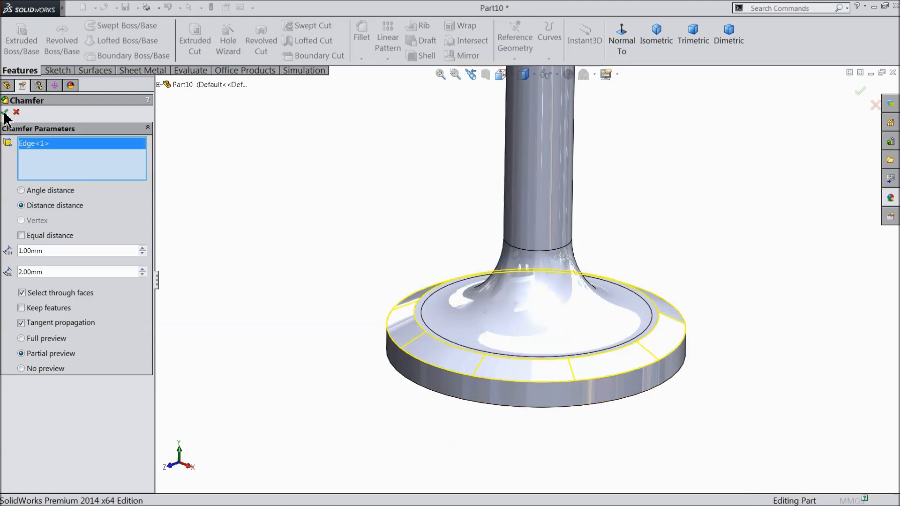
pyautogui.scroll(4, 429, 276)
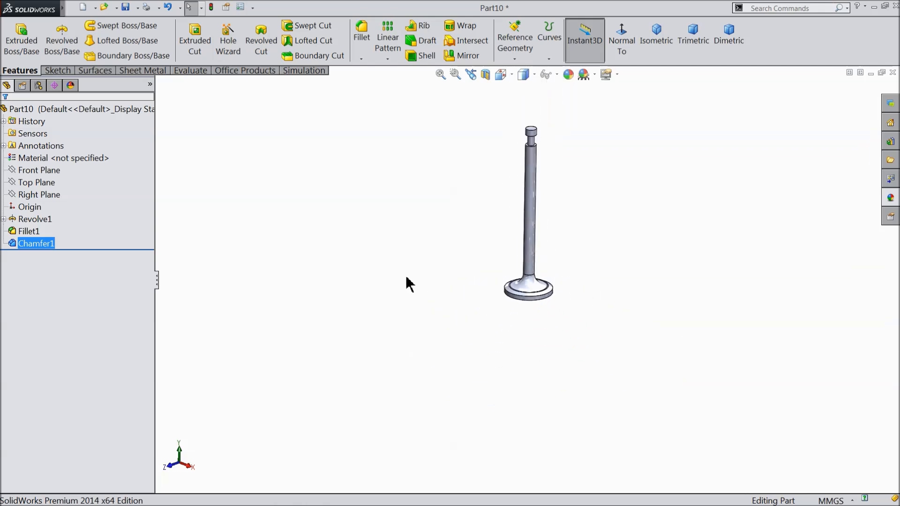
pyautogui.scroll(-6, 483, 173)
pyautogui.scroll(-5, 454, 162)
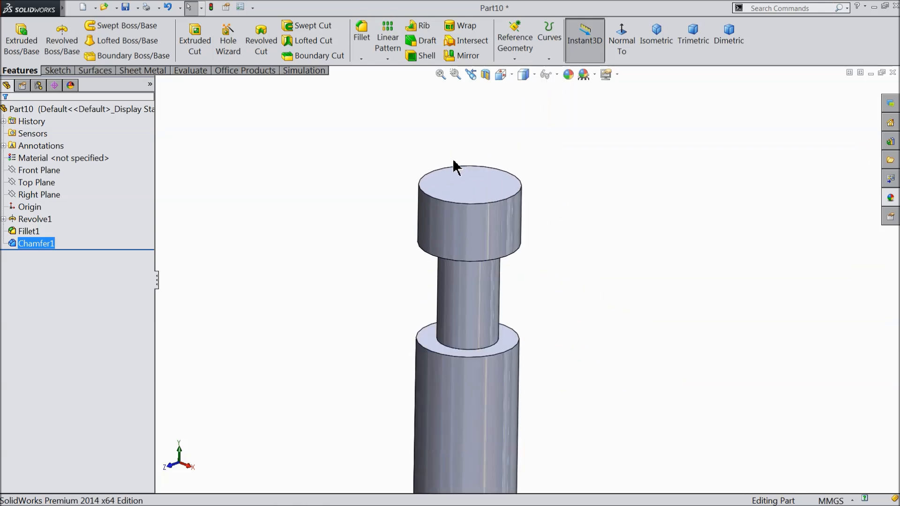
# Chamfer the top face of the valve stem's head with a 0.5 mm distance at 45 degrees.
pyautogui.click(361, 59)
pyautogui.click(366, 83)
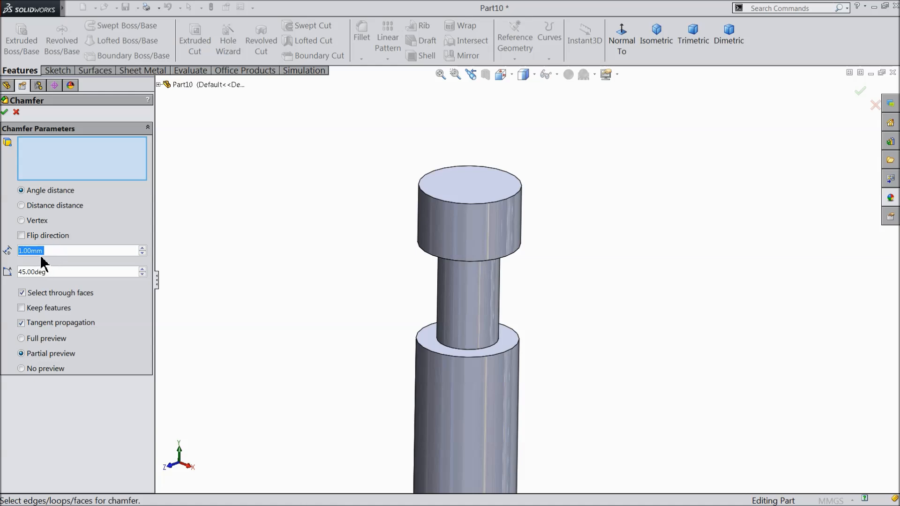
pyautogui.write('0.5')
pyautogui.press('Return')
pyautogui.click(474, 189)
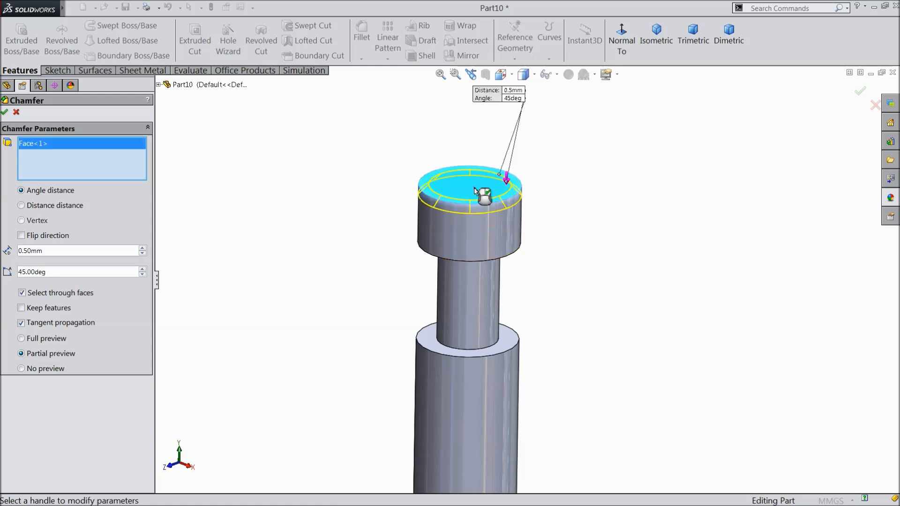
pyautogui.click(5, 112)
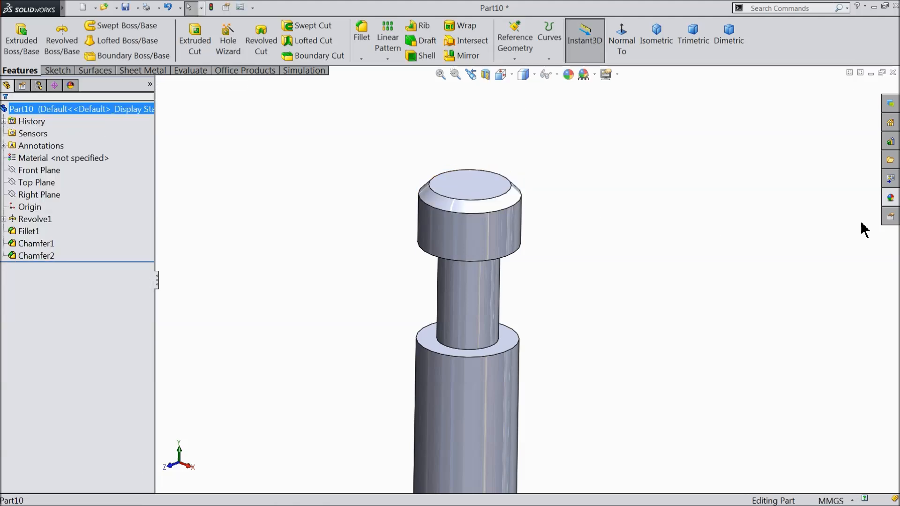
# Apply the Green appearance from the Solid category to the whole valve part.
pyautogui.click(890, 197)
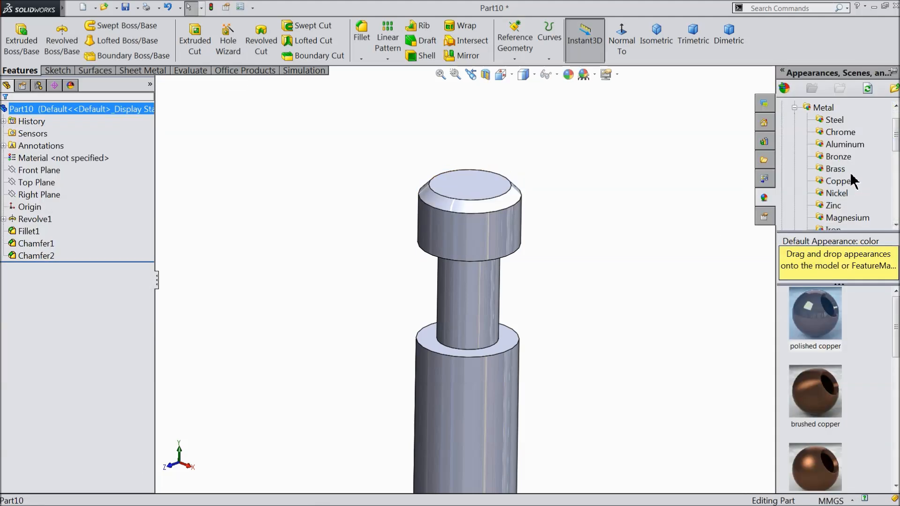
pyautogui.scroll(-4, 838, 189)
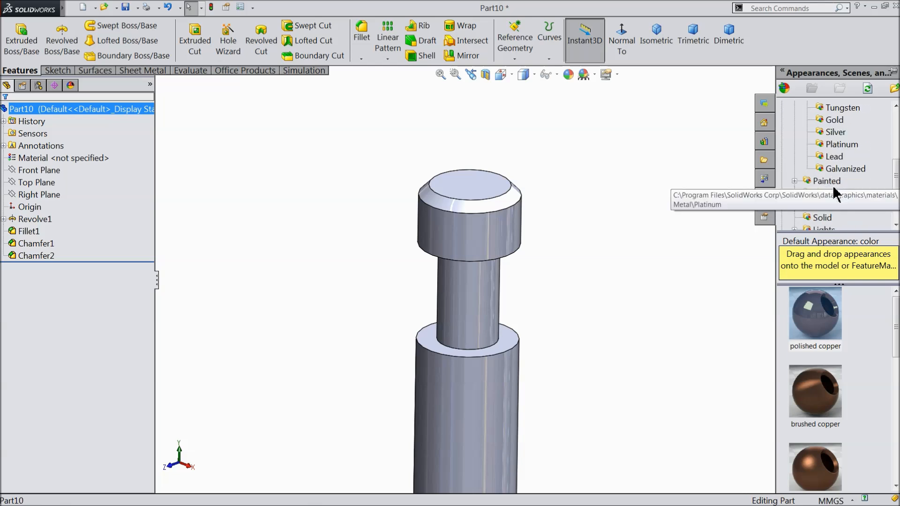
pyautogui.scroll(-1, 829, 196)
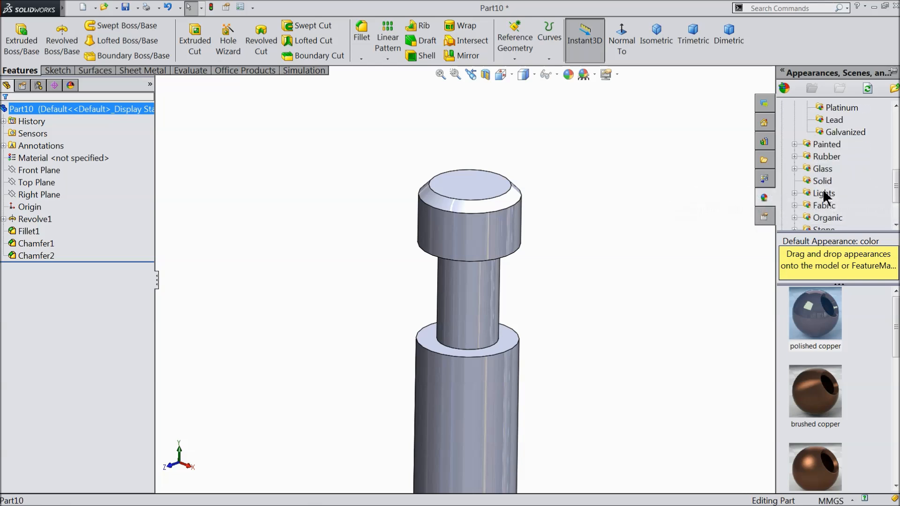
pyautogui.click(822, 182)
pyautogui.moveTo(892, 317); pyautogui.dragTo(895, 409)
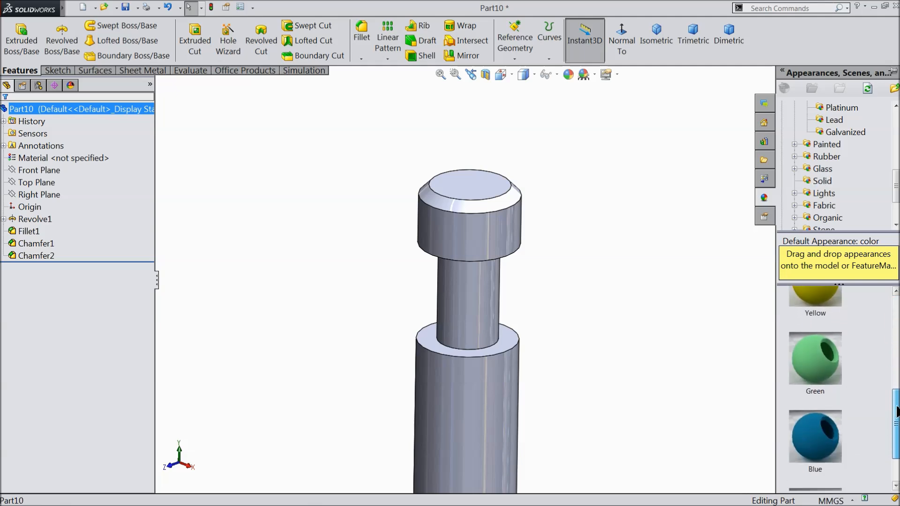
pyautogui.click(828, 370)
# Examine the whole coloured valve from its stem head down to its disc.
pyautogui.scroll(5, 567, 252)
pyautogui.moveTo(545, 330); pyautogui.dragTo(510, 319, button='middle')
pyautogui.scroll(-3, 514, 337)
pyautogui.scroll(3, 516, 330)
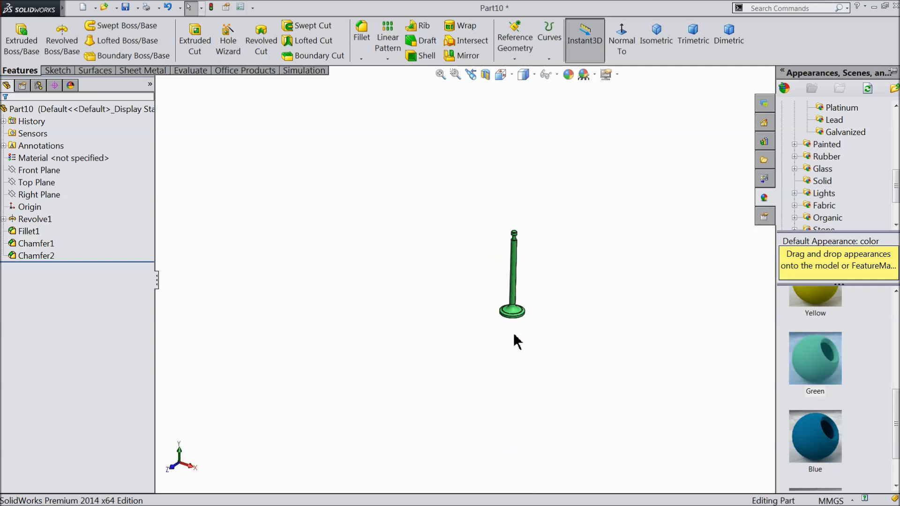
pyautogui.scroll(-3, 552, 251)
pyautogui.scroll(-2, 485, 201)
pyautogui.scroll(3, 485, 190)
pyautogui.scroll(-3, 536, 261)
pyautogui.scroll(1, 516, 262)
# Save the part as 10.Valve in the Engine folder.
pyautogui.click(125, 7)
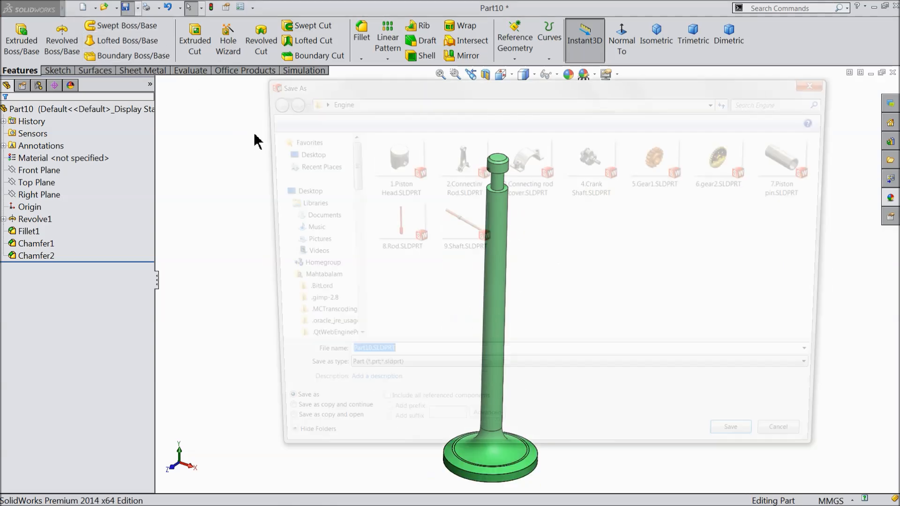
pyautogui.write('10.Valve')
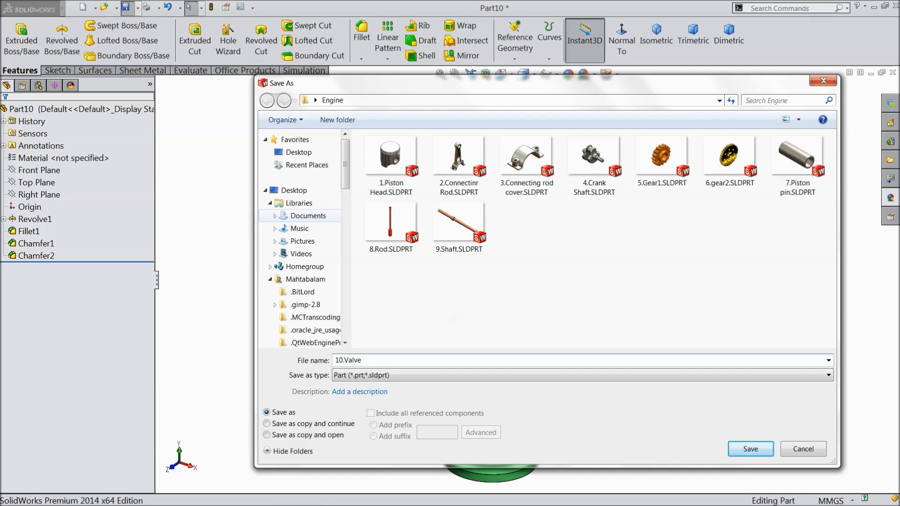
pyautogui.click(755, 451)
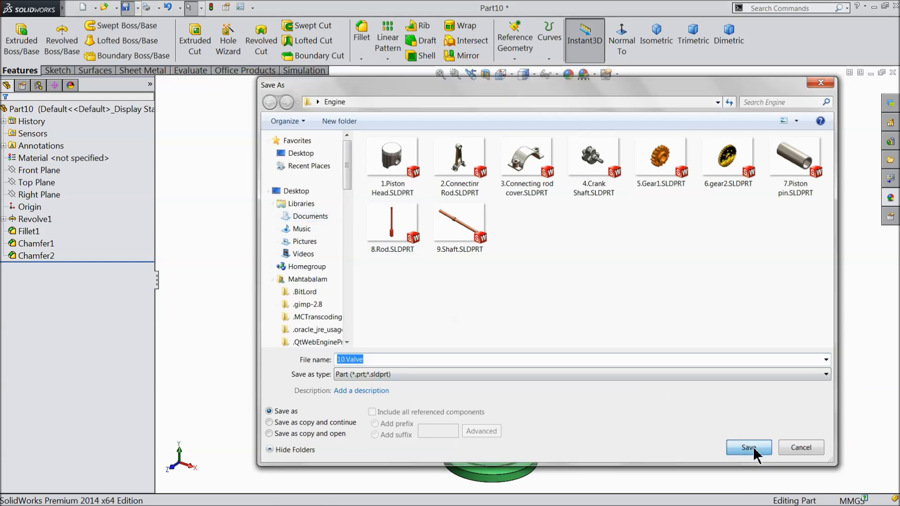
pyautogui.moveTo(519, 343); pyautogui.dragTo(448, 308, button='middle')
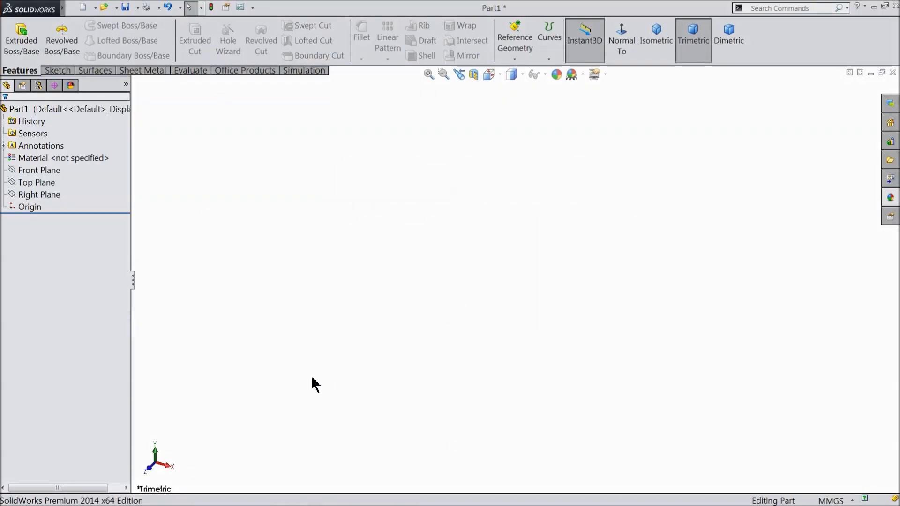
# Sketch a closed four-sided profile on the Right Plane beside the origin, about 72 mm high and 31 mm wide on top, with a slanted outer side.
pyautogui.click(29, 195)
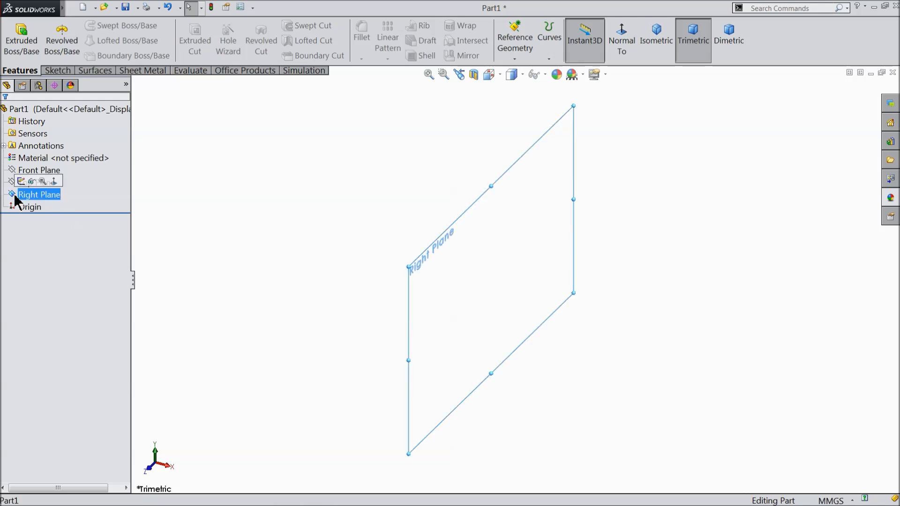
pyautogui.click(20, 177)
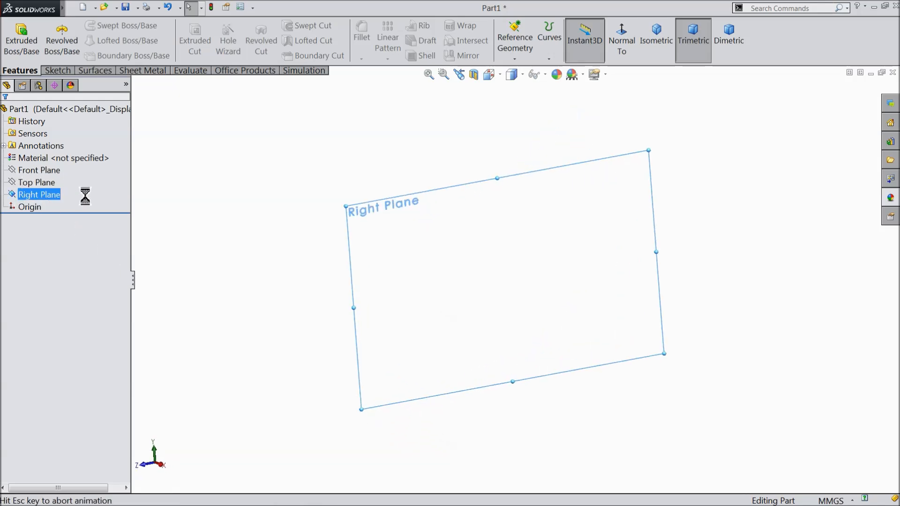
pyautogui.click(60, 72)
pyautogui.click(79, 27)
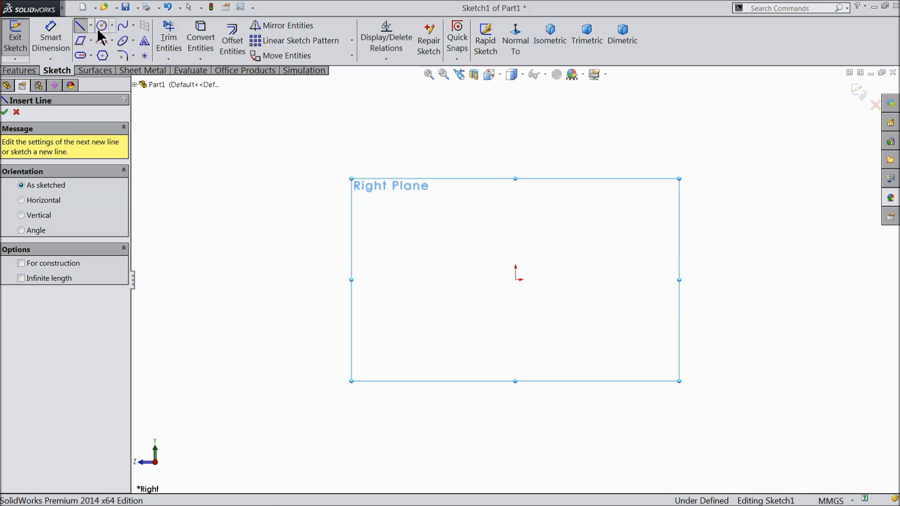
pyautogui.click(567, 280)
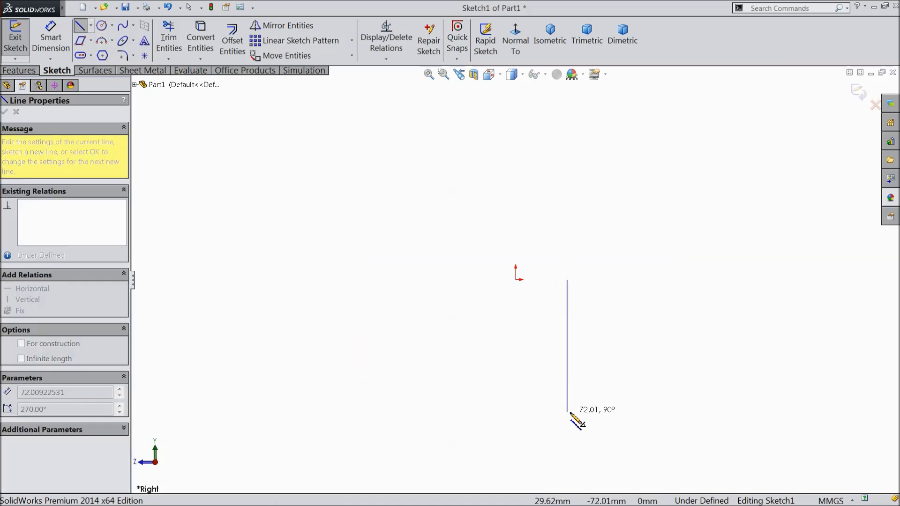
pyautogui.click(567, 413)
pyautogui.click(608, 413)
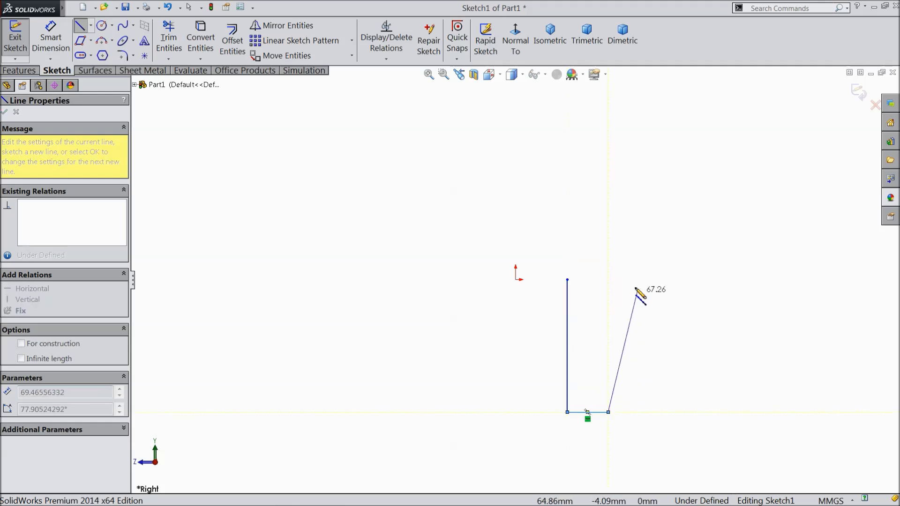
pyautogui.click(623, 280)
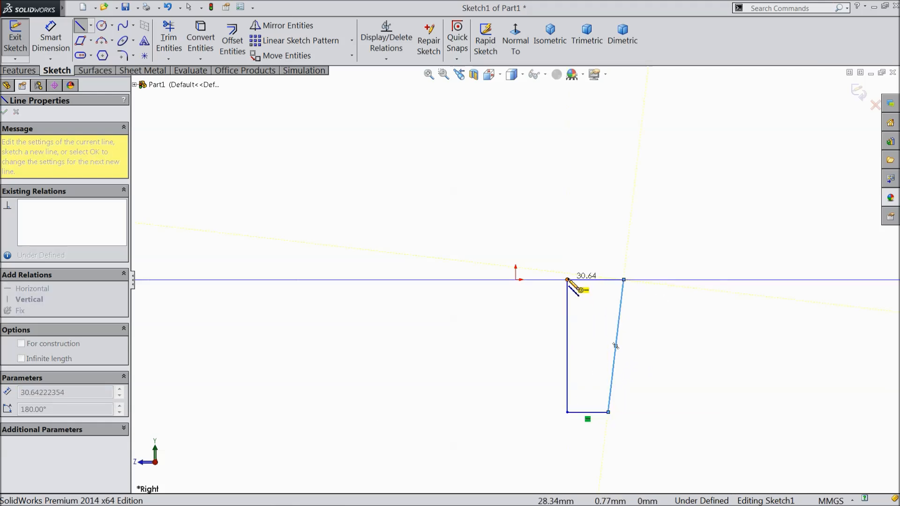
pyautogui.click(568, 280)
pyautogui.rightClick(568, 277)
pyautogui.click(595, 133)
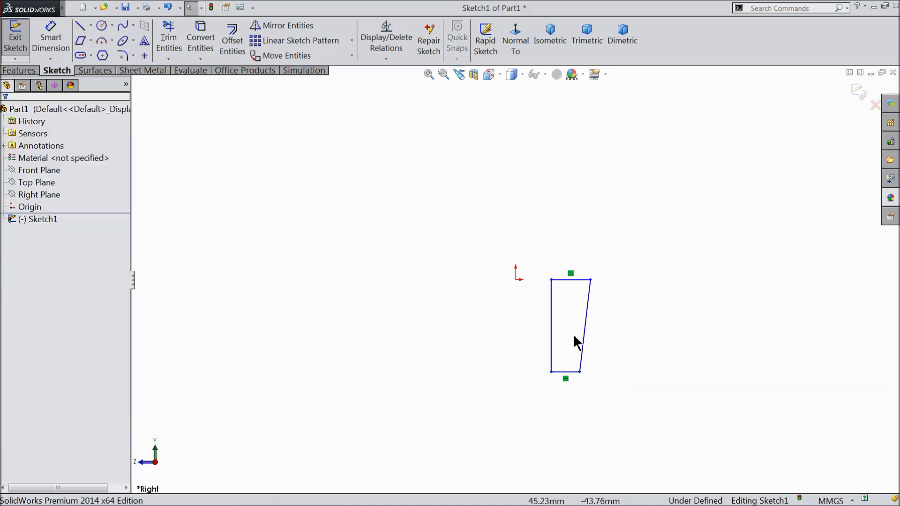
# Draw a centerline from the origin down to about the level of the profile's bottom edge.
pyautogui.scroll(-5, 546, 351)
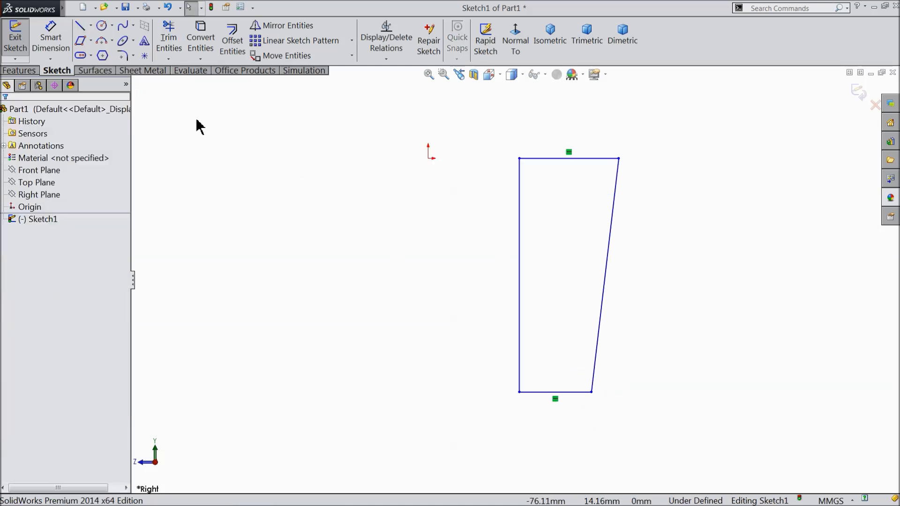
pyautogui.click(90, 25)
pyautogui.click(100, 55)
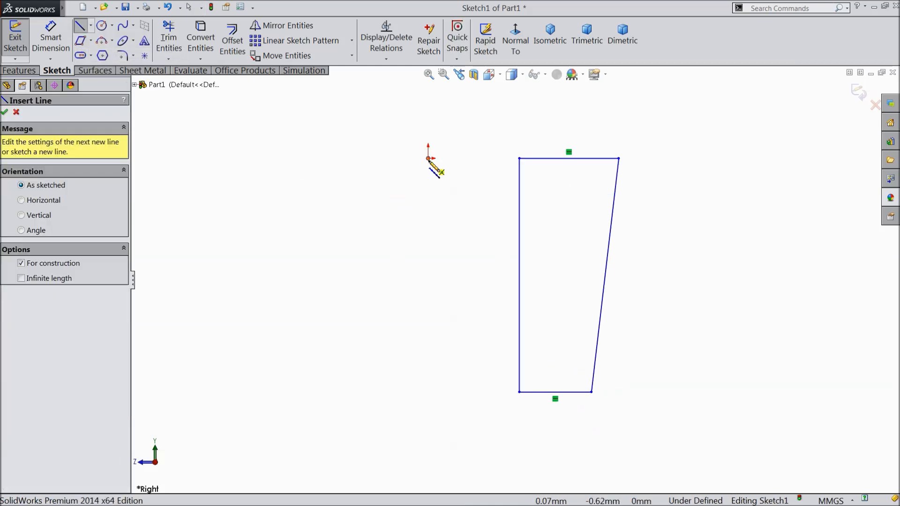
pyautogui.click(427, 159)
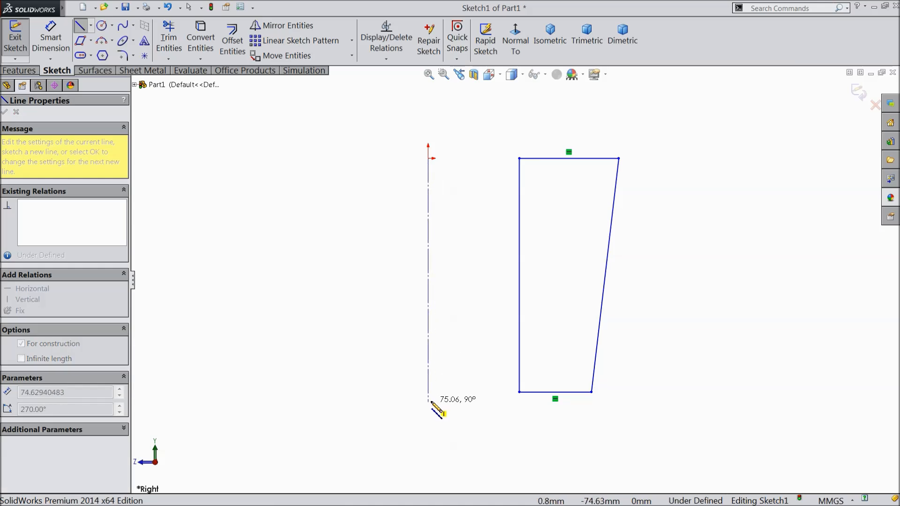
pyautogui.click(435, 392)
pyautogui.rightClick(461, 314)
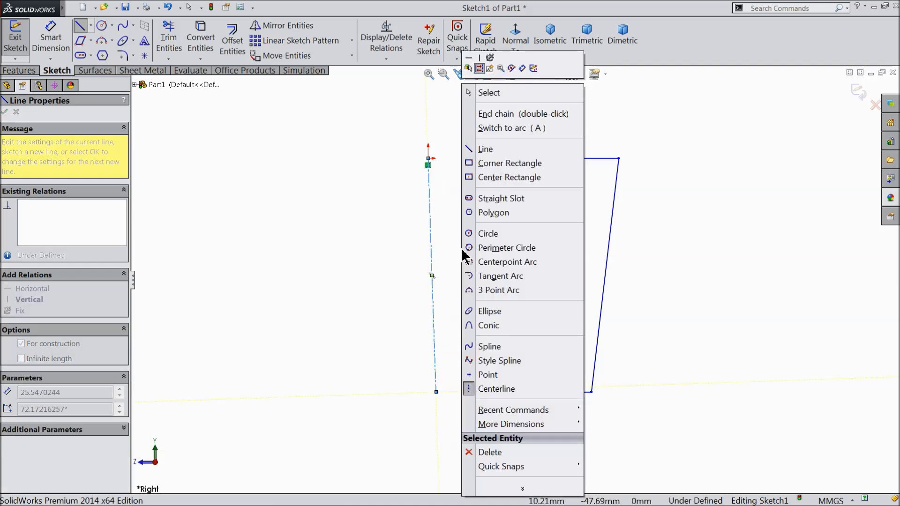
pyautogui.click(488, 93)
# Add vertical relations to the centerline and to the profile's inner side line.
pyautogui.click(432, 260)
pyautogui.click(473, 220)
pyautogui.click(521, 224)
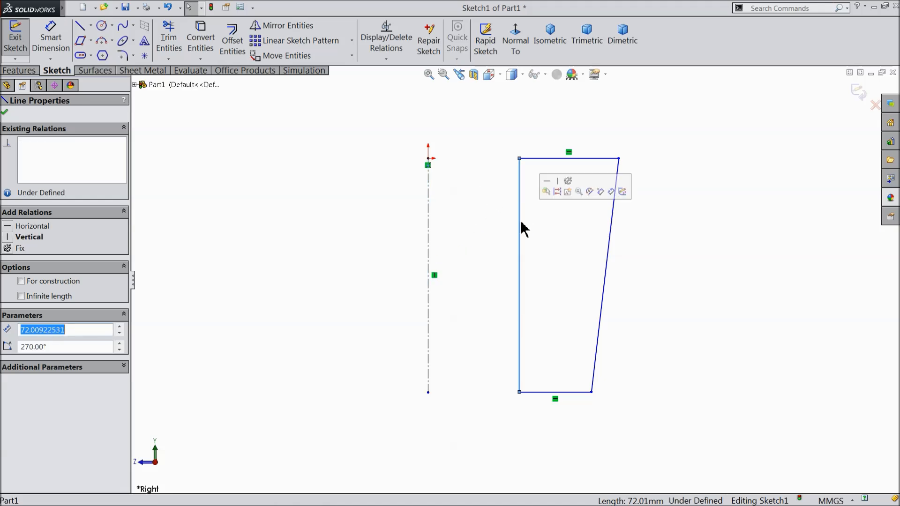
pyautogui.click(561, 184)
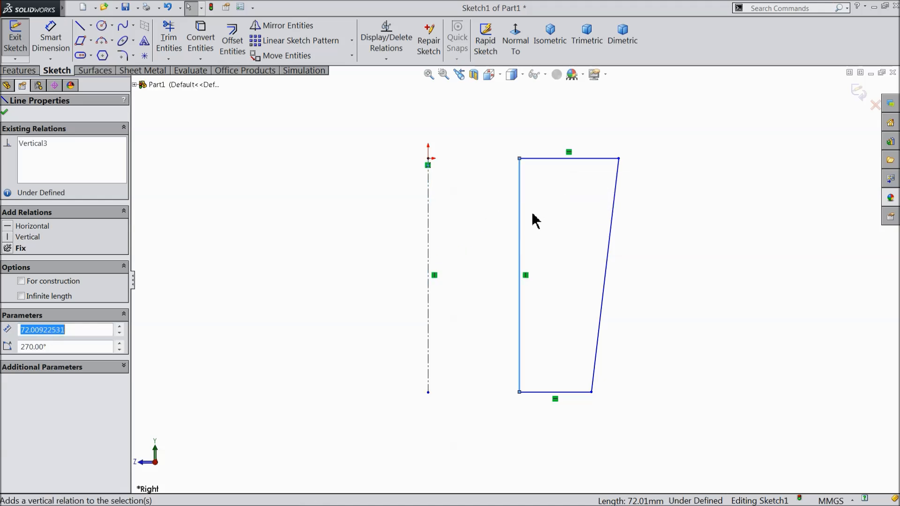
# Add a horizontal relation between the profile's upper inner corner and the centerline's endpoint at the origin.
pyautogui.click(47, 45)
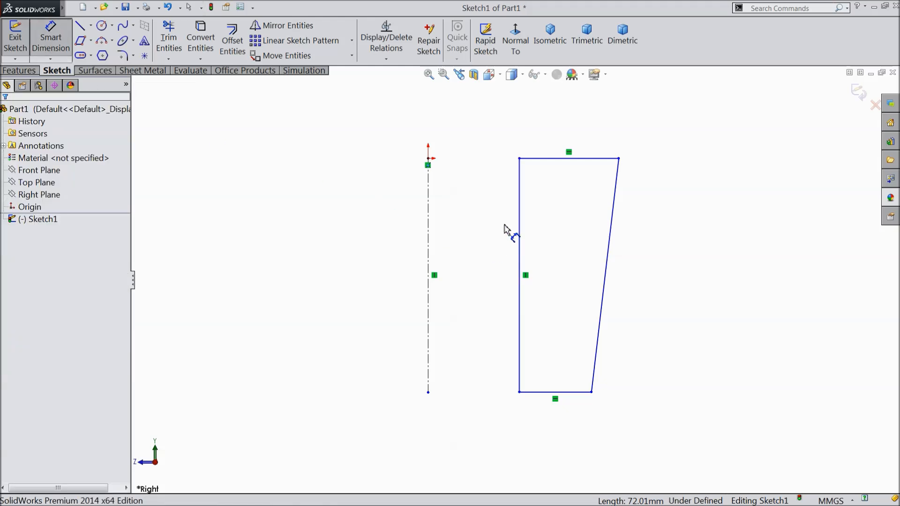
pyautogui.press('Escape')
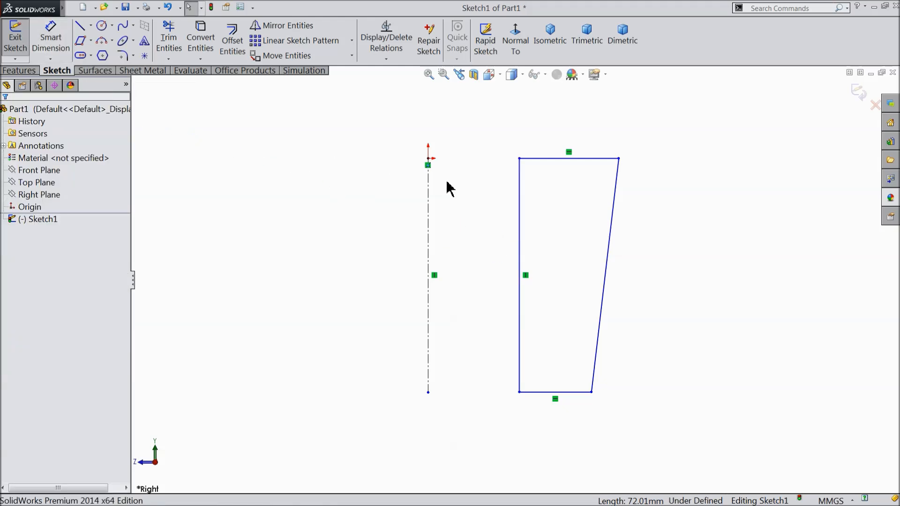
pyautogui.click(429, 164)
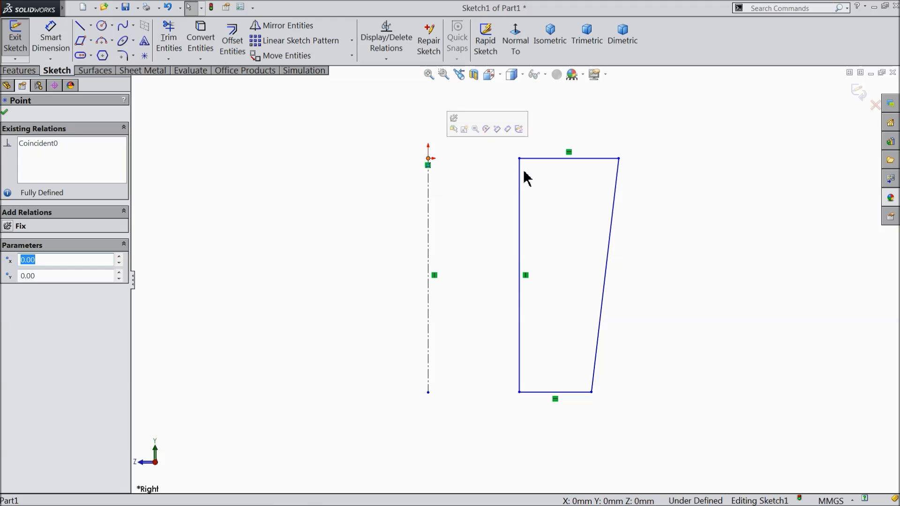
pyautogui.keyDown('ctrl'); pyautogui.click(520, 159); pyautogui.keyUp('ctrl')
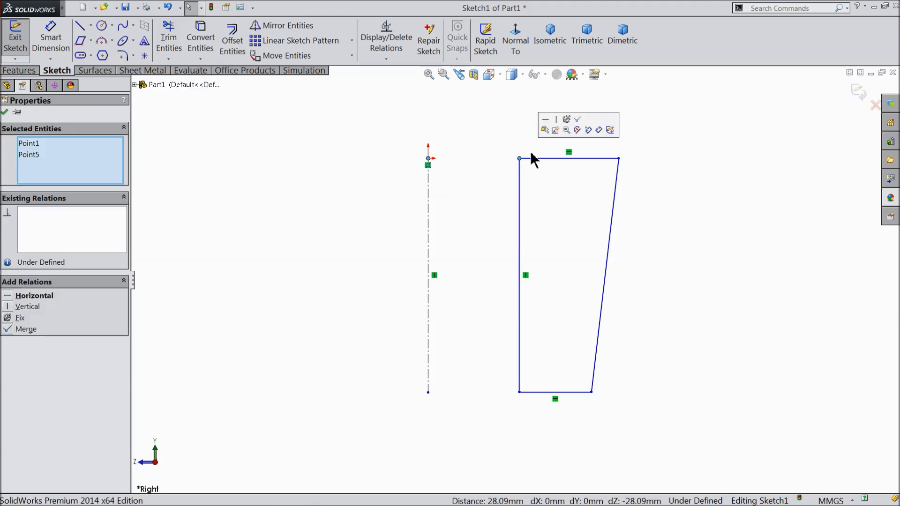
pyautogui.click(545, 123)
# Dimension the profile's inner vertical line to 5 mm.
pyautogui.click(54, 42)
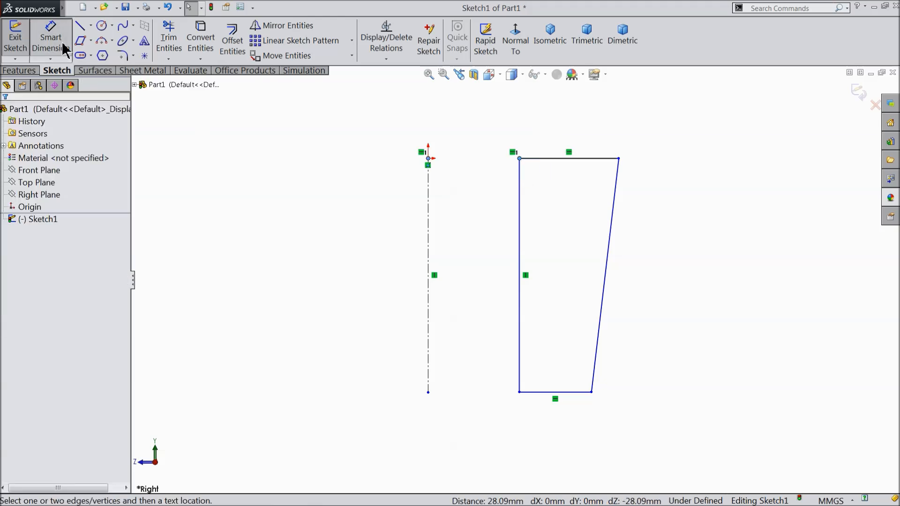
pyautogui.click(520, 242)
pyautogui.click(349, 253)
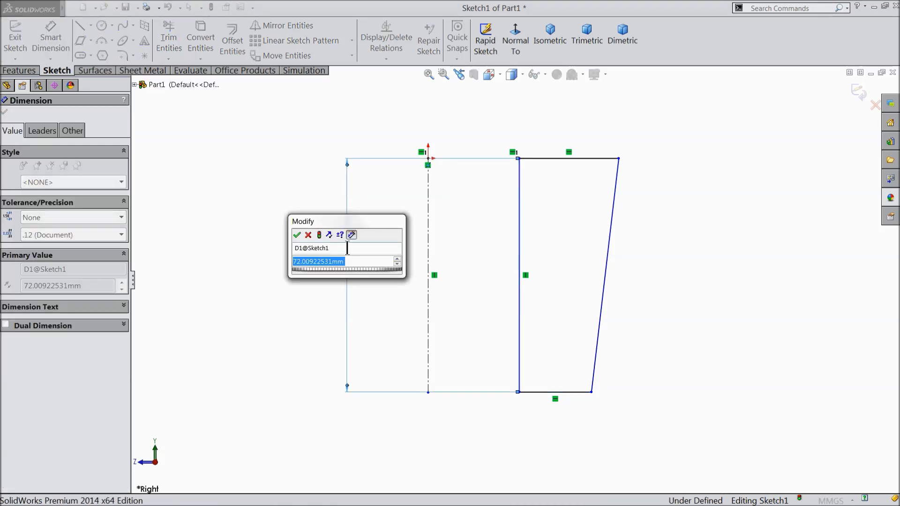
pyautogui.write('5')
pyautogui.click(297, 234)
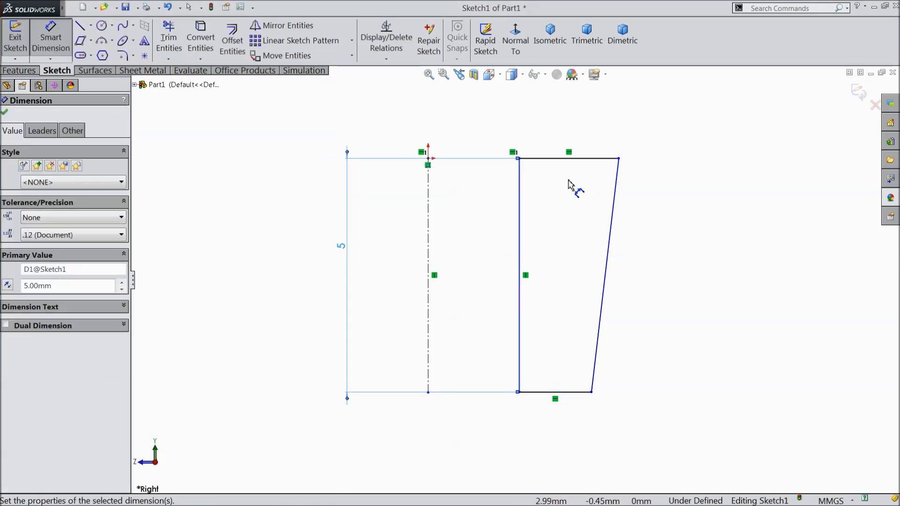
# Dimension the profile's top edge to 3 mm and its bottom edge to 2 mm.
pyautogui.click(564, 160)
pyautogui.click(565, 135)
pyautogui.write('3')
pyautogui.click(507, 119)
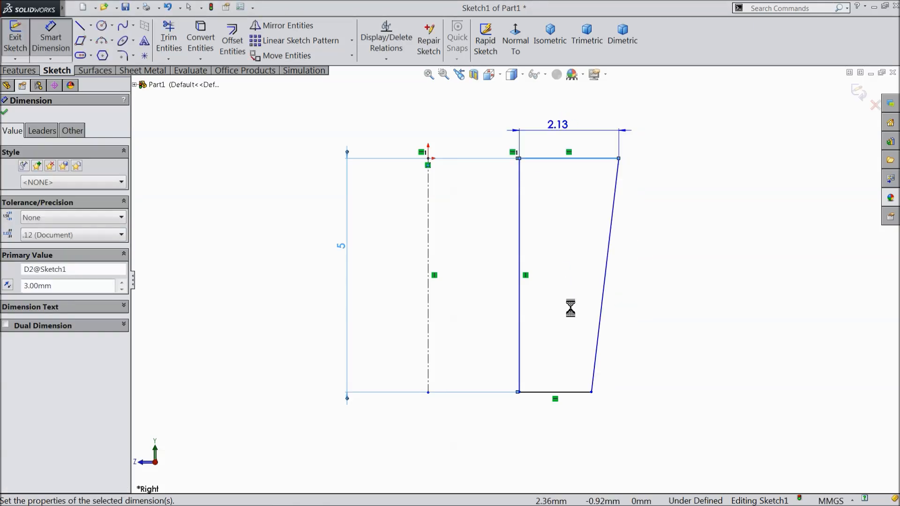
pyautogui.click(554, 394)
pyautogui.click(554, 422)
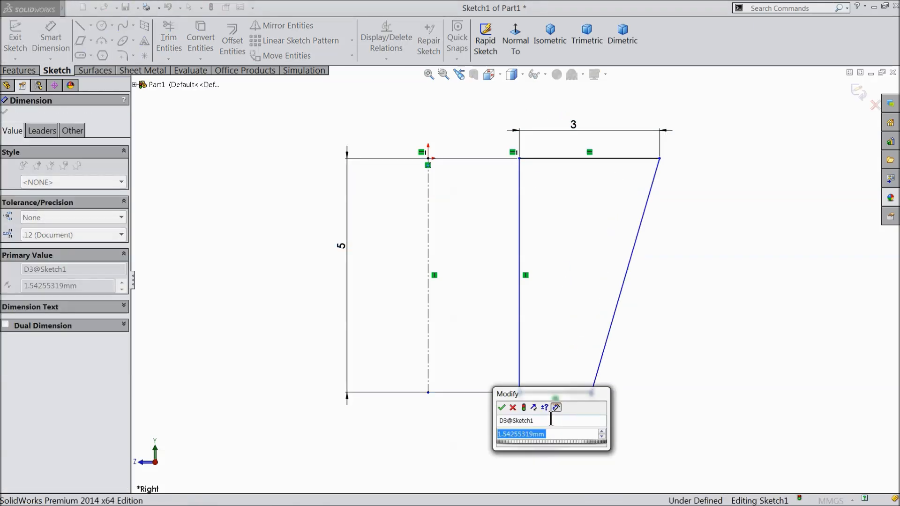
pyautogui.write('2')
pyautogui.click(501, 407)
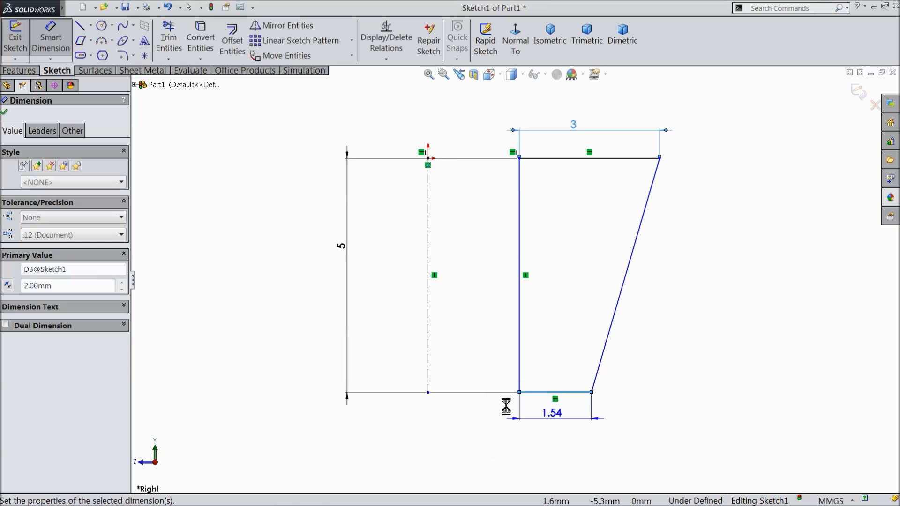
# Dimension the distance between the centerline and the profile's inner vertical line to 1.5 mm.
pyautogui.click(521, 241)
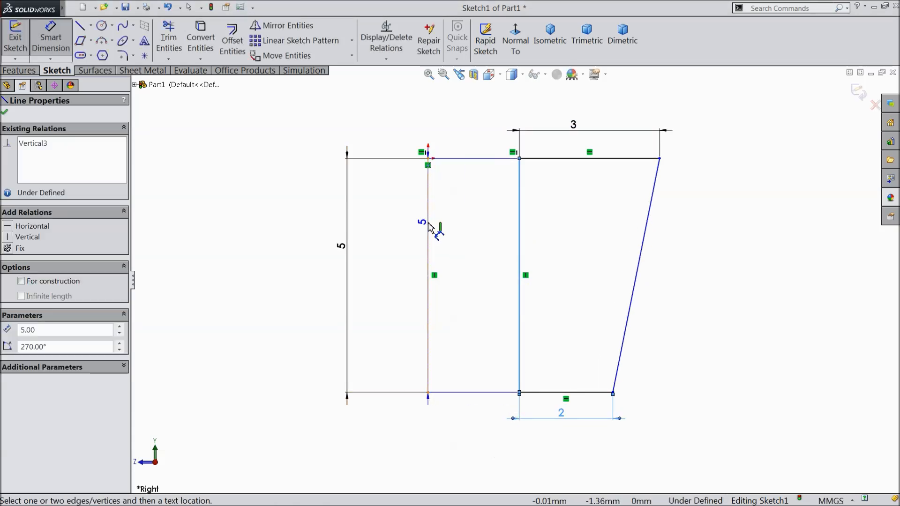
pyautogui.click(428, 227)
pyautogui.click(466, 110)
pyautogui.write('1.5')
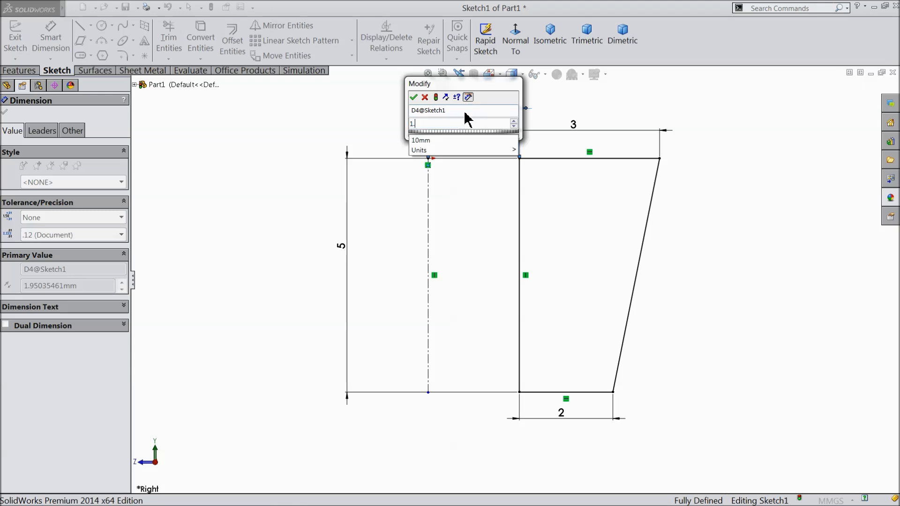
pyautogui.click(413, 97)
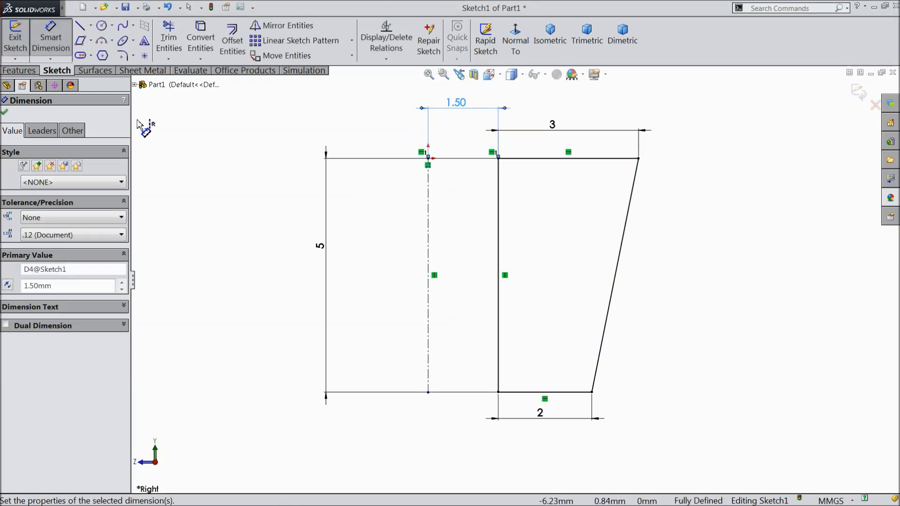
# Revolve the tapered profile 360 degrees about the centerline into a solid.
pyautogui.click(19, 70)
pyautogui.click(62, 41)
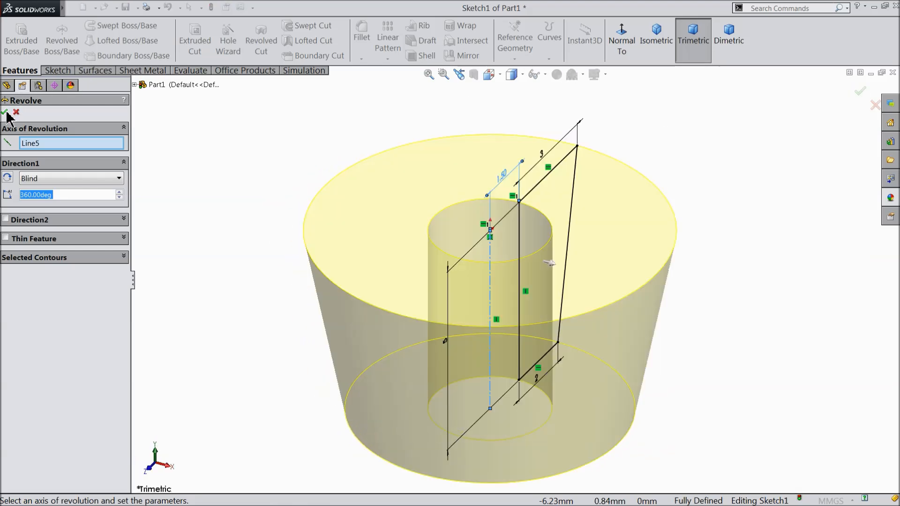
pyautogui.moveTo(252, 233)
pyautogui.mouseDown(button='middle')
pyautogui.moveTo(249, 104)
pyautogui.moveTo(250, 233)
pyautogui.mouseUp(button='middle')
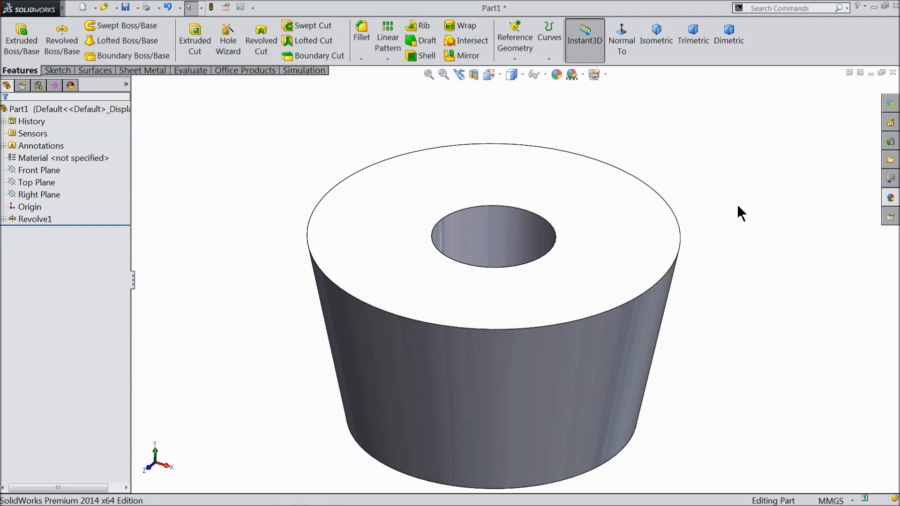
# Apply the polished steel metal appearance to the whole part.
pyautogui.click(890, 199)
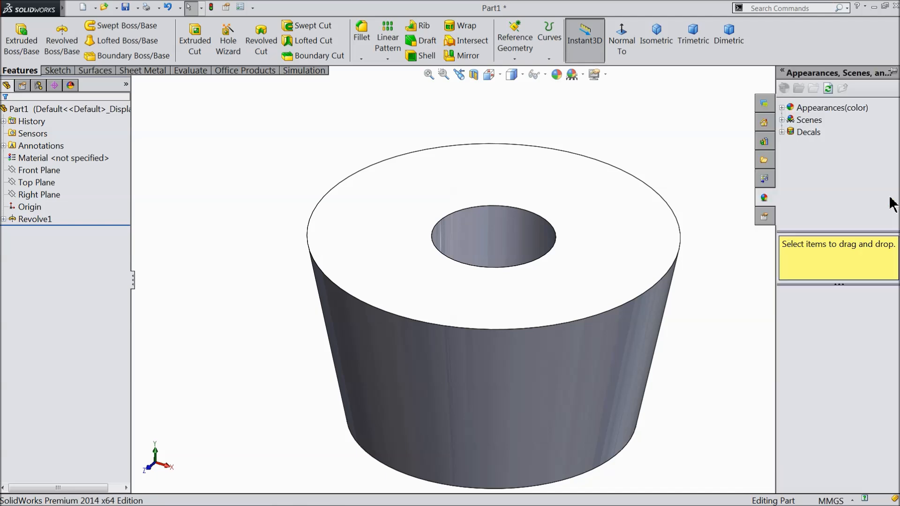
pyautogui.click(785, 109)
pyautogui.click(790, 133)
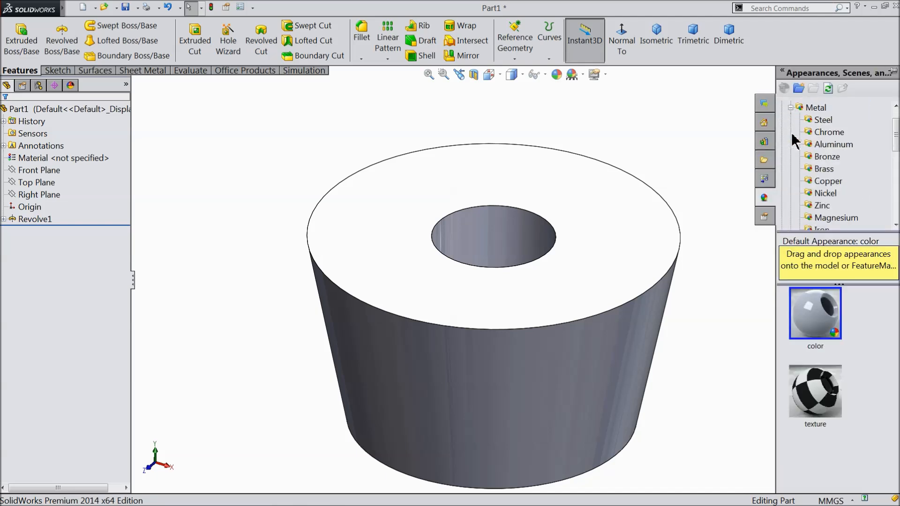
pyautogui.click(823, 120)
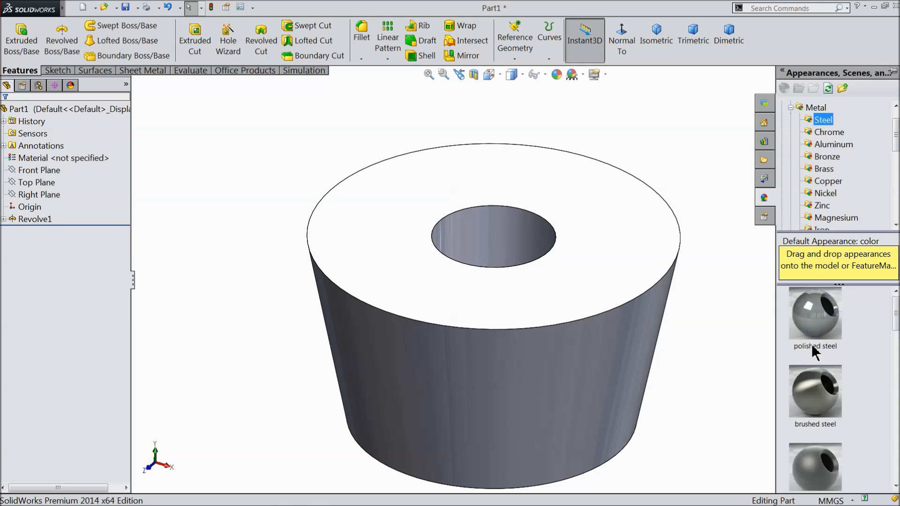
pyautogui.doubleClick(819, 321)
pyautogui.moveTo(643, 372)
pyautogui.mouseDown(button='middle')
pyautogui.moveTo(664, 195)
pyautogui.moveTo(641, 373)
pyautogui.moveTo(644, 364)
pyautogui.mouseUp(button='middle')
pyautogui.scroll(3, 646, 362)
pyautogui.scroll(-1, 717, 263)
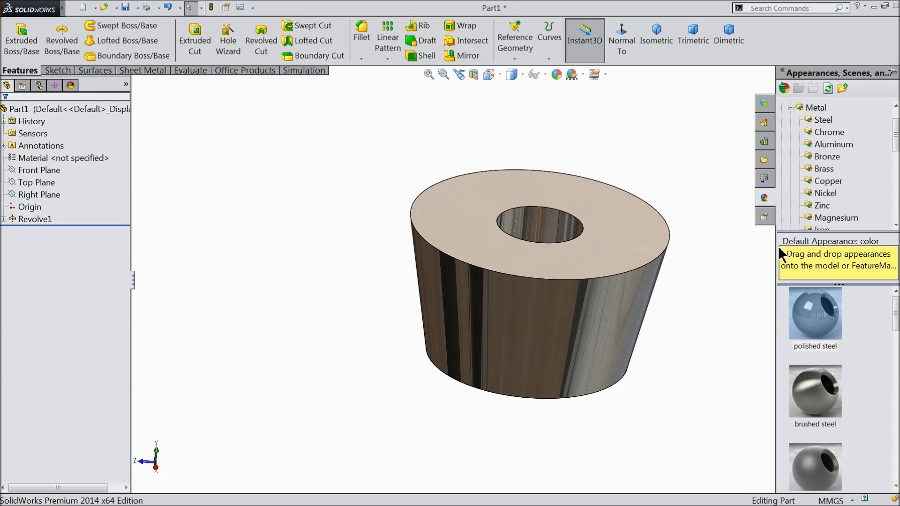
pyautogui.click(557, 75)
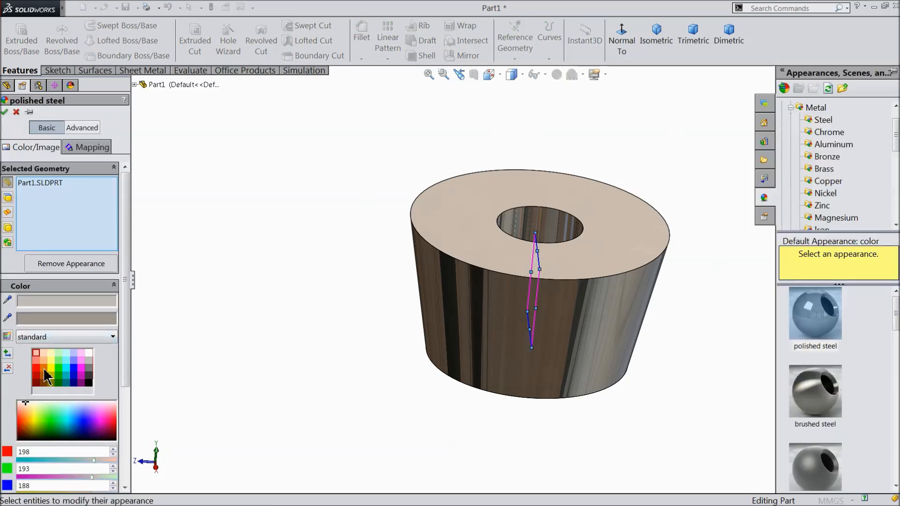
pyautogui.click(37, 369)
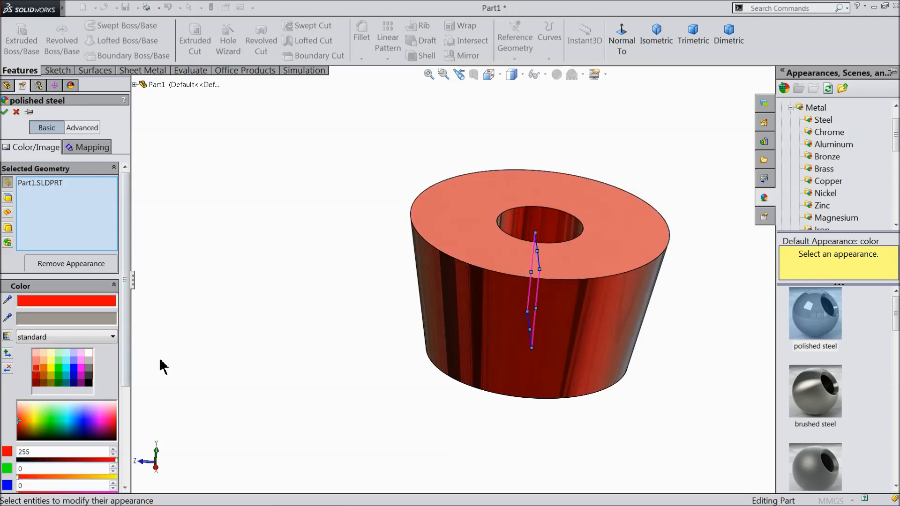
pyautogui.click(73, 361)
pyautogui.moveTo(339, 319); pyautogui.dragTo(300, 310, button='middle')
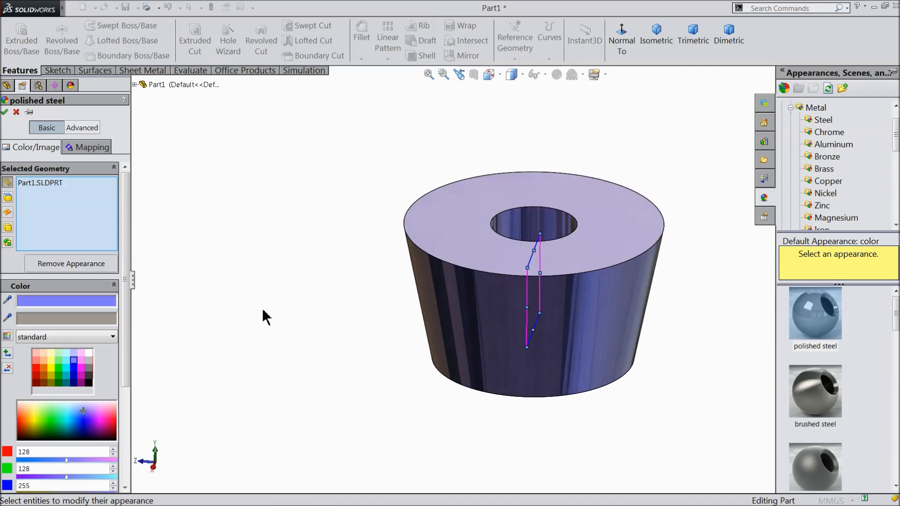
pyautogui.click(15, 113)
# Save the part in the Engine folder as "11.Valve Spring Retainer".
pyautogui.scroll(-2, 673, 267)
pyautogui.moveTo(673, 267); pyautogui.dragTo(605, 324, button='middle')
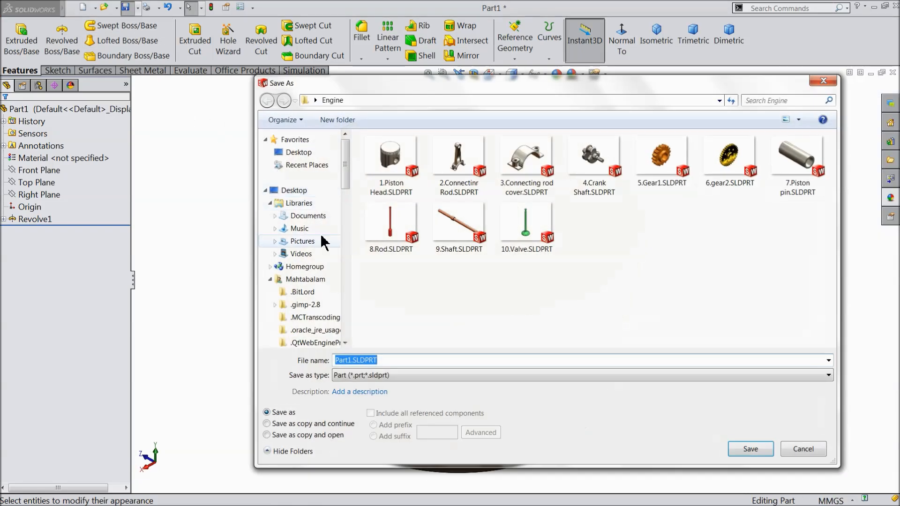
pyautogui.write('11.Valve Spring Retainer')
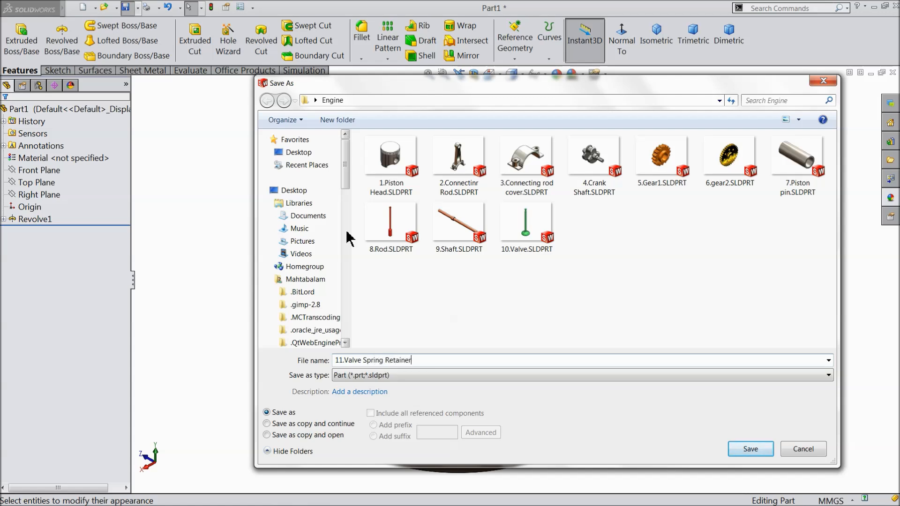
pyautogui.click(750, 449)
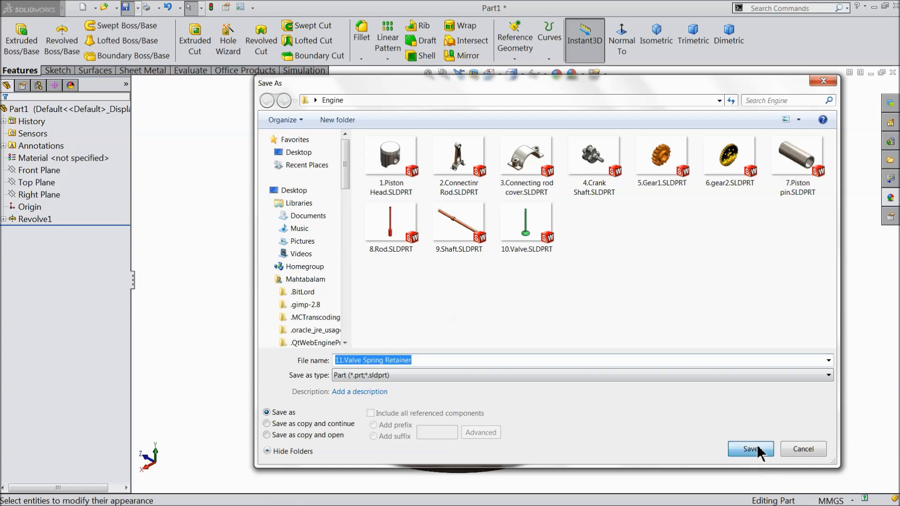
pyautogui.moveTo(645, 336); pyautogui.dragTo(673, 330, button='middle')
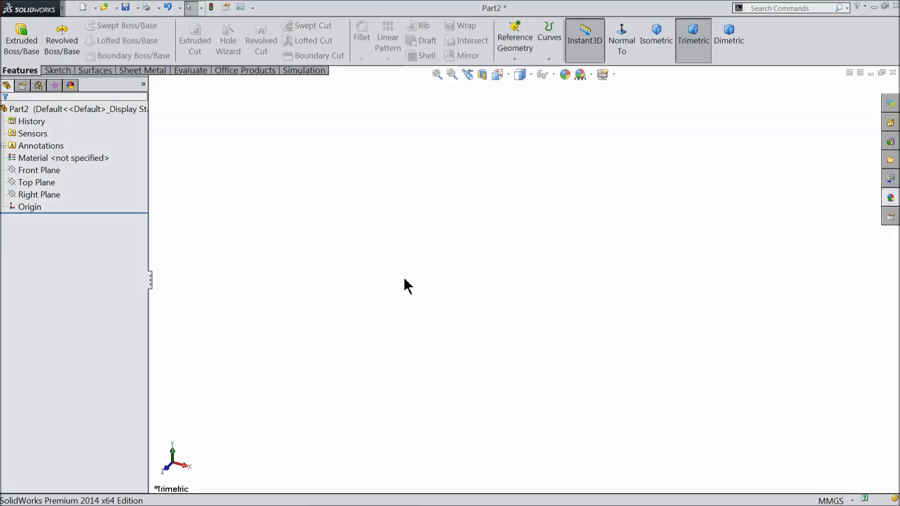
# Start a sketch on the Right Plane of the new part and draw a vertical centerline downward from the origin.
pyautogui.click(37, 194)
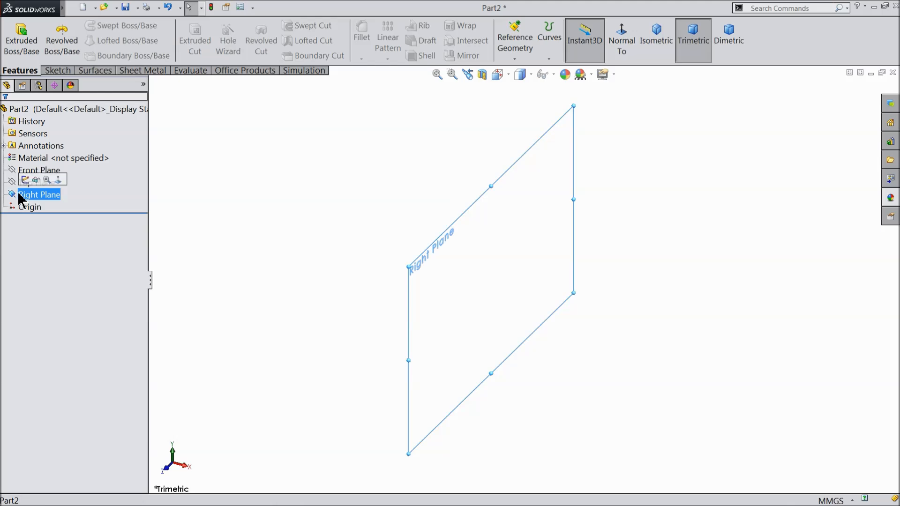
pyautogui.click(28, 178)
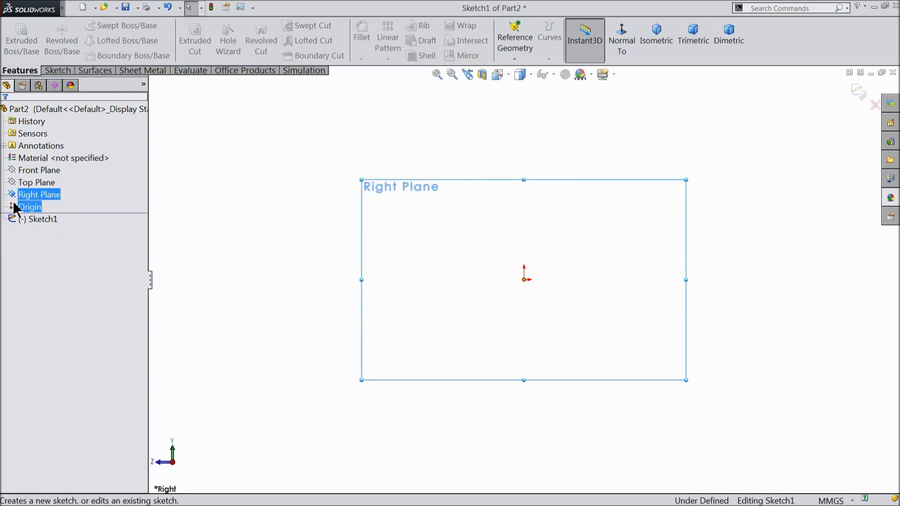
pyautogui.click(59, 71)
pyautogui.click(91, 26)
pyautogui.click(102, 53)
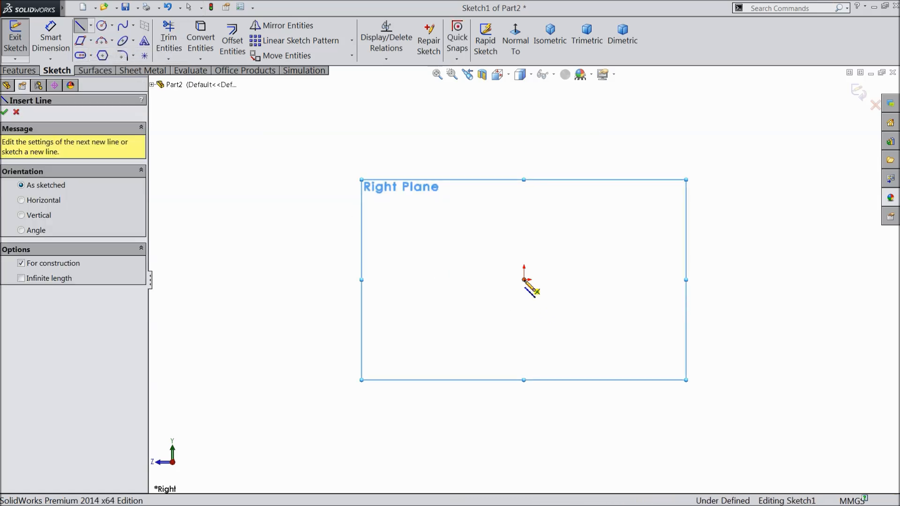
pyautogui.click(524, 280)
pyautogui.click(524, 397)
pyautogui.rightClick(570, 316)
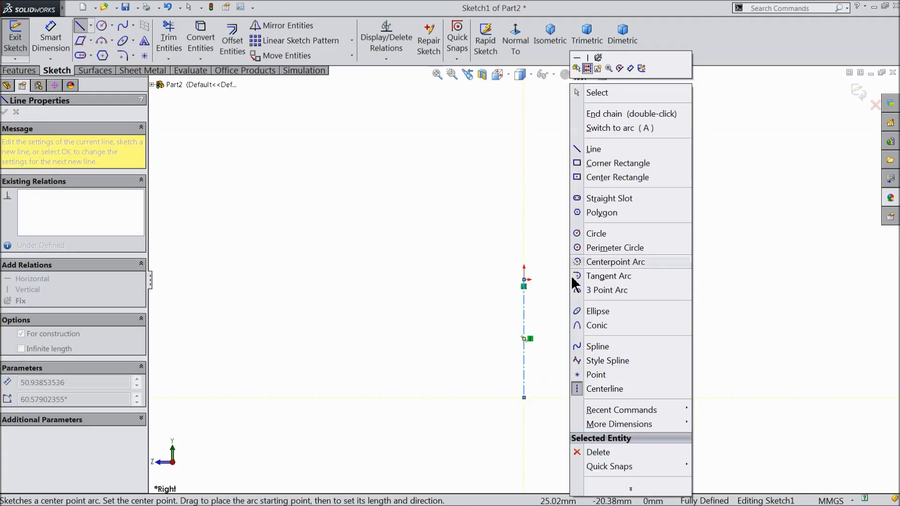
pyautogui.click(597, 92)
pyautogui.scroll(-3, 617, 354)
pyautogui.scroll(-3, 740, 236)
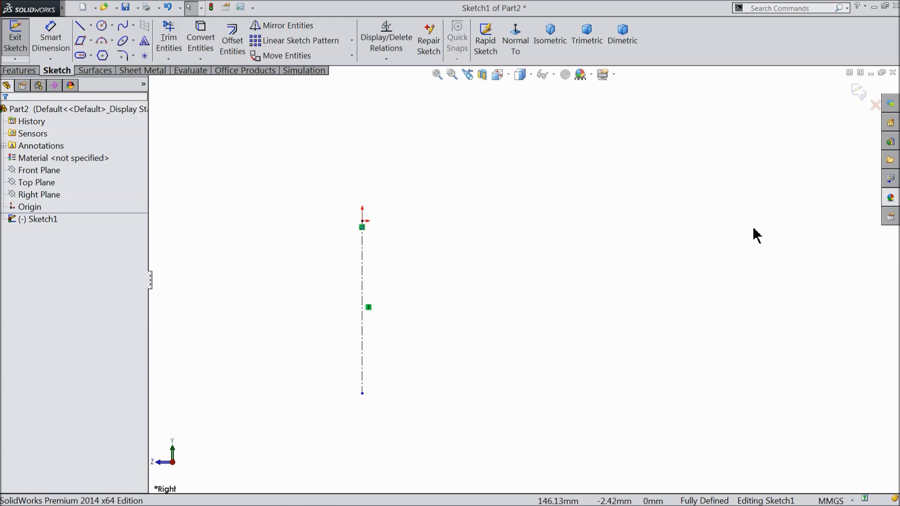
# Draw the profile's upper outline beside the centerline: slanted inner side, short horizontal ledge level with the origin, rising slope, long horizontal top and short vertical end.
pyautogui.click(80, 26)
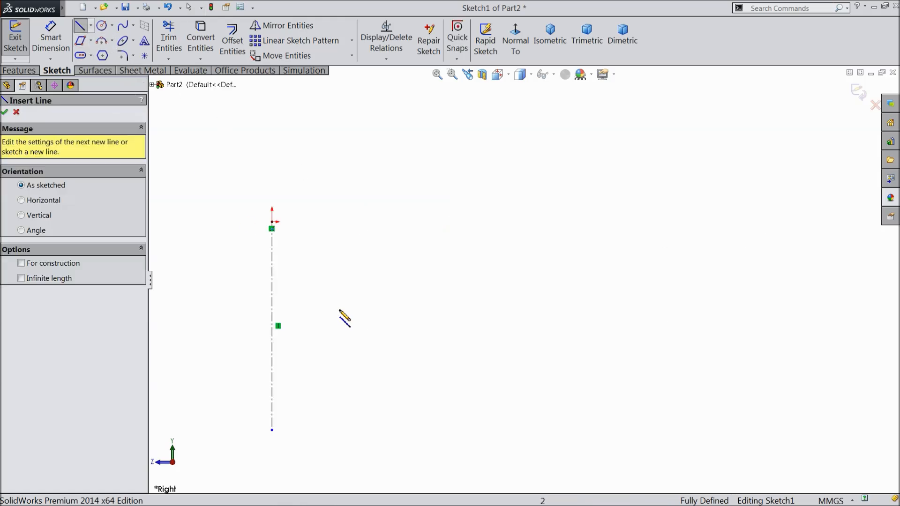
pyautogui.click(368, 430)
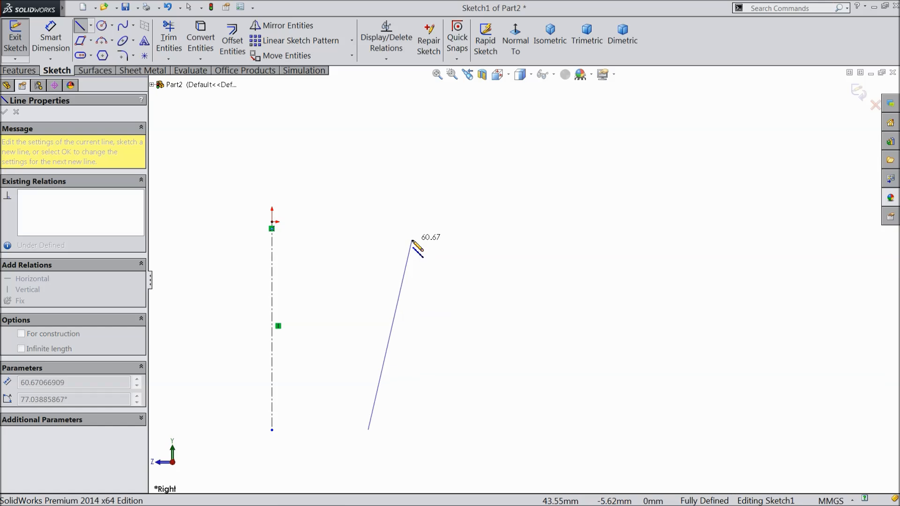
pyautogui.click(424, 221)
pyautogui.click(483, 222)
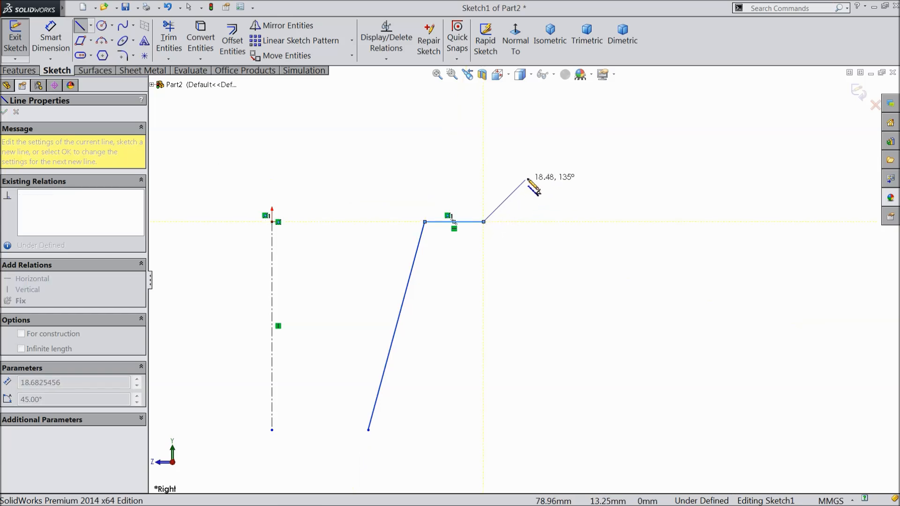
pyautogui.click(580, 161)
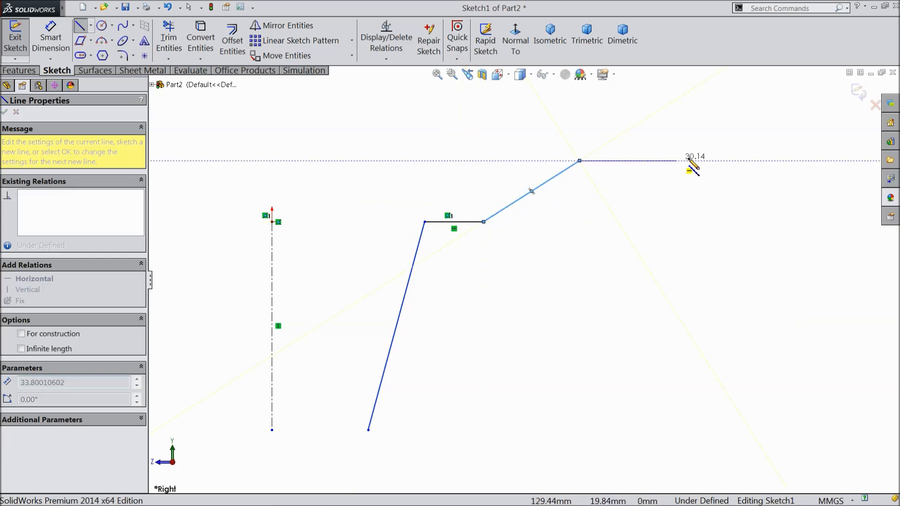
pyautogui.click(776, 161)
pyautogui.click(776, 203)
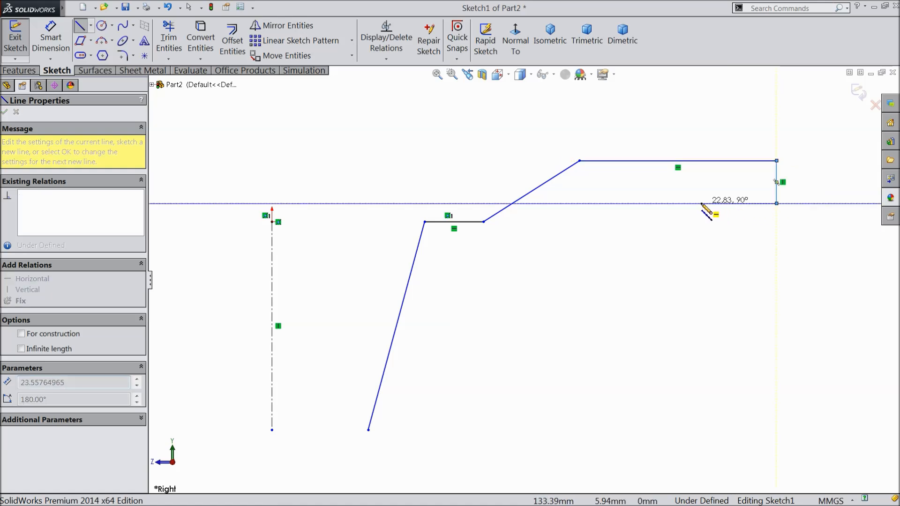
# Close the profile with a short horizontal line, descending slope, horizontal ledge, slanted outer side and a bottom edge about 32 mm long.
pyautogui.click(694, 203)
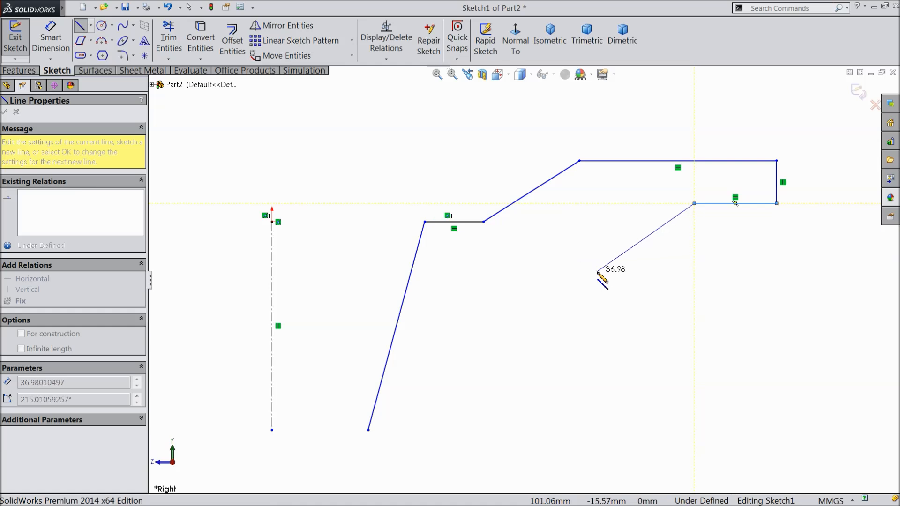
pyautogui.click(594, 275)
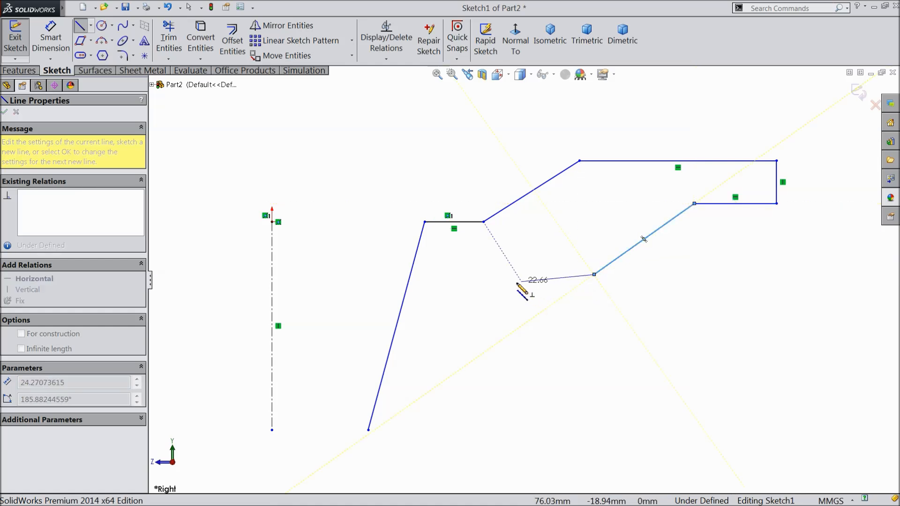
pyautogui.click(539, 274)
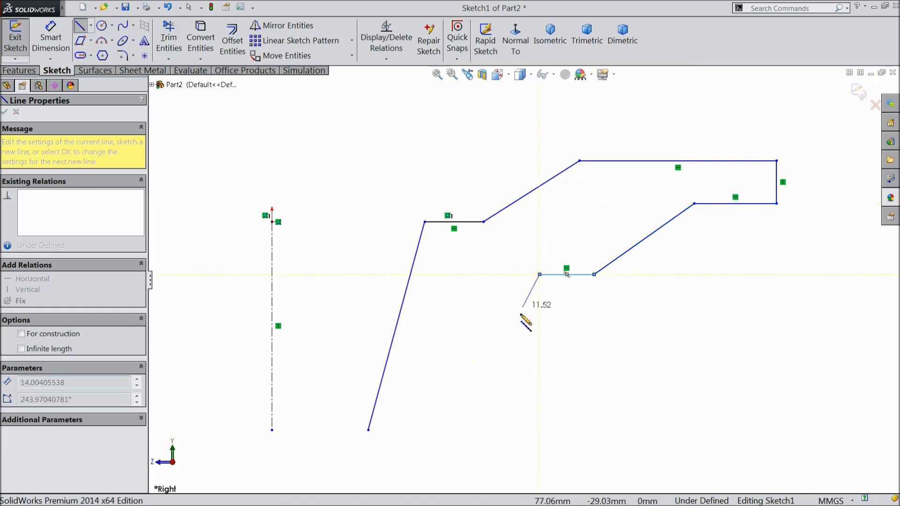
pyautogui.click(470, 430)
pyautogui.click(369, 429)
pyautogui.rightClick(335, 237)
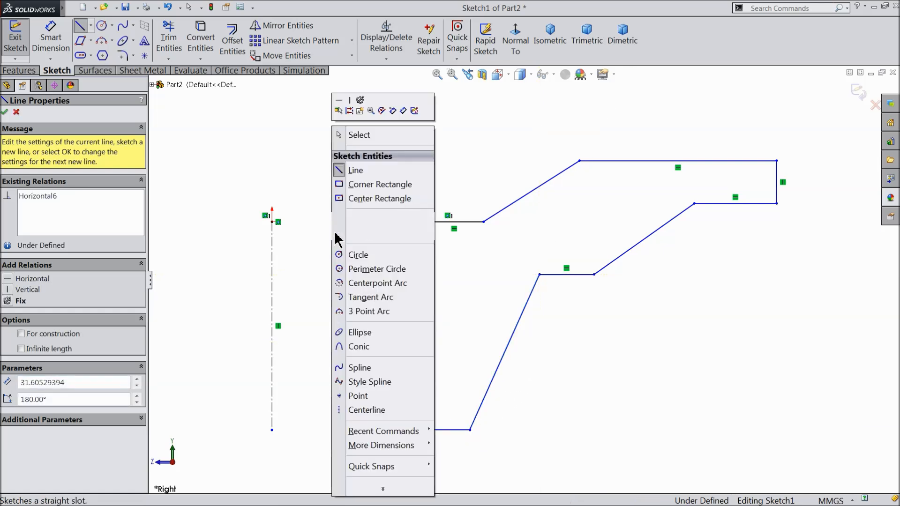
pyautogui.click(360, 133)
pyautogui.scroll(1, 445, 220)
pyautogui.scroll(-1, 500, 320)
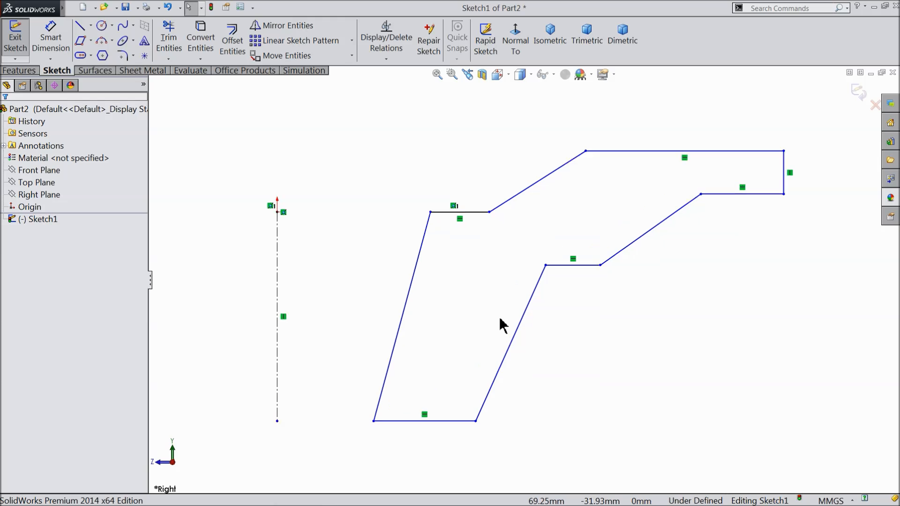
pyautogui.click(49, 41)
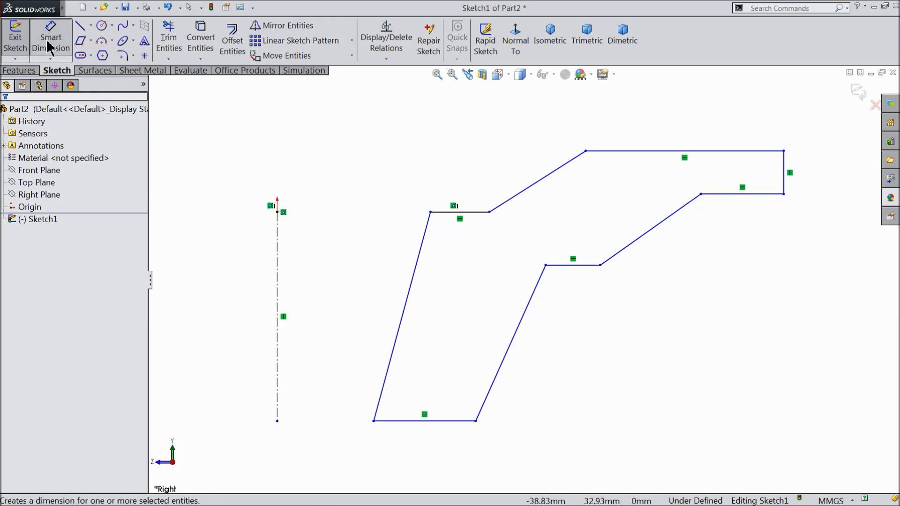
pyautogui.click(278, 213)
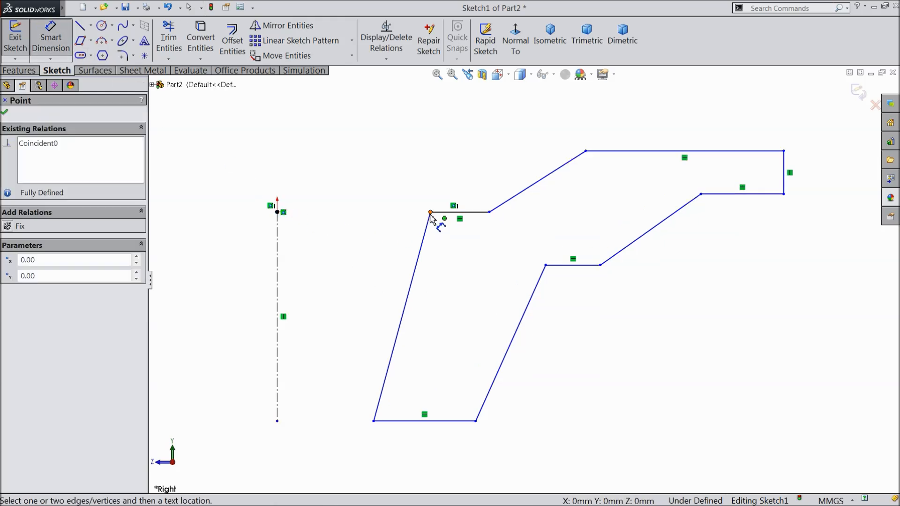
pyautogui.click(430, 214)
pyautogui.press('Escape')
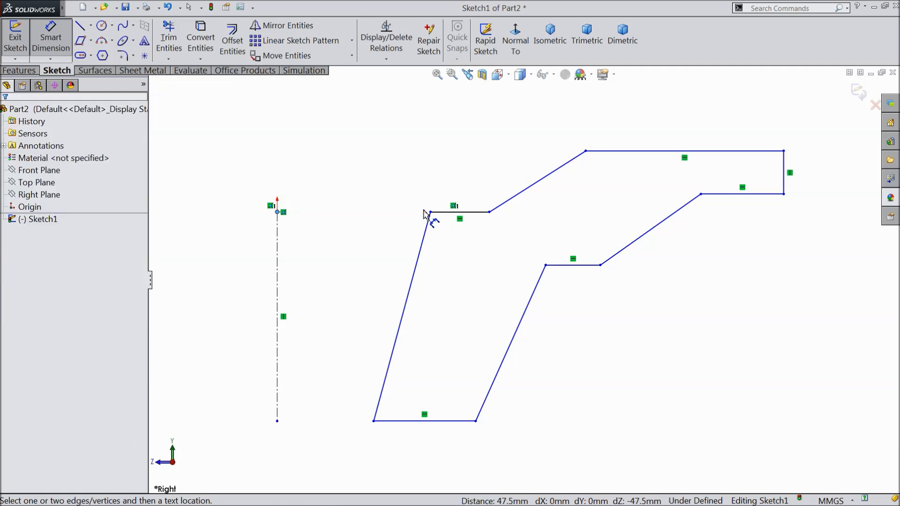
pyautogui.click(51, 40)
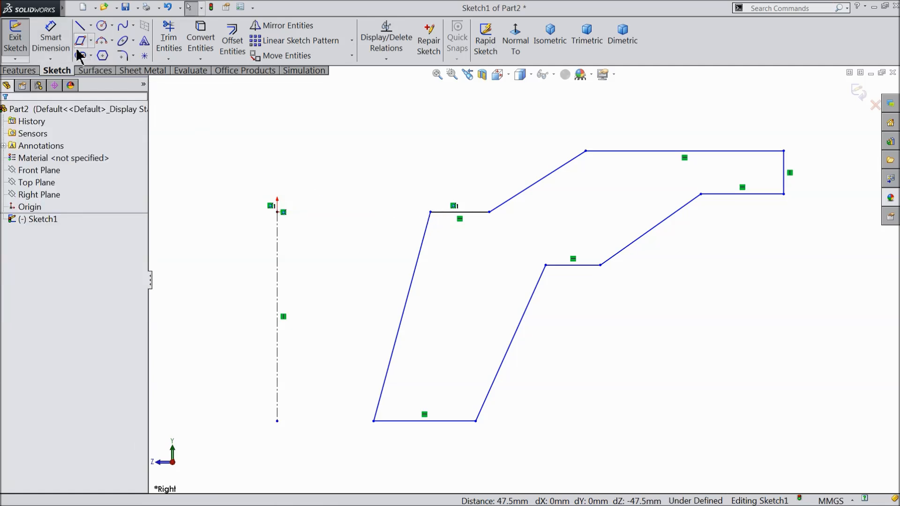
# Add a horizontal relation between the origin and the upper end of the profile's slanted inner side.
pyautogui.click(278, 212)
pyautogui.keyDown('ctrl'); pyautogui.click(431, 212); pyautogui.keyUp('ctrl')
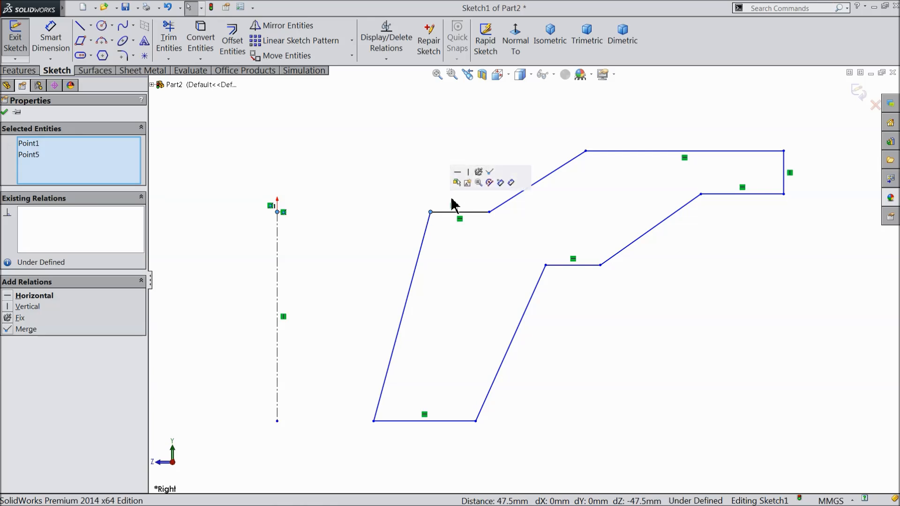
pyautogui.click(458, 172)
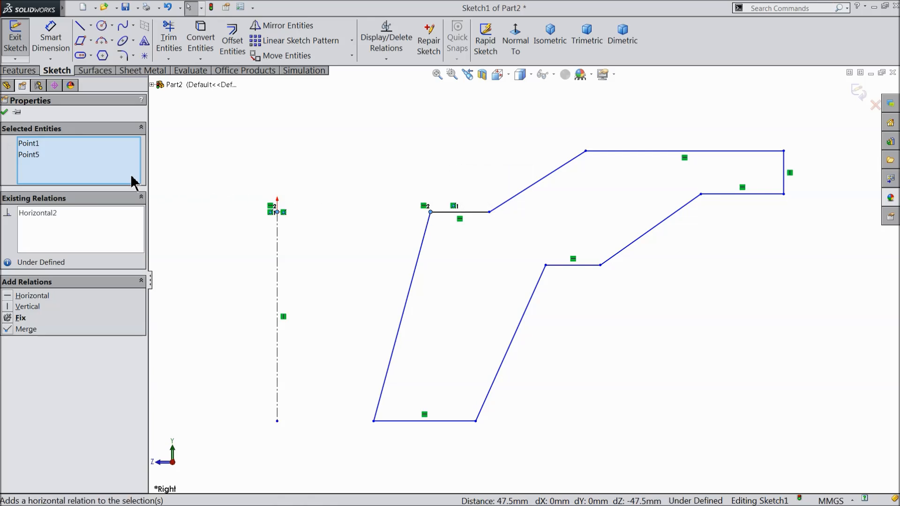
# Dimension the vertical distance between the upper and lower ends of the slanted inner side as 5 mm.
pyautogui.click(47, 40)
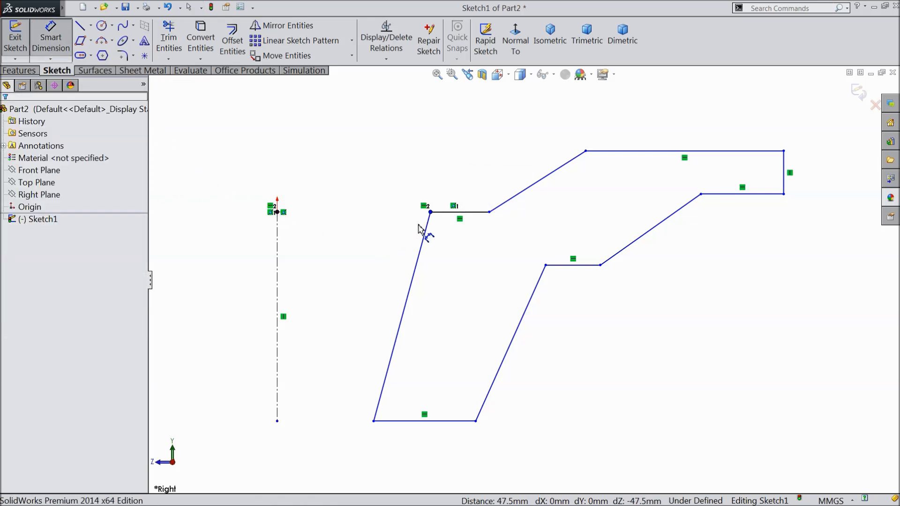
pyautogui.click(430, 212)
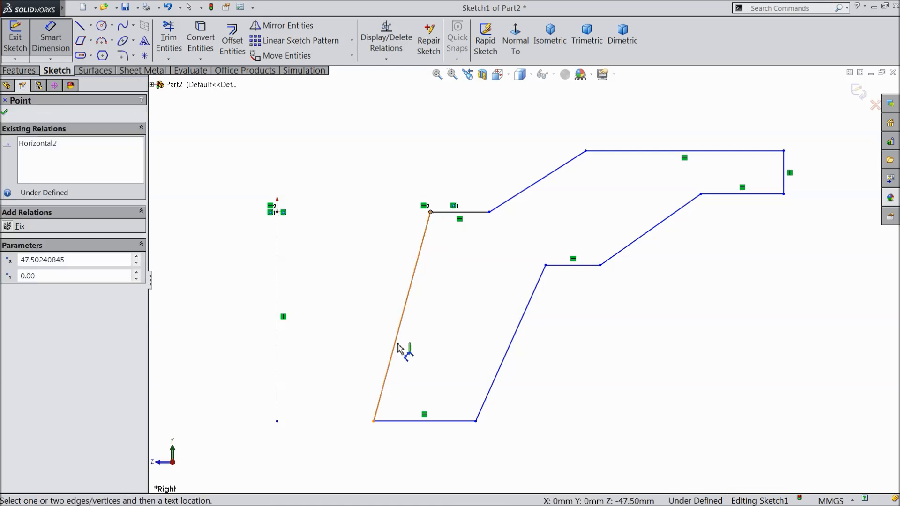
pyautogui.click(374, 421)
pyautogui.click(243, 318)
pyautogui.write('5.00mm')
pyautogui.click(191, 299)
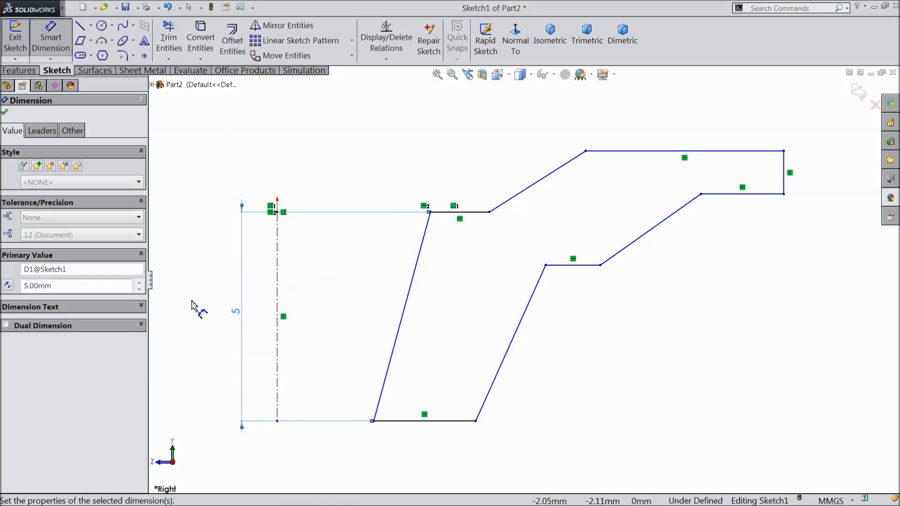
# Dimension the horizontal distance from the origin to the far end of the profile's long top edge as 12.5 mm.
pyautogui.click(277, 213)
pyautogui.click(783, 151)
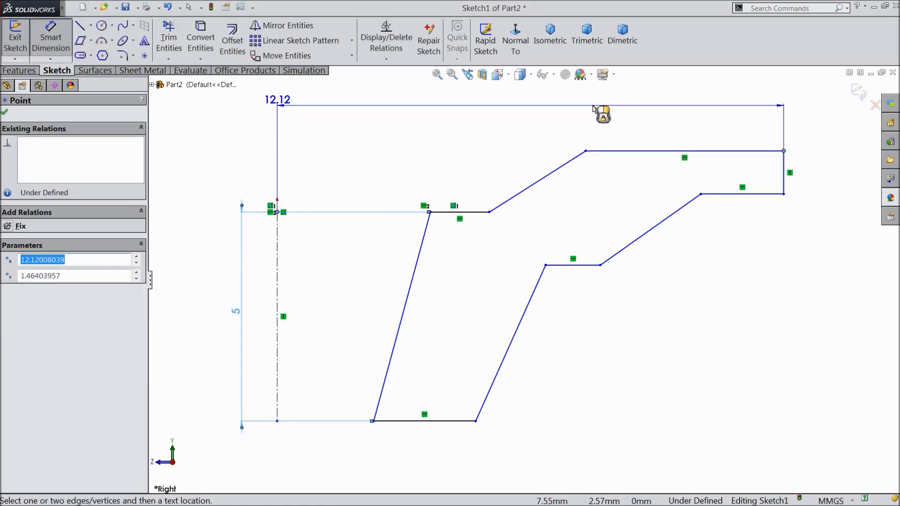
pyautogui.click(595, 105)
pyautogui.write('12.5')
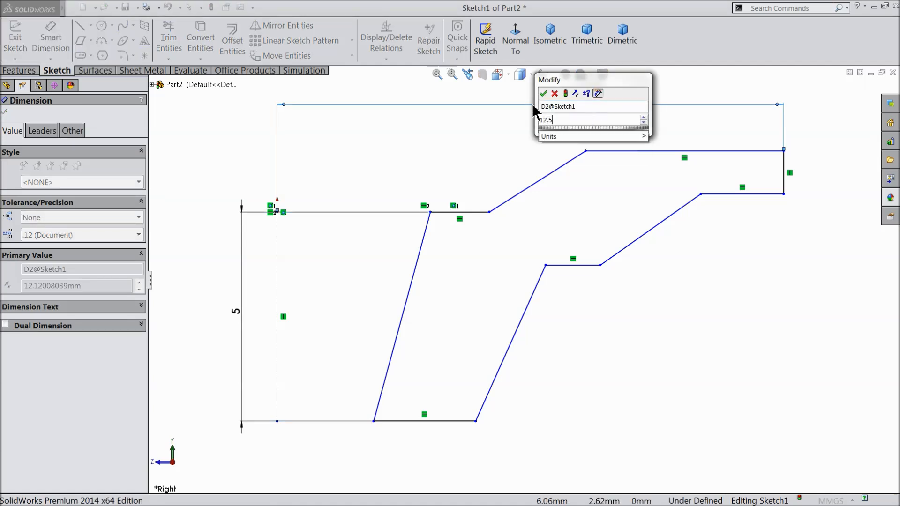
pyautogui.click(543, 94)
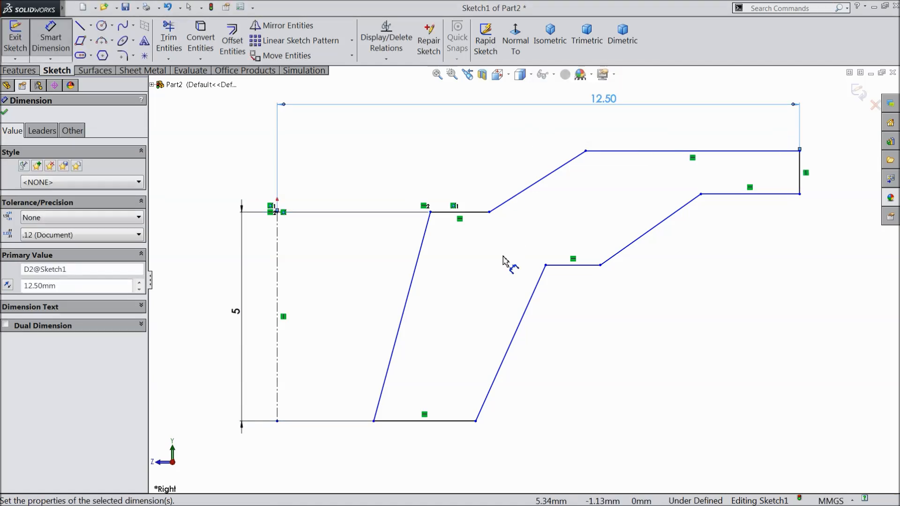
# Dimension the length of the profile's bottom edge as 1.5 mm.
pyautogui.scroll(2, 501, 267)
pyautogui.scroll(-4, 445, 408)
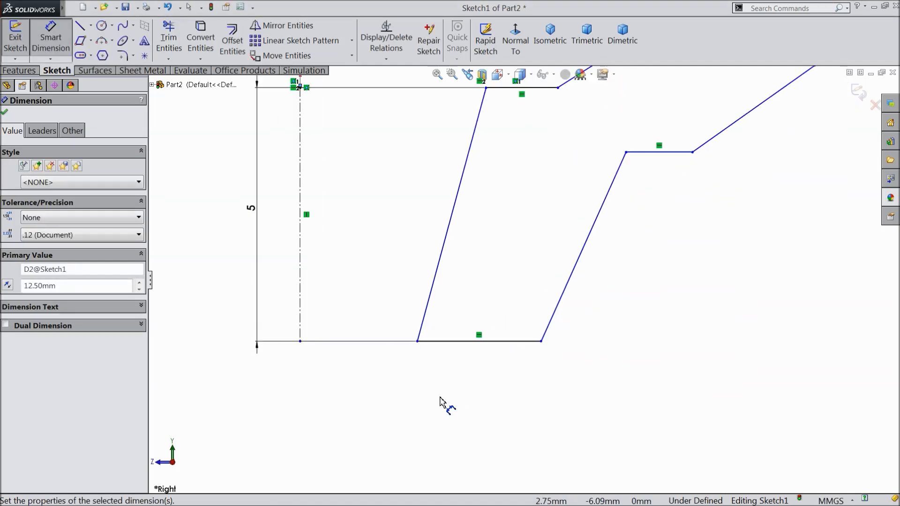
pyautogui.click(417, 342)
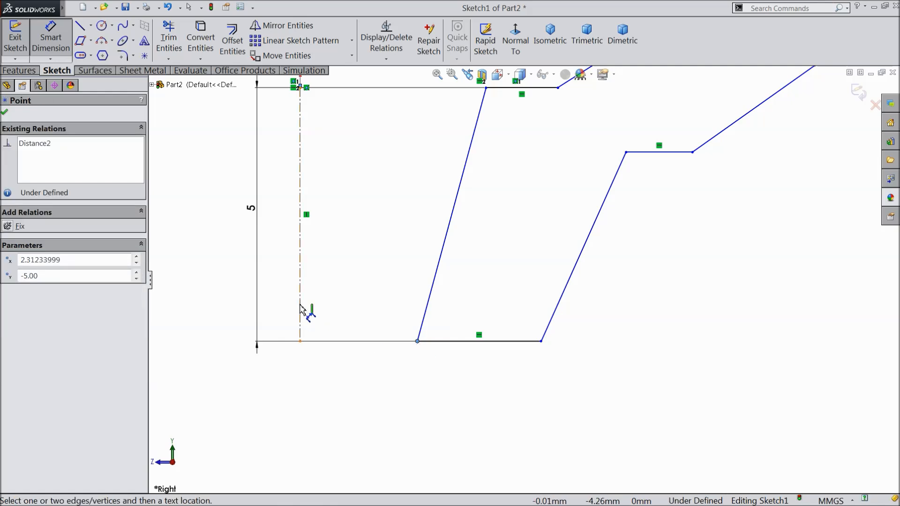
pyautogui.click(541, 341)
pyautogui.click(480, 365)
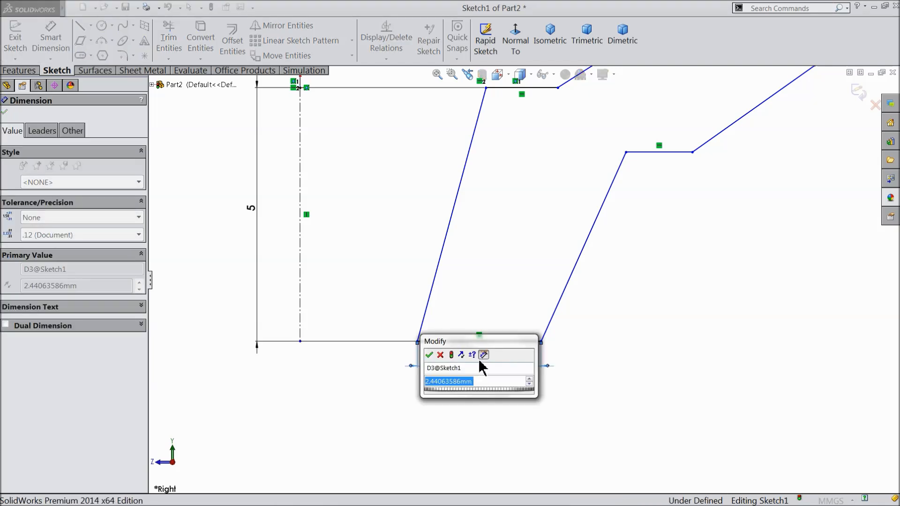
pyautogui.write('1.5')
pyautogui.click(429, 355)
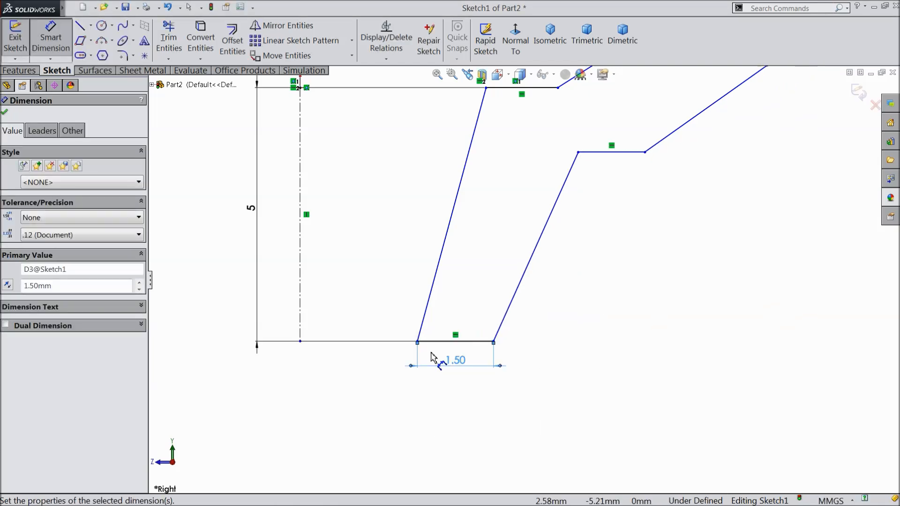
# Dimension the horizontal distance from the centerline's lower end to the near end of the bottom edge as 3.5 mm.
pyautogui.click(418, 343)
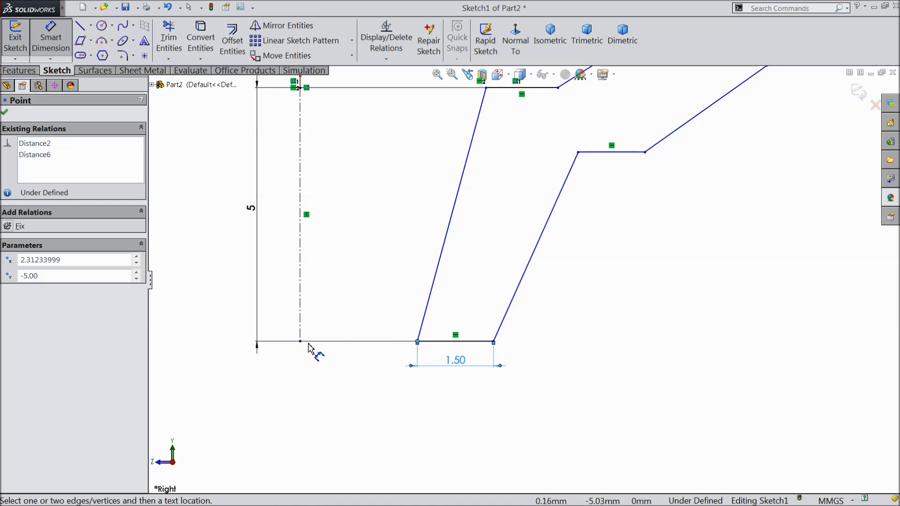
pyautogui.click(301, 341)
pyautogui.click(343, 376)
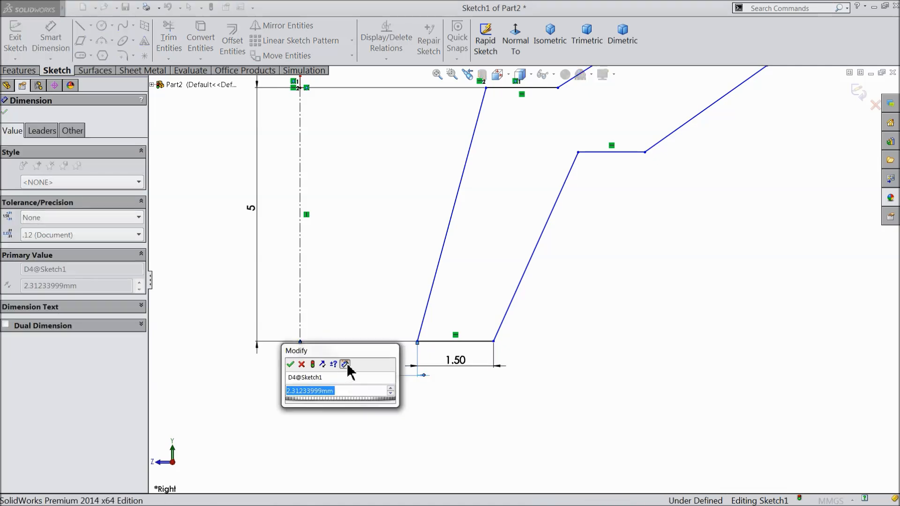
pyautogui.write('3.5')
pyautogui.click(295, 366)
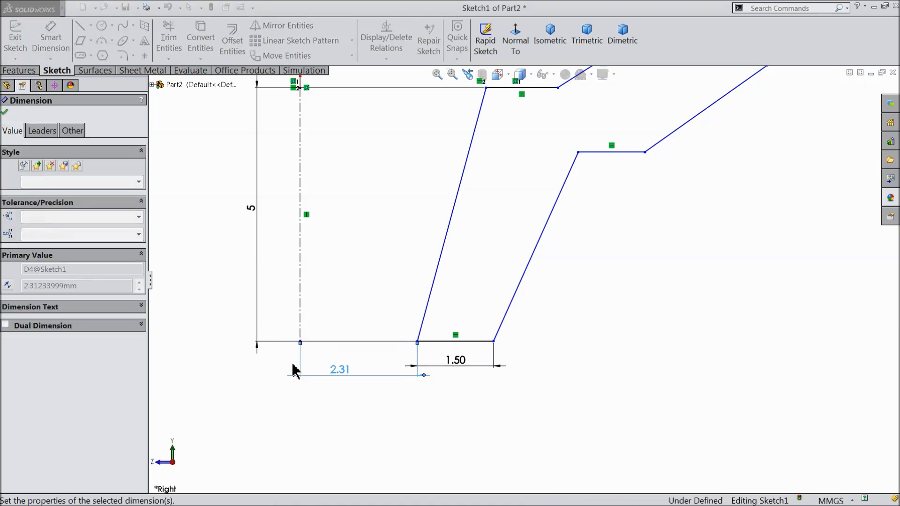
# Dimension the distance from the centerline to the upper end of the slanted inner side as 4.5 mm.
pyautogui.scroll(2, 492, 317)
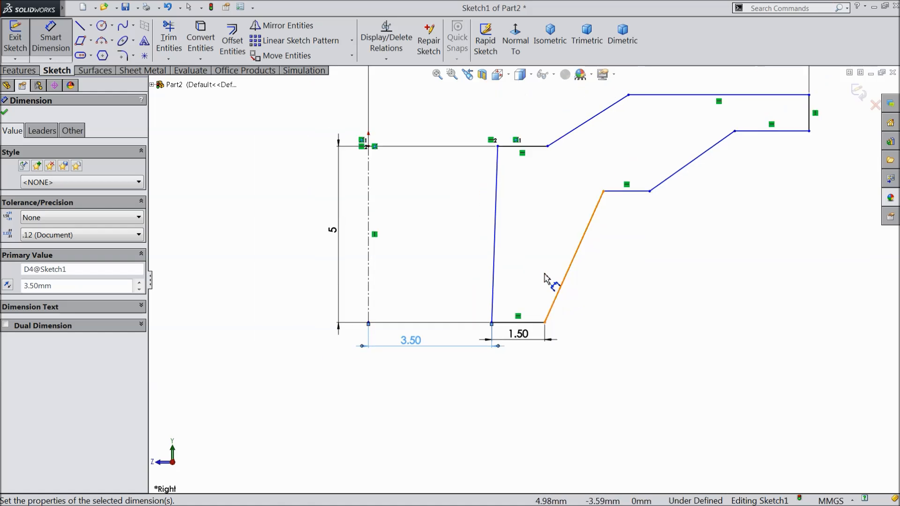
pyautogui.click(497, 147)
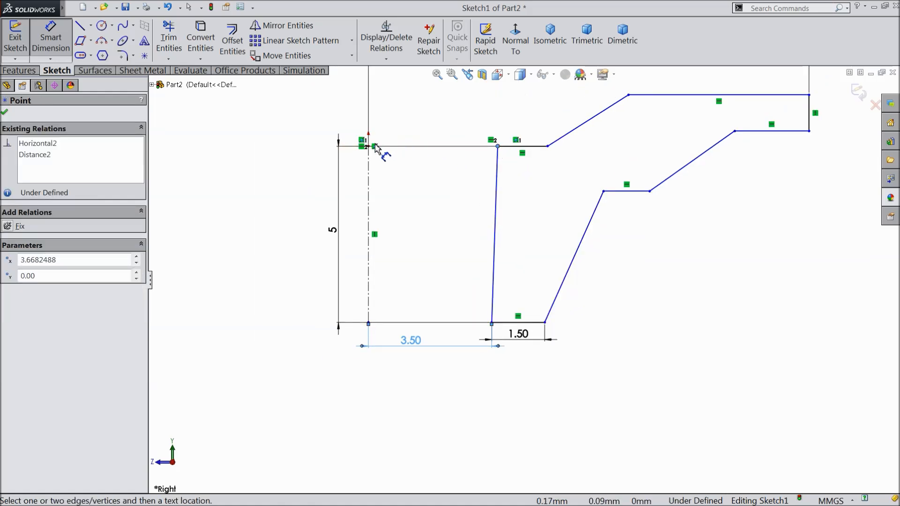
pyautogui.click(368, 160)
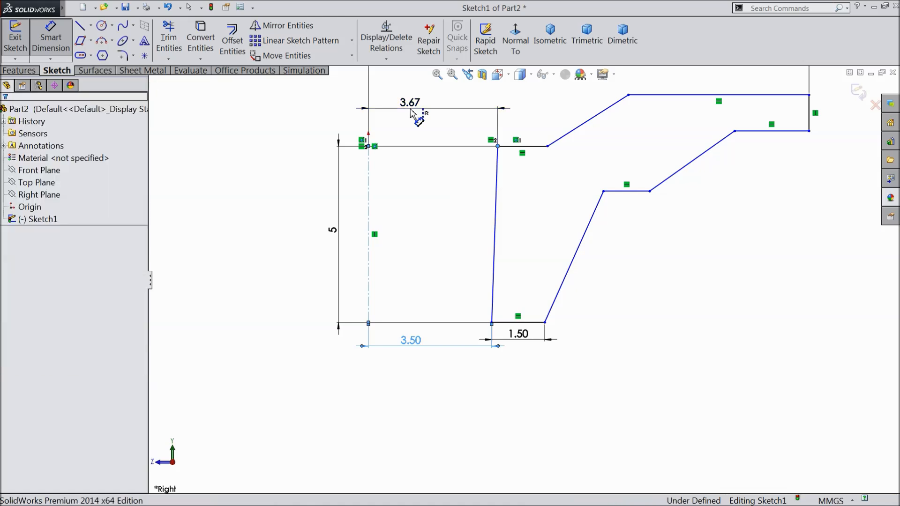
pyautogui.click(411, 116)
pyautogui.write('4.5')
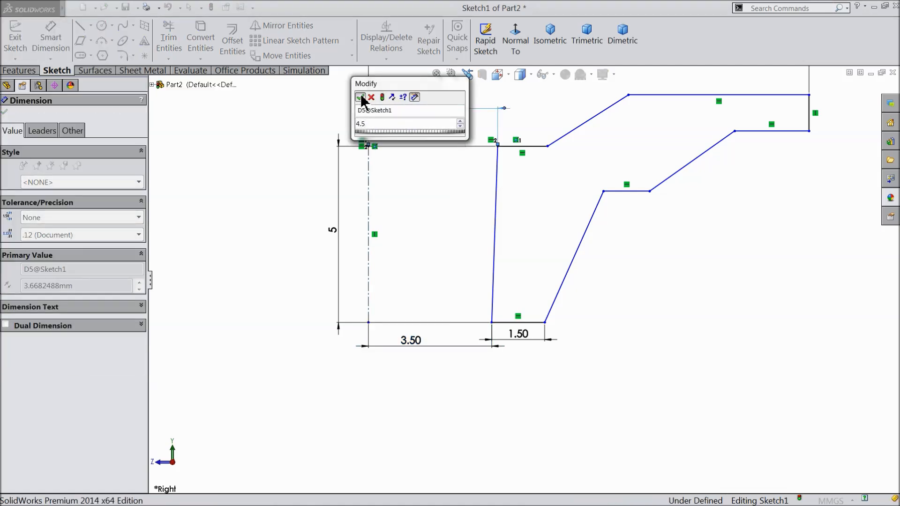
pyautogui.click(360, 97)
# Dimension the distance from the centerline to the upper end of the slanted outer side as 6.5 mm.
pyautogui.scroll(-1, 572, 231)
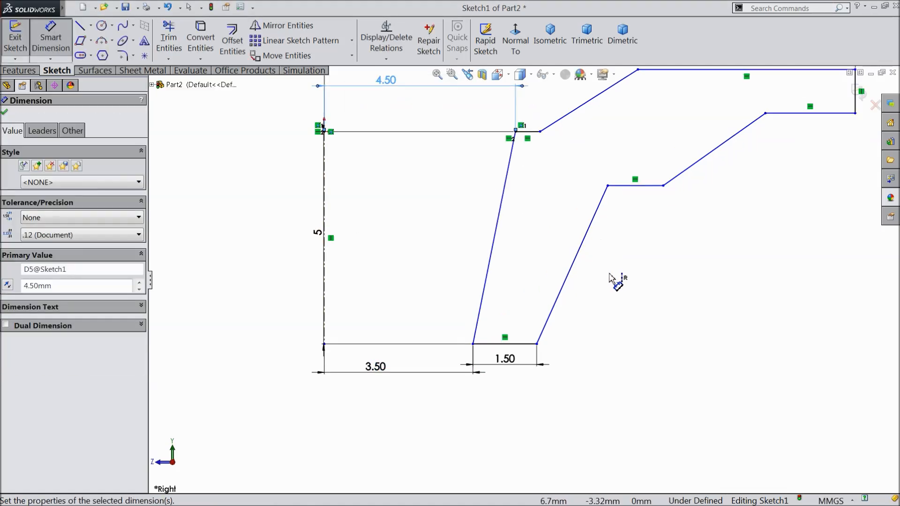
pyautogui.scroll(1, 610, 274)
pyautogui.click(593, 201)
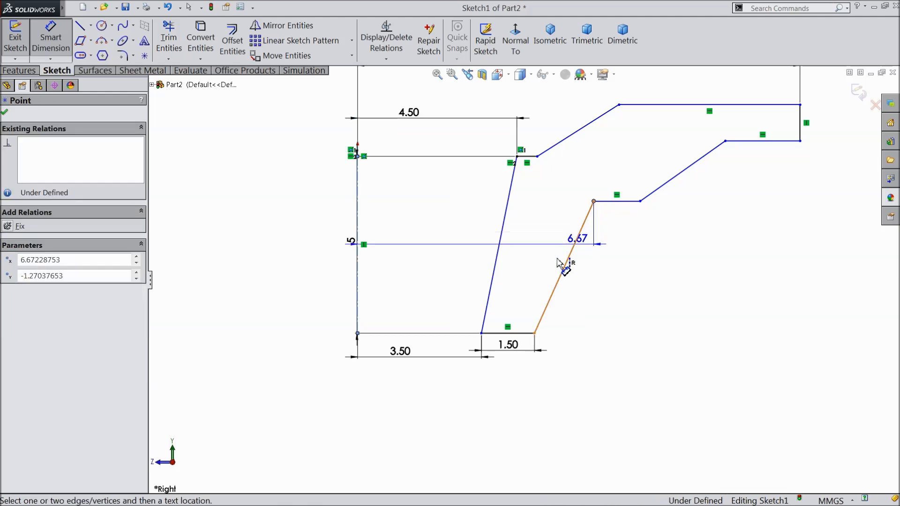
pyautogui.click(497, 397)
pyautogui.write('6.5')
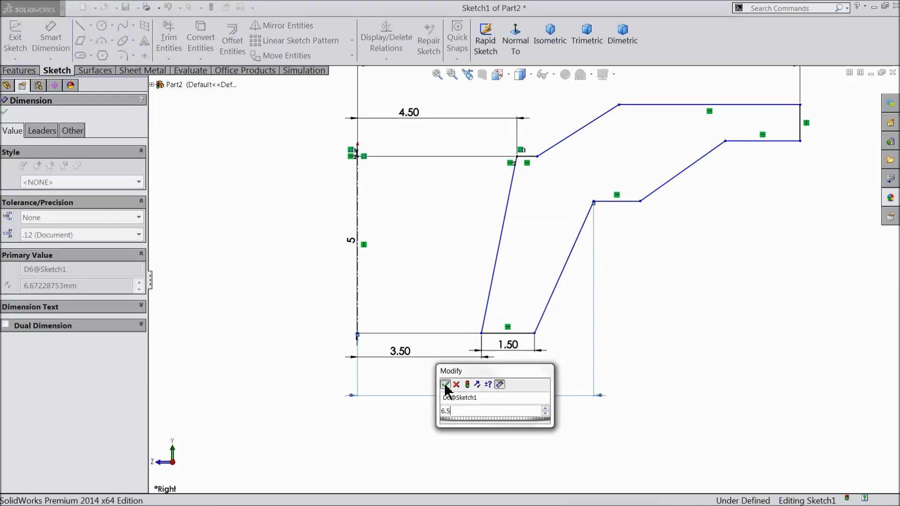
pyautogui.click(445, 384)
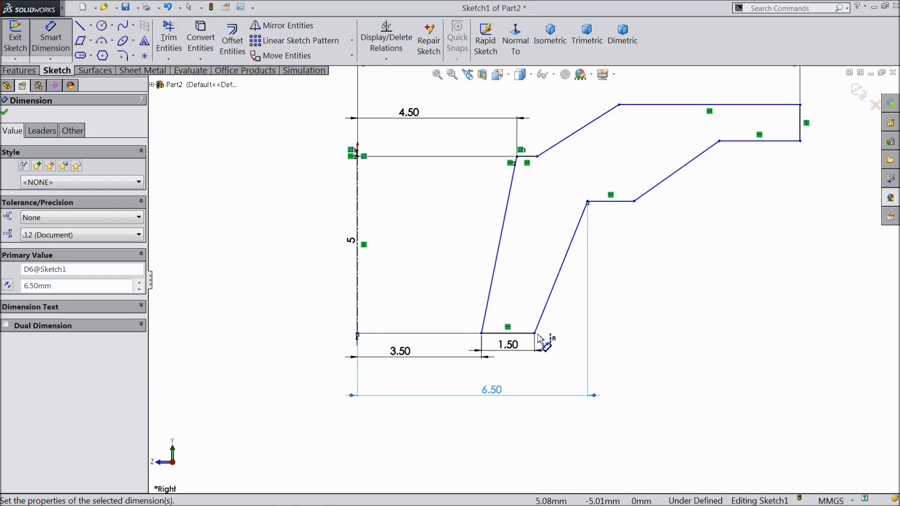
# Dimension the vertical height of the slanted outer side, from the bottom edge up to the outer ledge, as 4 mm.
pyautogui.click(535, 333)
pyautogui.click(587, 201)
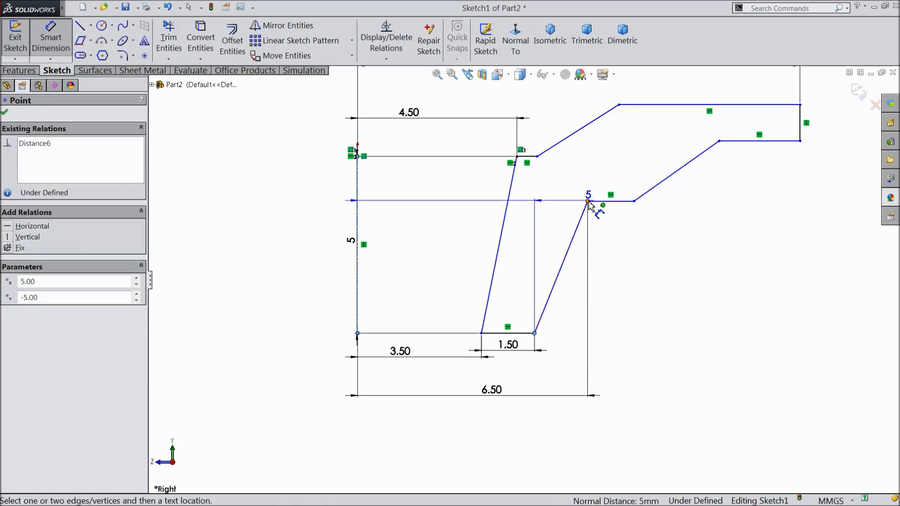
pyautogui.click(678, 262)
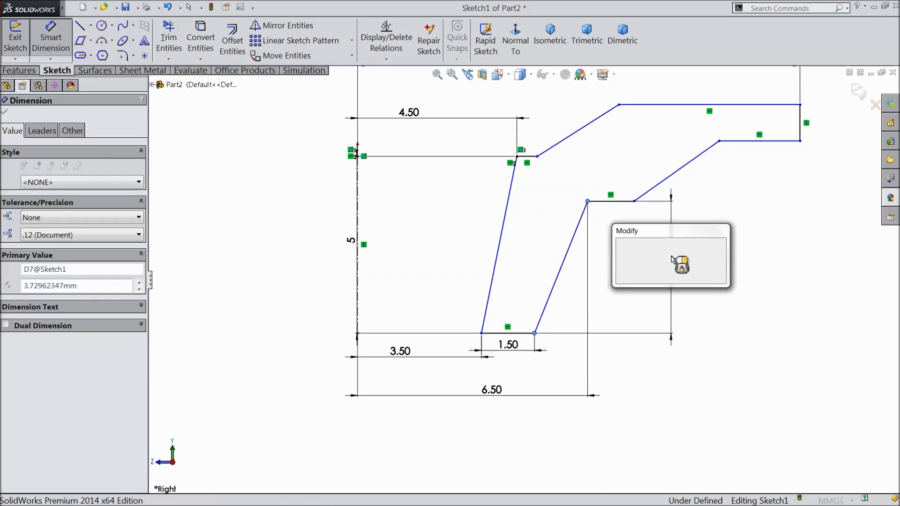
pyautogui.write('4')
pyautogui.click(620, 244)
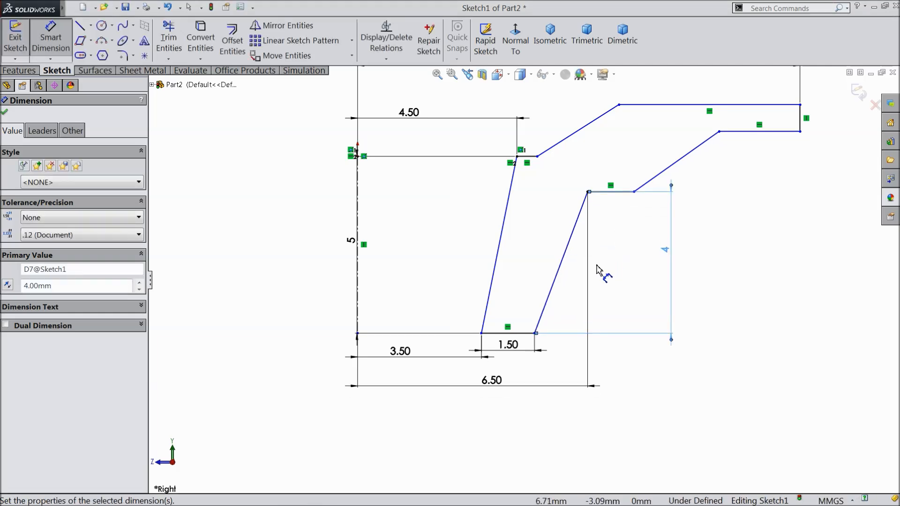
# Dimension the horizontal span of the upper slope, from the short inner ledge to the long top edge, as 2 mm.
pyautogui.scroll(2, 605, 290)
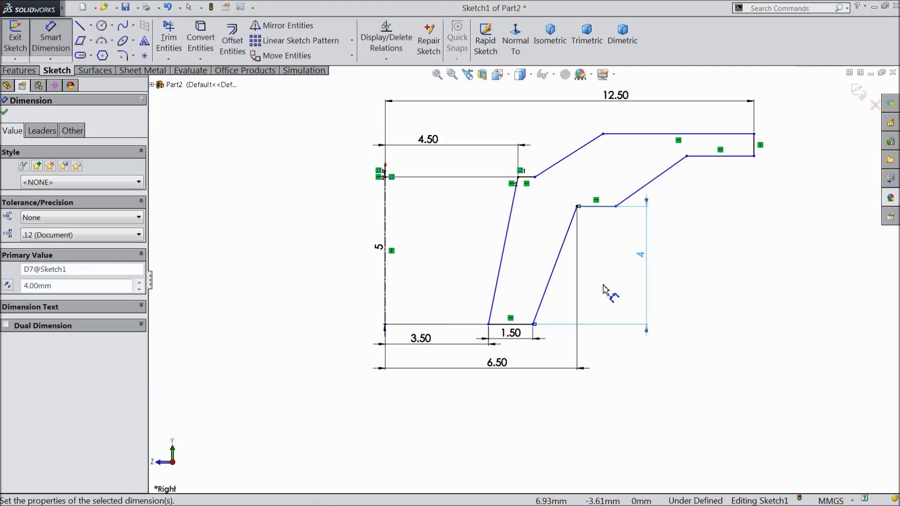
pyautogui.scroll(-1, 633, 183)
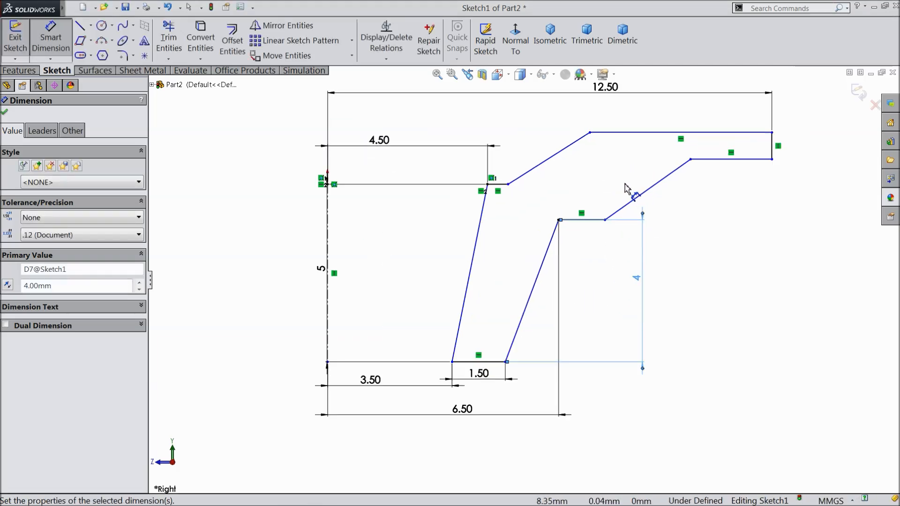
pyautogui.click(508, 185)
pyautogui.click(589, 133)
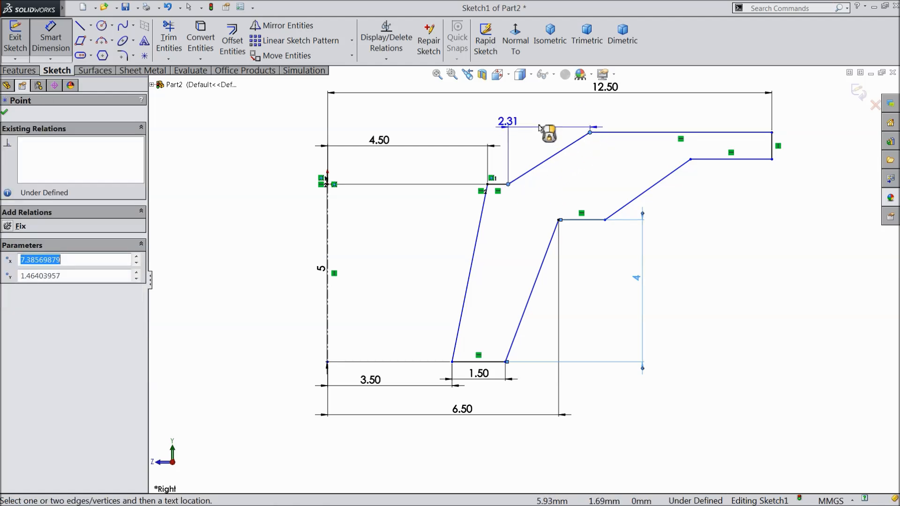
pyautogui.click(546, 114)
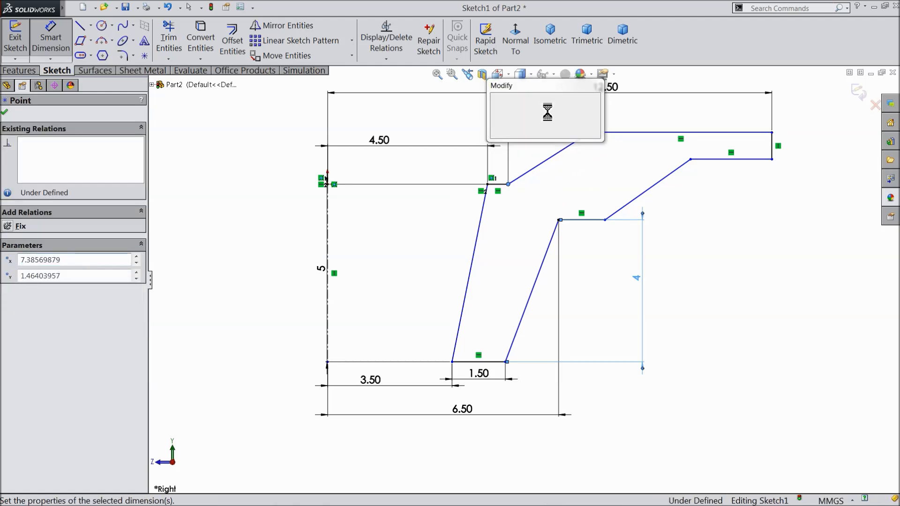
pyautogui.write('2')
pyautogui.click(495, 97)
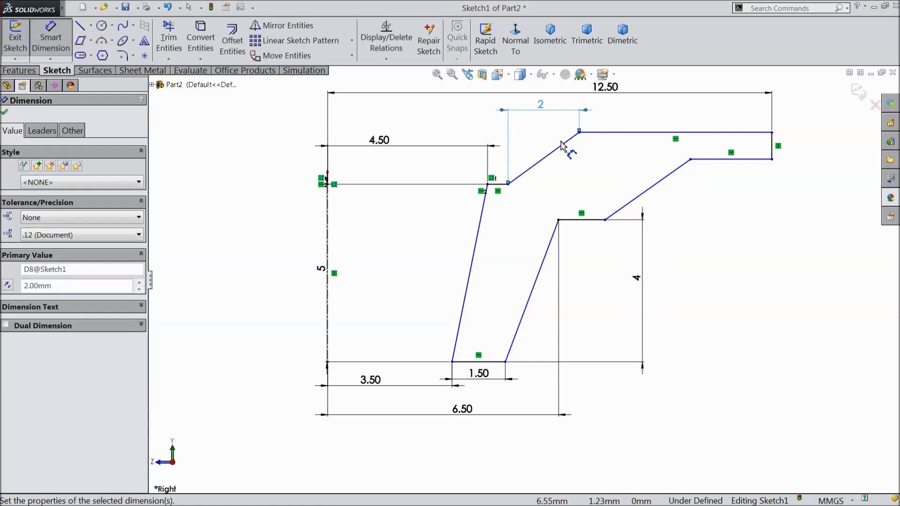
# Dimension the vertical rise of the upper slope between the inner ledge and the top edge as 2 mm.
pyautogui.scroll(-3, 562, 145)
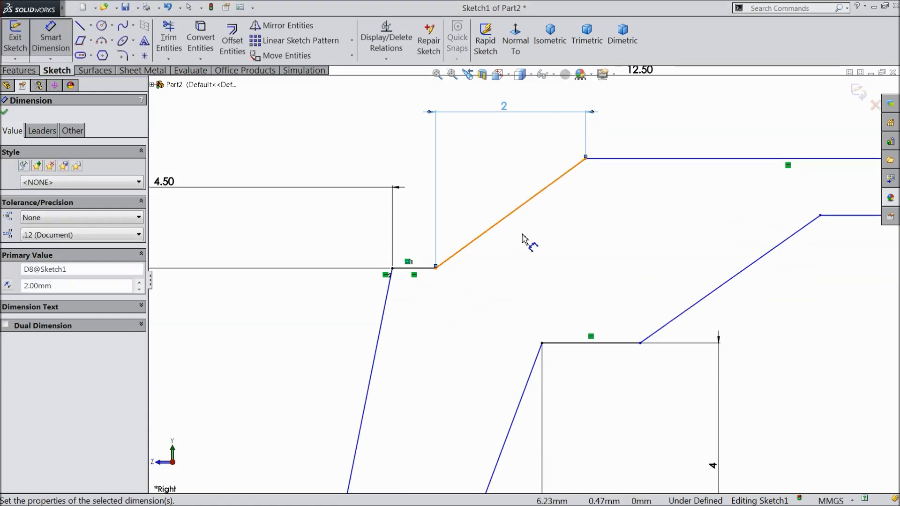
pyautogui.click(505, 224)
pyautogui.click(633, 213)
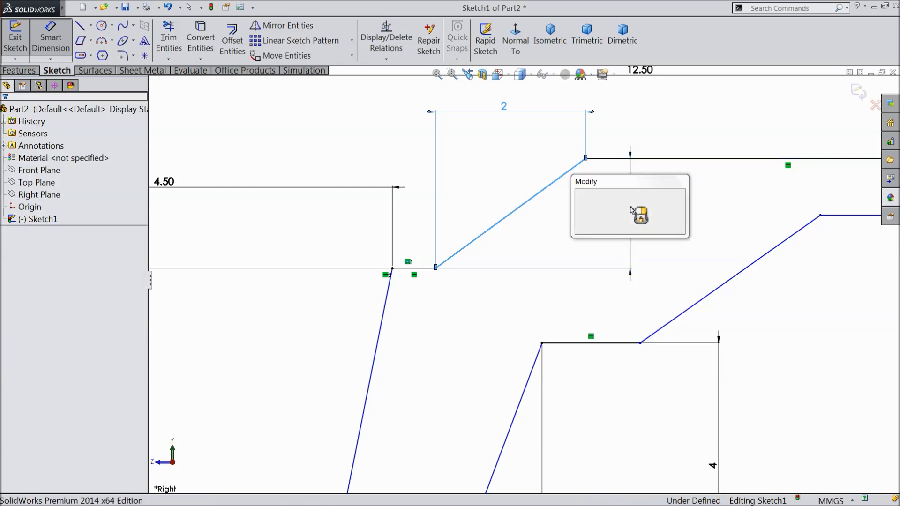
pyautogui.write('2')
pyautogui.click(579, 194)
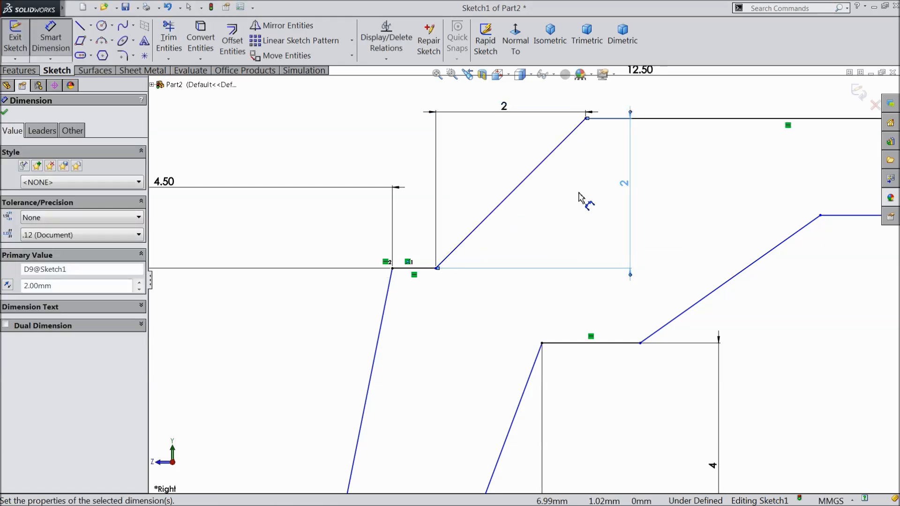
pyautogui.scroll(4, 581, 192)
pyautogui.scroll(-2, 708, 226)
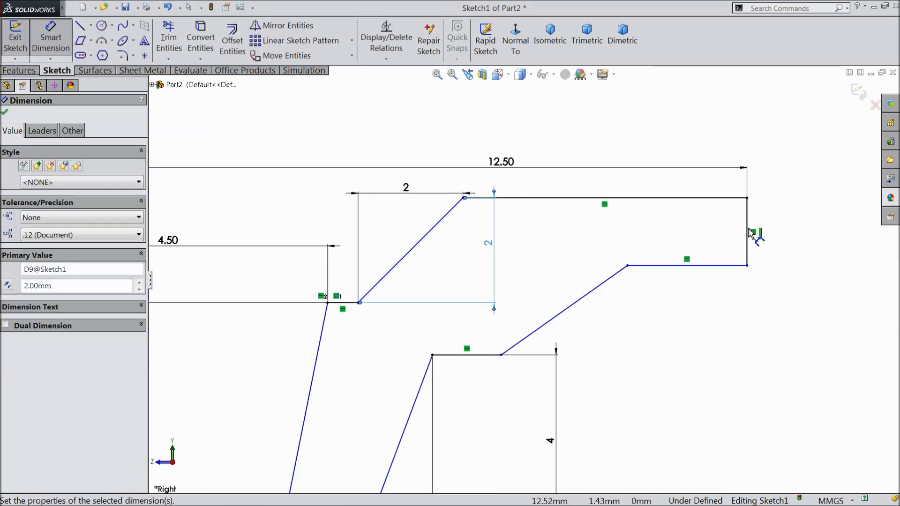
# Dimension the short vertical edge at the outer end of the profile as 1 mm.
pyautogui.click(750, 232)
pyautogui.click(784, 231)
pyautogui.write('1')
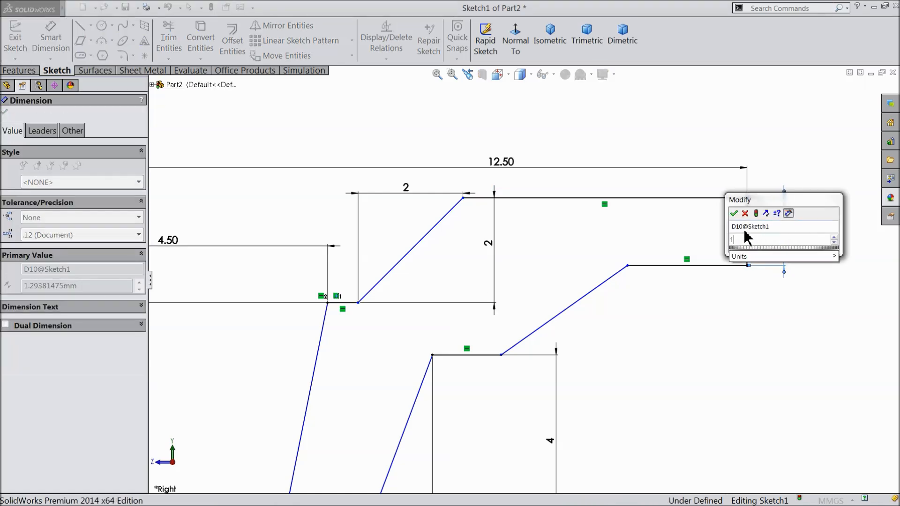
pyautogui.click(734, 214)
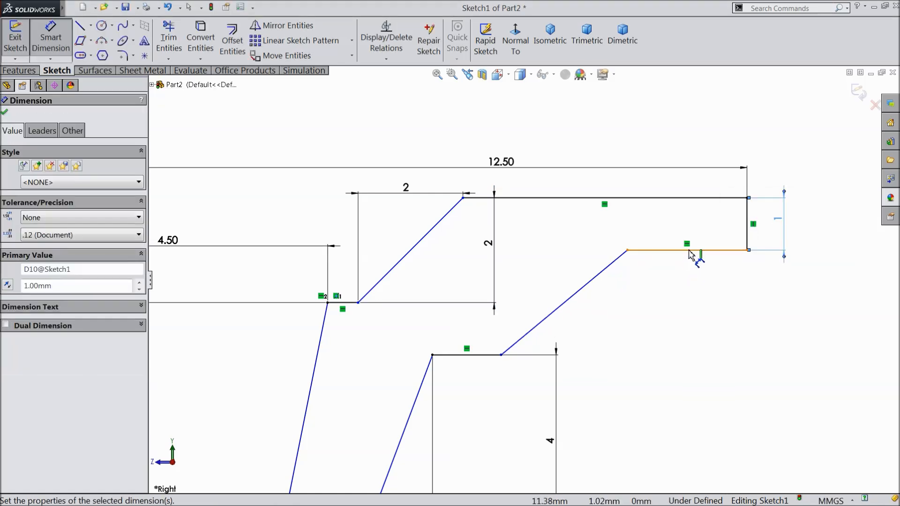
# Dimension the horizontal underside edge at the profile's outer rim as 2 mm.
pyautogui.click(691, 250)
pyautogui.click(688, 283)
pyautogui.write('2')
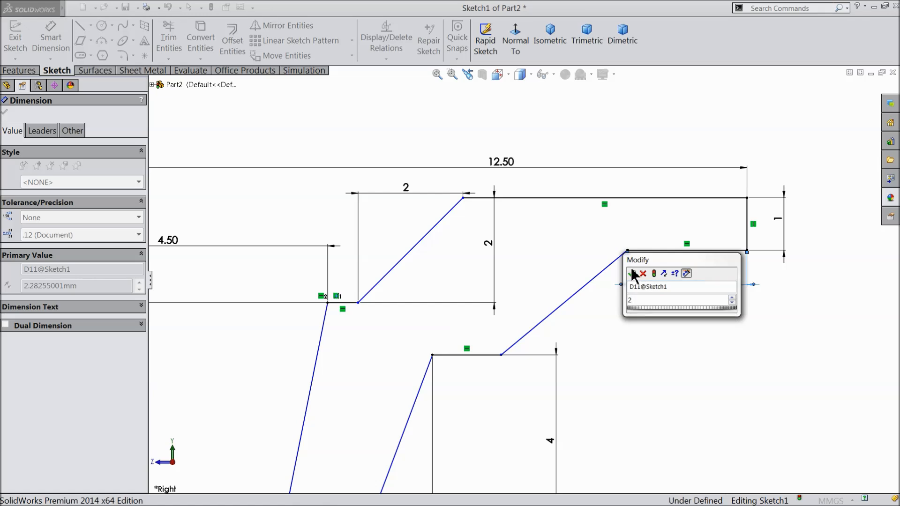
pyautogui.click(632, 274)
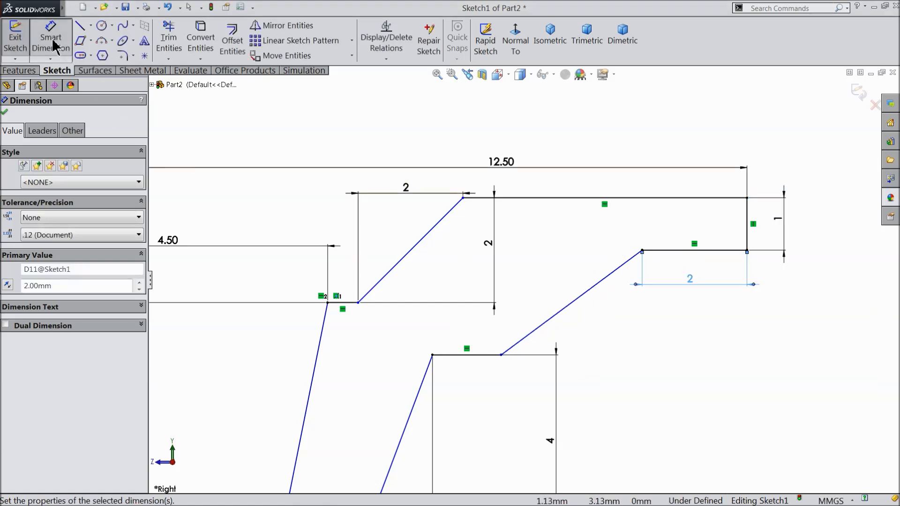
# Make the lower outer slope parallel to the upper inner slope.
pyautogui.click(544, 323)
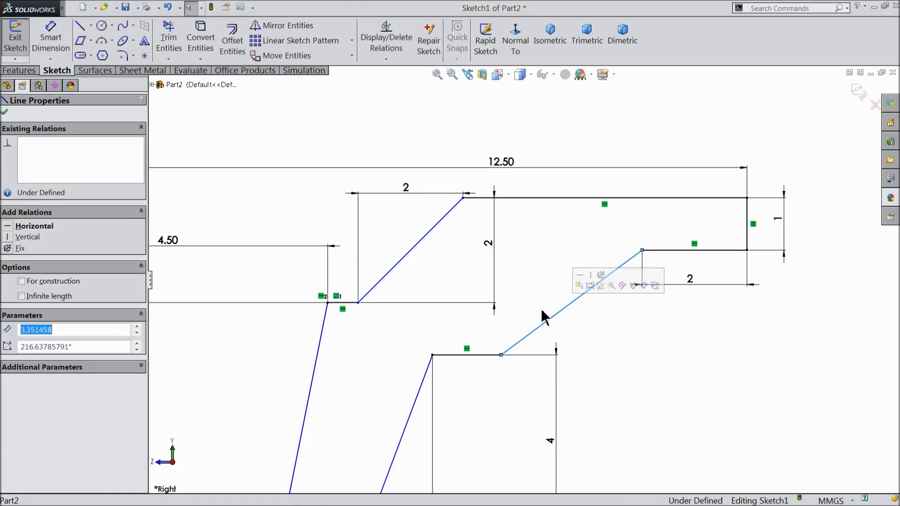
pyautogui.keyDown('ctrl'); pyautogui.click(413, 254); pyautogui.keyUp('ctrl')
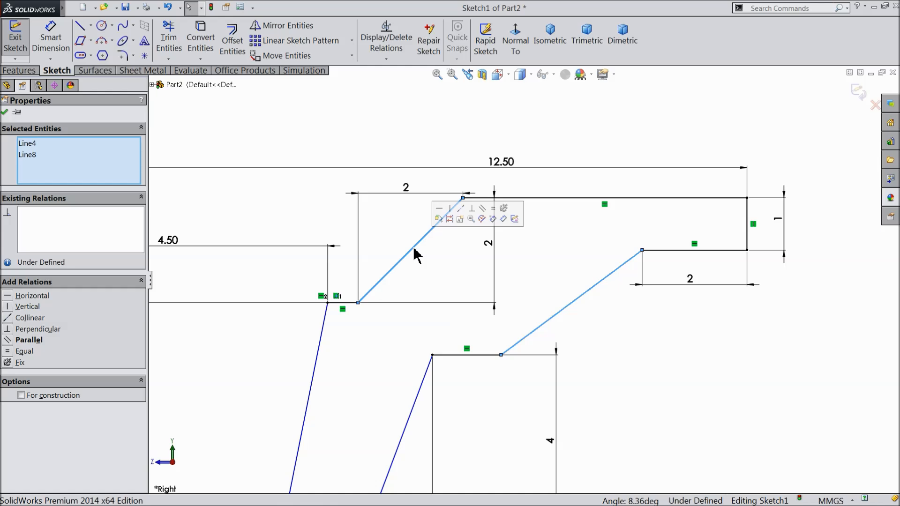
pyautogui.click(487, 212)
pyautogui.click(8, 113)
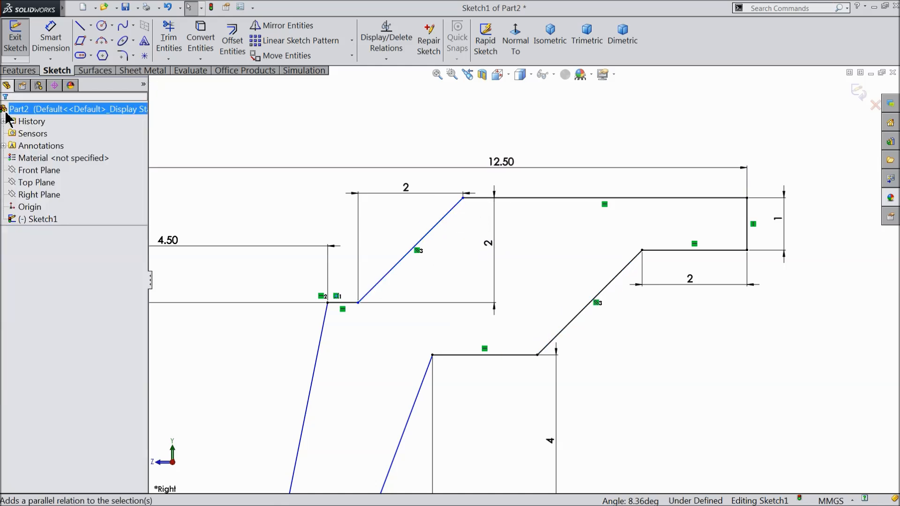
# Reposition the bottom edge's 1.50 mm dimension beside its extension lines and move the 5 mm height dimension farther out from the centerline.
pyautogui.press('f')
pyautogui.scroll(-3, 471, 387)
pyautogui.moveTo(453, 360); pyautogui.dragTo(519, 365)
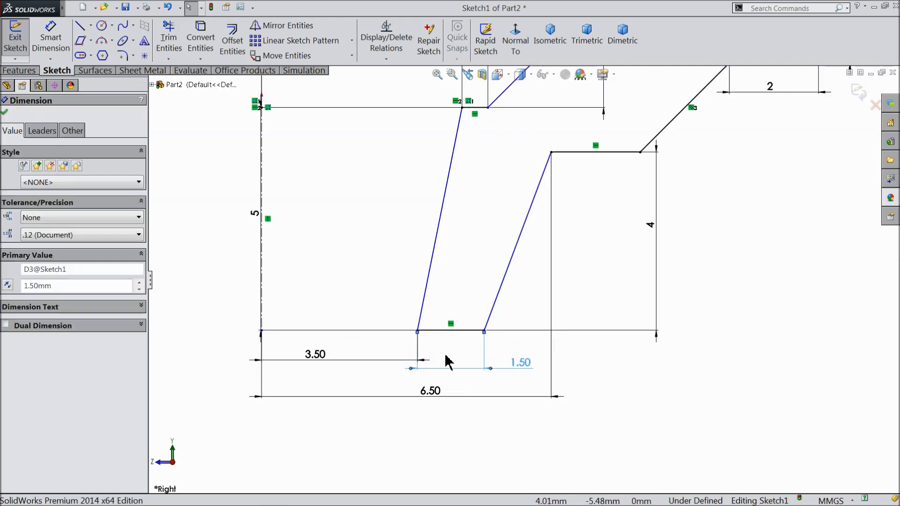
pyautogui.scroll(1, 382, 323)
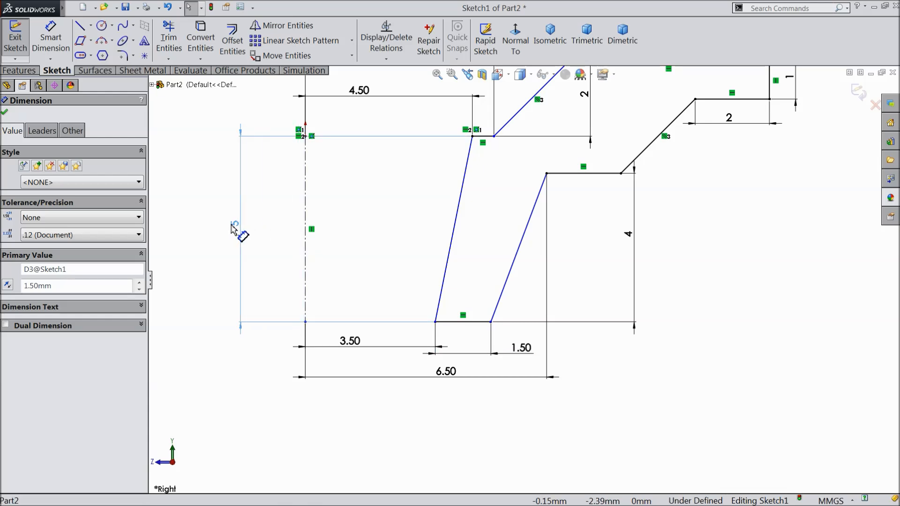
pyautogui.click(235, 232)
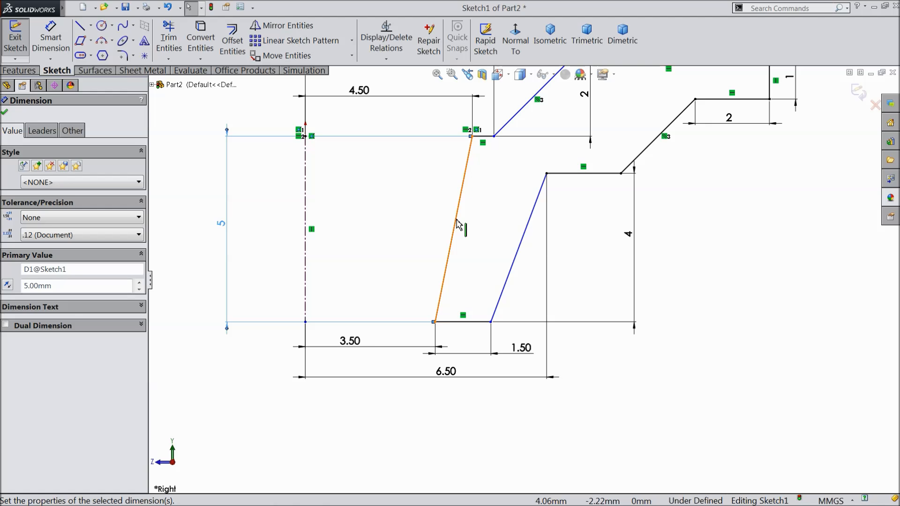
# Dimension the short horizontal inner ledge between the slanted inner side and the upper slope as 1 mm.
pyautogui.scroll(2, 478, 212)
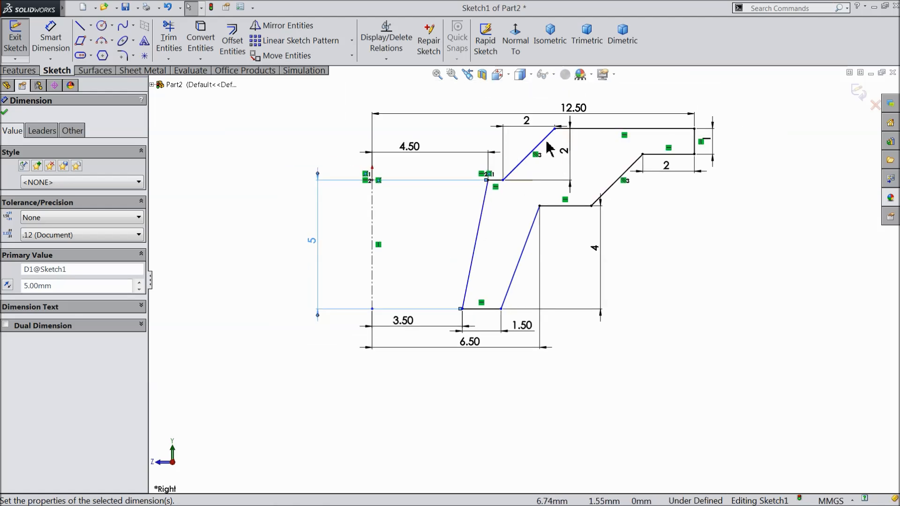
pyautogui.scroll(-1, 547, 142)
pyautogui.click(49, 52)
pyautogui.scroll(-3, 538, 221)
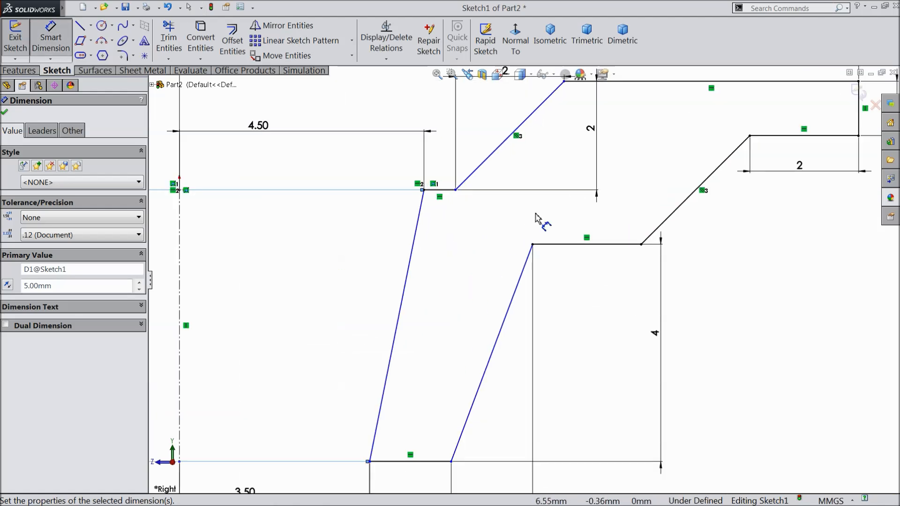
pyautogui.click(423, 190)
pyautogui.click(421, 174)
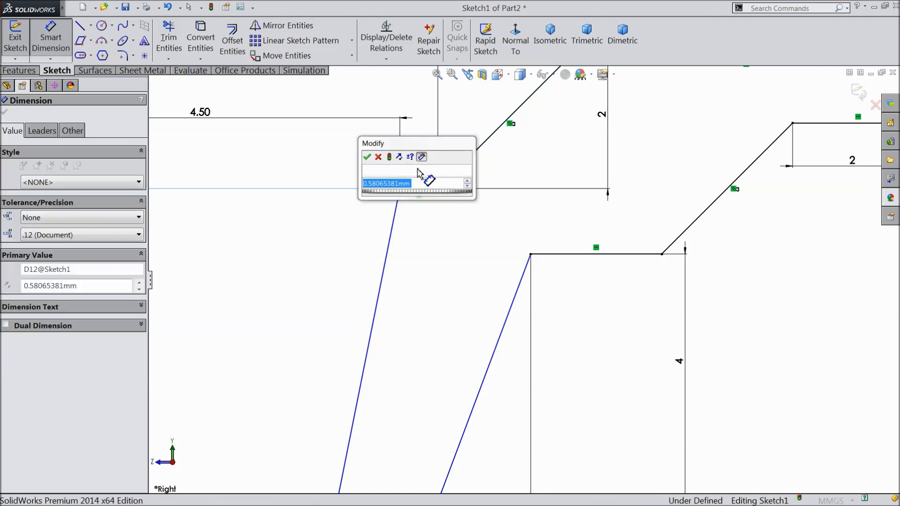
pyautogui.write('1')
pyautogui.click(368, 157)
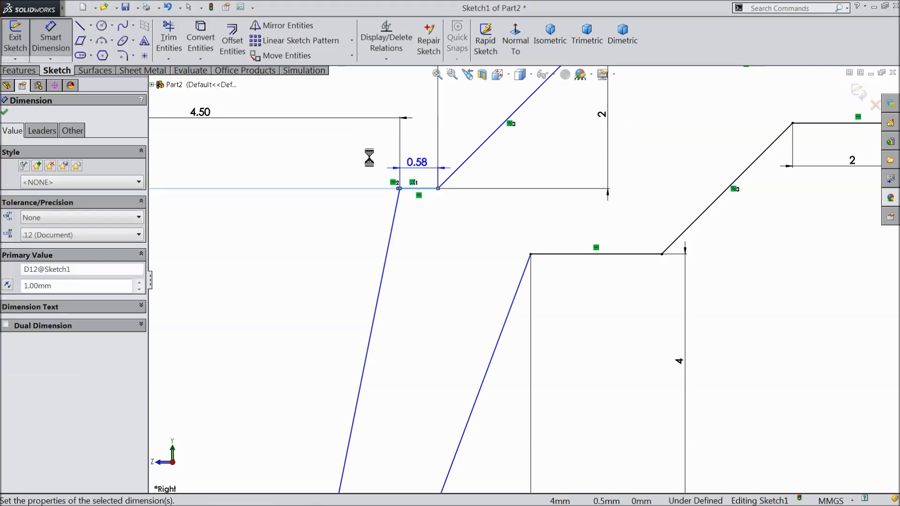
# Move the 4 mm height dimension closer to the slanted outer side and finish dimensioning.
pyautogui.scroll(2, 410, 236)
pyautogui.scroll(2, 473, 284)
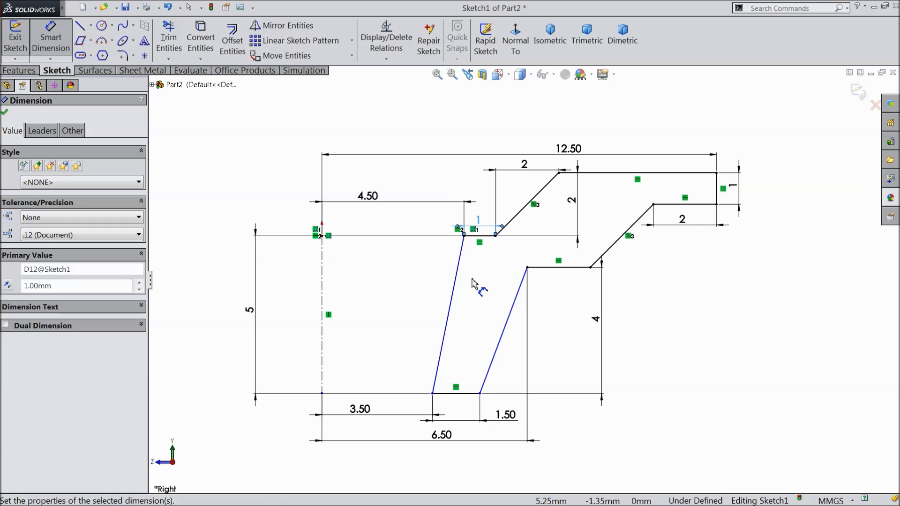
pyautogui.scroll(-2, 565, 370)
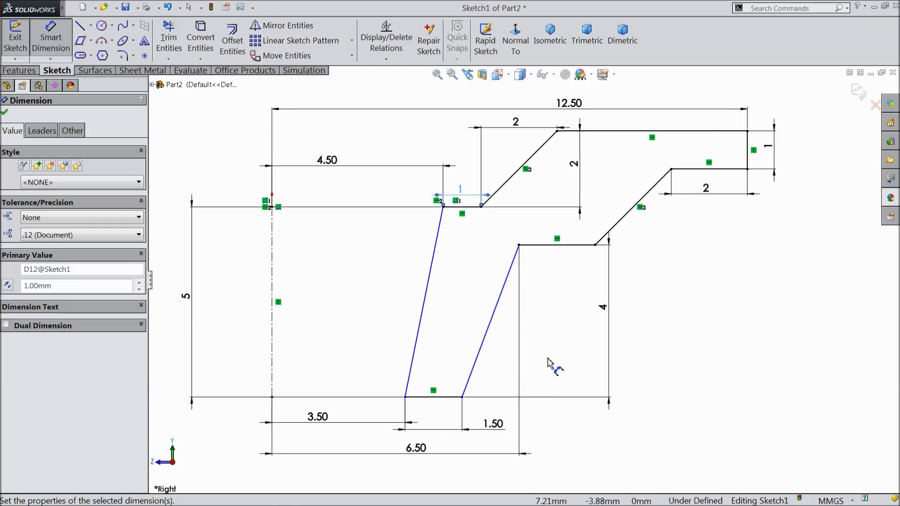
pyautogui.moveTo(604, 307); pyautogui.dragTo(554, 313)
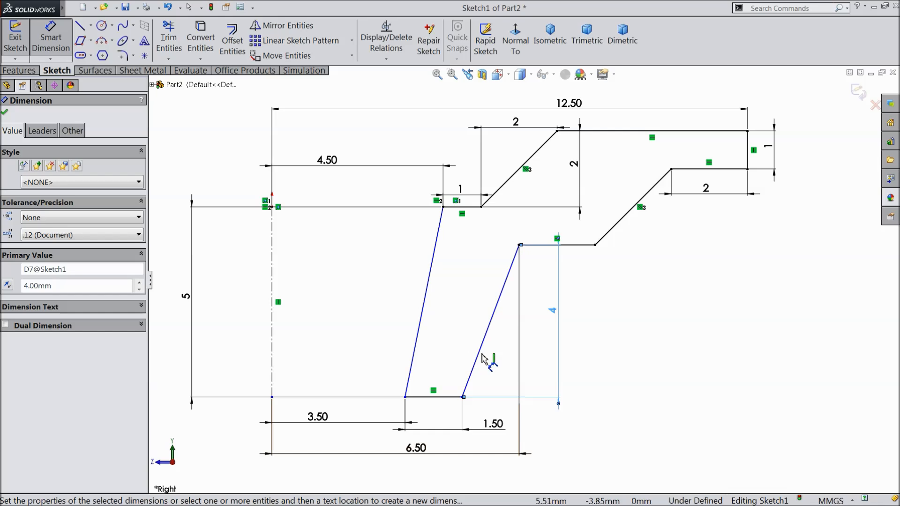
pyautogui.click(5, 113)
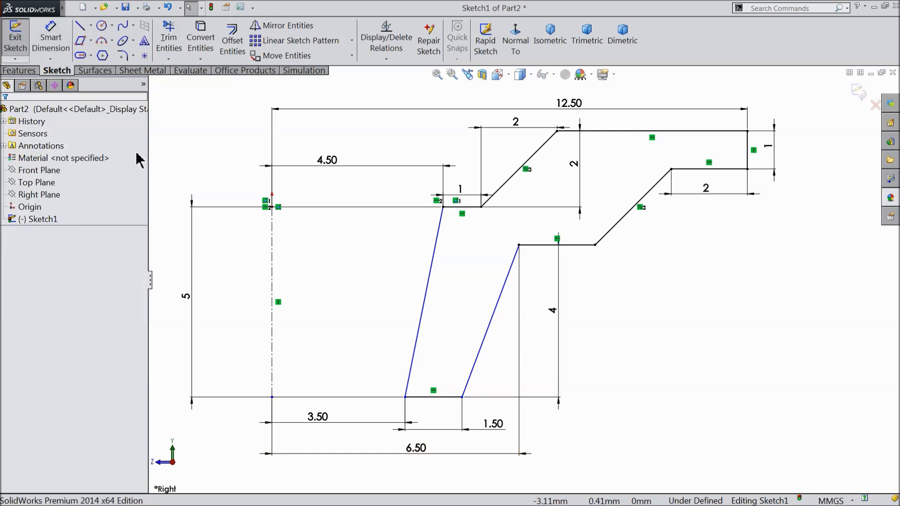
# Try to fully define all entities in the sketch with automatically calculated dimensions.
pyautogui.click(386, 58)
pyautogui.click(397, 99)
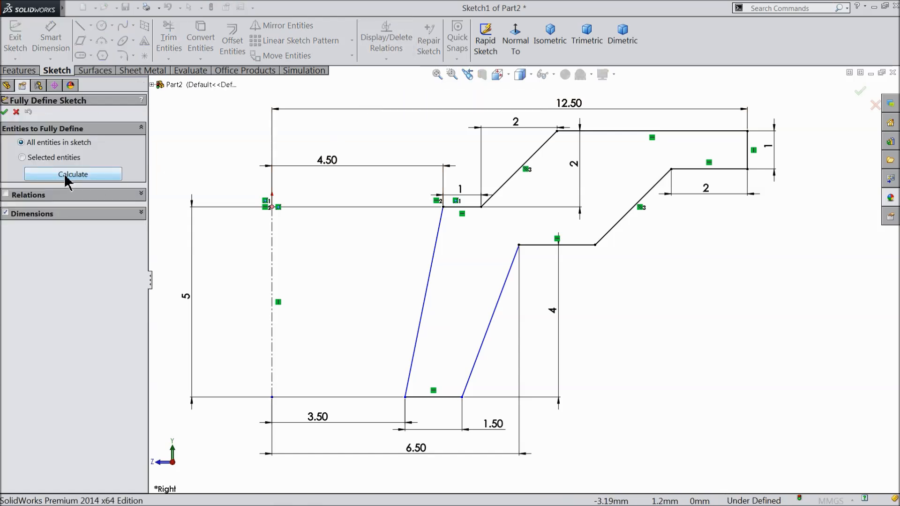
pyautogui.click(66, 175)
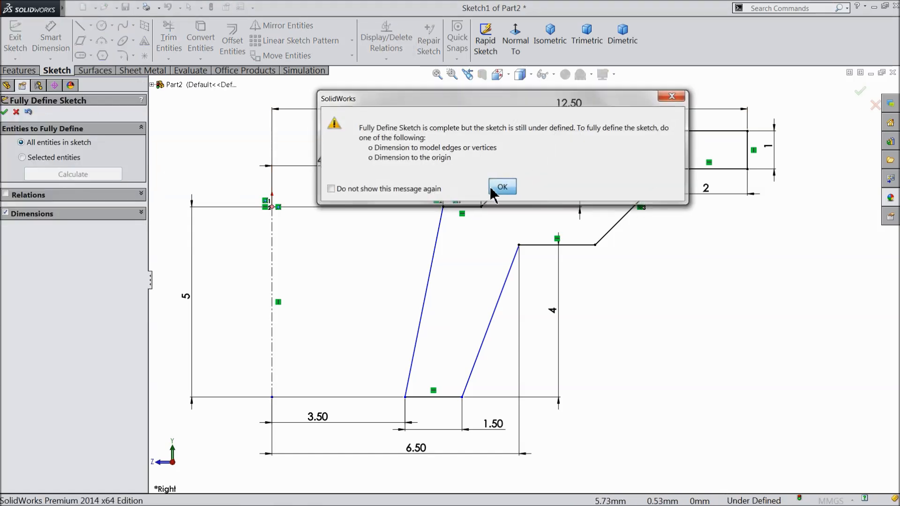
pyautogui.click(491, 191)
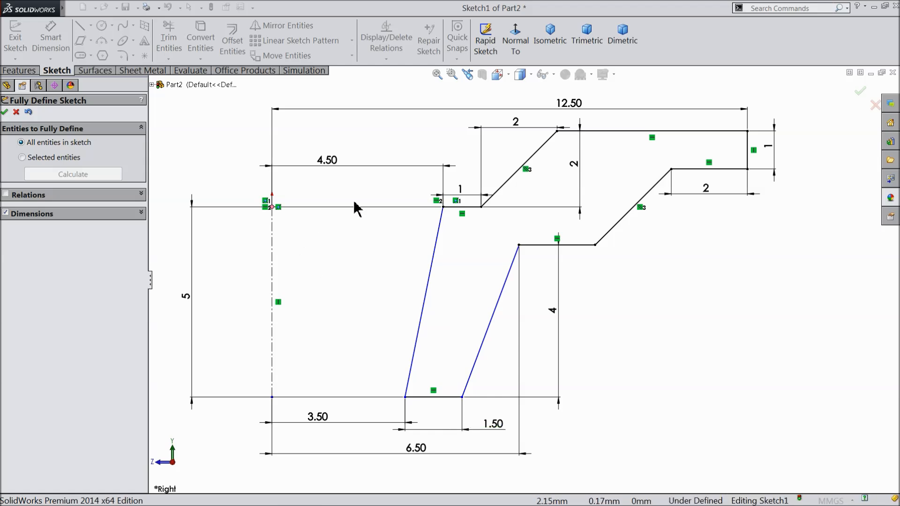
pyautogui.press('f')
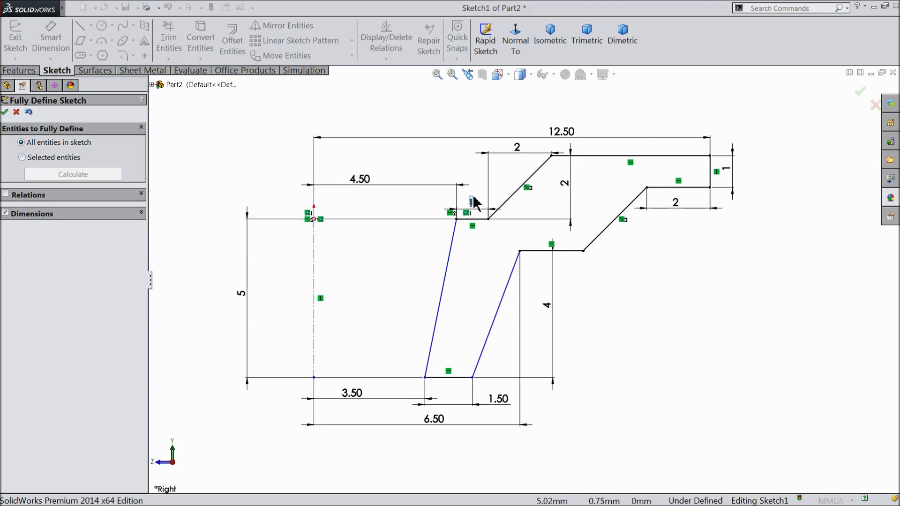
pyautogui.click(16, 112)
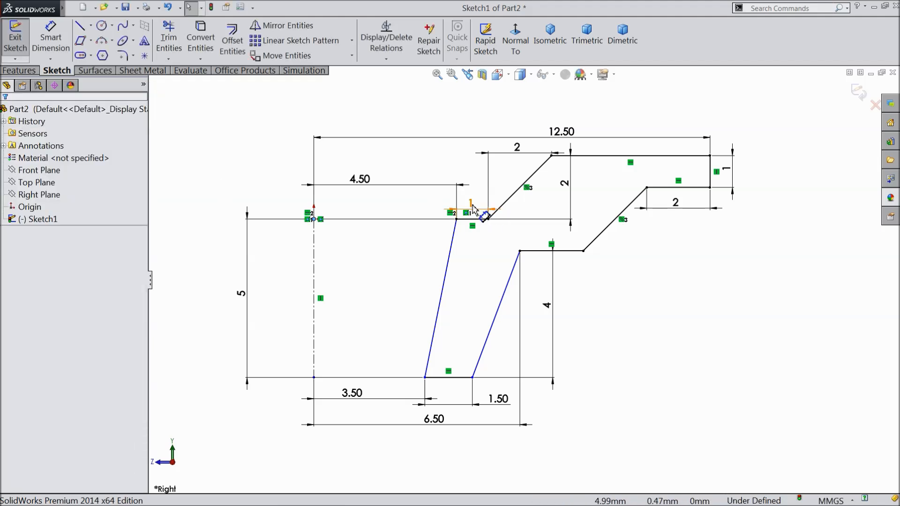
# Raise the inner ledge's 1 mm dimension above the relation markers, and revolve the profile 360° about the centerline.
pyautogui.click(471, 173)
pyautogui.click(32, 71)
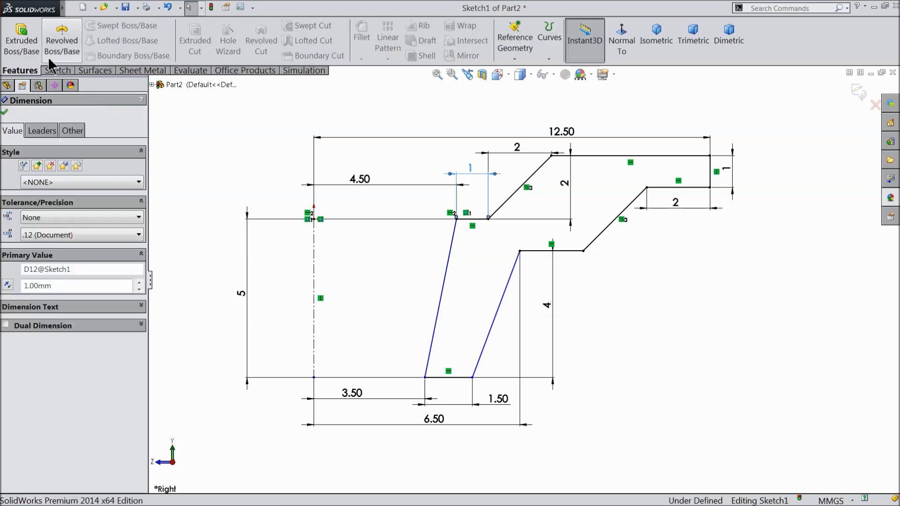
pyautogui.click(62, 42)
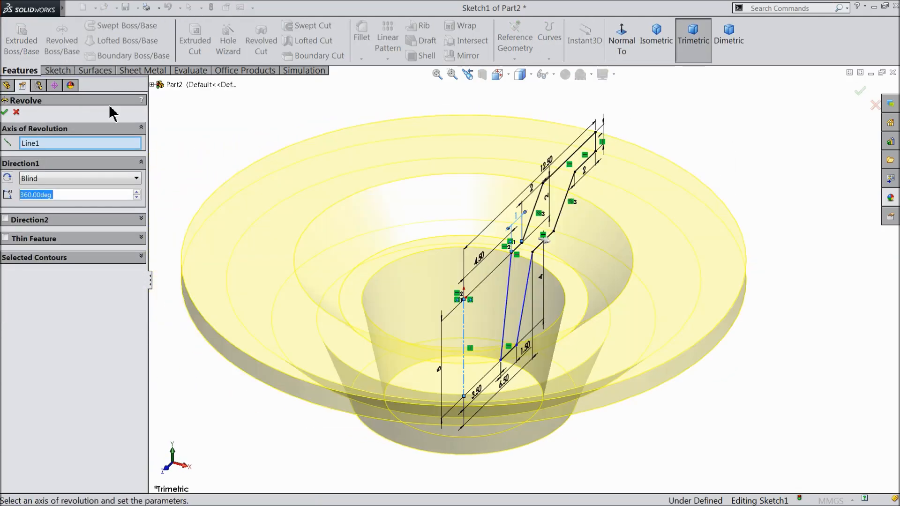
pyautogui.click(6, 113)
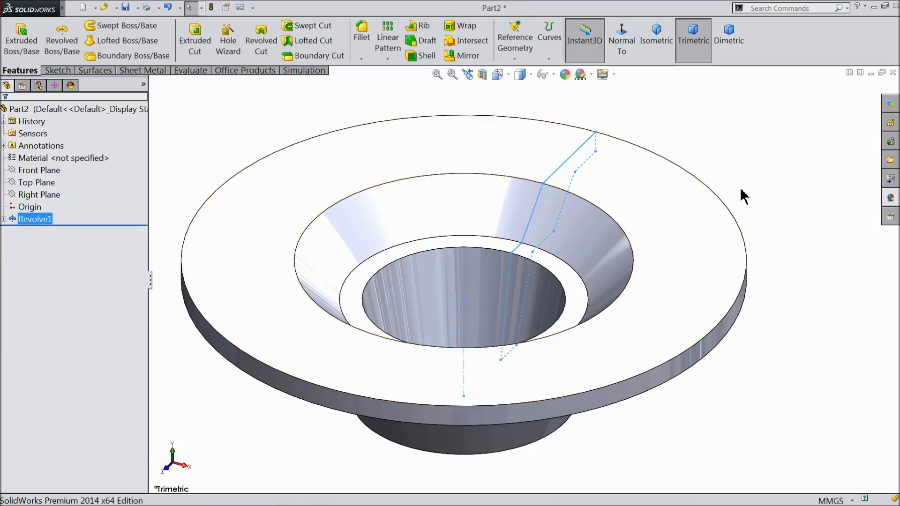
# Try the matte iron appearance on the part, and replace it with sandblasted iron.
pyautogui.click(891, 197)
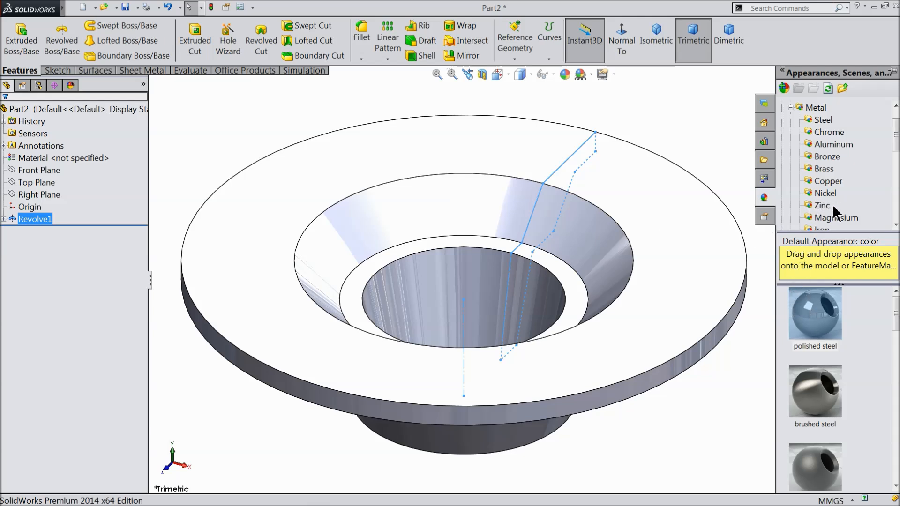
pyautogui.scroll(-2, 830, 205)
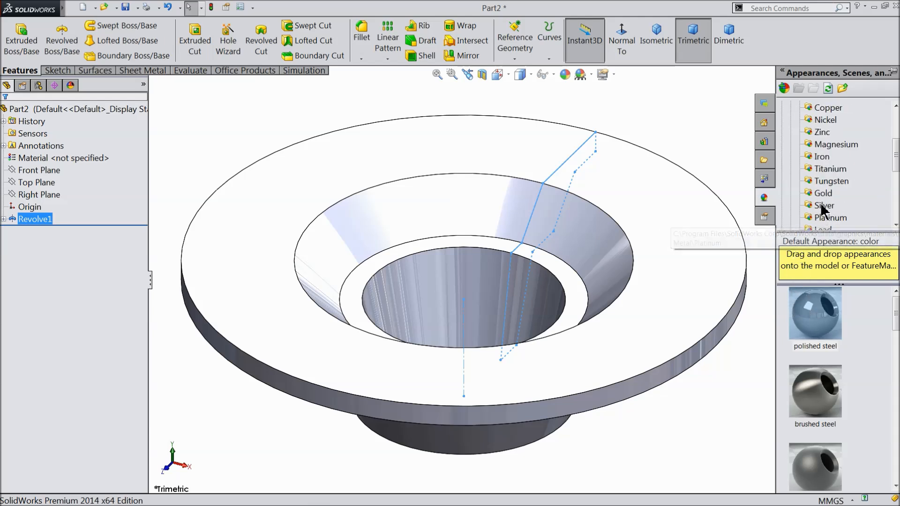
pyautogui.click(821, 157)
pyautogui.scroll(-2, 827, 399)
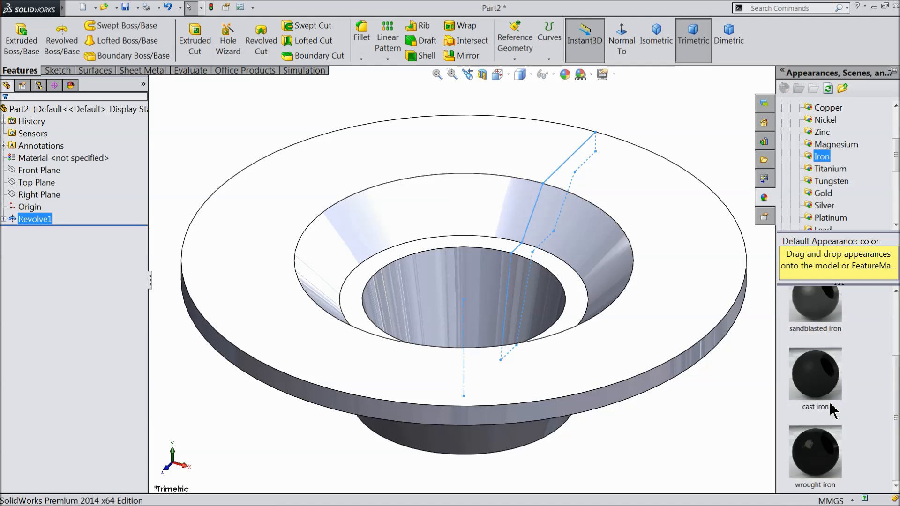
pyautogui.scroll(2, 832, 410)
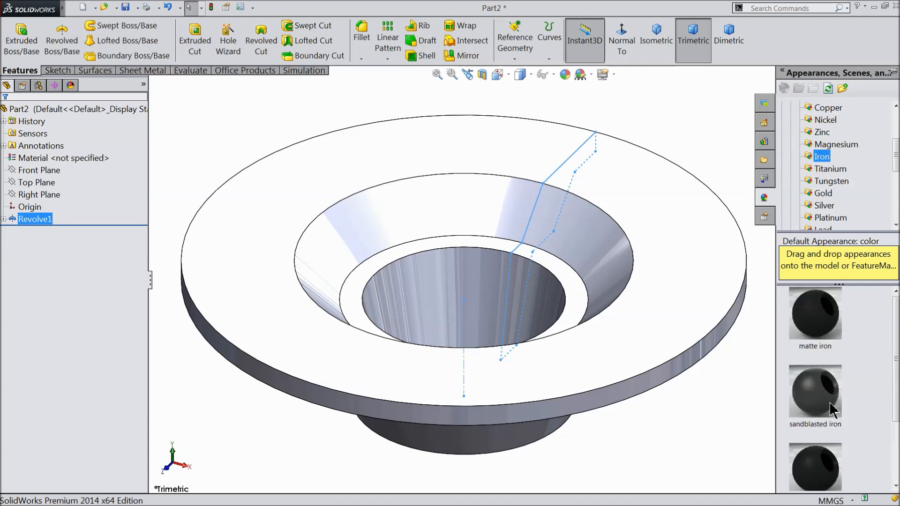
pyautogui.doubleClick(818, 330)
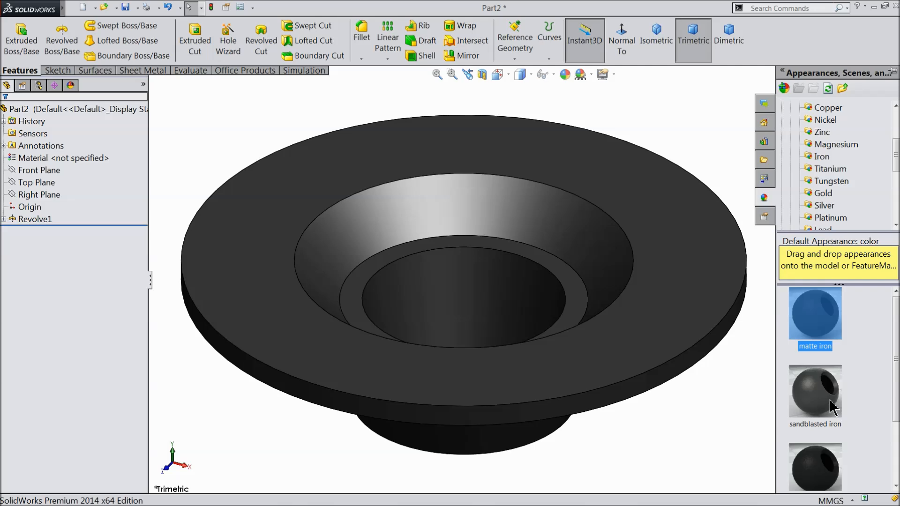
pyautogui.click(830, 407)
pyautogui.moveTo(825, 412); pyautogui.dragTo(674, 330)
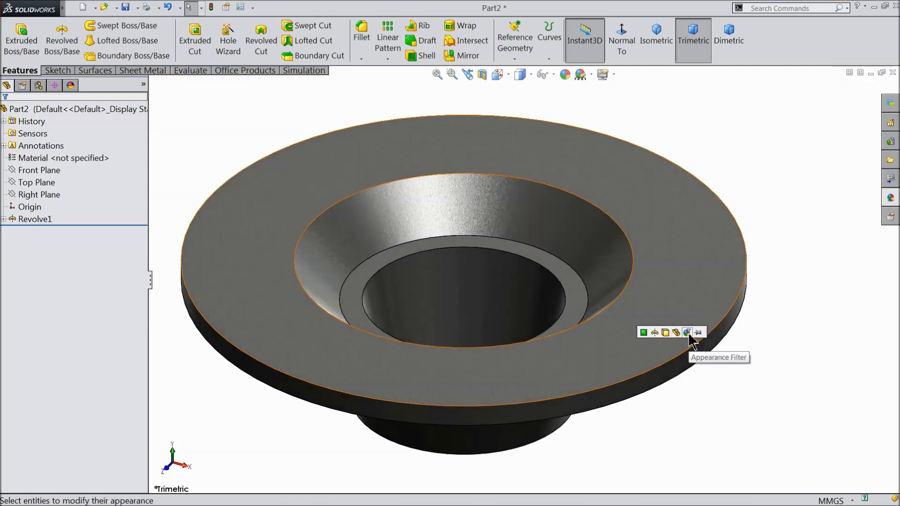
# Save the finished part in the Engine folder under the file name 12.Retainer.
pyautogui.moveTo(757, 408); pyautogui.dragTo(569, 389, button='middle')
pyautogui.scroll(-1, 578, 280)
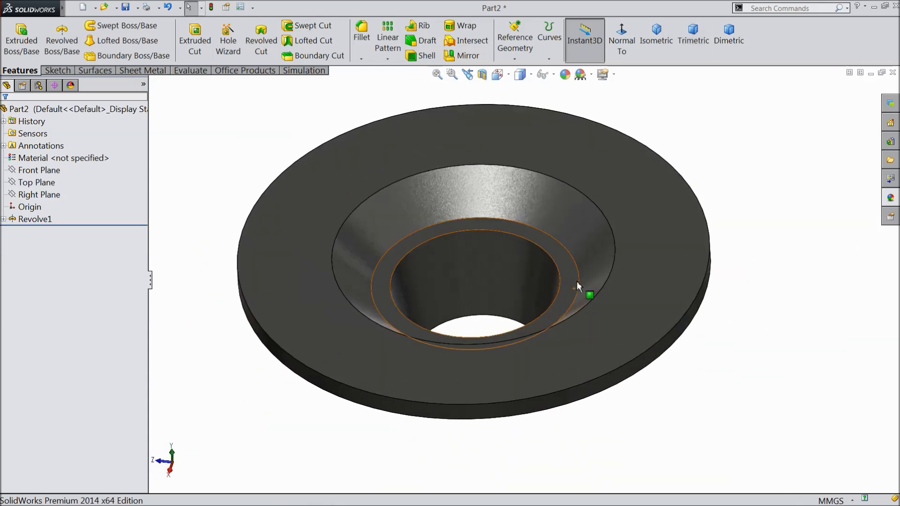
pyautogui.click(126, 7)
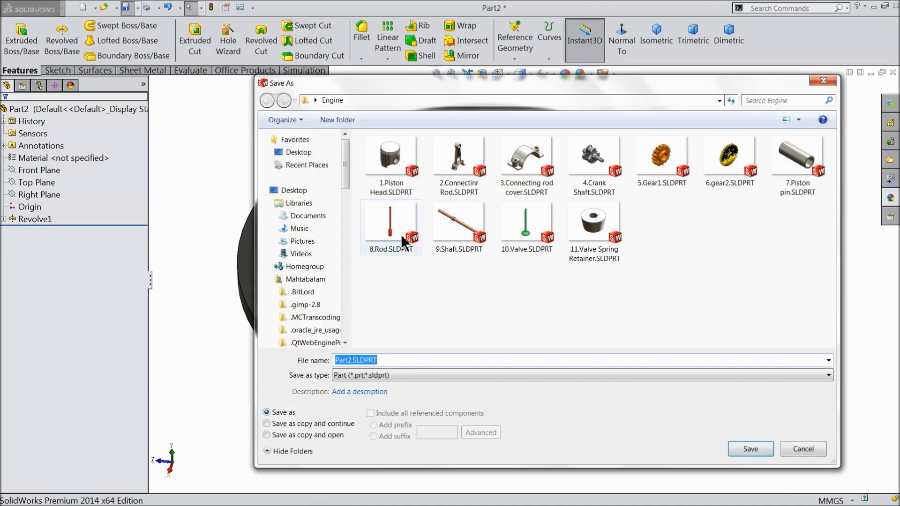
pyautogui.write('12.Retainer')
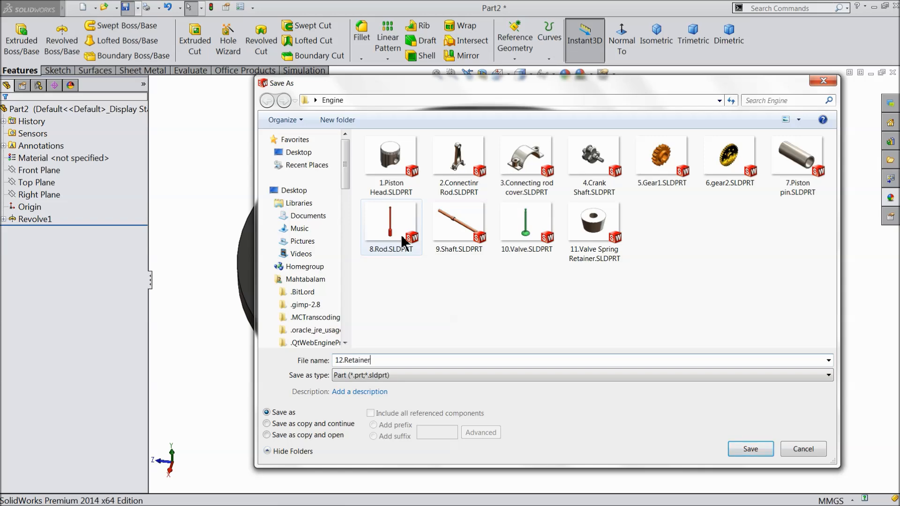
pyautogui.click(750, 449)
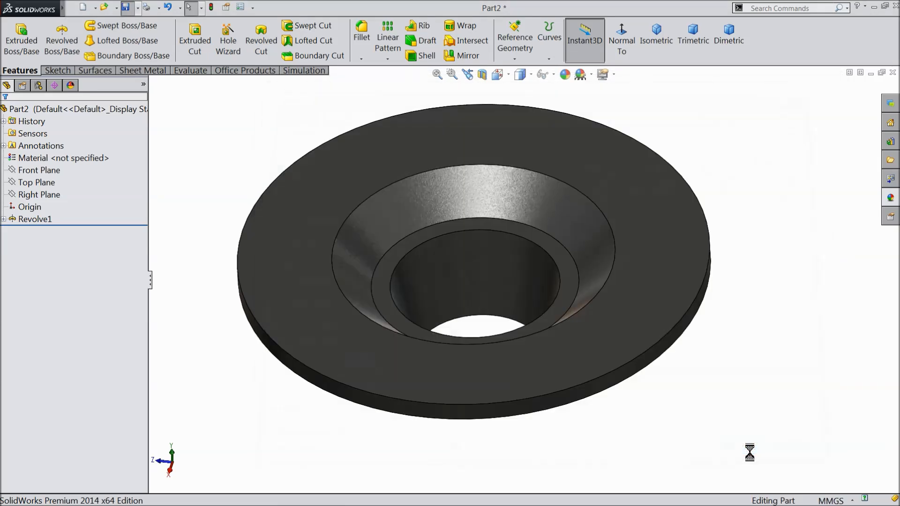
pyautogui.moveTo(598, 386); pyautogui.dragTo(578, 375, button='middle')
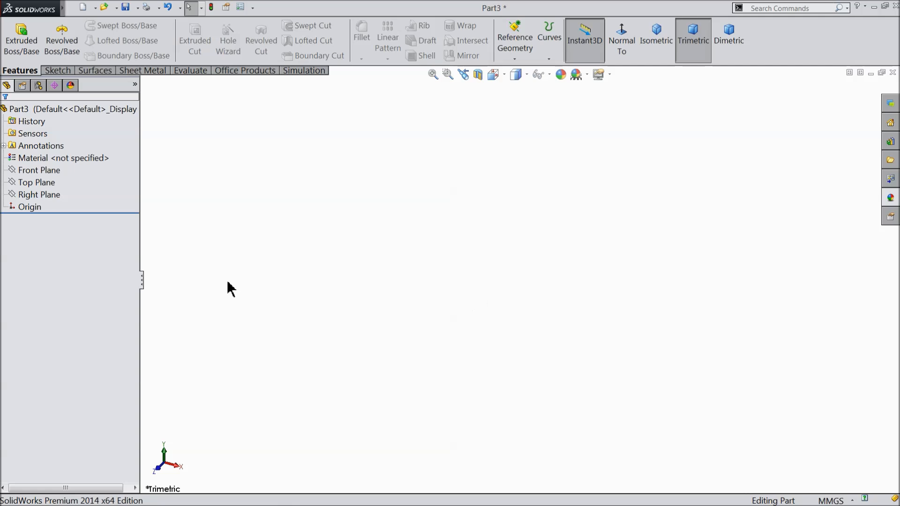
# Start a sketch on the Right Plane of the new part and draw a circle about 148 mm in diameter centered on the origin.
pyautogui.click(34, 193)
pyautogui.click(31, 182)
pyautogui.click(57, 73)
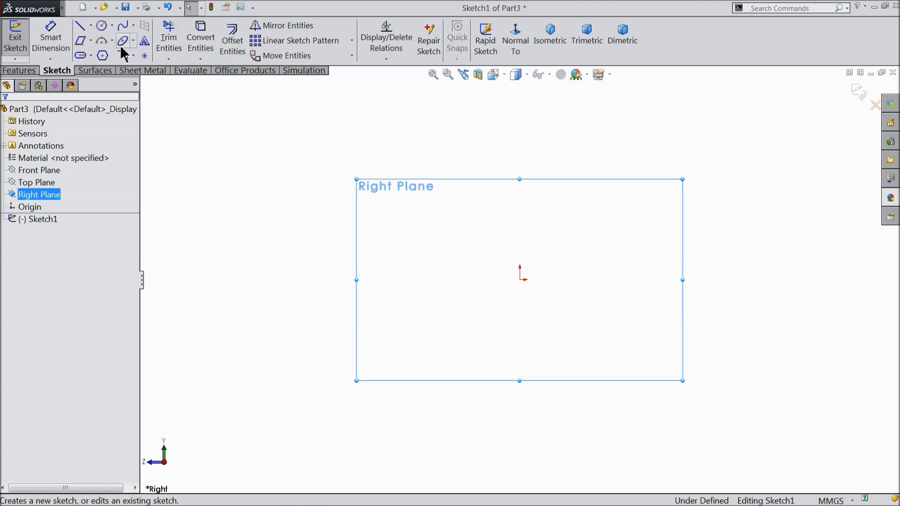
pyautogui.click(102, 26)
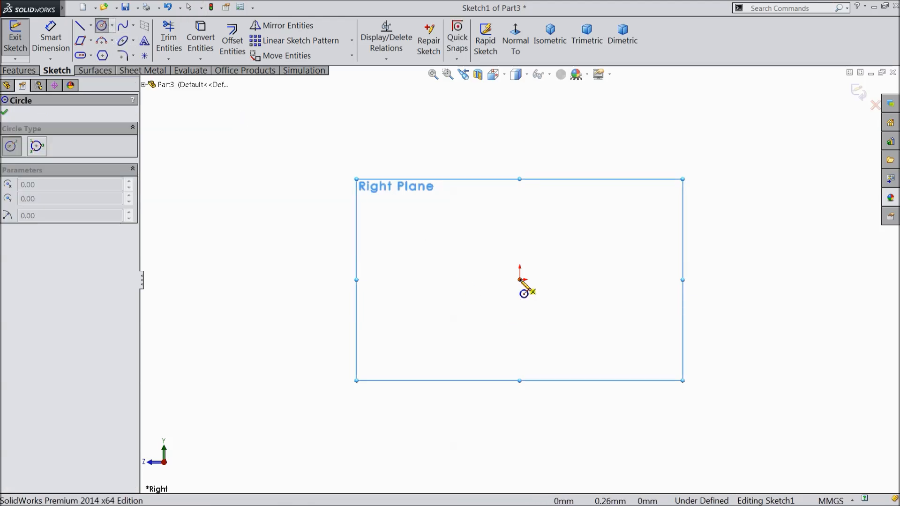
pyautogui.click(520, 280)
pyautogui.click(414, 214)
# Dimension the circle's diameter to 20 mm.
pyautogui.click(51, 38)
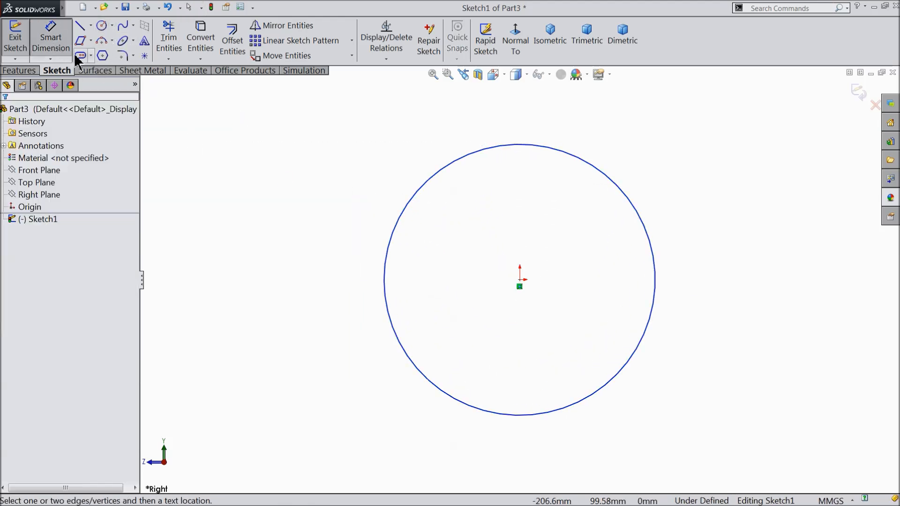
pyautogui.click(488, 149)
pyautogui.click(492, 131)
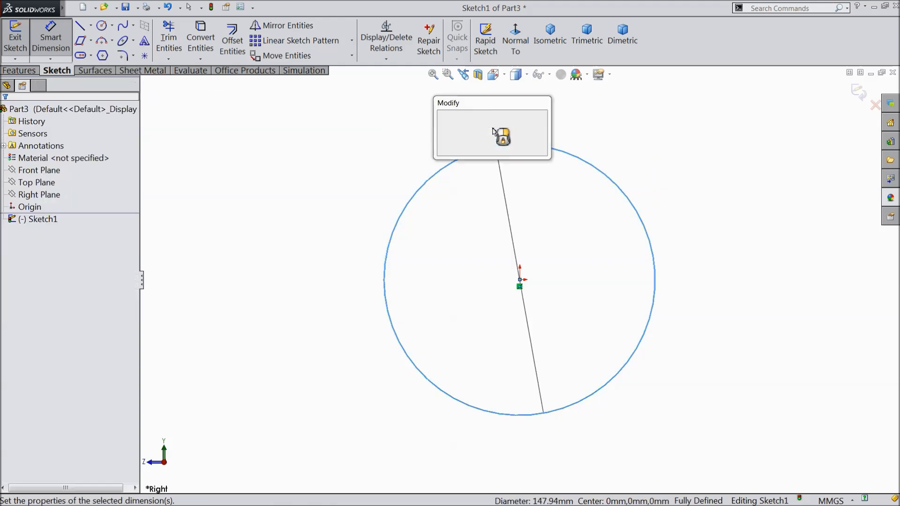
pyautogui.write('20')
pyautogui.click(443, 117)
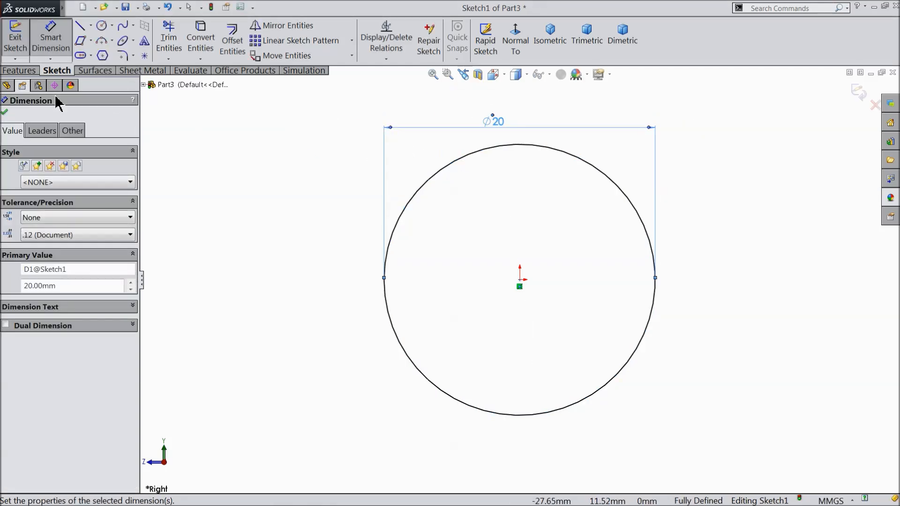
# Start a blind boss extrusion of the circle with a depth of 75 mm in the reversed direction.
pyautogui.click(20, 71)
pyautogui.click(21, 43)
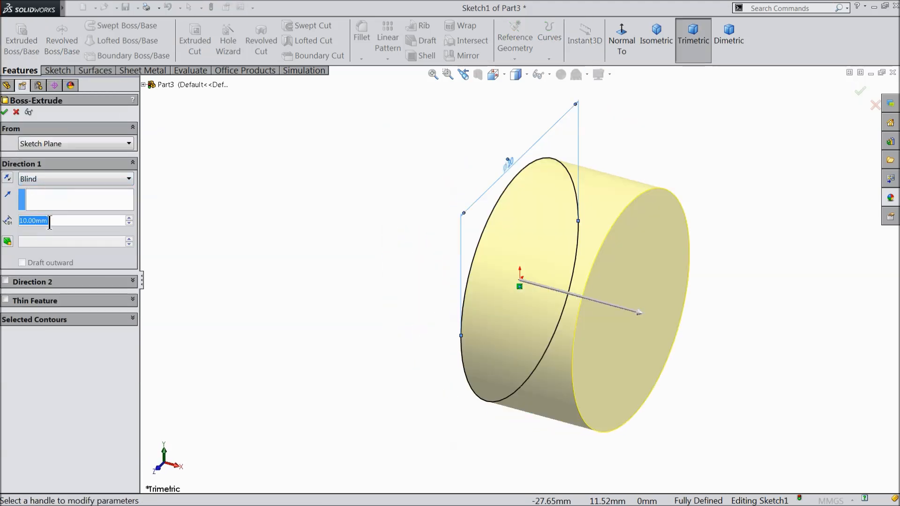
pyautogui.write('75')
pyautogui.press('Return')
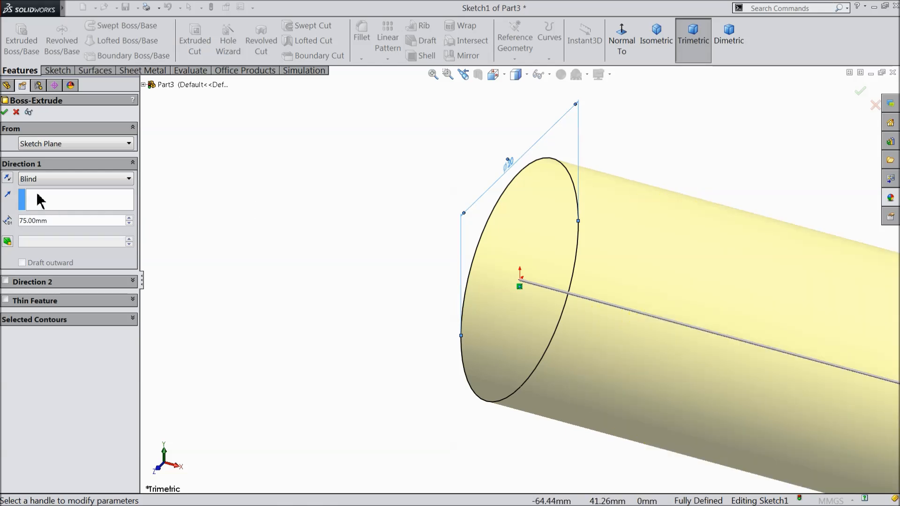
pyautogui.click(8, 178)
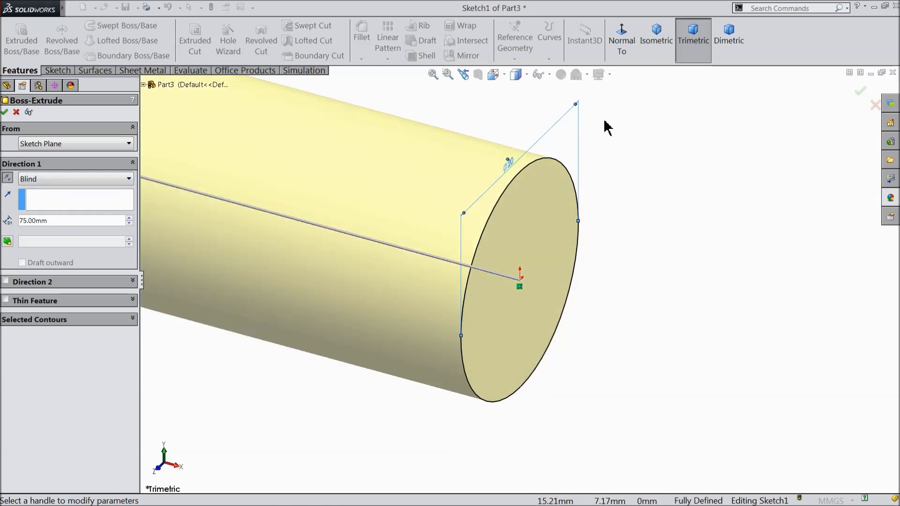
pyautogui.click(657, 47)
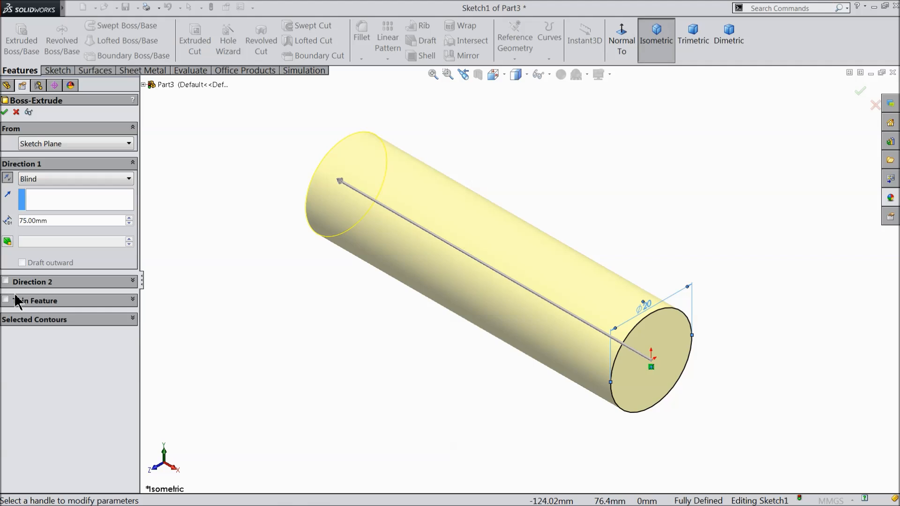
# Add a second blind extrusion direction with a depth of 125 mm and complete the cylindrical shaft.
pyautogui.click(5, 281)
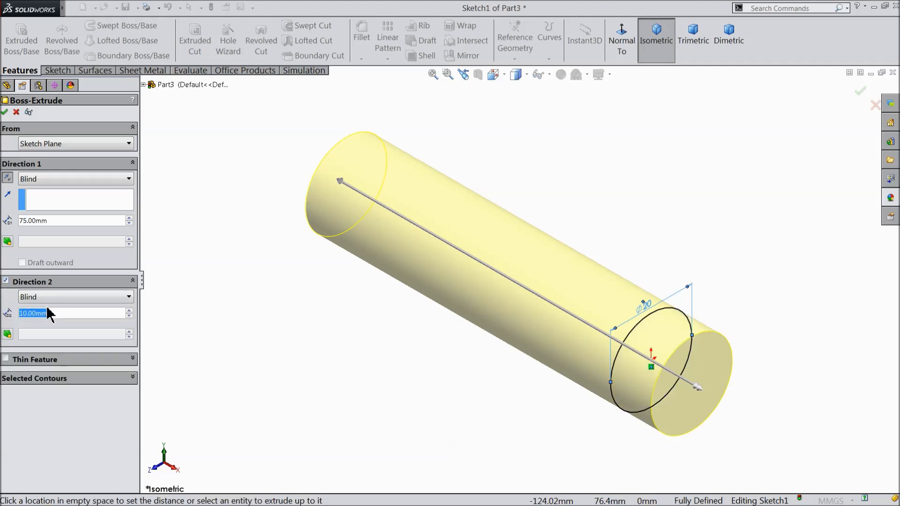
pyautogui.write('125')
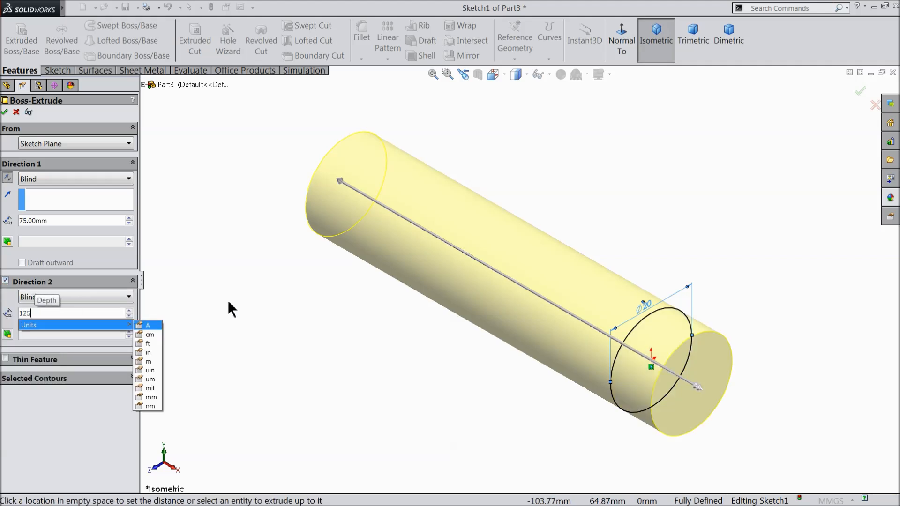
pyautogui.press('Return')
pyautogui.scroll(6, 247, 289)
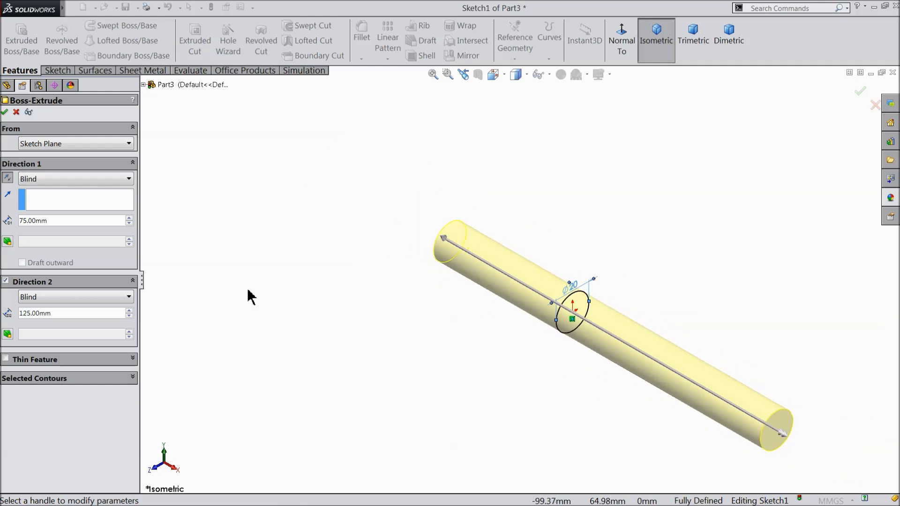
pyautogui.scroll(-4, 630, 373)
pyautogui.scroll(1, 618, 343)
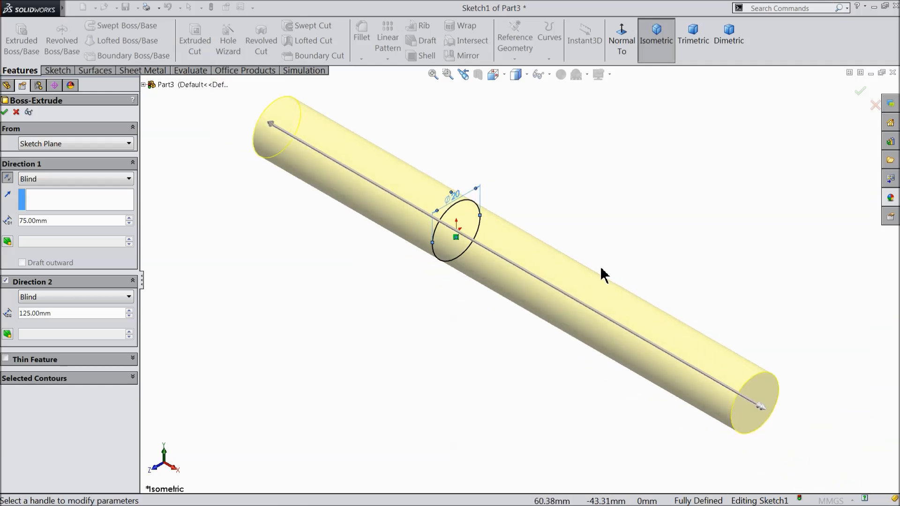
pyautogui.click(5, 113)
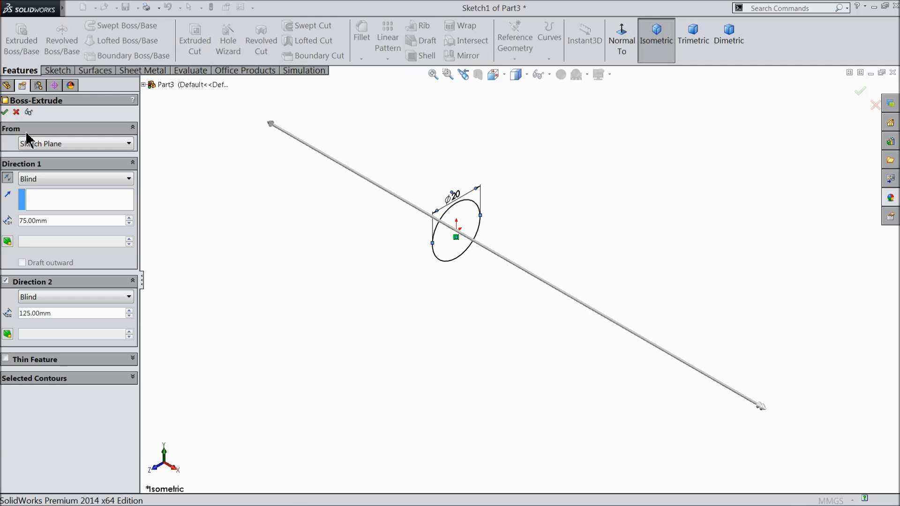
pyautogui.moveTo(272, 255)
pyautogui.mouseDown(button='middle')
pyautogui.moveTo(337, 254)
pyautogui.moveTo(274, 239)
pyautogui.mouseUp(button='middle')
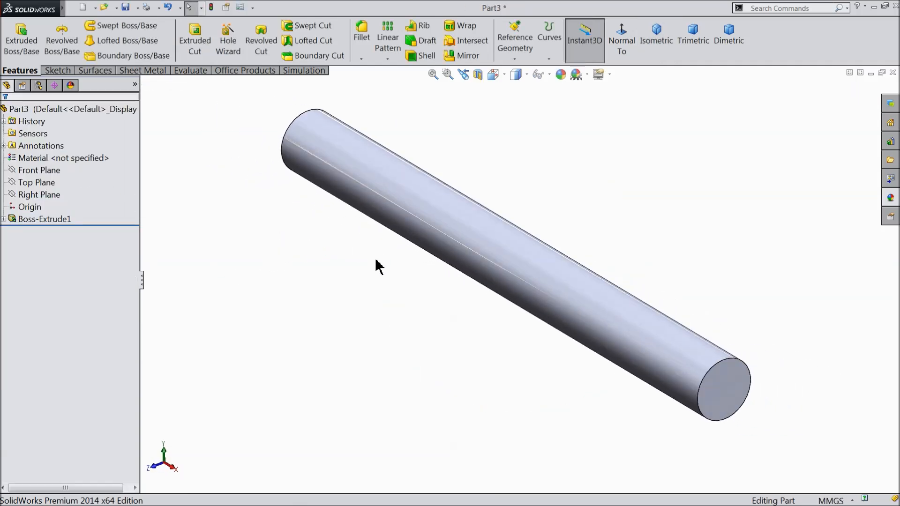
# Start a new sketch on the Right Plane and draw a circle centered on the origin, inside the shaft's outline.
pyautogui.click(36, 196)
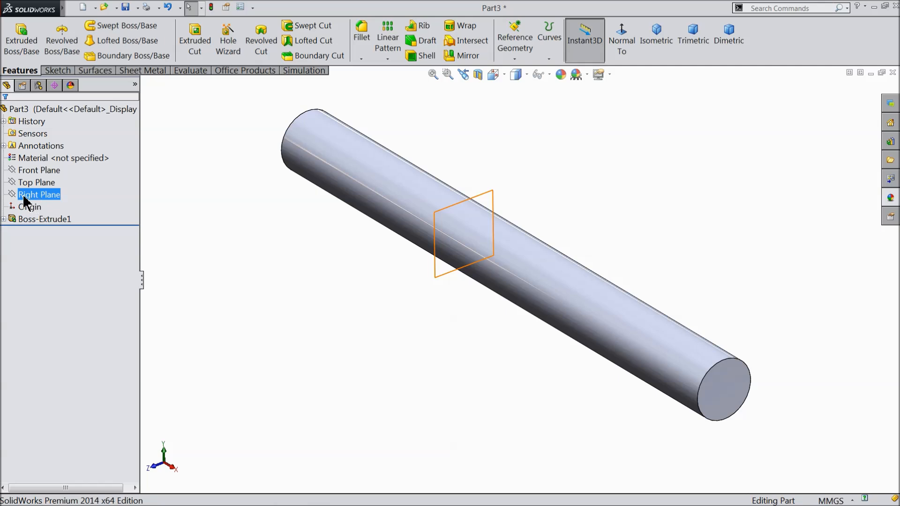
pyautogui.click(45, 183)
pyautogui.click(613, 47)
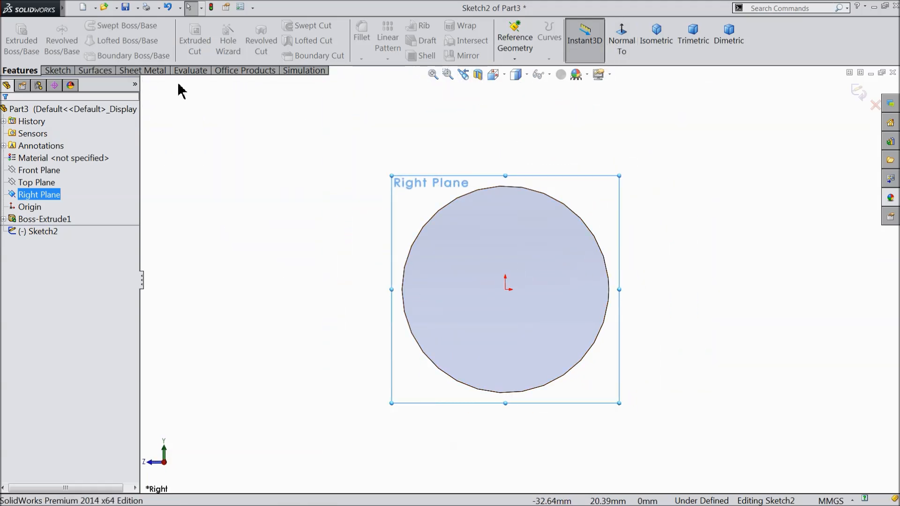
pyautogui.click(58, 71)
pyautogui.click(101, 25)
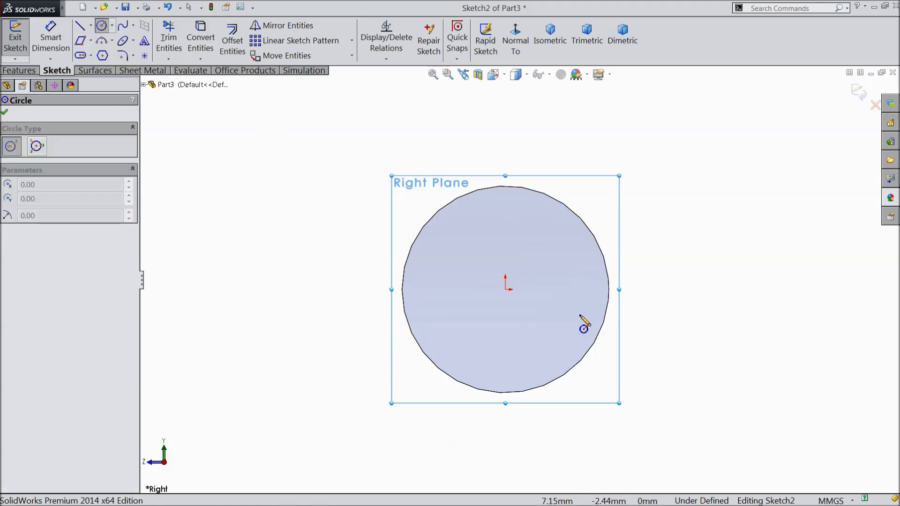
pyautogui.click(506, 289)
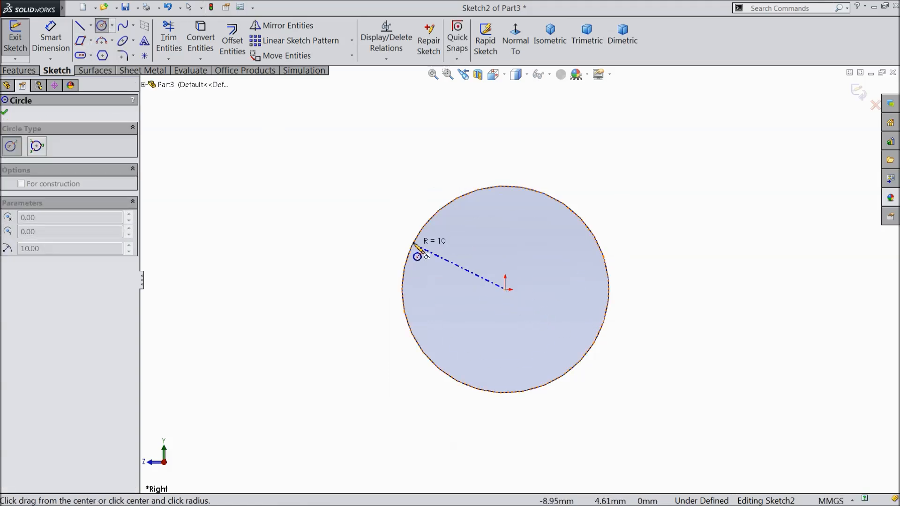
pyautogui.click(437, 253)
# Dimension the new circle's diameter to 24 mm so it surrounds the shaft.
pyautogui.click(50, 38)
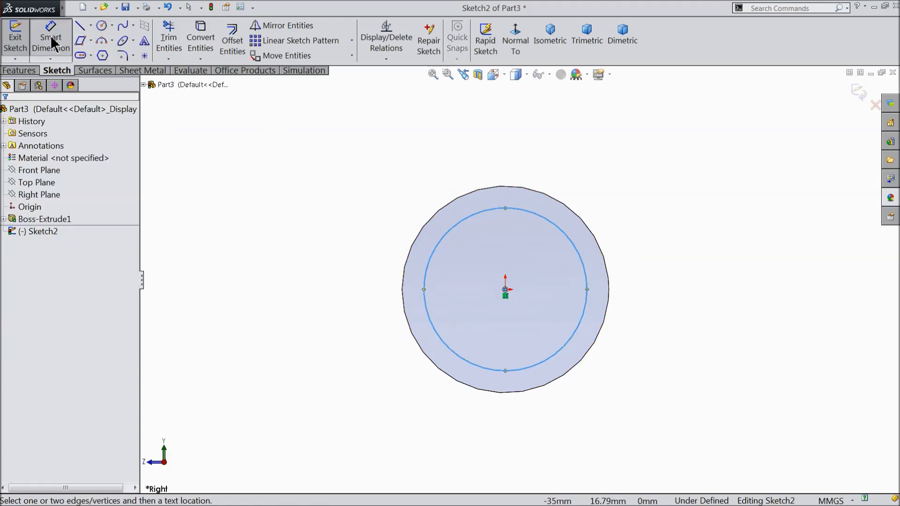
pyautogui.click(482, 217)
pyautogui.click(509, 139)
pyautogui.write('24')
pyautogui.click(449, 124)
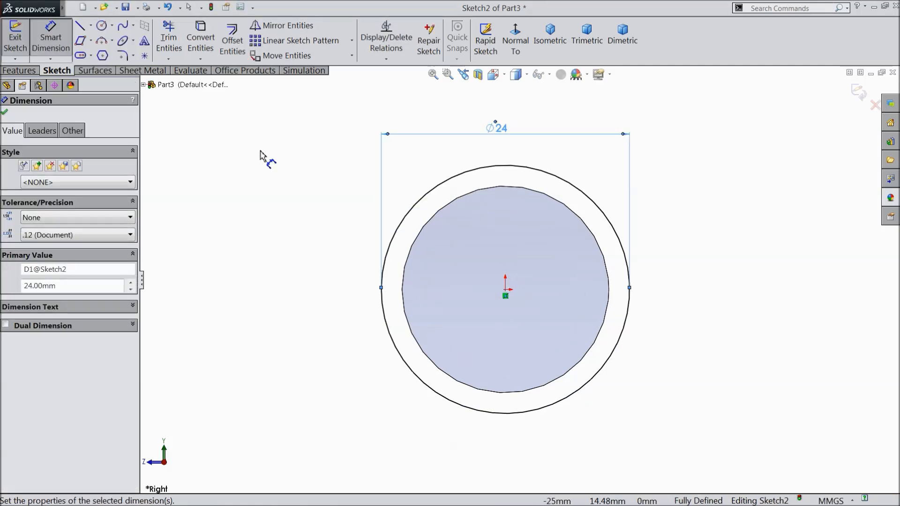
# Draw a horizontal 12 mm centerline from the origin to the 24 mm circle's quadrant point on the negative Z side.
pyautogui.click(91, 26)
pyautogui.click(106, 52)
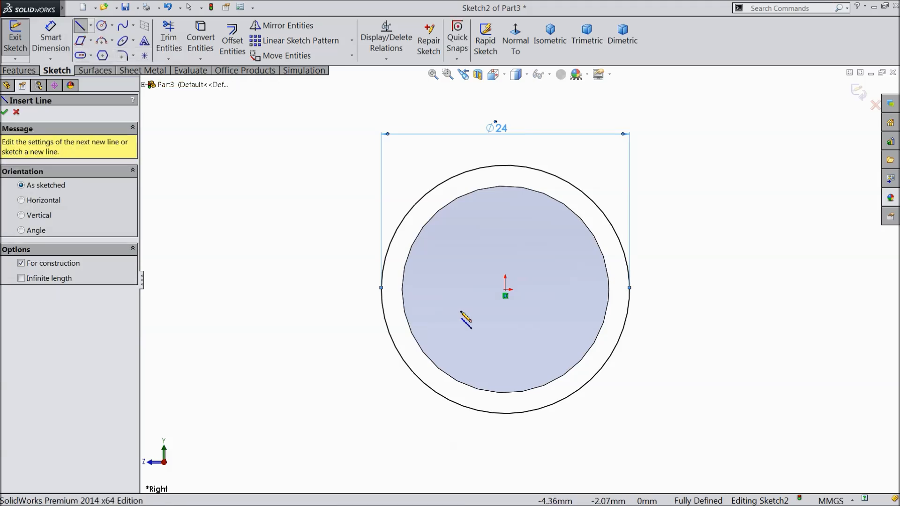
pyautogui.click(505, 289)
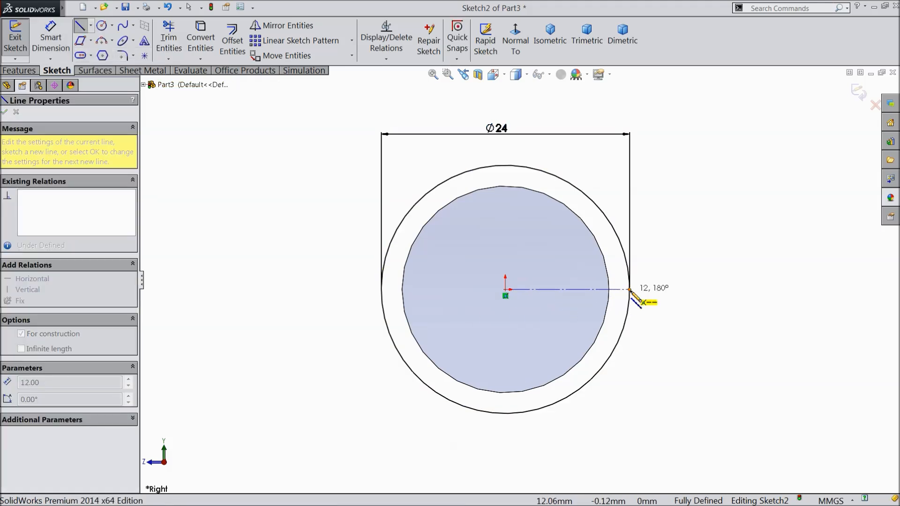
pyautogui.click(629, 289)
pyautogui.rightClick(665, 249)
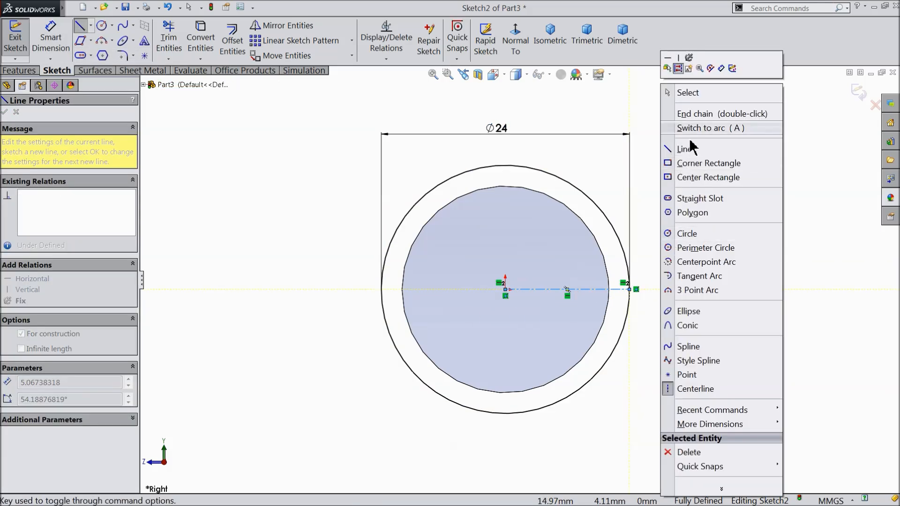
pyautogui.click(689, 93)
pyautogui.press('f')
pyautogui.scroll(-2, 693, 313)
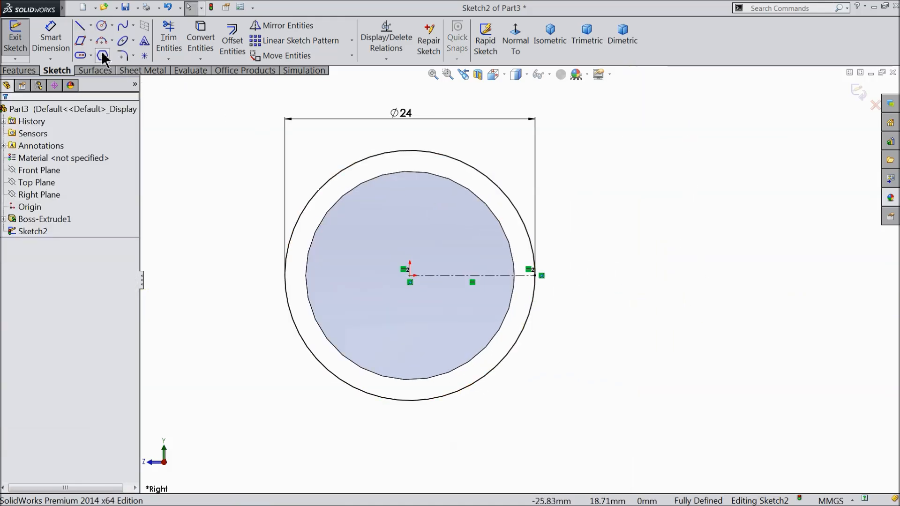
# Sketch a circle centered on the centerline's outer end and set its diameter to 10 mm.
pyautogui.click(101, 26)
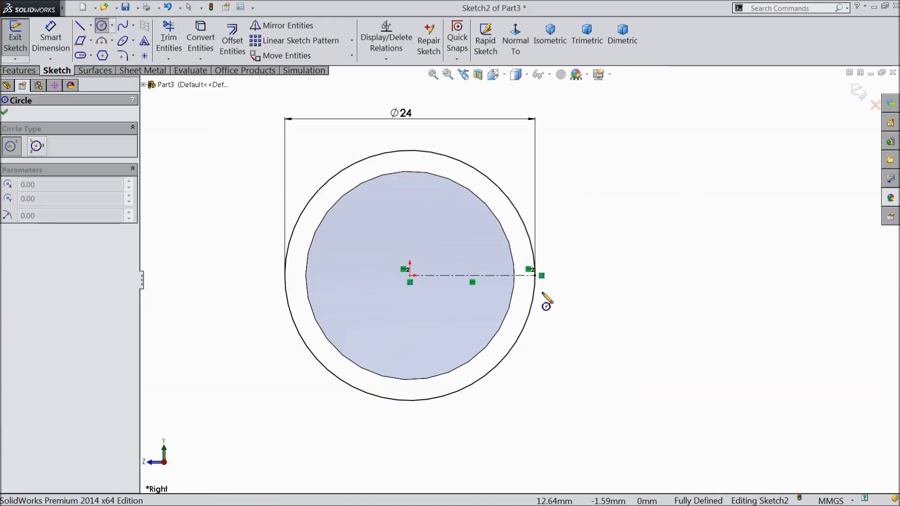
pyautogui.click(536, 276)
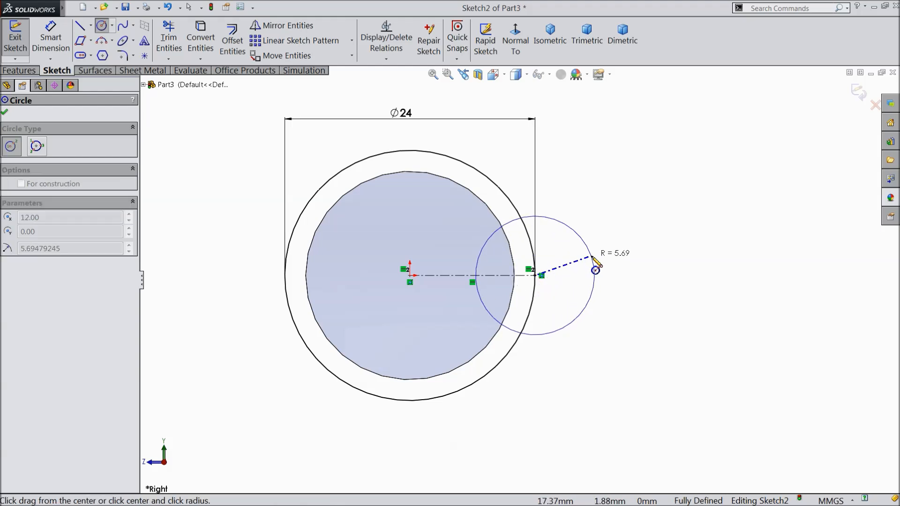
pyautogui.click(595, 270)
pyautogui.click(40, 45)
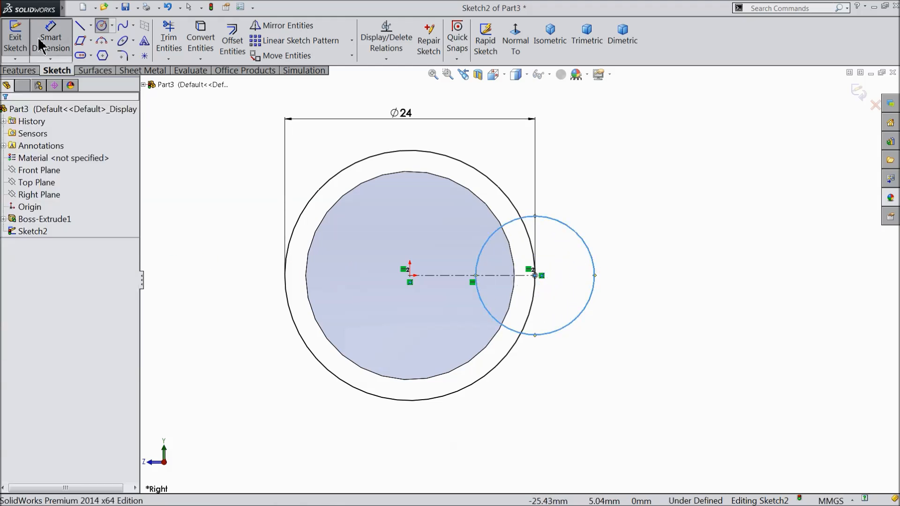
pyautogui.click(596, 291)
pyautogui.click(656, 281)
pyautogui.write('10')
pyautogui.click(604, 265)
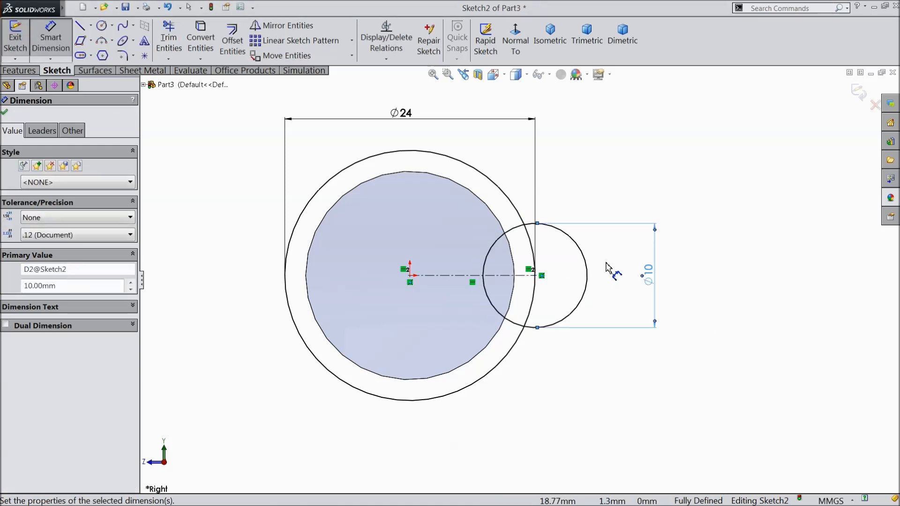
pyautogui.click(4, 113)
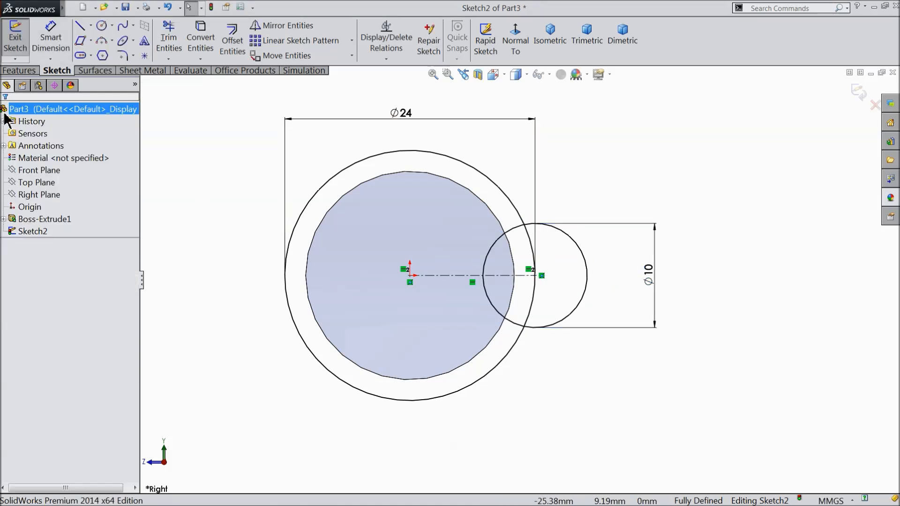
# Sketch a 3 Point Arc of about 14 mm radius joining the upper side of the 24 mm circle to the 10 mm circle.
pyautogui.click(111, 40)
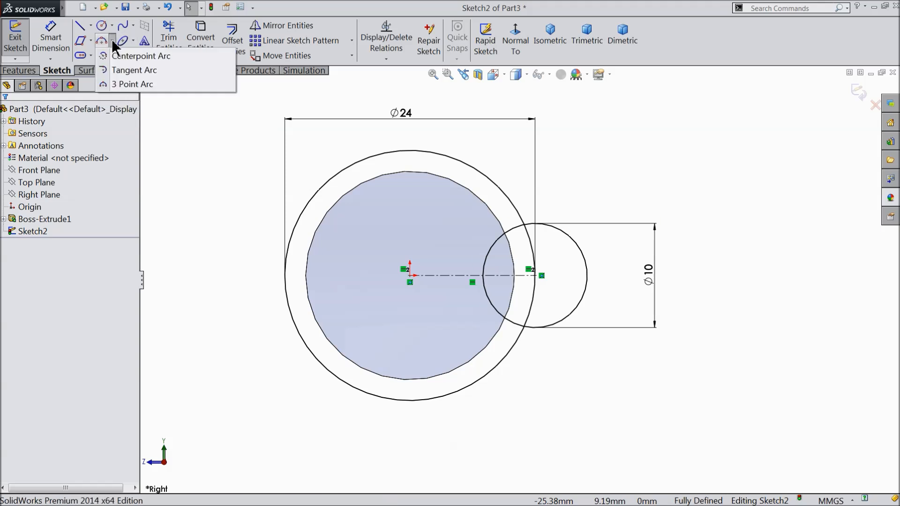
pyautogui.click(114, 81)
pyautogui.scroll(-2, 560, 257)
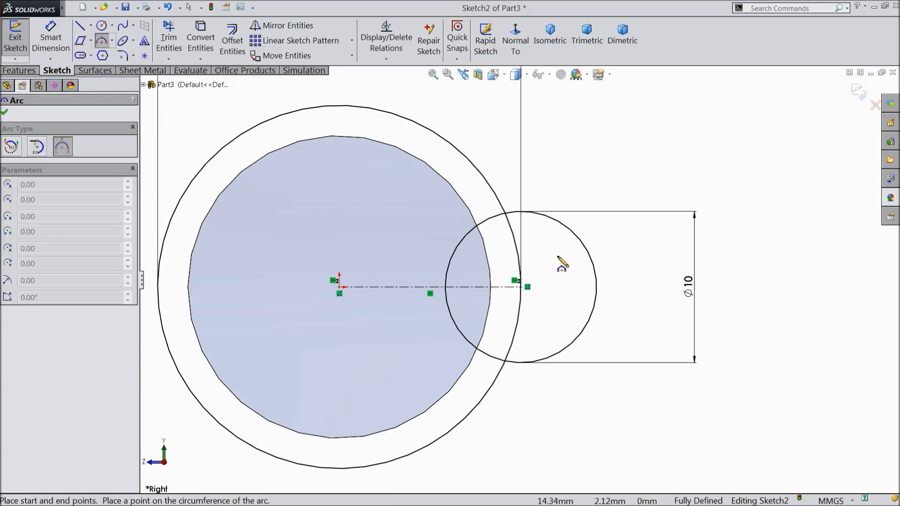
pyautogui.click(289, 113)
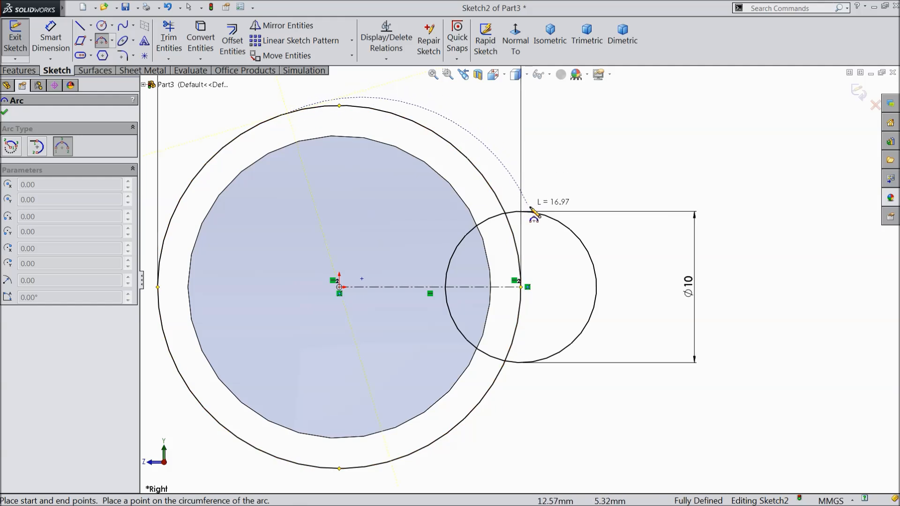
pyautogui.click(565, 226)
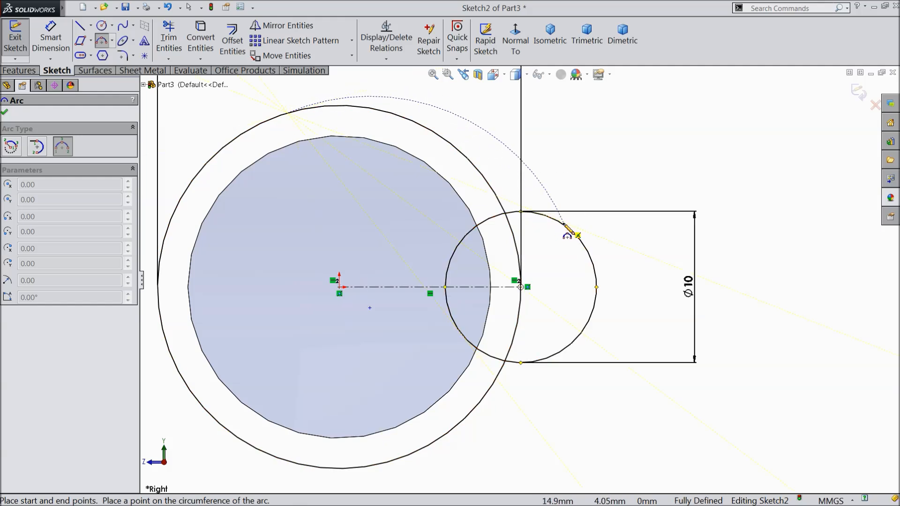
pyautogui.click(540, 185)
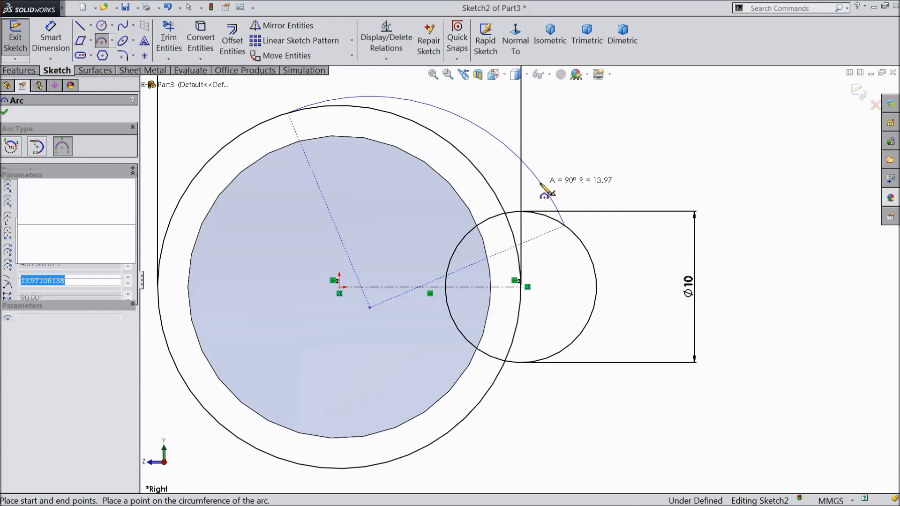
# Sketch a 3 Point Arc of about 19 mm radius joining the lower side of the 24 mm circle to the 10 mm circle.
pyautogui.press('z')
pyautogui.scroll(-3, 537, 377)
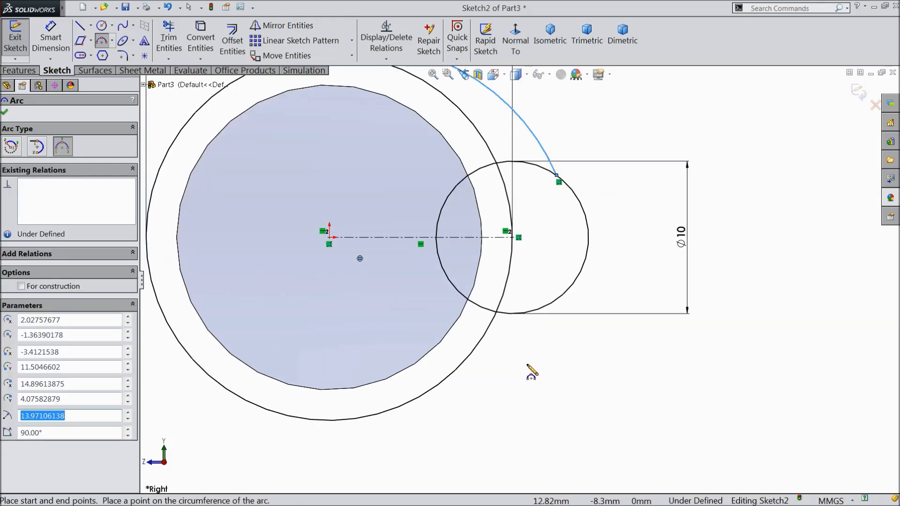
pyautogui.click(392, 410)
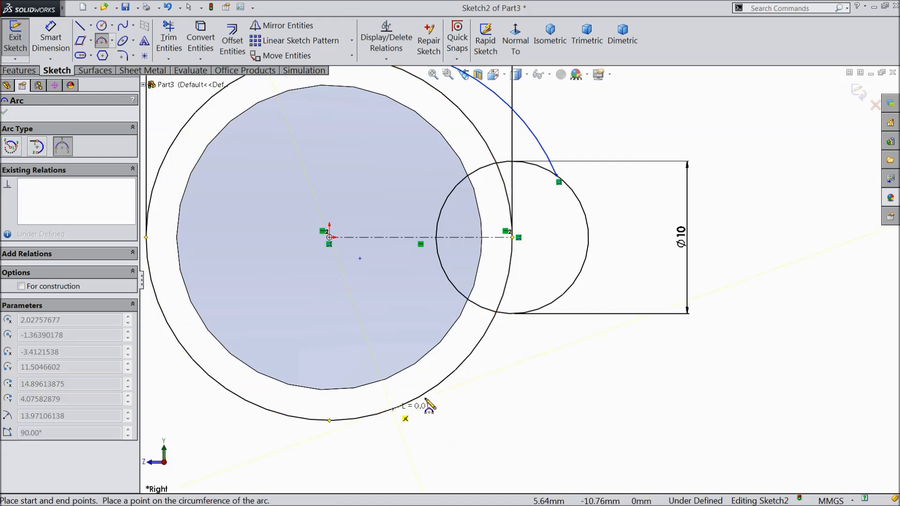
pyautogui.click(563, 297)
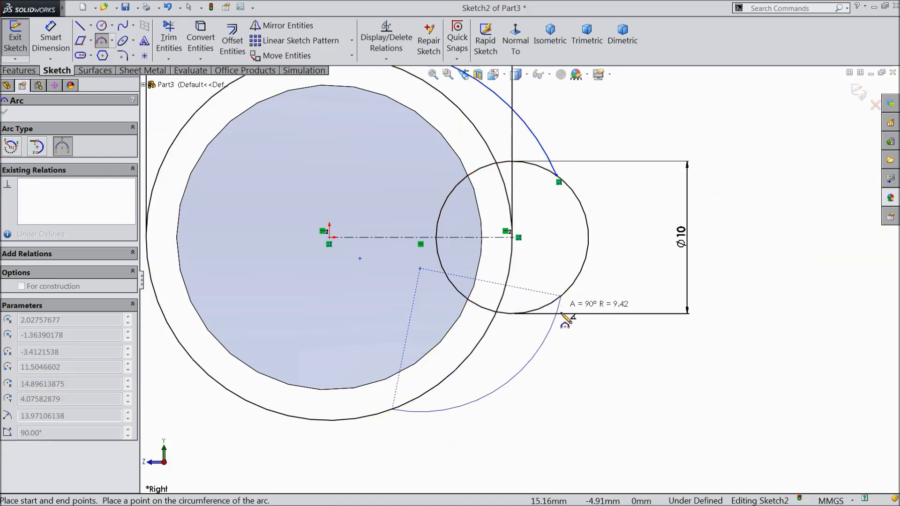
pyautogui.click(533, 331)
pyautogui.rightClick(574, 351)
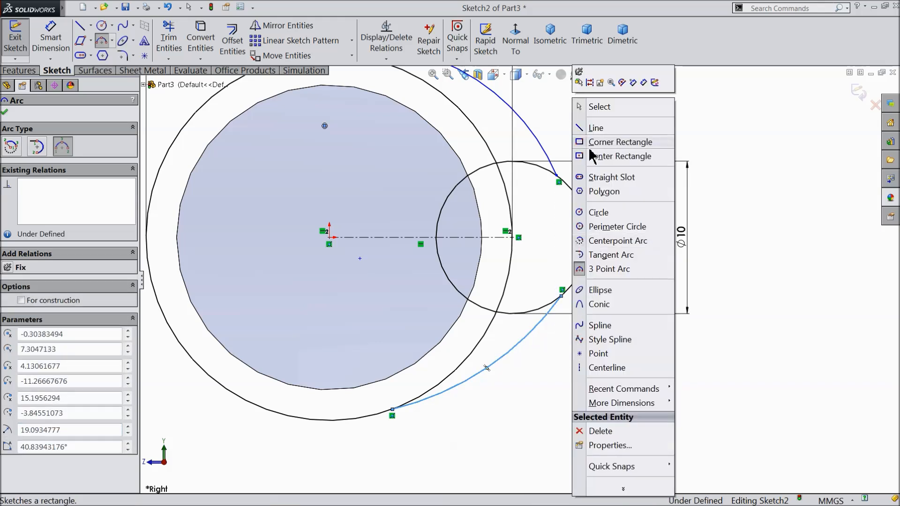
pyautogui.click(595, 105)
# Power-trim the inner portions of the 24 mm and 10 mm circles, leaving only the closed outer cam outline.
pyautogui.press('z')
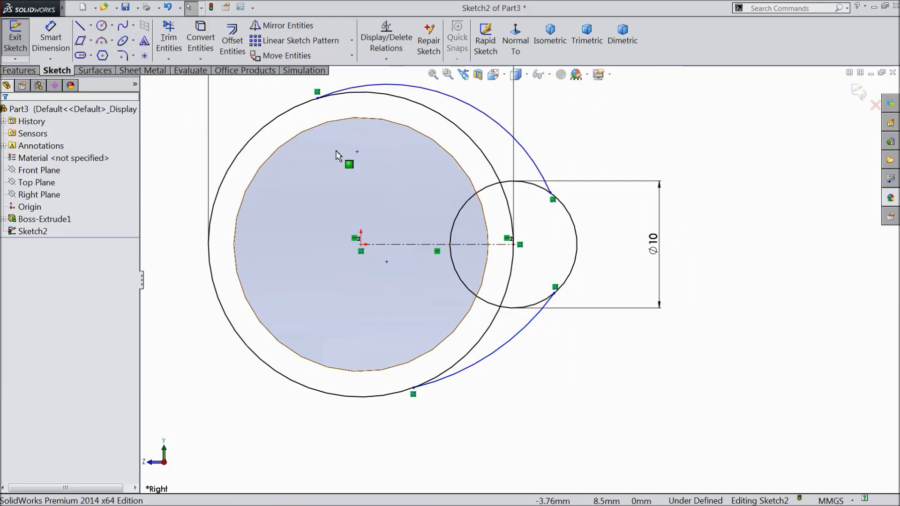
pyautogui.click(170, 47)
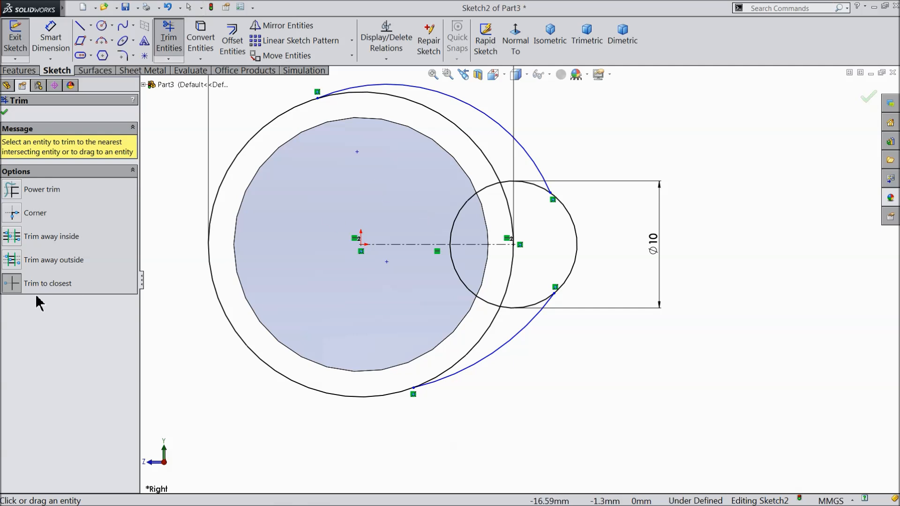
pyautogui.click(37, 193)
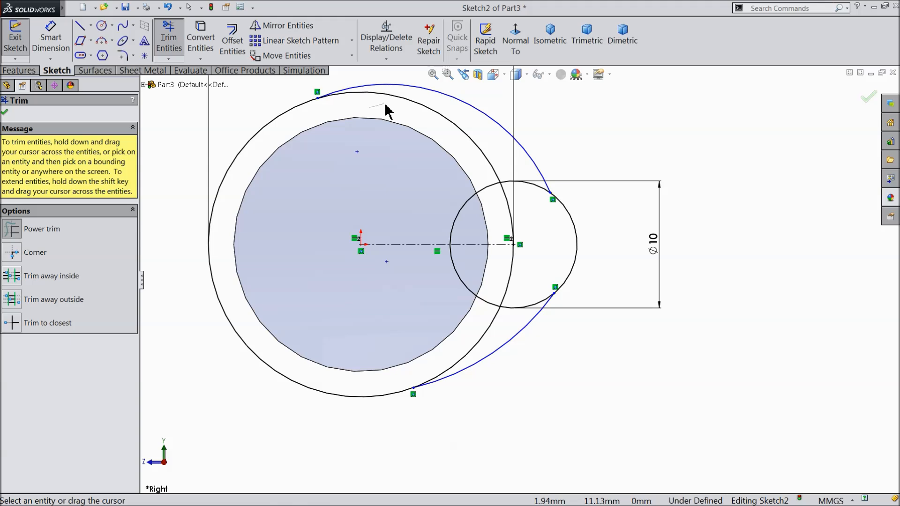
pyautogui.moveTo(410, 104); pyautogui.dragTo(416, 104)
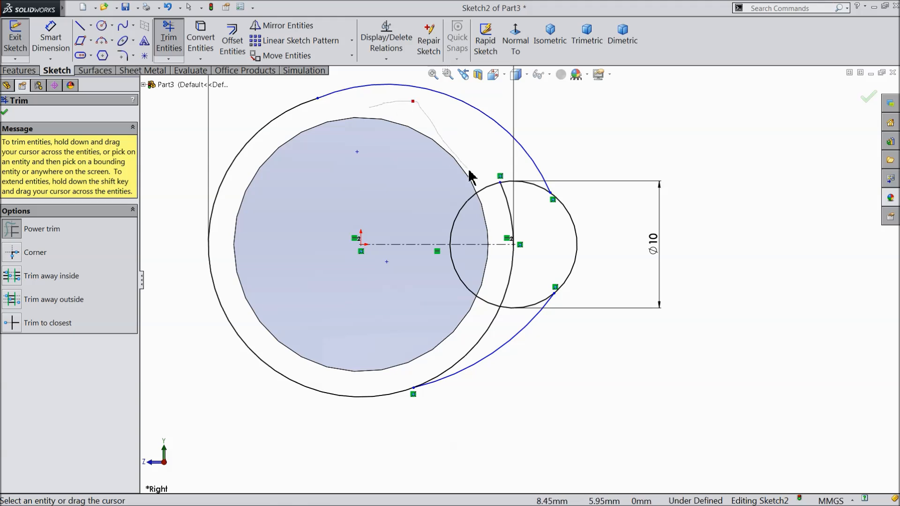
pyautogui.moveTo(481, 182)
pyautogui.mouseDown()
pyautogui.moveTo(507, 200)
pyautogui.moveTo(512, 184)
pyautogui.mouseUp()
pyautogui.moveTo(522, 256); pyautogui.dragTo(511, 268)
pyautogui.moveTo(490, 301)
pyautogui.mouseDown()
pyautogui.moveTo(483, 306)
pyautogui.moveTo(532, 308)
pyautogui.mouseUp()
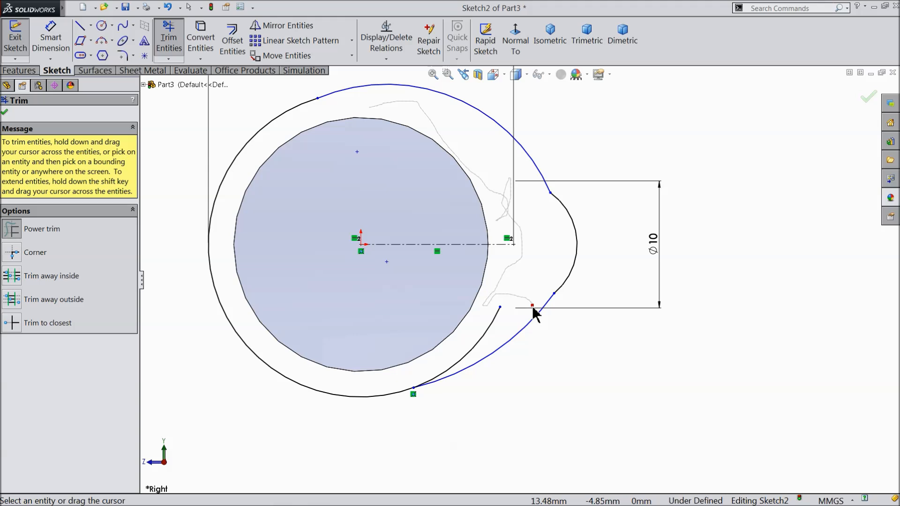
pyautogui.moveTo(501, 317); pyautogui.dragTo(489, 319)
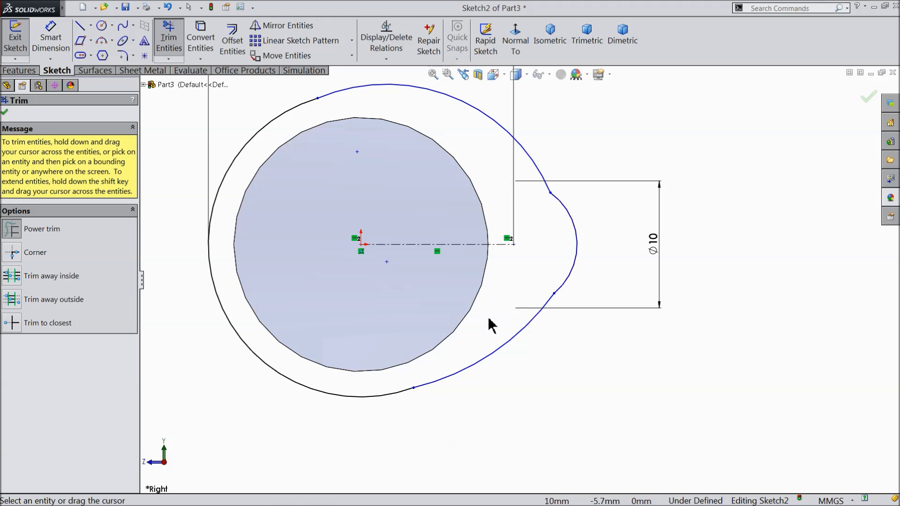
pyautogui.click(3, 113)
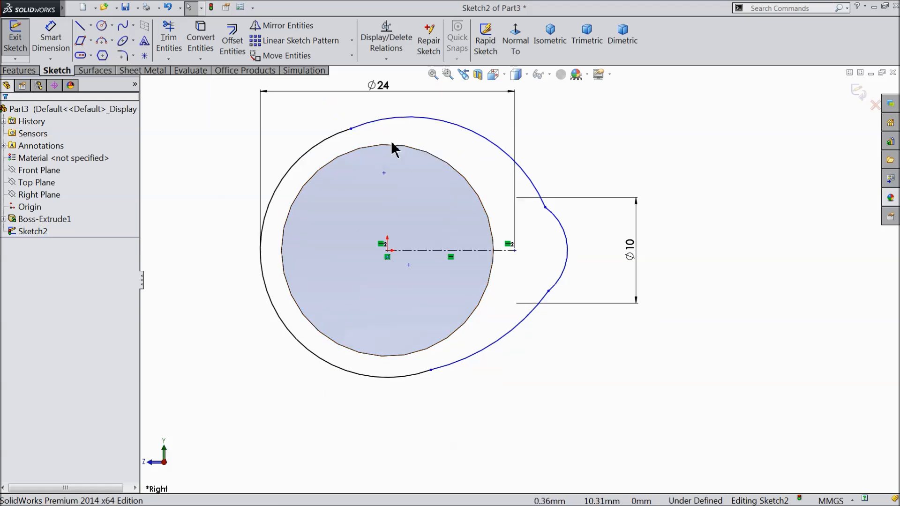
# Try to make the upper arc tangent to the 24 mm arc and to the 10 mm nose arc.
pyautogui.click(364, 130)
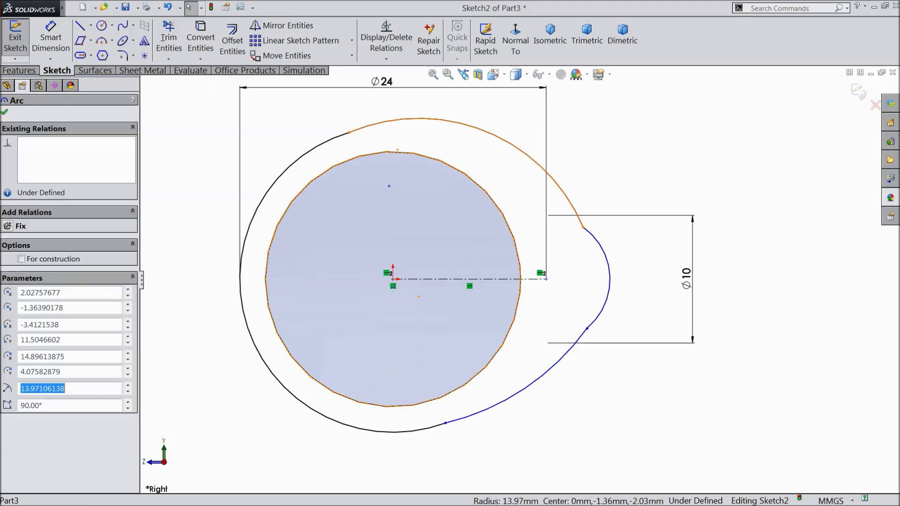
pyautogui.keyDown('ctrl'); pyautogui.click(330, 150); pyautogui.keyUp('ctrl')
pyautogui.click(358, 111)
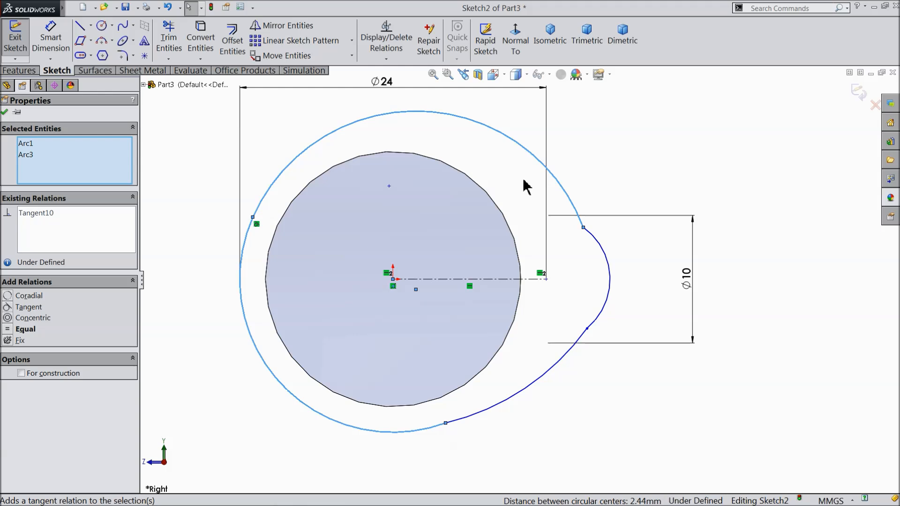
pyautogui.click(595, 241)
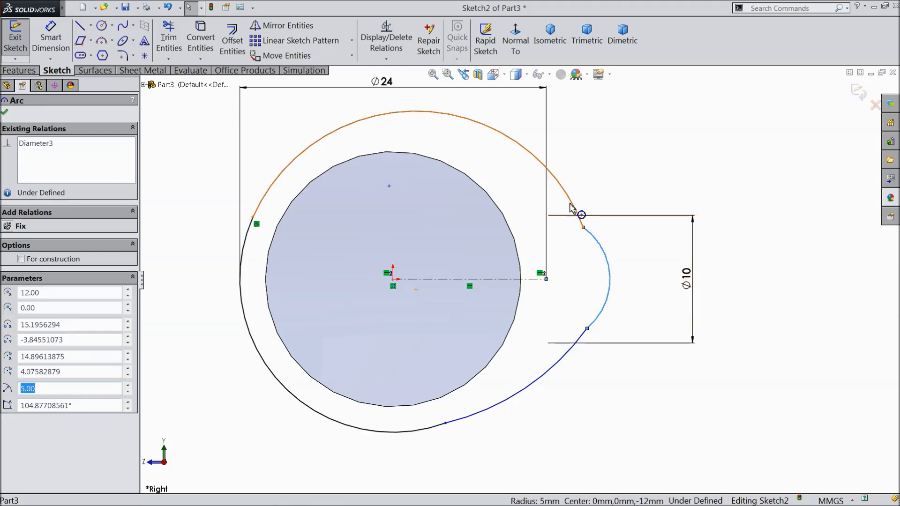
pyautogui.keyDown('ctrl'); pyautogui.click(578, 209); pyautogui.keyUp('ctrl')
pyautogui.click(607, 162)
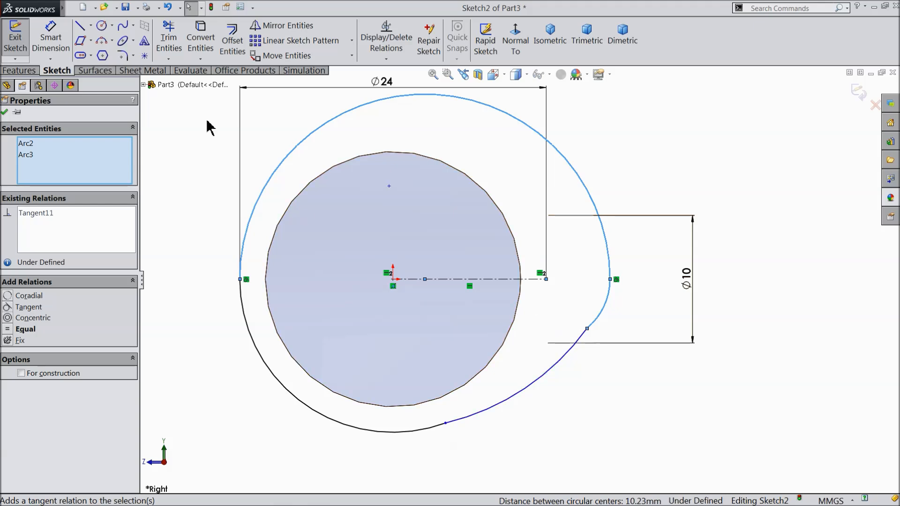
# Undo both tangent relations on the upper arc and clear the selection.
pyautogui.click(168, 8)
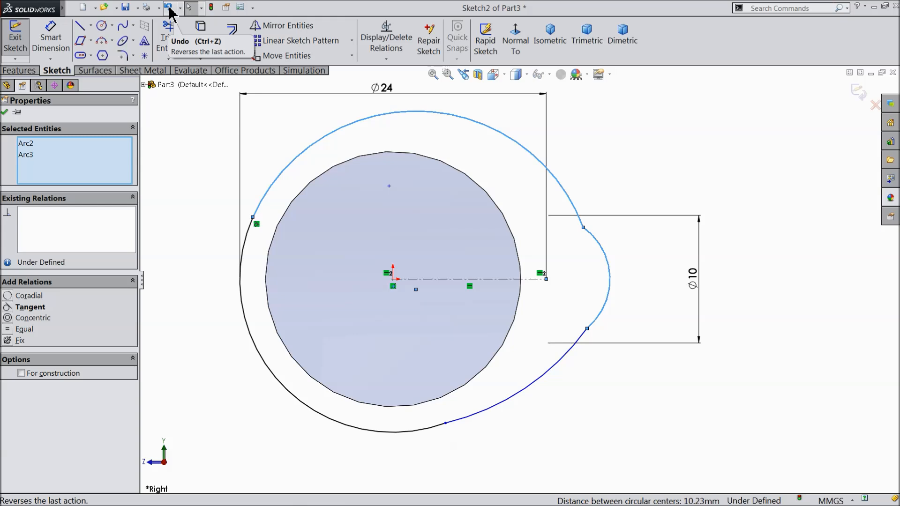
pyautogui.click(168, 7)
pyautogui.click(252, 124)
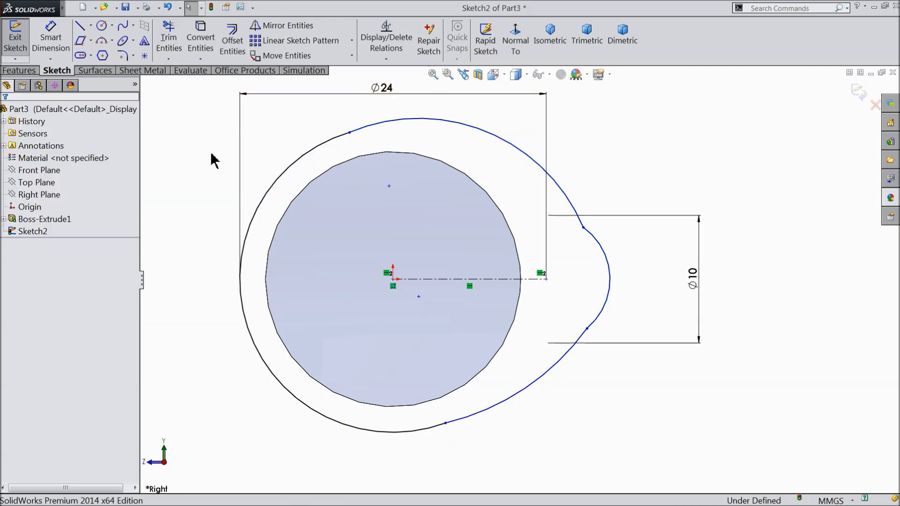
# Dimension the upper connecting arc with a 16 mm radius.
pyautogui.click(49, 39)
pyautogui.scroll(1, 473, 229)
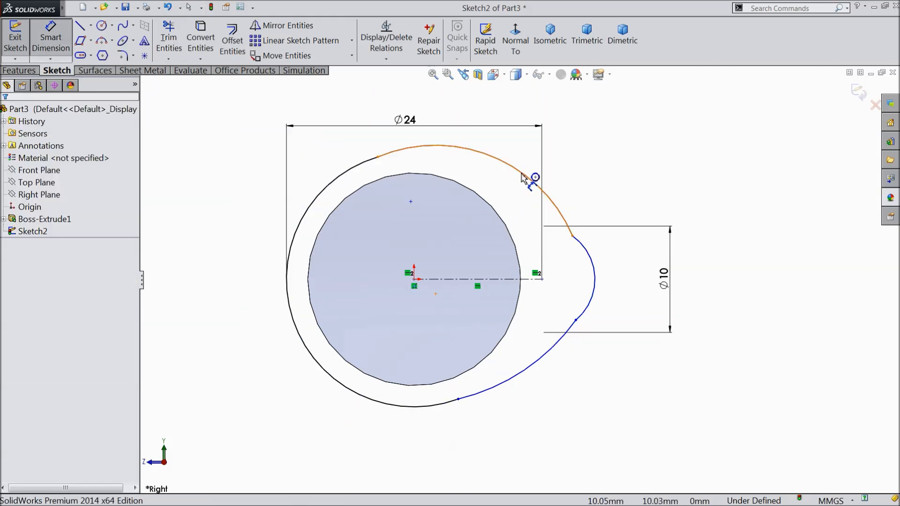
pyautogui.click(526, 175)
pyautogui.click(533, 151)
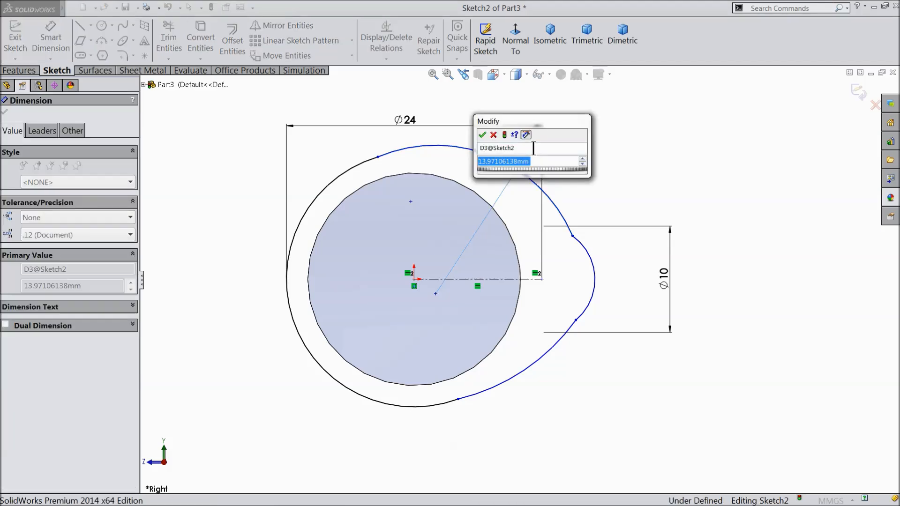
pyautogui.write('16')
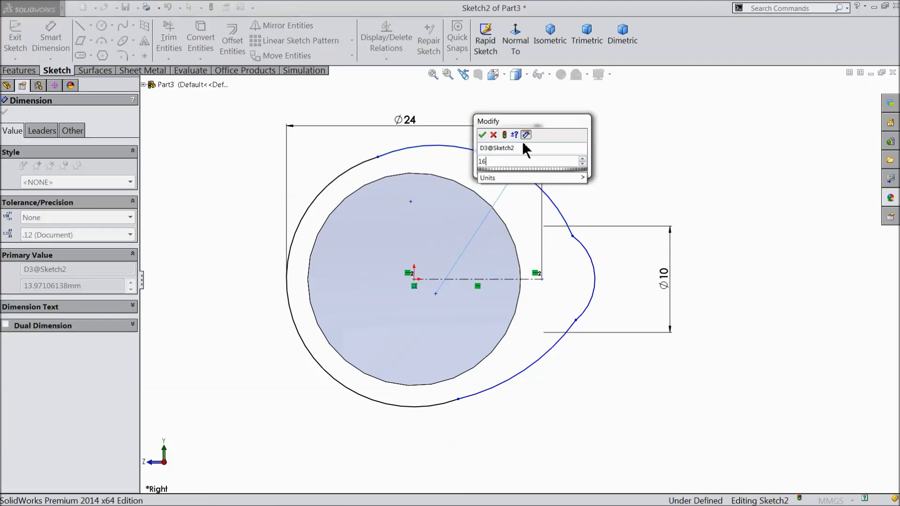
pyautogui.click(482, 135)
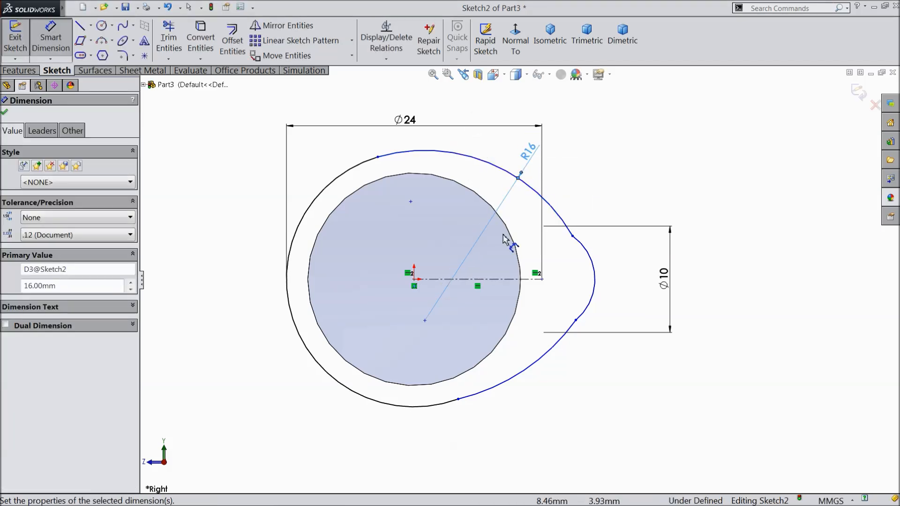
# Dimension the lower connecting arc with a 40 mm radius and finish dimensioning.
pyautogui.click(539, 372)
pyautogui.click(552, 383)
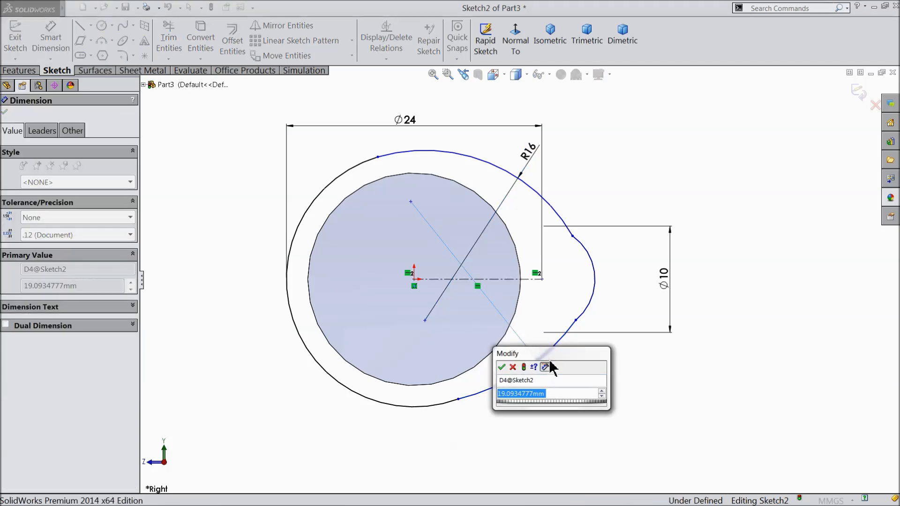
pyautogui.write('40')
pyautogui.click(500, 369)
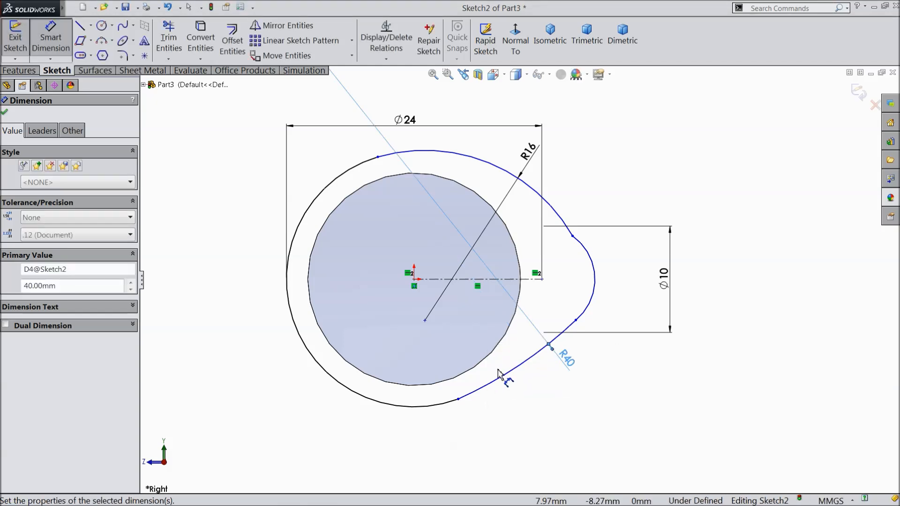
pyautogui.scroll(-1, 611, 295)
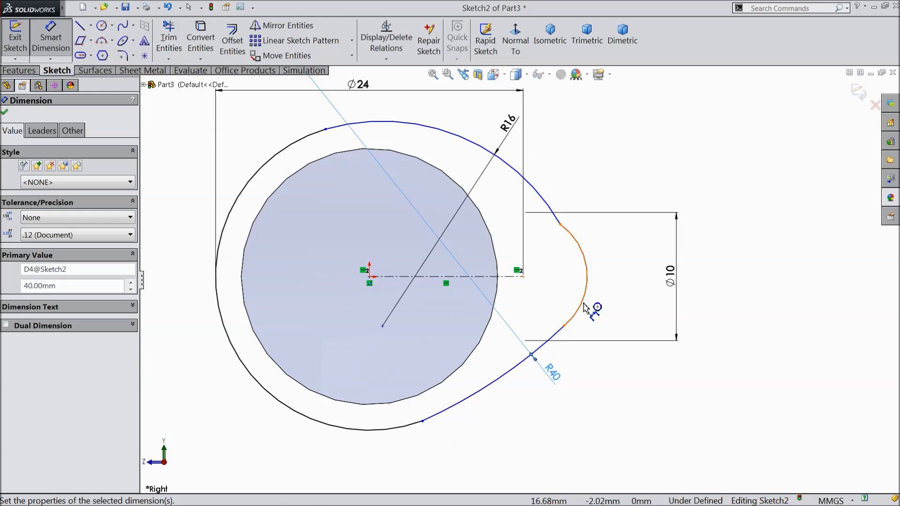
pyautogui.click(5, 112)
# Make the 16 mm and 40 mm radius arcs each tangent to the 10 mm nose arc.
pyautogui.scroll(-2, 609, 253)
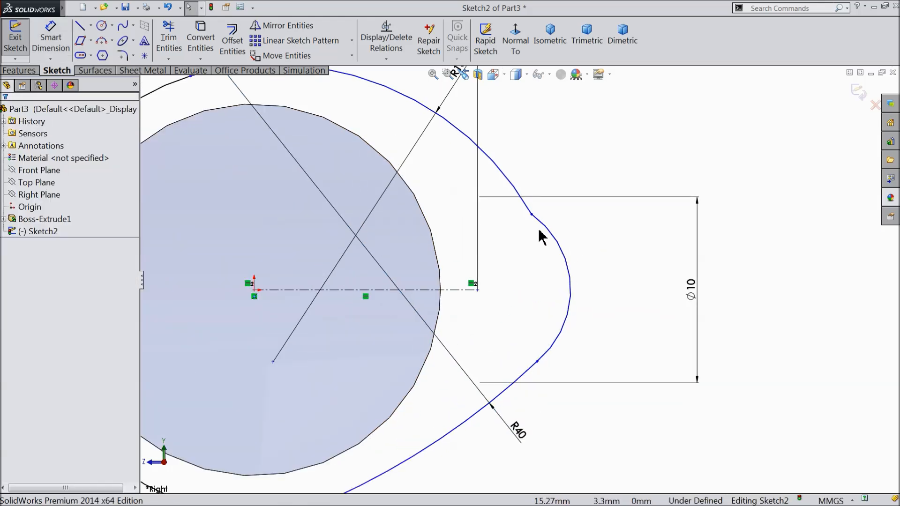
pyautogui.click(543, 235)
pyautogui.keyDown('ctrl'); pyautogui.click(535, 207); pyautogui.keyUp('ctrl')
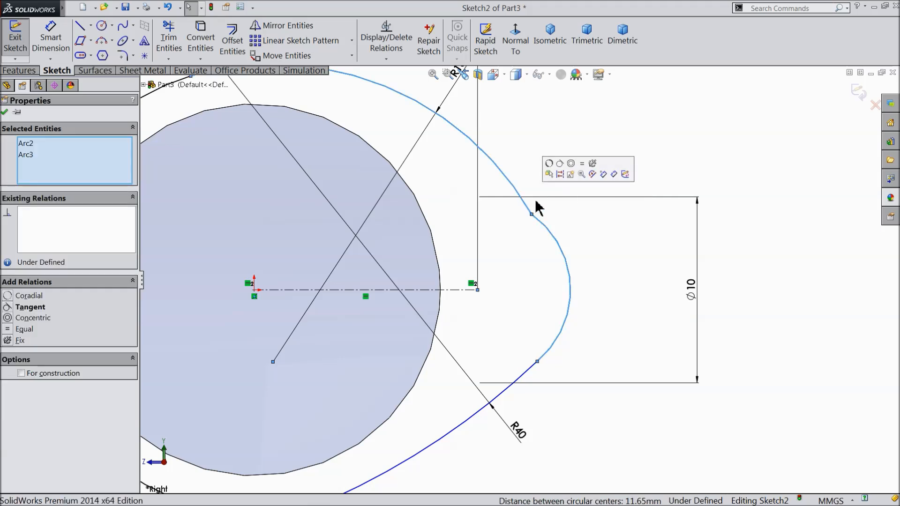
pyautogui.click(559, 163)
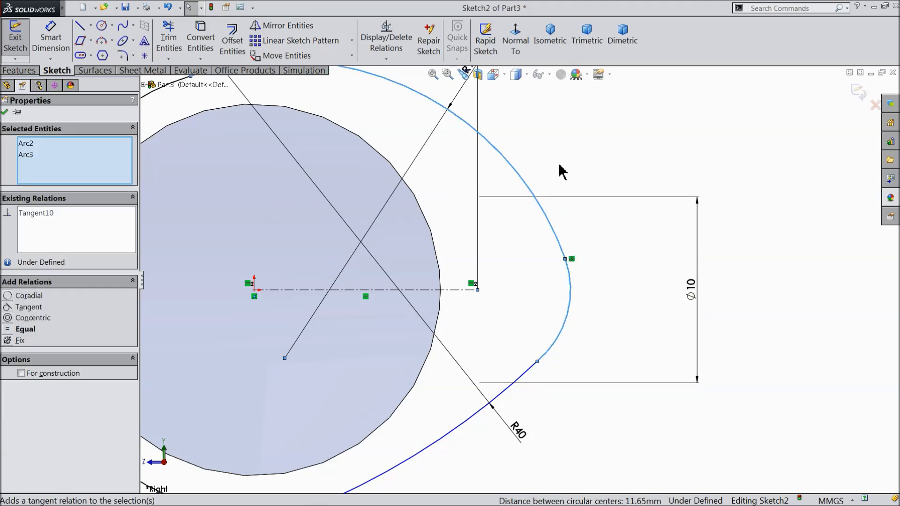
pyautogui.click(518, 381)
pyautogui.keyDown('ctrl'); pyautogui.click(552, 349); pyautogui.keyUp('ctrl')
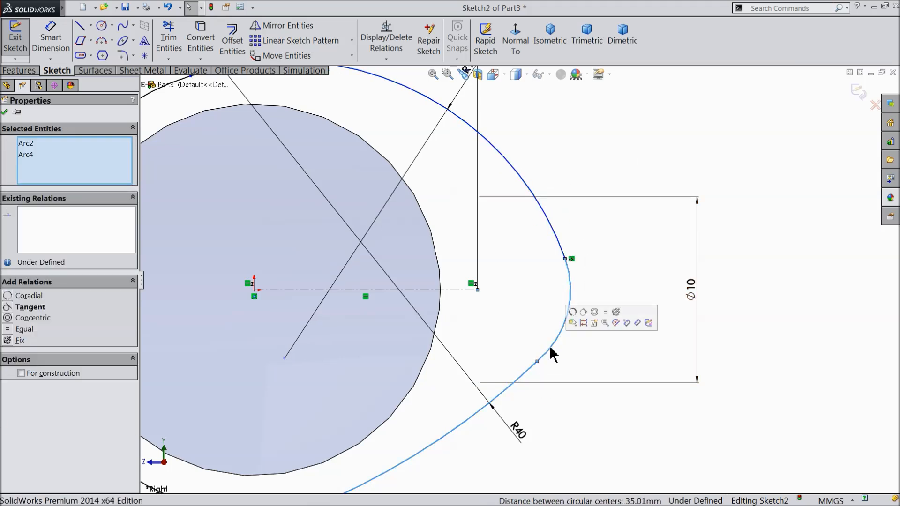
pyautogui.click(586, 319)
pyautogui.click(633, 177)
# Make the 24 mm diameter base arc tangent to the 16 mm radius arc.
pyautogui.scroll(3, 581, 289)
pyautogui.scroll(-3, 581, 288)
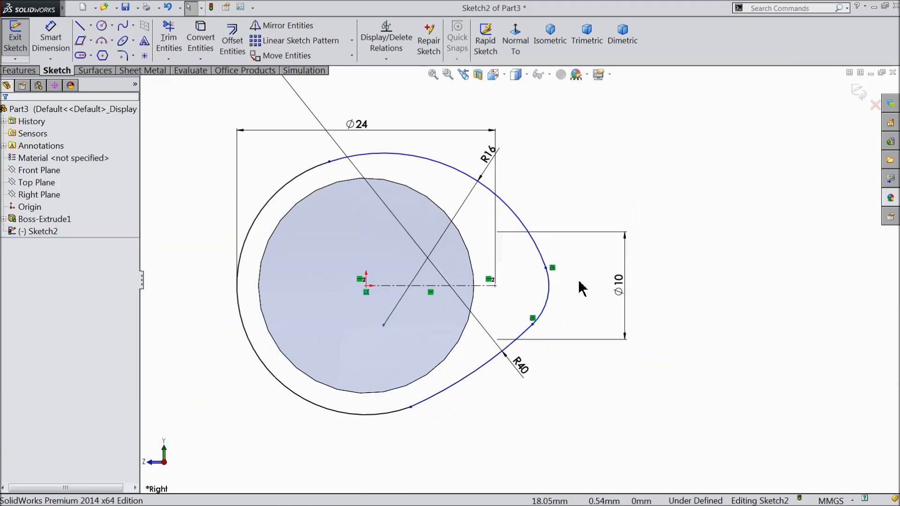
pyautogui.click(298, 175)
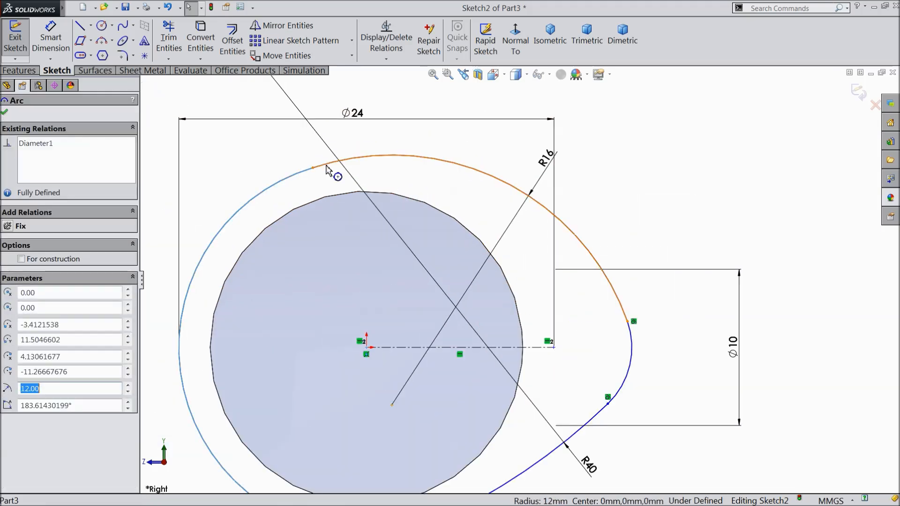
pyautogui.keyDown('ctrl'); pyautogui.click(327, 171); pyautogui.keyUp('ctrl')
pyautogui.click(370, 127)
pyautogui.scroll(2, 385, 167)
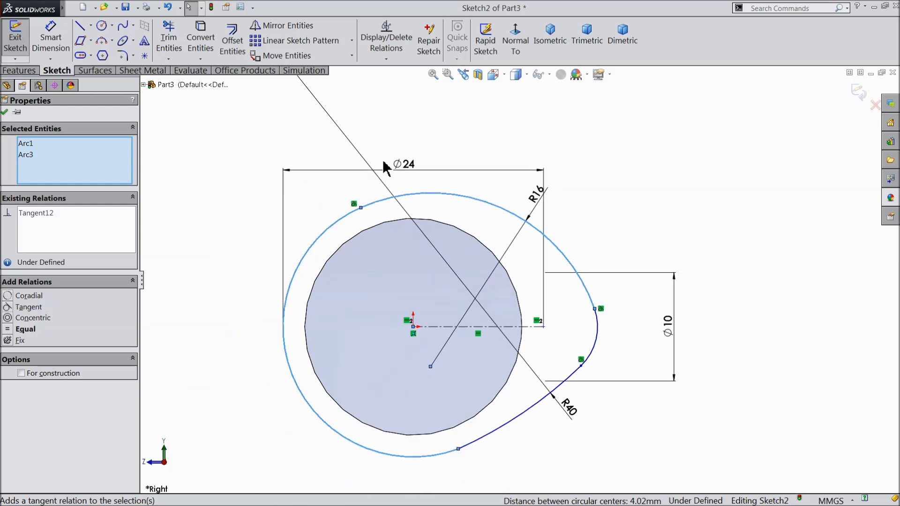
pyautogui.click(588, 192)
# Make the 24 mm diameter base arc tangent to the 40 mm radius arc.
pyautogui.scroll(-4, 491, 413)
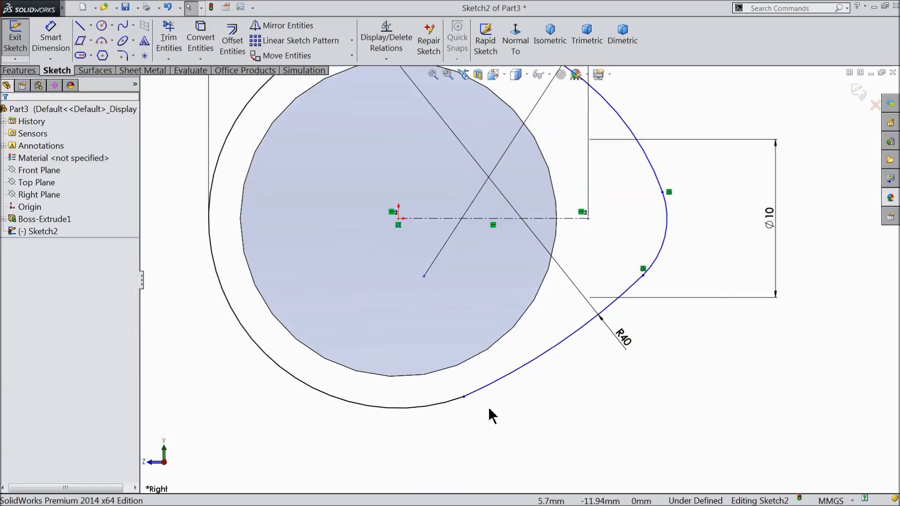
pyautogui.click(446, 407)
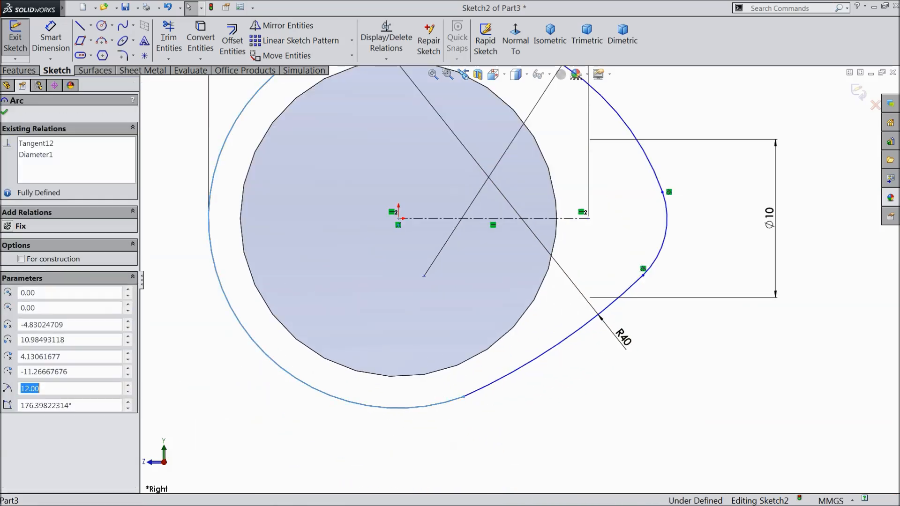
pyautogui.keyDown('ctrl'); pyautogui.click(483, 386); pyautogui.keyUp('ctrl')
pyautogui.click(526, 352)
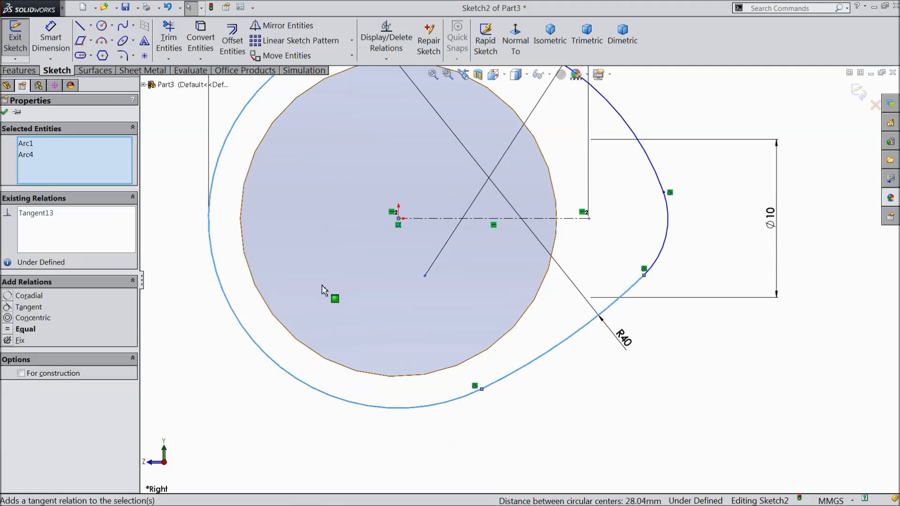
pyautogui.click(5, 113)
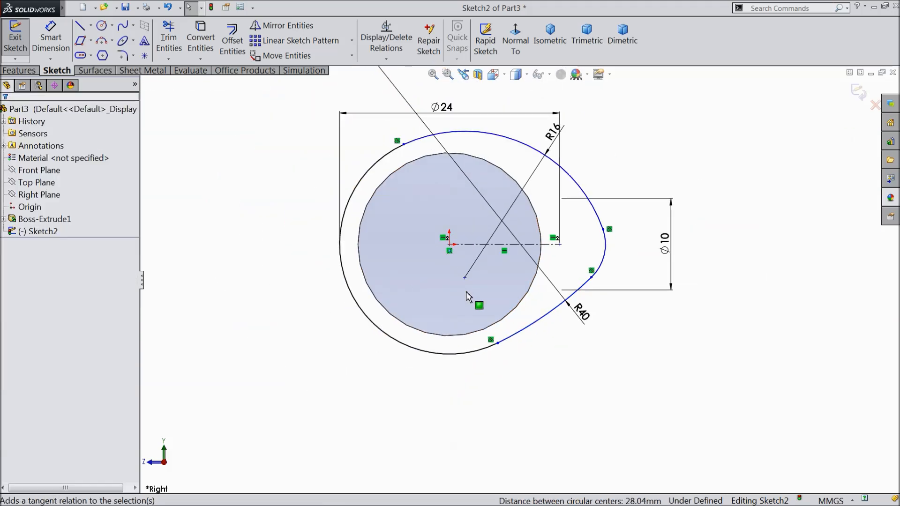
# Dimension the arc length of the 40 mm radius arc as 12.5 mm and finish dimensioning.
pyautogui.scroll(2, 473, 298)
pyautogui.click(50, 38)
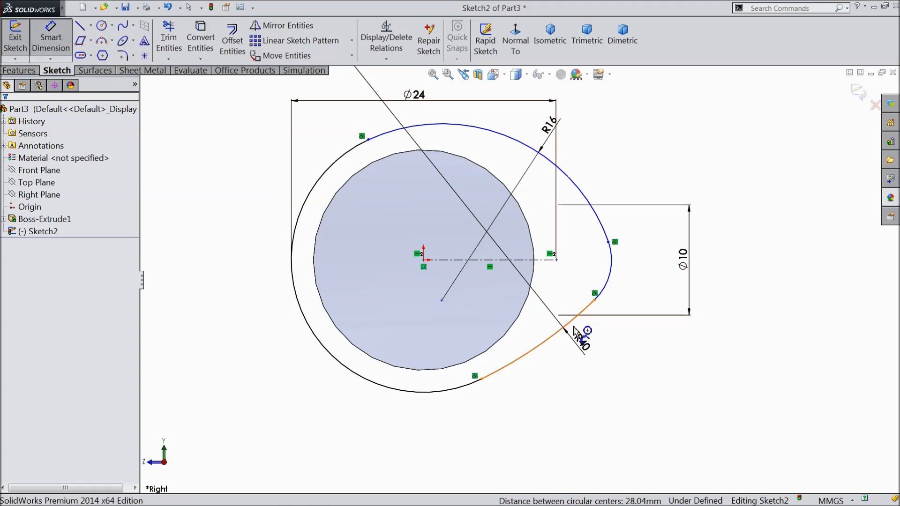
pyautogui.scroll(3, 581, 330)
pyautogui.click(365, 425)
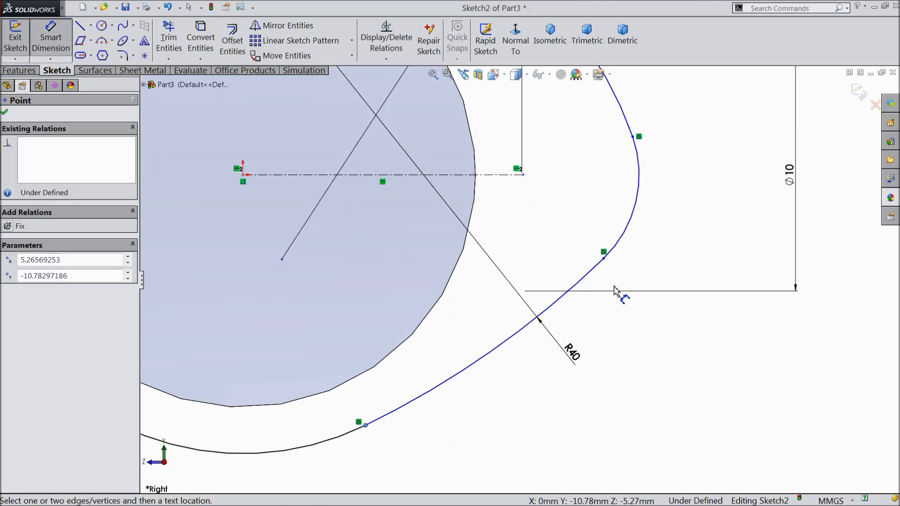
pyautogui.click(604, 258)
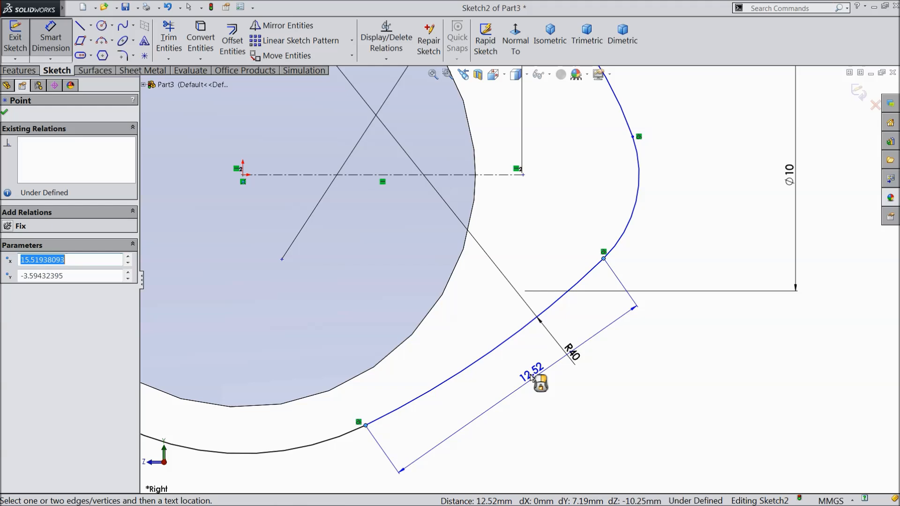
pyautogui.click(516, 368)
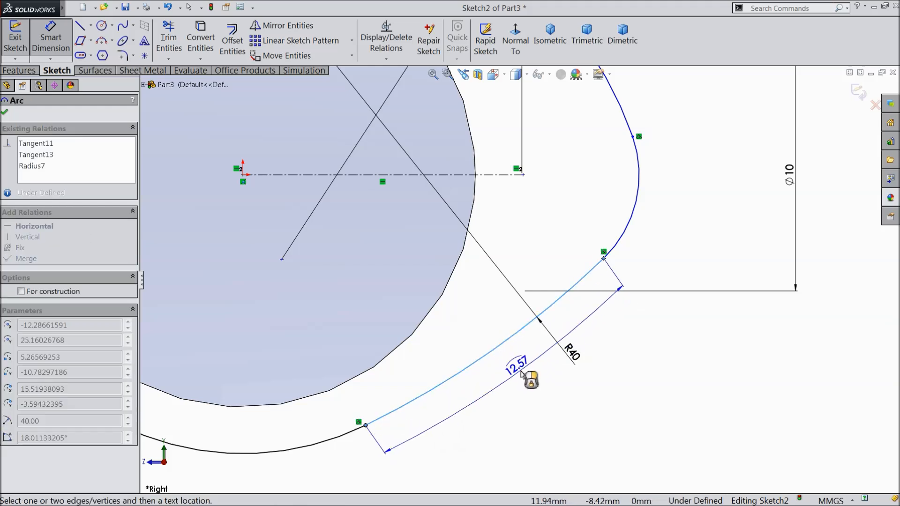
pyautogui.click(525, 374)
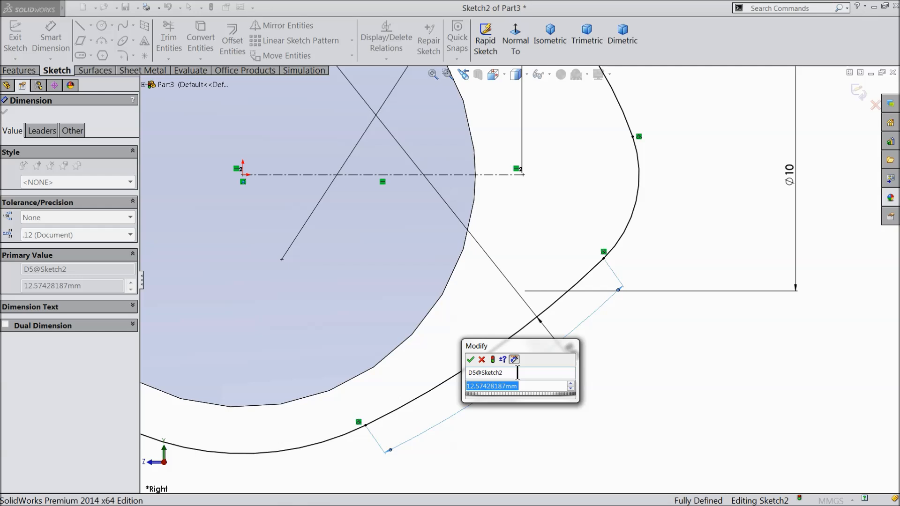
pyautogui.write('12.5')
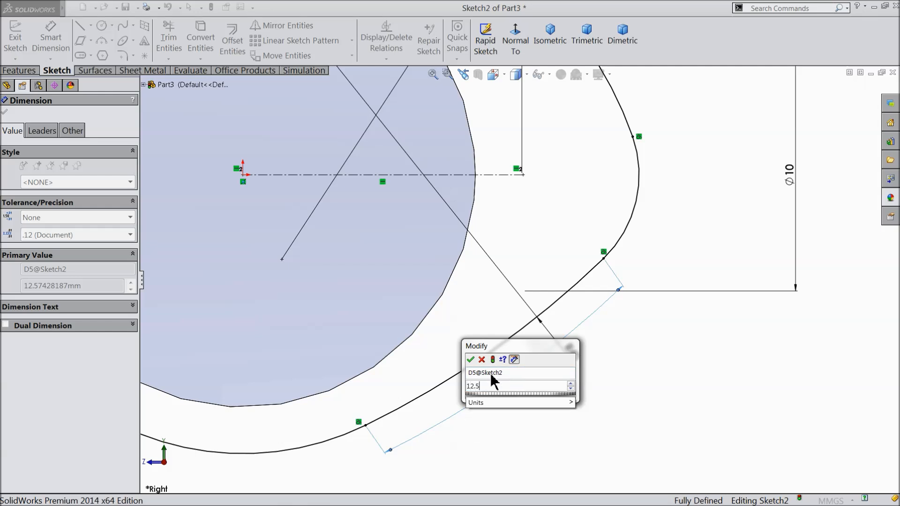
pyautogui.click(470, 360)
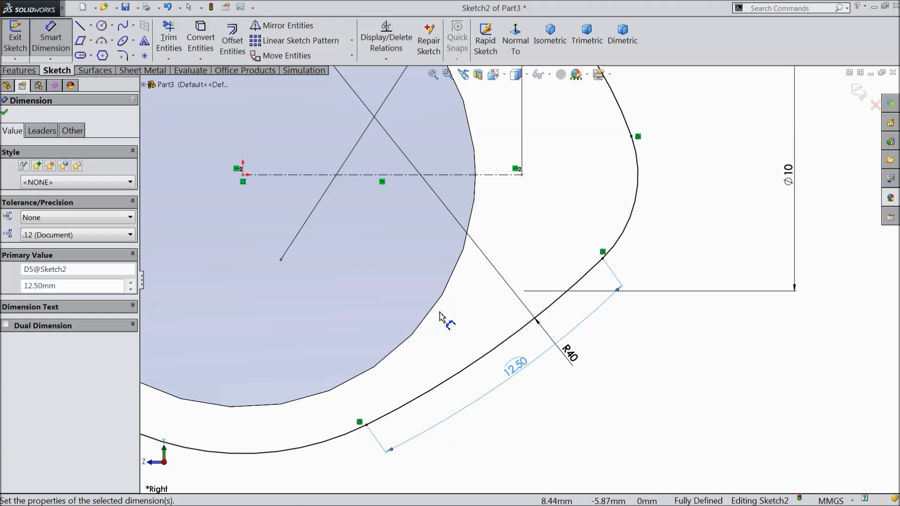
pyautogui.press('z')
pyautogui.press('z')
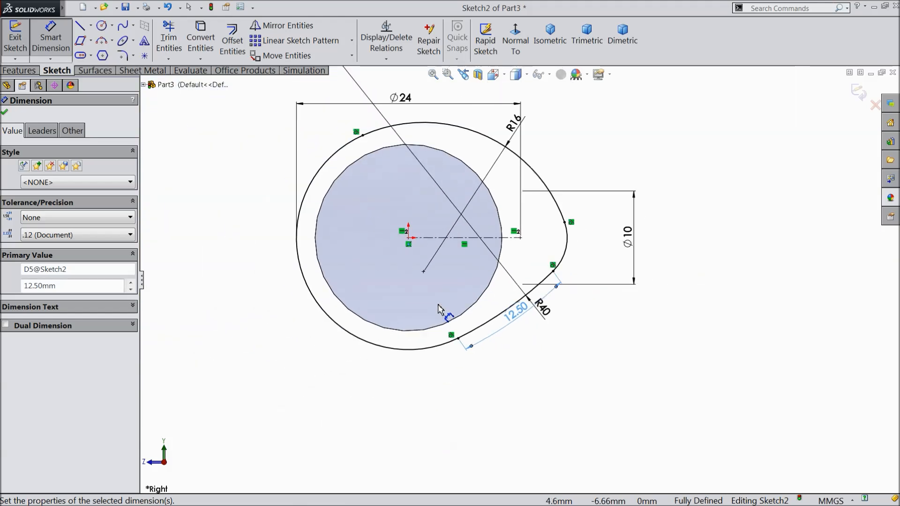
pyautogui.click(5, 113)
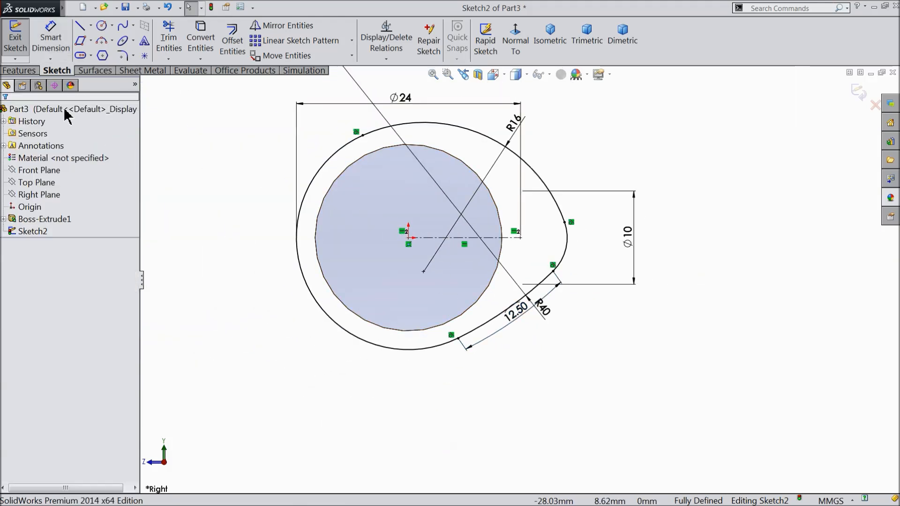
# Set up a boss extrusion of the cam profile with a 15 mm depth and the Mid Plane end condition.
pyautogui.click(19, 71)
pyautogui.click(21, 39)
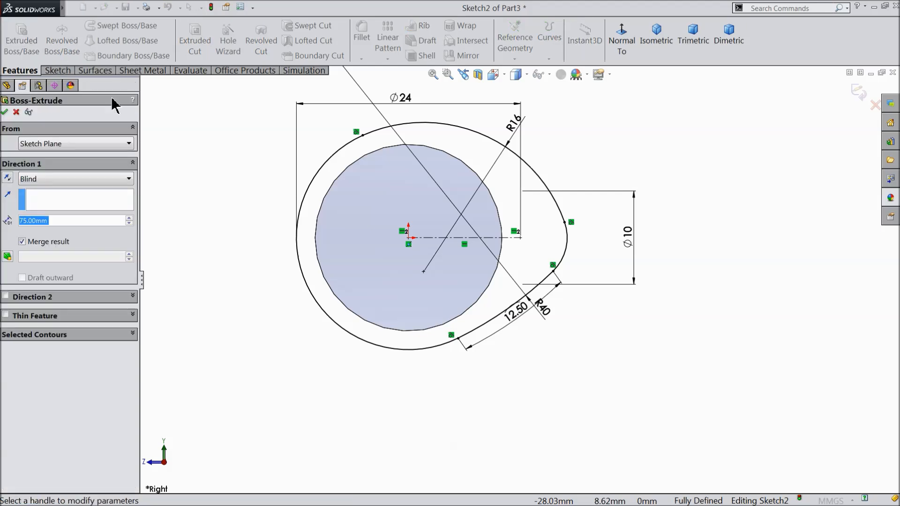
pyautogui.click(658, 32)
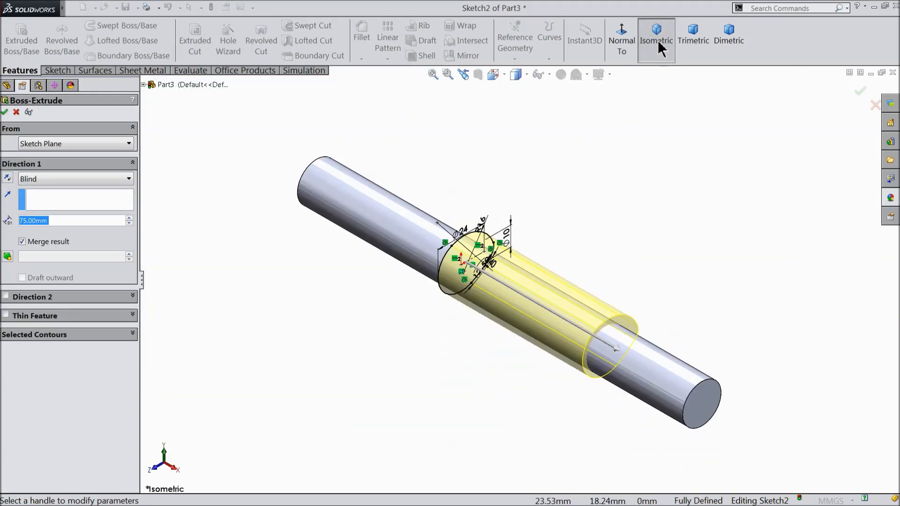
pyautogui.write('15')
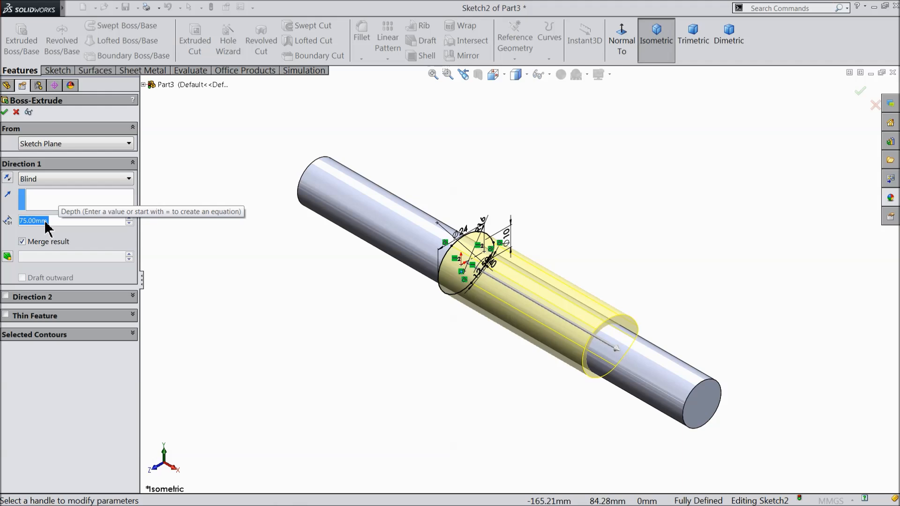
pyautogui.press('Return')
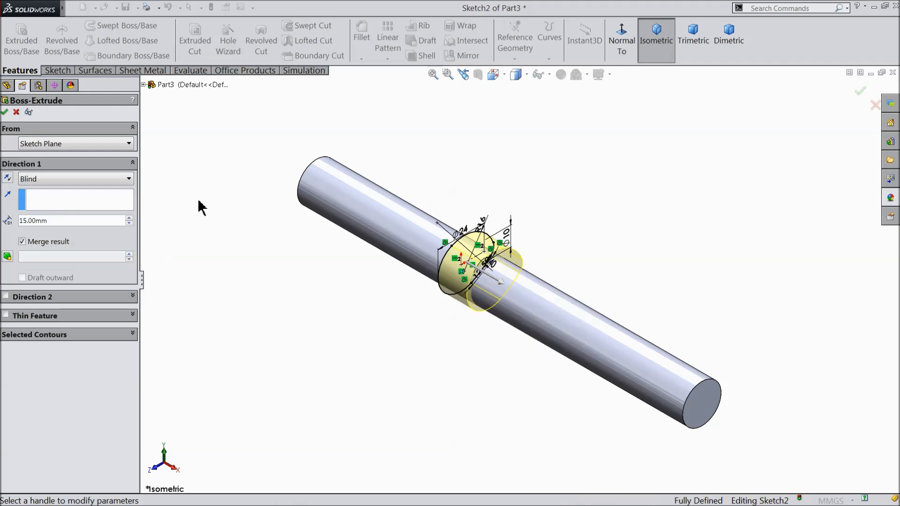
pyautogui.click(35, 178)
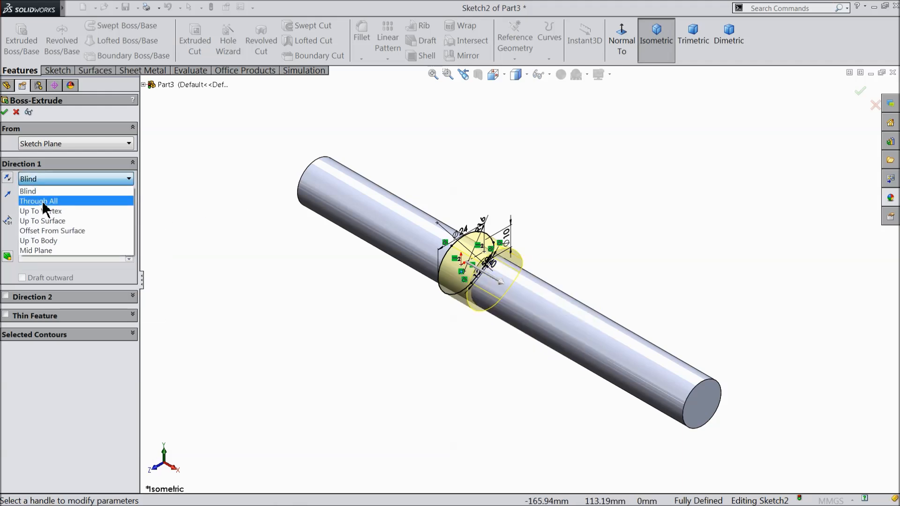
pyautogui.click(47, 250)
pyautogui.scroll(-3, 506, 275)
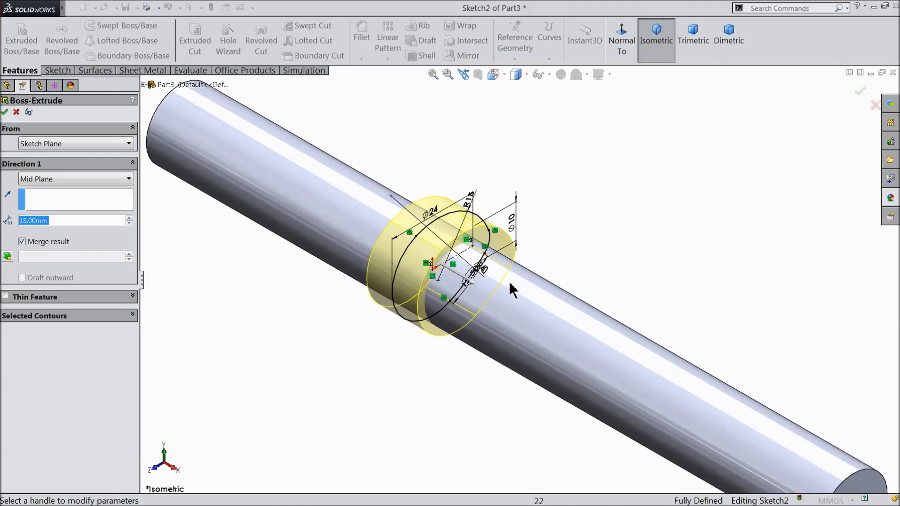
# Start the extrusion at a 15 mm offset from the sketch plane, turn off Merge result and create the cam as a separate body.
pyautogui.click(46, 143)
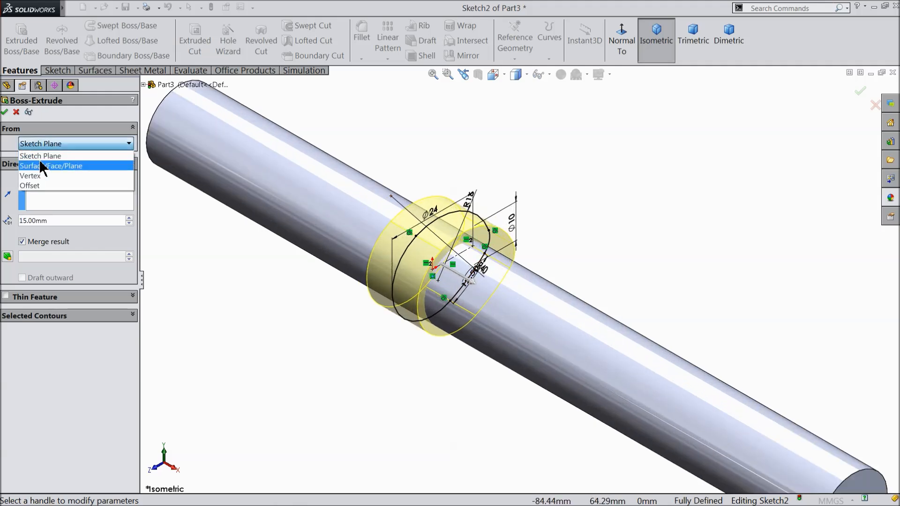
pyautogui.click(32, 187)
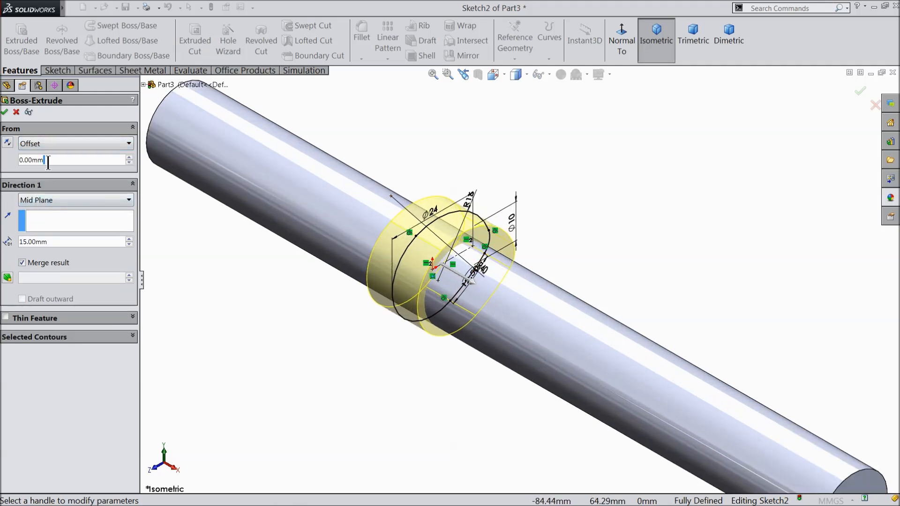
pyautogui.write('15')
pyautogui.press('Return')
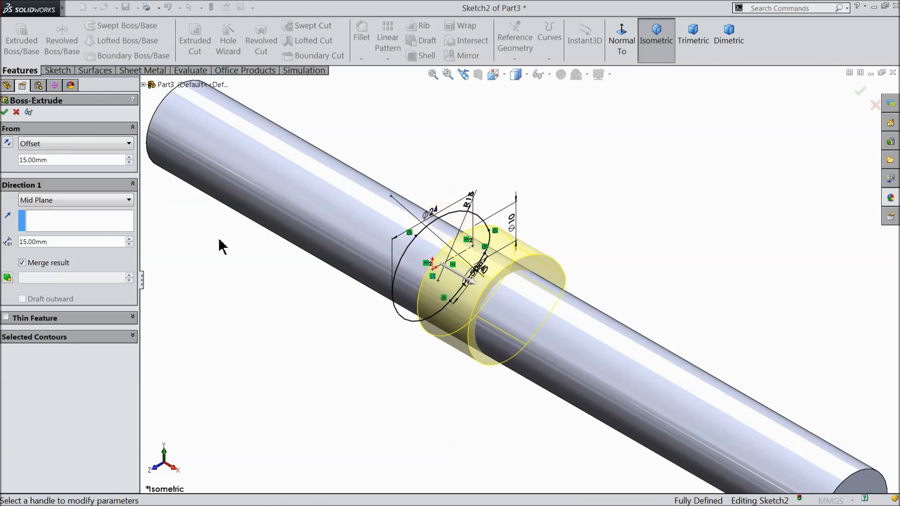
pyautogui.moveTo(468, 302)
pyautogui.mouseDown(button='middle')
pyautogui.moveTo(363, 321)
pyautogui.moveTo(389, 339)
pyautogui.moveTo(353, 324)
pyautogui.mouseUp(button='middle')
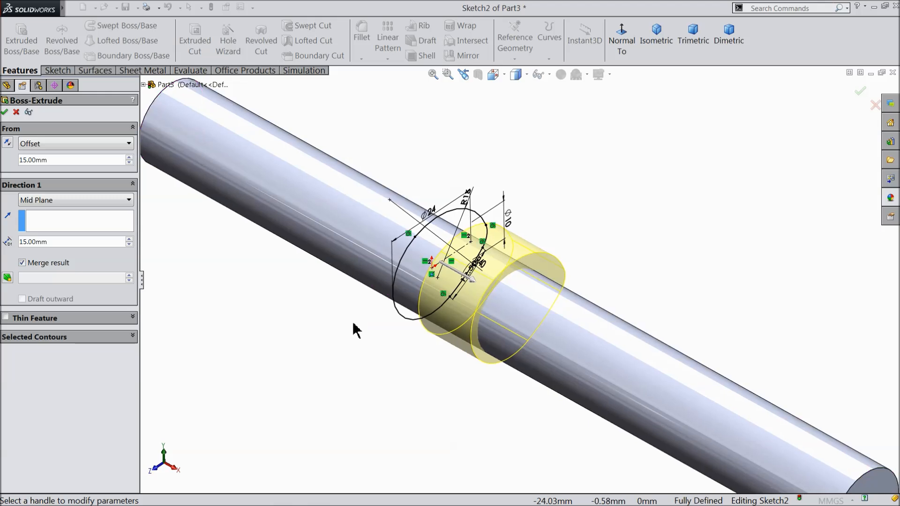
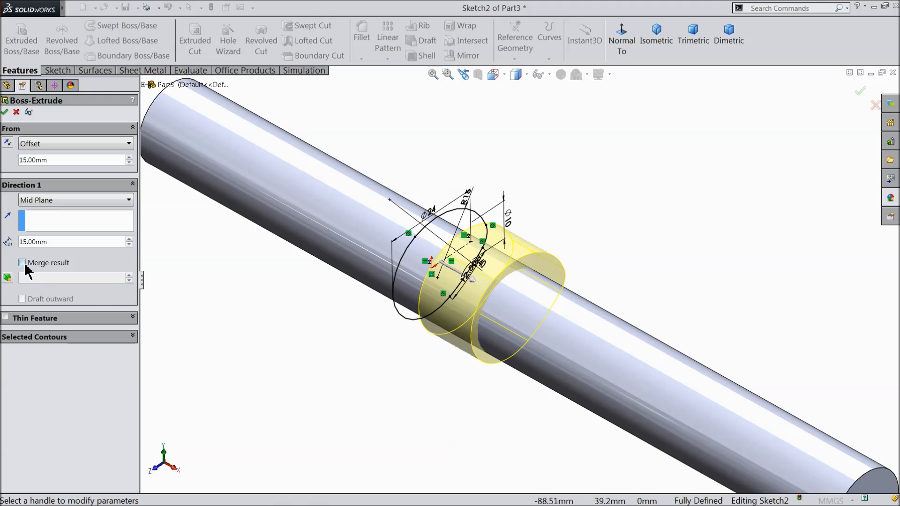
pyautogui.click(5, 113)
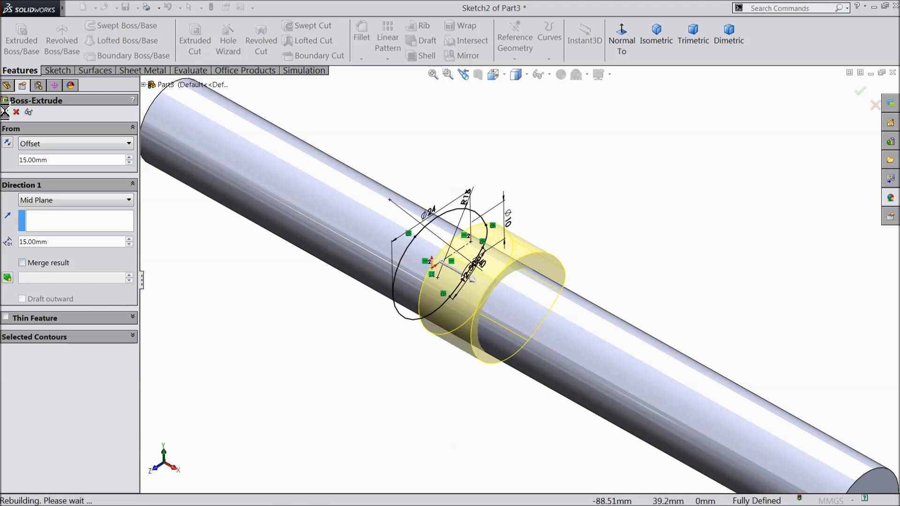
# Mirror the cam body about the Right Plane to add a second cam on the shaft.
pyautogui.moveTo(314, 317)
pyautogui.mouseDown(button='middle')
pyautogui.moveTo(404, 358)
pyautogui.moveTo(333, 325)
pyautogui.moveTo(321, 330)
pyautogui.mouseUp(button='middle')
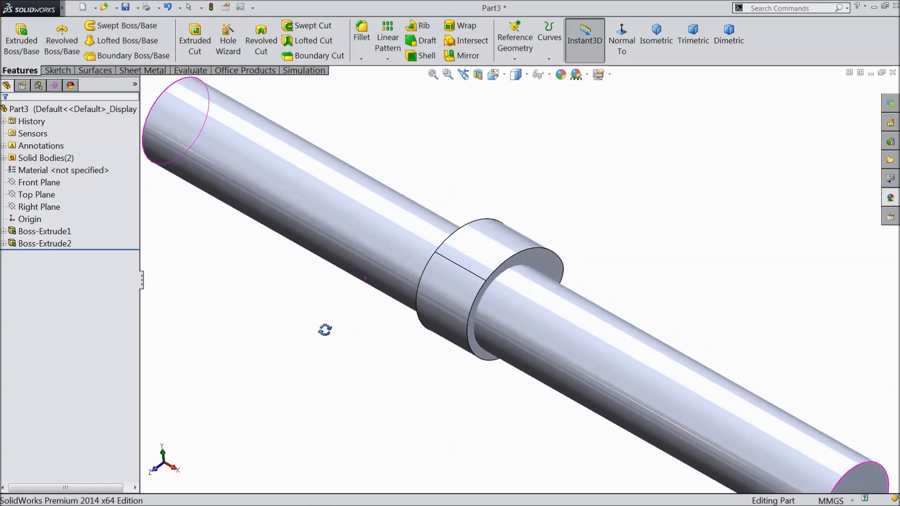
pyautogui.press('f')
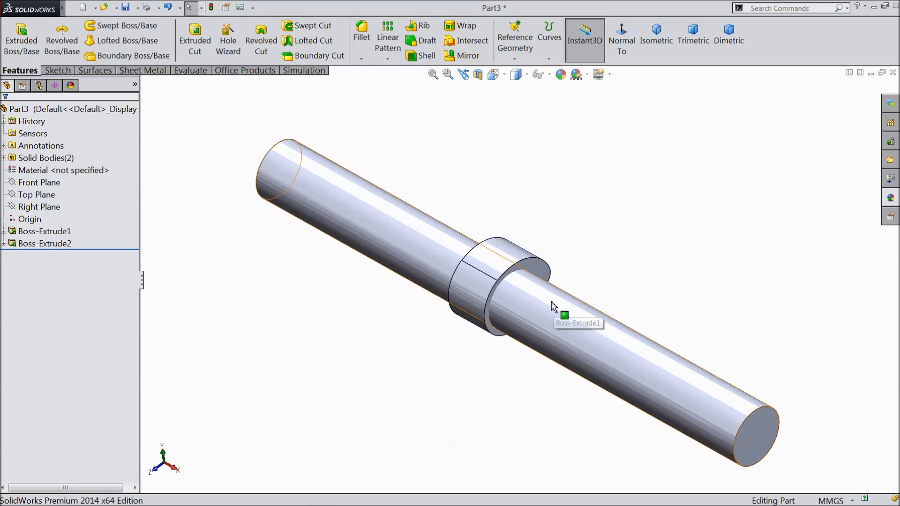
pyautogui.scroll(-2, 553, 316)
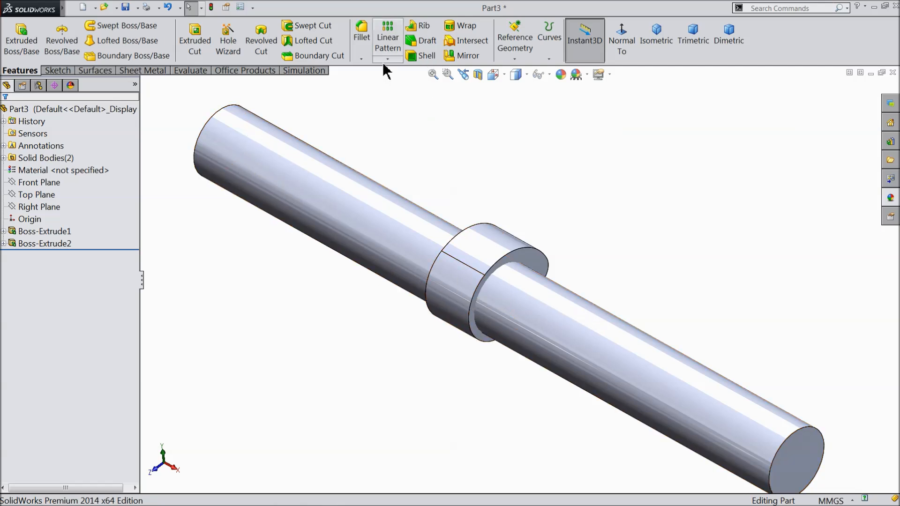
pyautogui.click(34, 209)
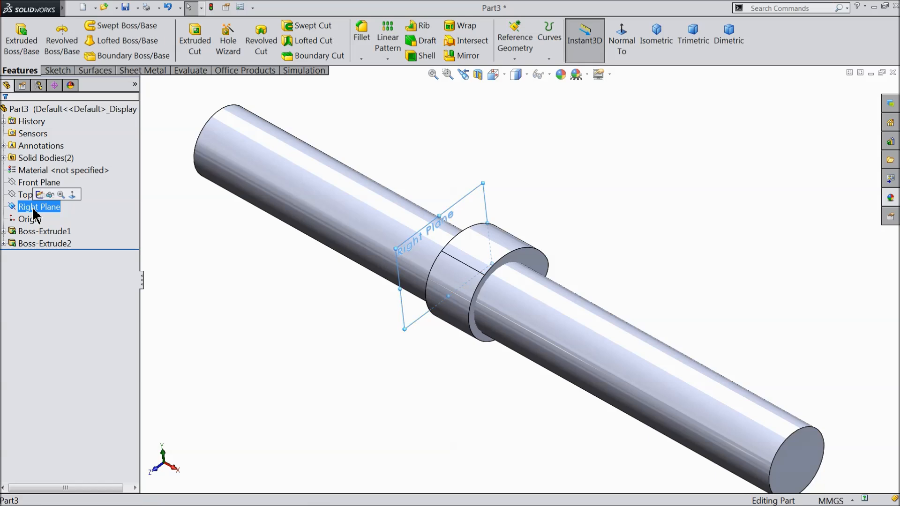
pyautogui.click(467, 57)
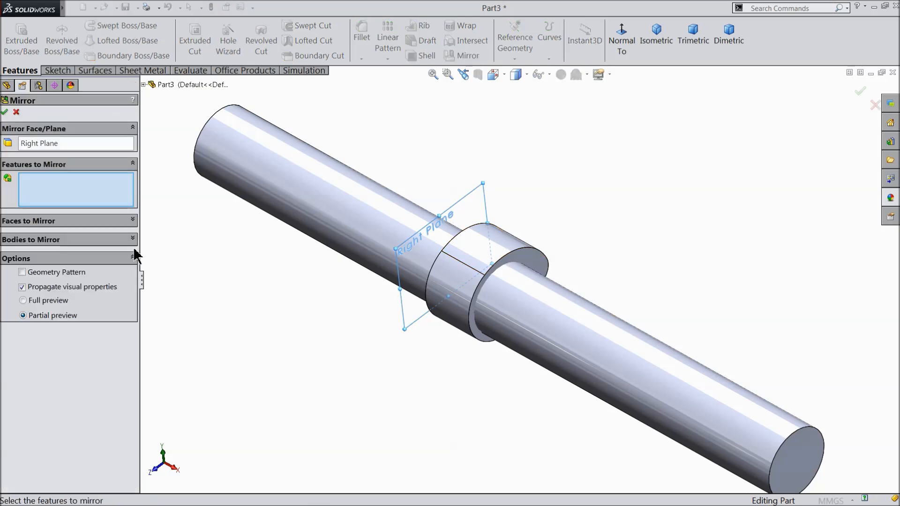
pyautogui.click(91, 239)
pyautogui.click(517, 253)
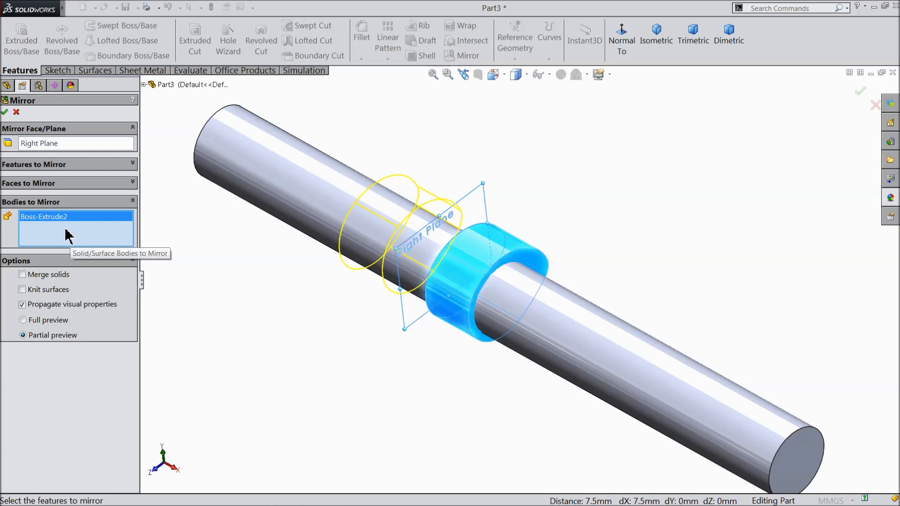
pyautogui.click(4, 111)
pyautogui.moveTo(234, 256); pyautogui.dragTo(239, 261, button='middle')
# Start a Move/Copy Body operation on the mirrored cam body and switch it to Translate/Rotate mode.
pyautogui.click(74, 8)
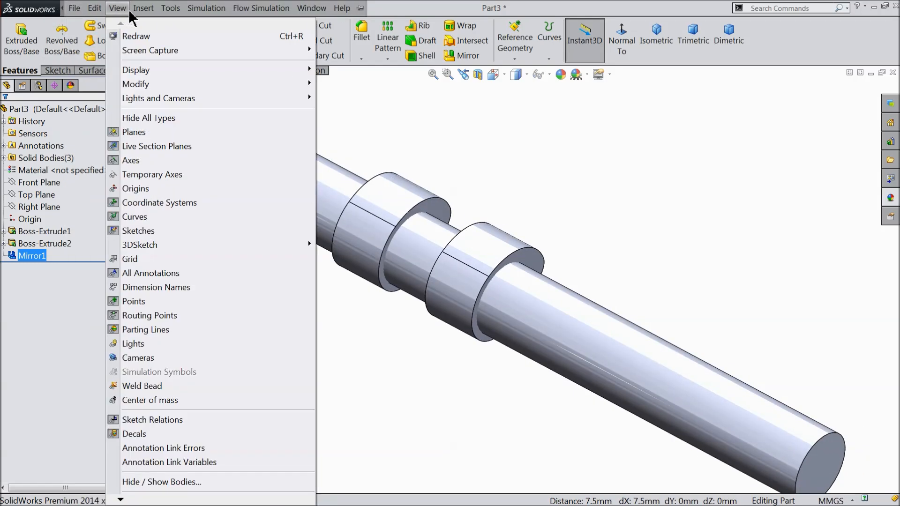
pyautogui.moveTo(141, 10)
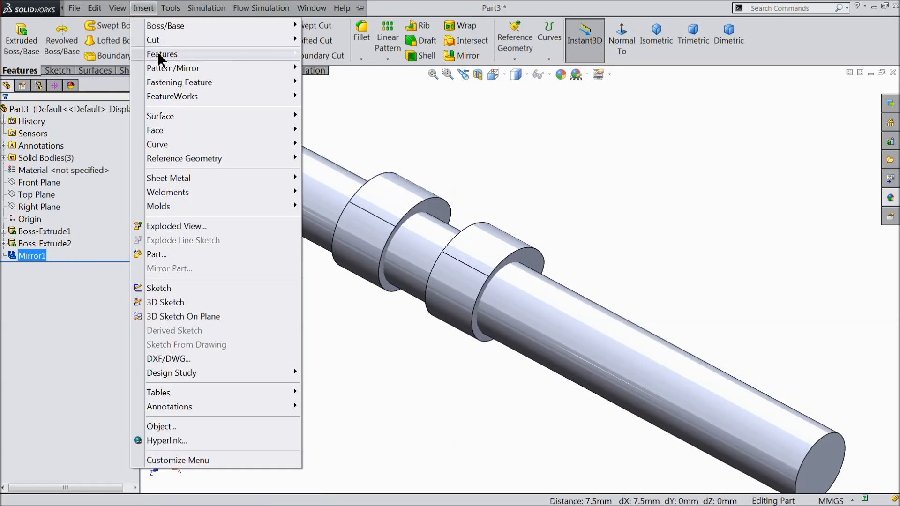
pyautogui.moveTo(173, 53)
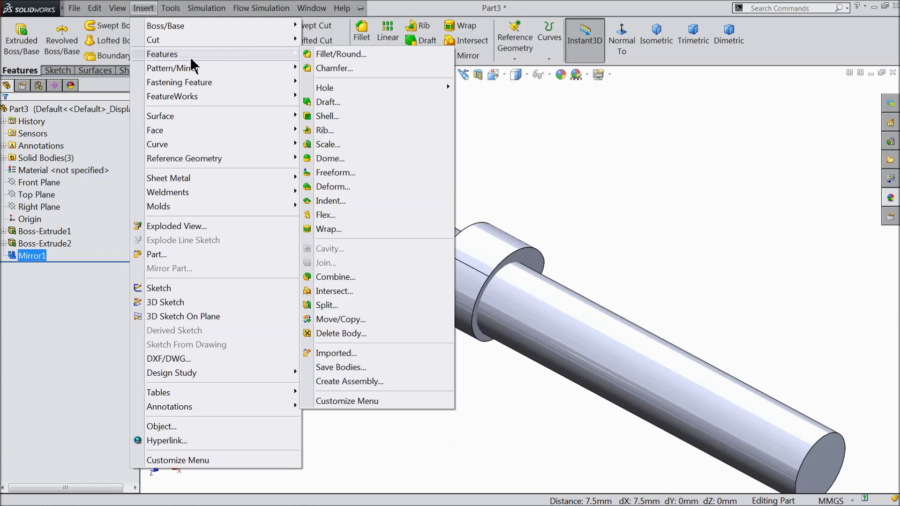
pyautogui.click(331, 321)
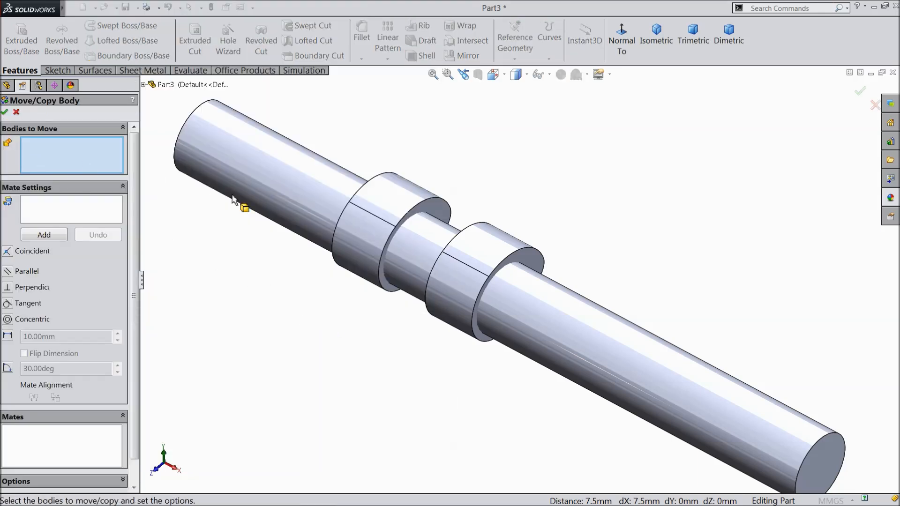
pyautogui.click(395, 215)
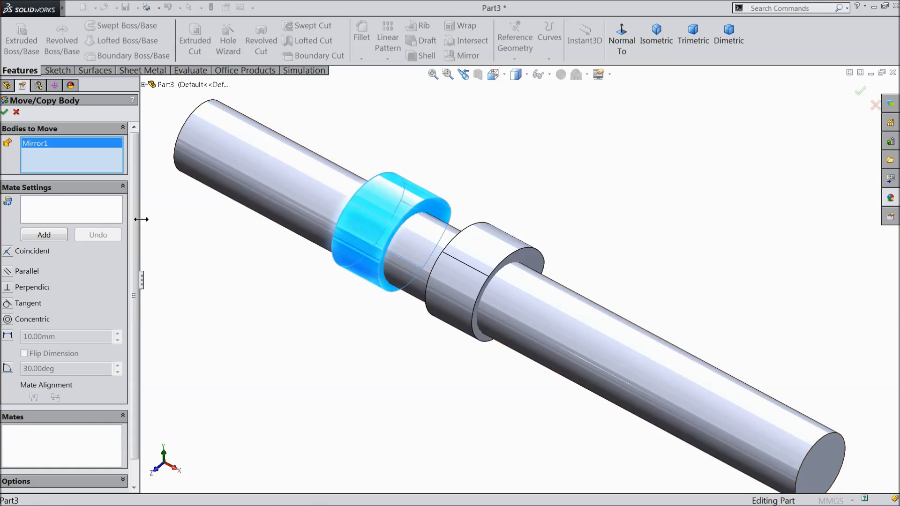
pyautogui.click(124, 188)
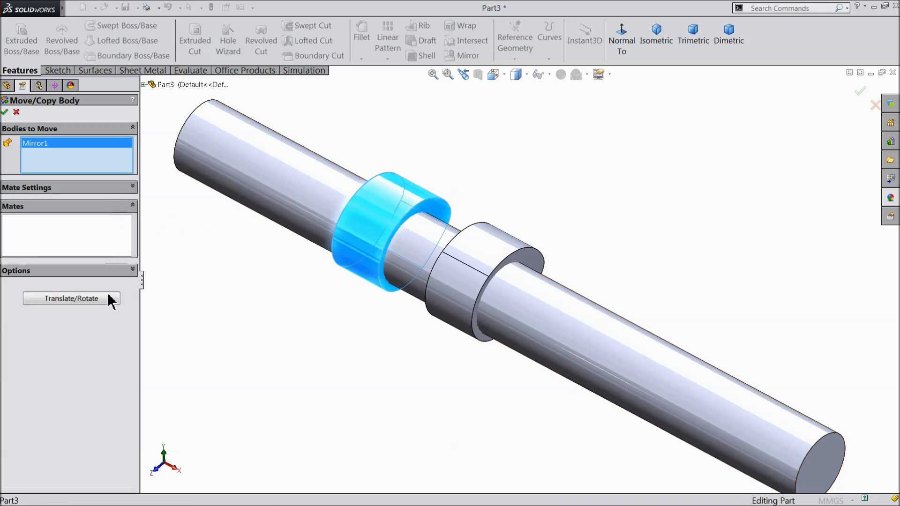
pyautogui.click(85, 299)
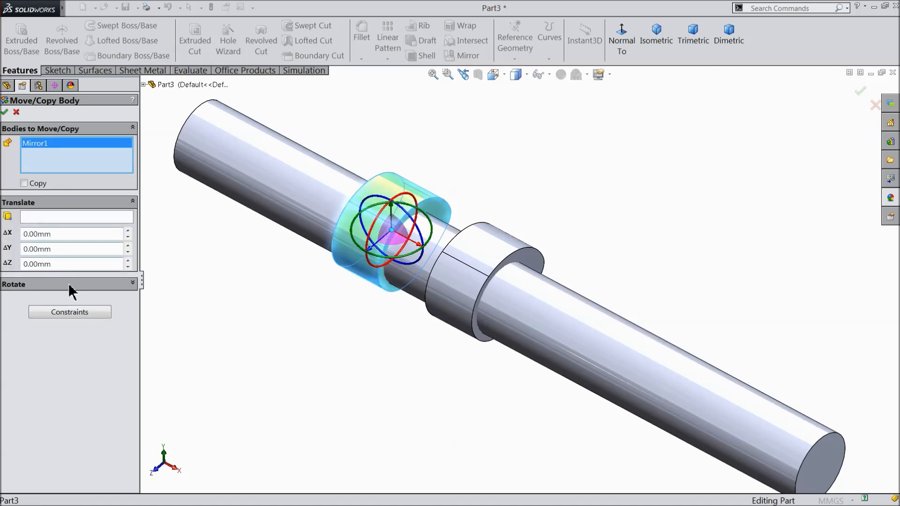
# Show temporary axes and use the shaft's central axis as the rotation reference for the mirrored cam.
pyautogui.click(74, 286)
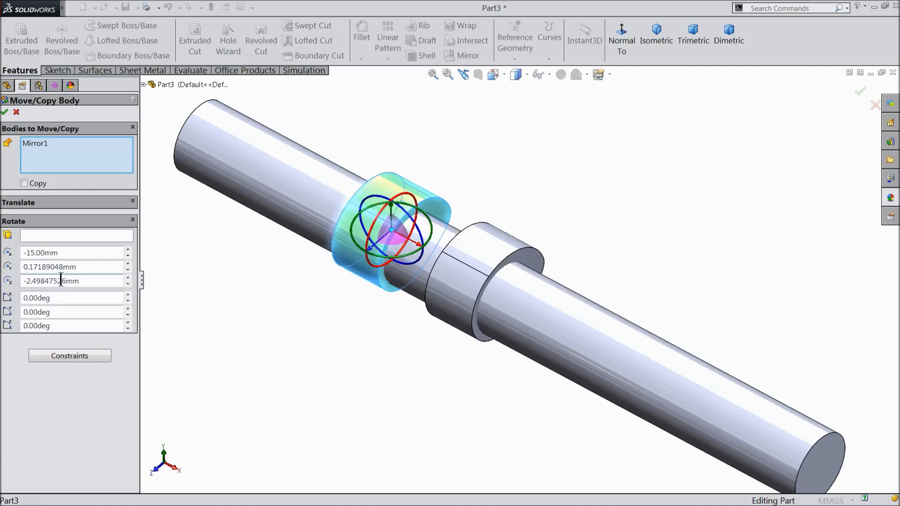
pyautogui.click(28, 236)
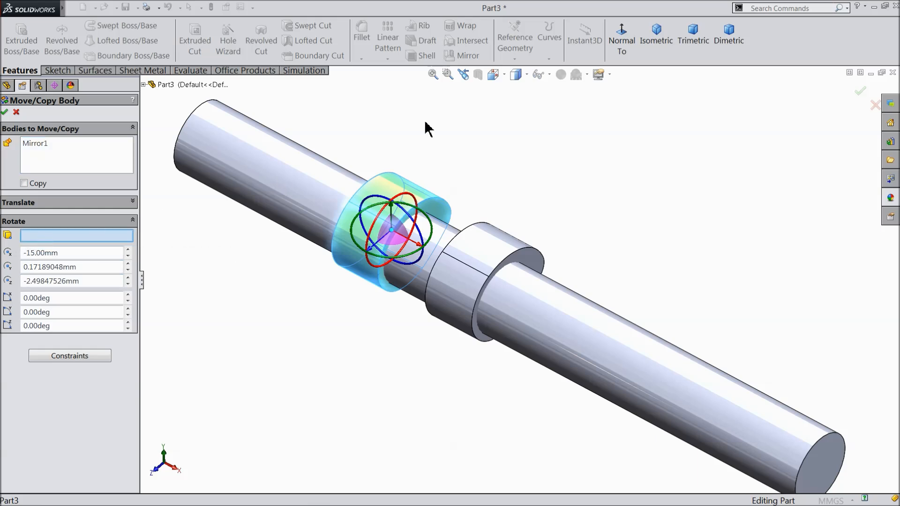
pyautogui.click(550, 77)
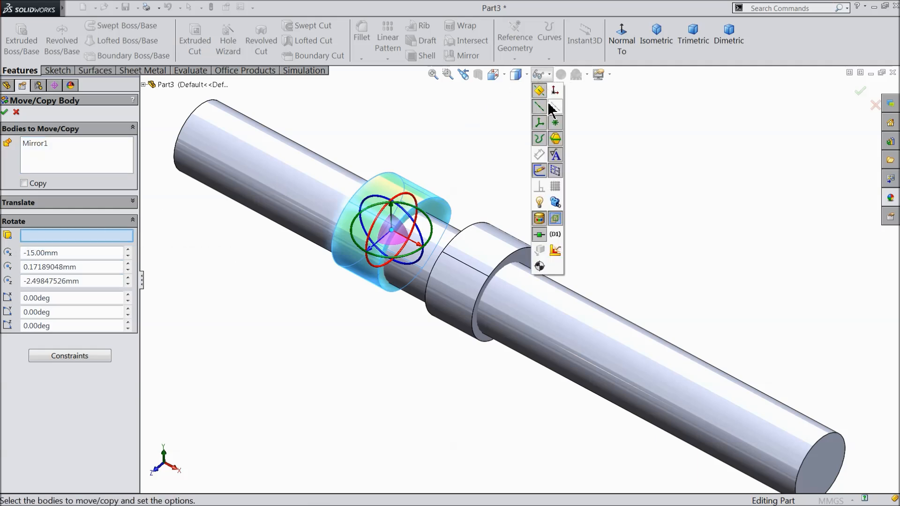
pyautogui.click(554, 106)
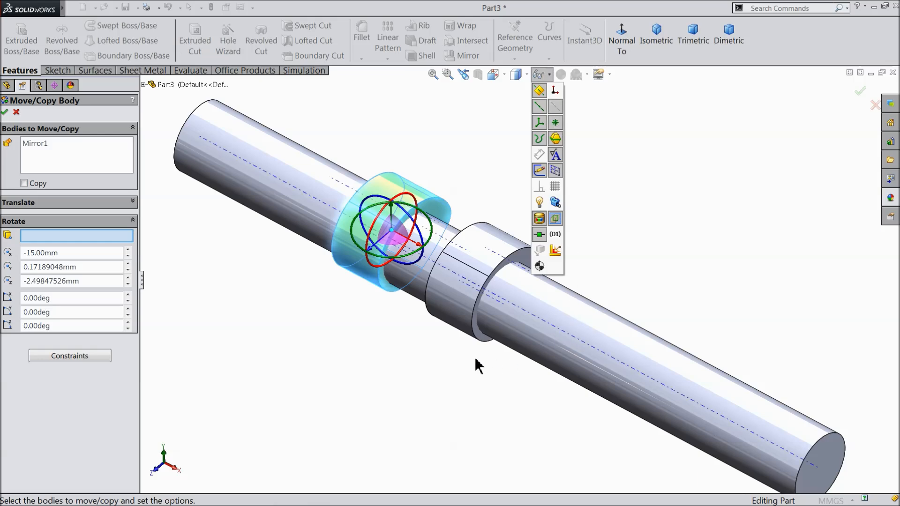
pyautogui.moveTo(400, 356); pyautogui.dragTo(448, 315, button='middle')
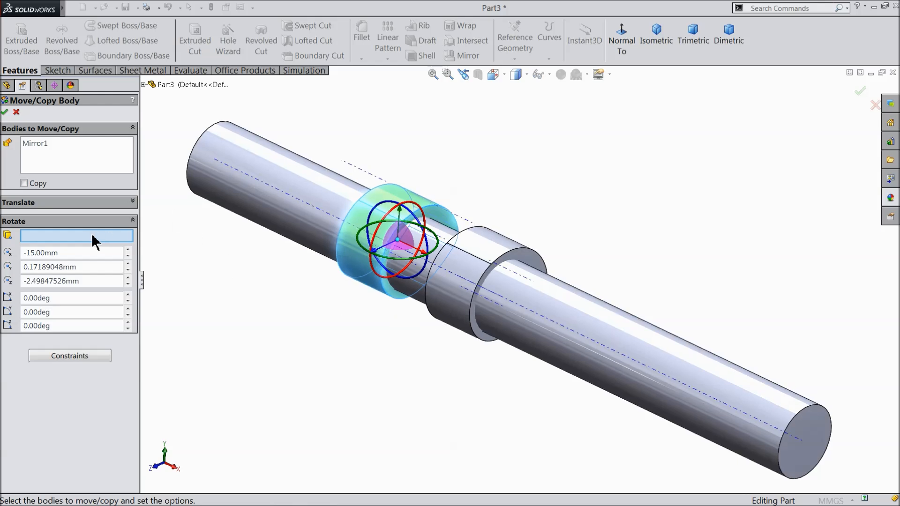
pyautogui.click(531, 314)
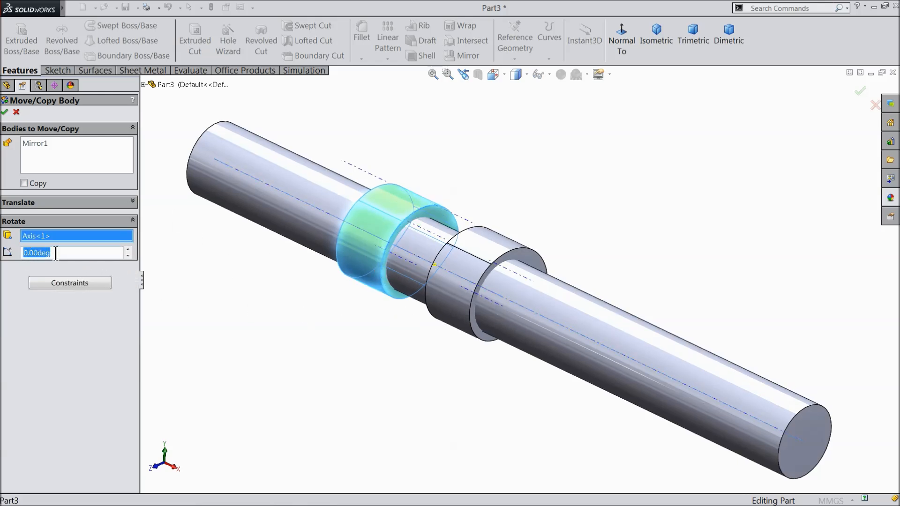
# Rotate the mirrored cam body 90 degrees about the shaft axis without making a copy.
pyautogui.press('Return')
pyautogui.moveTo(294, 294)
pyautogui.mouseDown(button='middle')
pyautogui.moveTo(307, 280)
pyautogui.moveTo(326, 194)
pyautogui.moveTo(300, 290)
pyautogui.mouseUp(button='middle')
pyautogui.moveTo(382, 354); pyautogui.dragTo(398, 340, button='middle')
pyautogui.scroll(-2, 380, 272)
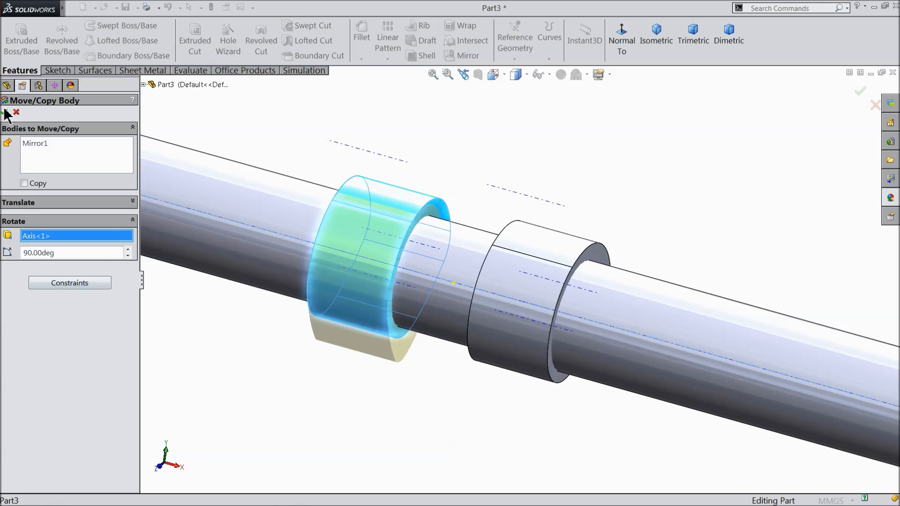
pyautogui.click(24, 183)
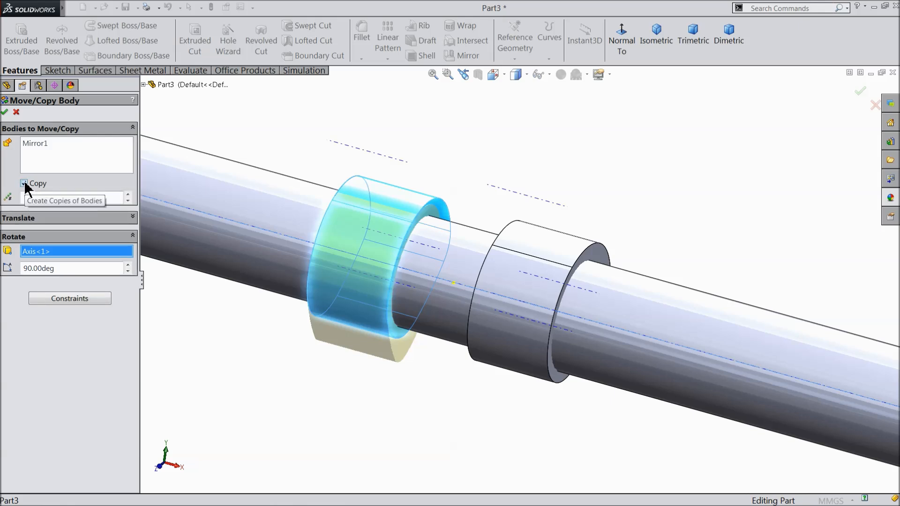
pyautogui.click(24, 183)
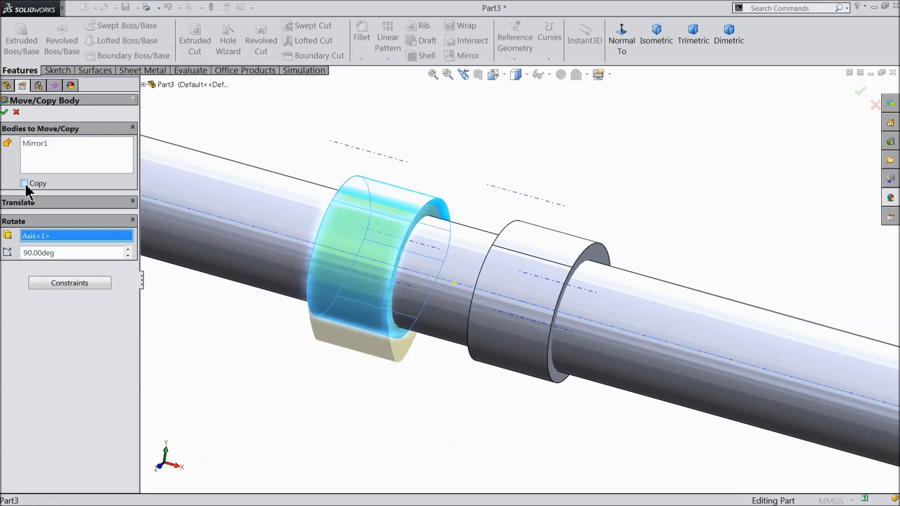
pyautogui.click(5, 112)
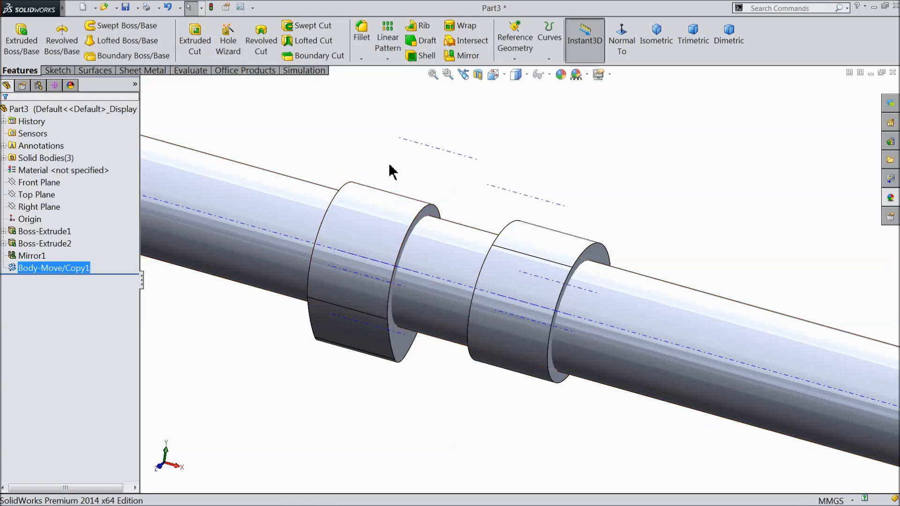
# Hide the temporary axes and inspect the orientation of the two cams on the shaft.
pyautogui.moveTo(398, 177); pyautogui.dragTo(363, 197, button='middle')
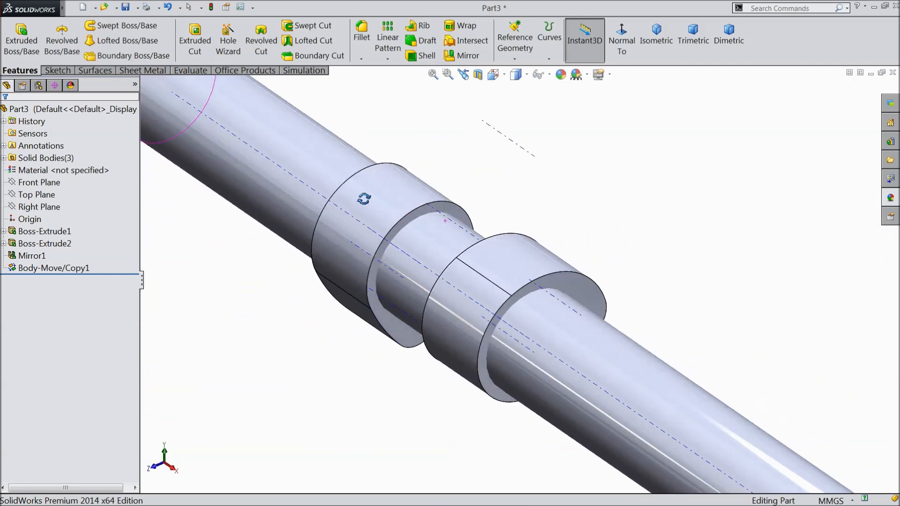
pyautogui.click(549, 74)
pyautogui.scroll(5, 462, 157)
pyautogui.moveTo(462, 157); pyautogui.dragTo(488, 235, button='middle')
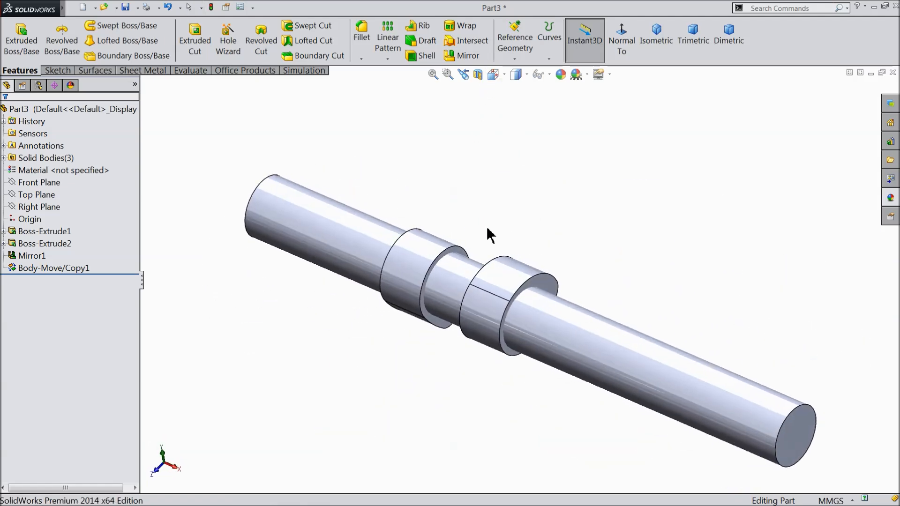
pyautogui.scroll(2, 506, 310)
pyautogui.scroll(-3, 502, 308)
pyautogui.click(471, 237)
pyautogui.press('Escape')
pyautogui.moveTo(647, 230); pyautogui.dragTo(613, 227, button='middle')
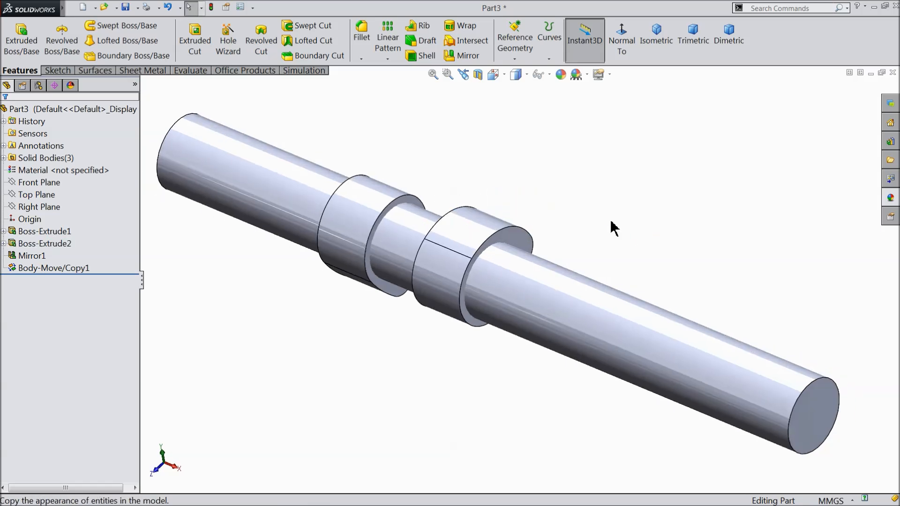
# Create a reference plane offset 10 mm above the Top Plane.
pyautogui.click(36, 194)
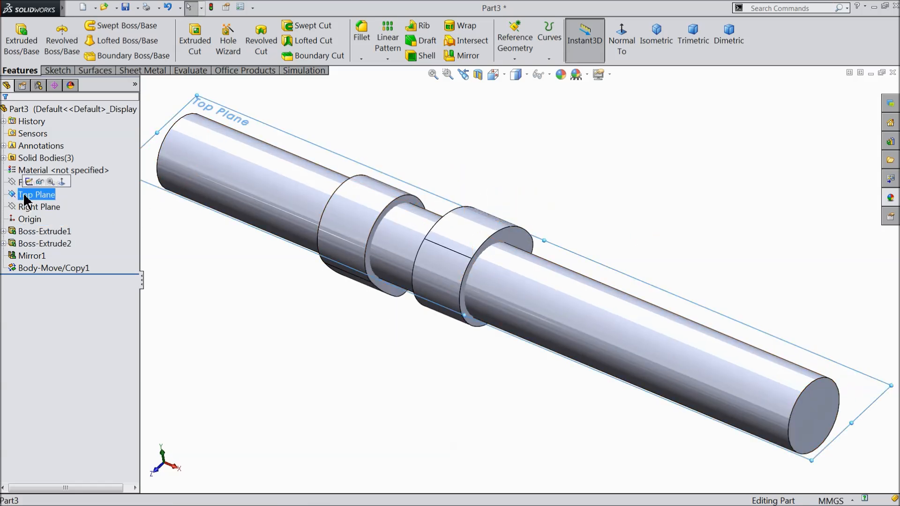
pyautogui.click(515, 59)
pyautogui.click(520, 71)
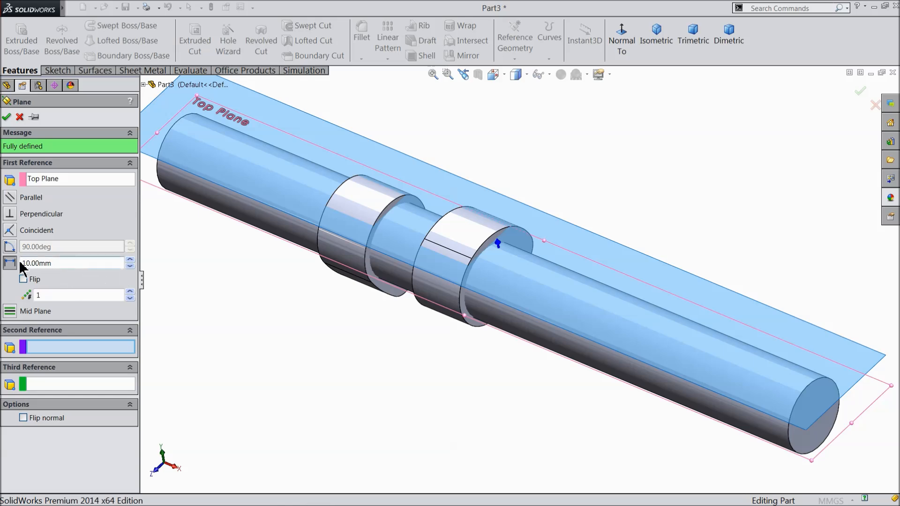
pyautogui.click(7, 117)
pyautogui.moveTo(267, 305); pyautogui.dragTo(271, 274, button='middle')
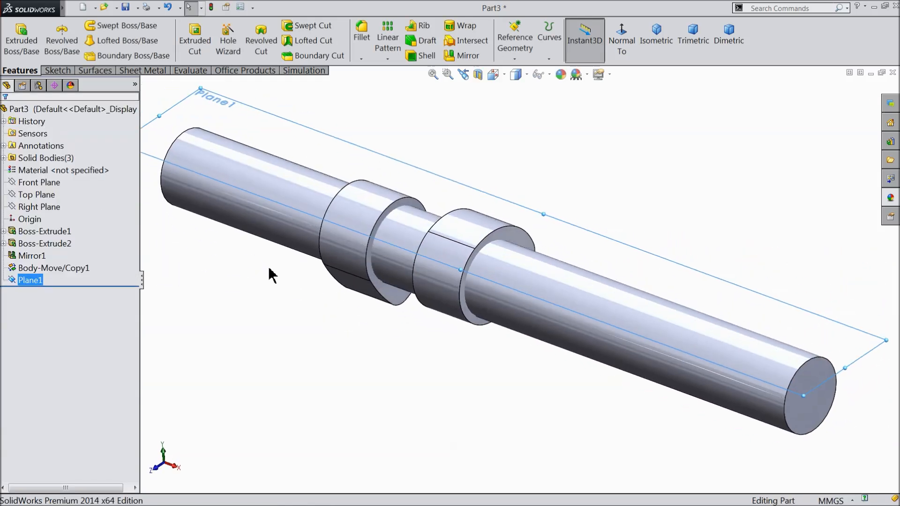
# Start a sketch on the new offset plane and draw a horizontal centerline inward from the midpoint of the shaft's end edge.
pyautogui.click(56, 70)
pyautogui.click(15, 37)
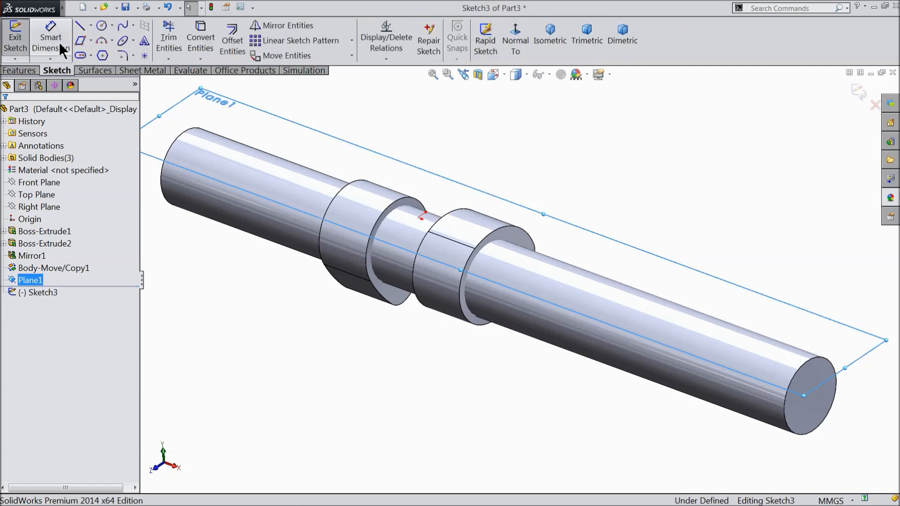
pyautogui.click(514, 52)
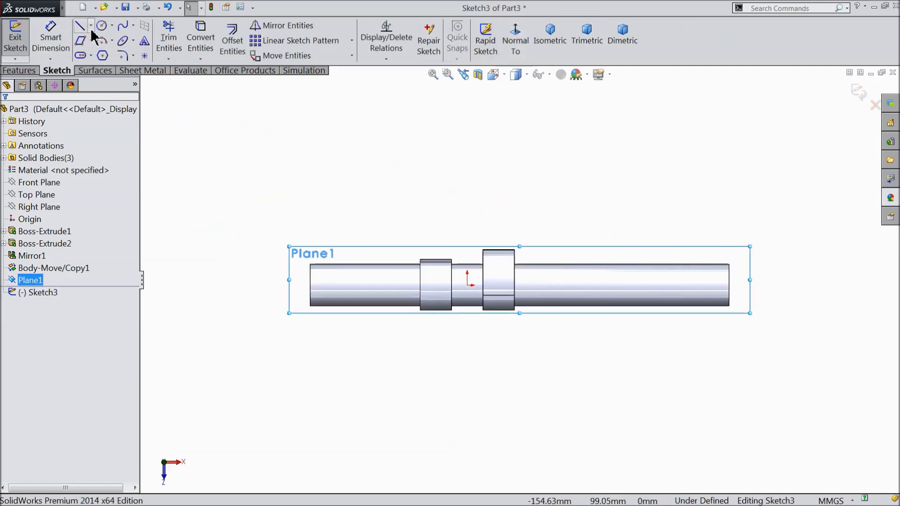
pyautogui.click(91, 26)
pyautogui.click(106, 54)
pyautogui.scroll(-4, 742, 310)
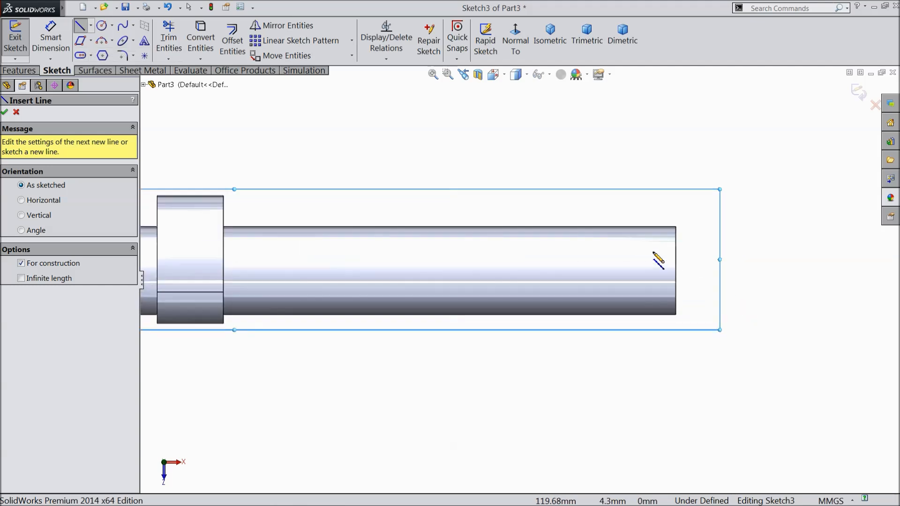
pyautogui.scroll(-2, 665, 272)
pyautogui.click(672, 289)
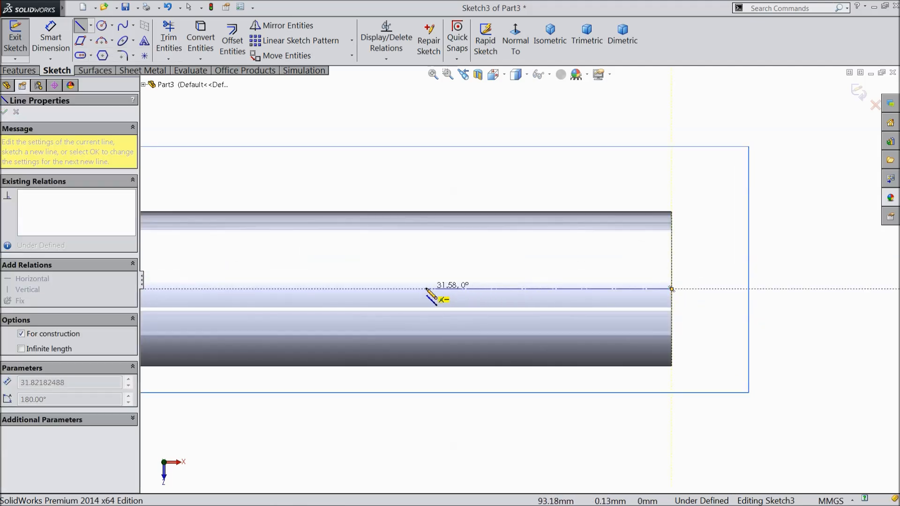
pyautogui.click(352, 289)
pyautogui.rightClick(355, 291)
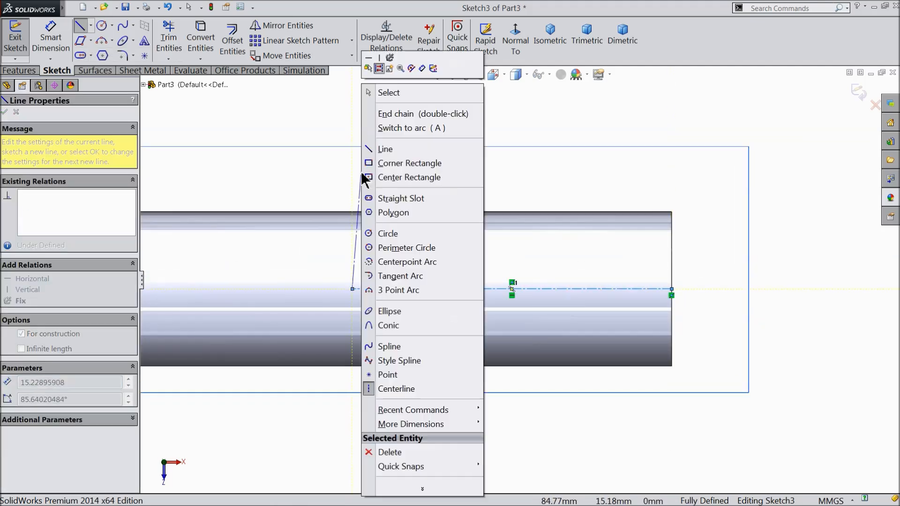
pyautogui.click(389, 93)
# Sketch a centerpoint straight slot on the centerline near the shaft end, about 24.1 mm between arc centers and 6.5 mm wide.
pyautogui.click(90, 55)
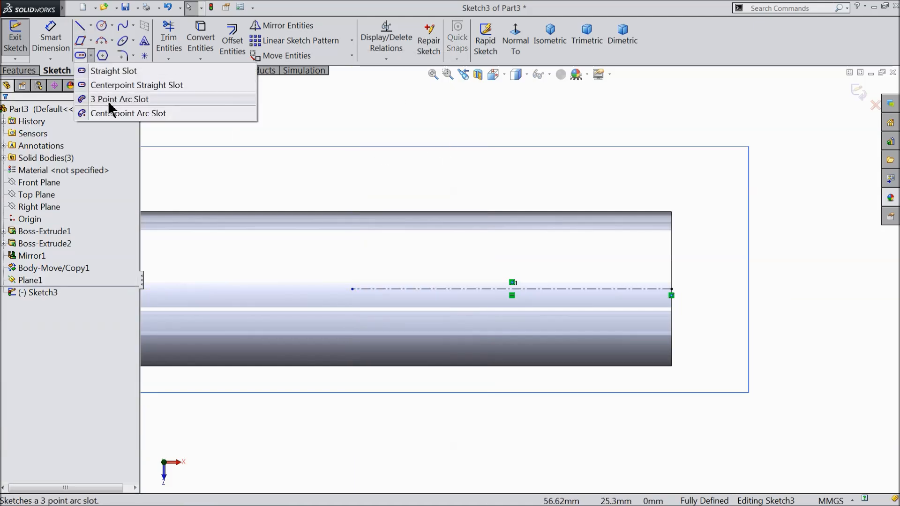
pyautogui.click(154, 87)
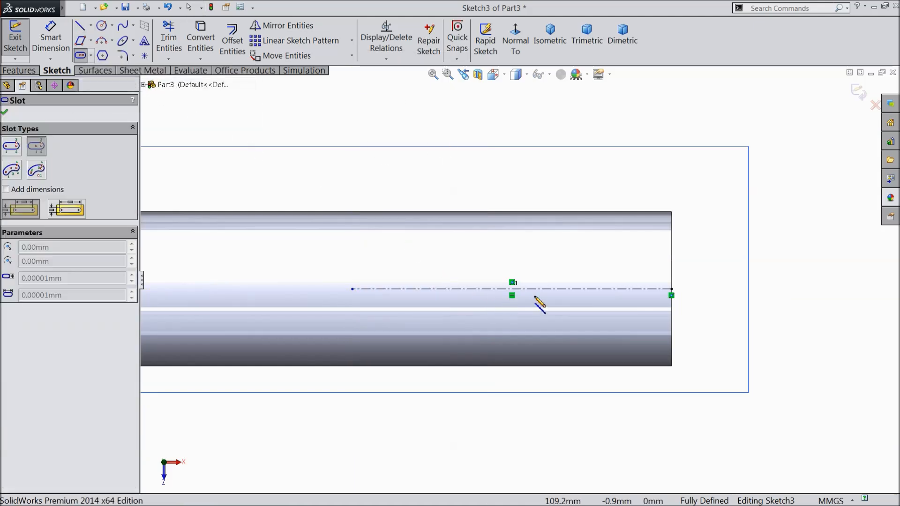
pyautogui.click(449, 290)
pyautogui.click(438, 267)
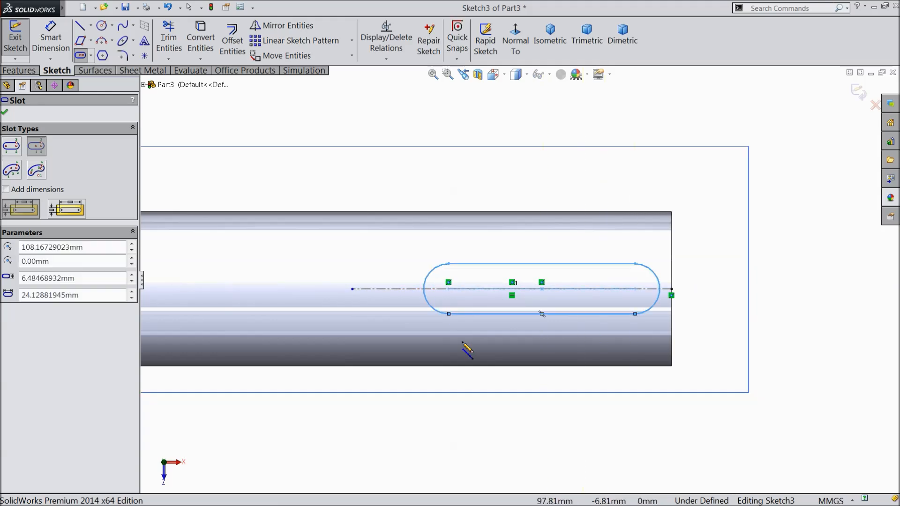
pyautogui.rightClick(421, 176)
pyautogui.click(436, 101)
# Dimension the distance between the slot's two arc centers as 20 mm.
pyautogui.scroll(-3, 579, 315)
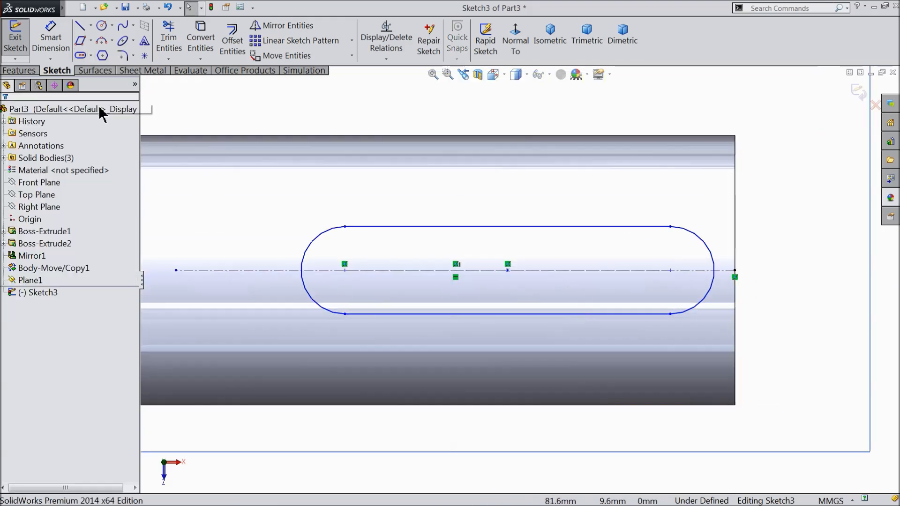
pyautogui.click(345, 272)
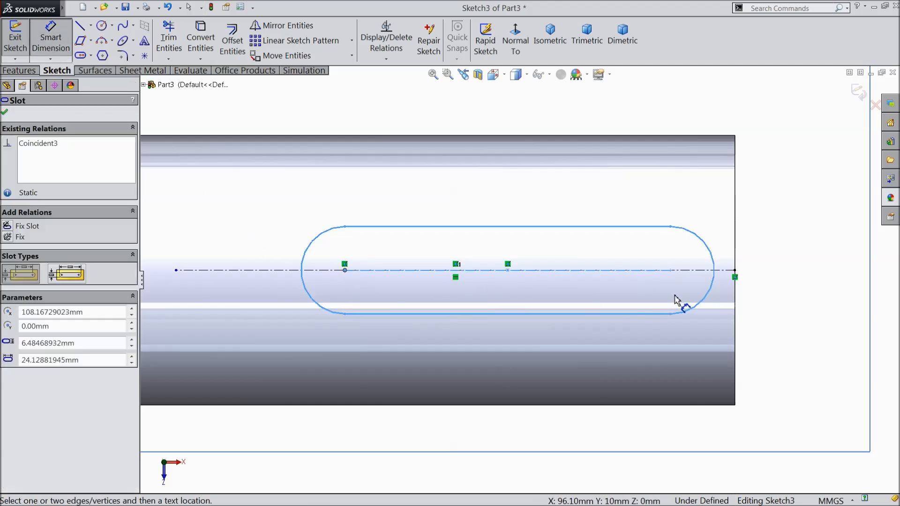
pyautogui.click(670, 270)
pyautogui.click(496, 115)
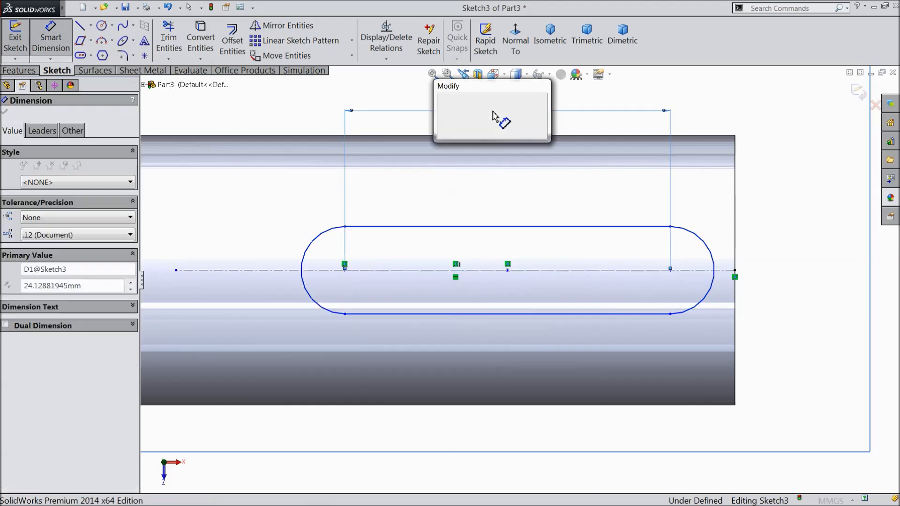
pyautogui.write('20')
pyautogui.click(442, 100)
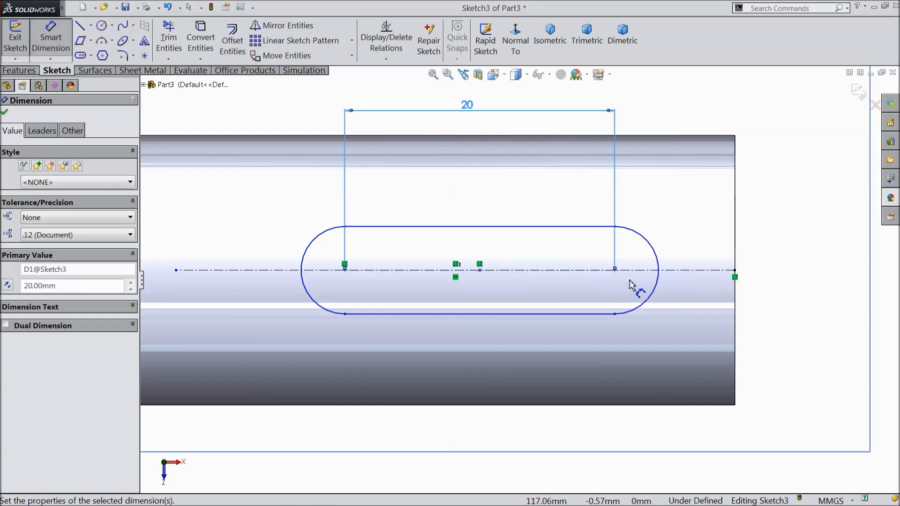
# Dimension the distance from the slot's outer arc center to the shaft's end edge as 8 mm.
pyautogui.click(673, 271)
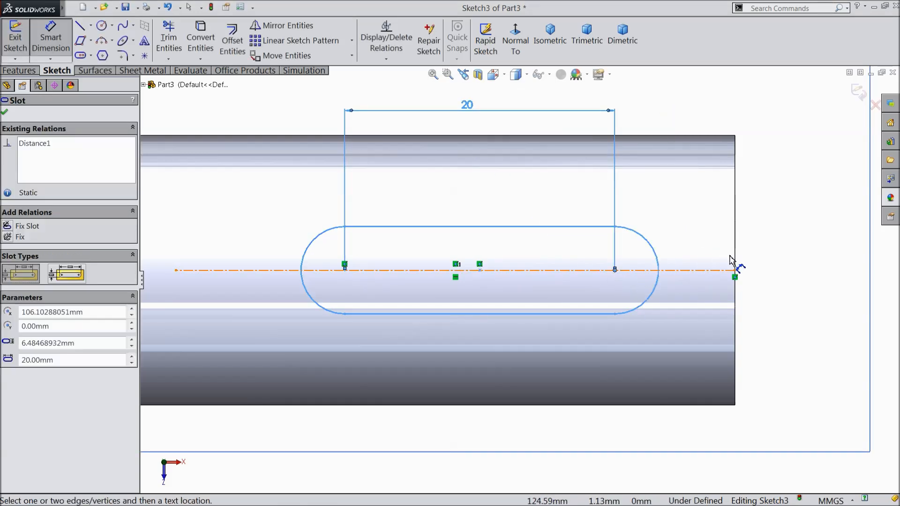
pyautogui.click(734, 261)
pyautogui.click(677, 123)
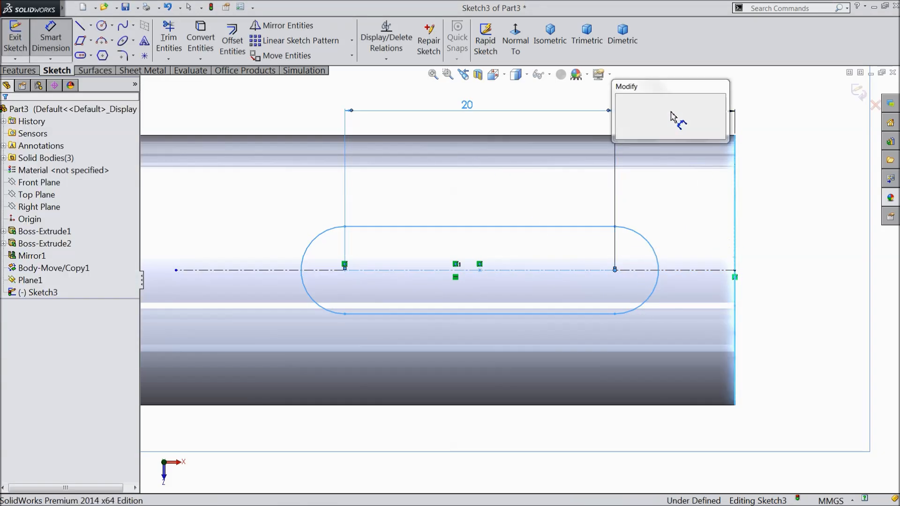
pyautogui.write('8')
pyautogui.press('Return')
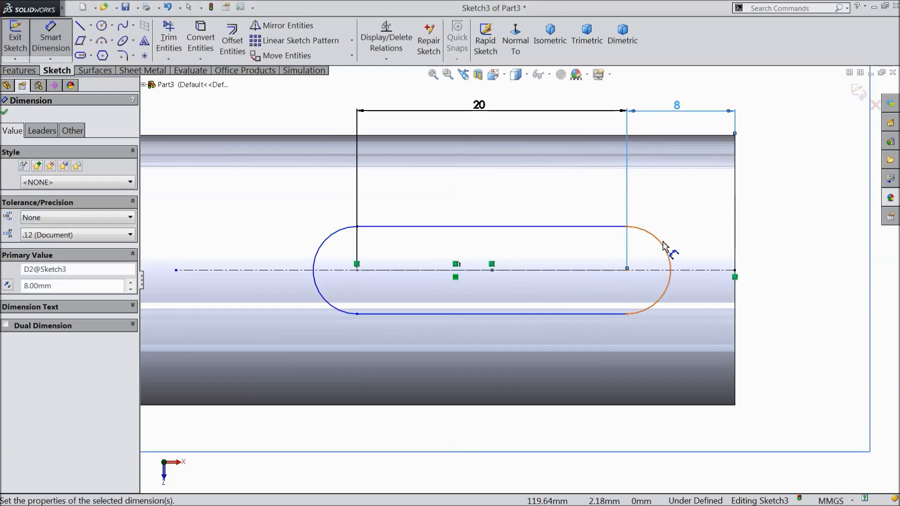
# Dimension the radius of the slot's end arc as 4 mm.
pyautogui.click(661, 245)
pyautogui.click(749, 193)
pyautogui.write('4')
pyautogui.click(715, 183)
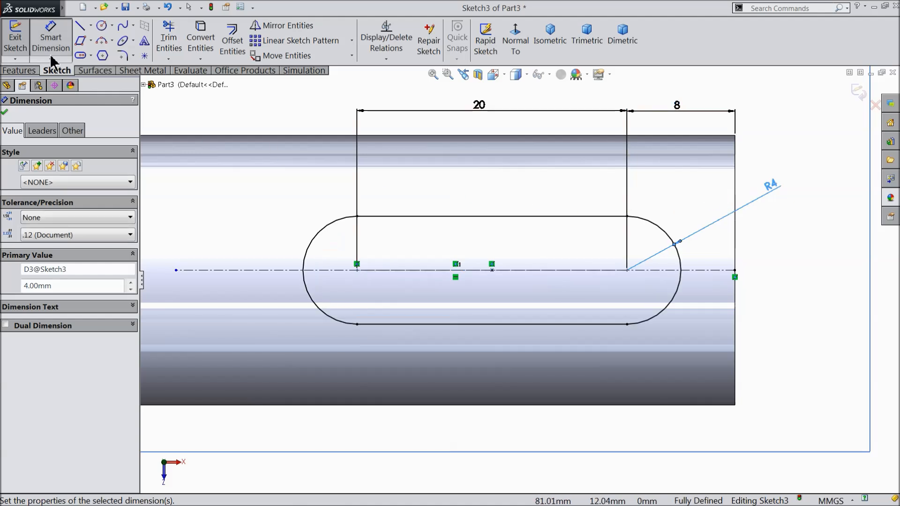
# Cut the slot profile into the shaft with a blind Extruded Cut 4 mm deep.
pyautogui.click(26, 70)
pyautogui.click(194, 42)
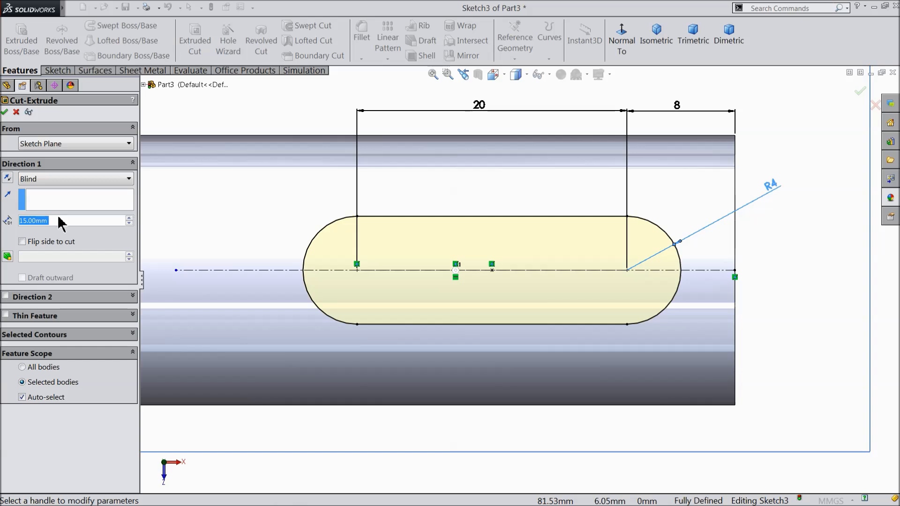
pyautogui.write('4')
pyautogui.press('Return')
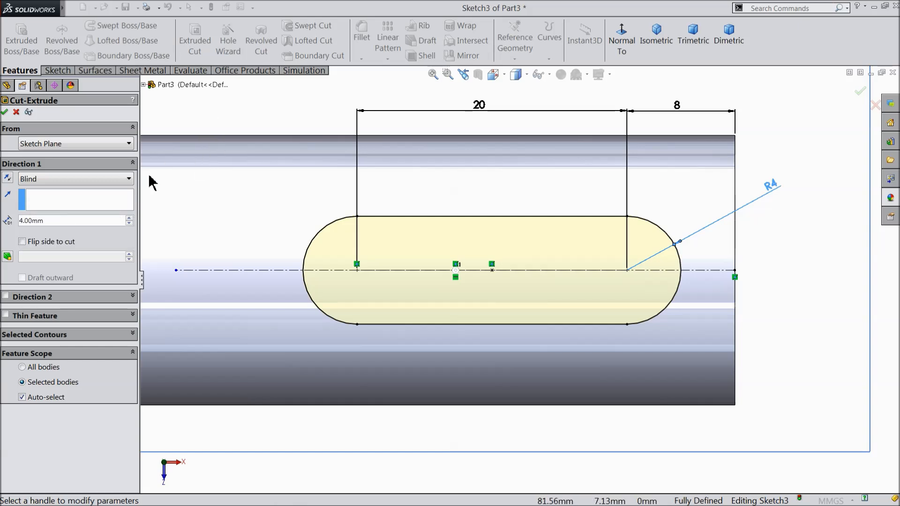
pyautogui.click(6, 111)
# Hide the offset reference plane used for the slot sketch.
pyautogui.click(784, 222)
pyautogui.moveTo(764, 232); pyautogui.dragTo(761, 199, button='middle')
pyautogui.click(781, 364)
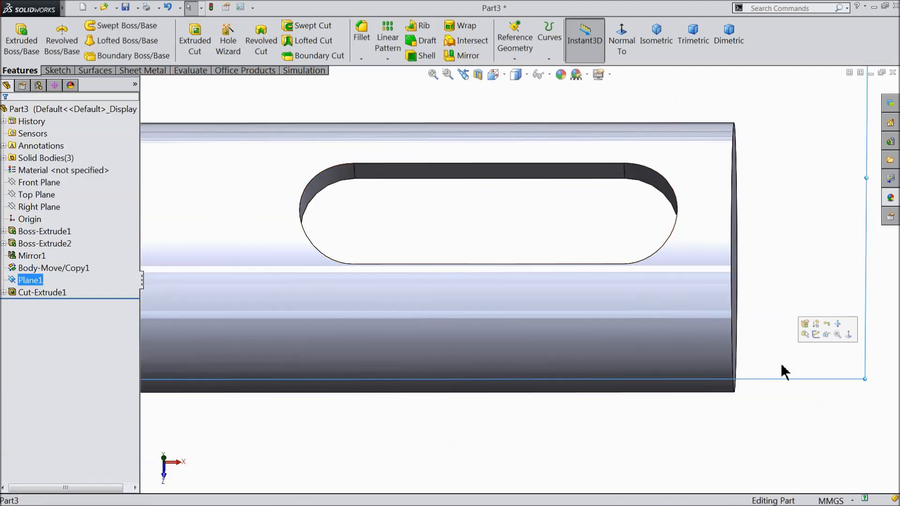
pyautogui.click(827, 335)
# Examine the finished camshaft, its two cam bodies and the slot near its end from several angles and distances.
pyautogui.scroll(6, 713, 372)
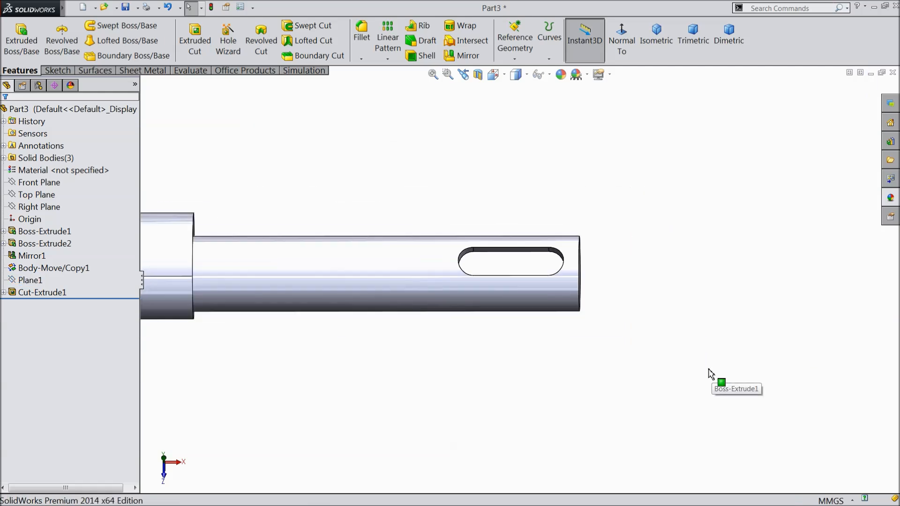
pyautogui.scroll(2, 625, 354)
pyautogui.moveTo(584, 349); pyautogui.dragTo(561, 352, button='middle')
pyautogui.scroll(-3, 369, 277)
pyautogui.moveTo(438, 354)
pyautogui.mouseDown(button='middle')
pyautogui.moveTo(438, 317)
pyautogui.moveTo(438, 348)
pyautogui.mouseUp(button='middle')
pyautogui.scroll(-1, 447, 285)
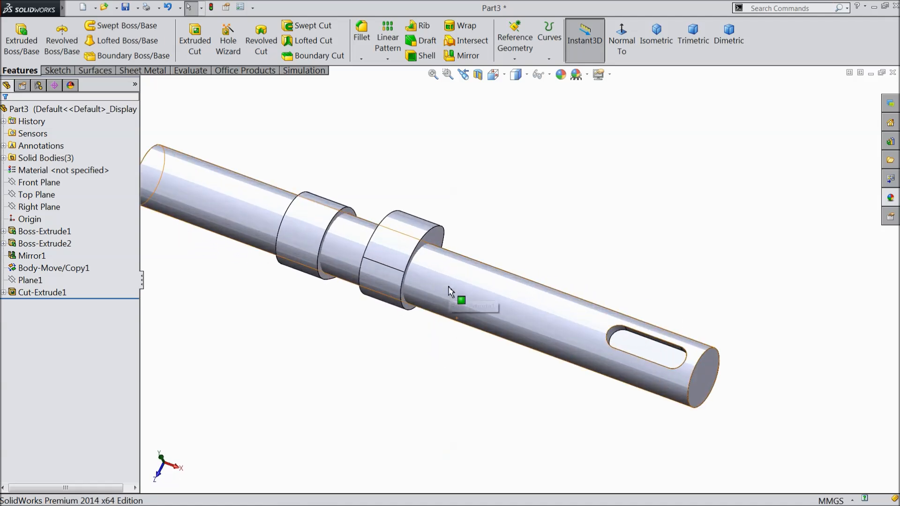
pyautogui.scroll(1, 443, 292)
pyautogui.scroll(-1, 441, 286)
pyautogui.scroll(2, 434, 310)
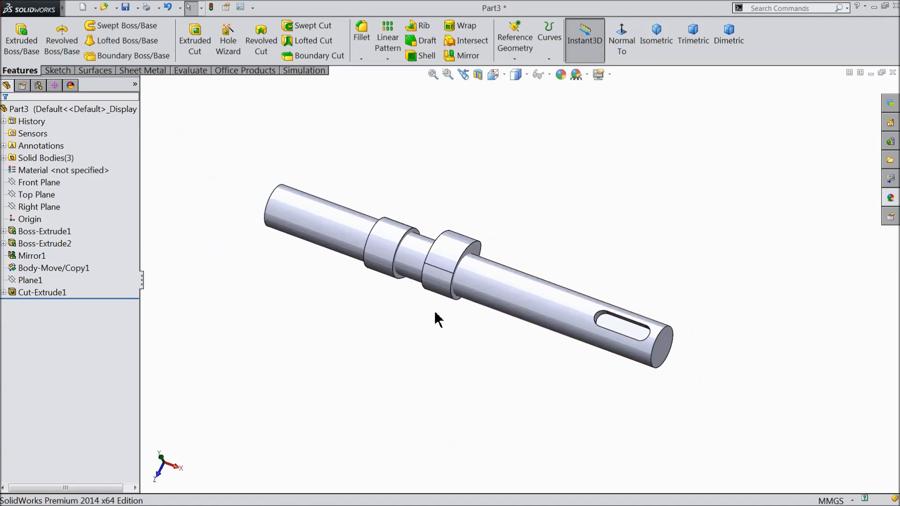
pyautogui.scroll(-2, 401, 274)
pyautogui.moveTo(526, 327); pyautogui.dragTo(518, 298, button='middle')
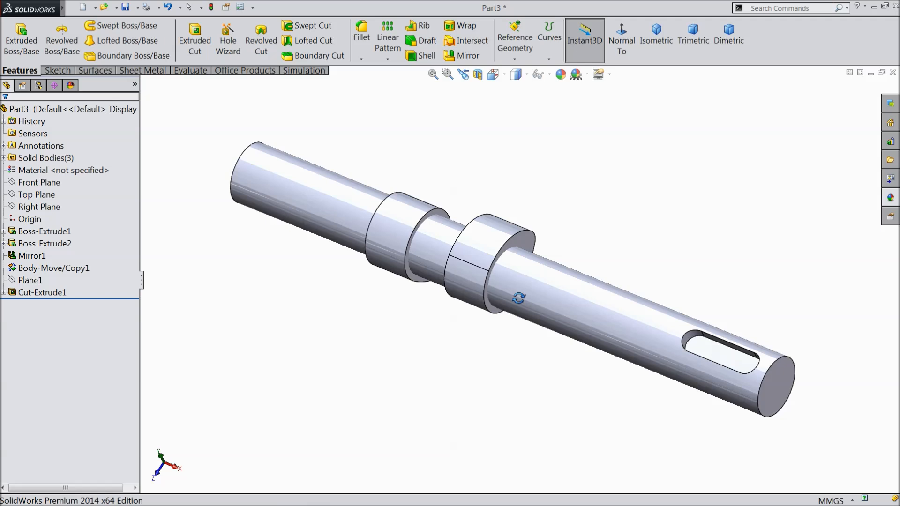
# Apply the polished steel appearance from the Metal library to the camshaft.
pyautogui.click(894, 199)
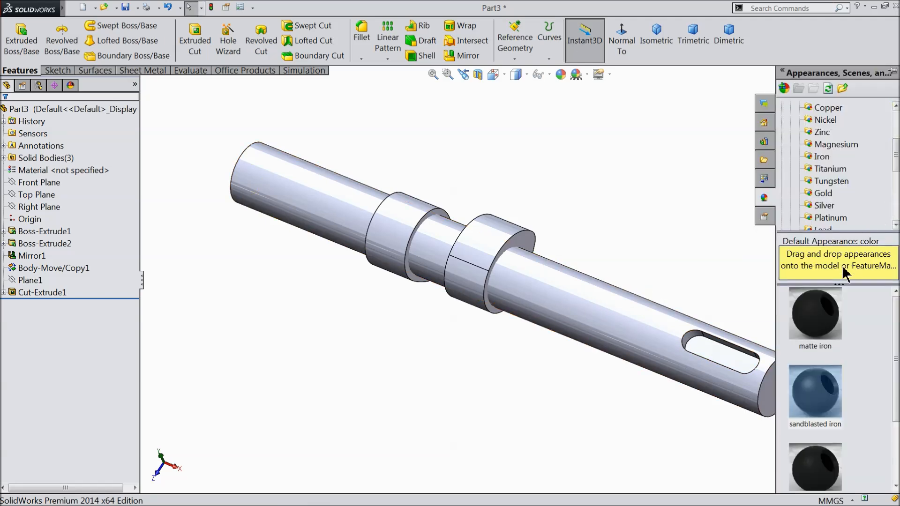
pyautogui.scroll(3, 819, 192)
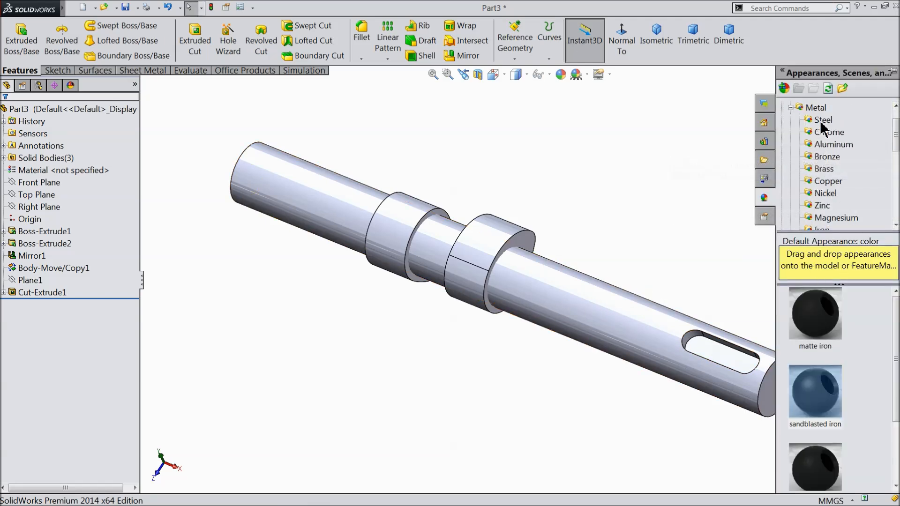
pyautogui.click(821, 121)
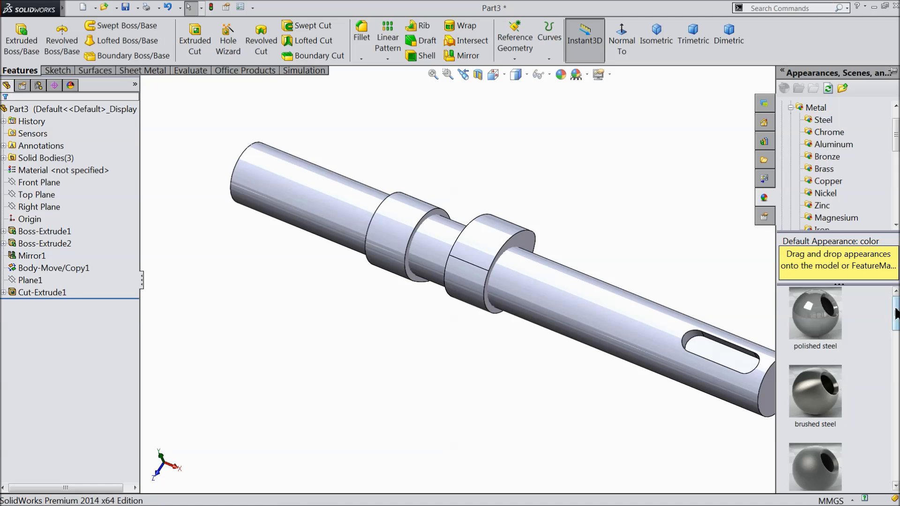
pyautogui.moveTo(896, 313); pyautogui.dragTo(896, 318)
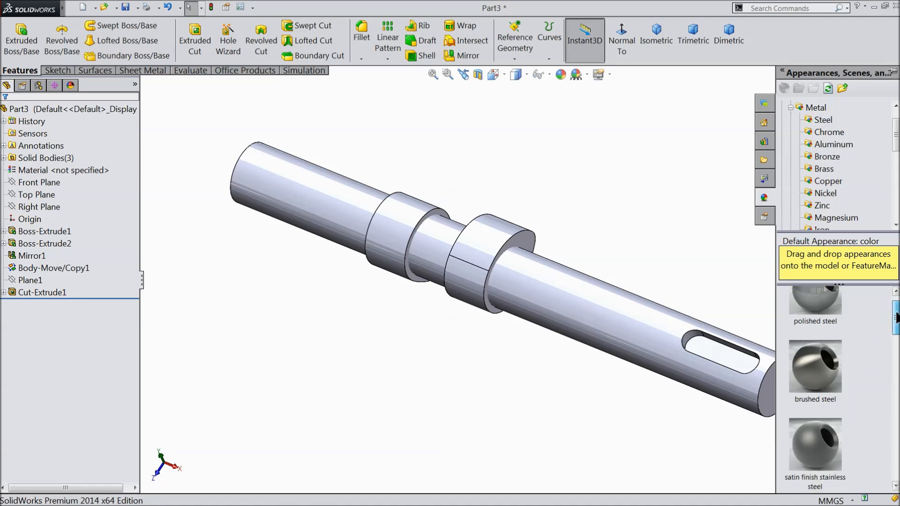
pyautogui.moveTo(842, 313); pyautogui.dragTo(586, 295)
pyautogui.moveTo(670, 238); pyautogui.dragTo(597, 236, button='middle')
pyautogui.scroll(-2, 591, 242)
# Save the part in the Engine folder as "13.Cam Shaft".
pyautogui.click(126, 11)
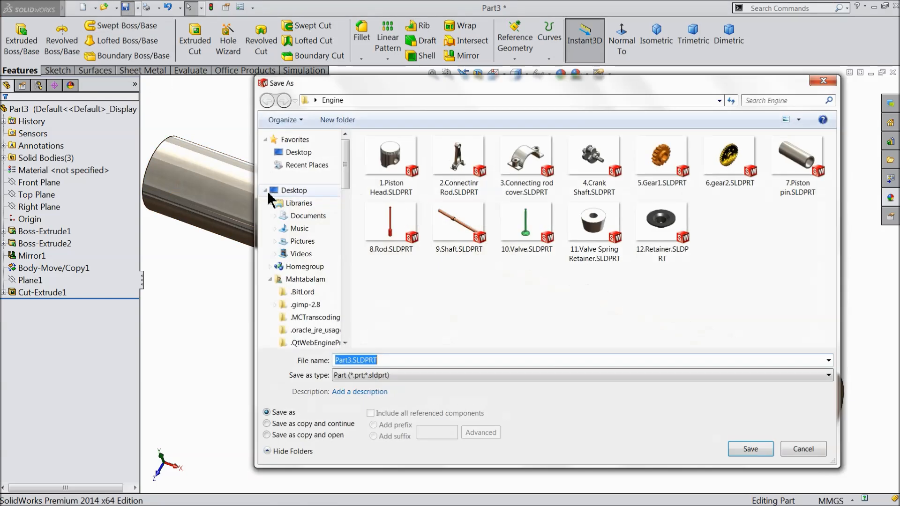
pyautogui.write('13')
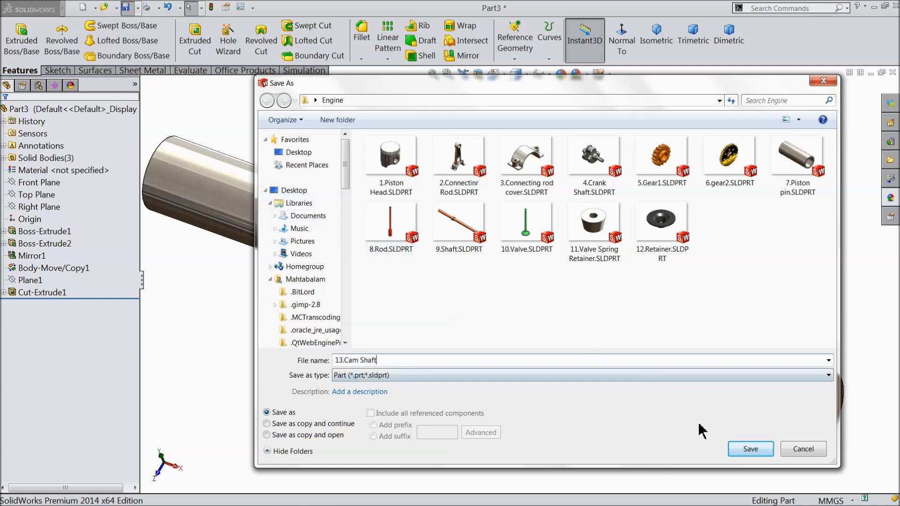
pyautogui.write('.Cam Shaft')
pyautogui.click(750, 448)
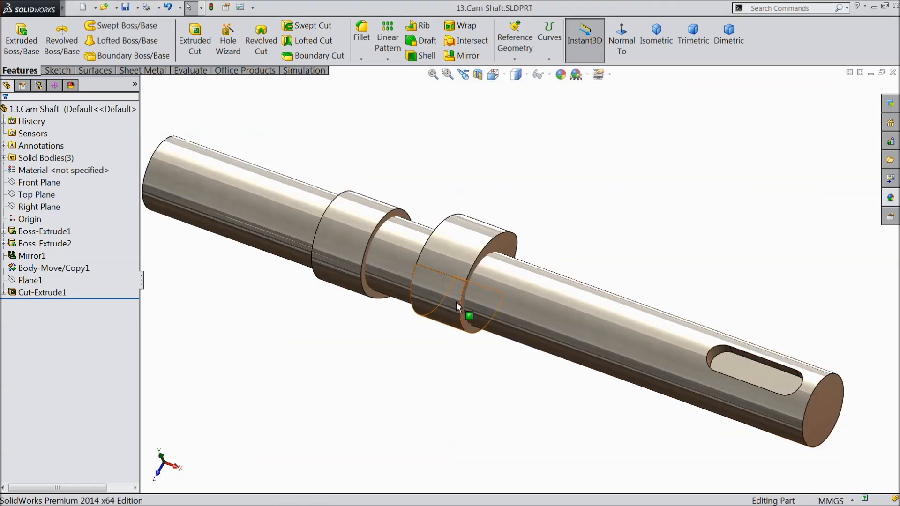
pyautogui.moveTo(407, 342); pyautogui.dragTo(413, 289, button='middle')
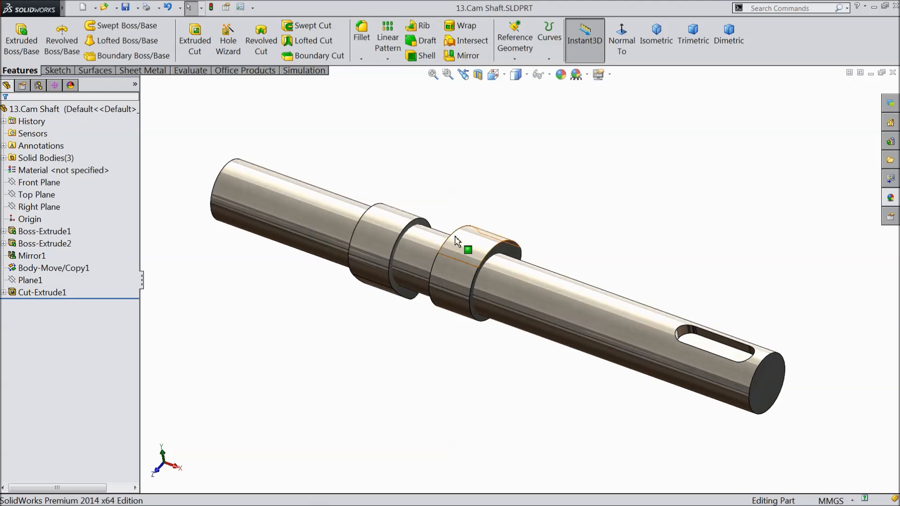
pyautogui.scroll(-1, 453, 239)
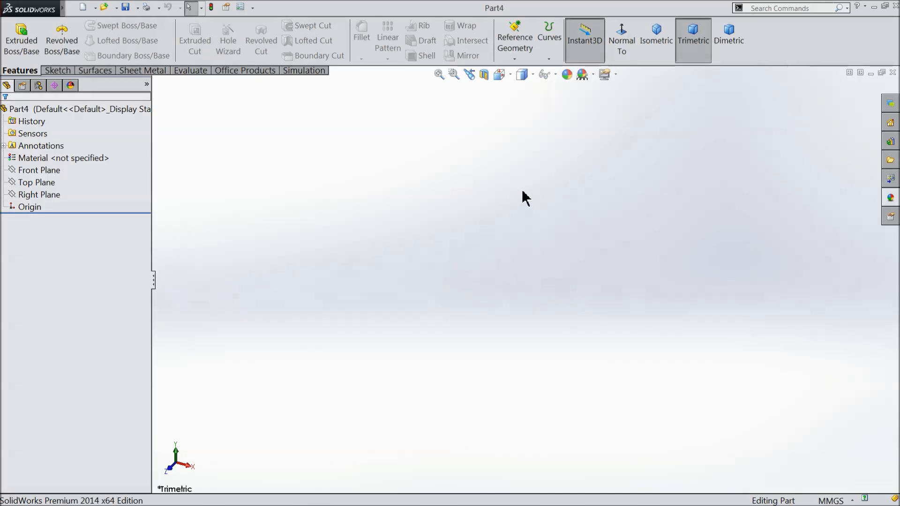
# Set the new part's scene to a plain white background and start a sketch on the Right Plane.
pyautogui.click(593, 75)
pyautogui.click(603, 38)
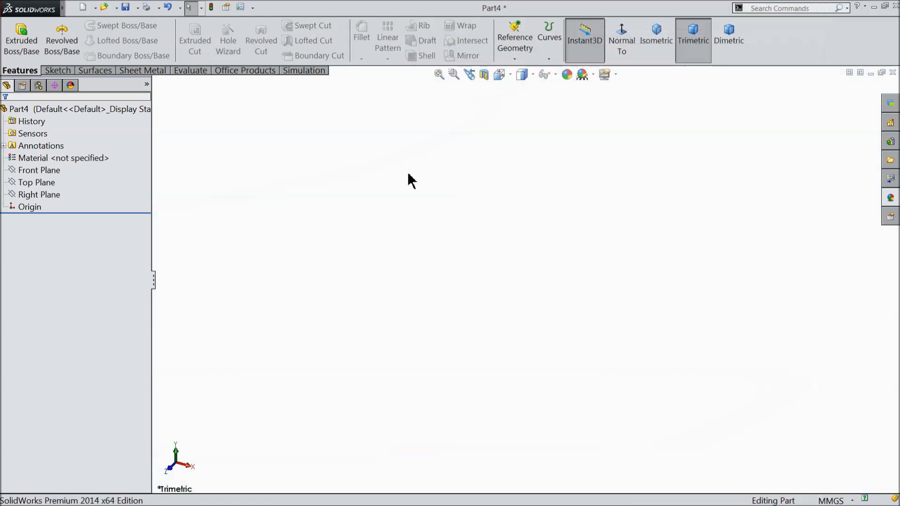
pyautogui.click(21, 195)
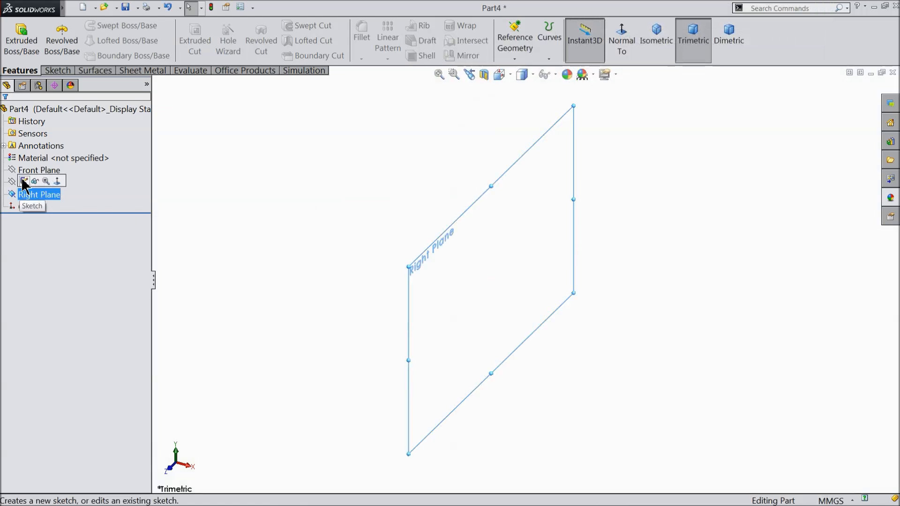
pyautogui.click(23, 181)
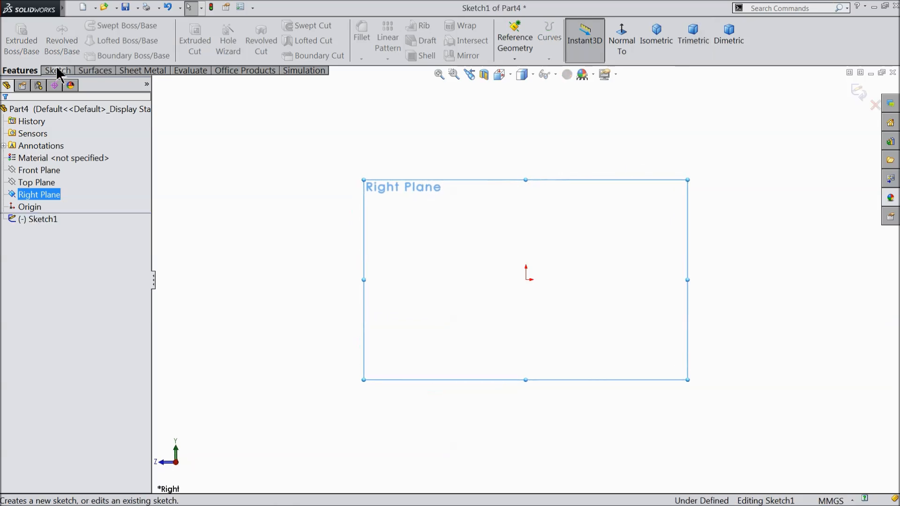
# Sketch two concentric circles centered on the origin, with radii of about 35.9 mm and 73.6 mm.
pyautogui.click(102, 26)
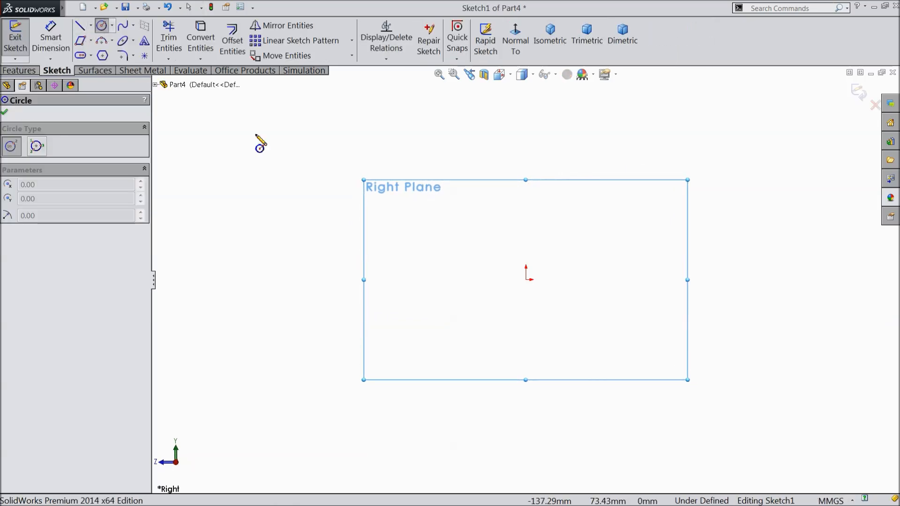
pyautogui.click(526, 280)
pyautogui.click(490, 225)
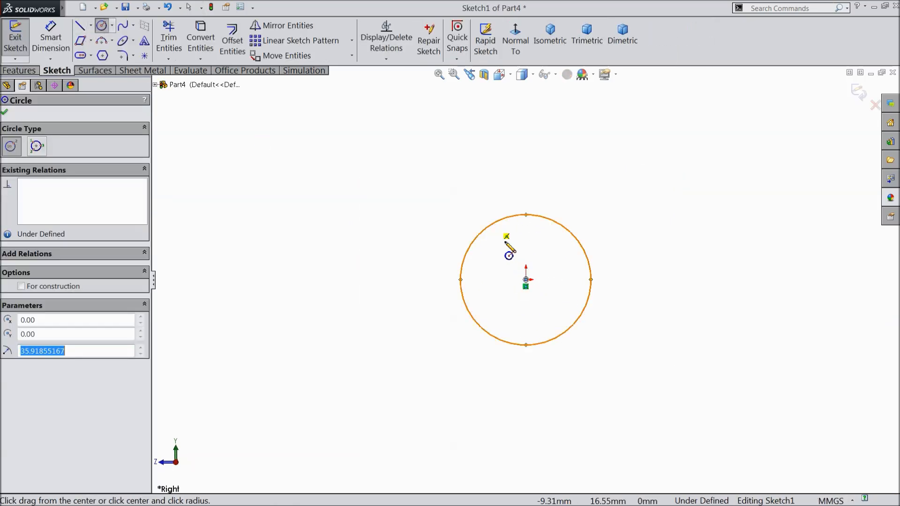
pyautogui.click(525, 280)
pyautogui.click(445, 233)
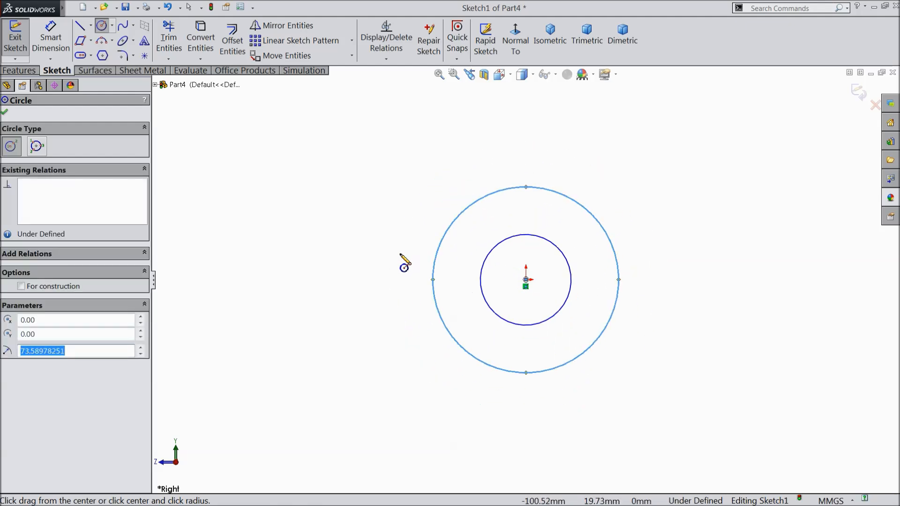
# Sketch a circle of about 53.6 mm radius roughly 233 mm left of the origin and another of about 67.1 mm radius to its lower right.
pyautogui.click(232, 280)
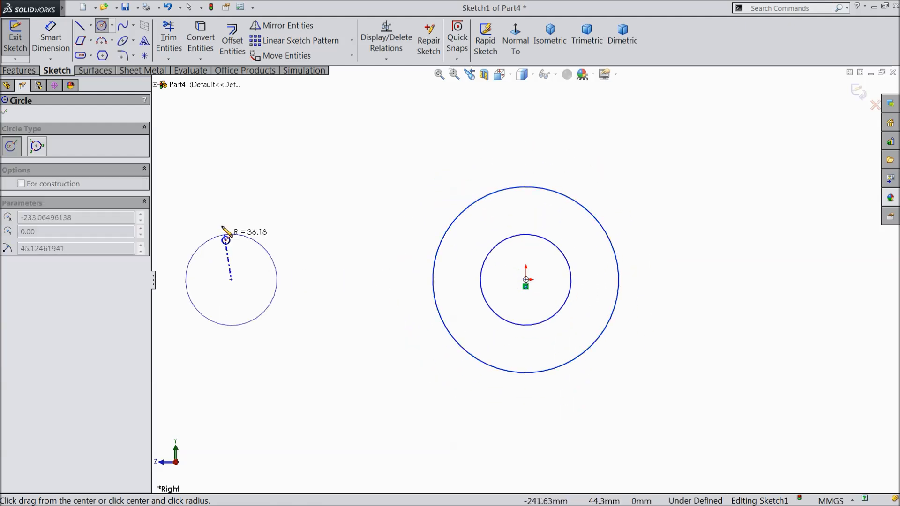
pyautogui.click(222, 215)
pyautogui.scroll(5, 266, 275)
pyautogui.scroll(-4, 638, 335)
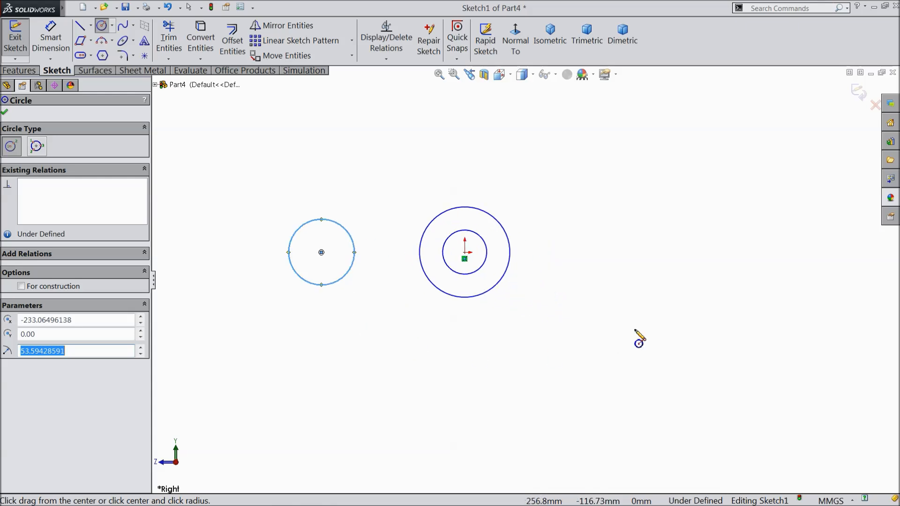
pyautogui.click(669, 310)
pyautogui.click(691, 265)
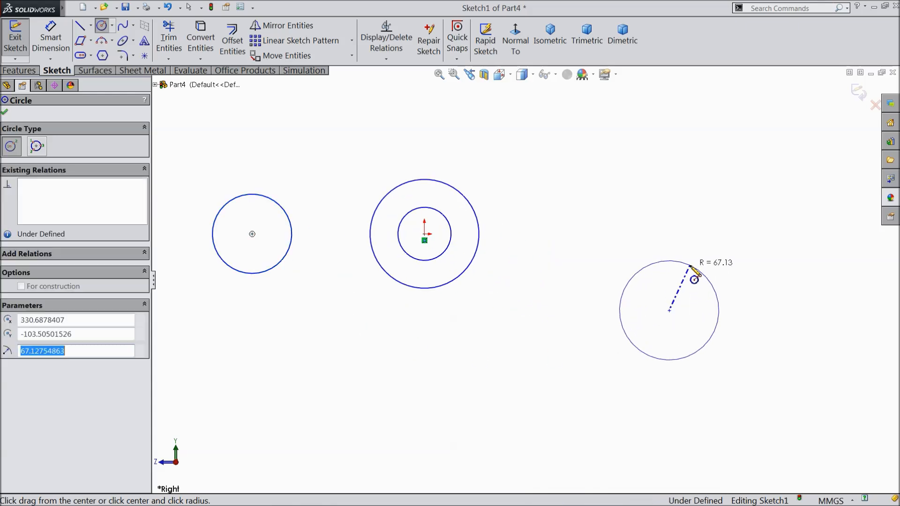
pyautogui.rightClick(629, 166)
pyautogui.click(661, 125)
pyautogui.scroll(2, 588, 257)
pyautogui.scroll(-2, 515, 269)
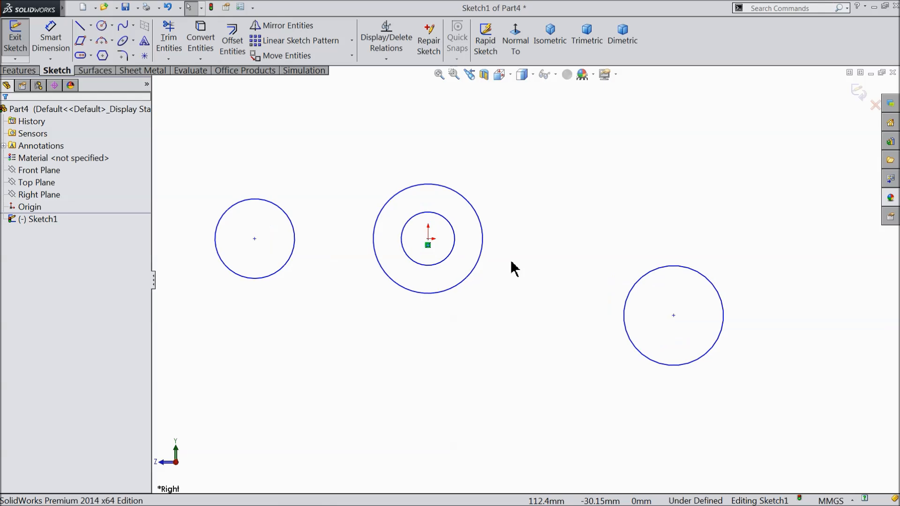
# Make the inner circle at the origin equal in size to the circle on its left.
pyautogui.click(280, 270)
pyautogui.keyDown('ctrl'); pyautogui.click(443, 266); pyautogui.keyUp('ctrl')
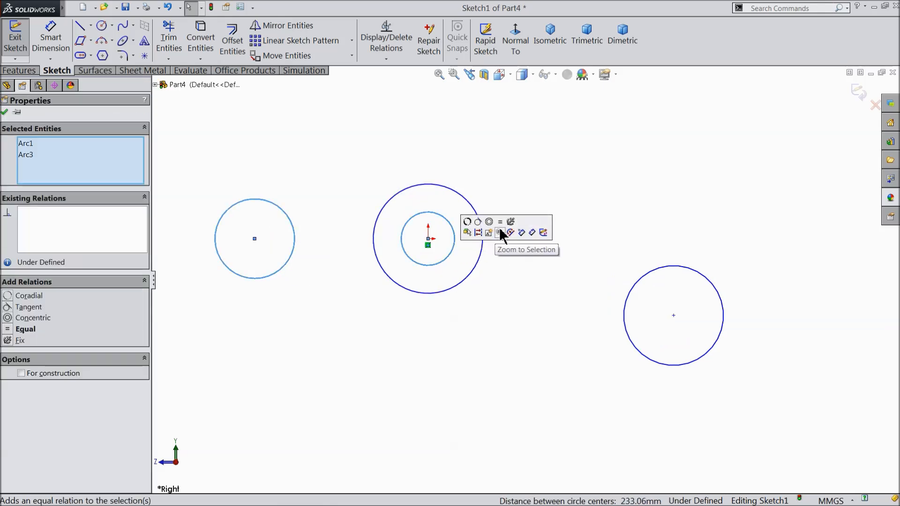
pyautogui.click(501, 234)
pyautogui.click(533, 236)
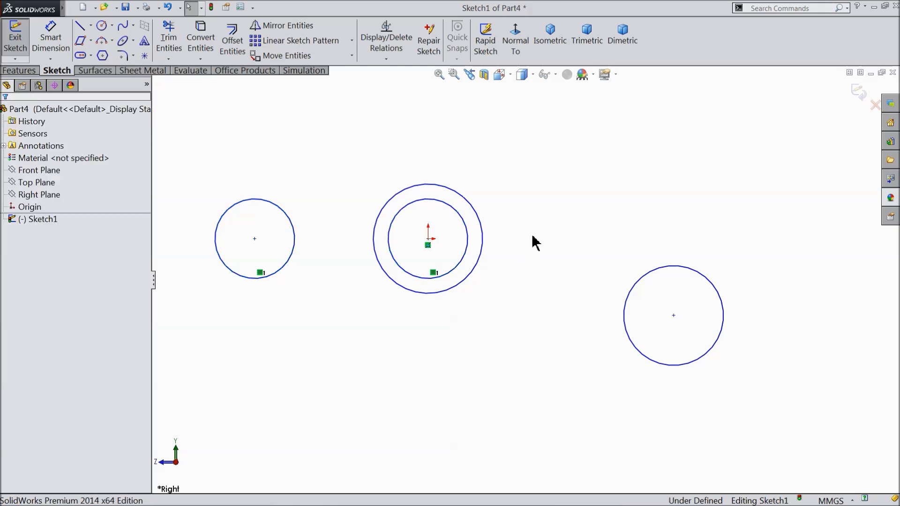
# Draw a horizontal centerline from the origin to the center of the left circle.
pyautogui.click(91, 26)
pyautogui.click(109, 55)
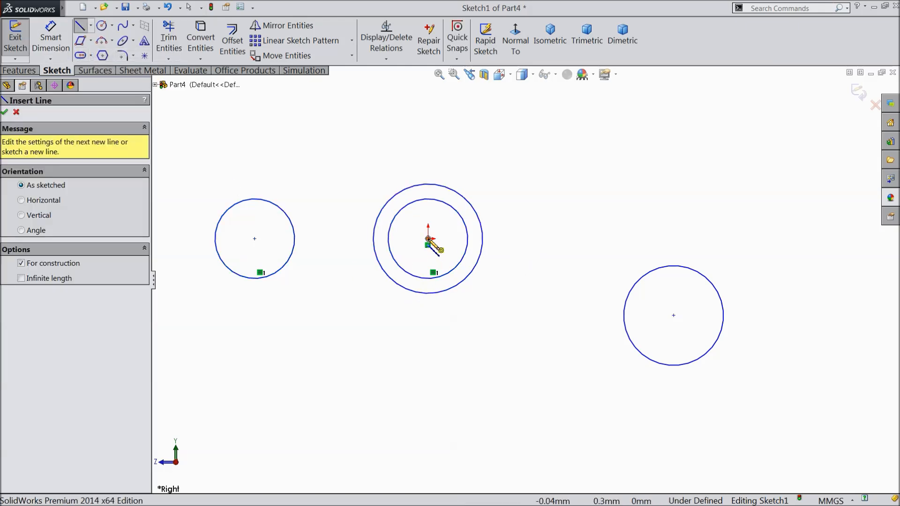
pyautogui.click(428, 239)
pyautogui.click(255, 239)
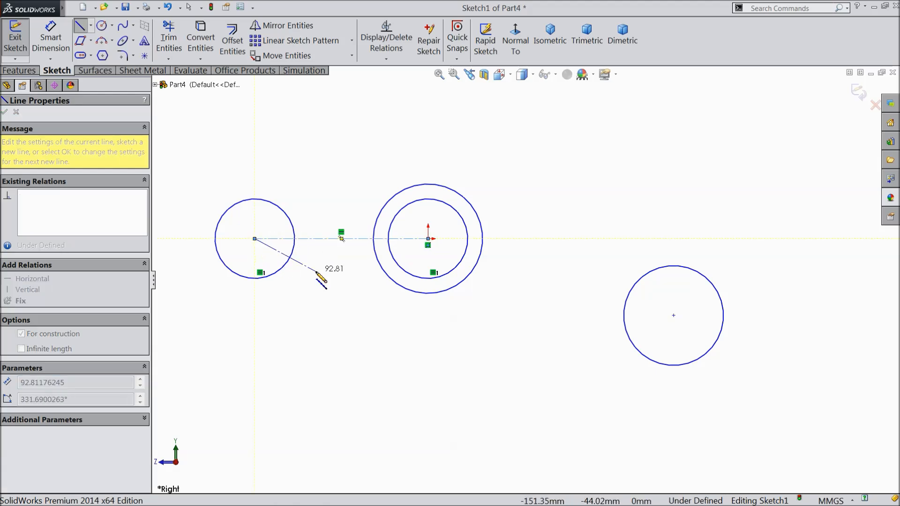
pyautogui.rightClick(321, 279)
pyautogui.click(347, 94)
# Draw a vertical centerline down from the origin, then a connected centerline about 331 mm long to the right circle's center.
pyautogui.click(91, 25)
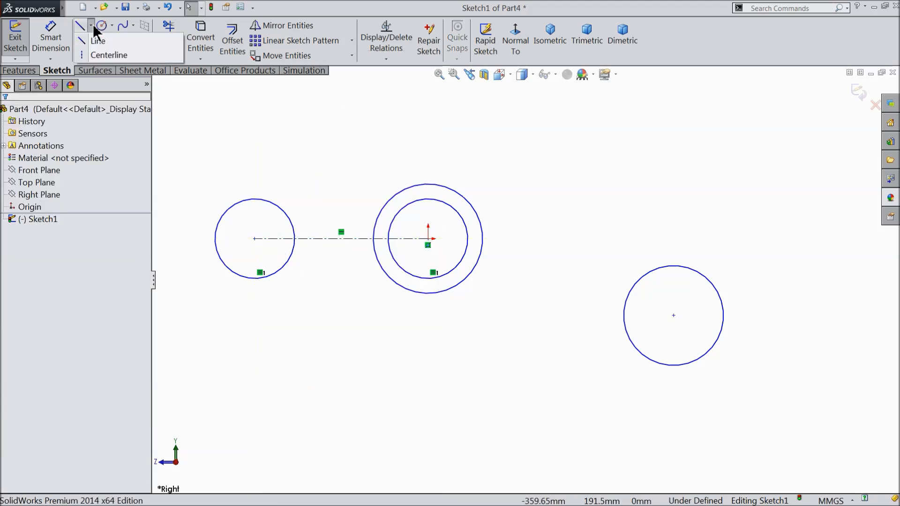
pyautogui.click(98, 54)
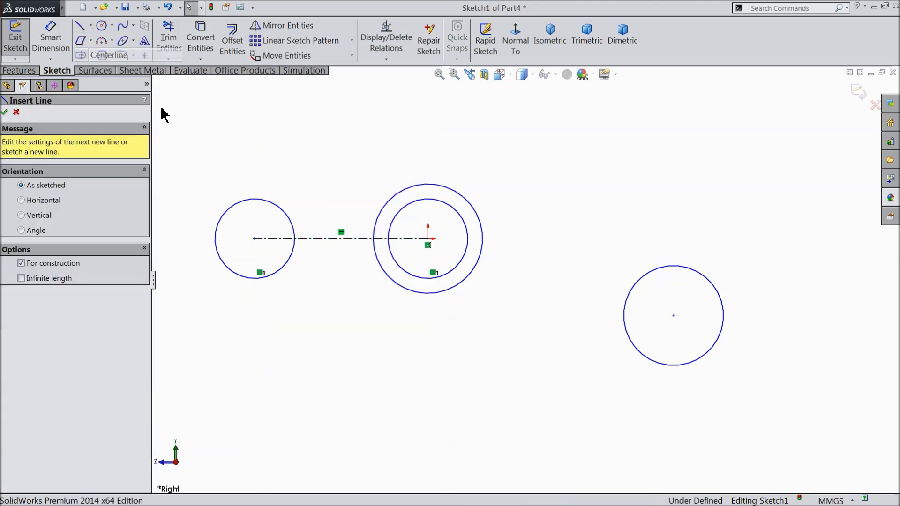
pyautogui.click(428, 239)
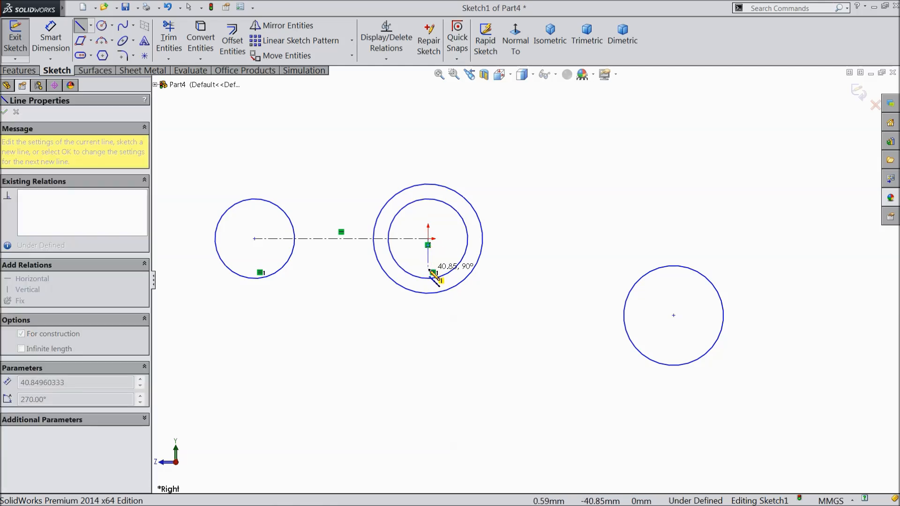
pyautogui.click(428, 322)
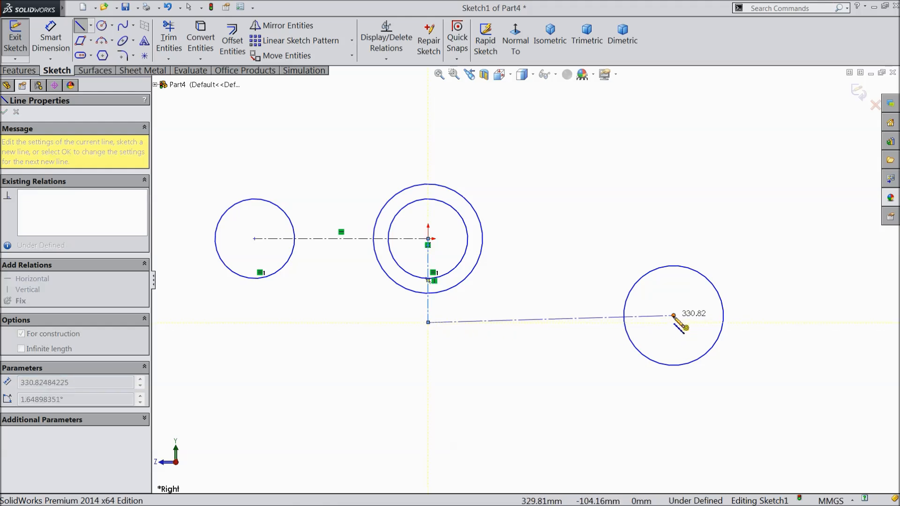
pyautogui.rightClick(551, 319)
pyautogui.click(592, 114)
# Make the slanted centerline ending at the right circle's center horizontal.
pyautogui.scroll(-3, 547, 321)
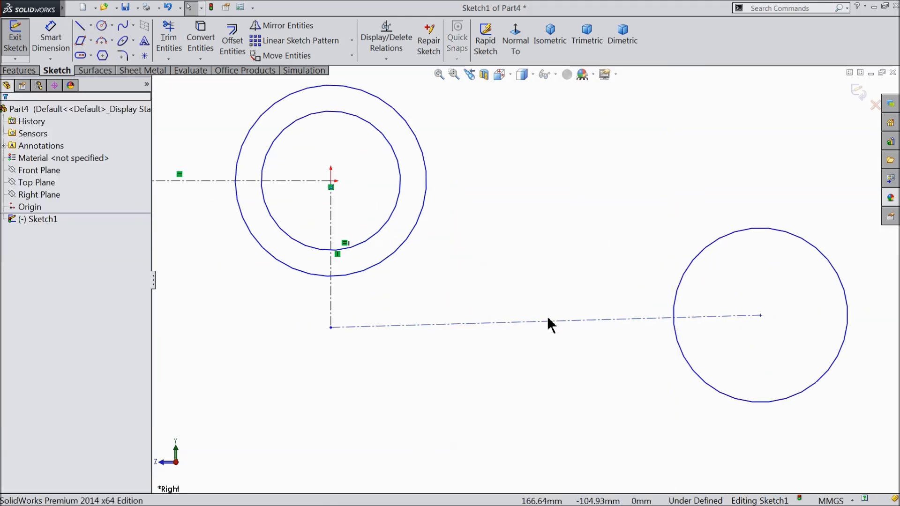
pyautogui.click(547, 321)
pyautogui.click(573, 279)
pyautogui.scroll(2, 551, 320)
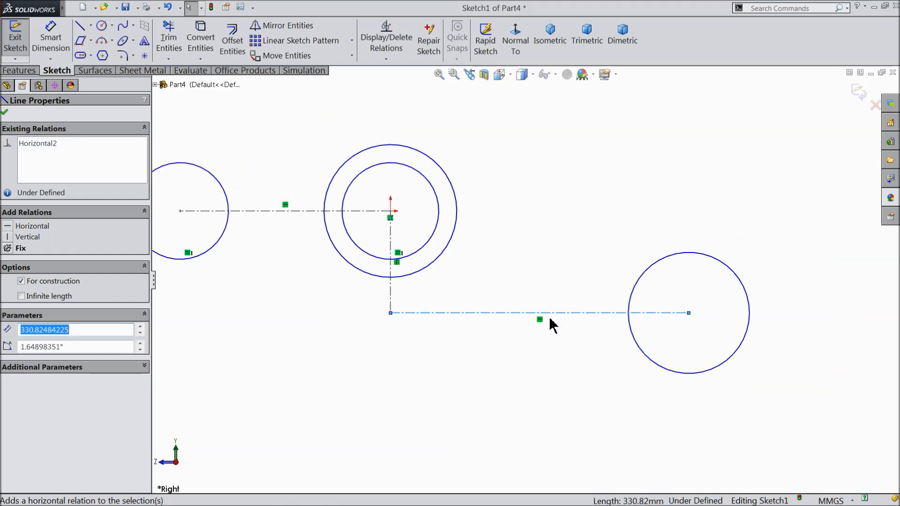
pyautogui.scroll(2, 526, 332)
pyautogui.scroll(-1, 449, 274)
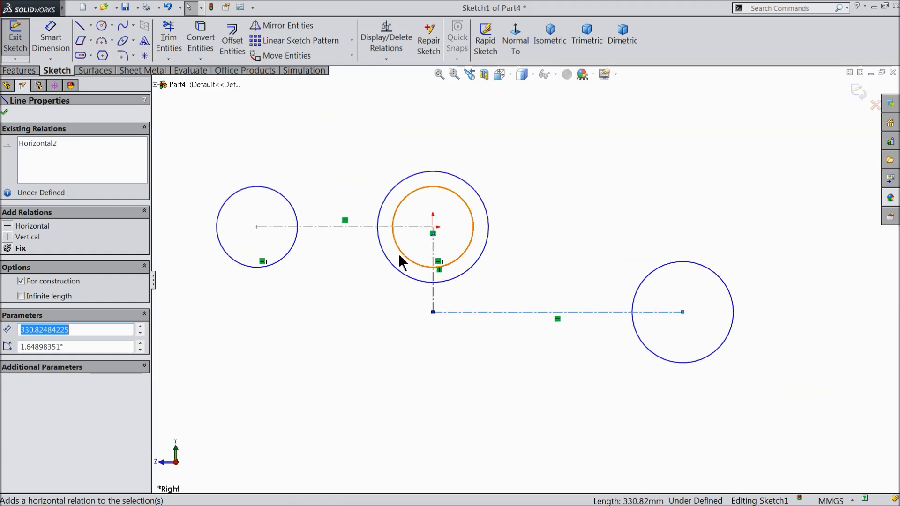
# Dimension the lower horizontal centerline as 40 mm and the centerline from the origin to the left circle as 25 mm.
pyautogui.click(50, 40)
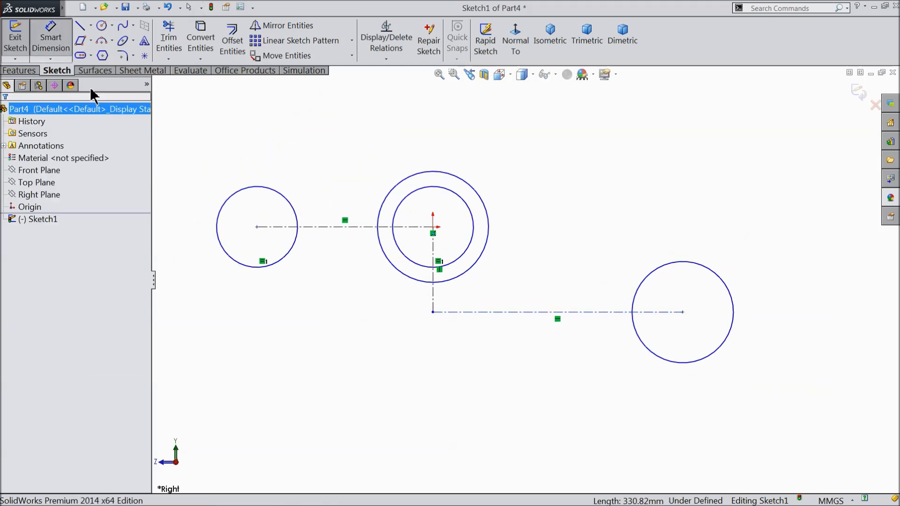
pyautogui.click(549, 318)
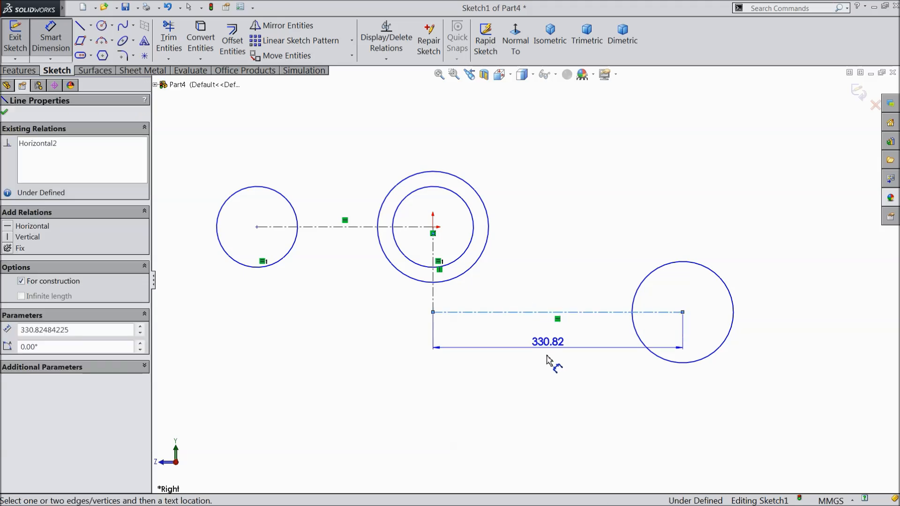
pyautogui.click(557, 415)
pyautogui.write('40')
pyautogui.click(506, 403)
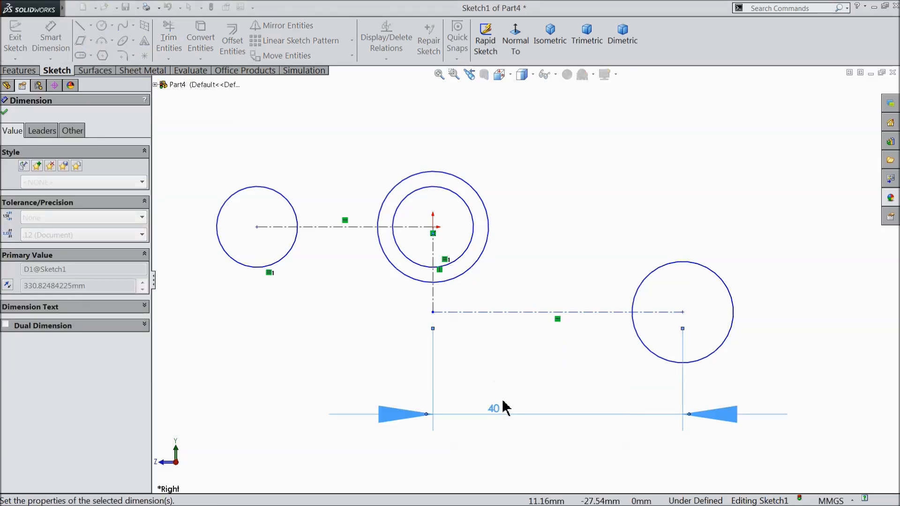
pyautogui.click(334, 228)
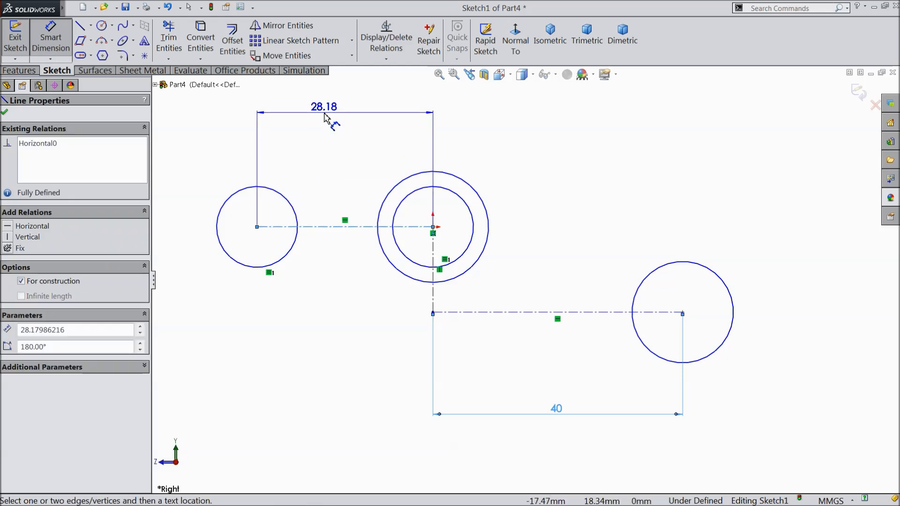
pyautogui.click(323, 118)
pyautogui.write('25')
pyautogui.click(274, 101)
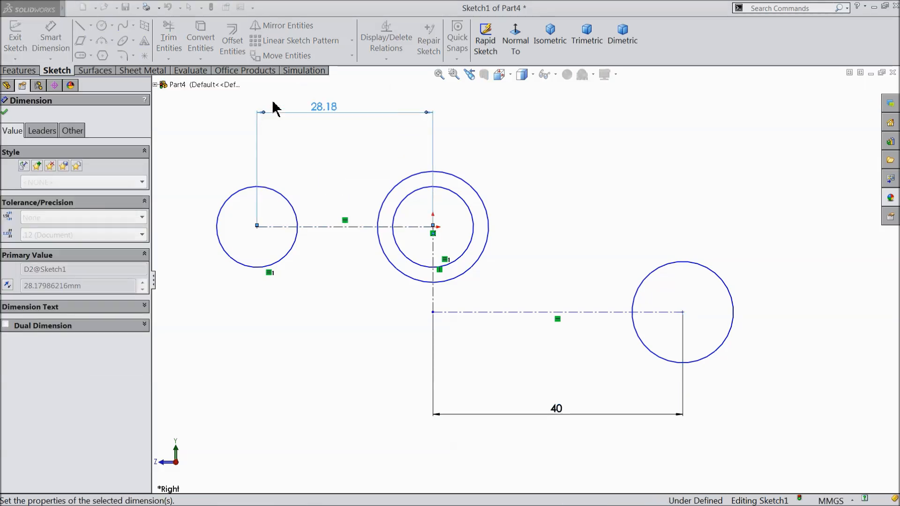
# Dimension the outer circle at the origin as 18 mm in diameter and the left circle as 10 mm.
pyautogui.click(452, 179)
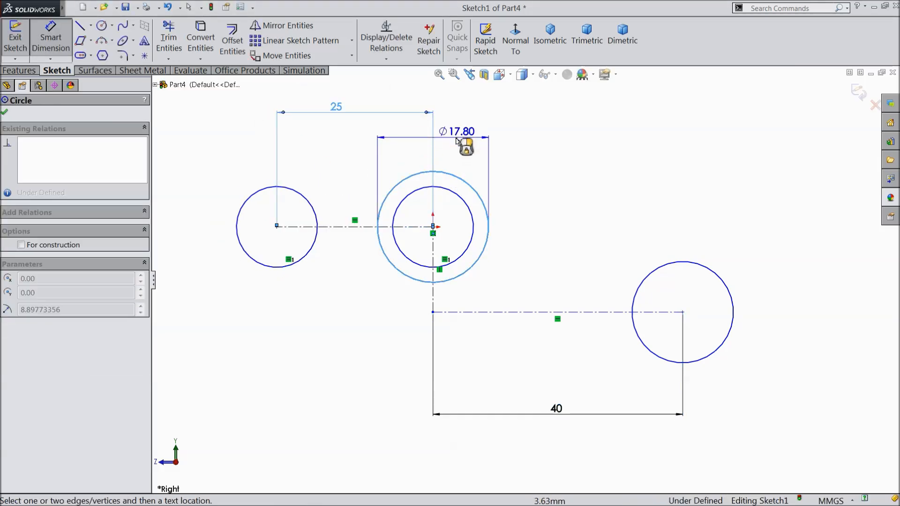
pyautogui.click(456, 139)
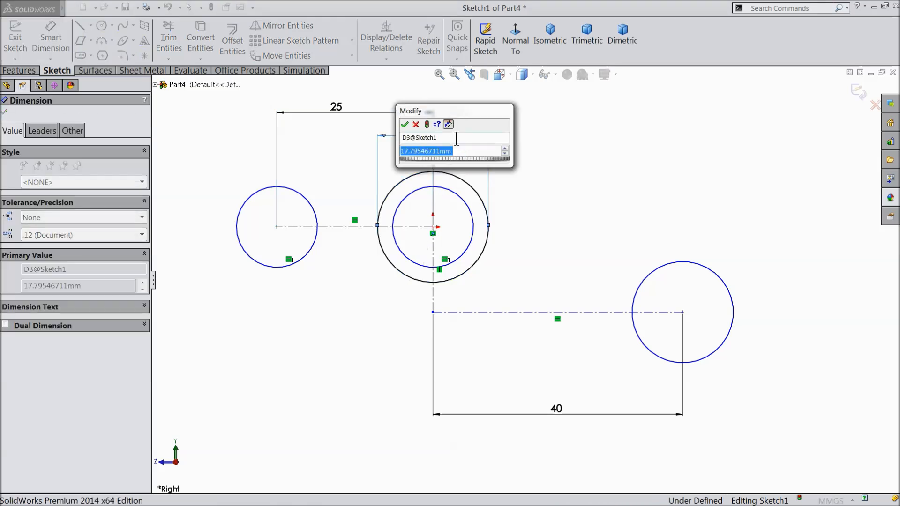
pyautogui.write('18')
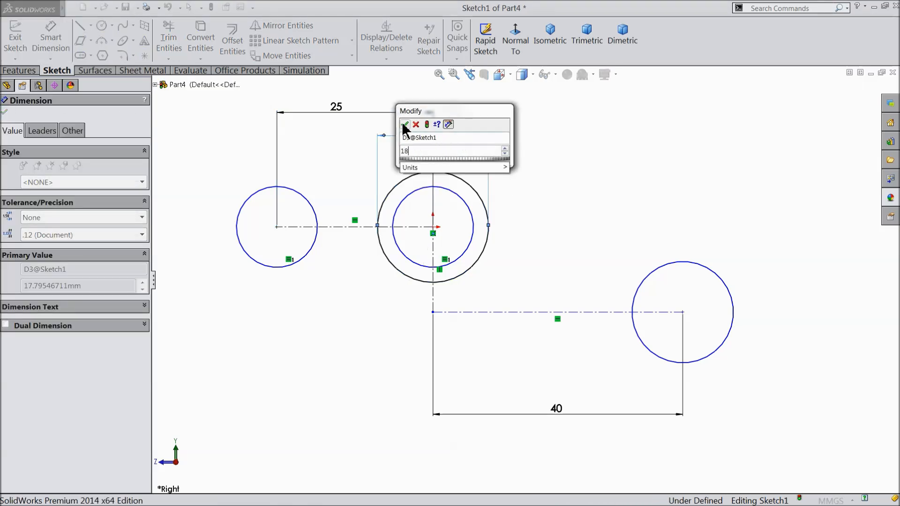
pyautogui.click(404, 125)
pyautogui.click(237, 229)
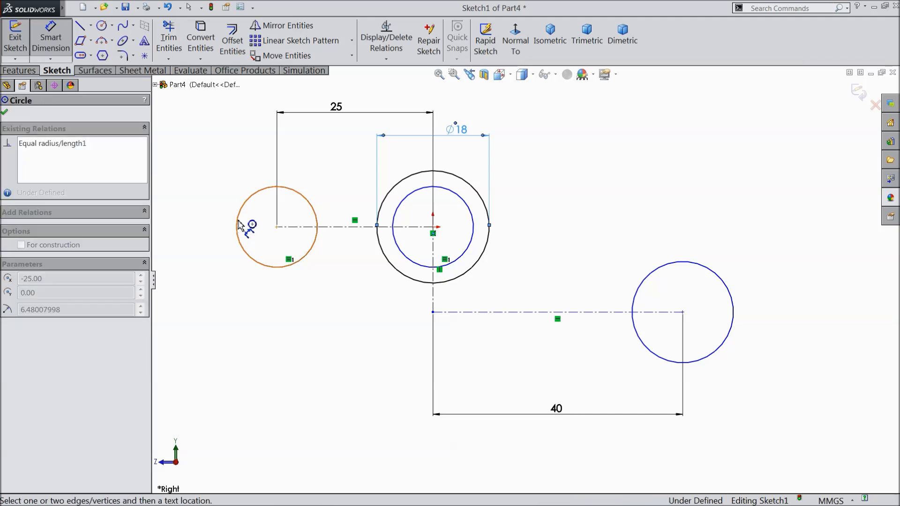
pyautogui.click(284, 139)
pyautogui.write('10')
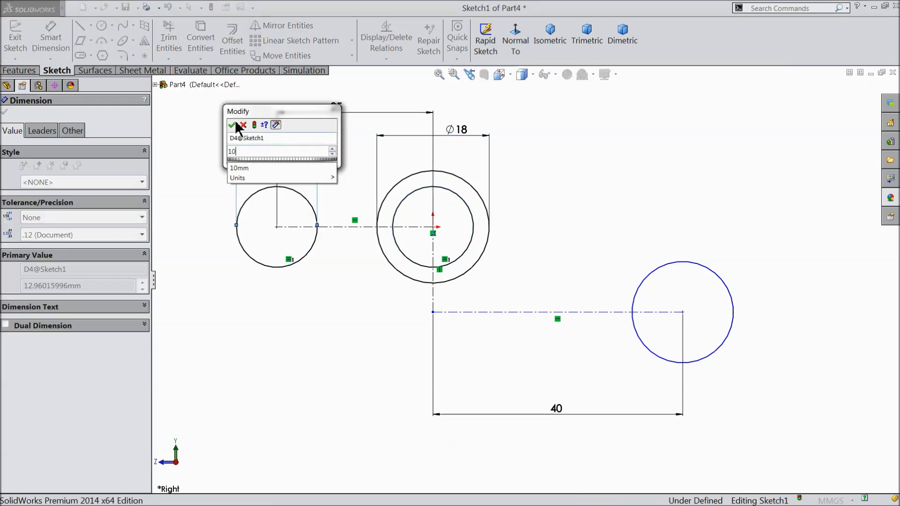
pyautogui.click(234, 124)
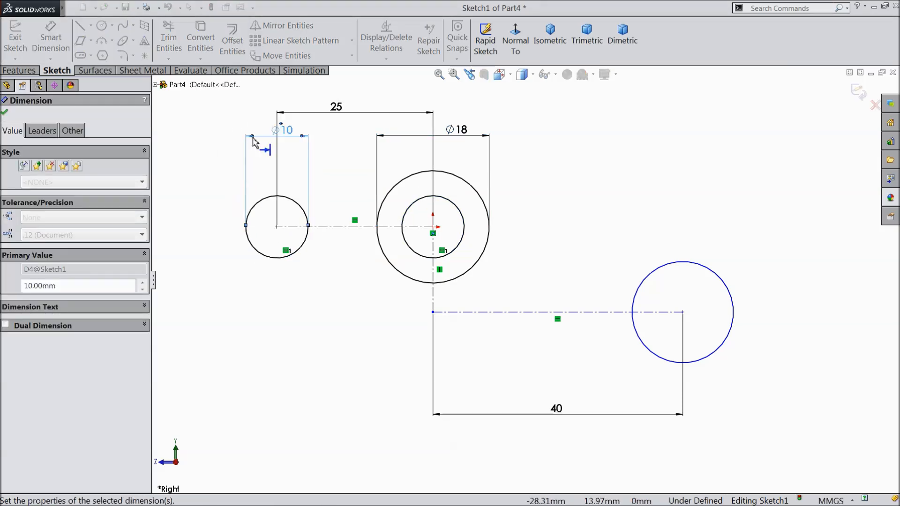
# Dimension the right circle and set its diameter to 11 mm.
pyautogui.click(733, 305)
pyautogui.click(673, 215)
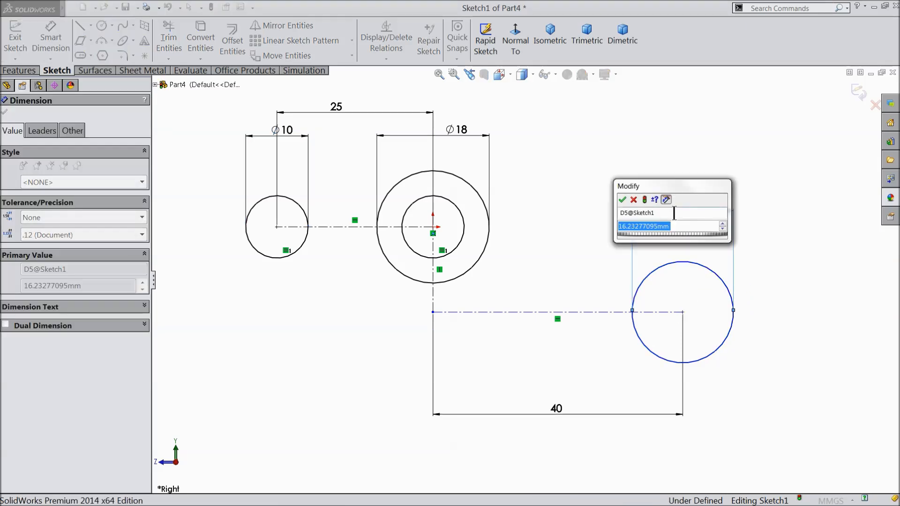
pyautogui.write('10.')
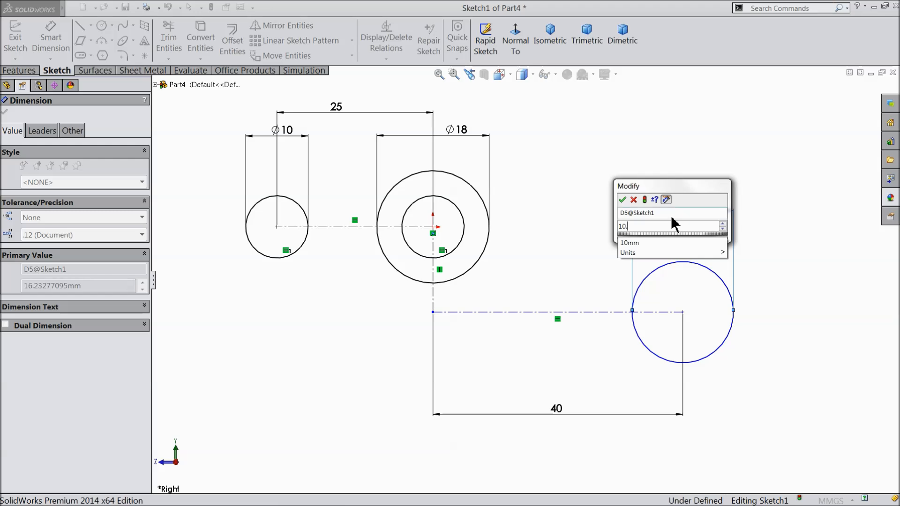
pyautogui.write('9')
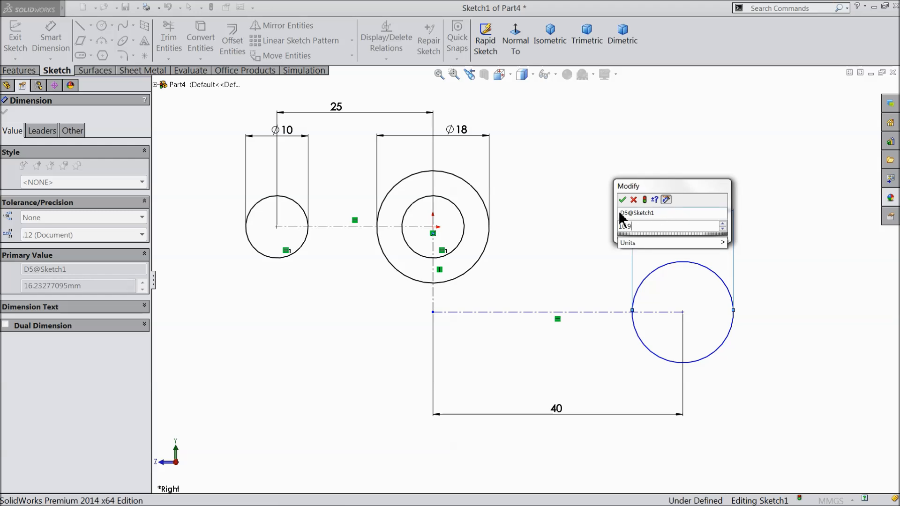
pyautogui.click(622, 199)
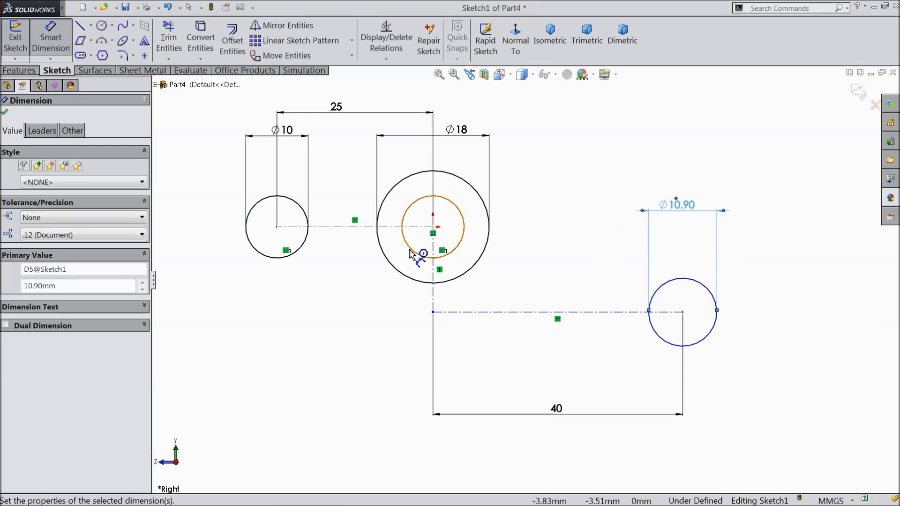
pyautogui.doubleClick(688, 212)
pyautogui.write('11')
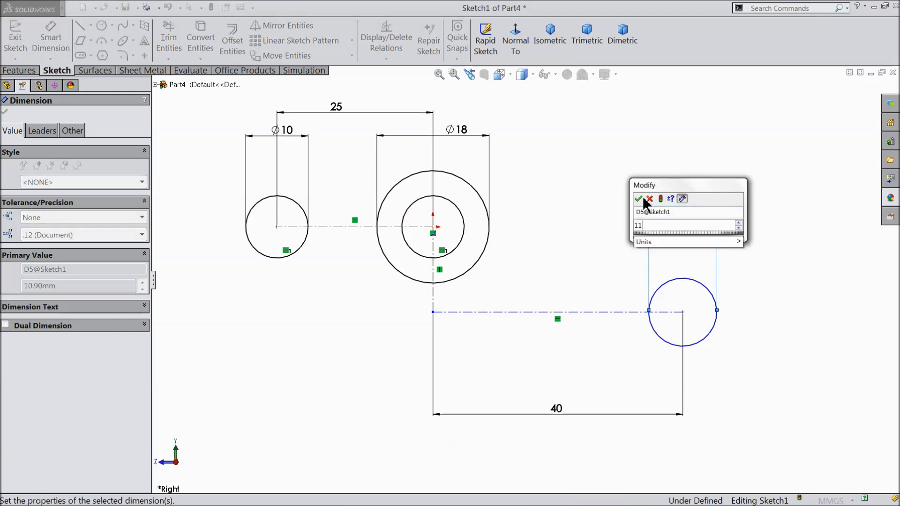
pyautogui.click(641, 198)
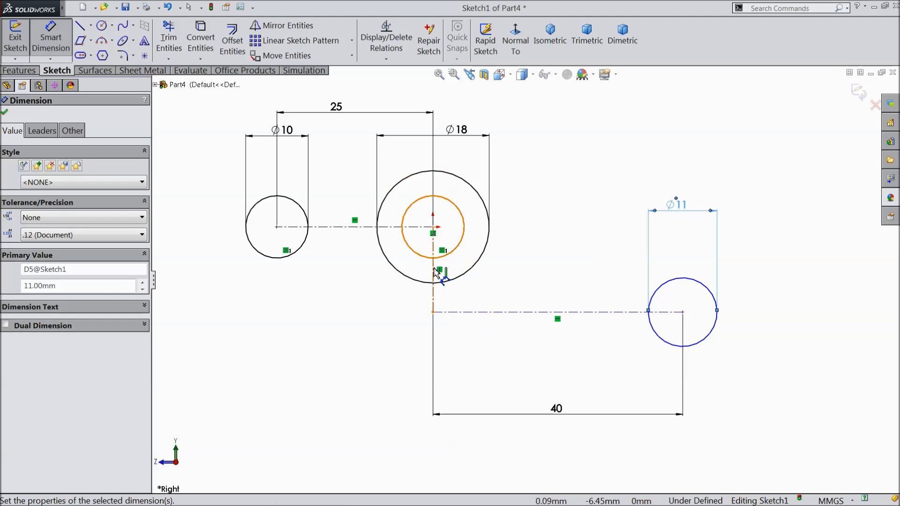
# Dimension the vertical centerline below the origin as 8 mm and finish dimensioning.
pyautogui.click(435, 274)
pyautogui.click(353, 275)
pyautogui.write('8')
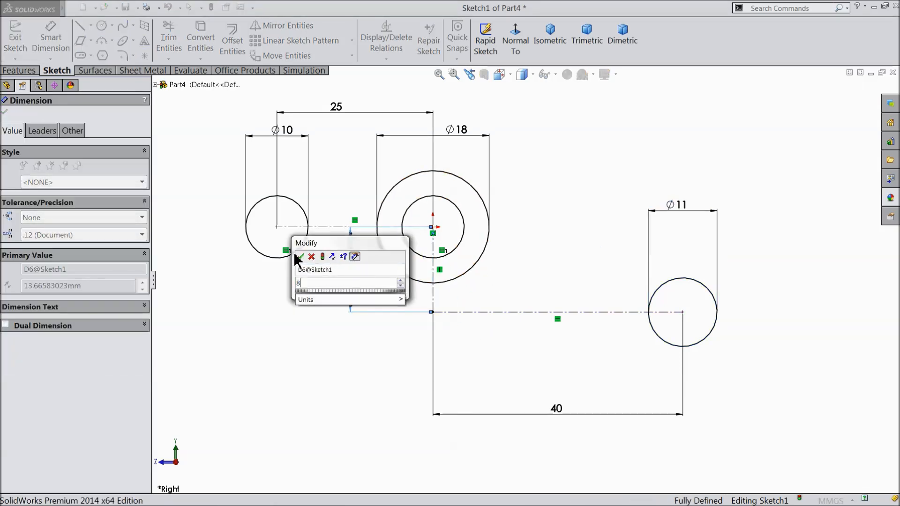
pyautogui.click(300, 256)
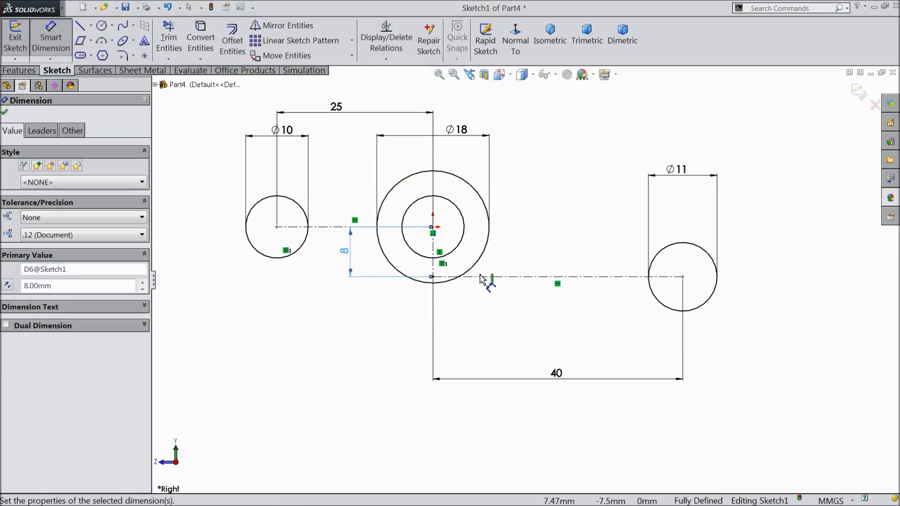
pyautogui.scroll(1, 480, 276)
pyautogui.scroll(-1, 447, 228)
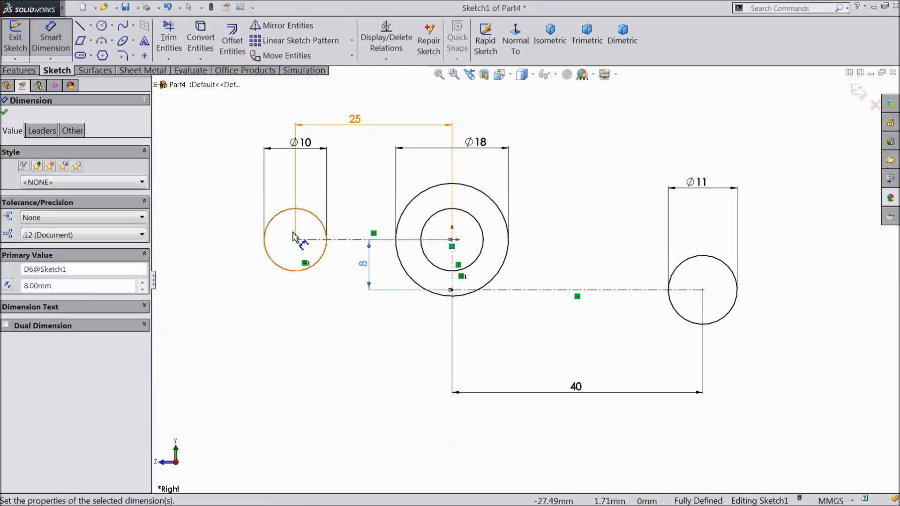
pyautogui.click(3, 112)
# Sketch a three-point arc of about 70.9 mm radius over the central circles, from the top of the left circle to the right circle.
pyautogui.click(112, 40)
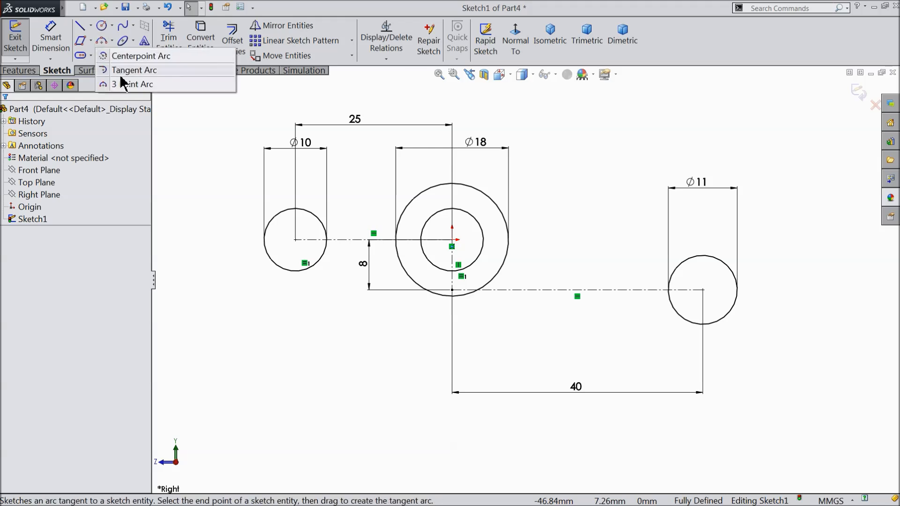
pyautogui.click(108, 82)
pyautogui.scroll(-1, 383, 243)
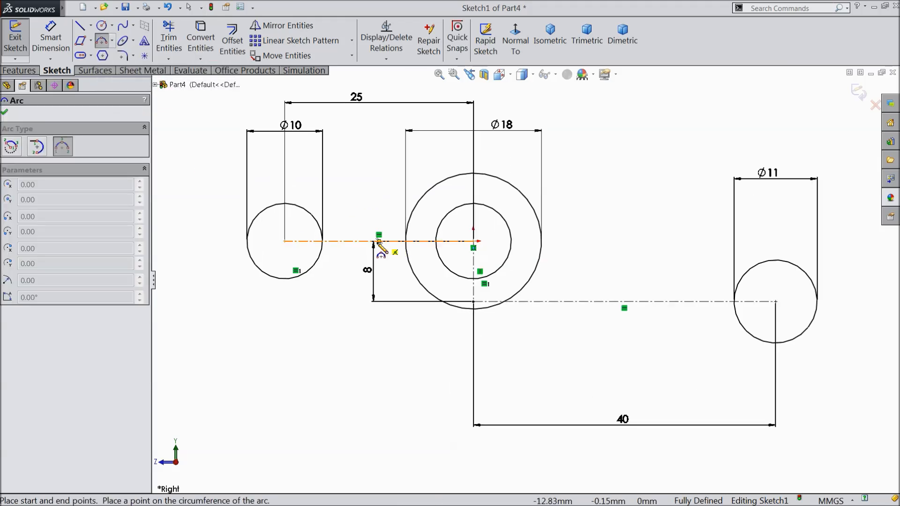
pyautogui.click(284, 204)
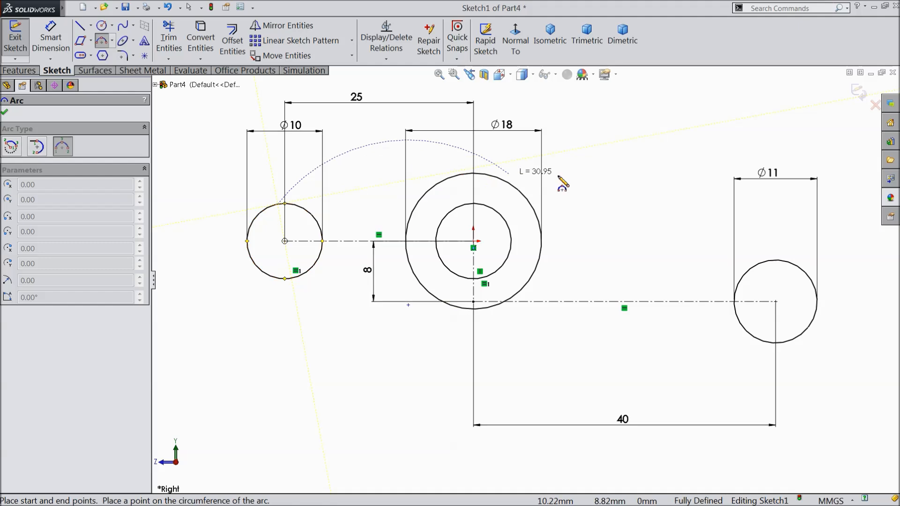
pyautogui.click(791, 262)
pyautogui.click(630, 183)
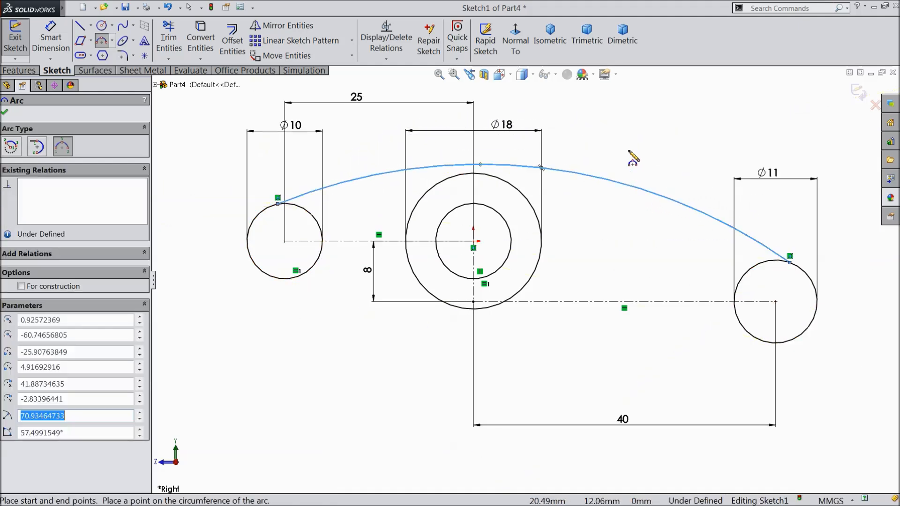
# Sketch a three-point arc of about 29.3 mm radius from the right circle's lower side to the lower right of the 18 mm circle.
pyautogui.scroll(-1, 347, 298)
pyautogui.scroll(1, 515, 282)
pyautogui.scroll(-1, 814, 312)
pyautogui.click(782, 329)
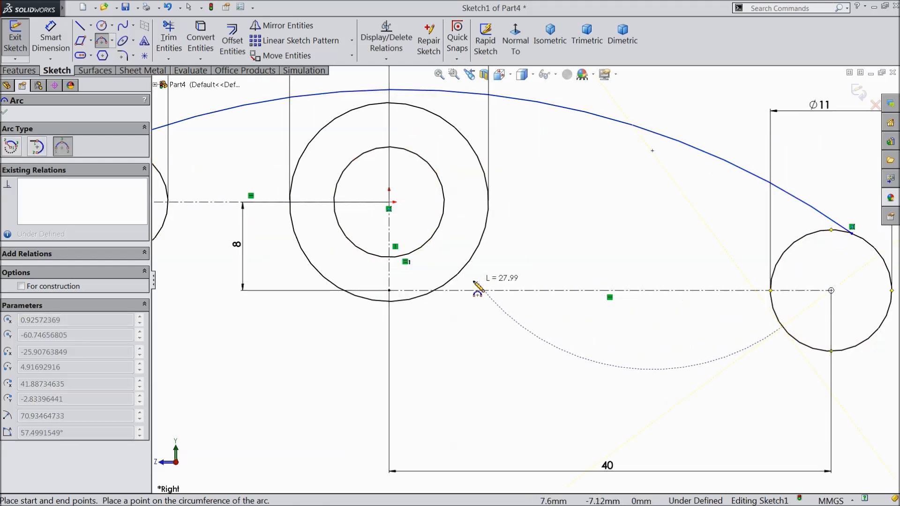
pyautogui.click(464, 277)
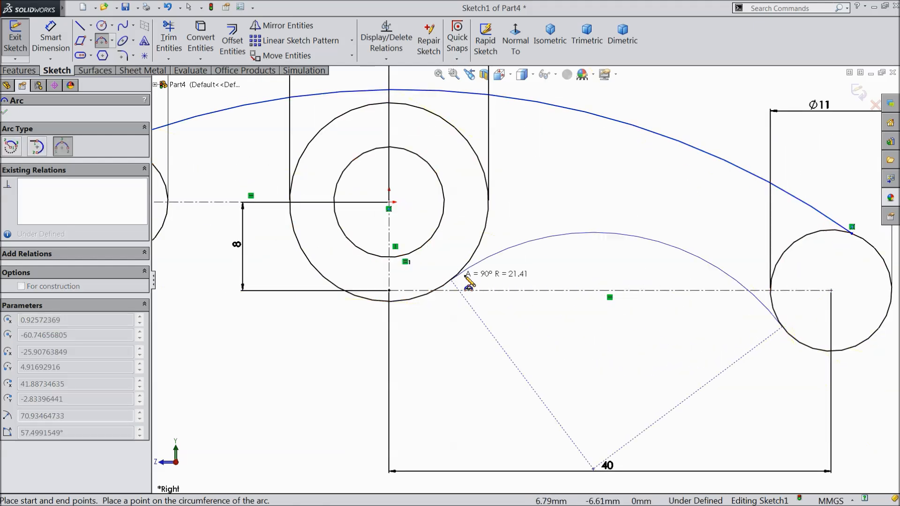
pyautogui.click(525, 258)
# Sketch a three-point arc from the left circle's lower right side to the lower left of the 18 mm circle.
pyautogui.scroll(1, 362, 304)
pyautogui.scroll(-1, 267, 273)
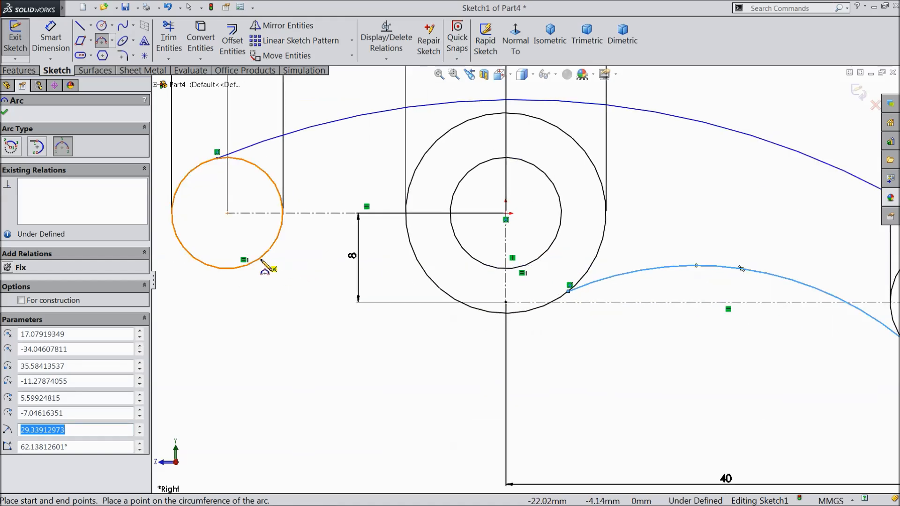
pyautogui.click(260, 257)
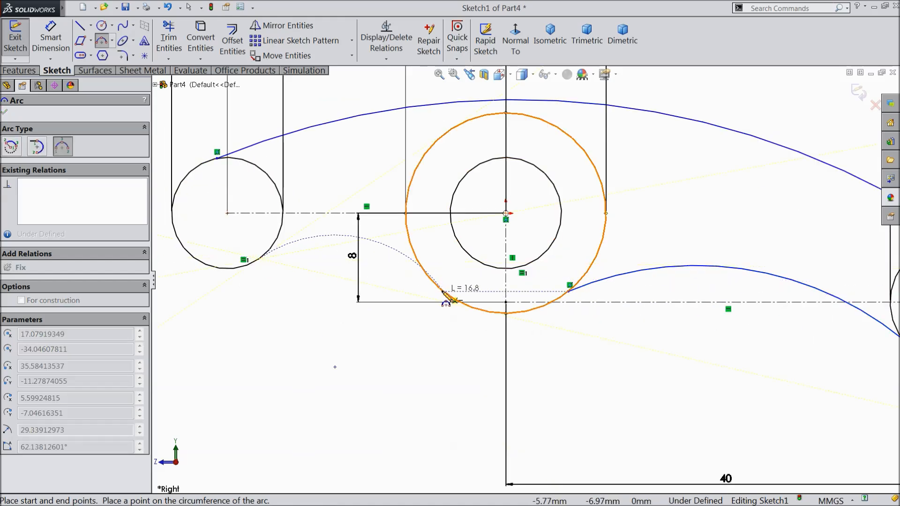
# Draw a three-point arc of about 15.84 mm radius joining the undersides of the 10 mm circle and the 18 mm circle.
pyautogui.click(428, 276)
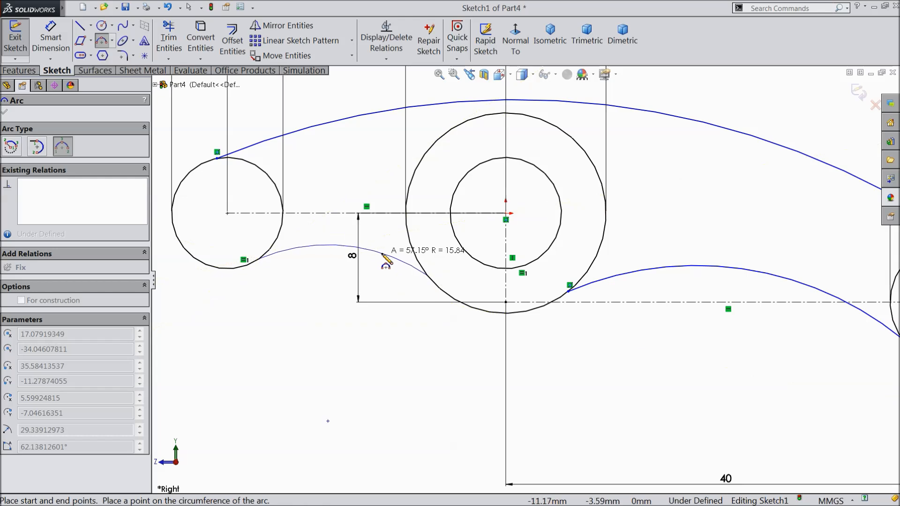
pyautogui.click(384, 254)
pyautogui.rightClick(285, 278)
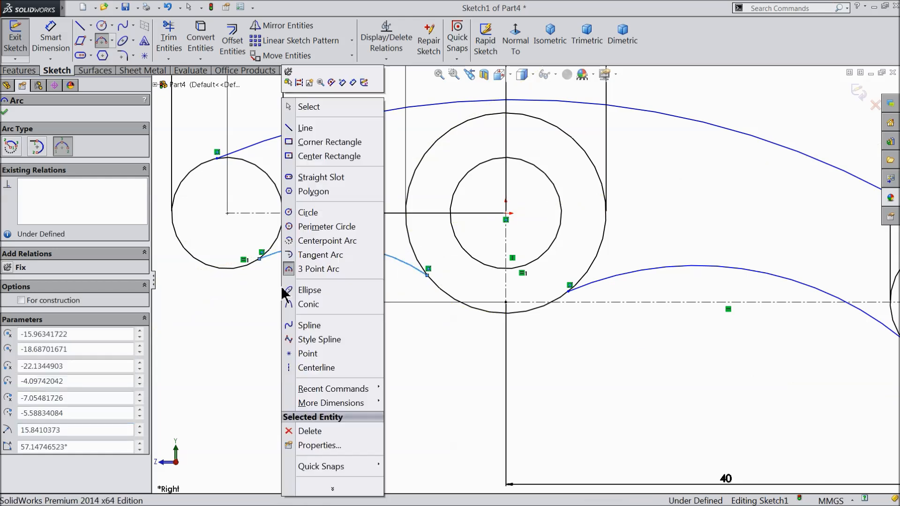
pyautogui.click(320, 110)
# Make the long upper arc tangent to the 18 mm circle.
pyautogui.scroll(3, 366, 177)
pyautogui.scroll(-5, 529, 165)
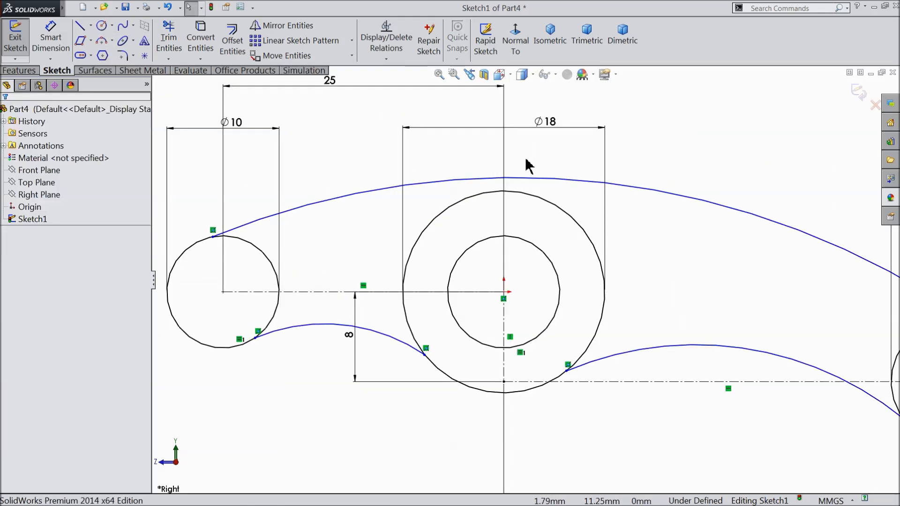
pyautogui.click(519, 200)
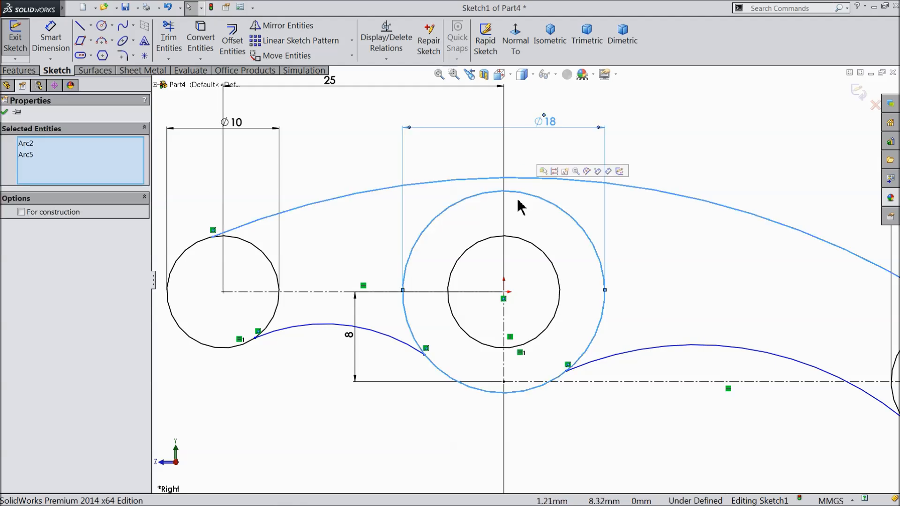
pyautogui.click(633, 125)
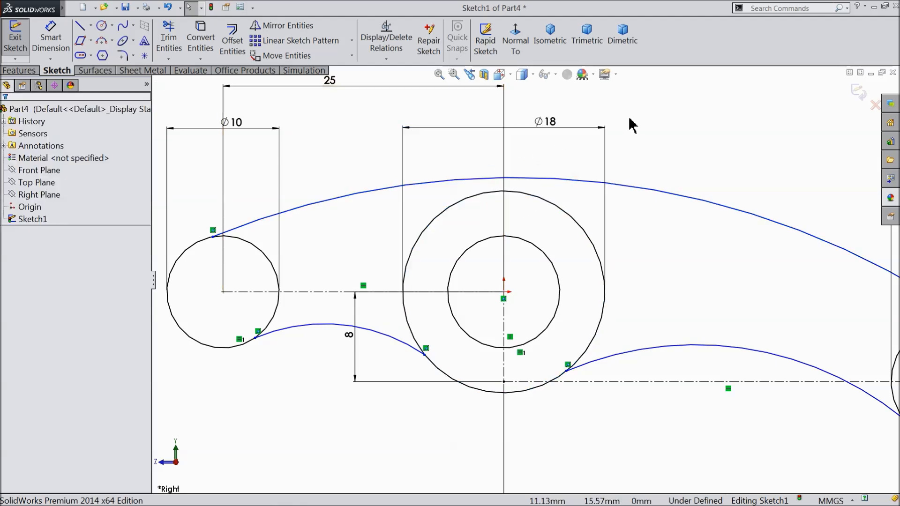
pyautogui.click(523, 179)
pyautogui.keyDown('ctrl'); pyautogui.click(516, 193); pyautogui.keyUp('ctrl')
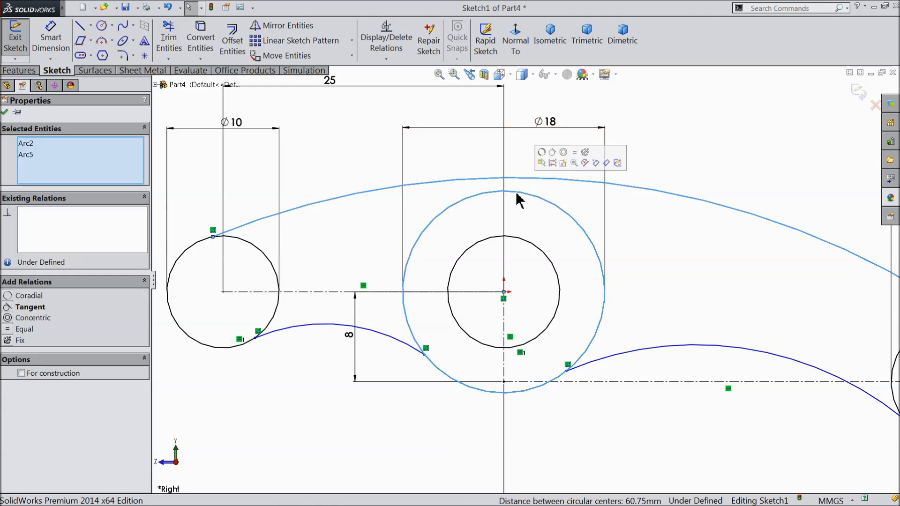
pyautogui.click(551, 156)
pyautogui.click(665, 159)
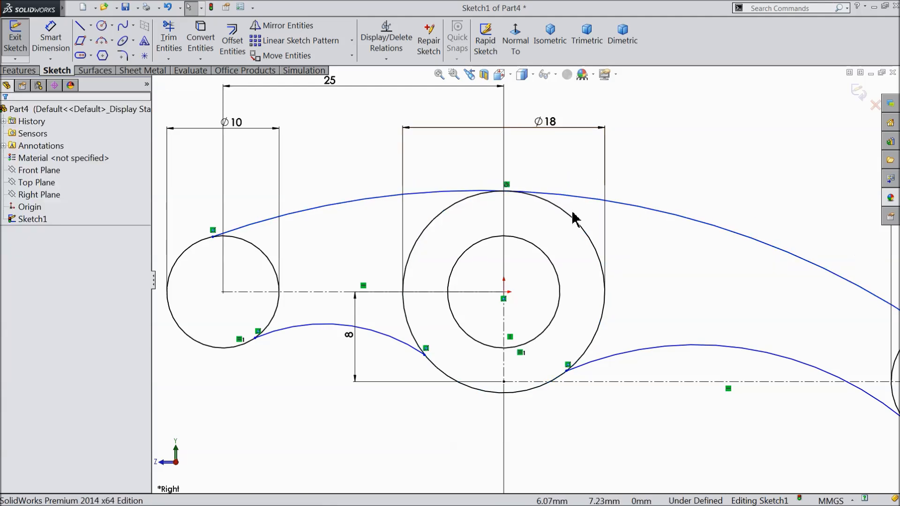
# Make the long upper arc tangent to the 10 mm circle at its endpoint.
pyautogui.scroll(1, 529, 229)
pyautogui.scroll(-8, 249, 272)
pyautogui.moveTo(442, 210); pyautogui.dragTo(400, 251)
pyautogui.click(437, 205)
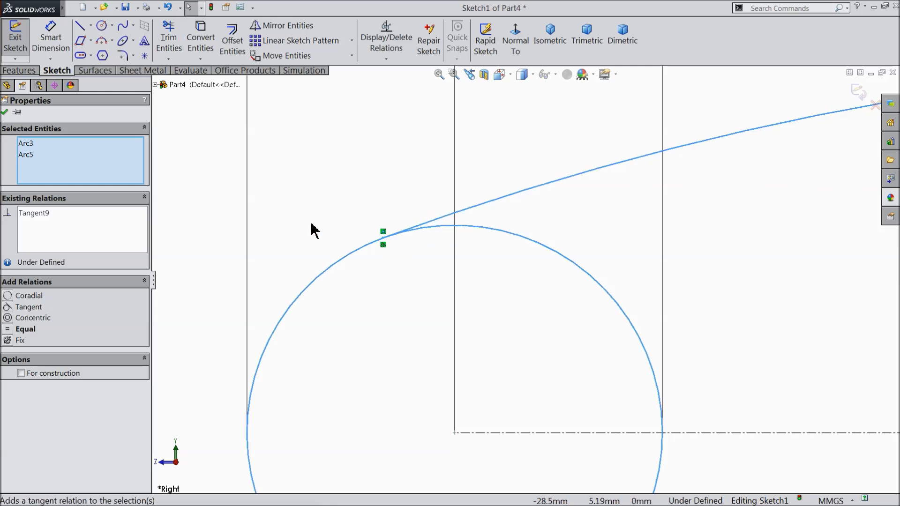
pyautogui.click(203, 215)
# Make the long upper arc tangent to the 11 mm circle at its other endpoint.
pyautogui.scroll(8, 237, 249)
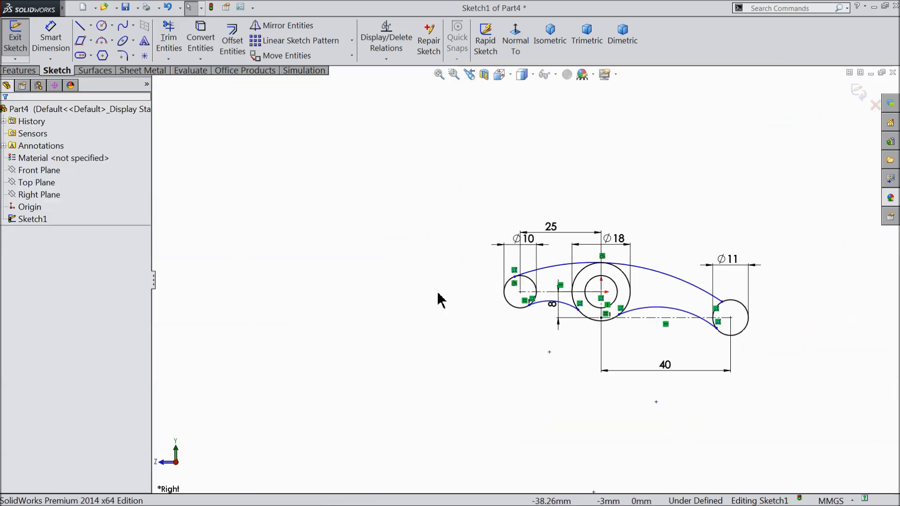
pyautogui.scroll(-8, 719, 300)
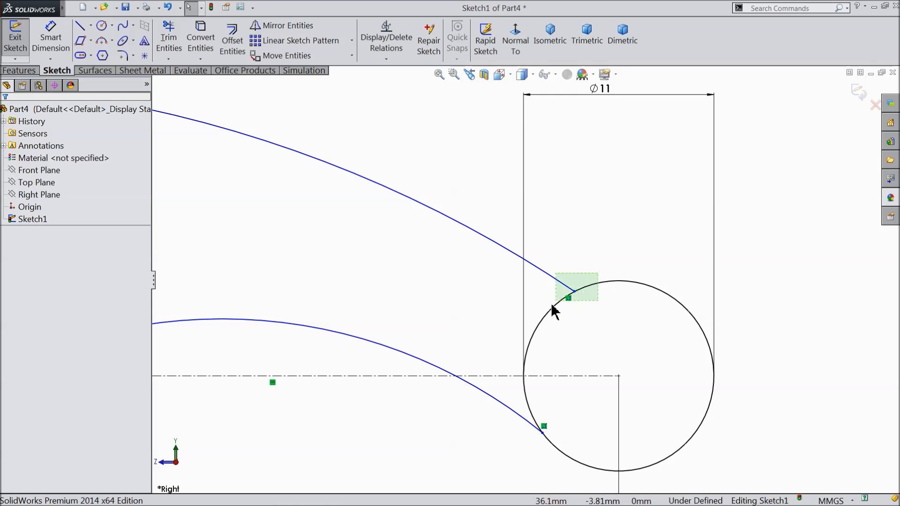
pyautogui.moveTo(554, 310); pyautogui.dragTo(554, 305)
pyautogui.click(590, 272)
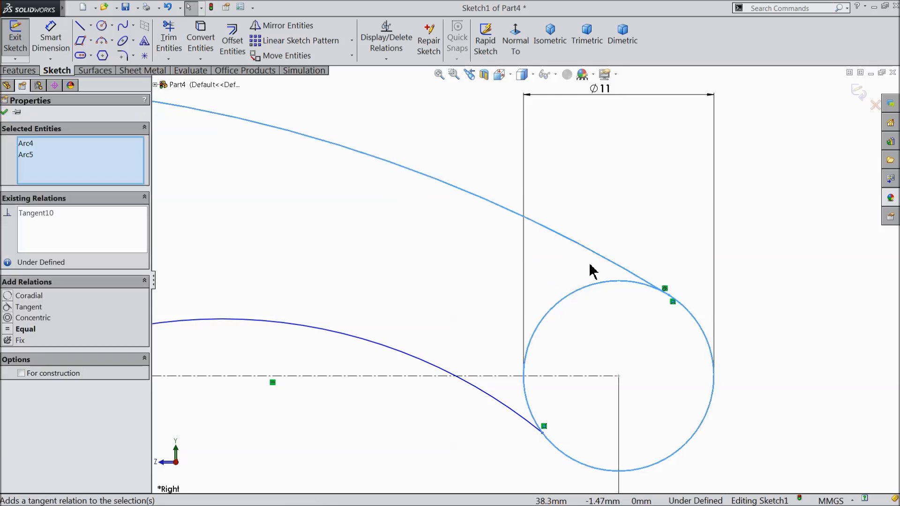
pyautogui.click(645, 225)
# Dimension the lower arc between the 18 mm and 11 mm circles with a radius of 30 mm.
pyautogui.scroll(3, 621, 296)
pyautogui.scroll(2, 541, 314)
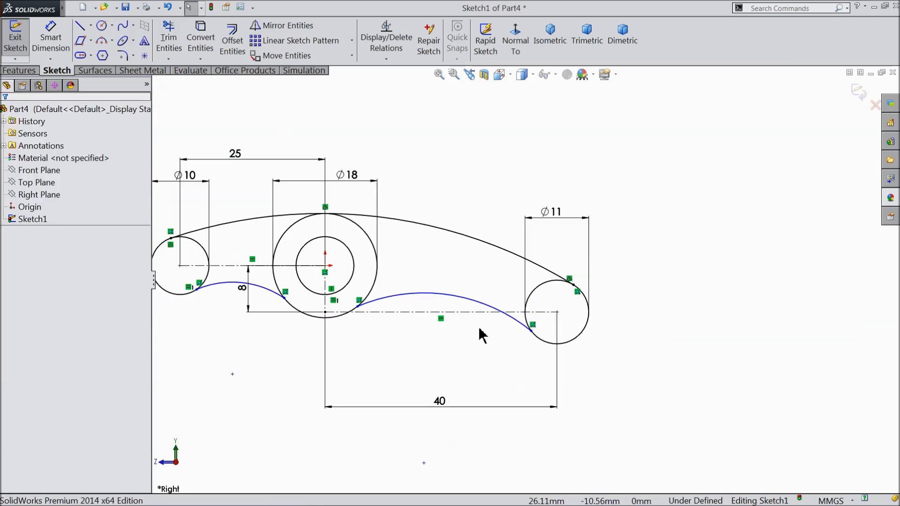
pyautogui.scroll(-3, 396, 301)
pyautogui.scroll(4, 405, 305)
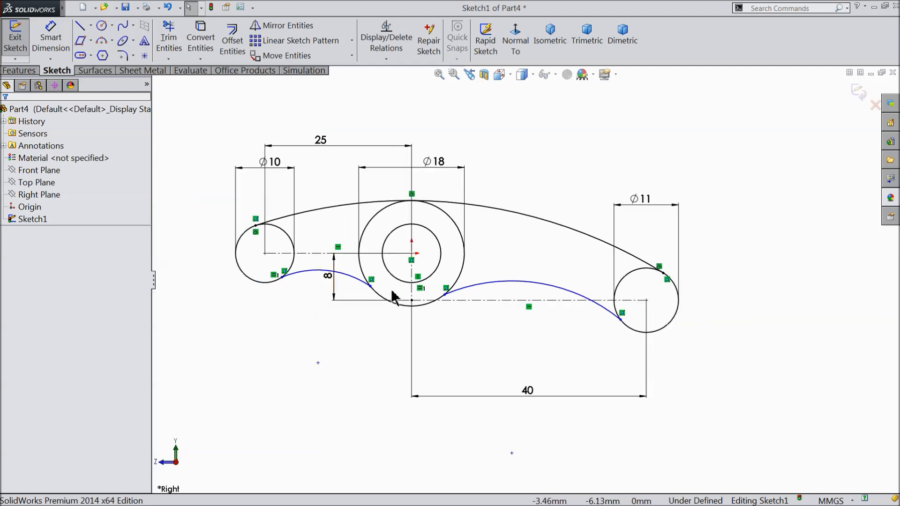
pyautogui.scroll(-2, 403, 301)
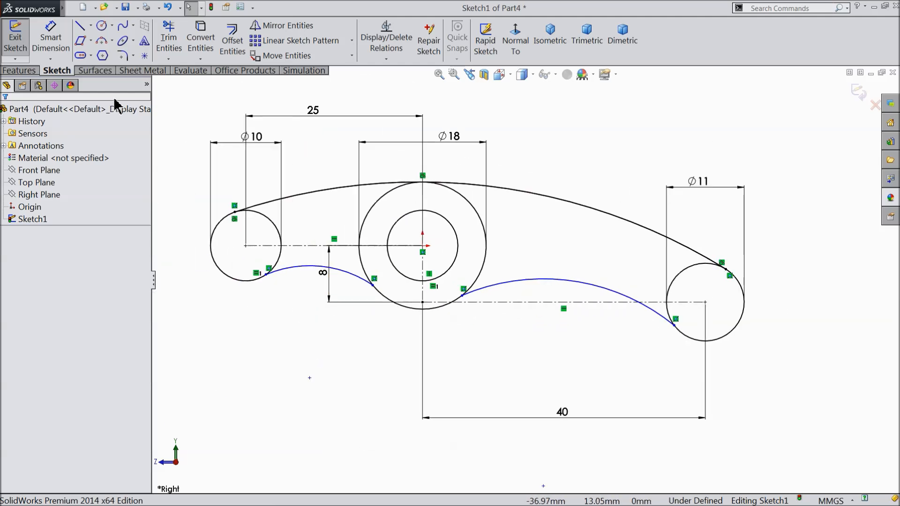
pyautogui.click(50, 41)
pyautogui.click(549, 280)
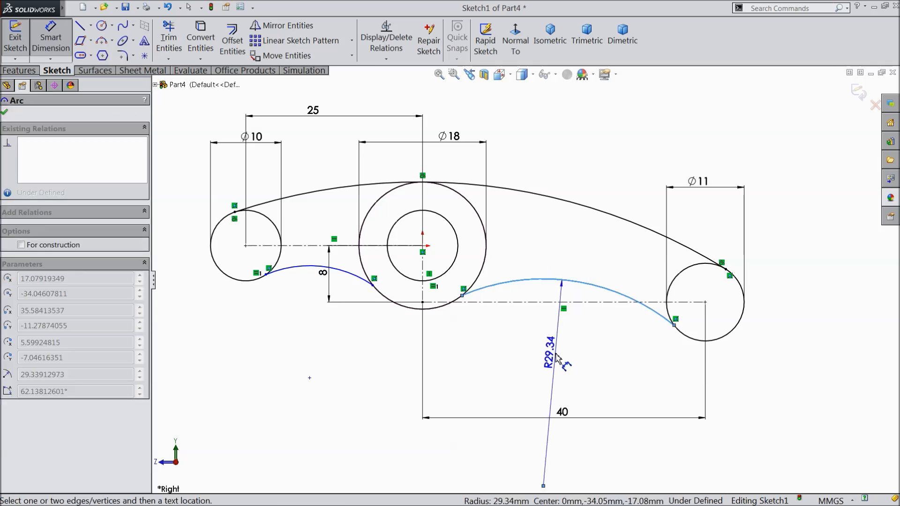
pyautogui.click(556, 360)
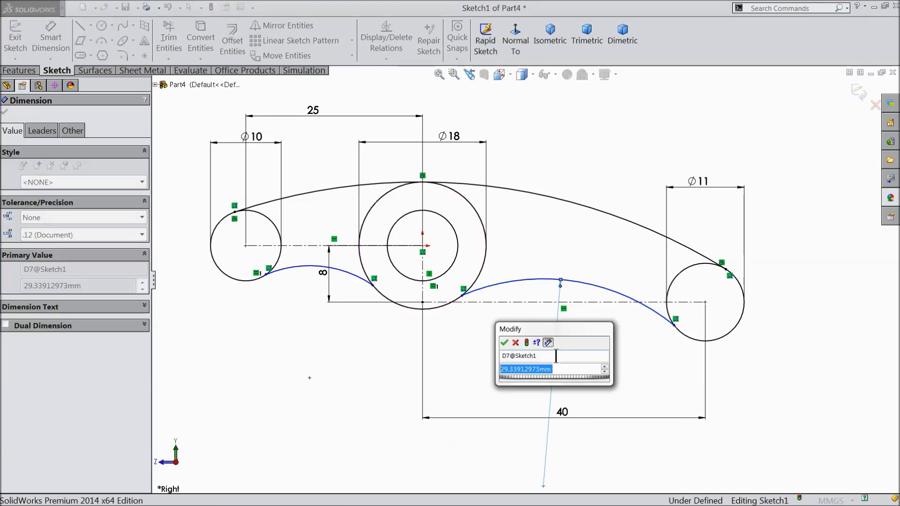
pyautogui.write('30')
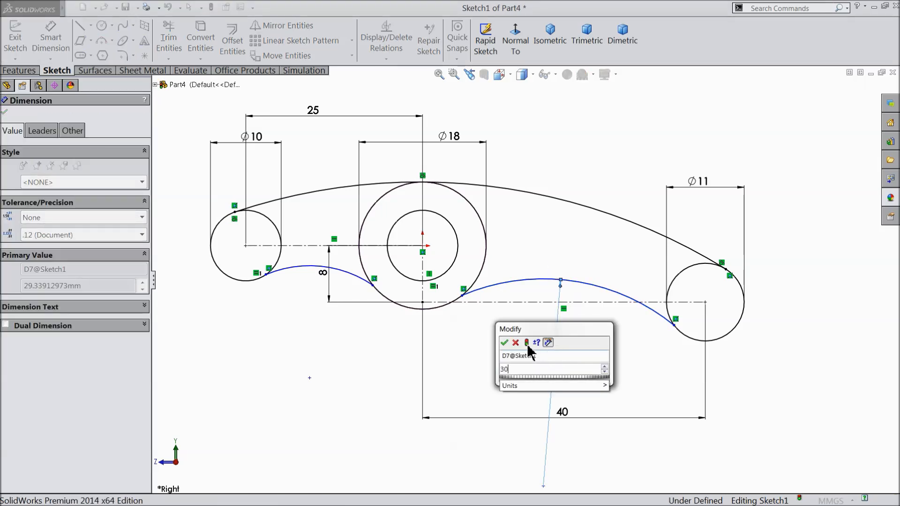
pyautogui.click(504, 342)
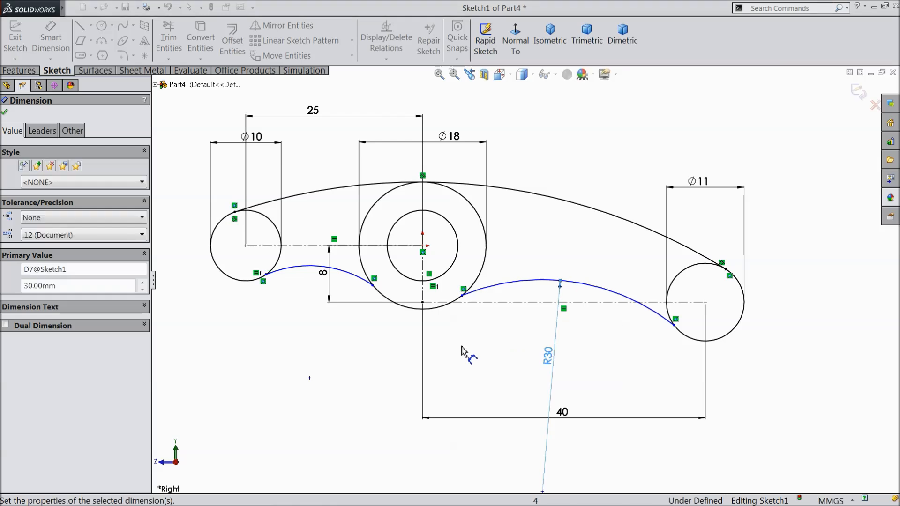
# Dimension the lower arc between the 10 mm and 18 mm circles with a radius of 20 mm.
pyautogui.click(305, 267)
pyautogui.click(310, 378)
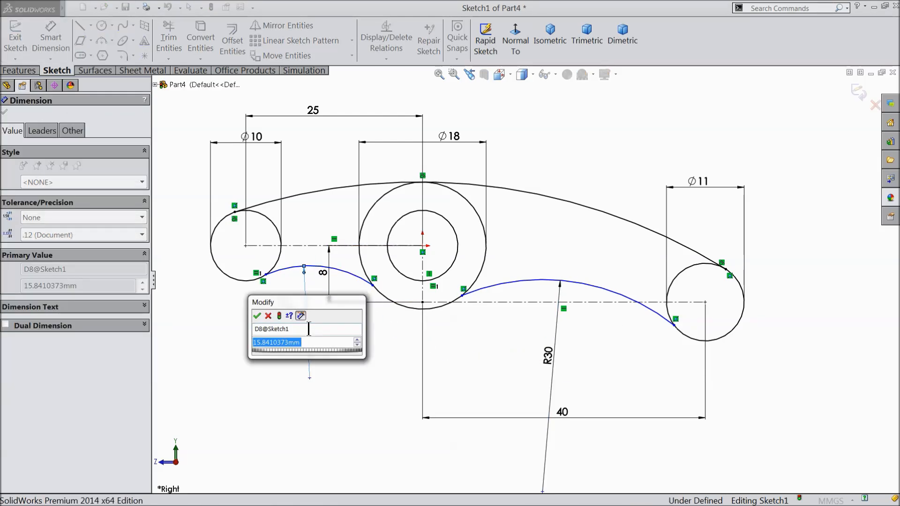
pyautogui.write('20')
pyautogui.click(257, 317)
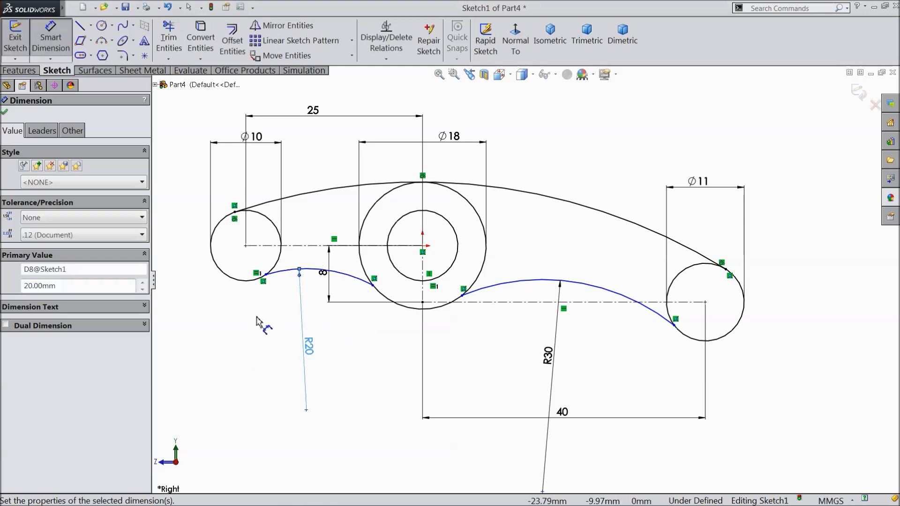
# Add a driven radius dimension to the long upper arc and end dimensioning.
pyautogui.click(534, 198)
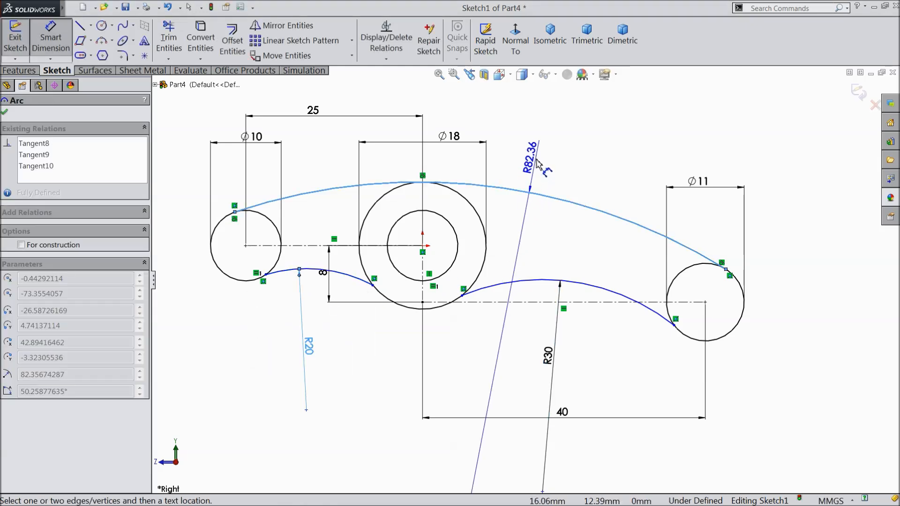
pyautogui.click(537, 163)
pyautogui.click(497, 155)
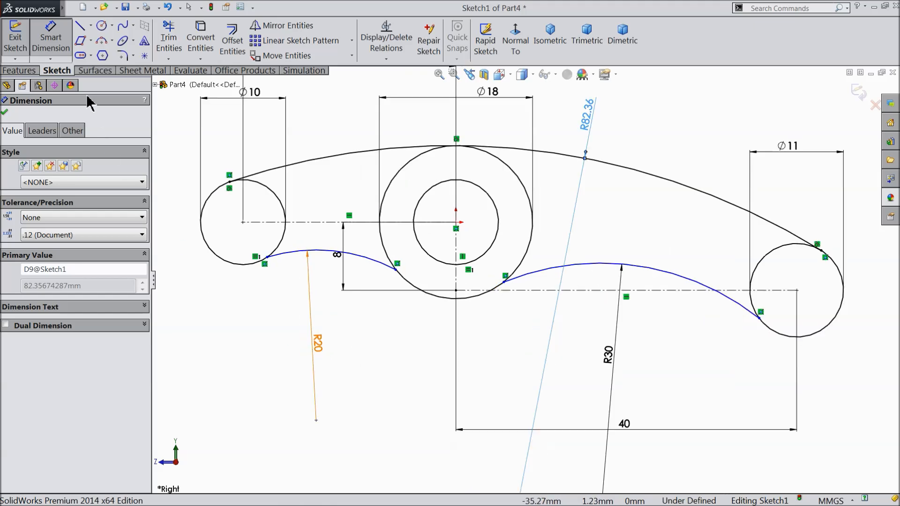
pyautogui.click(59, 49)
# Make the R20 lower arc tangent to the 10 mm circle.
pyautogui.scroll(-5, 288, 262)
pyautogui.scroll(-3, 290, 254)
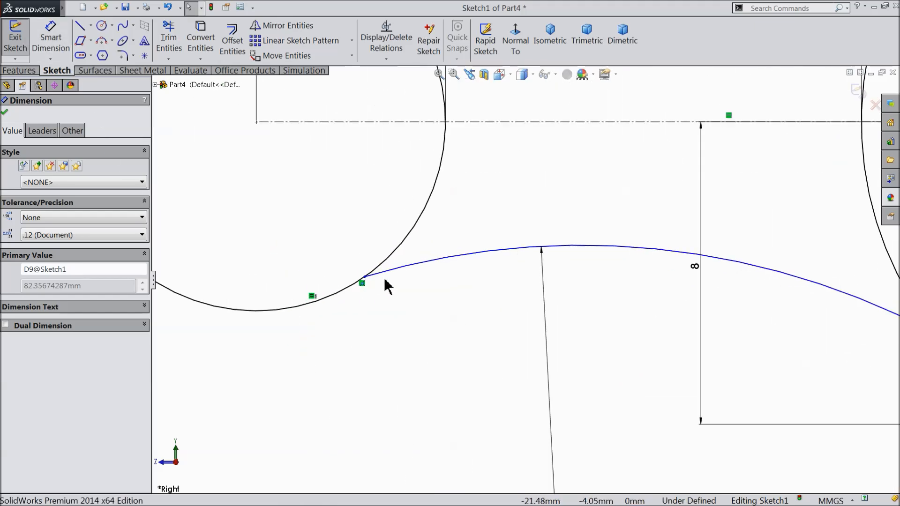
pyautogui.moveTo(385, 250); pyautogui.dragTo(347, 311)
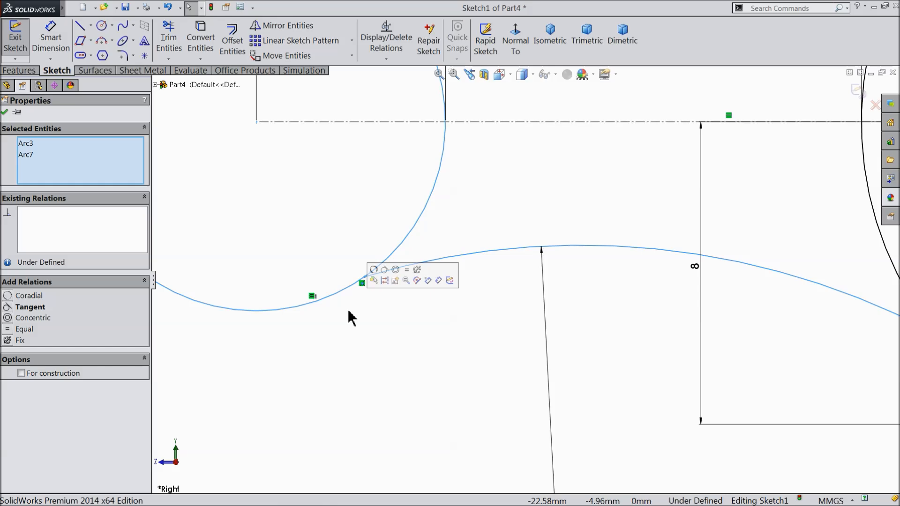
pyautogui.click(384, 277)
pyautogui.scroll(5, 338, 338)
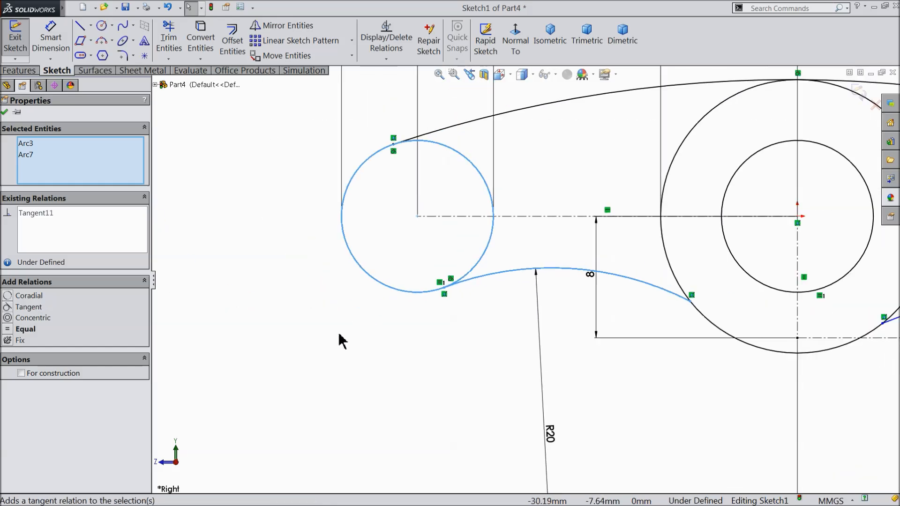
pyautogui.click(5, 113)
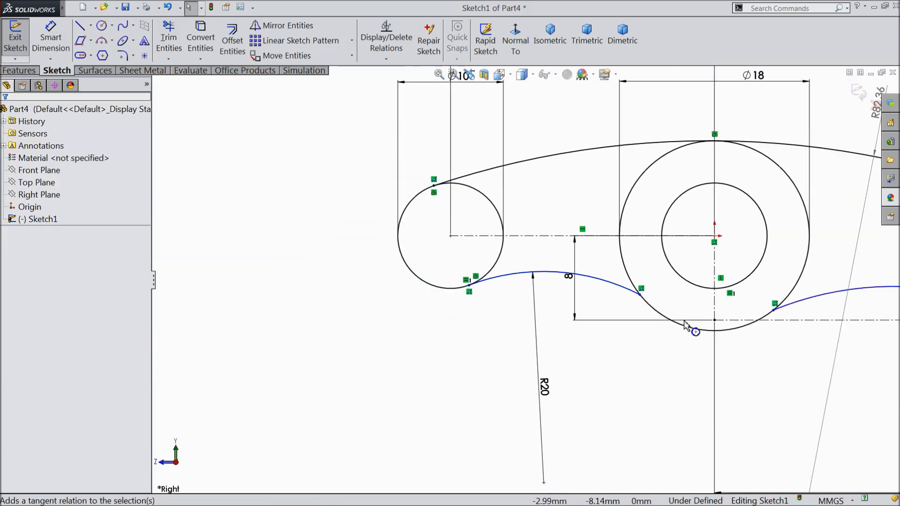
# Make the R20 lower arc tangent to the 18 mm circle.
pyautogui.scroll(-4, 656, 328)
pyautogui.moveTo(585, 284); pyautogui.dragTo(531, 316)
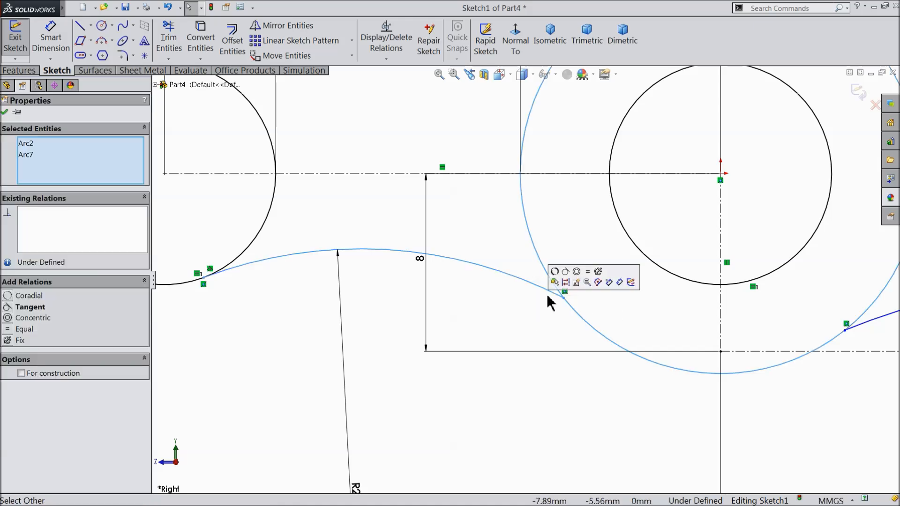
pyautogui.click(568, 283)
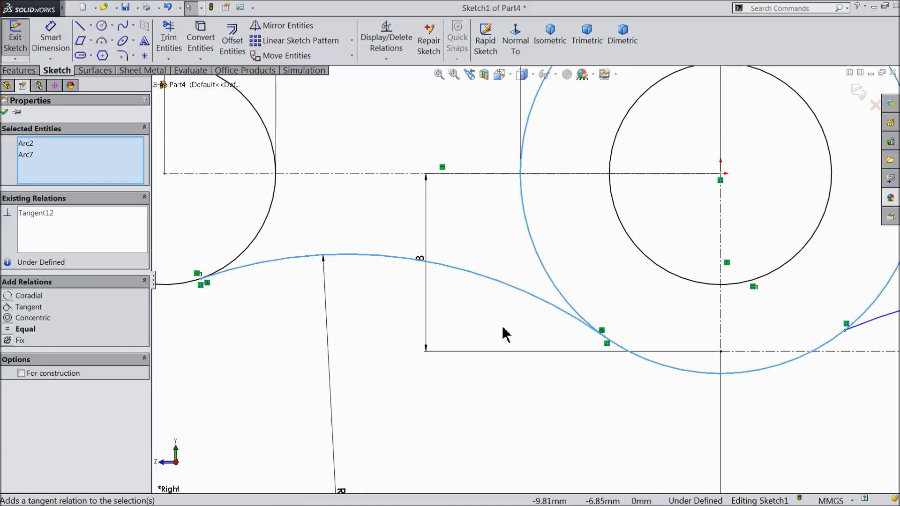
pyautogui.click(5, 112)
# Make the R30 lower arc tangent to the 18 mm circle.
pyautogui.scroll(5, 431, 283)
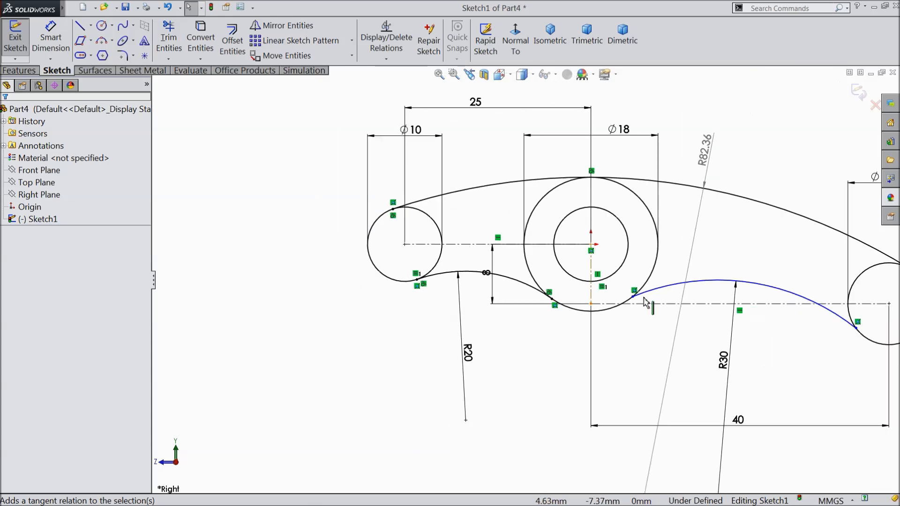
pyautogui.scroll(-6, 590, 304)
pyautogui.moveTo(499, 293); pyautogui.dragTo(459, 352)
pyautogui.click(504, 315)
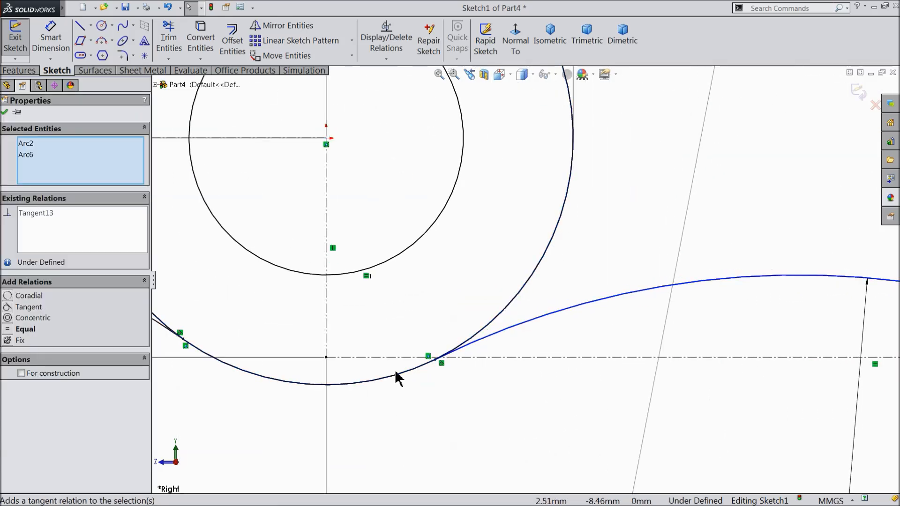
pyautogui.scroll(5, 395, 372)
pyautogui.click(652, 348)
# Make the R30 lower arc tangent to the 11 mm circle.
pyautogui.scroll(-6, 711, 316)
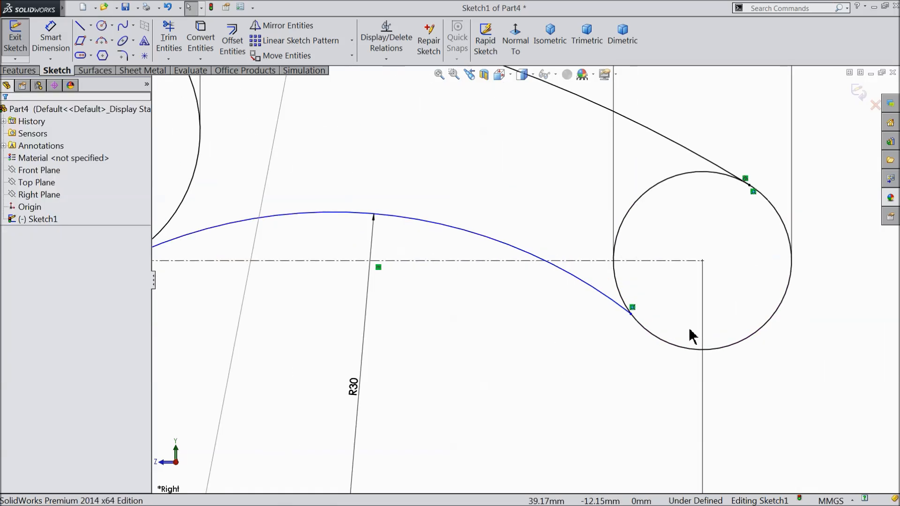
pyautogui.moveTo(592, 283); pyautogui.dragTo(534, 315)
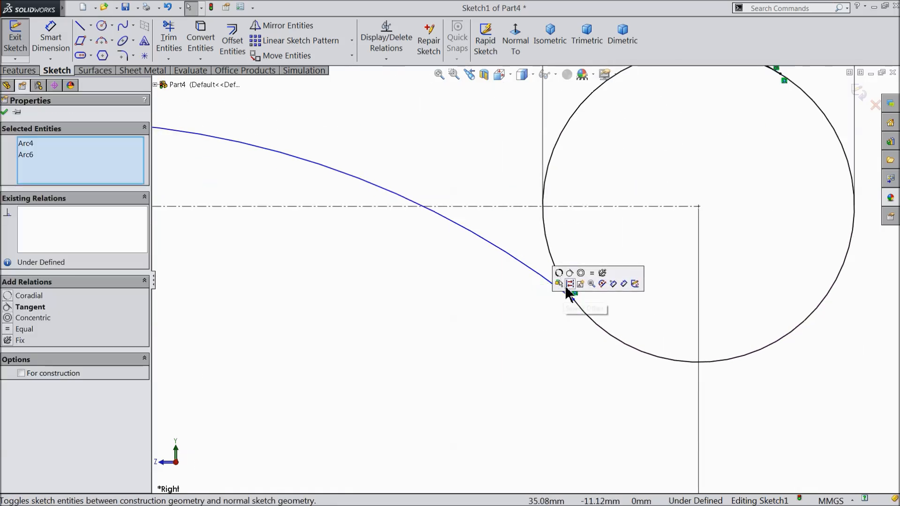
pyautogui.click(572, 280)
pyautogui.click(529, 355)
# Extrude the 10 mm and 11 mm end circle regions of the sketch 8 mm with the Mid Plane end condition.
pyautogui.scroll(10, 464, 346)
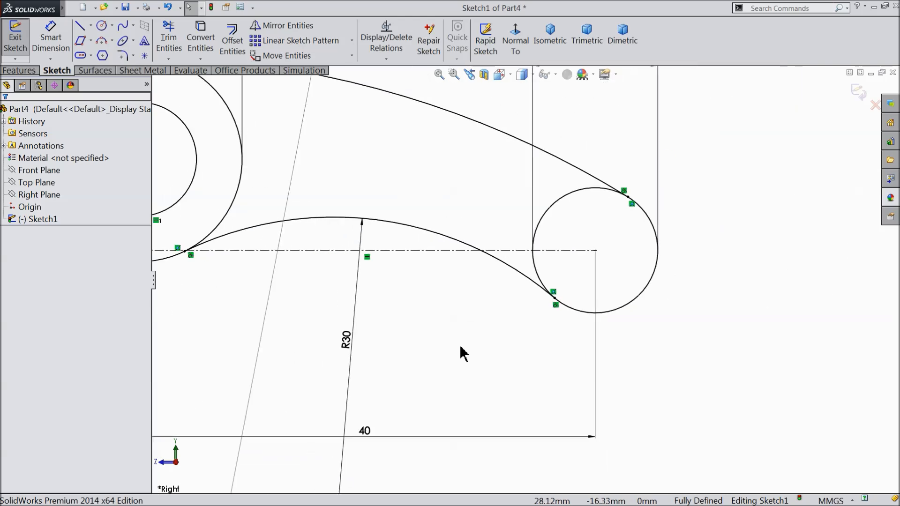
pyautogui.scroll(-2, 335, 240)
pyautogui.scroll(-2, 373, 255)
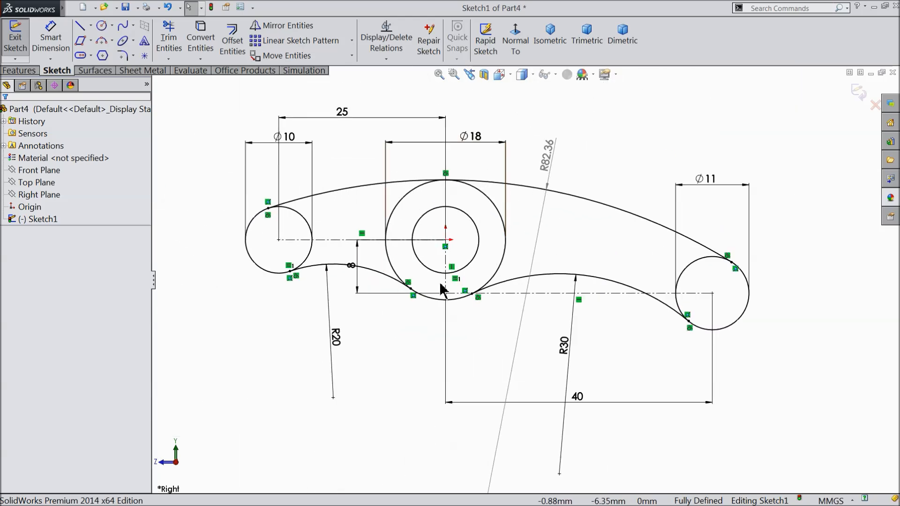
pyautogui.scroll(-2, 442, 285)
pyautogui.click(19, 71)
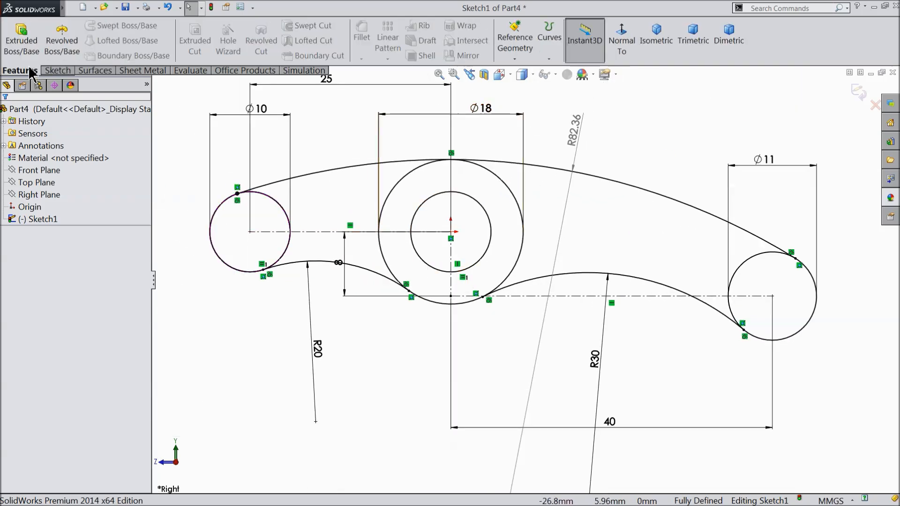
pyautogui.click(21, 42)
pyautogui.moveTo(367, 263); pyautogui.dragTo(356, 297, button='middle')
pyautogui.scroll(-3, 585, 305)
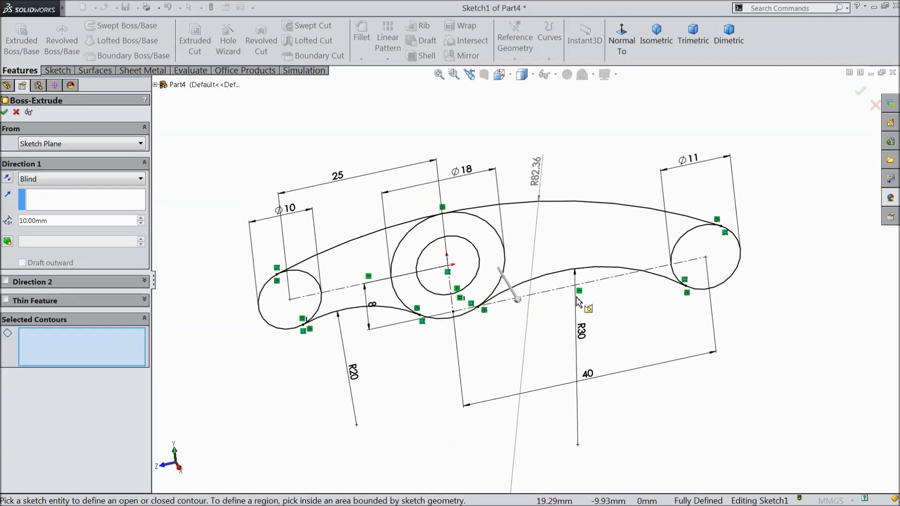
pyautogui.click(298, 321)
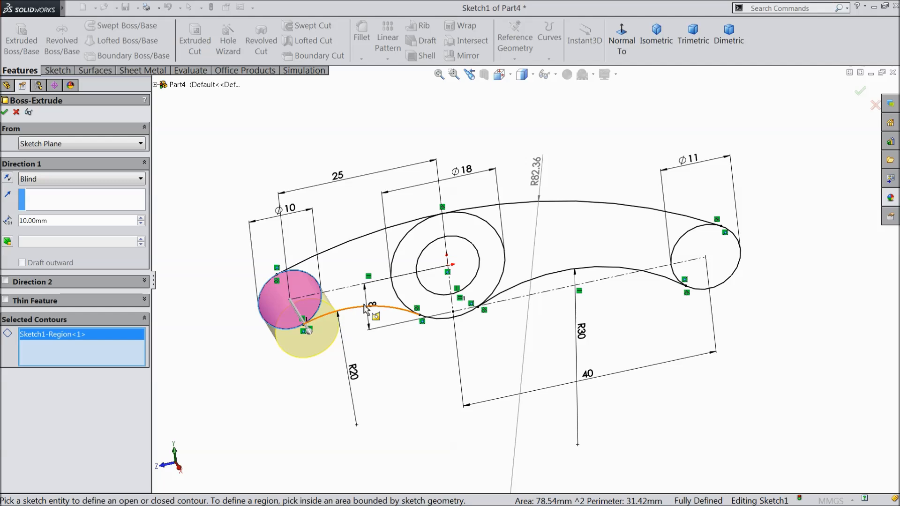
pyautogui.click(727, 274)
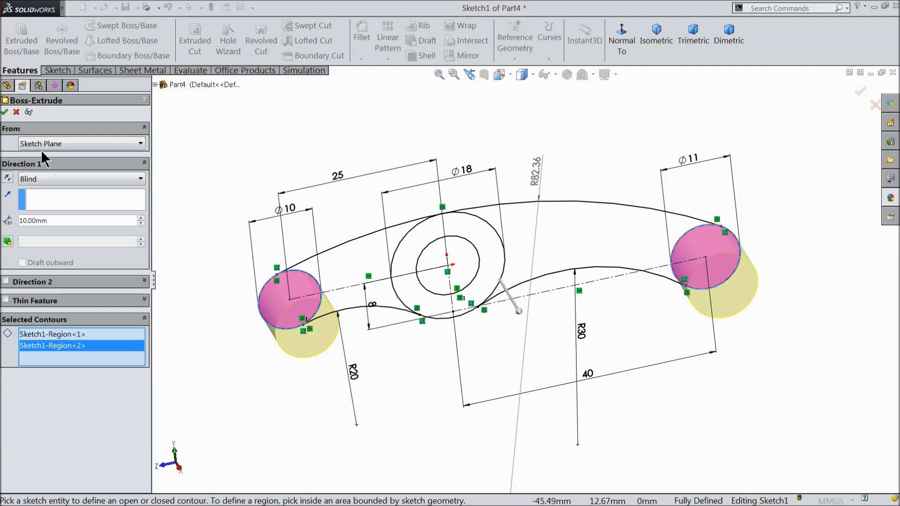
pyautogui.click(29, 180)
pyautogui.click(38, 238)
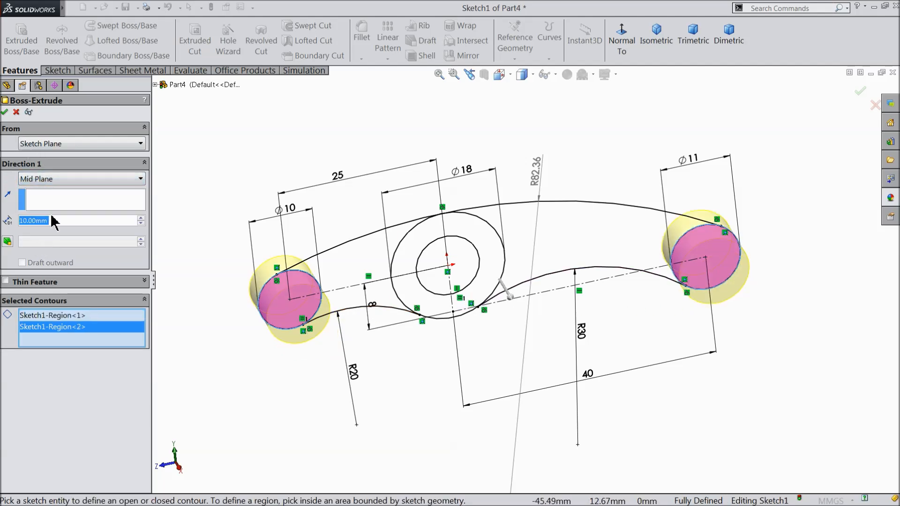
pyautogui.write('8')
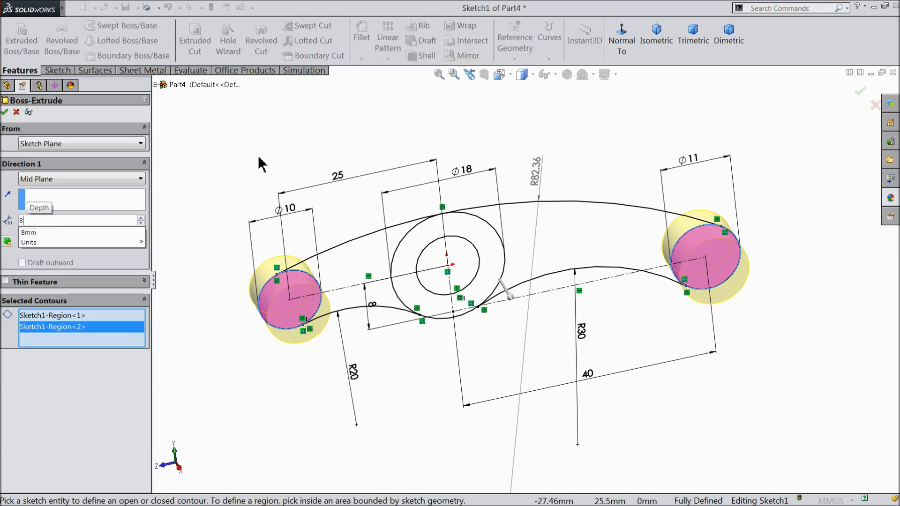
pyautogui.moveTo(257, 162); pyautogui.dragTo(272, 172, button='middle')
pyautogui.scroll(-1, 426, 276)
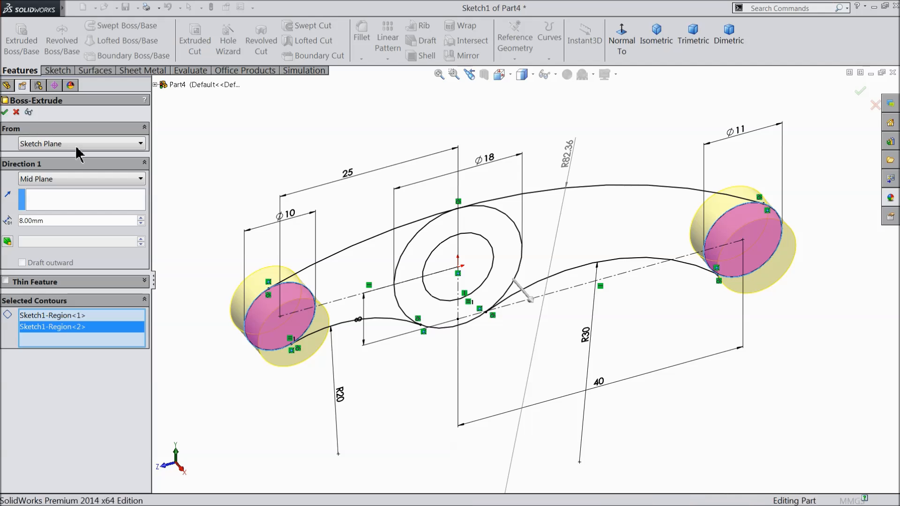
pyautogui.moveTo(212, 179)
pyautogui.mouseDown(button='middle')
pyautogui.moveTo(240, 197)
pyautogui.moveTo(215, 181)
pyautogui.mouseUp(button='middle')
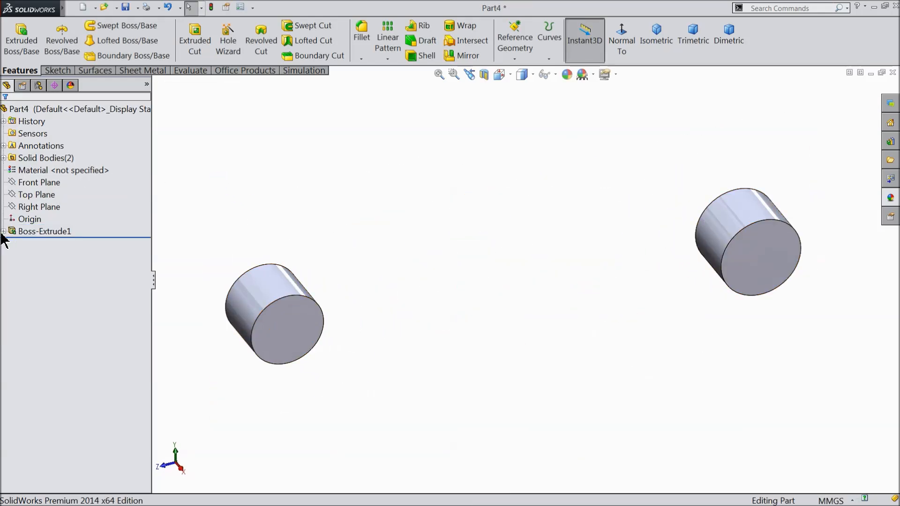
# Reuse Sketch1 to extrude the two arm regions between the circles 5 mm with Mid Plane, merging the result.
pyautogui.click(15, 232)
pyautogui.click(4, 231)
pyautogui.doubleClick(35, 243)
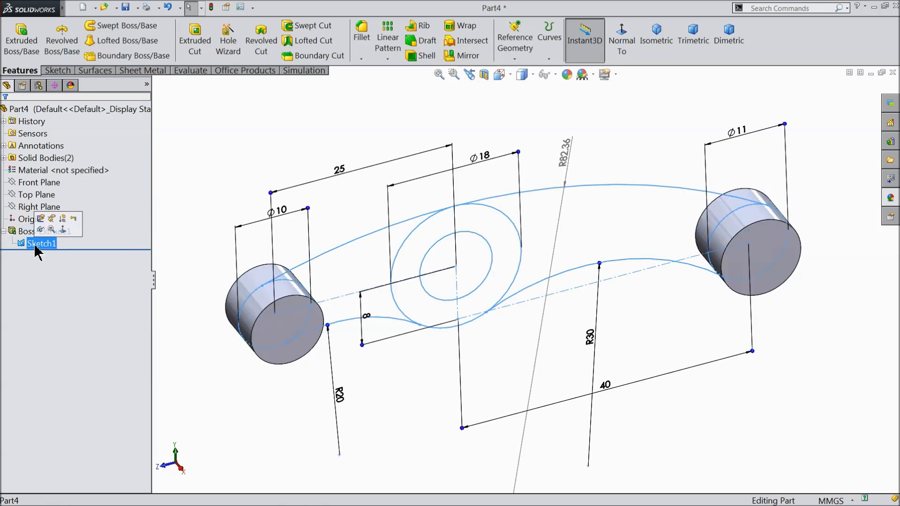
pyautogui.click(21, 45)
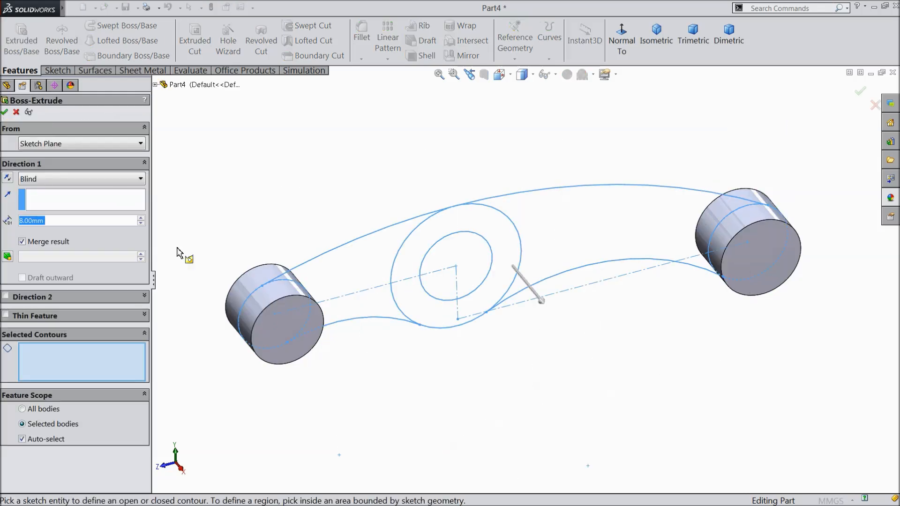
pyautogui.click(341, 278)
pyautogui.click(586, 247)
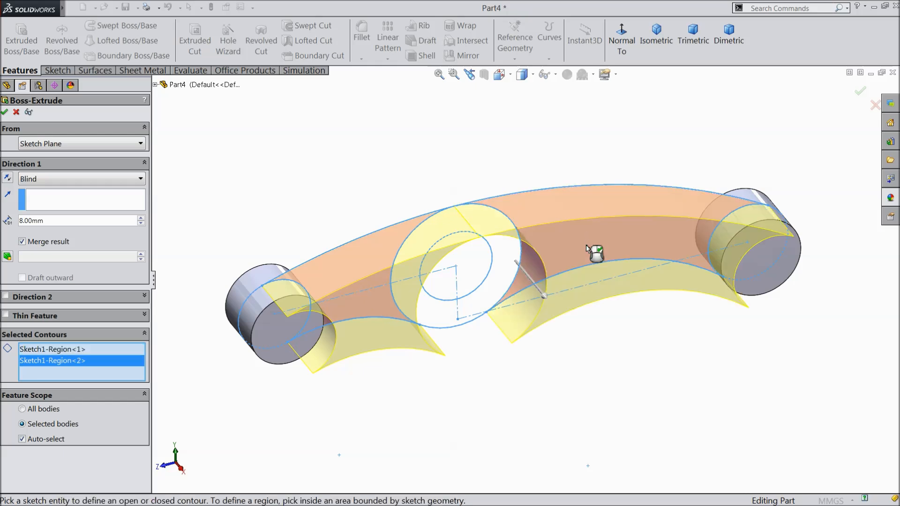
pyautogui.click(34, 180)
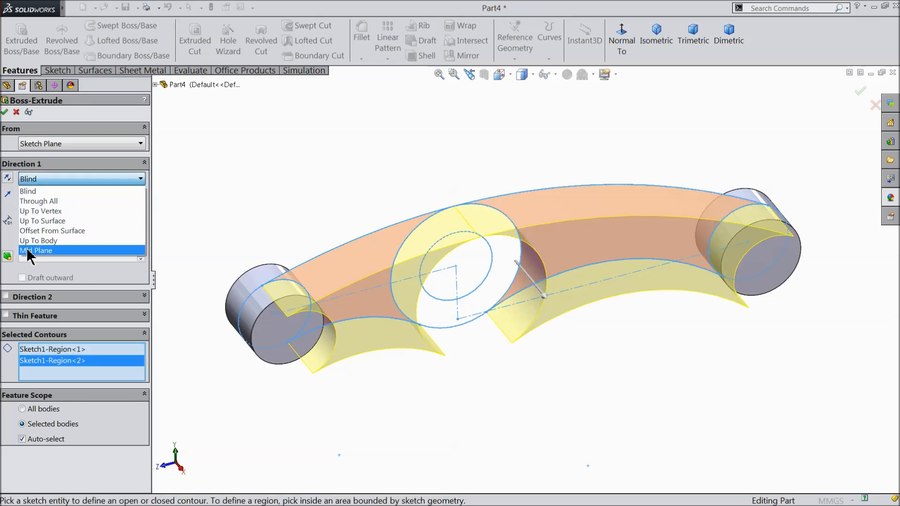
pyautogui.click(37, 247)
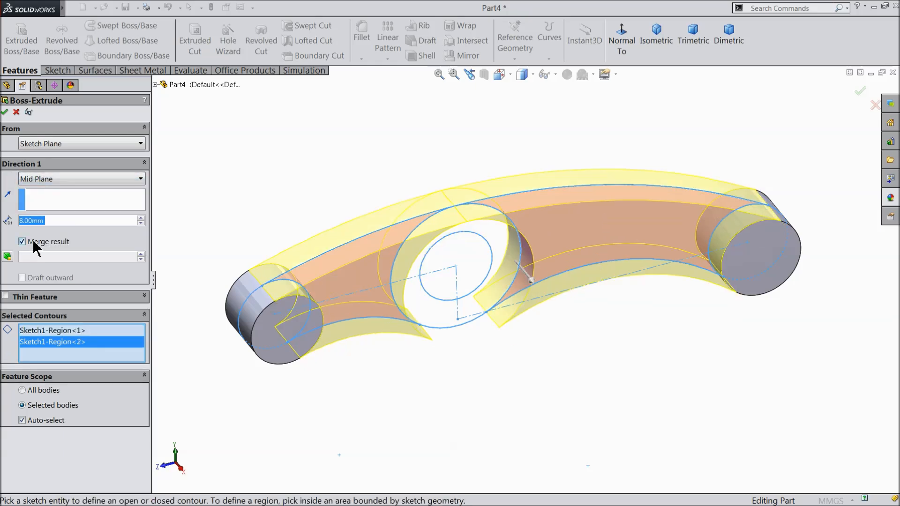
pyautogui.write('5')
pyautogui.press('Return')
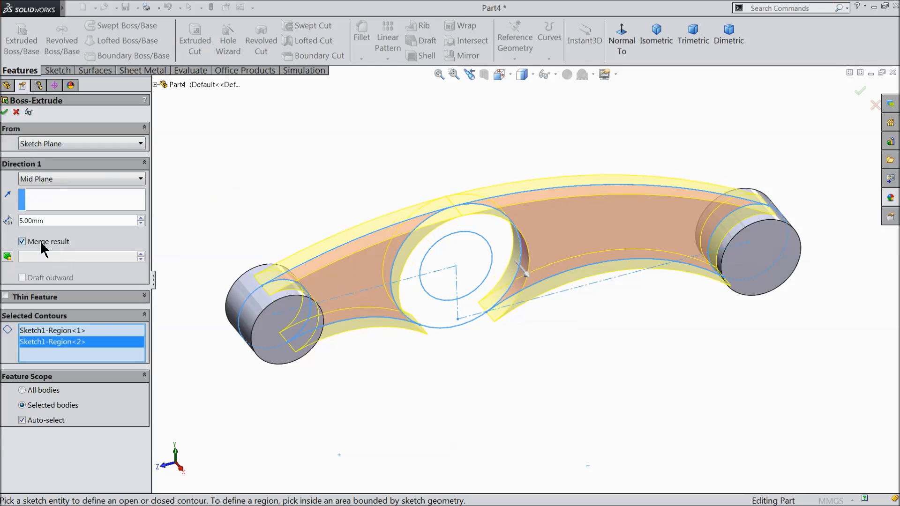
pyautogui.click(5, 112)
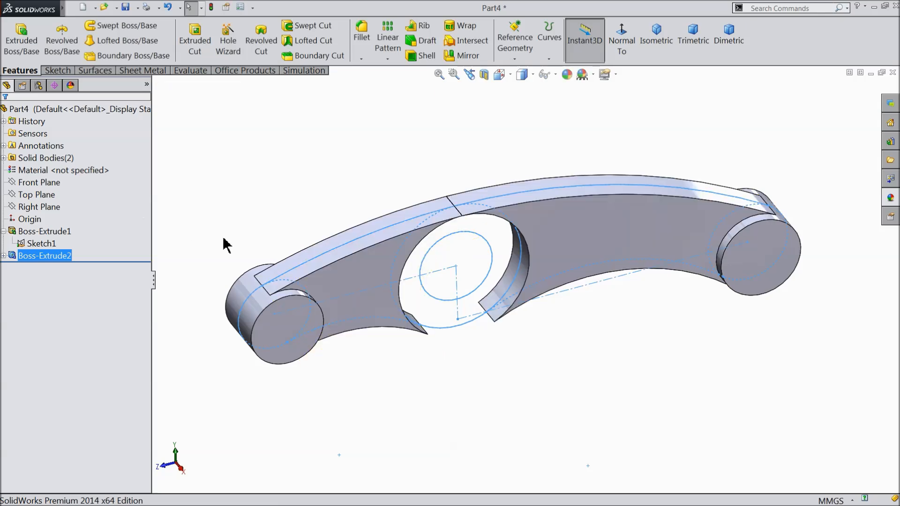
pyautogui.click(222, 202)
# Reuse Sketch1 to extrude the ring inside the 18 mm circle, excluding its inner hole, 20 mm with Mid Plane.
pyautogui.click(42, 245)
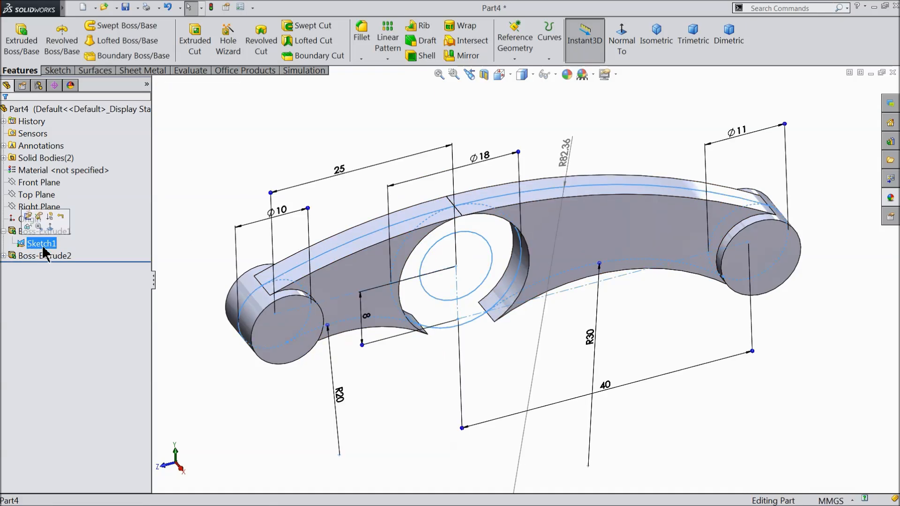
pyautogui.click(21, 41)
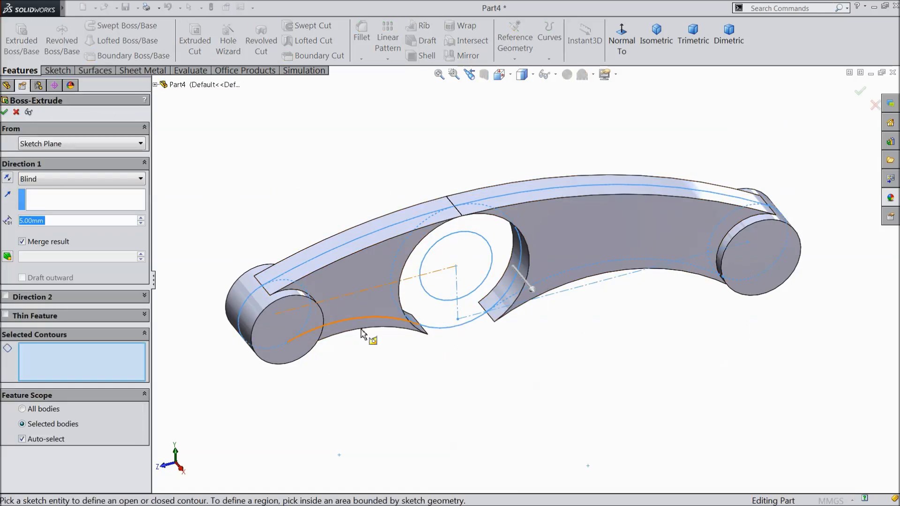
pyautogui.click(446, 317)
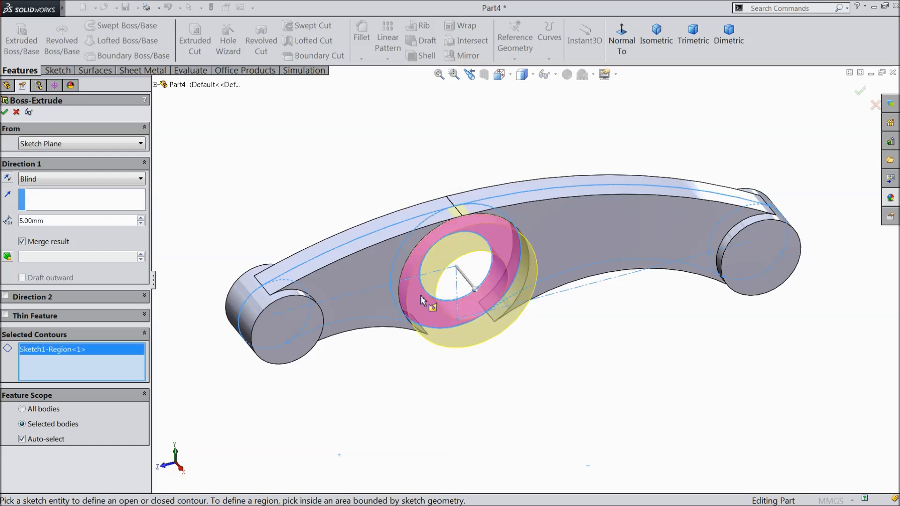
pyautogui.click(55, 182)
pyautogui.click(37, 259)
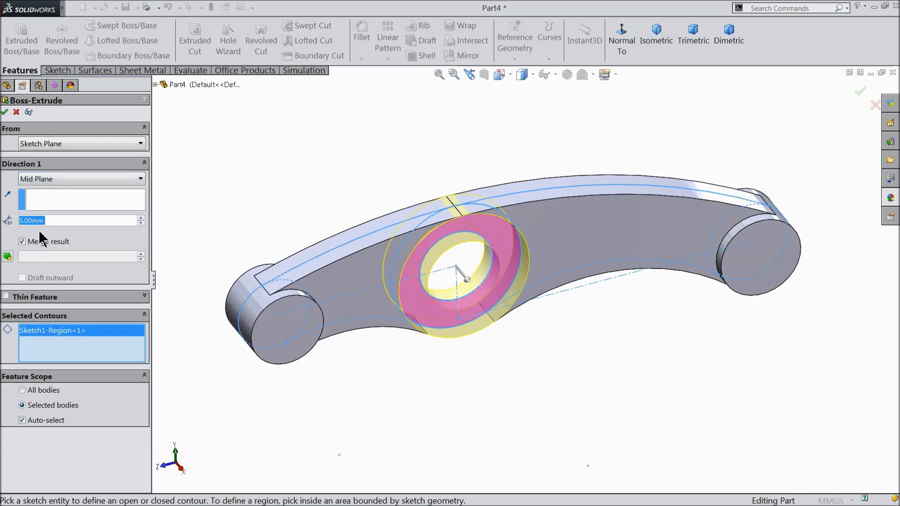
pyautogui.write('20')
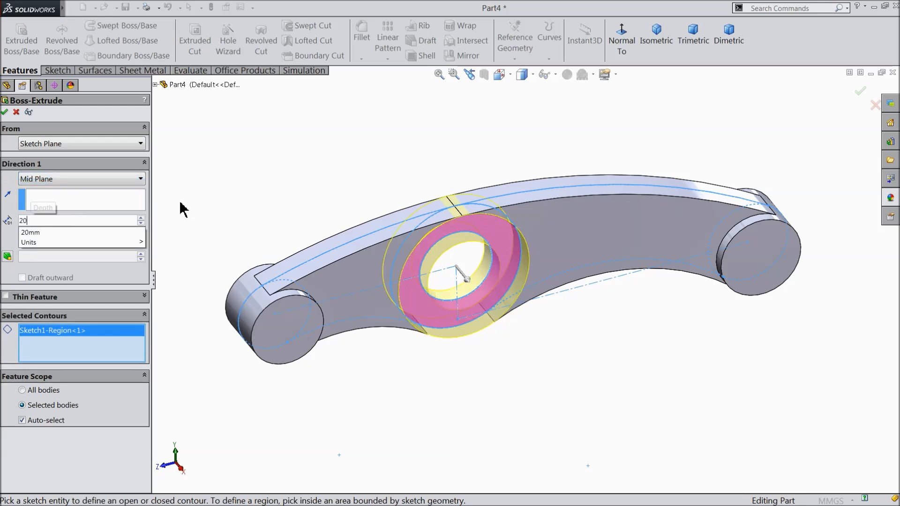
pyautogui.press('Return')
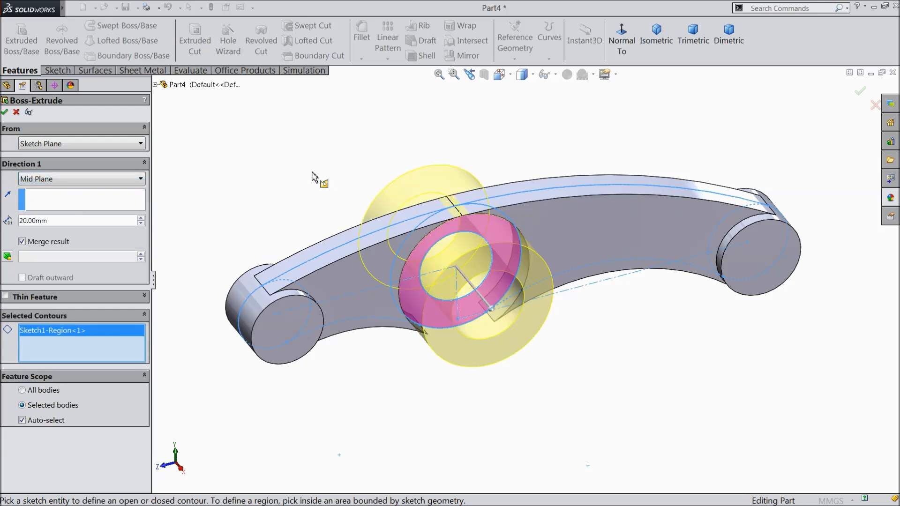
pyautogui.click(5, 113)
pyautogui.moveTo(268, 189); pyautogui.dragTo(274, 210, button='middle')
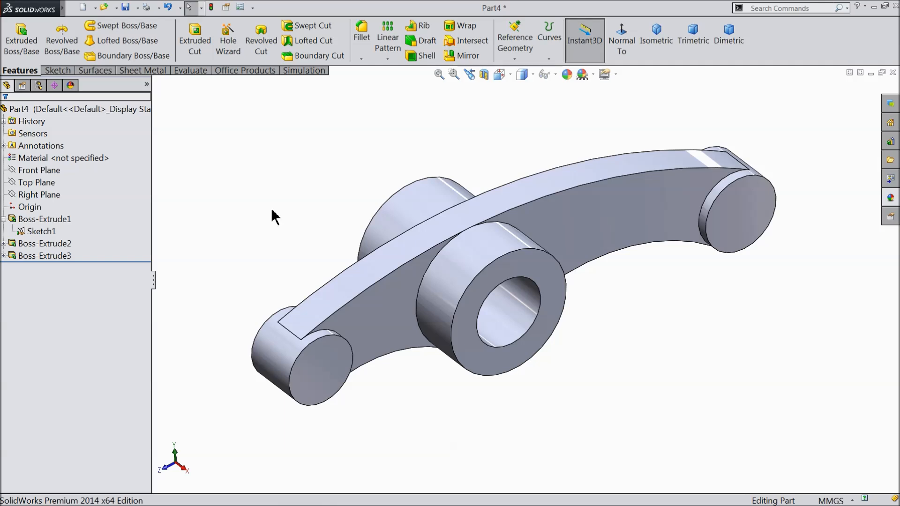
# Set up a constant-size 2 mm fillet on the edges where the arm's front face meets the central hub and end bosses.
pyautogui.click(360, 44)
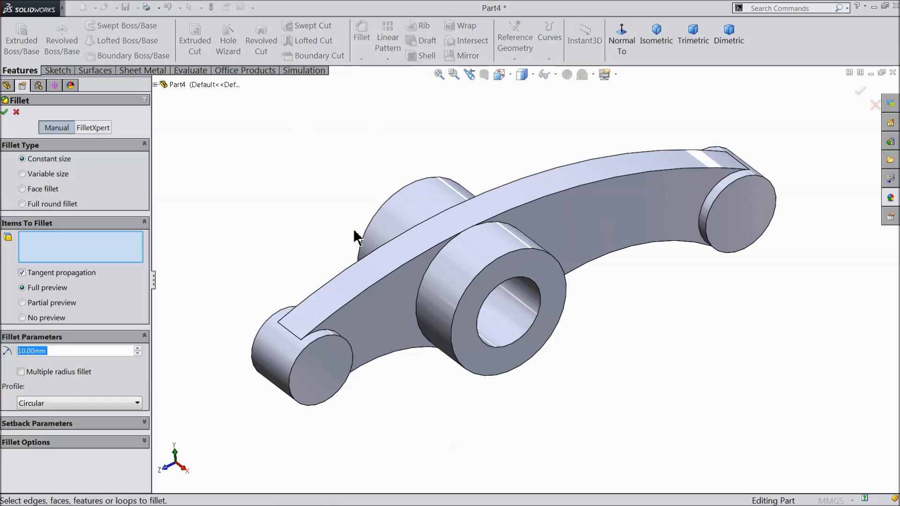
pyautogui.write('2')
pyautogui.press('Return')
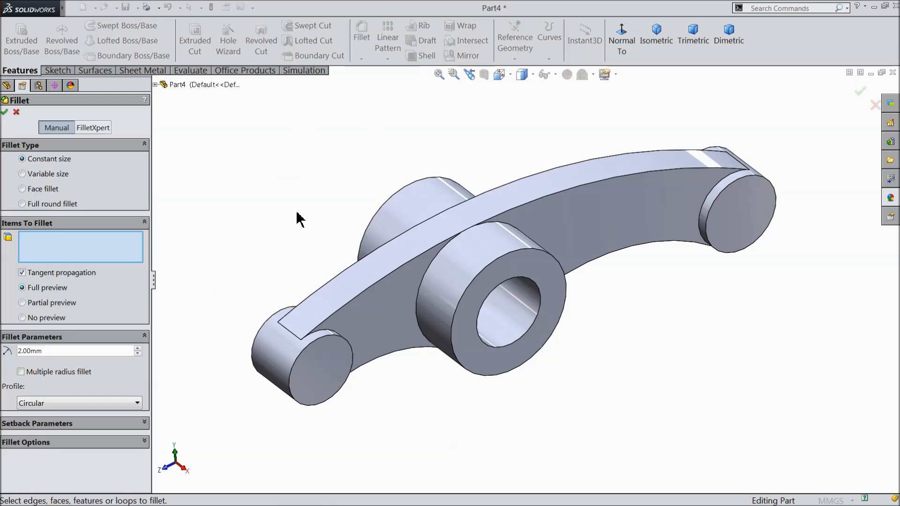
pyautogui.click(700, 218)
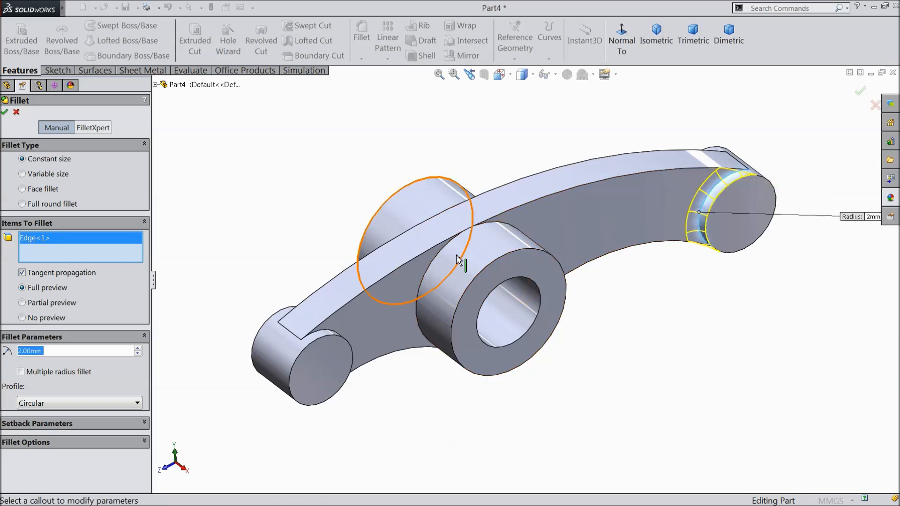
pyautogui.click(437, 254)
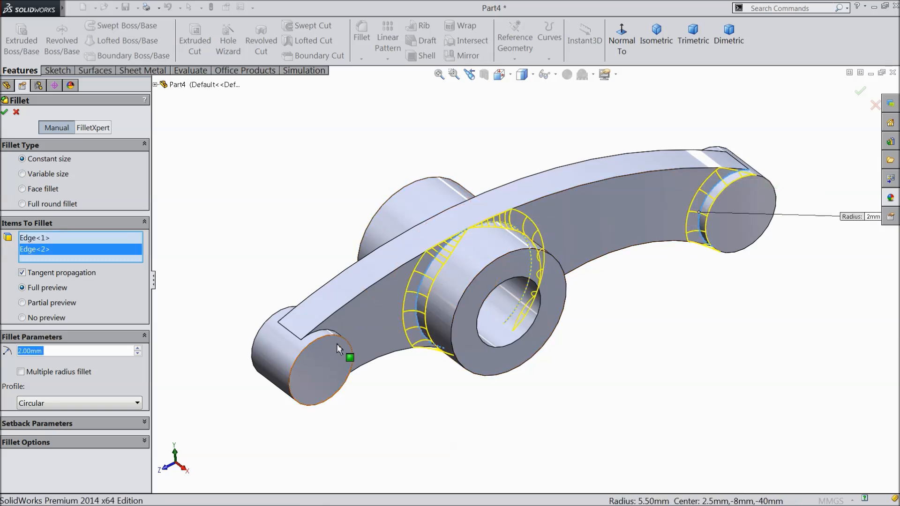
# Add the matching hub and end-boss edges on the arm's opposite face to the 2 mm fillet and apply it.
pyautogui.moveTo(341, 238); pyautogui.dragTo(412, 298, button='middle')
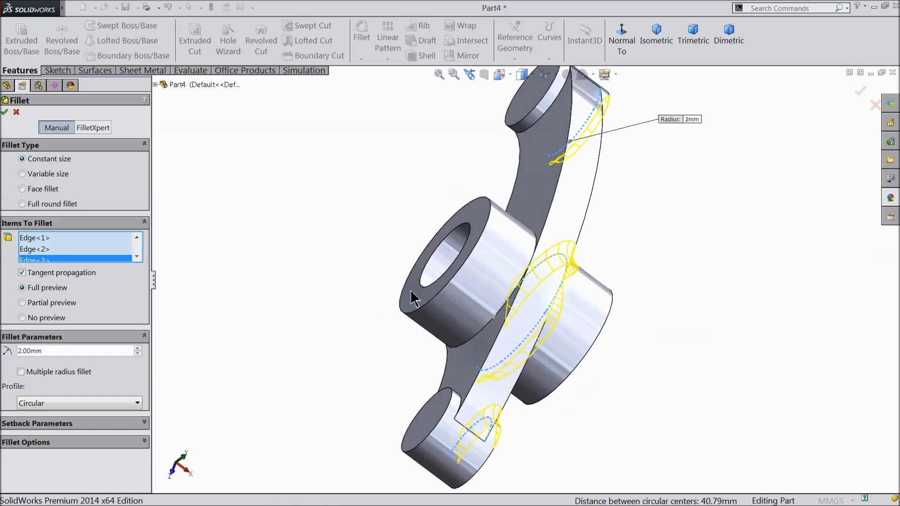
pyautogui.click(551, 122)
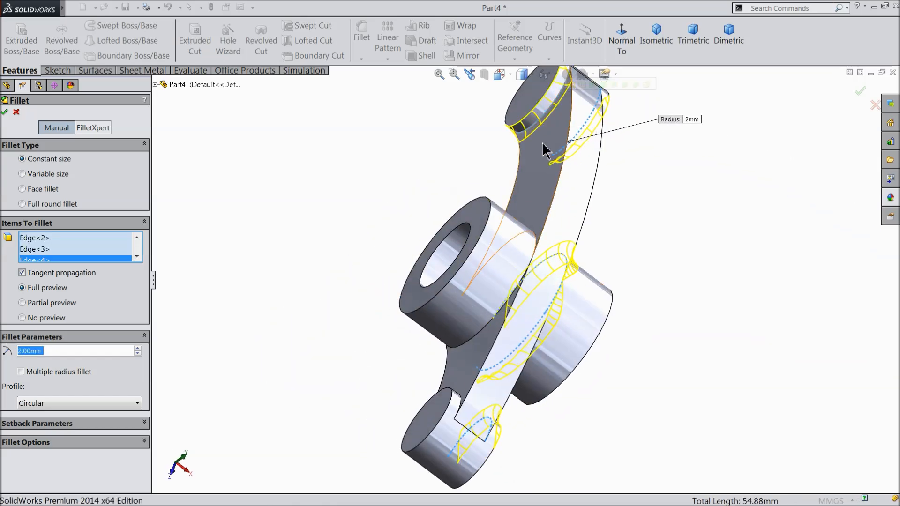
pyautogui.click(478, 333)
pyautogui.moveTo(418, 349); pyautogui.dragTo(401, 474, button='middle')
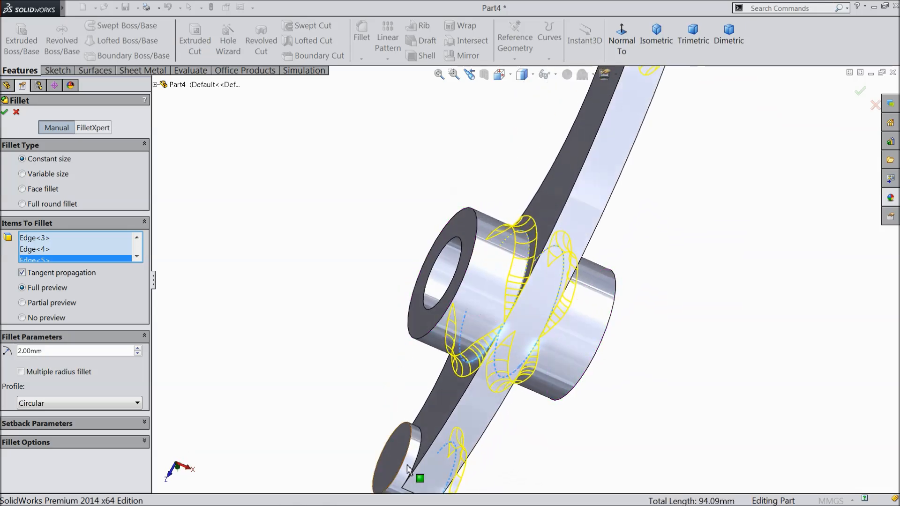
pyautogui.scroll(-4, 422, 446)
pyautogui.click(433, 385)
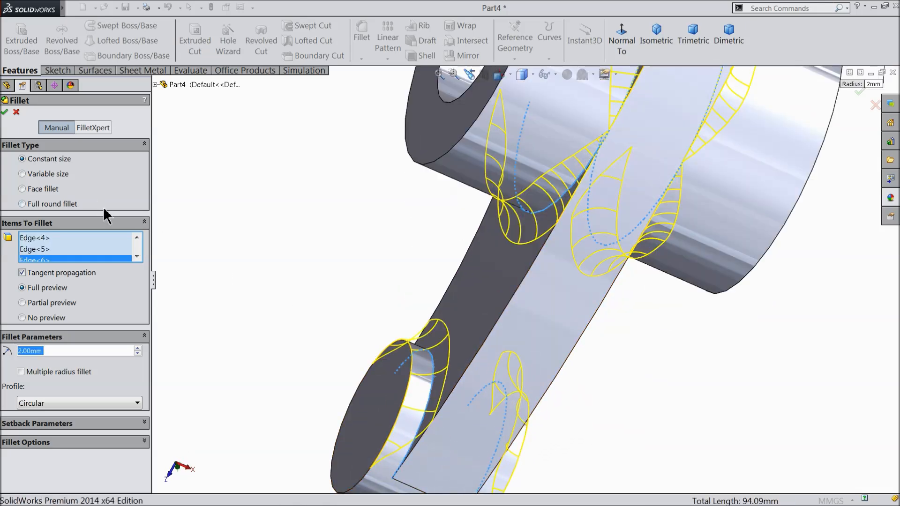
pyautogui.click(6, 112)
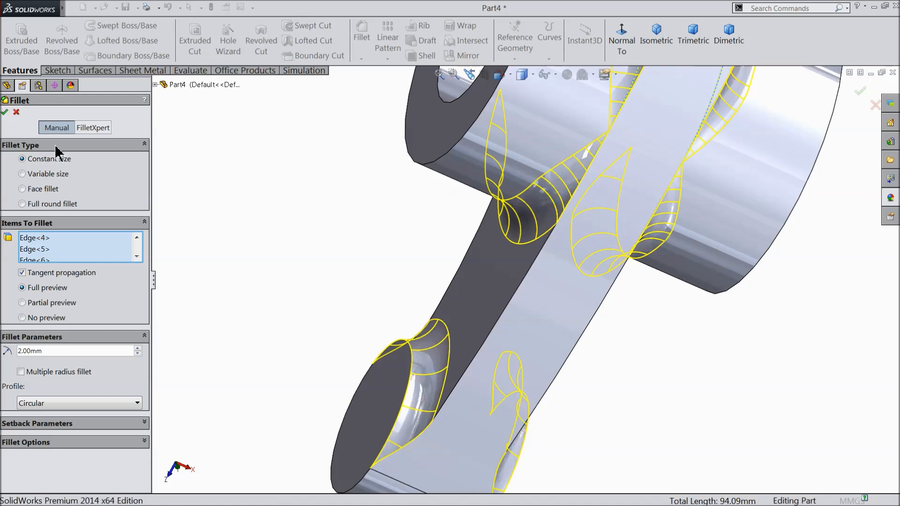
pyautogui.scroll(5, 305, 277)
pyautogui.moveTo(305, 311); pyautogui.dragTo(296, 150, button='middle')
pyautogui.scroll(-3, 581, 291)
pyautogui.moveTo(581, 290); pyautogui.dragTo(539, 241, button='middle')
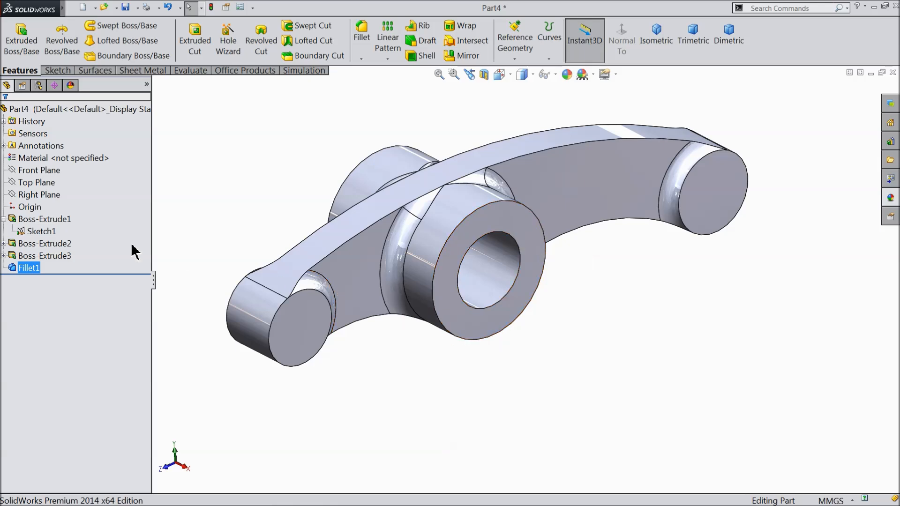
pyautogui.click(4, 219)
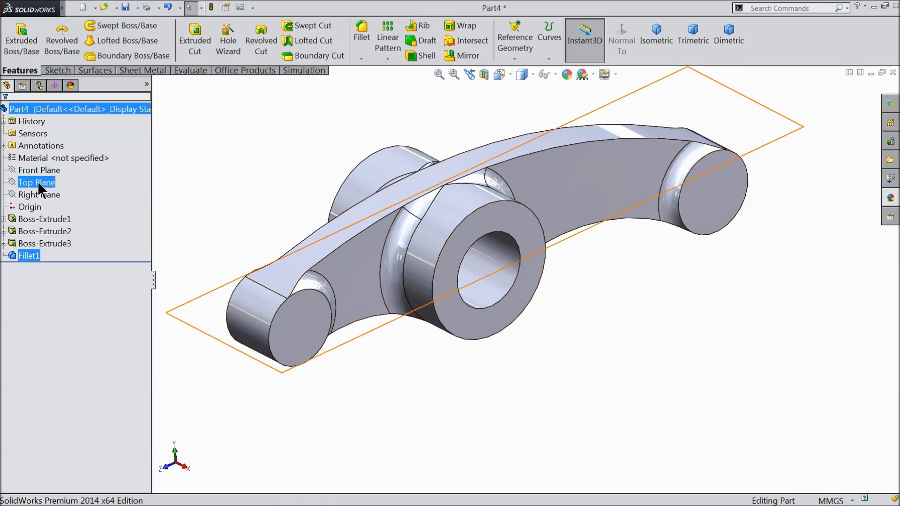
# Create a reference plane offset 5 mm from the Top Plane, flipped to lie below it.
pyautogui.click(36, 182)
pyautogui.click(515, 59)
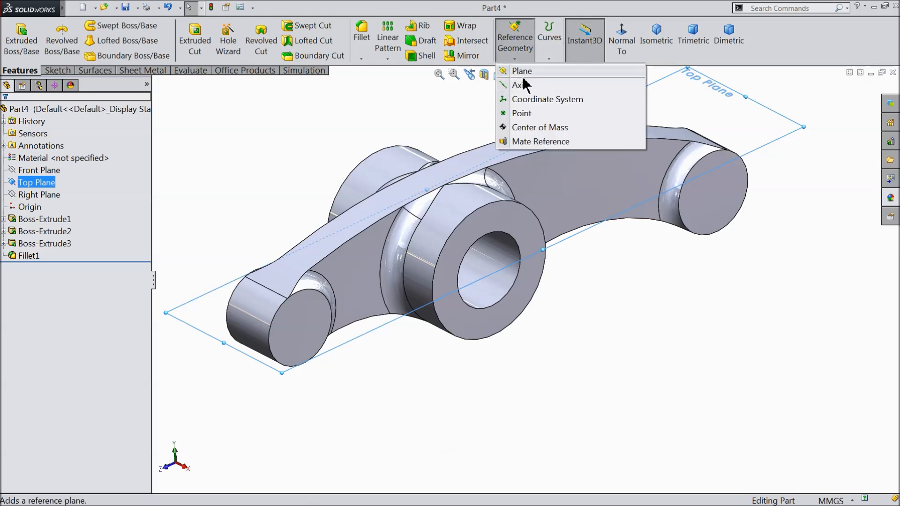
pyautogui.click(519, 71)
pyautogui.doubleClick(59, 263)
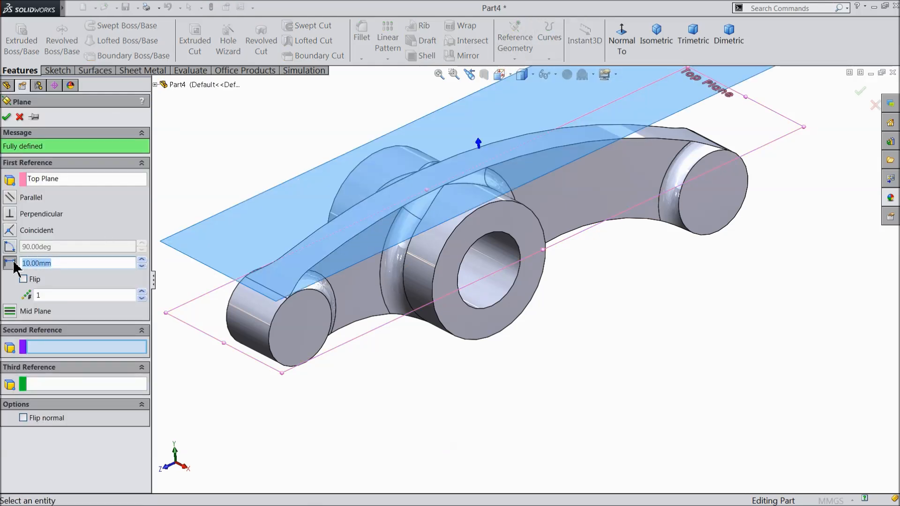
pyautogui.write('5')
pyautogui.press('Return')
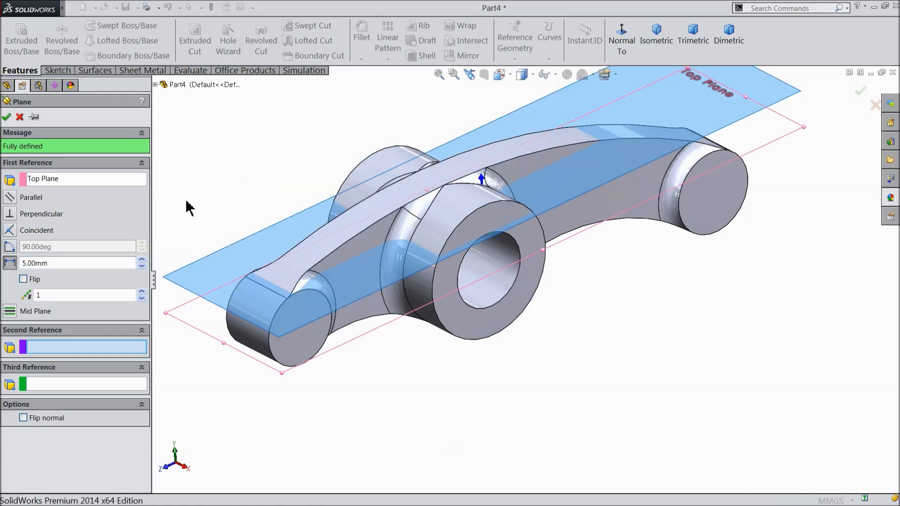
pyautogui.click(23, 279)
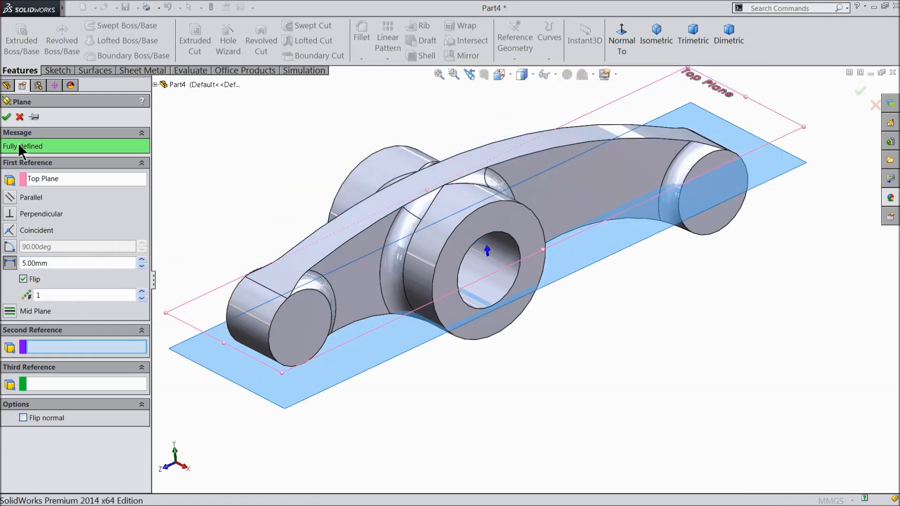
pyautogui.click(6, 117)
# Start a sketch on the new offset plane and draw a circle about 9.6 mm in diameter centred over the small end boss.
pyautogui.moveTo(388, 404); pyautogui.dragTo(286, 358, button='middle')
pyautogui.moveTo(275, 400); pyautogui.dragTo(257, 382, button='middle')
pyautogui.click(57, 70)
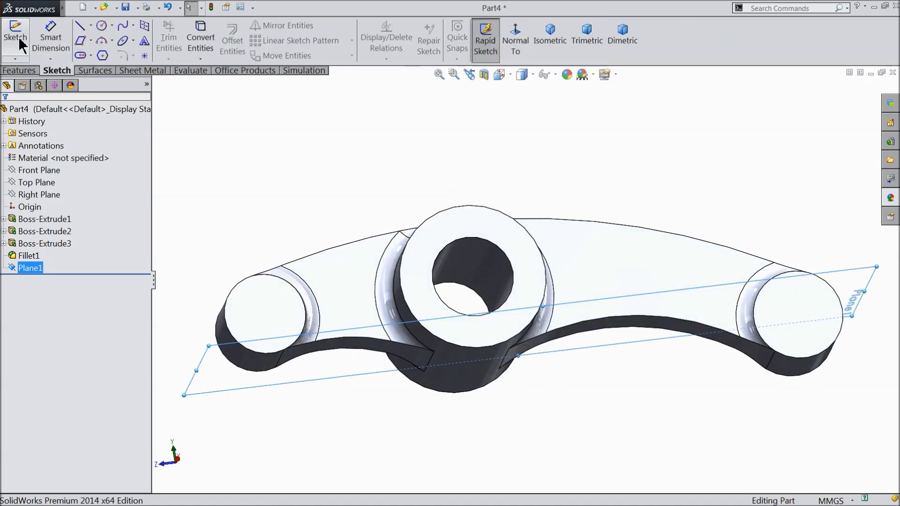
pyautogui.click(15, 37)
pyautogui.click(515, 40)
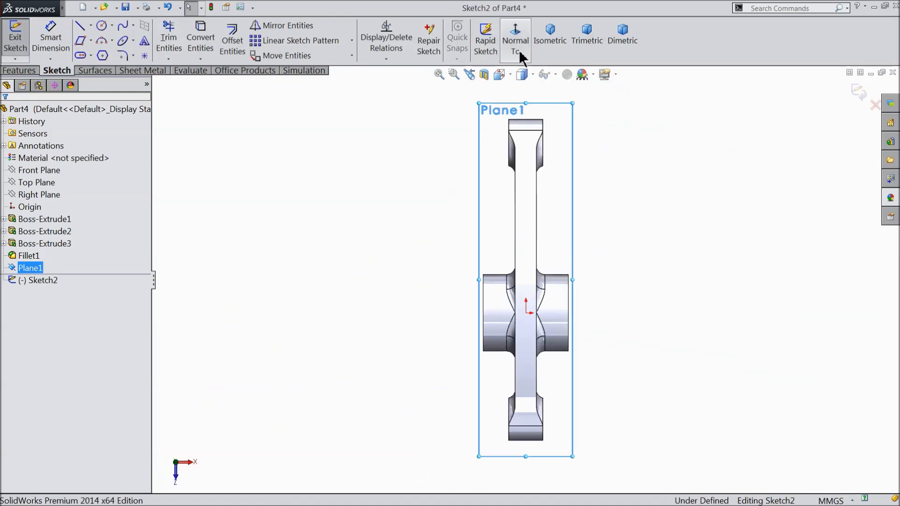
pyautogui.scroll(-6, 528, 438)
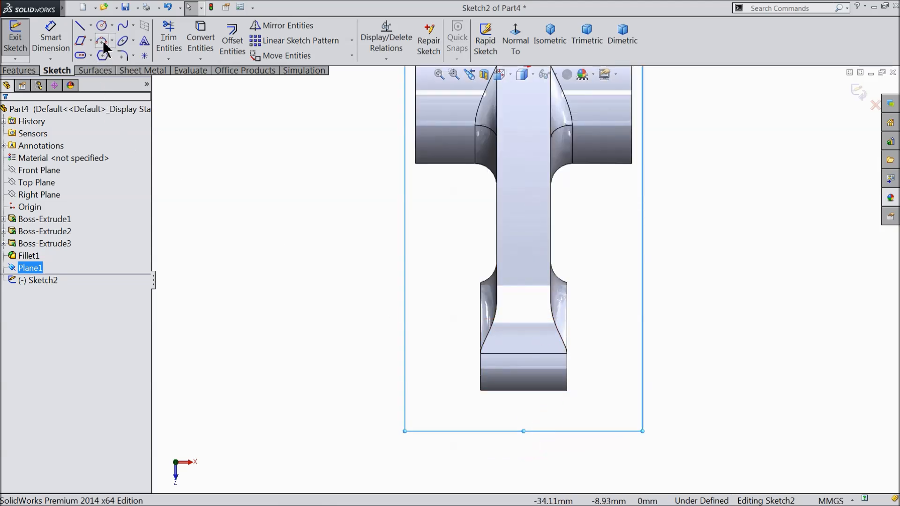
pyautogui.click(101, 25)
pyautogui.click(524, 335)
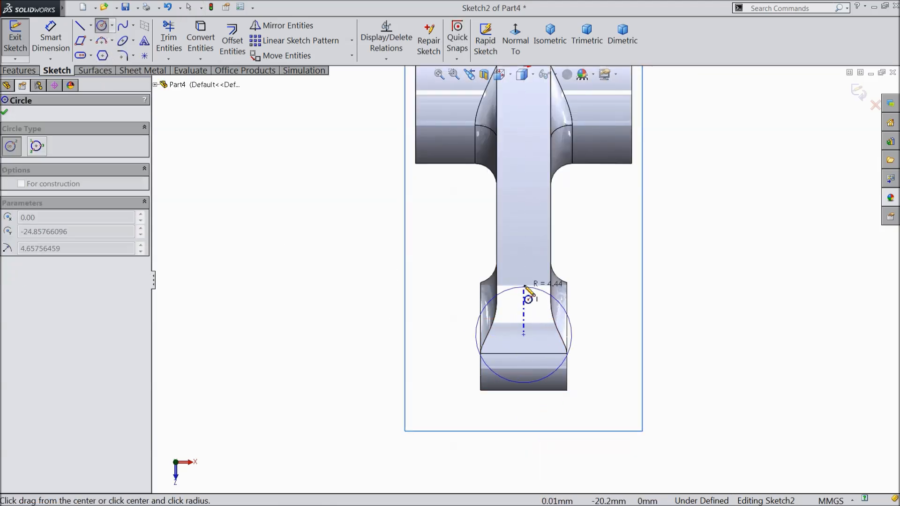
pyautogui.click(524, 284)
# Dimension the circle's diameter as 10 mm.
pyautogui.click(48, 36)
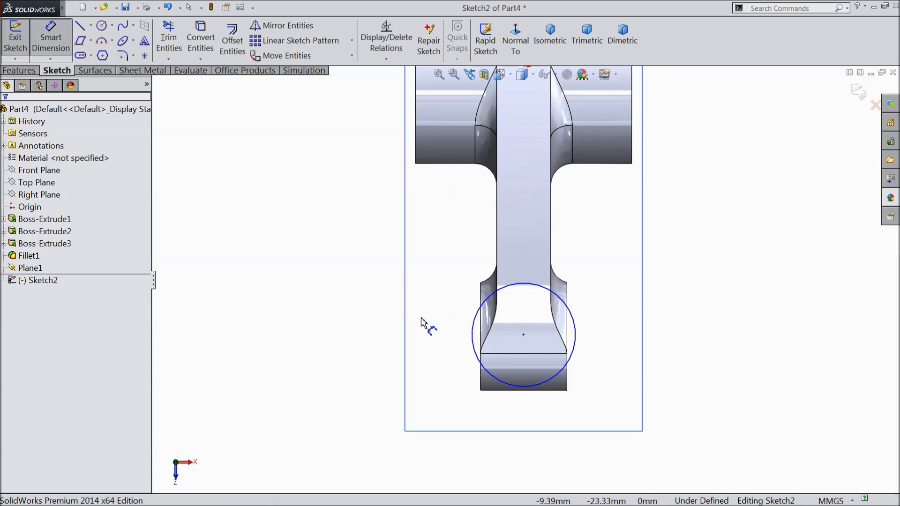
pyautogui.click(473, 331)
pyautogui.click(353, 330)
pyautogui.write('10')
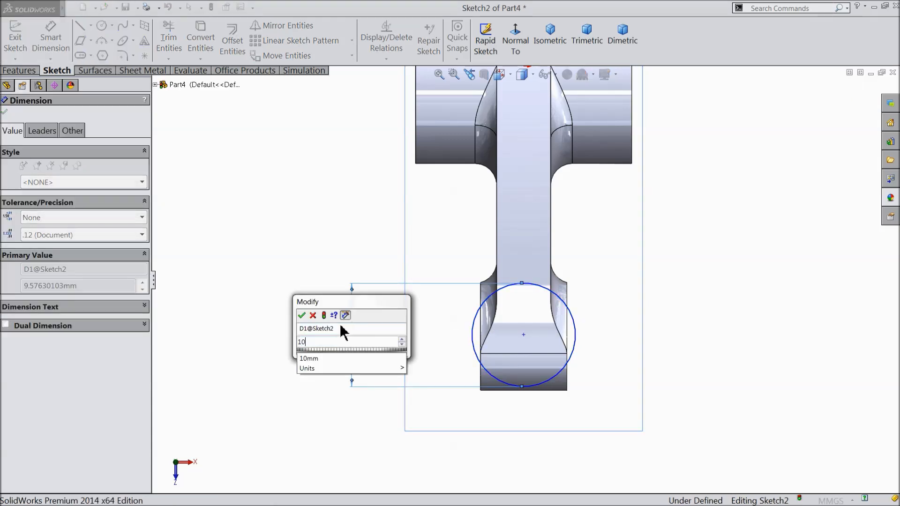
pyautogui.click(301, 316)
# Dimension the distance from the circle's centre to the origin as 25 mm.
pyautogui.click(524, 334)
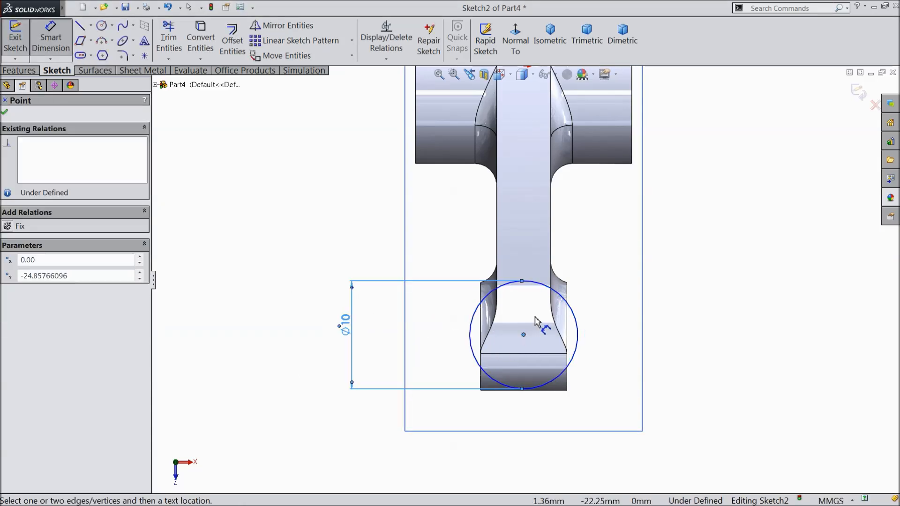
pyautogui.scroll(2, 557, 240)
pyautogui.click(525, 132)
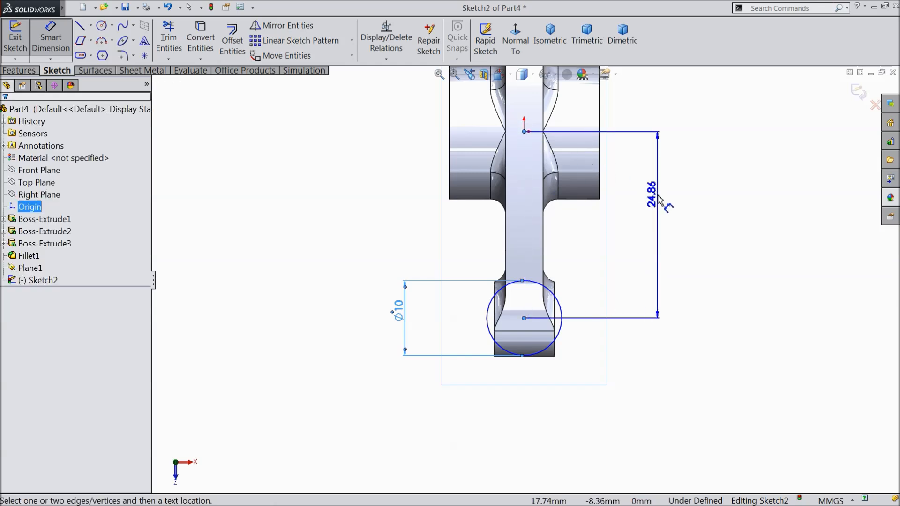
pyautogui.click(656, 201)
pyautogui.write('25')
pyautogui.click(607, 183)
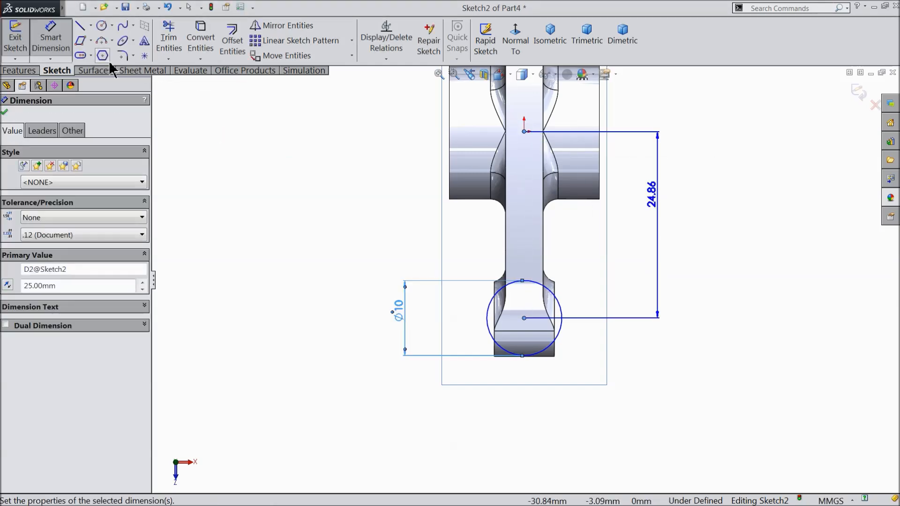
pyautogui.scroll(-2, 591, 242)
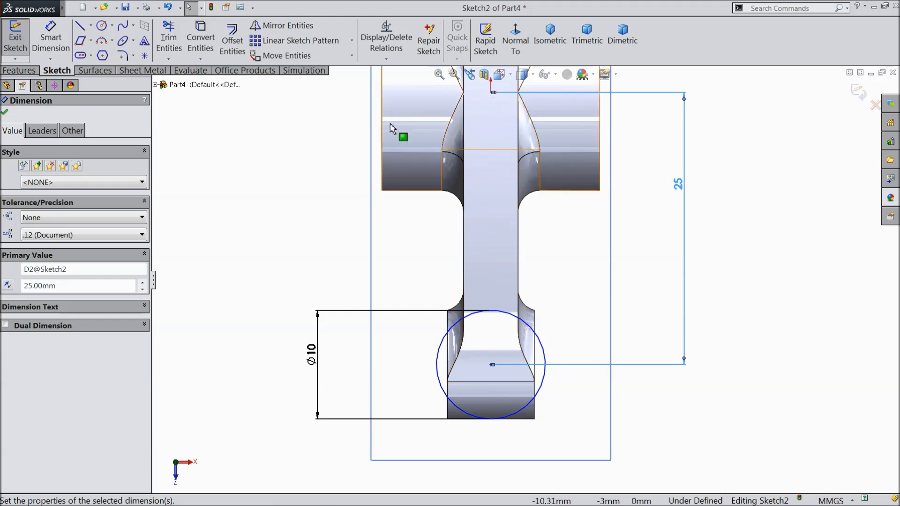
# Add a Vertical relation between the circle's centre and the origin.
pyautogui.press('Escape')
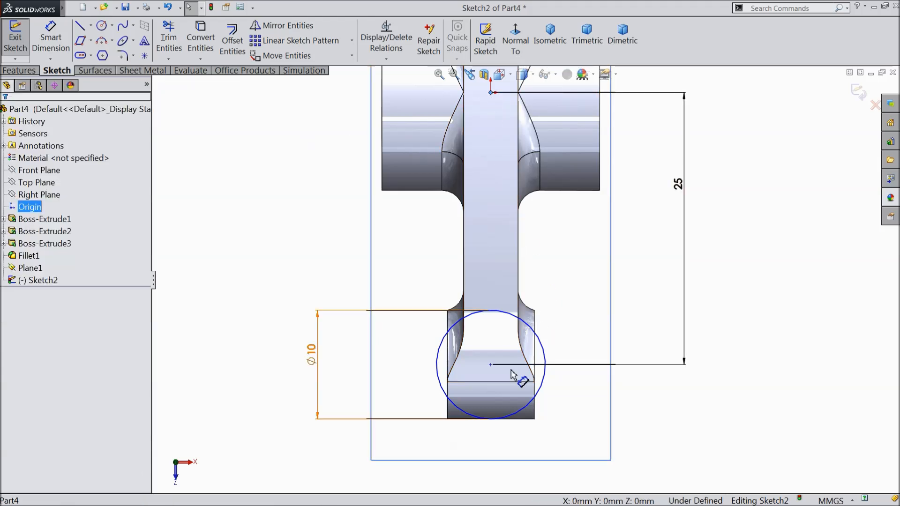
pyautogui.click(491, 366)
pyautogui.keyDown('ctrl'); pyautogui.click(490, 92); pyautogui.keyUp('ctrl')
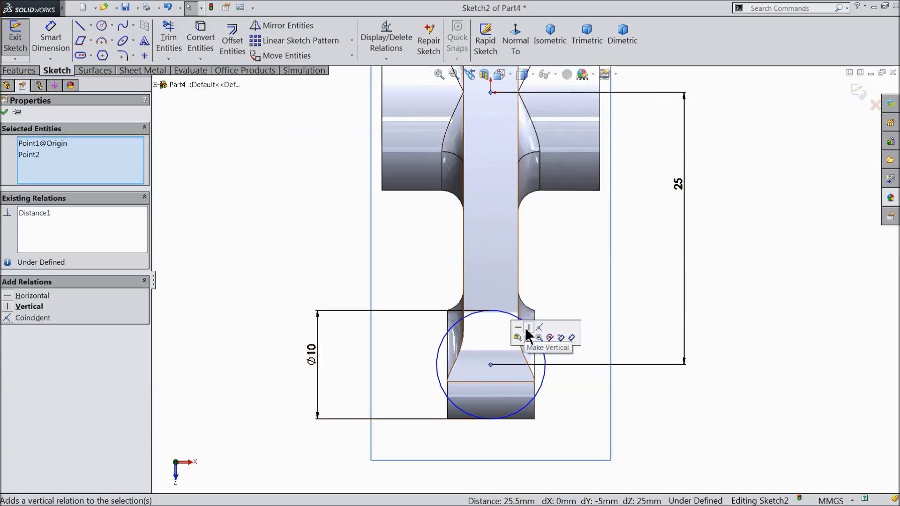
pyautogui.click(531, 336)
pyautogui.click(248, 185)
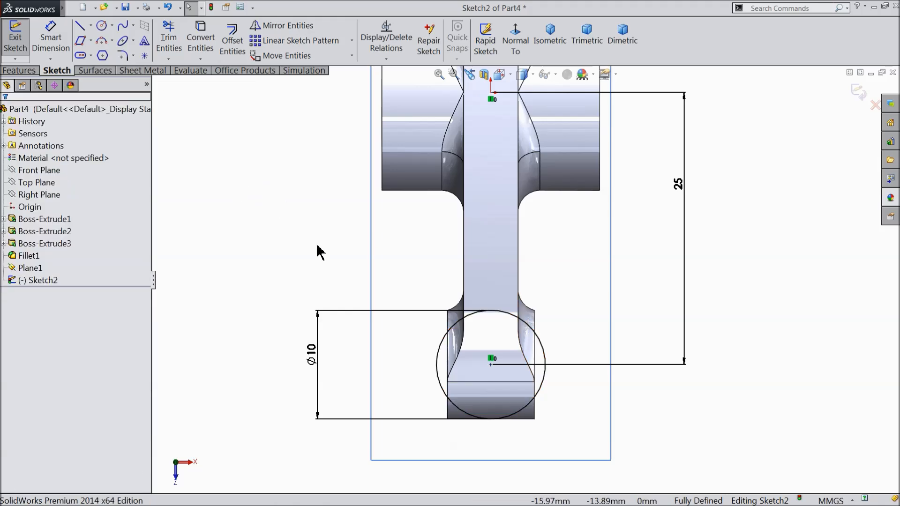
# Extrude the circle 6 mm Blind up into the small end boss with a 10° inward draft, merging the result.
pyautogui.click(19, 70)
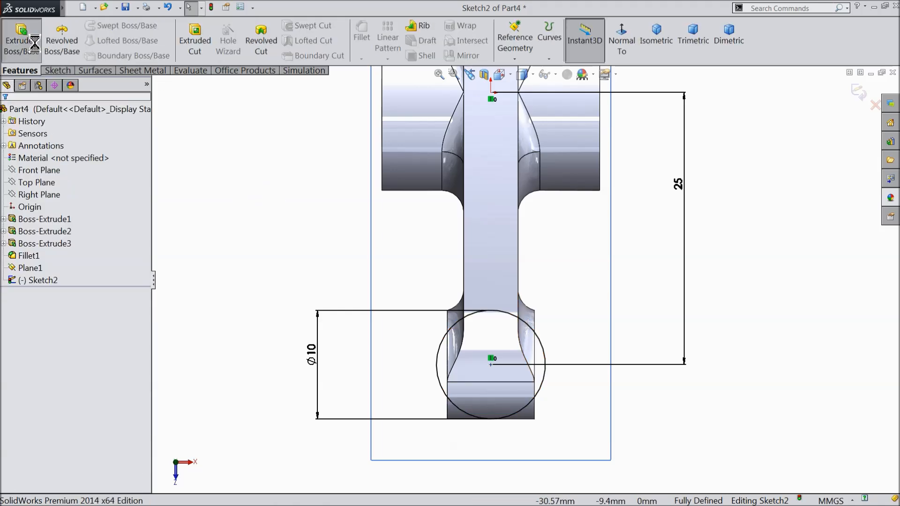
pyautogui.click(27, 45)
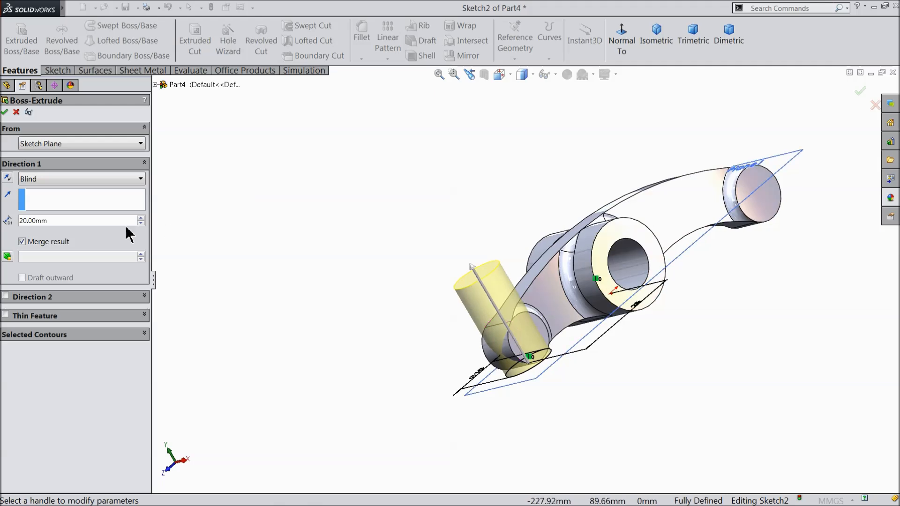
pyautogui.write('6')
pyautogui.press('Return')
pyautogui.moveTo(316, 305); pyautogui.dragTo(380, 323, button='middle')
pyautogui.scroll(-4, 380, 323)
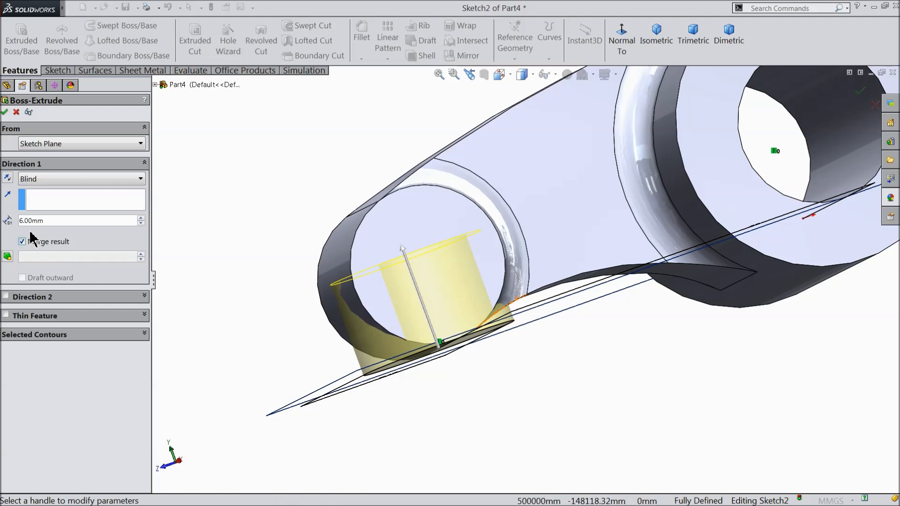
pyautogui.click(8, 257)
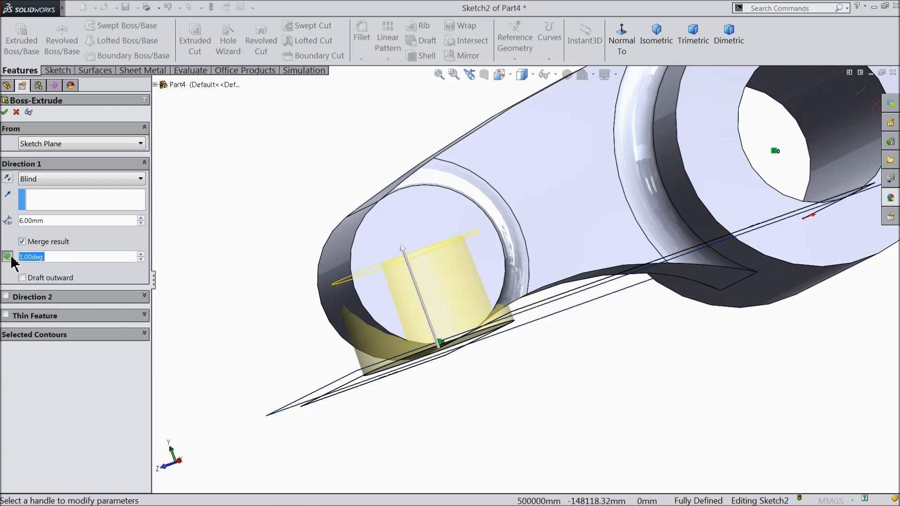
pyautogui.write('10')
pyautogui.press('Return')
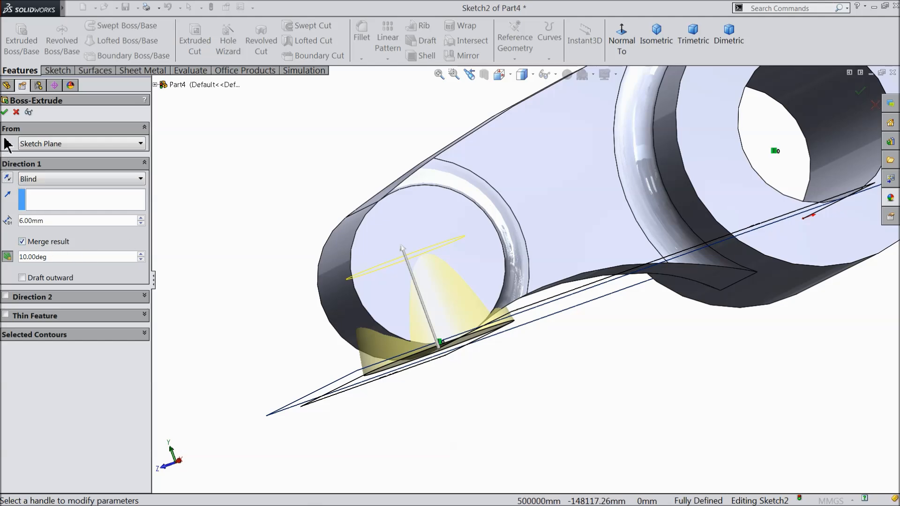
pyautogui.click(5, 113)
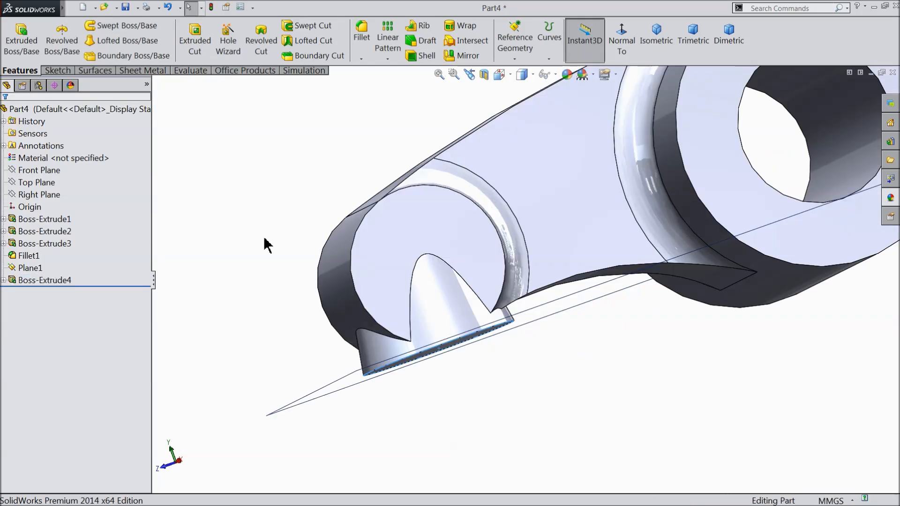
# Hide the offset reference plane.
pyautogui.scroll(2, 281, 283)
pyautogui.moveTo(281, 283); pyautogui.dragTo(393, 334, button='middle')
pyautogui.click(382, 336)
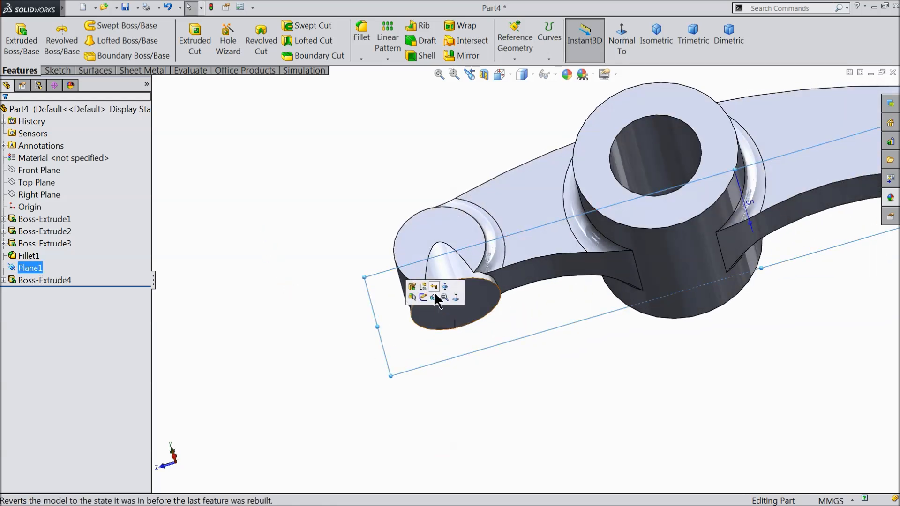
pyautogui.click(434, 300)
# Set up a constant-size 0.5 mm fillet on the central hub's front face.
pyautogui.scroll(3, 623, 234)
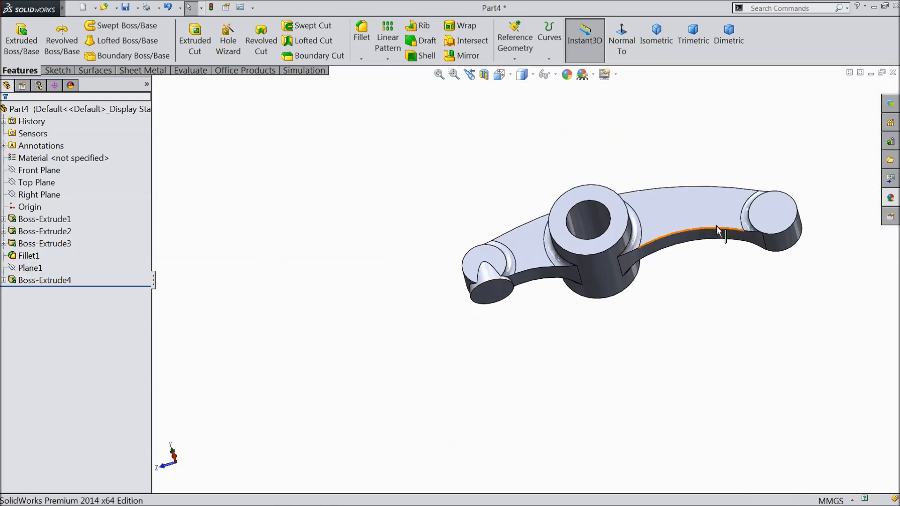
pyautogui.scroll(-2, 622, 233)
pyautogui.click(361, 36)
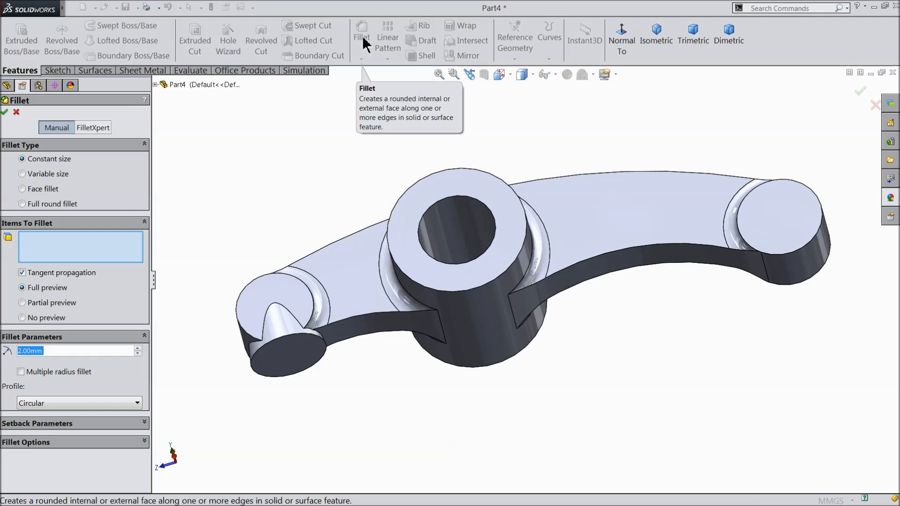
pyautogui.write('0.5')
pyautogui.press('Return')
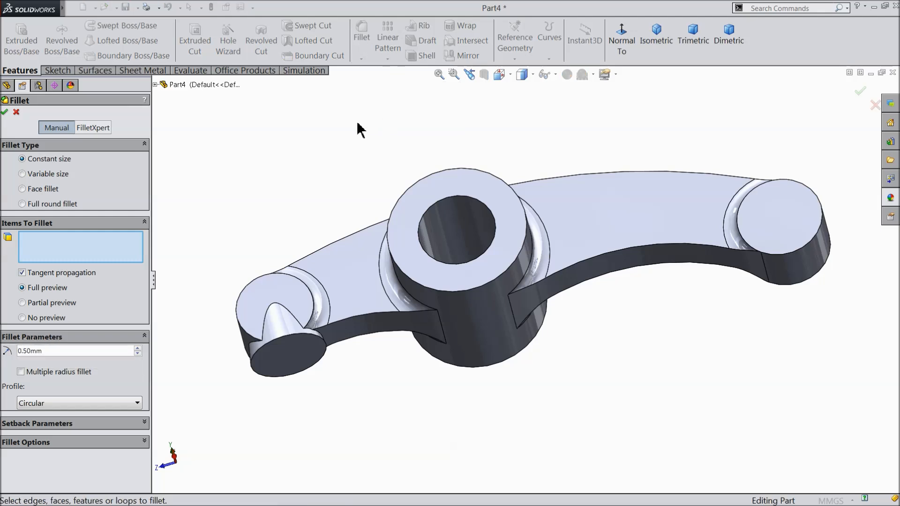
pyautogui.click(412, 226)
pyautogui.click(412, 227)
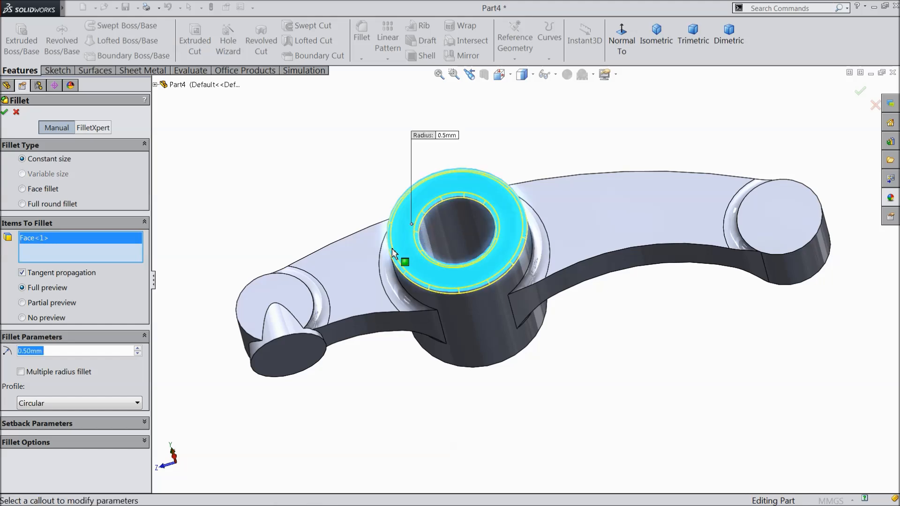
# Add the hub's opposite end face, the large end boss's face on that side and the tapered pad's flat face to the fillet.
pyautogui.moveTo(464, 382); pyautogui.dragTo(458, 104, button='middle')
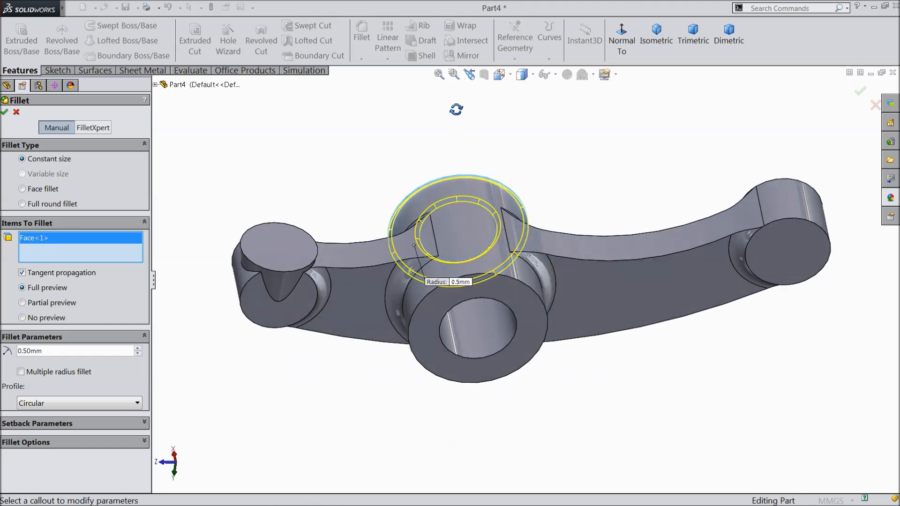
pyautogui.click(541, 325)
pyautogui.click(794, 269)
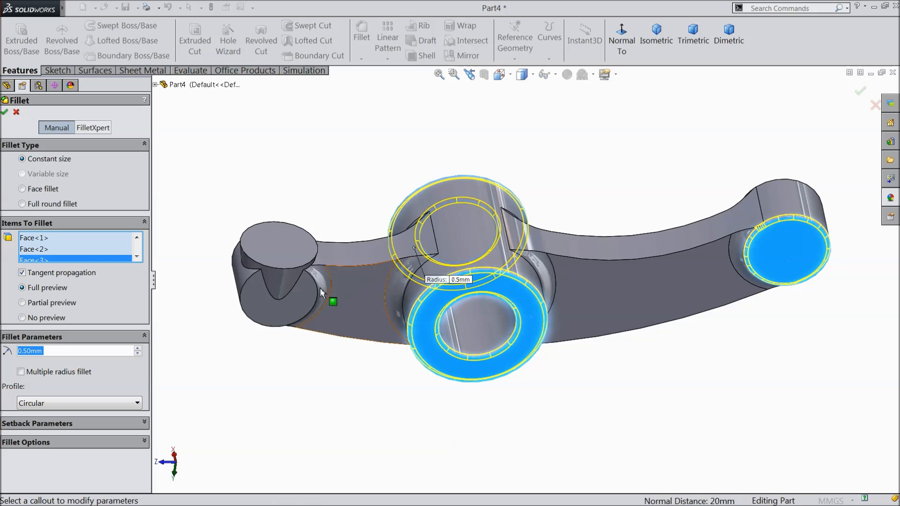
pyautogui.click(295, 261)
pyautogui.moveTo(401, 154); pyautogui.dragTo(405, 448, button='middle')
pyautogui.click(296, 266)
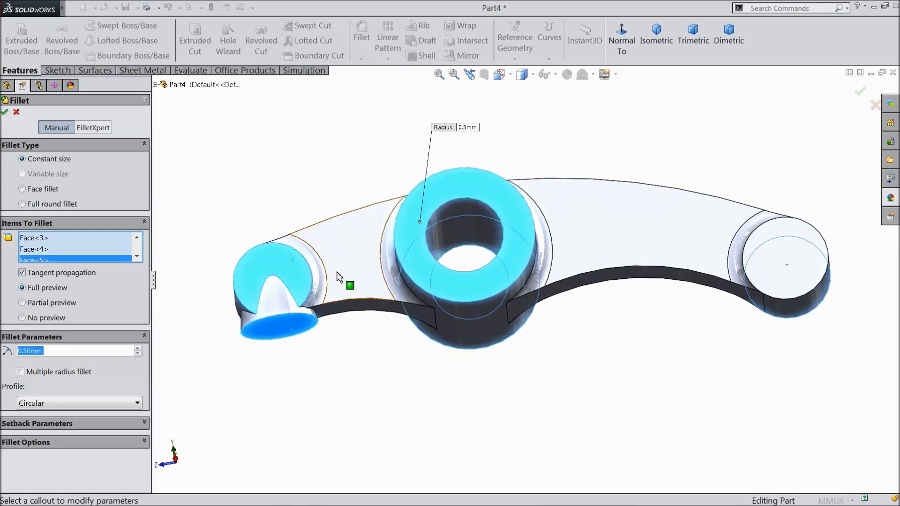
pyautogui.rightClick(75, 264)
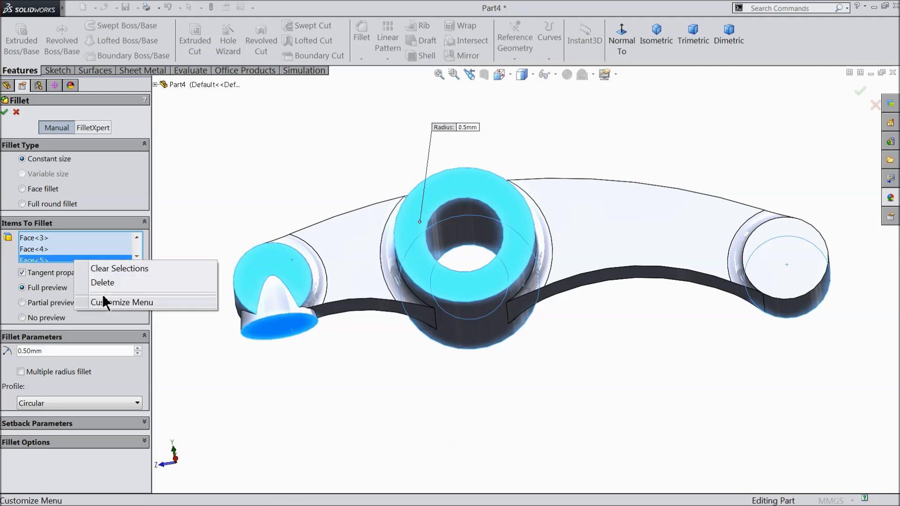
pyautogui.click(97, 281)
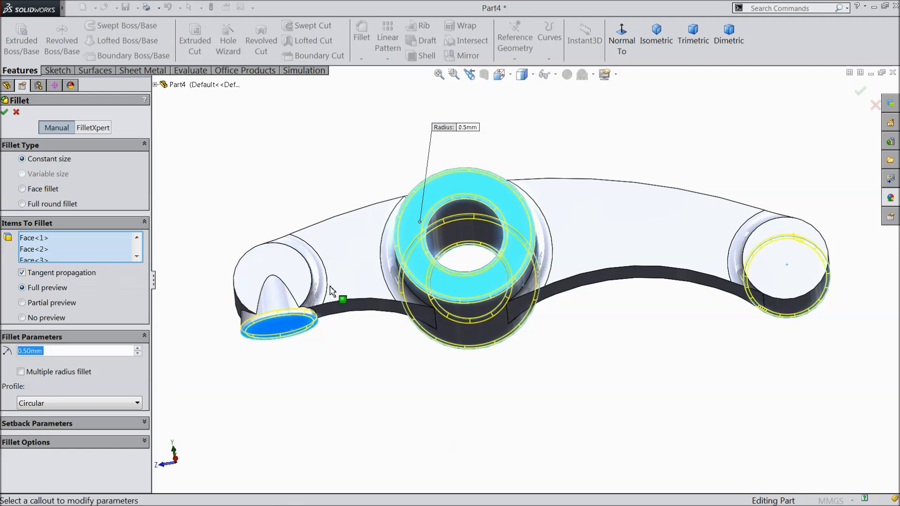
# Add the large end boss's other face and the circular edge of the small end boss above the pad, and apply the 0.5 mm fillet.
pyautogui.click(796, 233)
pyautogui.moveTo(377, 382); pyautogui.dragTo(402, 443, button='middle')
pyautogui.scroll(-4, 305, 309)
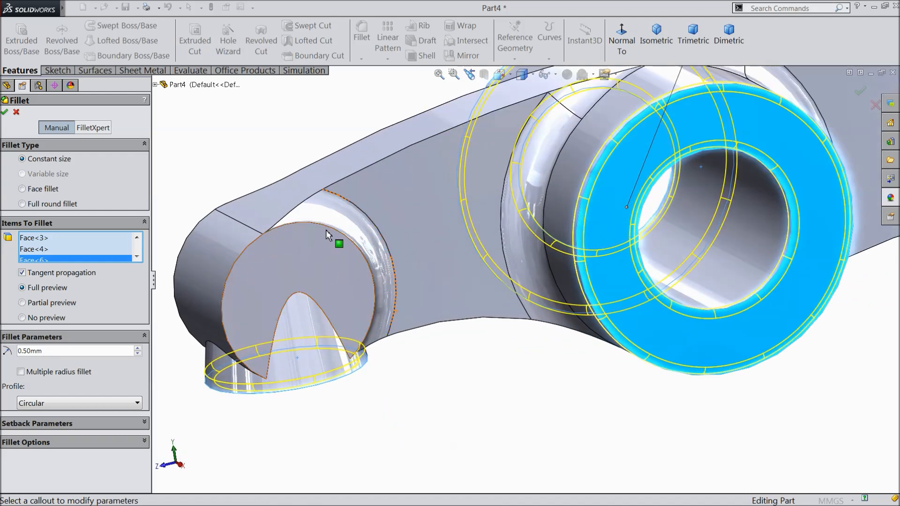
pyautogui.click(335, 234)
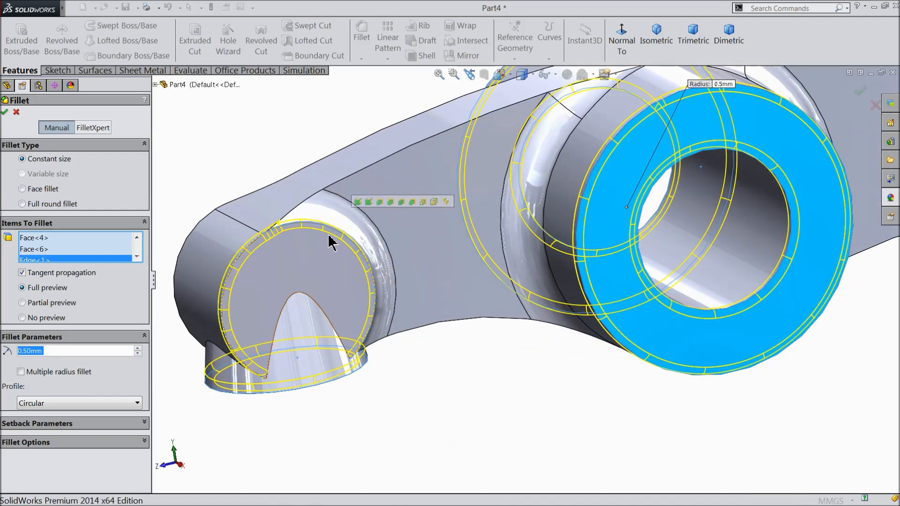
pyautogui.scroll(5, 329, 281)
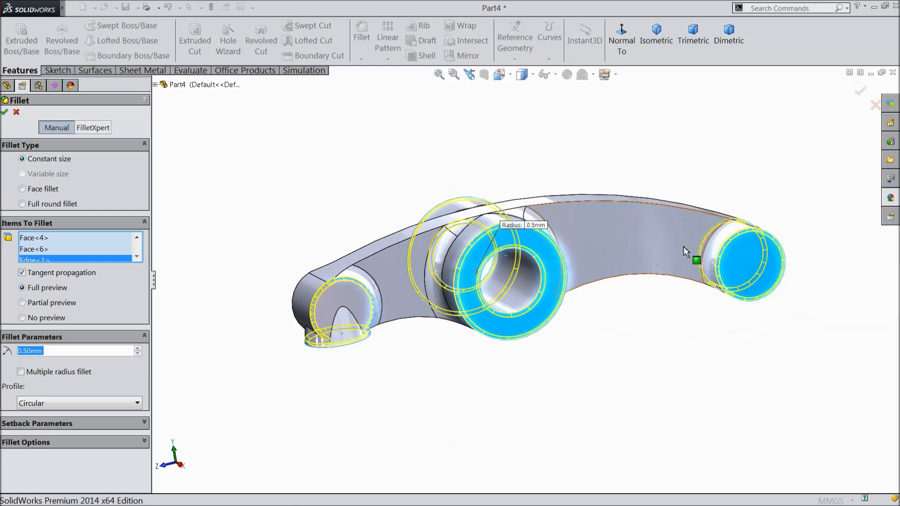
pyautogui.click(4, 112)
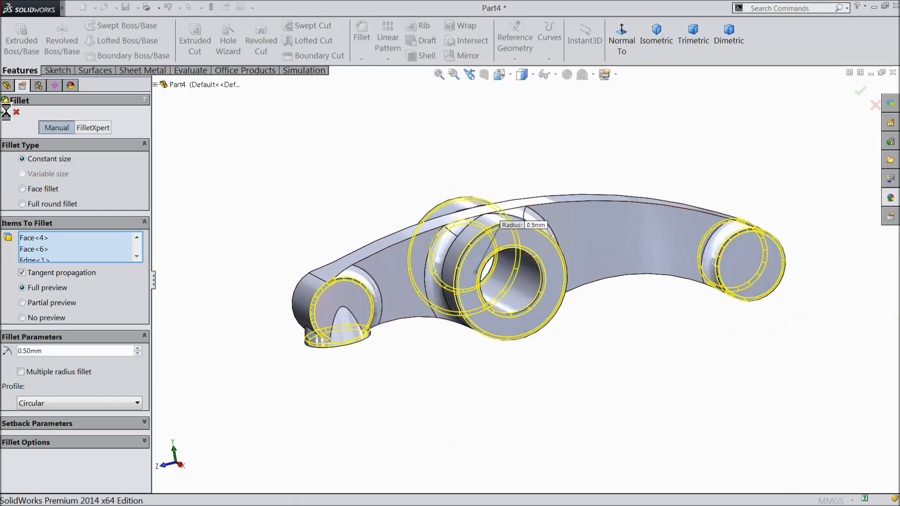
pyautogui.moveTo(299, 218); pyautogui.dragTo(381, 257, button='middle')
pyautogui.scroll(-3, 628, 304)
pyautogui.scroll(1, 555, 299)
pyautogui.moveTo(565, 299); pyautogui.dragTo(570, 296, button='middle')
pyautogui.scroll(-1, 486, 237)
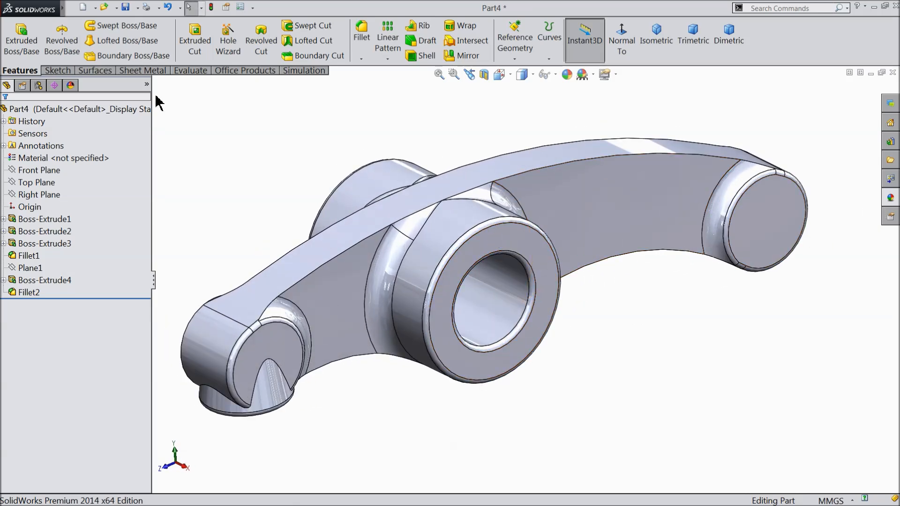
# Apply the cast stainless steel appearance to the whole part and open that appearance for editing.
pyautogui.click(107, 110)
pyautogui.click(883, 201)
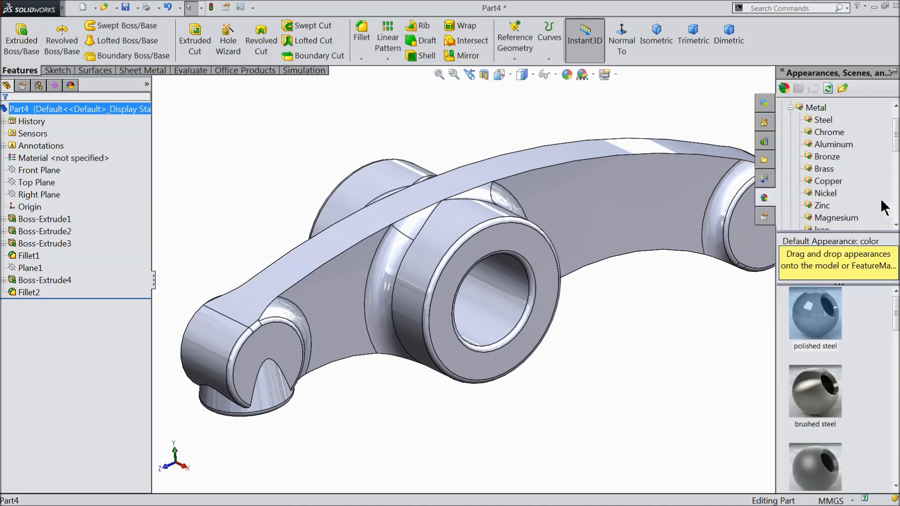
pyautogui.scroll(-2, 824, 388)
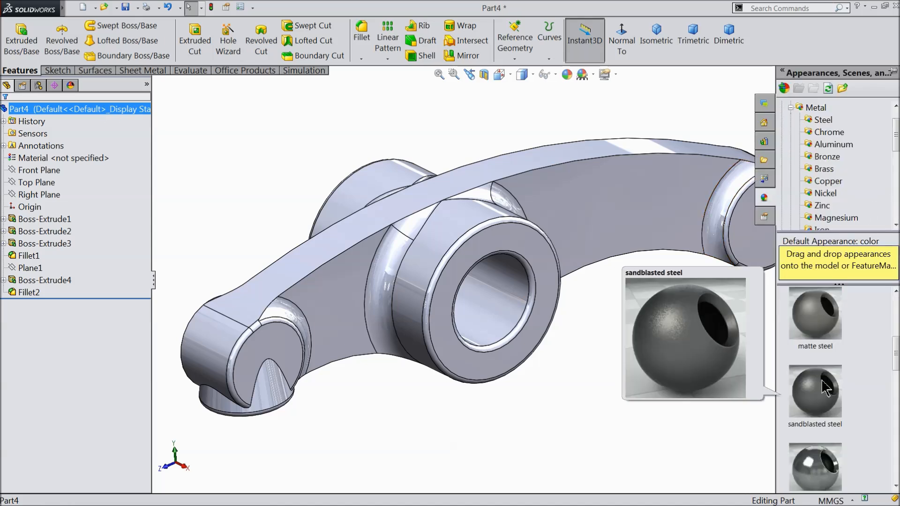
pyautogui.scroll(-3, 826, 362)
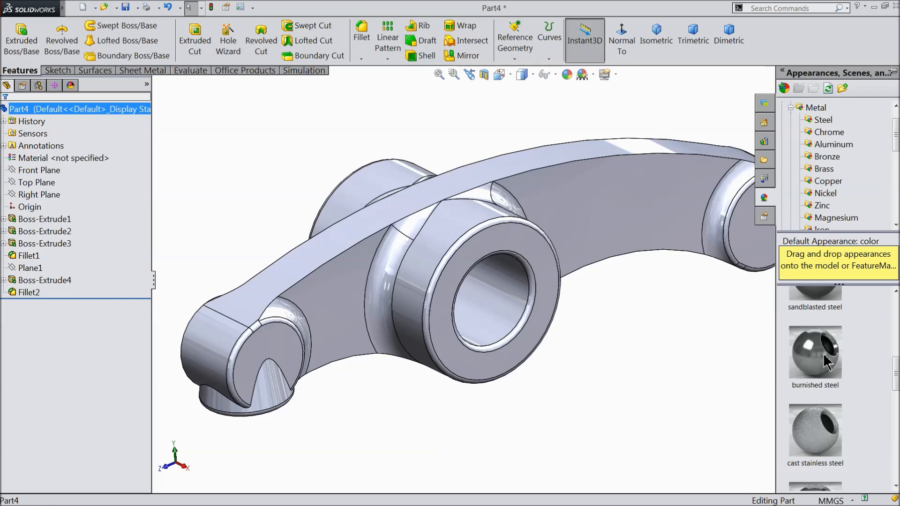
pyautogui.moveTo(824, 373)
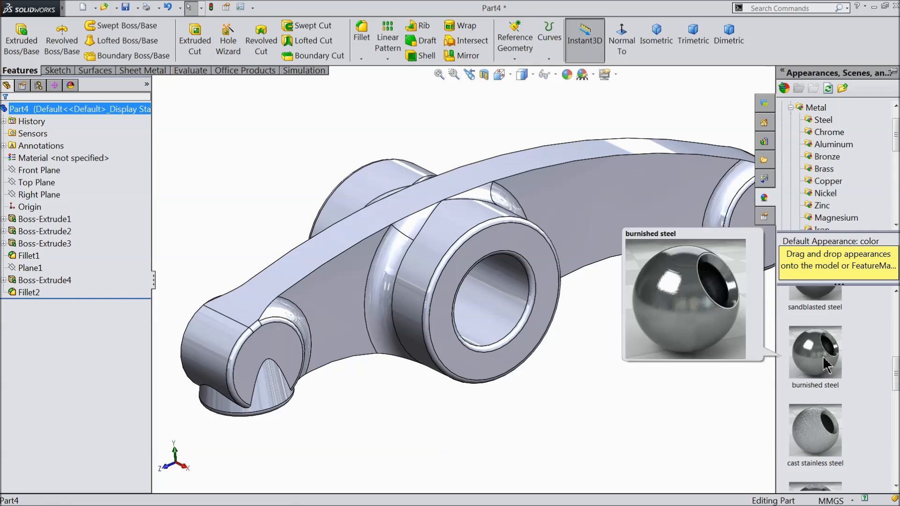
pyautogui.doubleClick(826, 441)
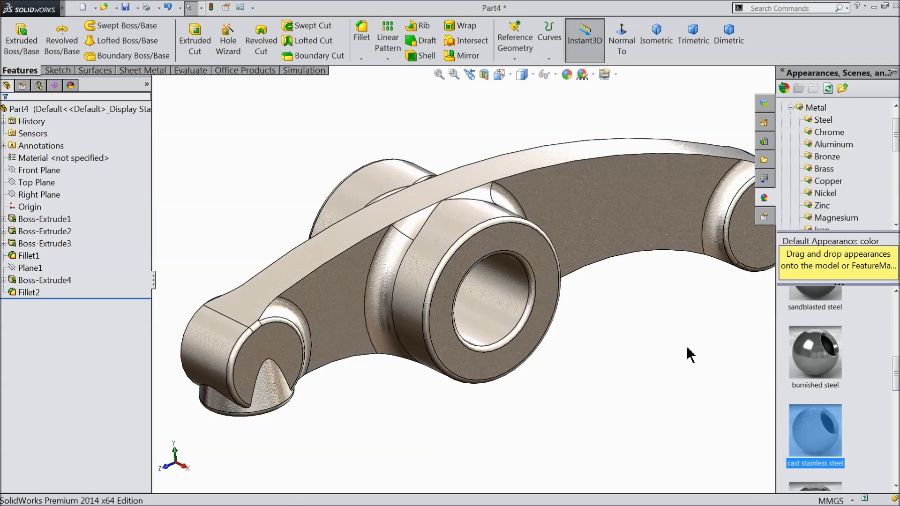
pyautogui.moveTo(689, 342)
pyautogui.mouseDown(button='middle')
pyautogui.moveTo(738, 328)
pyautogui.moveTo(689, 350)
pyautogui.mouseUp(button='middle')
pyautogui.click(568, 74)
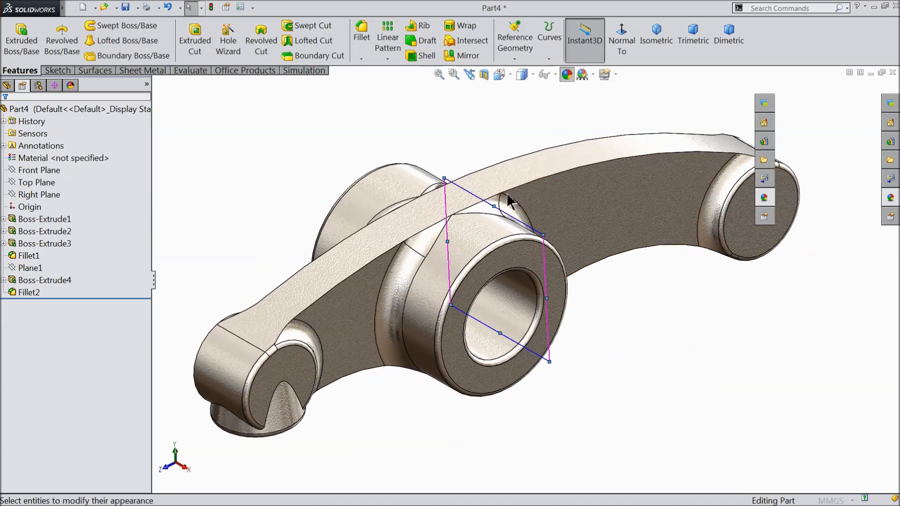
# Try pink, light orange and grey as the colour of the part's cast stainless steel appearance.
pyautogui.click(91, 367)
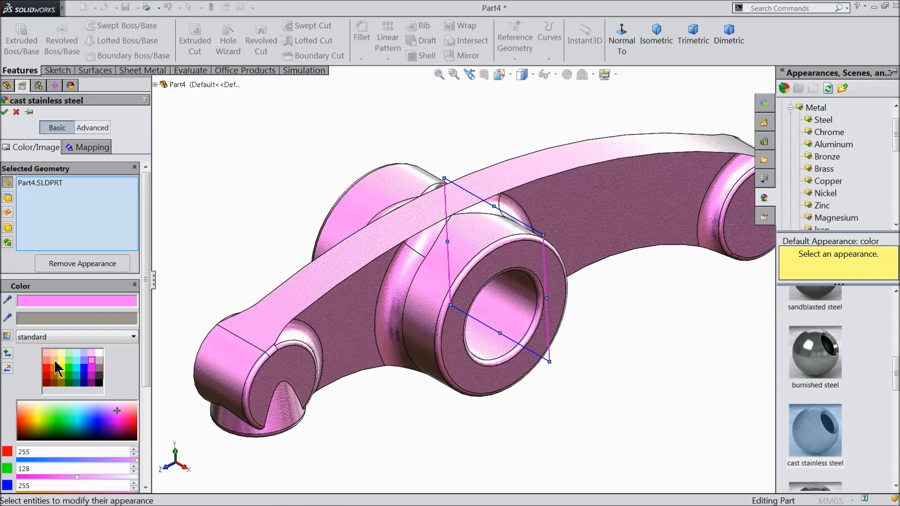
pyautogui.click(54, 361)
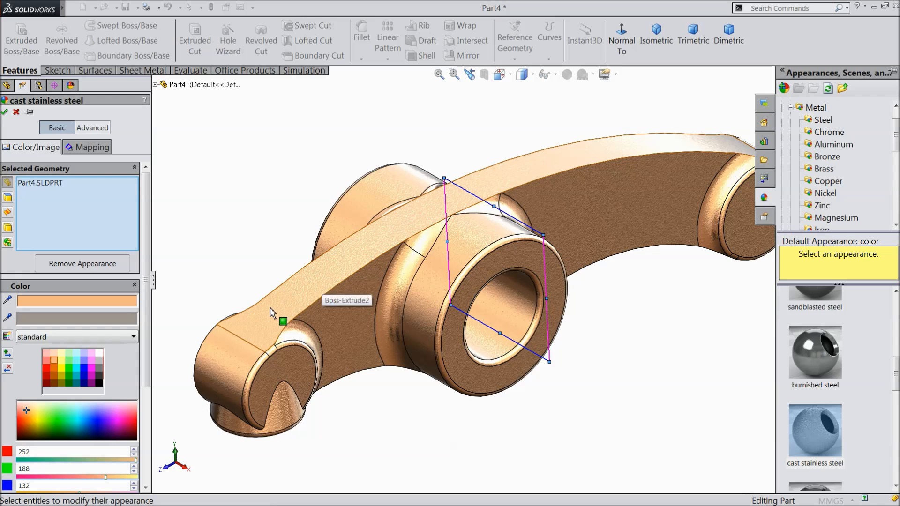
pyautogui.moveTo(328, 311)
pyautogui.mouseDown(button='middle')
pyautogui.moveTo(336, 295)
pyautogui.moveTo(321, 315)
pyautogui.mouseUp(button='middle')
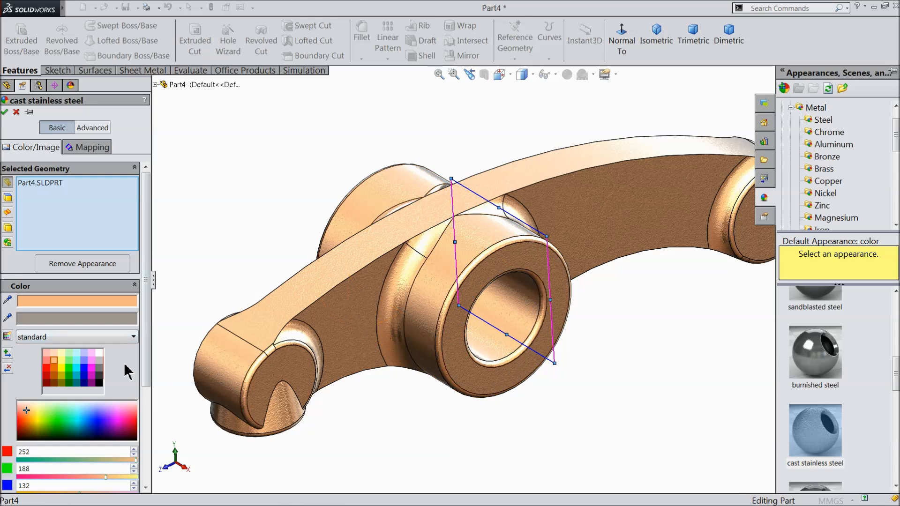
pyautogui.click(99, 369)
pyautogui.moveTo(322, 336); pyautogui.dragTo(333, 255, button='middle')
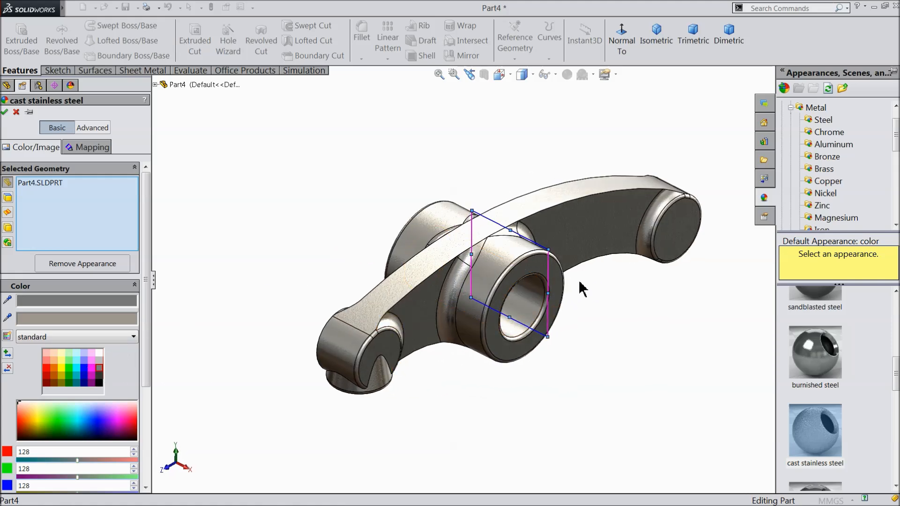
pyautogui.scroll(-3, 581, 288)
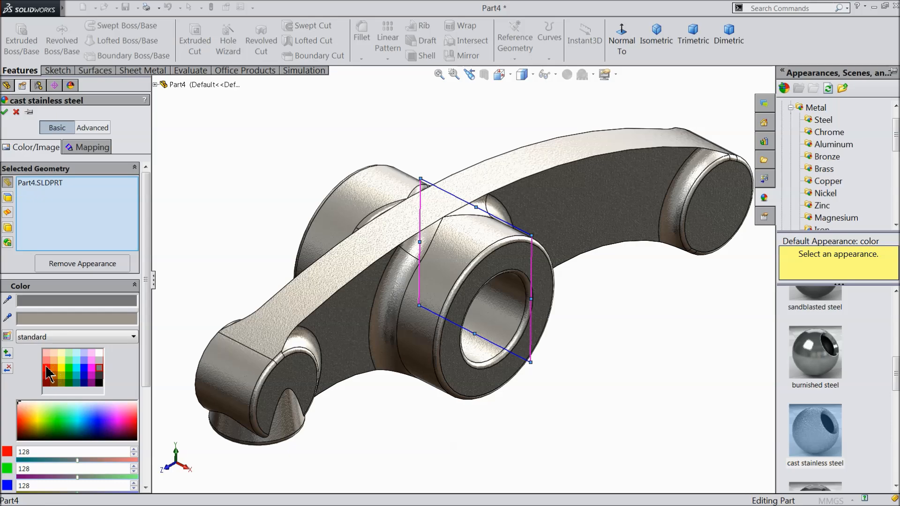
# Set the part's appearance colour to orange (RGB 232, 113, 8) and accept the appearance.
pyautogui.click(57, 374)
pyautogui.moveTo(269, 283)
pyautogui.mouseDown(button='middle')
pyautogui.moveTo(215, 259)
pyautogui.moveTo(203, 193)
pyautogui.moveTo(238, 286)
pyautogui.moveTo(267, 277)
pyautogui.moveTo(261, 296)
pyautogui.mouseUp(button='middle')
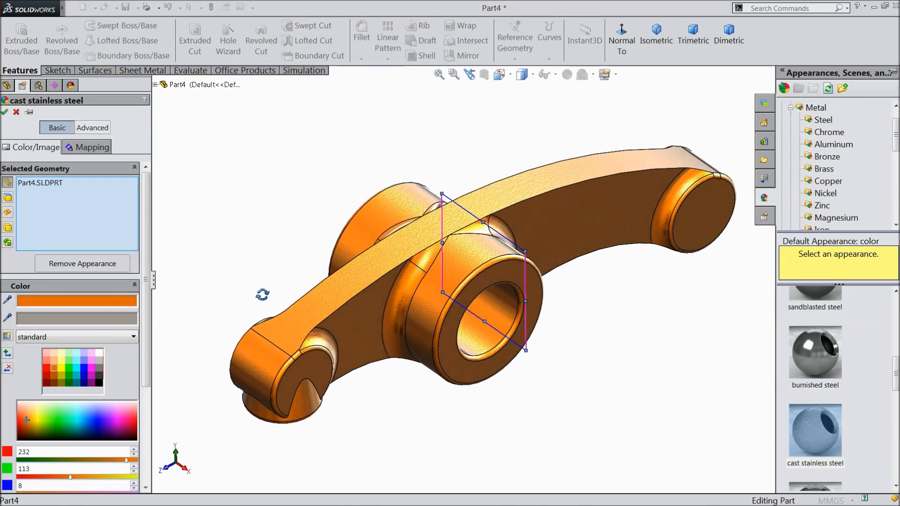
pyautogui.click(5, 112)
pyautogui.moveTo(280, 229)
pyautogui.mouseDown(button='middle')
pyautogui.moveTo(255, 216)
pyautogui.moveTo(229, 154)
pyautogui.moveTo(286, 223)
pyautogui.mouseUp(button='middle')
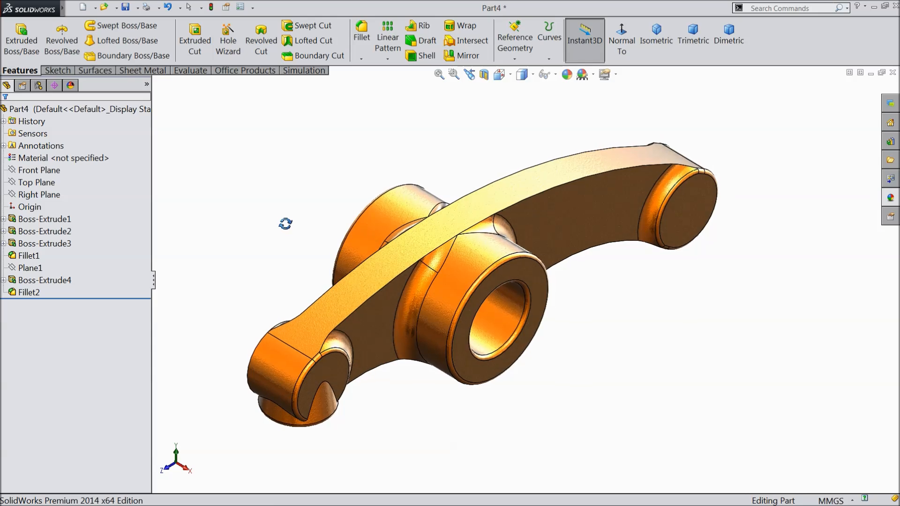
# Save the part as 14.Rocker Arm in the Engine folder on the Desktop.
pyautogui.click(125, 7)
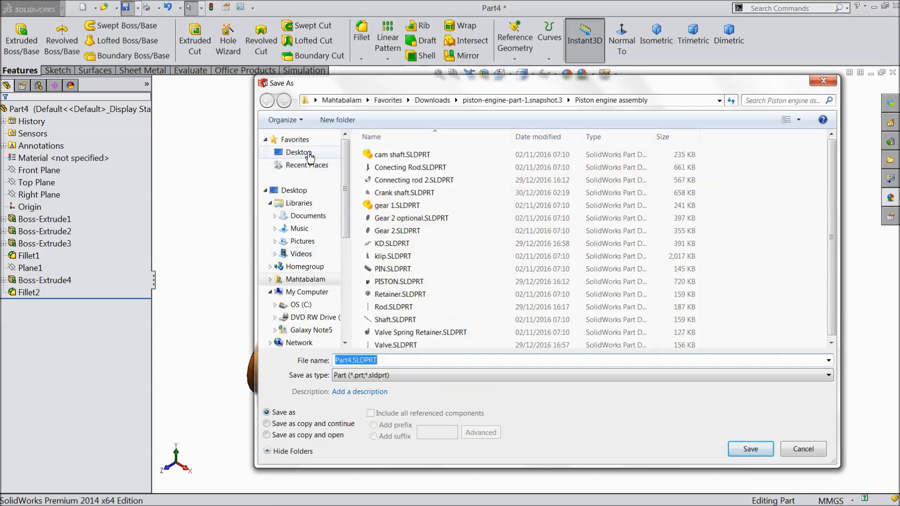
pyautogui.click(298, 152)
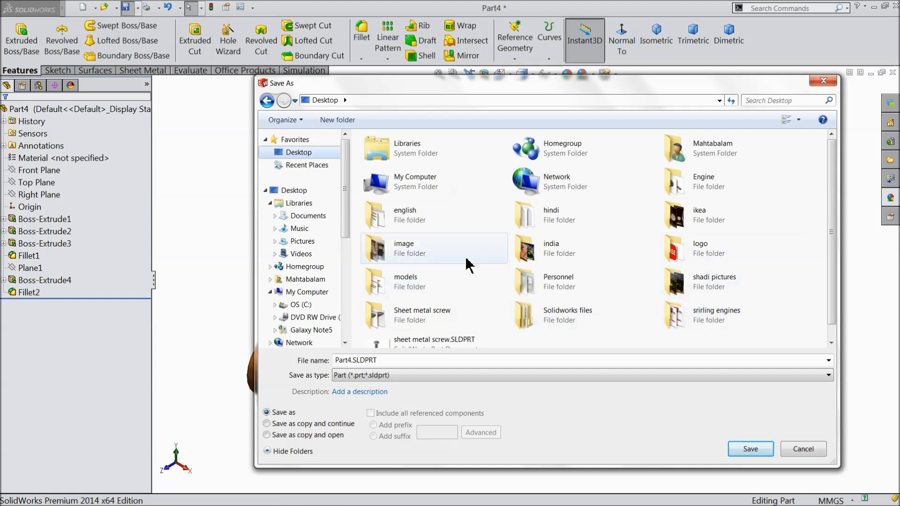
pyautogui.doubleClick(707, 191)
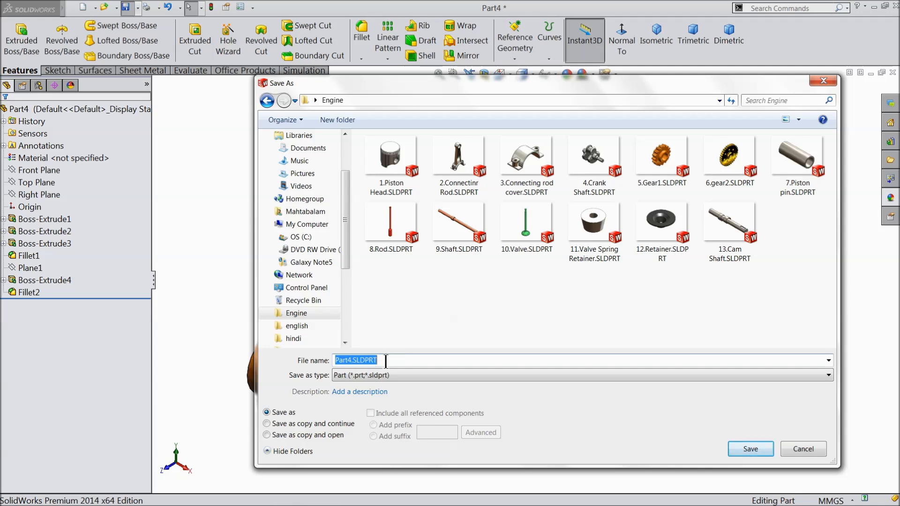
pyautogui.write('14.Rocker Arm')
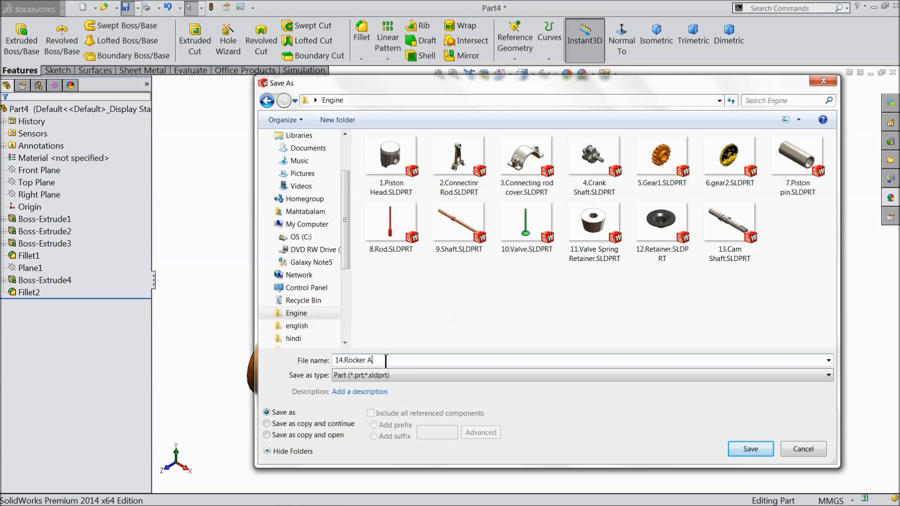
pyautogui.click(749, 449)
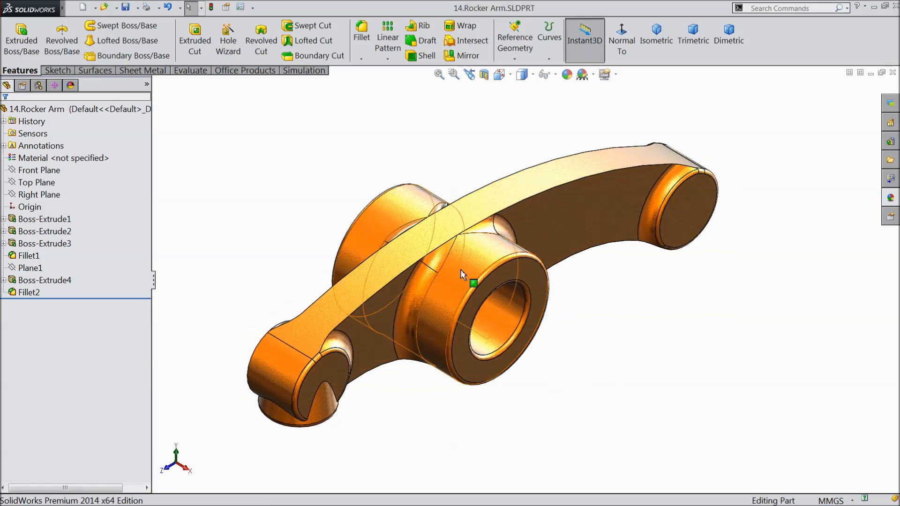
pyautogui.scroll(-1, 459, 269)
pyautogui.moveTo(488, 311)
pyautogui.mouseDown(button='middle')
pyautogui.moveTo(472, 248)
pyautogui.moveTo(490, 308)
pyautogui.moveTo(480, 318)
pyautogui.mouseUp(button='middle')
pyautogui.moveTo(516, 324); pyautogui.dragTo(504, 330, button='middle')
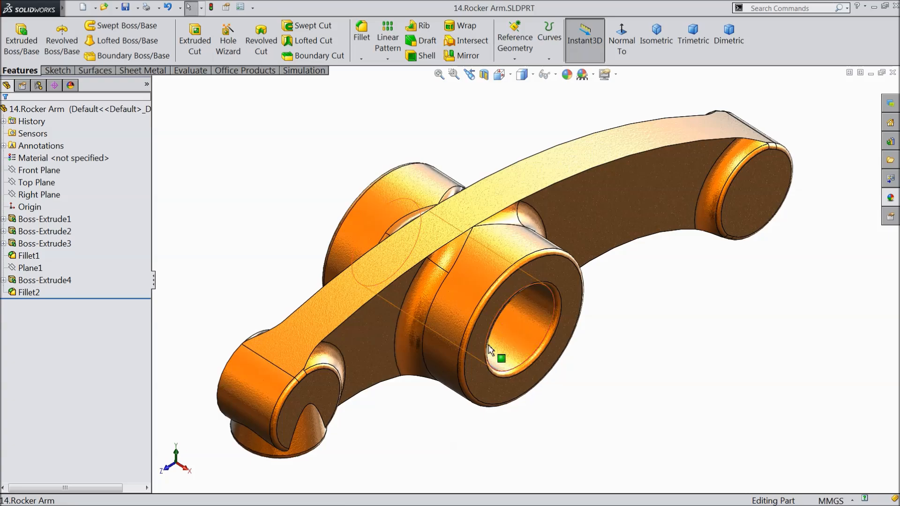
pyautogui.moveTo(435, 368); pyautogui.dragTo(411, 388, button='middle')
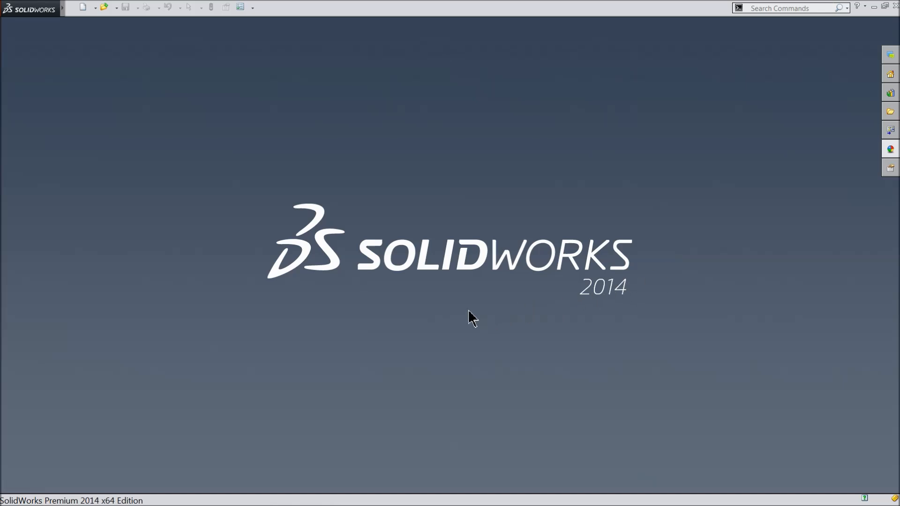
# Create a new assembly document.
pyautogui.click(82, 7)
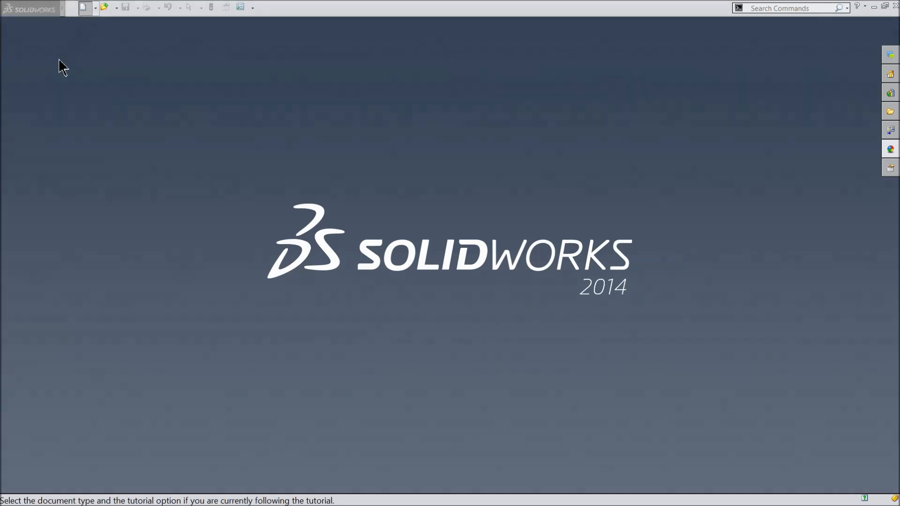
pyautogui.click(204, 255)
pyautogui.click(384, 404)
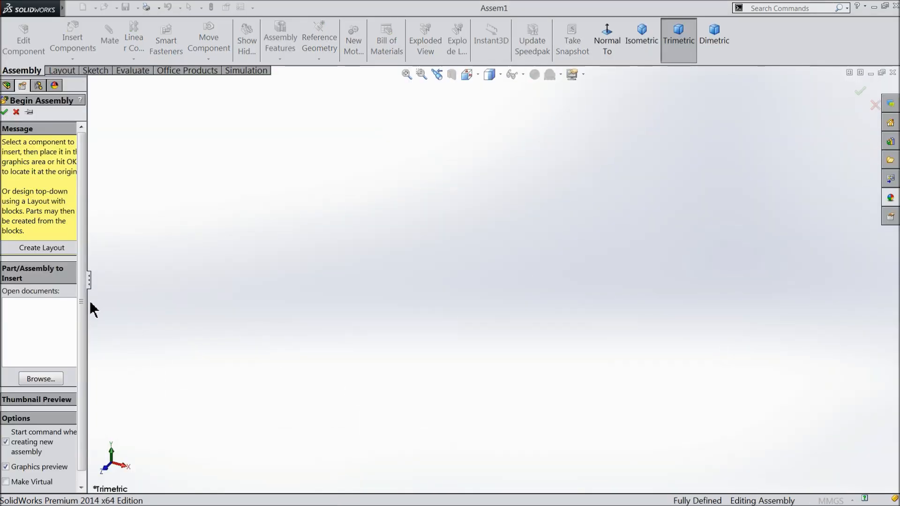
# Insert 10.Valve.SLDPRT from the Engine folder as the first component and place it in the assembly.
pyautogui.moveTo(87, 303); pyautogui.dragTo(125, 301)
pyautogui.click(94, 340)
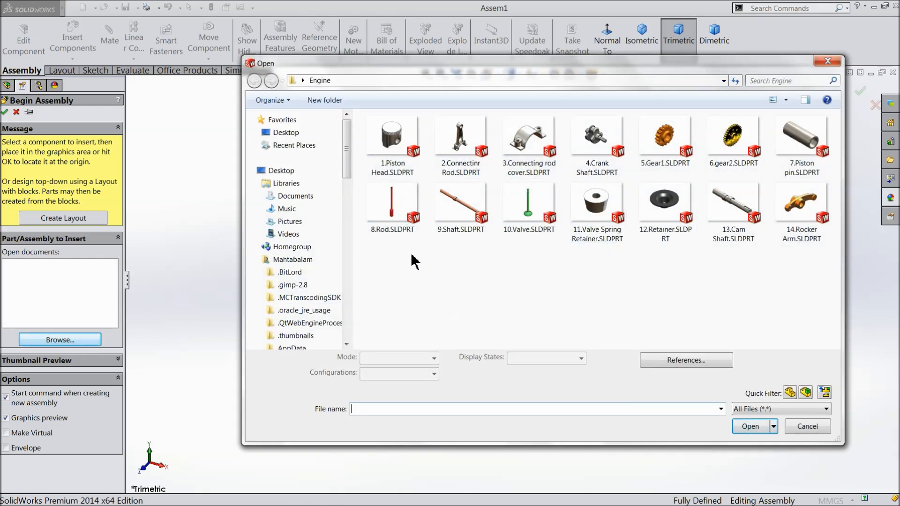
pyautogui.click(538, 234)
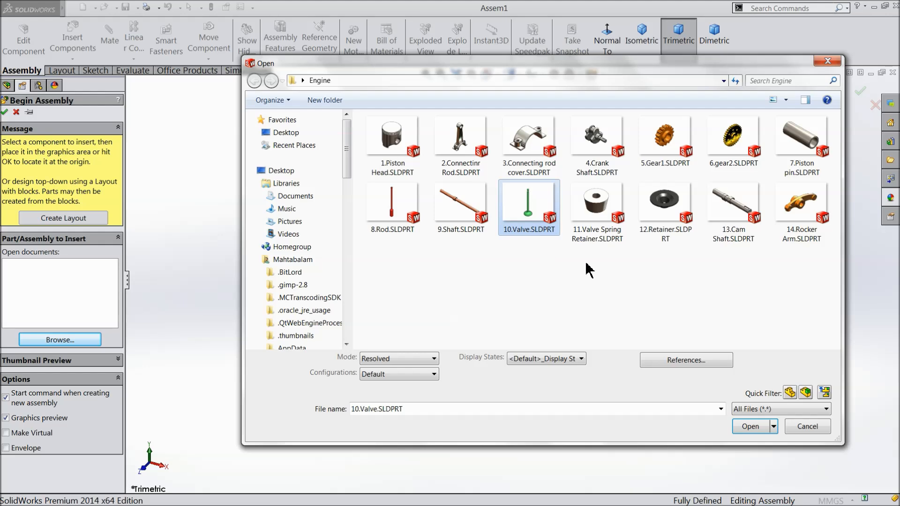
pyautogui.click(752, 427)
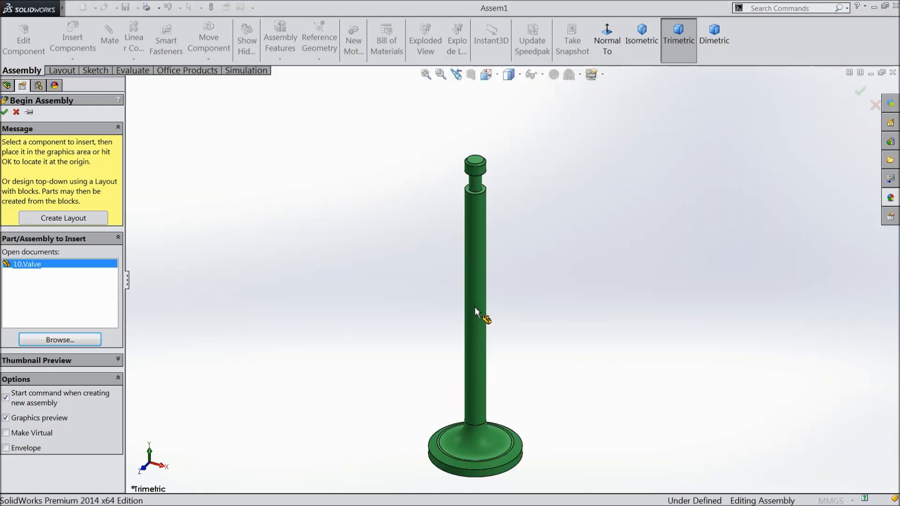
pyautogui.click(461, 296)
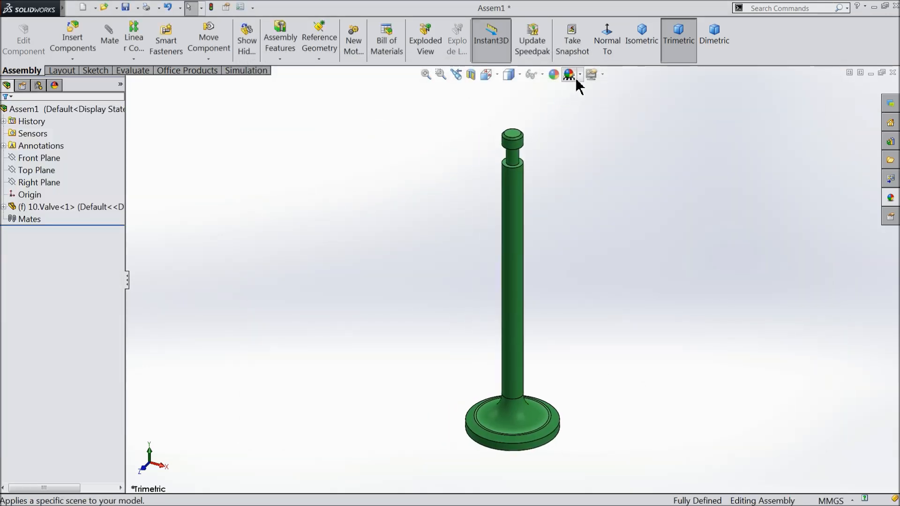
# Change the assembly's scene to a plain white background.
pyautogui.click(580, 74)
pyautogui.click(598, 37)
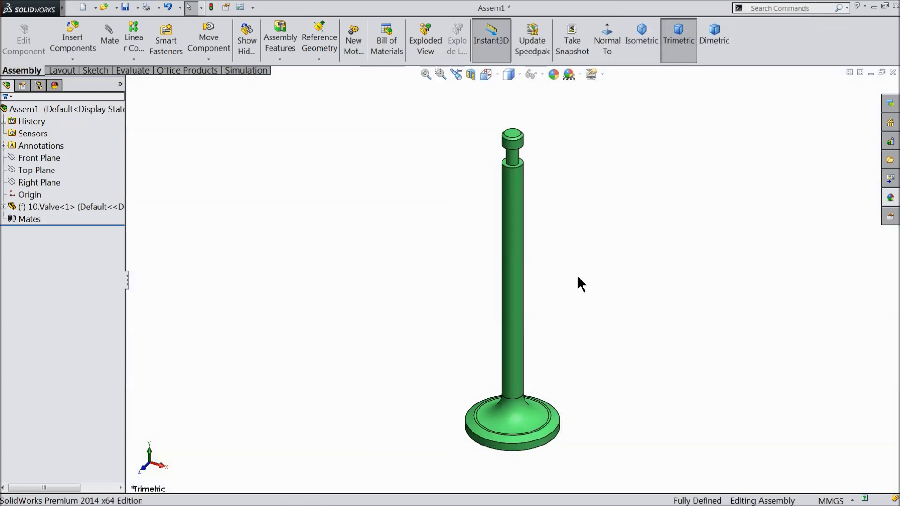
pyautogui.scroll(-1, 601, 283)
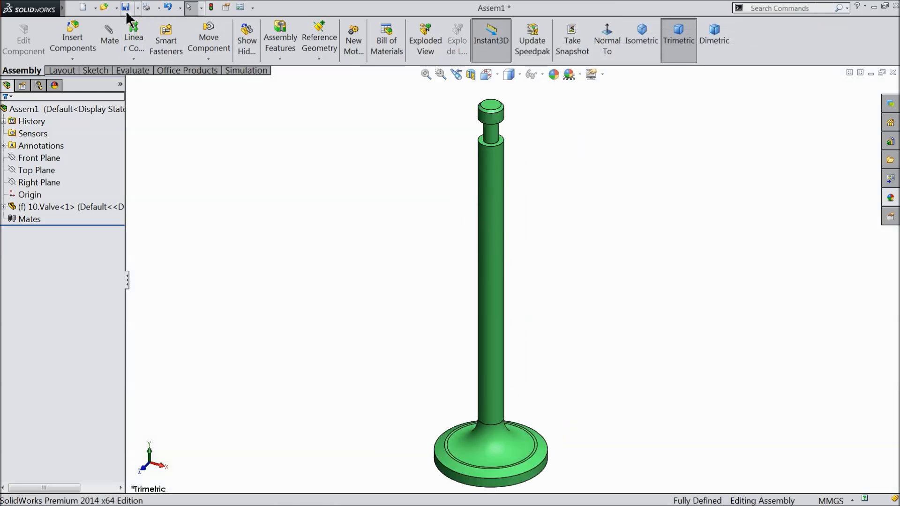
# Insert 11.Valve Spring Retainer and 12.Retainer from the Engine folder and place them on opposite sides of the valve's upper end.
pyautogui.click(75, 45)
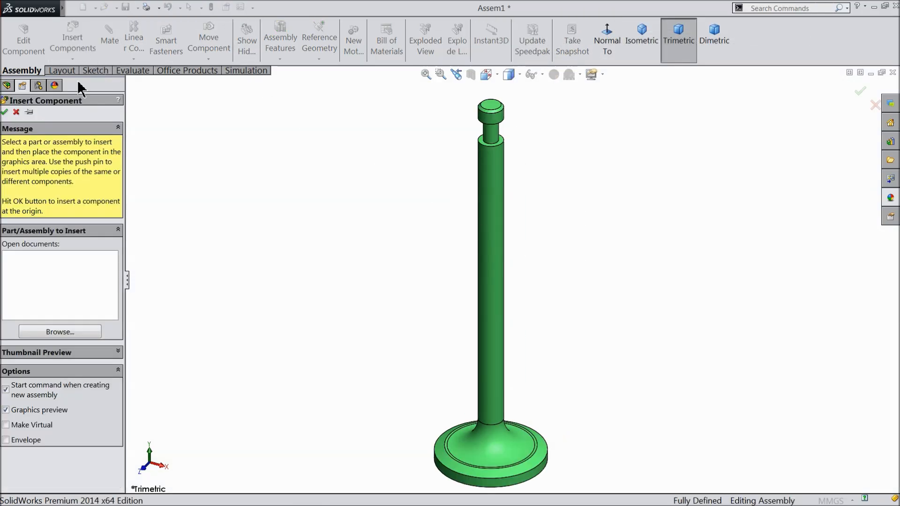
pyautogui.click(71, 330)
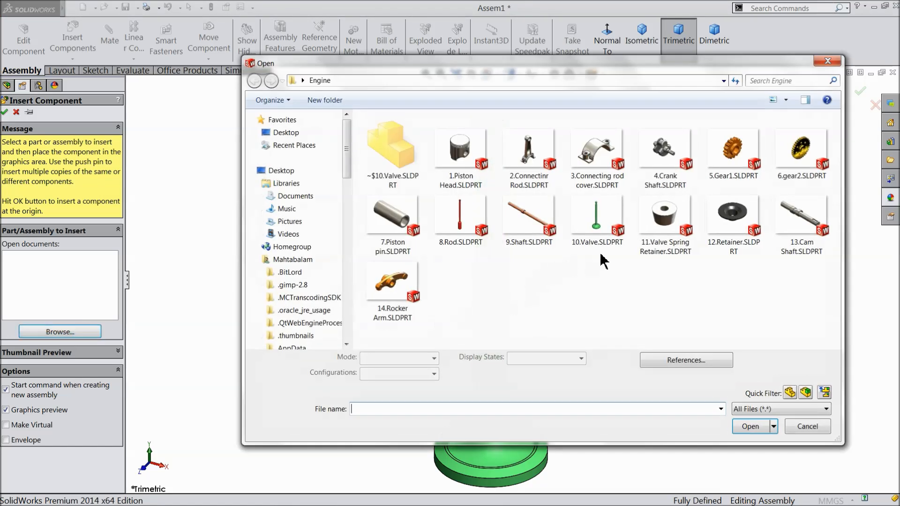
pyautogui.click(671, 241)
pyautogui.keyDown('ctrl'); pyautogui.click(731, 232); pyautogui.keyUp('ctrl')
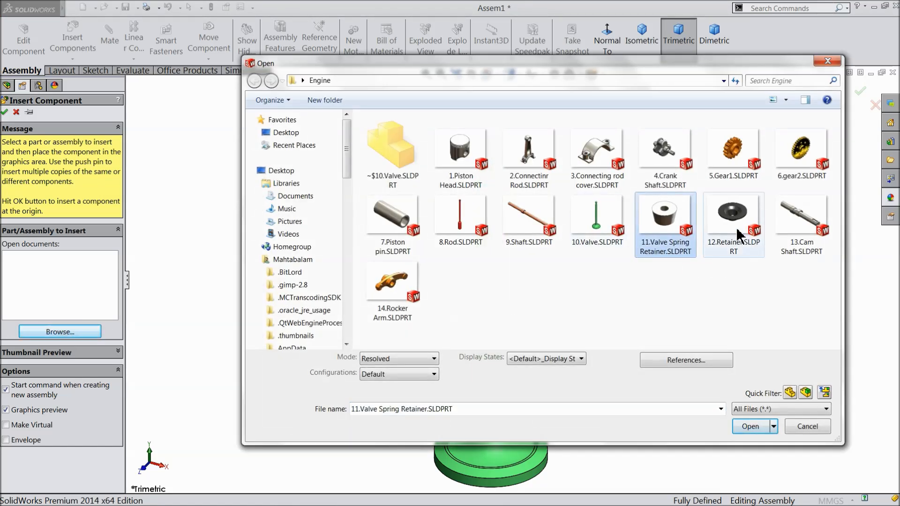
pyautogui.click(745, 433)
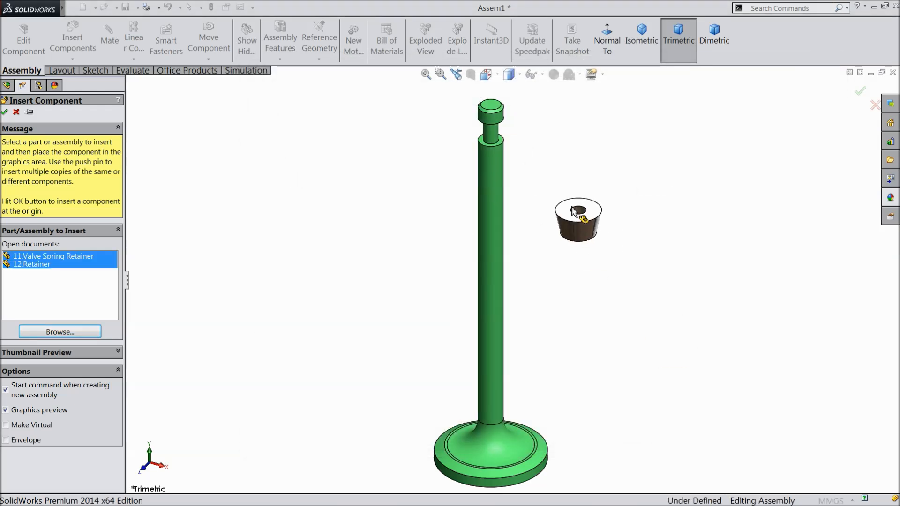
pyautogui.click(531, 149)
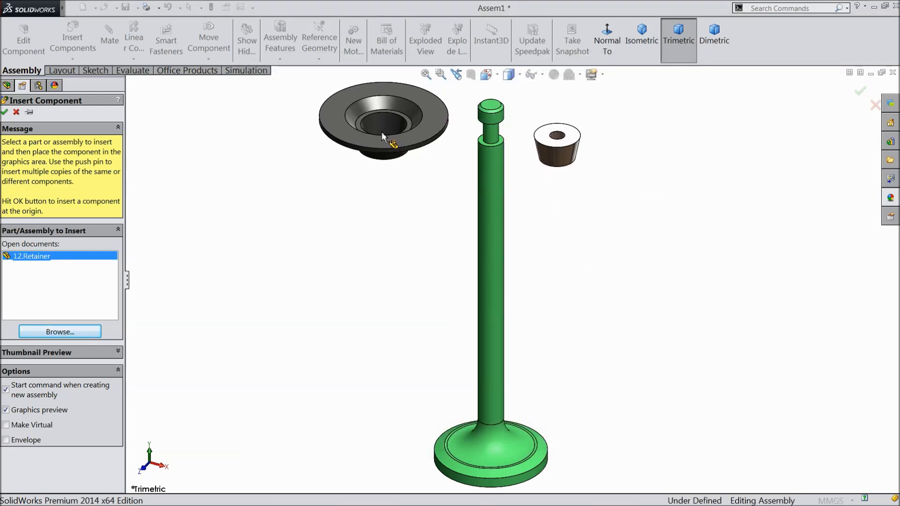
pyautogui.click(376, 133)
# Add a concentric mate between the valve's narrow neck and the bore of the valve spring retainer.
pyautogui.scroll(-1, 500, 130)
pyautogui.scroll(-1, 501, 131)
pyautogui.scroll(-2, 553, 171)
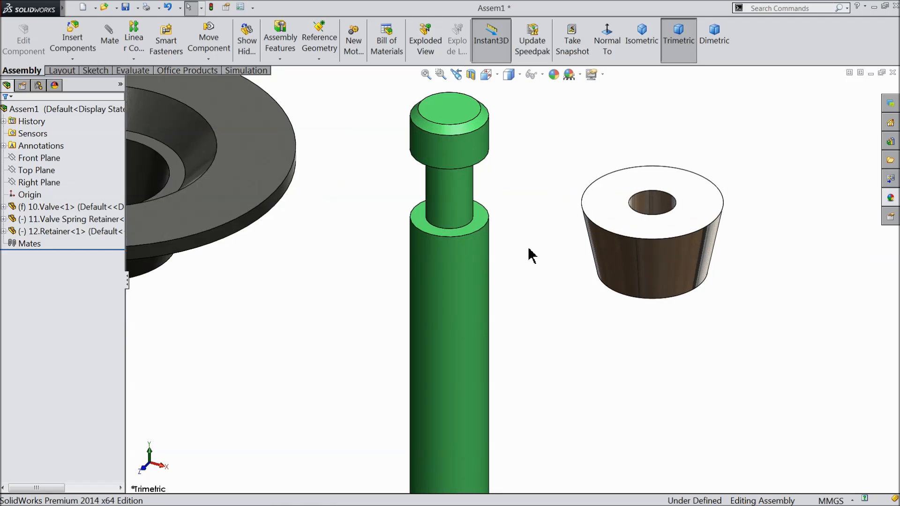
pyautogui.moveTo(531, 256)
pyautogui.mouseDown(button='middle')
pyautogui.moveTo(523, 351)
pyautogui.moveTo(529, 251)
pyautogui.mouseUp(button='middle')
pyautogui.click(107, 35)
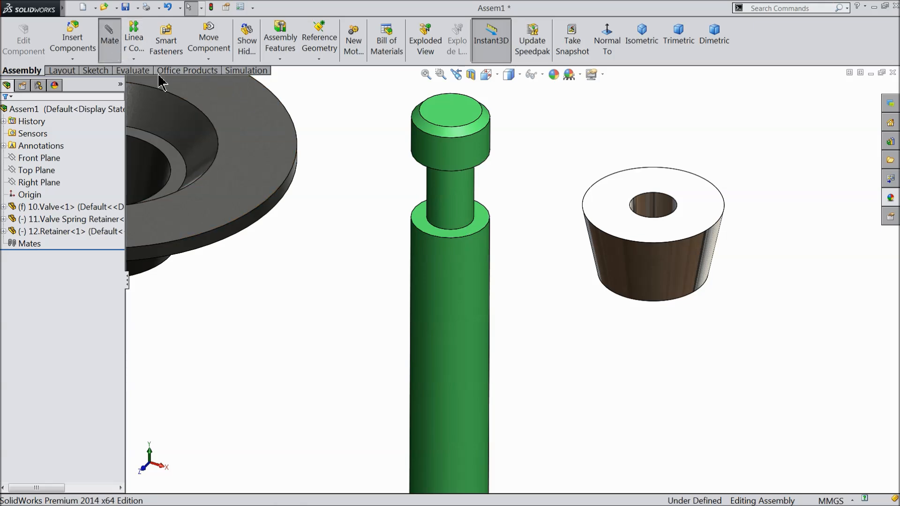
pyautogui.click(451, 201)
pyautogui.click(649, 205)
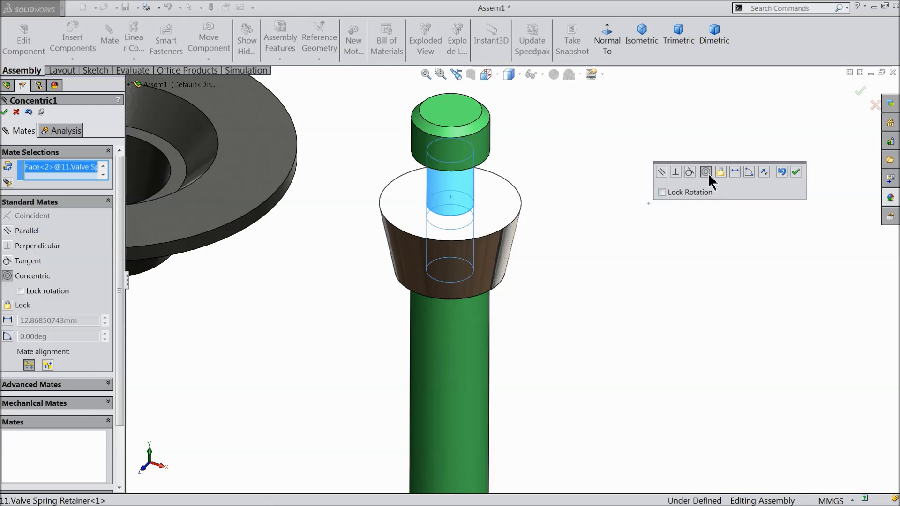
pyautogui.click(795, 172)
# Add a coincident mate between the valve spring retainer's upper flat face and the underside of the valve's head collar.
pyautogui.moveTo(627, 241); pyautogui.dragTo(637, 192, button='middle')
pyautogui.scroll(-4, 526, 187)
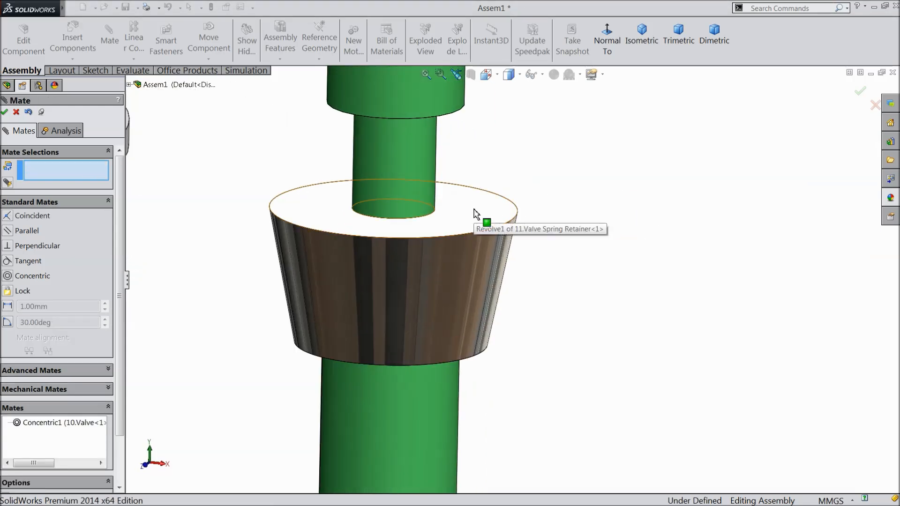
pyautogui.click(476, 214)
pyautogui.scroll(3, 539, 171)
pyautogui.moveTo(541, 183); pyautogui.dragTo(542, 111, button='middle')
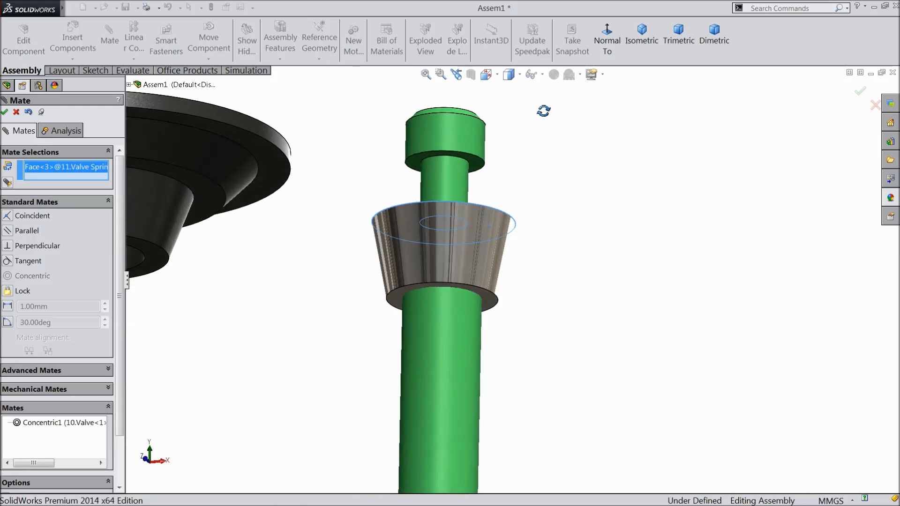
pyautogui.click(478, 168)
pyautogui.moveTo(592, 195); pyautogui.dragTo(609, 253, button='middle')
pyautogui.click(617, 135)
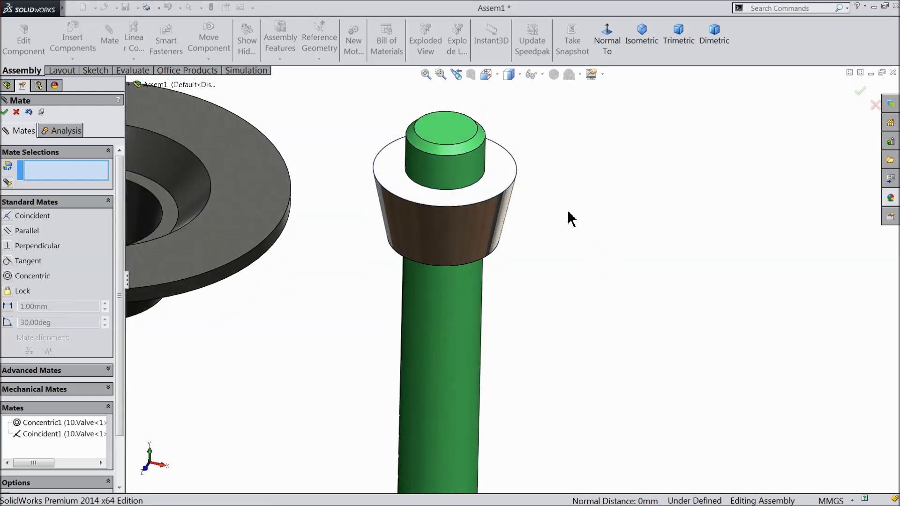
# Add a coincident mate between the retainer's inner conical face and the valve spring retainer's outer conical face, and finish mating.
pyautogui.scroll(3, 566, 215)
pyautogui.click(299, 238)
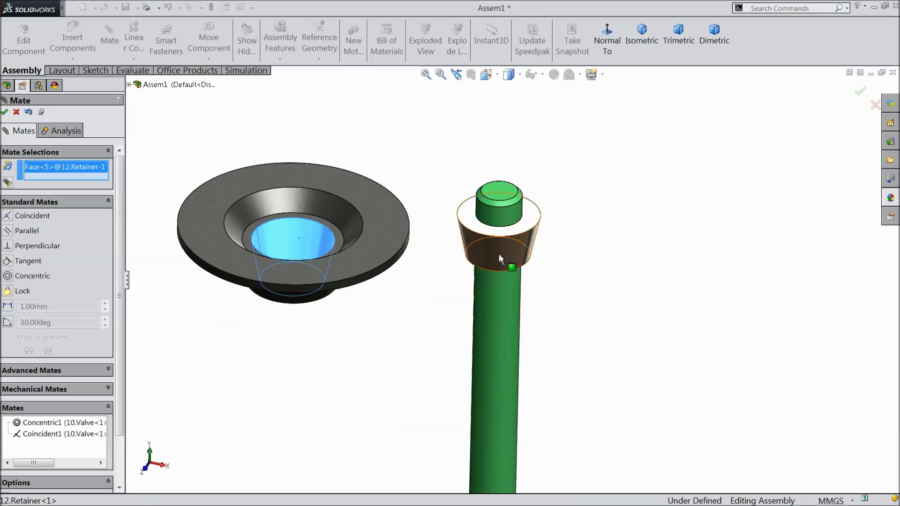
pyautogui.click(513, 252)
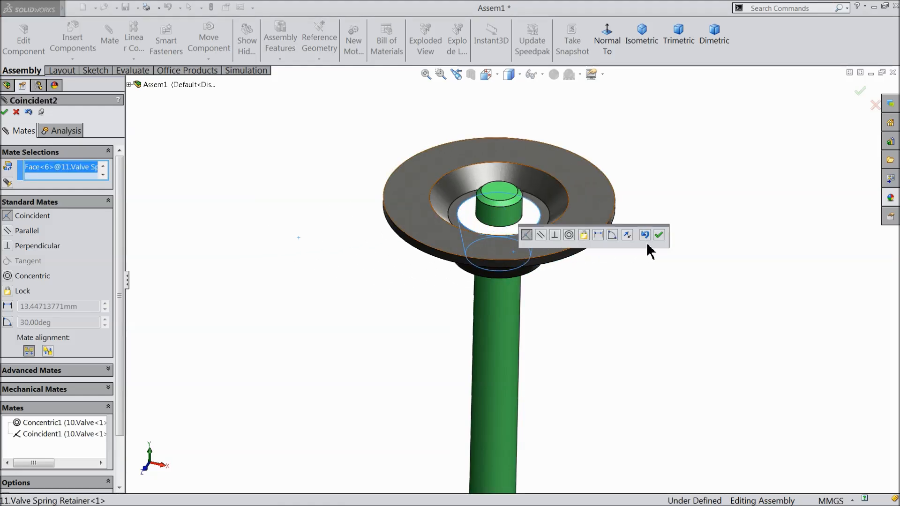
pyautogui.click(659, 234)
pyautogui.scroll(-3, 562, 248)
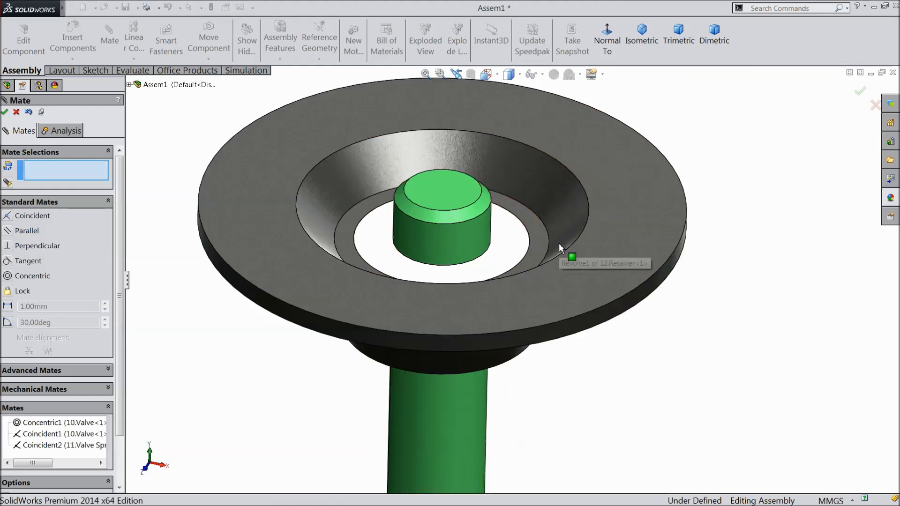
pyautogui.click(587, 238)
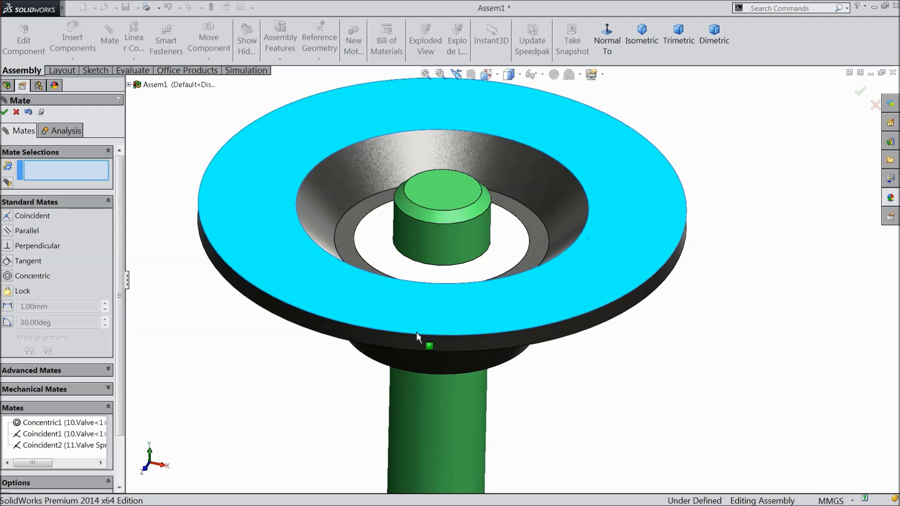
pyautogui.click(435, 302)
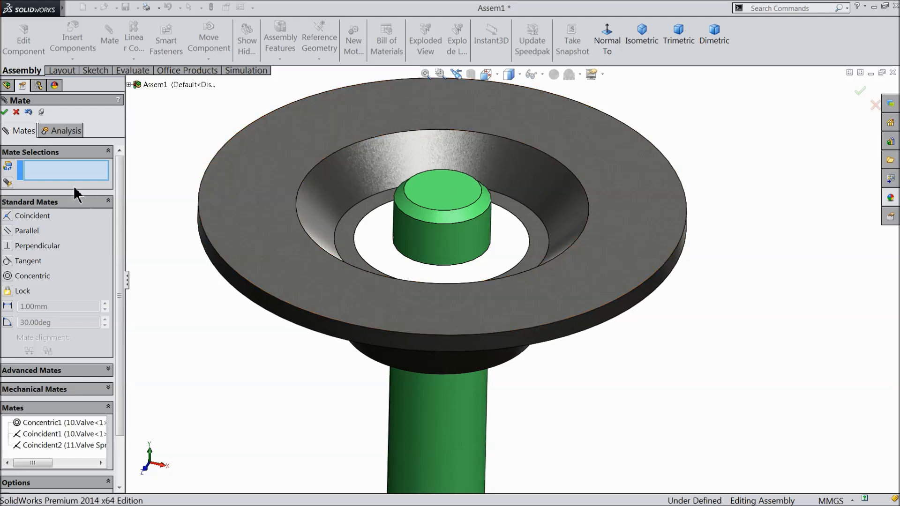
pyautogui.click(17, 112)
# Rebuild the assembly and save it as Valve Sub Assembly in the Engine folder.
pyautogui.scroll(5, 303, 321)
pyautogui.moveTo(386, 310); pyautogui.dragTo(508, 276, button='middle')
pyautogui.scroll(1, 509, 270)
pyautogui.scroll(-1, 517, 243)
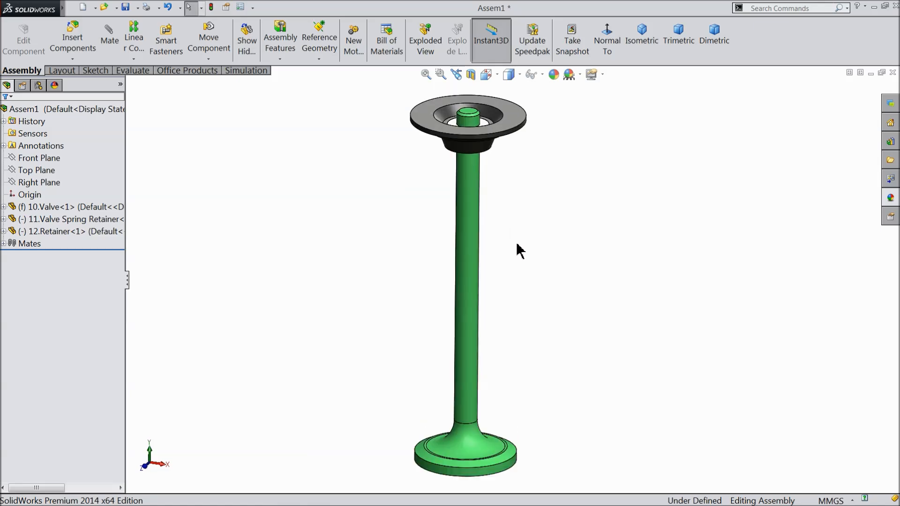
pyautogui.click(125, 7)
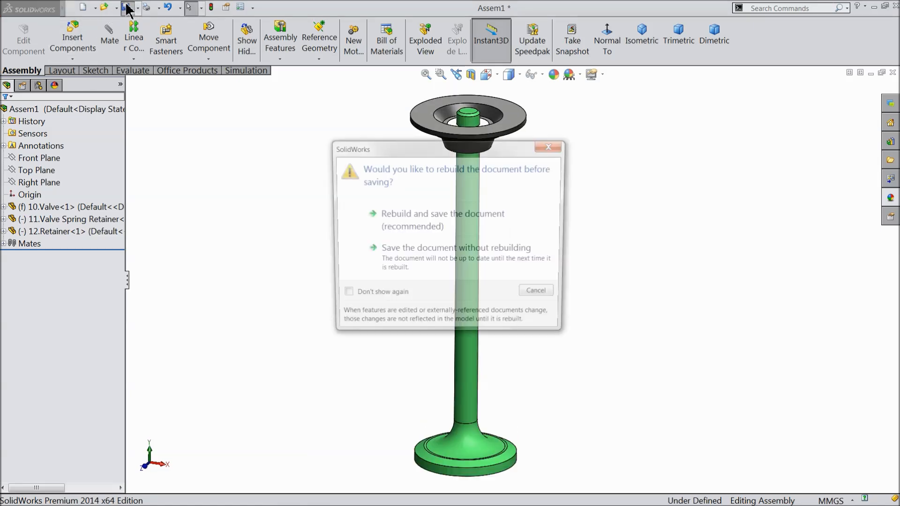
pyautogui.click(410, 224)
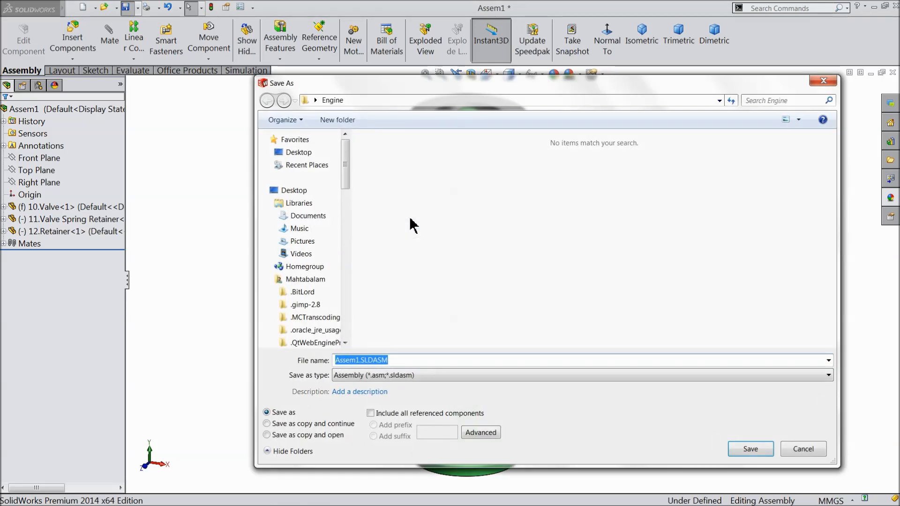
pyautogui.click(360, 362)
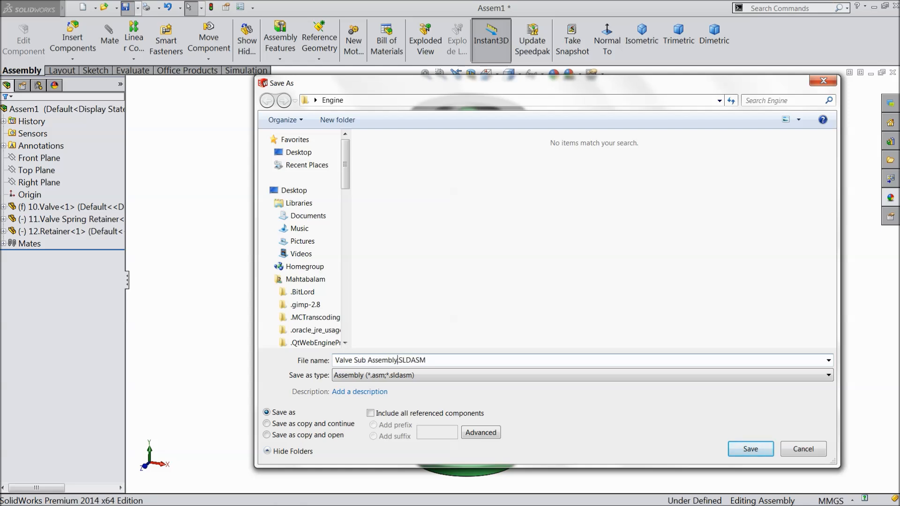
pyautogui.click(749, 450)
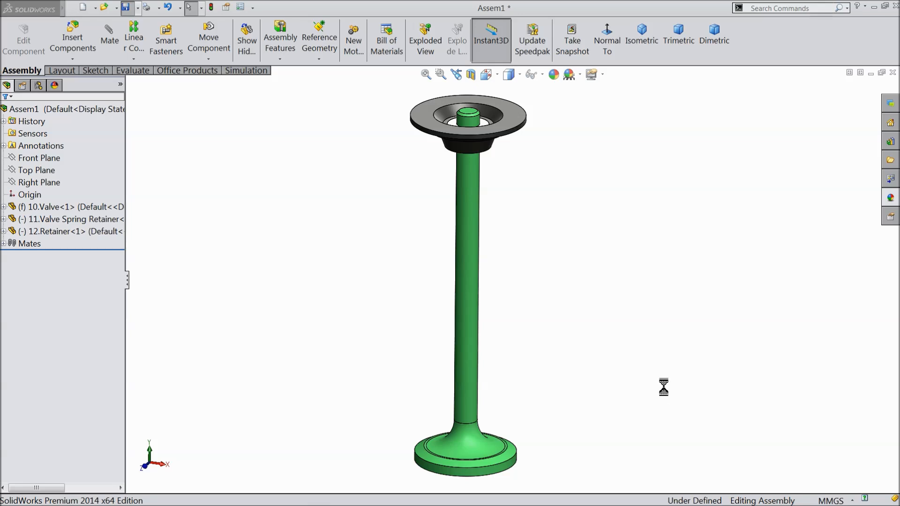
pyautogui.moveTo(518, 261); pyautogui.dragTo(519, 274, button='middle')
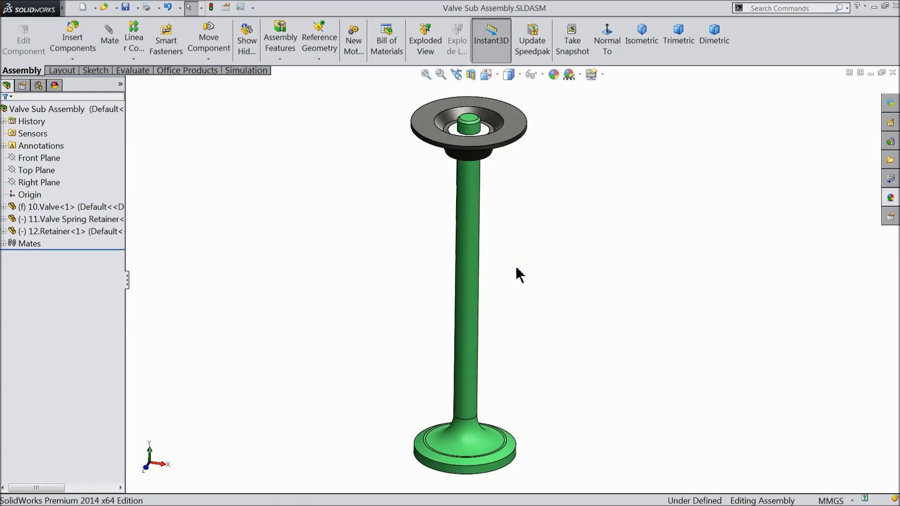
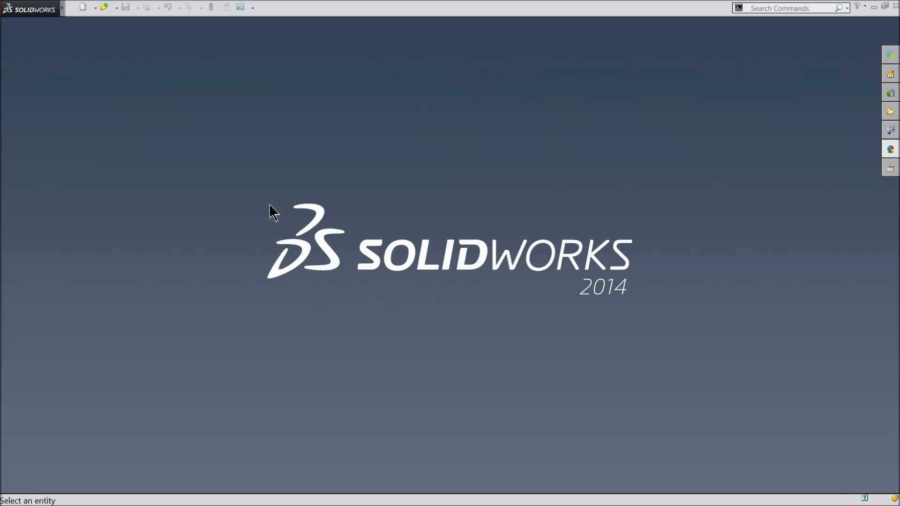
# Create a new assembly document and insert 4.Crank Shaft.SLDPRT from the Engine folder as its first component.
pyautogui.click(83, 7)
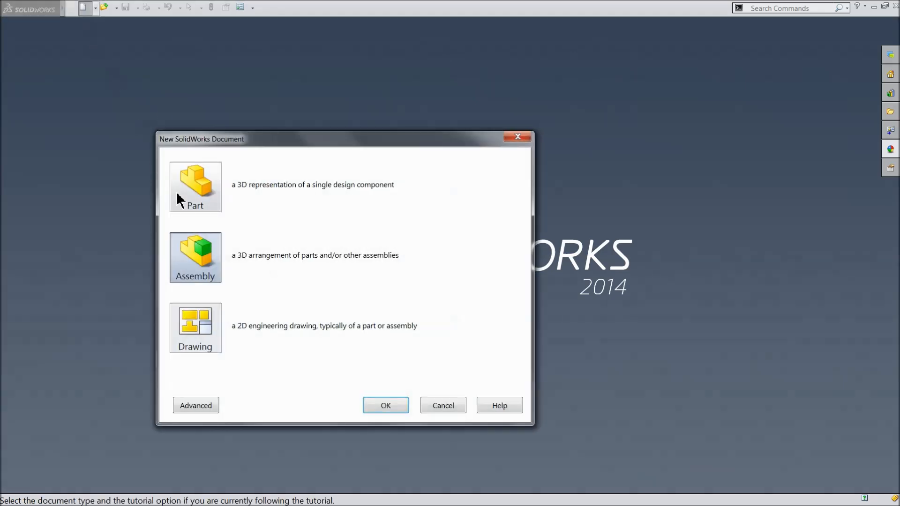
pyautogui.click(396, 399)
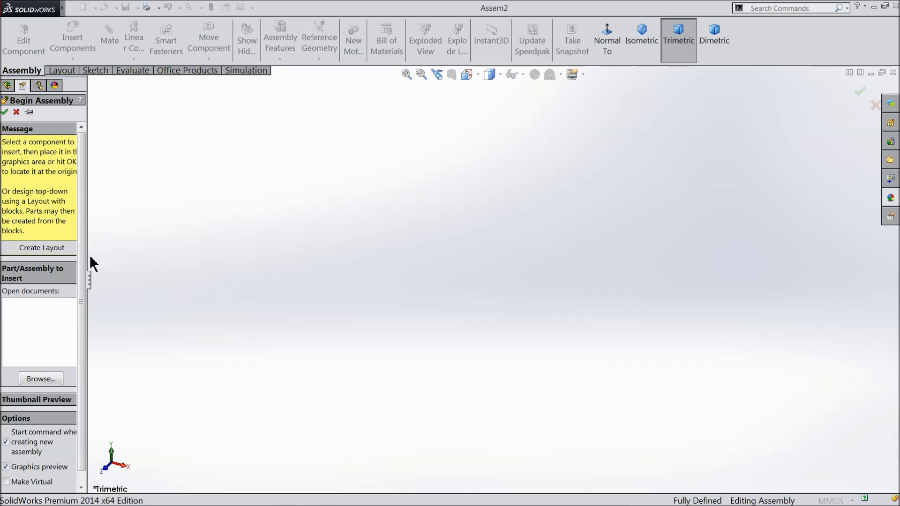
pyautogui.moveTo(89, 256); pyautogui.dragTo(134, 279)
pyautogui.click(61, 340)
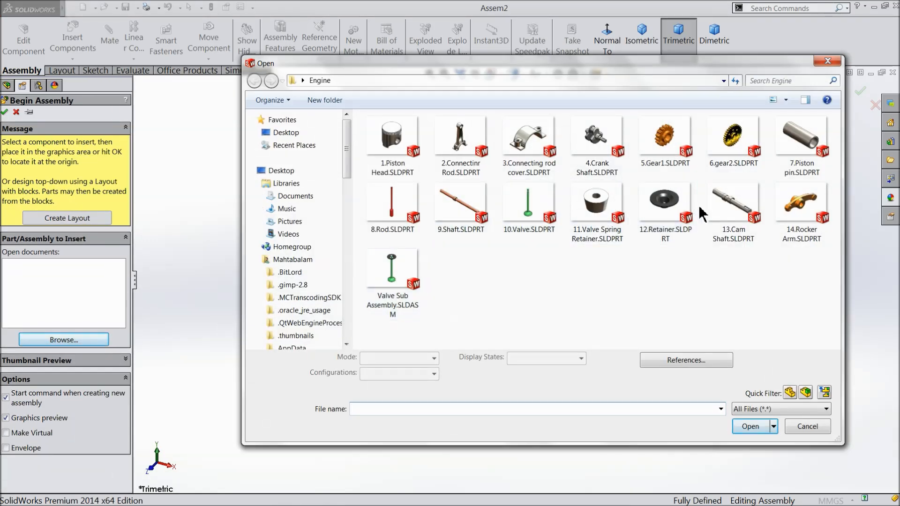
pyautogui.click(590, 155)
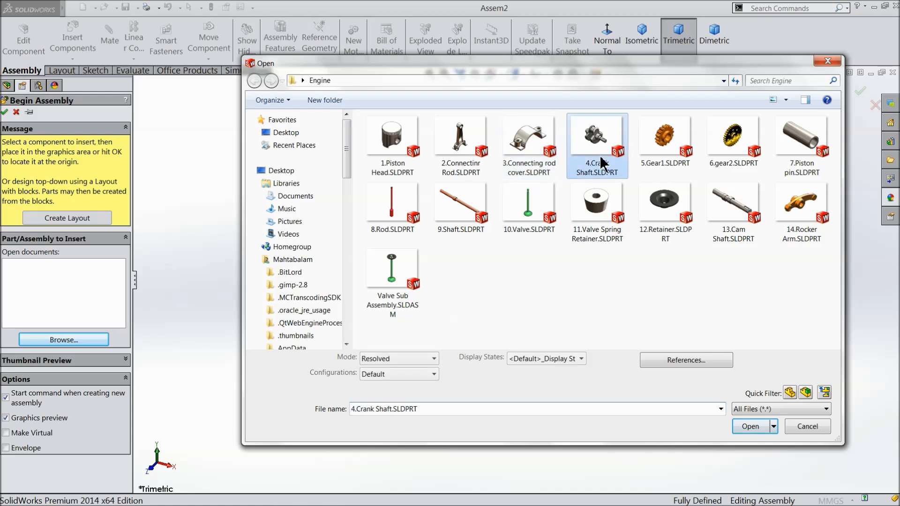
pyautogui.click(752, 425)
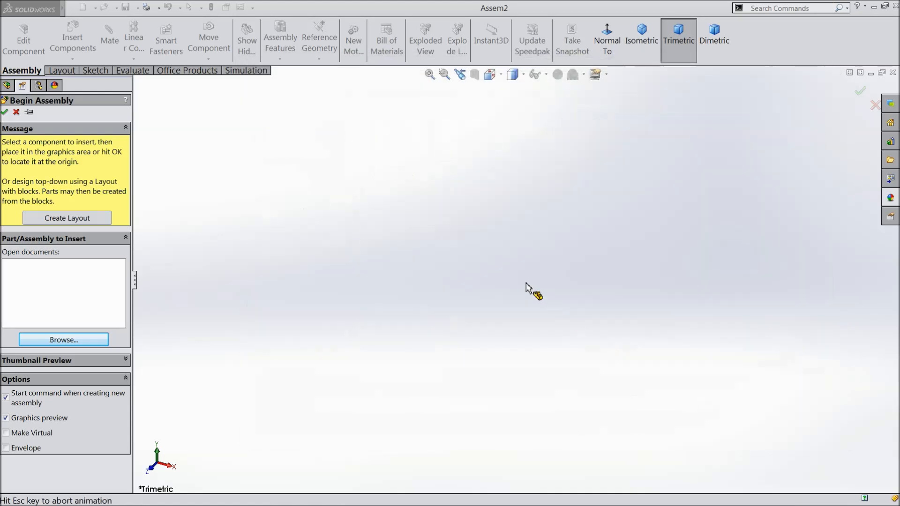
pyautogui.click(486, 254)
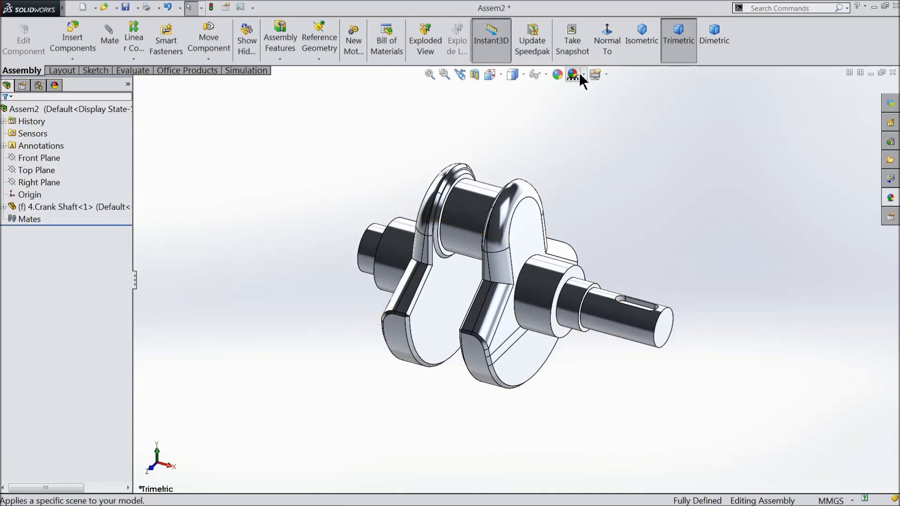
# Change the crankshaft assembly's scene to a plain white background.
pyautogui.click(585, 75)
pyautogui.click(604, 37)
pyautogui.click(605, 75)
pyautogui.click(630, 187)
pyautogui.moveTo(636, 224); pyautogui.dragTo(504, 306, button='middle')
pyautogui.scroll(2, 503, 305)
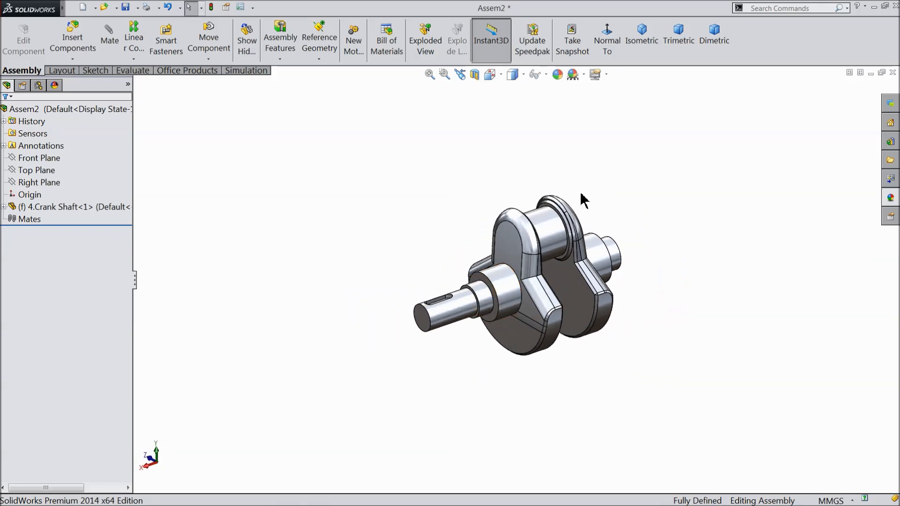
# Create a reference axis through the assembly origin, perpendicular to the Right Plane, using the Point and Face/Plane option.
pyautogui.click(313, 60)
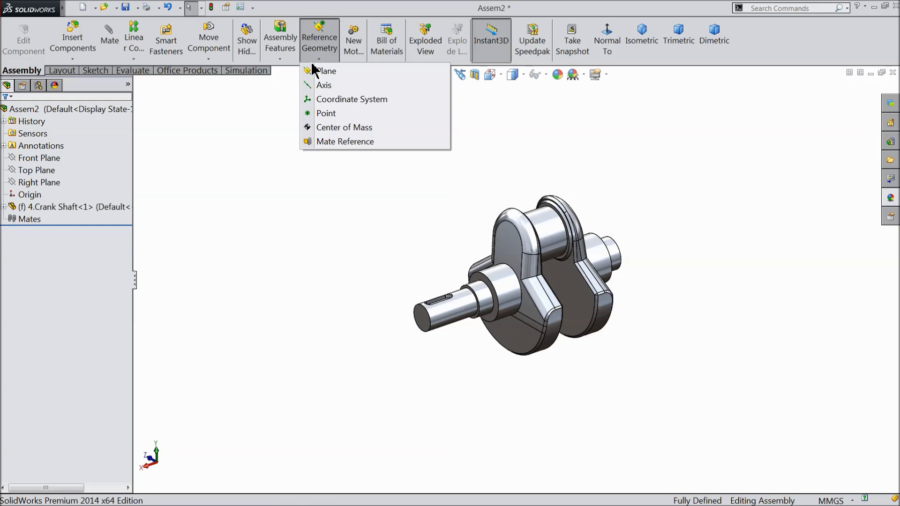
pyautogui.click(323, 87)
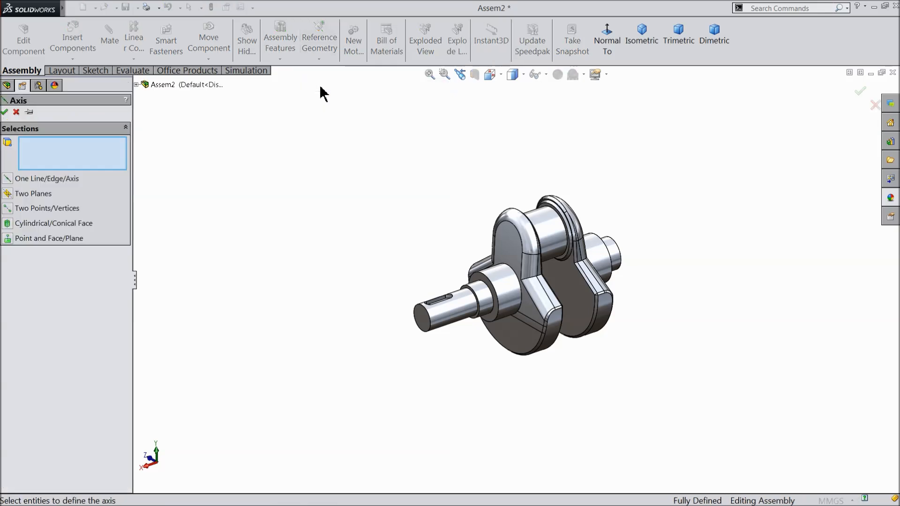
pyautogui.click(136, 85)
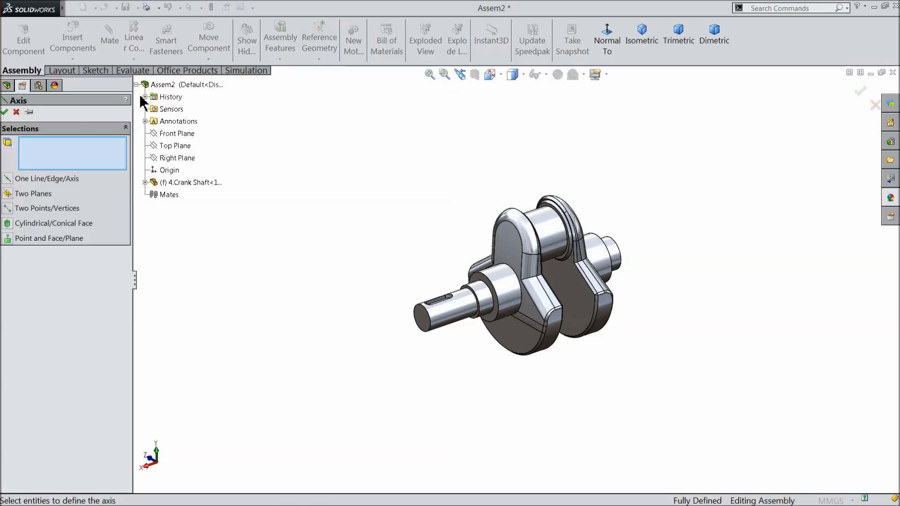
pyautogui.click(175, 159)
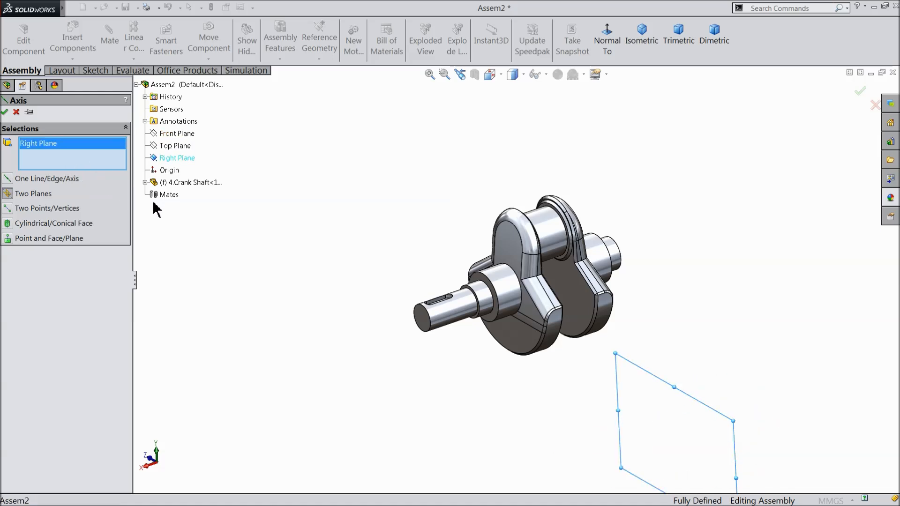
pyautogui.click(165, 170)
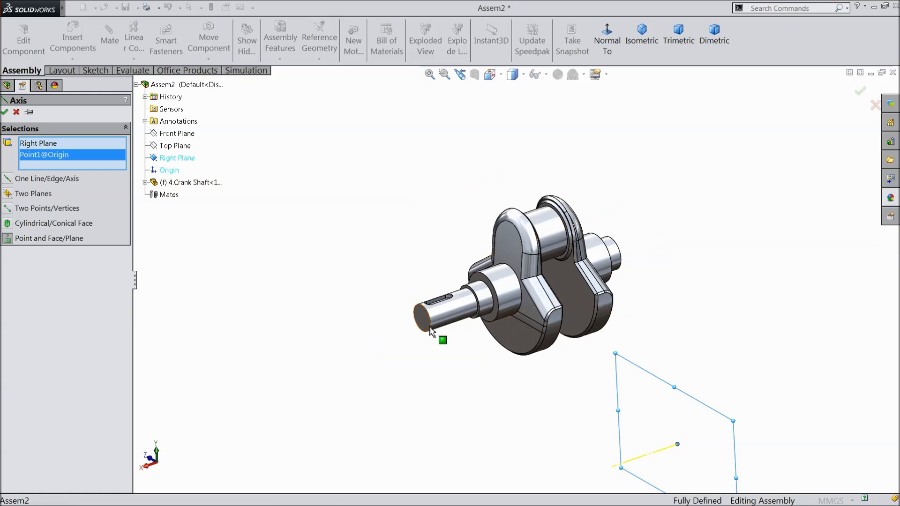
pyautogui.scroll(-3, 626, 416)
pyautogui.scroll(-1, 625, 416)
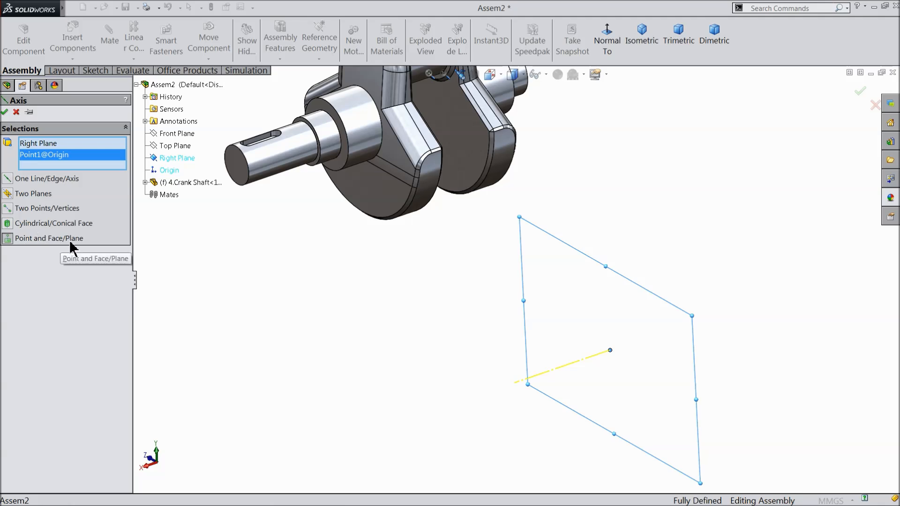
pyautogui.click(5, 112)
pyautogui.scroll(3, 362, 274)
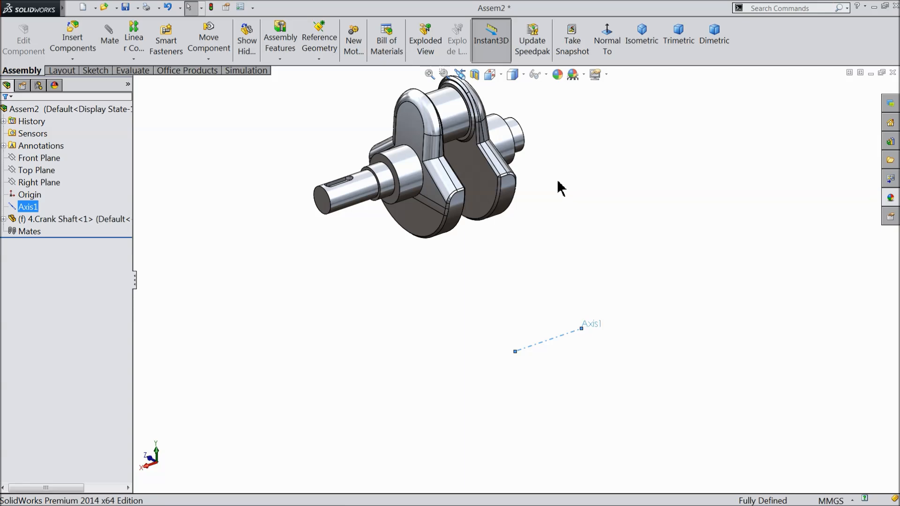
# Float the fixed 4.Crank Shaft component and move it freely to a new position in the assembly.
pyautogui.scroll(-2, 560, 187)
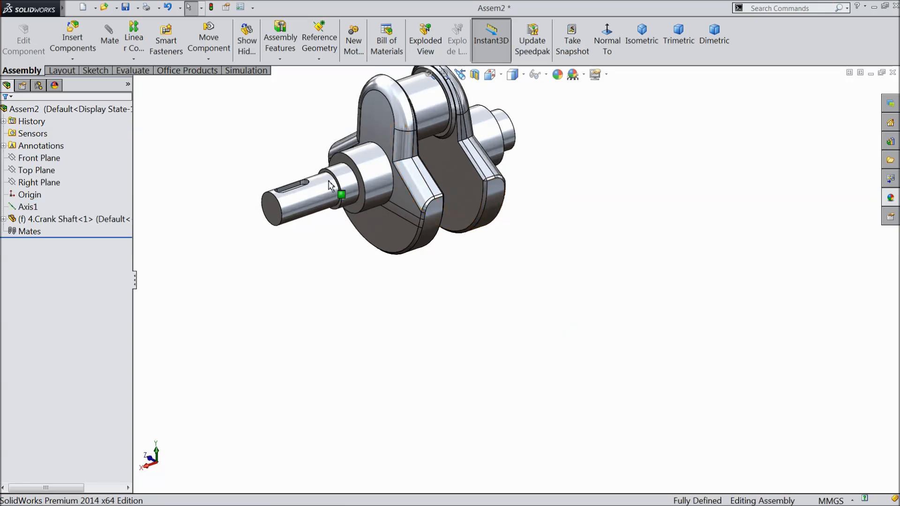
pyautogui.rightClick(386, 119)
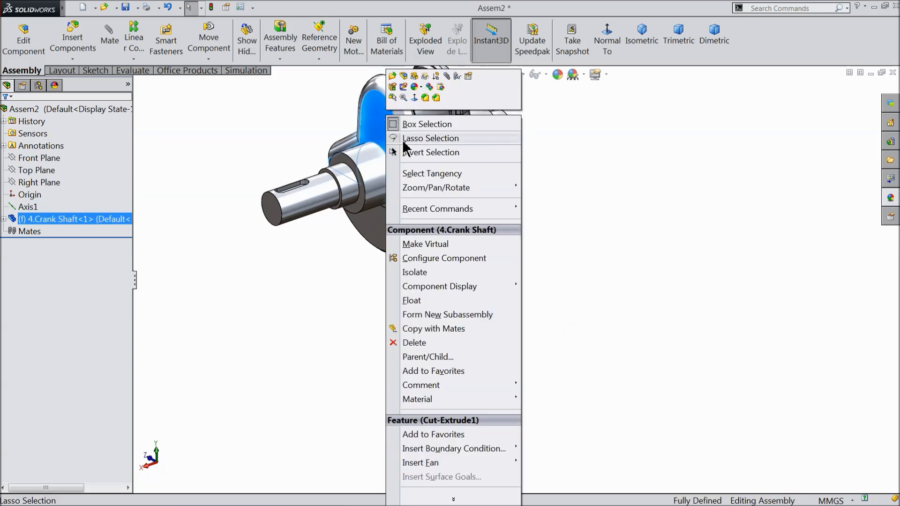
pyautogui.click(411, 301)
pyautogui.moveTo(386, 136); pyautogui.dragTo(455, 201)
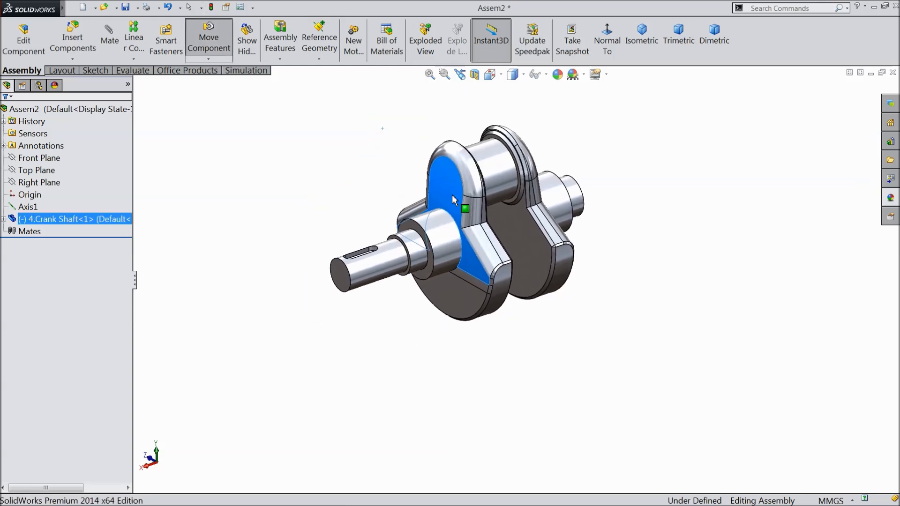
pyautogui.scroll(8, 459, 284)
pyautogui.click(396, 256)
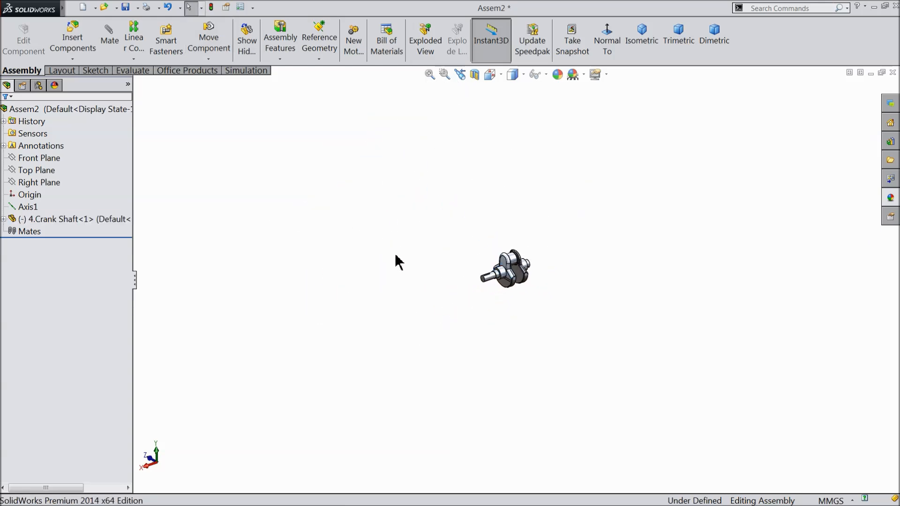
# Set Axis1 to shown and turn on the display of reference axes in the view.
pyautogui.scroll(-5, 585, 311)
pyautogui.click(19, 210)
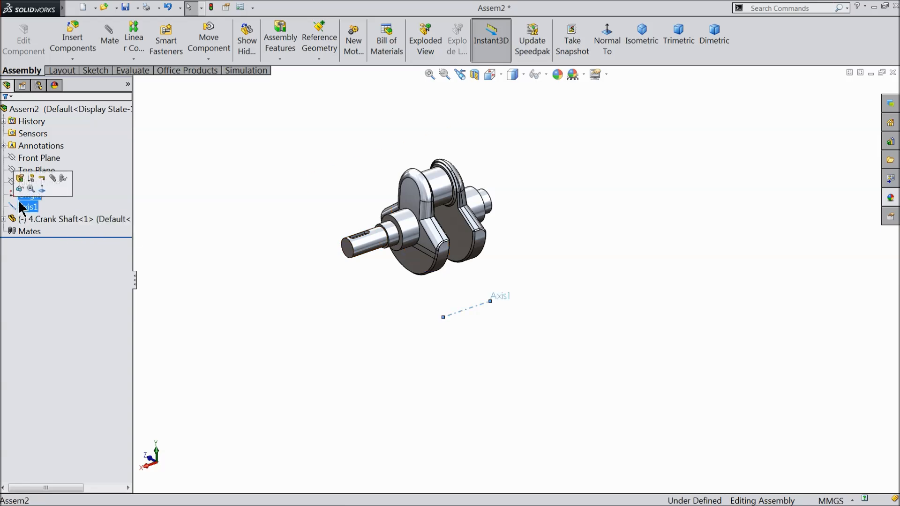
pyautogui.click(20, 189)
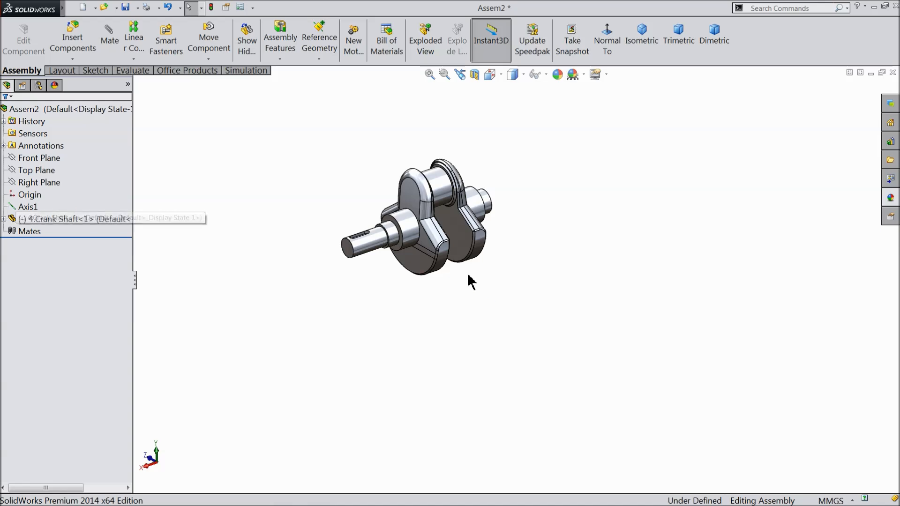
pyautogui.click(14, 207)
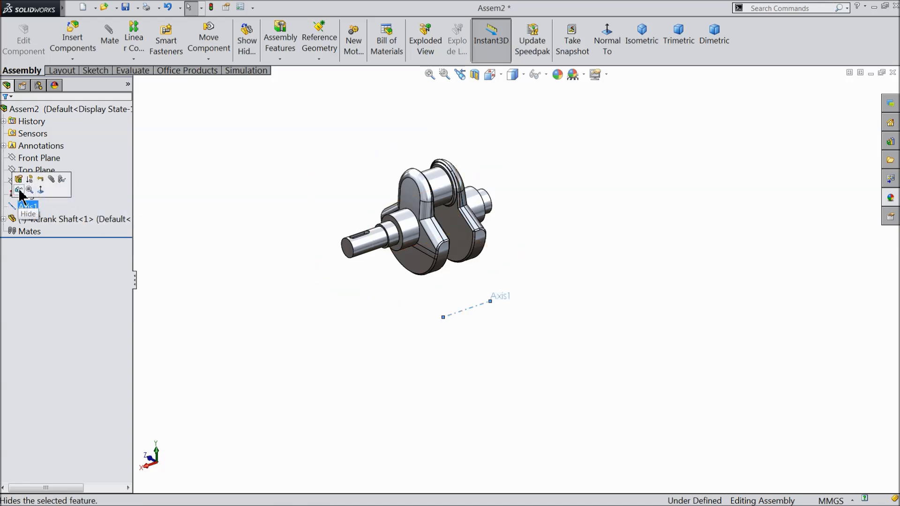
pyautogui.click(19, 190)
pyautogui.click(24, 207)
pyautogui.click(18, 189)
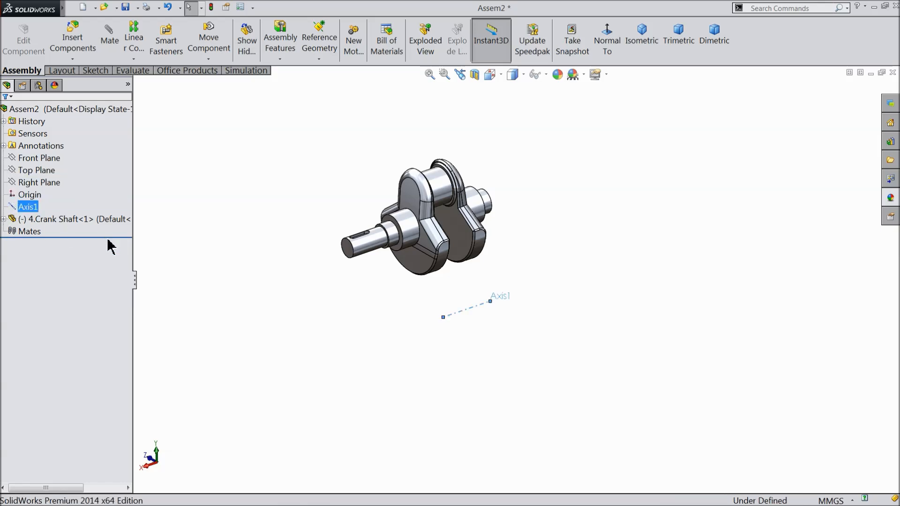
pyautogui.click(449, 334)
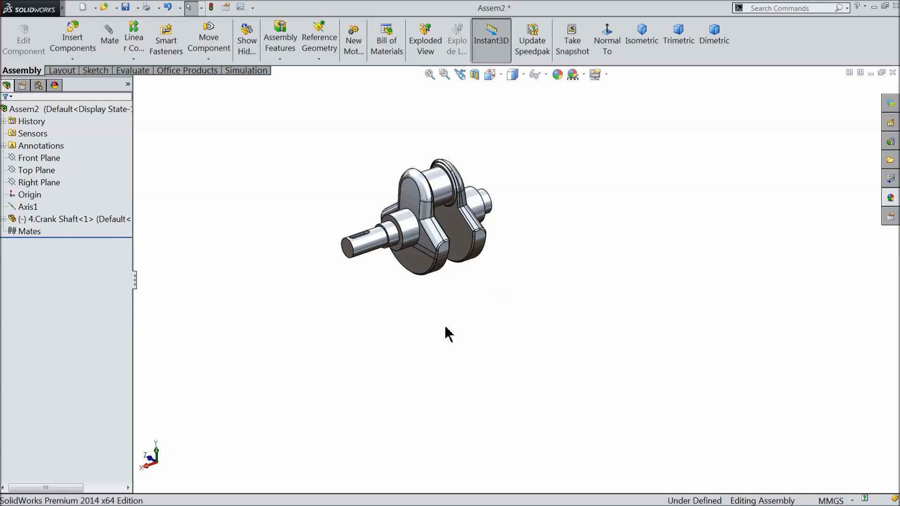
pyautogui.click(546, 74)
pyautogui.click(536, 111)
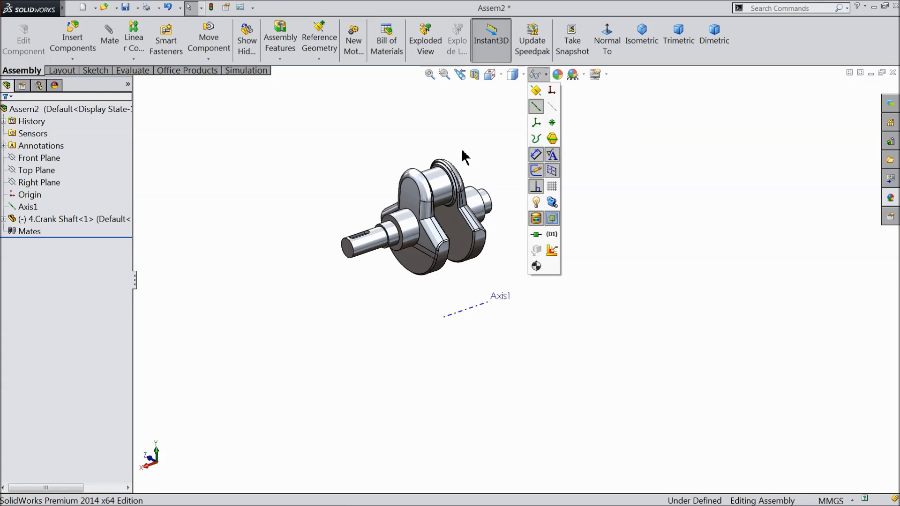
# Add a concentric mate between the cylindrical face of the crankshaft's keyed end and Axis1.
pyautogui.scroll(-1, 477, 313)
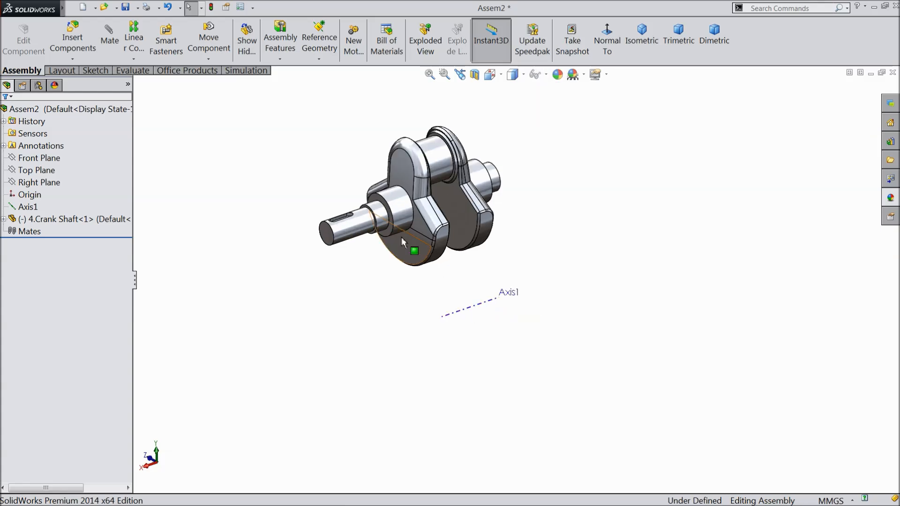
pyautogui.scroll(-1, 402, 237)
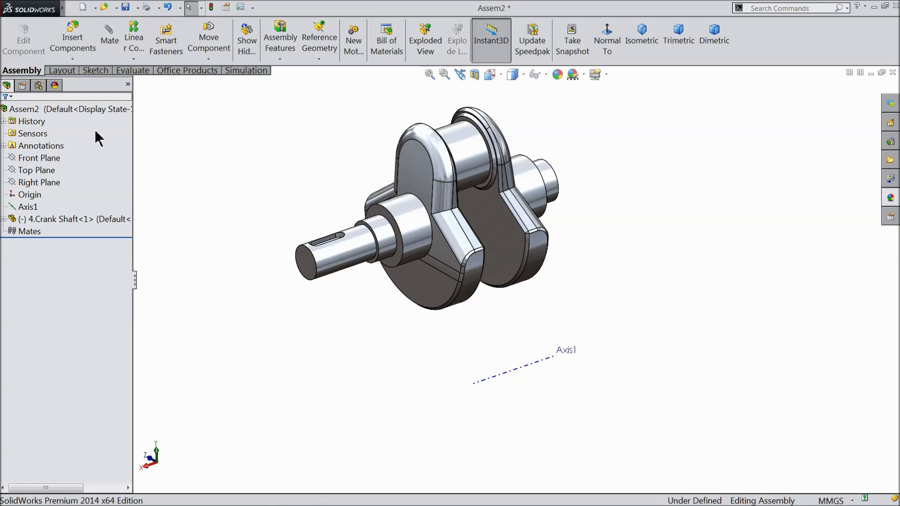
pyautogui.click(109, 38)
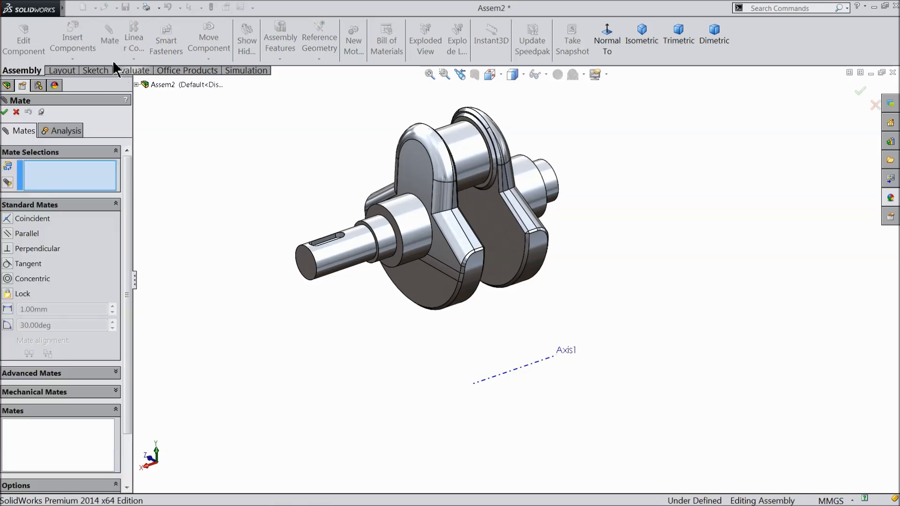
pyautogui.click(341, 253)
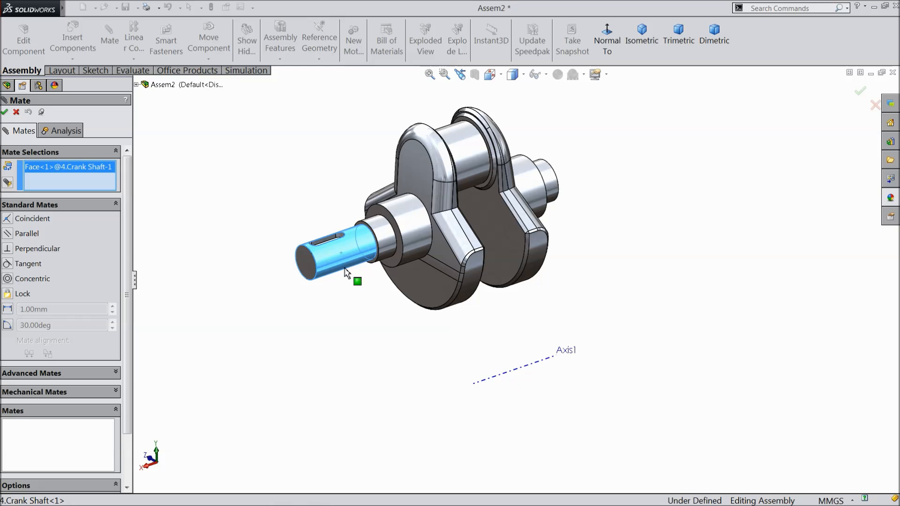
pyautogui.click(498, 376)
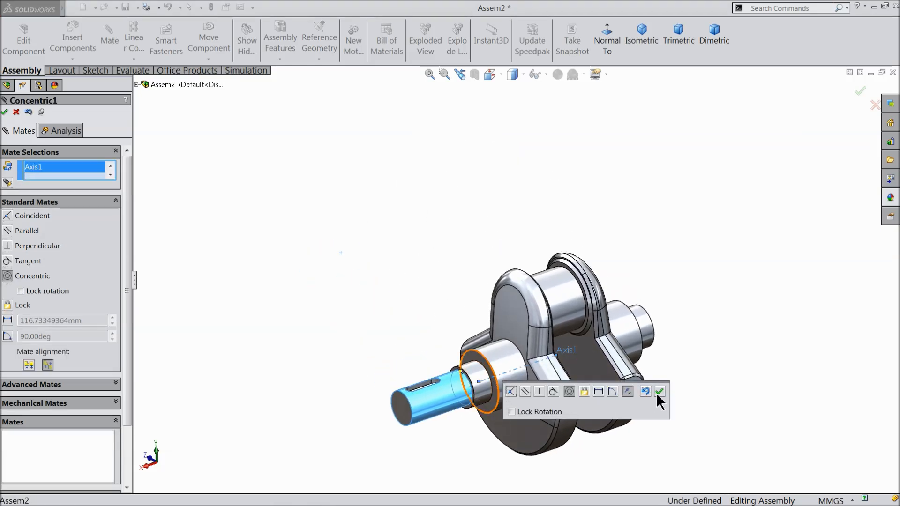
pyautogui.click(660, 391)
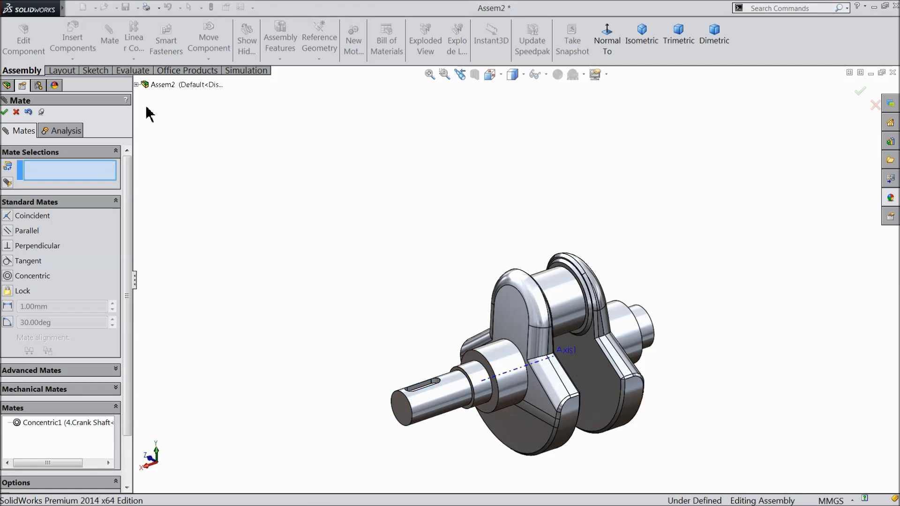
# Add a coincident mate between the assembly's Right Plane and the crankshaft's Right Plane, and finish mating.
pyautogui.click(137, 85)
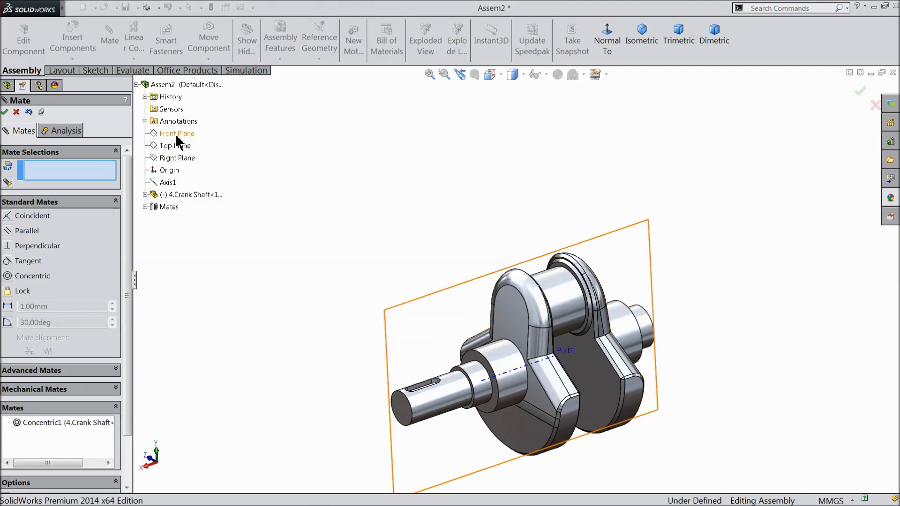
pyautogui.click(172, 157)
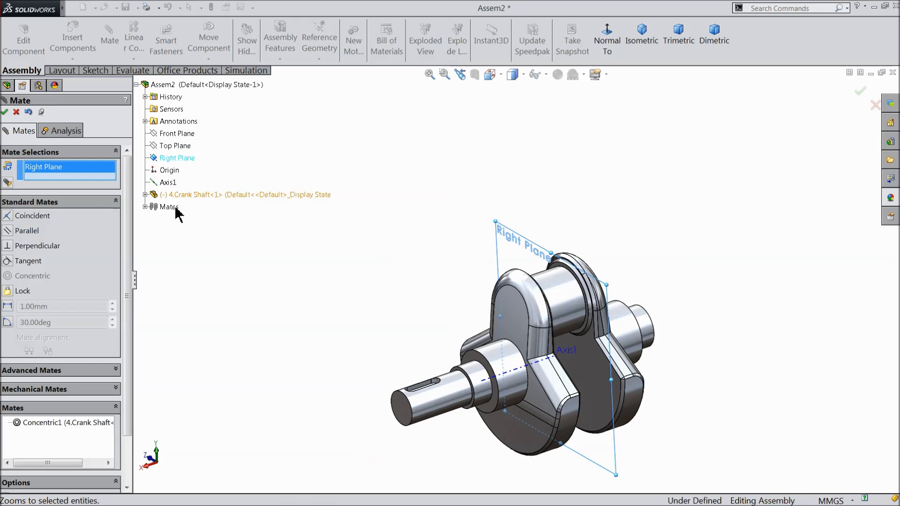
pyautogui.click(145, 195)
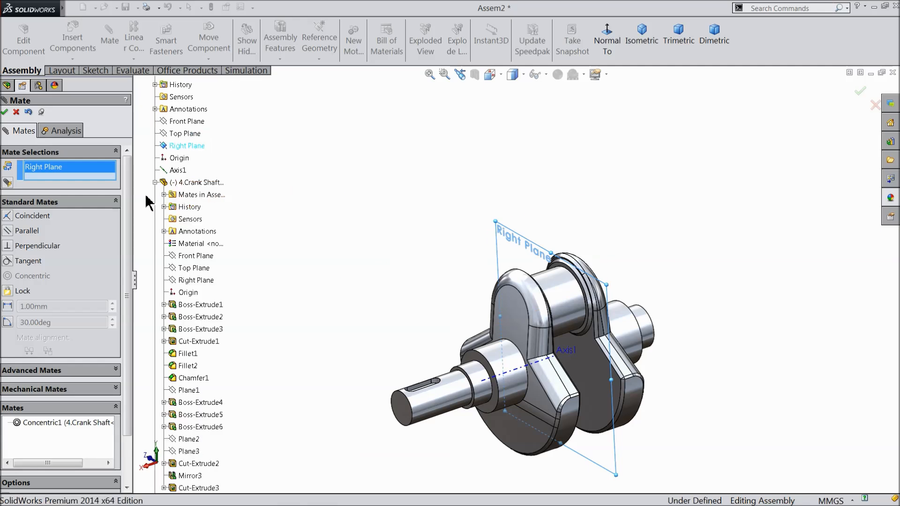
pyautogui.click(255, 280)
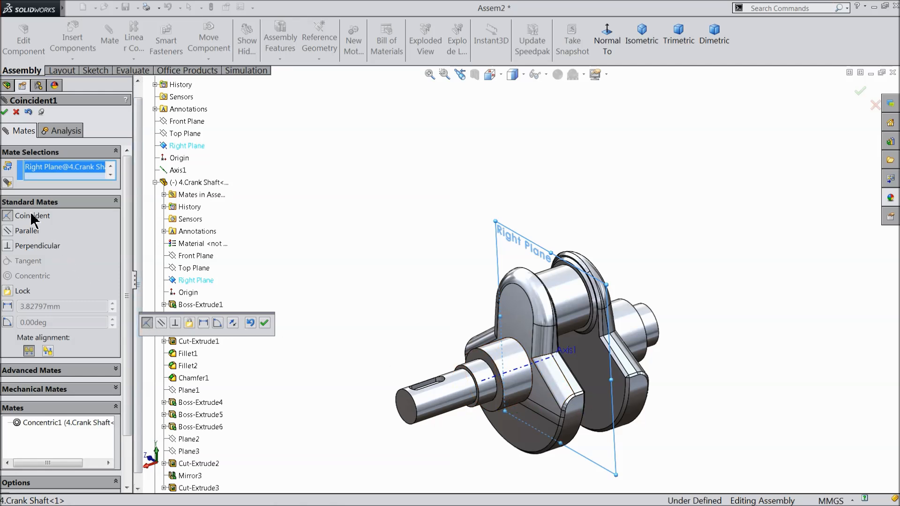
pyautogui.click(264, 322)
pyautogui.click(15, 112)
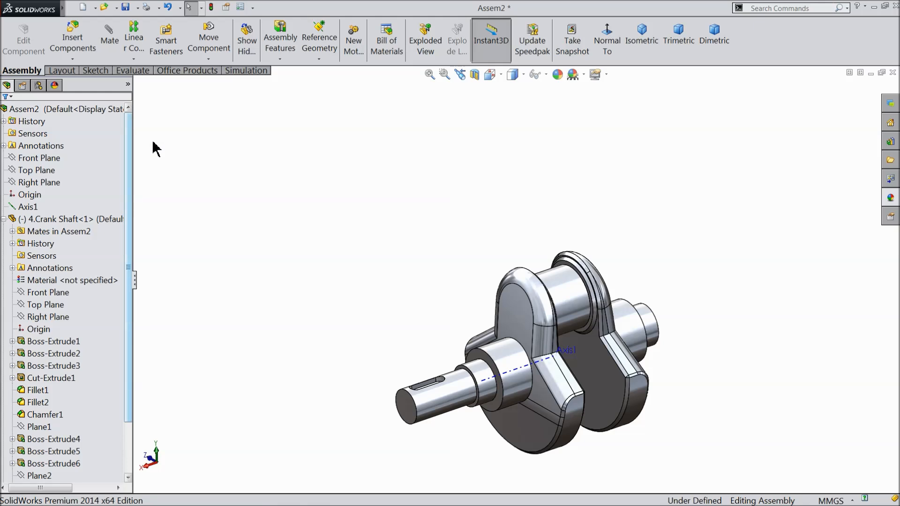
pyautogui.click(3, 219)
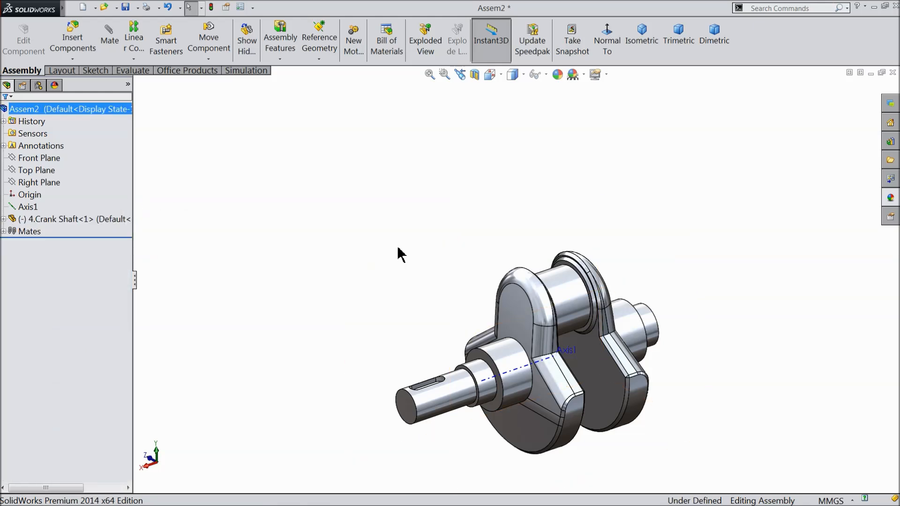
pyautogui.scroll(4, 397, 248)
pyautogui.scroll(-4, 588, 338)
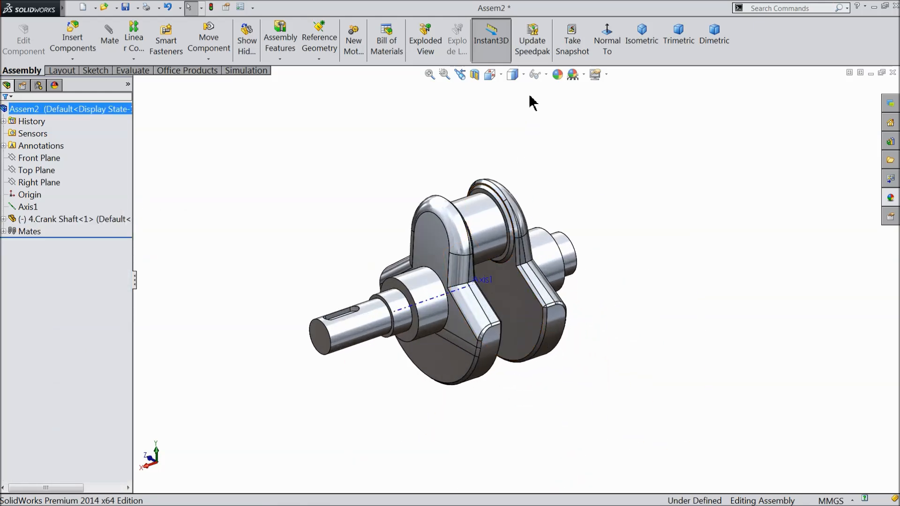
pyautogui.scroll(2, 323, 256)
pyautogui.moveTo(322, 255); pyautogui.dragTo(323, 249, button='middle')
pyautogui.scroll(-2, 490, 255)
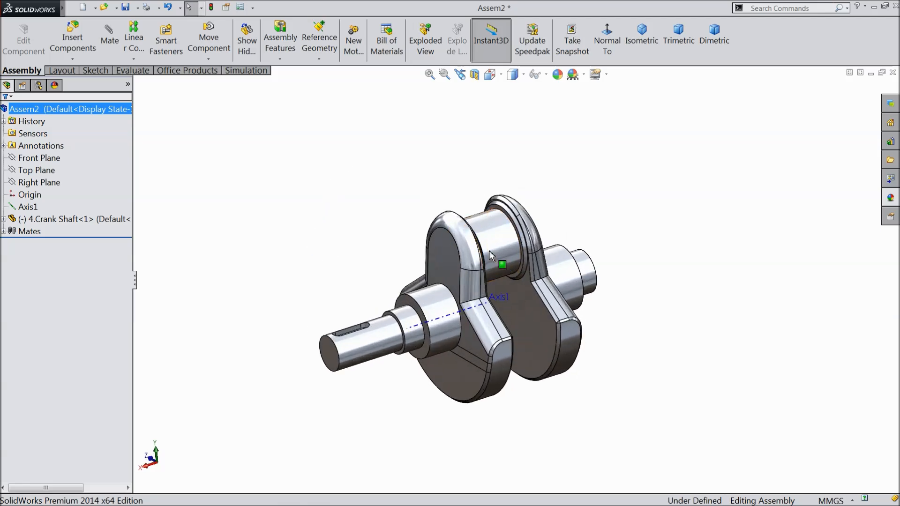
# Load 1.Piston Head, 2.Connectinr Rod, 3.Connecting rod cover and 7.Piston pin from the Engine folder for insertion into the assembly.
pyautogui.click(73, 40)
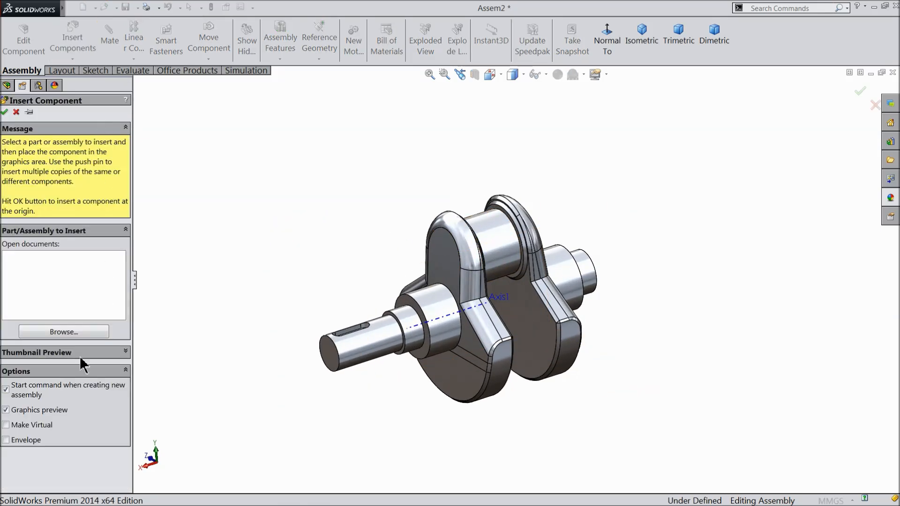
pyautogui.click(64, 332)
pyautogui.click(463, 179)
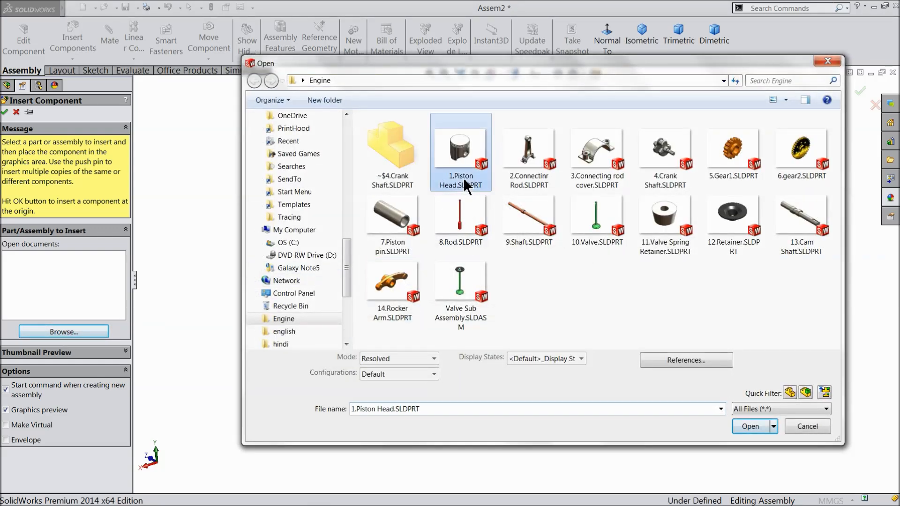
pyautogui.keyDown('ctrl'); pyautogui.click(524, 167); pyautogui.keyUp('ctrl')
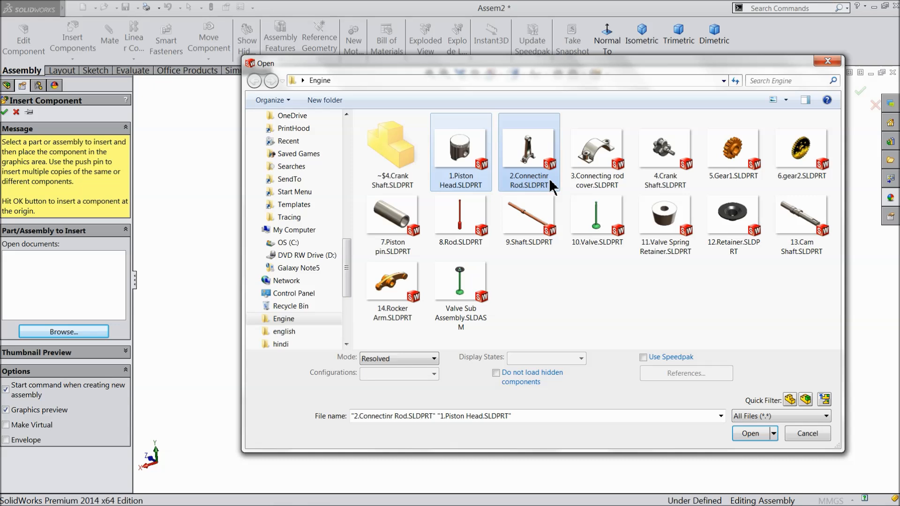
pyautogui.keyDown('ctrl'); pyautogui.click(591, 177); pyautogui.keyUp('ctrl')
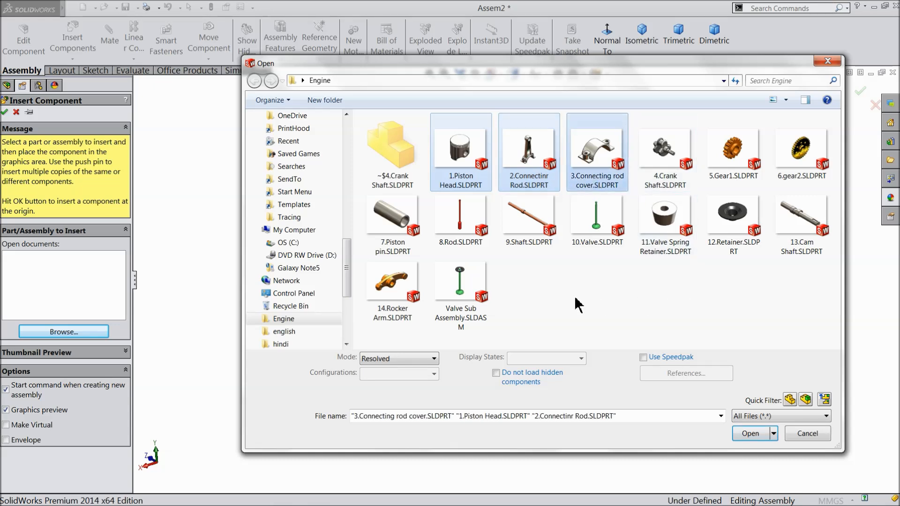
pyautogui.keyDown('ctrl'); pyautogui.click(395, 235); pyautogui.keyUp('ctrl')
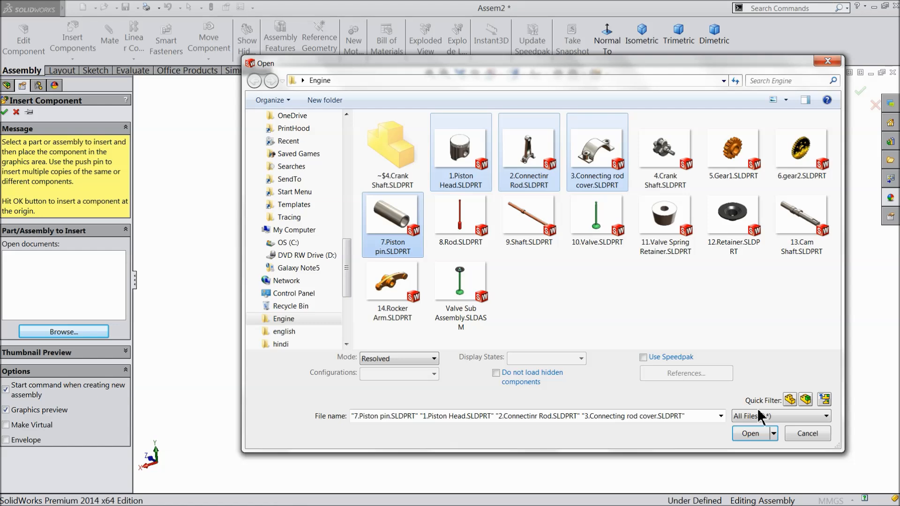
pyautogui.click(756, 439)
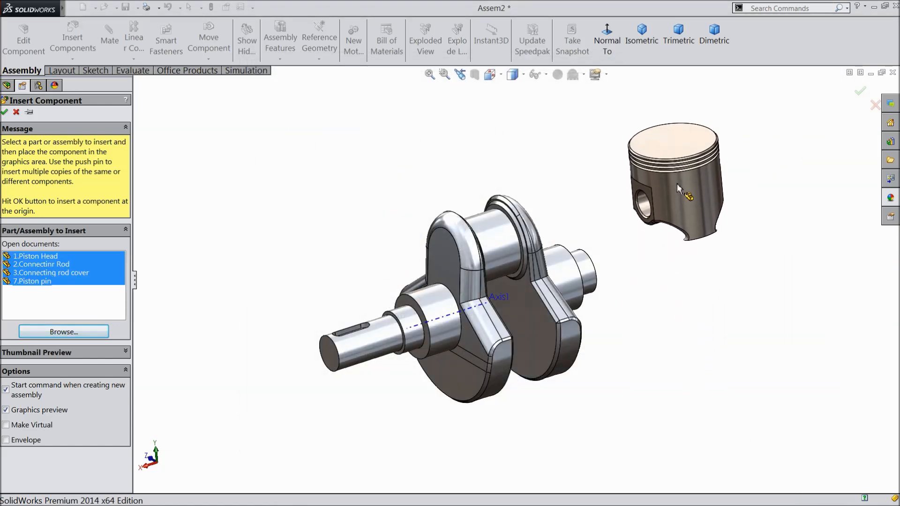
# Place the piston head, connecting rod, rod cover and piston pin in free space beside the crankshaft.
pyautogui.click(697, 162)
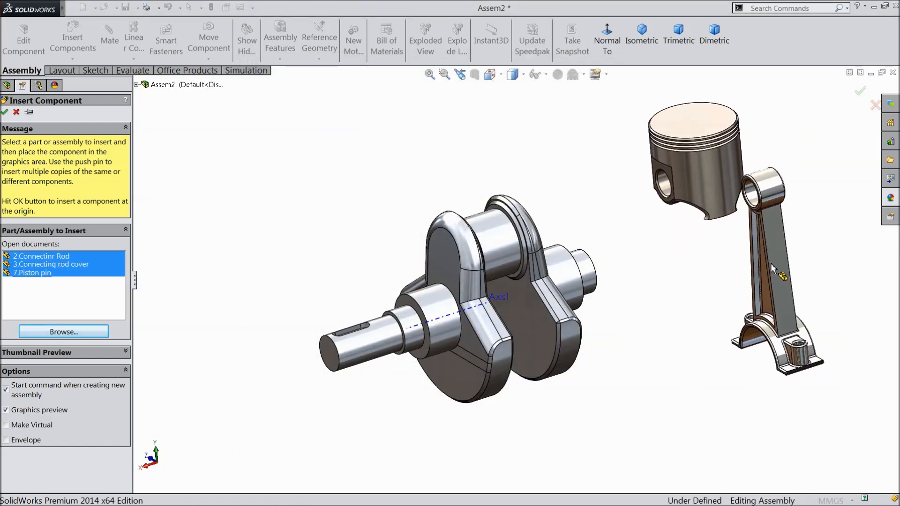
pyautogui.click(772, 273)
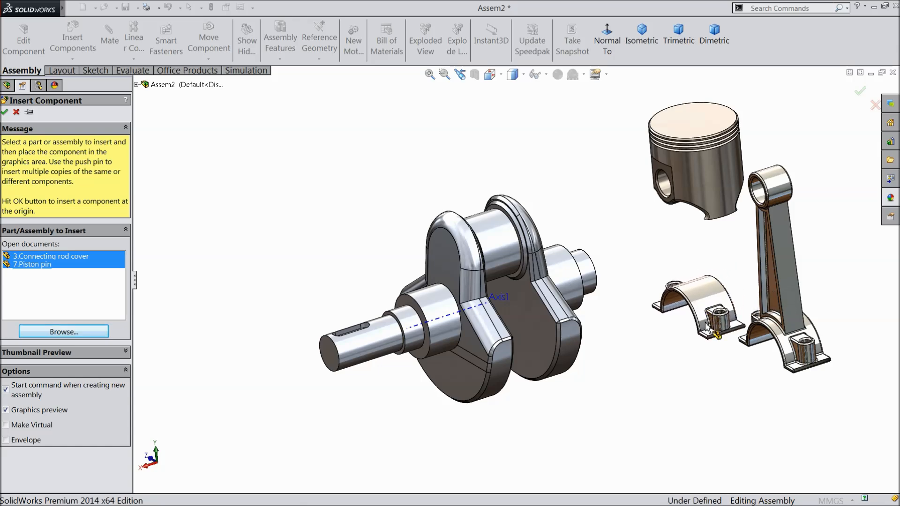
pyautogui.click(709, 324)
pyautogui.click(719, 336)
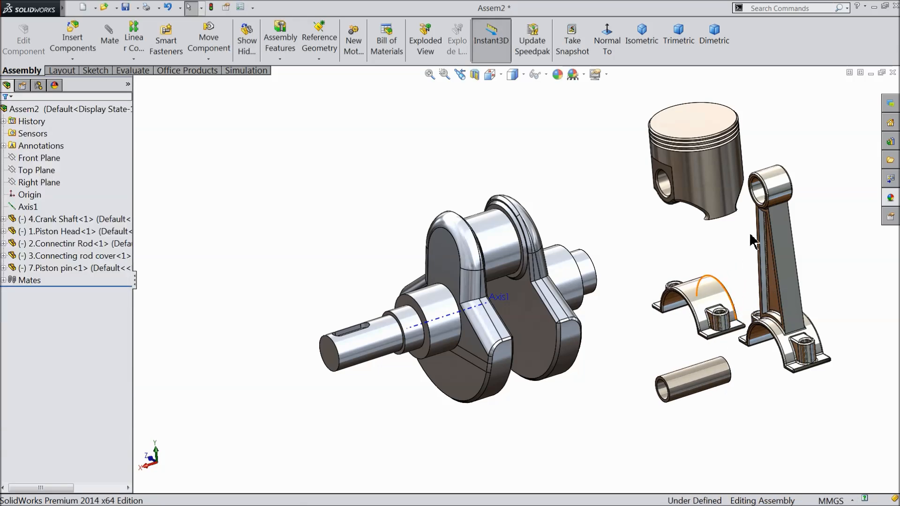
# Add a concentric mate between the piston head's inner pin bore and the connecting rod's small-end cylindrical face.
pyautogui.scroll(-3, 673, 235)
pyautogui.moveTo(689, 265); pyautogui.dragTo(701, 101, button='middle')
pyautogui.scroll(-3, 701, 129)
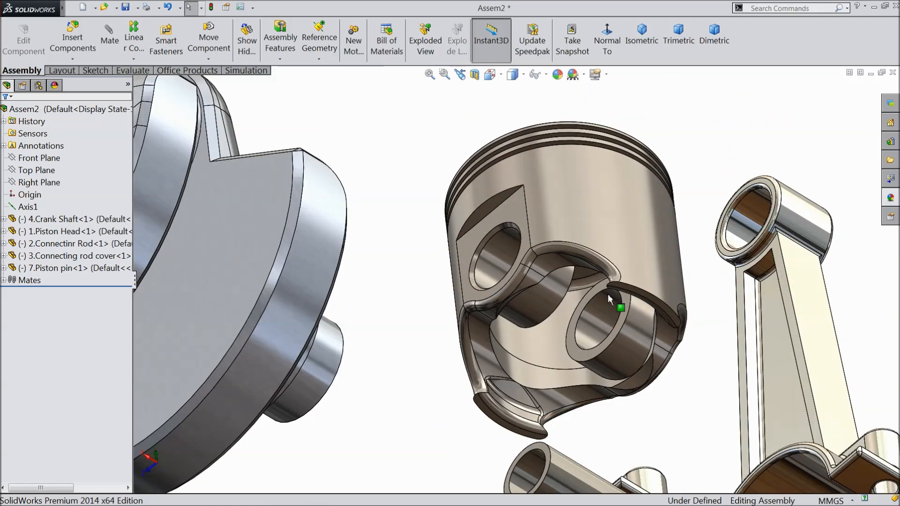
pyautogui.click(133, 32)
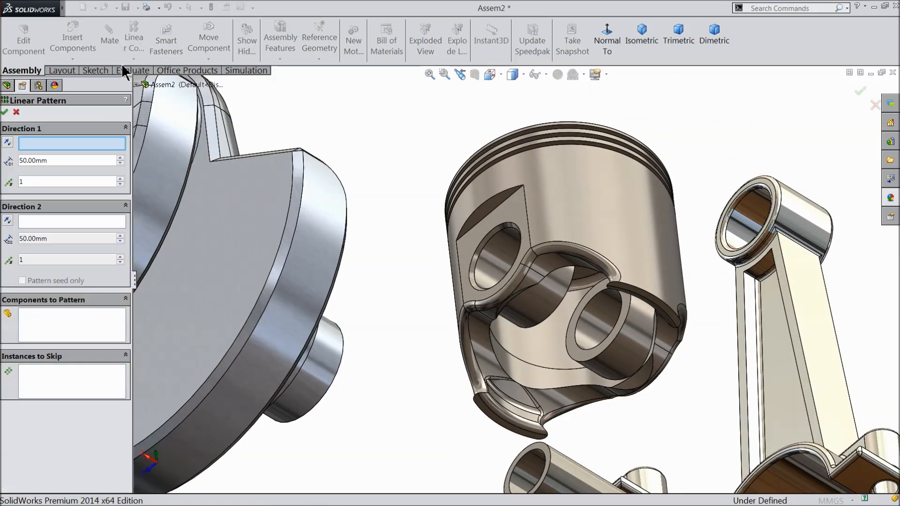
pyautogui.click(16, 113)
pyautogui.click(107, 39)
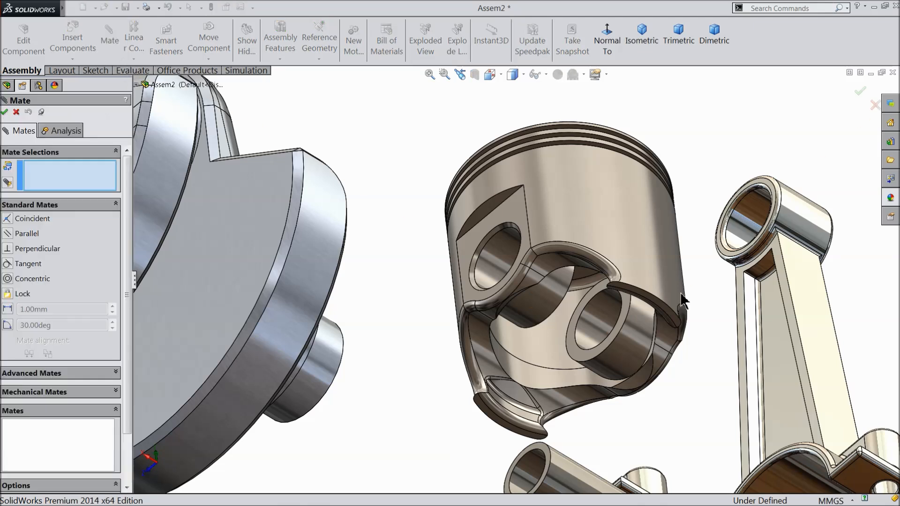
pyautogui.click(594, 326)
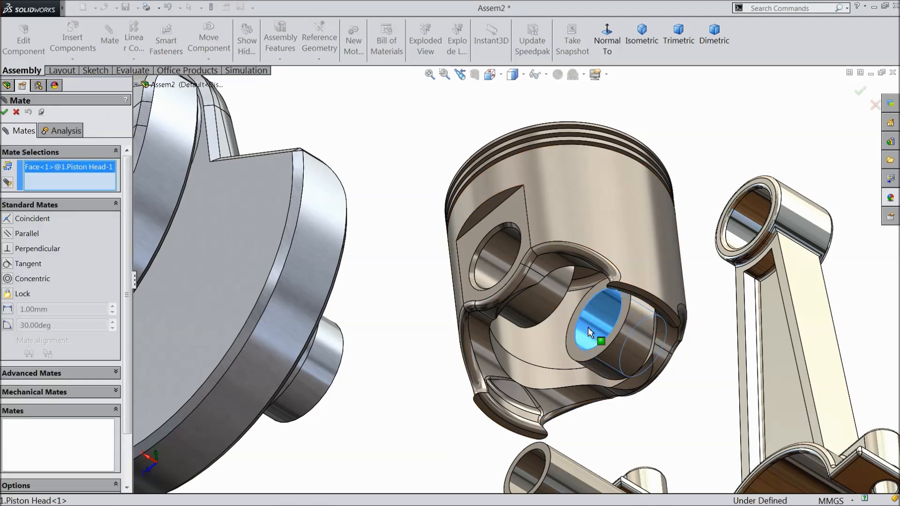
pyautogui.click(728, 256)
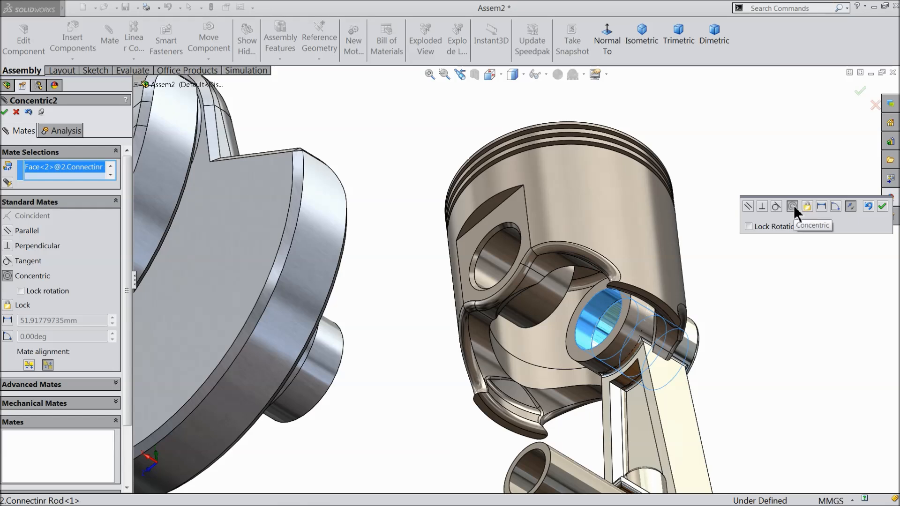
pyautogui.click(882, 206)
# Slide the connecting rod between the piston's pin bosses and mate its small-end side face coincident with the facing inner boss face.
pyautogui.scroll(2, 646, 313)
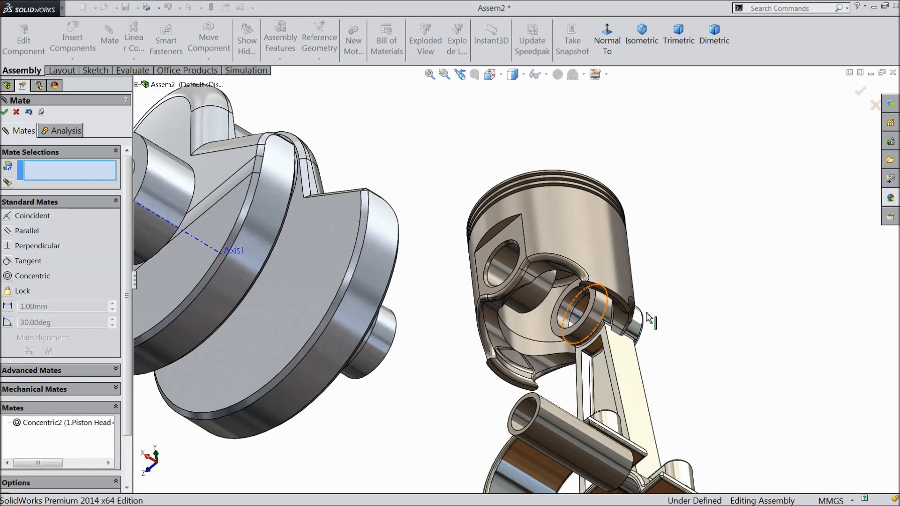
pyautogui.scroll(-5, 646, 338)
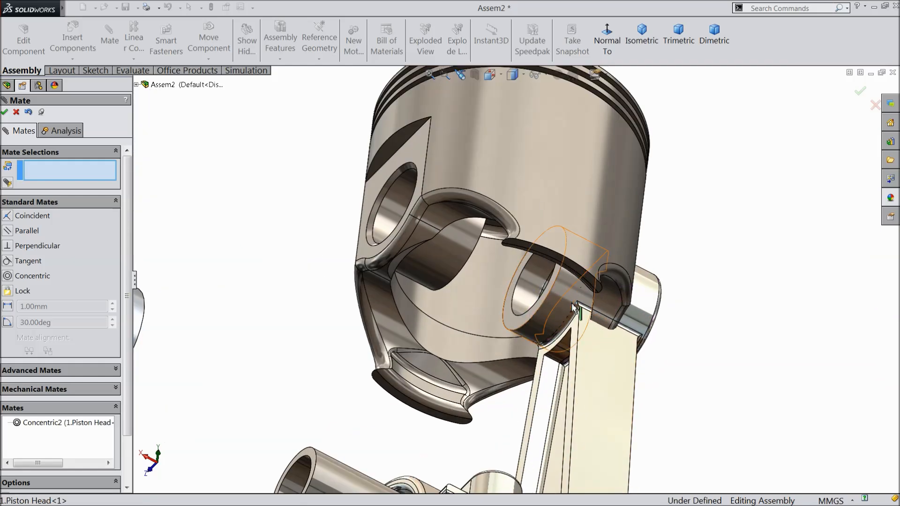
pyautogui.moveTo(525, 298); pyautogui.dragTo(677, 304)
pyautogui.scroll(-5, 603, 290)
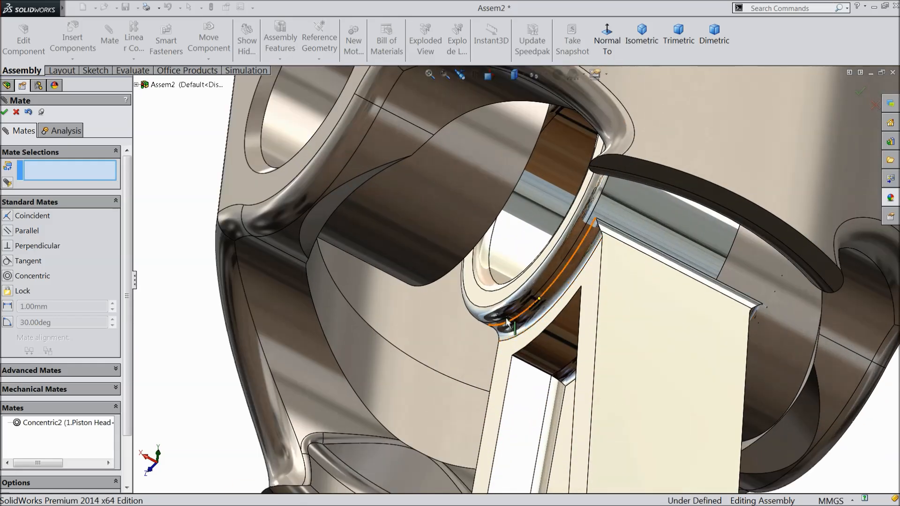
pyautogui.click(492, 316)
pyautogui.moveTo(492, 317); pyautogui.dragTo(456, 300, button='middle')
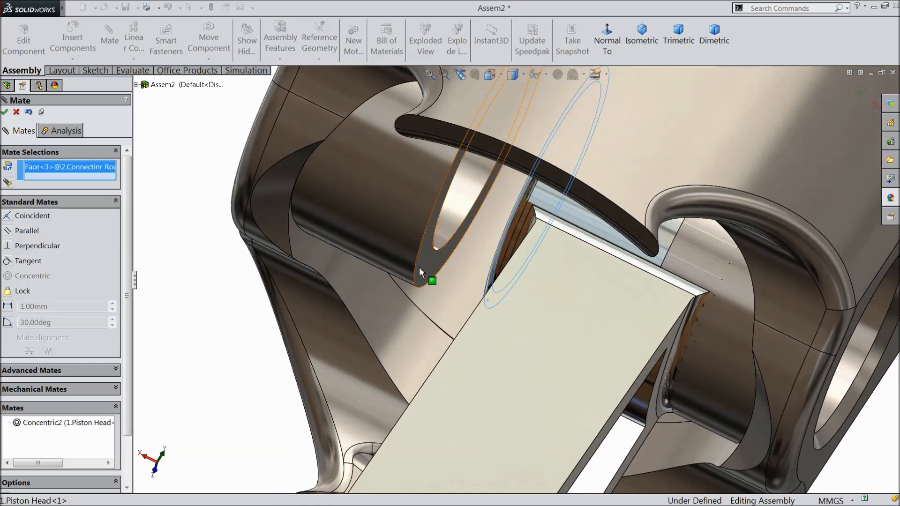
pyautogui.click(419, 266)
pyautogui.scroll(3, 573, 338)
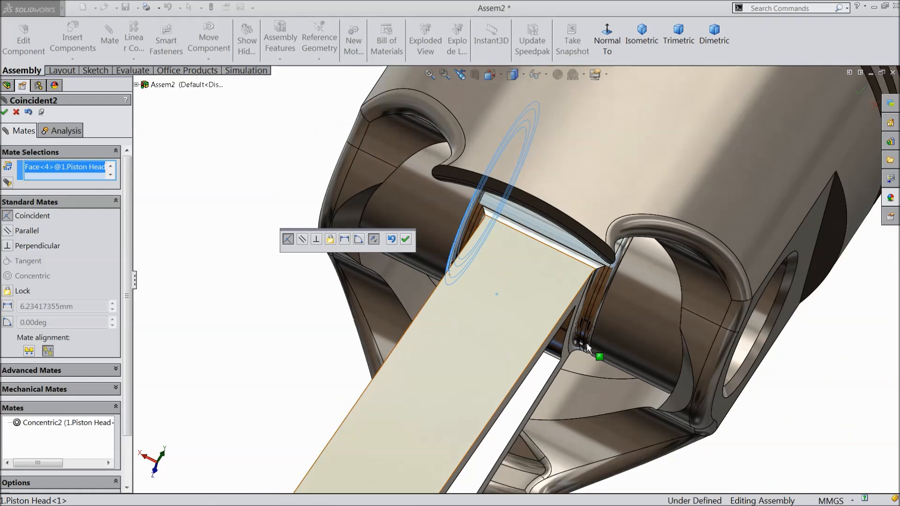
pyautogui.moveTo(604, 348); pyautogui.dragTo(617, 346, button='middle')
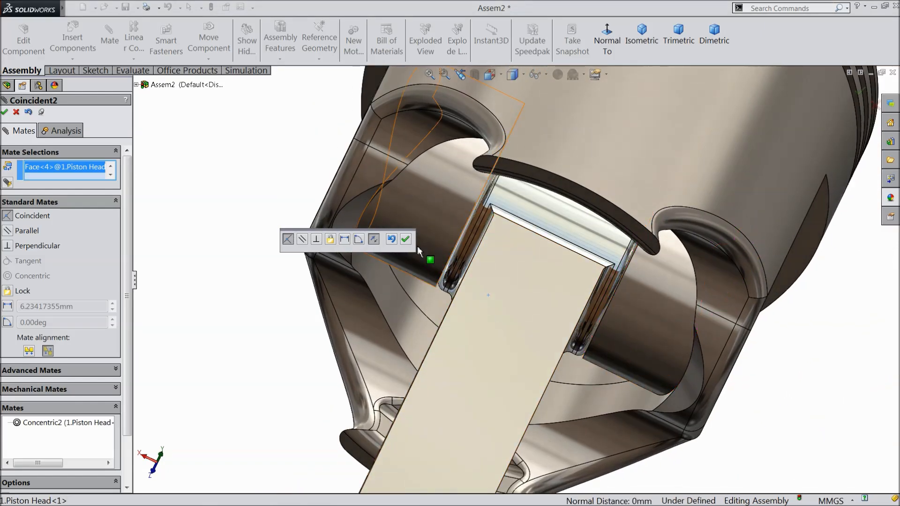
pyautogui.click(406, 240)
# Add a concentric mate between the piston pin's outer cylindrical face and the pin hole in the piston head.
pyautogui.scroll(5, 397, 258)
pyautogui.moveTo(402, 269); pyautogui.dragTo(459, 337, button='middle')
pyautogui.scroll(3, 466, 350)
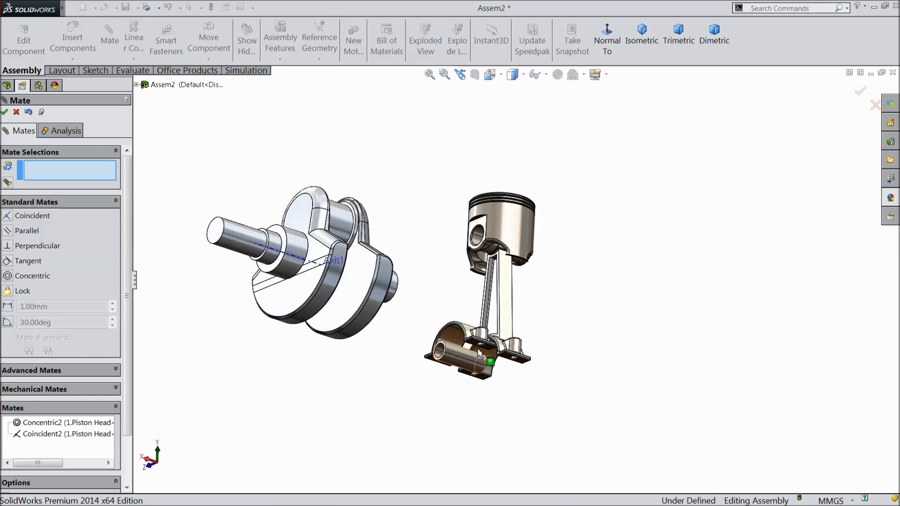
pyautogui.scroll(-4, 459, 339)
pyautogui.click(442, 413)
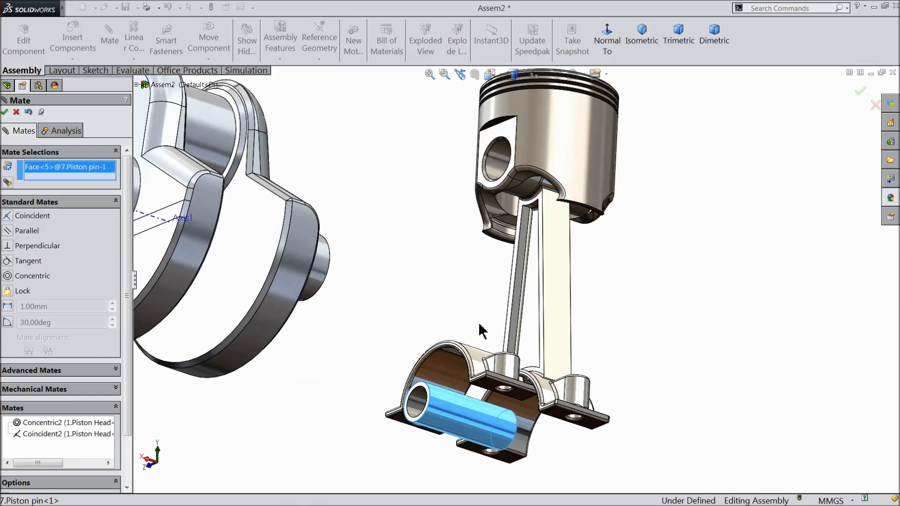
pyautogui.click(502, 163)
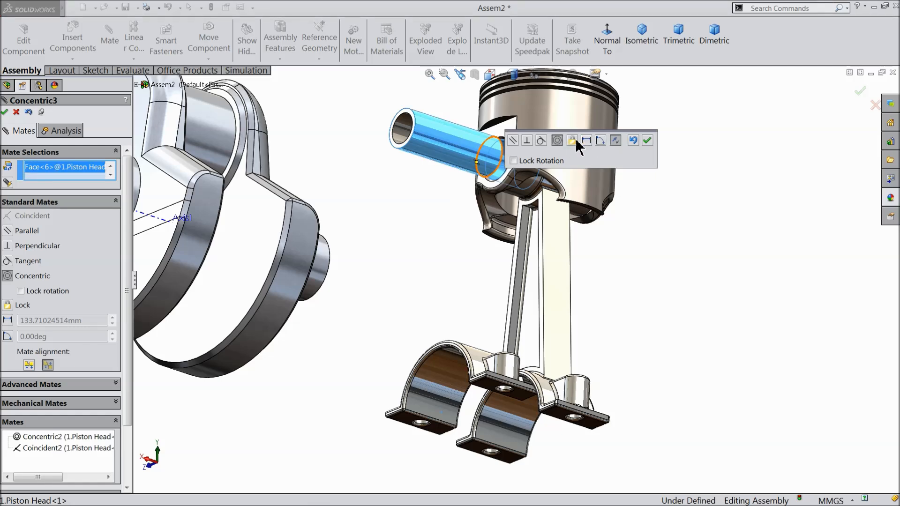
pyautogui.click(647, 140)
# Start a width mate and pick the two annular end faces of the piston pin as the width selections.
pyautogui.scroll(-5, 510, 138)
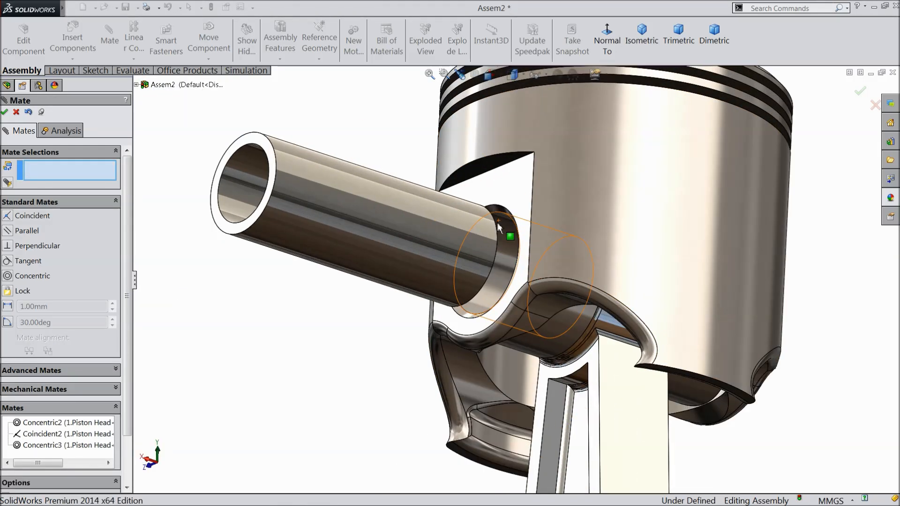
pyautogui.click(29, 370)
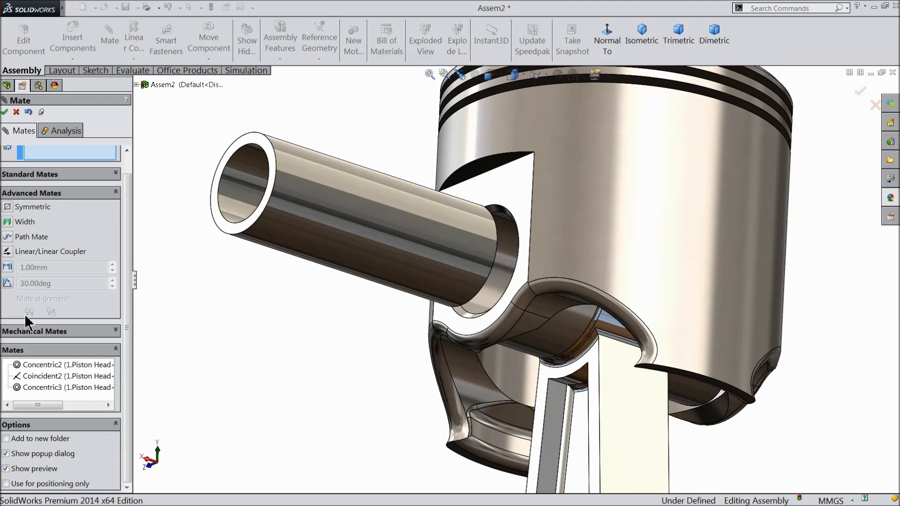
pyautogui.click(8, 224)
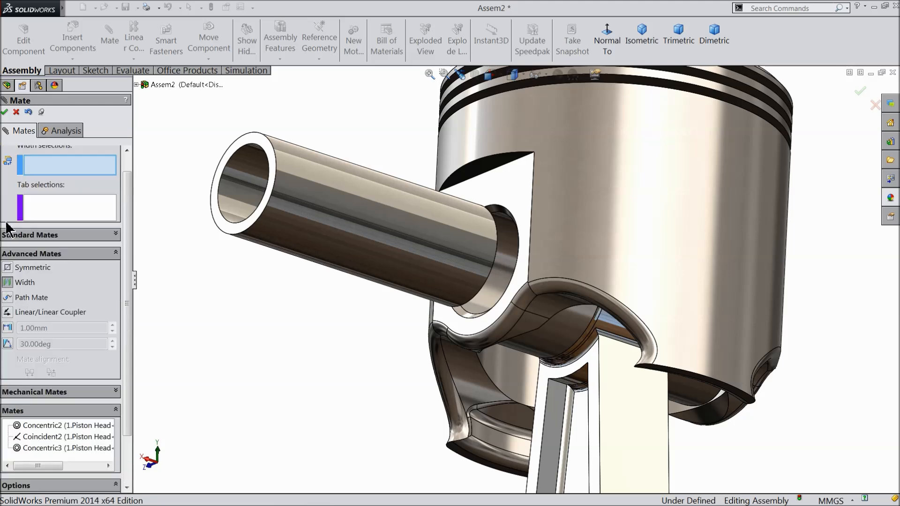
pyautogui.click(255, 140)
pyautogui.scroll(3, 353, 325)
pyautogui.moveTo(354, 325); pyautogui.dragTo(349, 305, button='middle')
pyautogui.scroll(-3, 497, 292)
pyautogui.click(527, 307)
pyautogui.scroll(-2, 501, 325)
pyautogui.scroll(2, 520, 336)
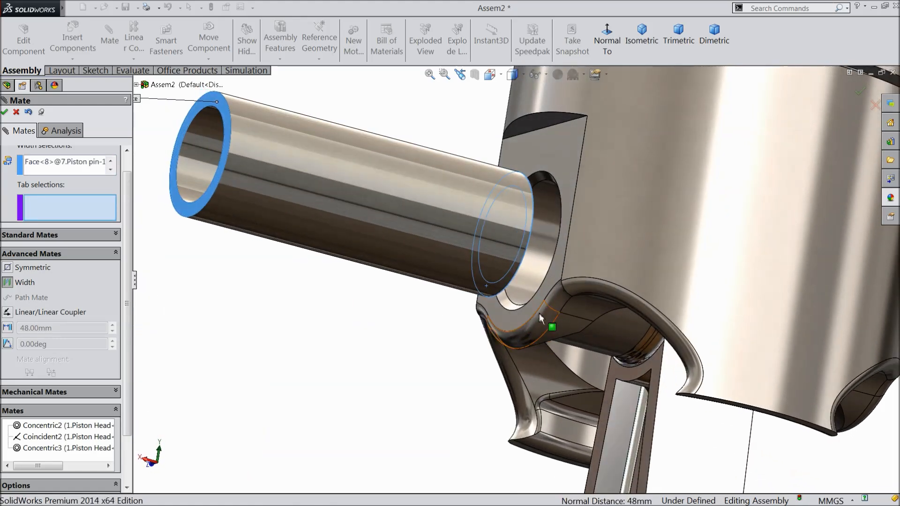
# Pick the piston head's two flat outer faces around the pin holes as tab selections and apply the width mate.
pyautogui.click(553, 153)
pyautogui.scroll(2, 595, 305)
pyautogui.scroll(1, 462, 299)
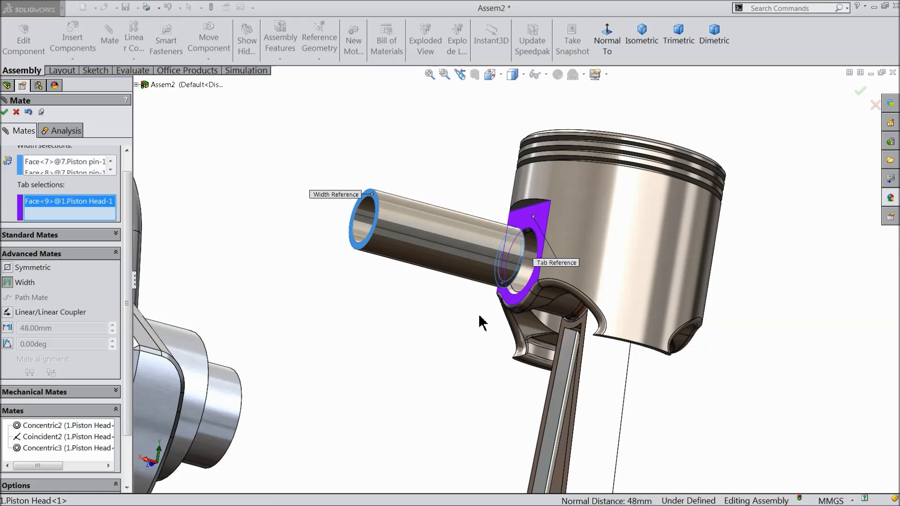
pyautogui.moveTo(478, 314); pyautogui.dragTo(401, 297, button='middle')
pyautogui.click(527, 233)
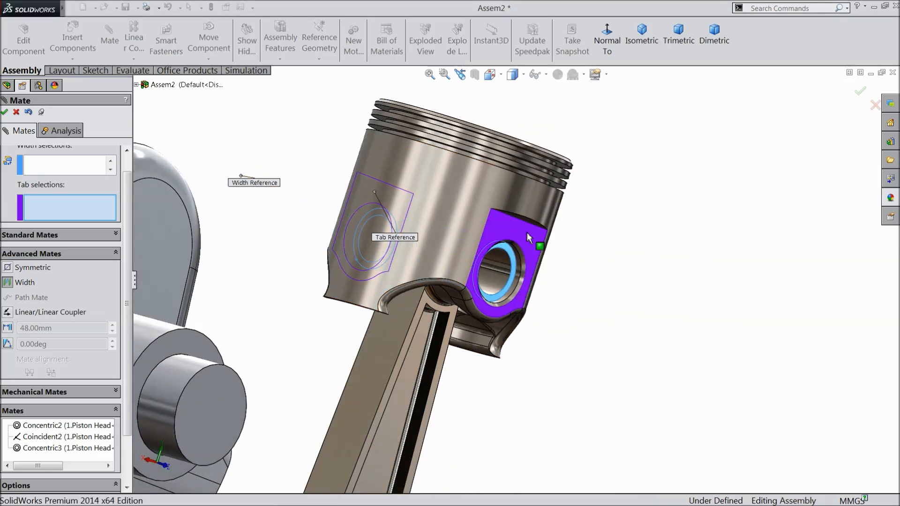
pyautogui.scroll(-3, 428, 241)
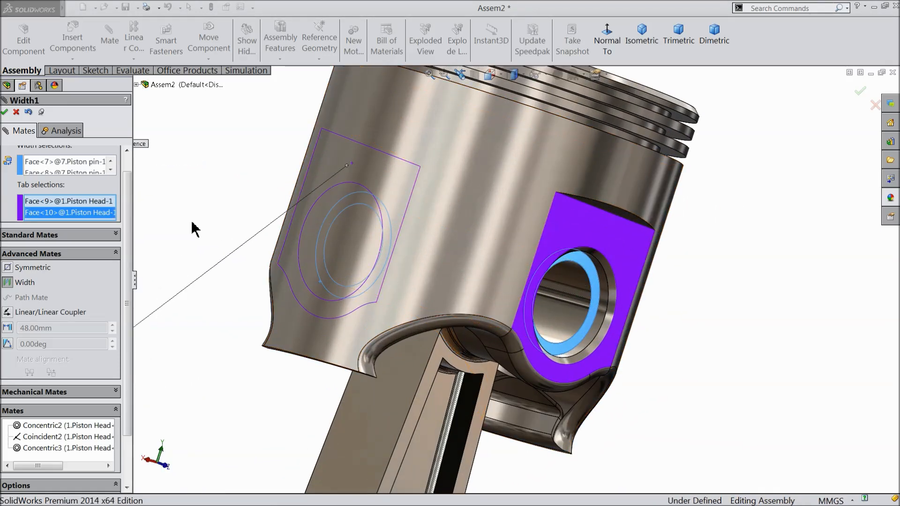
pyautogui.click(5, 113)
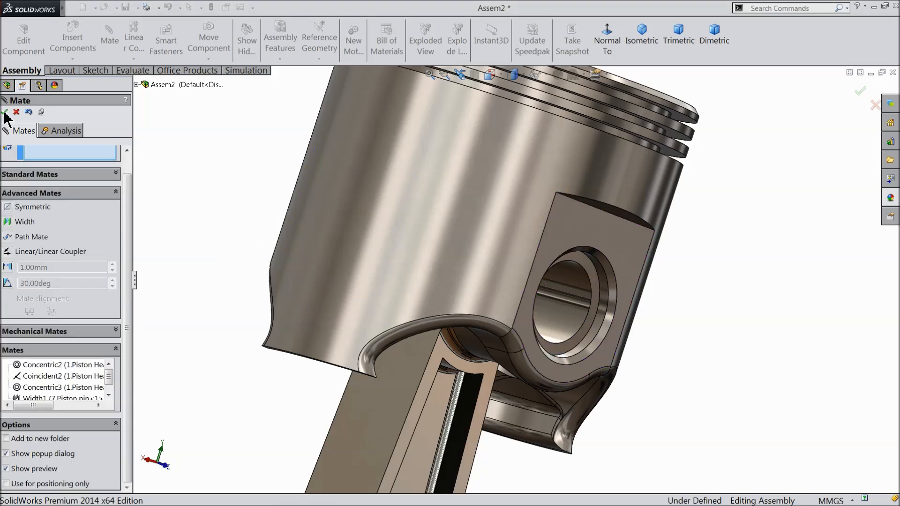
pyautogui.click(31, 174)
pyautogui.scroll(6, 287, 221)
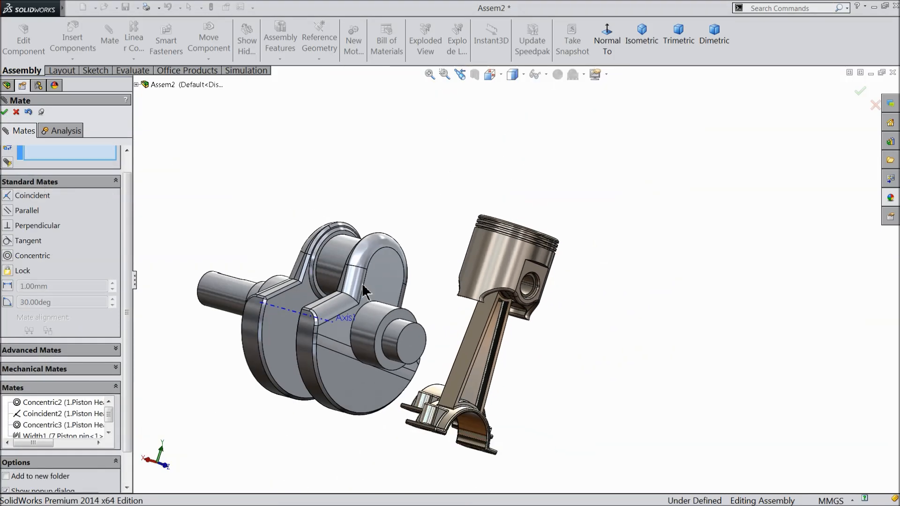
pyautogui.scroll(-2, 532, 337)
pyautogui.moveTo(532, 337); pyautogui.dragTo(562, 313, button='middle')
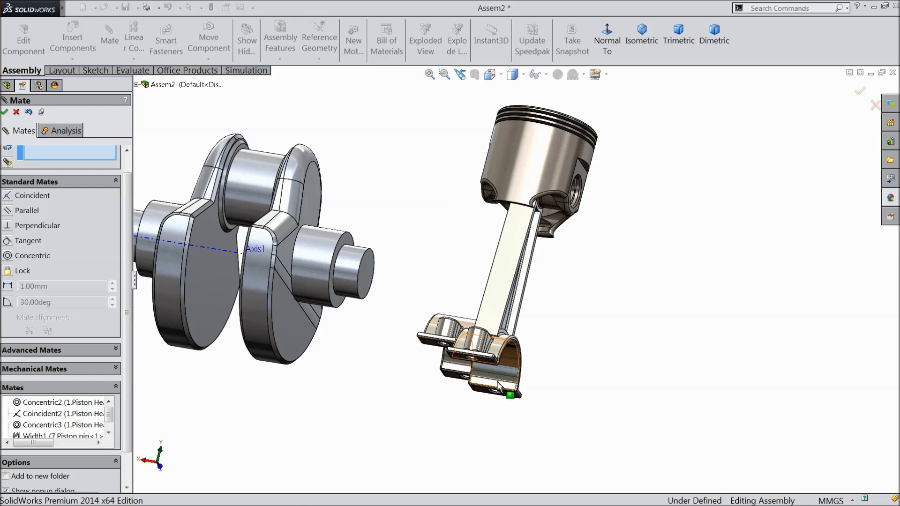
pyautogui.scroll(-5, 431, 311)
pyautogui.click(361, 278)
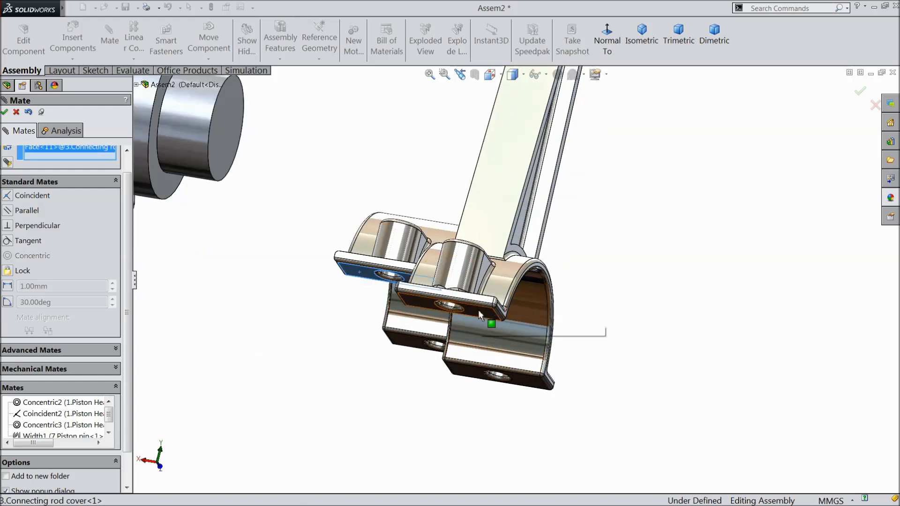
pyautogui.click(478, 311)
pyautogui.click(561, 325)
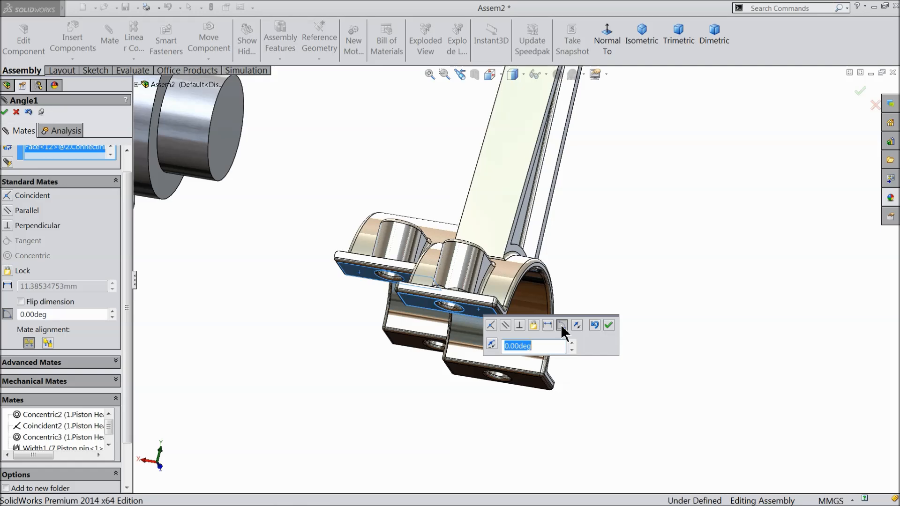
pyautogui.click(577, 325)
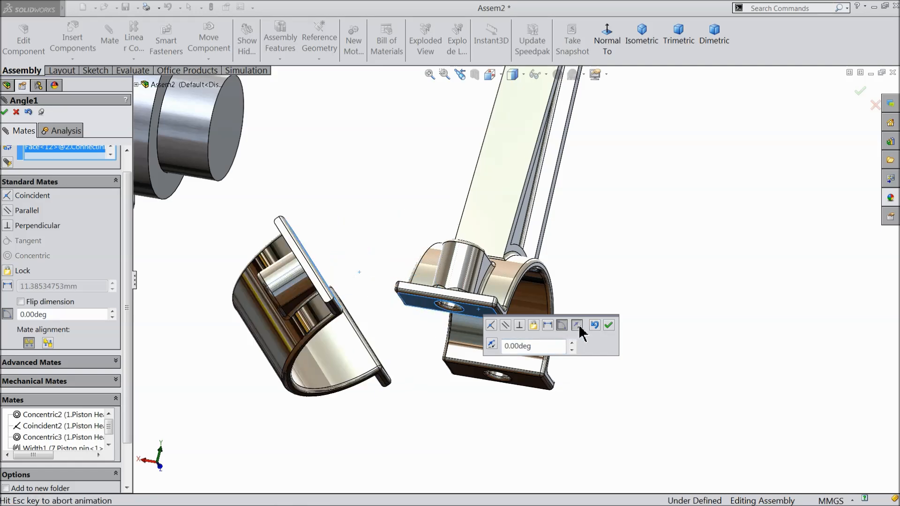
pyautogui.moveTo(403, 201); pyautogui.dragTo(412, 235, button='middle')
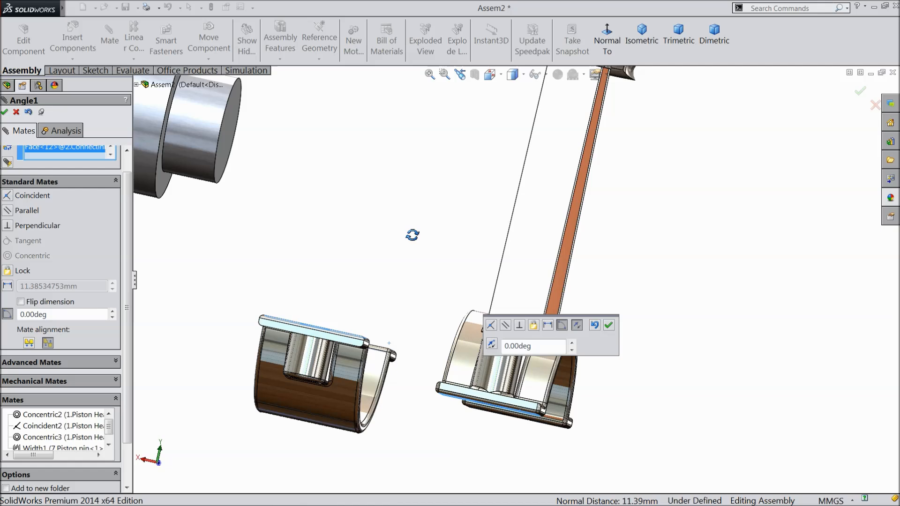
pyautogui.scroll(3, 406, 267)
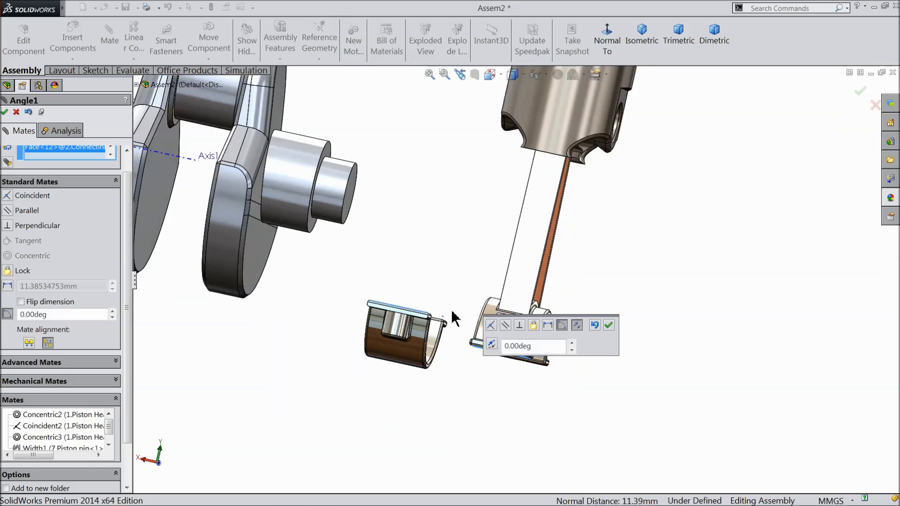
pyautogui.rightClick(69, 149)
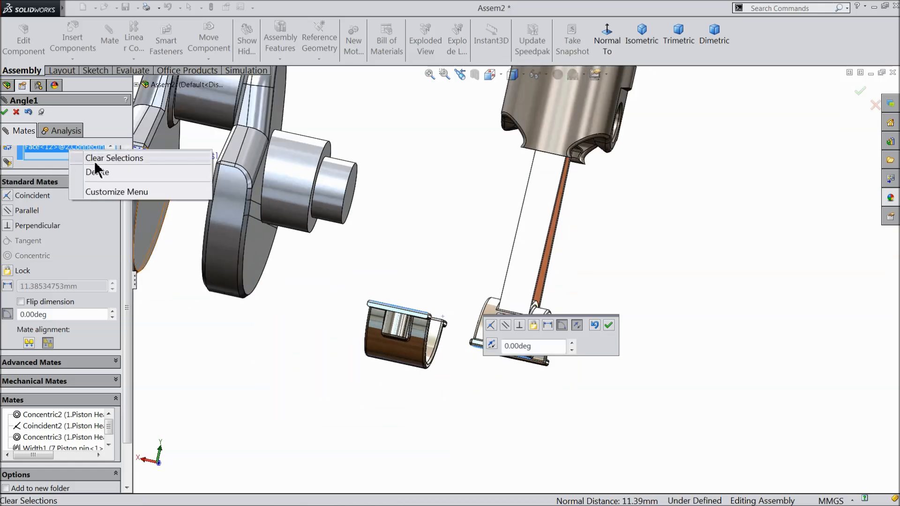
pyautogui.click(16, 112)
pyautogui.click(17, 113)
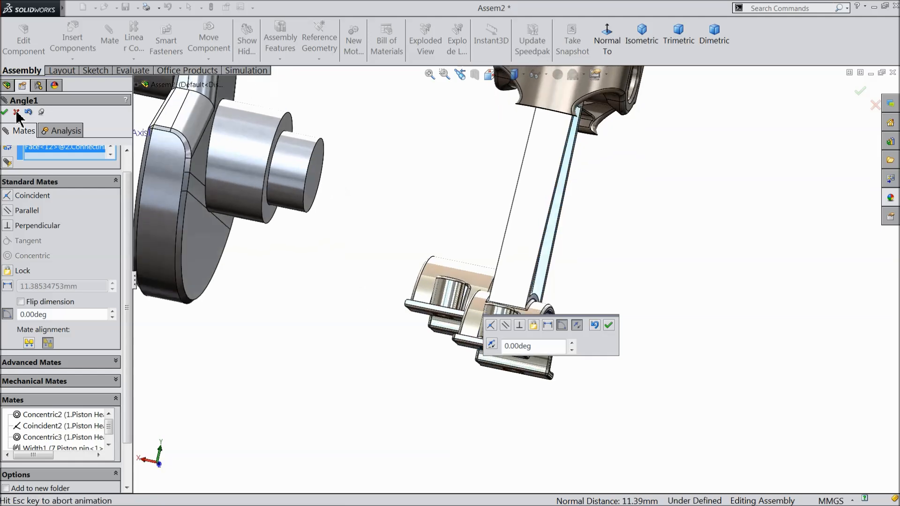
# Mate the rod cover's flat flange face coincident with the connecting rod's flange face, with the mate alignment flipped.
pyautogui.click(107, 43)
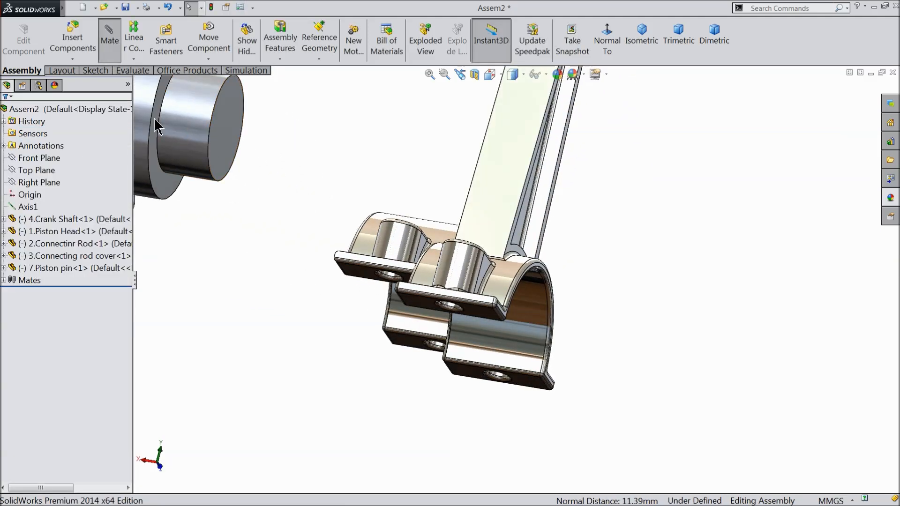
pyautogui.click(364, 274)
pyautogui.click(486, 315)
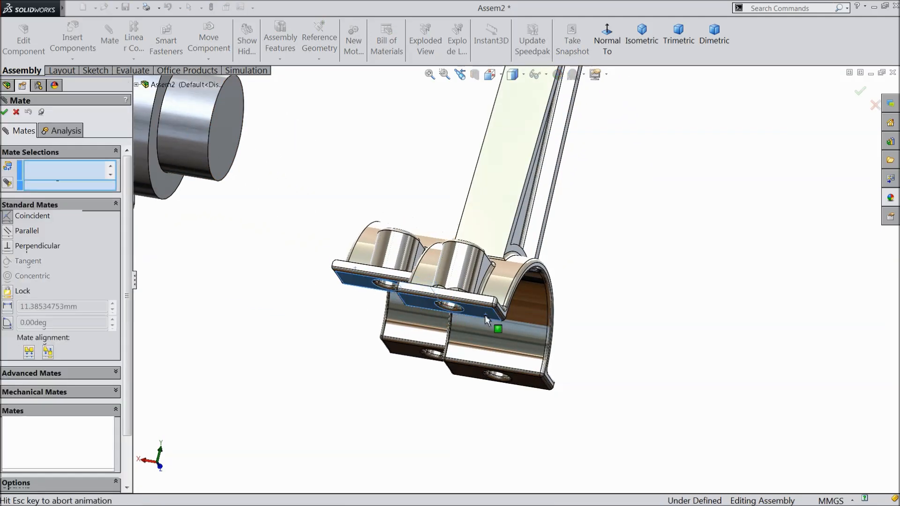
pyautogui.click(583, 331)
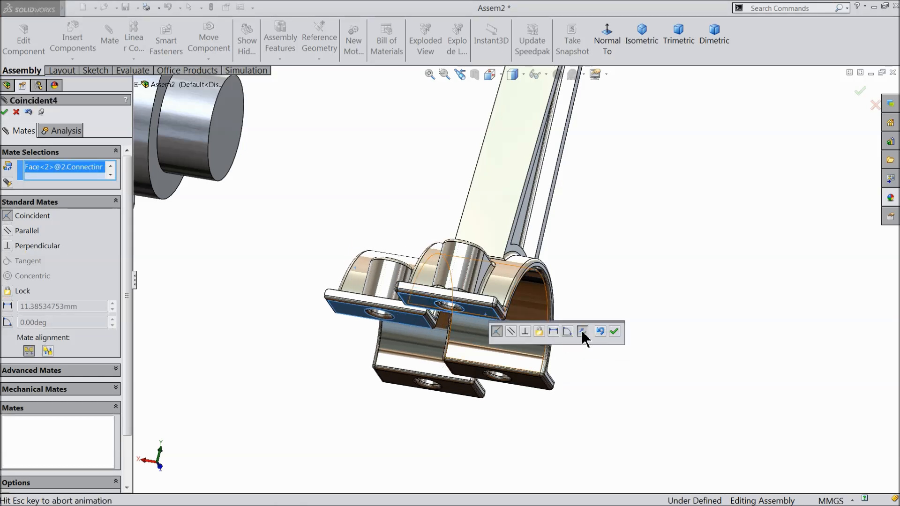
pyautogui.click(614, 331)
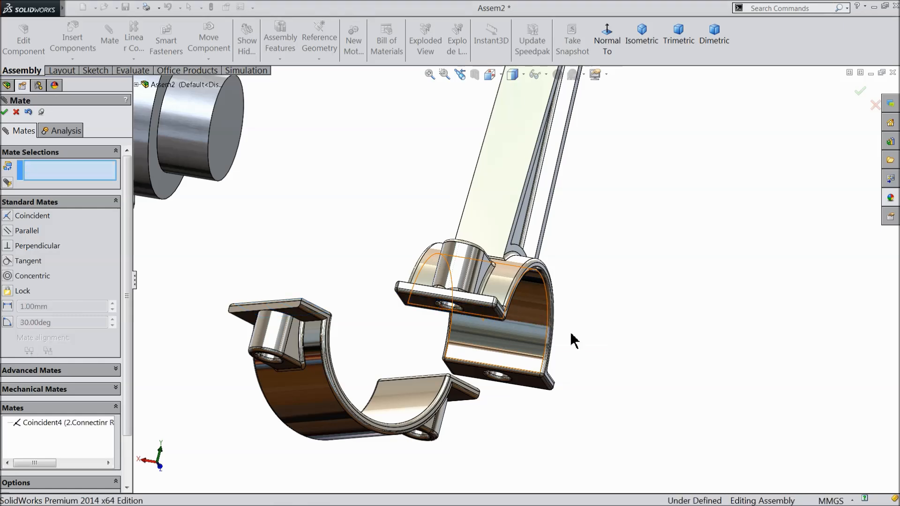
# Add a concentric mate between a bolt hole in the rod cover and the near bolt hole in the connecting rod.
pyautogui.moveTo(389, 326); pyautogui.dragTo(388, 389, button='middle')
pyautogui.scroll(4, 398, 341)
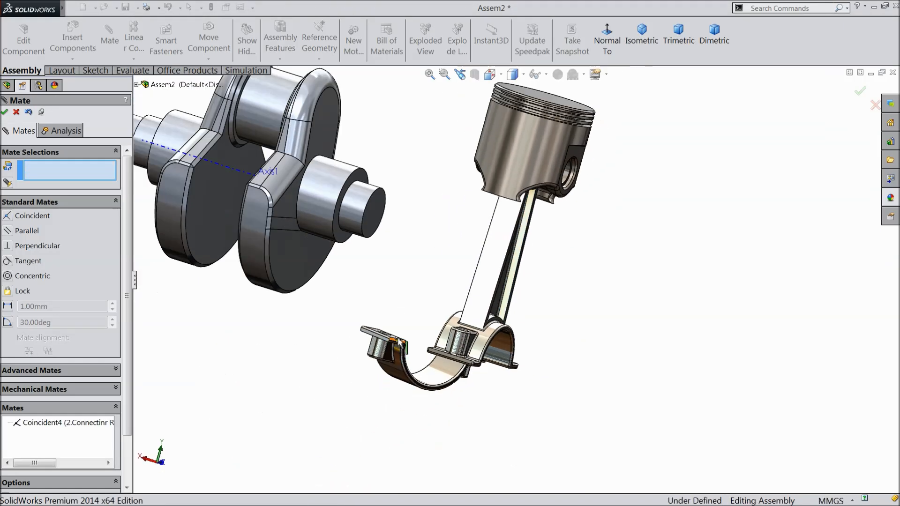
pyautogui.moveTo(399, 341); pyautogui.dragTo(424, 371, button='middle')
pyautogui.scroll(-5, 386, 322)
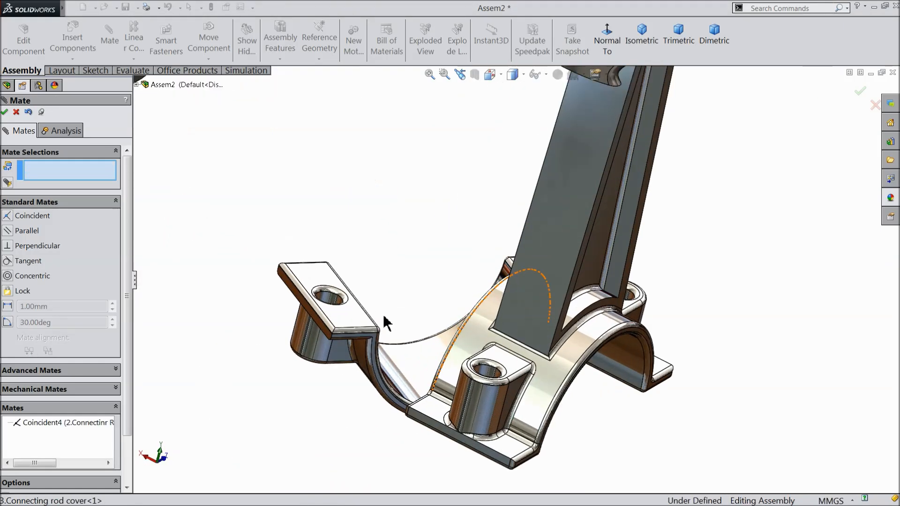
pyautogui.click(334, 302)
pyautogui.click(493, 375)
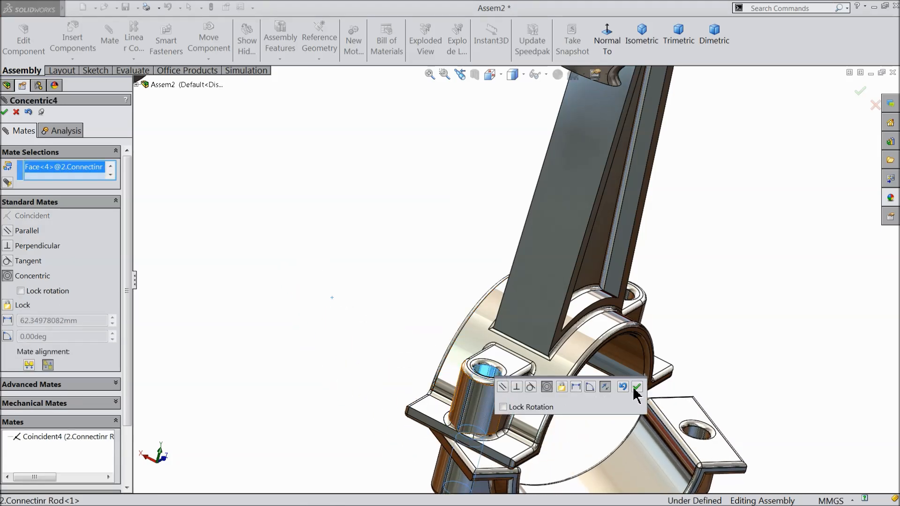
pyautogui.click(637, 386)
# Add a concentric mate between the remaining bolt holes of the connecting rod and the rod cover on the other side.
pyautogui.scroll(4, 717, 347)
pyautogui.moveTo(707, 337); pyautogui.dragTo(677, 342, button='middle')
pyautogui.scroll(-5, 648, 310)
pyautogui.scroll(-2, 648, 310)
pyautogui.click(548, 256)
pyautogui.click(618, 437)
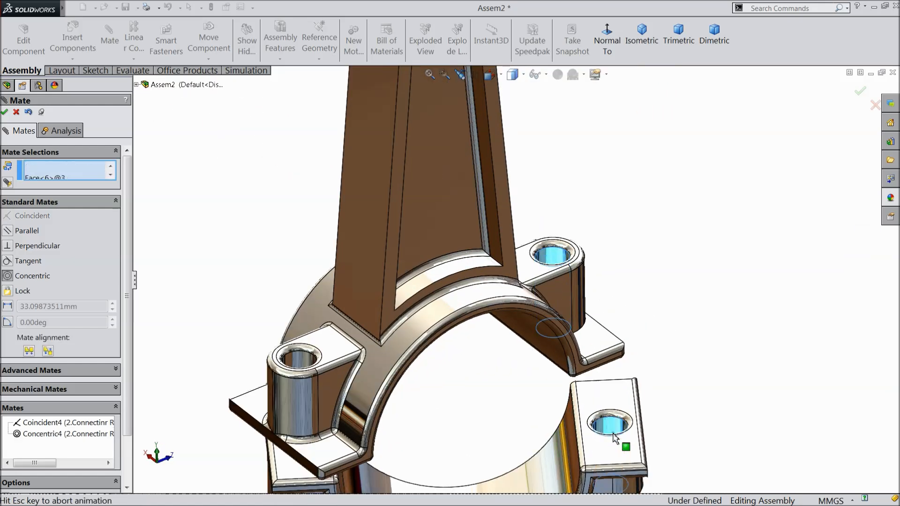
pyautogui.click(760, 448)
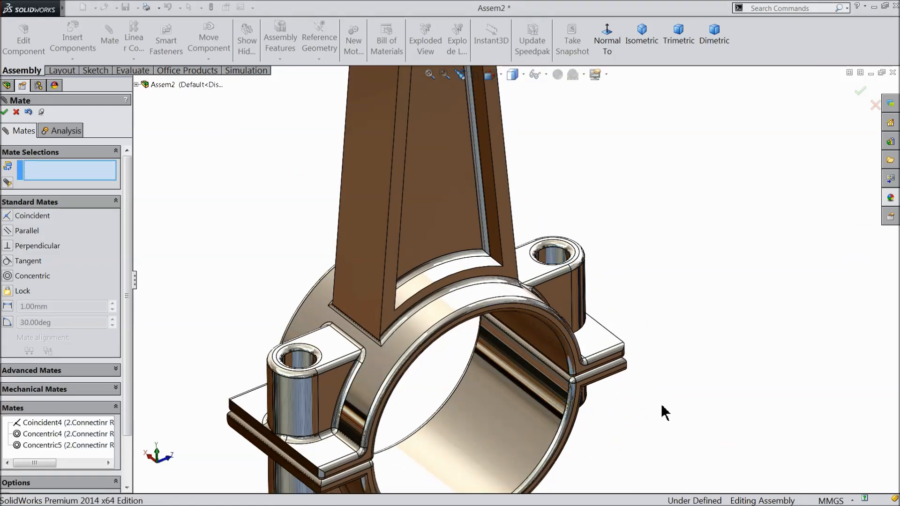
# Finish mating the rod cover and move the piston and connecting rod group clear of the crankshaft.
pyautogui.scroll(3, 633, 412)
pyautogui.scroll(-4, 632, 412)
pyautogui.moveTo(633, 411); pyautogui.dragTo(637, 373, button='middle')
pyautogui.scroll(4, 516, 342)
pyautogui.scroll(-4, 528, 177)
pyautogui.moveTo(528, 176); pyautogui.dragTo(546, 189)
pyautogui.click(16, 112)
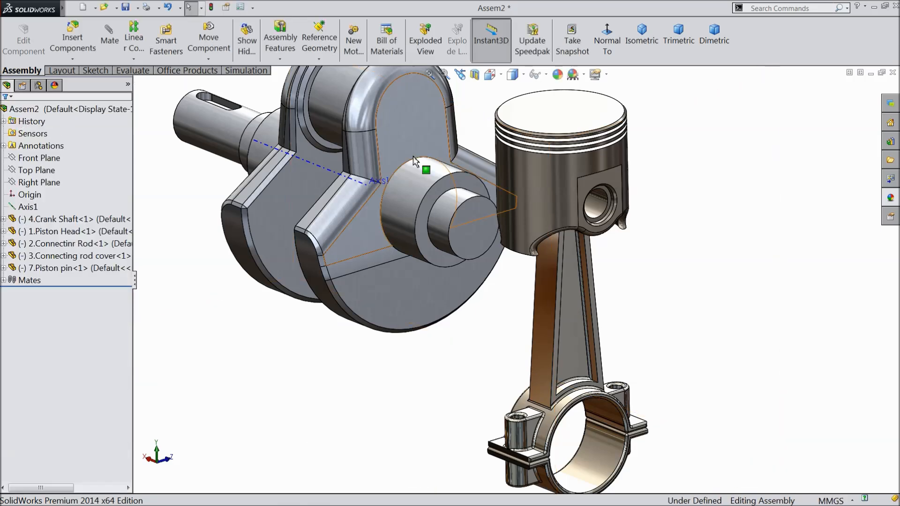
pyautogui.moveTo(551, 170); pyautogui.dragTo(561, 143)
pyautogui.scroll(3, 521, 239)
pyautogui.moveTo(481, 267); pyautogui.dragTo(522, 276, button='middle')
pyautogui.scroll(-2, 442, 188)
pyautogui.moveTo(465, 257); pyautogui.dragTo(546, 255, button='middle')
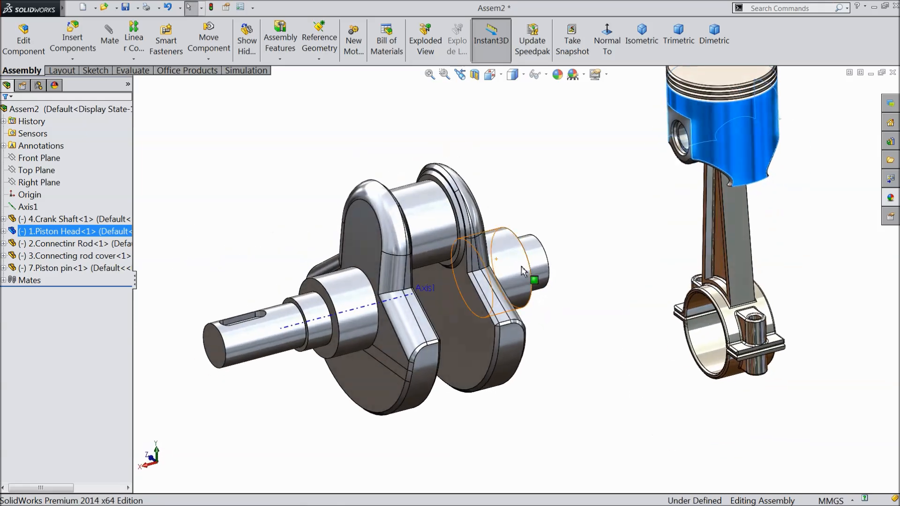
# Add a concentric mate between the crankshaft's crankpin surface and the inner bore face of the rod cover.
pyautogui.click(109, 42)
pyautogui.rightClick(103, 183)
pyautogui.click(143, 184)
pyautogui.click(441, 227)
pyautogui.click(718, 344)
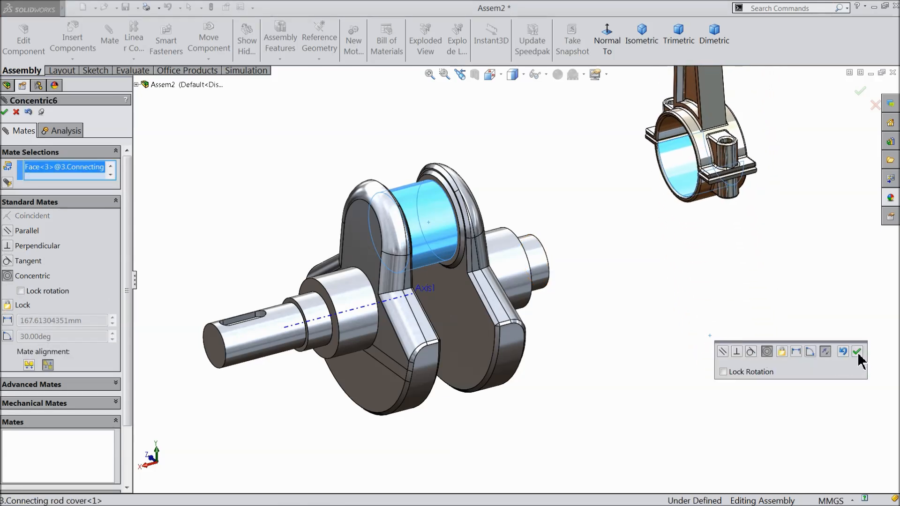
pyautogui.click(857, 352)
# Start a width mate and pick the two annular shoulder faces at the crankpin's ends as the width selections.
pyautogui.click(29, 370)
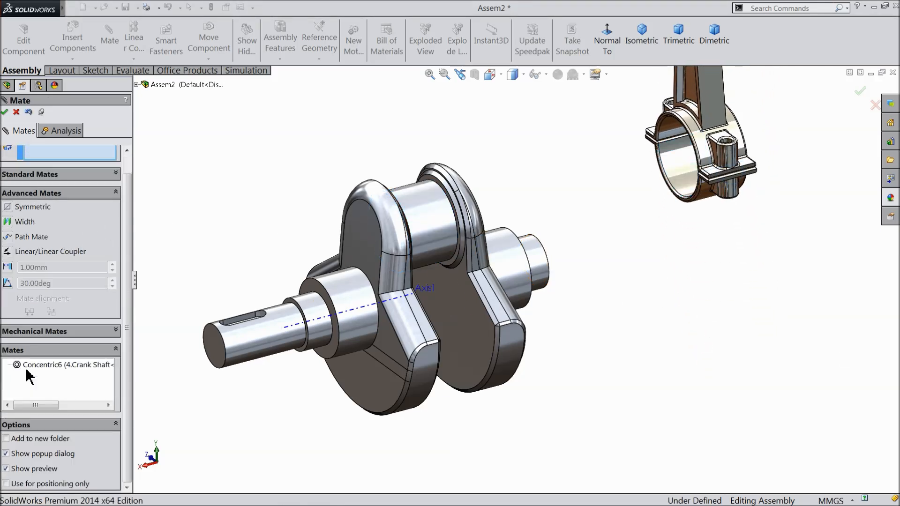
pyautogui.click(27, 221)
pyautogui.scroll(-5, 427, 221)
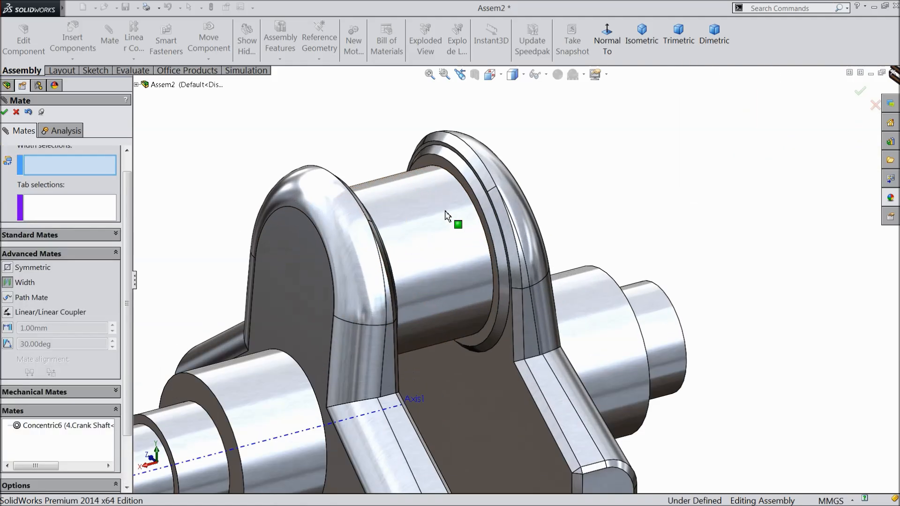
pyautogui.click(455, 123)
pyautogui.moveTo(462, 178); pyautogui.dragTo(404, 193, button='middle')
pyautogui.click(295, 196)
# Pick the two opposite side faces of the connecting rod's big end as the tab selections.
pyautogui.scroll(5, 357, 207)
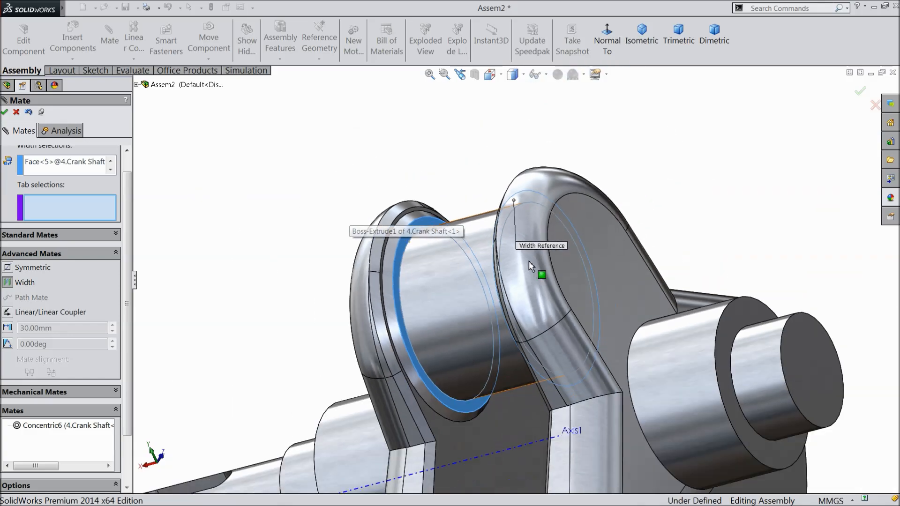
pyautogui.scroll(-5, 809, 220)
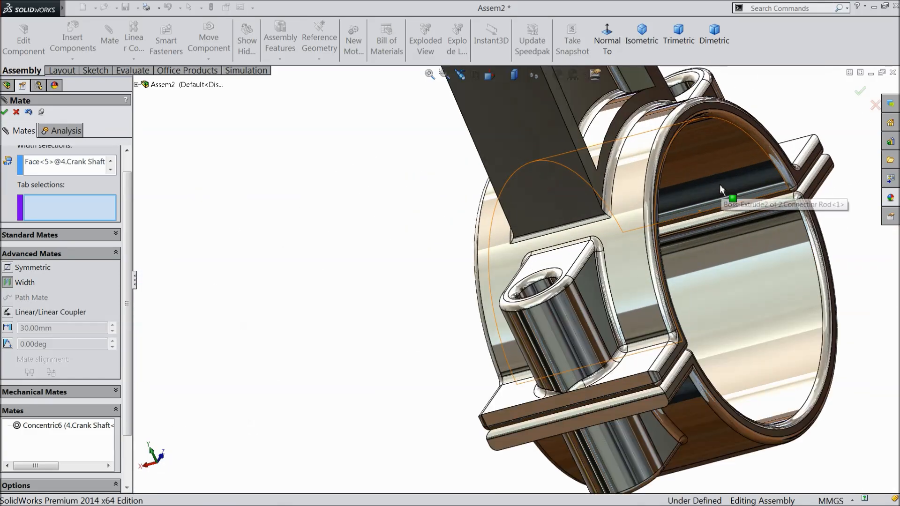
pyautogui.click(683, 117)
pyautogui.scroll(4, 662, 159)
pyautogui.moveTo(515, 281); pyautogui.dragTo(497, 256, button='middle')
pyautogui.scroll(-3, 570, 225)
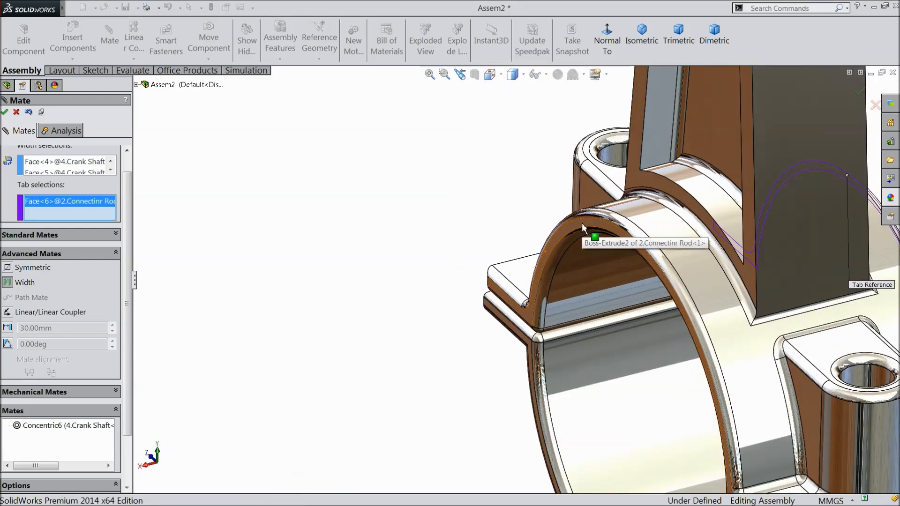
pyautogui.click(581, 224)
# Apply the width mate centring the connecting rod between the crankshaft webs and finish mating.
pyautogui.scroll(8, 322, 333)
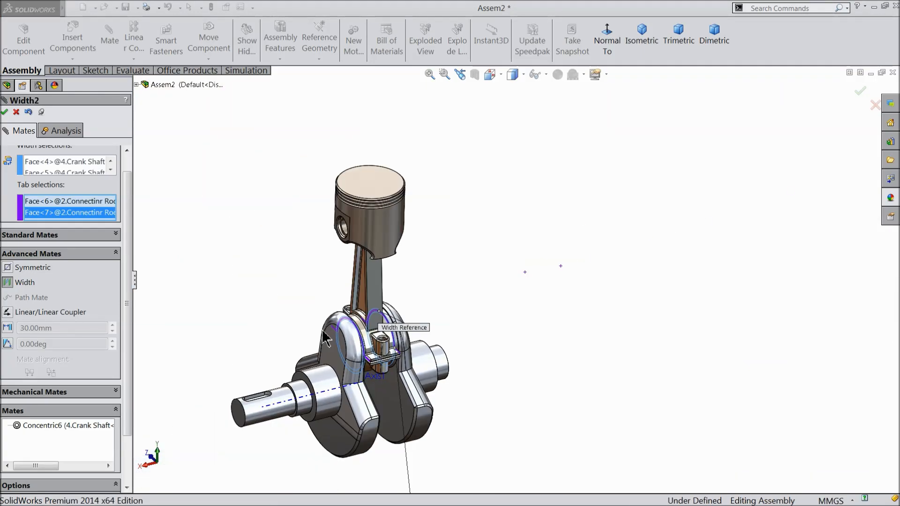
pyautogui.scroll(-5, 387, 343)
pyautogui.moveTo(599, 261); pyautogui.dragTo(577, 246, button='middle')
pyautogui.scroll(-4, 534, 290)
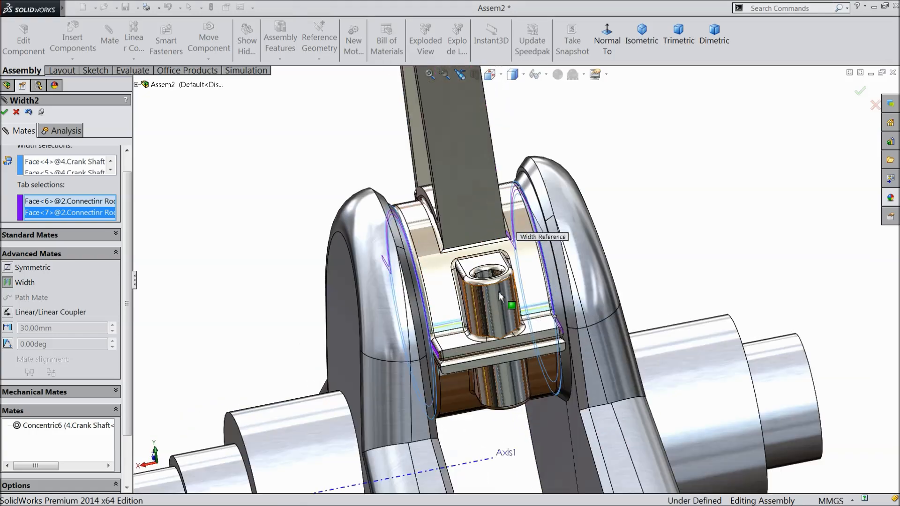
pyautogui.moveTo(547, 298); pyautogui.dragTo(515, 286, button='middle')
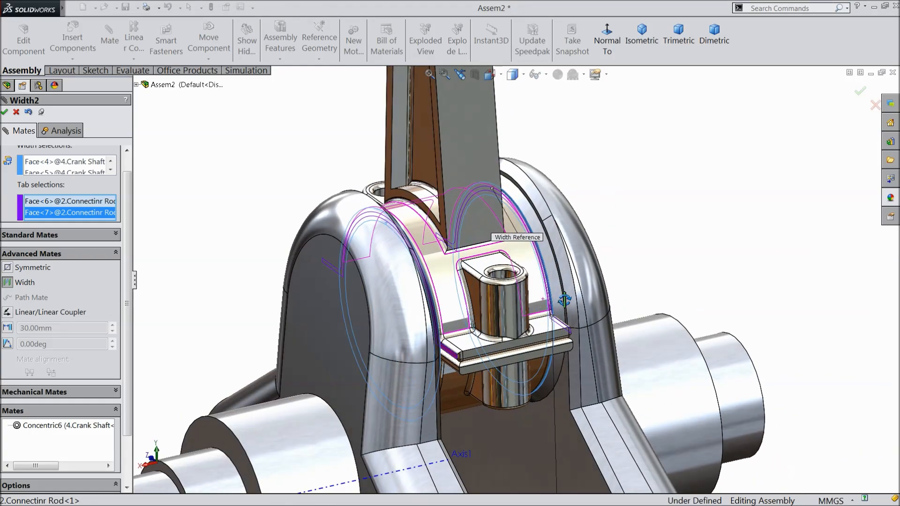
pyautogui.click(4, 112)
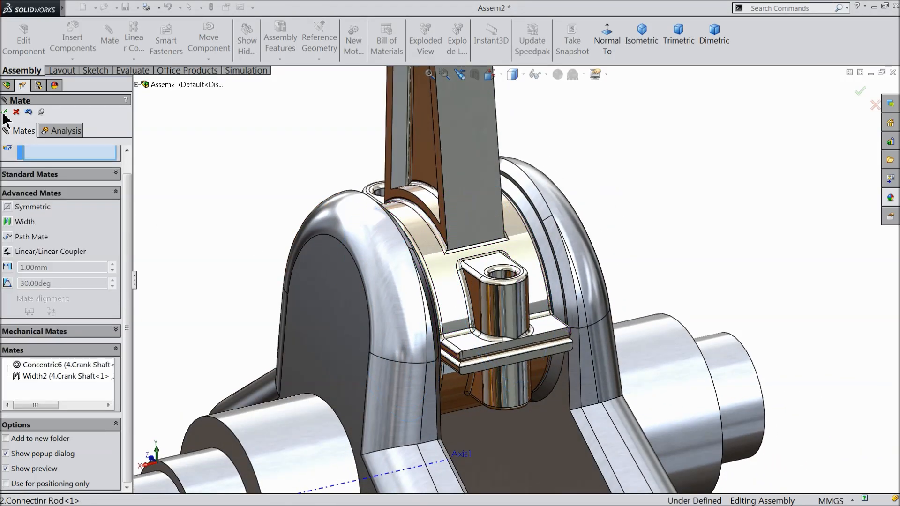
pyautogui.click(4, 112)
# Move the connecting rod back and forth to test how the mated crank mechanism moves.
pyautogui.press('f')
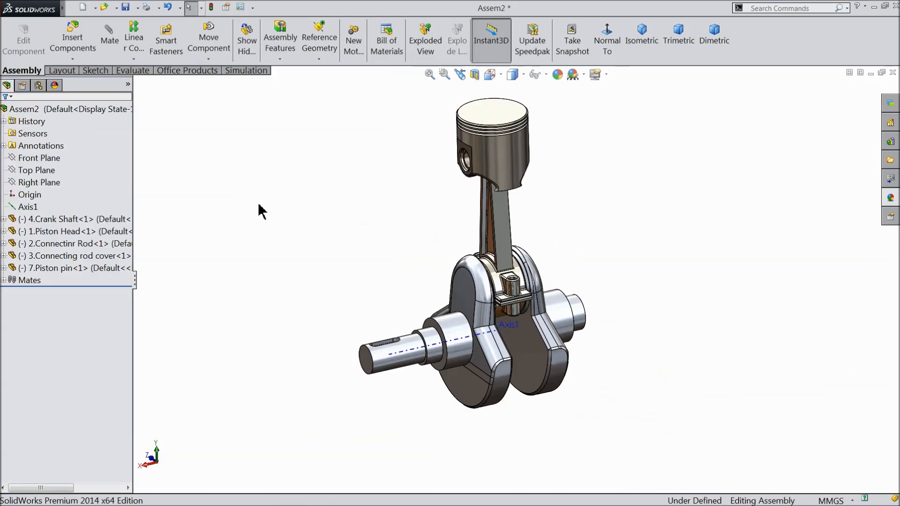
pyautogui.moveTo(285, 224); pyautogui.dragTo(287, 223, button='middle')
pyautogui.moveTo(502, 210); pyautogui.dragTo(461, 206)
pyautogui.moveTo(432, 210); pyautogui.dragTo(504, 233)
pyautogui.click(406, 202)
pyautogui.scroll(2, 390, 225)
pyautogui.moveTo(390, 233); pyautogui.dragTo(384, 220, button='middle')
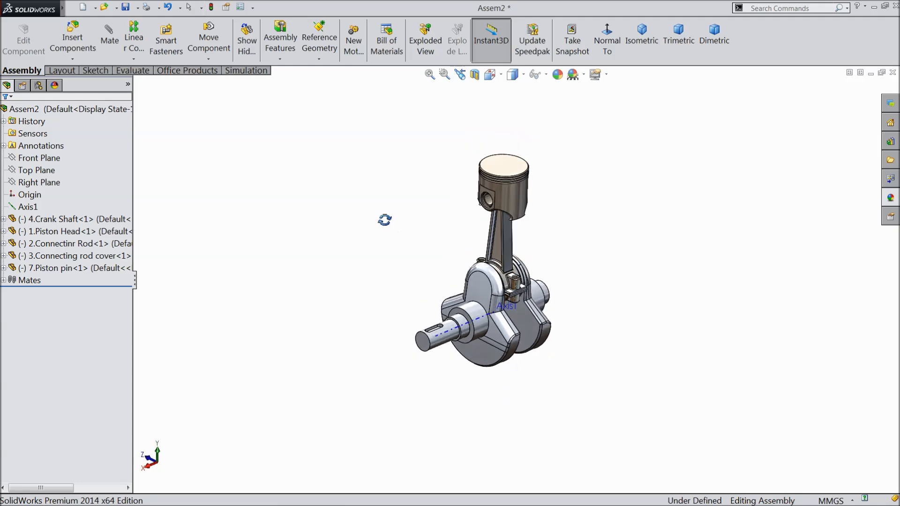
pyautogui.scroll(-3, 538, 249)
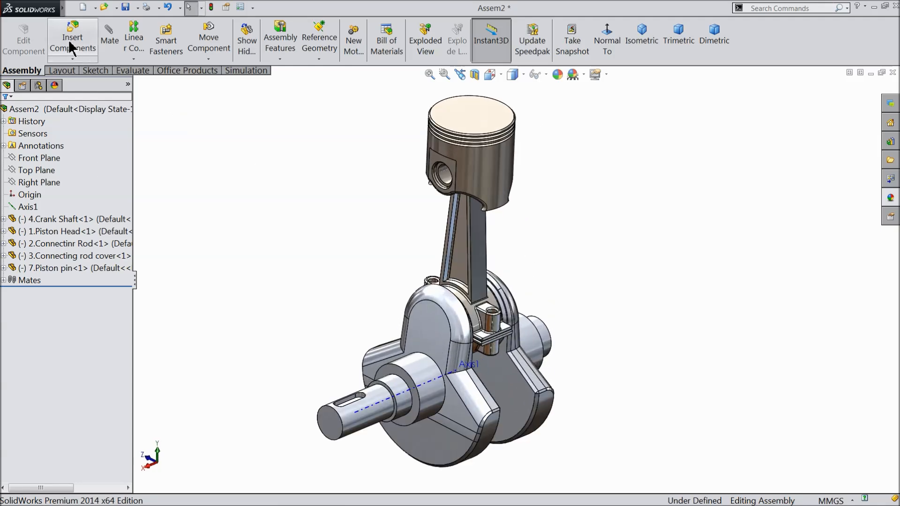
# Insert the 13.Cam Shaft part from the Engine folder and place it beside the piston.
pyautogui.click(69, 42)
pyautogui.click(48, 333)
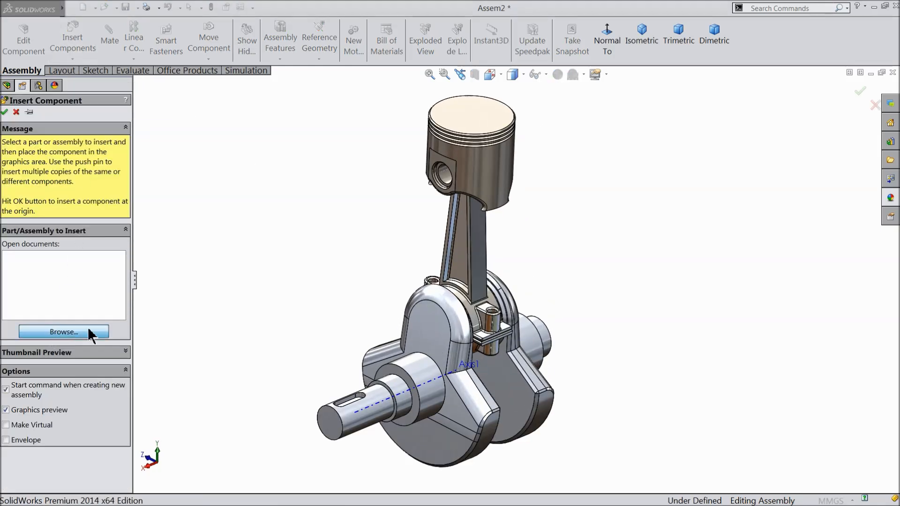
pyautogui.click(595, 286)
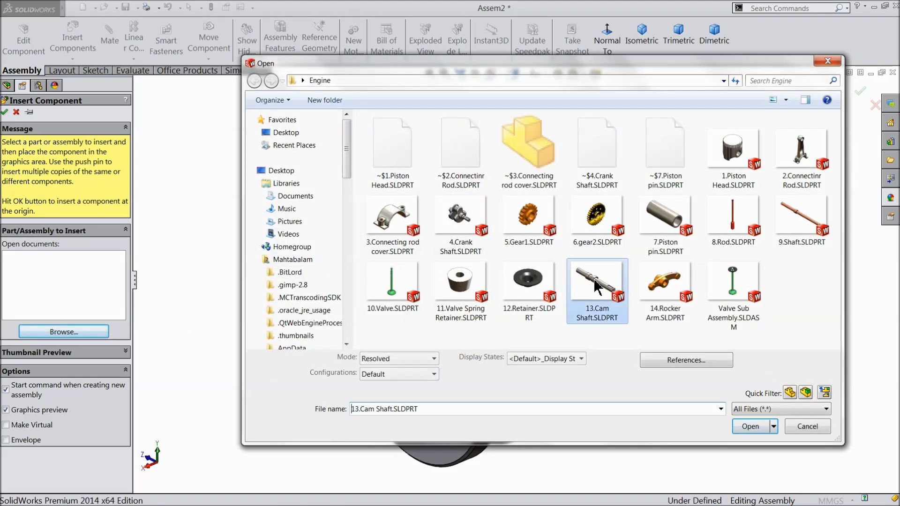
pyautogui.click(749, 426)
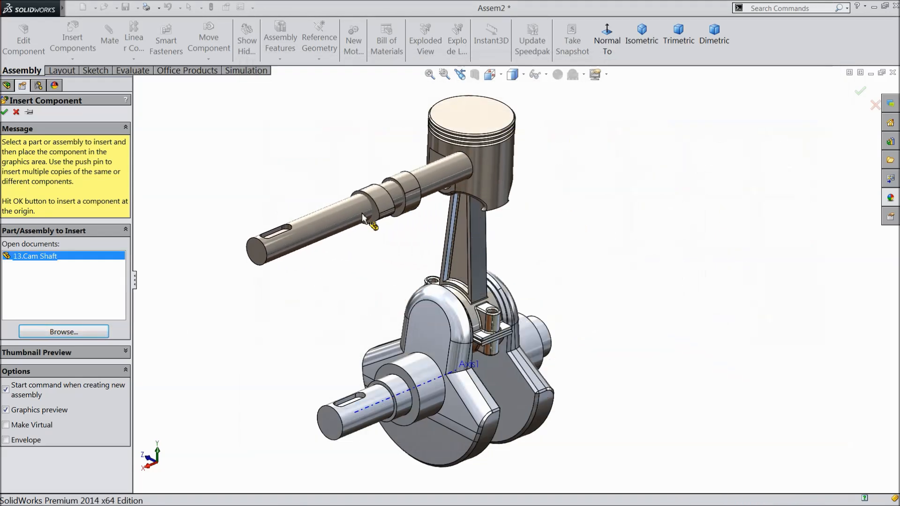
pyautogui.click(343, 228)
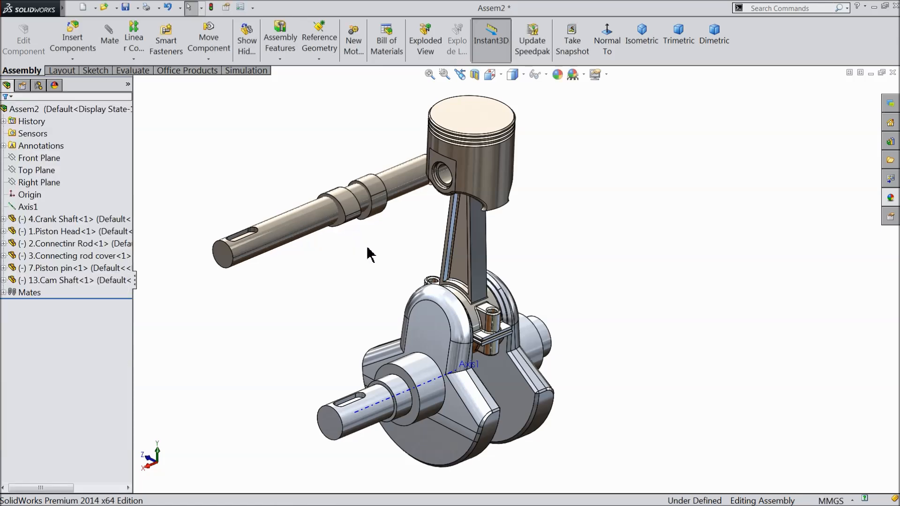
pyautogui.press('z')
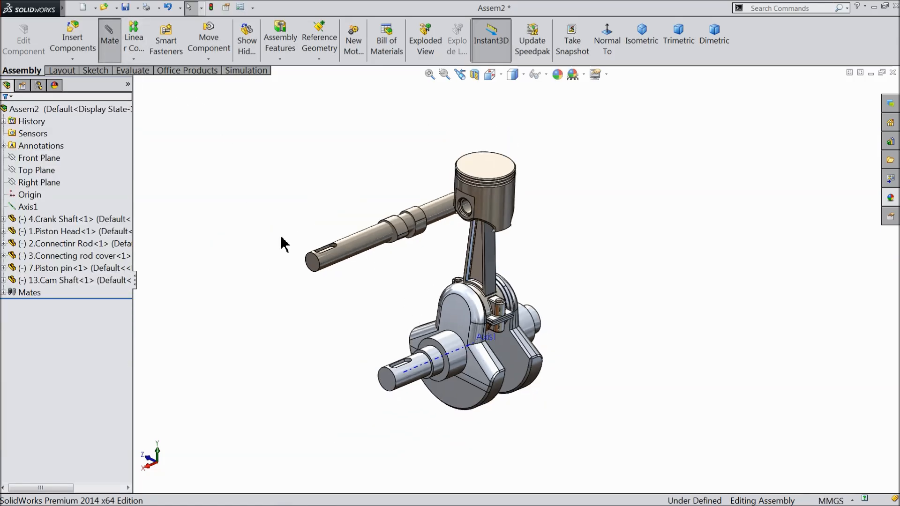
# Mate the camshaft's keyway-side end face coincident with the crankshaft's keyway-side end face and finish mating.
pyautogui.scroll(-3, 341, 322)
pyautogui.click(411, 400)
pyautogui.click(304, 229)
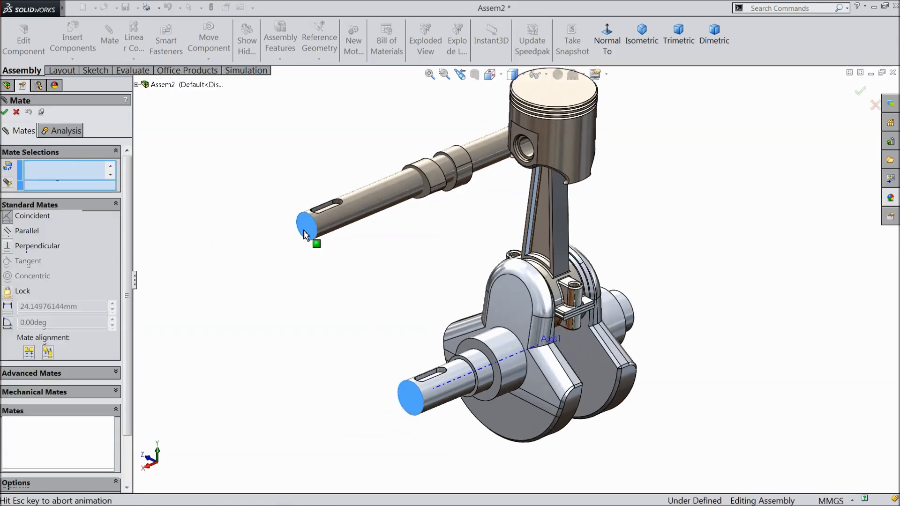
pyautogui.moveTo(372, 293); pyautogui.dragTo(300, 220, button='middle')
pyautogui.click(287, 214)
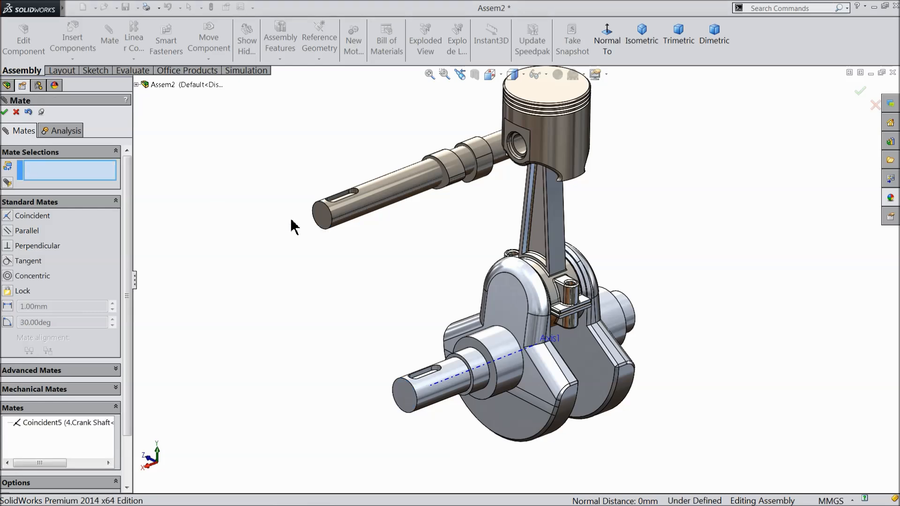
pyautogui.click(16, 112)
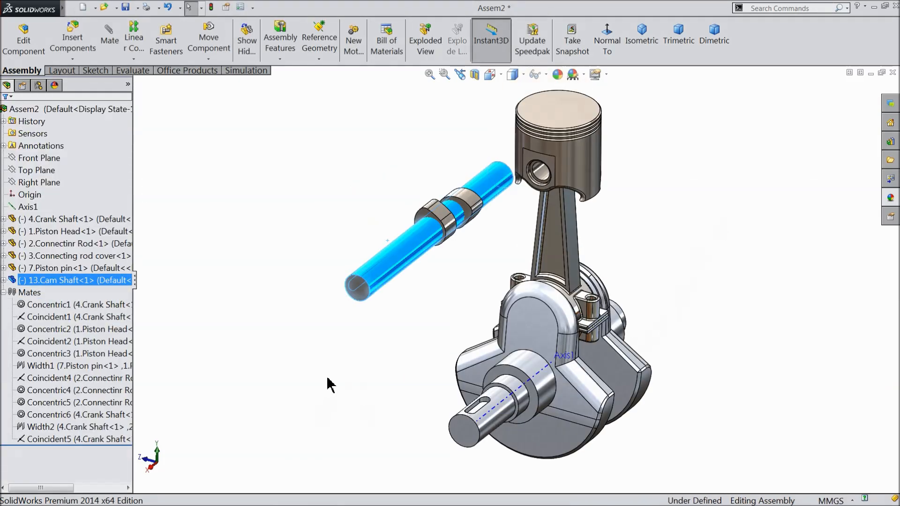
# Move the camshaft around beside the crankshaft to test its remaining freedom of movement.
pyautogui.click(348, 381)
pyautogui.scroll(-2, 477, 431)
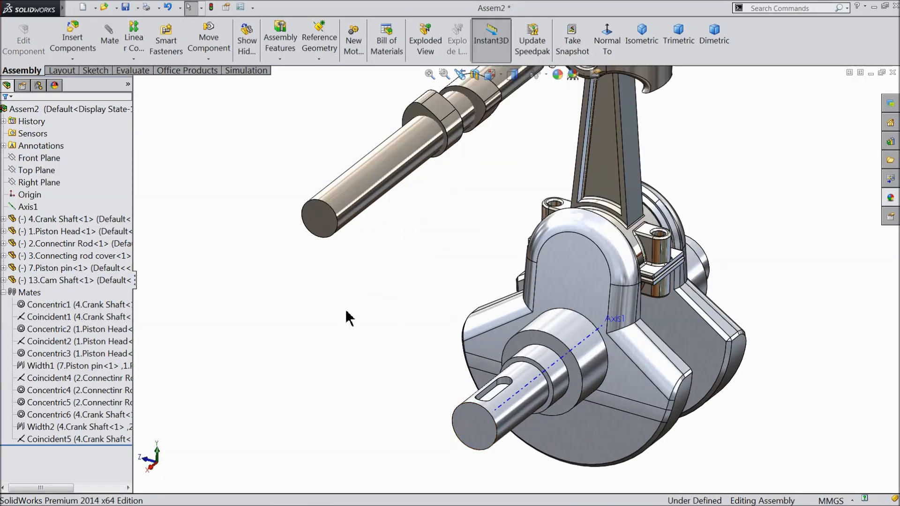
pyautogui.moveTo(379, 180); pyautogui.dragTo(394, 283)
pyautogui.moveTo(393, 282)
pyautogui.mouseDown(button='middle')
pyautogui.moveTo(349, 269)
pyautogui.moveTo(366, 281)
pyautogui.moveTo(396, 273)
pyautogui.mouseUp(button='middle')
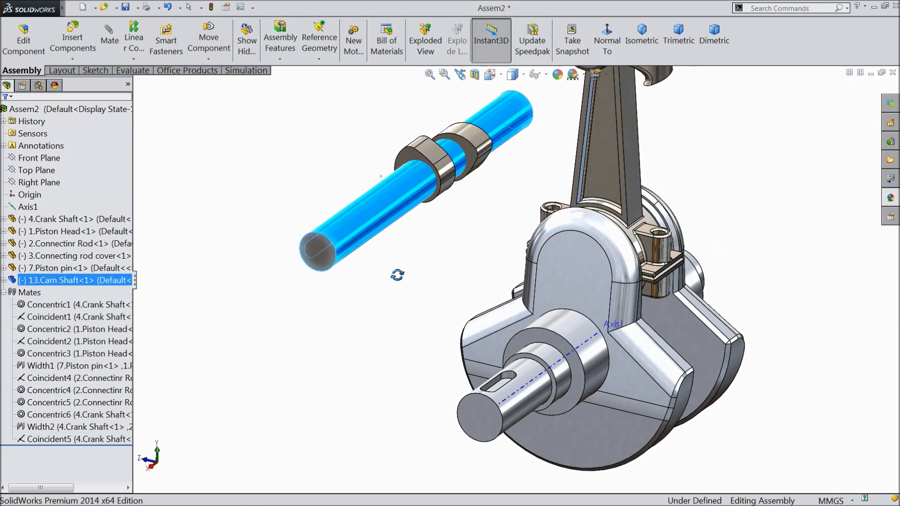
pyautogui.click(424, 385)
# Start a sketch on the crankshaft's keyway-side end face and view it face-on.
pyautogui.click(481, 415)
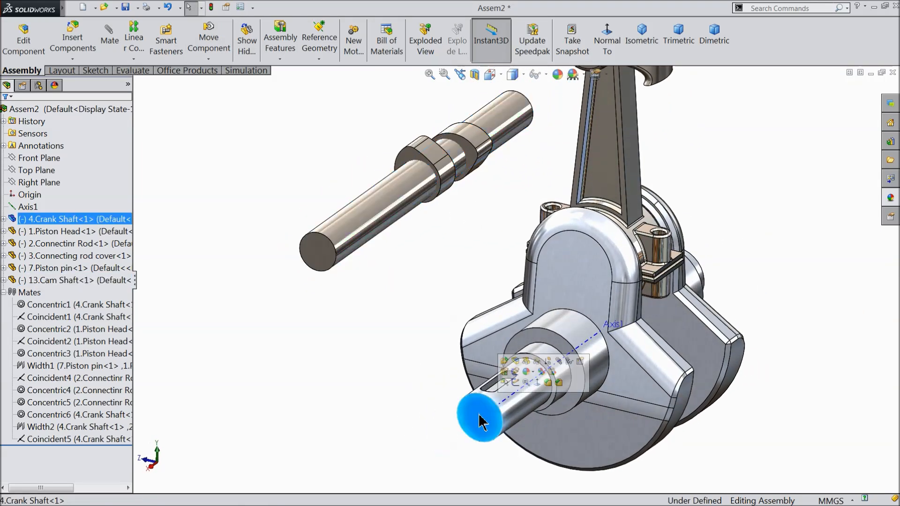
pyautogui.click(516, 386)
pyautogui.click(606, 42)
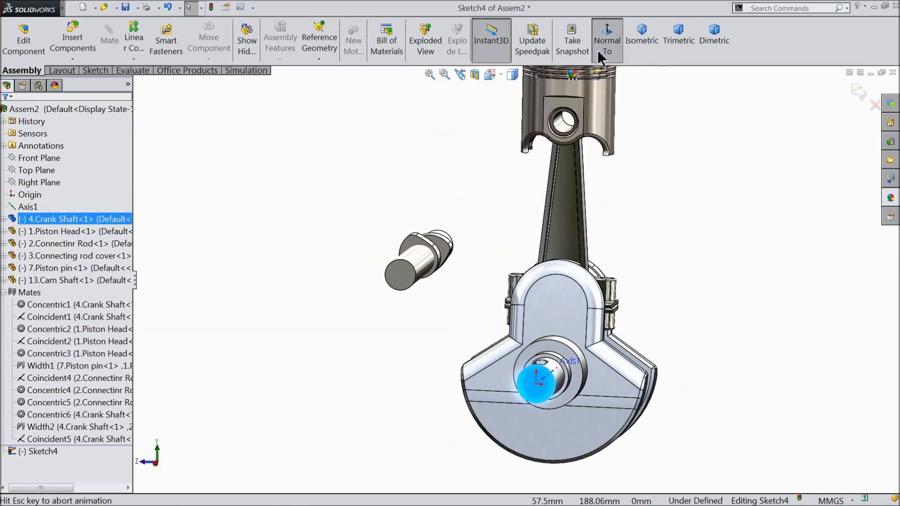
# Sketch a right triangle of centerlines from the crankshaft's centre, about 68 mm horizontally, vertically up, and back along an about 92 mm diagonal.
pyautogui.click(66, 71)
pyautogui.click(89, 32)
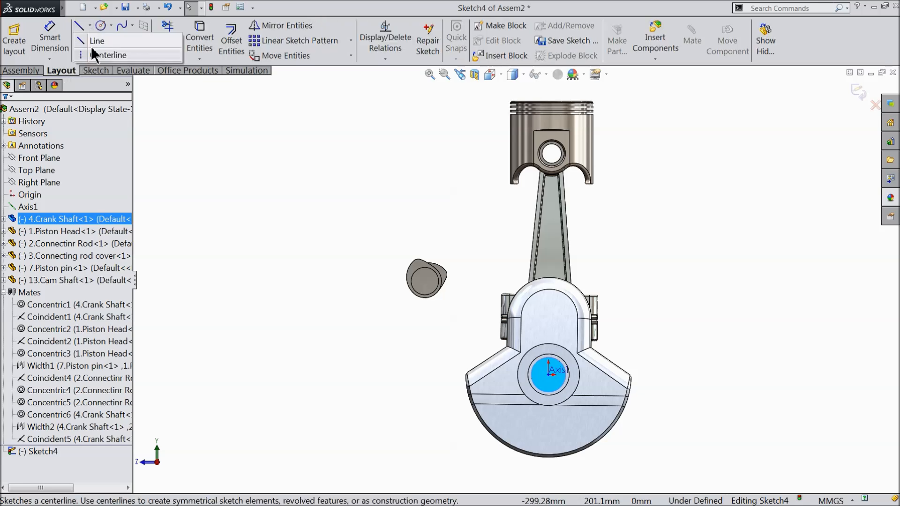
pyautogui.click(109, 54)
pyautogui.scroll(-2, 565, 389)
pyautogui.scroll(-2, 561, 385)
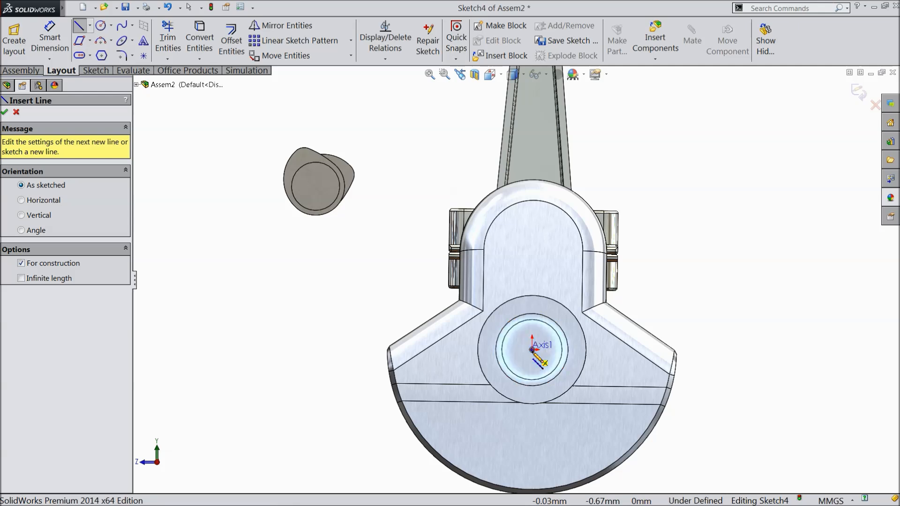
pyautogui.click(533, 351)
pyautogui.click(367, 349)
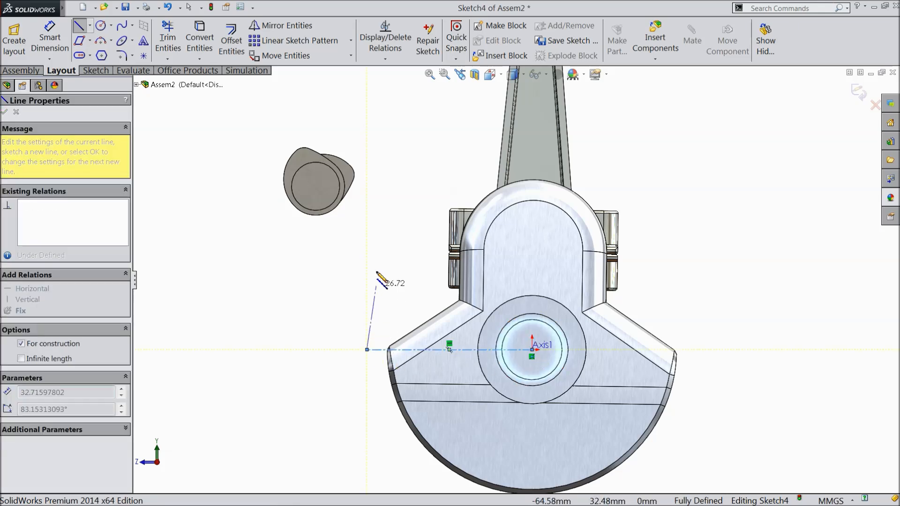
pyautogui.click(367, 202)
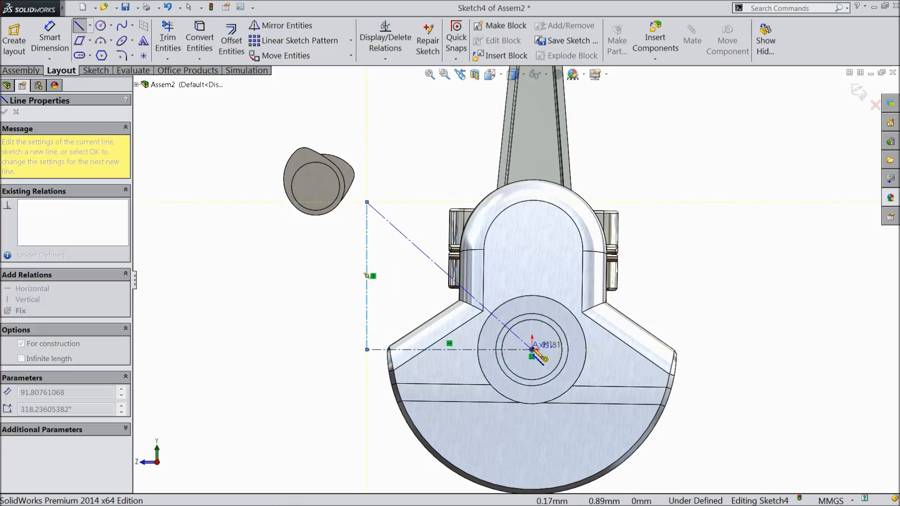
pyautogui.click(534, 350)
pyautogui.rightClick(647, 201)
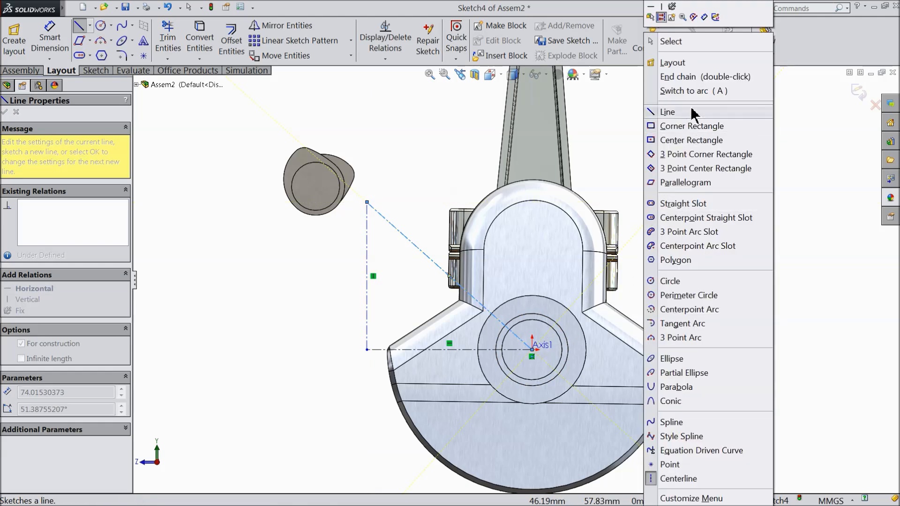
pyautogui.click(675, 43)
# Dimension the triangle's horizontal centerline to 65 mm.
pyautogui.click(49, 37)
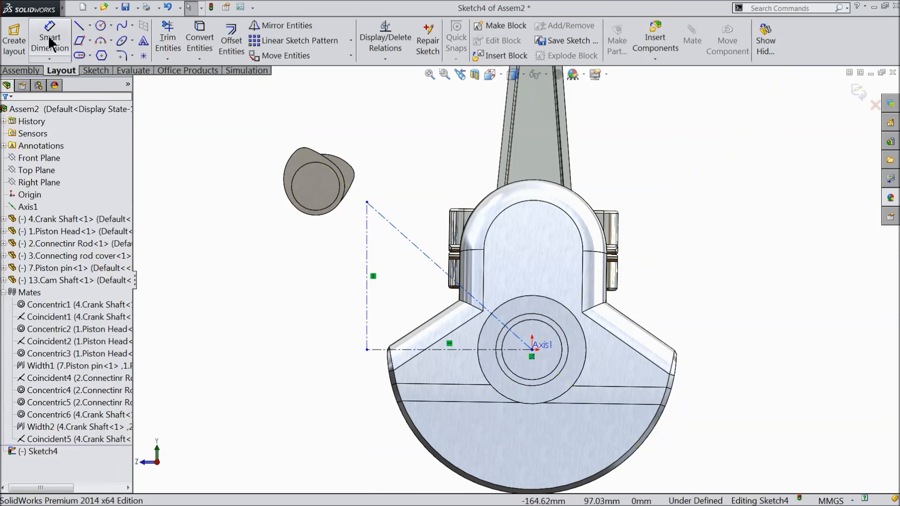
pyautogui.scroll(2, 455, 355)
pyautogui.scroll(-3, 460, 396)
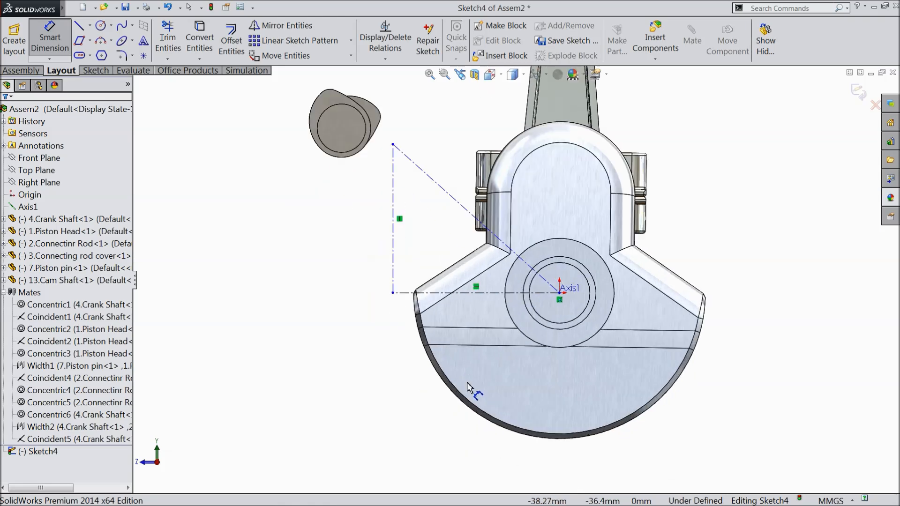
pyautogui.click(493, 276)
pyautogui.click(497, 382)
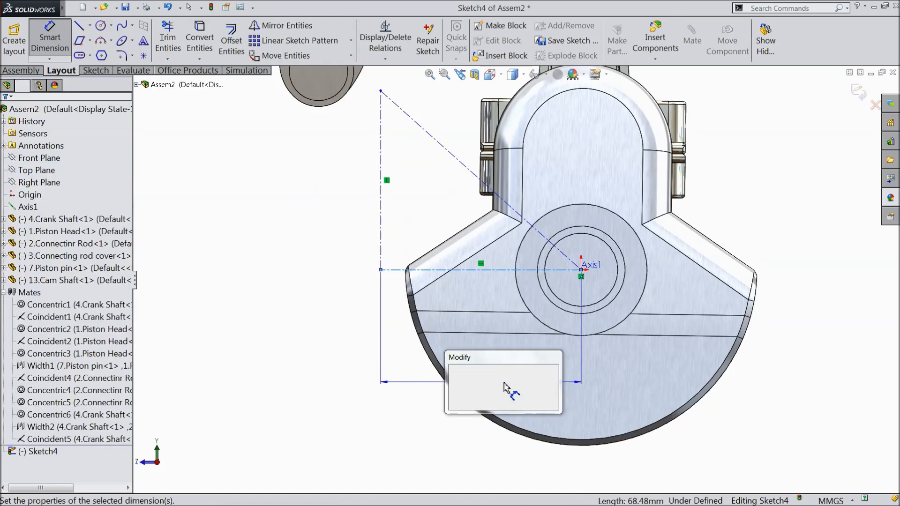
pyautogui.write('65')
pyautogui.click(454, 371)
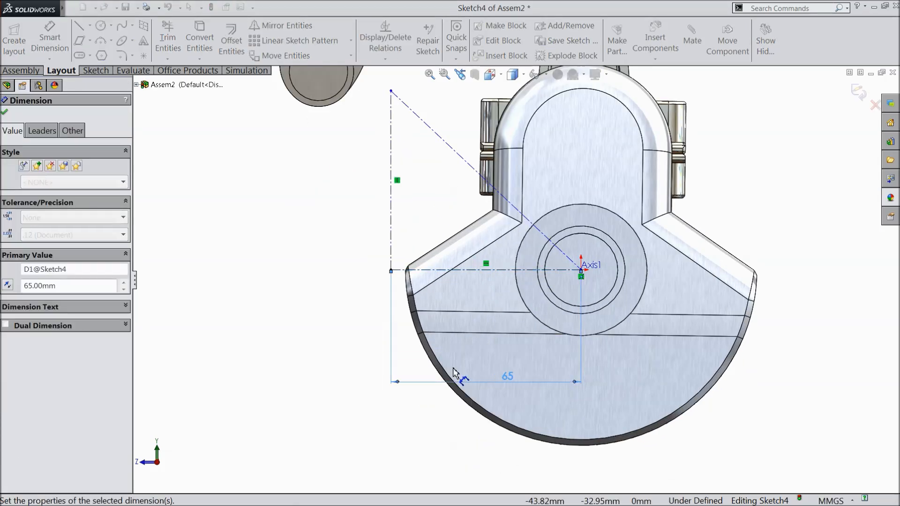
# Dimension the triangle's diagonal centerline to 97 mm and exit the sketch.
pyautogui.scroll(3, 480, 252)
pyautogui.scroll(-3, 480, 252)
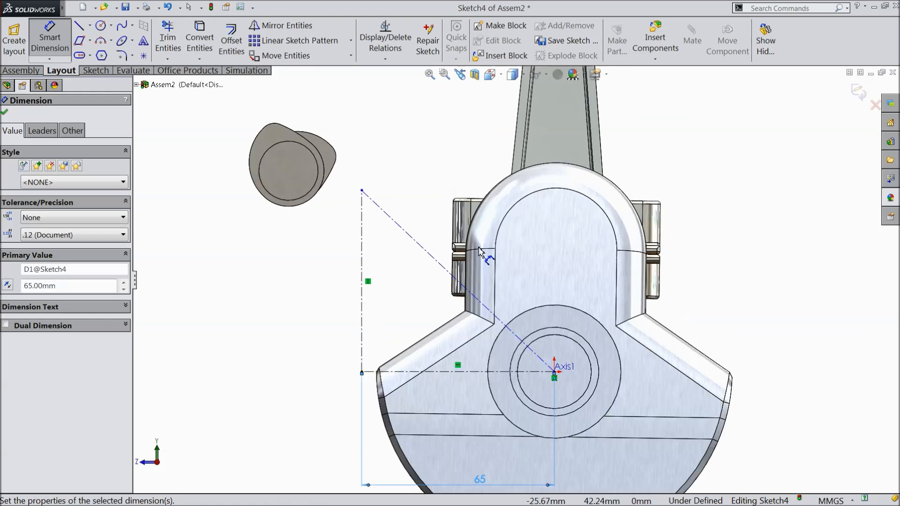
pyautogui.click(456, 282)
pyautogui.click(517, 210)
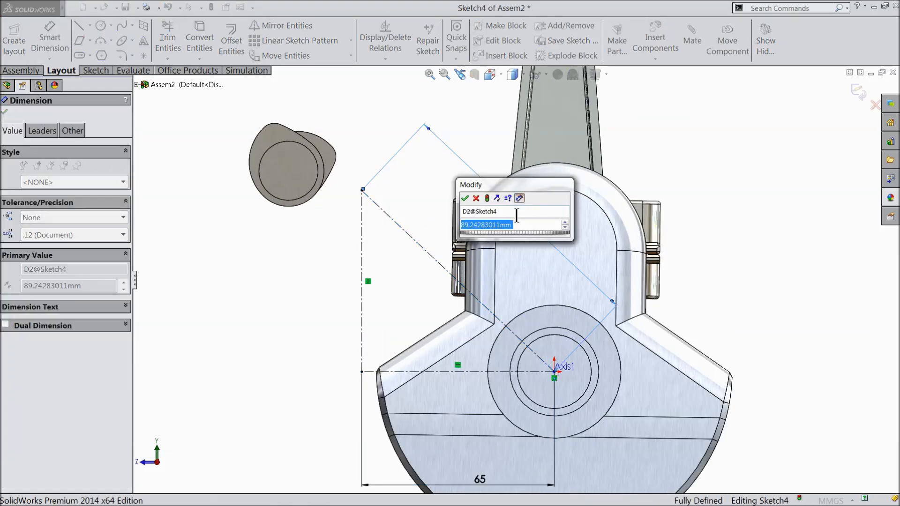
pyautogui.write('97')
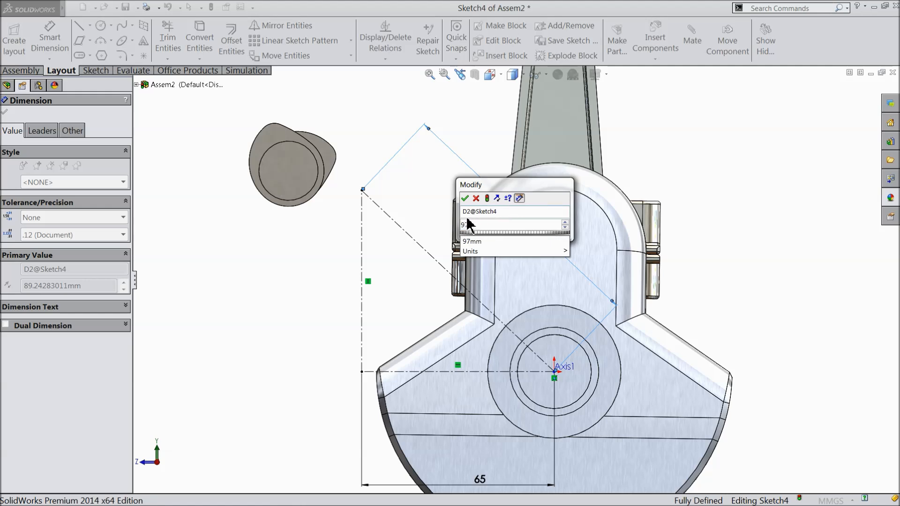
pyautogui.click(464, 198)
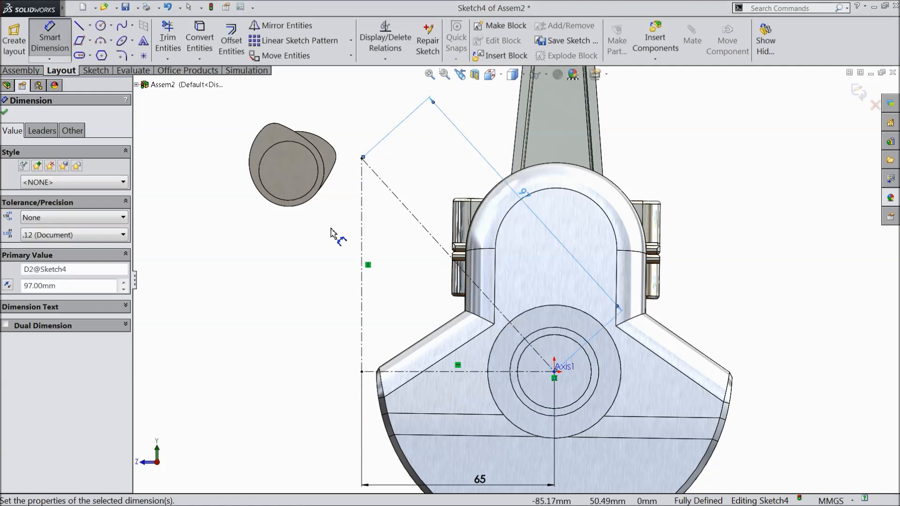
pyautogui.click(5, 113)
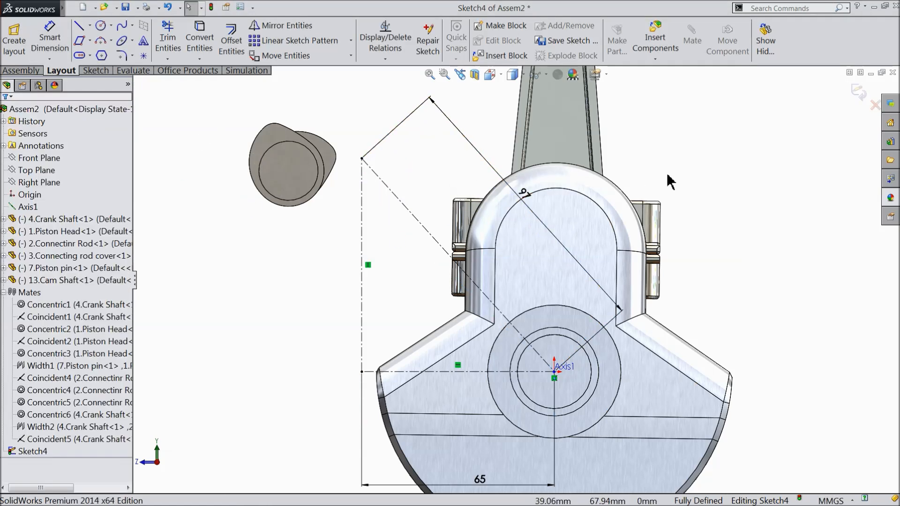
pyautogui.click(852, 93)
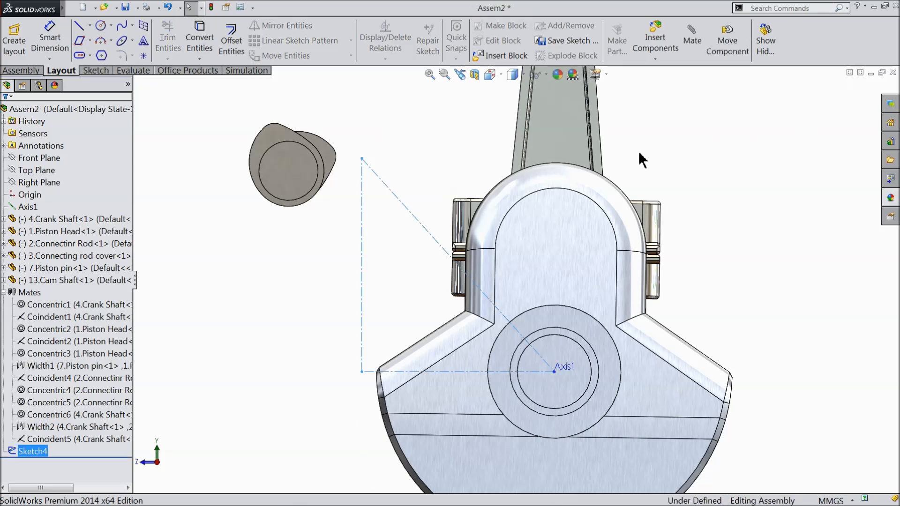
# Mate the camshaft's cylindrical face concentric with the sketch triangle's upper corner point and finish mating.
pyautogui.moveTo(643, 171); pyautogui.dragTo(428, 276, button='middle')
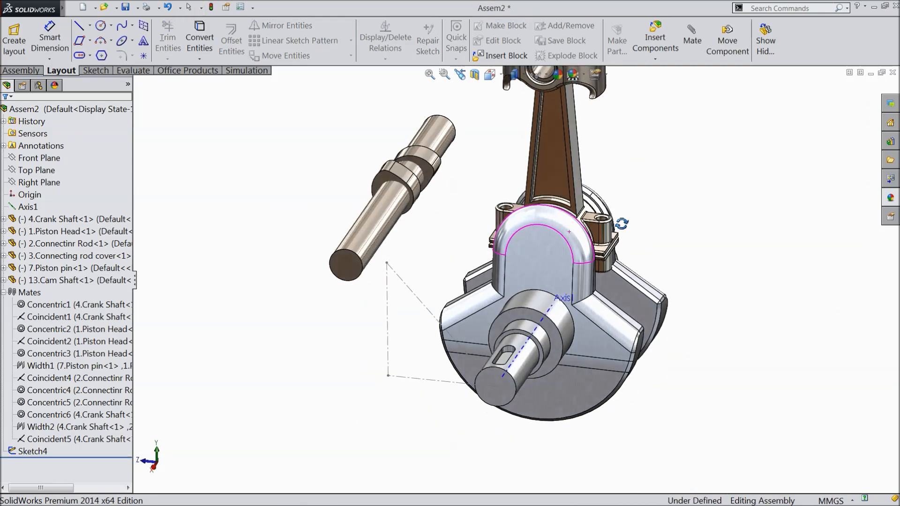
pyautogui.scroll(-3, 427, 276)
pyautogui.scroll(-1, 428, 277)
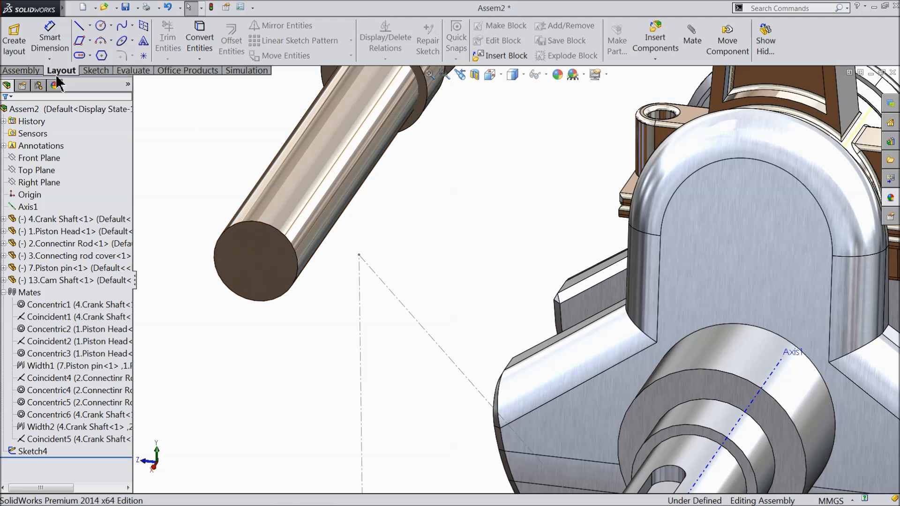
pyautogui.click(21, 70)
pyautogui.click(111, 47)
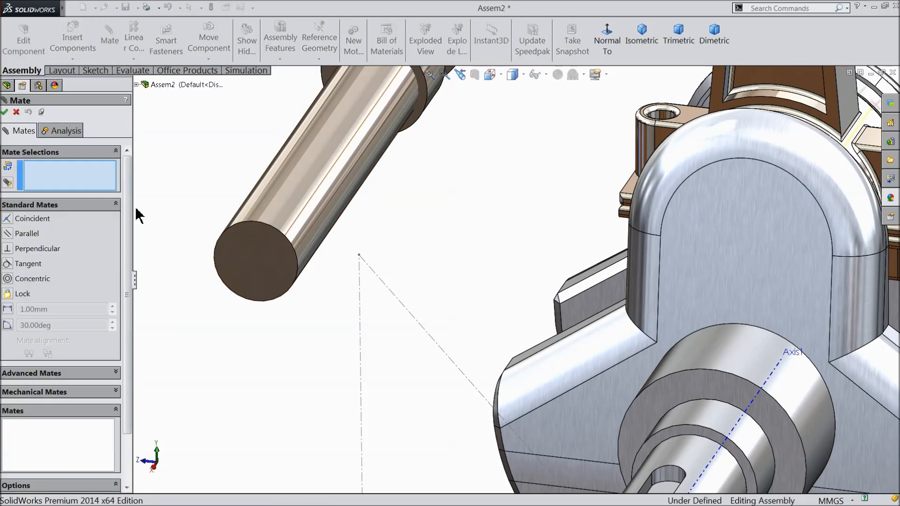
pyautogui.click(360, 256)
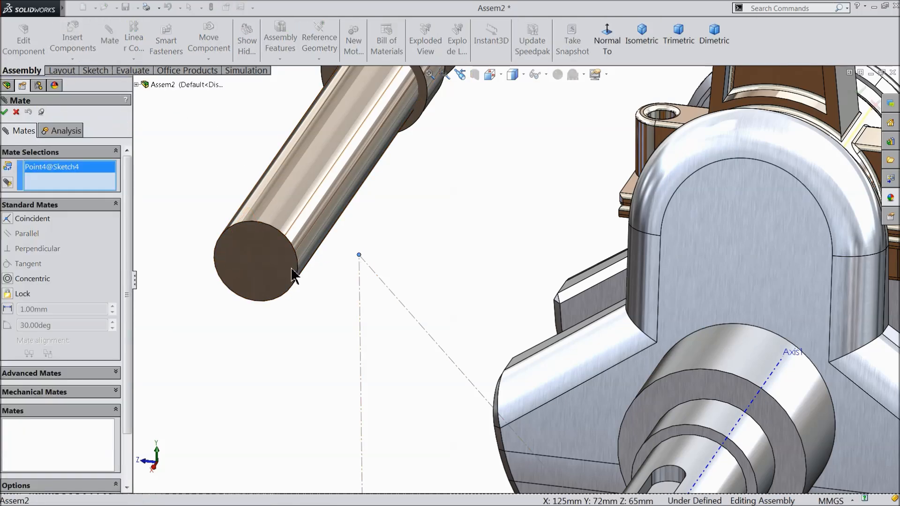
pyautogui.click(299, 240)
pyautogui.click(236, 228)
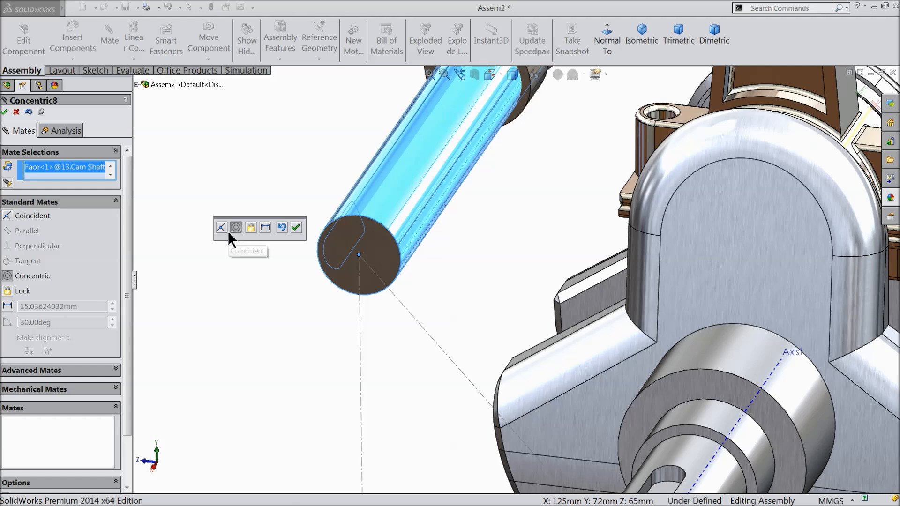
pyautogui.click(296, 228)
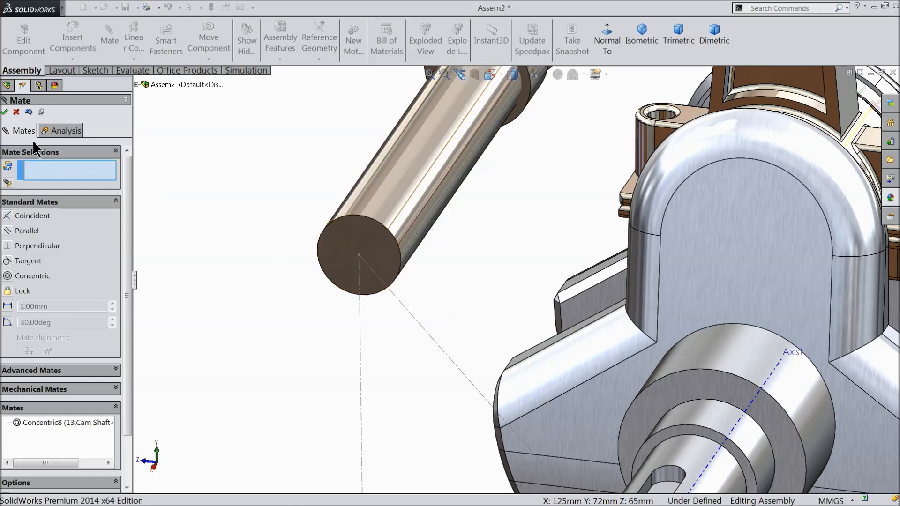
pyautogui.click(16, 112)
# Rotate the camshaft about its axis to test the concentric mate and inspect its position beside the crankshaft.
pyautogui.scroll(5, 345, 225)
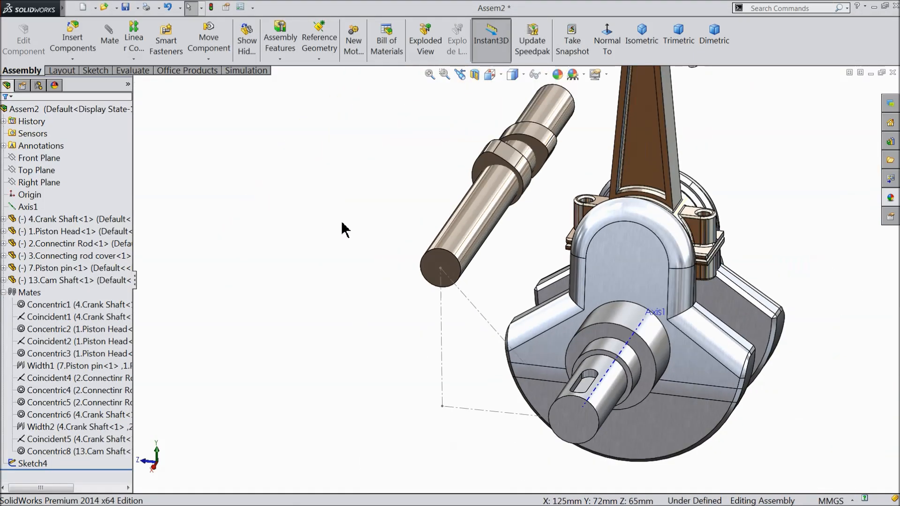
pyautogui.moveTo(445, 251); pyautogui.dragTo(455, 293)
pyautogui.moveTo(354, 325); pyautogui.dragTo(343, 347, button='middle')
pyautogui.scroll(3, 343, 347)
pyautogui.scroll(-3, 593, 338)
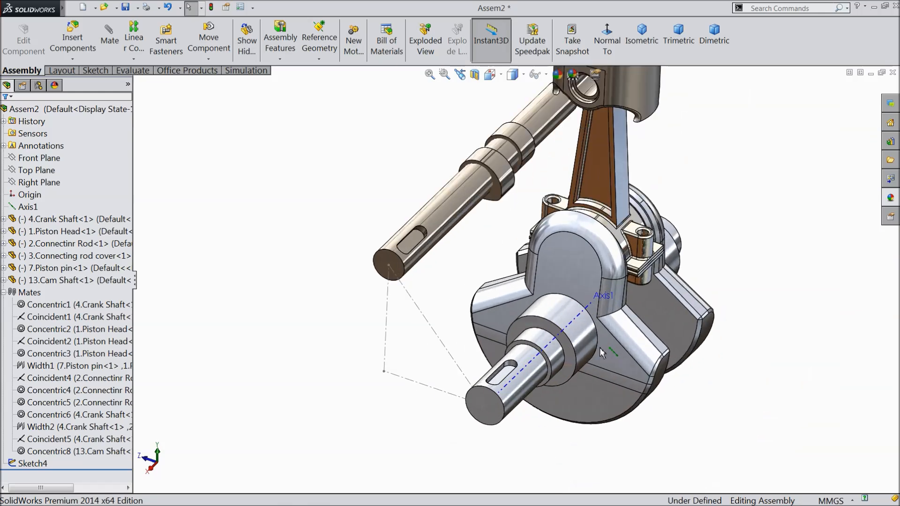
# Insert the parts 5.Gear1 and 6.gear2 from the Engine folder and place them near the crankshaft and camshaft ends.
pyautogui.scroll(1, 482, 342)
pyautogui.scroll(-1, 463, 342)
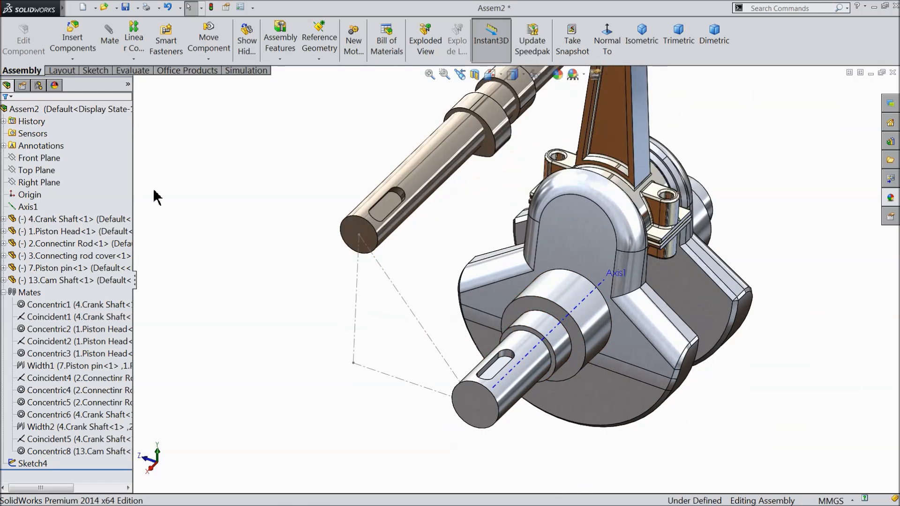
pyautogui.click(4, 293)
pyautogui.press('z')
pyautogui.scroll(-2, 636, 205)
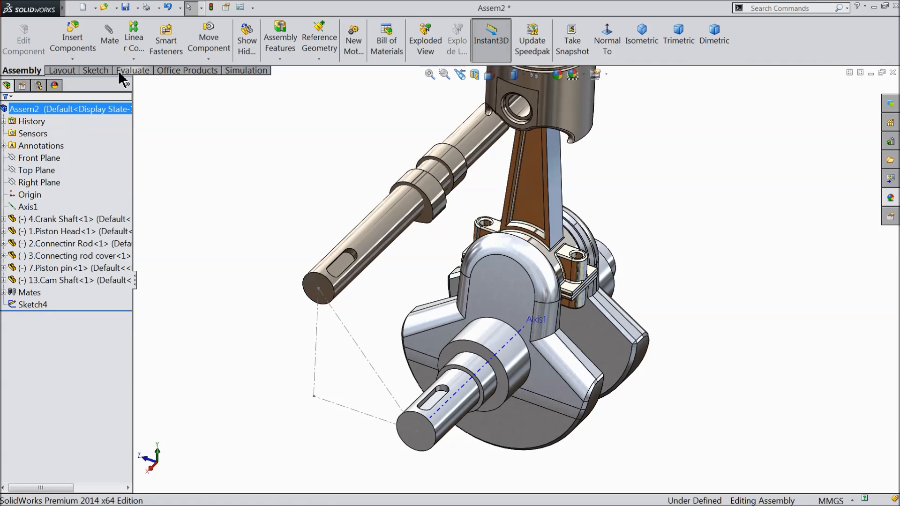
pyautogui.click(66, 37)
pyautogui.click(70, 333)
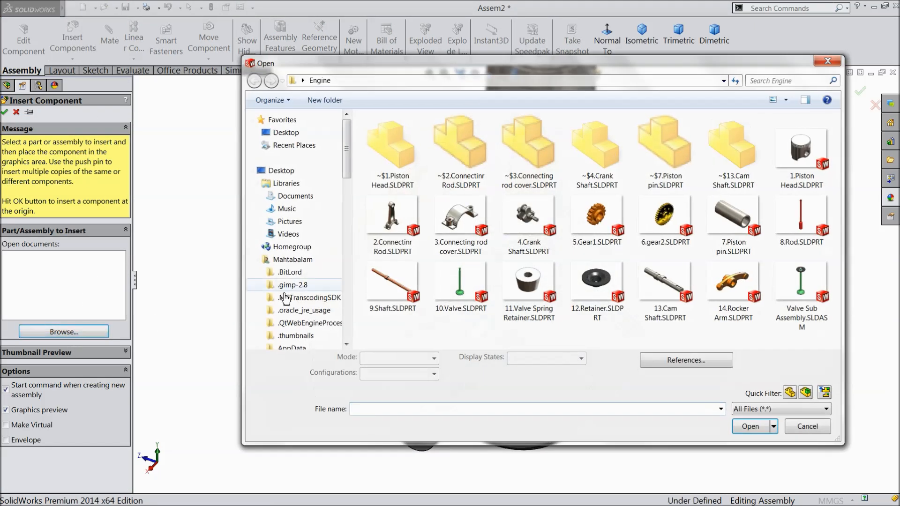
pyautogui.click(605, 239)
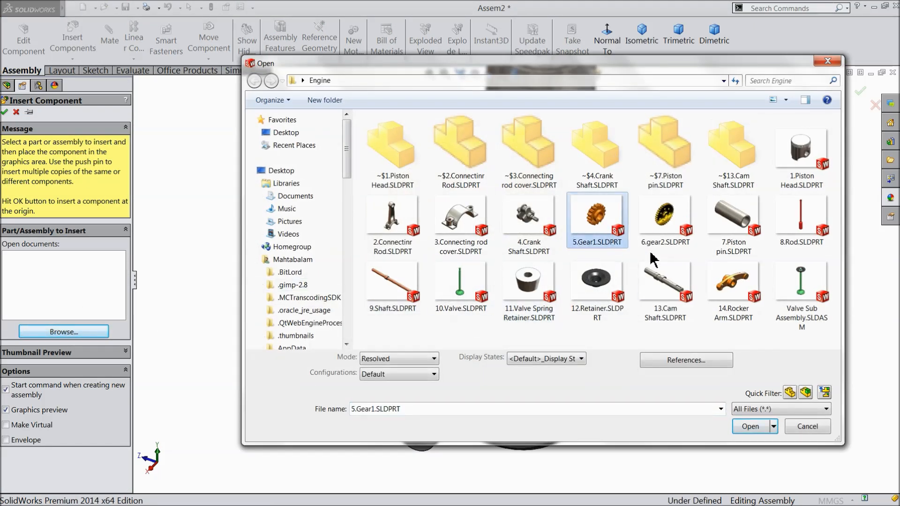
pyautogui.keyDown('ctrl'); pyautogui.click(678, 232); pyautogui.keyUp('ctrl')
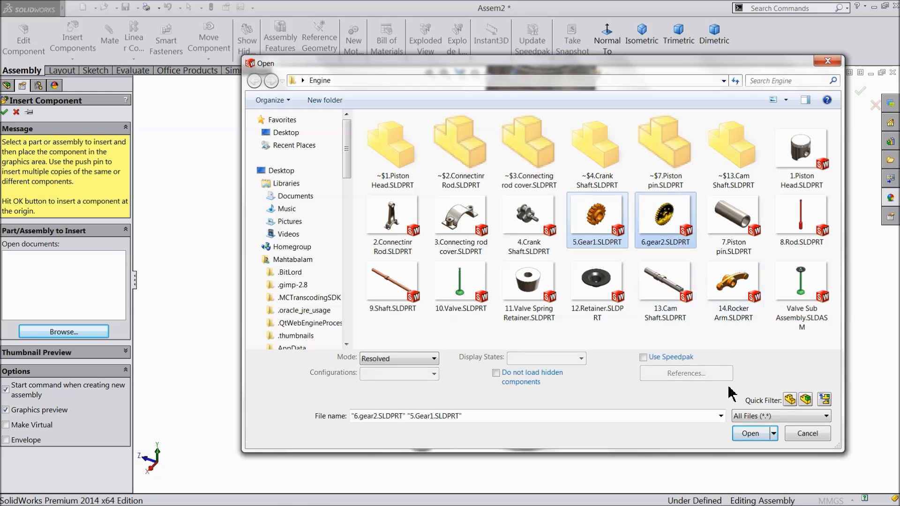
pyautogui.click(749, 433)
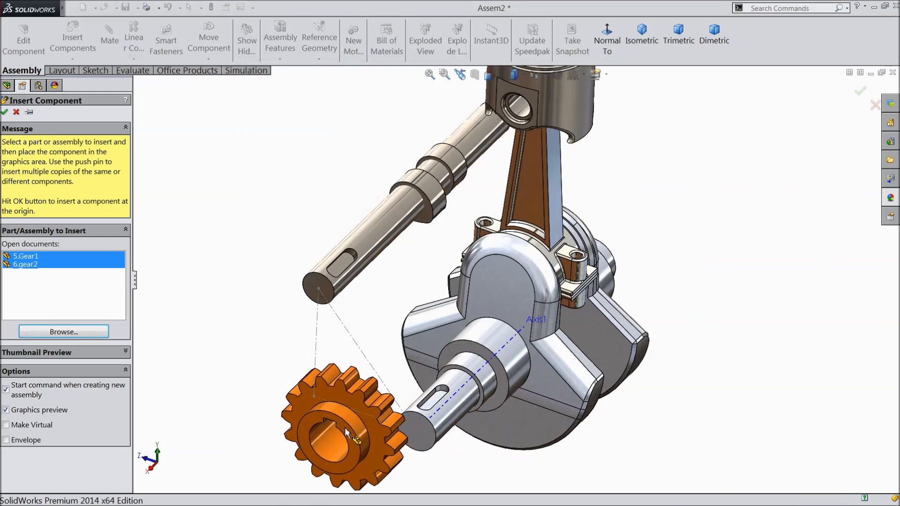
pyautogui.click(346, 431)
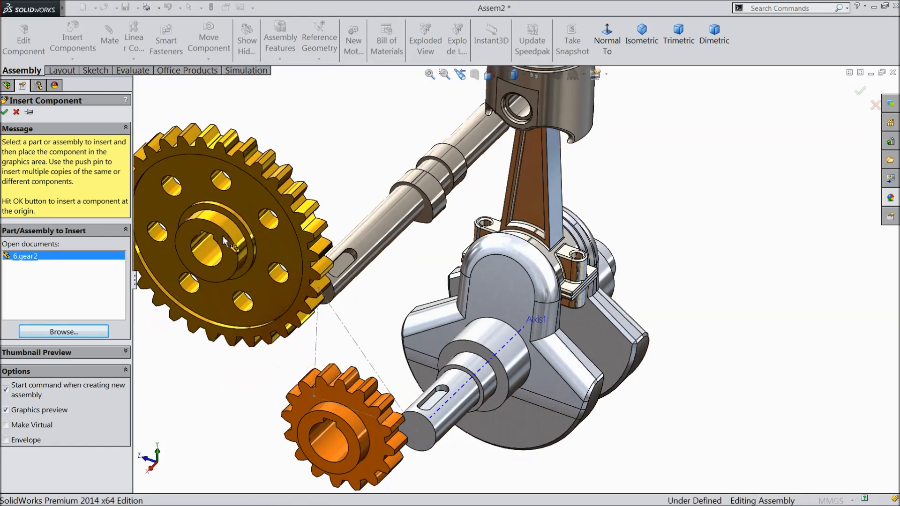
pyautogui.click(323, 331)
# Mate the bore of the small orange gear concentric with the crankshaft's slotted end.
pyautogui.scroll(-4, 458, 403)
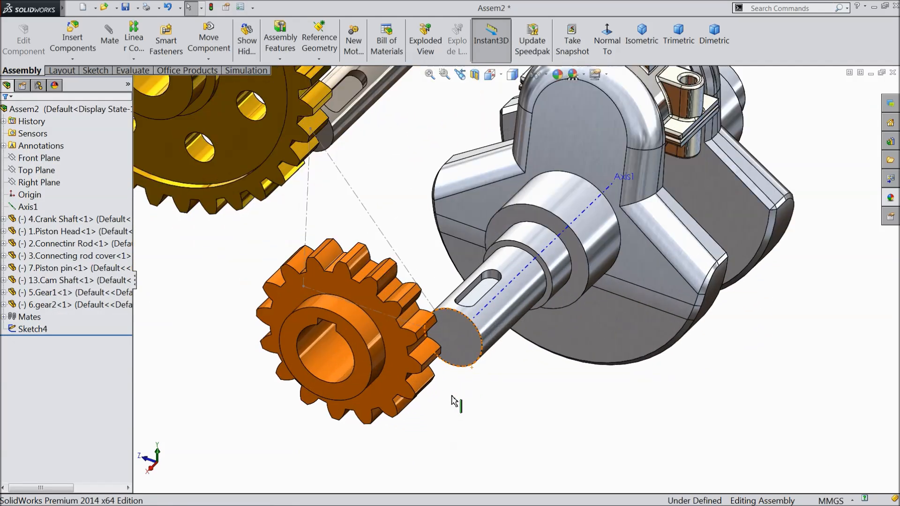
pyautogui.click(109, 39)
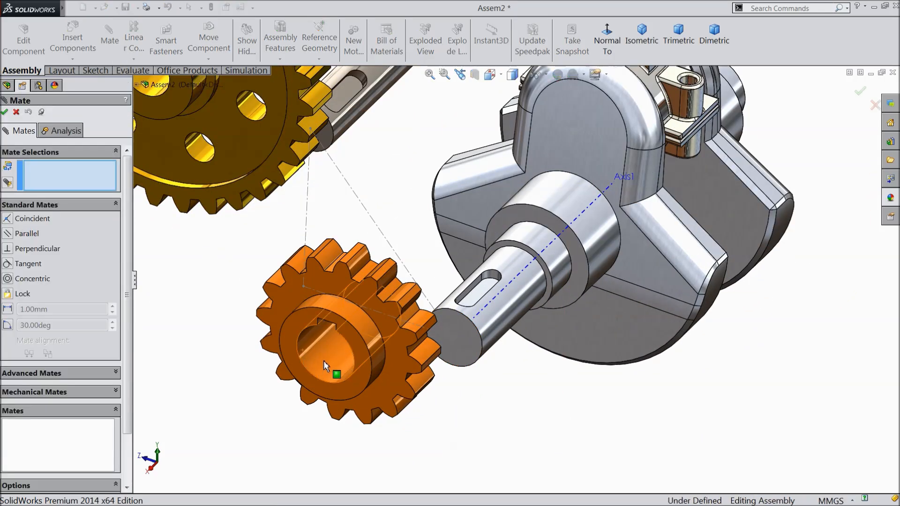
pyautogui.click(324, 359)
pyautogui.click(496, 328)
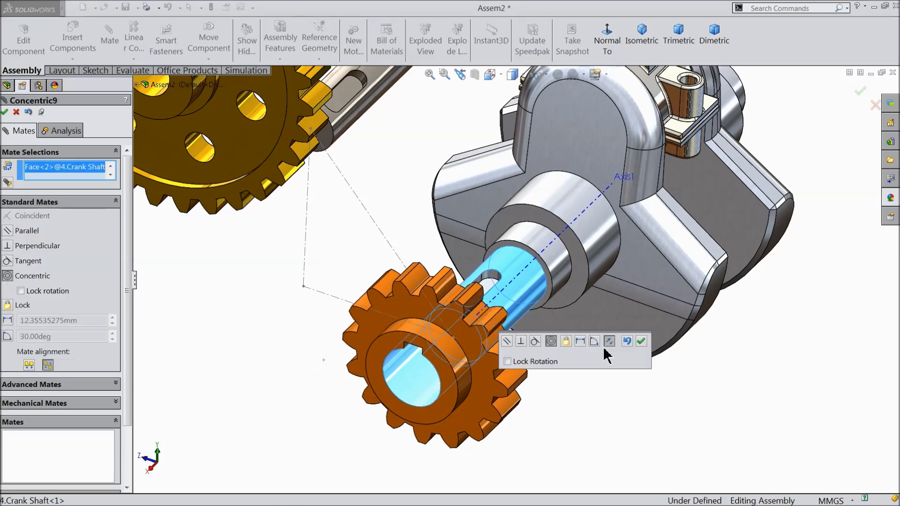
pyautogui.click(640, 341)
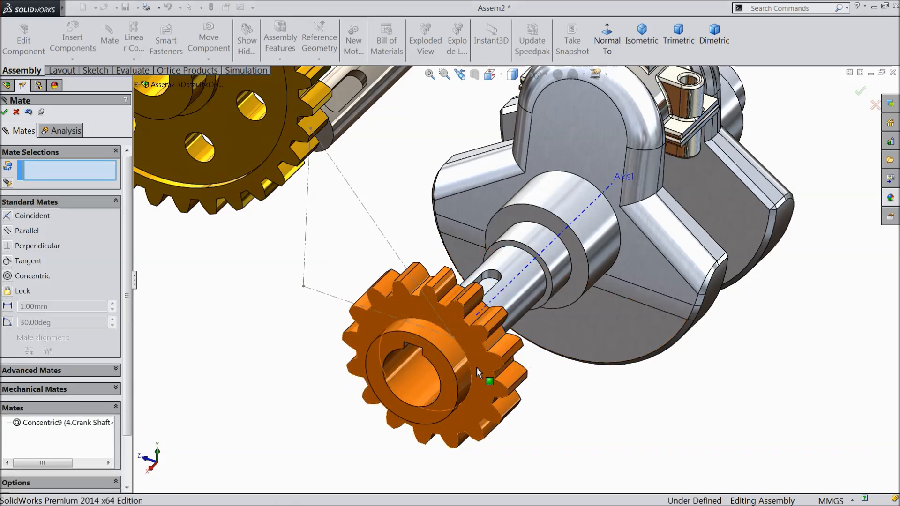
# Mate the small gear's hub face coincident with the crankshaft's end face.
pyautogui.moveTo(499, 311); pyautogui.dragTo(474, 326)
pyautogui.scroll(-4, 474, 326)
pyautogui.click(457, 364)
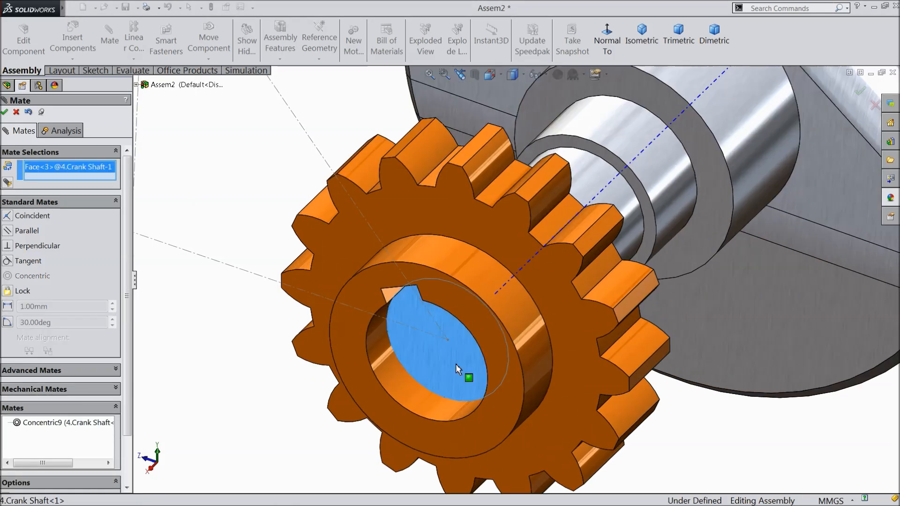
pyautogui.click(492, 335)
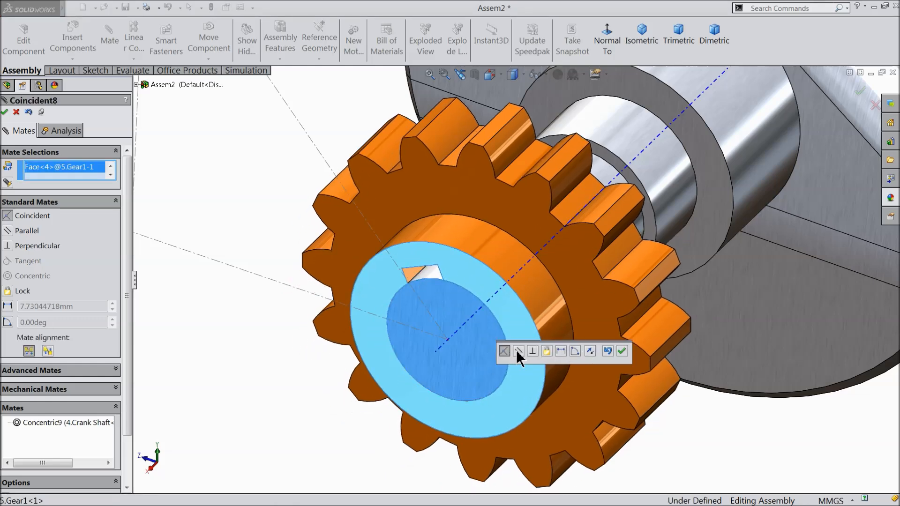
pyautogui.click(620, 353)
# Turn the small gear on the crankshaft to bring its keyway roughly over the shaft's key slot.
pyautogui.scroll(-3, 351, 305)
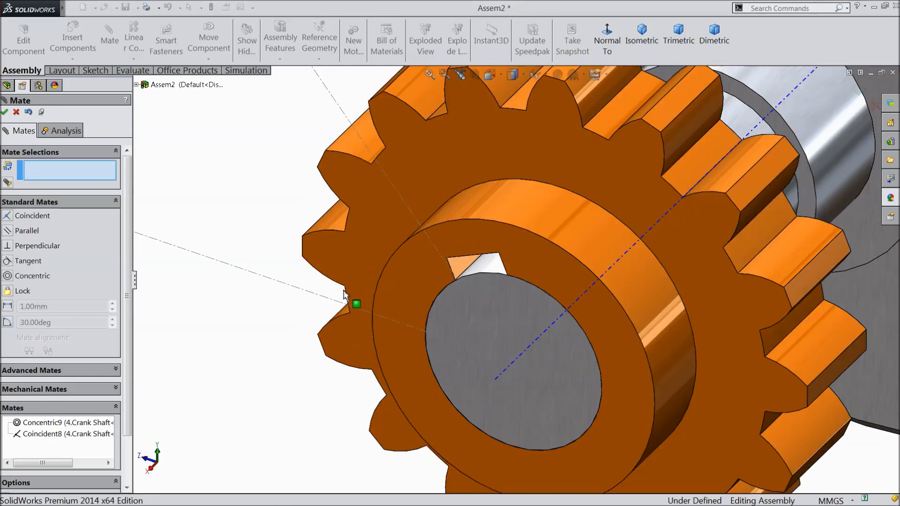
pyautogui.moveTo(415, 277); pyautogui.dragTo(440, 259)
pyautogui.moveTo(352, 359); pyautogui.dragTo(375, 319, button='middle')
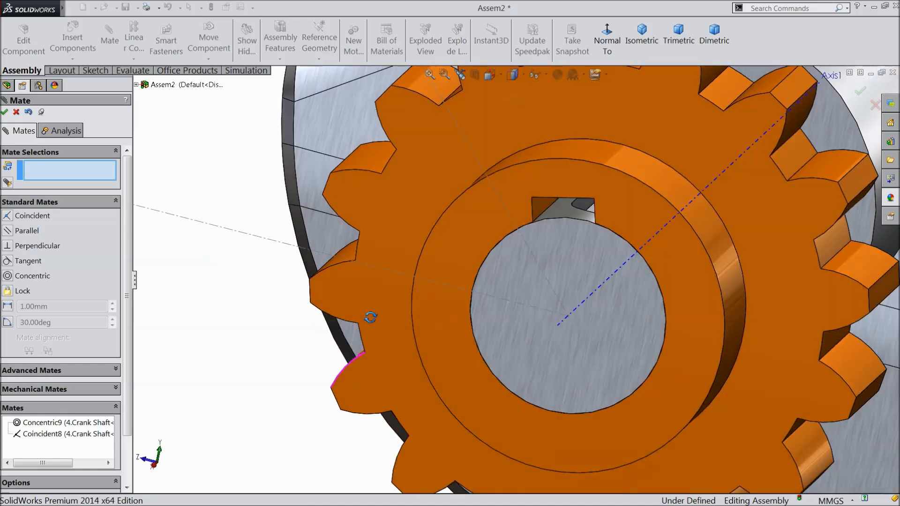
pyautogui.scroll(-1, 582, 272)
pyautogui.moveTo(583, 271); pyautogui.dragTo(601, 268, button='middle')
pyautogui.scroll(-2, 611, 188)
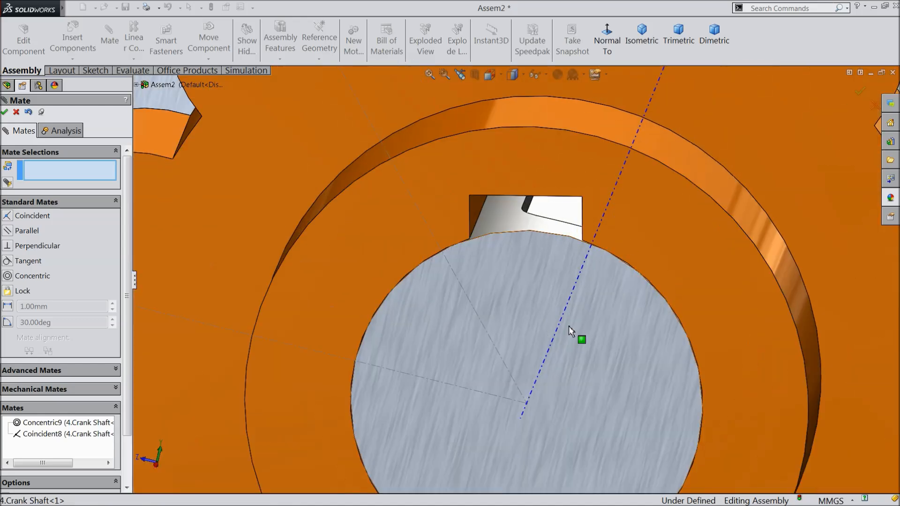
pyautogui.scroll(-2, 565, 230)
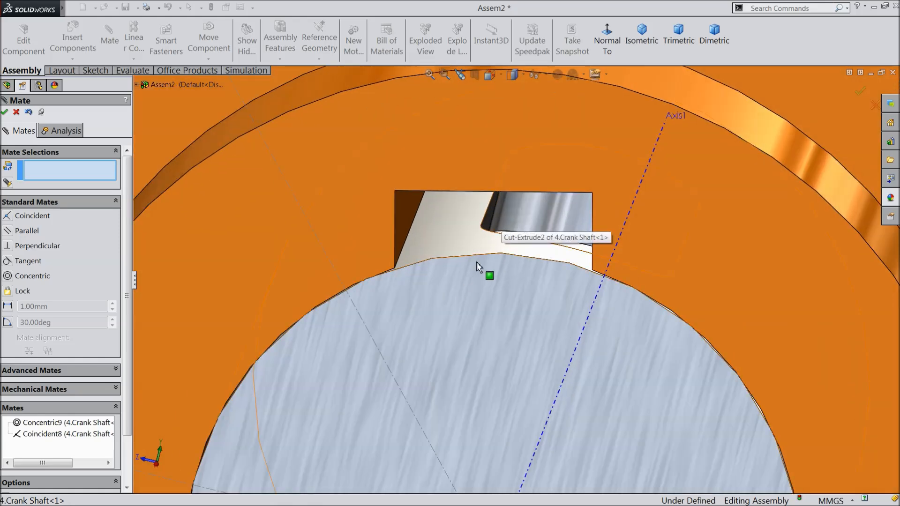
pyautogui.click(408, 234)
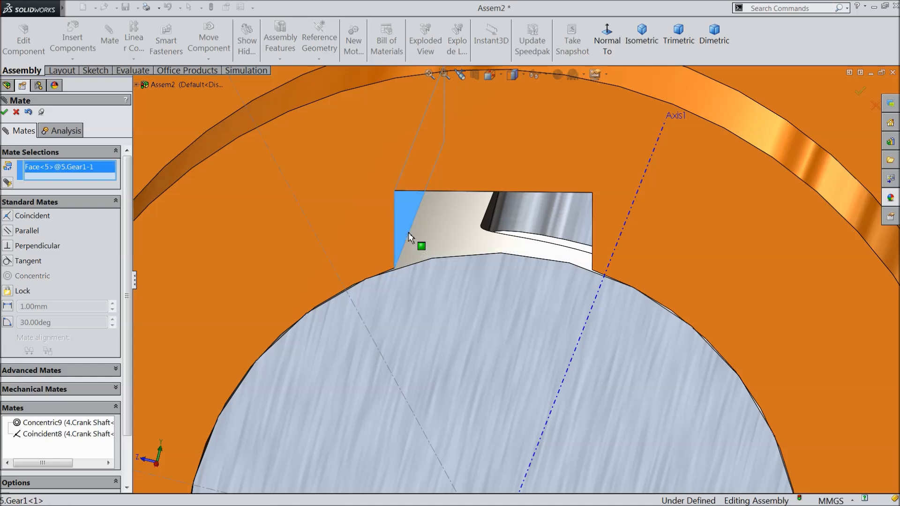
pyautogui.click(431, 261)
pyautogui.rightClick(76, 175)
pyautogui.click(112, 182)
# Mate the small gear's keyway edge coincident with the matching edge of the crankshaft's key slot.
pyautogui.scroll(-5, 470, 221)
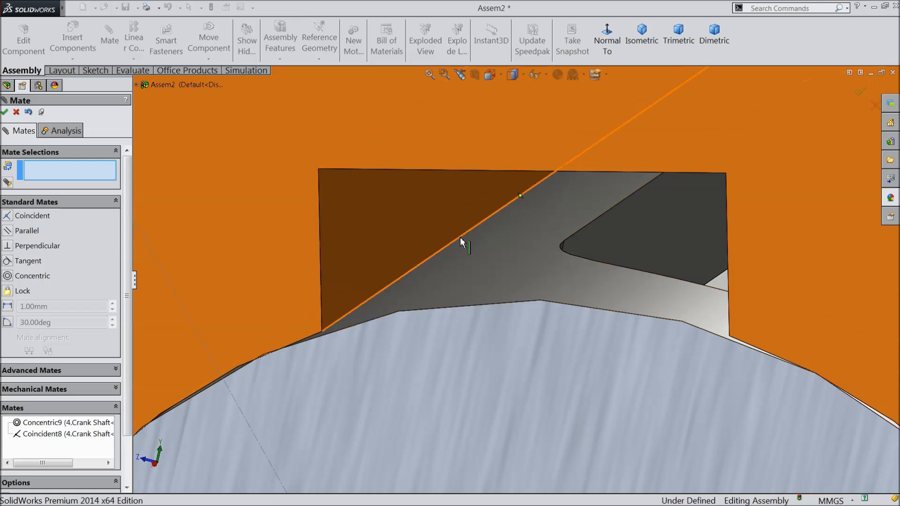
pyautogui.click(461, 238)
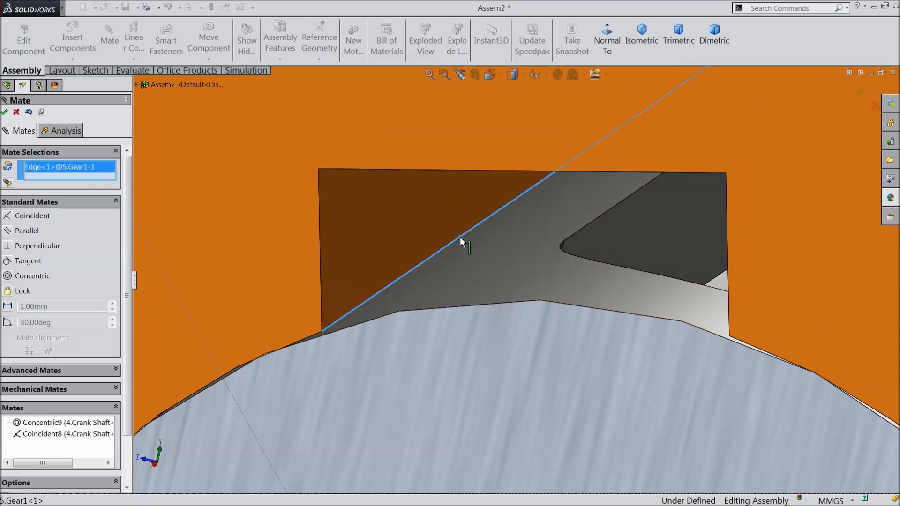
pyautogui.click(591, 226)
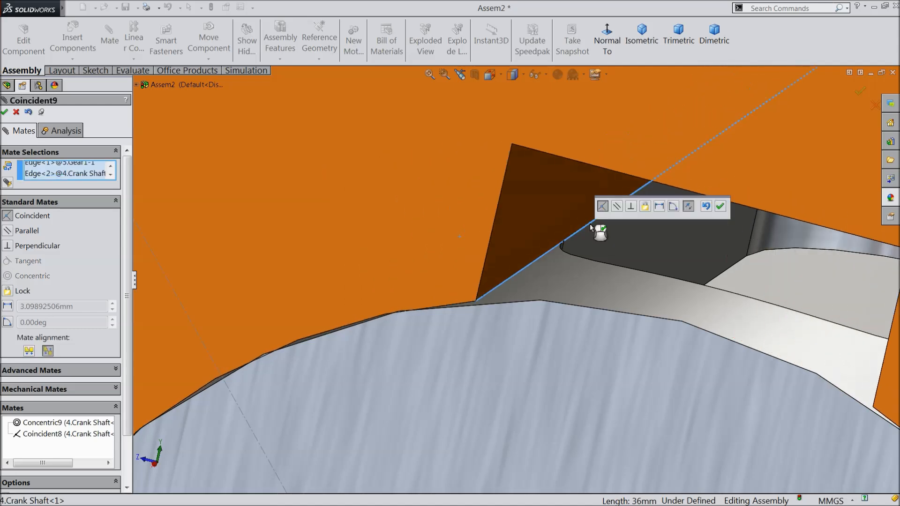
pyautogui.click(720, 207)
# Mate the bore of the large yellow gear concentric with the camshaft.
pyautogui.scroll(10, 547, 281)
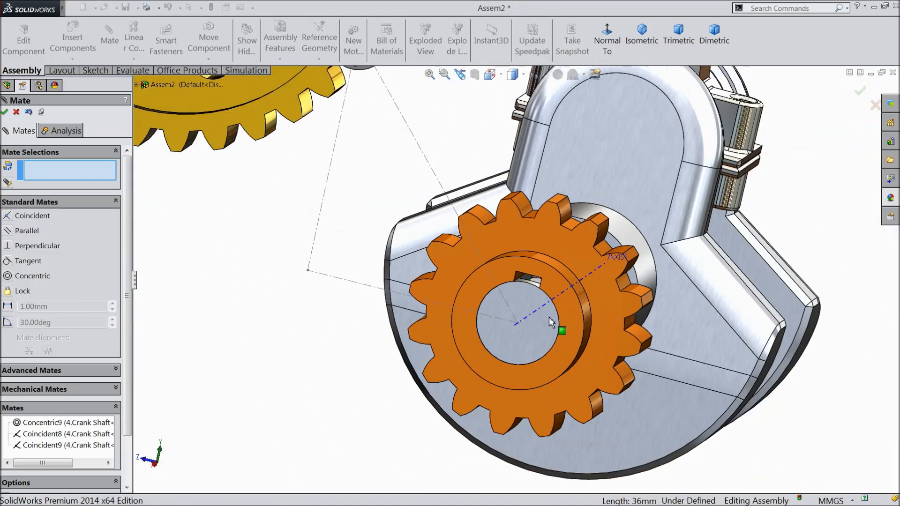
pyautogui.scroll(3, 550, 317)
pyautogui.scroll(3, 355, 281)
pyautogui.moveTo(436, 267); pyautogui.dragTo(394, 281, button='middle')
pyautogui.scroll(-3, 478, 164)
pyautogui.scroll(-3, 273, 255)
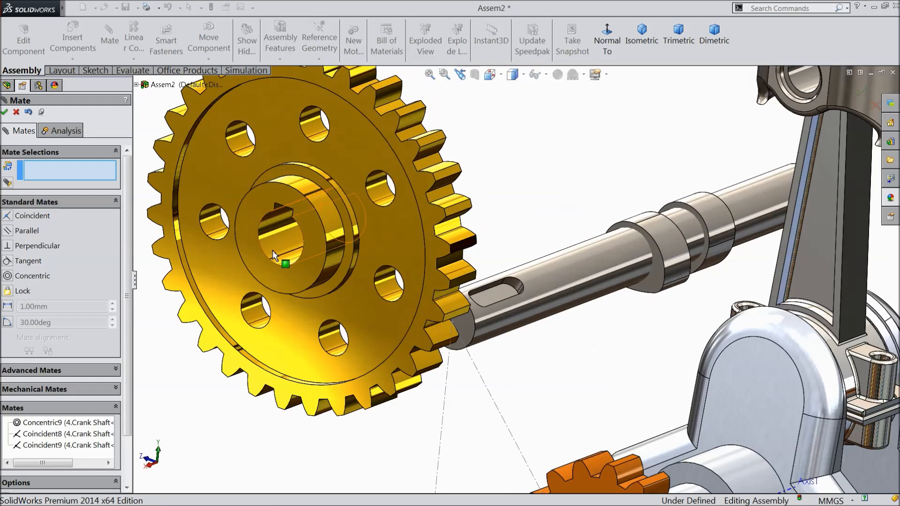
pyautogui.click(279, 242)
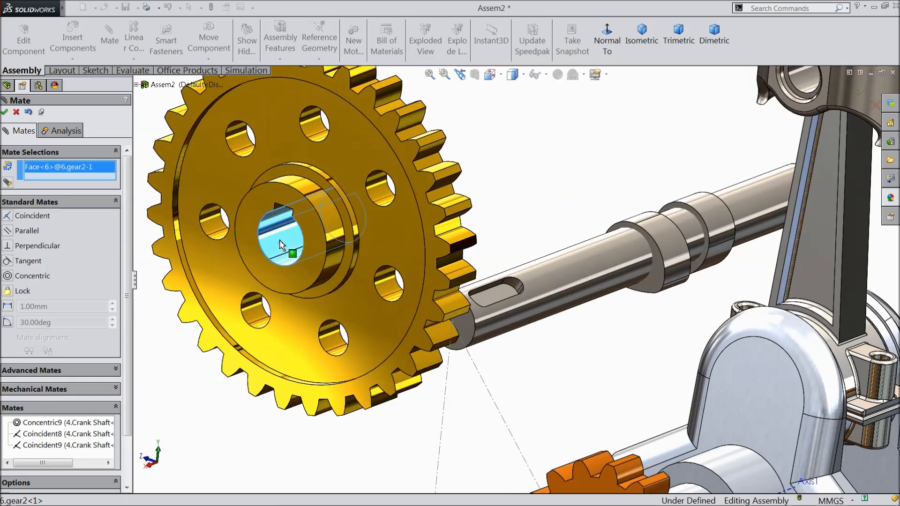
pyautogui.click(563, 284)
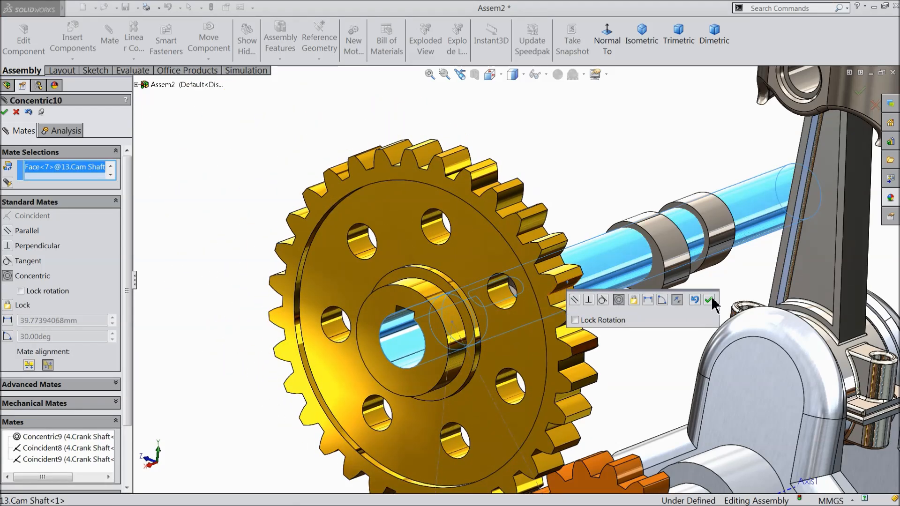
pyautogui.click(708, 300)
# Mate the large gear's hub face coincident with the camshaft's end face.
pyautogui.moveTo(510, 326); pyautogui.dragTo(543, 306)
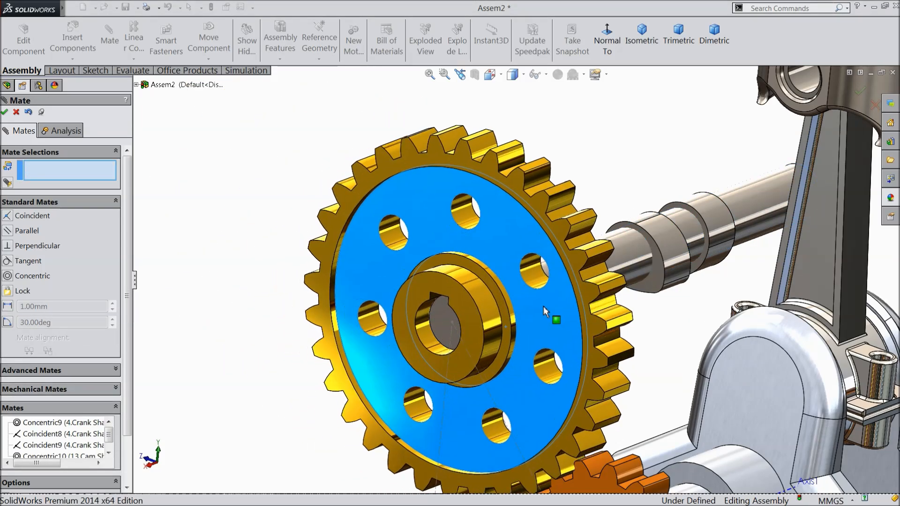
pyautogui.scroll(-5, 451, 330)
pyautogui.click(464, 318)
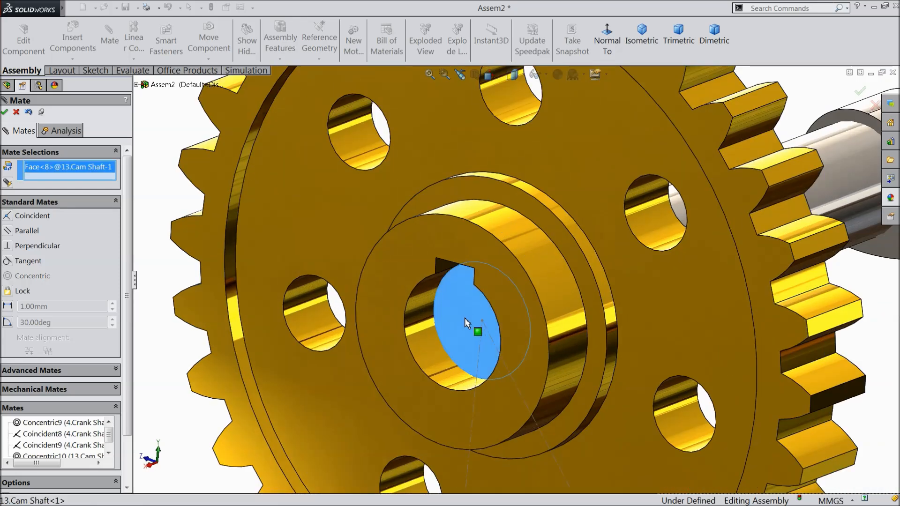
pyautogui.click(376, 297)
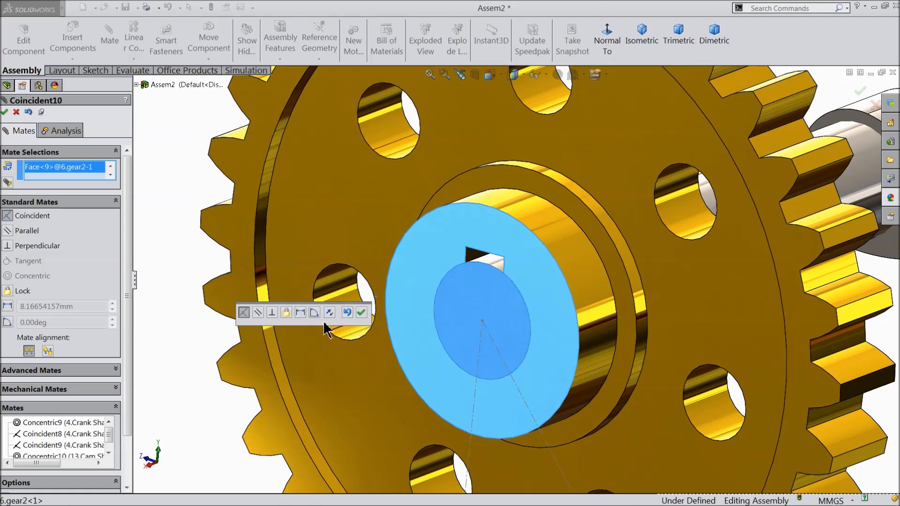
pyautogui.click(362, 315)
# Mate the large gear's keyway edge coincident with the matching edge of the camshaft's key slot.
pyautogui.scroll(5, 351, 322)
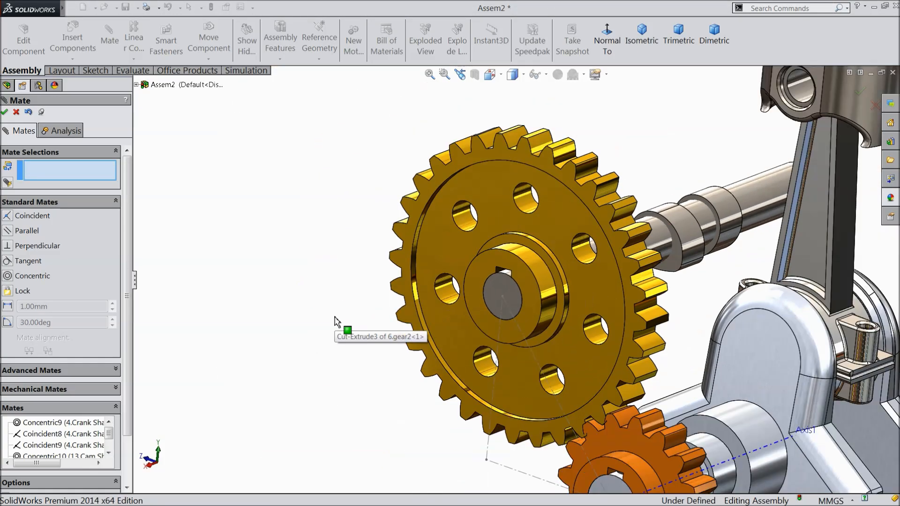
pyautogui.moveTo(361, 356)
pyautogui.mouseDown(button='middle')
pyautogui.moveTo(322, 347)
pyautogui.moveTo(294, 357)
pyautogui.moveTo(352, 341)
pyautogui.moveTo(350, 356)
pyautogui.mouseUp(button='middle')
pyautogui.scroll(-5, 542, 247)
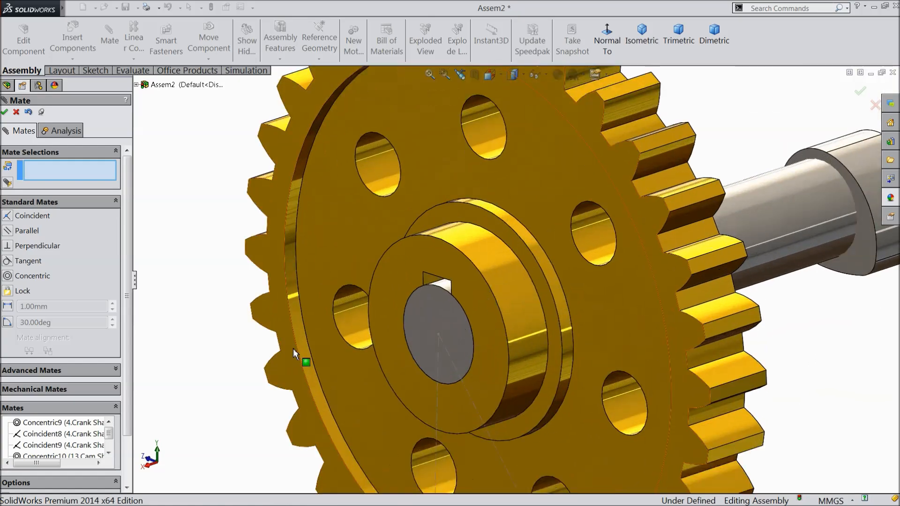
pyautogui.moveTo(293, 349); pyautogui.dragTo(321, 342, button='middle')
pyautogui.scroll(-4, 578, 277)
pyautogui.moveTo(543, 294); pyautogui.dragTo(570, 293, button='middle')
pyautogui.scroll(-5, 356, 283)
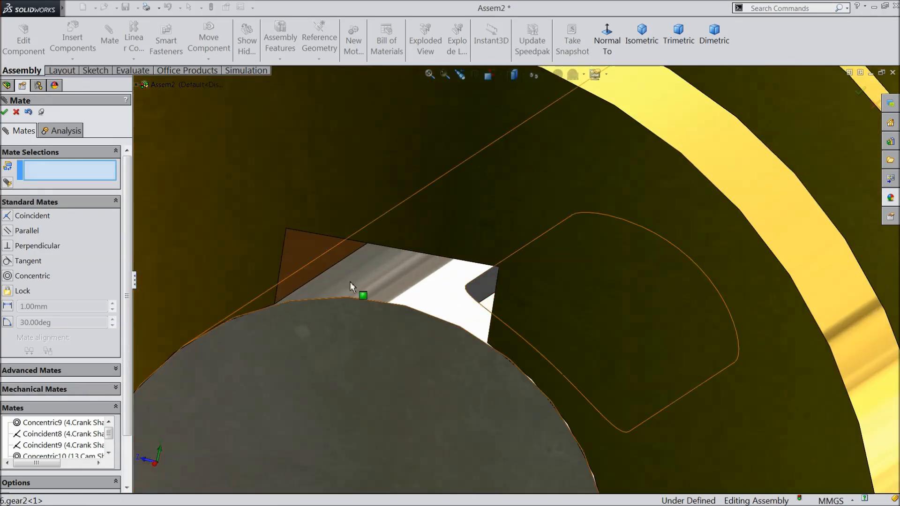
pyautogui.click(323, 273)
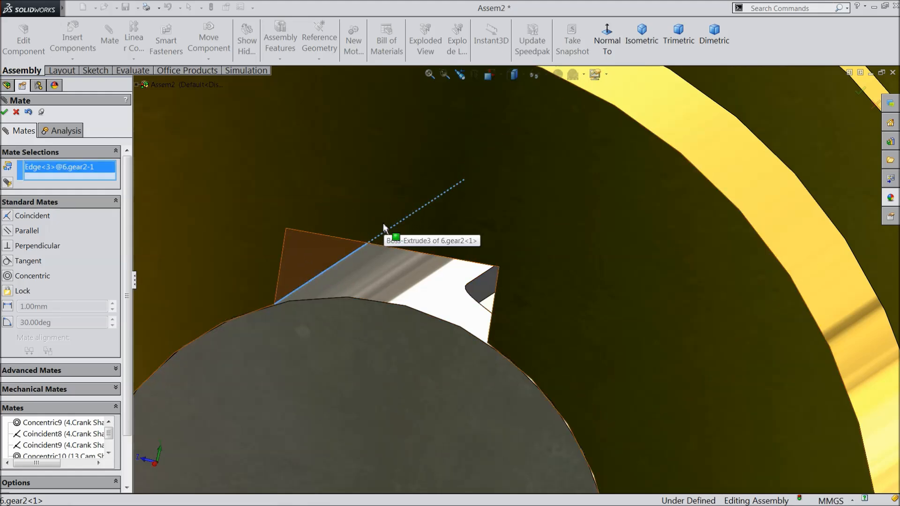
pyautogui.scroll(3, 384, 234)
pyautogui.scroll(-3, 512, 296)
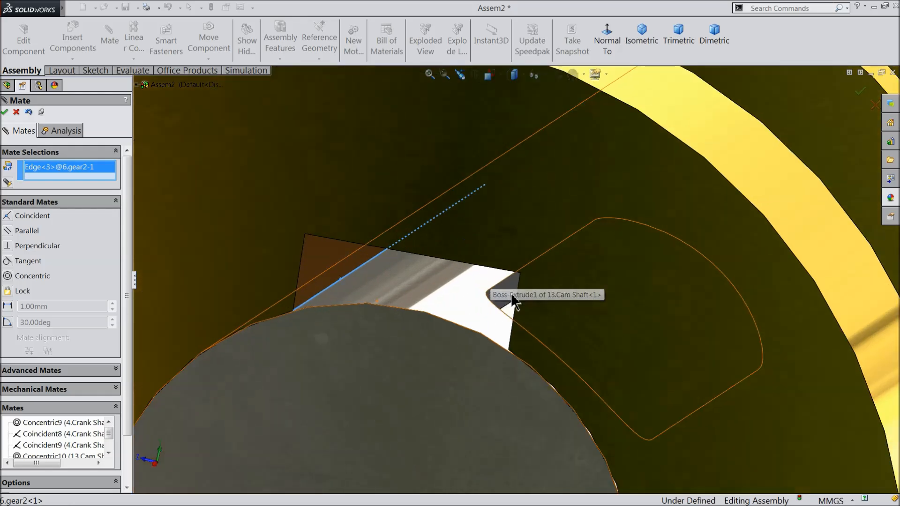
pyautogui.click(503, 284)
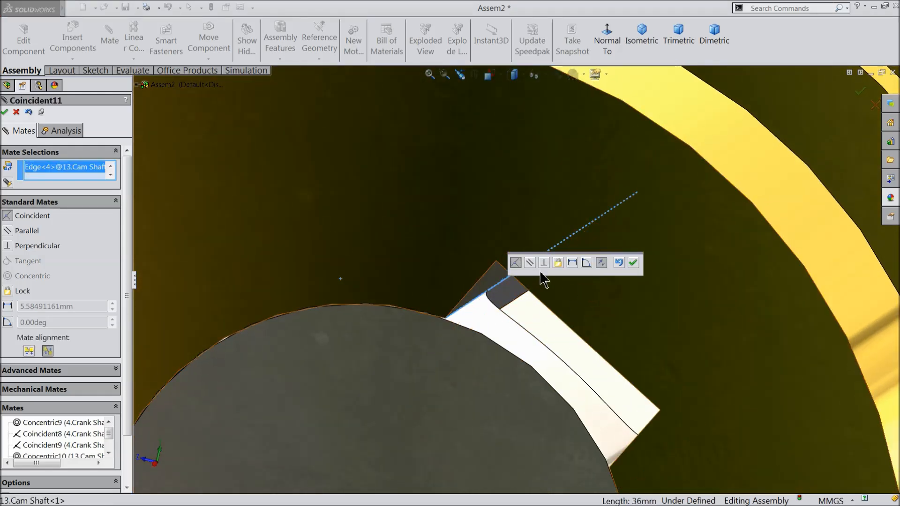
pyautogui.click(632, 263)
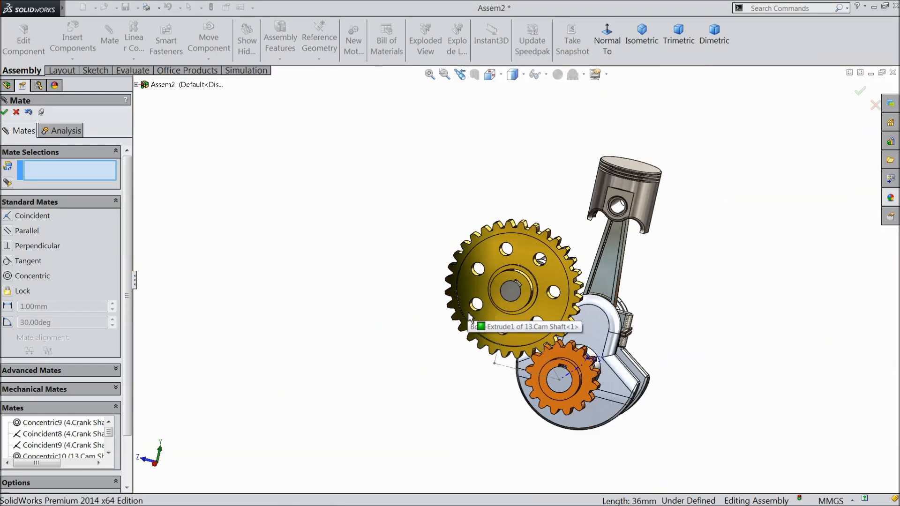
# Leave the Mate command and turn the large yellow gear by hand to check how it moves.
pyautogui.moveTo(468, 315); pyautogui.dragTo(438, 344, button='middle')
pyautogui.scroll(-3, 614, 310)
pyautogui.click(16, 111)
pyautogui.moveTo(409, 281); pyautogui.dragTo(425, 291)
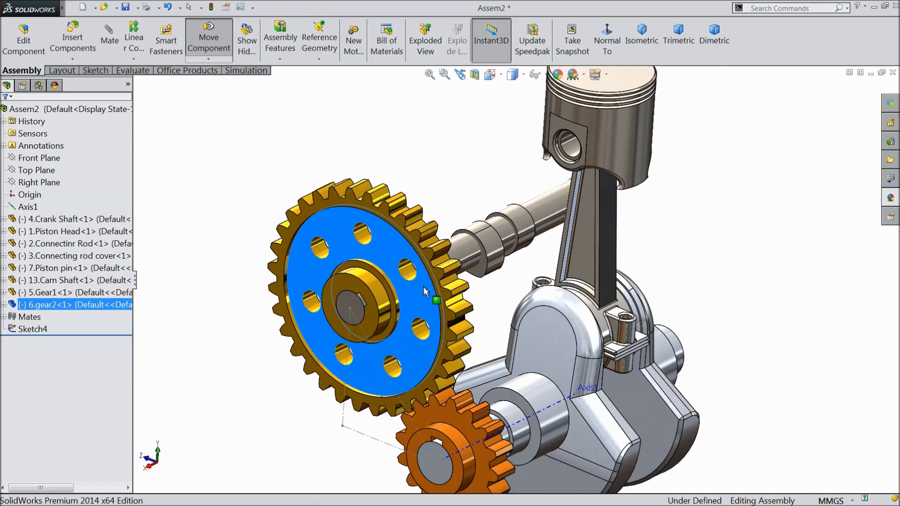
pyautogui.scroll(4, 388, 302)
pyautogui.click(347, 281)
pyautogui.moveTo(347, 281)
pyautogui.mouseDown(button='middle')
pyautogui.moveTo(344, 306)
pyautogui.moveTo(346, 278)
pyautogui.mouseUp(button='middle')
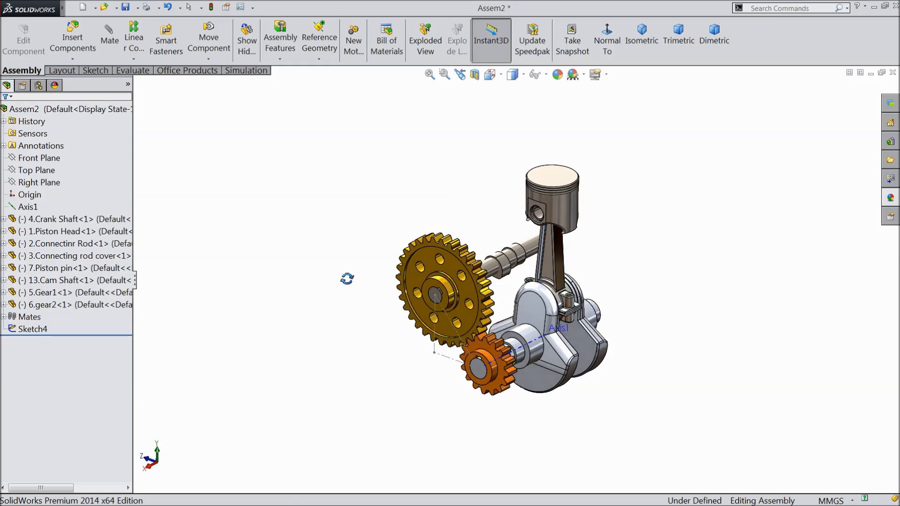
# Hide Sketch4 and Axis1 in the assembly.
pyautogui.scroll(-2, 539, 287)
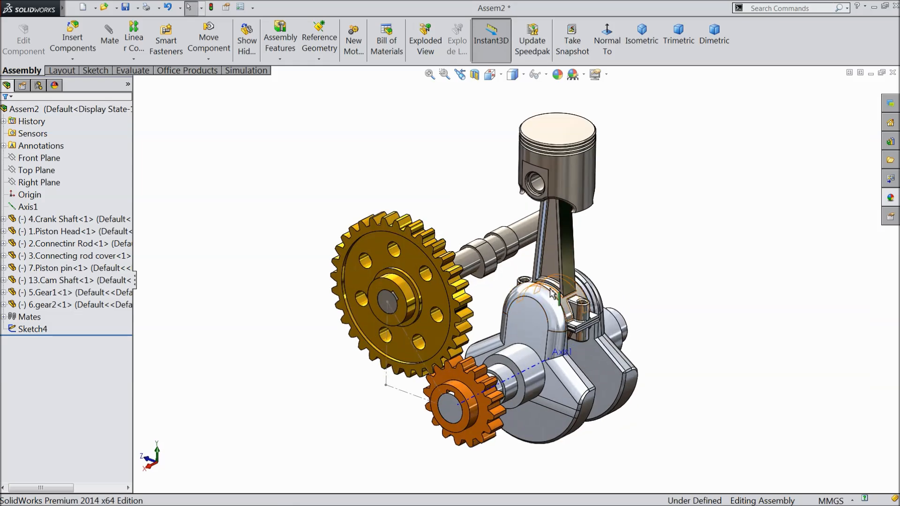
pyautogui.scroll(-2, 552, 294)
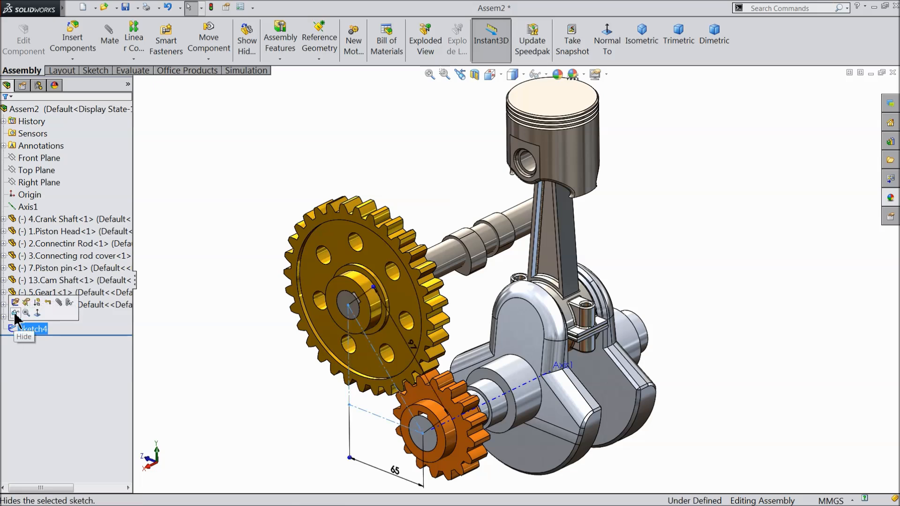
pyautogui.click(20, 313)
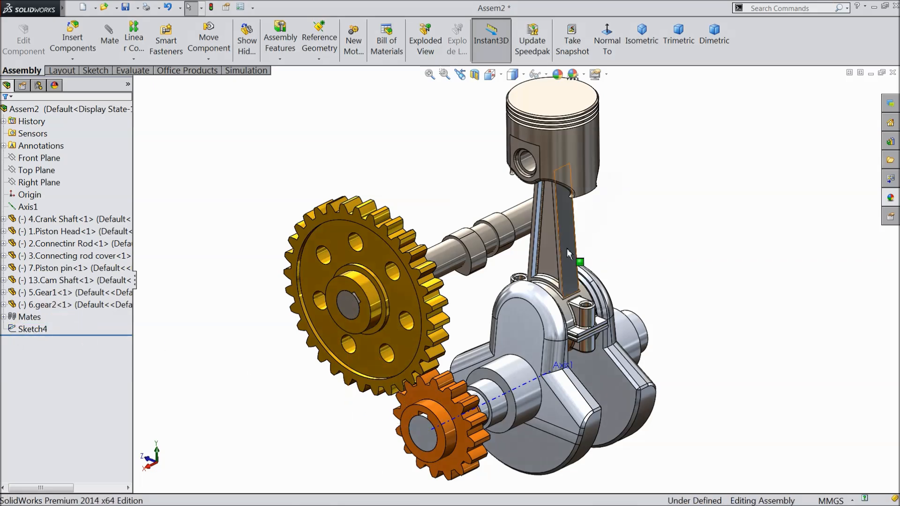
pyautogui.scroll(1, 516, 313)
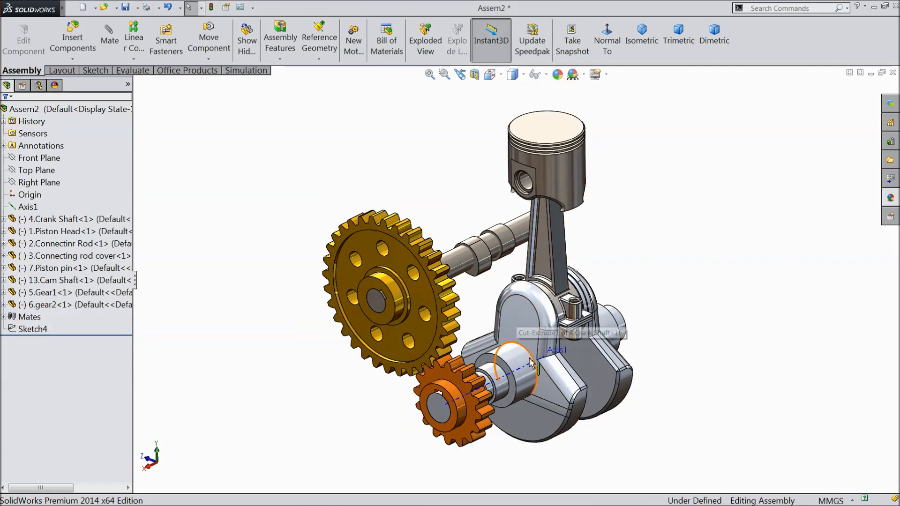
pyautogui.click(513, 378)
pyautogui.click(19, 206)
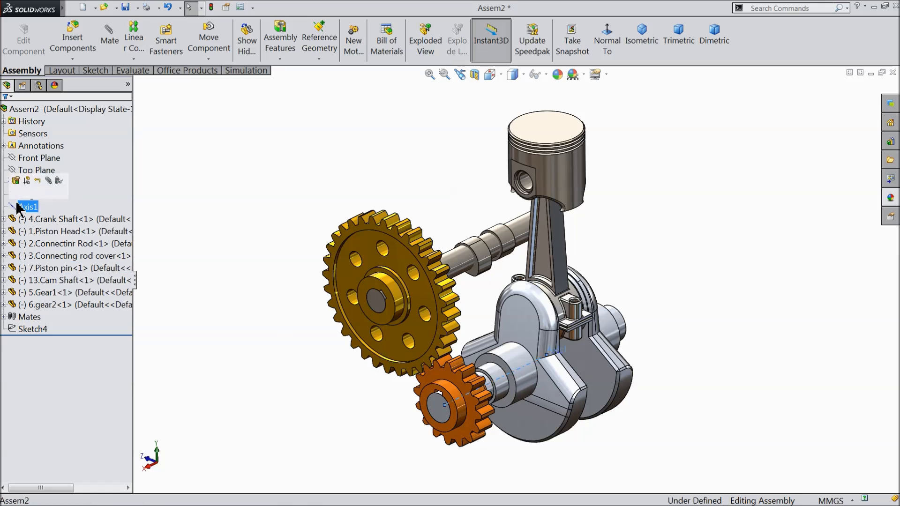
pyautogui.click(19, 193)
pyautogui.scroll(2, 265, 245)
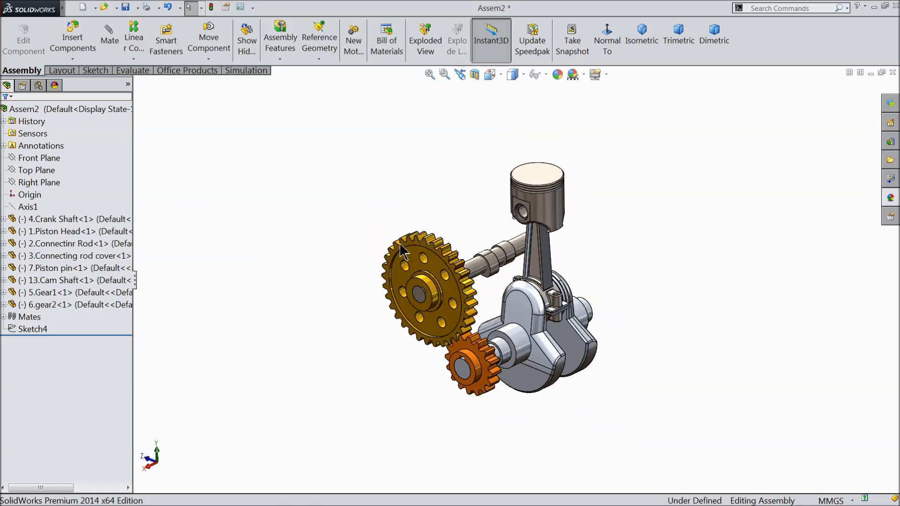
# Insert the part 9.Shaft.SLDPRT from the desktop's Engine folder and place it above the camshaft, beside the piston.
pyautogui.scroll(-1, 525, 185)
pyautogui.click(78, 46)
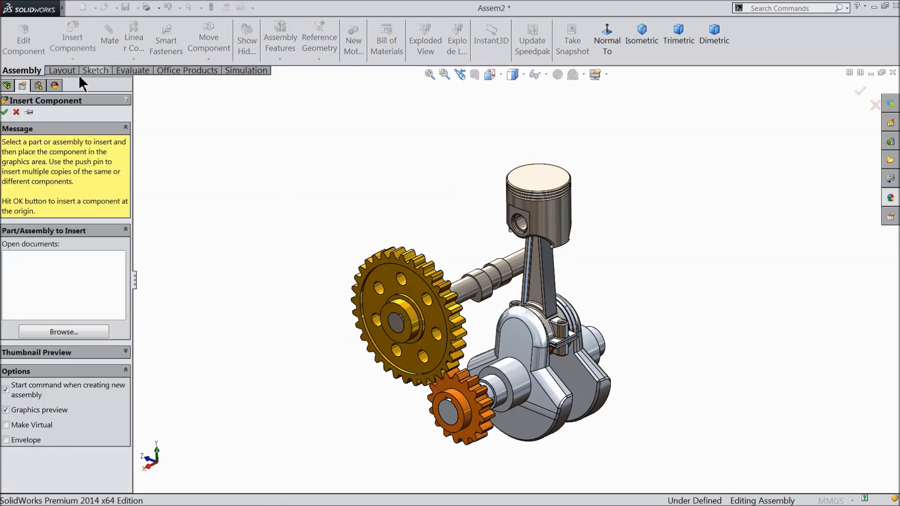
pyautogui.click(72, 333)
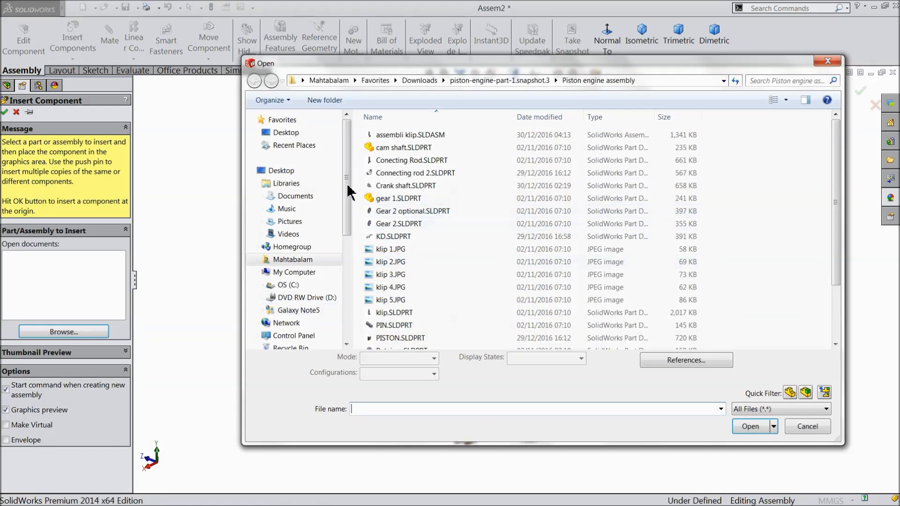
pyautogui.click(300, 135)
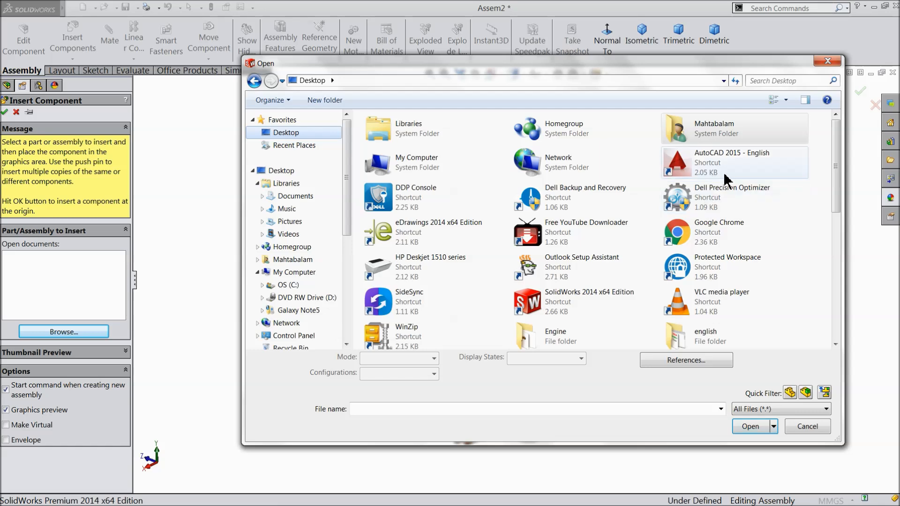
pyautogui.doubleClick(563, 336)
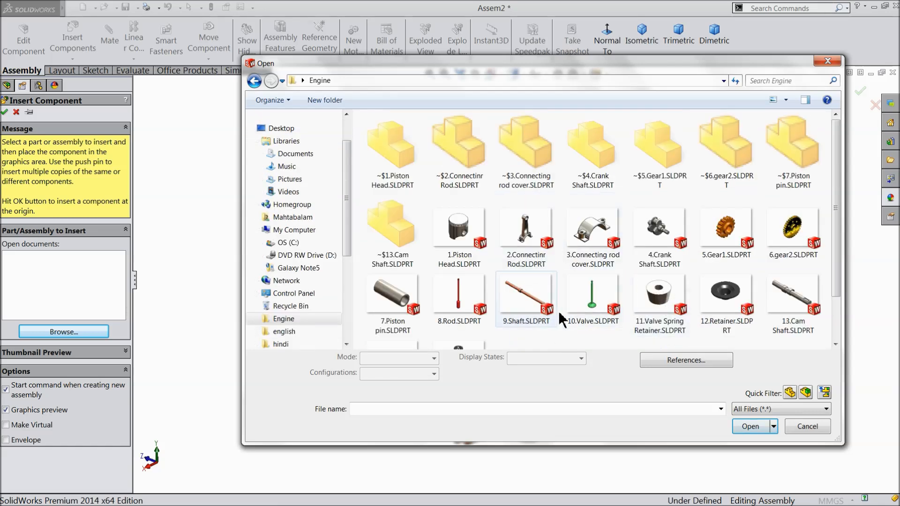
pyautogui.click(535, 310)
pyautogui.click(749, 427)
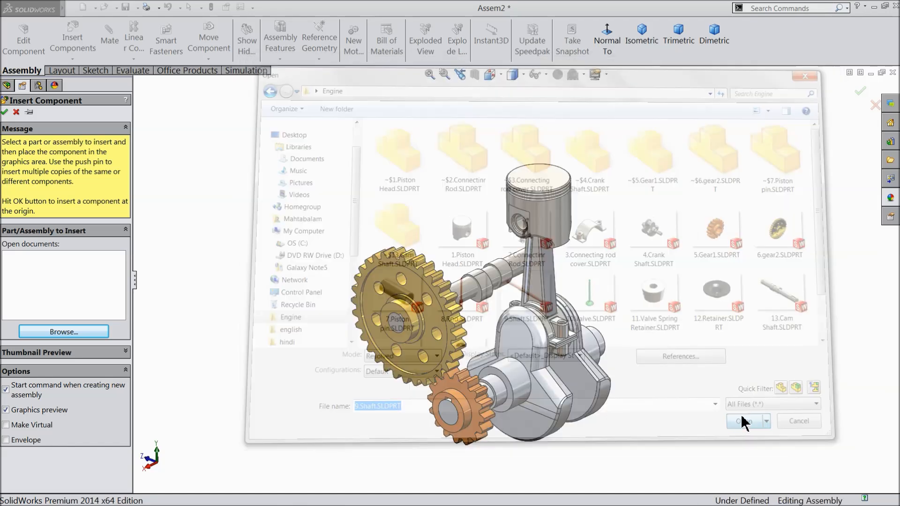
pyautogui.click(457, 185)
pyautogui.scroll(-3, 482, 211)
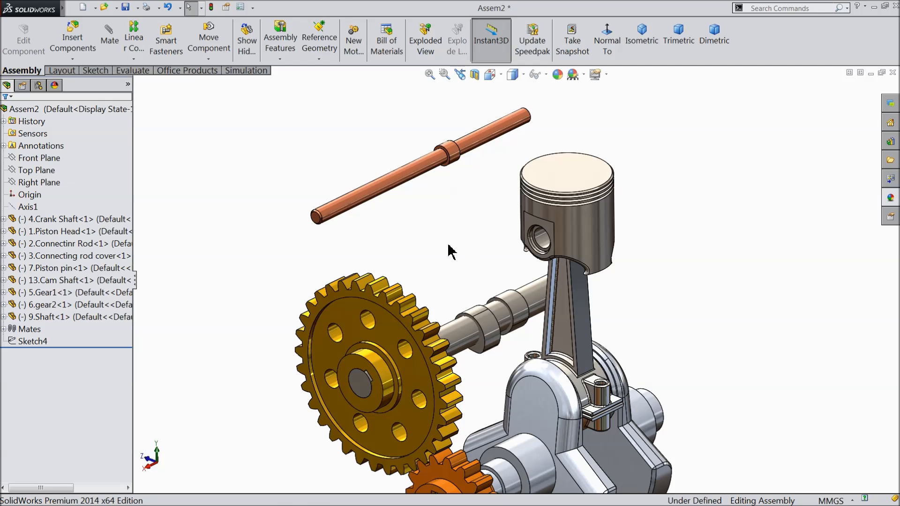
# Start a new assembly sketch on the Right Plane and view it face-on.
pyautogui.scroll(3, 295, 300)
pyautogui.click(38, 159)
pyautogui.click(28, 188)
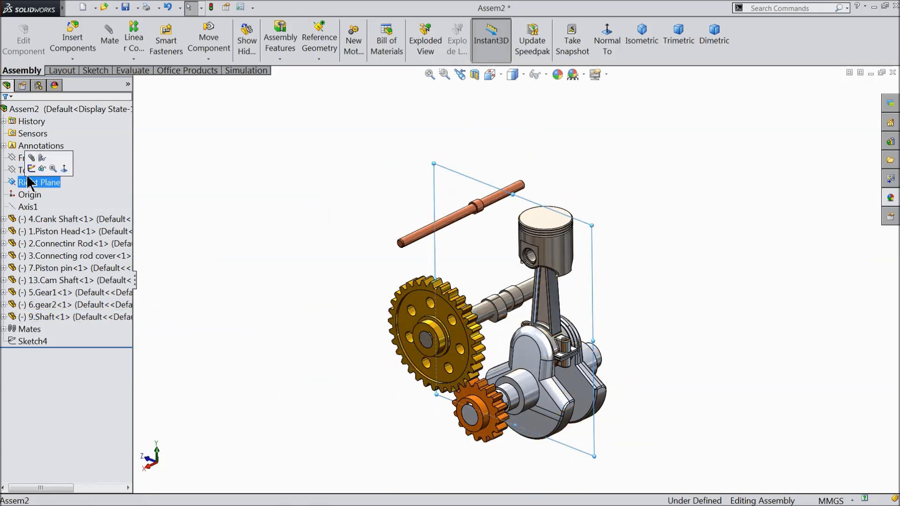
pyautogui.click(46, 169)
pyautogui.click(618, 40)
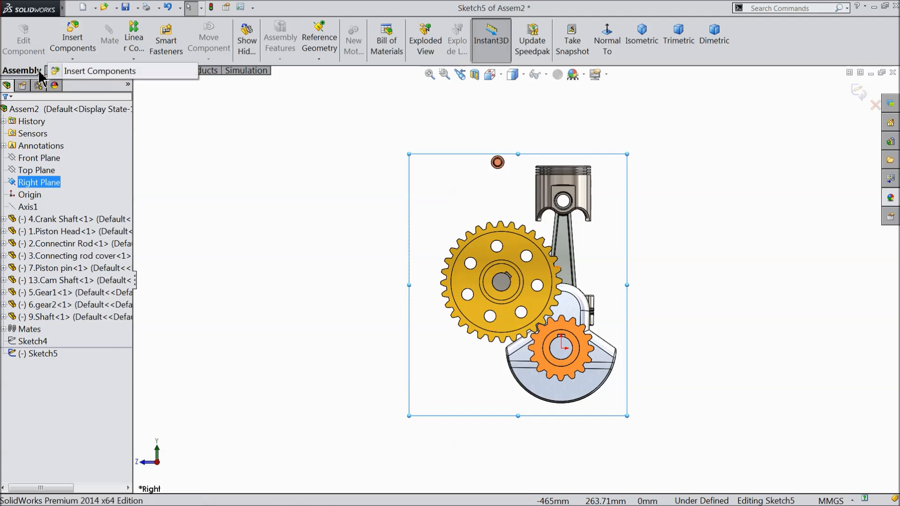
# Sketch a vertical centerline about 242 mm up from the origin and a horizontal centerline about 79 mm long from its upper end toward the shaft side.
pyautogui.click(240, 112)
pyautogui.click(65, 71)
pyautogui.click(89, 26)
pyautogui.click(95, 55)
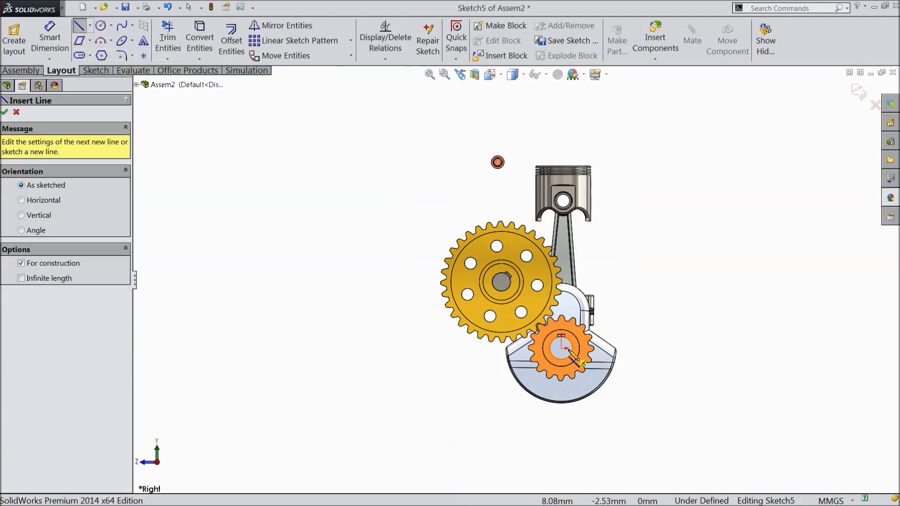
pyautogui.click(562, 349)
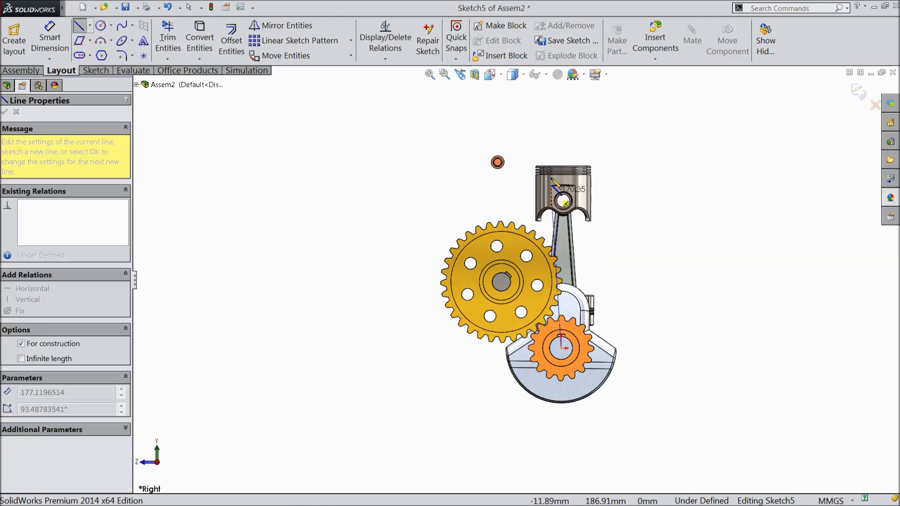
pyautogui.click(561, 126)
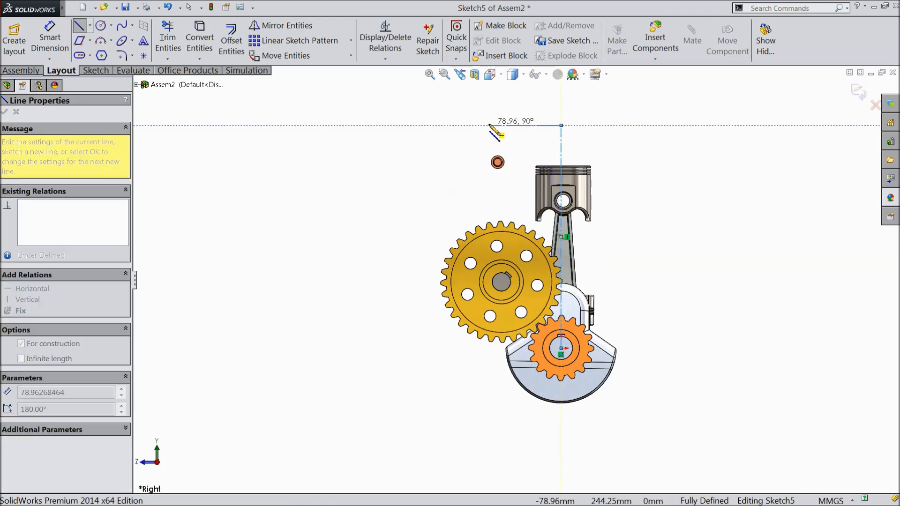
pyautogui.rightClick(520, 110)
pyautogui.click(500, 41)
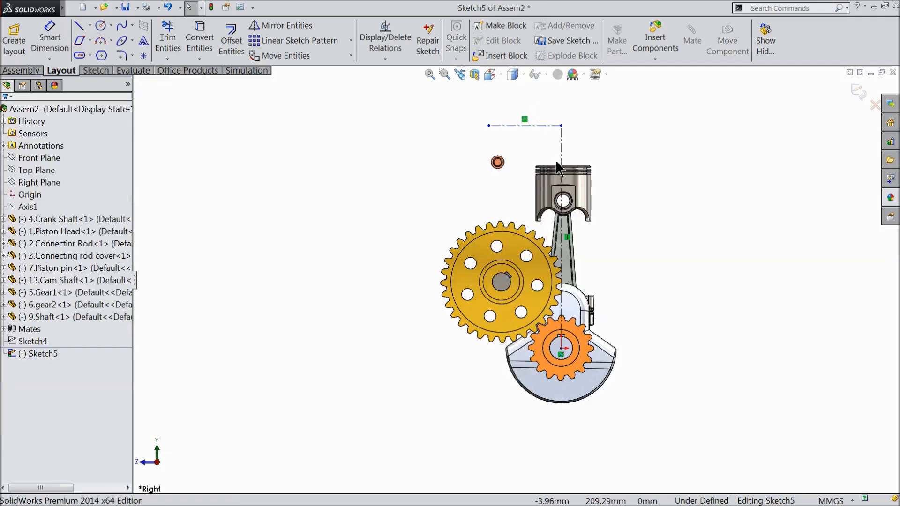
# Dimension the vertical centerline and set its length to 300 mm.
pyautogui.click(559, 164)
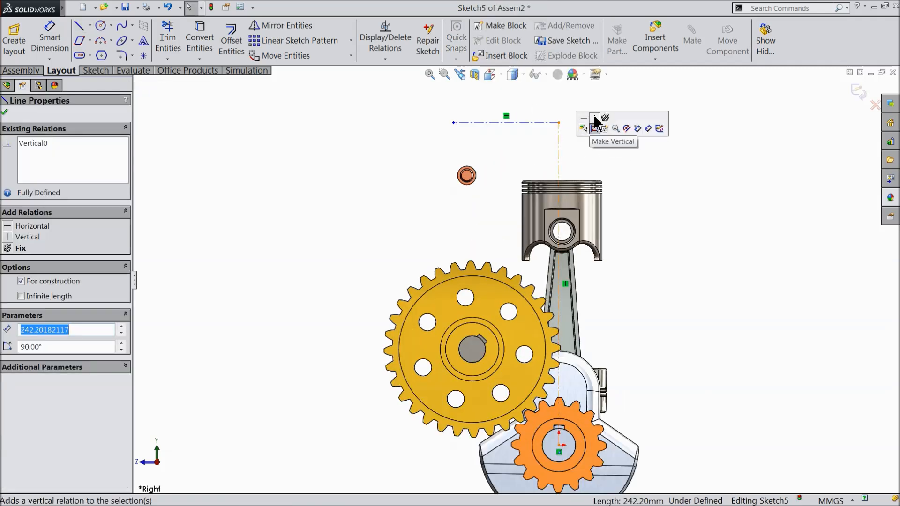
pyautogui.click(526, 122)
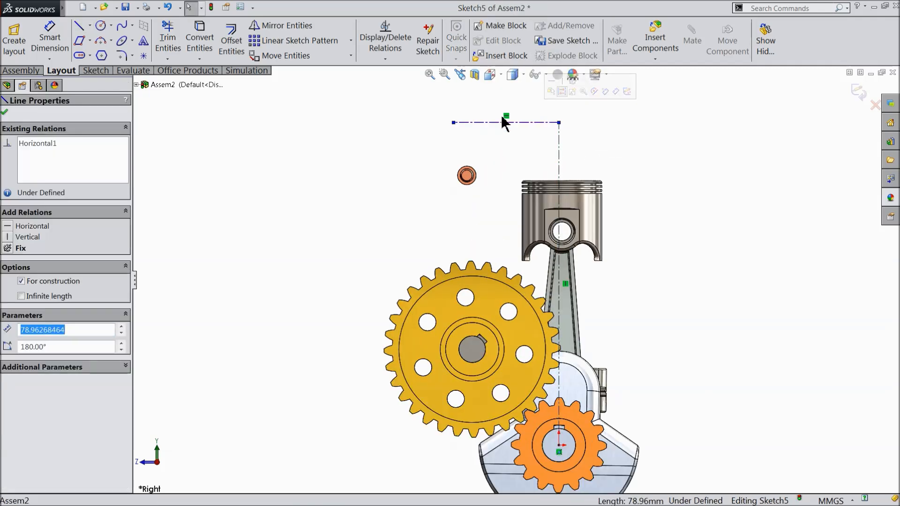
pyautogui.click(49, 45)
pyautogui.scroll(2, 418, 213)
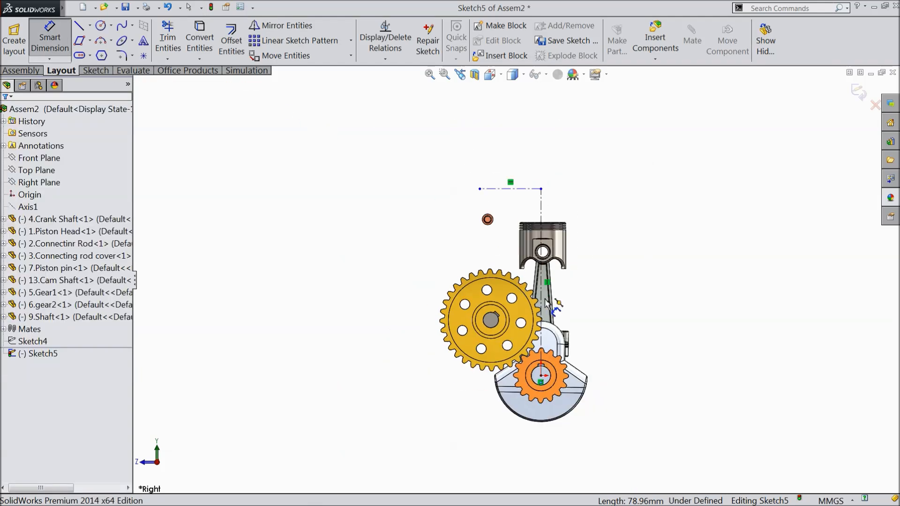
pyautogui.click(537, 281)
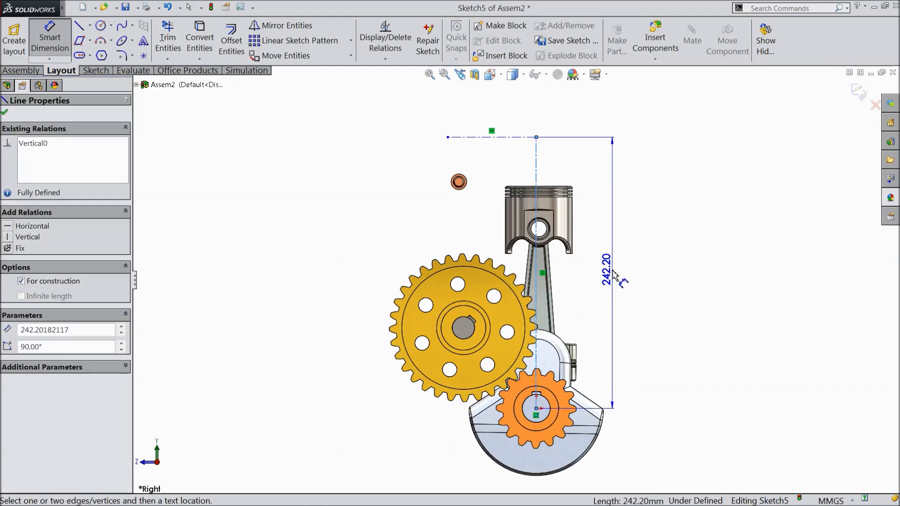
pyautogui.click(635, 275)
pyautogui.write('300')
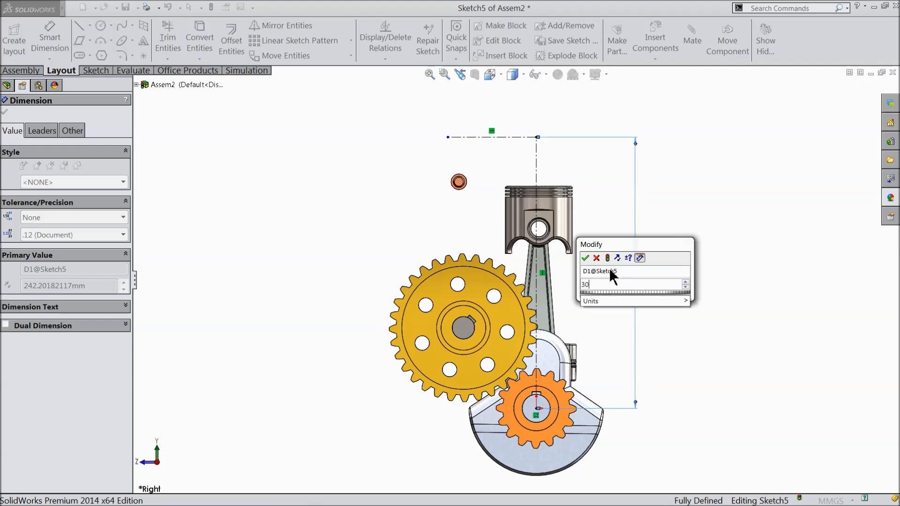
pyautogui.press('Return')
pyautogui.scroll(2, 516, 262)
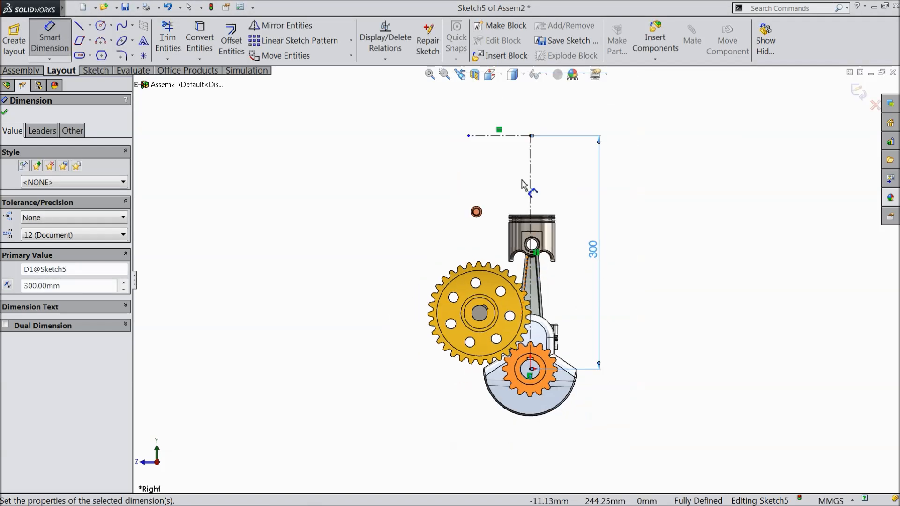
# Dimension the horizontal centerline and set its length to 40 mm.
pyautogui.scroll(-5, 522, 157)
pyautogui.click(479, 169)
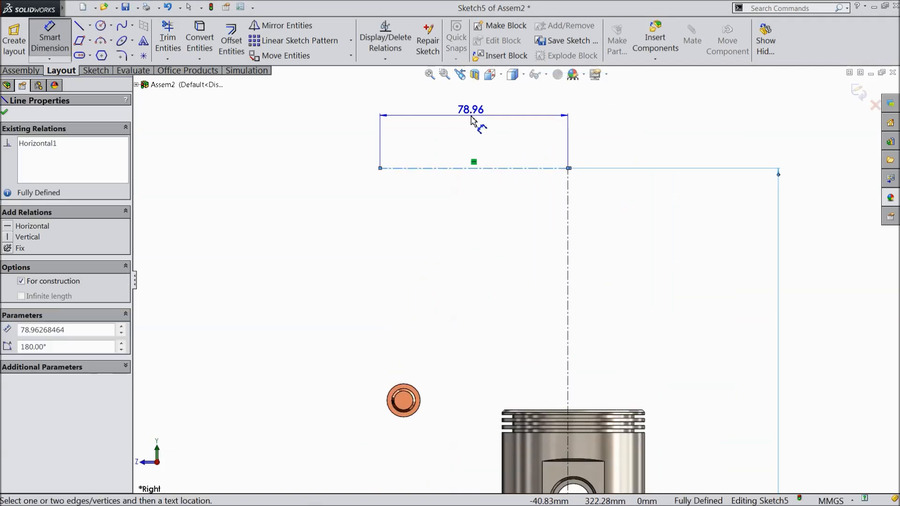
pyautogui.click(478, 116)
pyautogui.write('40')
pyautogui.click(420, 105)
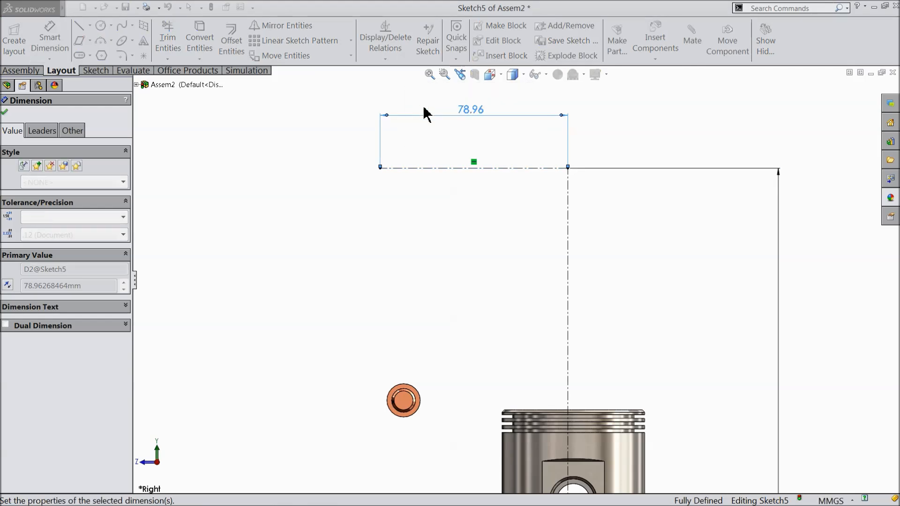
pyautogui.click(6, 112)
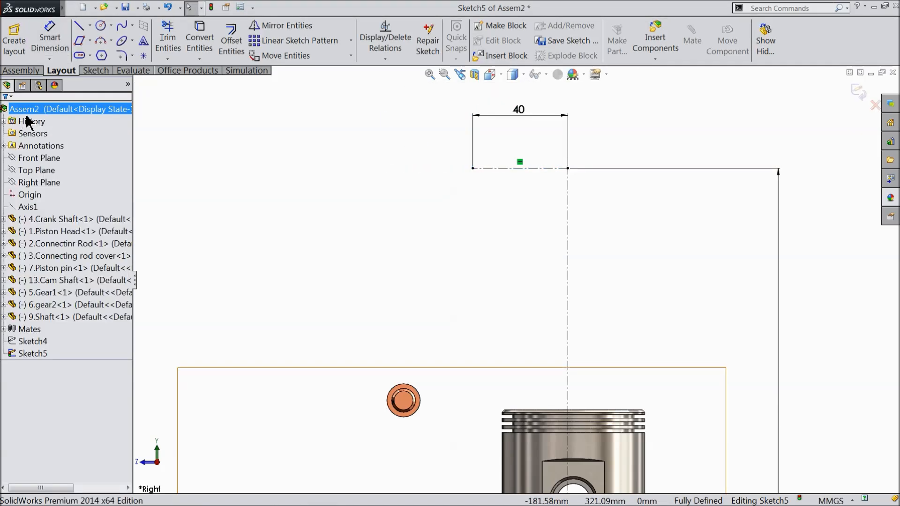
# Exit the sketch containing the 300 mm and 40 mm centerlines.
pyautogui.scroll(3, 375, 166)
pyautogui.moveTo(452, 231)
pyautogui.mouseDown(button='middle')
pyautogui.moveTo(430, 239)
pyautogui.moveTo(421, 300)
pyautogui.mouseUp(button='middle')
pyautogui.scroll(-3, 504, 274)
pyautogui.scroll(-4, 450, 267)
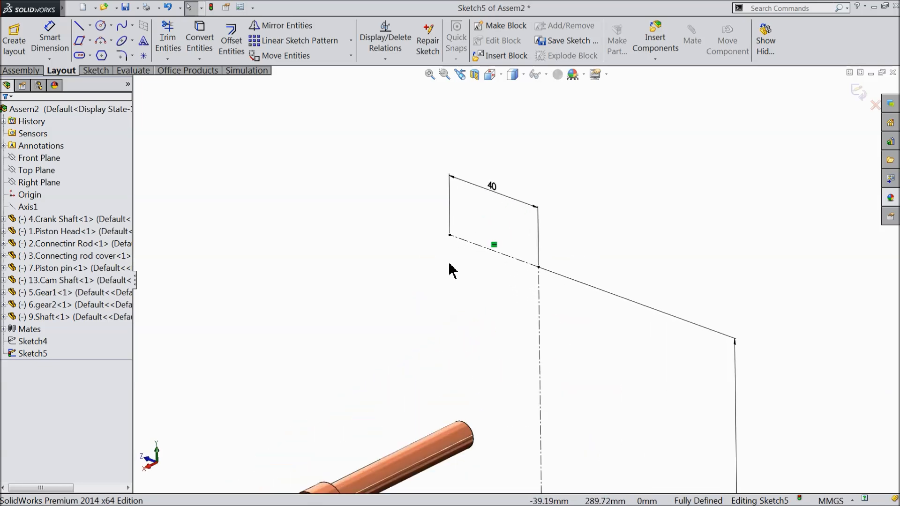
pyautogui.click(36, 184)
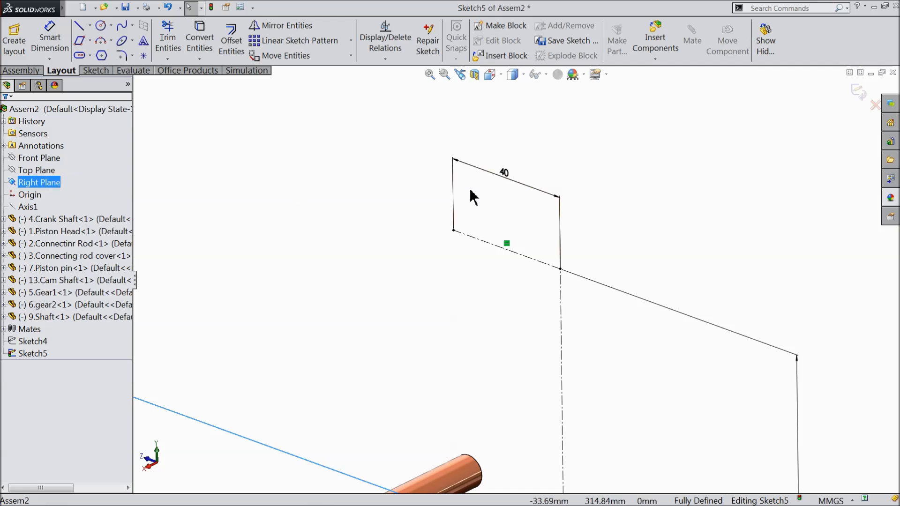
pyautogui.click(858, 92)
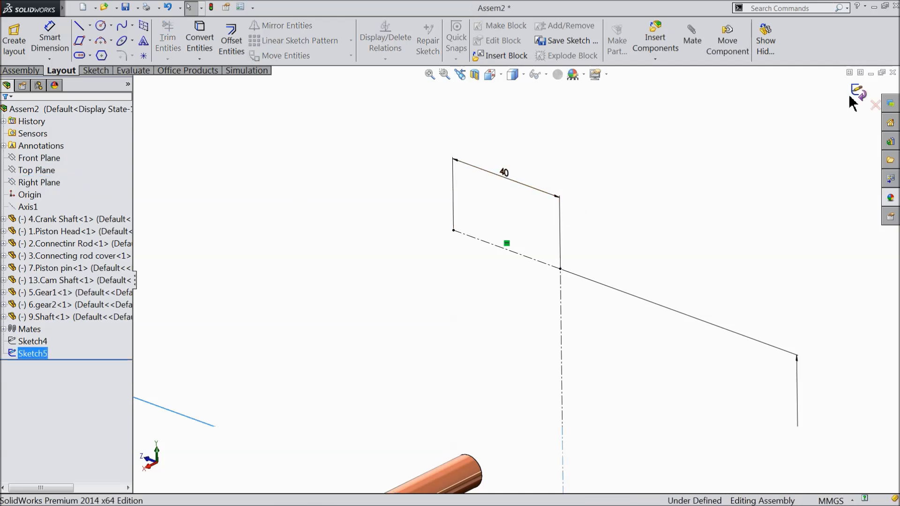
pyautogui.click(431, 221)
pyautogui.scroll(-2, 535, 301)
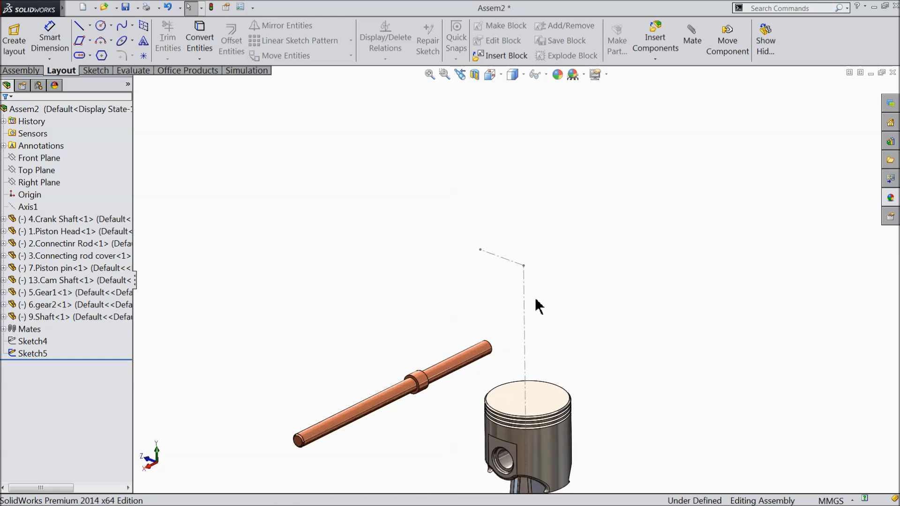
# Create a reference axis perpendicular to the Right Plane through the free end point of the 40 mm horizontal centerline.
pyautogui.click(33, 172)
pyautogui.click(35, 182)
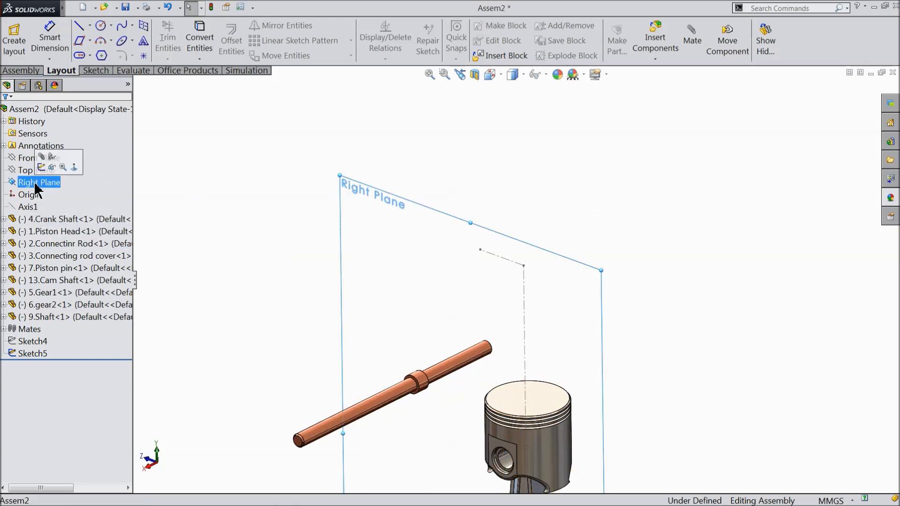
pyautogui.click(40, 71)
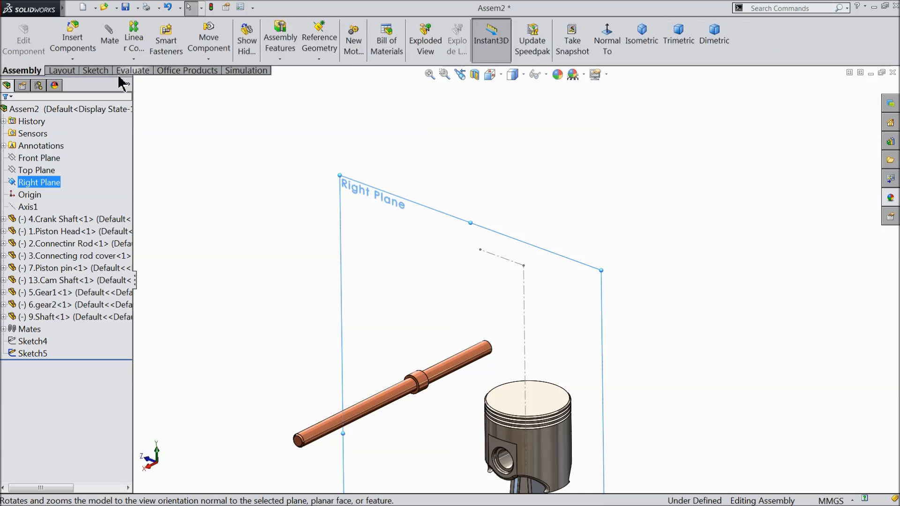
pyautogui.click(319, 55)
pyautogui.click(323, 84)
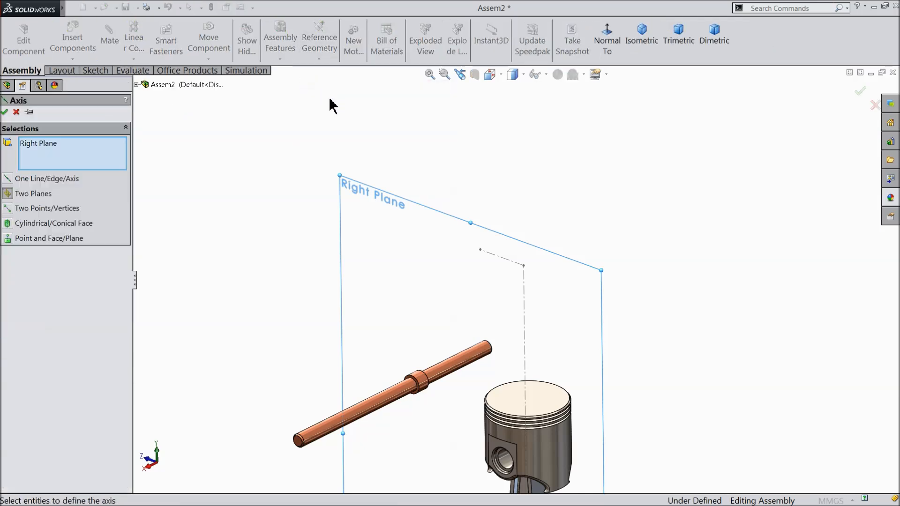
pyautogui.click(481, 251)
pyautogui.scroll(-3, 462, 291)
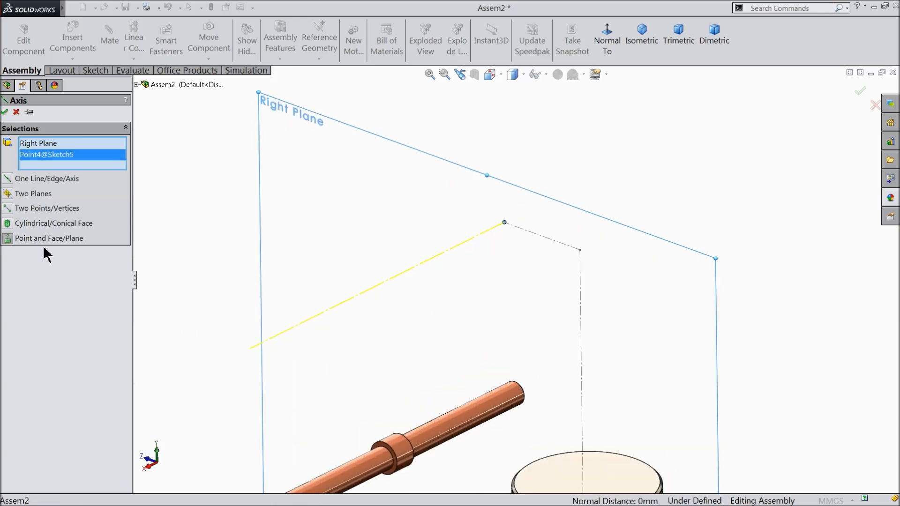
pyautogui.click(4, 112)
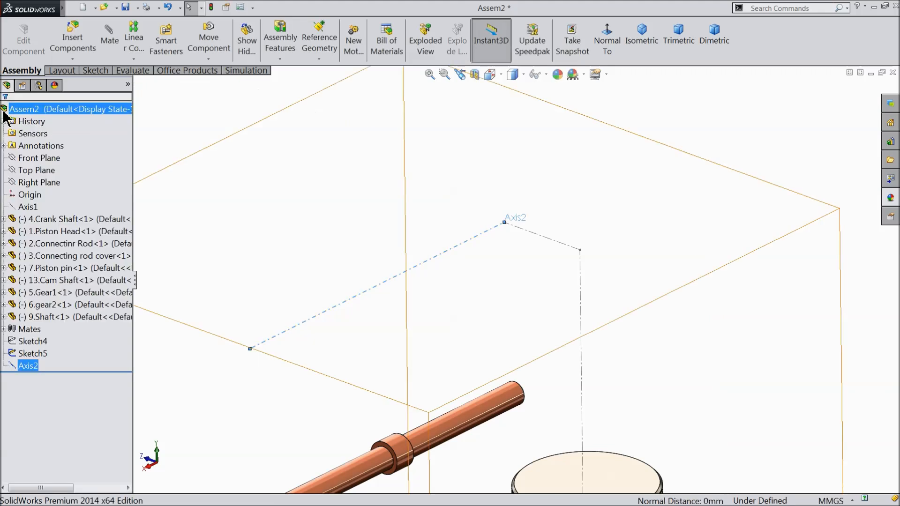
# Mate the long cylindrical face of the 9.Shaft component concentric with Axis2.
pyautogui.scroll(2, 367, 236)
pyautogui.scroll(-2, 437, 373)
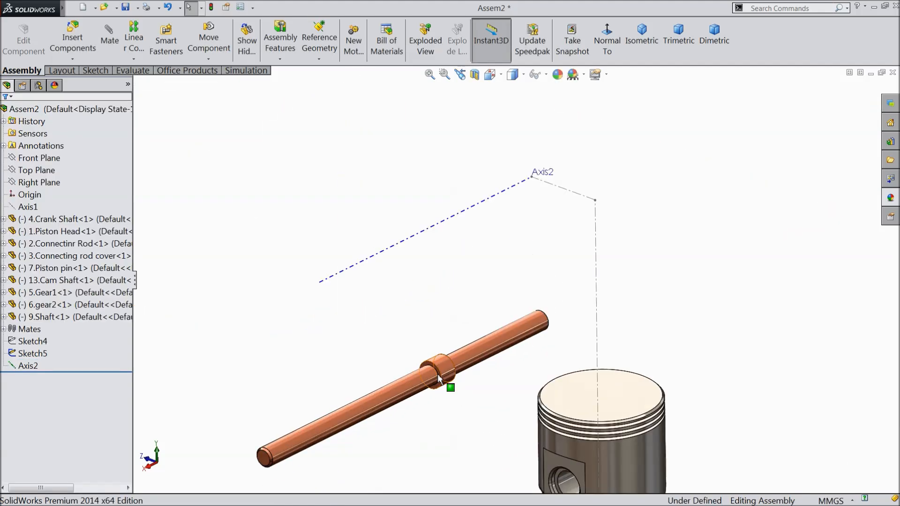
pyautogui.click(402, 388)
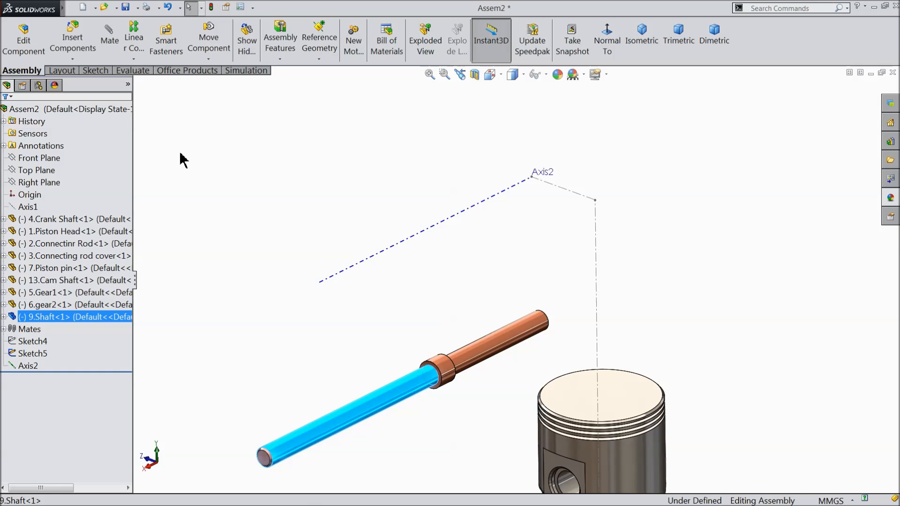
pyautogui.click(109, 38)
pyautogui.click(373, 262)
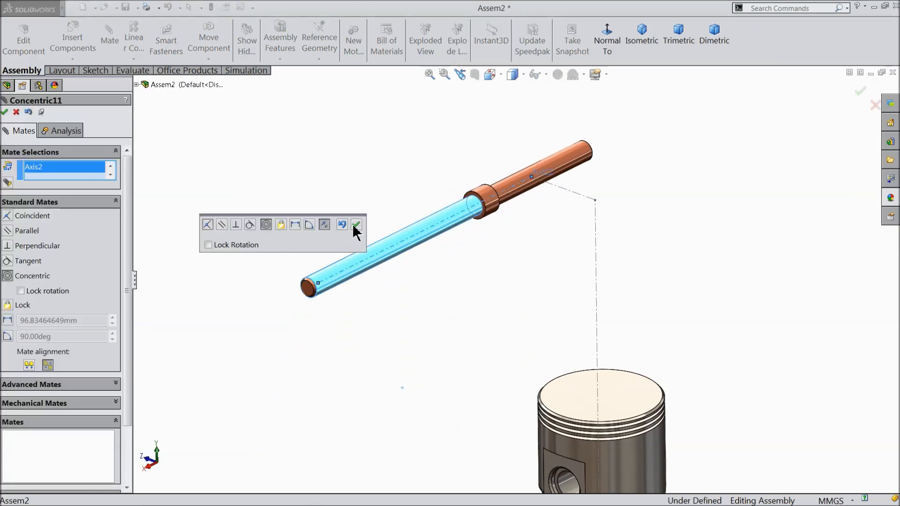
pyautogui.click(355, 226)
# Mate the end face of the 9.Shaft component coincident with the gear-side end face of the cam shaft.
pyautogui.scroll(4, 307, 250)
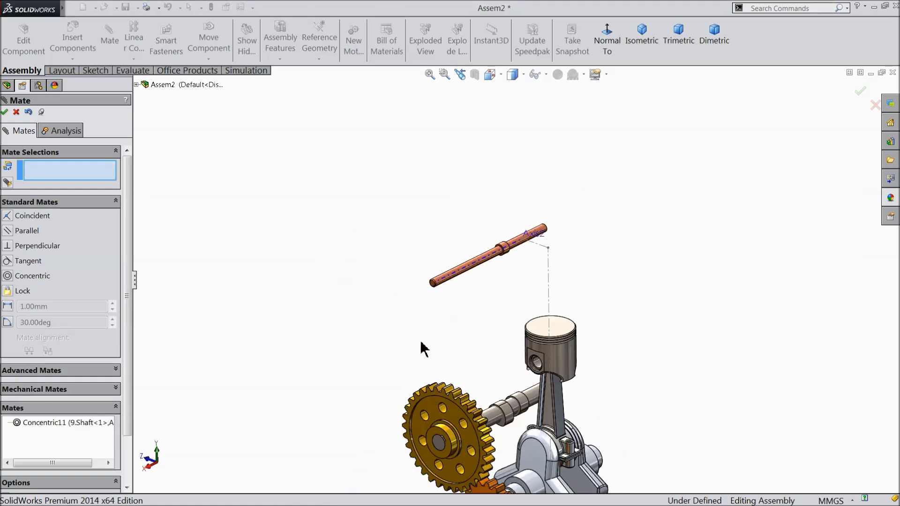
pyautogui.scroll(-2, 467, 412)
pyautogui.click(434, 446)
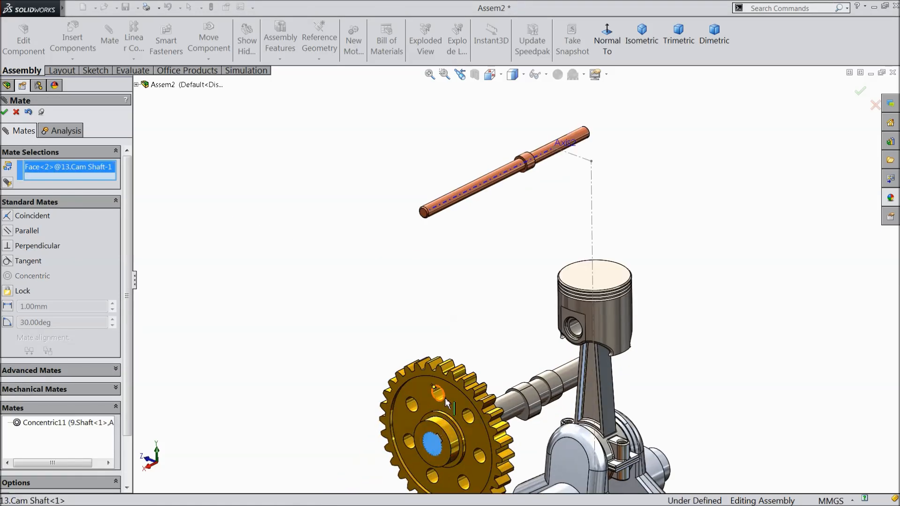
pyautogui.scroll(-2, 441, 438)
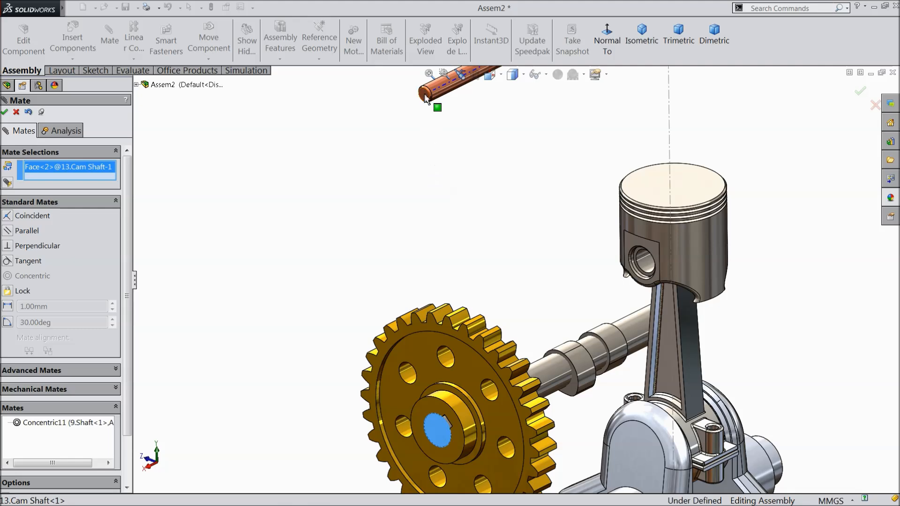
pyautogui.click(424, 93)
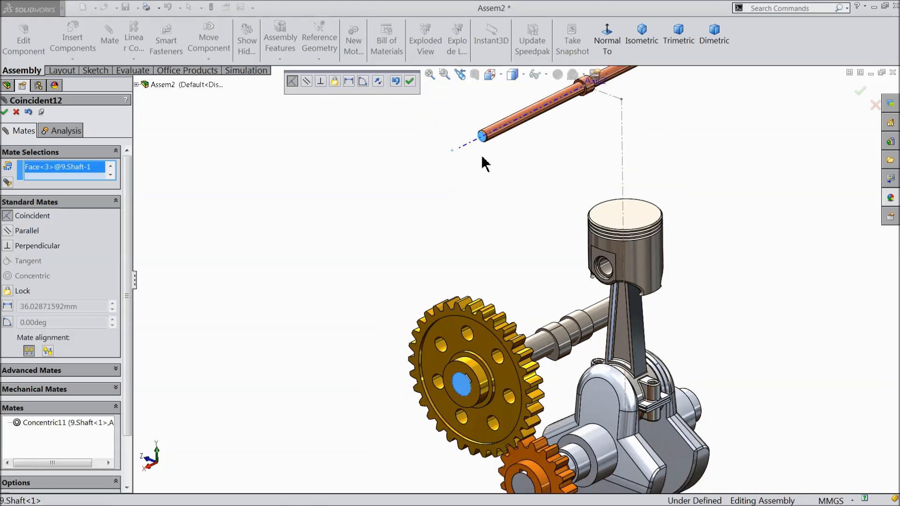
pyautogui.scroll(2, 482, 156)
pyautogui.scroll(-2, 555, 154)
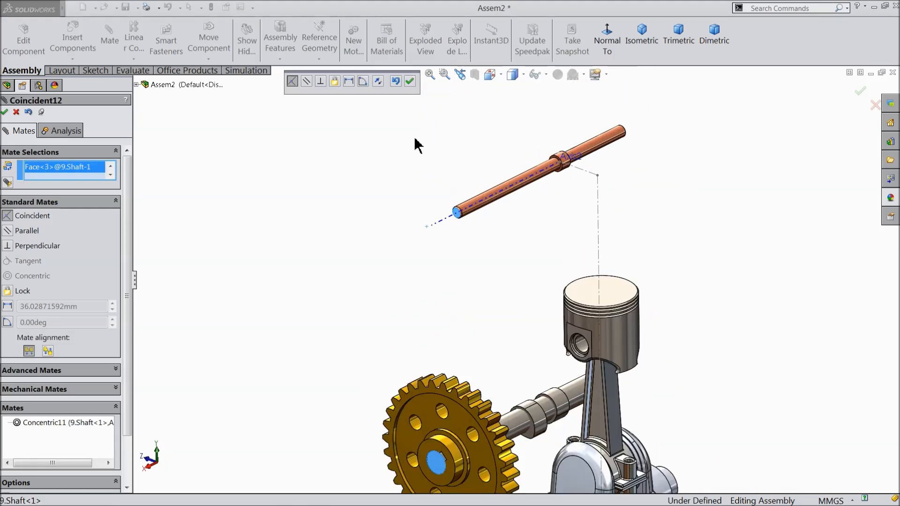
pyautogui.click(408, 82)
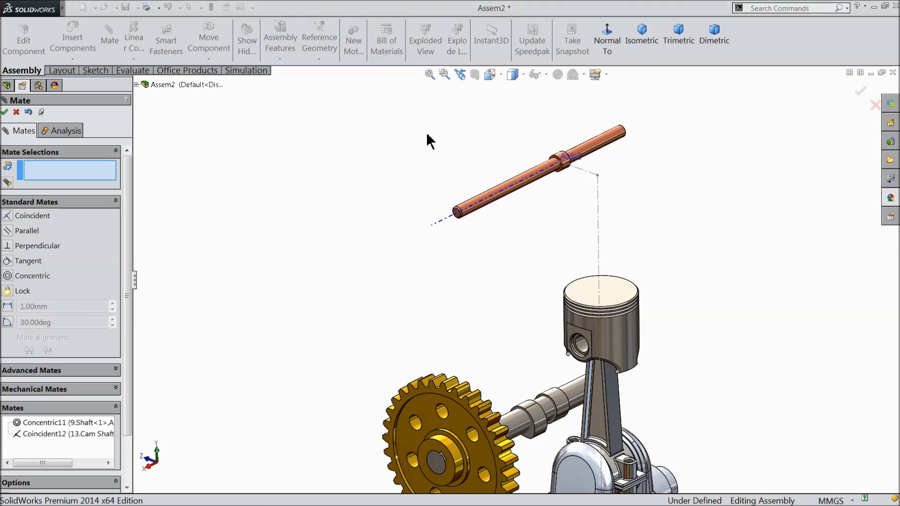
# Mate the outer cylindrical face of the piston head concentric with the vertical 300 mm sketch centerline and close the mate command.
pyautogui.scroll(2, 458, 227)
pyautogui.scroll(-1, 586, 341)
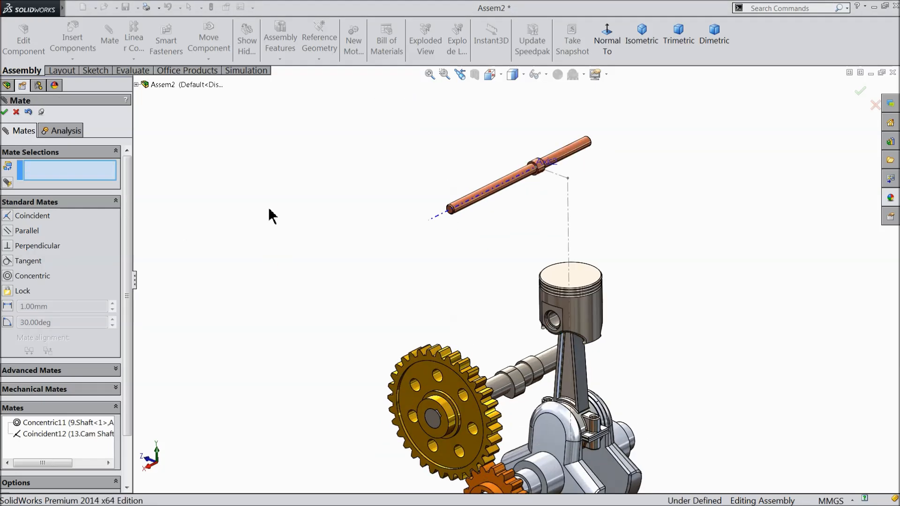
pyautogui.scroll(2, 584, 366)
pyautogui.scroll(-2, 566, 318)
pyautogui.moveTo(502, 258); pyautogui.dragTo(593, 207)
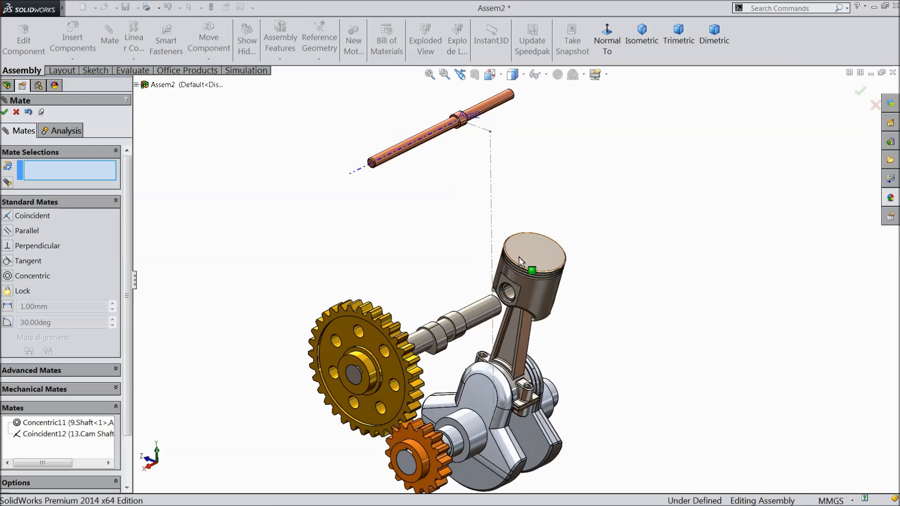
pyautogui.scroll(-2, 520, 260)
pyautogui.scroll(1, 515, 297)
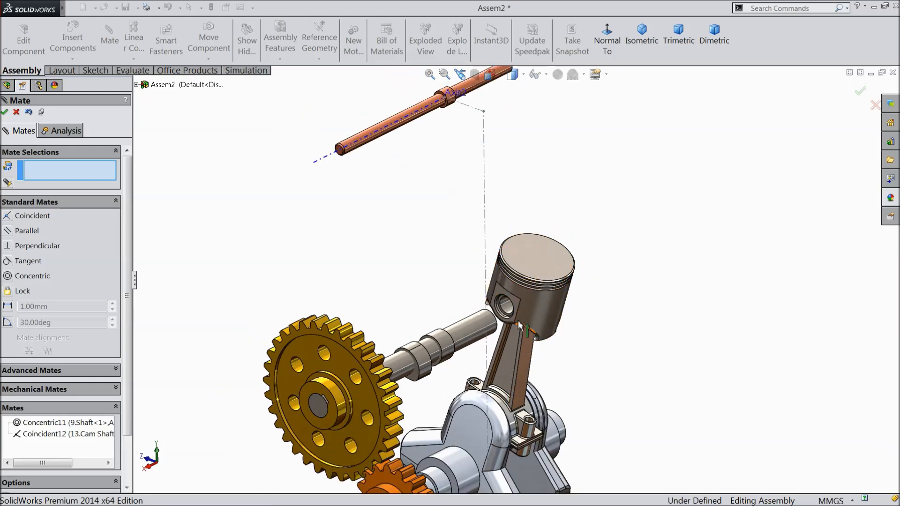
pyautogui.click(485, 223)
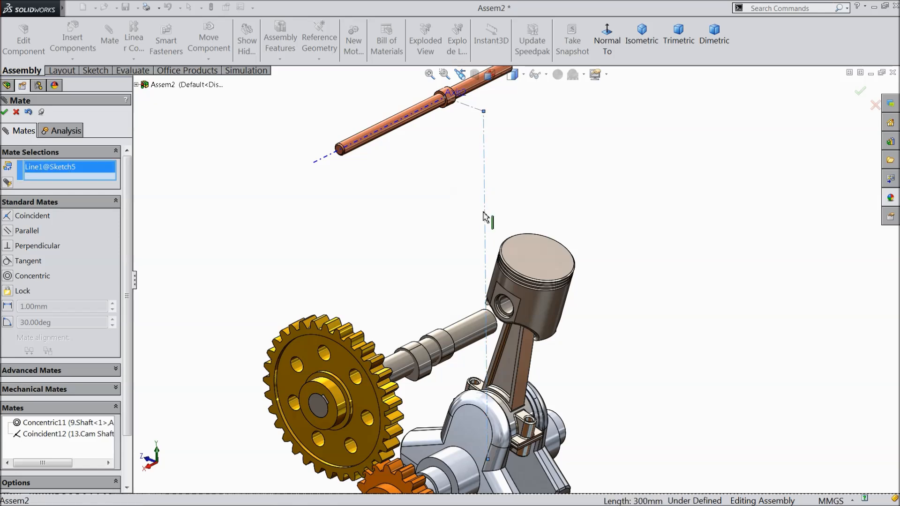
pyautogui.click(547, 303)
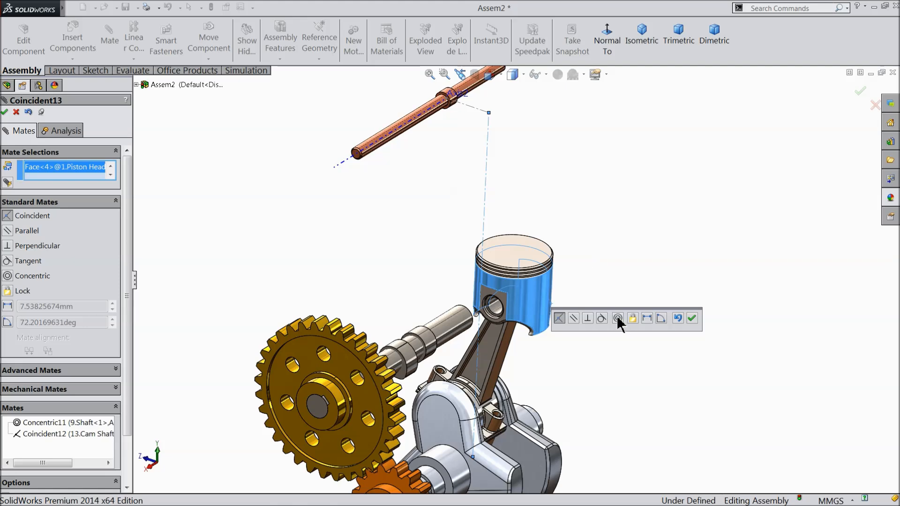
pyautogui.click(617, 318)
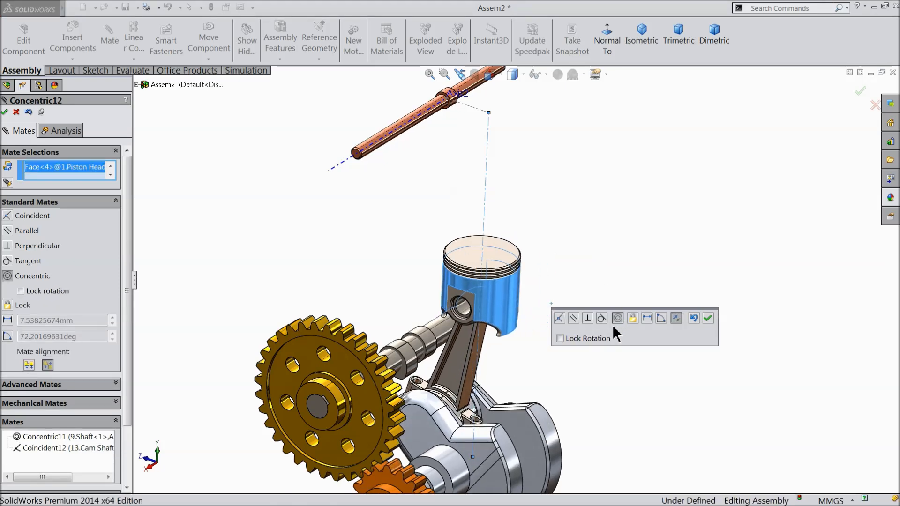
pyautogui.moveTo(584, 245)
pyautogui.mouseDown(button='middle')
pyautogui.moveTo(623, 251)
pyautogui.moveTo(583, 245)
pyautogui.mouseUp(button='middle')
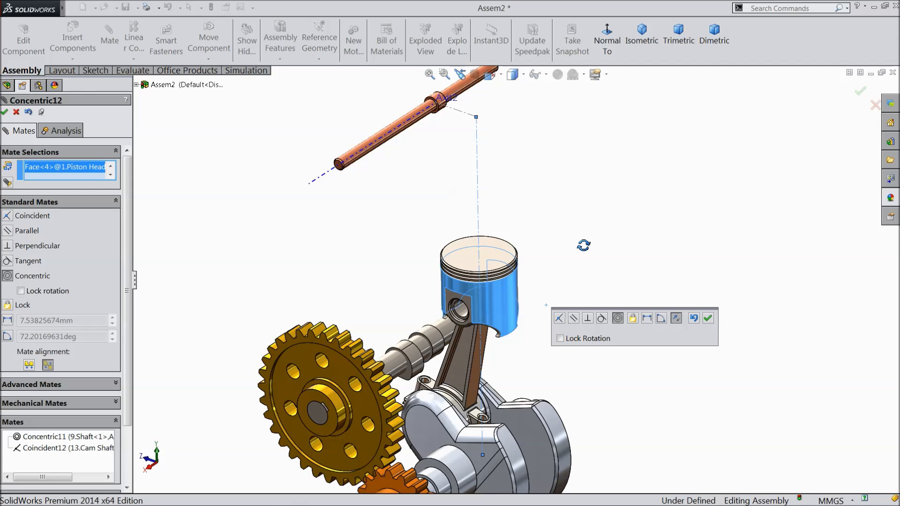
pyautogui.click(707, 318)
pyautogui.click(5, 112)
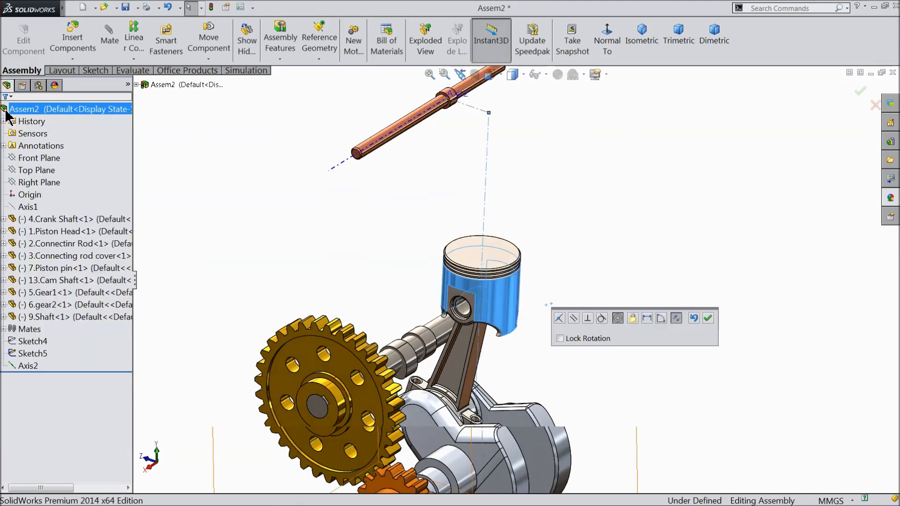
# Turn the crankshaft by its counterweight and examine how the piston moves along the vertical centerline.
pyautogui.scroll(-3, 220, 190)
pyautogui.moveTo(302, 241); pyautogui.dragTo(299, 228, button='middle')
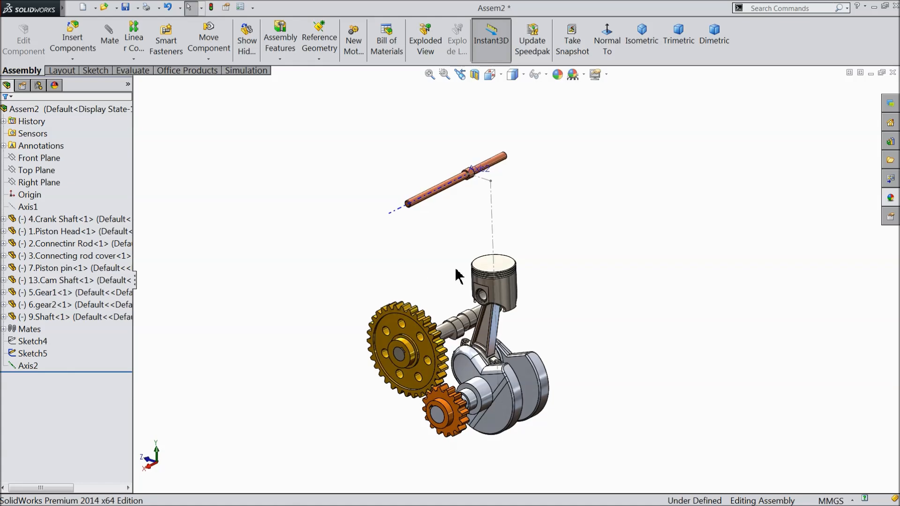
pyautogui.scroll(3, 434, 265)
pyautogui.scroll(-2, 499, 291)
pyautogui.moveTo(499, 292); pyautogui.dragTo(498, 294, button='middle')
pyautogui.scroll(-2, 510, 314)
pyautogui.scroll(2, 521, 353)
pyautogui.scroll(1, 543, 384)
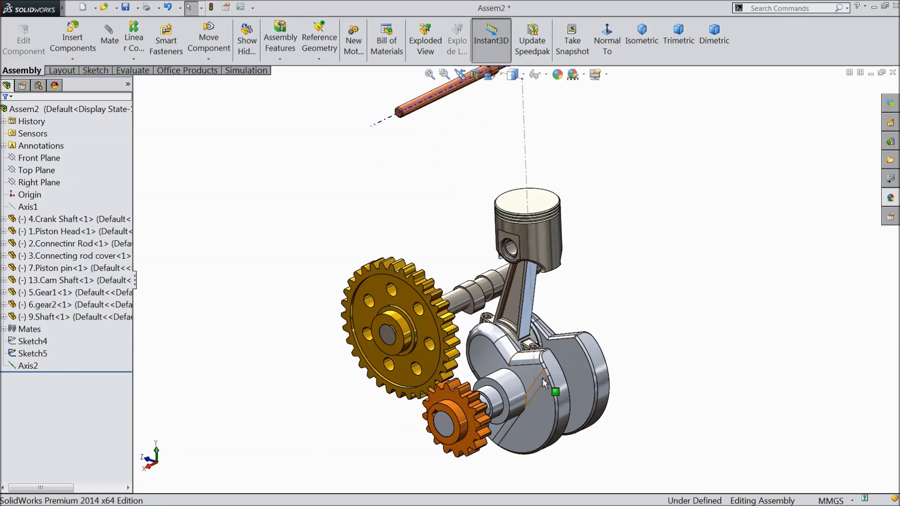
pyautogui.moveTo(548, 398)
pyautogui.mouseDown()
pyautogui.moveTo(522, 419)
pyautogui.moveTo(503, 370)
pyautogui.moveTo(532, 377)
pyautogui.moveTo(513, 412)
pyautogui.moveTo(487, 361)
pyautogui.moveTo(538, 413)
pyautogui.moveTo(513, 367)
pyautogui.moveTo(534, 417)
pyautogui.moveTo(497, 370)
pyautogui.moveTo(524, 423)
pyautogui.moveTo(474, 370)
pyautogui.moveTo(525, 398)
pyautogui.moveTo(495, 438)
pyautogui.moveTo(478, 403)
pyautogui.moveTo(527, 403)
pyautogui.moveTo(490, 415)
pyautogui.moveTo(542, 387)
pyautogui.moveTo(551, 445)
pyautogui.moveTo(543, 440)
pyautogui.mouseUp()
pyautogui.click(418, 179)
pyautogui.scroll(2, 411, 205)
pyautogui.moveTo(411, 205); pyautogui.dragTo(435, 238, button='middle')
pyautogui.scroll(-3, 515, 167)
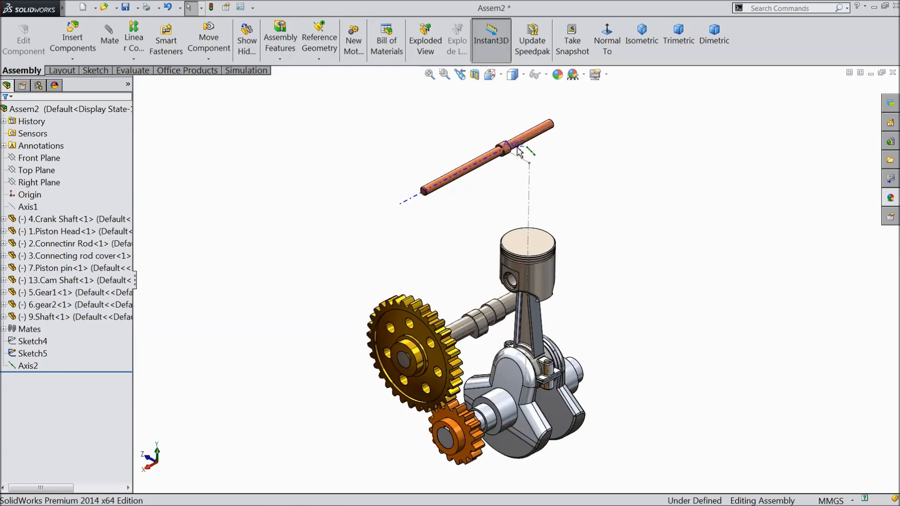
pyautogui.moveTo(487, 205)
pyautogui.mouseDown(button='middle')
pyautogui.moveTo(468, 206)
pyautogui.moveTo(486, 202)
pyautogui.mouseUp(button='middle')
pyautogui.scroll(3, 469, 218)
pyautogui.scroll(-4, 471, 225)
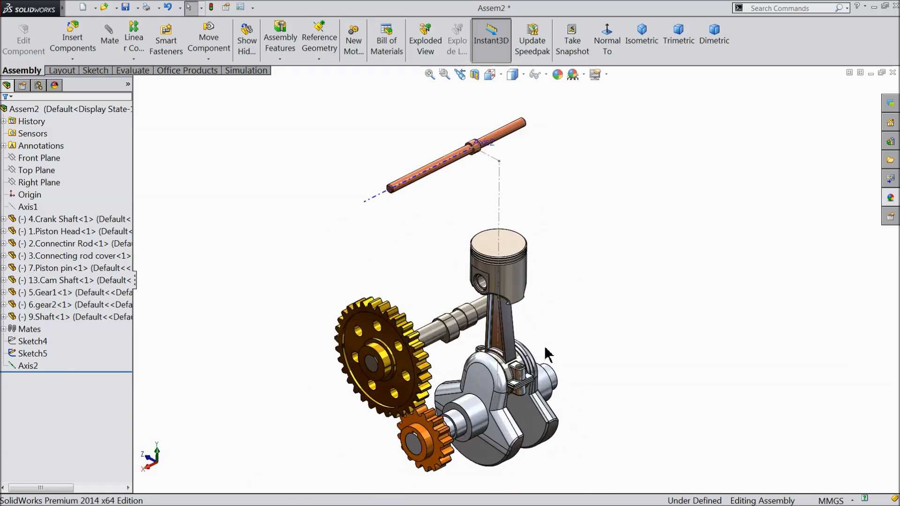
pyautogui.scroll(3, 598, 215)
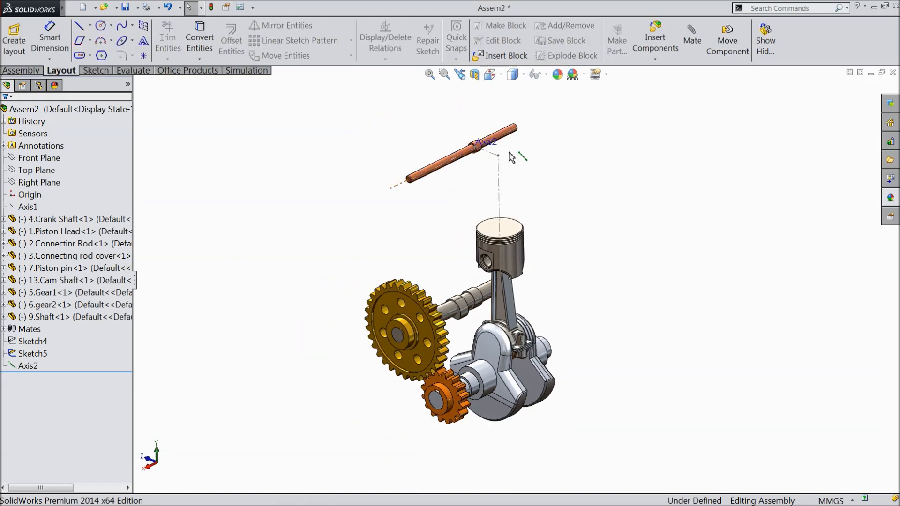
# Hide Axis2, the reference axis running through the upper shaft.
pyautogui.scroll(-5, 367, 210)
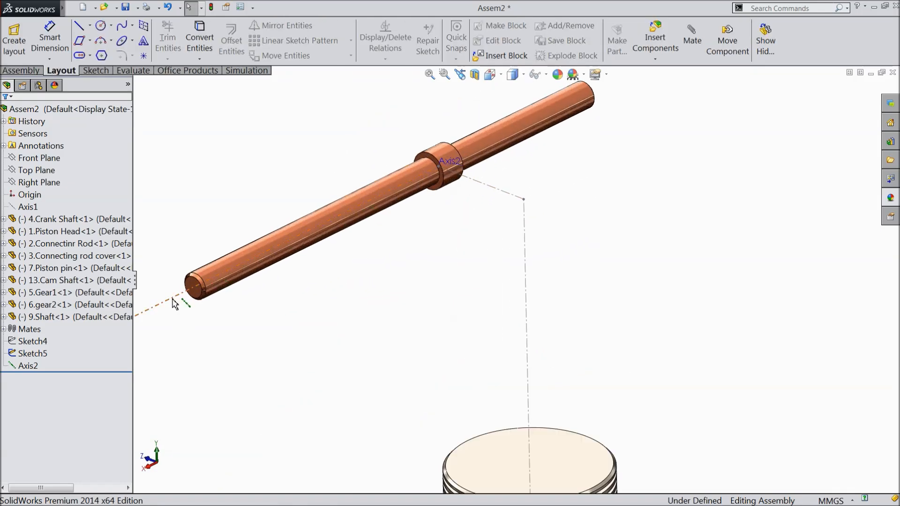
pyautogui.click(174, 303)
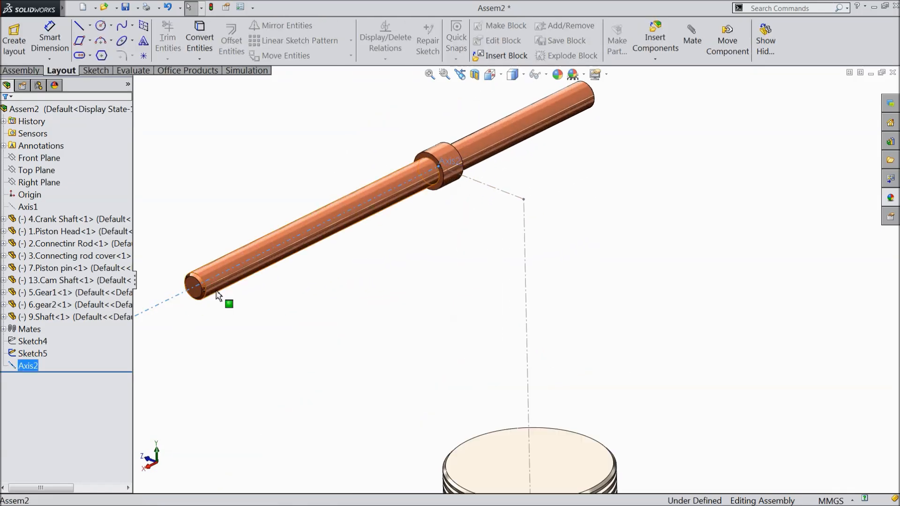
pyautogui.click(12, 370)
pyautogui.click(17, 352)
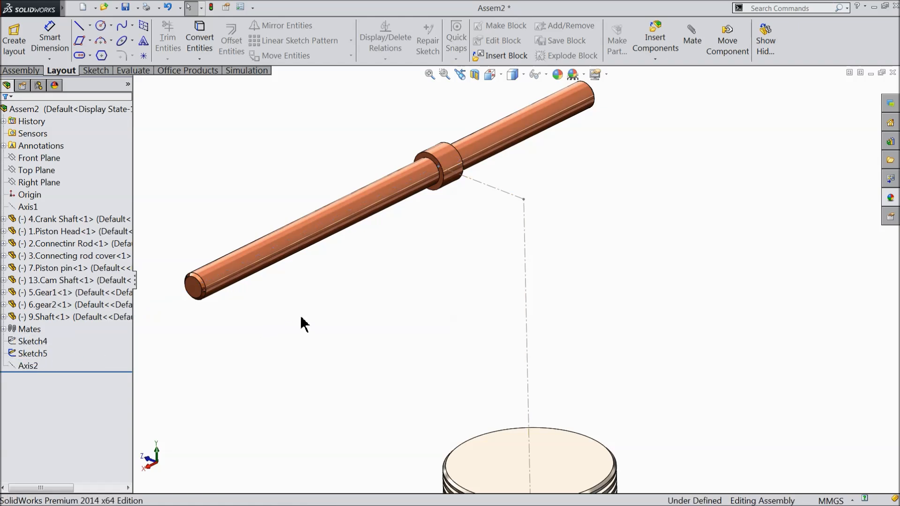
# Insert the 14.Rocker Arm part from the Engine folder beside the upper shaft and place a second copy of it nearby.
pyautogui.click(20, 70)
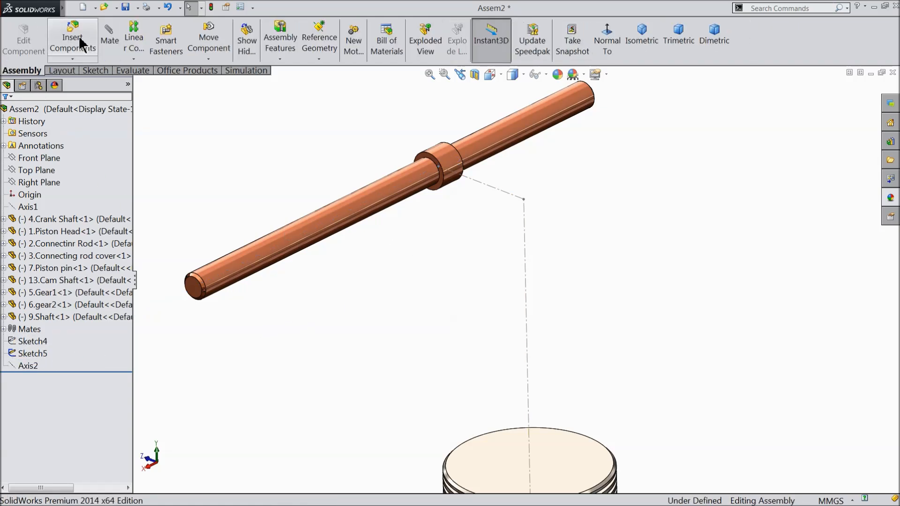
pyautogui.click(73, 42)
pyautogui.click(65, 331)
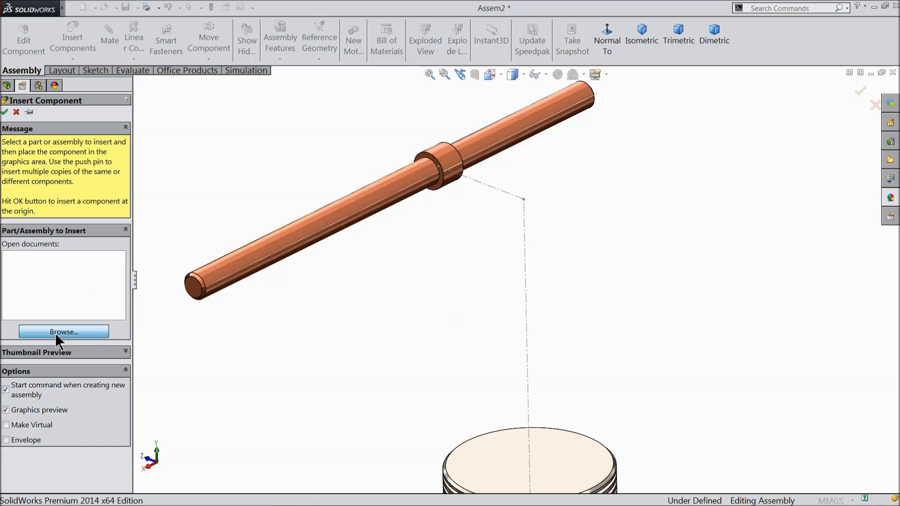
pyautogui.click(307, 134)
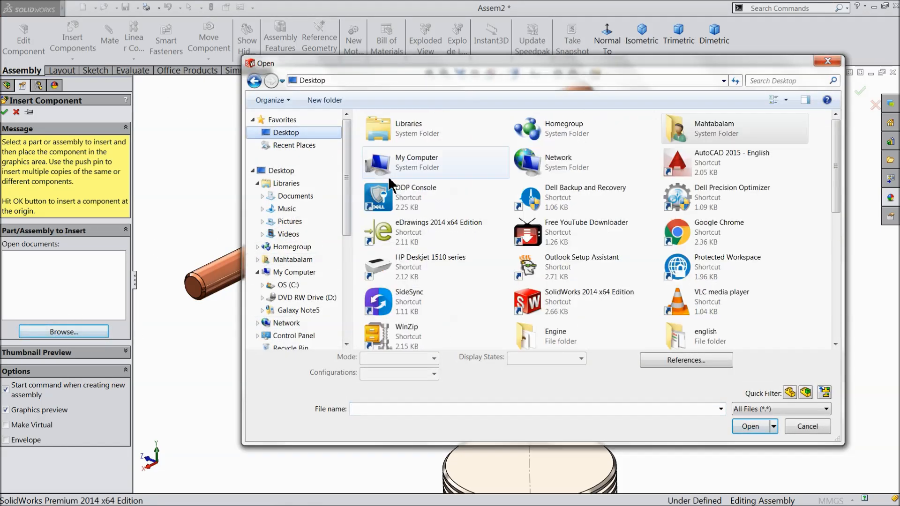
pyautogui.doubleClick(563, 336)
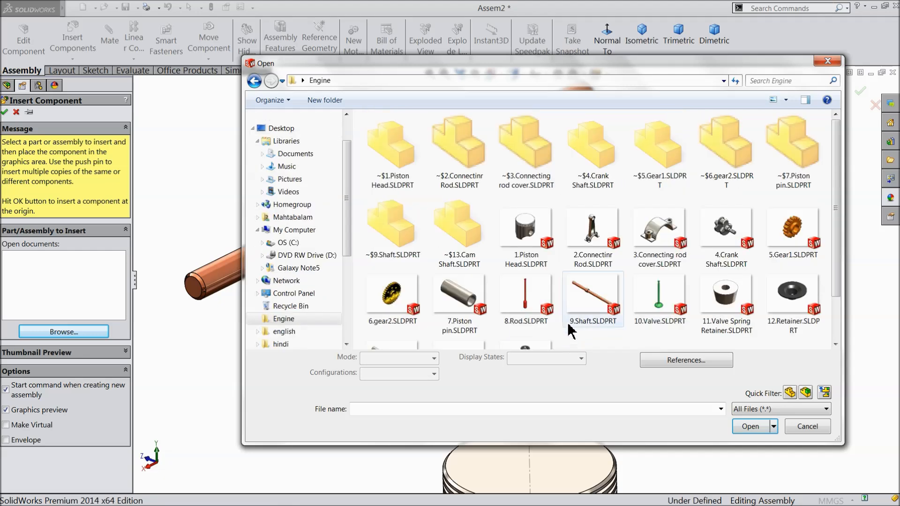
pyautogui.moveTo(834, 284); pyautogui.dragTo(835, 328)
pyautogui.click(457, 305)
pyautogui.click(750, 426)
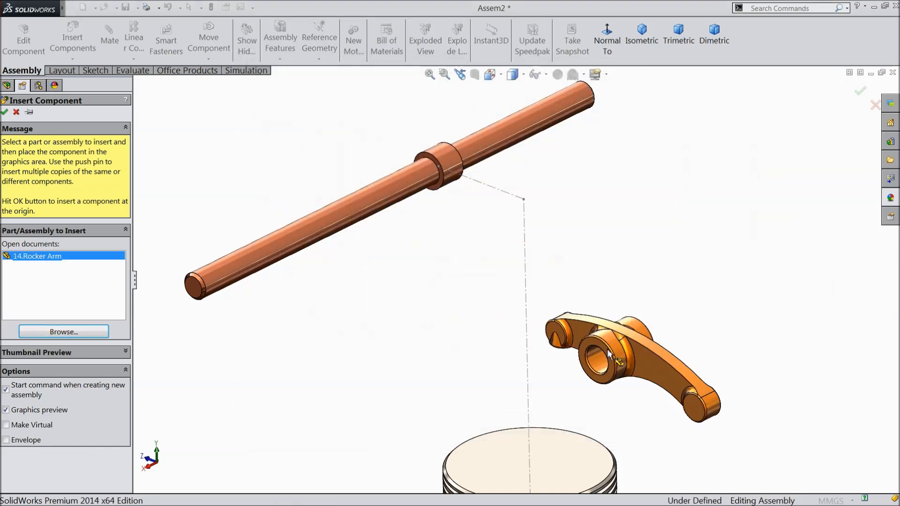
pyautogui.click(390, 181)
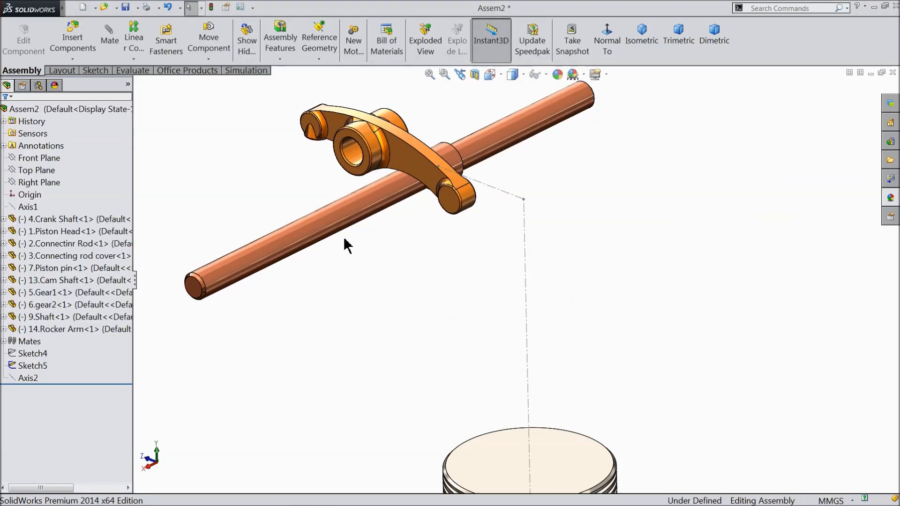
pyautogui.keyDown('ctrl'); pyautogui.moveTo(418, 167); pyautogui.dragTo(569, 159); pyautogui.keyUp('ctrl')
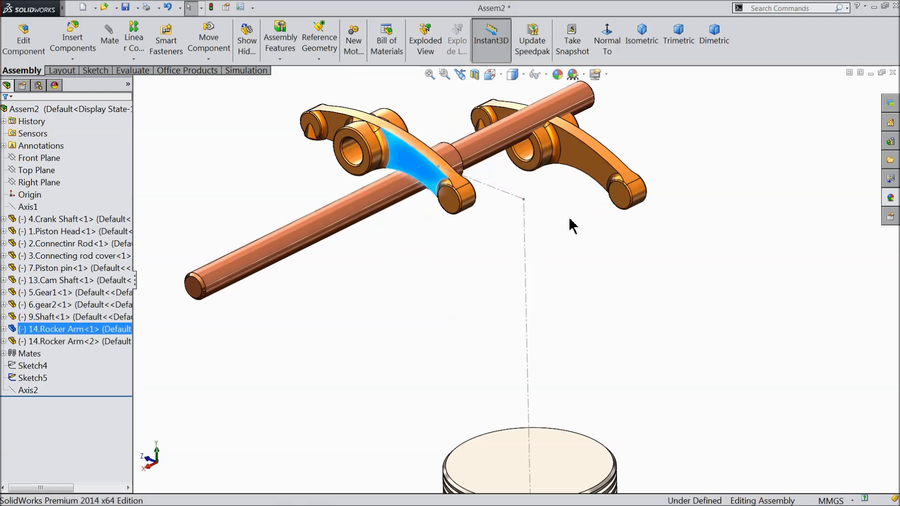
# Mate the bore of the first rocker arm concentric with the cylindrical face of the 9.Shaft component.
pyautogui.moveTo(504, 201); pyautogui.dragTo(454, 224, button='middle')
pyautogui.scroll(-1, 450, 224)
pyautogui.moveTo(526, 201); pyautogui.dragTo(476, 200, button='middle')
pyautogui.scroll(-2, 357, 195)
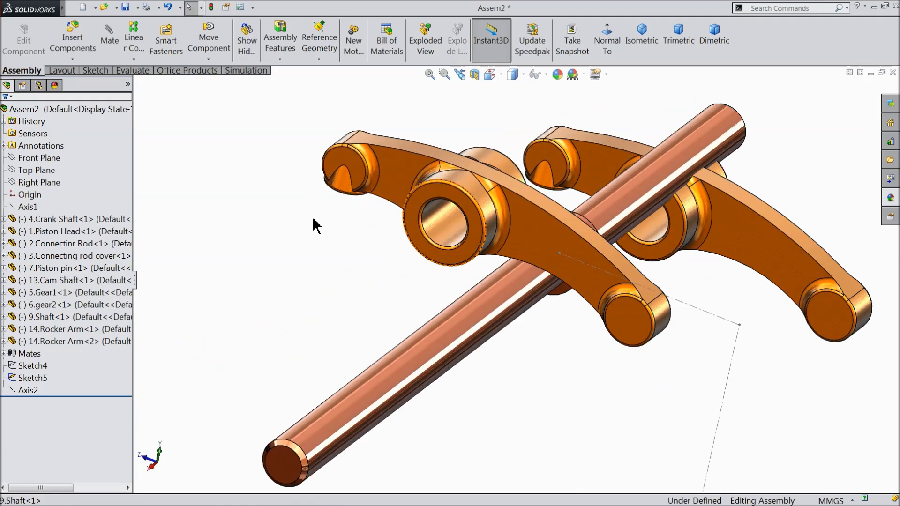
pyautogui.scroll(2, 313, 223)
pyautogui.moveTo(458, 251); pyautogui.dragTo(363, 305, button='middle')
pyautogui.scroll(-3, 476, 255)
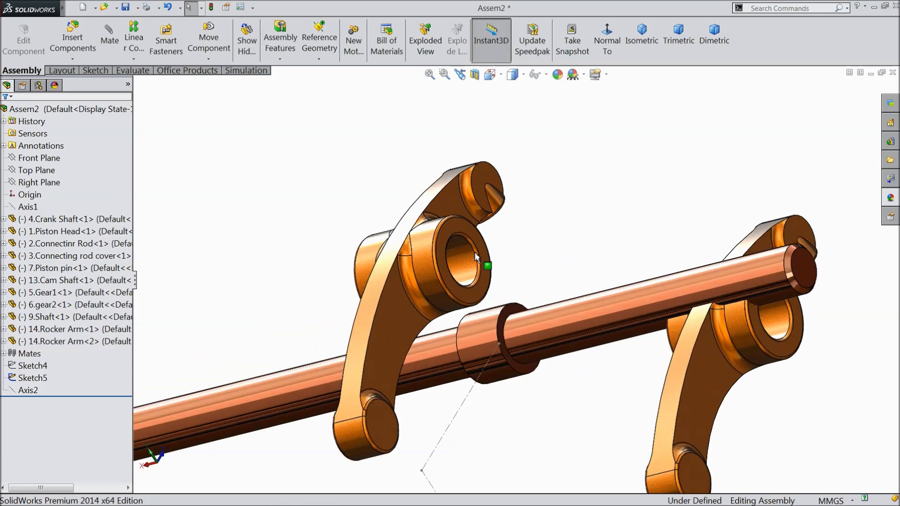
pyautogui.click(120, 46)
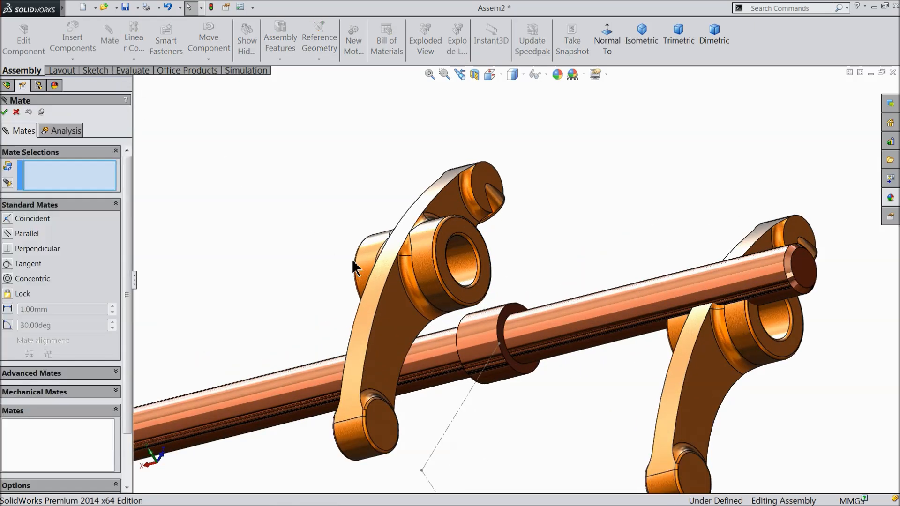
pyautogui.click(427, 348)
pyautogui.click(466, 276)
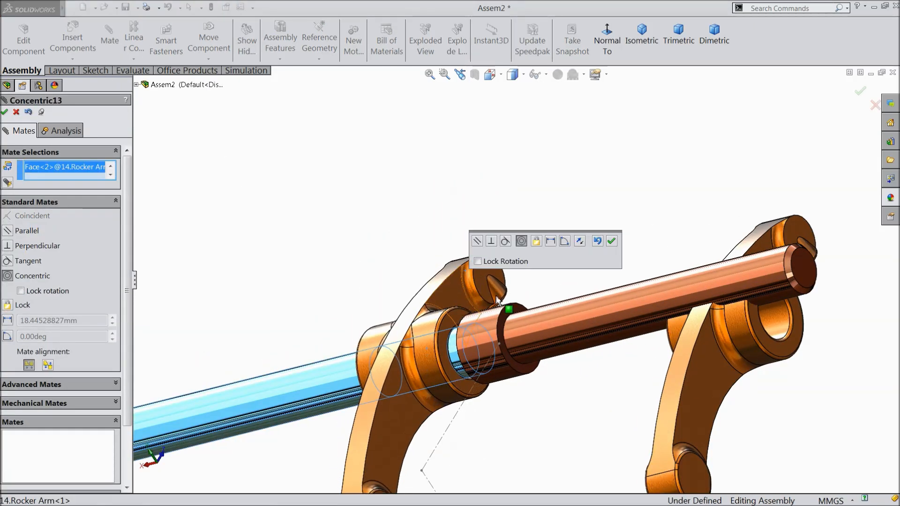
pyautogui.click(611, 242)
# Mate the hub end face of the first rocker arm coincident with the adjacent end face of the shaft collar.
pyautogui.scroll(-5, 486, 317)
pyautogui.click(482, 319)
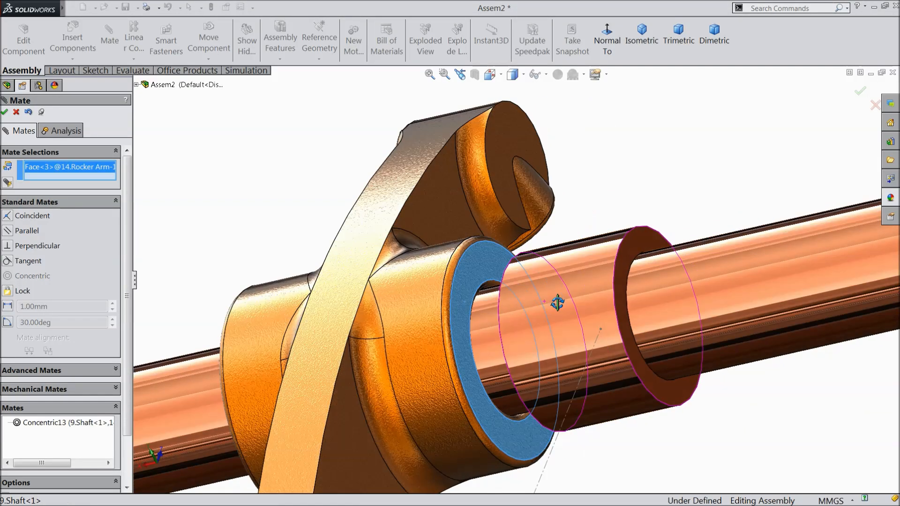
pyautogui.moveTo(557, 303); pyautogui.dragTo(602, 297, button='middle')
pyautogui.click(485, 293)
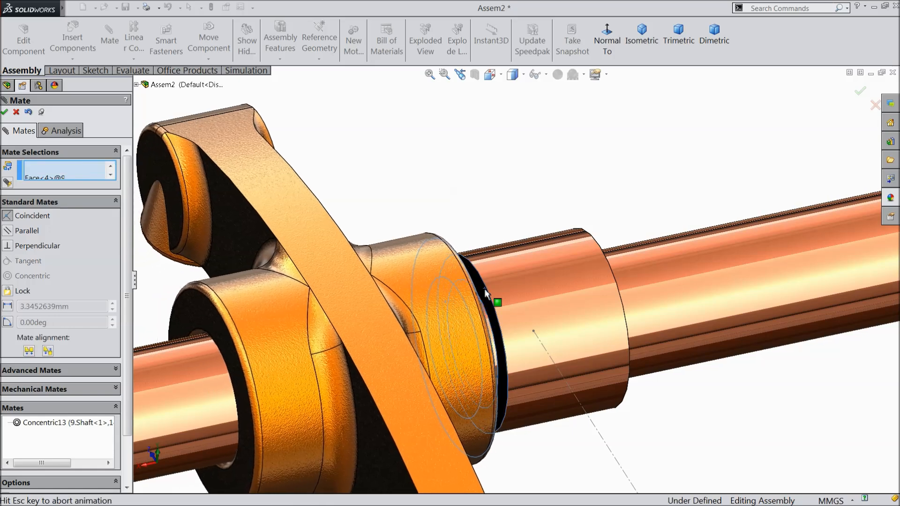
pyautogui.click(614, 305)
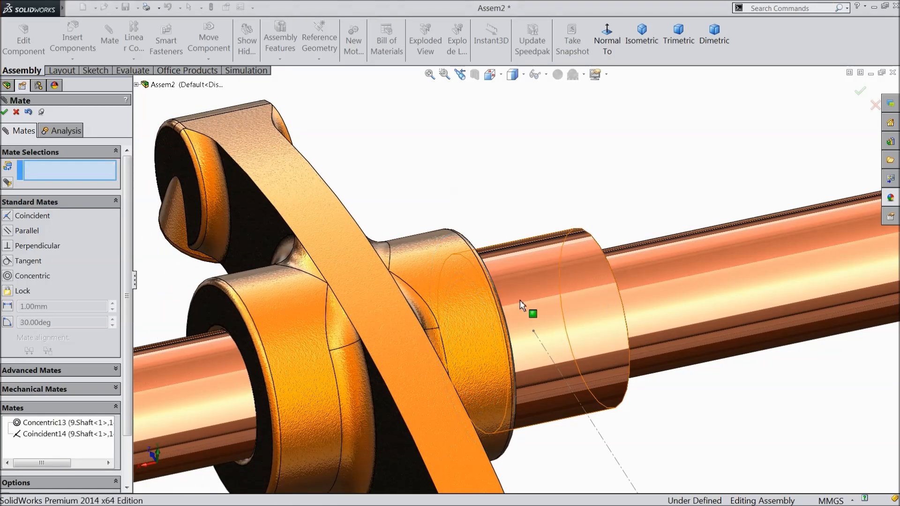
# Mate the bore of the second rocker arm concentric with the shaft on the other side of the collar.
pyautogui.scroll(6, 532, 311)
pyautogui.scroll(-4, 653, 295)
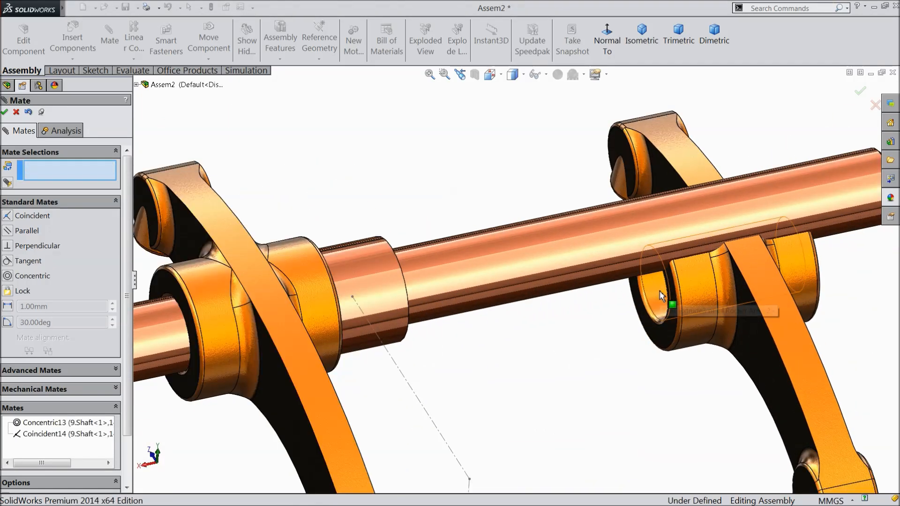
pyautogui.click(655, 295)
pyautogui.click(564, 264)
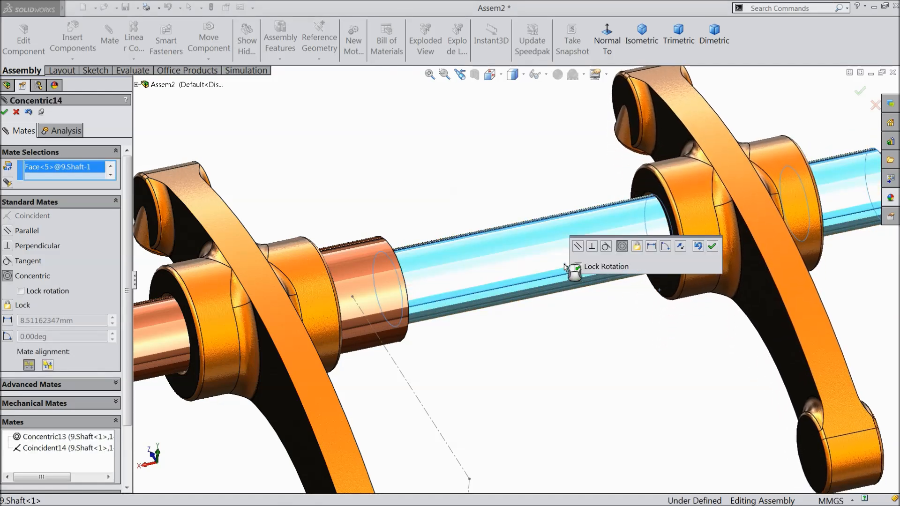
pyautogui.click(709, 247)
# Mate the hub end face of the second rocker arm coincident with the opposite end face of the shaft collar and close the mate command.
pyautogui.click(596, 253)
pyautogui.moveTo(597, 253); pyautogui.dragTo(508, 255, button='middle')
pyautogui.scroll(-2, 430, 242)
pyautogui.click(429, 239)
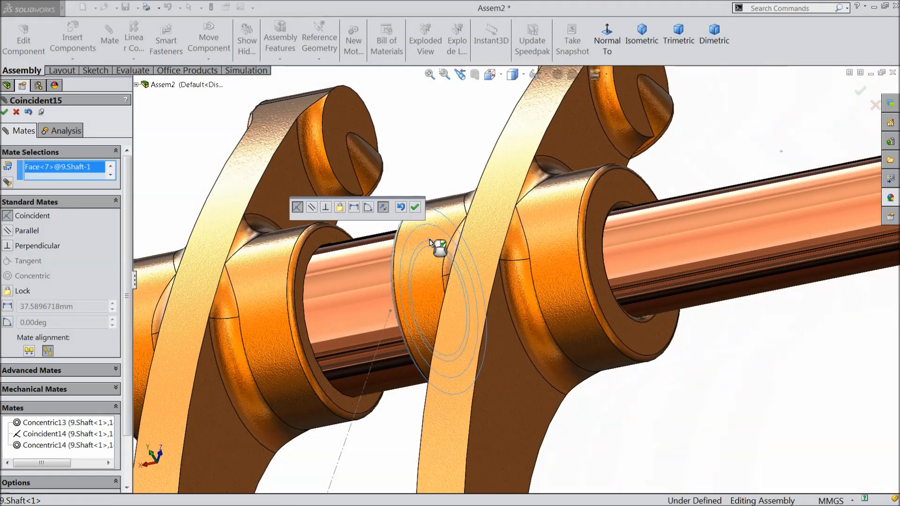
pyautogui.click(415, 206)
pyautogui.scroll(5, 432, 260)
pyautogui.moveTo(474, 293); pyautogui.dragTo(542, 253, button='middle')
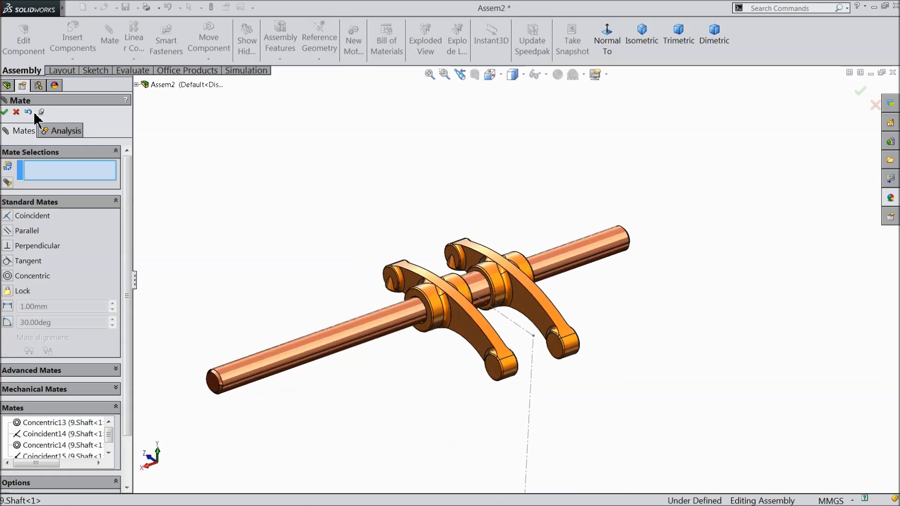
pyautogui.click(16, 112)
pyautogui.scroll(3, 285, 237)
pyautogui.moveTo(284, 237); pyautogui.dragTo(466, 297, button='middle')
pyautogui.scroll(3, 466, 297)
pyautogui.moveTo(460, 355); pyautogui.dragTo(452, 354, button='middle')
pyautogui.scroll(-5, 457, 370)
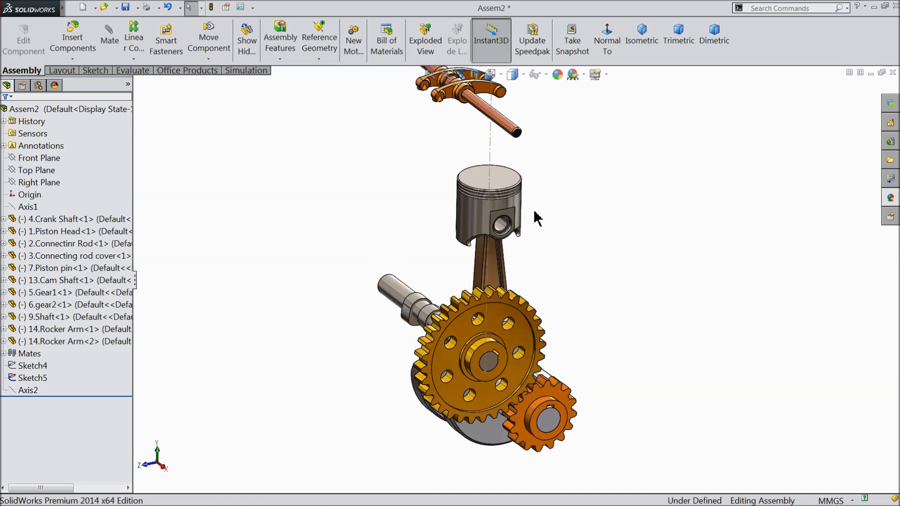
pyautogui.click(41, 157)
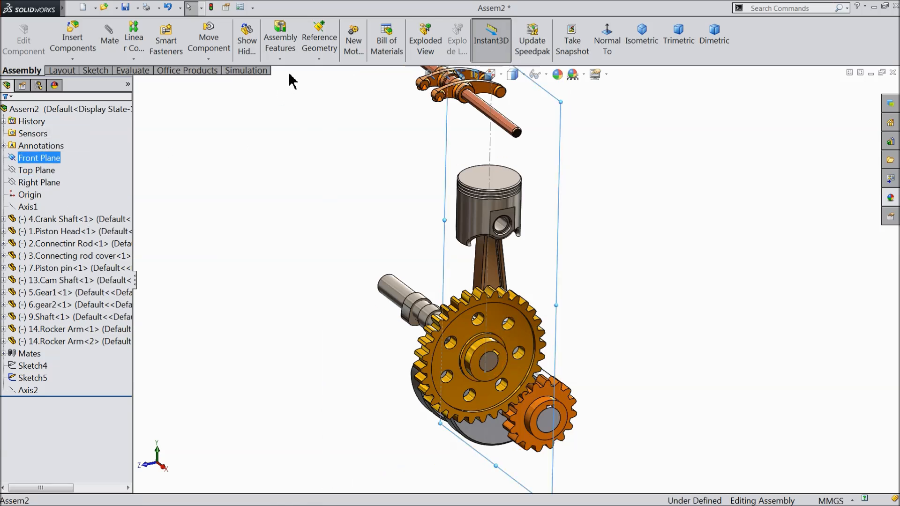
pyautogui.click(318, 55)
pyautogui.click(321, 74)
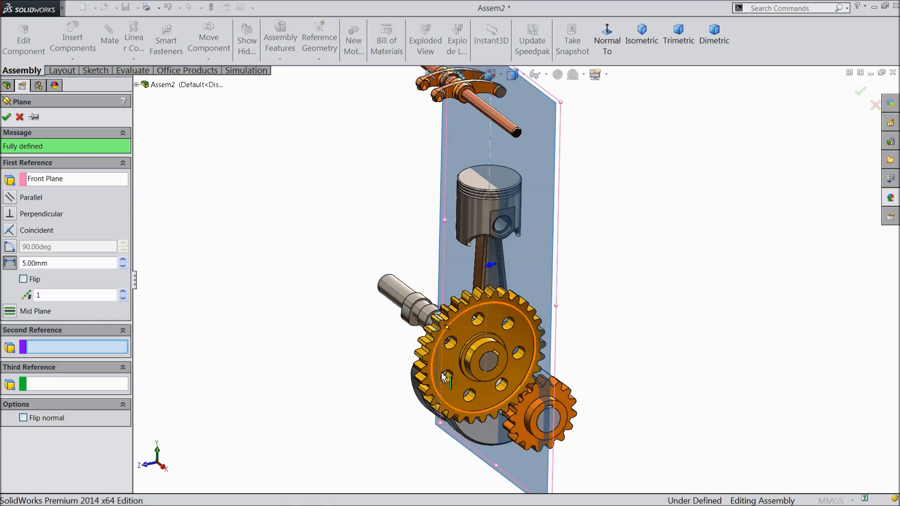
pyautogui.moveTo(370, 389); pyautogui.dragTo(292, 389, button='middle')
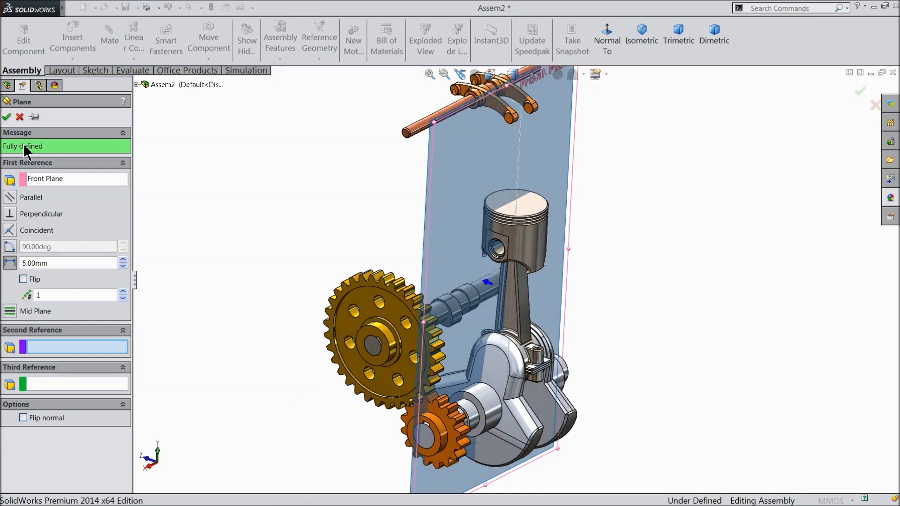
pyautogui.click(19, 116)
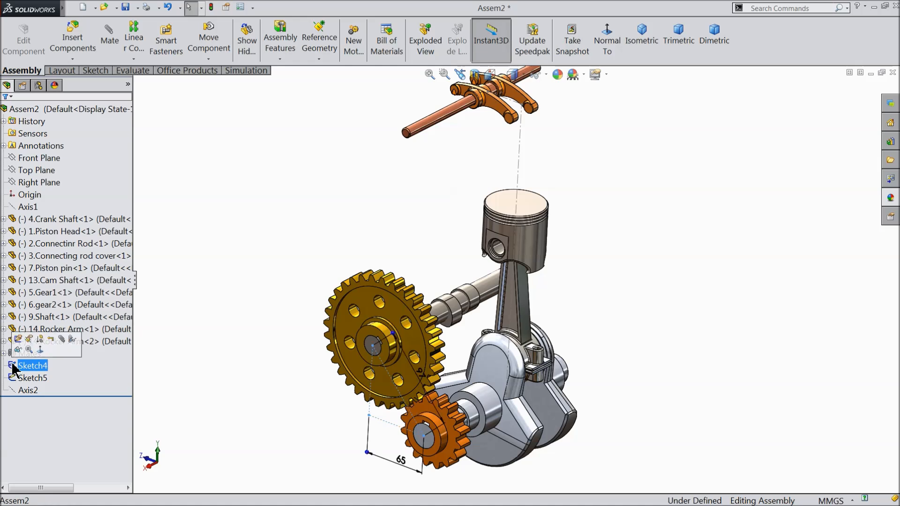
# Show Sketch4 and create a reference plane parallel to the Front Plane through the Sketch4 point at the large gear's centre.
pyautogui.click(17, 344)
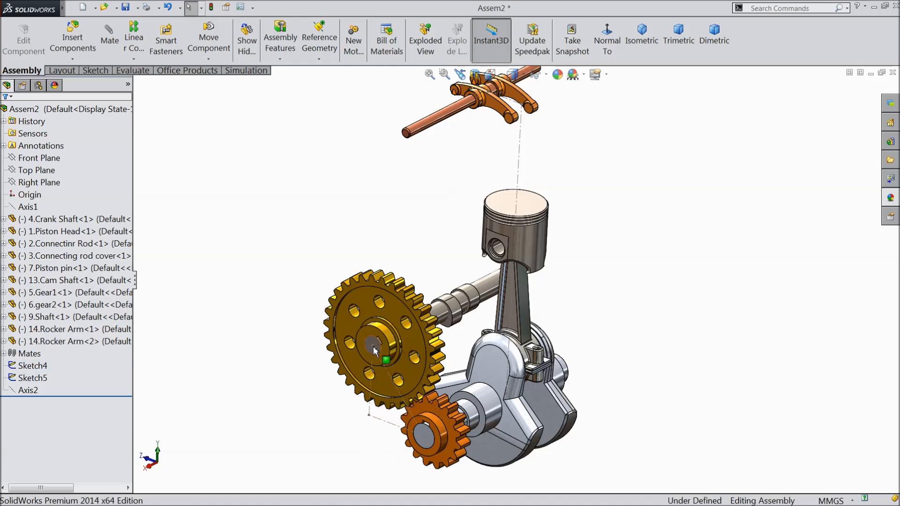
pyautogui.click(47, 158)
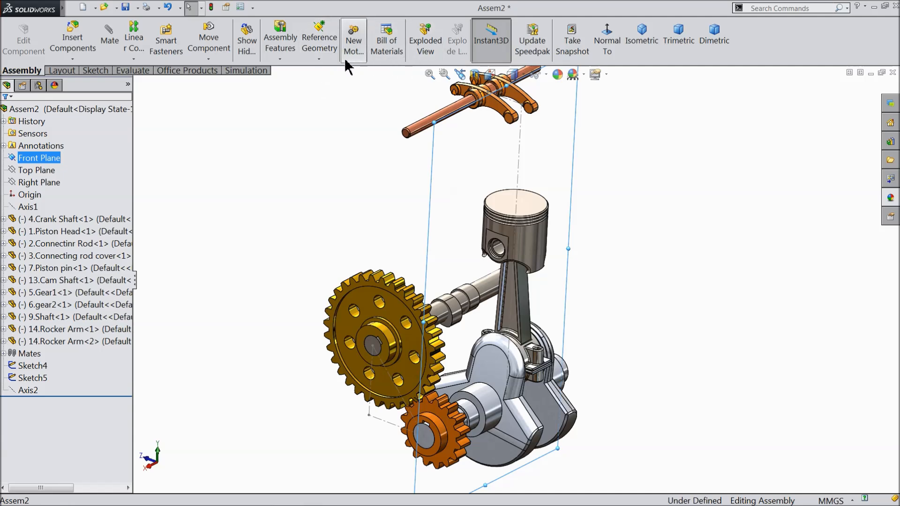
pyautogui.click(319, 59)
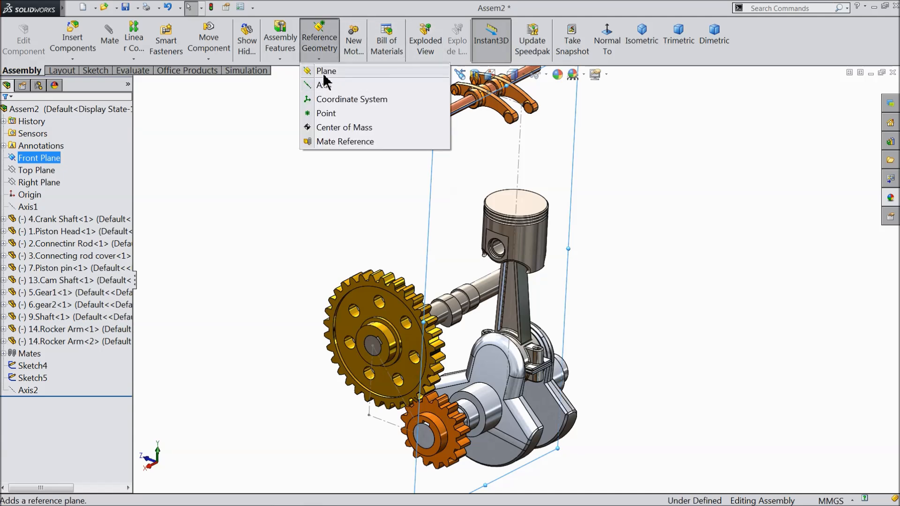
pyautogui.click(323, 72)
pyautogui.scroll(-3, 418, 336)
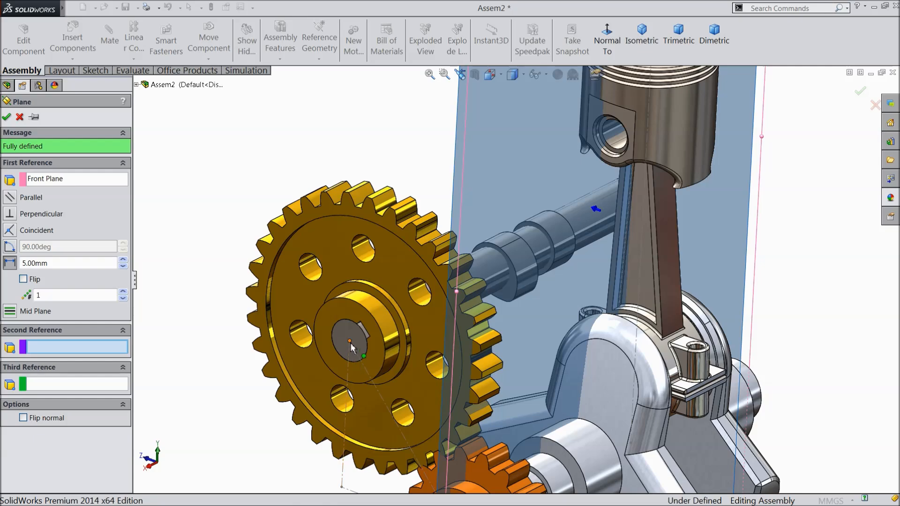
pyautogui.click(349, 341)
pyautogui.scroll(2, 215, 349)
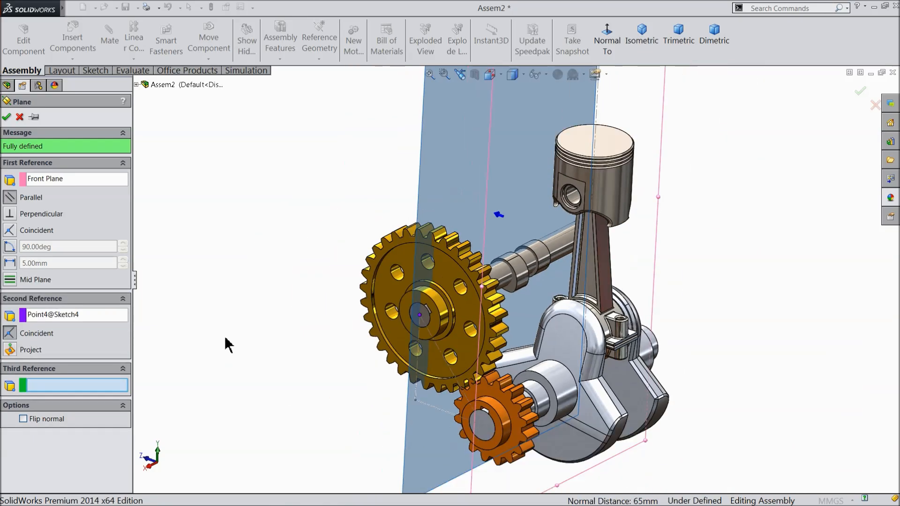
pyautogui.moveTo(226, 330); pyautogui.dragTo(260, 343, button='middle')
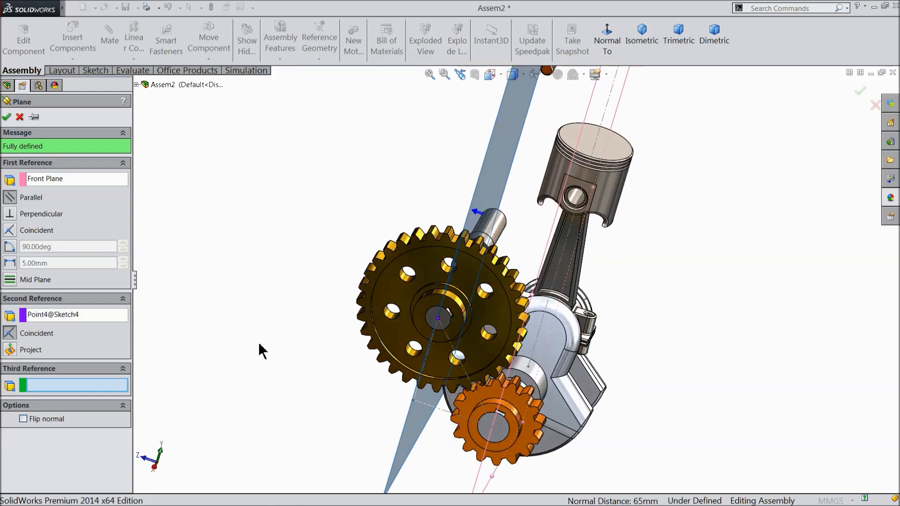
pyautogui.scroll(2, 225, 345)
pyautogui.click(6, 117)
pyautogui.moveTo(337, 267); pyautogui.dragTo(433, 361, button='middle')
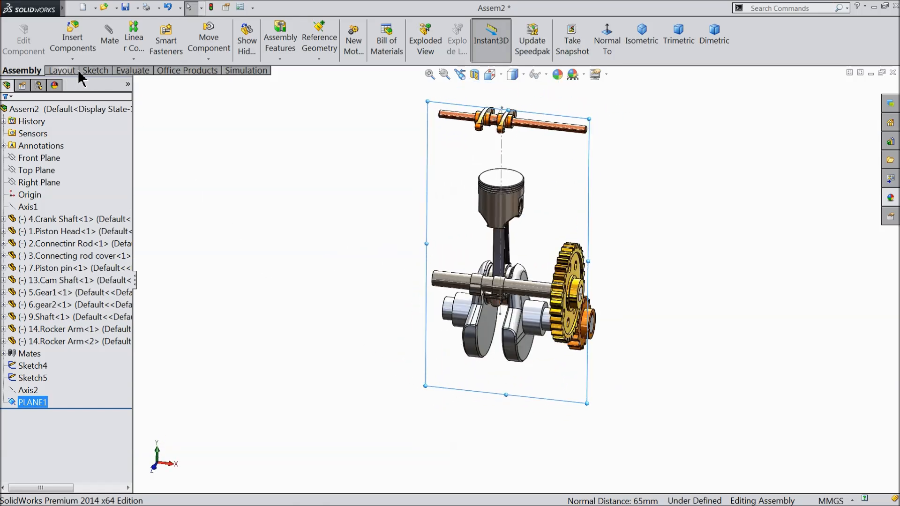
# Start a sketch on the new reference plane and orient the view normal to it.
pyautogui.click(94, 70)
pyautogui.click(14, 35)
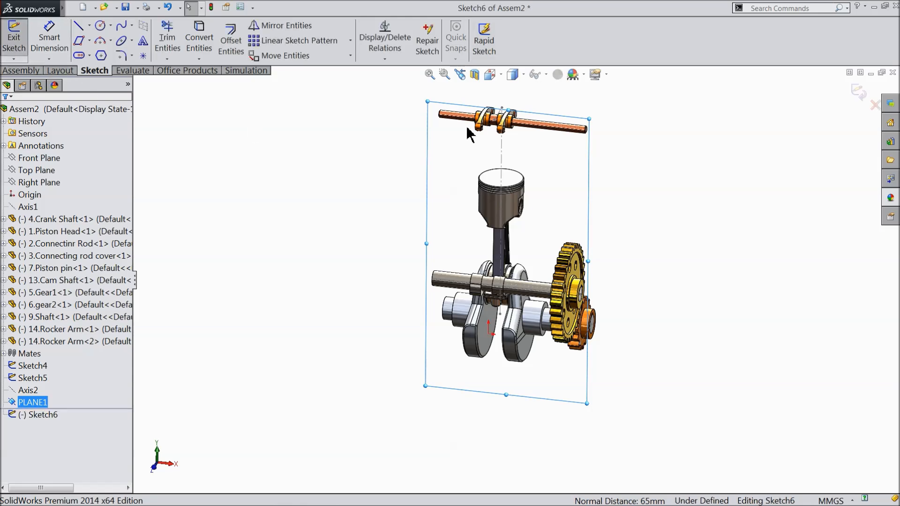
pyautogui.click(20, 70)
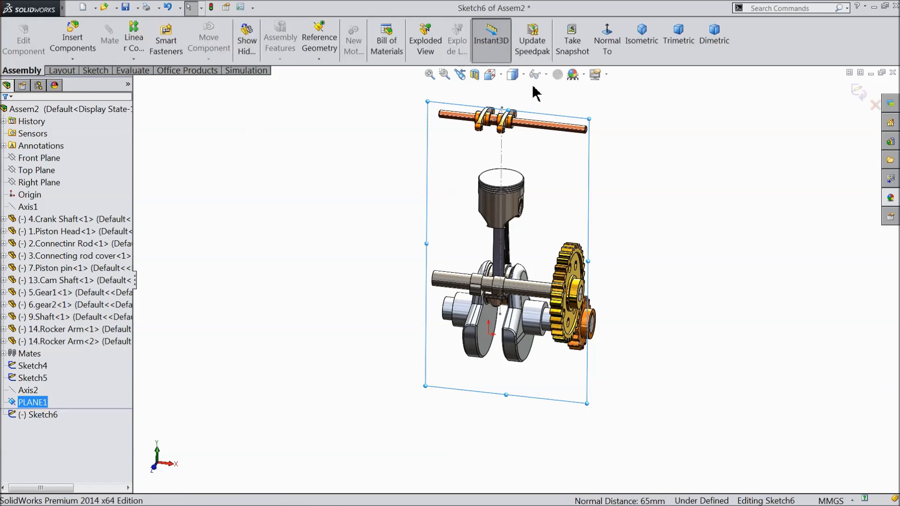
pyautogui.click(608, 44)
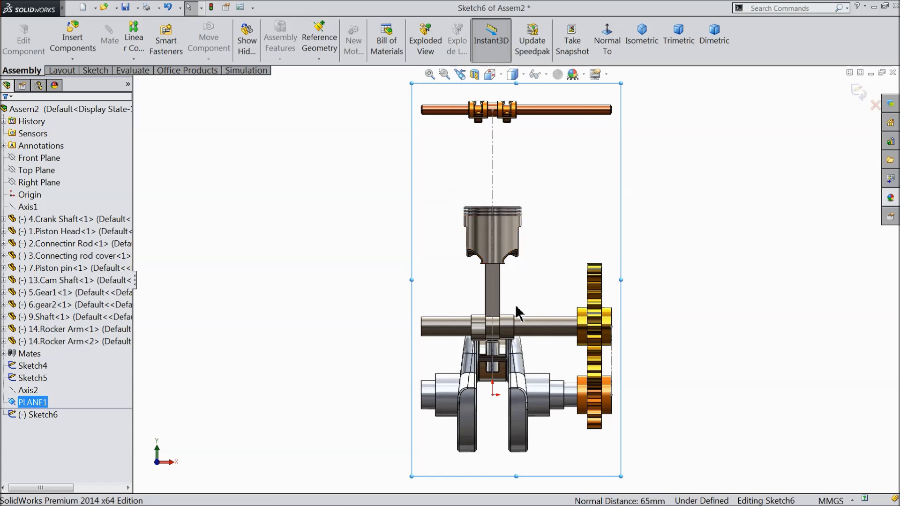
pyautogui.scroll(1, 512, 381)
pyautogui.scroll(-4, 511, 380)
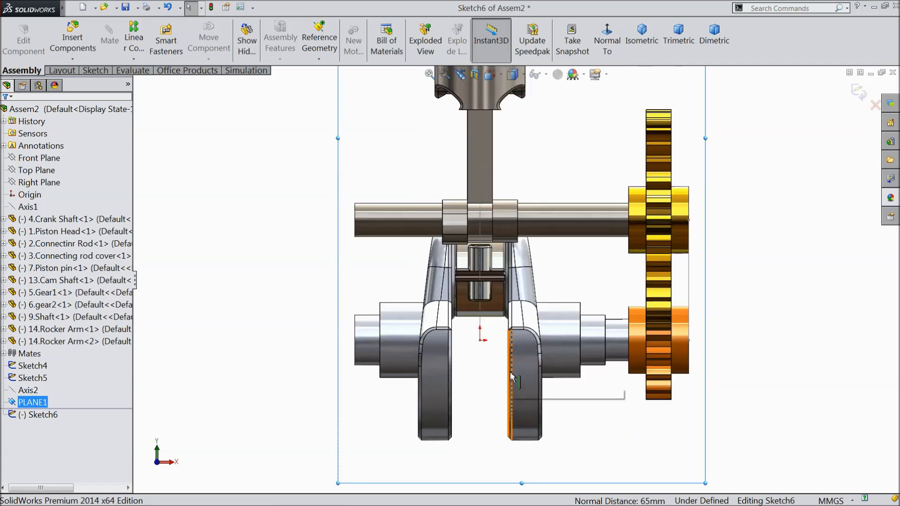
# Draw a horizontal centerline about 47 mm long across the origin, continuing with a vertical centerline up from its gear-side end past the camshaft.
pyautogui.click(63, 71)
pyautogui.click(89, 27)
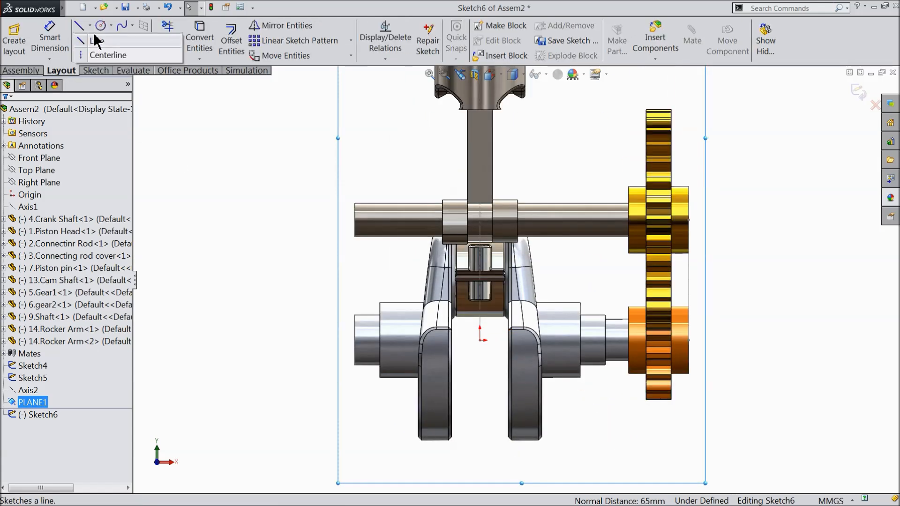
pyautogui.click(102, 52)
pyautogui.scroll(-2, 502, 398)
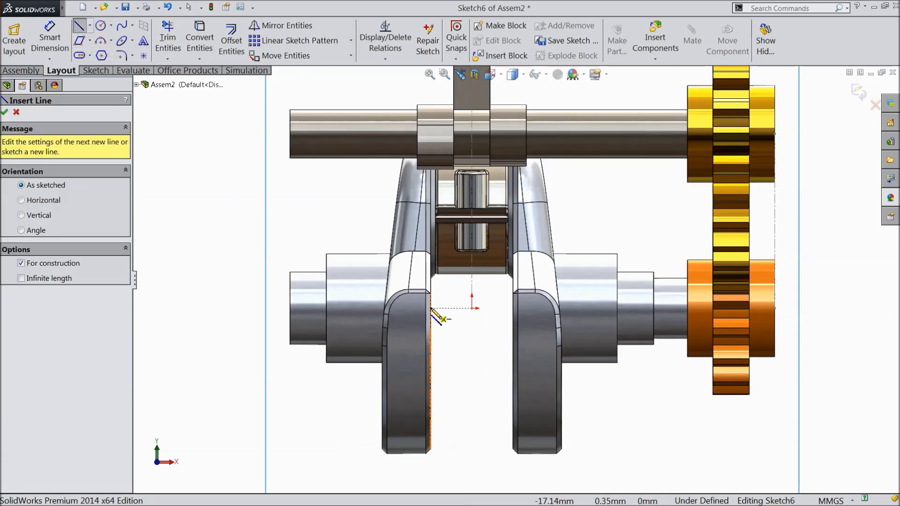
pyautogui.click(418, 309)
pyautogui.click(531, 309)
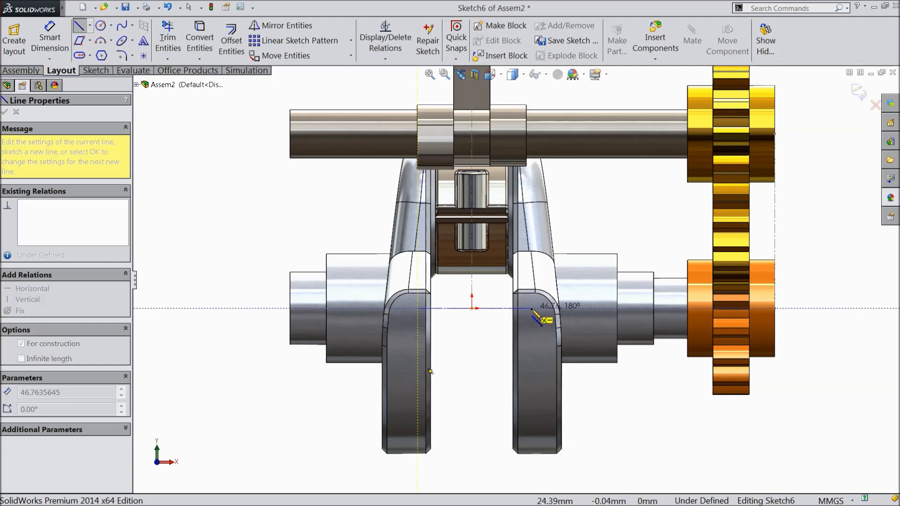
pyautogui.click(531, 92)
pyautogui.rightClick(552, 92)
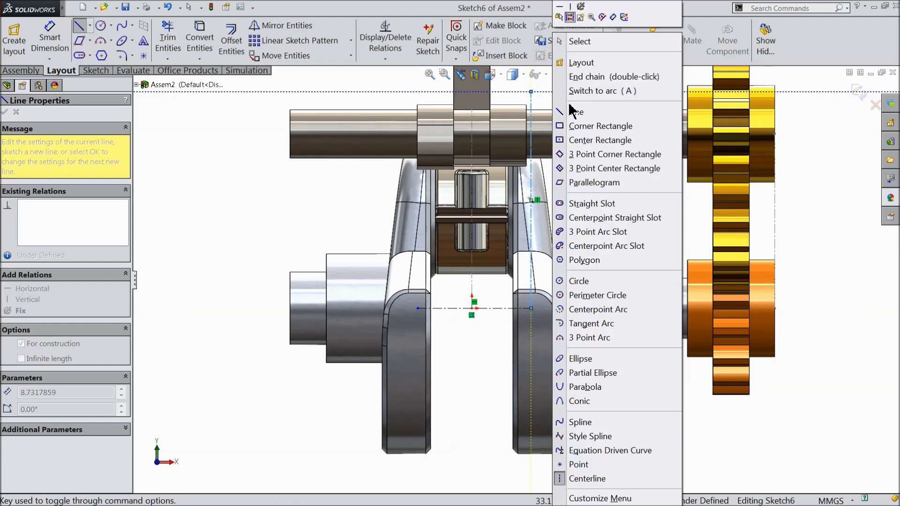
pyautogui.click(580, 43)
# Draw a second vertical centerline from the free end of the horizontal centerline up past the camshaft.
pyautogui.click(89, 25)
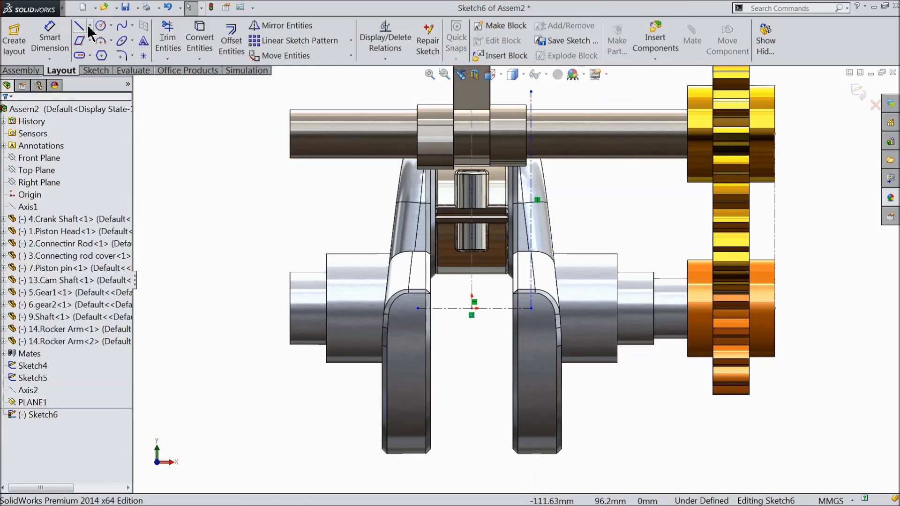
pyautogui.click(103, 55)
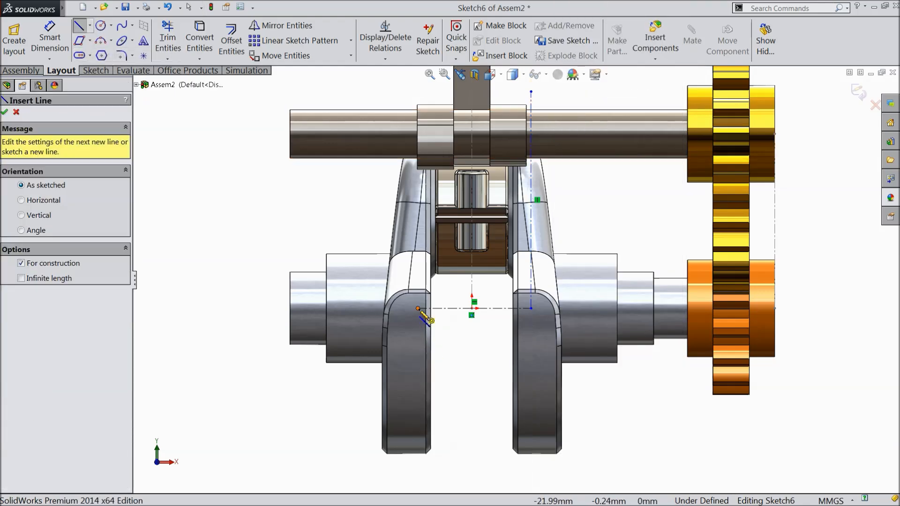
pyautogui.click(418, 309)
pyautogui.scroll(1, 517, 280)
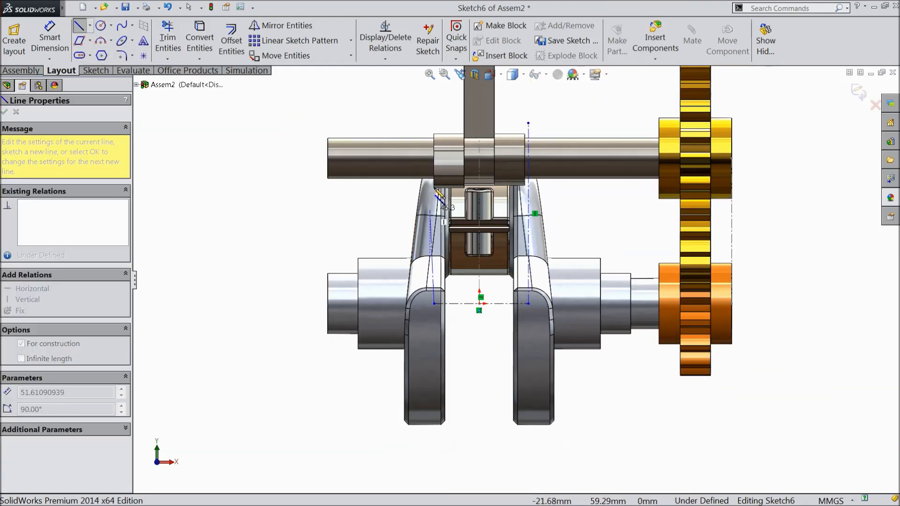
pyautogui.click(430, 110)
pyautogui.rightClick(404, 109)
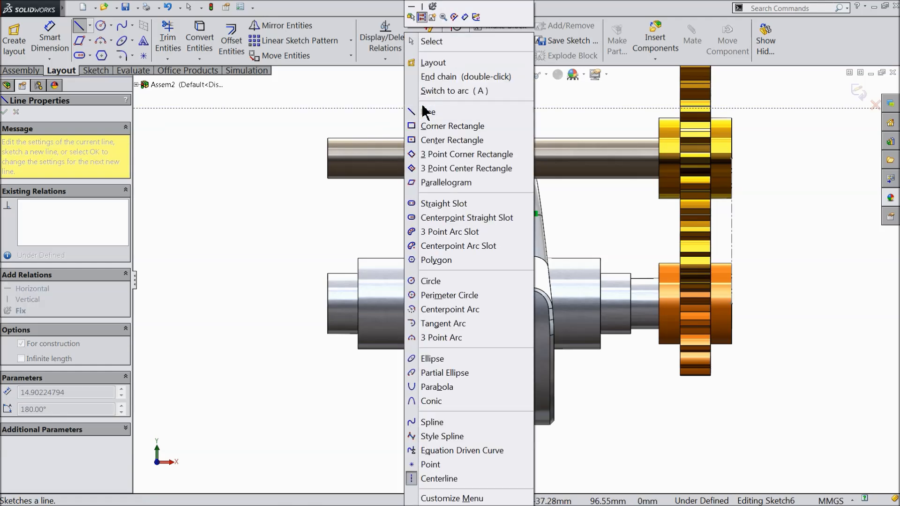
pyautogui.click(431, 42)
# Dimension the horizontal centerline to 30 mm.
pyautogui.scroll(-1, 514, 270)
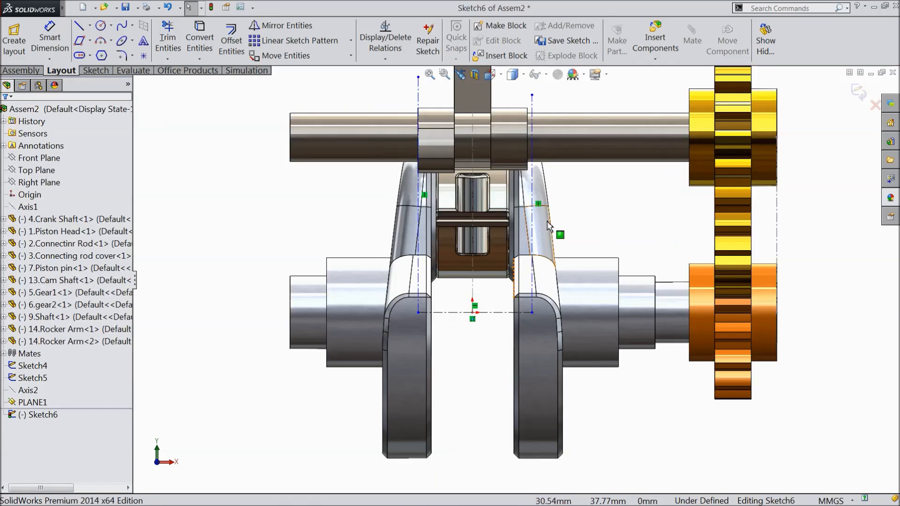
pyautogui.scroll(-2, 455, 300)
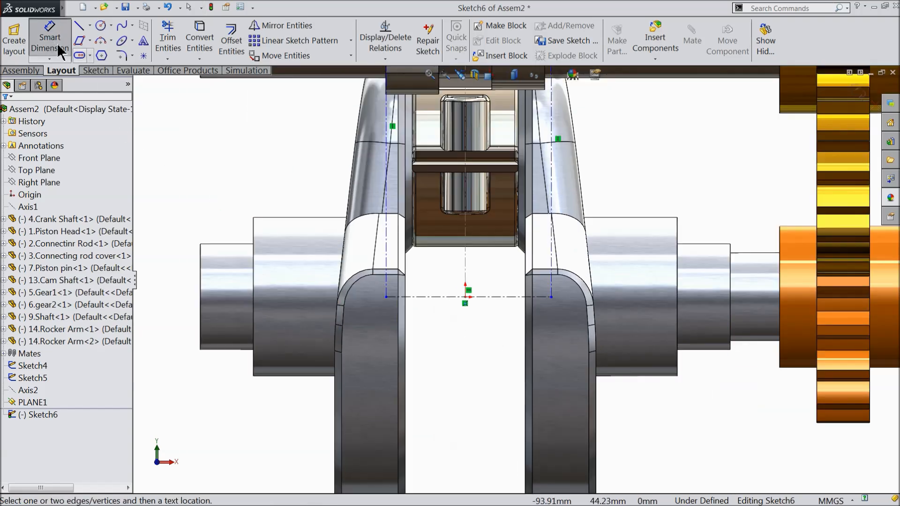
pyautogui.click(49, 38)
pyautogui.scroll(-2, 433, 322)
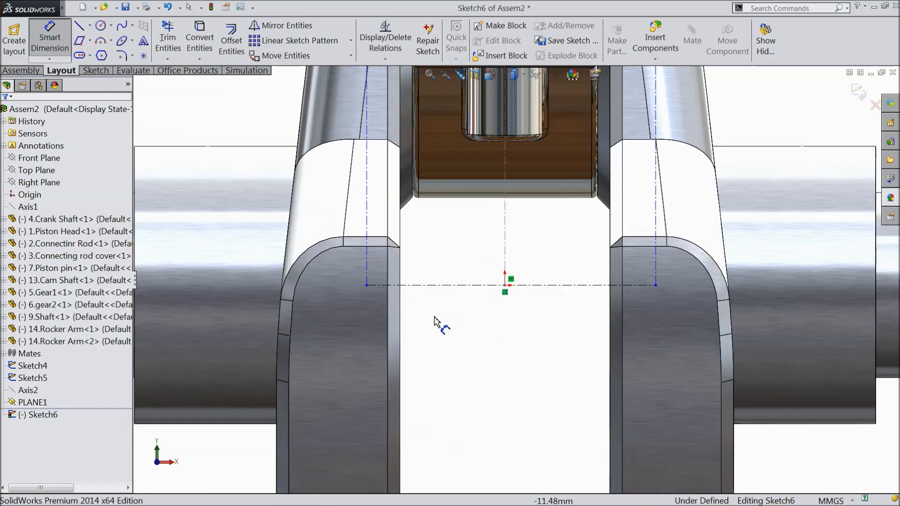
pyautogui.click(542, 289)
pyautogui.click(513, 349)
pyautogui.write('30')
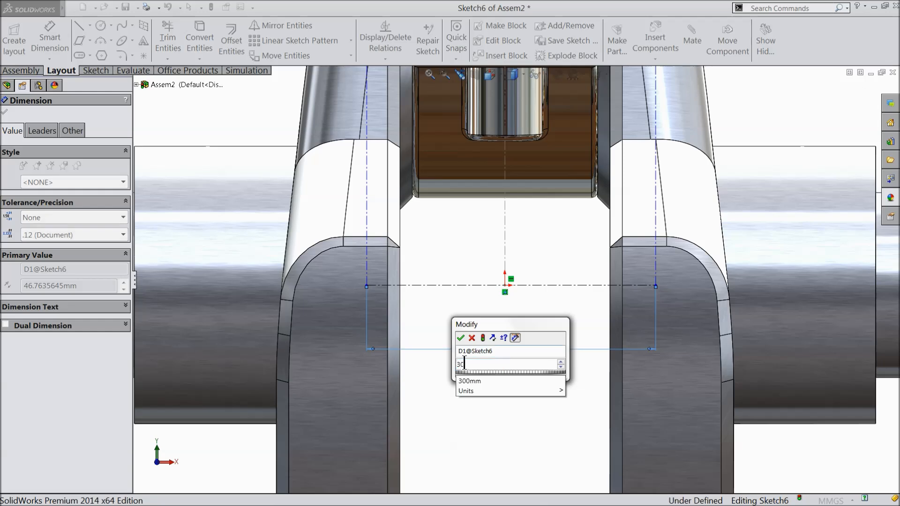
pyautogui.click(461, 338)
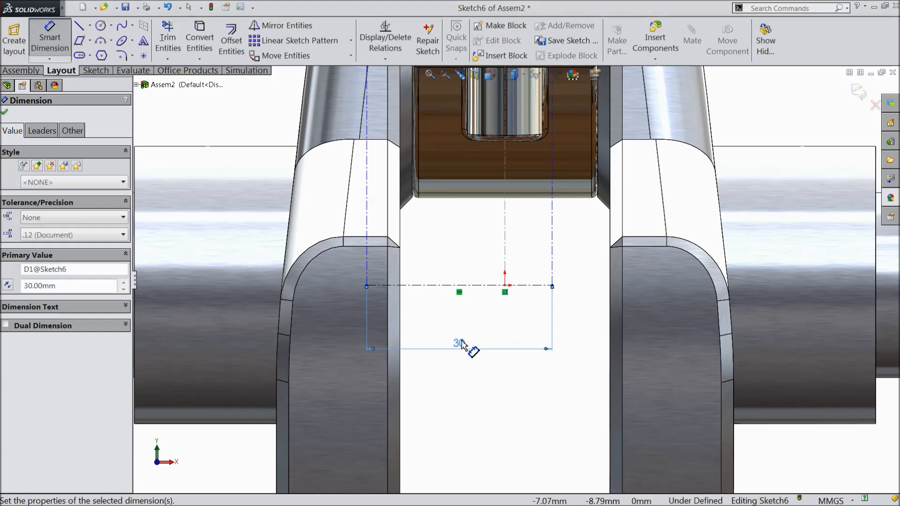
# Dimension the distance from the origin to the horizontal centerline's end opposite the gears as 15 mm and finish dimensioning.
pyautogui.click(505, 287)
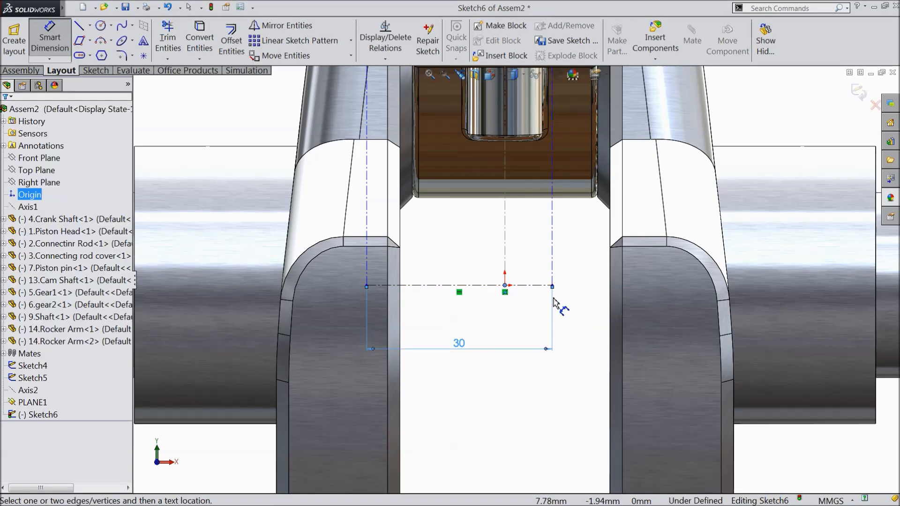
pyautogui.click(368, 285)
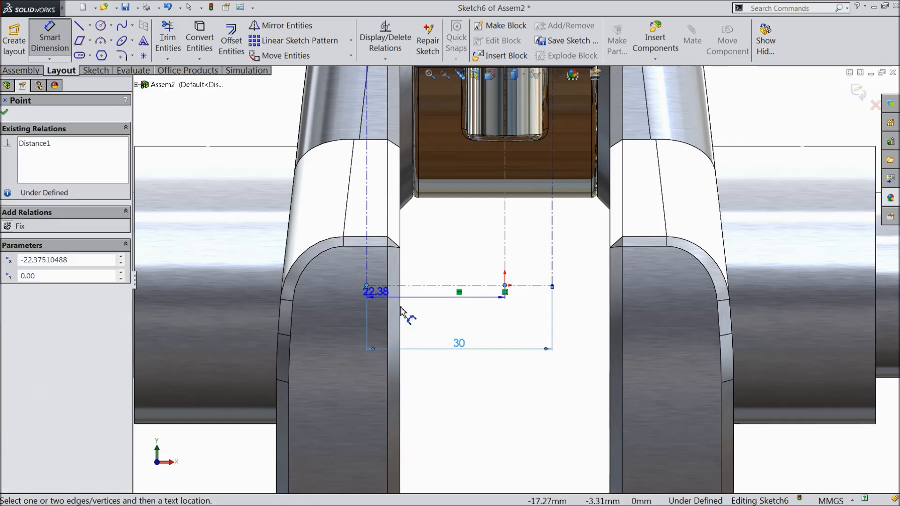
pyautogui.click(441, 396)
pyautogui.write('1')
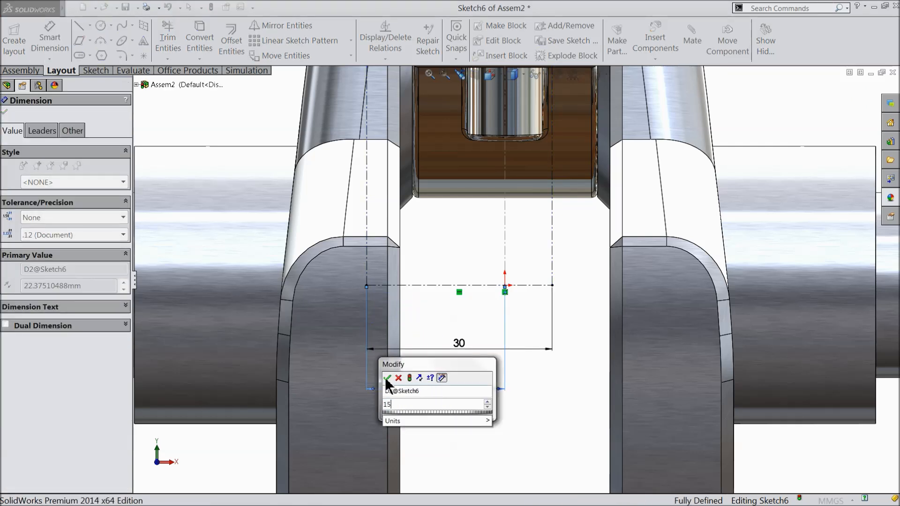
pyautogui.write('5')
pyautogui.click(387, 378)
pyautogui.scroll(5, 451, 363)
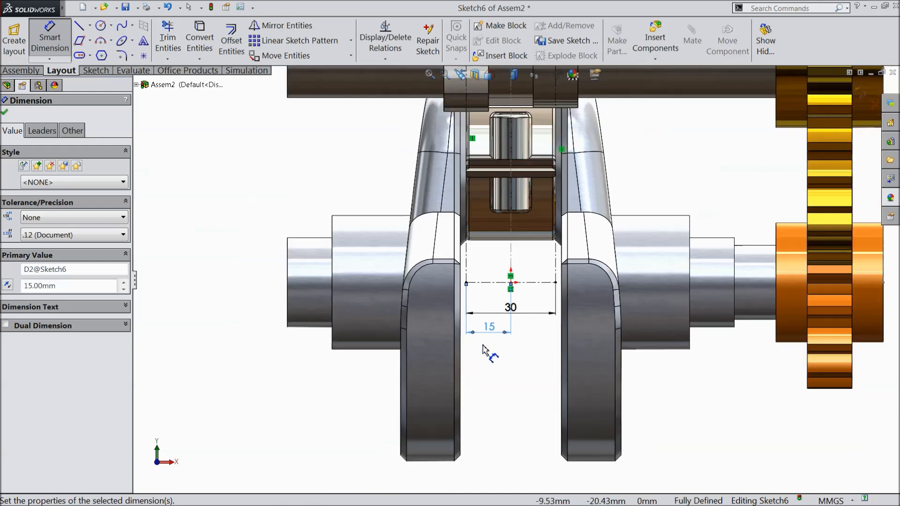
pyautogui.scroll(-3, 537, 187)
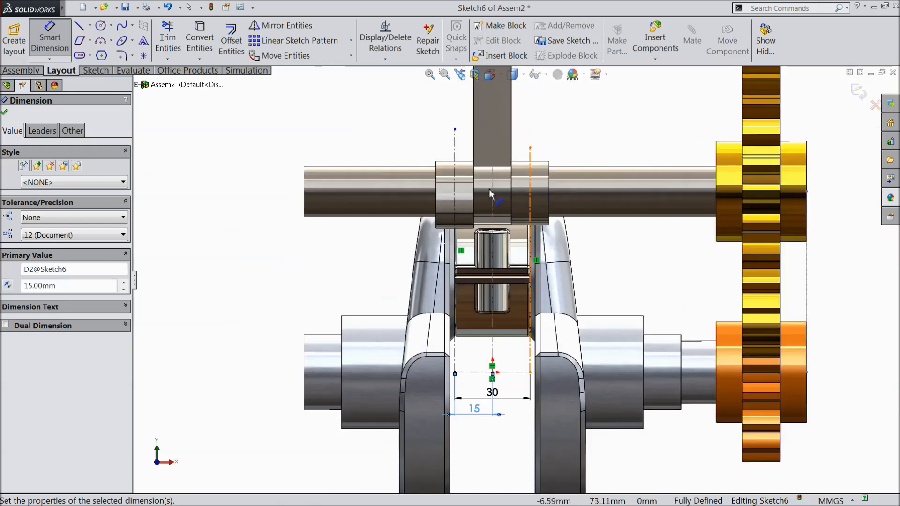
pyautogui.click(6, 113)
# Stretch the gear-side vertical centerline upward until its upper end is about 95 mm above the origin.
pyautogui.moveTo(530, 148); pyautogui.dragTo(531, 135)
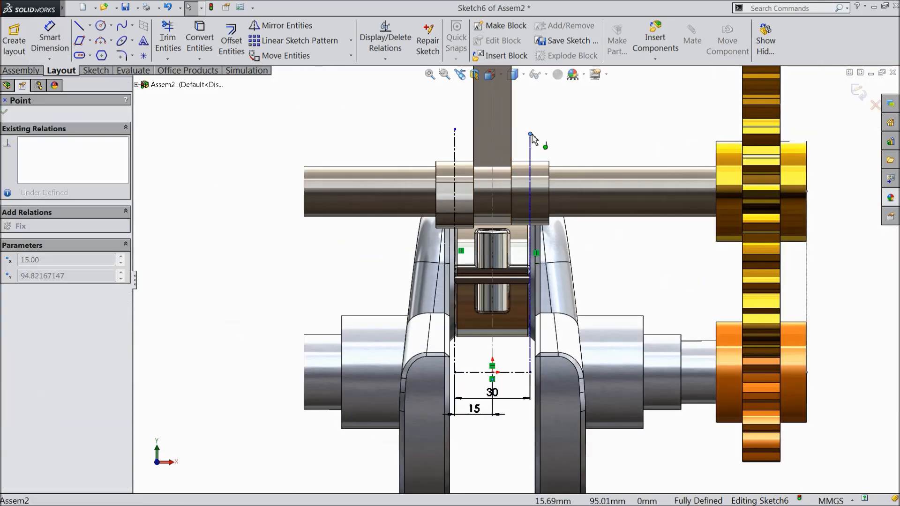
pyautogui.click(402, 161)
pyautogui.moveTo(401, 161); pyautogui.dragTo(380, 257, button='middle')
pyautogui.scroll(-4, 482, 241)
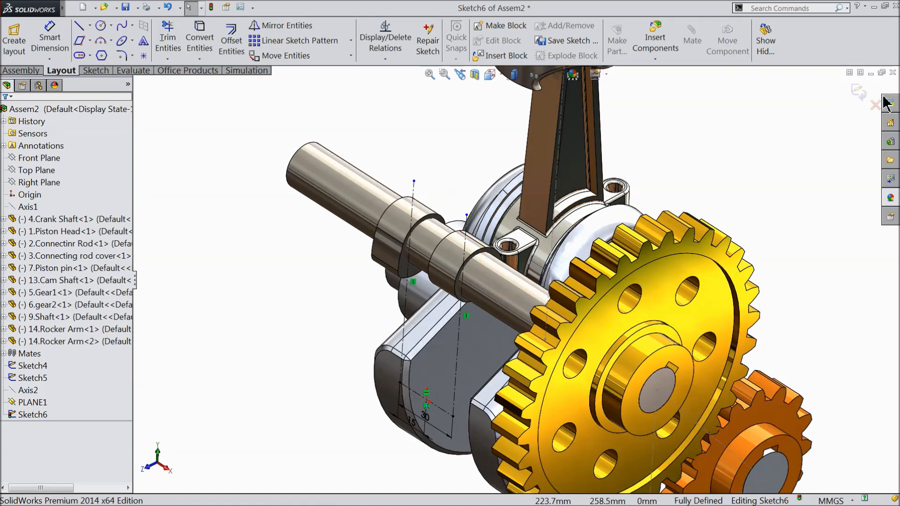
# Exit the centerline sketch and insert the part 8.Rod.SLDPRT beside the camshaft's free end.
pyautogui.click(857, 92)
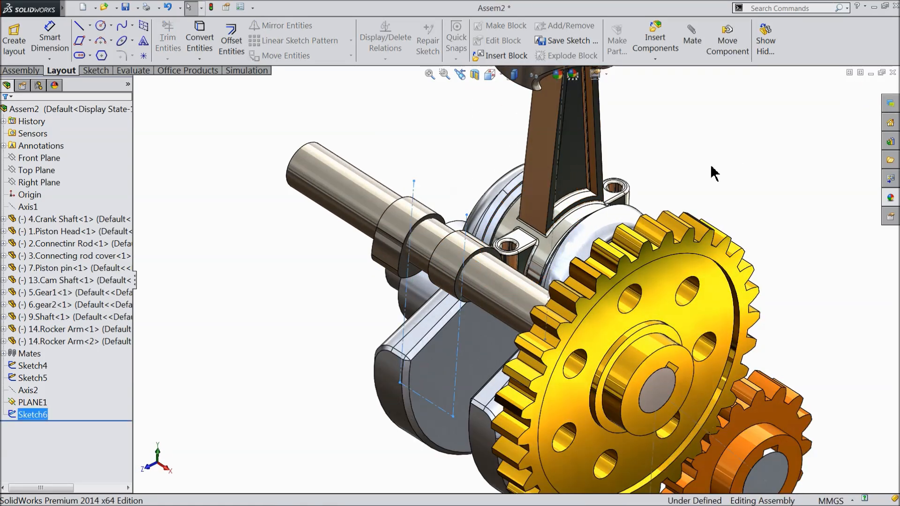
pyautogui.scroll(5, 667, 198)
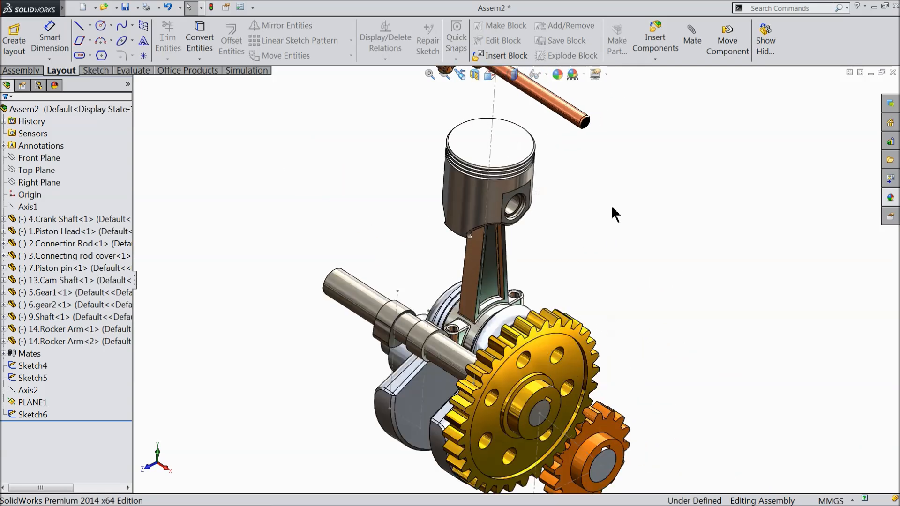
pyautogui.moveTo(583, 236)
pyautogui.mouseDown(button='middle')
pyautogui.moveTo(560, 231)
pyautogui.moveTo(568, 233)
pyautogui.mouseUp(button='middle')
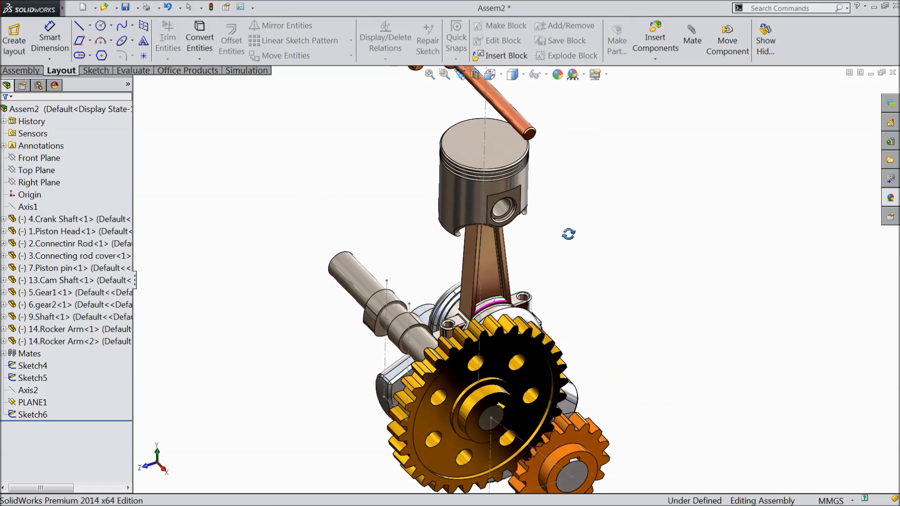
pyautogui.click(21, 71)
pyautogui.click(74, 47)
pyautogui.click(60, 333)
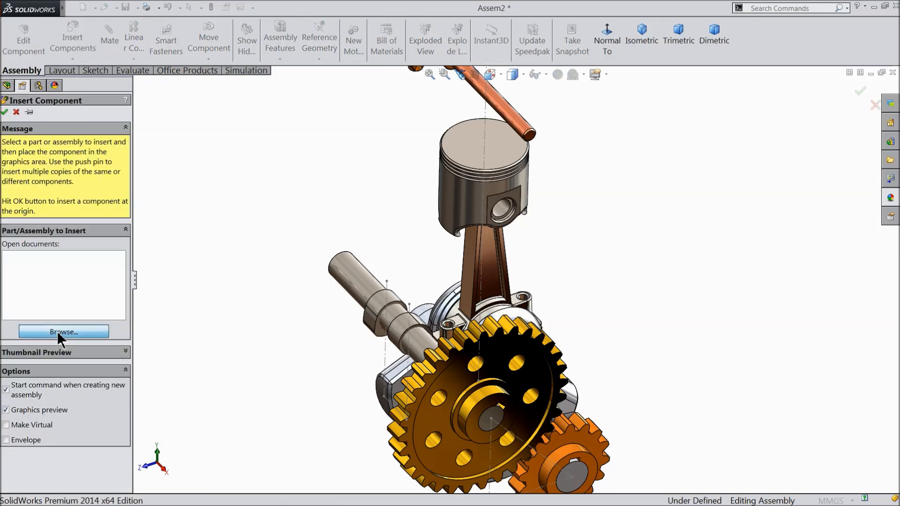
pyautogui.click(598, 307)
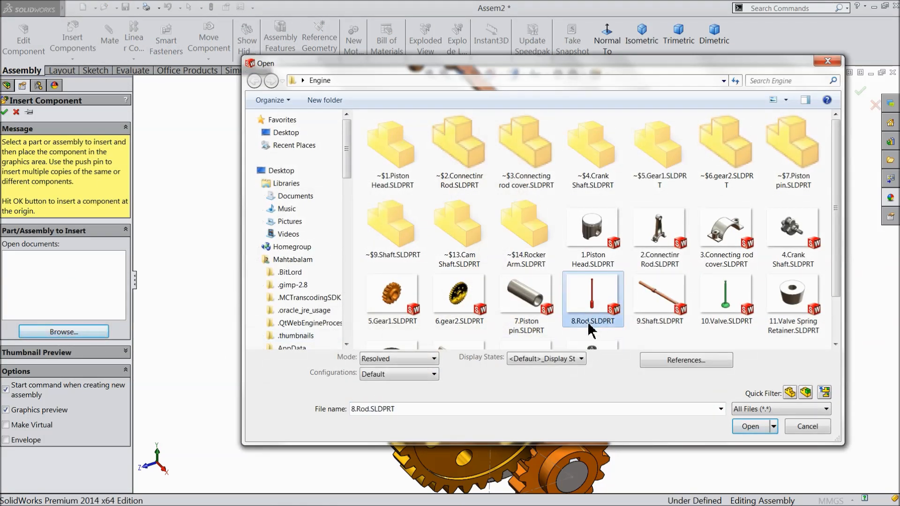
pyautogui.click(748, 427)
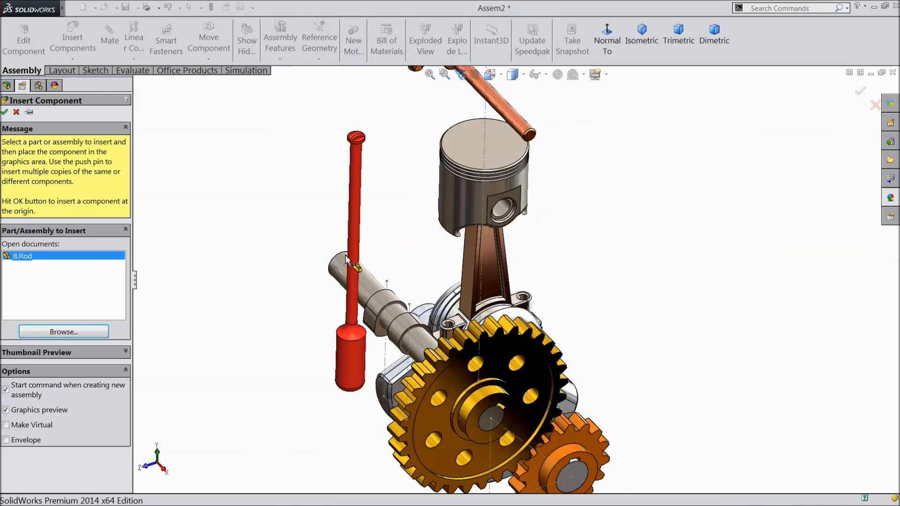
pyautogui.click(328, 313)
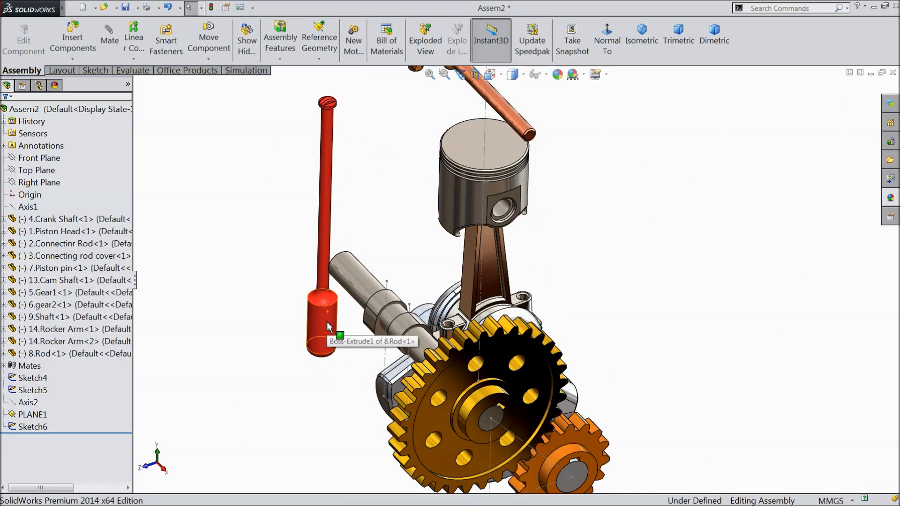
# Copy the inserted rod and place the second instance in the open space farther from the camshaft.
pyautogui.keyDown('ctrl'); pyautogui.moveTo(326, 326); pyautogui.dragTo(214, 279); pyautogui.keyUp('ctrl')
pyautogui.click(271, 271)
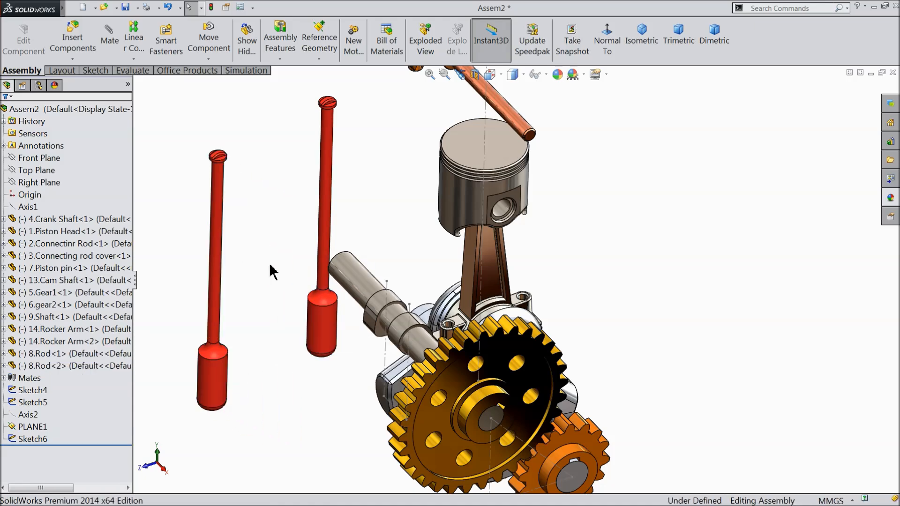
pyautogui.scroll(1, 357, 268)
pyautogui.scroll(-1, 395, 318)
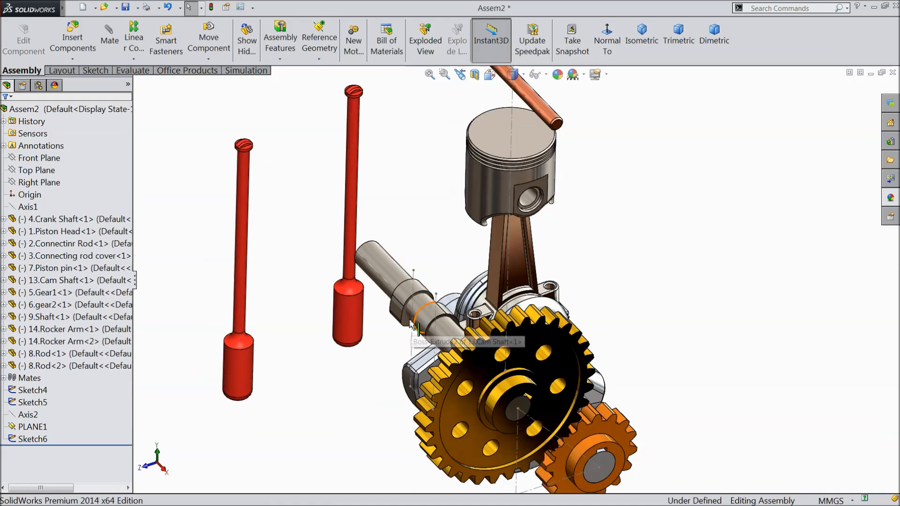
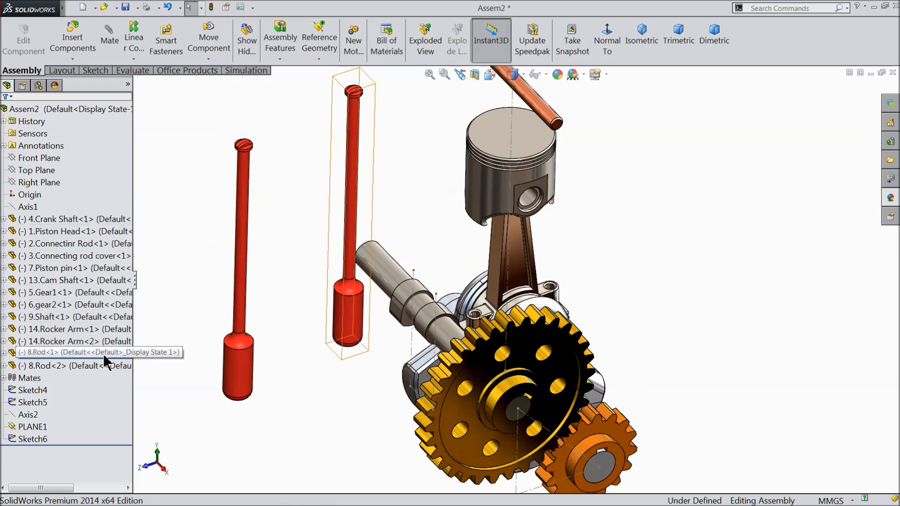
# Mate the Right Plane of the first rod, nearest the camshaft, parallel to the assembly's Right Plane.
pyautogui.click(355, 151)
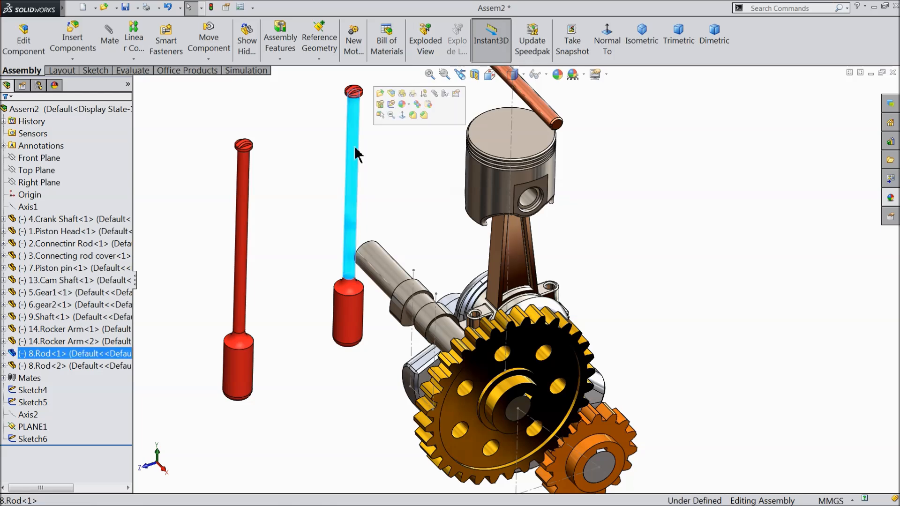
pyautogui.click(4, 354)
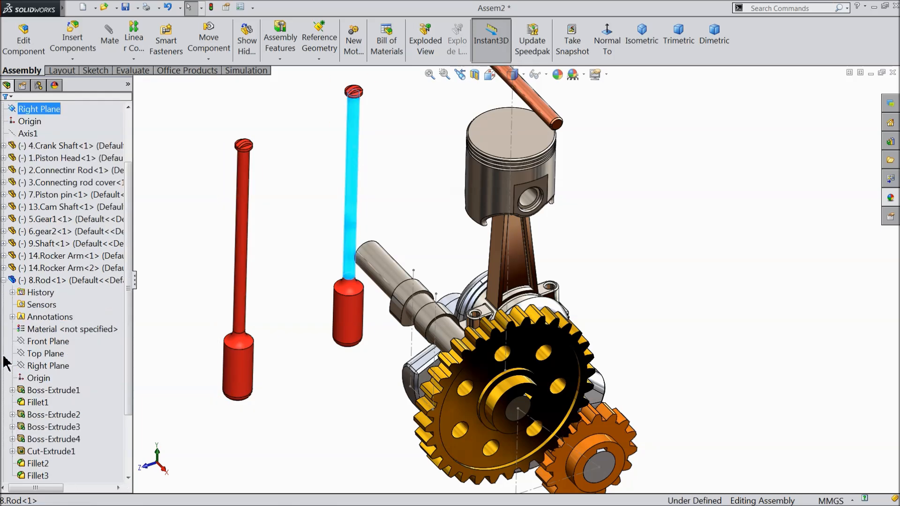
pyautogui.click(45, 366)
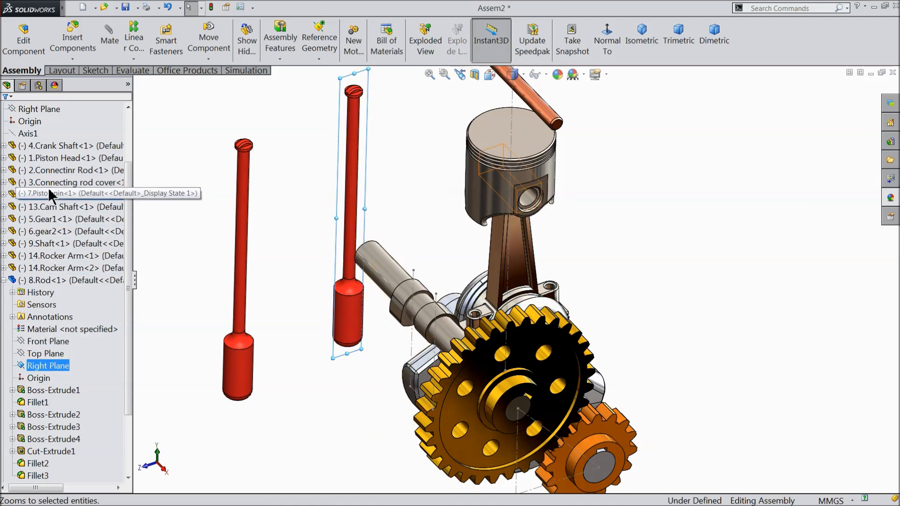
pyautogui.moveTo(130, 184); pyautogui.dragTo(134, 146)
pyautogui.keyDown('ctrl'); pyautogui.click(38, 159); pyautogui.keyUp('ctrl')
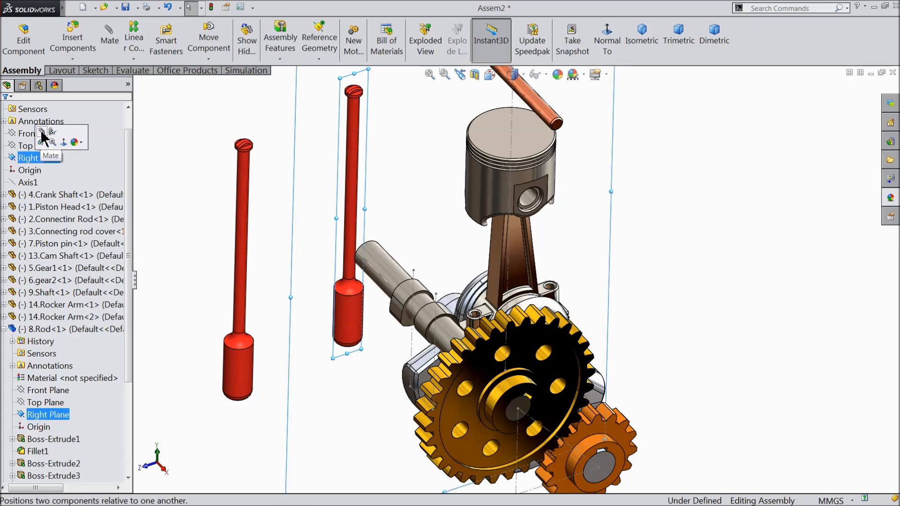
pyautogui.click(44, 138)
pyautogui.click(8, 239)
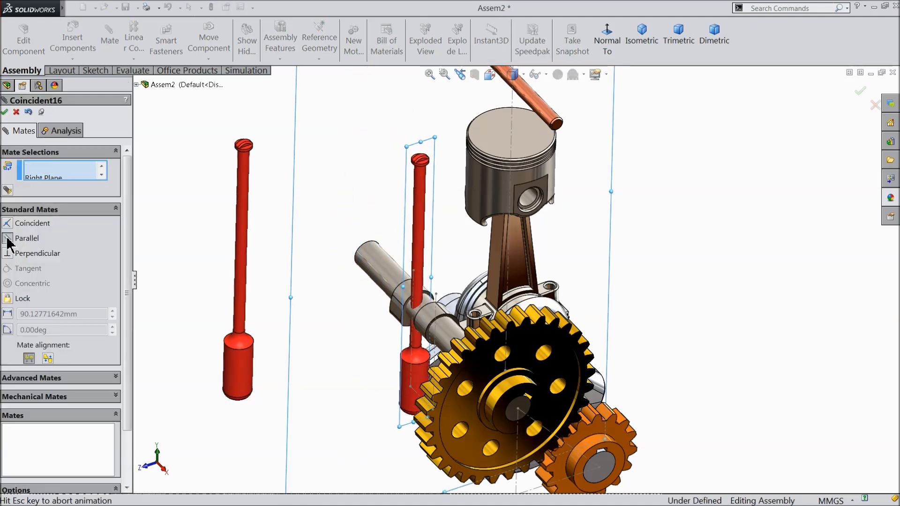
pyautogui.click(4, 112)
pyautogui.click(5, 112)
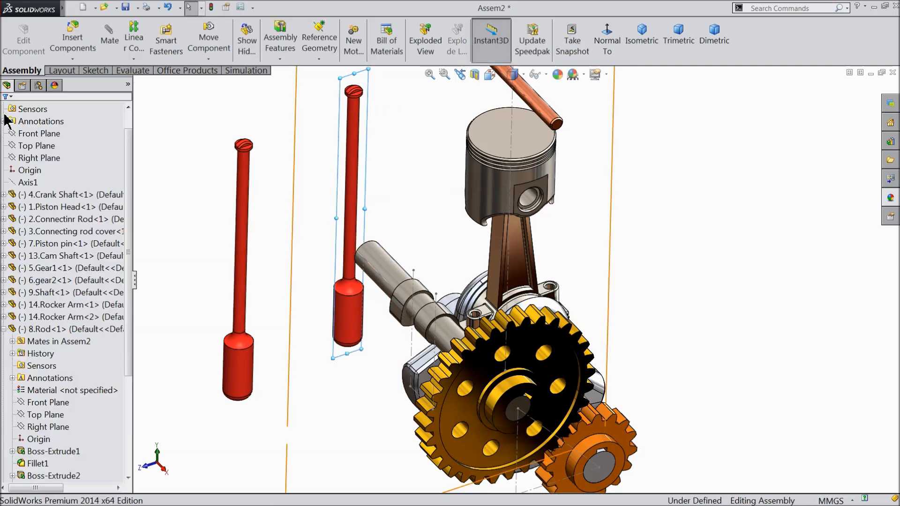
pyautogui.click(31, 345)
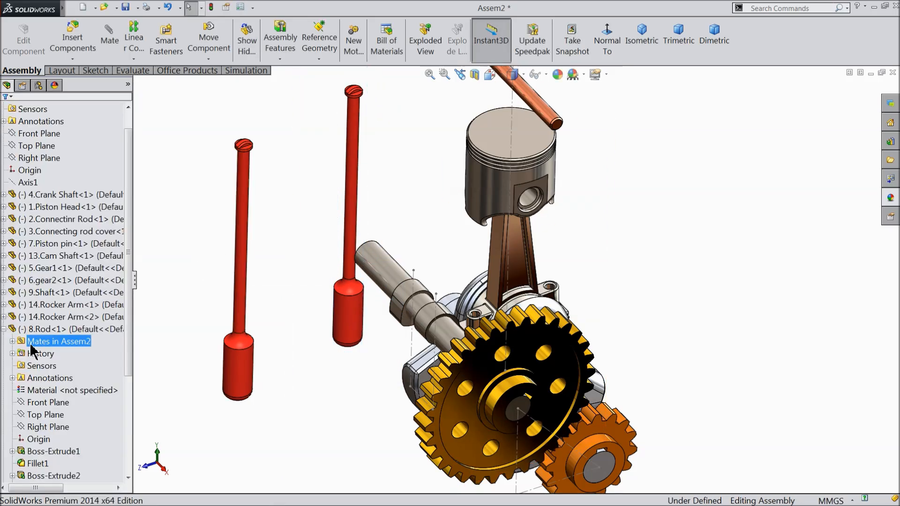
pyautogui.click(4, 329)
# Mate the second rod's Right Plane parallel to the assembly's Right Plane.
pyautogui.click(238, 302)
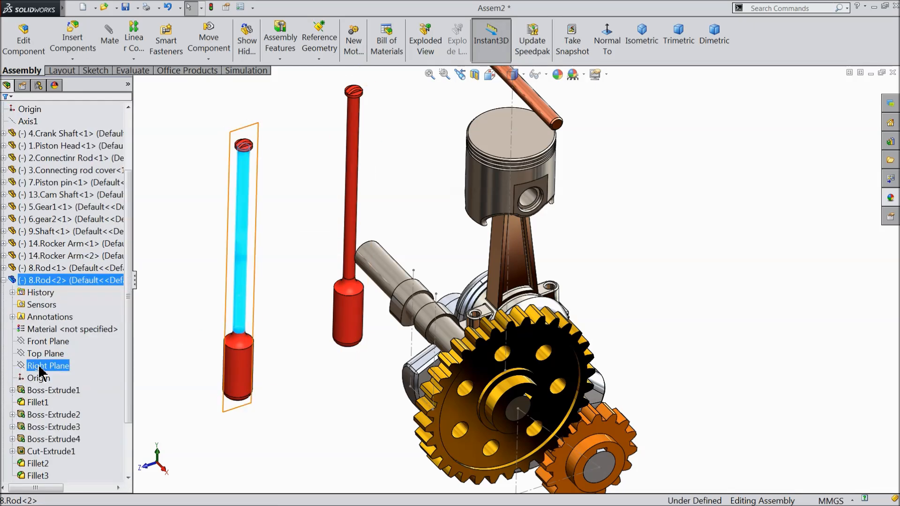
pyautogui.click(39, 368)
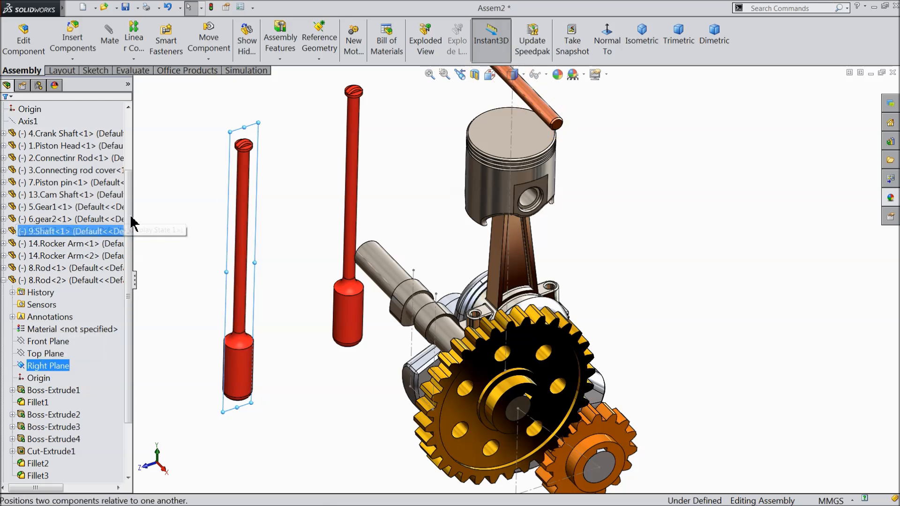
pyautogui.moveTo(130, 215); pyautogui.dragTo(132, 174)
pyautogui.keyDown('ctrl'); pyautogui.click(42, 159); pyautogui.keyUp('ctrl')
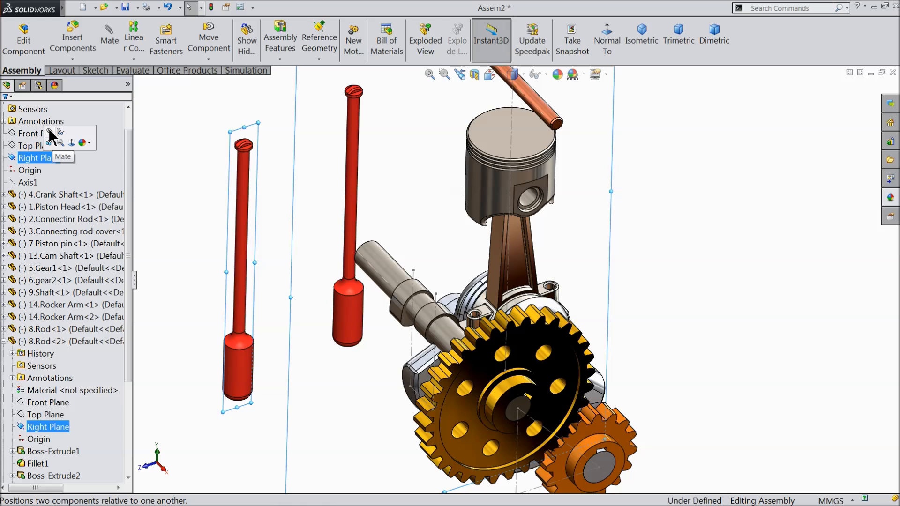
pyautogui.click(50, 133)
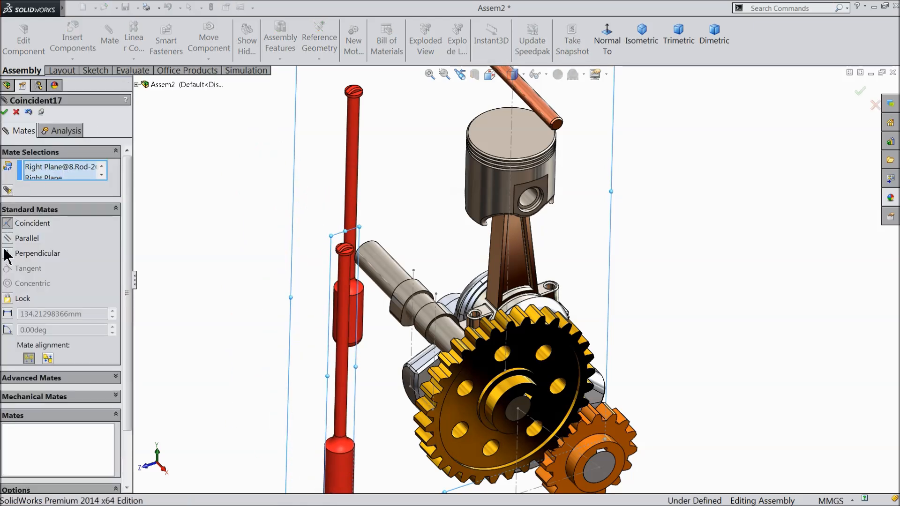
pyautogui.click(7, 239)
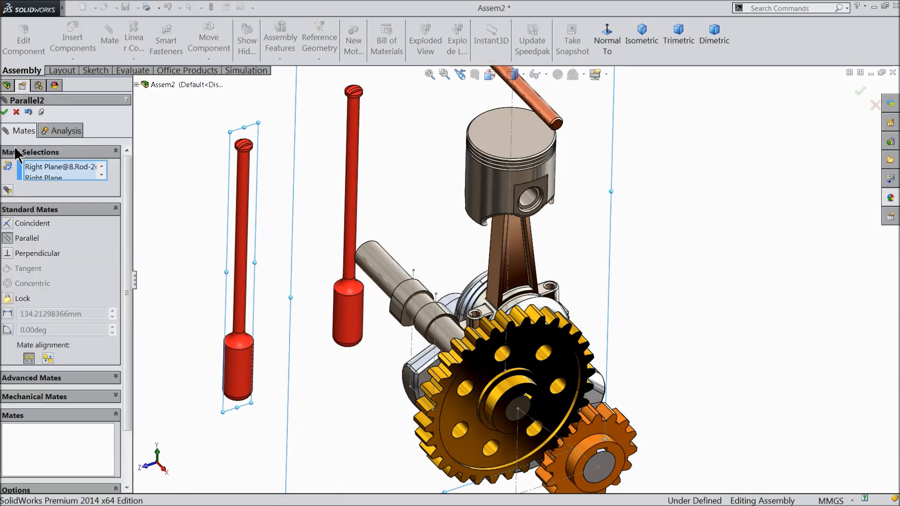
pyautogui.click(5, 112)
pyautogui.click(4, 113)
pyautogui.scroll(2, 193, 181)
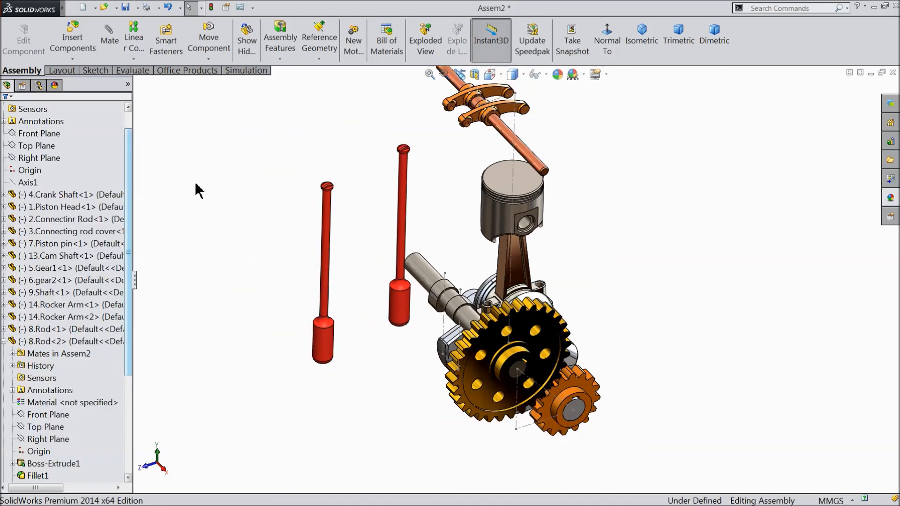
pyautogui.scroll(-3, 437, 307)
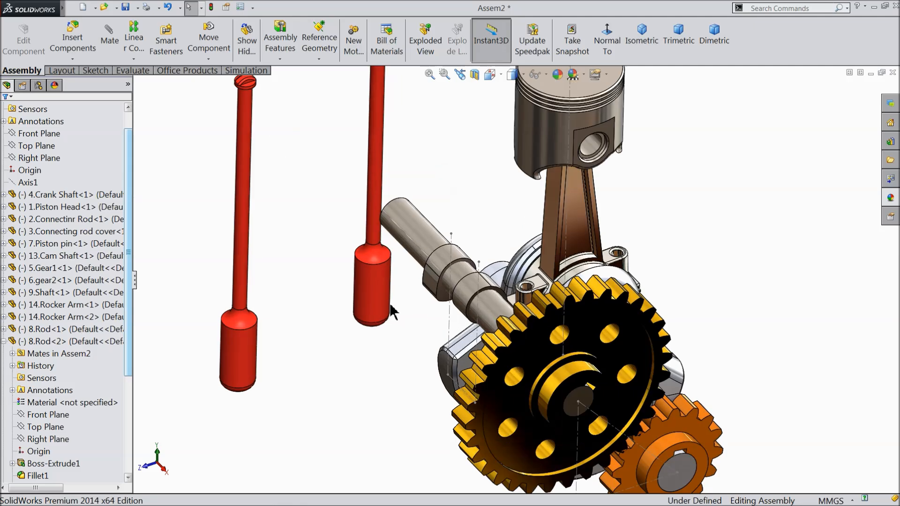
pyautogui.click(4, 341)
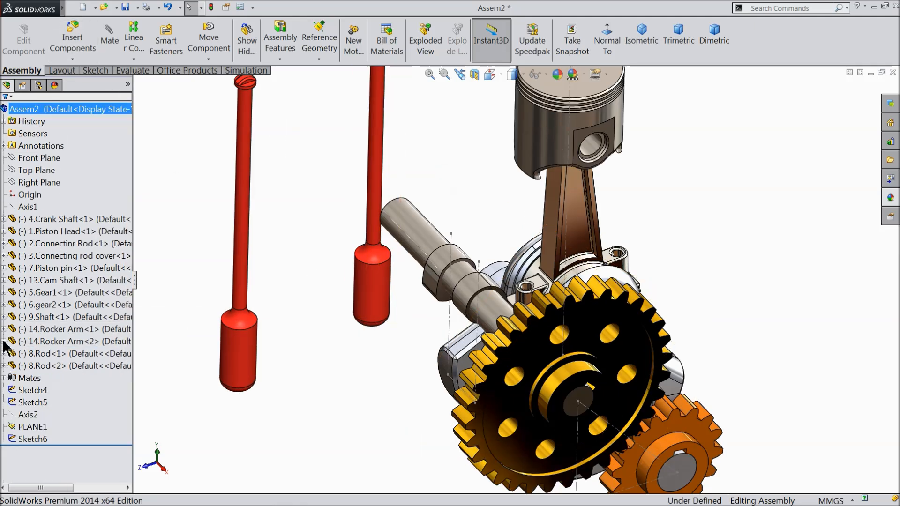
# Mate the first rod's thick cylindrical body concentric with the vertical centerline farther from the gears.
pyautogui.click(111, 43)
pyautogui.scroll(-2, 432, 345)
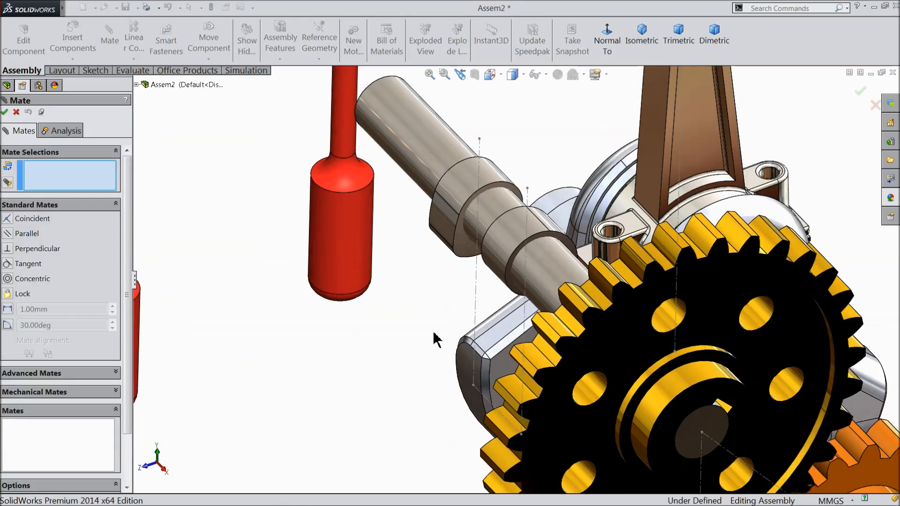
pyautogui.scroll(1, 471, 313)
pyautogui.click(489, 284)
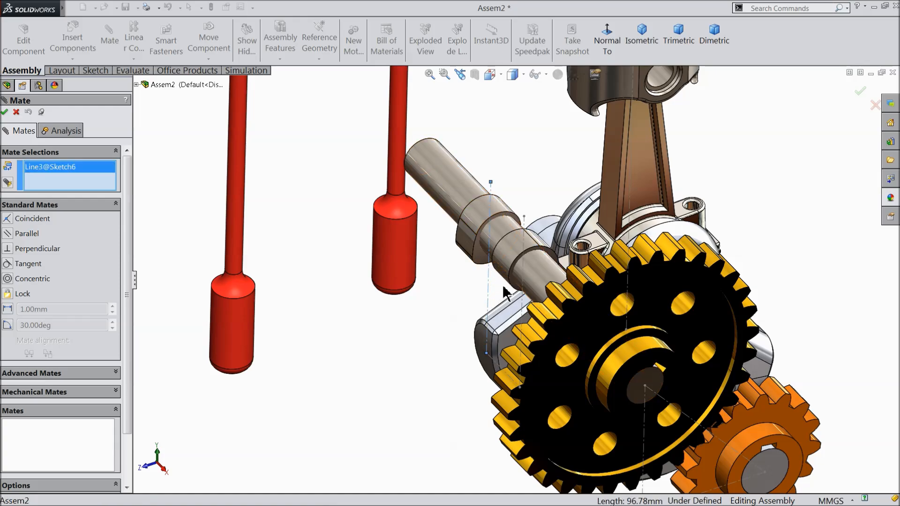
pyautogui.scroll(1, 462, 319)
pyautogui.moveTo(458, 321); pyautogui.dragTo(523, 302, button='middle')
pyautogui.scroll(-2, 523, 302)
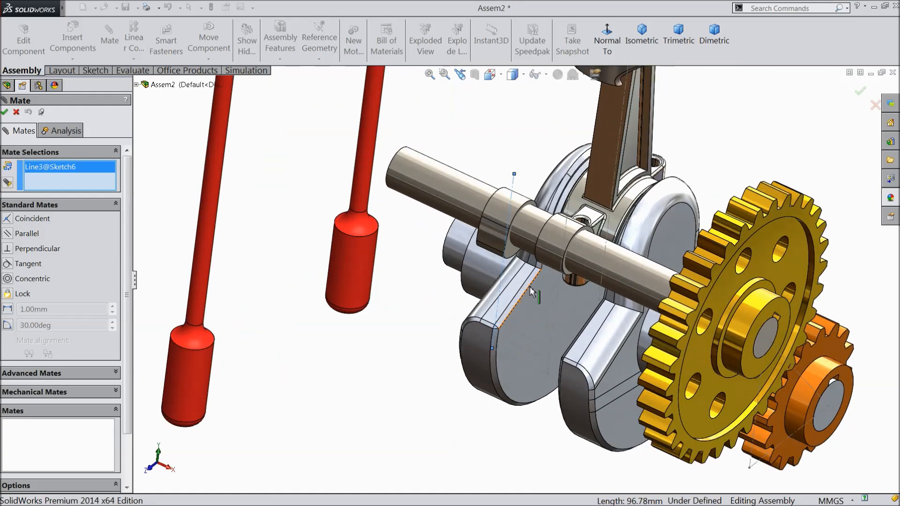
pyautogui.click(361, 272)
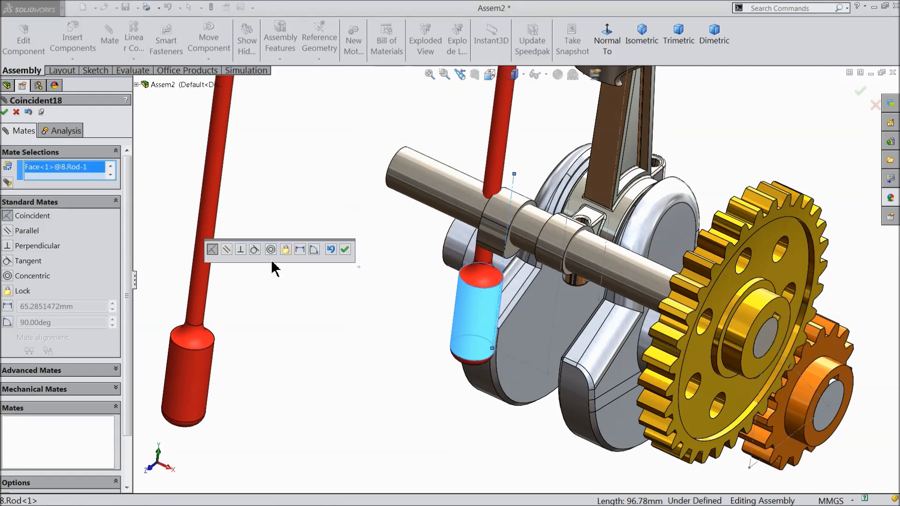
pyautogui.click(270, 250)
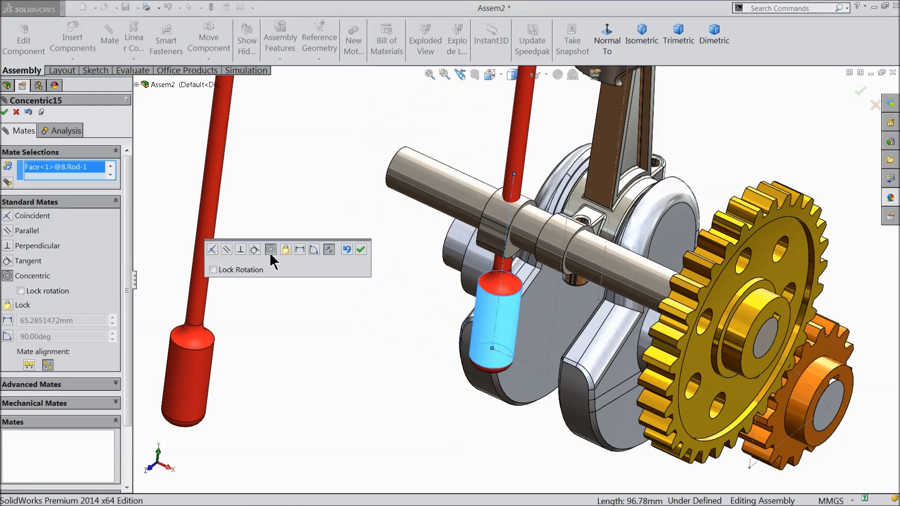
pyautogui.click(361, 249)
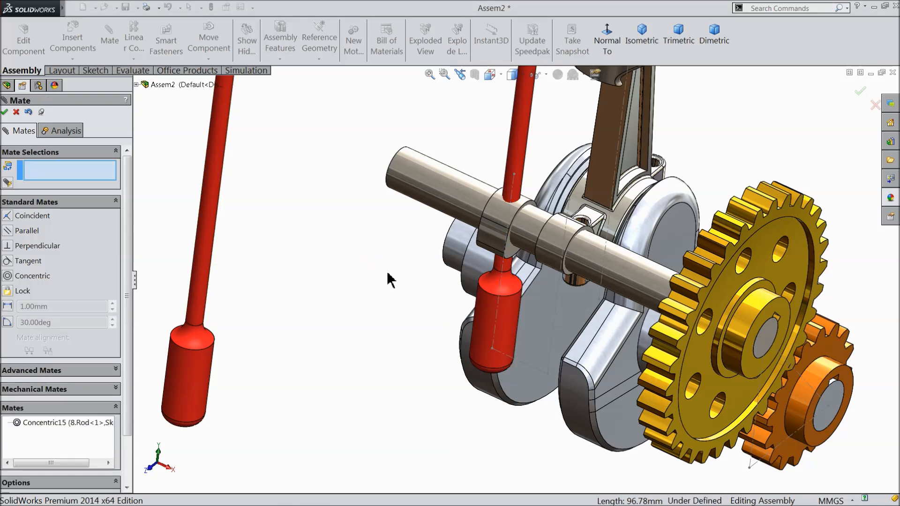
# Mate the second rod's thick cylindrical body concentric with the vertical centerline of Sketch6 nearer the gears and finish mating.
pyautogui.moveTo(586, 249); pyautogui.dragTo(589, 349, button='middle')
pyautogui.scroll(-4, 565, 342)
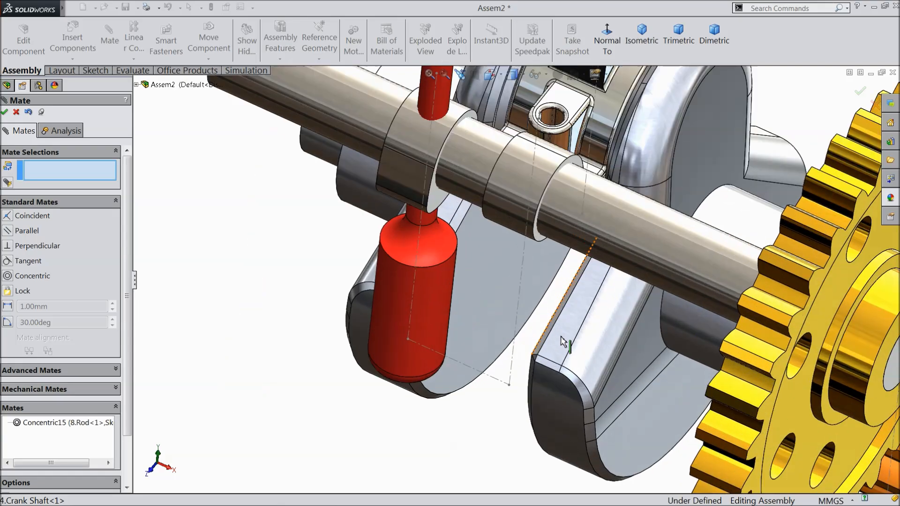
pyautogui.click(522, 326)
pyautogui.scroll(5, 527, 328)
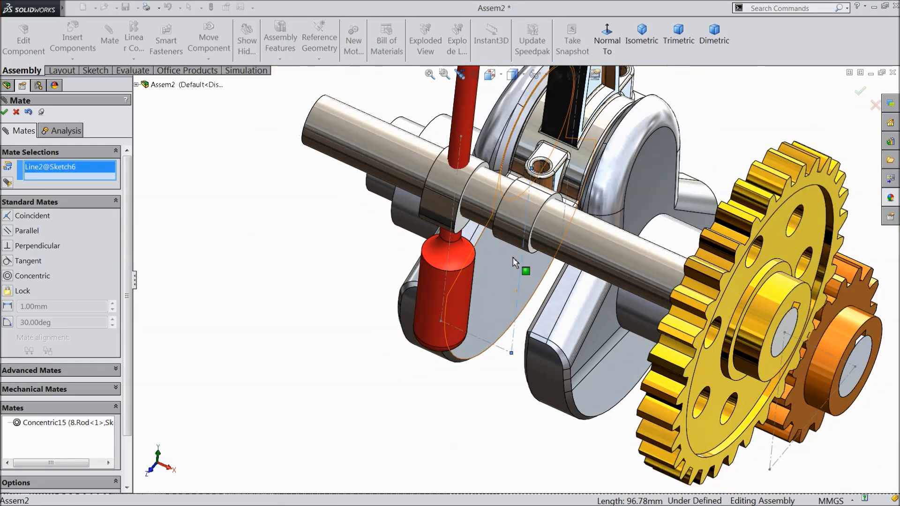
pyautogui.moveTo(529, 330); pyautogui.dragTo(417, 420, button='middle')
pyautogui.scroll(-3, 530, 304)
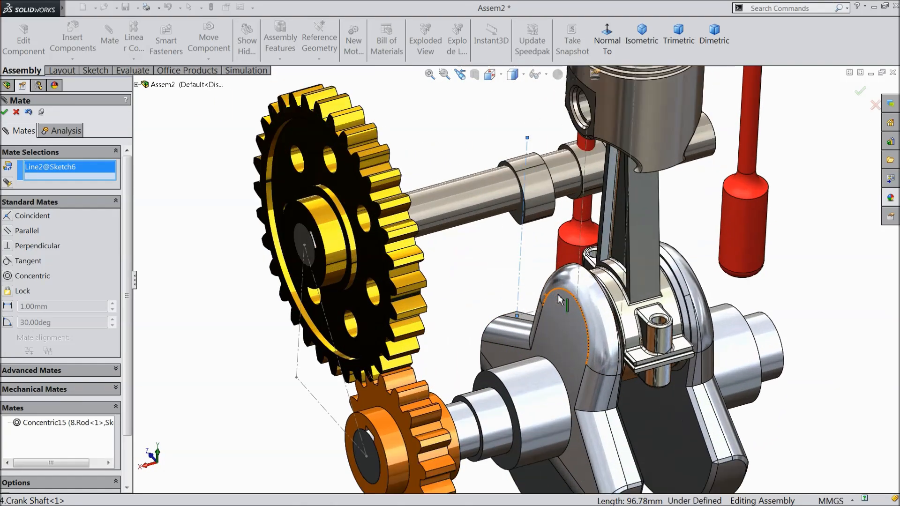
pyautogui.click(743, 220)
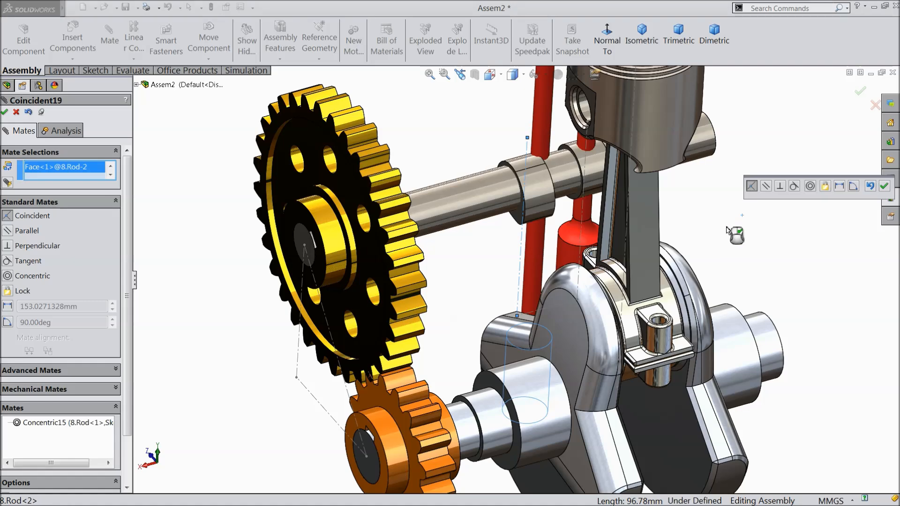
pyautogui.click(810, 186)
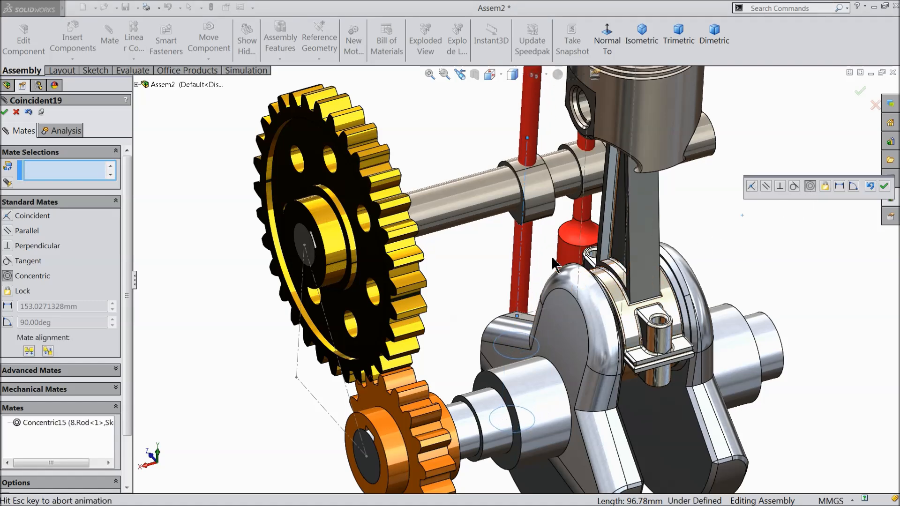
pyautogui.click(886, 187)
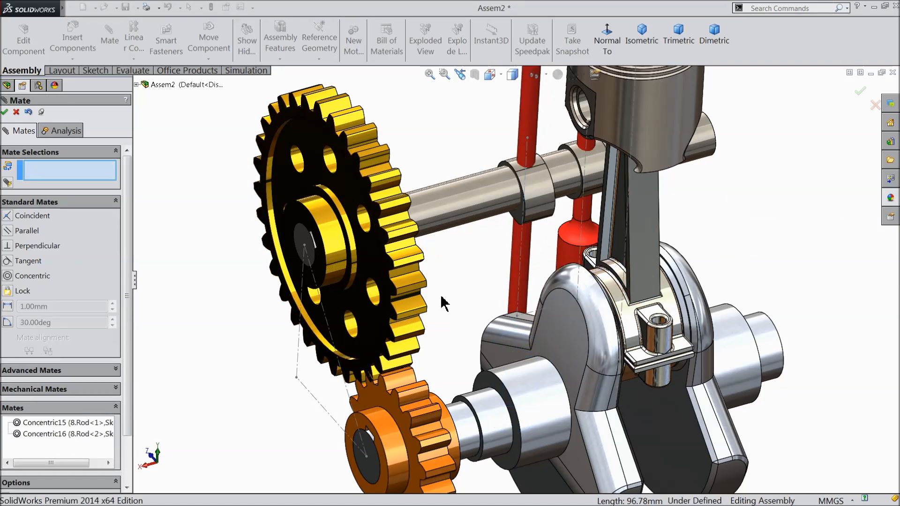
pyautogui.scroll(5, 361, 307)
pyautogui.moveTo(361, 307); pyautogui.dragTo(525, 424, button='middle')
pyautogui.scroll(-4, 529, 282)
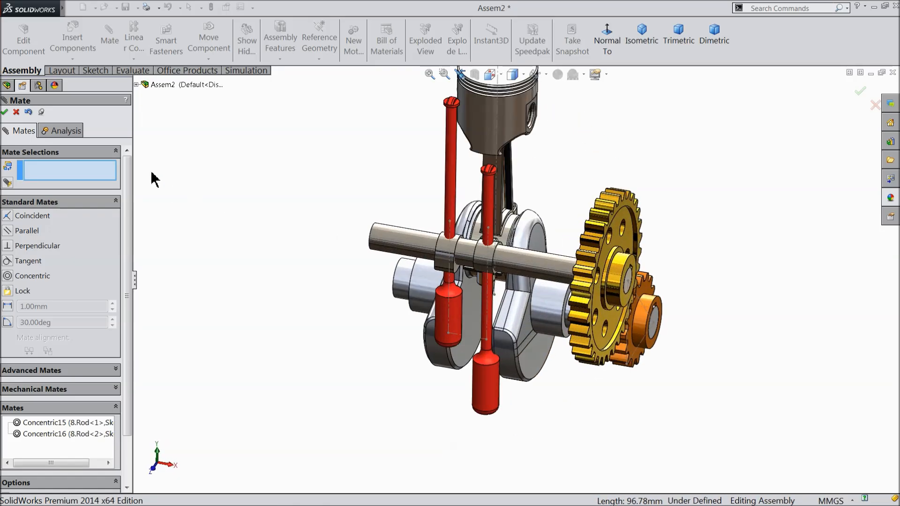
pyautogui.click(17, 112)
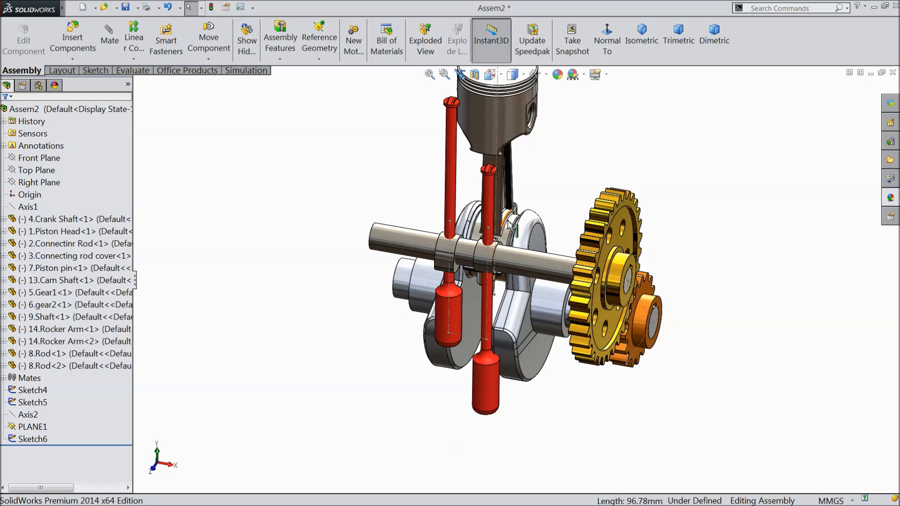
# Move both rods up along their axes until their thick lower ends sit above the camshaft lobes.
pyautogui.scroll(-2, 486, 344)
pyautogui.moveTo(486, 343); pyautogui.dragTo(480, 112)
pyautogui.moveTo(425, 333); pyautogui.dragTo(432, 61)
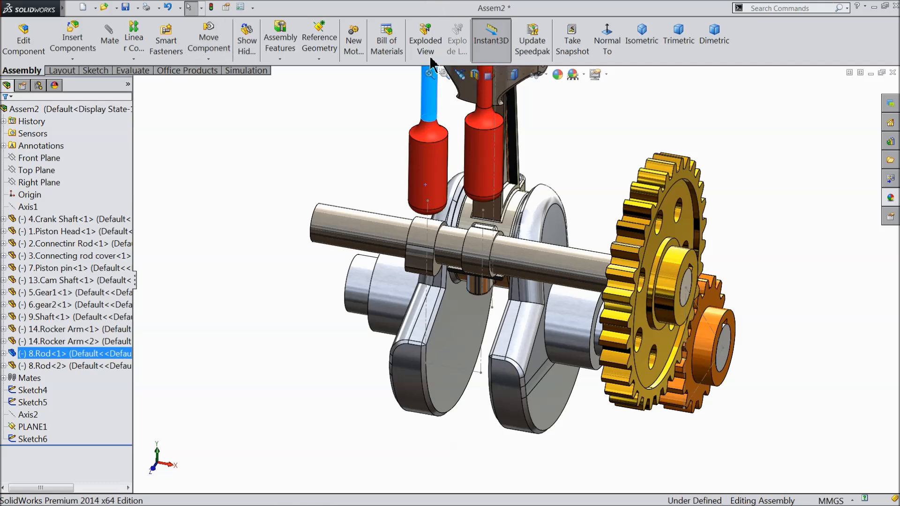
pyautogui.click(351, 156)
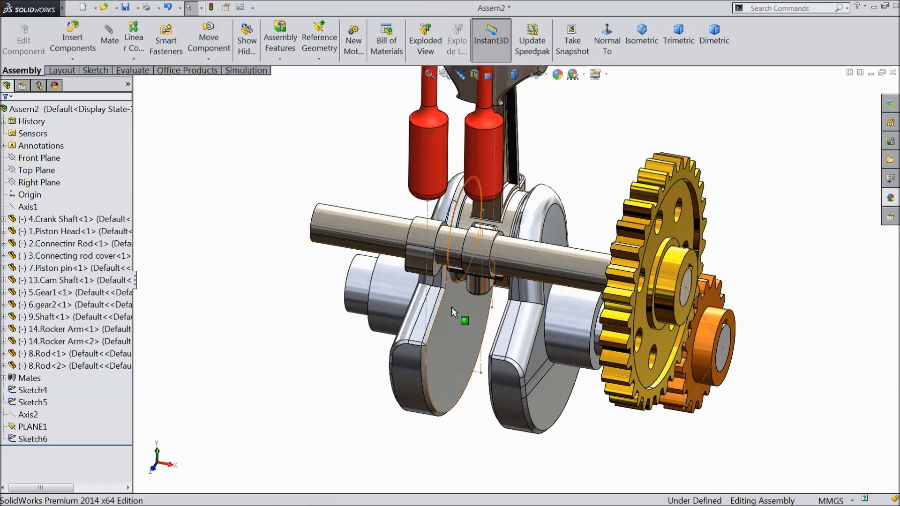
# Hide Sketch6, which holds the vertical rod centerlines.
pyautogui.scroll(-2, 452, 307)
pyautogui.click(424, 296)
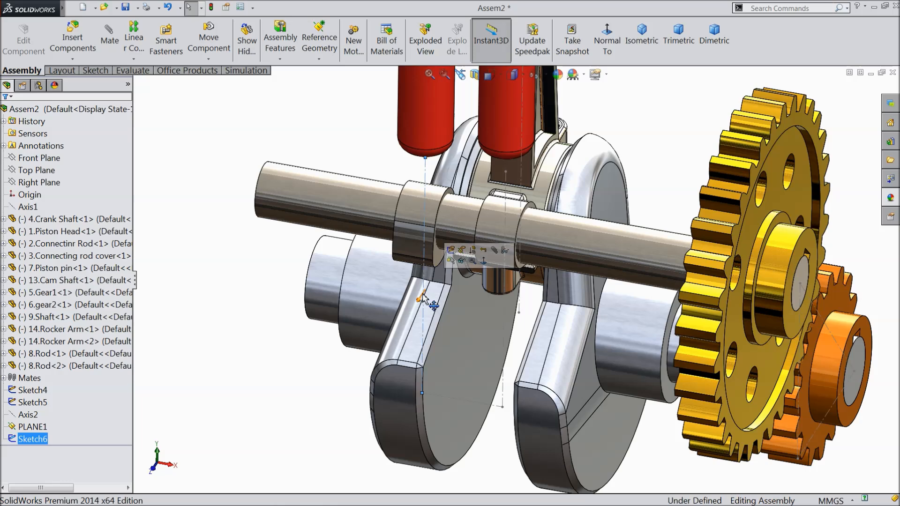
pyautogui.click(13, 439)
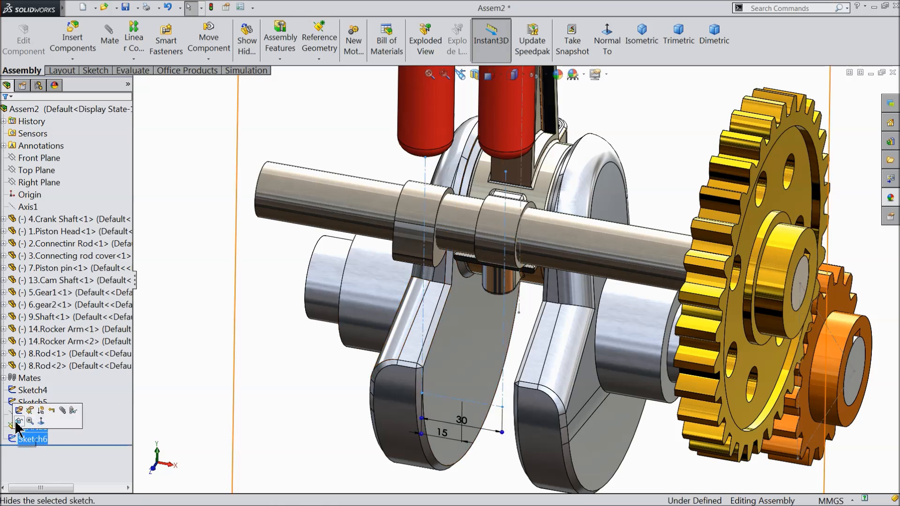
pyautogui.click(18, 421)
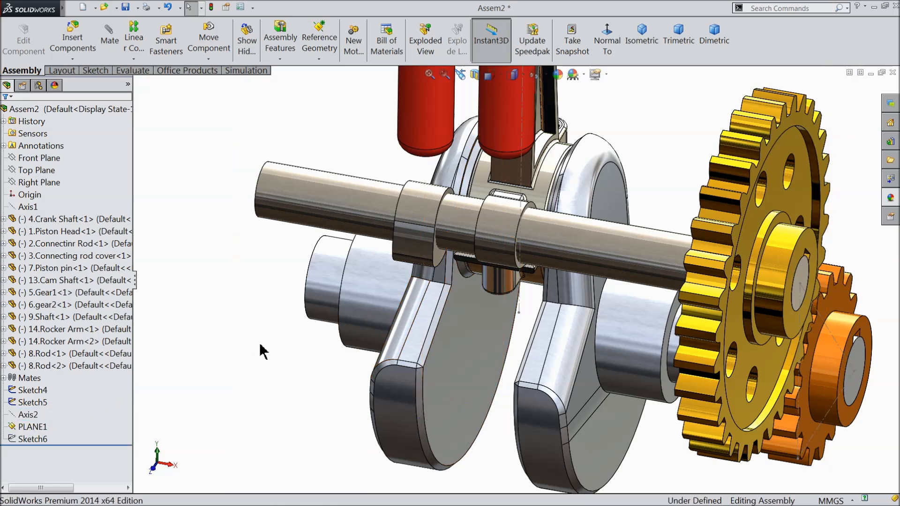
pyautogui.scroll(1, 261, 350)
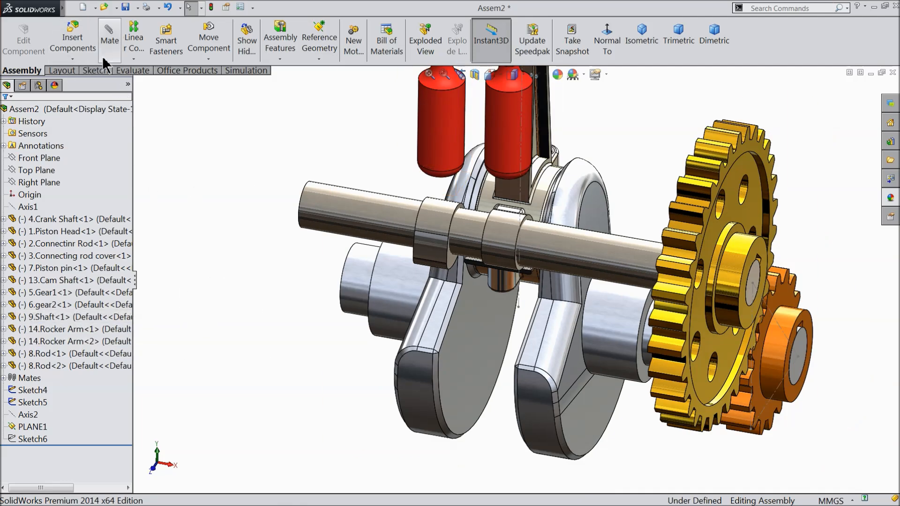
# Start a mechanical Cam mate and assign the flat bottom face of the rod farther from the gears as the cam follower.
pyautogui.click(109, 42)
pyautogui.click(34, 392)
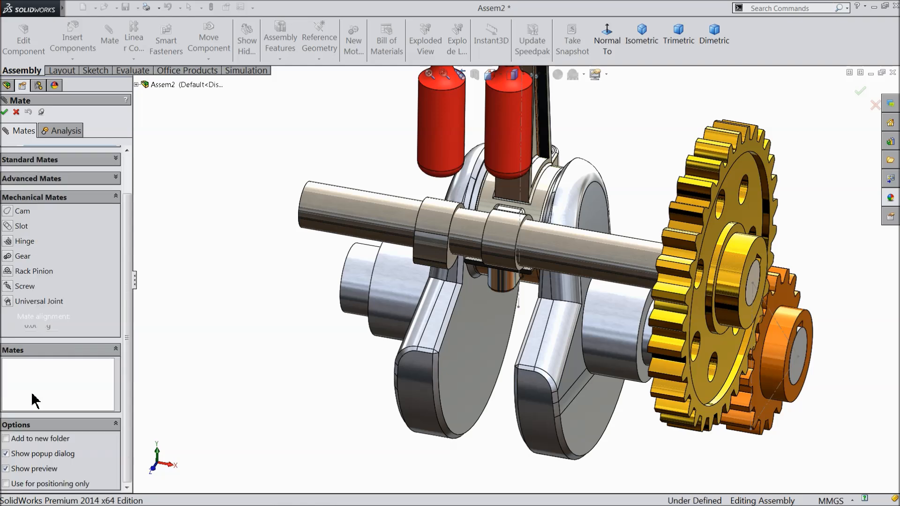
pyautogui.click(7, 215)
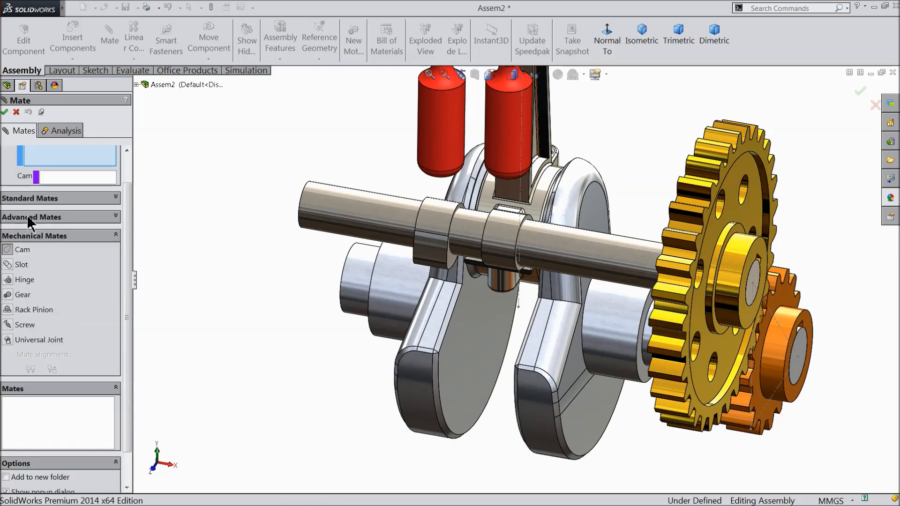
pyautogui.moveTo(125, 209); pyautogui.dragTo(133, 170)
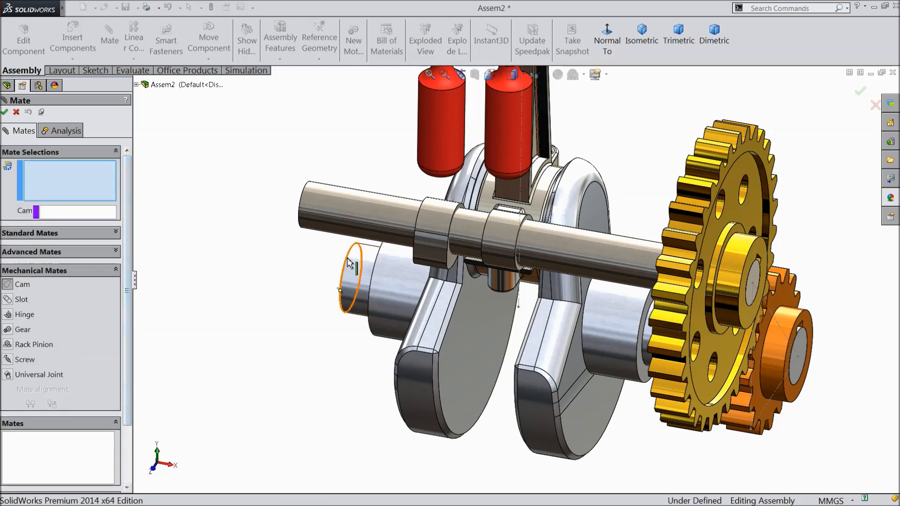
pyautogui.scroll(-3, 458, 184)
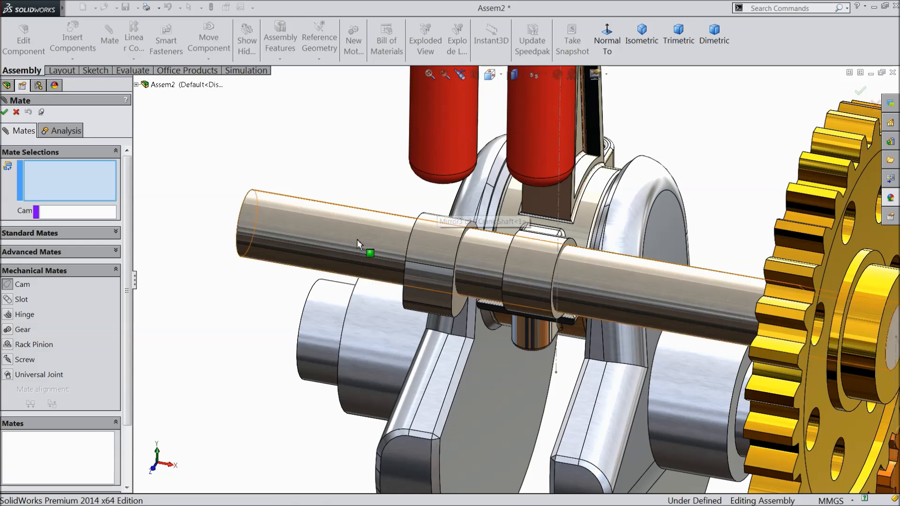
pyautogui.click(51, 214)
pyautogui.moveTo(468, 192); pyautogui.dragTo(470, 133, button='middle')
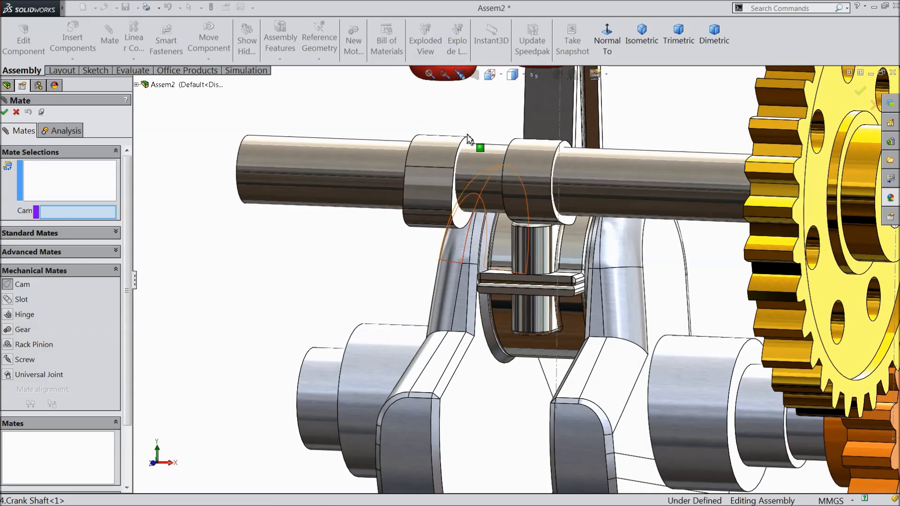
pyautogui.scroll(3, 468, 133)
pyautogui.scroll(-4, 463, 165)
pyautogui.moveTo(501, 226); pyautogui.dragTo(501, 146, button='middle')
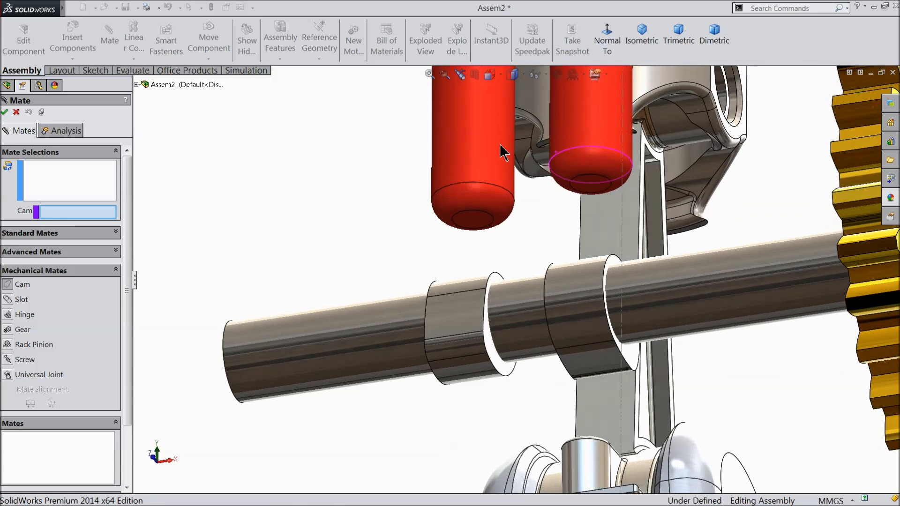
pyautogui.scroll(-4, 501, 146)
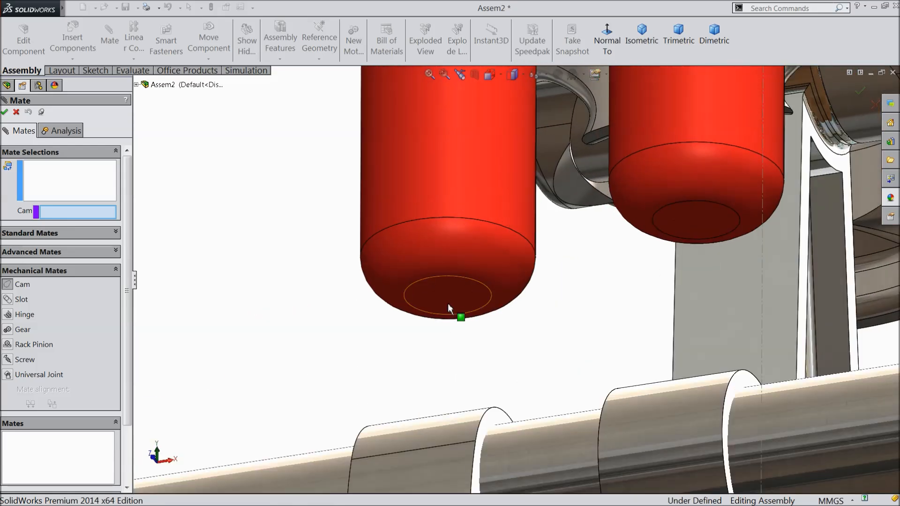
pyautogui.click(448, 299)
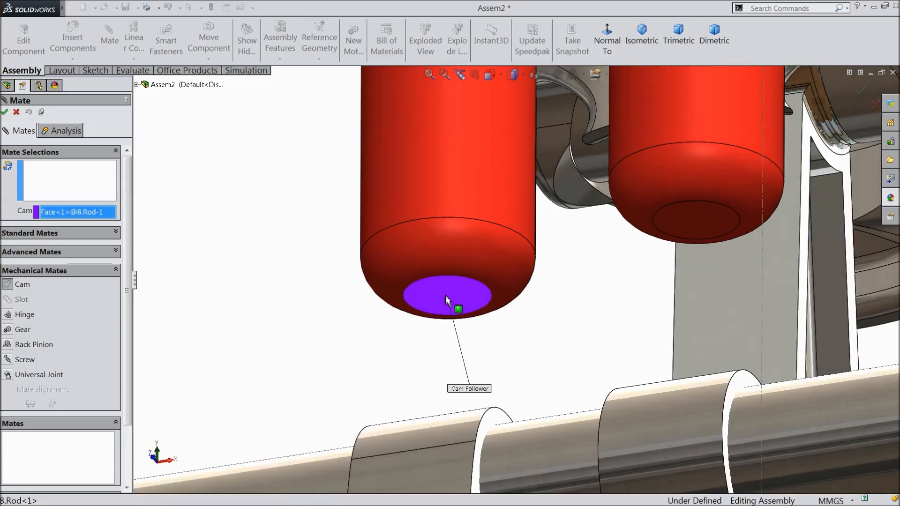
# Select all four outer faces of the camshaft lobe beneath the first rod as the cam path and apply the Cam mate.
pyautogui.click(85, 185)
pyautogui.scroll(4, 267, 252)
pyautogui.moveTo(347, 220); pyautogui.dragTo(347, 293, button='middle')
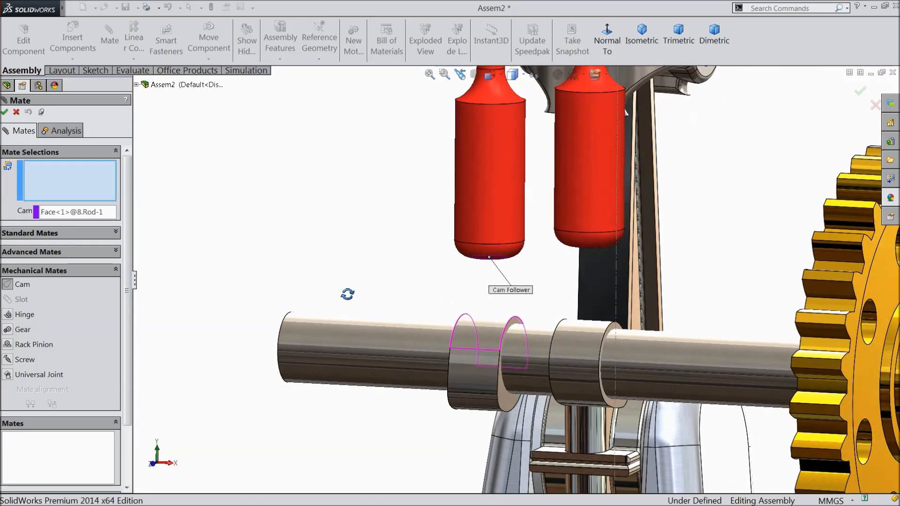
pyautogui.click(485, 334)
pyautogui.click(493, 413)
pyautogui.moveTo(493, 412); pyautogui.dragTo(475, 285, button='middle')
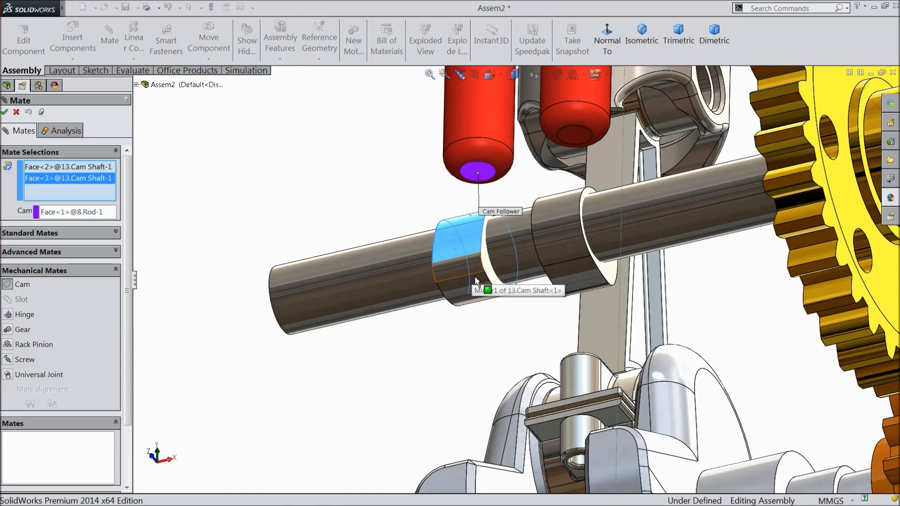
pyautogui.click(477, 282)
pyautogui.scroll(-4, 457, 305)
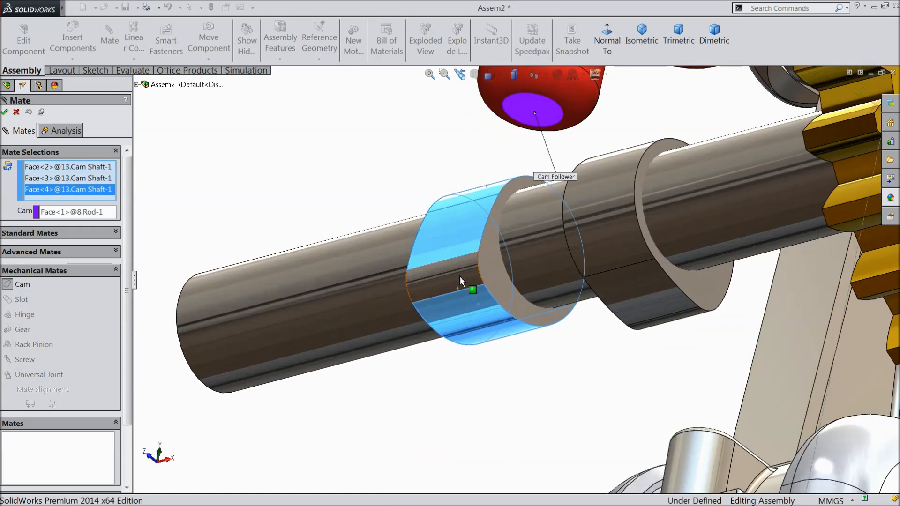
pyautogui.click(459, 277)
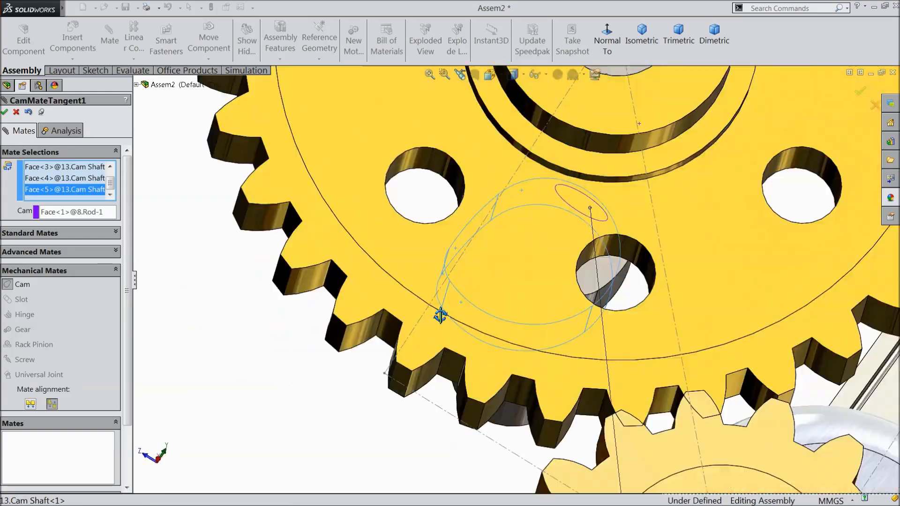
pyautogui.moveTo(440, 316); pyautogui.dragTo(503, 397, button='middle')
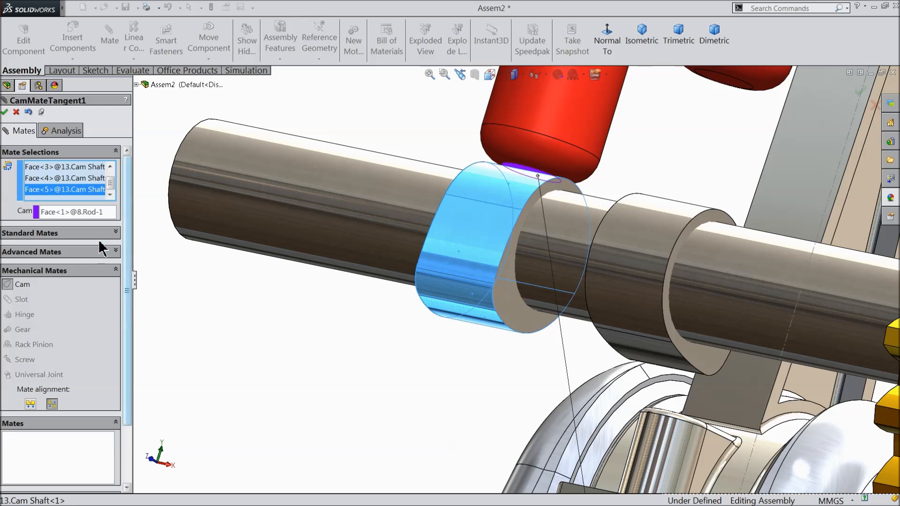
pyautogui.click(4, 113)
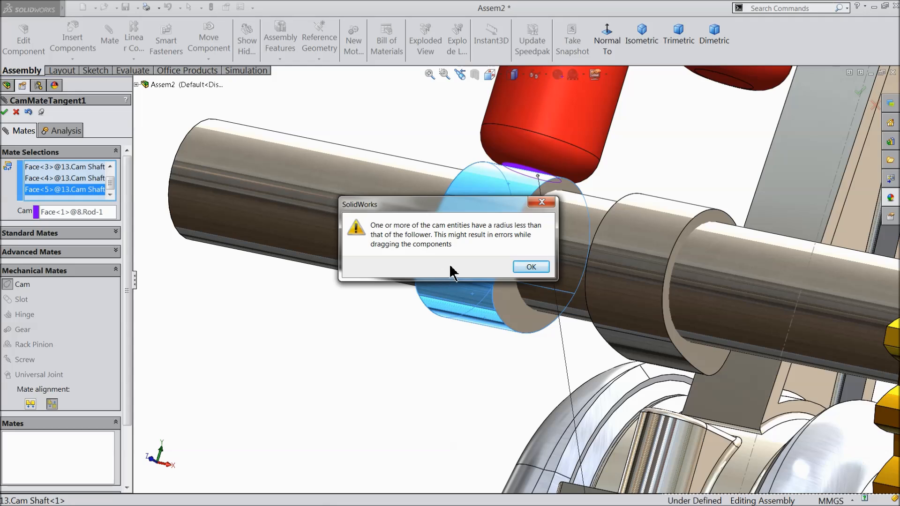
pyautogui.click(530, 267)
# Set up another Cam mate with the flat bottom face of the rod nearer the gears as the cam follower.
pyautogui.scroll(3, 451, 280)
pyautogui.moveTo(450, 280); pyautogui.dragTo(360, 270, button='middle')
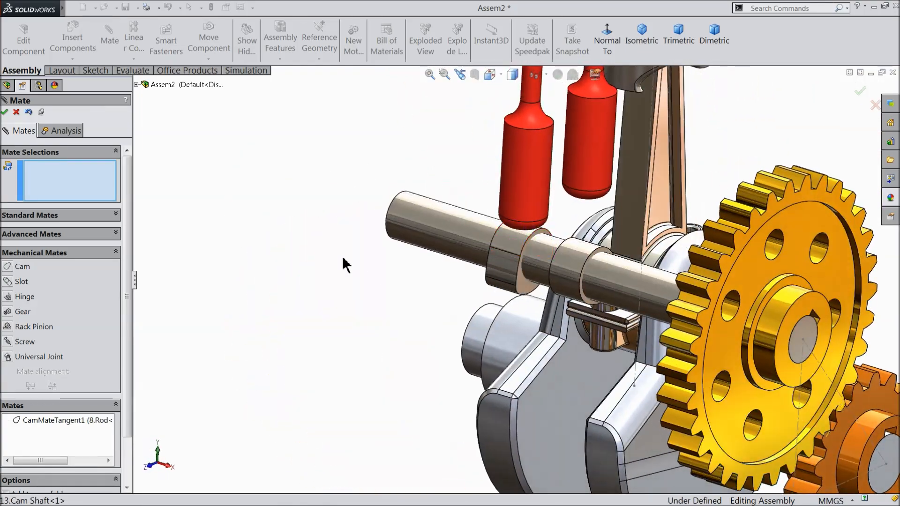
pyautogui.scroll(-3, 661, 237)
pyautogui.moveTo(535, 197); pyautogui.dragTo(548, 149, button='middle')
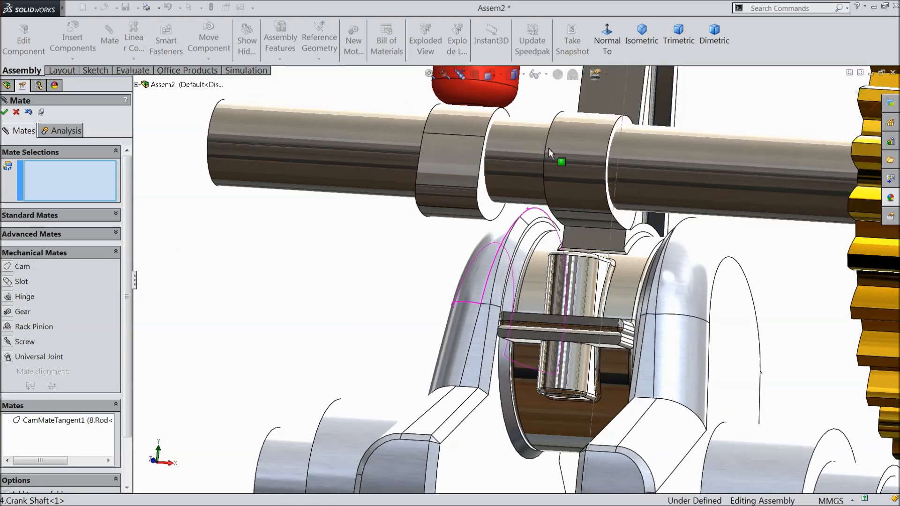
pyautogui.scroll(3, 565, 219)
pyautogui.scroll(-4, 605, 170)
pyautogui.moveTo(594, 189); pyautogui.dragTo(596, 162, button='middle')
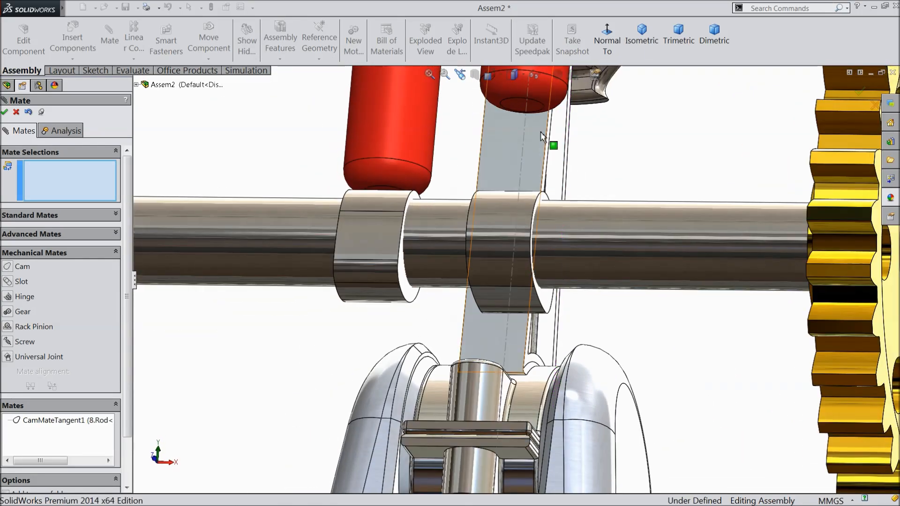
pyautogui.scroll(-3, 539, 127)
pyautogui.click(492, 112)
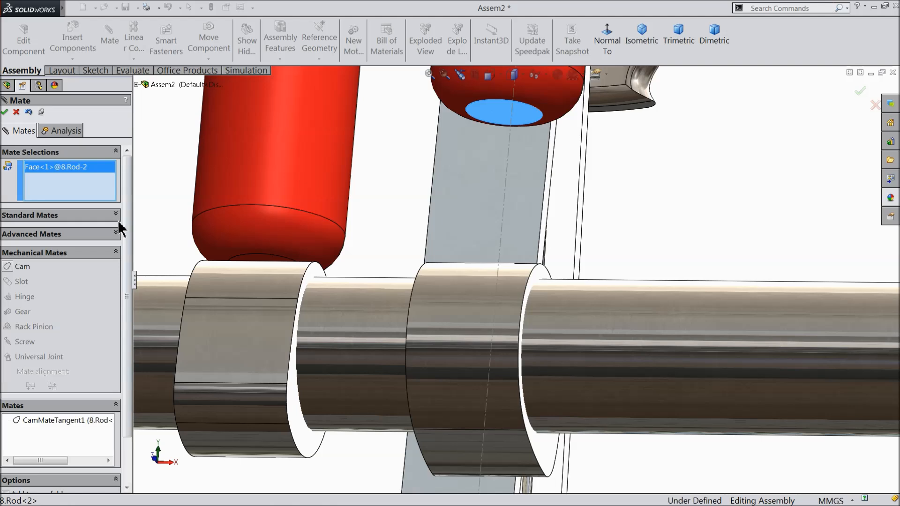
pyautogui.click(17, 266)
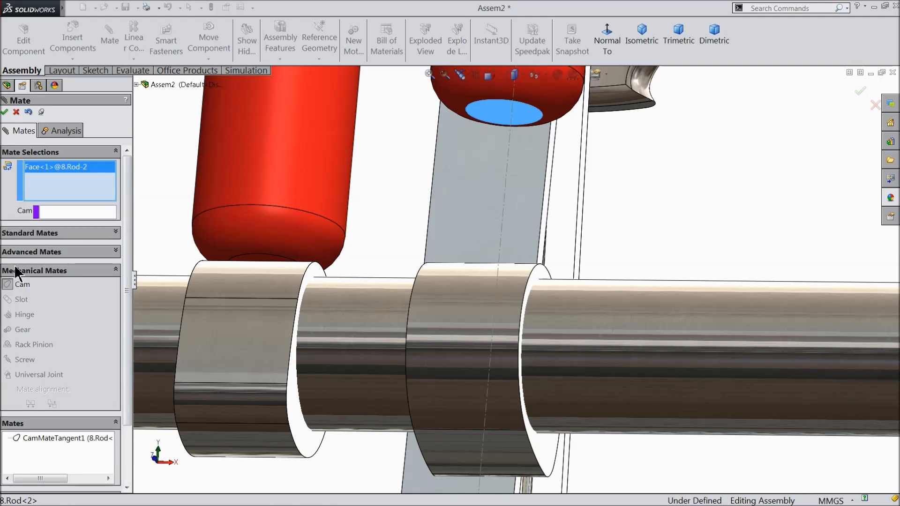
pyautogui.rightClick(51, 183)
pyautogui.click(79, 187)
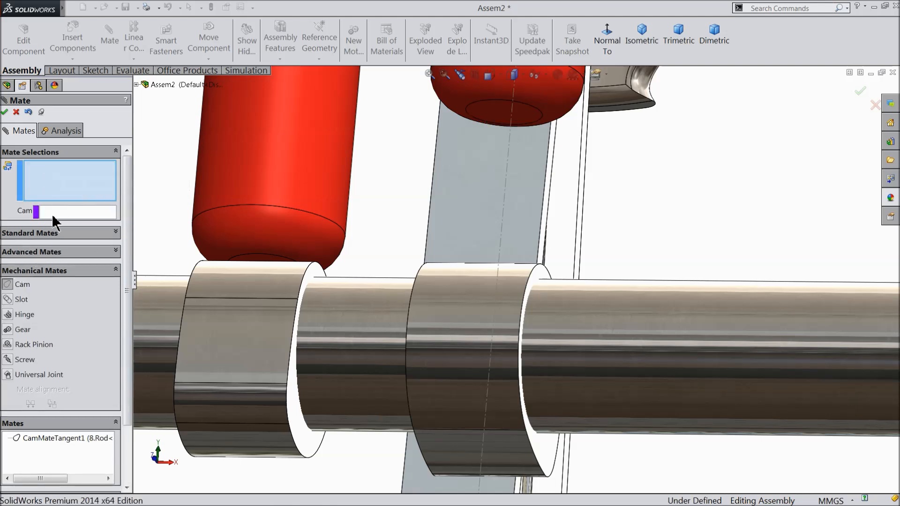
pyautogui.click(520, 126)
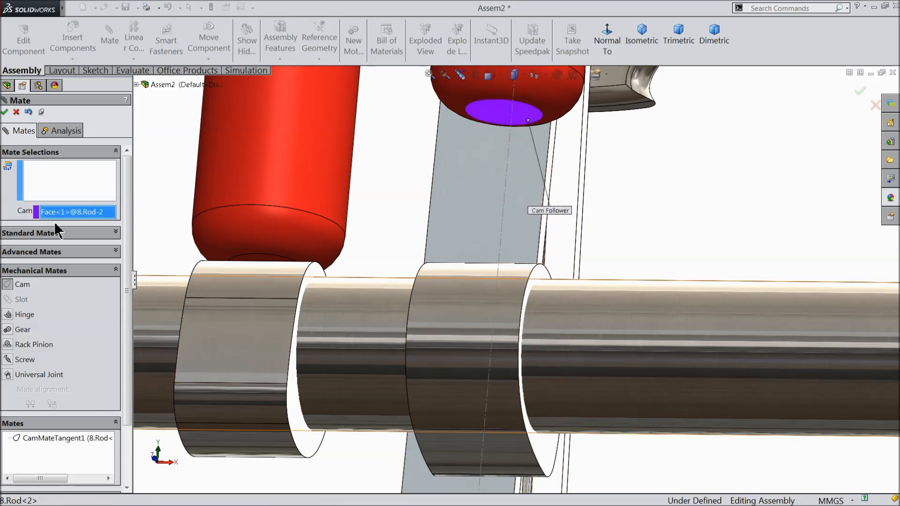
# Select all four outer faces of the camshaft lobe beneath the second rod as the cam path and apply the Cam mate.
pyautogui.click(84, 181)
pyautogui.click(462, 292)
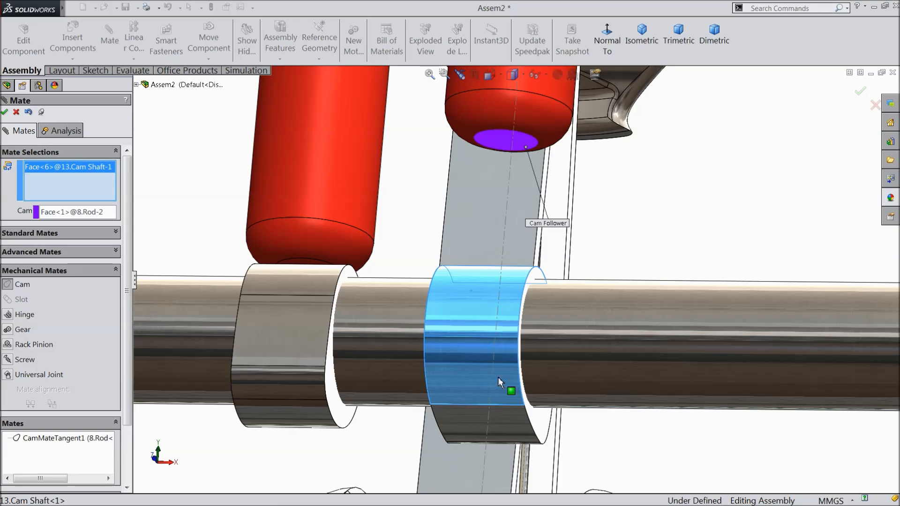
pyautogui.click(505, 423)
pyautogui.moveTo(504, 423); pyautogui.dragTo(475, 381, button='middle')
pyautogui.click(518, 418)
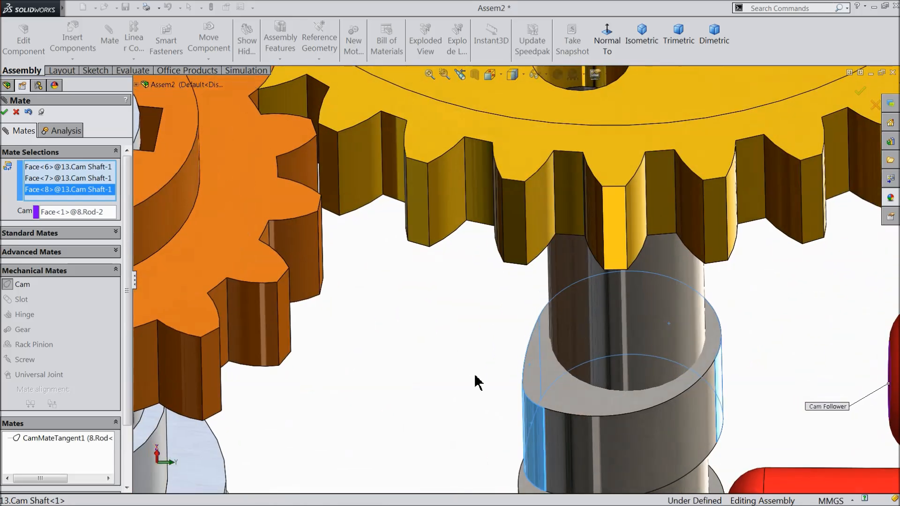
pyautogui.click(633, 432)
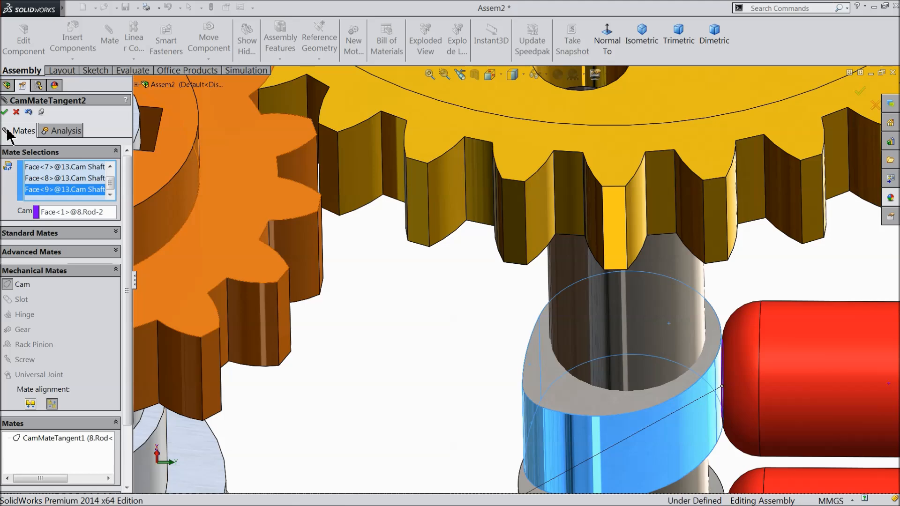
pyautogui.click(5, 112)
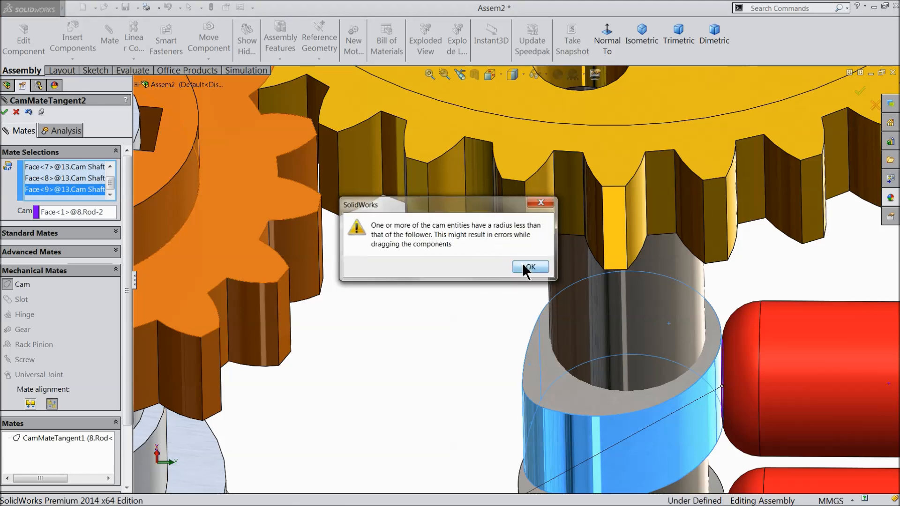
pyautogui.click(530, 267)
pyautogui.click(4, 112)
# Rotate the large yellow gear to examine how both push rods follow the camshaft lobes.
pyautogui.scroll(6, 458, 229)
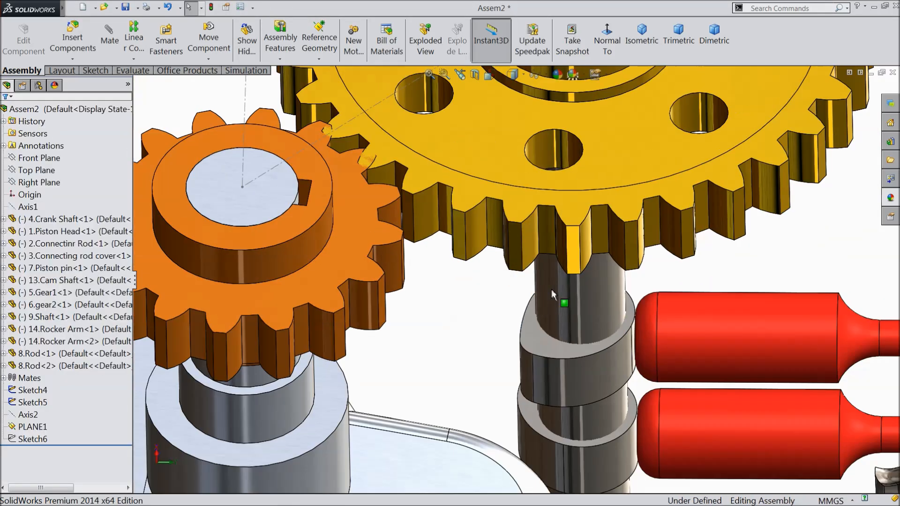
pyautogui.moveTo(458, 228); pyautogui.dragTo(476, 317, button='middle')
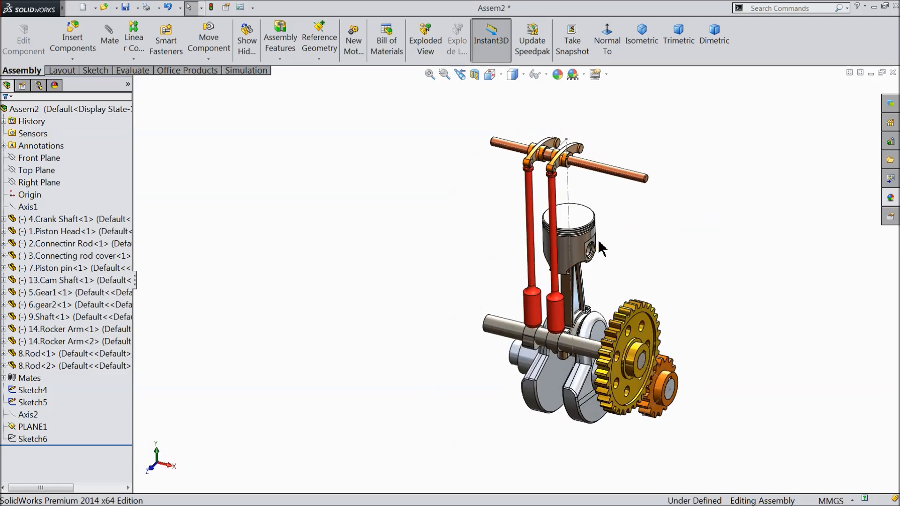
pyautogui.scroll(-2, 601, 246)
pyautogui.moveTo(639, 264); pyautogui.dragTo(647, 257, button='middle')
pyautogui.scroll(-1, 647, 258)
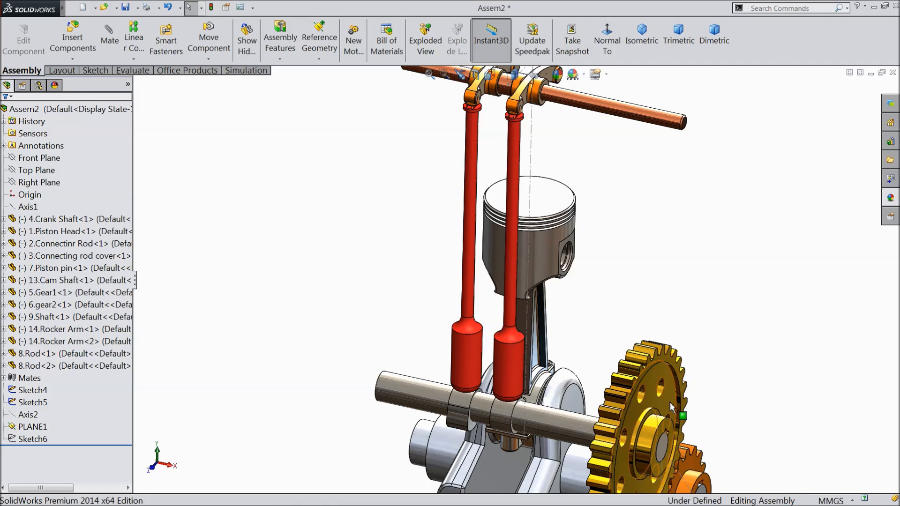
pyautogui.moveTo(662, 404); pyautogui.dragTo(602, 449)
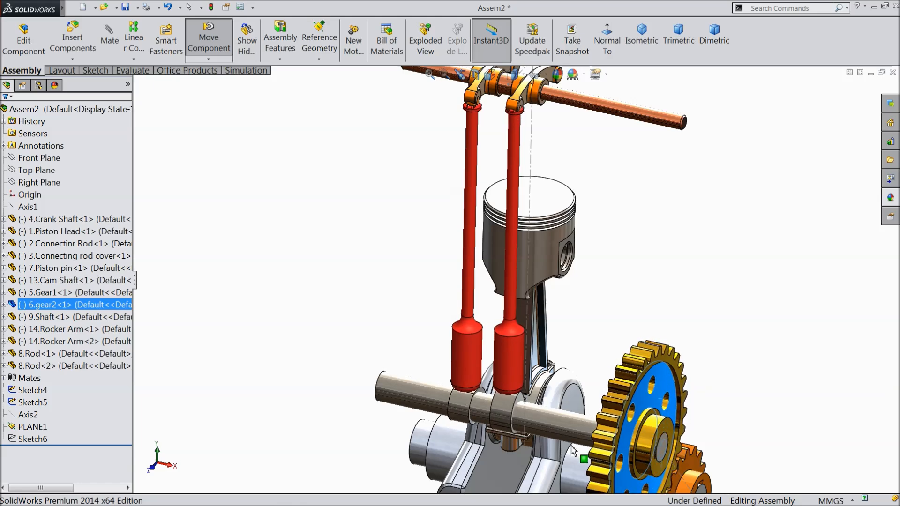
pyautogui.moveTo(573, 451); pyautogui.dragTo(558, 445)
# Turn the camshaft by its free end face to examine the contact between the lobes and the rod bottoms.
pyautogui.moveTo(416, 389); pyautogui.dragTo(500, 382, button='middle')
pyautogui.scroll(-4, 437, 394)
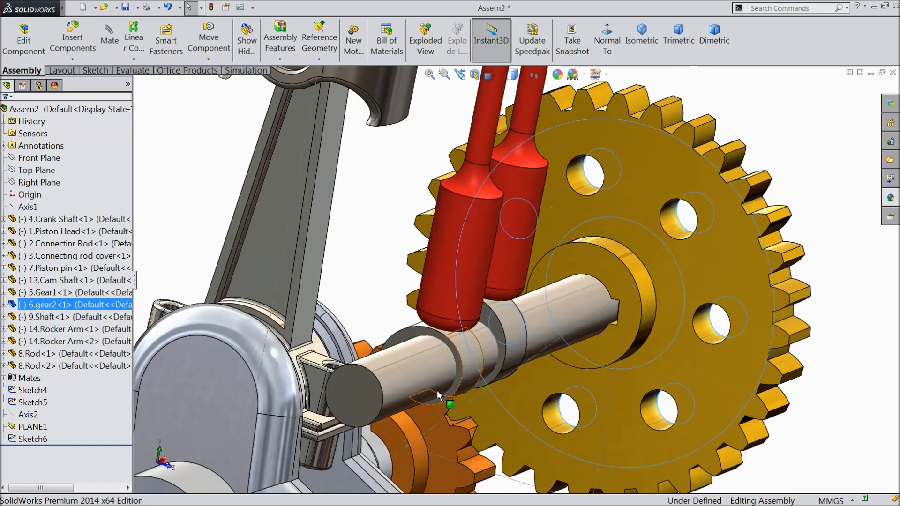
pyautogui.scroll(-3, 438, 393)
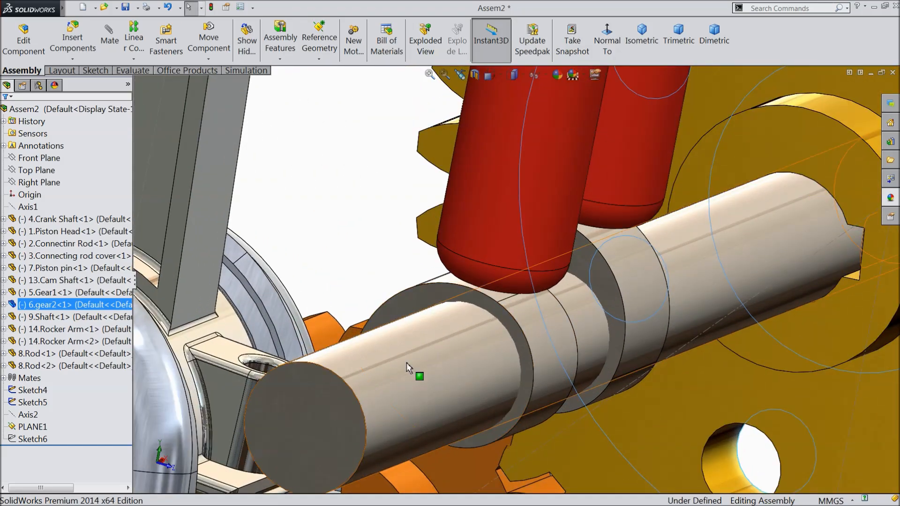
pyautogui.moveTo(341, 414); pyautogui.dragTo(325, 397)
pyautogui.scroll(9, 325, 398)
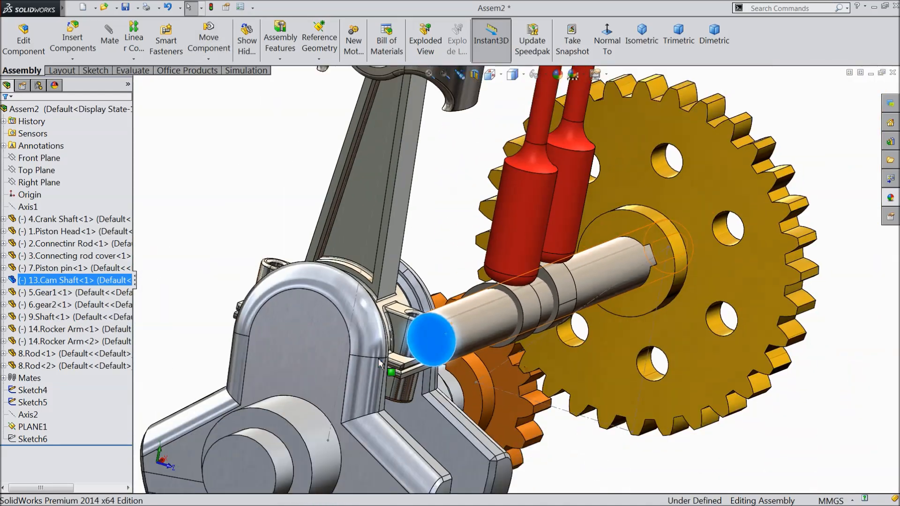
# Add a Tangent mate between the flat underside of the rocker arm farther from the gears and the curved tip of its push rod.
pyautogui.scroll(-10, 584, 127)
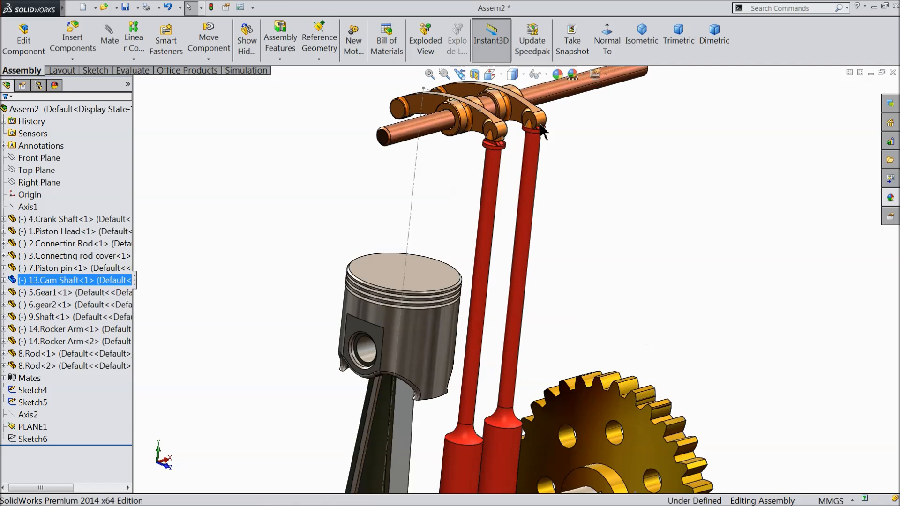
pyautogui.click(477, 233)
pyautogui.moveTo(464, 212)
pyautogui.mouseDown(button='middle')
pyautogui.moveTo(422, 202)
pyautogui.moveTo(459, 215)
pyautogui.mouseUp(button='middle')
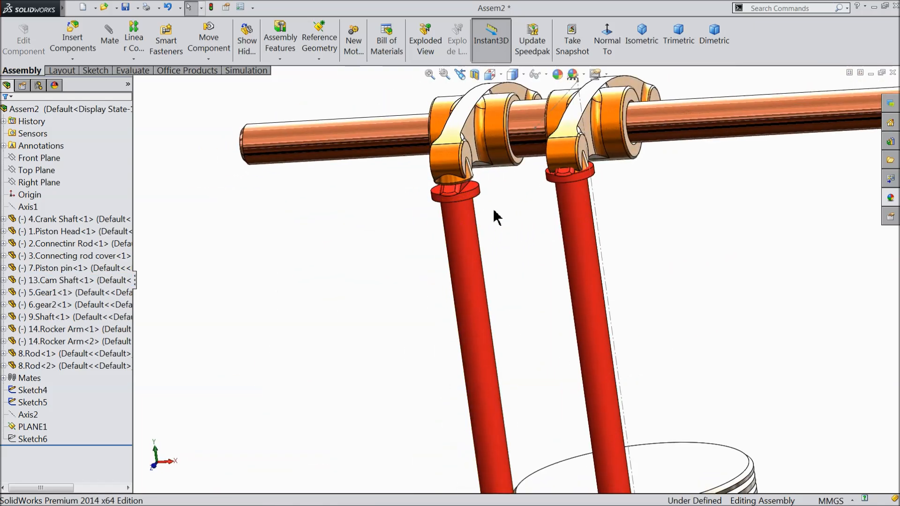
pyautogui.scroll(-3, 497, 210)
pyautogui.moveTo(506, 248); pyautogui.dragTo(510, 213, button='middle')
pyautogui.scroll(-3, 506, 216)
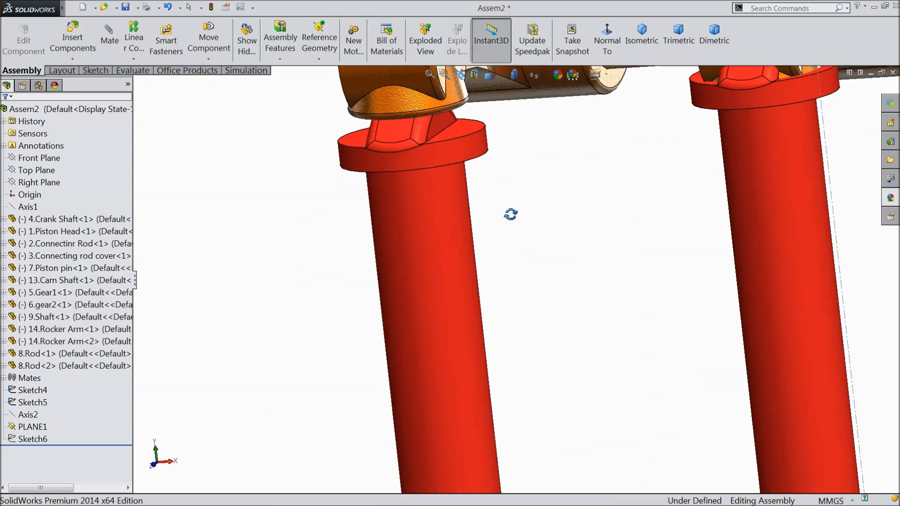
pyautogui.click(110, 45)
pyautogui.scroll(-3, 406, 129)
pyautogui.moveTo(525, 263); pyautogui.dragTo(517, 196, button='middle')
pyautogui.scroll(-2, 483, 121)
pyautogui.click(453, 130)
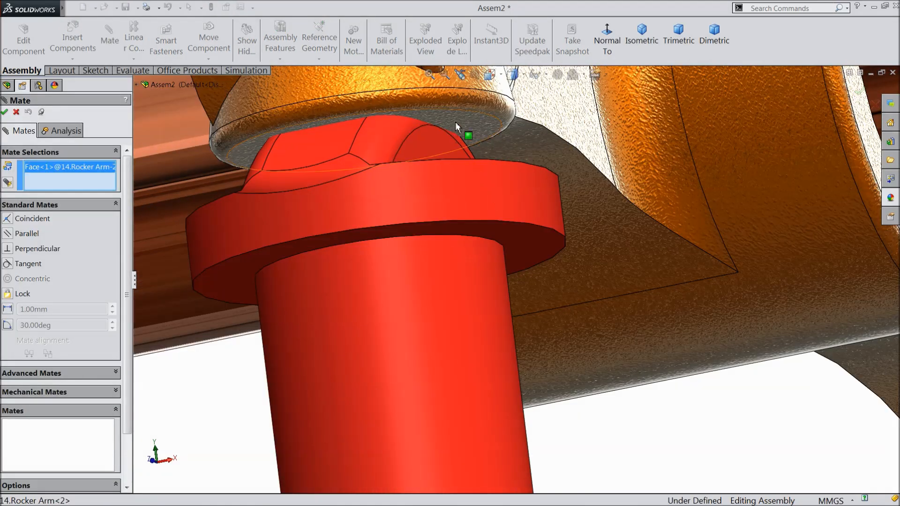
pyautogui.click(395, 138)
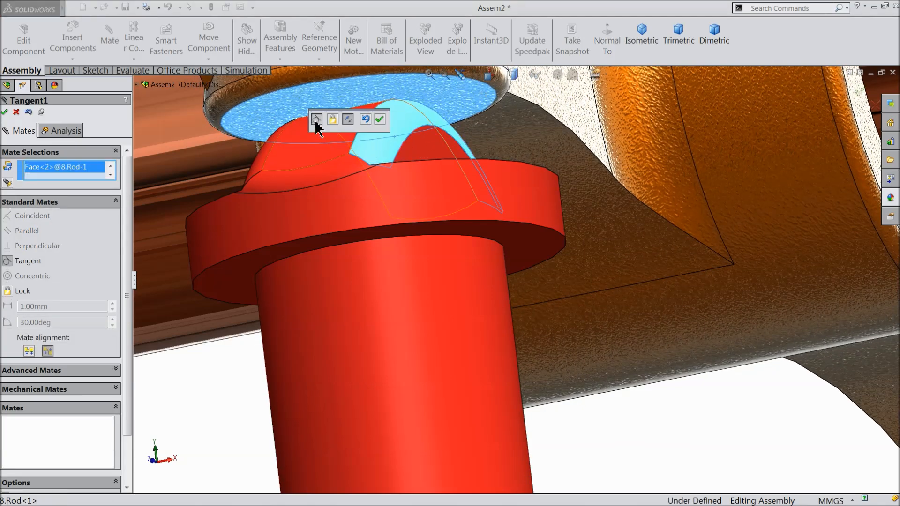
# Add a Tangent mate between the flat underside of the rocker arm nearer the gears and the curved tip of its push rod.
pyautogui.scroll(4, 453, 218)
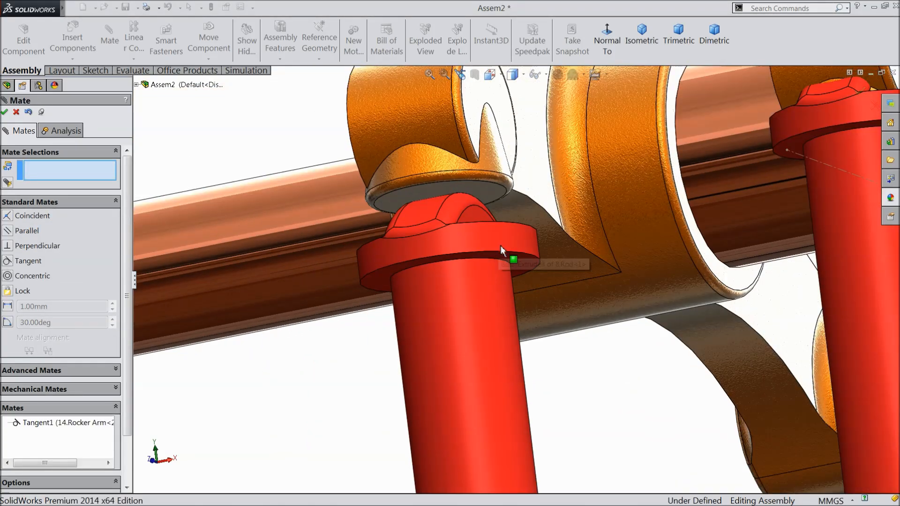
pyautogui.scroll(3, 500, 247)
pyautogui.scroll(-3, 733, 204)
pyautogui.scroll(3, 757, 268)
pyautogui.moveTo(703, 224); pyautogui.dragTo(700, 192)
pyautogui.scroll(-5, 609, 235)
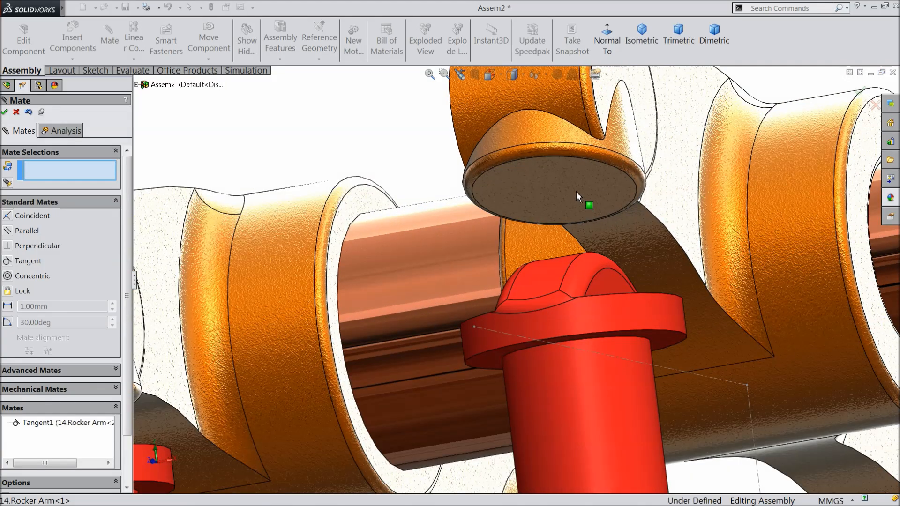
pyautogui.click(575, 193)
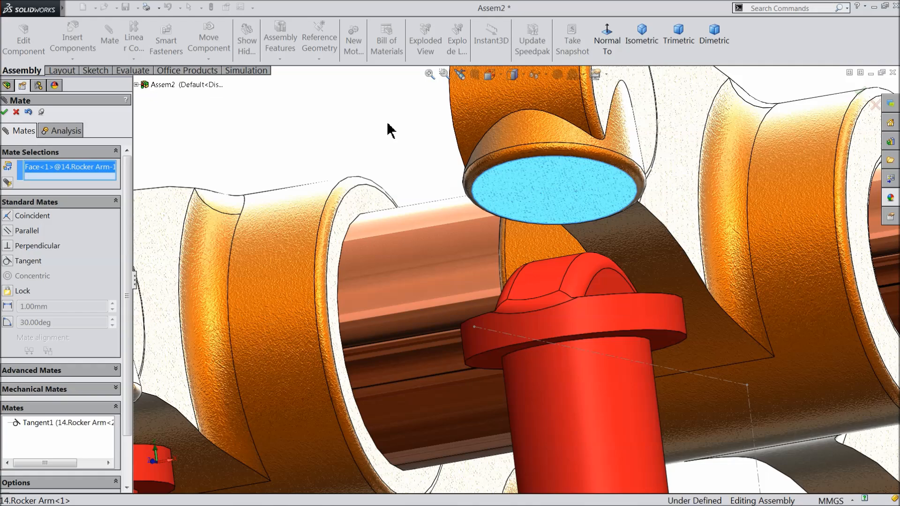
pyautogui.moveTo(388, 129); pyautogui.dragTo(396, 160, button='middle')
pyautogui.click(584, 338)
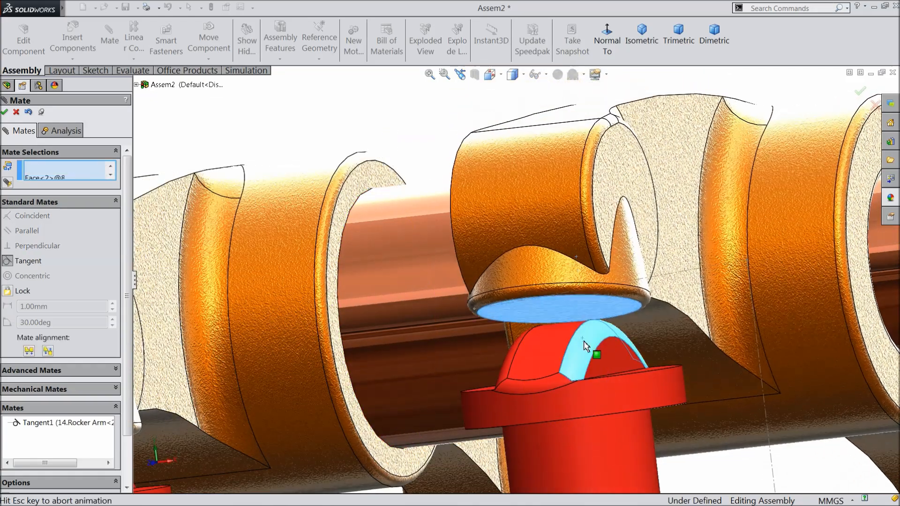
pyautogui.click(659, 360)
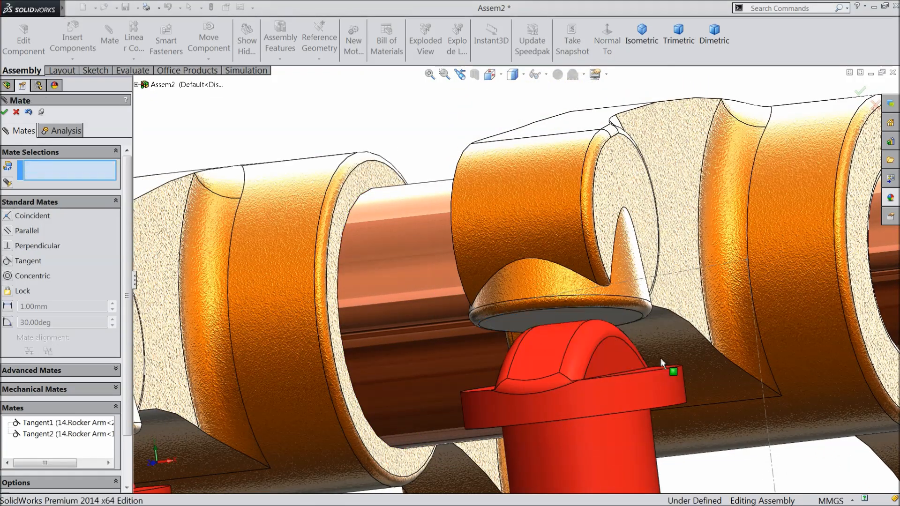
# Rotate the large yellow gear to check the motion of the push rods and rocker arms, and finish the Mate command.
pyautogui.scroll(10, 370, 279)
pyautogui.moveTo(519, 372); pyautogui.dragTo(531, 406, button='middle')
pyautogui.scroll(3, 531, 406)
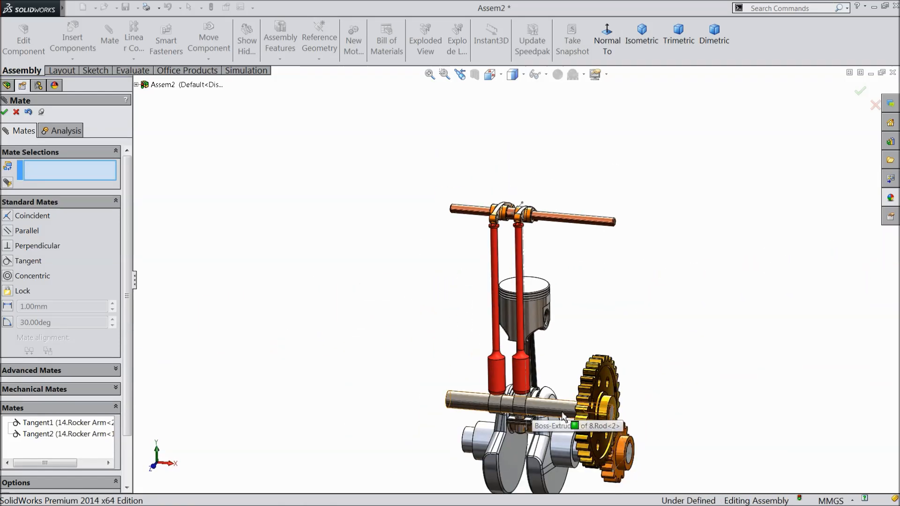
pyautogui.scroll(-2, 561, 424)
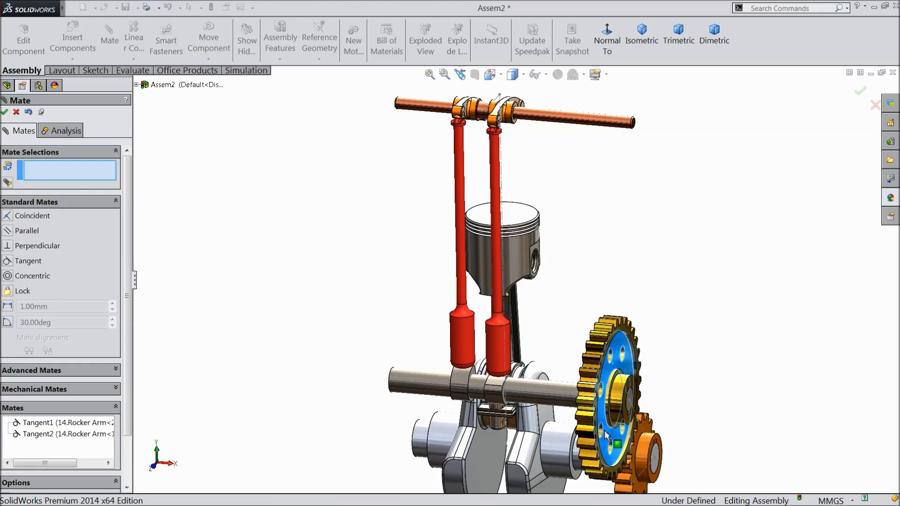
pyautogui.moveTo(590, 461); pyautogui.dragTo(553, 351)
pyautogui.click(5, 113)
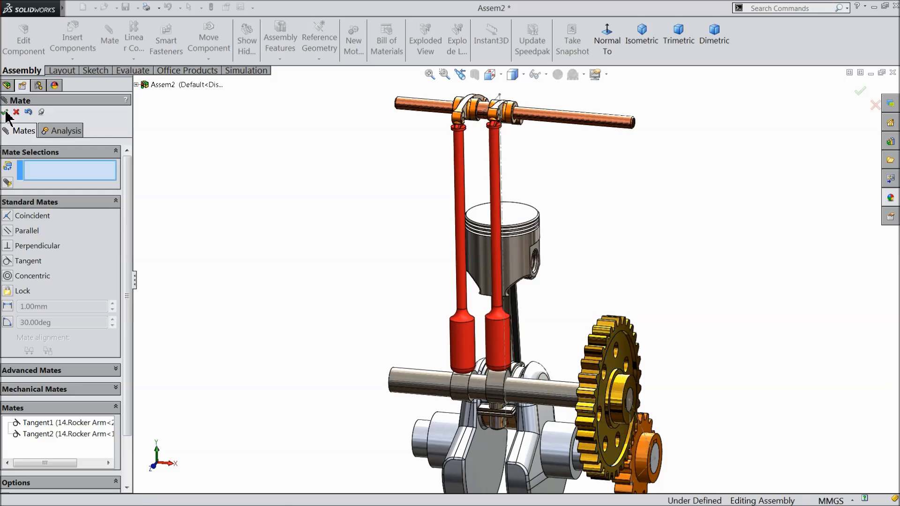
# Insert Valve Sub Assembly.SLDASM from the Engine folder and place it beside the rocker arms above the piston.
pyautogui.scroll(-3, 356, 237)
pyautogui.moveTo(375, 249); pyautogui.dragTo(407, 271, button='middle')
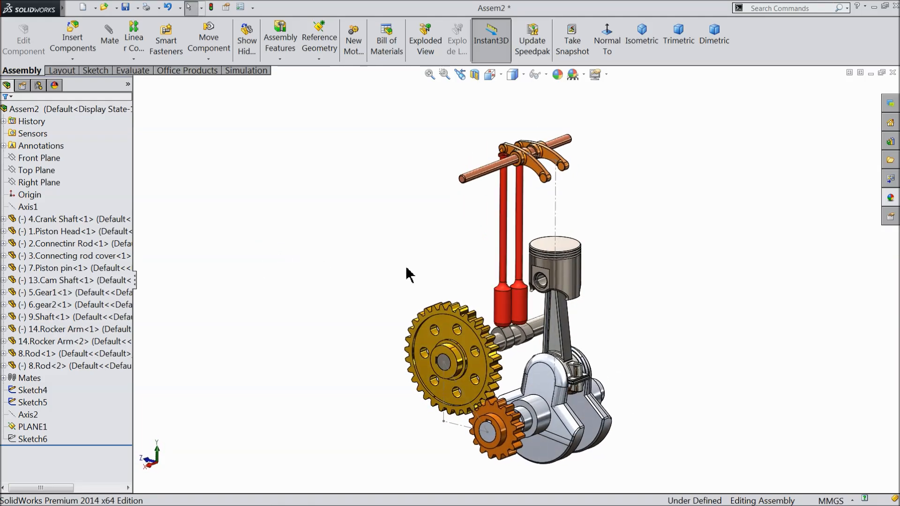
pyautogui.scroll(-2, 602, 299)
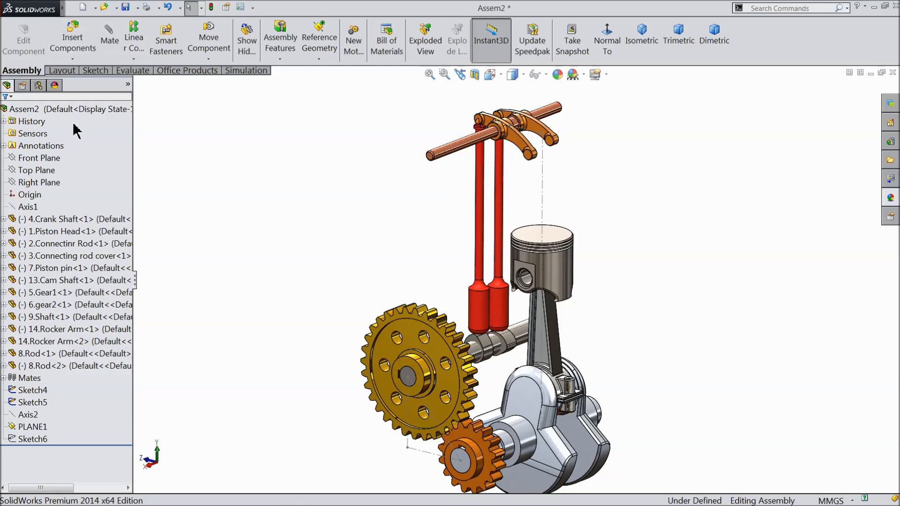
pyautogui.click(74, 42)
pyautogui.click(77, 331)
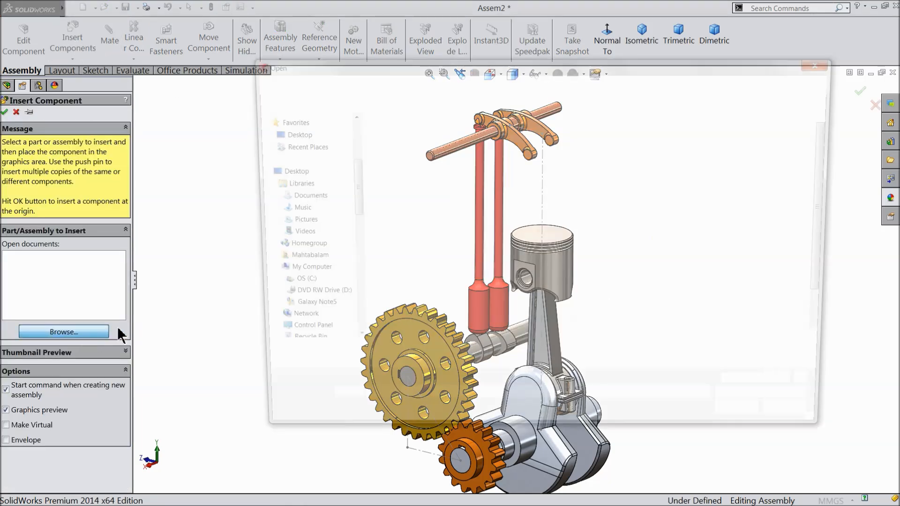
pyautogui.scroll(-3, 827, 278)
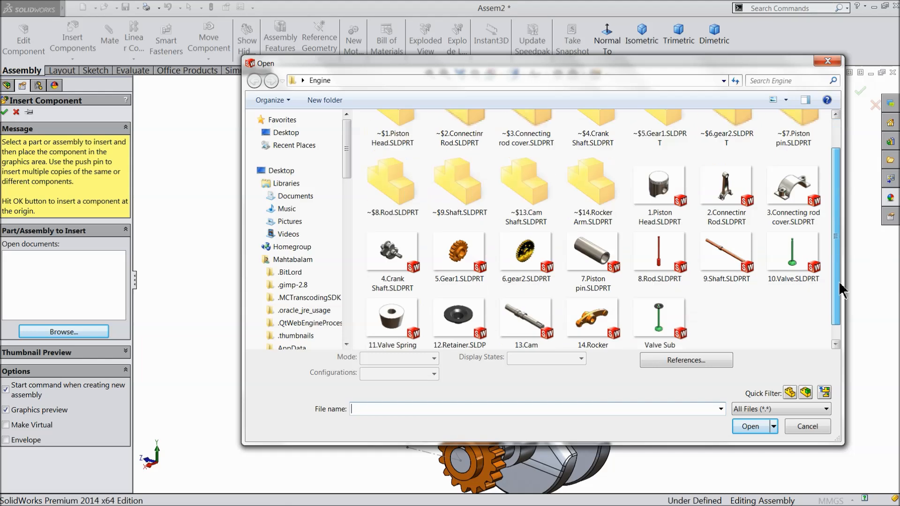
pyautogui.click(663, 310)
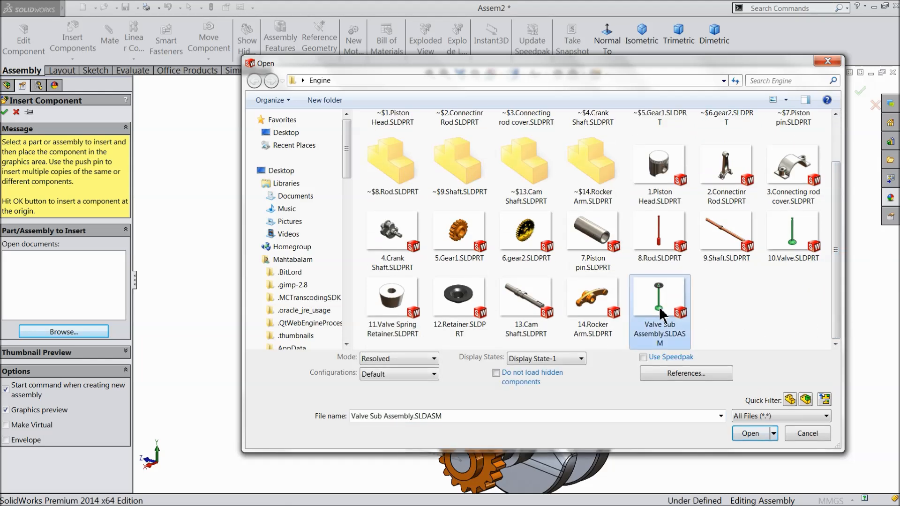
pyautogui.click(738, 430)
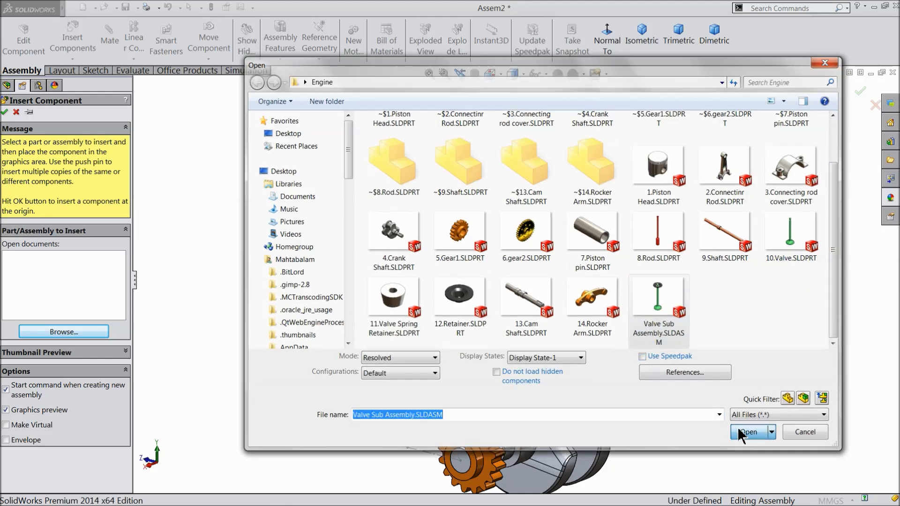
pyautogui.click(596, 204)
pyautogui.scroll(-3, 557, 223)
pyautogui.scroll(-2, 558, 222)
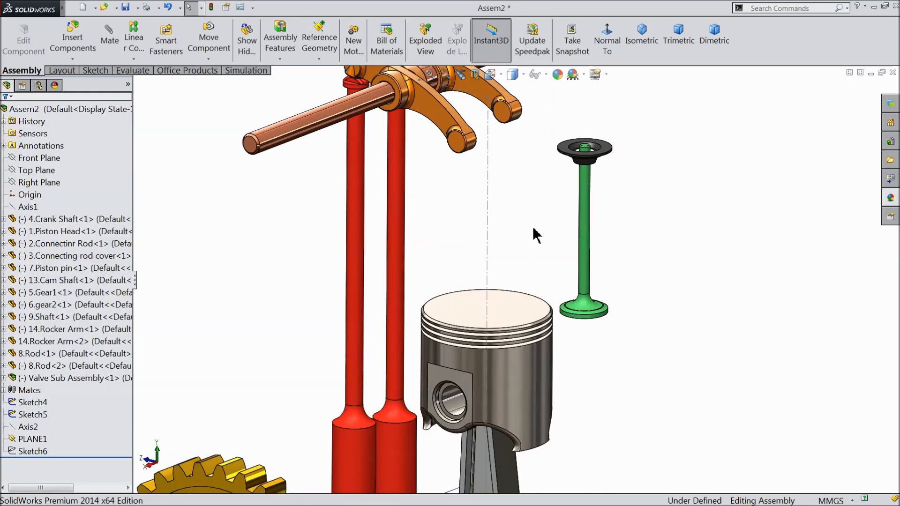
# Insert a second Valve Sub Assembly.SLDASM from the Engine folder and place it next to the first valve subassembly.
pyautogui.click(29, 379)
pyautogui.click(72, 42)
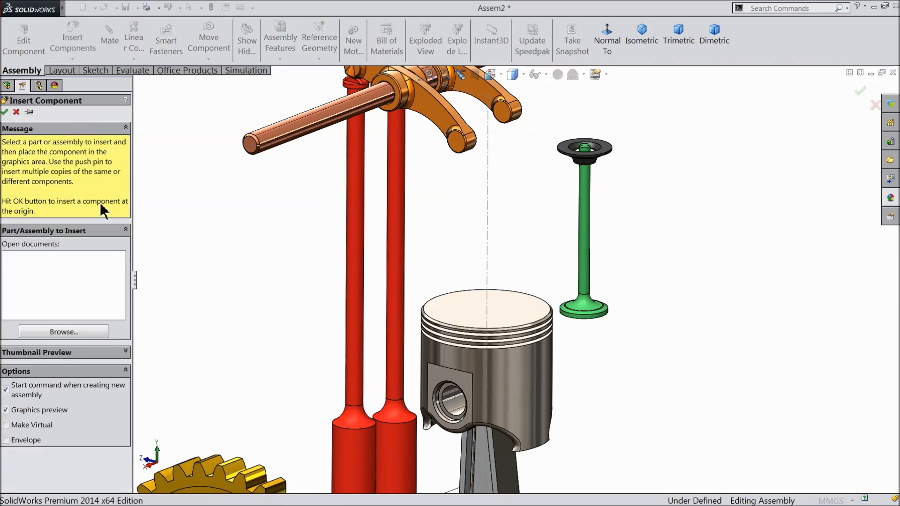
pyautogui.click(78, 332)
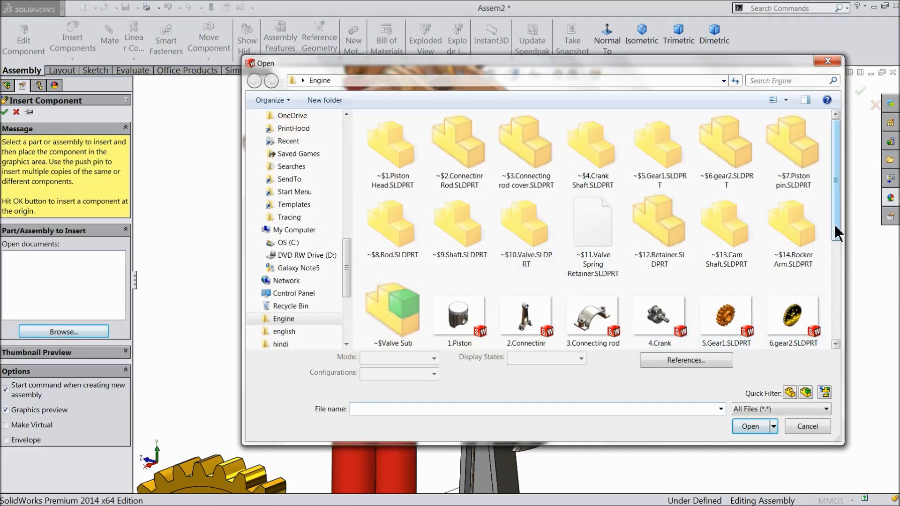
pyautogui.scroll(-3, 849, 281)
pyautogui.click(459, 305)
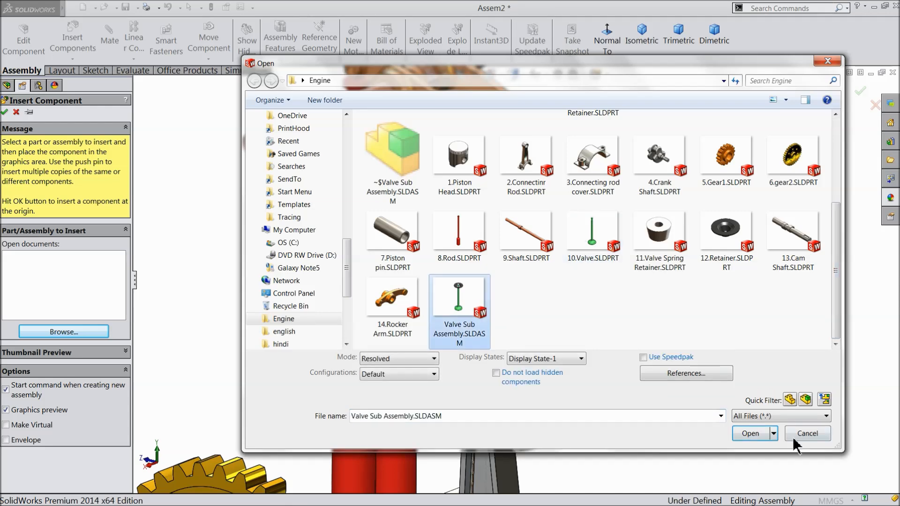
pyautogui.click(751, 426)
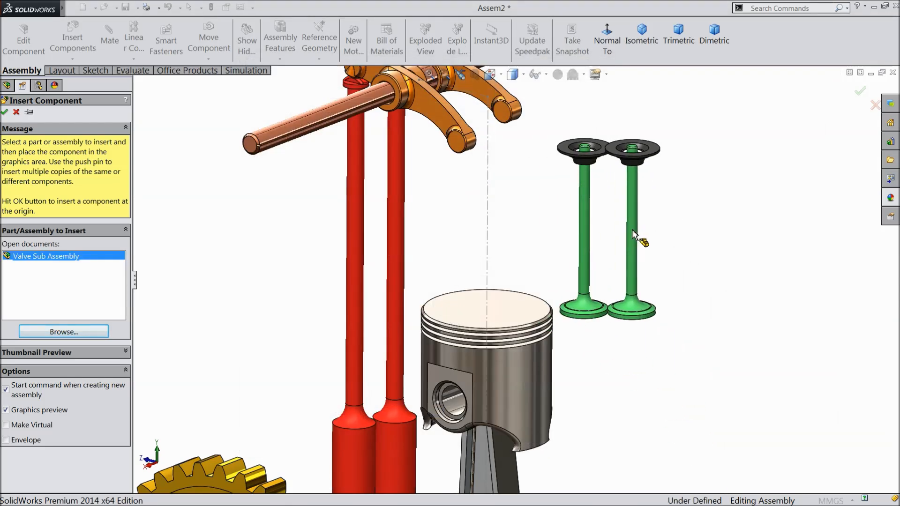
pyautogui.click(634, 239)
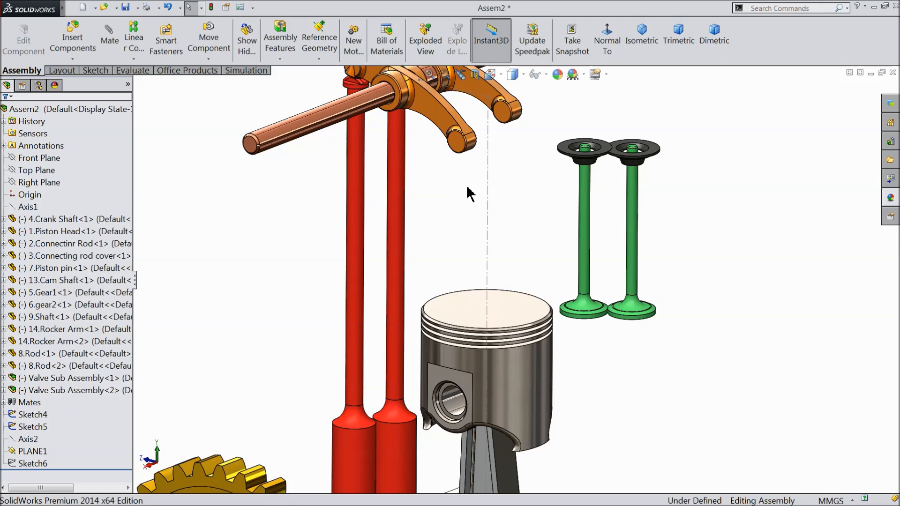
pyautogui.scroll(-2, 470, 193)
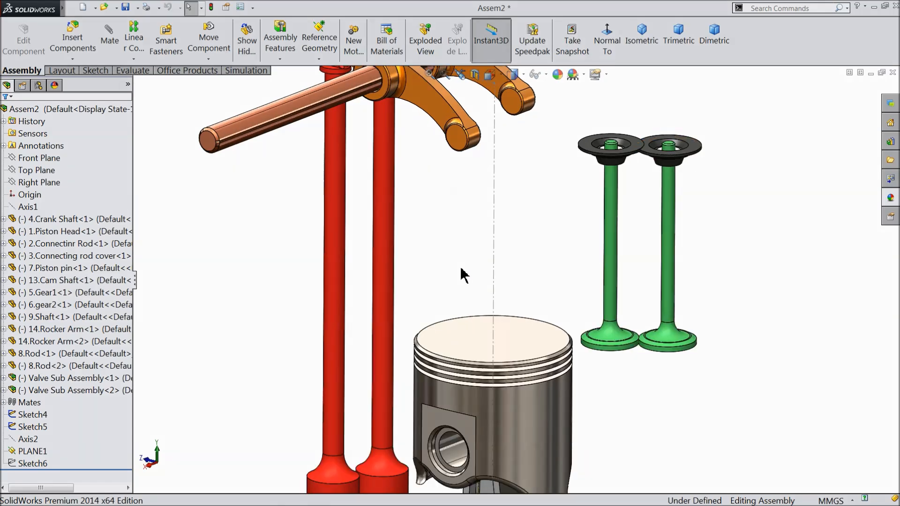
pyautogui.scroll(3, 468, 272)
pyautogui.scroll(-2, 586, 291)
pyautogui.scroll(-1, 589, 291)
pyautogui.click(553, 239)
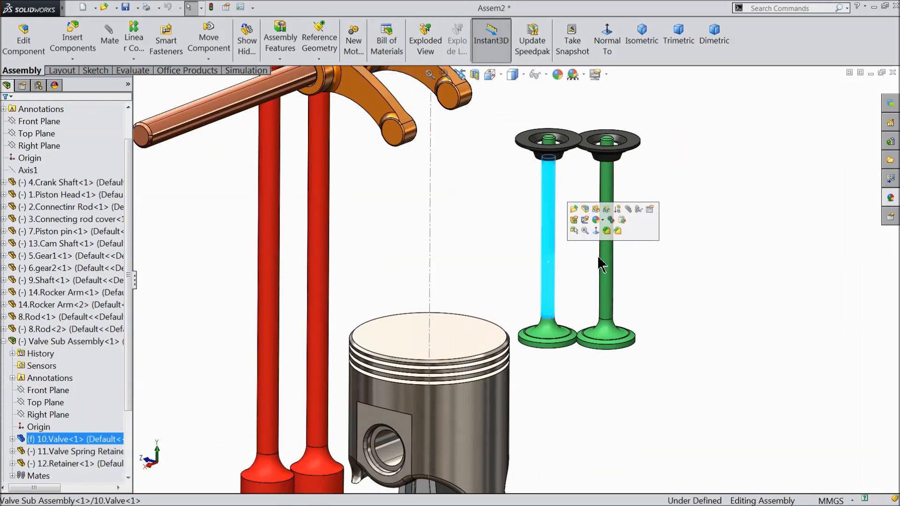
pyautogui.click(607, 249)
pyautogui.scroll(4, 435, 266)
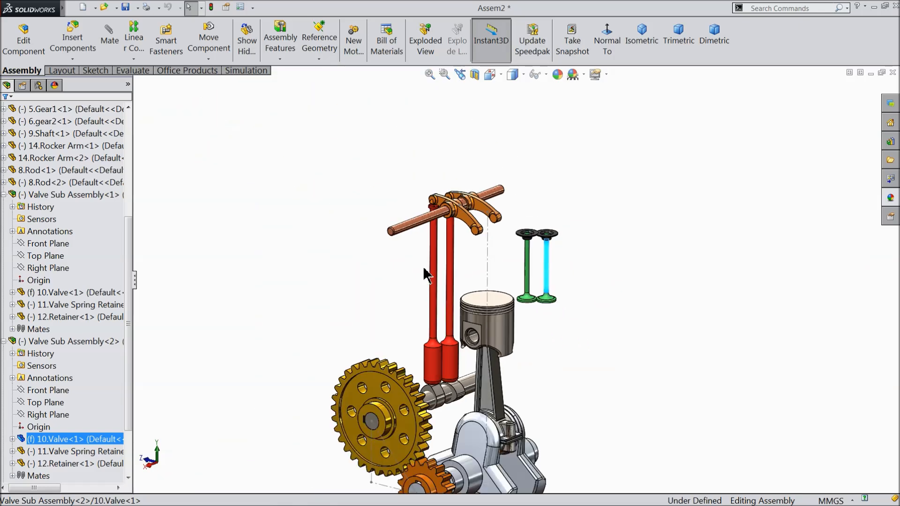
pyautogui.click(305, 262)
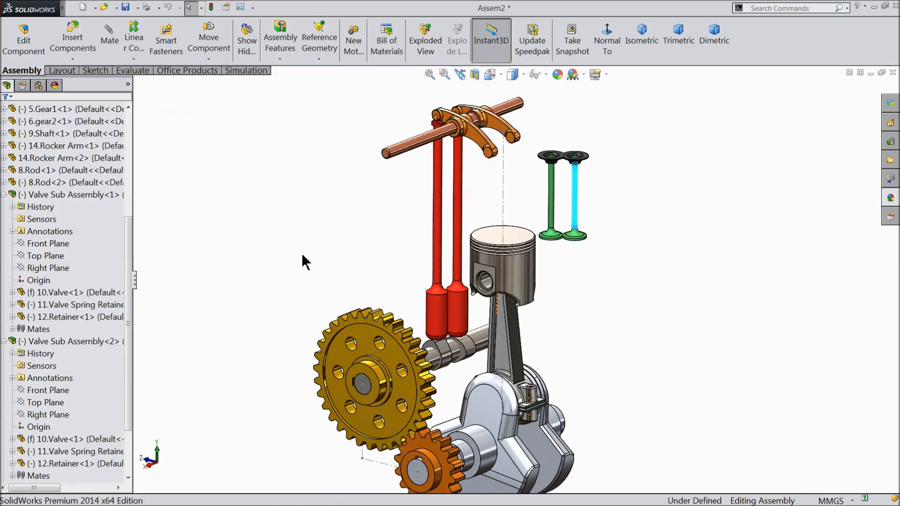
# Start a new sketch on the assembly's Front Plane and orient the view normal to it.
pyautogui.click(4, 194)
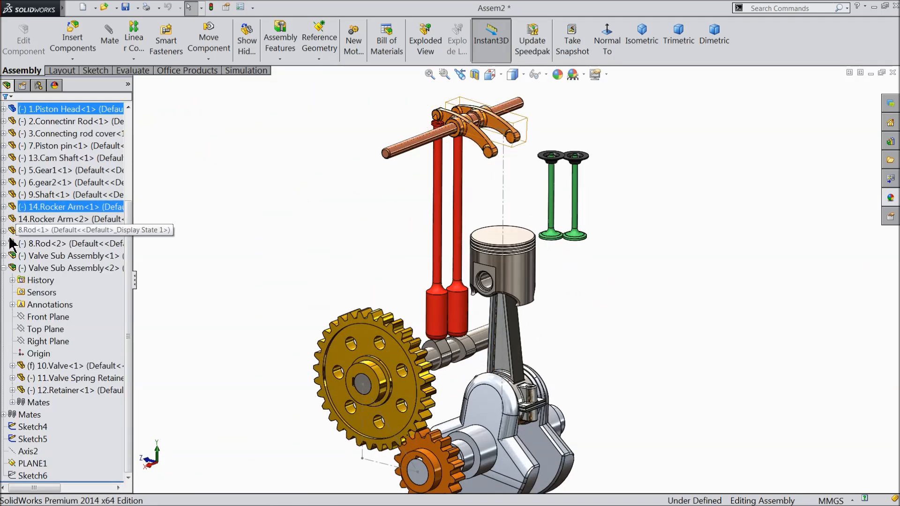
pyautogui.click(3, 268)
pyautogui.click(45, 160)
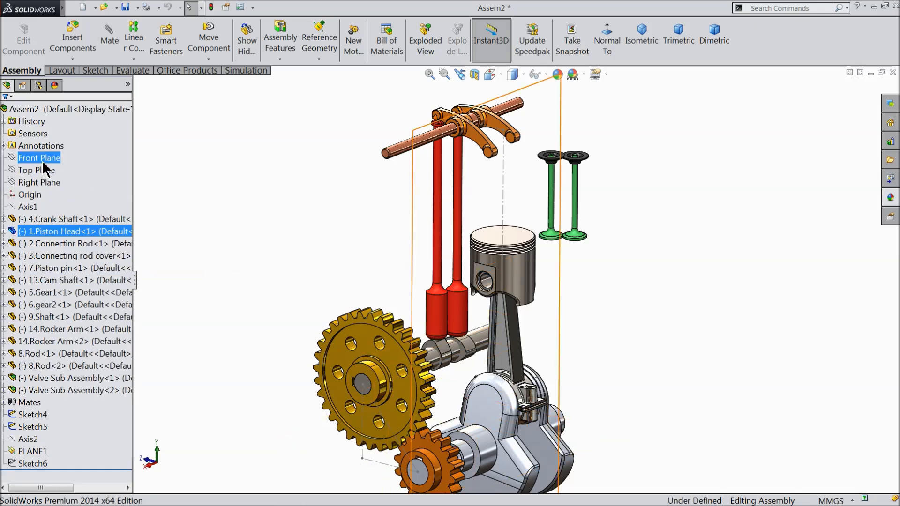
pyautogui.moveTo(361, 213)
pyautogui.mouseDown(button='middle')
pyautogui.moveTo(403, 217)
pyautogui.moveTo(373, 221)
pyautogui.mouseUp(button='middle')
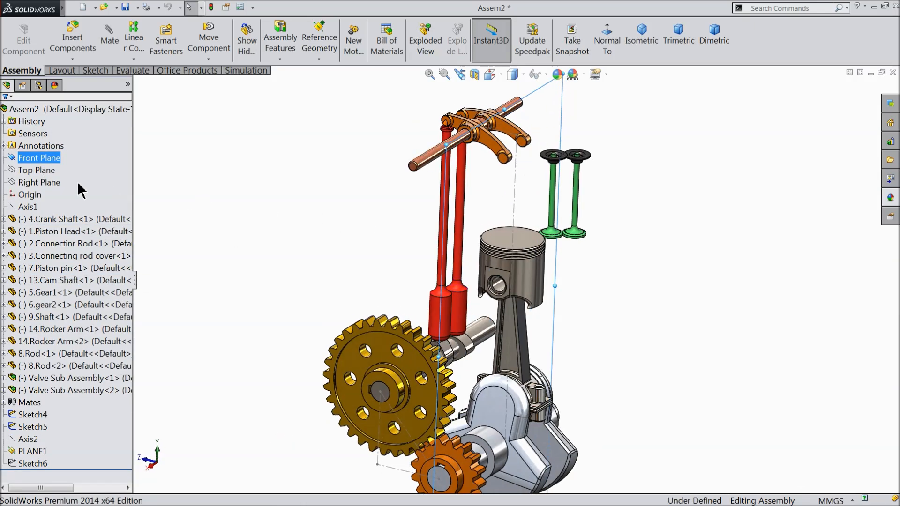
pyautogui.click(39, 158)
pyautogui.click(21, 133)
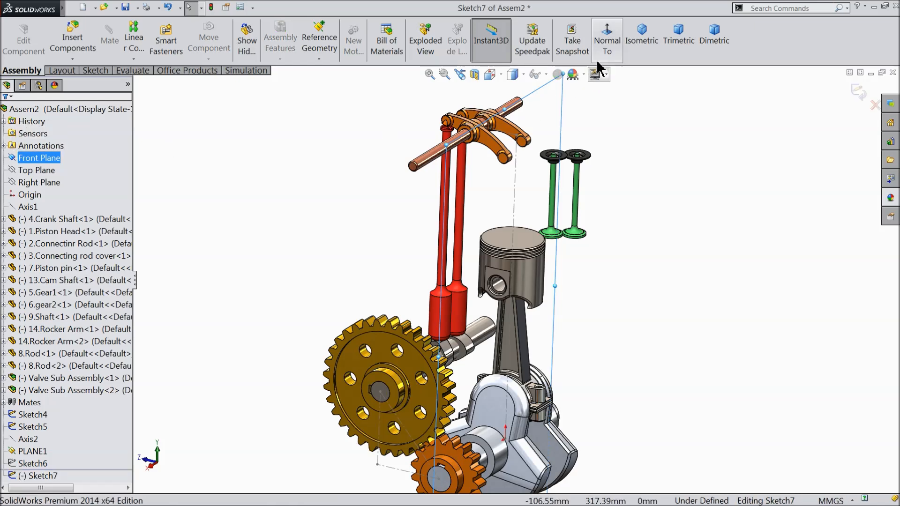
pyautogui.click(605, 48)
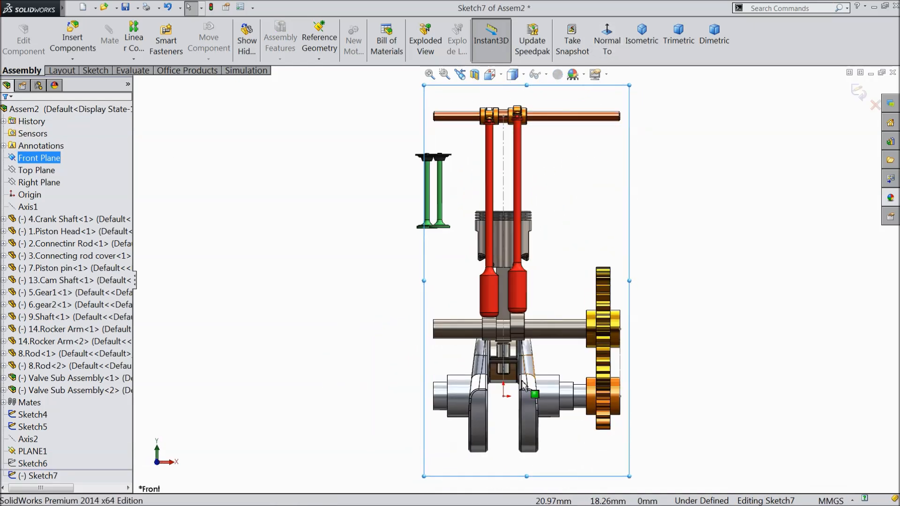
# Hide the existing sketch that contains the vertical centerline above the piston.
pyautogui.click(72, 59)
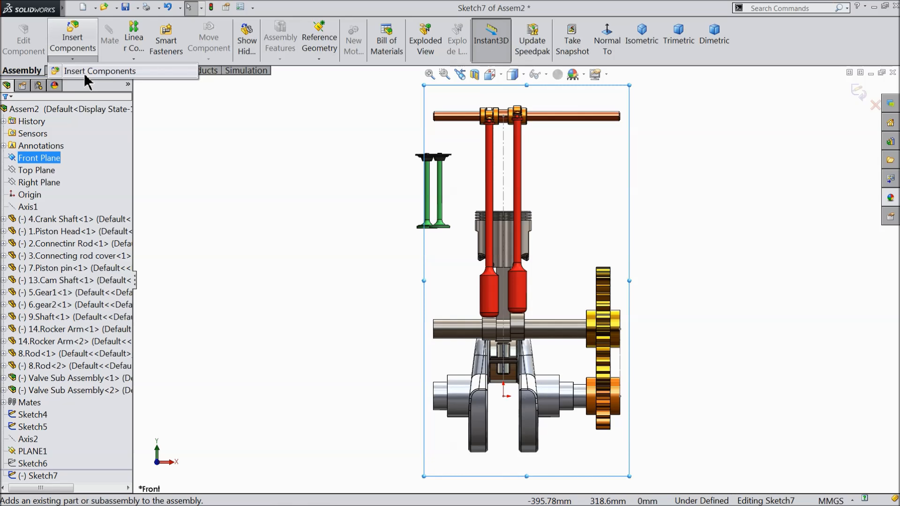
pyautogui.click(225, 148)
pyautogui.click(503, 175)
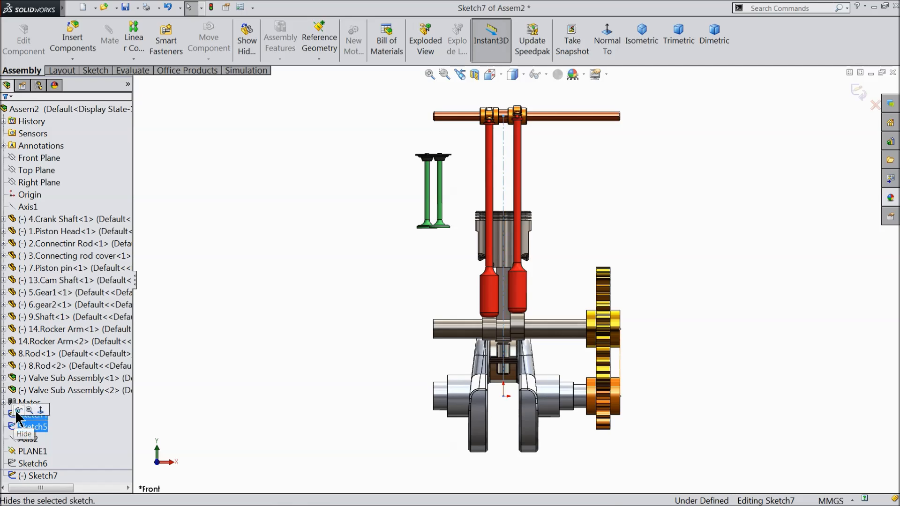
pyautogui.click(18, 410)
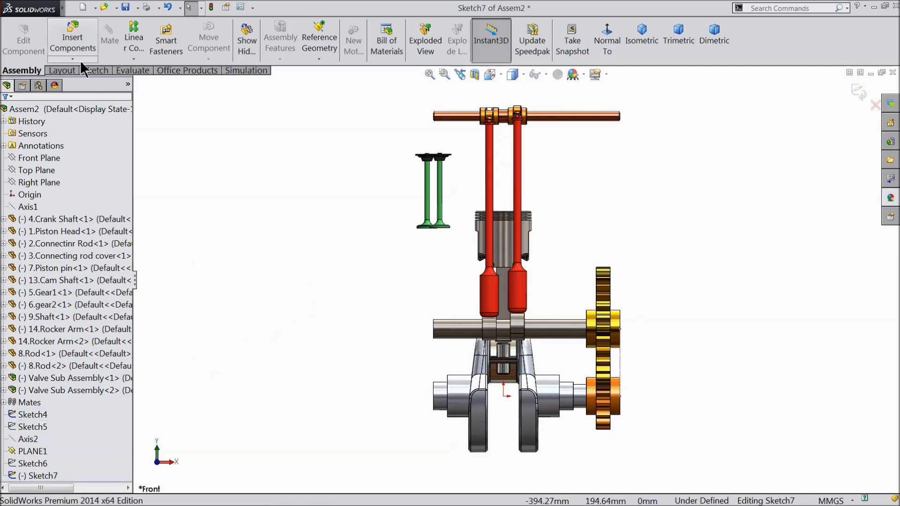
# Sketch a vertical centerline about 242 mm up from the origin, then a horizontal centerline about 55 mm from its upper end toward the gear side.
pyautogui.click(62, 70)
pyautogui.click(89, 26)
pyautogui.click(107, 55)
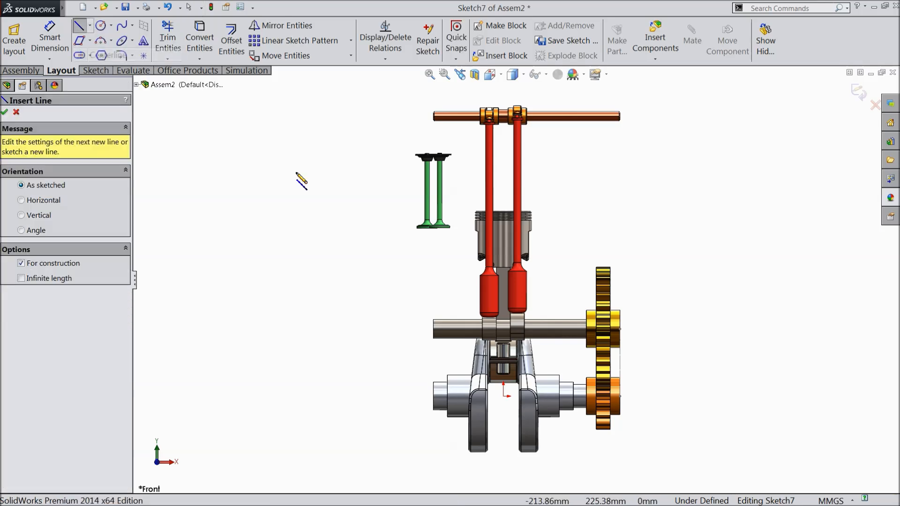
pyautogui.click(503, 396)
pyautogui.click(504, 171)
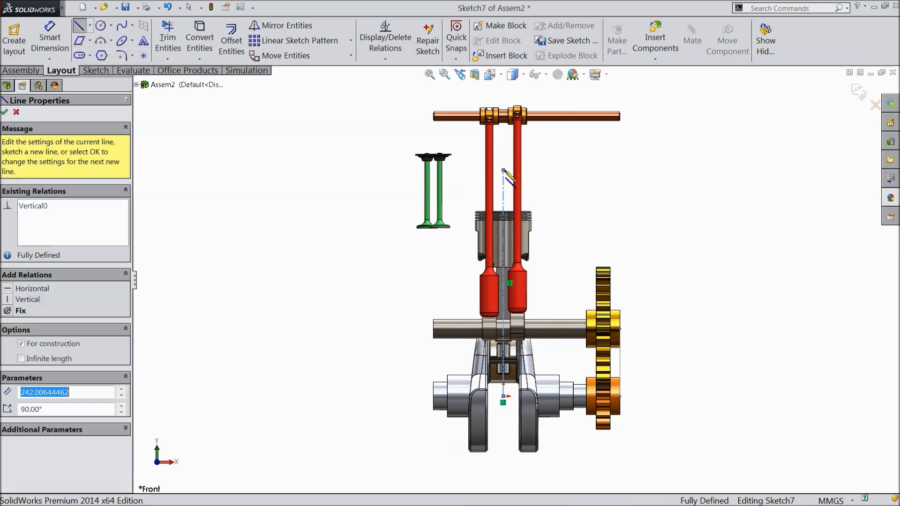
pyautogui.click(556, 171)
pyautogui.rightClick(556, 162)
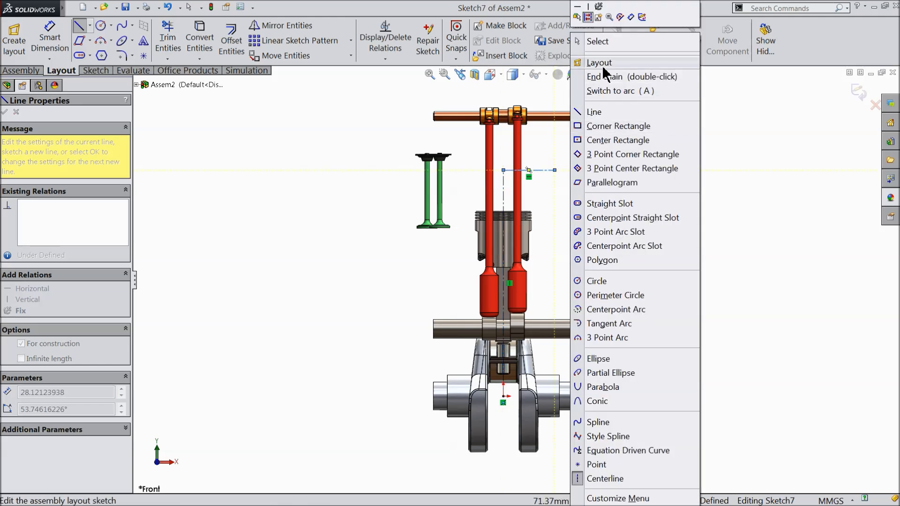
pyautogui.click(598, 36)
# Sketch a horizontal centerline about 28 mm long from the vertical centerline's upper end, pointing away from the gear side.
pyautogui.scroll(-2, 519, 164)
pyautogui.scroll(-4, 519, 187)
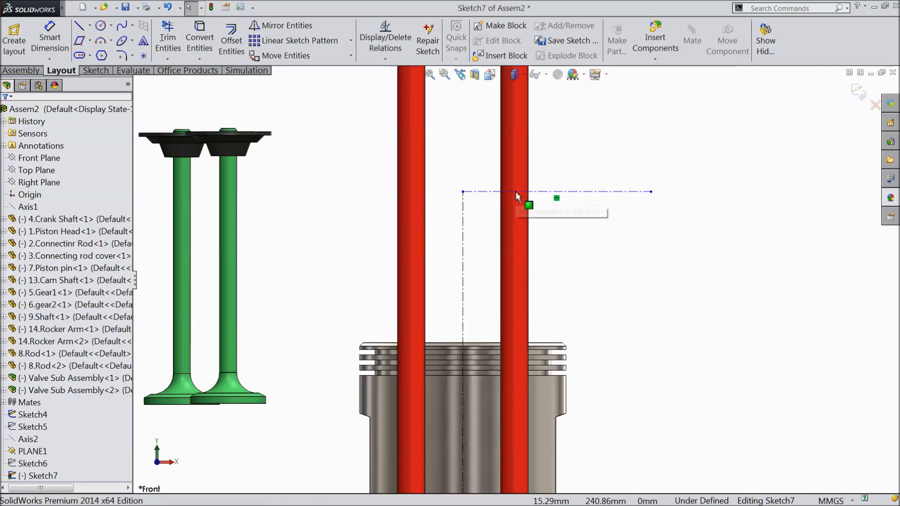
pyautogui.click(89, 26)
pyautogui.click(102, 54)
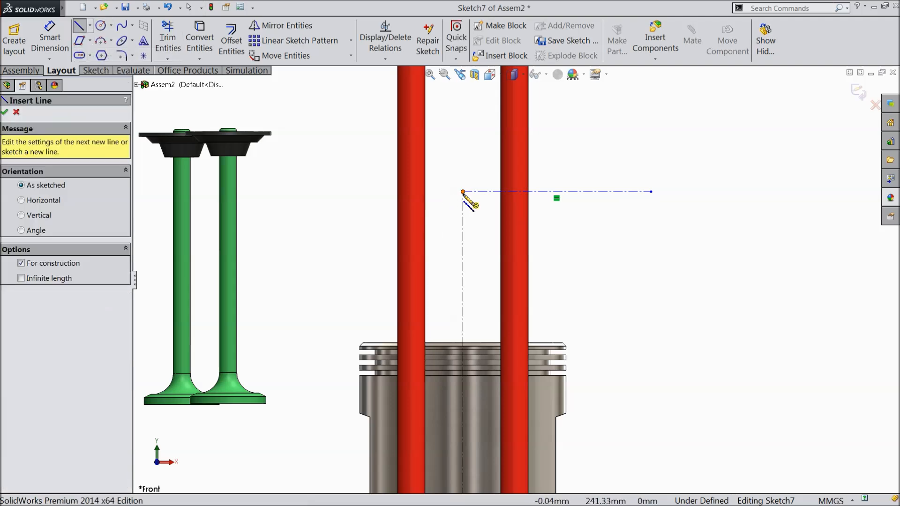
pyautogui.click(463, 192)
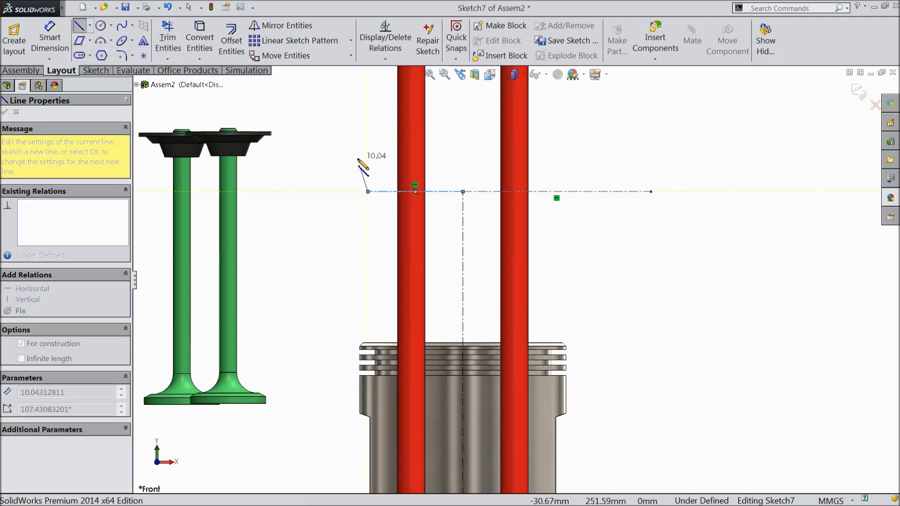
pyautogui.rightClick(362, 181)
pyautogui.click(389, 77)
pyautogui.press('Escape')
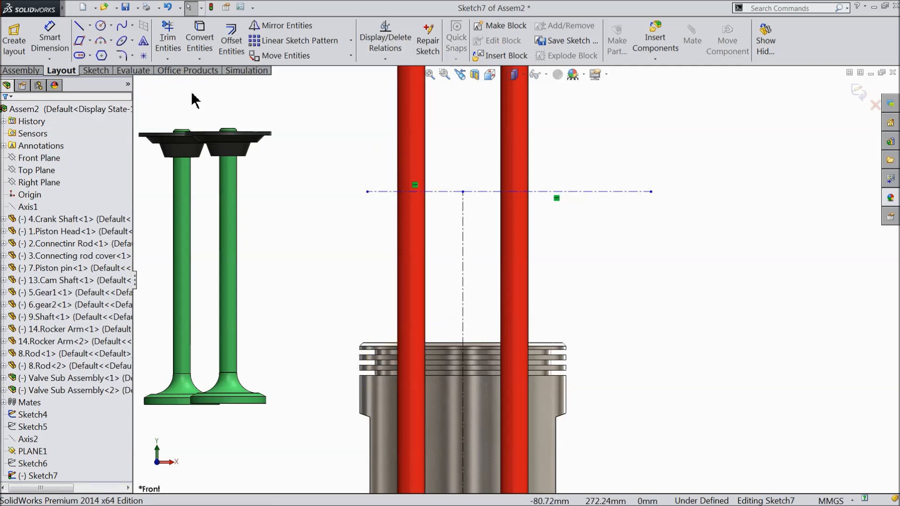
# Dimension both horizontal centerlines and set each one's length to 15 mm.
pyautogui.click(50, 37)
pyautogui.click(439, 191)
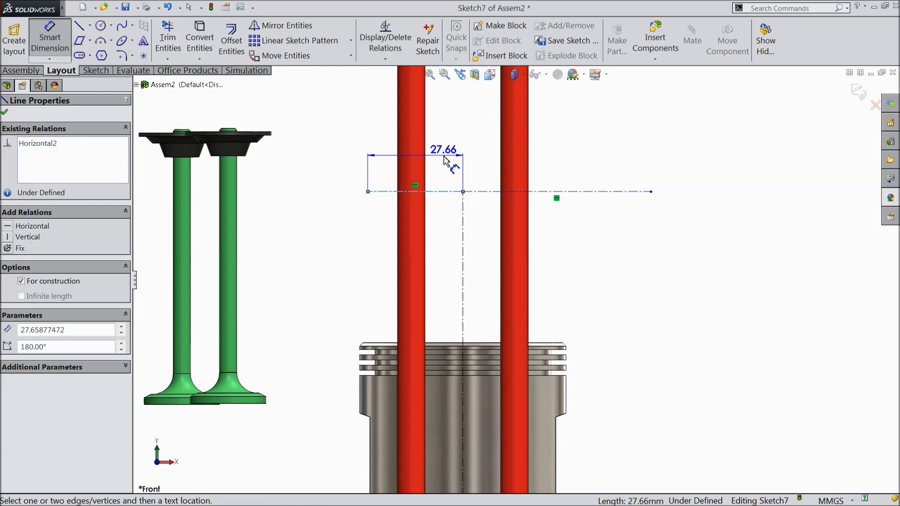
pyautogui.click(444, 160)
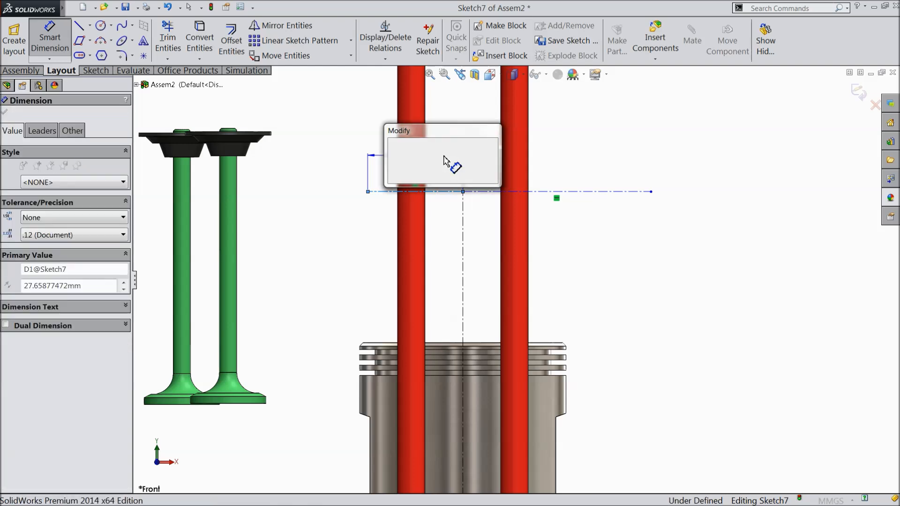
pyautogui.write('15')
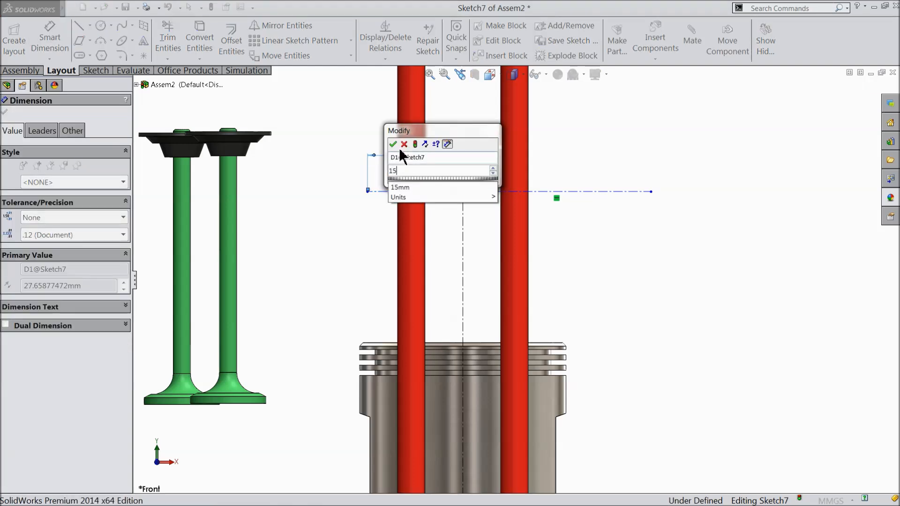
pyautogui.press('Return')
pyautogui.click(617, 192)
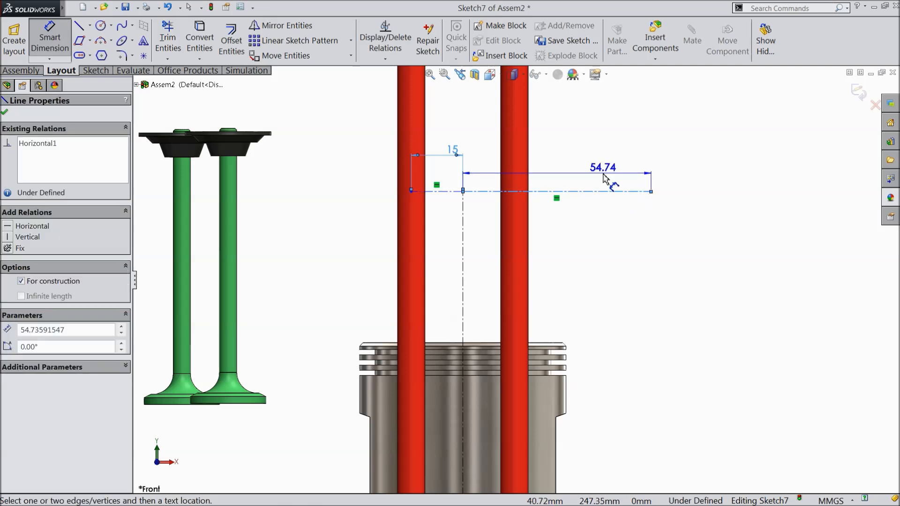
pyautogui.click(607, 176)
pyautogui.write('1')
pyautogui.press('Return')
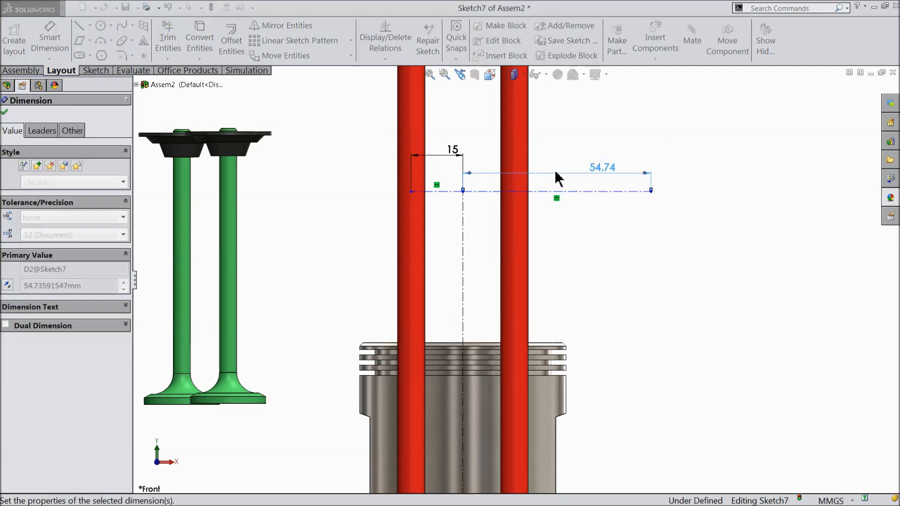
pyautogui.click(5, 113)
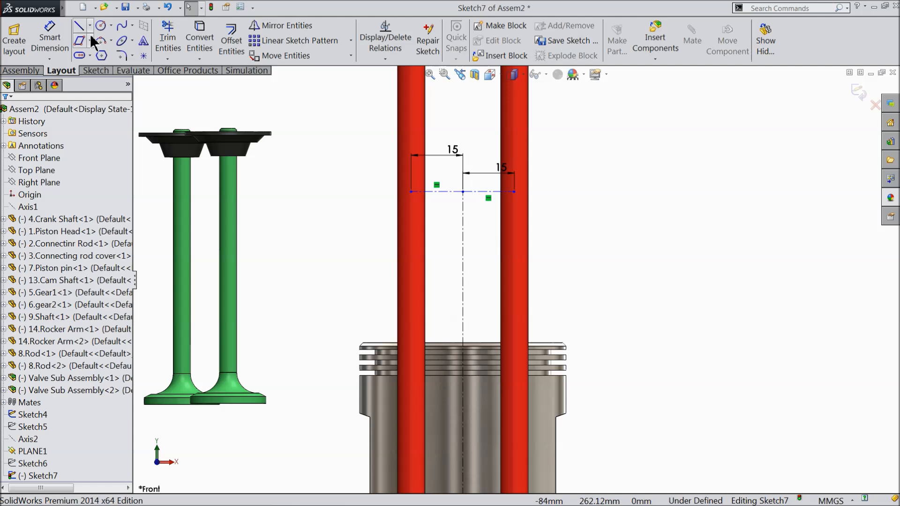
# Sketch a vertical centerline upward from the outer end of the horizontal centerline farther from the gears.
pyautogui.click(90, 25)
pyautogui.click(100, 55)
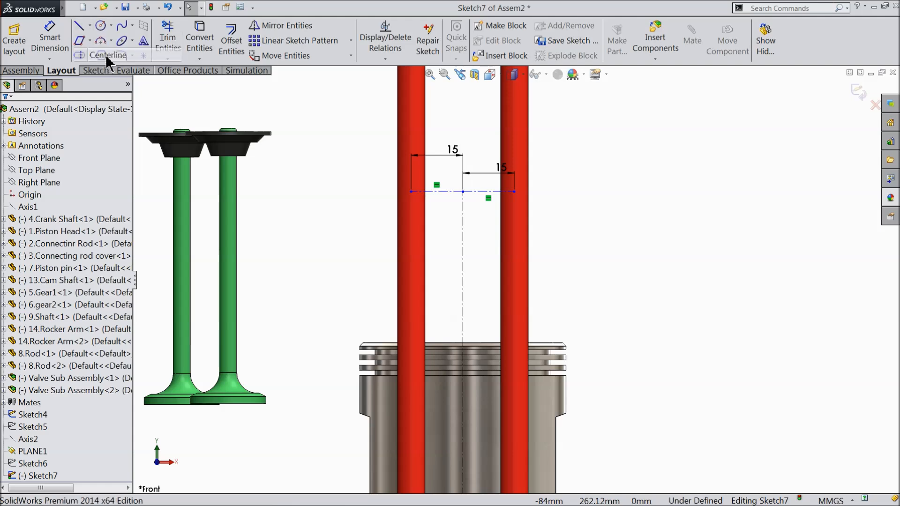
pyautogui.click(411, 192)
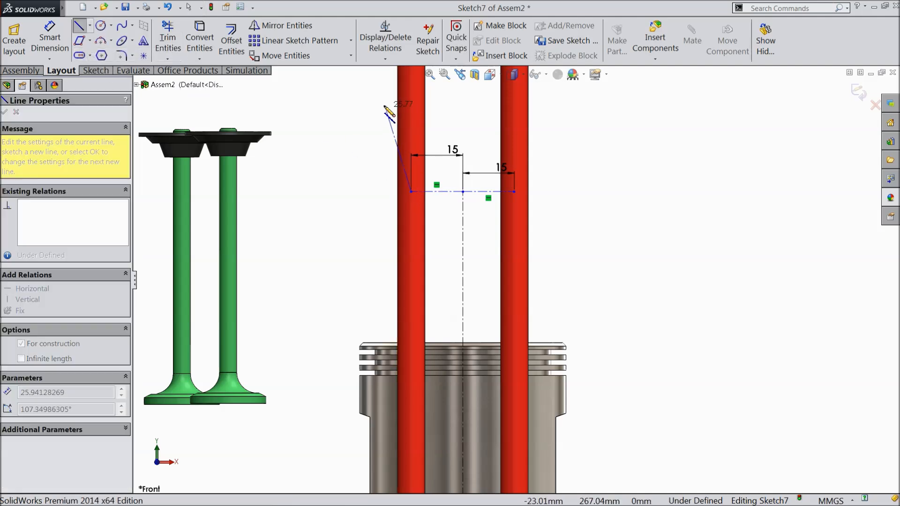
pyautogui.rightClick(460, 96)
pyautogui.click(483, 41)
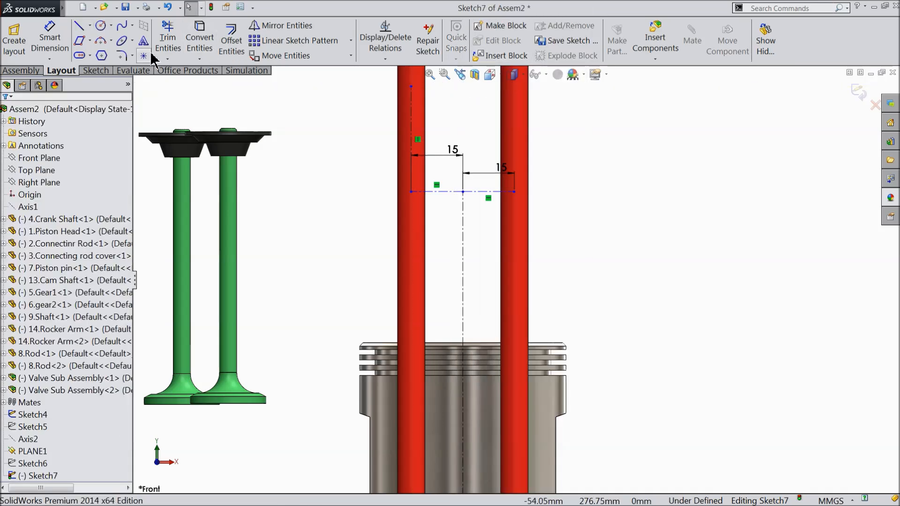
# Sketch a vertical centerline about 26 mm long upward from the outer end of the horizontal centerline nearer the gears.
pyautogui.click(90, 27)
pyautogui.click(106, 55)
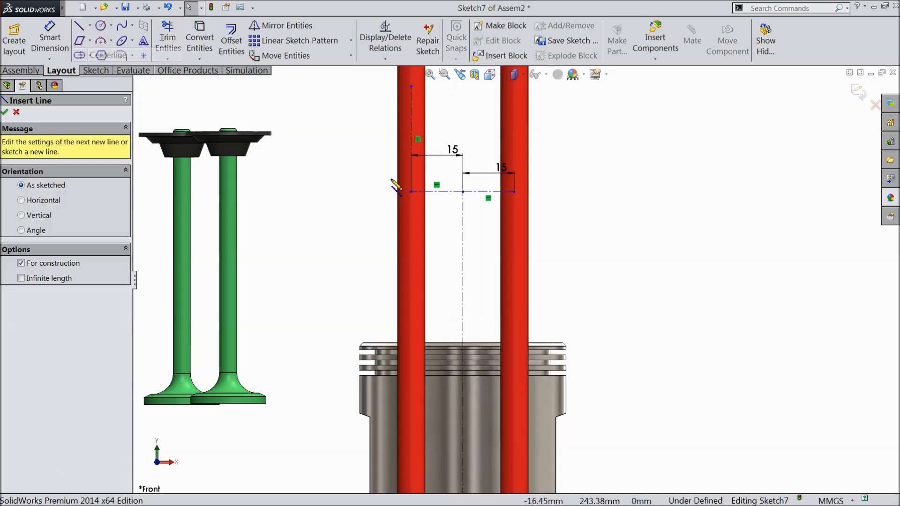
pyautogui.click(514, 191)
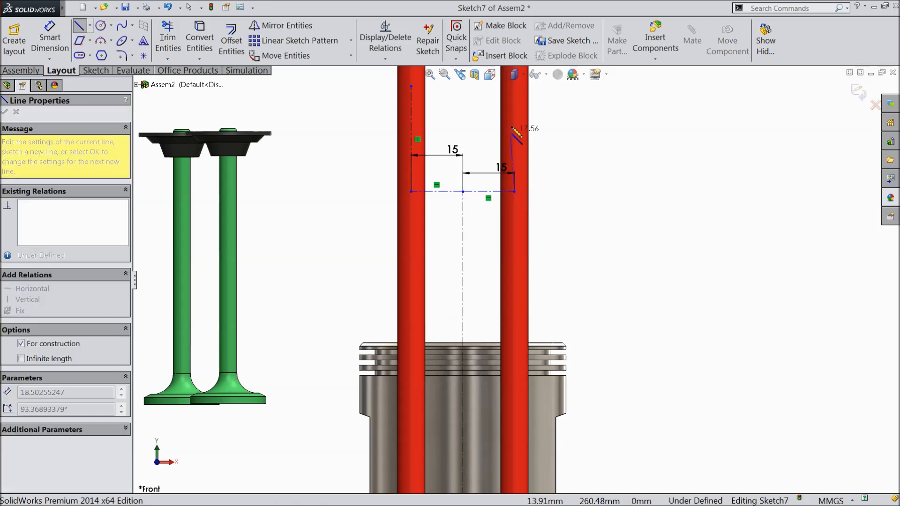
pyautogui.rightClick(558, 103)
pyautogui.click(585, 42)
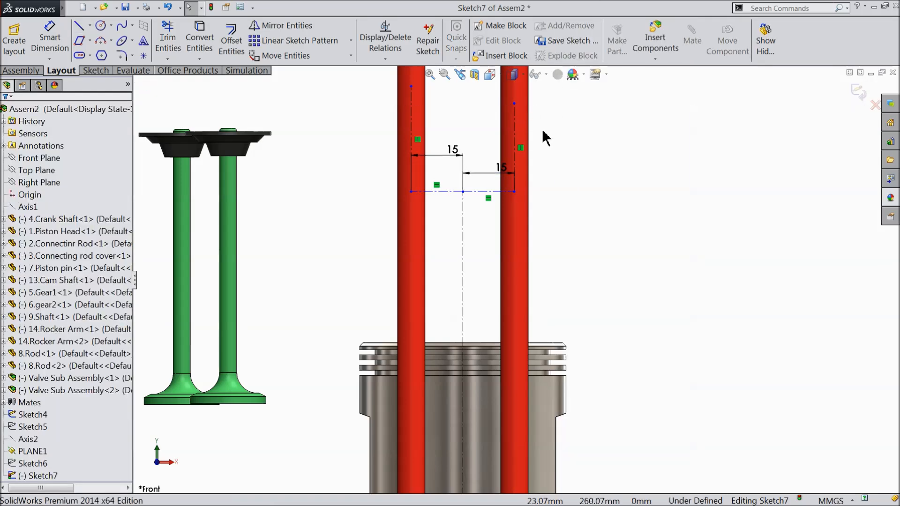
# Add an Equal relation between the two short vertical centerlines.
pyautogui.scroll(1, 543, 131)
pyautogui.scroll(-2, 535, 131)
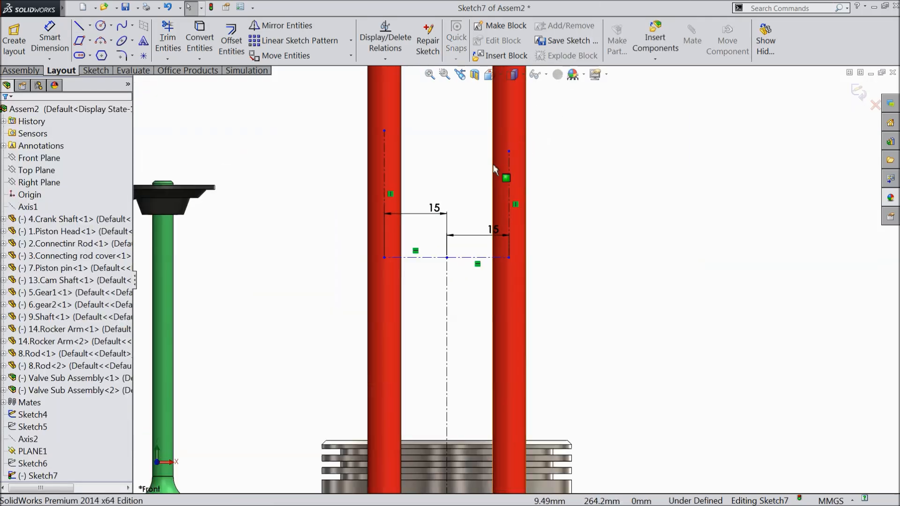
pyautogui.click(384, 169)
pyautogui.keyDown('ctrl'); pyautogui.click(509, 190); pyautogui.keyUp('ctrl')
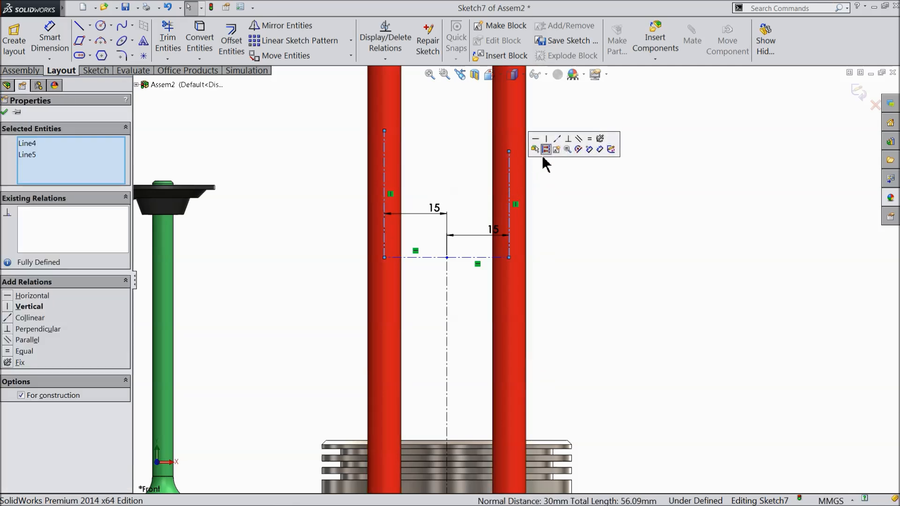
pyautogui.click(589, 140)
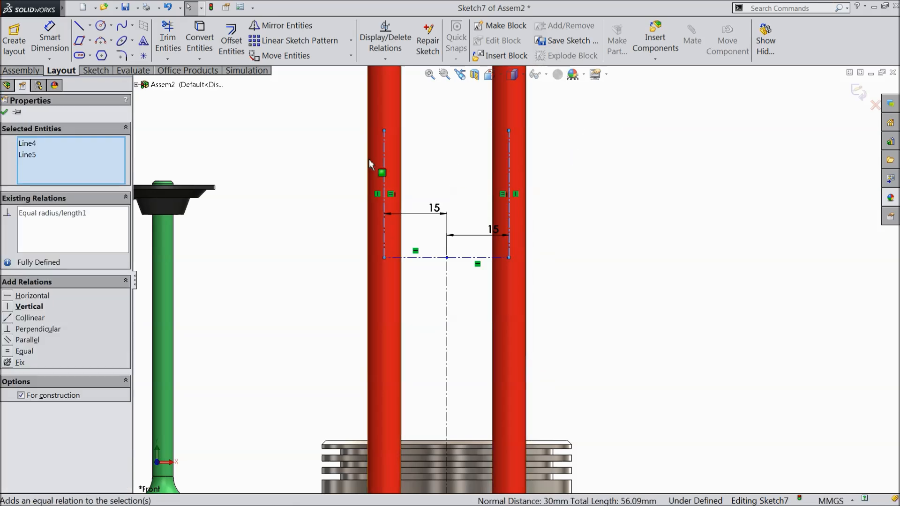
pyautogui.click(6, 112)
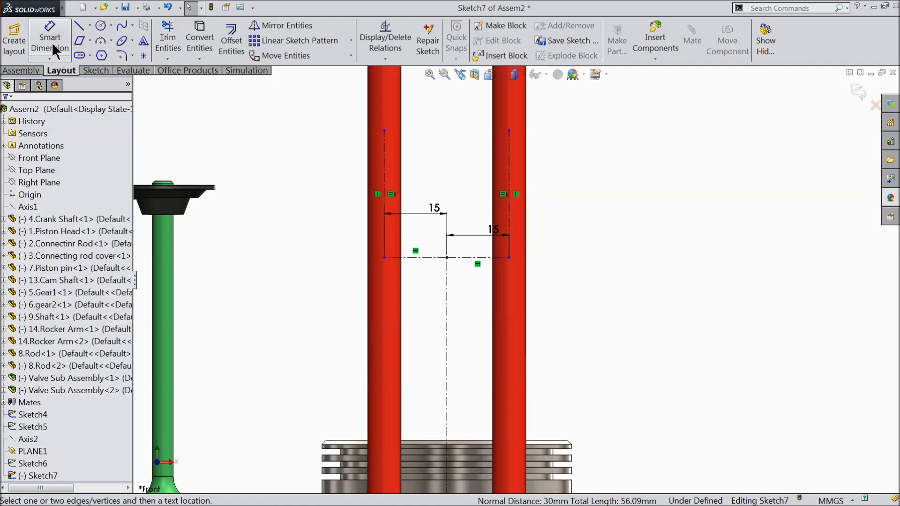
# Dimension the short vertical centerline farther from the gears and set its length to 30 mm.
pyautogui.click(53, 48)
pyautogui.click(385, 176)
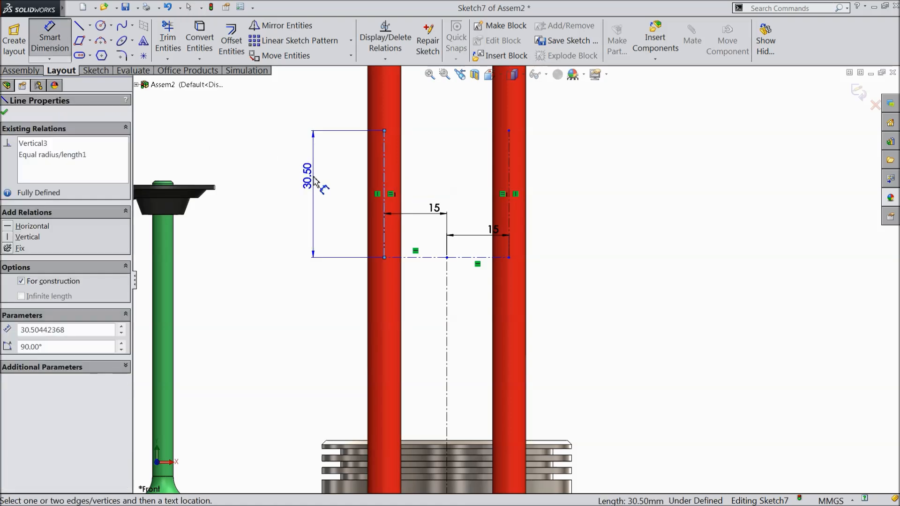
pyautogui.click(314, 183)
pyautogui.write('30')
pyautogui.click(263, 165)
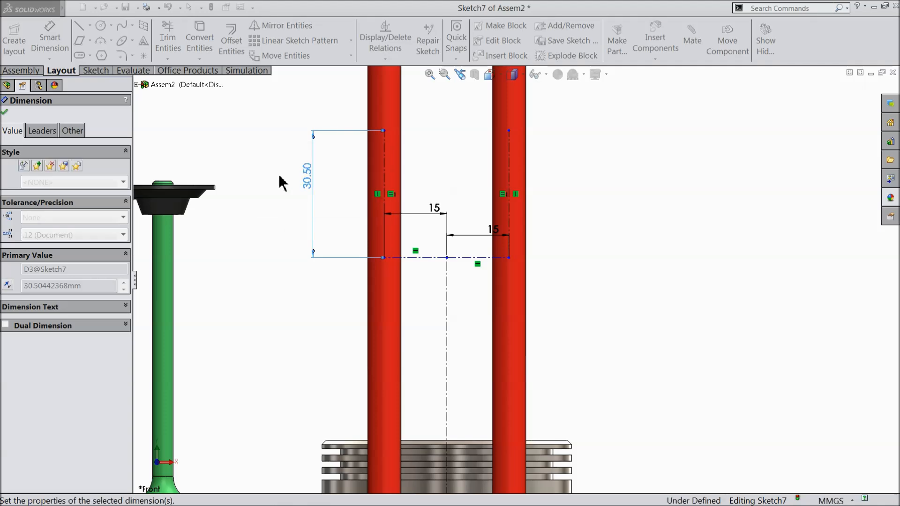
# Dimension the long vertical centerline rising from the origin, set its length to 200 mm, and exit the sketch.
pyautogui.scroll(5, 353, 251)
pyautogui.scroll(3, 370, 265)
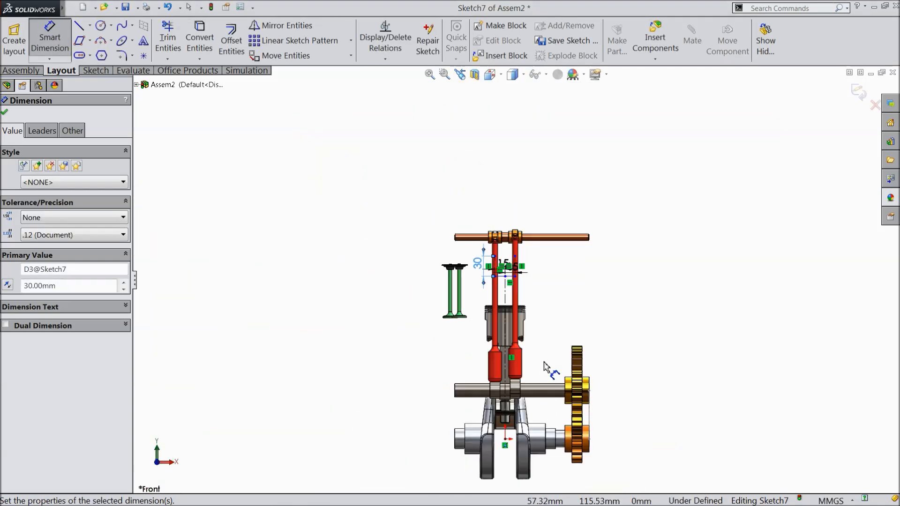
pyautogui.scroll(-4, 539, 360)
pyautogui.click(466, 223)
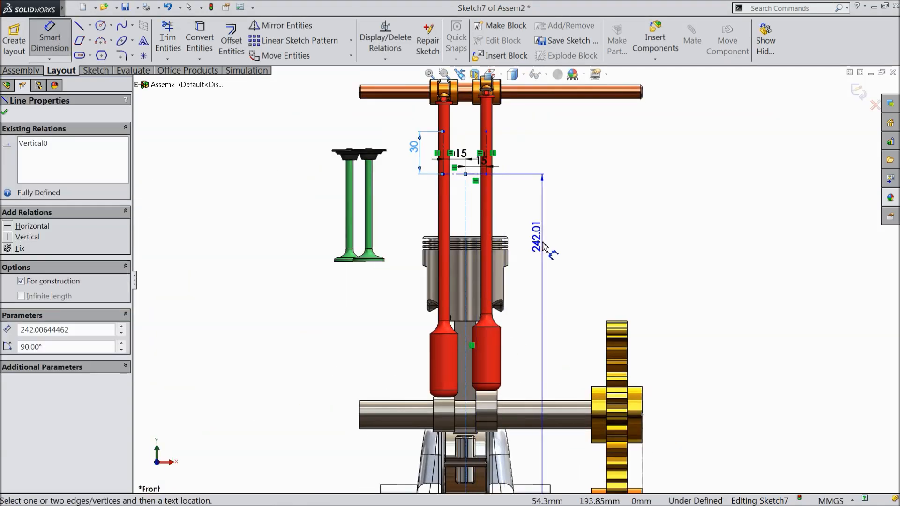
pyautogui.click(544, 249)
pyautogui.write('200')
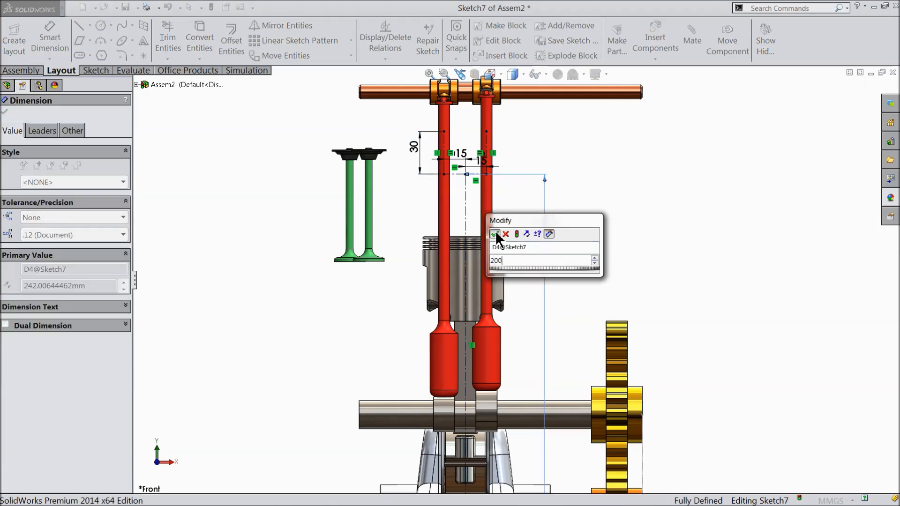
pyautogui.click(494, 234)
pyautogui.scroll(3, 519, 248)
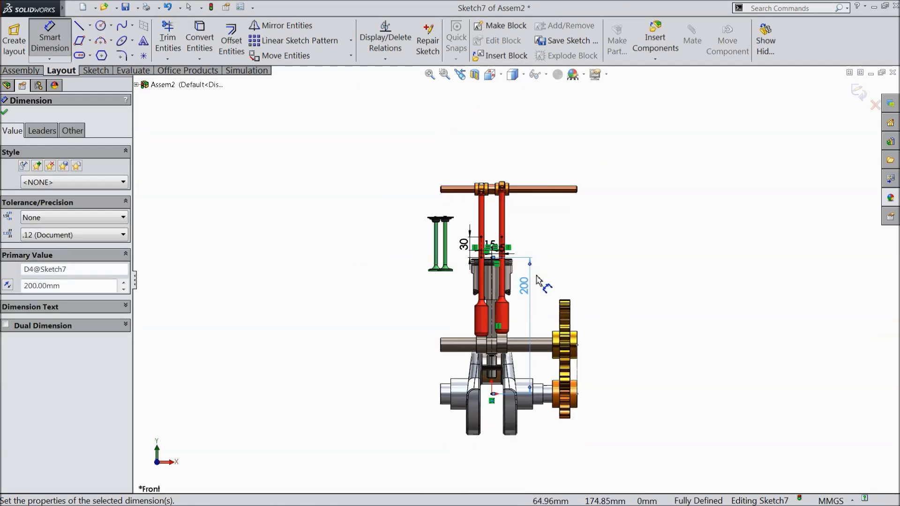
pyautogui.scroll(-3, 518, 251)
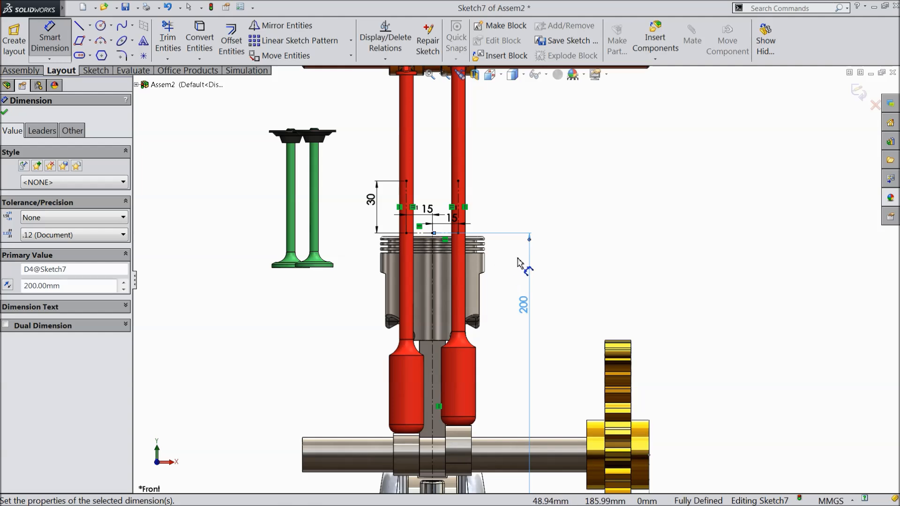
pyautogui.click(857, 93)
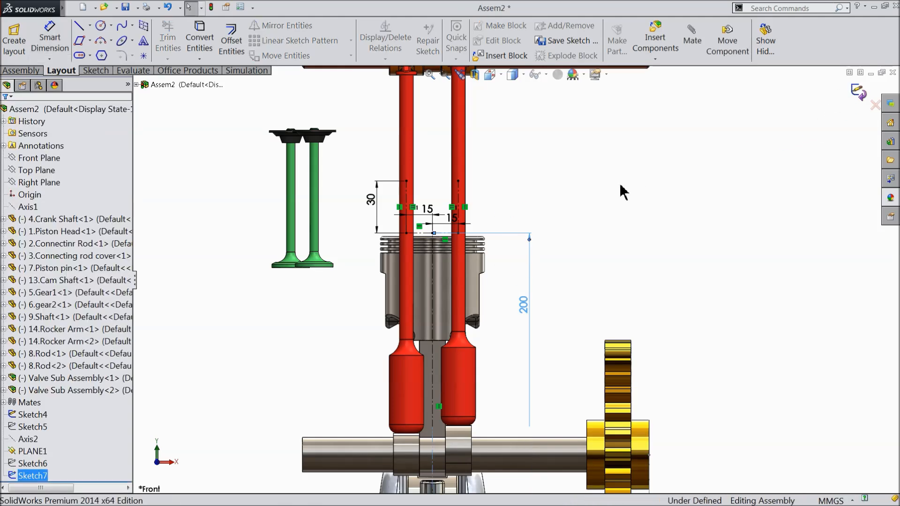
# Rotate the crankshaft so the piston moves down, clear of the valve centerlines.
pyautogui.scroll(3, 553, 228)
pyautogui.moveTo(552, 227); pyautogui.dragTo(624, 249, button='middle')
pyautogui.moveTo(428, 404); pyautogui.dragTo(504, 291)
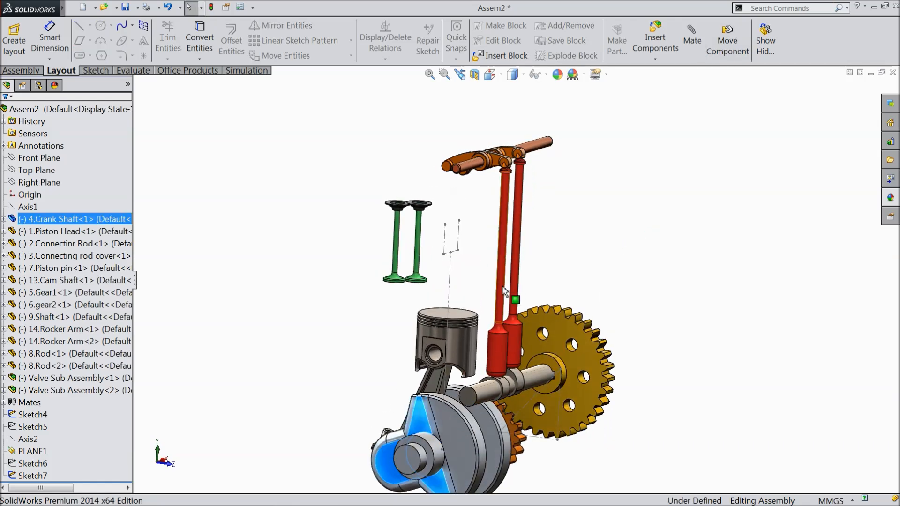
pyautogui.scroll(-5, 504, 291)
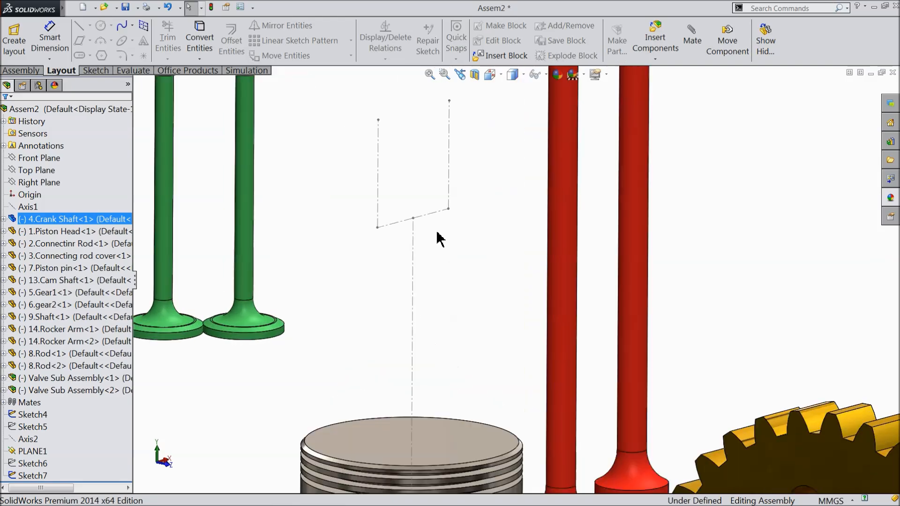
pyautogui.moveTo(444, 255); pyautogui.dragTo(616, 317, button='middle')
pyautogui.scroll(5, 457, 253)
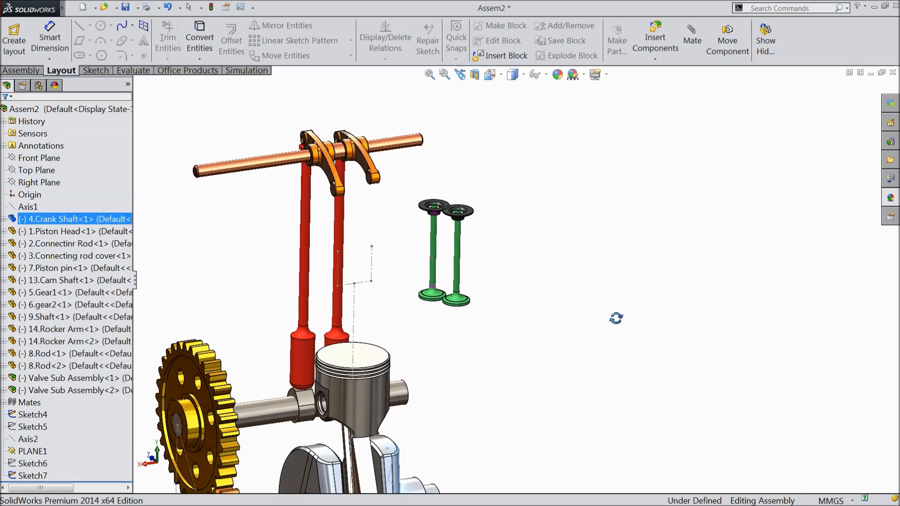
pyautogui.moveTo(427, 326)
pyautogui.mouseDown(button='middle')
pyautogui.moveTo(446, 321)
pyautogui.moveTo(393, 305)
pyautogui.mouseUp(button='middle')
pyautogui.scroll(-5, 387, 301)
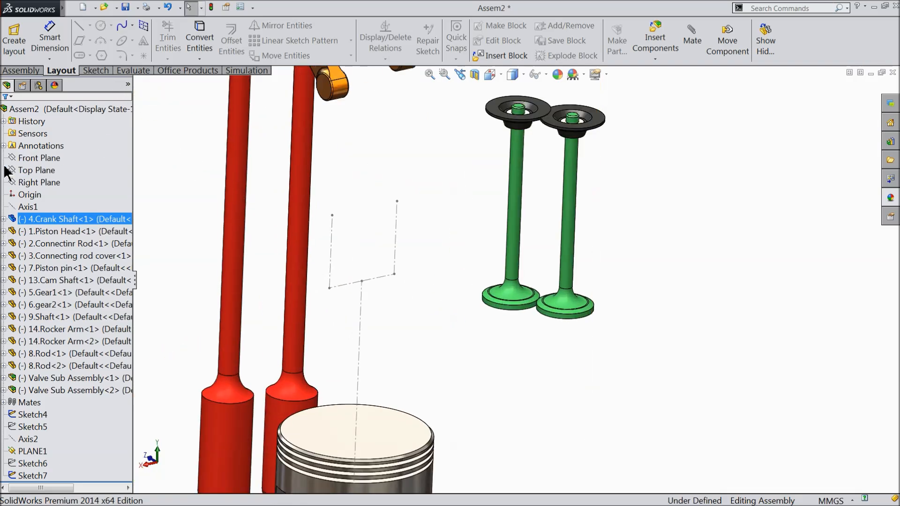
pyautogui.click(176, 163)
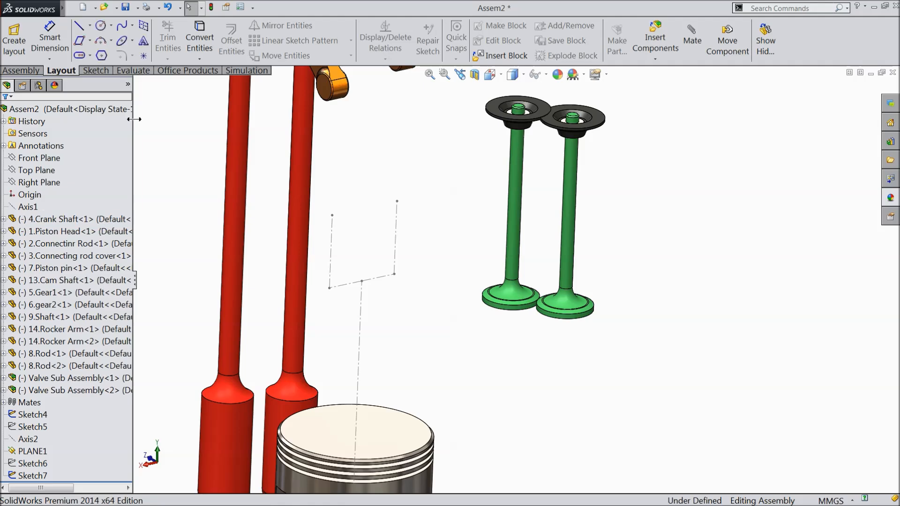
# Add a Concentric mate between the stem of Valve Sub Assembly<1> and the short vertical centerline farther from the gears.
pyautogui.click(36, 71)
pyautogui.click(110, 41)
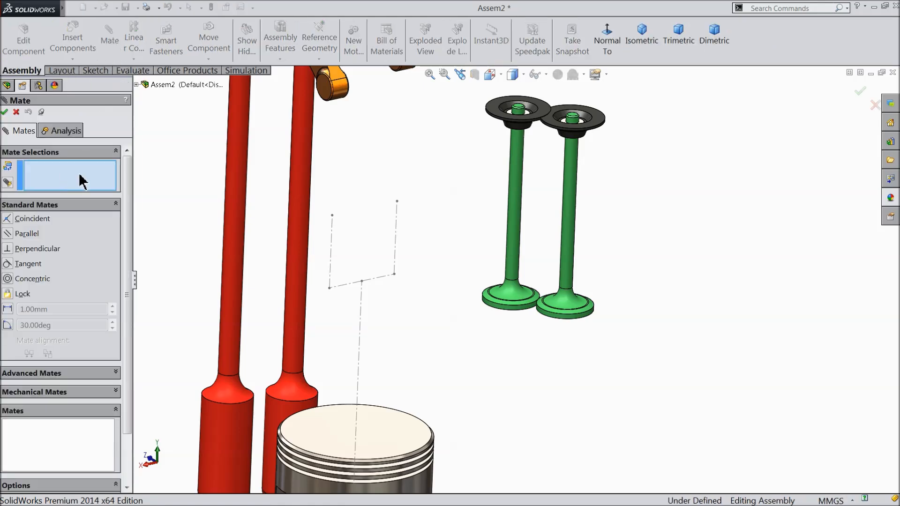
pyautogui.scroll(-3, 440, 265)
pyautogui.click(386, 228)
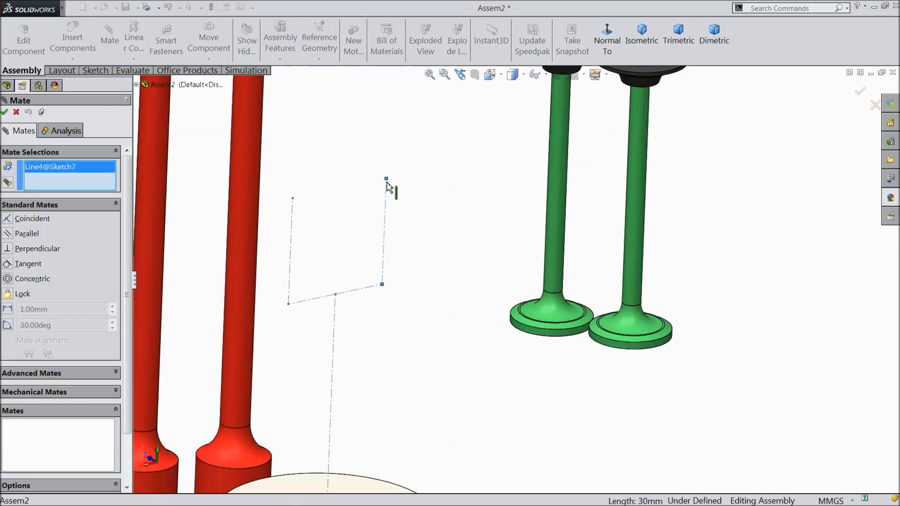
pyautogui.click(562, 211)
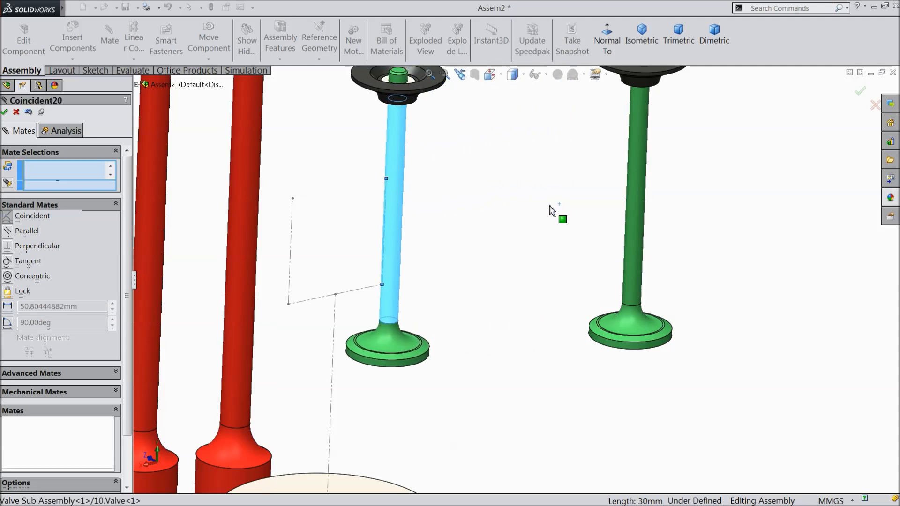
pyautogui.click(621, 188)
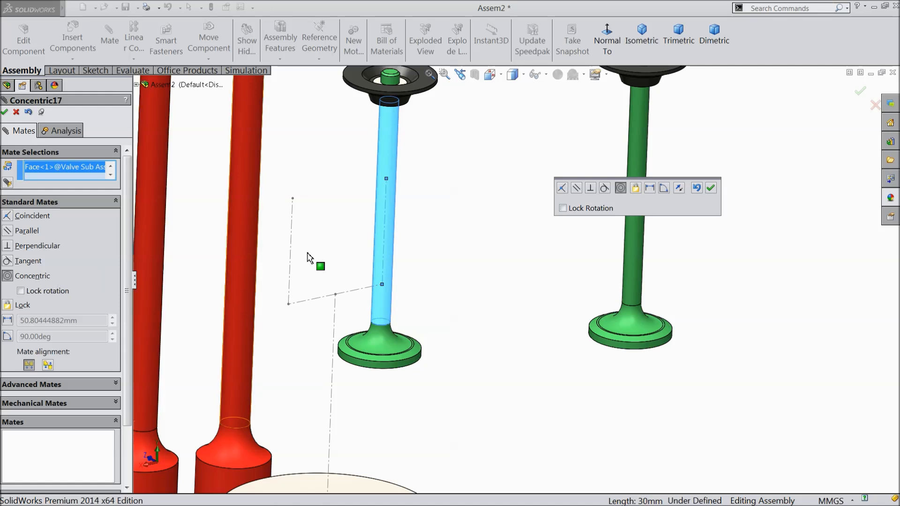
pyautogui.click(710, 188)
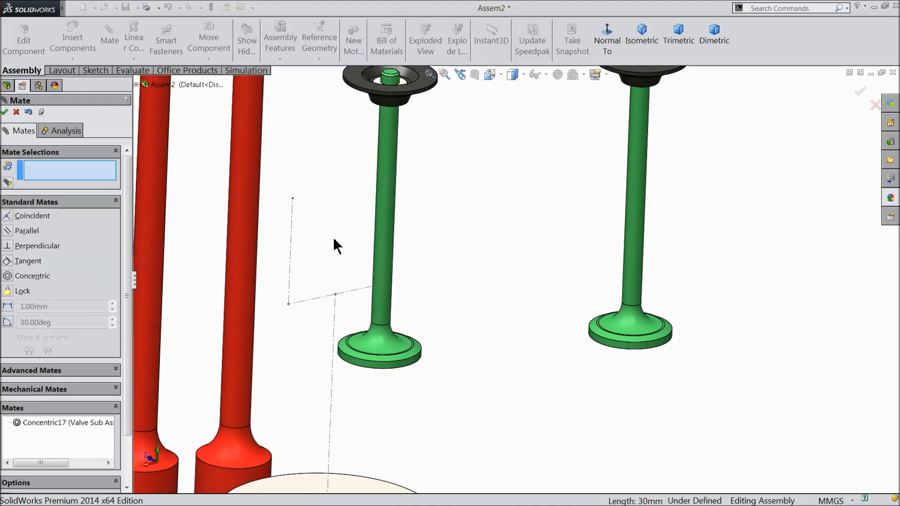
# Add a Concentric mate between the stem of Valve Sub Assembly<2> and the short vertical centerline nearer the gears.
pyautogui.click(291, 242)
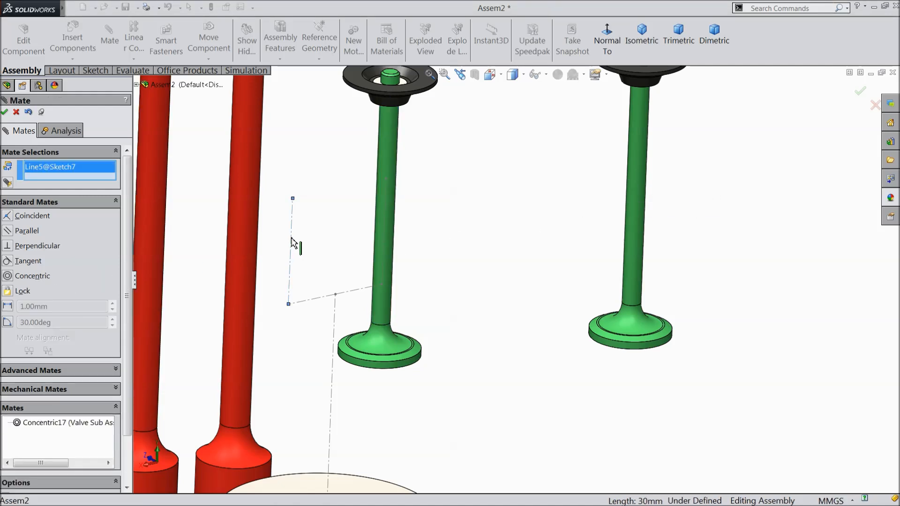
pyautogui.click(648, 207)
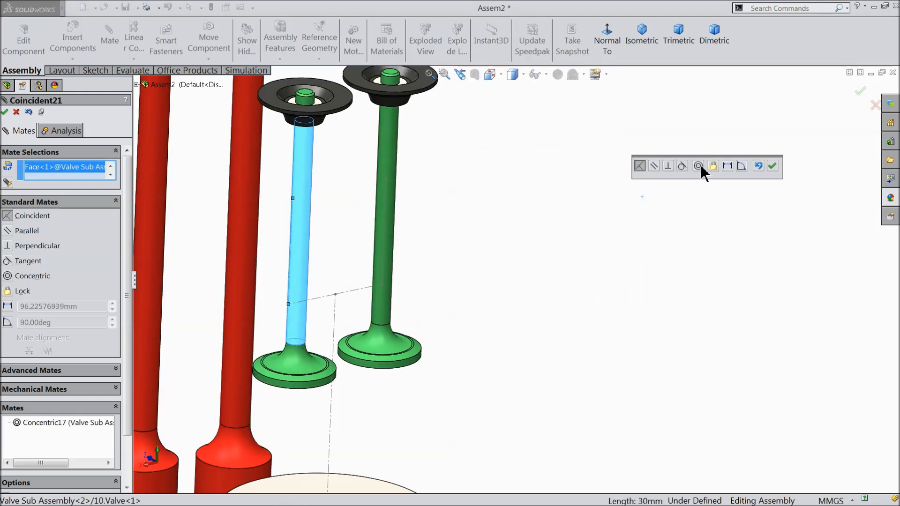
pyautogui.click(698, 167)
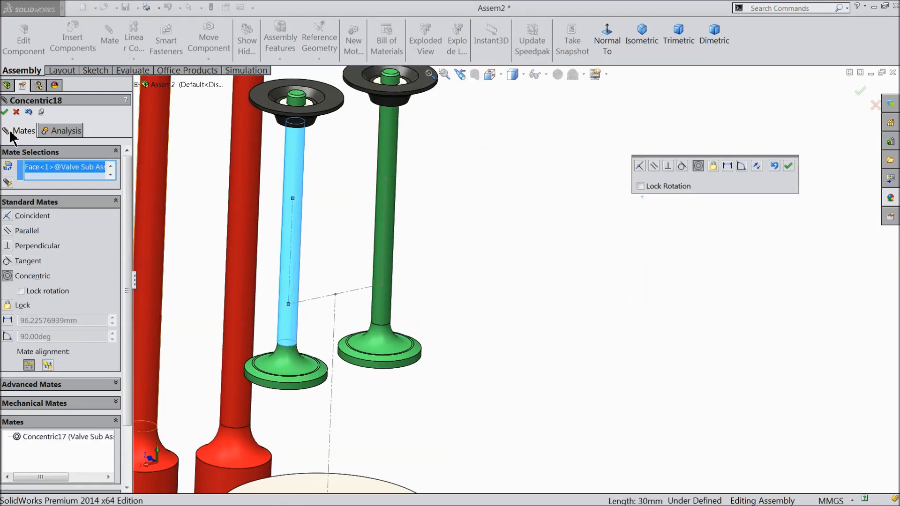
pyautogui.click(4, 112)
# Raise Valve Sub Assembly<2> and mate its stem's top face tangent to the rounded end face of Rocker Arm<1>.
pyautogui.scroll(3, 410, 210)
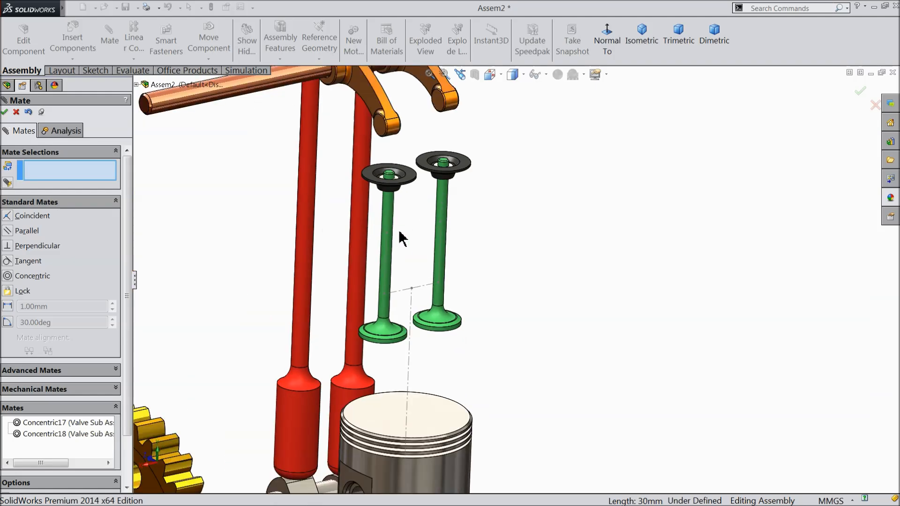
pyautogui.moveTo(393, 231); pyautogui.dragTo(396, 208)
pyautogui.scroll(-5, 394, 169)
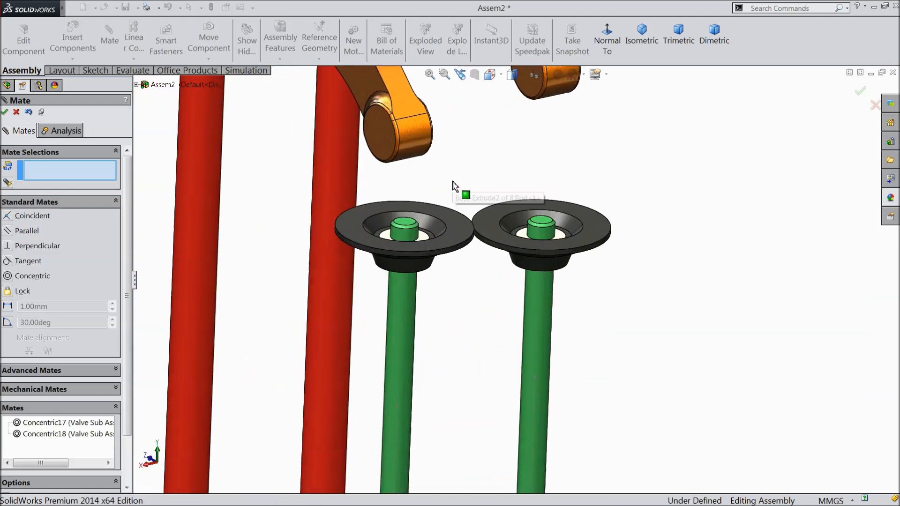
pyautogui.click(392, 250)
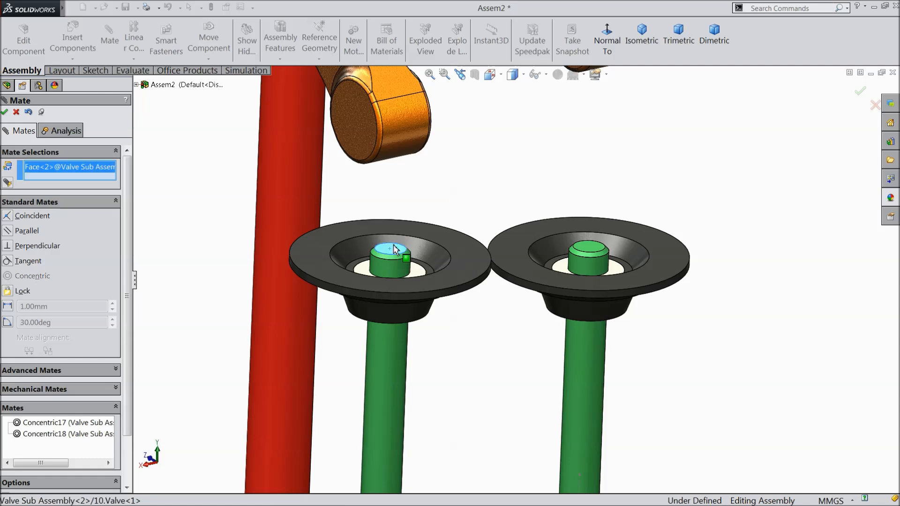
pyautogui.click(393, 156)
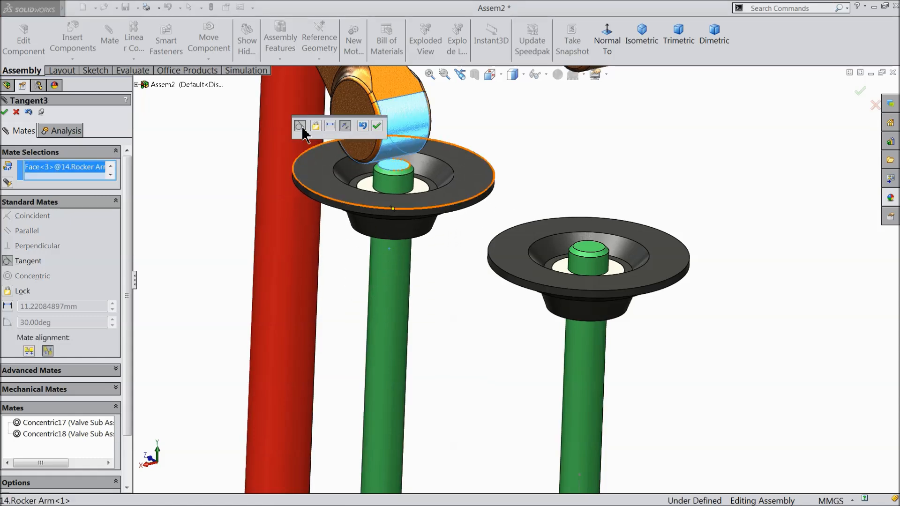
pyautogui.click(378, 124)
# Mate the stem top face of Valve Sub Assembly<1> tangent to the rounded end face of Rocker Arm<2>.
pyautogui.scroll(2, 539, 164)
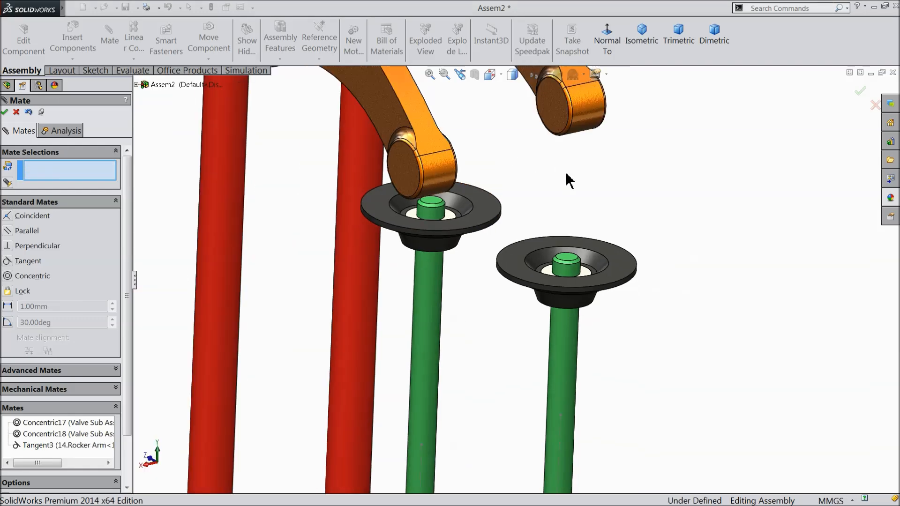
pyautogui.scroll(-3, 586, 169)
pyautogui.click(545, 324)
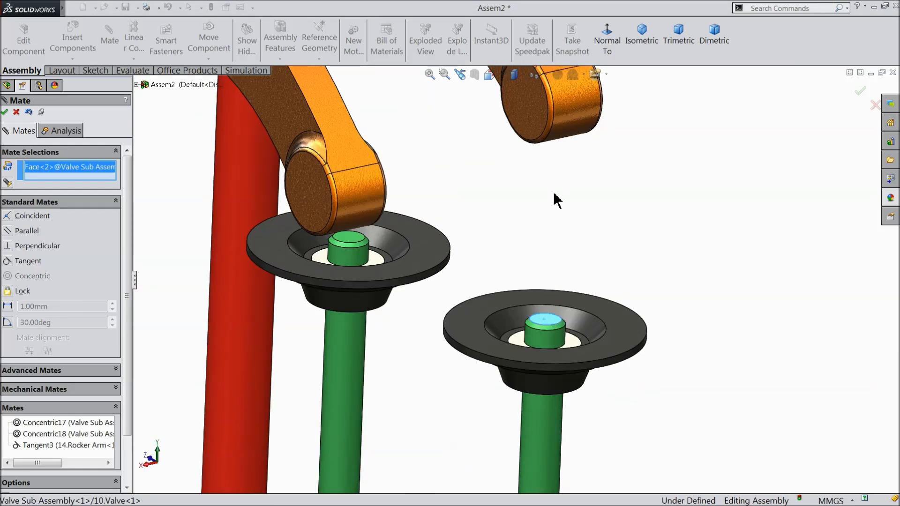
pyautogui.click(567, 124)
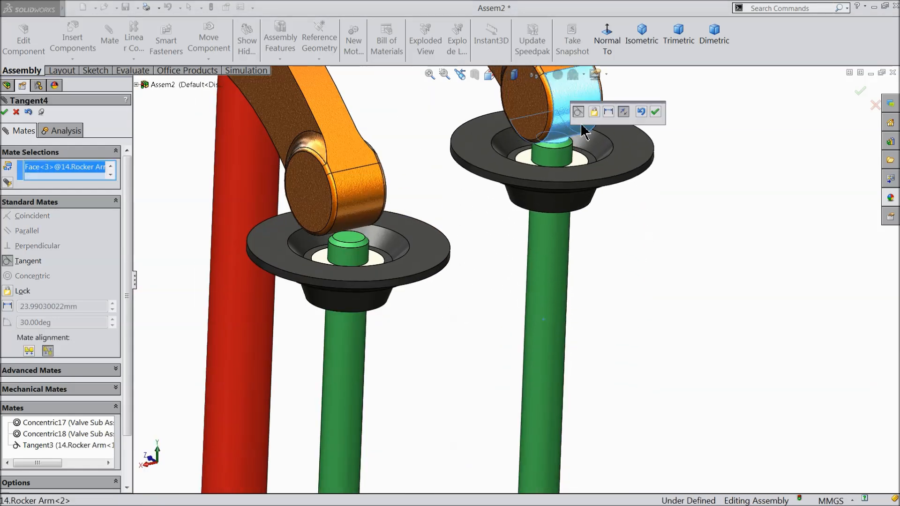
pyautogui.click(654, 113)
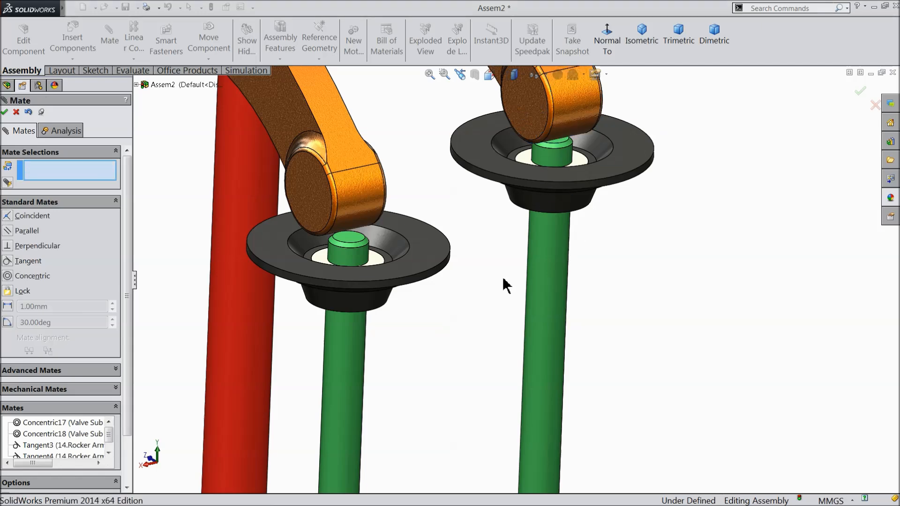
# Examine how both rocker arm ends meet the tops of the valve stems from several angles.
pyautogui.scroll(-2, 478, 302)
pyautogui.moveTo(478, 301); pyautogui.dragTo(505, 255, button='middle')
pyautogui.scroll(3, 429, 164)
pyautogui.scroll(4, 429, 164)
pyautogui.moveTo(437, 211); pyautogui.dragTo(462, 239, button='middle')
pyautogui.scroll(-6, 462, 239)
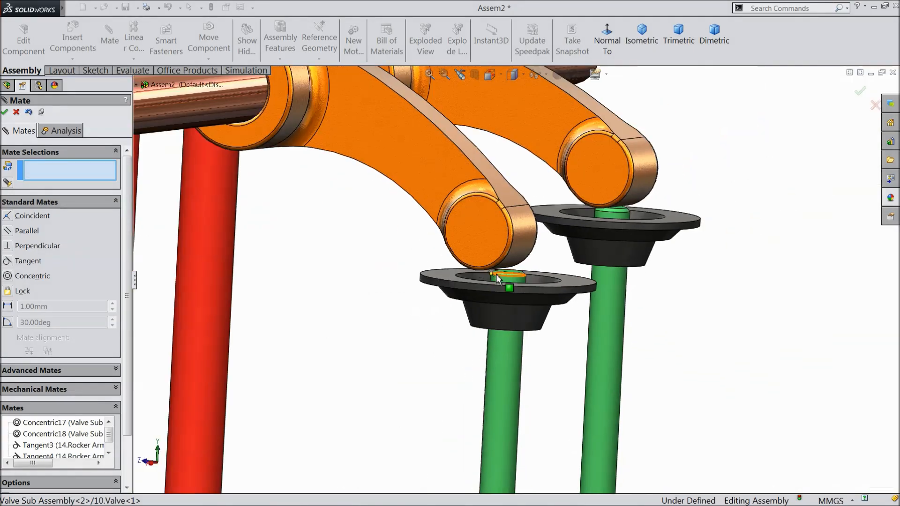
pyautogui.scroll(4, 497, 279)
pyautogui.scroll(-8, 566, 243)
pyautogui.moveTo(572, 285)
pyautogui.mouseDown(button='middle')
pyautogui.moveTo(563, 293)
pyautogui.moveTo(552, 279)
pyautogui.moveTo(560, 295)
pyautogui.moveTo(572, 294)
pyautogui.mouseUp(button='middle')
pyautogui.scroll(-6, 432, 323)
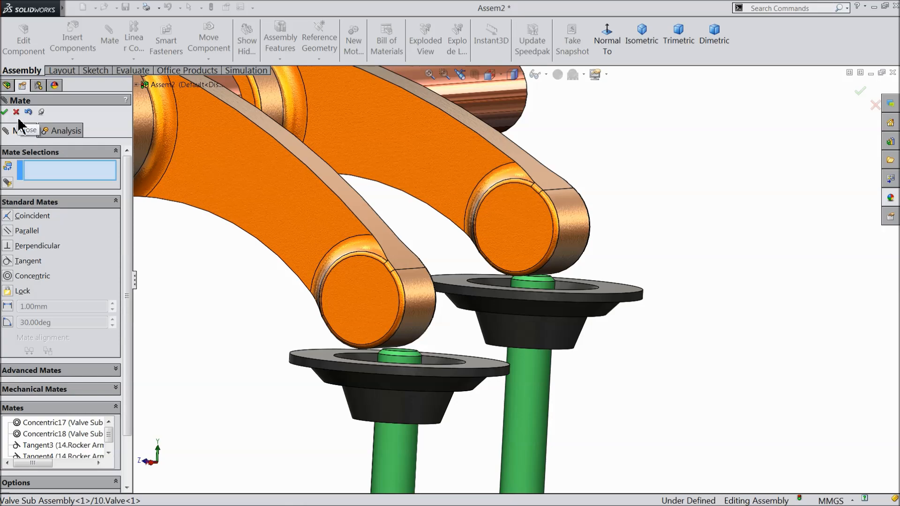
# Review the tangent mate between Rocker Arm<1> and its valve stem up close, and leave the Mate command.
pyautogui.click(60, 448)
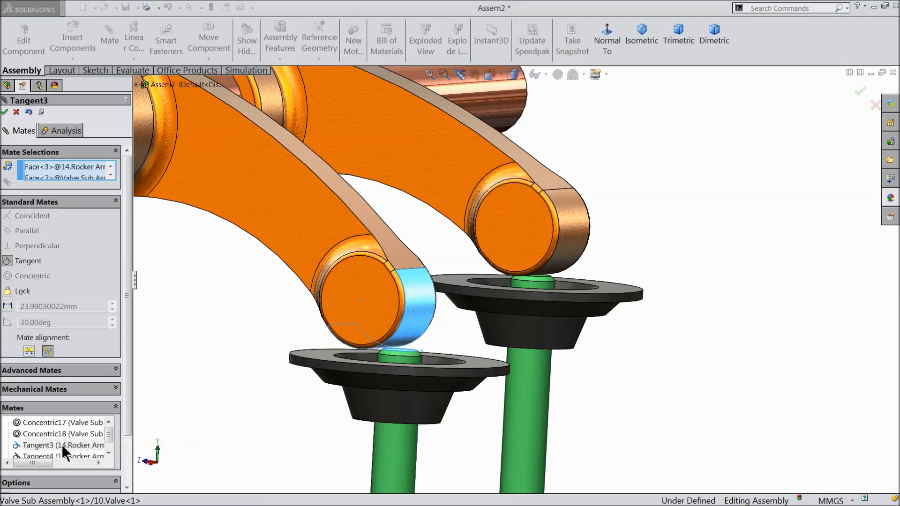
pyautogui.scroll(-5, 372, 338)
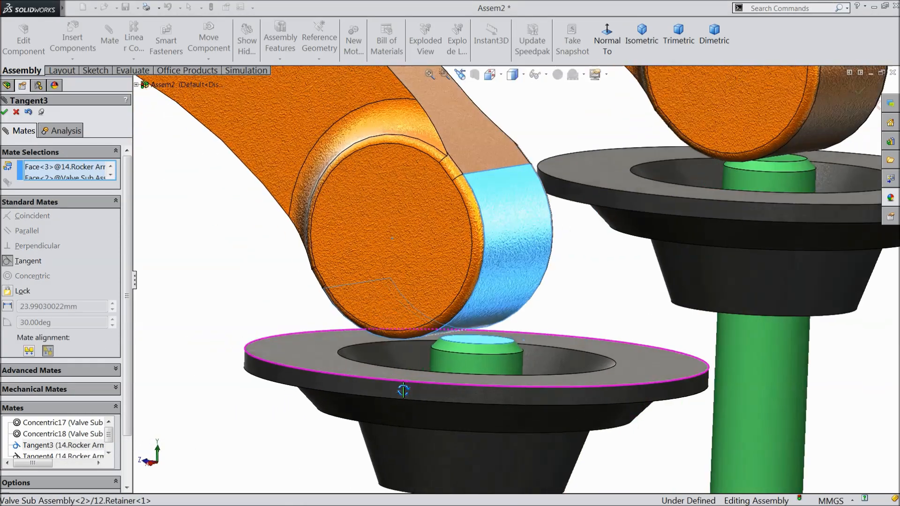
pyautogui.scroll(-3, 394, 381)
pyautogui.scroll(6, 401, 397)
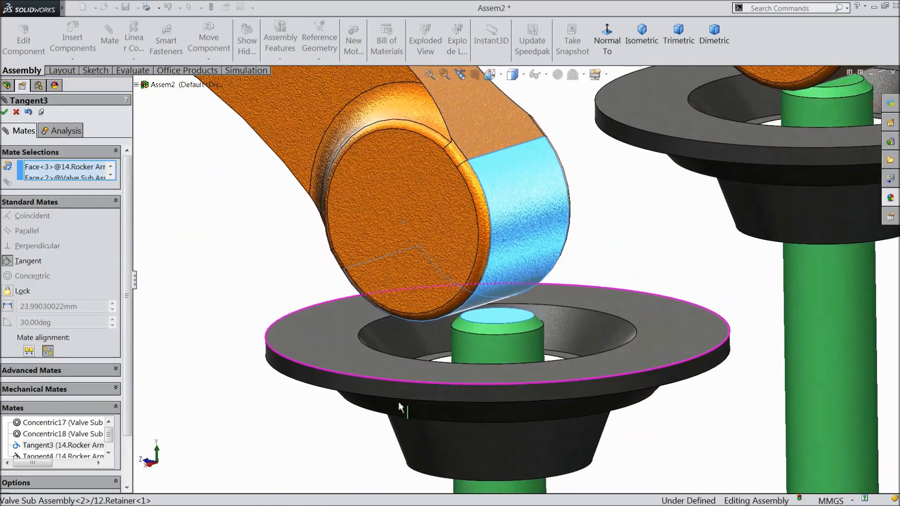
pyautogui.click(4, 112)
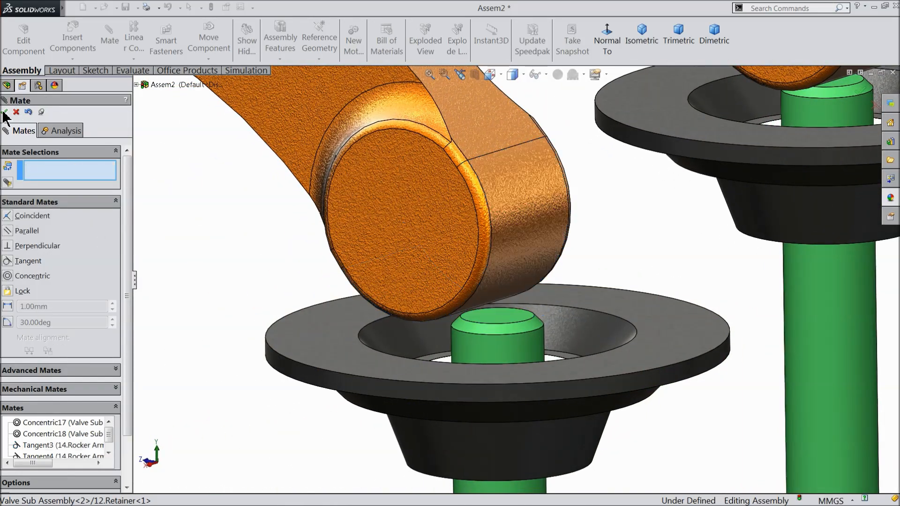
pyautogui.click(5, 112)
# Try to move the rocker shaft by its free end face.
pyautogui.scroll(8, 200, 224)
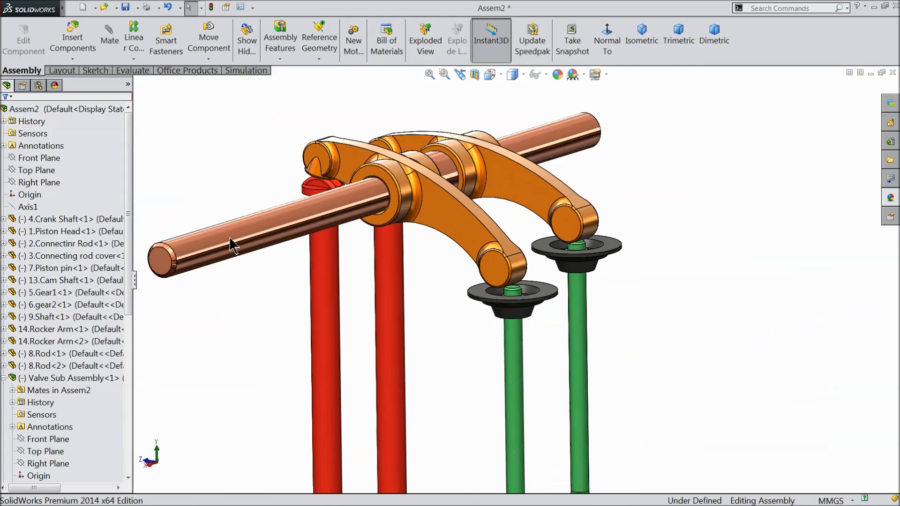
pyautogui.scroll(-2, 503, 305)
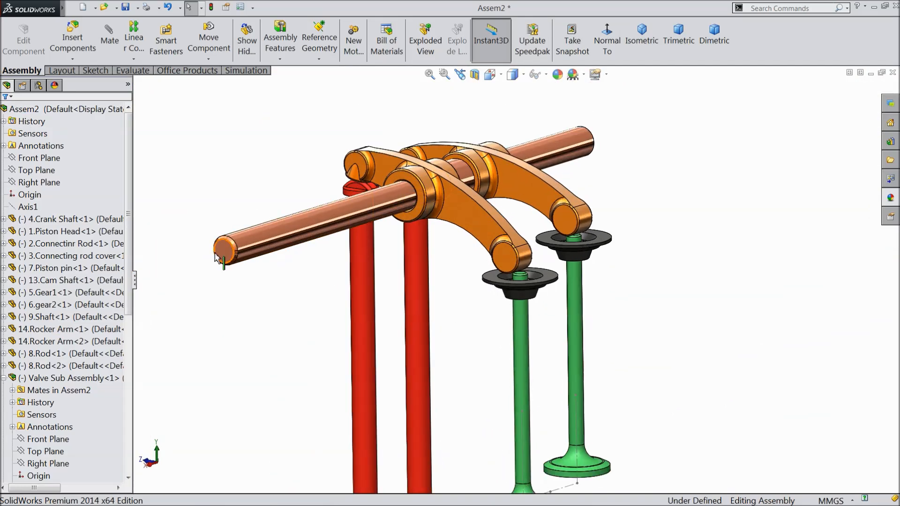
pyautogui.moveTo(221, 251); pyautogui.dragTo(226, 261)
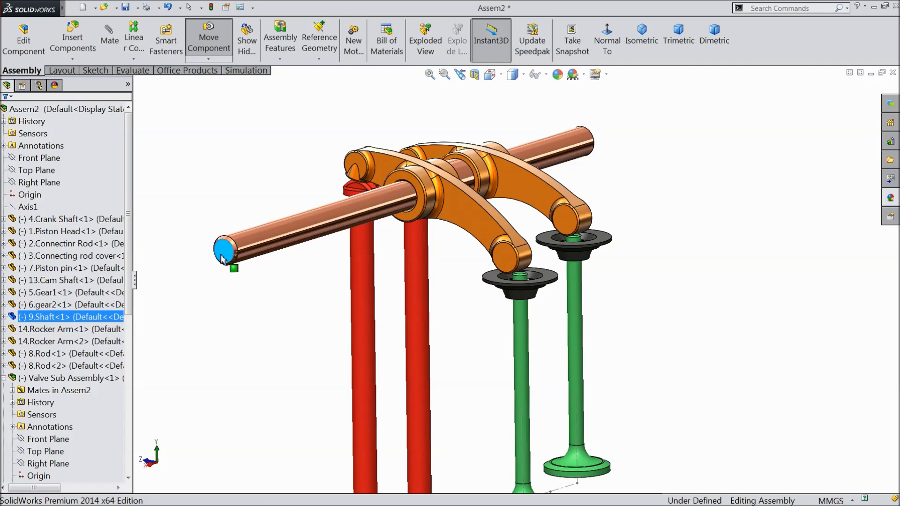
pyautogui.scroll(6, 352, 286)
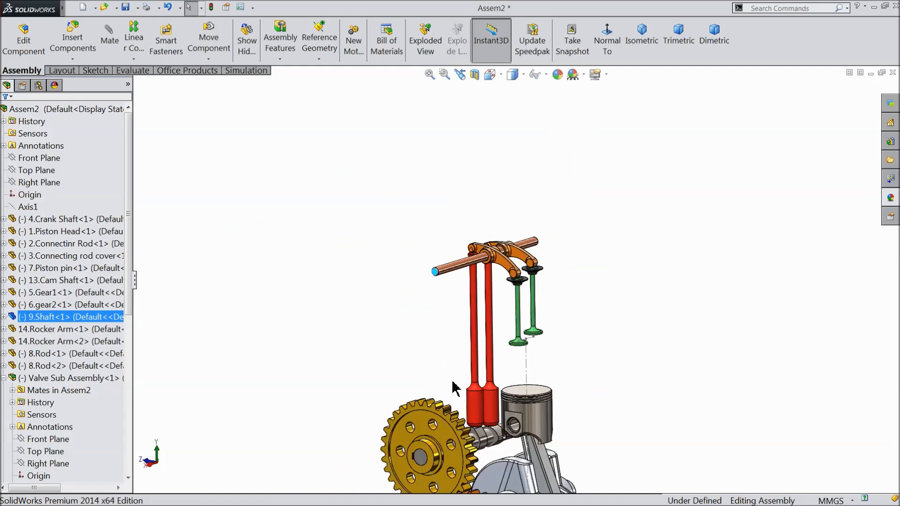
# Turn the large gear and raise the piston until its crown sits just beneath the valve heads.
pyautogui.scroll(-2, 449, 379)
pyautogui.click(440, 355)
pyautogui.moveTo(395, 347); pyautogui.dragTo(429, 344)
pyautogui.moveTo(578, 334); pyautogui.dragTo(588, 252)
pyautogui.moveTo(412, 339)
pyautogui.mouseDown()
pyautogui.moveTo(383, 402)
pyautogui.moveTo(384, 375)
pyautogui.moveTo(404, 354)
pyautogui.mouseUp()
pyautogui.scroll(3, 336, 337)
pyautogui.scroll(-3, 462, 387)
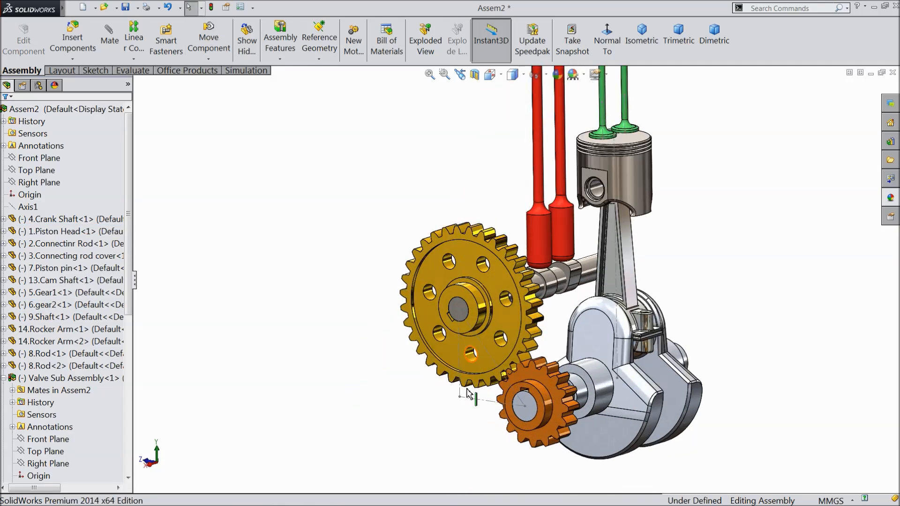
# Collapse the expanded feature tree entries and hide Sketch4 and Sketch7.
pyautogui.moveTo(128, 318); pyautogui.dragTo(131, 401)
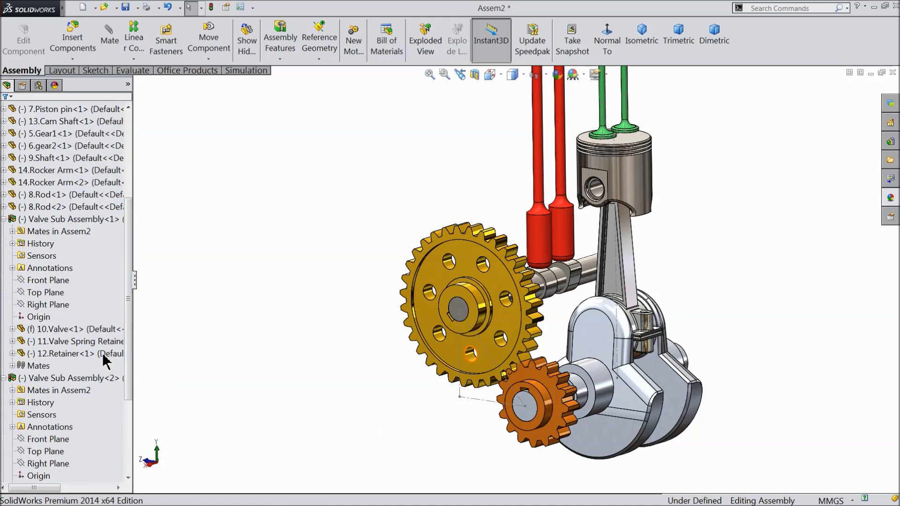
pyautogui.click(4, 219)
pyautogui.click(5, 244)
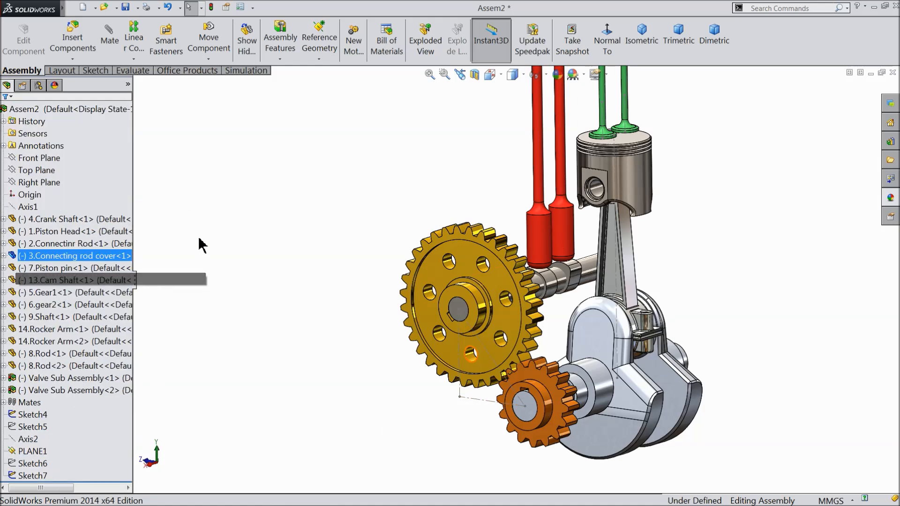
pyautogui.click(15, 415)
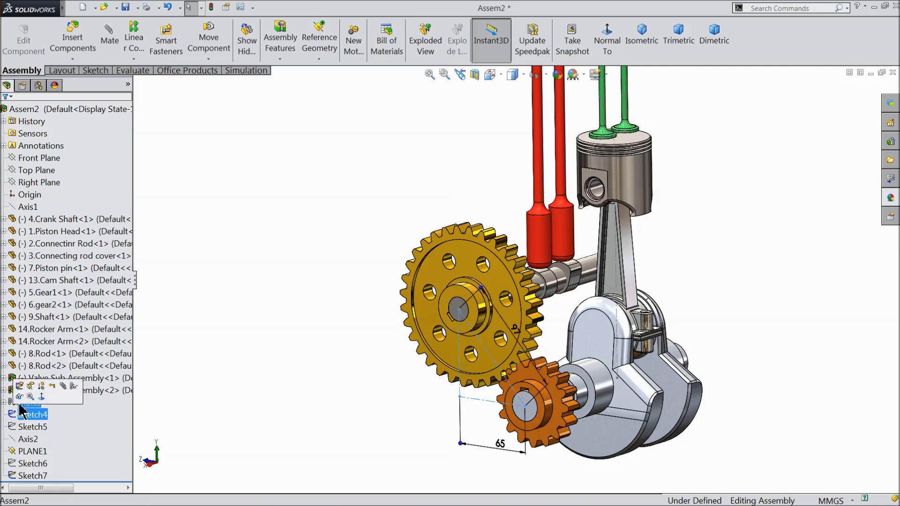
pyautogui.click(19, 396)
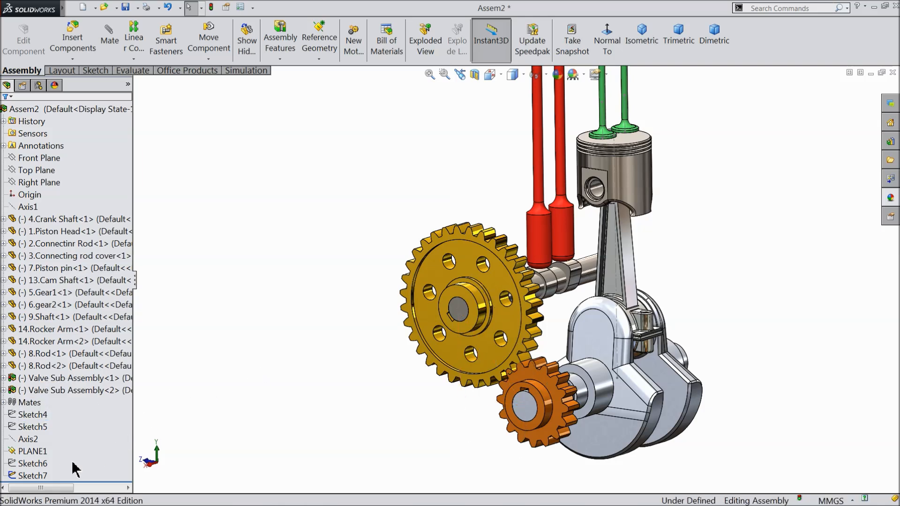
pyautogui.click(15, 476)
pyautogui.click(18, 457)
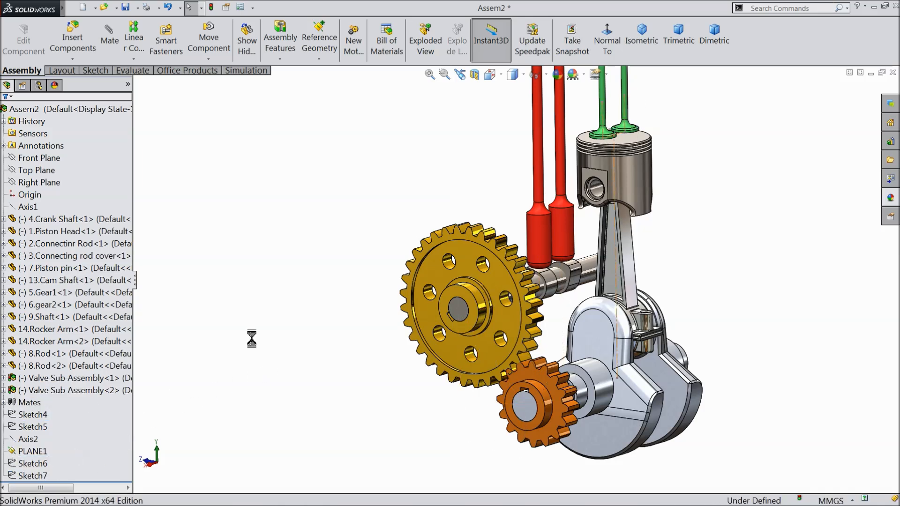
# Orient the view normal to the crankshaft's end face at the small gear.
pyautogui.scroll(1, 292, 323)
pyautogui.scroll(1, 406, 327)
pyautogui.scroll(-1, 582, 164)
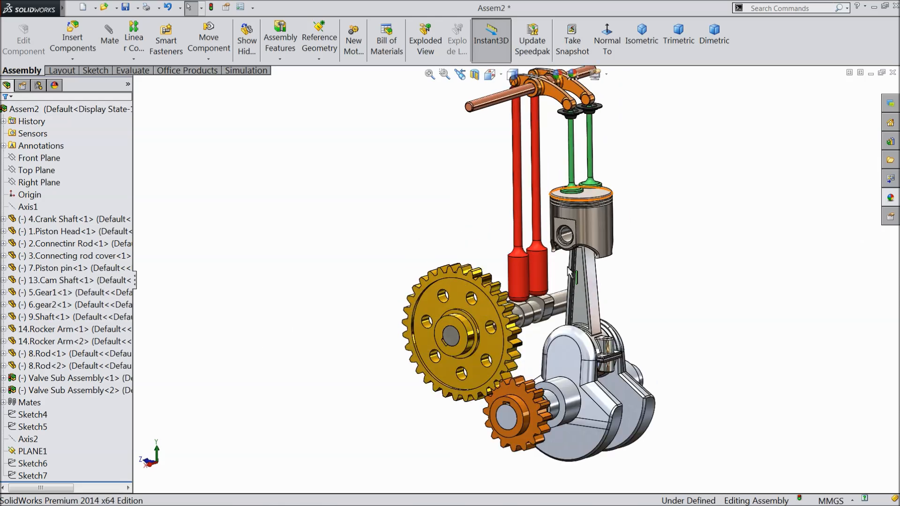
pyautogui.scroll(-2, 540, 334)
pyautogui.moveTo(532, 367); pyautogui.dragTo(572, 363, button='middle')
pyautogui.scroll(-3, 562, 408)
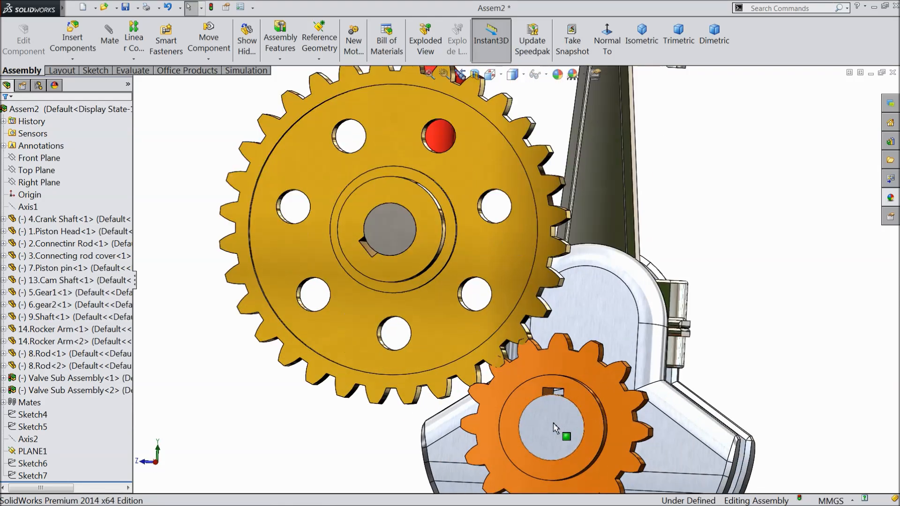
pyautogui.click(555, 424)
pyautogui.click(607, 41)
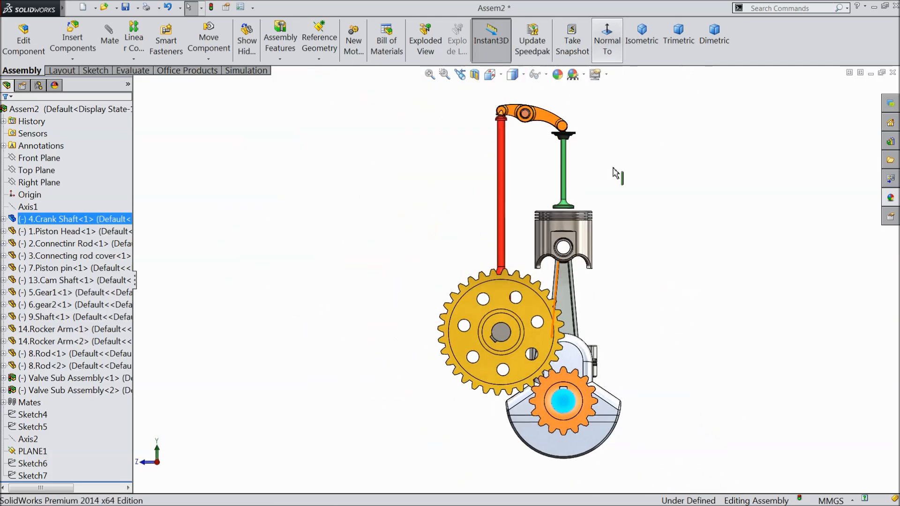
# Rotate the large gear slightly so its teeth sit in the gaps between the small gear's teeth.
pyautogui.scroll(-2, 558, 313)
pyautogui.scroll(-1, 560, 314)
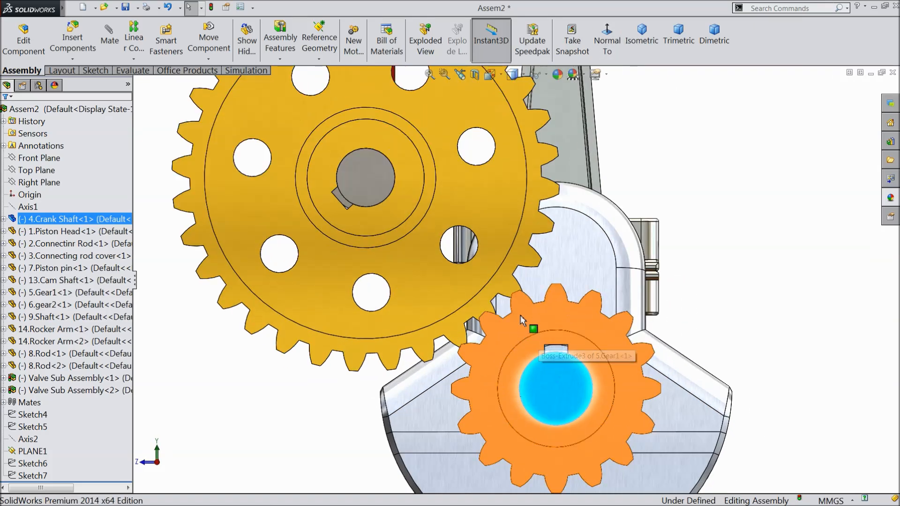
pyautogui.scroll(-1, 515, 328)
pyautogui.moveTo(481, 334); pyautogui.dragTo(454, 346)
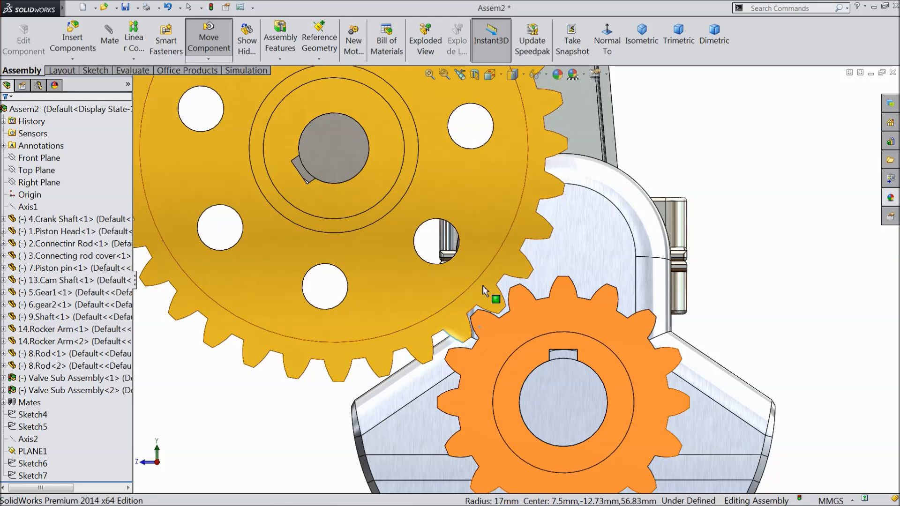
pyautogui.scroll(-3, 479, 289)
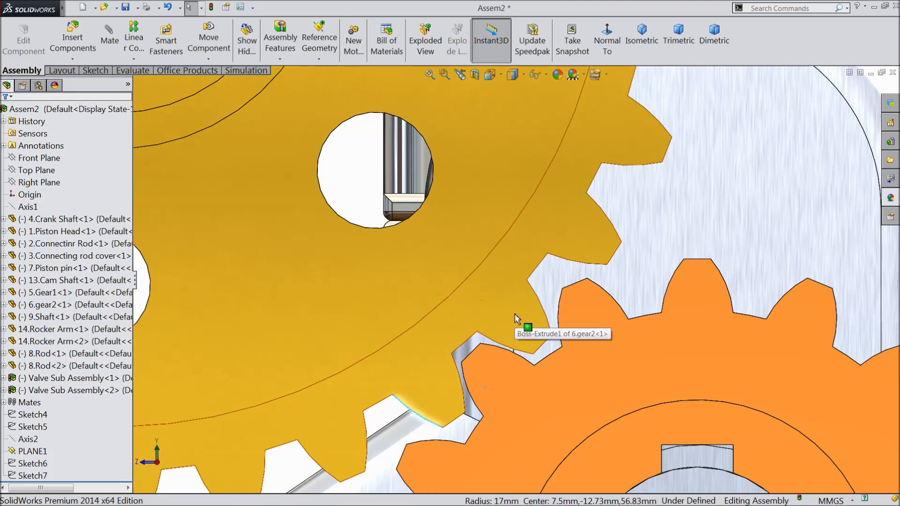
pyautogui.scroll(5, 516, 318)
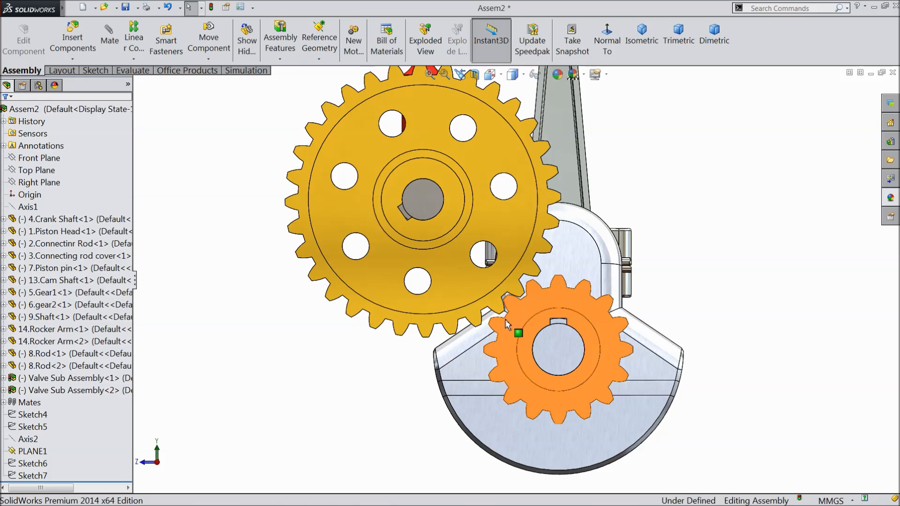
# Start a gear mate between the cylindrical hub faces of the small crankshaft gear and the large camshaft gear.
pyautogui.moveTo(370, 365); pyautogui.dragTo(348, 370, button='middle')
pyautogui.scroll(1, 347, 370)
pyautogui.scroll(-2, 583, 120)
pyautogui.scroll(1, 575, 169)
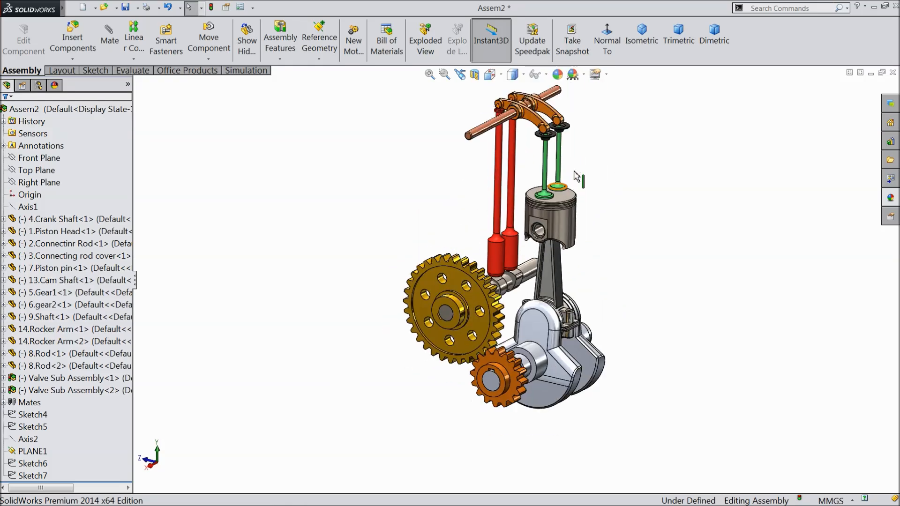
pyautogui.scroll(-1, 573, 172)
pyautogui.scroll(-1, 550, 255)
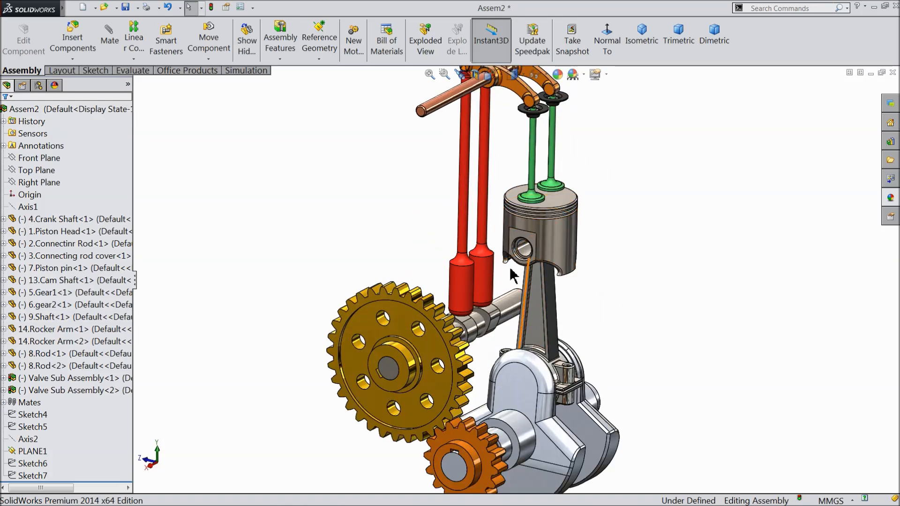
pyautogui.scroll(1, 517, 261)
pyautogui.scroll(-1, 502, 366)
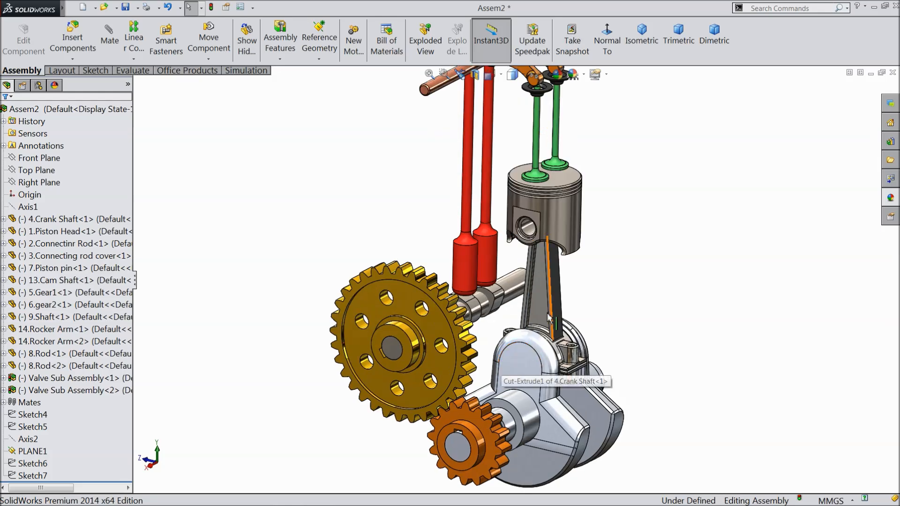
pyautogui.click(110, 40)
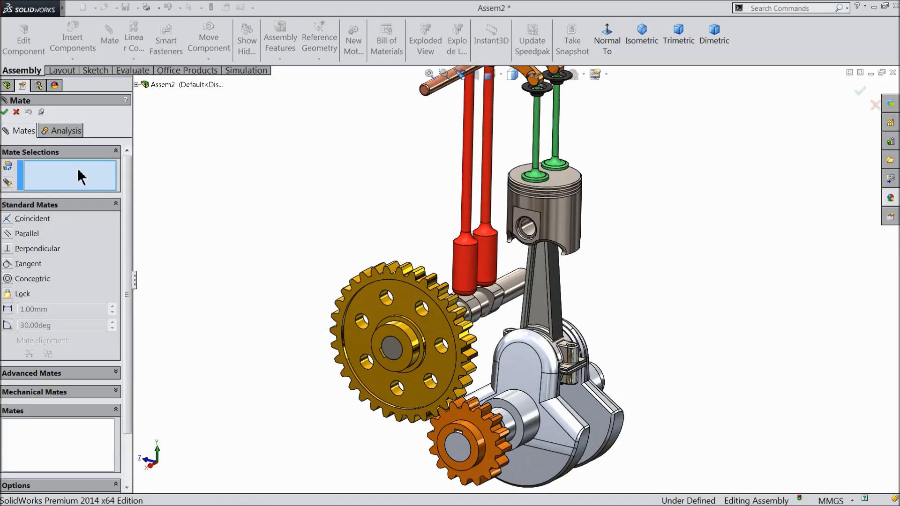
pyautogui.click(35, 392)
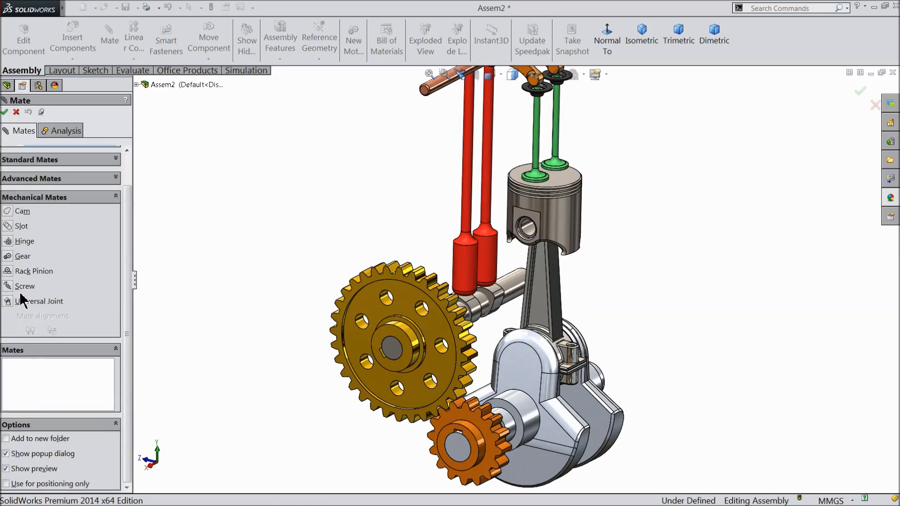
pyautogui.click(7, 257)
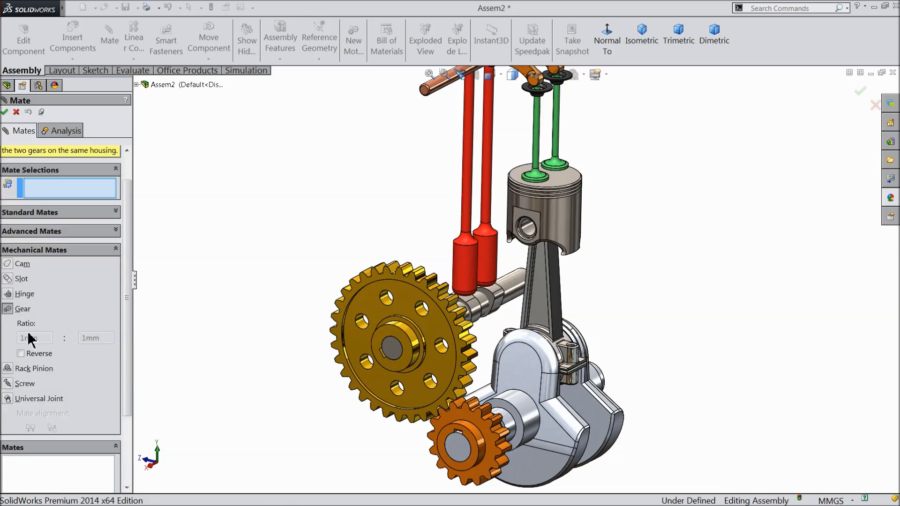
pyautogui.scroll(1, 128, 231)
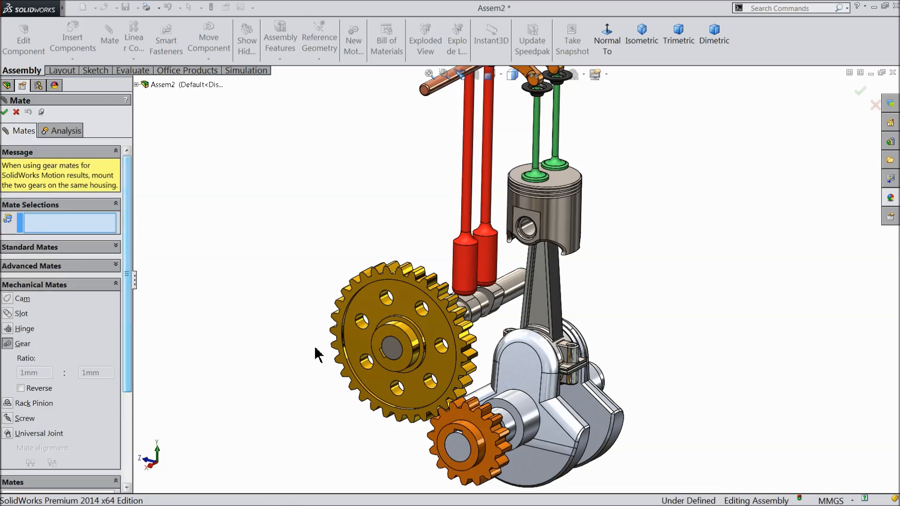
pyautogui.click(481, 444)
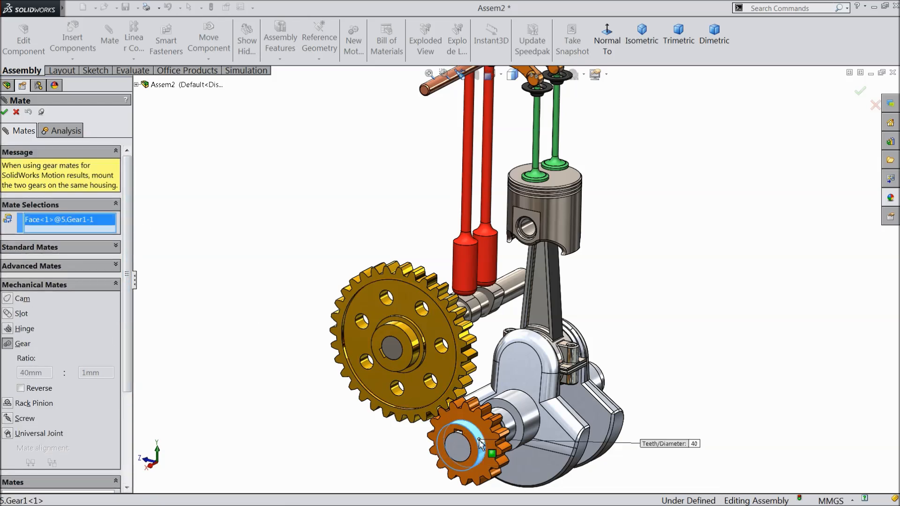
pyautogui.click(416, 347)
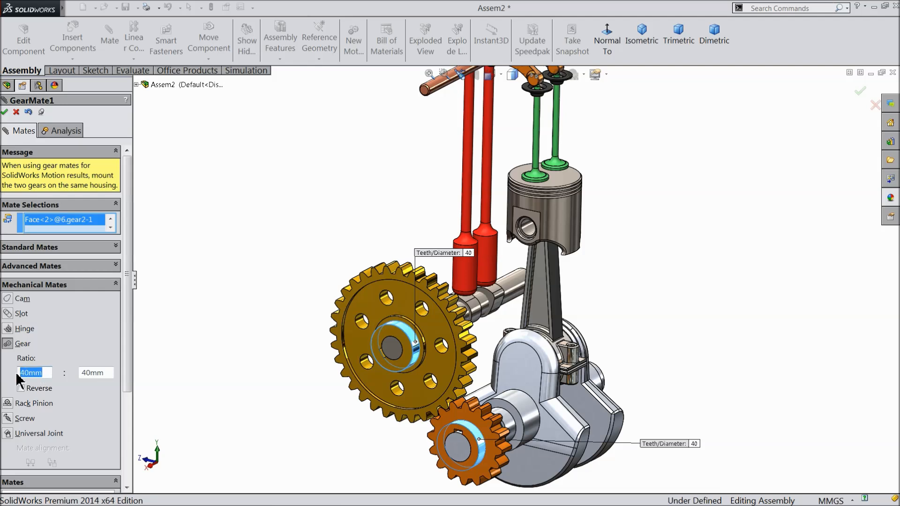
# Set the gear mate ratio to 20 mm : 40 mm and finish the mate.
pyautogui.press('Return')
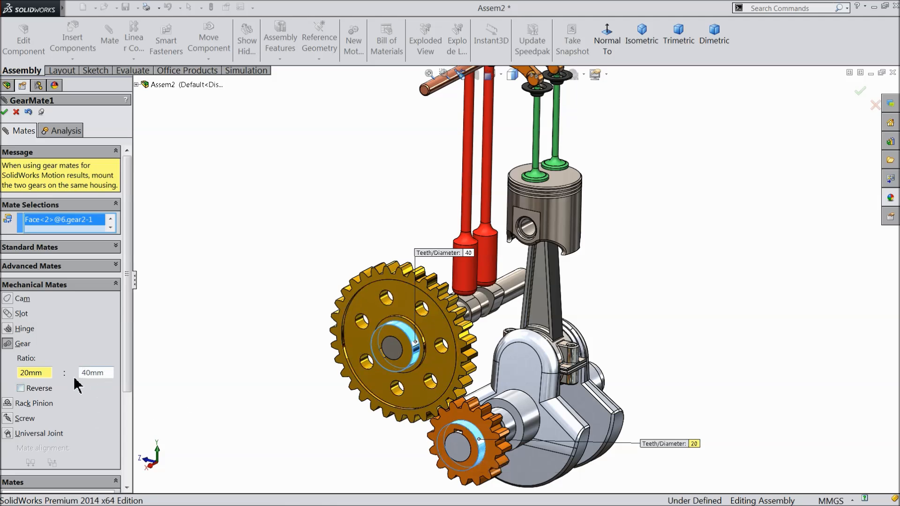
pyautogui.click(5, 112)
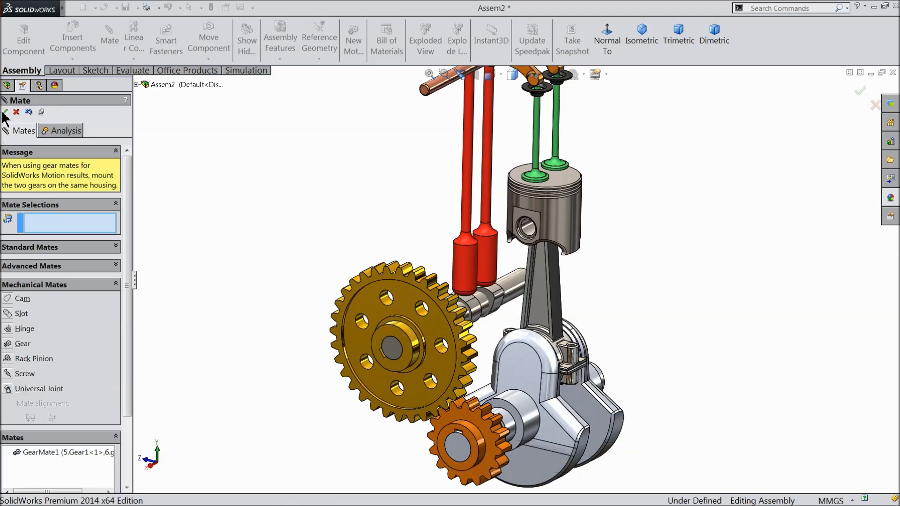
pyautogui.click(5, 112)
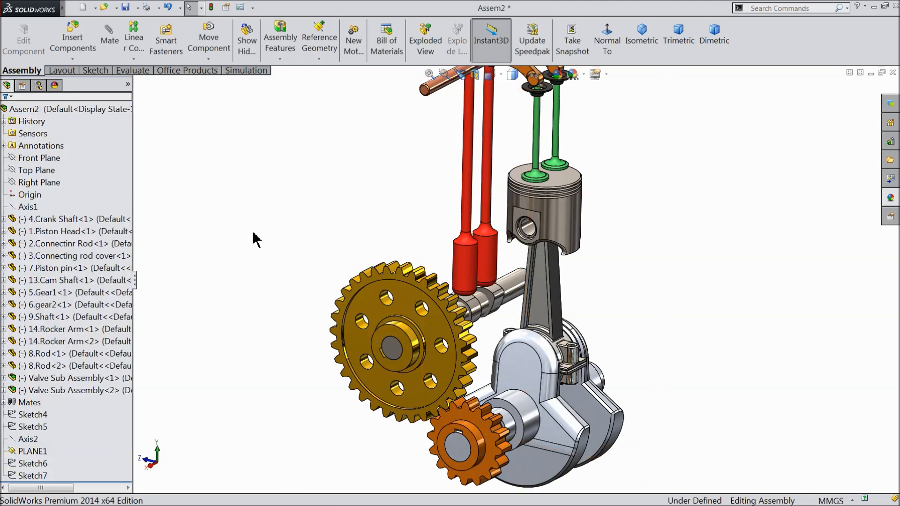
# Turn the large gear back and forth to test the linked motion of the small gear, crankshaft, piston and valves.
pyautogui.moveTo(449, 364); pyautogui.dragTo(384, 335)
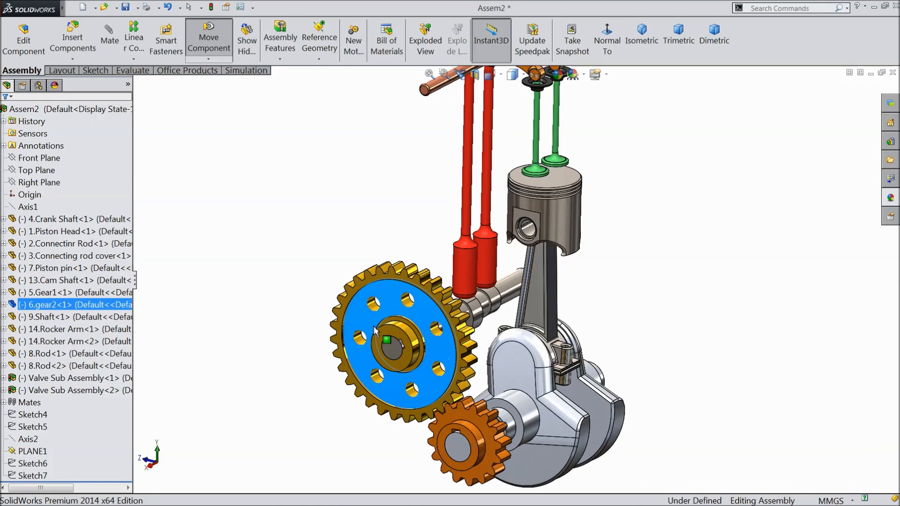
pyautogui.click(287, 274)
pyautogui.scroll(2, 284, 285)
pyautogui.scroll(-1, 532, 198)
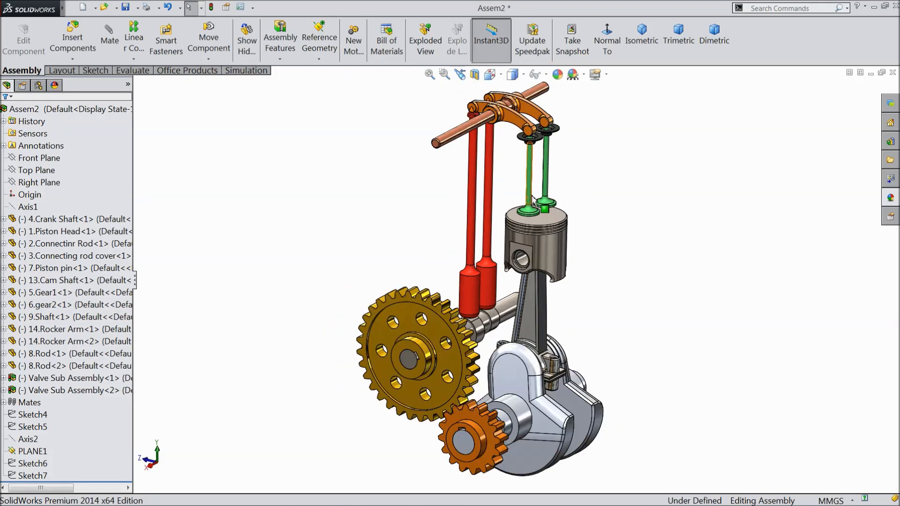
pyautogui.moveTo(438, 310)
pyautogui.mouseDown()
pyautogui.moveTo(473, 344)
pyautogui.moveTo(436, 309)
pyautogui.moveTo(374, 342)
pyautogui.moveTo(443, 362)
pyautogui.moveTo(409, 317)
pyautogui.moveTo(419, 382)
pyautogui.moveTo(442, 372)
pyautogui.moveTo(460, 326)
pyautogui.moveTo(437, 305)
pyautogui.moveTo(453, 315)
pyautogui.mouseUp()
pyautogui.click(417, 236)
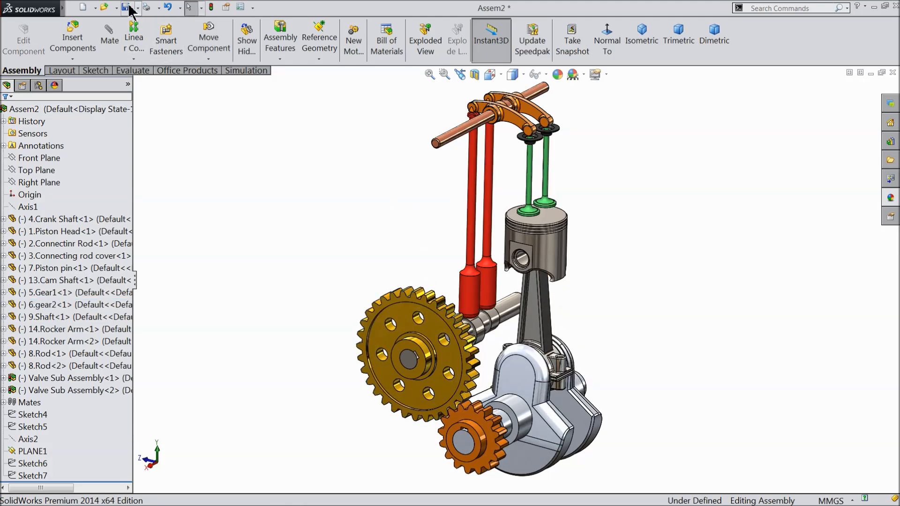
# Save the assembly as "Final Assembly" in the Piston engine assembly folder.
pyautogui.click(126, 7)
pyautogui.click(419, 219)
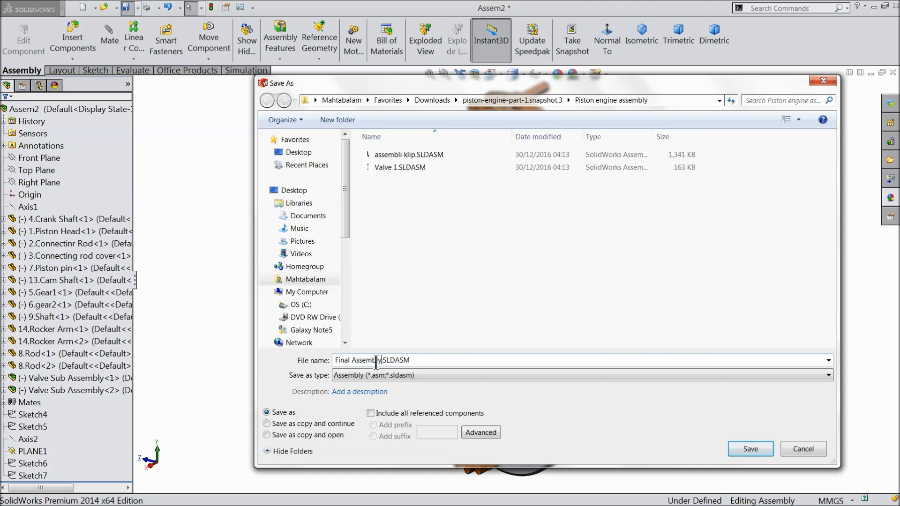
pyautogui.click(751, 449)
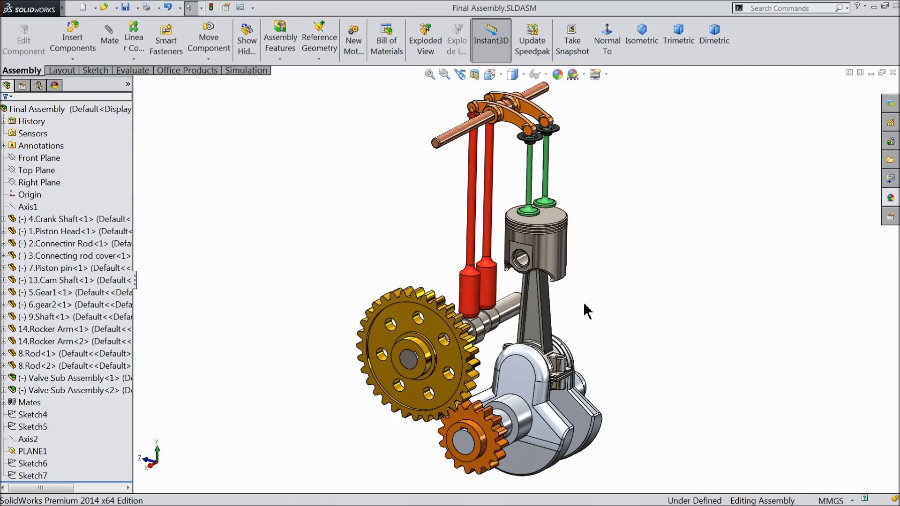
# Turn the large gear to lower the piston away from the valve heads, and save the assembly.
pyautogui.rightClick(621, 234)
pyautogui.click(644, 345)
pyautogui.moveTo(661, 308); pyautogui.dragTo(612, 272)
pyautogui.rightClick(591, 224)
pyautogui.click(614, 278)
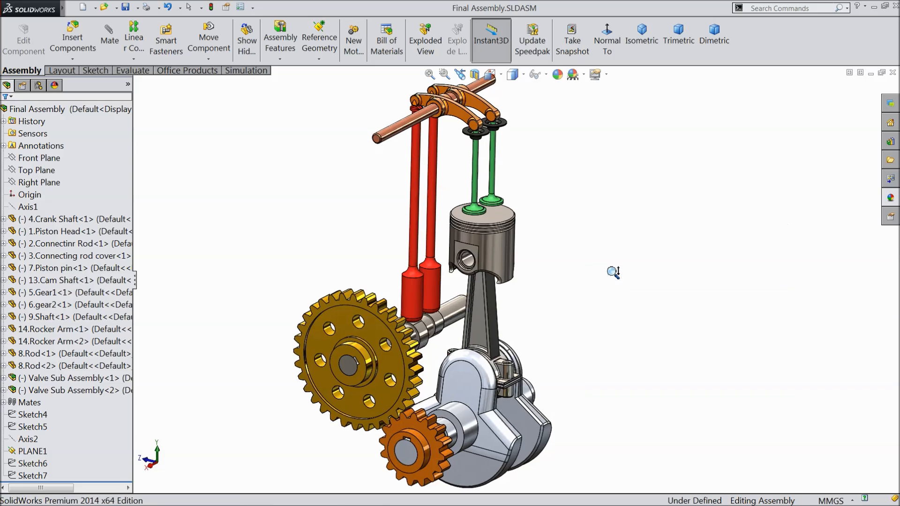
pyautogui.rightClick(570, 189)
pyautogui.click(592, 202)
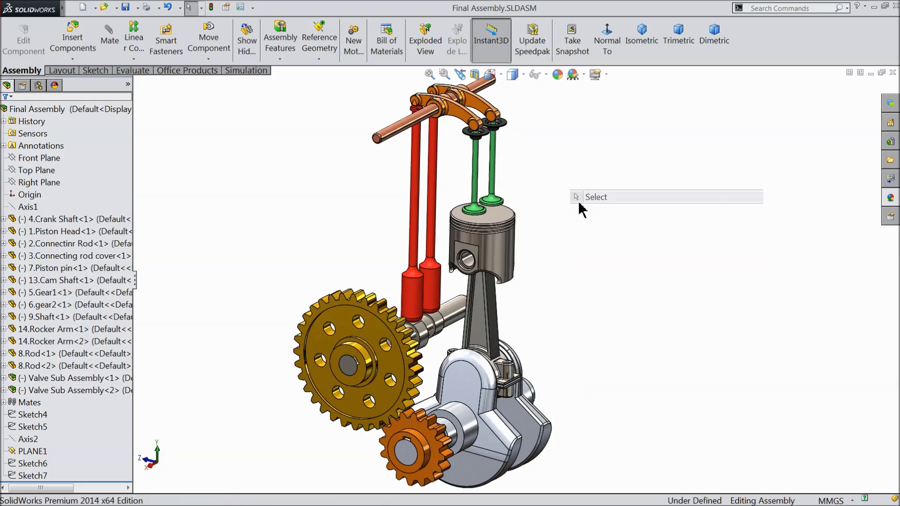
pyautogui.moveTo(377, 326); pyautogui.dragTo(366, 319)
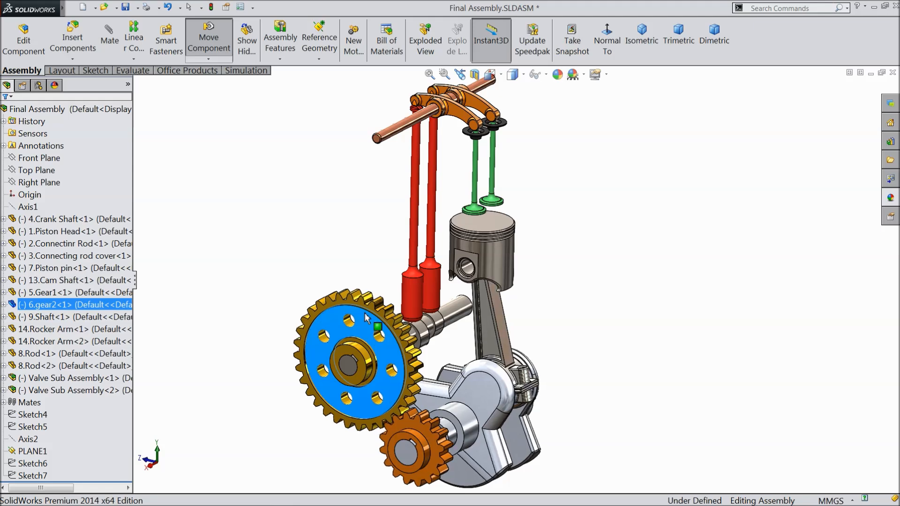
pyautogui.click(619, 238)
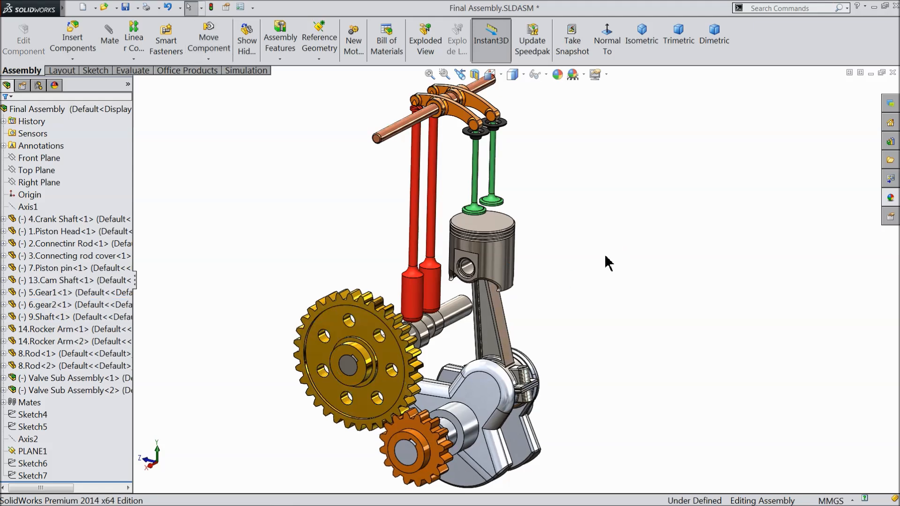
pyautogui.moveTo(588, 256)
pyautogui.mouseDown(button='middle')
pyautogui.moveTo(578, 235)
pyautogui.moveTo(582, 260)
pyautogui.mouseUp(button='middle')
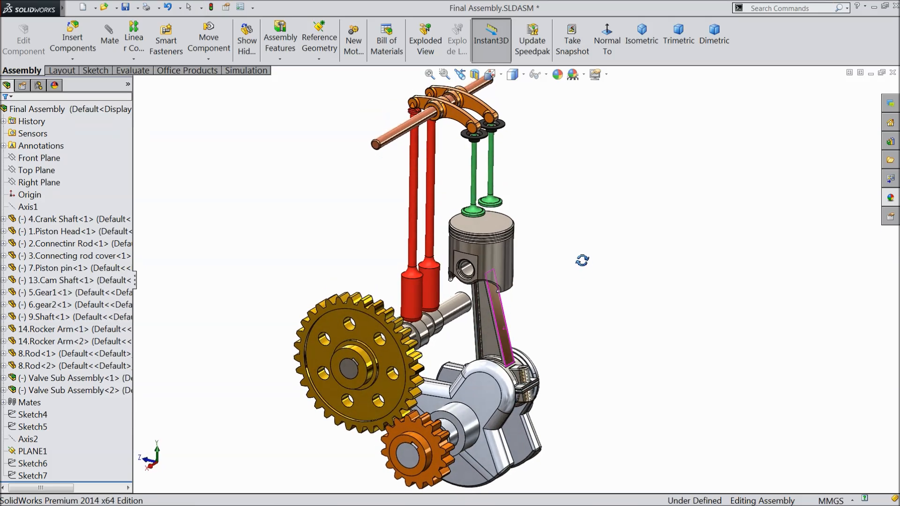
pyautogui.click(129, 8)
pyautogui.click(438, 226)
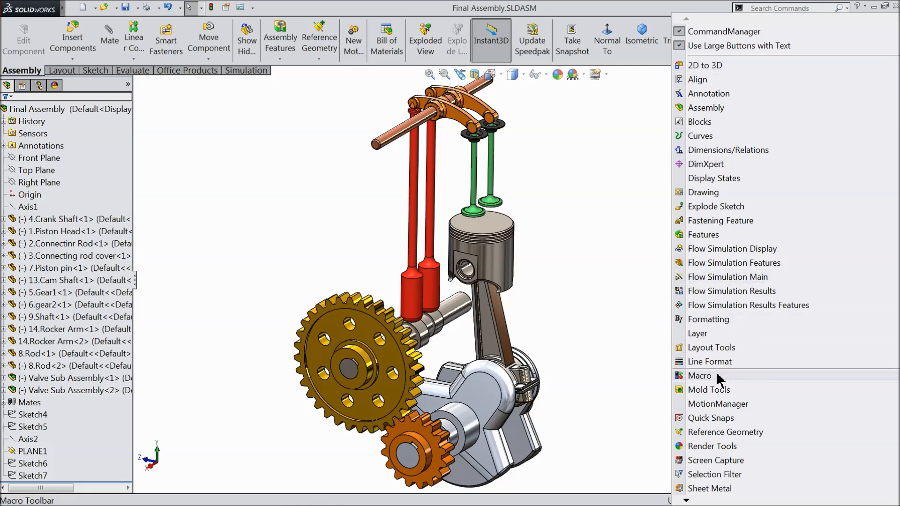
# Enable the MotionManager and open Motion Study 1 with its full timeline expanded.
pyautogui.click(709, 404)
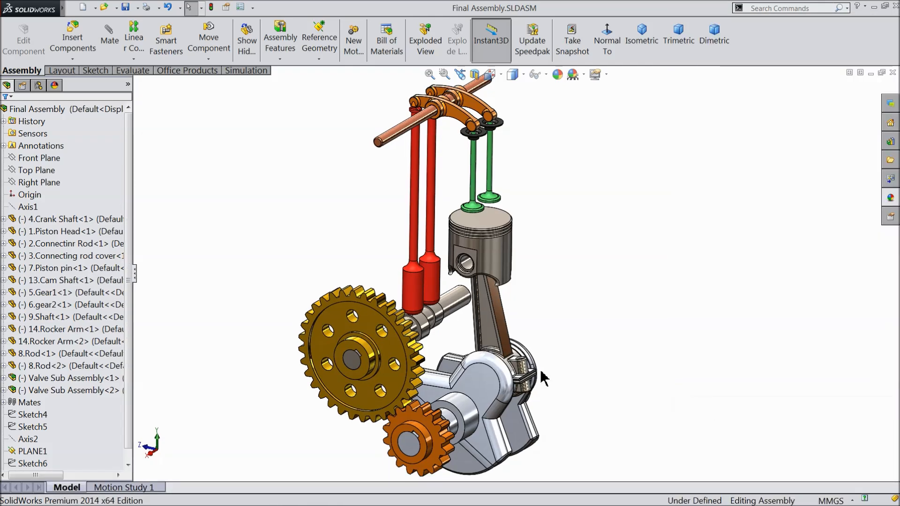
pyautogui.click(139, 488)
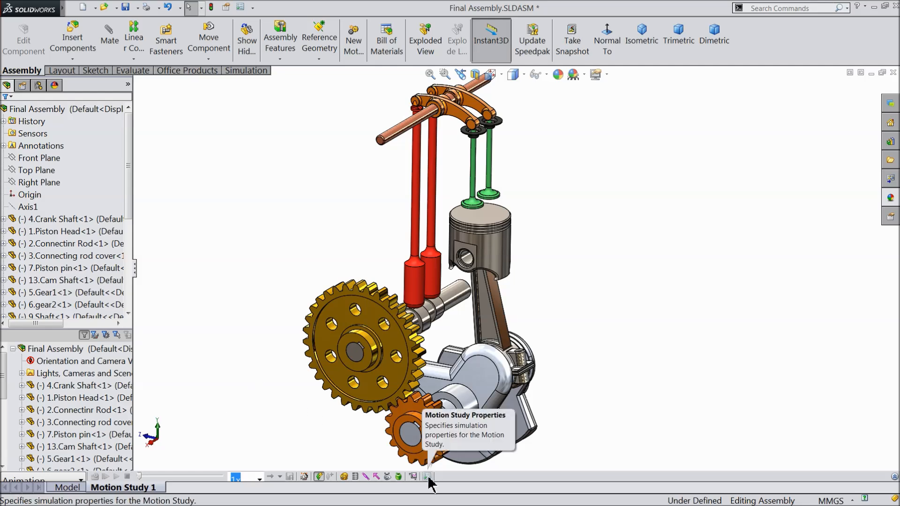
pyautogui.click(893, 476)
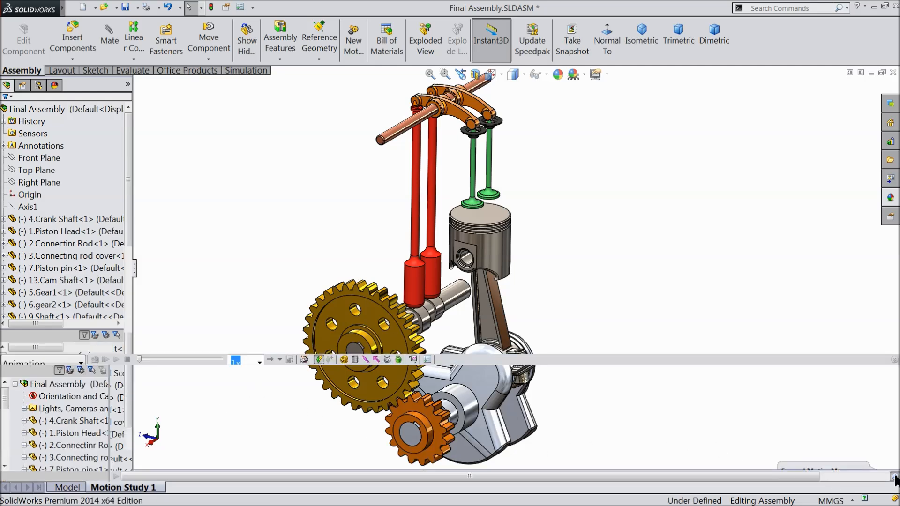
# Set Motion Study 1 to 25 frames per second and extend its end time to 20 seconds.
pyautogui.click(427, 359)
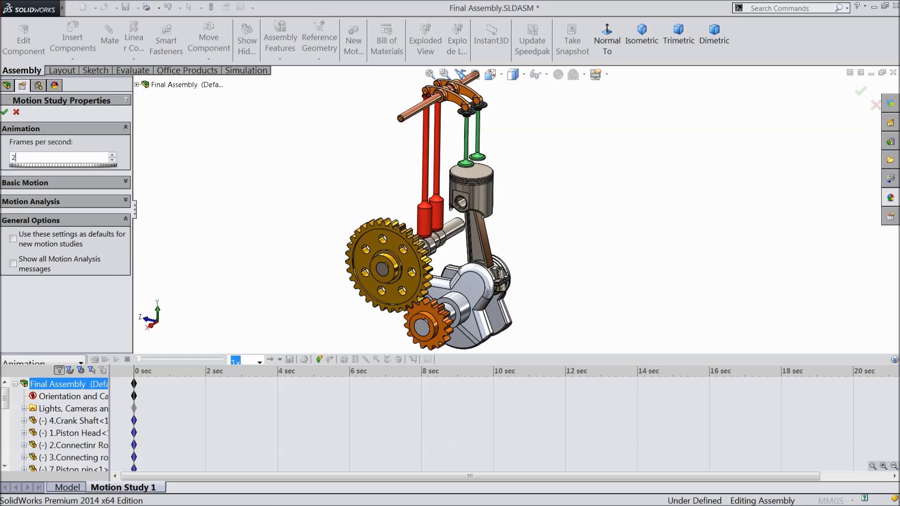
pyautogui.click(185, 141)
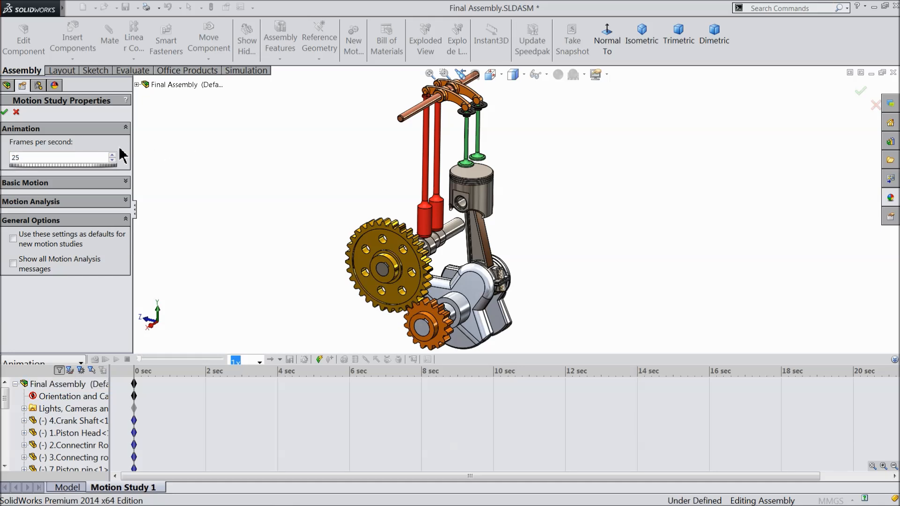
pyautogui.click(6, 112)
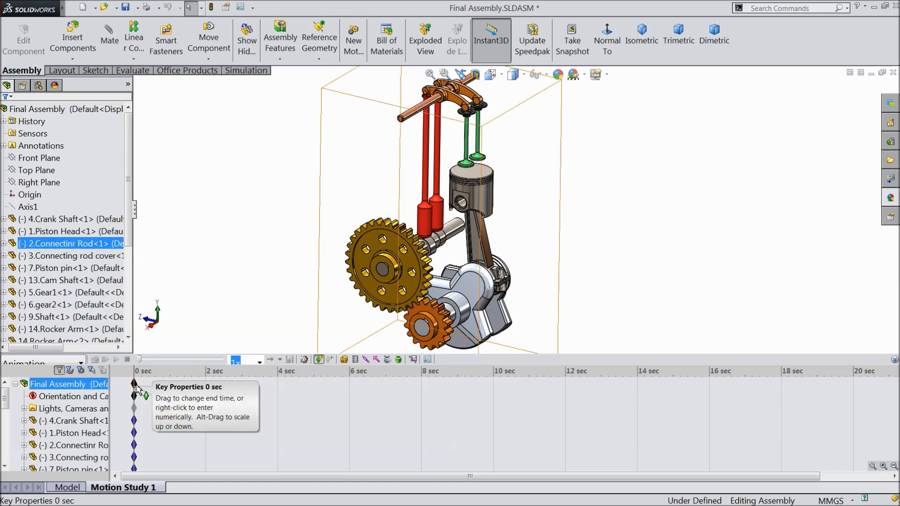
pyautogui.moveTo(137, 387); pyautogui.dragTo(161, 380)
pyautogui.moveTo(479, 400); pyautogui.dragTo(853, 398)
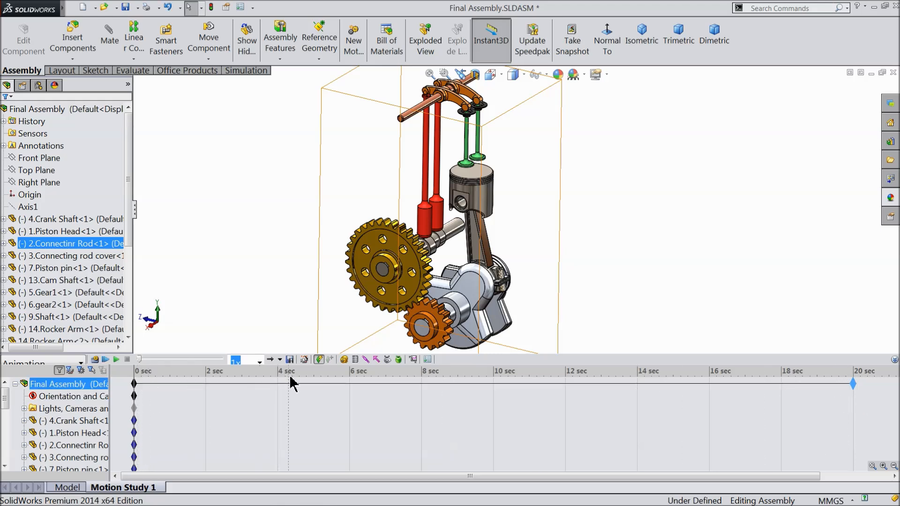
# Add a constant-speed rotary motor of 30 RPM to the small gear's hub face and calculate the motion study.
pyautogui.click(345, 360)
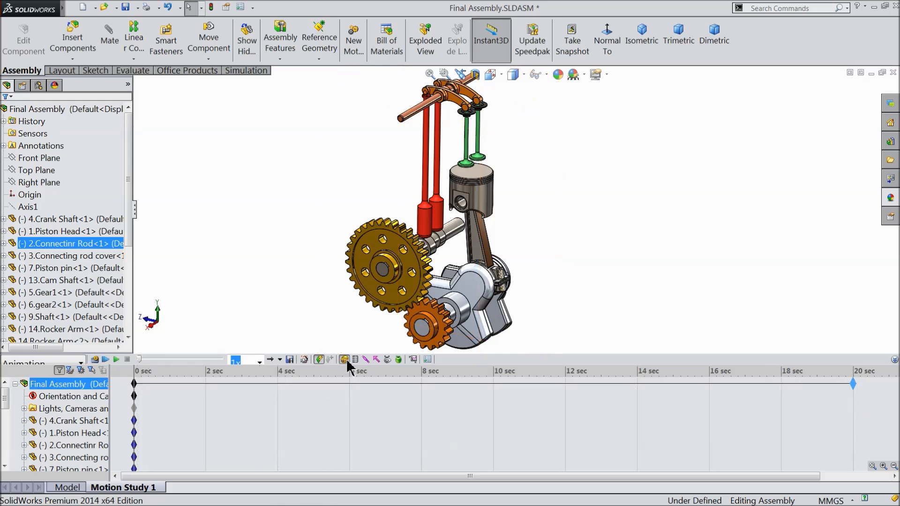
pyautogui.click(445, 336)
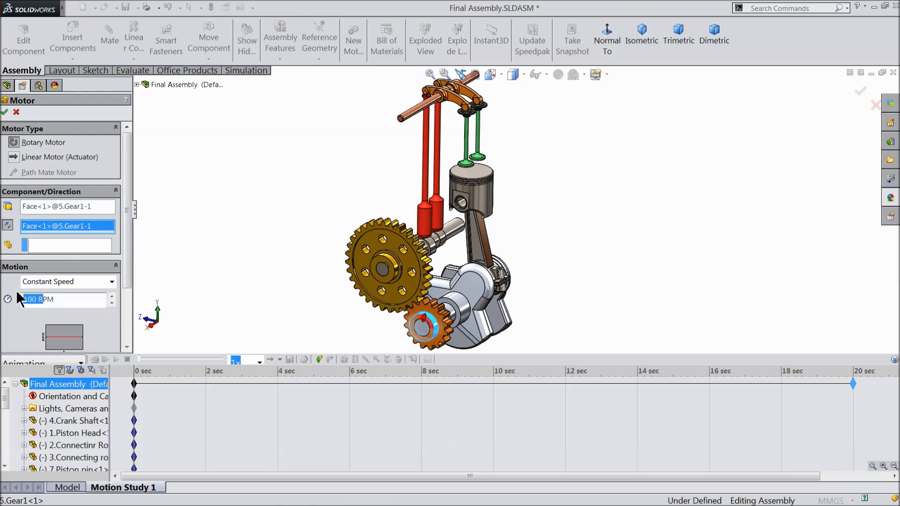
pyautogui.click(40, 299)
pyautogui.press('Return')
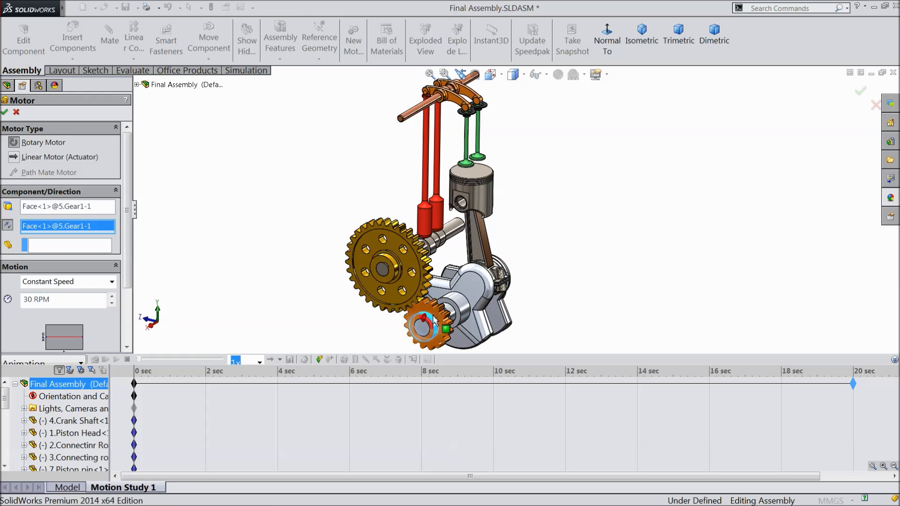
pyautogui.click(6, 112)
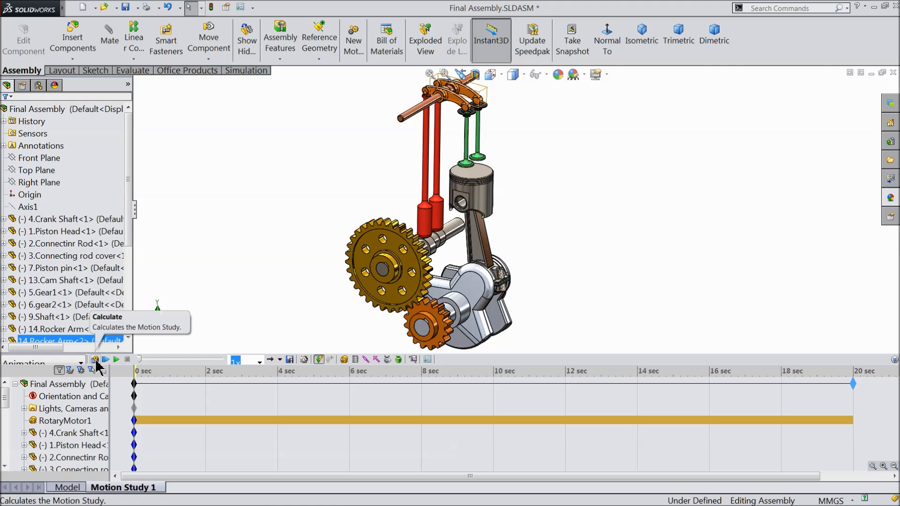
pyautogui.click(95, 360)
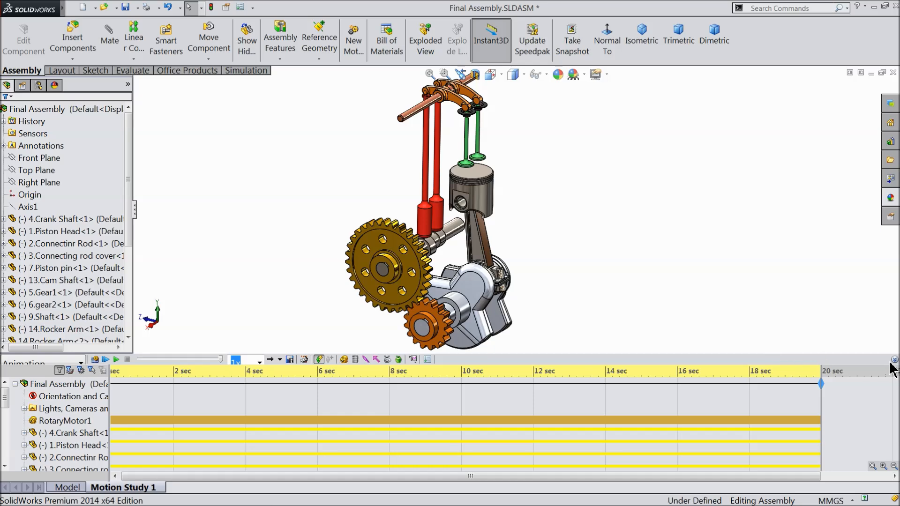
# Play back the calculated motion study, collapse the MotionManager timeline, and replay the animation in the enlarged graphics area.
pyautogui.click(117, 360)
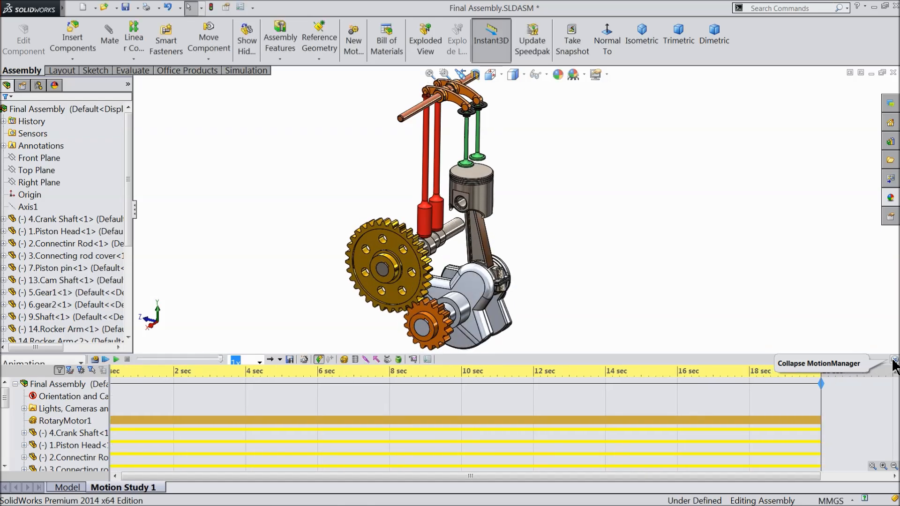
pyautogui.click(894, 360)
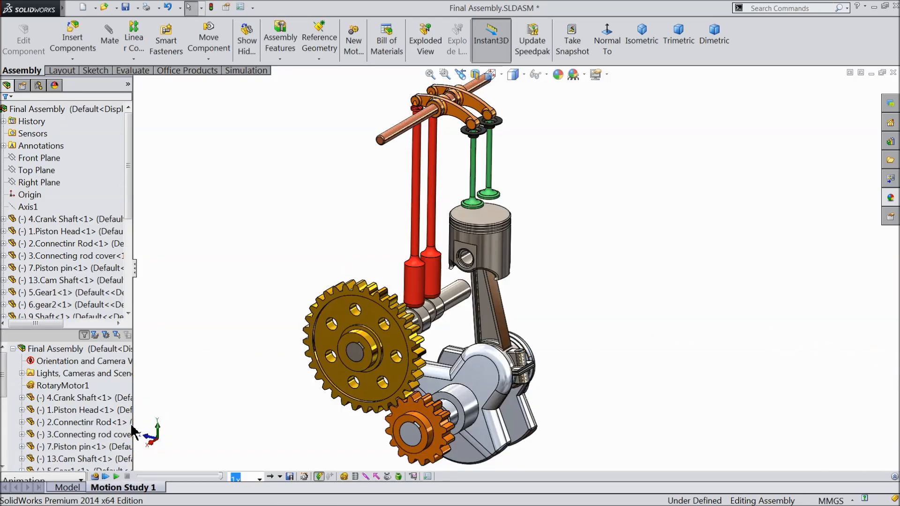
pyautogui.click(116, 476)
# Set up an AVI export of the animation with a custom 16:9 aspect ratio, 1920 by 1080 image size, and 25 frames per second.
pyautogui.click(290, 477)
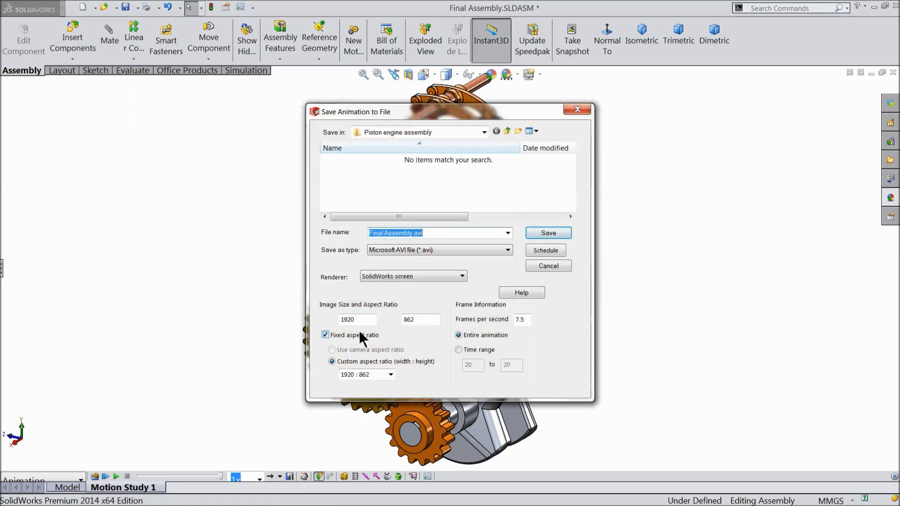
pyautogui.click(390, 375)
pyautogui.click(355, 271)
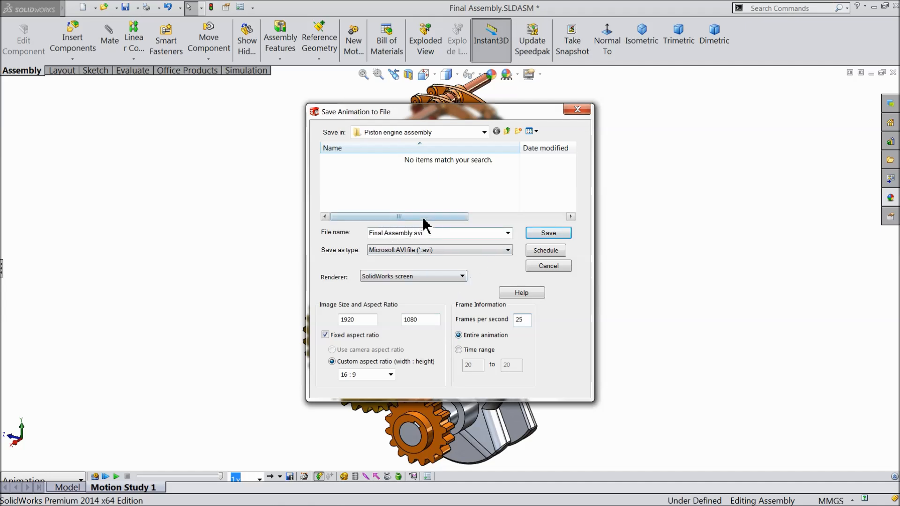
# Save the entire animation as Final Assembly.avi on the Desktop, using Microsoft Video 1 compression at quality 85.
pyautogui.click(483, 132)
pyautogui.click(383, 153)
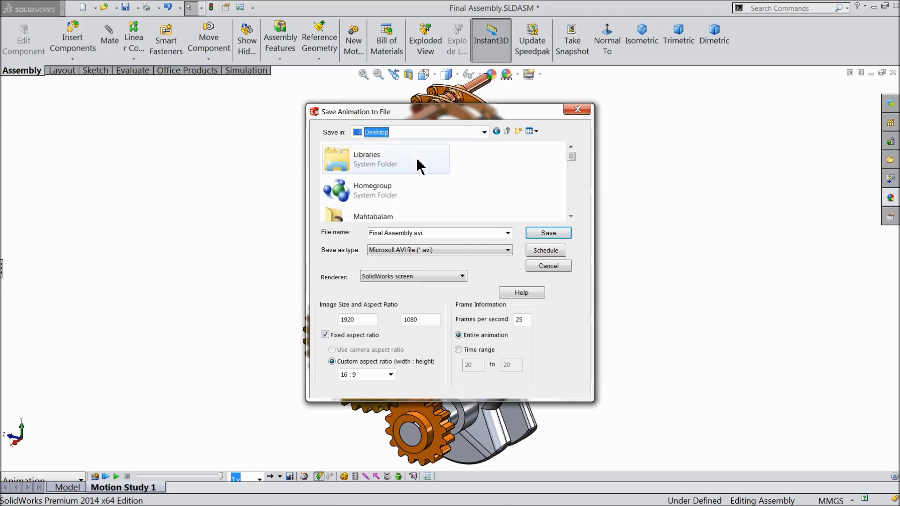
pyautogui.click(549, 233)
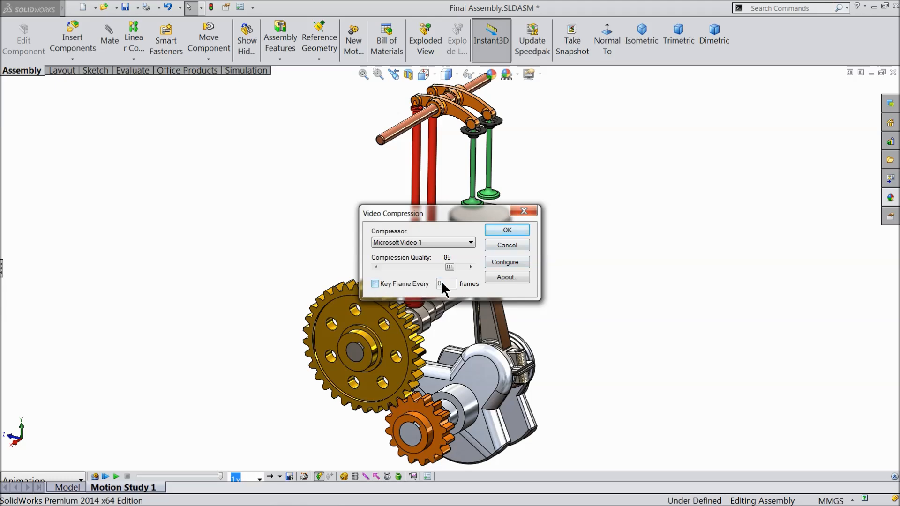
pyautogui.click(507, 231)
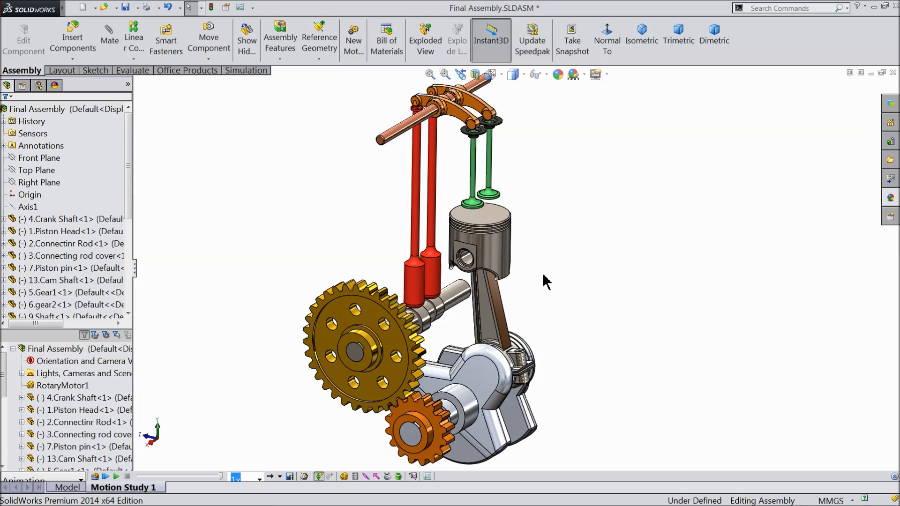
# Split the graphics area into four views and play the motion study to examine the engine's movement from several directions.
pyautogui.moveTo(56, 10)
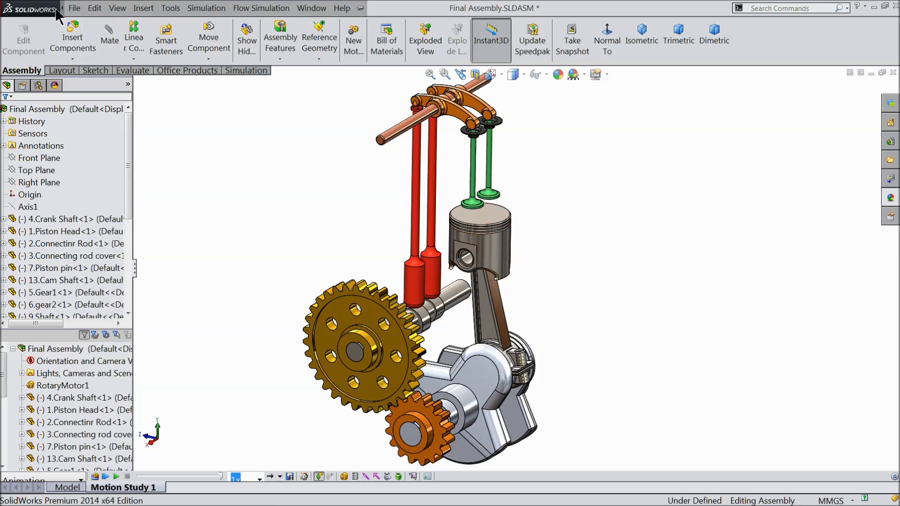
pyautogui.click(311, 8)
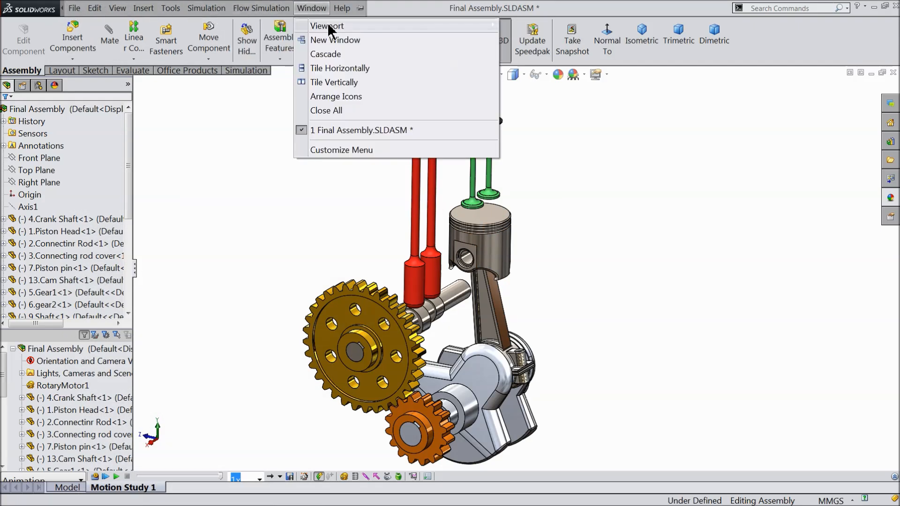
pyautogui.moveTo(424, 31)
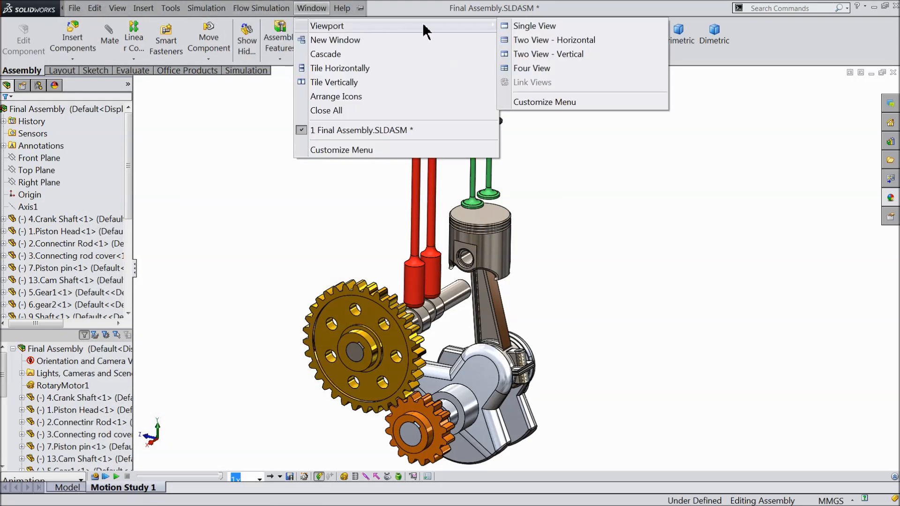
pyautogui.click(534, 68)
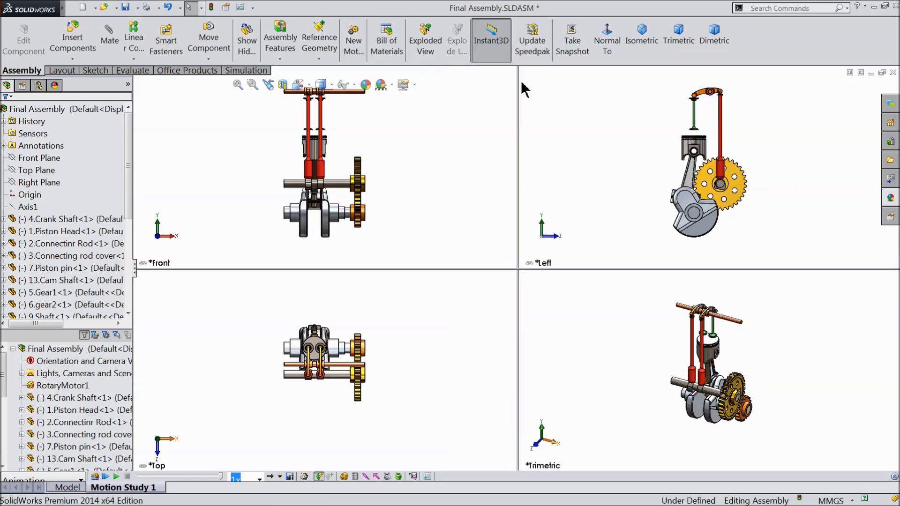
pyautogui.click(116, 476)
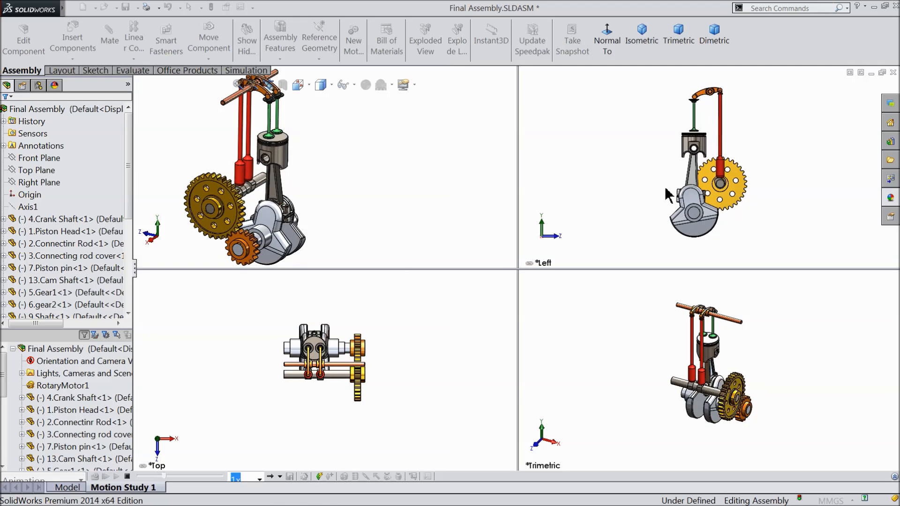
pyautogui.scroll(-2, 724, 138)
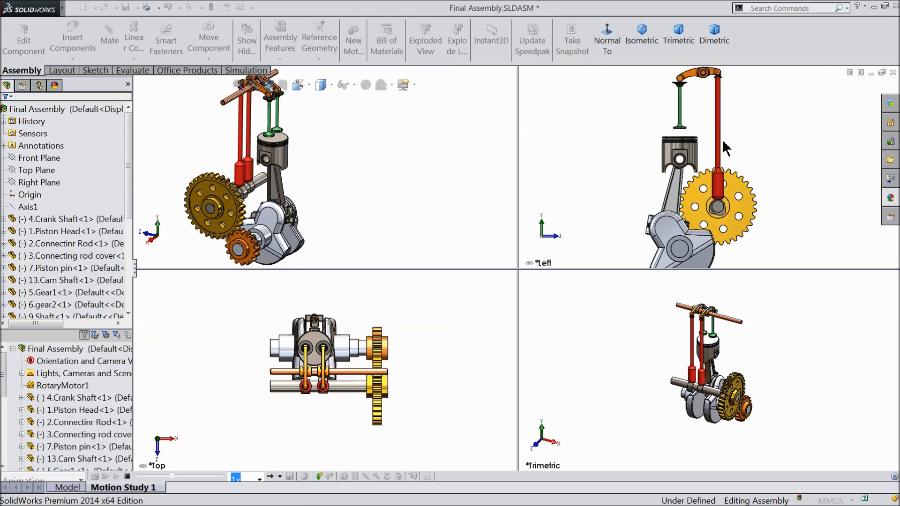
pyautogui.scroll(-2, 720, 385)
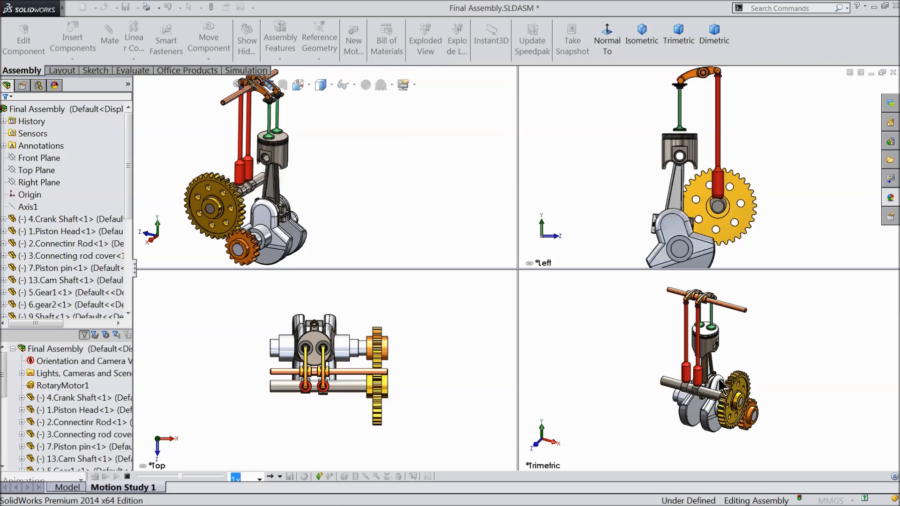
pyautogui.scroll(-2, 342, 363)
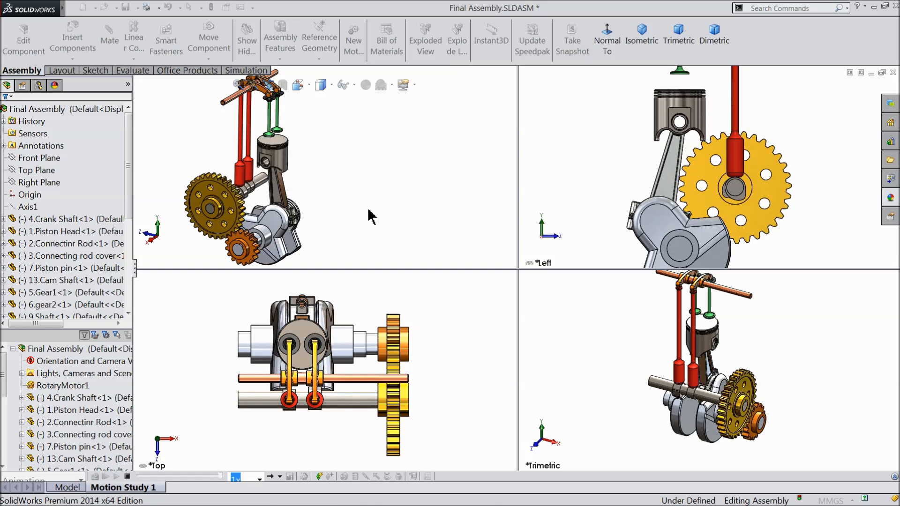
# Return the graphics area to a single view of the engine assembly.
pyautogui.moveTo(67, 9)
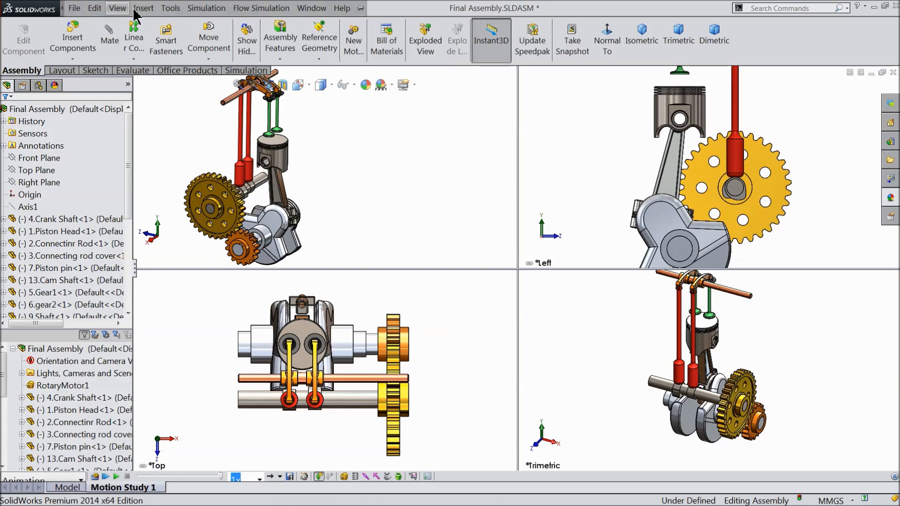
pyautogui.click(309, 9)
pyautogui.moveTo(327, 27)
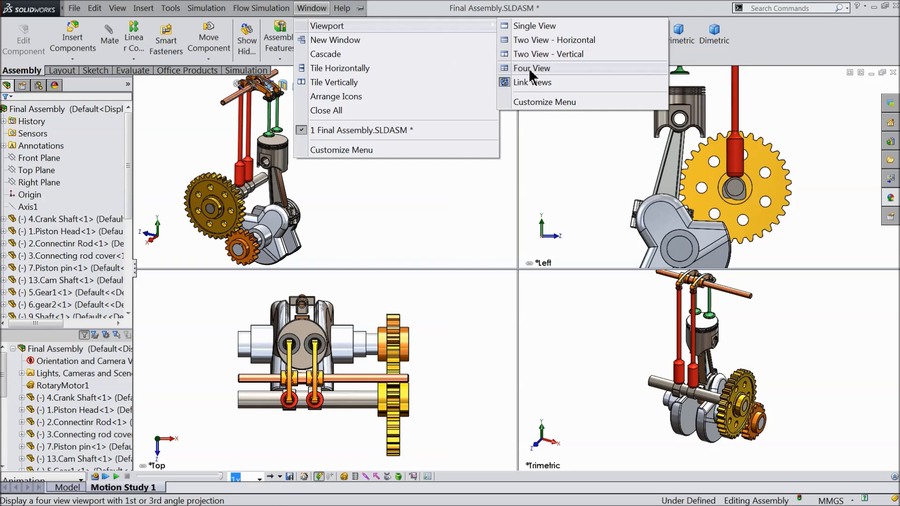
pyautogui.click(524, 26)
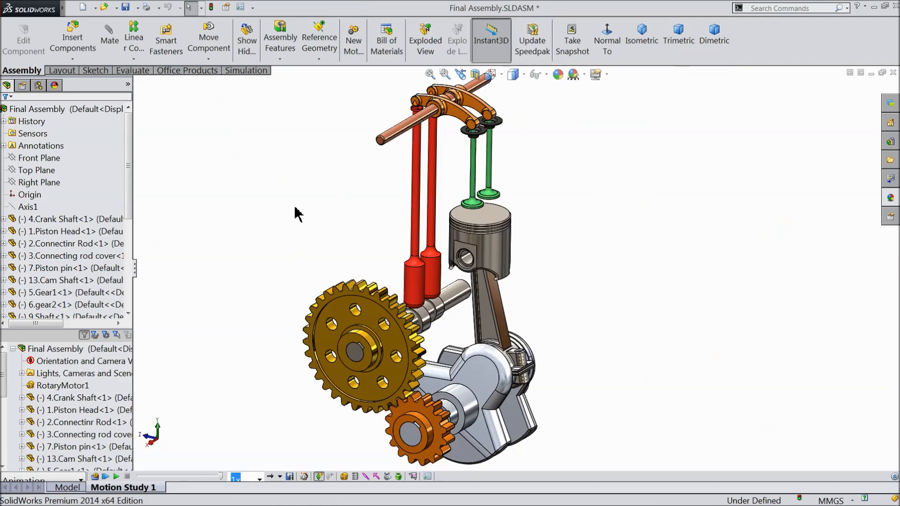